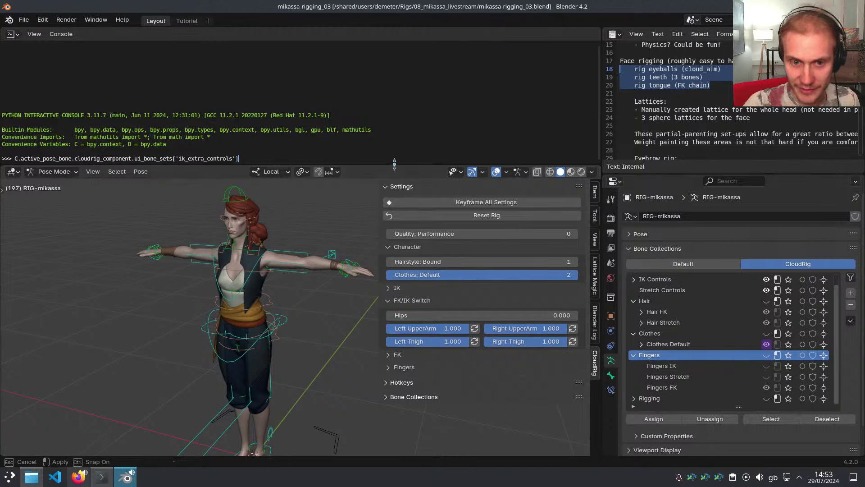
# Drag the console border up and narrow the rig settings sidebar
pyautogui.moveTo(394, 163); pyautogui.dragTo(392, 106)
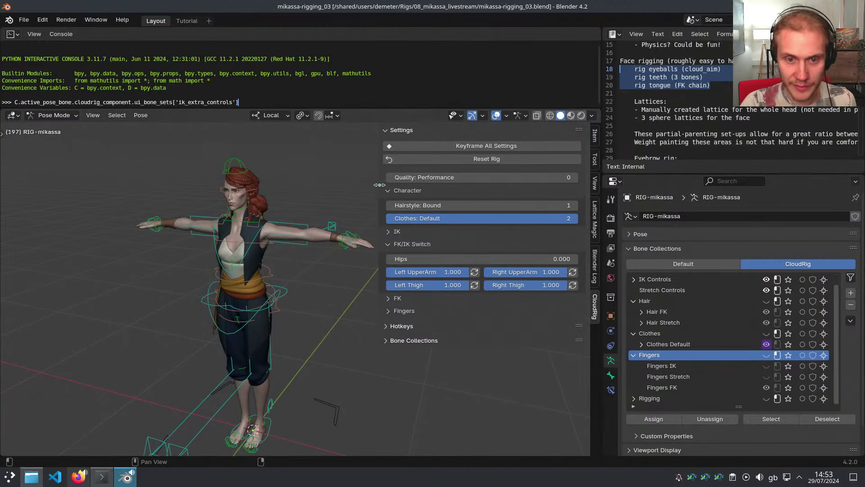
pyautogui.moveTo(379, 185); pyautogui.dragTo(405, 188)
pyautogui.moveTo(289, 252); pyautogui.dragTo(267, 249, button='middle')
# Zoom in on the character and clear the highlighted lines in the rigging notes
pyautogui.scroll(2, 264, 247)
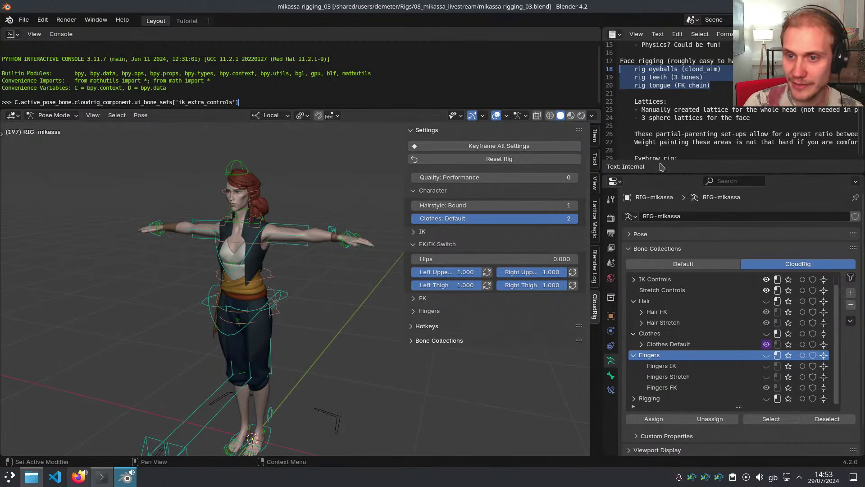
pyautogui.scroll(-15, 678, 90)
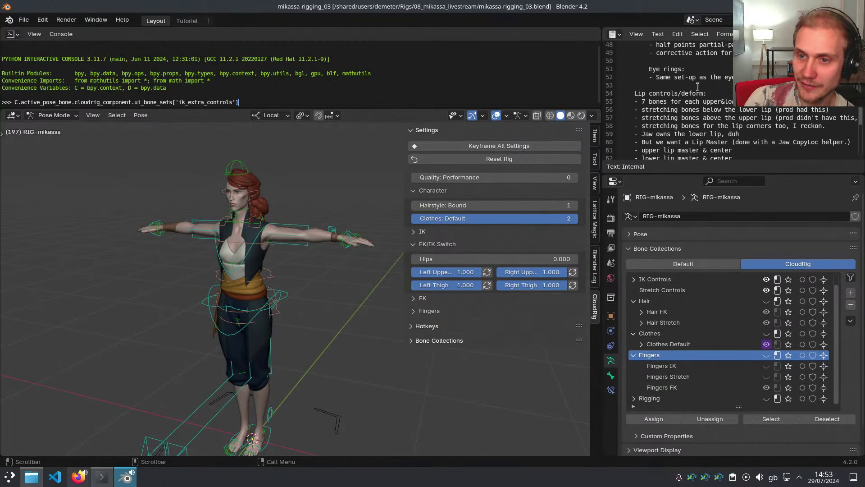
pyautogui.scroll(4, 707, 71)
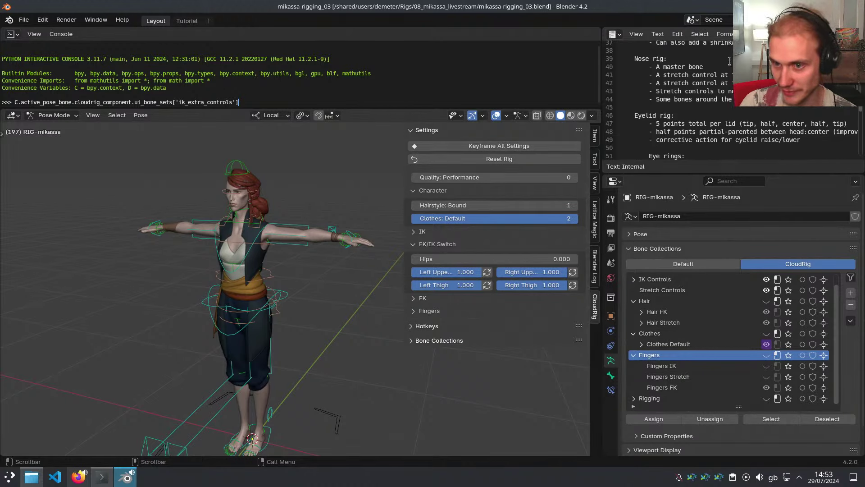
pyautogui.scroll(2, 727, 72)
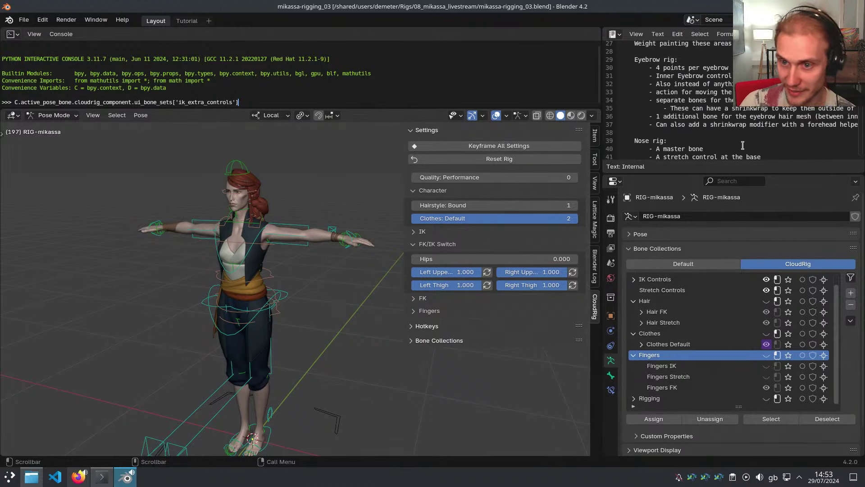
pyautogui.scroll(1, 734, 130)
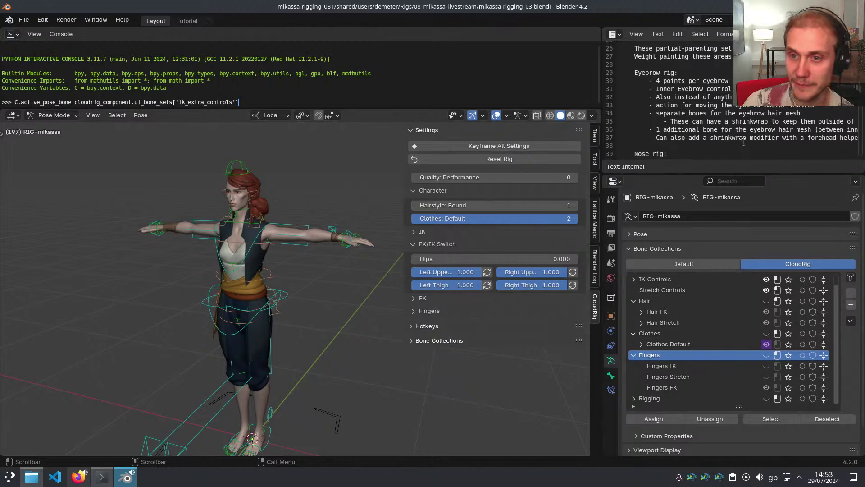
pyautogui.scroll(-1, 726, 88)
pyautogui.scroll(-2, 739, 147)
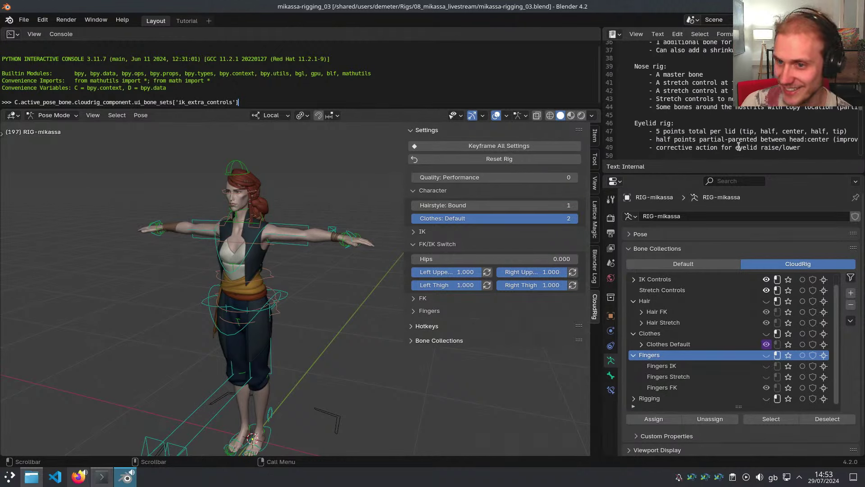
pyautogui.scroll(1, 739, 129)
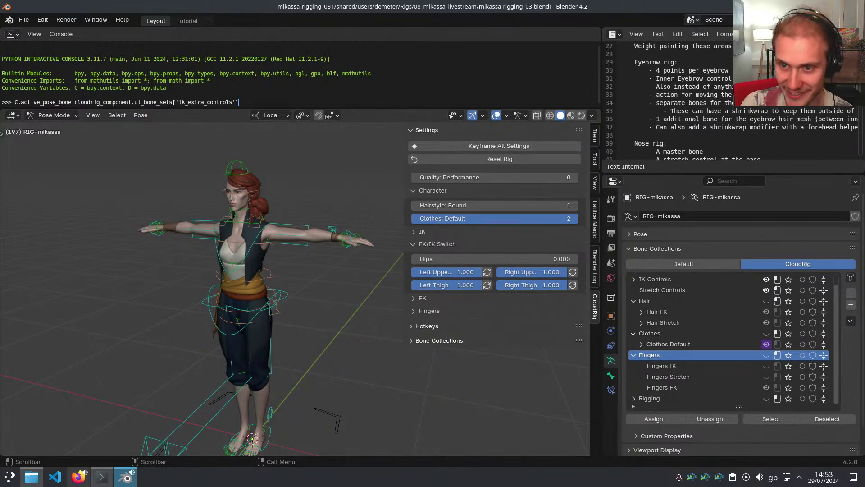
pyautogui.scroll(2, 752, 117)
pyautogui.scroll(2, 746, 118)
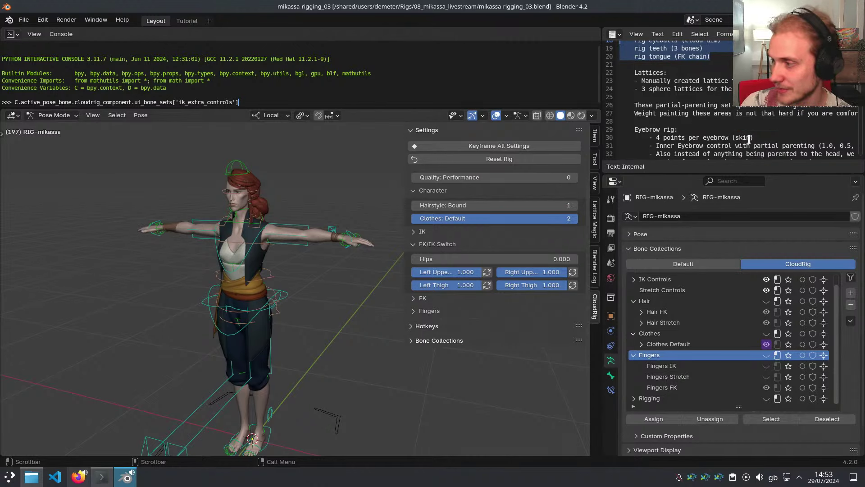
pyautogui.scroll(2, 750, 140)
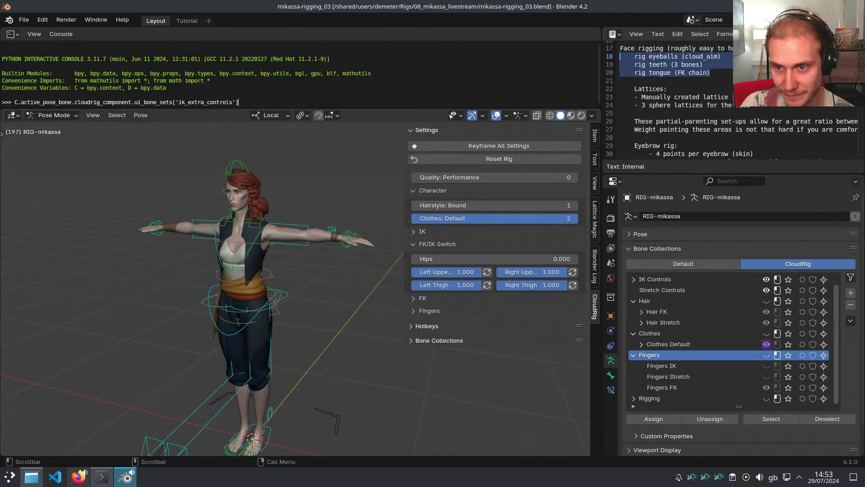
pyautogui.scroll(1, 721, 126)
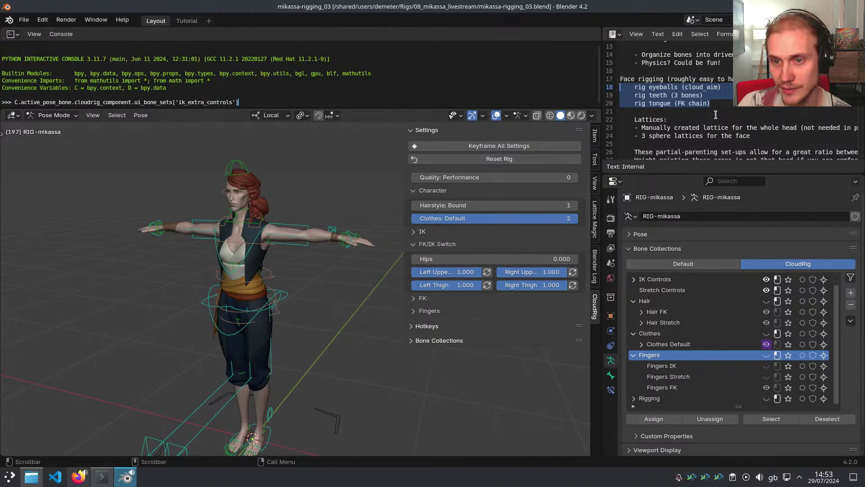
pyautogui.click(670, 102)
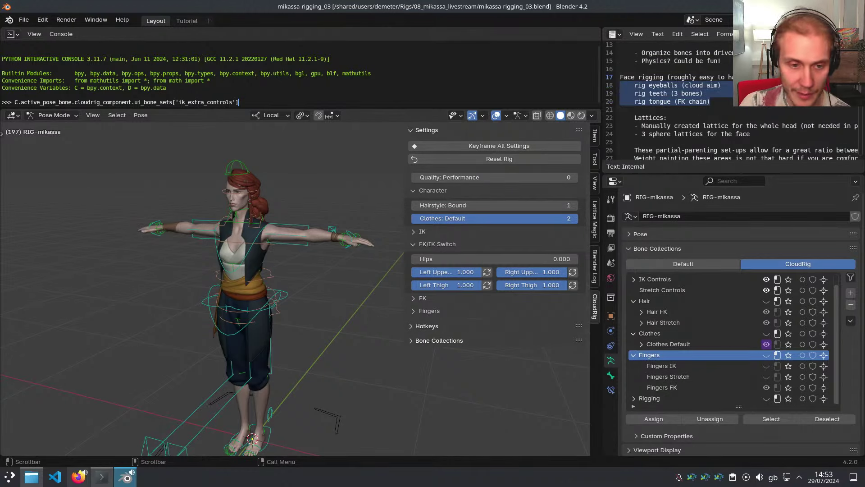
# Select the IK-Hand.L bone and test-move it, cancelling to restore the hand
pyautogui.moveTo(290, 252)
pyautogui.mouseDown(button='middle')
pyautogui.moveTo(315, 250)
pyautogui.moveTo(276, 249)
pyautogui.mouseUp(button='middle')
pyautogui.press('n')
pyautogui.scroll(3, 342, 235)
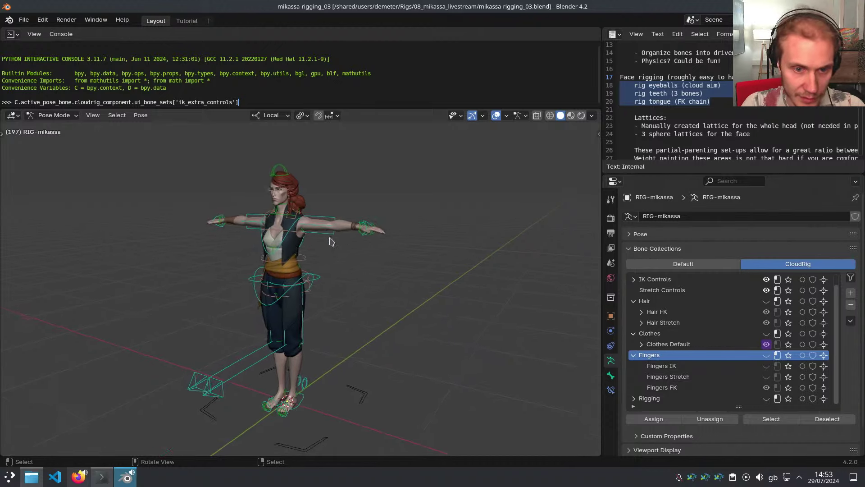
pyautogui.click(430, 226)
pyautogui.press('g')
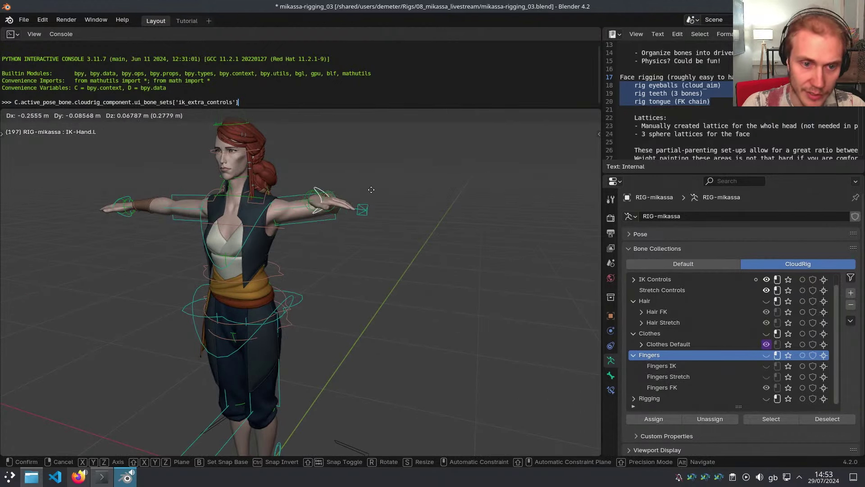
pyautogui.rightClick(373, 218)
pyautogui.keyDown('shift'); pyautogui.moveTo(320, 264); pyautogui.dragTo(356, 265, button='middle'); pyautogui.keyUp('shift')
pyautogui.scroll(2, 311, 265)
# Collapse the FK/IK Switch and Character panels in the rig settings sidebar
pyautogui.hotkey('shift', 'm')
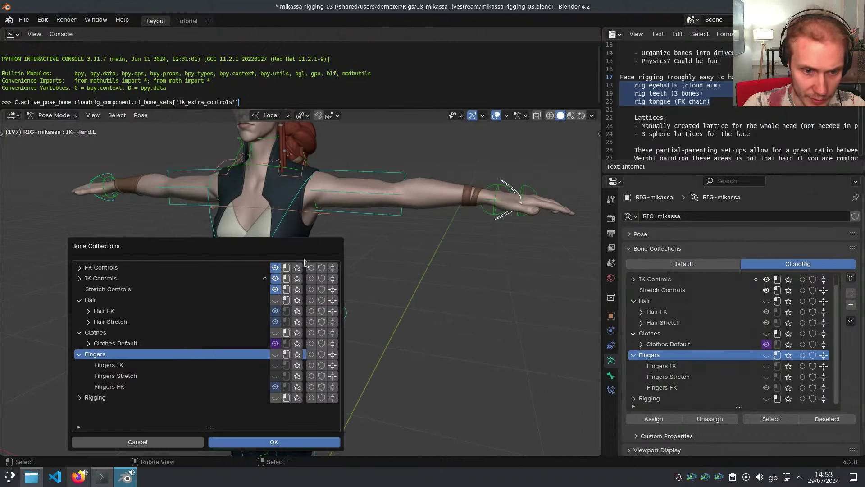
pyautogui.moveTo(274, 247); pyautogui.dragTo(305, 227)
pyautogui.press('Escape')
pyautogui.press('n')
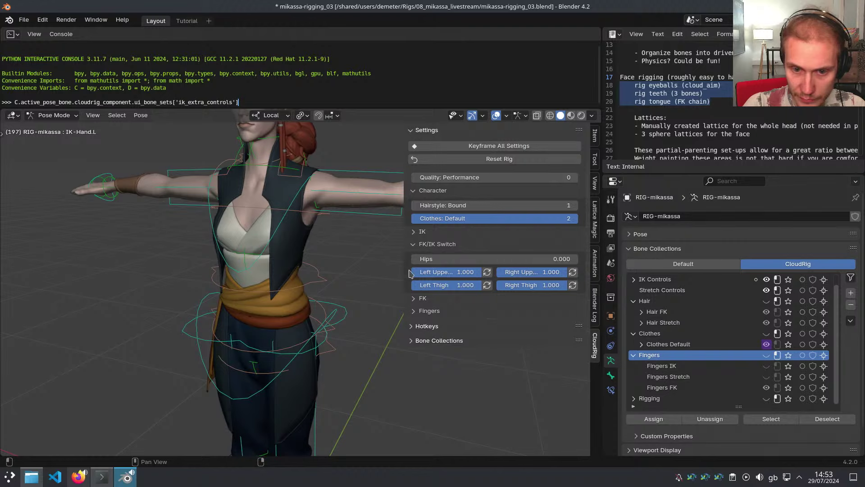
pyautogui.click(432, 247)
pyautogui.click(431, 191)
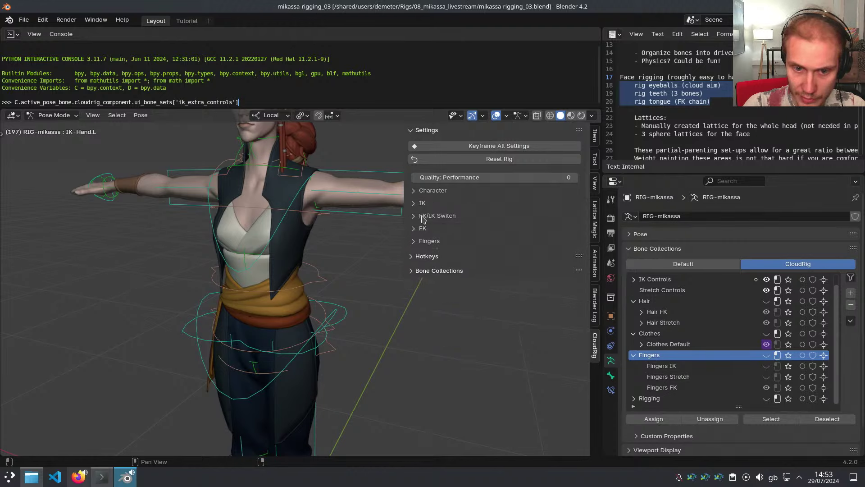
pyautogui.press('n')
# Make the Clothes bone collection visible and select the FK-Jacket.L bone
pyautogui.hotkey('shift', 'm')
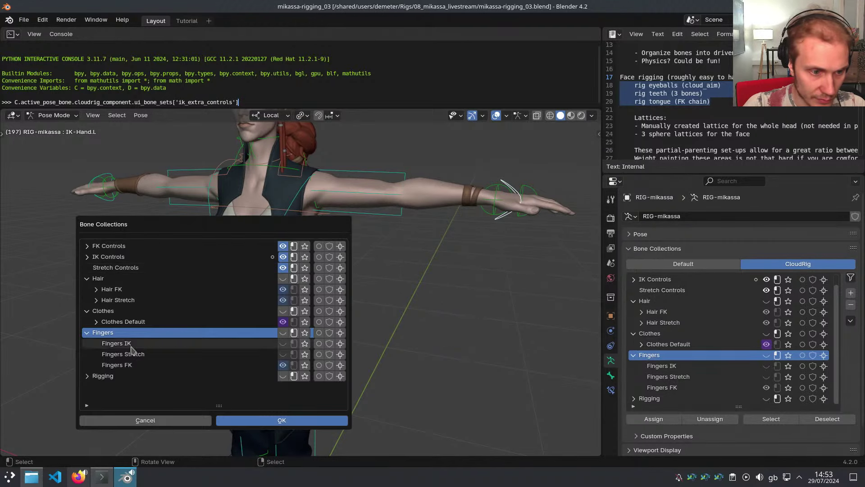
pyautogui.click(283, 310)
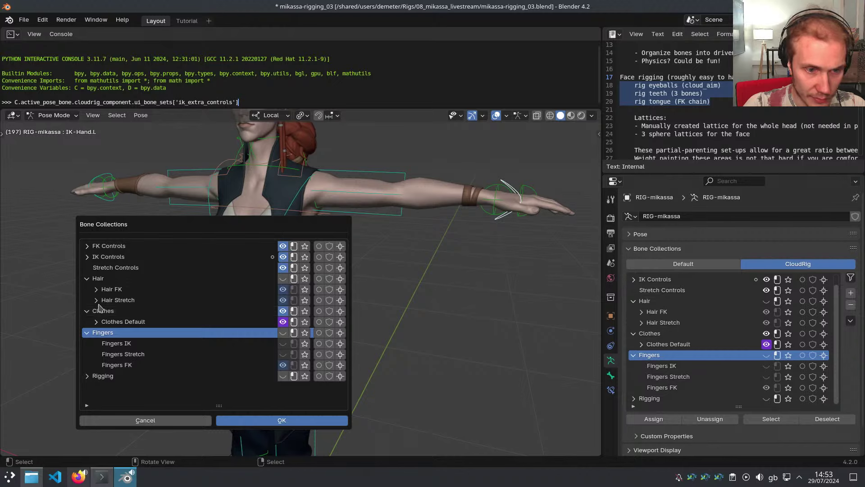
pyautogui.click(293, 203)
pyautogui.scroll(-1, 361, 253)
pyautogui.keyDown('shift'); pyautogui.moveTo(362, 254); pyautogui.dragTo(382, 260, button='middle'); pyautogui.keyUp('shift')
pyautogui.scroll(2, 382, 260)
pyautogui.click(301, 289)
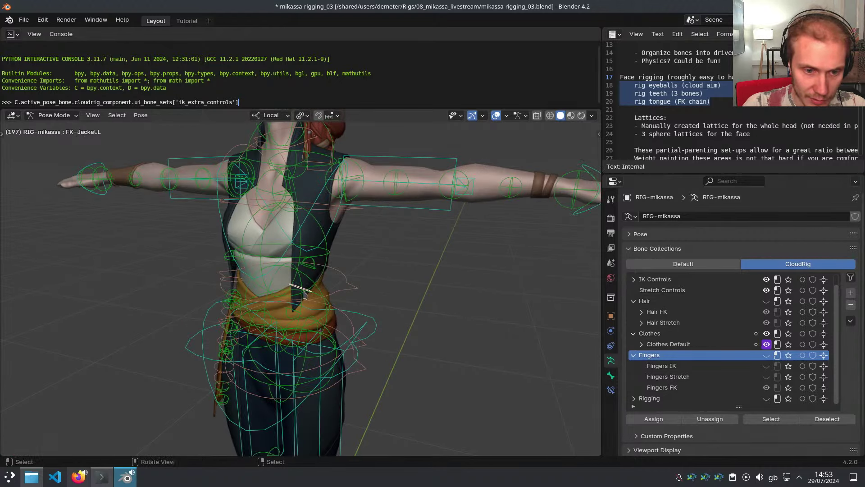
pyautogui.scroll(-2, 305, 293)
pyautogui.moveTo(304, 294)
pyautogui.mouseDown(button='middle')
pyautogui.moveTo(386, 271)
pyautogui.moveTo(380, 300)
pyautogui.moveTo(309, 308)
pyautogui.mouseUp(button='middle')
# Set the Character Hairstyle to Loose (2) in the rig sidebar
pyautogui.press('n')
pyautogui.click(437, 192)
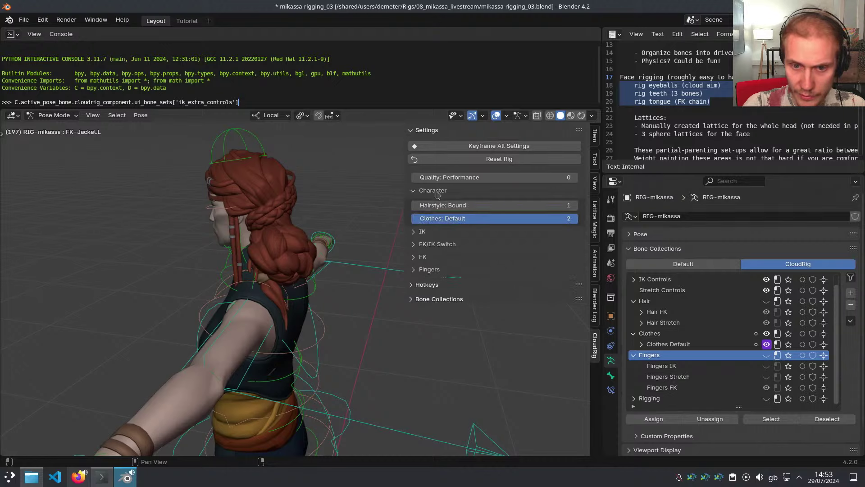
pyautogui.moveTo(449, 208); pyautogui.dragTo(541, 207)
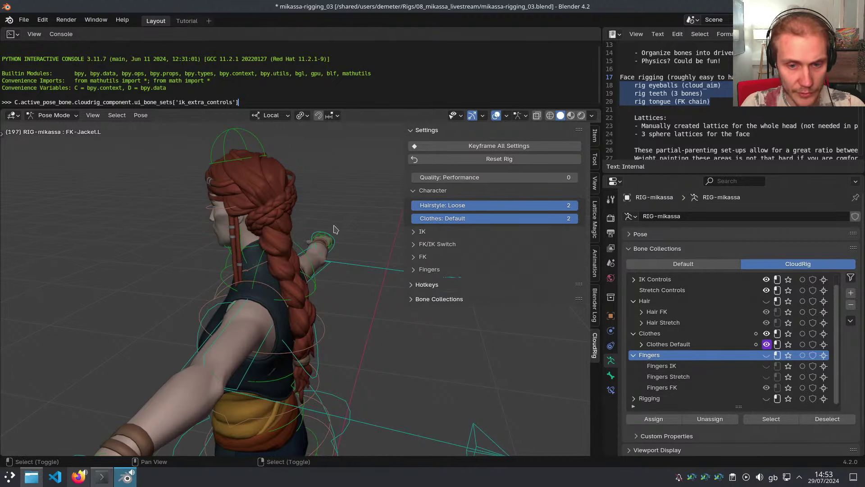
# Show the Hair bone collection and rotate the two braid bones outward
pyautogui.hotkey('shift', 'm')
pyautogui.click(295, 264)
pyautogui.press('Escape')
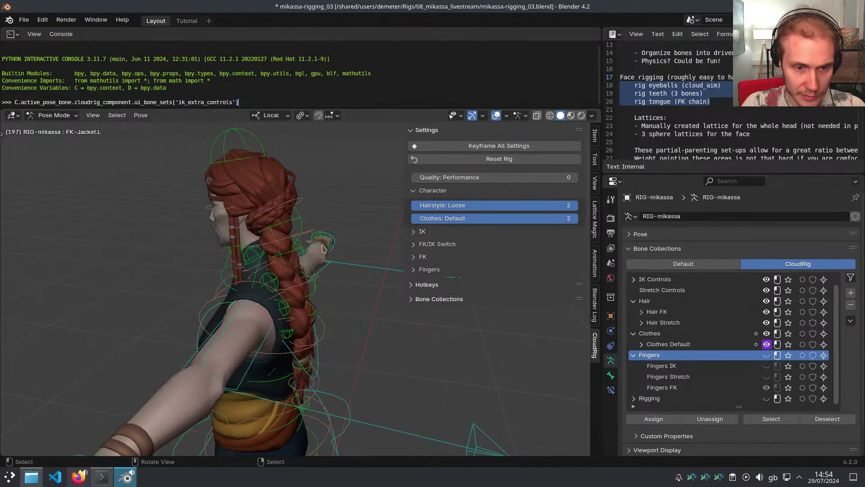
pyautogui.press('r')
pyautogui.click(350, 219)
pyautogui.click(345, 238)
pyautogui.press('r')
pyautogui.click(357, 209)
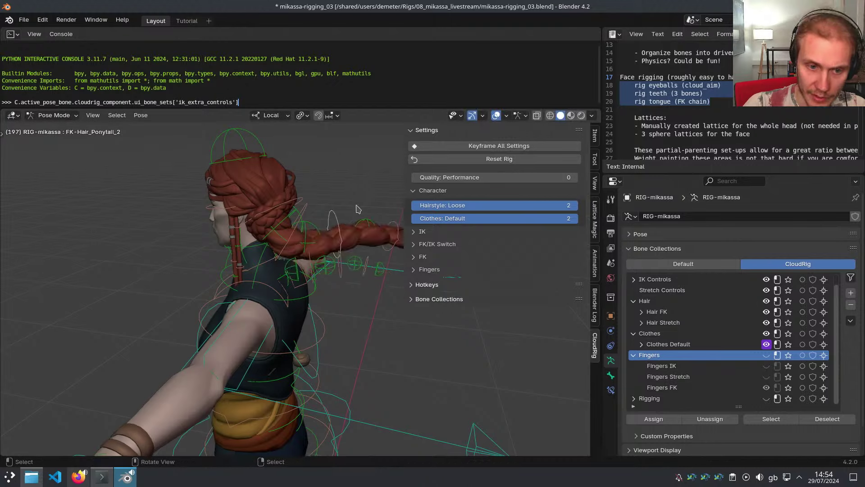
# Clear the rotations on all bones and select the TORSO-Hips bone
pyautogui.press('a')
pyautogui.hotkey('alt', 'r')
pyautogui.moveTo(229, 282); pyautogui.dragTo(437, 331, button='middle')
pyautogui.press('n')
pyautogui.scroll(-3, 392, 302)
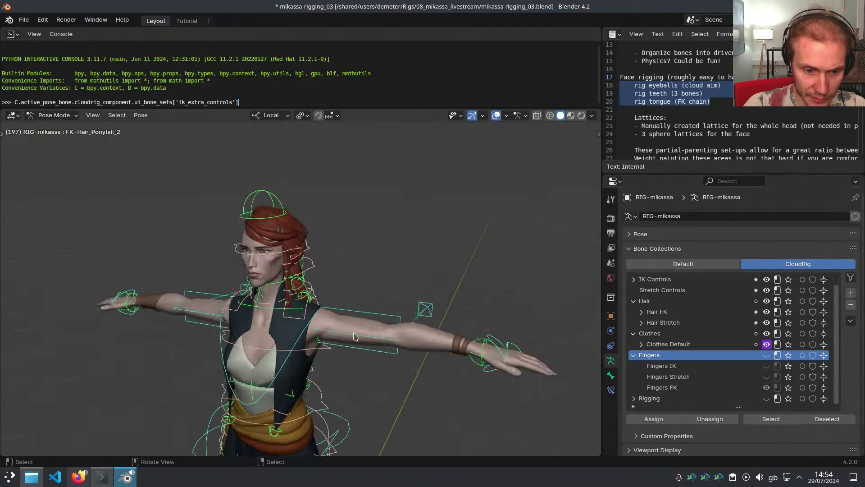
pyautogui.keyDown('shift'); pyautogui.moveTo(330, 407); pyautogui.dragTo(346, 343, button='middle'); pyautogui.keyUp('shift')
pyautogui.click(356, 358)
pyautogui.press('r')
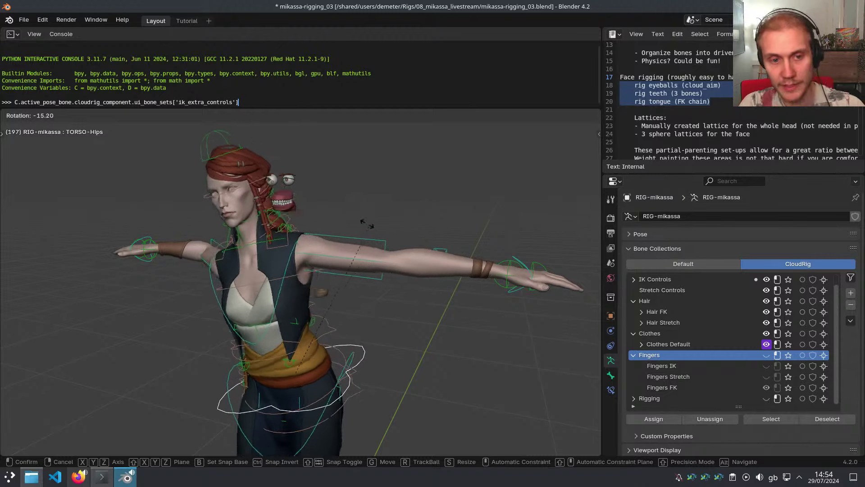
pyautogui.press('Escape')
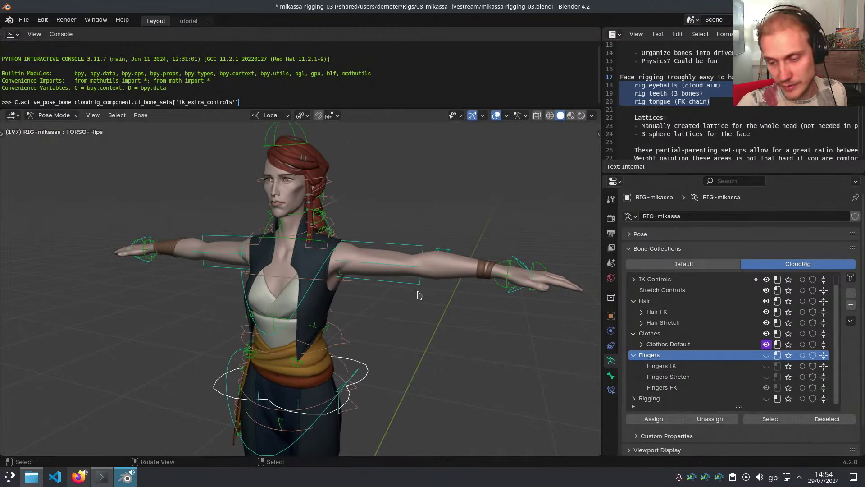
pyautogui.click(822, 482)
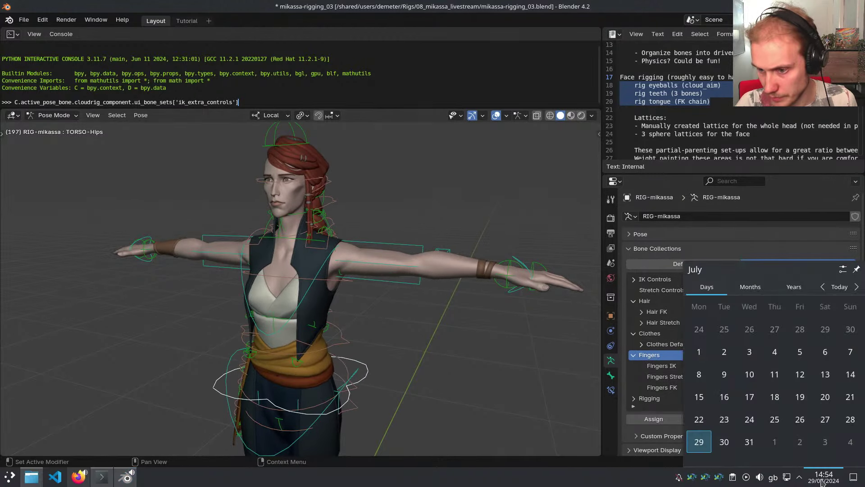
pyautogui.click(823, 480)
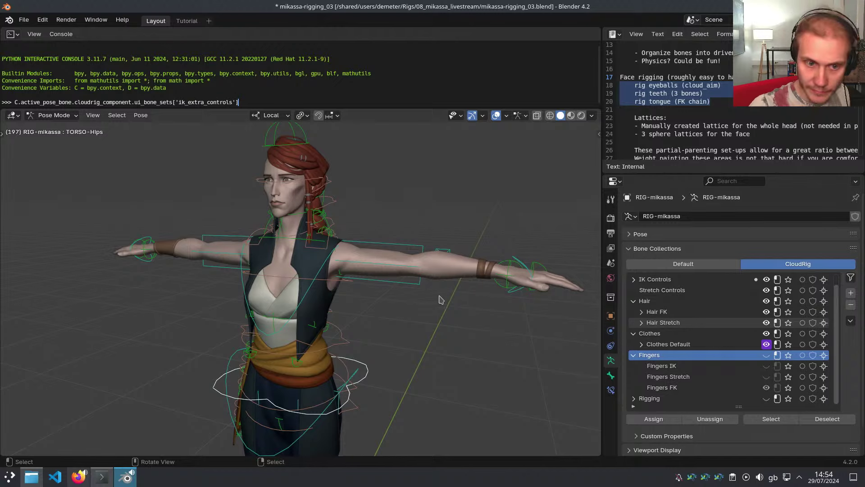
pyautogui.moveTo(440, 297); pyautogui.dragTo(468, 294, button='middle')
pyautogui.scroll(7, 312, 181)
pyautogui.moveTo(359, 185); pyautogui.dragTo(367, 246, button='middle')
pyautogui.scroll(-1, 368, 240)
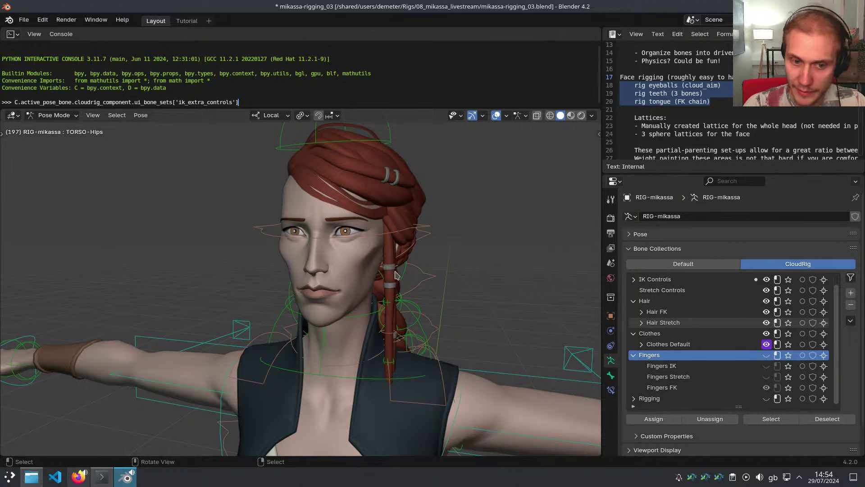
pyautogui.moveTo(396, 275); pyautogui.dragTo(437, 308, button='middle')
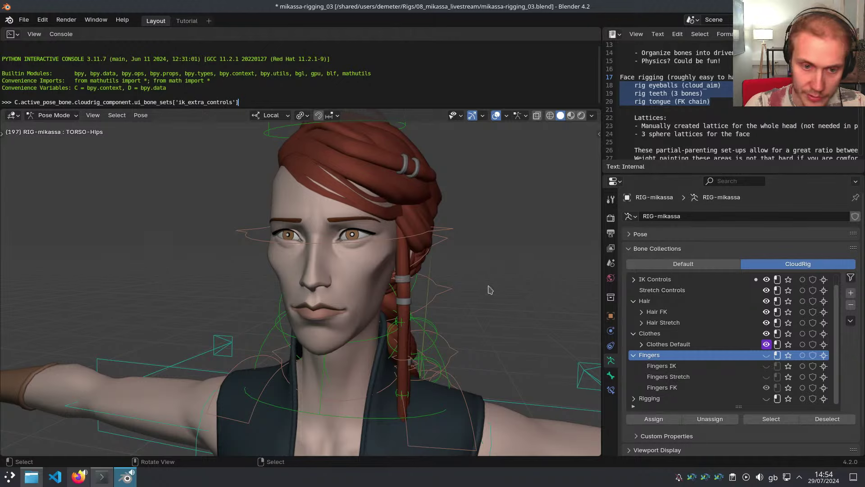
pyautogui.moveTo(476, 289); pyautogui.dragTo(461, 290, button='middle')
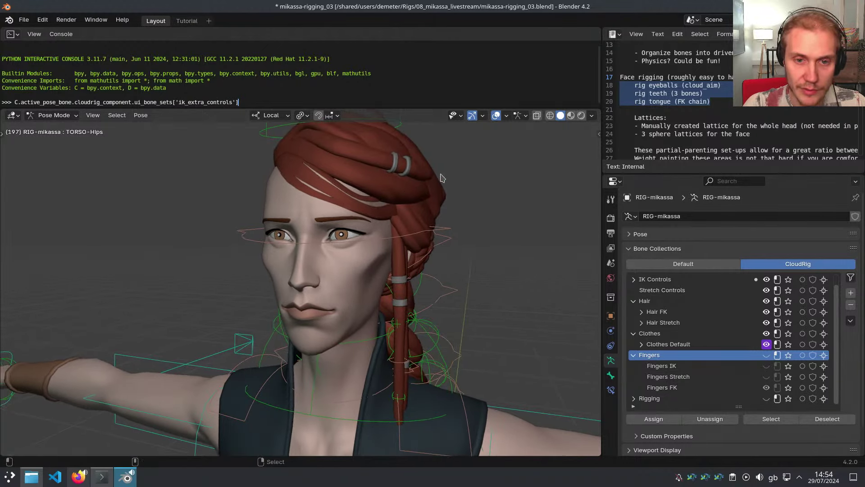
pyautogui.rightClick(433, 108)
pyautogui.click(432, 101)
# Merge the Python console area into the 3D view and frame the head
pyautogui.click(430, 96)
pyautogui.moveTo(428, 154); pyautogui.dragTo(440, 193, button='middle')
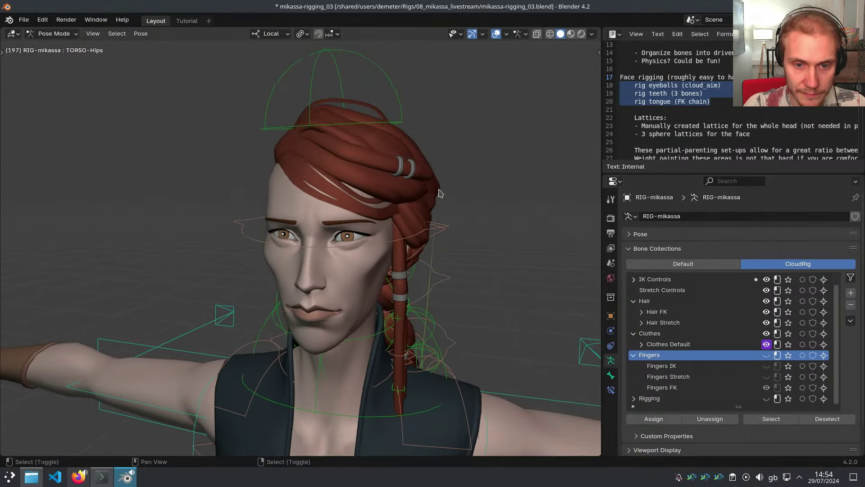
pyautogui.scroll(1, 408, 248)
pyautogui.keyDown('shift'); pyautogui.moveTo(408, 249); pyautogui.dragTo(453, 208, button='middle'); pyautogui.keyUp('shift')
# Highlight the three face-rigging task lines in the notes
pyautogui.click(661, 118)
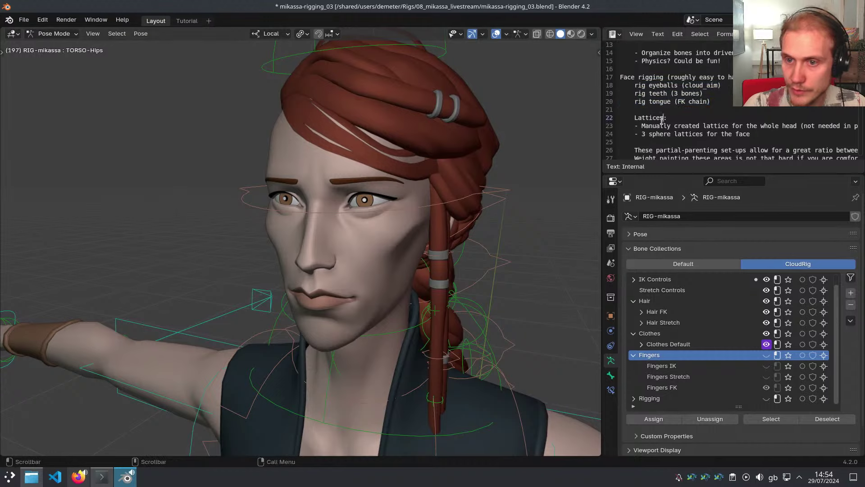
pyautogui.moveTo(725, 85); pyautogui.dragTo(621, 80)
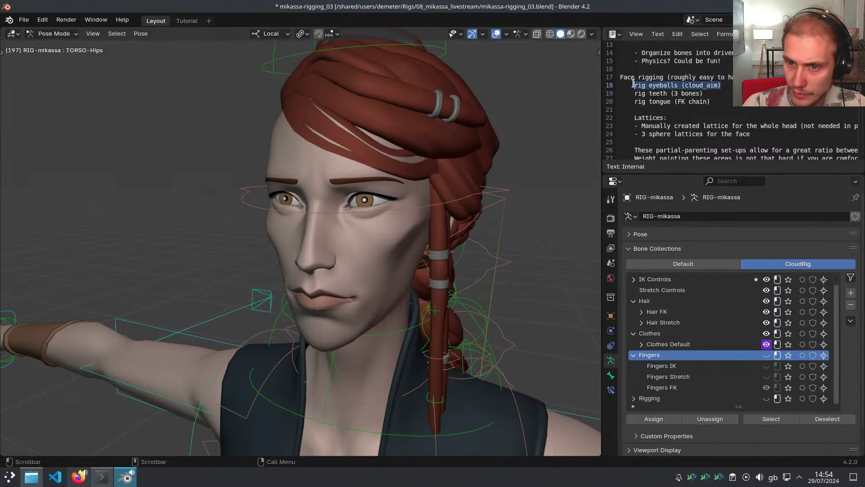
pyautogui.moveTo(455, 193); pyautogui.dragTo(443, 222, button='middle')
pyautogui.scroll(1, 444, 224)
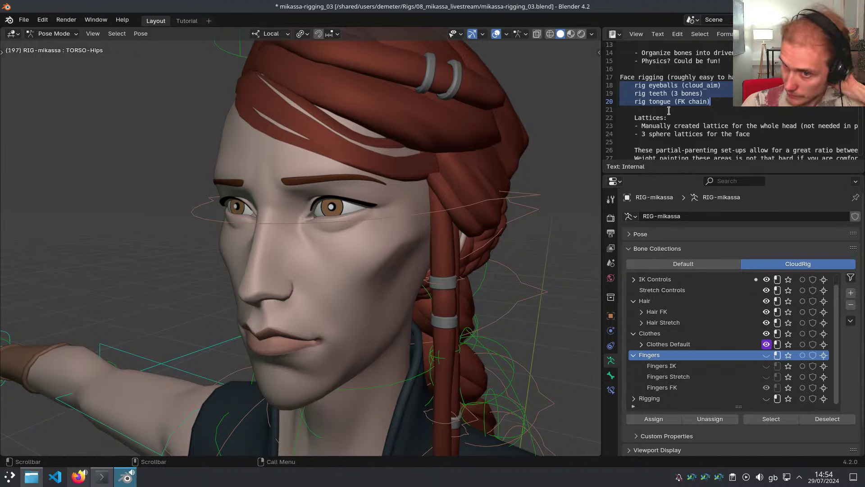
pyautogui.moveTo(666, 111); pyautogui.dragTo(747, 131)
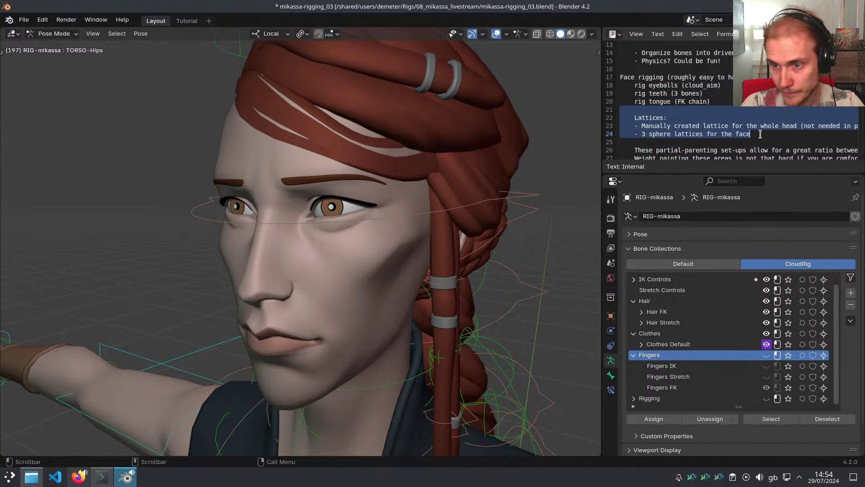
pyautogui.moveTo(714, 102); pyautogui.dragTo(622, 85)
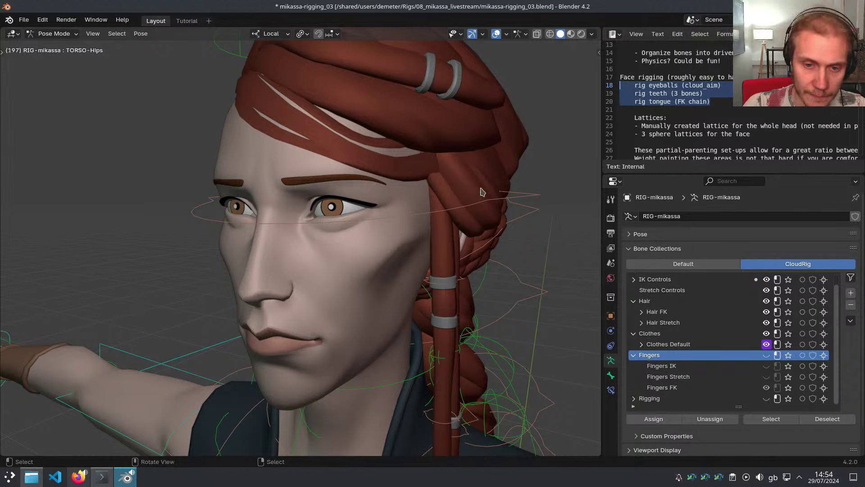
# Switch to the META-mikassa metarig and select its Head bone
pyautogui.moveTo(531, 196); pyautogui.dragTo(469, 247, button='middle')
pyautogui.press('r')
pyautogui.press('r')
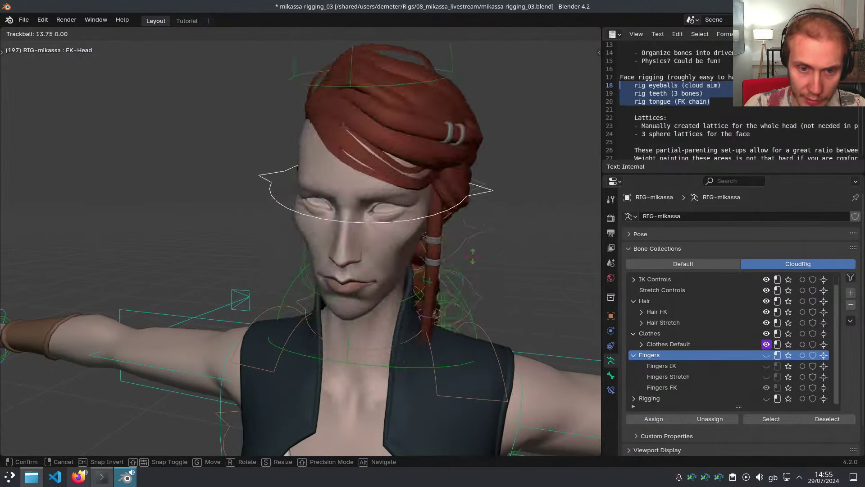
pyautogui.rightClick(425, 237)
pyautogui.hotkey('shift', 't')
pyautogui.moveTo(425, 237); pyautogui.dragTo(373, 240, button='middle')
pyautogui.click(372, 239)
pyautogui.moveTo(331, 257); pyautogui.dragTo(363, 251, button='middle')
# Collapse the bone collections, test-rotate the Head bone, and view the head from the right
pyautogui.click(658, 250)
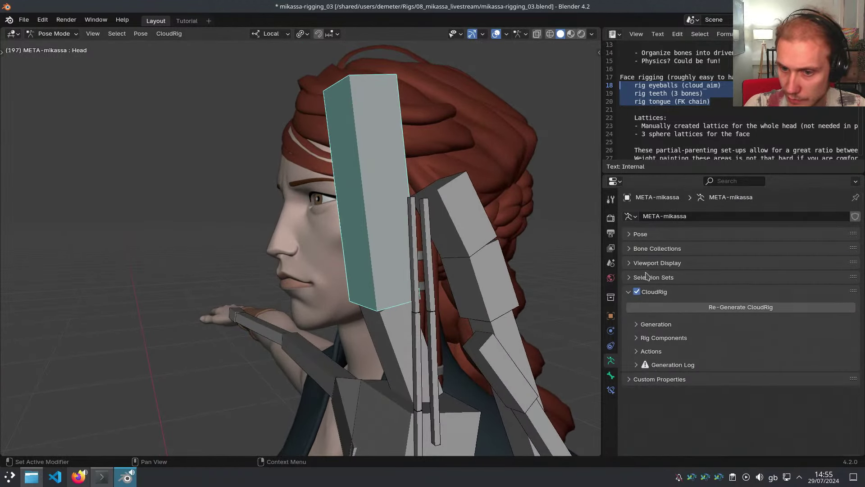
pyautogui.hotkey('shift', 't')
pyautogui.hotkey('shift', 't')
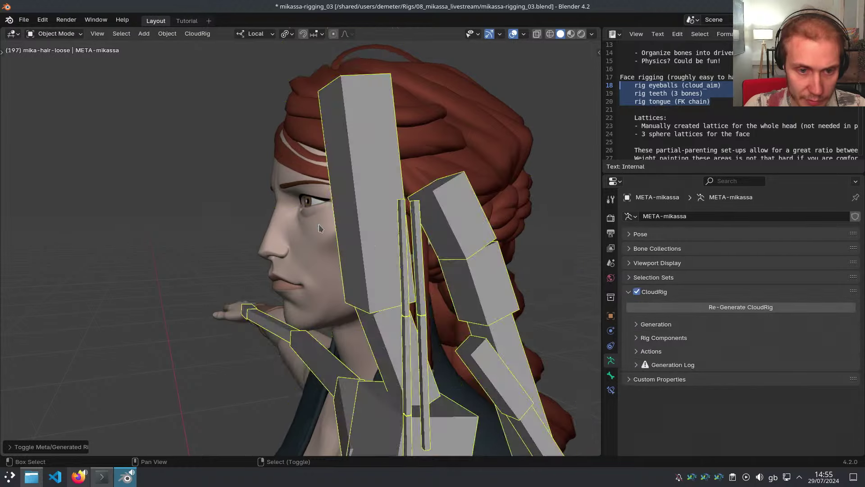
pyautogui.moveTo(381, 247); pyautogui.dragTo(360, 240, button='middle')
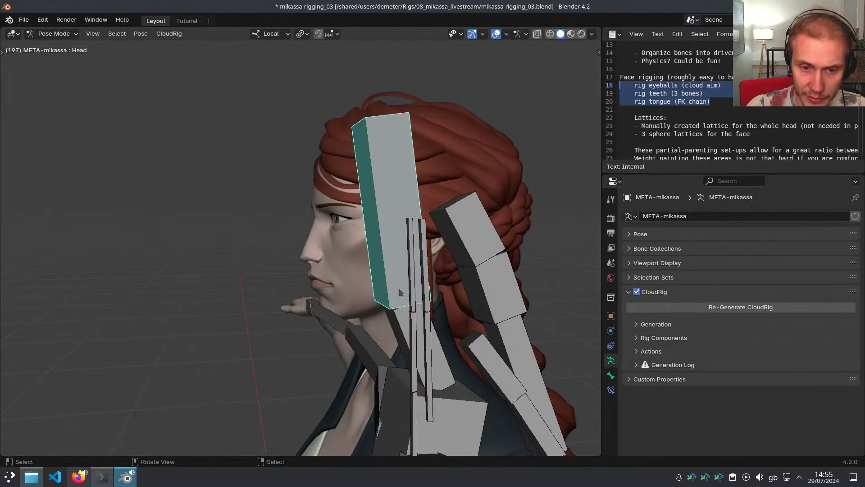
pyautogui.scroll(-3, 412, 224)
pyautogui.press('r')
pyautogui.rightClick(424, 238)
pyautogui.scroll(5, 354, 206)
pyautogui.keyDown('shift'); pyautogui.moveTo(290, 259); pyautogui.dragTo(263, 242, button='middle'); pyautogui.keyUp('shift')
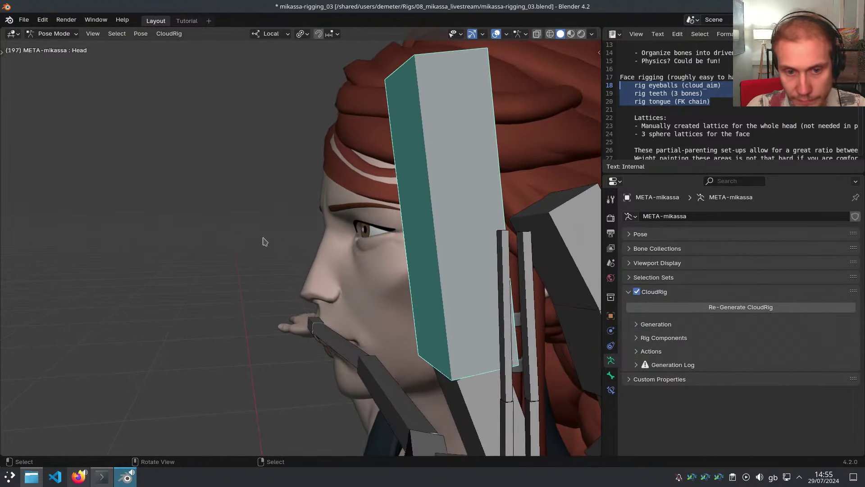
pyautogui.press('`')
pyautogui.scroll(4, 344, 231)
# Select a loop around the eyeball in the eyes mesh, using wireframe view
pyautogui.hotkey('ctrl', 'Tab')
pyautogui.moveTo(344, 231); pyautogui.dragTo(421, 272, button='middle')
pyautogui.click(442, 257)
pyautogui.press('Tab')
pyautogui.press('z')
pyautogui.moveTo(309, 246); pyautogui.dragTo(369, 184, button='middle')
pyautogui.keyDown('alt'); pyautogui.rightClick(303, 223); pyautogui.keyUp('alt')
pyautogui.press('Tab')
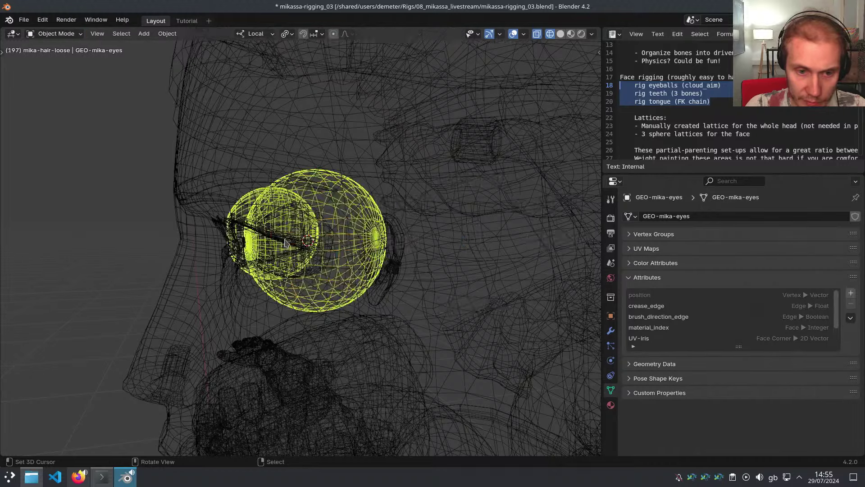
# Add a new bone at the eye centre in META-mikassa's Edit Mode and open the bone collection chooser
pyautogui.scroll(-3, 405, 254)
pyautogui.moveTo(351, 244)
pyautogui.mouseDown(button='middle')
pyautogui.moveTo(406, 255)
pyautogui.moveTo(464, 299)
pyautogui.mouseUp(button='middle')
pyautogui.press('z')
pyautogui.scroll(-1, 463, 299)
pyautogui.rightClick(456, 298)
pyautogui.press('Tab')
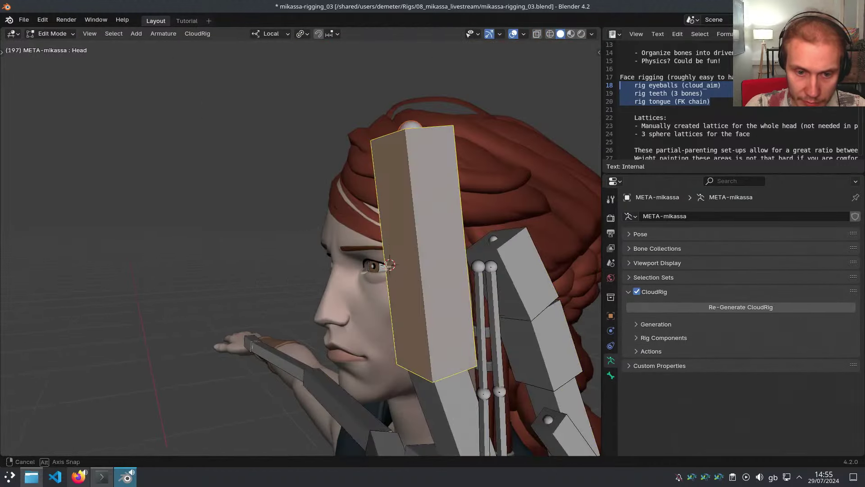
pyautogui.scroll(6, 365, 261)
pyautogui.hotkey('shift', 'a')
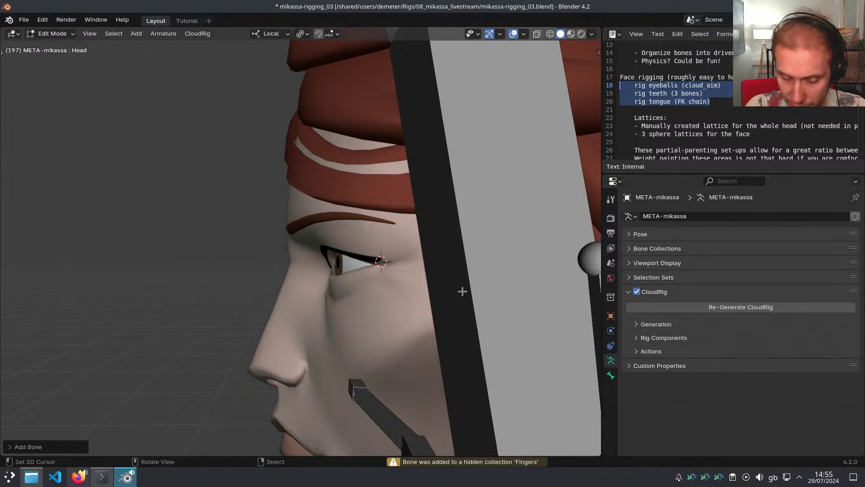
pyautogui.press('m')
pyautogui.press('Escape')
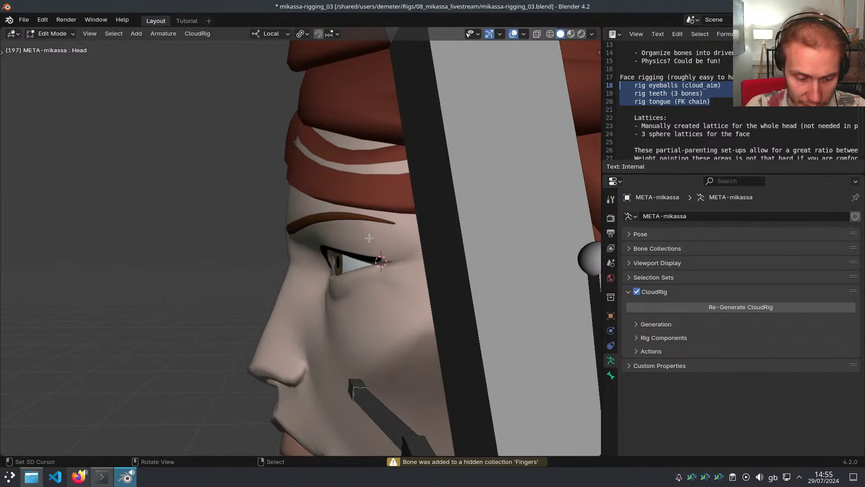
pyautogui.press('m')
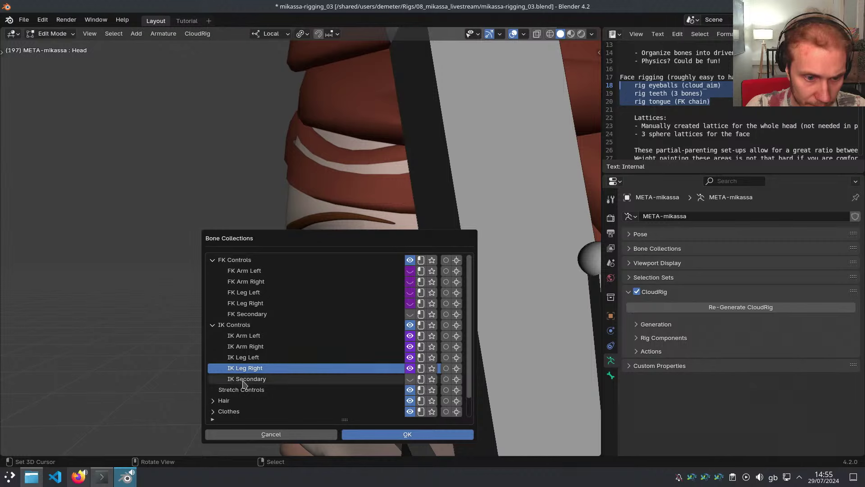
# Expand the bone collections list, collapse FK and IK Controls, and select Stretch Controls
pyautogui.scroll(-3, 261, 376)
pyautogui.press('Escape')
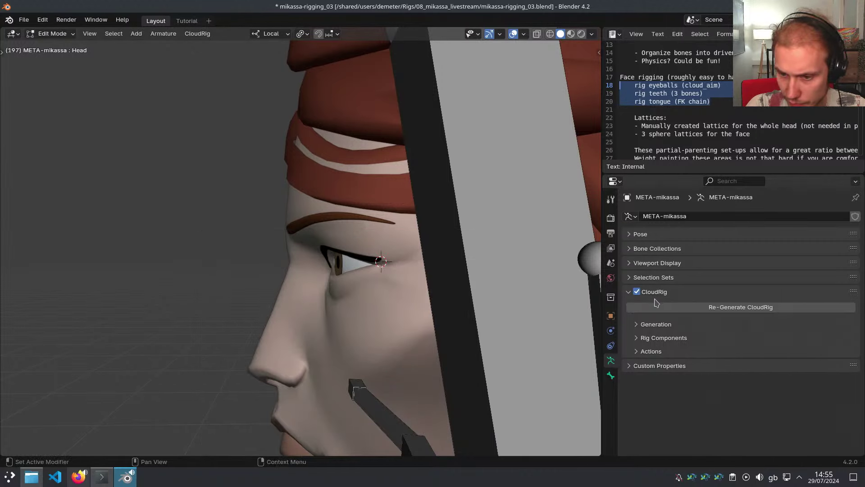
pyautogui.click(659, 249)
pyautogui.scroll(1, 676, 316)
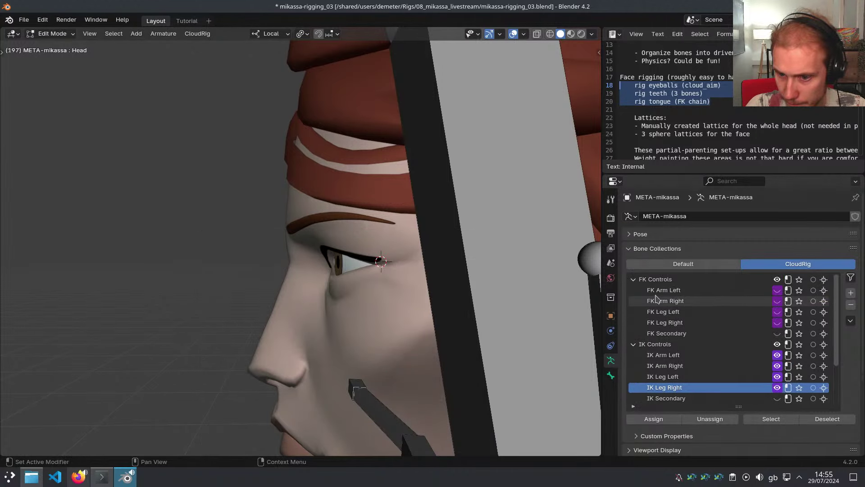
pyautogui.click(634, 279)
pyautogui.click(636, 289)
pyautogui.click(657, 301)
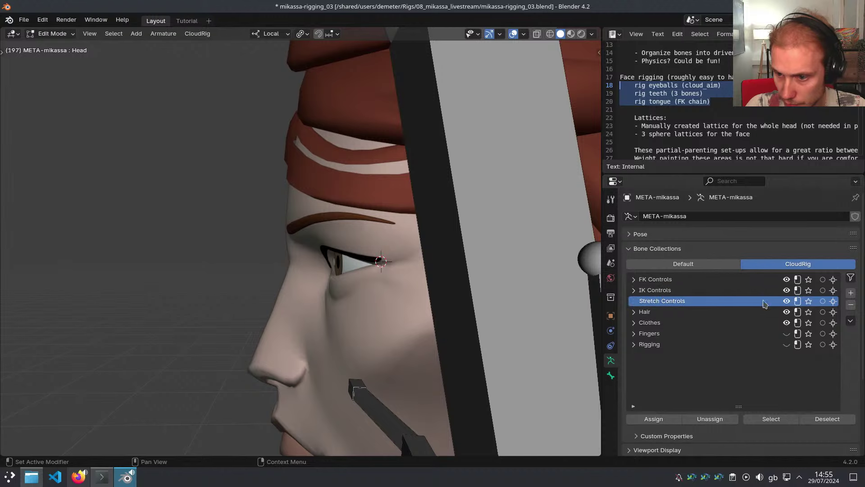
# Add a collection named Face and move it above Stretch Controls
pyautogui.click(851, 293)
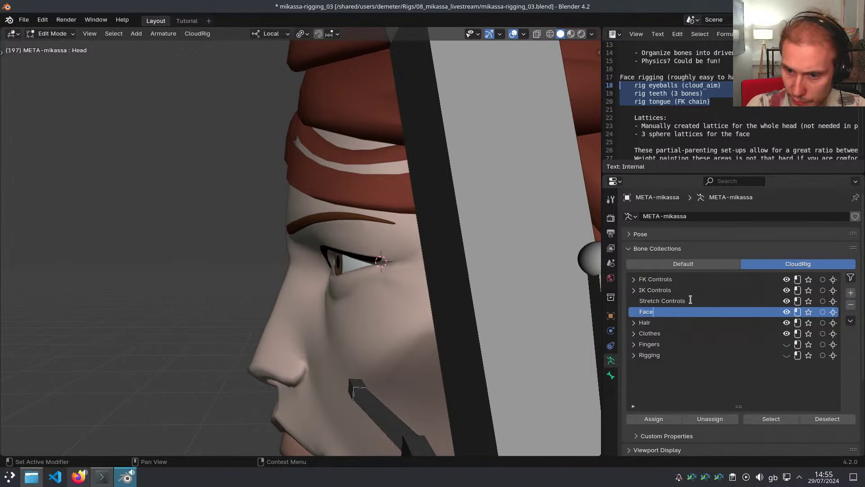
pyautogui.press('Return')
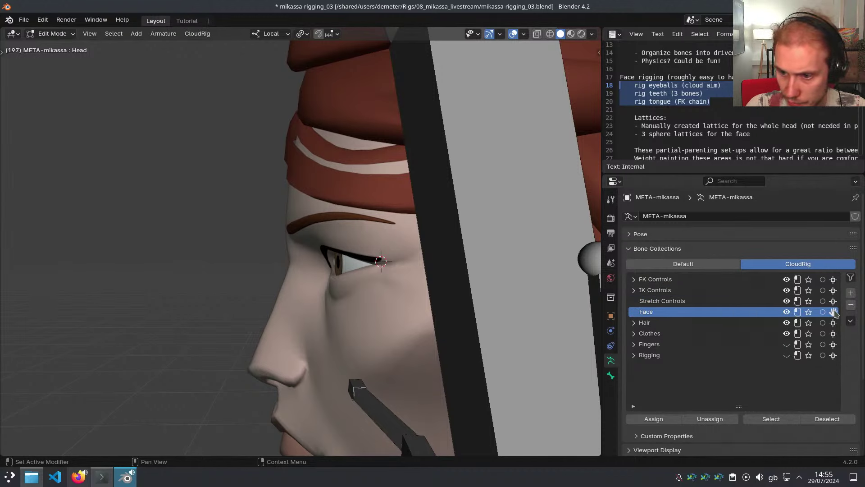
pyautogui.moveTo(834, 311); pyautogui.dragTo(677, 302)
# Add a new bone, scale it down around Individual Origins, and thin its B-Bone display
pyautogui.scroll(-3, 378, 245)
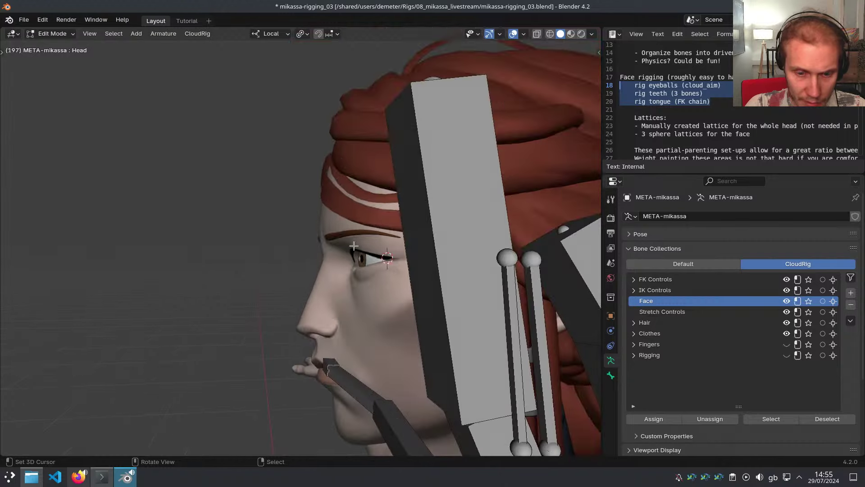
pyautogui.hotkey('shift', 'a')
pyautogui.press('.')
pyautogui.click(373, 221)
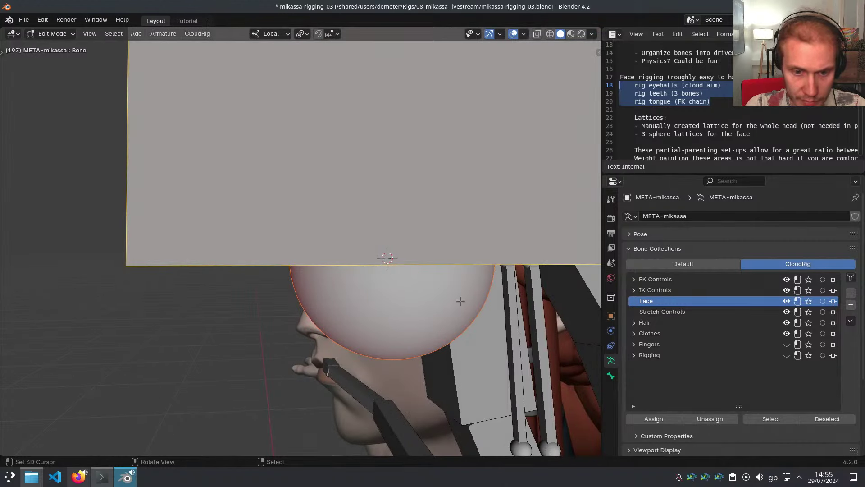
pyautogui.press('s')
pyautogui.click(352, 241)
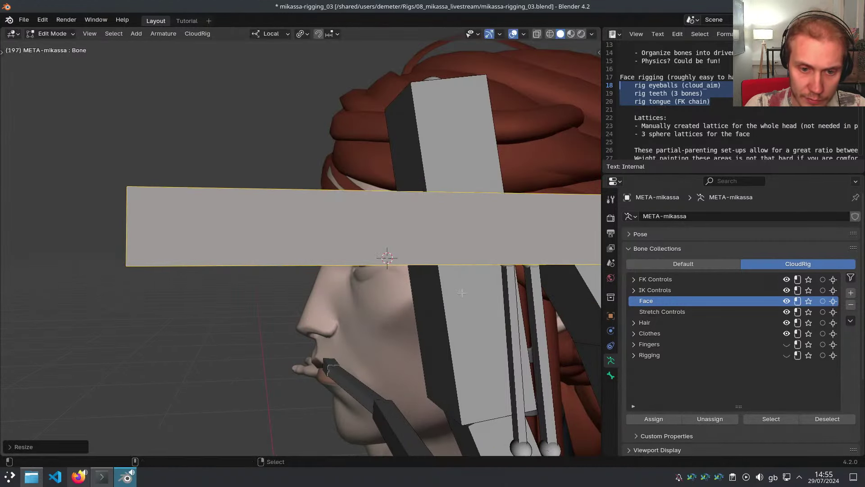
pyautogui.hotkey('ctrl', 'alt', 's')
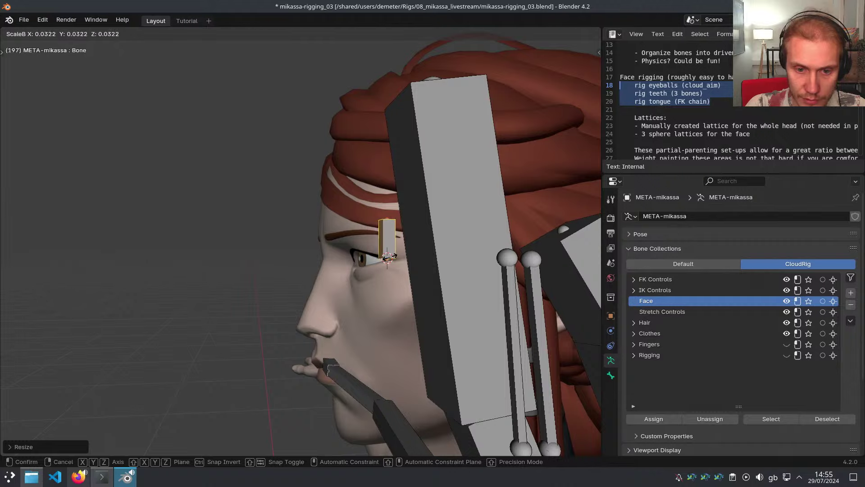
pyautogui.click(390, 257)
# View the eye from the side and select the eyes mesh
pyautogui.press('`')
pyautogui.click(339, 296)
pyautogui.scroll(8, 340, 266)
pyautogui.press('Tab')
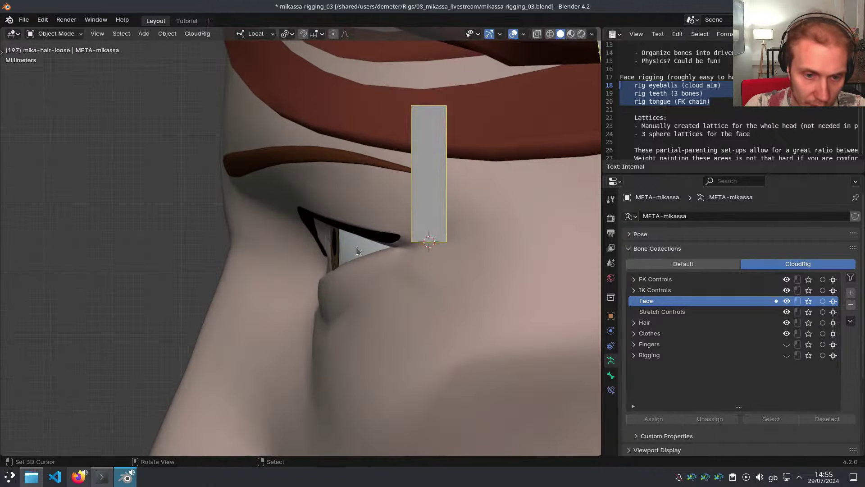
pyautogui.rightClick(357, 247)
pyautogui.moveTo(356, 247)
pyautogui.mouseDown(button='middle')
pyautogui.moveTo(460, 290)
pyautogui.moveTo(324, 265)
pyautogui.moveTo(390, 249)
pyautogui.moveTo(413, 215)
pyautogui.moveTo(414, 244)
pyautogui.mouseUp(button='middle')
# In the eyes mesh, snap the 3D cursor to the pole vertex at the pupil's front
pyautogui.press('Tab')
pyautogui.hotkey('shift', 'z')
pyautogui.press('a')
pyautogui.press('a')
pyautogui.scroll(3, 395, 250)
pyautogui.hotkey('alt', 'a')
pyautogui.rightClick(384, 236)
pyautogui.hotkey('shift', 's')
pyautogui.hotkey('shift', 'z')
# In the META-mikassa metarig, snap the new bone's tail to the pupil point
pyautogui.scroll(-5, 460, 290)
pyautogui.moveTo(460, 290); pyautogui.dragTo(417, 323, button='middle')
pyautogui.press('Tab')
pyautogui.rightClick(496, 267)
pyautogui.press('Tab')
pyautogui.rightClick(454, 175)
pyautogui.scroll(-2, 449, 221)
pyautogui.hotkey('shift', 's')
# Hide the large Head bone and shrink the eye bone's display thickness further
pyautogui.moveTo(417, 271); pyautogui.dragTo(475, 276, button='middle')
pyautogui.scroll(5, 430, 255)
pyautogui.rightClick(445, 274)
pyautogui.press('h')
pyautogui.scroll(3, 369, 250)
pyautogui.rightClick(370, 250)
pyautogui.scroll(-2, 381, 287)
pyautogui.scroll(2, 470, 279)
pyautogui.hotkey('ctrl', 'alt', 's')
pyautogui.click(436, 269)
# Recalculate the eye bone's roll to Global +X Axis and check its Roll in the sidebar
pyautogui.scroll(-5, 444, 271)
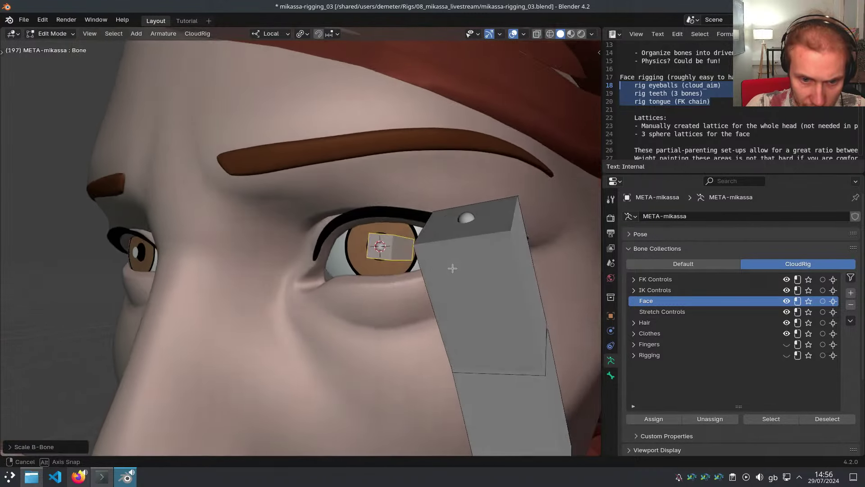
pyautogui.hotkey('shift', 'n')
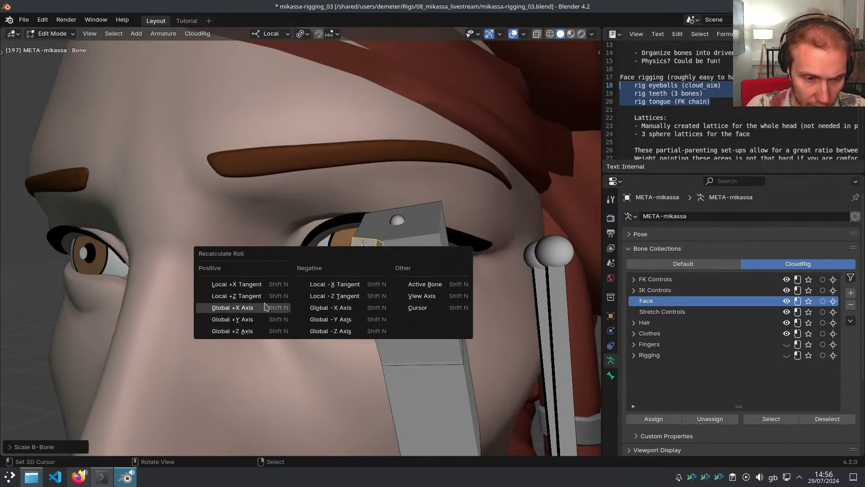
pyautogui.click(266, 308)
pyautogui.keyDown('shift'); pyautogui.moveTo(221, 271); pyautogui.dragTo(242, 271, button='middle'); pyautogui.keyUp('shift')
pyautogui.press('n')
pyautogui.click(595, 54)
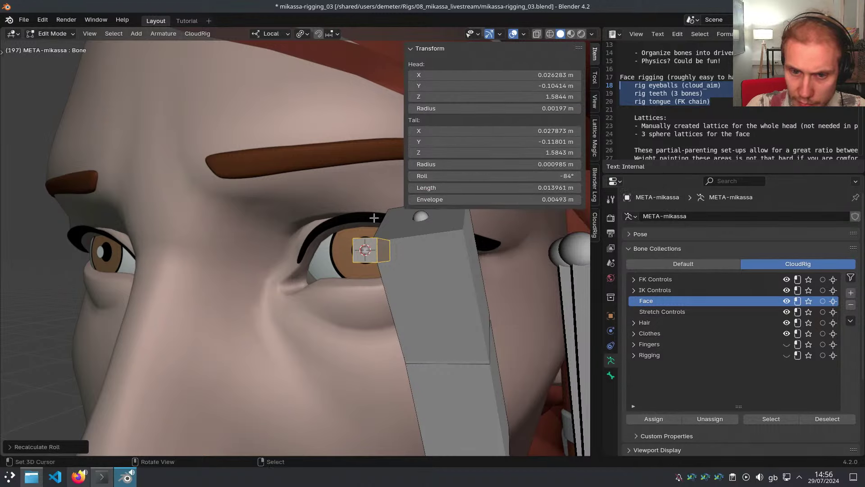
pyautogui.scroll(-1, 375, 218)
pyautogui.moveTo(374, 218)
pyautogui.mouseDown(button='middle')
pyautogui.moveTo(362, 241)
pyautogui.moveTo(370, 225)
pyautogui.moveTo(376, 230)
pyautogui.mouseUp(button='middle')
pyautogui.press('n')
# In Pose Mode, hide the blocking bone and test-rotate the eye bone on X, then cancel
pyautogui.press('Tab')
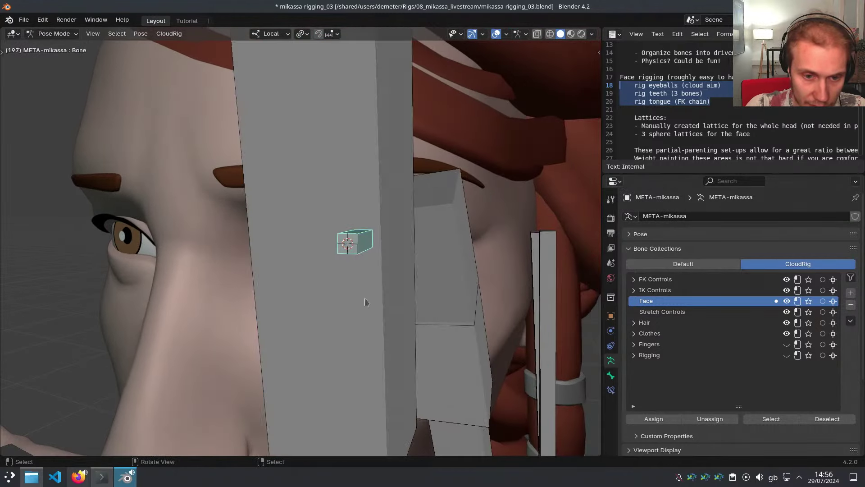
pyautogui.moveTo(364, 270); pyautogui.dragTo(309, 240, button='middle')
pyautogui.click(400, 267)
pyautogui.press('h')
pyautogui.click(379, 253)
pyautogui.moveTo(378, 252); pyautogui.dragTo(337, 273, button='middle')
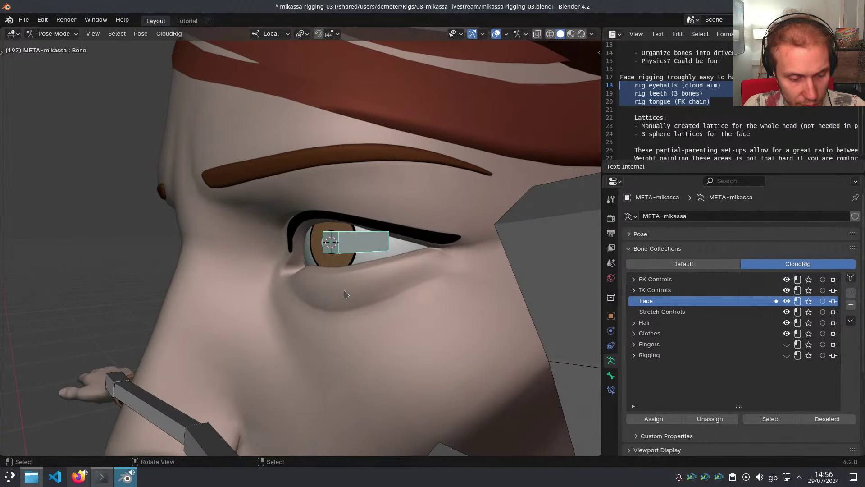
pyautogui.moveTo(344, 294); pyautogui.dragTo(346, 292, button='middle')
pyautogui.press('r')
pyautogui.press('x')
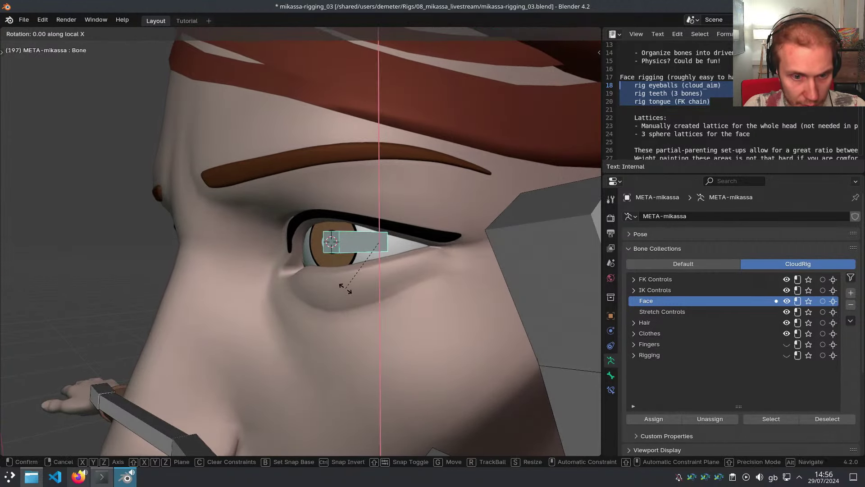
pyautogui.press('Escape')
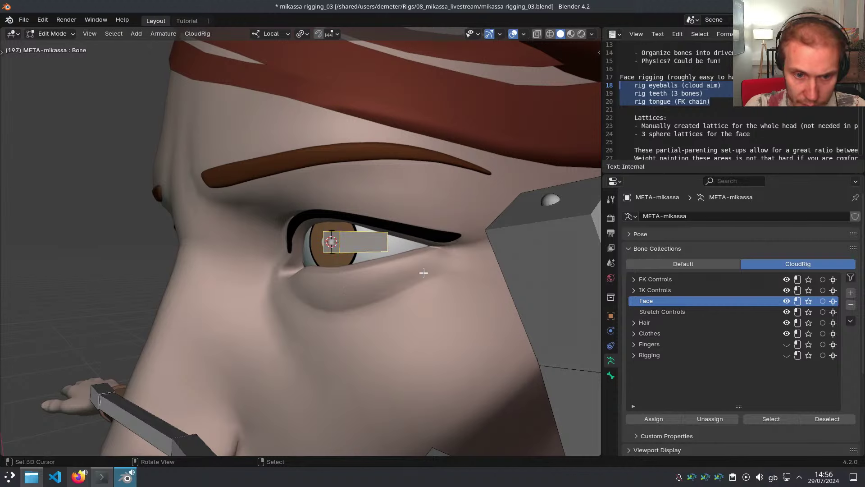
# Adjust the eye bone's roll with Ctrl+R while checking its values in the sidebar
pyautogui.hotkey('ctrl', 'r')
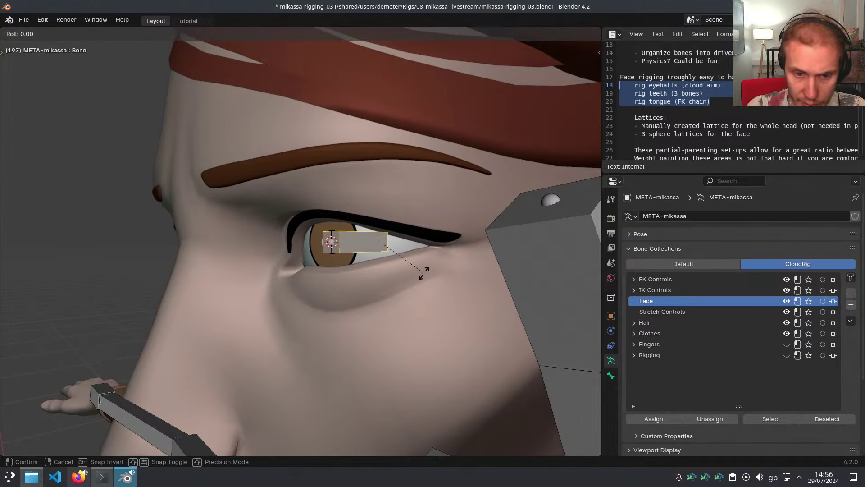
pyautogui.click(423, 273)
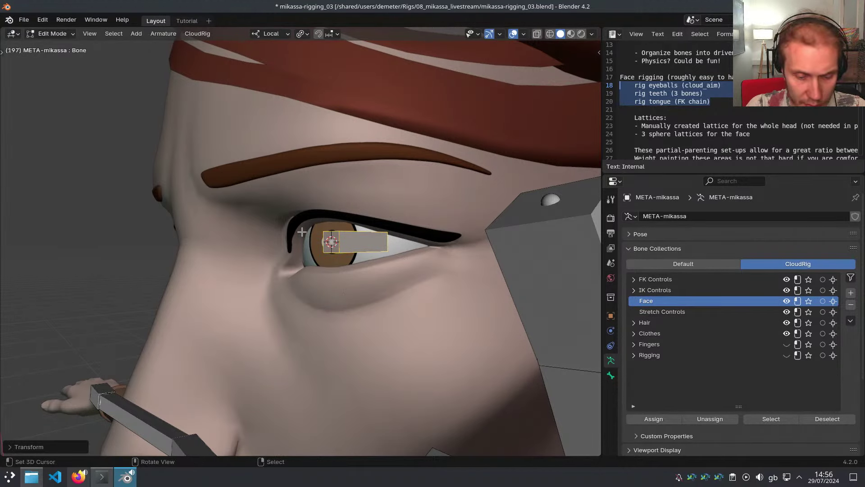
pyautogui.press('n')
pyautogui.hotkey('alt', '`')
pyautogui.press('Escape')
pyautogui.hotkey('ctrl', 'r')
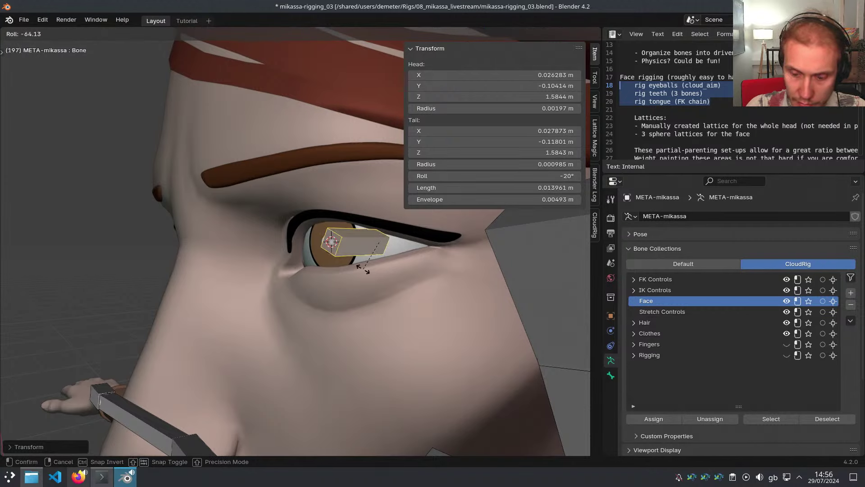
pyautogui.press('Return')
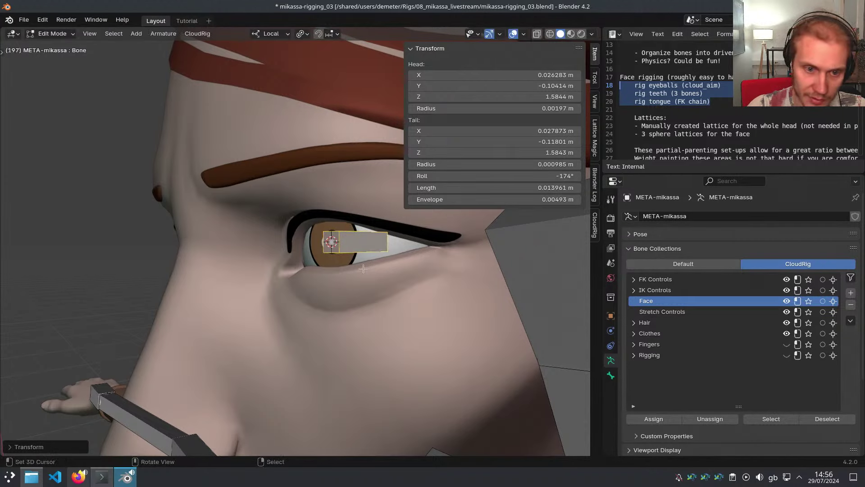
pyautogui.click(322, 278)
# In Pose Mode, test-rotate the eye bone 45° around its local X axis
pyautogui.hotkey('ctrl', 'Tab')
pyautogui.click(423, 246)
pyautogui.press('r')
pyautogui.press('x')
pyautogui.press('x')
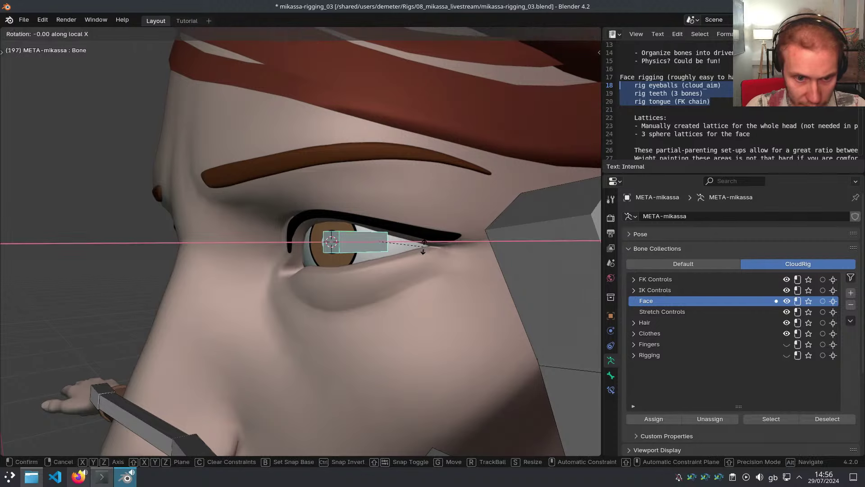
pyautogui.write('45')
pyautogui.press('Return')
pyautogui.moveTo(423, 246); pyautogui.dragTo(491, 282, button='middle')
pyautogui.press('x')
pyautogui.press('Escape')
# Rename the eye bone to Eye.L and set its CloudRig Component Type to Aim
pyautogui.click(611, 376)
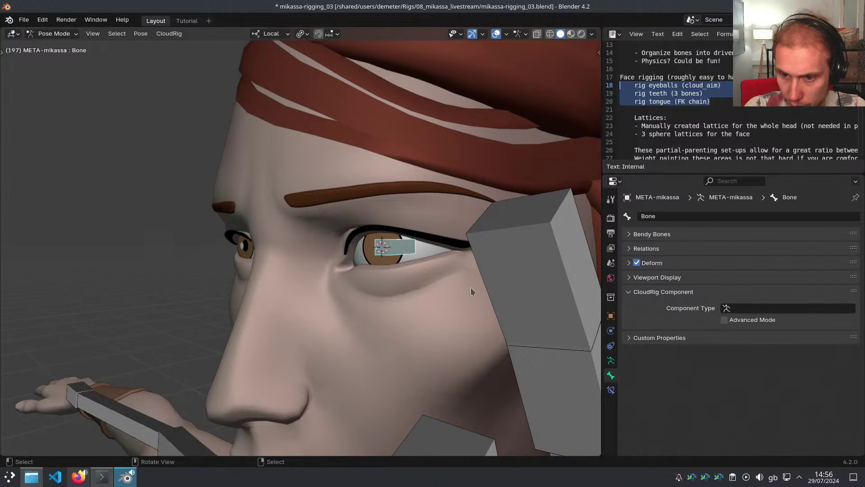
pyautogui.press('F2')
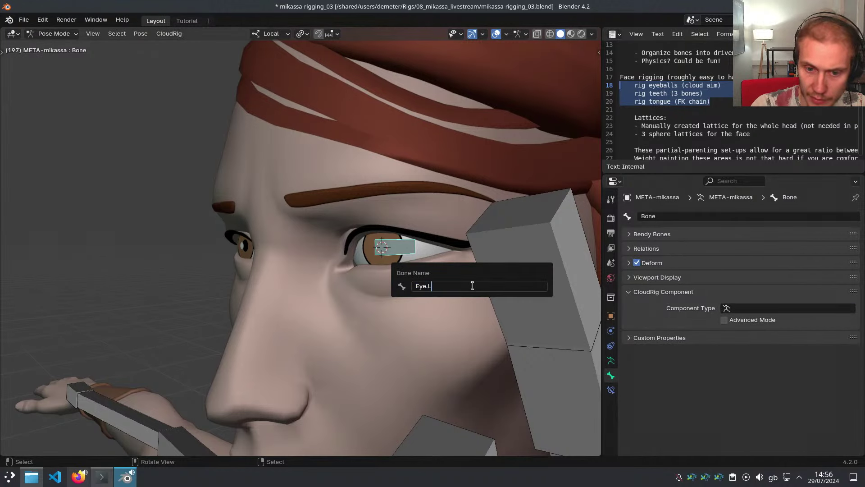
pyautogui.write('Eye.L')
pyautogui.press('Return')
pyautogui.click(741, 306)
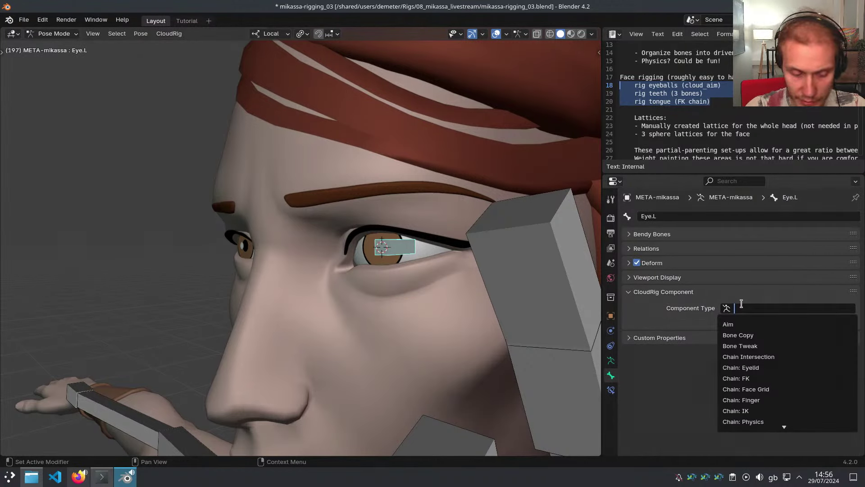
pyautogui.press('Down')
pyautogui.press('Return')
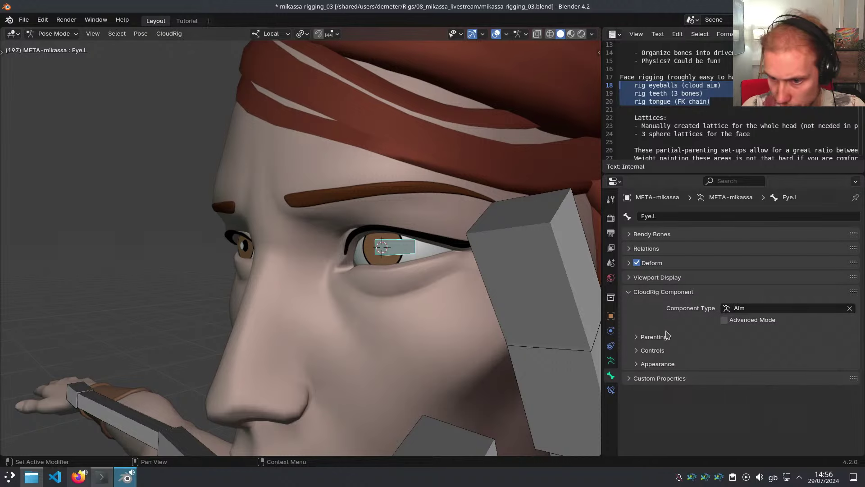
# Symmetrize Eye.L to create the mirrored Eye.R bone
pyautogui.moveTo(527, 276); pyautogui.dragTo(460, 260, button='middle')
pyautogui.press('x')
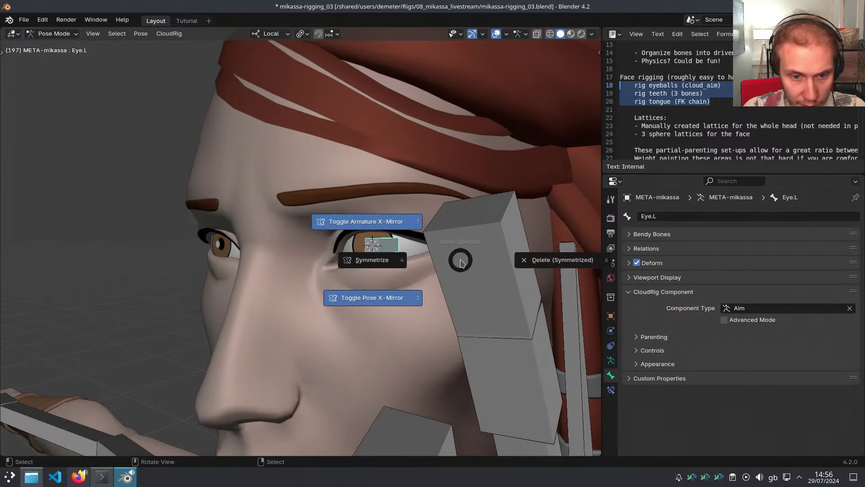
pyautogui.click(386, 263)
pyautogui.moveTo(387, 264); pyautogui.dragTo(334, 231, button='middle')
# Reveal the Head bone and parent Eye.L and Eye.R to it
pyautogui.hotkey('alt', 'h')
pyautogui.click(336, 226)
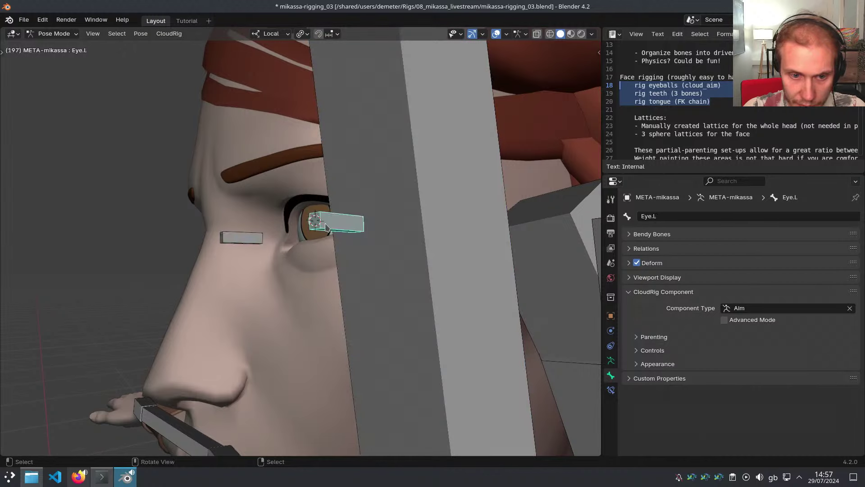
pyautogui.hotkey('ctrl', 'shift', 'm')
pyautogui.keyDown('shift'); pyautogui.click(393, 267); pyautogui.keyUp('shift')
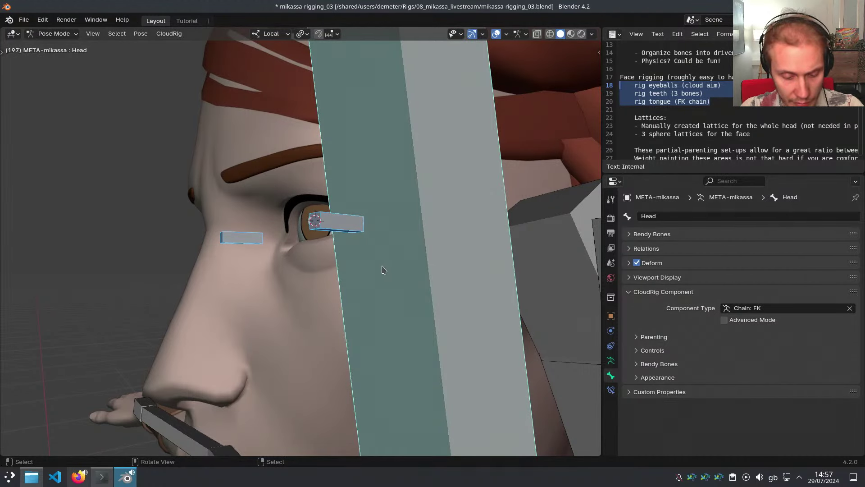
pyautogui.hotkey('ctrl', 'p')
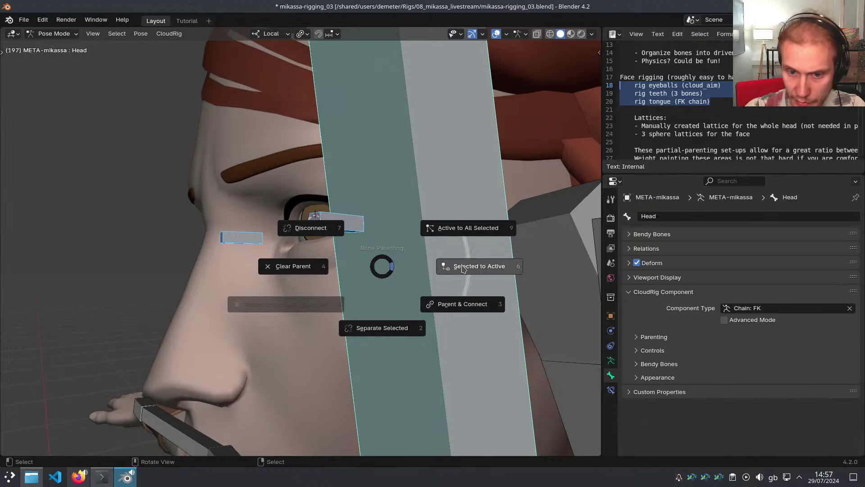
pyautogui.click(463, 267)
# With only Head selected, generate the RIG-mikassa rig from the metarig
pyautogui.moveTo(462, 269); pyautogui.dragTo(411, 243, button='middle')
pyautogui.click(410, 234)
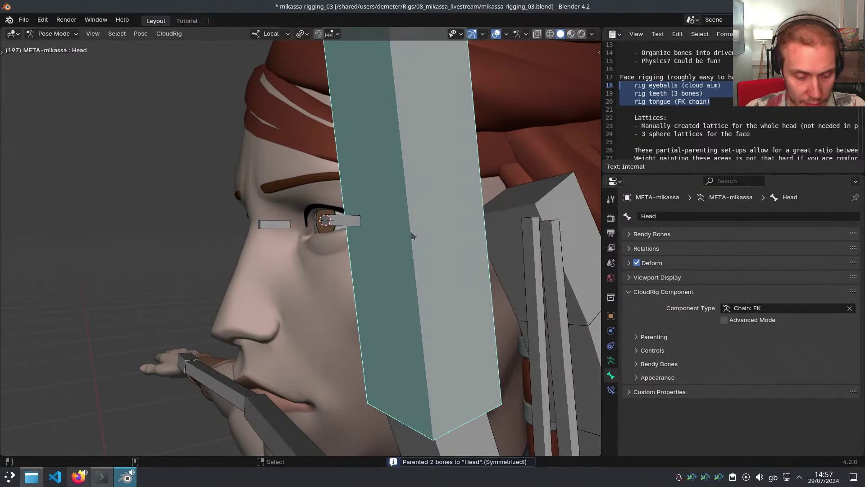
pyautogui.hotkey('ctrl', 'alt', 'r')
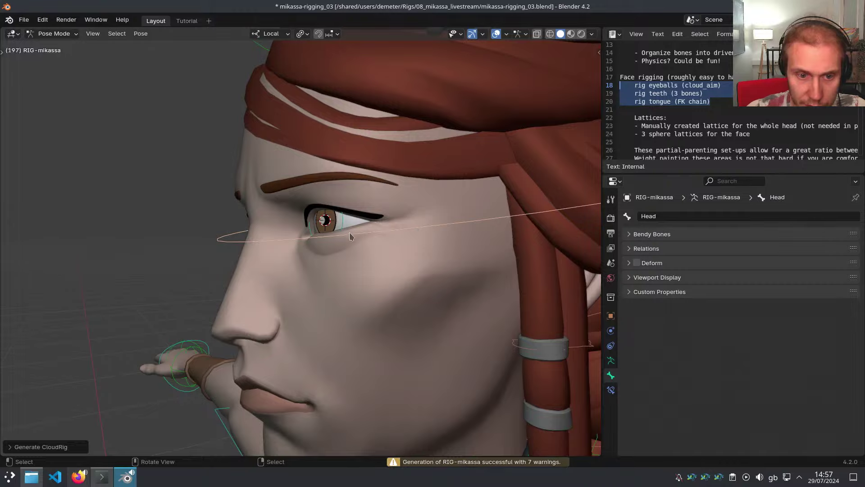
# Select the CTR-Eye.L and mirrored CTR-Eye.R aim controls in wireframe view
pyautogui.moveTo(350, 234)
pyautogui.mouseDown(button='middle')
pyautogui.moveTo(407, 235)
pyautogui.moveTo(378, 224)
pyautogui.moveTo(404, 227)
pyautogui.moveTo(341, 241)
pyautogui.mouseUp(button='middle')
pyautogui.scroll(4, 378, 224)
pyautogui.click(376, 224)
pyautogui.hotkey('shift', 'z')
pyautogui.hotkey('ctrl', 'shift', 'm')
# In Preferences > Interface, try line width Thin, then set it to Thick
pyautogui.hotkey('alt', 'F11')
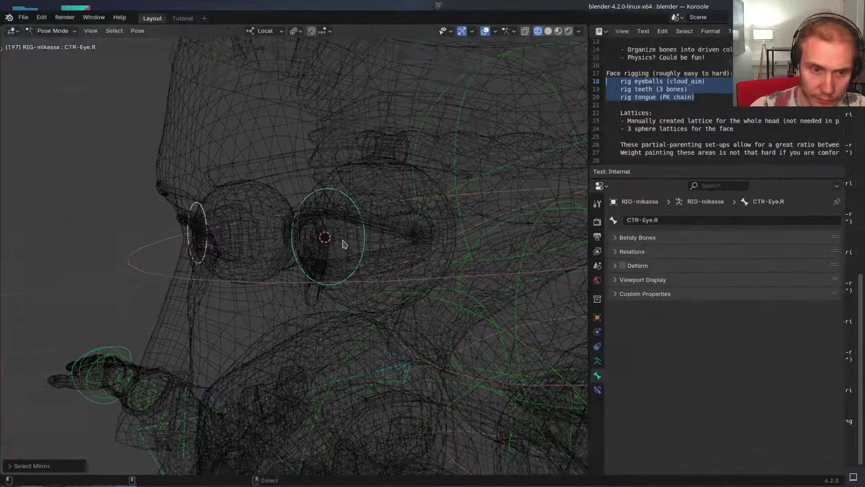
pyautogui.click(49, 8)
pyautogui.click(70, 156)
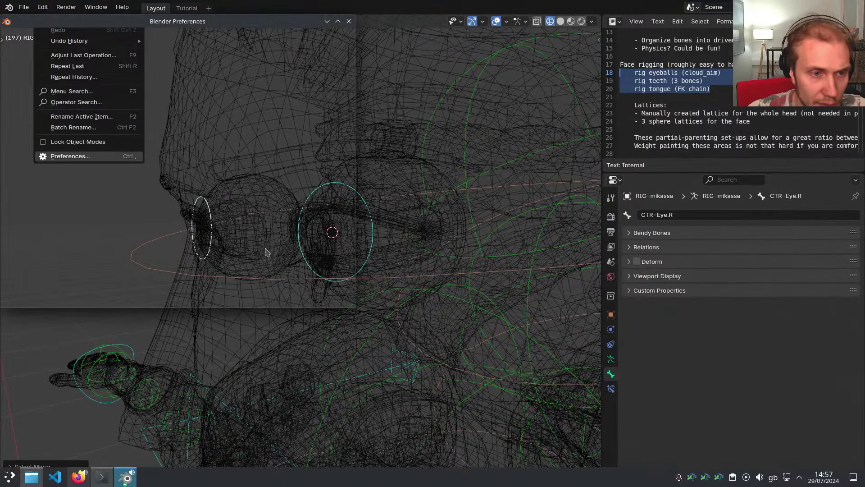
pyautogui.click(85, 54)
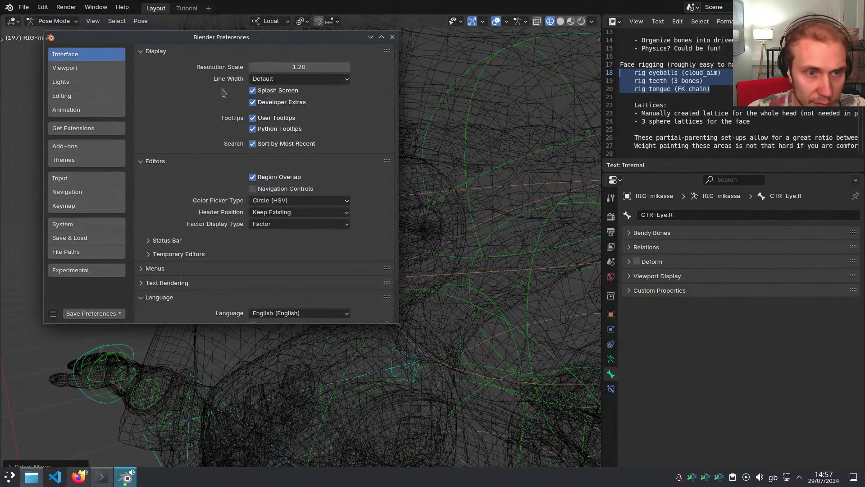
pyautogui.click(274, 81)
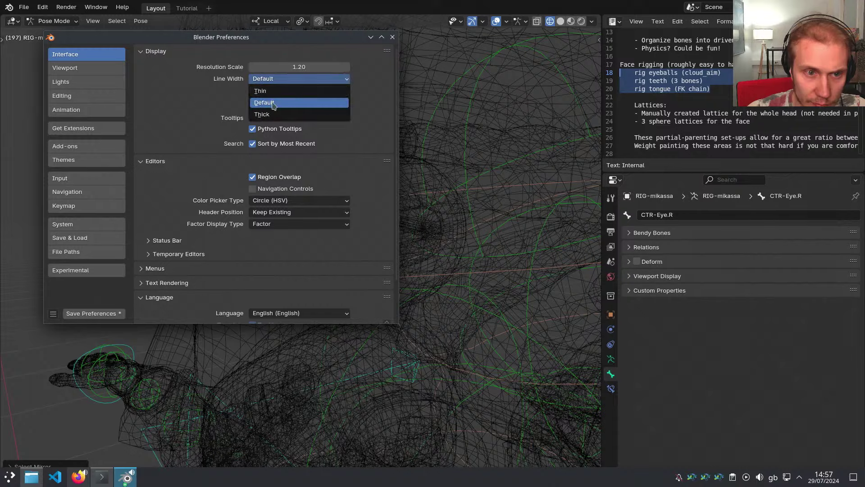
pyautogui.click(266, 91)
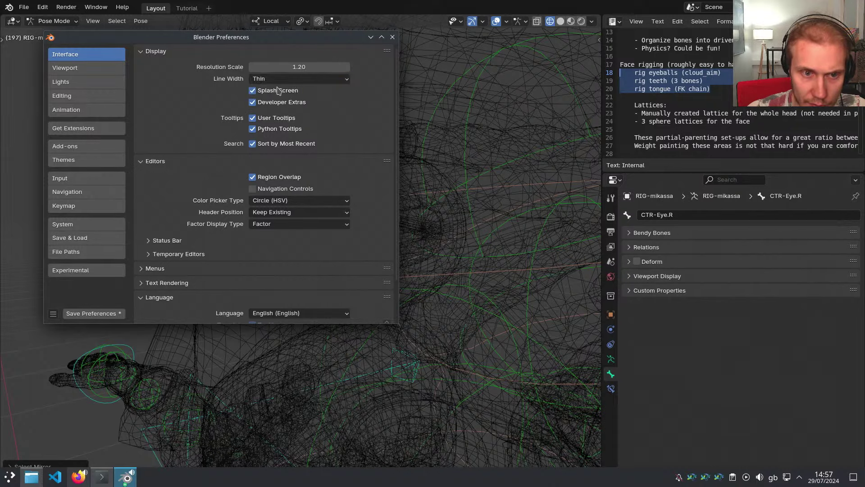
pyautogui.click(280, 79)
pyautogui.click(276, 114)
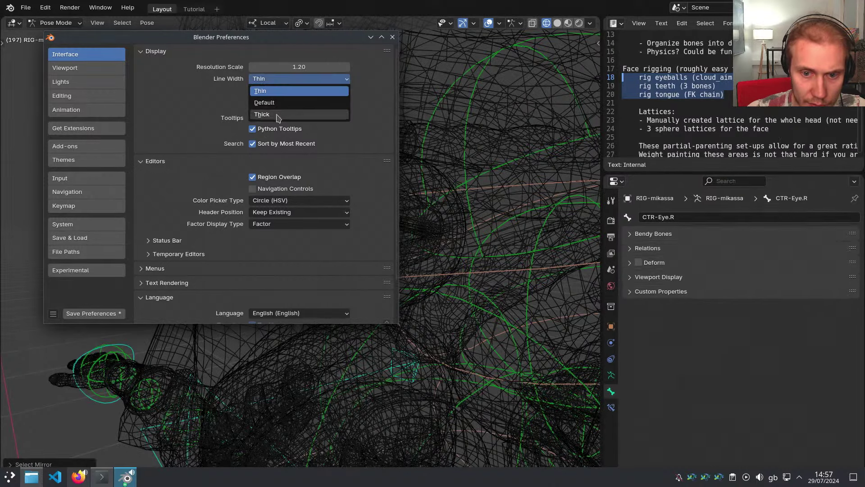
pyautogui.click(393, 38)
# Inspect the eye controls, then set the interface line width back to Thin
pyautogui.scroll(-2, 377, 237)
pyautogui.moveTo(378, 237)
pyautogui.mouseDown(button='middle')
pyautogui.moveTo(409, 234)
pyautogui.moveTo(375, 231)
pyautogui.mouseUp(button='middle')
pyautogui.scroll(2, 360, 225)
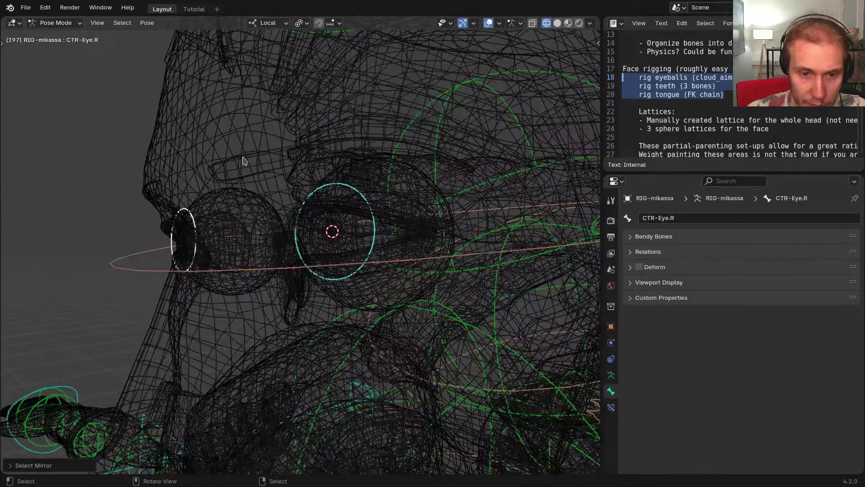
pyautogui.click(45, 7)
pyautogui.click(68, 171)
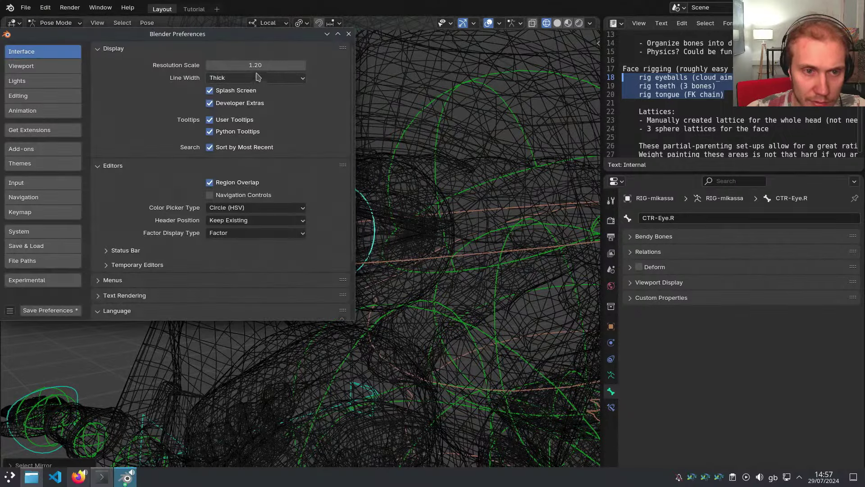
pyautogui.click(248, 77)
pyautogui.click(245, 90)
pyautogui.click(350, 35)
# Return to solid shading, swap back to the metarig, and select a bone near the eye
pyautogui.moveTo(342, 192); pyautogui.dragTo(376, 207, button='middle')
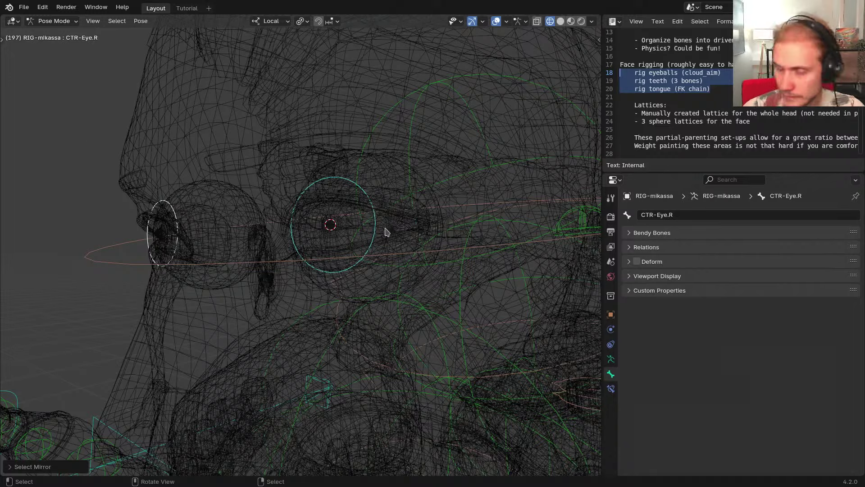
pyautogui.scroll(3, 386, 232)
pyautogui.hotkey('shift', 'z')
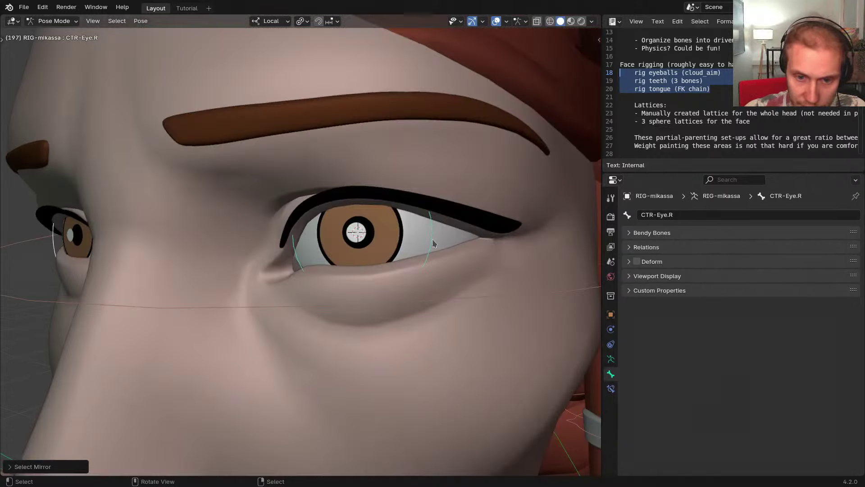
pyautogui.moveTo(413, 262); pyautogui.dragTo(427, 289, button='middle')
pyautogui.hotkey('shift', 't')
pyautogui.scroll(-1, 383, 259)
pyautogui.click(378, 247)
# Thin both metarig eye bones to 0.75 B-Bone thickness and regenerate the rig
pyautogui.click(383, 253)
pyautogui.hotkey('ctrl', 'shift', 'm')
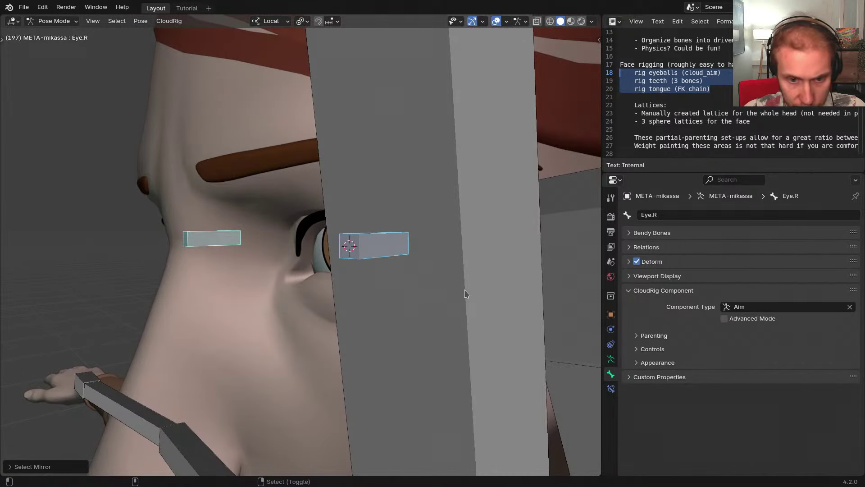
pyautogui.press('s')
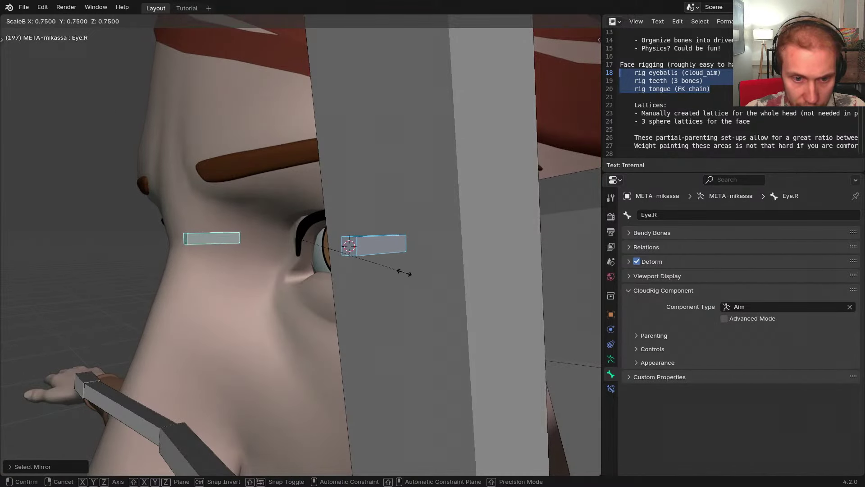
pyautogui.click(393, 270)
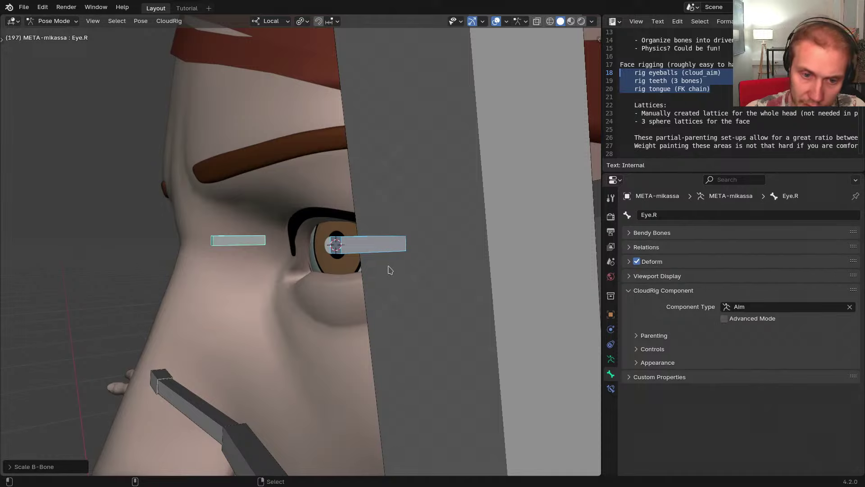
pyautogui.hotkey('ctrl', 'alt', 'r')
# Inspect the regenerated CTR-Eye.L aim control and the rig's bone collections
pyautogui.moveTo(385, 258); pyautogui.dragTo(522, 312, button='middle')
pyautogui.click(387, 253)
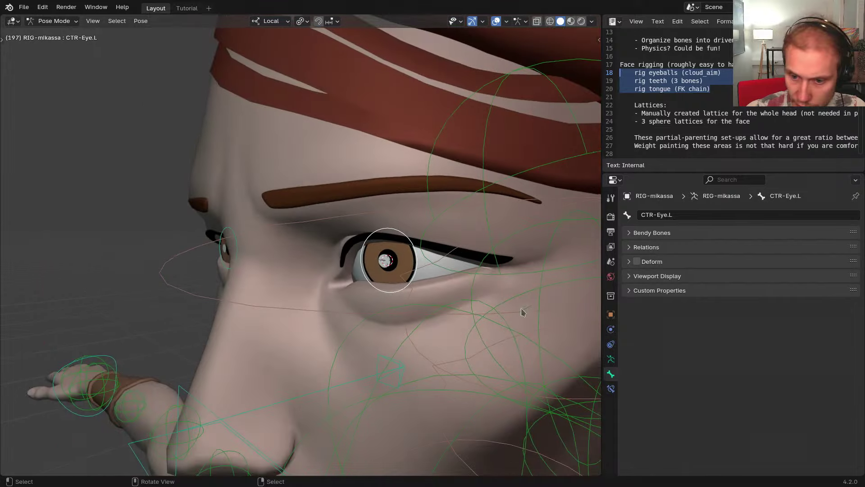
pyautogui.click(610, 359)
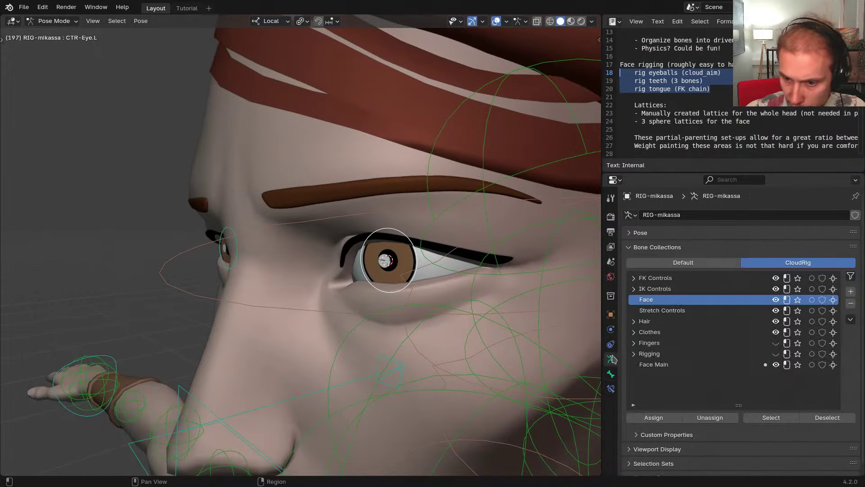
pyautogui.click(652, 251)
pyautogui.moveTo(523, 281); pyautogui.dragTo(471, 286, button='middle')
# Enable Controls > Create Deform on the Eye.L and Eye.R Aim components in the metarig
pyautogui.hotkey('shift', 't')
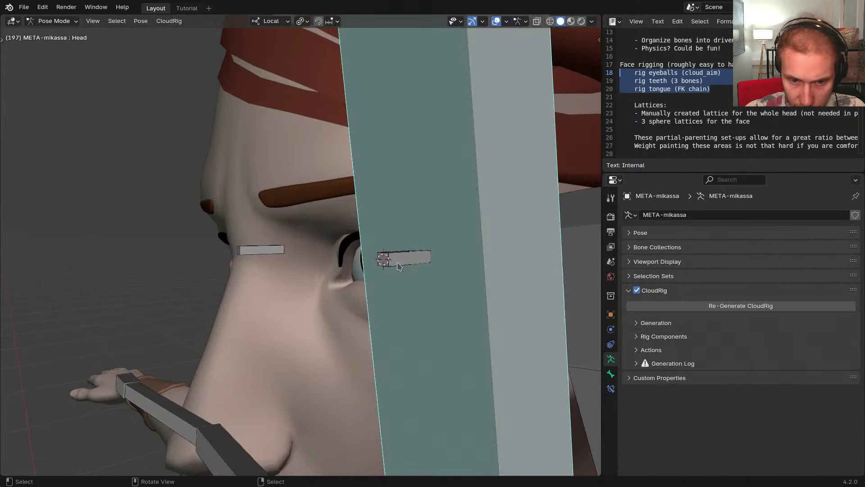
pyautogui.click(405, 263)
pyautogui.hotkey('ctrl', 'shift', 'm')
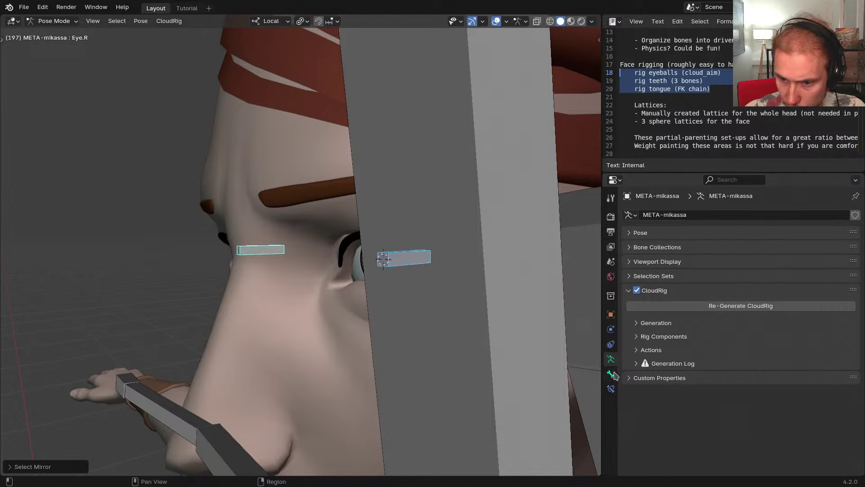
pyautogui.click(611, 374)
pyautogui.click(652, 349)
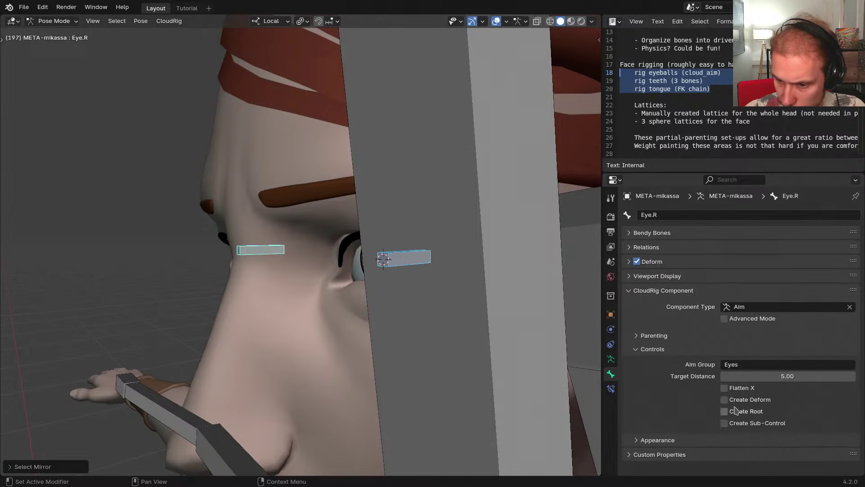
pyautogui.click(737, 401)
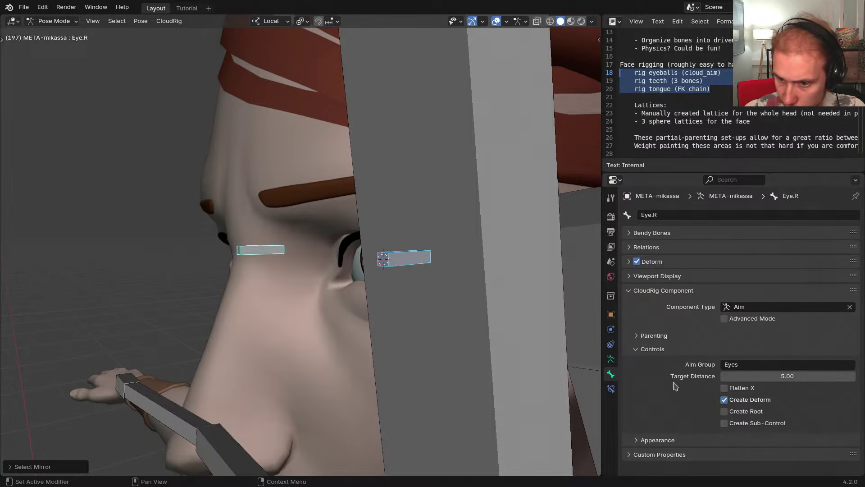
pyautogui.moveTo(502, 302); pyautogui.dragTo(423, 271, button='middle')
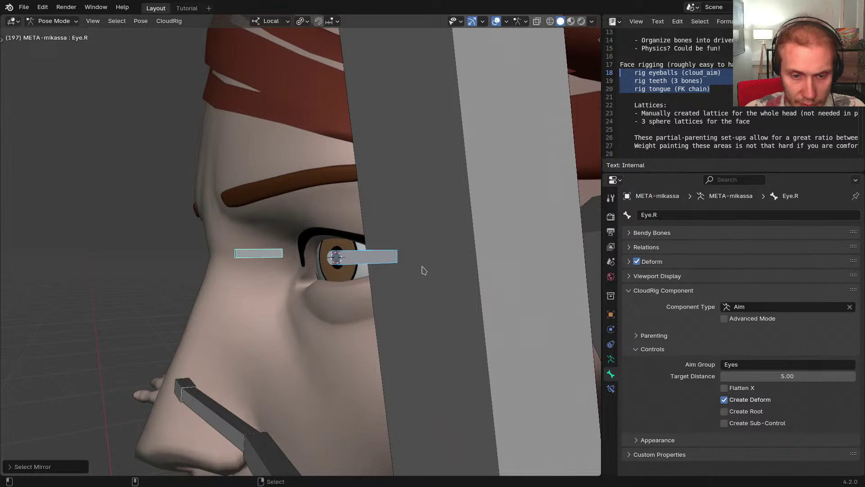
# Regenerate RIG-mikassa so it includes the deform eye bones
pyautogui.hotkey('ctrl', 'alt', 'r')
pyautogui.scroll(1, 355, 266)
pyautogui.hotkey('shift', 'm')
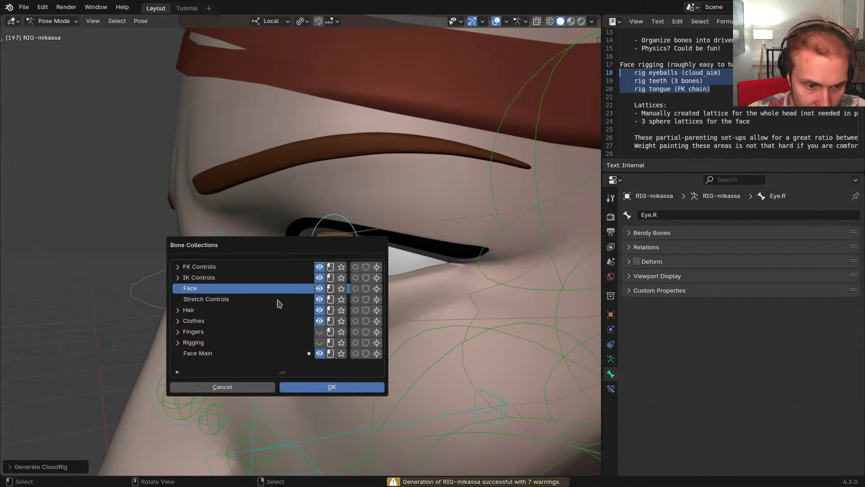
# Show the Rigging bone collection and hide Mechanism Bones
pyautogui.click(178, 343)
pyautogui.click(311, 343)
pyautogui.scroll(-2, 310, 344)
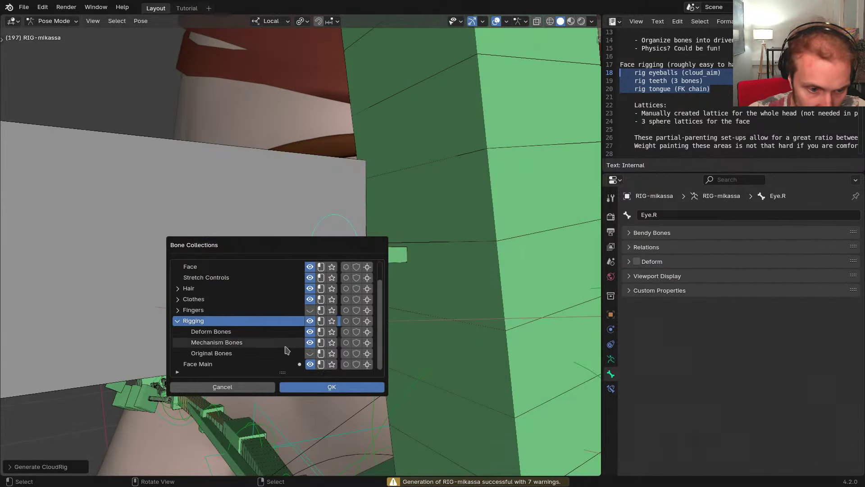
pyautogui.click(310, 342)
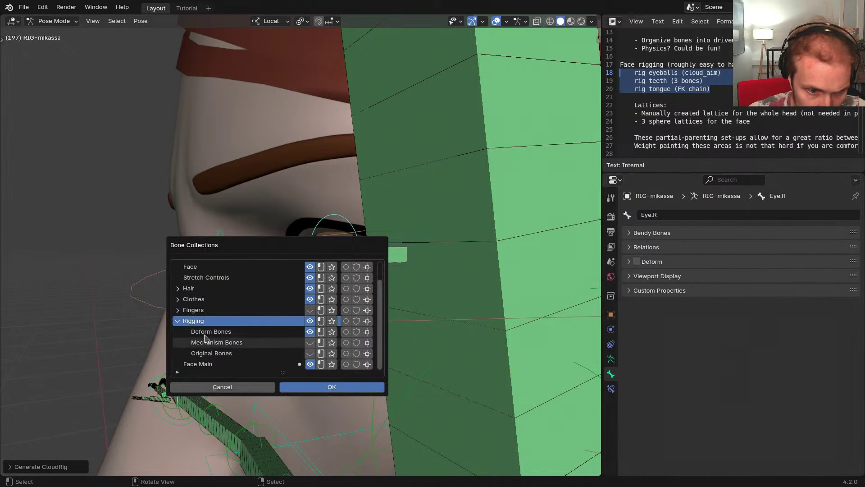
pyautogui.click(99, 319)
pyautogui.moveTo(328, 278); pyautogui.dragTo(318, 278, button='middle')
# Parent the eyes to RIG-mikassa via Armature Modifier, with vertex groups set to None
pyautogui.click(344, 254)
pyautogui.moveTo(352, 256); pyautogui.dragTo(338, 269, button='middle')
pyautogui.press('Tab')
pyautogui.hotkey('ctrl', 'p')
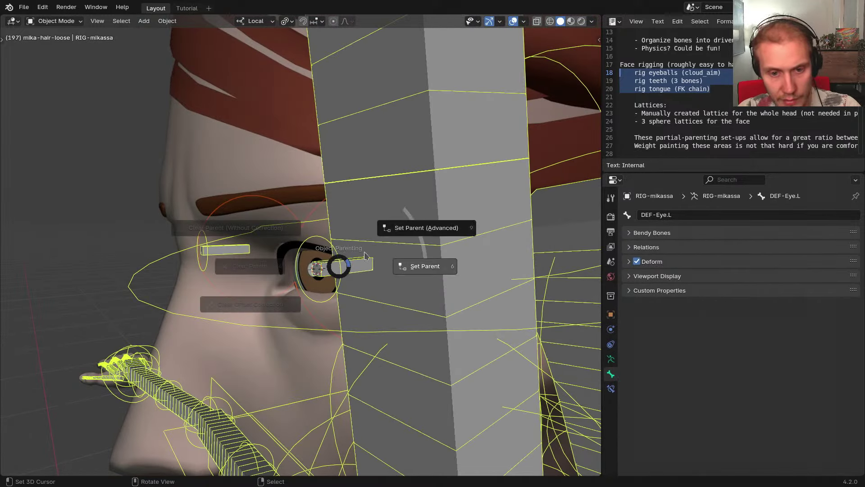
pyautogui.click(387, 229)
pyautogui.moveTo(324, 222); pyautogui.dragTo(411, 177)
pyautogui.click(432, 208)
pyautogui.click(405, 208)
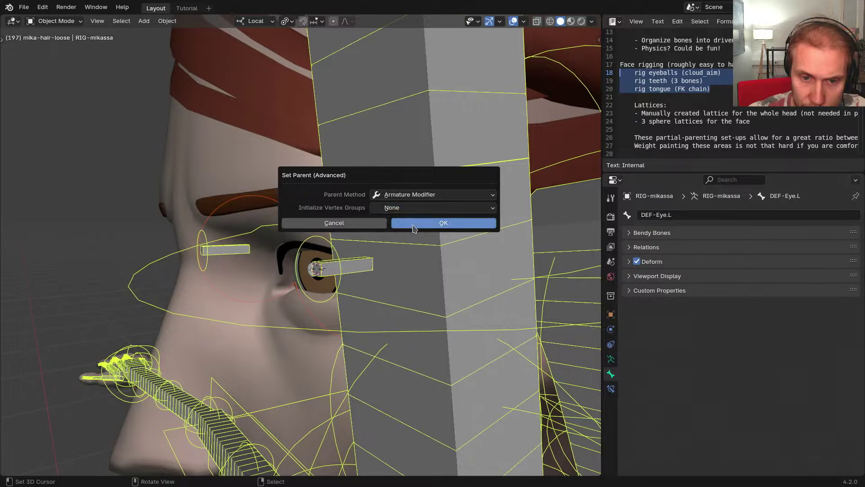
pyautogui.click(443, 223)
# Select the GEO-mika-eyes mesh and enter Weight Paint mode
pyautogui.scroll(2, 295, 265)
pyautogui.rightClick(283, 259)
pyautogui.scroll(-2, 284, 260)
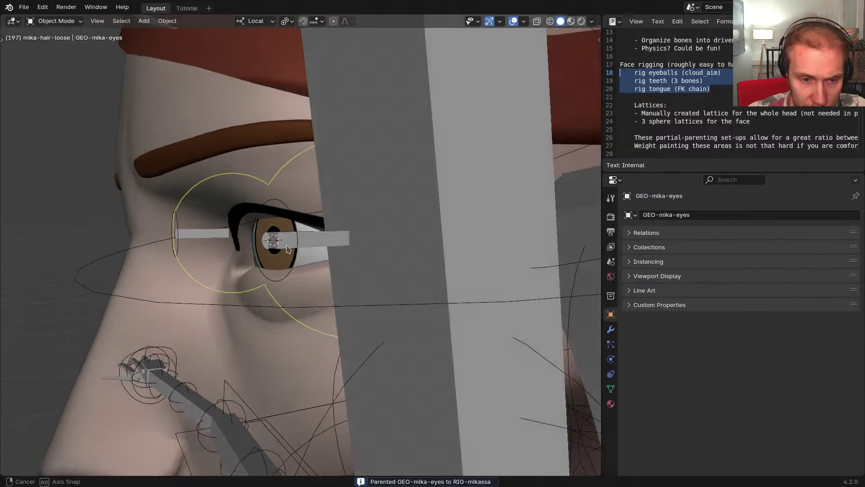
pyautogui.moveTo(305, 252)
pyautogui.mouseDown(button='middle')
pyautogui.moveTo(283, 245)
pyautogui.moveTo(307, 250)
pyautogui.moveTo(371, 295)
pyautogui.moveTo(401, 301)
pyautogui.moveTo(383, 311)
pyautogui.mouseUp(button='middle')
pyautogui.hotkey('ctrl', 'Tab')
# In wireframe, paint one eyeball at full weight for DEF-Eye.L alone
pyautogui.hotkey('shift', 'z')
pyautogui.hotkey('ctrl', 'shift', 'm')
pyautogui.hotkey('shift', 'h')
pyautogui.rightClick(363, 283)
pyautogui.moveTo(374, 212); pyautogui.dragTo(333, 266)
# Test-rotate DEF-Eye.R to check the eyeball weights, back in solid shading
pyautogui.hotkey('ctrl', 'shift', 'm')
pyautogui.moveTo(381, 256)
pyautogui.mouseDown(button='middle')
pyautogui.moveTo(456, 314)
pyautogui.moveTo(453, 326)
pyautogui.mouseUp(button='middle')
pyautogui.press('r')
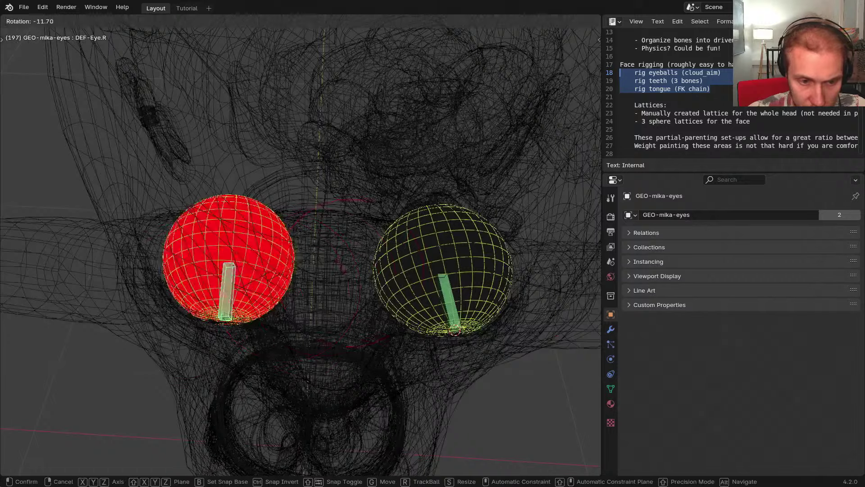
pyautogui.rightClick(252, 243)
pyautogui.hotkey('shift', 'z')
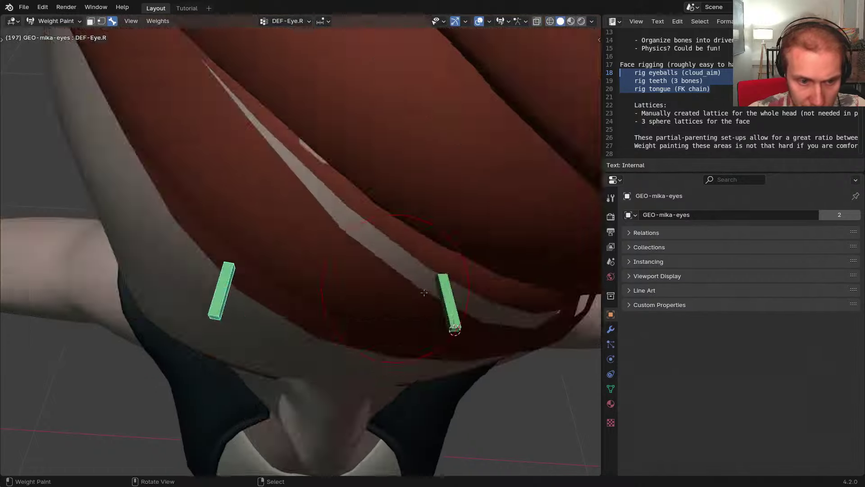
pyautogui.moveTo(361, 315); pyautogui.dragTo(352, 244, button='middle')
# Test-rotate DEF-Eye.L to confirm its eyeball follows, then leave Weight Paint
pyautogui.rightClick(354, 243)
pyautogui.scroll(3, 352, 243)
pyautogui.press('r')
pyautogui.press('r')
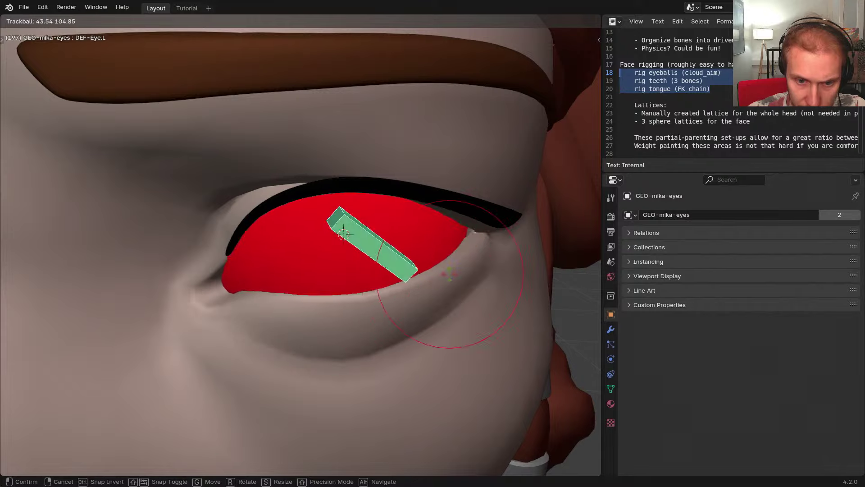
pyautogui.rightClick(383, 307)
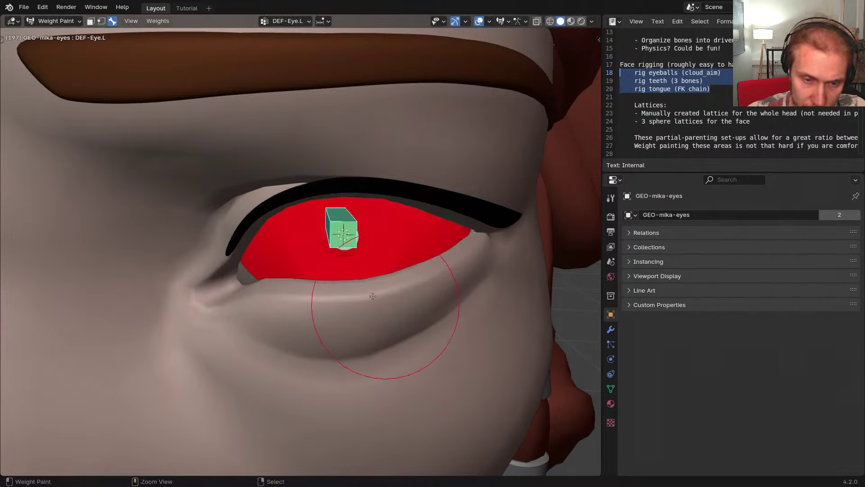
pyautogui.hotkey('ctrl', 'Tab')
# Select GEO-mika-eyes and enter Edit Mode in wireframe shading
pyautogui.moveTo(383, 262)
pyautogui.mouseDown(button='middle')
pyautogui.moveTo(312, 218)
pyautogui.moveTo(310, 243)
pyautogui.mouseUp(button='middle')
pyautogui.hotkey('shift', 't')
pyautogui.rightClick(270, 245)
pyautogui.hotkey('ctrl', 'Tab')
pyautogui.hotkey('shift', 'z')
pyautogui.moveTo(375, 251)
pyautogui.mouseDown(button='middle')
pyautogui.moveTo(351, 234)
pyautogui.moveTo(340, 196)
pyautogui.moveTo(348, 171)
pyautogui.moveTo(359, 189)
pyautogui.moveTo(362, 162)
pyautogui.moveTo(370, 253)
pyautogui.moveTo(416, 246)
pyautogui.mouseUp(button='middle')
# Select the eyeball's edge loops, then return to Object Mode in solid shading
pyautogui.keyDown('alt'); pyautogui.rightClick(361, 237); pyautogui.keyUp('alt')
pyautogui.hotkey('ctrl', 'z')
pyautogui.keyDown('alt'); pyautogui.keyDown('shift'); pyautogui.rightClick(356, 162); pyautogui.keyUp('shift'); pyautogui.keyUp('alt')
pyautogui.scroll(-1, 357, 162)
pyautogui.press('Tab')
pyautogui.moveTo(149, 246); pyautogui.dragTo(320, 236, button='middle')
pyautogui.hotkey('shift', 'z')
pyautogui.rightClick(205, 221)
pyautogui.press('Tab')
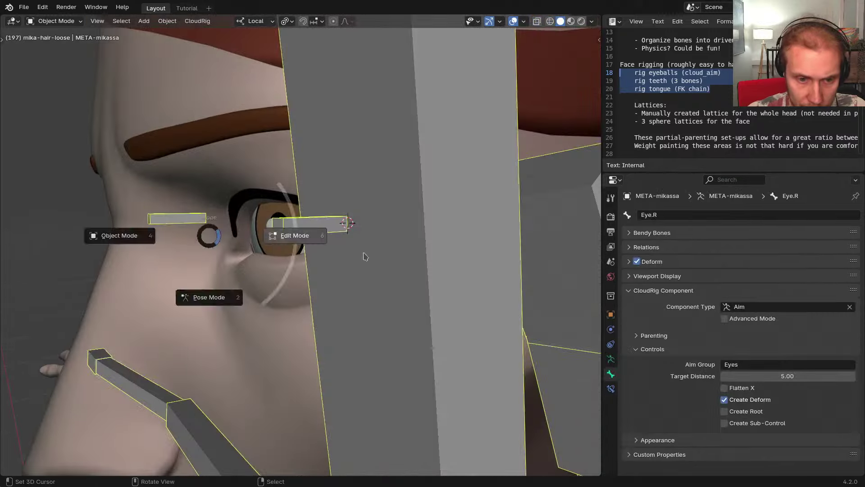
pyautogui.moveTo(419, 256)
pyautogui.mouseDown(button='middle')
pyautogui.moveTo(383, 257)
pyautogui.moveTo(342, 221)
pyautogui.moveTo(338, 233)
pyautogui.mouseUp(button='middle')
pyautogui.hotkey('shift', 'z')
pyautogui.hotkey('alt', 'a')
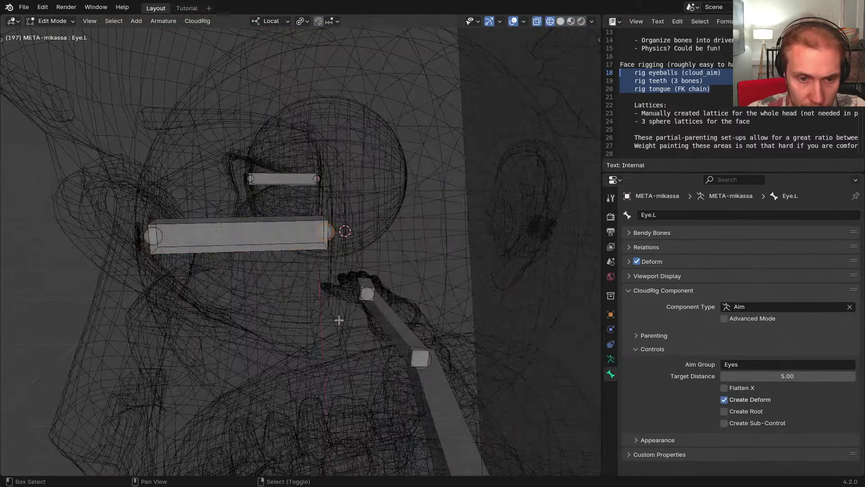
pyautogui.hotkey('shift', 's')
pyautogui.moveTo(341, 265); pyautogui.dragTo(444, 243, button='middle')
pyautogui.press('Tab')
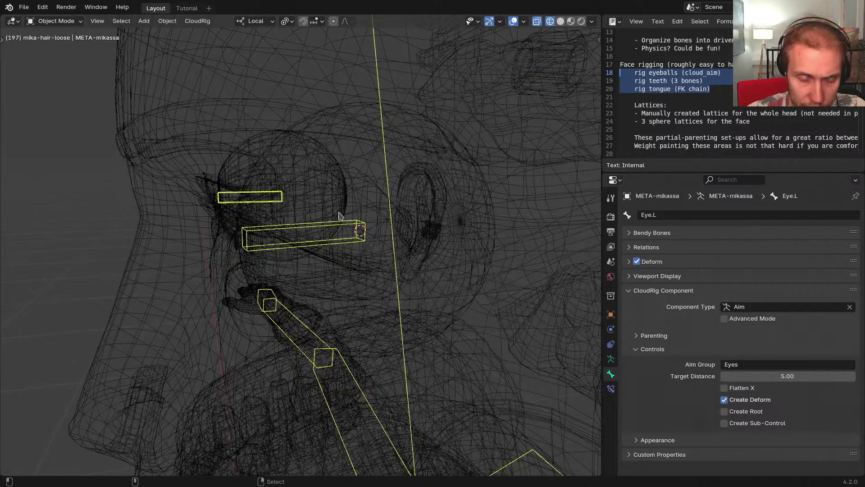
pyautogui.hotkey('ctrl', 'alt', 'r')
pyautogui.moveTo(308, 252)
pyautogui.mouseDown(button='middle')
pyautogui.moveTo(336, 261)
pyautogui.moveTo(335, 224)
pyautogui.mouseUp(button='middle')
pyautogui.hotkey('shift', 'z')
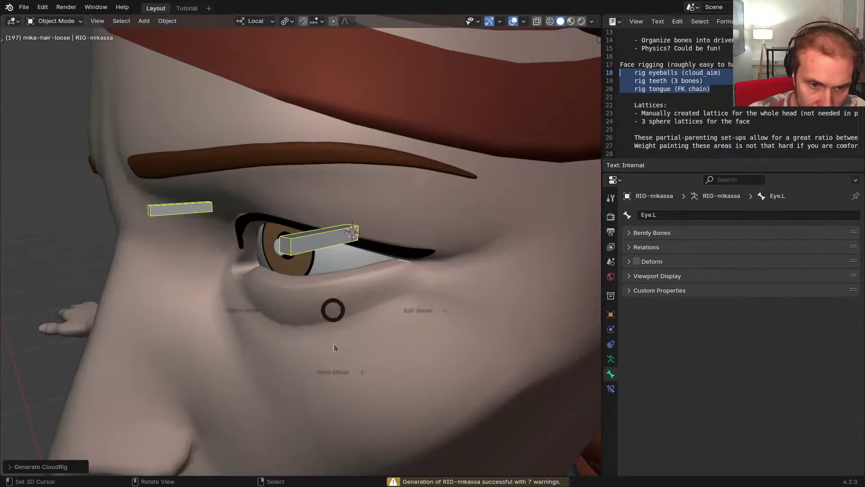
pyautogui.press('Tab')
pyautogui.hotkey('alt', 'h')
pyautogui.hotkey('alt', 'a')
pyautogui.moveTo(310, 288); pyautogui.dragTo(332, 273, button='middle')
pyautogui.hotkey('shift', 'h')
pyautogui.click(319, 279)
pyautogui.press('r')
pyautogui.press('r')
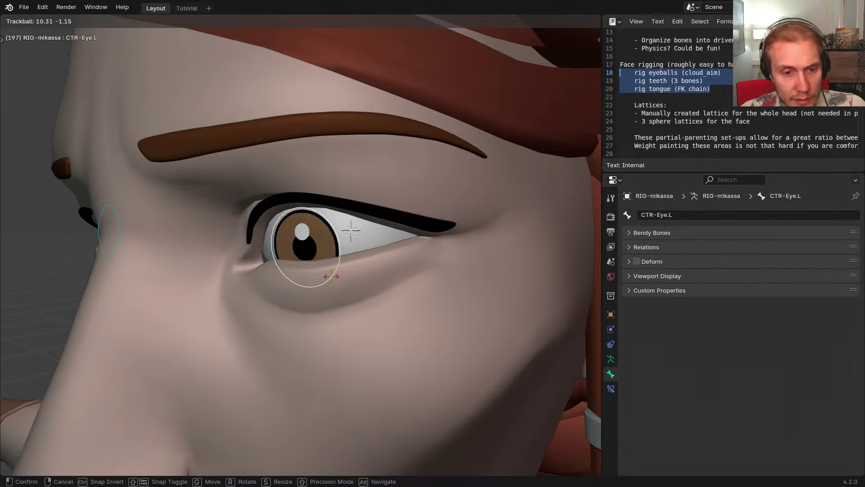
pyautogui.press('r')
pyautogui.keyDown('alt'); pyautogui.scroll(8, 332, 276); pyautogui.keyUp('alt')
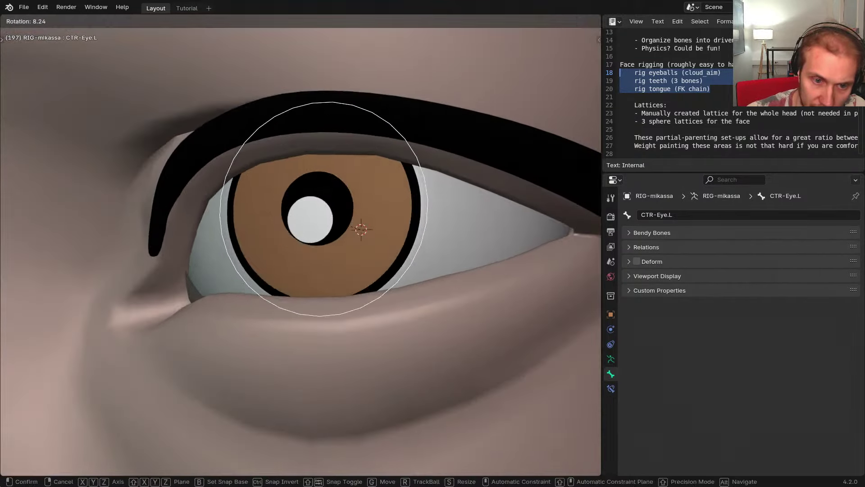
pyautogui.press('r')
pyautogui.rightClick(320, 220)
pyautogui.hotkey('ctrl', 'Tab')
pyautogui.rightClick(315, 226)
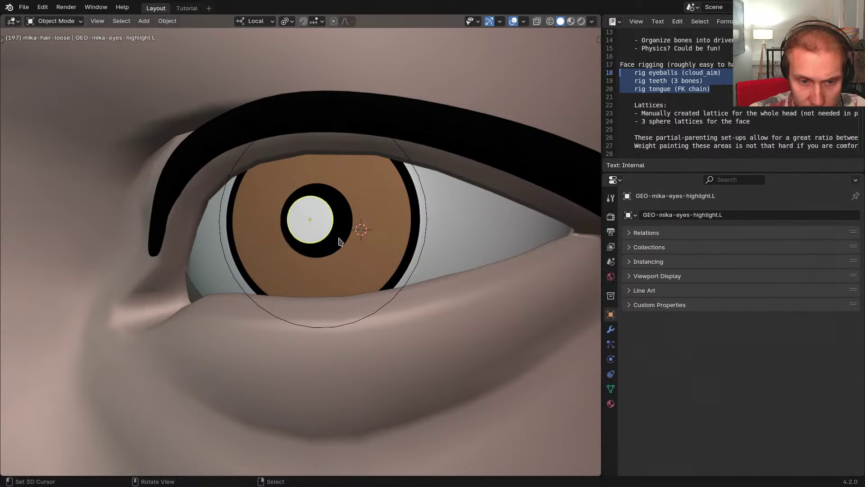
pyautogui.press('g')
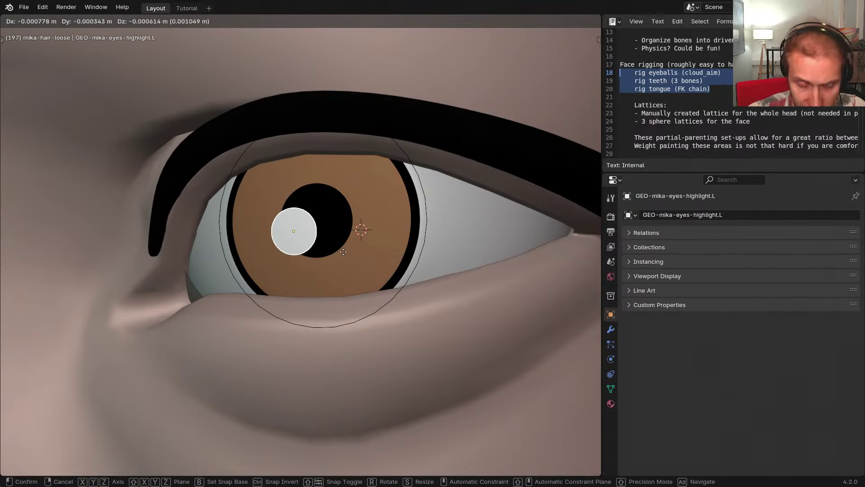
pyautogui.click(363, 240)
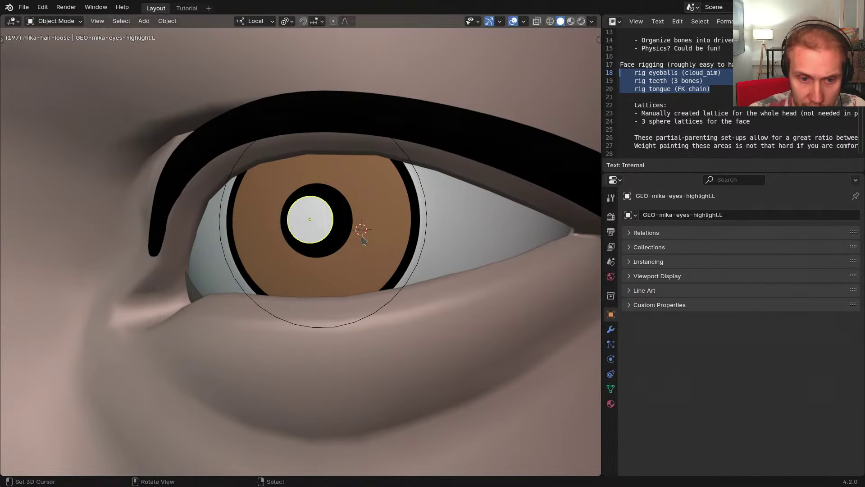
pyautogui.moveTo(308, 223); pyautogui.dragTo(311, 221, button='middle')
pyautogui.keyDown('shift'); pyautogui.moveTo(381, 198); pyautogui.dragTo(422, 207, button='middle'); pyautogui.keyUp('shift')
pyautogui.moveTo(422, 208)
pyautogui.keyDown('ctrl'); pyautogui.mouseDown(button='middle')
pyautogui.moveTo(425, 229)
pyautogui.moveTo(445, 228)
pyautogui.moveTo(368, 236)
pyautogui.moveTo(442, 239)
pyautogui.moveTo(429, 219)
pyautogui.mouseUp(button='middle'); pyautogui.keyUp('ctrl')
pyautogui.click(445, 228)
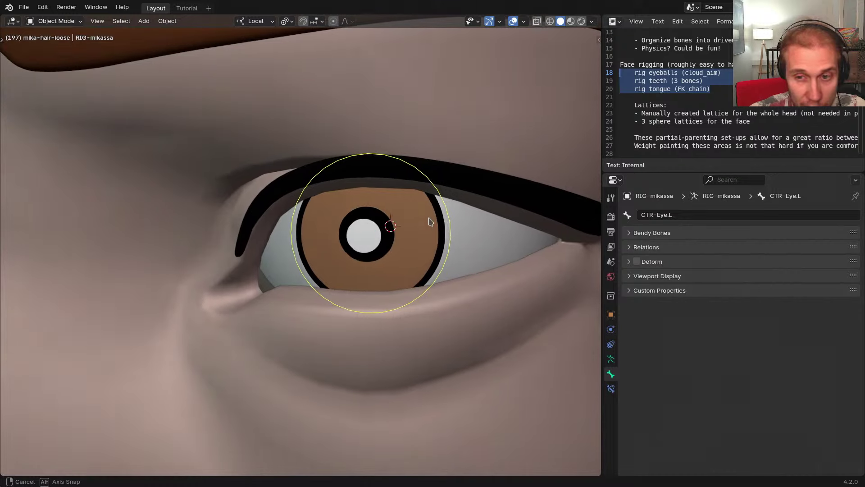
pyautogui.click(673, 99)
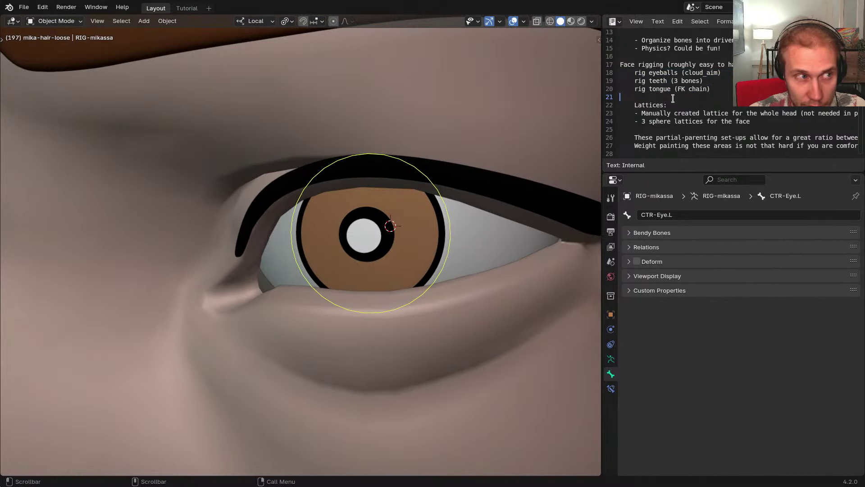
pyautogui.moveTo(397, 236); pyautogui.dragTo(370, 233, button='middle')
pyautogui.scroll(2, 386, 232)
pyautogui.click(386, 235)
# Select the left eye aim control and swap to the metarig's matching eye bone
pyautogui.click(452, 228)
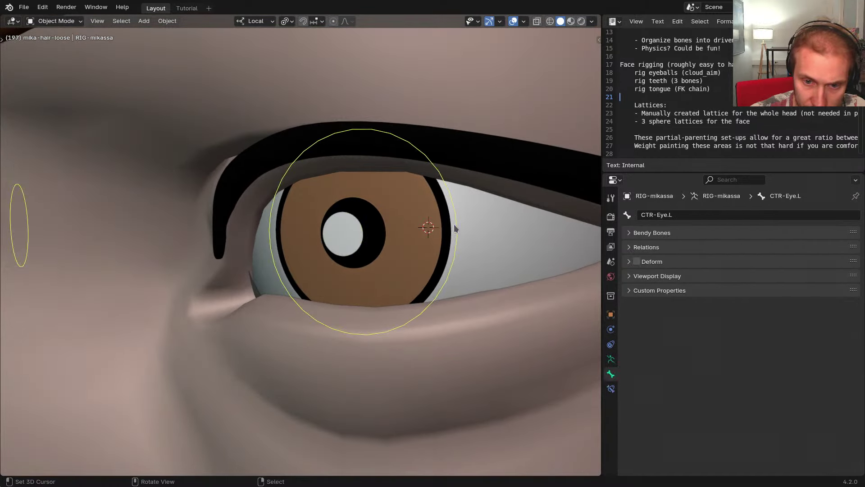
pyautogui.hotkey('ctrl', 'Tab')
pyautogui.moveTo(453, 228); pyautogui.dragTo(458, 259, button='middle')
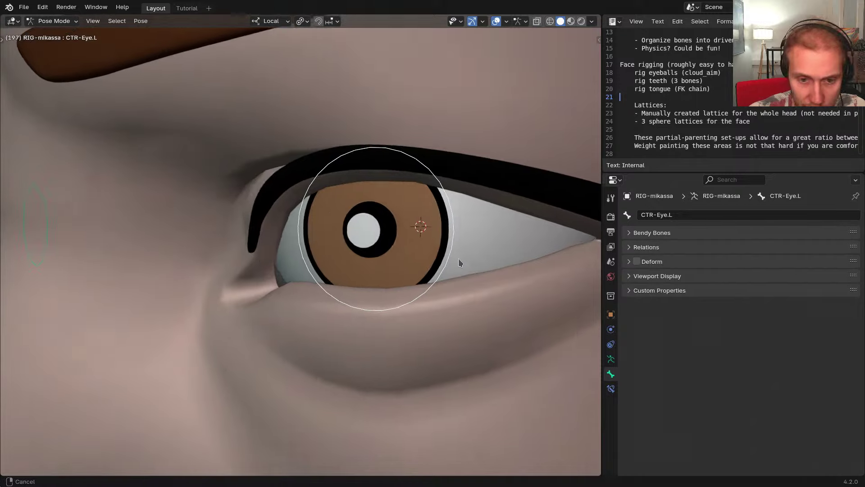
pyautogui.hotkey('shift', 't')
# Hide the Head bone and select the metarig's Eye.L and Eye.R bones
pyautogui.click(386, 237)
pyautogui.click(365, 231)
pyautogui.click(346, 187)
pyautogui.press('h')
pyautogui.click(385, 238)
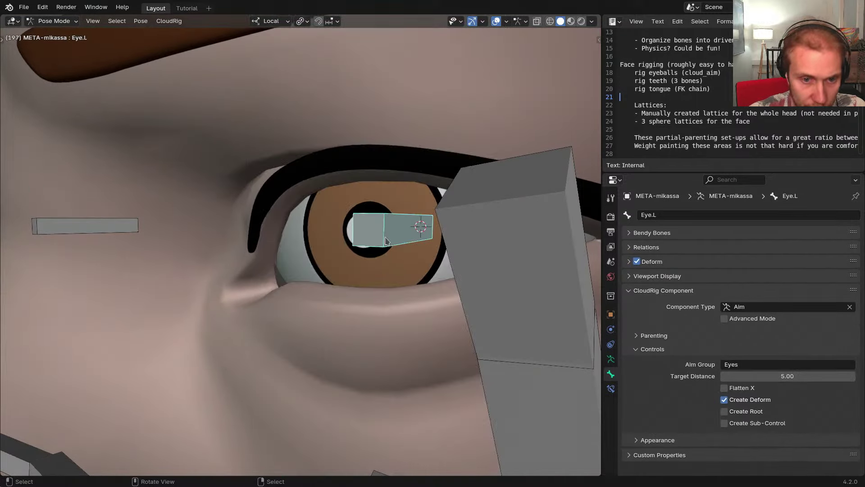
pyautogui.moveTo(384, 238); pyautogui.dragTo(374, 238, button='middle')
pyautogui.hotkey('ctrl', 'shift', 'm')
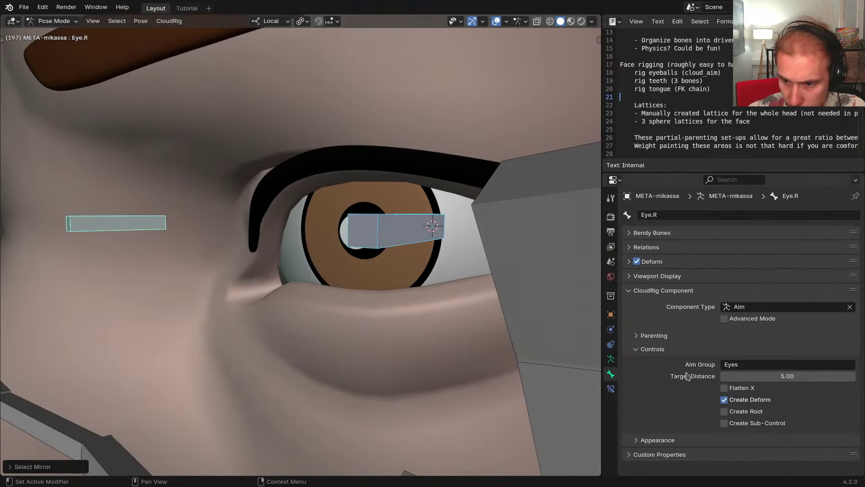
# Enable Create Sub-Control on both eye aims and regenerate the rig
pyautogui.click(739, 426)
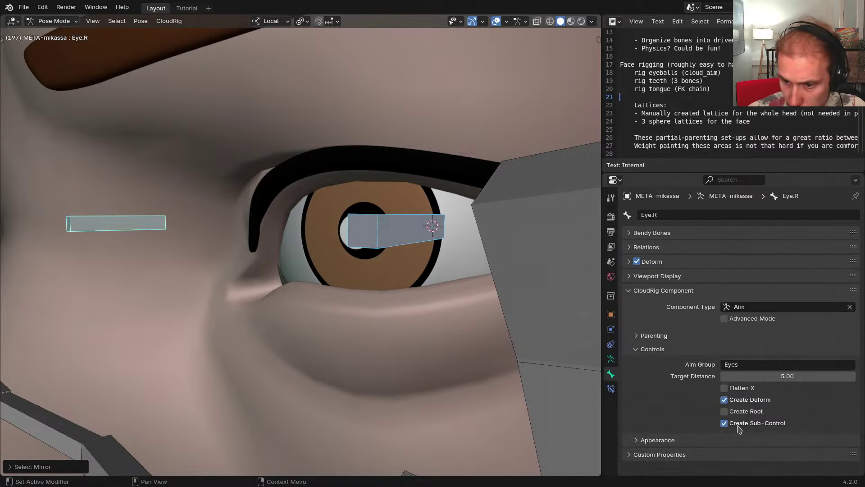
pyautogui.moveTo(509, 356); pyautogui.dragTo(456, 305, button='middle')
pyautogui.hotkey('ctrl', 'alt', 'r')
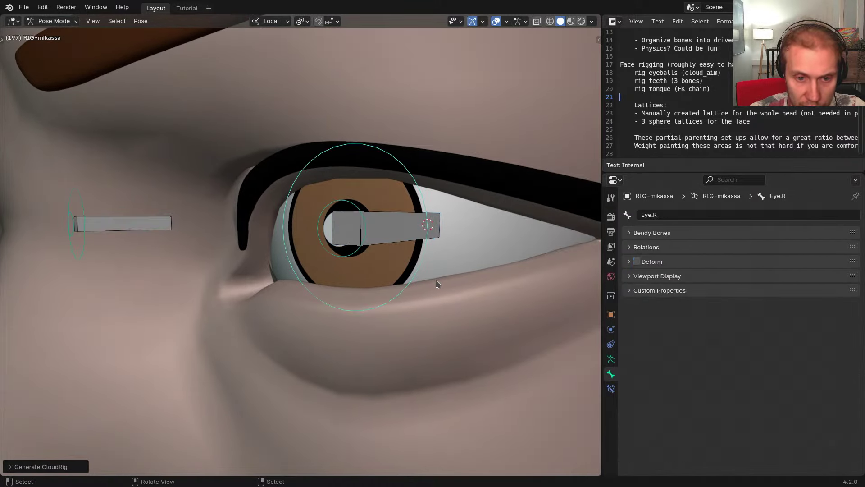
pyautogui.scroll(1, 345, 204)
# Test-rotate the new left eye highlight control
pyautogui.click(350, 205)
pyautogui.press('r')
pyautogui.moveTo(365, 209); pyautogui.dragTo(392, 235, button='middle')
pyautogui.press('r')
pyautogui.rightClick(394, 222)
# Parent the left eye's highlight mesh to the rig with armature deform
pyautogui.click(391, 232)
pyautogui.hotkey('ctrl', 'shift', 'm')
pyautogui.press('Tab')
pyautogui.click(322, 243)
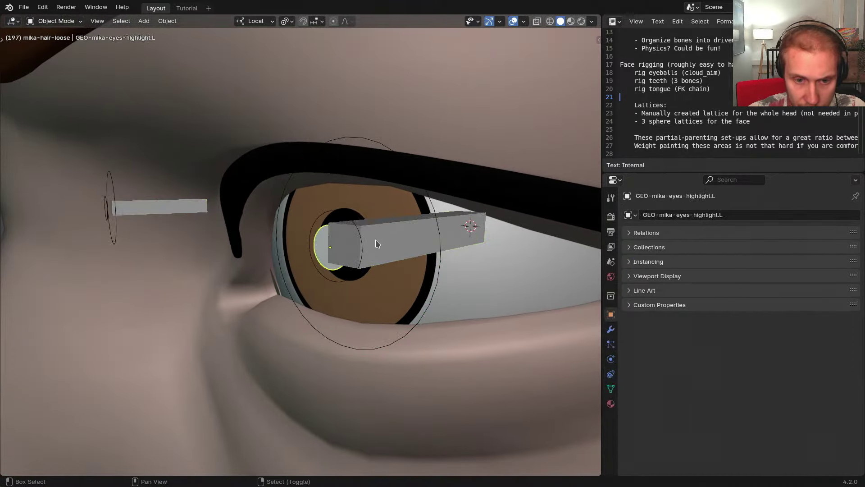
pyautogui.keyDown('shift'); pyautogui.click(382, 235); pyautogui.keyUp('shift')
pyautogui.hotkey('ctrl', 'p')
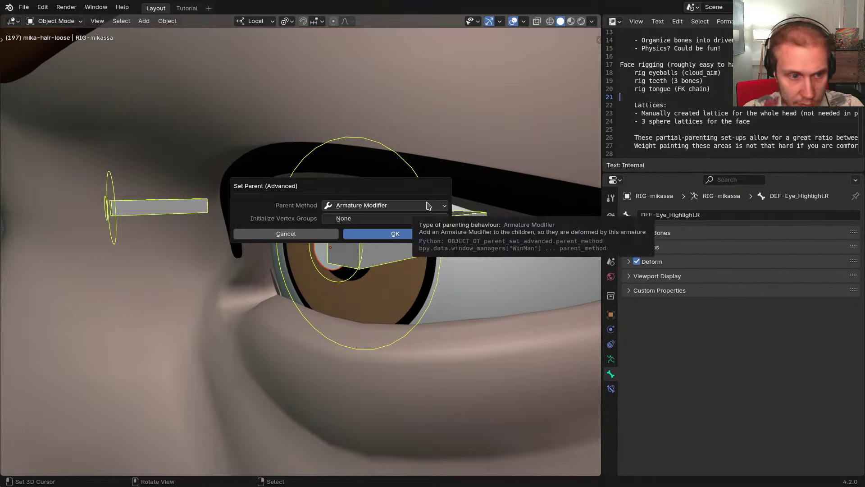
pyautogui.press('Return')
# Parent the right eye's highlight mesh to the rig with armature deform
pyautogui.moveTo(331, 209); pyautogui.dragTo(514, 227, button='middle')
pyautogui.scroll(-3, 239, 230)
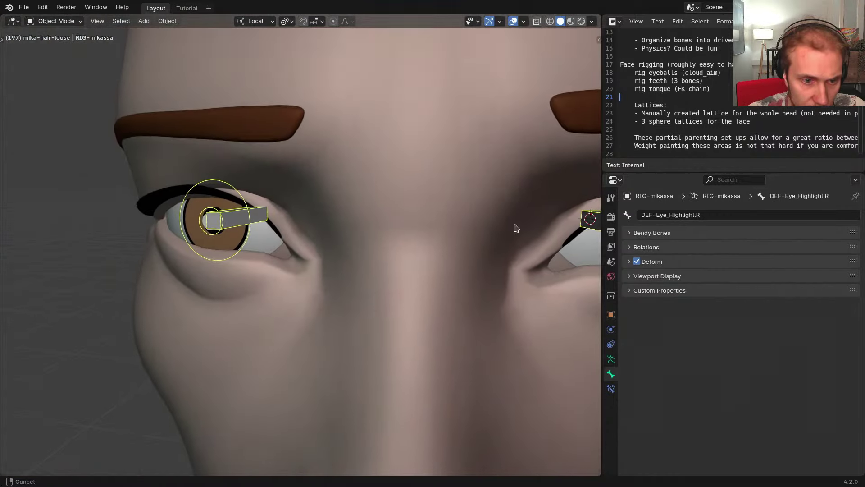
pyautogui.moveTo(206, 224); pyautogui.dragTo(405, 223, button='middle')
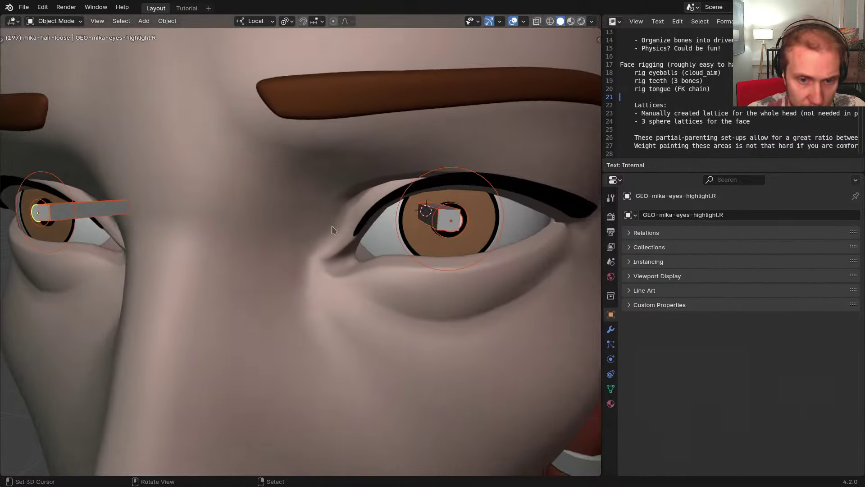
pyautogui.scroll(3, 405, 223)
pyautogui.hotkey('ctrl', 'p')
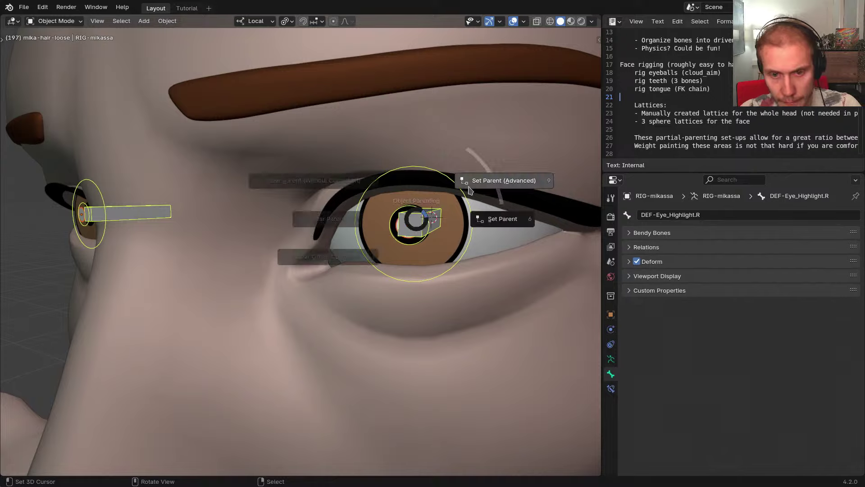
pyautogui.click(449, 213)
pyautogui.click(446, 219)
# Paint the left highlight mesh at full weight to its DEF-Eye_Highlight.L bone
pyautogui.scroll(5, 415, 230)
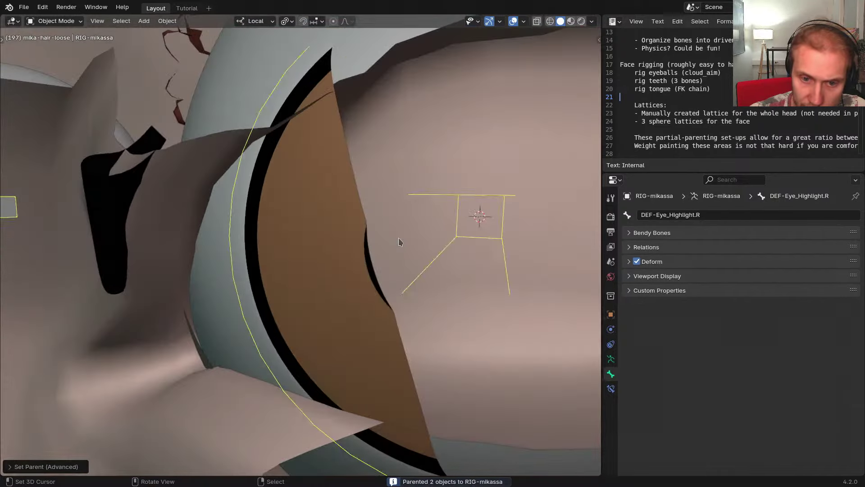
pyautogui.rightClick(399, 242)
pyautogui.scroll(-2, 406, 243)
pyautogui.moveTo(417, 245)
pyautogui.mouseDown(button='middle')
pyautogui.moveTo(384, 246)
pyautogui.moveTo(397, 246)
pyautogui.mouseUp(button='middle')
pyautogui.rightClick(383, 243)
pyautogui.hotkey('ctrl', 'Tab')
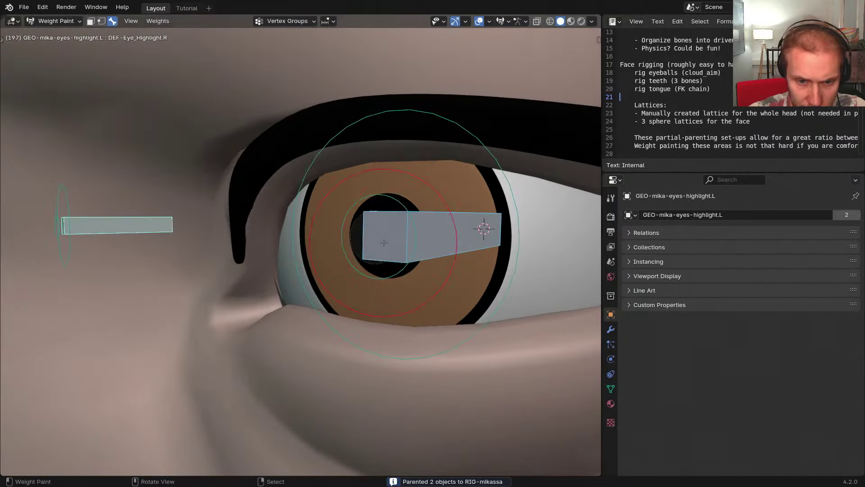
pyautogui.rightClick(402, 247)
pyautogui.hotkey('shift', 'z')
pyautogui.scroll(-2, 403, 247)
pyautogui.moveTo(401, 247); pyautogui.dragTo(392, 263)
# Create the DEF-Eye_Highlight.R weight group for the mirrored highlight bone
pyautogui.moveTo(332, 250); pyautogui.dragTo(597, 241, button='middle')
pyautogui.hotkey('ctrl', 'shift', 'm')
pyautogui.click(151, 257)
pyautogui.moveTo(174, 224); pyautogui.dragTo(266, 229, button='middle')
pyautogui.scroll(3, 266, 228)
# Weight the right eye's highlight mesh, then return to Object Mode in solid shading
pyautogui.hotkey('ctrl', 'Tab')
pyautogui.rightClick(239, 236)
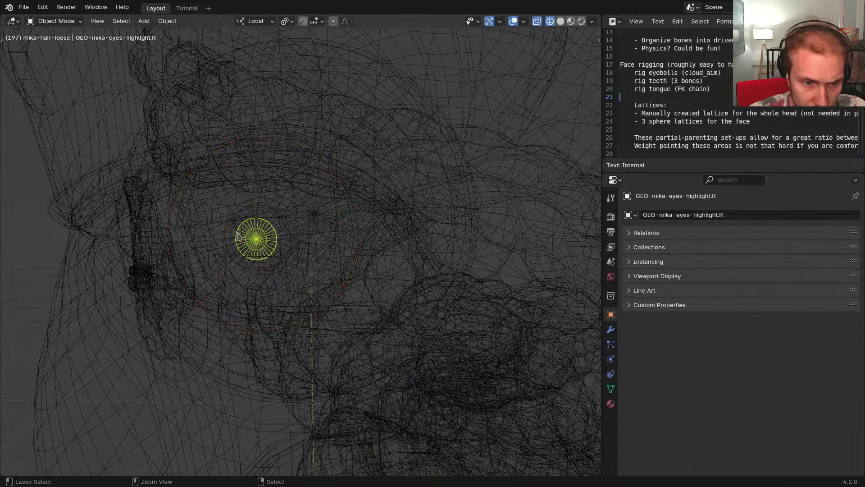
pyautogui.hotkey('ctrl', 'Tab')
pyautogui.scroll(-3, 281, 257)
pyautogui.moveTo(280, 258)
pyautogui.mouseDown(button='middle')
pyautogui.moveTo(174, 245)
pyautogui.moveTo(244, 257)
pyautogui.moveTo(206, 252)
pyautogui.mouseUp(button='middle')
pyautogui.hotkey('ctrl', 'Tab')
pyautogui.hotkey('shift', 'z')
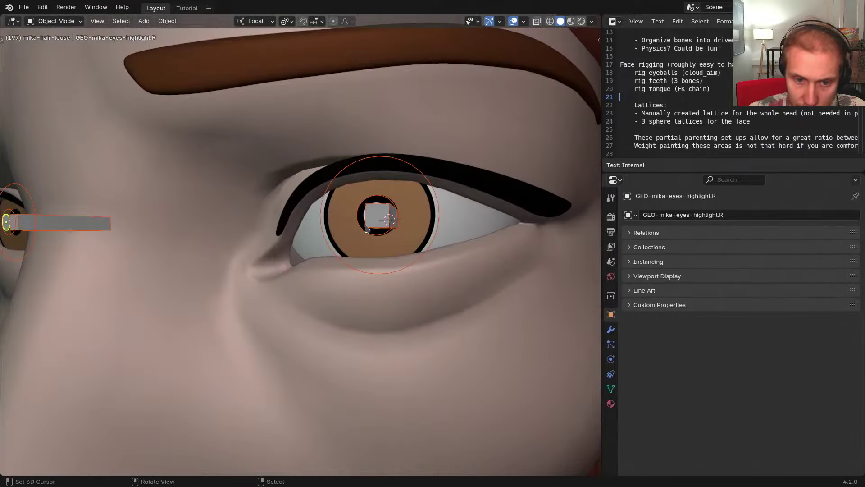
# Rotate the left eye aim control in pose mode to check the highlights follow
pyautogui.rightClick(366, 226)
pyautogui.hotkey('ctrl', 'Tab')
pyautogui.moveTo(387, 214); pyautogui.dragTo(377, 238, button='middle')
pyautogui.rightClick(413, 245)
pyautogui.press('r')
pyautogui.press('r')
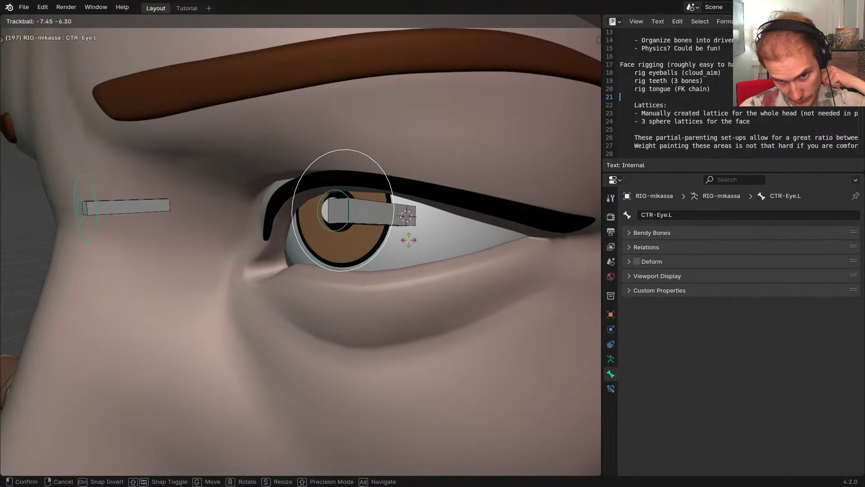
# Finish the eye rotation, hide the eye highlight deform bone, and reselect CTR-Eye.L
pyautogui.click(410, 244)
pyautogui.click(370, 220)
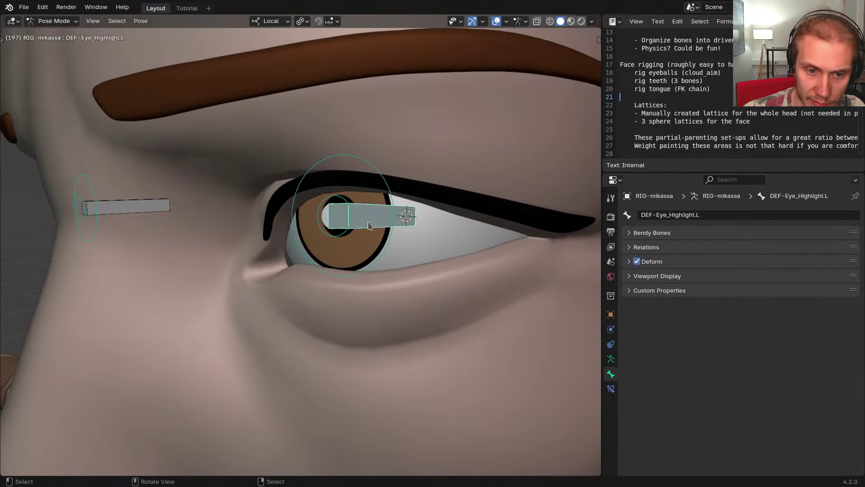
pyautogui.press('h')
pyautogui.click(388, 242)
# Trackball-rotate CTR-Eye.L to test it and open the N sidebar
pyautogui.press('r')
pyautogui.press('r')
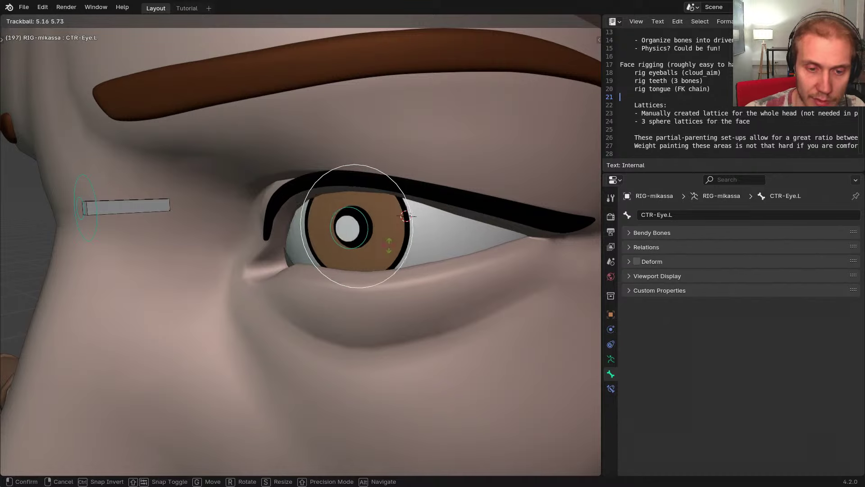
pyautogui.click(387, 244)
pyautogui.press('n')
pyautogui.click(363, 248)
pyautogui.moveTo(341, 254); pyautogui.dragTo(314, 220, button='middle')
pyautogui.moveTo(404, 238); pyautogui.dragTo(354, 234, button='middle')
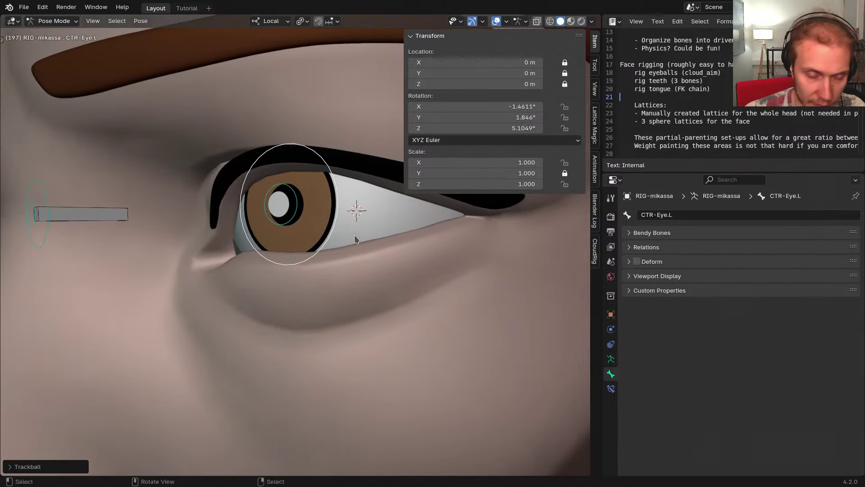
pyautogui.press('r')
pyautogui.press('r')
pyautogui.click(352, 231)
# Cancel a trial highlight rotation, tilt CTR-Eye.L slightly, and show the CloudRig settings
pyautogui.click(293, 204)
pyautogui.press('r')
pyautogui.press('r')
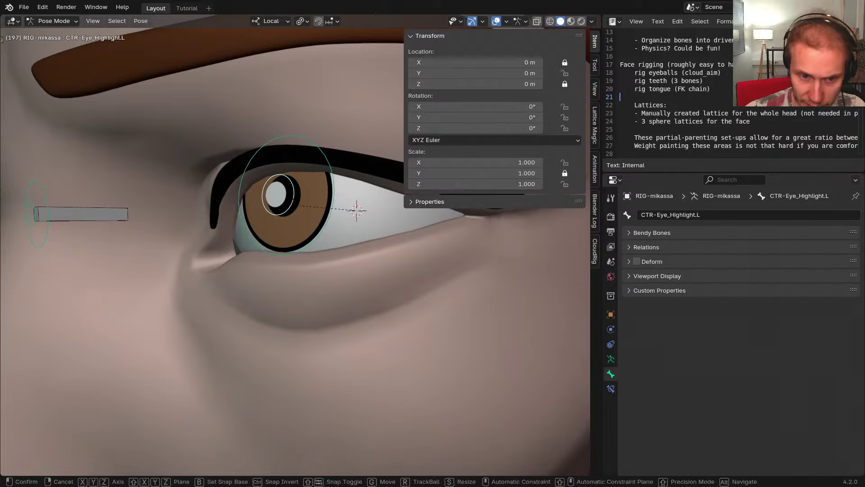
pyautogui.rightClick(312, 211)
pyautogui.click(327, 221)
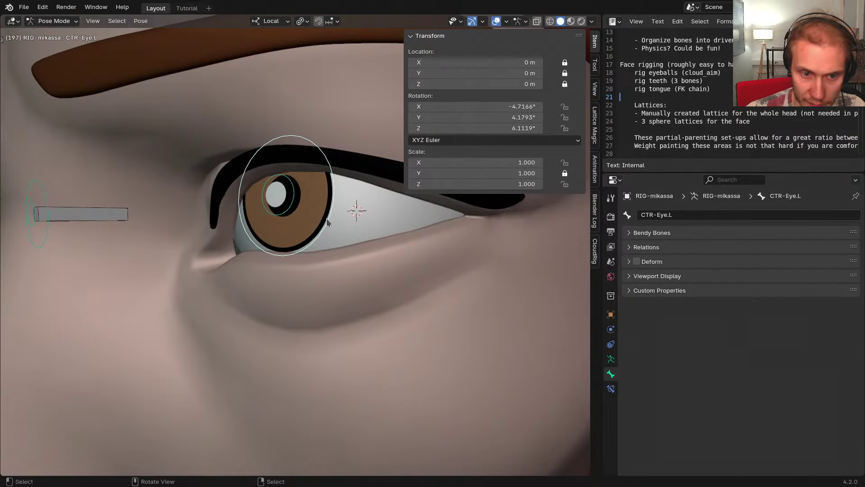
pyautogui.press('r')
pyautogui.press('r')
pyautogui.click(336, 230)
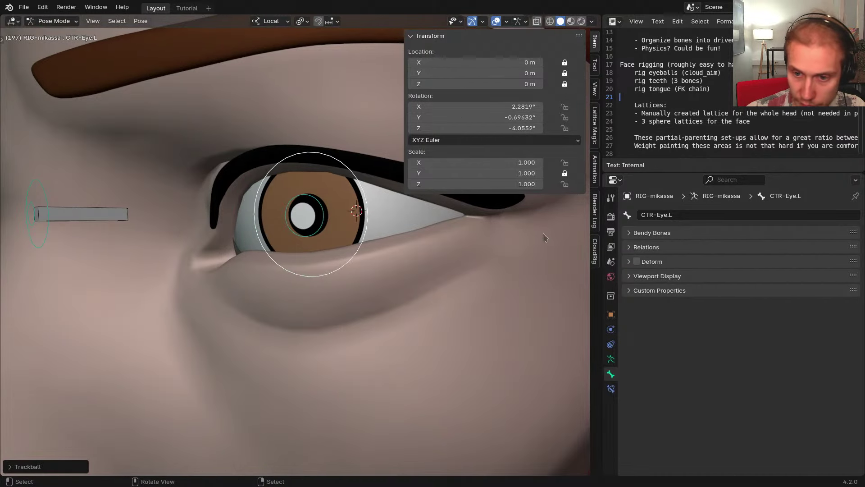
pyautogui.click(596, 247)
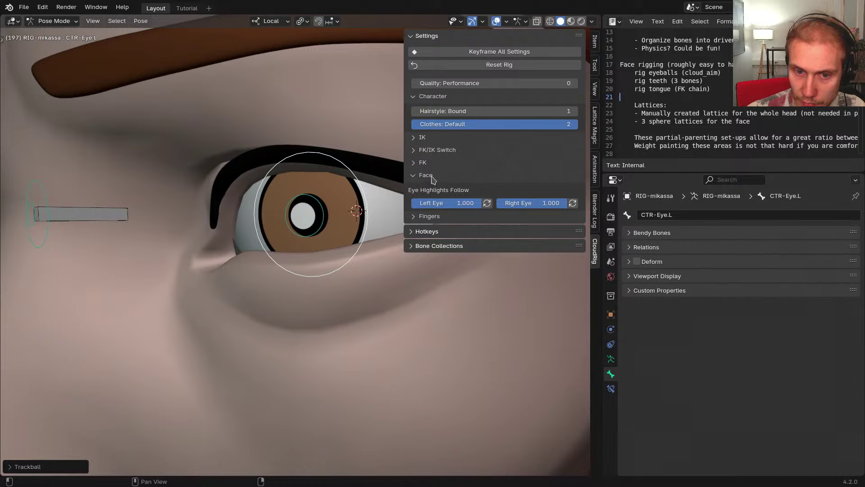
# In the Face settings, set Eye Highlights Follow to 0.000 for the left and right eye
pyautogui.click(432, 177)
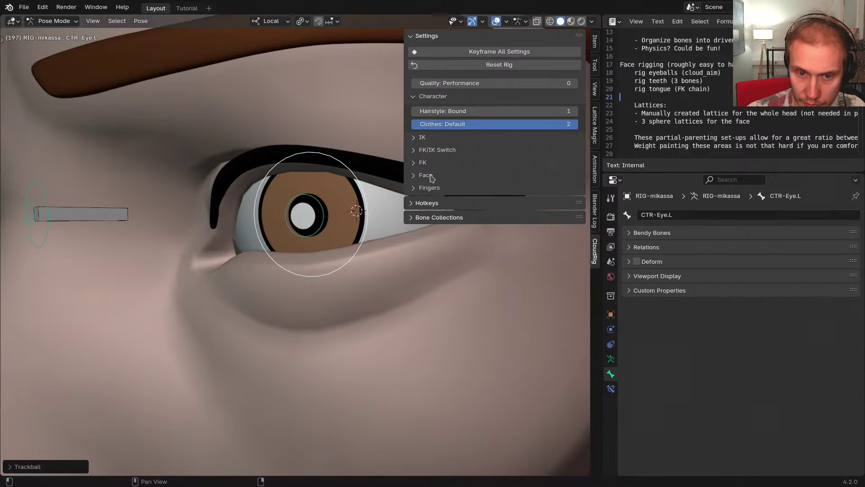
pyautogui.click(432, 177)
pyautogui.moveTo(563, 203); pyautogui.dragTo(497, 203)
pyautogui.moveTo(375, 229); pyautogui.dragTo(366, 229, button='middle')
# Rotate the eye control forward and trackball-rotate the left eye highlight control
pyautogui.press('r')
pyautogui.press('r')
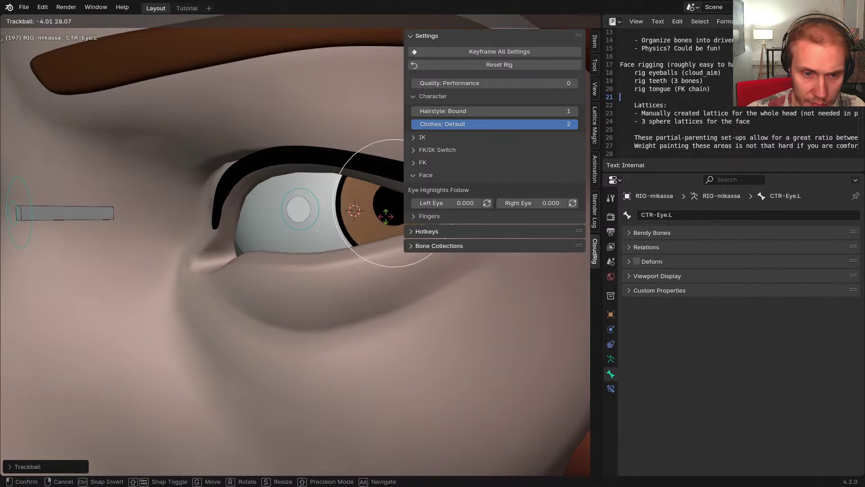
pyautogui.click(377, 225)
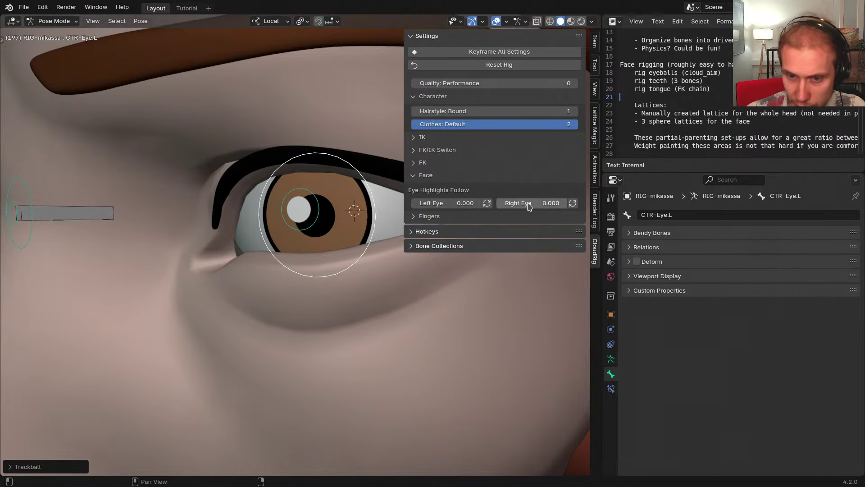
pyautogui.scroll(-4, 322, 217)
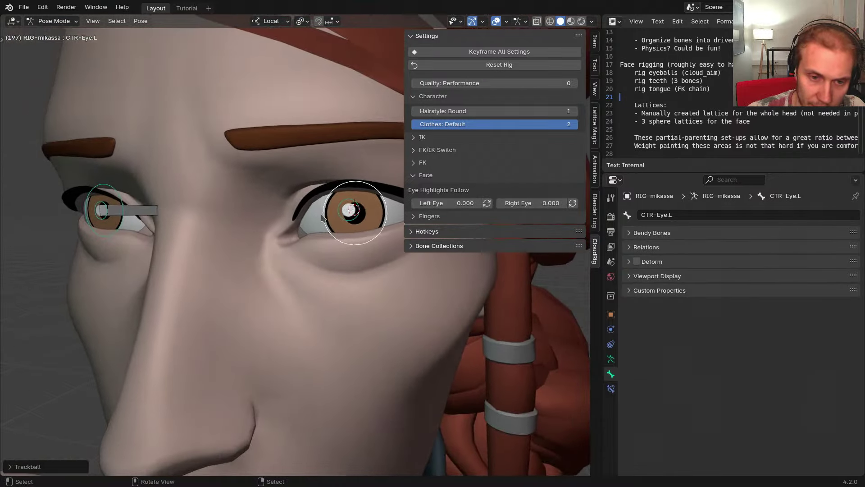
pyautogui.press('r')
pyautogui.press('r')
pyautogui.rightClick(347, 218)
pyautogui.click(349, 217)
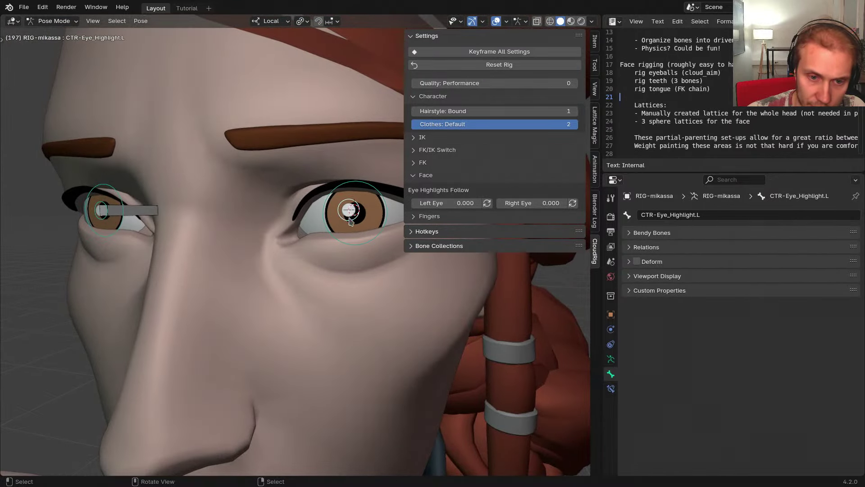
pyautogui.press('r')
pyautogui.press('r')
pyautogui.click(345, 219)
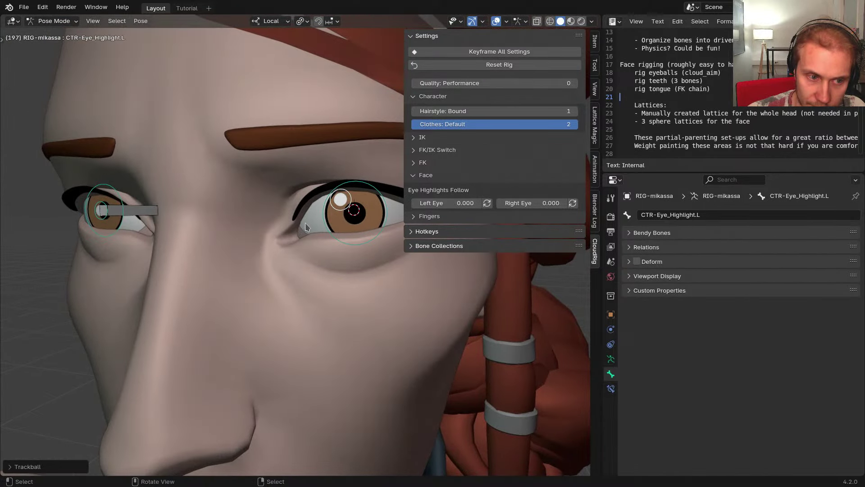
pyautogui.moveTo(230, 223); pyautogui.dragTo(237, 216, button='middle')
pyautogui.press('r')
pyautogui.press('r')
pyautogui.click(231, 217)
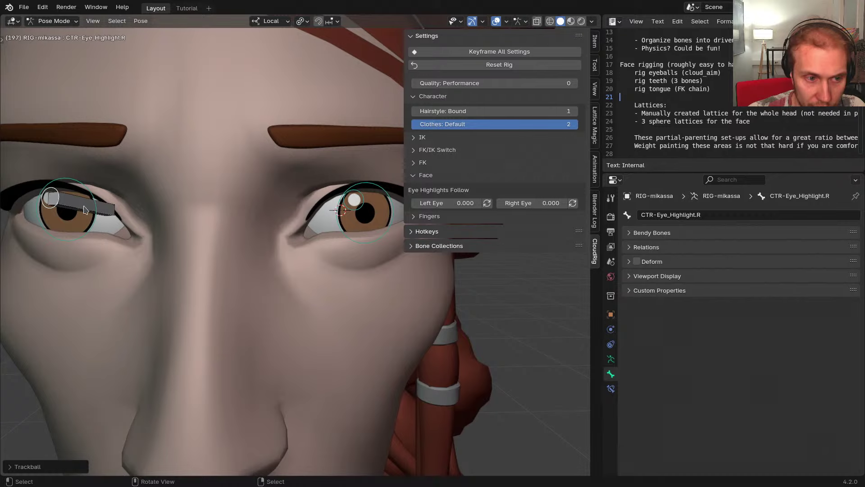
# Rotate the other eye's aim control and view the face in side profile
pyautogui.click(100, 216)
pyautogui.moveTo(108, 218); pyautogui.dragTo(269, 228, button='middle')
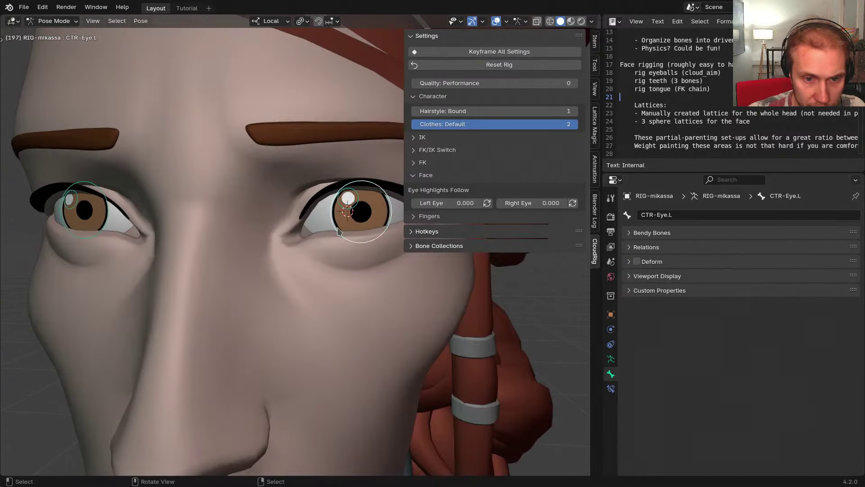
pyautogui.moveTo(339, 231); pyautogui.dragTo(328, 229, button='middle')
pyautogui.press('r')
pyautogui.press('r')
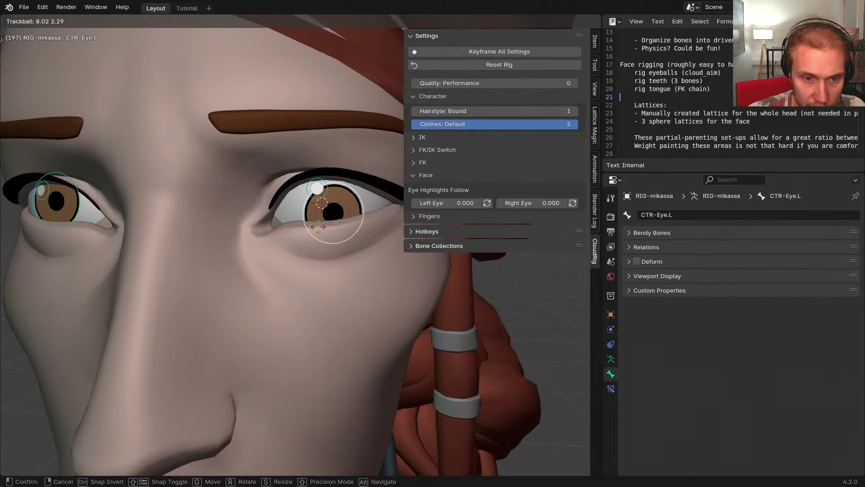
pyautogui.click(306, 220)
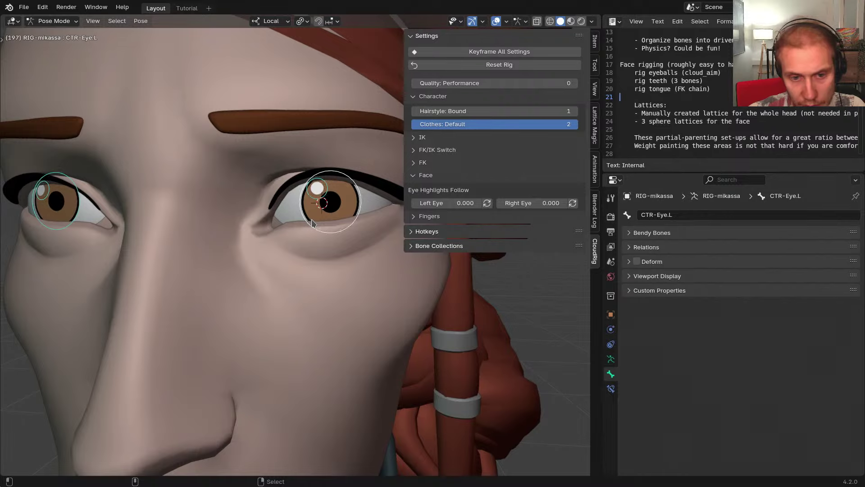
pyautogui.moveTo(332, 228)
pyautogui.mouseDown(button='middle')
pyautogui.moveTo(309, 237)
pyautogui.moveTo(331, 233)
pyautogui.moveTo(329, 245)
pyautogui.moveTo(311, 250)
pyautogui.moveTo(320, 219)
pyautogui.mouseUp(button='middle')
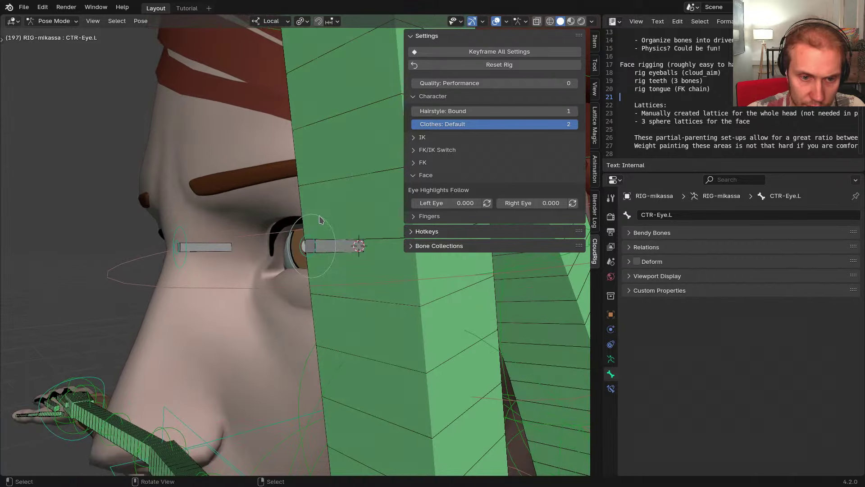
# Close the sidebar and hide the green DEF-Head bone
pyautogui.press('n')
pyautogui.click(375, 226)
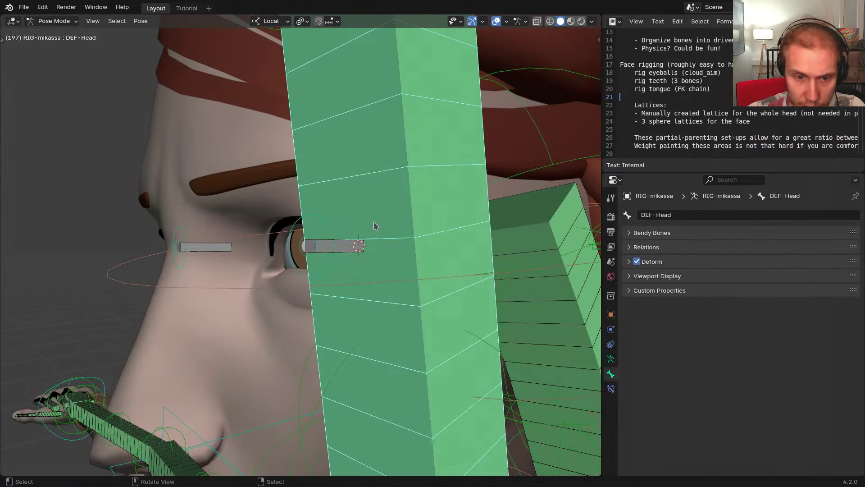
pyautogui.press('h')
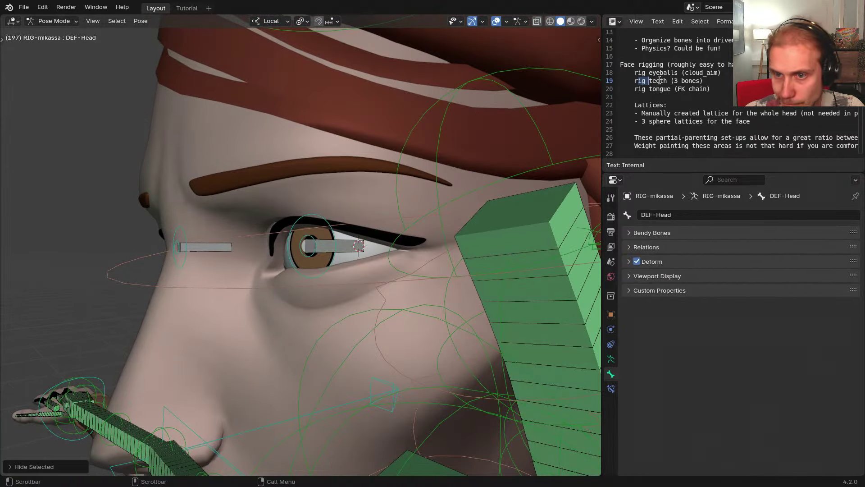
pyautogui.moveTo(315, 315); pyautogui.dragTo(359, 272, button='middle')
# Toggle to the META-mikassa metarig and select its Neck bone
pyautogui.scroll(-2, 347, 273)
pyautogui.hotkey('shift', 't')
pyautogui.click(425, 297)
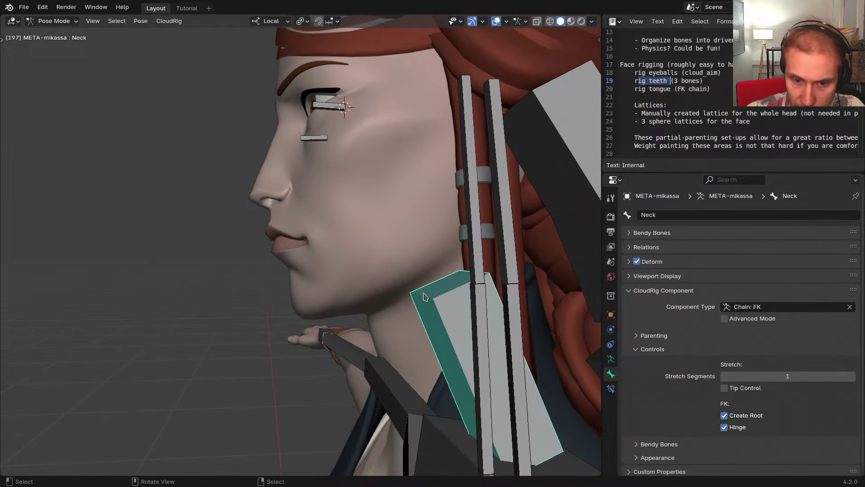
# Enter Edit Mode on the metarig and add a new bone, viewed from the side
pyautogui.press('Tab')
pyautogui.click(408, 232)
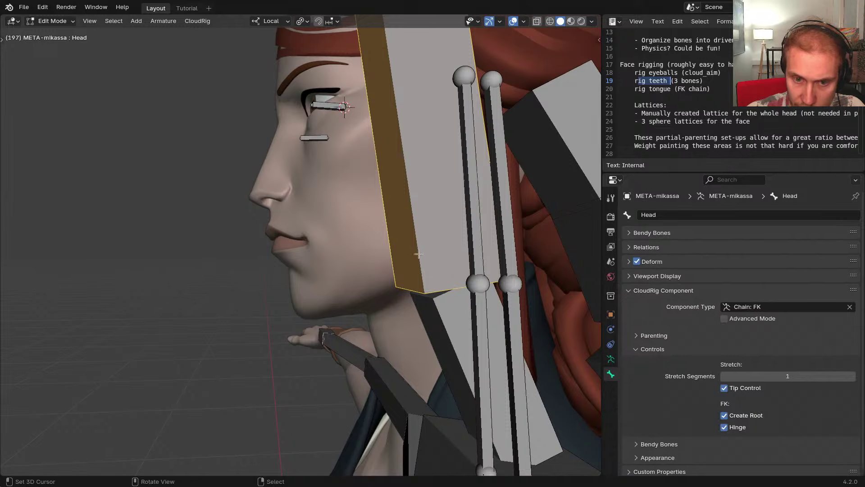
pyautogui.moveTo(383, 212); pyautogui.dragTo(337, 169, button='middle')
pyautogui.scroll(-2, 335, 244)
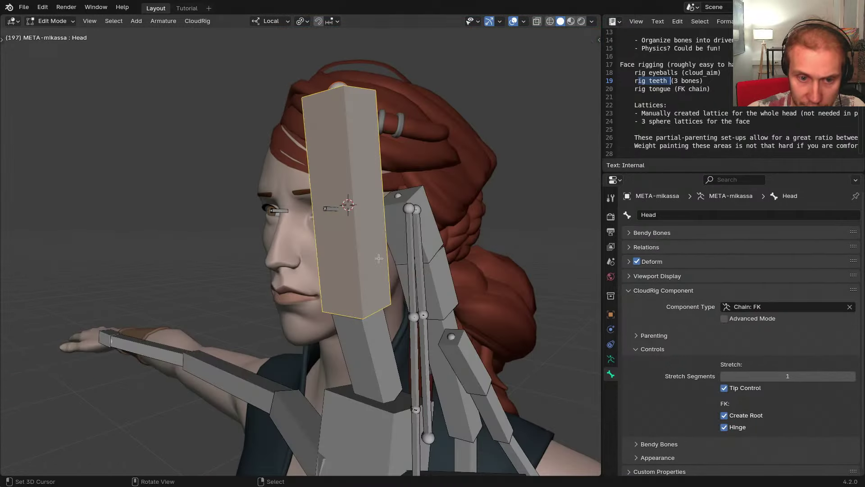
pyautogui.moveTo(408, 276); pyautogui.dragTo(351, 229, button='middle')
pyautogui.hotkey('shift', 'a')
pyautogui.rightClick(272, 128)
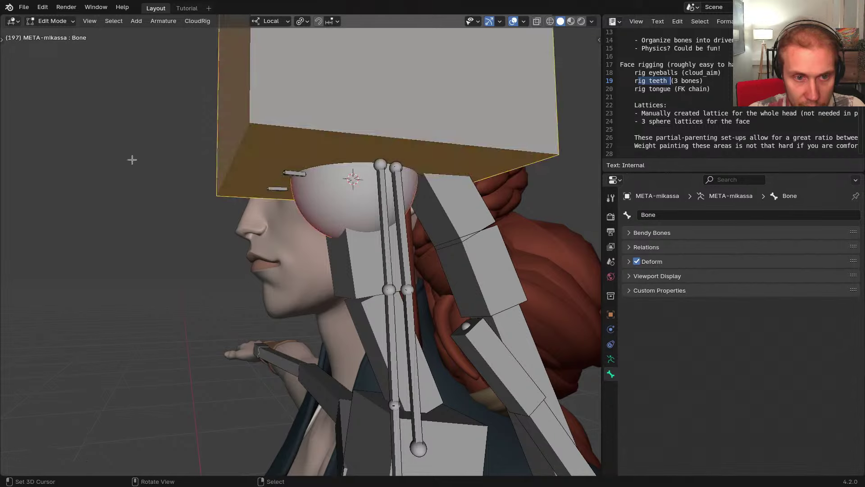
pyautogui.press('KP_3')
# Place the new bone near-horizontal by the face, shrink it, and thin its box twice
pyautogui.press('g')
pyautogui.click(393, 299)
pyautogui.press('r')
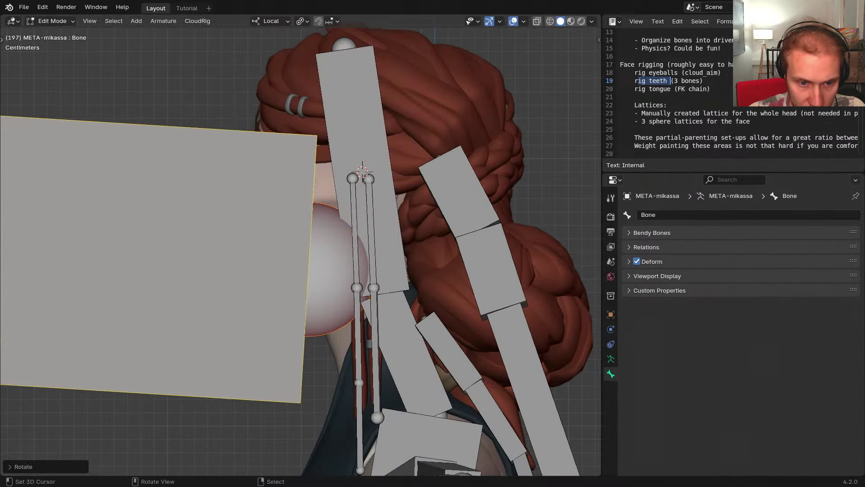
pyautogui.click(286, 105)
pyautogui.press('s')
pyautogui.click(281, 257)
pyautogui.hotkey('ctrl', 'alt', 's')
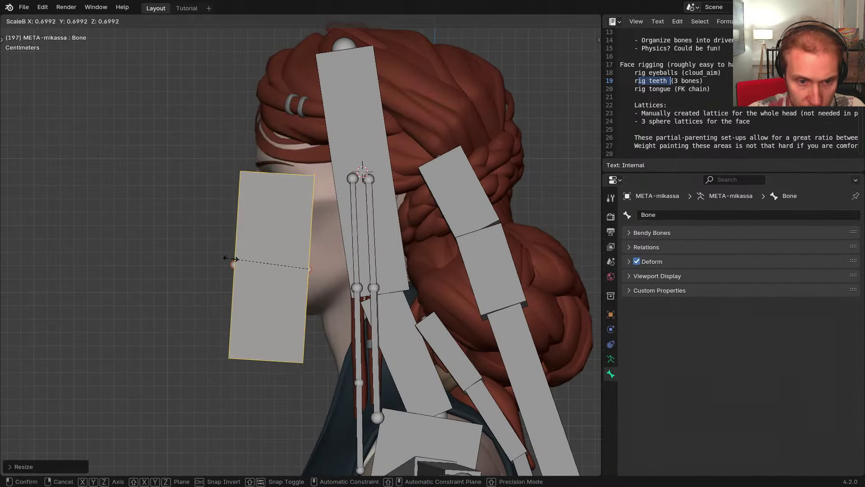
pyautogui.click(286, 266)
pyautogui.hotkey('ctrl', 'alt', 's')
pyautogui.click(196, 245)
# Hide the Head bone, the side-hair bones and the Neck bone around the new bone
pyautogui.scroll(4, 306, 277)
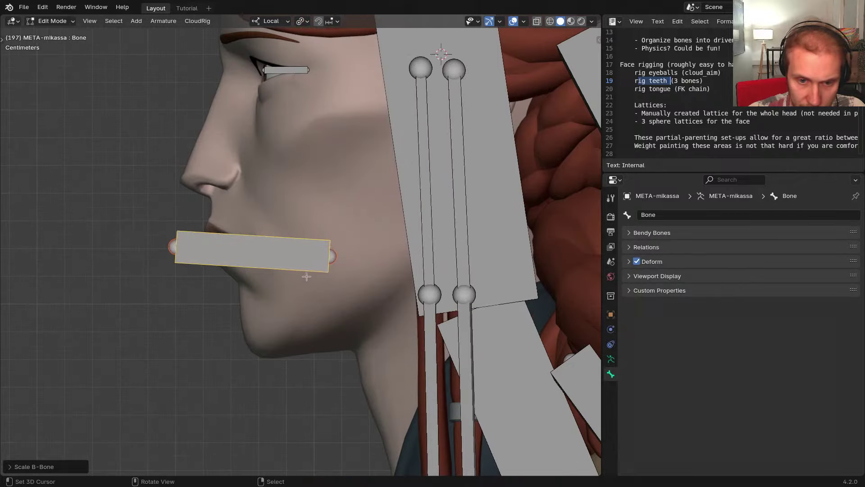
pyautogui.click(413, 249)
pyautogui.press('h')
pyautogui.rightClick(429, 227)
pyautogui.press('h')
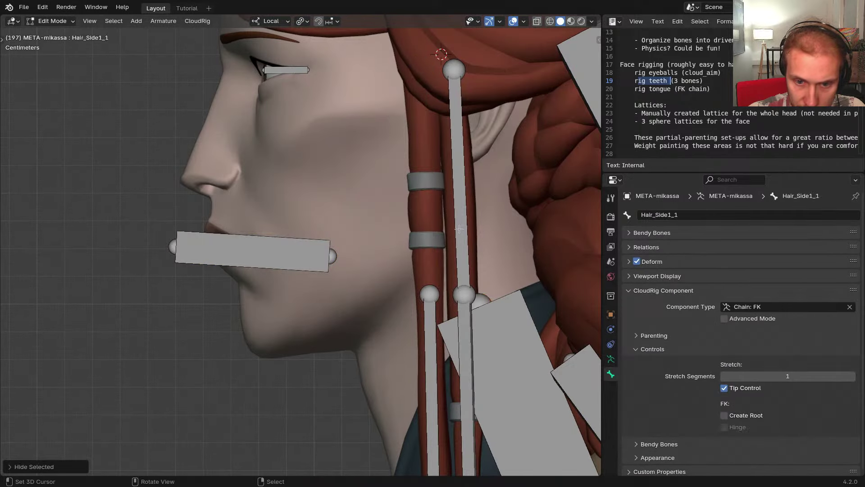
pyautogui.rightClick(463, 239)
pyautogui.press('h')
pyautogui.rightClick(466, 326)
pyautogui.press('h')
pyautogui.rightClick(429, 329)
pyautogui.press('h')
pyautogui.rightClick(466, 333)
pyautogui.press('h')
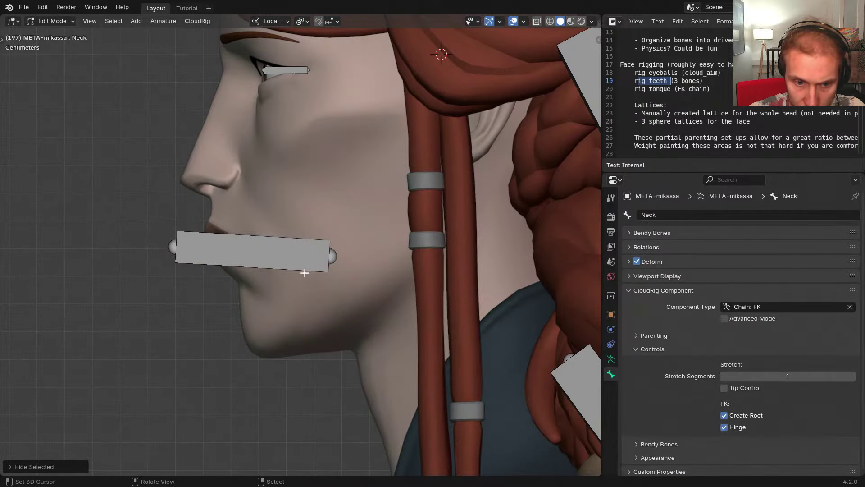
pyautogui.rightClick(317, 266)
pyautogui.press('g')
# Move the new bone up toward the cheek, then select the side hair strand mesh in Object Mode
pyautogui.click(429, 222)
pyautogui.press('Tab')
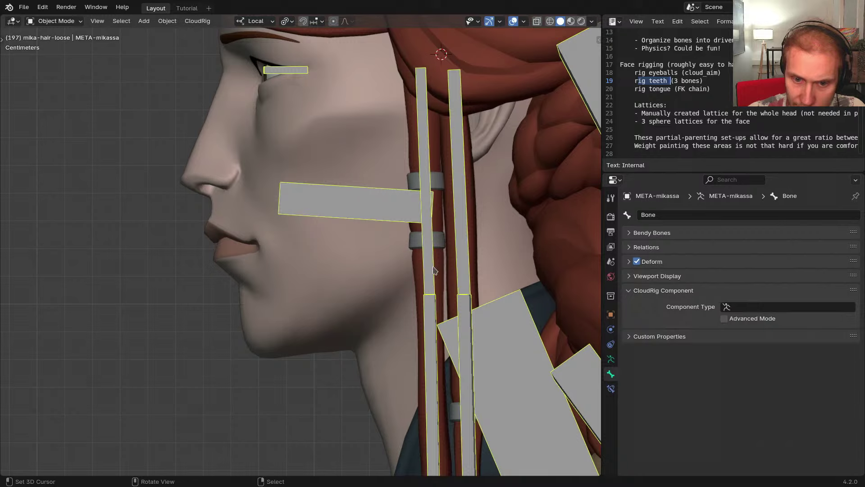
pyautogui.rightClick(435, 270)
# Hide another side hair strand and return to editing the new mouth bone
pyautogui.rightClick(445, 195)
pyautogui.press('h')
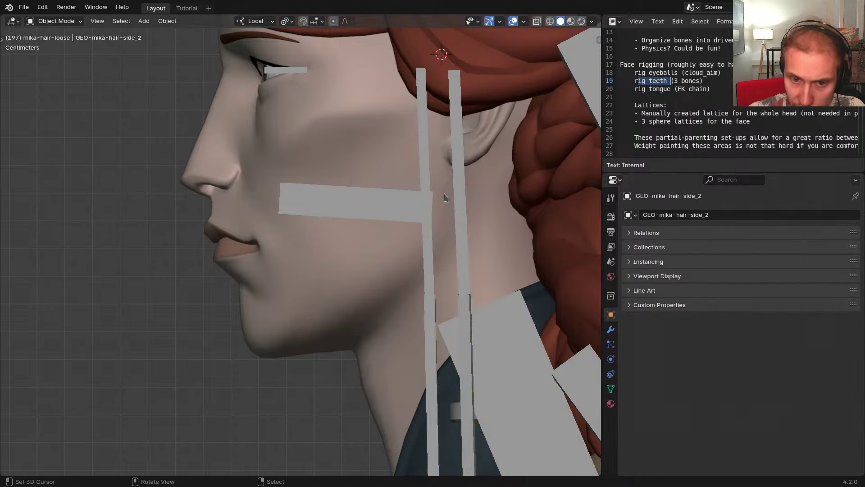
pyautogui.rightClick(403, 204)
pyautogui.press('Tab')
pyautogui.keyDown('shift'); pyautogui.moveTo(416, 245); pyautogui.dragTo(367, 257, button='middle'); pyautogui.keyUp('shift')
# Move the mouth bone and tilt and lengthen it down to reach the chin
pyautogui.press('g')
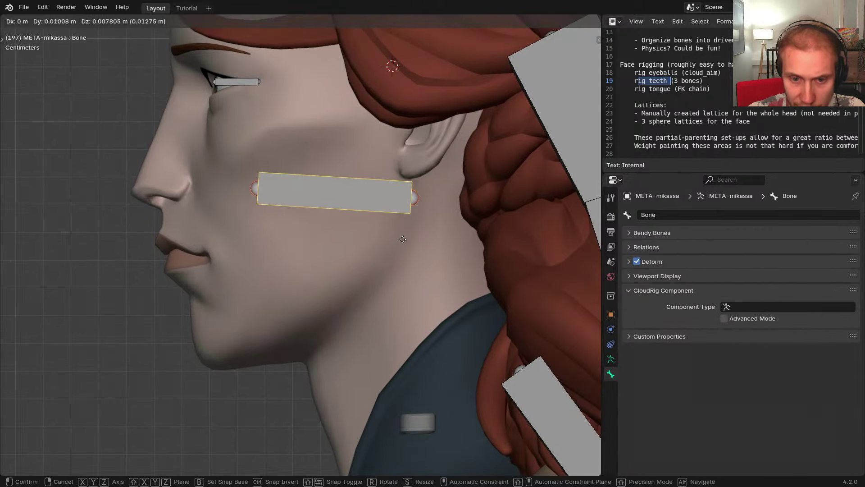
pyautogui.click(373, 234)
pyautogui.press('r')
pyautogui.click(352, 257)
pyautogui.press('s')
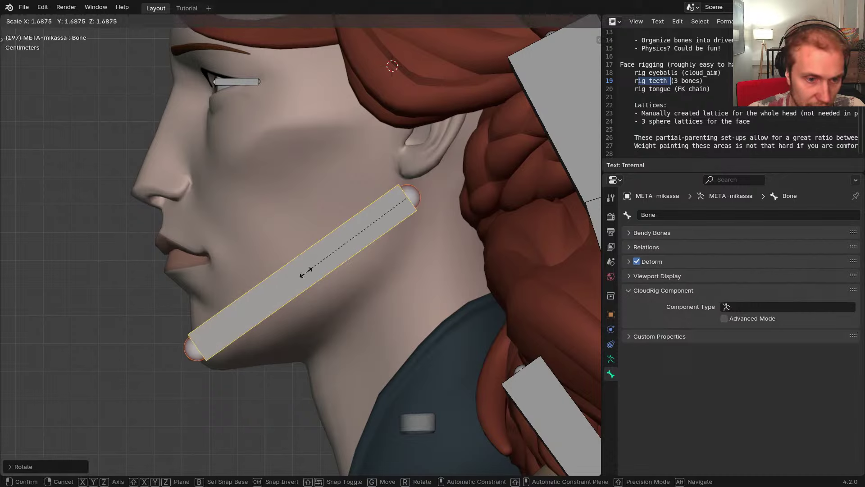
pyautogui.click(304, 274)
pyautogui.press('s')
pyautogui.click(241, 322)
# Fine-tune the bone's angle and length toward the lips and thin its box display
pyautogui.press('r')
pyautogui.click(175, 328)
pyautogui.press('s')
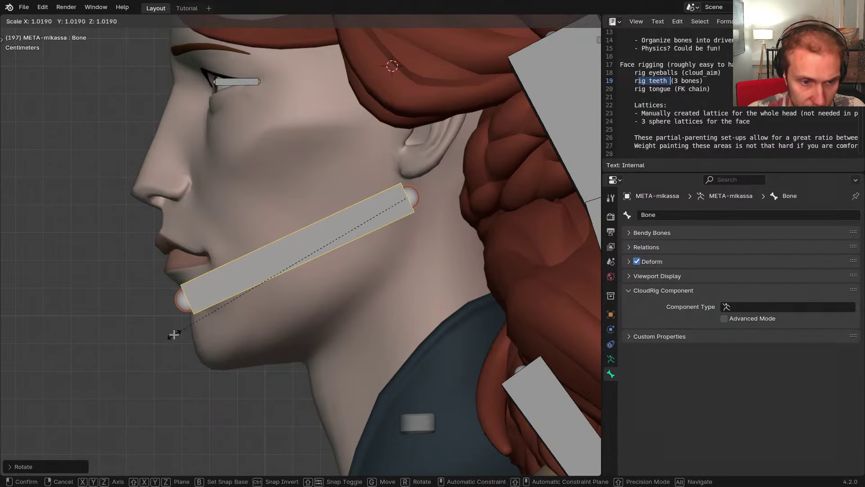
pyautogui.click(174, 335)
pyautogui.press('r')
pyautogui.click(175, 337)
pyautogui.hotkey('ctrl', 'alt', 's')
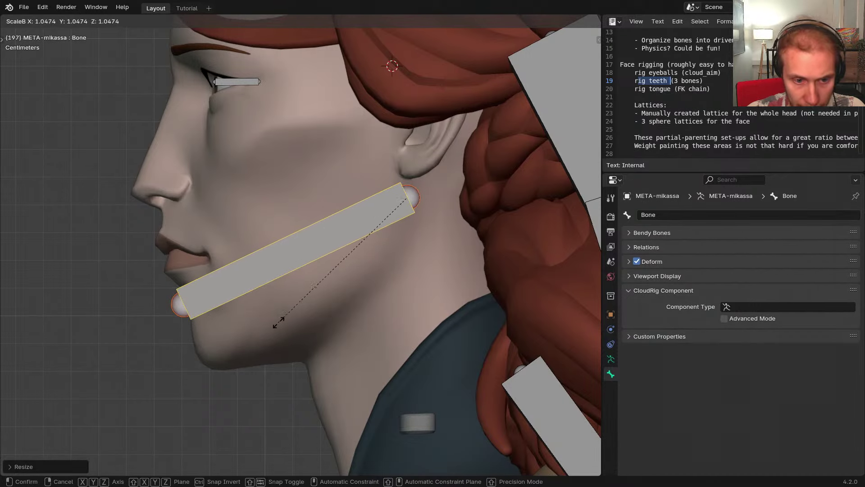
pyautogui.click(332, 293)
# Rename the bone to 'Jaw'
pyautogui.press('F2')
pyautogui.write('Jaw')
pyautogui.press('Return')
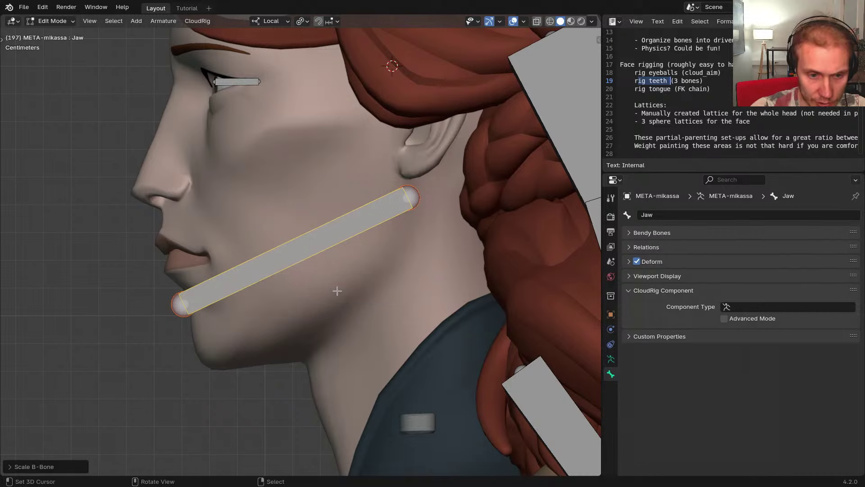
# In Pose Mode, assign the WGT-Jaw widget as the Jaw bone's custom shape
pyautogui.click(385, 274)
pyautogui.moveTo(286, 251); pyautogui.dragTo(304, 262, button='middle')
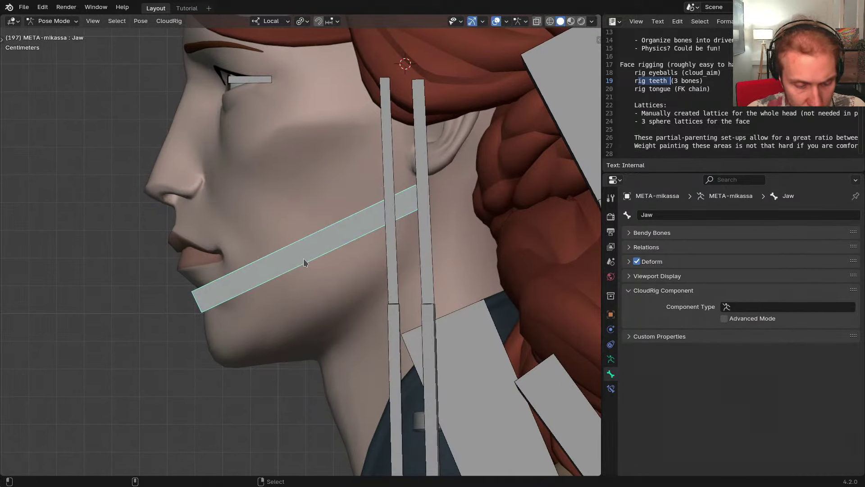
pyautogui.hotkey('ctrl', 'alt', 'e')
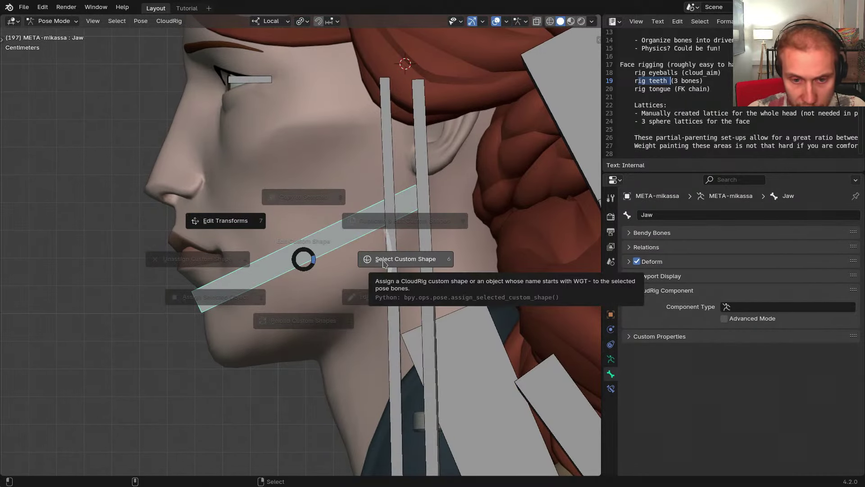
pyautogui.click(383, 260)
pyautogui.click(376, 264)
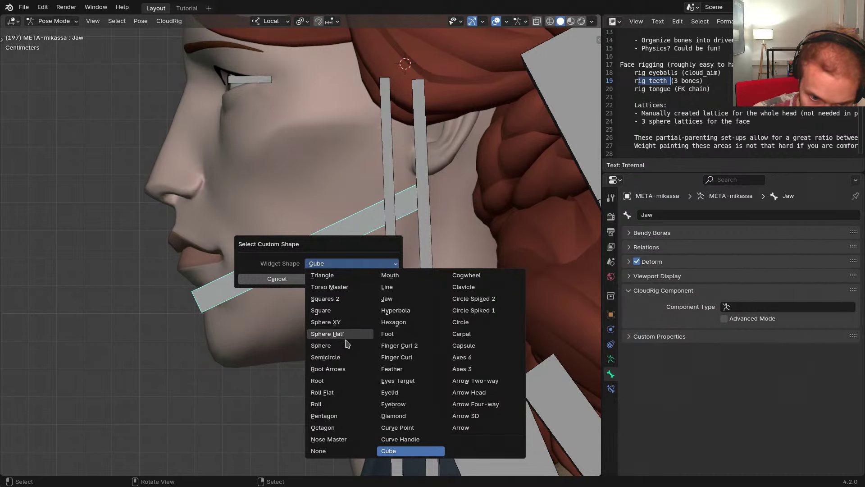
pyautogui.click(410, 302)
pyautogui.click(353, 279)
# Colour the Jaw bone with 01 - Theme Color Set
pyautogui.moveTo(353, 286); pyautogui.dragTo(363, 321, button='middle')
pyautogui.click(649, 276)
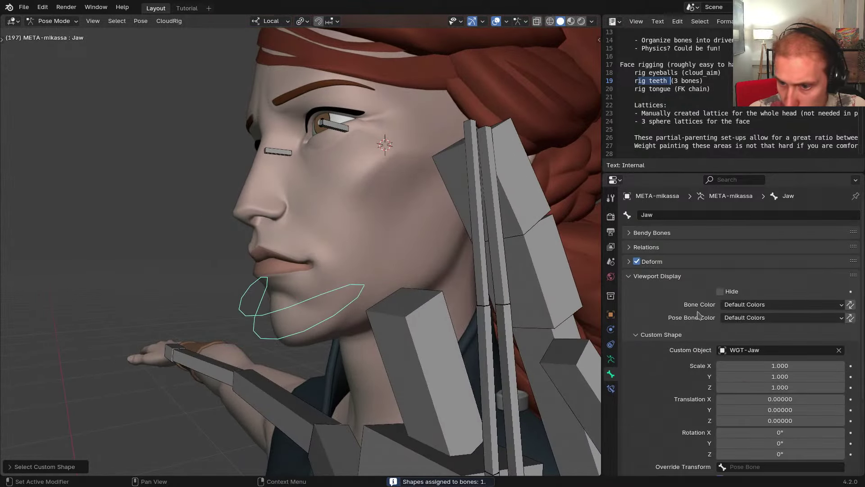
pyautogui.click(740, 305)
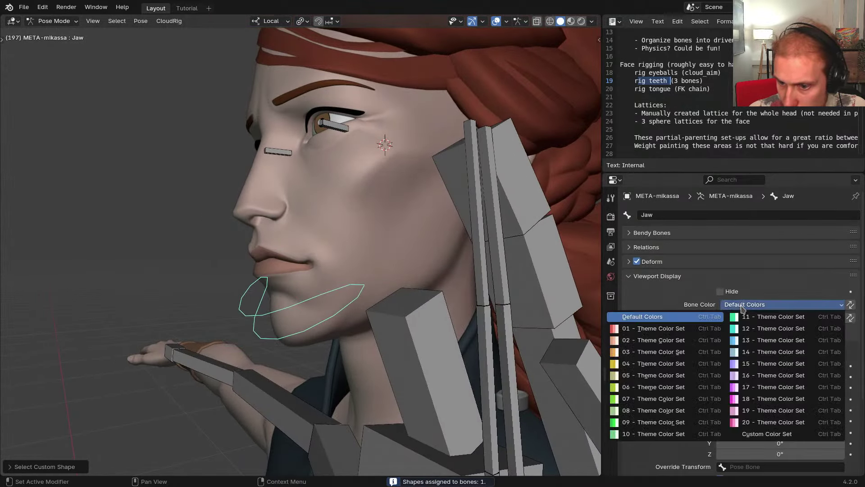
pyautogui.click(661, 329)
# Parent Jaw to Head with Keep Offset, then reveal Jaw's CloudRig Component settings
pyautogui.moveTo(455, 315); pyautogui.dragTo(306, 297, button='middle')
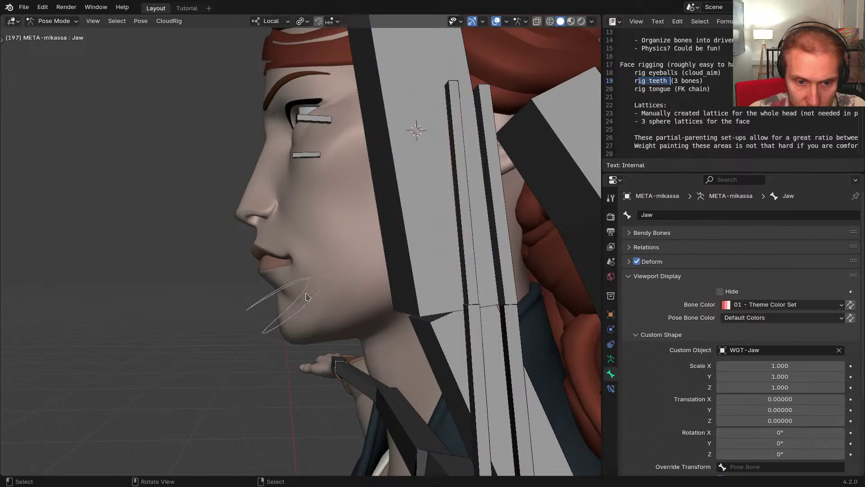
pyautogui.keyDown('shift'); pyautogui.click(417, 242); pyautogui.keyUp('shift')
pyautogui.hotkey('ctrl', 'p')
pyautogui.click(472, 245)
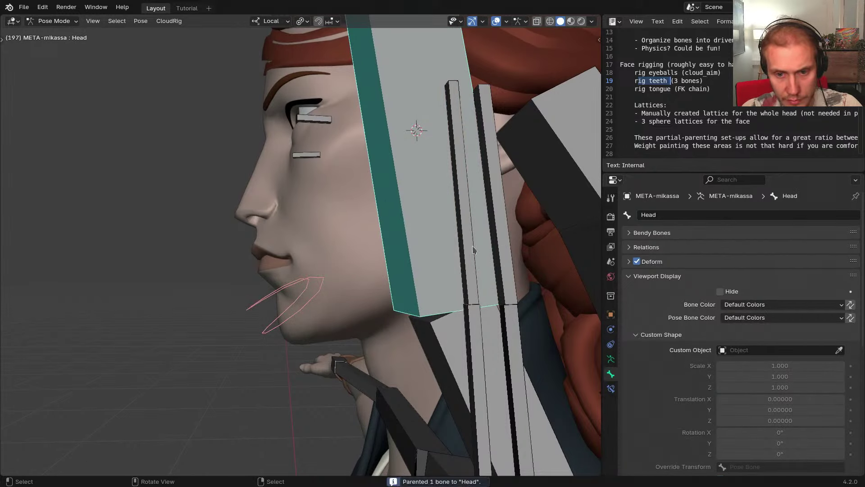
pyautogui.moveTo(472, 245); pyautogui.dragTo(401, 254, button='middle')
pyautogui.click(318, 297)
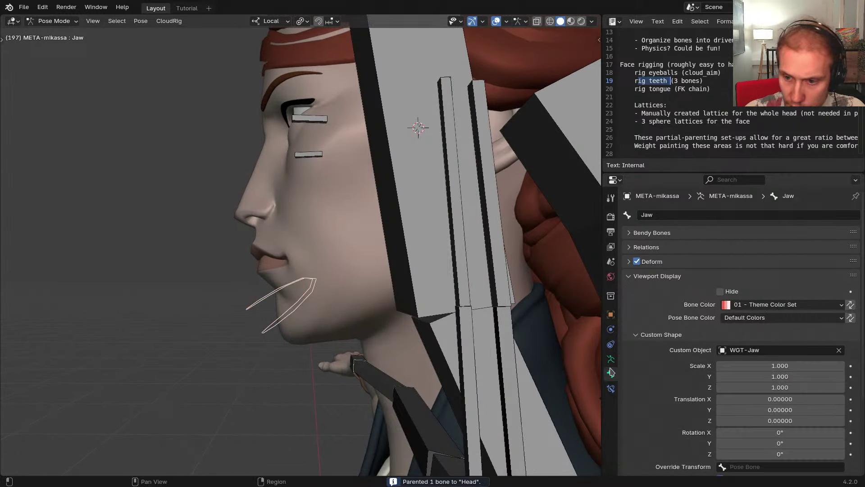
pyautogui.click(654, 277)
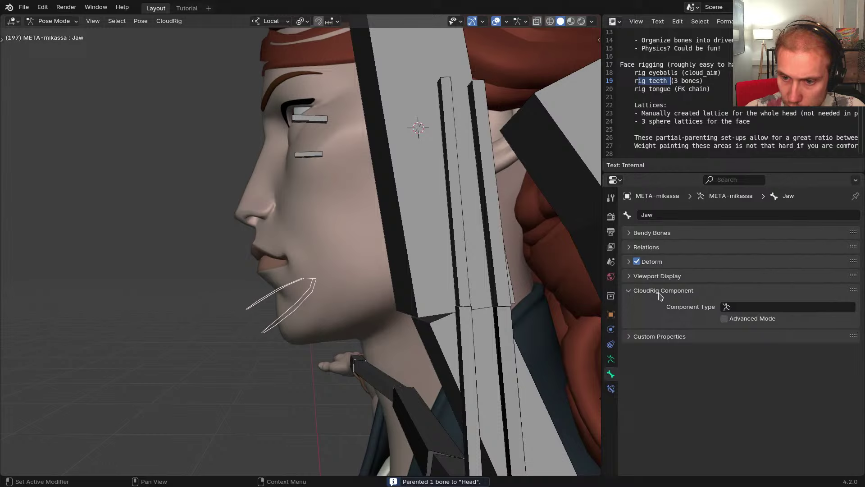
# Set the Jaw component type to Bone Copy and regenerate the rig
pyautogui.click(752, 308)
pyautogui.press('Return')
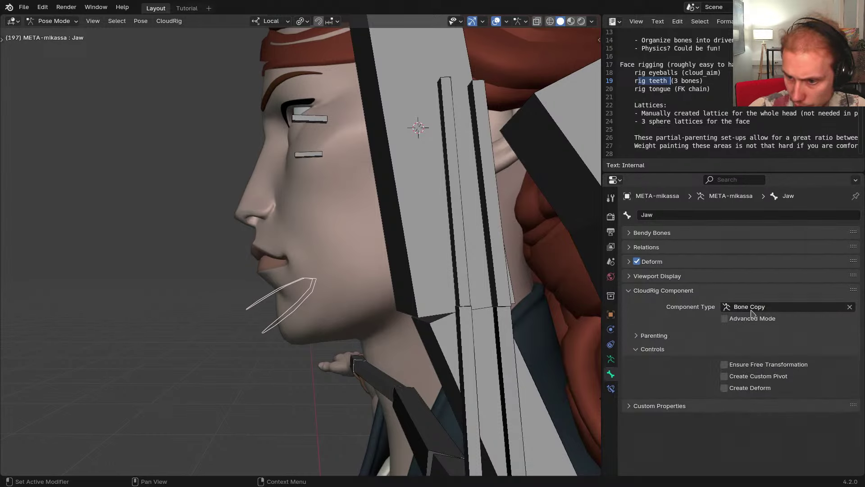
pyautogui.moveTo(454, 342); pyautogui.dragTo(360, 288, button='middle')
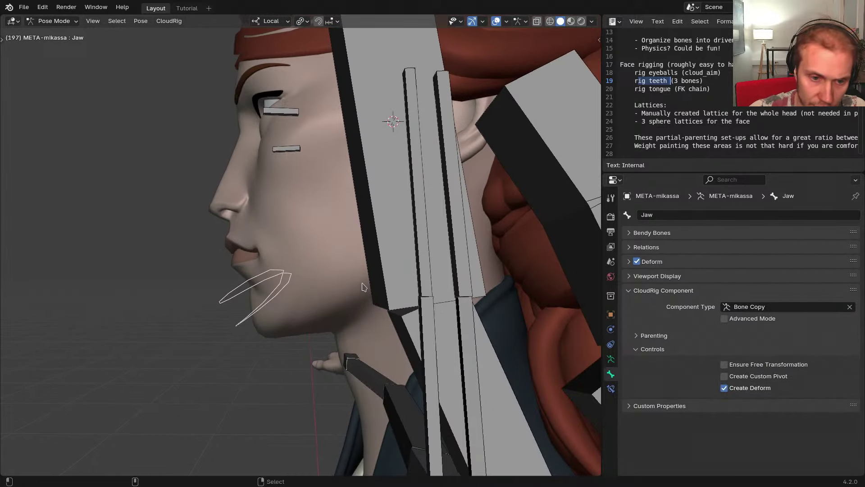
pyautogui.hotkey('ctrl', 'alt', 'r')
# Test-rotate the jaw bone, then cancel and return to Object Mode
pyautogui.press('r')
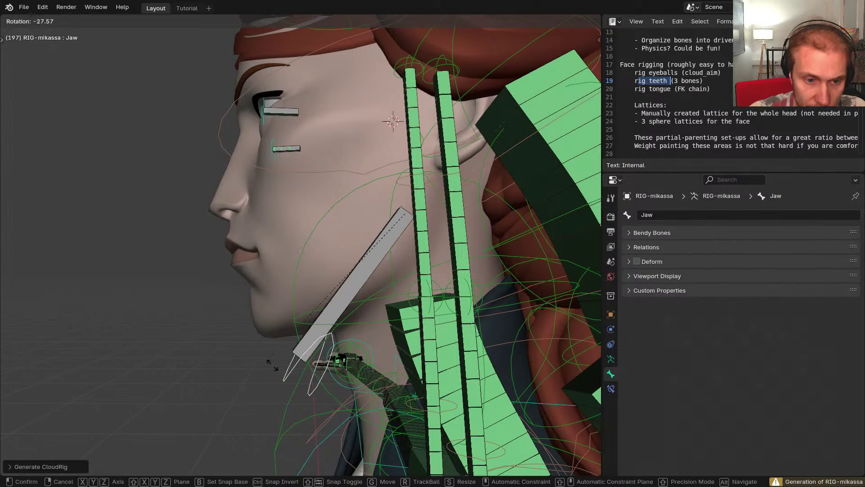
pyautogui.rightClick(276, 369)
pyautogui.moveTo(315, 310); pyautogui.dragTo(328, 305, button='middle')
pyautogui.press('r')
pyautogui.click(346, 327)
pyautogui.press('Tab')
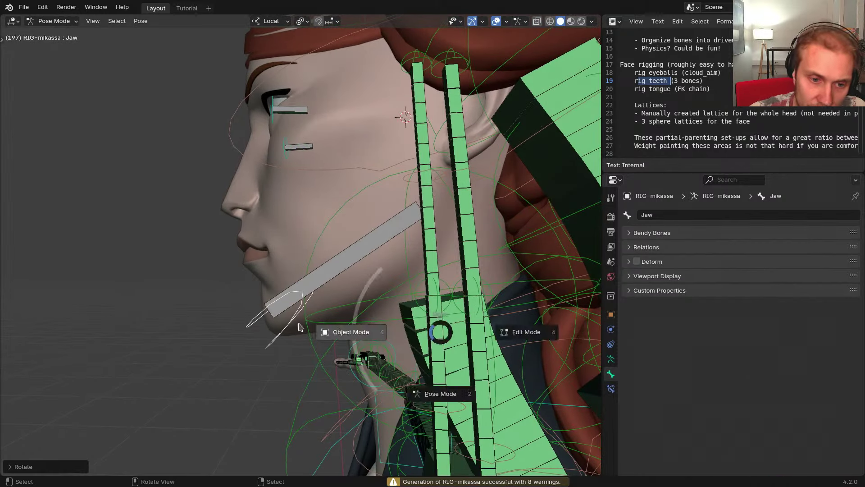
# Put the body mesh in Weight Paint and inspect the DEF-Jaw and head bone weights
pyautogui.rightClick(291, 256)
pyautogui.hotkey('ctrl', 'Tab')
pyautogui.rightClick(311, 275)
pyautogui.moveTo(311, 275); pyautogui.dragTo(356, 275, button='middle')
pyautogui.hotkey('alt', 'h')
pyautogui.rightClick(374, 259)
pyautogui.keyDown('shift'); pyautogui.moveTo(330, 295); pyautogui.dragTo(359, 272, button='middle'); pyautogui.keyUp('shift')
# Frame the head in side profile and put the body mesh into Edit Mode
pyautogui.scroll(2, 358, 272)
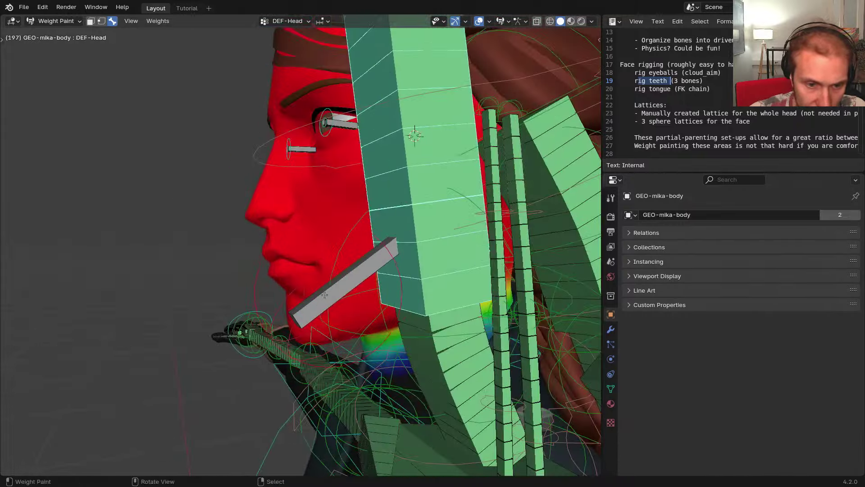
pyautogui.rightClick(324, 296)
pyautogui.moveTo(325, 295); pyautogui.dragTo(295, 301, button='middle')
pyautogui.scroll(1, 291, 280)
pyautogui.keyDown('shift'); pyautogui.moveTo(283, 305); pyautogui.dragTo(230, 283, button='middle'); pyautogui.keyUp('shift')
pyautogui.scroll(1, 290, 279)
pyautogui.hotkey('ctrl', 'Tab')
pyautogui.click(298, 291)
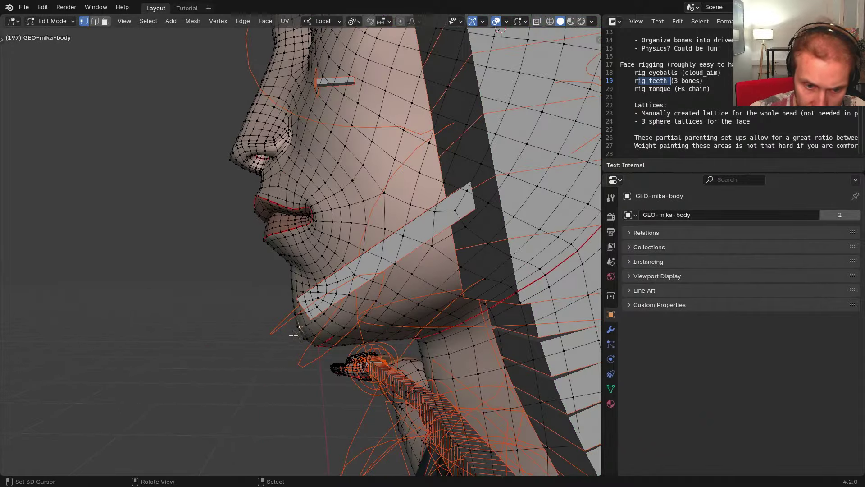
# Grow the chin selection over the lower jaw, then go back to Weight Paint
pyautogui.moveTo(293, 335); pyautogui.dragTo(358, 322, button='middle')
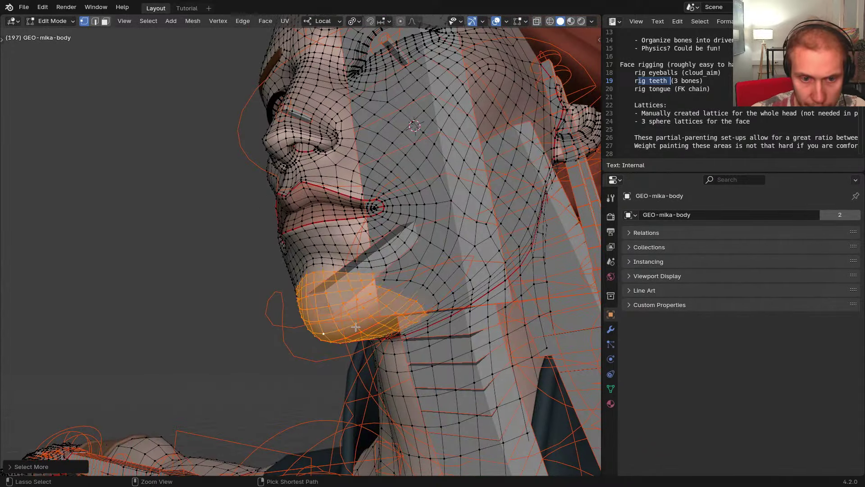
pyautogui.press('ctrl+KP_Add')
pyautogui.press('ctrl+KP_Add')
pyautogui.press('ctrl+KP_Add')
pyautogui.press('ctrl+KP_Add')
pyautogui.press('ctrl+KP_Add')
pyautogui.press('ctrl+KP_Add')
pyautogui.press('ctrl+KP_Add')
pyautogui.press('ctrl+KP_Add')
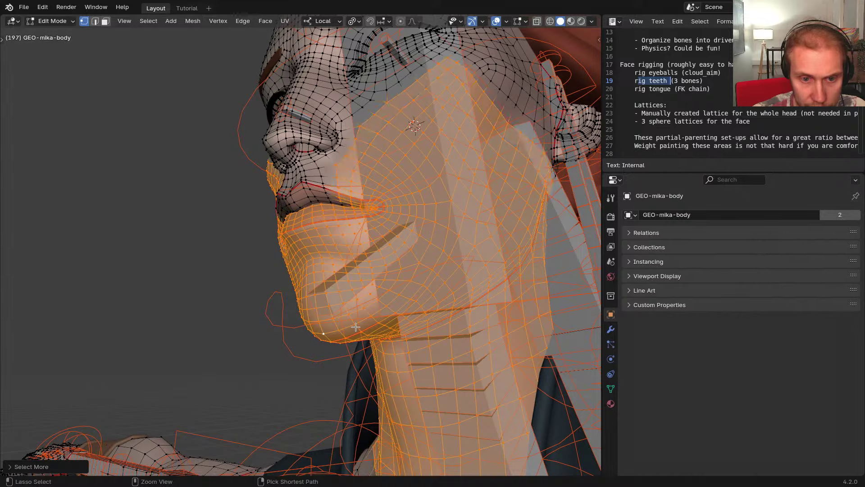
pyautogui.press('ctrl+KP_Subtract')
pyautogui.press('ctrl+KP_Subtract')
pyautogui.press('ctrl+KP_Subtract')
pyautogui.press('ctrl+KP_Subtract')
pyautogui.press('ctrl+KP_Subtract')
pyautogui.press('ctrl+KP_Subtract')
pyautogui.press('ctrl+KP_Subtract')
pyautogui.press('ctrl+KP_Subtract')
pyautogui.moveTo(356, 326); pyautogui.dragTo(361, 306, button='middle')
pyautogui.press('ctrl+KP_Add')
pyautogui.press('ctrl+KP_Add')
pyautogui.press('ctrl+KP_Add')
pyautogui.press('ctrl+KP_Add')
pyautogui.press('ctrl+KP_Add')
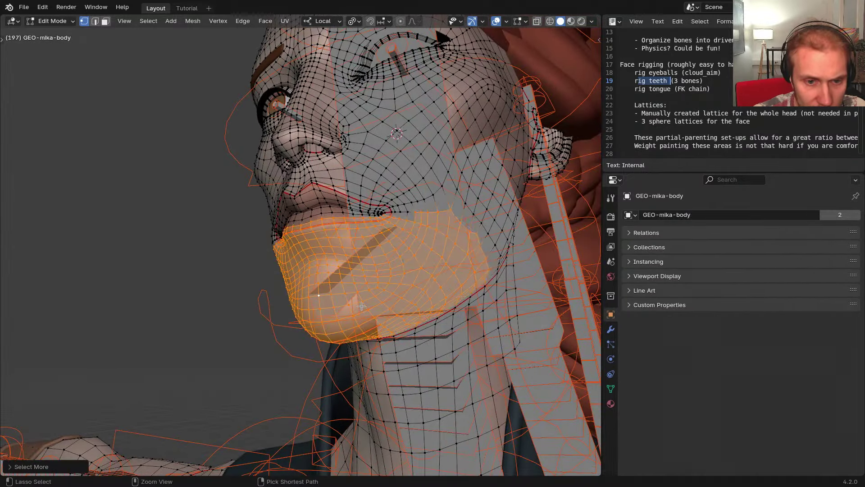
pyautogui.moveTo(361, 306); pyautogui.dragTo(346, 355, button='middle')
pyautogui.hotkey('ctrl', 'Tab')
pyautogui.click(306, 332)
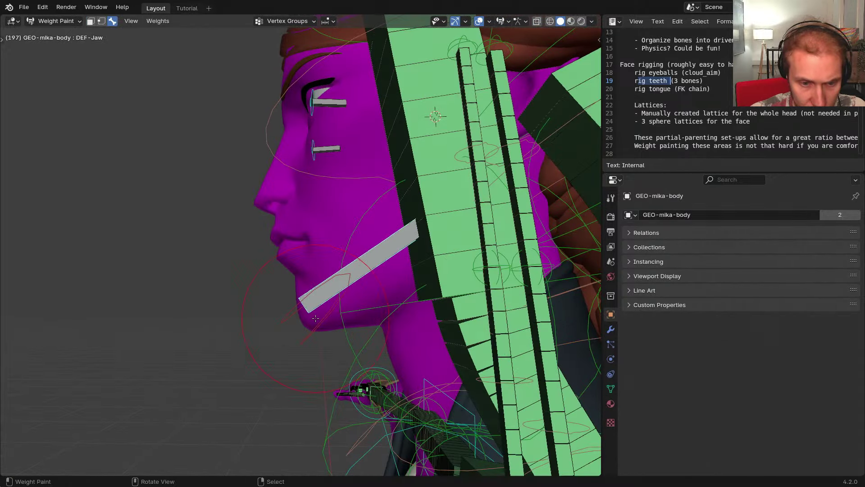
# Switch to the orthographic side view and test-rotate the jaw bone
pyautogui.press('KP_3')
pyautogui.scroll(3, 312, 301)
pyautogui.keyDown('shift'); pyautogui.moveTo(301, 311); pyautogui.dragTo(273, 303, button='middle'); pyautogui.keyUp('shift')
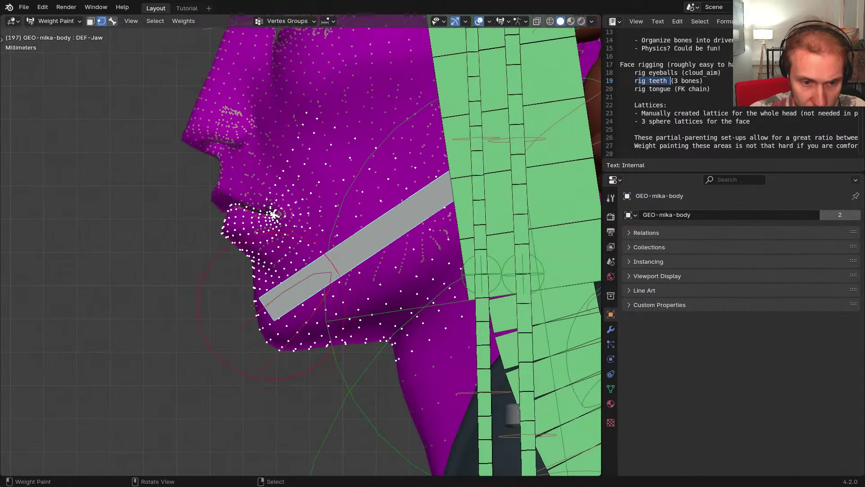
pyautogui.press('r')
pyautogui.click(294, 344)
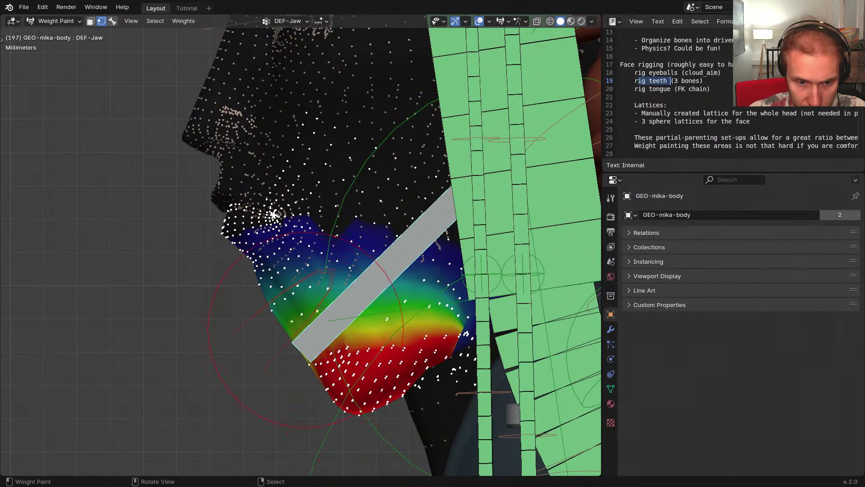
pyautogui.press('r')
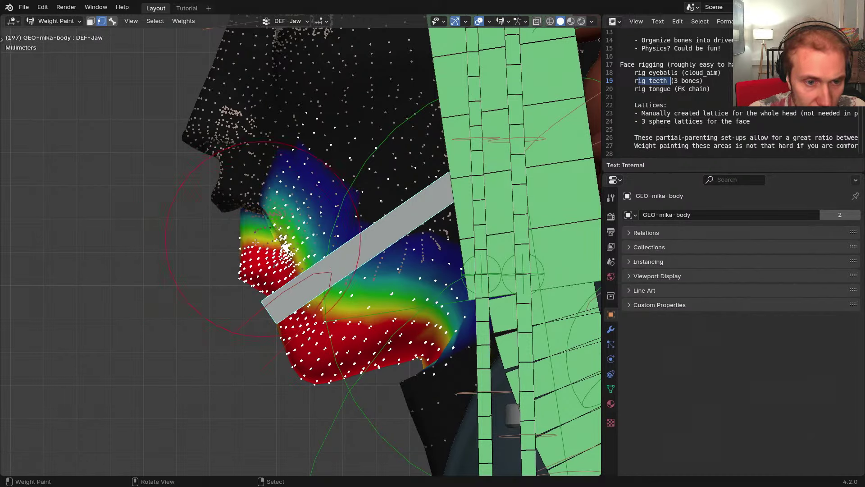
# Paint jaw weight above the jaw bone and compare it with the head bone's weights
pyautogui.moveTo(323, 277)
pyautogui.mouseDown()
pyautogui.moveTo(415, 282)
pyautogui.moveTo(455, 245)
pyautogui.mouseUp()
pyautogui.moveTo(455, 245); pyautogui.dragTo(339, 252, button='middle')
pyautogui.press('v')
pyautogui.hotkey('shift', 'h')
pyautogui.hotkey('ctrl', 'z')
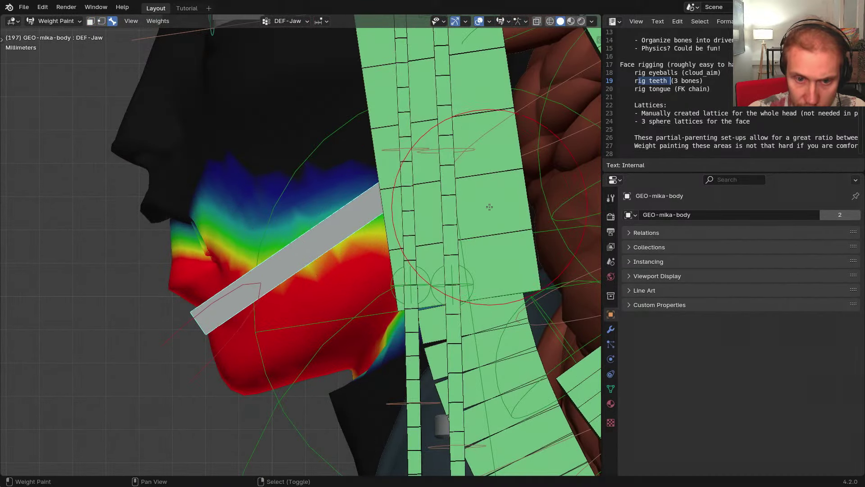
pyautogui.keyDown('ctrl'); pyautogui.click(490, 207); pyautogui.keyUp('ctrl')
pyautogui.hotkey('shift', 'h')
pyautogui.keyDown('ctrl'); pyautogui.click(347, 226); pyautogui.keyUp('ctrl')
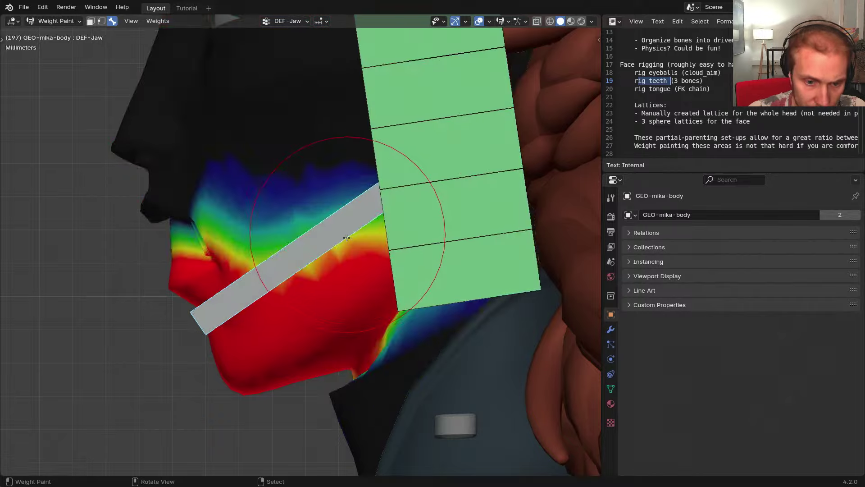
pyautogui.moveTo(347, 227)
pyautogui.mouseDown(button='middle')
pyautogui.moveTo(396, 291)
pyautogui.moveTo(361, 281)
pyautogui.mouseUp(button='middle')
pyautogui.hotkey('ctrl', 'z')
pyautogui.hotkey('ctrl', 'z')
pyautogui.hotkey('ctrl', 'z')
pyautogui.hotkey('ctrl', 'z')
pyautogui.hotkey('ctrl', 'z')
pyautogui.hotkey('ctrl', 'z')
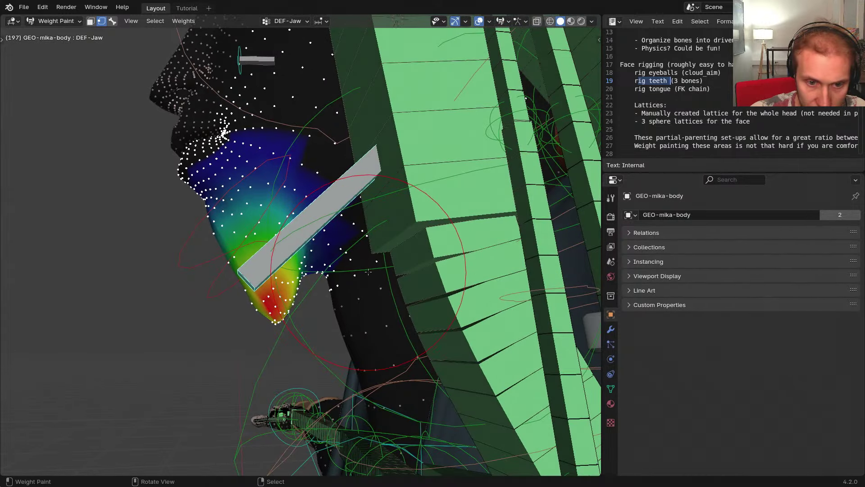
# Select the DEF-Head and DEF-Jaw bones and bring up the vertex group lock options
pyautogui.press('3')
pyautogui.rightClick(369, 171)
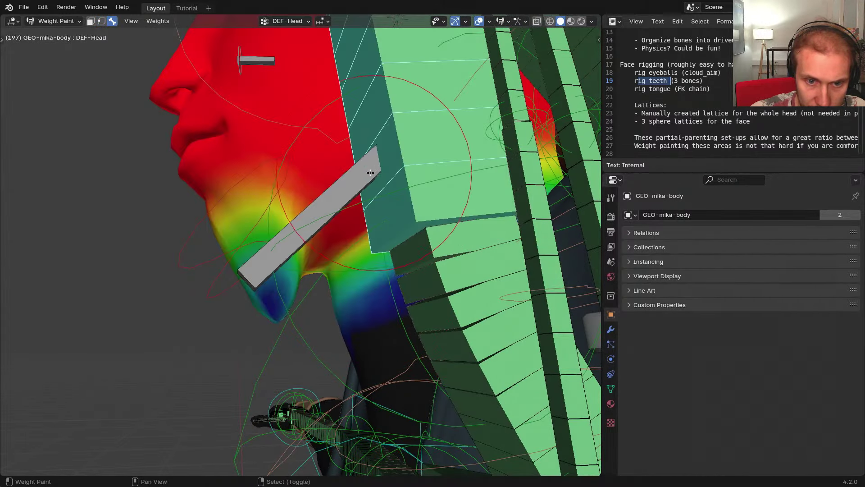
pyautogui.keyDown('shift'); pyautogui.rightClick(350, 184); pyautogui.keyUp('shift')
pyautogui.keyDown('shift'); pyautogui.moveTo(346, 197); pyautogui.dragTo(337, 204, button='middle'); pyautogui.keyUp('shift')
pyautogui.press('k')
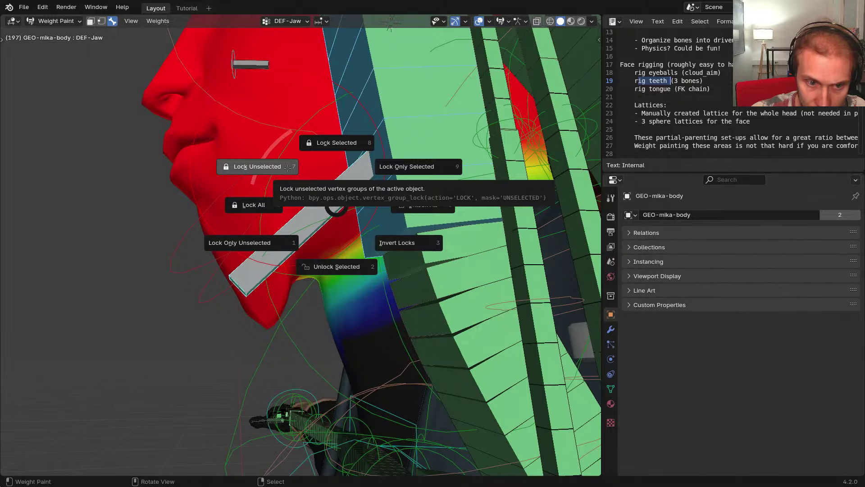
# Lock every vertex group except head and jaw, then try painting on the neck
pyautogui.click(287, 168)
pyautogui.moveTo(288, 168); pyautogui.dragTo(300, 242, button='middle')
pyautogui.rightClick(378, 250)
pyautogui.scroll(4, 378, 251)
pyautogui.click(312, 256)
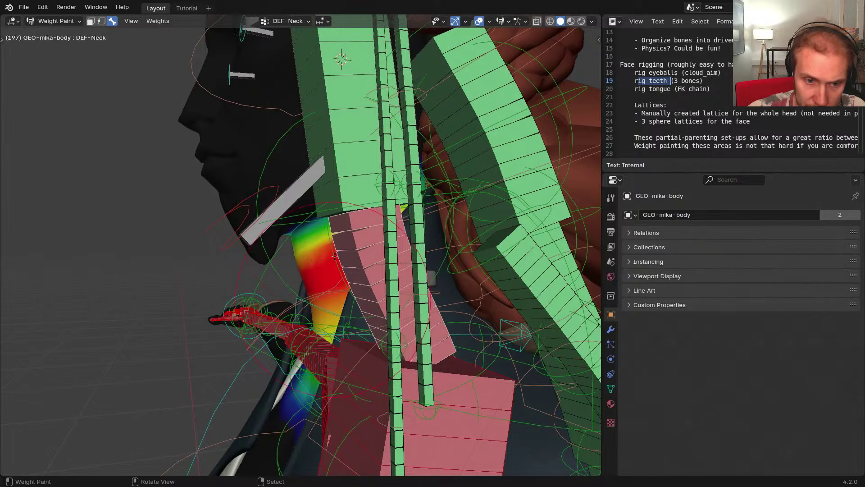
pyautogui.click(322, 223)
pyautogui.click(325, 242)
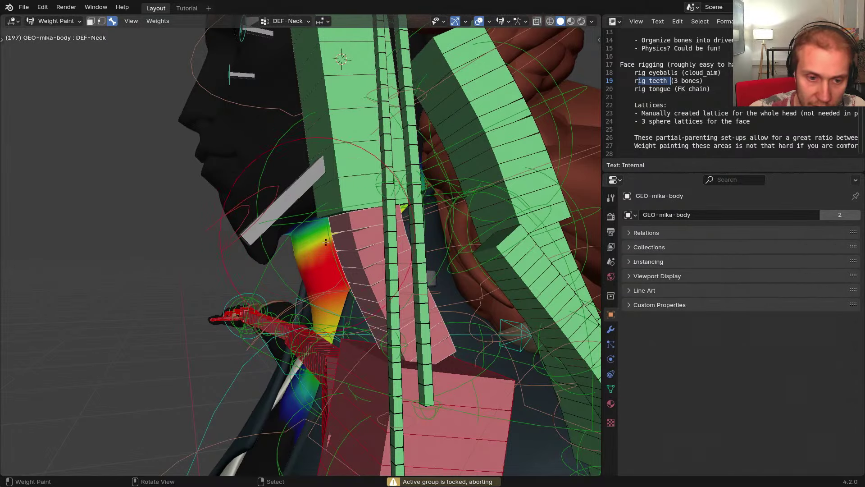
pyautogui.click(303, 216)
pyautogui.moveTo(301, 218); pyautogui.dragTo(314, 232, button='middle')
pyautogui.keyDown('ctrl'); pyautogui.moveTo(314, 232); pyautogui.dragTo(411, 199, button='middle'); pyautogui.keyUp('ctrl')
# Isolate the head and jaw bones, leaving only the jaw bone selected
pyautogui.keyDown('ctrl'); pyautogui.click(411, 199); pyautogui.keyUp('ctrl')
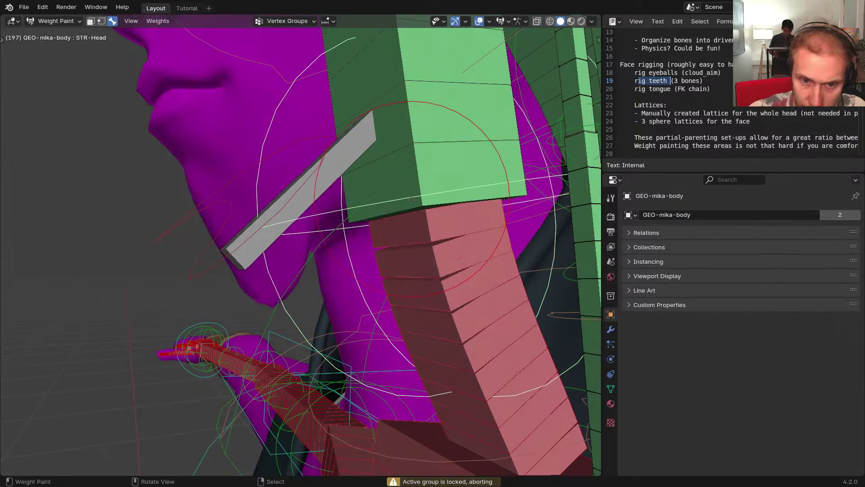
pyautogui.keyDown('ctrl'); pyautogui.click(412, 173); pyautogui.keyUp('ctrl')
pyautogui.keyDown('ctrl'); pyautogui.keyDown('shift'); pyautogui.click(304, 198); pyautogui.keyUp('shift'); pyautogui.keyUp('ctrl')
pyautogui.keyDown('shift'); pyautogui.moveTo(302, 204); pyautogui.dragTo(194, 226, button='middle'); pyautogui.keyUp('shift')
pyautogui.hotkey('shift', 'h')
pyautogui.keyDown('ctrl'); pyautogui.click(323, 211); pyautogui.keyUp('ctrl')
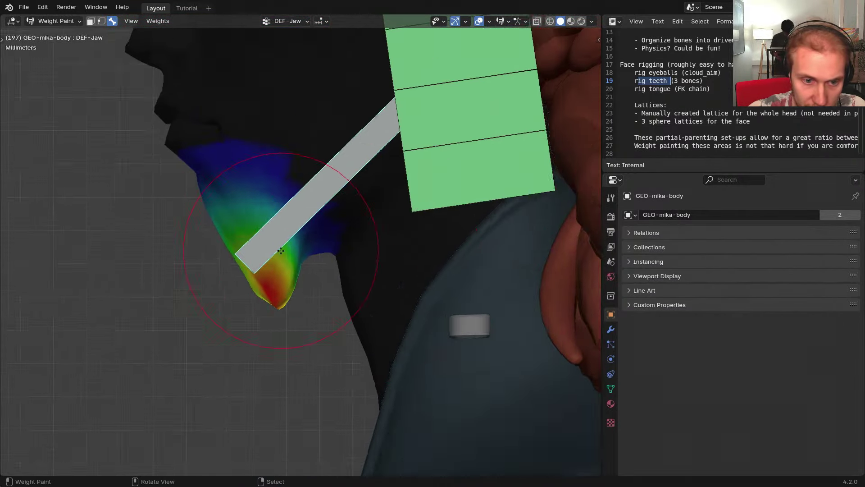
pyautogui.scroll(2, 286, 264)
pyautogui.keyDown('shift'); pyautogui.moveTo(293, 271); pyautogui.dragTo(280, 288, button='middle'); pyautogui.keyUp('shift')
# Paint and smooth DEF-Jaw weight under the chin and across the lower jaw
pyautogui.moveTo(225, 324); pyautogui.dragTo(213, 299)
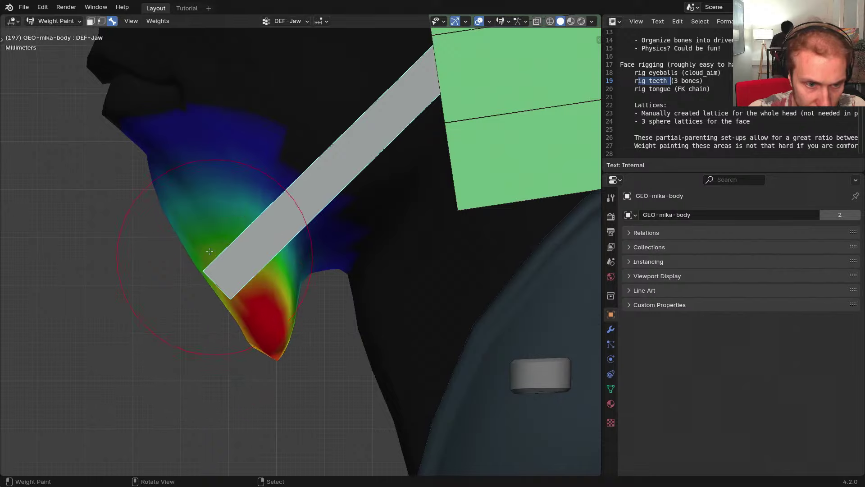
pyautogui.keyDown('shift'); pyautogui.moveTo(214, 256); pyautogui.dragTo(268, 290, button='middle'); pyautogui.keyUp('shift')
pyautogui.press('2')
pyautogui.moveTo(248, 256)
pyautogui.mouseDown()
pyautogui.moveTo(191, 278)
pyautogui.moveTo(169, 145)
pyautogui.moveTo(157, 176)
pyautogui.moveTo(197, 217)
pyautogui.mouseUp()
pyautogui.moveTo(265, 368); pyautogui.dragTo(291, 360)
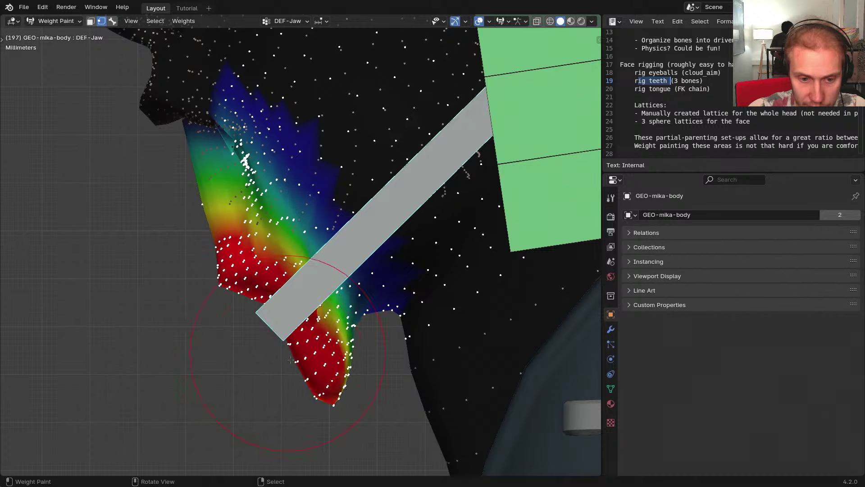
pyautogui.moveTo(348, 327)
pyautogui.mouseDown()
pyautogui.moveTo(370, 308)
pyautogui.moveTo(326, 262)
pyautogui.mouseUp()
pyautogui.keyDown('shift'); pyautogui.moveTo(322, 259); pyautogui.dragTo(319, 282, button='middle'); pyautogui.keyUp('shift')
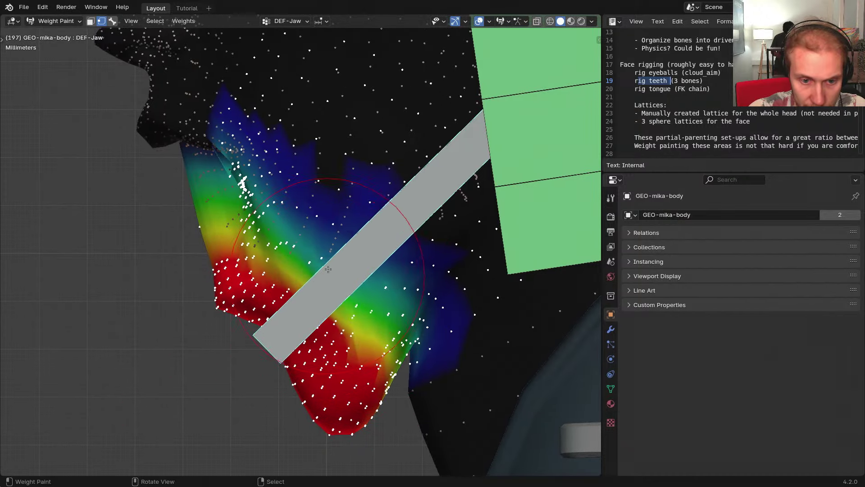
pyautogui.moveTo(340, 266)
pyautogui.mouseDown()
pyautogui.moveTo(375, 251)
pyautogui.moveTo(369, 310)
pyautogui.moveTo(401, 315)
pyautogui.moveTo(416, 341)
pyautogui.moveTo(360, 260)
pyautogui.mouseUp()
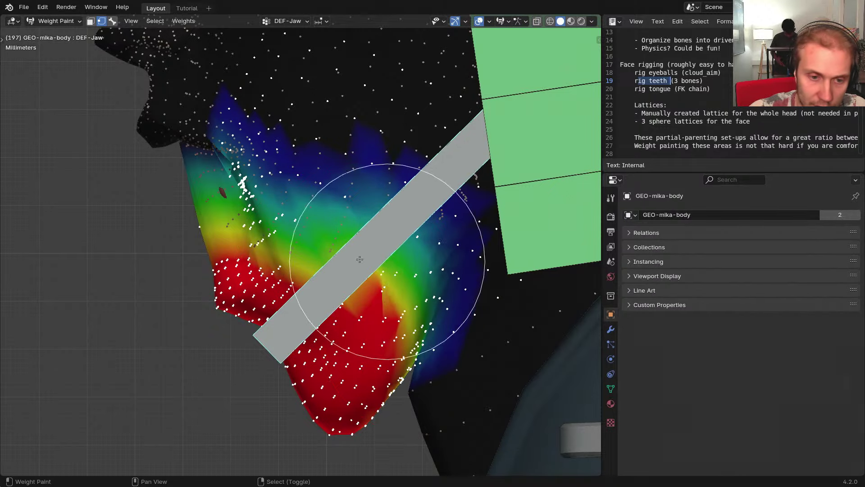
pyautogui.keyDown('shift'); pyautogui.moveTo(252, 206); pyautogui.dragTo(307, 250, button='middle'); pyautogui.keyUp('shift')
pyautogui.moveTo(239, 284)
pyautogui.mouseDown(button='middle')
pyautogui.moveTo(368, 247)
pyautogui.moveTo(353, 277)
pyautogui.mouseUp(button='middle')
pyautogui.press('Tab')
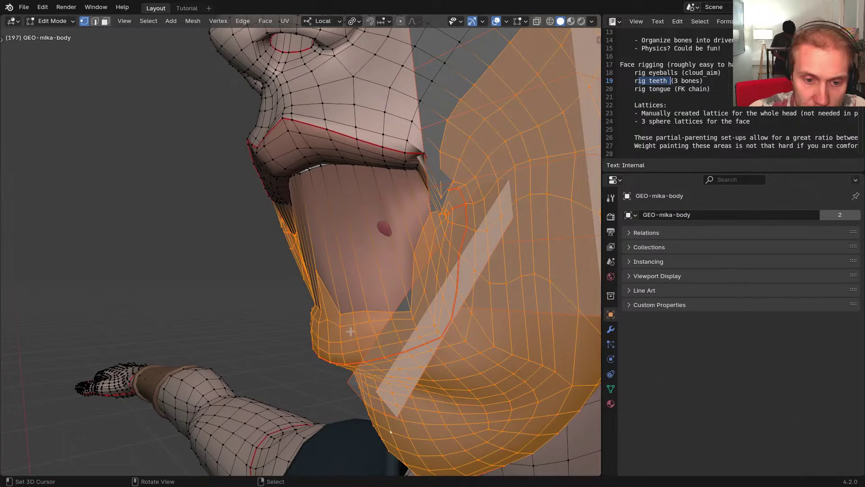
# Deselect all, grow a face selection over the chin, and return to Weight Paint
pyautogui.hotkey('alt', 'a')
pyautogui.moveTo(350, 331); pyautogui.dragTo(363, 331, button='middle')
pyautogui.press('ctrl+KP_Add')
pyautogui.press('ctrl+KP_Add')
pyautogui.press('ctrl+KP_Add')
pyautogui.press('ctrl+KP_Add')
pyautogui.press('ctrl+KP_Add')
pyautogui.press('ctrl+KP_Add')
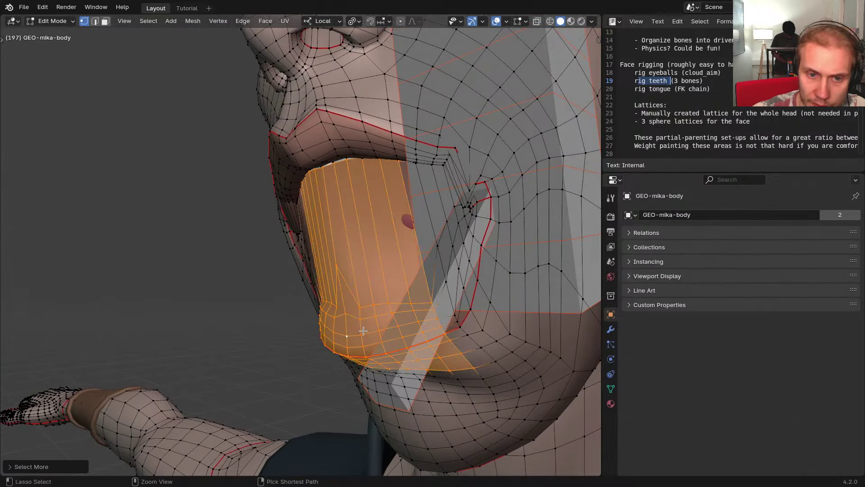
pyautogui.hotkey('ctrl', 'Tab')
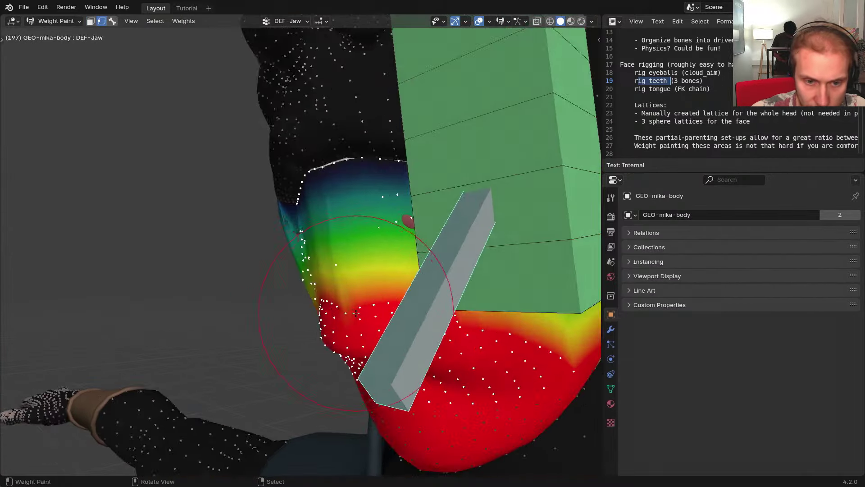
# Compare the DEF-Head and DEF-Jaw weights with the mesh wireframe shown
pyautogui.moveTo(363, 349); pyautogui.dragTo(261, 278, button='middle')
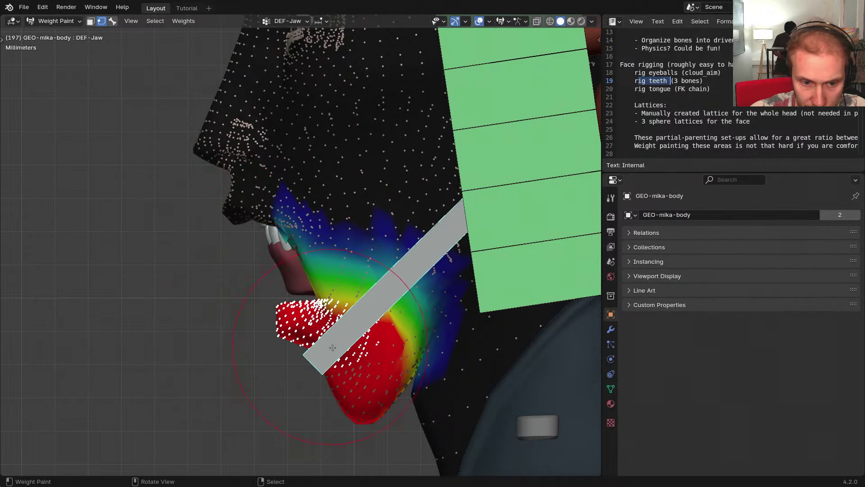
pyautogui.moveTo(352, 343); pyautogui.dragTo(352, 253, button='middle')
pyautogui.press('3')
pyautogui.keyDown('ctrl'); pyautogui.keyDown('shift'); pyautogui.click(399, 232); pyautogui.keyUp('shift'); pyautogui.keyUp('ctrl')
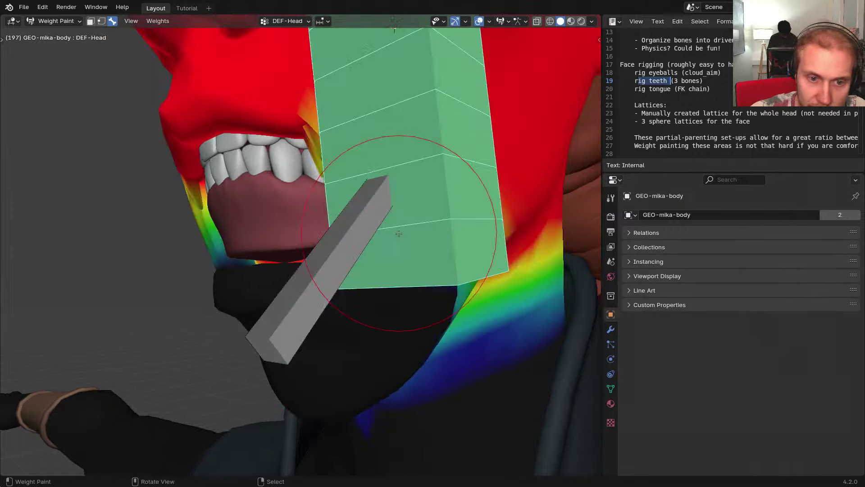
pyautogui.moveTo(399, 231)
pyautogui.mouseDown(button='middle')
pyautogui.moveTo(358, 255)
pyautogui.moveTo(347, 246)
pyautogui.mouseUp(button='middle')
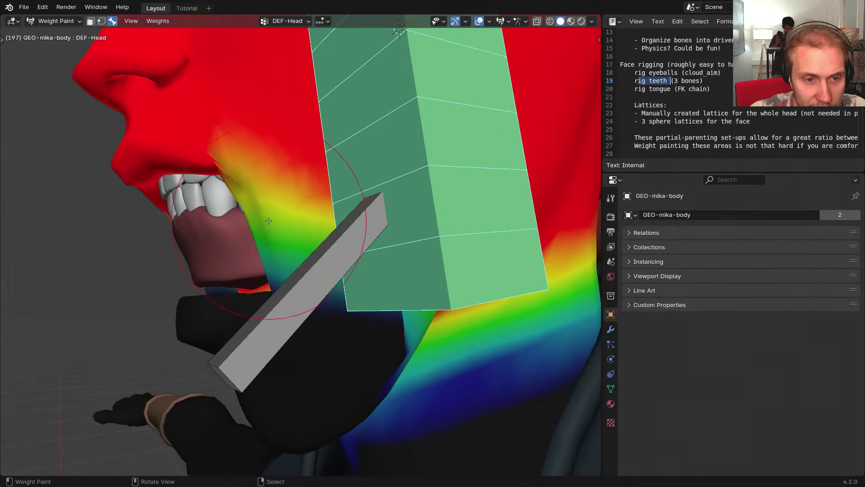
pyautogui.hotkey('ctrl', 'w')
pyautogui.moveTo(273, 209); pyautogui.dragTo(259, 208, button='middle')
pyautogui.keyDown('shift'); pyautogui.moveTo(246, 204); pyautogui.dragTo(228, 201); pyautogui.keyUp('shift')
pyautogui.keyDown('ctrl'); pyautogui.click(258, 242); pyautogui.keyUp('ctrl')
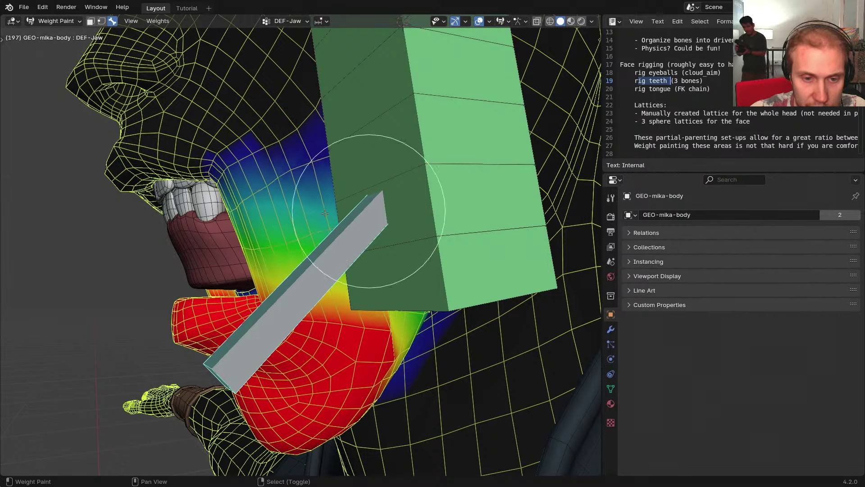
# Paint DEF-Head weight into the black area under the jaw, then return to Object Mode
pyautogui.moveTo(375, 232); pyautogui.dragTo(349, 272, button='middle')
pyautogui.rightClick(418, 247)
pyautogui.hotkey('shift', 'h')
pyautogui.moveTo(311, 261); pyautogui.dragTo(236, 181)
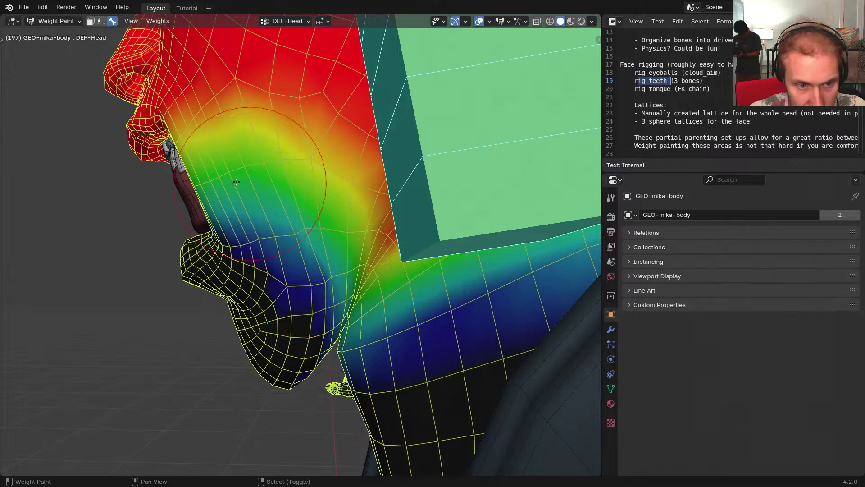
pyautogui.moveTo(315, 279)
pyautogui.mouseDown(button='middle')
pyautogui.moveTo(332, 288)
pyautogui.moveTo(343, 272)
pyautogui.moveTo(383, 270)
pyautogui.moveTo(314, 249)
pyautogui.mouseUp(button='middle')
pyautogui.scroll(3, 313, 249)
pyautogui.hotkey('ctrl', 'Tab')
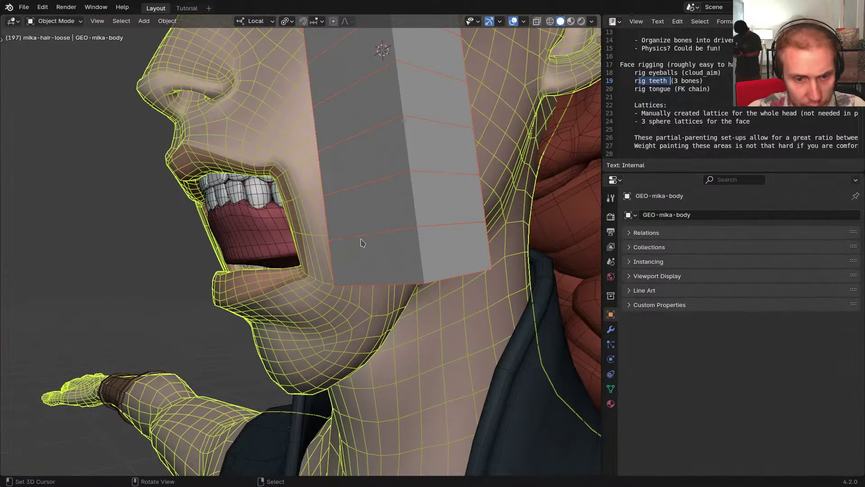
# Test-rotate the Jaw bone on its X axis in RIG-mikassa's Pose Mode, then cancel
pyautogui.rightClick(361, 239)
pyautogui.hotkey('ctrl', 'Tab')
pyautogui.hotkey('alt', 'h')
pyautogui.rightClick(231, 310)
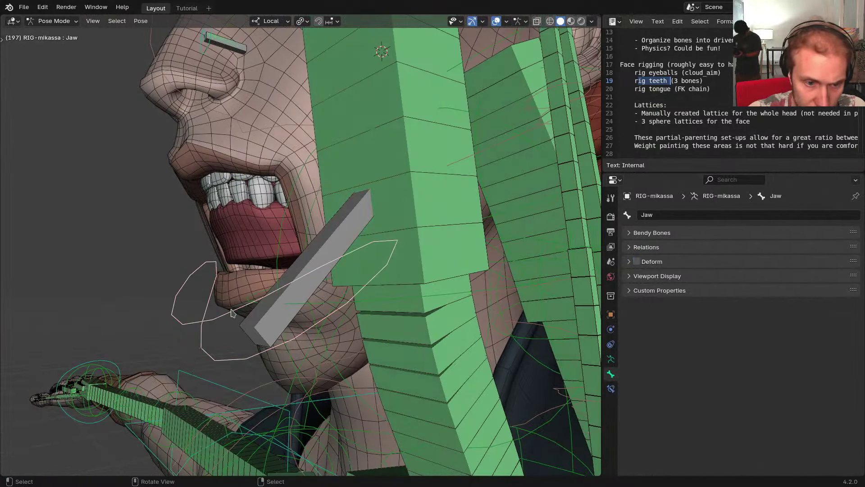
pyautogui.press('r')
pyautogui.press('x')
pyautogui.rightClick(265, 270)
pyautogui.moveTo(265, 266); pyautogui.dragTo(301, 258, button='middle')
pyautogui.hotkey('ctrl', 'Tab')
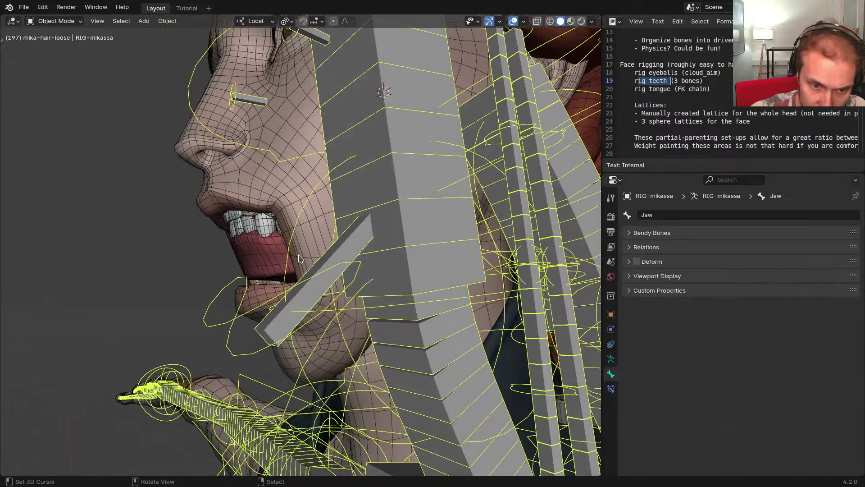
# Swap to the META-mikassa metarig and edit its bones
pyautogui.scroll(1, 300, 258)
pyautogui.hotkey('shift', 't')
pyautogui.moveTo(154, 266); pyautogui.dragTo(101, 263, button='middle')
pyautogui.press('Tab')
# Hide the Jaw bone, frame the mouth in a wireframe side view, then reveal all bones and deselect them
pyautogui.scroll(-1, 234, 274)
pyautogui.moveTo(226, 274); pyautogui.dragTo(153, 272, button='middle')
pyautogui.press('h')
pyautogui.press('`')
pyautogui.press('z')
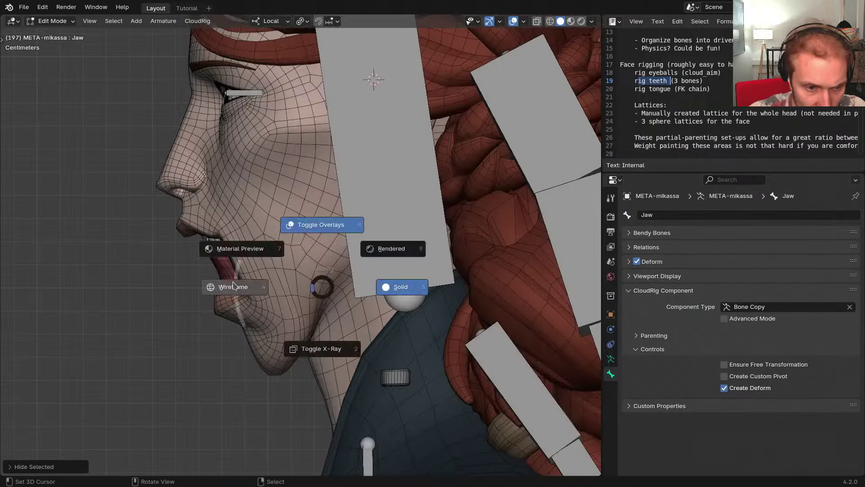
pyautogui.scroll(3, 245, 269)
pyautogui.moveTo(262, 275)
pyautogui.keyDown('shift'); pyautogui.mouseDown(button='middle')
pyautogui.moveTo(287, 291)
pyautogui.moveTo(345, 288)
pyautogui.mouseUp(button='middle'); pyautogui.keyUp('shift')
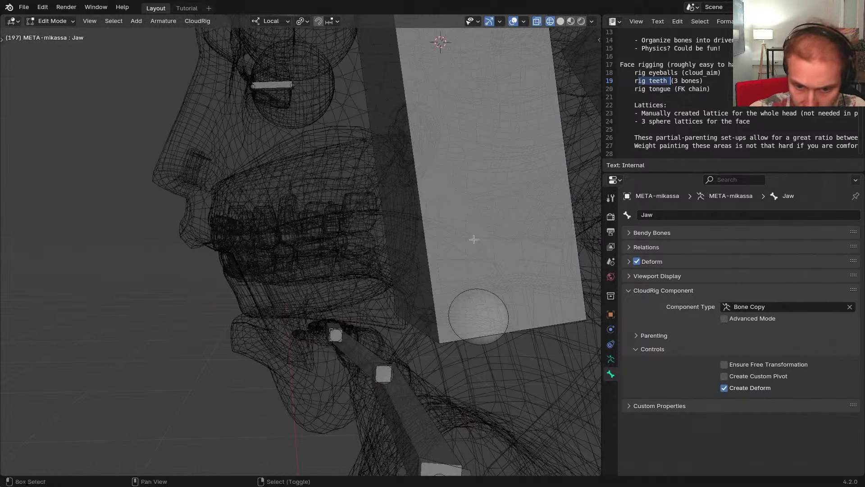
pyautogui.scroll(-2, 480, 268)
pyautogui.keyDown('shift'); pyautogui.moveTo(481, 269); pyautogui.dragTo(369, 318, button='middle'); pyautogui.keyUp('shift')
pyautogui.rightClick(448, 249)
pyautogui.hotkey('alt', 'h')
pyautogui.hotkey('alt', 'a')
# Add a new bone at the 3D cursor and shrink it in the Numpad 3 side view
pyautogui.hotkey('shift', 'a')
pyautogui.rightClick(309, 221)
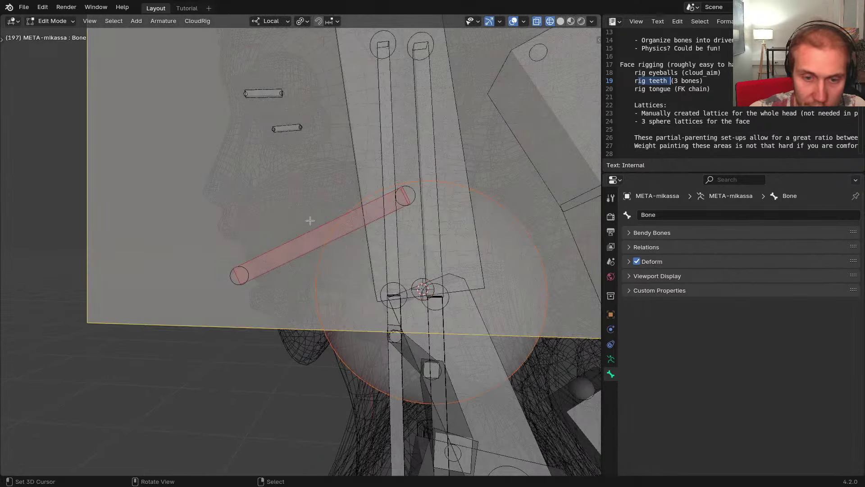
pyautogui.press('KP_3')
pyautogui.press('g')
pyautogui.press('s')
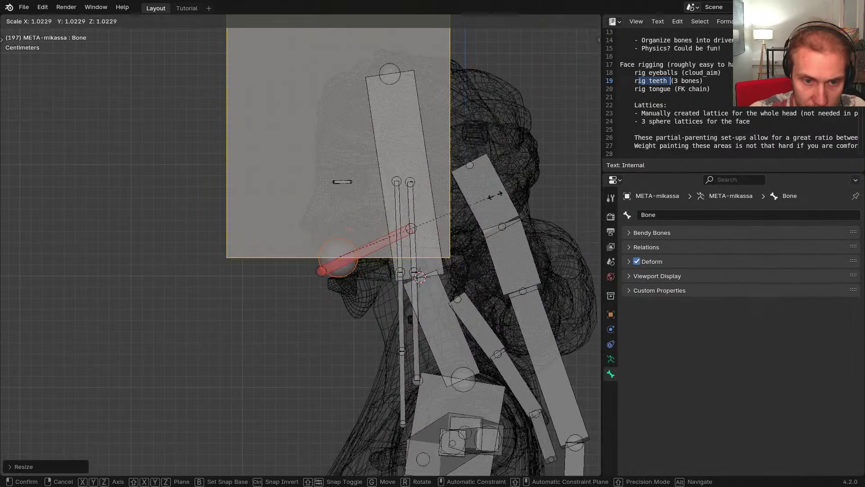
pyautogui.click(359, 218)
# Shrink the new bone further and make its displayed thickness much thinner
pyautogui.press('s')
pyautogui.click(415, 191)
pyautogui.hotkey('ctrl', 'alt', 's')
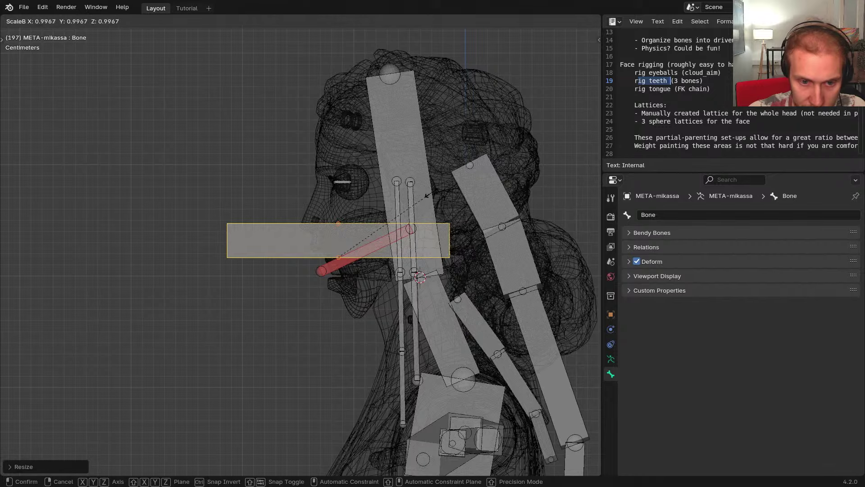
pyautogui.click(350, 247)
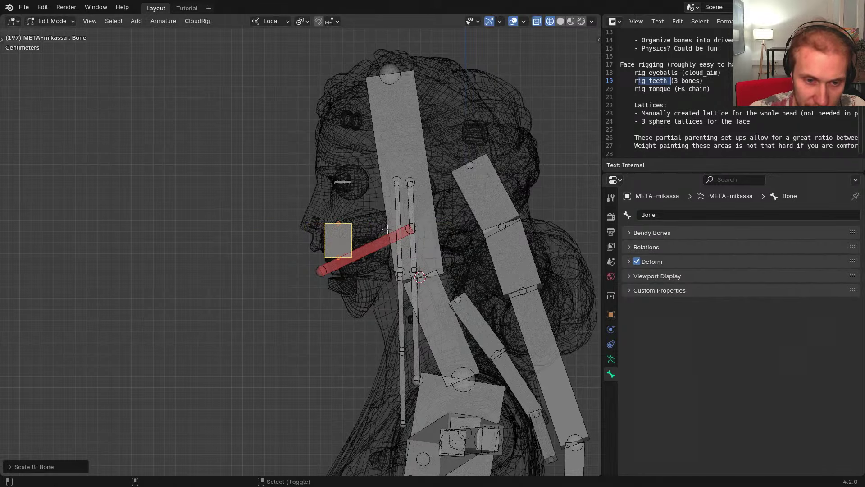
pyautogui.hotkey('ctrl', 'alt', 's')
pyautogui.click(357, 237)
pyautogui.scroll(8, 358, 238)
pyautogui.moveTo(358, 238); pyautogui.dragTo(415, 195, button='middle')
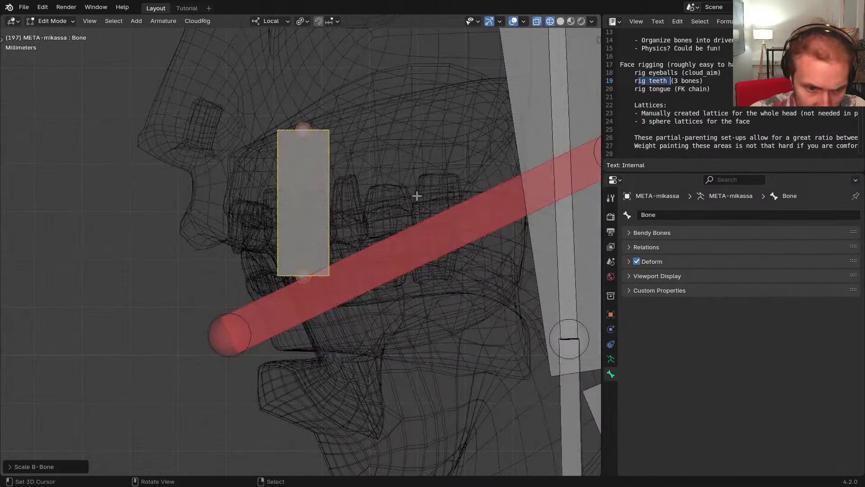
# Fine-tune the bone's size and thickness, move it beside the lower teeth and rotate it horizontal
pyautogui.press('s')
pyautogui.click(415, 195)
pyautogui.hotkey('ctrl', 'alt', 's')
pyautogui.click(320, 257)
pyautogui.press('g')
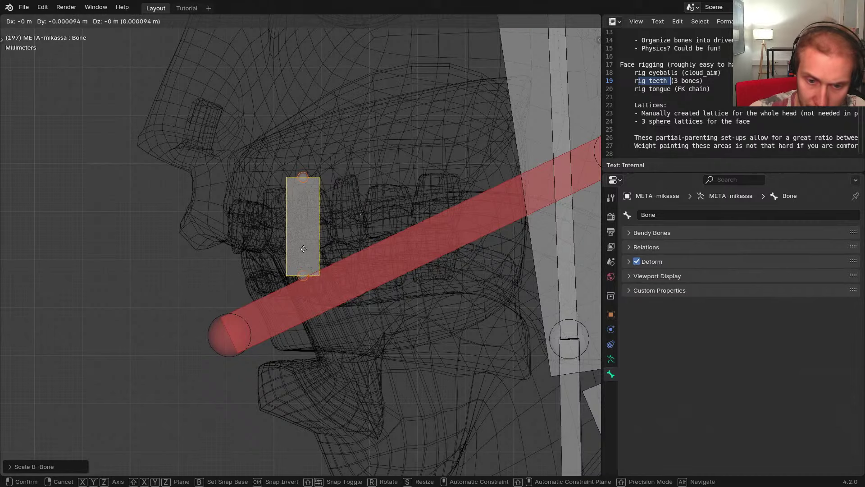
pyautogui.click(395, 278)
pyautogui.press('r')
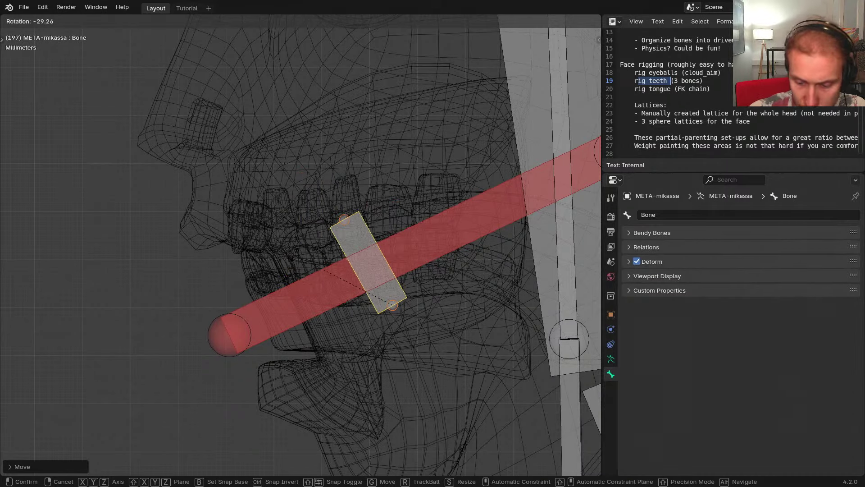
pyautogui.click(295, 255)
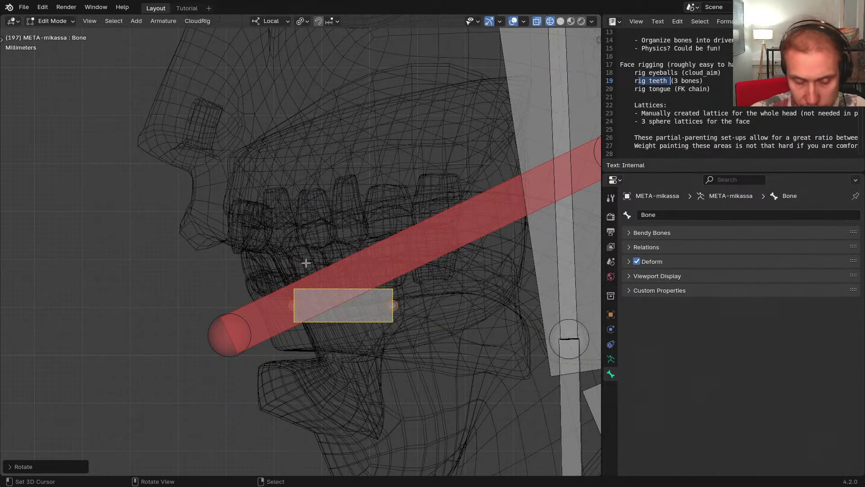
# Raise the bone slightly, lengthen it along the teeth, and return to solid shading
pyautogui.scroll(-1, 325, 276)
pyautogui.keyDown('shift'); pyautogui.moveTo(393, 321); pyautogui.dragTo(409, 319, button='middle'); pyautogui.keyUp('shift')
pyautogui.press('g')
pyautogui.click(410, 315)
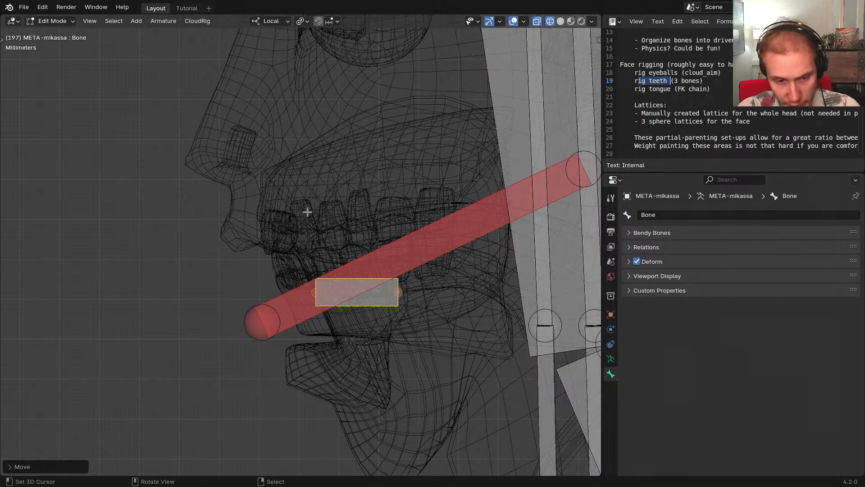
pyautogui.press('s')
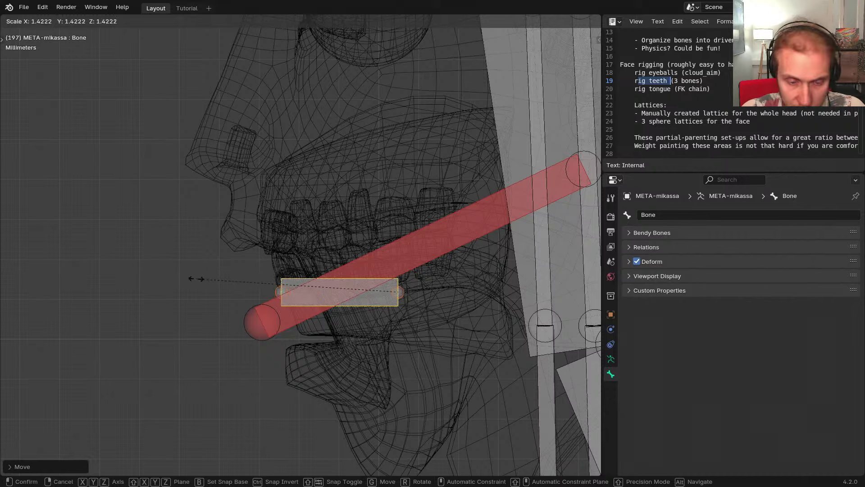
pyautogui.click(196, 279)
pyautogui.keyDown('shift'); pyautogui.moveTo(321, 298); pyautogui.dragTo(287, 294, button='middle'); pyautogui.keyUp('shift')
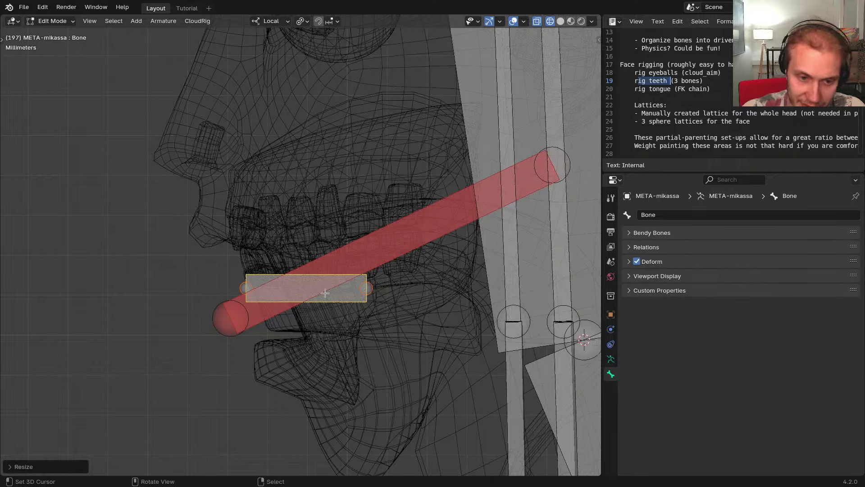
pyautogui.moveTo(325, 293)
pyautogui.mouseDown(button='middle')
pyautogui.moveTo(363, 295)
pyautogui.moveTo(382, 283)
pyautogui.mouseUp(button='middle')
pyautogui.hotkey('shift', 'z')
# Hide the Jaw and all other bones, leaving only the new teeth bone in wireframe
pyautogui.rightClick(353, 257)
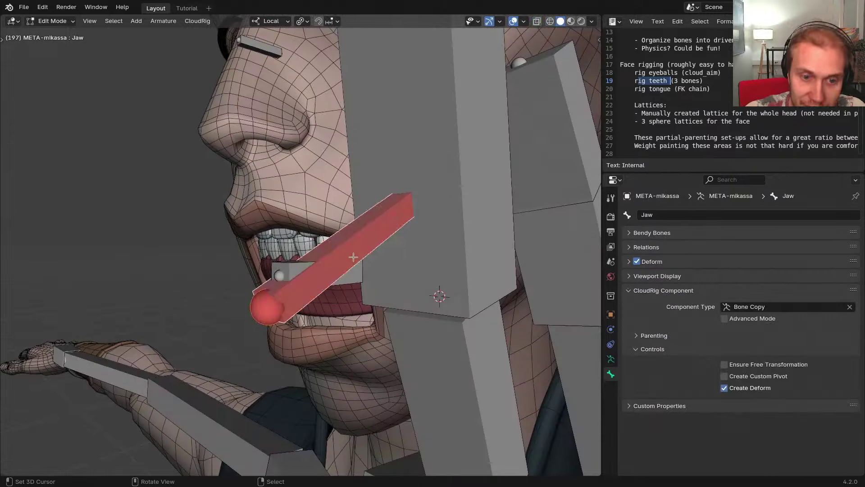
pyautogui.press('h')
pyautogui.rightClick(330, 274)
pyautogui.moveTo(331, 273)
pyautogui.mouseDown(button='middle')
pyautogui.moveTo(370, 287)
pyautogui.moveTo(328, 276)
pyautogui.moveTo(359, 270)
pyautogui.moveTo(334, 282)
pyautogui.moveTo(393, 296)
pyautogui.moveTo(289, 276)
pyautogui.moveTo(247, 283)
pyautogui.moveTo(263, 296)
pyautogui.mouseUp(button='middle')
pyautogui.hotkey('shift', 'h')
pyautogui.hotkey('shift', 'z')
# Slide the bone along Y under the teeth, resize it, and rename it Teeth_Bot_Root
pyautogui.press('g')
pyautogui.press('y')
pyautogui.click(276, 286)
pyautogui.press('s')
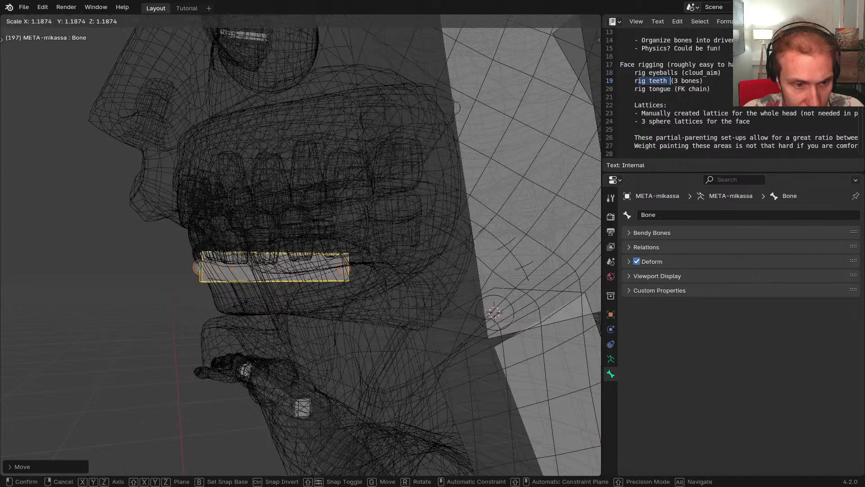
pyautogui.click(242, 302)
pyautogui.press('F2')
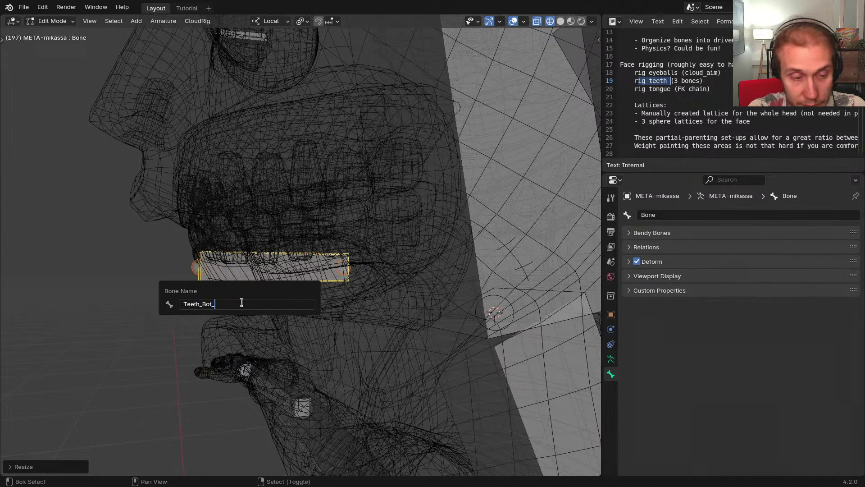
pyautogui.write('Teeth_Bot_Root')
pyautogui.press('Return')
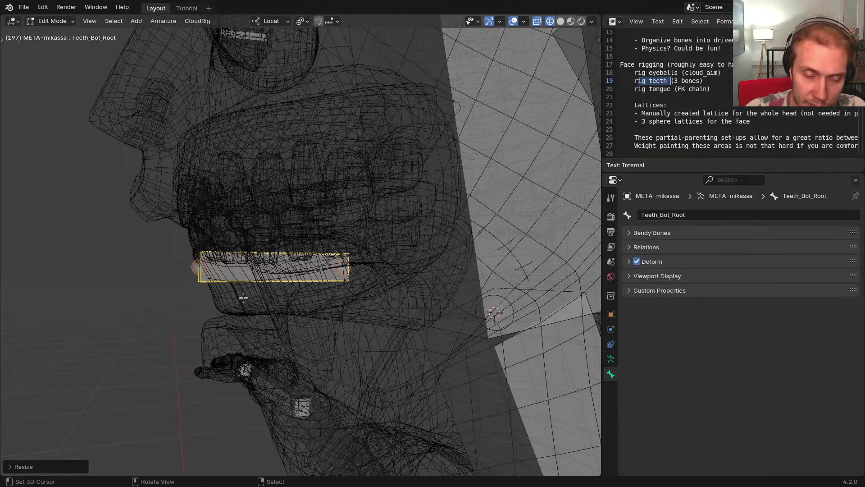
pyautogui.moveTo(243, 298); pyautogui.dragTo(293, 292, button='middle')
# In Pose Mode, assign a Cube custom shape to Teeth_Bot_Root
pyautogui.press('Tab')
pyautogui.keyDown('shift'); pyautogui.moveTo(187, 289); pyautogui.dragTo(218, 286, button='middle'); pyautogui.keyUp('shift')
pyautogui.hotkey('ctrl', 'alt', 'e')
pyautogui.click(287, 288)
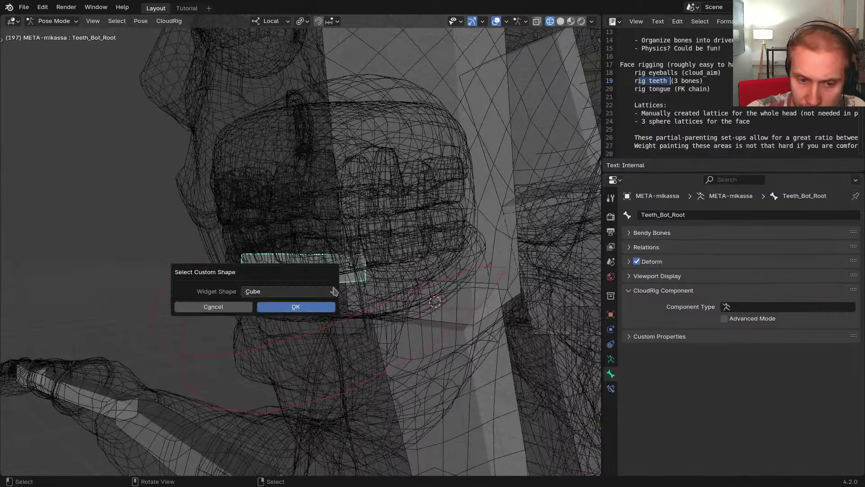
pyautogui.click(300, 305)
pyautogui.moveTo(278, 297)
pyautogui.mouseDown(button='middle')
pyautogui.moveTo(283, 303)
pyautogui.moveTo(284, 293)
pyautogui.mouseUp(button='middle')
# Flatten the Cube widget to scale 1.47 × 1.5 × 0.47, restore solid shading, and leave Pose Mode
pyautogui.hotkey('ctrl', 'alt', 'e')
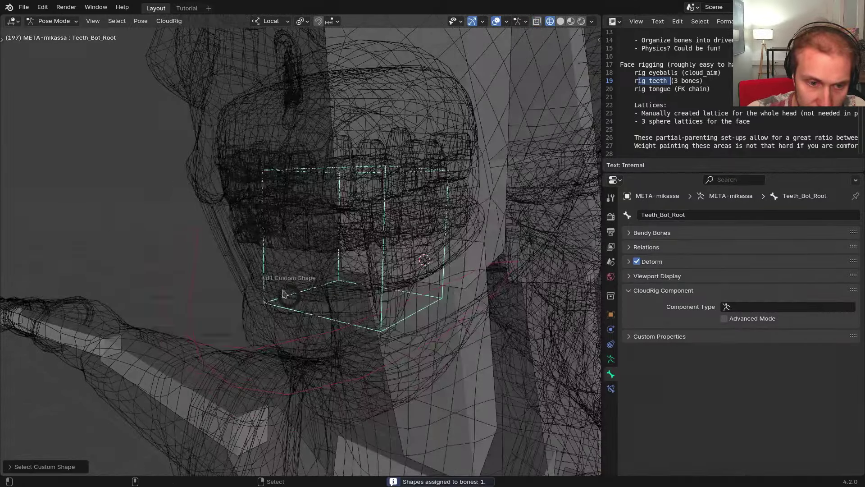
pyautogui.click(239, 266)
pyautogui.moveTo(217, 244); pyautogui.dragTo(181, 205)
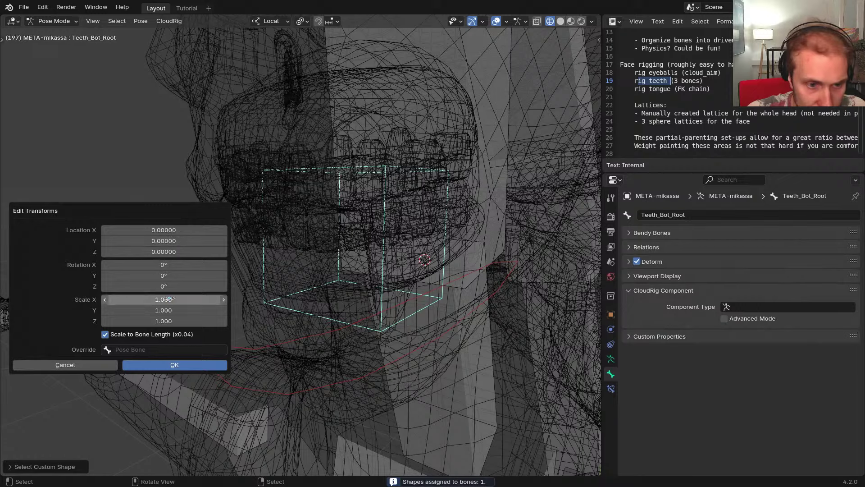
pyautogui.keyDown('shift'); pyautogui.moveTo(170, 299); pyautogui.dragTo(230, 299); pyautogui.keyUp('shift')
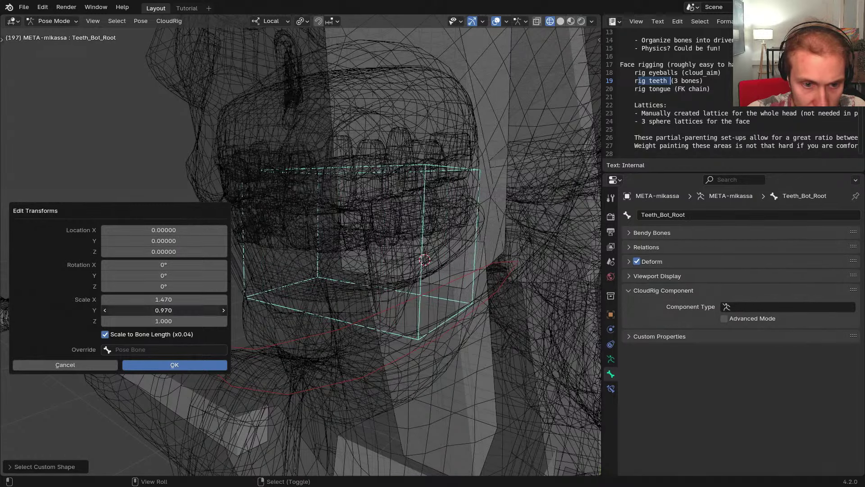
pyautogui.moveTo(172, 321); pyautogui.dragTo(212, 310)
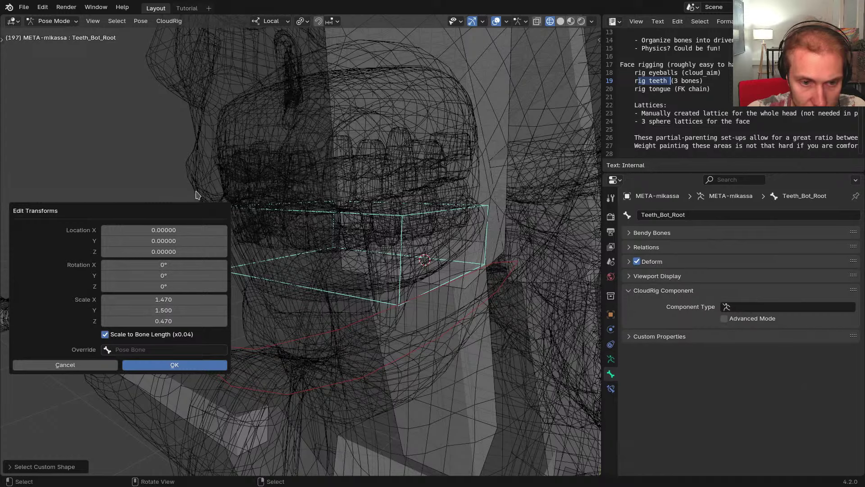
pyautogui.press('Return')
pyautogui.hotkey('shift', 'z')
pyautogui.moveTo(290, 265); pyautogui.dragTo(306, 266, button='middle')
pyautogui.hotkey('ctrl', 'Tab')
# Isolate the lower gums and teeth in local view and put the META-mikassa armature in Pose Mode
pyautogui.keyDown('shift'); pyautogui.rightClick(297, 245); pyautogui.keyUp('shift')
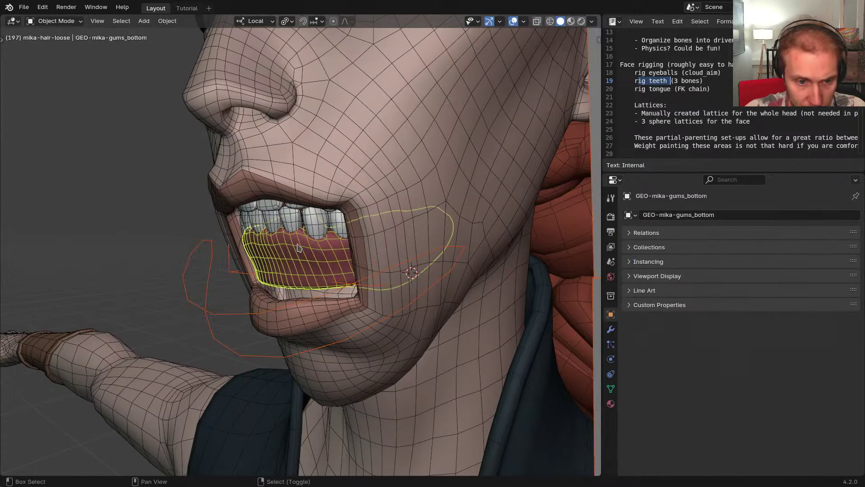
pyautogui.keyDown('shift'); pyautogui.rightClick(289, 225); pyautogui.keyUp('shift')
pyautogui.press('KP_Divide')
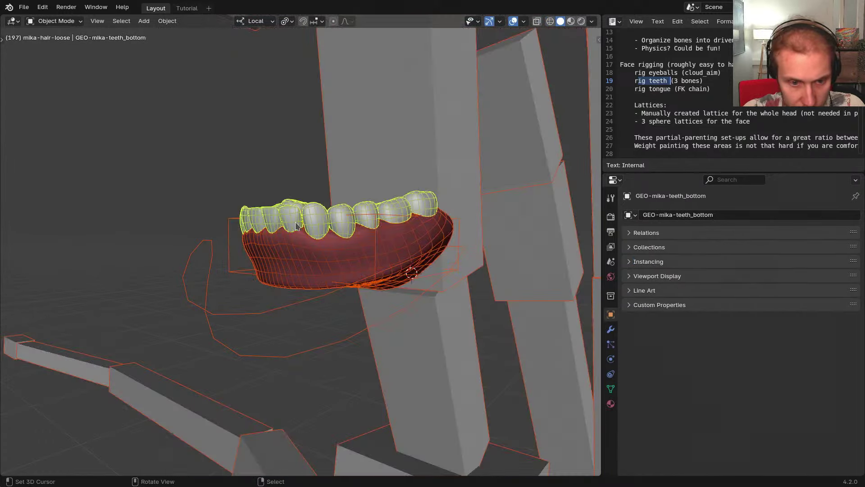
pyautogui.rightClick(376, 176)
pyautogui.scroll(-1, 375, 176)
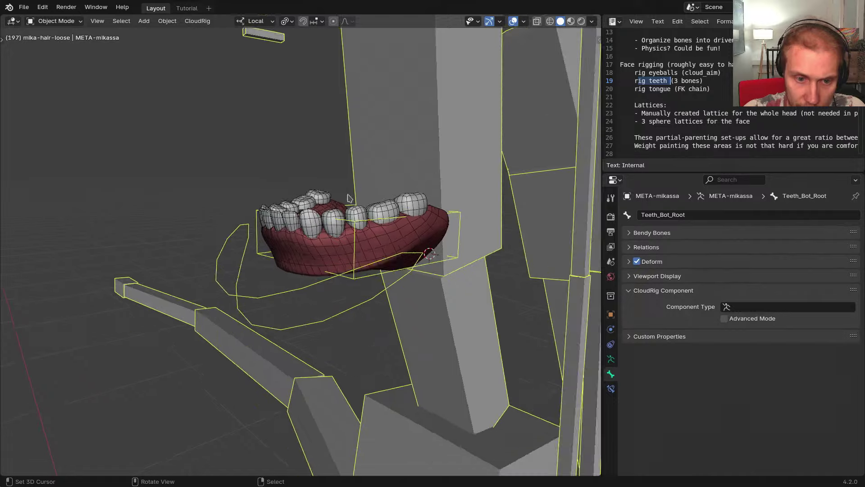
pyautogui.moveTo(190, 257); pyautogui.dragTo(233, 262, button='middle')
pyautogui.scroll(1, 233, 262)
pyautogui.hotkey('ctrl', 'Tab')
pyautogui.moveTo(256, 214); pyautogui.dragTo(225, 287, button='middle')
# Scale the Teeth_Bot_Root widget to Y 1.6 and X 1.63 with a 0.009 Y offset
pyautogui.hotkey('ctrl', 'alt', 'e')
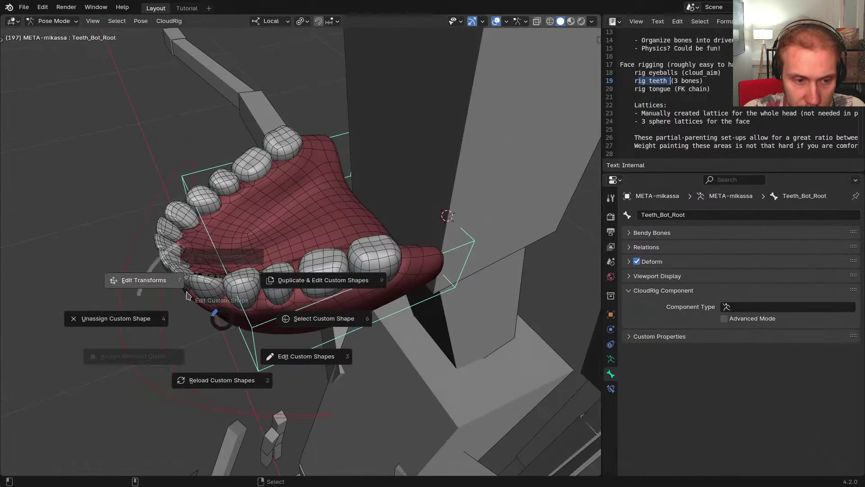
pyautogui.click(138, 284)
pyautogui.moveTo(164, 277); pyautogui.dragTo(162, 261)
pyautogui.moveTo(158, 355); pyautogui.dragTo(167, 355)
pyautogui.moveTo(169, 289); pyautogui.dragTo(173, 288)
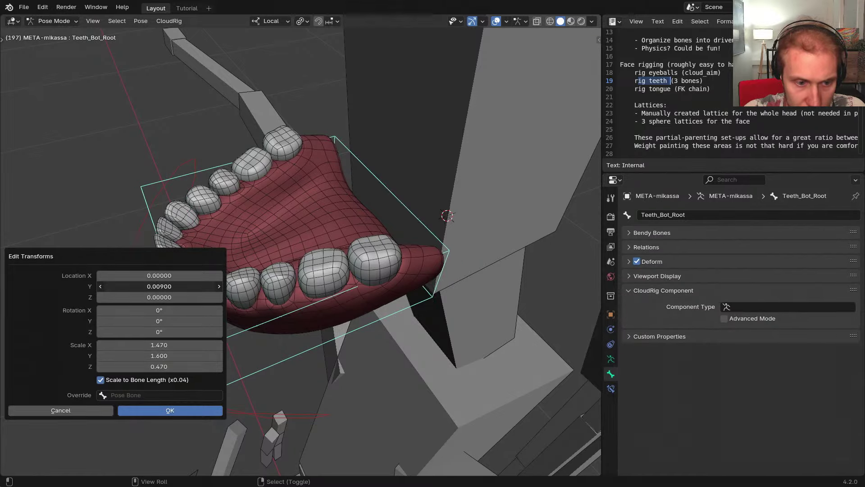
pyautogui.moveTo(155, 344); pyautogui.dragTo(171, 344)
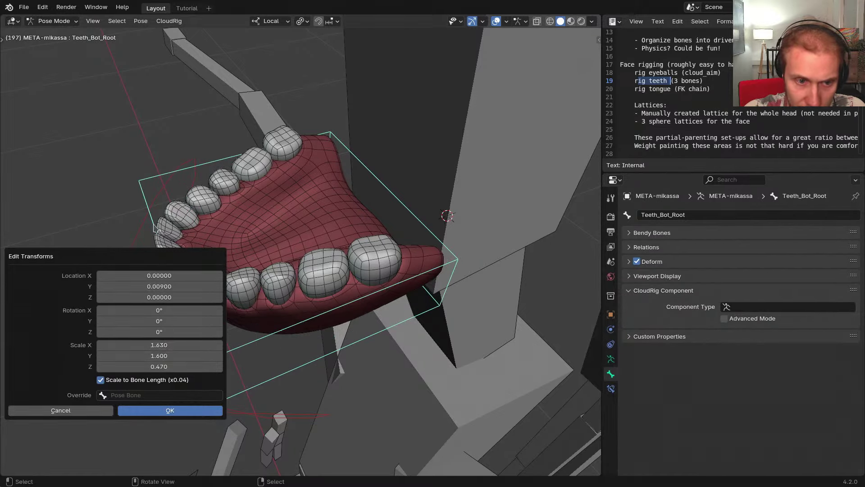
pyautogui.press('Return')
pyautogui.moveTo(183, 248); pyautogui.dragTo(352, 240, button='middle')
# Try an X offset on the widget, then reset it to 0
pyautogui.hotkey('ctrl', 'alt', 'e')
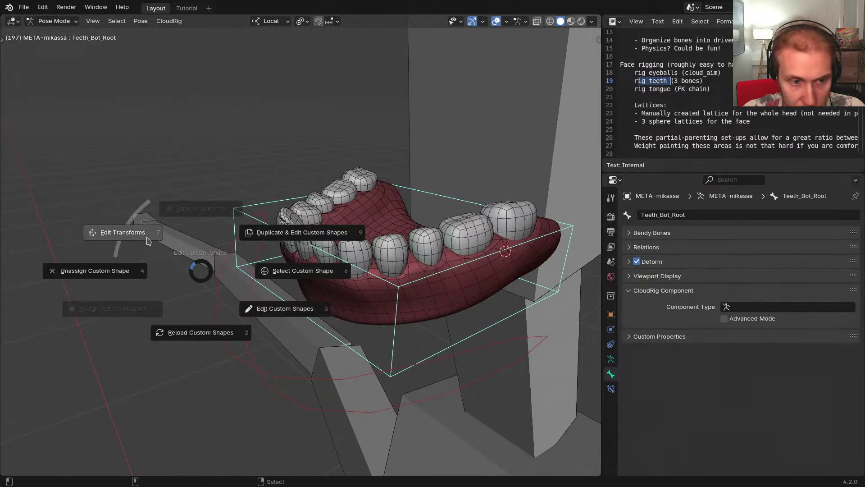
pyautogui.click(144, 235)
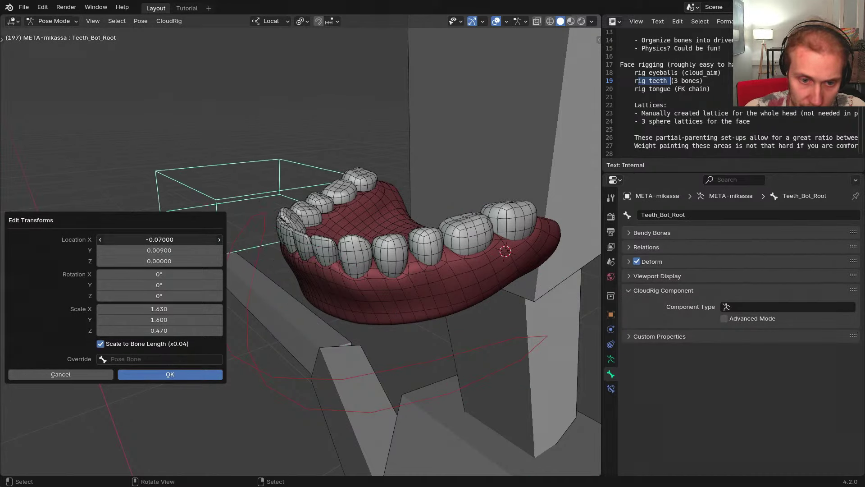
pyautogui.moveTo(180, 239)
pyautogui.mouseDown()
pyautogui.moveTo(212, 239)
pyautogui.moveTo(180, 239)
pyautogui.mouseUp()
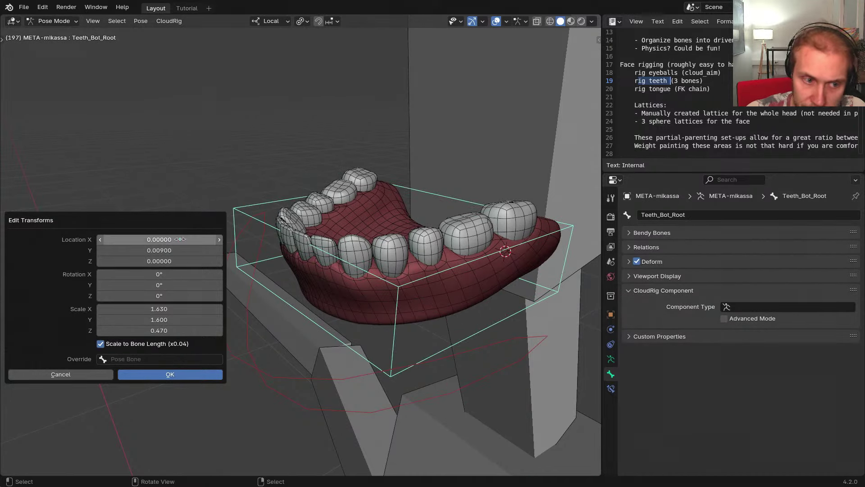
pyautogui.hotkey('ctrl', 'alt', 'e')
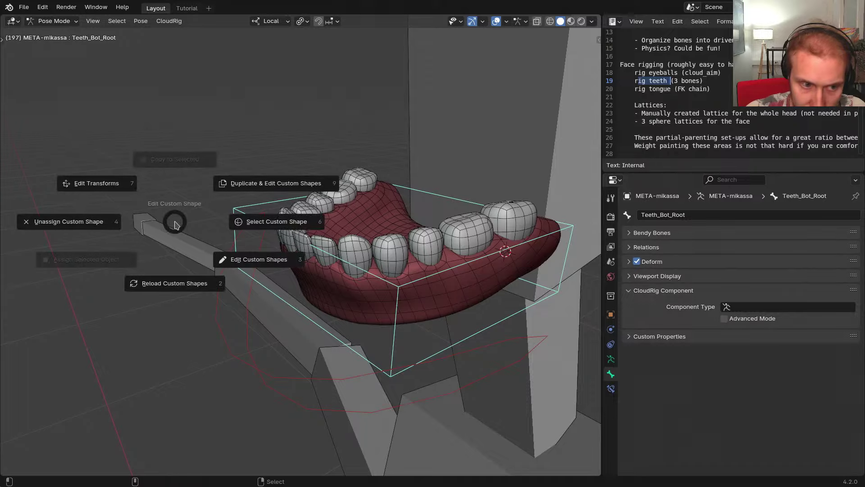
# Enter Edit Mode on the armature with see-through display, viewing the teeth from nearly above
pyautogui.press('Escape')
pyautogui.moveTo(176, 225); pyautogui.dragTo(326, 290, button='middle')
pyautogui.press('g')
pyautogui.press('Escape')
pyautogui.press('Tab')
pyautogui.hotkey('alt', 'z')
pyautogui.moveTo(263, 257)
pyautogui.mouseDown(button='middle')
pyautogui.moveTo(286, 289)
pyautogui.moveTo(255, 255)
pyautogui.mouseUp(button='middle')
# Duplicate the teeth root bone along local X beside the molars and scale the copy down
pyautogui.hotkey('shift', 'd')
pyautogui.press('x')
pyautogui.click(291, 290)
pyautogui.scroll(2, 255, 256)
pyautogui.press('s')
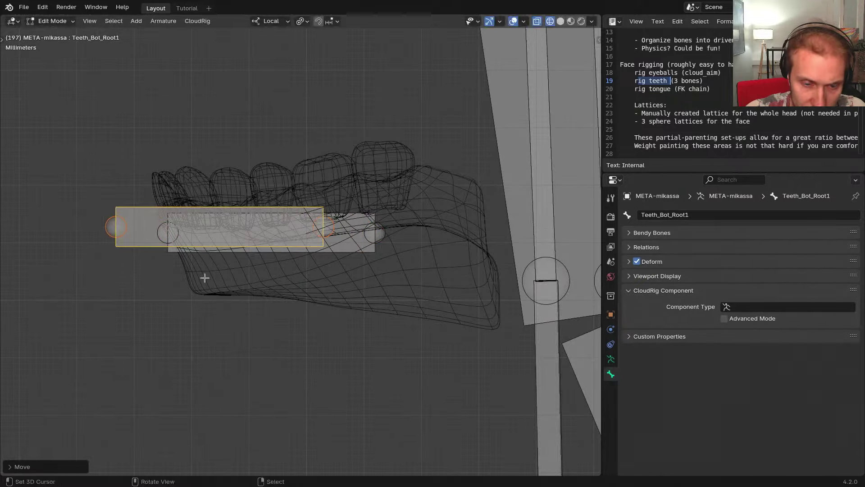
pyautogui.click(252, 259)
pyautogui.hotkey('alt', 'z')
pyautogui.moveTo(251, 259); pyautogui.dragTo(366, 216, button='middle')
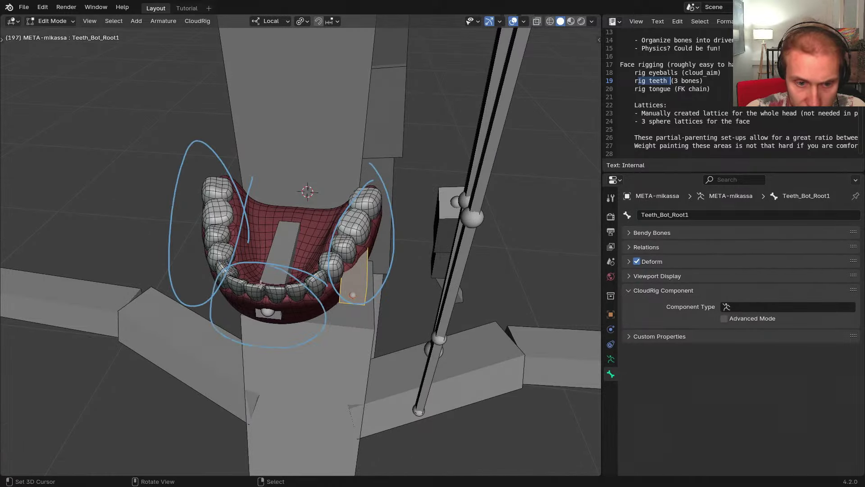
# Move Teeth_Bot_Root down inside the mouth
pyautogui.moveTo(293, 295); pyautogui.dragTo(203, 288, button='middle')
pyautogui.press('c')
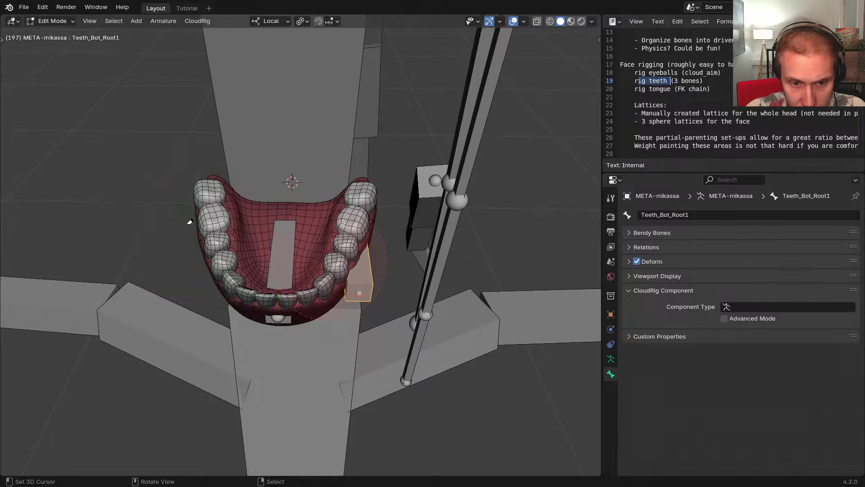
pyautogui.moveTo(266, 288); pyautogui.dragTo(306, 263, button='middle')
pyautogui.scroll(2, 300, 264)
pyautogui.rightClick(301, 264)
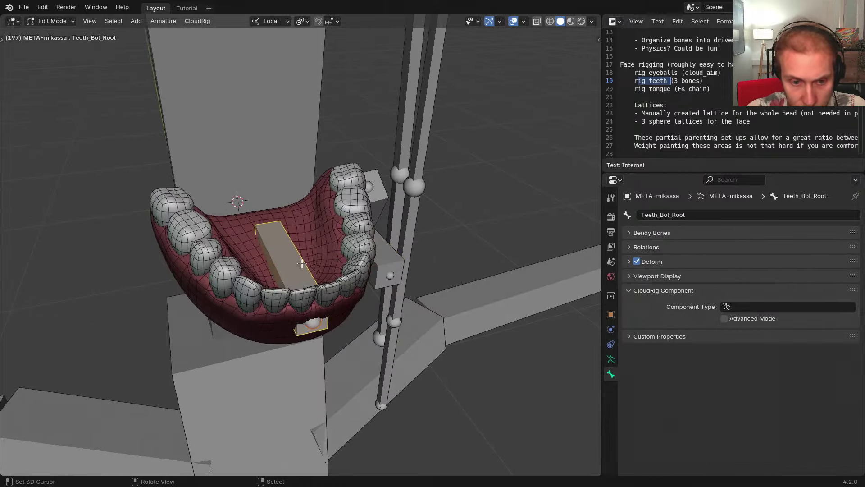
pyautogui.press('g')
pyautogui.click(300, 231)
pyautogui.moveTo(300, 230); pyautogui.dragTo(344, 267, button='middle')
# Shrink the displayed B-bone size of Teeth_Bot_Root1
pyautogui.scroll(2, 345, 266)
pyautogui.rightClick(393, 289)
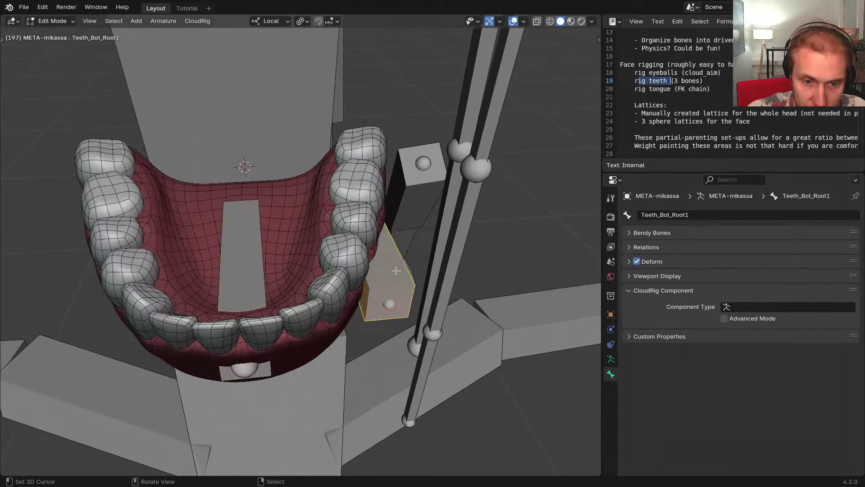
pyautogui.moveTo(393, 290)
pyautogui.mouseDown(button='middle')
pyautogui.moveTo(358, 284)
pyautogui.moveTo(356, 302)
pyautogui.moveTo(377, 289)
pyautogui.mouseUp(button='middle')
pyautogui.hotkey('ctrl', 'alt', 's')
pyautogui.click(365, 313)
# Reset the side-teeth widget's scale to 1, then lengthen it to Scale Y 1.94
pyautogui.hotkey('ctrl', 'alt', 'e')
pyautogui.click(334, 269)
pyautogui.moveTo(270, 251); pyautogui.dragTo(126, 209)
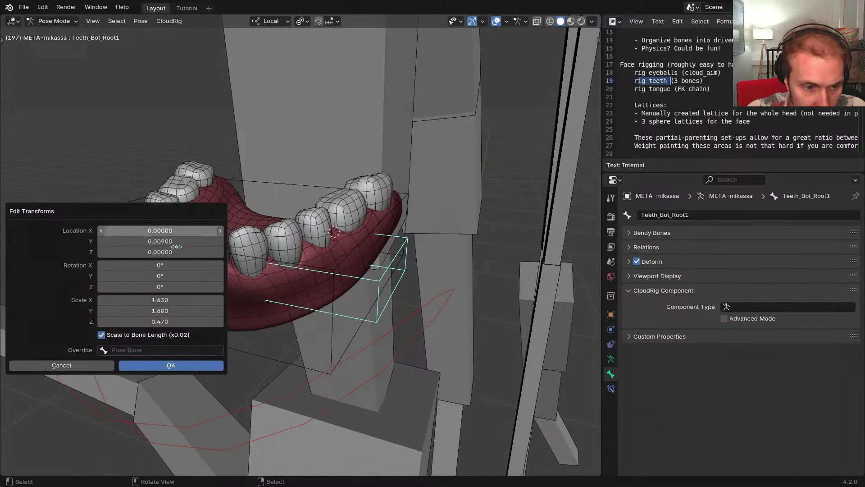
pyautogui.moveTo(162, 301); pyautogui.dragTo(163, 310)
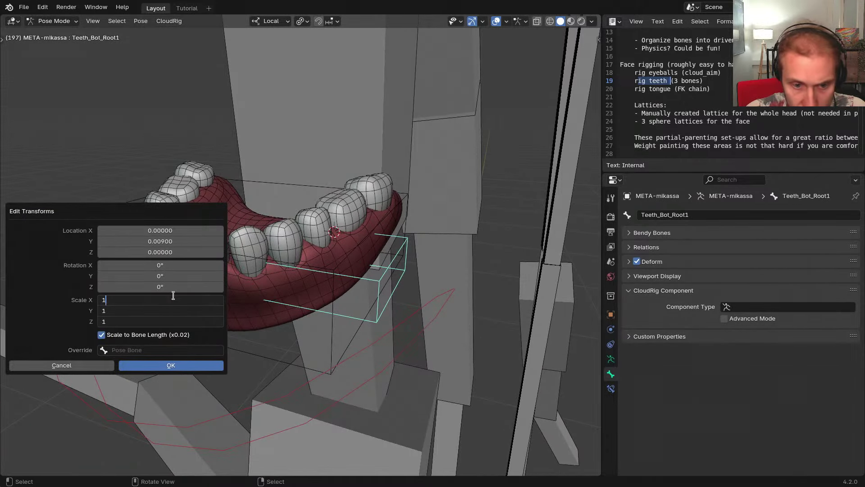
pyautogui.press('Return')
pyautogui.moveTo(160, 310); pyautogui.dragTo(157, 310)
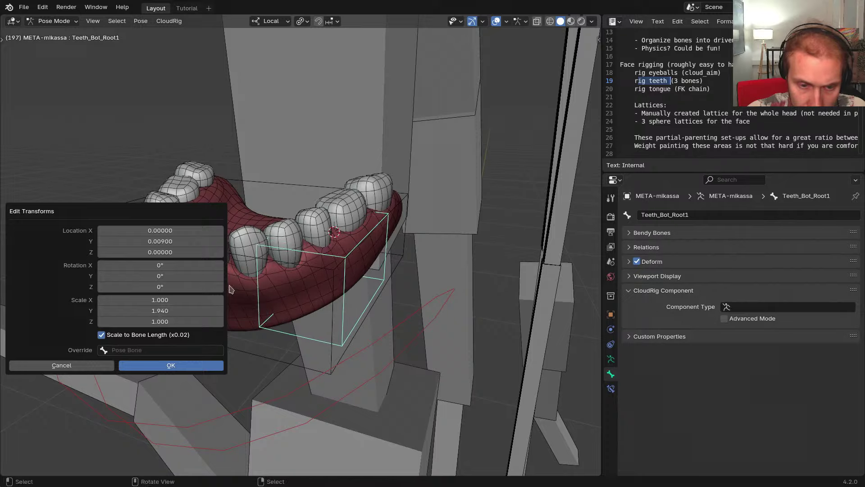
pyautogui.press('Return')
pyautogui.moveTo(338, 288); pyautogui.dragTo(287, 288, button='middle')
# Offset the side-teeth widget to Location Y -0.014 so it frames the side molars
pyautogui.hotkey('ctrl', 'alt', 'e')
pyautogui.click(244, 258)
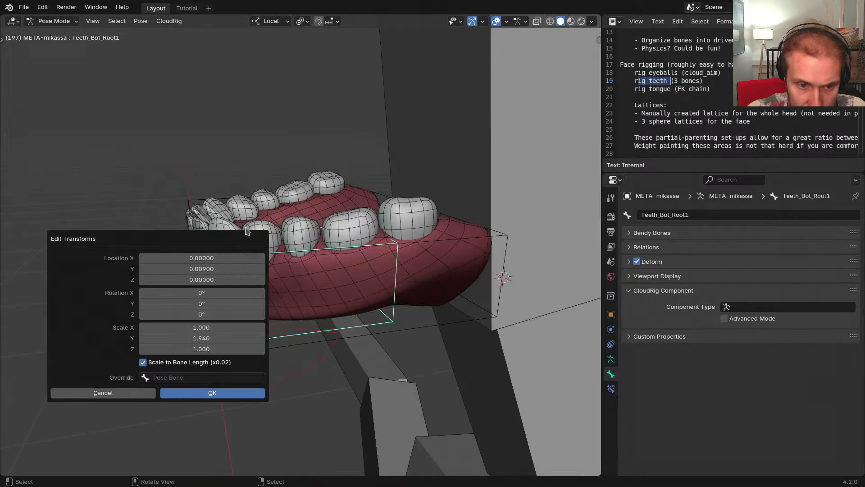
pyautogui.press('Escape')
pyautogui.moveTo(244, 208); pyautogui.dragTo(288, 252, button='middle')
pyautogui.press('Tab')
pyautogui.press('Tab')
pyautogui.moveTo(316, 326); pyautogui.dragTo(369, 369, button='middle')
pyautogui.hotkey('ctrl', 'alt', 'e')
pyautogui.click(319, 331)
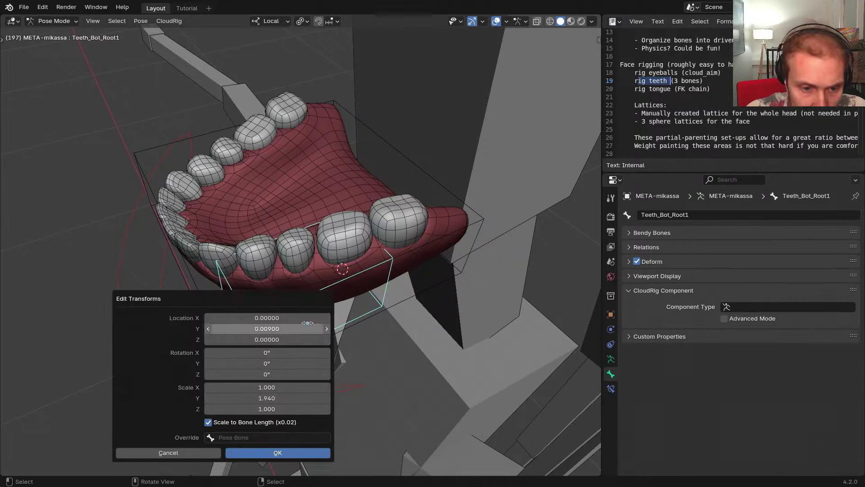
pyautogui.moveTo(268, 299); pyautogui.dragTo(208, 226)
pyautogui.keyDown('shift'); pyautogui.moveTo(205, 255); pyautogui.dragTo(196, 255); pyautogui.keyUp('shift')
pyautogui.press('Return')
pyautogui.moveTo(258, 216); pyautogui.dragTo(369, 304, button='middle')
# In Edit Mode, rotate Teeth_Bot_Root1 about Z roughly 22° along the teeth row
pyautogui.press('F2')
pyautogui.press('Escape')
pyautogui.press('Tab')
pyautogui.click(333, 294)
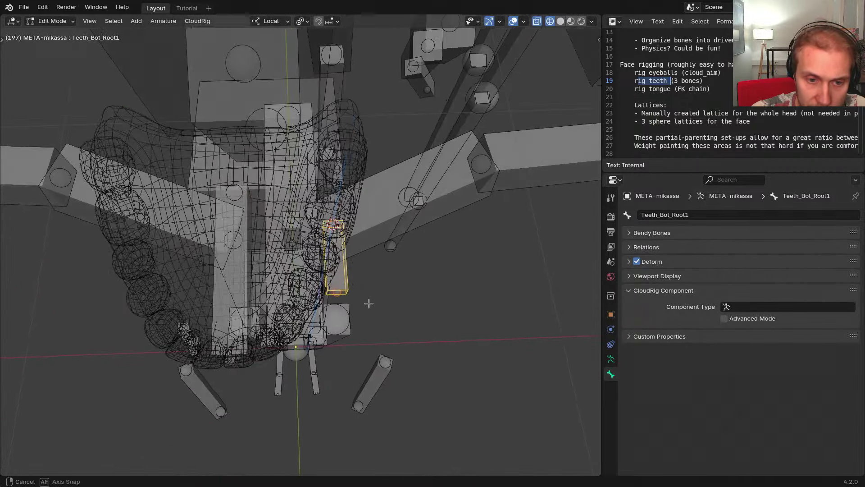
pyautogui.press('r')
pyautogui.press('z')
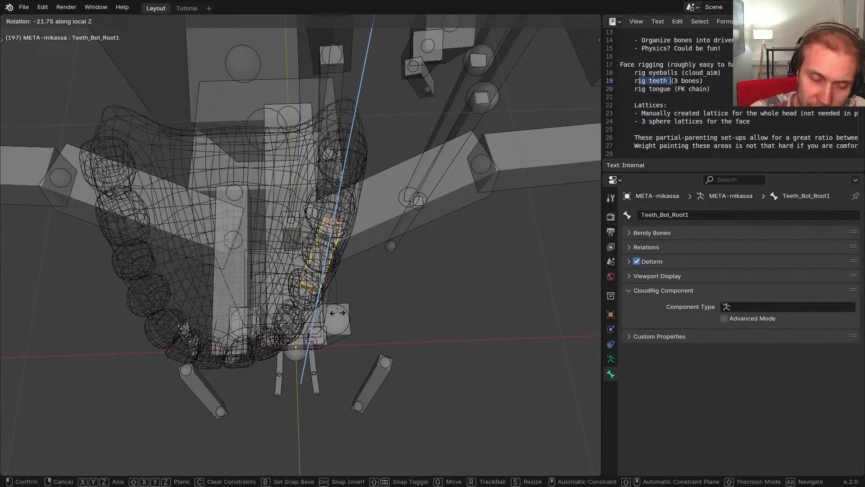
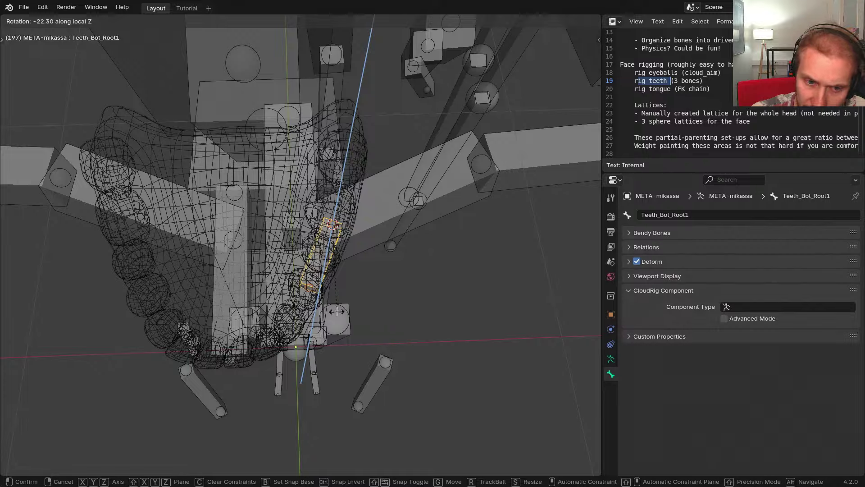
# Cancel the bone rotation and switch the armature to Solid shading in Pose Mode
pyautogui.rightClick(338, 310)
pyautogui.moveTo(357, 297)
pyautogui.mouseDown(button='middle')
pyautogui.moveTo(321, 223)
pyautogui.moveTo(293, 199)
pyautogui.moveTo(255, 194)
pyautogui.moveTo(415, 283)
pyautogui.moveTo(305, 193)
pyautogui.moveTo(357, 209)
pyautogui.mouseUp(button='middle')
pyautogui.press('z')
pyautogui.click(333, 246)
pyautogui.hotkey('ctrl', 'Tab')
pyautogui.click(358, 267)
pyautogui.moveTo(360, 266); pyautogui.dragTo(376, 316, button='middle')
# Reset the Teeth_Bot_Root1 widget's Edit Transforms Rotation X to 0° and confirm
pyautogui.hotkey('ctrl', 'alt', 'e')
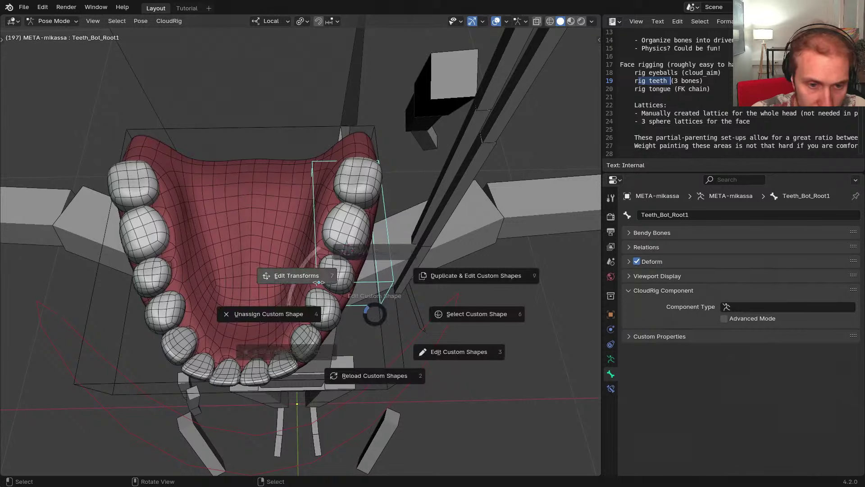
pyautogui.click(319, 282)
pyautogui.moveTo(244, 256); pyautogui.dragTo(172, 239)
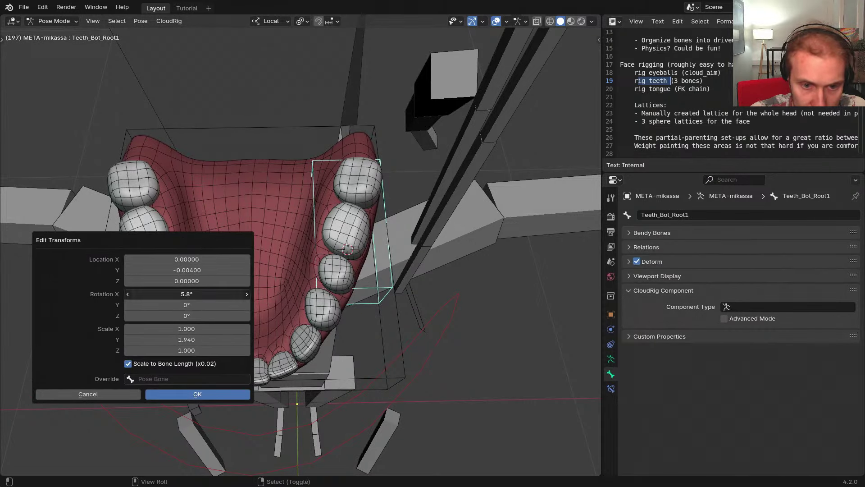
pyautogui.press('BackSpace')
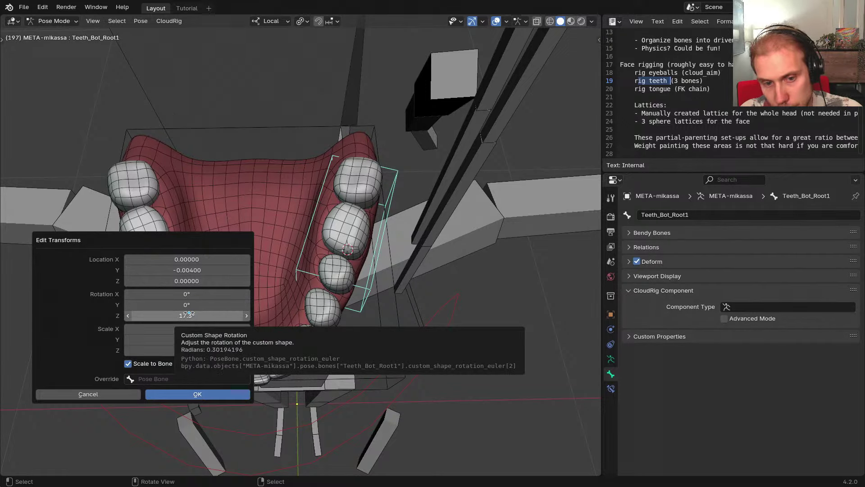
pyautogui.click(175, 213)
pyautogui.moveTo(390, 272)
pyautogui.mouseDown(button='middle')
pyautogui.moveTo(333, 209)
pyautogui.moveTo(390, 268)
pyautogui.mouseUp(button='middle')
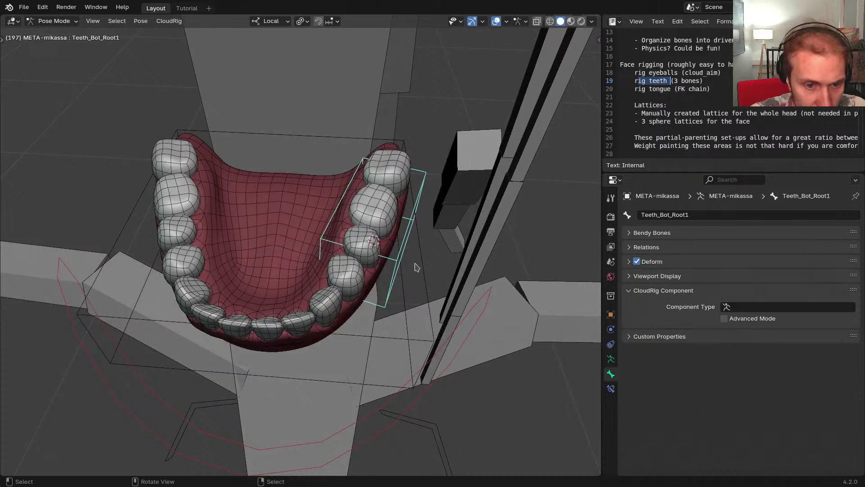
# Rename the side bone Teeth_Bot.L and symmetrize it to create Teeth_Bot.R
pyautogui.press('F2')
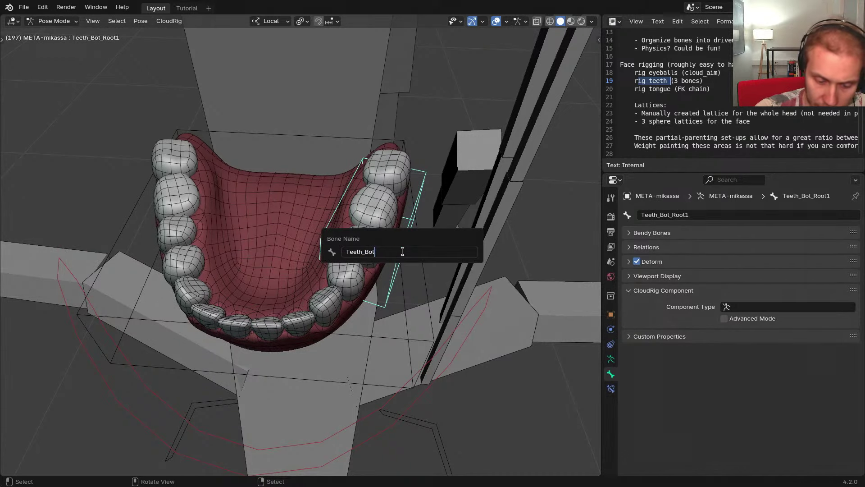
pyautogui.press('Return')
pyautogui.moveTo(401, 257); pyautogui.dragTo(420, 269, button='middle')
pyautogui.press('x')
pyautogui.click(330, 263)
pyautogui.click(408, 249)
pyautogui.moveTo(345, 288); pyautogui.dragTo(264, 274, button='middle')
# Duplicate Teeth_Bot_Root in Edit Mode into a smaller, thinner front-teeth bone
pyautogui.click(236, 260)
pyautogui.scroll(-1, 236, 260)
pyautogui.moveTo(423, 311); pyautogui.dragTo(376, 282, button='middle')
pyautogui.press('Tab')
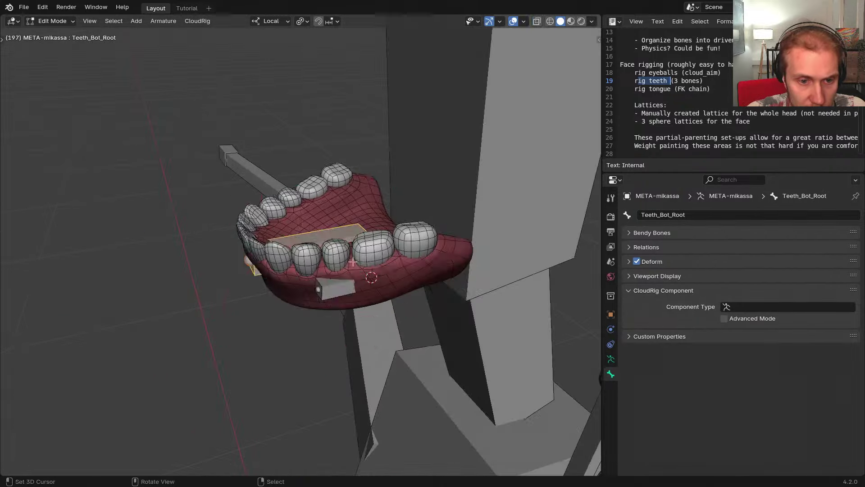
pyautogui.hotkey('alt', 'z')
pyautogui.moveTo(305, 273); pyautogui.dragTo(304, 271, button='middle')
pyautogui.hotkey('shift', 'd')
pyautogui.press('y')
pyautogui.click(166, 301)
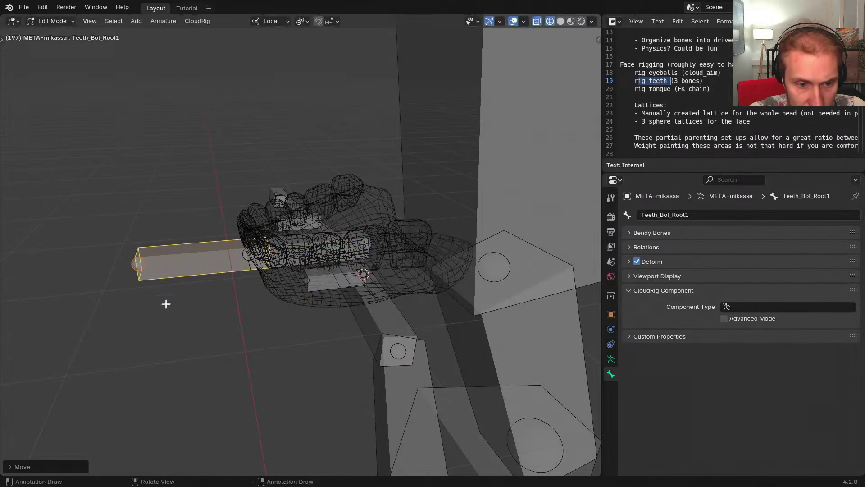
pyautogui.press('s')
pyautogui.click(286, 350)
pyautogui.hotkey('ctrl', 'alt', 's')
pyautogui.click(266, 312)
pyautogui.press('Tab')
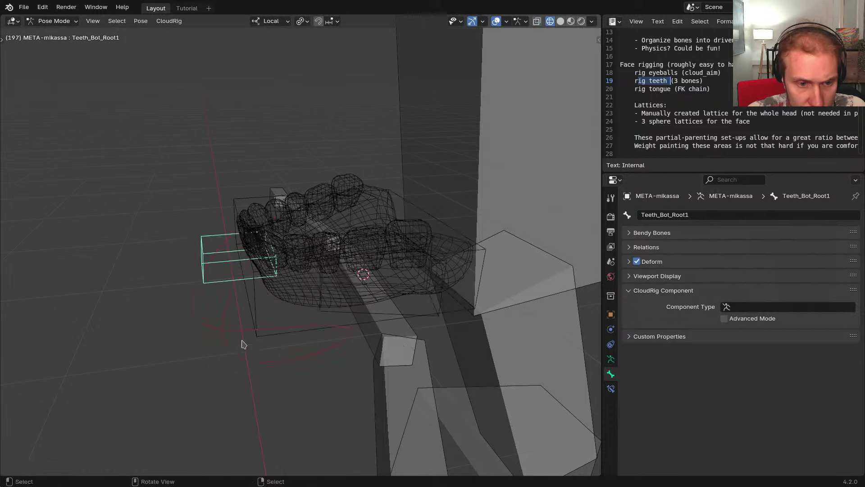
# Copy the box custom shape onto the new front-teeth bone
pyautogui.moveTo(242, 300); pyautogui.dragTo(185, 299, button='middle')
pyautogui.hotkey('shift', 'z')
pyautogui.moveTo(235, 228); pyautogui.dragTo(252, 236, button='middle')
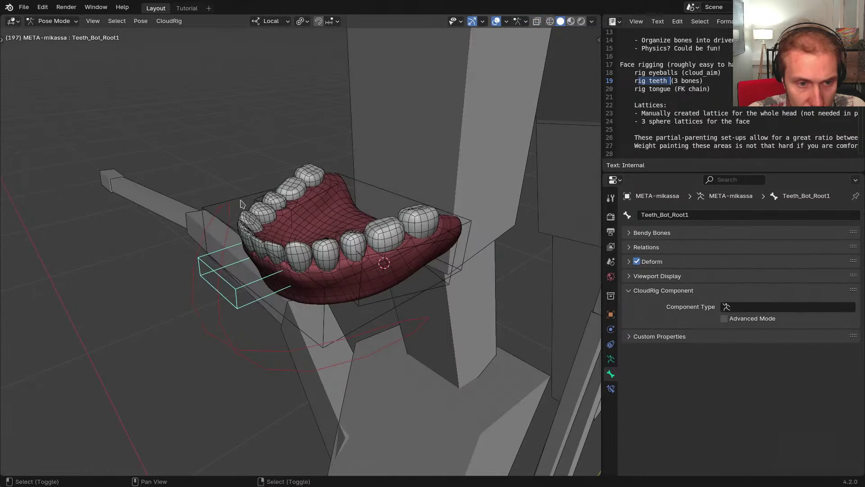
pyautogui.moveTo(240, 203); pyautogui.dragTo(239, 256, button='middle')
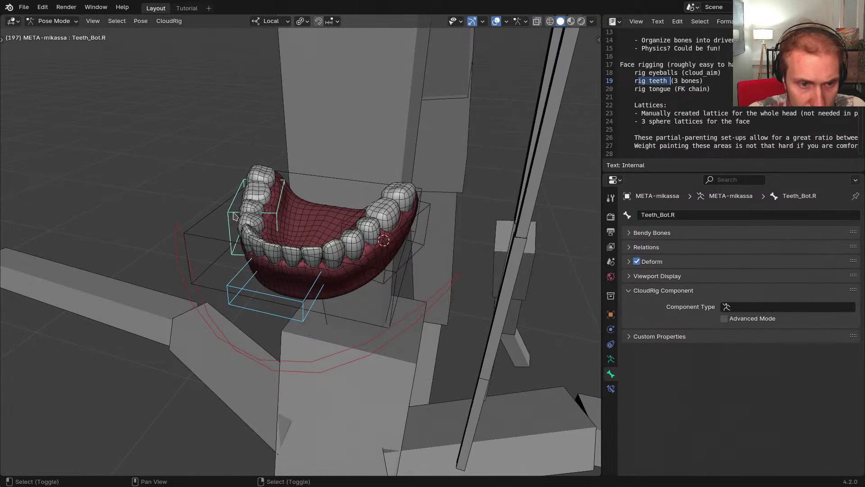
pyautogui.hotkey('ctrl', 'alt', 'e')
pyautogui.click(260, 224)
pyautogui.hotkey('ctrl', 'alt', 'e')
pyautogui.click(211, 266)
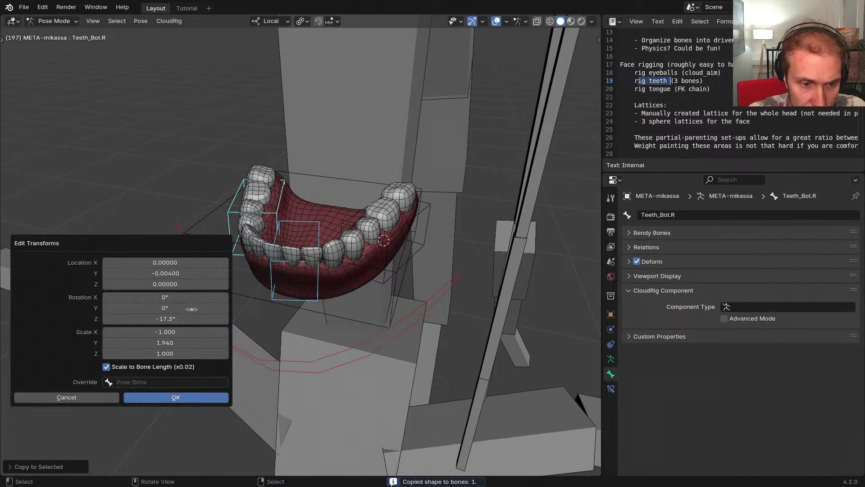
pyautogui.write('0')
pyautogui.press('Return')
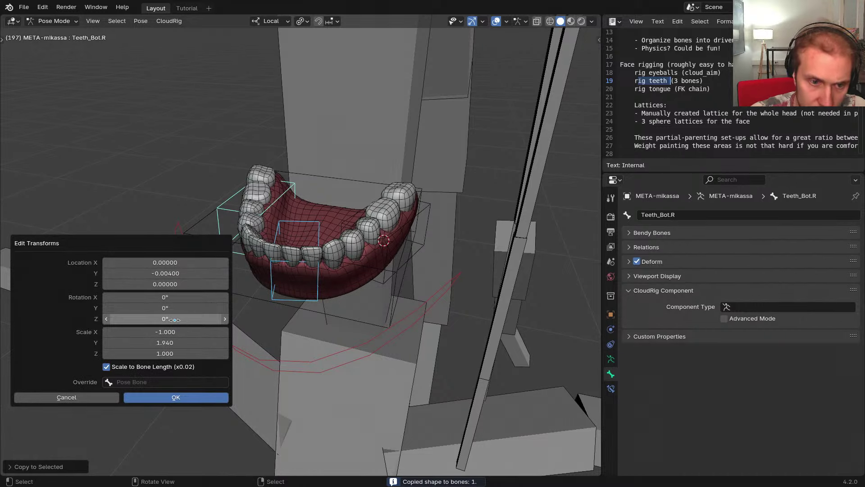
pyautogui.press('Return')
# Set the front bone's widget Z rotation to 0, shorten and widen it across the incisors
pyautogui.click(303, 227)
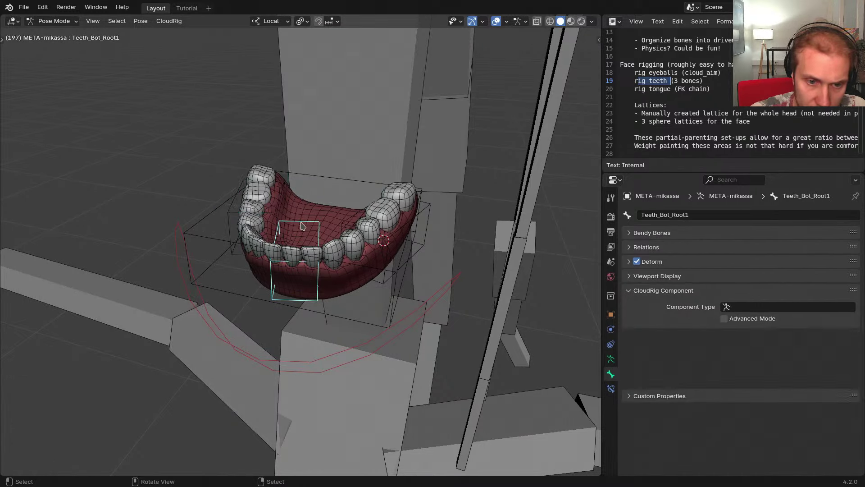
pyautogui.hotkey('ctrl', 'alt', 'e')
pyautogui.click(165, 255)
pyautogui.click(159, 309)
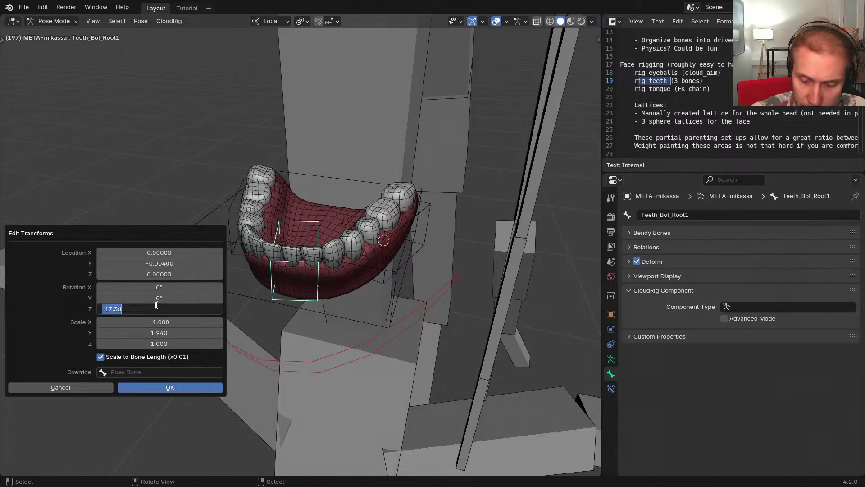
pyautogui.write('0')
pyautogui.press('Return')
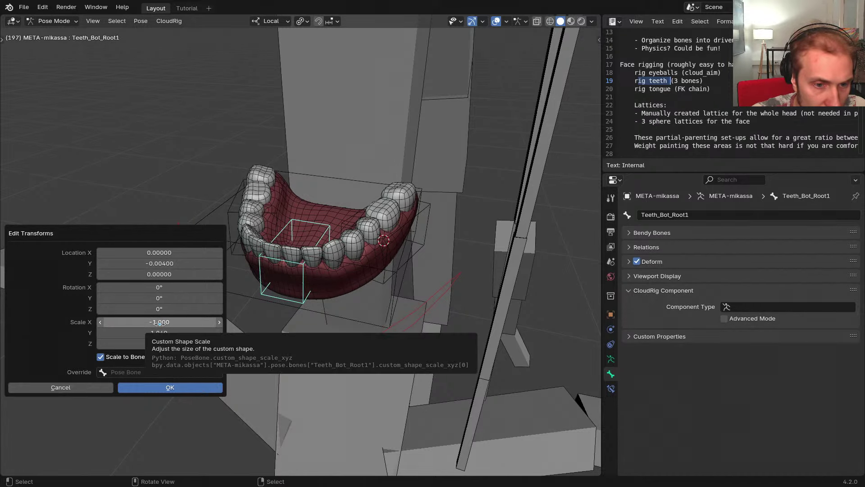
pyautogui.moveTo(164, 332); pyautogui.dragTo(145, 332)
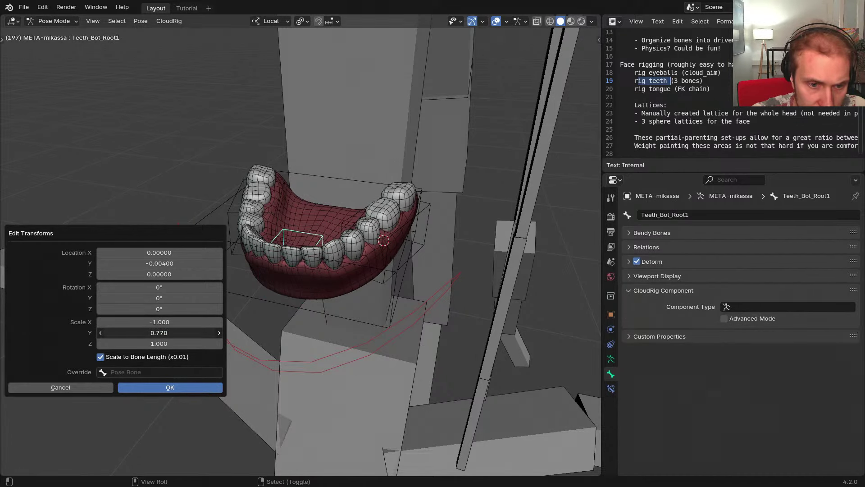
pyautogui.moveTo(159, 263); pyautogui.dragTo(165, 264)
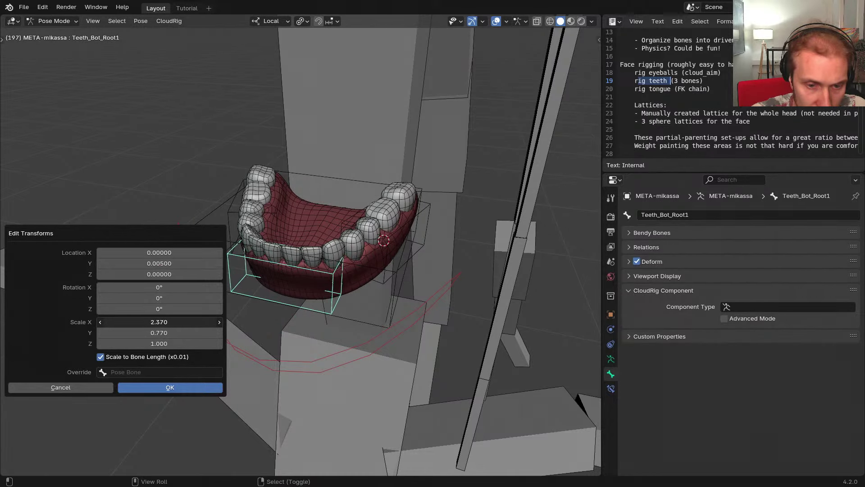
pyautogui.moveTo(159, 322); pyautogui.dragTo(157, 322)
pyautogui.press('Return')
pyautogui.moveTo(257, 294); pyautogui.dragTo(213, 257, button='middle')
pyautogui.scroll(3, 239, 283)
# Toggle Edit Mode and wireframe shading to check the front-teeth widget placement
pyautogui.press('Tab')
pyautogui.moveTo(284, 284); pyautogui.dragTo(306, 265, button='middle')
pyautogui.hotkey('shift', 'z')
pyautogui.press('Tab')
pyautogui.hotkey('shift', 's')
pyautogui.moveTo(304, 323)
pyautogui.mouseDown(button='middle')
pyautogui.moveTo(321, 363)
pyautogui.moveTo(350, 317)
pyautogui.moveTo(285, 332)
pyautogui.moveTo(388, 317)
pyautogui.moveTo(366, 343)
pyautogui.mouseUp(button='middle')
pyautogui.hotkey('shift', 'z')
# Give Teeth_Bot_Root bone colour 04 - Theme Color Set
pyautogui.click(382, 355)
pyautogui.click(663, 276)
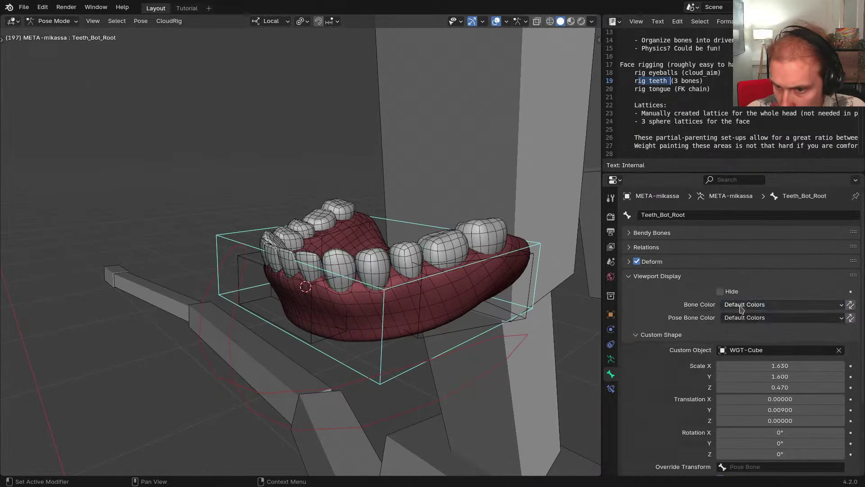
pyautogui.click(744, 305)
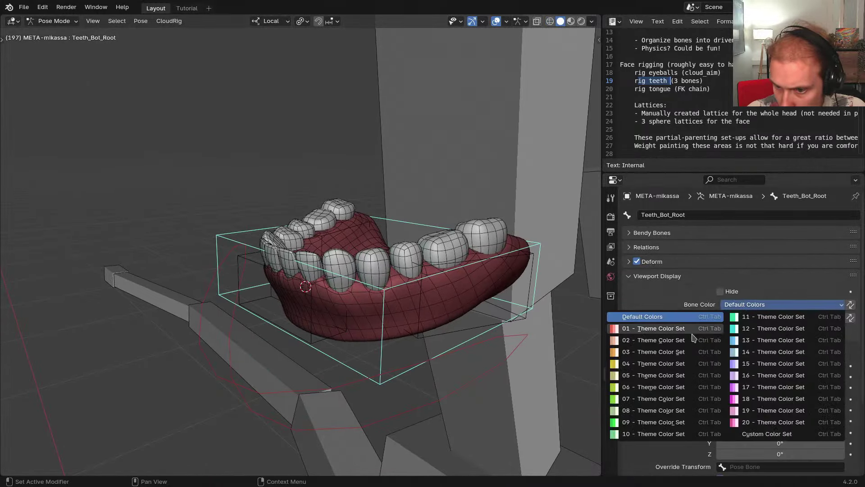
pyautogui.click(646, 364)
# Colour Teeth_Bot.L, Teeth_Bot.R and Teeth_Bot_Root1 with theme colour set 04
pyautogui.moveTo(412, 317); pyautogui.dragTo(426, 353, button='middle')
pyautogui.click(424, 329)
pyautogui.hotkey('ctrl', 'shift', 'm')
pyautogui.click(247, 267)
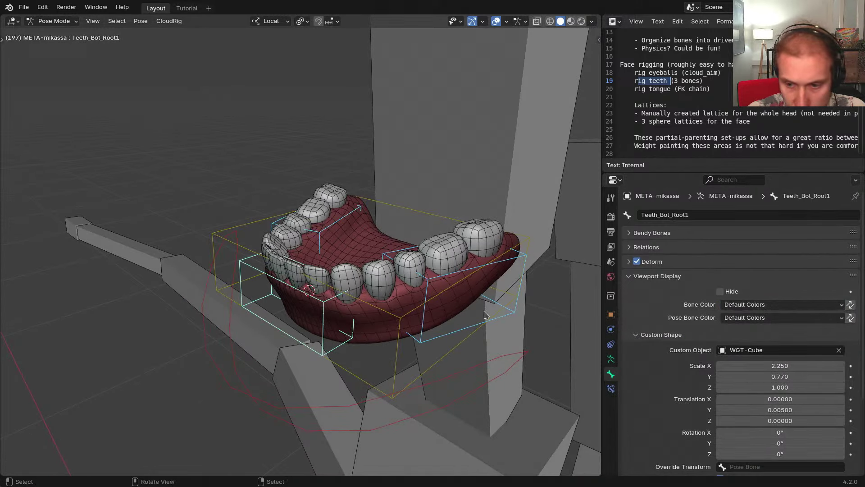
pyautogui.click(745, 305)
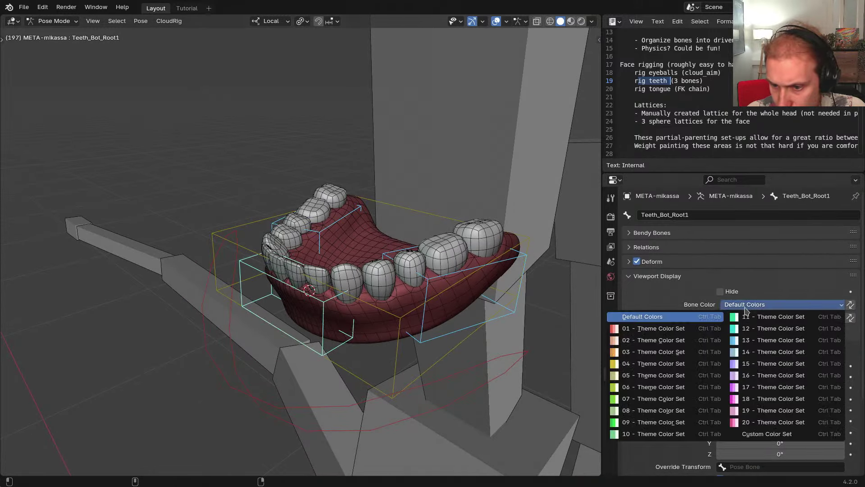
pyautogui.click(638, 363)
# Select Teeth_Bot.L, Teeth_Bot_Root1 and Teeth_Bot.R with Teeth_Bot_Root active
pyautogui.moveTo(397, 363); pyautogui.dragTo(355, 276, button='middle')
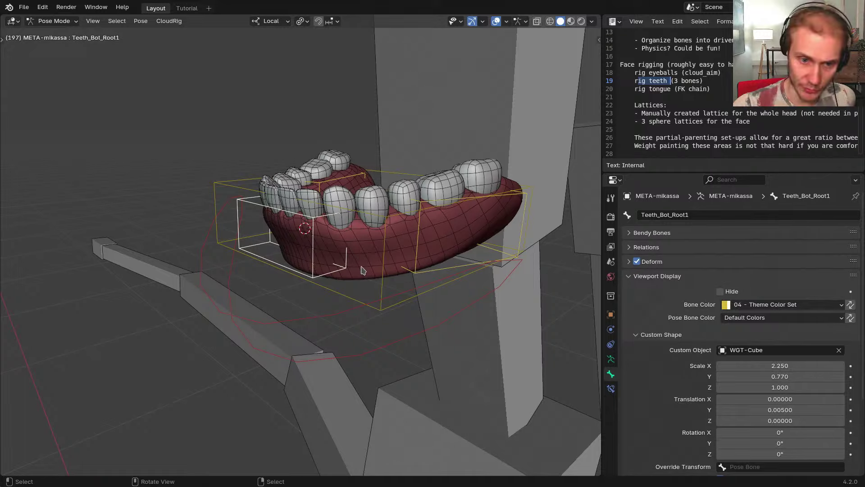
pyautogui.moveTo(348, 279); pyautogui.dragTo(371, 282, button='middle')
pyautogui.click(422, 292)
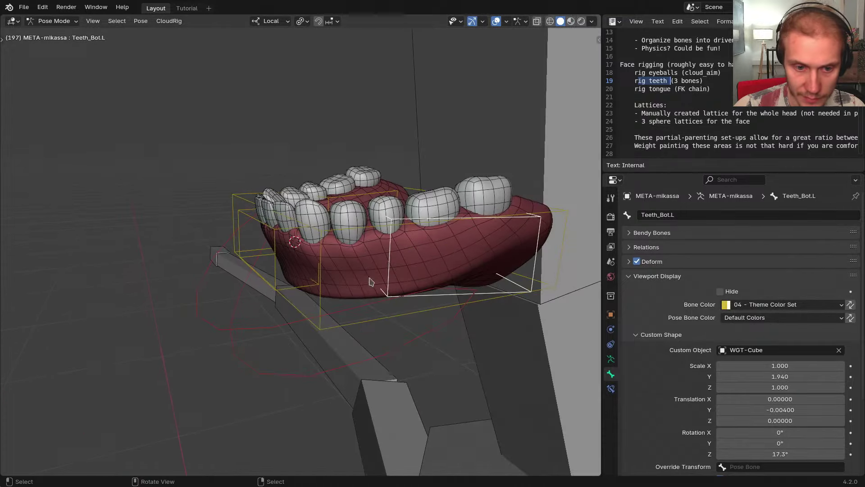
pyautogui.keyDown('shift'); pyautogui.click(303, 289); pyautogui.keyUp('shift')
pyautogui.moveTo(303, 289); pyautogui.dragTo(277, 334, button='middle')
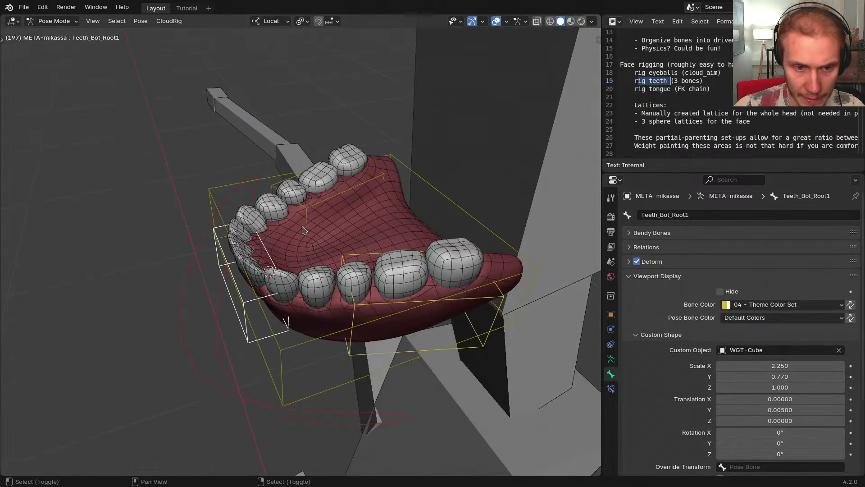
pyautogui.keyDown('shift'); pyautogui.click(307, 210); pyautogui.keyUp('shift')
pyautogui.moveTo(311, 266); pyautogui.dragTo(274, 273, button='middle')
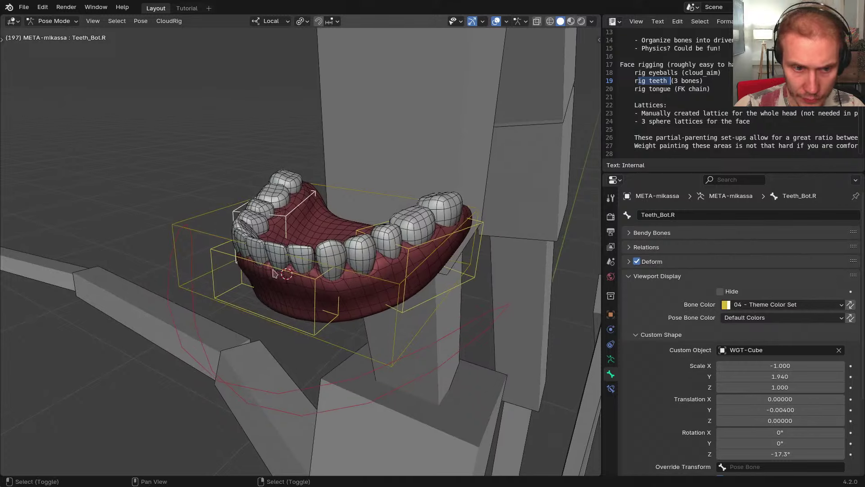
pyautogui.keyDown('shift'); pyautogui.click(217, 244); pyautogui.keyUp('shift')
pyautogui.scroll(-5, 635, 367)
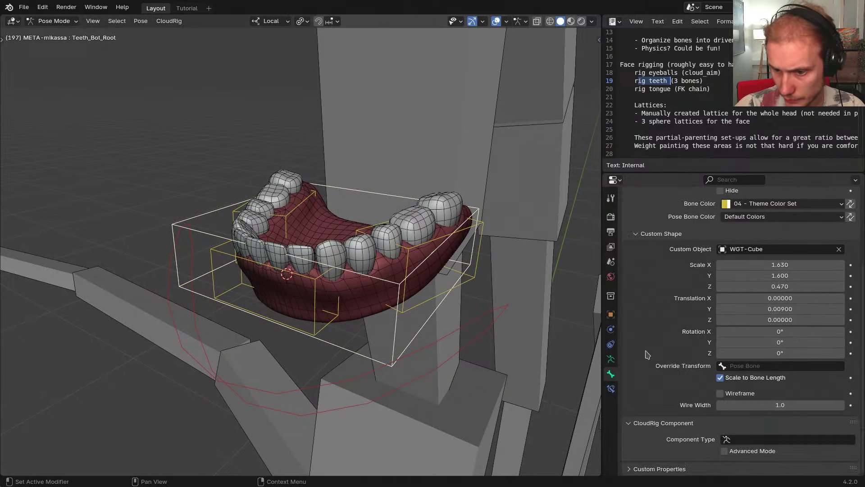
# Set Teeth_Bot_Root's CloudRig component type to Bone Copy
pyautogui.click(728, 439)
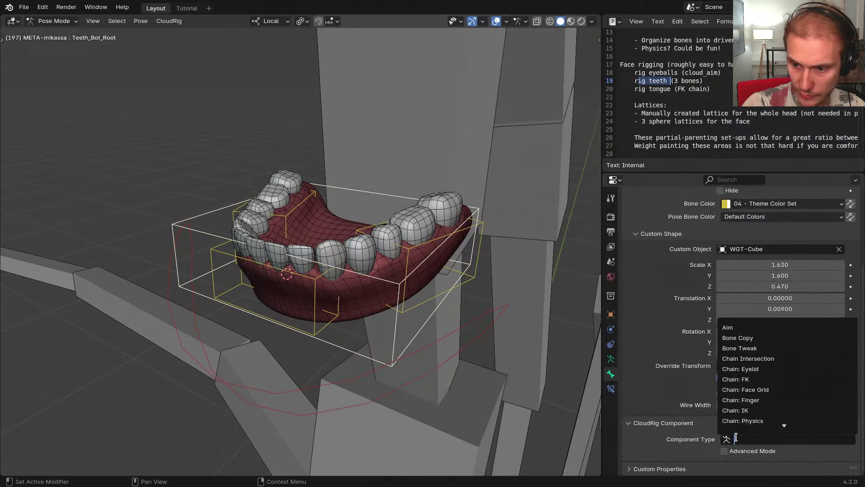
pyautogui.press('Down')
pyautogui.press('Return')
pyautogui.scroll(-3, 703, 390)
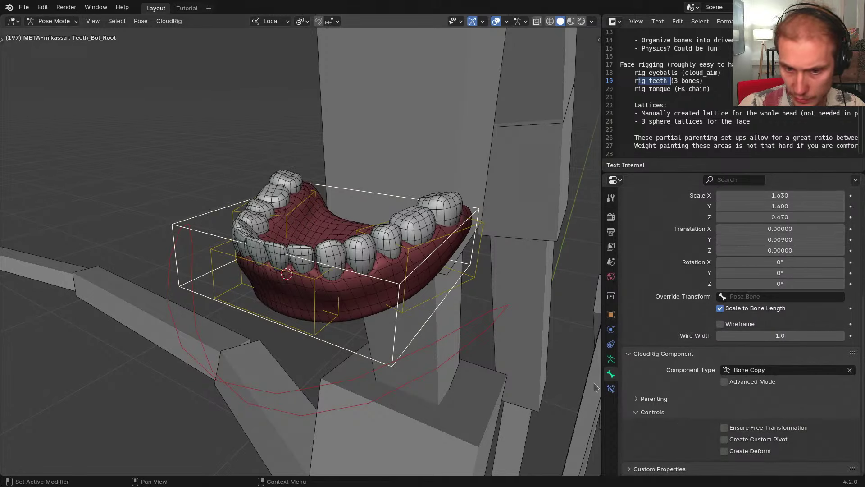
# Copy the root's Bone Copy component settings to the selected teeth bones
pyautogui.keyDown('shift'); pyautogui.click(361, 276); pyautogui.keyUp('shift')
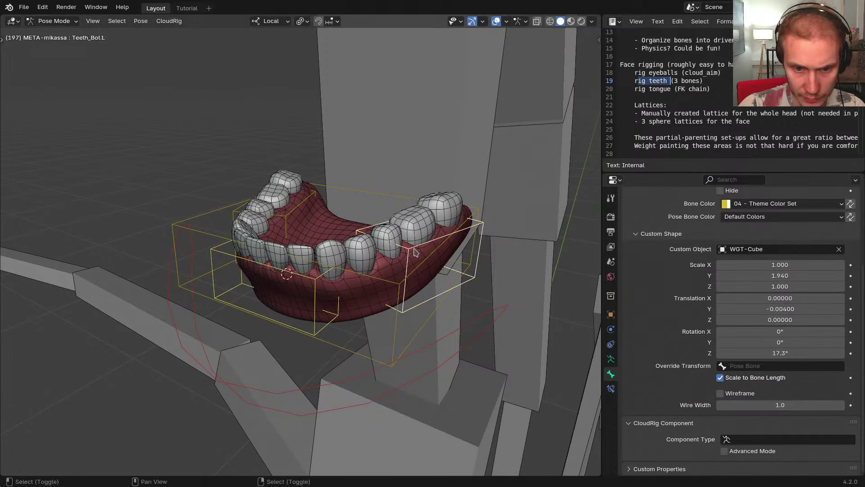
pyautogui.keyDown('shift'); pyautogui.click(237, 220); pyautogui.keyUp('shift')
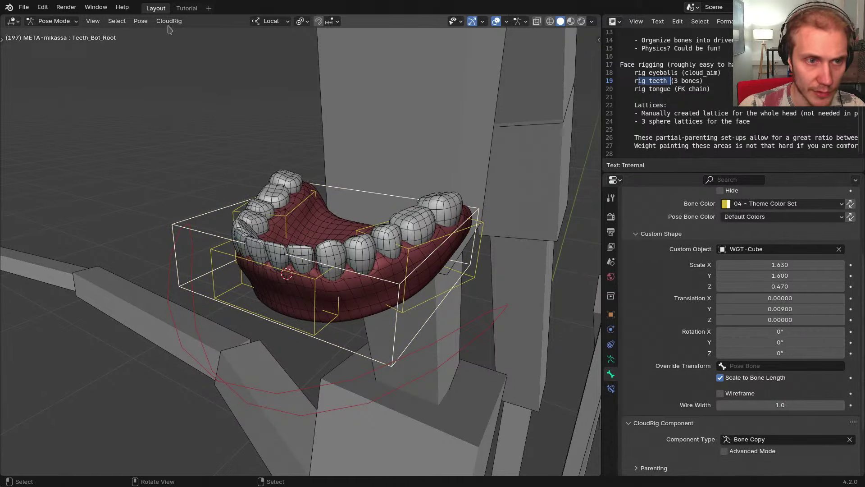
pyautogui.click(170, 22)
pyautogui.click(180, 51)
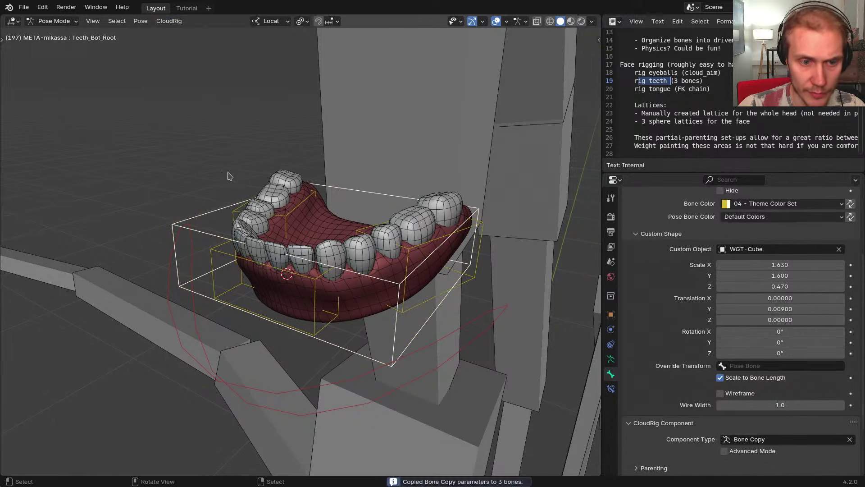
pyautogui.keyDown('shift'); pyautogui.click(223, 259); pyautogui.keyUp('shift')
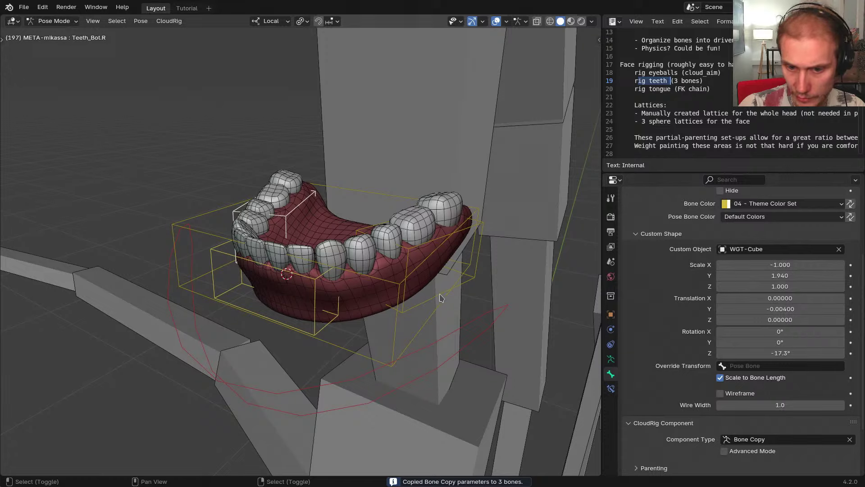
pyautogui.keyDown('shift'); pyautogui.click(440, 297); pyautogui.keyUp('shift')
pyautogui.scroll(-4, 721, 406)
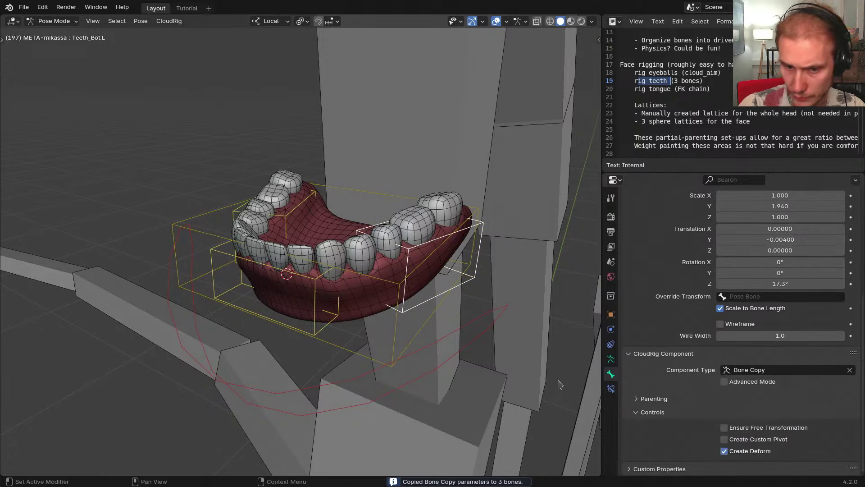
pyautogui.moveTo(560, 385); pyautogui.dragTo(552, 381, button='middle')
# Parent the teeth bones to Teeth_Bot_Root and test-move the root
pyautogui.keyDown('shift'); pyautogui.click(213, 218); pyautogui.keyUp('shift')
pyautogui.hotkey('ctrl', 'p')
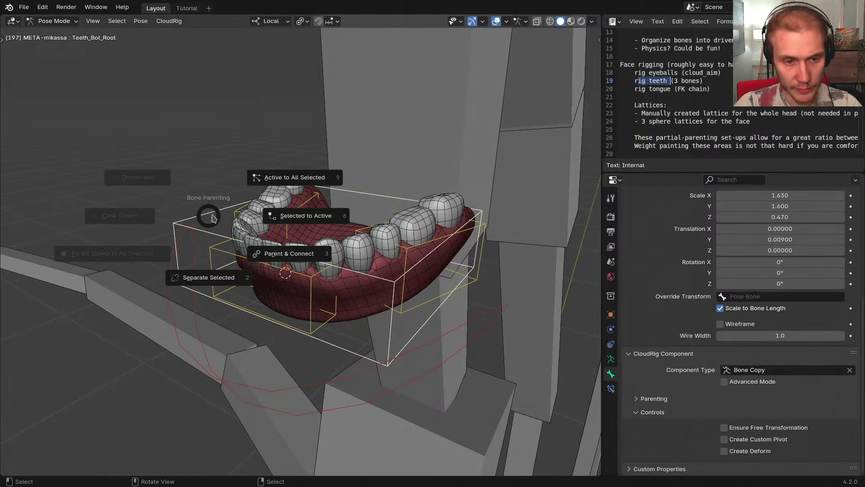
pyautogui.click(277, 218)
pyautogui.click(223, 206)
pyautogui.press('g')
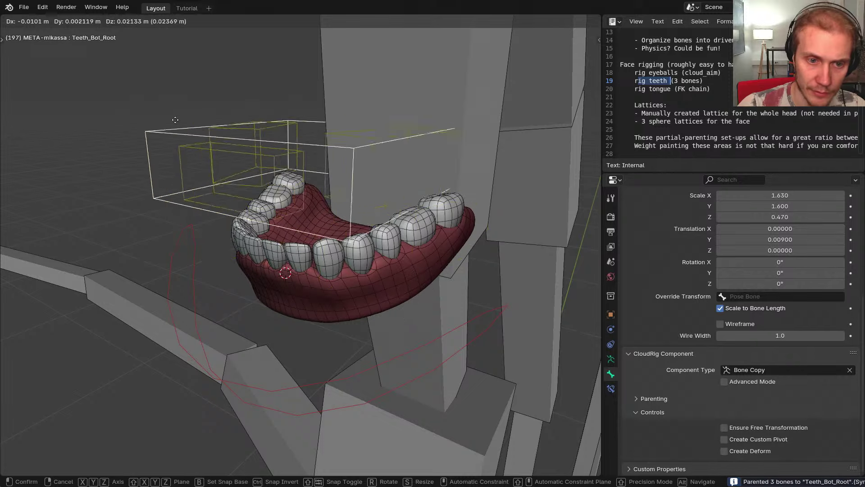
pyautogui.rightClick(278, 217)
pyautogui.moveTo(278, 219); pyautogui.dragTo(326, 226, button='middle')
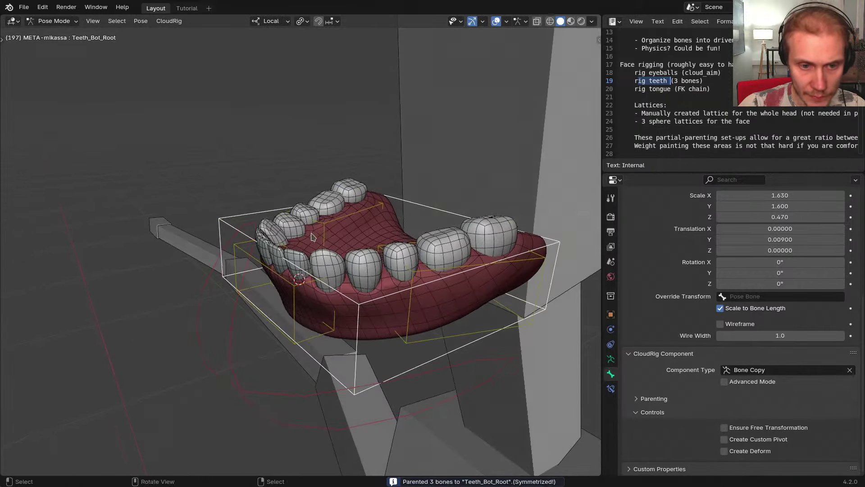
# Rename Teeth_Bot_Root1 to Teeth_Bot_Front
pyautogui.click(295, 287)
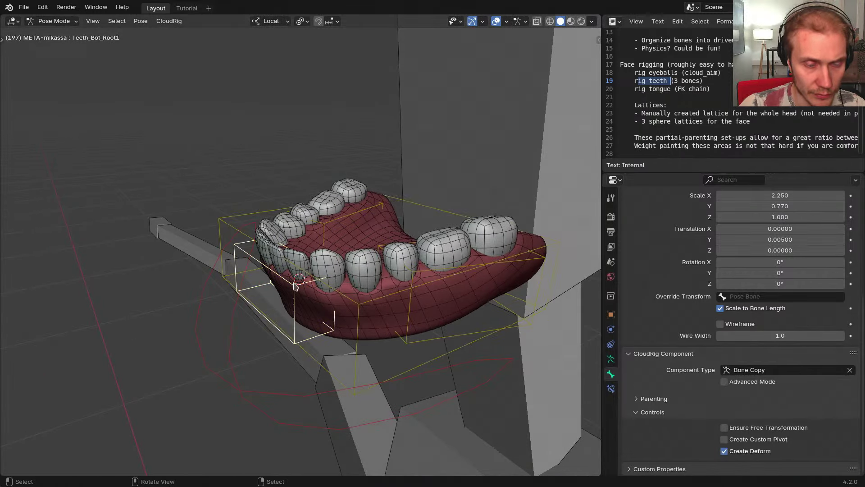
pyautogui.press('F2')
pyautogui.click(307, 281)
pyautogui.press('BackSpace')
pyautogui.press('BackSpace')
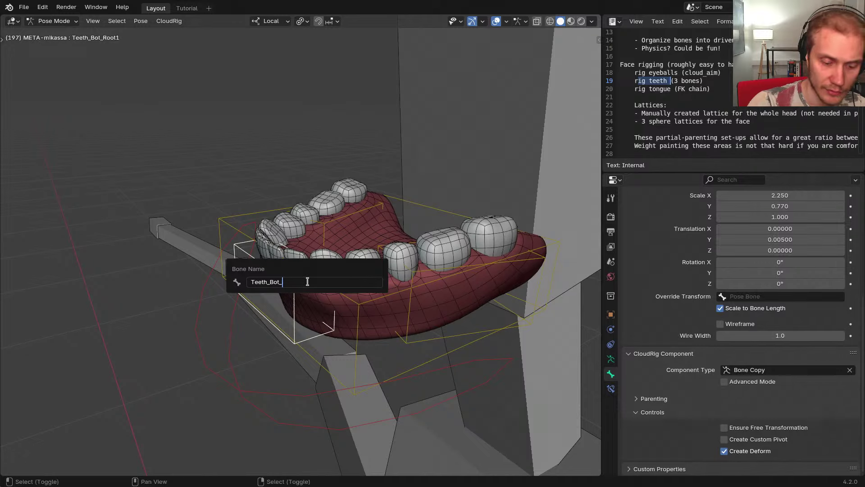
pyautogui.write('Front')
pyautogui.press('Return')
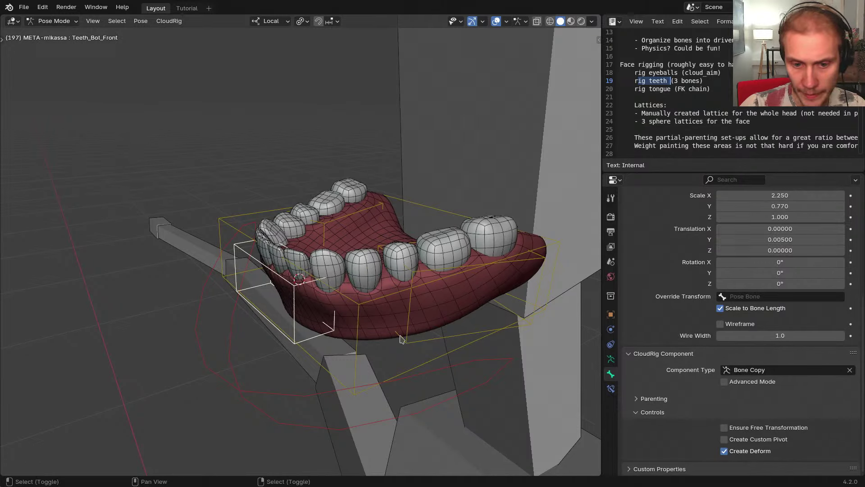
pyautogui.keyDown('shift'); pyautogui.click(364, 309); pyautogui.keyUp('shift')
pyautogui.keyDown('shift'); pyautogui.click(328, 223); pyautogui.keyUp('shift')
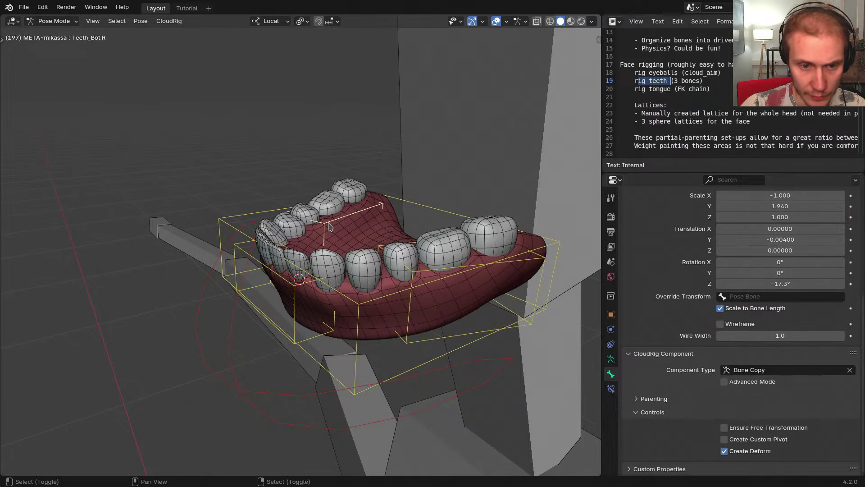
# Cancel the stray move and enter Edit Mode with see-through shading
pyautogui.press('g')
pyautogui.rightClick(247, 214)
pyautogui.hotkey('ctrl', 'Tab')
pyautogui.click(328, 283)
pyautogui.moveTo(328, 283); pyautogui.dragTo(85, 289, button='middle')
pyautogui.hotkey('shift', 'z')
pyautogui.moveTo(312, 296)
pyautogui.mouseDown(button='middle')
pyautogui.moveTo(311, 277)
pyautogui.moveTo(316, 283)
pyautogui.mouseUp(button='middle')
pyautogui.scroll(-2, 319, 293)
# Duplicate the lower teeth bones and move the copies up along Z
pyautogui.hotkey('shift', 'd')
pyautogui.press('z')
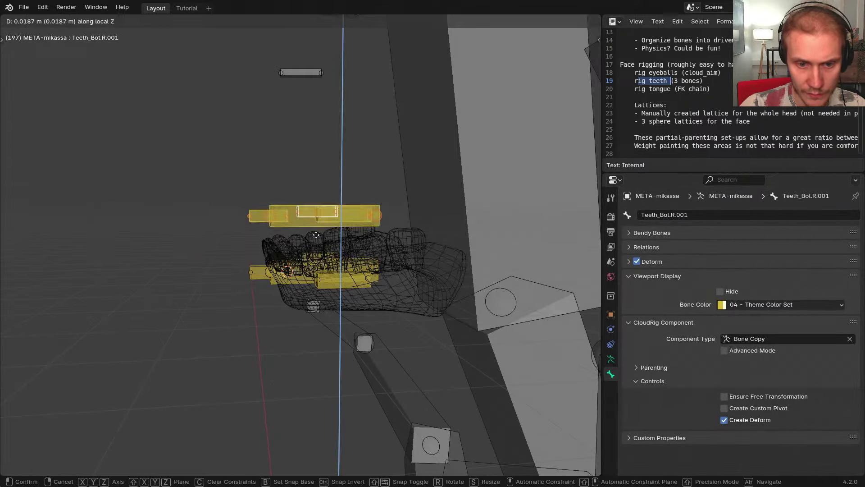
pyautogui.click(315, 227)
pyautogui.moveTo(291, 233); pyautogui.dragTo(305, 249, button='middle')
pyautogui.hotkey('ctrl', 'z')
pyautogui.hotkey('ctrl', 'shift', 'z')
pyautogui.hotkey('ctrl', 'z')
pyautogui.hotkey('shift', 'd')
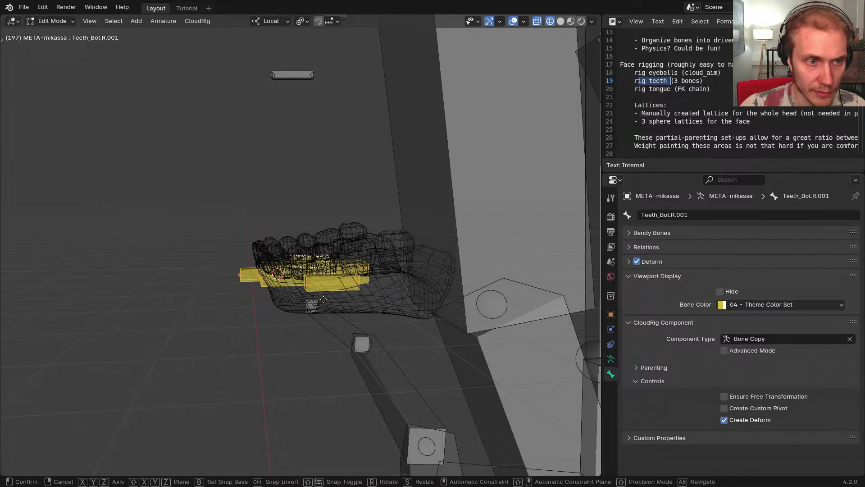
pyautogui.press('z')
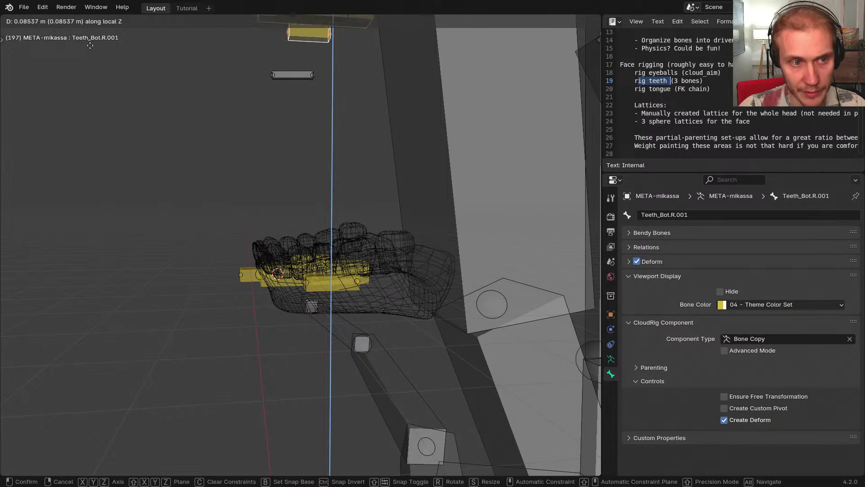
pyautogui.click(165, 219)
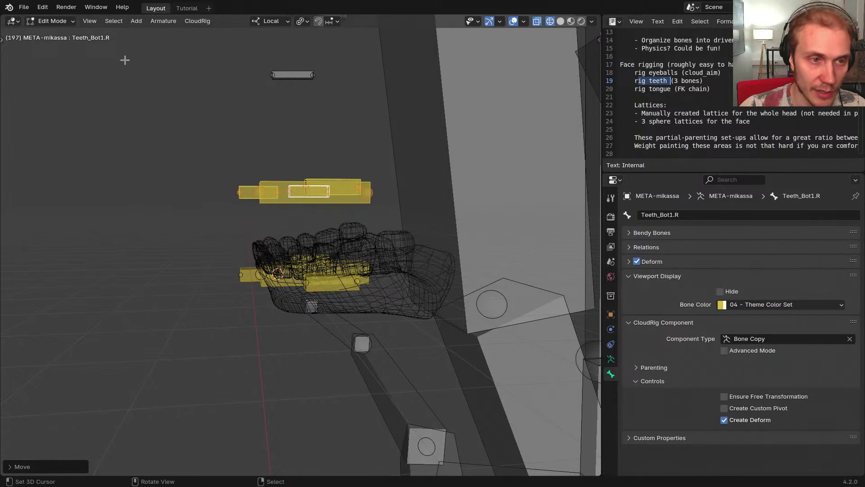
pyautogui.moveTo(125, 60); pyautogui.dragTo(187, 116, button='middle')
pyautogui.hotkey('ctrl', 'z')
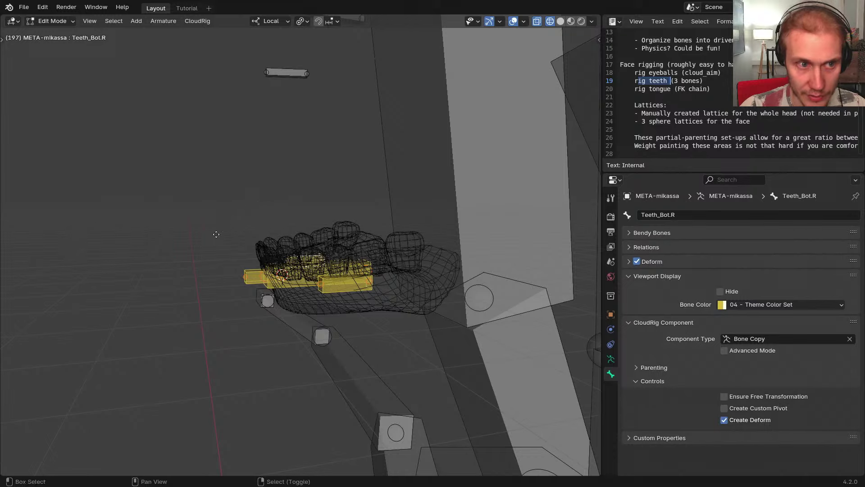
# Raise the duplicated bones about 0.03 m along local Z to the upper teeth
pyautogui.press('g')
pyautogui.press('z')
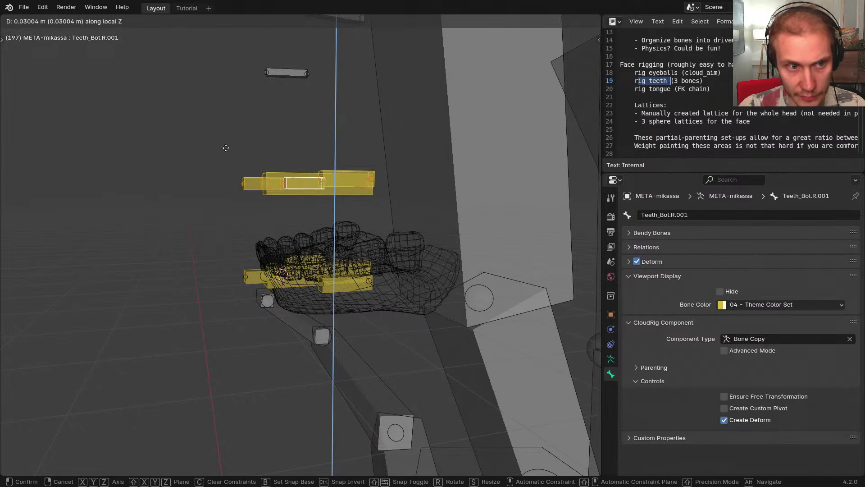
pyautogui.click(226, 147)
pyautogui.moveTo(326, 127); pyautogui.dragTo(363, 189, button='middle')
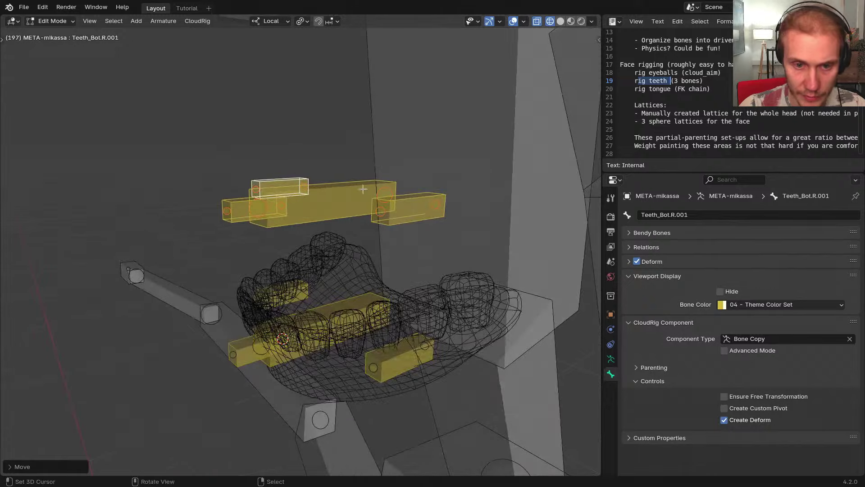
pyautogui.moveTo(399, 221); pyautogui.dragTo(319, 235, button='middle')
# Select the raised copies, including Teeth_Bot.L.001 and Teeth_Bot.R.001
pyautogui.rightClick(358, 221)
pyautogui.rightClick(350, 224)
pyautogui.keyDown('shift'); pyautogui.rightClick(241, 193); pyautogui.keyUp('shift')
pyautogui.keyDown('shift'); pyautogui.rightClick(141, 207); pyautogui.keyUp('shift')
pyautogui.keyDown('shift'); pyautogui.rightClick(214, 162); pyautogui.keyUp('shift')
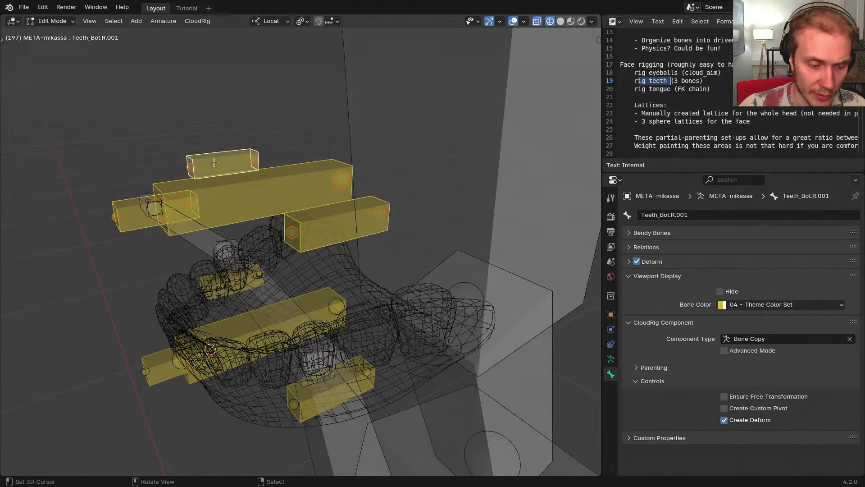
# Batch rename the four duplicated bones, replacing 'Bot' with 'Top'
pyautogui.press('F3')
pyautogui.write('bat')
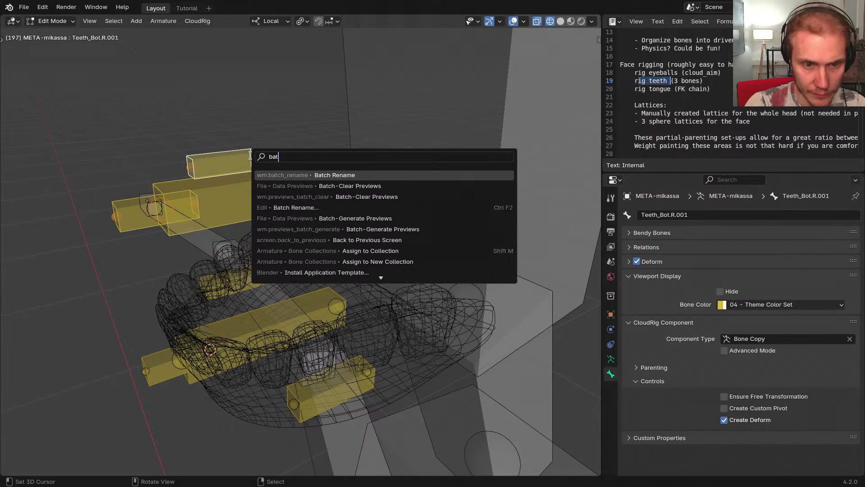
pyautogui.write('ch rename')
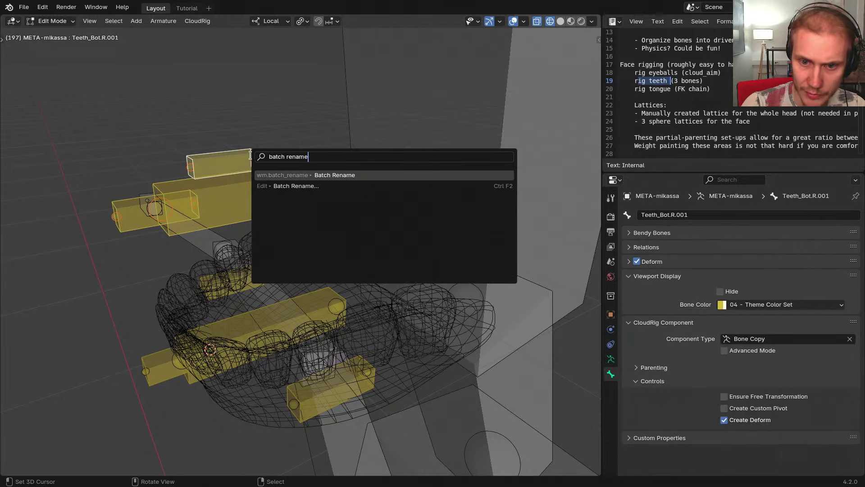
pyautogui.press('Return')
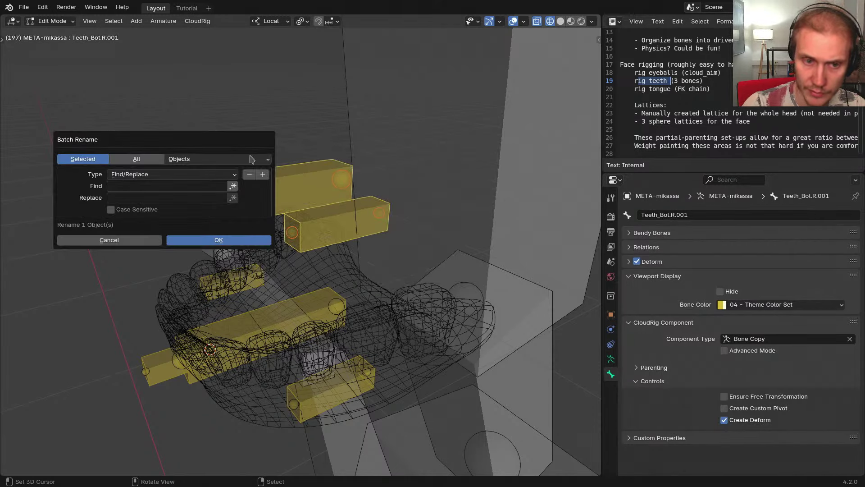
pyautogui.click(183, 161)
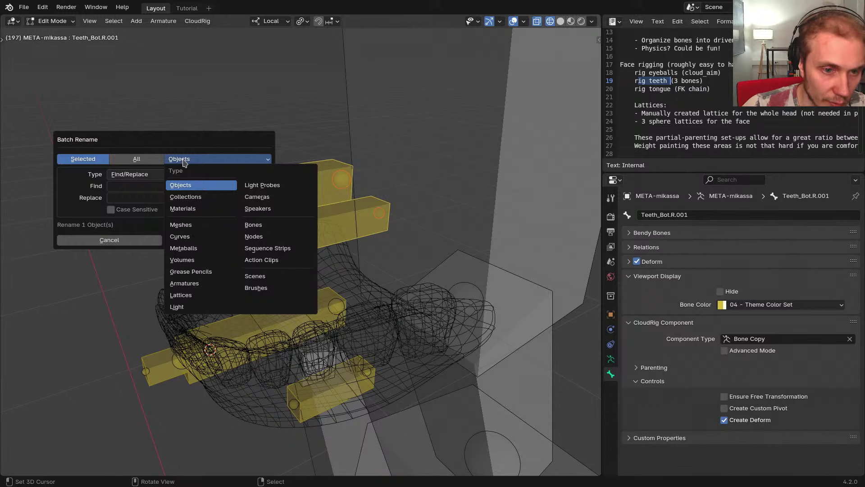
pyautogui.click(243, 226)
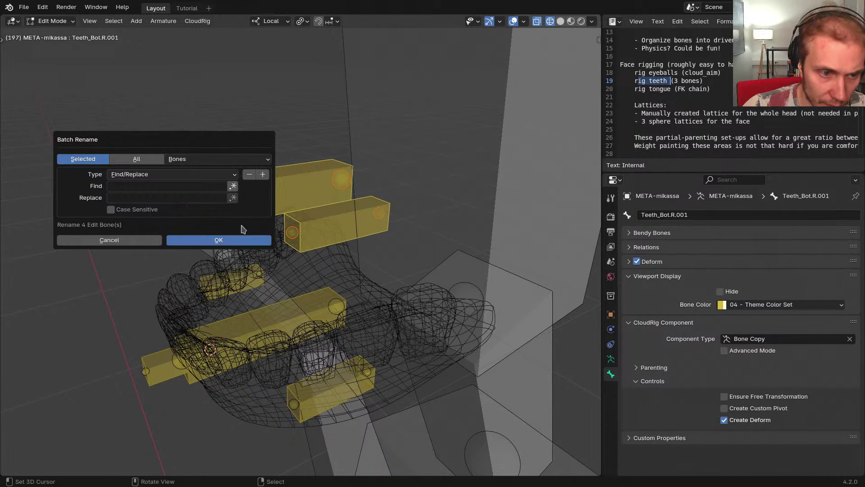
pyautogui.click(143, 187)
pyautogui.write('B')
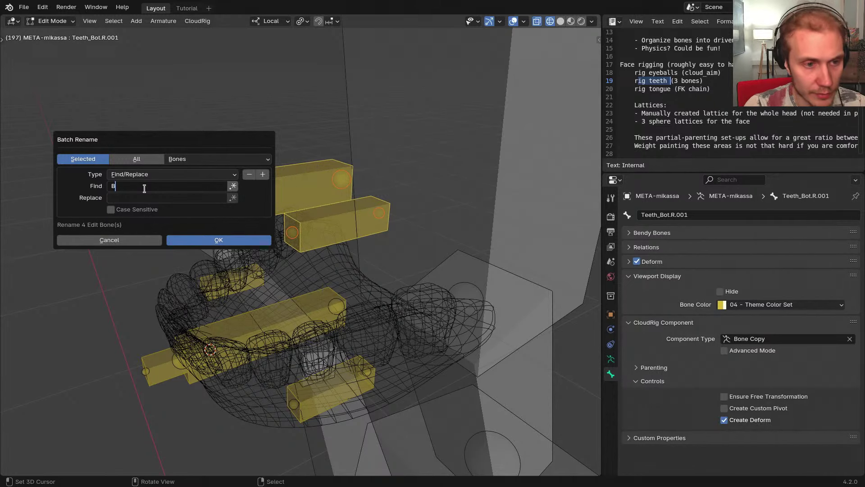
pyautogui.write('Top')
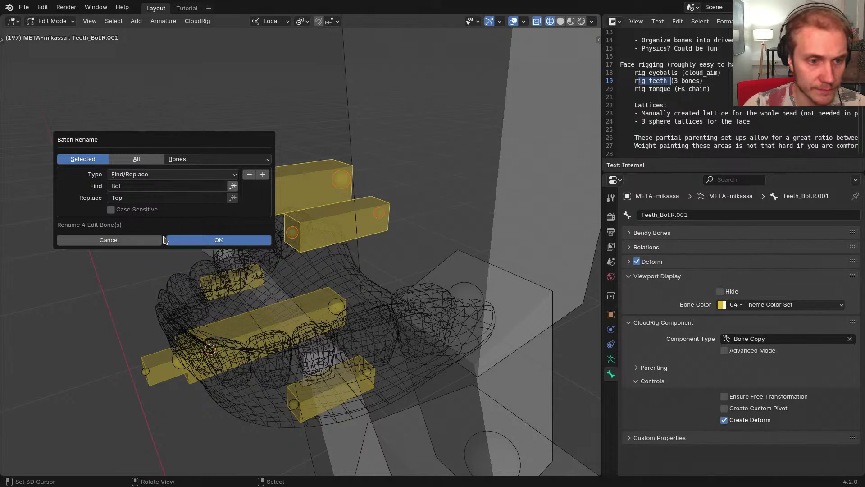
pyautogui.click(168, 240)
# Batch rename the bones again to strip the '.001' suffix, giving names like Teeth_Top.R
pyautogui.hotkey('ctrl', 'F2')
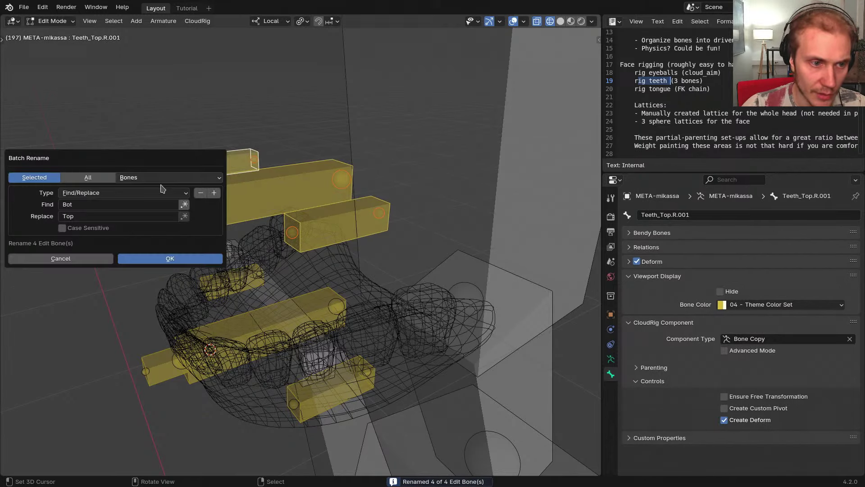
pyautogui.click(130, 203)
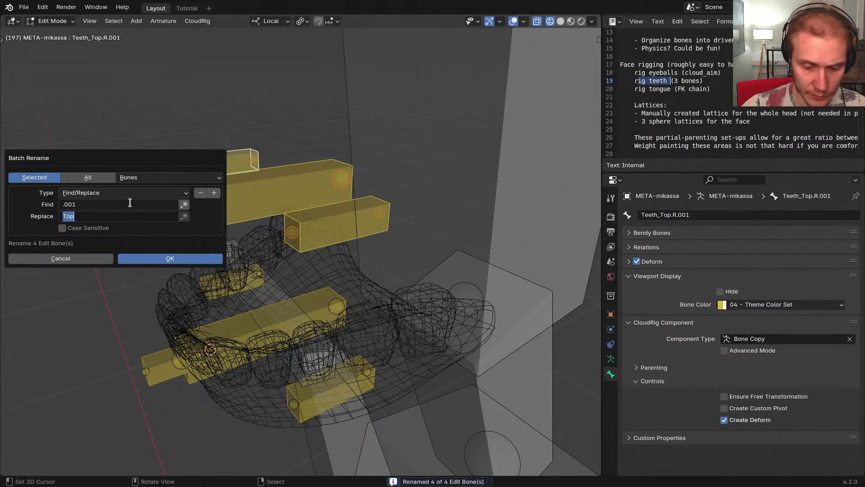
pyautogui.press('Return')
pyautogui.scroll(-2, 227, 228)
pyautogui.moveTo(227, 228); pyautogui.dragTo(236, 245, button='middle')
pyautogui.press('Tab')
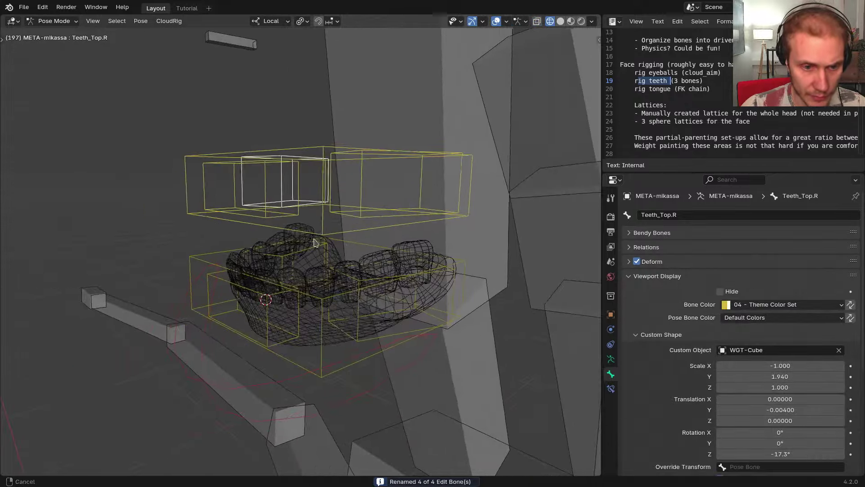
# Hide the body mesh and isolate the upper teeth, upper gums and META-mikassa metarig
pyautogui.hotkey('ctrl', 'Tab')
pyautogui.hotkey('alt', 'h')
pyautogui.press('KP_Divide')
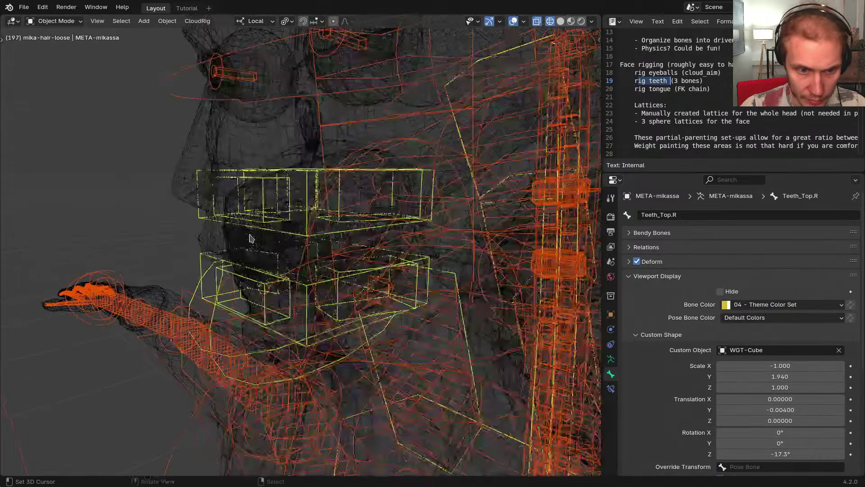
pyautogui.hotkey('shift', 'z')
pyautogui.moveTo(260, 334); pyautogui.dragTo(261, 246, button='middle')
pyautogui.rightClick(259, 232)
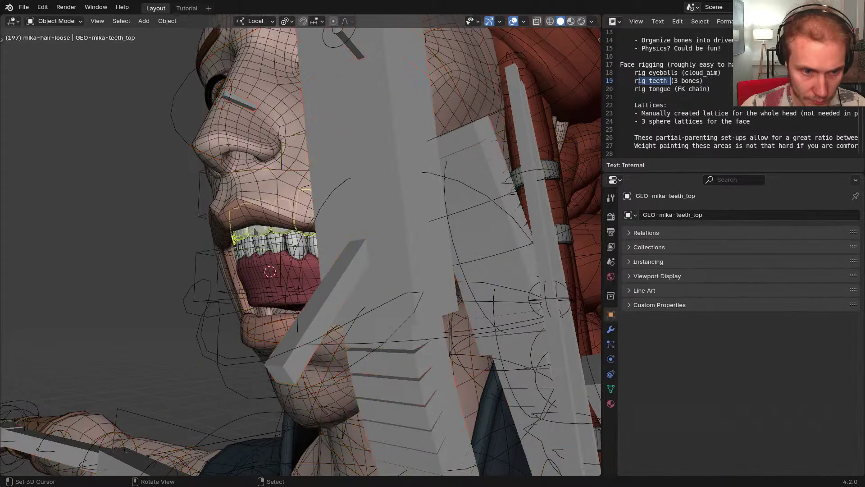
pyautogui.rightClick(256, 204)
pyautogui.press('h')
pyautogui.rightClick(257, 221)
pyautogui.keyDown('shift'); pyautogui.rightClick(253, 192); pyautogui.keyUp('shift')
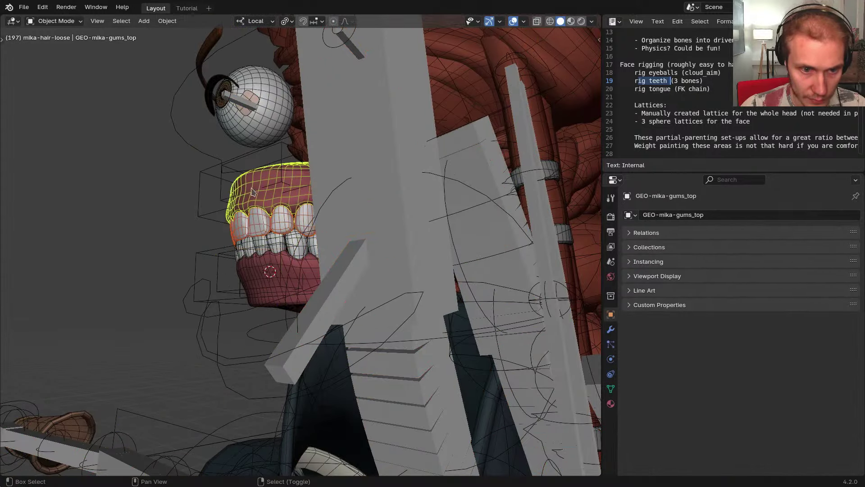
pyautogui.keyDown('shift'); pyautogui.rightClick(221, 175); pyautogui.keyUp('shift')
pyautogui.press('KP_Divide')
pyautogui.rightClick(243, 196)
pyautogui.moveTo(226, 178); pyautogui.dragTo(256, 208, button='middle')
pyautogui.rightClick(211, 171)
# In Edit Mode with X-ray on, move the upper teeth bones down along Z
pyautogui.press('Tab')
pyautogui.hotkey('alt', 'z')
pyautogui.press('b')
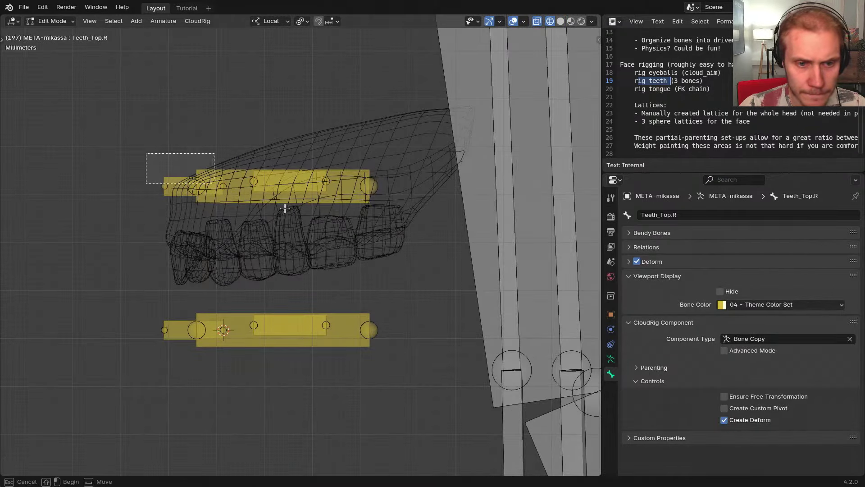
pyautogui.moveTo(285, 208); pyautogui.dragTo(388, 223)
pyautogui.press('g')
pyautogui.press('z')
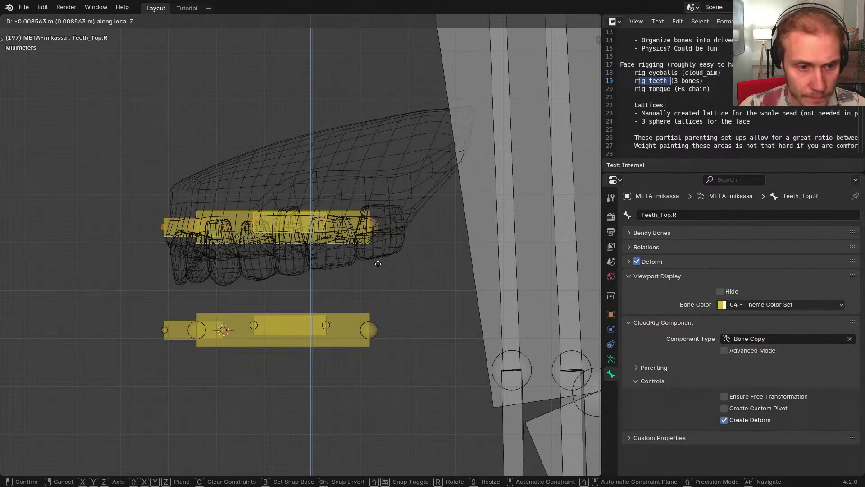
pyautogui.click(378, 263)
# Slide Teeth_Top_Front along Y to sit on the upper teeth
pyautogui.moveTo(378, 264); pyautogui.dragTo(424, 281, button='middle')
pyautogui.click(196, 243)
pyautogui.press('g')
pyautogui.keyDown('shift'); pyautogui.moveTo(196, 246); pyautogui.dragTo(252, 252, button='middle'); pyautogui.keyUp('shift')
pyautogui.press('y')
pyautogui.click(210, 239)
# Inspect the lowered bones in solid shading from several angles, then return to Pose Mode
pyautogui.click(383, 274)
pyautogui.moveTo(383, 274)
pyautogui.mouseDown(button='middle')
pyautogui.moveTo(454, 304)
pyautogui.moveTo(316, 241)
pyautogui.moveTo(333, 247)
pyautogui.mouseUp(button='middle')
pyautogui.moveTo(172, 263); pyautogui.dragTo(198, 265, button='middle')
pyautogui.hotkey('shift', 'z')
pyautogui.moveTo(315, 276)
pyautogui.mouseDown(button='middle')
pyautogui.moveTo(384, 284)
pyautogui.moveTo(371, 197)
pyautogui.mouseUp(button='middle')
pyautogui.press('Tab')
pyautogui.moveTo(369, 288); pyautogui.dragTo(238, 253, button='middle')
# Parent Teeth_Top_Root to the Head bone and Teeth_Bot_Root to the Jaw bone
pyautogui.click(216, 266)
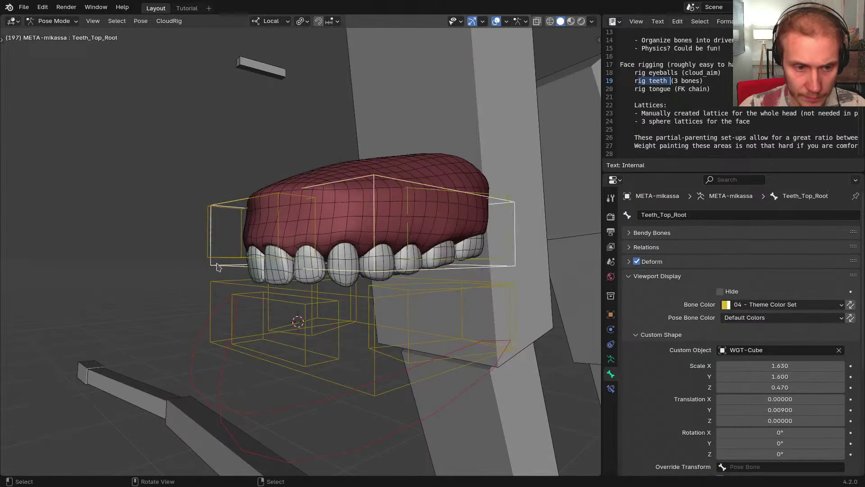
pyautogui.press('g')
pyautogui.rightClick(184, 184)
pyautogui.scroll(-3, 324, 181)
pyautogui.moveTo(342, 181)
pyautogui.mouseDown(button='middle')
pyautogui.moveTo(306, 178)
pyautogui.moveTo(341, 169)
pyautogui.mouseUp(button='middle')
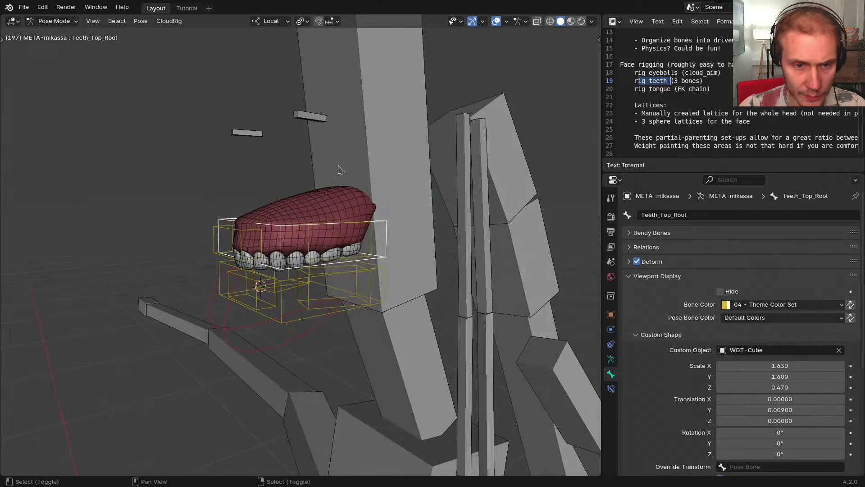
pyautogui.keyDown('shift'); pyautogui.click(341, 170); pyautogui.keyUp('shift')
pyautogui.hotkey('ctrl', 'p')
pyautogui.click(353, 224)
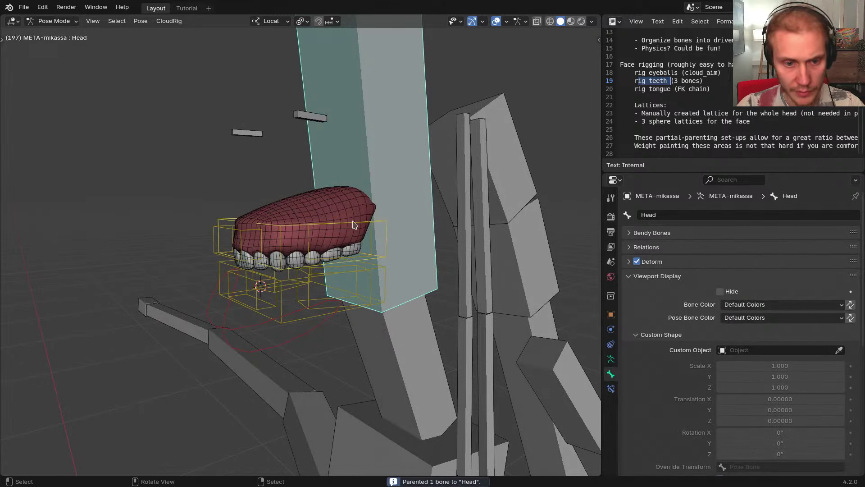
pyautogui.click(227, 290)
pyautogui.keyDown('shift'); pyautogui.click(244, 351); pyautogui.keyUp('shift')
pyautogui.hotkey('ctrl', 'p')
pyautogui.click(271, 302)
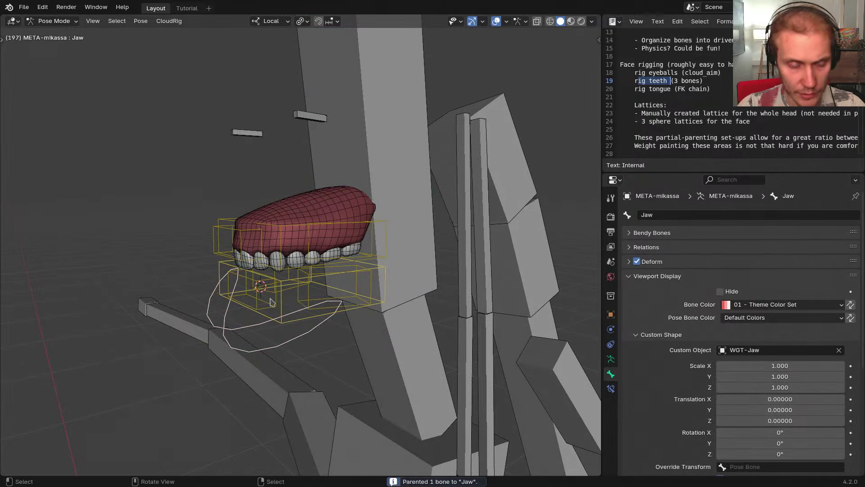
# Leave the isolated view and toggle between metarig and generated rig to check the parenting
pyautogui.moveTo(272, 302); pyautogui.dragTo(239, 268, button='middle')
pyautogui.hotkey('ctrl', 'Tab')
pyautogui.press('KP_Divide')
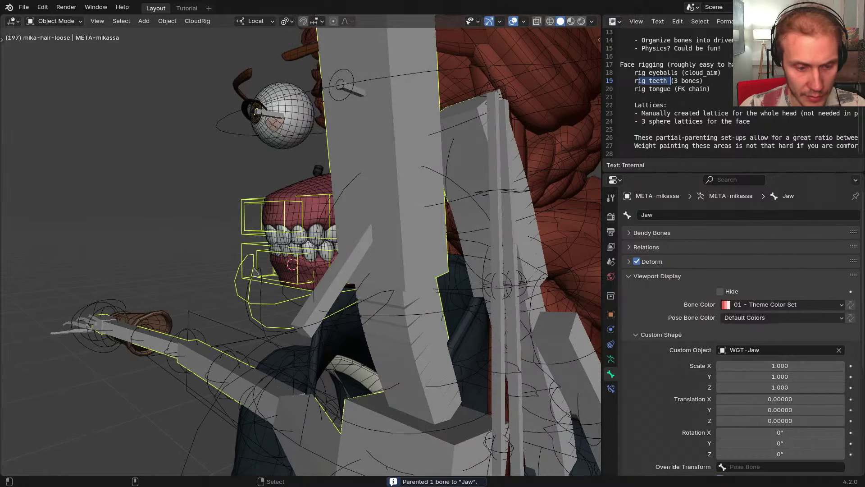
pyautogui.hotkey('ctrl', 'Tab')
pyautogui.moveTo(276, 286); pyautogui.dragTo(303, 279, button='middle')
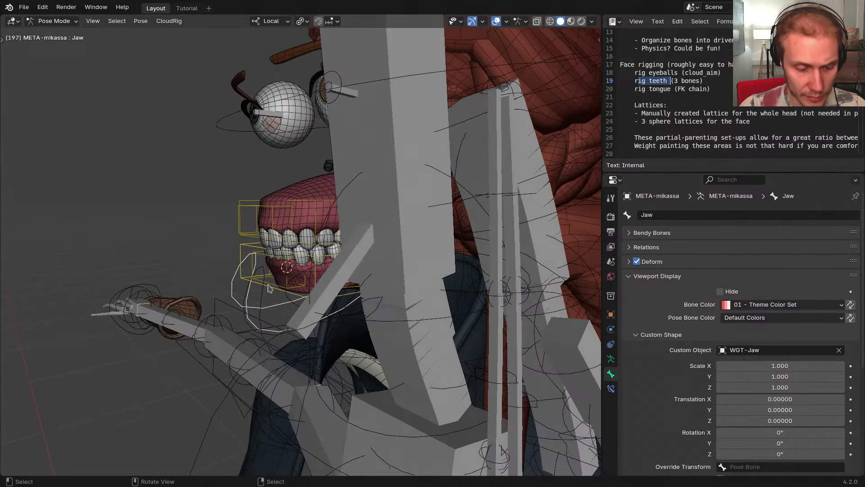
pyautogui.hotkey('shift', 't')
pyautogui.moveTo(302, 225); pyautogui.dragTo(286, 217, button='middle')
pyautogui.hotkey('ctrl', 'Tab')
pyautogui.moveTo(283, 272); pyautogui.dragTo(265, 300, button='middle')
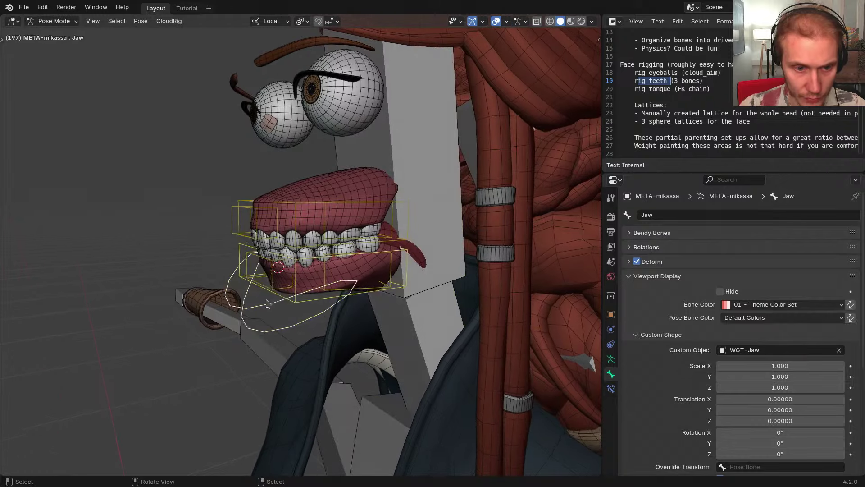
# Select the teeth bones, including Teeth_Top.R and Teeth_Top.L, and show the armature data settings
pyautogui.rightClick(265, 289)
pyautogui.scroll(3, 267, 290)
pyautogui.keyDown('shift'); pyautogui.rightClick(284, 289); pyautogui.keyUp('shift')
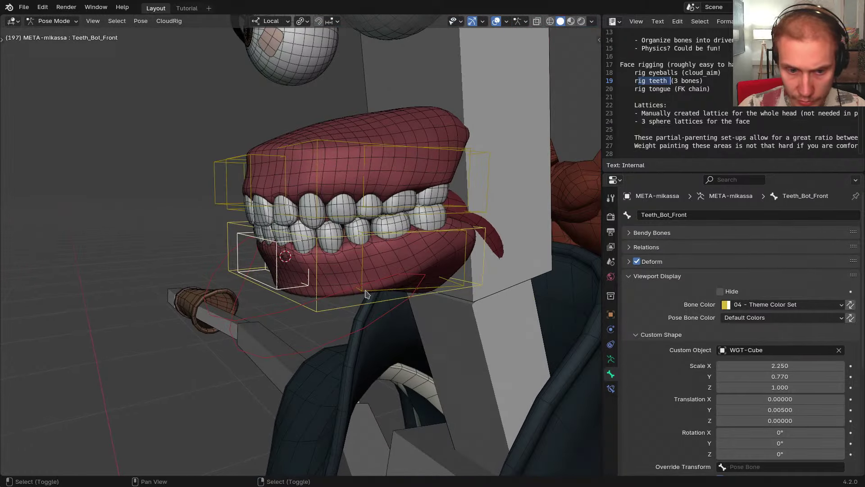
pyautogui.keyDown('shift'); pyautogui.rightClick(366, 293); pyautogui.keyUp('shift')
pyautogui.hotkey('alt', 'a')
pyautogui.moveTo(342, 282); pyautogui.dragTo(369, 306, button='middle')
pyautogui.keyDown('shift'); pyautogui.rightClick(343, 197); pyautogui.keyUp('shift')
pyautogui.moveTo(345, 198); pyautogui.dragTo(395, 247, button='middle')
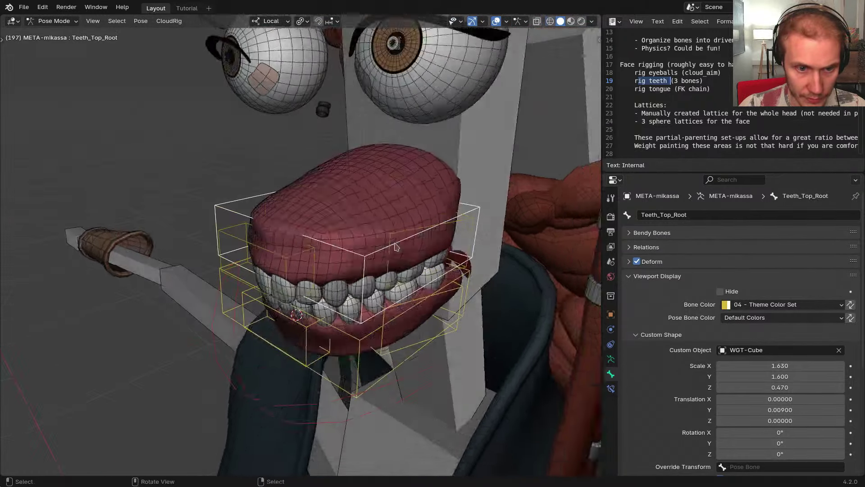
pyautogui.hotkey('shift', 'z')
pyautogui.keyDown('shift'); pyautogui.rightClick(283, 205); pyautogui.keyUp('shift')
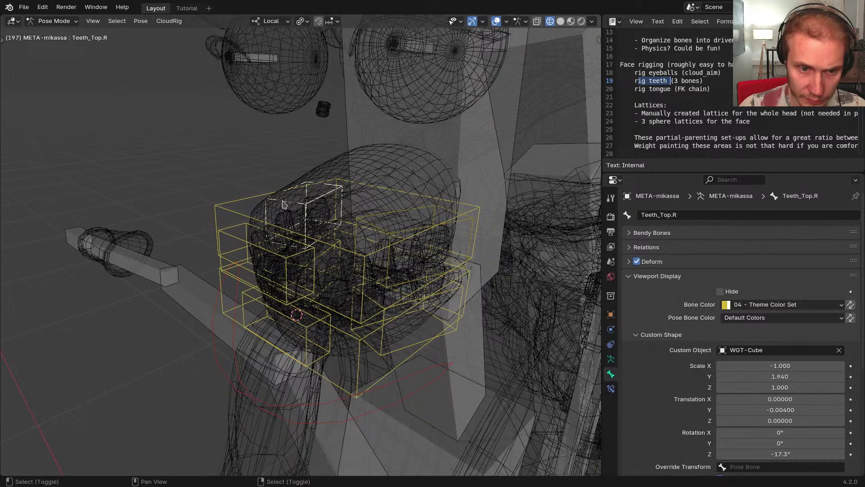
pyautogui.keyDown('shift'); pyautogui.rightClick(370, 229); pyautogui.keyUp('shift')
pyautogui.click(611, 359)
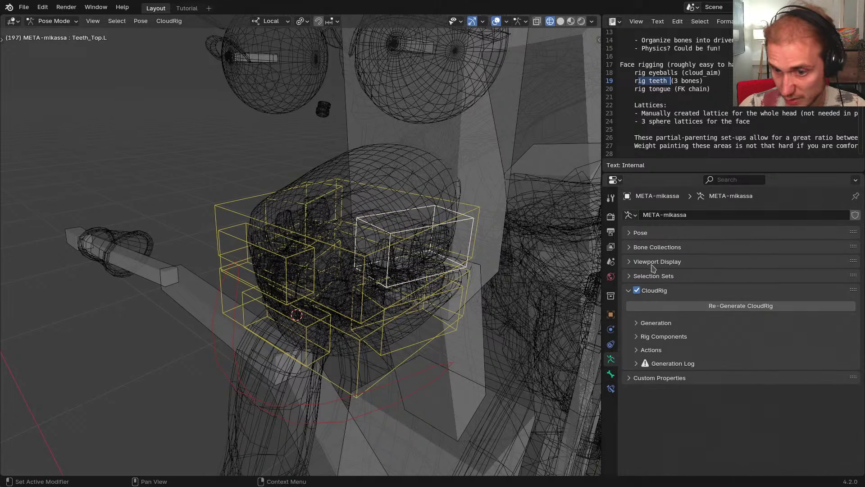
# Add a bone collection named Teeth nested under Face and assign the selected teeth bones to it
pyautogui.click(656, 247)
pyautogui.click(851, 291)
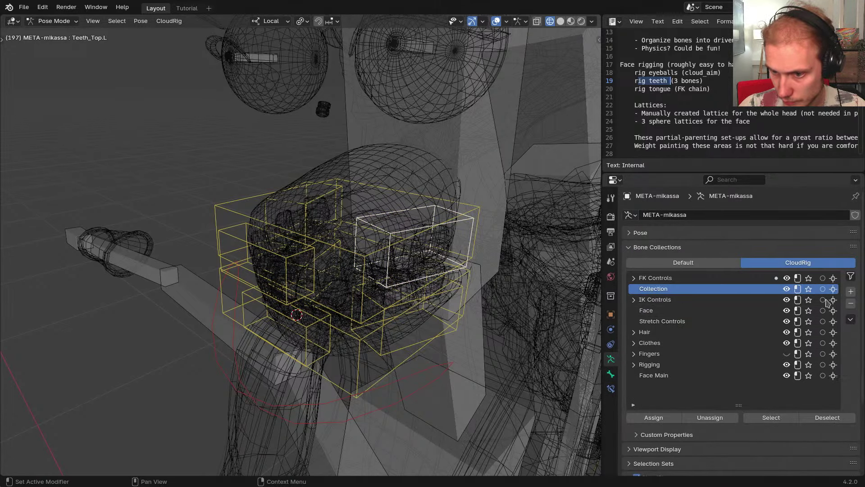
pyautogui.moveTo(828, 303); pyautogui.dragTo(843, 314)
pyautogui.doubleClick(702, 309)
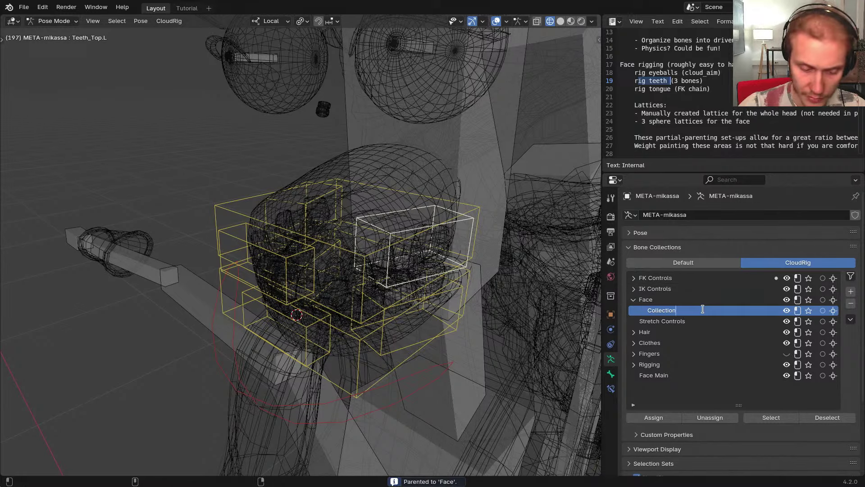
pyautogui.write('Teeth')
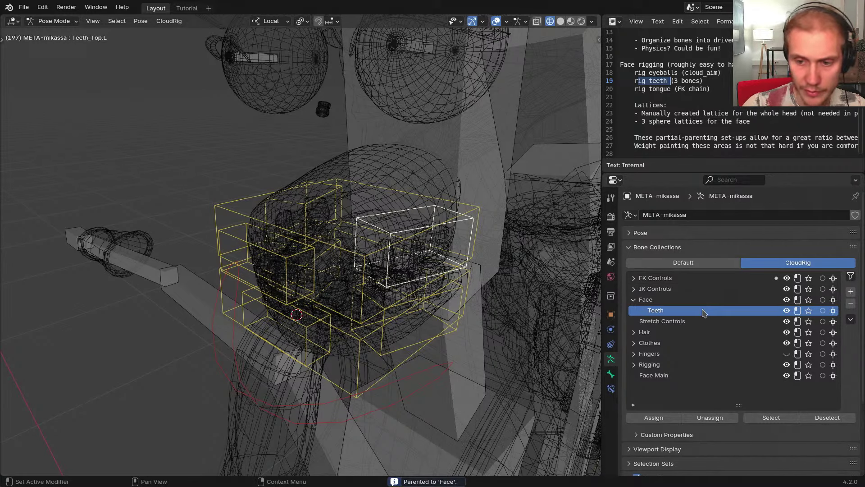
pyautogui.click(659, 418)
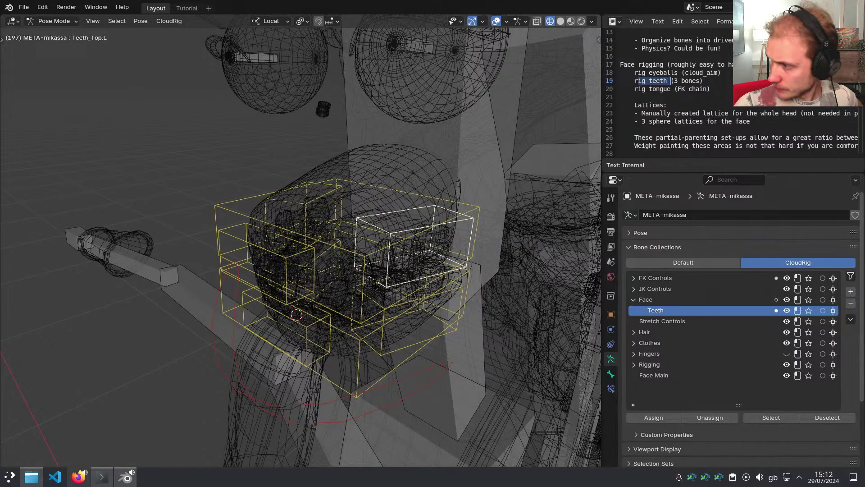
# Select Teeth_Top.L and enable Create Custom Pivot in its CloudRig component controls
pyautogui.moveTo(426, 259); pyautogui.dragTo(387, 264, button='middle')
pyautogui.click(428, 262)
pyautogui.click(428, 263)
pyautogui.click(412, 265)
pyautogui.click(611, 374)
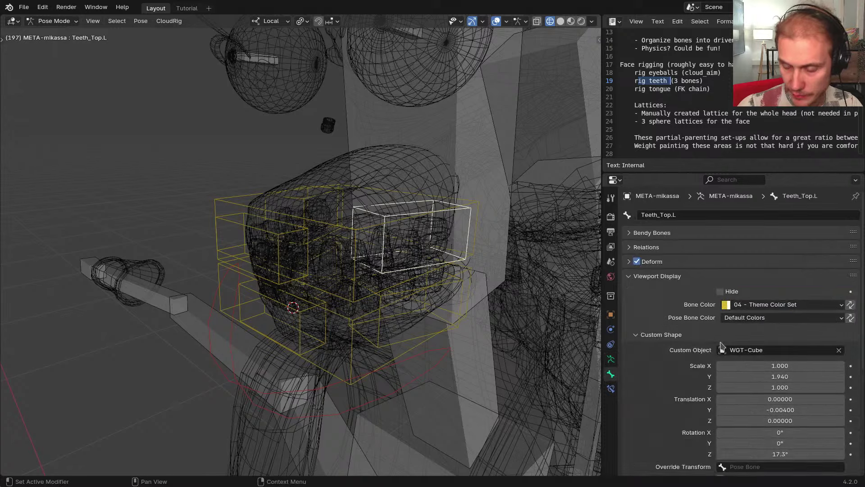
pyautogui.scroll(-8, 721, 347)
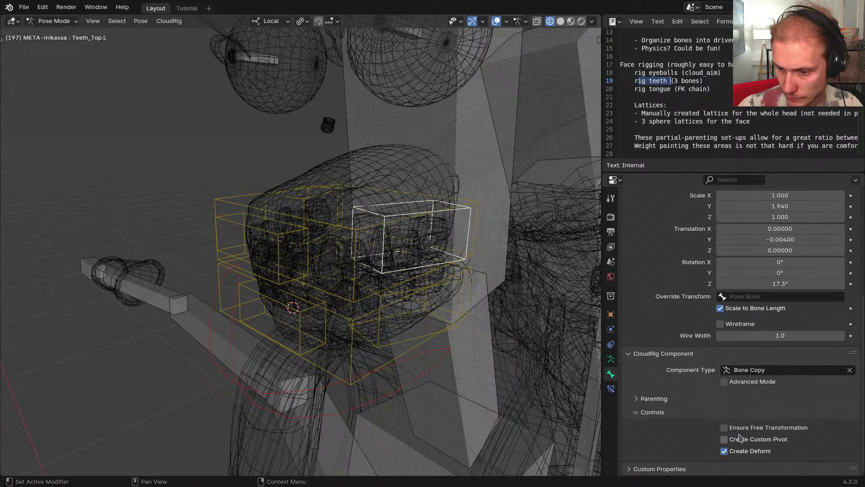
pyautogui.click(742, 439)
# Regenerate the rig, dismiss the 'Pivot Control' KeyError, return to the metarig and open the launcher
pyautogui.moveTo(500, 287); pyautogui.dragTo(457, 274, button='middle')
pyautogui.hotkey('ctrl', 'alt', 'r')
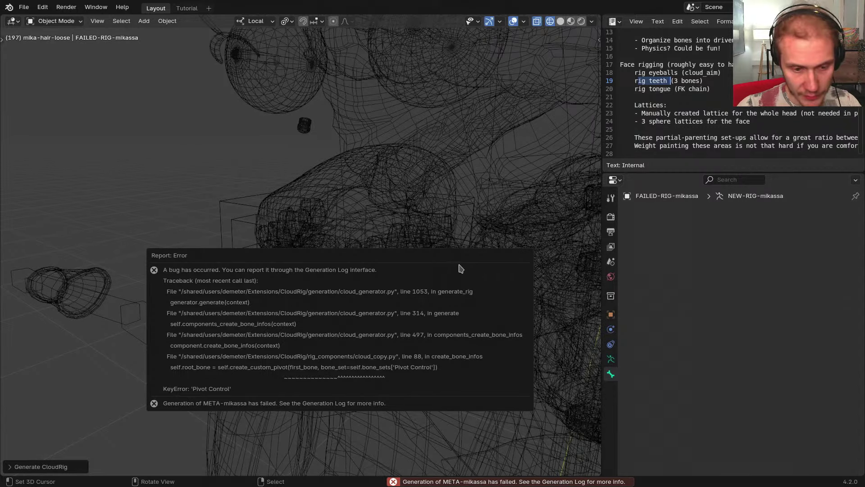
pyautogui.moveTo(385, 269); pyautogui.dragTo(435, 211, button='middle')
pyautogui.hotkey('ctrl', 'z')
pyautogui.moveTo(435, 252); pyautogui.dragTo(362, 319, button='middle')
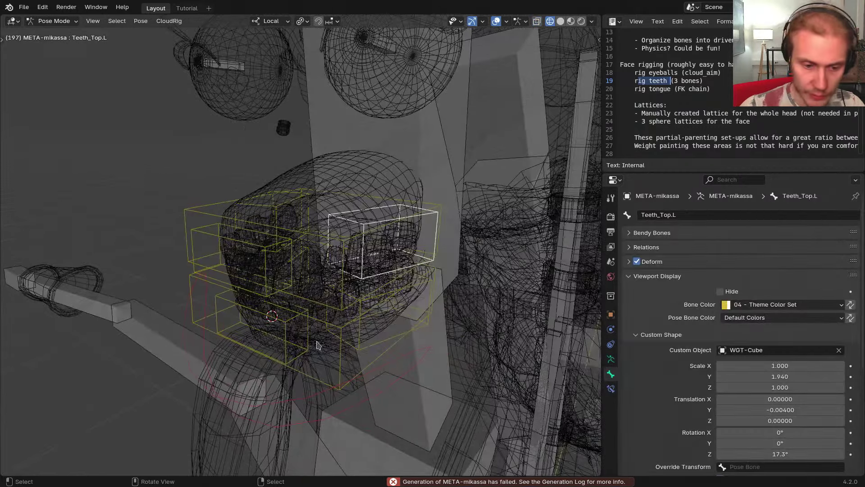
pyautogui.press('super')
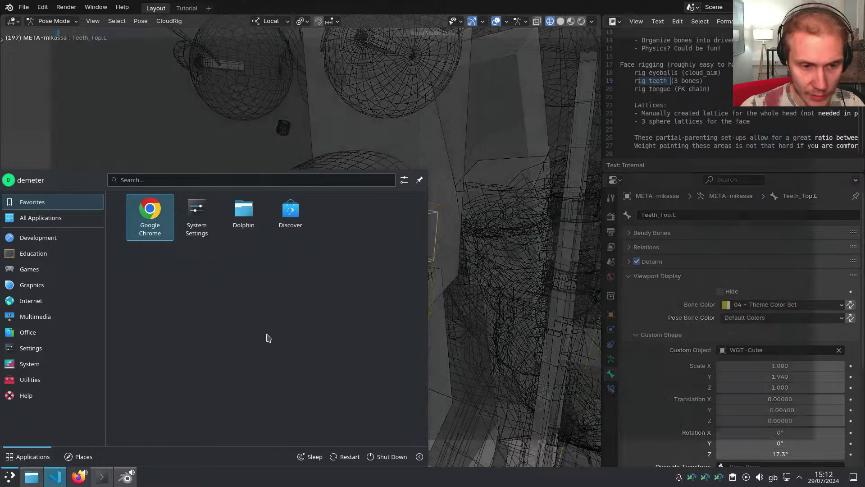
# Replace the first line of cloudrig_todo.txt with 'Copy bone component's Create Custom Pivot param throws generation err'
pyautogui.click(245, 69)
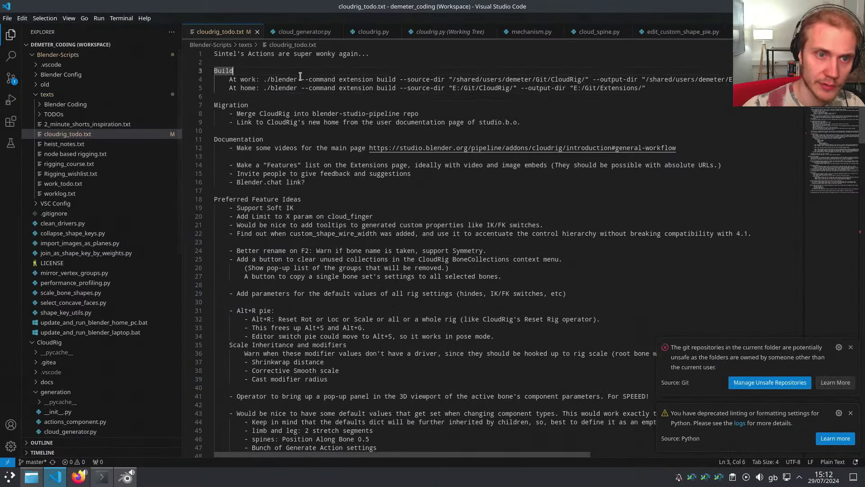
pyautogui.press('Up')
pyautogui.hotkey('shift', 'Up')
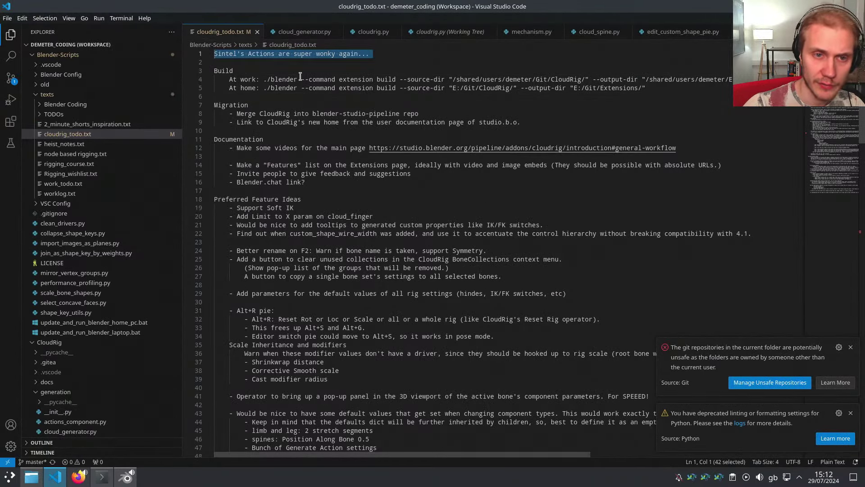
pyautogui.press('BackSpace')
pyautogui.press('Return')
pyautogui.press('Up')
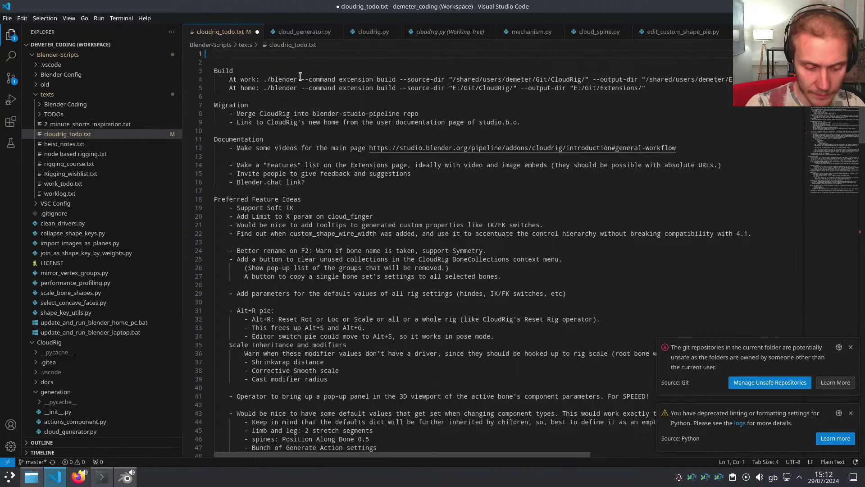
pyautogui.write('C')
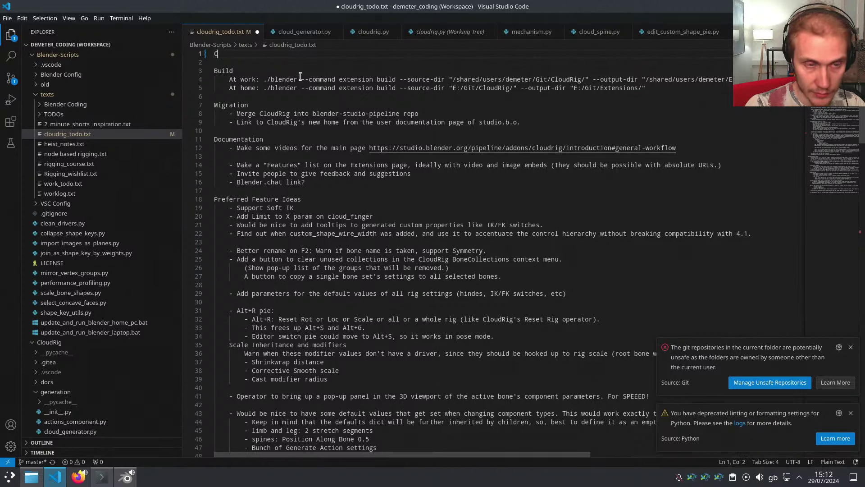
pyautogui.write('opy bone')
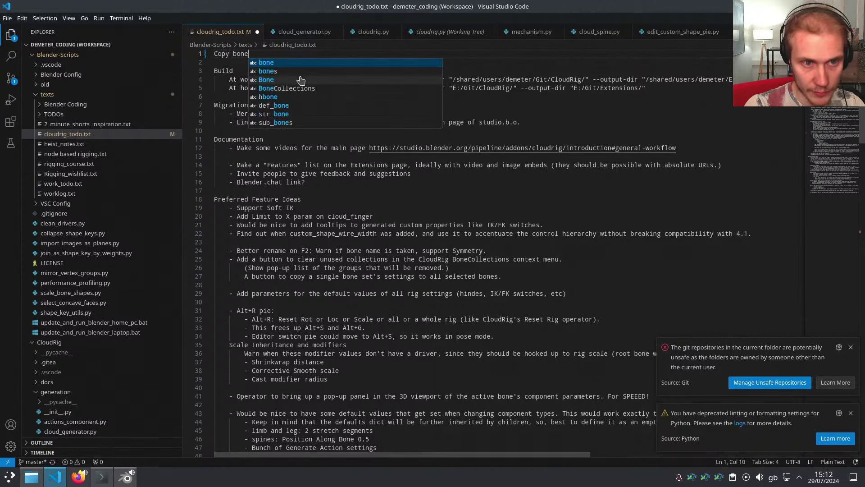
pyautogui.write(" component's Cr")
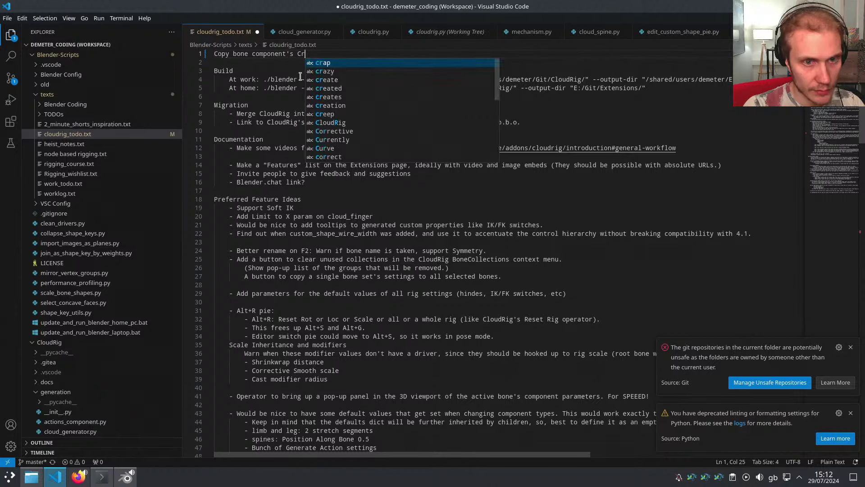
pyautogui.write('eate Custom Pivot p')
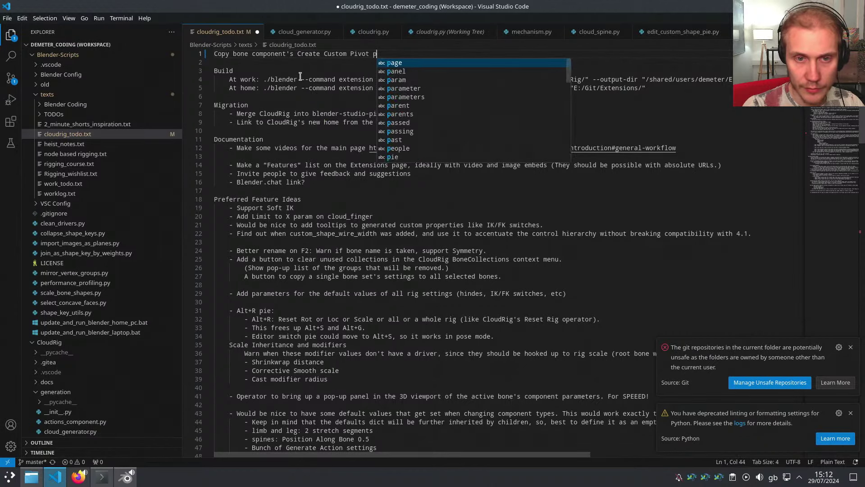
pyautogui.write('aram throws ge')
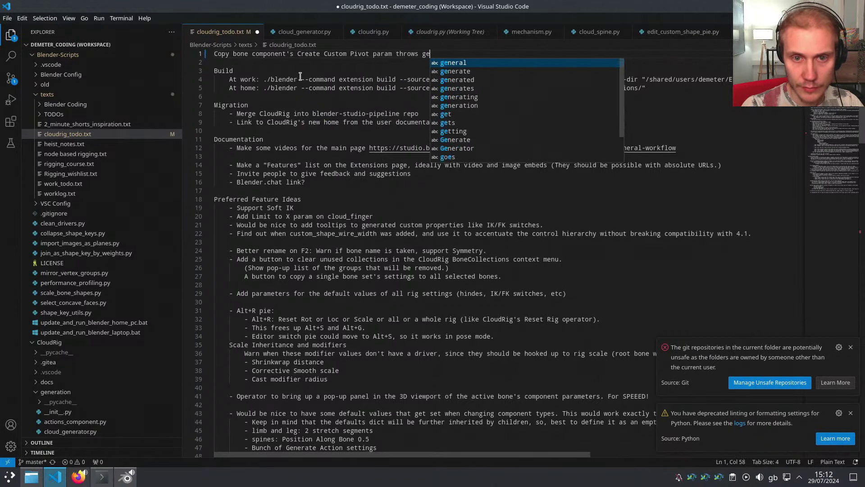
pyautogui.write('neration error')
# Save cloudrig_todo.txt and, back in Blender, pick through the Teeth_Top.R, Head and Neck bones
pyautogui.hotkey('ctrl', 's')
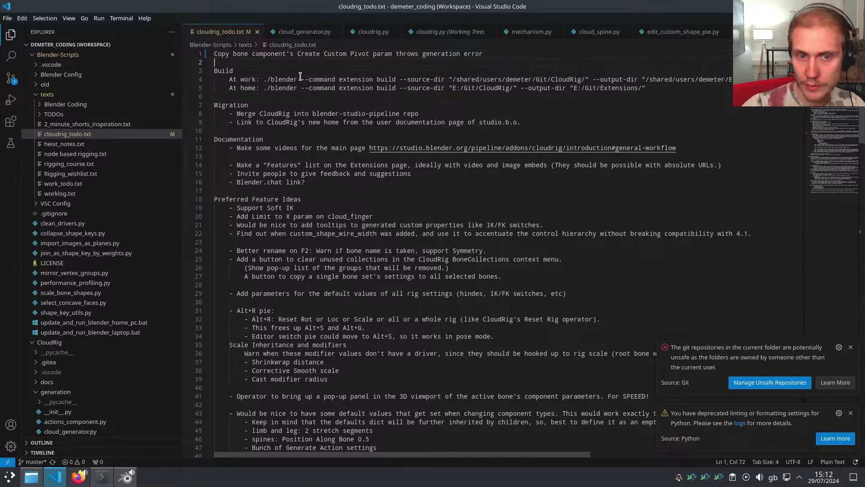
pyautogui.hotkey('alt', 'Tab')
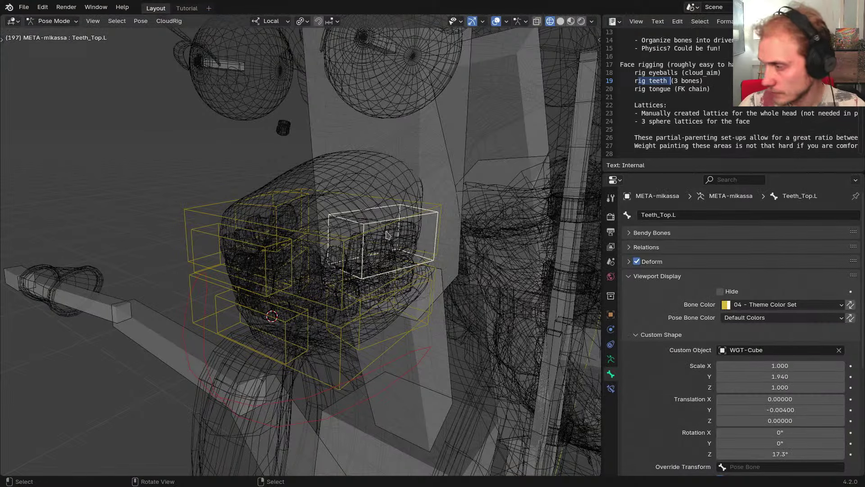
pyautogui.moveTo(415, 304)
pyautogui.mouseDown(button='middle')
pyautogui.moveTo(429, 308)
pyautogui.moveTo(412, 295)
pyautogui.mouseUp(button='middle')
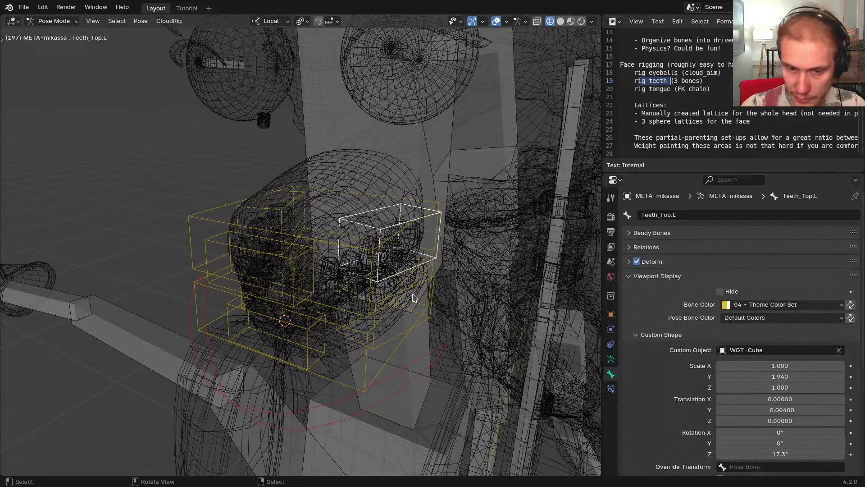
pyautogui.click(287, 261)
pyautogui.click(292, 214)
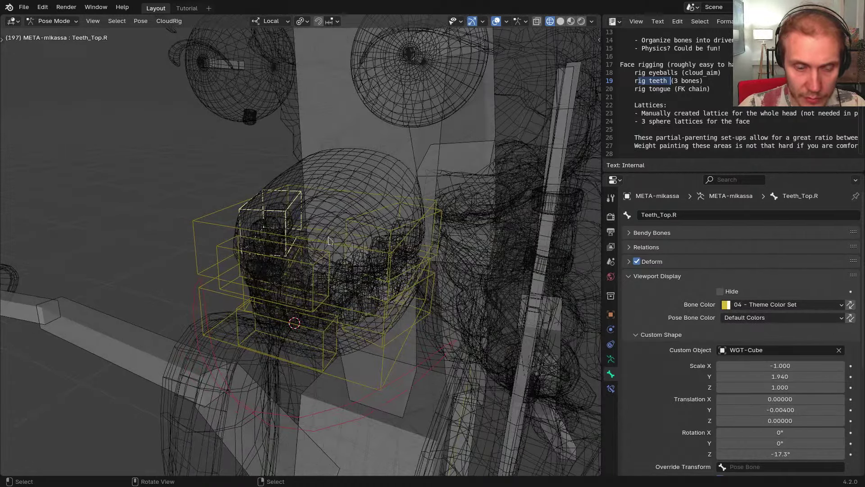
pyautogui.keyDown('shift'); pyautogui.moveTo(329, 238); pyautogui.dragTo(383, 173, button='middle'); pyautogui.keyUp('shift')
pyautogui.click(383, 172)
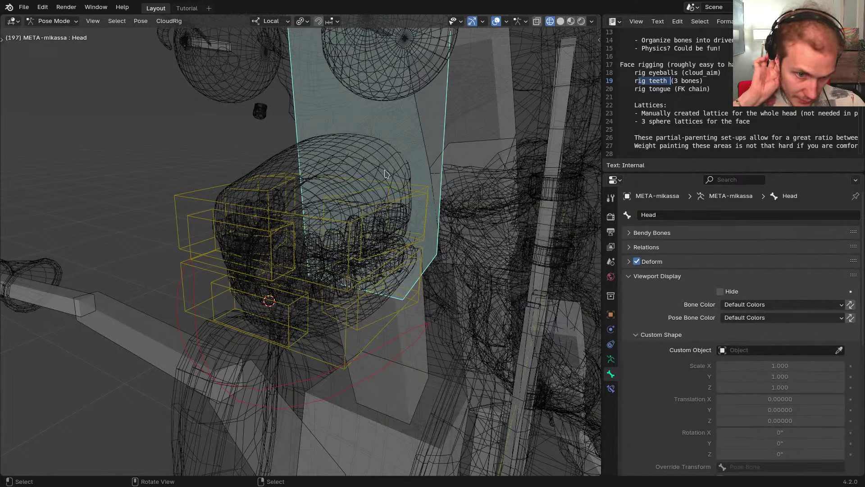
pyautogui.click(411, 295)
# Select Teeth_Top.L and Teeth_Top_Root to review their component settings
pyautogui.moveTo(411, 295); pyautogui.dragTo(542, 299, button='middle')
pyautogui.moveTo(427, 291); pyautogui.dragTo(380, 254, button='middle')
pyautogui.click(380, 253)
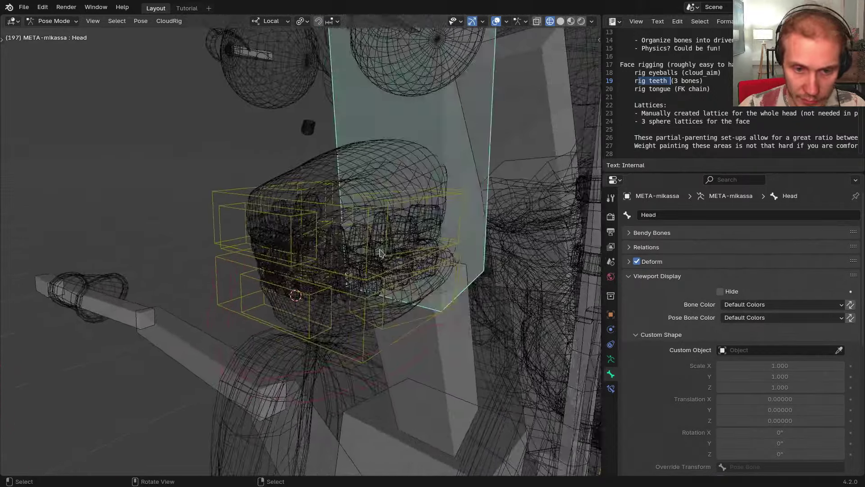
pyautogui.click(436, 198)
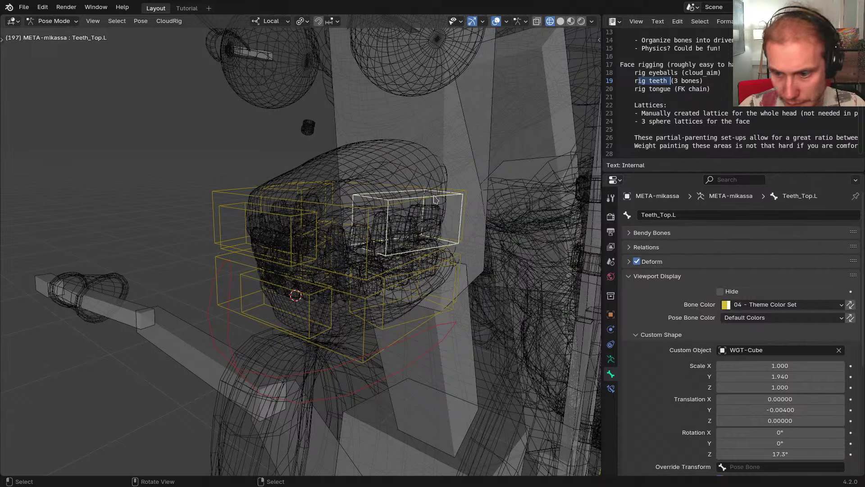
pyautogui.scroll(-8, 674, 303)
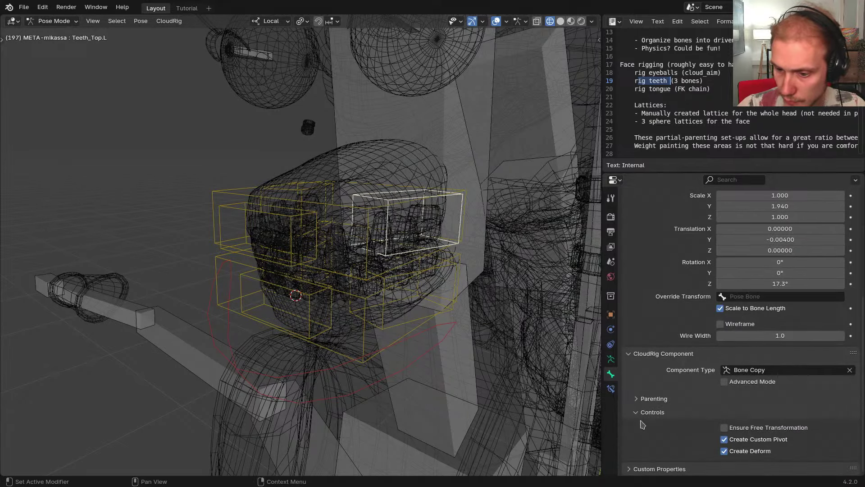
pyautogui.moveTo(501, 367); pyautogui.dragTo(461, 361, button='middle')
pyautogui.click(230, 196)
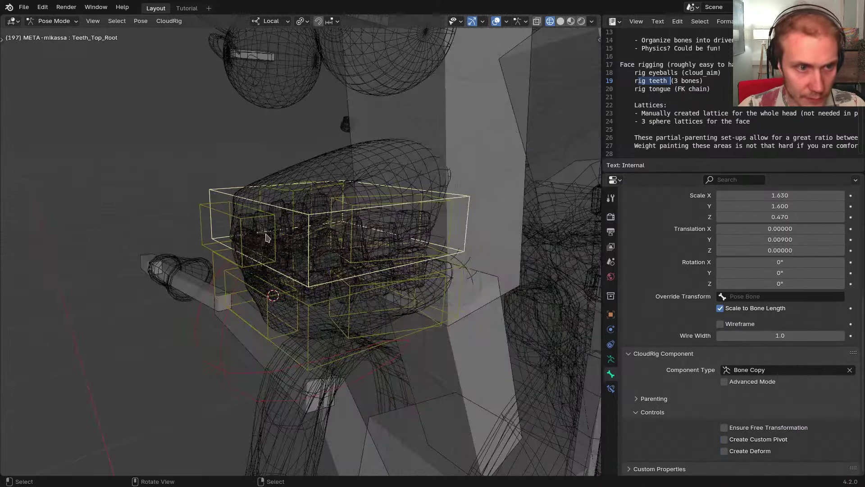
pyautogui.moveTo(265, 232)
pyautogui.mouseDown(button='middle')
pyautogui.moveTo(241, 232)
pyautogui.moveTo(273, 234)
pyautogui.mouseUp(button='middle')
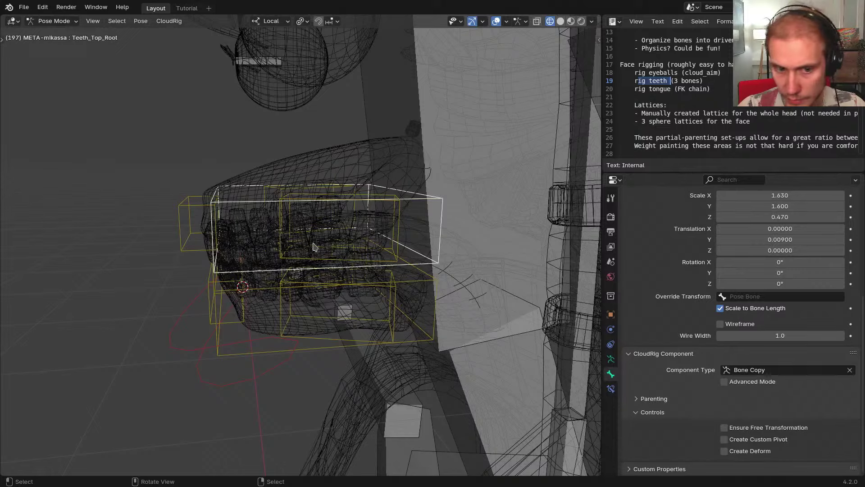
pyautogui.click(285, 243)
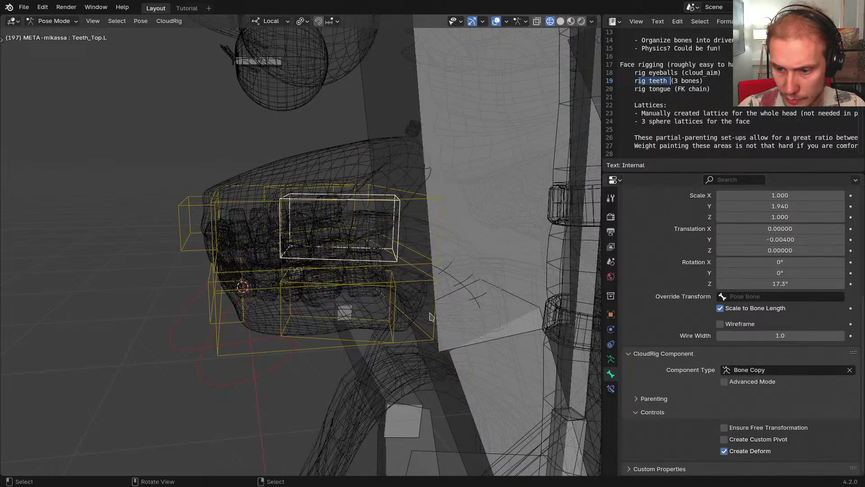
# Test-move Teeth_Top_Root, cancel it, and show the armature's bone collections
pyautogui.moveTo(429, 316); pyautogui.dragTo(369, 293, button='middle')
pyautogui.click(316, 257)
pyautogui.press('g')
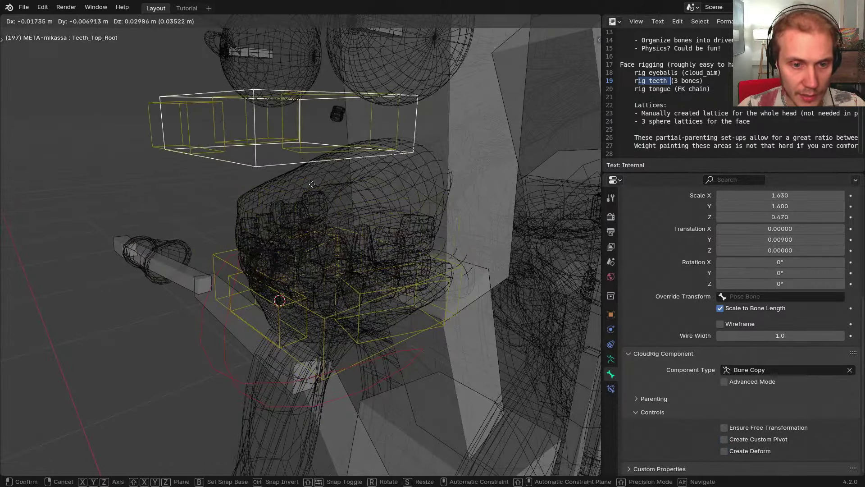
pyautogui.rightClick(312, 184)
pyautogui.click(611, 359)
pyautogui.moveTo(405, 265); pyautogui.dragTo(410, 263, button='middle')
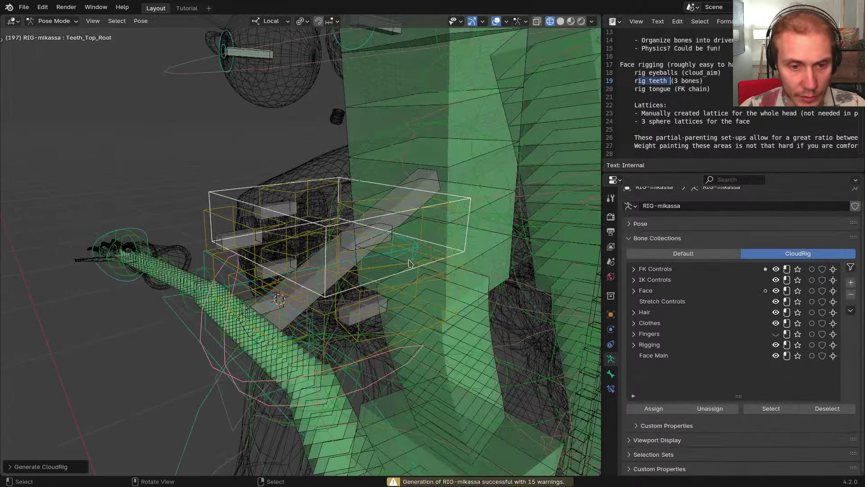
# Re-generate RIG-mikassa from its metarig and return to object mode
pyautogui.moveTo(410, 263); pyautogui.dragTo(264, 232, button='middle')
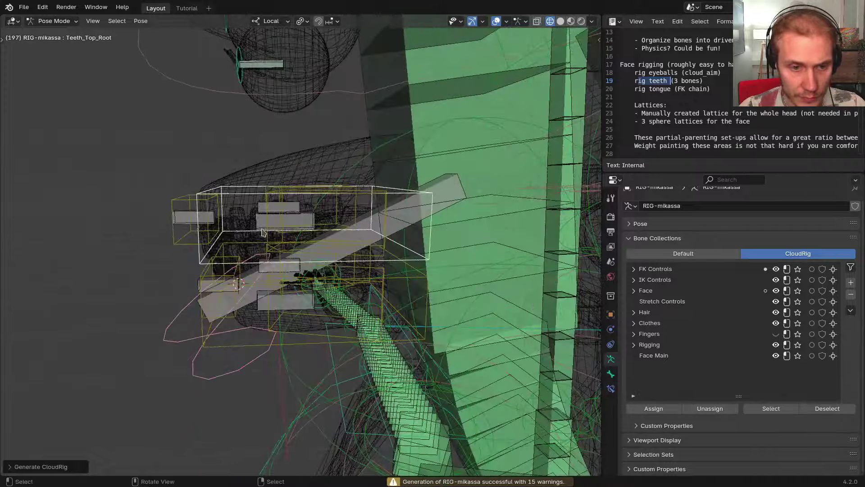
pyautogui.scroll(-1, 263, 231)
pyautogui.hotkey('ctrl', 'Tab')
# Inspect the Armature and Subdivision modifiers on the upper gums, then on the front hair mesh
pyautogui.rightClick(261, 183)
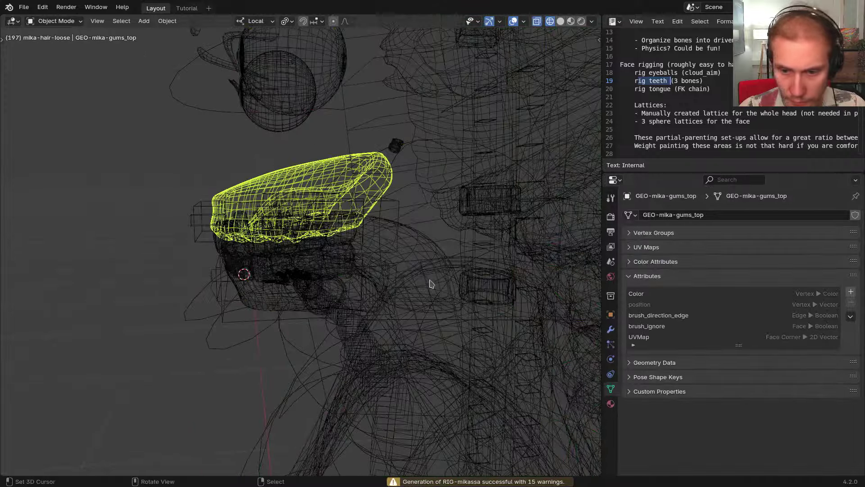
pyautogui.click(612, 329)
pyautogui.moveTo(444, 259); pyautogui.dragTo(289, 243, button='middle')
pyautogui.scroll(2, 237, 244)
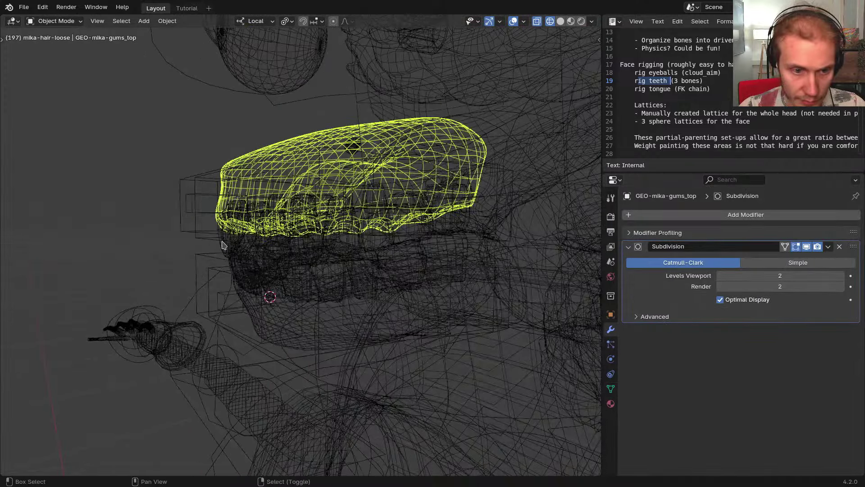
pyautogui.keyDown('shift'); pyautogui.rightClick(240, 264); pyautogui.keyUp('shift')
pyautogui.scroll(-4, 217, 252)
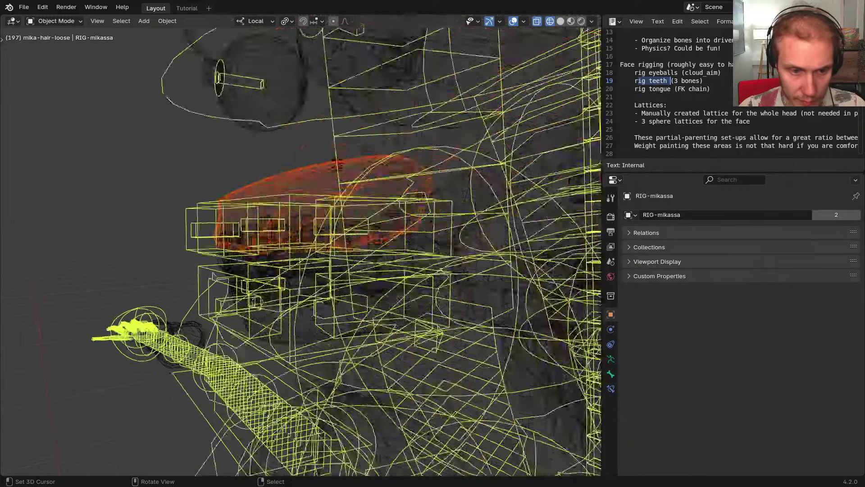
pyautogui.moveTo(243, 257); pyautogui.dragTo(239, 211, button='middle')
pyautogui.rightClick(235, 194)
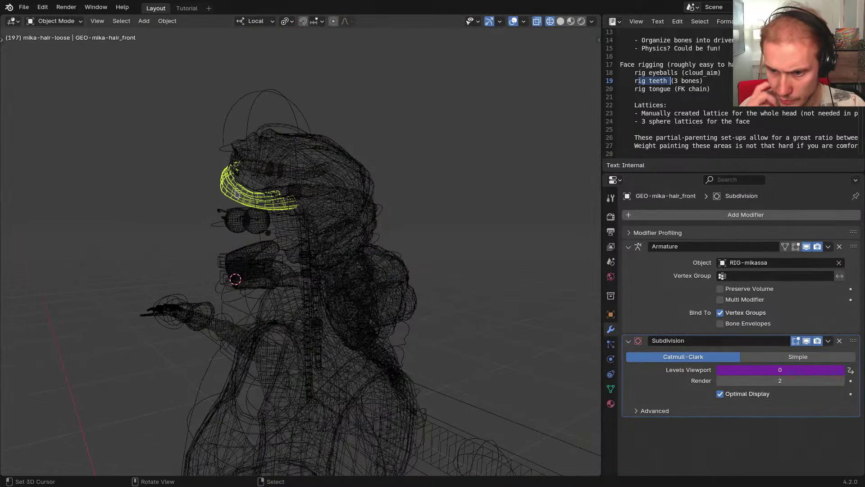
# Split the viewport and make the top area a Text Editor showing the stored scripts list
pyautogui.hotkey('alt', '`')
pyautogui.press('Tab')
pyautogui.click(349, 169)
pyautogui.hotkey('ctrl', 'alt', 's')
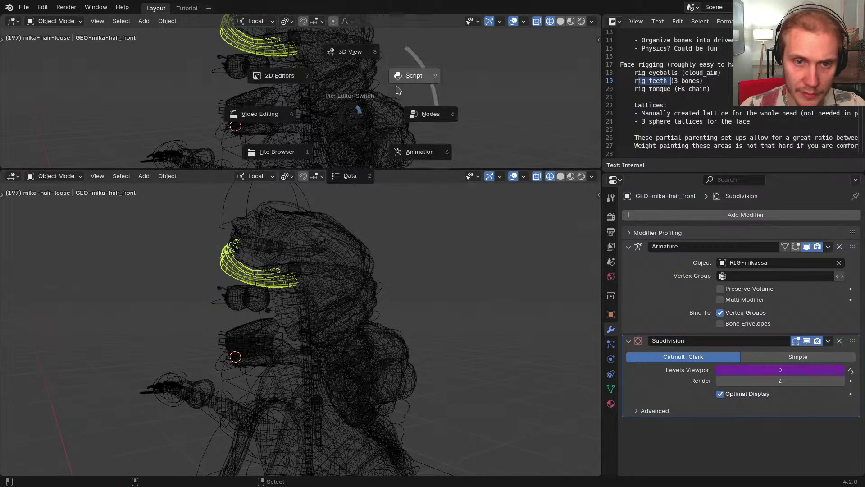
pyautogui.click(397, 86)
pyautogui.click(453, 92)
pyautogui.click(262, 21)
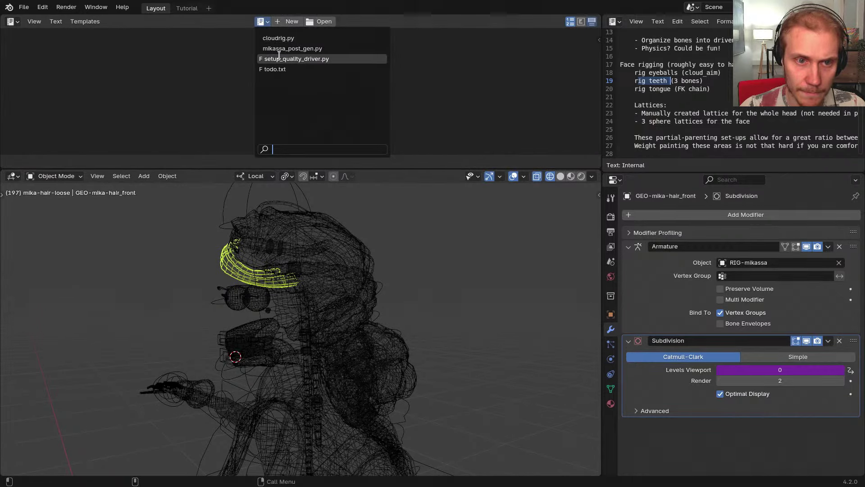
pyautogui.scroll(5, 259, 299)
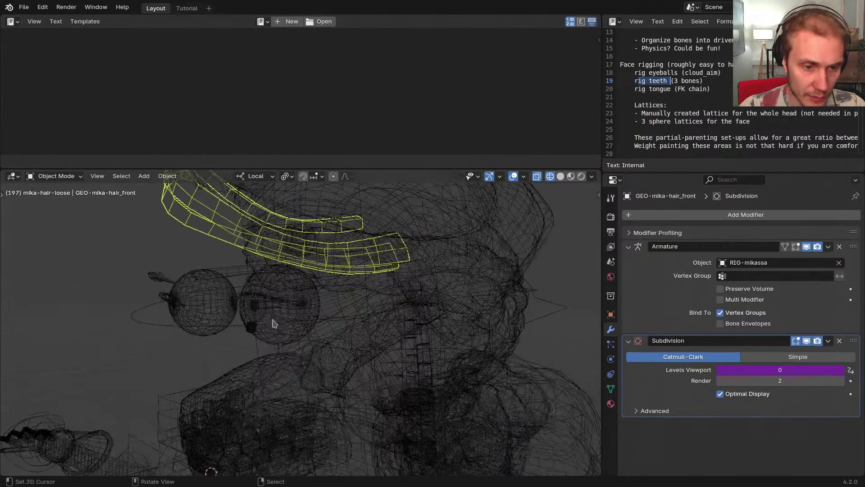
# Select the upper gums, upper teeth, lower teeth and lower gums, with RIG-mikassa active last
pyautogui.moveTo(272, 323)
pyautogui.keyDown('shift'); pyautogui.mouseDown(button='middle')
pyautogui.moveTo(292, 273)
pyautogui.moveTo(272, 325)
pyautogui.mouseUp(button='middle'); pyautogui.keyUp('shift')
pyautogui.scroll(2, 272, 309)
pyautogui.rightClick(274, 261)
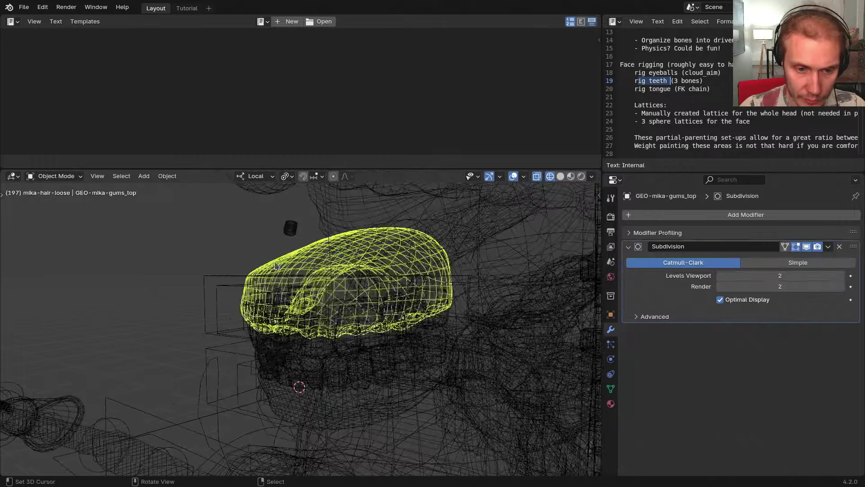
pyautogui.scroll(3, 275, 261)
pyautogui.keyDown('shift'); pyautogui.moveTo(219, 369); pyautogui.dragTo(235, 284, button='middle'); pyautogui.keyUp('shift')
pyautogui.scroll(2, 235, 288)
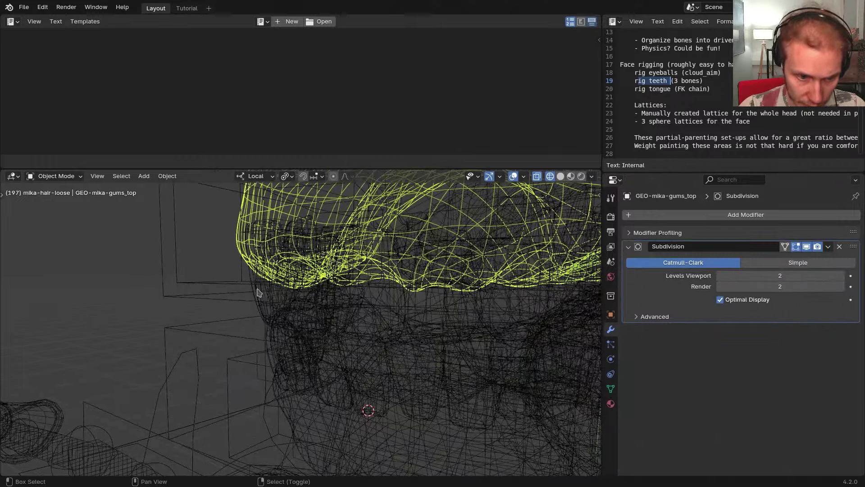
pyautogui.keyDown('shift'); pyautogui.rightClick(258, 290); pyautogui.keyUp('shift')
pyautogui.keyDown('shift'); pyautogui.moveTo(289, 344); pyautogui.dragTo(283, 293, button='middle'); pyautogui.keyUp('shift')
pyautogui.keyDown('shift'); pyautogui.rightClick(272, 272); pyautogui.keyUp('shift')
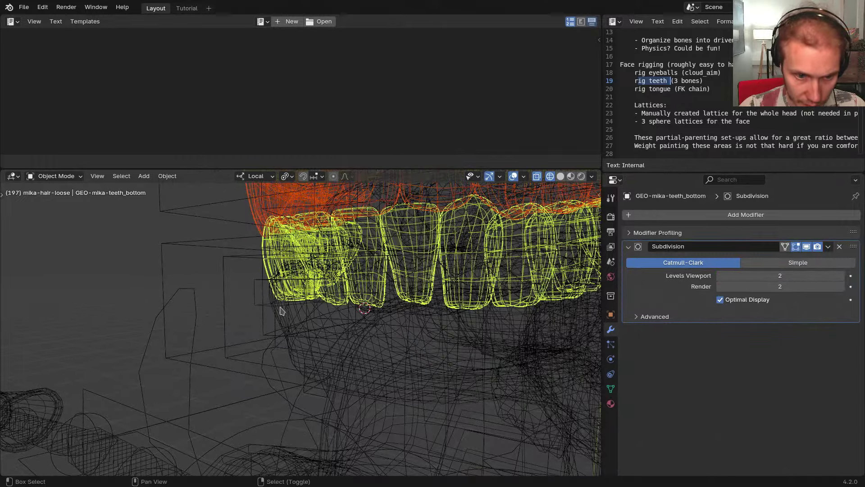
pyautogui.keyDown('shift'); pyautogui.rightClick(282, 311); pyautogui.keyUp('shift')
pyautogui.scroll(-3, 275, 299)
pyautogui.keyDown('shift'); pyautogui.rightClick(233, 270); pyautogui.keyUp('shift')
pyautogui.moveTo(233, 270); pyautogui.dragTo(255, 293, button='middle')
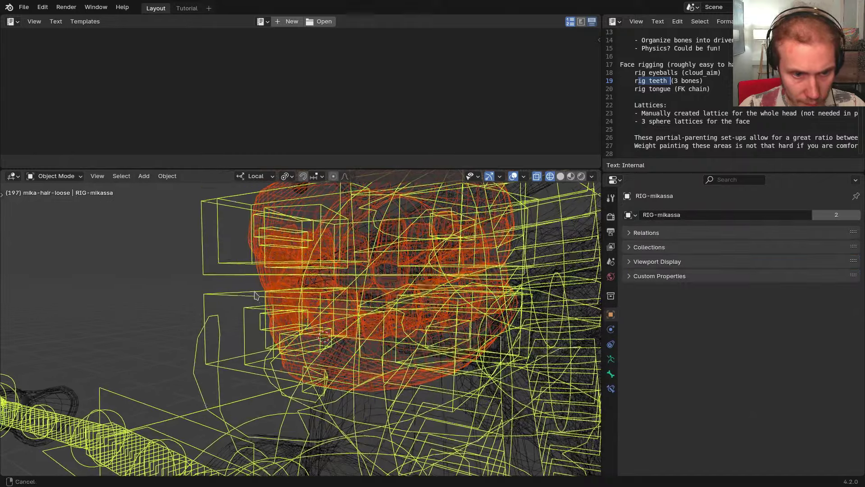
# Parent the teeth and gums to RIG-mikassa with an Armature modifier via advanced Set Parent
pyautogui.press('p')
pyautogui.click(273, 269)
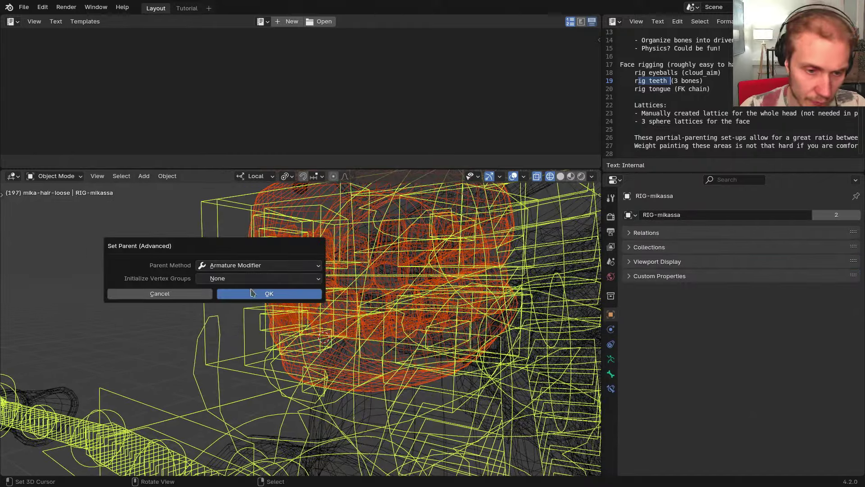
pyautogui.press('Return')
# Move the Armature modifier above Subdivision on the upper gums, upper teeth, lower teeth and lower gums
pyautogui.rightClick(270, 200)
pyautogui.click(611, 329)
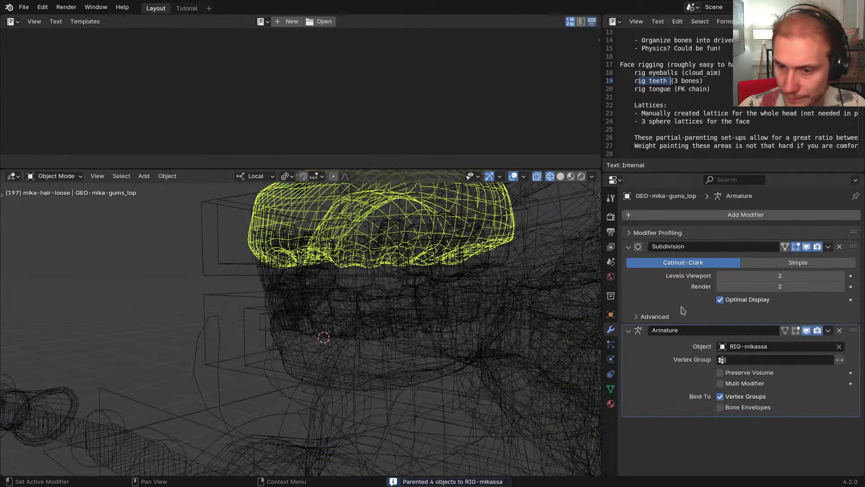
pyautogui.moveTo(853, 330); pyautogui.dragTo(853, 247)
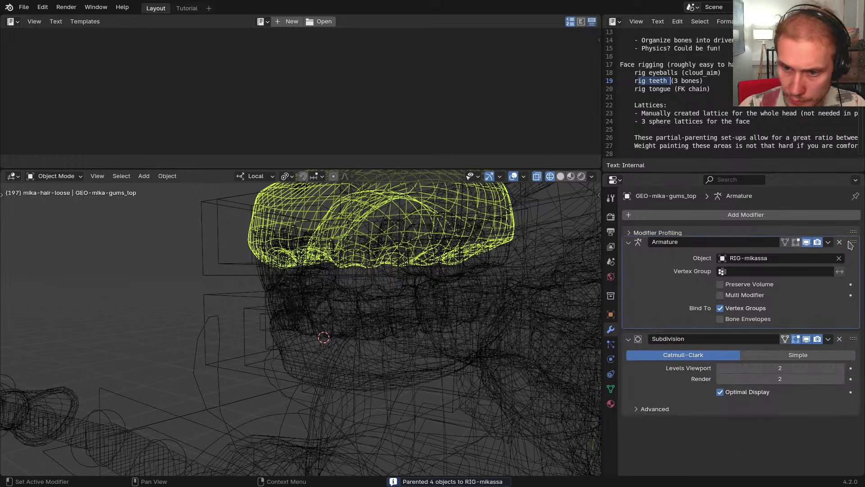
pyautogui.rightClick(265, 264)
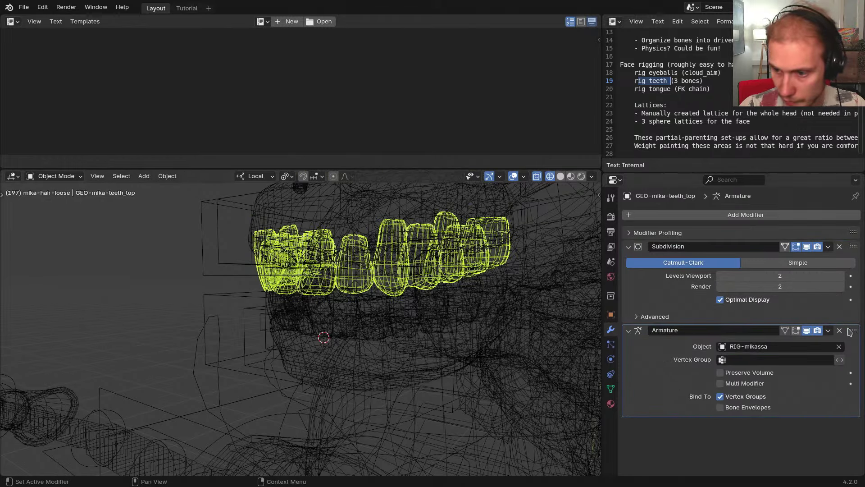
pyautogui.moveTo(853, 324); pyautogui.dragTo(853, 246)
pyautogui.rightClick(267, 307)
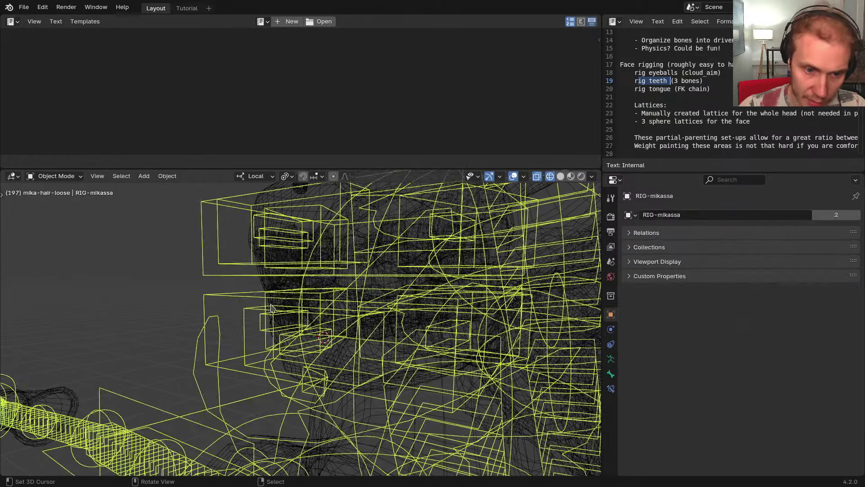
pyautogui.moveTo(853, 330); pyautogui.dragTo(853, 246)
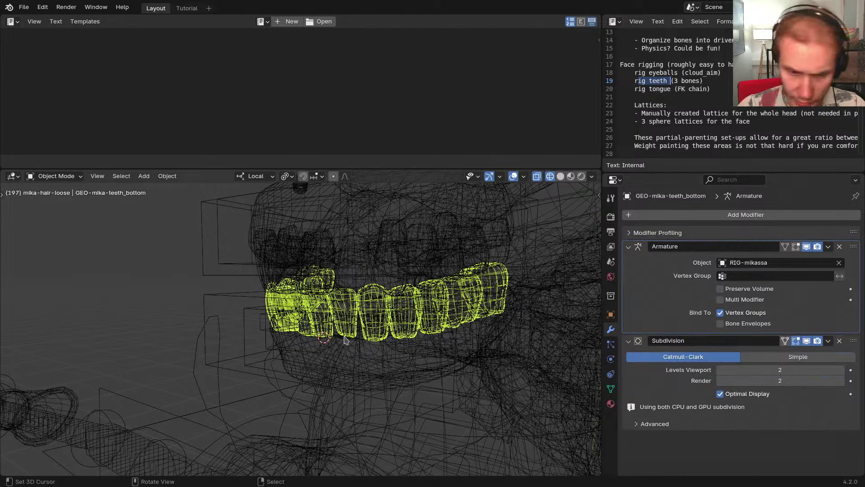
pyautogui.rightClick(304, 352)
pyautogui.rightClick(305, 352)
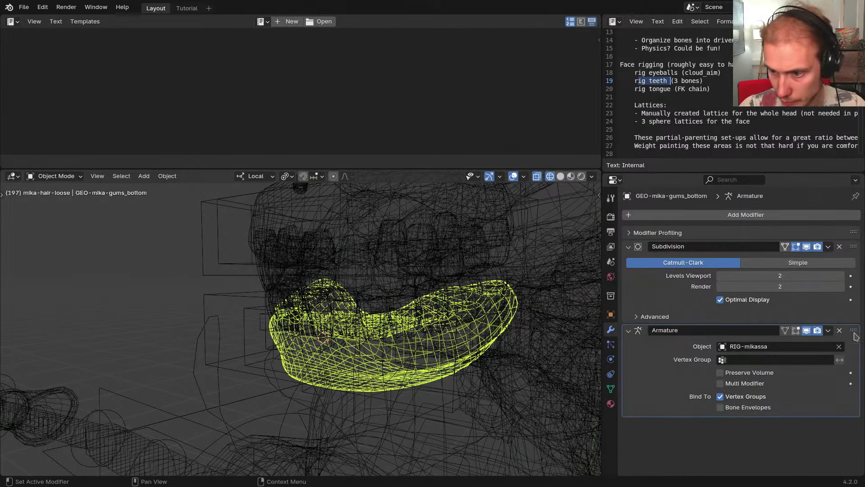
pyautogui.moveTo(855, 335); pyautogui.dragTo(853, 247)
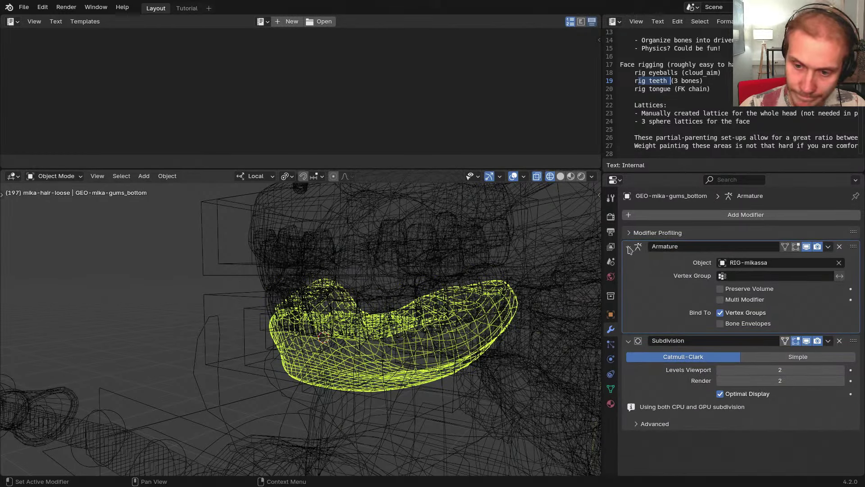
# Collapse each mesh's modifier panels and move the rig to check the teeth follow
pyautogui.moveTo(630, 249); pyautogui.dragTo(629, 278)
pyautogui.rightClick(271, 299)
pyautogui.rightClick(271, 299)
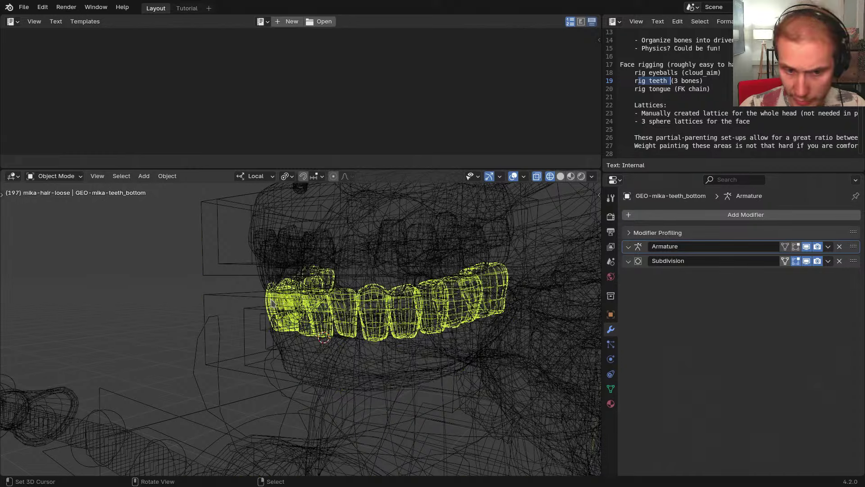
pyautogui.moveTo(630, 249); pyautogui.dragTo(629, 271)
pyautogui.rightClick(269, 284)
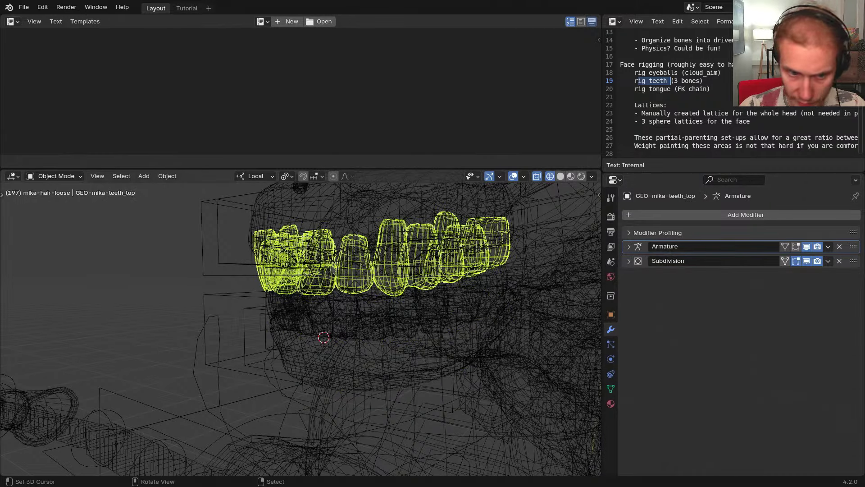
pyautogui.rightClick(258, 218)
pyautogui.rightClick(257, 218)
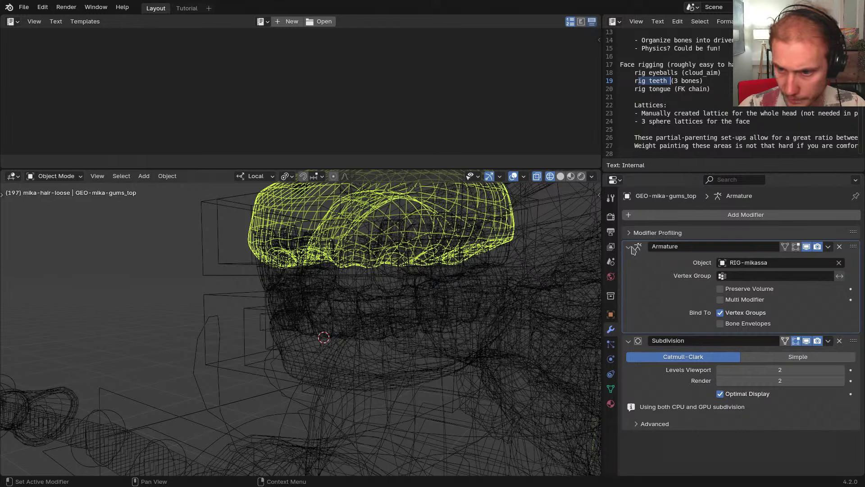
pyautogui.moveTo(632, 248); pyautogui.dragTo(632, 263)
pyautogui.scroll(-2, 381, 256)
pyautogui.moveTo(342, 259); pyautogui.dragTo(300, 264, button='middle')
pyautogui.moveTo(278, 264); pyautogui.dragTo(287, 231, button='right')
# Check the rig's CloudRig settings and transform values, and test-move the rig twice
pyautogui.keyDown('shift'); pyautogui.moveTo(345, 269); pyautogui.dragTo(319, 283, button='middle'); pyautogui.keyUp('shift')
pyautogui.press('n')
pyautogui.click(557, 283)
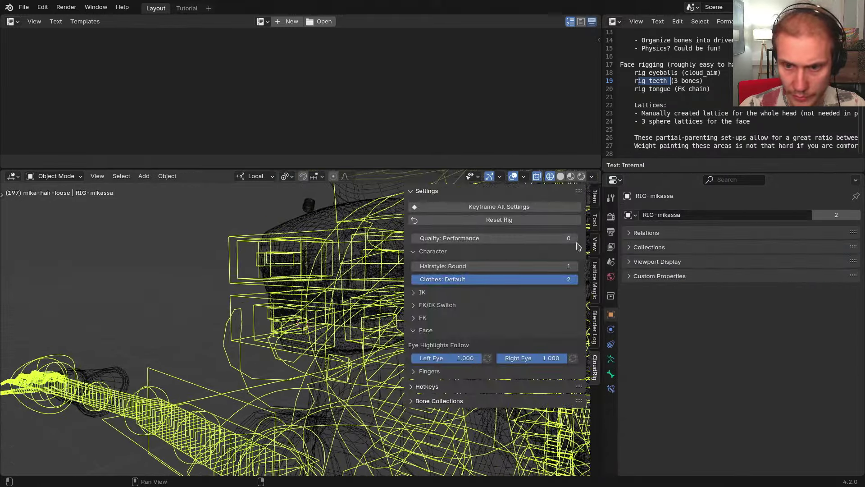
pyautogui.click(589, 205)
pyautogui.press('n')
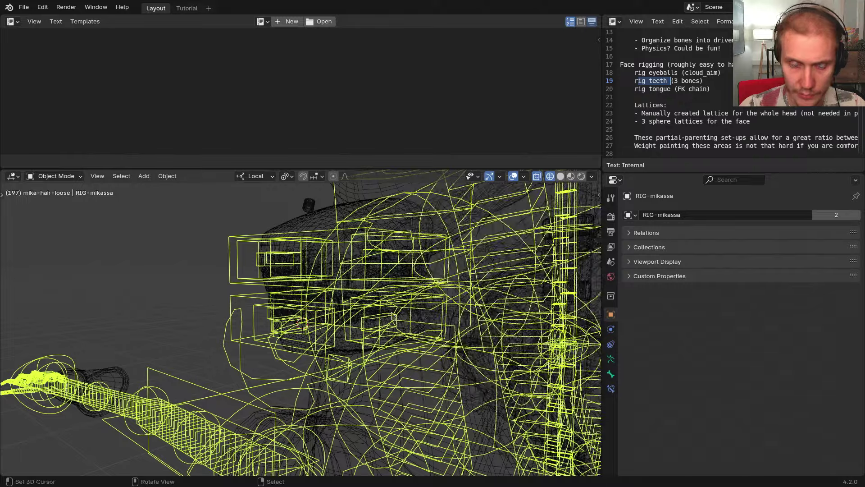
pyautogui.press('g')
pyautogui.rightClick(365, 296)
pyautogui.press('g')
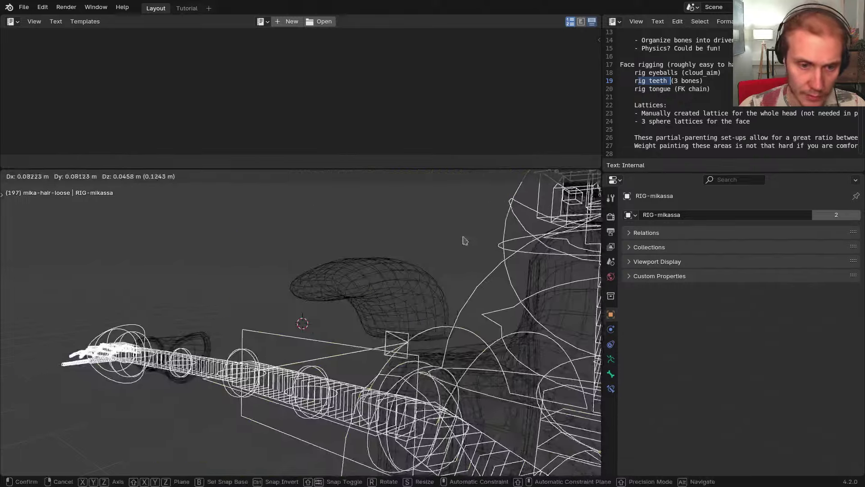
pyautogui.rightClick(464, 242)
# Load setup_quality_driver.py in the Text Editor and run it
pyautogui.click(264, 23)
pyautogui.click(286, 58)
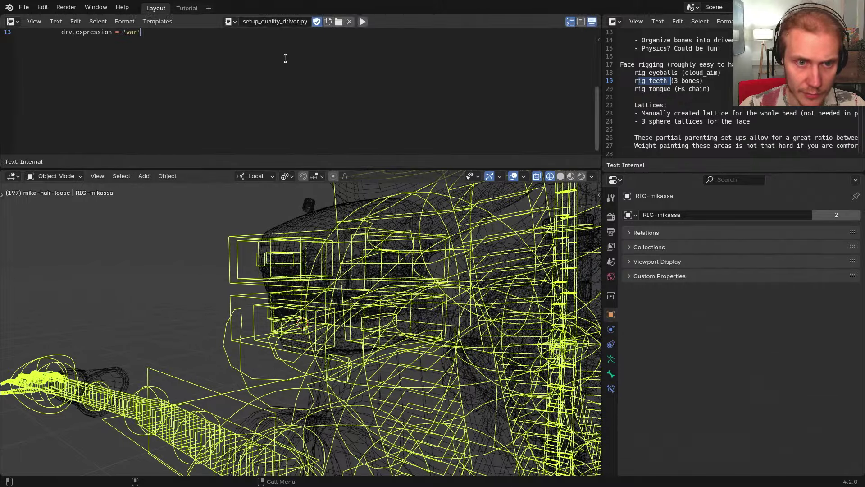
pyautogui.scroll(4, 241, 92)
pyautogui.click(363, 22)
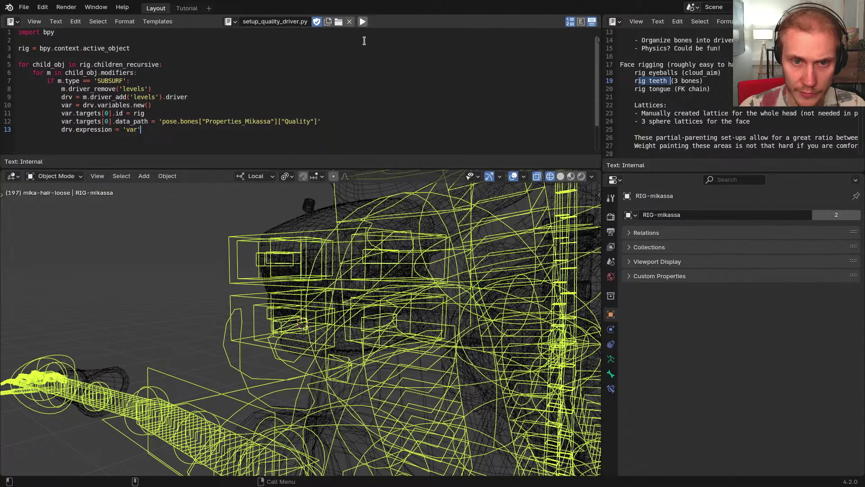
# Check the upper gums' driven Subdivision viewport level and enlarge the 3D view over the text editor
pyautogui.rightClick(320, 223)
pyautogui.click(635, 265)
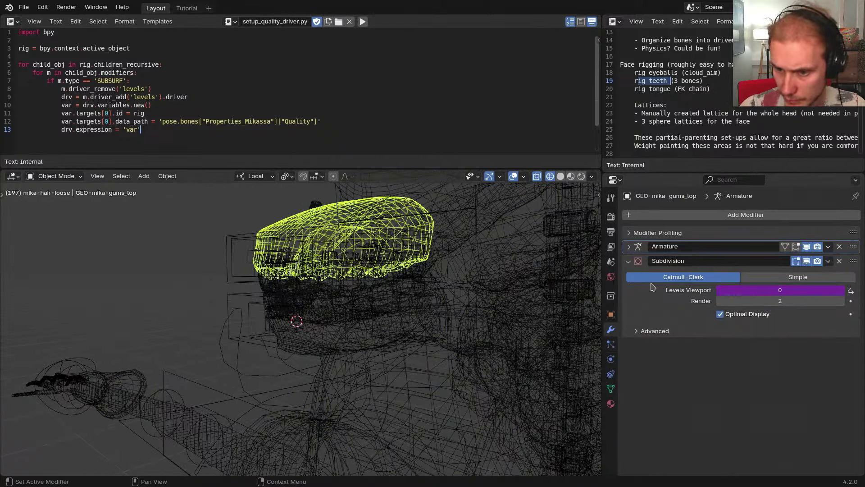
pyautogui.moveTo(442, 283); pyautogui.dragTo(234, 269, button='middle')
pyautogui.scroll(-1, 236, 266)
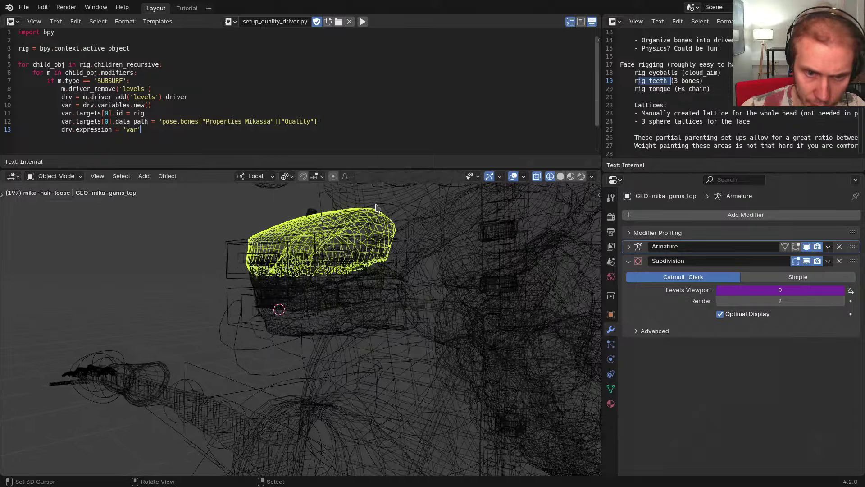
pyautogui.hotkey('alt', '`')
pyautogui.moveTo(303, 234)
pyautogui.mouseDown(button='middle')
pyautogui.moveTo(270, 198)
pyautogui.moveTo(284, 220)
pyautogui.moveTo(312, 205)
pyautogui.moveTo(292, 213)
pyautogui.mouseUp(button='middle')
pyautogui.scroll(3, 312, 206)
# Weight paint the upper gums with DEF-Teeth_Top.L, hiding other bones and assigning automatic weights
pyautogui.hotkey('ctrl', 'Tab')
pyautogui.moveTo(346, 222); pyautogui.dragTo(335, 256, button='middle')
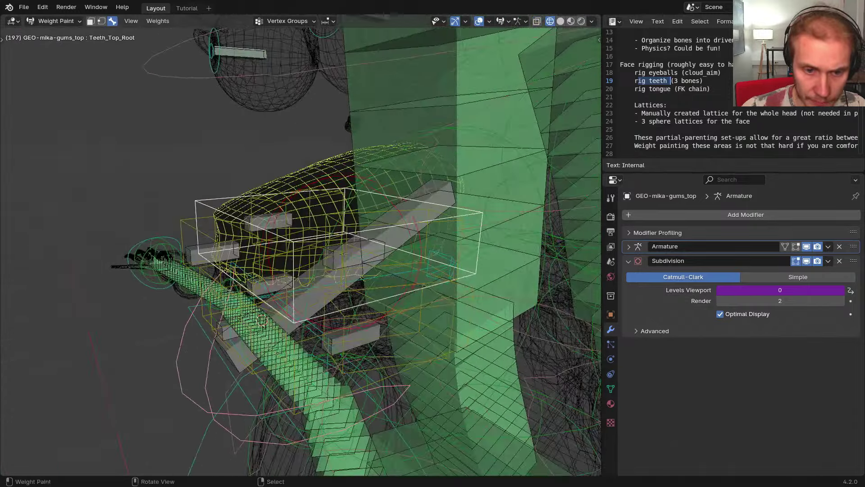
pyautogui.keyDown('ctrl'); pyautogui.click(335, 256); pyautogui.keyUp('ctrl')
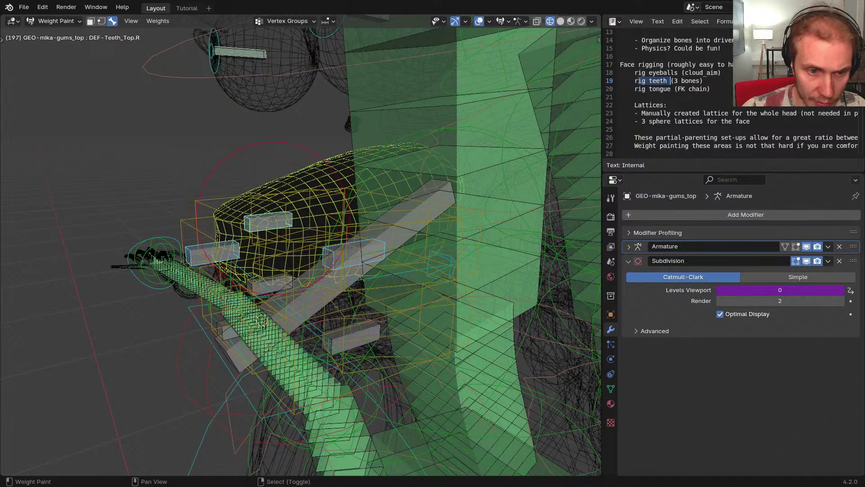
pyautogui.hotkey('shift', 'h')
pyautogui.scroll(-3, 275, 219)
pyautogui.moveTo(275, 218); pyautogui.dragTo(408, 254, button='middle')
pyautogui.scroll(3, 410, 232)
pyautogui.press('w')
pyautogui.click(316, 276)
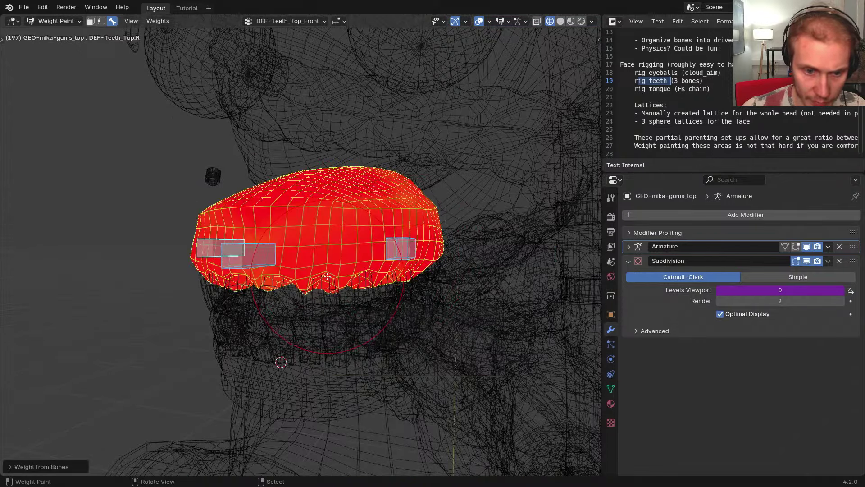
pyautogui.moveTo(315, 275); pyautogui.dragTo(415, 265, button='middle')
# Check and test-move the DEF-Teeth_Top.L and front teeth bones to review gum deformation
pyautogui.rightClick(451, 276)
pyautogui.press('g')
pyautogui.rightClick(505, 258)
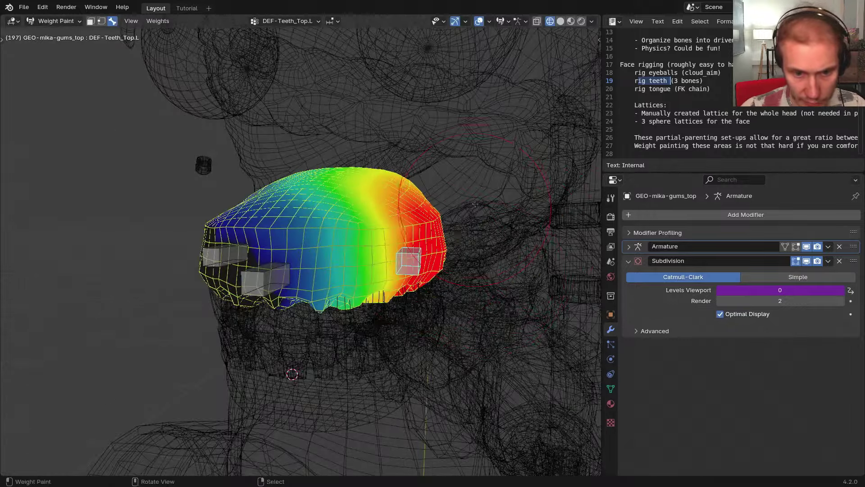
pyautogui.moveTo(505, 258); pyautogui.dragTo(479, 287, button='middle')
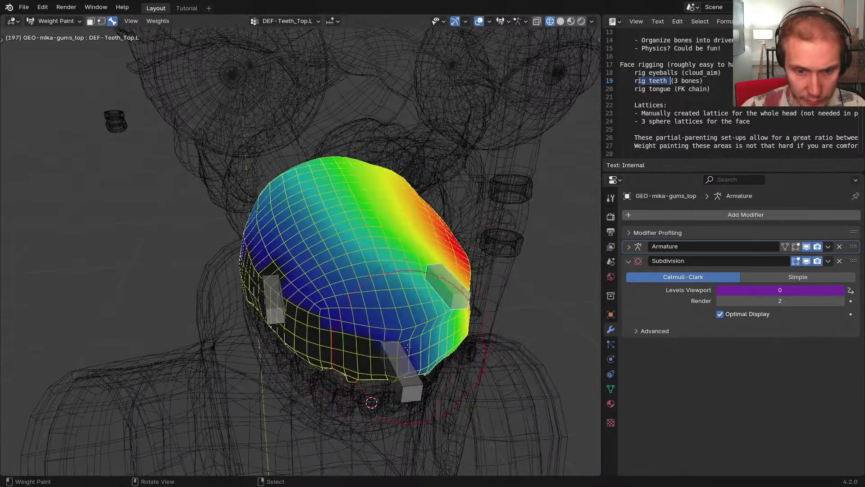
pyautogui.rightClick(411, 373)
pyautogui.moveTo(411, 373)
pyautogui.mouseDown(button='middle')
pyautogui.moveTo(434, 318)
pyautogui.moveTo(440, 275)
pyautogui.moveTo(336, 135)
pyautogui.moveTo(349, 219)
pyautogui.moveTo(356, 214)
pyautogui.moveTo(358, 354)
pyautogui.moveTo(367, 331)
pyautogui.mouseUp(button='middle')
pyautogui.scroll(2, 349, 219)
pyautogui.press('g')
pyautogui.rightClick(356, 199)
# Review DEF-Teeth_Top.L weights, test-move DEF-Teeth_Top.R, then view the front bone's weights
pyautogui.scroll(2, 369, 330)
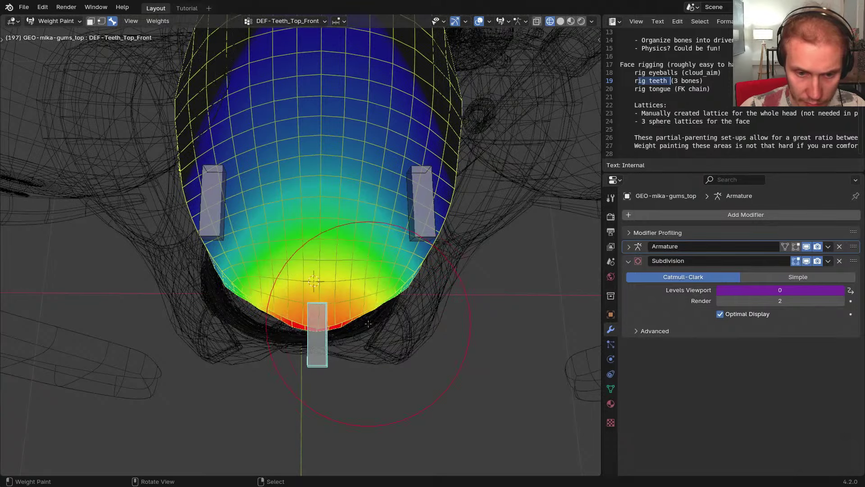
pyautogui.press('w')
pyautogui.rightClick(386, 322)
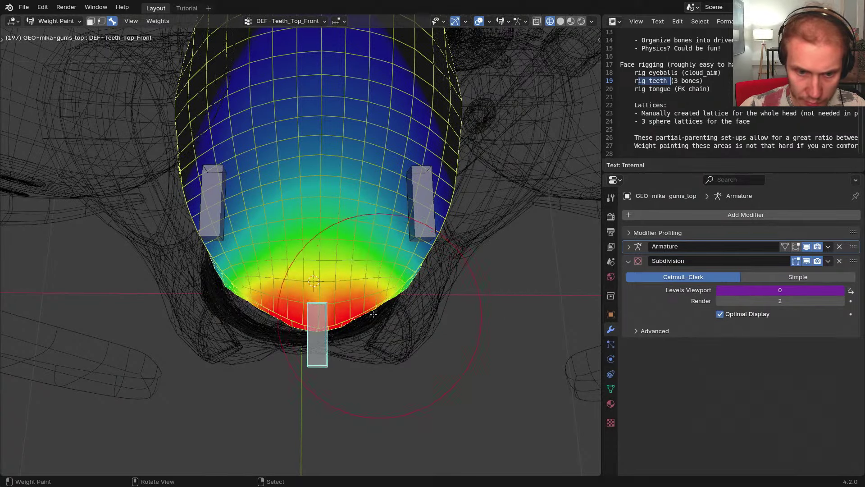
pyautogui.keyDown('shift'); pyautogui.moveTo(403, 318); pyautogui.dragTo(394, 340, button='middle'); pyautogui.keyUp('shift')
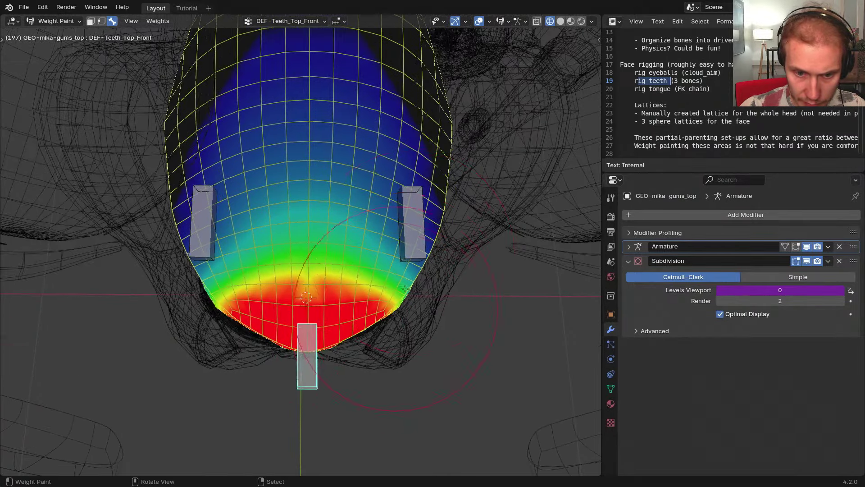
pyautogui.rightClick(413, 230)
pyautogui.keyDown('shift'); pyautogui.moveTo(413, 235); pyautogui.dragTo(247, 203, button='middle'); pyautogui.keyUp('shift')
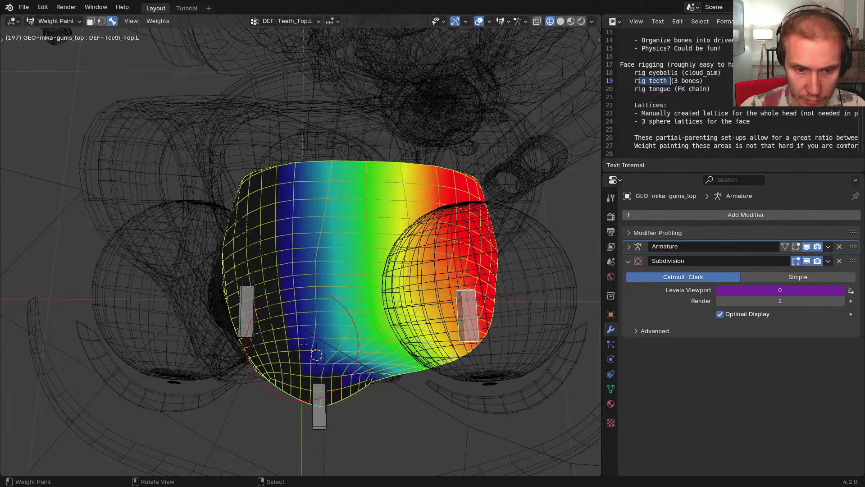
pyautogui.rightClick(249, 300)
pyautogui.press('g')
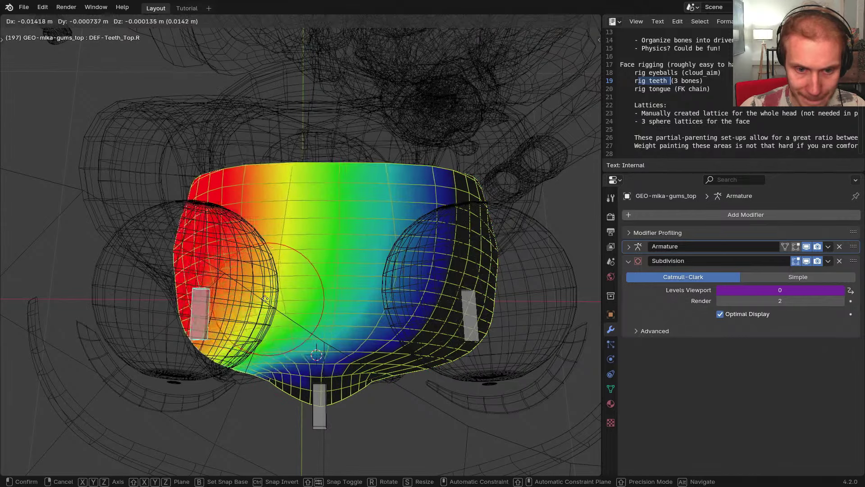
pyautogui.click(181, 301)
pyautogui.rightClick(323, 398)
pyautogui.moveTo(324, 398); pyautogui.dragTo(423, 340, button='middle')
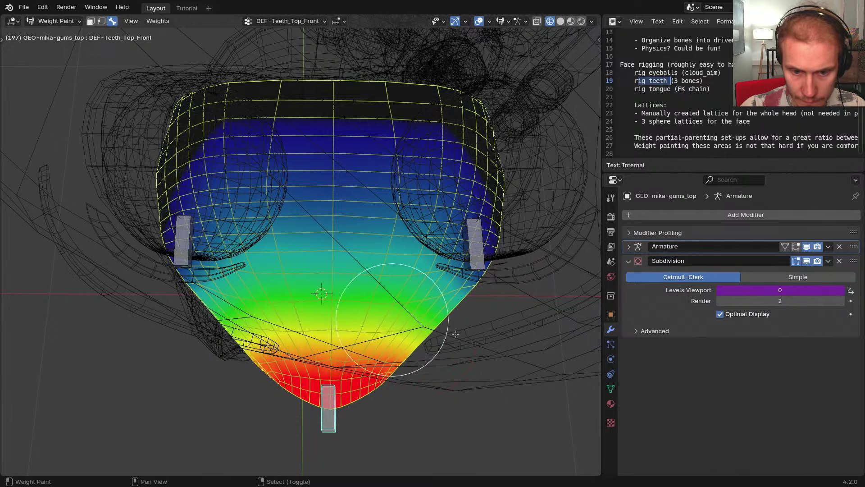
# In a front, solid-shaded view, smooth the DEF-Teeth_Top.L weight gradient across the gums
pyautogui.hotkey('ctrl', 'x')
pyautogui.scroll(-4, 424, 340)
pyautogui.moveTo(415, 348); pyautogui.dragTo(399, 278, button='middle')
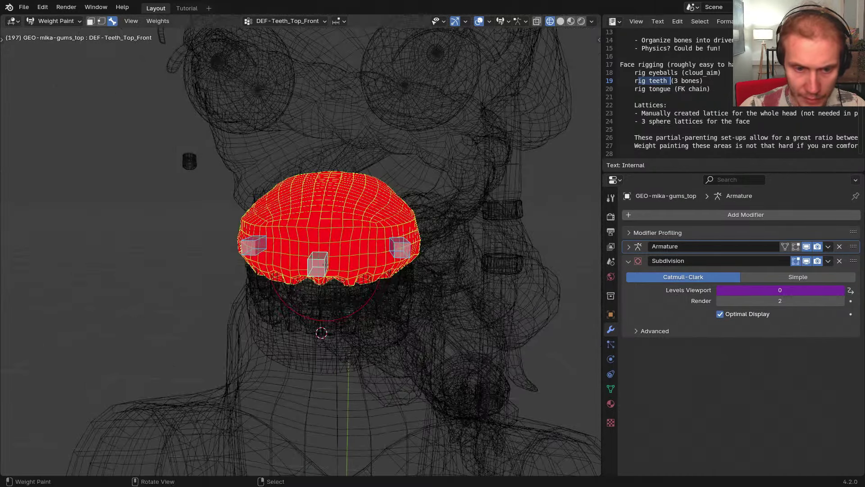
pyautogui.hotkey('ctrl', 'z')
pyautogui.moveTo(306, 279); pyautogui.dragTo(289, 234, button='middle')
pyautogui.hotkey('shift', 'z')
pyautogui.scroll(3, 315, 217)
pyautogui.moveTo(396, 192); pyautogui.dragTo(376, 185, button='middle')
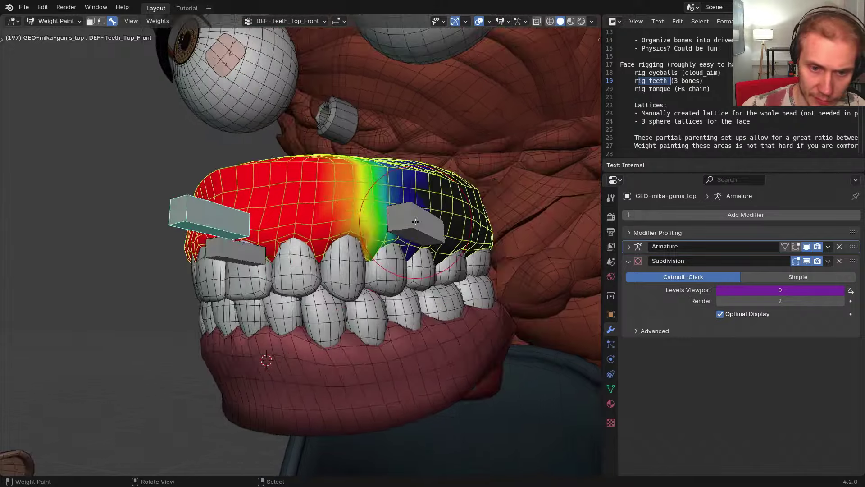
pyautogui.rightClick(416, 223)
pyautogui.moveTo(413, 223); pyautogui.dragTo(403, 245, button='middle')
pyautogui.keyDown('shift'); pyautogui.moveTo(377, 228); pyautogui.dragTo(349, 226); pyautogui.keyUp('shift')
# Test DEF-Teeth_Top.L deformation and paint its weight further along the gums in wireframe
pyautogui.rightClick(252, 245)
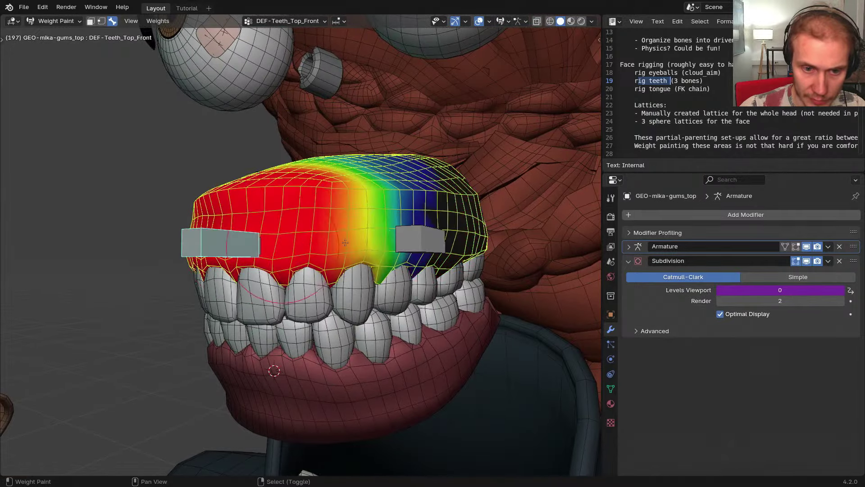
pyautogui.rightClick(413, 251)
pyautogui.moveTo(413, 250)
pyautogui.mouseDown(button='middle')
pyautogui.moveTo(400, 245)
pyautogui.moveTo(403, 264)
pyautogui.moveTo(368, 311)
pyautogui.moveTo(360, 338)
pyautogui.moveTo(351, 331)
pyautogui.mouseUp(button='middle')
pyautogui.press('g')
pyautogui.rightClick(408, 246)
pyautogui.hotkey('shift', 'z')
pyautogui.scroll(2, 351, 331)
pyautogui.moveTo(361, 325)
pyautogui.mouseDown()
pyautogui.moveTo(347, 311)
pyautogui.moveTo(318, 324)
pyautogui.moveTo(290, 361)
pyautogui.moveTo(272, 348)
pyautogui.moveTo(342, 319)
pyautogui.moveTo(308, 383)
pyautogui.mouseUp()
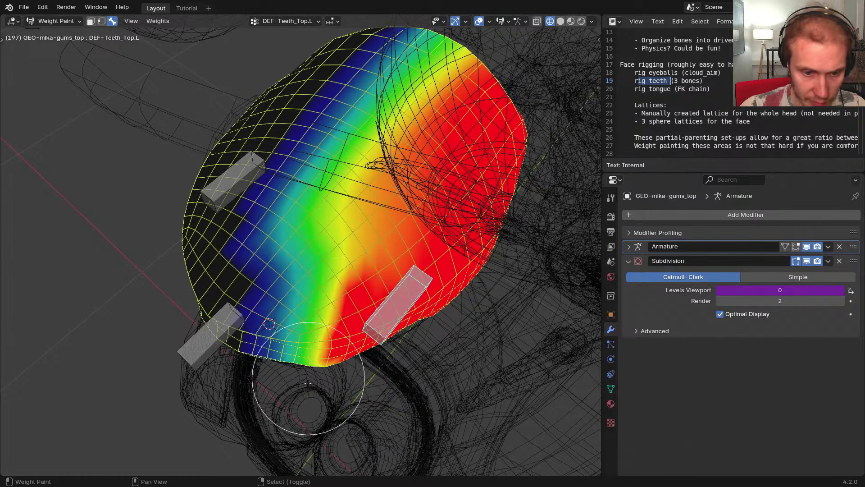
pyautogui.rightClick(223, 333)
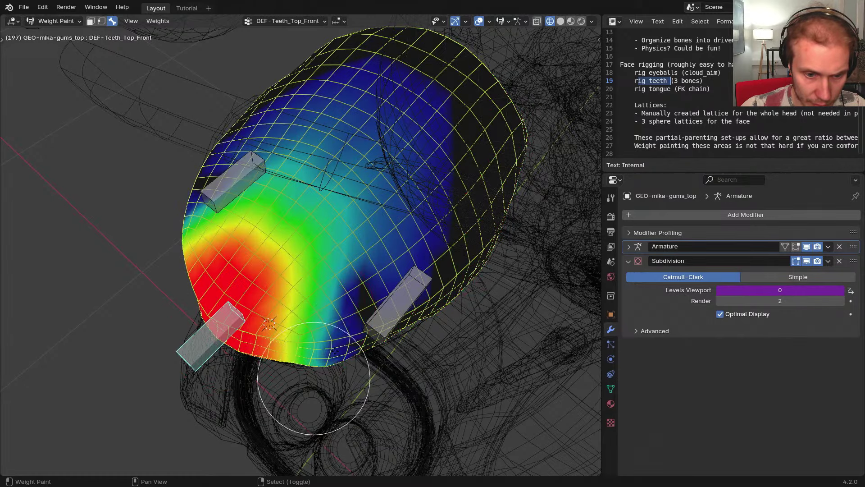
# Show the painting toolbar and the sidebar's active brush settings
pyautogui.hotkey('ctrl', '`')
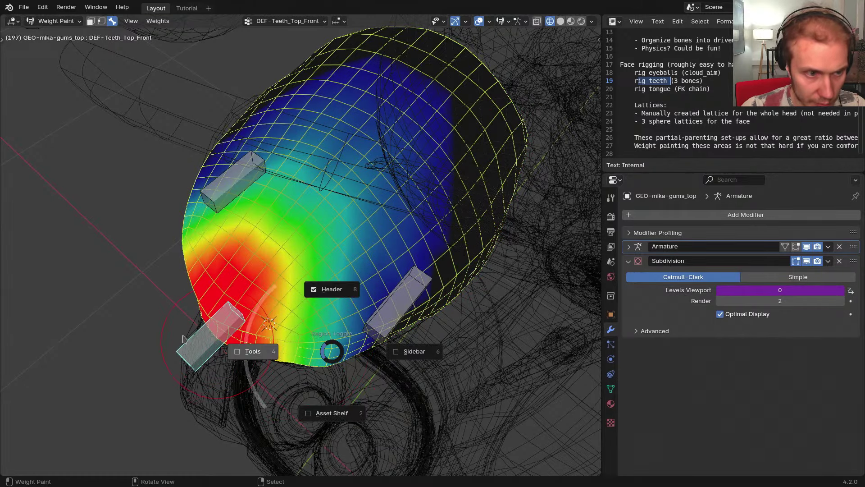
pyautogui.click(183, 338)
pyautogui.click(14, 60)
pyautogui.press('n')
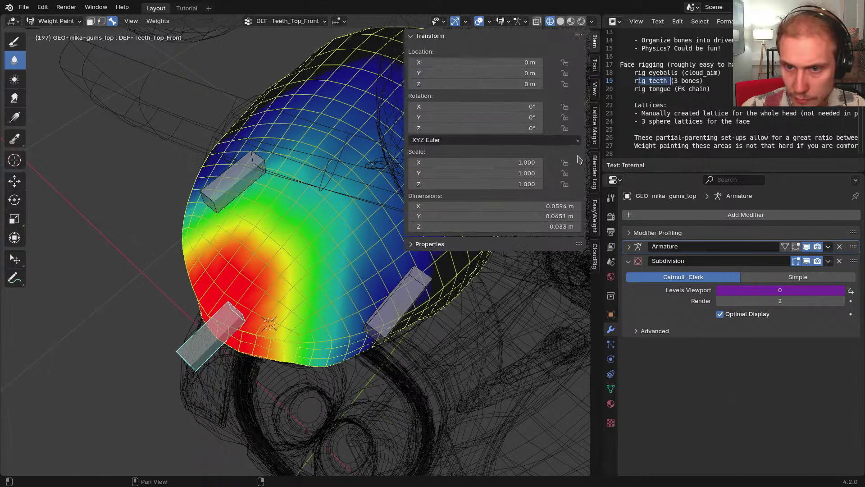
pyautogui.click(596, 66)
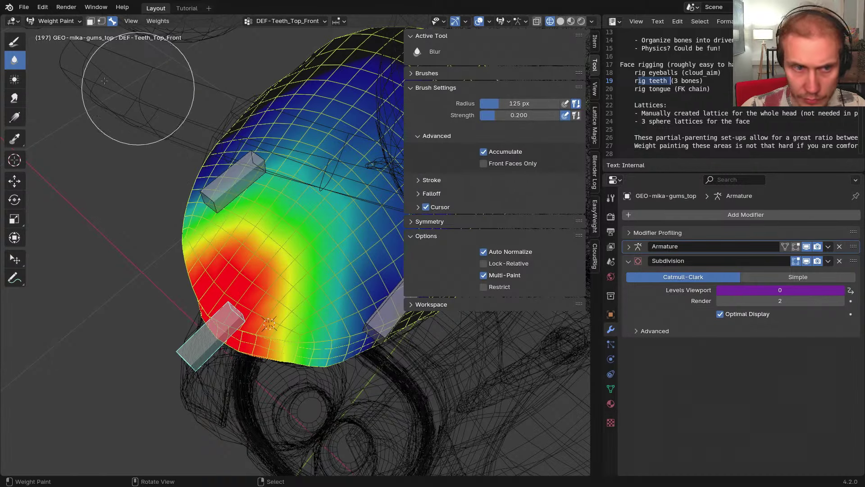
pyautogui.click(20, 48)
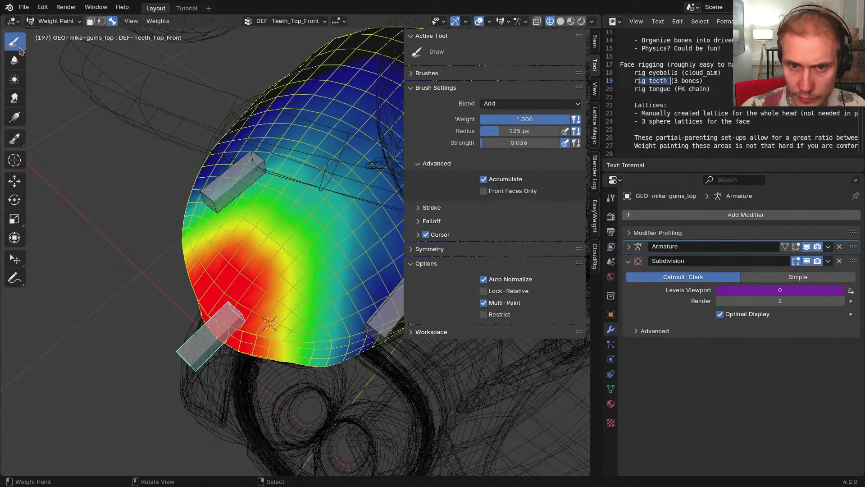
# Blur and redraw the front bone's gum weights, then smooth DEF-Teeth_Top.L weights on the gums
pyautogui.moveTo(346, 317); pyautogui.dragTo(183, 307, button='middle')
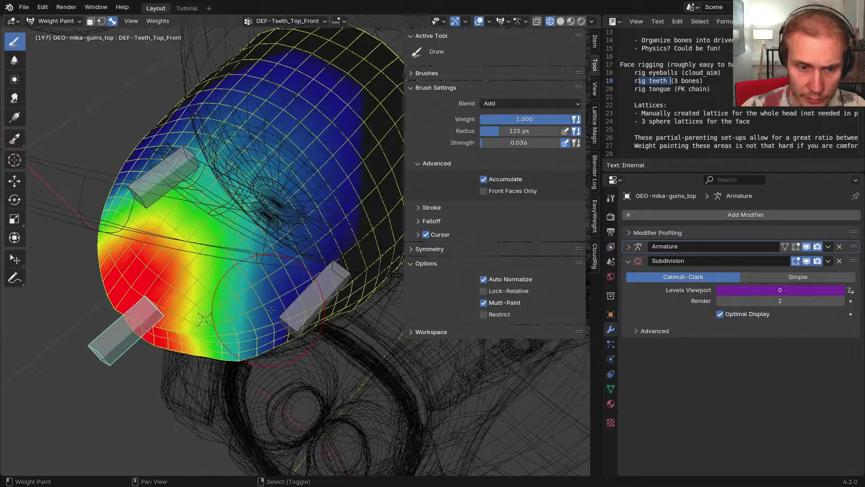
pyautogui.click(15, 62)
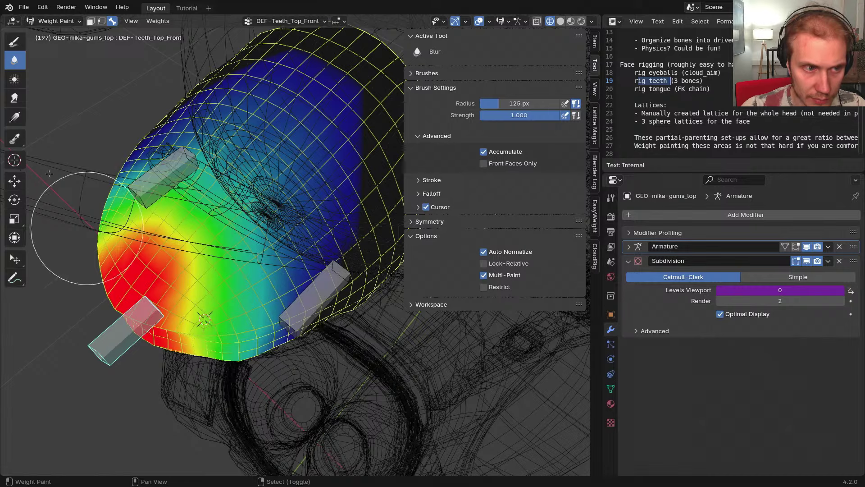
pyautogui.click(15, 42)
pyautogui.rightClick(311, 307)
pyautogui.keyDown('shift'); pyautogui.moveTo(200, 277); pyautogui.dragTo(234, 265, button='middle'); pyautogui.keyUp('shift')
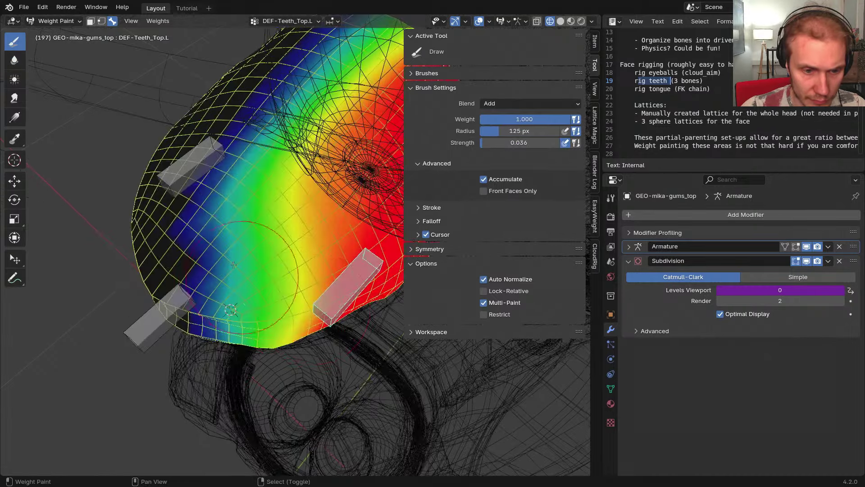
pyautogui.keyDown('shift'); pyautogui.moveTo(234, 275); pyautogui.dragTo(290, 112); pyautogui.keyUp('shift')
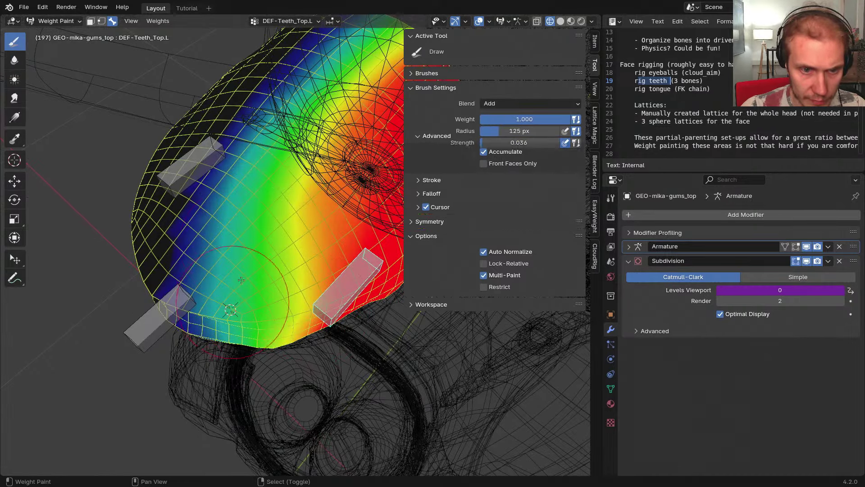
pyautogui.moveTo(241, 281); pyautogui.dragTo(310, 216, button='middle')
# Hide the side and tool panels and switch to solid shading for a front view of the gums
pyautogui.press('n')
pyautogui.press('t')
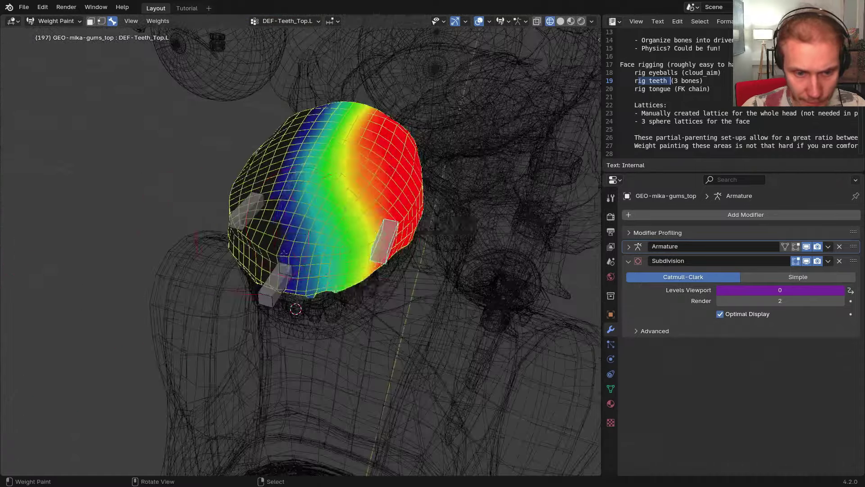
pyautogui.moveTo(300, 273)
pyautogui.mouseDown(button='middle')
pyautogui.moveTo(285, 211)
pyautogui.moveTo(296, 219)
pyautogui.mouseUp(button='middle')
pyautogui.hotkey('shift', 'z')
pyautogui.scroll(3, 296, 219)
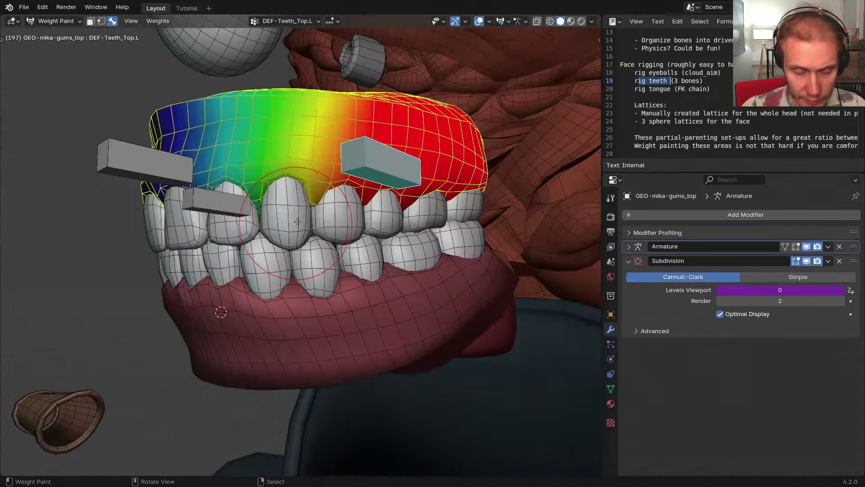
pyautogui.scroll(-2, 302, 219)
# Select the upper teeth plus the gums as active, and apply Transfer Mesh Data with Ctrl+L
pyautogui.hotkey('ctrl', 'Tab')
pyautogui.click(312, 199)
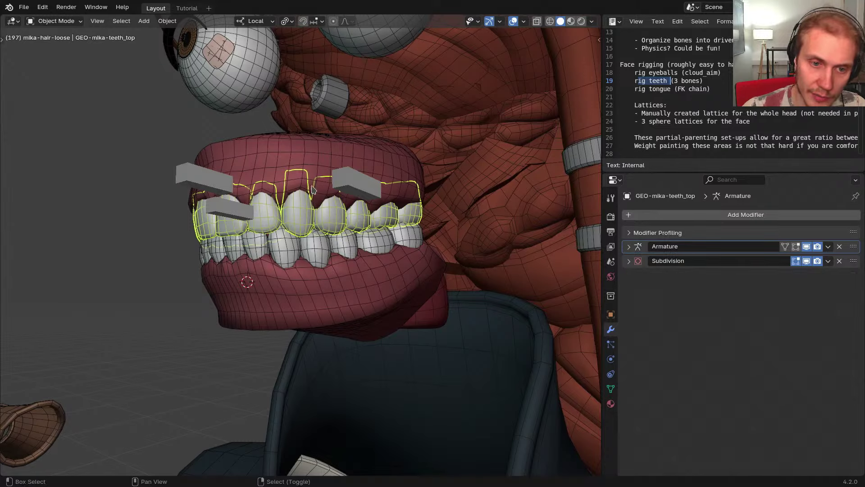
pyautogui.keyDown('shift'); pyautogui.click(280, 158); pyautogui.keyUp('shift')
pyautogui.scroll(3, 275, 161)
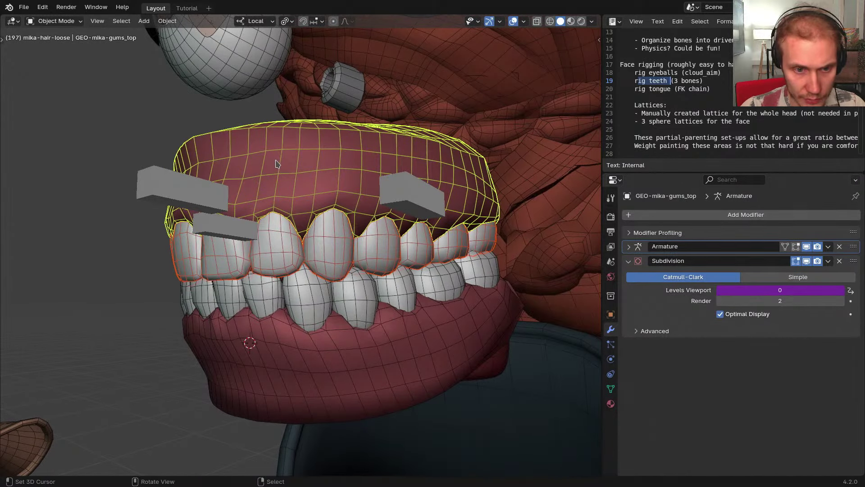
pyautogui.hotkey('ctrl', 'l')
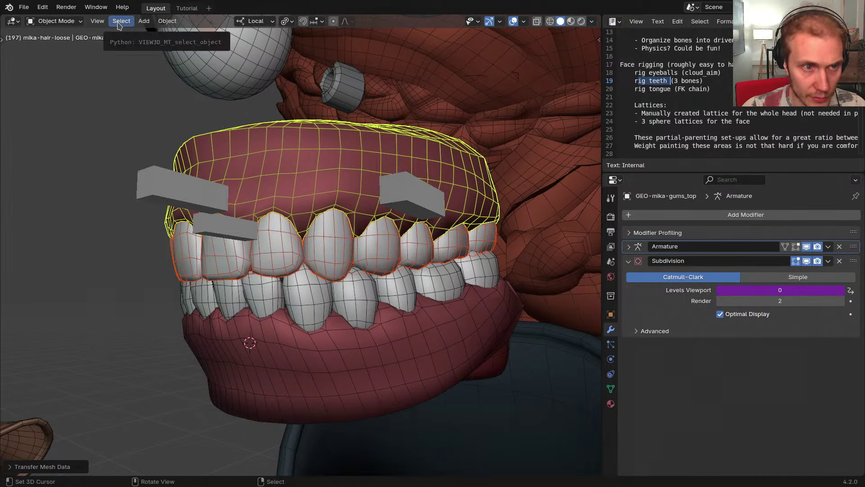
pyautogui.click(166, 22)
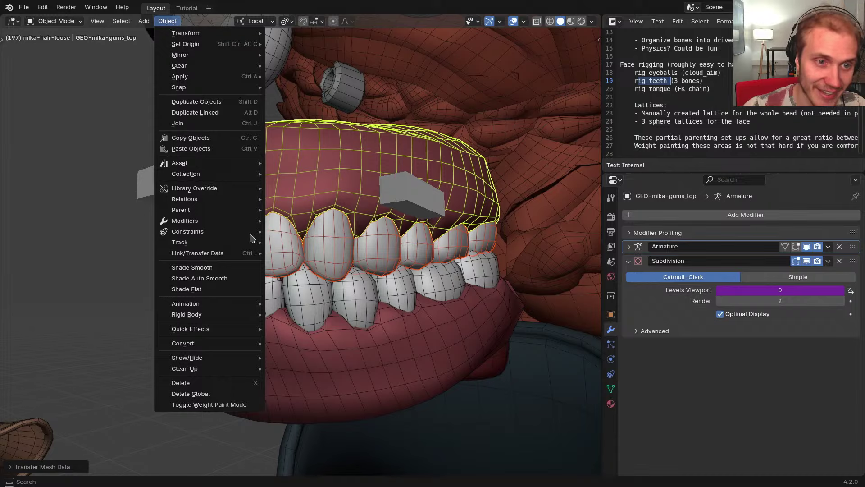
pyautogui.click(170, 22)
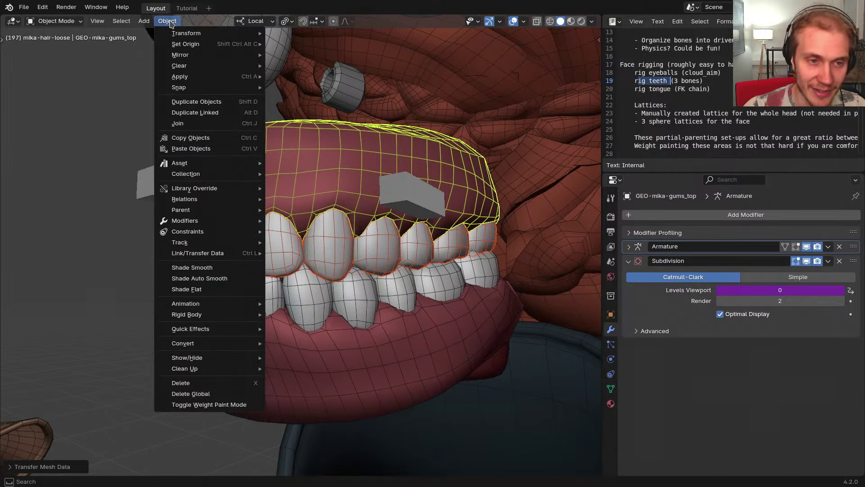
# Put the gums back into Weight Paint mode and open the Weights menu
pyautogui.moveTo(225, 316)
pyautogui.mouseDown(button='middle')
pyautogui.moveTo(246, 344)
pyautogui.moveTo(271, 347)
pyautogui.mouseUp(button='middle')
pyautogui.hotkey('ctrl', 'Tab')
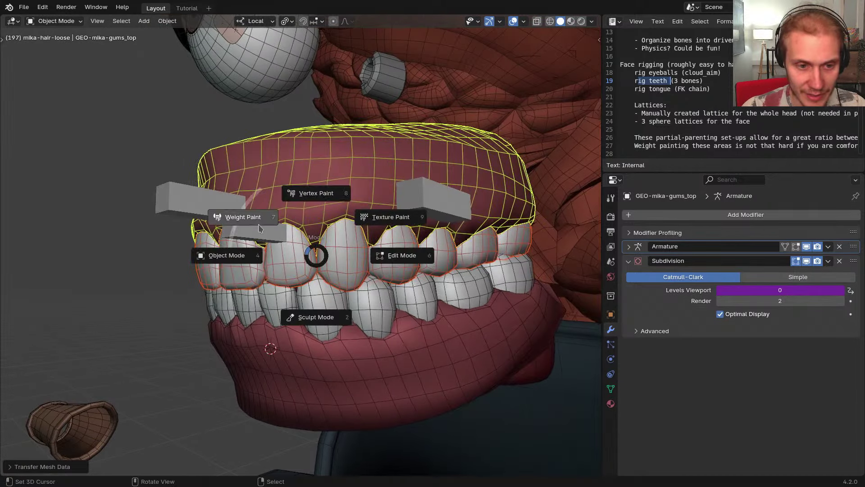
pyautogui.click(249, 215)
pyautogui.click(148, 21)
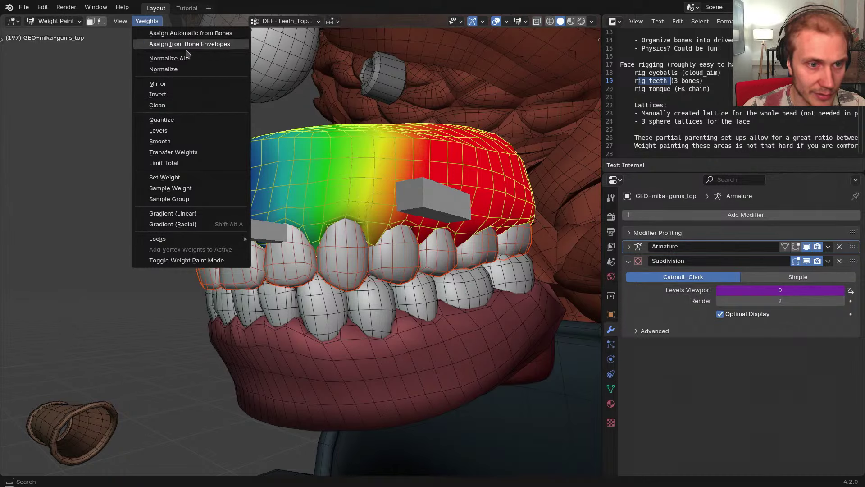
# Run Transfer Weights on the gums and expand its options panel
pyautogui.click(174, 153)
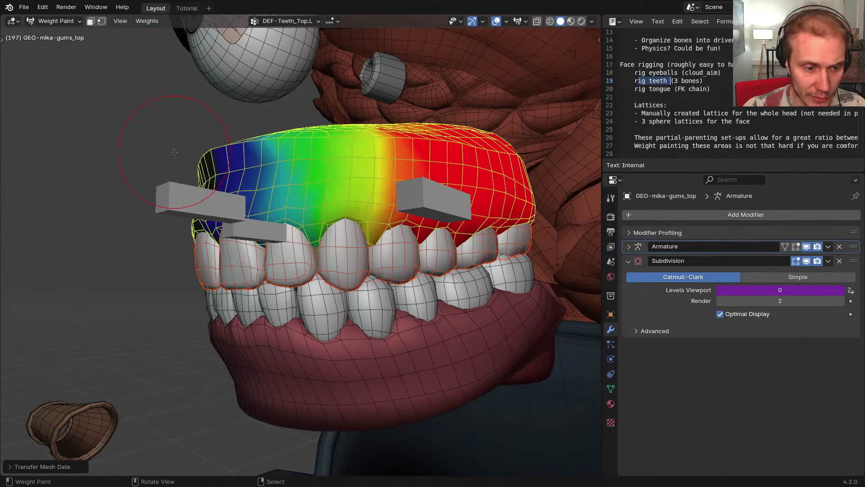
pyautogui.click(54, 466)
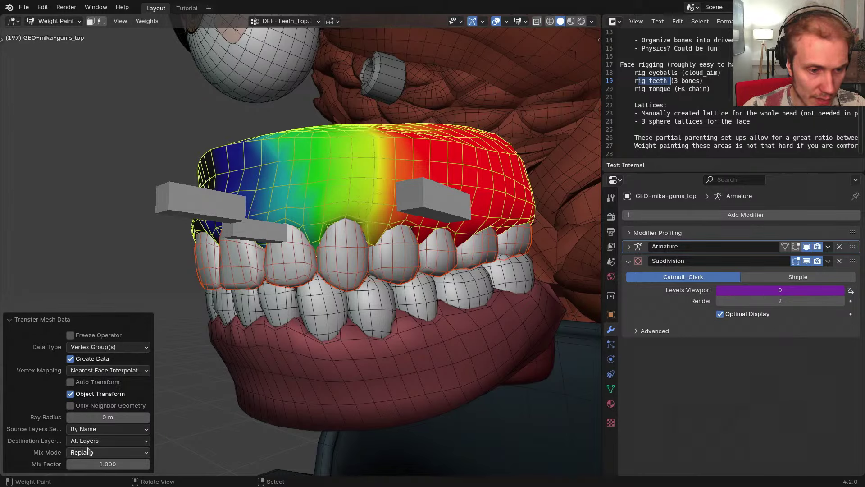
pyautogui.moveTo(90, 222); pyautogui.dragTo(127, 229, button='middle')
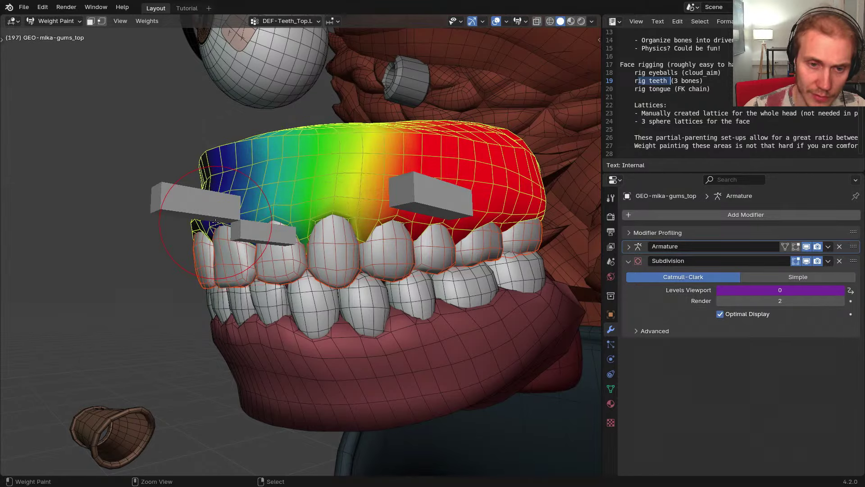
pyautogui.moveTo(320, 240); pyautogui.dragTo(336, 249, button='middle')
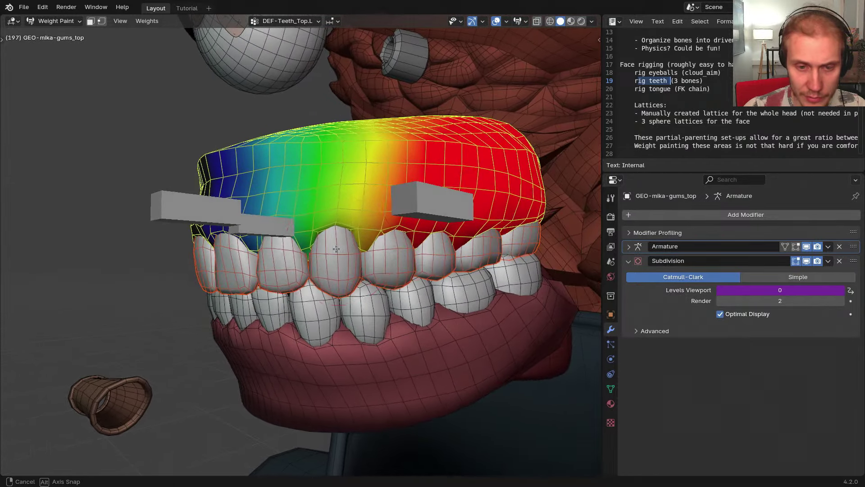
# With the upper teeth active, enter Weight Paint and transfer the gums' vertex-group weights onto them
pyautogui.hotkey('ctrl', 'Tab')
pyautogui.rightClick(347, 202)
pyautogui.keyDown('shift'); pyautogui.rightClick(342, 253); pyautogui.keyUp('shift')
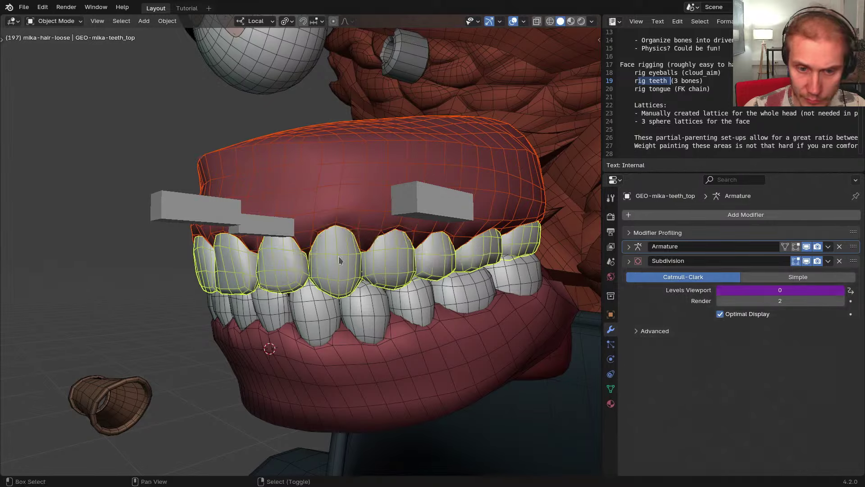
pyautogui.hotkey('ctrl', 'Tab')
pyautogui.click(307, 255)
pyautogui.click(147, 21)
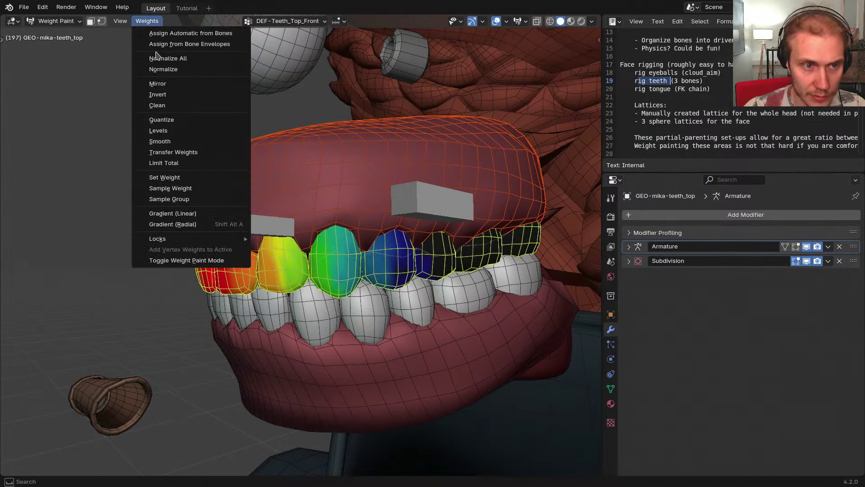
pyautogui.click(172, 152)
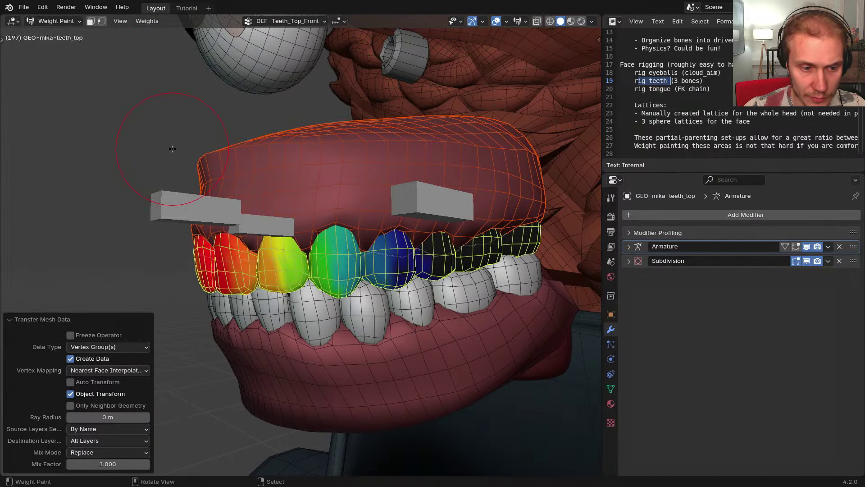
pyautogui.moveTo(182, 176); pyautogui.dragTo(262, 170, button='middle')
# Select RIG-mikassa, enter Pose Mode and pick the DEF-Teeth_Top_Front bone
pyautogui.hotkey('ctrl', 'z')
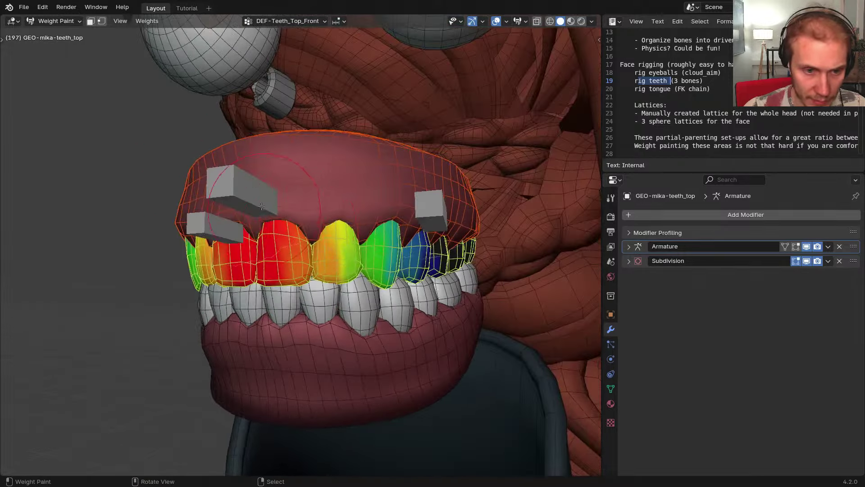
pyautogui.hotkey('ctrl', 'Tab')
pyautogui.click(274, 208)
pyautogui.moveTo(274, 209)
pyautogui.mouseDown(button='middle')
pyautogui.moveTo(287, 203)
pyautogui.moveTo(269, 136)
pyautogui.mouseUp(button='middle')
pyautogui.click(317, 214)
pyautogui.hotkey('ctrl', 'Tab')
pyautogui.hotkey('ctrl', 'Tab')
pyautogui.click(276, 171)
pyautogui.hotkey('ctrl', 'Tab')
pyautogui.click(268, 182)
# Raise the DEF-Teeth_Top_Front bone to check the deformation, then undo the move
pyautogui.press('g')
pyautogui.click(254, 40)
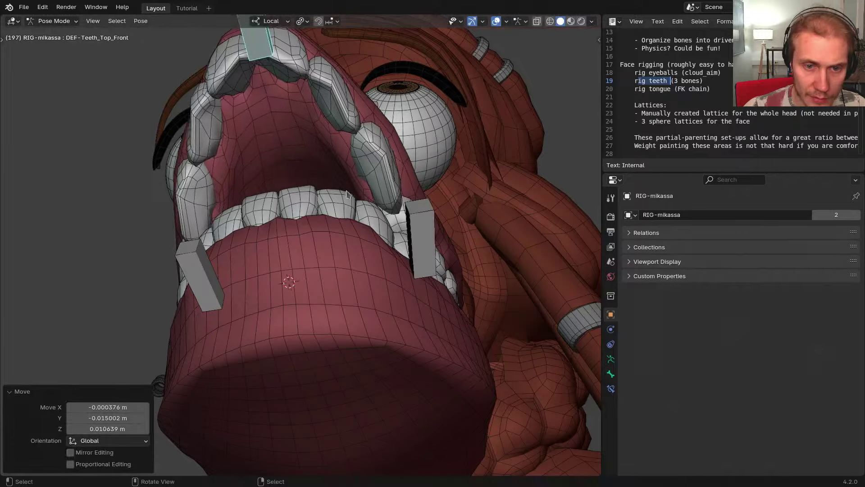
pyautogui.moveTo(426, 156); pyautogui.dragTo(378, 197, button='middle')
pyautogui.hotkey('ctrl', 'z')
# Move the DEF-Teeth_Top.L and DEF-Teeth_Top.R bones to test the side deformation
pyautogui.rightClick(389, 158)
pyautogui.moveTo(390, 158); pyautogui.dragTo(442, 193, button='middle')
pyautogui.press('g')
pyautogui.click(467, 238)
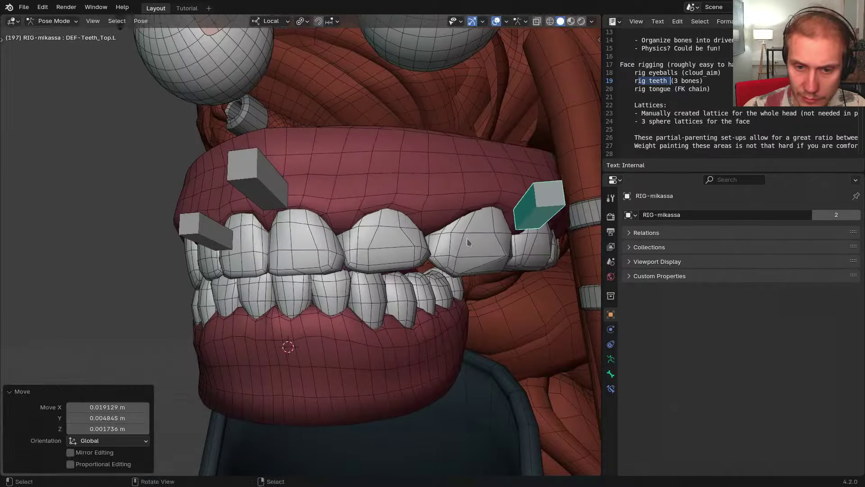
pyautogui.moveTo(466, 238); pyautogui.dragTo(183, 223, button='middle')
pyautogui.rightClick(183, 220)
pyautogui.press('g')
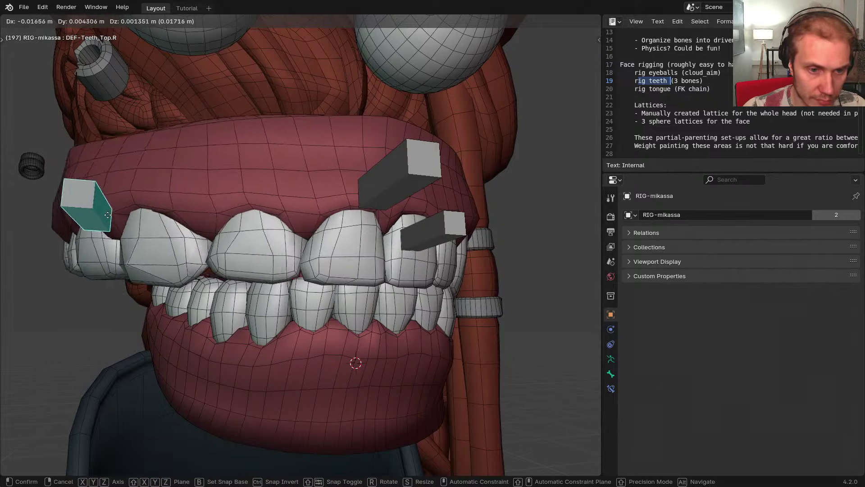
pyautogui.click(54, 219)
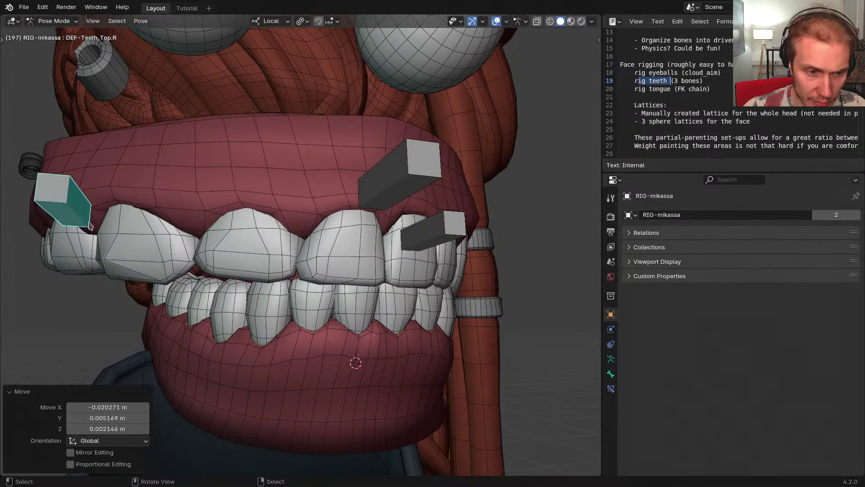
# Select GEO-mika-teeth_top and switch it into Weight Paint mode
pyautogui.moveTo(54, 218); pyautogui.dragTo(270, 224, button='middle')
pyautogui.hotkey('ctrl', 'Tab')
pyautogui.rightClick(326, 229)
pyautogui.hotkey('ctrl', 'Tab')
pyautogui.scroll(1, 345, 234)
pyautogui.moveTo(345, 234)
pyautogui.mouseDown(button='middle')
pyautogui.moveTo(387, 240)
pyautogui.moveTo(332, 236)
pyautogui.mouseUp(button='middle')
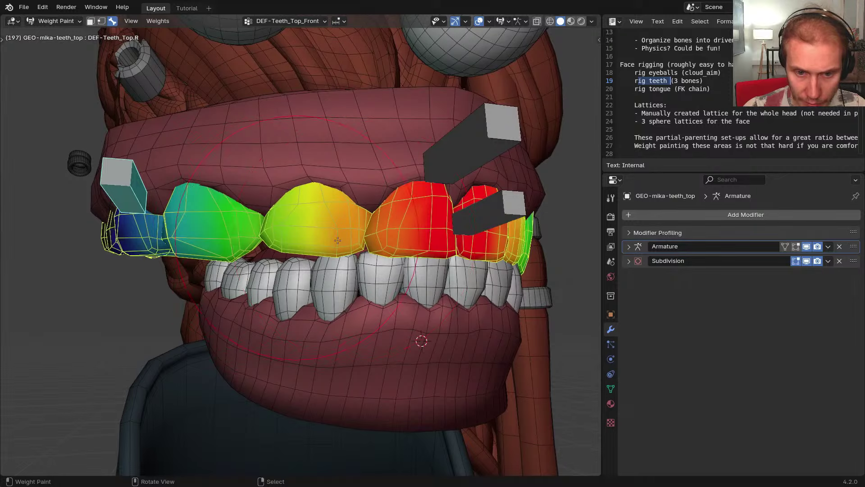
# Enable the Armature modifier's edit-mode and on-cage display on the teeth mesh
pyautogui.press('Tab')
pyautogui.click(796, 247)
pyautogui.click(786, 248)
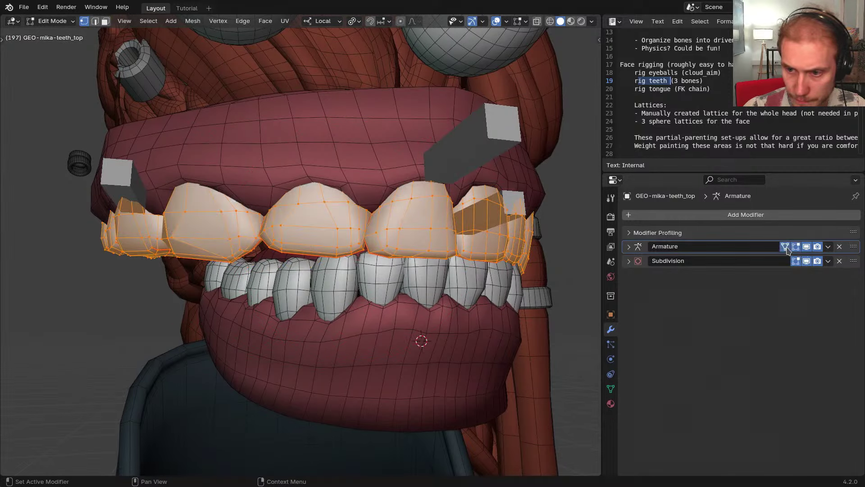
pyautogui.moveTo(455, 313); pyautogui.dragTo(423, 320, button='middle')
pyautogui.hotkey('ctrl', 'Tab')
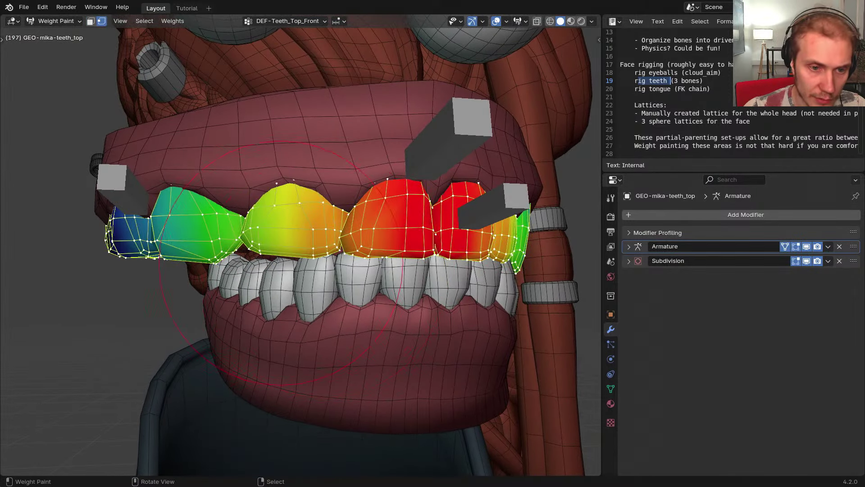
# Try Weights > Smooth on Deform Pose Bones at factor 1.000, then undo it
pyautogui.click(173, 21)
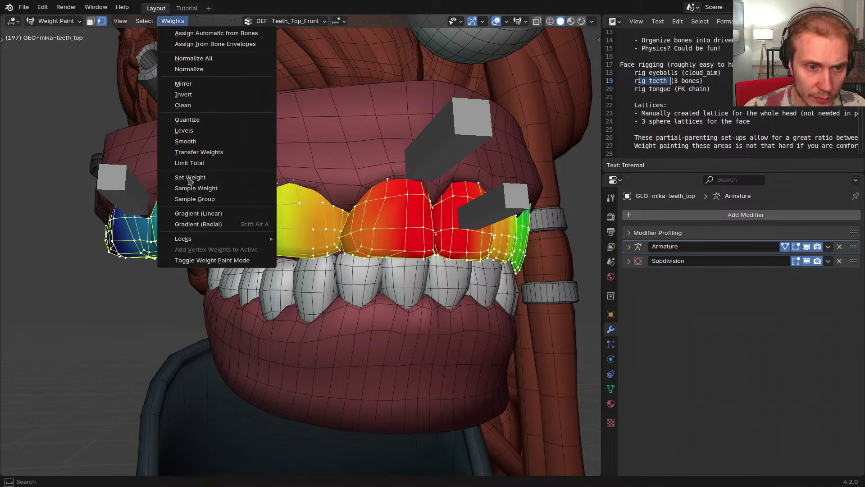
pyautogui.click(195, 141)
pyautogui.click(112, 429)
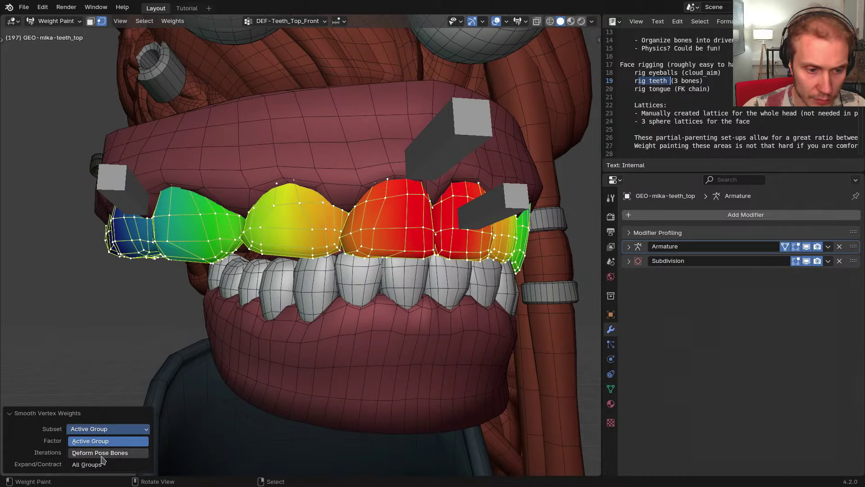
pyautogui.click(100, 453)
pyautogui.click(93, 443)
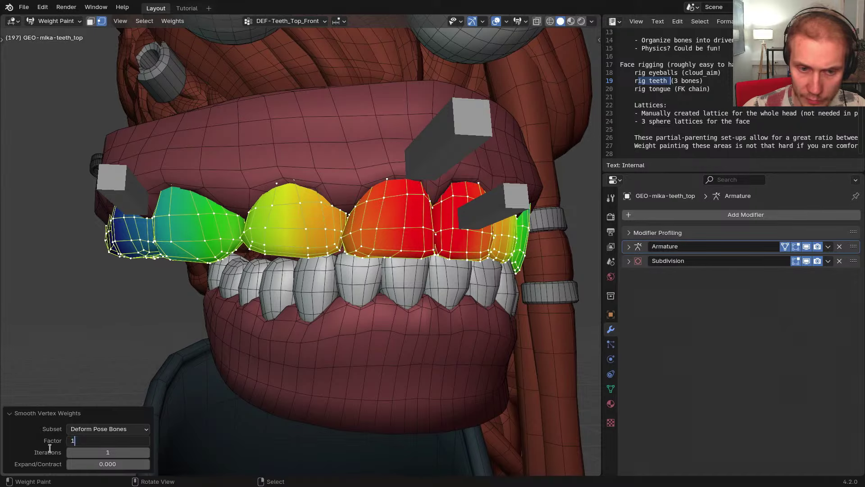
pyautogui.press('Return')
pyautogui.moveTo(164, 311); pyautogui.dragTo(218, 307, button='middle')
pyautogui.hotkey('ctrl', 'z')
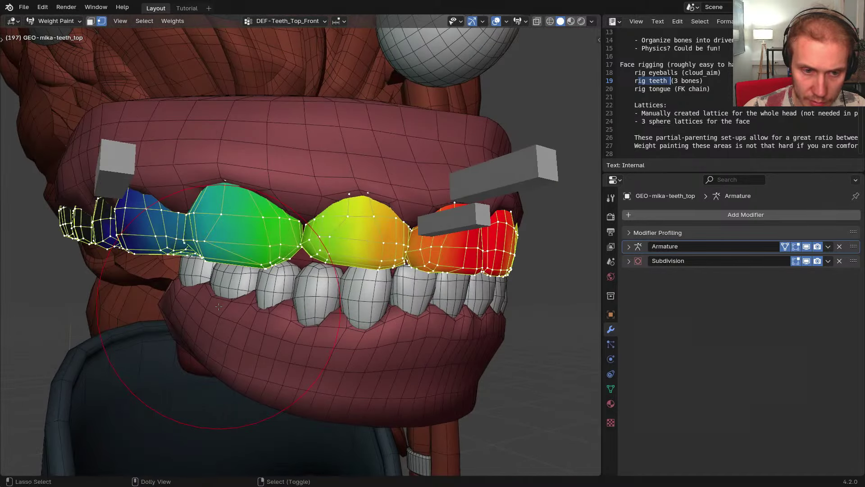
pyautogui.hotkey('ctrl', 'z')
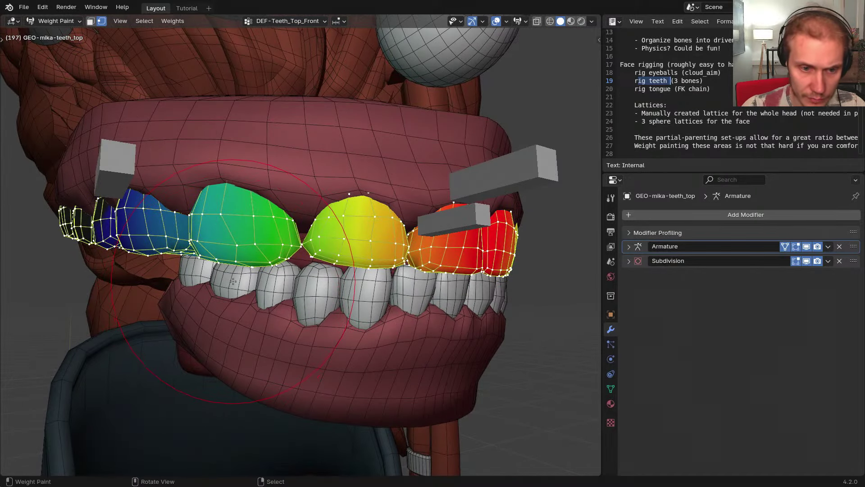
# Run Smooth Vertex Weights via F3 search and raise the iterations to 8
pyautogui.press('F3')
pyautogui.press('Escape')
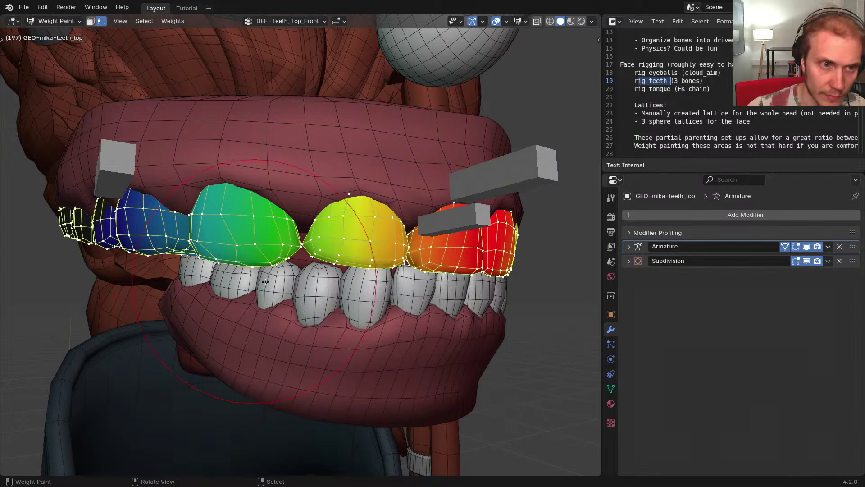
pyautogui.click(177, 22)
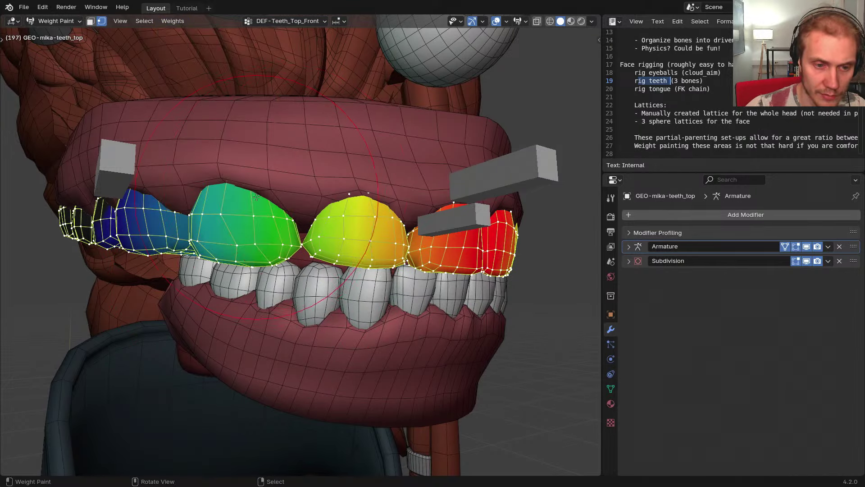
pyautogui.press('F3')
pyautogui.write('smooth ver')
pyautogui.press('Return')
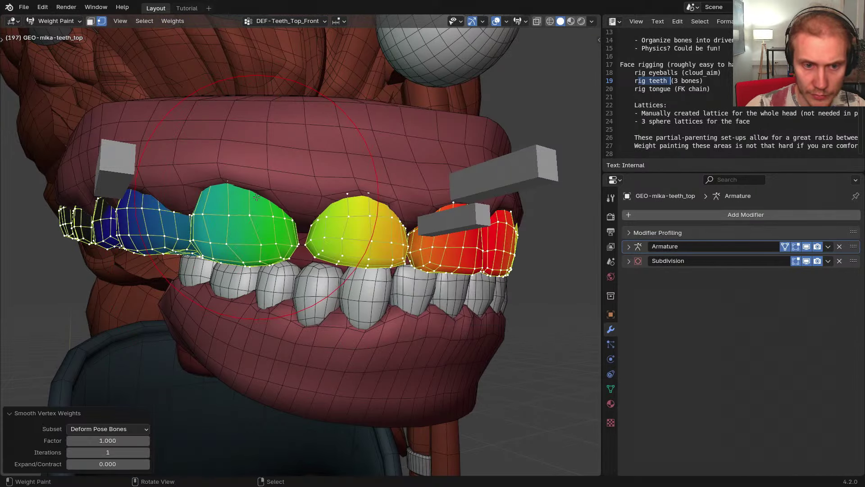
pyautogui.moveTo(290, 239); pyautogui.dragTo(276, 232, button='middle')
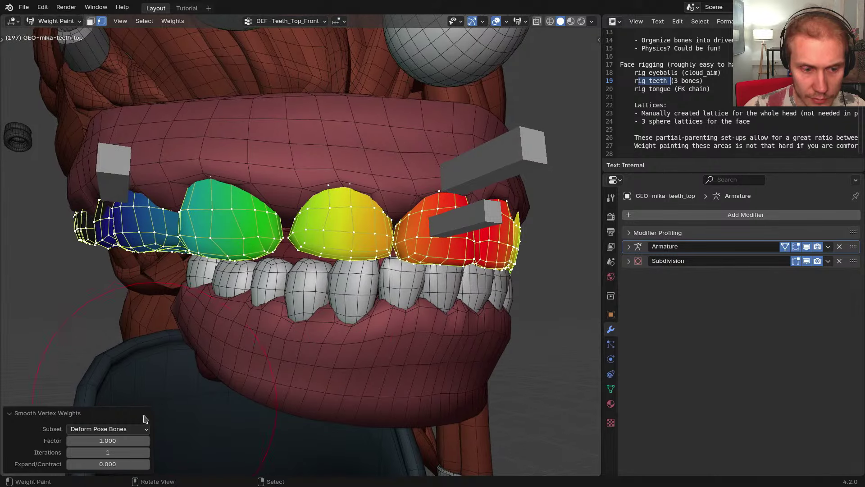
pyautogui.moveTo(108, 451)
pyautogui.mouseDown()
pyautogui.moveTo(127, 452)
pyautogui.moveTo(117, 452)
pyautogui.mouseUp()
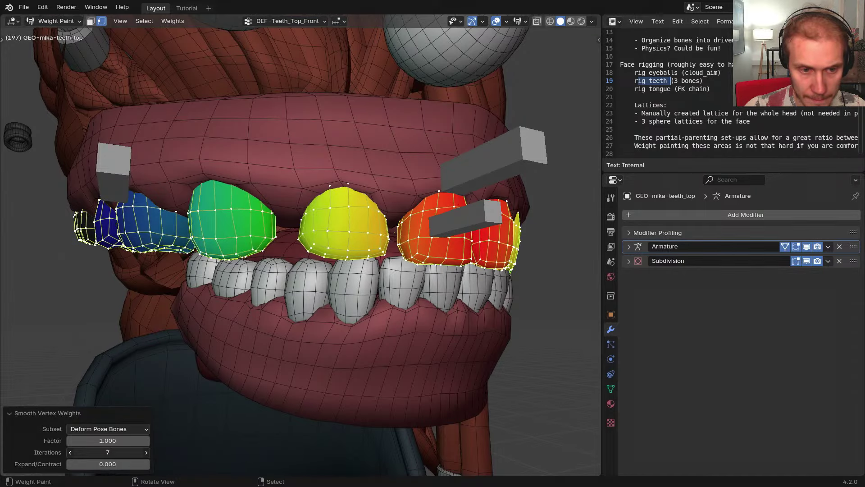
# Inspect the smoothed teeth, then switch RIG-mikassa back to Pose Mode
pyautogui.moveTo(179, 310); pyautogui.dragTo(228, 301, button='middle')
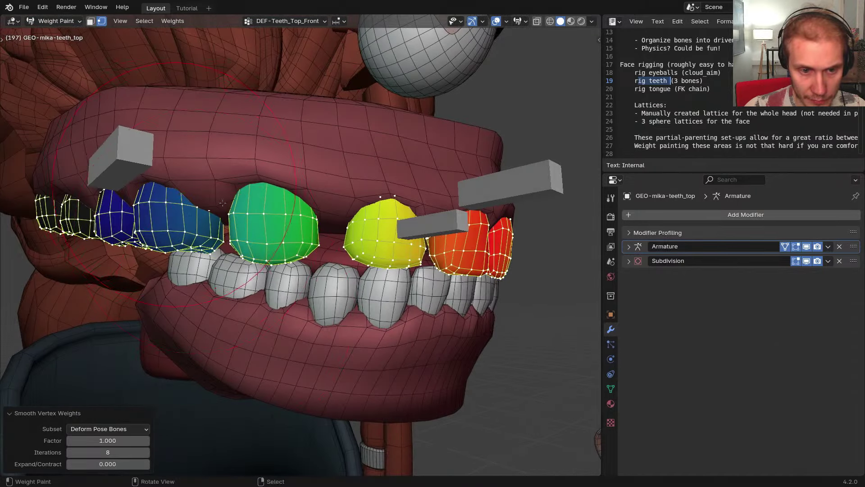
pyautogui.moveTo(222, 203); pyautogui.dragTo(412, 197, button='middle')
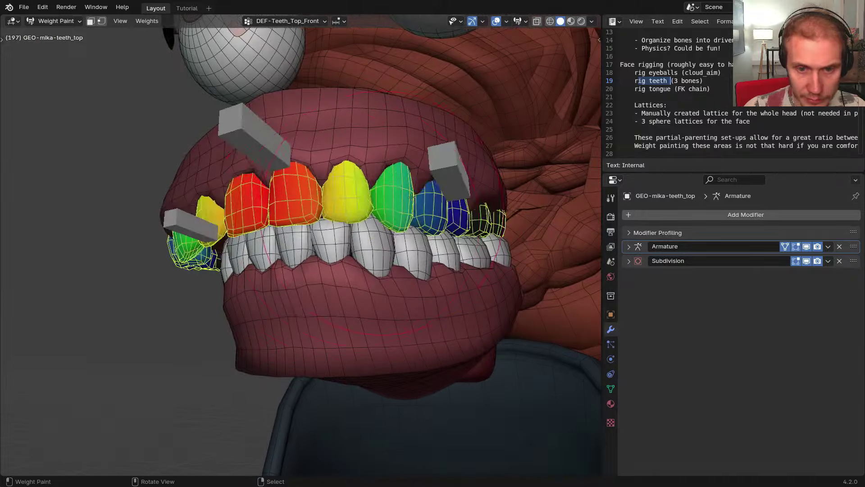
pyautogui.hotkey('ctrl', 'Tab')
pyautogui.moveTo(451, 178); pyautogui.dragTo(491, 188)
pyautogui.hotkey('ctrl', 'z')
pyautogui.moveTo(494, 190); pyautogui.dragTo(398, 155, button='middle')
# Move the DEF-Teeth_Top.L bone a few times to test the smoothed teeth, undoing the pose
pyautogui.hotkey('ctrl', 'Tab')
pyautogui.click(390, 185)
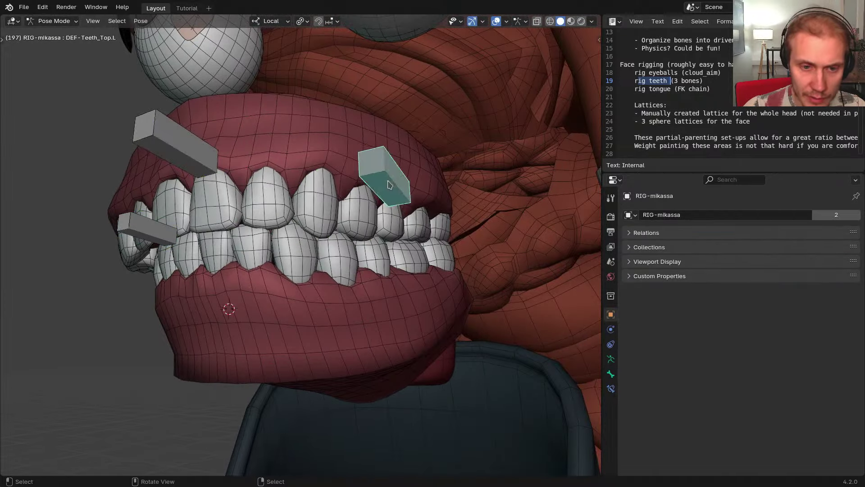
pyautogui.press('g')
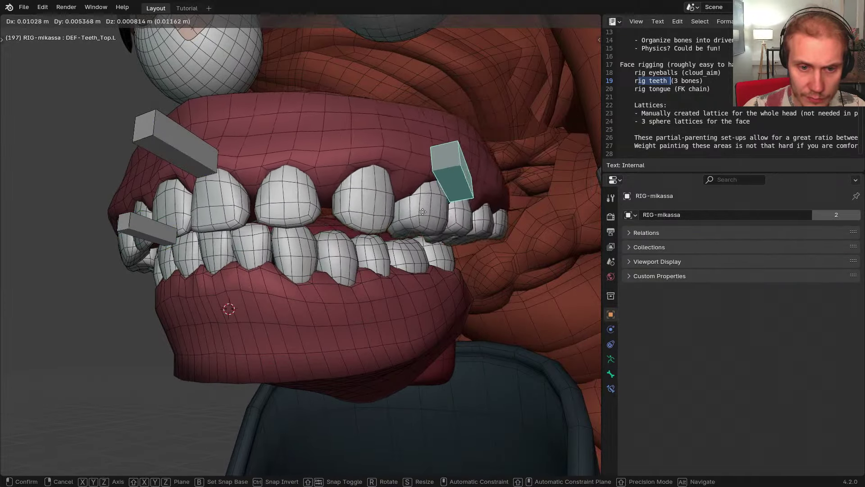
pyautogui.rightClick(381, 232)
pyautogui.moveTo(381, 232); pyautogui.dragTo(338, 238, button='middle')
pyautogui.press('g')
pyautogui.click(482, 219)
pyautogui.moveTo(482, 220); pyautogui.dragTo(525, 221, button='middle')
pyautogui.hotkey('ctrl', 'z')
# Try raising the front upper-teeth bone, then cancel the move
pyautogui.click(242, 166)
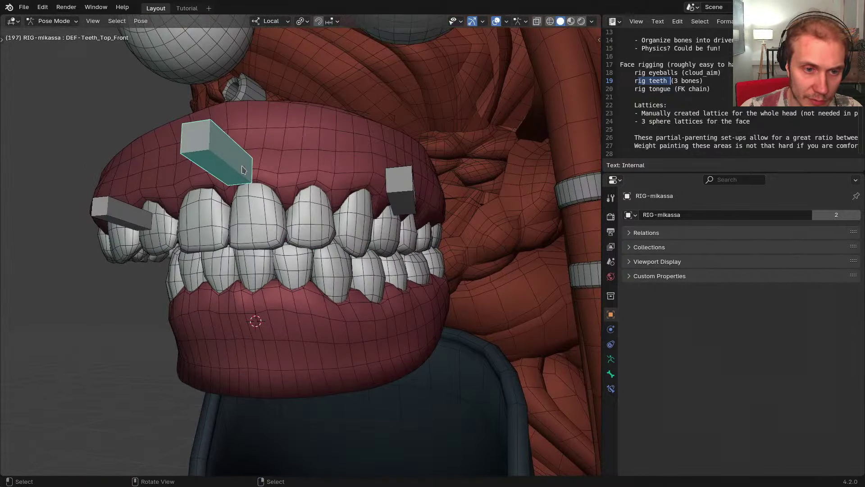
pyautogui.press('g')
pyautogui.rightClick(260, 173)
pyautogui.moveTo(260, 176)
pyautogui.mouseDown(button='middle')
pyautogui.moveTo(304, 205)
pyautogui.moveTo(353, 219)
pyautogui.moveTo(316, 224)
pyautogui.moveTo(366, 195)
pyautogui.mouseUp(button='middle')
pyautogui.hotkey('ctrl', 'z')
pyautogui.hotkey('ctrl', 'z')
pyautogui.hotkey('ctrl', 'z')
pyautogui.hotkey('ctrl', 'z')
pyautogui.hotkey('ctrl', 'z')
# Reselect the rig in Pose Mode and pose the left upper-teeth bone to check the smooth bend
pyautogui.hotkey('ctrl', 'Tab')
pyautogui.rightClick(389, 188)
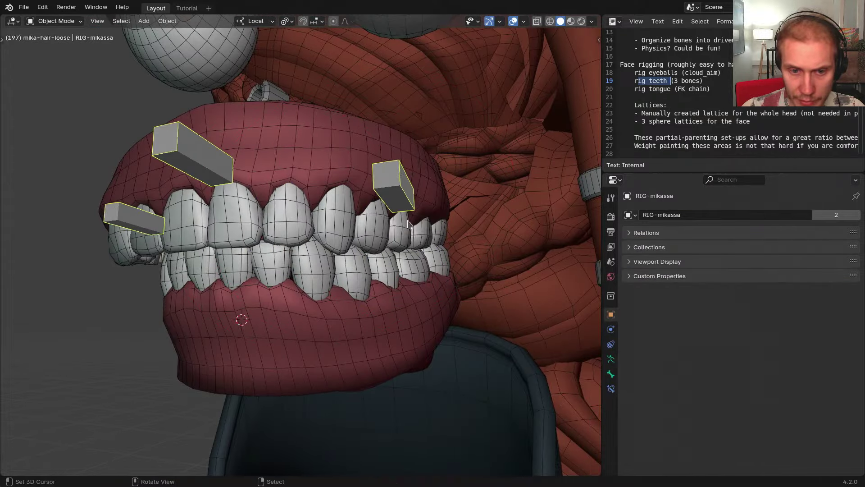
pyautogui.hotkey('ctrl', 'Tab')
pyautogui.rightClick(396, 184)
pyautogui.press('g')
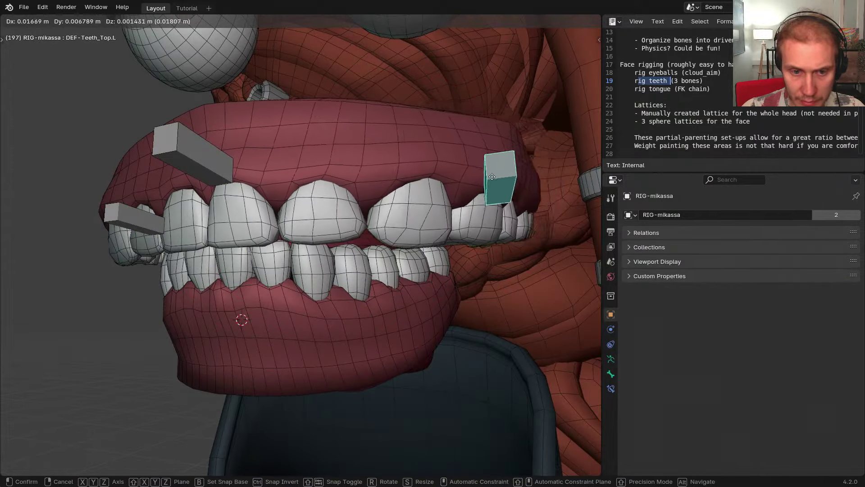
pyautogui.click(553, 181)
pyautogui.moveTo(450, 194); pyautogui.dragTo(479, 226, button='middle')
pyautogui.hotkey('shift', 'z')
pyautogui.press('g')
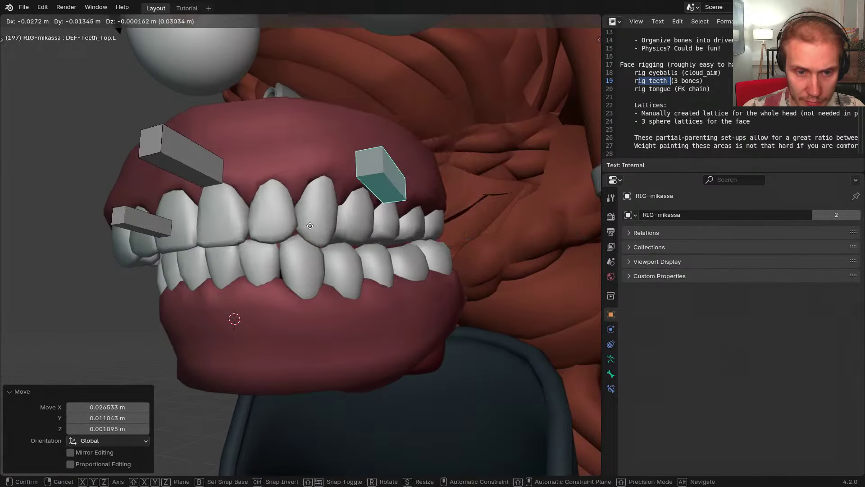
pyautogui.rightClick(495, 227)
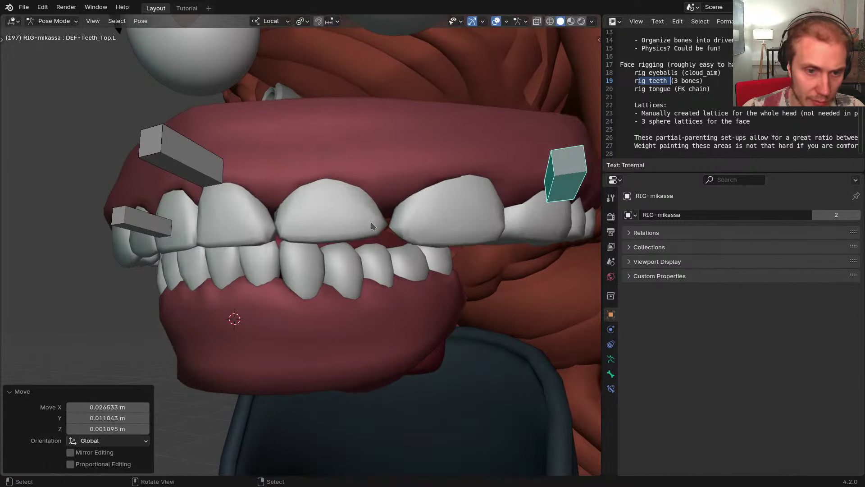
# Reset the bones to rest, reveal the rig's hidden bones and return to Object Mode
pyautogui.hotkey('ctrl', 'z')
pyautogui.click(182, 158)
pyautogui.moveTo(169, 198); pyautogui.dragTo(277, 259, button='middle')
pyautogui.hotkey('alt', 'h')
pyautogui.scroll(-3, 266, 226)
pyautogui.keyDown('shift'); pyautogui.moveTo(279, 270); pyautogui.dragTo(225, 226, button='middle'); pyautogui.keyUp('shift')
pyautogui.hotkey('ctrl', 'Tab')
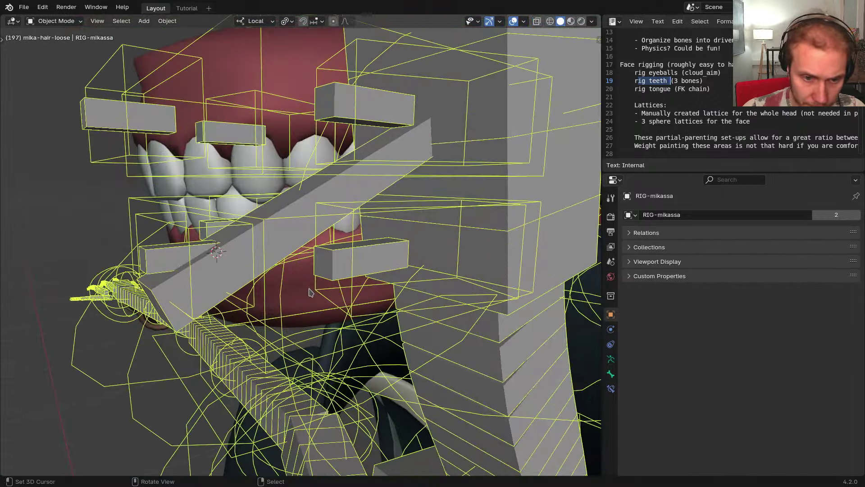
# Hide every bone except the three lower teeth bones in Pose Mode, then return to Object Mode
pyautogui.rightClick(321, 290)
pyautogui.keyDown('shift'); pyautogui.rightClick(326, 273); pyautogui.keyUp('shift')
pyautogui.moveTo(327, 273); pyautogui.dragTo(337, 295, button='middle')
pyautogui.hotkey('ctrl', 'Tab')
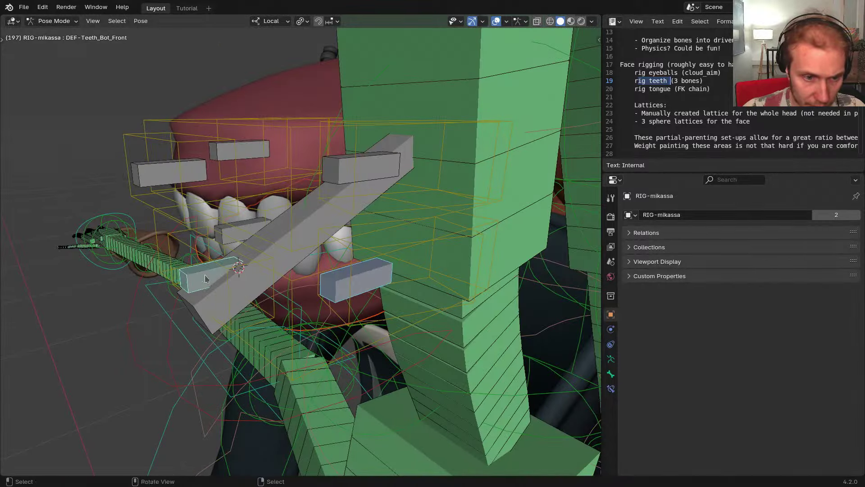
pyautogui.moveTo(205, 278); pyautogui.dragTo(229, 266, button='middle')
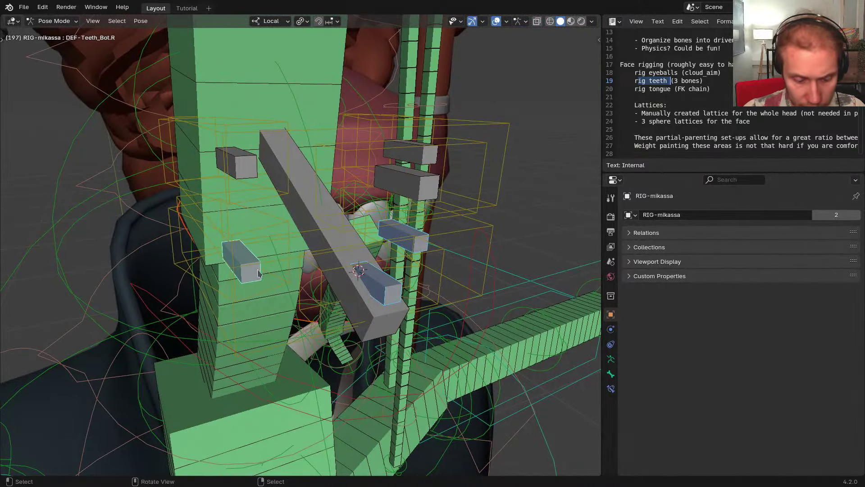
pyautogui.hotkey('shift', 'h')
pyautogui.moveTo(326, 266); pyautogui.dragTo(264, 237, button='middle')
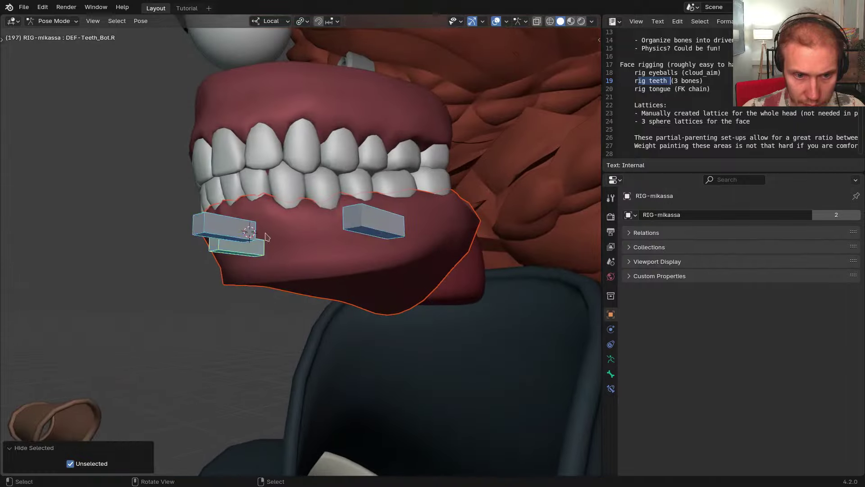
pyautogui.hotkey('ctrl', 'Tab')
# Weight the lower gums automatically from the bones in Weight Paint and normalize all groups
pyautogui.keyDown('shift'); pyautogui.click(289, 262); pyautogui.keyUp('shift')
pyautogui.hotkey('ctrl', 'Tab')
pyautogui.press('w')
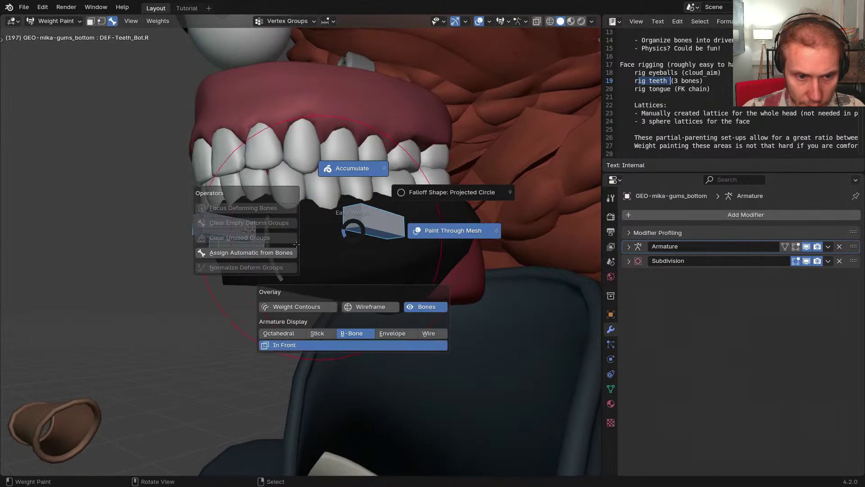
pyautogui.click(267, 253)
pyautogui.moveTo(313, 263)
pyautogui.mouseDown(button='middle')
pyautogui.moveTo(398, 192)
pyautogui.moveTo(401, 179)
pyautogui.mouseUp(button='middle')
pyautogui.hotkey('shift', 'n')
# Inspect the right and front teeth bones' gum weights in wireframe, isolating the gums in local view
pyautogui.rightClick(382, 211)
pyautogui.rightClick(314, 162)
pyautogui.moveTo(315, 163); pyautogui.dragTo(365, 158, button='middle')
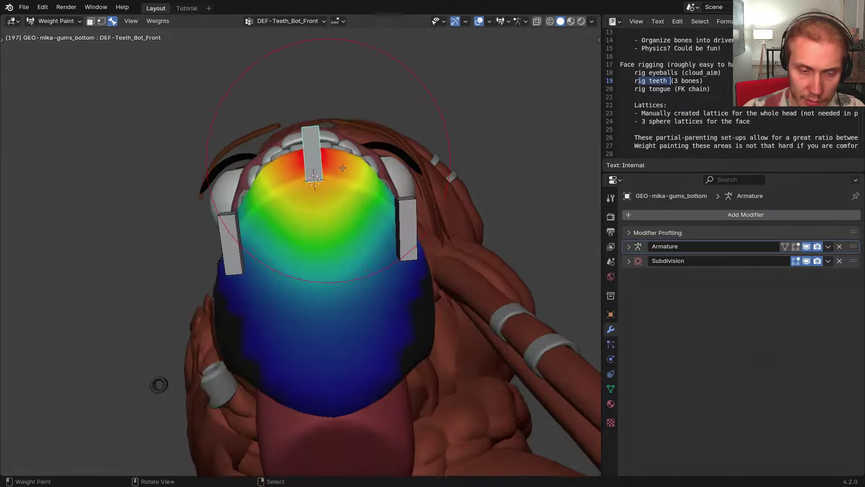
pyautogui.hotkey('shift', 'z')
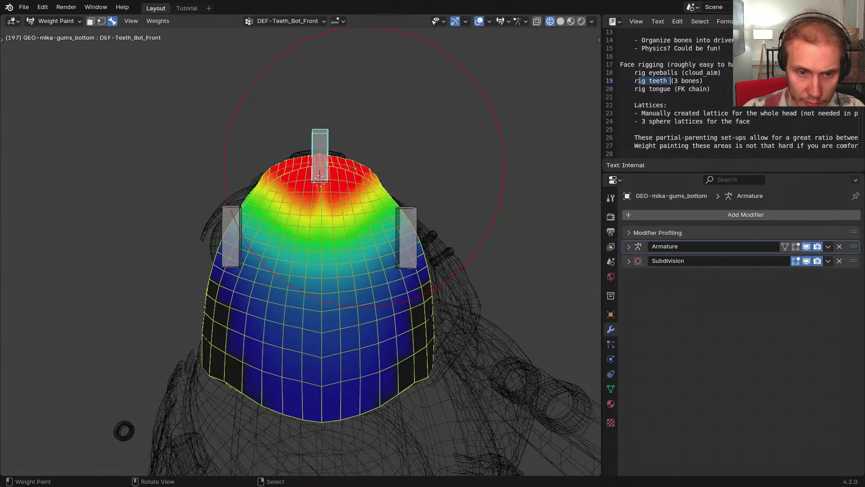
pyautogui.moveTo(320, 172)
pyautogui.mouseDown(button='middle')
pyautogui.moveTo(356, 194)
pyautogui.moveTo(388, 239)
pyautogui.moveTo(394, 268)
pyautogui.mouseUp(button='middle')
pyautogui.press('KP_Divide')
pyautogui.keyDown('shift'); pyautogui.moveTo(394, 268); pyautogui.dragTo(376, 291, button='middle'); pyautogui.keyUp('shift')
# Shrink the brush radius and smooth the DEF-Teeth_Bot_Front weights across the gums
pyautogui.press('f')
pyautogui.click(295, 285)
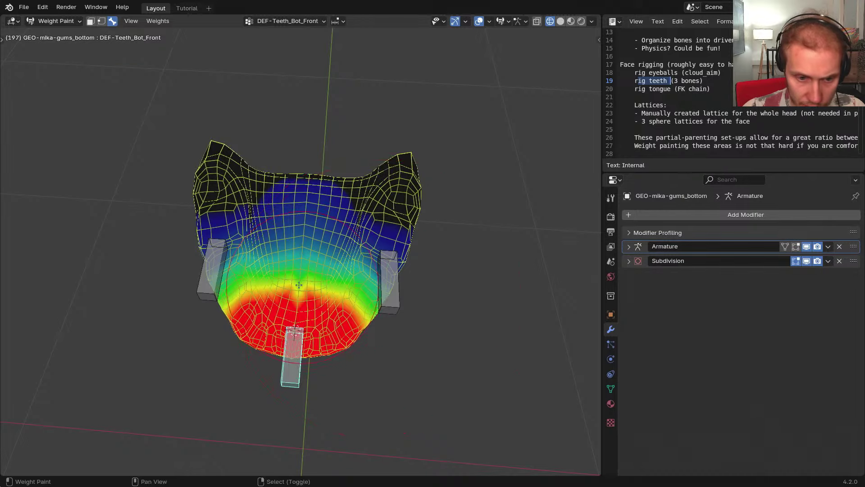
pyautogui.keyDown('shift'); pyautogui.moveTo(294, 283); pyautogui.dragTo(303, 296, button='middle'); pyautogui.keyUp('shift')
pyautogui.press('f')
pyautogui.click(301, 296)
pyautogui.keyDown('shift'); pyautogui.moveTo(298, 295); pyautogui.dragTo(319, 298); pyautogui.keyUp('shift')
# Show the DEF-Teeth_Bot.L weights and adjust the brush radius for smoothing them
pyautogui.rightClick(397, 295)
pyautogui.moveTo(393, 280); pyautogui.dragTo(382, 287, button='middle')
pyautogui.keyDown('shift'); pyautogui.moveTo(382, 256); pyautogui.dragTo(381, 291, button='middle'); pyautogui.keyUp('shift')
pyautogui.press('f')
pyautogui.click(235, 297)
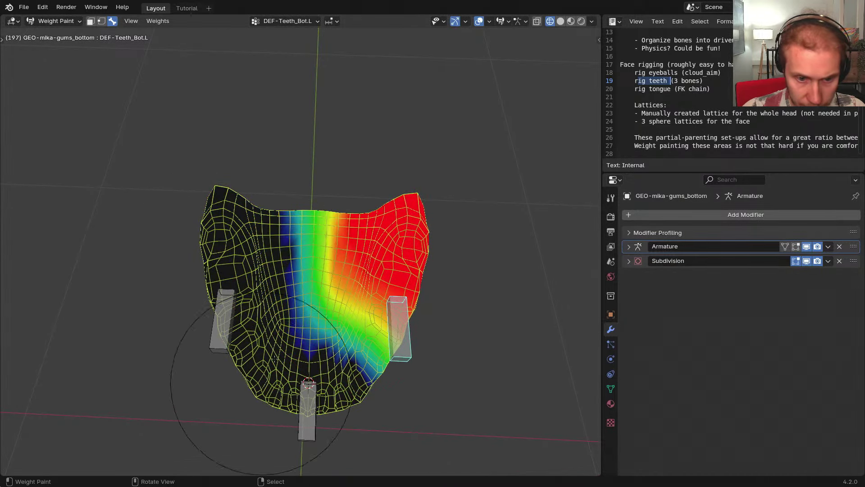
pyautogui.press('f')
pyautogui.click(296, 341)
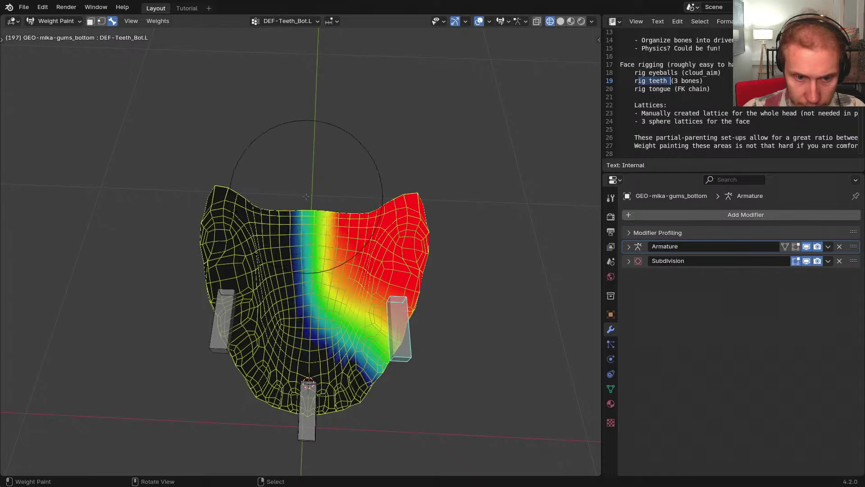
# Test-move DEF-Teeth_Bot.L to check the gum deformation, then return to solid shading
pyautogui.rightClick(311, 418)
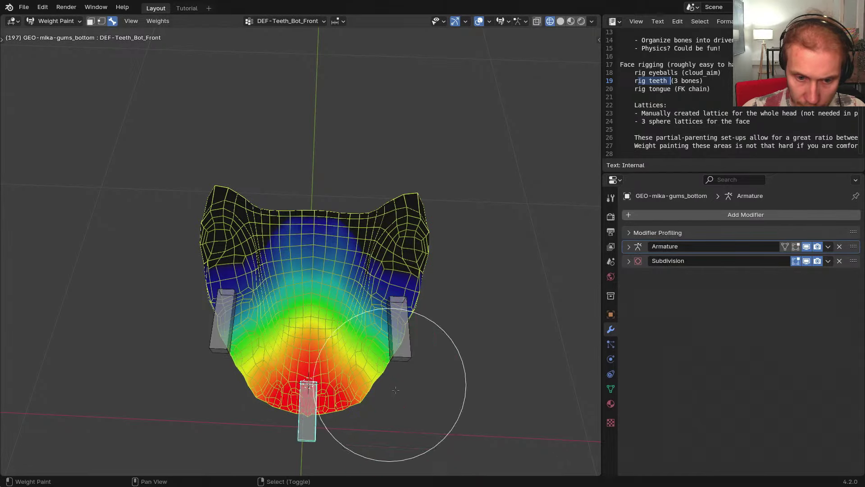
pyautogui.keyDown('shift'); pyautogui.moveTo(393, 338); pyautogui.dragTo(309, 289, button='middle'); pyautogui.keyUp('shift')
pyautogui.rightClick(399, 311)
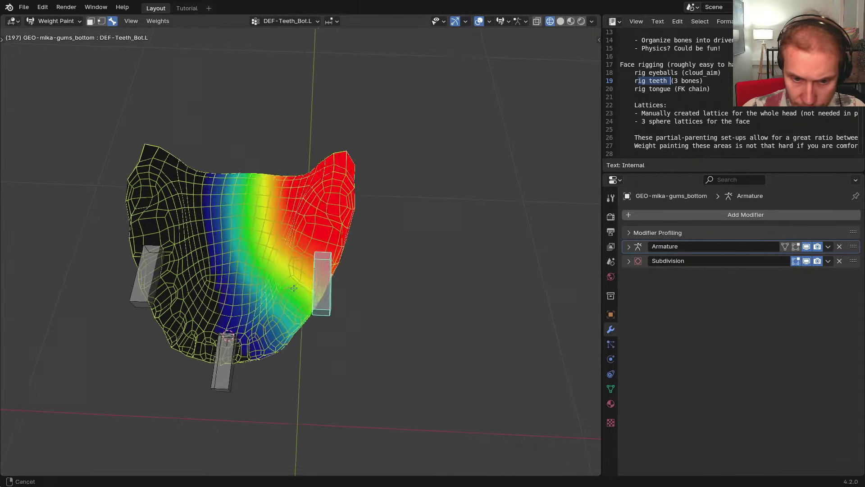
pyautogui.press('g')
pyautogui.click(414, 300)
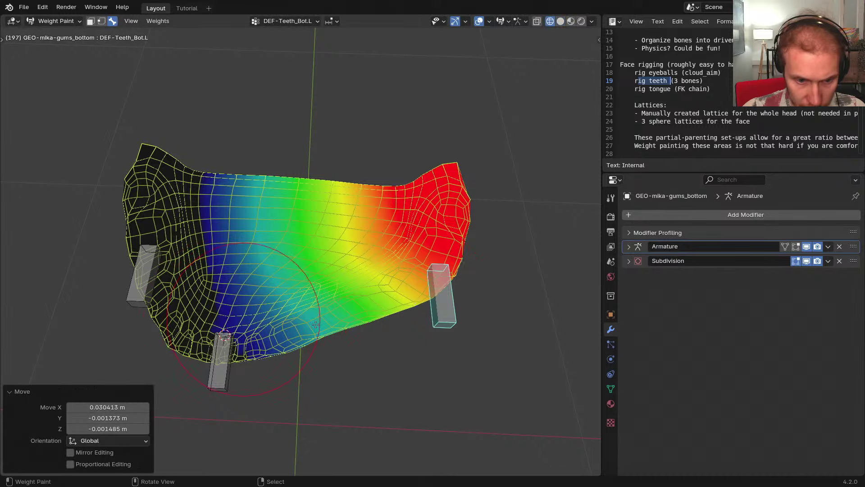
pyautogui.hotkey('shift', 'z')
pyautogui.moveTo(419, 280); pyautogui.dragTo(401, 245, button='middle')
# Undo the test move and transfer the gums' bone weights onto the lower teeth mesh
pyautogui.hotkey('ctrl', 'z')
pyautogui.hotkey('ctrl', 'z')
pyautogui.hotkey('ctrl', 'z')
pyautogui.hotkey('ctrl', 'z')
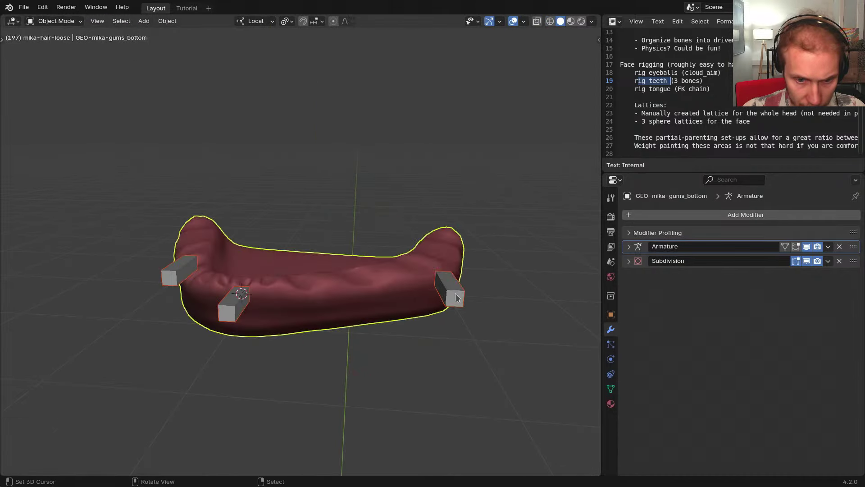
pyautogui.press('KP_Divide')
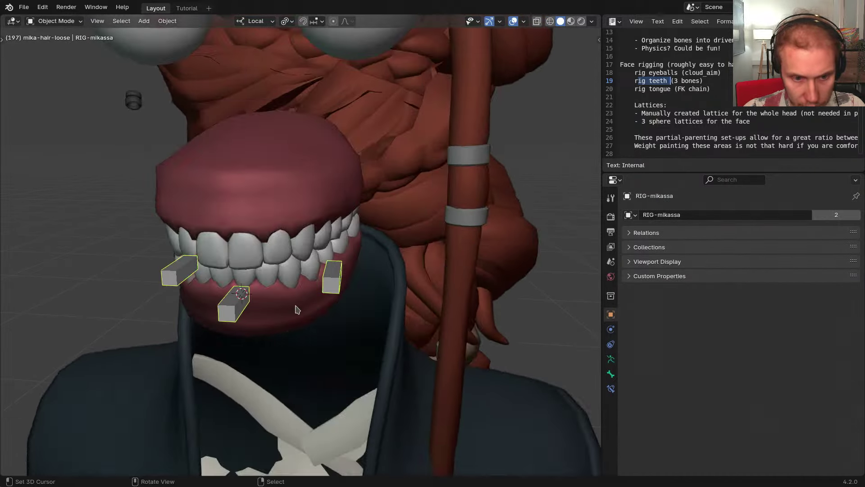
pyautogui.moveTo(296, 309); pyautogui.dragTo(278, 291, button='middle')
pyautogui.scroll(2, 284, 275)
pyautogui.rightClick(307, 260)
pyautogui.keyDown('shift'); pyautogui.rightClick(297, 314); pyautogui.keyUp('shift')
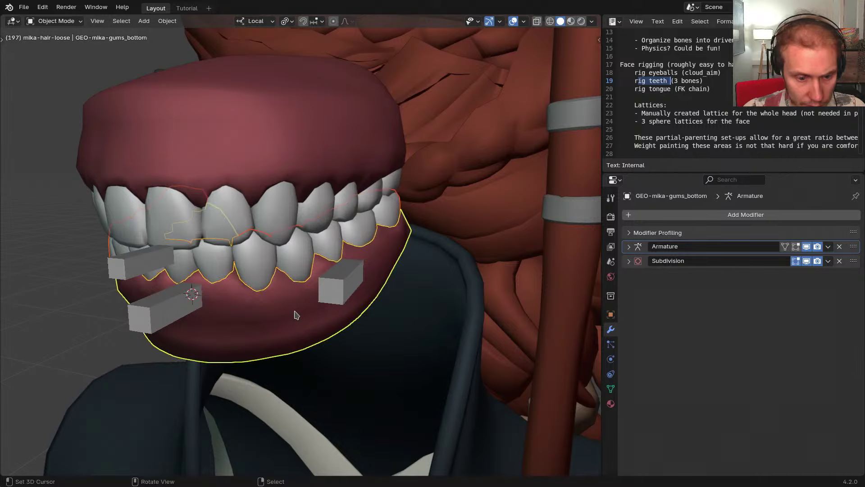
pyautogui.hotkey('ctrl', 'shift', 't')
# Test-move DEF-Teeth_Bot.L and the front lower teeth bone, then reset all bone positions
pyautogui.rightClick(332, 294)
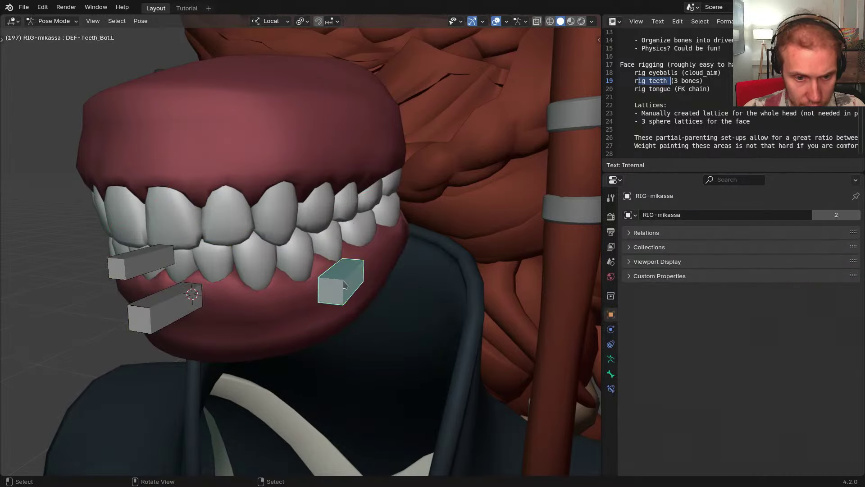
pyautogui.hotkey('ctrl', 'Tab')
pyautogui.press('g')
pyautogui.click(334, 320)
pyautogui.rightClick(183, 306)
pyautogui.press('g')
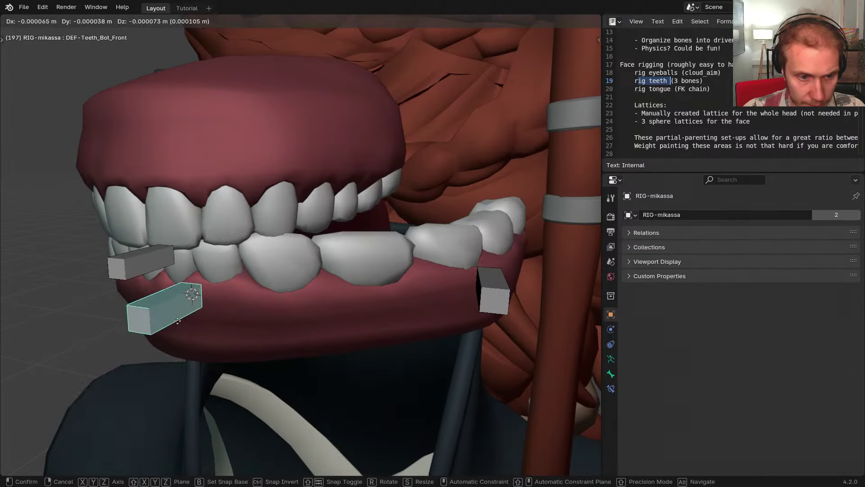
pyautogui.click(139, 389)
pyautogui.press('a')
pyautogui.hotkey('alt', 'g')
# Reveal the hidden bones and hide the Rigging bone collection
pyautogui.moveTo(241, 328); pyautogui.dragTo(221, 314, button='middle')
pyautogui.hotkey('alt', 'h')
pyautogui.scroll(-2, 267, 323)
pyautogui.hotkey('shift', 'm')
pyautogui.click(223, 377)
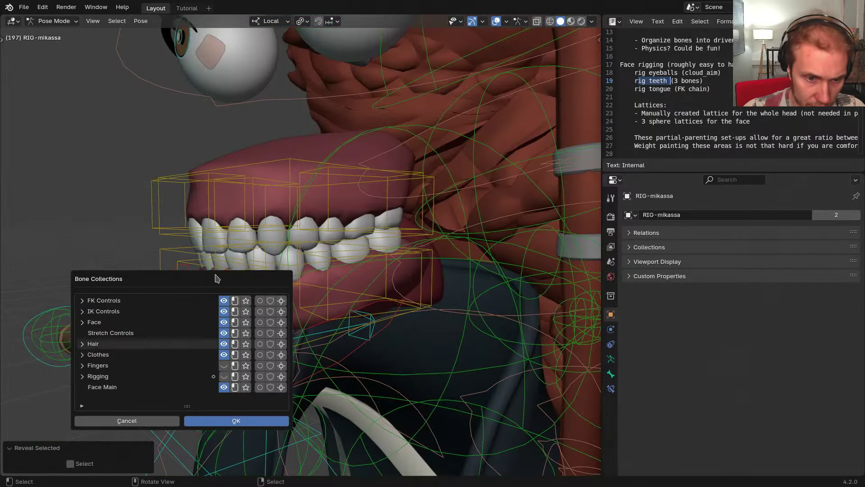
pyautogui.press('Escape')
pyautogui.moveTo(215, 273); pyautogui.dragTo(223, 276, button='middle')
# Test-move the Teeth_Bot_Front and Teeth_Bot.L controls, cancelling each move
pyautogui.hotkey('ctrl', 'Tab')
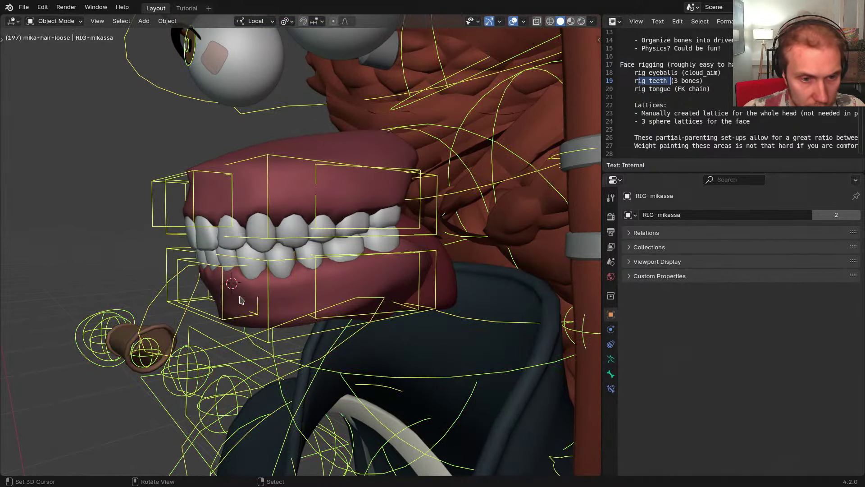
pyautogui.hotkey('ctrl', 'Tab')
pyautogui.rightClick(239, 317)
pyautogui.press('g')
pyautogui.rightClick(246, 363)
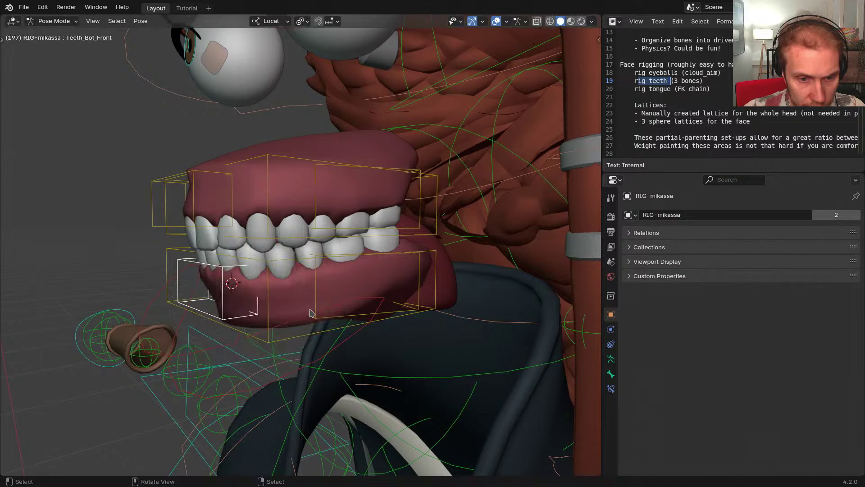
pyautogui.click(315, 311)
pyautogui.moveTo(316, 310); pyautogui.dragTo(413, 295, button='middle')
pyautogui.press('g')
pyautogui.rightClick(389, 299)
# Retest Teeth_Bot.L and test-move Teeth_Bot_Root, cancelling both moves
pyautogui.press('g')
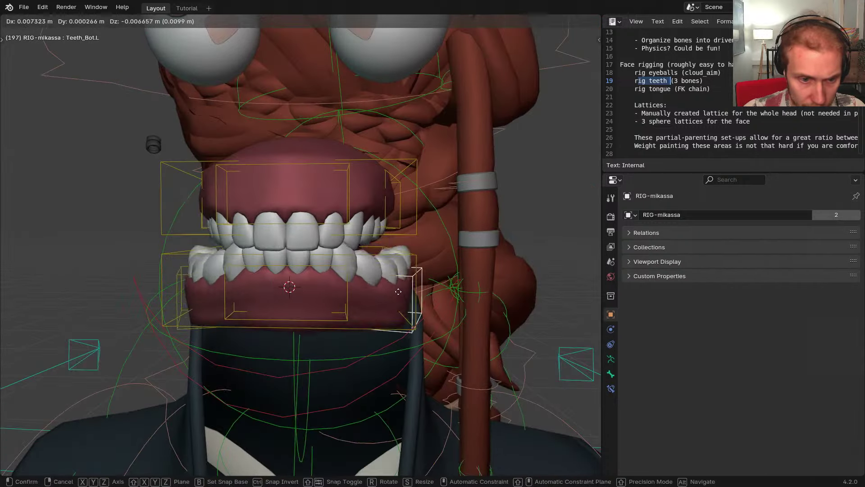
pyautogui.rightClick(424, 314)
pyautogui.click(405, 326)
pyautogui.moveTo(405, 325); pyautogui.dragTo(333, 331, button='middle')
pyautogui.press('g')
pyautogui.rightClick(333, 365)
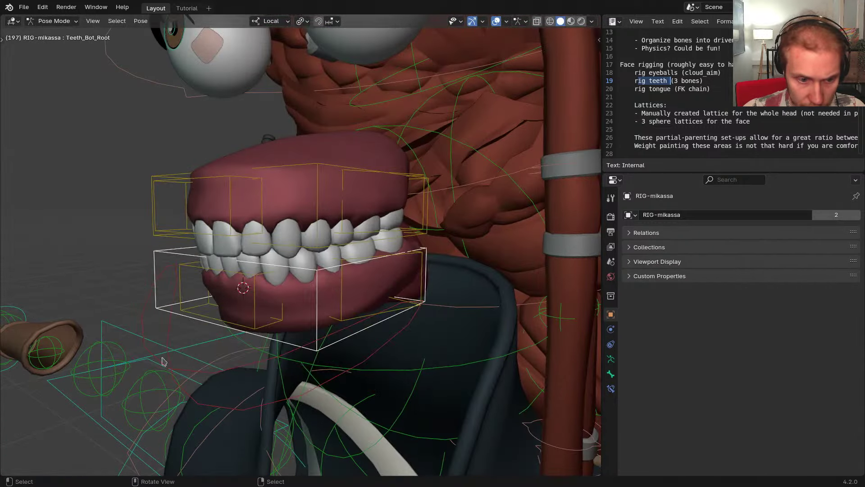
# Open the jaw by rotating the Jaw bone 17.7° on local X
pyautogui.click(162, 361)
pyautogui.moveTo(163, 361); pyautogui.dragTo(144, 351, button='middle')
pyautogui.press('r')
pyautogui.press('x')
pyautogui.click(347, 352)
# Reveal all hidden objects and switch from META-mikassa to RIG-mikassa in Pose Mode
pyautogui.hotkey('ctrl', 'Tab')
pyautogui.hotkey('alt', 'h')
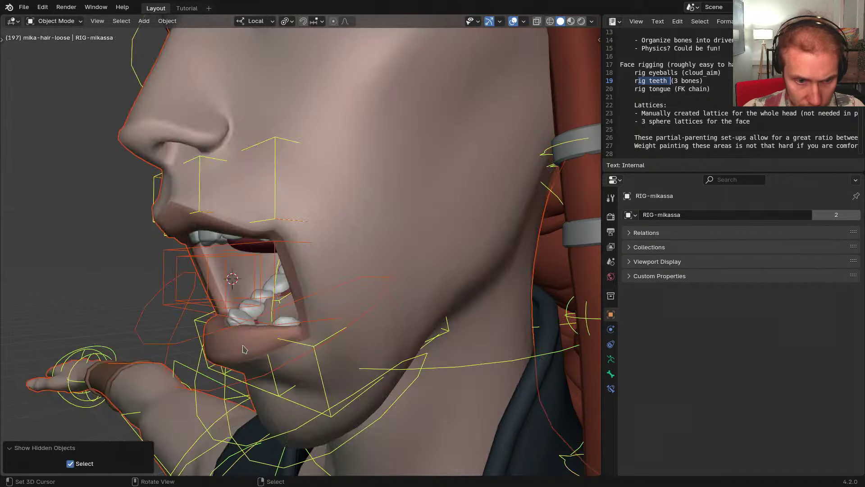
pyautogui.moveTo(252, 306)
pyautogui.mouseDown(button='middle')
pyautogui.moveTo(301, 282)
pyautogui.moveTo(328, 247)
pyautogui.moveTo(265, 303)
pyautogui.mouseUp(button='middle')
pyautogui.click(270, 289)
pyautogui.hotkey('ctrl', 'Tab')
pyautogui.hotkey('shift', 't')
pyautogui.hotkey('ctrl', 'Tab')
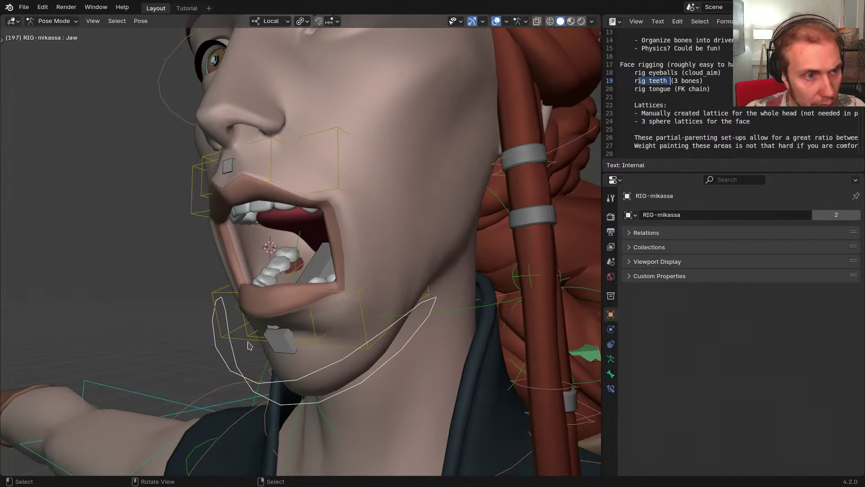
# Rotate the Jaw bone closed on local X and check the mouth in orthographic side view
pyautogui.moveTo(248, 346); pyautogui.dragTo(295, 311, button='middle')
pyautogui.press('r')
pyautogui.press('x')
pyautogui.click(243, 334)
pyautogui.scroll(2, 297, 289)
pyautogui.moveTo(297, 275); pyautogui.dragTo(313, 252, button='middle')
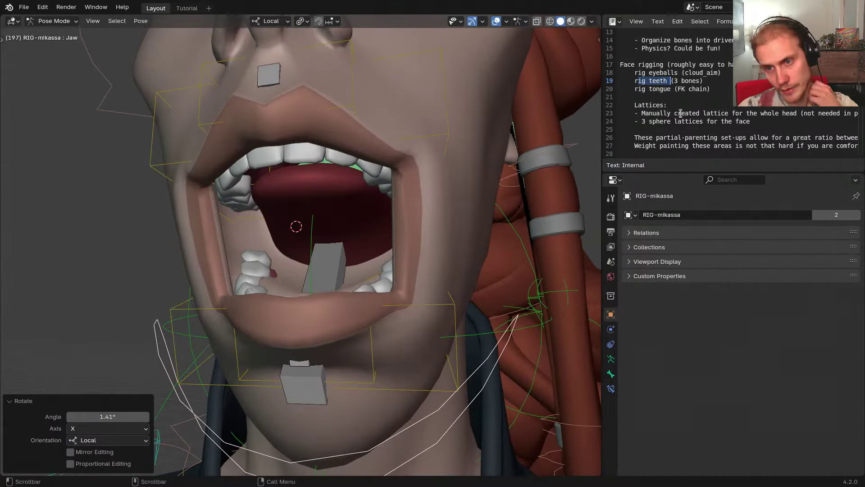
pyautogui.moveTo(367, 251); pyautogui.dragTo(181, 281, button='middle')
pyautogui.press('KP_3')
pyautogui.keyDown('shift'); pyautogui.moveTo(352, 276); pyautogui.dragTo(329, 279, button='middle'); pyautogui.keyUp('shift')
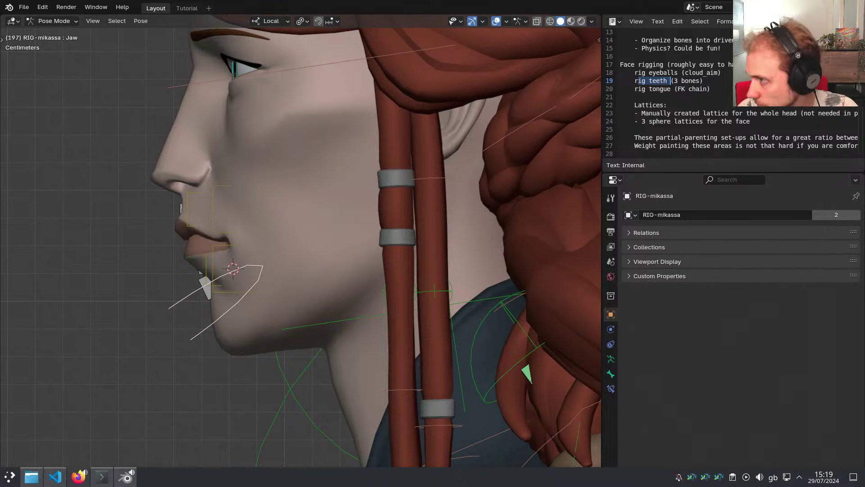
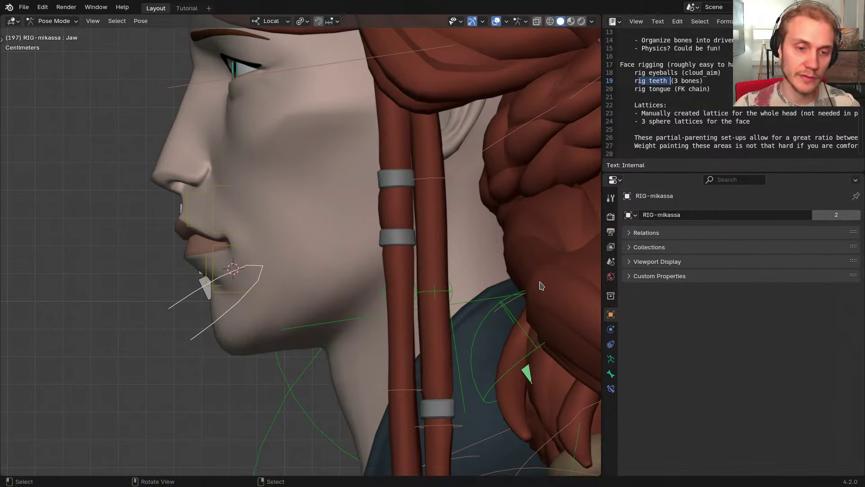
# Rotate the Jaw bone 12.4° open on local X and check the open mouth in profile
pyautogui.moveTo(418, 265); pyautogui.dragTo(392, 235, button='middle')
pyautogui.scroll(-3, 415, 244)
pyautogui.scroll(3, 405, 245)
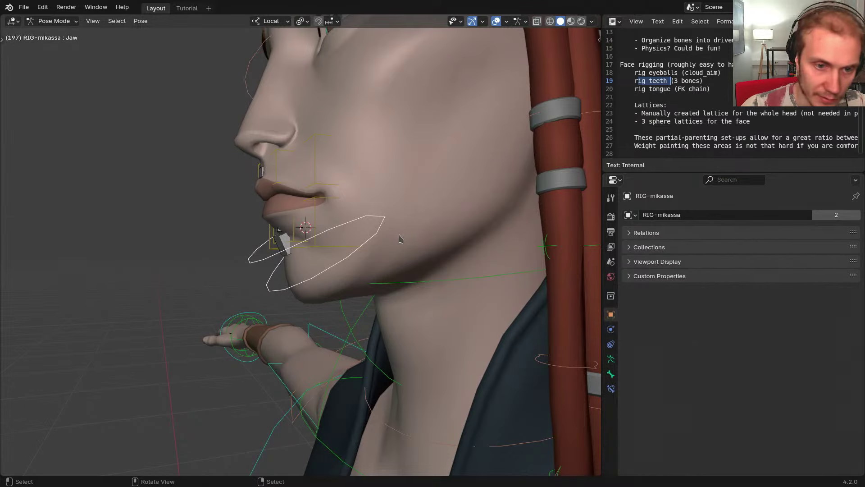
pyautogui.moveTo(400, 239); pyautogui.dragTo(214, 263, button='middle')
pyautogui.press('r')
pyautogui.press('x')
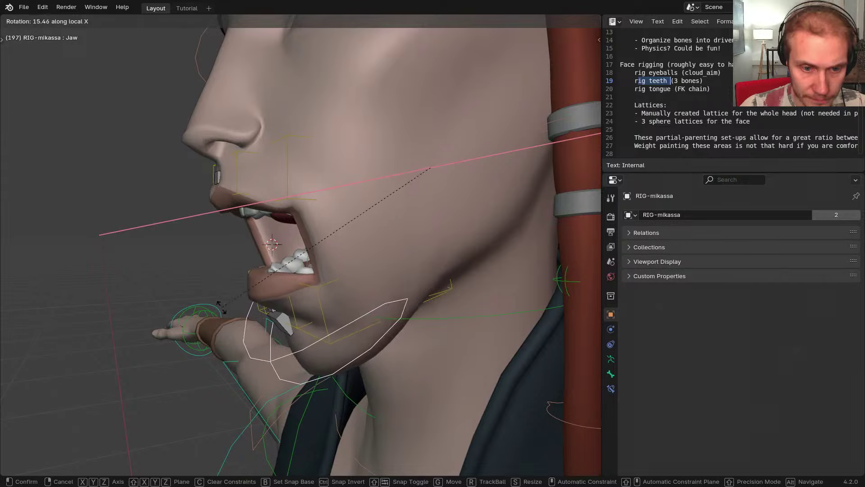
pyautogui.click(220, 306)
pyautogui.moveTo(220, 307); pyautogui.dragTo(370, 267, button='middle')
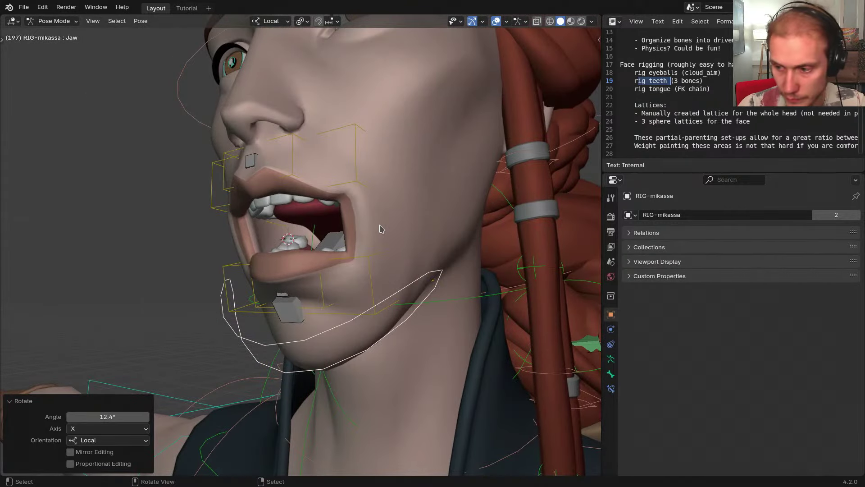
pyautogui.moveTo(382, 229)
pyautogui.mouseDown(button='middle')
pyautogui.moveTo(216, 246)
pyautogui.moveTo(394, 293)
pyautogui.mouseUp(button='middle')
pyautogui.scroll(3, 350, 231)
# Select the tongue mesh, put it in Weight Paint mode and show the scene as wireframe
pyautogui.hotkey('ctrl', 'Tab')
pyautogui.rightClick(330, 228)
pyautogui.hotkey('ctrl', 'Tab')
pyautogui.hotkey('shift', 'z')
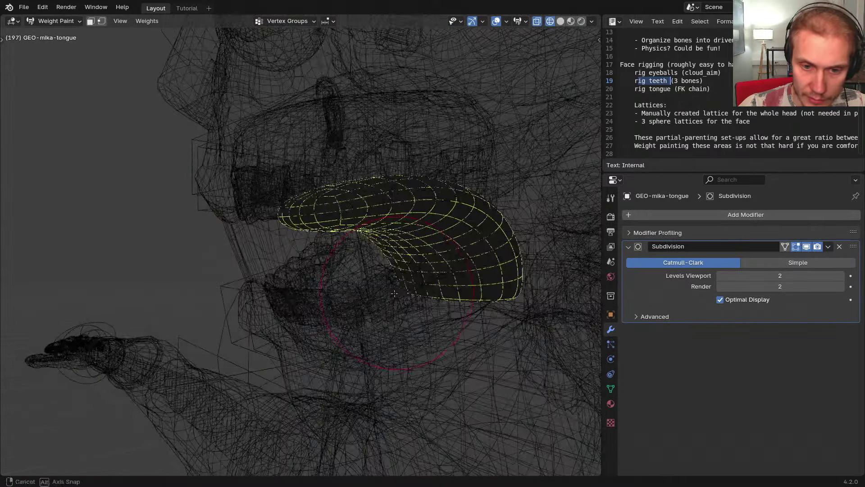
# Collapse the tongue's Subdivision modifier and return to Object Mode with solid shading
pyautogui.click(628, 248)
pyautogui.moveTo(356, 245); pyautogui.dragTo(405, 260, button='middle')
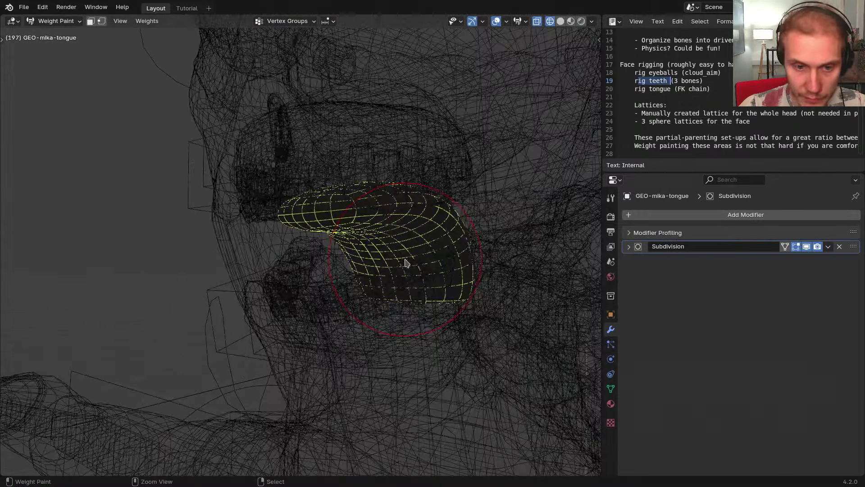
pyautogui.hotkey('ctrl', 'Tab')
pyautogui.press('z')
pyautogui.moveTo(335, 284)
pyautogui.mouseDown(button='middle')
pyautogui.moveTo(365, 263)
pyautogui.moveTo(331, 266)
pyautogui.mouseUp(button='middle')
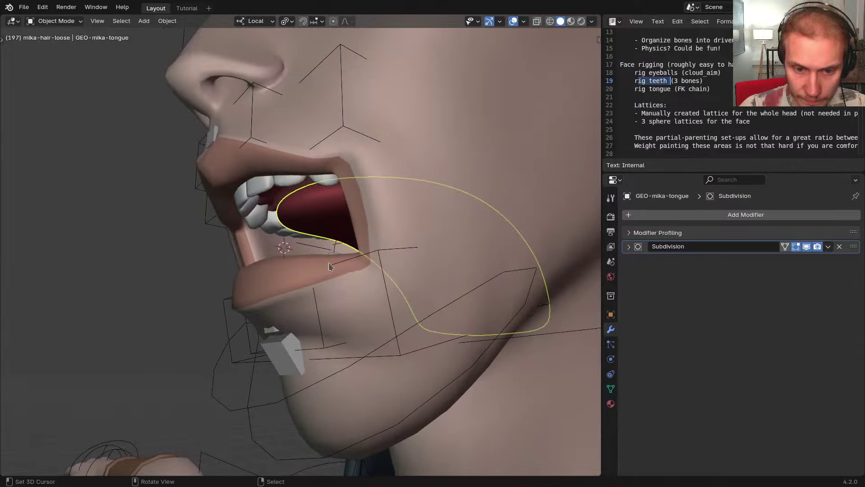
# Inspect the RIG-mikassa bones in Edit Mode with wireframe shading, then return to Object Mode
pyautogui.rightClick(232, 352)
pyautogui.press('Tab')
pyautogui.keyDown('alt'); pyautogui.moveTo(187, 327); pyautogui.dragTo(183, 334, button='middle'); pyautogui.keyUp('alt')
pyautogui.press('z')
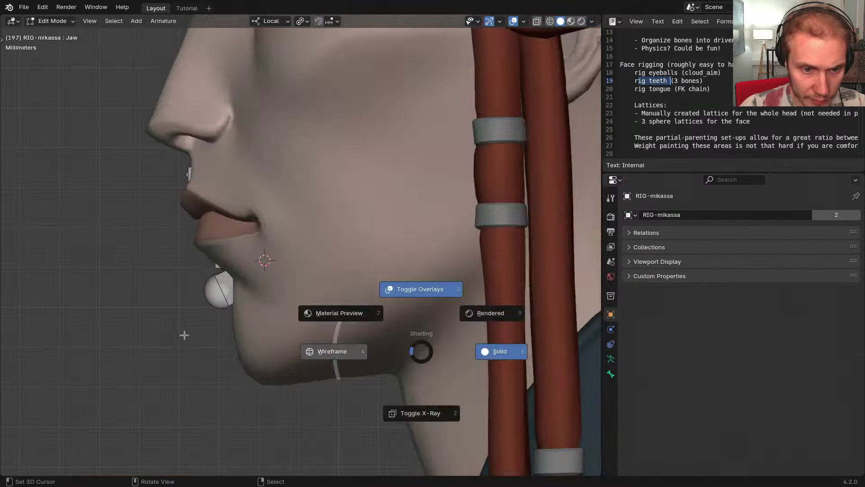
pyautogui.keyDown('shift'); pyautogui.moveTo(360, 288); pyautogui.dragTo(282, 322, button='middle'); pyautogui.keyUp('shift')
pyautogui.scroll(-1, 311, 315)
pyautogui.press('Tab')
# Select GEO-mika-tongue among the overlapping mouth objects and inspect it in Edit Mode
pyautogui.rightClick(342, 270)
pyautogui.rightClick(341, 270)
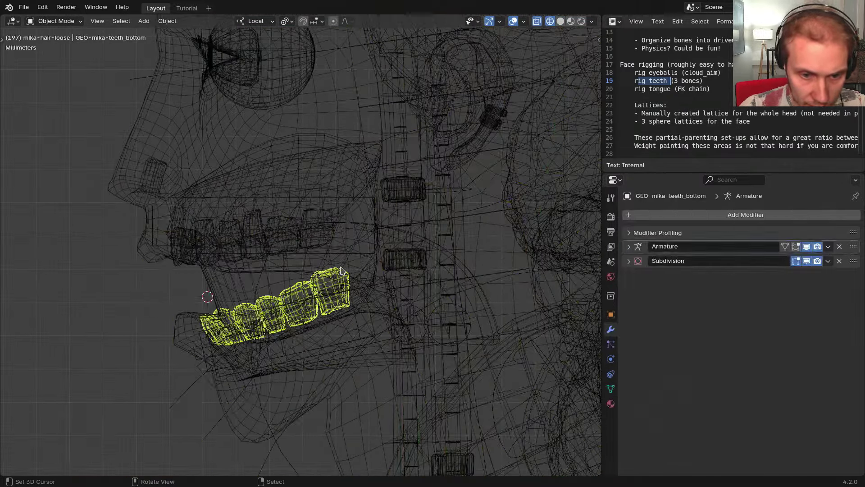
pyautogui.rightClick(341, 269)
pyautogui.rightClick(282, 271)
pyautogui.rightClick(283, 270)
pyautogui.rightClick(284, 269)
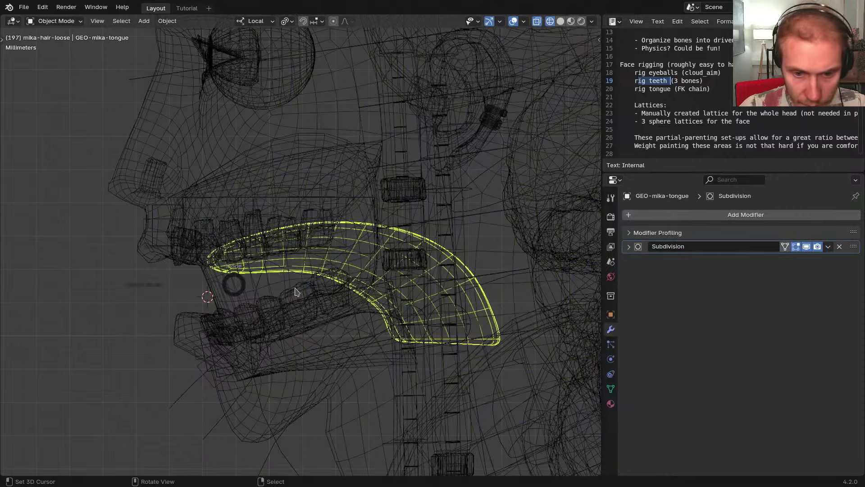
pyautogui.press('Tab')
pyautogui.keyDown('shift'); pyautogui.moveTo(455, 313); pyautogui.dragTo(388, 303, button='middle'); pyautogui.keyUp('shift')
pyautogui.scroll(-2, 388, 303)
pyautogui.press('Tab')
# Select RIG-mikassa, enter Edit Mode and toggle to the META-mikassa metarig
pyautogui.scroll(-2, 256, 304)
pyautogui.keyDown('shift'); pyautogui.moveTo(230, 304); pyautogui.dragTo(278, 301, button='middle'); pyautogui.keyUp('shift')
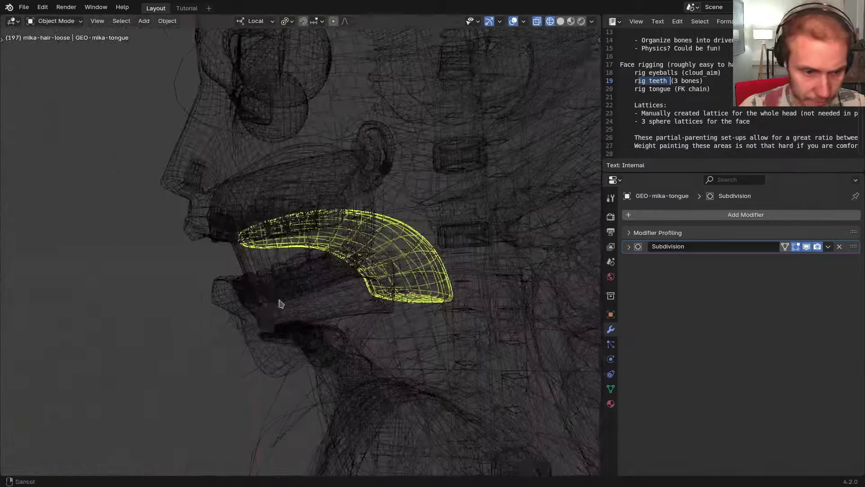
pyautogui.rightClick(226, 330)
pyautogui.press('Tab')
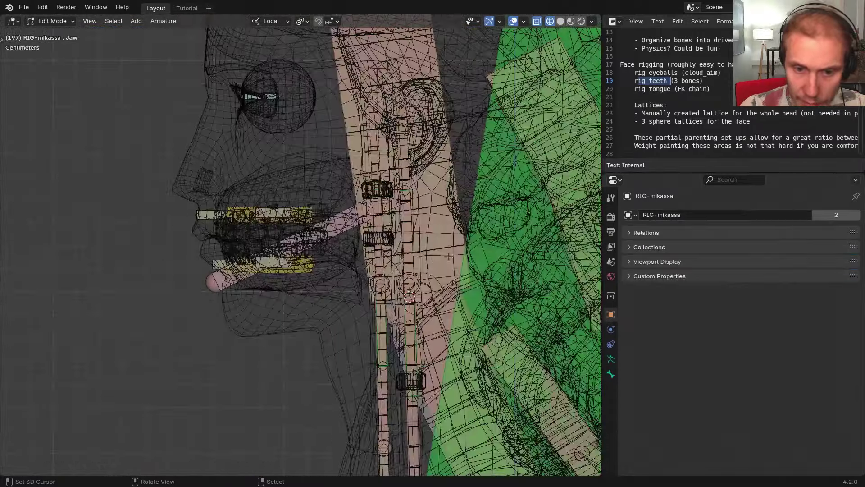
pyautogui.hotkey('shift', 't')
pyautogui.scroll(2, 397, 265)
# Hide the Head bone and the hair bones blocking the view of the mouth
pyautogui.rightClick(448, 239)
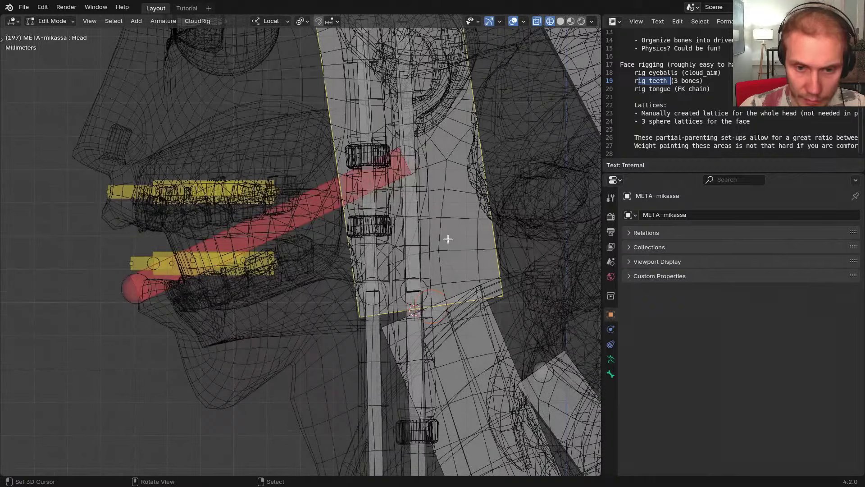
pyautogui.press('h')
pyautogui.rightClick(412, 265)
pyautogui.press('h')
pyautogui.rightClick(415, 322)
pyautogui.press('h')
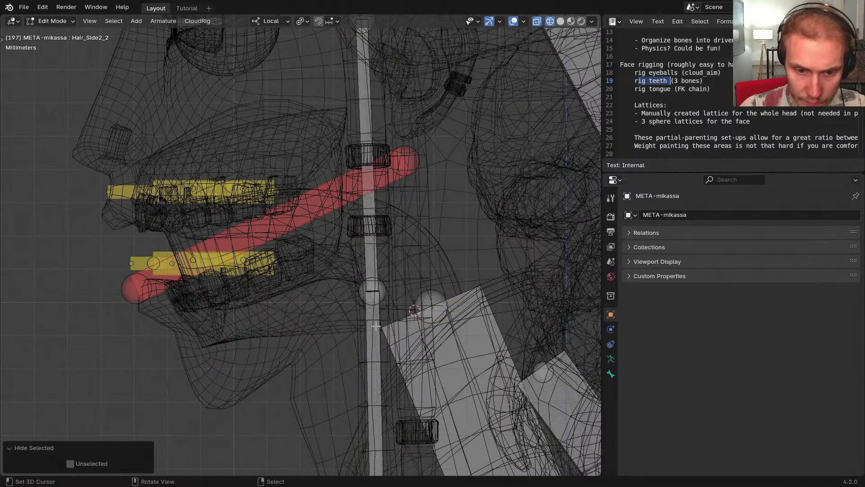
pyautogui.rightClick(373, 318)
pyautogui.press('h')
pyautogui.rightClick(366, 257)
pyautogui.scroll(-3, 366, 255)
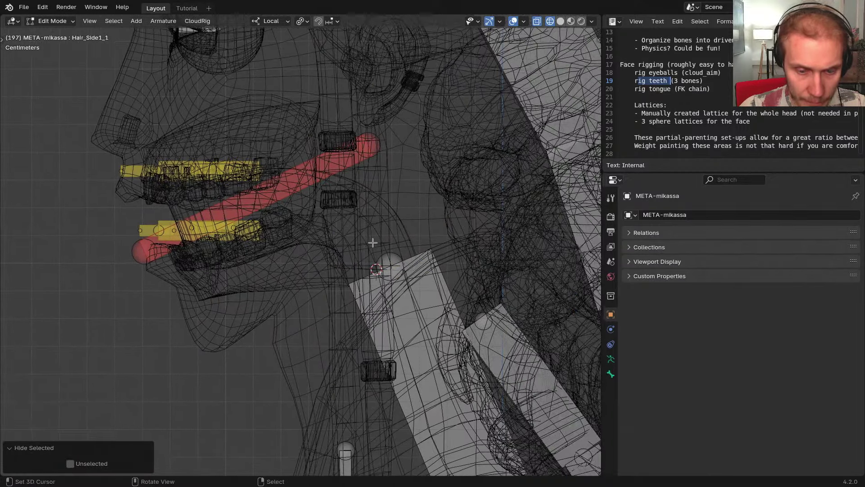
pyautogui.keyDown('shift'); pyautogui.moveTo(372, 261); pyautogui.dragTo(366, 299, button='middle'); pyautogui.keyUp('shift')
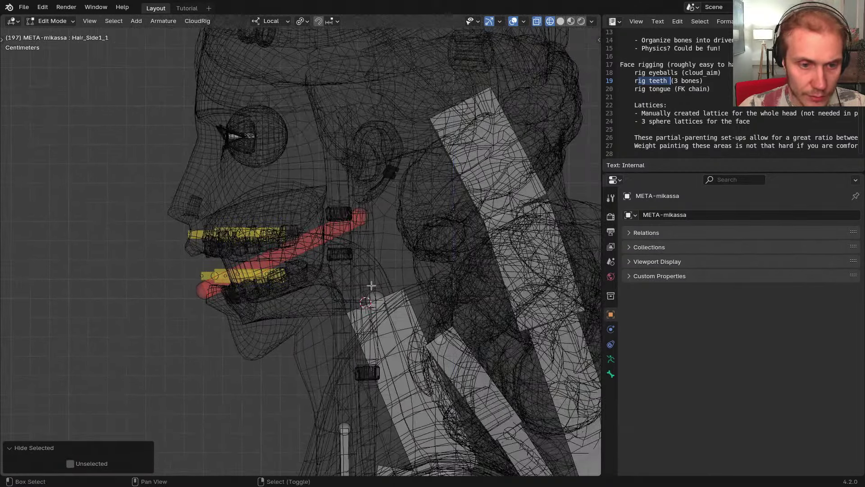
# Select the Jaw bone in side view, add a new bone and shrink it small
pyautogui.rightClick(303, 242)
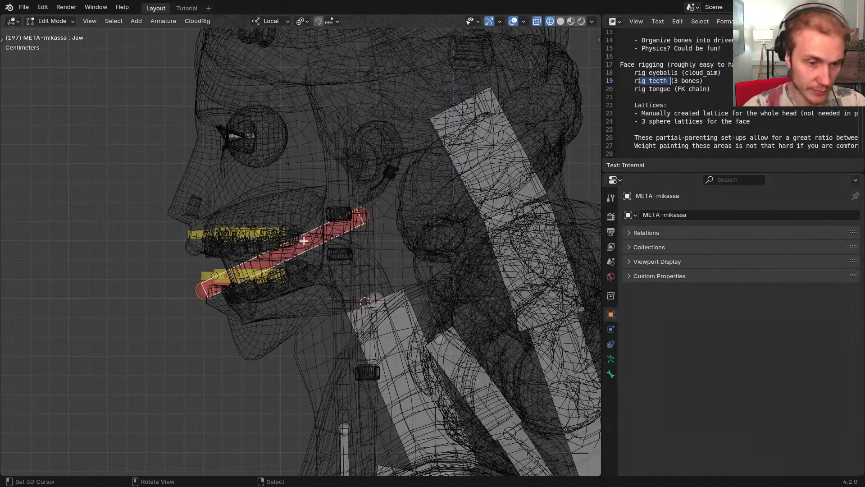
pyautogui.moveTo(261, 244); pyautogui.dragTo(361, 272, button='middle')
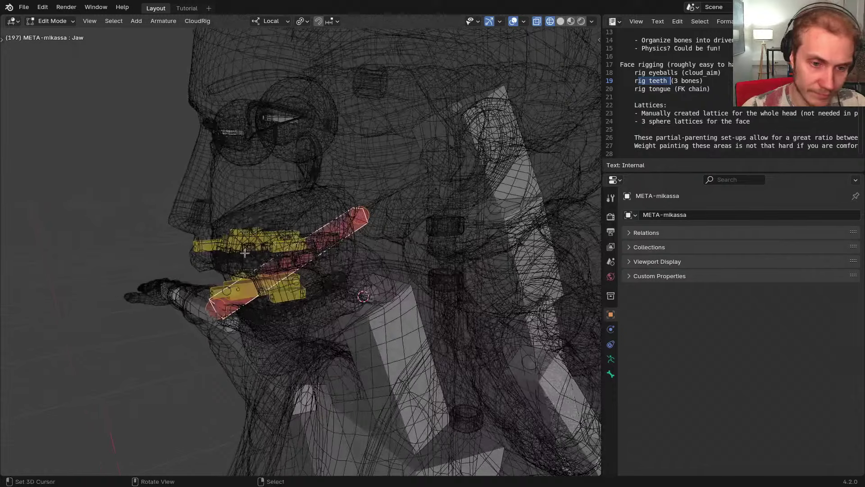
pyautogui.press('KP_3')
pyautogui.scroll(-2, 361, 271)
pyautogui.hotkey('shift', 'a')
pyautogui.press('s')
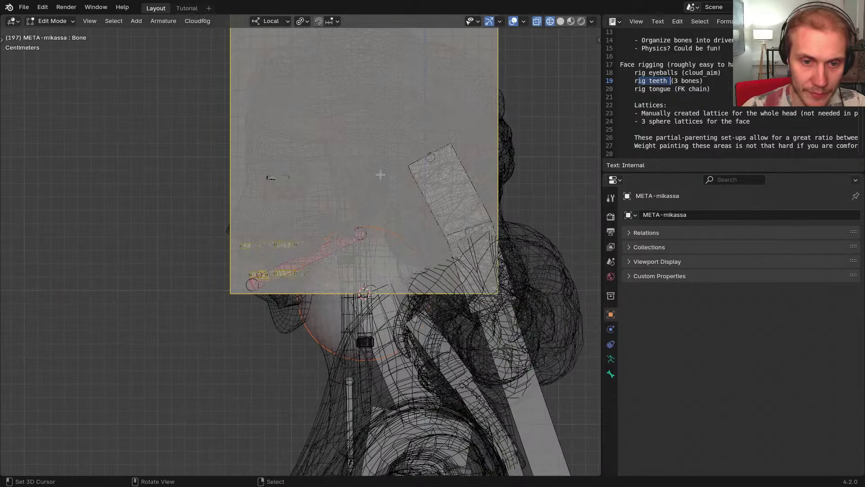
pyautogui.click(373, 210)
pyautogui.press('s')
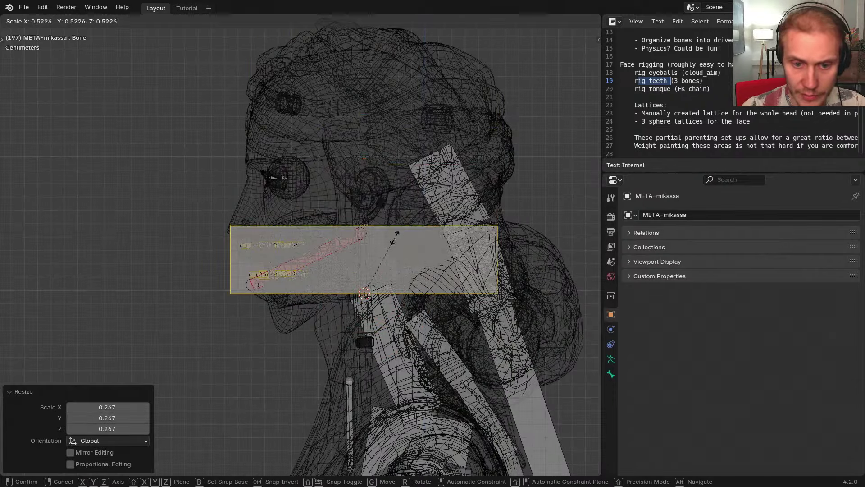
pyautogui.click(453, 248)
# Narrow the new bone's B-Bone display width twice
pyautogui.hotkey('ctrl', 'alt', 's')
pyautogui.click(380, 265)
pyautogui.hotkey('ctrl', 'alt', 's')
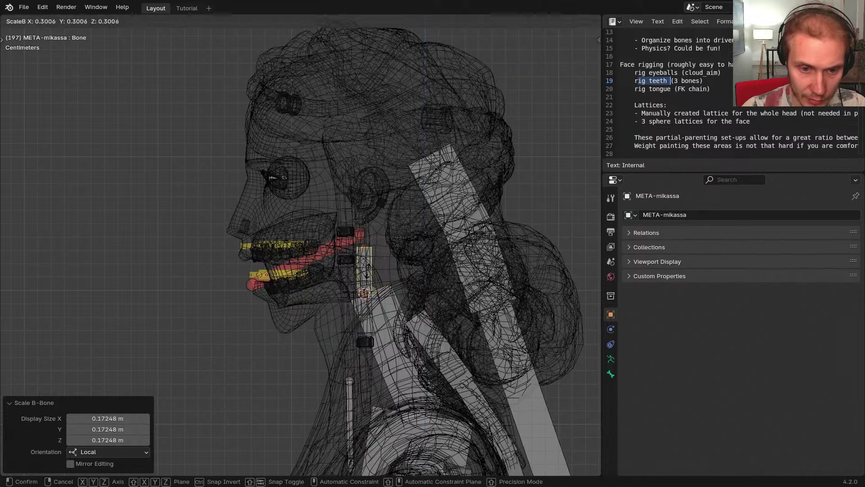
pyautogui.click(381, 264)
pyautogui.scroll(3, 363, 270)
pyautogui.scroll(3, 363, 270)
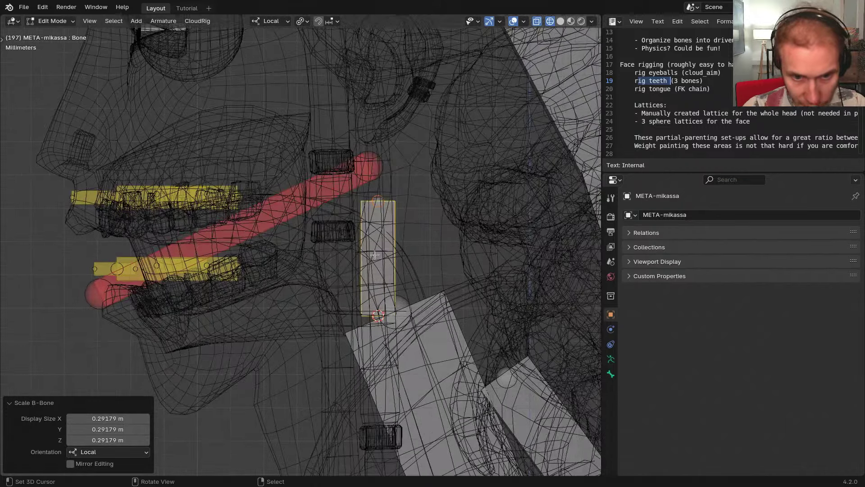
pyautogui.scroll(-1, 383, 251)
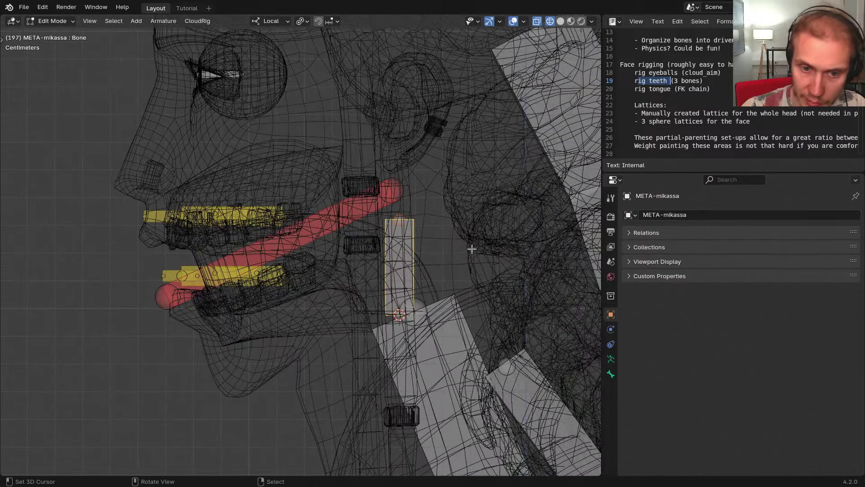
# Tilt the new bone about 29°, scale it to 0.638, and unhide the bones
pyautogui.press('r')
pyautogui.click(439, 184)
pyautogui.press('s')
pyautogui.click(411, 227)
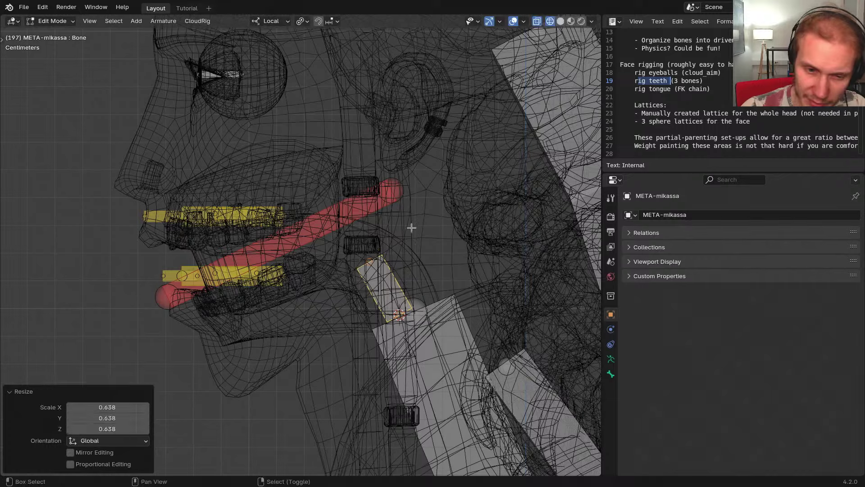
pyautogui.hotkey('shift', 'h')
pyautogui.keyDown('shift'); pyautogui.moveTo(413, 239); pyautogui.dragTo(434, 232, button='middle'); pyautogui.keyUp('shift')
pyautogui.scroll(1, 419, 233)
pyautogui.press('Tab')
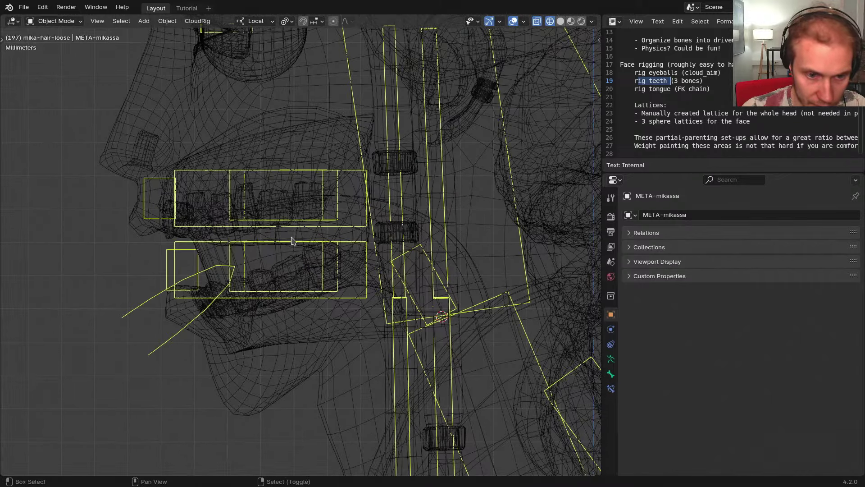
# Isolate the tongue mesh and META-mikassa armature, then edit the metarig
pyautogui.hotkey('ctrl', 'shift', 'z')
pyautogui.hotkey('ctrl', 'z')
pyautogui.hotkey('ctrl', 'shift', 'z')
pyautogui.hotkey('ctrl', 'z')
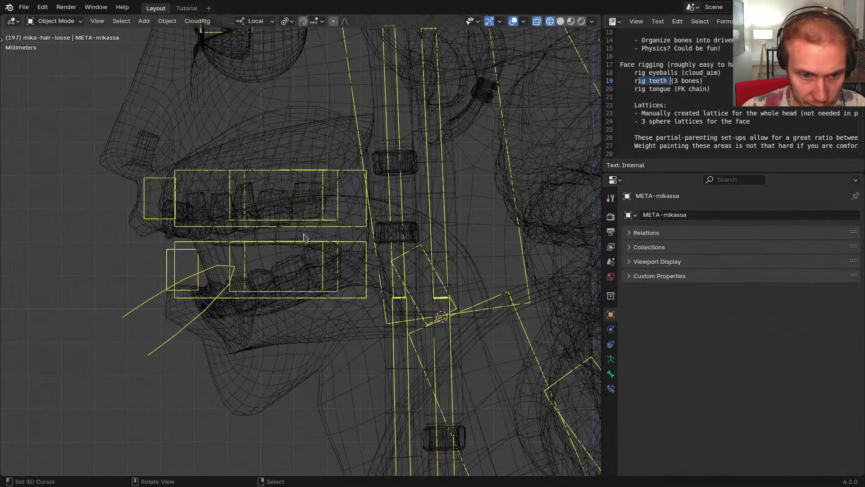
pyautogui.hotkey('ctrl', 'shift', 'z')
pyautogui.hotkey('ctrl', 'z')
pyautogui.keyDown('shift'); pyautogui.click(309, 235); pyautogui.keyUp('shift')
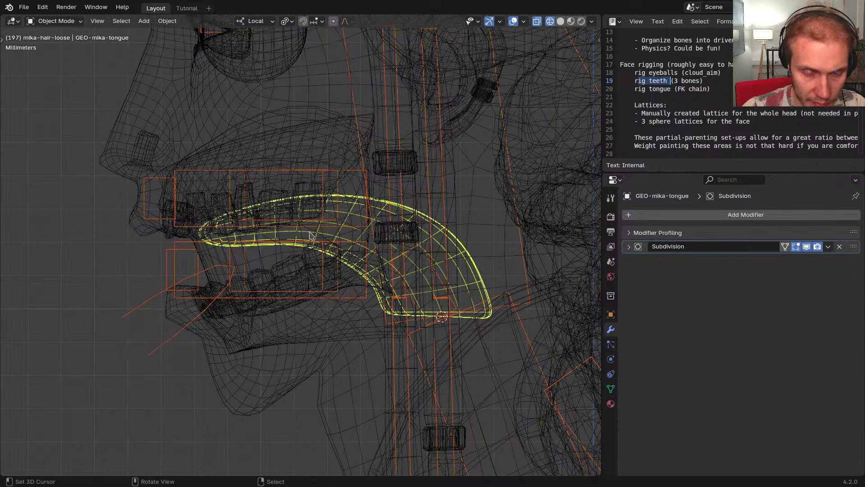
pyautogui.hotkey('shift', 'h')
pyautogui.click(446, 205)
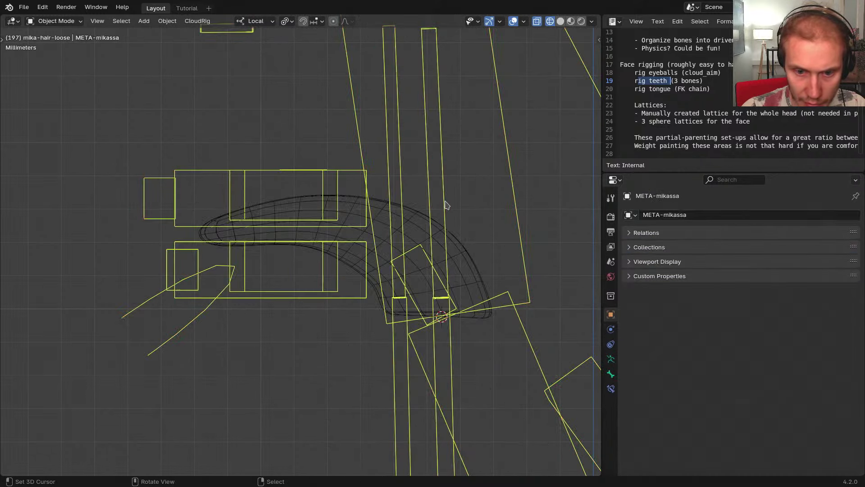
pyautogui.press('Tab')
pyautogui.scroll(2, 415, 242)
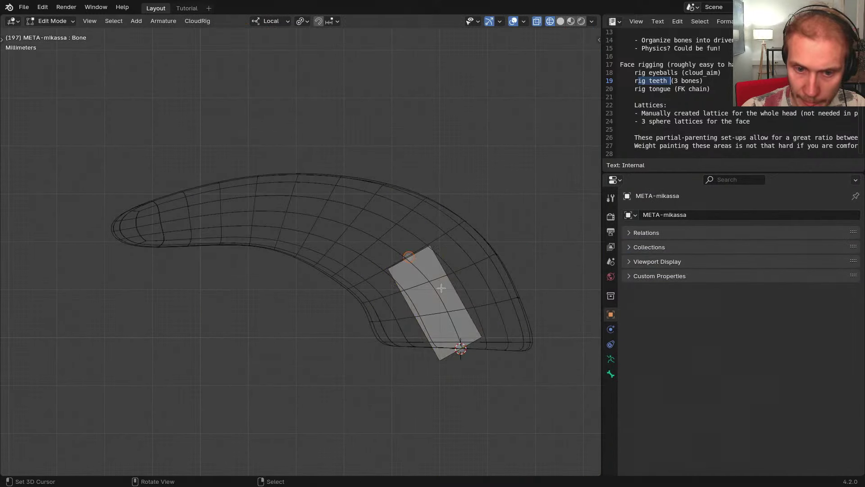
# Rename the new bone 'Tongue1' and adjust its tip to the tongue's back
pyautogui.press('F2')
pyautogui.write('Tongue')
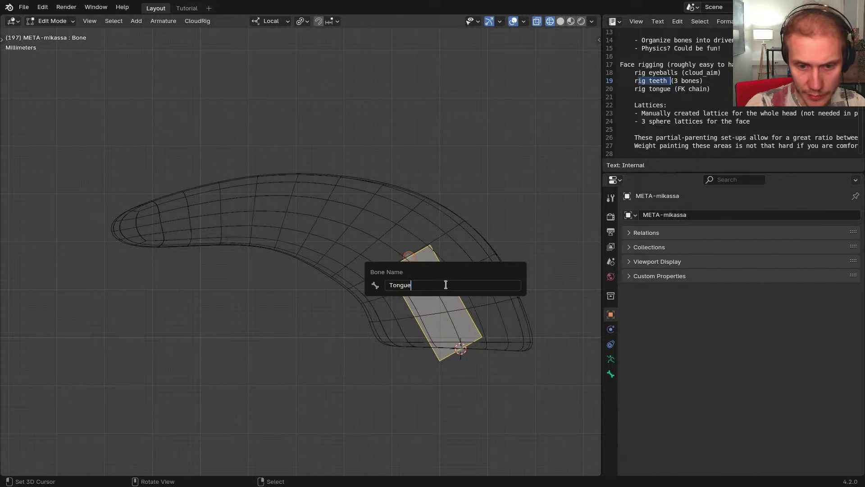
pyautogui.write('1')
pyautogui.press('Return')
pyautogui.rightClick(405, 256)
pyautogui.press('g')
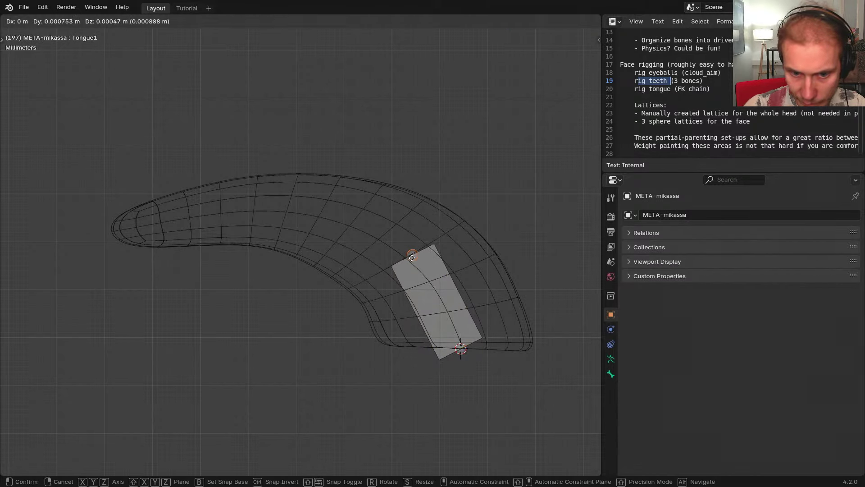
pyautogui.click(406, 253)
pyautogui.keyDown('shift'); pyautogui.moveTo(464, 349); pyautogui.dragTo(447, 340, button='middle'); pyautogui.keyUp('shift')
pyautogui.rightClick(444, 345)
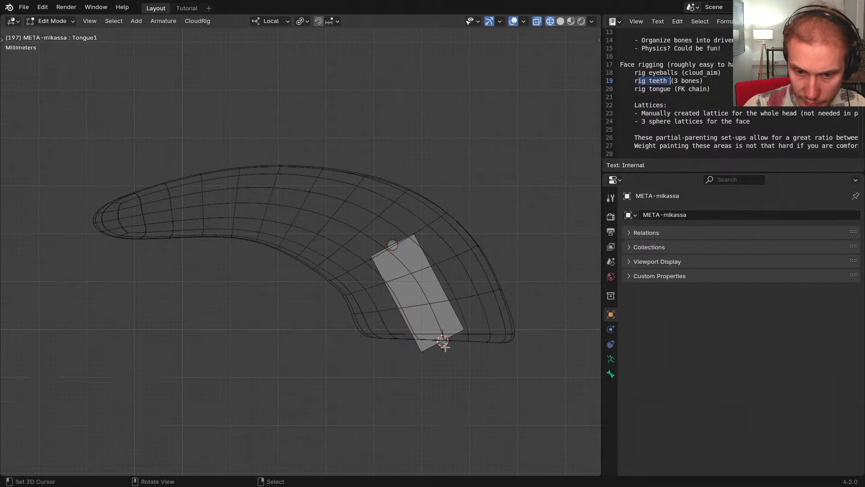
pyautogui.press('g')
pyautogui.rightClick(446, 355)
pyautogui.rightClick(391, 244)
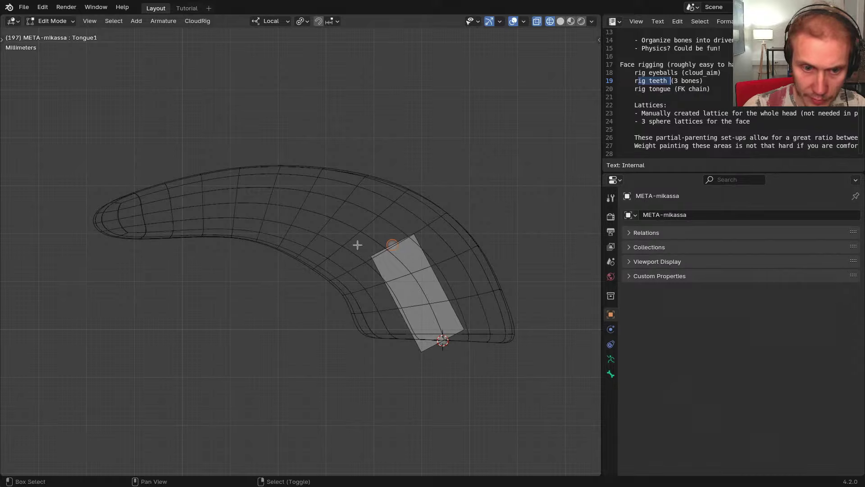
pyautogui.keyDown('shift'); pyautogui.moveTo(365, 247); pyautogui.dragTo(417, 276, button='middle'); pyautogui.keyUp('shift')
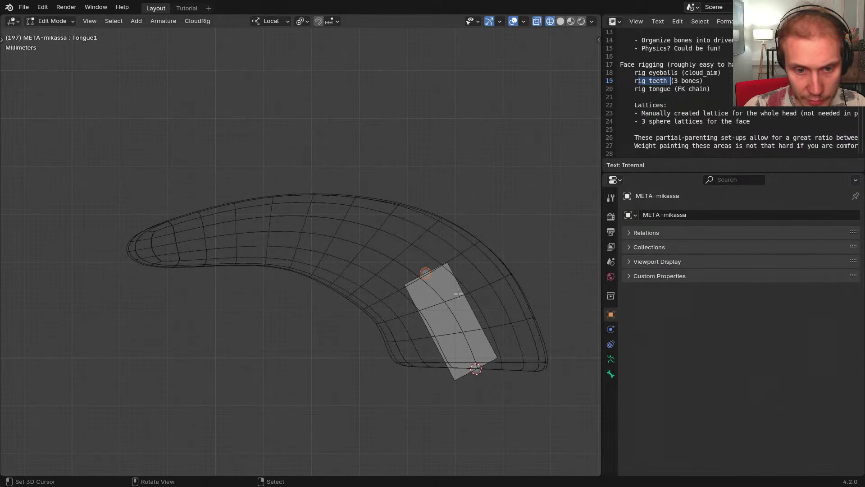
# Extrude two more bones to the middle and front of the tongue, forming a three-bone chain
pyautogui.press('e')
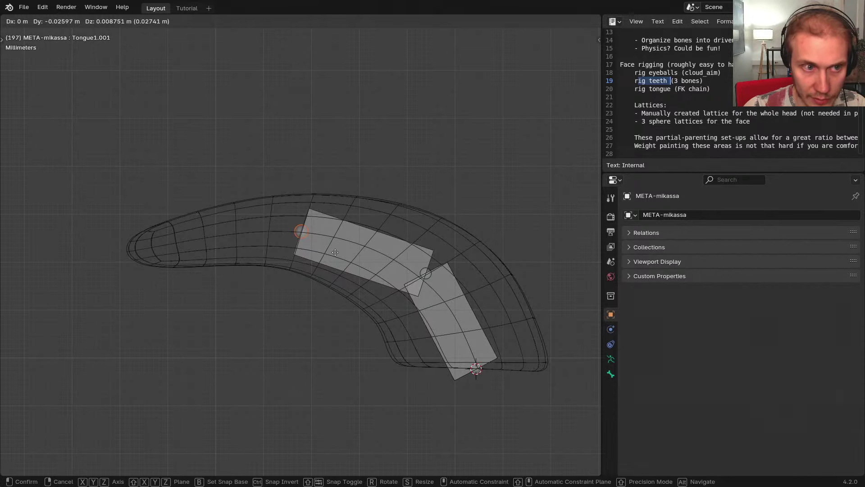
pyautogui.click(335, 253)
pyautogui.keyDown('shift'); pyautogui.moveTo(361, 242); pyautogui.dragTo(387, 242, button='middle'); pyautogui.keyUp('shift')
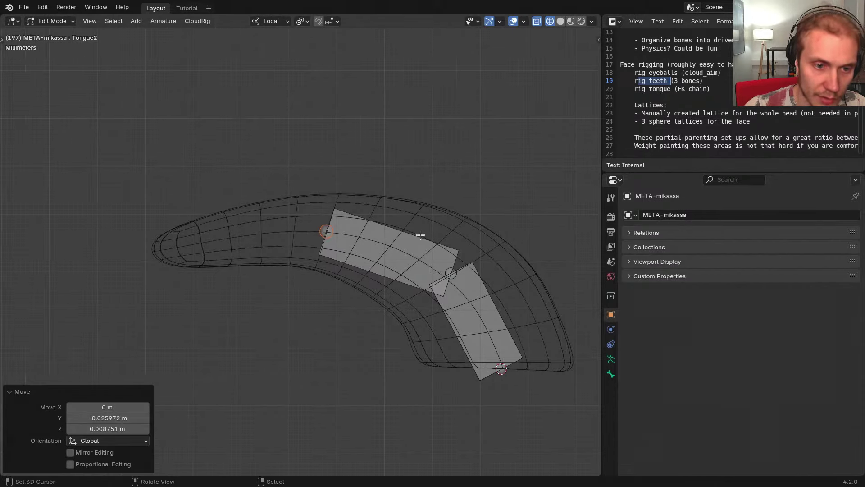
pyautogui.press('e')
pyautogui.click(254, 247)
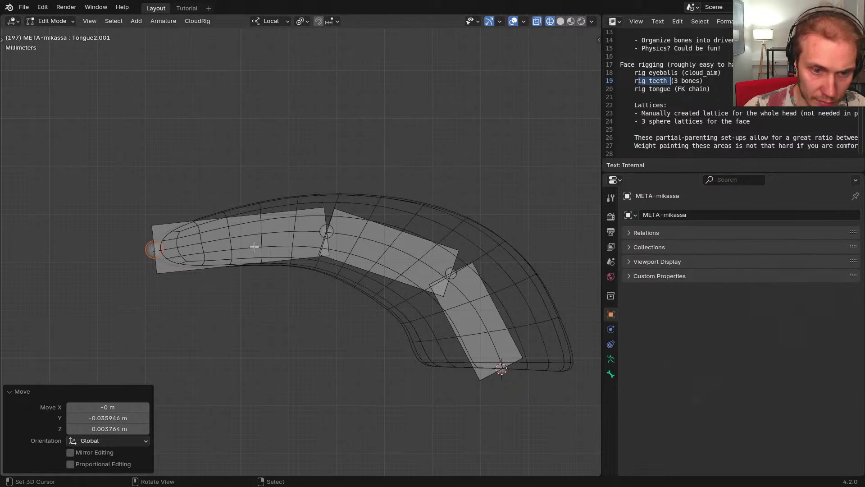
pyautogui.scroll(-2, 265, 253)
pyautogui.keyDown('shift'); pyautogui.moveTo(352, 279); pyautogui.dragTo(323, 261, button='middle'); pyautogui.keyUp('shift')
pyautogui.scroll(1, 368, 272)
pyautogui.rightClick(388, 284)
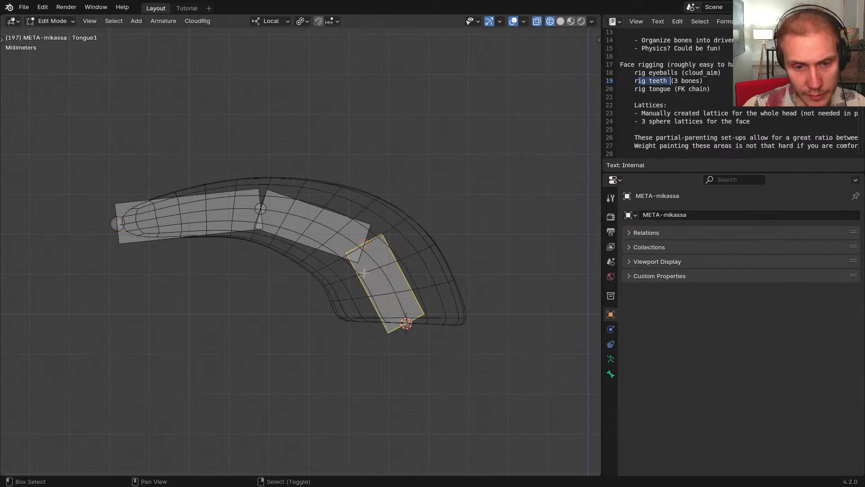
pyautogui.keyDown('shift'); pyautogui.moveTo(388, 284); pyautogui.dragTo(420, 293, button='middle'); pyautogui.keyUp('shift')
pyautogui.hotkey('ctrl', 'Tab')
pyautogui.click(610, 374)
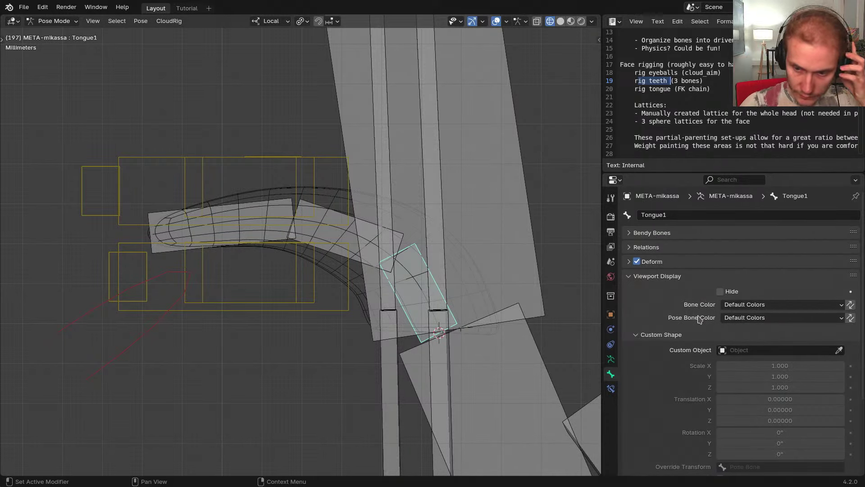
# Set Tongue1's CloudRig component type to Chain: FK with Smooth Spline bendy bones
pyautogui.click(662, 335)
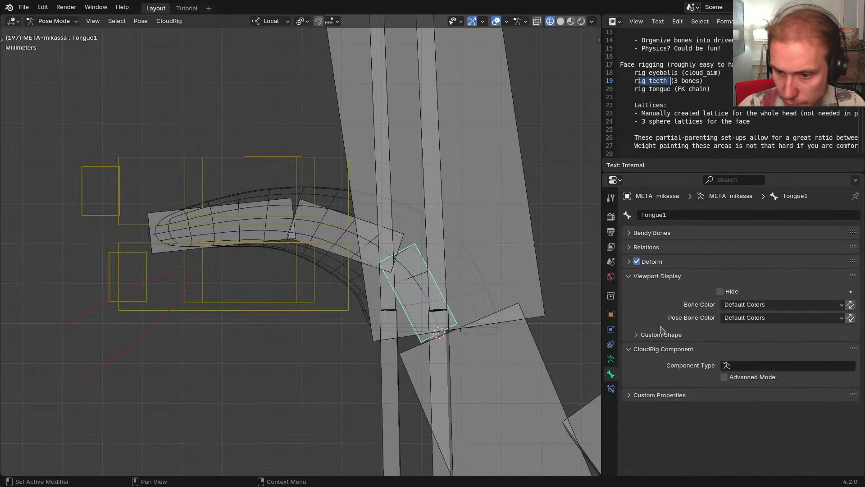
pyautogui.click(756, 365)
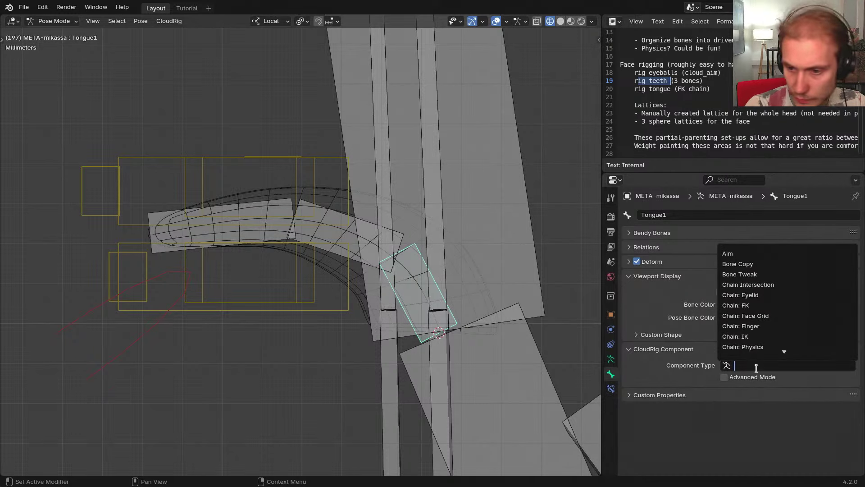
pyautogui.write('fk')
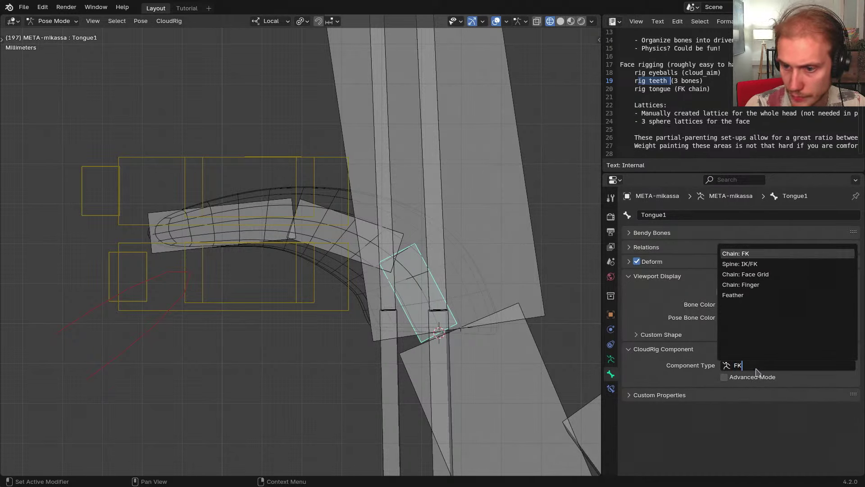
pyautogui.press('Return')
pyautogui.scroll(-3, 649, 389)
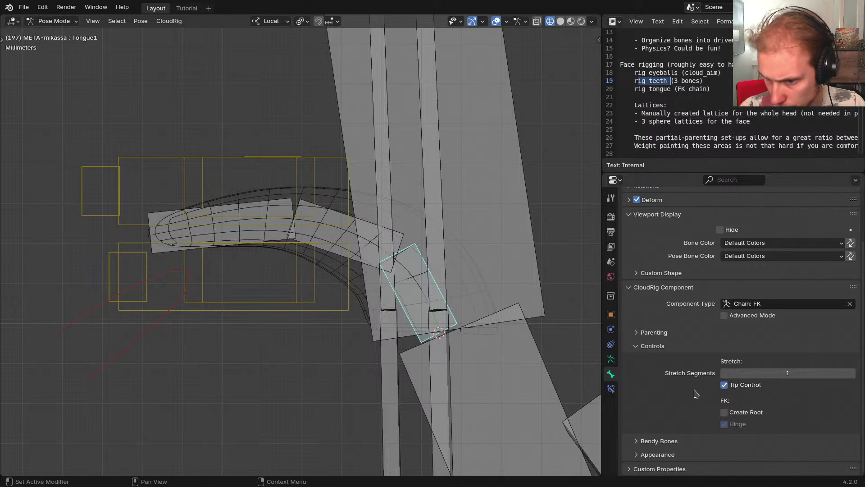
pyautogui.click(666, 440)
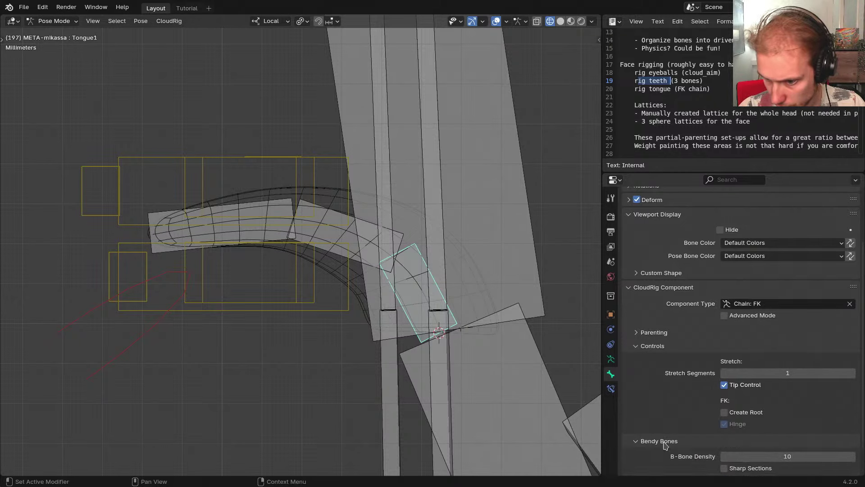
pyautogui.scroll(-2, 670, 437)
pyautogui.click(734, 439)
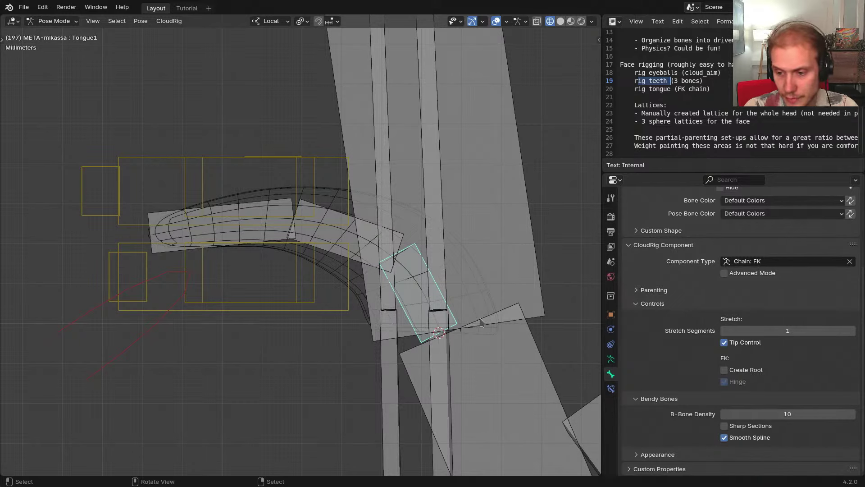
# Parent the tongue chain to the Jaw bone, keeping the offset
pyautogui.scroll(-5, 454, 314)
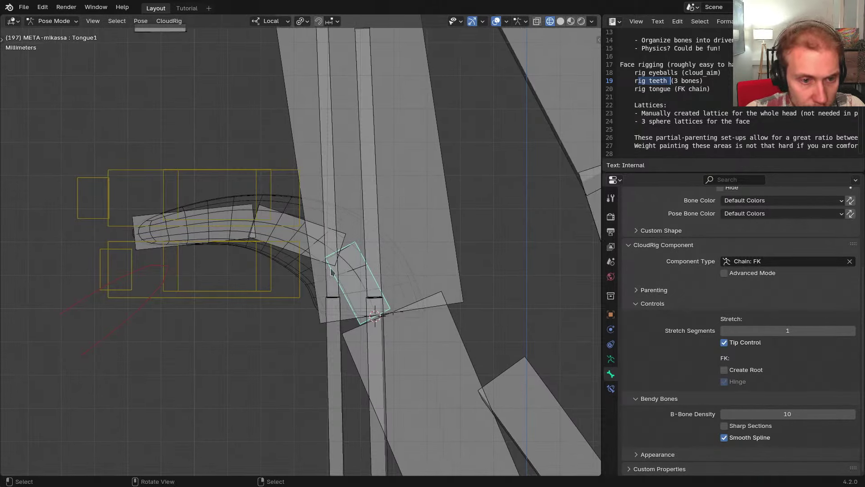
pyautogui.keyDown('shift'); pyautogui.moveTo(401, 272); pyautogui.dragTo(416, 278, button='middle'); pyautogui.keyUp('shift')
pyautogui.keyDown('shift'); pyautogui.click(251, 313); pyautogui.keyUp('shift')
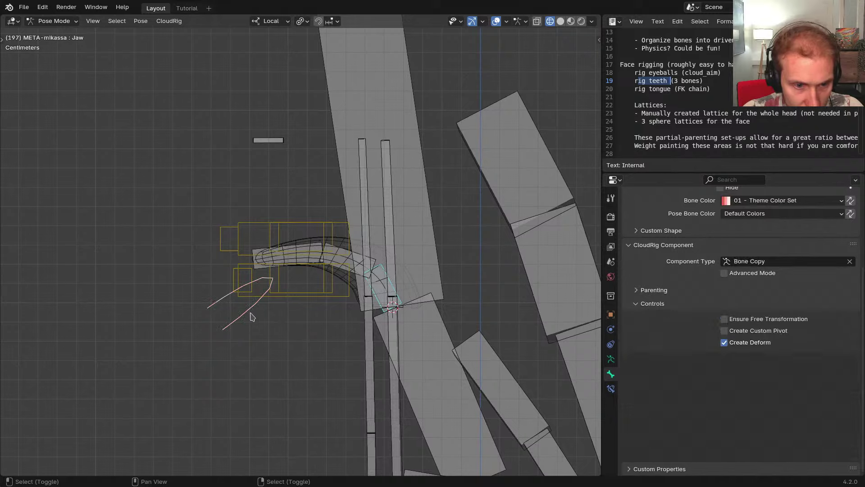
pyautogui.press('p')
pyautogui.click(334, 313)
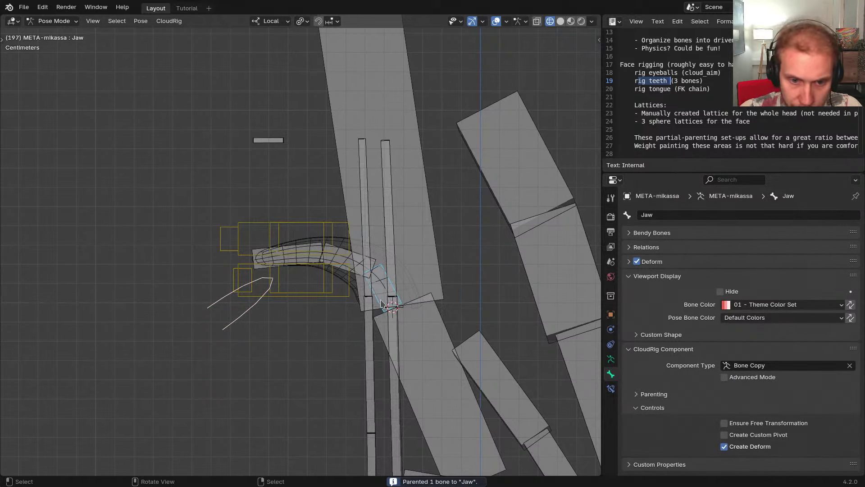
pyautogui.click(381, 302)
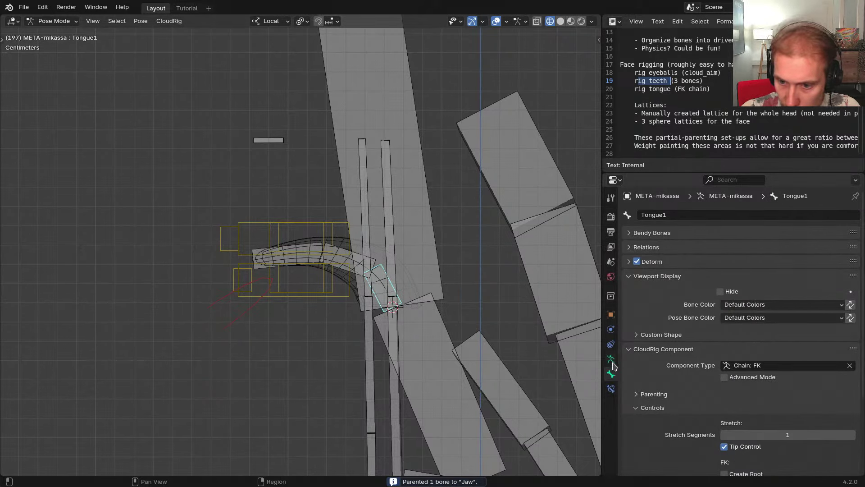
pyautogui.click(611, 359)
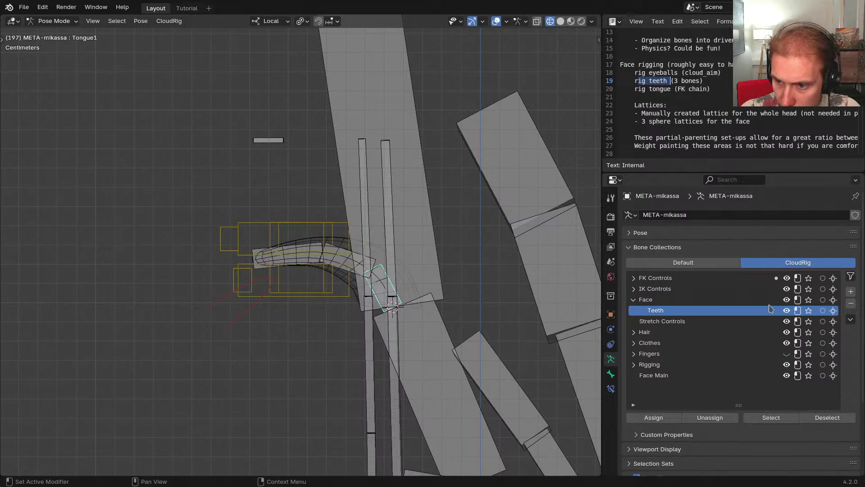
# Create a Tongue bone collection under Teeth and move Tongue1–3 into it, out of FK Controls
pyautogui.click(850, 291)
pyautogui.doubleClick(674, 321)
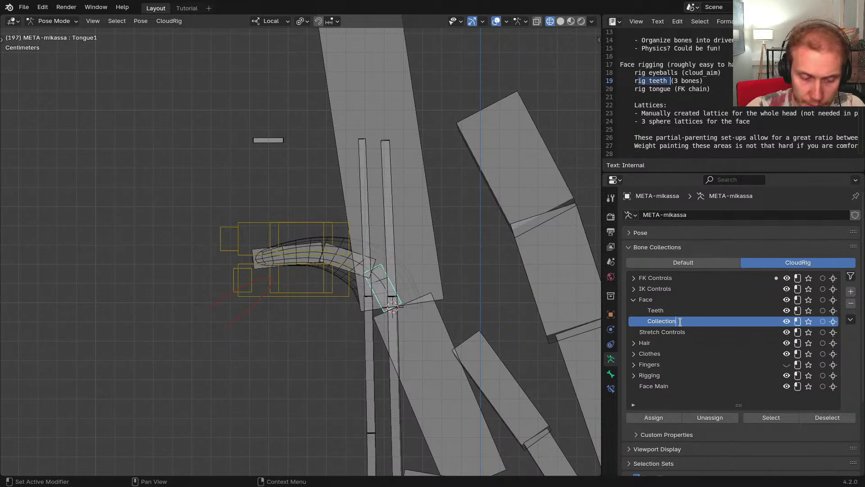
pyautogui.write('Tongue')
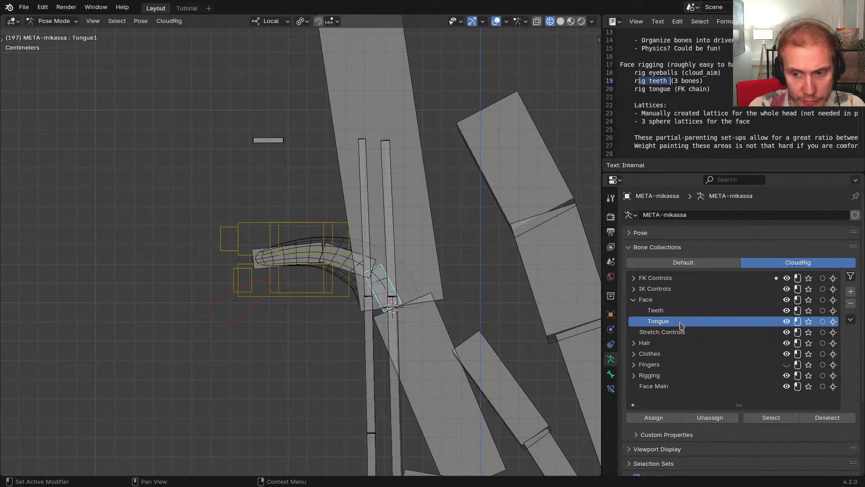
pyautogui.keyDown('shift'); pyautogui.click(356, 269); pyautogui.keyUp('shift')
pyautogui.click(333, 265)
pyautogui.scroll(3, 358, 273)
pyautogui.click(385, 283)
pyautogui.click(384, 283)
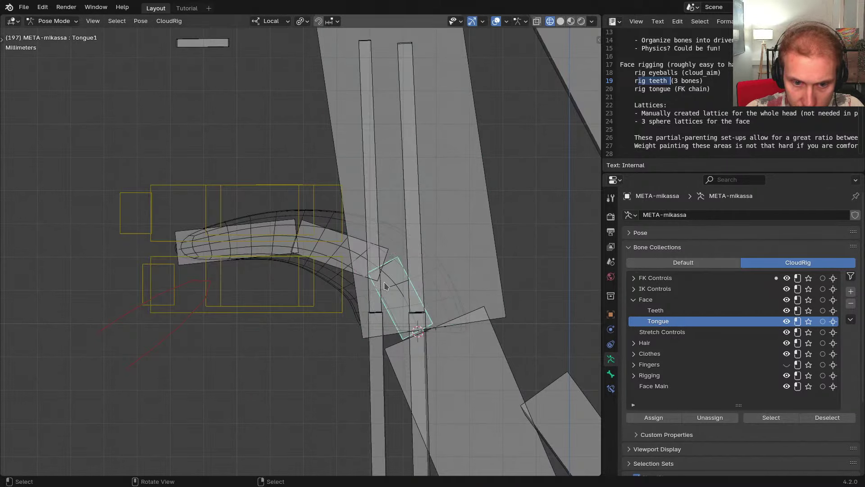
pyautogui.keyDown('shift'); pyautogui.click(282, 254); pyautogui.keyUp('shift')
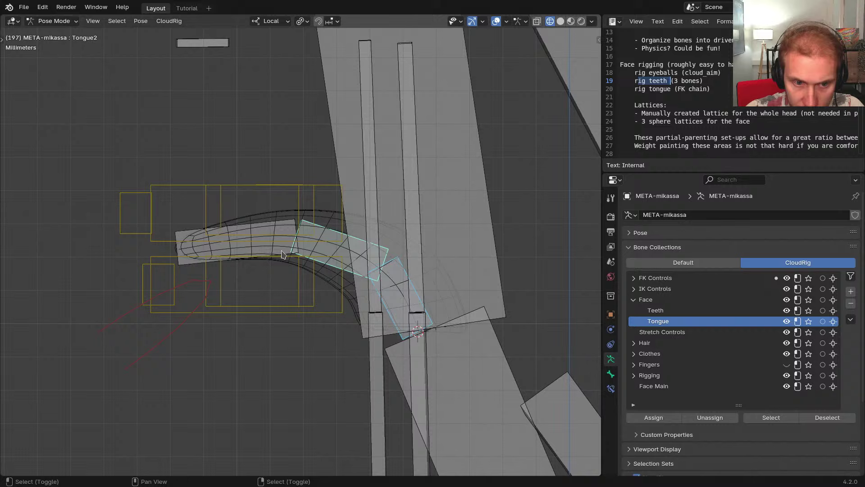
pyautogui.keyDown('shift'); pyautogui.click(268, 229); pyautogui.keyUp('shift')
pyautogui.click(654, 418)
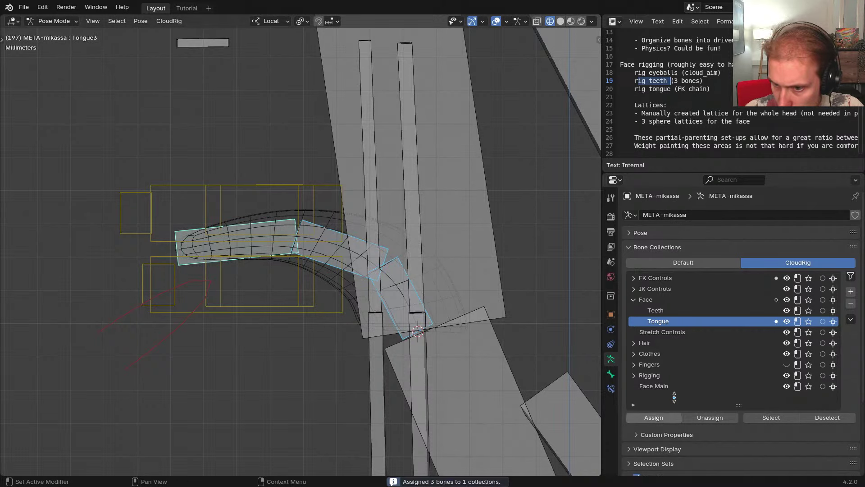
pyautogui.click(671, 279)
pyautogui.click(720, 417)
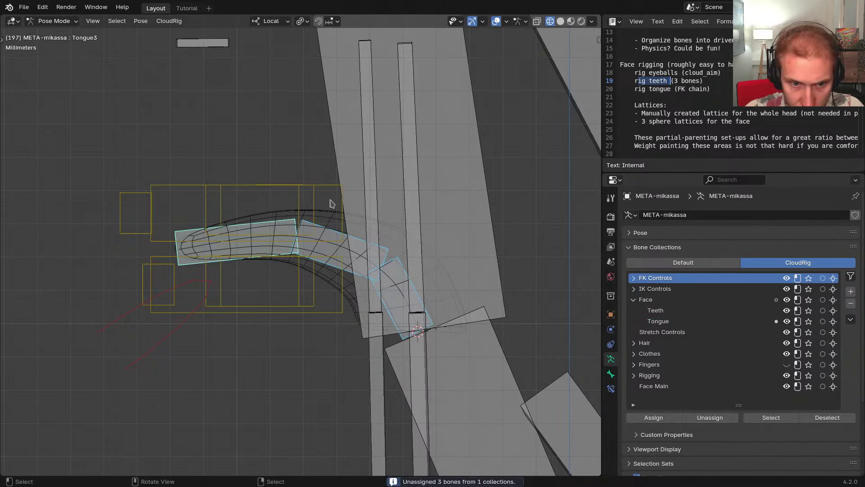
# Remove the teeth and Jaw bones from FK Controls, putting the Jaw bone in Face
pyautogui.click(315, 203)
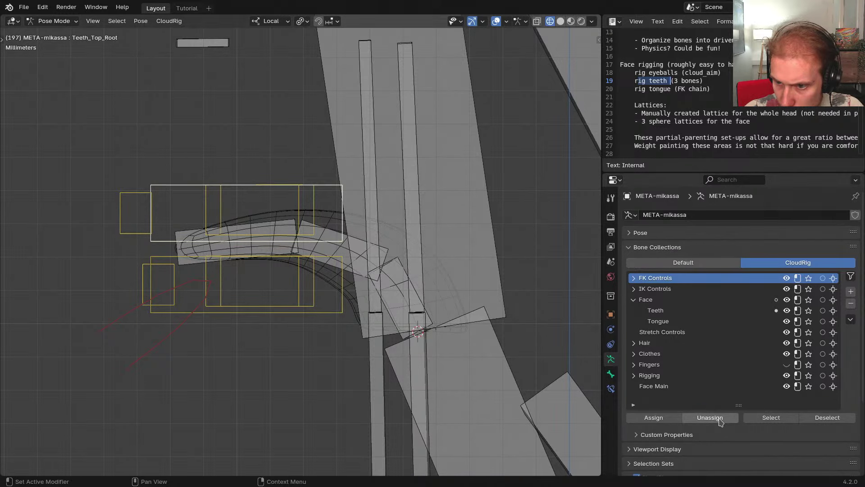
pyautogui.click(709, 417)
pyautogui.click(181, 323)
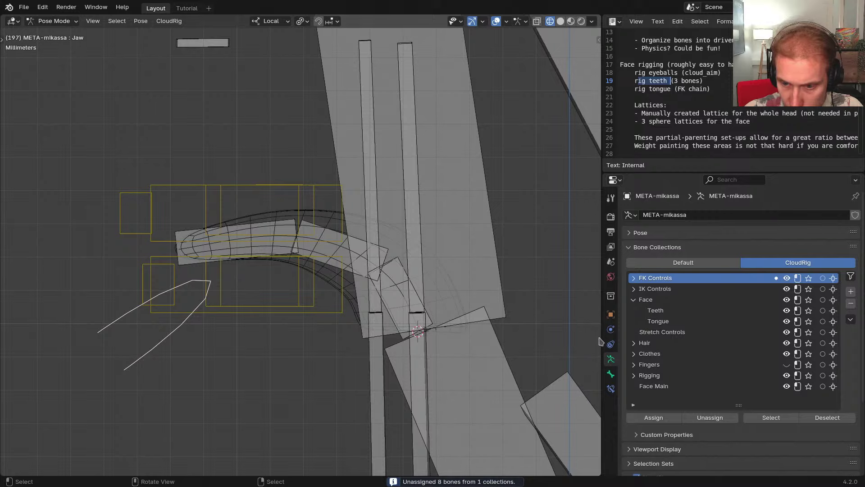
pyautogui.click(653, 299)
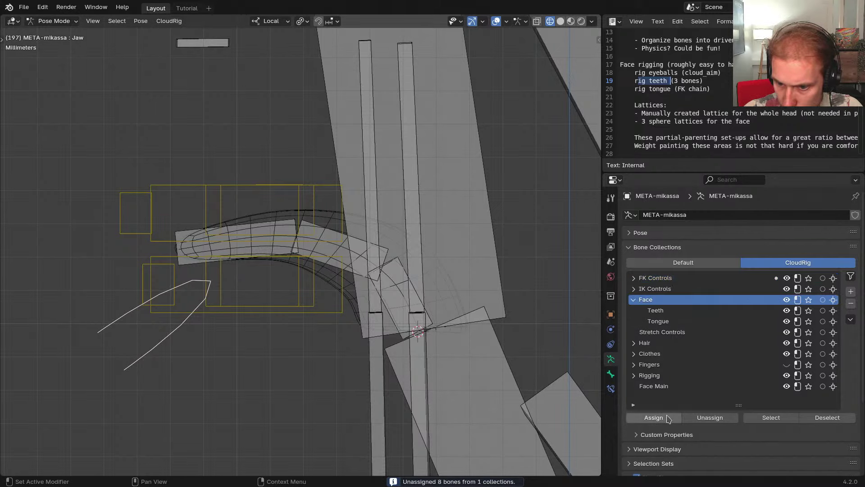
pyautogui.click(654, 418)
pyautogui.click(685, 282)
pyautogui.click(709, 417)
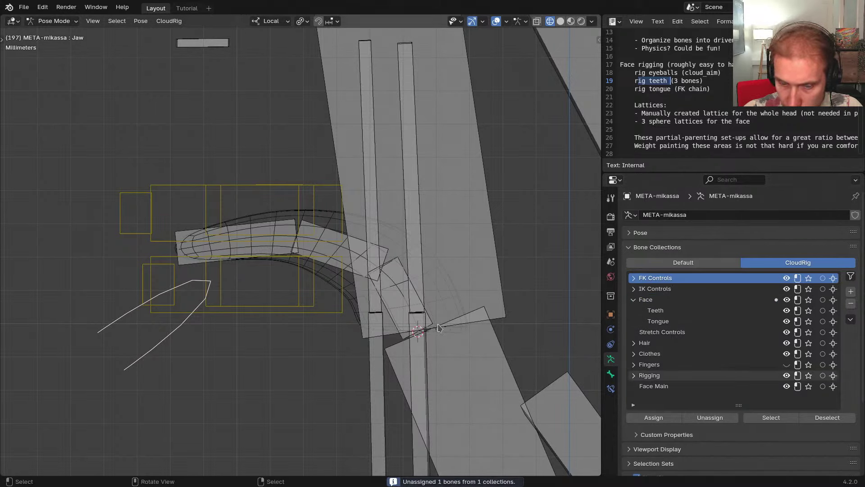
# Select the Tongue1 bone and show its CloudRig component in Bone properties
pyautogui.scroll(-2, 327, 280)
pyautogui.click(333, 281)
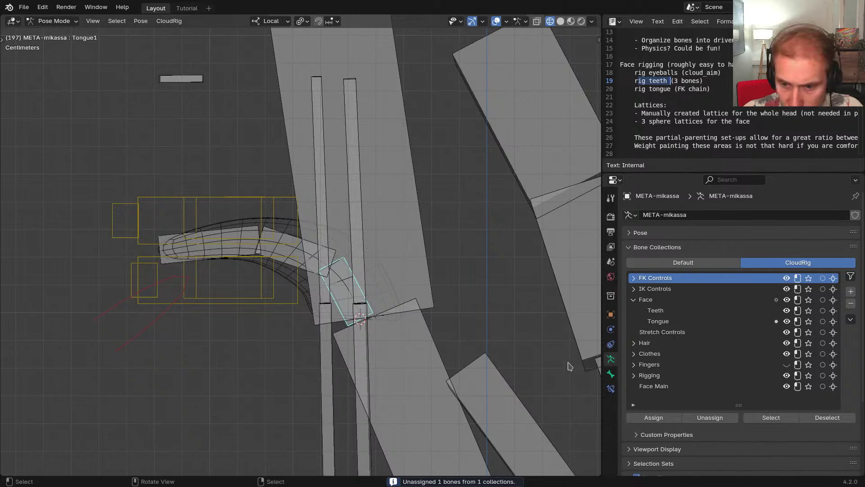
pyautogui.click(611, 374)
# Enable Advanced Mode and expand Bone Organization, collapsing the Bendy Bones and Controls panels
pyautogui.scroll(-5, 658, 351)
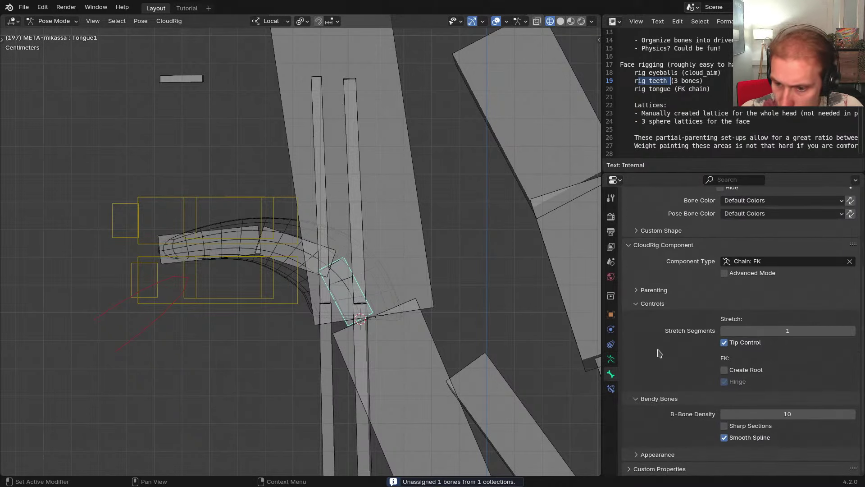
pyautogui.click(743, 273)
pyautogui.scroll(-5, 685, 354)
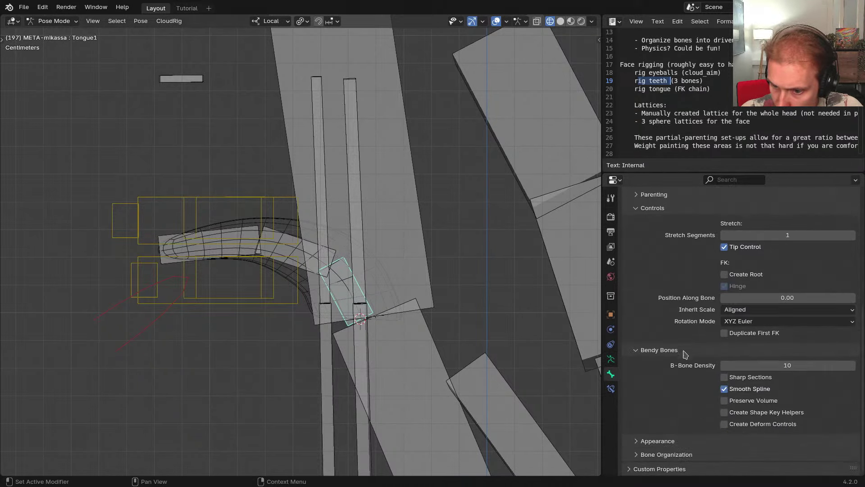
pyautogui.click(669, 454)
pyautogui.click(661, 351)
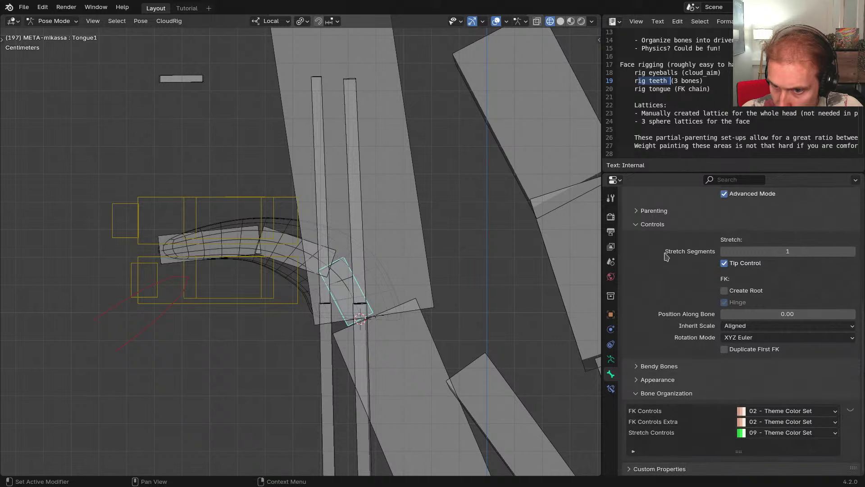
pyautogui.click(657, 225)
# Assign both the FK Controls and Stretch Controls bone sets to the Tongue collection
pyautogui.click(676, 414)
pyautogui.scroll(-4, 703, 360)
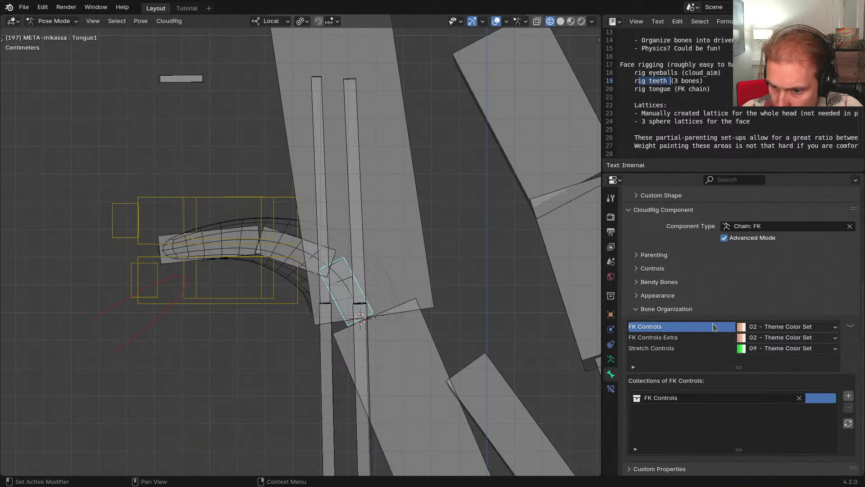
pyautogui.click(685, 398)
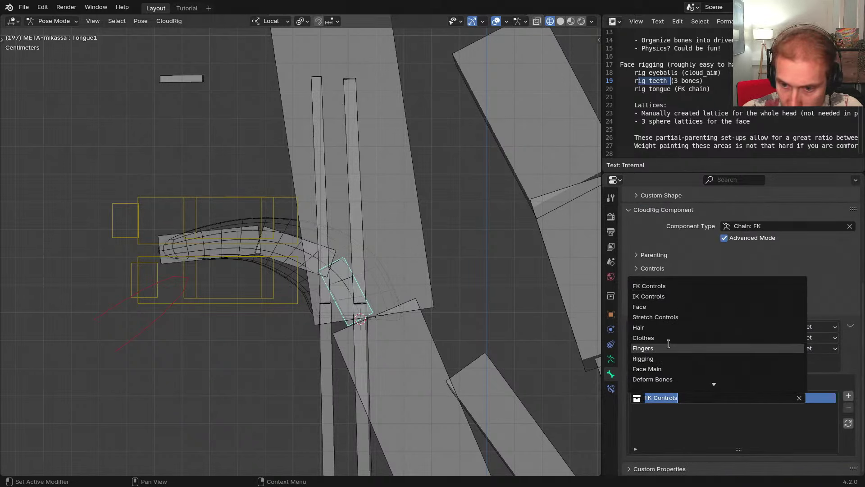
pyautogui.write('Tongue')
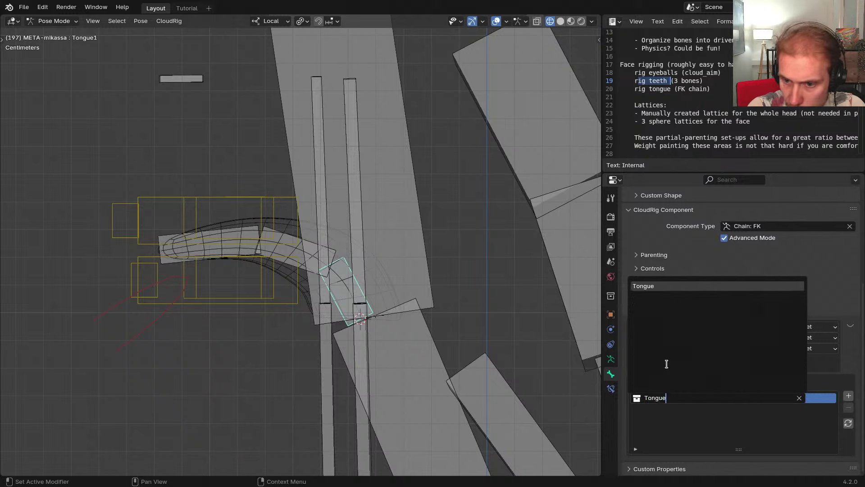
pyautogui.press('Return')
pyautogui.click(681, 347)
pyautogui.click(666, 398)
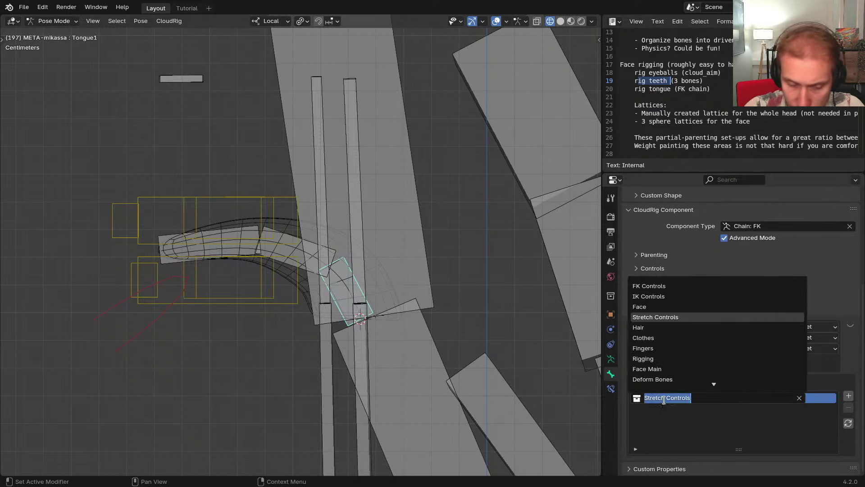
pyautogui.write('Tongue')
pyautogui.press('Return')
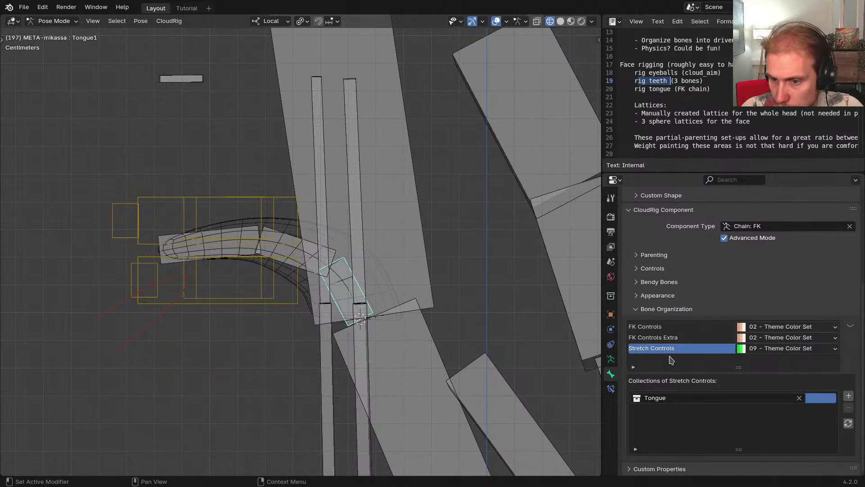
# Inspect FK Controls Extra and test Create Root, leaving it turned off
pyautogui.click(657, 339)
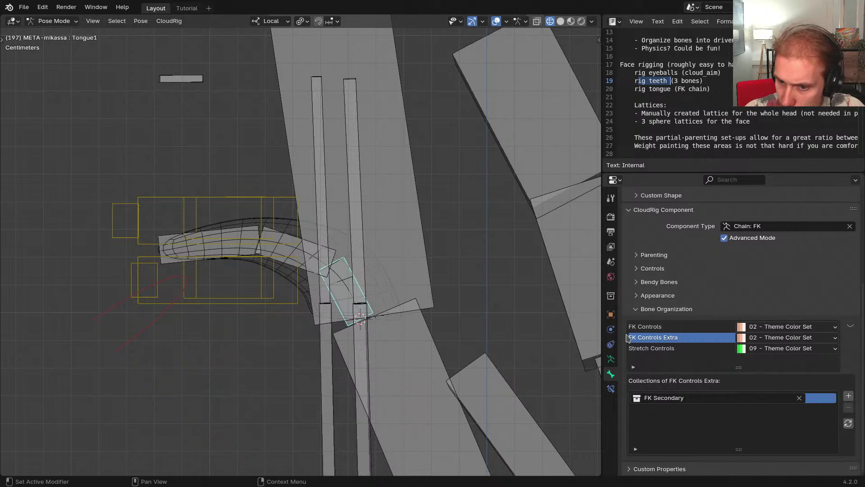
pyautogui.scroll(3, 667, 289)
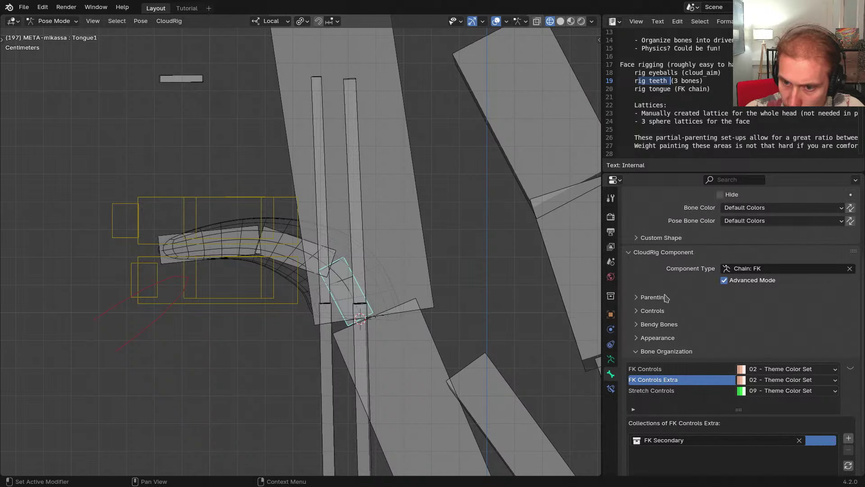
pyautogui.click(652, 297)
pyautogui.click(652, 297)
pyautogui.click(665, 310)
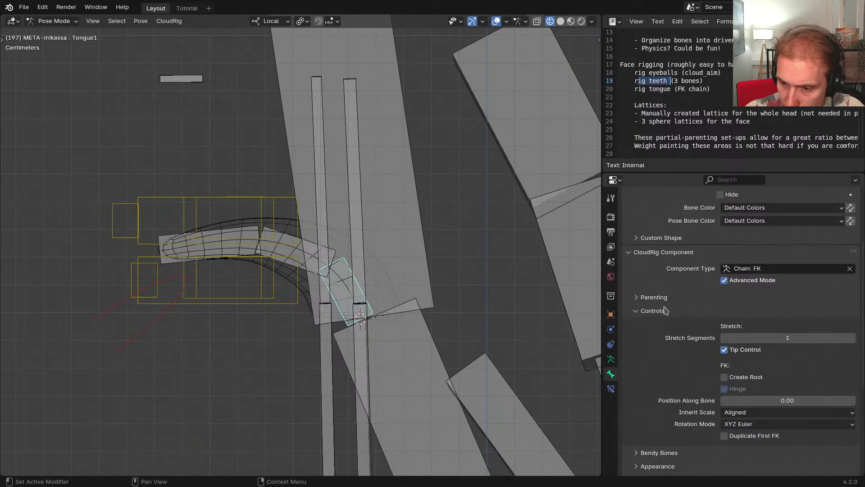
pyautogui.scroll(-2, 682, 322)
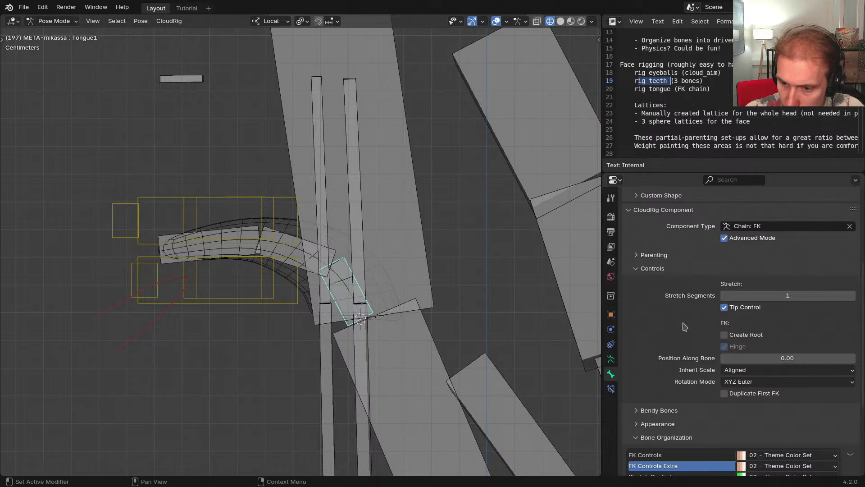
pyautogui.click(736, 337)
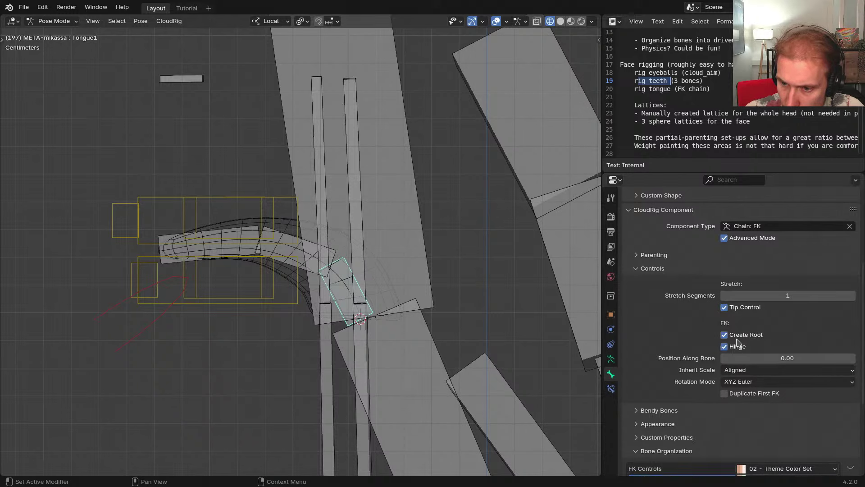
pyautogui.click(737, 346)
pyautogui.click(738, 338)
pyautogui.scroll(-4, 663, 329)
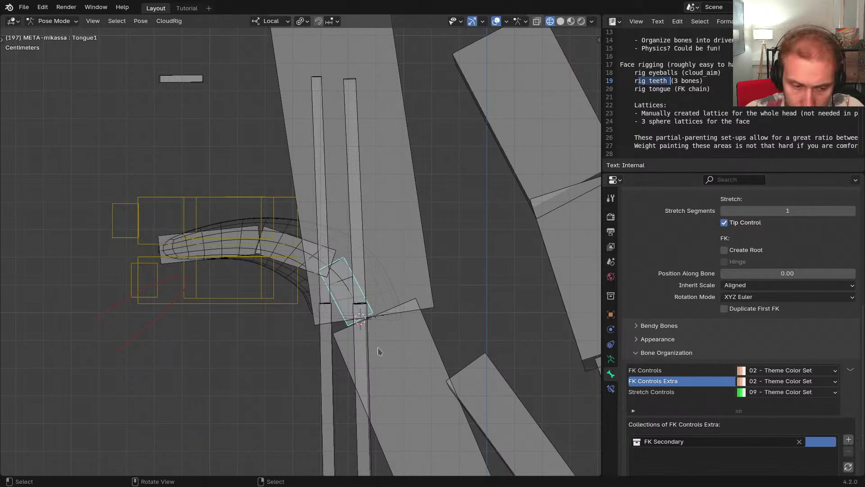
pyautogui.press('super')
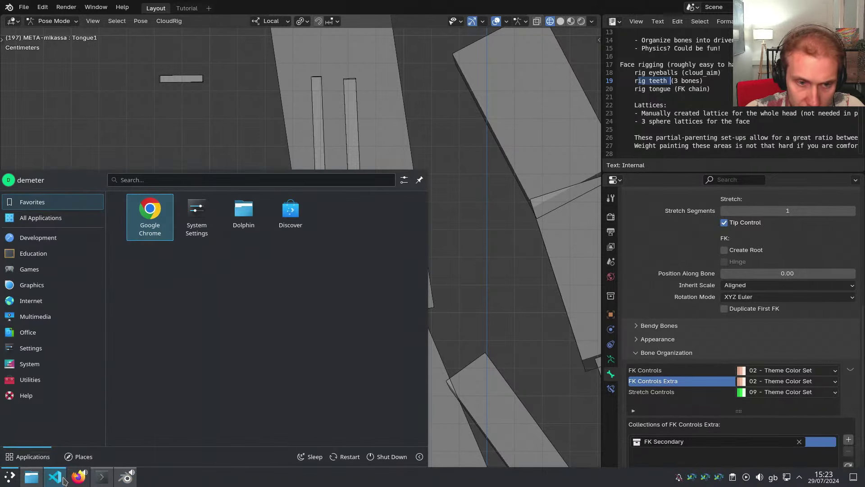
# Note in cloudrig_todo.txt that FK Controls Extra shouldn't appear when Root Control is off
pyautogui.click(63, 480)
pyautogui.press('Return')
pyautogui.press('Up')
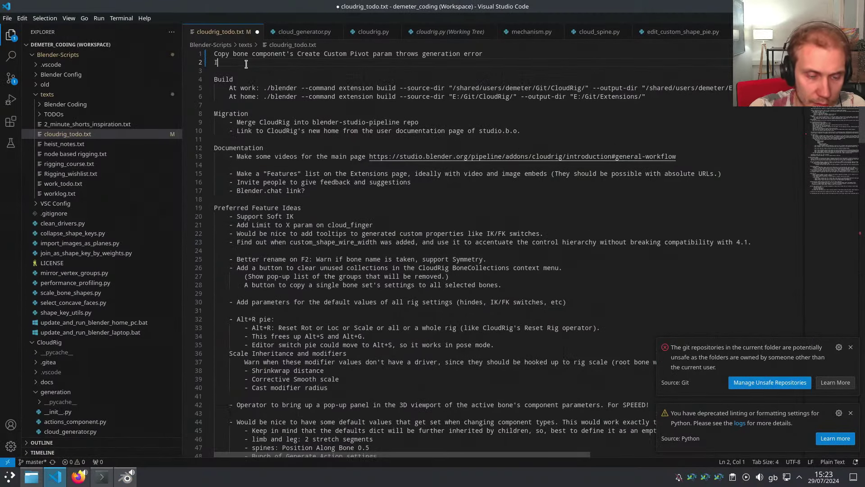
pyautogui.write('I think FK Controls Ex')
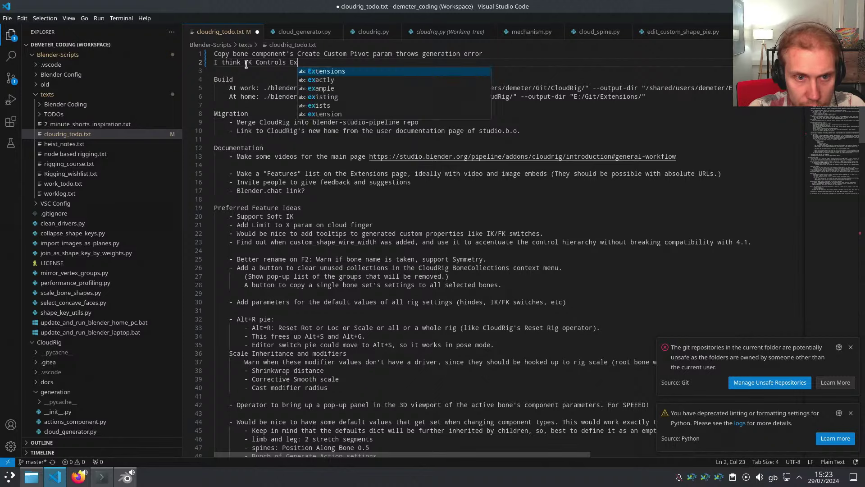
pyautogui.write("tra bone set shouldn't appear when ")
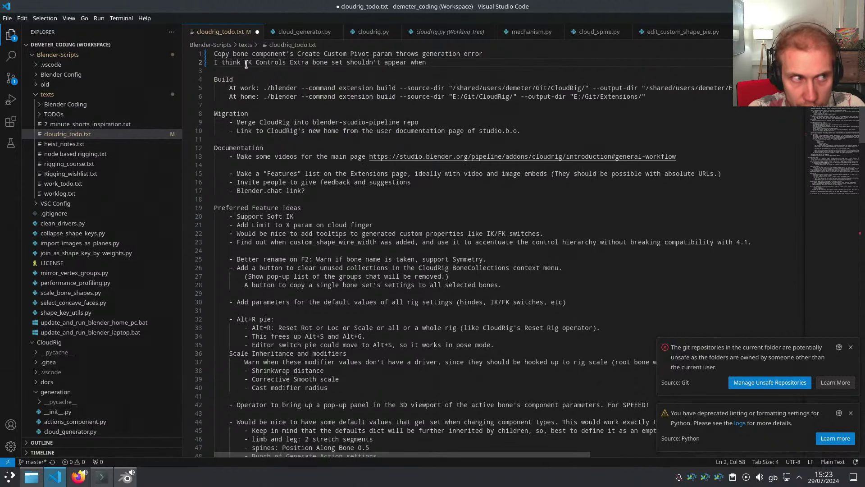
pyautogui.write('Root Control is turn')
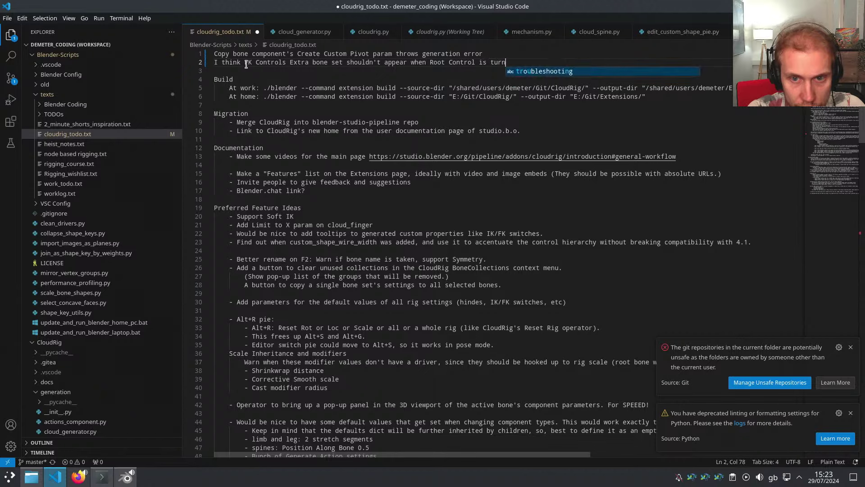
pyautogui.write('ed off')
pyautogui.hotkey('alt', 'Tab')
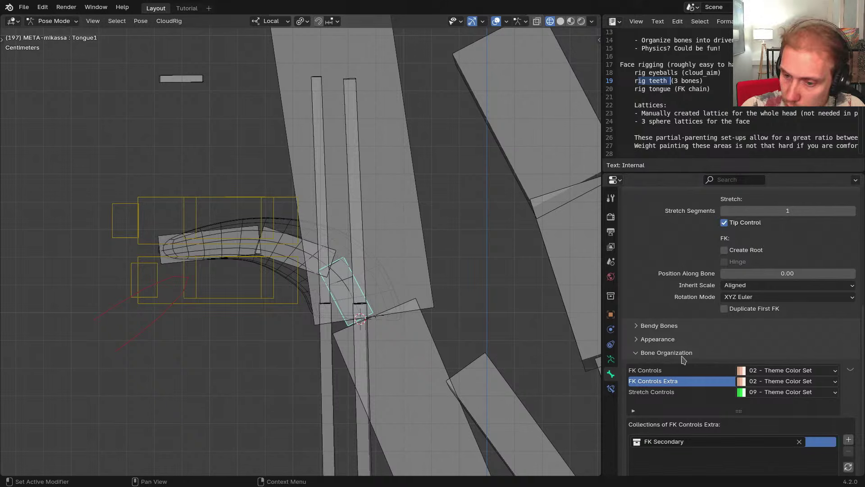
pyautogui.scroll(1, 667, 379)
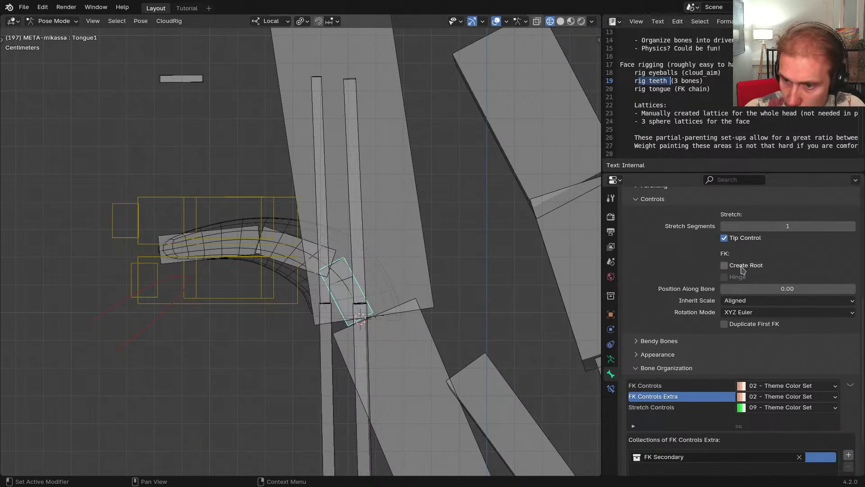
pyautogui.click(738, 277)
pyautogui.click(738, 278)
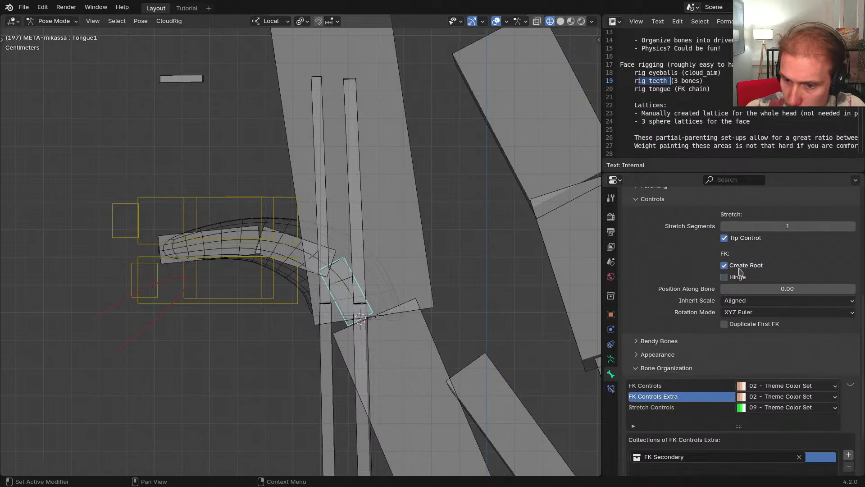
pyautogui.click(738, 278)
pyautogui.click(737, 269)
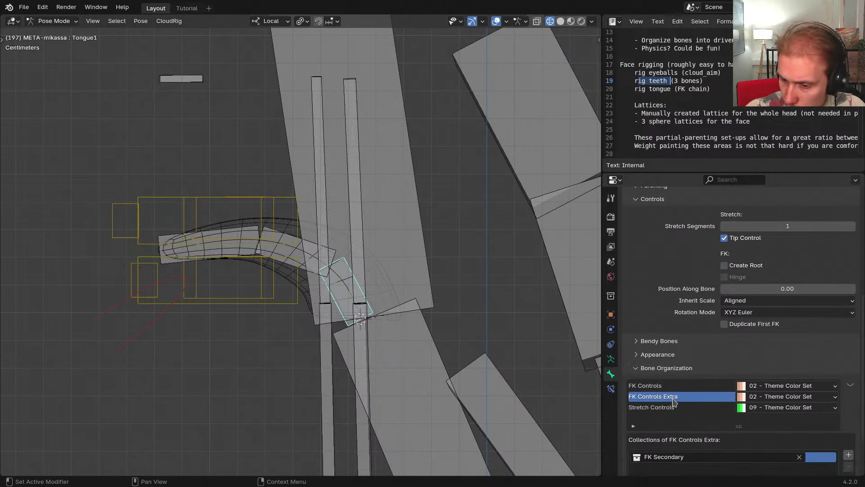
pyautogui.scroll(-3, 703, 348)
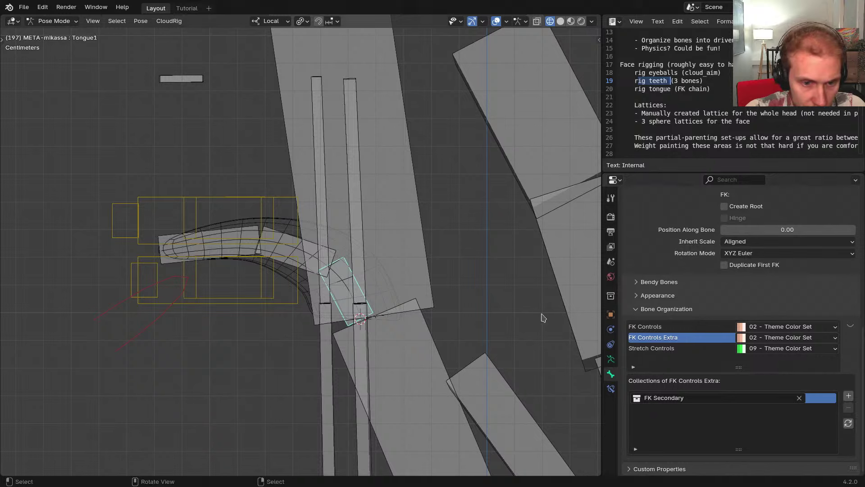
pyautogui.click(667, 349)
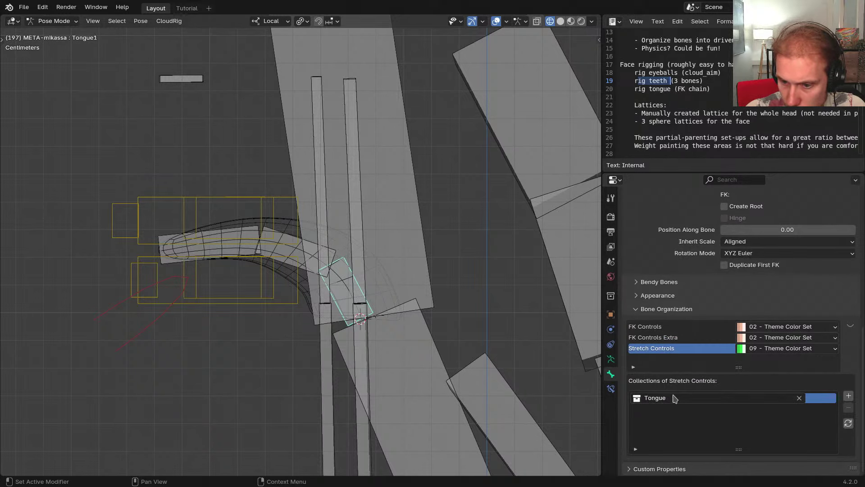
pyautogui.click(661, 328)
pyautogui.keyDown('shift'); pyautogui.moveTo(351, 272); pyautogui.dragTo(387, 275, button='middle'); pyautogui.keyUp('shift')
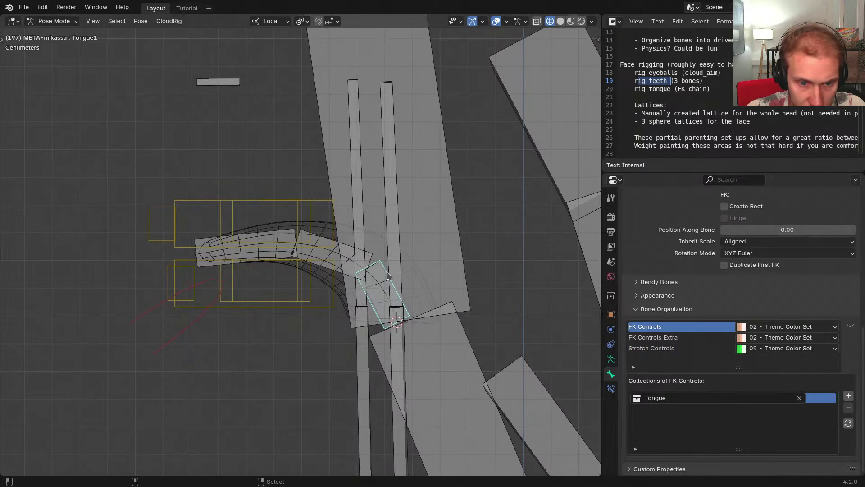
# Regenerate the rig, switch to solid shading, and test-rotate the jaw control on X
pyautogui.hotkey('ctrl', 'alt', 'r')
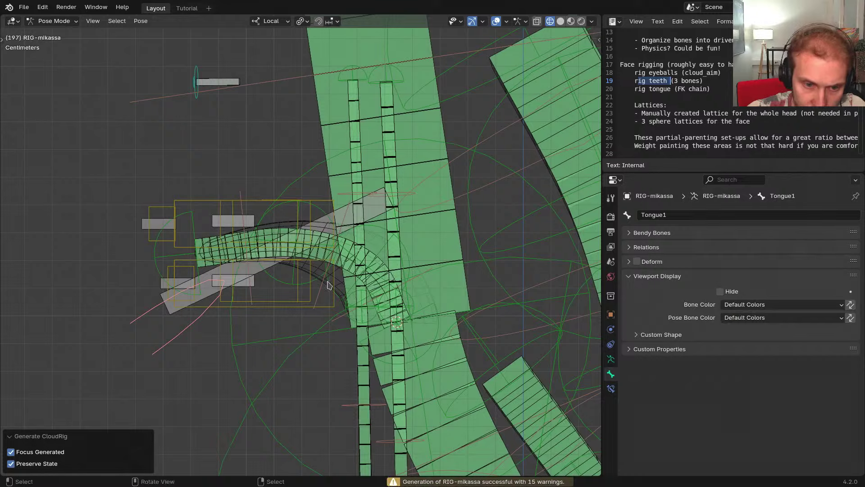
pyautogui.scroll(-1, 330, 282)
pyautogui.keyDown('shift'); pyautogui.moveTo(330, 283); pyautogui.dragTo(364, 279, button='middle'); pyautogui.keyUp('shift')
pyautogui.press('z')
pyautogui.click(335, 313)
pyautogui.moveTo(334, 313); pyautogui.dragTo(302, 300, button='middle')
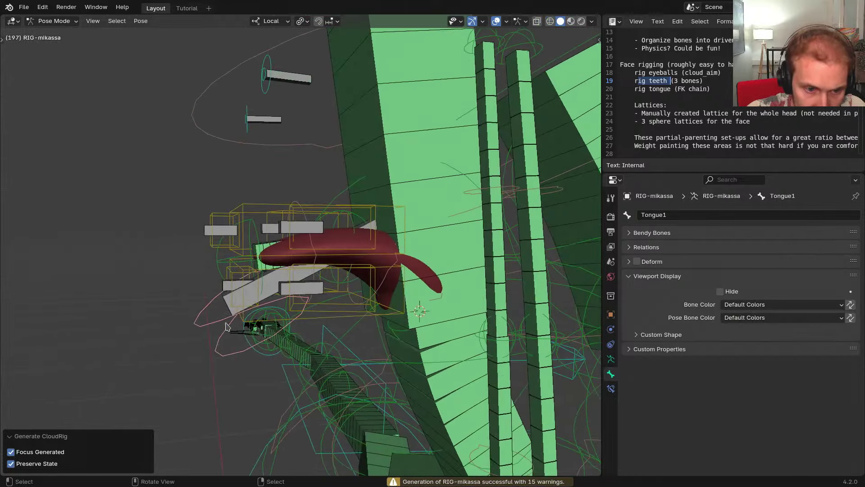
pyautogui.click(213, 324)
pyautogui.press('r')
pyautogui.press('x')
pyautogui.rightClick(254, 367)
pyautogui.moveTo(280, 345); pyautogui.dragTo(401, 288, button='middle')
# Hide DEF-Head, return to Object Mode and select the GEO-mika-tongue mesh's modifiers
pyautogui.click(445, 252)
pyautogui.press('h')
pyautogui.hotkey('ctrl', 'Tab')
pyautogui.rightClick(415, 275)
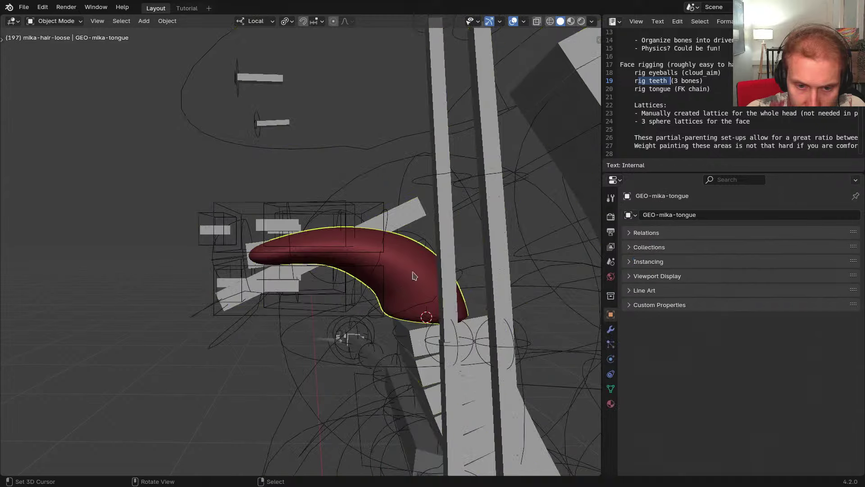
pyautogui.click(611, 329)
# Parent the tongue to RIG-mikassa with an Armature modifier, placed above Subdivision
pyautogui.click(628, 248)
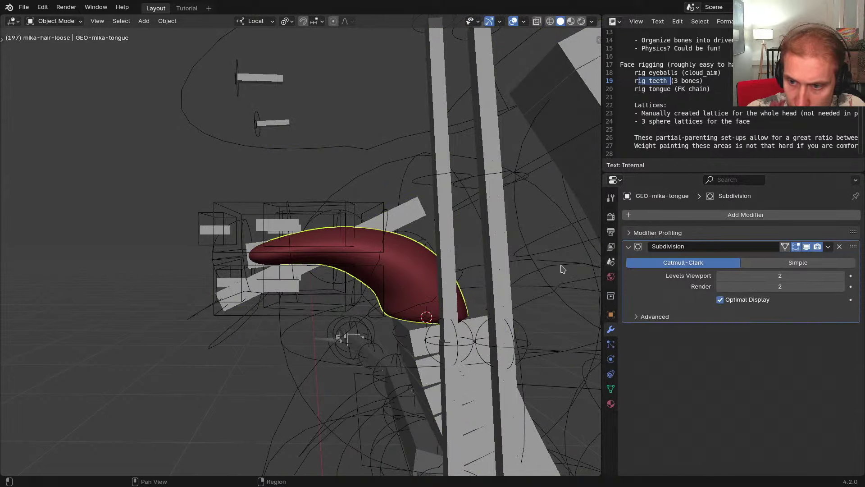
pyautogui.moveTo(439, 274); pyautogui.dragTo(473, 278, button='middle')
pyautogui.scroll(-3, 450, 278)
pyautogui.moveTo(416, 282); pyautogui.dragTo(396, 279, button='middle')
pyautogui.scroll(3, 398, 283)
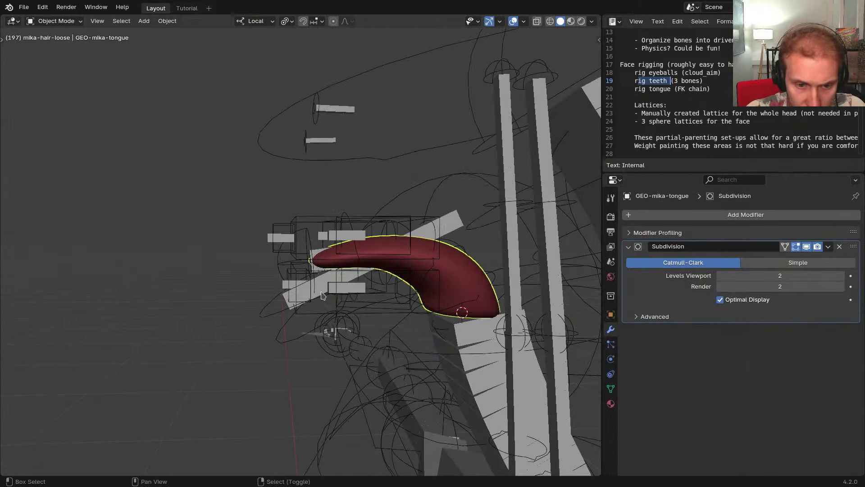
pyautogui.keyDown('shift'); pyautogui.rightClick(322, 293); pyautogui.keyUp('shift')
pyautogui.press('p')
pyautogui.click(380, 261)
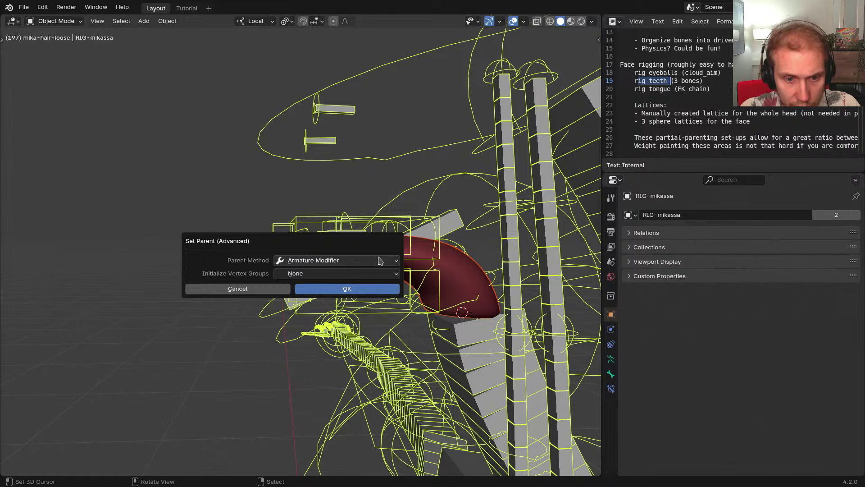
pyautogui.click(347, 289)
pyautogui.click(464, 284)
pyautogui.moveTo(855, 331); pyautogui.dragTo(849, 237)
# Exit local view and hide the body mesh to expose the mouth
pyautogui.keyDown('shift'); pyautogui.moveTo(451, 251); pyautogui.dragTo(416, 251, button='middle'); pyautogui.keyUp('shift')
pyautogui.press('KP_Divide')
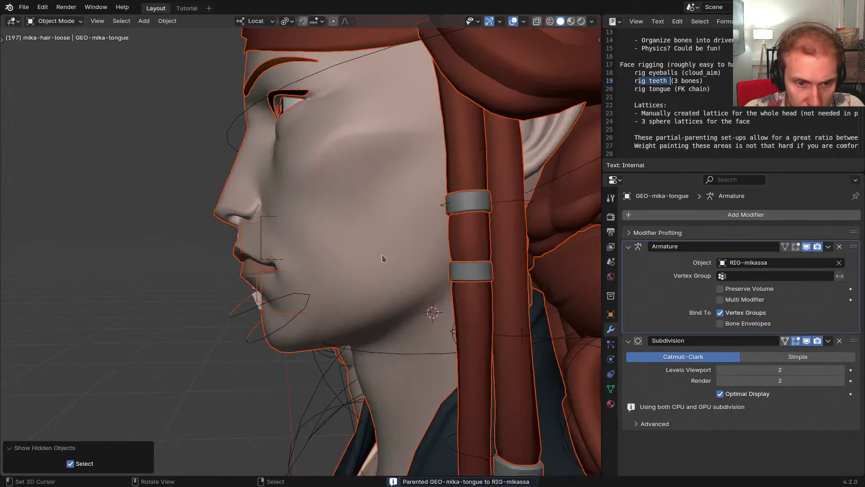
pyautogui.click(341, 255)
pyautogui.moveTo(342, 256); pyautogui.dragTo(392, 264, button='middle')
pyautogui.press('h')
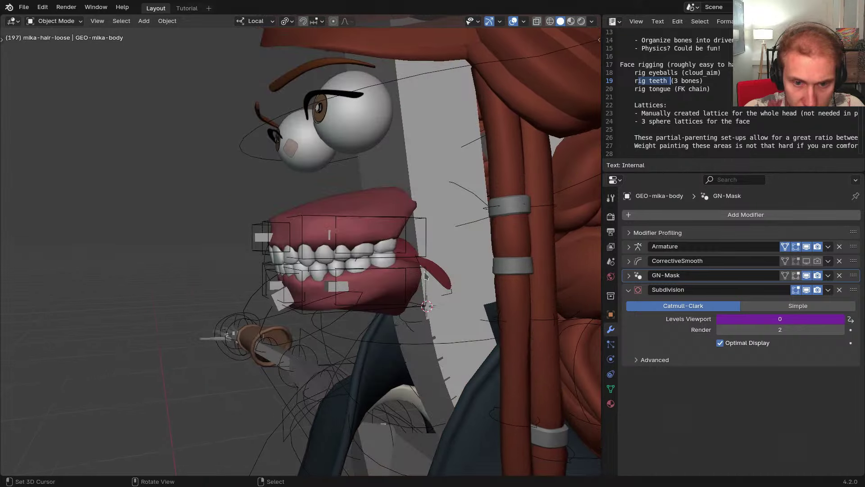
pyautogui.scroll(2, 381, 254)
# Select the lower gums and tongue, copying the gums' Levels Viewport value to the tongue
pyautogui.click(390, 310)
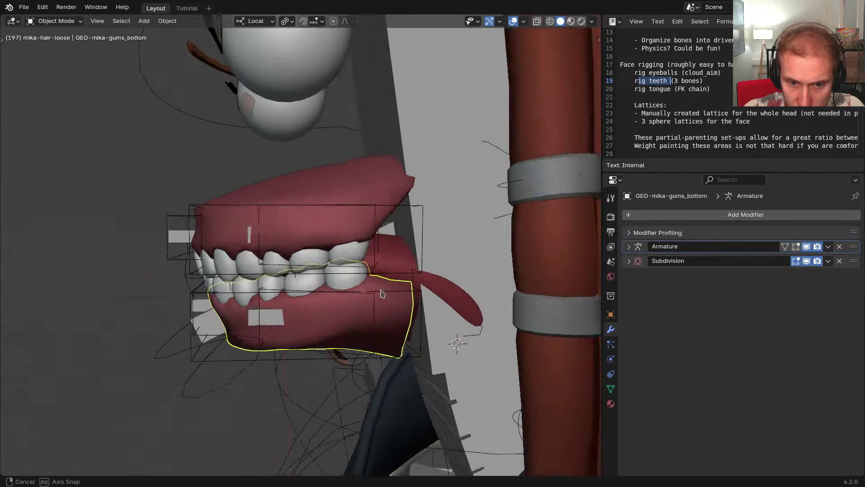
pyautogui.scroll(2, 391, 283)
pyautogui.keyDown('shift'); pyautogui.click(398, 238); pyautogui.keyUp('shift')
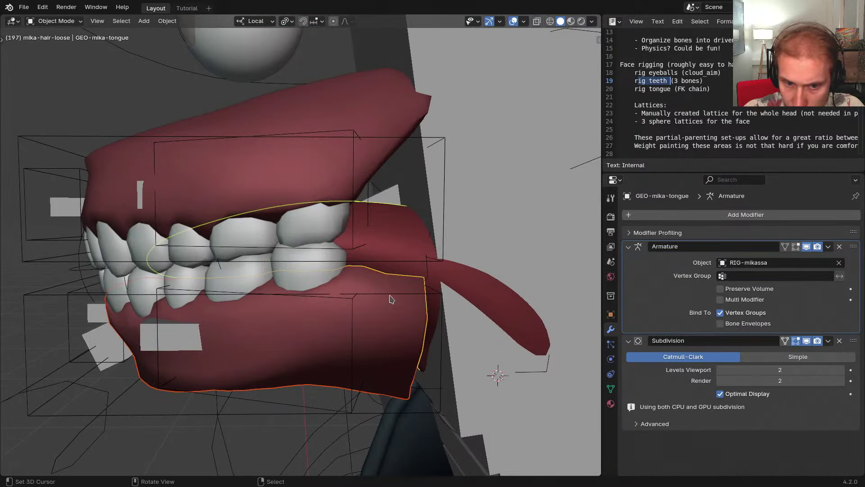
pyautogui.keyDown('shift'); pyautogui.click(291, 351); pyautogui.keyUp('shift')
pyautogui.click(630, 262)
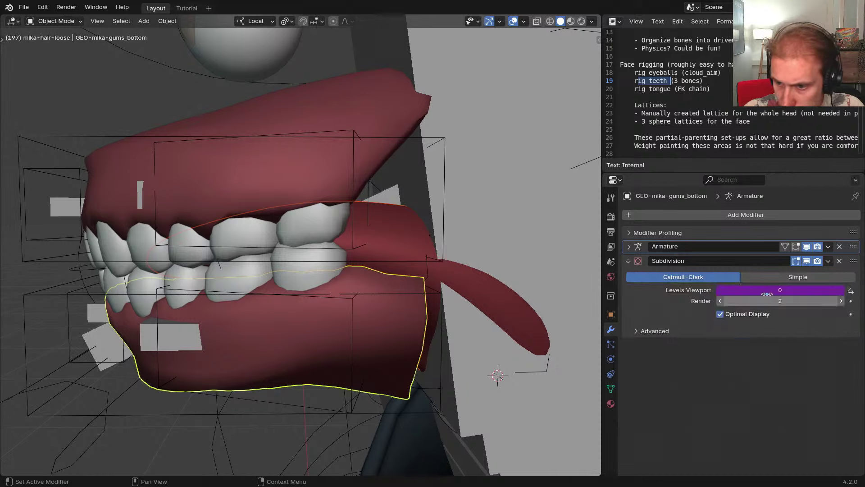
pyautogui.rightClick(720, 289)
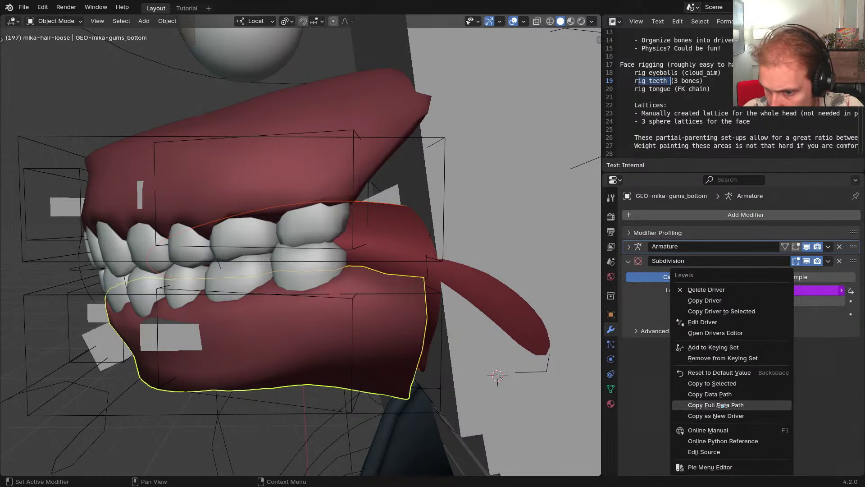
pyautogui.click(730, 383)
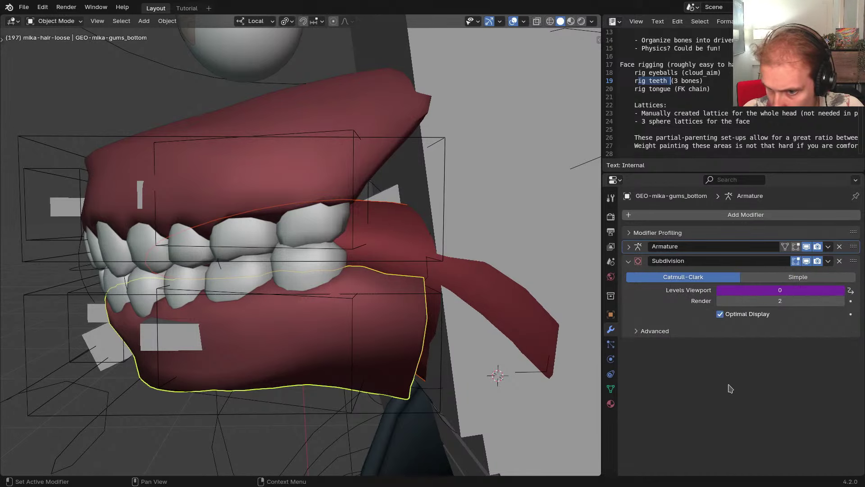
pyautogui.click(474, 285)
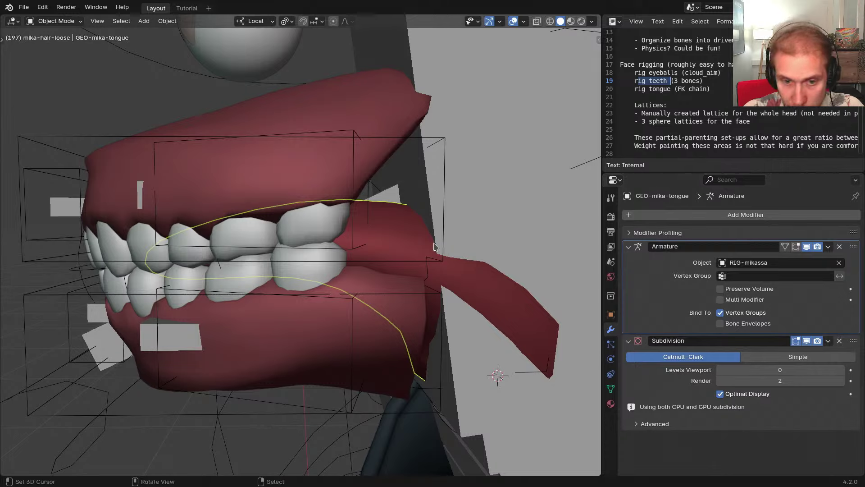
# Copy the gums' Levels Viewport driver to the tongue and verify it
pyautogui.moveTo(434, 246); pyautogui.dragTo(382, 316, button='middle')
pyautogui.click(382, 321)
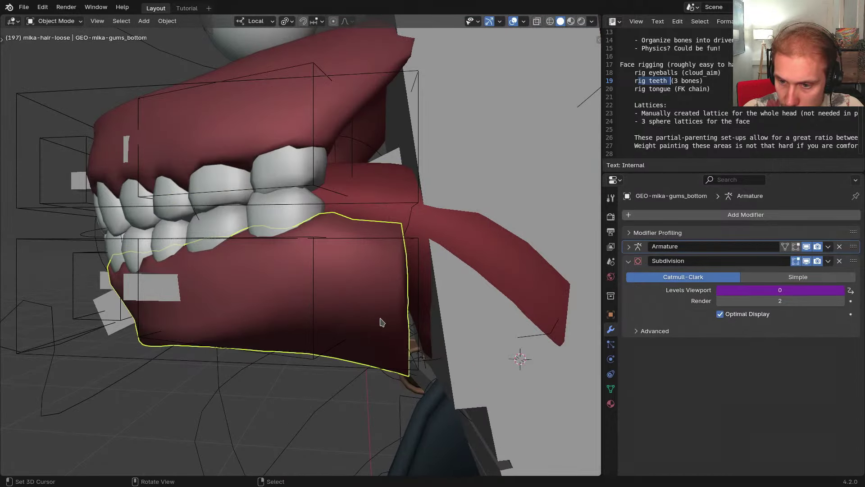
pyautogui.click(528, 269)
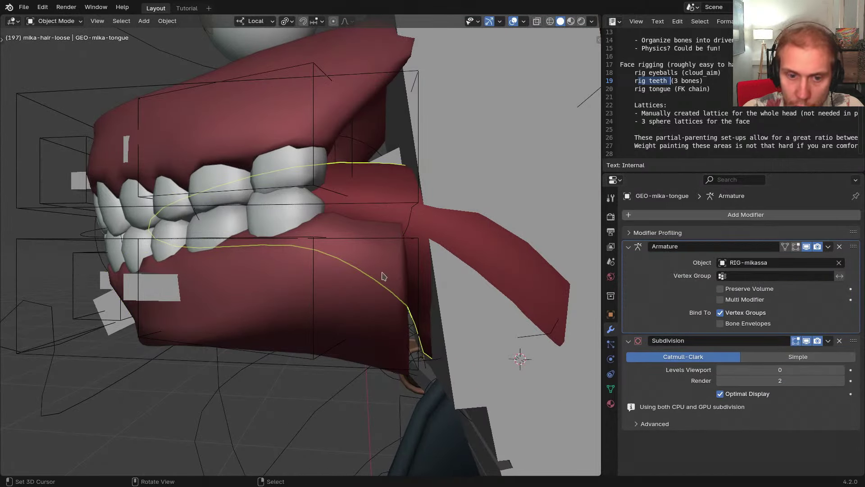
pyautogui.click(374, 289)
pyautogui.rightClick(728, 291)
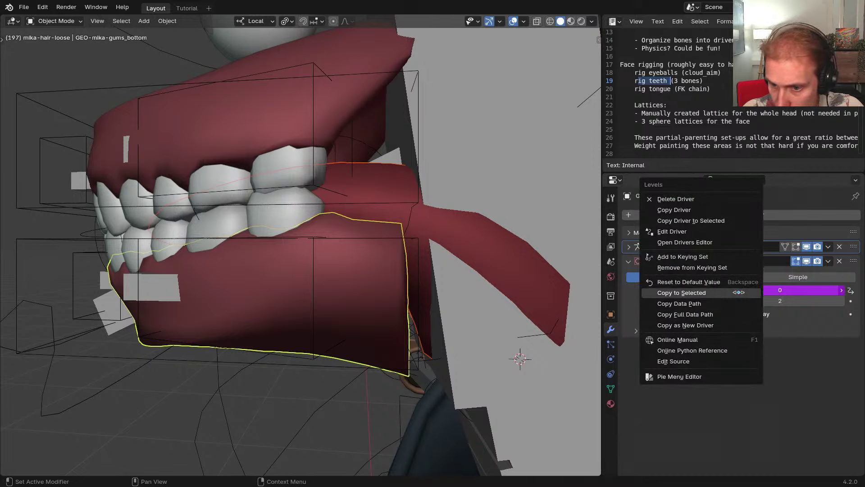
pyautogui.click(706, 222)
pyautogui.click(386, 191)
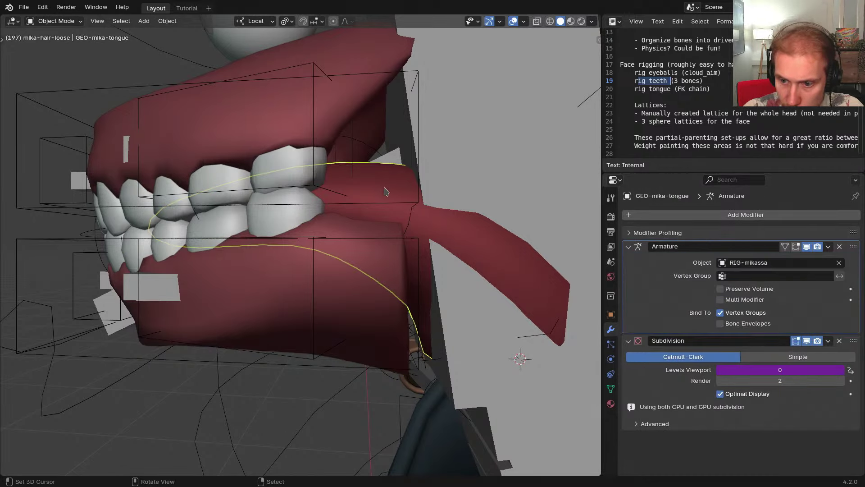
pyautogui.scroll(-2, 438, 259)
# Hide the gums and teeth, leaving the tongue selected for weight painting
pyautogui.moveTo(438, 259); pyautogui.dragTo(397, 245, button='middle')
pyautogui.rightClick(317, 277)
pyautogui.press('h')
pyautogui.rightClick(282, 235)
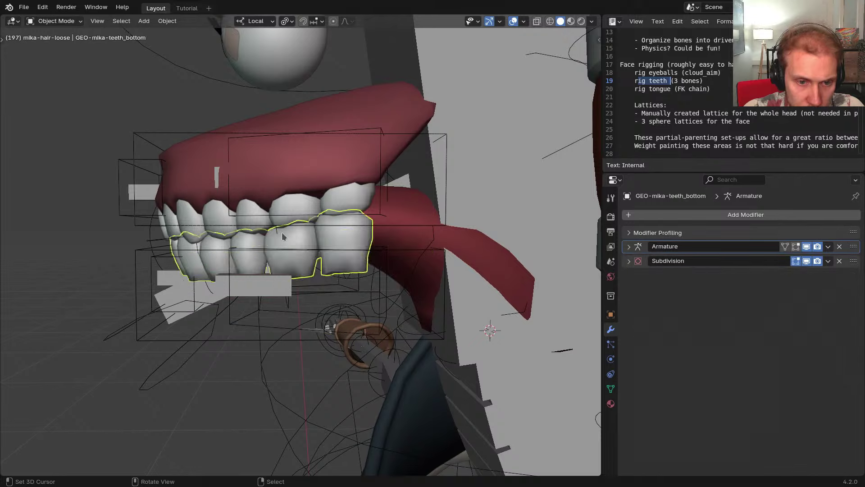
pyautogui.press('h')
pyautogui.rightClick(286, 207)
pyautogui.hotkey('ctrl', 'Tab')
pyautogui.hotkey('ctrl', 'Tab')
pyautogui.press('h')
pyautogui.rightClick(290, 170)
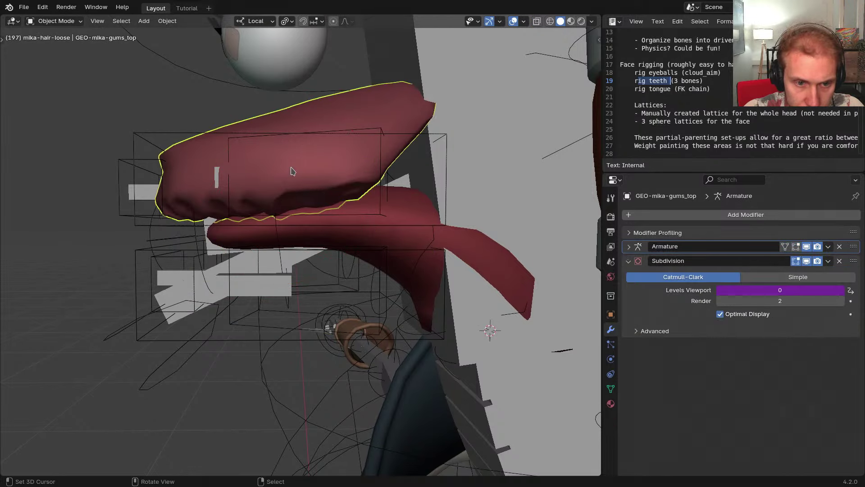
pyautogui.press('h')
pyautogui.rightClick(345, 203)
pyautogui.hotkey('ctrl', 'Tab')
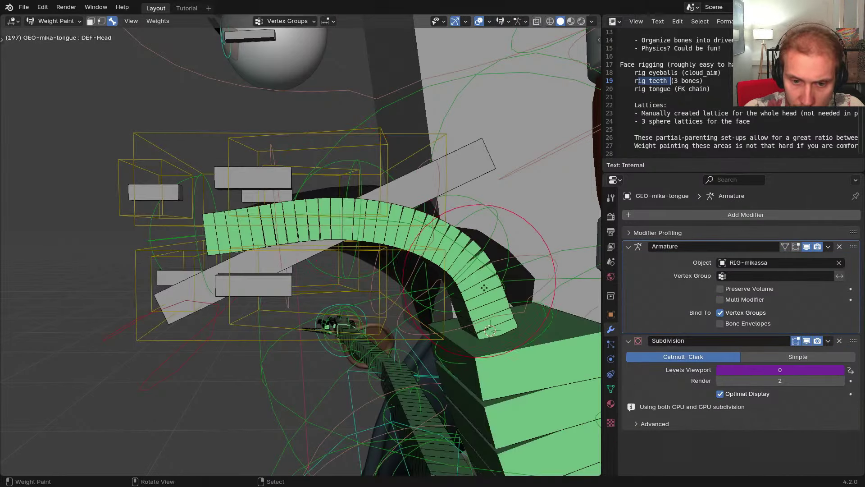
# Assign automatic weights from the DEF-Tongue bones to the tongue mesh
pyautogui.keyDown('ctrl'); pyautogui.rightClick(443, 261); pyautogui.keyUp('ctrl')
pyautogui.keyDown('ctrl'); pyautogui.rightClick(407, 235); pyautogui.keyUp('ctrl')
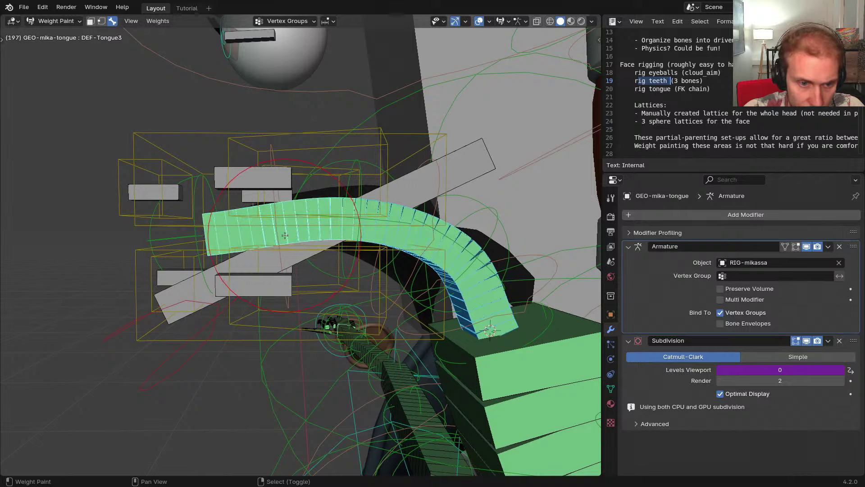
pyautogui.hotkey('shift', 'h')
pyautogui.press('w')
pyautogui.click(368, 258)
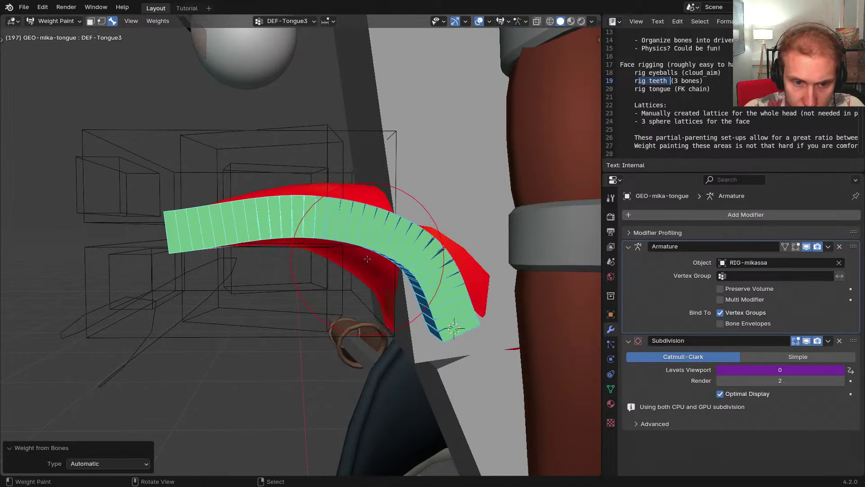
# In a side wireframe view, subtract DEF-Tongue2 weight from the tongue base
pyautogui.press('KP_Divide')
pyautogui.moveTo(374, 256); pyautogui.dragTo(387, 295, button='middle')
pyautogui.rightClick(438, 289)
pyautogui.press('KP_3')
pyautogui.hotkey('shift', 'z')
pyautogui.scroll(1, 389, 276)
pyautogui.rightClick(335, 232)
pyautogui.press('f')
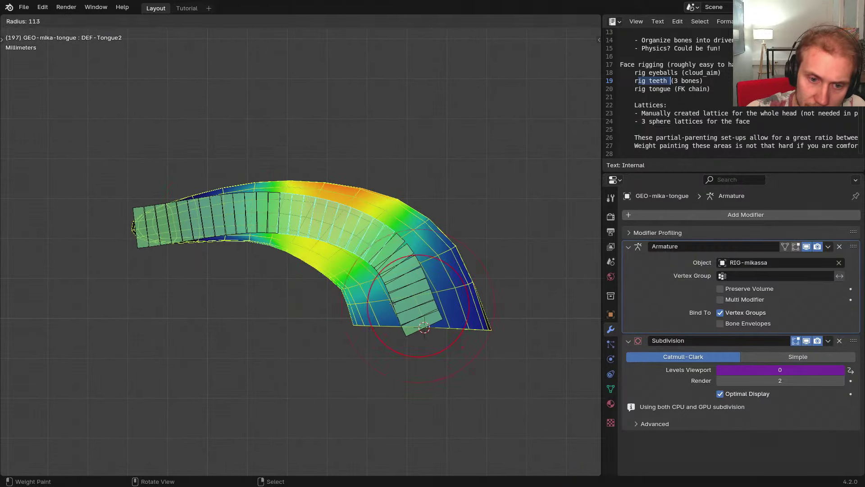
pyautogui.click(484, 328)
pyautogui.moveTo(468, 306)
pyautogui.keyDown('ctrl'); pyautogui.mouseDown()
pyautogui.moveTo(410, 284)
pyautogui.moveTo(386, 340)
pyautogui.moveTo(394, 290)
pyautogui.moveTo(469, 244)
pyautogui.mouseUp(); pyautogui.keyUp('ctrl')
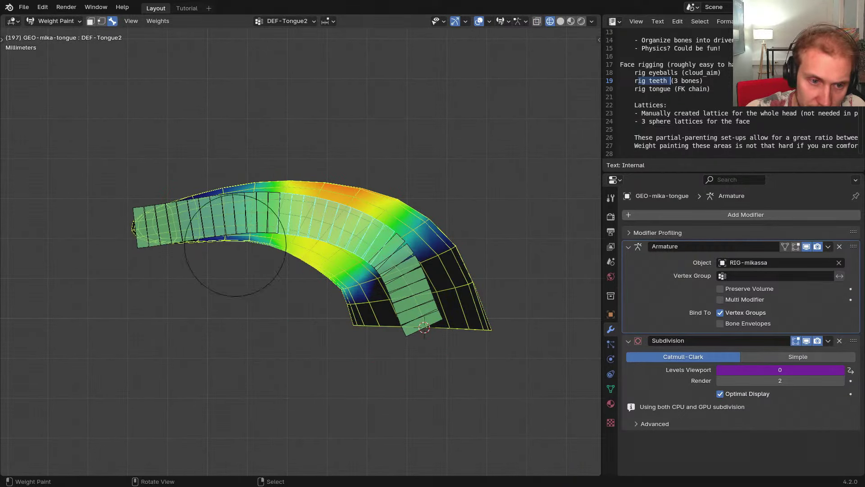
# Subtract DEF-Tongue3 weight from the middle of the tongue
pyautogui.rightClick(226, 222)
pyautogui.keyDown('ctrl'); pyautogui.moveTo(280, 283); pyautogui.dragTo(369, 207); pyautogui.keyUp('ctrl')
pyautogui.moveTo(324, 222)
pyautogui.keyDown('ctrl'); pyautogui.mouseDown()
pyautogui.moveTo(334, 167)
pyautogui.moveTo(330, 199)
pyautogui.mouseUp(); pyautogui.keyUp('ctrl')
pyautogui.press('f')
pyautogui.click(309, 209)
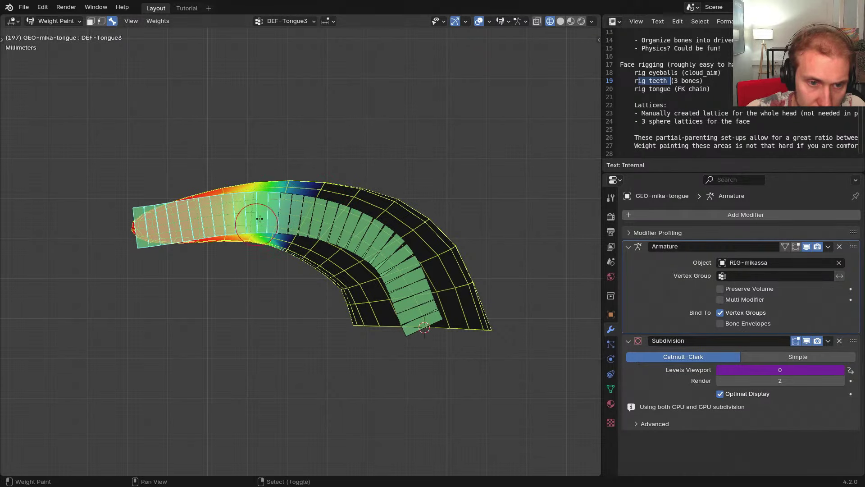
# Review the DEF-Tongue2 and DEF-Tongue1 weights, then return to Object Mode and select the rig
pyautogui.keyDown('shift'); pyautogui.rightClick(259, 218); pyautogui.keyUp('shift')
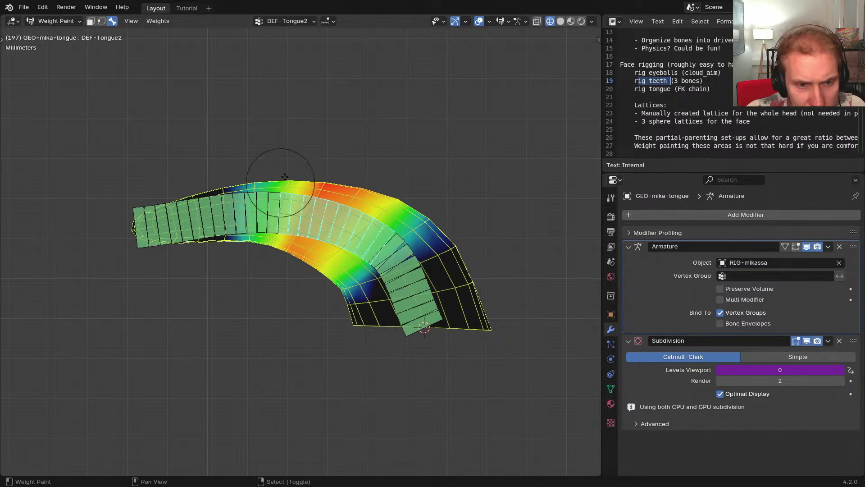
pyautogui.rightClick(409, 268)
pyautogui.keyDown('shift'); pyautogui.moveTo(388, 250); pyautogui.dragTo(385, 242, button='middle'); pyautogui.keyUp('shift')
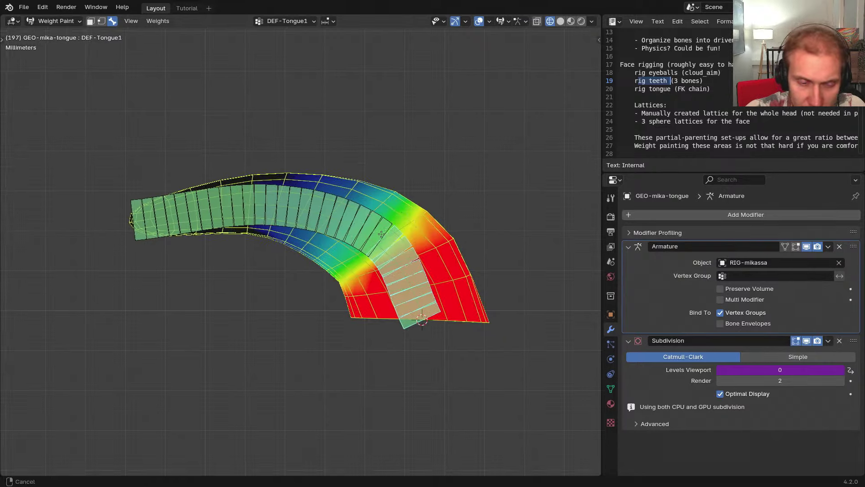
pyautogui.scroll(-3, 371, 247)
pyautogui.hotkey('ctrl', 'Tab')
pyautogui.rightClick(311, 231)
# In pose mode, reveal all hidden bones and show only the Tongue bone collection
pyautogui.hotkey('ctrl', 'Tab')
pyautogui.hotkey('alt', 'h')
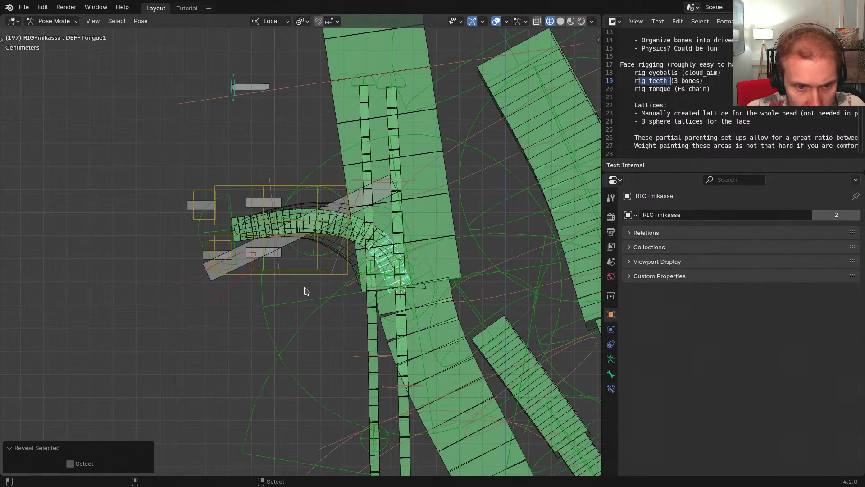
pyautogui.scroll(3, 241, 228)
pyautogui.rightClick(192, 235)
pyautogui.moveTo(210, 231); pyautogui.dragTo(169, 266, button='middle')
pyautogui.press('z')
pyautogui.hotkey('shift', 'm')
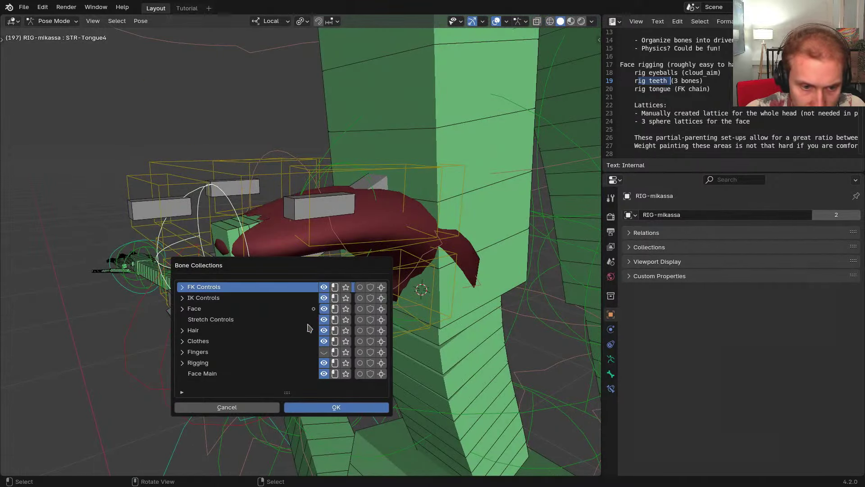
pyautogui.click(183, 309)
pyautogui.click(336, 330)
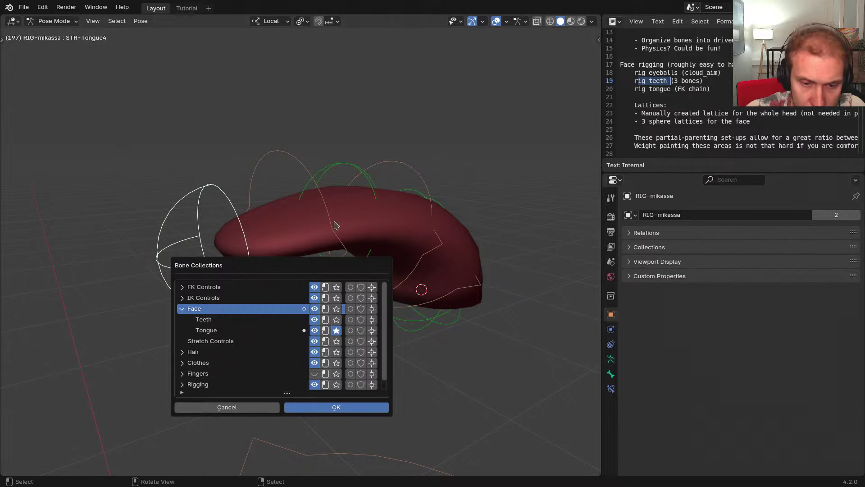
# Move the tongue tip bone to test it, cancelling the second move
pyautogui.press('g')
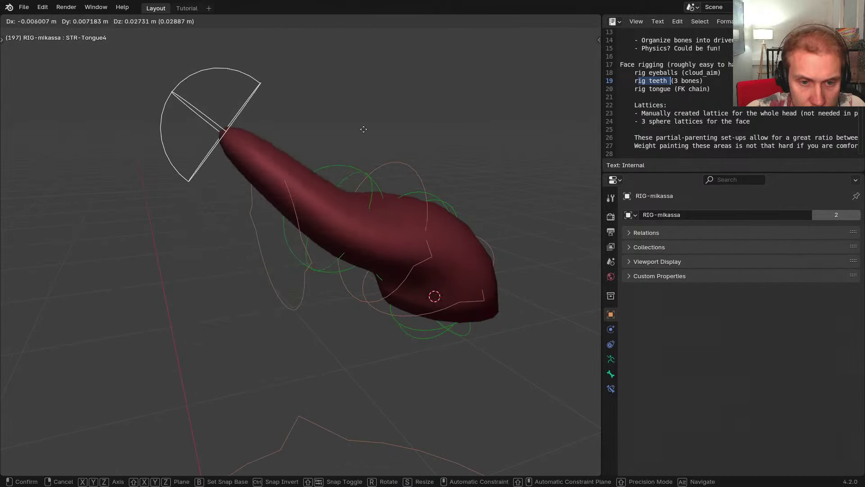
pyautogui.click(347, 262)
pyautogui.moveTo(361, 263); pyautogui.dragTo(323, 252, button='middle')
pyautogui.press('g')
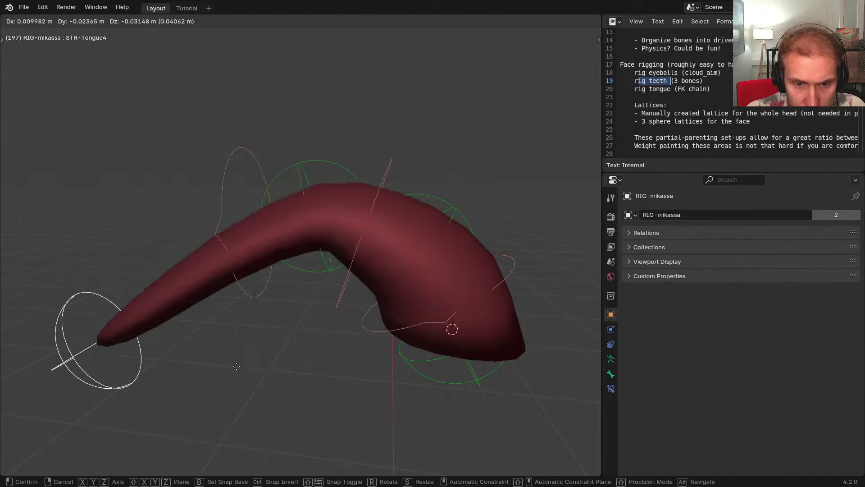
pyautogui.rightClick(332, 174)
# Show only the Deform Bones collection and hide a stray hair deform bone
pyautogui.hotkey('shift', 'm')
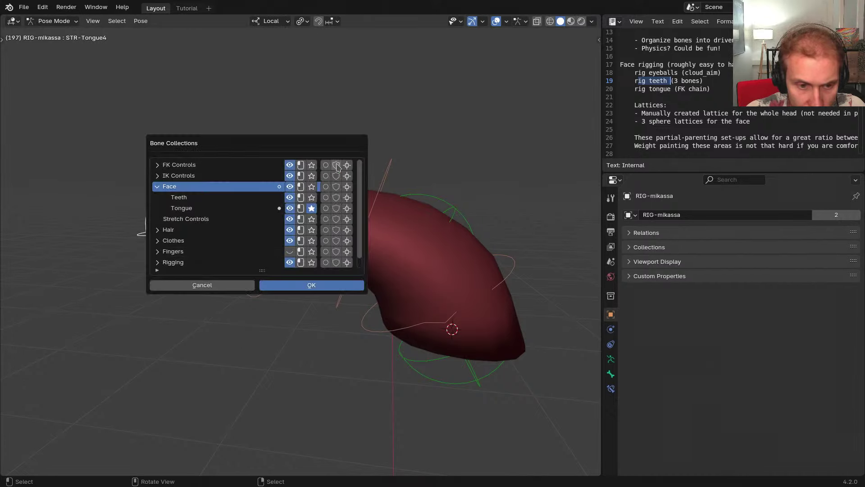
pyautogui.click(176, 263)
pyautogui.scroll(-4, 217, 253)
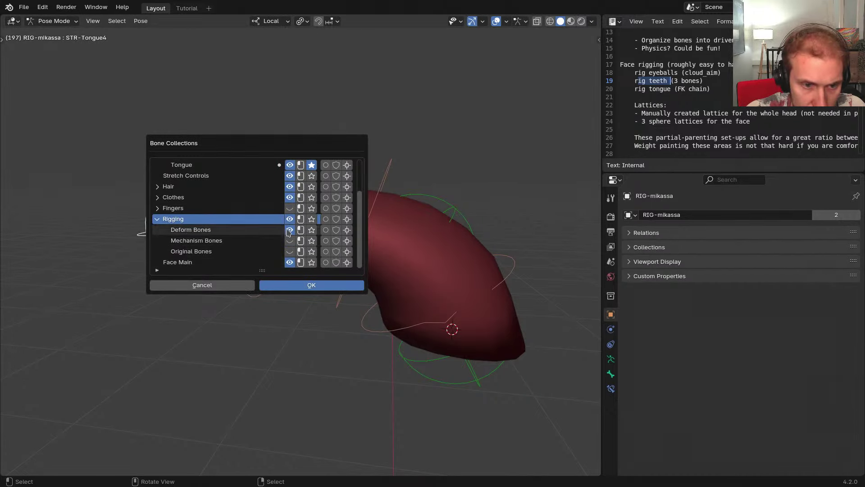
pyautogui.click(312, 230)
pyautogui.click(429, 208)
pyautogui.press('h')
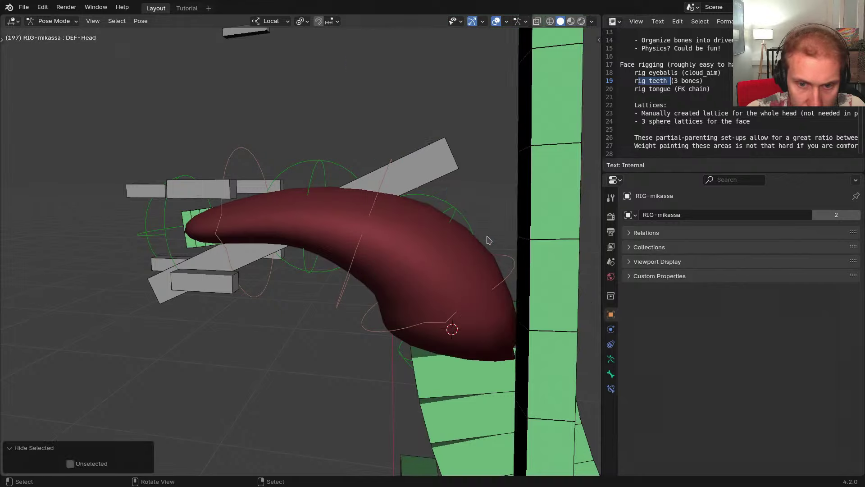
# Draw the armature in front of the tongue mesh
pyautogui.click(519, 373)
pyautogui.moveTo(440, 285); pyautogui.dragTo(411, 284, button='middle')
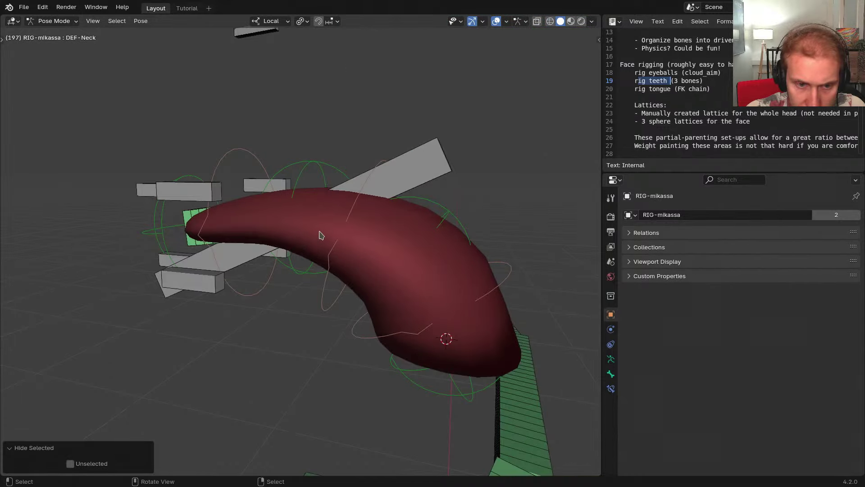
pyautogui.hotkey('alt', 'z')
pyautogui.click(314, 169)
# Bend the tongue from a top-down view by moving the STR-Tongue4 tip control twice
pyautogui.press('g')
pyautogui.rightClick(267, 175)
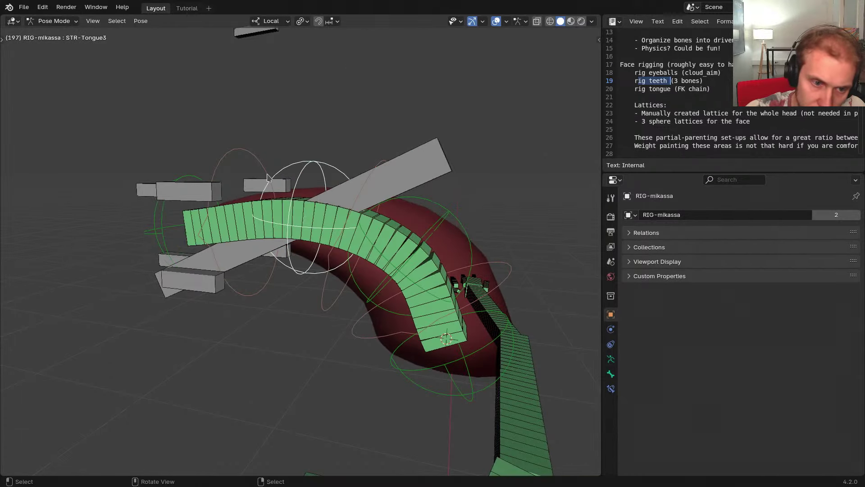
pyautogui.moveTo(176, 231); pyautogui.dragTo(336, 206, button='middle')
pyautogui.press('g')
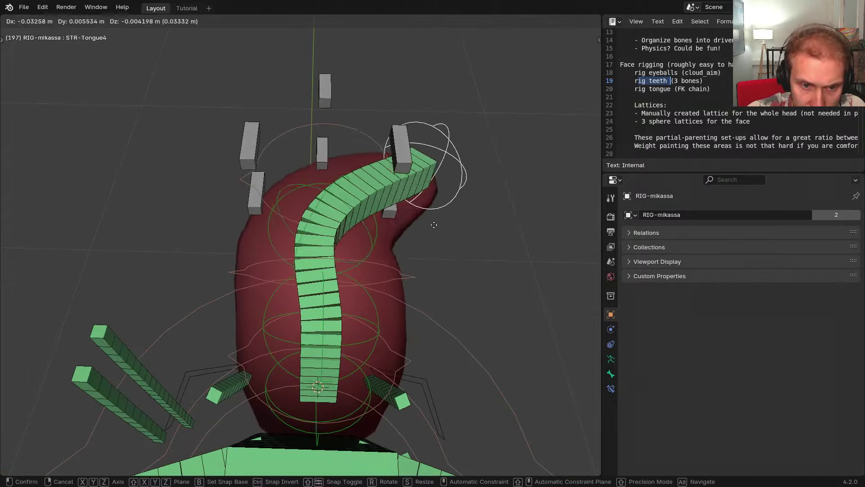
pyautogui.click(452, 215)
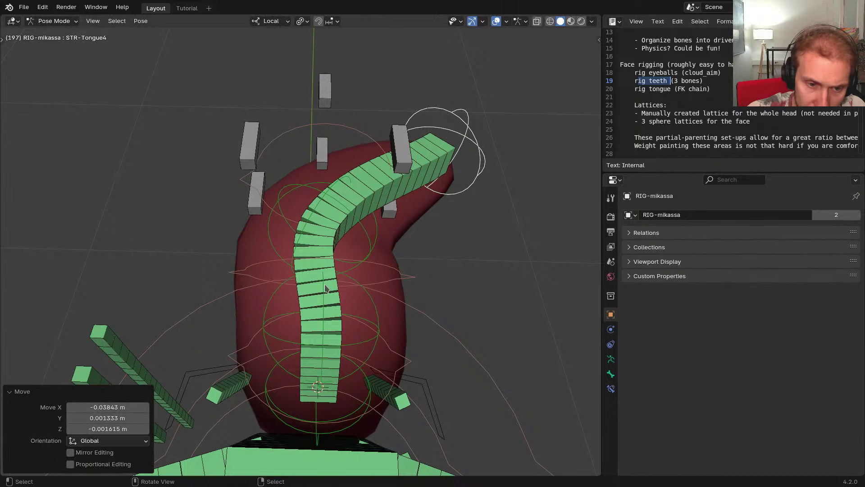
pyautogui.click(302, 296)
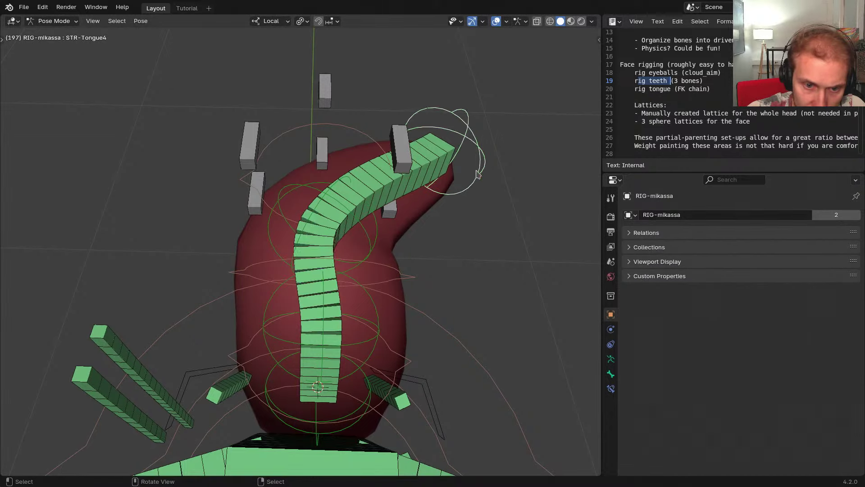
pyautogui.press('g')
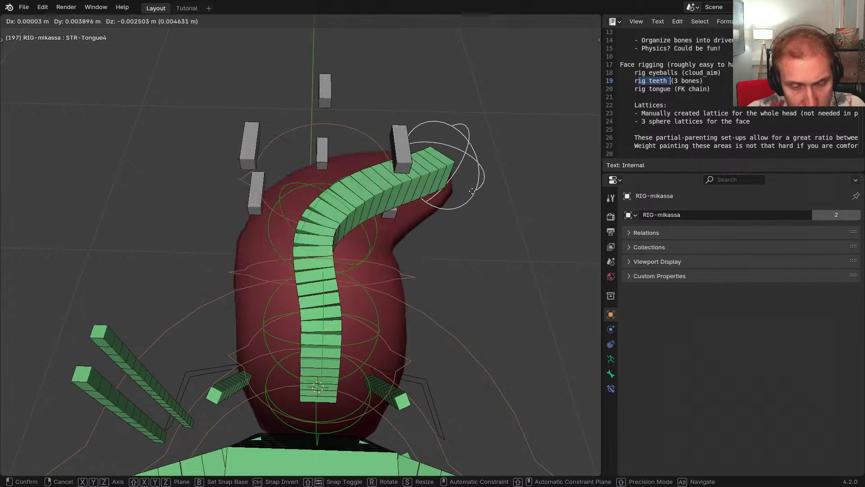
pyautogui.click(460, 213)
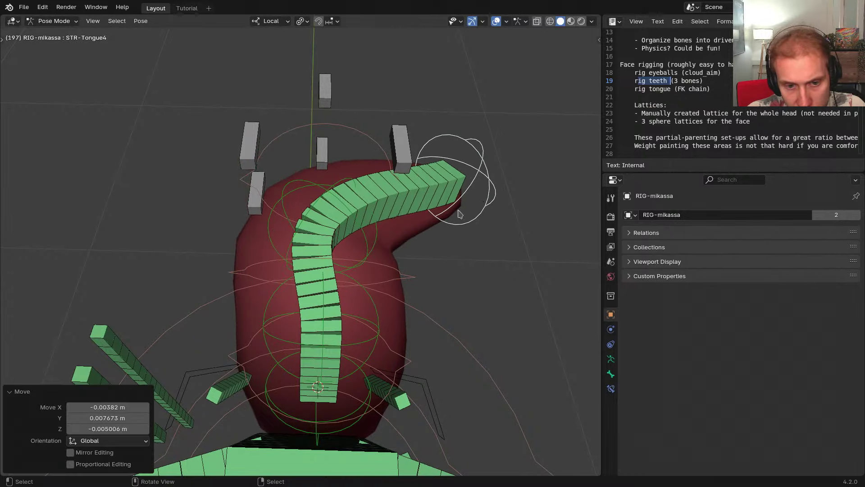
# Cancel a STR-Tongue3 move and swing the tongue left with STR-Tongue4
pyautogui.click(351, 261)
pyautogui.press('g')
pyautogui.rightClick(351, 261)
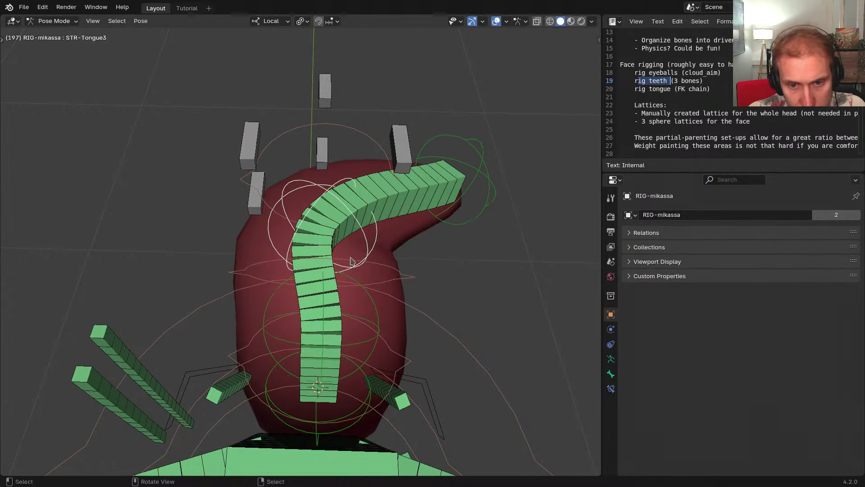
pyautogui.press('g')
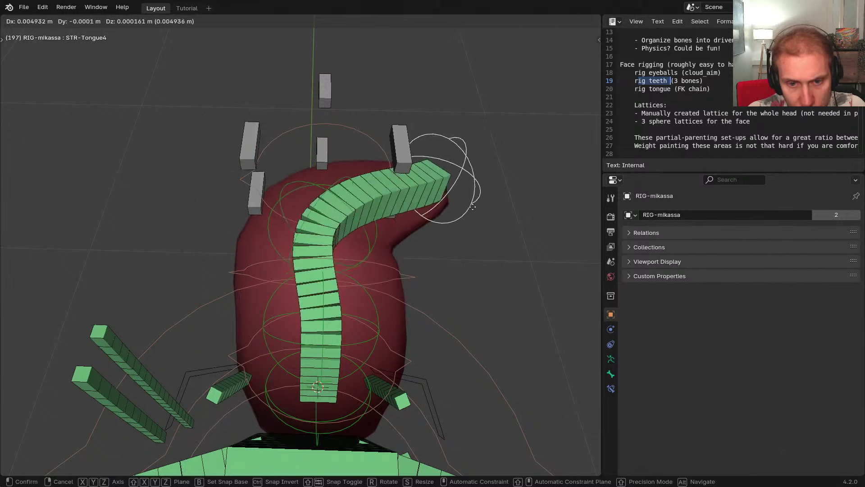
pyautogui.click(475, 213)
pyautogui.moveTo(475, 212); pyautogui.dragTo(448, 198, button='middle')
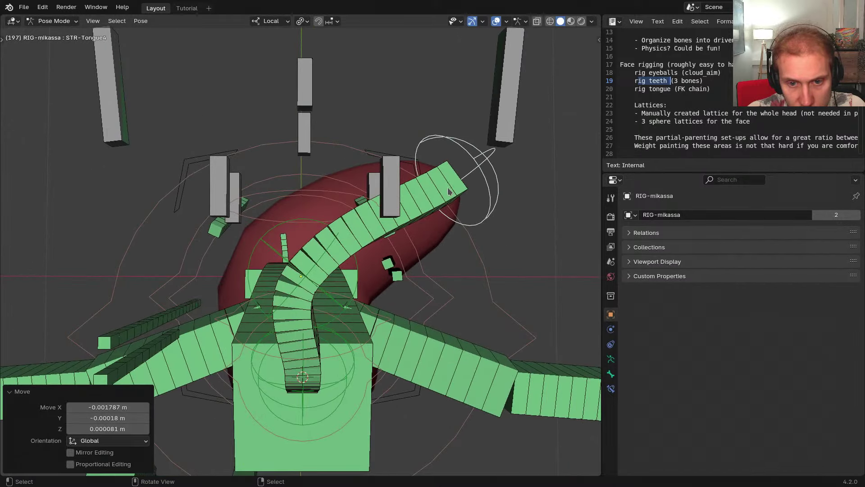
pyautogui.click(421, 194)
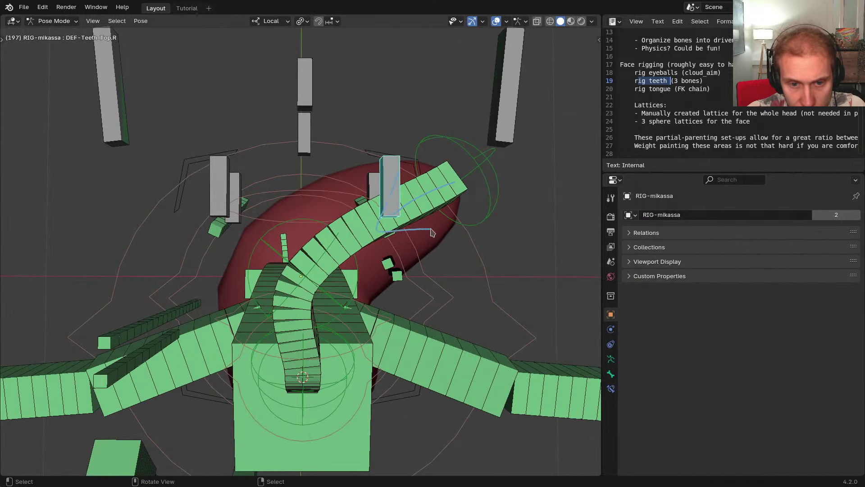
pyautogui.press('g')
pyautogui.click(201, 168)
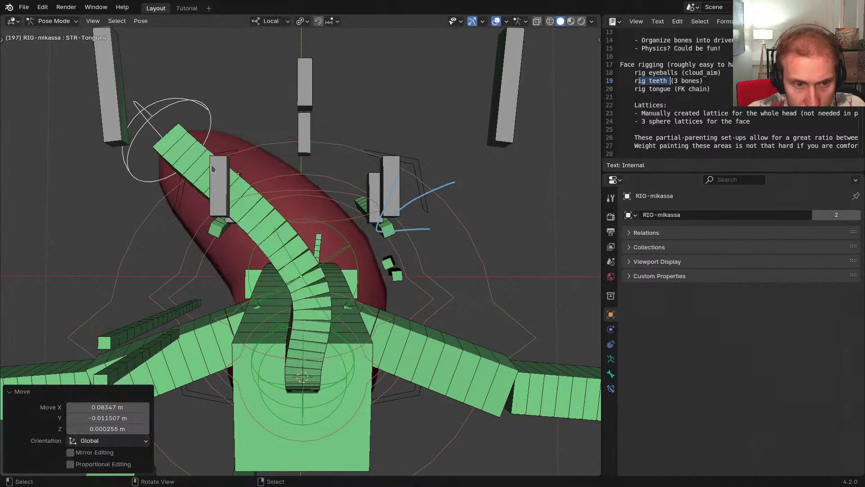
# Swing the tongue tip right and back left with STR-Tongue4
pyautogui.click(231, 193)
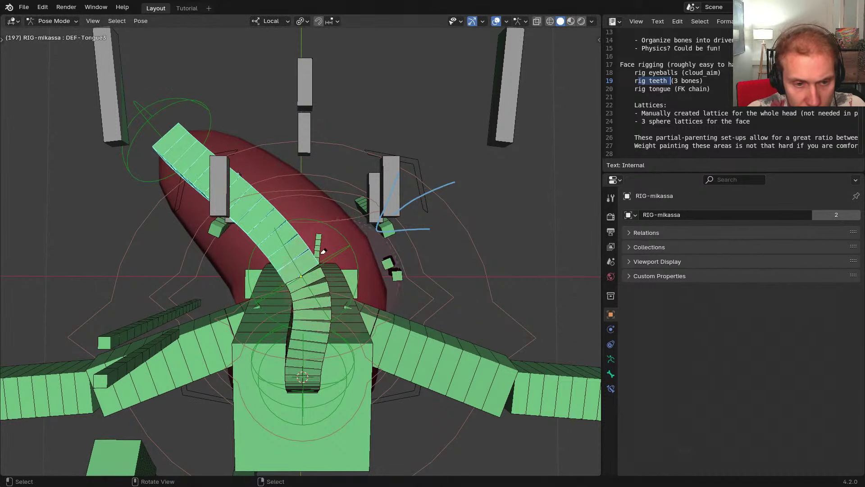
pyautogui.click(192, 102)
pyautogui.press('g')
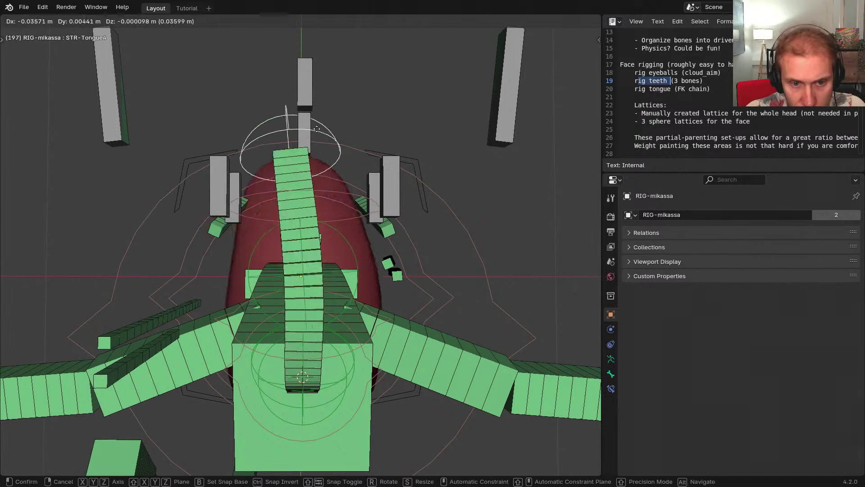
pyautogui.click(495, 128)
pyautogui.press('r')
pyautogui.rightClick(508, 191)
pyautogui.press('g')
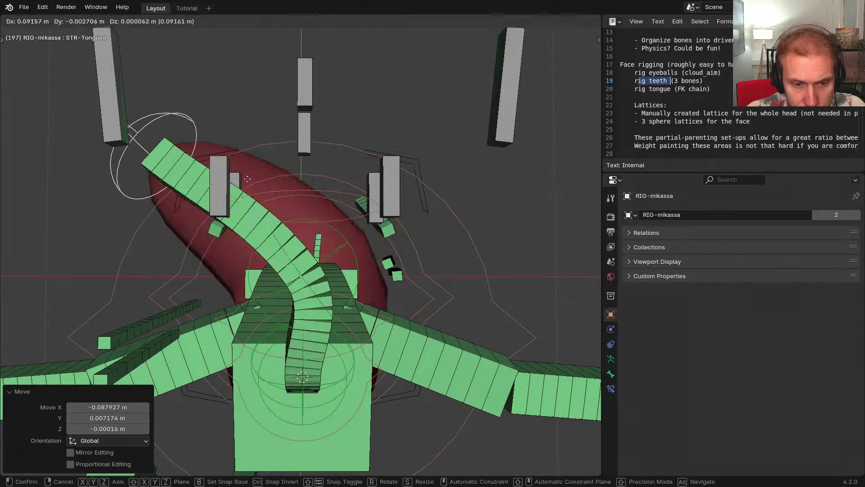
pyautogui.click(409, 185)
# Try bending the tongue with STR-Tongue3 and STR-Tongue2, cancelling both moves
pyautogui.moveTo(409, 185); pyautogui.dragTo(348, 243, button='middle')
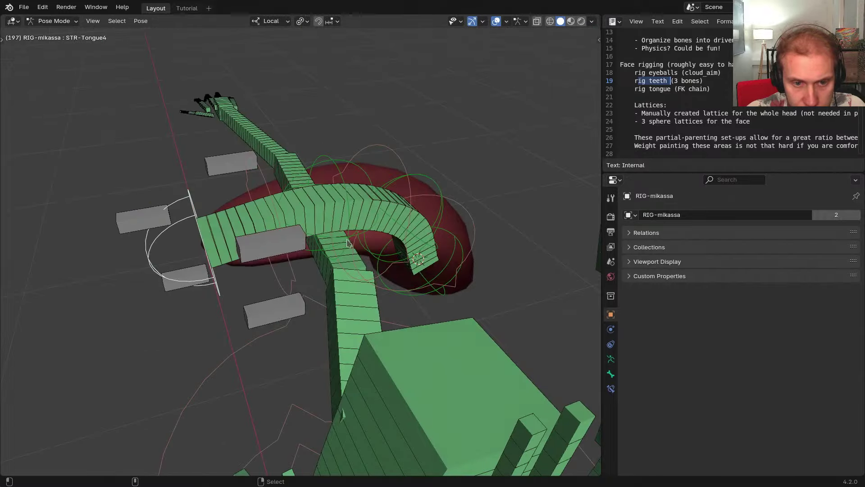
pyautogui.click(332, 169)
pyautogui.moveTo(332, 170); pyautogui.dragTo(322, 122, button='middle')
pyautogui.press('g')
pyautogui.rightClick(433, 195)
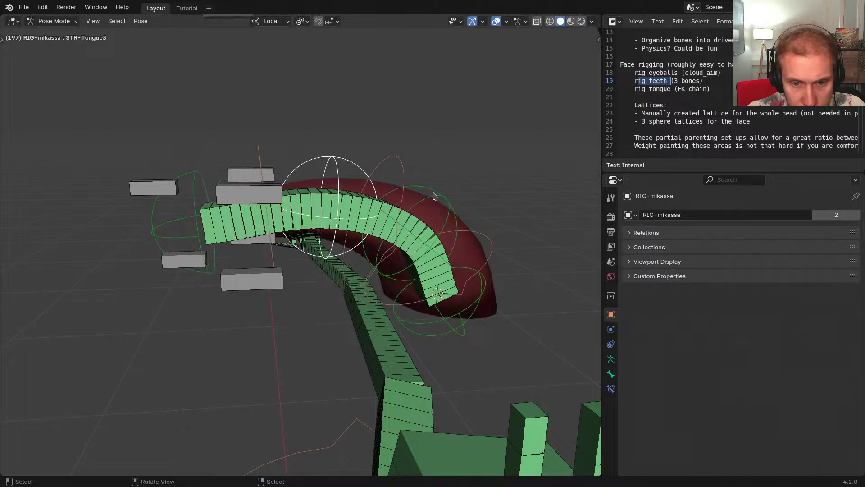
pyautogui.click(437, 195)
pyautogui.moveTo(436, 195); pyautogui.dragTo(415, 182, button='middle')
pyautogui.press('g')
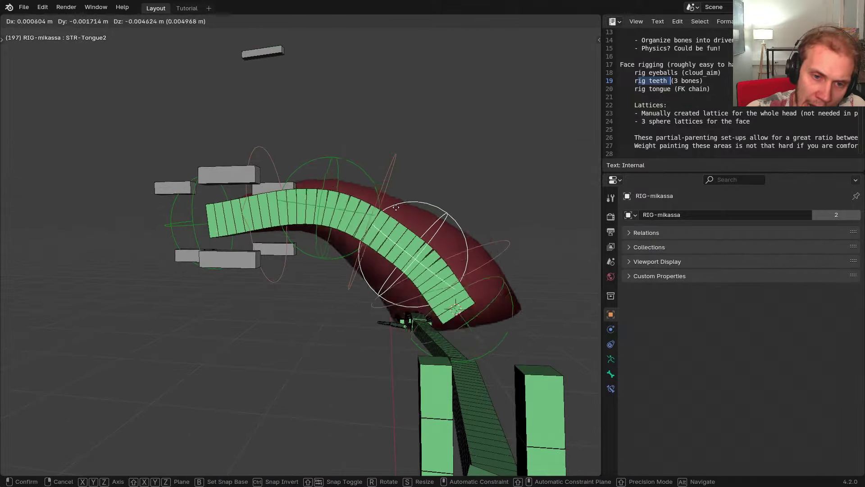
pyautogui.rightClick(396, 209)
# Curl the tongue by rotating the FK-Tongue3 control
pyautogui.moveTo(395, 208); pyautogui.dragTo(394, 248, button='middle')
pyautogui.click(346, 194)
pyautogui.moveTo(346, 194); pyautogui.dragTo(295, 169, button='middle')
pyautogui.press('r')
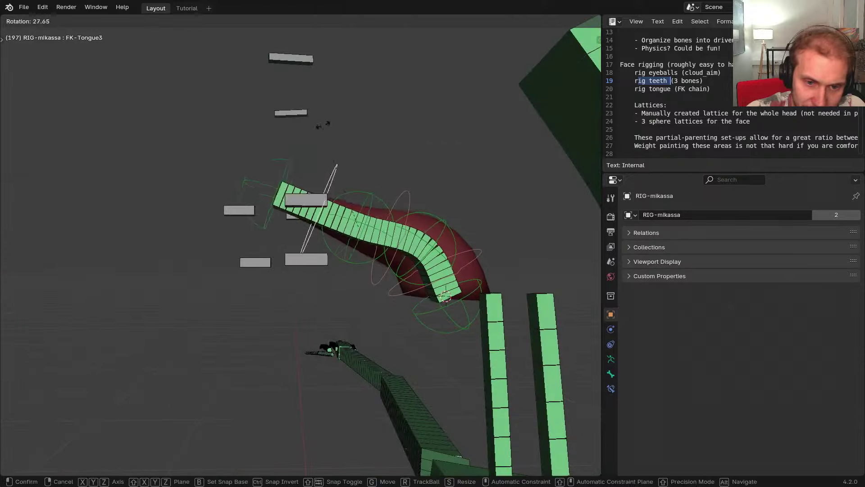
pyautogui.click(404, 188)
pyautogui.press('r')
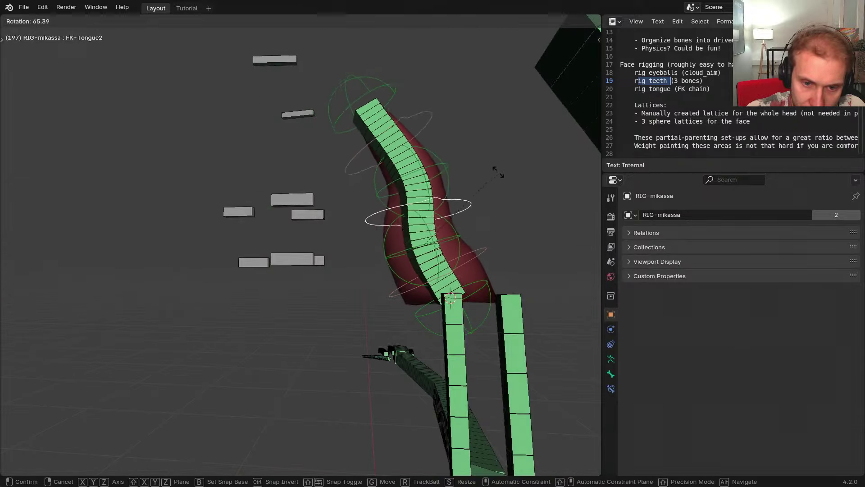
pyautogui.rightClick(374, 181)
# Test FK-Tongue2 and FK-Tongue3 rotations, then toggle to the metarig
pyautogui.moveTo(374, 181); pyautogui.dragTo(320, 198, button='middle')
pyautogui.press('r')
pyautogui.rightClick(381, 189)
pyautogui.click(319, 193)
pyautogui.press('r')
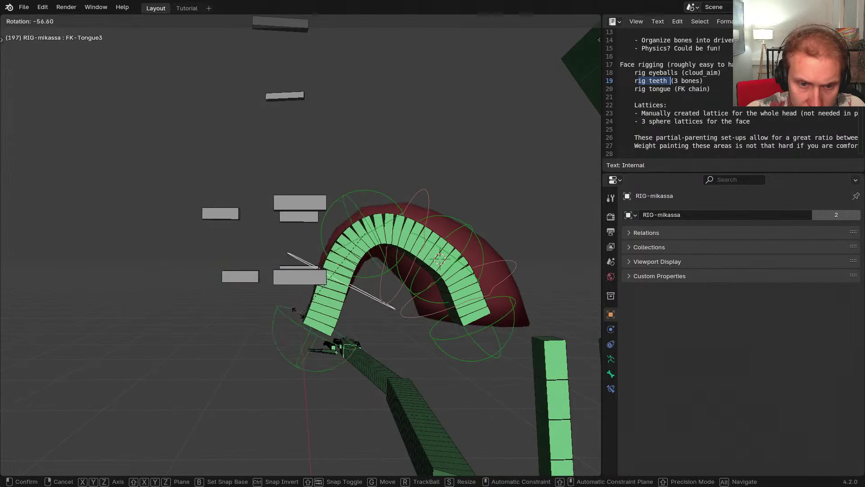
pyautogui.rightClick(385, 121)
pyautogui.hotkey('shift', 't')
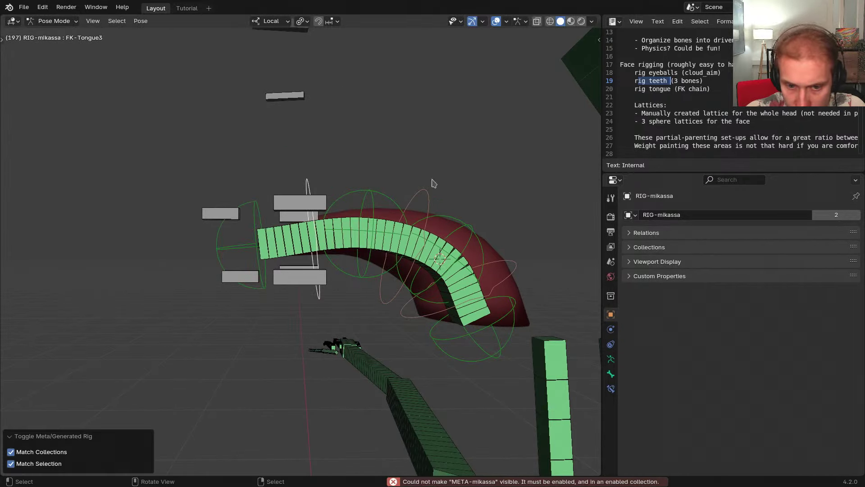
# Switch to META-mikassa with bones drawn in front and select the tongue tip bone
pyautogui.press('KP_Divide')
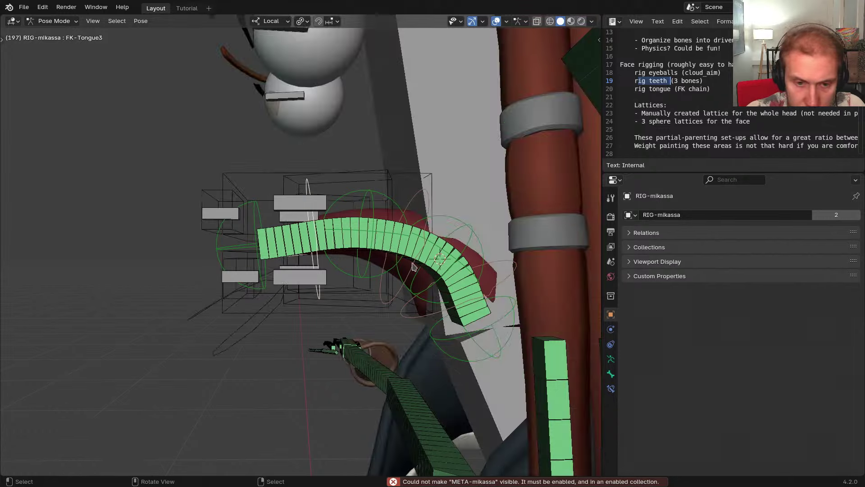
pyautogui.moveTo(397, 266); pyautogui.dragTo(408, 272, button='middle')
pyautogui.hotkey('shift', 't')
pyautogui.hotkey('alt', 'z')
pyautogui.click(446, 289)
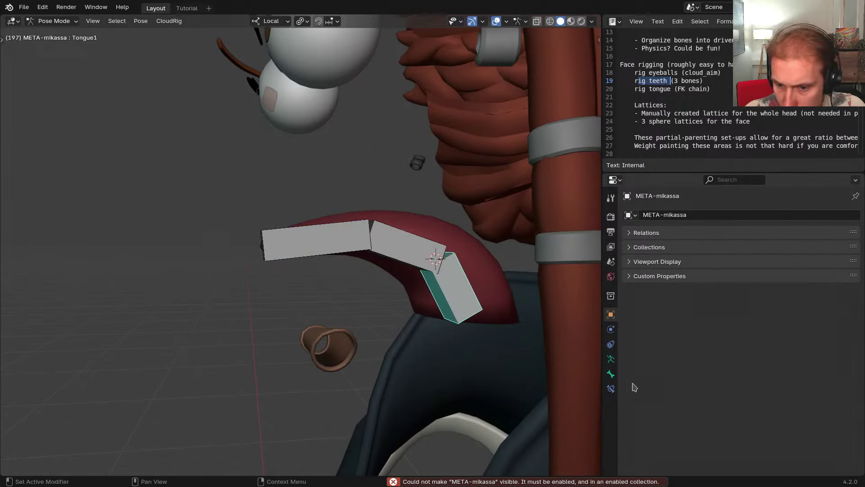
# Set the tongue bone's FK Position Along Bone to 0.50
pyautogui.click(611, 373)
pyautogui.scroll(-10, 712, 361)
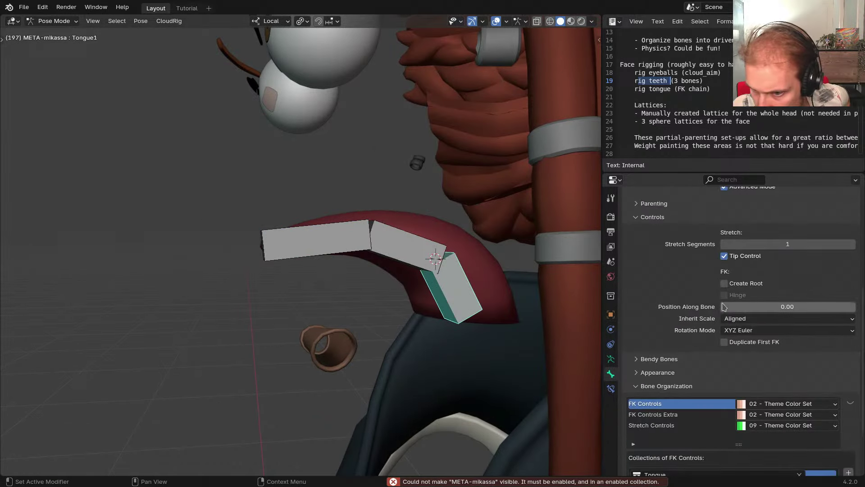
pyautogui.click(745, 311)
pyautogui.write('0.5')
pyautogui.press('Return')
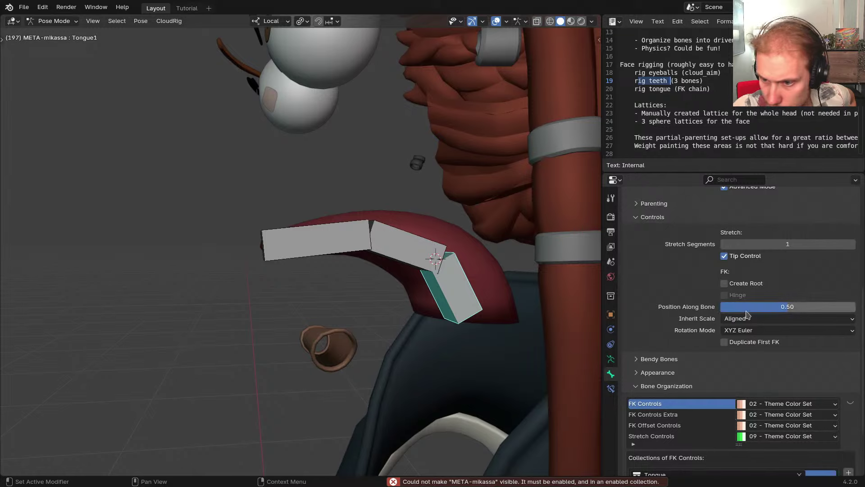
# Regenerate RIG-mikassa from the metarig with Ctrl+Alt+R
pyautogui.click(662, 375)
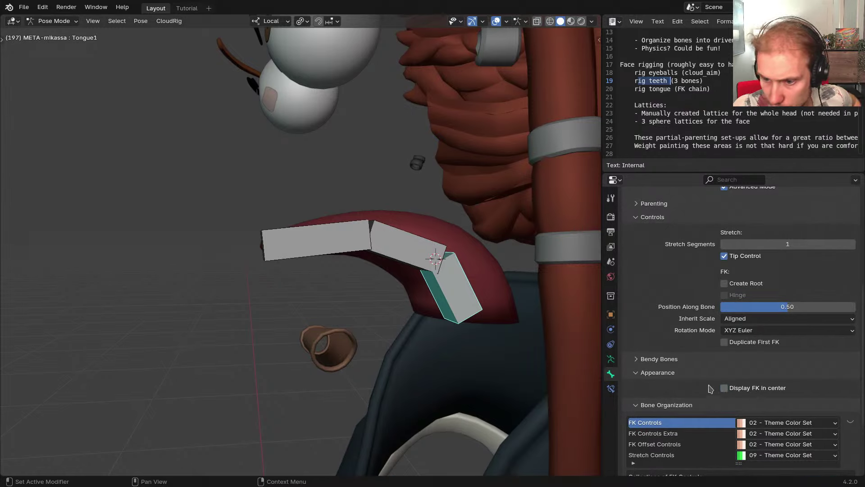
pyautogui.moveTo(423, 318); pyautogui.dragTo(383, 284, button='middle')
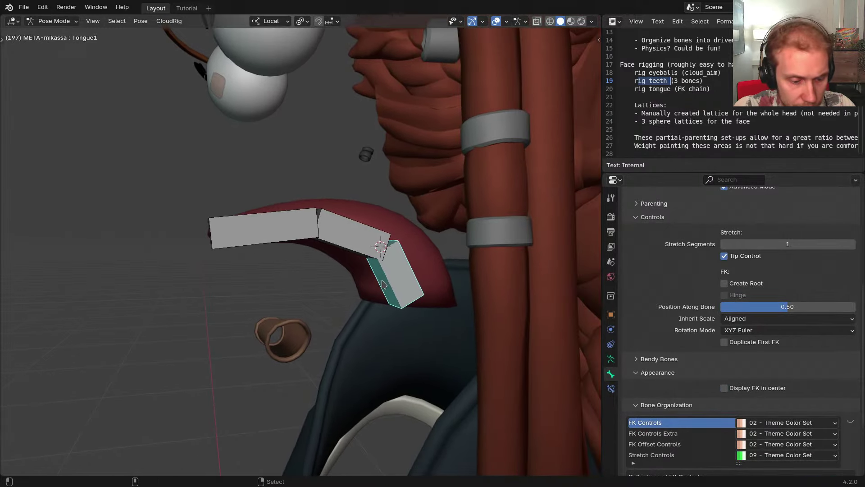
pyautogui.hotkey('ctrl', 'alt', 'r')
# Snap the 3D cursor to a tongue FK control ring and reselect FK-OS-Tongue2
pyautogui.click(371, 206)
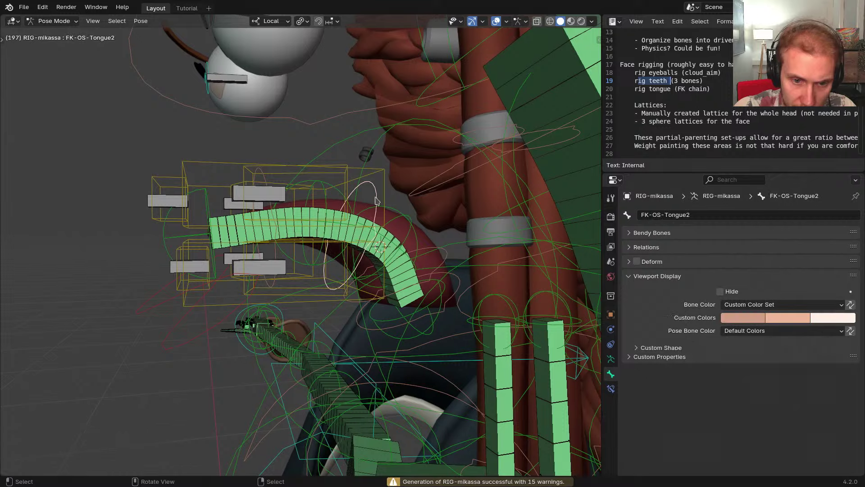
pyautogui.hotkey('shift', 's')
pyautogui.click(375, 242)
pyautogui.moveTo(371, 253)
pyautogui.keyDown('shift'); pyautogui.mouseDown(button='middle')
pyautogui.moveTo(397, 264)
pyautogui.moveTo(377, 255)
pyautogui.mouseUp(button='middle'); pyautogui.keyUp('shift')
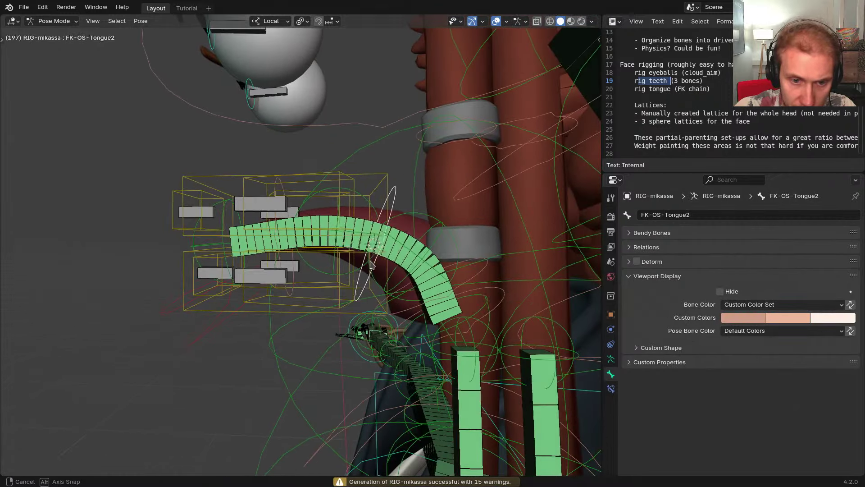
pyautogui.click(377, 256)
pyautogui.click(392, 205)
pyautogui.moveTo(398, 202); pyautogui.dragTo(413, 220, button='middle')
# Show only the Tongue and Deform Bones collections
pyautogui.hotkey('shift', 'm')
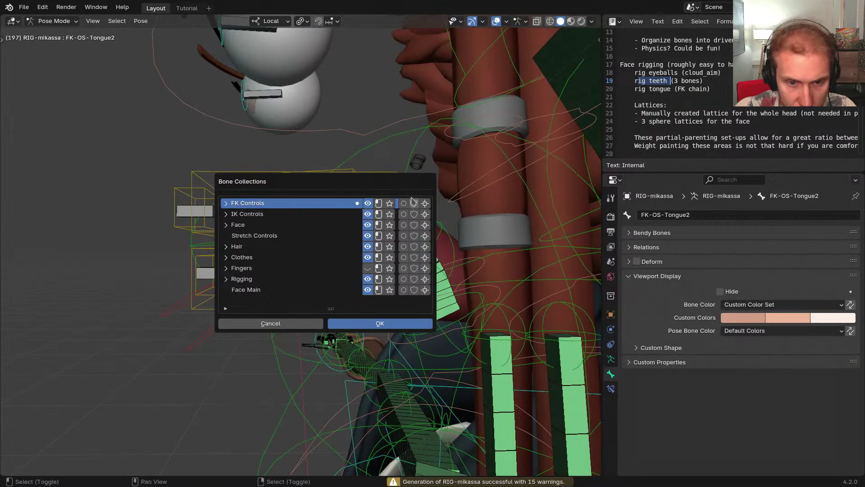
pyautogui.click(226, 225)
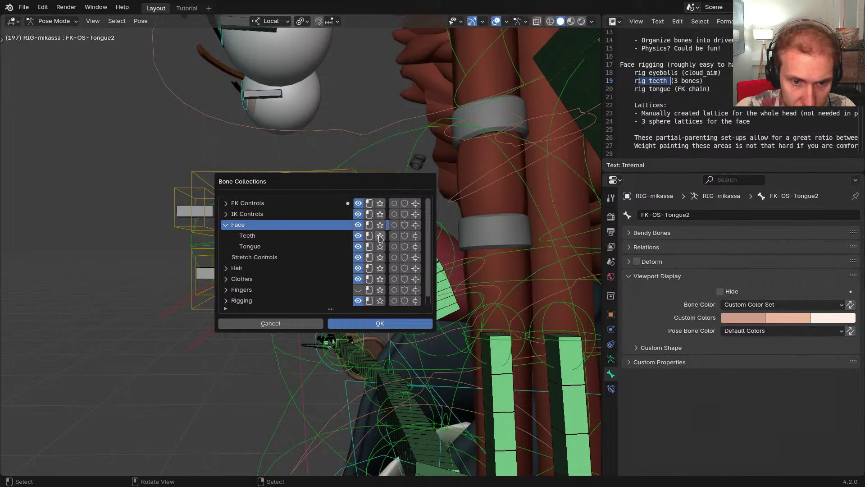
pyautogui.click(382, 247)
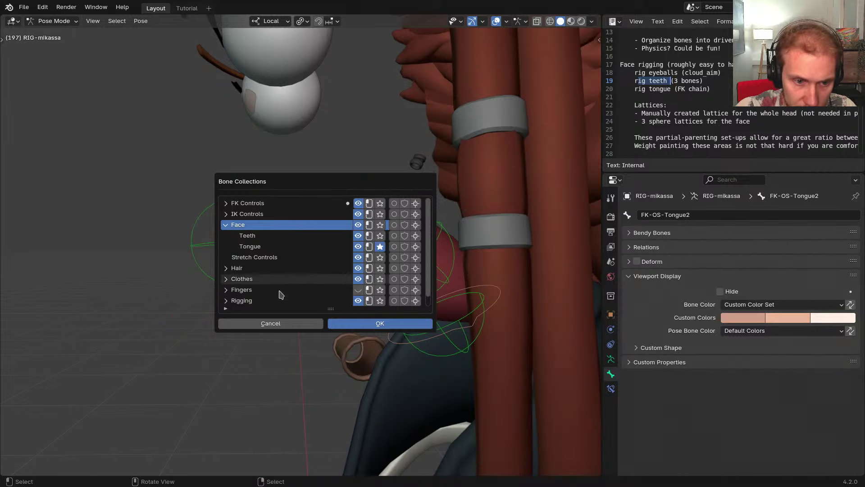
pyautogui.click(227, 301)
pyautogui.scroll(-3, 270, 288)
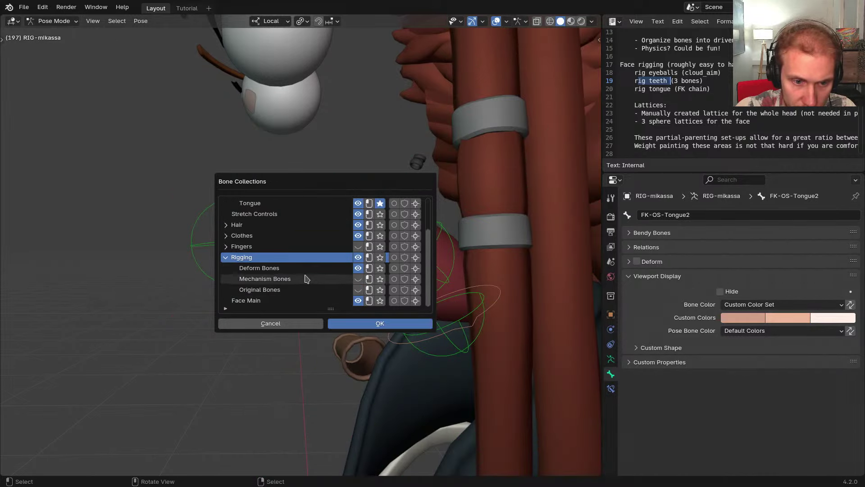
pyautogui.click(379, 268)
pyautogui.press('Escape')
pyautogui.moveTo(399, 227); pyautogui.dragTo(419, 298, button='middle')
# Reveal hidden bones and hide the DEF-Neck bone
pyautogui.click(452, 275)
pyautogui.hotkey('alt', 'h')
pyautogui.click(440, 263)
pyautogui.press('h')
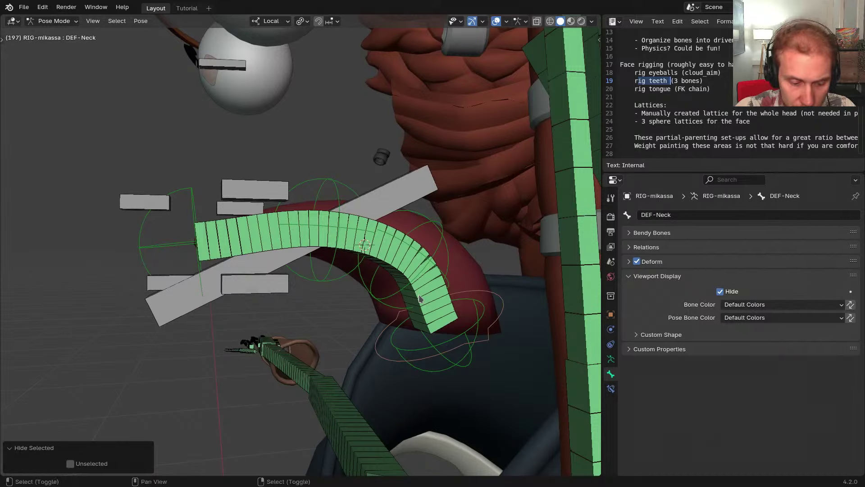
# Also show the FK Controls collection, then toggle back to the metarig
pyautogui.hotkey('shift', 'm')
pyautogui.click(388, 302)
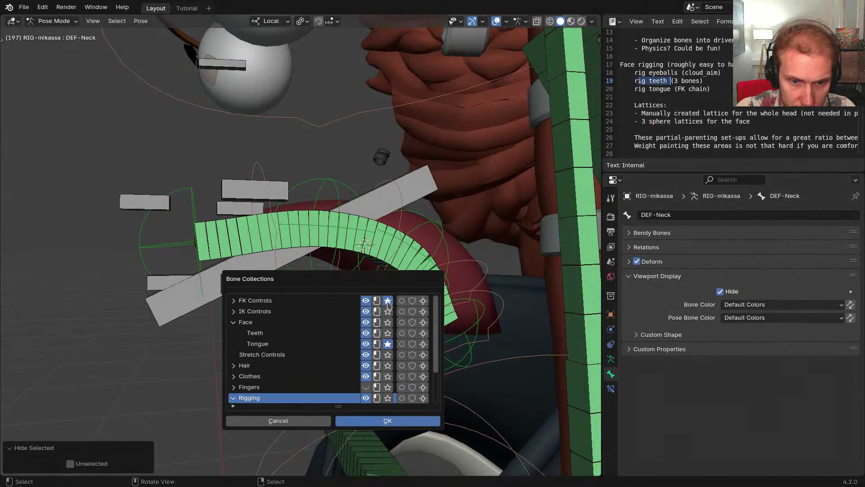
pyautogui.click(399, 227)
pyautogui.moveTo(384, 254); pyautogui.dragTo(378, 294, button='middle')
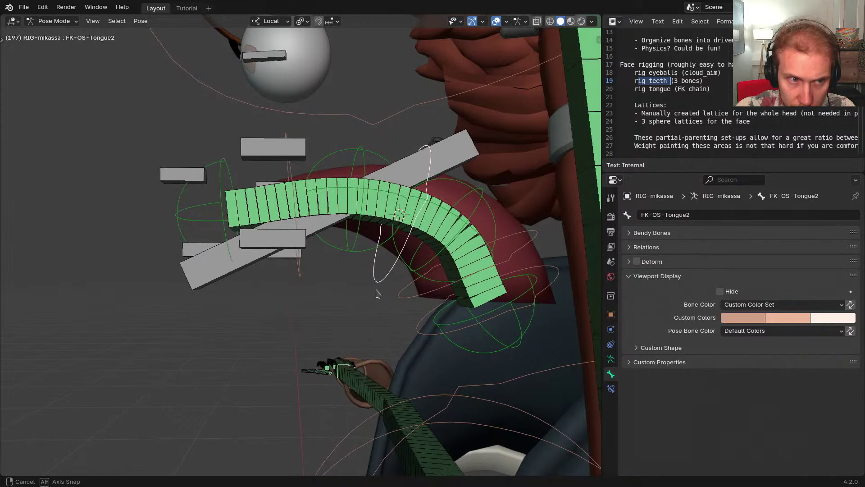
pyautogui.hotkey('shift', 't')
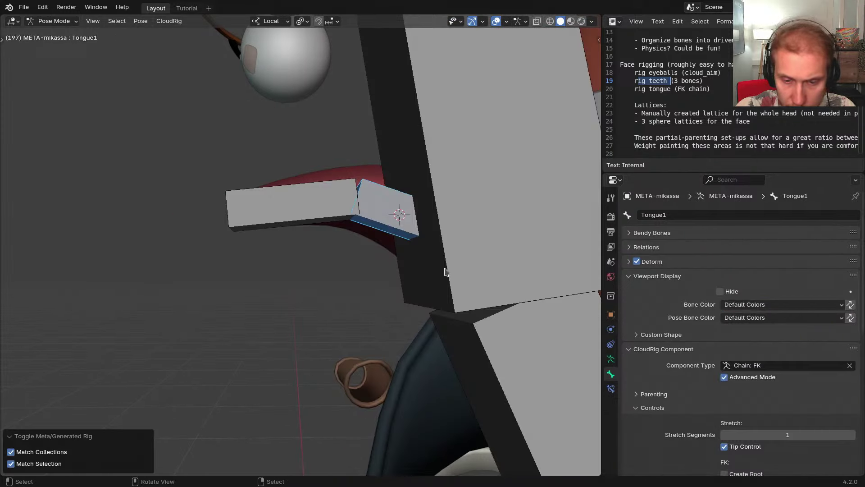
# Hide the head metarig bone and select the Tongue1 bone behind it
pyautogui.click(446, 272)
pyautogui.press('h')
pyautogui.click(452, 272)
pyautogui.scroll(-10, 654, 365)
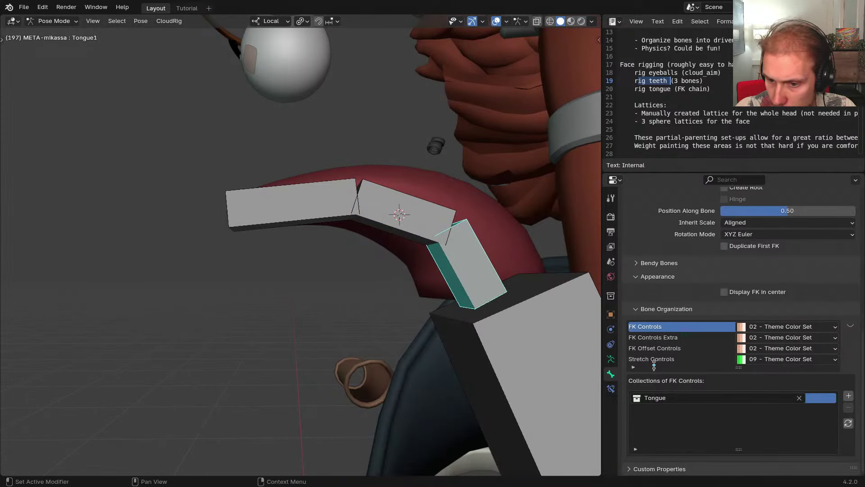
# Assign Tongue1's FK Offset Controls to the Tongue bone collection
pyautogui.click(657, 349)
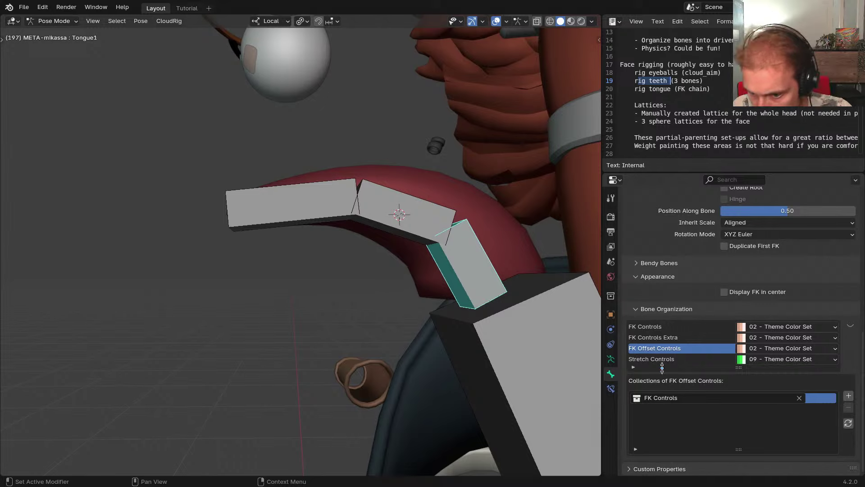
pyautogui.scroll(12, 688, 312)
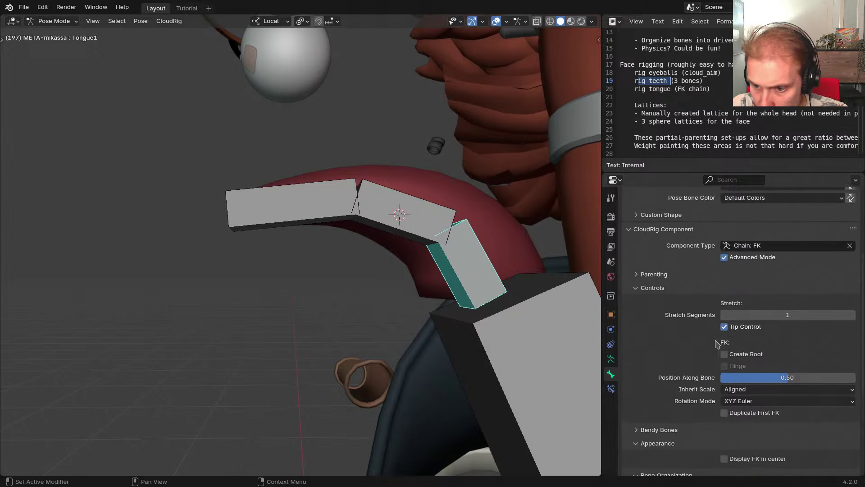
pyautogui.scroll(-4, 702, 395)
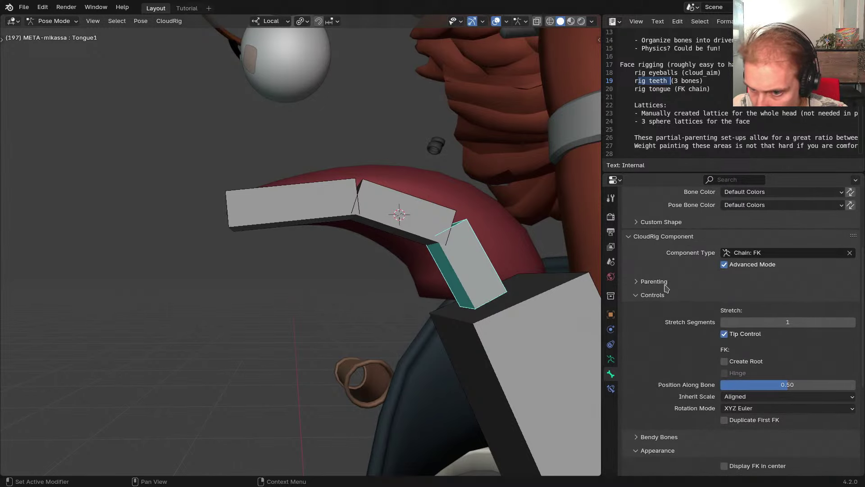
pyautogui.scroll(-5, 666, 287)
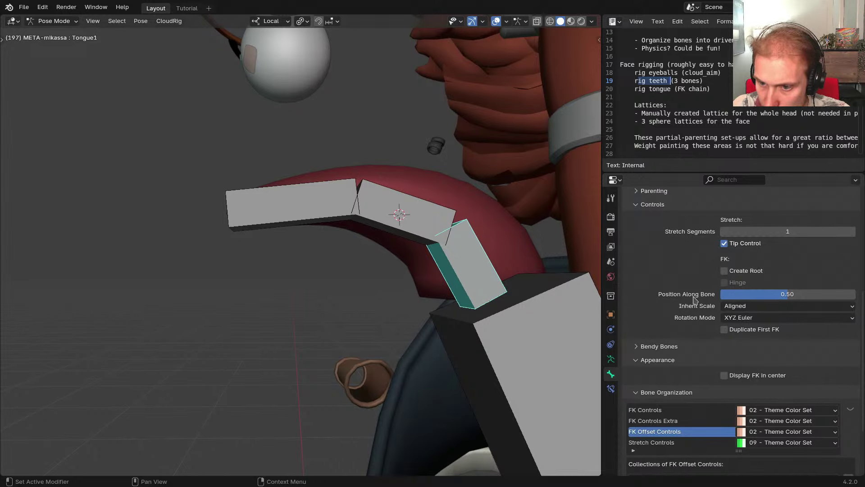
pyautogui.moveTo(759, 299)
pyautogui.mouseDown()
pyautogui.moveTo(692, 299)
pyautogui.moveTo(760, 299)
pyautogui.mouseUp()
pyautogui.scroll(-5, 696, 289)
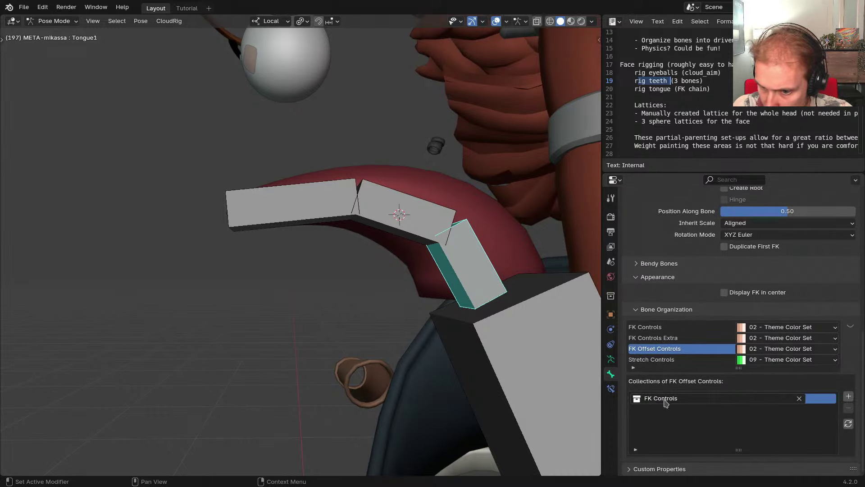
pyautogui.click(666, 402)
pyautogui.write('Tongue')
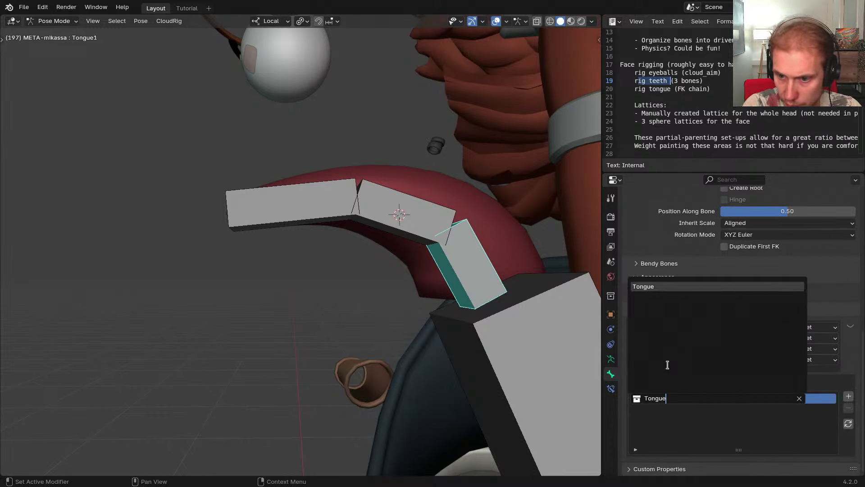
pyautogui.press('Return')
# Regenerate the rig and test-rotate the FK-OS-Tongue2 and Tongue3 controls
pyautogui.hotkey('ctrl', 'alt', 'r')
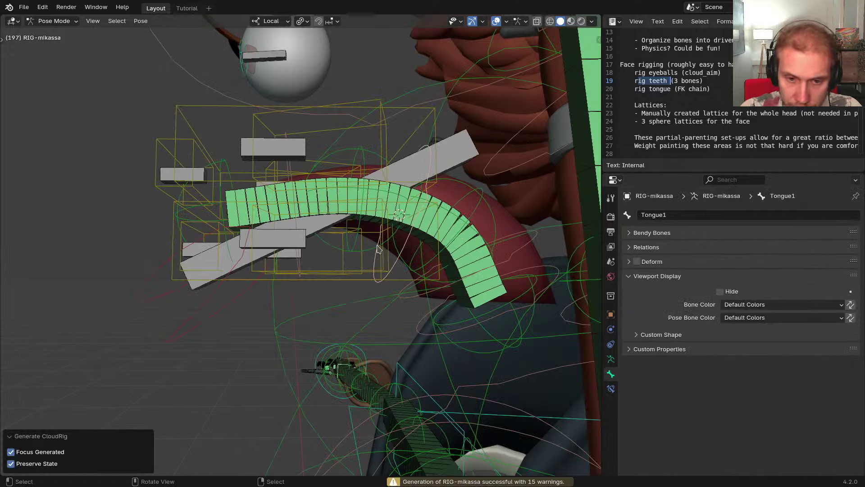
pyautogui.moveTo(393, 272); pyautogui.dragTo(368, 302, button='middle')
pyautogui.click(378, 265)
pyautogui.press('r')
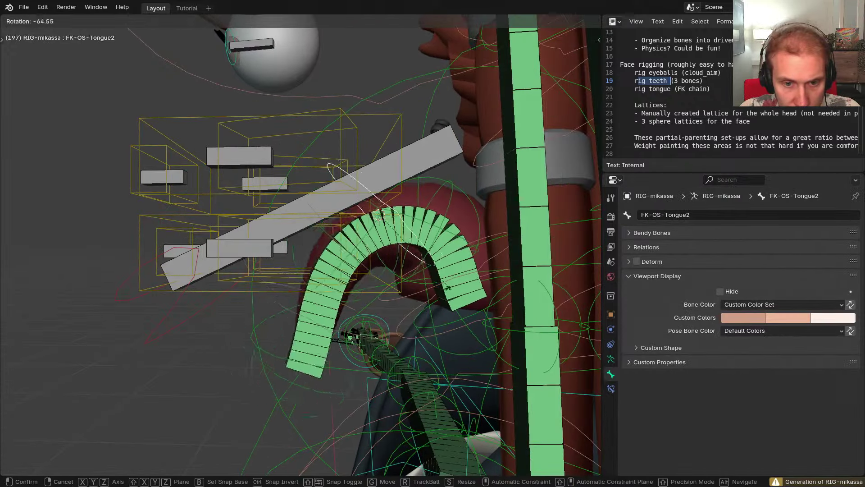
pyautogui.rightClick(358, 261)
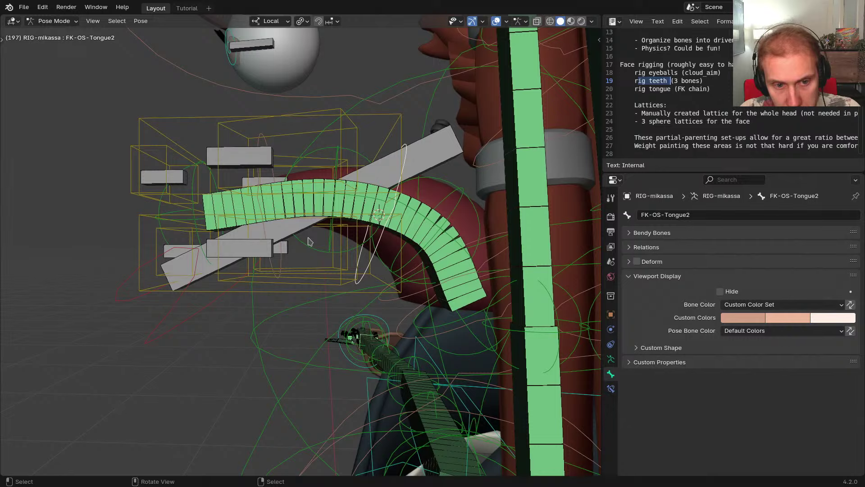
pyautogui.click(273, 254)
pyautogui.keyDown('shift'); pyautogui.moveTo(289, 255); pyautogui.dragTo(363, 269, button='middle'); pyautogui.keyUp('shift')
# Hide the Teeth bone collection under the Face collection
pyautogui.hotkey('shift', 'm')
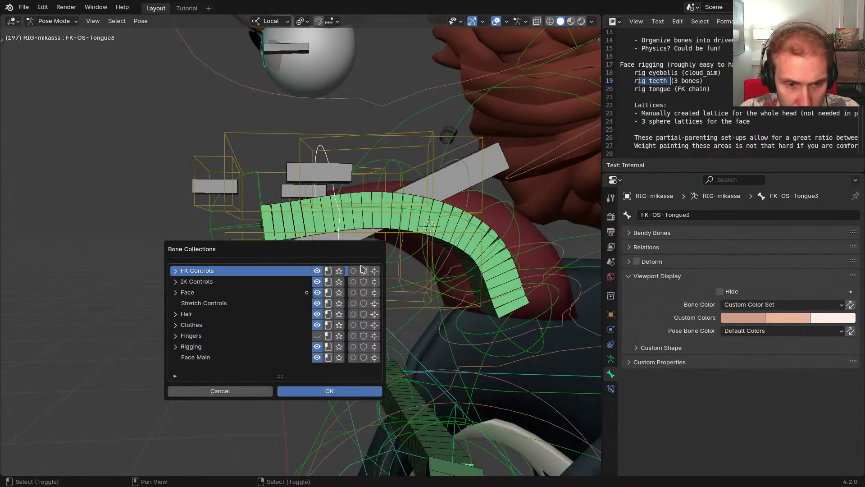
pyautogui.click(176, 292)
pyautogui.click(308, 303)
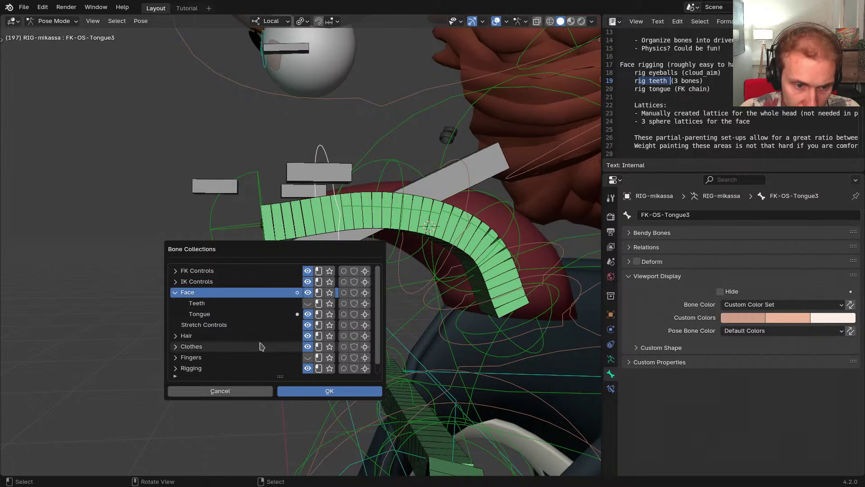
pyautogui.scroll(-1, 272, 366)
pyautogui.press('Escape')
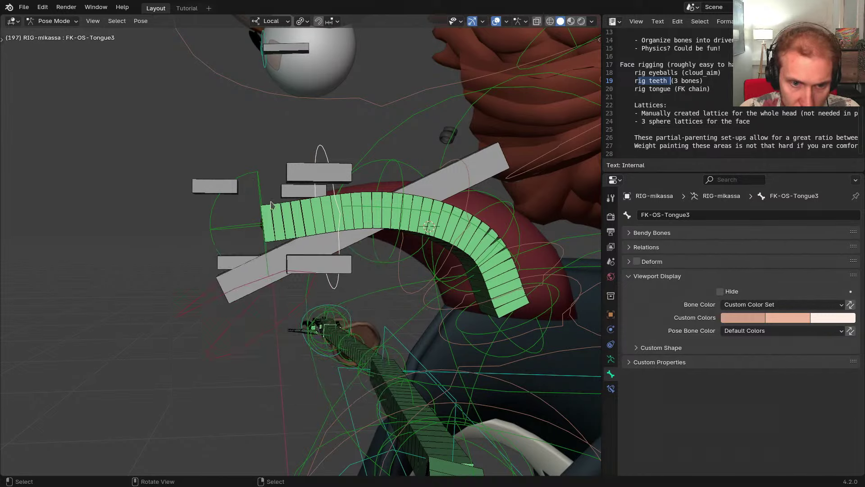
pyautogui.moveTo(270, 205); pyautogui.dragTo(391, 271, button='middle')
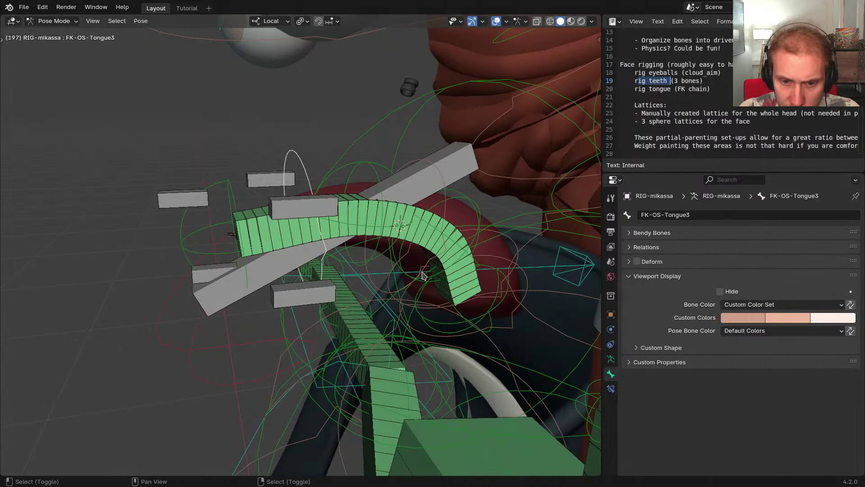
# Isolate the DEF-Tongue1 and tongue stretch bones by hiding all other bones
pyautogui.keyDown('shift'); pyautogui.click(465, 261); pyautogui.keyUp('shift')
pyautogui.keyDown('shift'); pyautogui.click(314, 237); pyautogui.keyUp('shift')
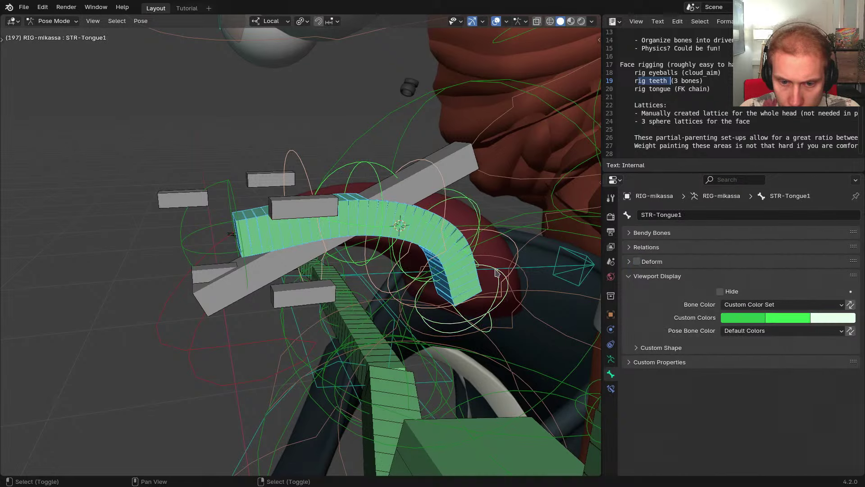
pyautogui.hotkey('shift', 'h')
pyautogui.moveTo(496, 274); pyautogui.dragTo(439, 217, button='middle')
# Test-bend the tongue by rotating FK-OS-Tongue2 and FK-OS-Tongue3
pyautogui.click(432, 188)
pyautogui.click(415, 200)
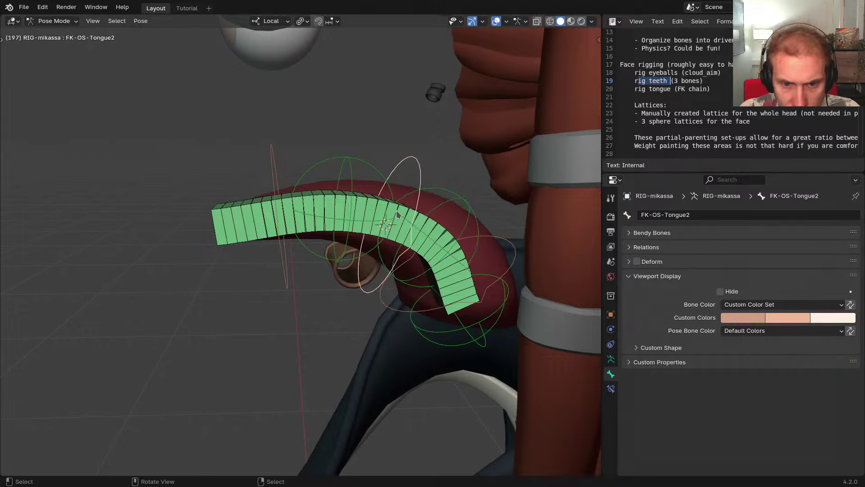
pyautogui.press('r')
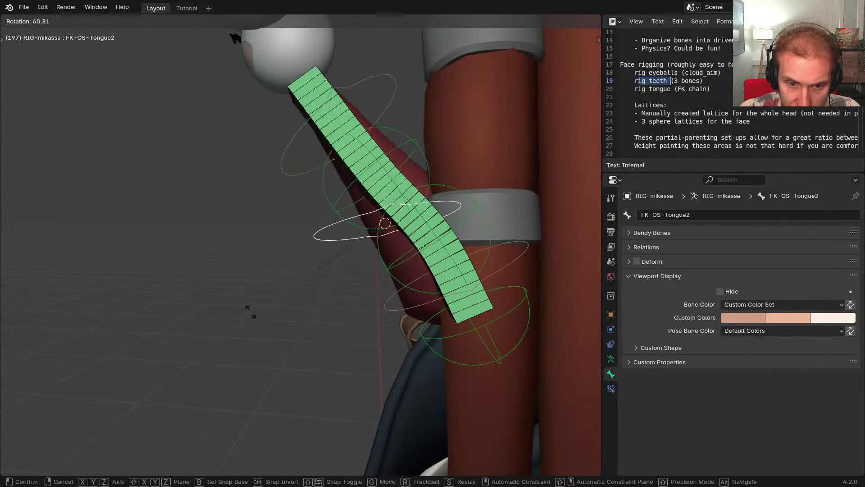
pyautogui.click(356, 288)
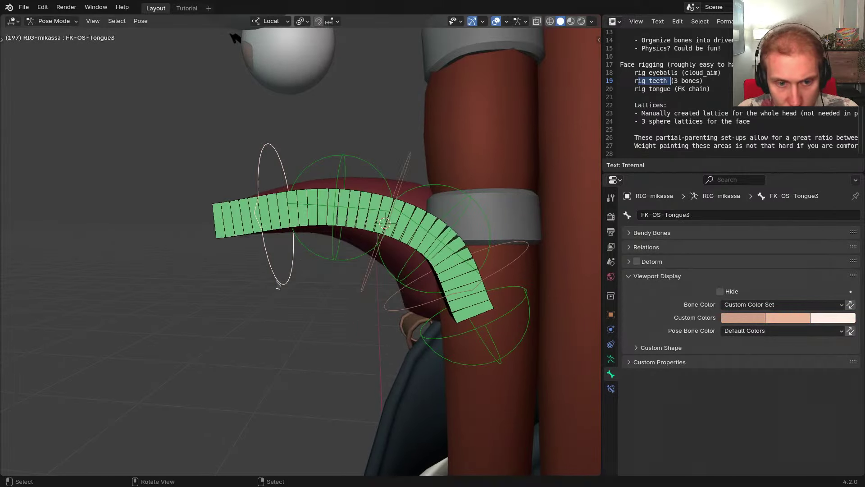
pyautogui.moveTo(277, 284); pyautogui.dragTo(315, 238, button='middle')
pyautogui.press('r')
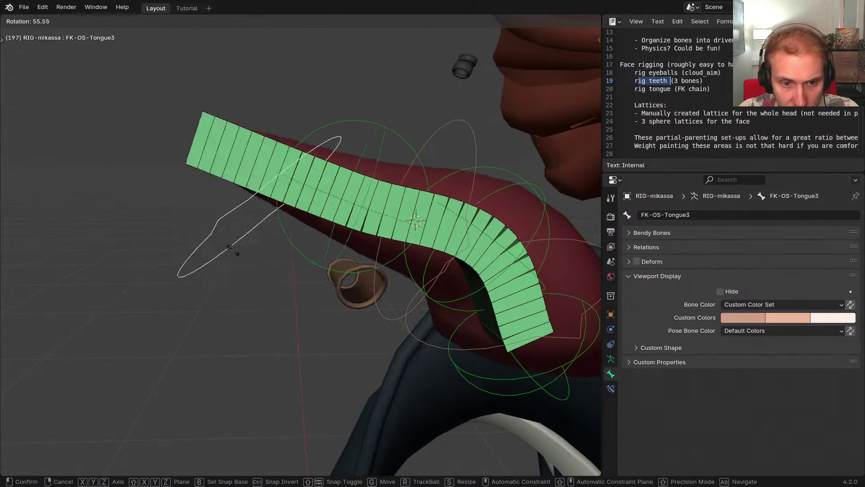
pyautogui.rightClick(233, 251)
# Test-rotate the first and second tongue offset controls, restoring the rest pose
pyautogui.scroll(-2, 238, 249)
pyautogui.moveTo(243, 248); pyautogui.dragTo(334, 226, button='middle')
pyautogui.click(402, 187)
pyautogui.press('r')
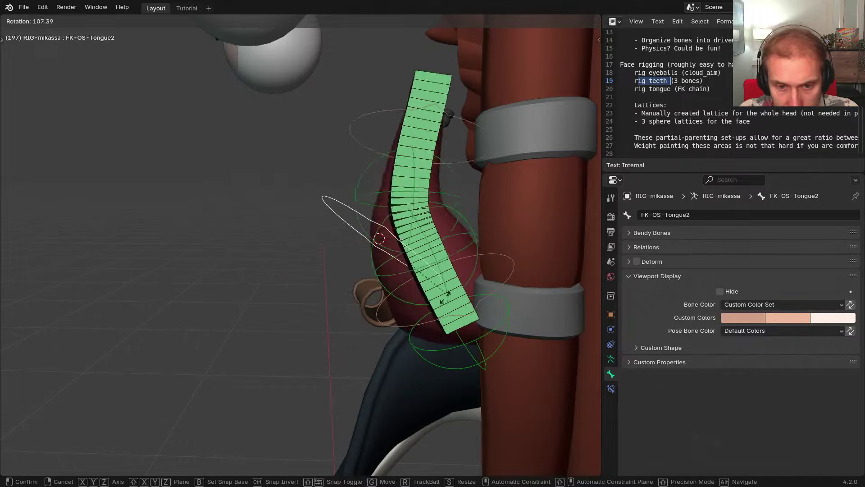
pyautogui.rightClick(494, 277)
pyautogui.click(510, 270)
pyautogui.click(510, 274)
pyautogui.moveTo(510, 274); pyautogui.dragTo(518, 259, button='middle')
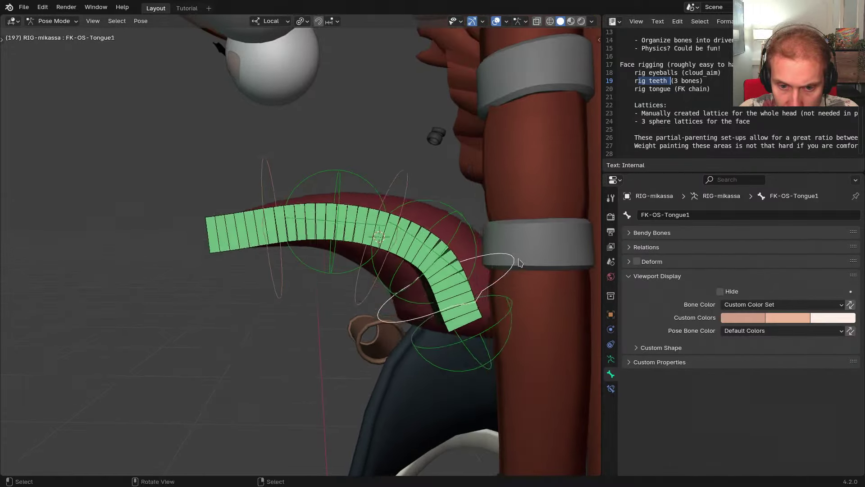
pyautogui.press('r')
pyautogui.rightClick(441, 356)
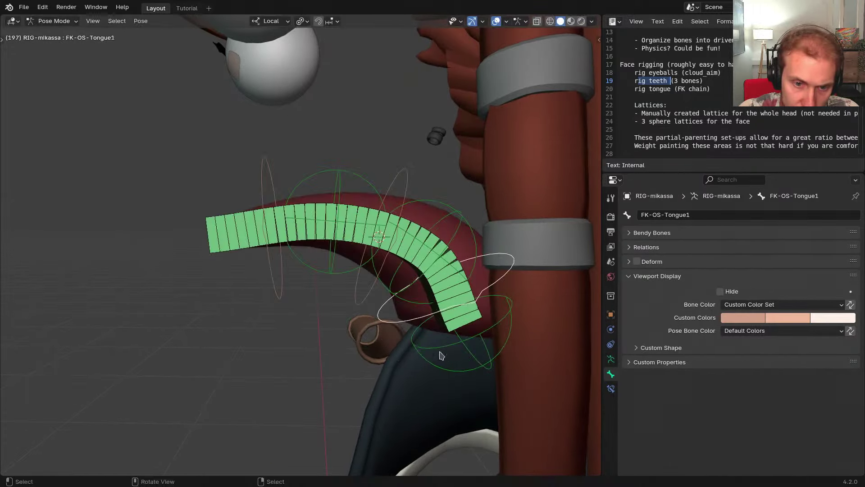
pyautogui.press('r')
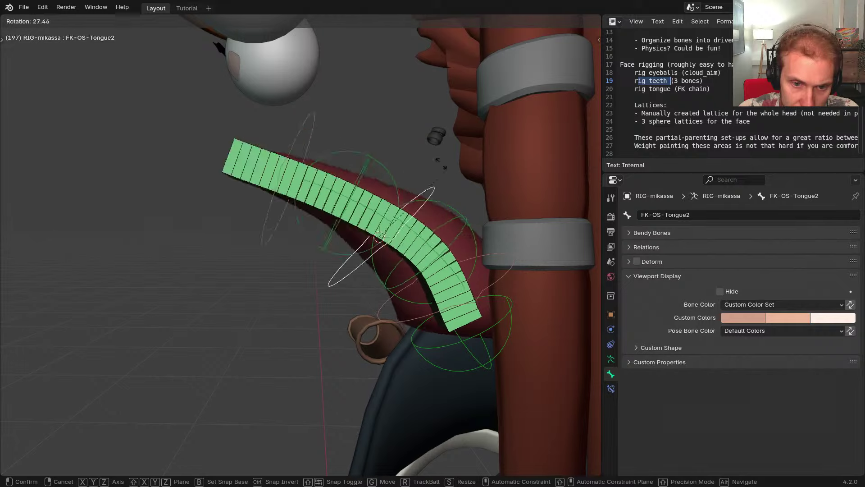
pyautogui.rightClick(428, 217)
# On the metarig, set Tongue1's FK Position Along Bone to 0.00 and regenerate
pyautogui.hotkey('shift', 't')
pyautogui.click(454, 301)
pyautogui.scroll(-11, 704, 383)
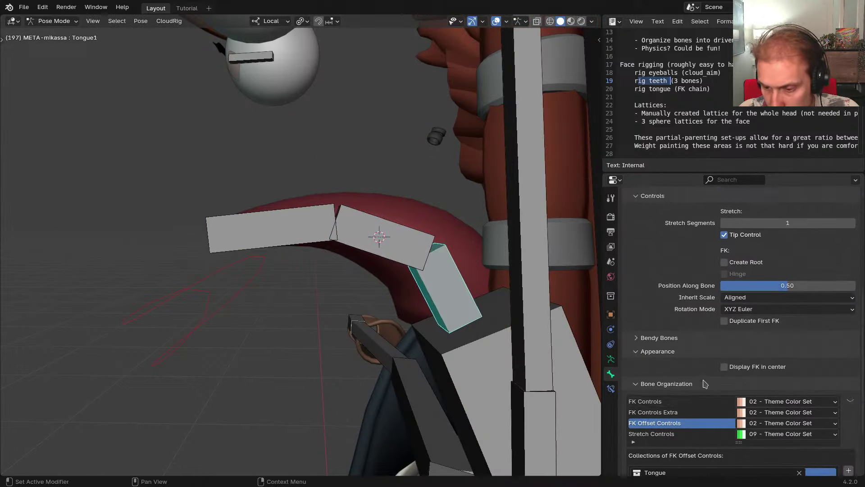
pyautogui.moveTo(788, 264); pyautogui.dragTo(721, 264)
pyautogui.moveTo(375, 264); pyautogui.dragTo(361, 267, button='middle')
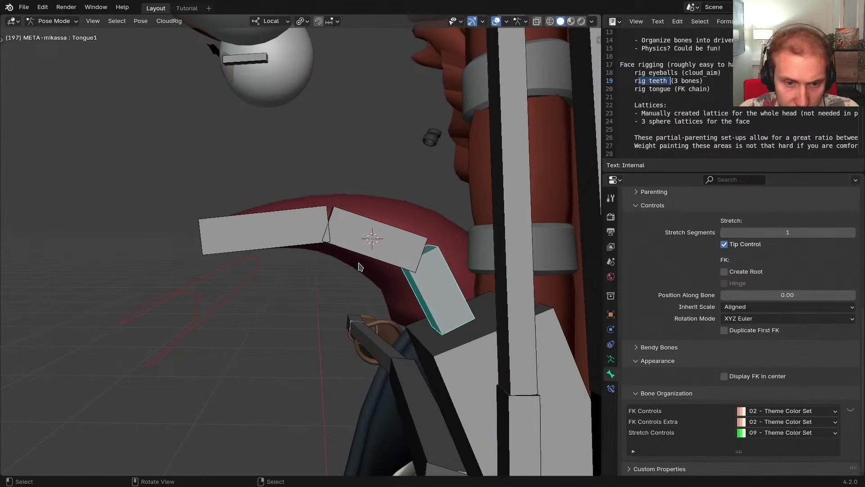
pyautogui.hotkey('ctrl', 'alt', 'r')
# Test-rotate the second and third FK tongue controls on the regenerated rig
pyautogui.click(451, 195)
pyautogui.press('r')
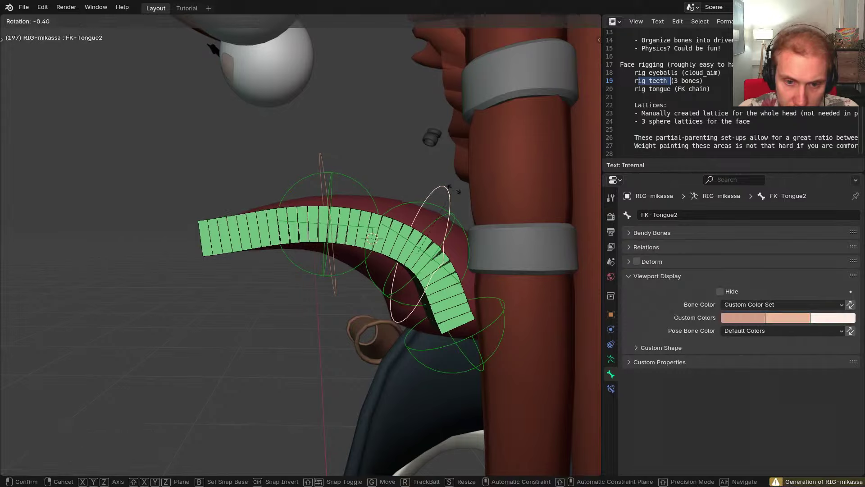
pyautogui.rightClick(457, 152)
pyautogui.click(322, 158)
pyautogui.press('r')
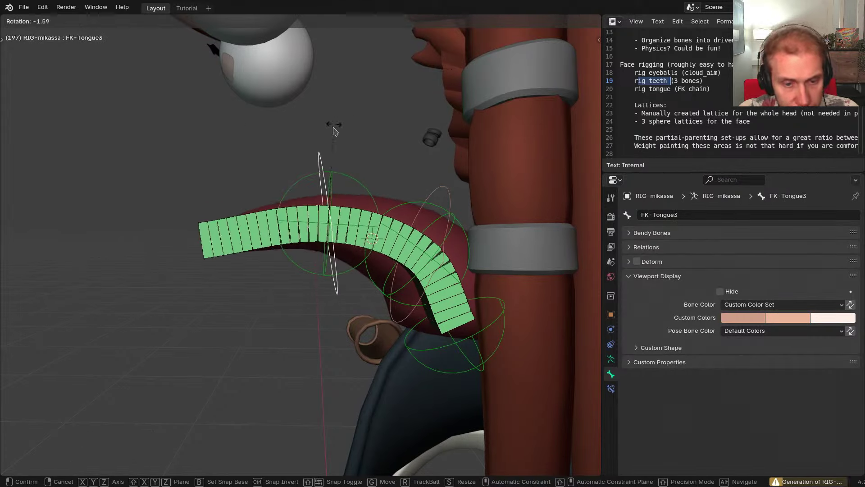
pyautogui.rightClick(361, 190)
# Reveal the hidden bones, return to Object Mode, and unhide the head and body
pyautogui.scroll(-3, 370, 212)
pyautogui.moveTo(374, 221); pyautogui.dragTo(458, 256, button='middle')
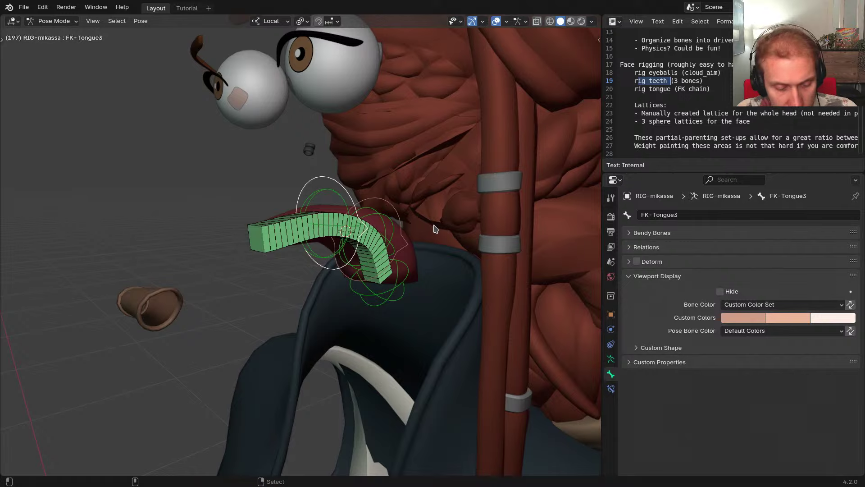
pyautogui.hotkey('alt', 'h')
pyautogui.hotkey('ctrl', 'Tab')
pyautogui.hotkey('alt', 'h')
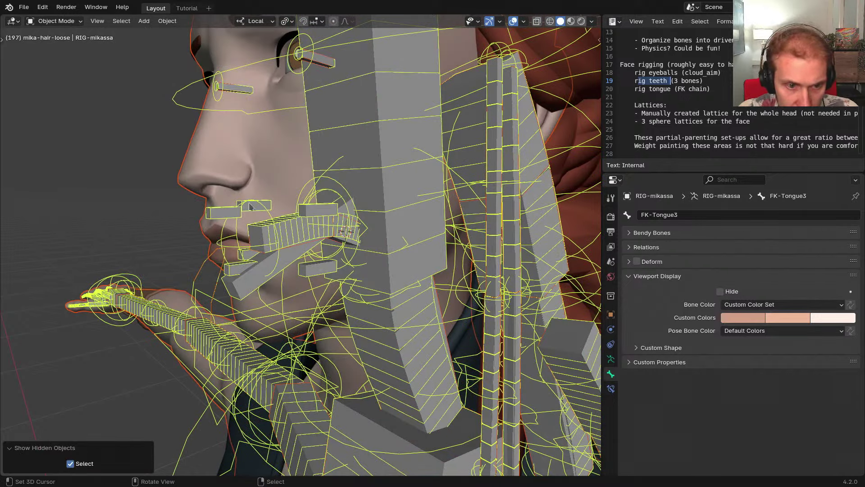
# Select the body mesh and highlight the three face rigging note lines
pyautogui.rightClick(275, 161)
pyautogui.keyDown('shift'); pyautogui.moveTo(276, 162); pyautogui.dragTo(377, 163, button='middle'); pyautogui.keyUp('shift')
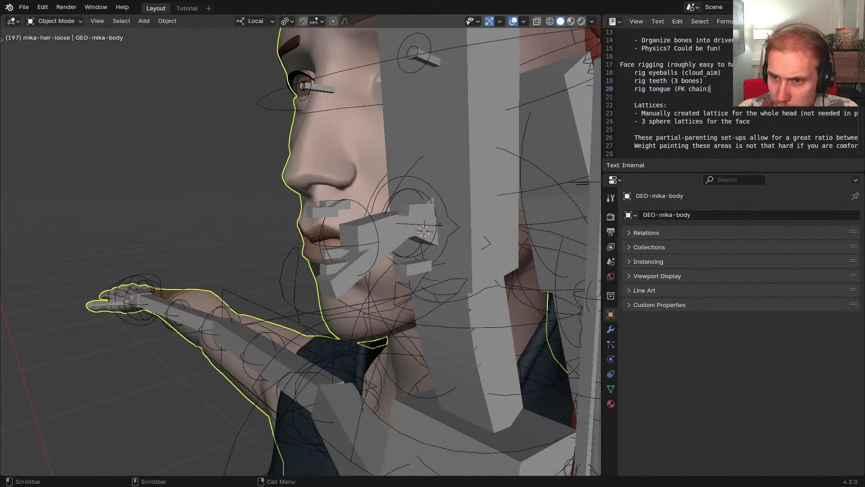
pyautogui.moveTo(711, 89); pyautogui.dragTo(618, 73)
pyautogui.moveTo(476, 176); pyautogui.dragTo(470, 177, button='middle')
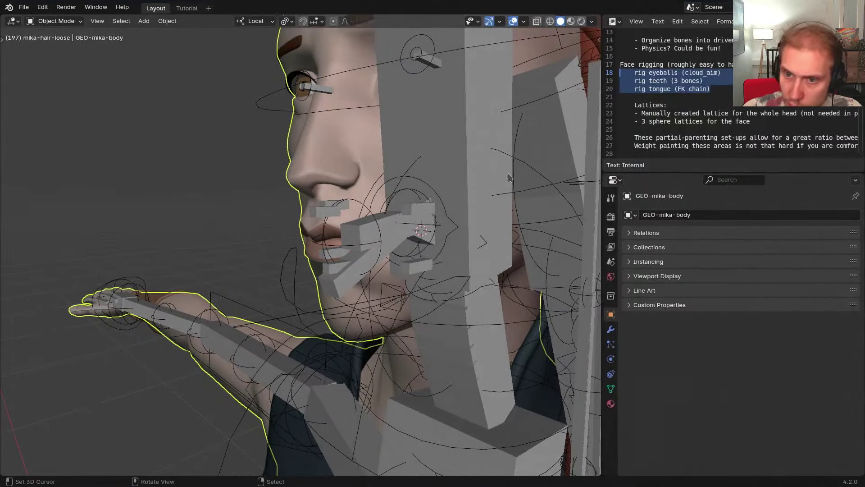
# Scroll the rigging notes past Lattices down to the 'Eyebrow rig' section
pyautogui.click(661, 97)
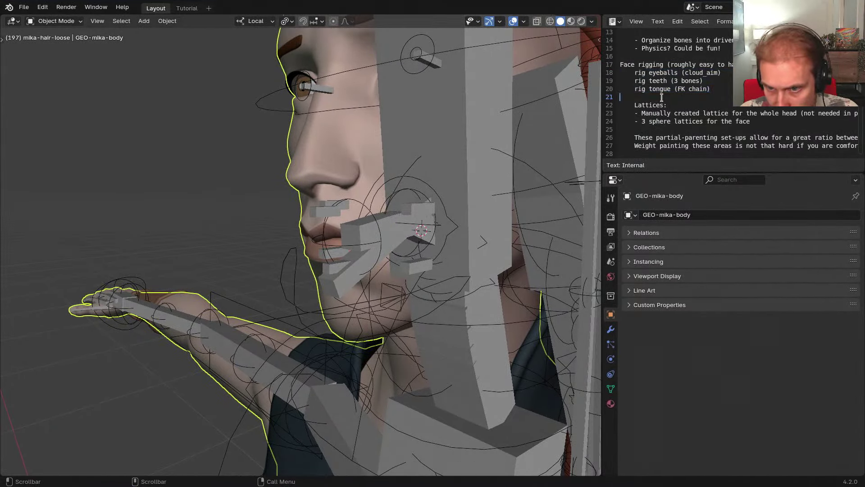
pyautogui.scroll(-1, 699, 123)
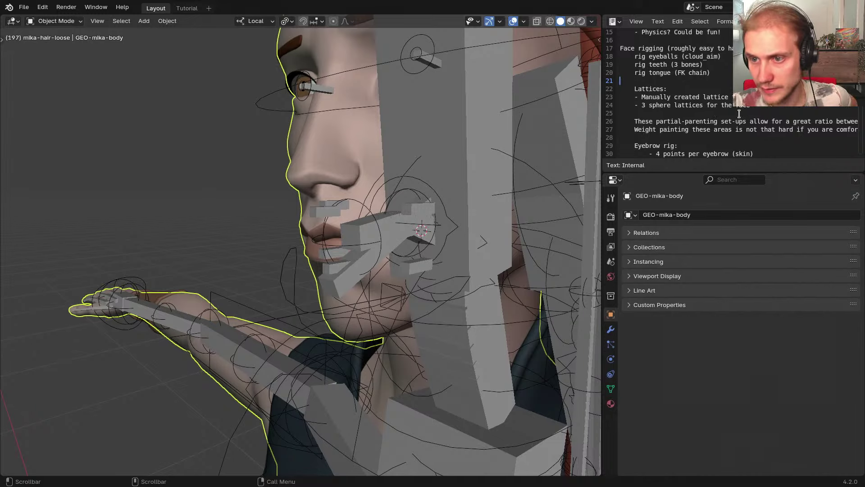
pyautogui.moveTo(740, 113); pyautogui.dragTo(722, 75, button='middle')
pyautogui.moveTo(664, 72); pyautogui.dragTo(616, 42)
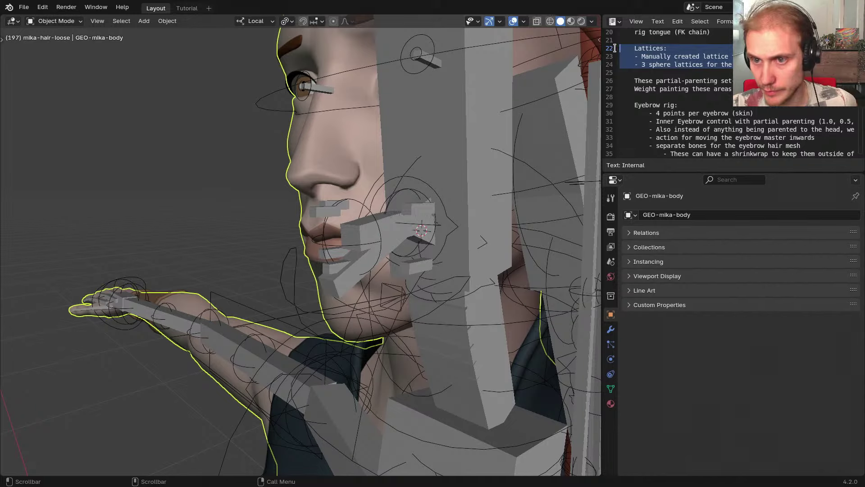
pyautogui.moveTo(694, 94); pyautogui.dragTo(700, 77, button='middle')
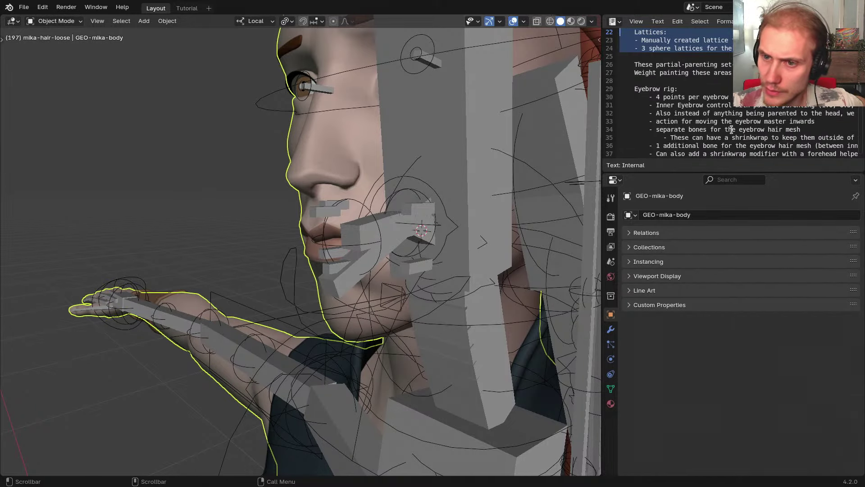
pyautogui.moveTo(732, 130); pyautogui.dragTo(730, 97, button='middle')
pyautogui.scroll(-3, 446, 176)
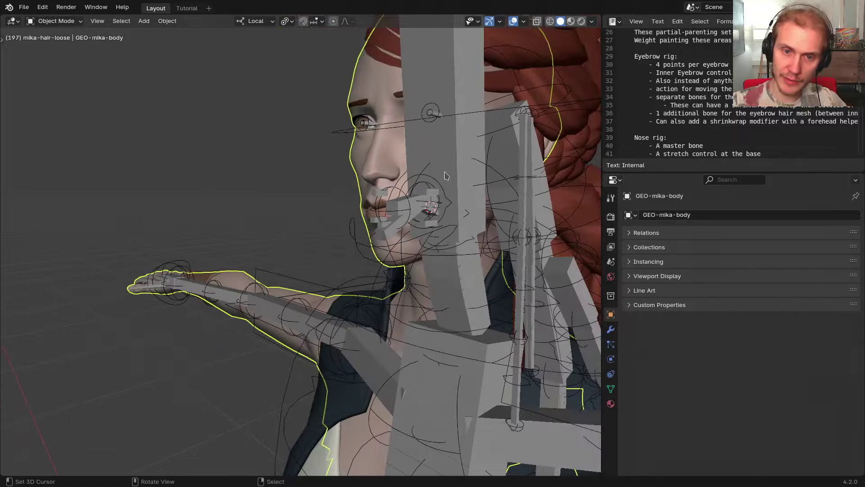
# Select the generated rig and orbit and zoom onto the head
pyautogui.click(453, 175)
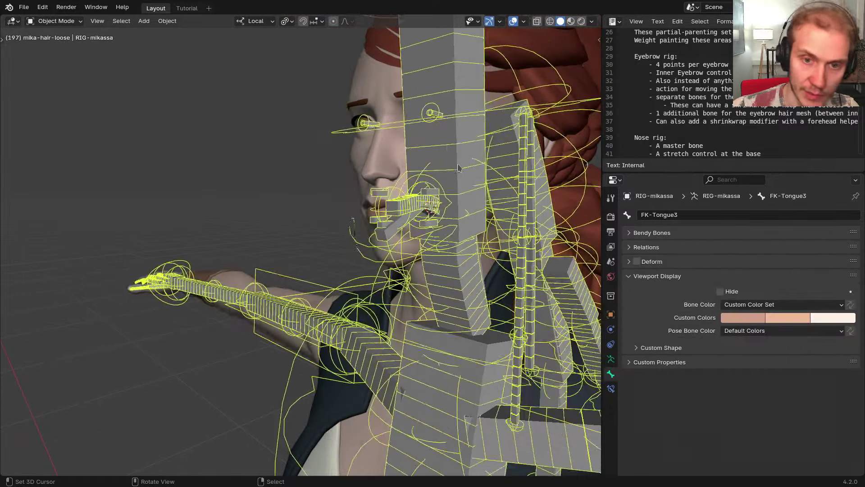
pyautogui.moveTo(453, 175); pyautogui.dragTo(336, 205, button='middle')
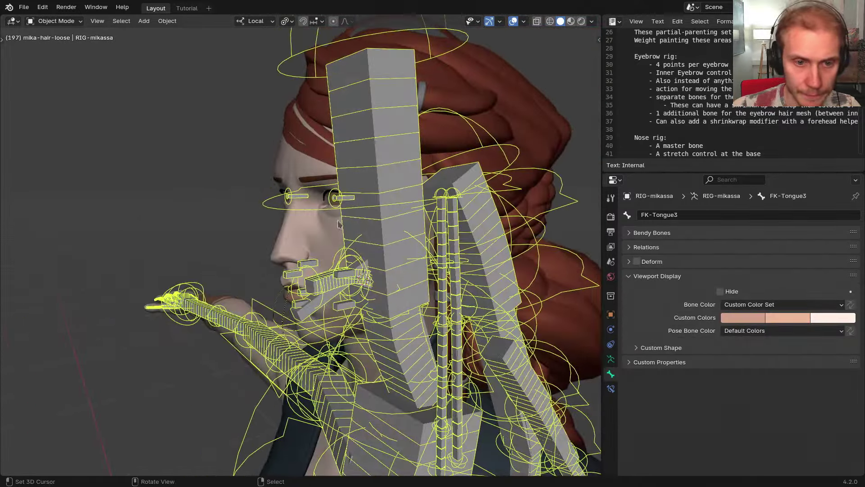
pyautogui.scroll(5, 333, 198)
# Switch to the META-mikassa metarig and select its Head bone near the eyebrows
pyautogui.hotkey('shift', 't')
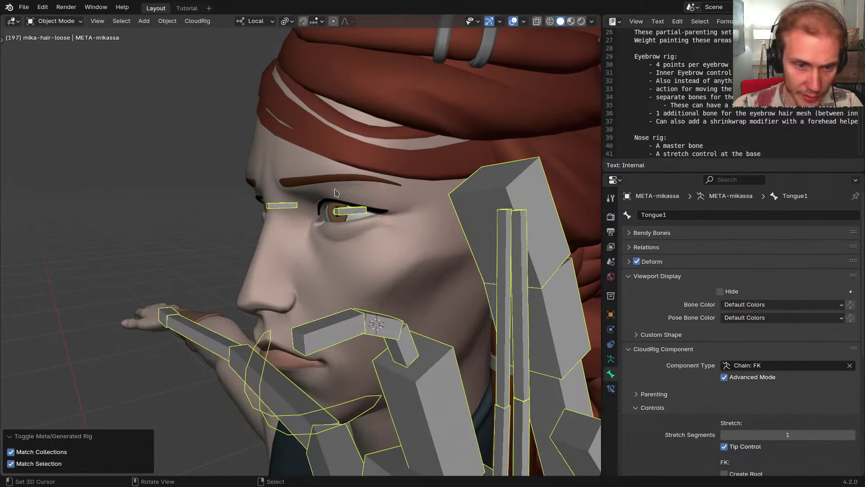
pyautogui.moveTo(373, 48); pyautogui.dragTo(338, 164, button='middle')
pyautogui.moveTo(343, 261); pyautogui.dragTo(339, 234, button='middle')
pyautogui.hotkey('ctrl', 'Tab')
pyautogui.keyDown('shift'); pyautogui.moveTo(312, 162); pyautogui.dragTo(314, 242, button='middle'); pyautogui.keyUp('shift')
pyautogui.scroll(2, 284, 219)
pyautogui.rightClick(259, 226)
pyautogui.rightClick(369, 243)
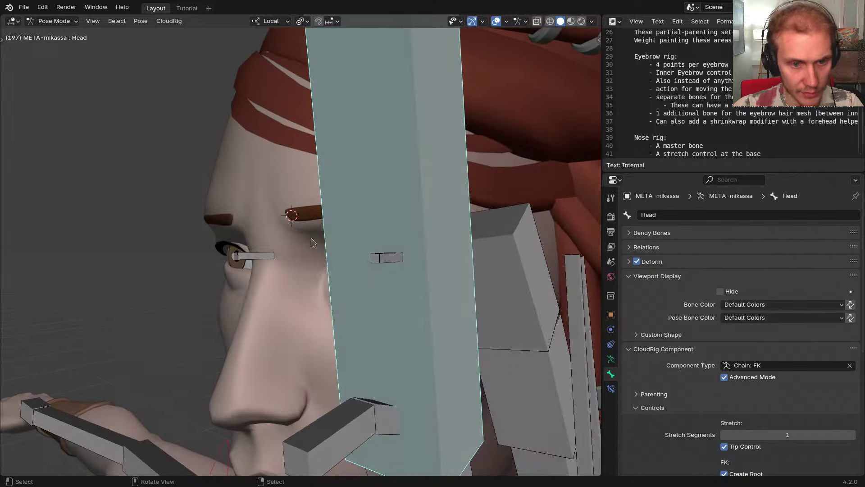
# In Edit Mode with wireframe see-through, add a new bone at the 3D cursor
pyautogui.press('Tab')
pyautogui.moveTo(199, 242)
pyautogui.mouseDown(button='middle')
pyautogui.moveTo(418, 260)
pyautogui.moveTo(238, 261)
pyautogui.moveTo(283, 261)
pyautogui.mouseUp(button='middle')
pyautogui.scroll(-3, 343, 254)
pyautogui.hotkey('shift', 'z')
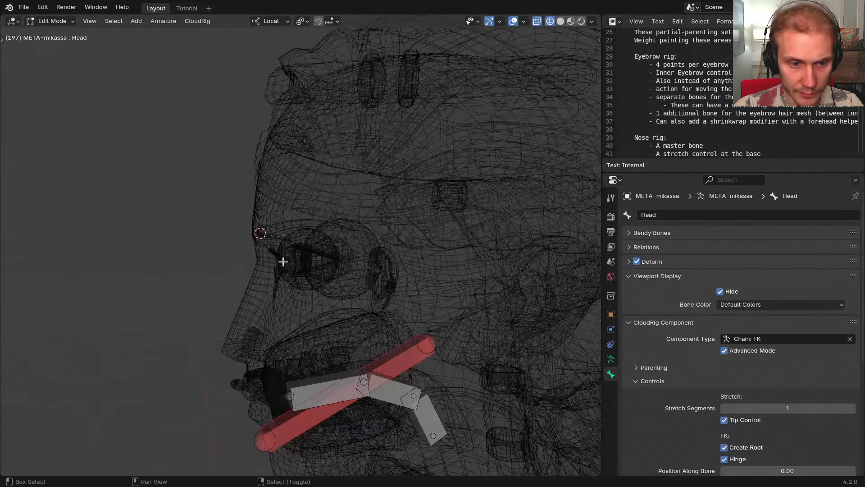
pyautogui.hotkey('shift', 'a')
pyautogui.rightClick(245, 147)
pyautogui.scroll(-4, 215, 212)
pyautogui.rightClick(216, 209)
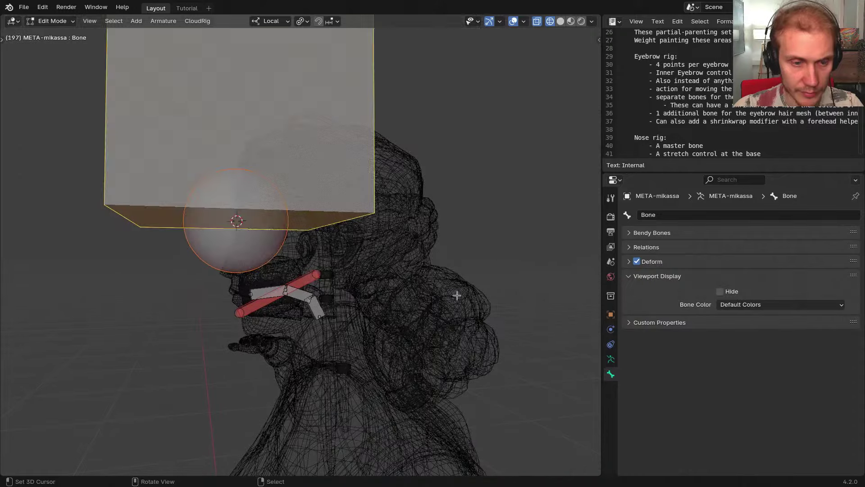
# Shrink the new bone to 0.184 size and reduce its display thickness
pyautogui.press('s')
pyautogui.click(276, 237)
pyautogui.press('s')
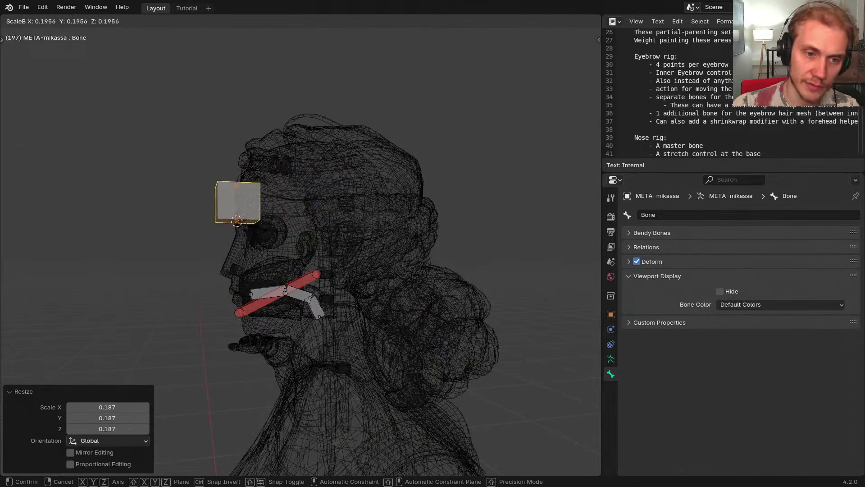
pyautogui.click(248, 221)
pyautogui.moveTo(247, 221); pyautogui.dragTo(333, 215, button='middle')
pyautogui.scroll(5, 302, 201)
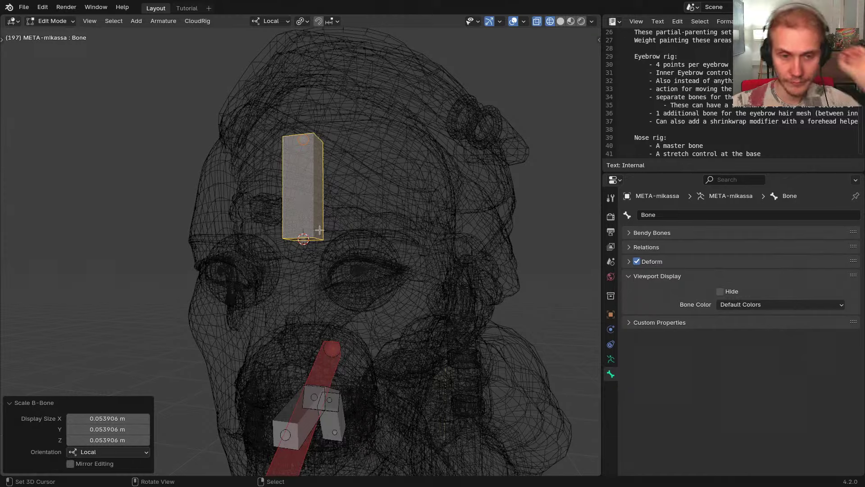
pyautogui.moveTo(356, 254); pyautogui.dragTo(370, 255, button='middle')
pyautogui.click(327, 257)
# Resize the bone at the inner eyebrow and set its display thickness to 0.30283
pyautogui.press('s')
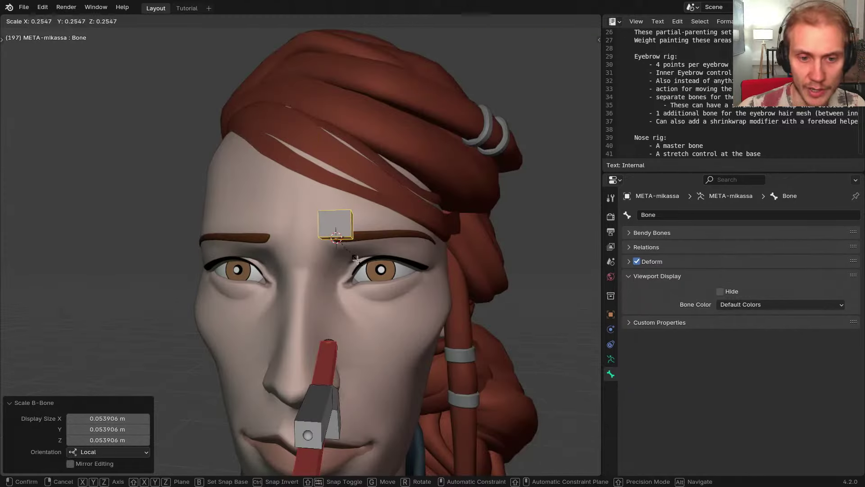
pyautogui.click(354, 257)
pyautogui.hotkey('ctrl', 'alt', 's')
pyautogui.click(355, 257)
pyautogui.scroll(5, 362, 253)
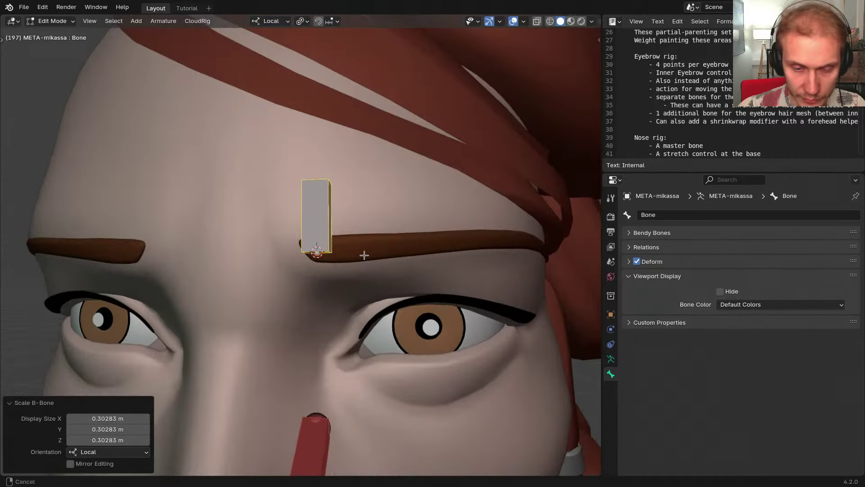
pyautogui.moveTo(363, 253)
pyautogui.mouseDown(button='middle')
pyautogui.moveTo(327, 243)
pyautogui.moveTo(375, 245)
pyautogui.mouseUp(button='middle')
pyautogui.scroll(-2, 337, 239)
pyautogui.keyDown('shift'); pyautogui.moveTo(431, 249); pyautogui.dragTo(442, 269, button='middle'); pyautogui.keyUp('shift')
pyautogui.moveTo(479, 265); pyautogui.dragTo(477, 257)
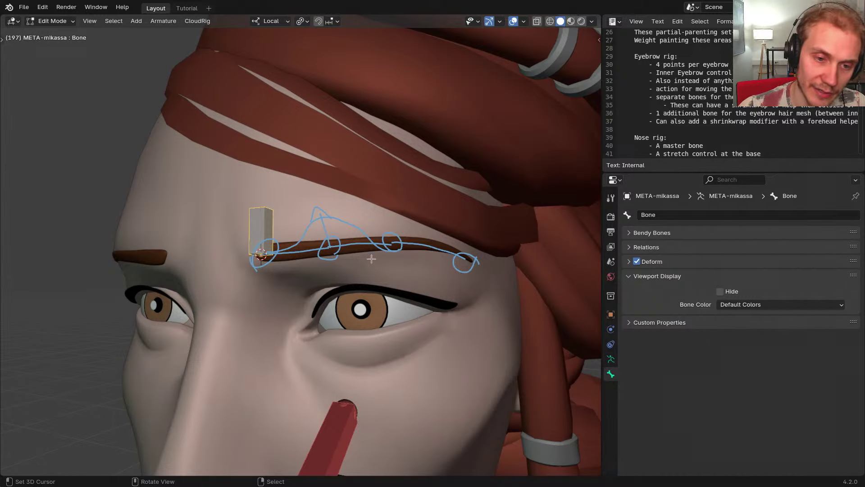
pyautogui.moveTo(248, 250)
pyautogui.mouseDown(button='right')
pyautogui.moveTo(315, 247)
pyautogui.moveTo(527, 268)
pyautogui.mouseUp(button='right')
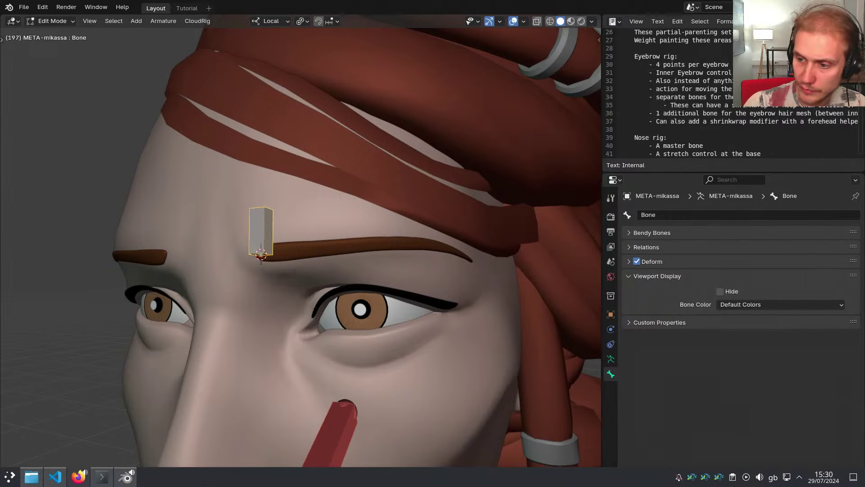
pyautogui.hotkey('ctrl', 'Tab')
pyautogui.scroll(-5, 154, 129)
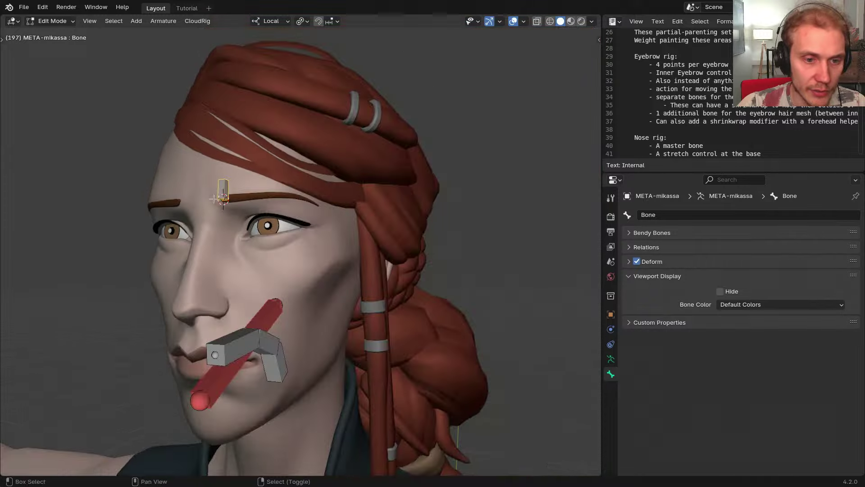
pyautogui.moveTo(154, 128); pyautogui.dragTo(288, 258, button='middle')
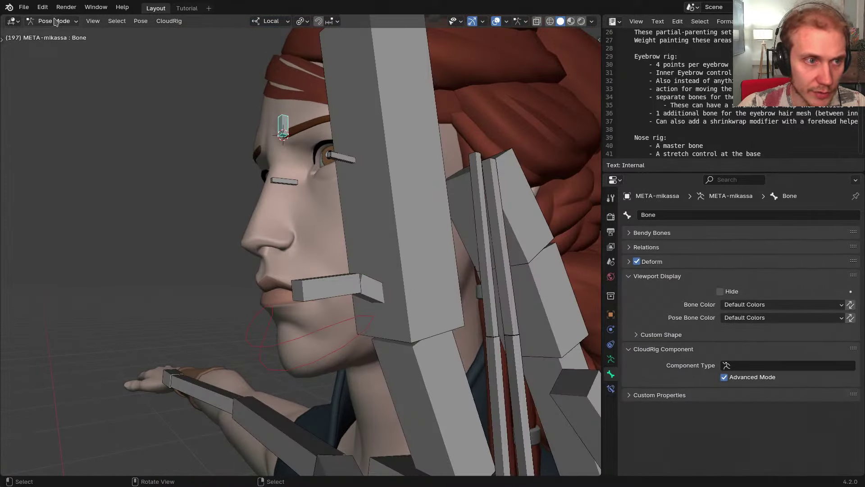
pyautogui.click(42, 7)
pyautogui.click(63, 154)
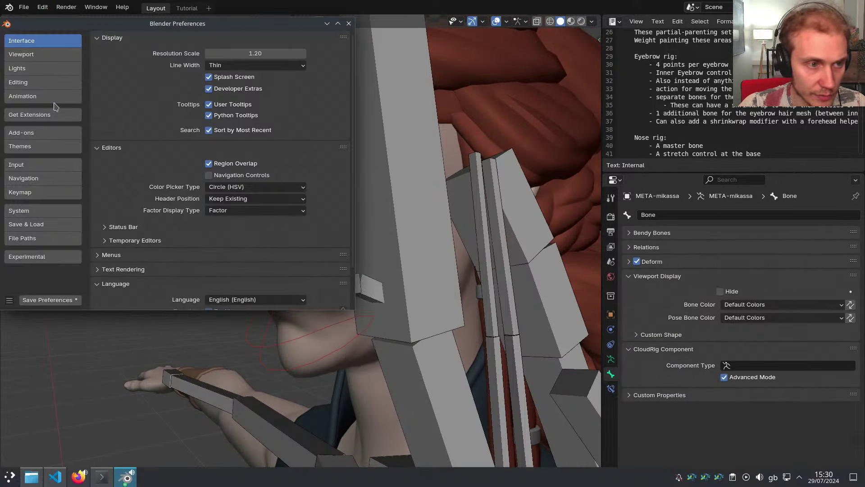
pyautogui.click(57, 119)
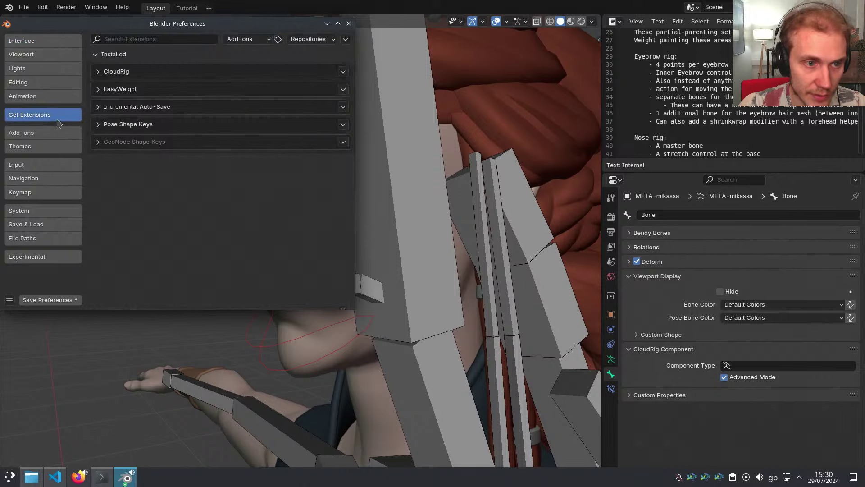
pyautogui.click(100, 89)
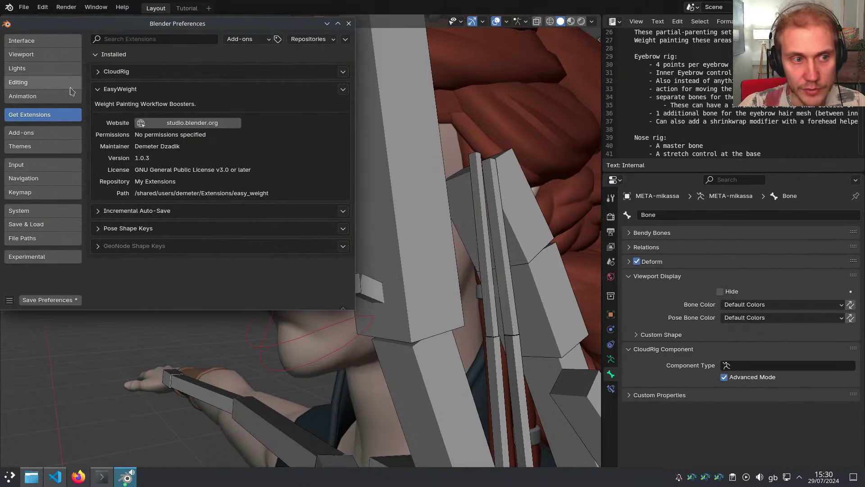
pyautogui.moveTo(193, 30); pyautogui.dragTo(203, 34)
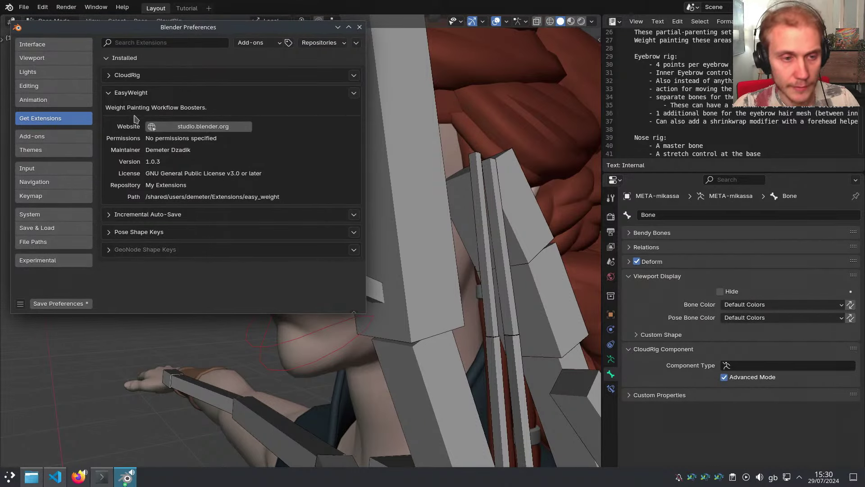
pyautogui.click(359, 27)
pyautogui.moveTo(316, 235); pyautogui.dragTo(321, 240, button='middle')
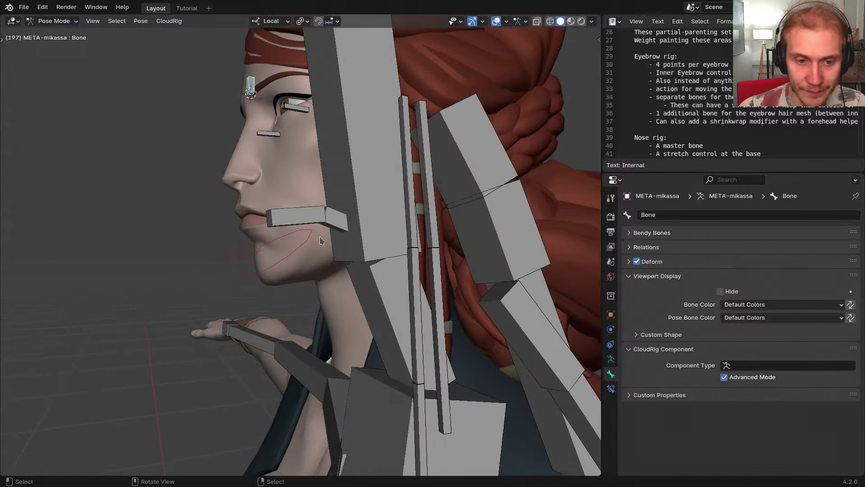
pyautogui.hotkey('ctrl', 'Tab')
# Put GEO-mika-body into Weight Paint and show DEF-Head's weights, briefly checking DEF-Neck
pyautogui.click(336, 276)
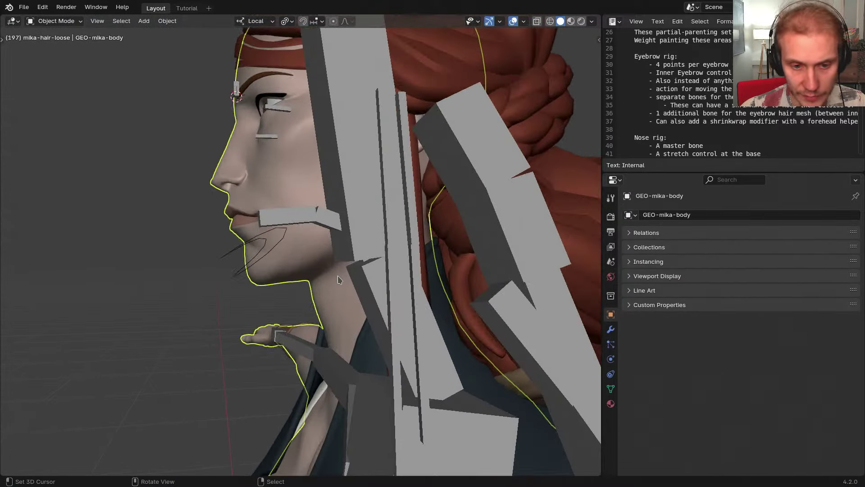
pyautogui.moveTo(359, 271)
pyautogui.mouseDown(button='middle')
pyautogui.moveTo(361, 259)
pyautogui.moveTo(403, 221)
pyautogui.mouseUp(button='middle')
pyautogui.hotkey('ctrl', 'Tab')
pyautogui.rightClick(403, 221)
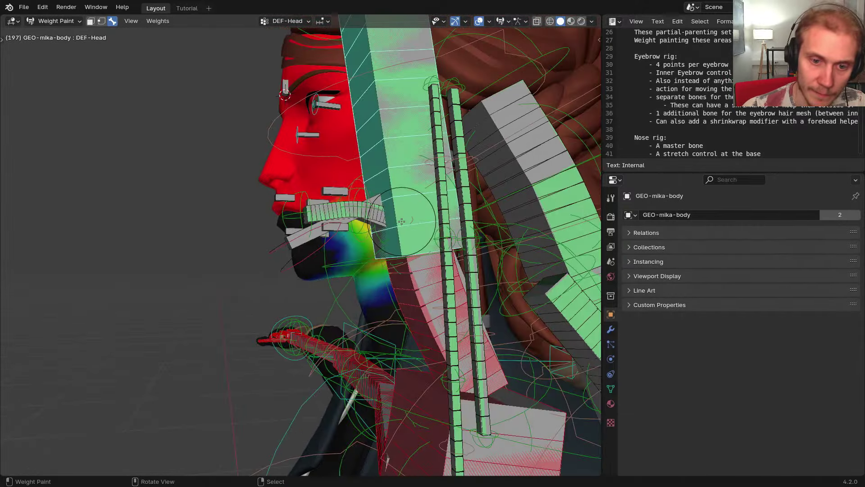
pyautogui.rightClick(419, 269)
pyautogui.rightClick(405, 251)
pyautogui.moveTo(404, 251); pyautogui.dragTo(366, 255, button='middle')
# Show the painting toolbar and brush settings sidebar while orbiting around the head
pyautogui.press('t')
pyautogui.press('n')
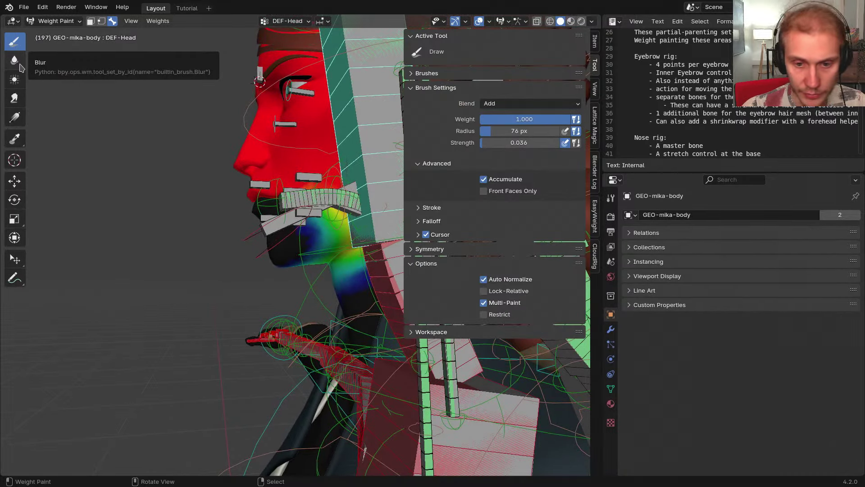
pyautogui.scroll(-1, 297, 215)
pyautogui.moveTo(298, 216); pyautogui.dragTo(230, 222, button='middle')
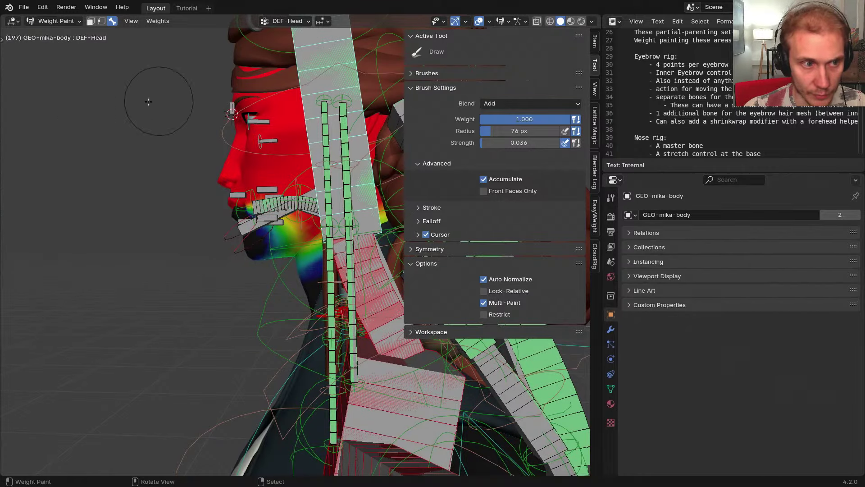
pyautogui.moveTo(216, 148); pyautogui.dragTo(269, 194, button='middle')
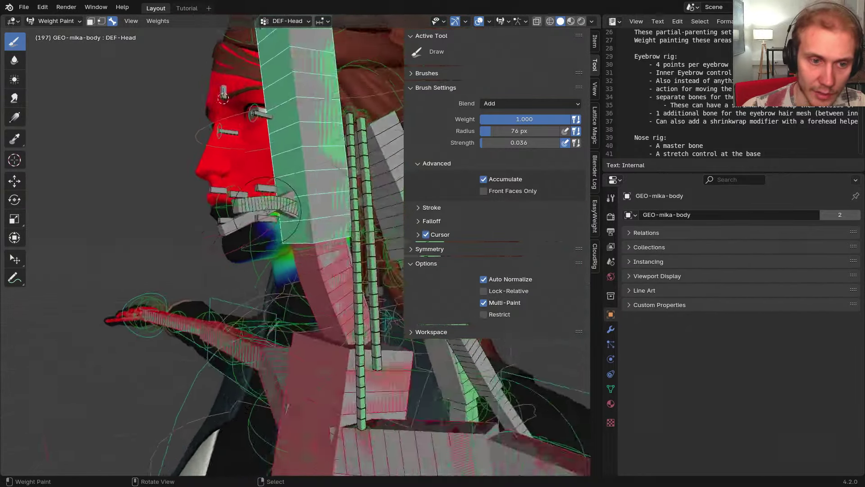
pyautogui.scroll(3, 267, 199)
# Inspect the DEF-Tongue3 and jaw weights, then return to DEF-Head
pyautogui.rightClick(247, 203)
pyautogui.rightClick(270, 205)
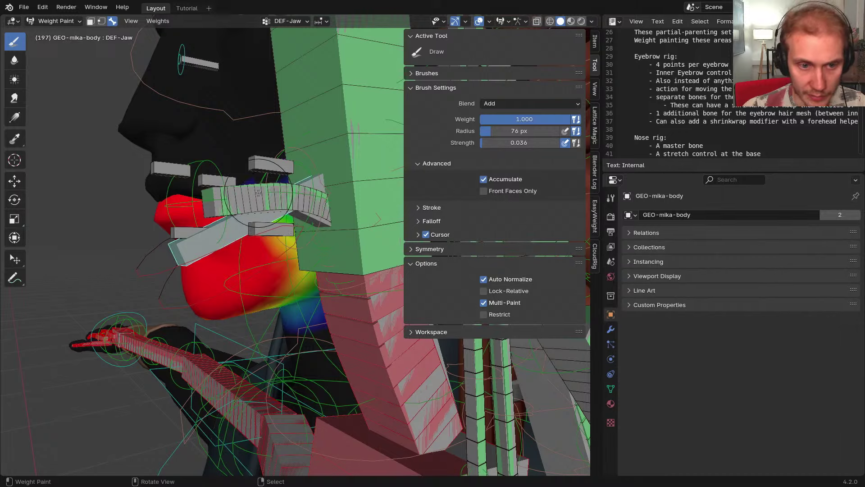
pyautogui.rightClick(254, 193)
pyautogui.rightClick(250, 192)
pyautogui.rightClick(248, 188)
pyautogui.scroll(-3, 248, 188)
pyautogui.moveTo(247, 188); pyautogui.dragTo(298, 186, button='middle')
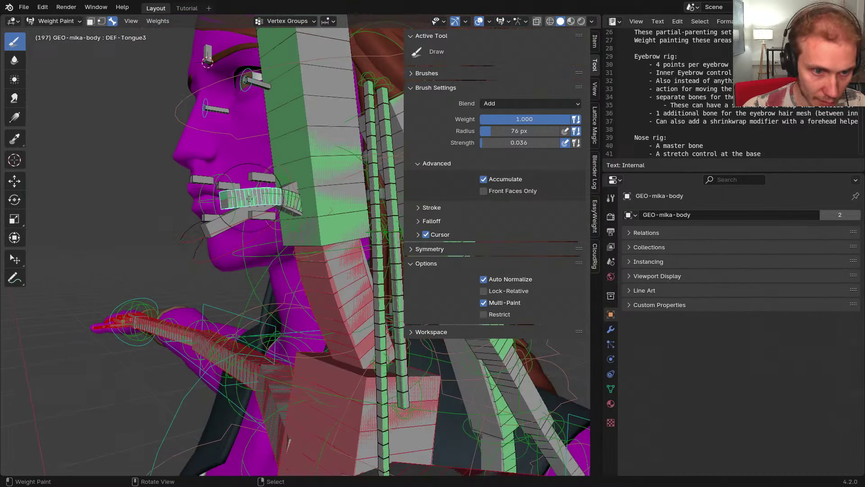
pyautogui.rightClick(304, 135)
pyautogui.moveTo(352, 259); pyautogui.dragTo(330, 276, button='middle')
# Unlock all vertex groups, reselect DEF-Head and hide the unselected bones
pyautogui.press('k')
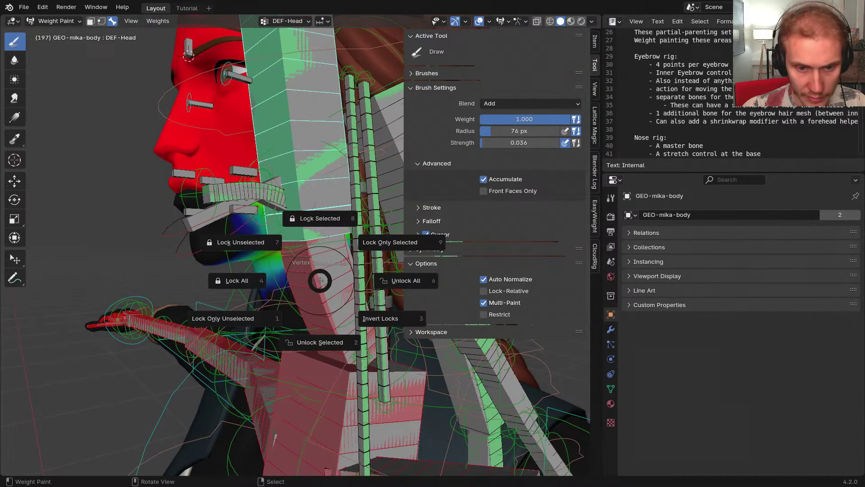
pyautogui.click(358, 280)
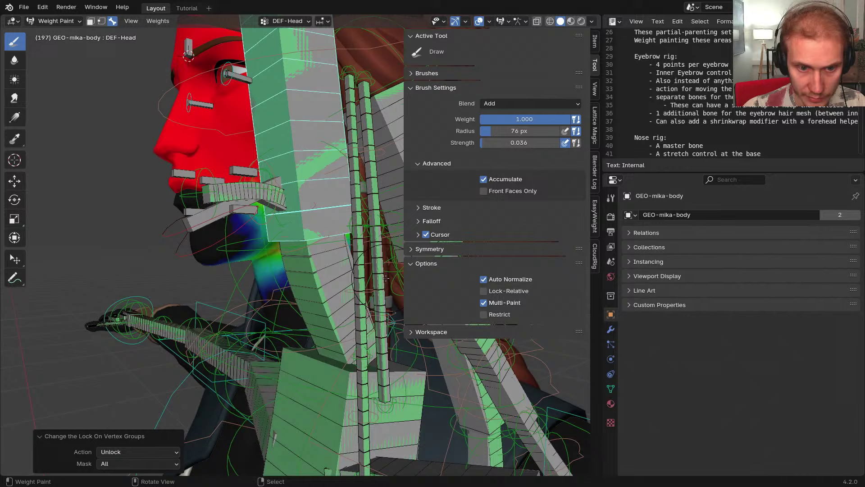
pyautogui.rightClick(298, 276)
pyautogui.rightClick(296, 224)
pyautogui.hotkey('shift', 'h')
pyautogui.moveTo(296, 224); pyautogui.dragTo(292, 241, button='middle')
# Toggle to the generated rig in Pose Mode and resume weight painting the body on DEF-Neck
pyautogui.hotkey('shift', 't')
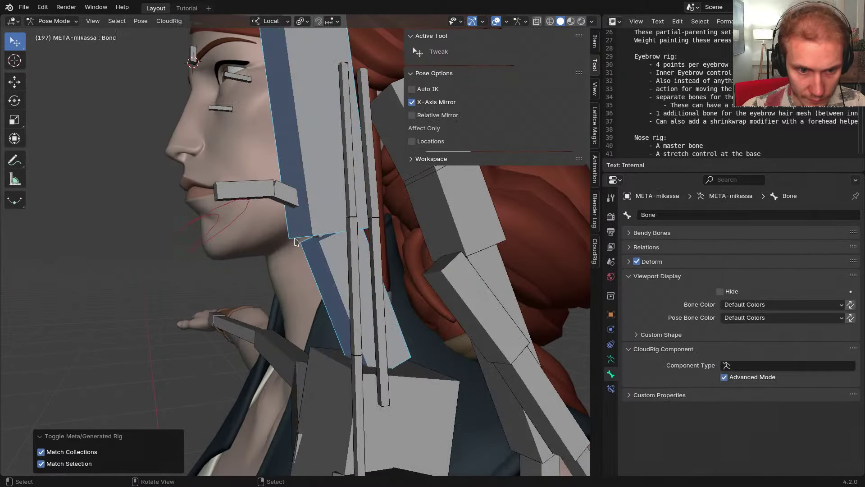
pyautogui.hotkey('shift', 't')
pyautogui.hotkey('ctrl', 'Tab')
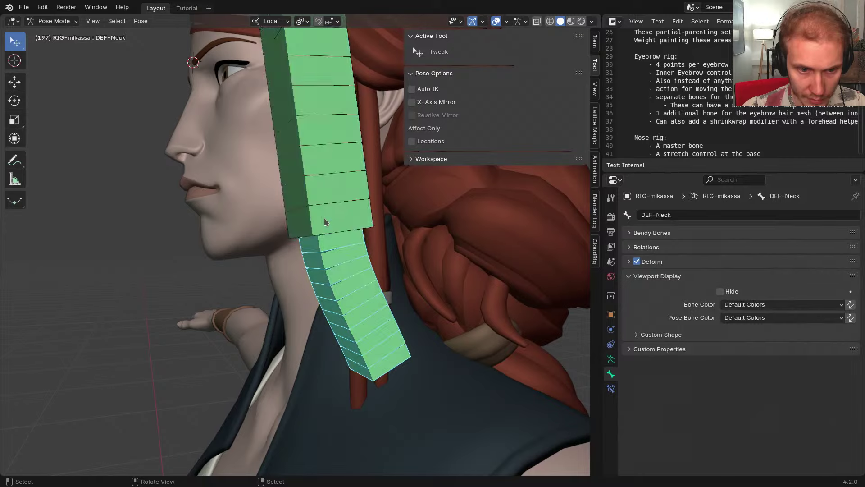
pyautogui.rightClick(259, 253)
pyautogui.hotkey('ctrl', 'Tab')
pyautogui.rightClick(331, 260)
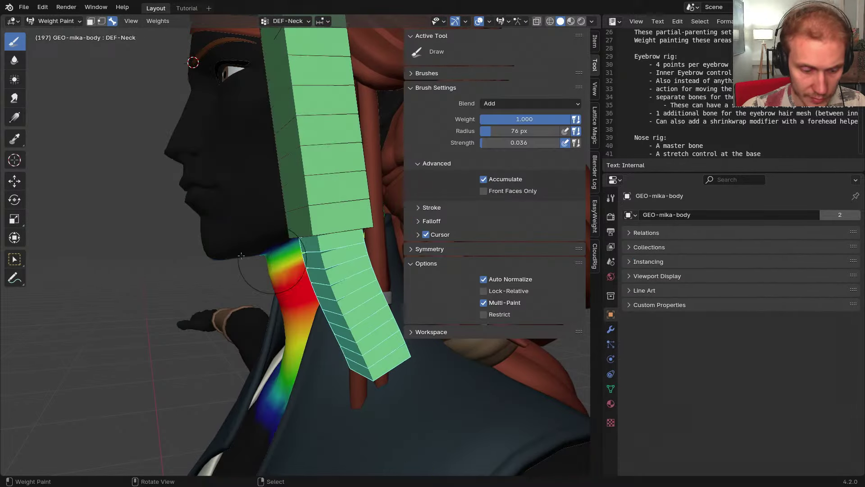
# Hide the brush sidebar and painting tools, orbiting toward a side view of the neck
pyautogui.press('n')
pyautogui.moveTo(296, 244); pyautogui.dragTo(271, 235, button='middle')
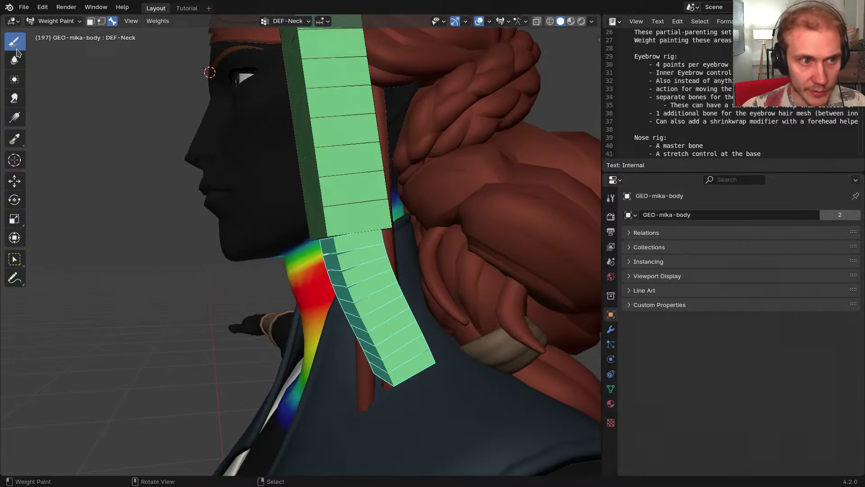
pyautogui.moveTo(281, 203); pyautogui.dragTo(265, 201, button='middle')
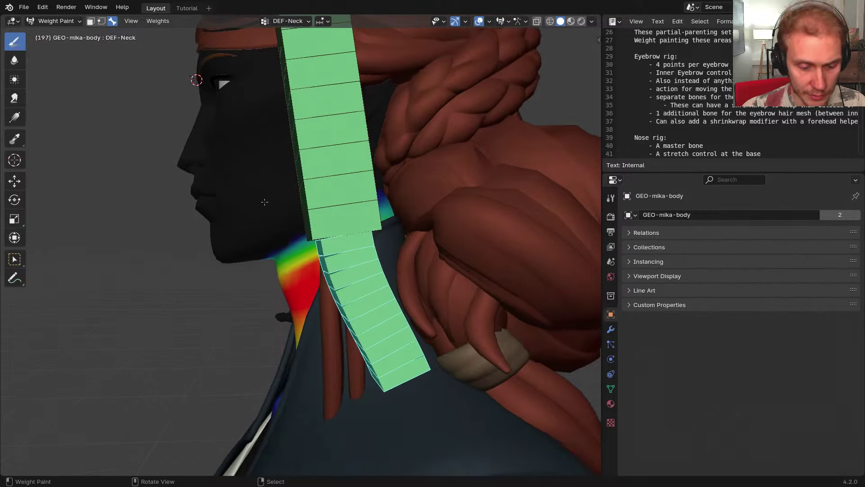
pyautogui.press('t')
# Enlarge the brush and blur DEF-Neck weights onto the jaw, then undo the stroke
pyautogui.moveTo(289, 243); pyautogui.dragTo(273, 245, button='middle')
pyautogui.press('f')
pyautogui.click(292, 249)
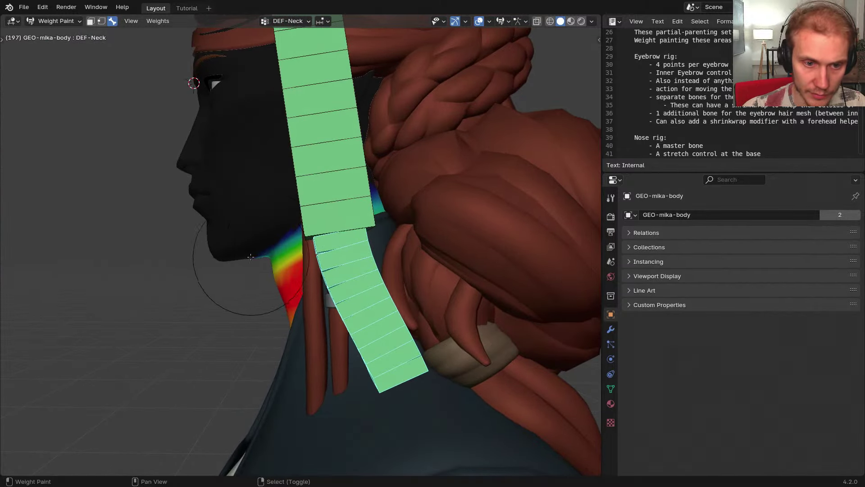
pyautogui.moveTo(249, 258)
pyautogui.keyDown('shift'); pyautogui.mouseDown()
pyautogui.moveTo(382, 191)
pyautogui.moveTo(222, 251)
pyautogui.moveTo(329, 242)
pyautogui.moveTo(289, 164)
pyautogui.moveTo(275, 215)
pyautogui.mouseUp(); pyautogui.keyUp('shift')
pyautogui.moveTo(191, 334); pyautogui.dragTo(280, 279, button='middle')
pyautogui.hotkey('ctrl', 'z')
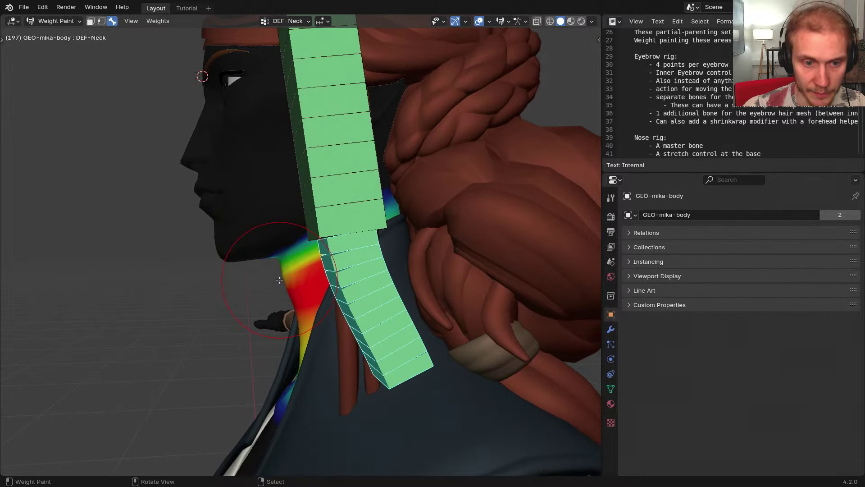
# Toggle stroke accumulation in the quick weight options, try a neck blur and undo it
pyautogui.press('w')
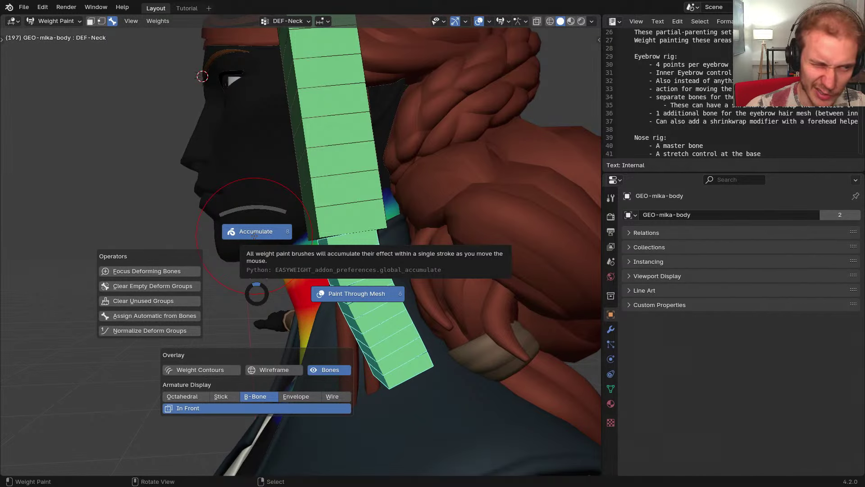
pyautogui.click(254, 232)
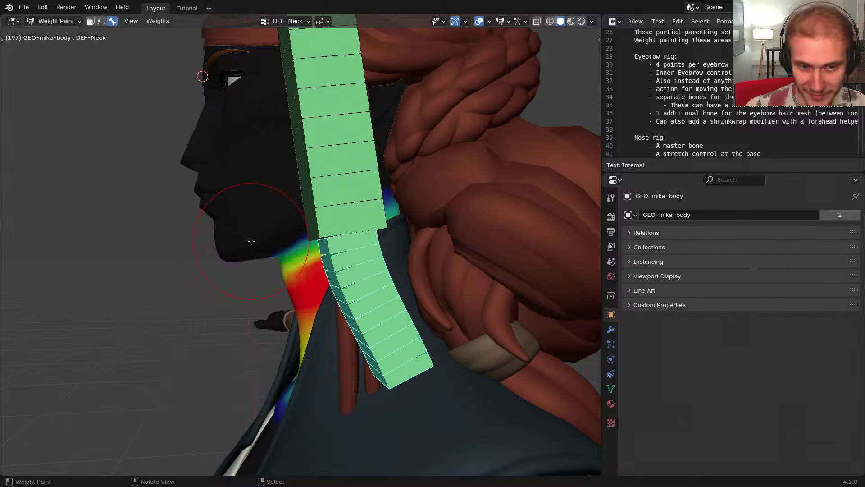
pyautogui.moveTo(256, 236)
pyautogui.mouseDown(button='middle')
pyautogui.moveTo(287, 260)
pyautogui.moveTo(255, 268)
pyautogui.mouseUp(button='middle')
pyautogui.scroll(2, 255, 269)
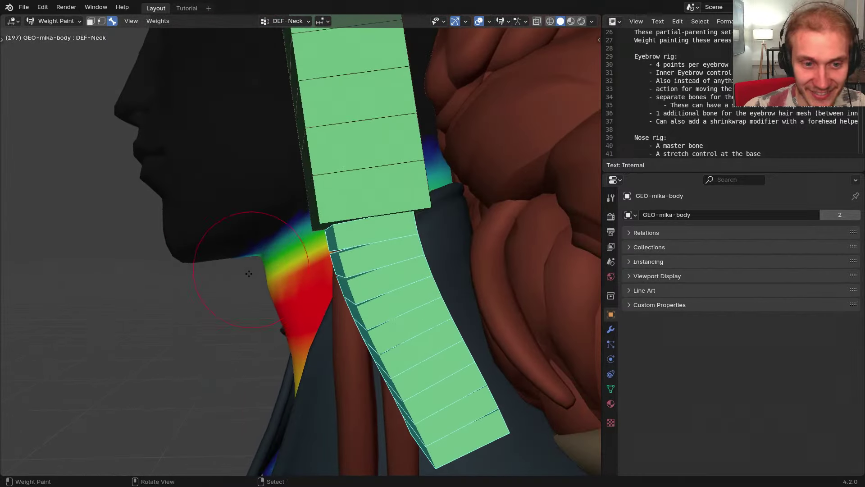
pyautogui.moveTo(256, 268)
pyautogui.keyDown('shift'); pyautogui.mouseDown()
pyautogui.moveTo(394, 195)
pyautogui.moveTo(318, 223)
pyautogui.moveTo(235, 296)
pyautogui.moveTo(553, 103)
pyautogui.moveTo(147, 320)
pyautogui.moveTo(497, 114)
pyautogui.moveTo(153, 293)
pyautogui.mouseUp(); pyautogui.keyUp('shift')
pyautogui.hotkey('ctrl', 'z')
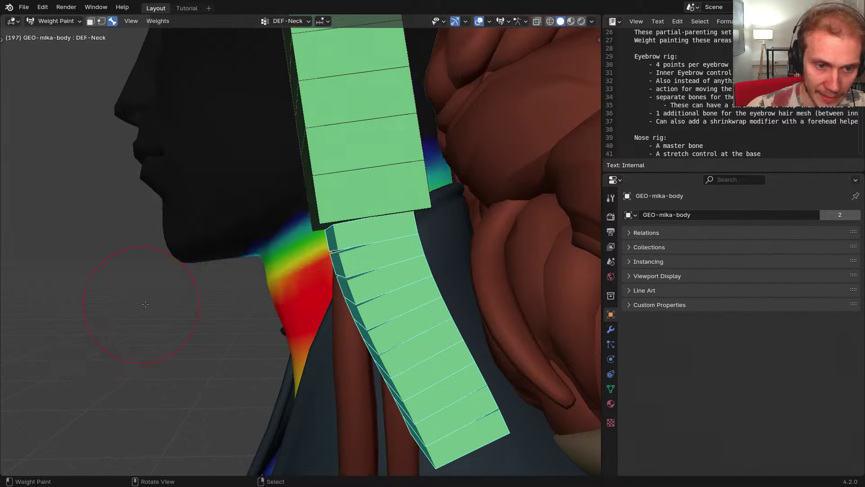
pyautogui.moveTo(176, 303); pyautogui.dragTo(188, 303, button='middle')
# Set the brush radius to about 180, blur DEF-Neck into jaw and neck, then undo
pyautogui.press('f')
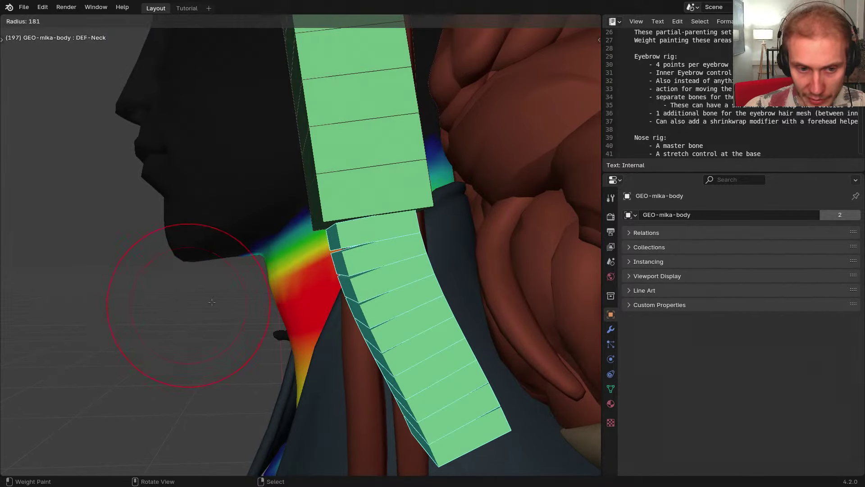
pyautogui.click(155, 308)
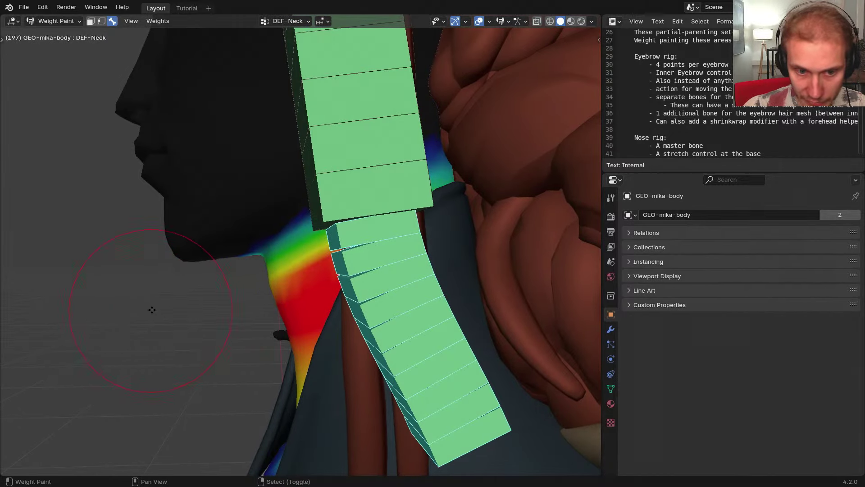
pyautogui.moveTo(152, 310)
pyautogui.keyDown('shift'); pyautogui.mouseDown()
pyautogui.moveTo(379, 185)
pyautogui.moveTo(448, 120)
pyautogui.moveTo(132, 342)
pyautogui.mouseUp(); pyautogui.keyUp('shift')
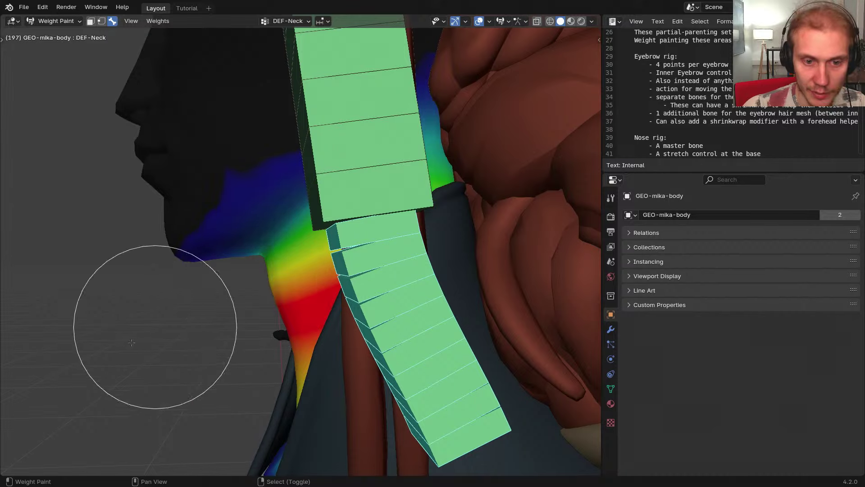
pyautogui.hotkey('ctrl', 'z')
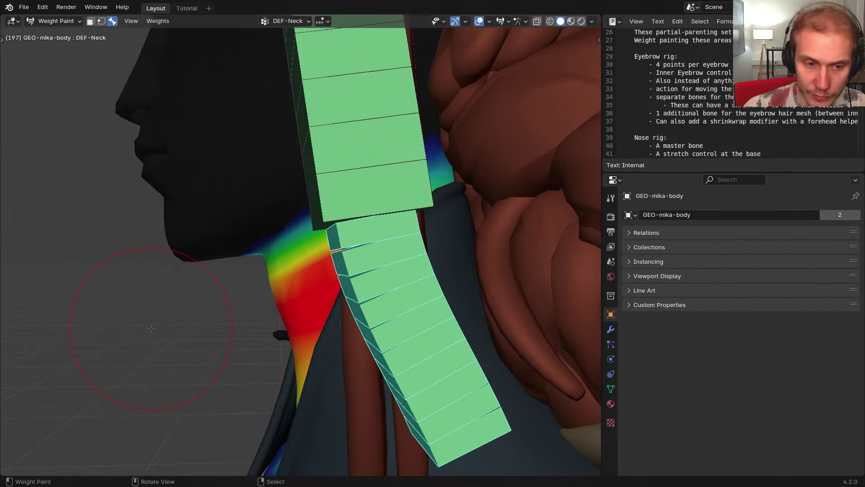
# Dismiss the Undo History unchanged, display DEF-Head weights on the face, and return to Object Mode
pyautogui.hotkey('ctrl', 'alt', 'z')
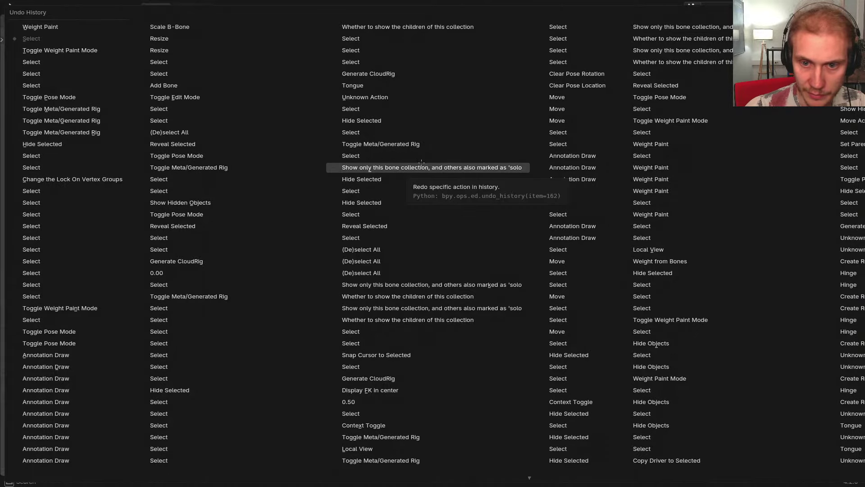
pyautogui.press('Escape')
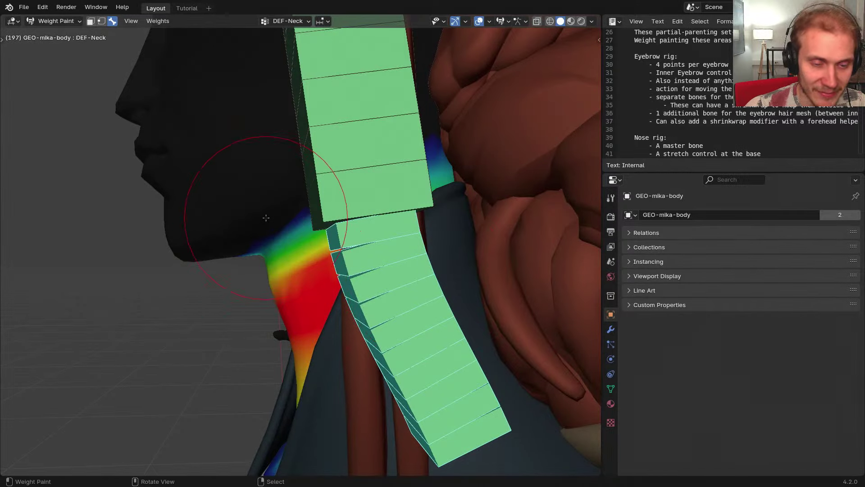
pyautogui.scroll(-2, 267, 236)
pyautogui.keyDown('shift'); pyautogui.moveTo(291, 264); pyautogui.dragTo(306, 240, button='middle'); pyautogui.keyUp('shift')
pyautogui.scroll(-3, 311, 238)
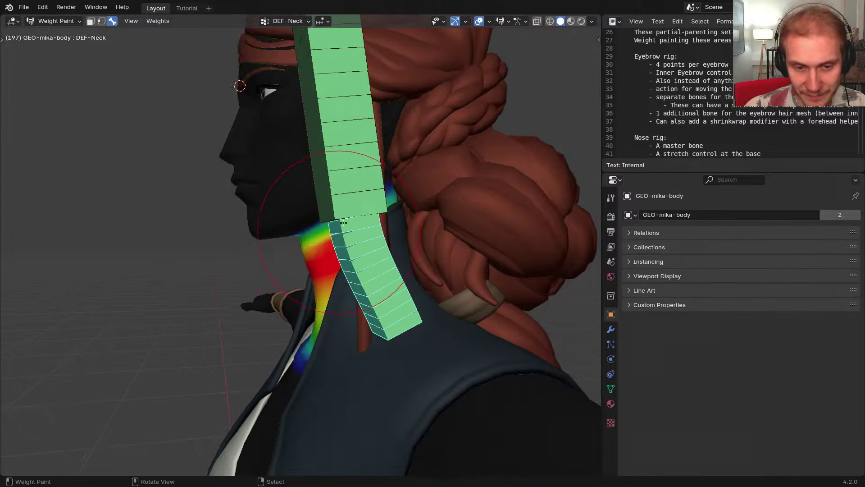
pyautogui.rightClick(344, 190)
pyautogui.keyDown('shift'); pyautogui.moveTo(356, 217); pyautogui.dragTo(356, 283, button='middle'); pyautogui.keyUp('shift')
pyautogui.keyDown('shift'); pyautogui.moveTo(356, 283); pyautogui.dragTo(298, 260, button='middle'); pyautogui.keyUp('shift')
pyautogui.hotkey('ctrl', 'Tab')
pyautogui.rightClick(252, 266)
pyautogui.hotkey('ctrl', 'Tab')
pyautogui.scroll(1, 305, 296)
pyautogui.scroll(1, 324, 302)
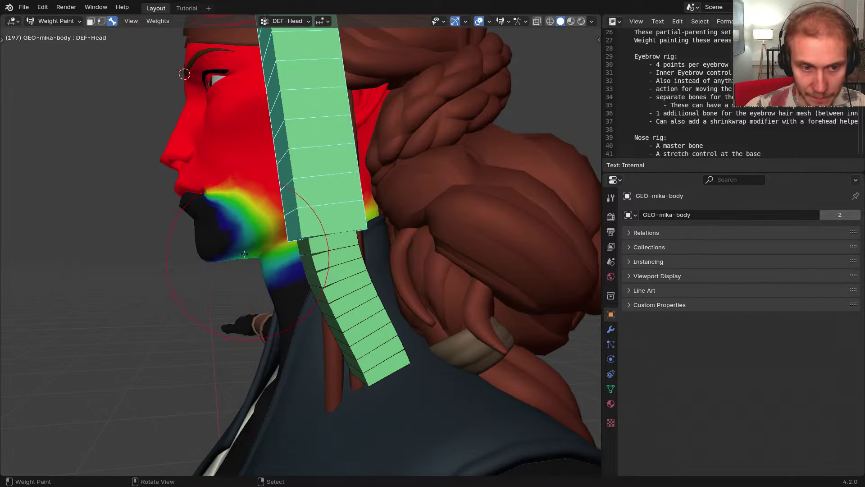
pyautogui.scroll(3, 227, 228)
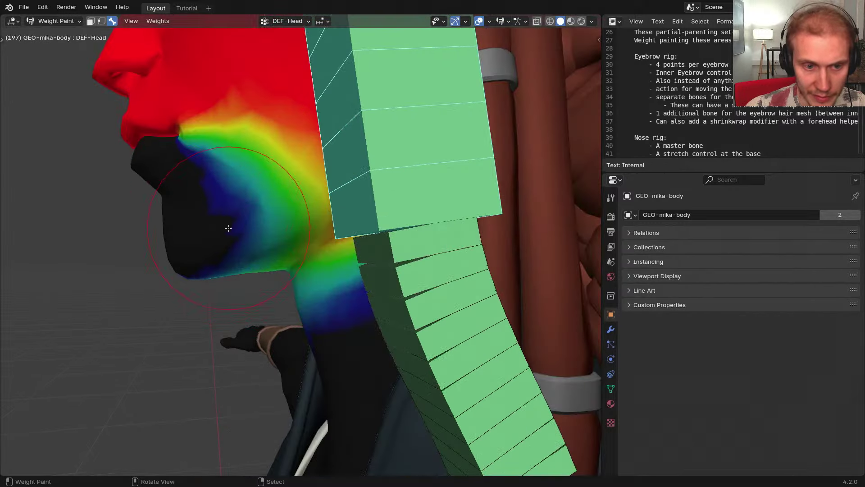
pyautogui.scroll(-1, 222, 214)
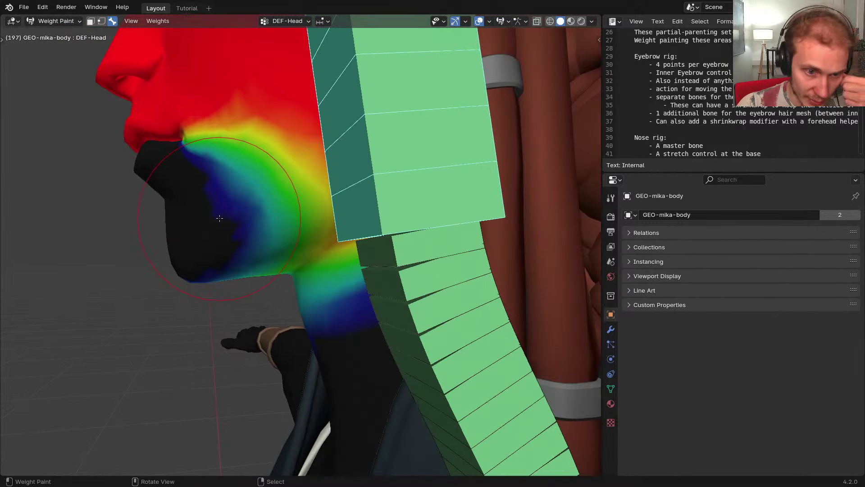
pyautogui.scroll(-3, 252, 219)
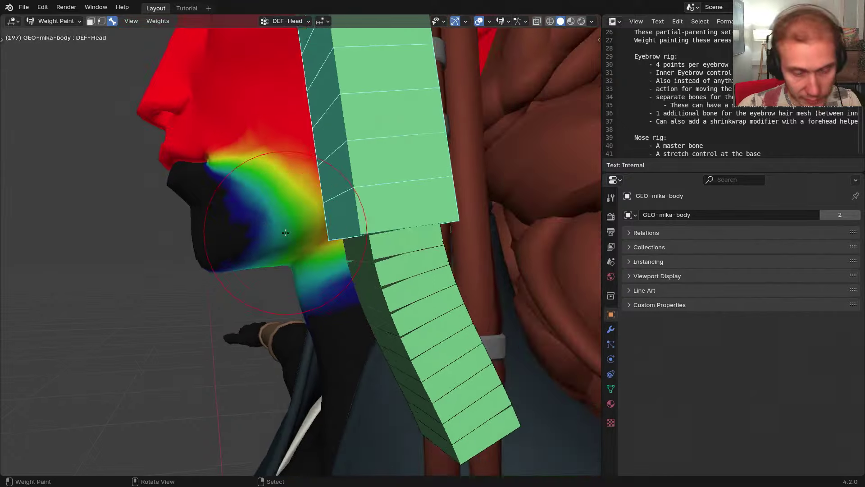
pyautogui.hotkey('ctrl', 'Tab')
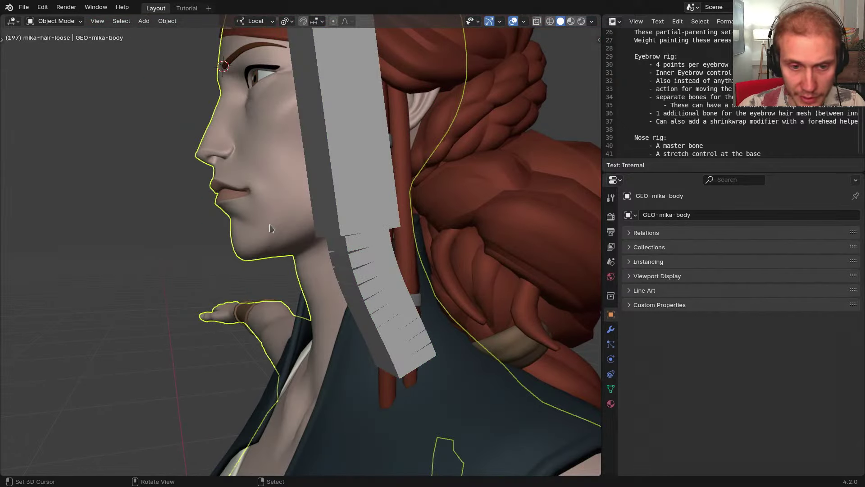
pyautogui.scroll(-1, 271, 229)
pyautogui.hotkey('ctrl', 'Tab')
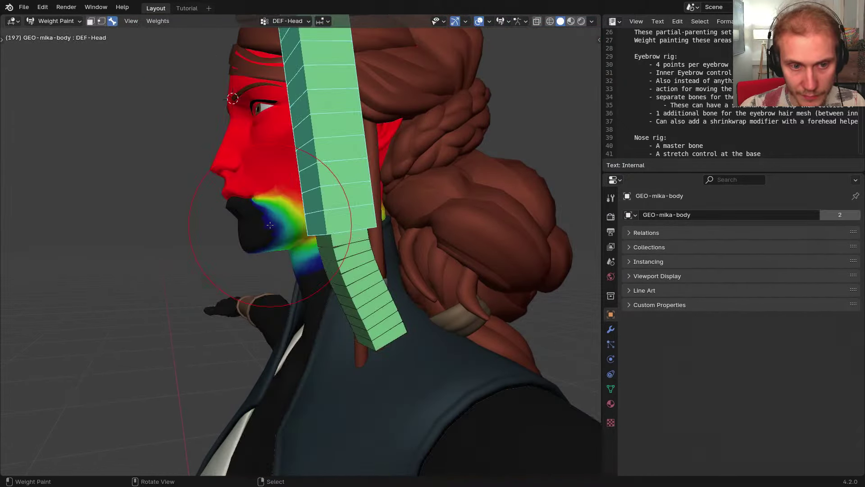
pyautogui.keyDown('ctrl'); pyautogui.click(350, 216); pyautogui.keyUp('ctrl')
pyautogui.rightClick(347, 215)
pyautogui.rightClick(342, 214)
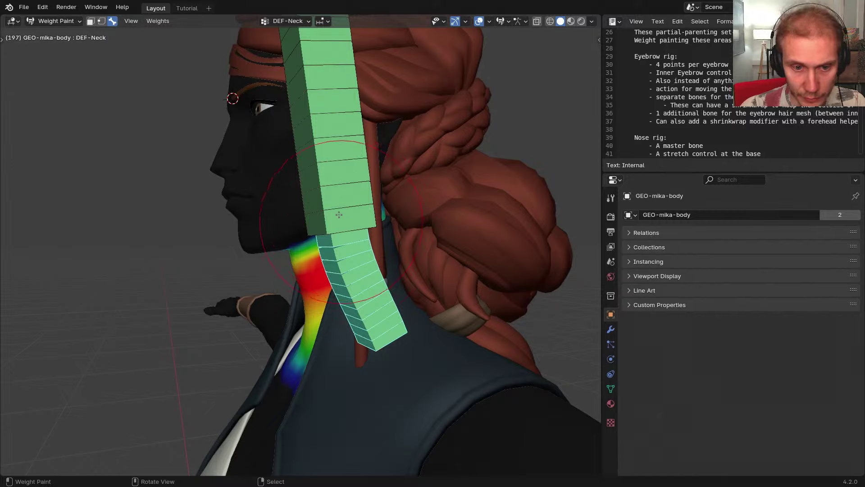
pyautogui.rightClick(340, 214)
pyautogui.moveTo(348, 228); pyautogui.dragTo(337, 233, button='middle')
pyautogui.scroll(2, 338, 234)
pyautogui.hotkey('ctrl', 'Tab')
pyautogui.rightClick(350, 218)
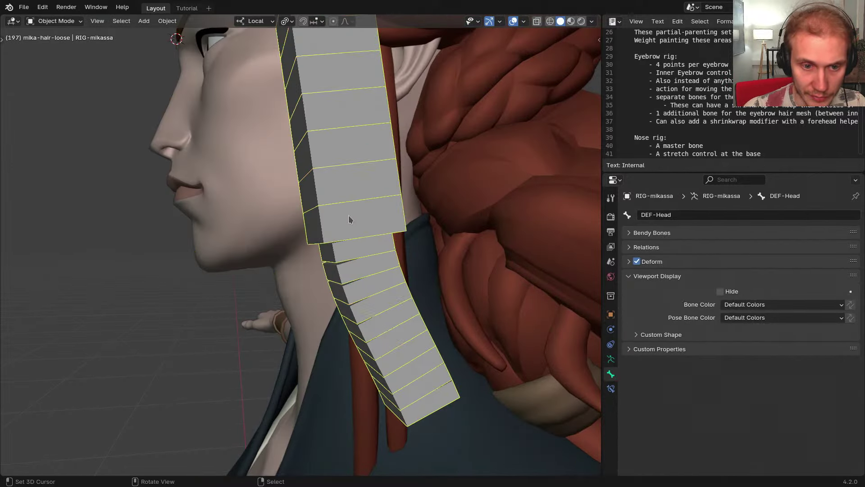
pyautogui.keyDown('shift'); pyautogui.rightClick(257, 236); pyautogui.keyUp('shift')
pyautogui.hotkey('ctrl', 'Tab')
pyautogui.hotkey('ctrl', 'Tab')
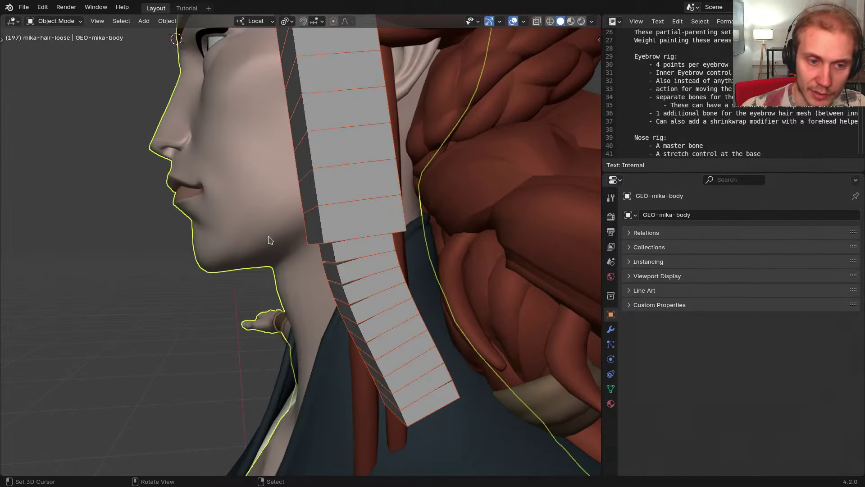
pyautogui.rightClick(269, 237)
pyautogui.scroll(-2, 264, 247)
pyautogui.moveTo(263, 248)
pyautogui.mouseDown(button='middle')
pyautogui.moveTo(309, 255)
pyautogui.moveTo(297, 252)
pyautogui.mouseUp(button='middle')
pyautogui.hotkey('ctrl', 'Tab')
pyautogui.press('w')
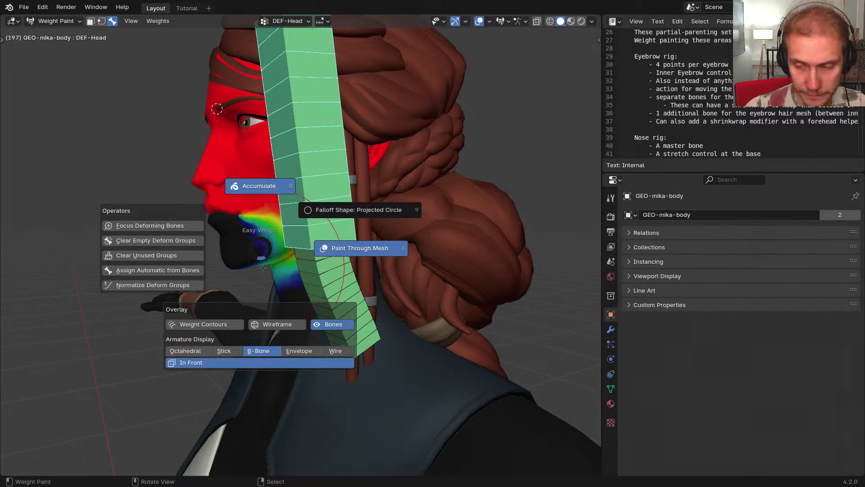
pyautogui.press('Escape')
pyautogui.moveTo(314, 254)
pyautogui.mouseDown(button='middle')
pyautogui.moveTo(325, 242)
pyautogui.moveTo(307, 243)
pyautogui.mouseUp(button='middle')
pyautogui.scroll(1, 323, 241)
# Expand the body's Vertex Groups and apply Symmetry > Symmetrize All Left->Right from the specials menu
pyautogui.click(610, 389)
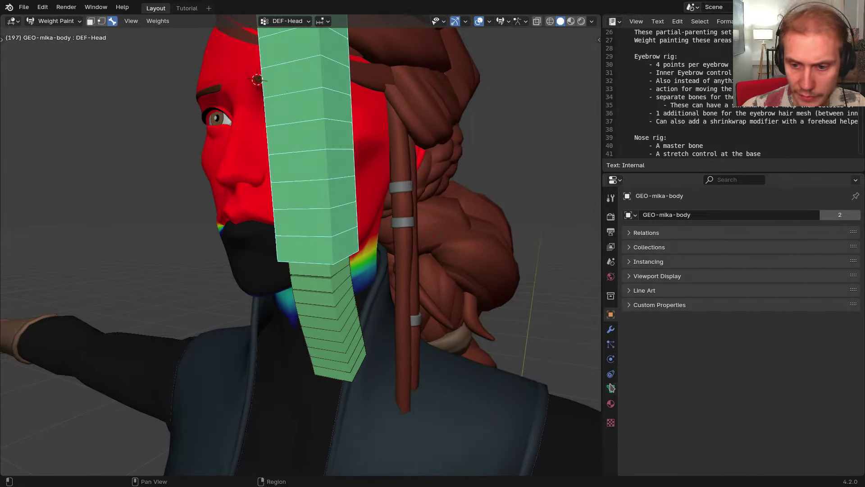
pyautogui.click(653, 276)
pyautogui.click(654, 232)
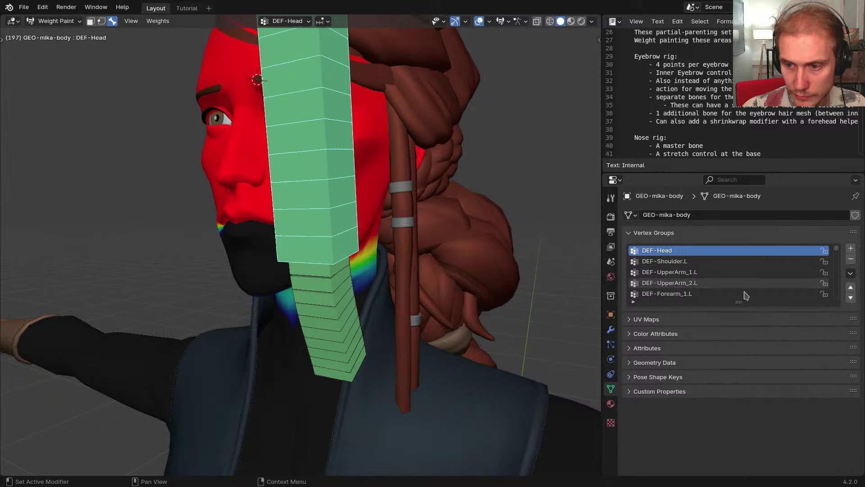
pyautogui.click(851, 273)
pyautogui.moveTo(830, 295)
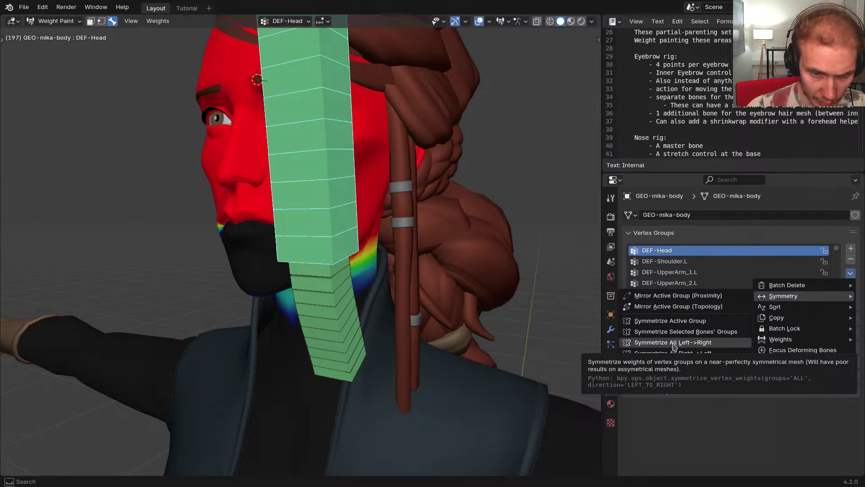
# Check the symmetrized DEF-Neck and DEF-Head weights across the neck and face
pyautogui.rightClick(341, 292)
pyautogui.moveTo(364, 293); pyautogui.dragTo(328, 279, button='middle')
pyautogui.rightClick(331, 241)
pyautogui.moveTo(331, 241); pyautogui.dragTo(285, 246, button='middle')
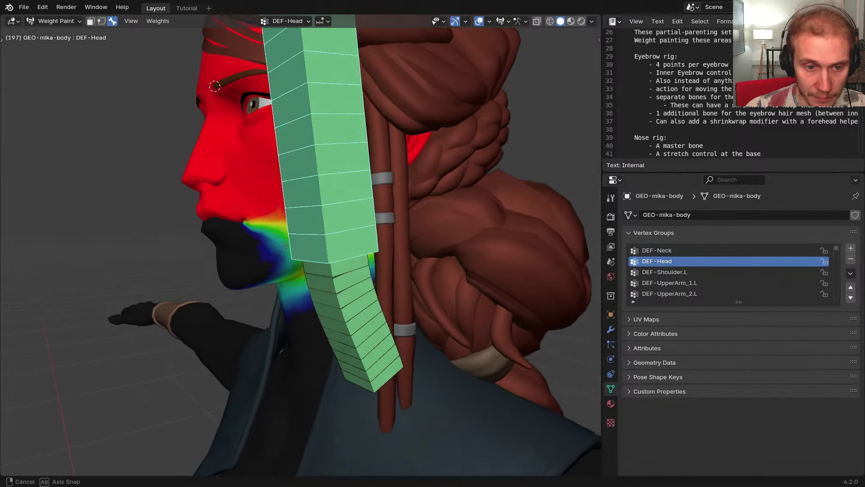
pyautogui.scroll(3, 285, 245)
pyautogui.click(851, 273)
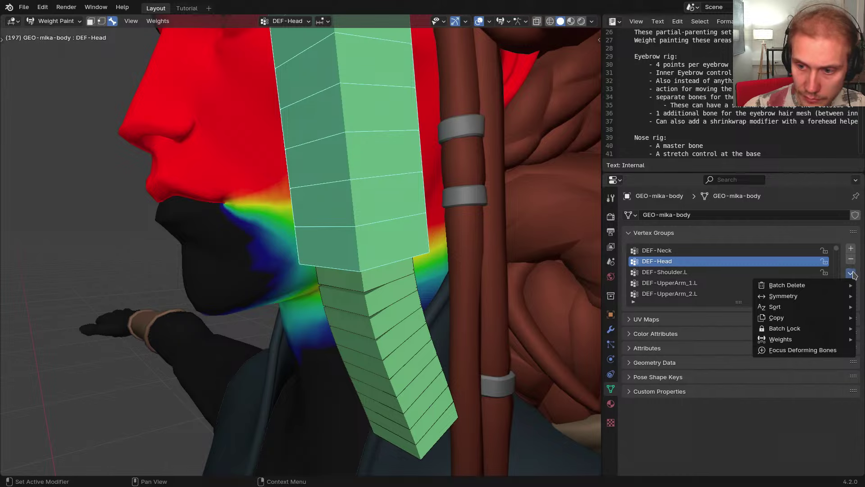
pyautogui.moveTo(345, 269); pyautogui.dragTo(365, 289, button='middle')
pyautogui.rightClick(366, 289)
pyautogui.rightClick(347, 223)
pyautogui.keyDown('ctrl'); pyautogui.moveTo(347, 224); pyautogui.dragTo(348, 293, button='middle'); pyautogui.keyUp('ctrl')
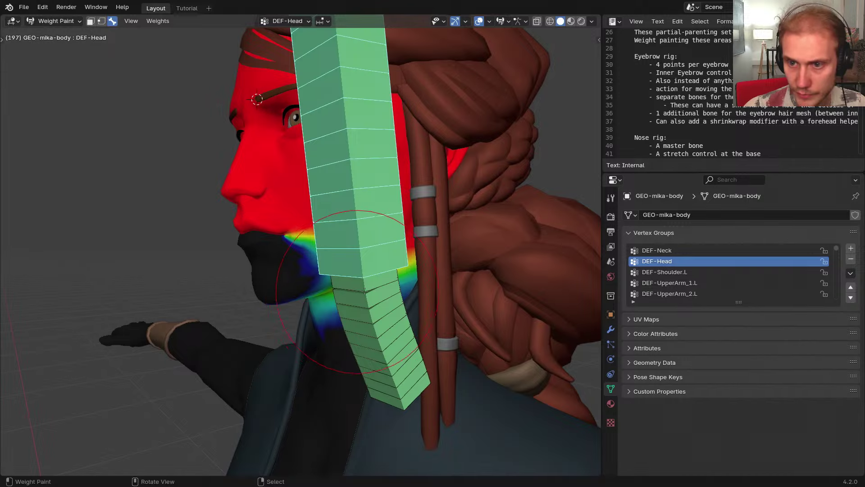
pyautogui.moveTo(348, 293); pyautogui.dragTo(394, 196, button='middle')
# Put the generated rig in Pose Mode with all bones revealed, hide the Rigging collection, and swap to the metarig
pyautogui.keyDown('shift'); pyautogui.moveTo(394, 196); pyautogui.dragTo(390, 226, button='middle'); pyautogui.keyUp('shift')
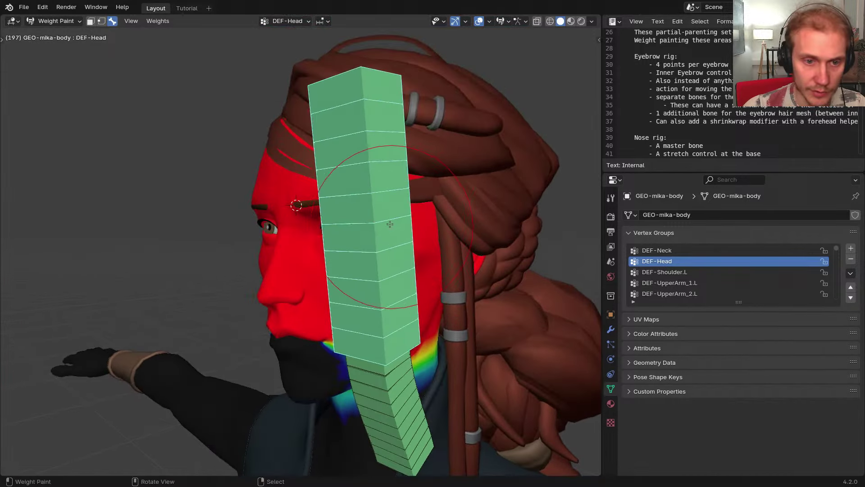
pyautogui.hotkey('ctrl', 'Tab')
pyautogui.click(355, 187)
pyautogui.hotkey('ctrl', 'Tab')
pyautogui.hotkey('alt', 'h')
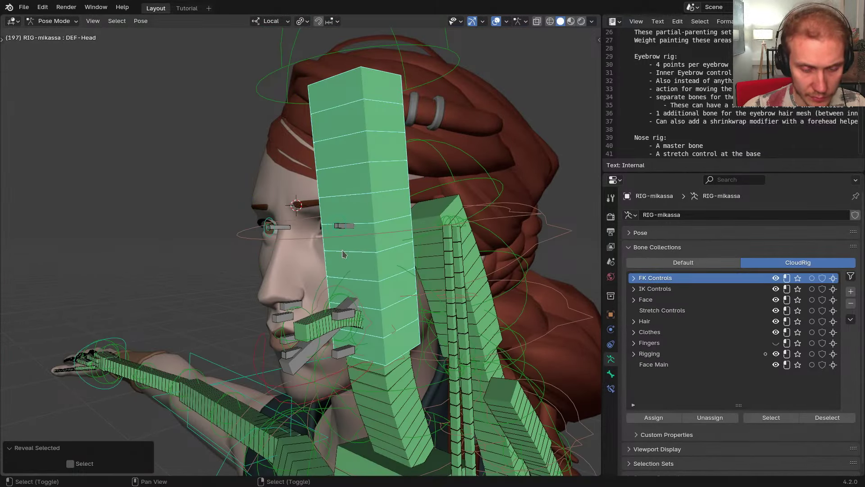
pyautogui.hotkey('shift', 'm')
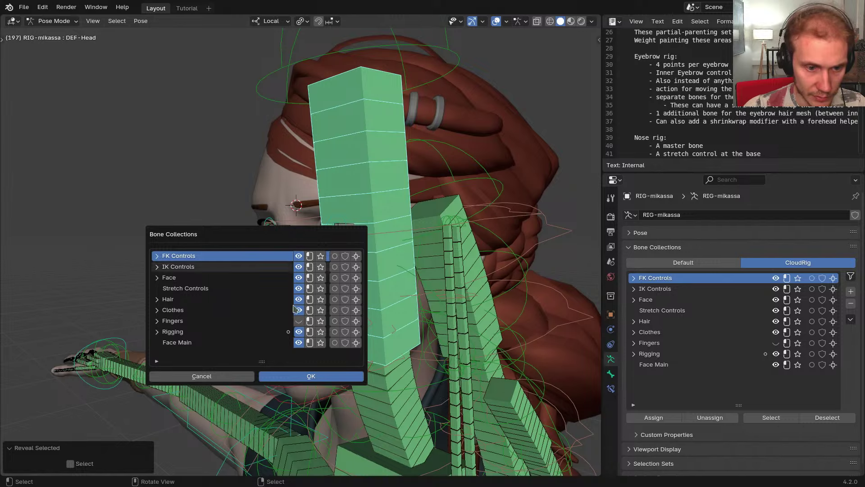
pyautogui.click(301, 332)
pyautogui.press('Escape')
pyautogui.hotkey('shift', 't')
# In Edit Mode, scale down the inner-eyebrow bone and reduce its display thickness
pyautogui.click(297, 199)
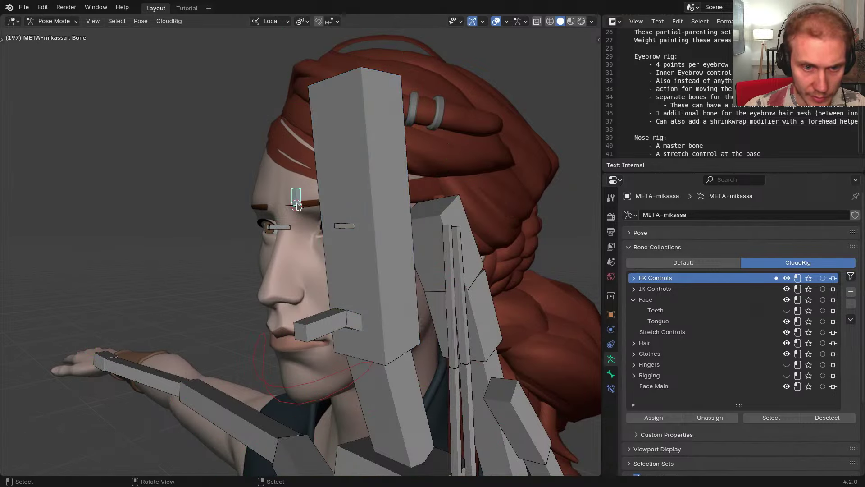
pyautogui.scroll(8, 302, 208)
pyautogui.press('Tab')
pyautogui.press('s')
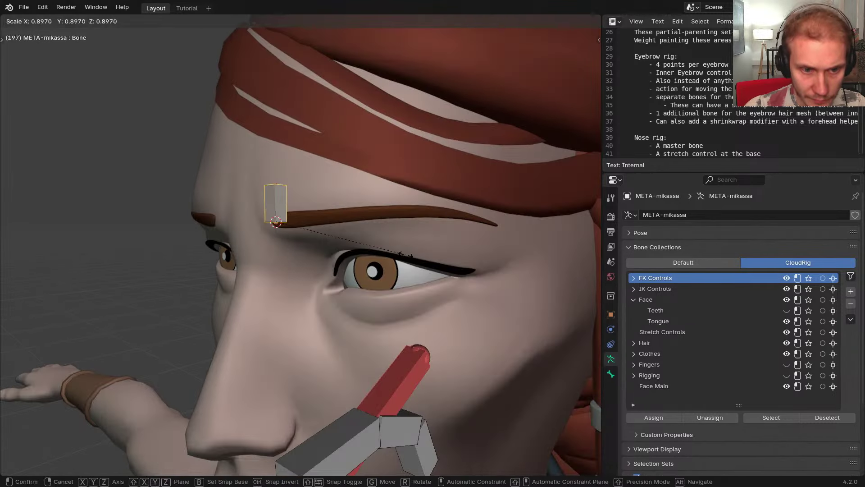
pyautogui.click(381, 255)
pyautogui.hotkey('ctrl', 'alt', 's')
pyautogui.click(324, 244)
pyautogui.hotkey('ctrl', 'alt', 's')
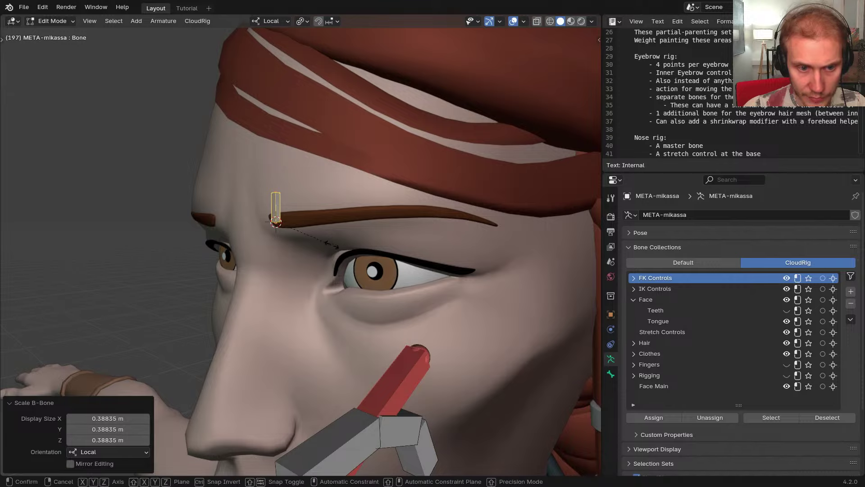
pyautogui.click(370, 250)
pyautogui.moveTo(372, 250); pyautogui.dragTo(411, 260, button='middle')
pyautogui.scroll(-3, 412, 261)
pyautogui.keyDown('shift'); pyautogui.moveTo(414, 263); pyautogui.dragTo(311, 264, button='middle'); pyautogui.keyUp('shift')
pyautogui.moveTo(311, 263); pyautogui.dragTo(353, 260, button='middle')
pyautogui.scroll(5, 311, 249)
pyautogui.scroll(-1, 315, 252)
pyautogui.click(54, 405)
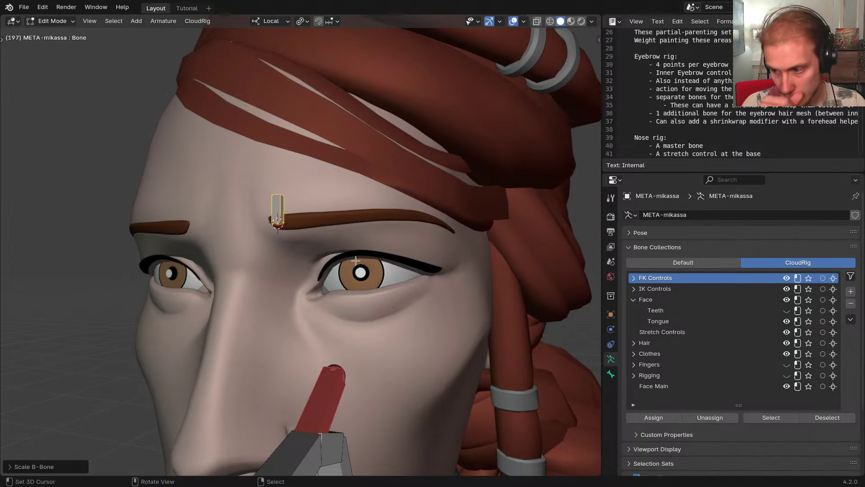
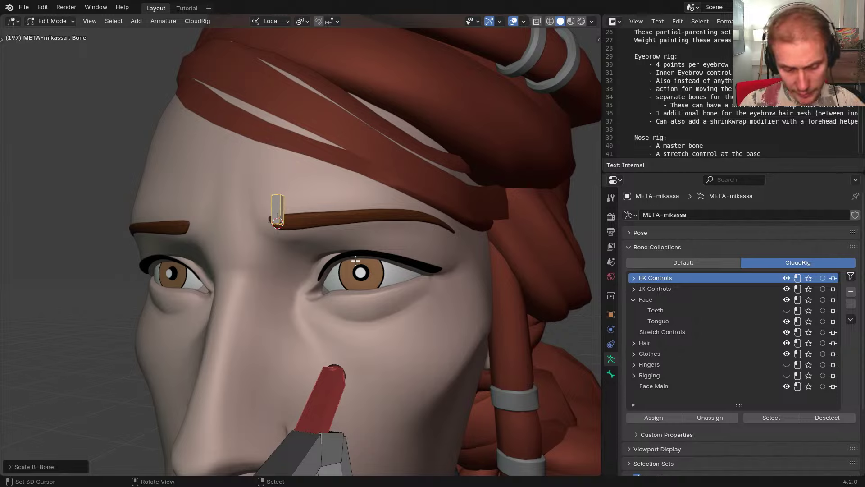
# Save the rig with its version bumped to mikassa-rigging_04.blend
pyautogui.hotkey('ctrl', 'shift', 's')
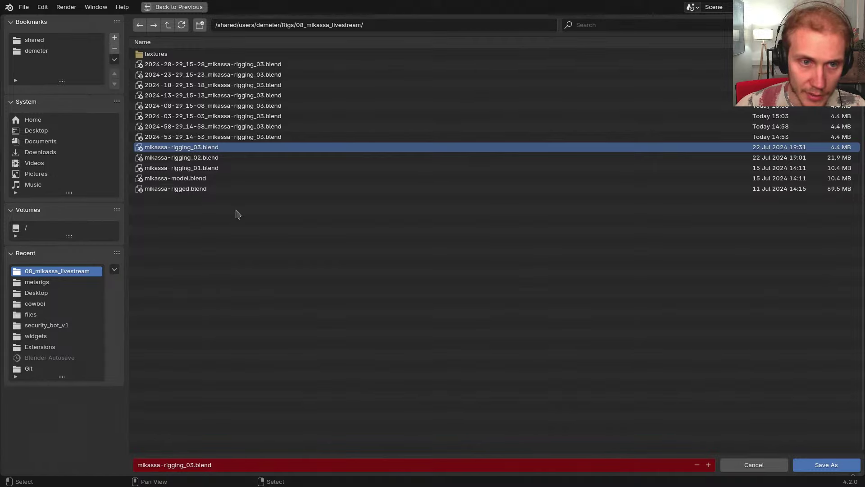
pyautogui.press('Escape')
pyautogui.hotkey('ctrl', 'shift', 's')
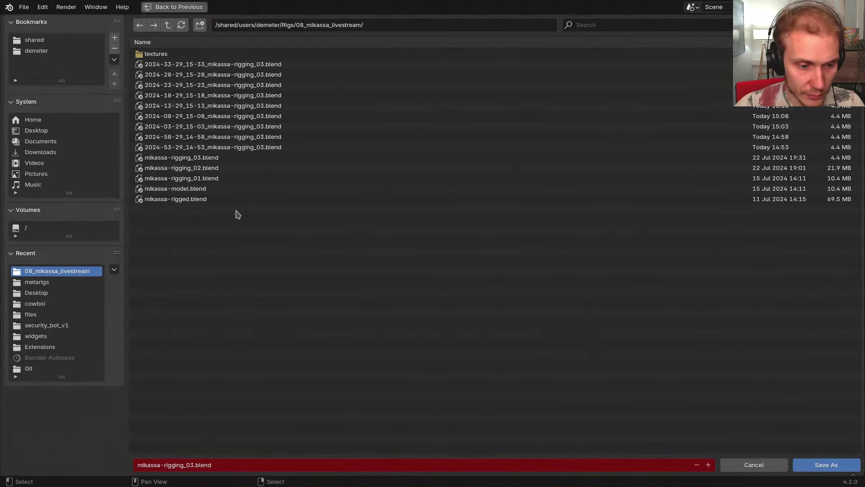
pyautogui.press('KP_Add')
pyautogui.press('Return')
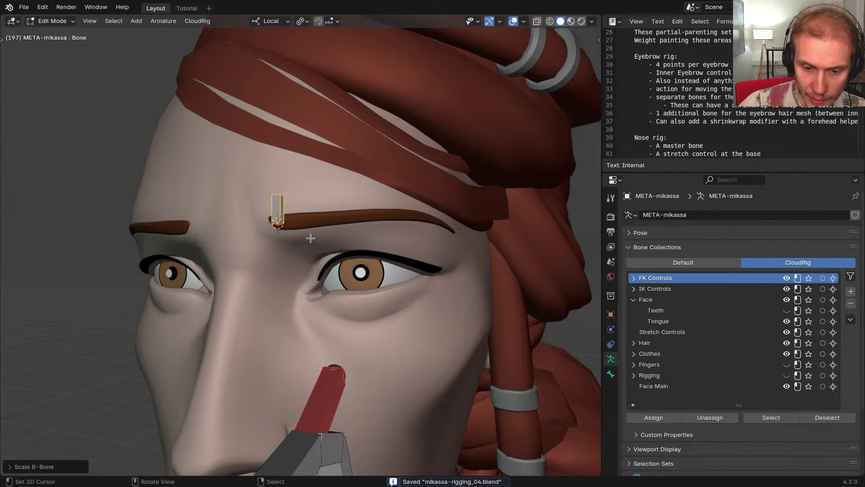
# Slide the new bone along its local Y axis onto the eyebrow's inner end
pyautogui.moveTo(311, 238); pyautogui.dragTo(334, 248, button='middle')
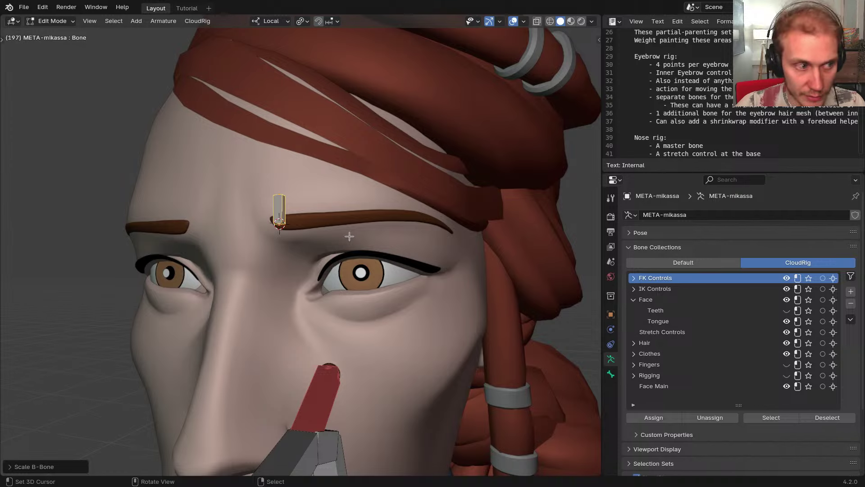
pyautogui.scroll(-5, 344, 235)
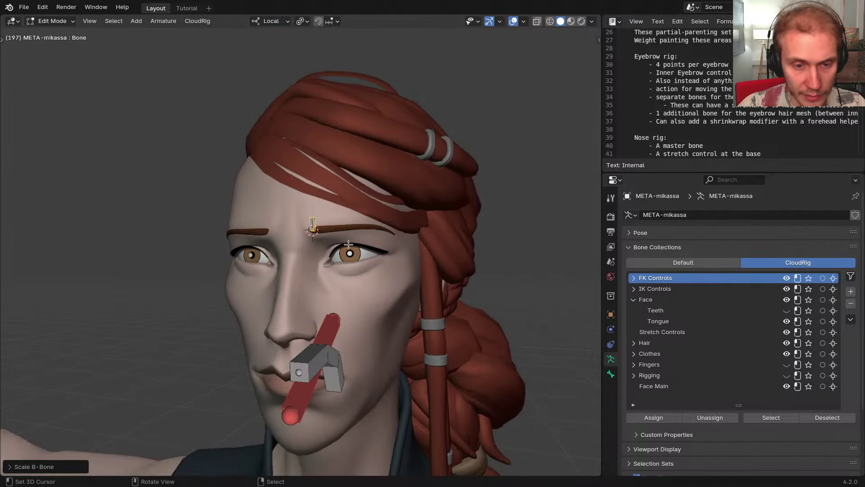
pyautogui.scroll(3, 349, 245)
pyautogui.scroll(1, 281, 218)
pyautogui.scroll(1, 286, 217)
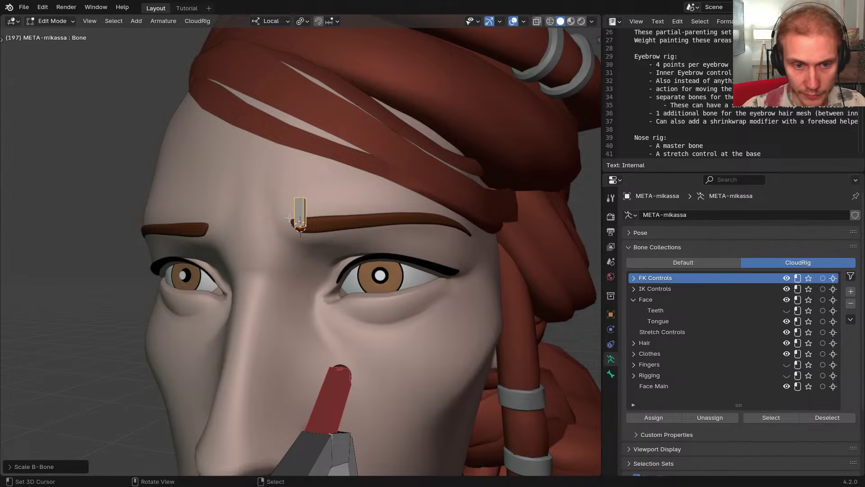
pyautogui.scroll(5, 289, 218)
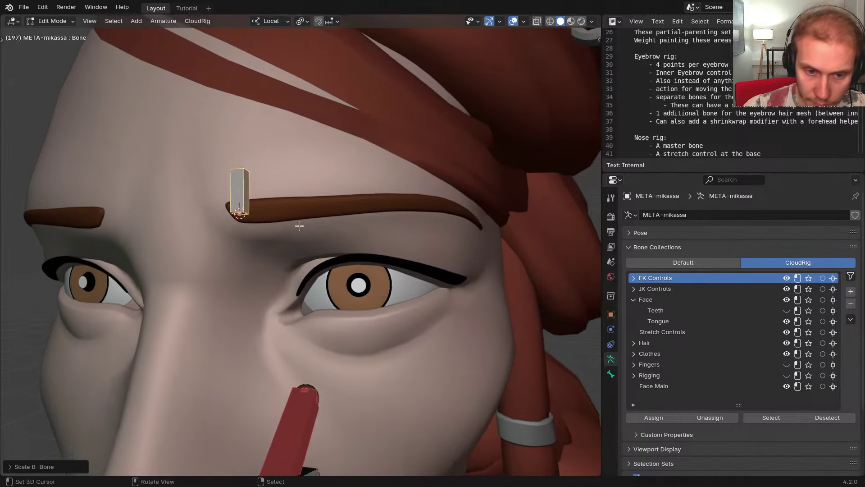
pyautogui.moveTo(299, 230)
pyautogui.mouseDown(button='middle')
pyautogui.moveTo(333, 234)
pyautogui.moveTo(344, 291)
pyautogui.moveTo(334, 233)
pyautogui.moveTo(351, 225)
pyautogui.moveTo(392, 244)
pyautogui.moveTo(361, 212)
pyautogui.moveTo(371, 194)
pyautogui.moveTo(309, 240)
pyautogui.moveTo(376, 270)
pyautogui.mouseUp(button='middle')
pyautogui.press('g')
pyautogui.press('y')
pyautogui.press('y')
pyautogui.click(378, 212)
# Check the bone's placement in wireframe, then return to solid shading and view the forehead from below
pyautogui.scroll(-2, 308, 240)
pyautogui.press('z')
pyautogui.click(243, 267)
pyautogui.moveTo(243, 266); pyautogui.dragTo(292, 255, button='middle')
pyautogui.press('z')
pyautogui.click(369, 274)
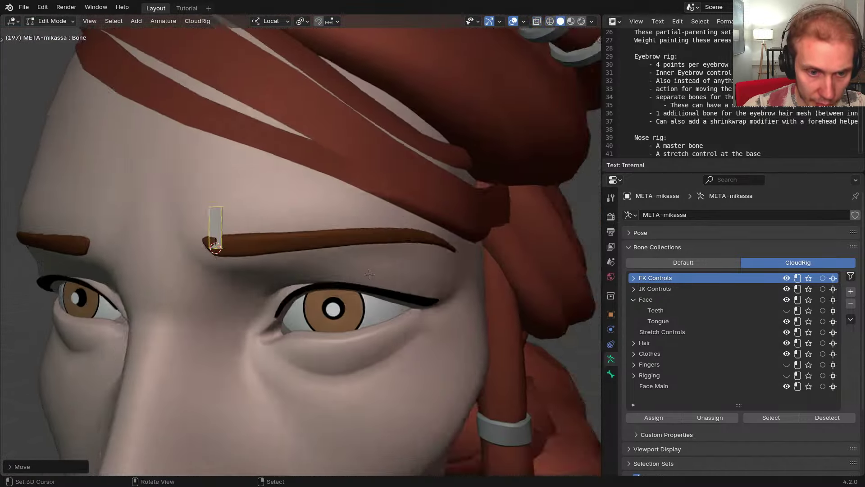
pyautogui.moveTo(370, 274); pyautogui.dragTo(277, 201, button='middle')
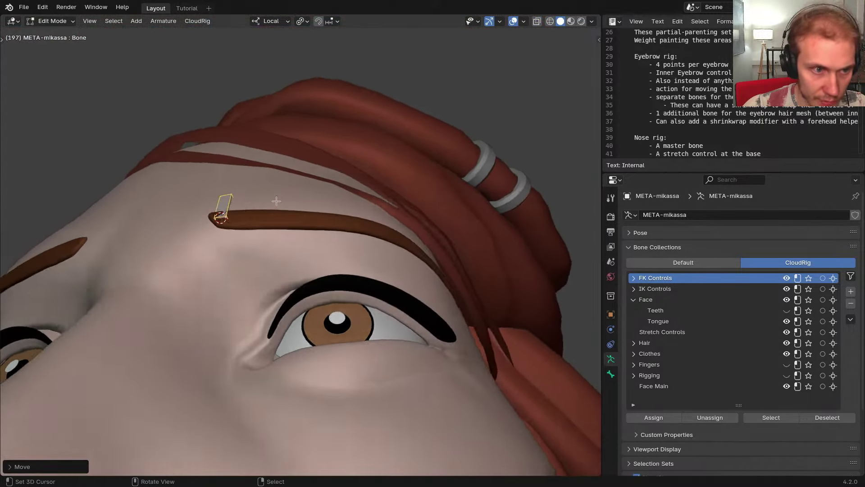
pyautogui.scroll(2, 278, 196)
# Rename the brow bone to Eyebrow1.L and correct its roll
pyautogui.press('F2')
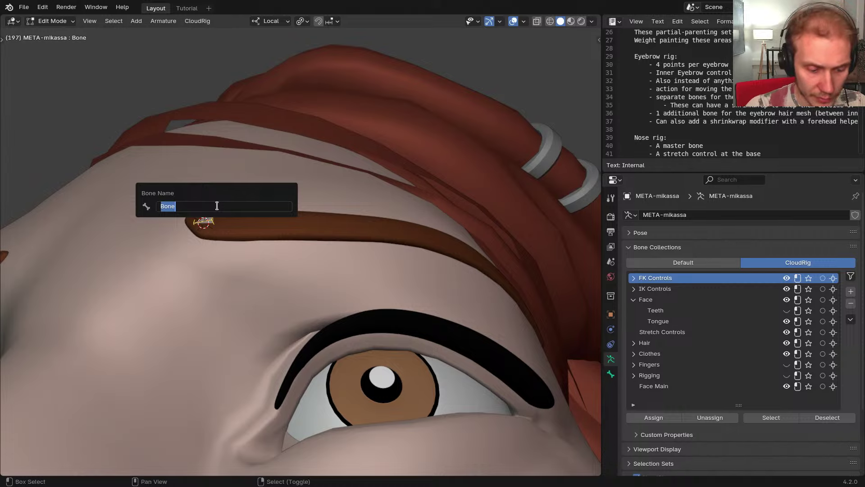
pyautogui.write('Eyebrow')
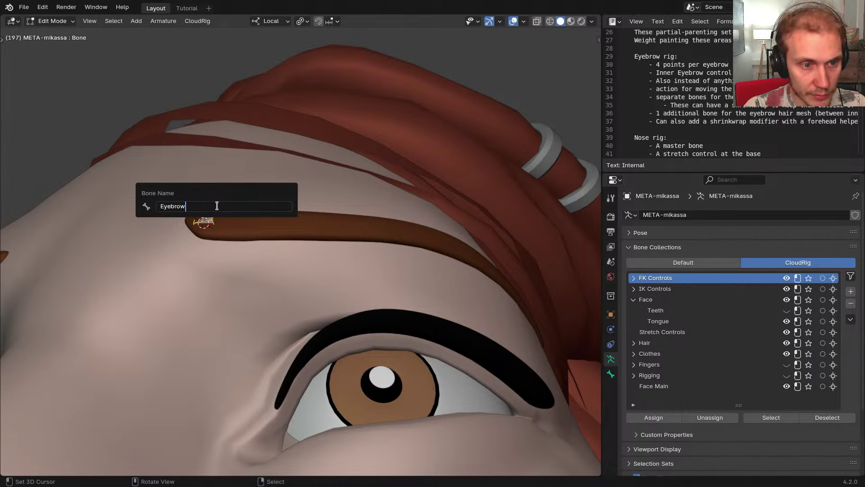
pyautogui.write('1.L')
pyautogui.press('Return')
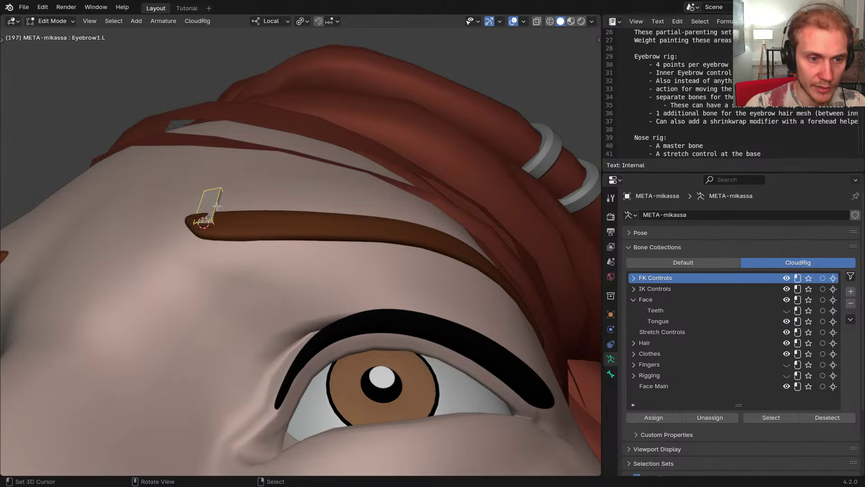
pyautogui.moveTo(219, 212); pyautogui.dragTo(367, 243, button='middle')
pyautogui.hotkey('ctrl', 'r')
pyautogui.click(343, 180)
# Set the pivot to Median Point and transform orientation to Normal, with X-ray on
pyautogui.press('.')
pyautogui.click(367, 301)
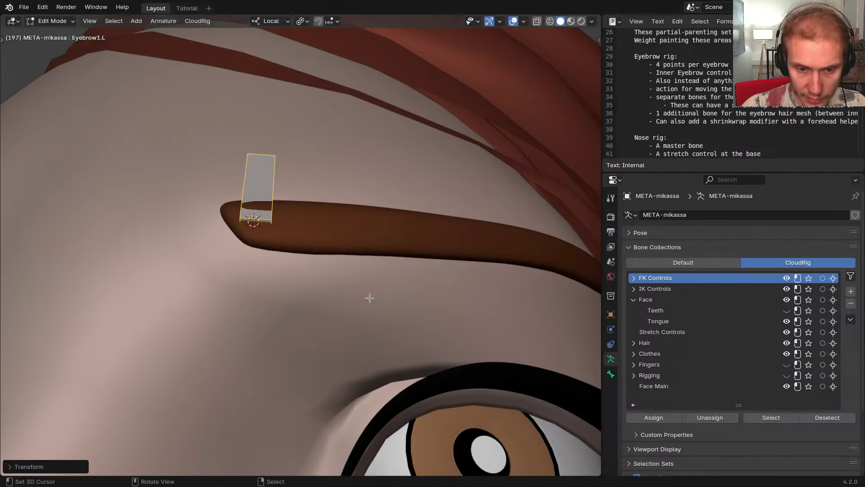
pyautogui.press(',')
pyautogui.click(370, 358)
pyautogui.moveTo(332, 272); pyautogui.dragTo(231, 207, button='middle')
pyautogui.hotkey('shift', 'z')
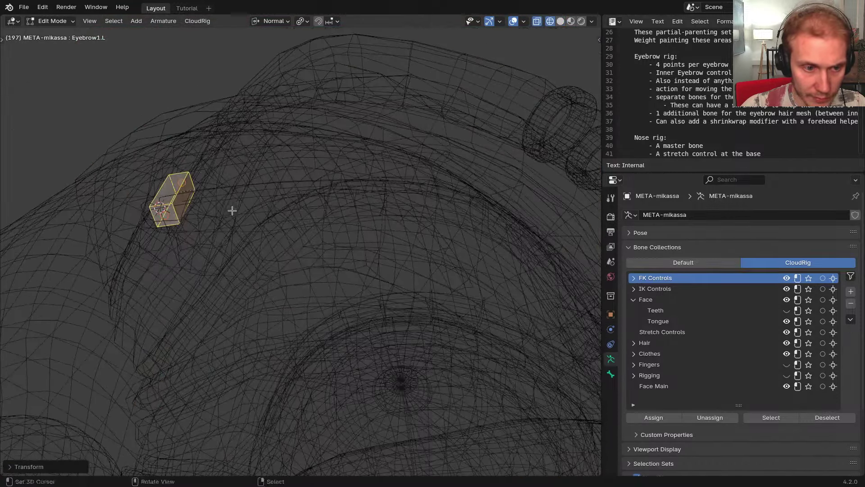
# Duplicate Eyebrow1.L and move the copy along normal X farther along the brow
pyautogui.hotkey('shift', 'd')
pyautogui.press('x')
pyautogui.click(381, 222)
pyautogui.moveTo(333, 201)
pyautogui.mouseDown(button='middle')
pyautogui.moveTo(342, 184)
pyautogui.moveTo(330, 274)
pyautogui.moveTo(330, 224)
pyautogui.moveTo(258, 281)
pyautogui.moveTo(374, 264)
pyautogui.moveTo(356, 244)
pyautogui.mouseUp(button='middle')
pyautogui.hotkey('shift', 'z')
pyautogui.hotkey('shift', 'z')
# Adjust the copied bone along normal Y and X so it rests on the brow surface
pyautogui.press('g')
pyautogui.press('y')
pyautogui.click(330, 273)
pyautogui.press('g')
pyautogui.press('x')
pyautogui.click(339, 272)
pyautogui.press('g')
pyautogui.press('y')
pyautogui.click(331, 223)
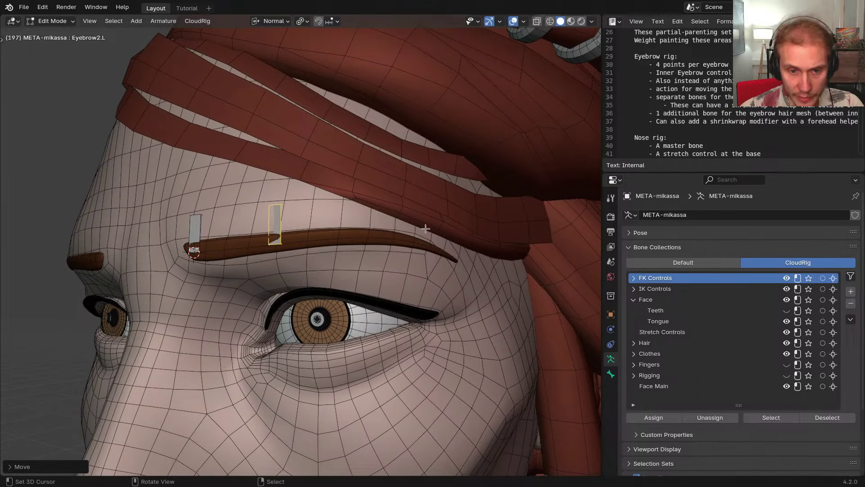
# Sketch annotation marks across the brow to plan the eyebrow bone spacing, redrawing them twice
pyautogui.moveTo(463, 245); pyautogui.dragTo(447, 273)
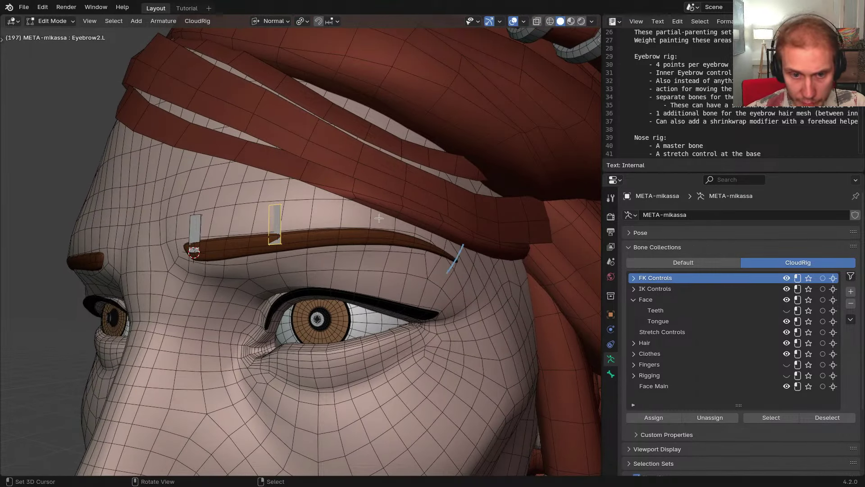
pyautogui.moveTo(211, 202); pyautogui.dragTo(199, 302)
pyautogui.hotkey('ctrl', 'z')
pyautogui.hotkey('ctrl', 'z')
pyautogui.hotkey('ctrl', 'z')
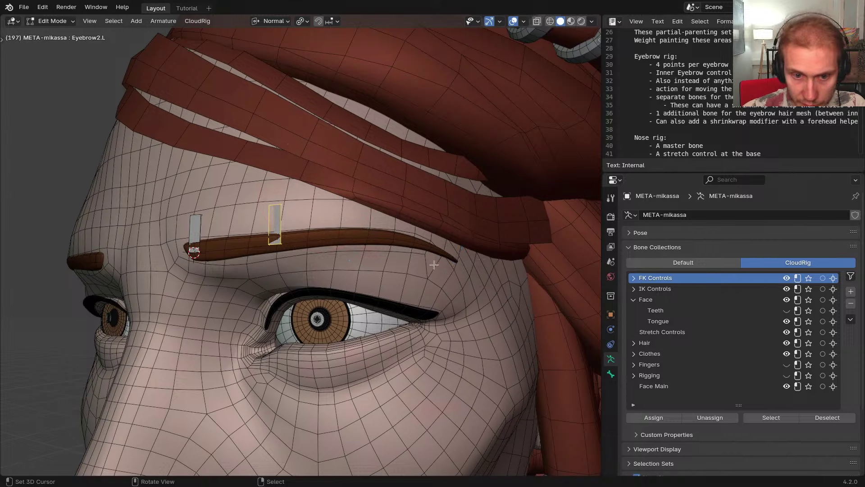
pyautogui.moveTo(458, 237); pyautogui.dragTo(418, 303)
pyautogui.moveTo(394, 211); pyautogui.dragTo(367, 284)
pyautogui.moveTo(291, 203); pyautogui.dragTo(295, 289)
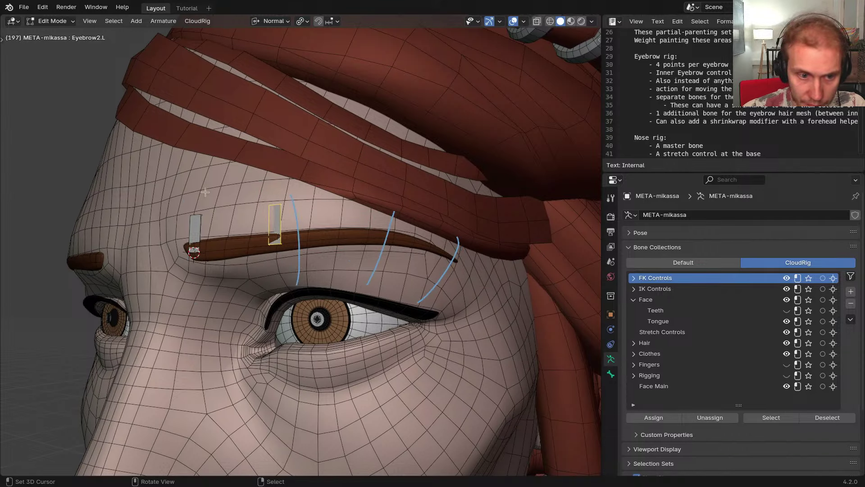
pyautogui.moveTo(183, 205); pyautogui.dragTo(195, 302)
pyautogui.hotkey('ctrl', 'z')
pyautogui.hotkey('ctrl', 'z')
pyautogui.hotkey('ctrl', 'z')
pyautogui.hotkey('ctrl', 'z')
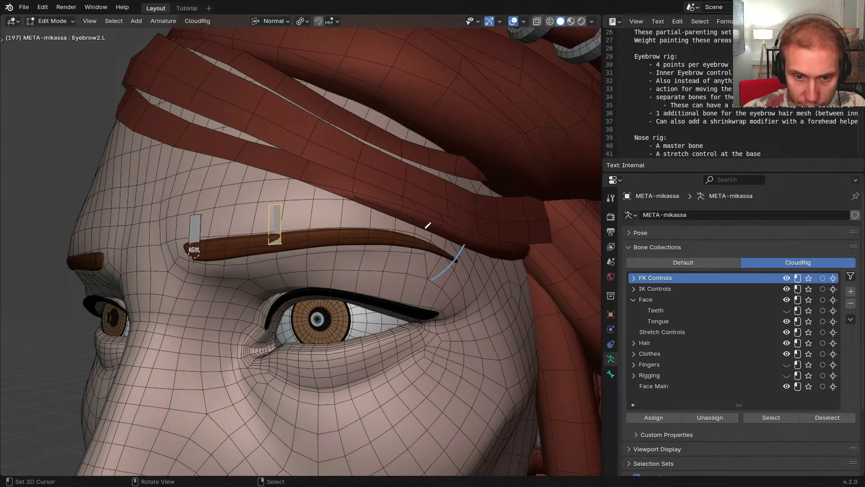
pyautogui.moveTo(427, 225); pyautogui.dragTo(378, 284)
pyautogui.moveTo(350, 202); pyautogui.dragTo(324, 277)
pyautogui.moveTo(260, 197); pyautogui.dragTo(262, 270)
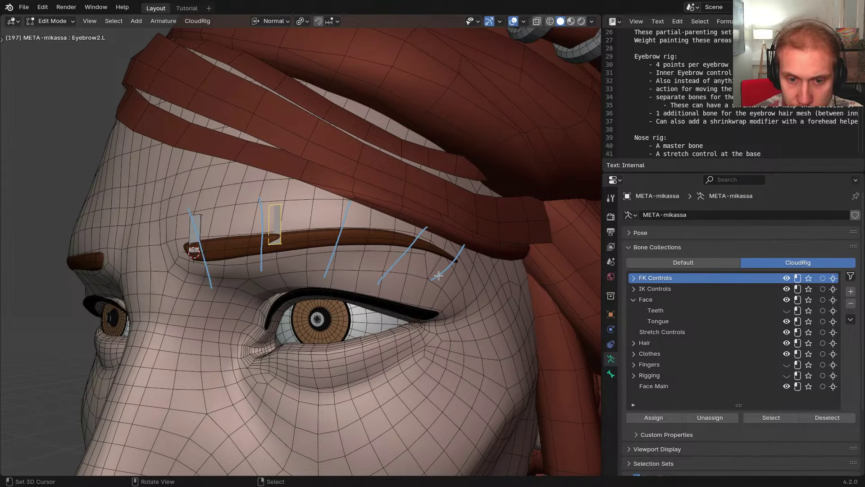
# From a new angle, sketch guide lines and a mark around the inner eyebrow bone, undoing the lines
pyautogui.moveTo(330, 230); pyautogui.dragTo(288, 249, button='middle')
pyautogui.scroll(3, 282, 251)
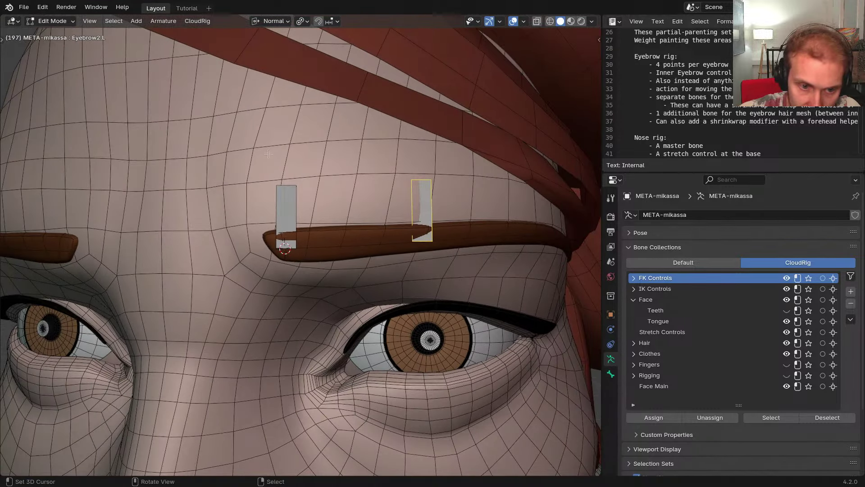
pyautogui.moveTo(268, 154); pyautogui.dragTo(280, 310)
pyautogui.moveTo(382, 145); pyautogui.dragTo(374, 298)
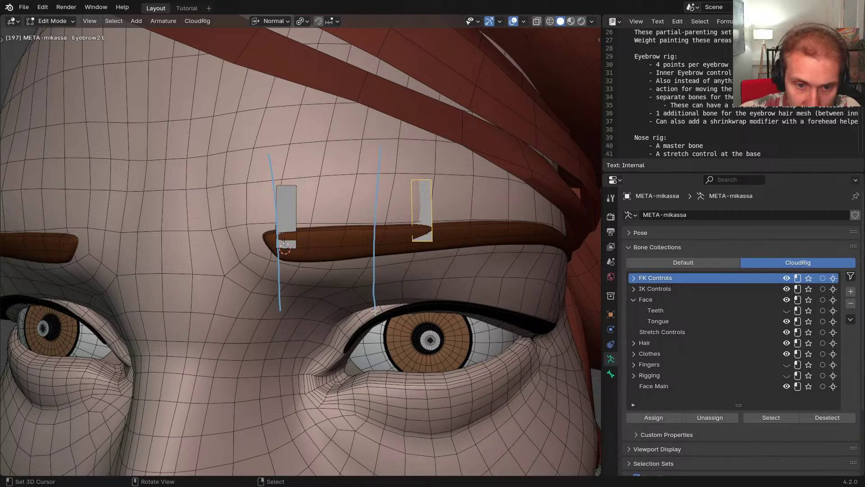
pyautogui.hotkey('ctrl', 'z')
pyautogui.hotkey('ctrl', 'z')
pyautogui.moveTo(320, 294); pyautogui.dragTo(334, 280, button='middle')
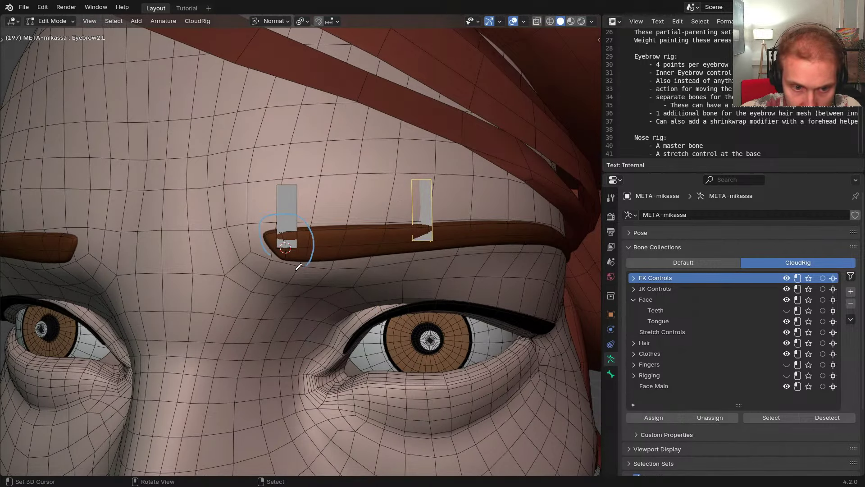
pyautogui.moveTo(299, 267)
pyautogui.mouseDown()
pyautogui.moveTo(308, 244)
pyautogui.moveTo(298, 276)
pyautogui.mouseUp()
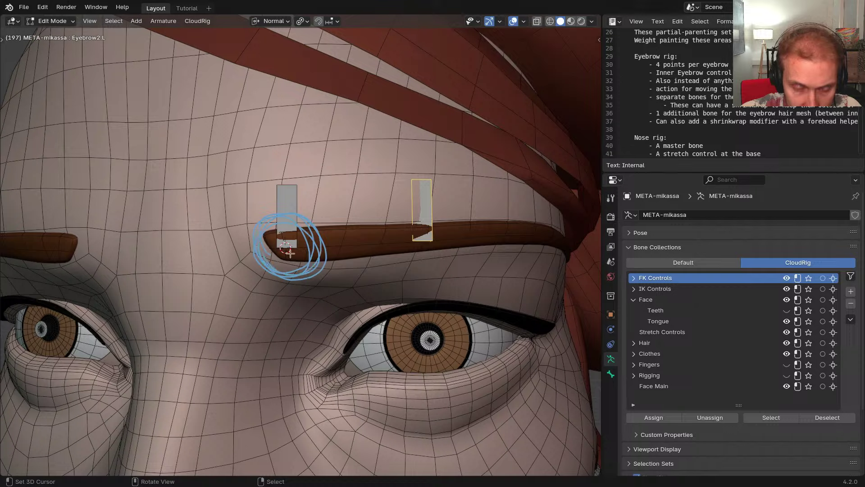
pyautogui.scroll(-2, 313, 274)
pyautogui.moveTo(387, 274); pyautogui.dragTo(337, 270, button='middle')
# Move Eyebrow2.L into the eyebrow, then nudge it 0.000581 m along normal Z
pyautogui.press('g')
pyautogui.click(345, 226)
pyautogui.press('g')
pyautogui.press('z')
pyautogui.click(332, 223)
pyautogui.scroll(3, 337, 271)
# Nudge Eyebrow1.L along its normal X axis to sit on the brow
pyautogui.click(300, 228)
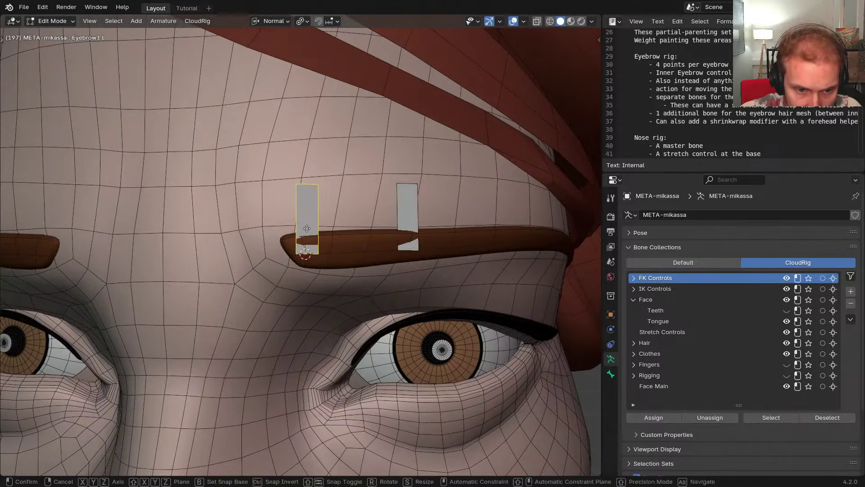
pyautogui.press('g')
pyautogui.press('x')
pyautogui.click(292, 228)
pyautogui.scroll(-2, 326, 247)
pyautogui.moveTo(359, 246); pyautogui.dragTo(356, 203, button='middle')
# Duplicate Eyebrow2.L along X to create Eyebrow3.L farther along the brow
pyautogui.rightClick(345, 243)
pyautogui.scroll(-1, 319, 244)
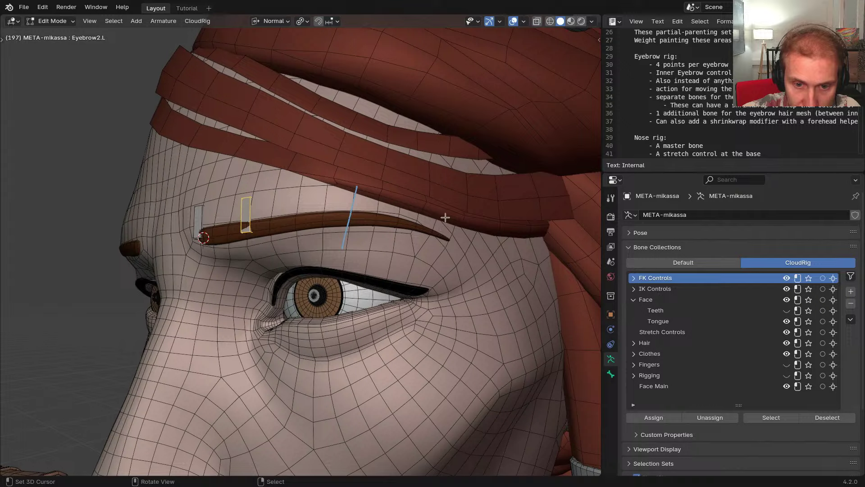
pyautogui.moveTo(448, 211); pyautogui.dragTo(416, 257)
pyautogui.moveTo(399, 266); pyautogui.dragTo(426, 221, button='middle')
pyautogui.scroll(1, 265, 237)
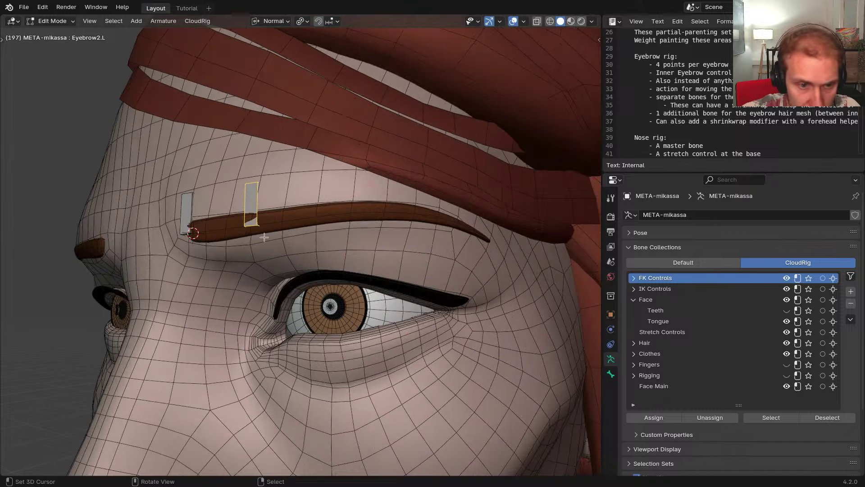
pyautogui.keyDown('shift'); pyautogui.moveTo(305, 224); pyautogui.dragTo(287, 221, button='middle'); pyautogui.keyUp('shift')
pyautogui.rightClick(233, 204)
pyautogui.hotkey('shift', 'd')
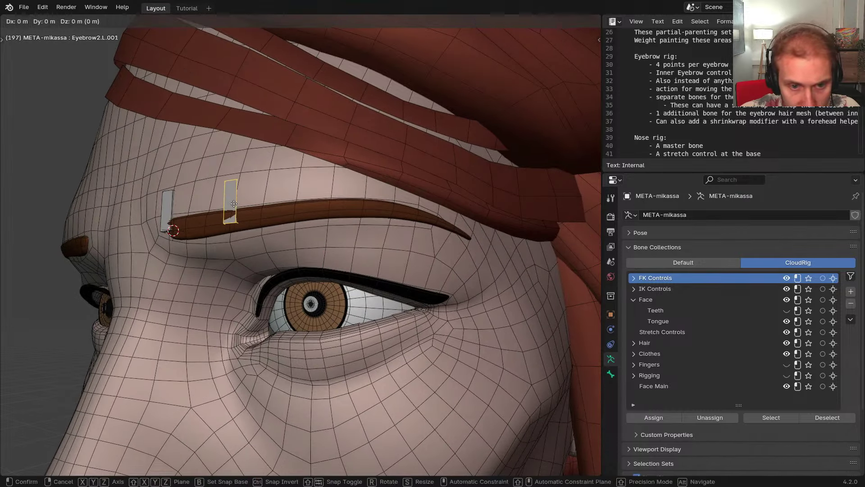
pyautogui.press('x')
pyautogui.click(345, 208)
pyautogui.moveTo(354, 252); pyautogui.dragTo(335, 232, button='middle')
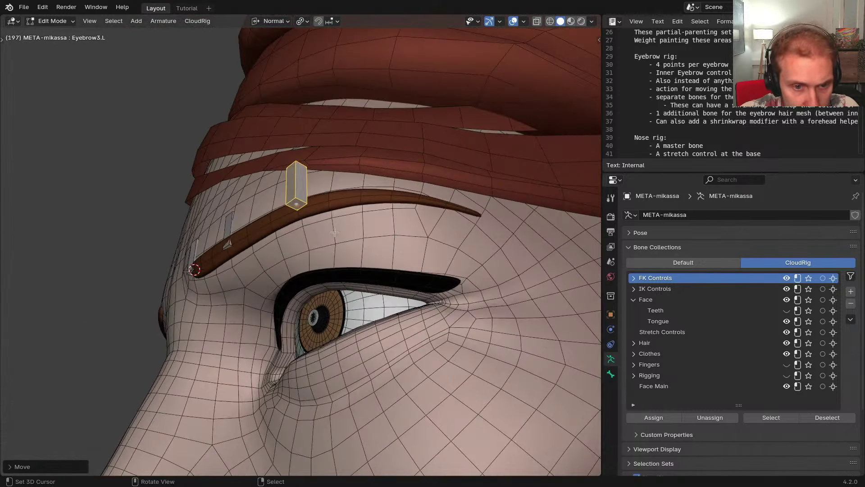
# Reposition Eyebrow3.L with moves along Z, normal Y and normal X
pyautogui.press('g')
pyautogui.press('z')
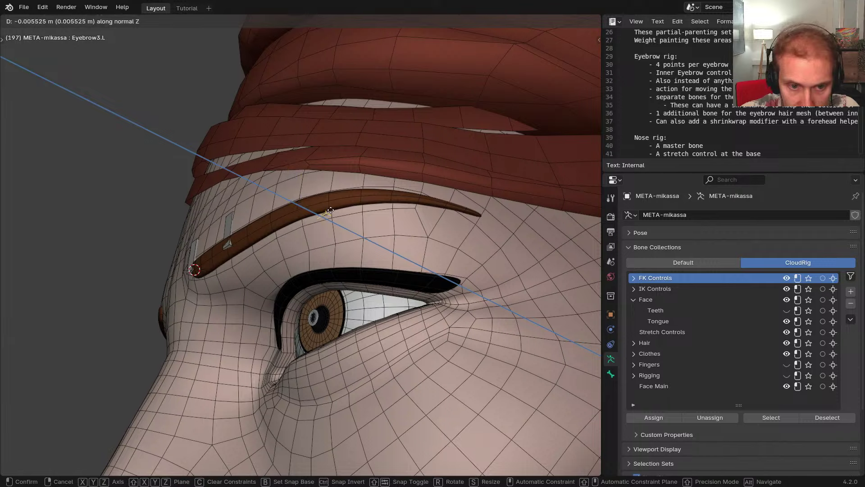
pyautogui.click(324, 208)
pyautogui.press('g')
pyautogui.press('y')
pyautogui.click(324, 204)
pyautogui.moveTo(325, 205); pyautogui.dragTo(417, 177, button='middle')
pyautogui.press('g')
pyautogui.press('x')
pyautogui.click(390, 233)
pyautogui.scroll(4, 419, 175)
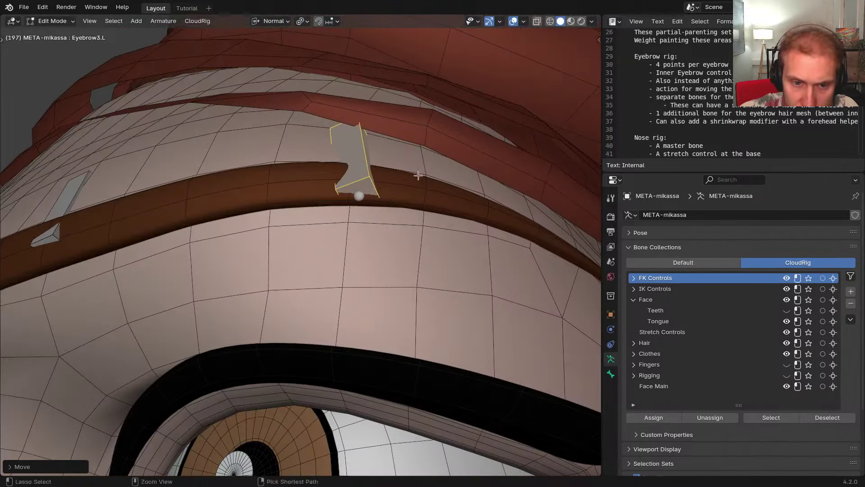
# Roll Eyebrow3.L and rest it on the brow surface with Z and X moves
pyautogui.hotkey('ctrl', 'r')
pyautogui.click(407, 138)
pyautogui.moveTo(407, 139); pyautogui.dragTo(394, 240, button='middle')
pyautogui.press('g')
pyautogui.press('z')
pyautogui.click(366, 173)
pyautogui.click(394, 227)
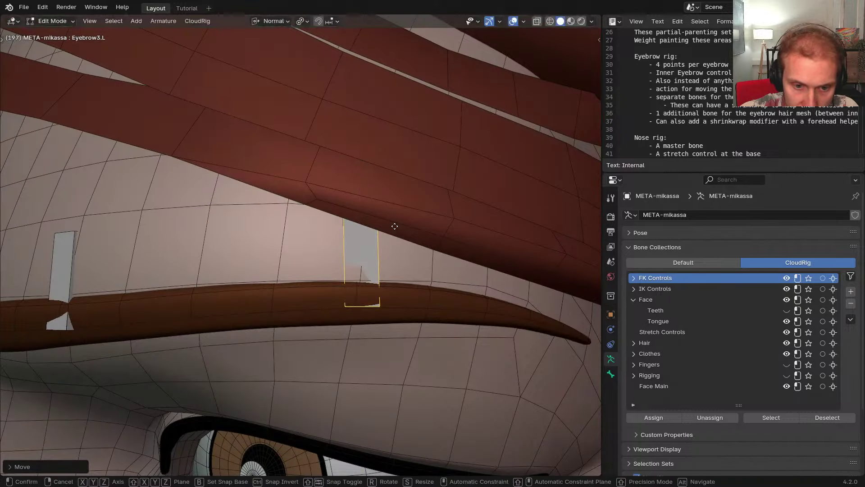
pyautogui.press('g')
pyautogui.press('x')
pyautogui.click(391, 226)
pyautogui.moveTo(390, 227); pyautogui.dragTo(397, 194, button='middle')
pyautogui.scroll(-3, 401, 250)
# Duplicate Eyebrow3.L into Eyebrow4.L and position it along X, Y and Z
pyautogui.hotkey('shift', 'd')
pyautogui.press('x')
pyautogui.click(453, 256)
pyautogui.press('g')
pyautogui.press('y')
pyautogui.click(383, 235)
pyautogui.press('g')
pyautogui.press('z')
pyautogui.click(314, 224)
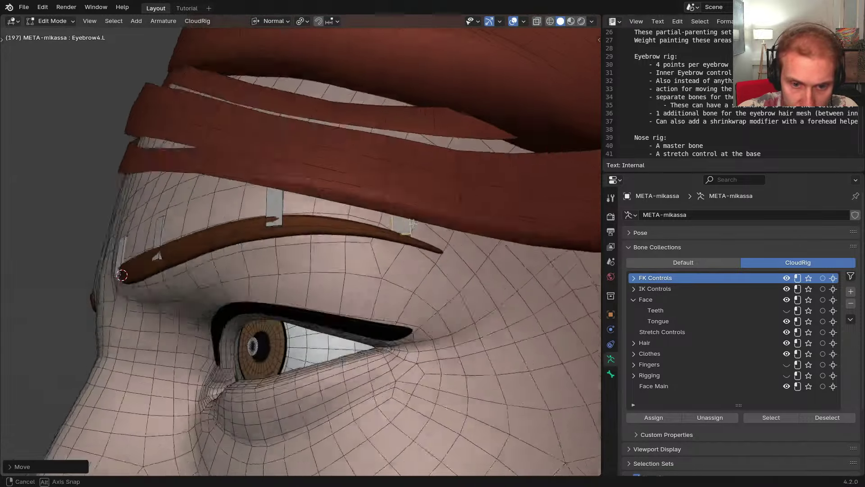
pyautogui.scroll(3, 396, 194)
# Roll Eyebrow4.L and shift it along normal Y into its final spot
pyautogui.hotkey('ctrl', 'r')
pyautogui.click(444, 178)
pyautogui.moveTo(443, 178); pyautogui.dragTo(367, 251, button='middle')
pyautogui.press('g')
pyautogui.press('y')
pyautogui.click(416, 234)
# Check Eyebrow1.L, Eyebrow2.L and Eyebrow4.L placement from side and frontal views
pyautogui.keyDown('shift'); pyautogui.moveTo(367, 251); pyautogui.dragTo(450, 252, button='middle'); pyautogui.keyUp('shift')
pyautogui.rightClick(301, 234)
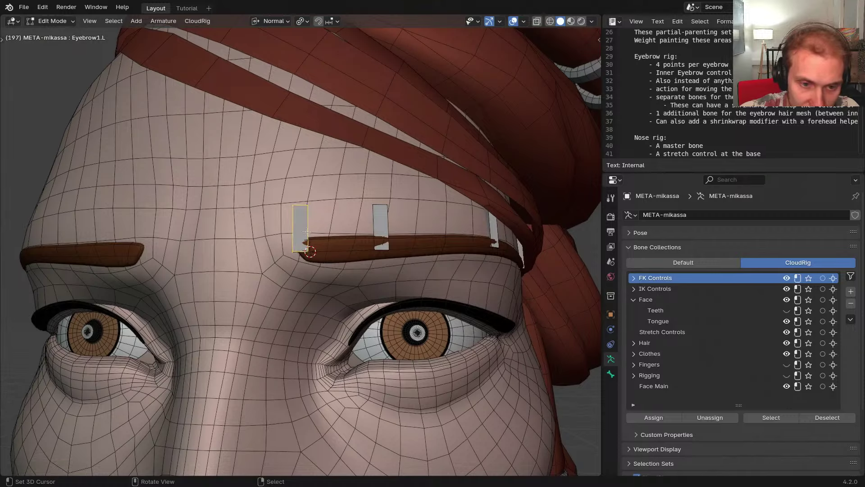
pyautogui.moveTo(383, 232)
pyautogui.mouseDown(button='middle')
pyautogui.moveTo(363, 230)
pyautogui.moveTo(380, 227)
pyautogui.mouseUp(button='middle')
pyautogui.rightClick(365, 231)
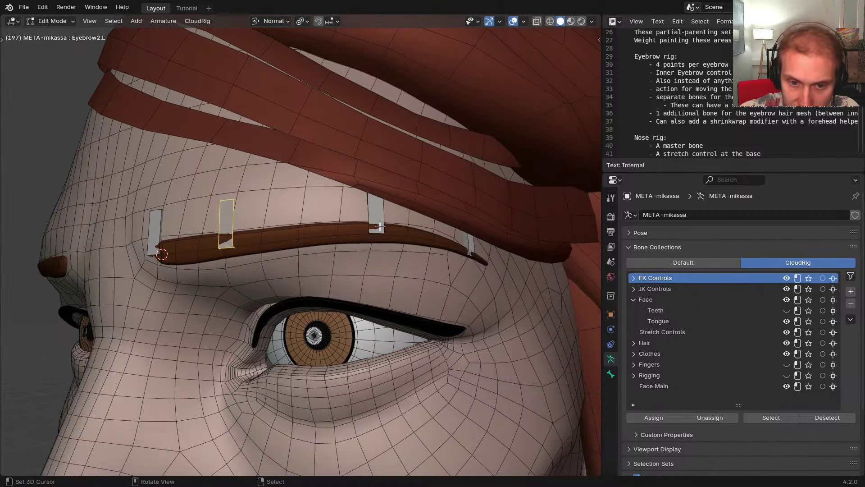
pyautogui.rightClick(473, 249)
pyautogui.moveTo(472, 250); pyautogui.dragTo(456, 252, button='middle')
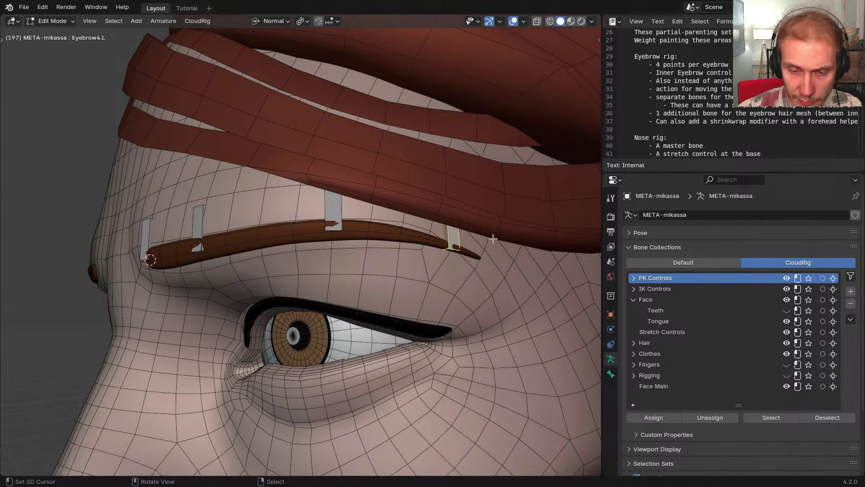
pyautogui.moveTo(493, 239); pyautogui.dragTo(461, 249, button='middle')
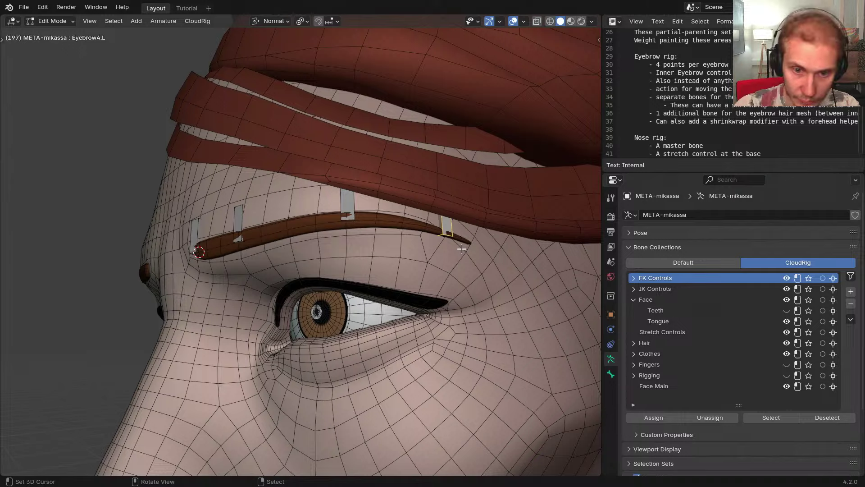
pyautogui.moveTo(461, 249); pyautogui.dragTo(225, 233, button='middle')
pyautogui.scroll(2, 444, 234)
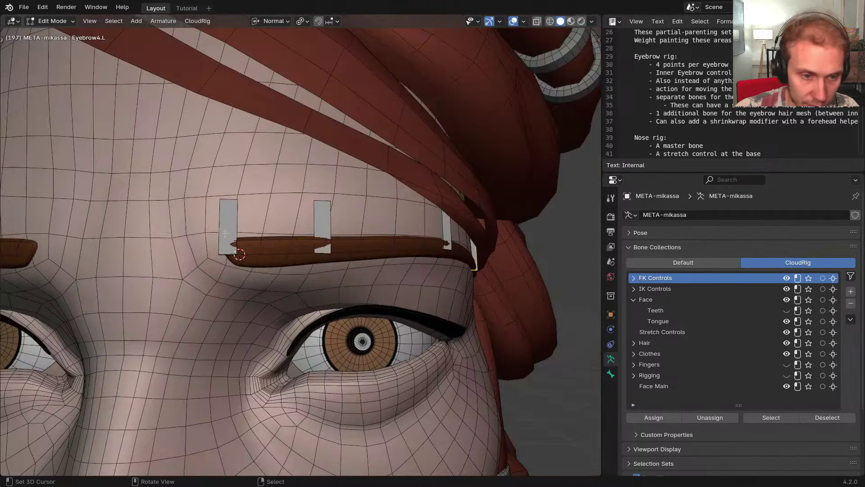
pyautogui.moveTo(360, 247); pyautogui.dragTo(333, 248, button='middle')
# Enter Pose Mode and assign Cube custom shapes to the four eyebrow bones
pyautogui.press('Tab')
pyautogui.click(372, 252)
pyautogui.hotkey('ctrl', 'alt', 'e')
pyautogui.click(410, 251)
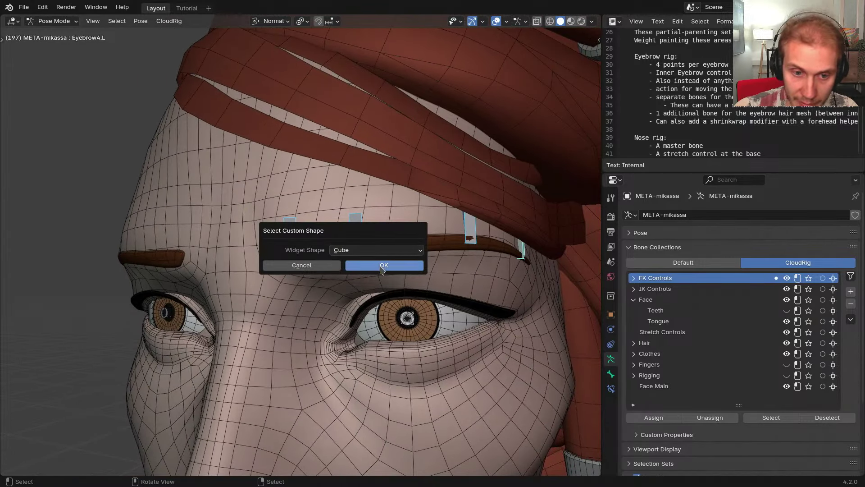
pyautogui.click(381, 267)
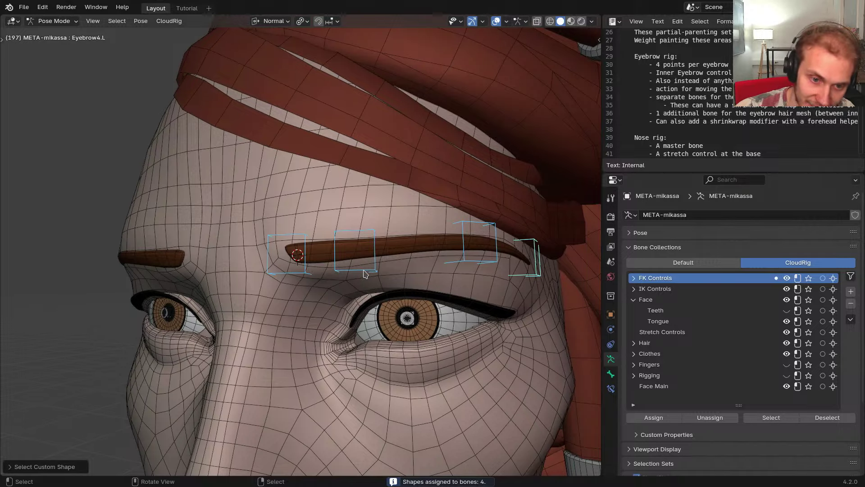
pyautogui.moveTo(364, 273)
pyautogui.mouseDown(button='middle')
pyautogui.moveTo(347, 270)
pyautogui.moveTo(356, 276)
pyautogui.moveTo(315, 288)
pyautogui.moveTo(377, 276)
pyautogui.moveTo(360, 273)
pyautogui.mouseUp(button='middle')
# Collapse the bone collections, CloudRig and viewport display panels in Properties
pyautogui.click(668, 249)
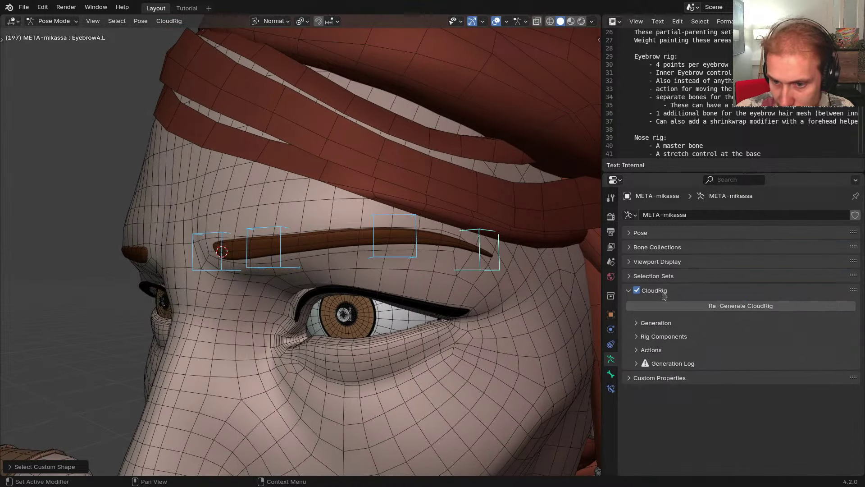
pyautogui.click(664, 292)
pyautogui.click(677, 264)
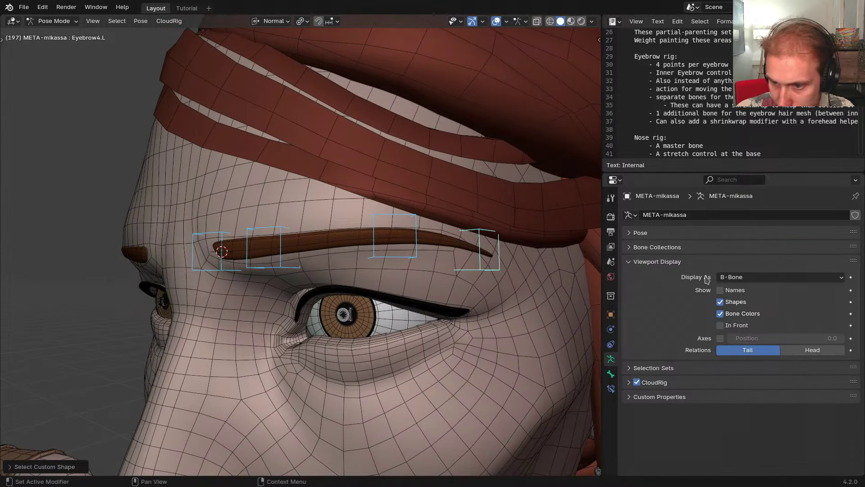
pyautogui.click(665, 262)
# Set Eyebrow4.L's bone colour to 09 - Theme Color Set
pyautogui.click(675, 248)
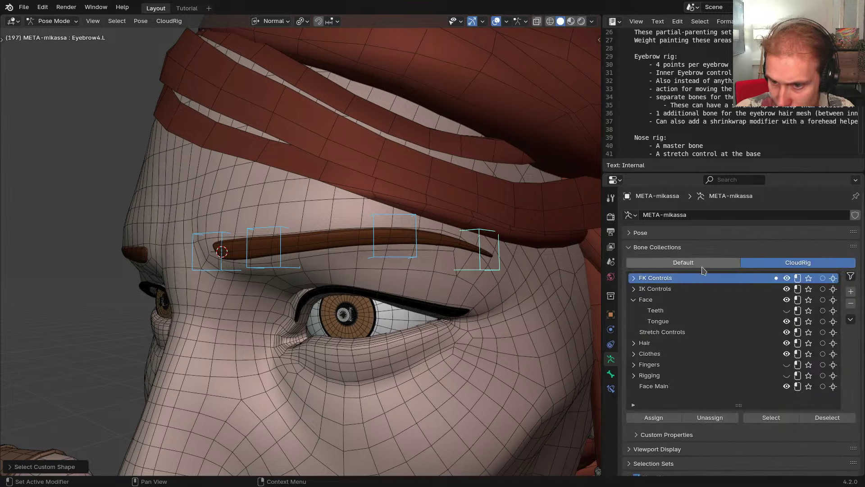
pyautogui.click(680, 248)
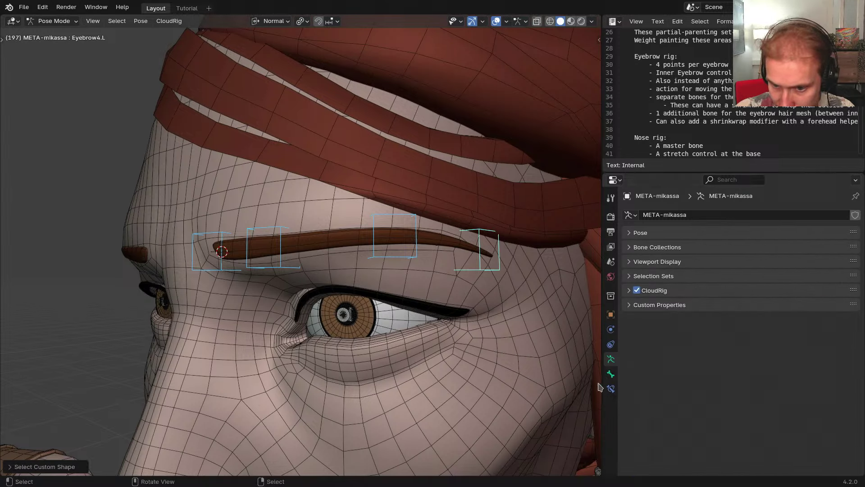
pyautogui.click(610, 374)
pyautogui.click(741, 306)
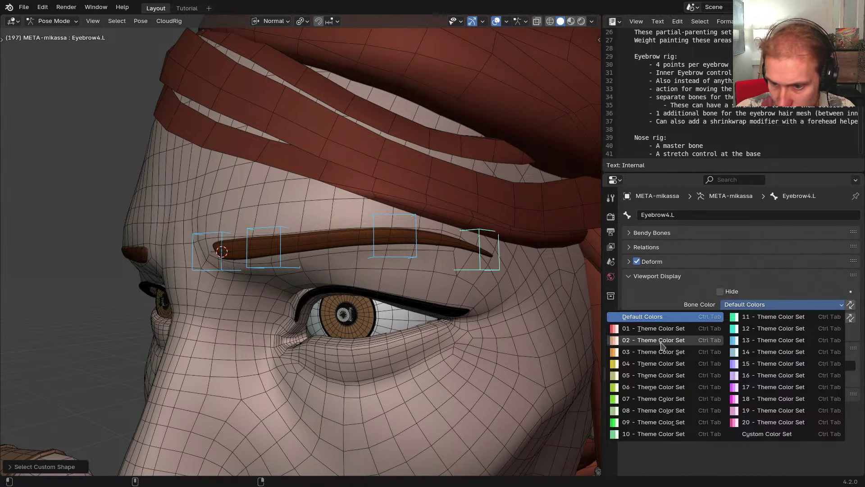
pyautogui.click(637, 423)
pyautogui.moveTo(456, 270); pyautogui.dragTo(516, 270, button='middle')
# Set Eyebrow4.L's CloudRig component type to Bone Copy via search for 'copy'
pyautogui.click(746, 366)
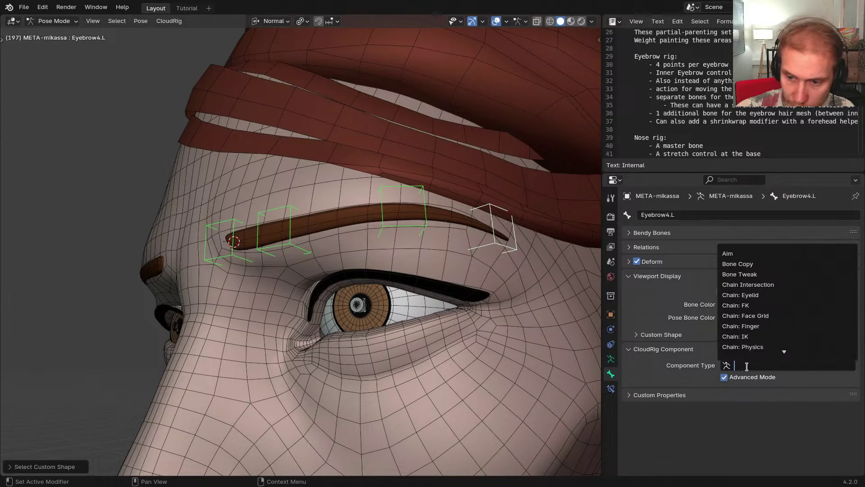
pyautogui.write('coopy')
pyautogui.hotkey('ctrl', 'a')
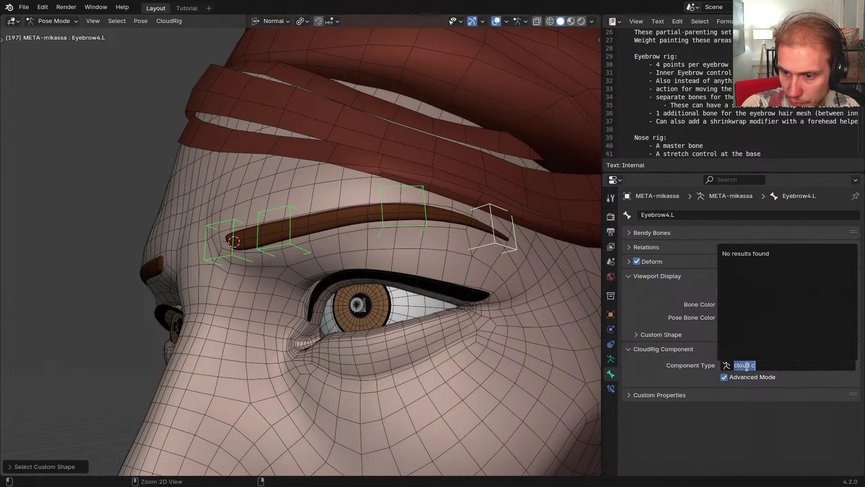
pyautogui.write('copy b')
pyautogui.press('Return')
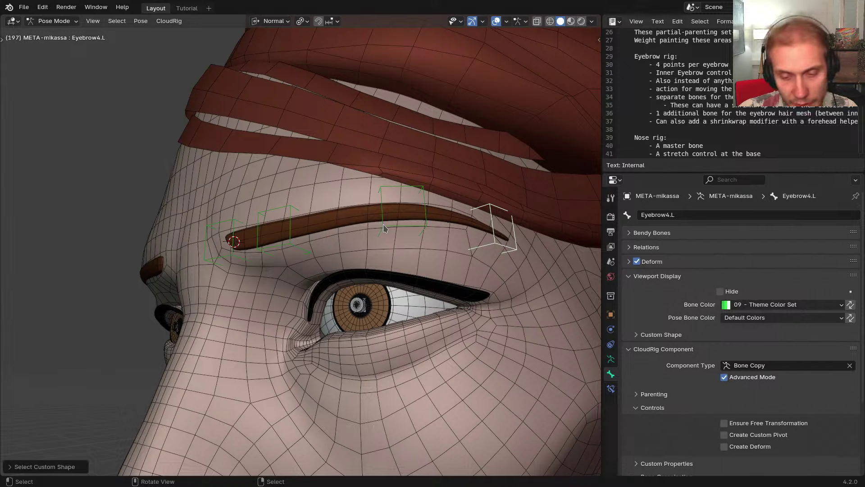
# Add 'Assigning a component type deselects bones' to cloudrig_todo.txt and save
pyautogui.hotkey('alt', 'Tab')
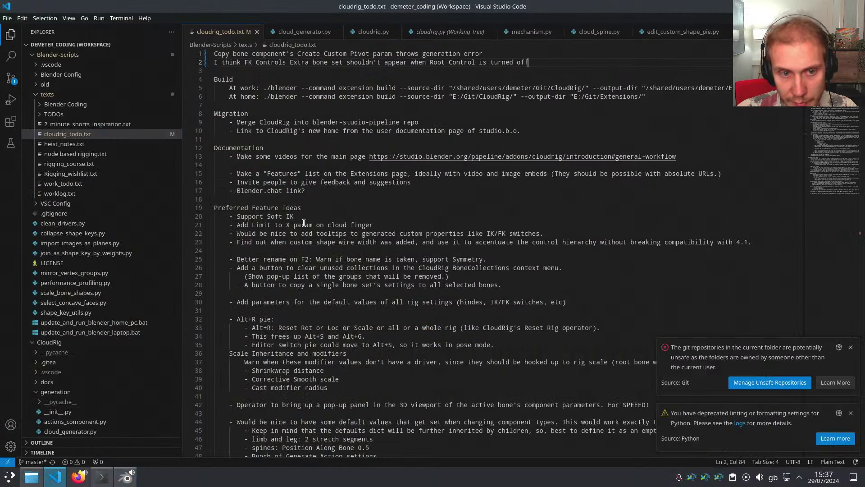
pyautogui.press('Return')
pyautogui.press('Up')
pyautogui.write('Assigni')
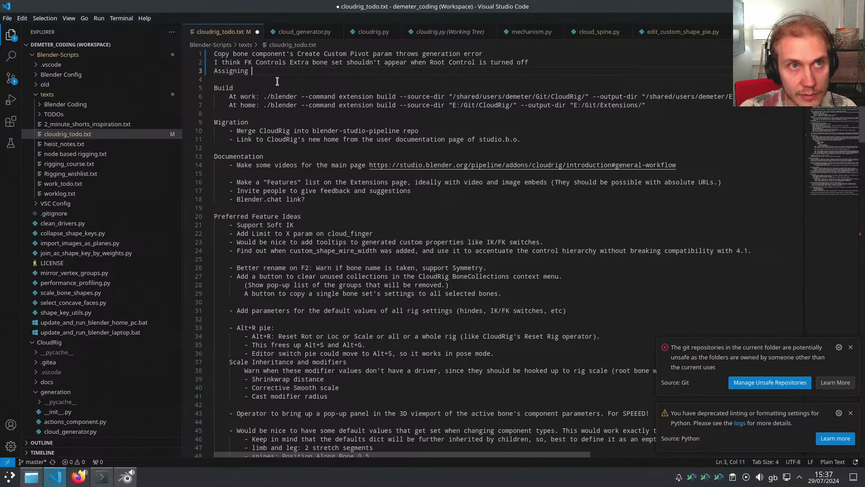
pyautogui.write('ng a component t')
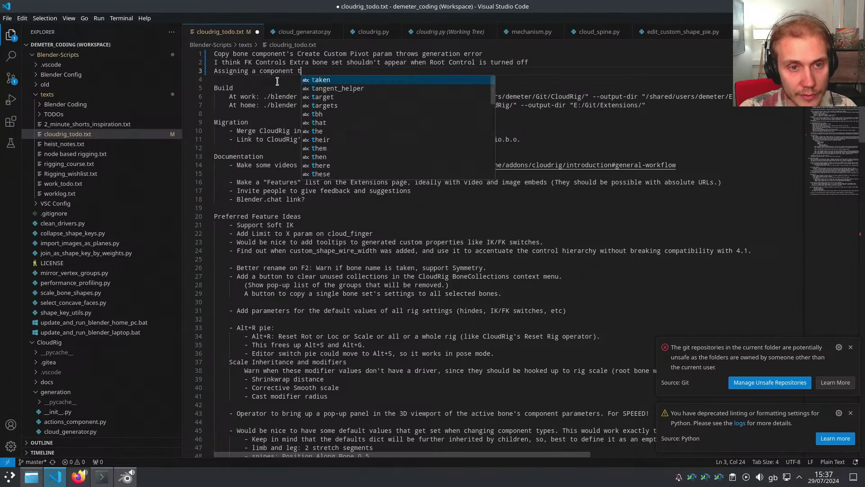
pyautogui.write('ype dese')
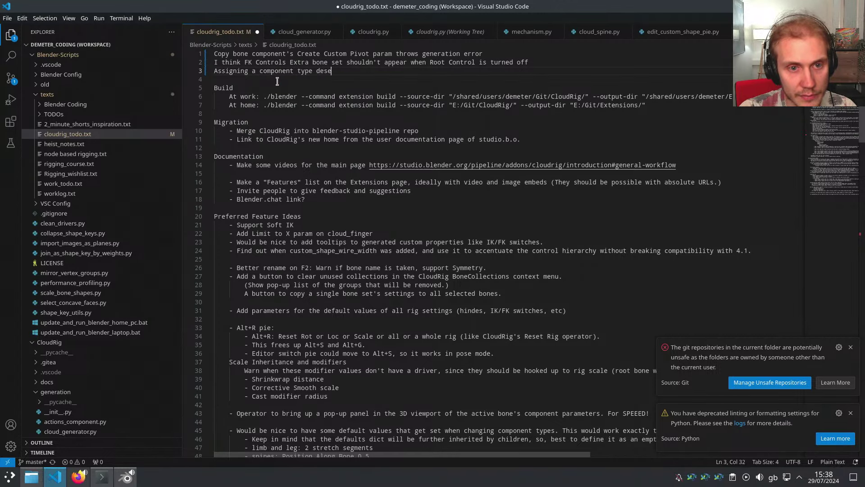
pyautogui.write('lects bones')
pyautogui.hotkey('ctrl', 's')
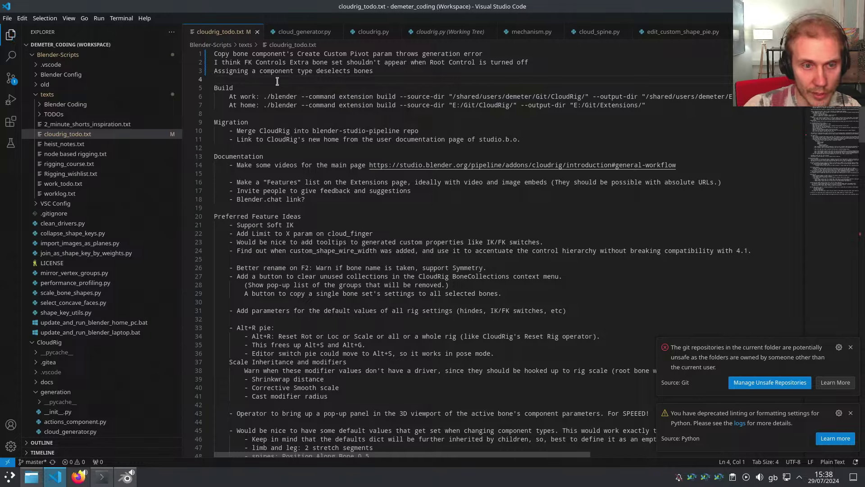
pyautogui.hotkey('alt', 'Tab')
# Select Eyebrow2.L, Eyebrow1.L, Eyebrow3.L and Eyebrow4.L together, with Eyebrow4.L active
pyautogui.click(291, 220)
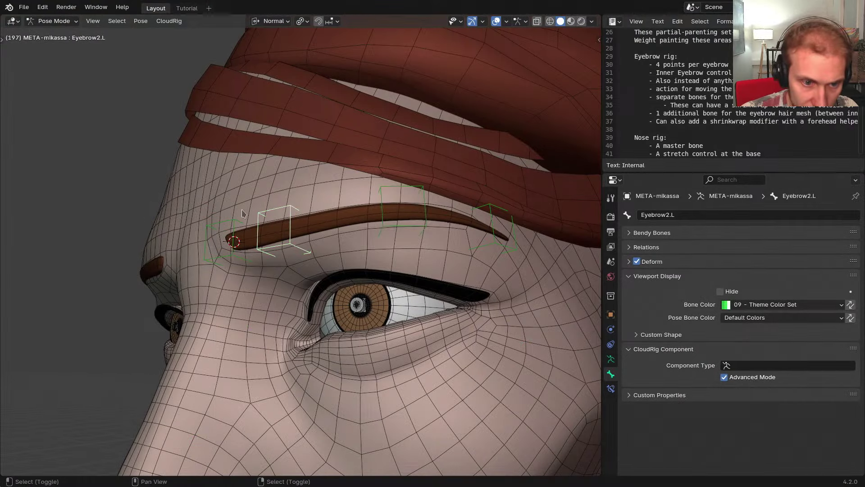
pyautogui.keyDown('shift'); pyautogui.click(233, 221); pyautogui.keyUp('shift')
pyautogui.keyDown('shift'); pyautogui.click(386, 189); pyautogui.keyUp('shift')
pyautogui.keyDown('shift'); pyautogui.moveTo(476, 243); pyautogui.dragTo(455, 244, button='middle'); pyautogui.keyUp('shift')
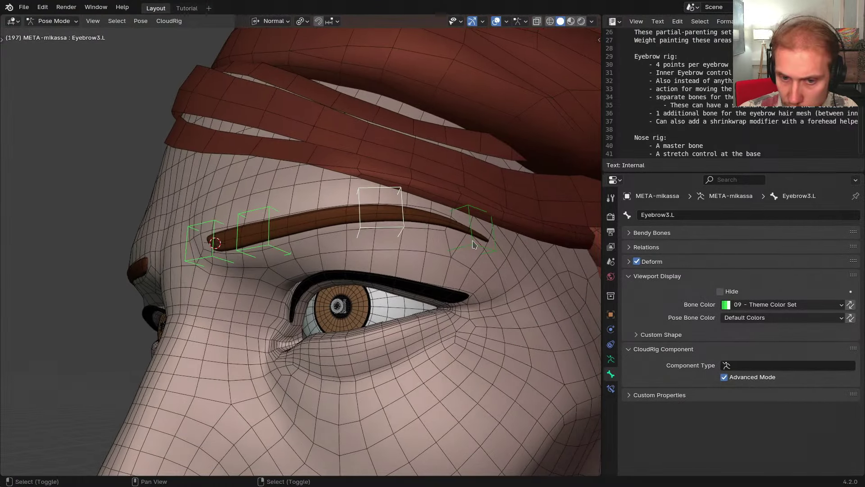
pyautogui.keyDown('shift'); pyautogui.click(472, 241); pyautogui.keyUp('shift')
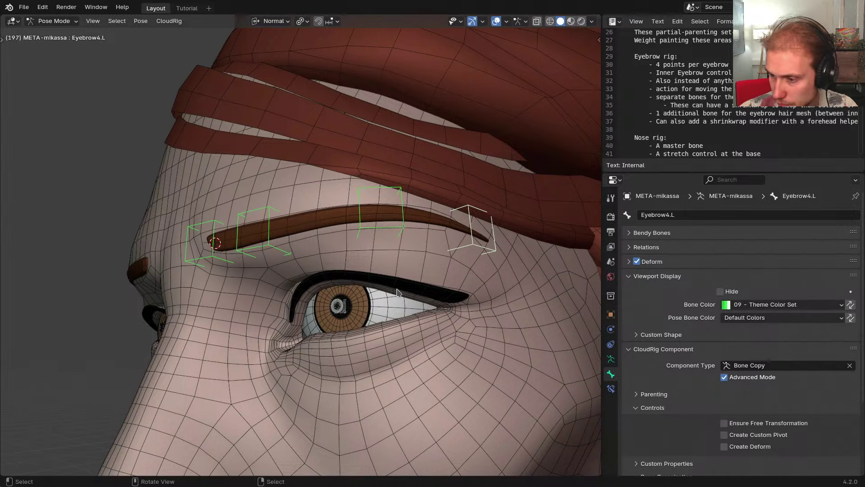
# Switch to Object Mode and select the character's upper jacket
pyautogui.scroll(-10, 418, 261)
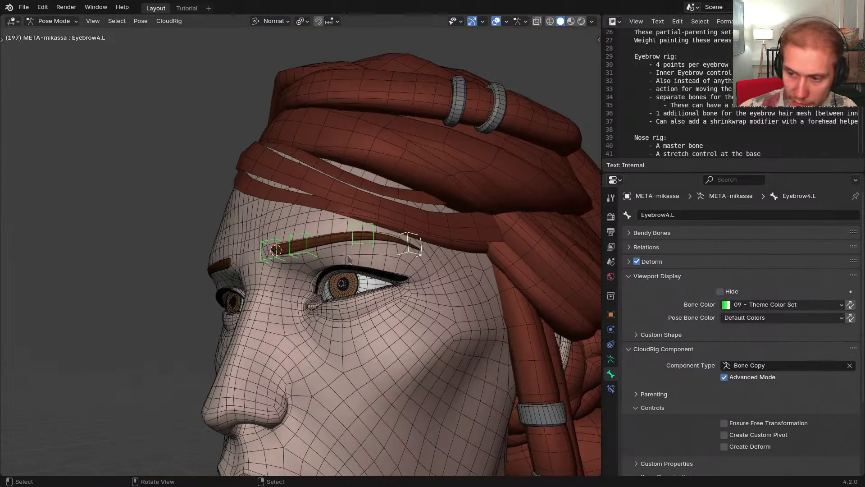
pyautogui.scroll(3, 371, 255)
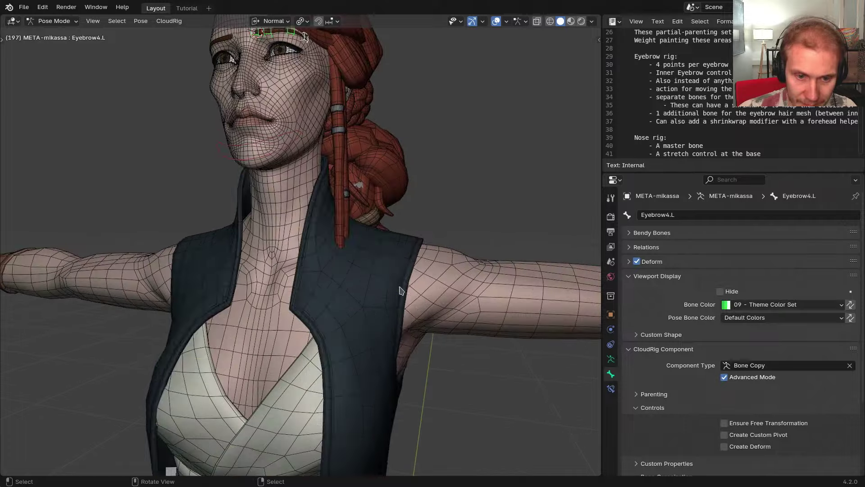
pyautogui.hotkey('ctrl', 'Tab')
pyautogui.click(354, 289)
# Hide the jacket and put the generated RIG-mikassa rig into Pose Mode
pyautogui.press('h')
pyautogui.scroll(-3, 394, 292)
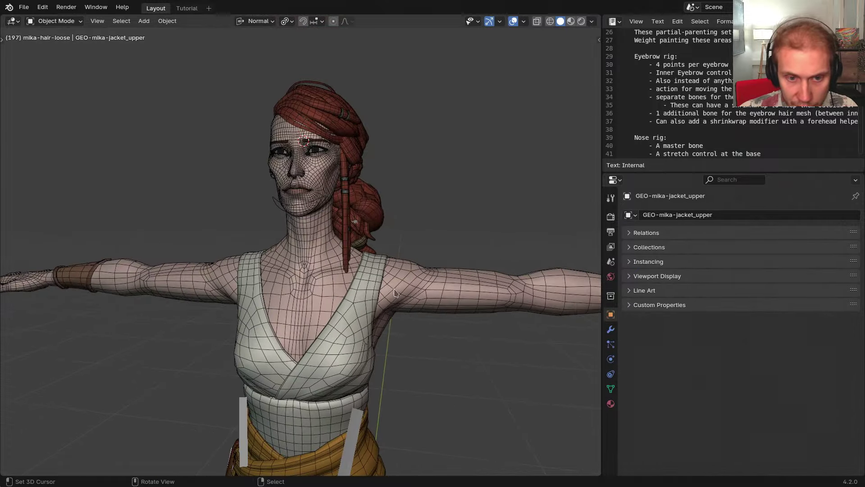
pyautogui.scroll(3, 267, 205)
pyautogui.rightClick(275, 232)
pyautogui.hotkey('shift', 't')
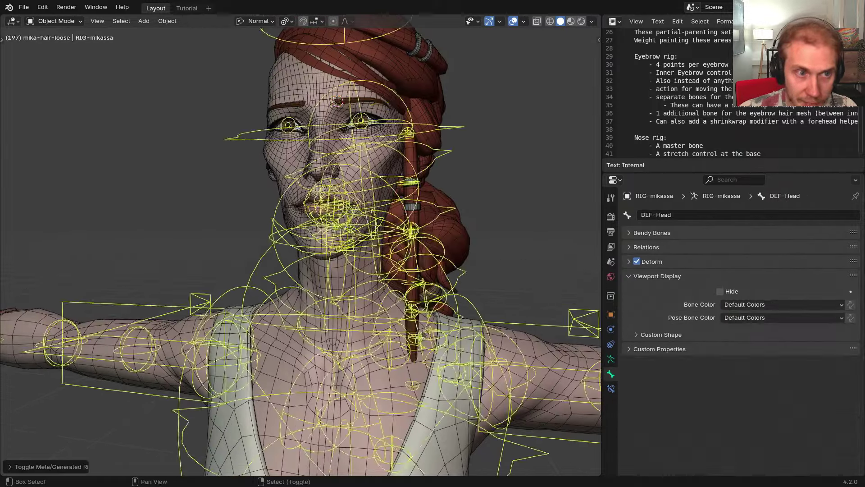
pyautogui.keyDown('shift'); pyautogui.moveTo(487, 270); pyautogui.dragTo(433, 187, button='middle'); pyautogui.keyUp('shift')
pyautogui.hotkey('ctrl', 'Tab')
pyautogui.click(449, 319)
pyautogui.keyDown('shift'); pyautogui.moveTo(449, 319); pyautogui.dragTo(328, 271, button='middle'); pyautogui.keyUp('shift')
pyautogui.hotkey('alt', 'z')
# Select the IK-Hand.L control and move the left hand to a new position
pyautogui.scroll(-2, 328, 253)
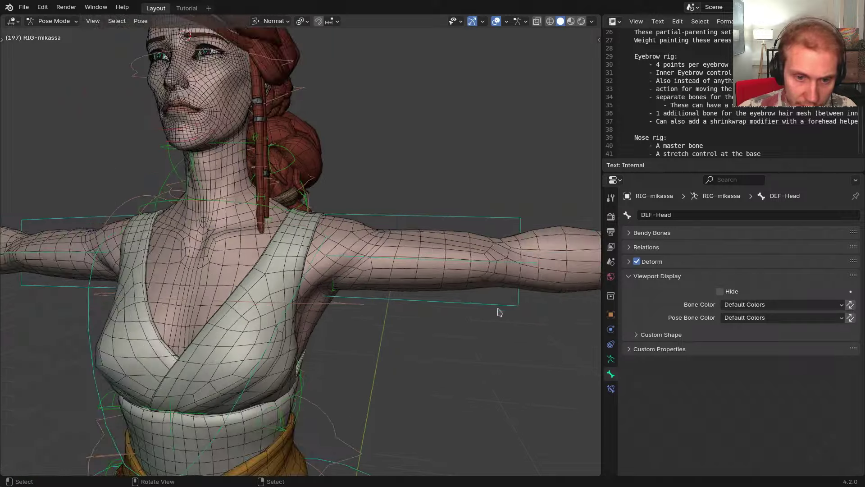
pyautogui.keyDown('shift'); pyautogui.moveTo(499, 311); pyautogui.dragTo(355, 269, button='middle'); pyautogui.keyUp('shift')
pyautogui.scroll(-4, 354, 269)
pyautogui.rightClick(454, 225)
pyautogui.moveTo(455, 221); pyautogui.dragTo(524, 201, button='middle')
pyautogui.press('g')
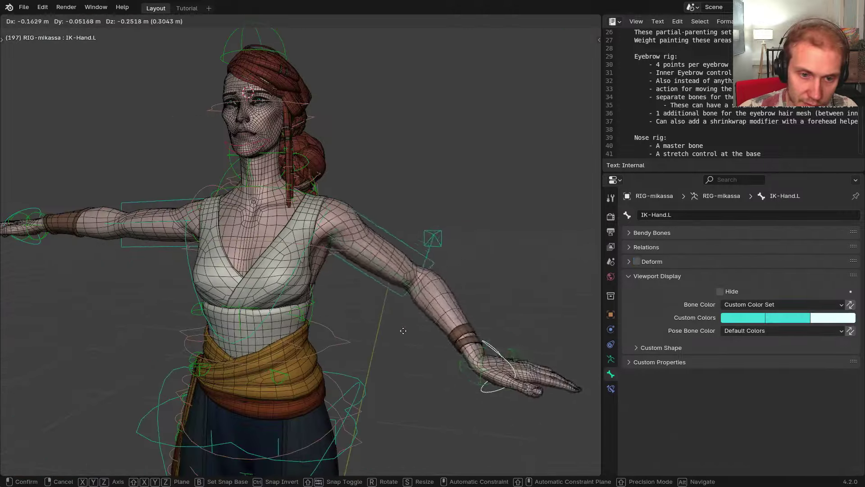
pyautogui.click(294, 389)
pyautogui.scroll(4, 325, 280)
pyautogui.moveTo(324, 279); pyautogui.dragTo(372, 256, button='middle')
pyautogui.press('g')
pyautogui.click(335, 259)
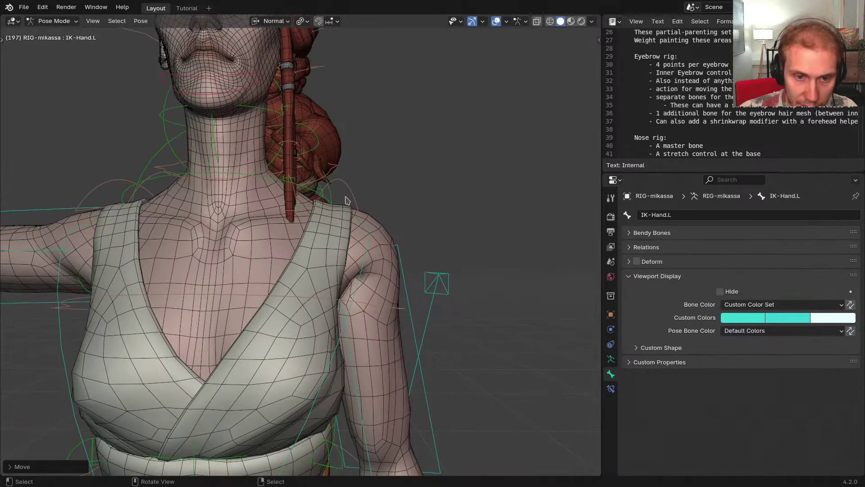
# Rotate the left FK shoulder bone to test the shoulder deformation
pyautogui.rightClick(354, 204)
pyautogui.press('r')
pyautogui.rightClick(356, 216)
pyautogui.keyDown('shift'); pyautogui.moveTo(344, 238); pyautogui.dragTo(364, 261, button='middle'); pyautogui.keyUp('shift')
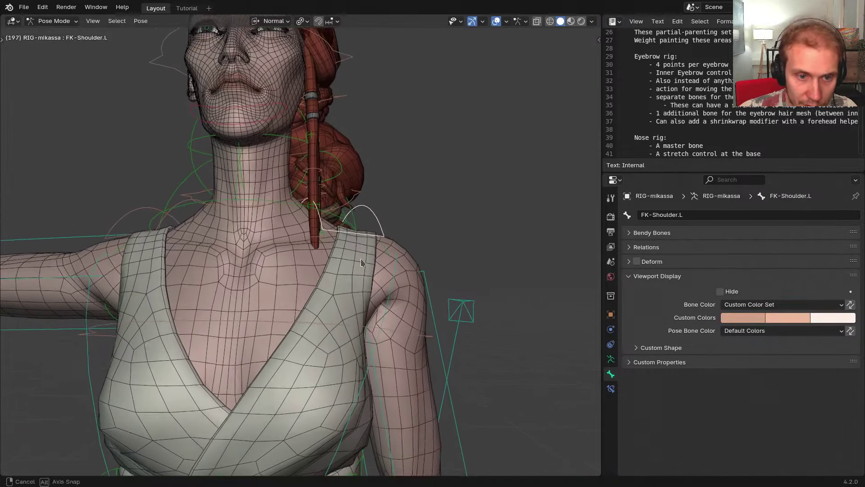
pyautogui.scroll(1, 291, 267)
pyautogui.rightClick(332, 179)
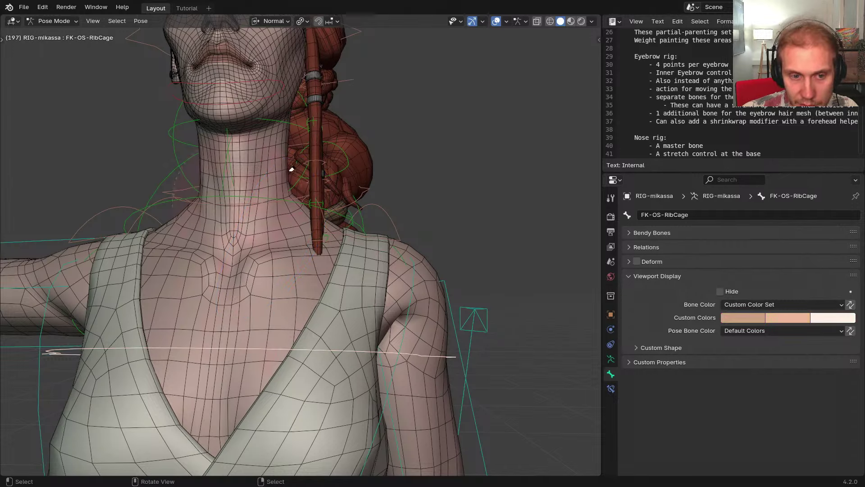
pyautogui.keyDown('shift'); pyautogui.moveTo(295, 173); pyautogui.dragTo(327, 185, button='middle'); pyautogui.keyUp('shift')
pyautogui.rightClick(431, 248)
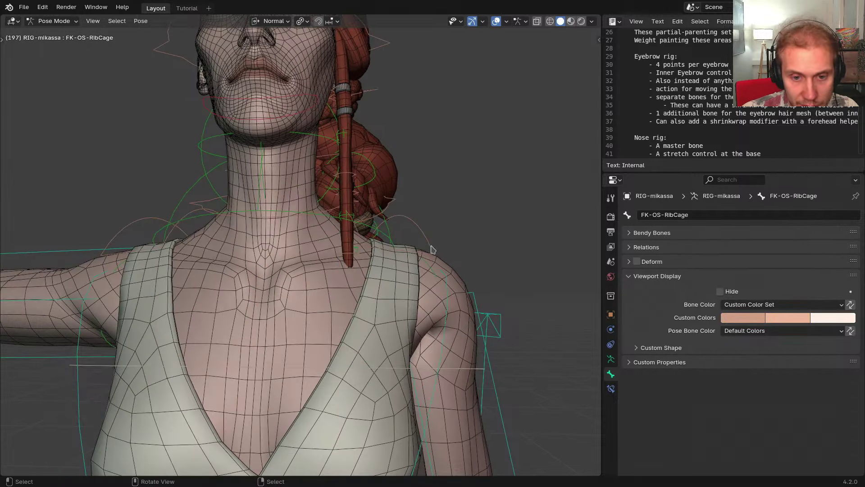
pyautogui.moveTo(438, 272)
pyautogui.mouseDown(button='middle')
pyautogui.moveTo(440, 280)
pyautogui.moveTo(440, 268)
pyautogui.mouseUp(button='middle')
pyautogui.press('r')
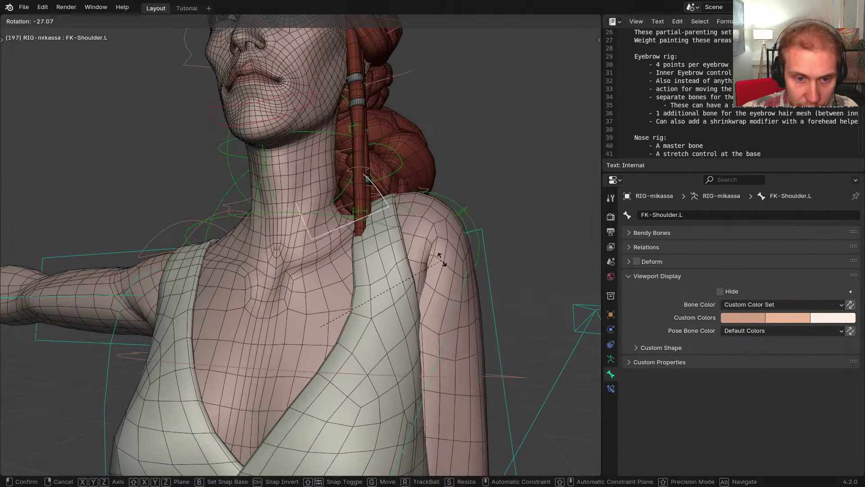
pyautogui.click(431, 249)
pyautogui.scroll(6, 353, 227)
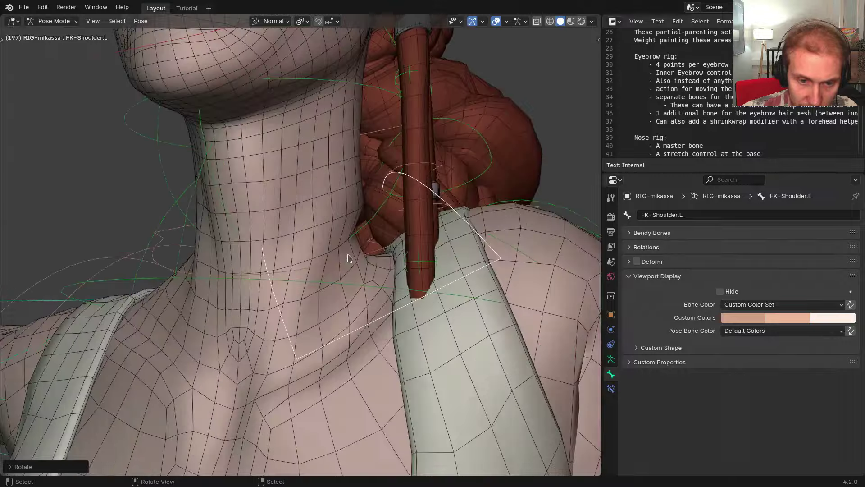
pyautogui.scroll(-6, 353, 227)
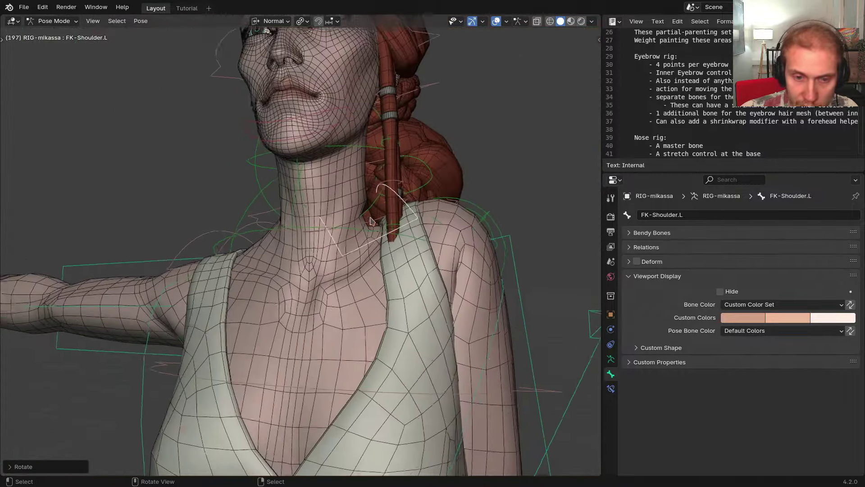
# Check the Bone Collections list, draw bones in front of the mesh, and return to Object Mode
pyautogui.hotkey('ctrl', 'Tab')
pyautogui.press('Tab')
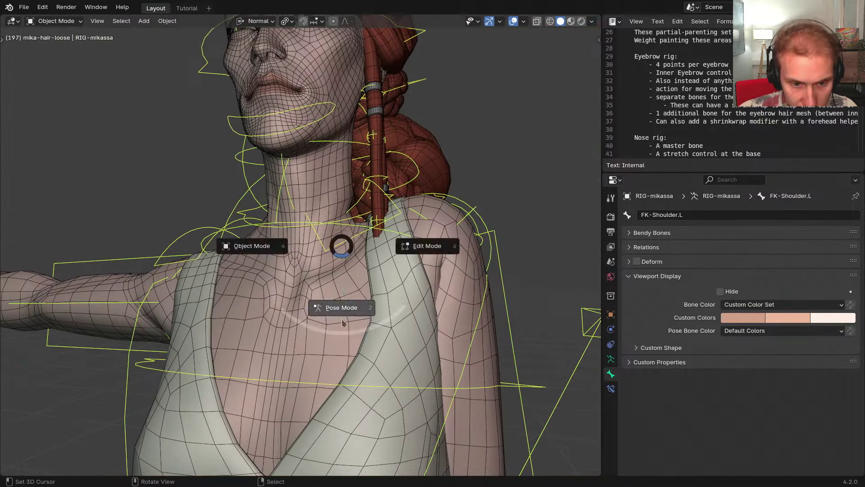
pyautogui.click(343, 323)
pyautogui.hotkey('shift', 'm')
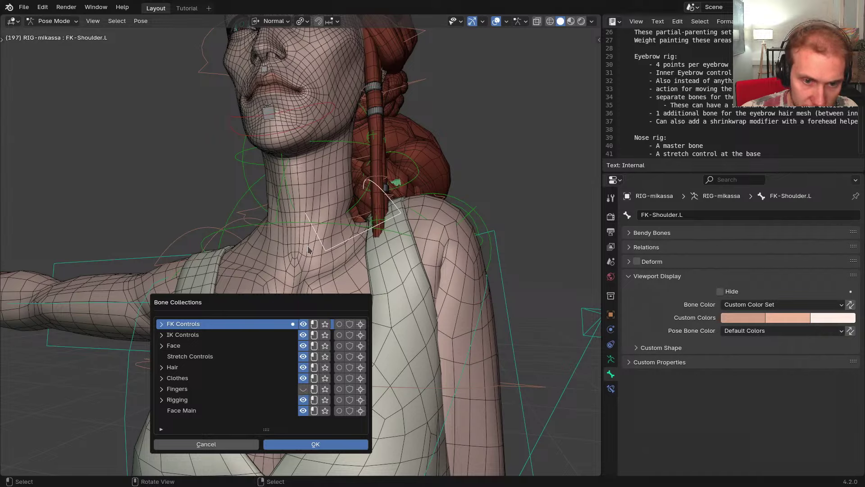
pyautogui.click(307, 249)
pyautogui.hotkey('alt', 'z')
pyautogui.hotkey('ctrl', 'Tab')
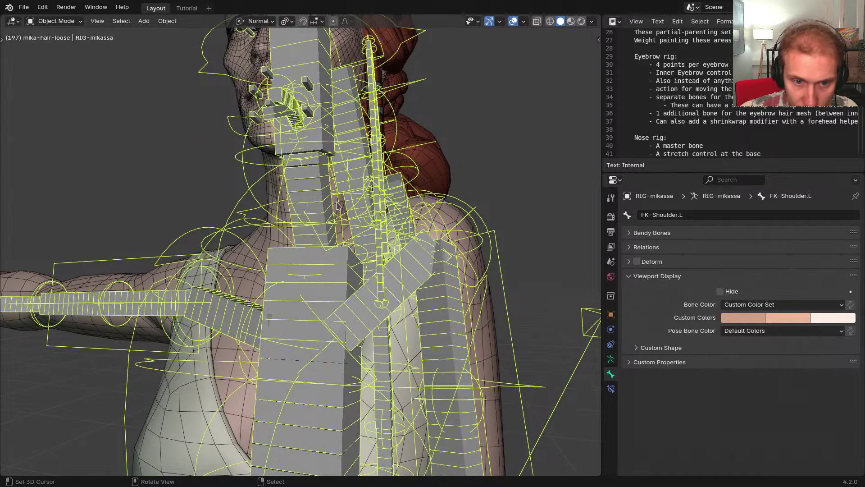
# Weight paint the body with only the neck, rib cage and DEF-Shoulder.L bones visible
pyautogui.rightClick(460, 221)
pyautogui.hotkey('ctrl', 'Tab')
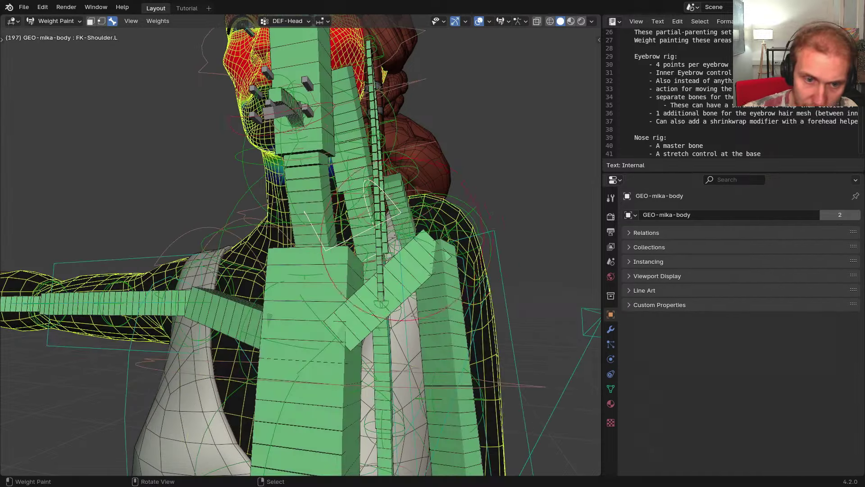
pyautogui.scroll(2, 261, 211)
pyautogui.moveTo(257, 210); pyautogui.dragTo(283, 214, button='middle')
pyautogui.rightClick(279, 217)
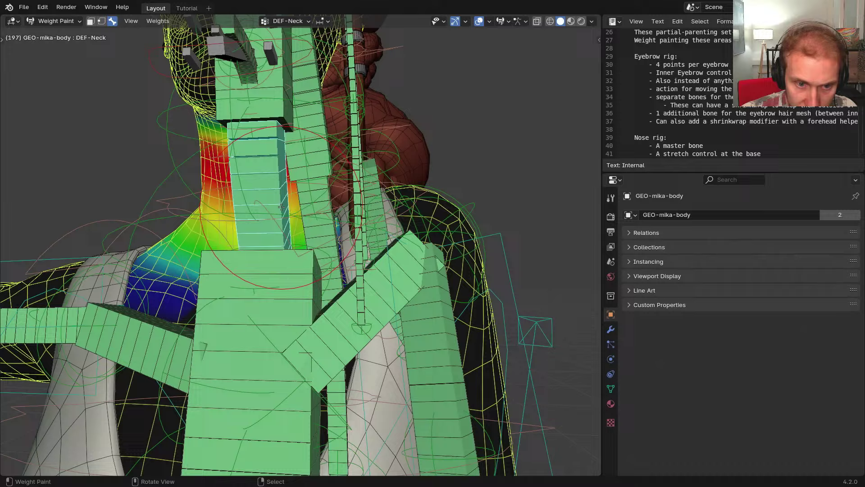
pyautogui.keyDown('shift'); pyautogui.rightClick(293, 285); pyautogui.keyUp('shift')
pyautogui.keyDown('shift'); pyautogui.rightClick(338, 328); pyautogui.keyUp('shift')
pyautogui.keyDown('shift'); pyautogui.moveTo(338, 329); pyautogui.dragTo(377, 352, button='middle'); pyautogui.keyUp('shift')
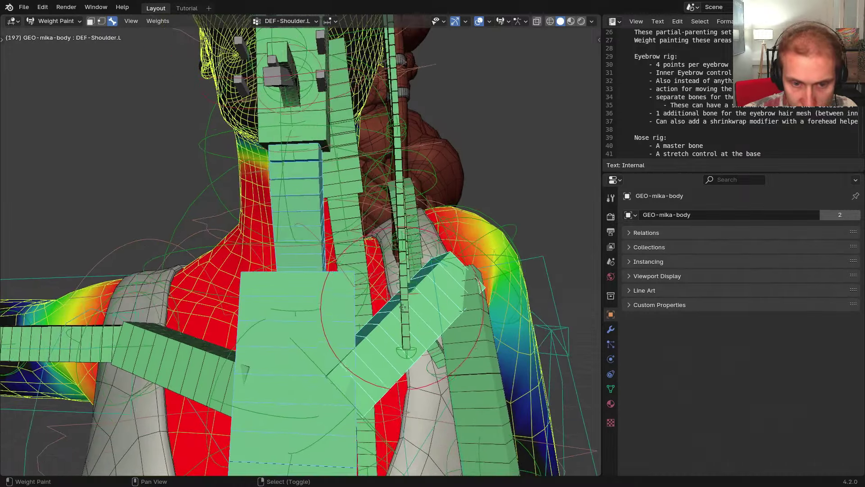
pyautogui.hotkey('shift', 'h')
# Show the DEF-Neck weights, resize the brush, and paint full neck weight on the neck's side
pyautogui.moveTo(401, 308)
pyautogui.mouseDown(button='middle')
pyautogui.moveTo(359, 289)
pyautogui.moveTo(381, 293)
pyautogui.moveTo(347, 262)
pyautogui.moveTo(308, 197)
pyautogui.moveTo(333, 156)
pyautogui.moveTo(319, 152)
pyautogui.mouseUp(button='middle')
pyautogui.scroll(-4, 380, 293)
pyautogui.scroll(8, 347, 260)
pyautogui.scroll(-2, 313, 198)
pyautogui.scroll(4, 313, 180)
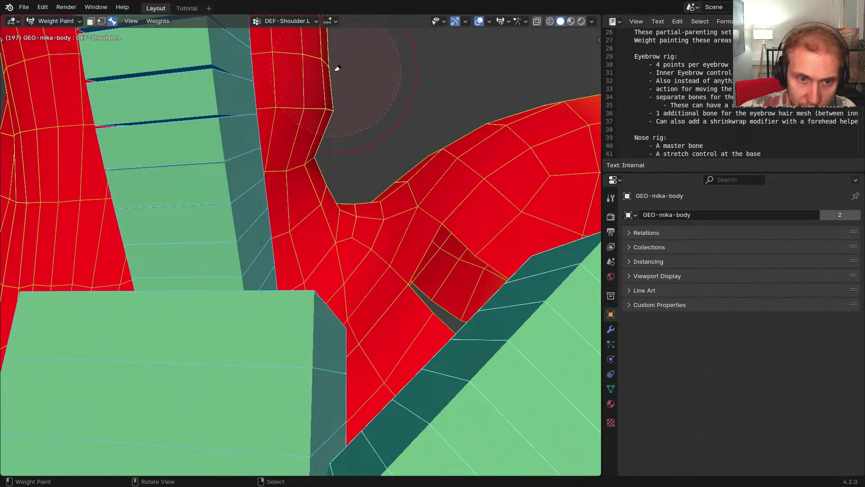
pyautogui.scroll(-2, 300, 199)
pyautogui.rightClick(245, 183)
pyautogui.moveTo(248, 183); pyautogui.dragTo(288, 185, button='middle')
pyautogui.press('f')
pyautogui.click(295, 184)
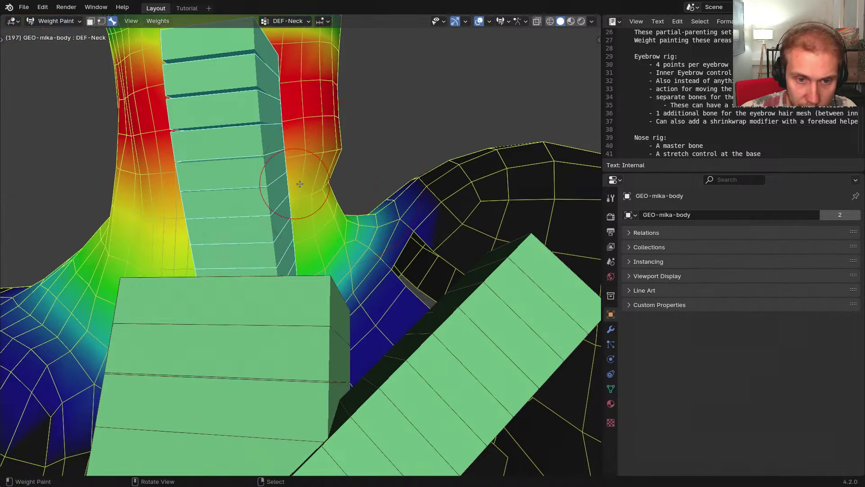
pyautogui.scroll(2, 300, 184)
pyautogui.press('f')
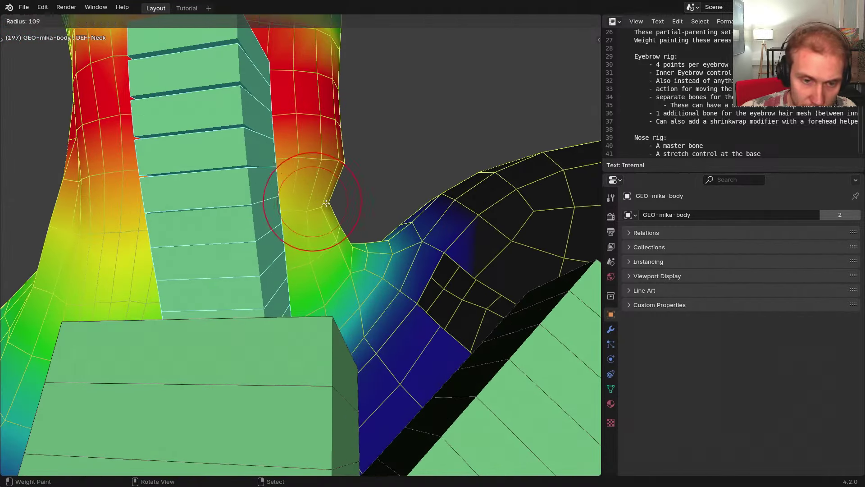
pyautogui.click(328, 203)
pyautogui.scroll(-1, 325, 204)
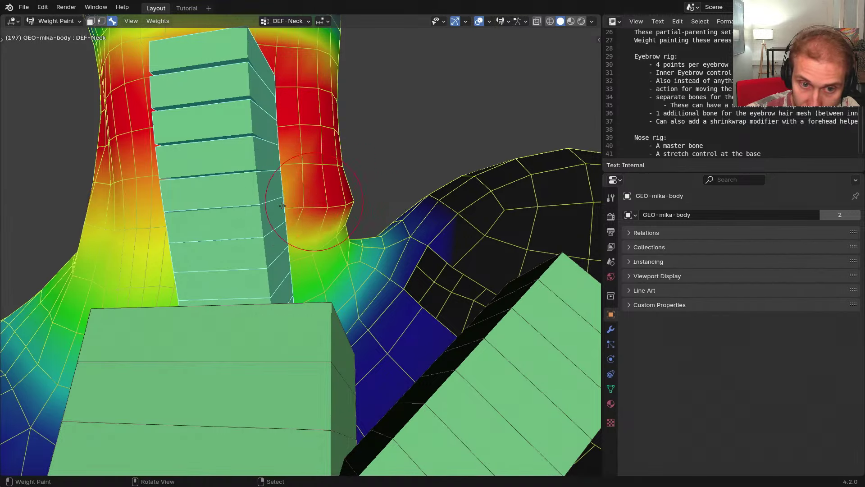
pyautogui.moveTo(282, 206)
pyautogui.mouseDown()
pyautogui.moveTo(311, 200)
pyautogui.moveTo(281, 199)
pyautogui.mouseUp()
# Paint the lower neck to full DEF-Neck weight on both sides
pyautogui.scroll(1, 353, 201)
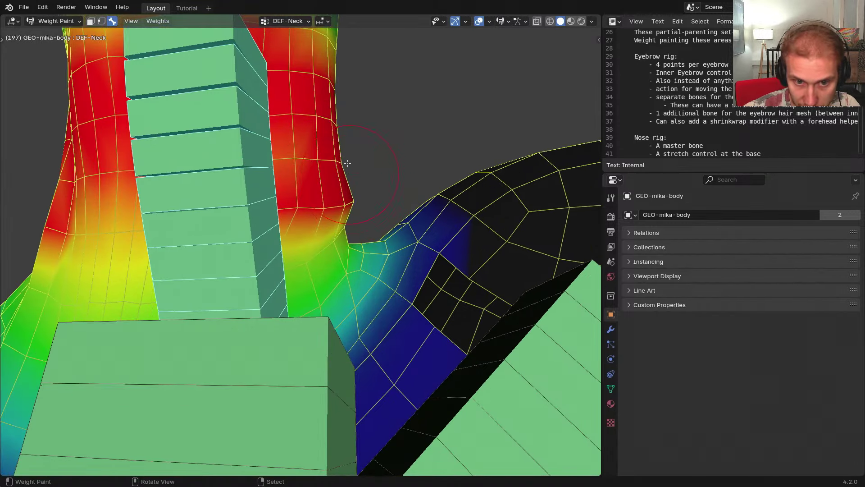
pyautogui.scroll(-1, 353, 198)
pyautogui.moveTo(353, 197)
pyautogui.mouseDown(button='middle')
pyautogui.moveTo(371, 191)
pyautogui.moveTo(358, 205)
pyautogui.mouseUp(button='middle')
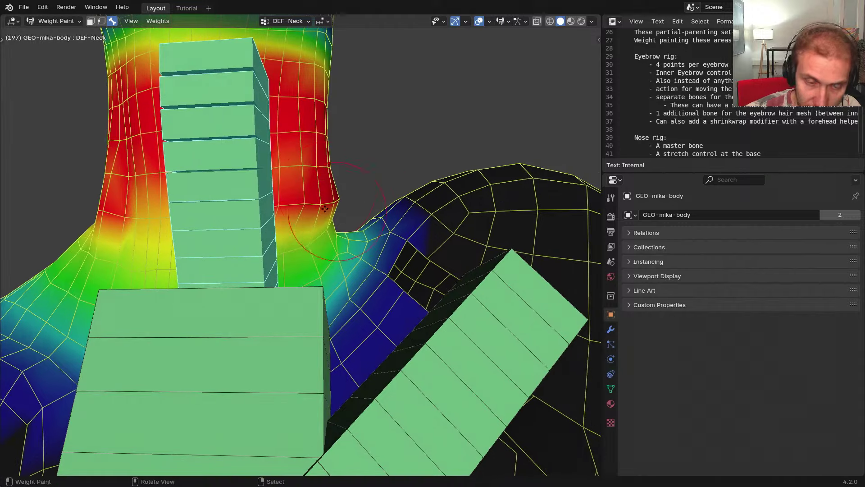
pyautogui.moveTo(330, 185); pyautogui.dragTo(200, 187)
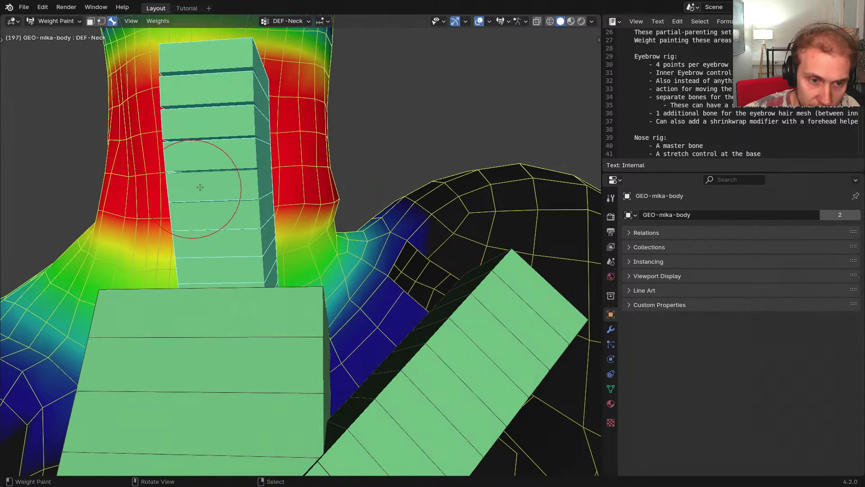
# Check the DEF-RibCage weights, then touch up DEF-Shoulder.L weight on the patch by the neck
pyautogui.rightClick(303, 305)
pyautogui.moveTo(349, 221)
pyautogui.mouseDown(button='middle')
pyautogui.moveTo(339, 214)
pyautogui.moveTo(346, 216)
pyautogui.moveTo(346, 207)
pyautogui.mouseUp(button='middle')
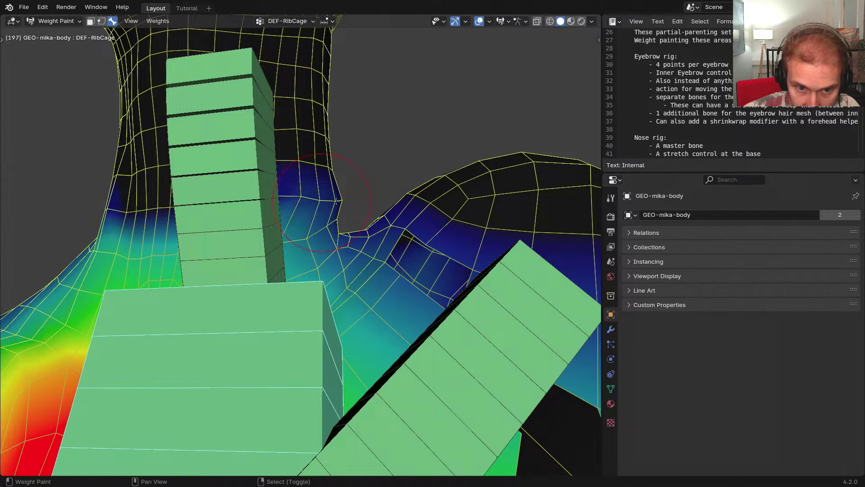
pyautogui.moveTo(336, 201)
pyautogui.mouseDown(button='middle')
pyautogui.moveTo(328, 203)
pyautogui.moveTo(450, 316)
pyautogui.mouseUp(button='middle')
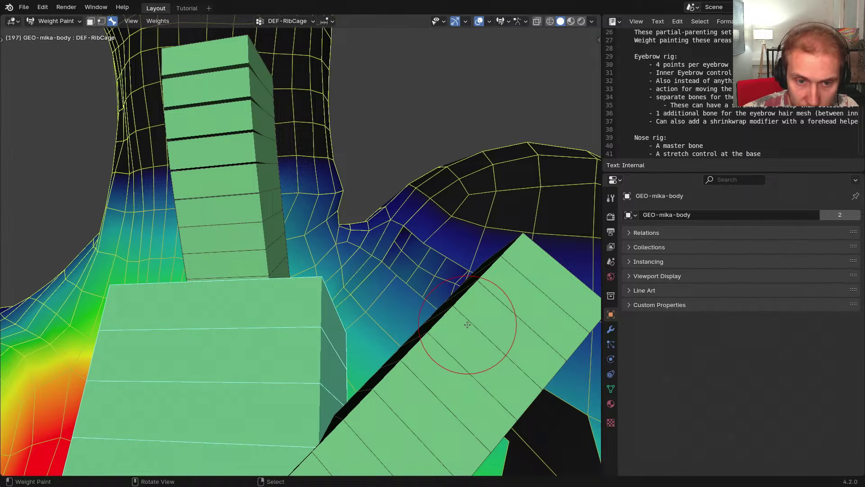
pyautogui.click(468, 324)
pyautogui.moveTo(366, 225); pyautogui.dragTo(360, 214, button='middle')
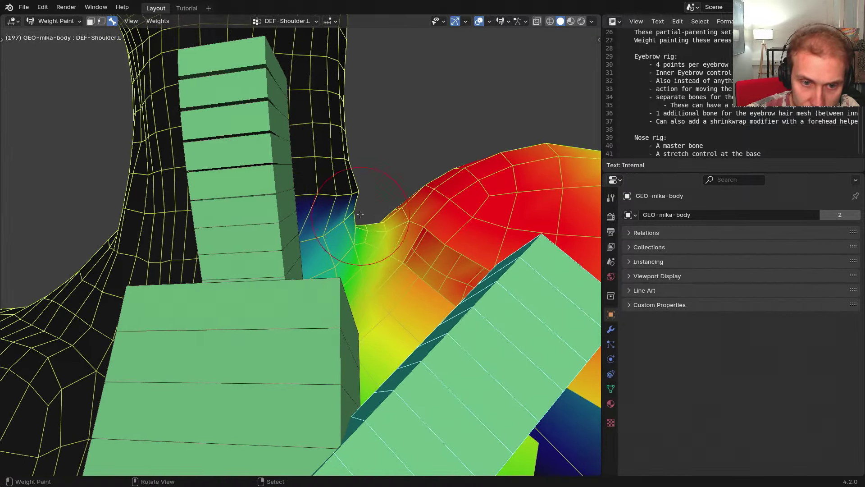
pyautogui.click(361, 192)
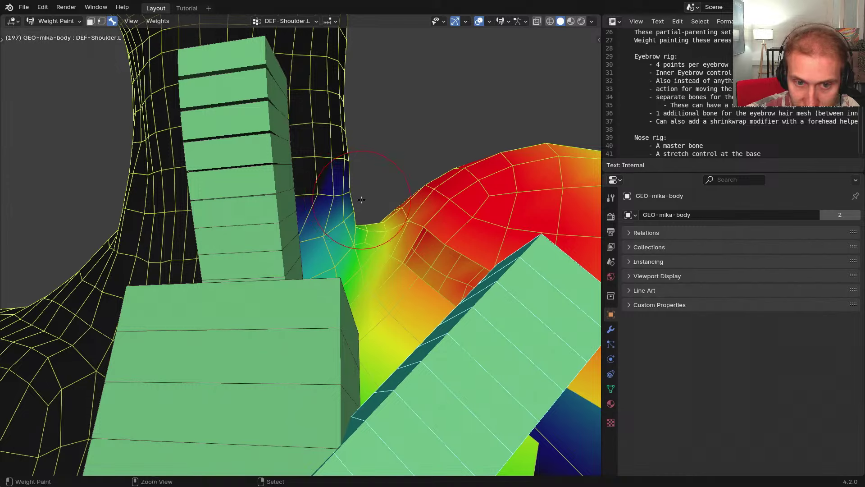
pyautogui.keyDown('shift'); pyautogui.moveTo(362, 199); pyautogui.dragTo(363, 199); pyautogui.keyUp('shift')
pyautogui.click(364, 199)
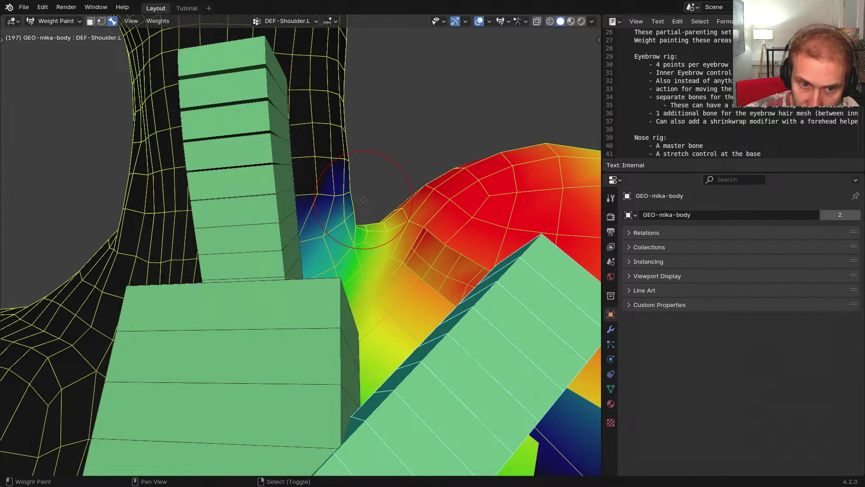
pyautogui.keyDown('shift'); pyautogui.click(363, 199); pyautogui.keyUp('shift')
# Switch to the Blur brush, review its side-panel settings, and blur a faint patch beside the neck
pyautogui.press('t')
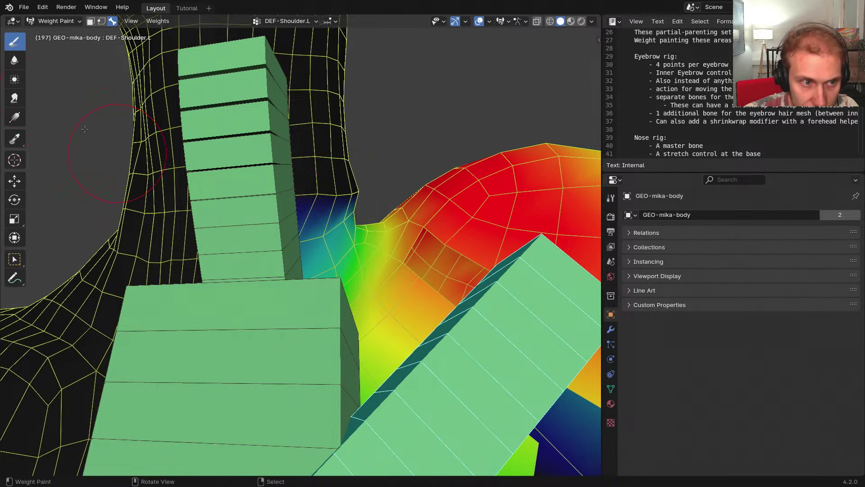
pyautogui.click(14, 60)
pyautogui.press('n')
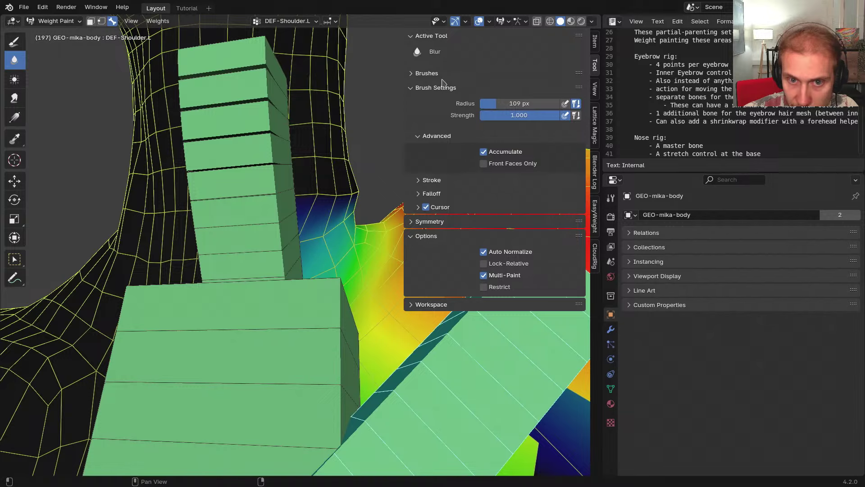
pyautogui.click(443, 87)
pyautogui.click(443, 73)
pyautogui.click(435, 171)
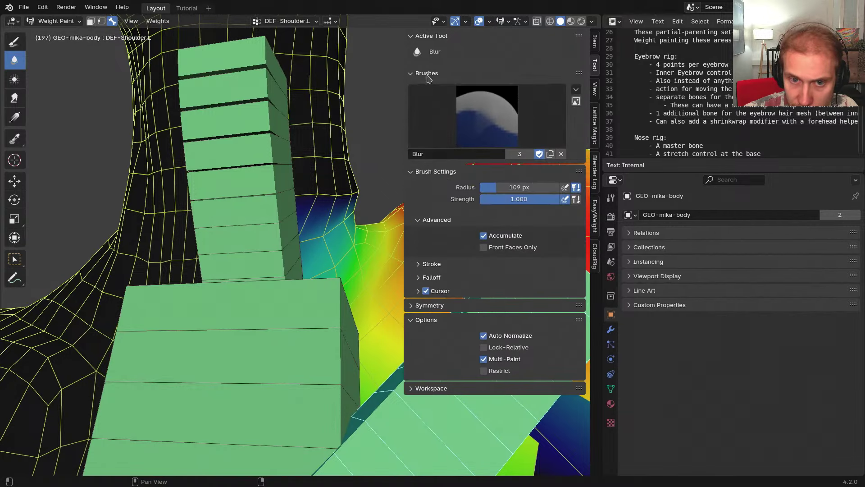
pyautogui.click(427, 73)
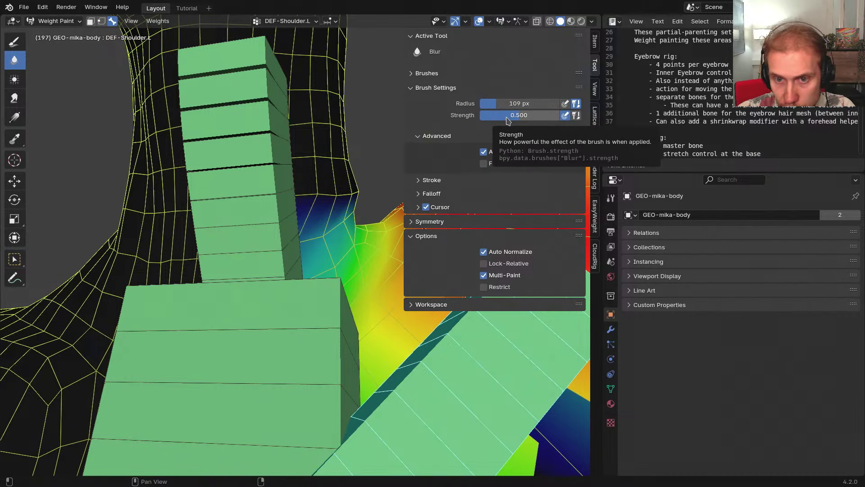
pyautogui.press('n')
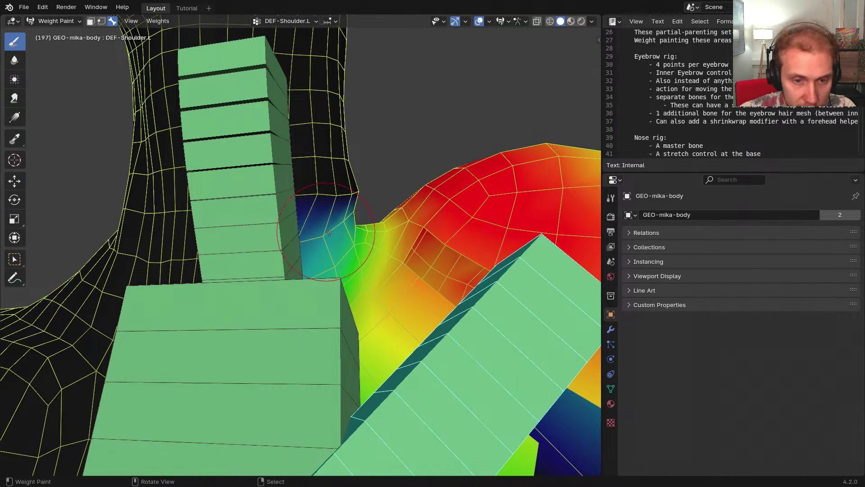
pyautogui.press('n')
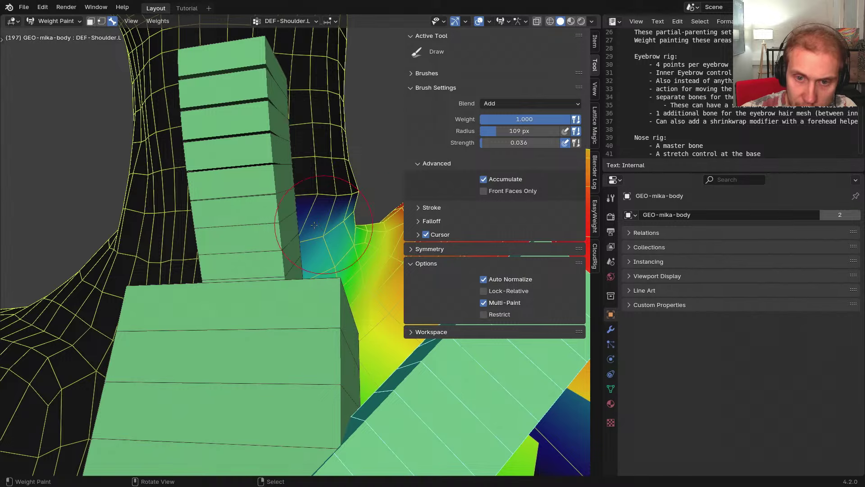
pyautogui.press('n')
pyautogui.moveTo(329, 199)
pyautogui.mouseDown()
pyautogui.moveTo(352, 197)
pyautogui.moveTo(344, 202)
pyautogui.mouseUp()
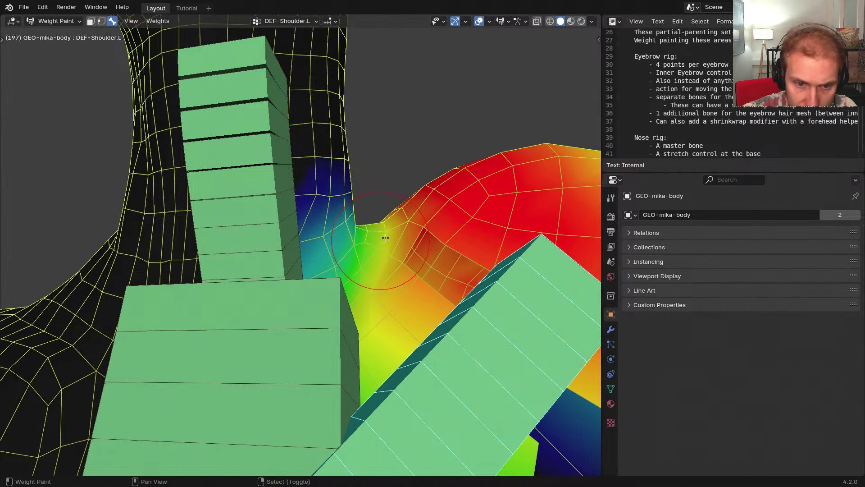
# Inspect the shoulder-neck weights from several angles, briefly opening the quick weight-paint pie
pyautogui.keyDown('shift'); pyautogui.moveTo(386, 258); pyautogui.dragTo(357, 213, button='middle'); pyautogui.keyUp('shift')
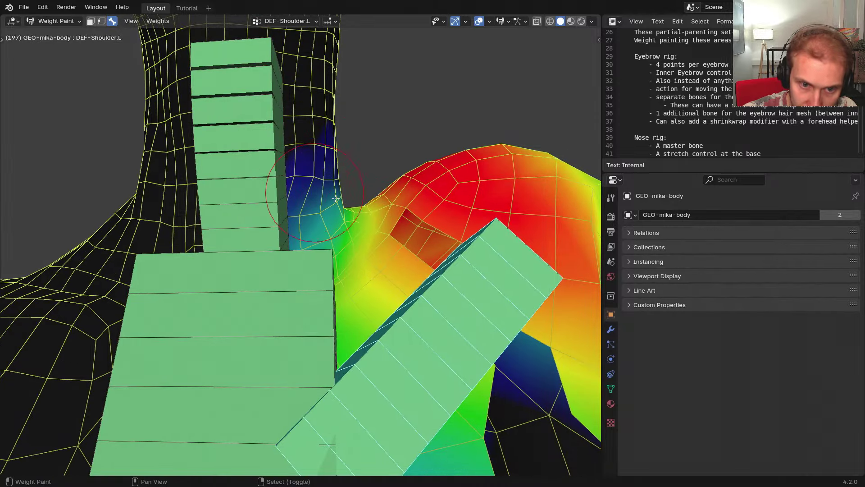
pyautogui.scroll(-2, 378, 218)
pyautogui.moveTo(378, 217); pyautogui.dragTo(383, 197, button='middle')
pyautogui.scroll(1, 388, 218)
pyautogui.scroll(1, 385, 194)
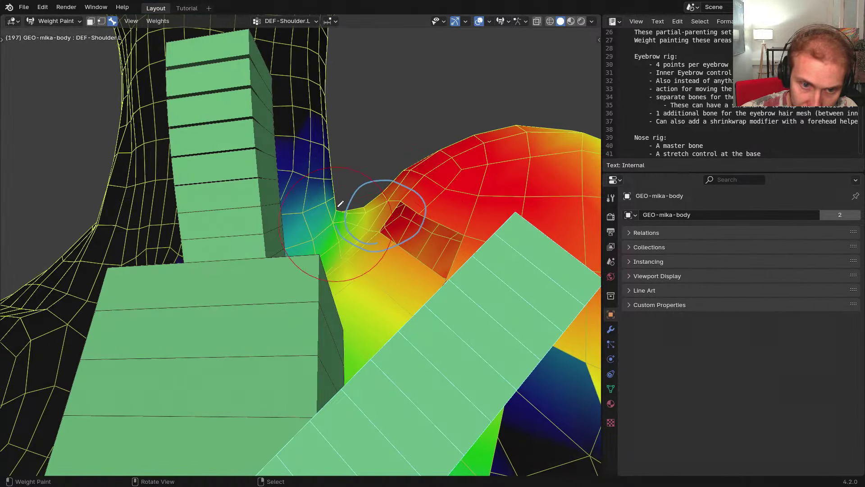
pyautogui.moveTo(376, 217); pyautogui.dragTo(381, 228, button='middle')
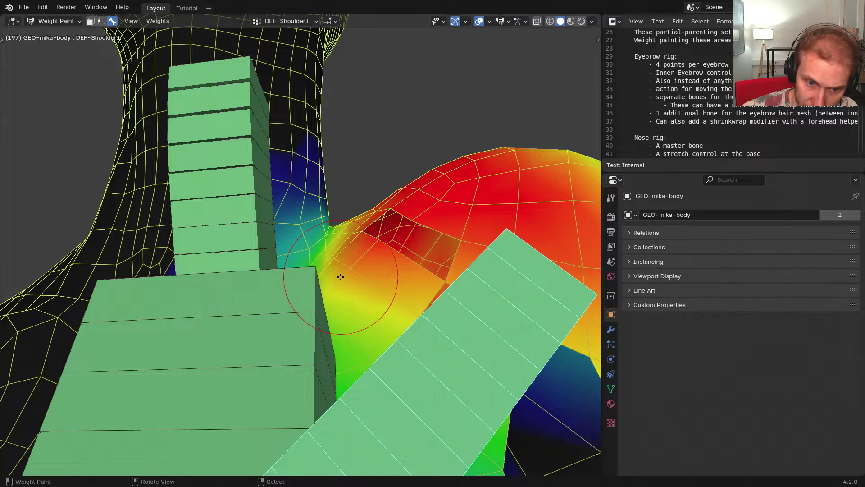
pyautogui.moveTo(383, 222)
pyautogui.mouseDown(button='middle')
pyautogui.moveTo(389, 230)
pyautogui.moveTo(187, 234)
pyautogui.mouseUp(button='middle')
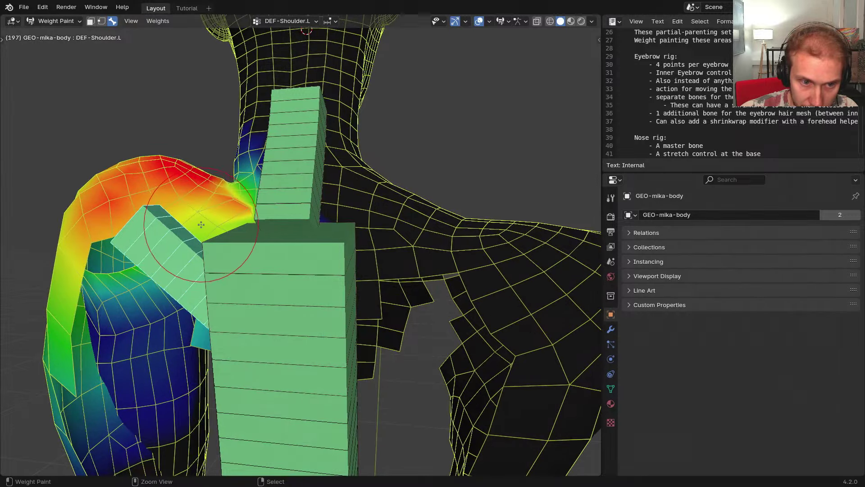
pyautogui.keyDown('ctrl'); pyautogui.moveTo(215, 200); pyautogui.dragTo(241, 219, button='middle'); pyautogui.keyUp('ctrl')
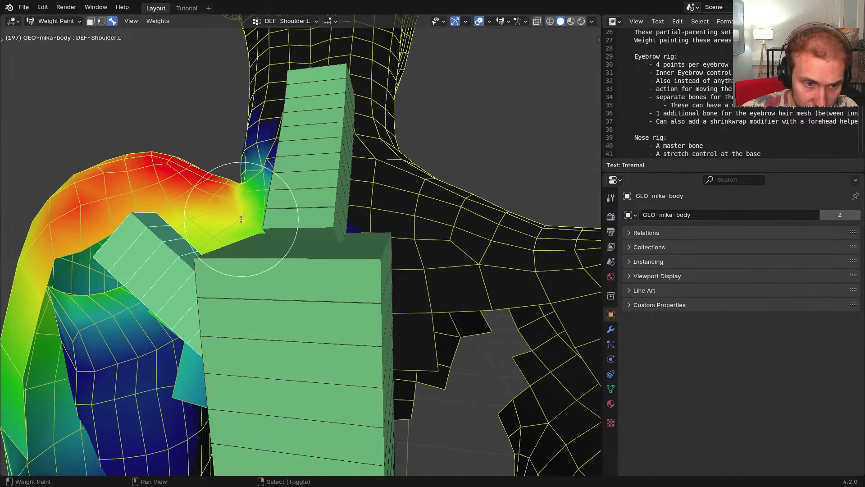
pyautogui.press('w')
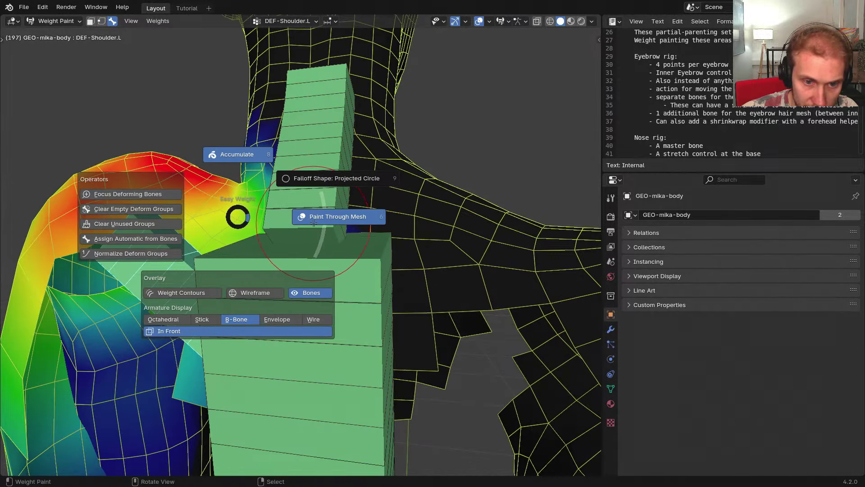
pyautogui.click(314, 223)
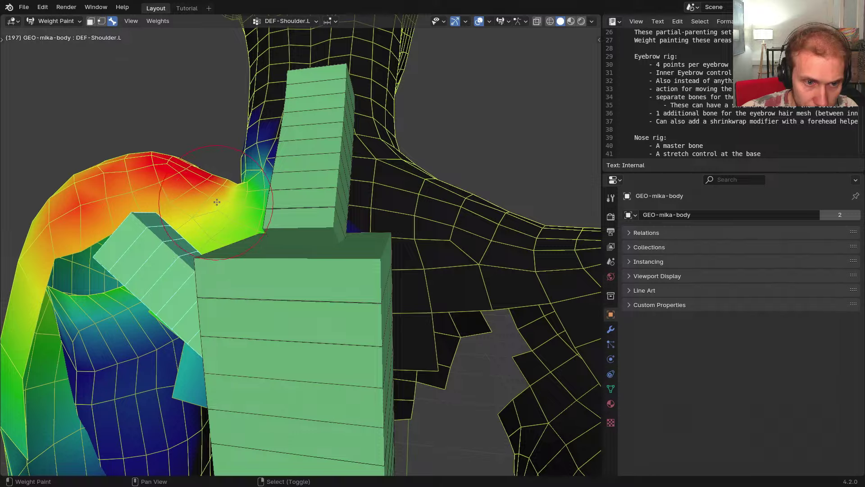
pyautogui.scroll(4, 217, 202)
pyautogui.moveTo(281, 163)
pyautogui.mouseDown(button='middle')
pyautogui.moveTo(387, 180)
pyautogui.moveTo(421, 228)
pyautogui.mouseUp(button='middle')
# Reveal hidden body geometry and toggle the GN-Mask modifier's viewport display to inspect the shoulder
pyautogui.press('Tab')
pyautogui.hotkey('alt', 'h')
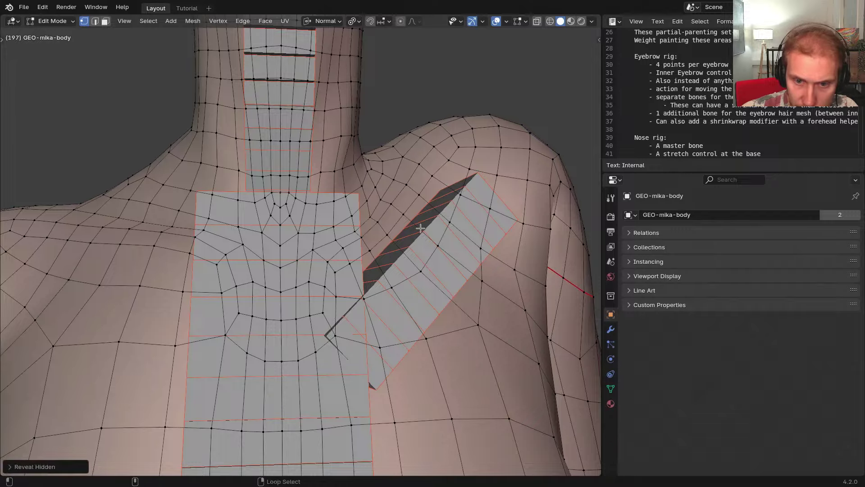
pyautogui.press('Tab')
pyautogui.moveTo(383, 188)
pyautogui.mouseDown(button='middle')
pyautogui.moveTo(444, 193)
pyautogui.moveTo(319, 212)
pyautogui.moveTo(338, 162)
pyautogui.moveTo(345, 167)
pyautogui.mouseUp(button='middle')
pyautogui.click(611, 329)
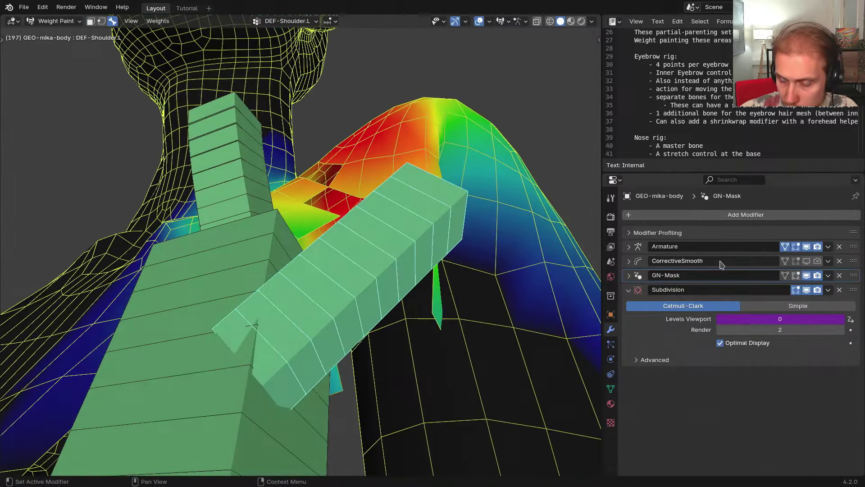
pyautogui.click(807, 276)
pyautogui.moveTo(369, 194); pyautogui.dragTo(402, 182, button='middle')
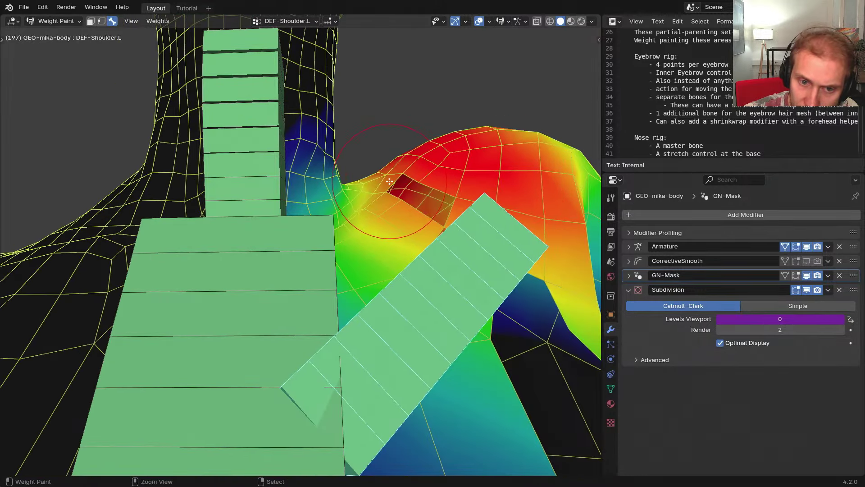
pyautogui.hotkey('ctrl', 'shift', 'z')
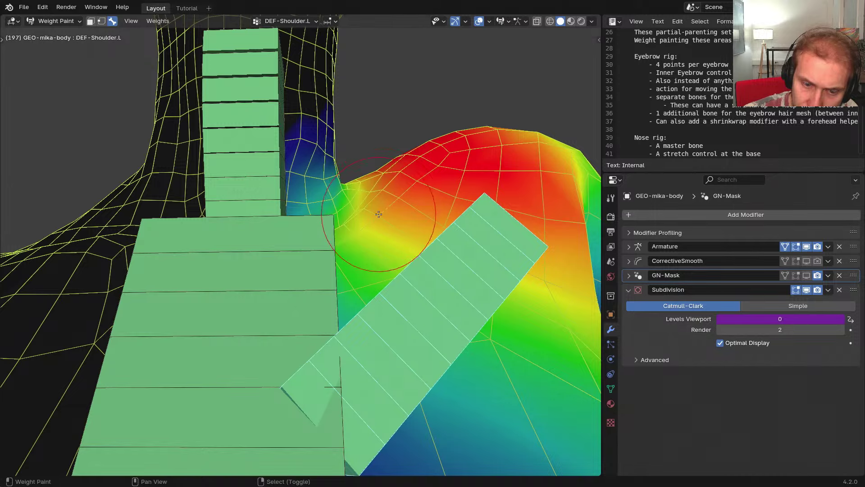
# Set the brush strength to 0.006 and work over the shoulder from above and behind
pyautogui.hotkey('shift', 'f')
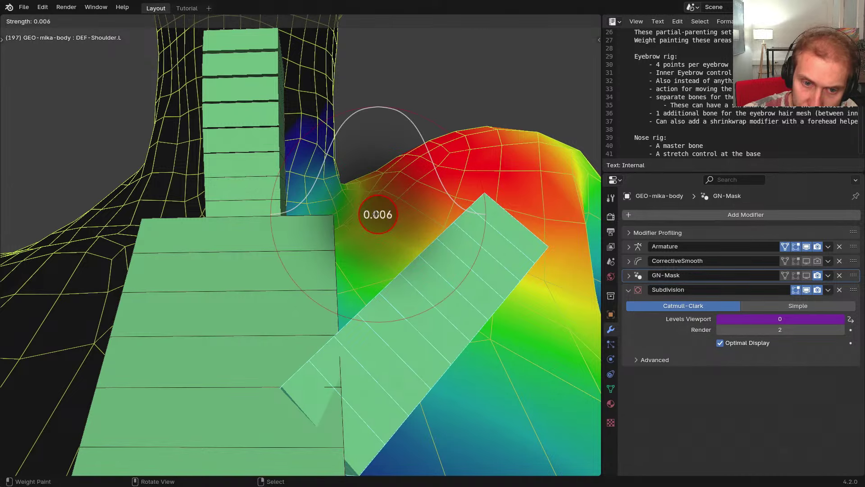
pyautogui.click(375, 214)
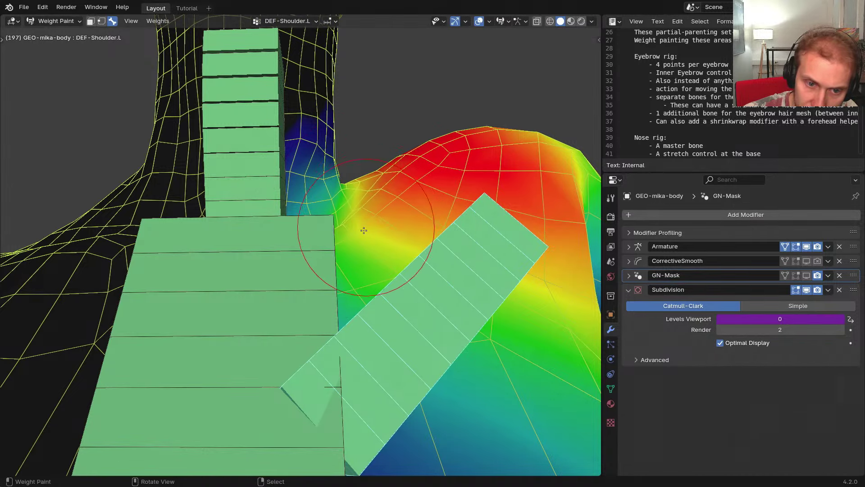
pyautogui.moveTo(351, 230); pyautogui.dragTo(352, 258, button='middle')
pyautogui.moveTo(390, 237); pyautogui.dragTo(178, 182, button='middle')
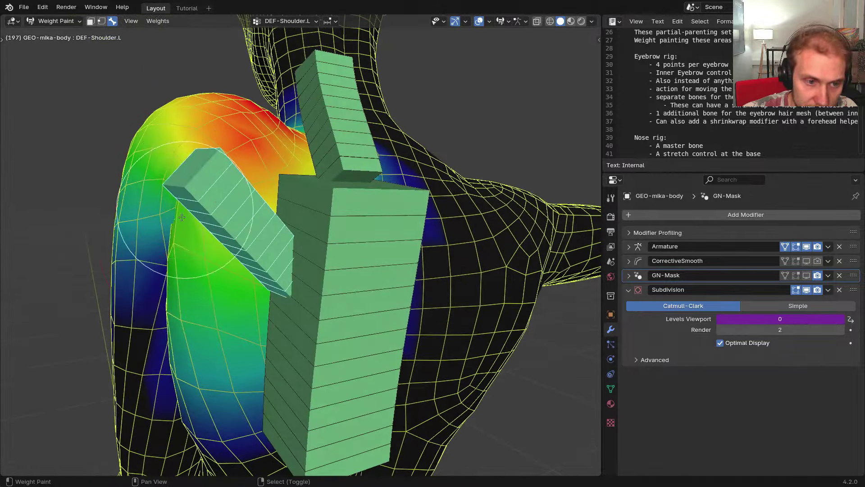
pyautogui.moveTo(253, 217); pyautogui.dragTo(224, 249, button='middle')
pyautogui.scroll(3, 246, 184)
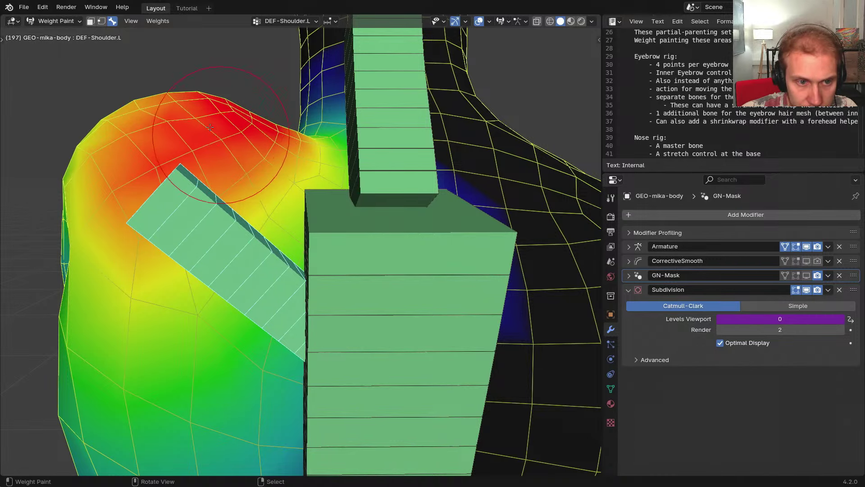
pyautogui.moveTo(218, 116); pyautogui.dragTo(252, 190, button='middle')
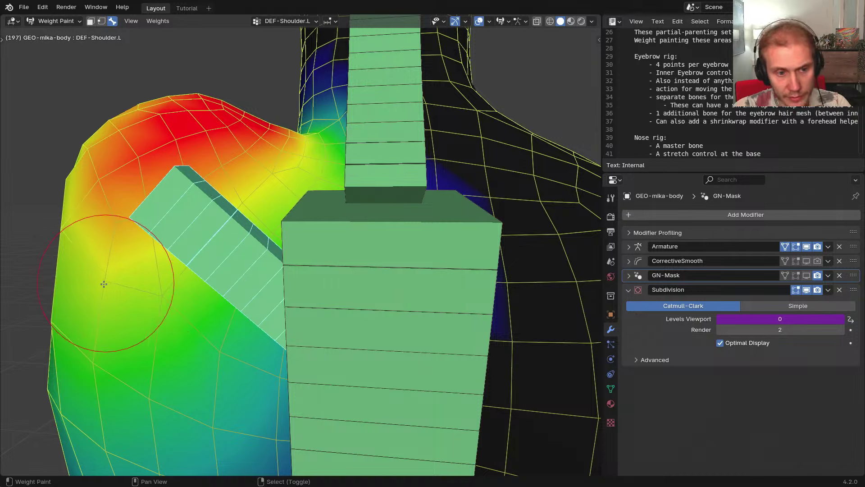
pyautogui.press('w')
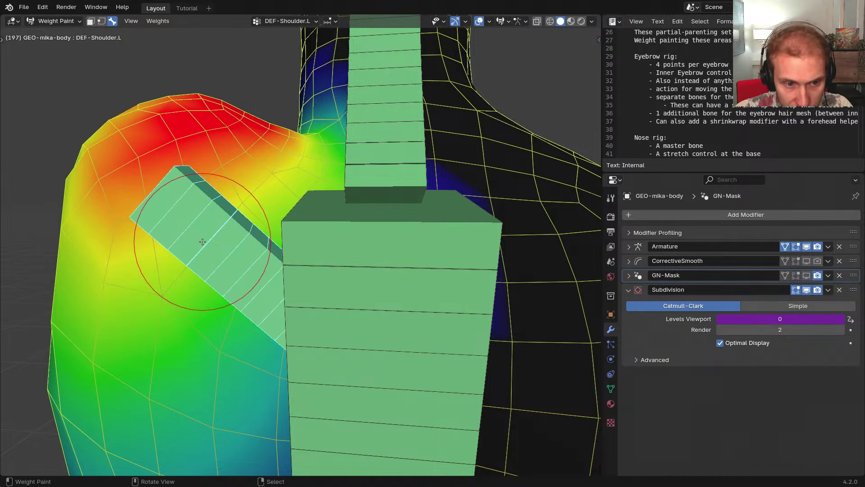
pyautogui.hotkey('shift', 'f')
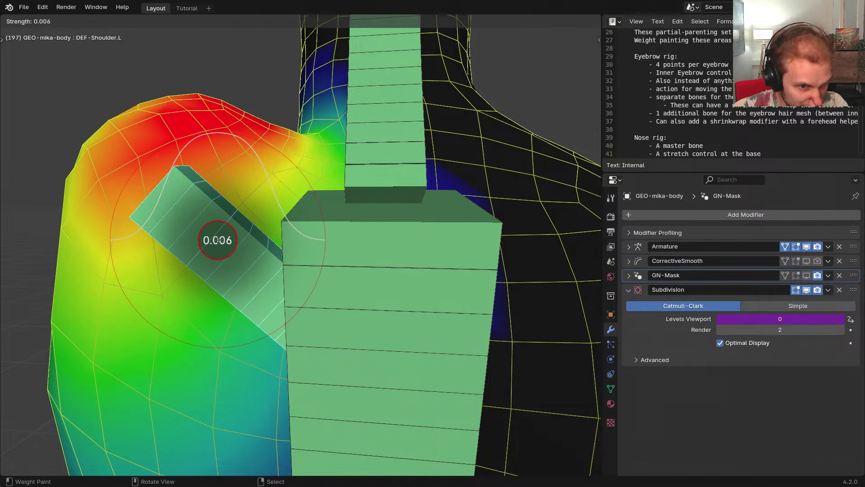
pyautogui.click(218, 240)
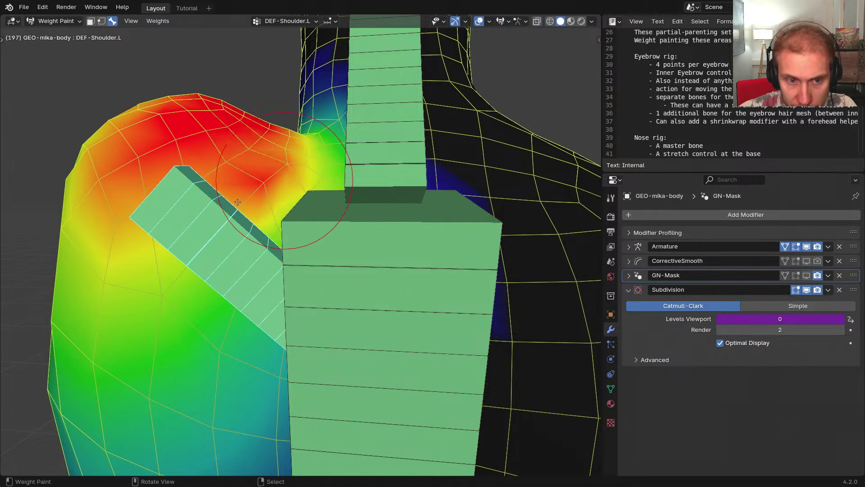
pyautogui.moveTo(283, 194)
pyautogui.mouseDown(button='middle')
pyautogui.moveTo(455, 233)
pyautogui.moveTo(430, 191)
pyautogui.moveTo(394, 190)
pyautogui.mouseUp(button='middle')
pyautogui.scroll(5, 351, 165)
# Shrink the brush radius and view the shoulder from below
pyautogui.press('f')
pyautogui.click(326, 140)
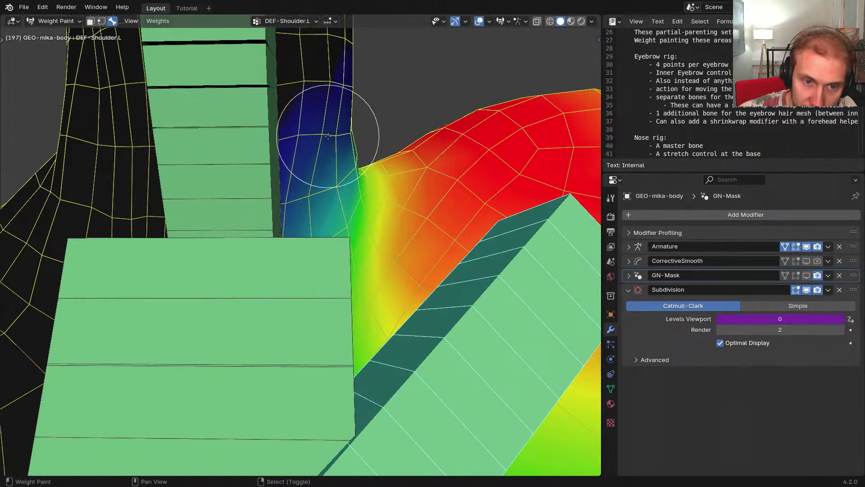
pyautogui.scroll(-3, 346, 201)
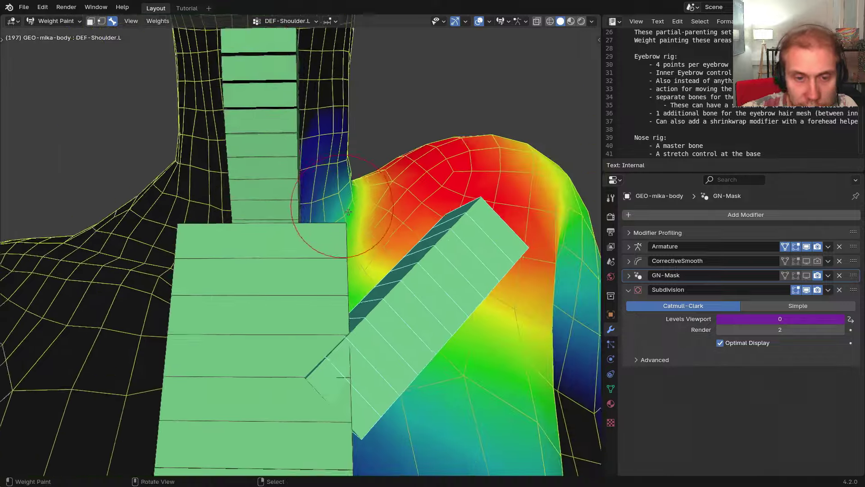
pyautogui.moveTo(433, 230); pyautogui.dragTo(417, 191, button='middle')
pyautogui.scroll(-2, 430, 198)
pyautogui.scroll(-2, 443, 206)
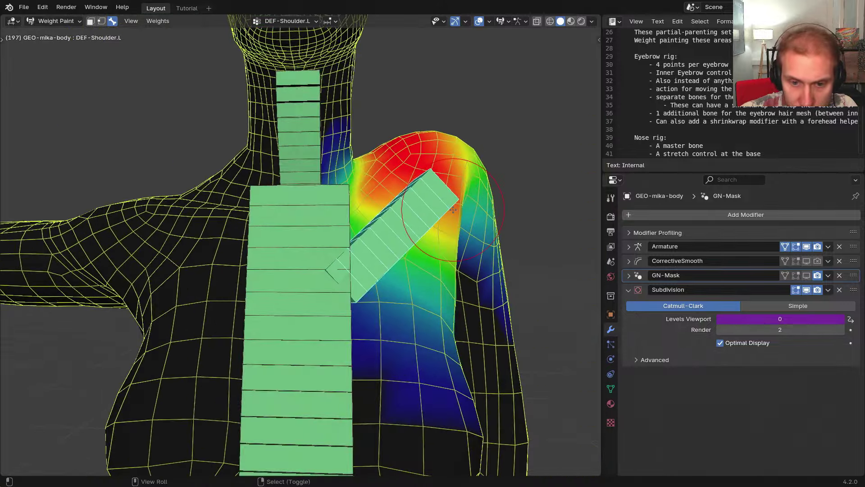
# Reveal all hidden bones, select them all, and clear their rotation back to T-pose
pyautogui.hotkey('alt', 'h')
pyautogui.scroll(-2, 325, 212)
pyautogui.moveTo(326, 213); pyautogui.dragTo(359, 197, button='middle')
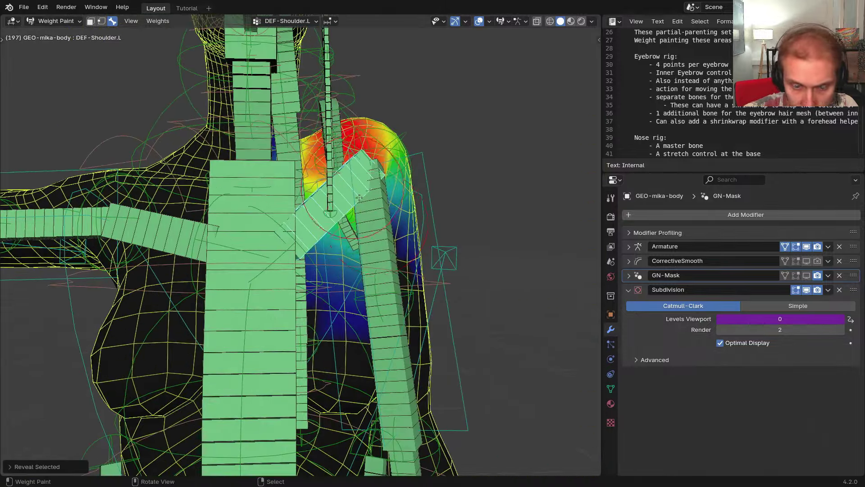
pyautogui.scroll(-3, 386, 223)
pyautogui.press('a')
pyautogui.hotkey('alt', 'r')
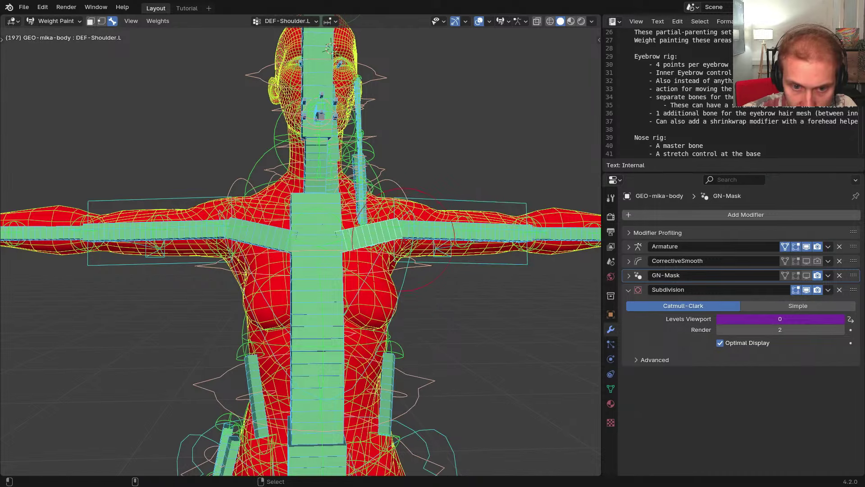
pyautogui.keyDown('shift'); pyautogui.moveTo(402, 230); pyautogui.dragTo(369, 239, button='middle'); pyautogui.keyUp('shift')
pyautogui.scroll(3, 369, 238)
# Leave weight painting and select the RIG-mikassa armature
pyautogui.hotkey('ctrl', 'Tab')
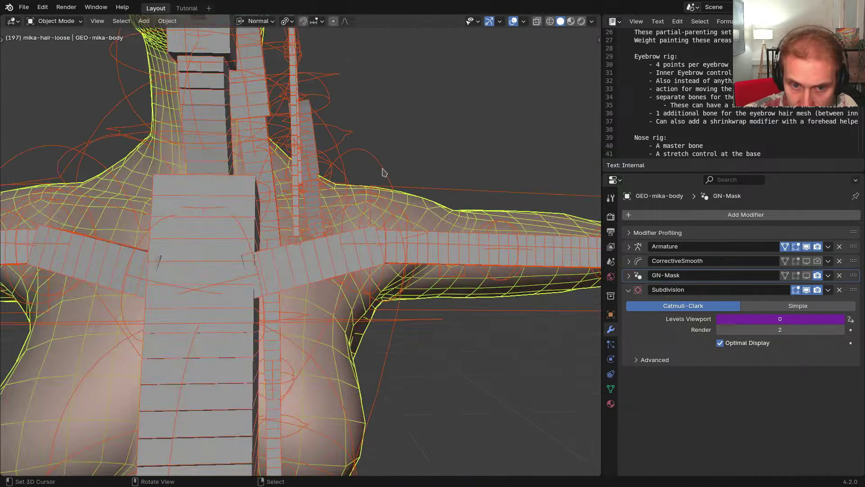
pyautogui.rightClick(383, 171)
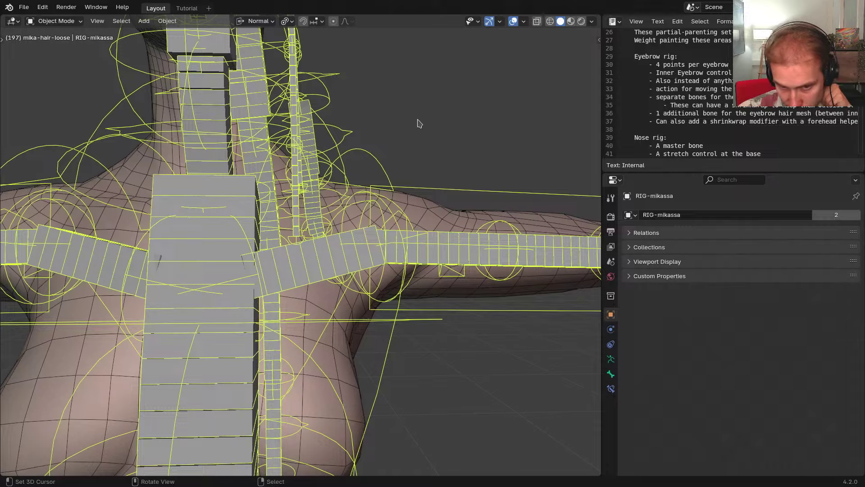
pyautogui.scroll(-5, 399, 174)
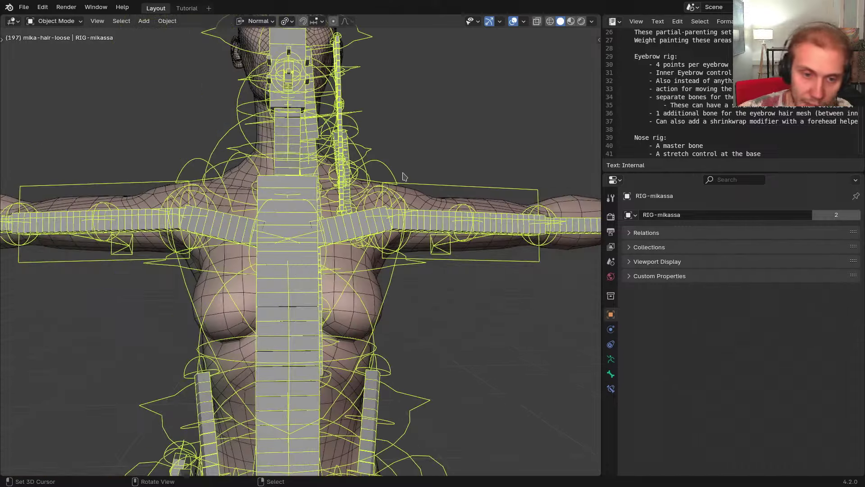
pyautogui.keyDown('shift'); pyautogui.moveTo(407, 122); pyautogui.dragTo(432, 273, button='middle'); pyautogui.keyUp('shift')
pyautogui.scroll(2, 431, 273)
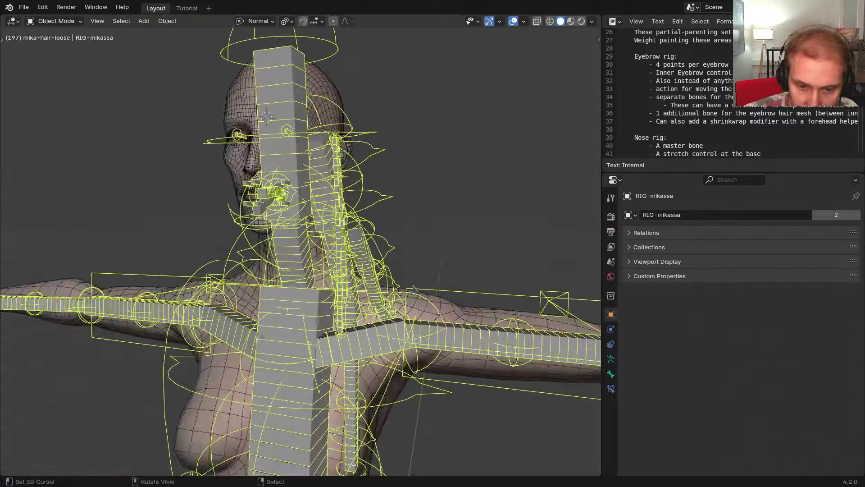
pyautogui.keyDown('shift'); pyautogui.moveTo(435, 331); pyautogui.dragTo(378, 202, button='middle'); pyautogui.keyUp('shift')
pyautogui.moveTo(378, 203); pyautogui.dragTo(377, 206, button='middle')
pyautogui.scroll(4, 369, 205)
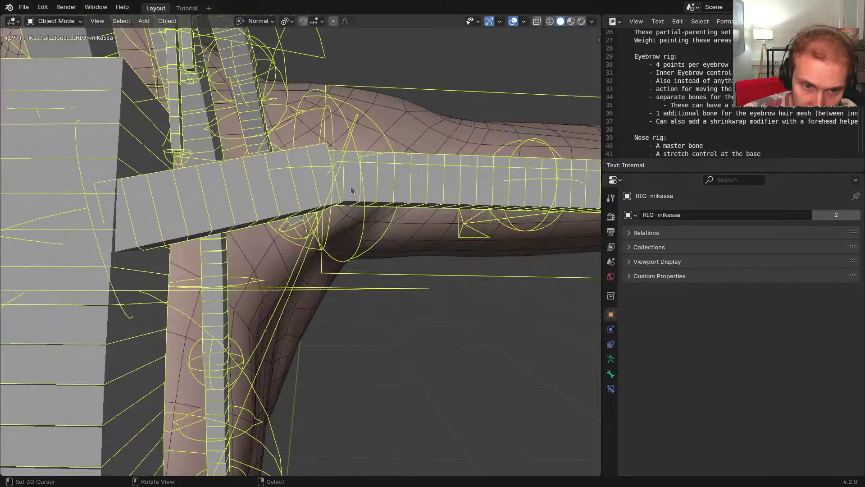
pyautogui.scroll(-6, 366, 256)
# Switch to front orthographic view and put the rig into Pose Mode
pyautogui.press('KP_1')
pyautogui.scroll(1, 374, 251)
pyautogui.keyDown('shift'); pyautogui.moveTo(374, 251); pyautogui.dragTo(221, 236, button='middle'); pyautogui.keyUp('shift')
pyautogui.scroll(-3, 221, 237)
pyautogui.press('Tab')
pyautogui.click(295, 287)
# Select the IK-Hand.L control and move it twice to test the arm
pyautogui.rightClick(453, 201)
pyautogui.keyDown('shift'); pyautogui.moveTo(430, 209); pyautogui.dragTo(521, 175, button='middle'); pyautogui.keyUp('shift')
pyautogui.press('g')
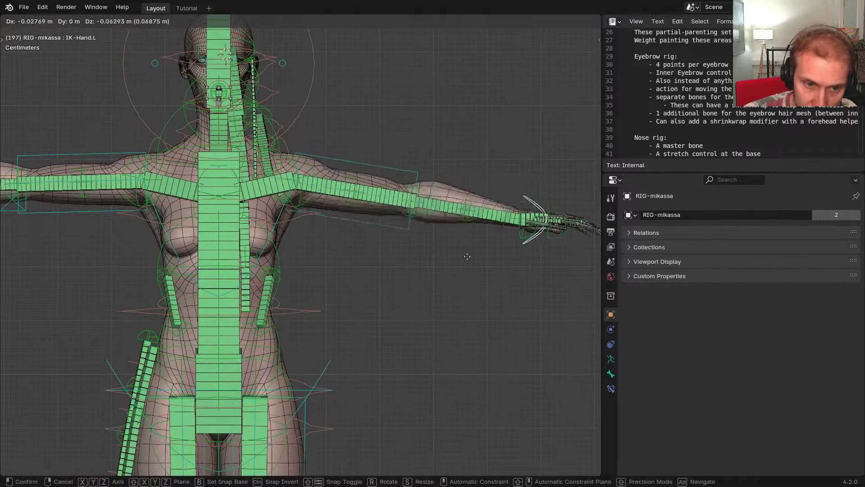
pyautogui.click(274, 390)
pyautogui.scroll(4, 295, 175)
pyautogui.press('g')
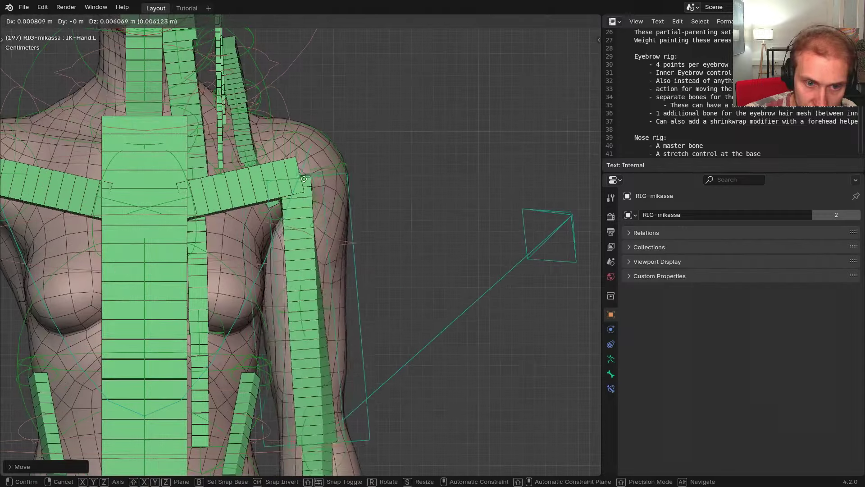
pyautogui.click(296, 176)
pyautogui.keyDown('shift'); pyautogui.moveTo(296, 176); pyautogui.dragTo(359, 205, button='middle'); pyautogui.keyUp('shift')
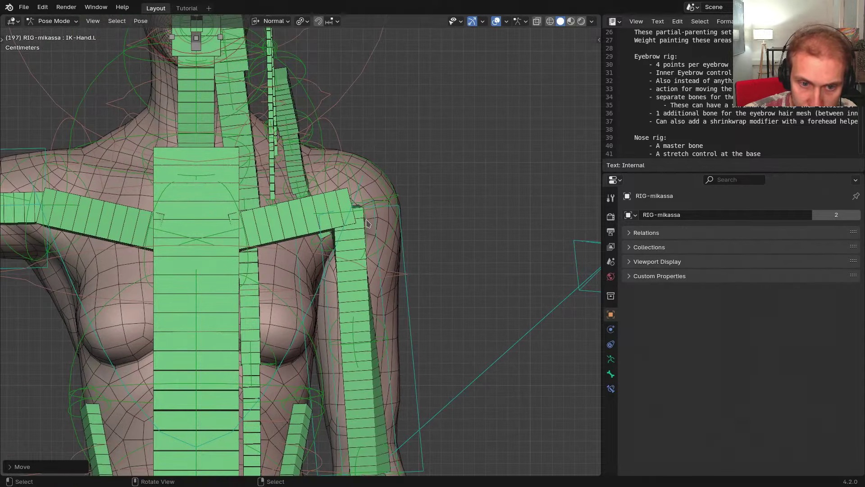
# Inspect the STR-Shoulder1.L and IK-M-UpperArm.L bones, then undo back to T-pose
pyautogui.click(360, 236)
pyautogui.click(309, 216)
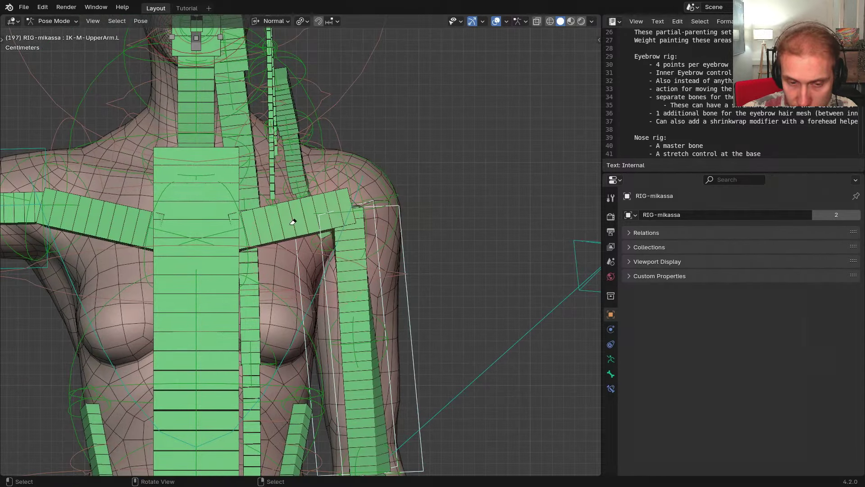
pyautogui.scroll(-8, 372, 272)
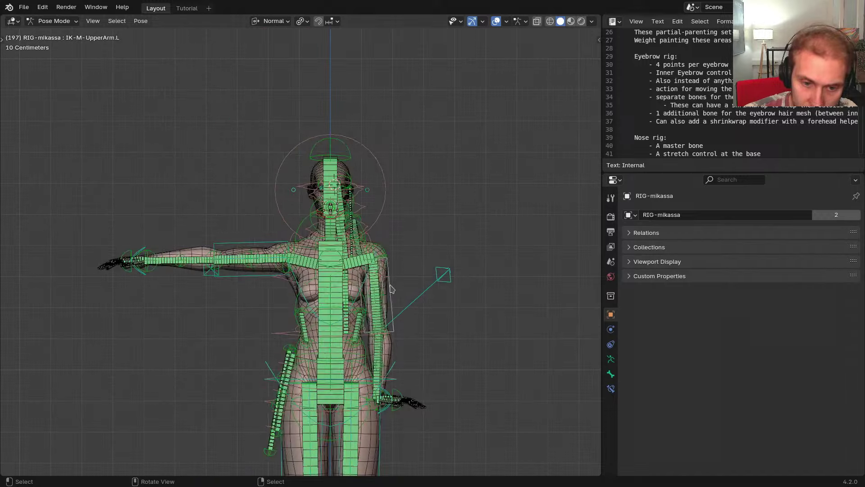
pyautogui.hotkey('ctrl', 'z')
pyautogui.scroll(4, 425, 292)
pyautogui.keyDown('shift'); pyautogui.moveTo(391, 258); pyautogui.dragTo(249, 289, button='middle'); pyautogui.keyUp('shift')
# Raise the left hand with IK-Hand.L and rotate FK-Shoulder.L upward
pyautogui.click(522, 277)
pyautogui.keyDown('shift'); pyautogui.moveTo(450, 282); pyautogui.dragTo(532, 322, button='middle'); pyautogui.keyUp('shift')
pyautogui.press('g')
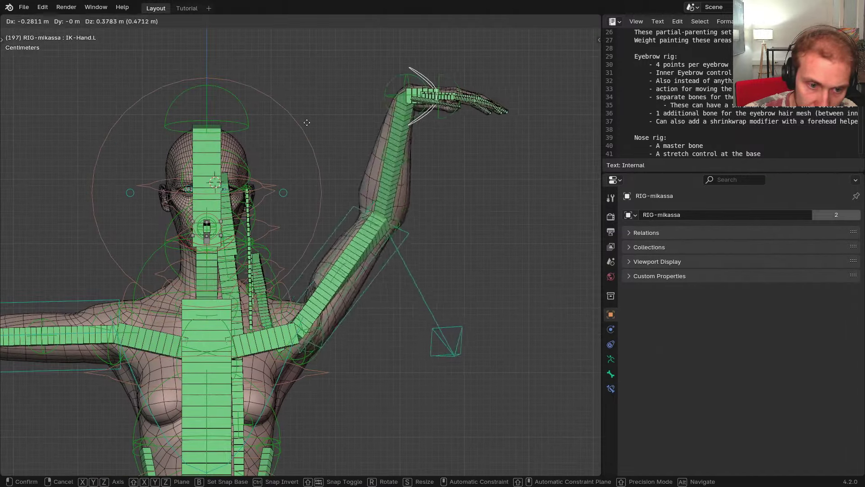
pyautogui.click(299, 197)
pyautogui.click(281, 292)
pyautogui.keyDown('shift'); pyautogui.moveTo(350, 307); pyautogui.dragTo(432, 185, button='middle'); pyautogui.keyUp('shift')
pyautogui.press('r')
pyautogui.click(422, 222)
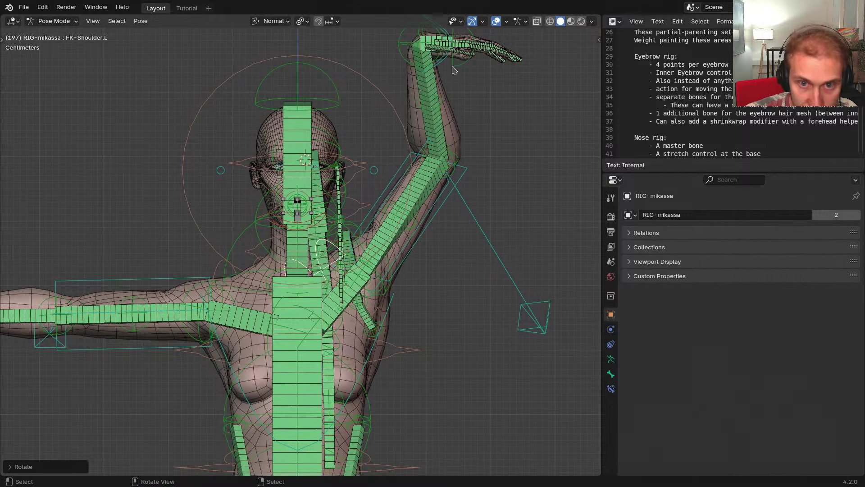
# Rotate IK-Hand.L upward and move it higher
pyautogui.keyDown('shift'); pyautogui.moveTo(438, 83); pyautogui.dragTo(438, 123, button='middle'); pyautogui.keyUp('shift')
pyautogui.click(444, 98)
pyautogui.press('r')
pyautogui.click(449, 124)
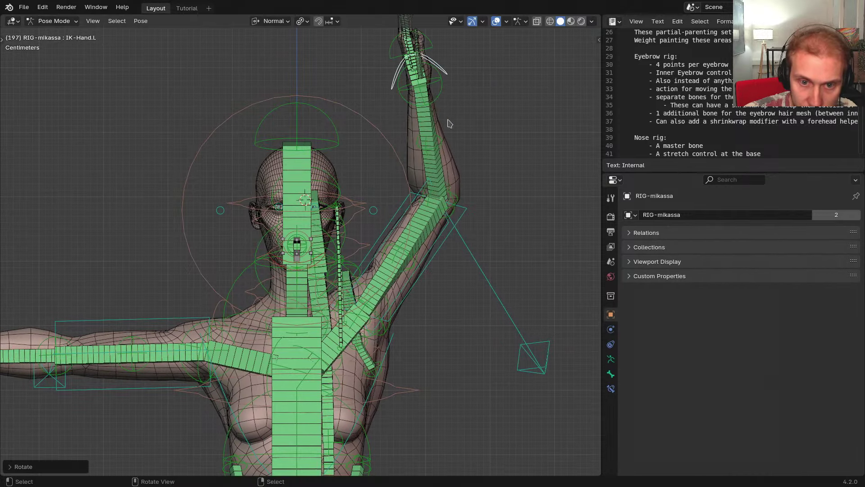
pyautogui.press('g')
pyautogui.click(451, 89)
pyautogui.scroll(1, 362, 298)
# Isolate FK-Shoulder.L by hiding other bones and rotate it with plain and trackball rotations
pyautogui.press('a')
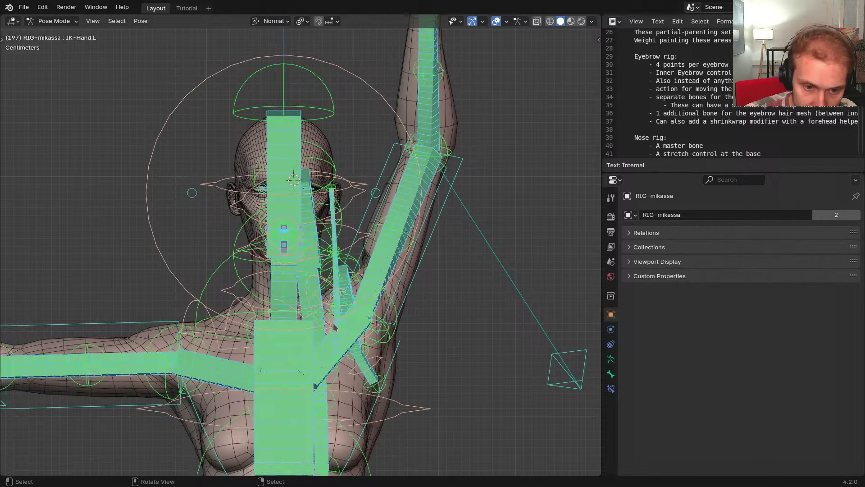
pyautogui.keyDown('shift'); pyautogui.moveTo(334, 328); pyautogui.dragTo(339, 294, button='middle'); pyautogui.keyUp('shift')
pyautogui.click(330, 290)
pyautogui.hotkey('shift', 'h')
pyautogui.keyDown('shift'); pyautogui.moveTo(432, 293); pyautogui.dragTo(440, 273, button='middle'); pyautogui.keyUp('shift')
pyautogui.press('r')
pyautogui.press('r')
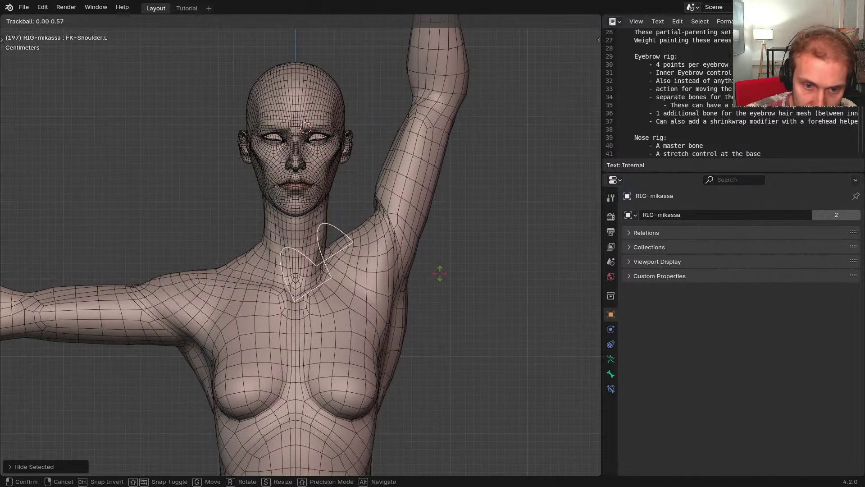
pyautogui.rightClick(440, 277)
pyautogui.press('r')
pyautogui.click(469, 289)
pyautogui.press('r')
pyautogui.press('r')
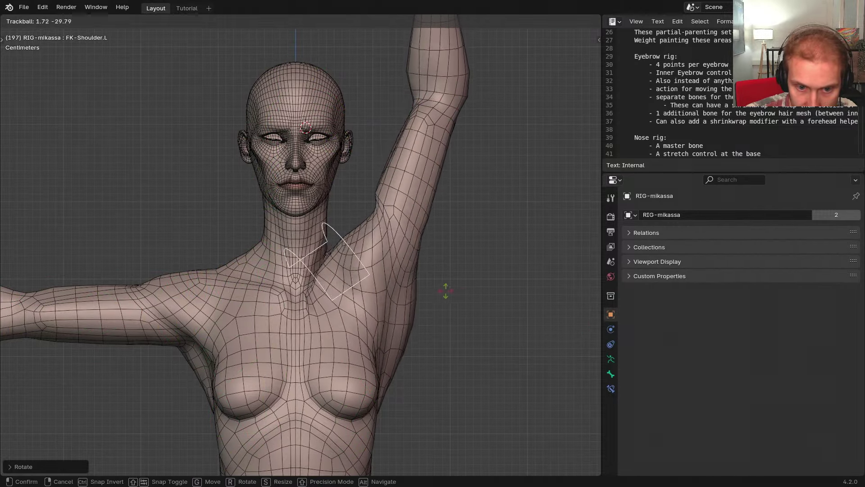
pyautogui.click(442, 295)
# Reveal the hidden bones and move IK-Hand.L up and to the left
pyautogui.keyDown('shift'); pyautogui.moveTo(429, 235); pyautogui.dragTo(396, 224, button='middle'); pyautogui.keyUp('shift')
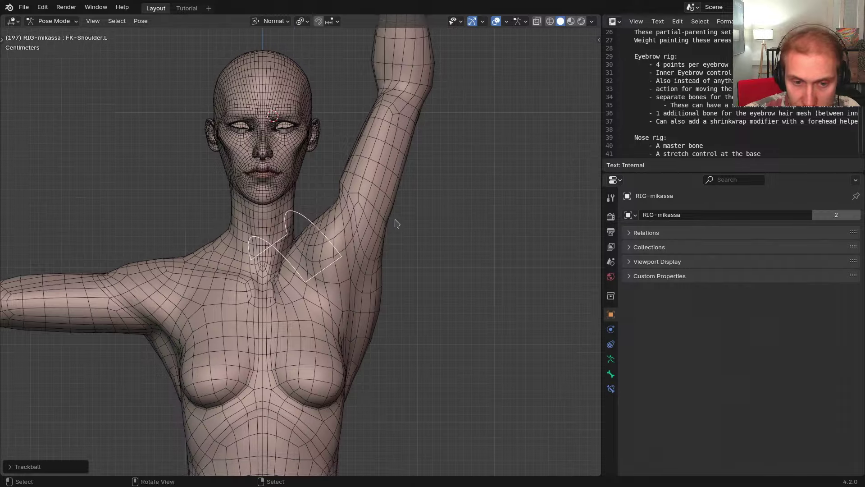
pyautogui.scroll(-6, 396, 223)
pyautogui.hotkey('alt', 'h')
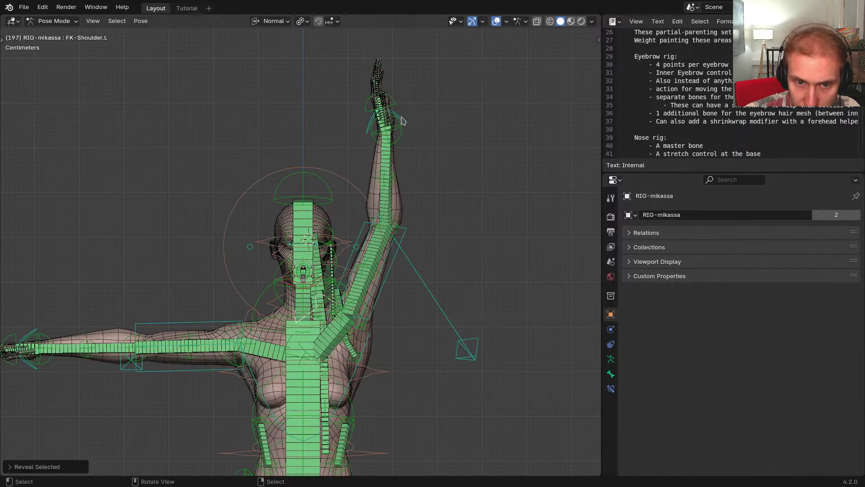
pyautogui.click(401, 119)
pyautogui.press('g')
pyautogui.click(416, 140)
pyautogui.keyDown('shift'); pyautogui.moveTo(409, 270); pyautogui.dragTo(408, 226, button='middle'); pyautogui.keyUp('shift')
pyautogui.moveTo(408, 227); pyautogui.dragTo(361, 226, button='middle')
pyautogui.press('g')
pyautogui.click(385, 278)
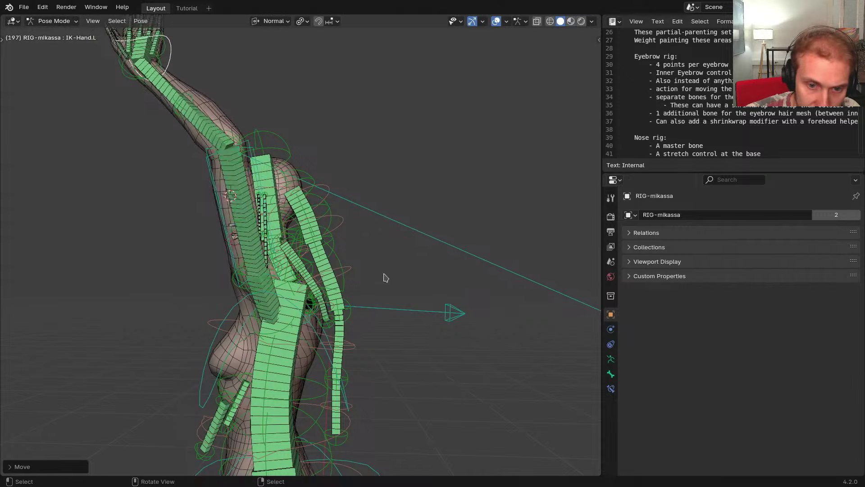
pyautogui.scroll(-3, 385, 277)
# Move the arm's pole target to the left
pyautogui.click(509, 314)
pyautogui.press('g')
pyautogui.click(241, 255)
# Rotate IK-Hand.L with a series of trackball and plain rotations
pyautogui.click(281, 170)
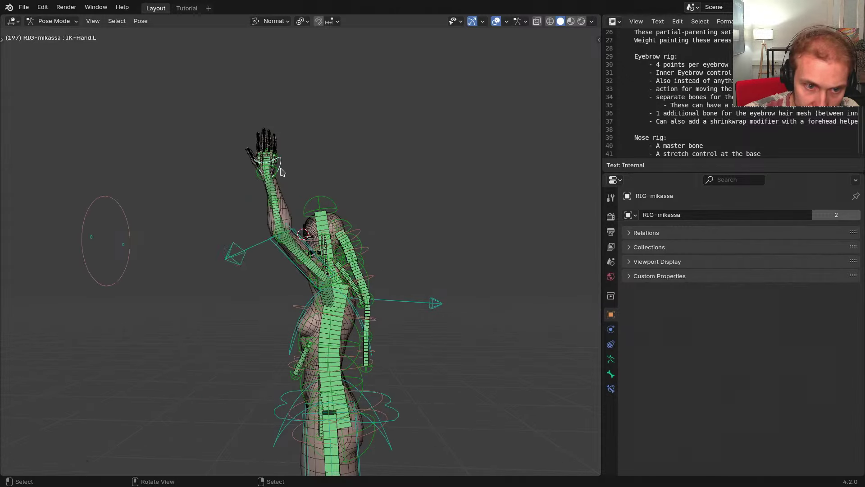
pyautogui.scroll(3, 307, 180)
pyautogui.press('r')
pyautogui.press('r')
pyautogui.click(239, 207)
pyautogui.press('r')
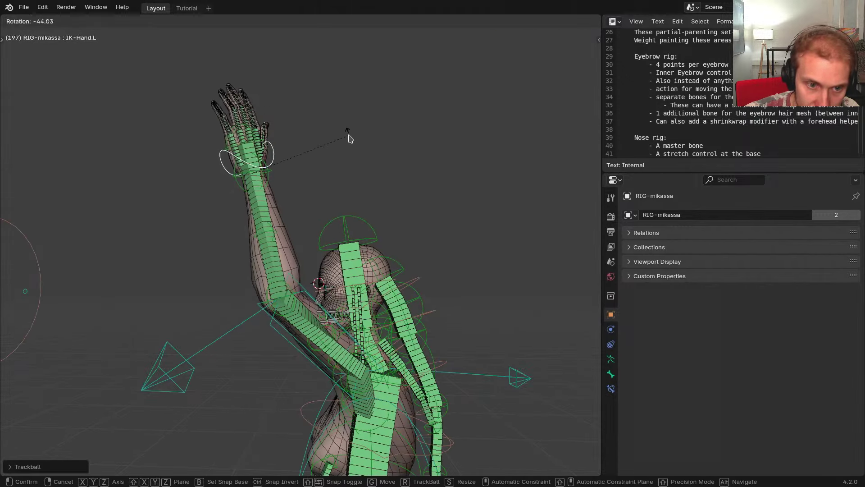
pyautogui.click(351, 139)
pyautogui.press('r')
pyautogui.press('r')
pyautogui.click(303, 135)
# Toggle the bone and wireframe overlays to inspect the arm deformation from several angles
pyautogui.moveTo(275, 252)
pyautogui.mouseDown(button='middle')
pyautogui.moveTo(361, 358)
pyautogui.moveTo(304, 295)
pyautogui.moveTo(301, 354)
pyautogui.mouseUp(button='middle')
pyautogui.press('z')
pyautogui.click(357, 260)
pyautogui.scroll(6, 396, 280)
pyautogui.scroll(-2, 301, 353)
pyautogui.press('z')
pyautogui.click(316, 282)
pyautogui.moveTo(320, 276); pyautogui.dragTo(141, 414, button='middle')
pyautogui.scroll(-4, 344, 279)
pyautogui.scroll(3, 333, 249)
pyautogui.hotkey('shift', 'alt', 'z')
pyautogui.hotkey('shift', 'alt', 'z')
pyautogui.scroll(-2, 448, 274)
# Move the POLE-UpperArm.L elbow target to the right
pyautogui.click(474, 262)
pyautogui.press('g')
pyautogui.click(427, 259)
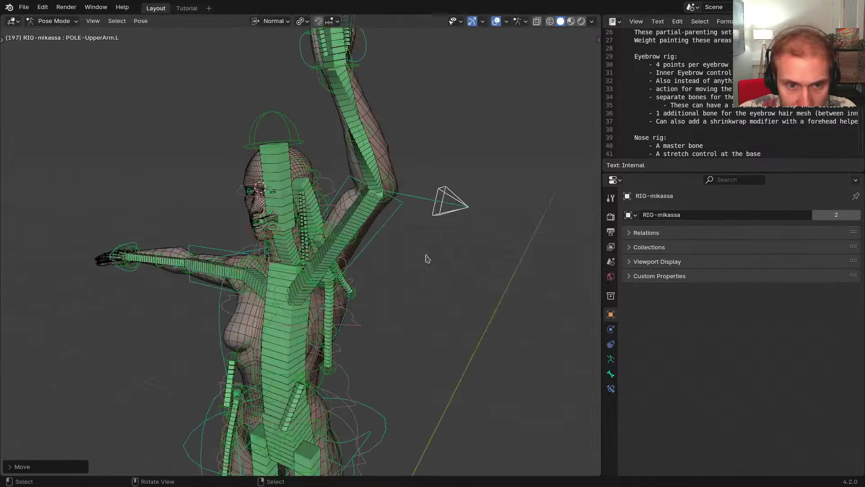
pyautogui.keyDown('shift'); pyautogui.moveTo(427, 259); pyautogui.dragTo(432, 338, button='middle'); pyautogui.keyUp('shift')
# Rotate IK-Hand.L repeatedly to turn the palm and test shoulder deformation
pyautogui.click(378, 175)
pyautogui.moveTo(380, 189); pyautogui.dragTo(430, 215, button='middle')
pyautogui.press('r')
pyautogui.click(436, 198)
pyautogui.press('r')
pyautogui.press('r')
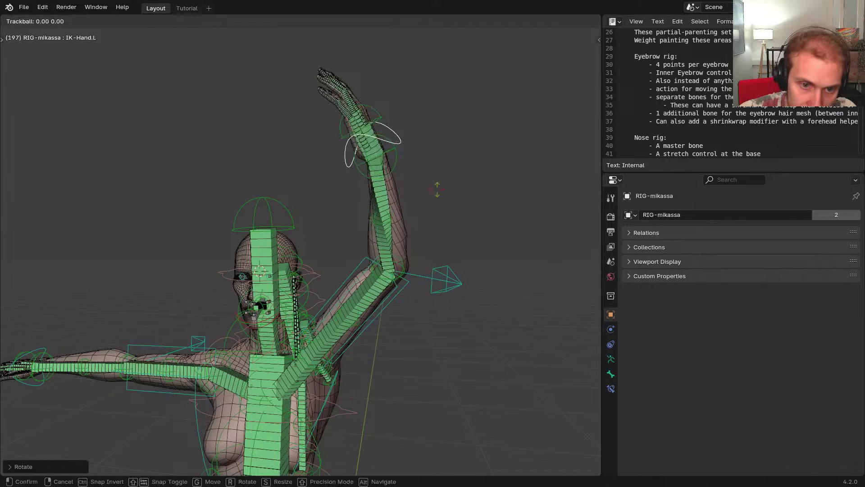
pyautogui.click(461, 207)
pyautogui.press('r')
pyautogui.press('r')
pyautogui.click(486, 208)
pyautogui.press('r')
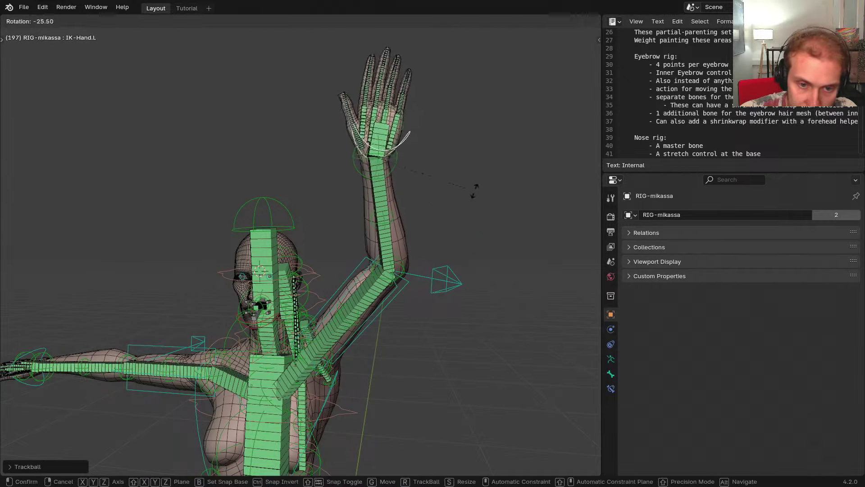
pyautogui.click(473, 192)
pyautogui.moveTo(474, 192); pyautogui.dragTo(419, 232, button='middle')
pyautogui.moveTo(422, 292); pyautogui.dragTo(438, 278, button='middle')
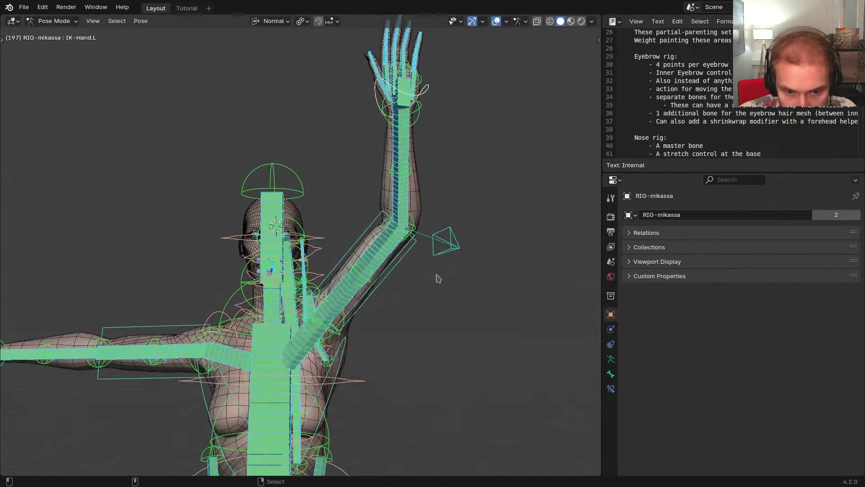
# Clear the hand's rotation and location to restore T-pose, then toggle to the metarig
pyautogui.hotkey('alt', 'r')
pyautogui.hotkey('alt', 'g')
pyautogui.keyDown('shift'); pyautogui.moveTo(356, 336); pyautogui.dragTo(399, 276, button='middle'); pyautogui.keyUp('shift')
pyautogui.moveTo(363, 287); pyautogui.dragTo(240, 273, button='middle')
pyautogui.moveTo(232, 235); pyautogui.dragTo(386, 254, button='middle')
pyautogui.hotkey('shift', 't')
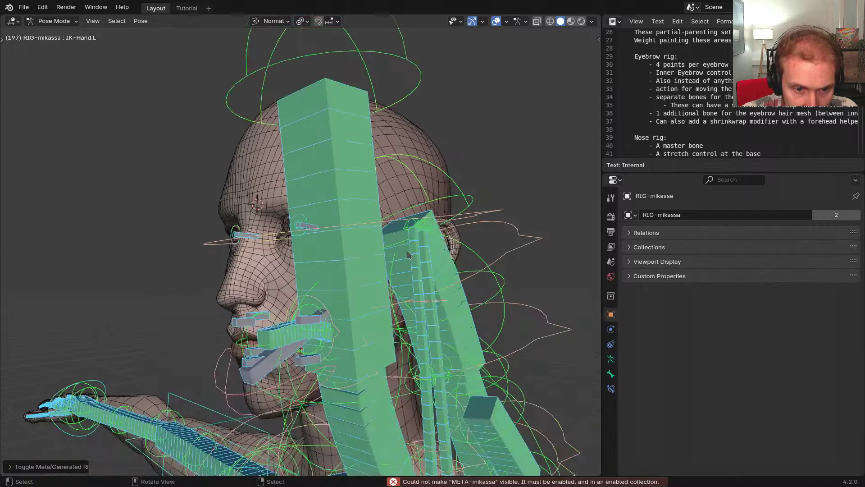
# Switch from Pose Mode to the META-mikassa metarig and select Eyebrow3.L
pyautogui.hotkey('ctrl', 'Tab')
pyautogui.hotkey('ctrl', 'Tab')
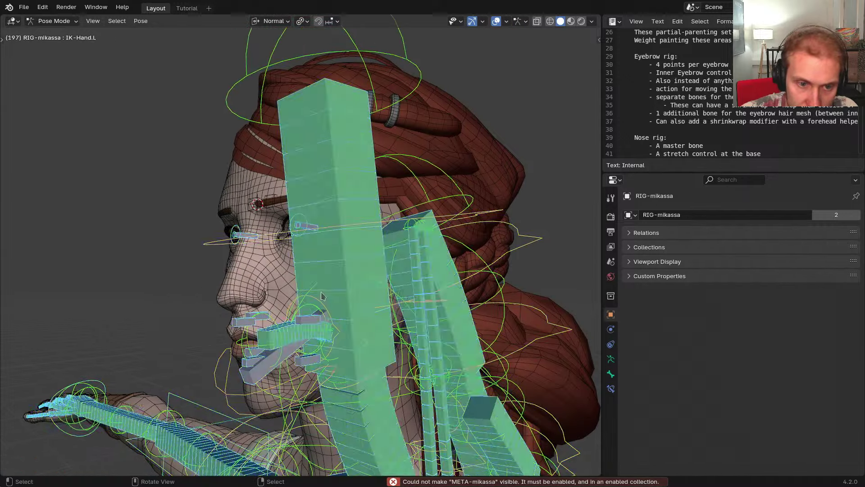
pyautogui.moveTo(321, 251); pyautogui.dragTo(428, 245, button='middle')
pyautogui.hotkey('shift', 't')
pyautogui.scroll(4, 293, 239)
pyautogui.scroll(3, 379, 238)
pyautogui.click(379, 238)
pyautogui.click(391, 237)
pyautogui.scroll(-2, 406, 245)
pyautogui.moveTo(370, 253); pyautogui.dragTo(383, 256, button='middle')
pyautogui.scroll(2, 360, 255)
pyautogui.press('g')
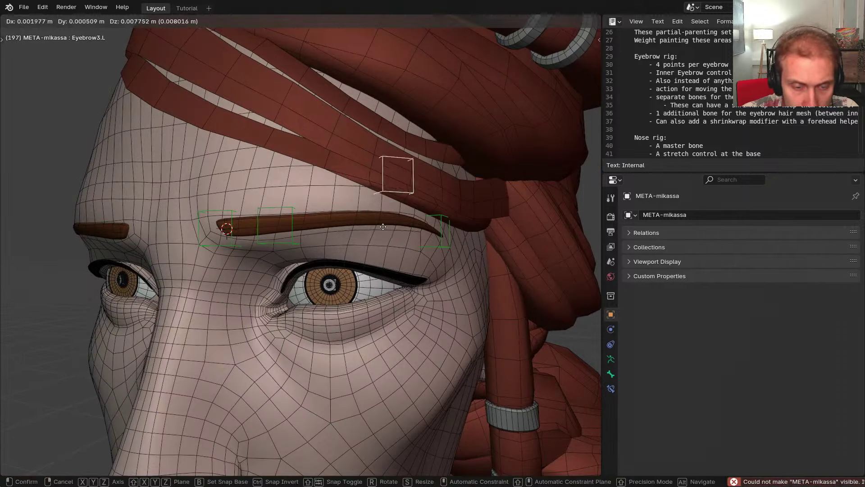
pyautogui.rightClick(393, 221)
# Select the left eyebrow bones and make Eyebrow4.L active with its bone properties shown
pyautogui.click(300, 240)
pyautogui.click(295, 239)
pyautogui.moveTo(295, 239); pyautogui.dragTo(358, 248, button='middle')
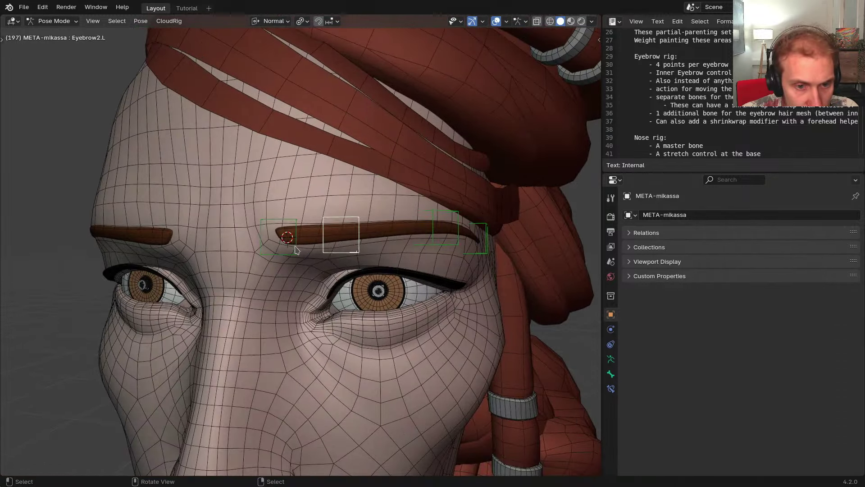
pyautogui.click(296, 248)
pyautogui.moveTo(417, 259); pyautogui.dragTo(402, 247, button='middle')
pyautogui.click(449, 255)
pyautogui.click(403, 245)
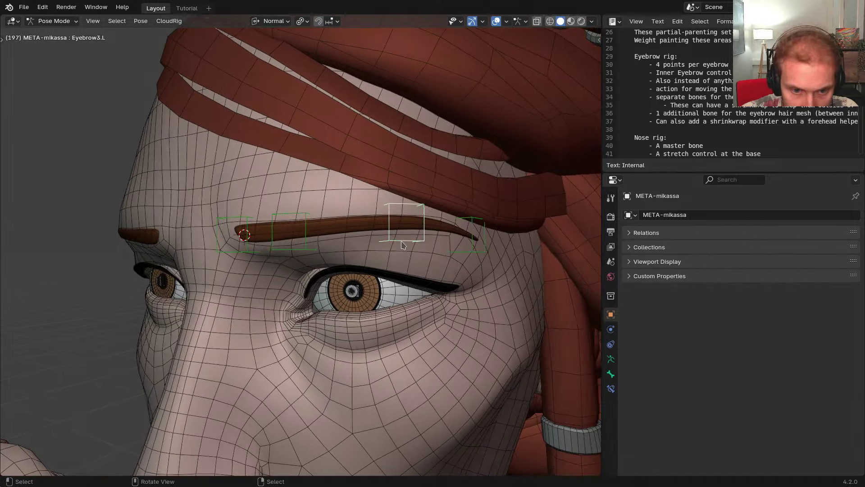
pyautogui.click(611, 374)
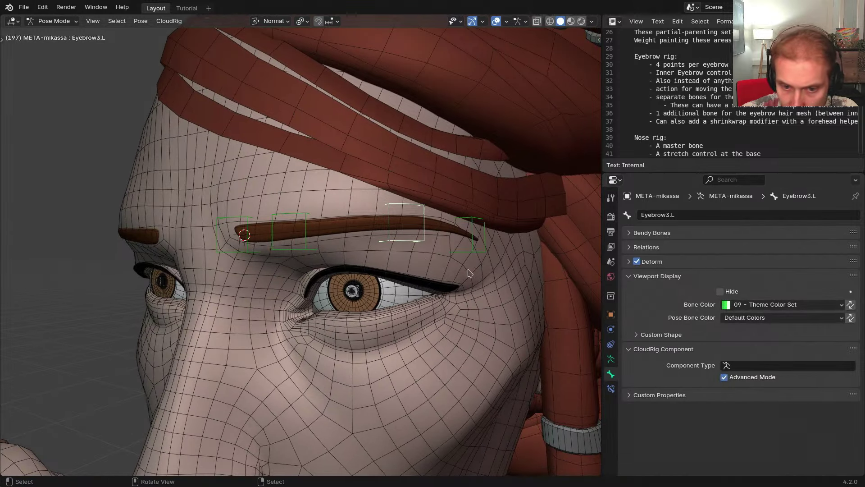
pyautogui.keyDown('shift'); pyautogui.click(471, 254); pyautogui.keyUp('shift')
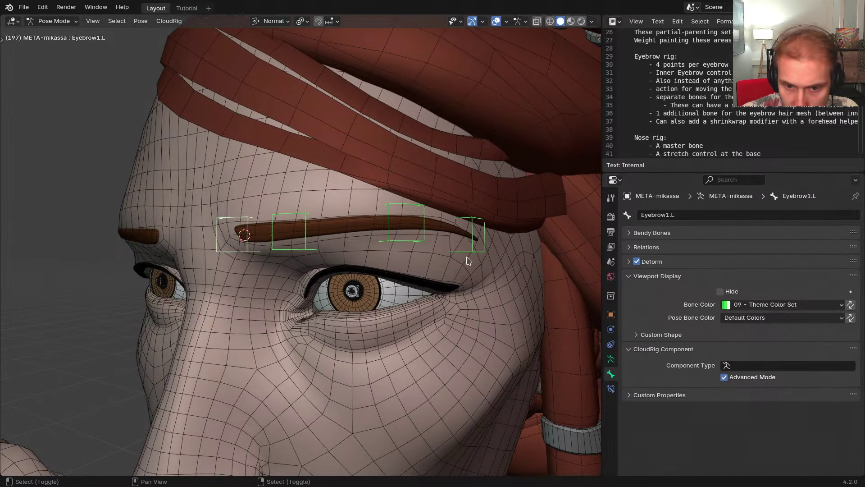
pyautogui.click(472, 255)
pyautogui.moveTo(496, 294); pyautogui.dragTo(406, 284, button='middle')
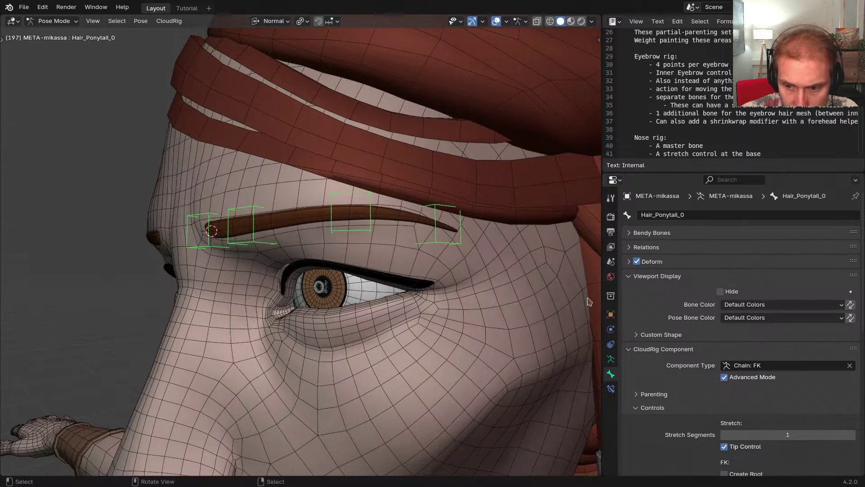
# Set Eyebrow4.L's component type to Bone Copy
pyautogui.click(746, 365)
pyautogui.write('colo')
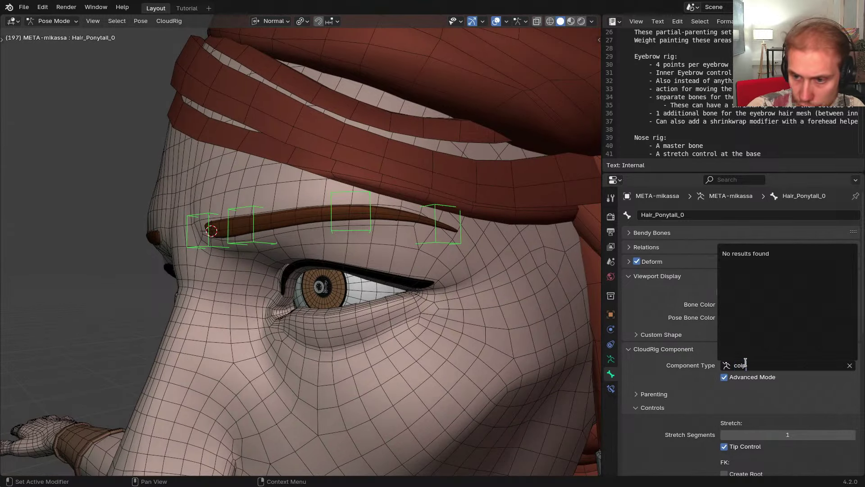
pyautogui.hotkey('ctrl', 'a')
pyautogui.write('copy')
pyautogui.press('Return')
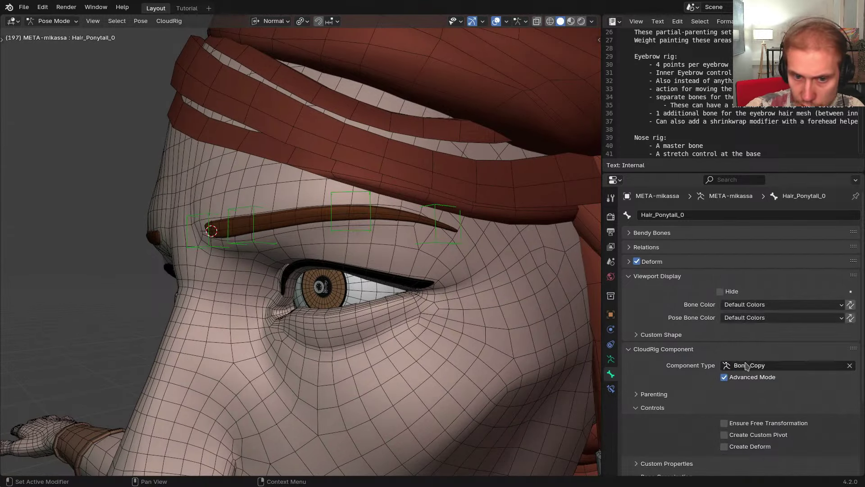
# Copy Eyebrow4.L's Bone Copy settings to Eyebrow2.L and Eyebrow3.L with CloudRig Copy Component
pyautogui.keyDown('shift'); pyautogui.click(242, 245); pyautogui.keyUp('shift')
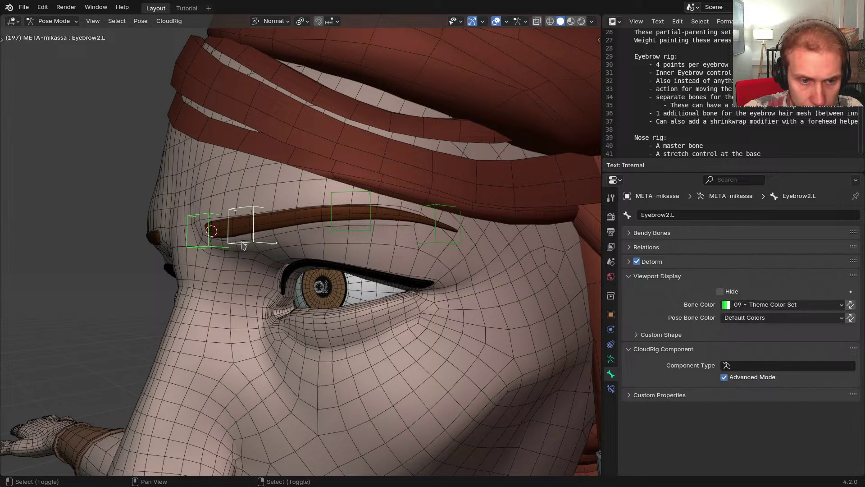
pyautogui.keyDown('shift'); pyautogui.click(345, 229); pyautogui.keyUp('shift')
pyautogui.hotkey('ctrl', 'z')
pyautogui.keyDown('shift'); pyautogui.click(370, 231); pyautogui.keyUp('shift')
pyautogui.keyDown('shift'); pyautogui.click(438, 244); pyautogui.keyUp('shift')
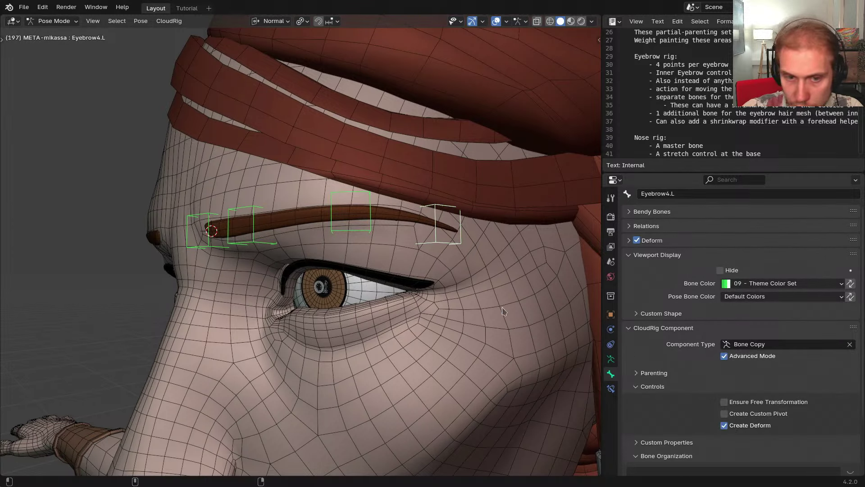
pyautogui.click(169, 20)
pyautogui.click(194, 47)
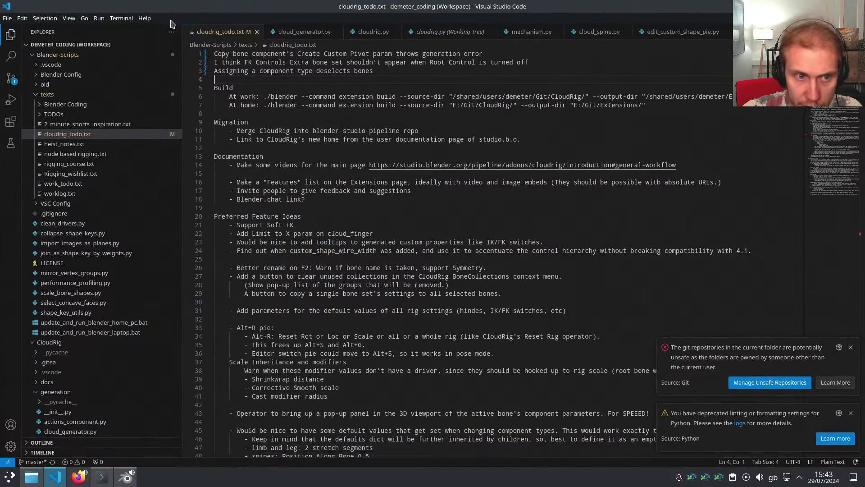
# Add an indented note 'Copy Component also deselects bones!' below line 3 of cloudrig_todo.txt and save
pyautogui.hotkey('alt', 'Tab')
pyautogui.press('Return')
pyautogui.press('Up')
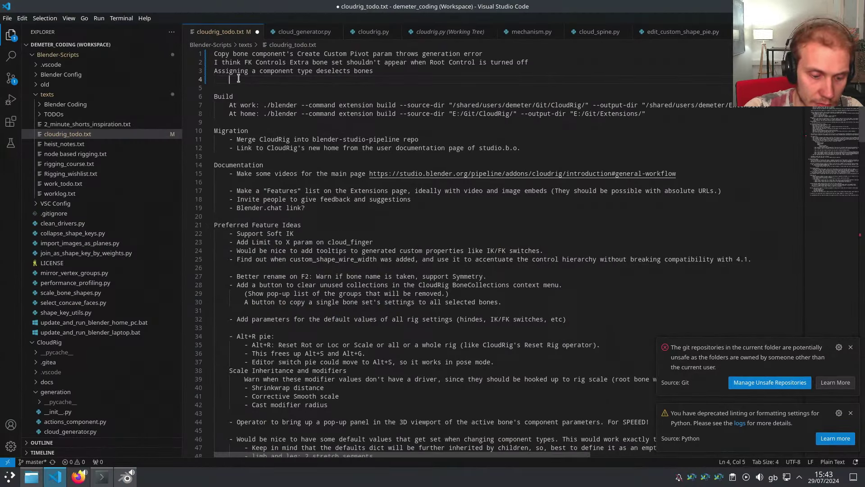
pyautogui.press('Tab')
pyautogui.write('Copy Component al')
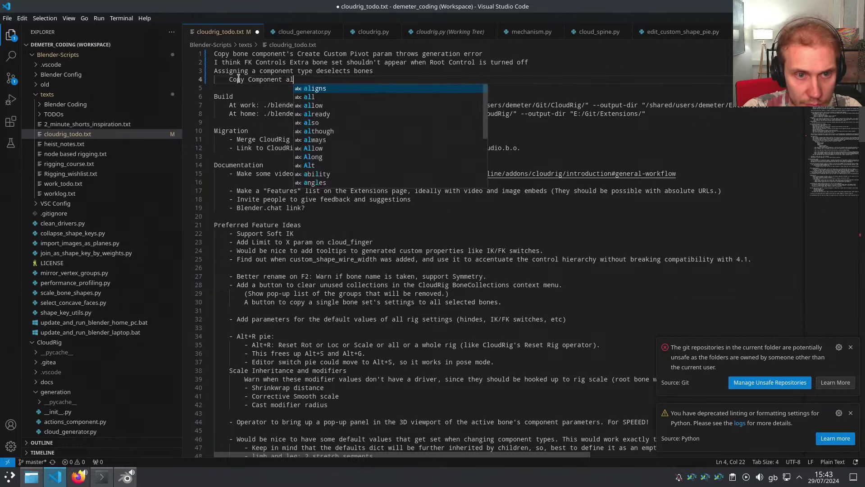
pyautogui.write('so deselects bones!')
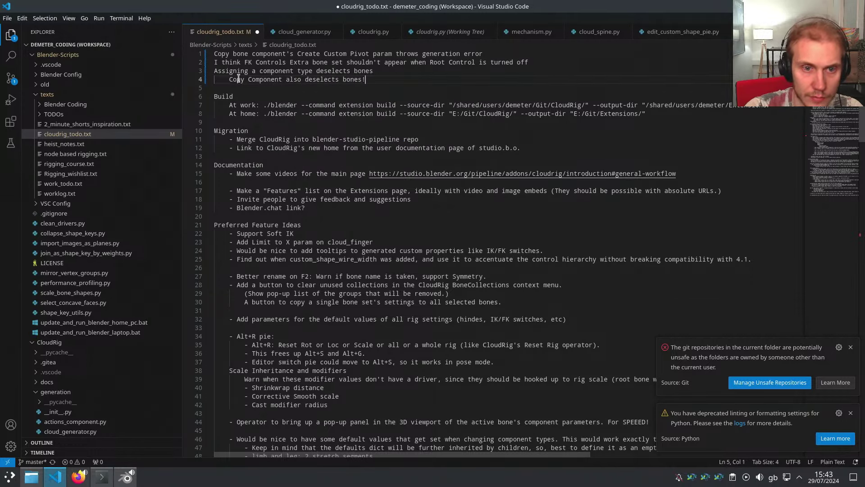
pyautogui.hotkey('ctrl', 's')
# Back in Blender, mirror Eyebrow2.L's component parameters to the right side with Symmetrize Components
pyautogui.hotkey('alt', 'Tab')
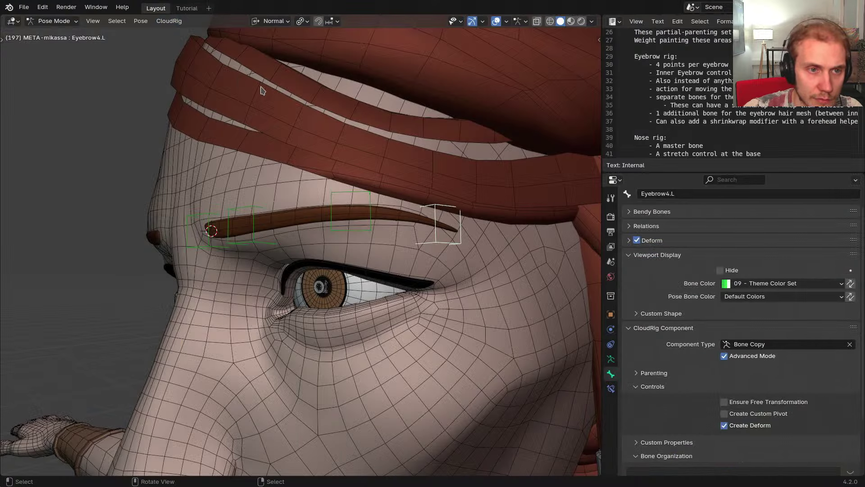
pyautogui.click(169, 21)
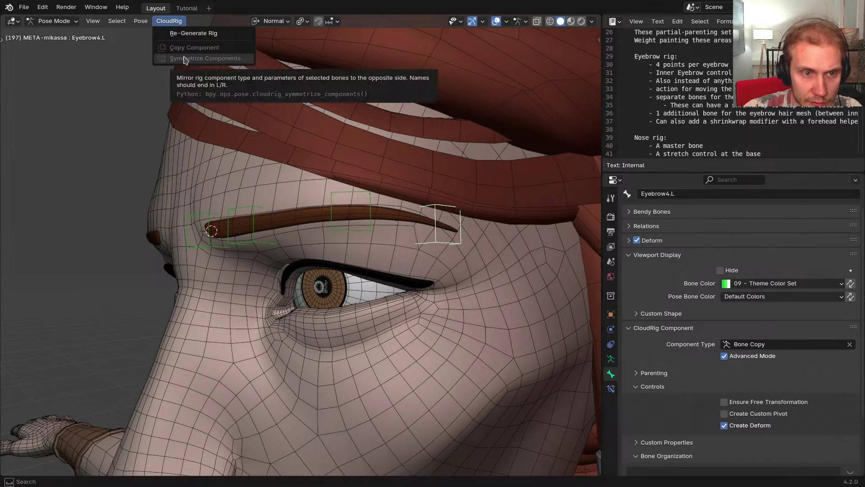
pyautogui.scroll(-3, 324, 215)
pyautogui.moveTo(325, 215); pyautogui.dragTo(356, 231, button='middle')
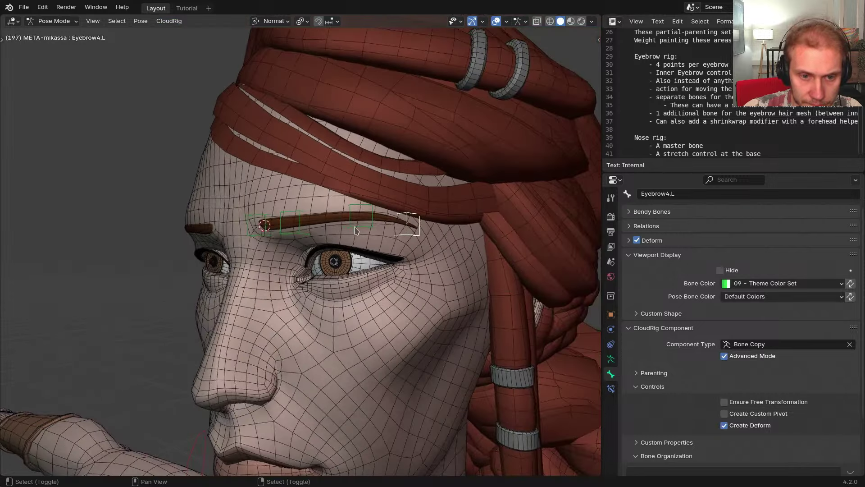
pyautogui.keyDown('shift'); pyautogui.click(267, 224); pyautogui.keyUp('shift')
pyautogui.moveTo(267, 224); pyautogui.dragTo(381, 226, button='middle')
pyautogui.press('x')
pyautogui.click(303, 224)
pyautogui.click(327, 222)
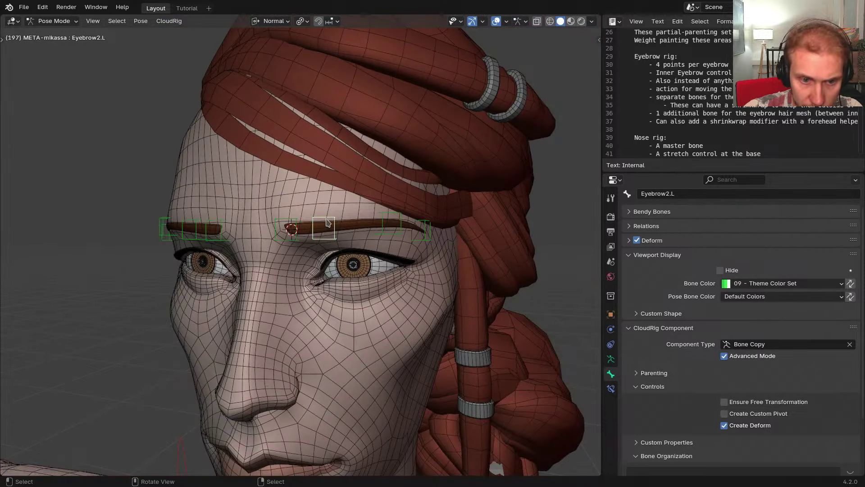
pyautogui.click(178, 23)
pyautogui.click(186, 60)
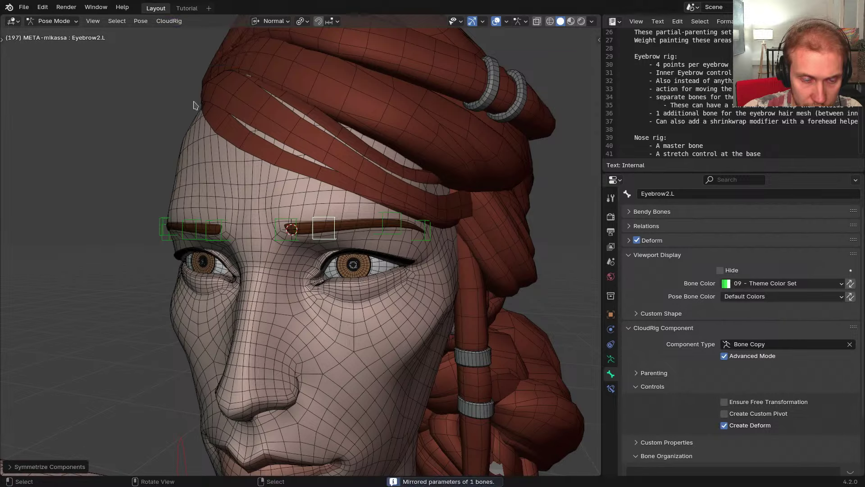
# Select Eyebrow1.L, Eyebrow3.L and Eyebrow4.L and run CloudRig Symmetrize Components on them
pyautogui.moveTo(197, 106); pyautogui.dragTo(274, 188, button='middle')
pyautogui.moveTo(350, 220); pyautogui.dragTo(317, 218, button='middle')
pyautogui.keyDown('shift'); pyautogui.click(316, 217); pyautogui.keyUp('shift')
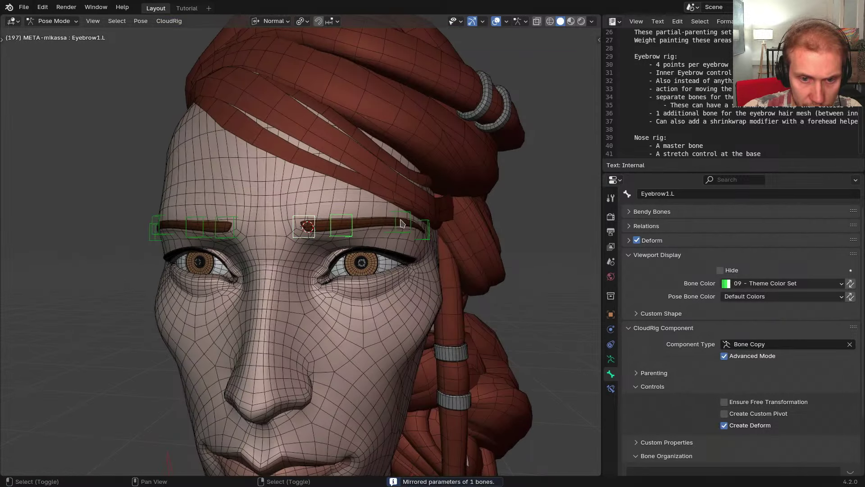
pyautogui.click(413, 225)
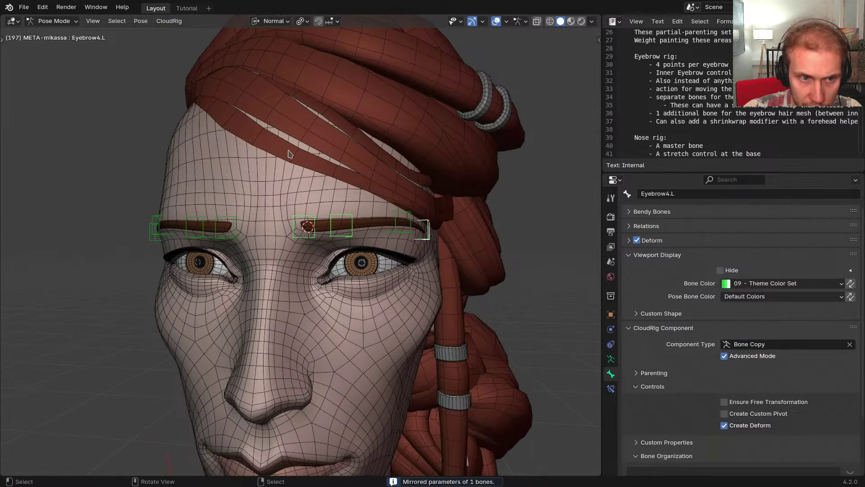
pyautogui.click(397, 218)
pyautogui.click(169, 21)
pyautogui.click(183, 59)
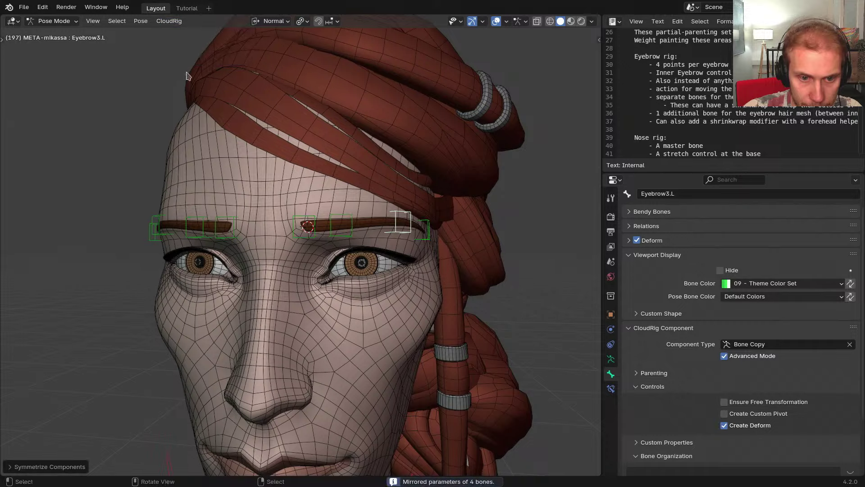
# Change the note to 'Copy/Symmetrize Component also deselects bones!', save it, and return to Blender
pyautogui.hotkey('alt', 'Tab')
pyautogui.click(243, 78)
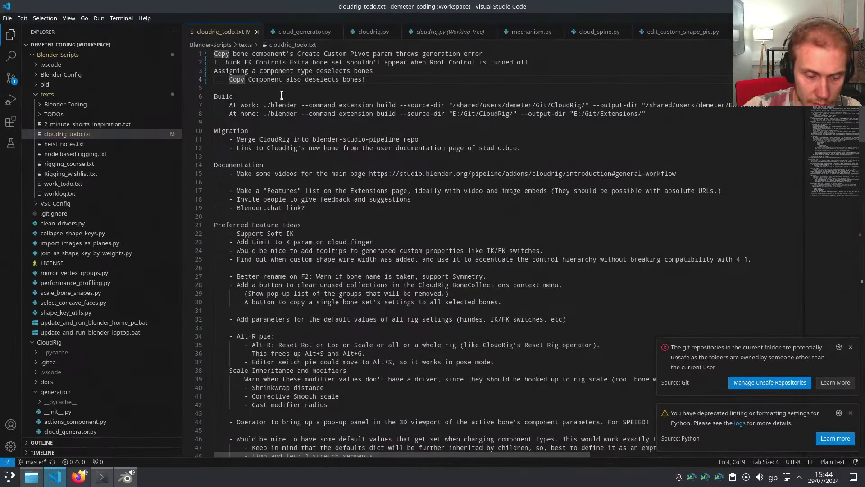
pyautogui.write('/Symmetrize')
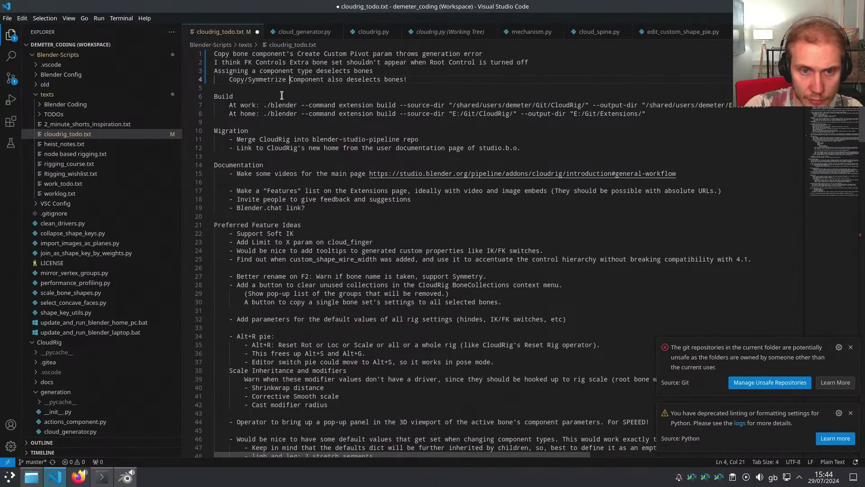
pyautogui.hotkey('ctrl', 's')
pyautogui.hotkey('alt', 'Tab')
pyautogui.moveTo(358, 232); pyautogui.dragTo(390, 227, button='middle')
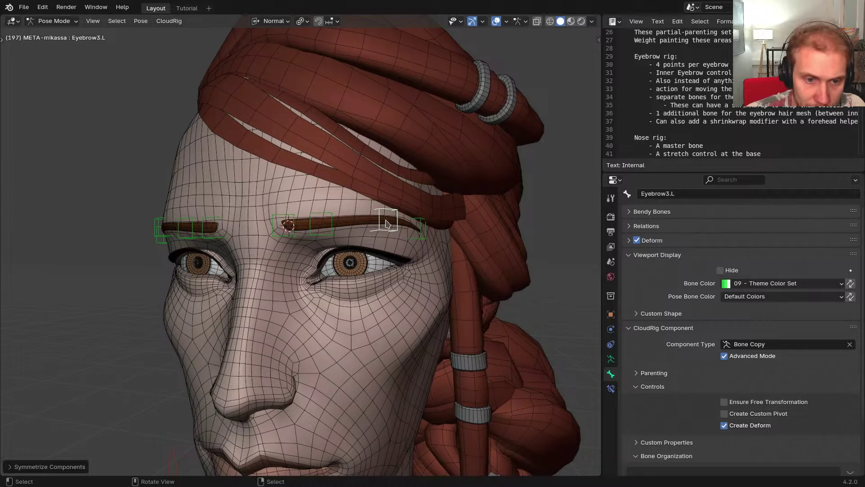
# Duplicate Eyebrow1.L in Edit Mode with X-mirror off, deleting the mirrored Eyebrow5.R copy
pyautogui.moveTo(386, 224); pyautogui.dragTo(365, 221, button='middle')
pyautogui.click(365, 221)
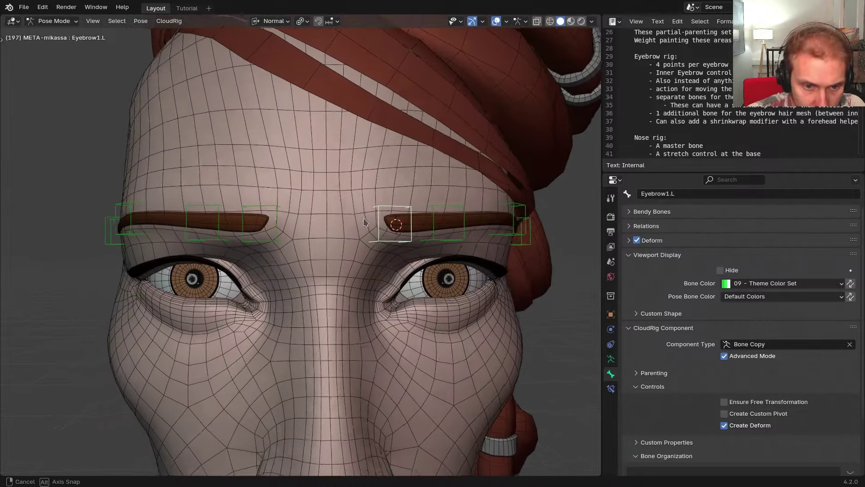
pyautogui.scroll(-3, 365, 221)
pyautogui.press('Tab')
pyautogui.hotkey('shift', 'z')
pyautogui.moveTo(284, 253); pyautogui.dragTo(316, 250, button='middle')
pyautogui.hotkey('shift', 'd')
pyautogui.press('x')
pyautogui.press('x')
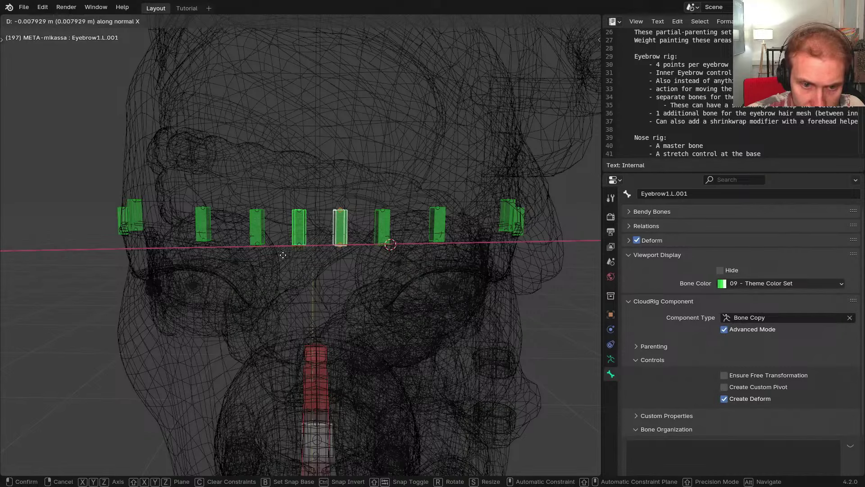
pyautogui.click(283, 255)
pyautogui.press('x')
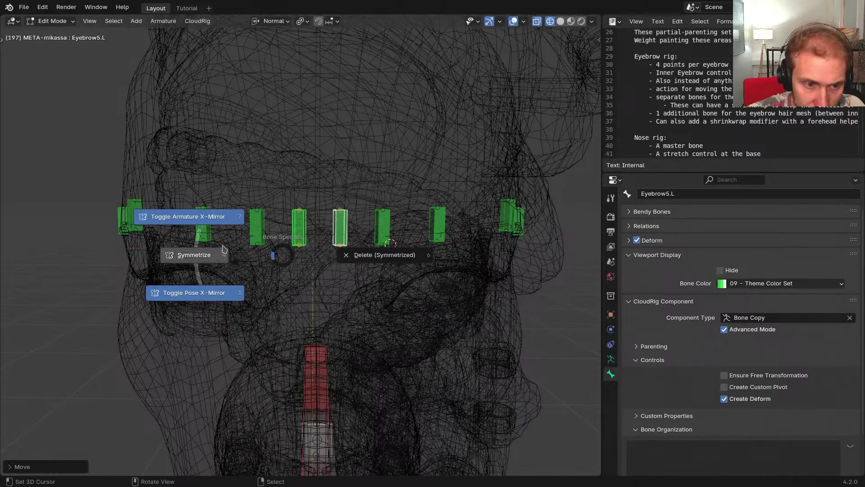
pyautogui.click(228, 217)
pyautogui.click(299, 227)
pyautogui.press('x')
pyautogui.click(343, 236)
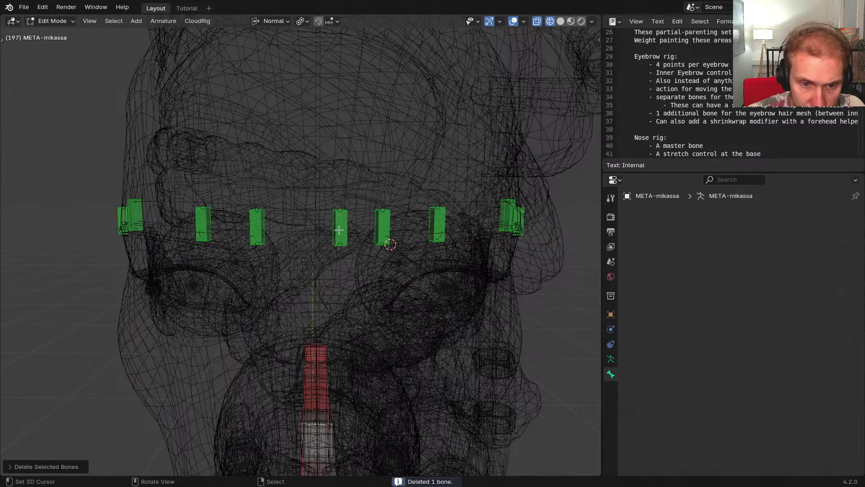
# Name the new centre bone Eyebrow_Mid
pyautogui.press('F2')
pyautogui.write('Eyebrow_Center')
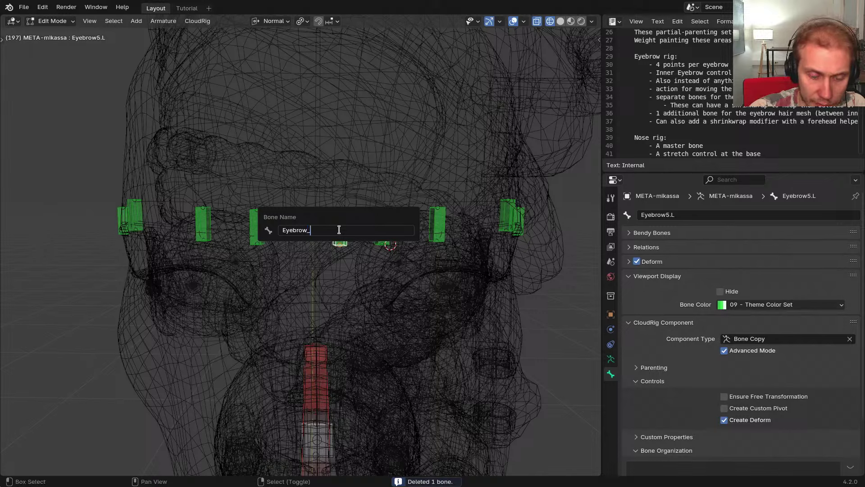
pyautogui.press('Return')
pyautogui.hotkey('alt', '`')
pyautogui.click(371, 259)
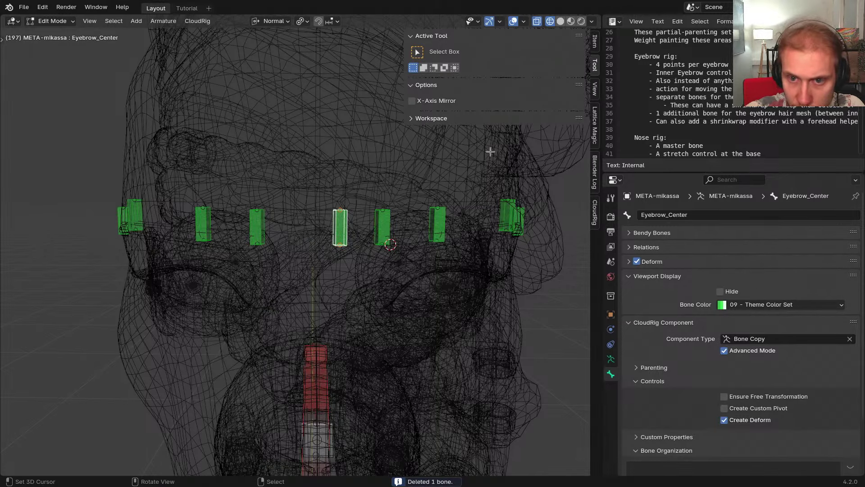
pyautogui.press('F2')
pyautogui.click(355, 193)
pyautogui.press('BackSpace')
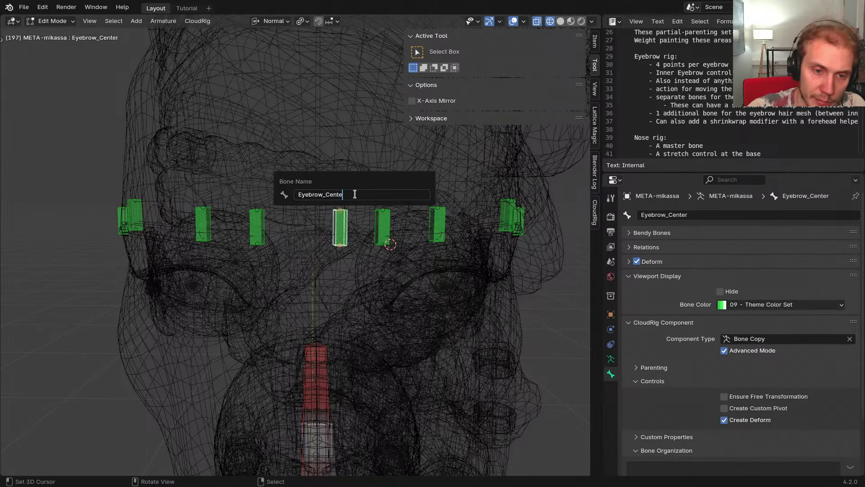
pyautogui.write('Mid')
pyautogui.press('Return')
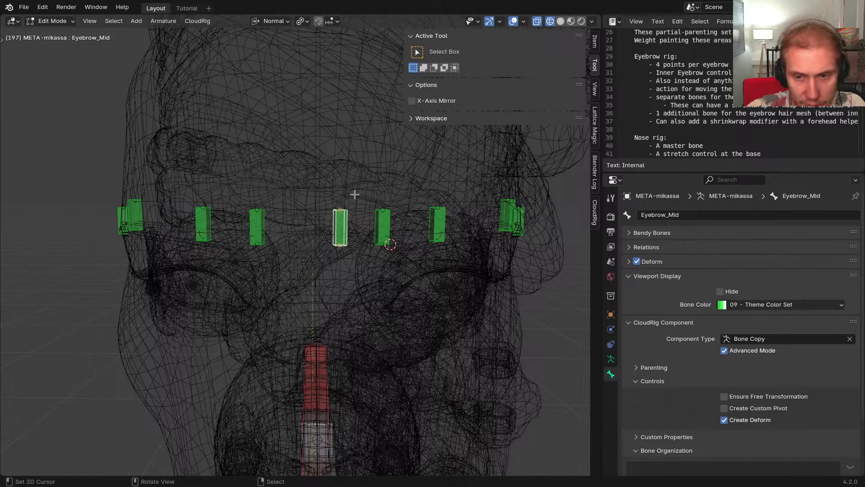
# Set Eyebrow_Mid's head X and tail X to 0 m and its roll to 0°
pyautogui.click(595, 43)
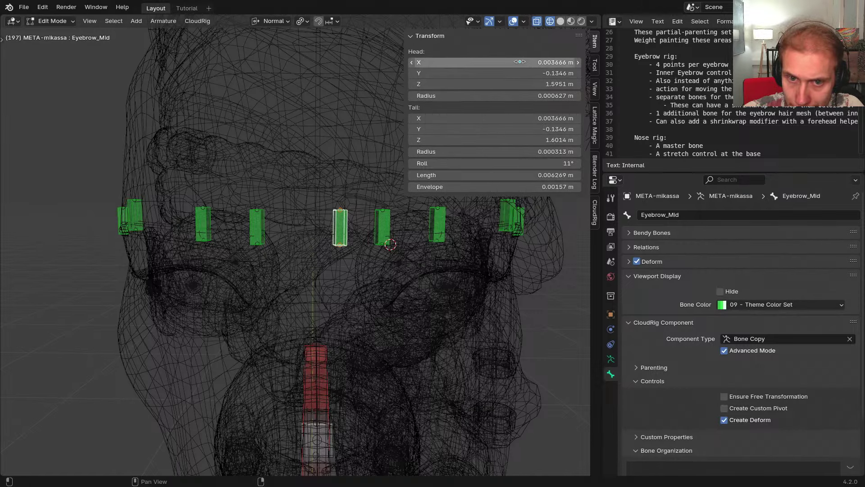
pyautogui.doubleClick(522, 62)
pyautogui.write('0')
pyautogui.press('Return')
pyautogui.doubleClick(523, 118)
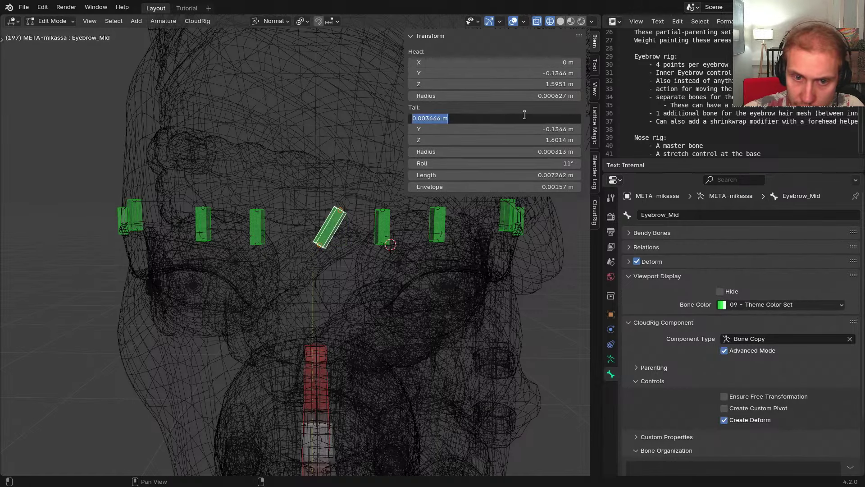
pyautogui.write('0')
pyautogui.press('Return')
pyautogui.doubleClick(508, 159)
pyautogui.write('0')
pyautogui.press('Return')
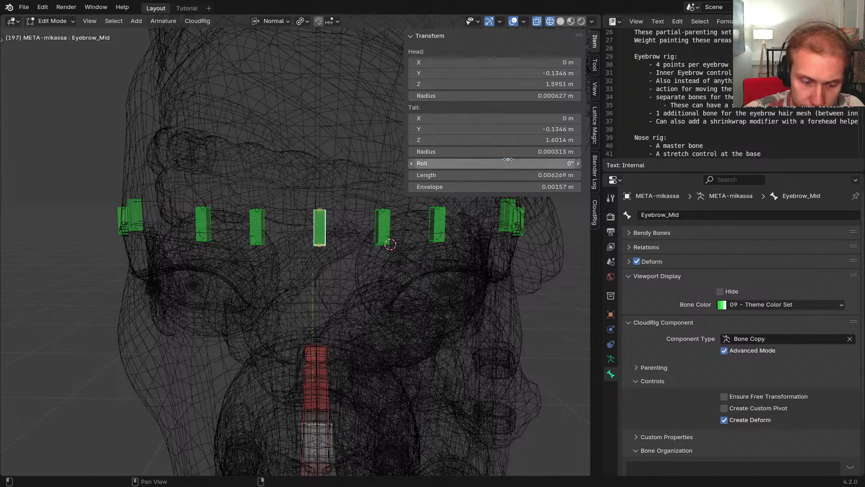
# Hide the sidebar and return to Pose Mode with solid shading
pyautogui.moveTo(330, 173); pyautogui.dragTo(315, 177, button='middle')
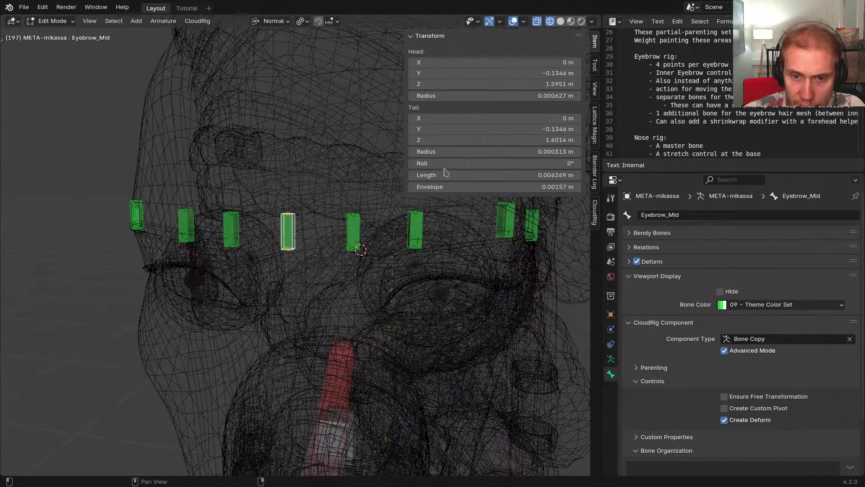
pyautogui.press('n')
pyautogui.press('Tab')
pyautogui.moveTo(336, 220)
pyautogui.mouseDown(button='middle')
pyautogui.moveTo(376, 270)
pyautogui.moveTo(369, 263)
pyautogui.moveTo(390, 248)
pyautogui.moveTo(364, 254)
pyautogui.mouseUp(button='middle')
pyautogui.hotkey('shift', 'z')
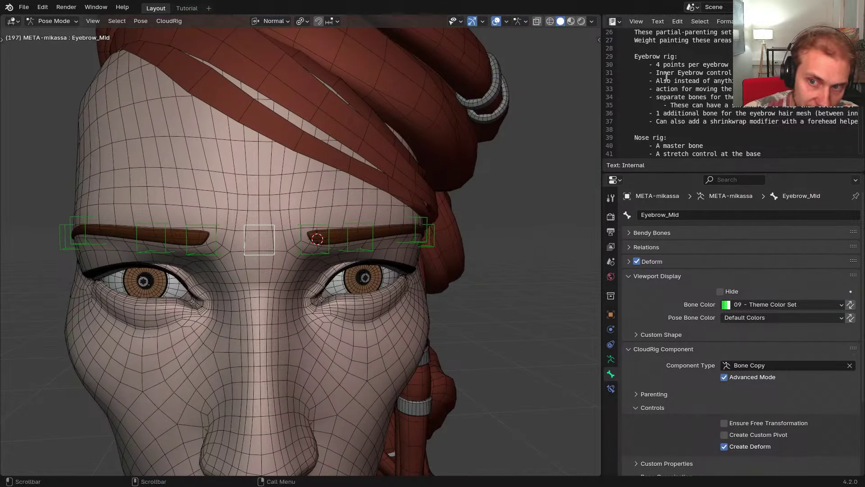
# Highlight the '4 points per eyebrow' note and widen the notes and properties area
pyautogui.moveTo(677, 65); pyautogui.dragTo(739, 65)
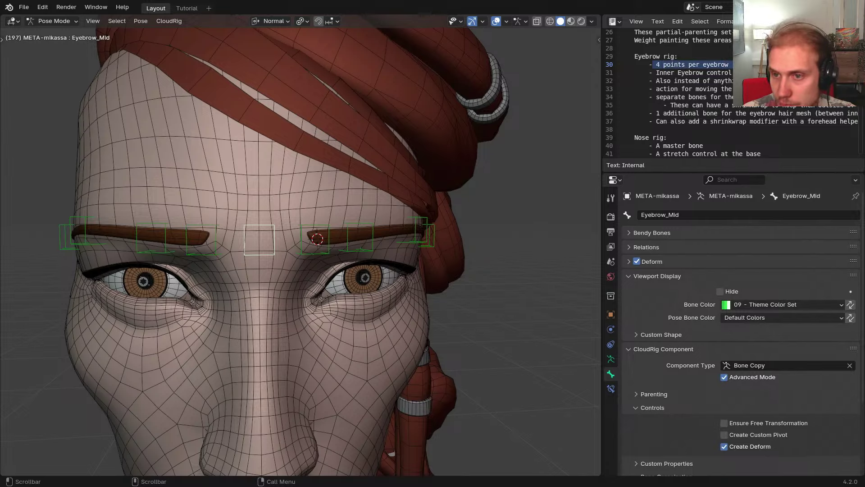
pyautogui.scroll(-2, 705, 96)
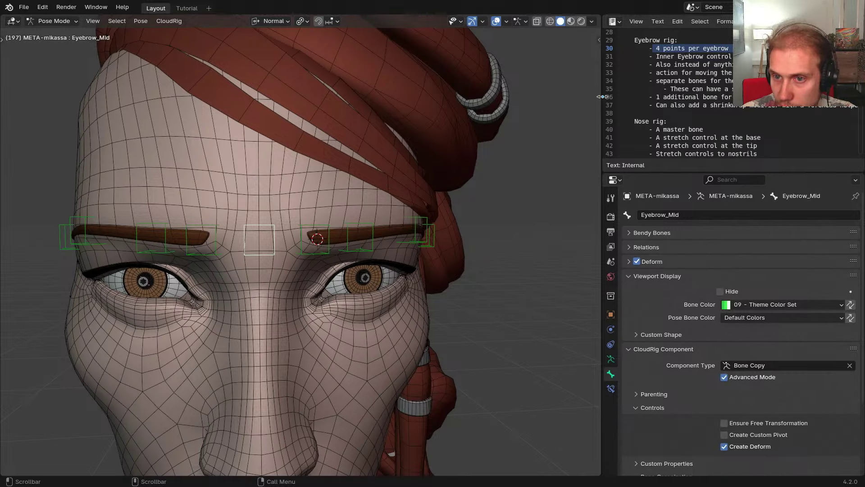
pyautogui.moveTo(602, 97); pyautogui.dragTo(302, 115)
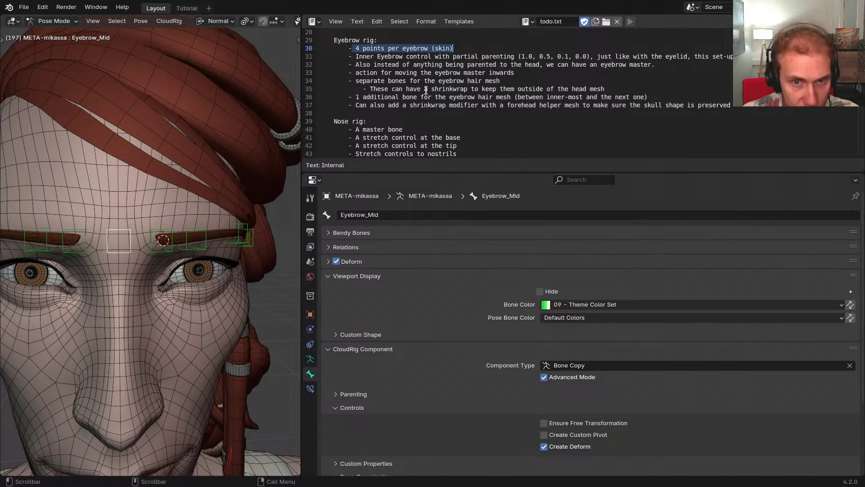
pyautogui.moveTo(247, 170); pyautogui.dragTo(176, 191, button='middle')
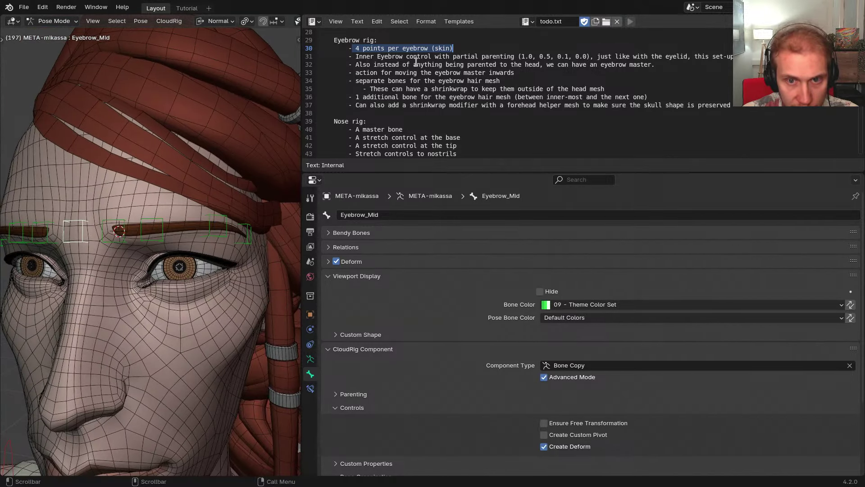
# Review the eyebrow master line, then drag the divider to widen the 3D view again
pyautogui.hscroll(5, 446, 62)
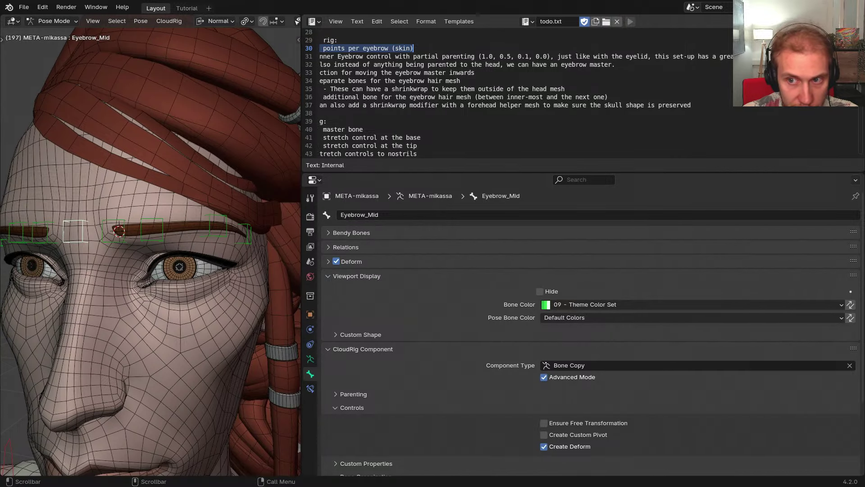
pyautogui.hscroll(-5, 388, 59)
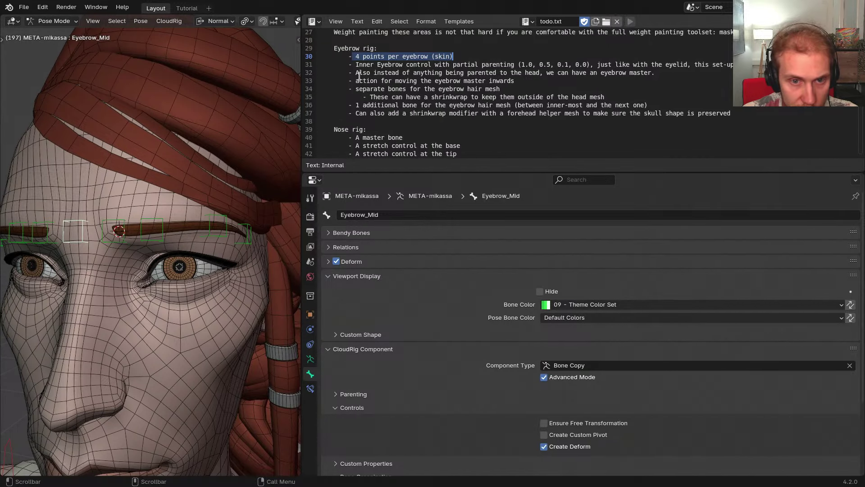
pyautogui.moveTo(355, 72); pyautogui.dragTo(658, 72)
pyautogui.click(640, 78)
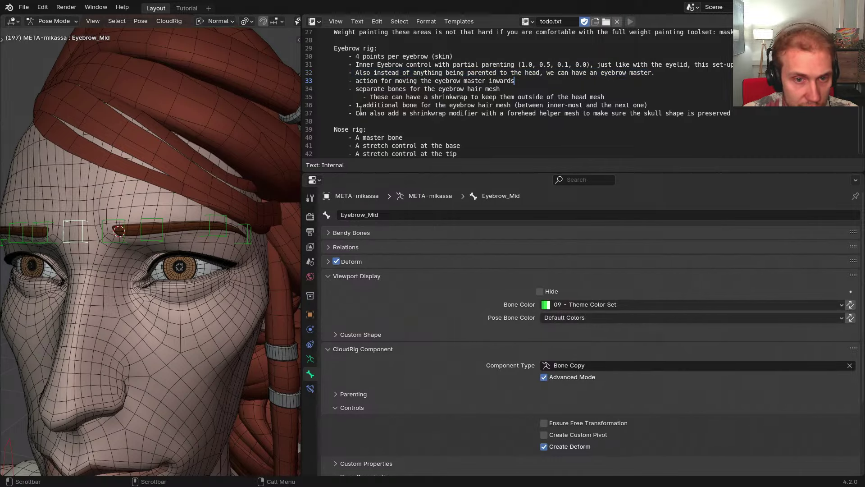
pyautogui.moveTo(302, 109); pyautogui.dragTo(609, 110)
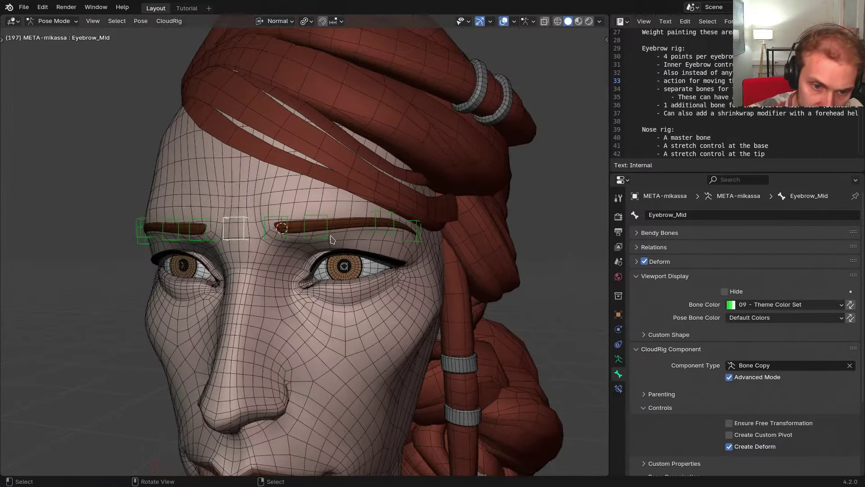
# Duplicate Eyebrow1.L in Edit Mode and push the copy forward along its normal Z
pyautogui.click(331, 240)
pyautogui.scroll(3, 343, 249)
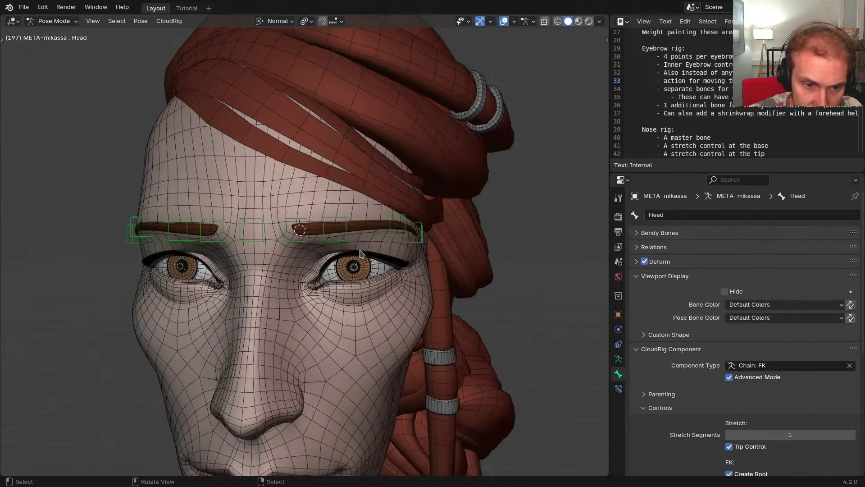
pyautogui.click(302, 242)
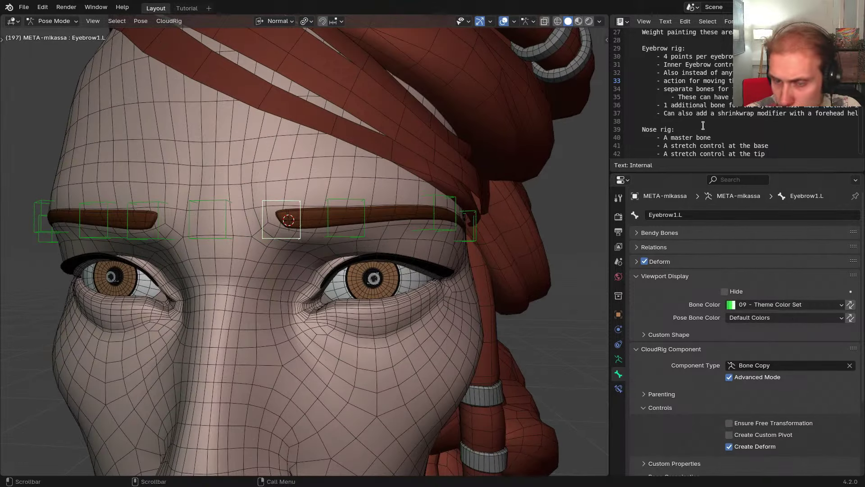
pyautogui.moveTo(691, 69); pyautogui.dragTo(684, 64, button='middle')
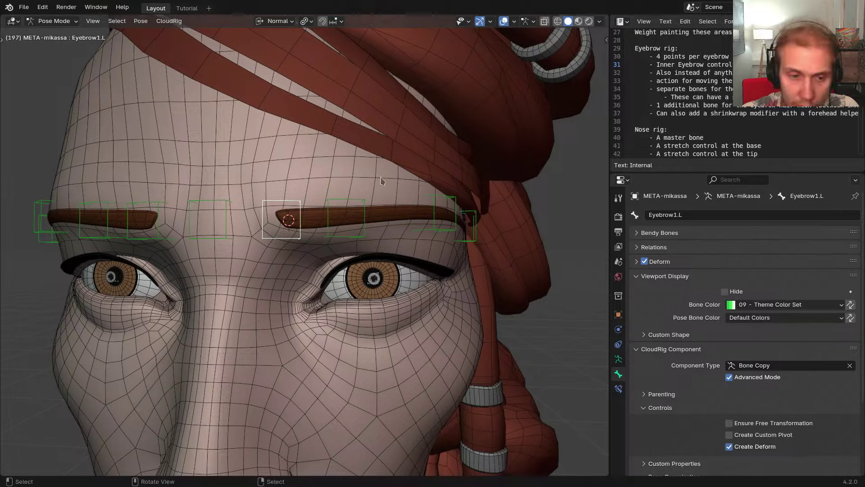
pyautogui.moveTo(382, 181)
pyautogui.mouseDown(button='middle')
pyautogui.moveTo(499, 222)
pyautogui.moveTo(415, 230)
pyautogui.moveTo(452, 266)
pyautogui.moveTo(421, 251)
pyautogui.moveTo(396, 269)
pyautogui.moveTo(426, 279)
pyautogui.moveTo(415, 298)
pyautogui.moveTo(409, 286)
pyautogui.mouseUp(button='middle')
pyautogui.press('Tab')
pyautogui.hotkey('shift', 'z')
pyautogui.hotkey('shift', 'd')
pyautogui.press('z')
pyautogui.click(414, 278)
pyautogui.scroll(-4, 414, 278)
pyautogui.press('Tab')
pyautogui.scroll(4, 412, 288)
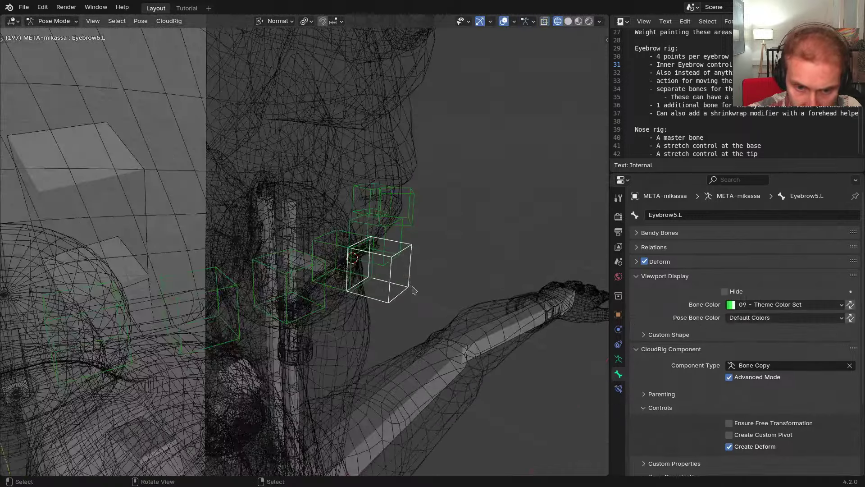
pyautogui.press('z')
# Rename the new bone to CTR-Eyebrow
pyautogui.moveTo(464, 294); pyautogui.dragTo(446, 286, button='middle')
pyautogui.press('F2')
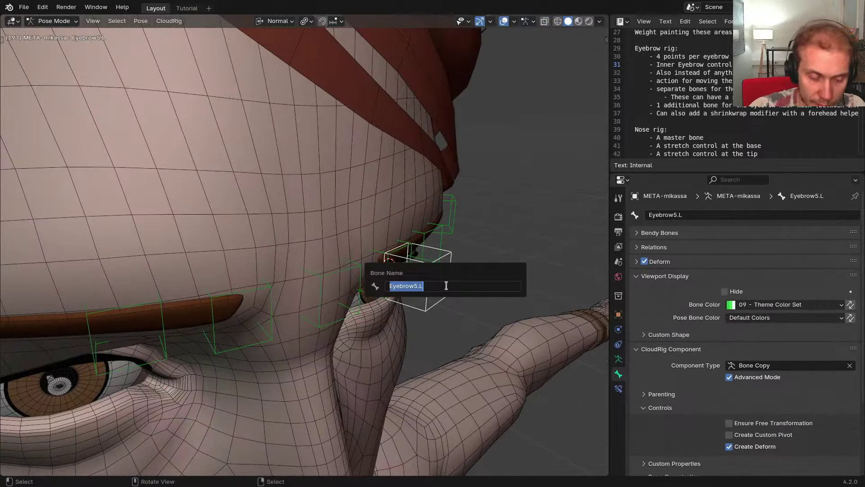
pyautogui.write('Eyebrow')
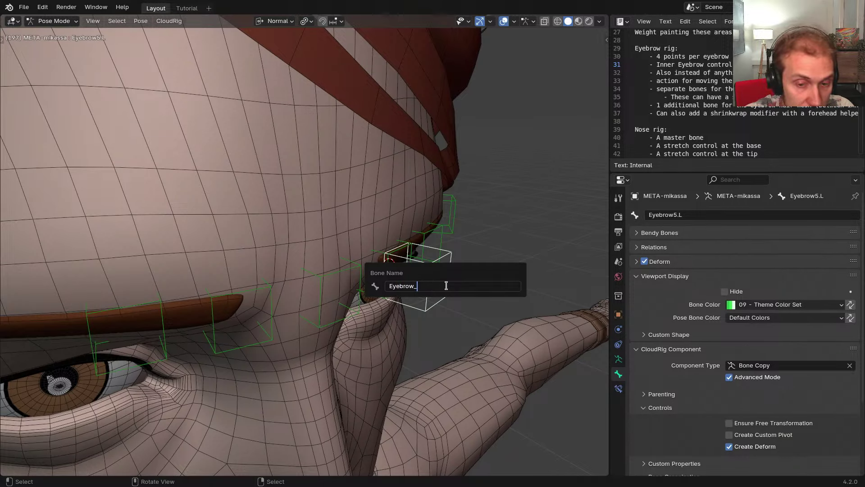
pyautogui.write('CTR-')
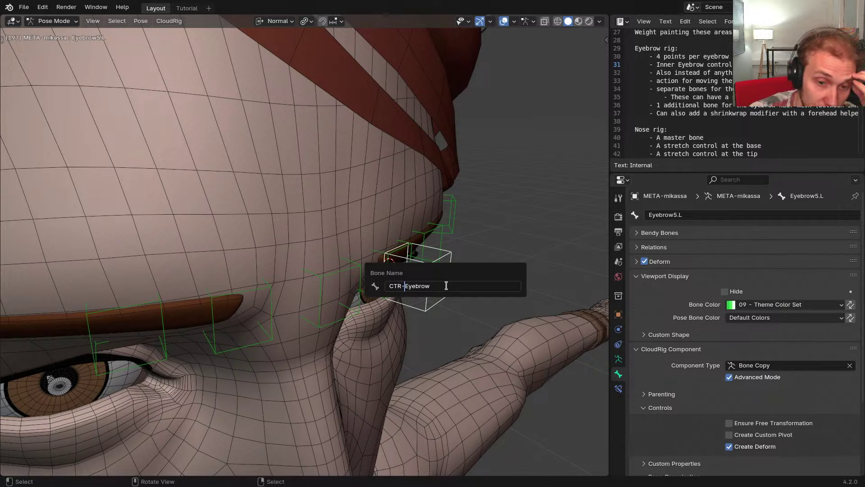
pyautogui.press('Return')
pyautogui.click(784, 304)
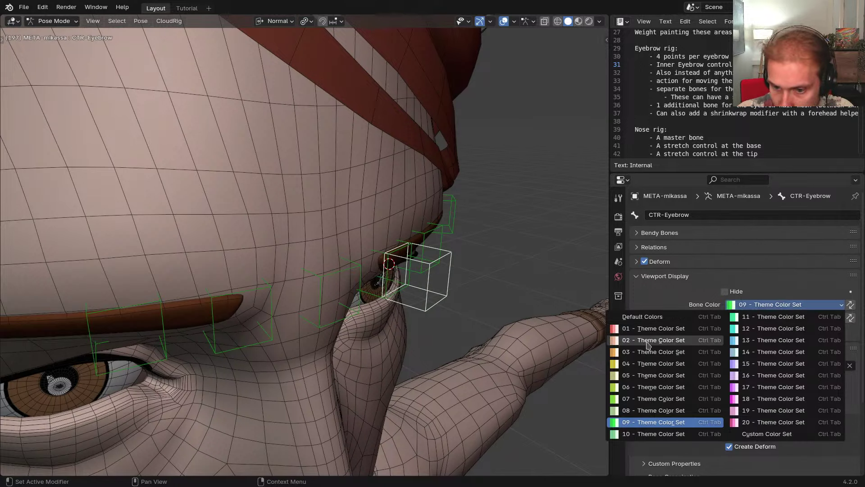
# Set the eyebrow control's bone colour to theme set 04
pyautogui.click(663, 354)
pyautogui.scroll(-3, 491, 308)
pyautogui.moveTo(469, 296); pyautogui.dragTo(470, 277, button='middle')
pyautogui.scroll(3, 361, 266)
# Flatten the control's custom shape by setting its Z scale to 0
pyautogui.hotkey('ctrl', 'alt', 'e')
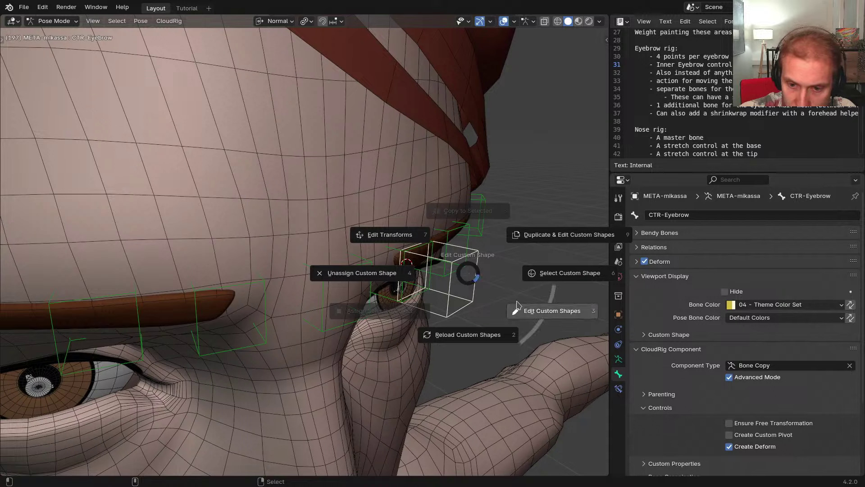
pyautogui.click(420, 241)
pyautogui.click(383, 331)
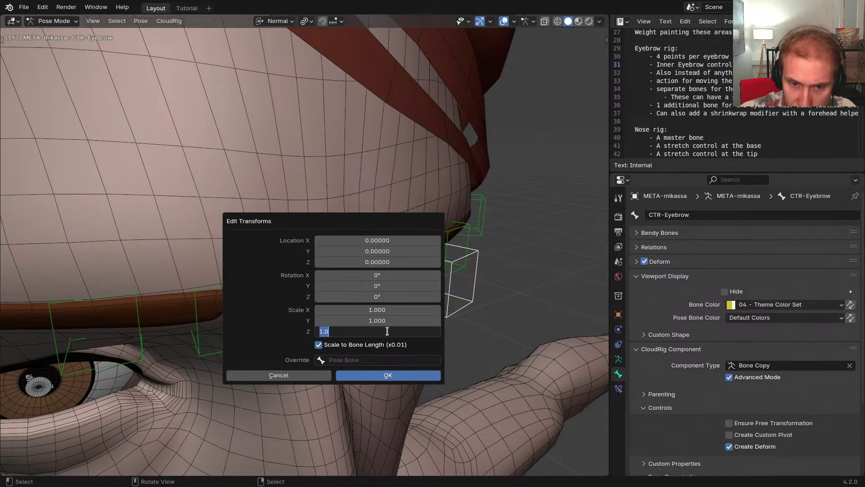
pyautogui.write('0')
pyautogui.press('Return')
pyautogui.press('Return')
pyautogui.scroll(-3, 430, 226)
pyautogui.moveTo(431, 239); pyautogui.dragTo(358, 249, button='middle')
# Rename the control bone to CTR-Eyebrow.L
pyautogui.press('F2')
pyautogui.click(357, 251)
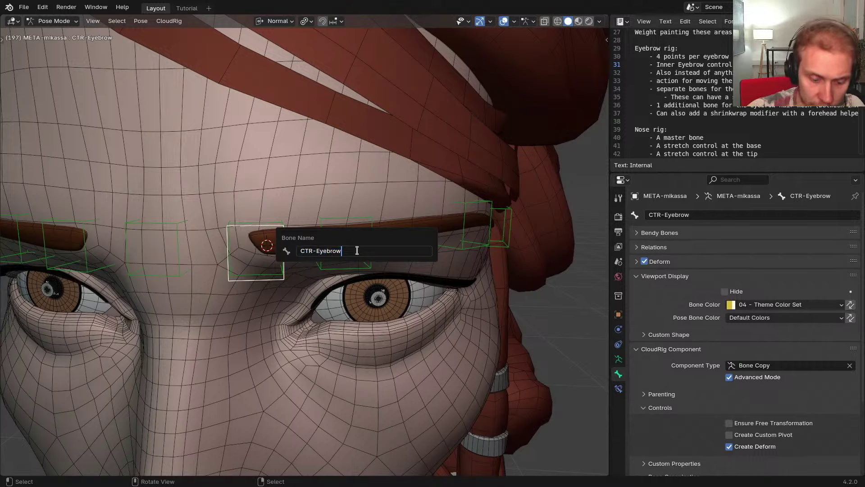
pyautogui.press('Return')
# Turn off Create Deform so the control doesn't deform the mesh
pyautogui.scroll(-3, 376, 263)
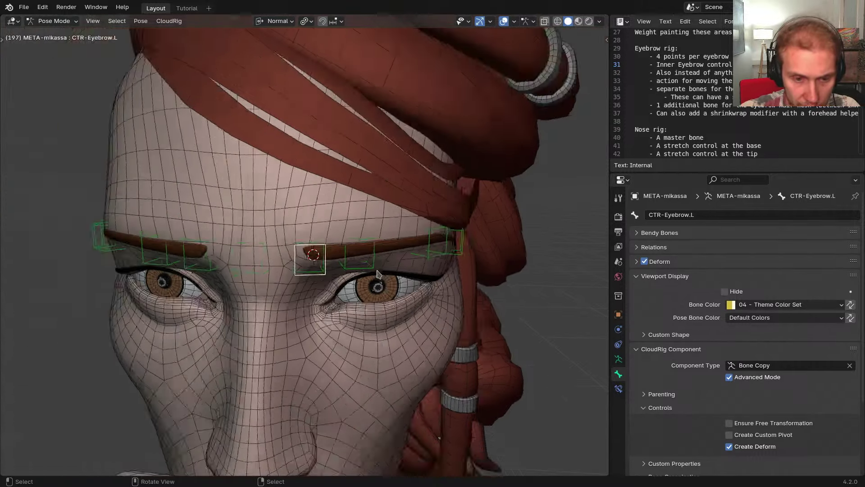
pyautogui.moveTo(376, 263); pyautogui.dragTo(411, 290, button='middle')
pyautogui.scroll(2, 477, 317)
pyautogui.scroll(-3, 716, 392)
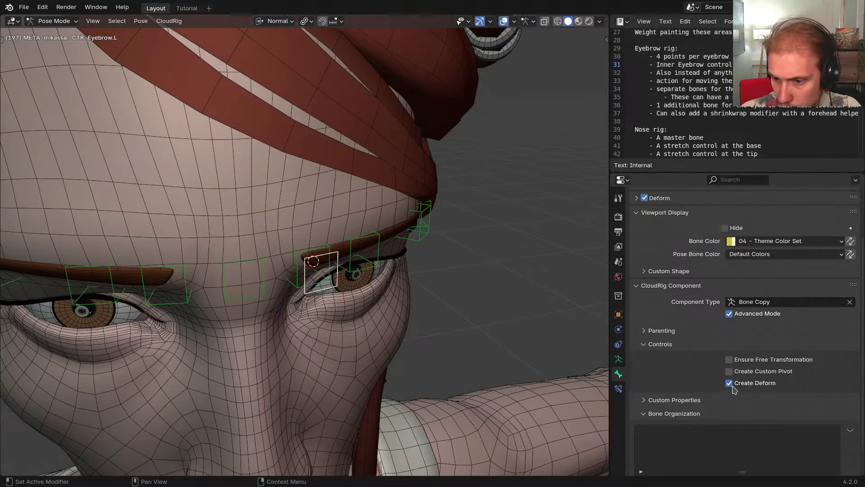
pyautogui.click(729, 383)
# Symmetrize the control to create CTR-Eyebrow.R
pyautogui.moveTo(396, 271); pyautogui.dragTo(361, 286, button='middle')
pyautogui.keyDown('shift'); pyautogui.moveTo(450, 292); pyautogui.dragTo(484, 289, button='middle'); pyautogui.keyUp('shift')
pyautogui.press('x')
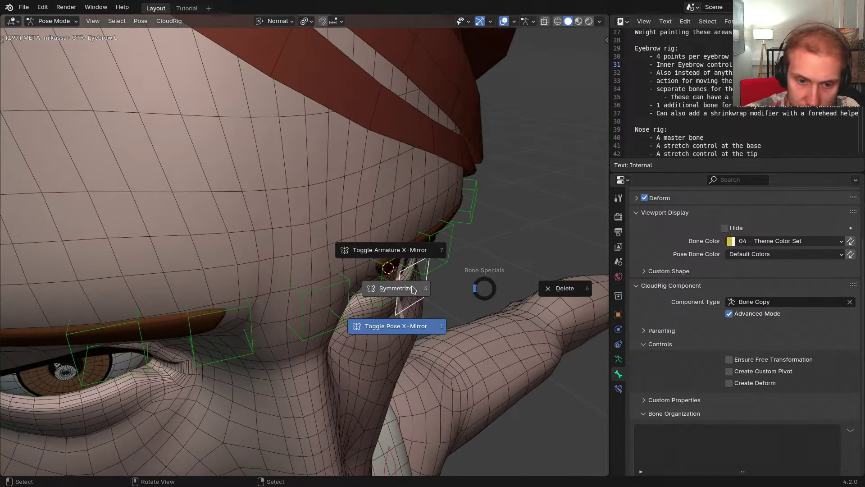
pyautogui.click(412, 290)
# Add an Armature constraint with two target slots to the Eyebrow_Mid bone
pyautogui.click(345, 289)
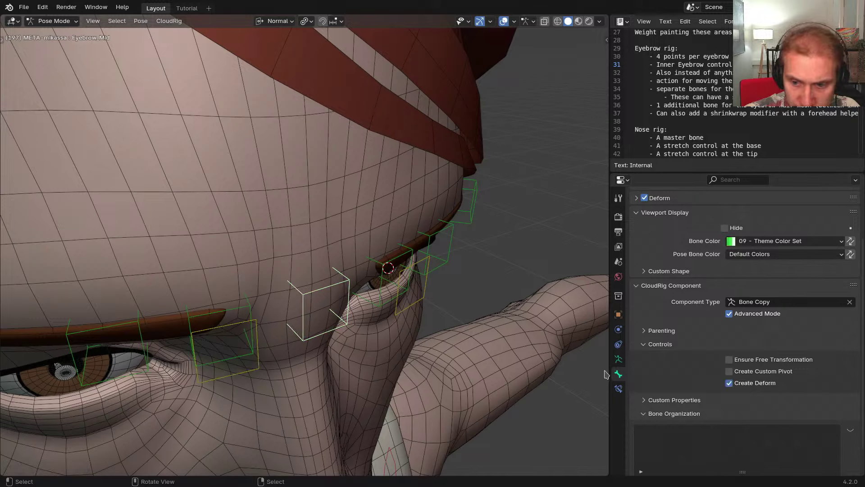
pyautogui.click(619, 389)
pyautogui.moveTo(562, 244); pyautogui.dragTo(546, 237, button='middle')
pyautogui.click(705, 215)
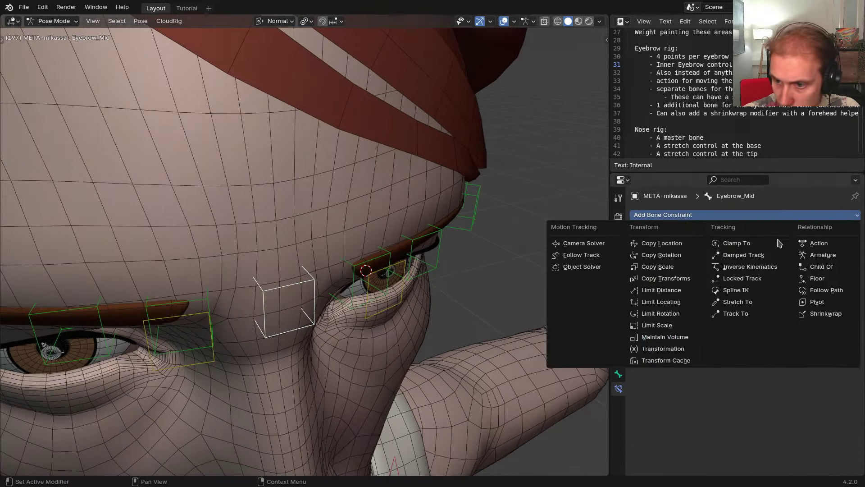
pyautogui.click(823, 259)
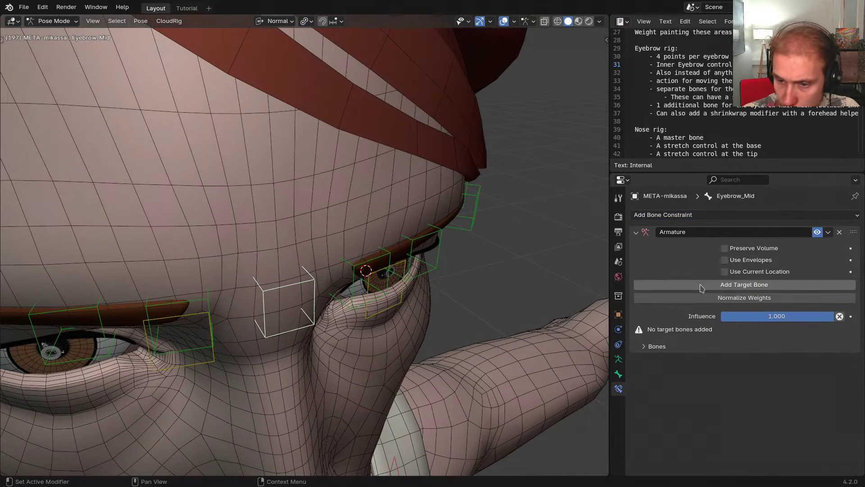
pyautogui.click(701, 287)
pyautogui.click(701, 287)
pyautogui.click(670, 333)
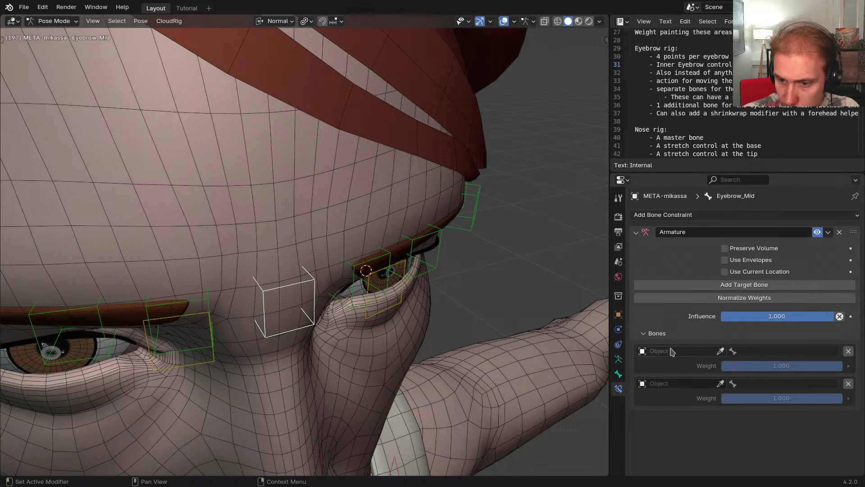
# Set the first target's armature to RIG-mikassa and open its bone list
pyautogui.moveTo(443, 311); pyautogui.dragTo(434, 302, button='middle')
pyautogui.moveTo(360, 291)
pyautogui.keyDown('shift'); pyautogui.mouseDown(button='middle')
pyautogui.moveTo(423, 301)
pyautogui.moveTo(373, 291)
pyautogui.mouseUp(button='middle'); pyautogui.keyUp('shift')
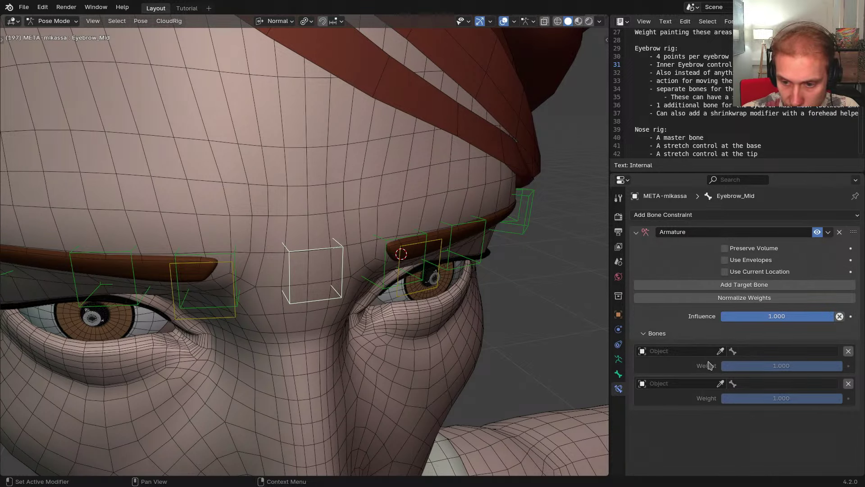
pyautogui.click(648, 235)
pyautogui.click(647, 236)
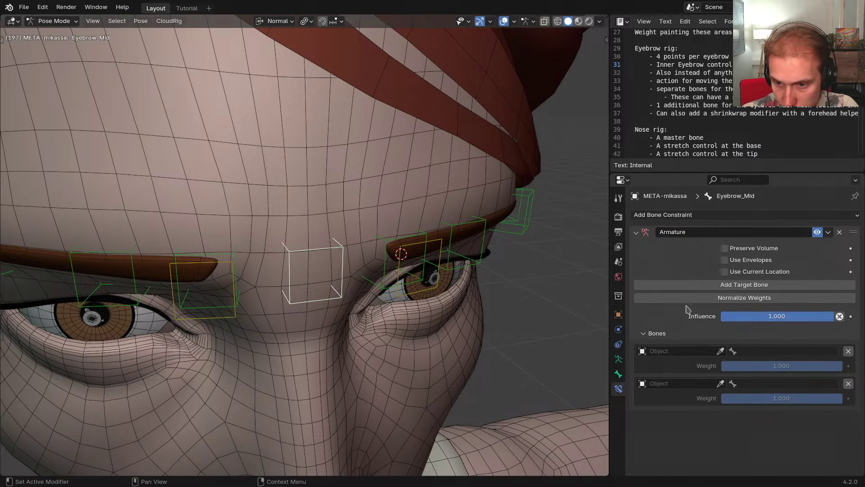
pyautogui.click(649, 237)
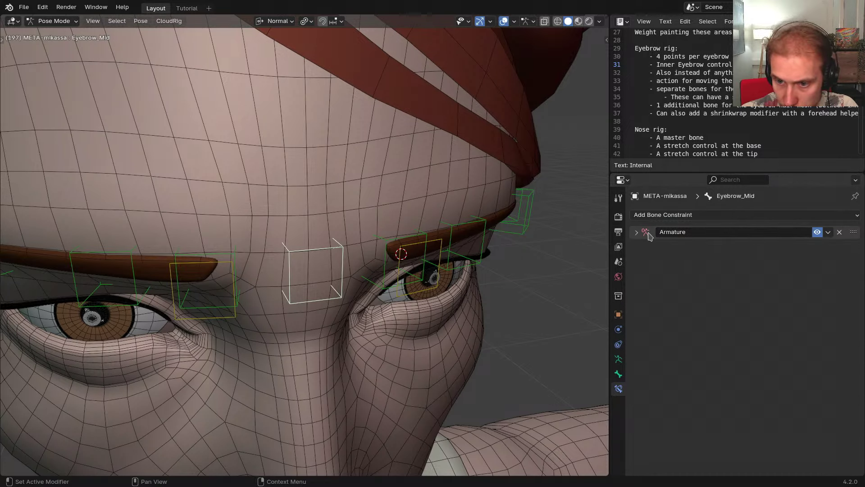
pyautogui.click(649, 237)
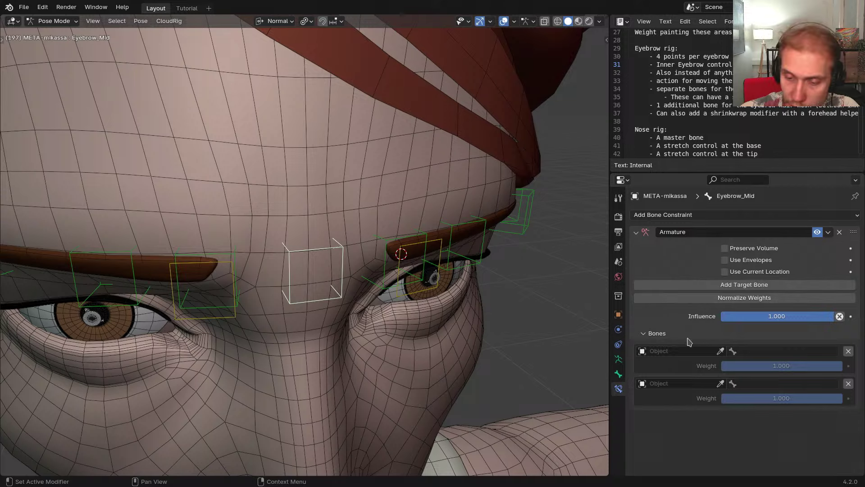
pyautogui.click(676, 355)
pyautogui.click(667, 432)
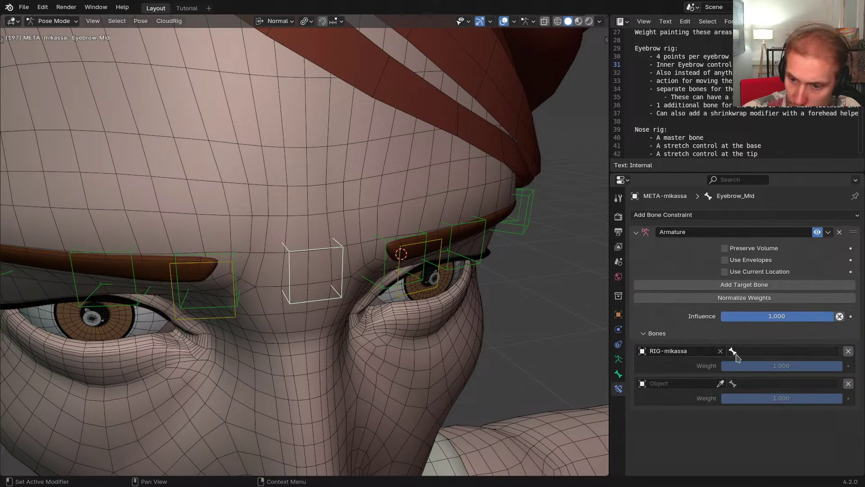
pyautogui.click(751, 351)
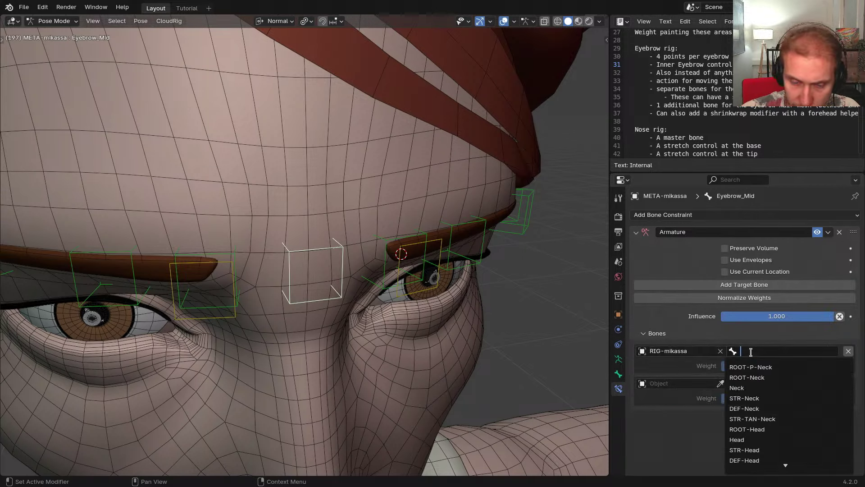
# Copy the CTR-Eyebrow.L name and paste it into the first target's bone field
pyautogui.click(433, 283)
pyautogui.click(436, 287)
pyautogui.hotkey('ctrl', 'c')
pyautogui.press('F2')
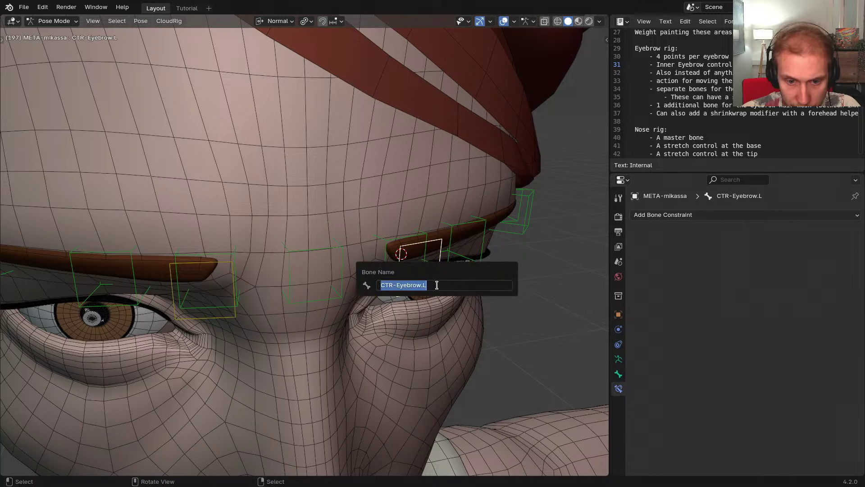
pyautogui.press('Escape')
pyautogui.click(344, 253)
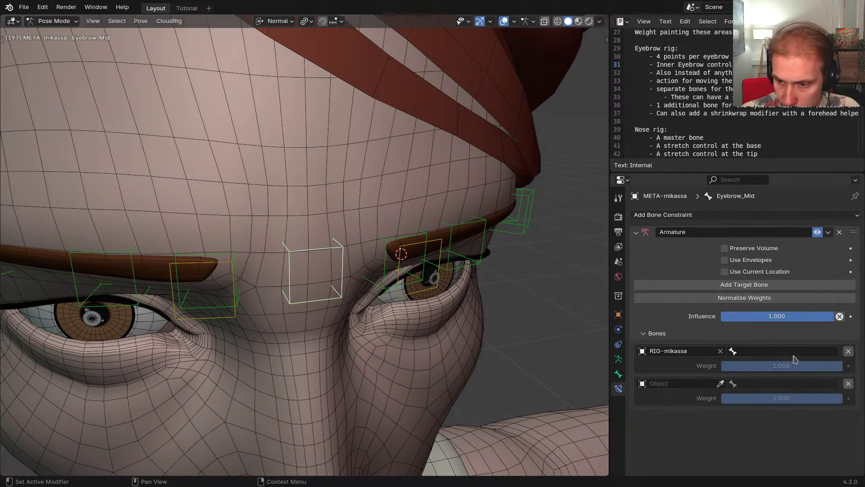
pyautogui.click(788, 351)
pyautogui.hotkey('ctrl', 'v')
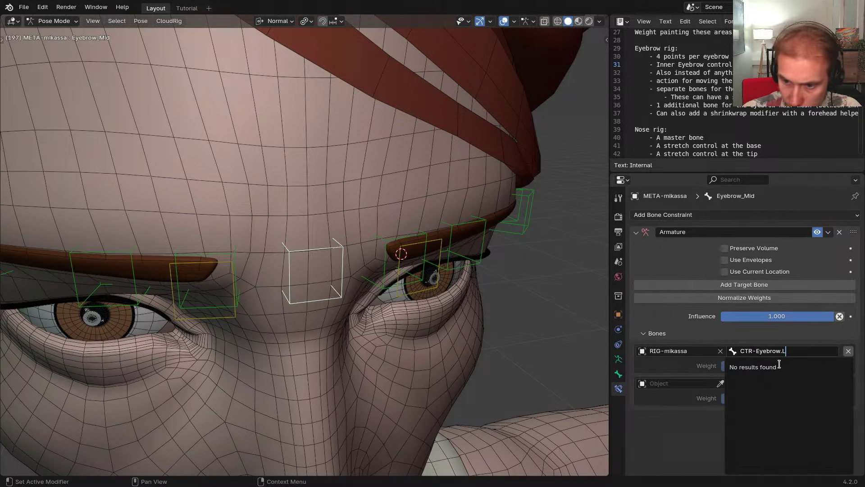
pyautogui.press('Escape')
# Point both targets at META-mikassa, with CTR-Eyebrow.R as the second target's bone
pyautogui.click(670, 351)
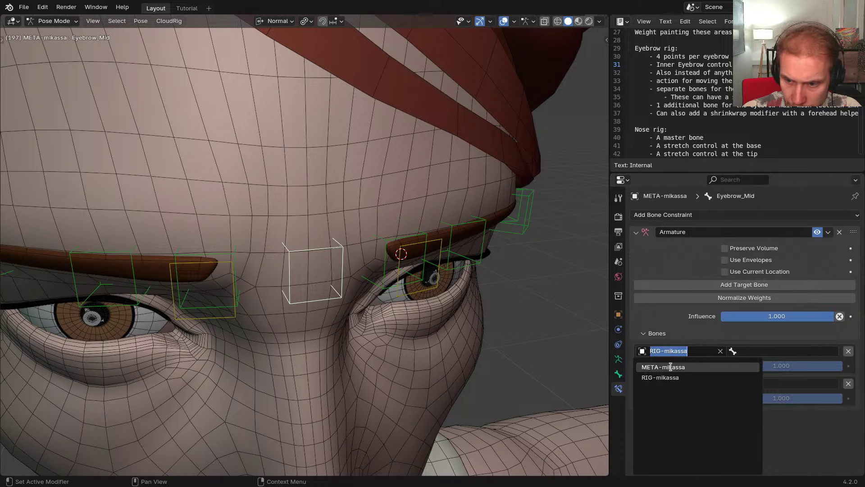
pyautogui.click(671, 366)
pyautogui.click(680, 384)
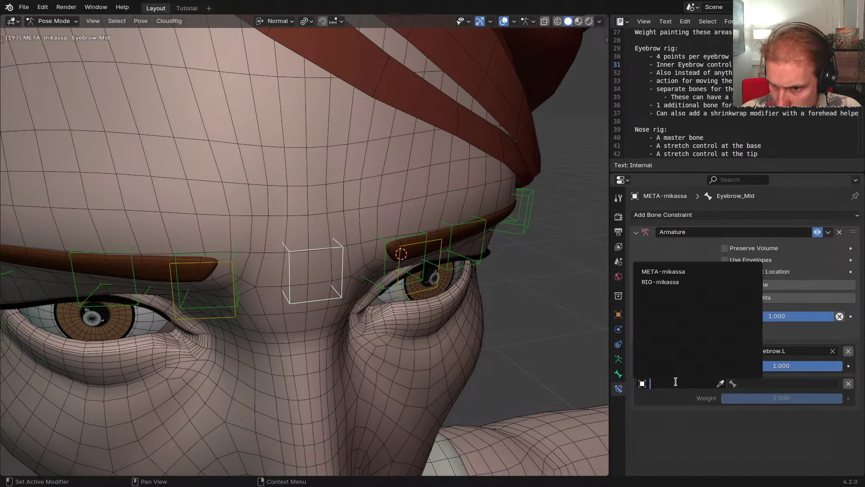
pyautogui.click(668, 272)
pyautogui.click(756, 384)
pyautogui.hotkey('ctrl', 'v')
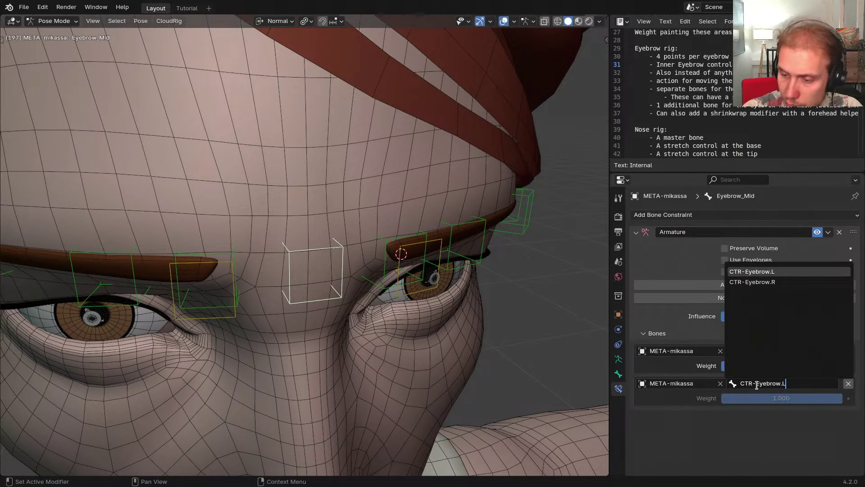
pyautogui.press('BackSpace')
pyautogui.write('R')
pyautogui.press('Return')
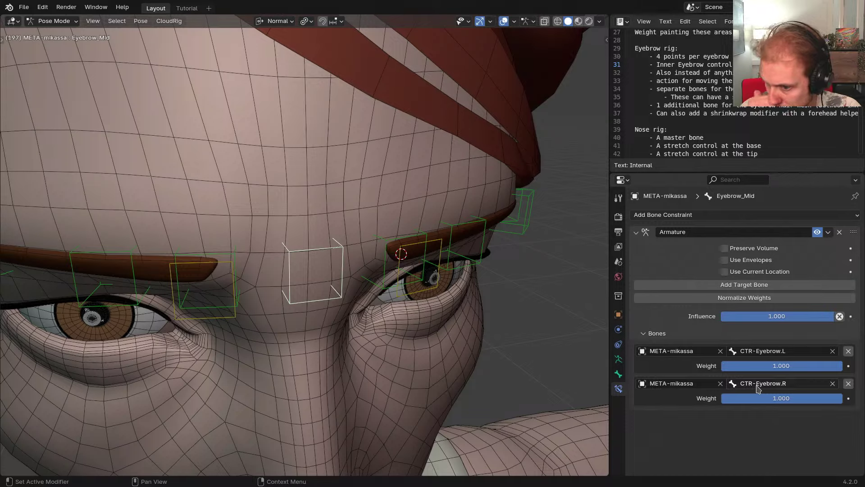
pyautogui.moveTo(439, 215); pyautogui.dragTo(361, 225, button='middle')
pyautogui.click(415, 294)
pyautogui.press('g')
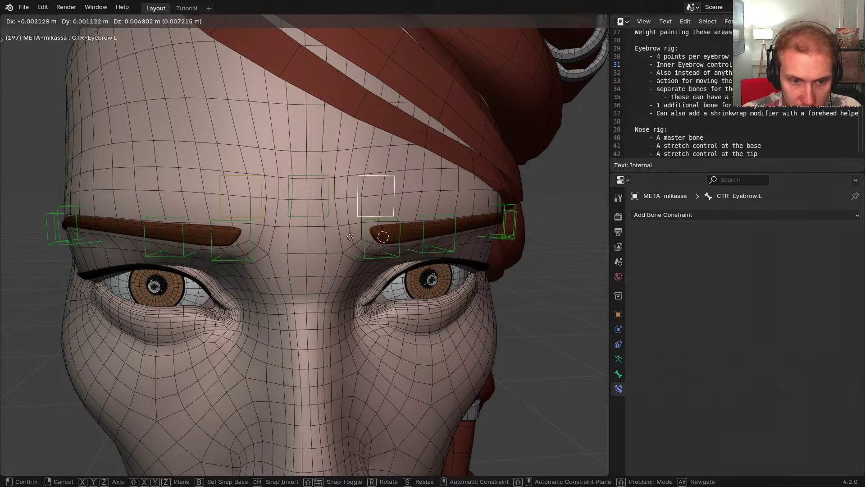
pyautogui.click(361, 237)
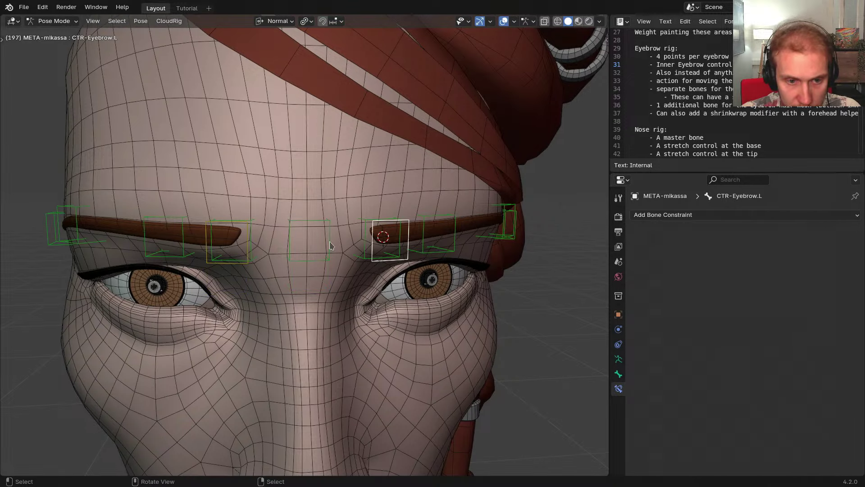
pyautogui.press('x')
pyautogui.click(301, 294)
pyautogui.press('g')
pyautogui.rightClick(354, 297)
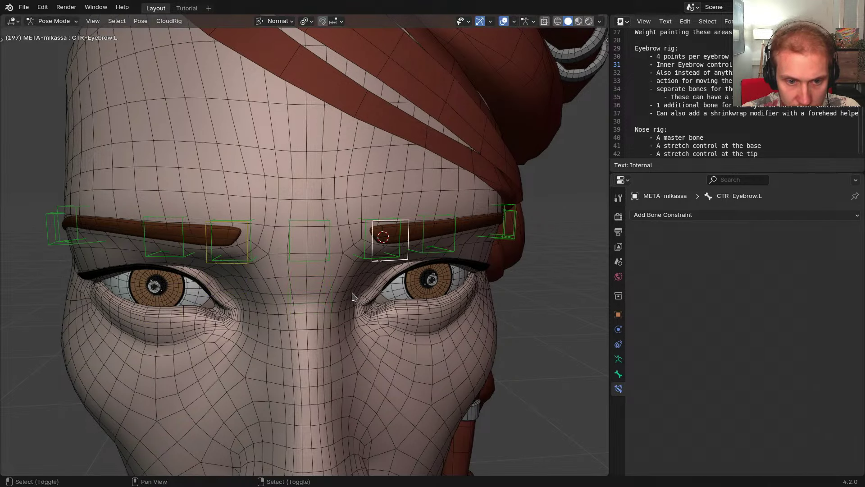
pyautogui.press('x')
pyautogui.click(301, 329)
pyautogui.press('g')
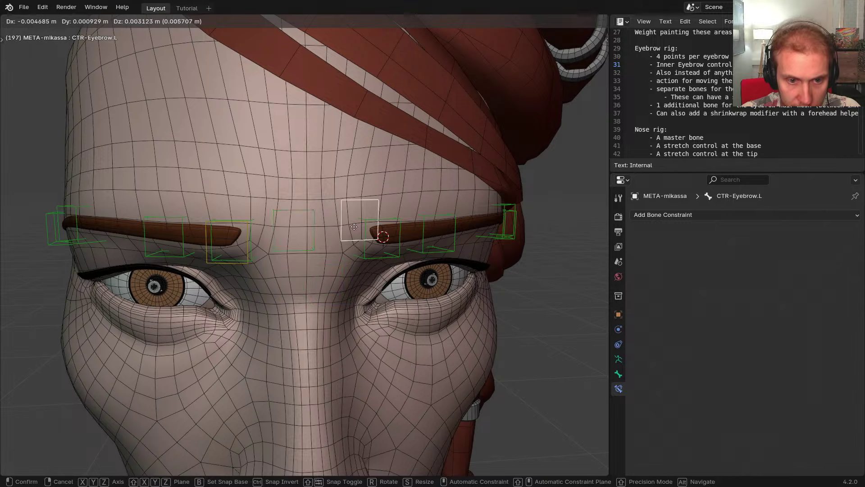
pyautogui.click(277, 227)
pyautogui.click(249, 242)
pyautogui.press('g')
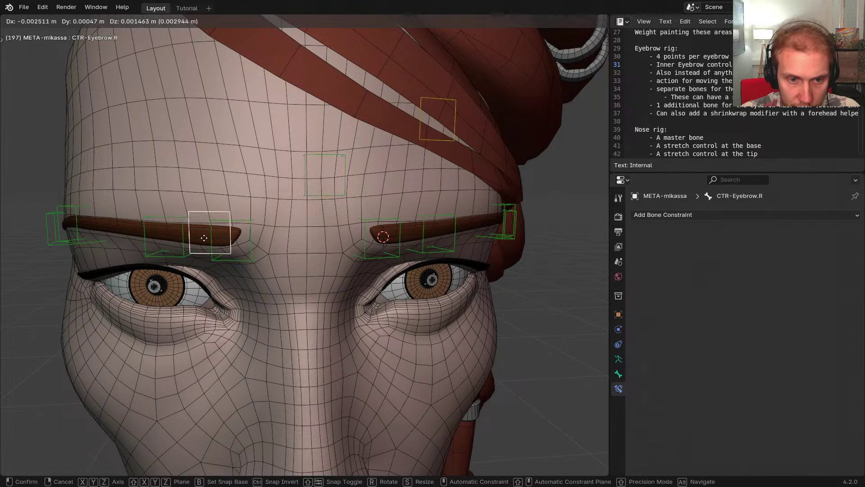
pyautogui.rightClick(321, 292)
pyautogui.click(427, 141)
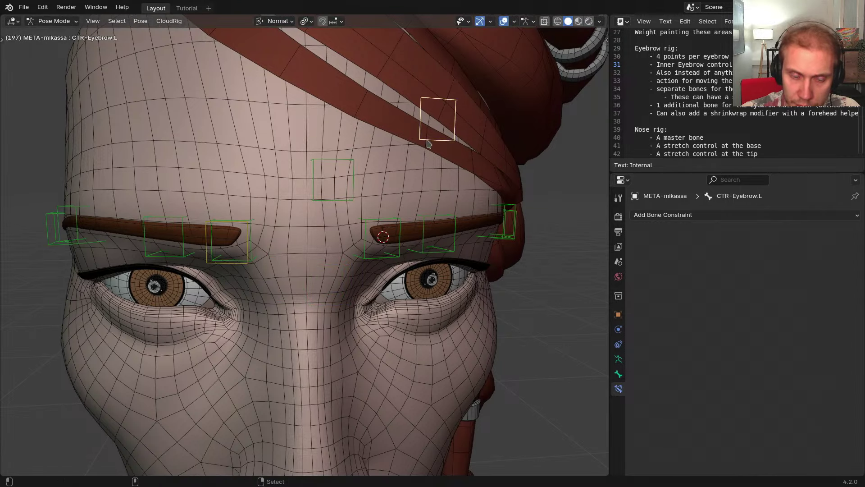
pyautogui.hotkey('alt', 'g')
pyautogui.click(330, 238)
pyautogui.moveTo(330, 243); pyautogui.dragTo(405, 280, button='middle')
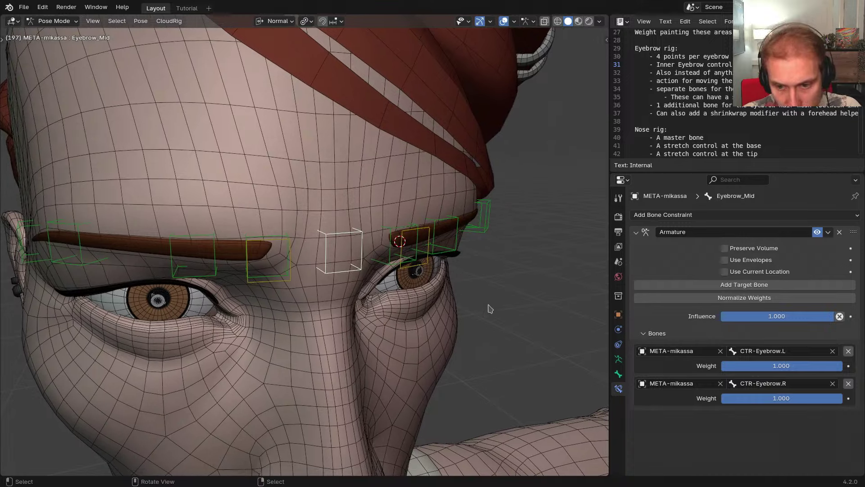
pyautogui.click(618, 374)
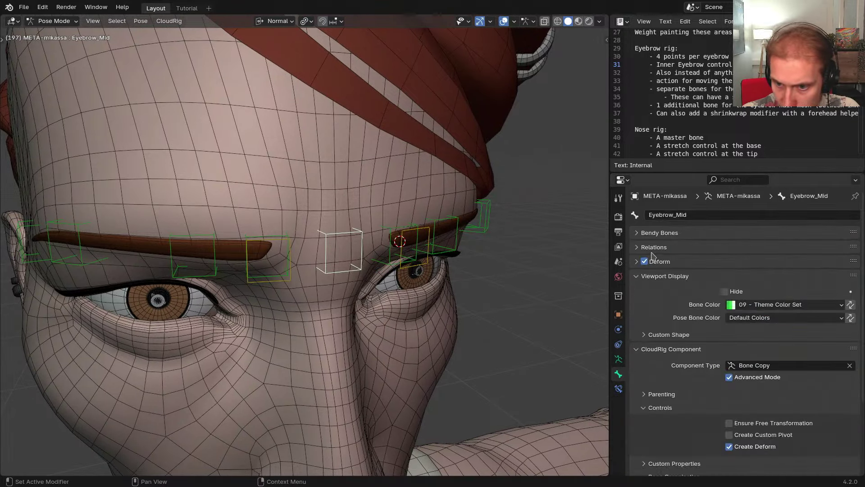
pyautogui.click(662, 247)
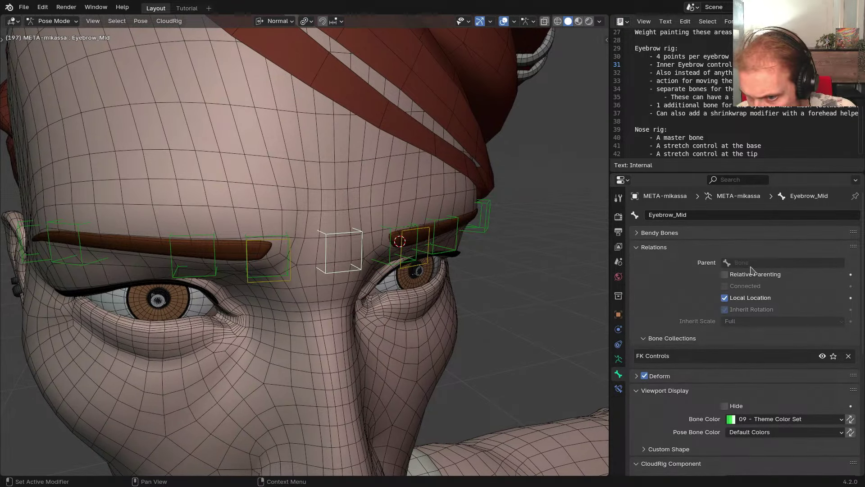
pyautogui.moveTo(504, 330); pyautogui.dragTo(466, 318, button='middle')
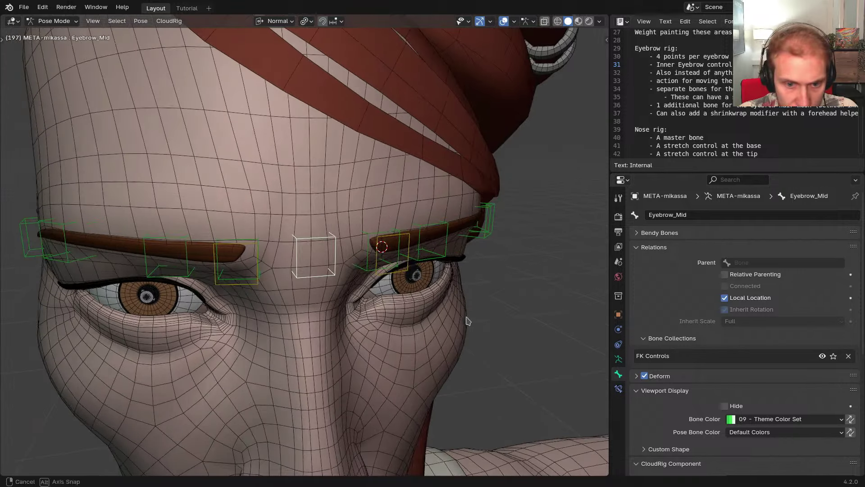
pyautogui.click(618, 388)
pyautogui.moveTo(531, 347); pyautogui.dragTo(480, 324, button='middle')
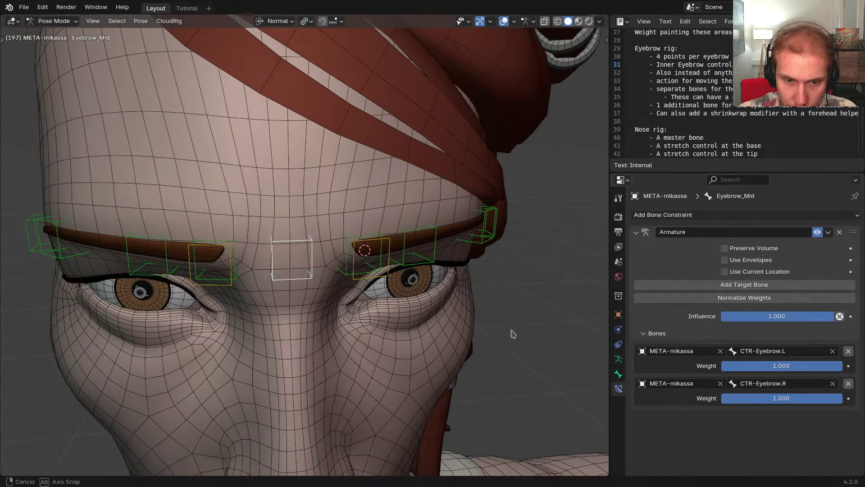
# Copy Eyebrow_Mid's Armature constraint to Eyebrow1.L with Copy Constraints to Selected Bones
pyautogui.click(348, 246)
pyautogui.click(667, 215)
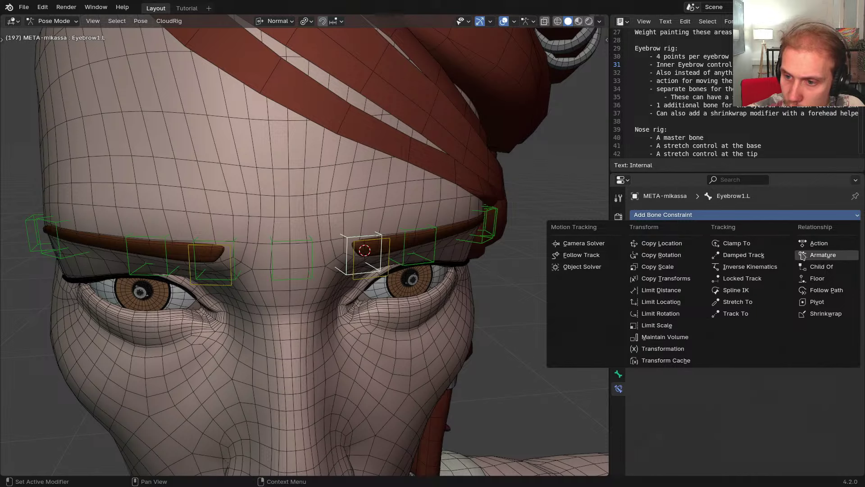
pyautogui.keyDown('shift'); pyautogui.click(313, 247); pyautogui.keyUp('shift')
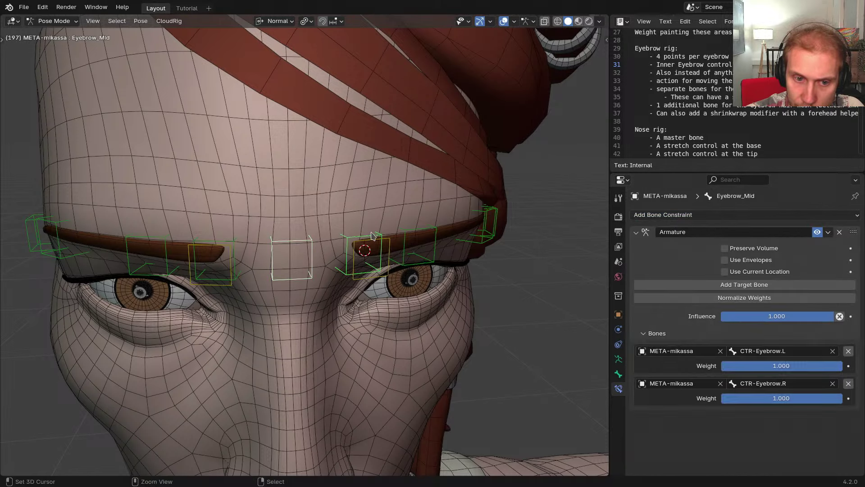
pyautogui.hotkey('ctrl', 'c')
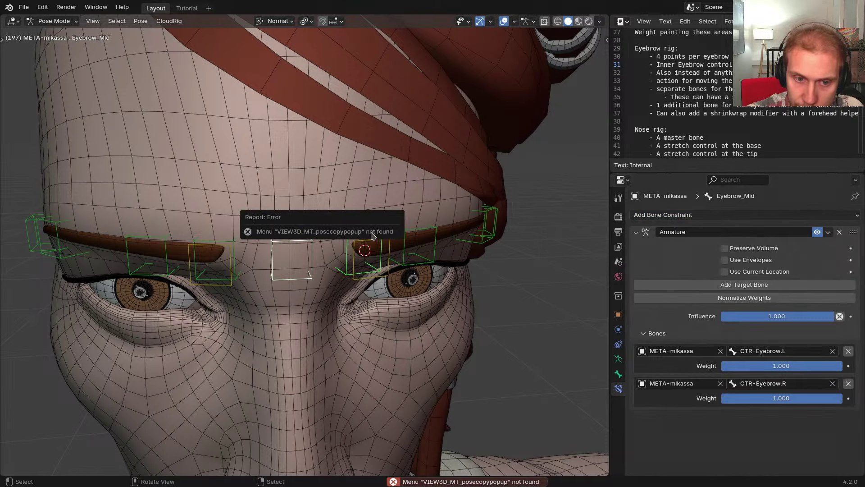
pyautogui.press('F3')
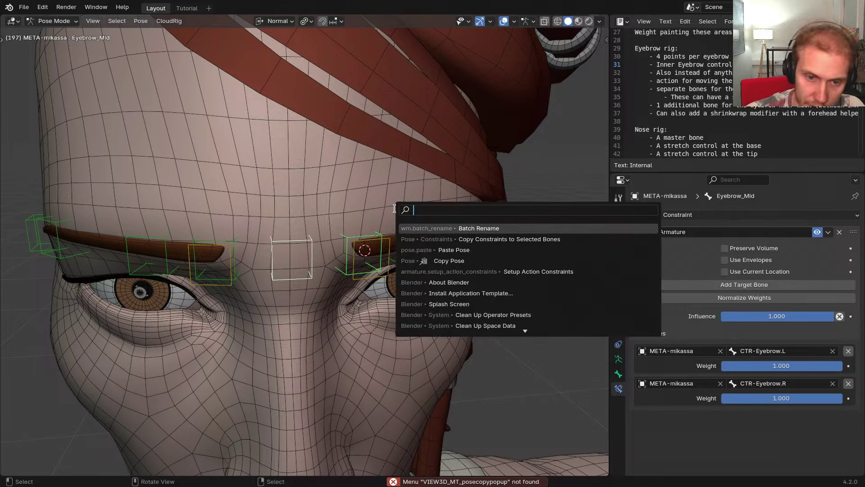
pyautogui.write('copy const')
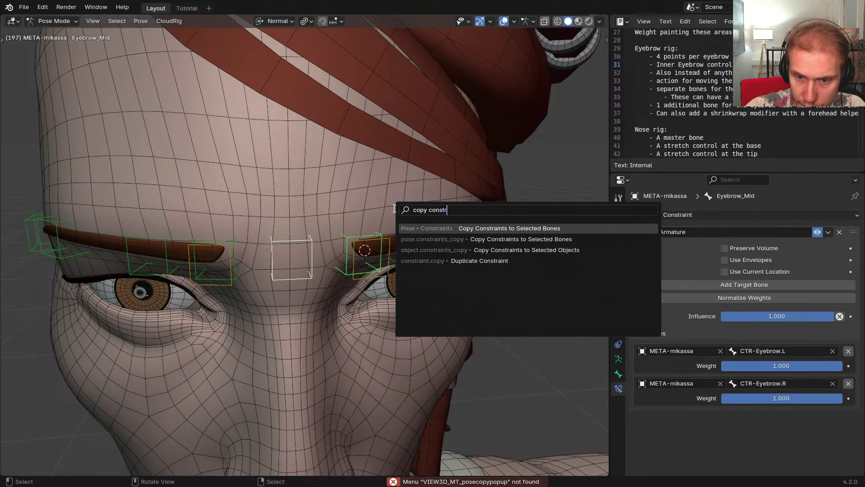
pyautogui.write('r')
pyautogui.press('Return')
# Remove the CTR-Eyebrow.R target from Eyebrow1.L's constraint
pyautogui.click(353, 240)
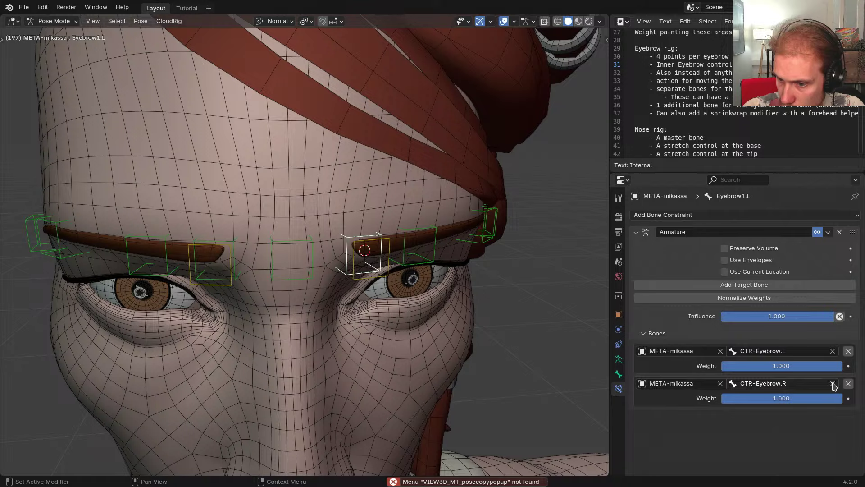
pyautogui.click(848, 383)
pyautogui.moveTo(383, 275)
pyautogui.mouseDown(button='middle')
pyautogui.moveTo(374, 278)
pyautogui.moveTo(387, 257)
pyautogui.moveTo(371, 319)
pyautogui.moveTo(385, 259)
pyautogui.moveTo(371, 267)
pyautogui.moveTo(383, 264)
pyautogui.mouseUp(button='middle')
# Copy Eyebrow_Mid's constraints onto Eyebrow2.L
pyautogui.click(378, 264)
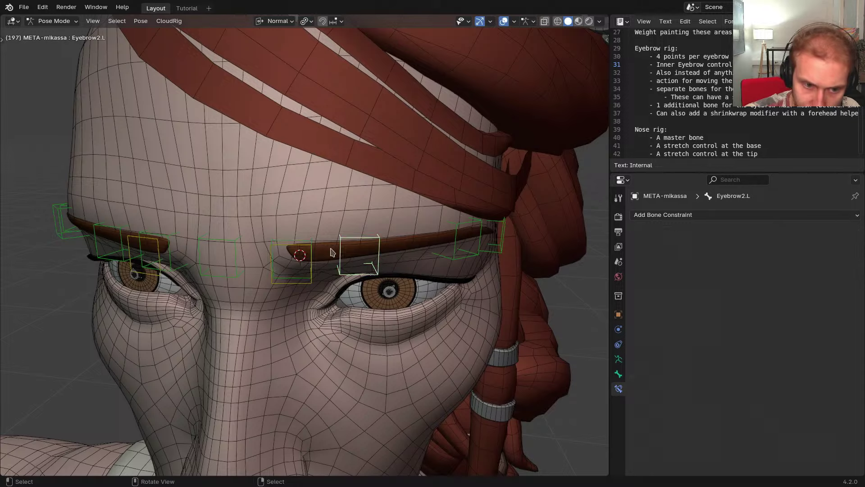
pyautogui.moveTo(330, 247); pyautogui.dragTo(345, 257, button='middle')
pyautogui.keyDown('shift'); pyautogui.click(269, 266); pyautogui.keyUp('shift')
pyautogui.hotkey('ctrl', 'c')
pyautogui.click(355, 228)
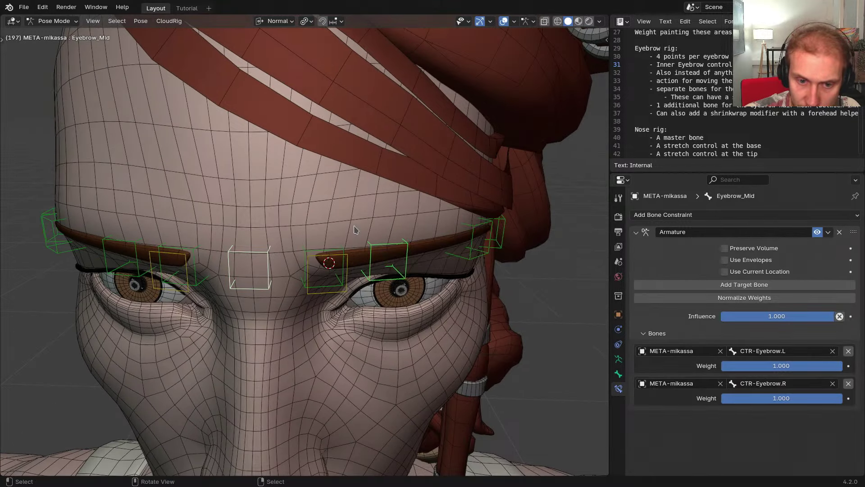
pyautogui.click(378, 245)
# Set Eyebrow2.L's second target to RIG-mikassa with bone DEF-Head
pyautogui.click(777, 383)
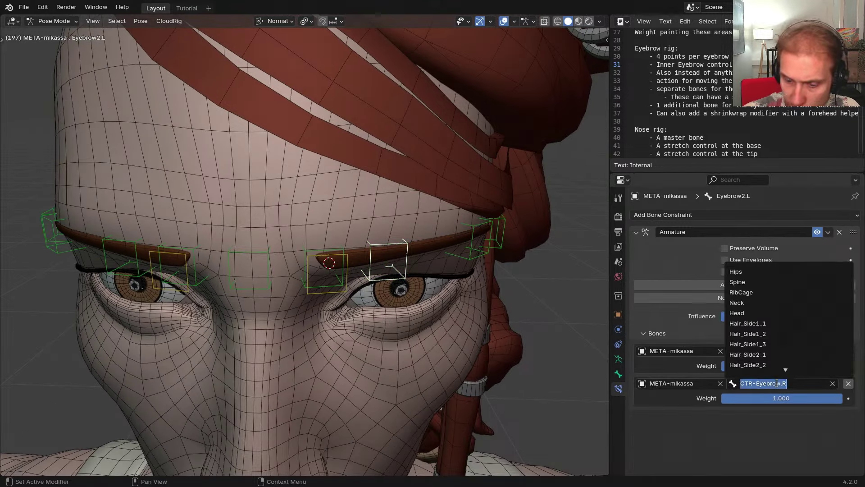
pyautogui.write('D')
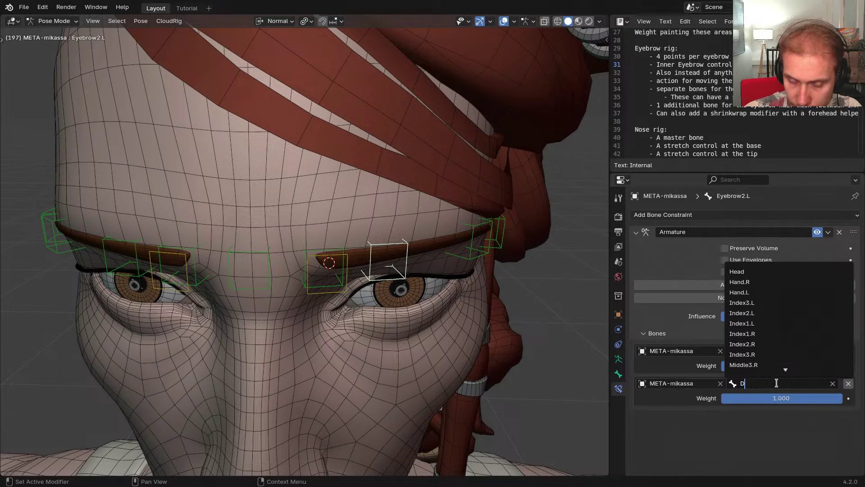
pyautogui.press('Escape')
pyautogui.click(687, 383)
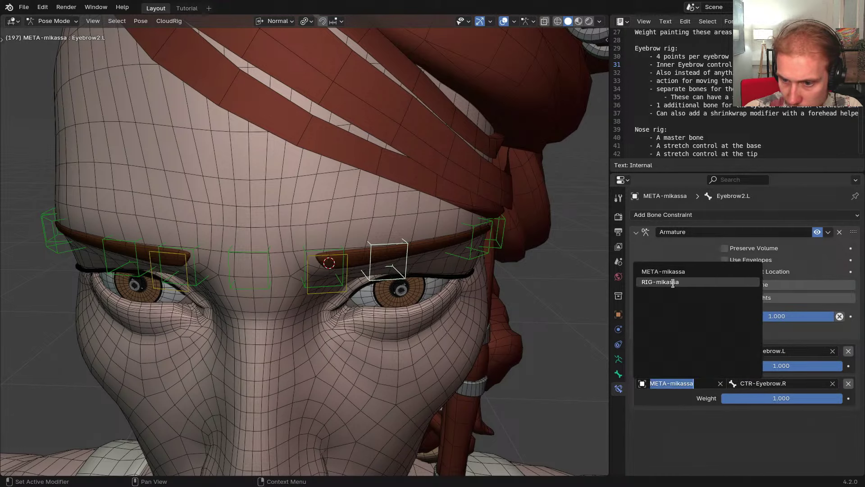
pyautogui.click(660, 282)
pyautogui.click(765, 381)
pyautogui.write('DEF-Head')
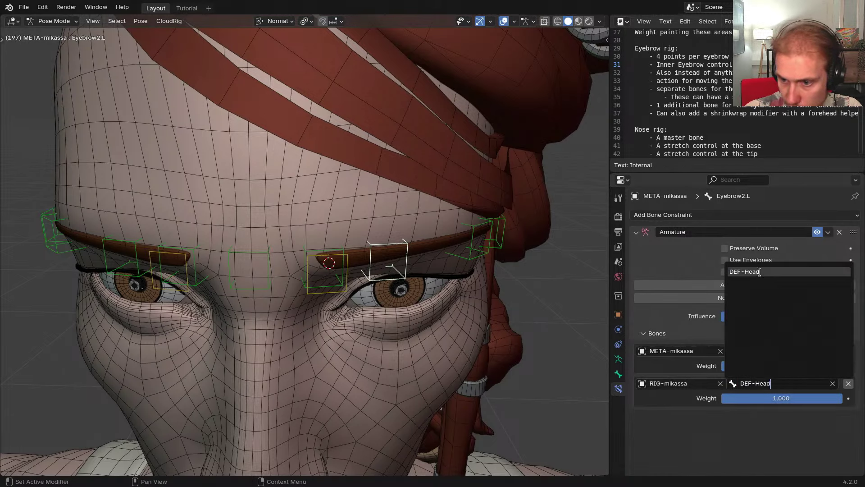
pyautogui.click(759, 272)
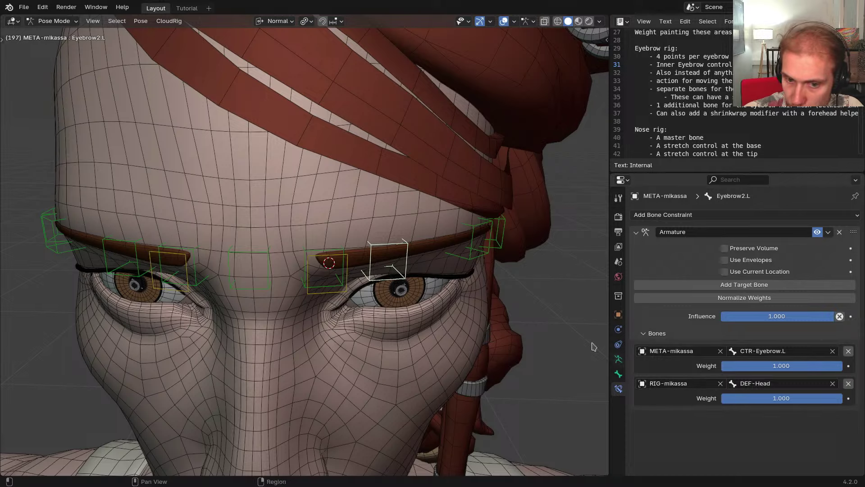
pyautogui.moveTo(483, 311); pyautogui.dragTo(369, 233, button='middle')
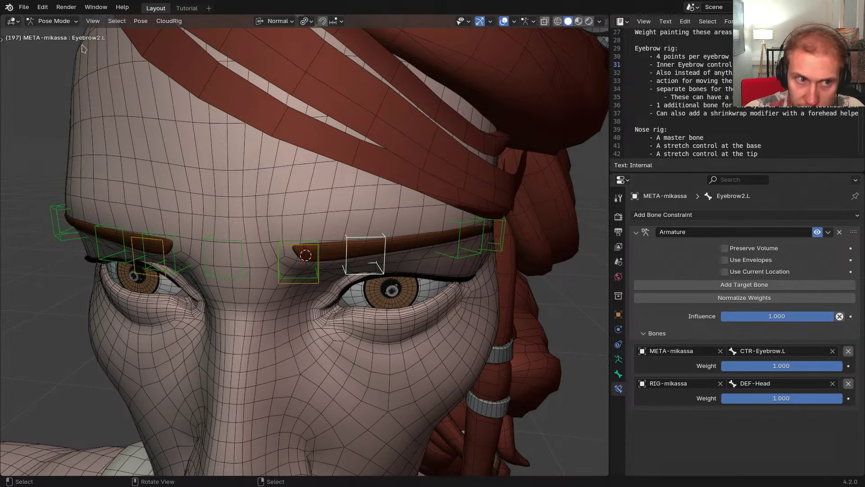
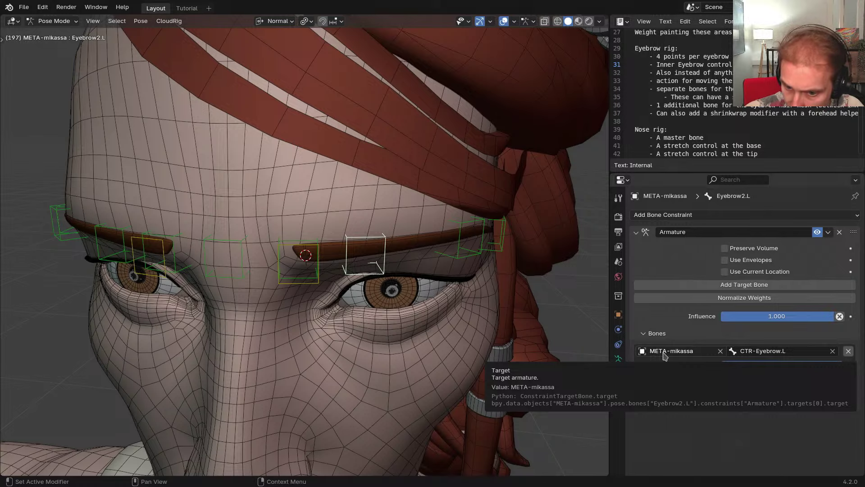
# Check Eyebrow2.L's CTR-Eyebrow.L and DEF-Head constraint targets, leaving both unchanged
pyautogui.moveTo(471, 284); pyautogui.dragTo(456, 283, button='middle')
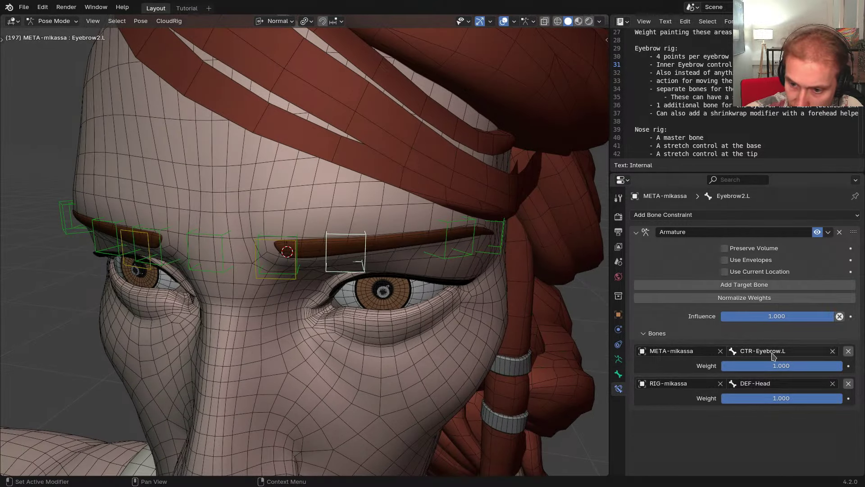
pyautogui.click(746, 350)
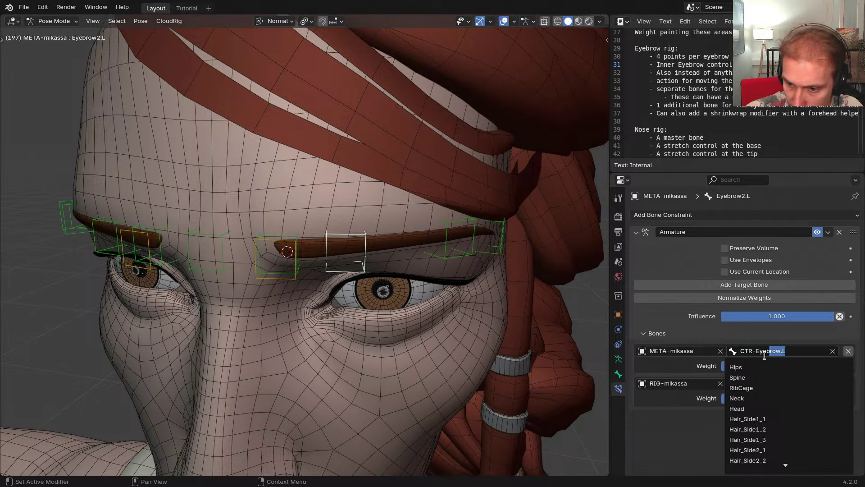
pyautogui.press('Escape')
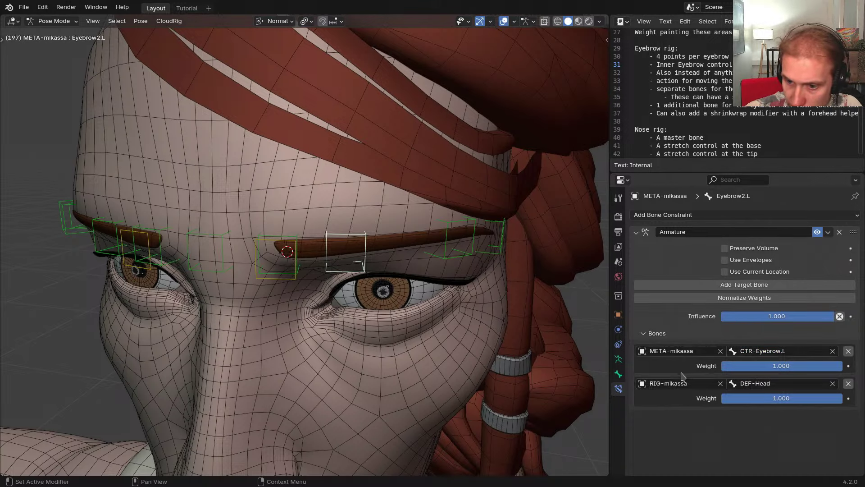
pyautogui.click(768, 384)
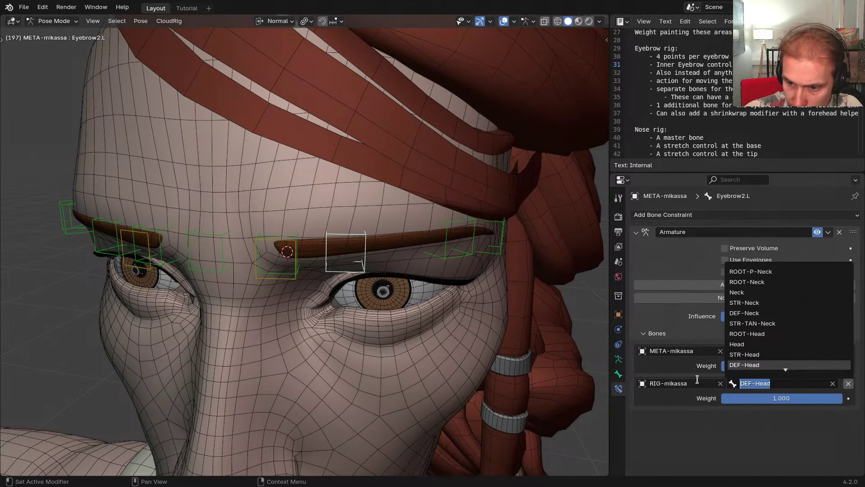
pyautogui.press('Escape')
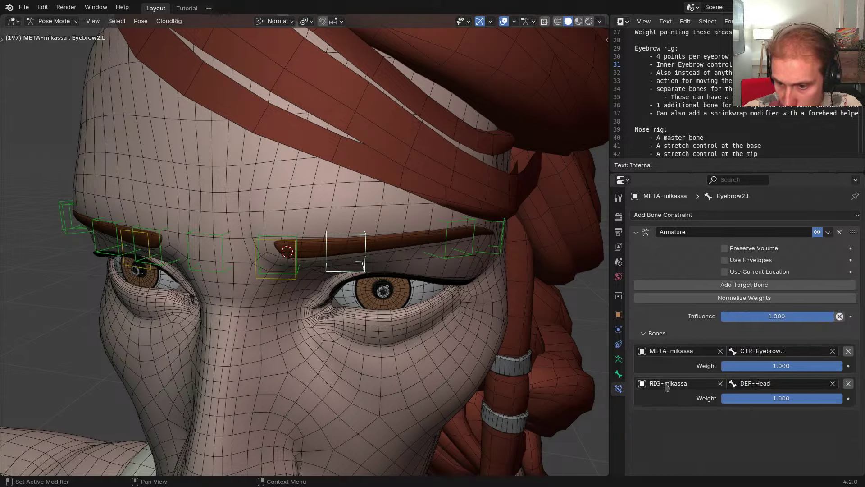
# Select Eyebrow2.L on its own and view the brow from the front
pyautogui.moveTo(441, 262); pyautogui.dragTo(418, 273, button='middle')
pyautogui.click(417, 272)
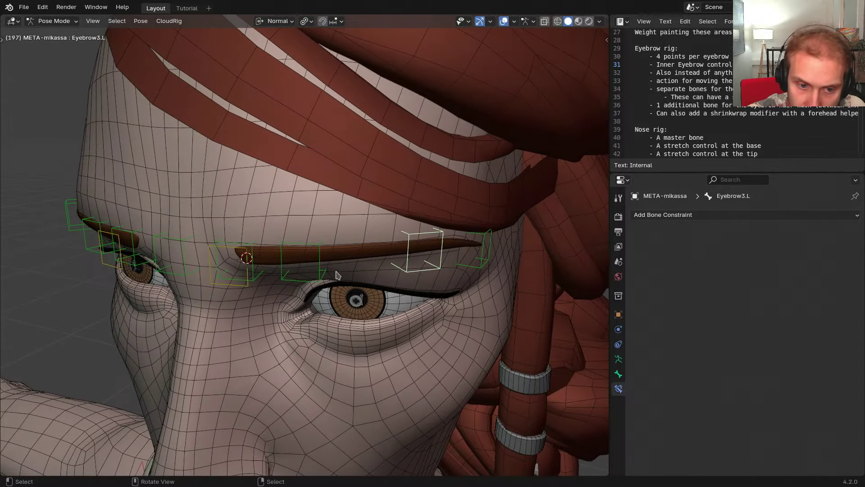
pyautogui.click(474, 267)
pyautogui.click(324, 274)
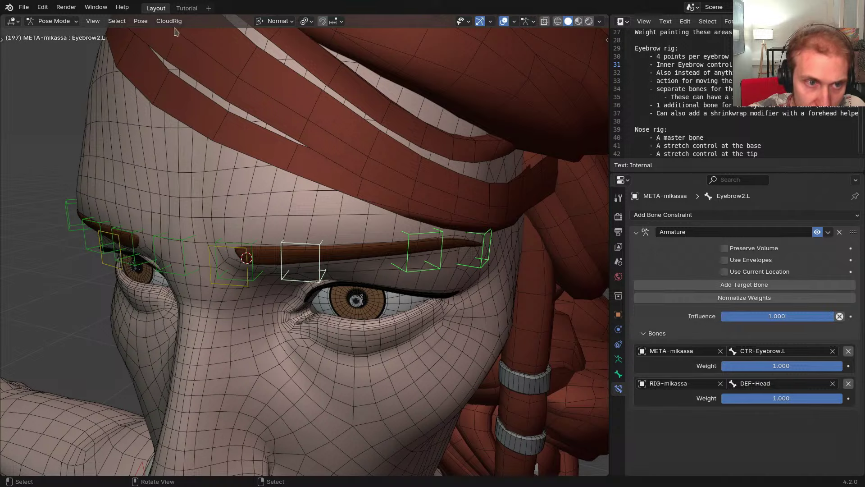
pyautogui.press('F3')
pyautogui.press('Escape')
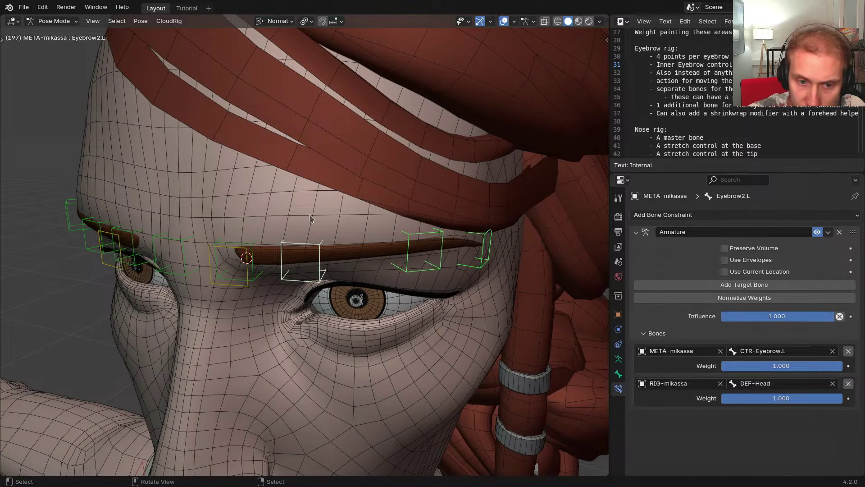
pyautogui.hotkey('alt', 'a')
pyautogui.click(316, 245)
pyautogui.moveTo(323, 250); pyautogui.dragTo(469, 279, button='middle')
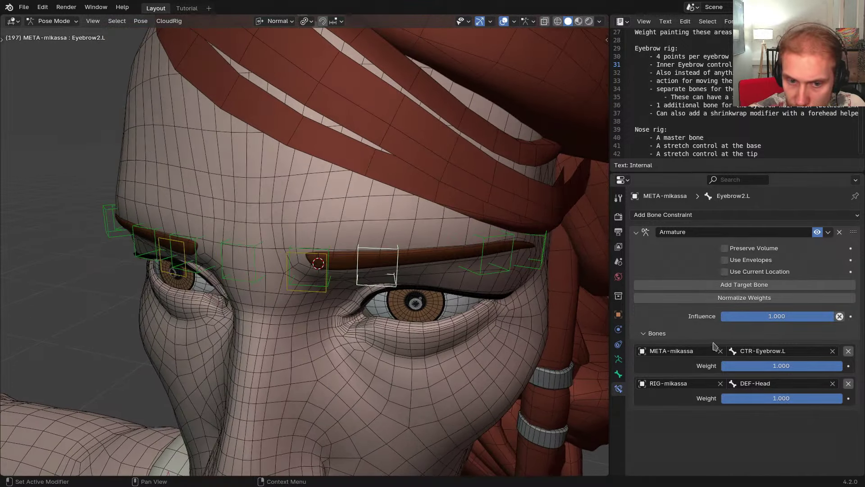
pyautogui.moveTo(339, 289); pyautogui.dragTo(337, 244, button='middle')
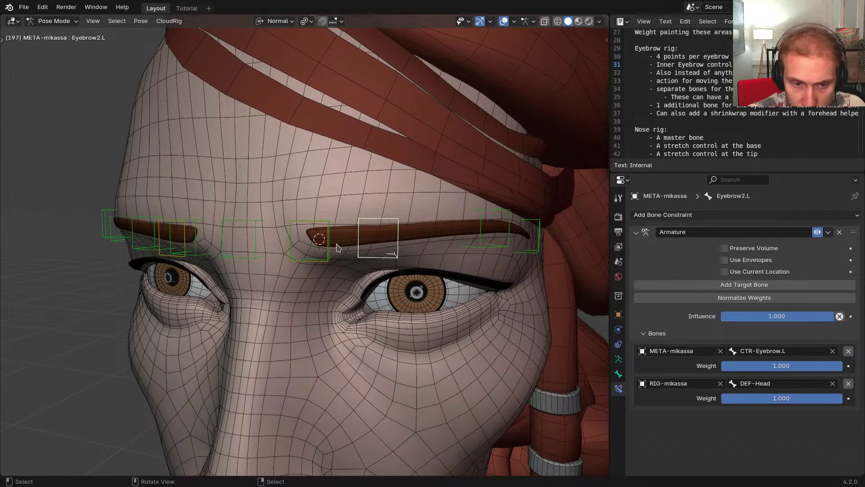
# Set Eyebrow2.L's weights to 0.7 for CTR-Eyebrow.L and 0.3 for DEF-Head
pyautogui.click(775, 366)
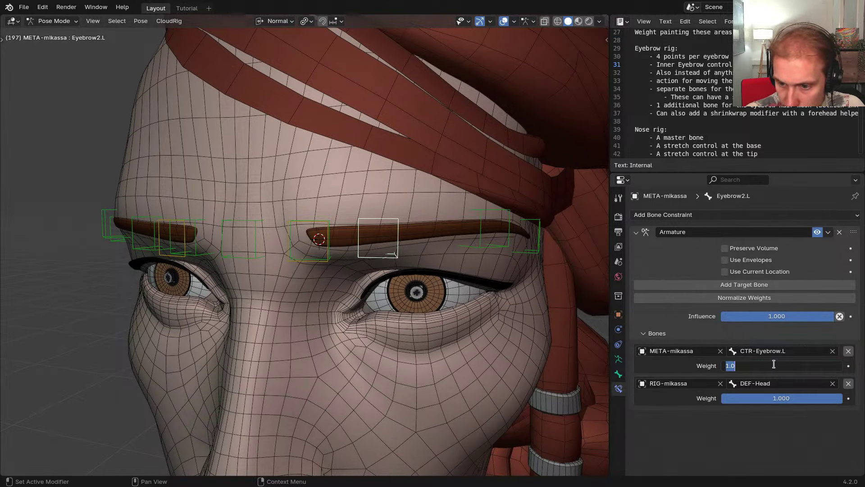
pyautogui.press('Return')
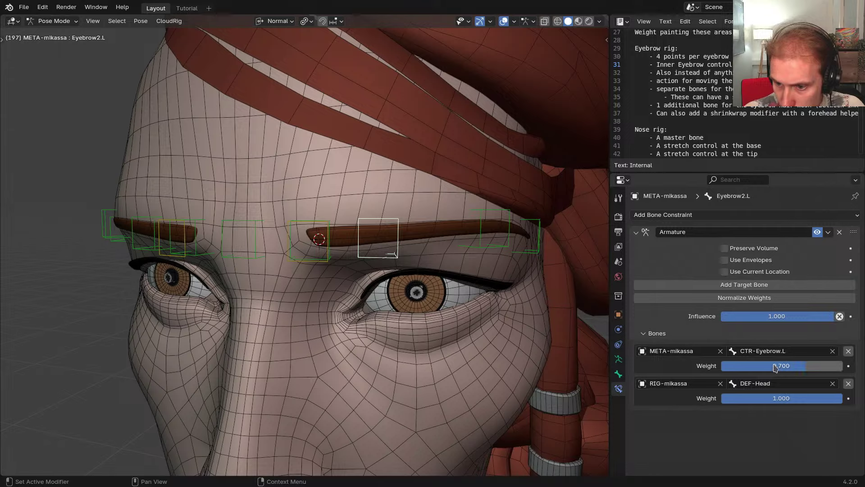
pyautogui.click(778, 399)
pyautogui.write('.3')
pyautogui.press('Return')
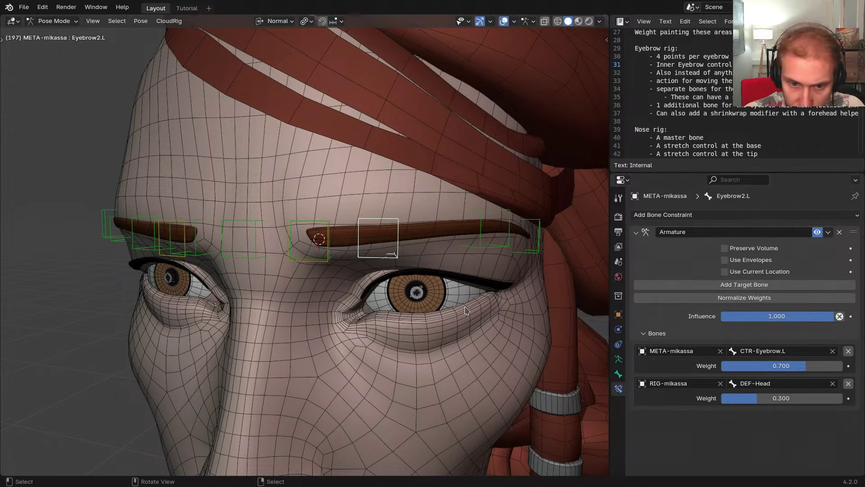
# Give Eyebrow3.L weights of 0.4 for CTR-Eyebrow.L and 0.6 for DEF-Head
pyautogui.moveTo(505, 280); pyautogui.dragTo(416, 267, button='middle')
pyautogui.click(439, 260)
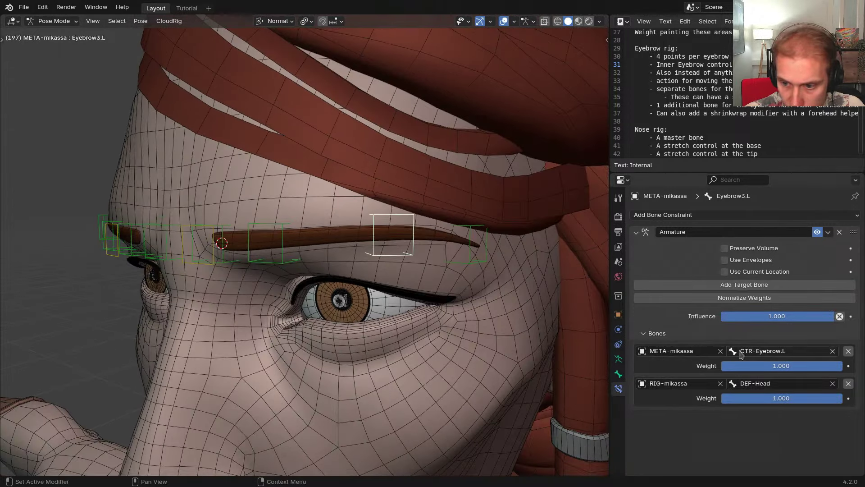
pyautogui.click(753, 365)
pyautogui.write('.4')
pyautogui.press('Return')
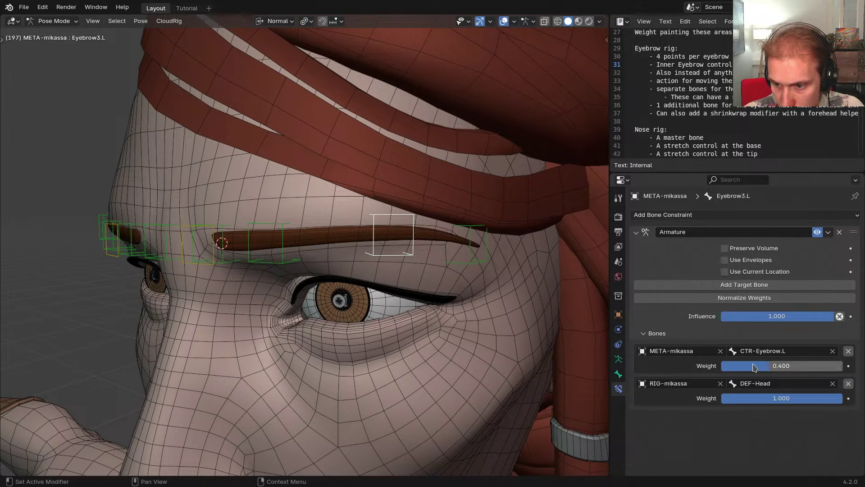
pyautogui.click(763, 399)
pyautogui.write('.6')
pyautogui.press('Return')
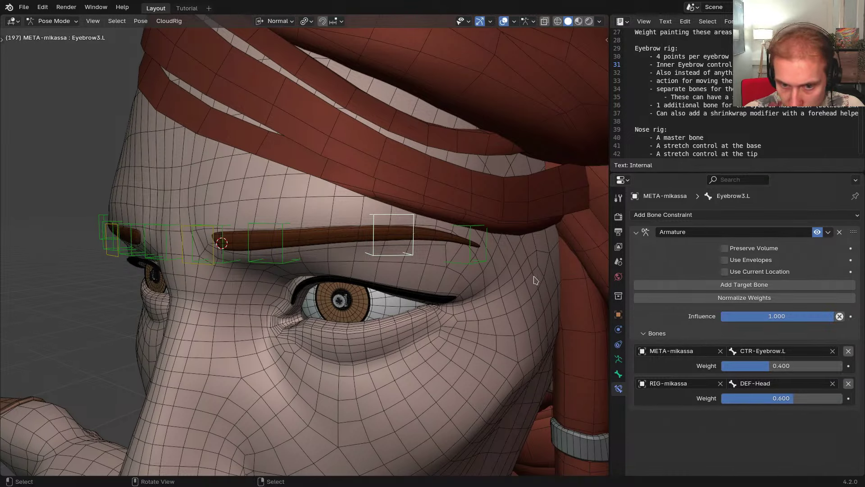
# Give Eyebrow4.L weights of 0.2 for CTR-Eyebrow.L and 0.8 for DEF-Head
pyautogui.click(486, 262)
pyautogui.click(761, 368)
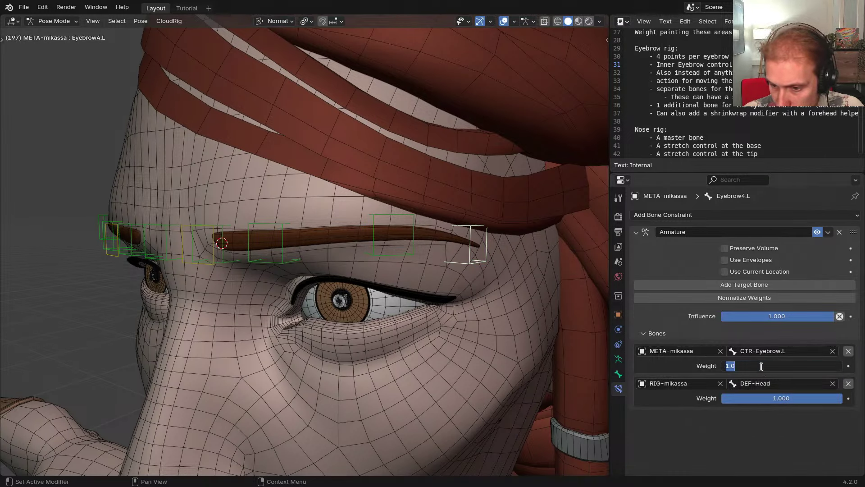
pyautogui.write('0.2')
pyautogui.press('Return')
pyautogui.click(764, 397)
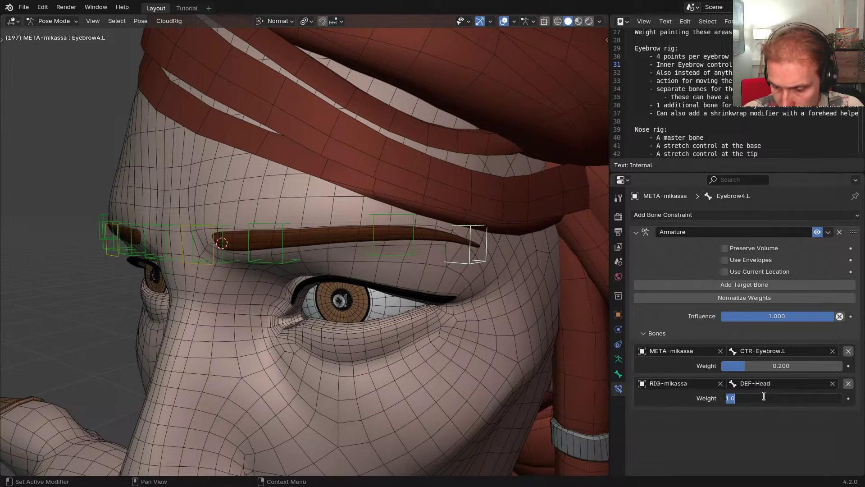
pyautogui.press('Return')
pyautogui.moveTo(260, 271)
pyautogui.mouseDown(button='middle')
pyautogui.moveTo(274, 273)
pyautogui.moveTo(269, 267)
pyautogui.mouseUp(button='middle')
pyautogui.click(249, 260)
pyautogui.scroll(-1, 251, 263)
# Test-move CTR-Eyebrow.L several times, cancelling each move
pyautogui.press('g')
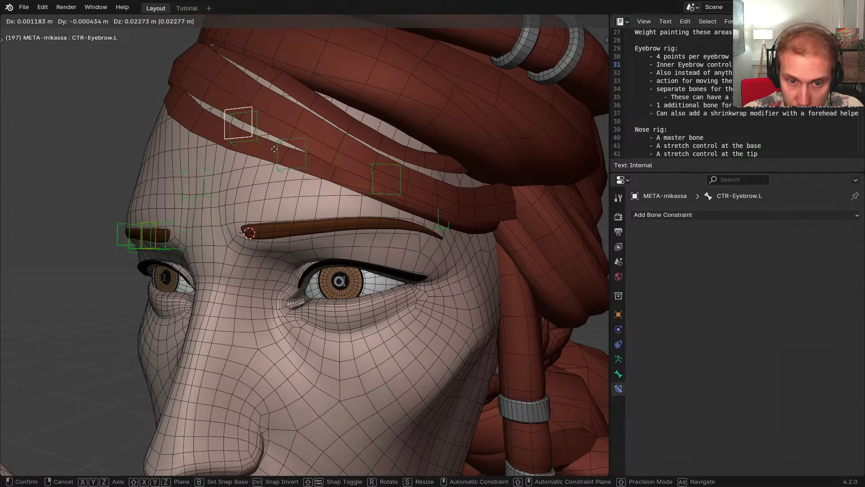
pyautogui.rightClick(271, 185)
pyautogui.keyDown('ctrl'); pyautogui.hscroll(5, 704, 72); pyautogui.keyUp('ctrl')
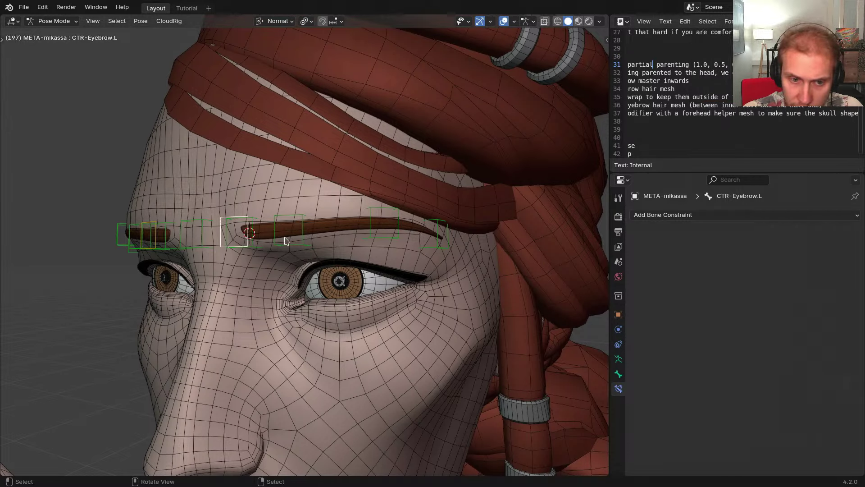
pyautogui.press('g')
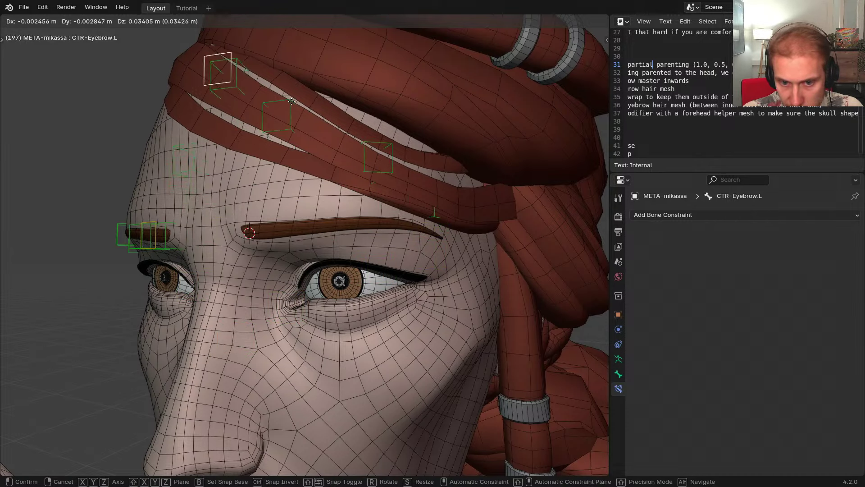
pyautogui.rightClick(305, 263)
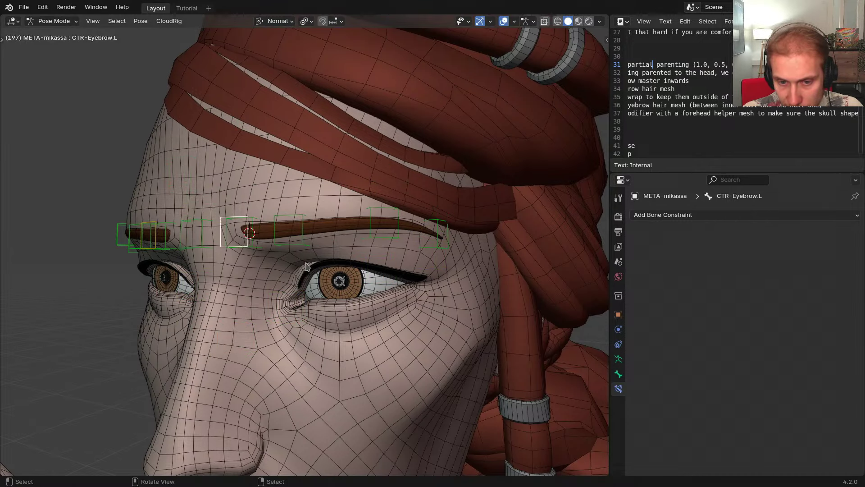
pyautogui.click(441, 245)
pyautogui.moveTo(441, 245); pyautogui.dragTo(401, 248, button='middle')
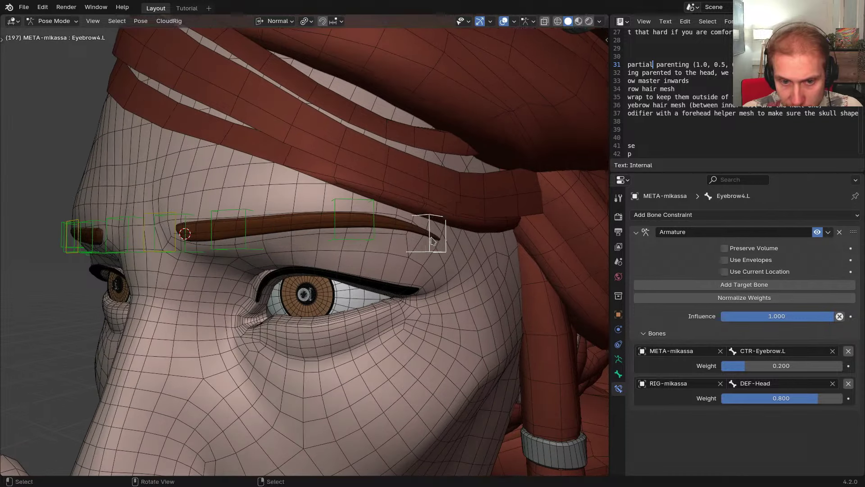
pyautogui.click(175, 249)
pyautogui.scroll(-1, 199, 253)
pyautogui.moveTo(198, 252); pyautogui.dragTo(239, 277, button='middle')
pyautogui.press('g')
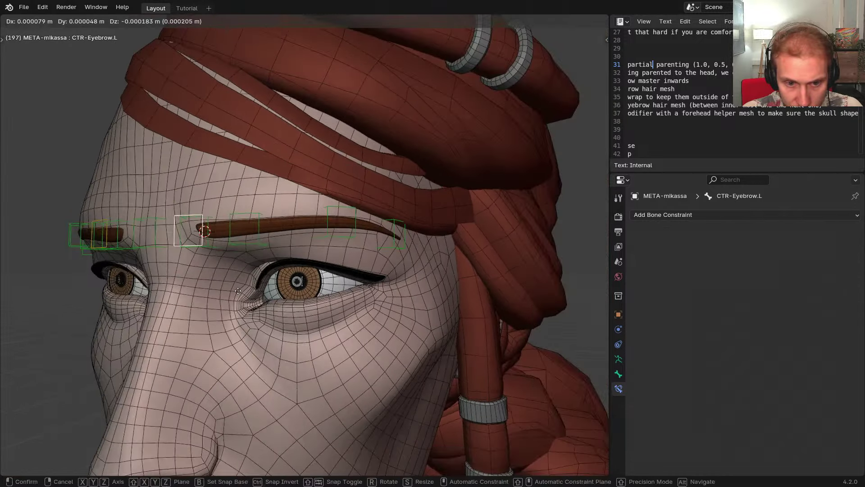
pyautogui.rightClick(237, 275)
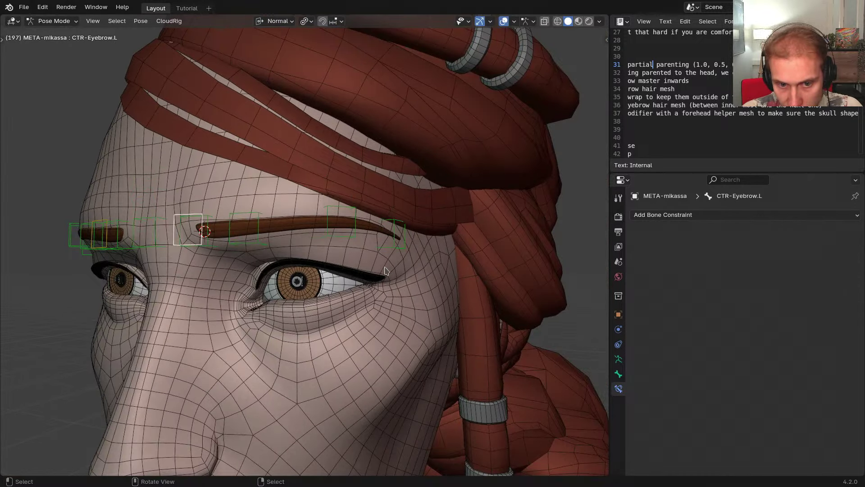
# Test-move Eyebrow4.L on its own and cancel the move
pyautogui.click(402, 255)
pyautogui.moveTo(419, 257); pyautogui.dragTo(252, 252, button='middle')
pyautogui.click(390, 248)
pyautogui.scroll(1, 371, 250)
pyautogui.press('g')
pyautogui.rightClick(387, 269)
pyautogui.scroll(-2, 368, 252)
pyautogui.scroll(2, 377, 249)
pyautogui.scroll(-2, 374, 248)
# Retest CTR-Eyebrow.L's movement, escaping out of each move
pyautogui.click(178, 251)
pyautogui.press('g')
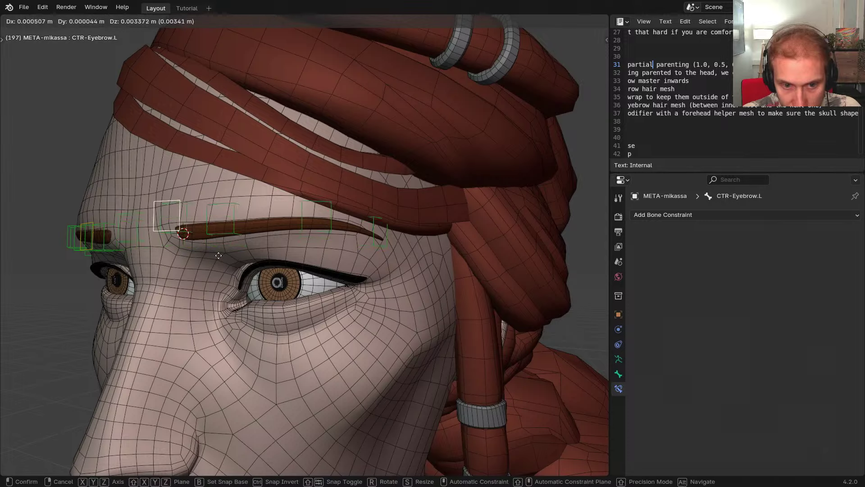
pyautogui.press('Escape')
pyautogui.click(379, 250)
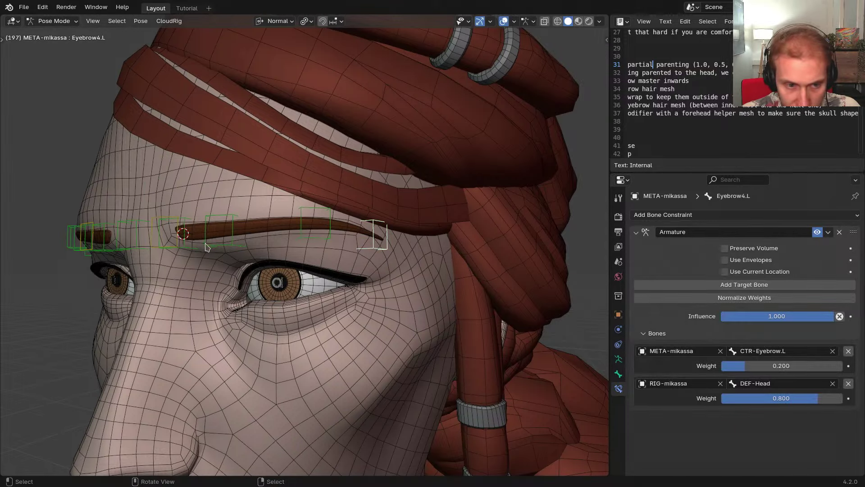
pyautogui.click(181, 251)
pyautogui.press('g')
pyautogui.press('Escape')
# Set Eyebrow4.L's weights to 0 for CTR-Eyebrow.L and 1 for DEF-Head
pyautogui.moveTo(289, 234)
pyautogui.mouseDown(button='middle')
pyautogui.moveTo(337, 234)
pyautogui.moveTo(284, 248)
pyautogui.mouseUp(button='middle')
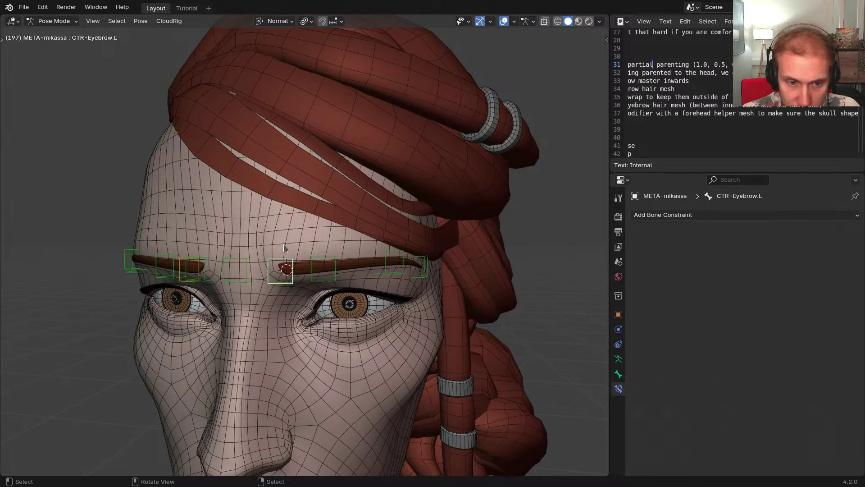
pyautogui.click(284, 161)
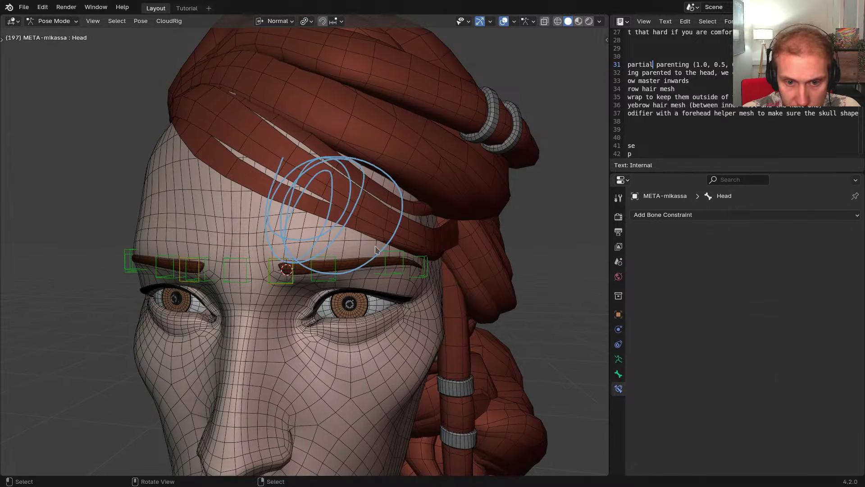
pyautogui.moveTo(288, 167); pyautogui.dragTo(408, 227, button='middle')
pyautogui.click(408, 227)
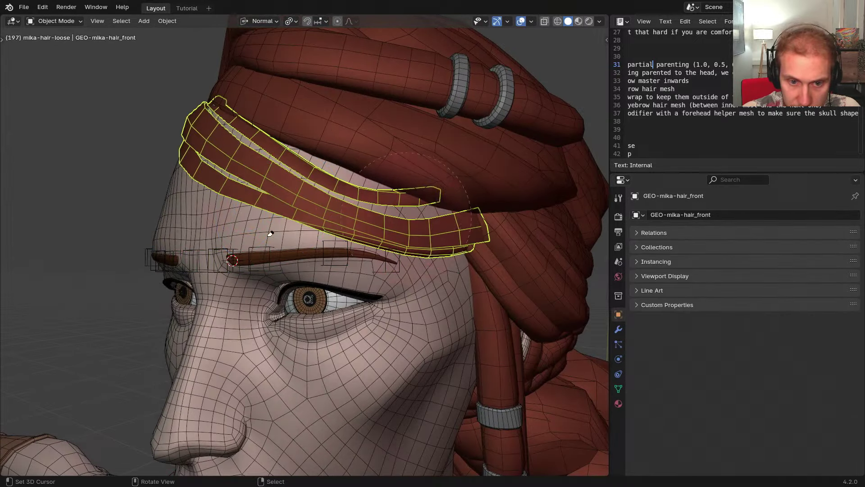
pyautogui.rightClick(392, 274)
pyautogui.moveTo(344, 268); pyautogui.dragTo(380, 272, button='middle')
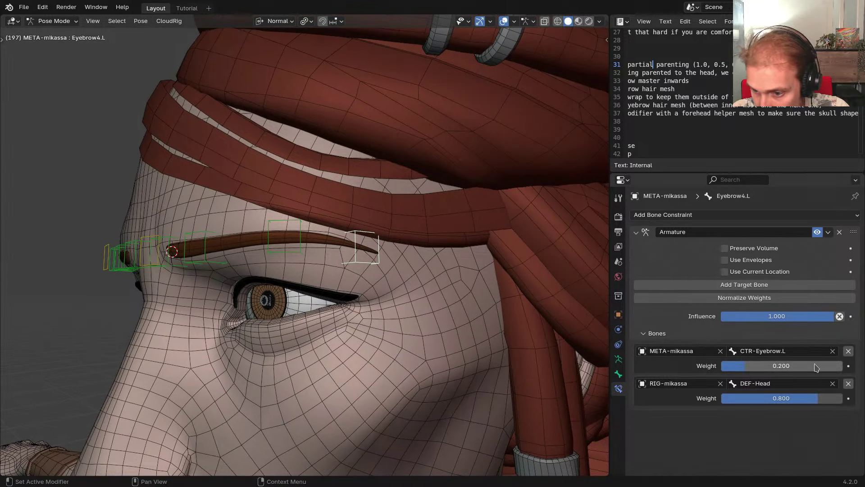
pyautogui.moveTo(813, 364); pyautogui.dragTo(689, 383)
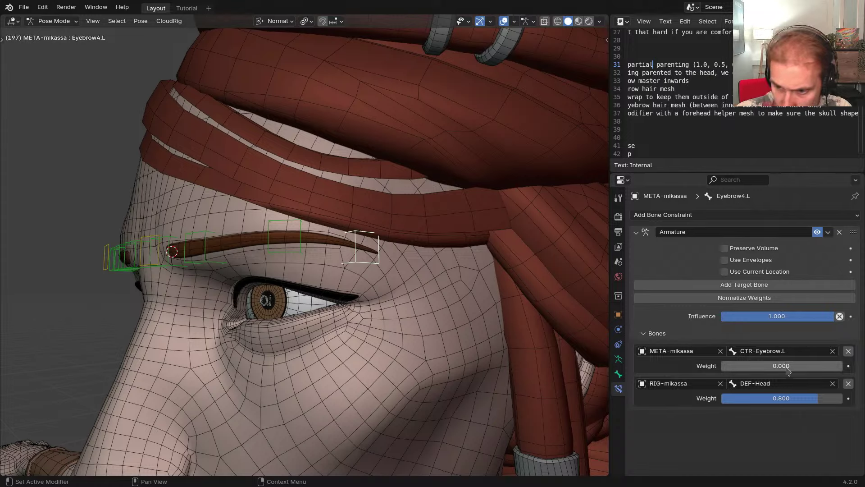
pyautogui.moveTo(801, 398); pyautogui.dragTo(856, 401)
# Move the CTR-Eyebrow.L control up onto the forehead
pyautogui.moveTo(324, 272); pyautogui.dragTo(405, 273, button='middle')
pyautogui.click(340, 255)
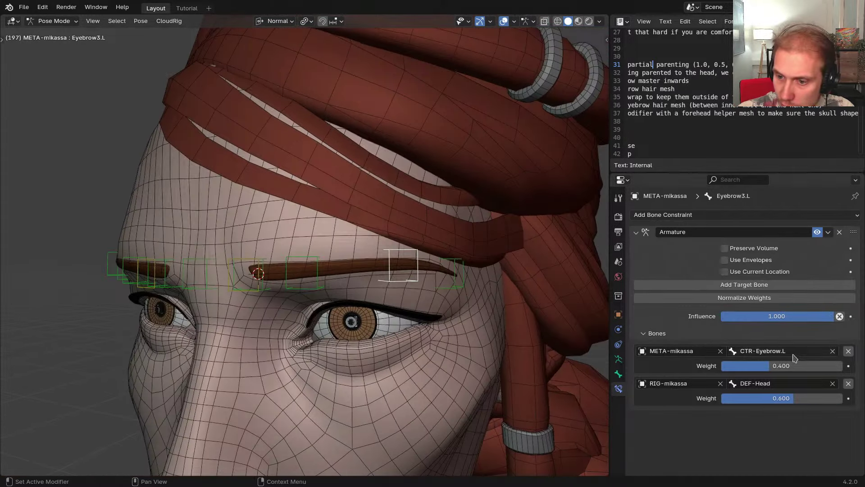
pyautogui.moveTo(308, 287); pyautogui.dragTo(351, 297, button='middle')
pyautogui.click(317, 285)
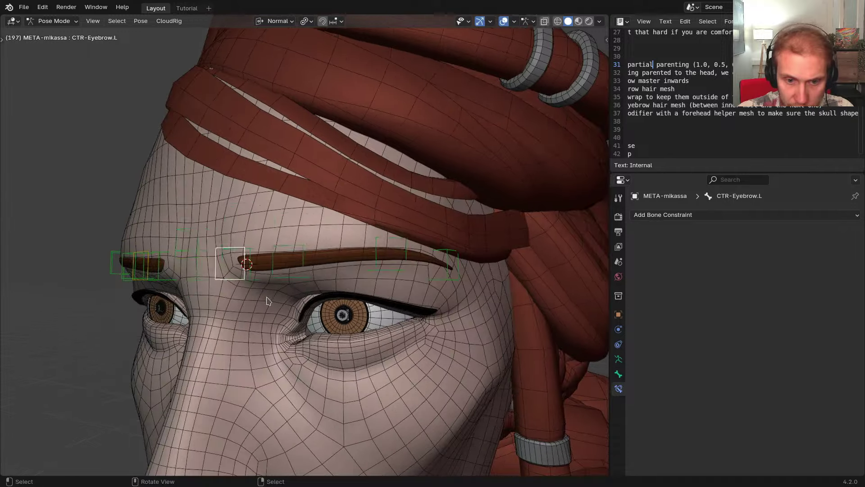
pyautogui.press('g')
pyautogui.click(378, 214)
# Set Eyebrow3.L's weights to 0.2 for CTR-Eyebrow.L and 0.8 for DEF-Head
pyautogui.click(387, 222)
pyautogui.click(413, 229)
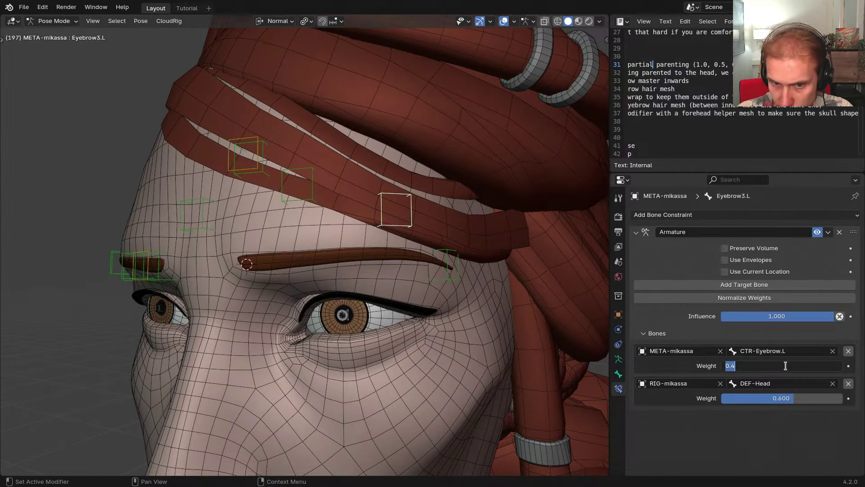
pyautogui.write('0.2')
pyautogui.press('Return')
pyautogui.click(785, 398)
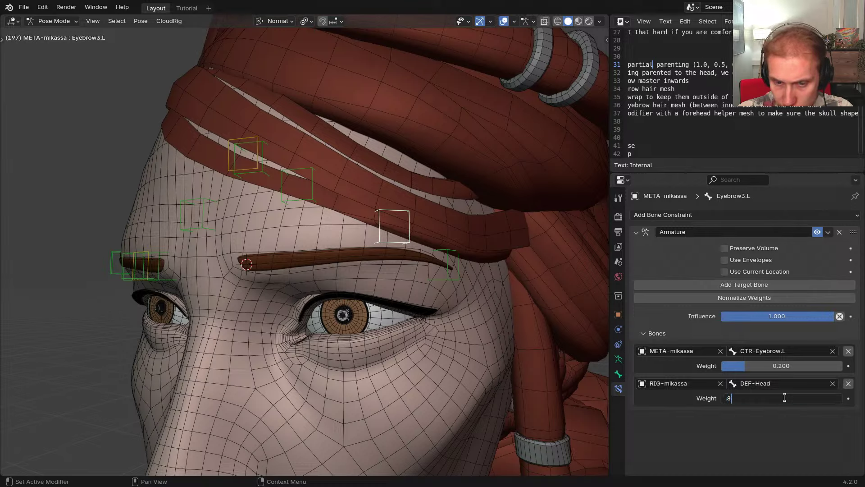
pyautogui.write('.8')
pyautogui.press('Return')
# Move CTR-Eyebrow.L to test the brow, then select the left eyebrow bones
pyautogui.click(263, 173)
pyautogui.press('g')
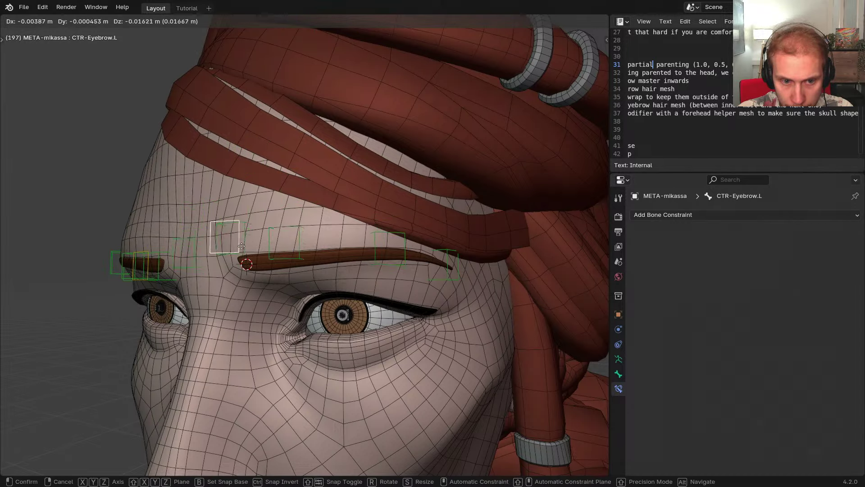
pyautogui.click(284, 236)
pyautogui.moveTo(290, 240); pyautogui.dragTo(322, 242, button='middle')
pyautogui.press('g')
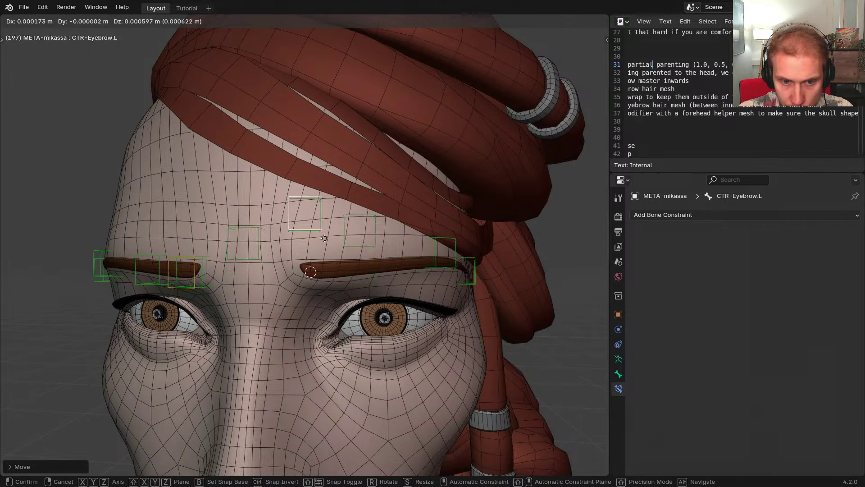
pyautogui.click(327, 284)
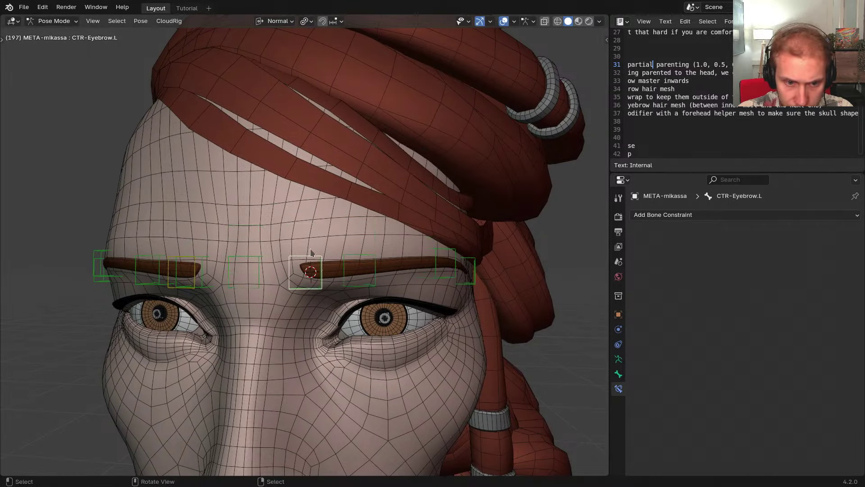
pyautogui.moveTo(327, 285); pyautogui.dragTo(339, 315, button='middle')
pyautogui.click(338, 316)
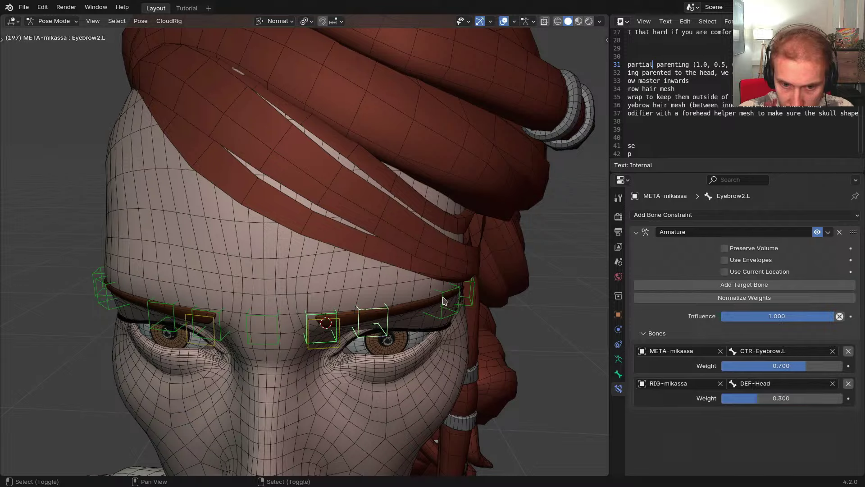
# Symmetrize the selected left eyebrow bones onto the right brow
pyautogui.hotkey('alt', 'x')
pyautogui.click(428, 286)
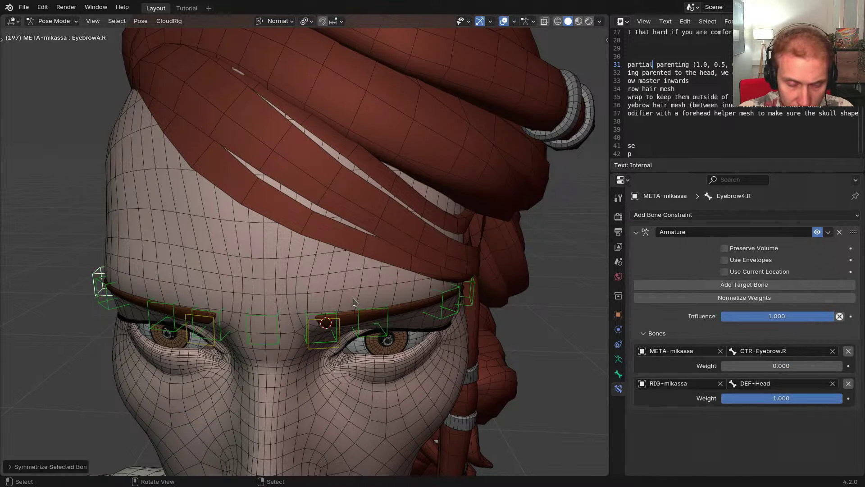
pyautogui.moveTo(429, 285); pyautogui.dragTo(356, 279, button='middle')
pyautogui.scroll(-3, 323, 304)
pyautogui.scroll(4, 373, 272)
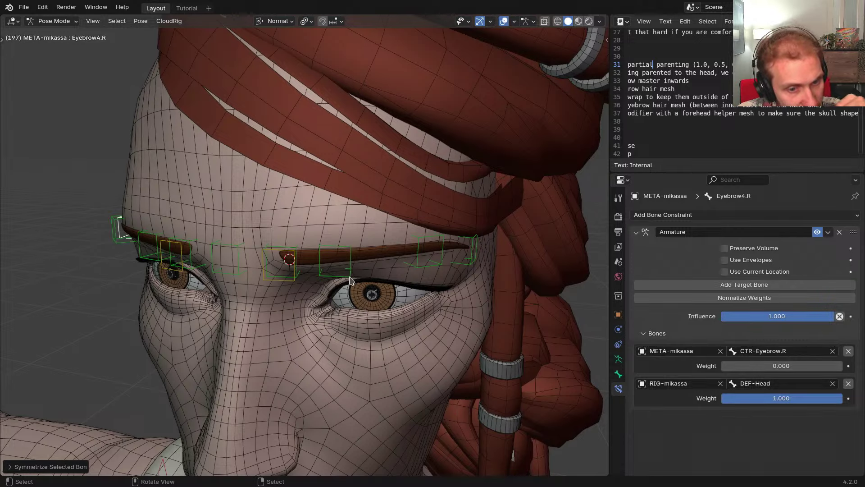
pyautogui.moveTo(350, 279)
pyautogui.mouseDown(button='middle')
pyautogui.moveTo(400, 301)
pyautogui.moveTo(421, 290)
pyautogui.moveTo(369, 286)
pyautogui.mouseUp(button='middle')
# In Object Mode, inspect the eyebrow mesh, then reselect META-mikassa
pyautogui.hotkey('ctrl', 'Tab')
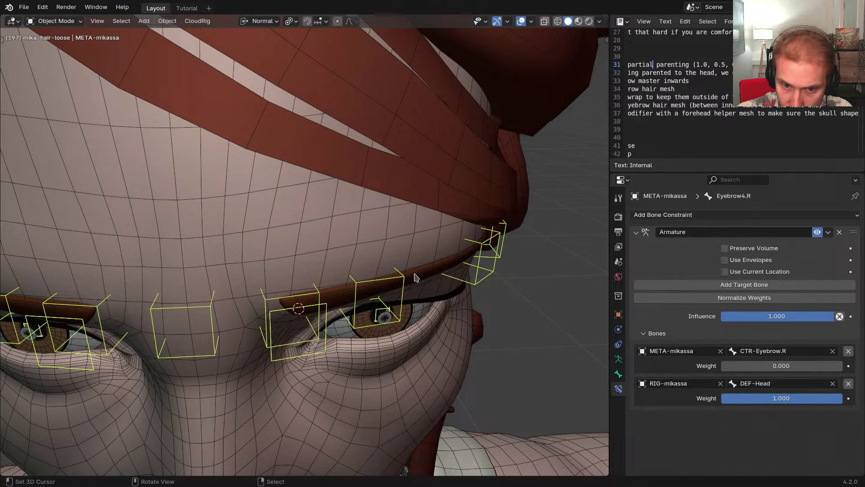
pyautogui.click(415, 276)
pyautogui.moveTo(415, 276); pyautogui.dragTo(261, 227, button='middle')
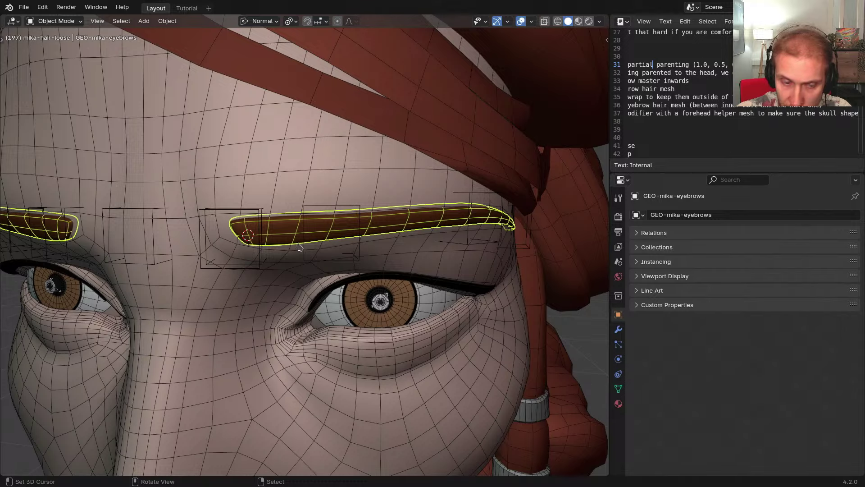
pyautogui.scroll(-1, 291, 256)
pyautogui.moveTo(291, 256); pyautogui.dragTo(340, 260, button='middle')
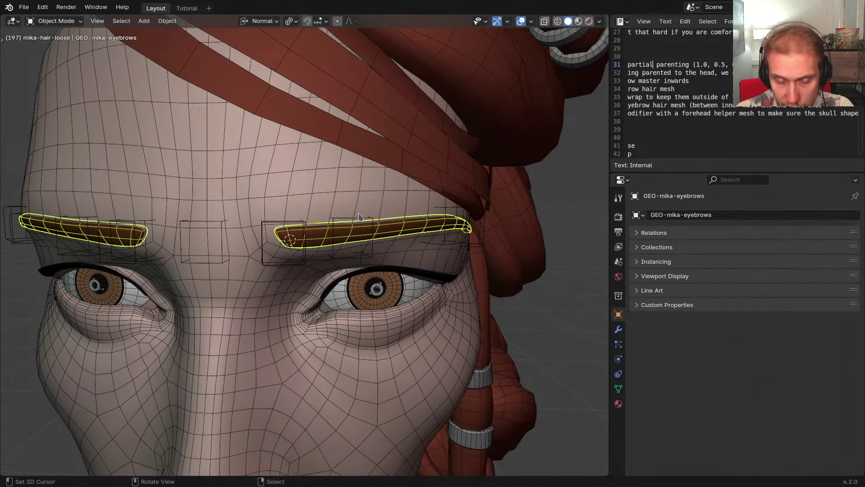
pyautogui.click(372, 241)
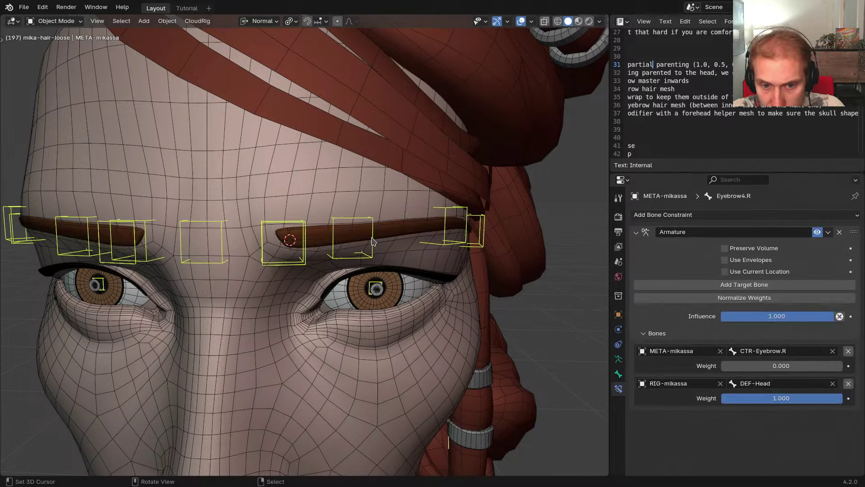
pyautogui.moveTo(382, 236); pyautogui.dragTo(403, 226, button='middle')
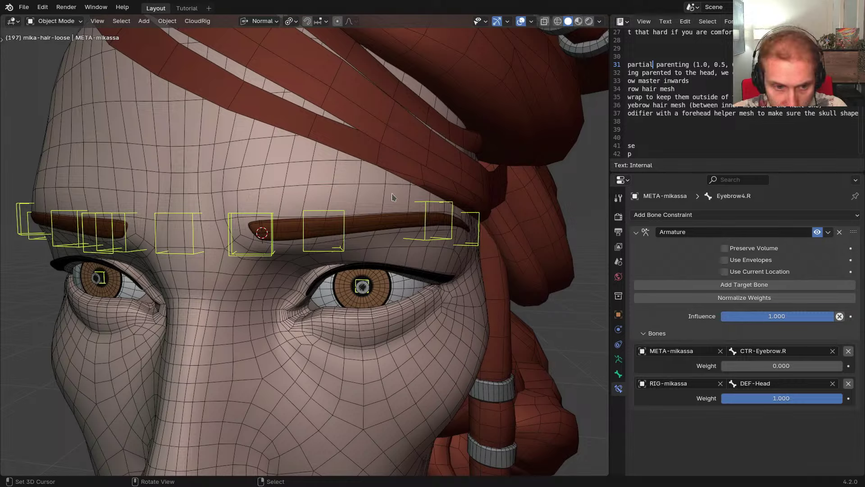
pyautogui.moveTo(392, 197); pyautogui.dragTo(395, 217, button='middle')
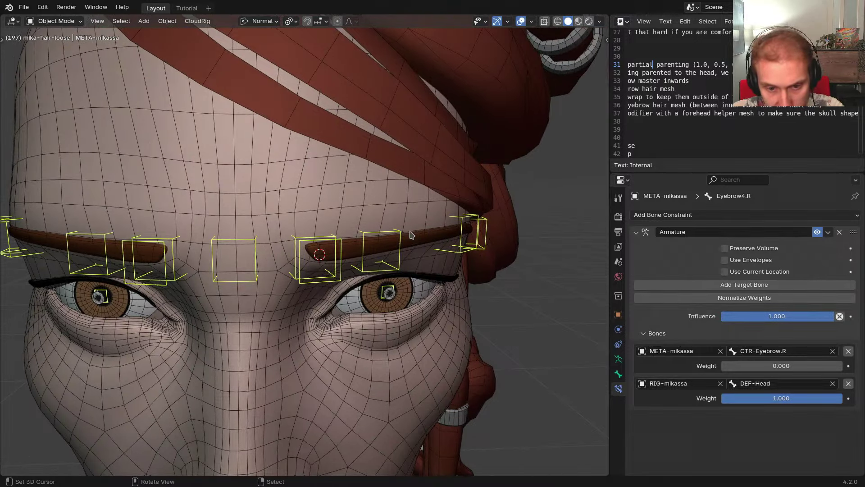
pyautogui.moveTo(412, 234); pyautogui.dragTo(372, 237, button='middle')
# Back in Pose Mode, select the left brow bones and the CTR-Eyebrow.L control
pyautogui.hotkey('ctrl', 'Tab')
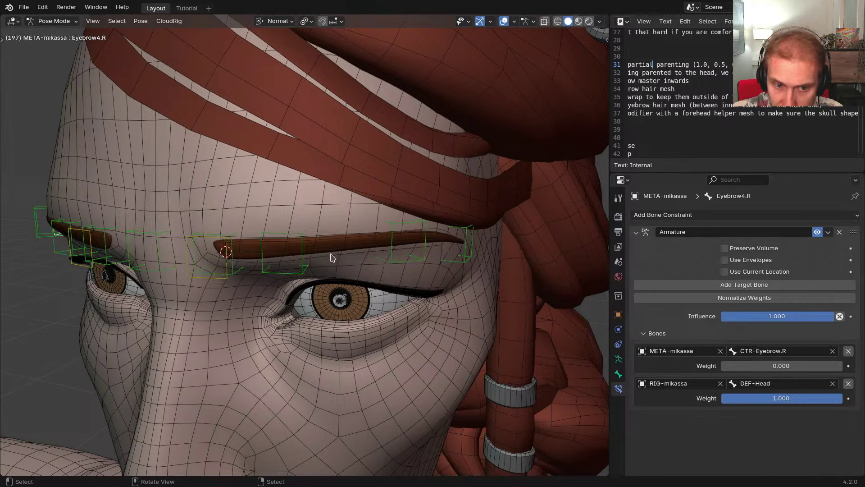
pyautogui.click(386, 269)
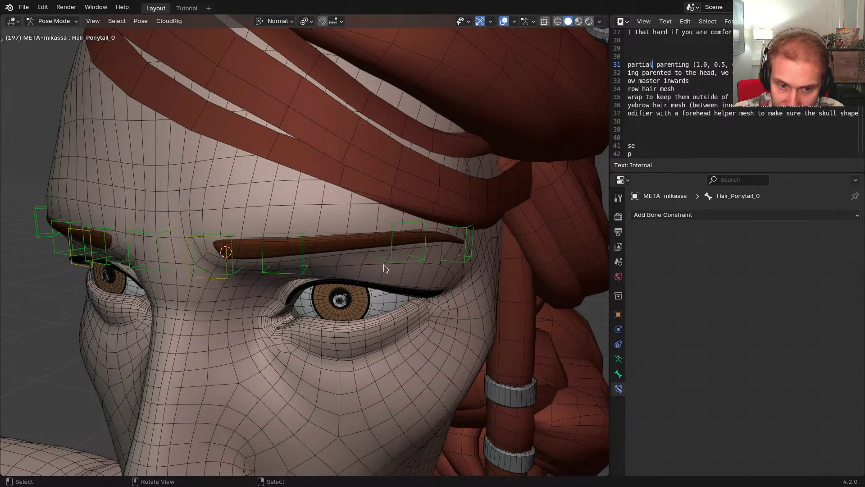
pyautogui.click(394, 267)
pyautogui.click(301, 273)
pyautogui.click(228, 274)
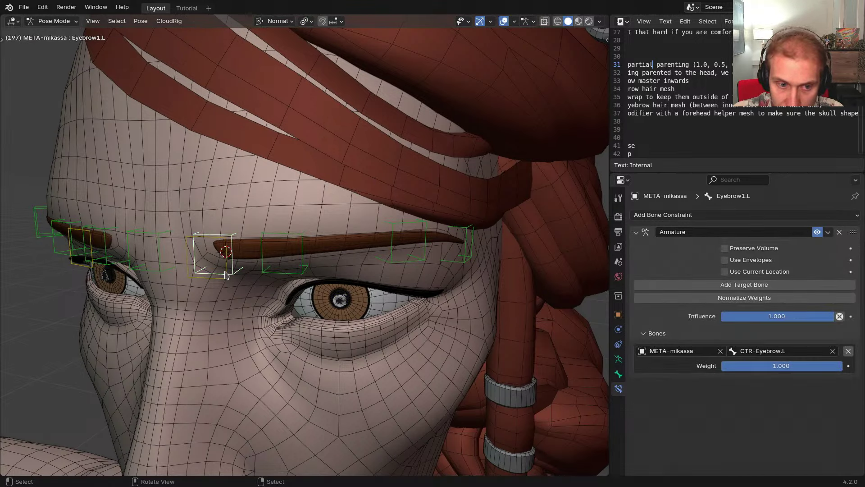
pyautogui.click(229, 275)
pyautogui.moveTo(253, 280); pyautogui.dragTo(363, 284, button='middle')
# Generate the rig and test-move the CTR-Eyebrow.L control, then cancel the move
pyautogui.hotkey('ctrl', 'alt', 'r')
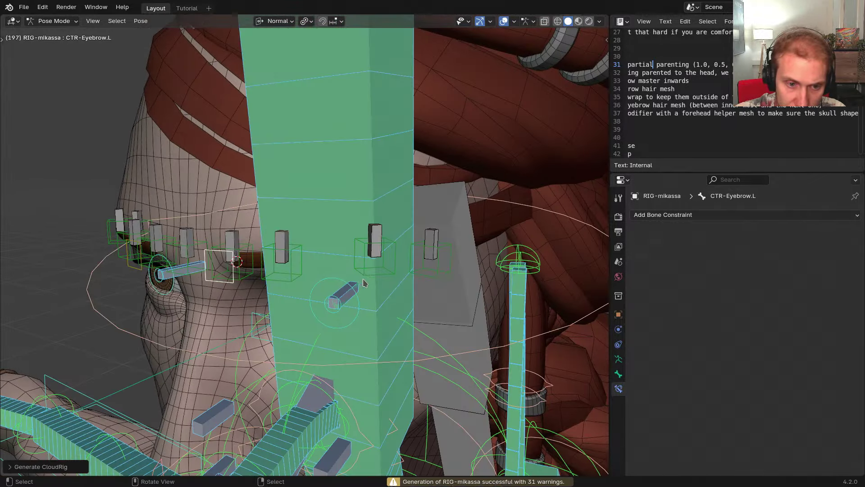
pyautogui.moveTo(328, 260); pyautogui.dragTo(314, 257, button='middle')
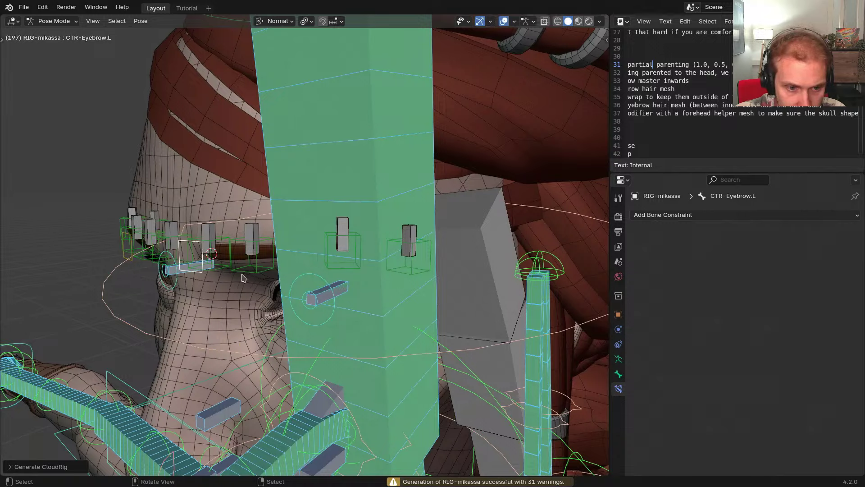
pyautogui.click(201, 272)
pyautogui.click(202, 271)
pyautogui.moveTo(202, 271); pyautogui.dragTo(186, 261, button='middle')
pyautogui.click(186, 262)
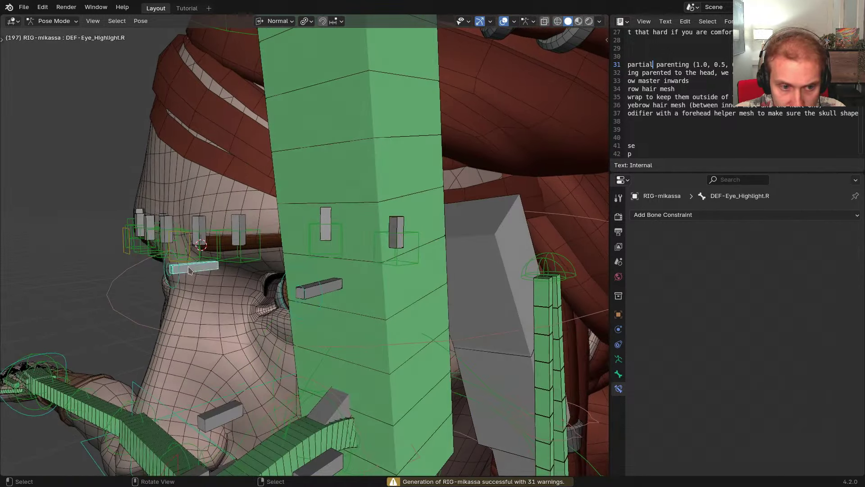
pyautogui.click(194, 268)
pyautogui.press('g')
pyautogui.rightClick(247, 280)
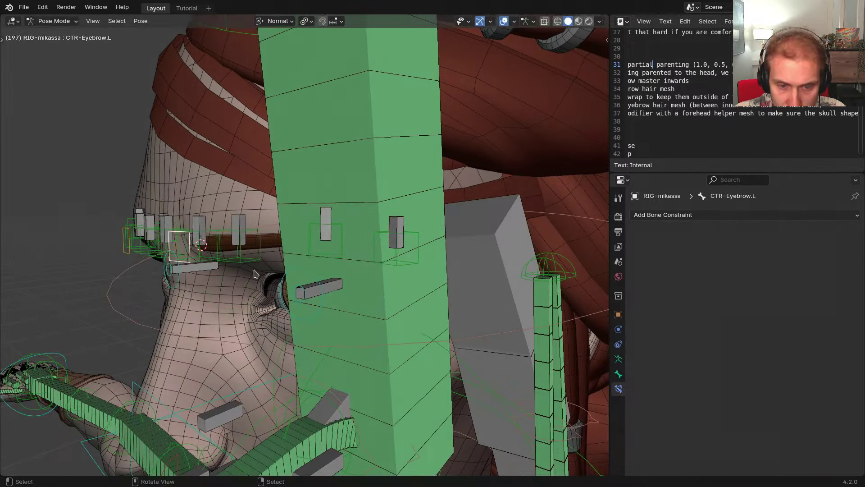
# Test-rotate FK-Head against the brows, then inspect the left eyebrow control's constraint targets
pyautogui.scroll(-3, 370, 301)
pyautogui.moveTo(378, 304); pyautogui.dragTo(361, 295, button='middle')
pyautogui.click(493, 265)
pyautogui.press('r')
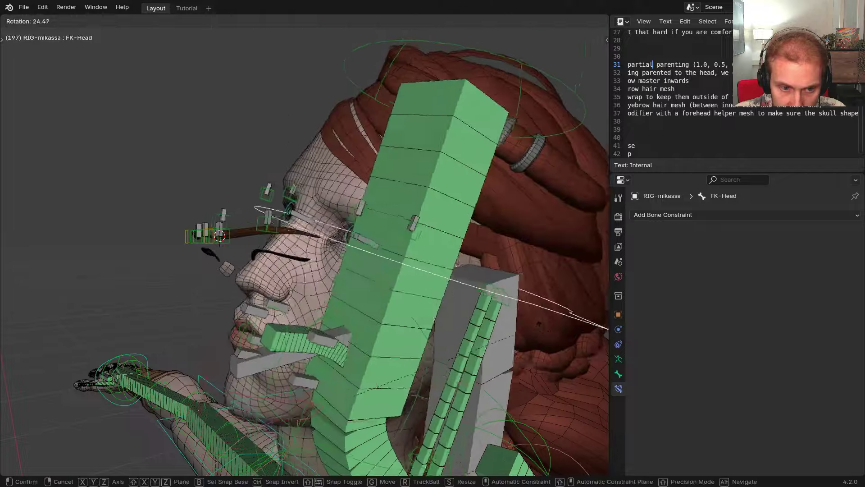
pyautogui.click(536, 343)
pyautogui.moveTo(518, 324); pyautogui.dragTo(594, 311, button='middle')
pyautogui.scroll(4, 253, 262)
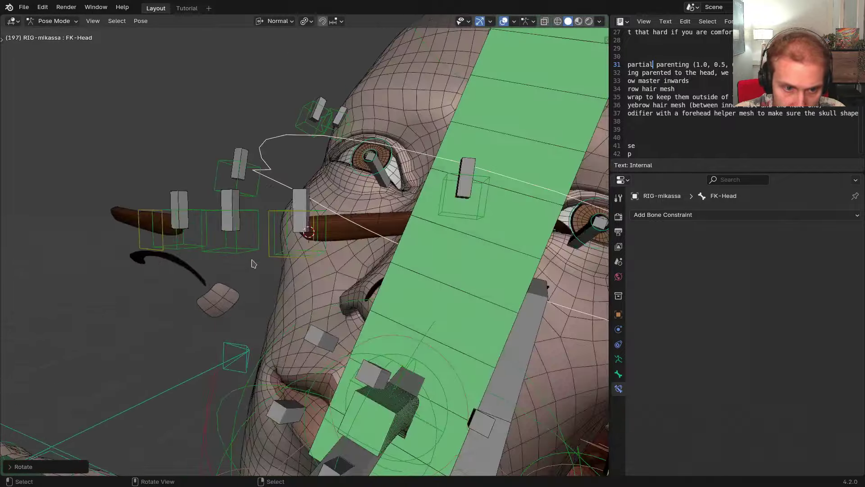
pyautogui.press('r')
pyautogui.click(348, 242)
pyautogui.click(290, 233)
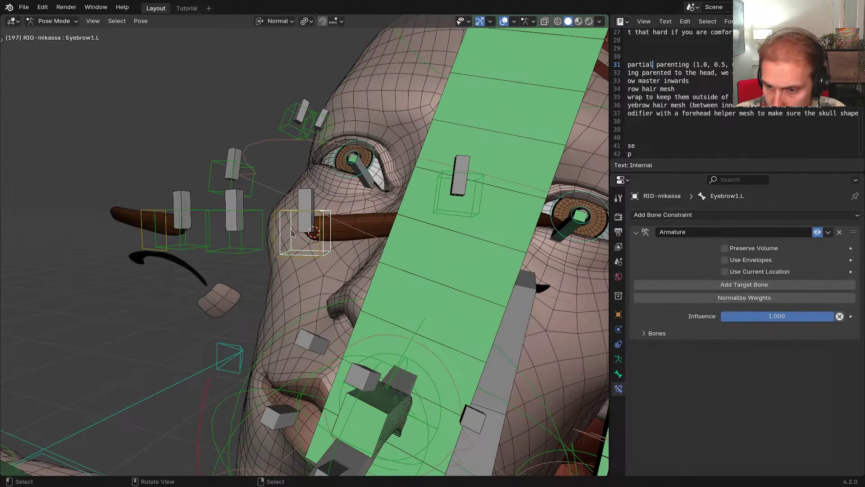
pyautogui.click(676, 334)
pyautogui.moveTo(436, 291); pyautogui.dragTo(352, 275, button='middle')
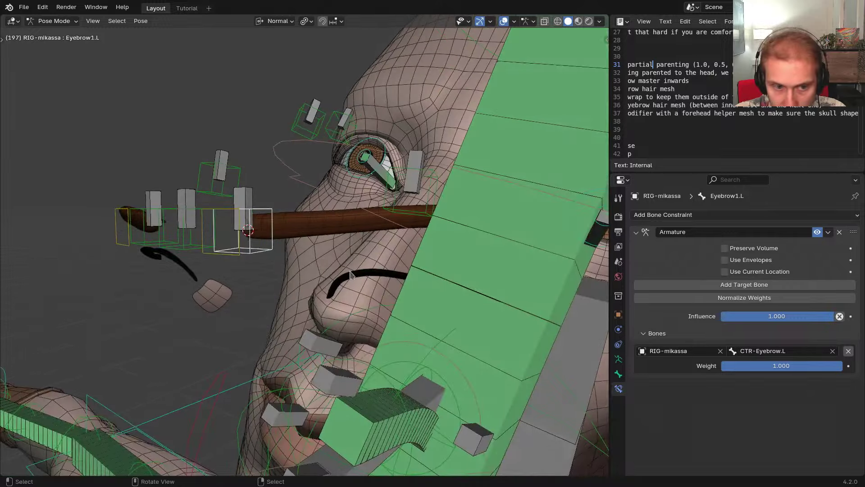
# In the metarig, parent both eyebrow controls to the Head bone with Keep Offset
pyautogui.hotkey('shift', 't')
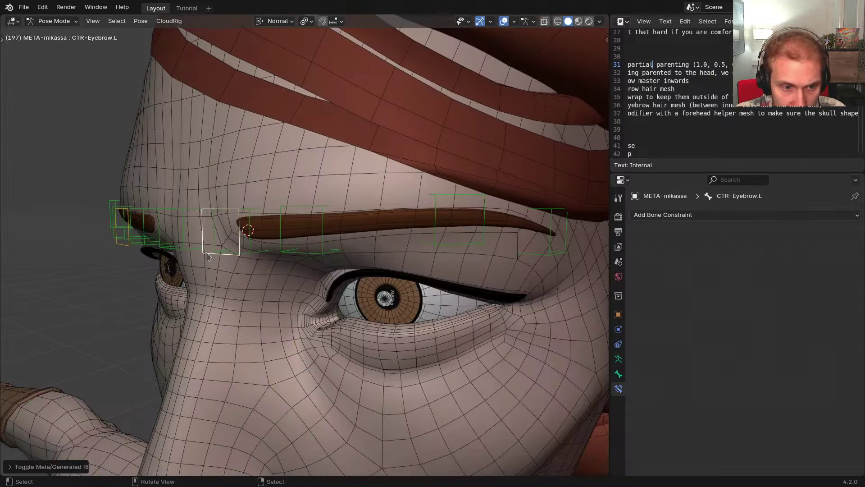
pyautogui.hotkey('ctrl', 'shift', 'm')
pyautogui.scroll(-5, 209, 255)
pyautogui.keyDown('shift'); pyautogui.moveTo(217, 289); pyautogui.dragTo(218, 250, button='middle'); pyautogui.keyUp('shift')
pyautogui.hotkey('alt', 'h')
pyautogui.keyDown('shift'); pyautogui.click(350, 296); pyautogui.keyUp('shift')
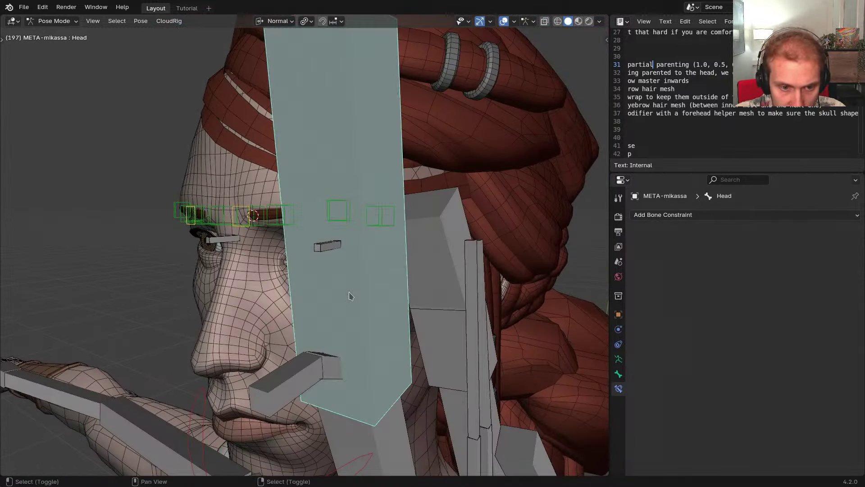
pyautogui.hotkey('ctrl', 'p')
pyautogui.click(431, 299)
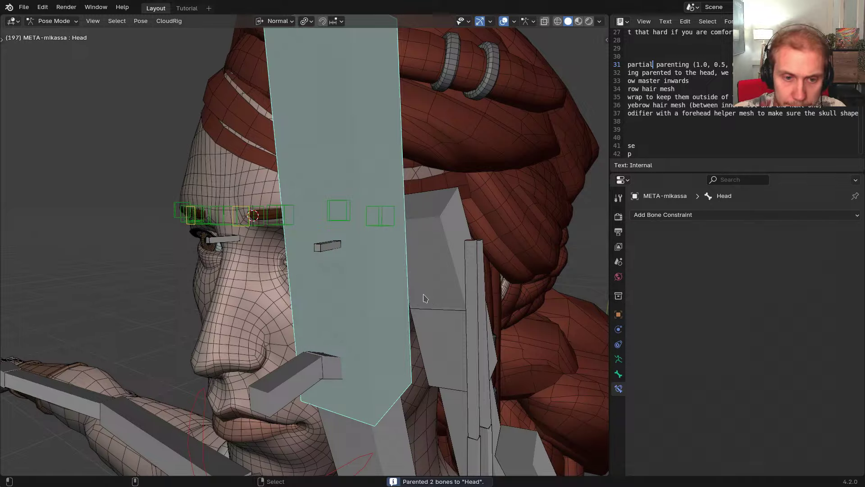
# Regenerate the rig, test-rotate FK-Head, and reset it to rest pose
pyautogui.hotkey('ctrl', 'alt', 'r')
pyautogui.scroll(-3, 408, 283)
pyautogui.click(509, 248)
pyautogui.press('r')
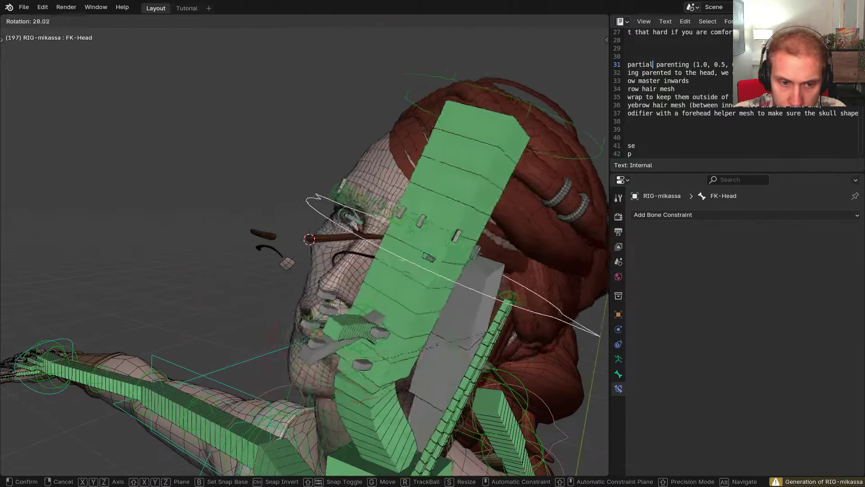
pyautogui.click(493, 351)
pyautogui.moveTo(494, 352); pyautogui.dragTo(444, 304, button='middle')
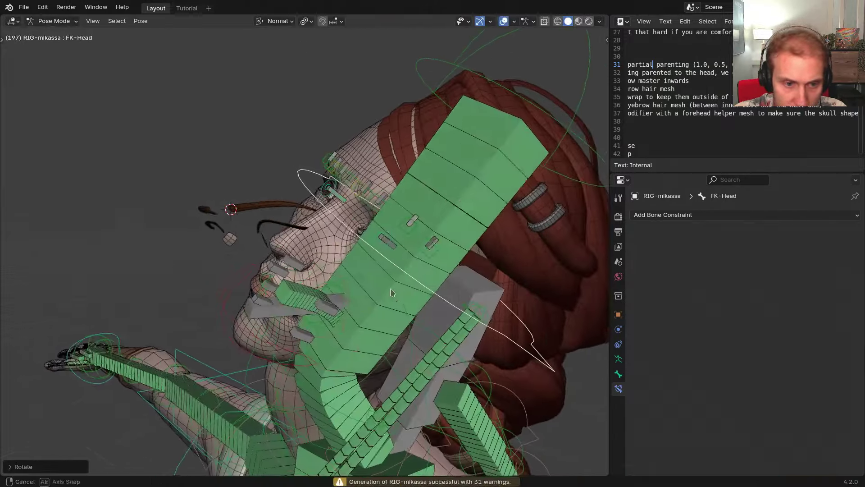
pyautogui.press('r')
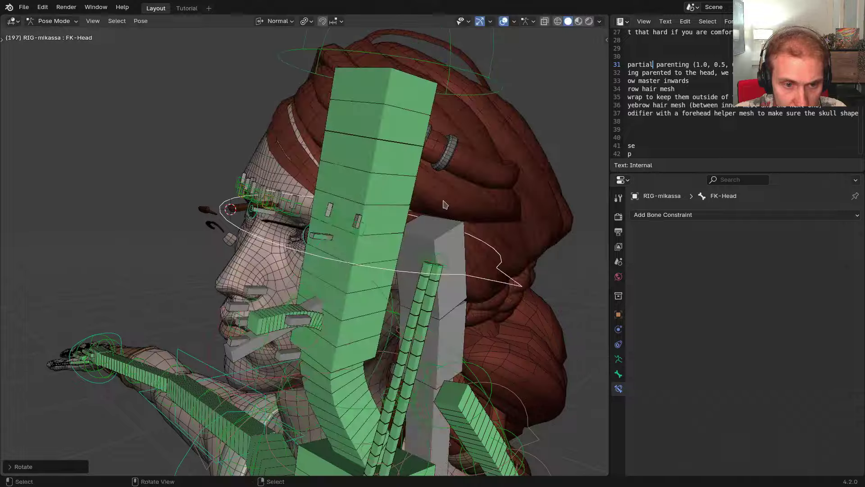
pyautogui.rightClick(479, 254)
pyautogui.hotkey('ctrl', 'z')
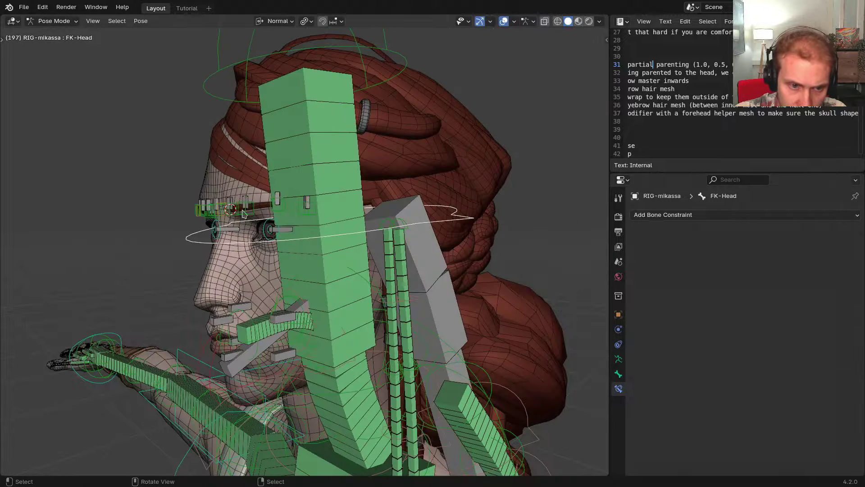
# Hide the head deform bone and select GEO-mika-eyebrows in object mode
pyautogui.scroll(3, 286, 216)
pyautogui.scroll(3, 286, 216)
pyautogui.rightClick(332, 253)
pyautogui.press('h')
pyautogui.moveTo(332, 252); pyautogui.dragTo(447, 257, button='middle')
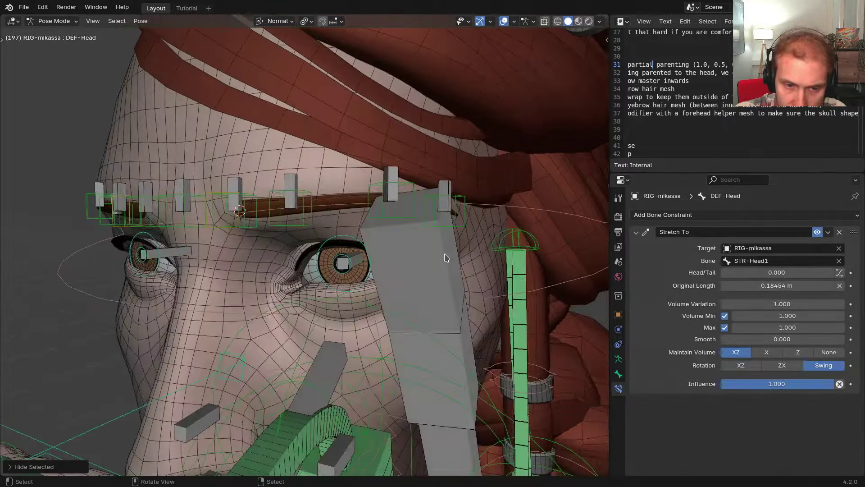
pyautogui.hotkey('ctrl', 'Tab')
pyautogui.rightClick(338, 202)
pyautogui.keyDown('shift'); pyautogui.moveTo(338, 202); pyautogui.dragTo(351, 216, button='middle'); pyautogui.keyUp('shift')
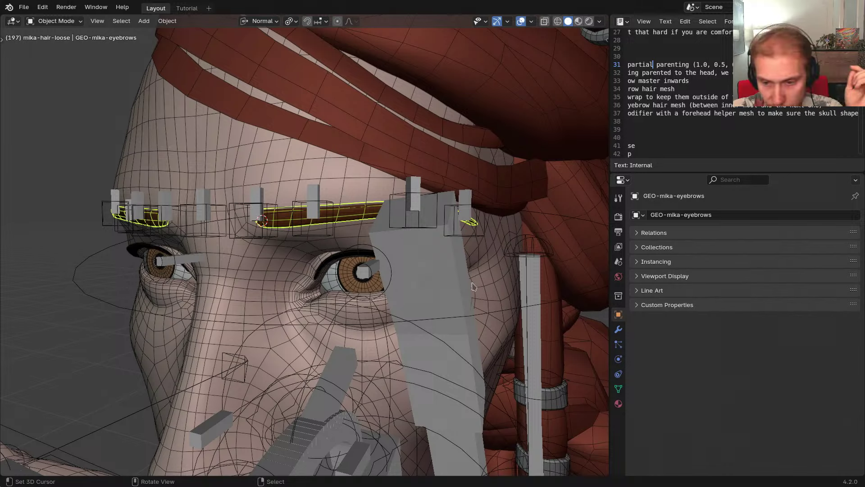
# Add a Surface Deform modifier to the eyebrows and move it above Subdivision
pyautogui.click(618, 329)
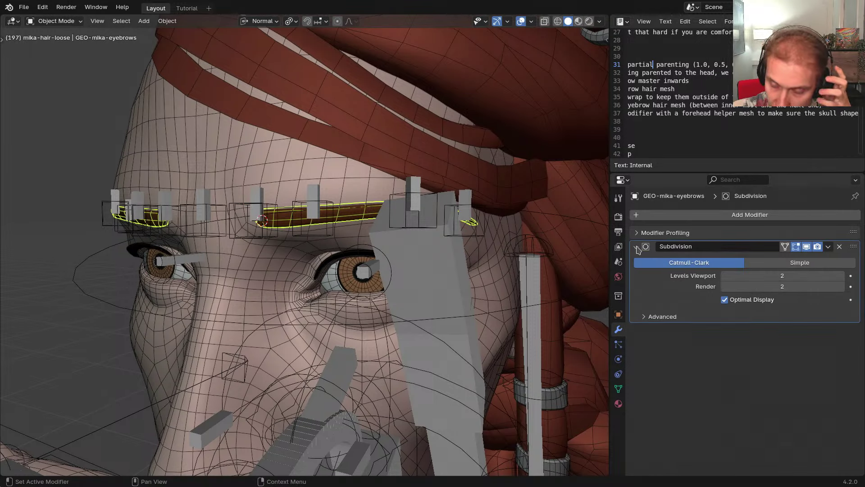
pyautogui.click(637, 247)
pyautogui.click(699, 215)
pyautogui.write('sura')
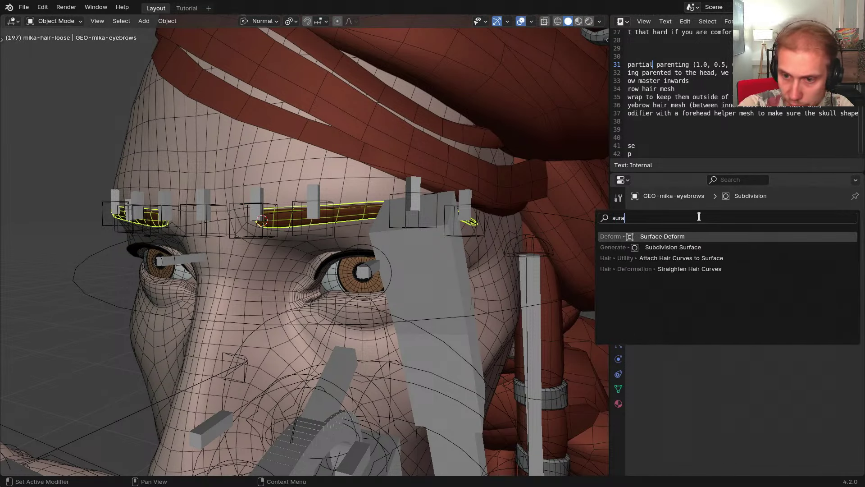
pyautogui.write('fa')
pyautogui.press('BackSpace')
pyautogui.press('BackSpace')
pyautogui.press('BackSpace')
pyautogui.write('face')
pyautogui.press('Return')
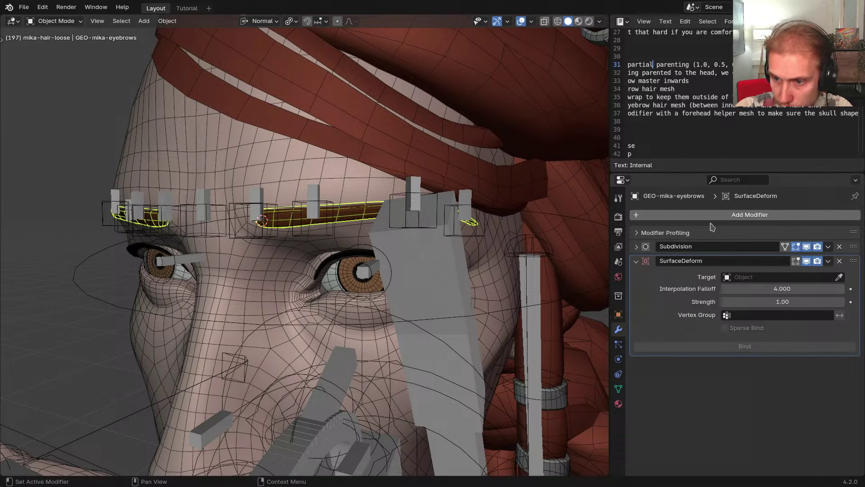
pyautogui.moveTo(854, 260); pyautogui.dragTo(853, 246)
# Target GEO-mika-body, bind the Surface Deform, and put the rig into pose mode
pyautogui.click(839, 263)
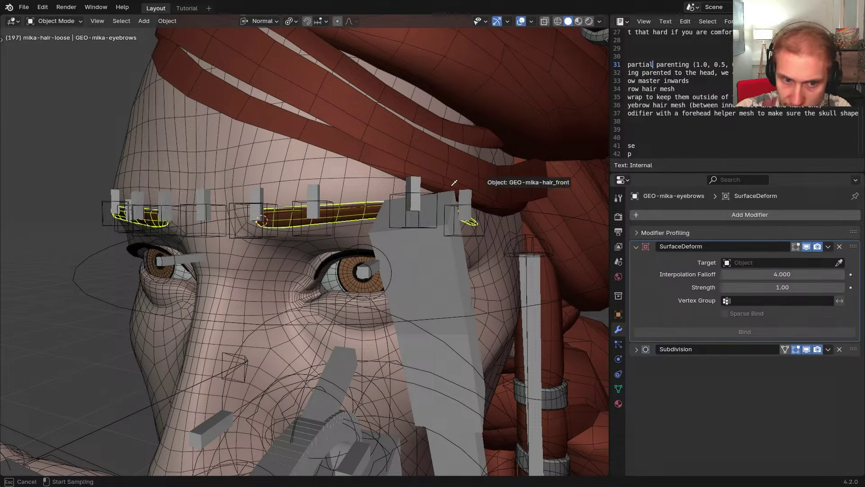
pyautogui.click(352, 174)
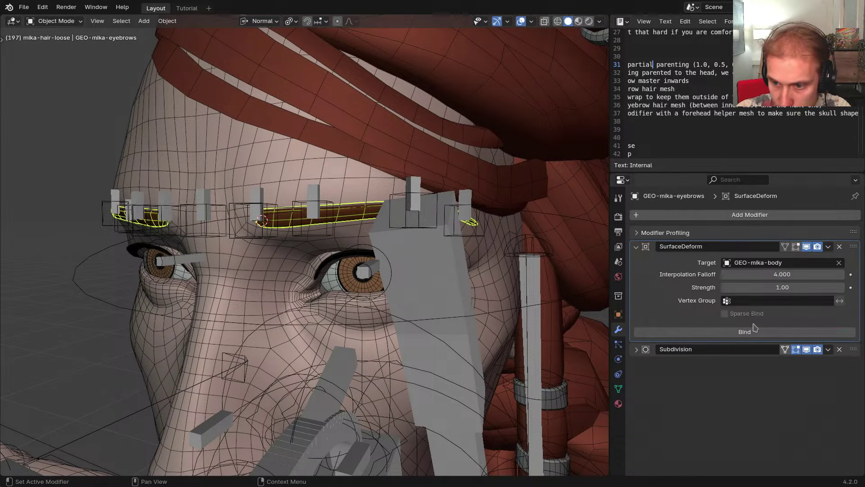
pyautogui.click(744, 332)
pyautogui.moveTo(331, 255); pyautogui.dragTo(337, 225, button='middle')
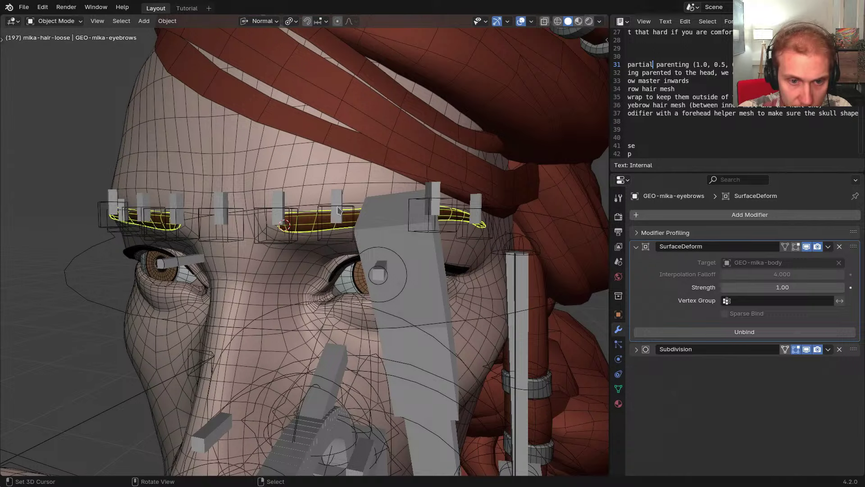
pyautogui.click(337, 209)
pyautogui.hotkey('ctrl', 'Tab')
# Test-move the left brow control, then put GEO-mika-body into Weight Paint mode
pyautogui.click(297, 212)
pyautogui.press('g')
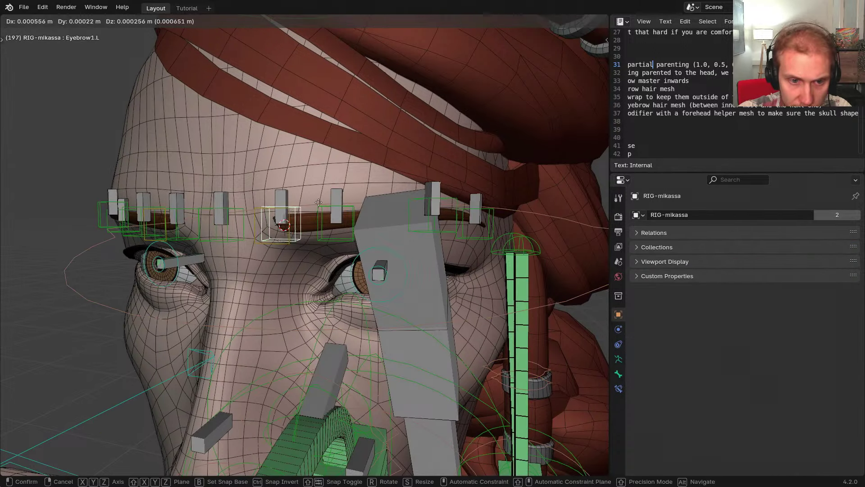
pyautogui.rightClick(291, 181)
pyautogui.hotkey('ctrl', 'Tab')
pyautogui.click(293, 178)
pyautogui.hotkey('ctrl', 'Tab')
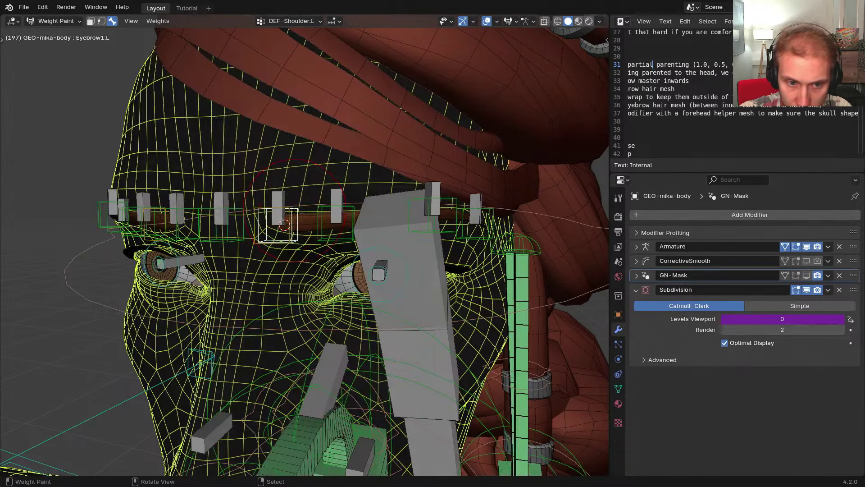
# Select all DEF-Eyebrow bones on both sides and hide every other bone
pyautogui.rightClick(281, 206)
pyautogui.keyDown('shift'); pyautogui.rightClick(337, 204); pyautogui.keyUp('shift')
pyautogui.moveTo(347, 203); pyautogui.dragTo(331, 204, button='middle')
pyautogui.keyDown('shift'); pyautogui.rightClick(407, 197); pyautogui.keyUp('shift')
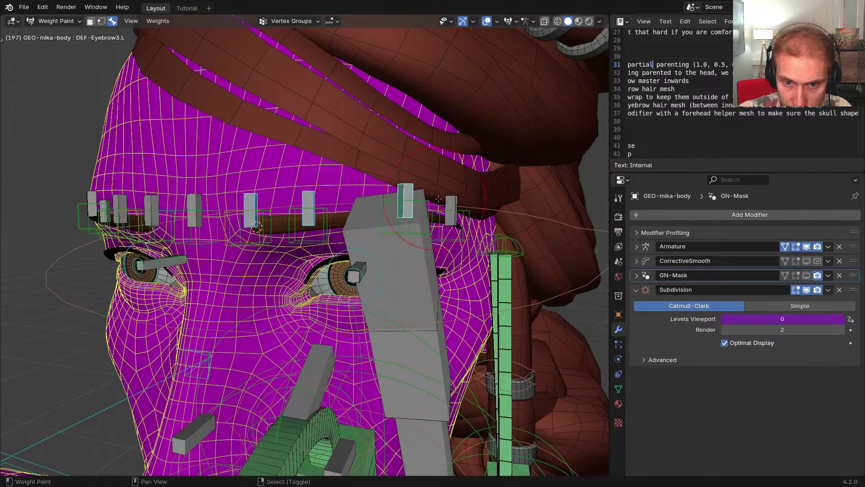
pyautogui.keyDown('shift'); pyautogui.rightClick(448, 202); pyautogui.keyUp('shift')
pyautogui.moveTo(444, 202); pyautogui.dragTo(467, 204, button='middle')
pyautogui.keyDown('shift'); pyautogui.rightClick(222, 204); pyautogui.keyUp('shift')
pyautogui.hotkey('ctrl', 'shift', 'm')
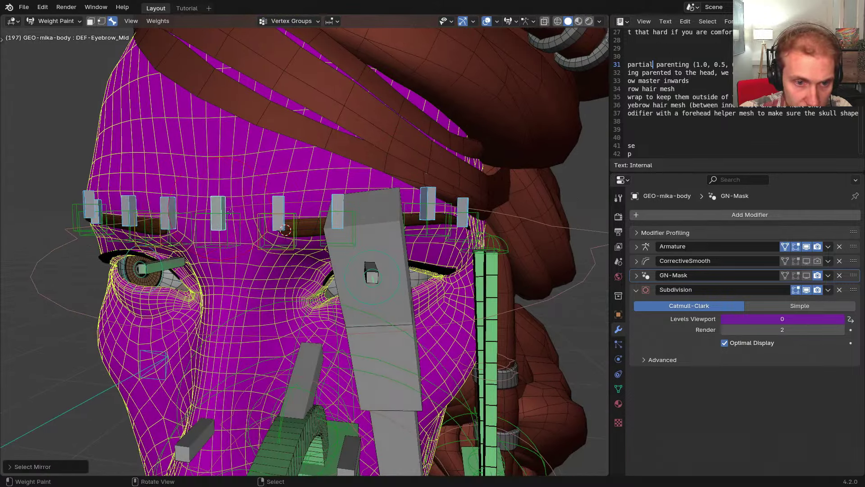
pyautogui.hotkey('shift', 'h')
pyautogui.moveTo(279, 213)
pyautogui.mouseDown(button='middle')
pyautogui.moveTo(272, 225)
pyautogui.moveTo(334, 222)
pyautogui.moveTo(326, 214)
pyautogui.mouseUp(button='middle')
pyautogui.scroll(2, 322, 234)
pyautogui.scroll(-3, 333, 211)
# Try isolating the head and eyebrow meshes, then unhide all objects again
pyautogui.hotkey('ctrl', 'Tab')
pyautogui.keyDown('shift'); pyautogui.rightClick(333, 220); pyautogui.keyUp('shift')
pyautogui.hotkey('shift', 'h')
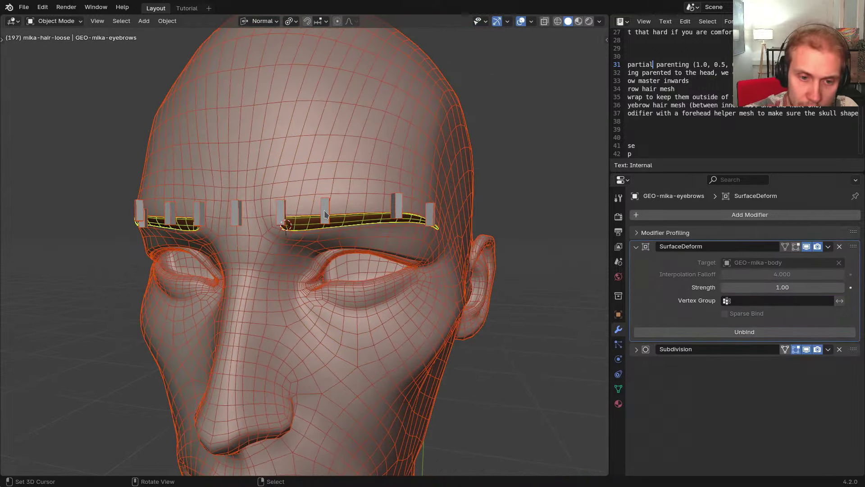
pyautogui.press('h')
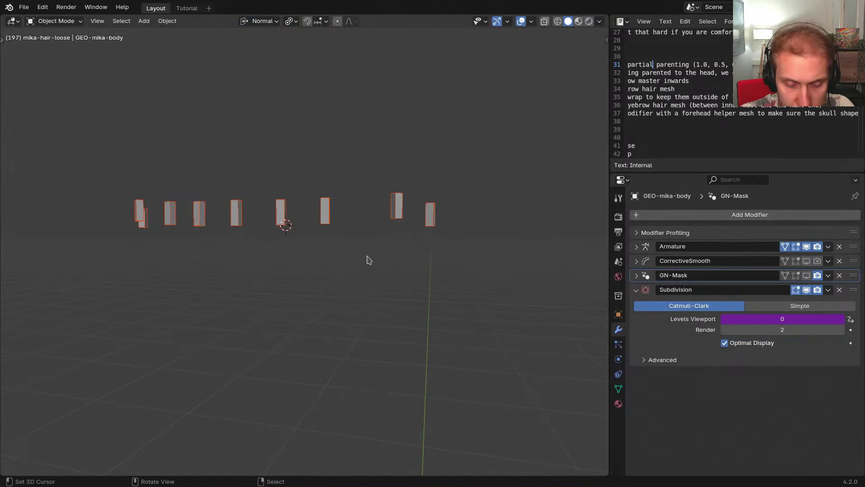
pyautogui.hotkey('alt', 'h')
pyautogui.moveTo(368, 260); pyautogui.dragTo(370, 259, button='middle')
# Hide the hair by keeping only the eyes, head, rig and eyelashes visible
pyautogui.rightClick(356, 261)
pyautogui.scroll(2, 357, 262)
pyautogui.moveTo(315, 249); pyautogui.dragTo(292, 242, button='middle')
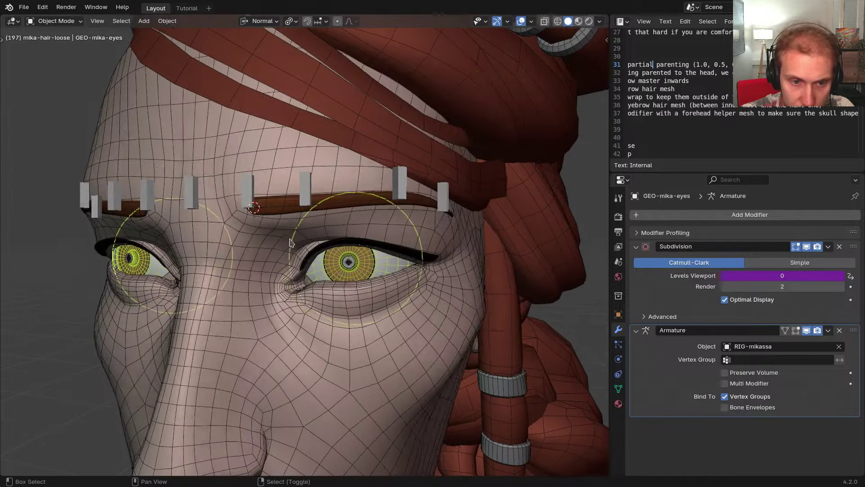
pyautogui.keyDown('shift'); pyautogui.rightClick(288, 230); pyautogui.keyUp('shift')
pyautogui.keyDown('shift'); pyautogui.rightClick(305, 194); pyautogui.keyUp('shift')
pyautogui.moveTo(284, 201); pyautogui.dragTo(331, 246, button='middle')
pyautogui.keyDown('shift'); pyautogui.rightClick(331, 246); pyautogui.keyUp('shift')
pyautogui.hotkey('shift', 'h')
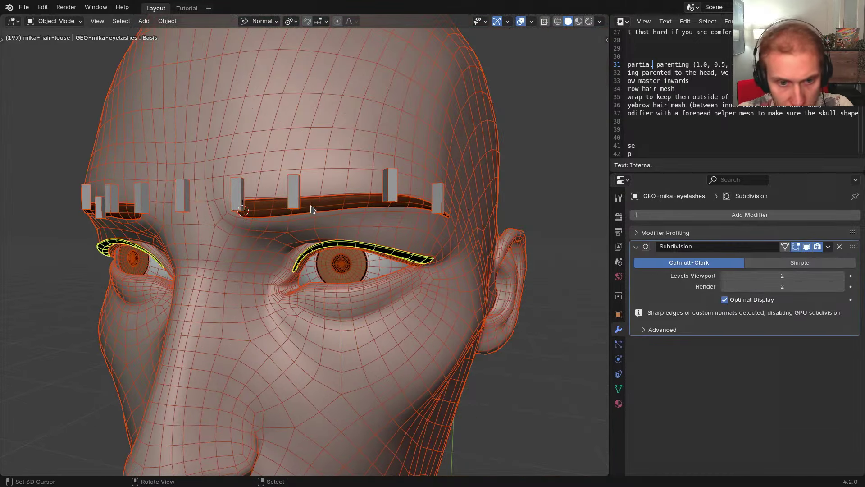
# Return GEO-mika-body to Weight Paint and select DEF-Eyebrow2.L to view its weights
pyautogui.moveTo(318, 208); pyautogui.dragTo(340, 209, button='middle')
pyautogui.rightClick(366, 197)
pyautogui.keyDown('shift'); pyautogui.moveTo(377, 158); pyautogui.dragTo(413, 203, button='middle'); pyautogui.keyUp('shift')
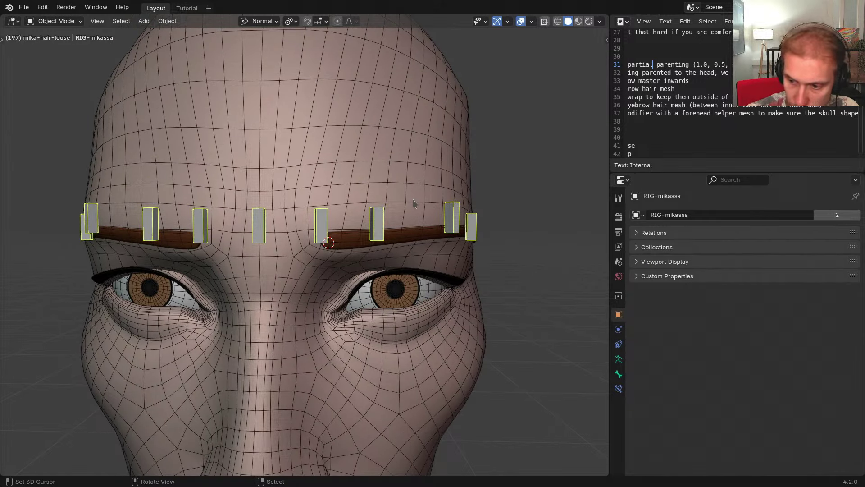
pyautogui.moveTo(464, 187); pyautogui.dragTo(403, 168, button='middle')
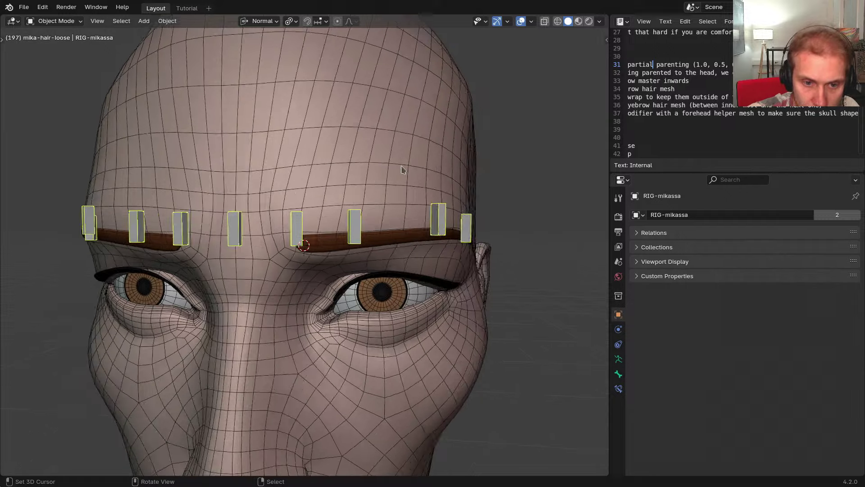
pyautogui.rightClick(403, 172)
pyautogui.hotkey('ctrl', 'Tab')
pyautogui.rightClick(354, 226)
# Set the weight-paint brush falloff to Spherical
pyautogui.scroll(2, 313, 227)
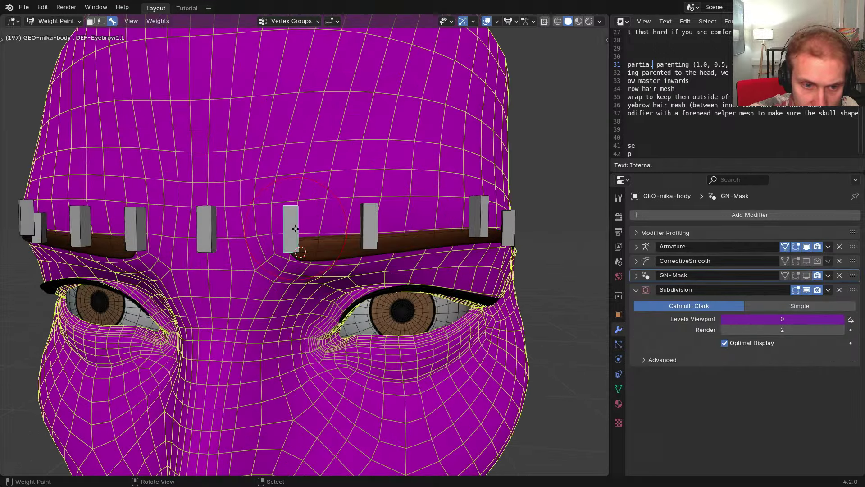
pyautogui.rightClick(314, 228)
pyautogui.press('w')
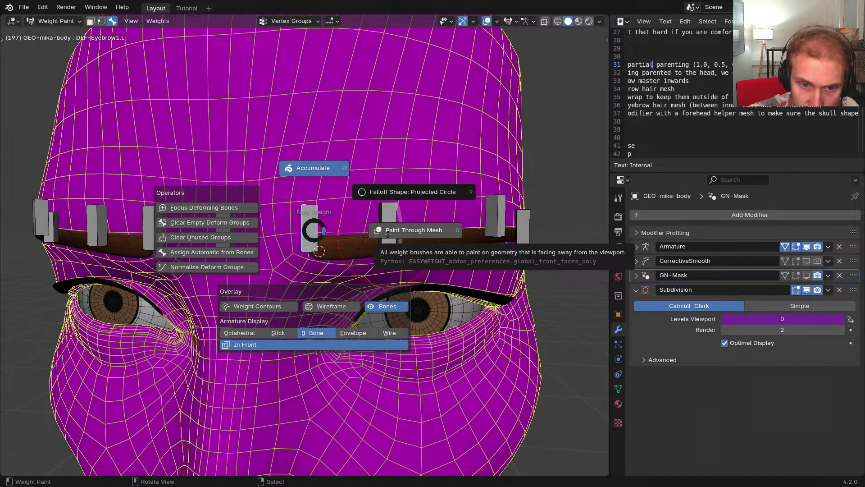
pyautogui.click(390, 193)
pyautogui.press('w')
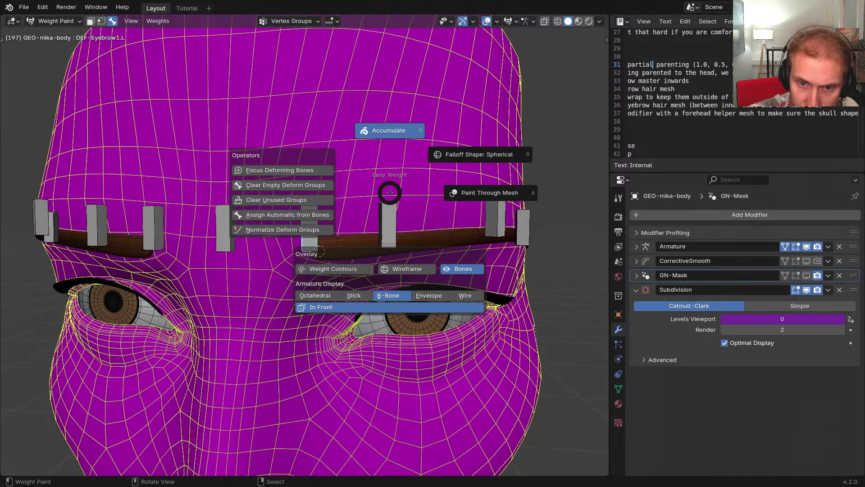
pyautogui.press('Escape')
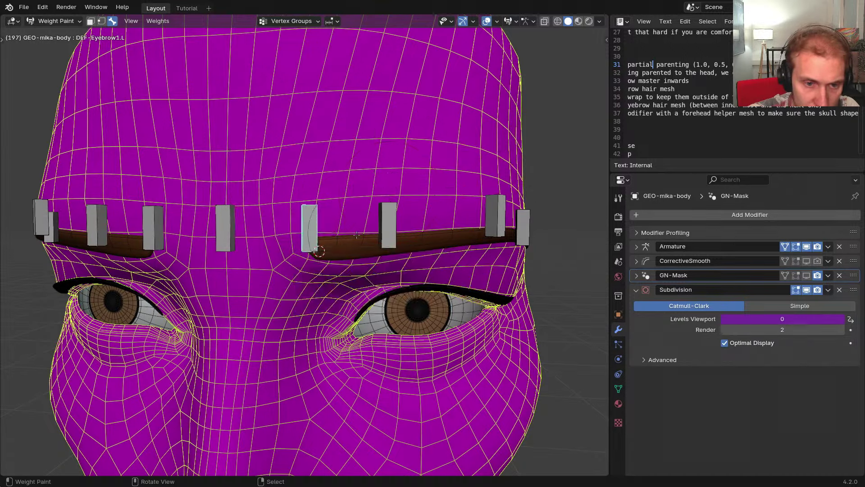
pyautogui.moveTo(390, 193); pyautogui.dragTo(376, 171, button='middle')
# Select DEF-Eyebrow_Mid, then paint, strengthen and blur its weights up the forehead
pyautogui.rightClick(214, 170)
pyautogui.keyDown('shift'); pyautogui.moveTo(218, 176); pyautogui.dragTo(279, 206, button='middle'); pyautogui.keyUp('shift')
pyautogui.scroll(3, 279, 206)
pyautogui.scroll(-4, 279, 206)
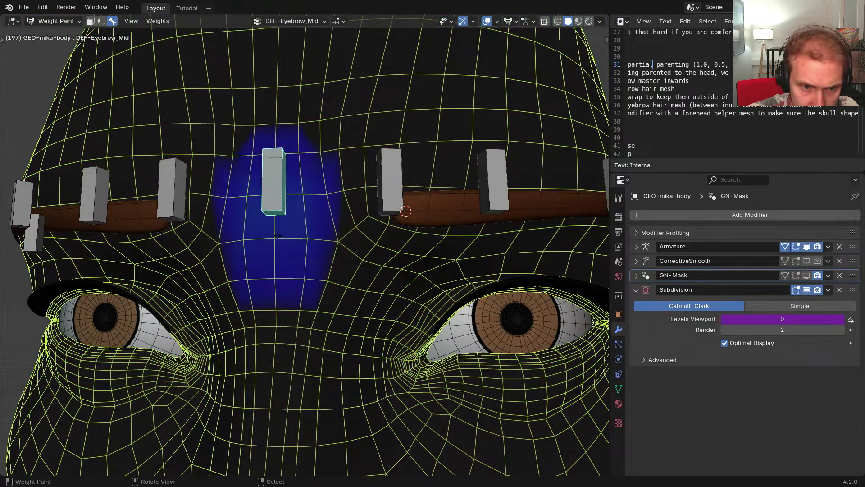
pyautogui.moveTo(278, 237)
pyautogui.mouseDown()
pyautogui.moveTo(273, 199)
pyautogui.moveTo(292, 217)
pyautogui.moveTo(304, 187)
pyautogui.moveTo(278, 182)
pyautogui.moveTo(248, 230)
pyautogui.moveTo(247, 169)
pyautogui.moveTo(279, 167)
pyautogui.mouseUp()
pyautogui.hotkey('shift', 'f')
pyautogui.click(294, 220)
pyautogui.moveTo(279, 166); pyautogui.dragTo(271, 202, button='middle')
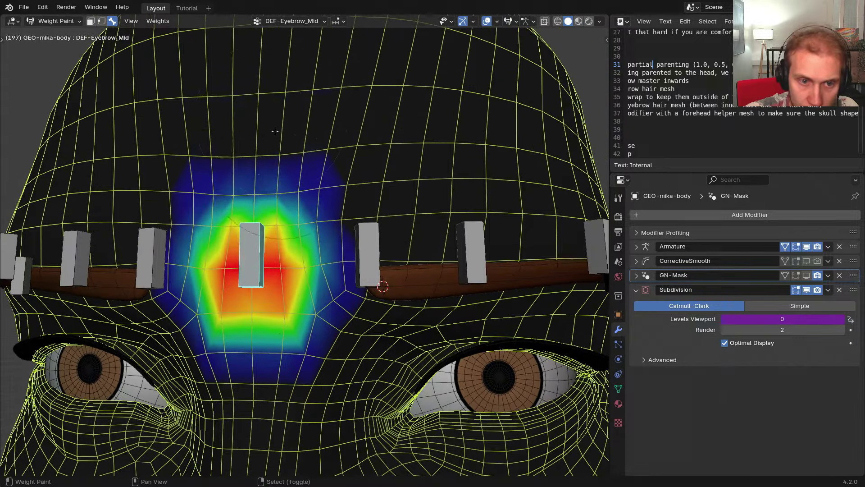
pyautogui.moveTo(270, 203)
pyautogui.keyDown('shift'); pyautogui.mouseDown()
pyautogui.moveTo(277, 140)
pyautogui.moveTo(309, 205)
pyautogui.moveTo(293, 270)
pyautogui.mouseUp(); pyautogui.keyUp('shift')
pyautogui.moveTo(306, 316); pyautogui.dragTo(325, 282, button='middle')
pyautogui.keyDown('shift'); pyautogui.moveTo(315, 285); pyautogui.dragTo(265, 289); pyautogui.keyUp('shift')
# Erase the blue annotation scribble and arrow drawn on the forehead
pyautogui.moveTo(265, 289); pyautogui.dragTo(300, 258, button='middle')
pyautogui.scroll(-4, 268, 301)
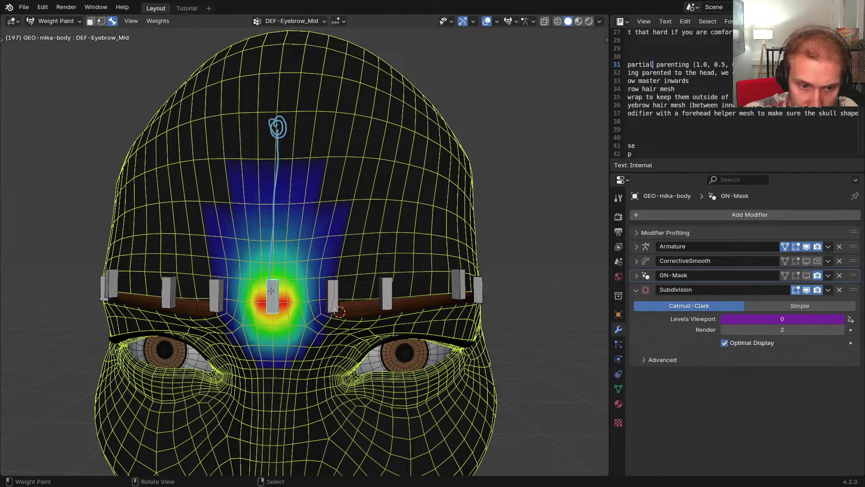
pyautogui.moveTo(286, 285); pyautogui.dragTo(260, 292, button='middle')
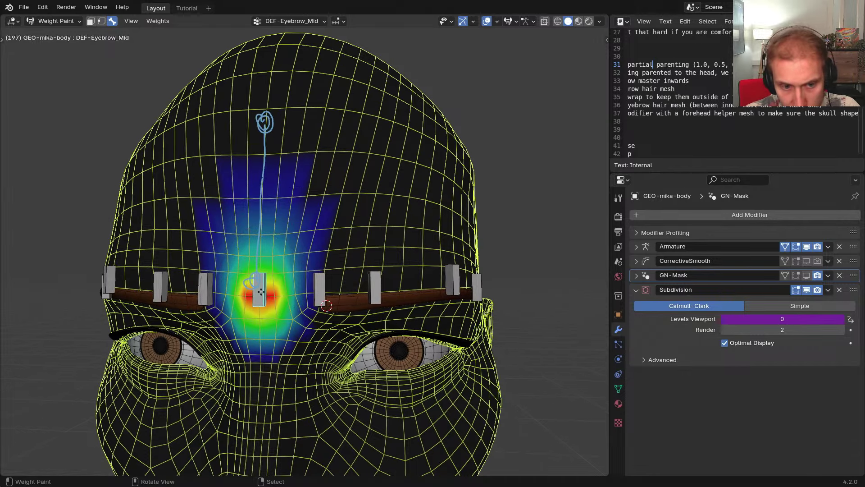
pyautogui.moveTo(259, 299); pyautogui.dragTo(264, 301, button='right')
pyautogui.moveTo(290, 263); pyautogui.dragTo(277, 205, button='middle')
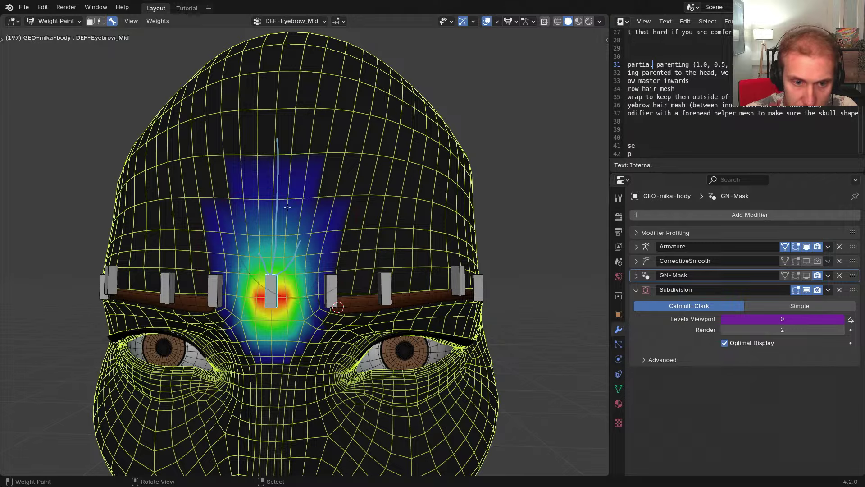
pyautogui.moveTo(308, 177)
pyautogui.mouseDown(button='middle')
pyautogui.moveTo(284, 173)
pyautogui.moveTo(294, 171)
pyautogui.mouseUp(button='middle')
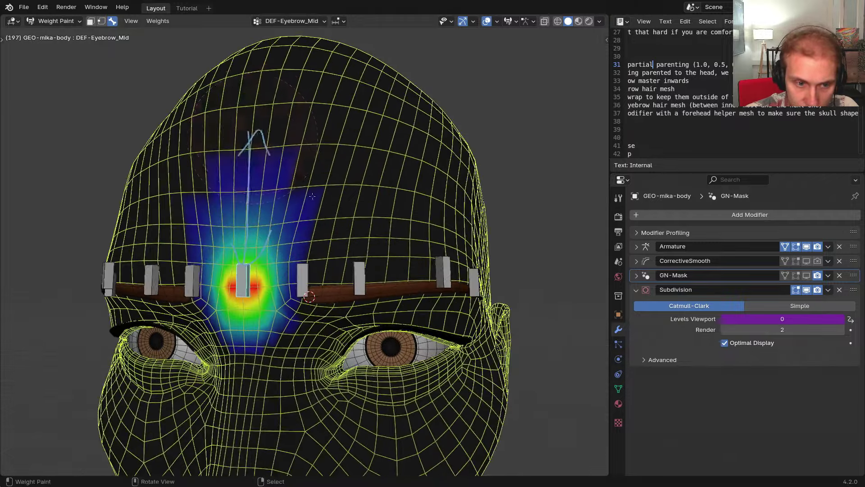
pyautogui.moveTo(255, 135); pyautogui.dragTo(280, 241, button='right')
pyautogui.moveTo(281, 241); pyautogui.dragTo(283, 238, button='middle')
# Test-move the DEF-Eyebrow_Mid bone with G and spread its weight further up
pyautogui.press('g')
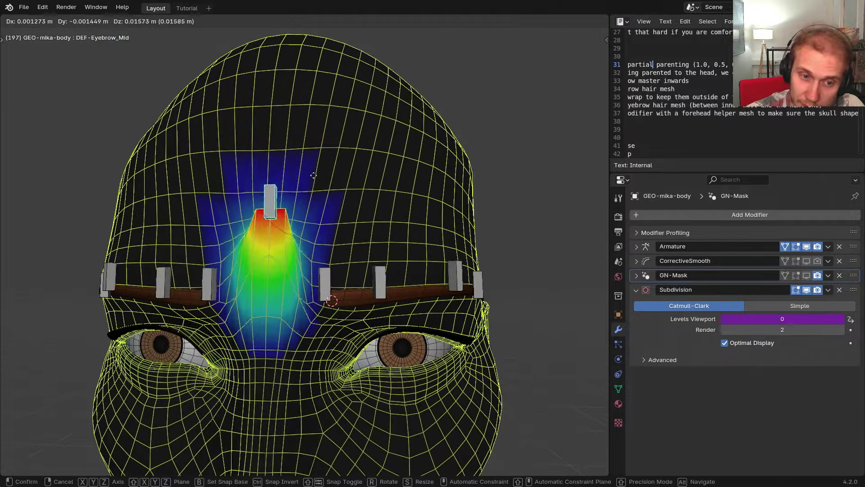
pyautogui.click(287, 228)
pyautogui.scroll(2, 287, 228)
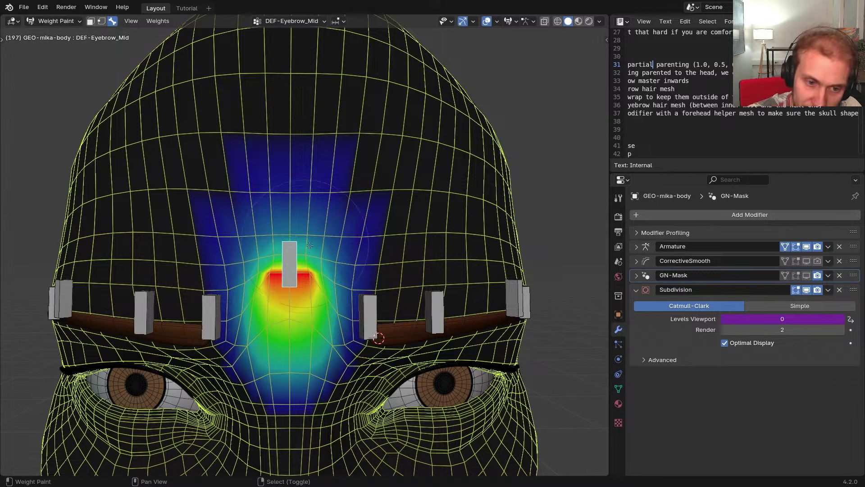
pyautogui.moveTo(301, 245); pyautogui.dragTo(300, 226)
pyautogui.press('g')
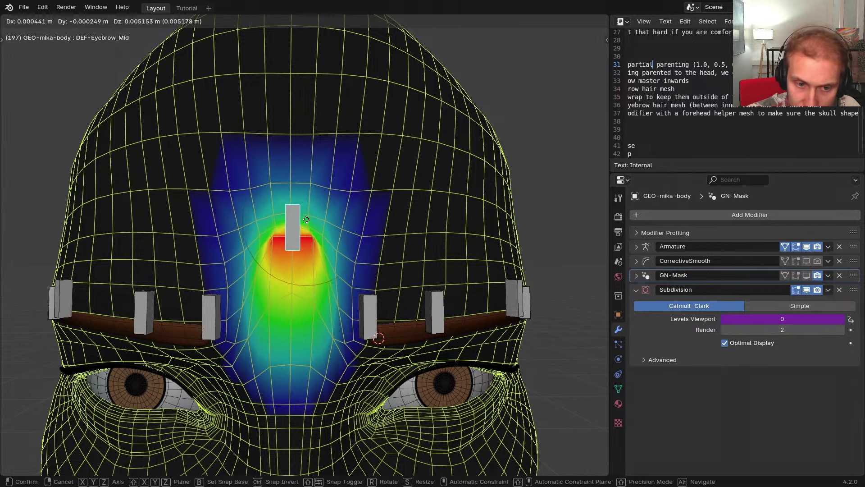
pyautogui.click(307, 225)
pyautogui.moveTo(343, 285); pyautogui.dragTo(325, 282, button='middle')
pyautogui.press('g')
pyautogui.click(325, 359)
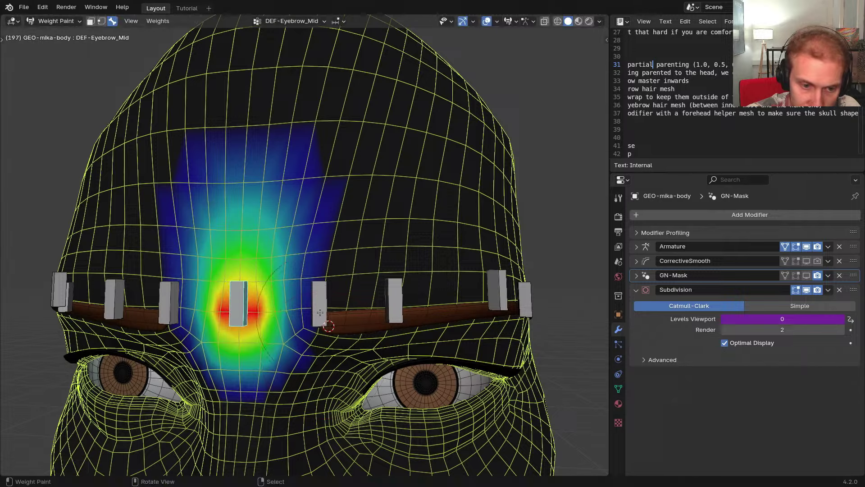
# Select DEF-Eyebrow1.L, resize the brush, and paint its weight up the forehead
pyautogui.keyDown('ctrl'); pyautogui.click(306, 311); pyautogui.keyUp('ctrl')
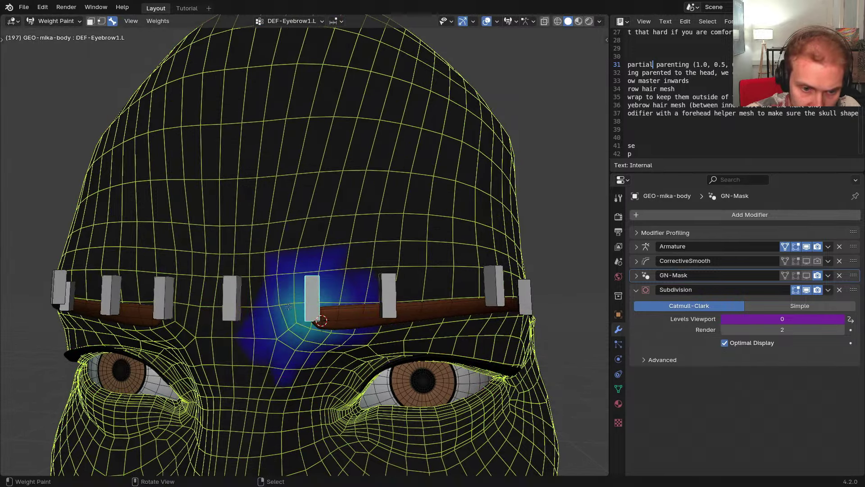
pyautogui.moveTo(315, 317); pyautogui.dragTo(304, 299, button='middle')
pyautogui.press('f')
pyautogui.click(306, 297)
pyautogui.press('f')
pyautogui.moveTo(286, 256); pyautogui.dragTo(354, 184)
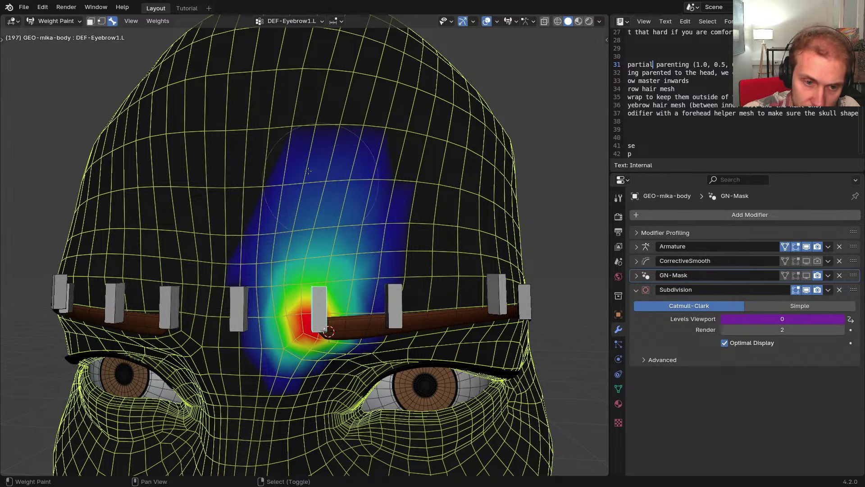
# Blur the DEF-Eyebrow1.L weights near the eyebrow, then select DEF-Eyebrow2.L
pyautogui.moveTo(301, 201); pyautogui.dragTo(319, 146, button='middle')
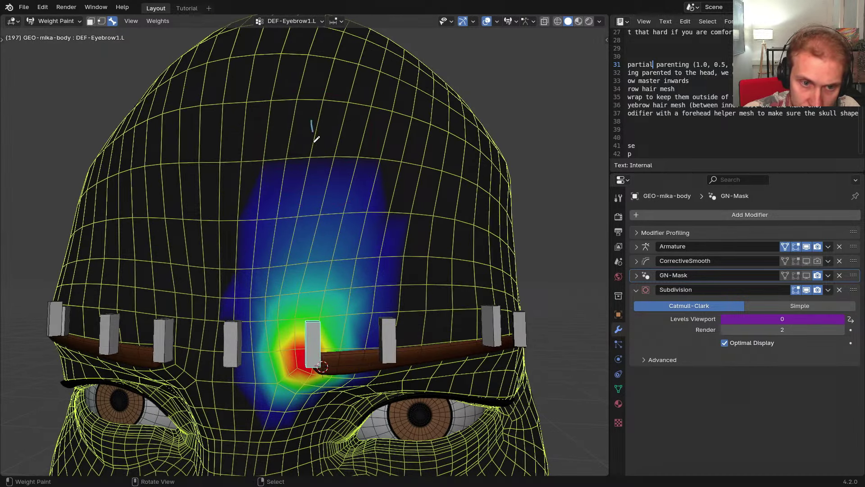
pyautogui.moveTo(312, 343); pyautogui.dragTo(305, 183)
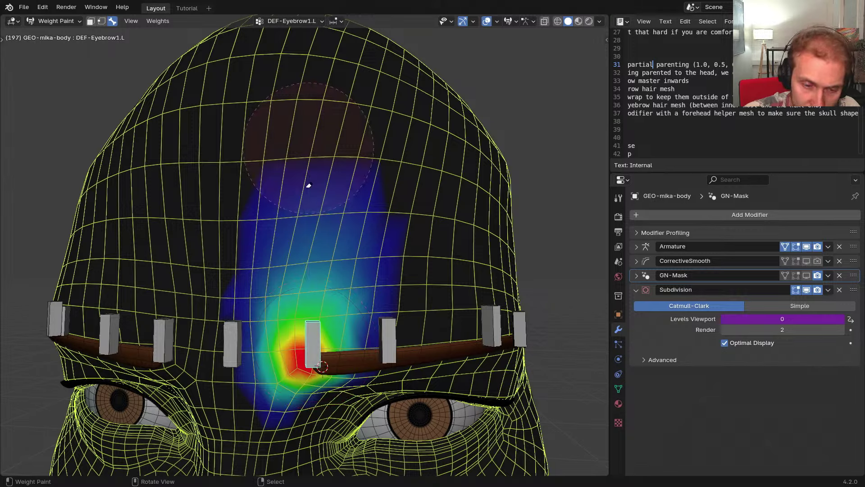
pyautogui.moveTo(305, 183)
pyautogui.mouseDown(button='middle')
pyautogui.moveTo(303, 348)
pyautogui.moveTo(284, 342)
pyautogui.moveTo(287, 323)
pyautogui.mouseUp(button='middle')
pyautogui.scroll(2, 285, 321)
pyautogui.keyDown('shift'); pyautogui.moveTo(281, 319); pyautogui.dragTo(324, 203); pyautogui.keyUp('shift')
pyautogui.scroll(-3, 356, 187)
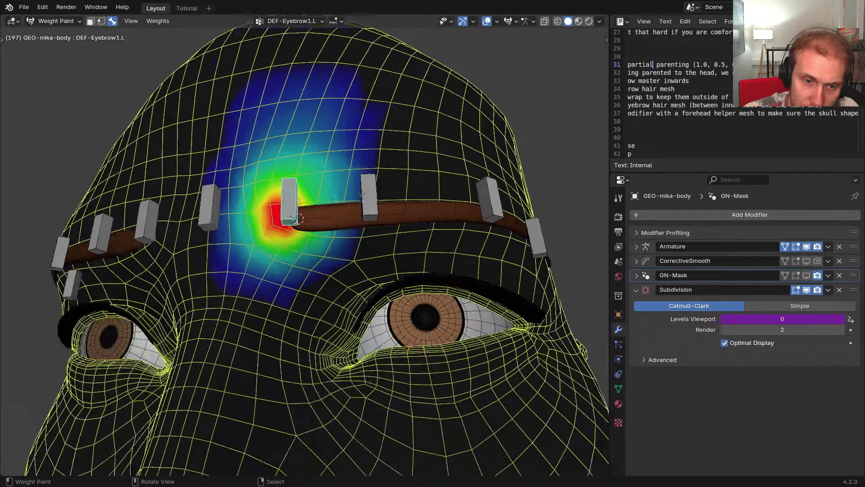
pyautogui.moveTo(359, 189); pyautogui.dragTo(359, 228, button='middle')
pyautogui.rightClick(390, 220)
pyautogui.scroll(3, 358, 230)
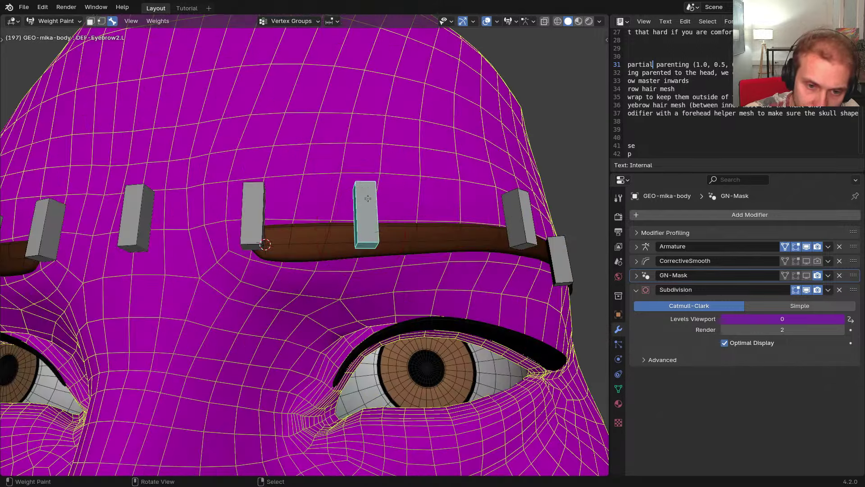
# Paint weight around the DEF-Eyebrow2.L bone
pyautogui.moveTo(360, 225)
pyautogui.mouseDown()
pyautogui.moveTo(363, 217)
pyautogui.moveTo(360, 225)
pyautogui.moveTo(338, 212)
pyautogui.moveTo(293, 275)
pyautogui.moveTo(379, 277)
pyautogui.moveTo(428, 239)
pyautogui.moveTo(390, 286)
pyautogui.mouseUp()
pyautogui.keyDown('shift'); pyautogui.moveTo(389, 286); pyautogui.dragTo(361, 254, button='middle'); pyautogui.keyUp('shift')
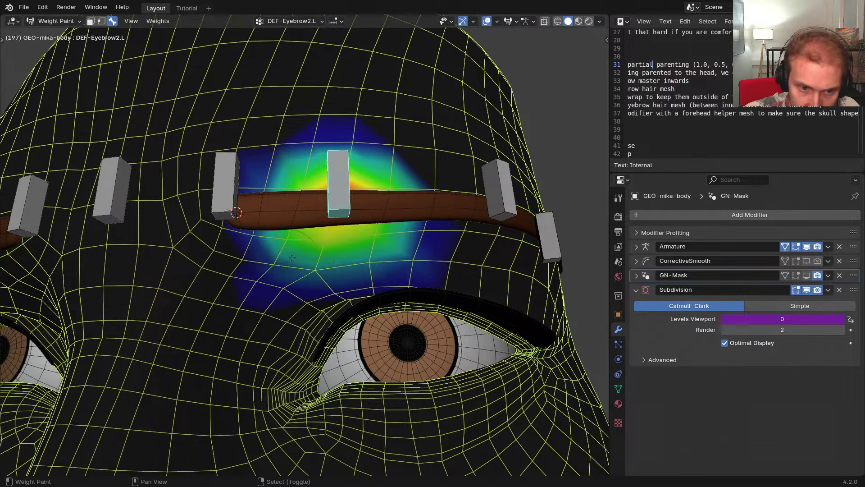
pyautogui.moveTo(292, 257); pyautogui.dragTo(330, 248, button='middle')
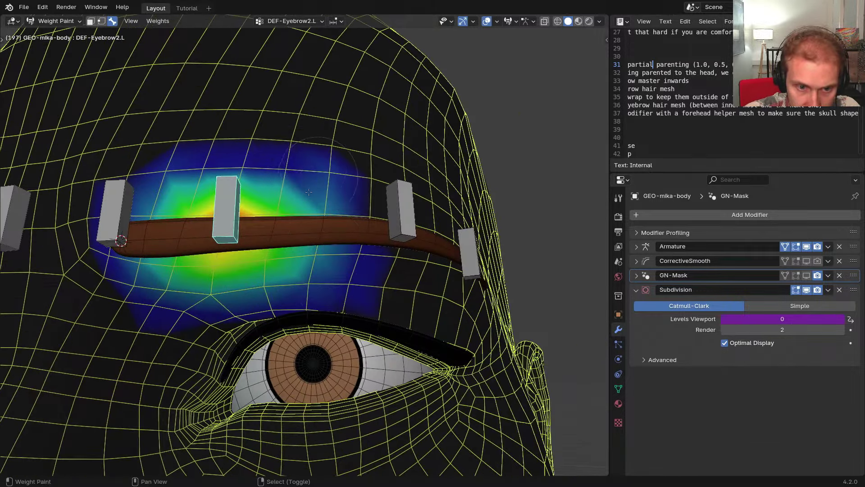
pyautogui.moveTo(288, 165); pyautogui.dragTo(341, 260, button='middle')
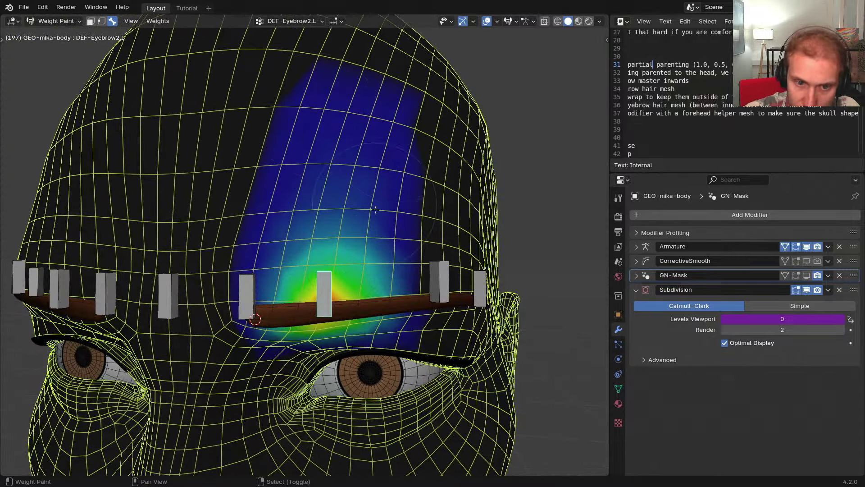
pyautogui.moveTo(373, 223); pyautogui.dragTo(350, 211, button='middle')
# Select DEF-Eyebrow3.L and paint weight around it
pyautogui.rightClick(403, 247)
pyautogui.moveTo(404, 247); pyautogui.dragTo(346, 197, button='middle')
pyautogui.scroll(4, 343, 195)
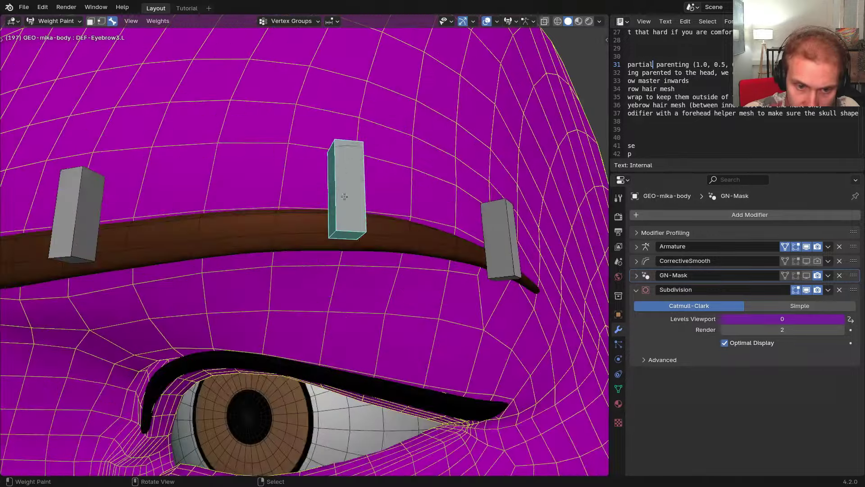
pyautogui.rightClick(343, 197)
pyautogui.moveTo(350, 224); pyautogui.dragTo(341, 245)
pyautogui.scroll(-2, 289, 233)
pyautogui.moveTo(289, 233); pyautogui.dragTo(311, 241, button='middle')
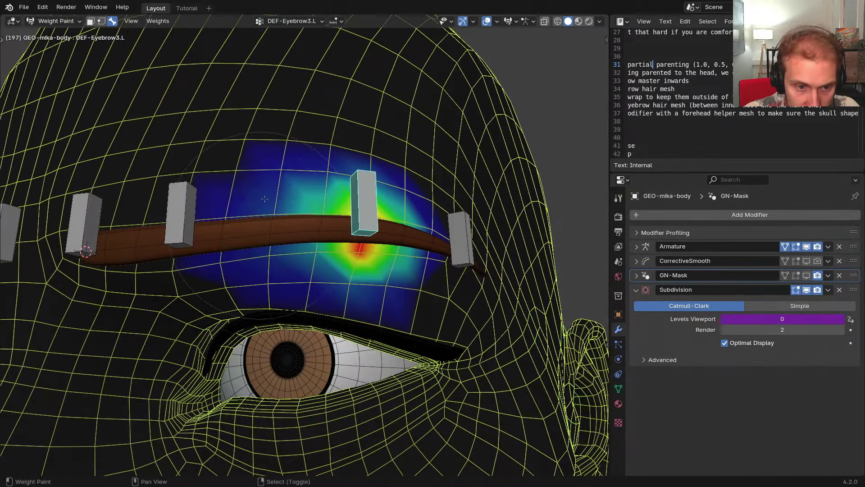
# Select DEF-Eyebrow4.L, then paint and smooth weight around the outer brow
pyautogui.moveTo(313, 195)
pyautogui.mouseDown(button='middle')
pyautogui.moveTo(279, 204)
pyautogui.moveTo(241, 190)
pyautogui.mouseUp(button='middle')
pyautogui.rightClick(317, 244)
pyautogui.moveTo(311, 264)
pyautogui.mouseDown()
pyautogui.moveTo(287, 274)
pyautogui.moveTo(299, 270)
pyautogui.moveTo(289, 266)
pyautogui.mouseUp()
pyautogui.keyDown('shift'); pyautogui.moveTo(380, 122); pyautogui.dragTo(355, 160, button='middle'); pyautogui.keyUp('shift')
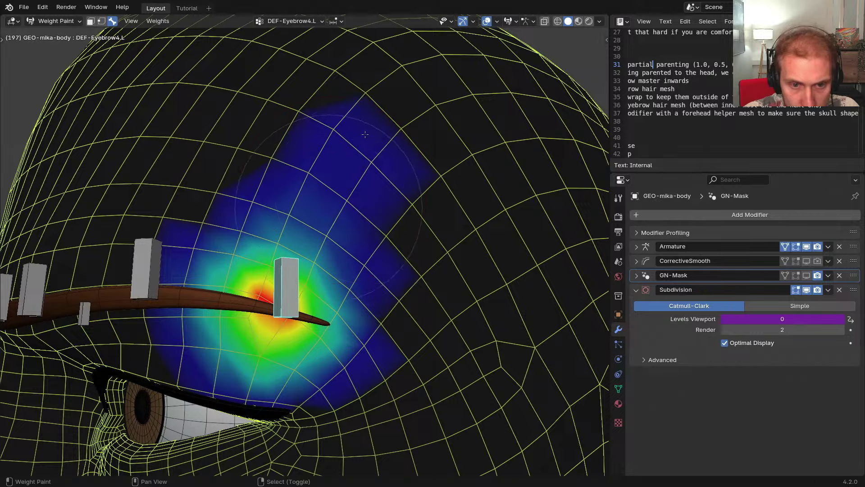
pyautogui.keyDown('shift'); pyautogui.moveTo(228, 274); pyautogui.dragTo(367, 221, button='middle'); pyautogui.keyUp('shift')
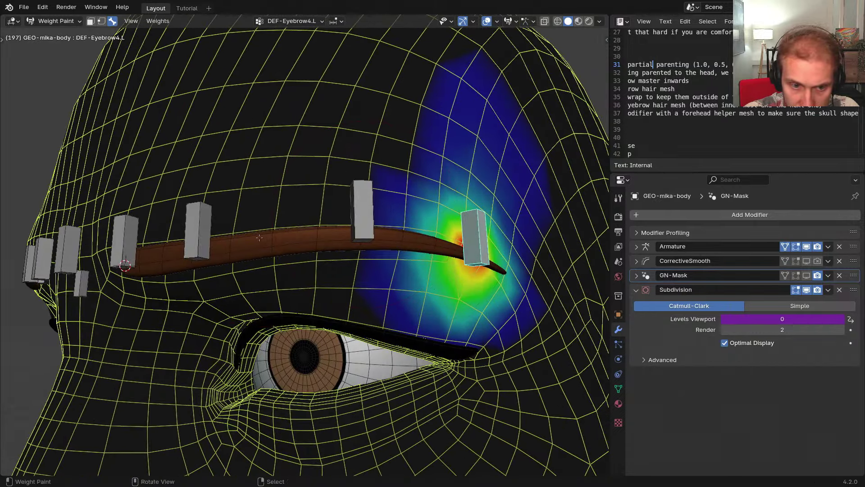
# Select the mid and DEF-Eyebrow1.L–3.L bones together and shrink the brush radius
pyautogui.moveTo(259, 237); pyautogui.dragTo(308, 245, button='middle')
pyautogui.rightClick(273, 251)
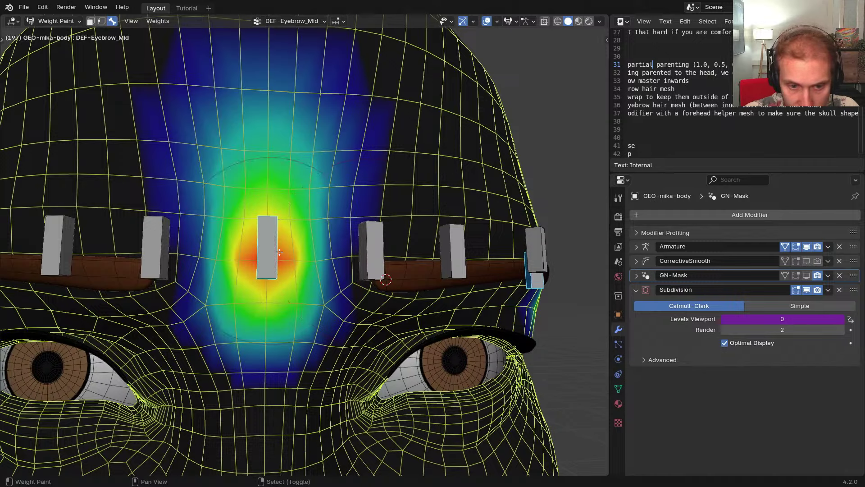
pyautogui.keyDown('shift'); pyautogui.rightClick(379, 254); pyautogui.keyUp('shift')
pyautogui.keyDown('shift'); pyautogui.rightClick(453, 250); pyautogui.keyUp('shift')
pyautogui.moveTo(453, 251)
pyautogui.mouseDown(button='middle')
pyautogui.moveTo(433, 259)
pyautogui.moveTo(390, 246)
pyautogui.mouseUp(button='middle')
pyautogui.keyDown('shift'); pyautogui.rightClick(404, 239); pyautogui.keyUp('shift')
pyautogui.press('f')
pyautogui.click(407, 273)
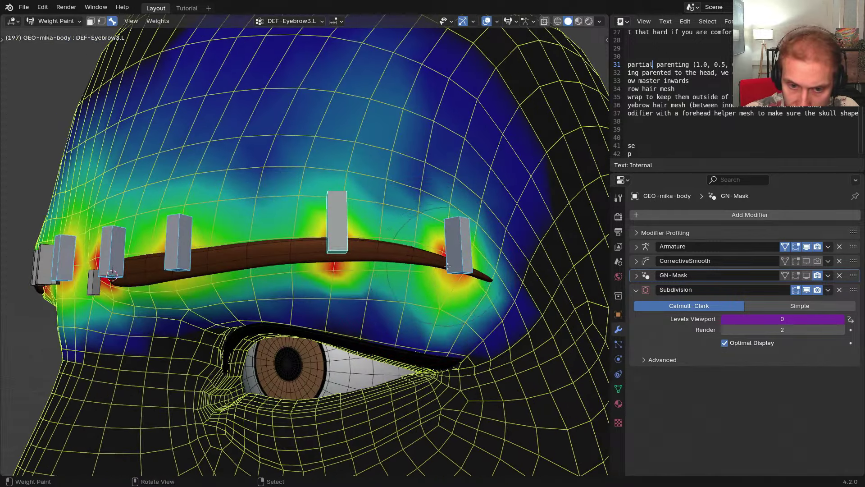
# Paint DEF-Eyebrow3.L weights between the brow bones and blur them below the brow
pyautogui.moveTo(323, 250)
pyautogui.mouseDown()
pyautogui.moveTo(387, 254)
pyautogui.moveTo(360, 252)
pyautogui.mouseUp()
pyautogui.moveTo(322, 250)
pyautogui.mouseDown(button='middle')
pyautogui.moveTo(383, 252)
pyautogui.moveTo(330, 261)
pyautogui.mouseUp(button='middle')
pyautogui.moveTo(330, 261)
pyautogui.mouseDown()
pyautogui.moveTo(280, 261)
pyautogui.moveTo(259, 275)
pyautogui.mouseUp()
pyautogui.moveTo(259, 275); pyautogui.dragTo(264, 268, button='middle')
pyautogui.keyDown('shift'); pyautogui.moveTo(263, 269); pyautogui.dragTo(266, 284); pyautogui.keyUp('shift')
pyautogui.moveTo(270, 277); pyautogui.dragTo(261, 273, button='middle')
pyautogui.press('f')
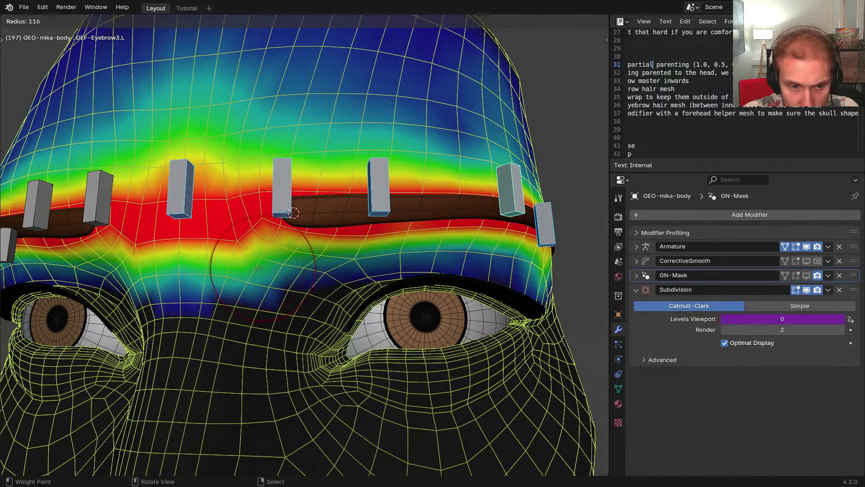
pyautogui.click(306, 266)
pyautogui.keyDown('shift'); pyautogui.moveTo(270, 266); pyautogui.dragTo(343, 244); pyautogui.keyUp('shift')
# Paint more DEF-Eyebrow3.L weight across the forehead above the brow
pyautogui.moveTo(352, 256); pyautogui.dragTo(261, 247, button='middle')
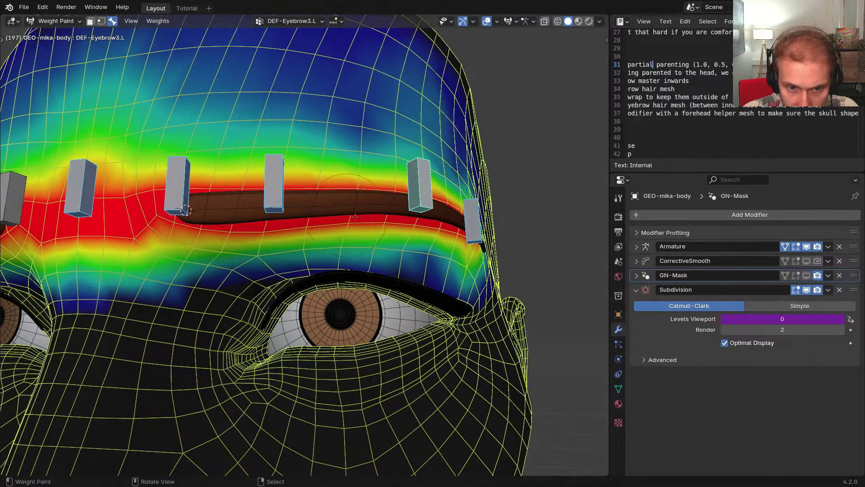
pyautogui.moveTo(356, 217)
pyautogui.mouseDown(button='middle')
pyautogui.moveTo(361, 259)
pyautogui.moveTo(368, 237)
pyautogui.moveTo(348, 203)
pyautogui.mouseUp(button='middle')
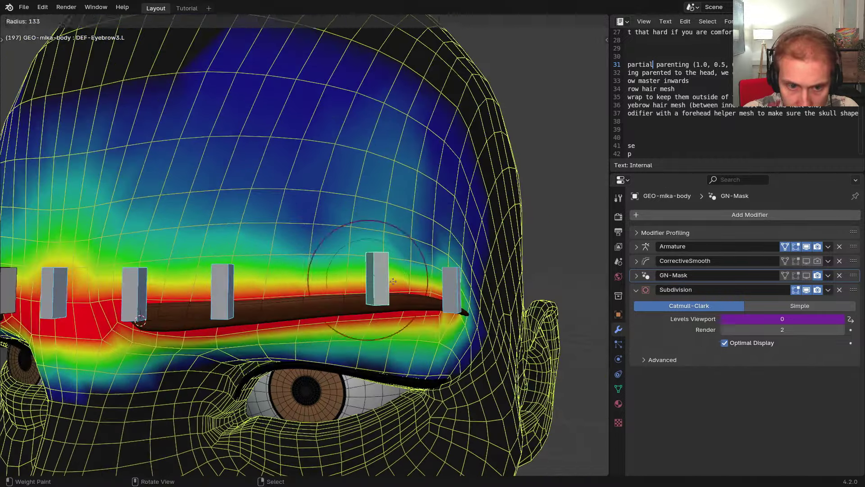
pyautogui.moveTo(348, 203); pyautogui.dragTo(359, 205)
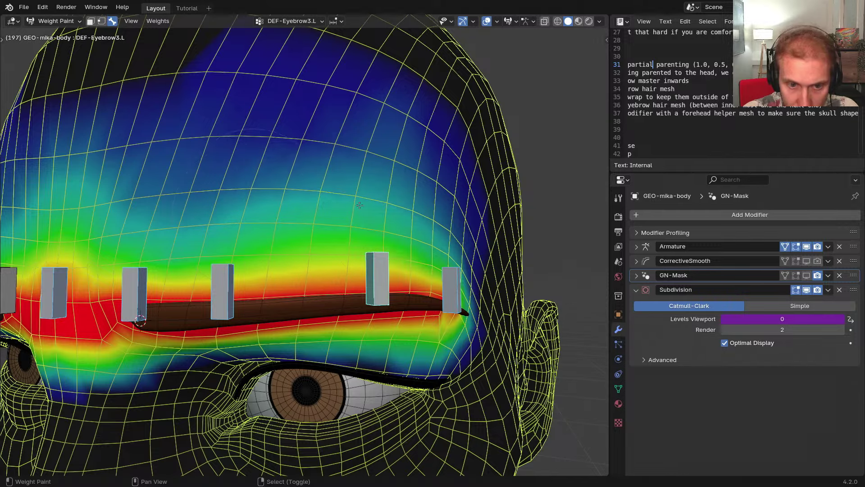
pyautogui.moveTo(209, 196); pyautogui.dragTo(214, 214, button='middle')
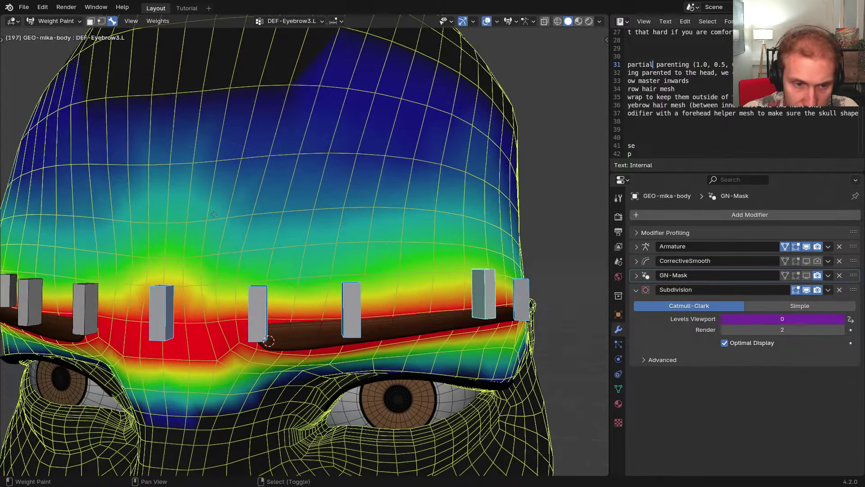
pyautogui.moveTo(326, 223); pyautogui.dragTo(300, 240, button='middle')
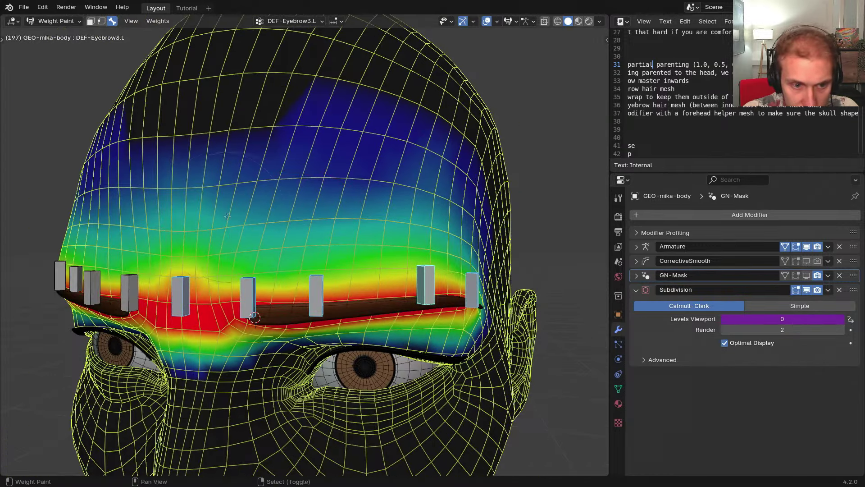
pyautogui.moveTo(156, 209); pyautogui.dragTo(394, 189)
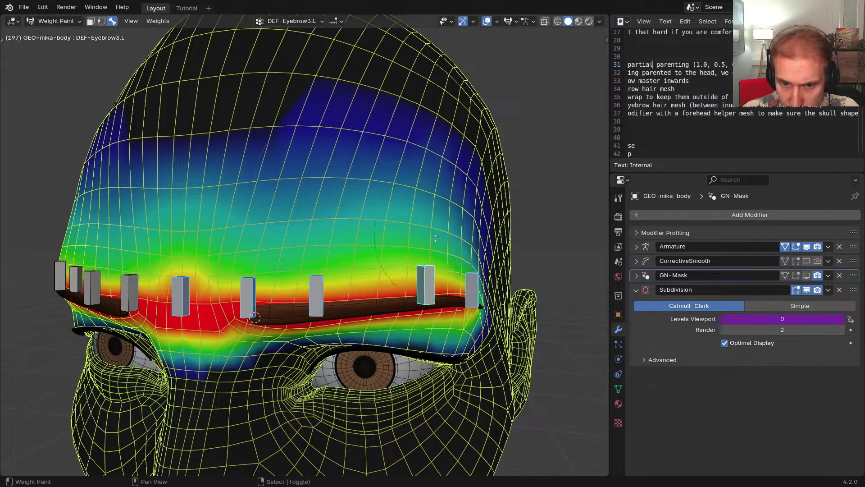
pyautogui.moveTo(436, 238); pyautogui.dragTo(399, 220, button='middle')
# Test-move the brow bone with G, then smooth and raise weights above the inner brow with a larger brush
pyautogui.press('g')
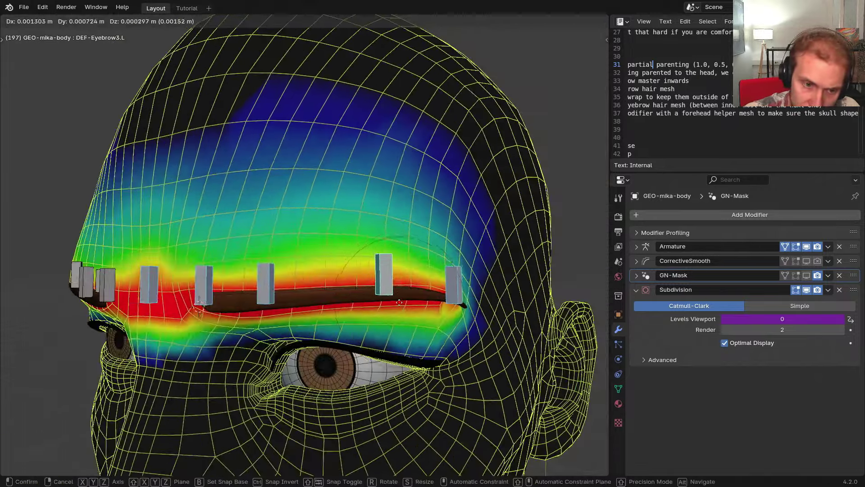
pyautogui.click(407, 253)
pyautogui.moveTo(406, 253); pyautogui.dragTo(235, 244, button='middle')
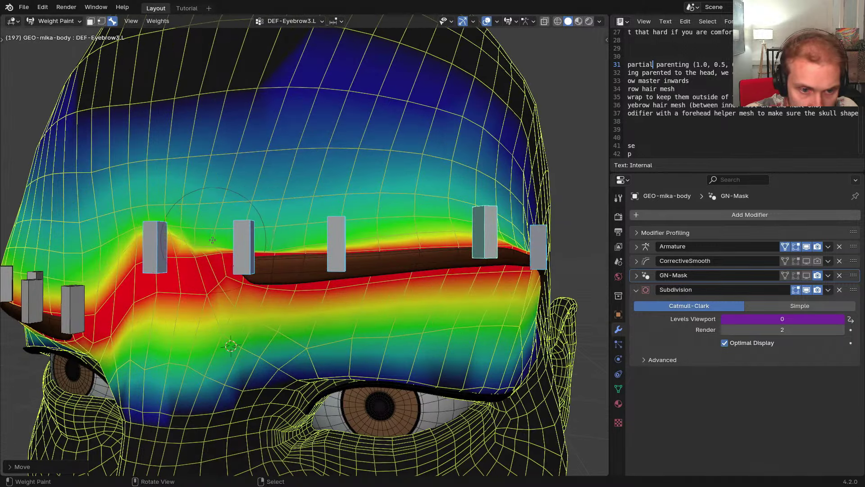
pyautogui.press('f')
pyautogui.click(290, 240)
pyautogui.moveTo(289, 239)
pyautogui.mouseDown()
pyautogui.moveTo(265, 235)
pyautogui.moveTo(365, 226)
pyautogui.moveTo(211, 206)
pyautogui.mouseUp()
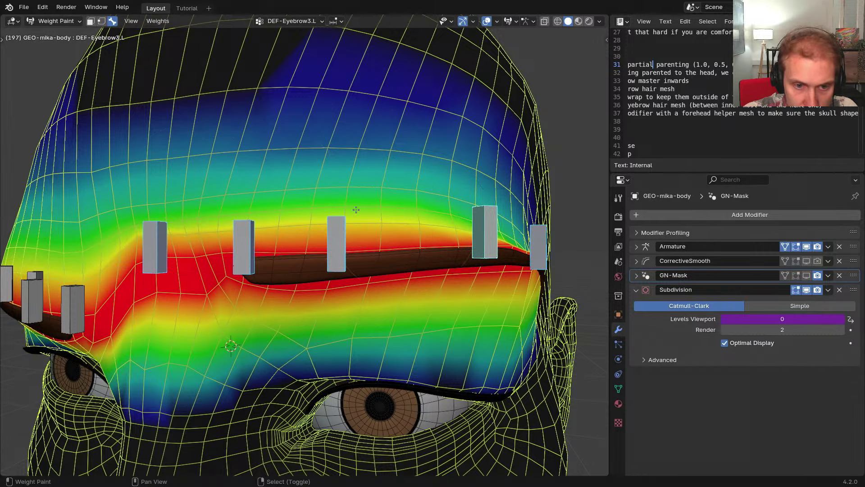
# Even out weights above the eyebrow toward its outer end and display DEF-Eyebrow4.L's weights
pyautogui.moveTo(390, 205); pyautogui.dragTo(234, 215, button='middle')
pyautogui.moveTo(398, 217); pyautogui.dragTo(358, 271, button='middle')
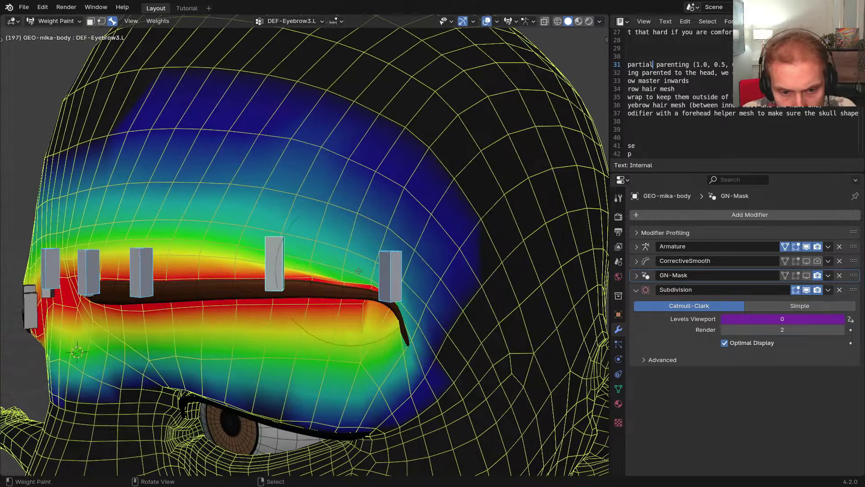
pyautogui.moveTo(386, 270)
pyautogui.keyDown('shift'); pyautogui.mouseDown()
pyautogui.moveTo(360, 259)
pyautogui.moveTo(262, 253)
pyautogui.moveTo(255, 229)
pyautogui.mouseUp(); pyautogui.keyUp('shift')
pyautogui.moveTo(254, 229); pyautogui.dragTo(382, 300, button='middle')
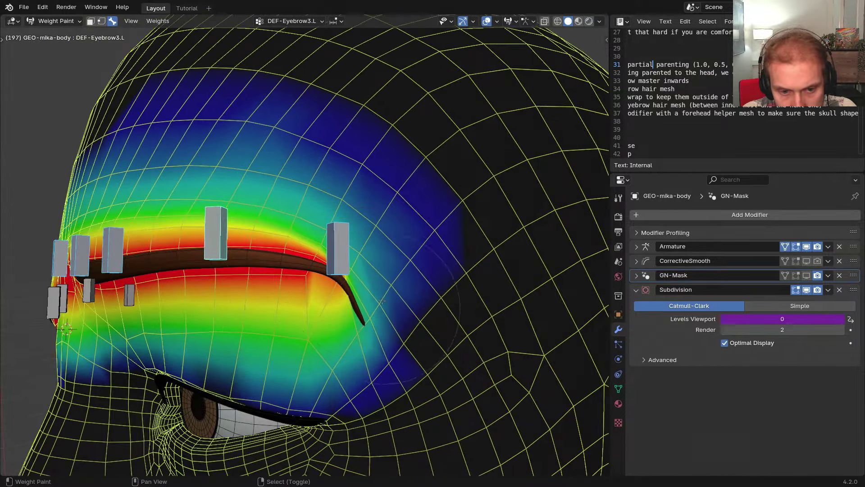
pyautogui.moveTo(331, 258); pyautogui.dragTo(350, 278, button='middle')
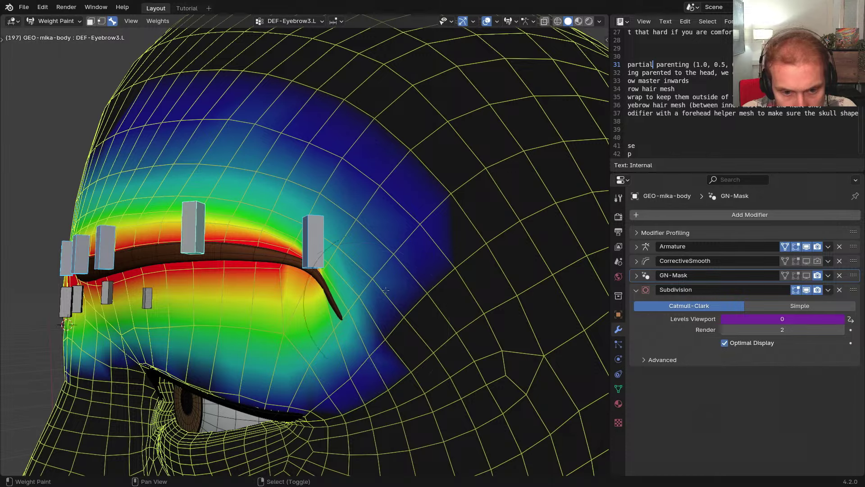
pyautogui.keyDown('ctrl'); pyautogui.click(314, 244); pyautogui.keyUp('ctrl')
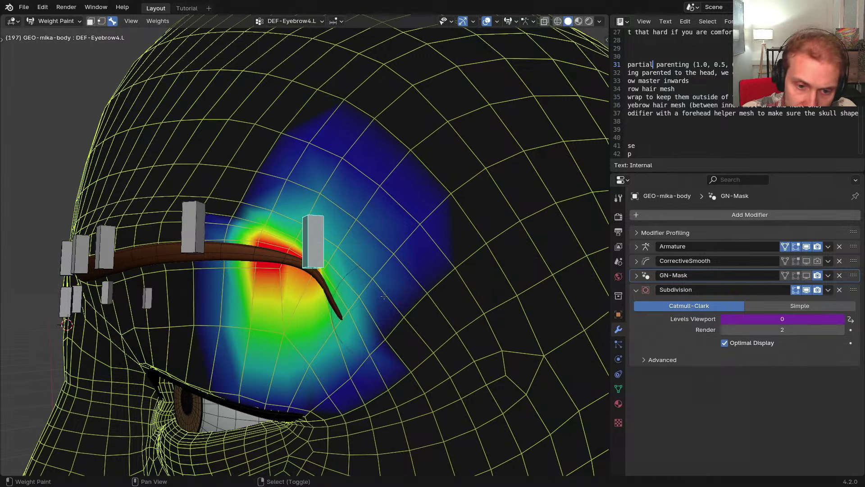
# Paint DEF-Eyebrow4.L weight below and left of the outer eyebrow, extending it upward
pyautogui.moveTo(352, 358); pyautogui.dragTo(290, 360)
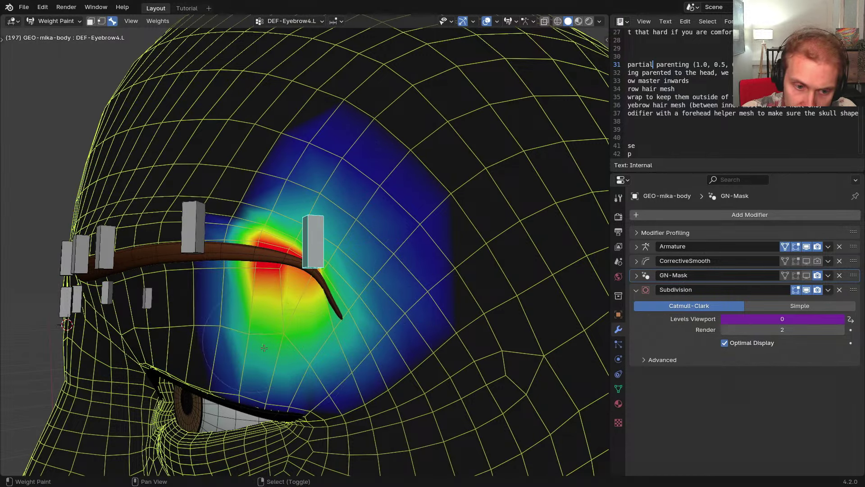
pyautogui.moveTo(264, 347); pyautogui.dragTo(292, 350, button='middle')
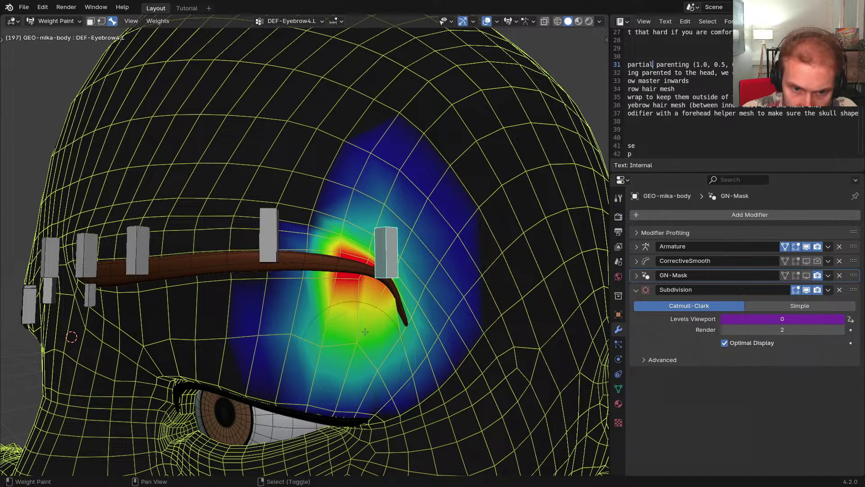
pyautogui.moveTo(365, 331); pyautogui.dragTo(354, 349, button='middle')
pyautogui.moveTo(318, 287)
pyautogui.mouseDown()
pyautogui.moveTo(281, 297)
pyautogui.moveTo(277, 373)
pyautogui.mouseUp()
pyautogui.moveTo(304, 282); pyautogui.dragTo(339, 204)
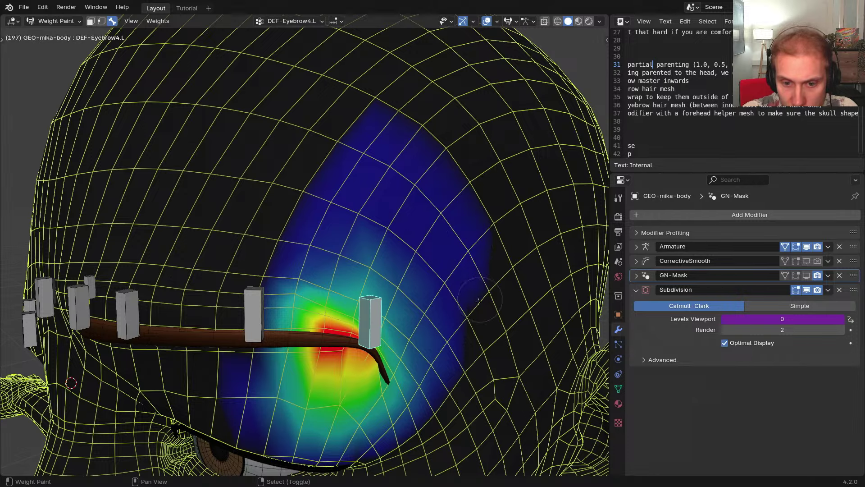
# Enlarge the paint brush and orbit around the head to inspect the outer-brow weights
pyautogui.moveTo(470, 313)
pyautogui.mouseDown(button='middle')
pyautogui.moveTo(444, 311)
pyautogui.moveTo(400, 266)
pyautogui.mouseUp(button='middle')
pyautogui.scroll(-1, 435, 292)
pyautogui.press('f')
pyautogui.click(443, 284)
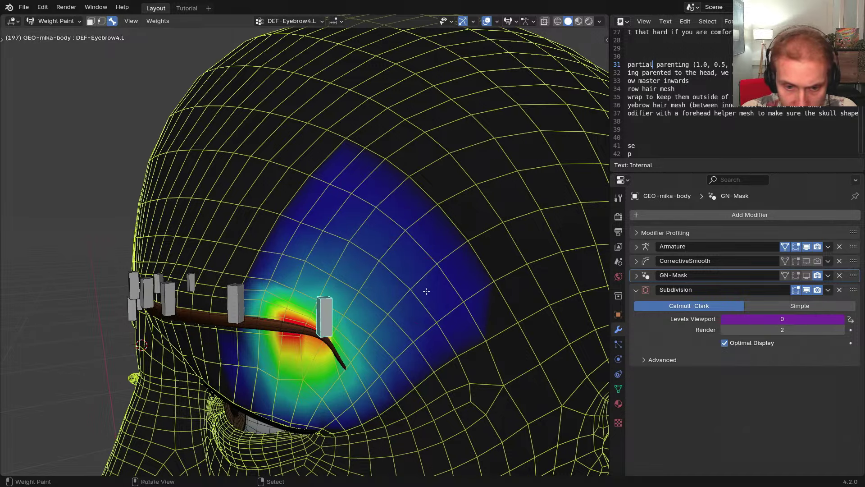
pyautogui.moveTo(426, 291)
pyautogui.mouseDown(button='middle')
pyautogui.moveTo(400, 285)
pyautogui.moveTo(387, 229)
pyautogui.mouseUp(button='middle')
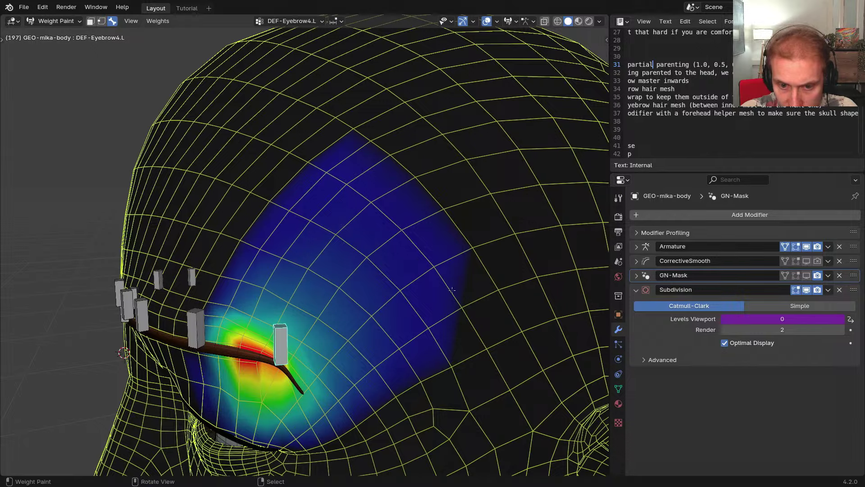
pyautogui.keyDown('shift'); pyautogui.moveTo(402, 276); pyautogui.dragTo(448, 213, button='middle'); pyautogui.keyUp('shift')
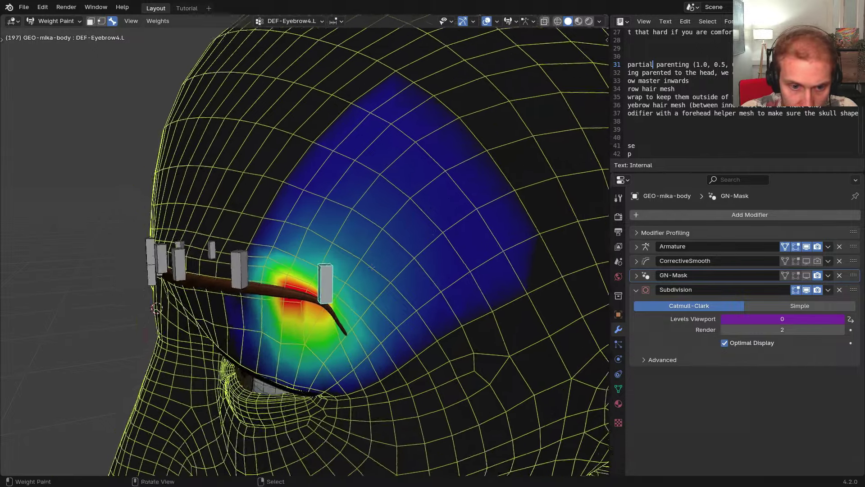
pyautogui.moveTo(275, 246); pyautogui.dragTo(304, 231, button='middle')
pyautogui.scroll(1, 304, 231)
pyautogui.moveTo(371, 273); pyautogui.dragTo(292, 274, button='middle')
pyautogui.scroll(-2, 331, 270)
# Check DEF-Eyebrow3.L and DEF-Eyebrow2.L weights, painting low weight into unweighted forehead areas
pyautogui.rightClick(238, 260)
pyautogui.scroll(3, 351, 268)
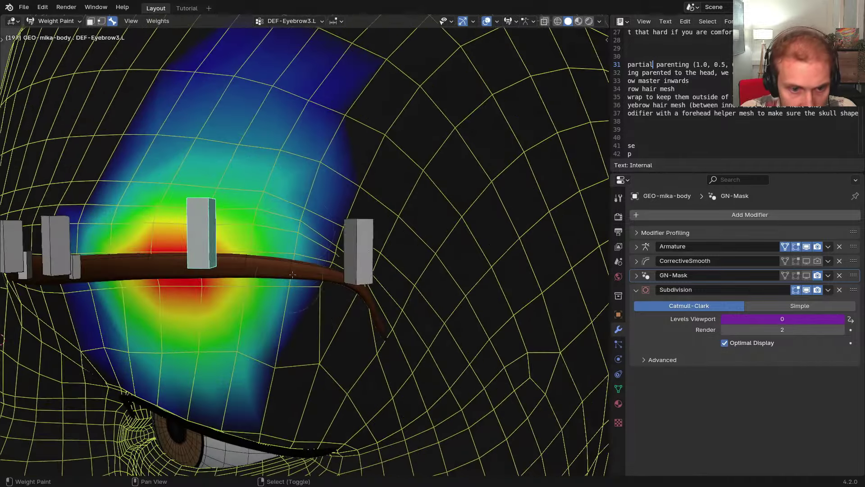
pyautogui.moveTo(279, 317); pyautogui.dragTo(280, 342)
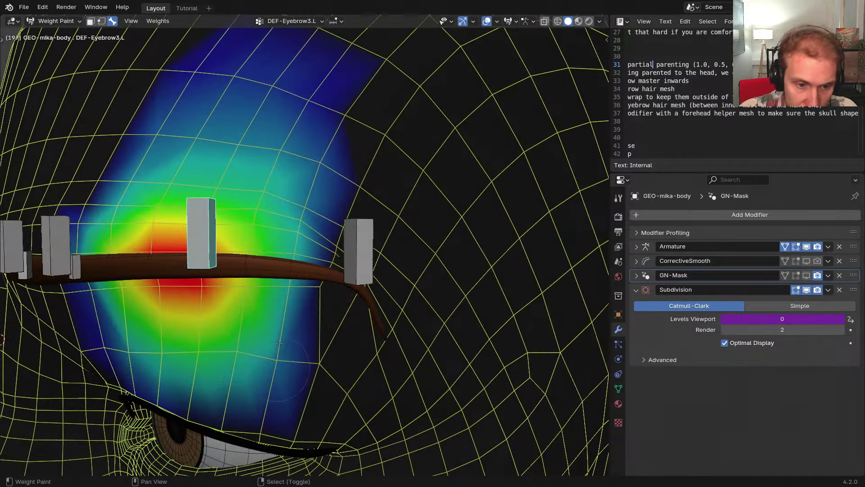
pyautogui.moveTo(302, 356); pyautogui.dragTo(312, 261, button='middle')
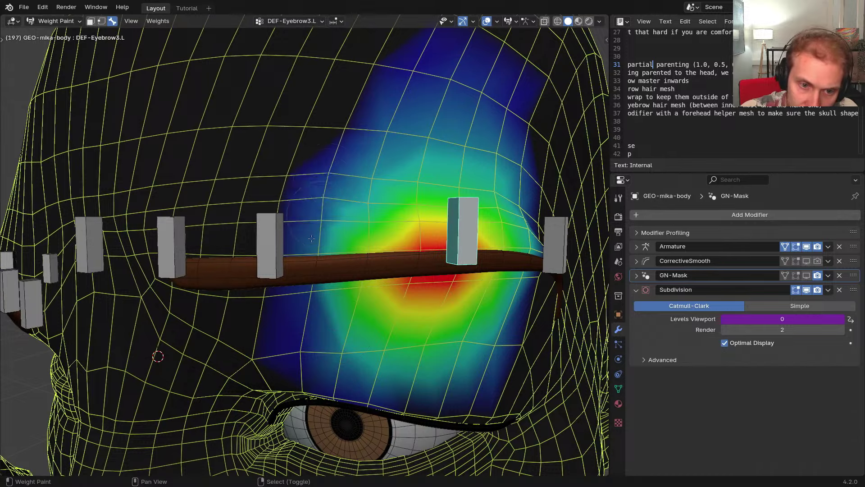
pyautogui.keyDown('shift'); pyautogui.moveTo(306, 330); pyautogui.dragTo(437, 329, button='middle'); pyautogui.keyUp('shift')
pyautogui.moveTo(437, 329); pyautogui.dragTo(458, 325, button='middle')
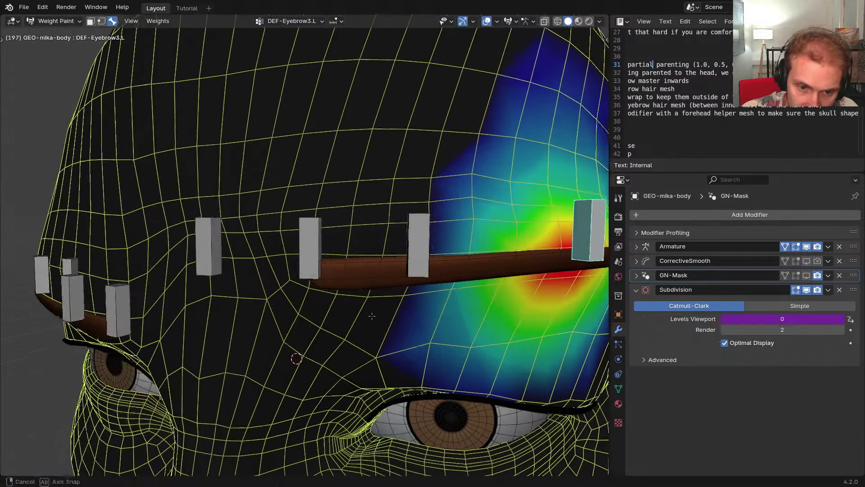
pyautogui.rightClick(419, 256)
pyautogui.keyDown('shift'); pyautogui.moveTo(450, 252); pyautogui.dragTo(333, 272, button='middle'); pyautogui.keyUp('shift')
pyautogui.moveTo(333, 272); pyautogui.dragTo(313, 271, button='middle')
pyautogui.moveTo(401, 255); pyautogui.dragTo(384, 288, button='middle')
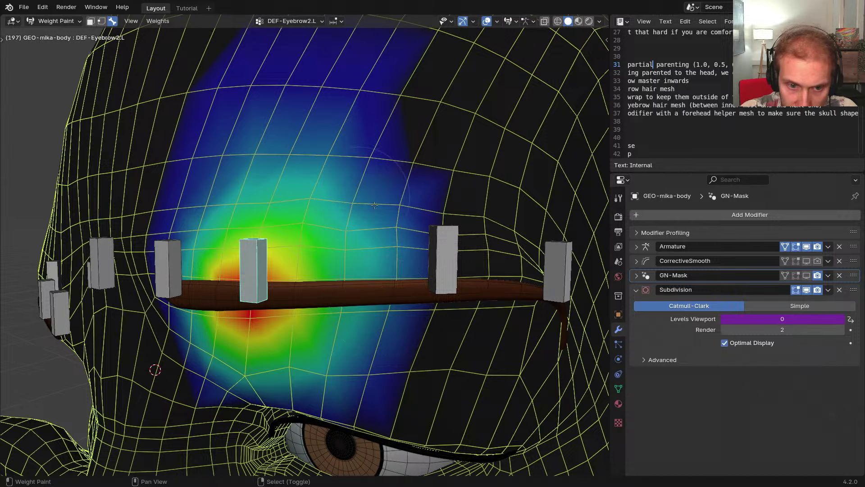
pyautogui.moveTo(378, 209); pyautogui.dragTo(382, 206)
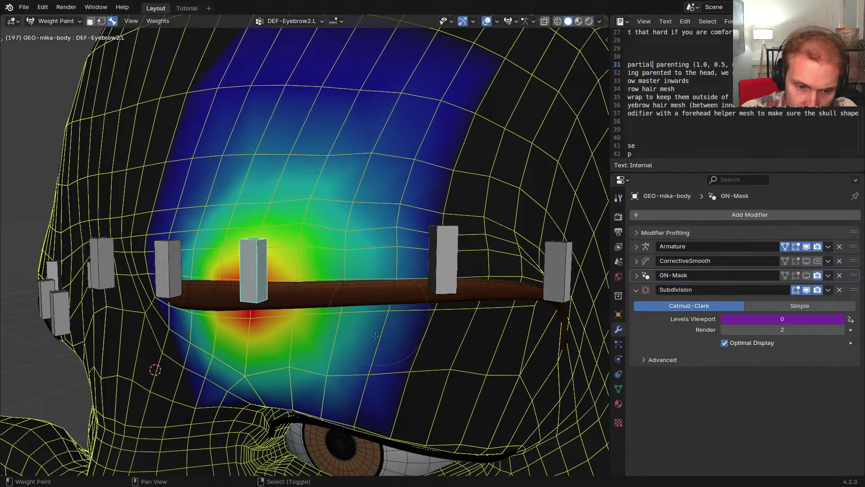
# Show DEF-Eyebrow1.L weights and, with a smaller brush, paint low weight beside the inner brow
pyautogui.keyDown('shift'); pyautogui.moveTo(375, 337); pyautogui.dragTo(478, 288, button='middle'); pyautogui.keyUp('shift')
pyautogui.moveTo(340, 321); pyautogui.dragTo(387, 317, button='middle')
pyautogui.rightClick(322, 225)
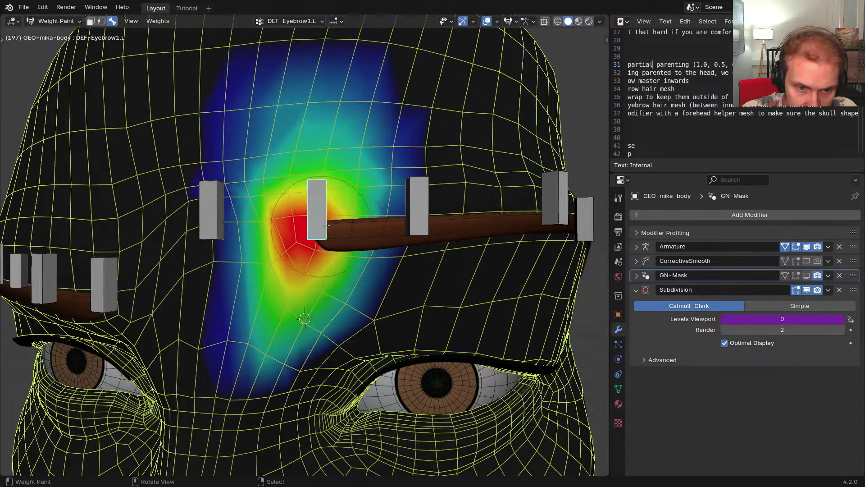
pyautogui.moveTo(327, 225); pyautogui.dragTo(337, 221, button='middle')
pyautogui.keyDown('ctrl'); pyautogui.moveTo(387, 244); pyautogui.dragTo(412, 219, button='middle'); pyautogui.keyUp('ctrl')
pyautogui.press('f')
pyautogui.click(409, 219)
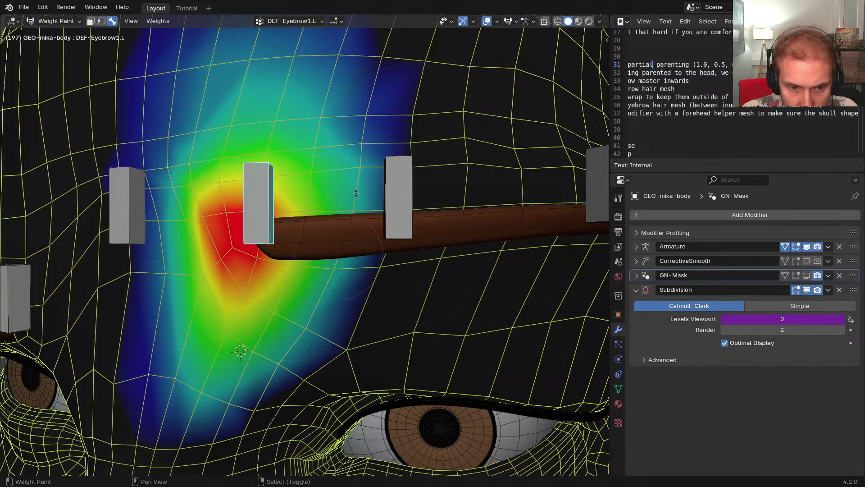
pyautogui.moveTo(318, 330)
pyautogui.mouseDown()
pyautogui.moveTo(361, 315)
pyautogui.moveTo(337, 298)
pyautogui.mouseUp()
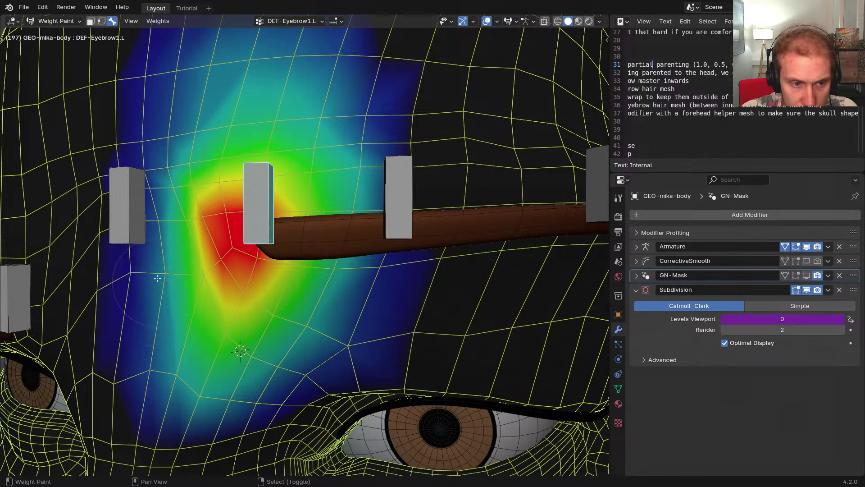
# Test-move DEF-Eyebrow_Mid, then select DEF-Eyebrow1.L and 2.L with DEF-Eyebrow4.L active
pyautogui.moveTo(149, 276); pyautogui.dragTo(253, 247, button='middle')
pyautogui.rightClick(206, 234)
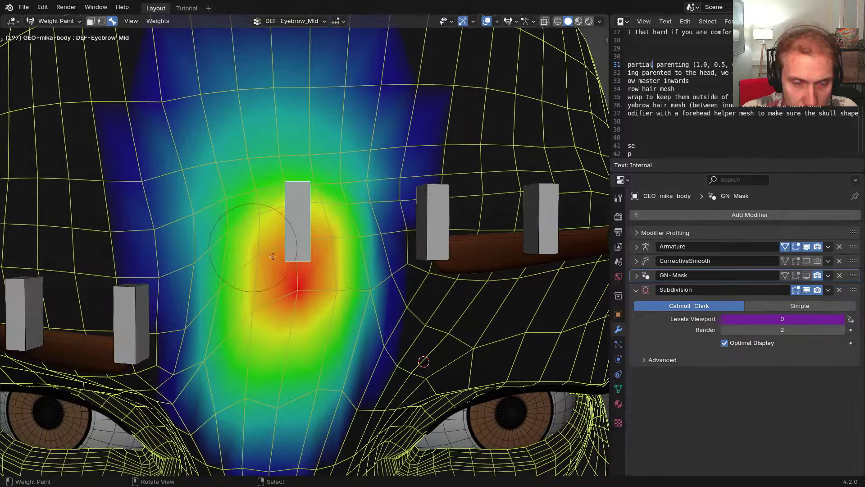
pyautogui.scroll(-2, 315, 230)
pyautogui.press('g')
pyautogui.rightClick(356, 225)
pyautogui.keyDown('shift'); pyautogui.rightClick(417, 251); pyautogui.keyUp('shift')
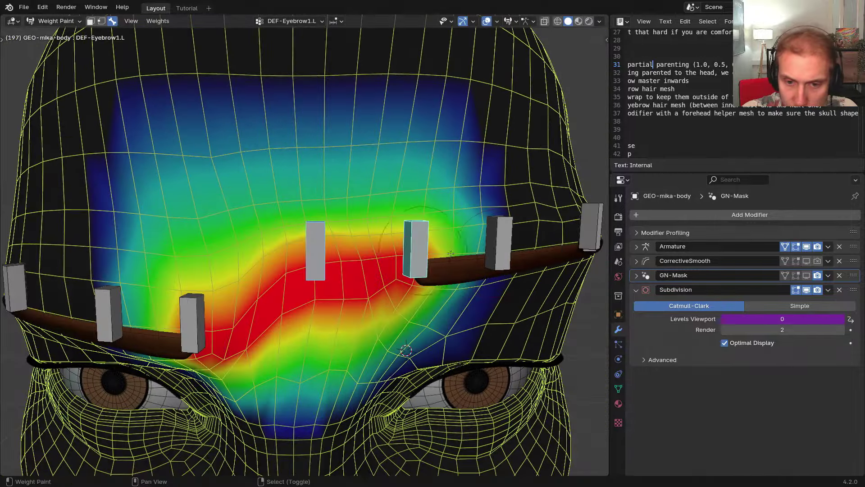
pyautogui.keyDown('shift'); pyautogui.rightClick(497, 249); pyautogui.keyUp('shift')
pyautogui.moveTo(497, 249); pyautogui.dragTo(401, 252, button='middle')
pyautogui.keyDown('shift'); pyautogui.rightClick(453, 260); pyautogui.keyUp('shift')
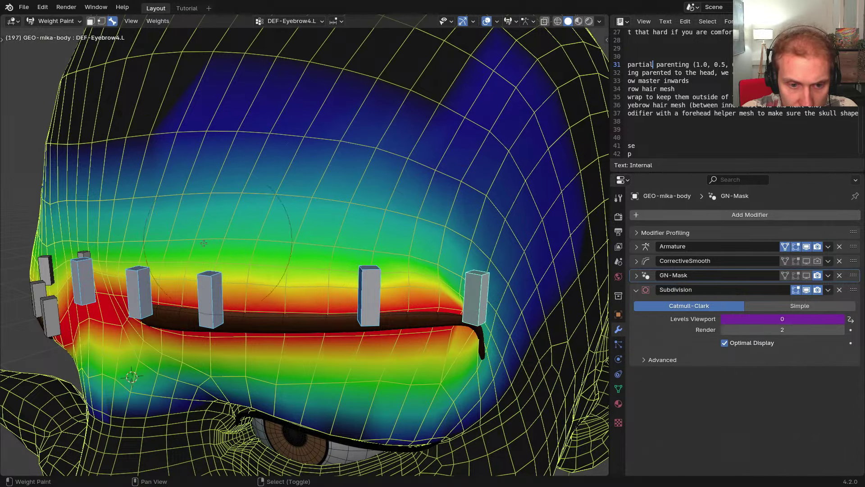
# Paint DEF-Eyebrow4.L weight above and right of the eyebrow, filling the bluer area beyond it
pyautogui.moveTo(351, 255); pyautogui.dragTo(397, 284, button='middle')
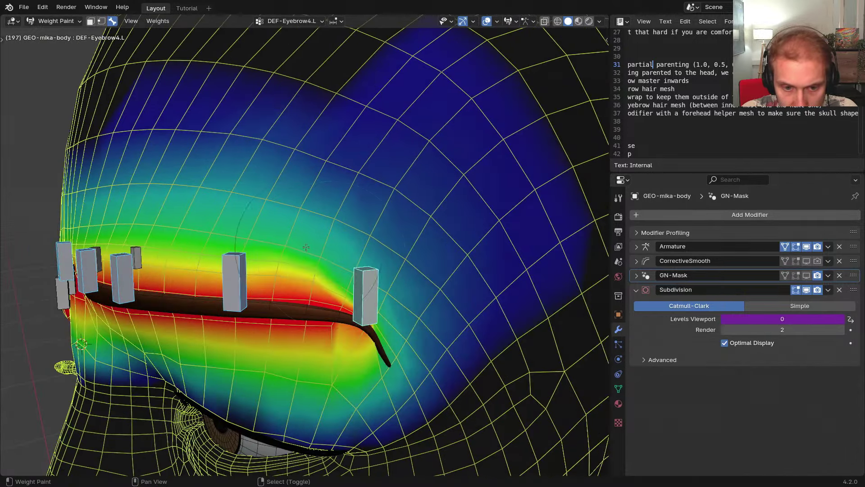
pyautogui.keyDown('shift'); pyautogui.moveTo(418, 331); pyautogui.dragTo(381, 285, button='middle'); pyautogui.keyUp('shift')
pyautogui.moveTo(380, 285); pyautogui.dragTo(307, 243, button='middle')
pyautogui.scroll(3, 305, 252)
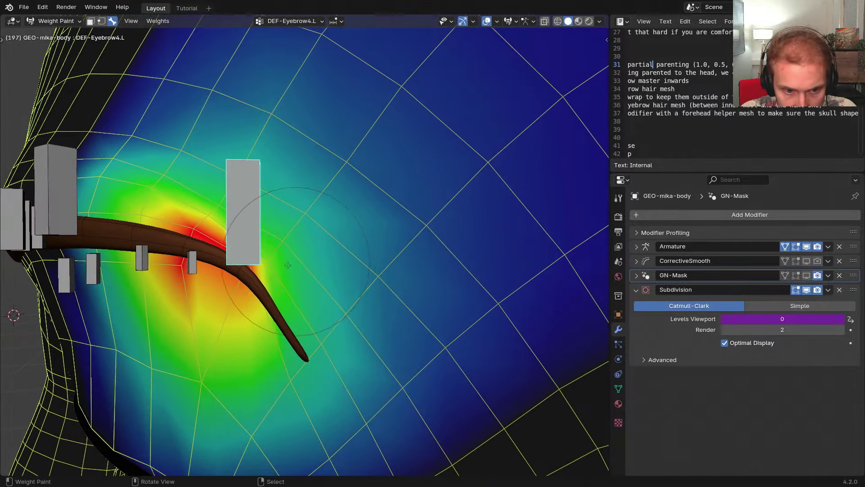
pyautogui.moveTo(287, 265)
pyautogui.mouseDown()
pyautogui.moveTo(311, 324)
pyautogui.moveTo(356, 216)
pyautogui.moveTo(280, 136)
pyautogui.moveTo(173, 170)
pyautogui.mouseUp()
pyautogui.scroll(-2, 249, 227)
pyautogui.moveTo(249, 227); pyautogui.dragTo(282, 231, button='middle')
pyautogui.keyDown('shift'); pyautogui.moveTo(282, 231); pyautogui.dragTo(299, 260, button='middle'); pyautogui.keyUp('shift')
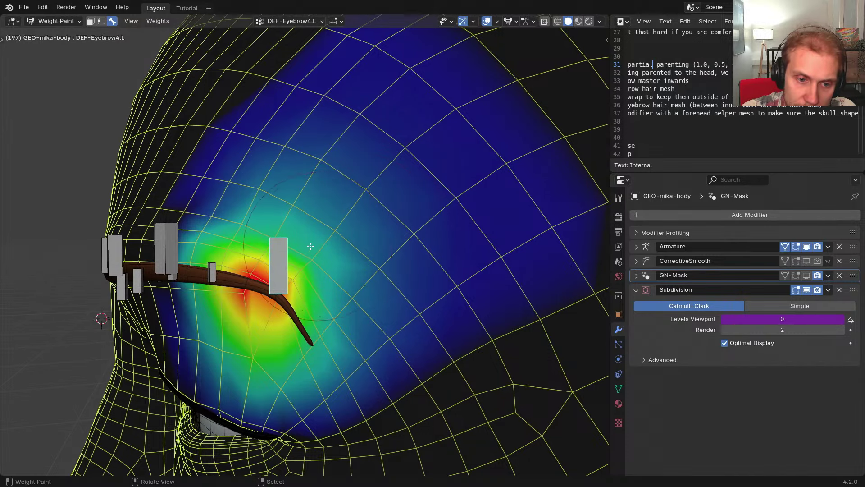
pyautogui.moveTo(263, 203)
pyautogui.mouseDown()
pyautogui.moveTo(370, 148)
pyautogui.moveTo(405, 232)
pyautogui.mouseUp()
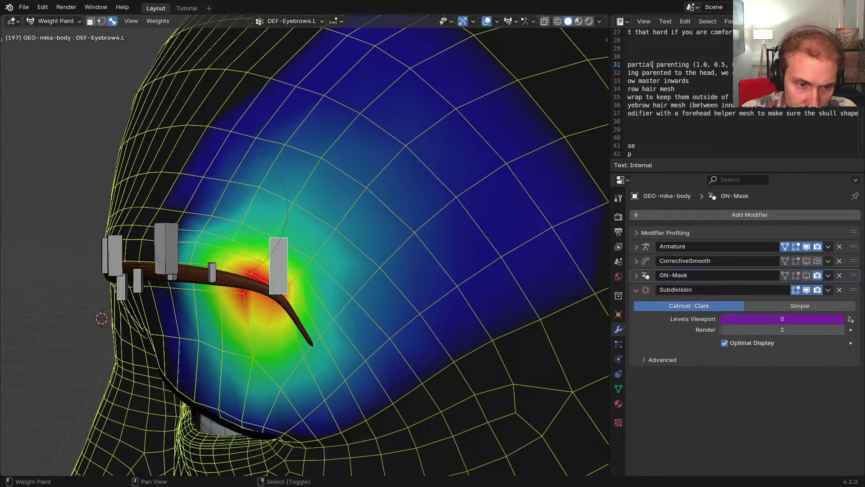
# Test-move the eyebrow bone twice, then add DEF-Eyebrow3.L, 2.L and 1.L to the selection
pyautogui.moveTo(216, 204); pyautogui.dragTo(270, 208, button='middle')
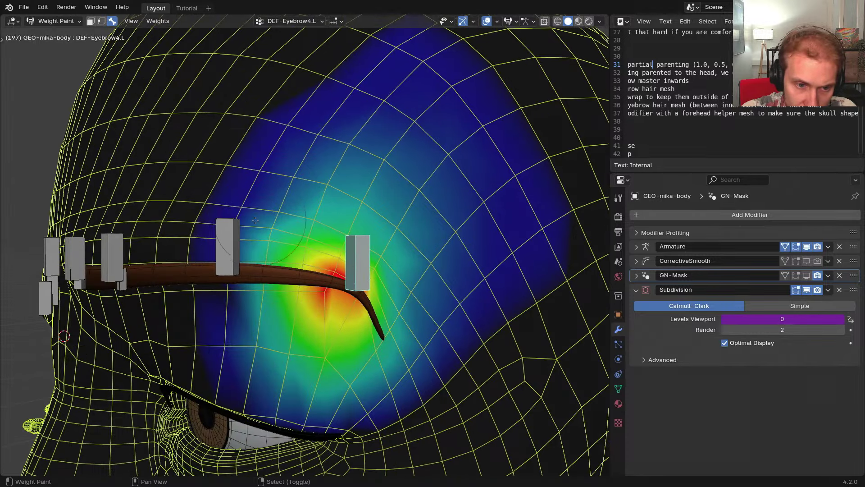
pyautogui.moveTo(213, 349); pyautogui.dragTo(316, 298, button='middle')
pyautogui.press('g')
pyautogui.rightClick(264, 288)
pyautogui.scroll(3, 265, 280)
pyautogui.press('g')
pyautogui.rightClick(226, 279)
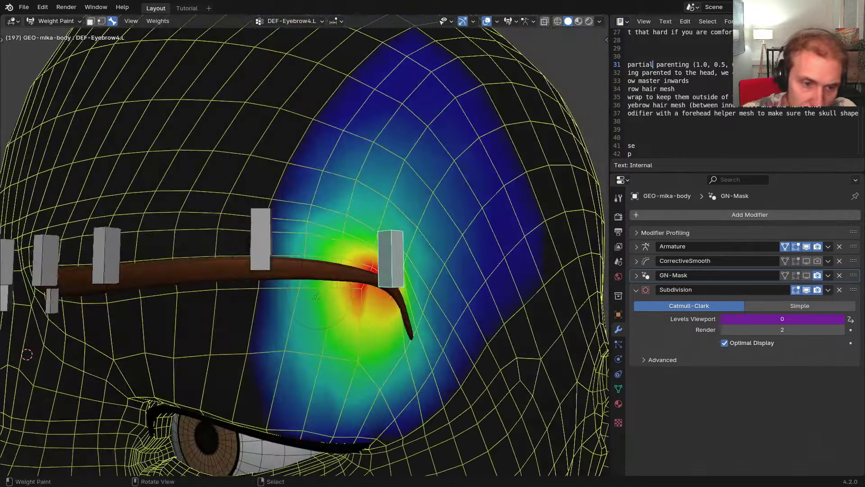
pyautogui.scroll(-3, 315, 298)
pyautogui.keyDown('shift'); pyautogui.rightClick(283, 265); pyautogui.keyUp('shift')
pyautogui.keyDown('shift'); pyautogui.rightClick(190, 269); pyautogui.keyUp('shift')
pyautogui.keyDown('shift'); pyautogui.rightClick(149, 272); pyautogui.keyUp('shift')
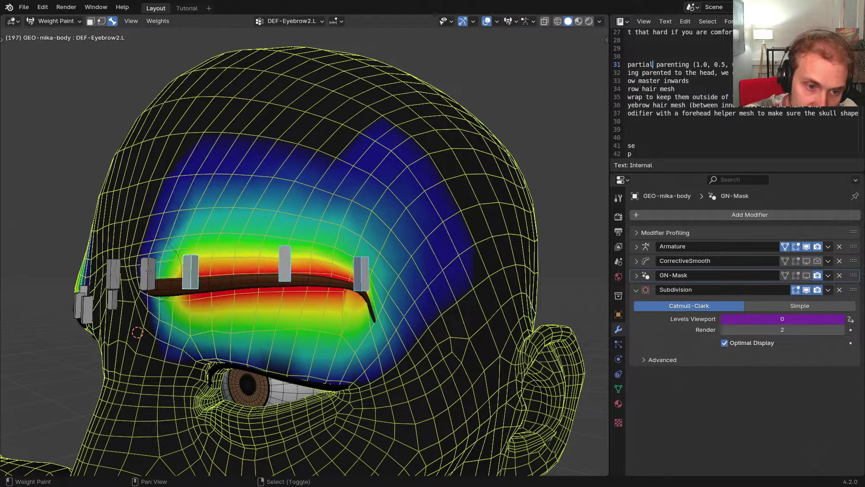
pyautogui.moveTo(149, 274); pyautogui.dragTo(206, 291, button='middle')
# Reset the brow, add DEF-Eyebrow_Mid, and test-move all eyebrow bones to a lowered position
pyautogui.hotkey('alt', 'g')
pyautogui.keyDown('shift'); pyautogui.rightClick(245, 299); pyautogui.keyUp('shift')
pyautogui.press('g')
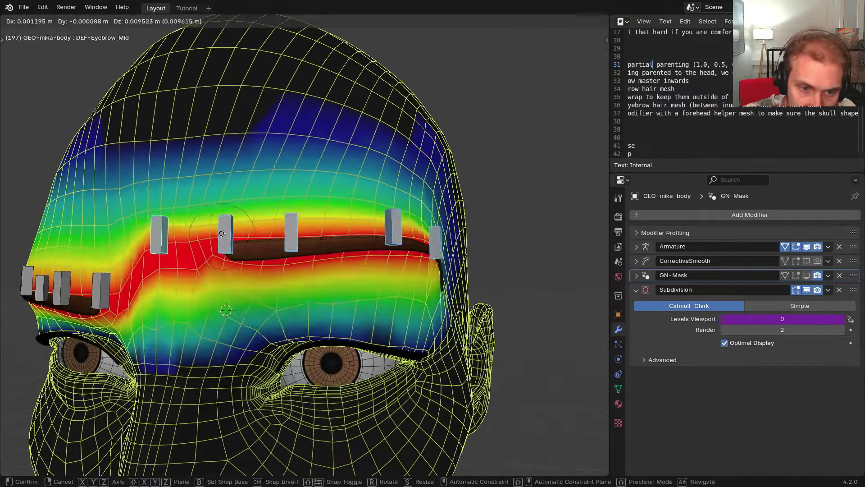
pyautogui.rightClick(218, 257)
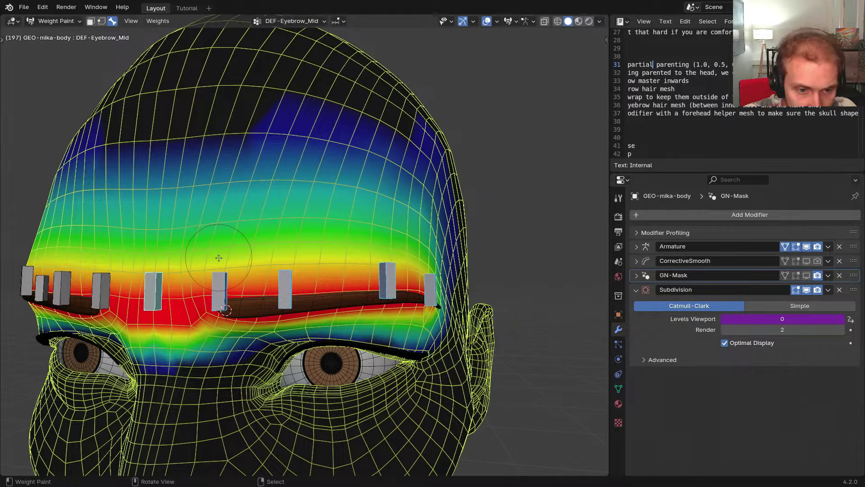
pyautogui.press('g')
pyautogui.moveTo(273, 254); pyautogui.dragTo(243, 284, button='middle')
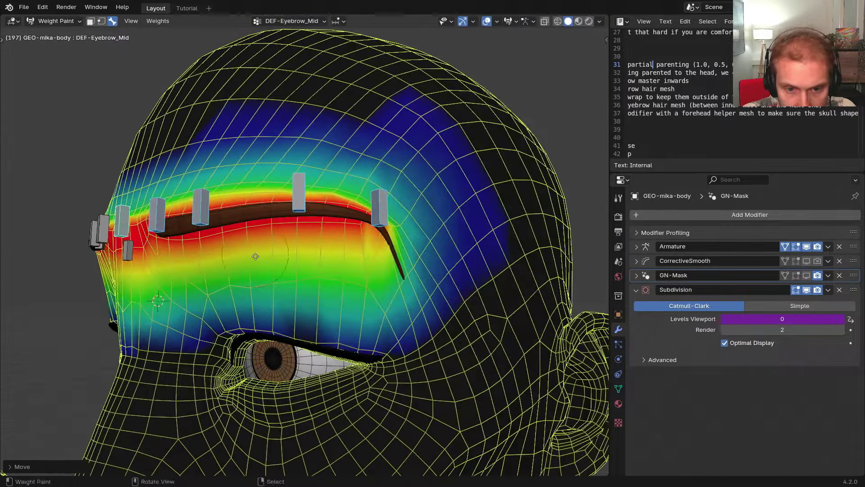
pyautogui.press('g')
pyautogui.keyDown('alt'); pyautogui.moveTo(264, 252); pyautogui.dragTo(208, 303, button='middle'); pyautogui.keyUp('alt')
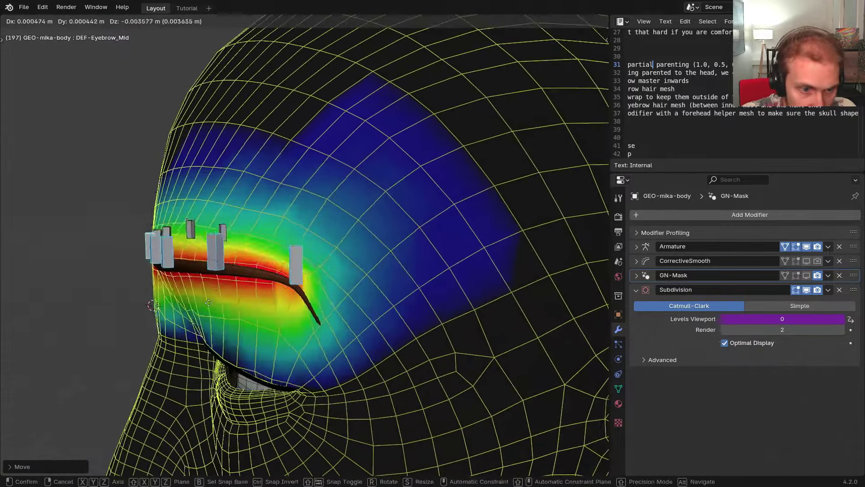
pyautogui.keyDown('alt'); pyautogui.moveTo(218, 268); pyautogui.dragTo(242, 347, button='middle'); pyautogui.keyUp('alt')
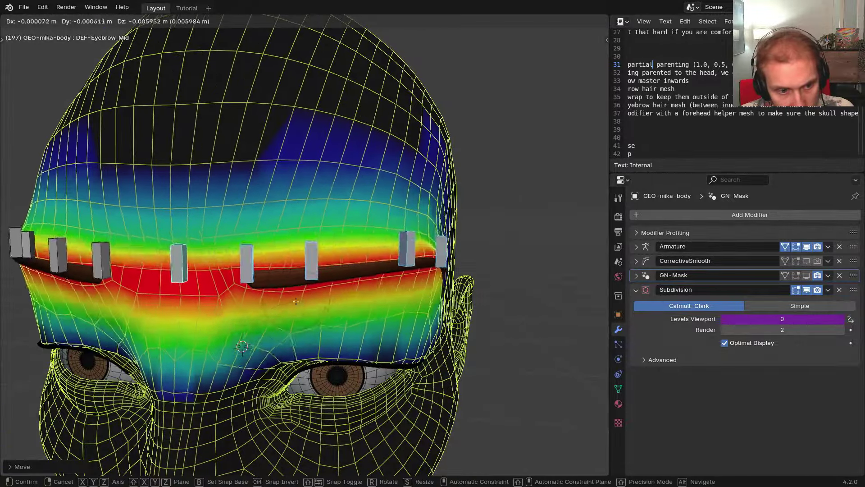
pyautogui.click(244, 298)
# Select DEF-Eyebrow1.L, DEF-Eyebrow2.L and DEF-Eyebrow4.L to inspect their weights
pyautogui.rightClick(235, 323)
pyautogui.keyDown('shift'); pyautogui.moveTo(235, 324); pyautogui.dragTo(273, 337, button='middle'); pyautogui.keyUp('shift')
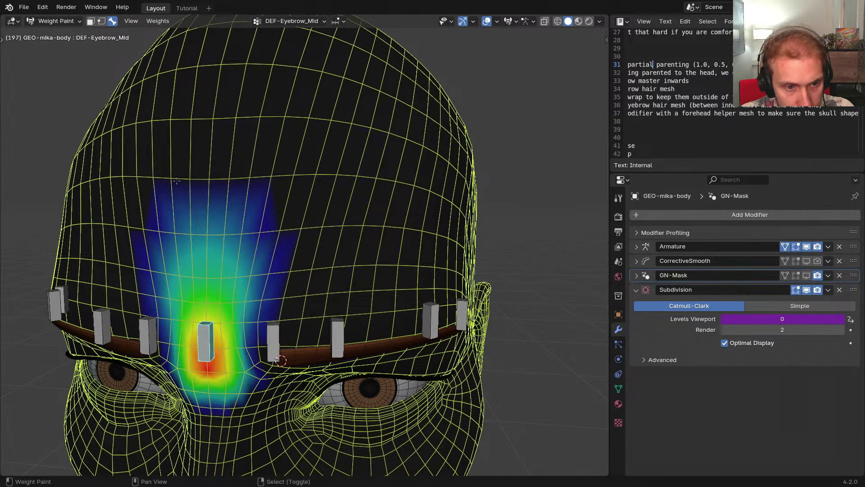
pyautogui.moveTo(261, 193); pyautogui.dragTo(268, 229, button='middle')
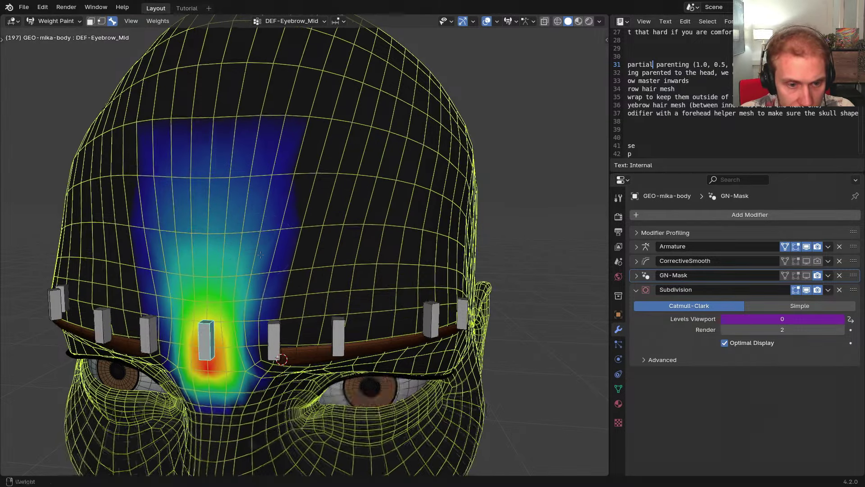
pyautogui.keyDown('shift'); pyautogui.moveTo(272, 323); pyautogui.dragTo(415, 319, button='middle'); pyautogui.keyUp('shift')
pyautogui.rightClick(302, 287)
pyautogui.keyDown('shift'); pyautogui.rightClick(392, 280); pyautogui.keyUp('shift')
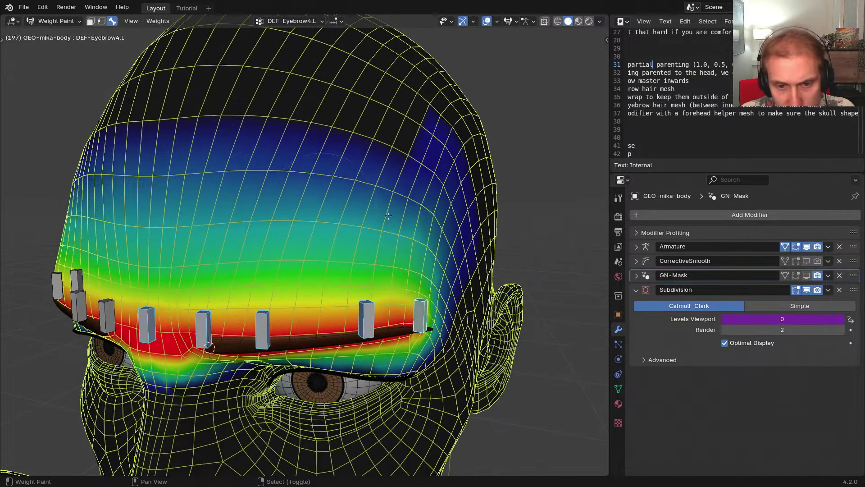
pyautogui.moveTo(268, 200); pyautogui.dragTo(199, 200, button='middle')
pyautogui.keyDown('shift'); pyautogui.moveTo(252, 280); pyautogui.dragTo(201, 239, button='middle'); pyautogui.keyUp('shift')
pyautogui.moveTo(221, 261); pyautogui.dragTo(252, 277, button='middle')
# Test-move the selected eyebrow bones several times to check the forehead deformation
pyautogui.press('g')
pyautogui.rightClick(188, 239)
pyautogui.keyDown('shift'); pyautogui.moveTo(243, 293); pyautogui.dragTo(297, 290, button='middle'); pyautogui.keyUp('shift')
pyautogui.scroll(-1, 297, 290)
pyautogui.press('g')
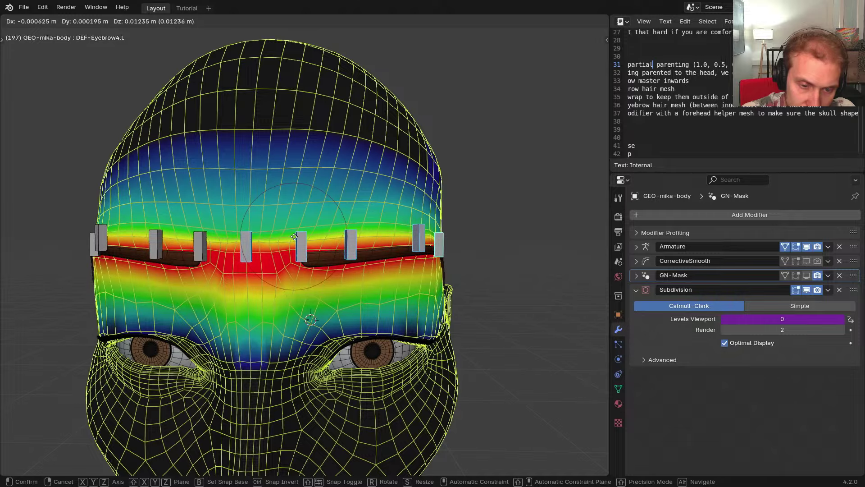
pyautogui.click(294, 236)
pyautogui.moveTo(294, 236); pyautogui.dragTo(335, 214, button='middle')
pyautogui.press('g')
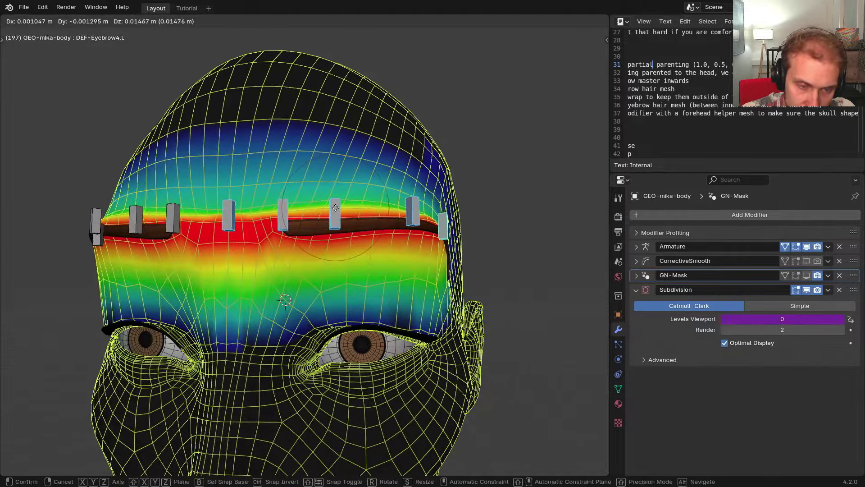
pyautogui.click(335, 208)
pyautogui.scroll(5, 270, 221)
pyautogui.moveTo(261, 336); pyautogui.dragTo(264, 369, button='middle')
# Hide overlays to view the bare deformed brow while nudging the bone, then restore overlays
pyautogui.press('z')
pyautogui.click(265, 311)
pyautogui.scroll(-4, 276, 272)
pyautogui.moveTo(276, 271); pyautogui.dragTo(258, 260, button='middle')
pyautogui.press('g')
pyautogui.click(259, 311)
pyautogui.press('z')
pyautogui.click(257, 306)
pyautogui.scroll(1, 257, 257)
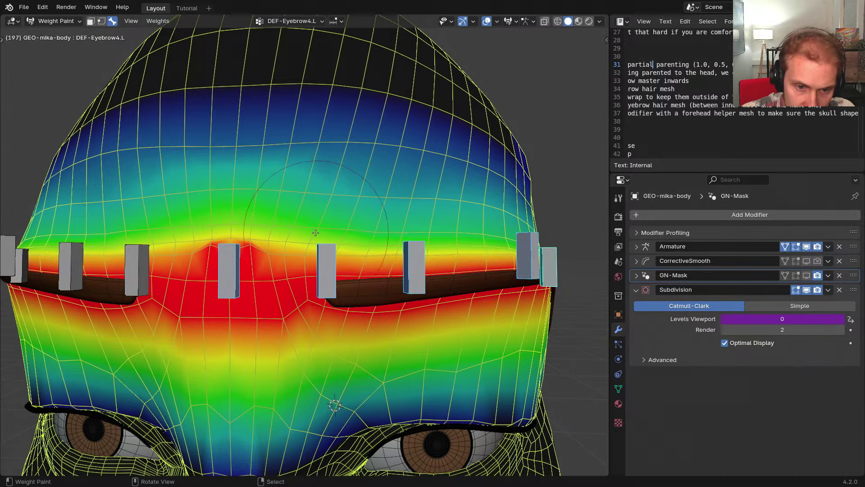
# Paint weight up across the forehead with X-mirror and blur it symmetrically
pyautogui.moveTo(316, 232)
pyautogui.mouseDown()
pyautogui.moveTo(478, 230)
pyautogui.moveTo(451, 216)
pyautogui.moveTo(263, 199)
pyautogui.mouseUp()
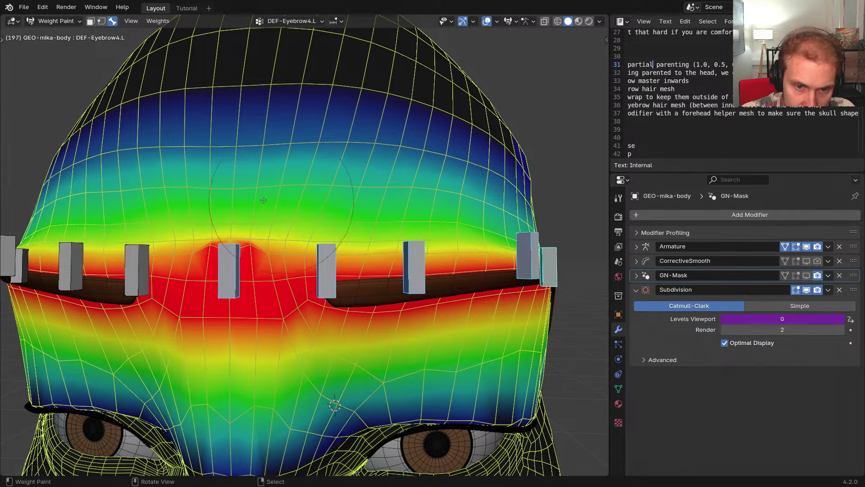
pyautogui.keyDown('shift'); pyautogui.moveTo(384, 199); pyautogui.dragTo(369, 232, button='middle'); pyautogui.keyUp('shift')
pyautogui.moveTo(334, 198)
pyautogui.keyDown('shift'); pyautogui.mouseDown()
pyautogui.moveTo(279, 185)
pyautogui.moveTo(345, 196)
pyautogui.mouseUp(); pyautogui.keyUp('shift')
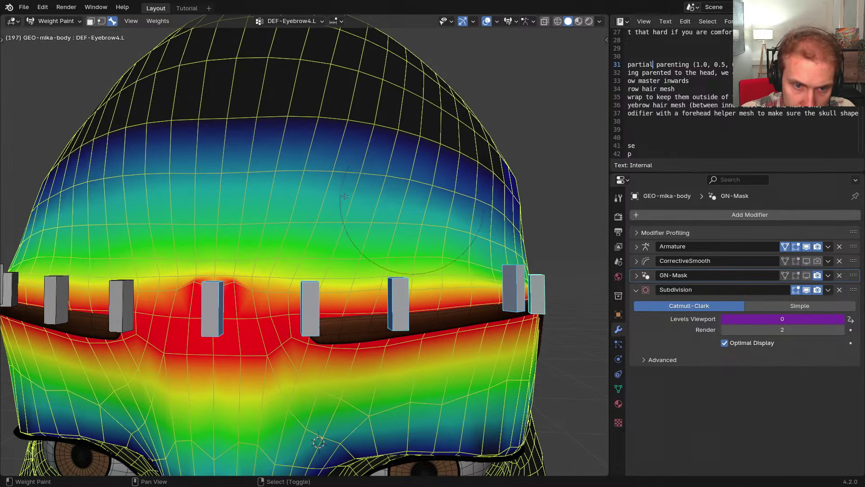
pyautogui.moveTo(269, 268)
pyautogui.mouseDown(button='middle')
pyautogui.moveTo(274, 259)
pyautogui.moveTo(259, 266)
pyautogui.mouseUp(button='middle')
pyautogui.scroll(-2, 259, 266)
# Deselect all bones and make DEF-Eyebrow_Mid, then DEF-Eyebrow1.L, active to view their weights
pyautogui.hotkey('alt', 'a')
pyautogui.keyDown('ctrl'); pyautogui.click(211, 287); pyautogui.keyUp('ctrl')
pyautogui.scroll(8, 216, 277)
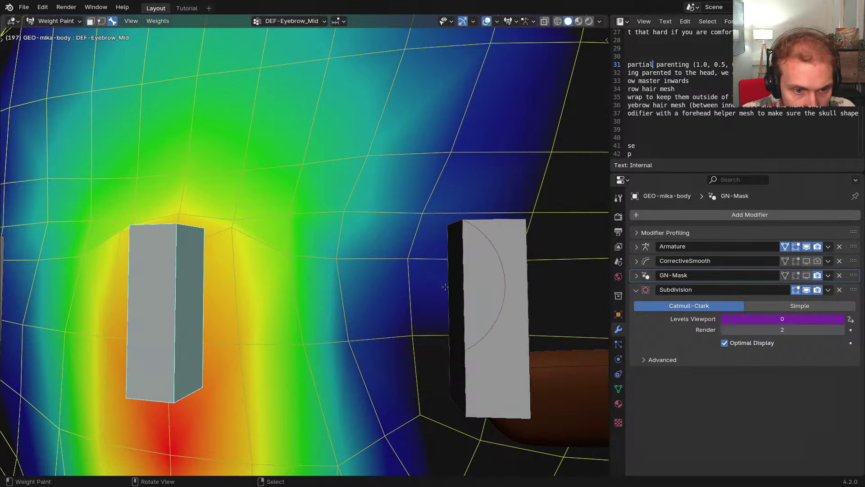
pyautogui.rightClick(464, 287)
# Isolate DEF-Head and, with a smaller brush, smooth its weights lighter between the brows
pyautogui.keyDown('shift'); pyautogui.moveTo(354, 276); pyautogui.dragTo(269, 274, button='middle'); pyautogui.keyUp('shift')
pyautogui.scroll(-9, 269, 274)
pyautogui.hotkey('alt', 'h')
pyautogui.rightClick(336, 228)
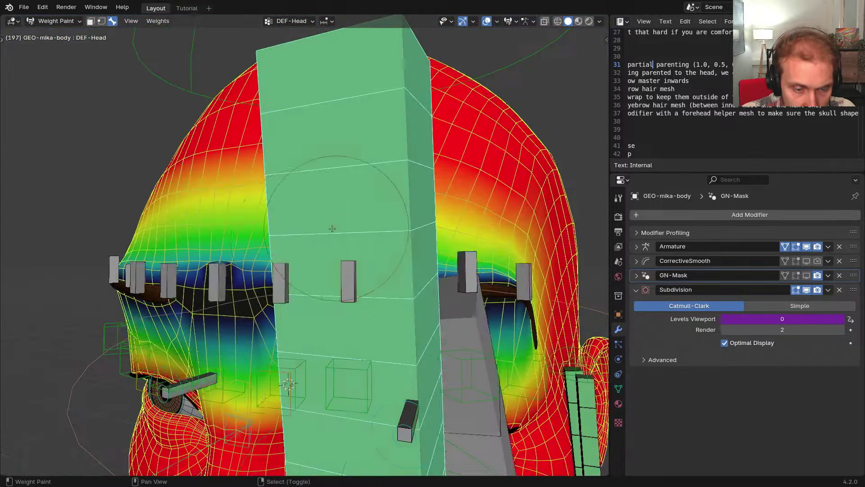
pyautogui.hotkey('shift', 'h')
pyautogui.moveTo(228, 253)
pyautogui.mouseDown(button='middle')
pyautogui.moveTo(262, 265)
pyautogui.moveTo(256, 274)
pyautogui.mouseUp(button='middle')
pyautogui.scroll(2, 263, 266)
pyautogui.press('f')
pyautogui.click(237, 270)
pyautogui.keyDown('shift'); pyautogui.moveTo(230, 266); pyautogui.dragTo(232, 258); pyautogui.keyUp('shift')
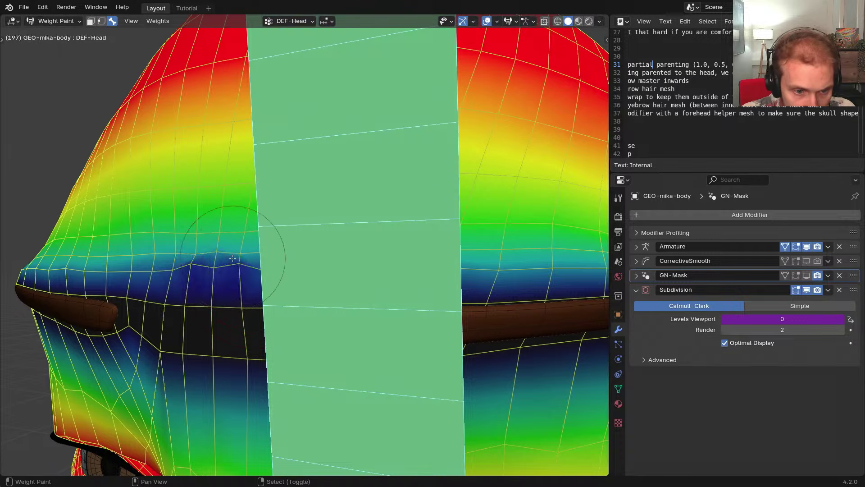
# Shrink the brush further and orbit from the side to the front to inspect the brow
pyautogui.moveTo(300, 262); pyautogui.dragTo(183, 262, button='middle')
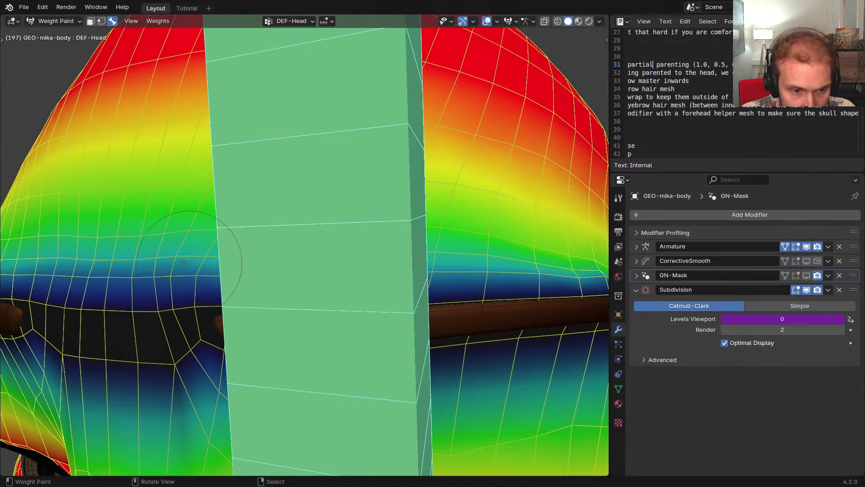
pyautogui.moveTo(258, 259); pyautogui.dragTo(241, 260, button='middle')
pyautogui.scroll(-2, 241, 259)
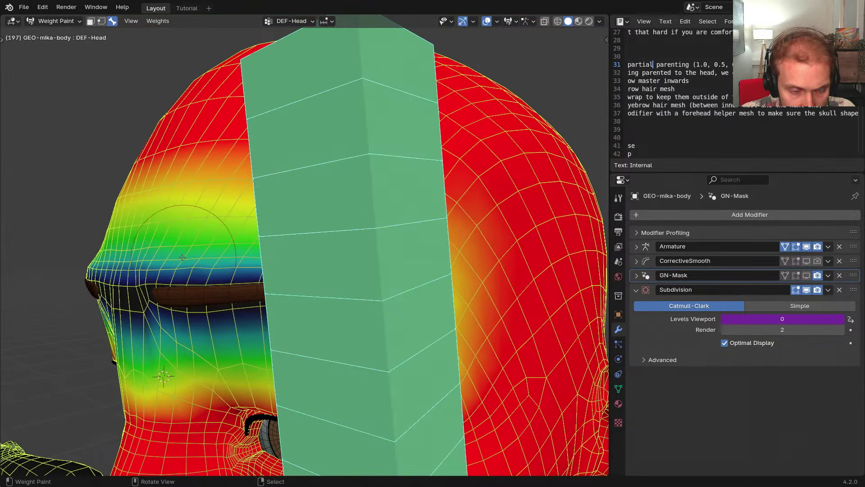
pyautogui.press('f')
pyautogui.click(161, 259)
pyautogui.moveTo(293, 263)
pyautogui.mouseDown(button='middle')
pyautogui.moveTo(446, 242)
pyautogui.moveTo(197, 278)
pyautogui.moveTo(223, 270)
pyautogui.moveTo(247, 280)
pyautogui.mouseUp(button='middle')
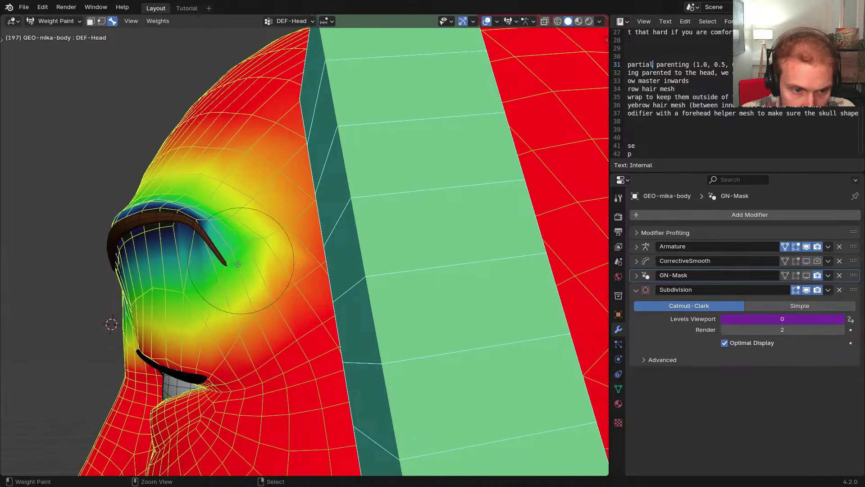
pyautogui.moveTo(223, 237); pyautogui.dragTo(378, 273, button='middle')
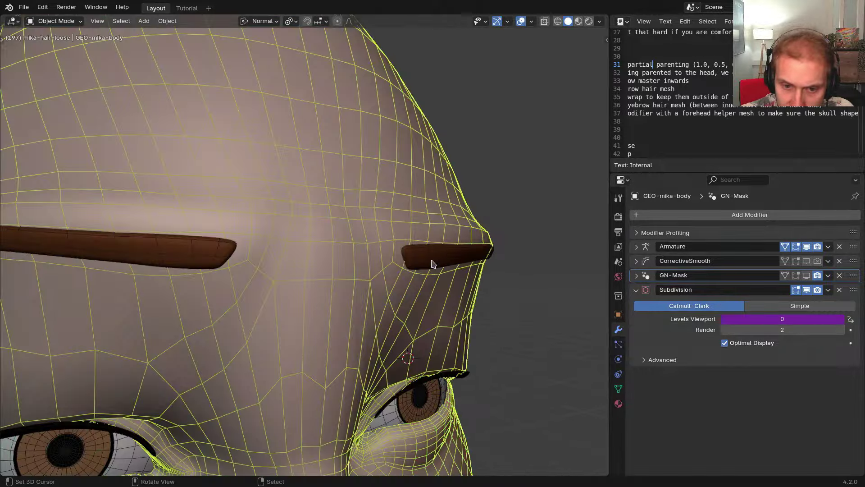
# Exit local view and put RIG-mikassa into Pose Mode
pyautogui.click(431, 263)
pyautogui.moveTo(431, 263); pyautogui.dragTo(400, 257, button='middle')
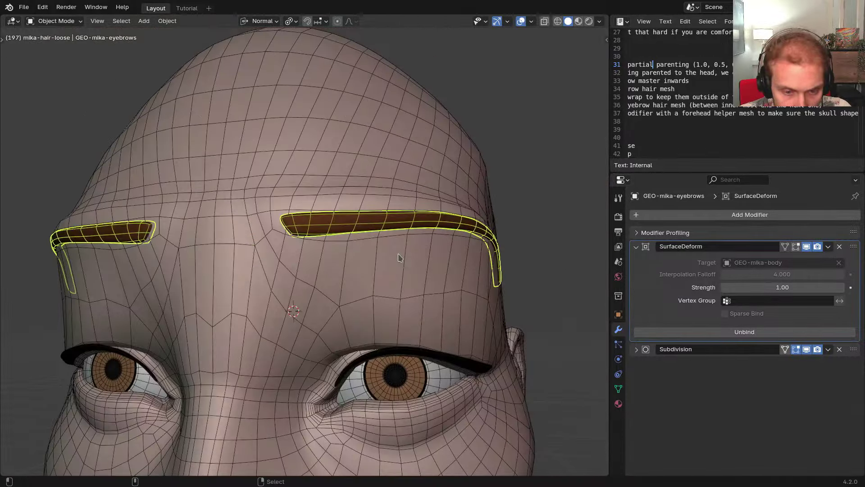
pyautogui.scroll(-1, 401, 258)
pyautogui.press('KP_Divide')
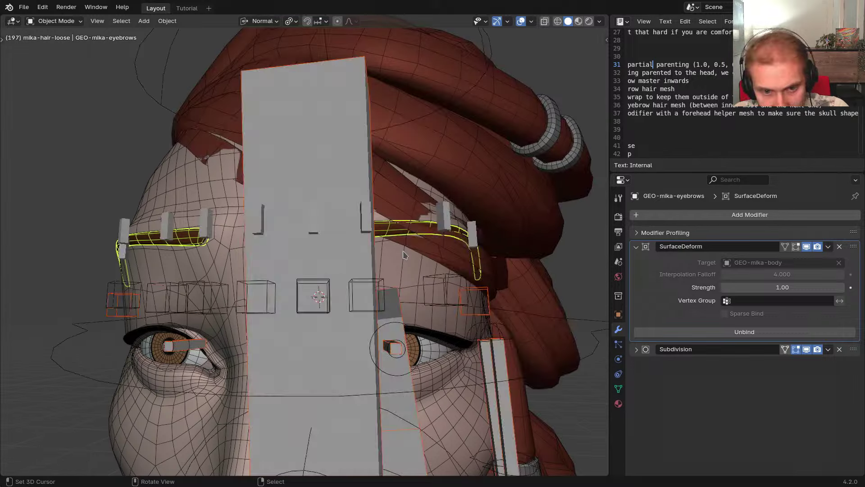
pyautogui.rightClick(344, 256)
pyautogui.hotkey('ctrl', 'Tab')
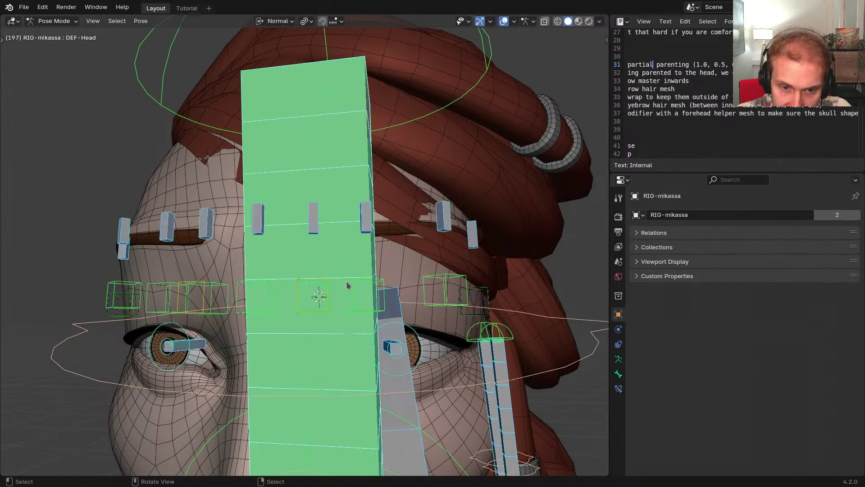
# Hide the head deform bone and the Hair_Ponytail_0 bone covering the brows
pyautogui.moveTo(366, 291); pyautogui.dragTo(407, 293, button='middle')
pyautogui.hotkey('shift', 't')
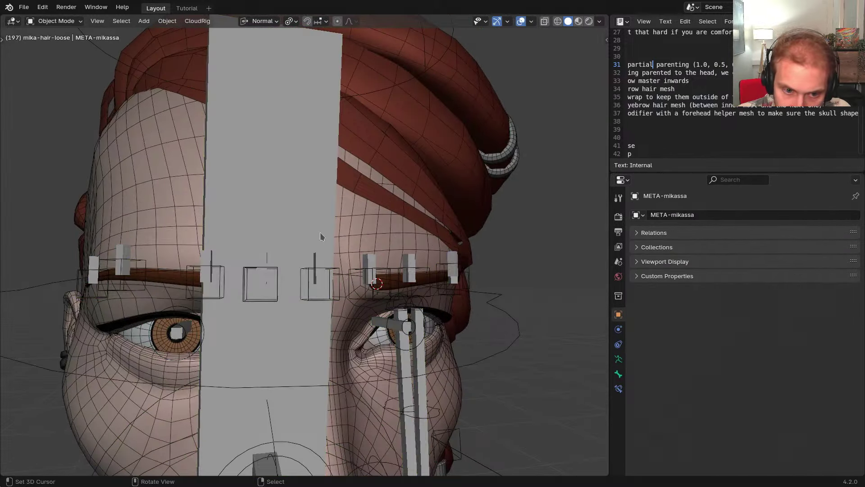
pyautogui.hotkey('shift', 't')
pyautogui.press('h')
pyautogui.rightClick(271, 288)
pyautogui.moveTo(271, 288); pyautogui.dragTo(318, 301, button='middle')
pyautogui.press('g')
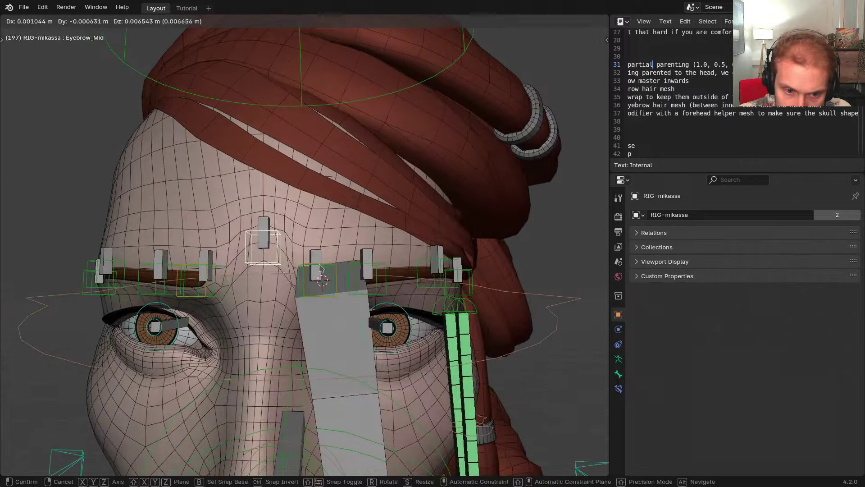
pyautogui.rightClick(319, 267)
pyautogui.rightClick(309, 293)
pyautogui.rightClick(339, 328)
pyautogui.press('h')
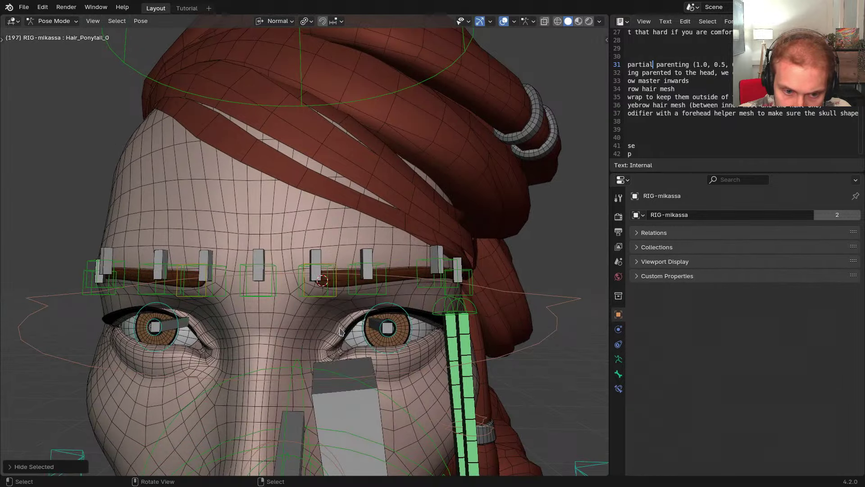
# Move the left eyebrow control and trial-rotate Eyebrow2.L to test the brow
pyautogui.rightClick(332, 302)
pyautogui.moveTo(332, 302); pyautogui.dragTo(327, 297, button='middle')
pyautogui.press('g')
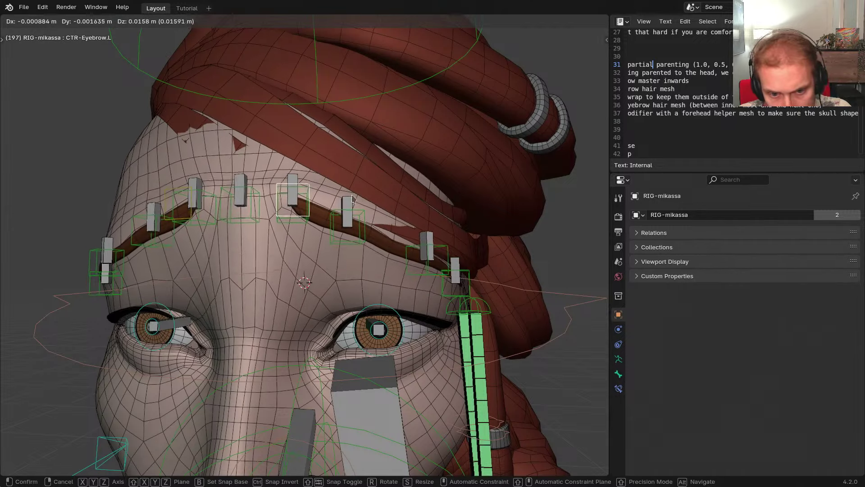
pyautogui.click(382, 230)
pyautogui.moveTo(382, 231); pyautogui.dragTo(344, 234, button='middle')
pyautogui.scroll(2, 344, 239)
pyautogui.rightClick(347, 249)
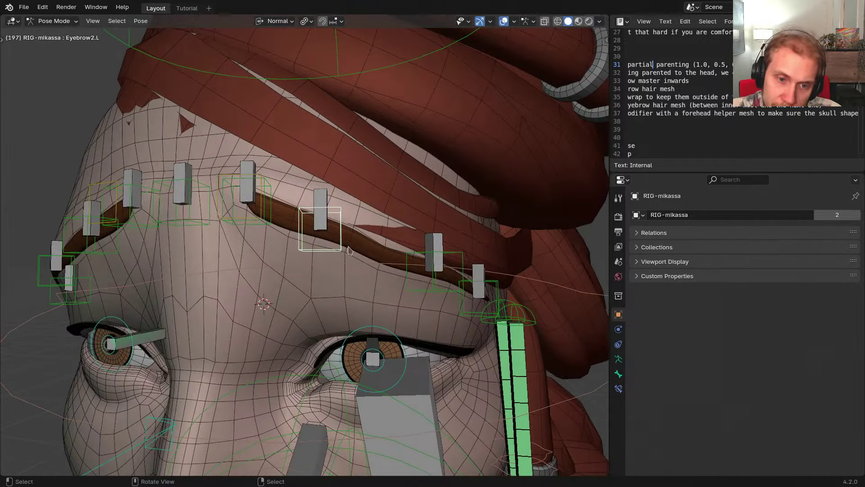
pyautogui.press('r')
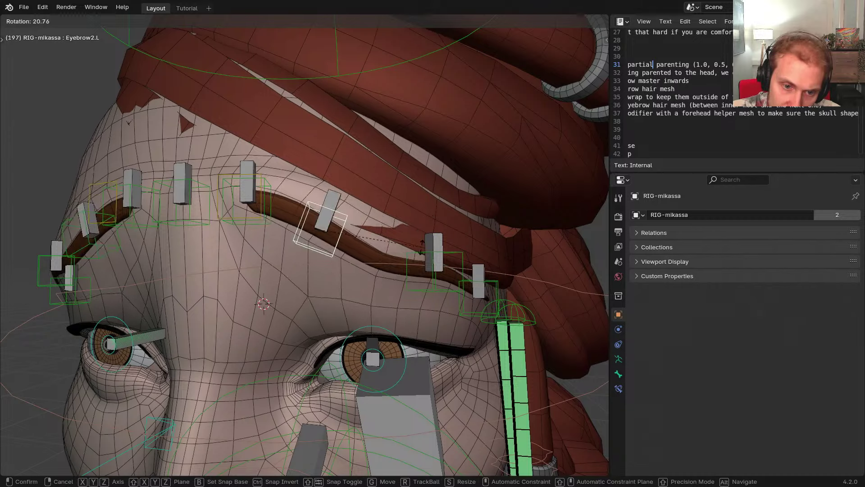
pyautogui.press('Escape')
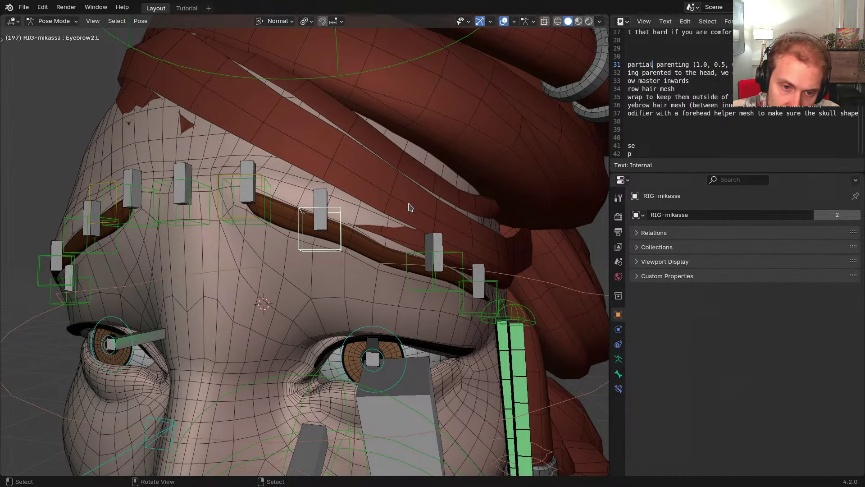
pyautogui.press('r')
pyautogui.press('Escape')
pyautogui.moveTo(419, 215); pyautogui.dragTo(386, 209, button='middle')
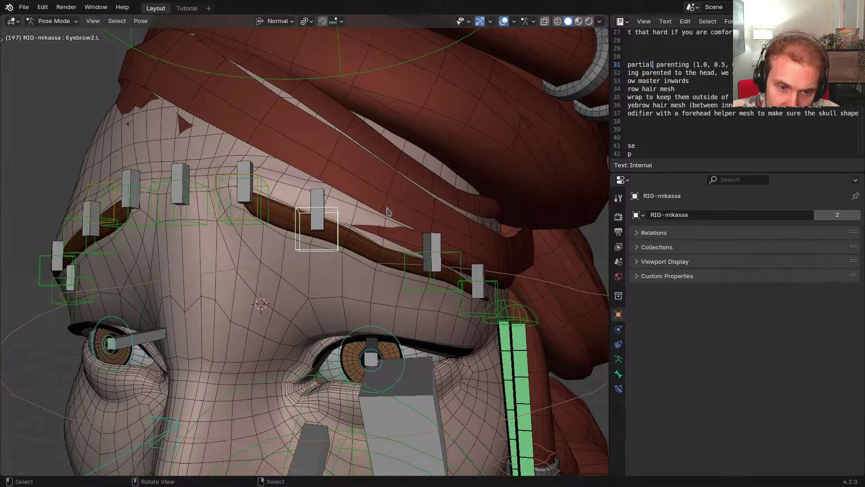
# Hide the front hair mesh over the brow and return the rig to Pose Mode
pyautogui.hotkey('ctrl', 'Tab')
pyautogui.rightClick(382, 197)
pyautogui.press('h')
pyautogui.rightClick(327, 215)
pyautogui.hotkey('ctrl', 'Tab')
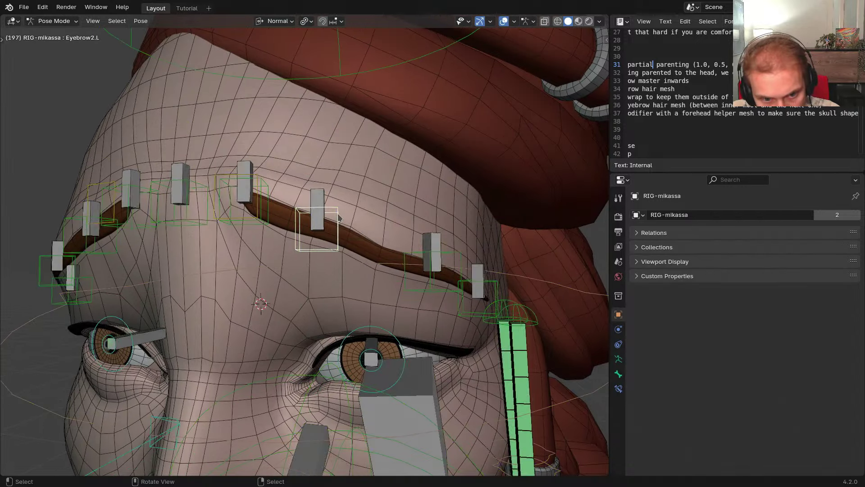
# Rotate Eyebrow2.L again to check the brow bends with the forehead, then return to Object Mode
pyautogui.moveTo(348, 217); pyautogui.dragTo(371, 199, button='middle')
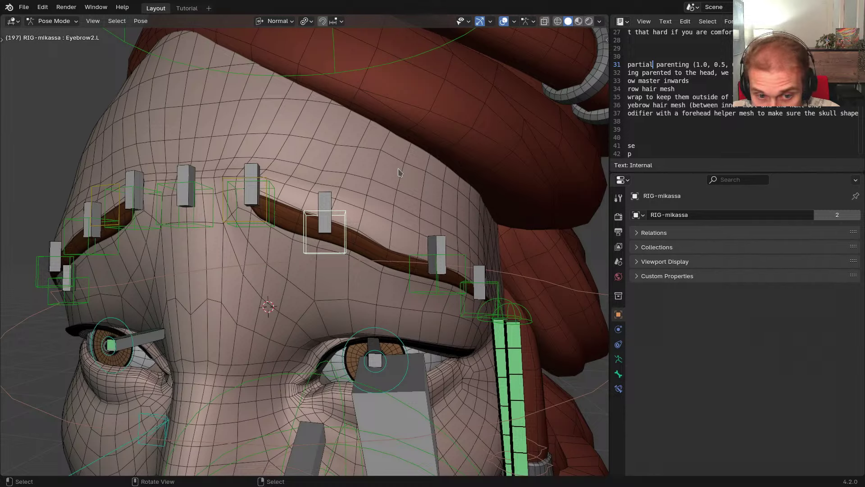
pyautogui.moveTo(395, 181); pyautogui.dragTo(398, 182, button='middle')
pyautogui.press('r')
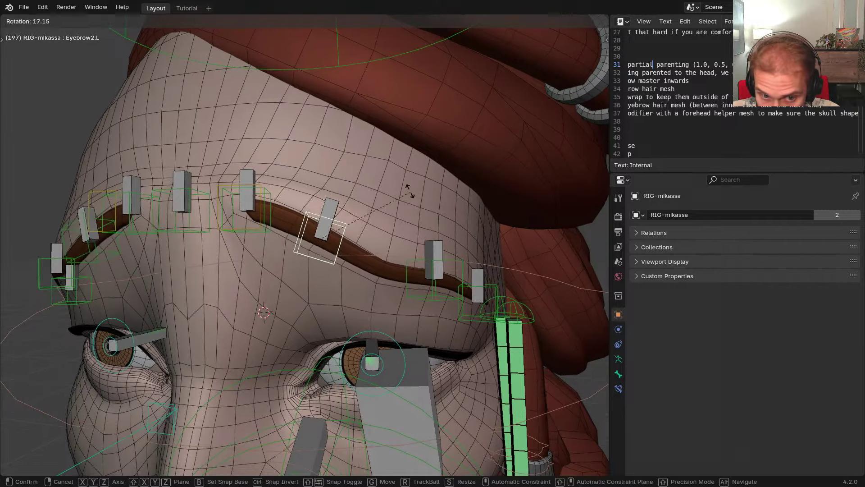
pyautogui.rightClick(387, 160)
pyautogui.press('r')
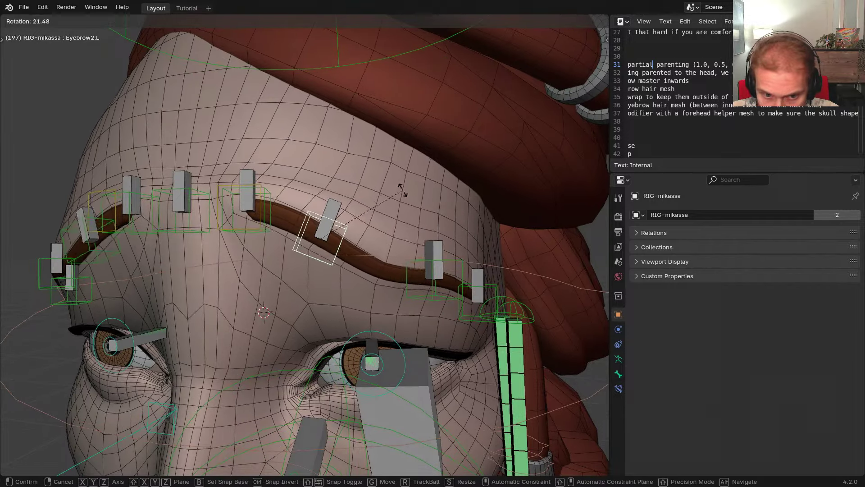
pyautogui.rightClick(396, 210)
pyautogui.moveTo(395, 210); pyautogui.dragTo(382, 235, button='middle')
pyautogui.hotkey('ctrl', 'Tab')
# Add a Smooth Corrective modifier to GEO-mika-eyebrows and move it above Subdivision
pyautogui.scroll(1, 382, 235)
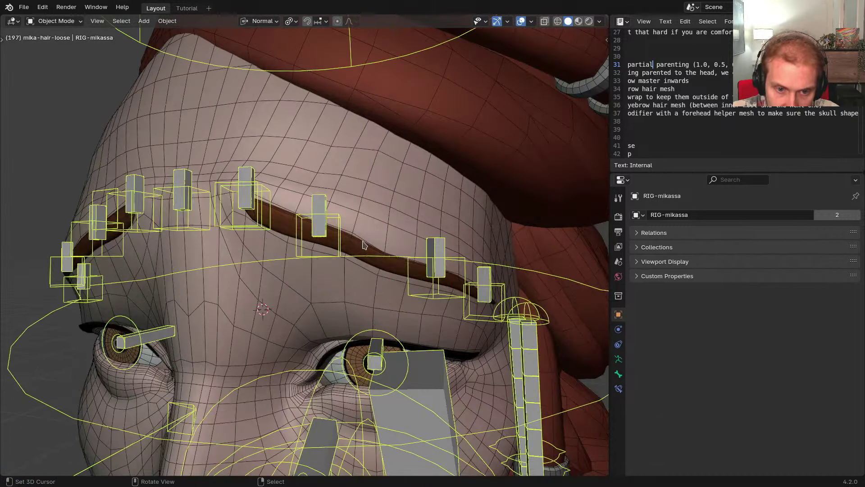
pyautogui.rightClick(404, 256)
pyautogui.click(676, 216)
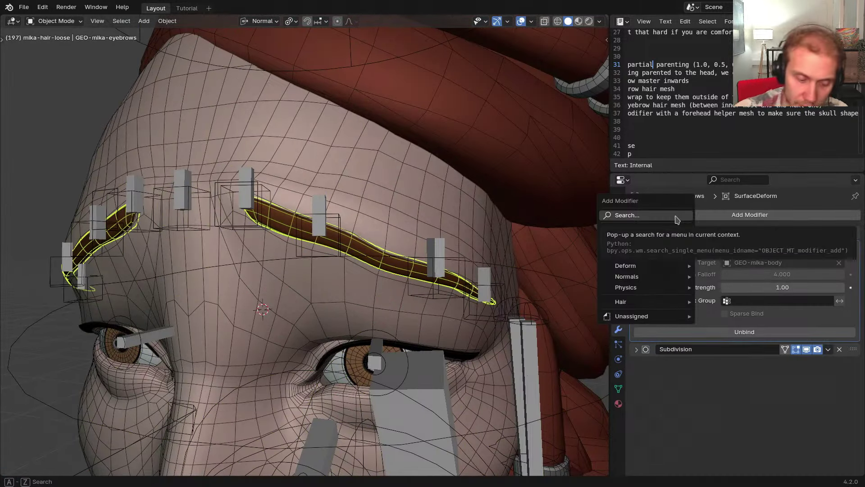
pyautogui.write('corr')
pyautogui.press('Return')
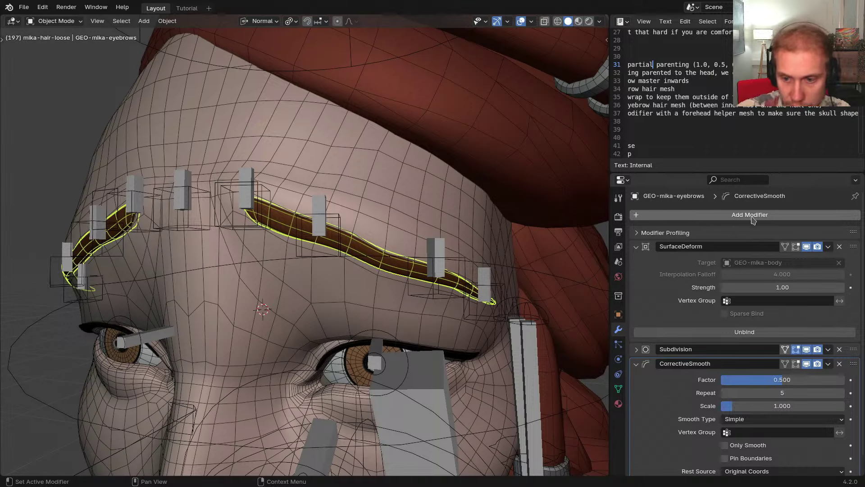
pyautogui.moveTo(853, 364); pyautogui.dragTo(852, 346)
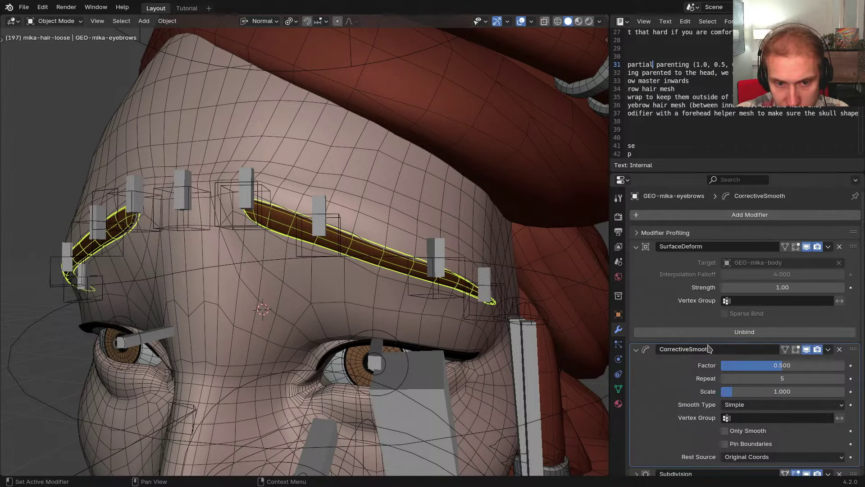
# Set the Corrective Smooth Factor to 1.000 and Repeat to 2, comparing the result
pyautogui.scroll(-2, 392, 302)
pyautogui.moveTo(392, 302); pyautogui.dragTo(374, 287, button='middle')
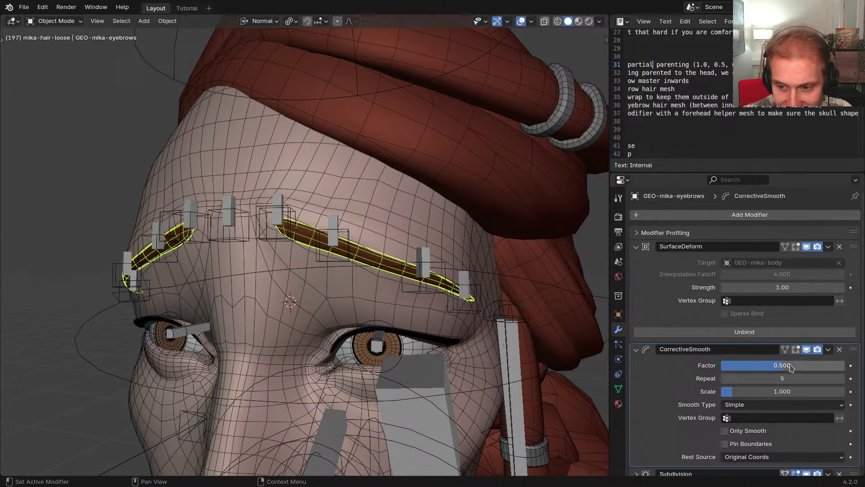
pyautogui.moveTo(783, 365); pyautogui.dragTo(828, 376)
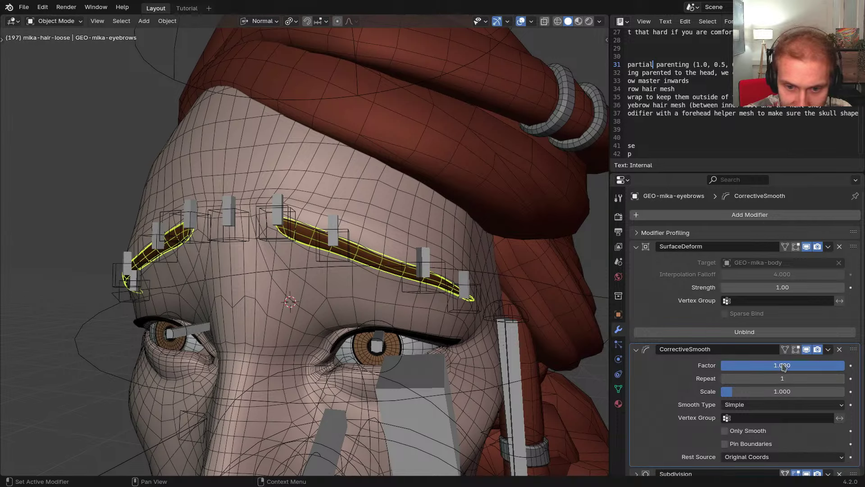
pyautogui.moveTo(783, 366); pyautogui.dragTo(845, 366)
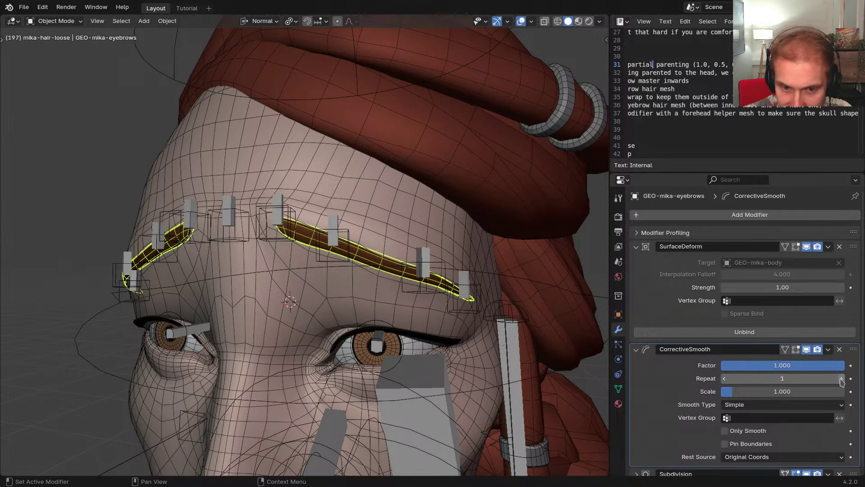
pyautogui.click(841, 378)
pyautogui.moveTo(843, 366)
pyautogui.mouseDown()
pyautogui.moveTo(752, 365)
pyautogui.moveTo(844, 366)
pyautogui.mouseUp()
pyautogui.moveTo(354, 276)
pyautogui.mouseDown(button='middle')
pyautogui.moveTo(381, 266)
pyautogui.moveTo(349, 266)
pyautogui.mouseUp(button='middle')
pyautogui.scroll(2, 335, 248)
# Put RIG-mikassa in Pose Mode and select the CTR-Eyebrow.L control
pyautogui.rightClick(387, 252)
pyautogui.hotkey('ctrl', 'Tab')
pyautogui.scroll(-3, 384, 276)
pyautogui.rightClick(362, 256)
pyautogui.rightClick(362, 256)
pyautogui.press('g')
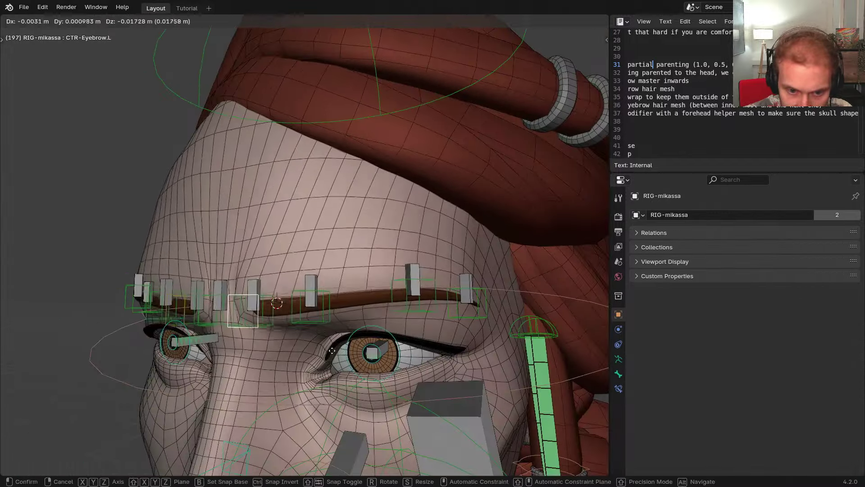
pyautogui.rightClick(357, 302)
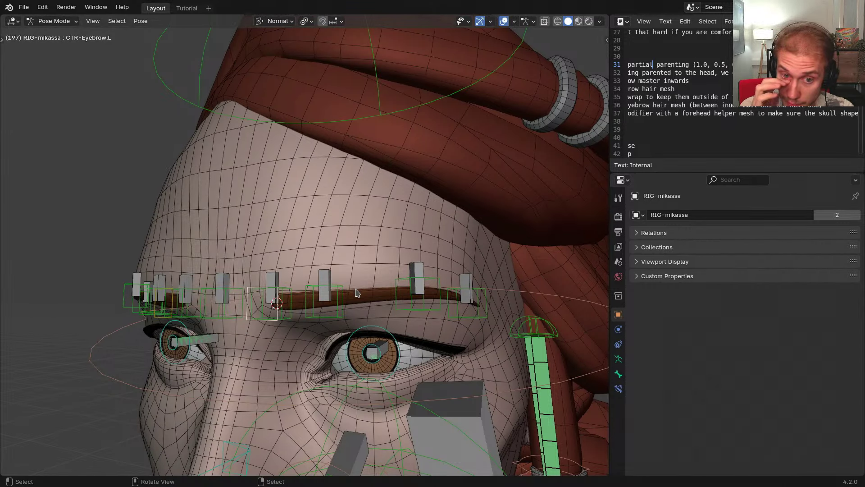
# Raise the left eyebrow controls to test the brow, then undo the raise
pyautogui.moveTo(336, 257); pyautogui.dragTo(268, 254, button='middle')
pyautogui.press('g')
pyautogui.rightClick(351, 253)
pyautogui.press('g')
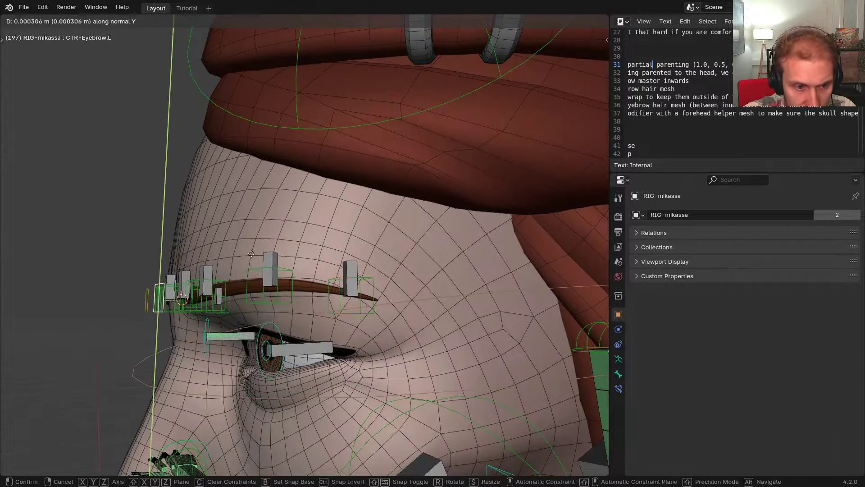
pyautogui.click(244, 209)
pyautogui.moveTo(244, 209); pyautogui.dragTo(235, 209, button='middle')
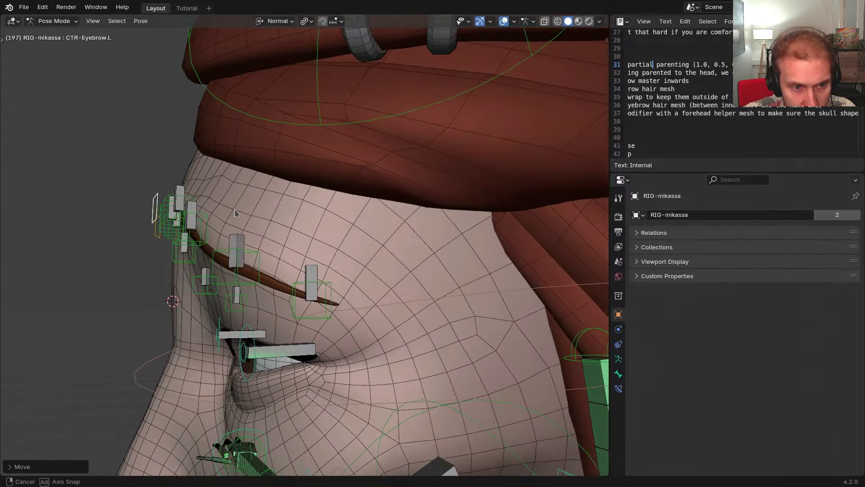
pyautogui.press('g')
pyautogui.rightClick(236, 241)
pyautogui.hotkey('ctrl', 'z')
# Move CTR-Eyebrow.L along its normal Y axis, then enter armature Edit Mode
pyautogui.moveTo(237, 243); pyautogui.dragTo(272, 243, button='middle')
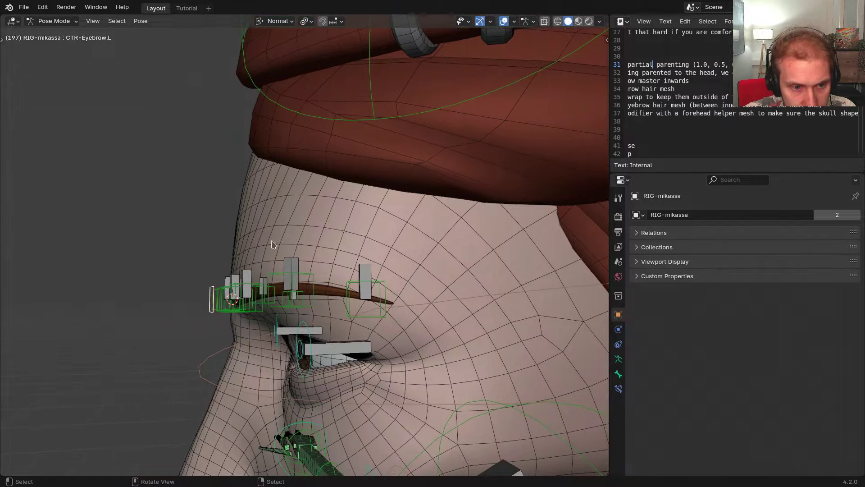
pyautogui.press('g')
pyautogui.press('y')
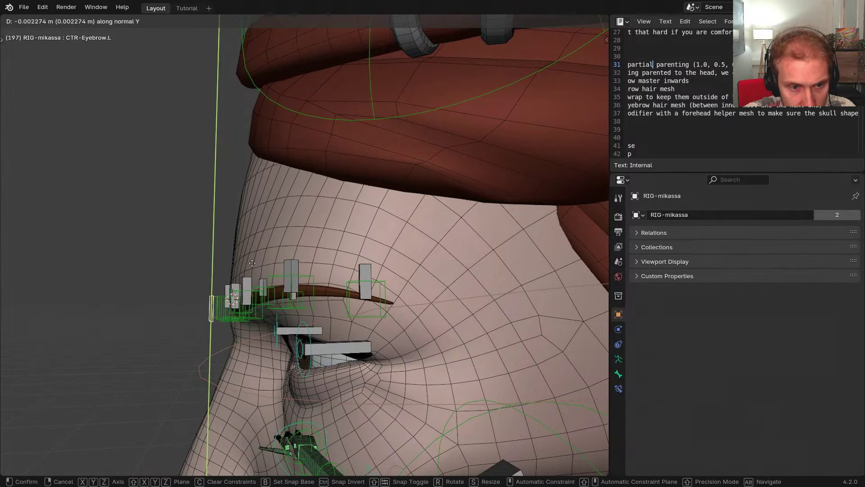
pyautogui.press('y')
pyautogui.press('y')
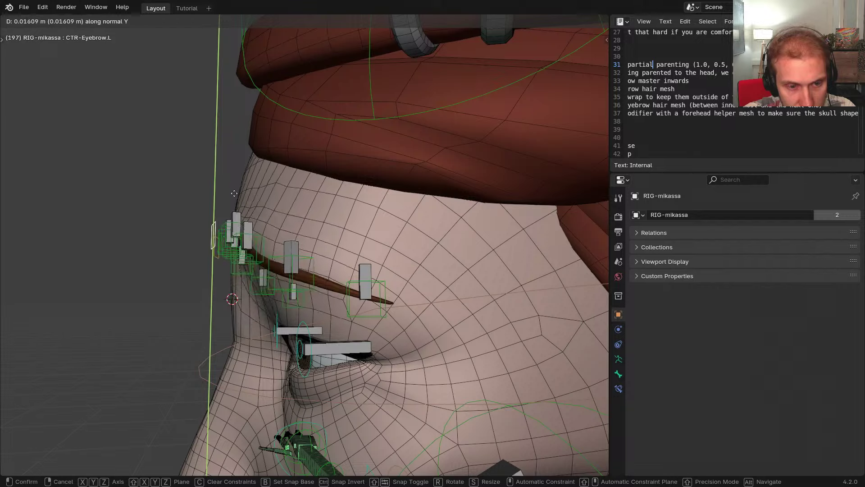
pyautogui.click(228, 273)
pyautogui.moveTo(227, 272); pyautogui.dragTo(303, 285, button='middle')
pyautogui.scroll(3, 252, 270)
pyautogui.press('Tab')
pyautogui.scroll(-2, 348, 252)
pyautogui.hotkey('shift', 'z')
pyautogui.moveTo(394, 271)
pyautogui.mouseDown(button='middle')
pyautogui.moveTo(422, 248)
pyautogui.moveTo(427, 231)
pyautogui.moveTo(406, 223)
pyautogui.mouseUp(button='middle')
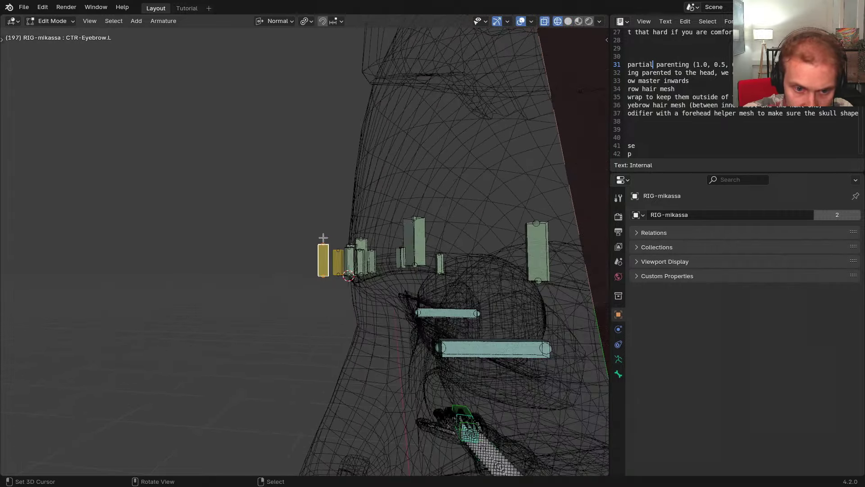
pyautogui.scroll(3, 322, 237)
pyautogui.moveTo(323, 237); pyautogui.dragTo(259, 263, button='middle')
pyautogui.moveTo(322, 263); pyautogui.dragTo(348, 308, button='middle')
pyautogui.moveTo(379, 126); pyautogui.dragTo(375, 225, button='middle')
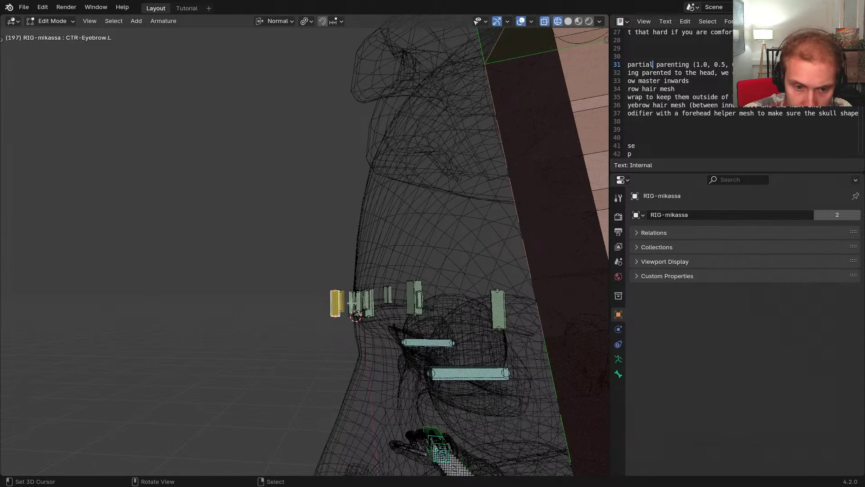
pyautogui.scroll(4, 352, 302)
pyautogui.keyDown('shift'); pyautogui.moveTo(361, 307); pyautogui.dragTo(359, 293, button='middle'); pyautogui.keyUp('shift')
pyautogui.moveTo(399, 239); pyautogui.dragTo(342, 263, button='middle')
pyautogui.click(317, 274)
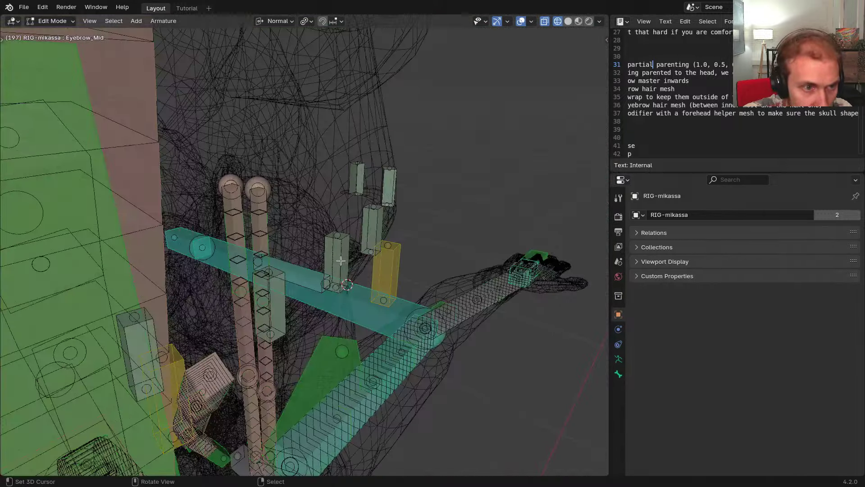
# Switch to META-mikassa and select the left eyebrow bones, including Eyebrow2.L and Eyebrow4.L
pyautogui.hotkey('shift', 't')
pyautogui.rightClick(334, 256)
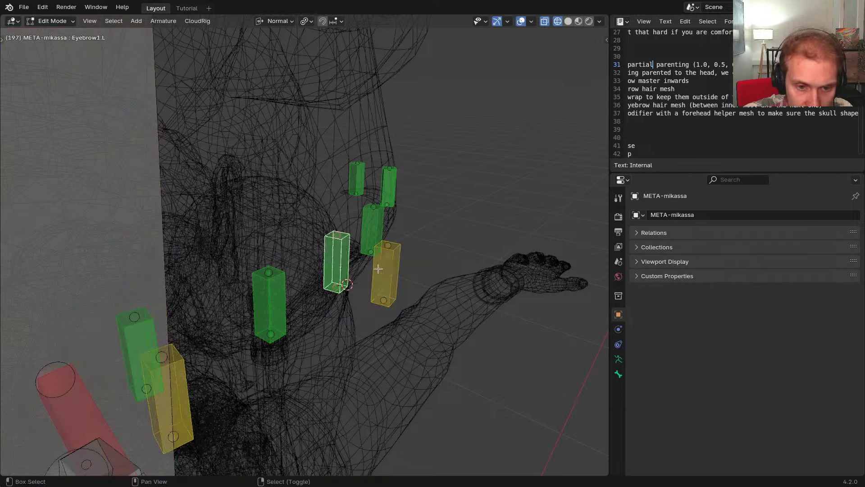
pyautogui.keyDown('shift'); pyautogui.rightClick(382, 266); pyautogui.keyUp('shift')
pyautogui.keyDown('shift'); pyautogui.rightClick(285, 301); pyautogui.keyUp('shift')
pyautogui.keyDown('shift'); pyautogui.rightClick(381, 231); pyautogui.keyUp('shift')
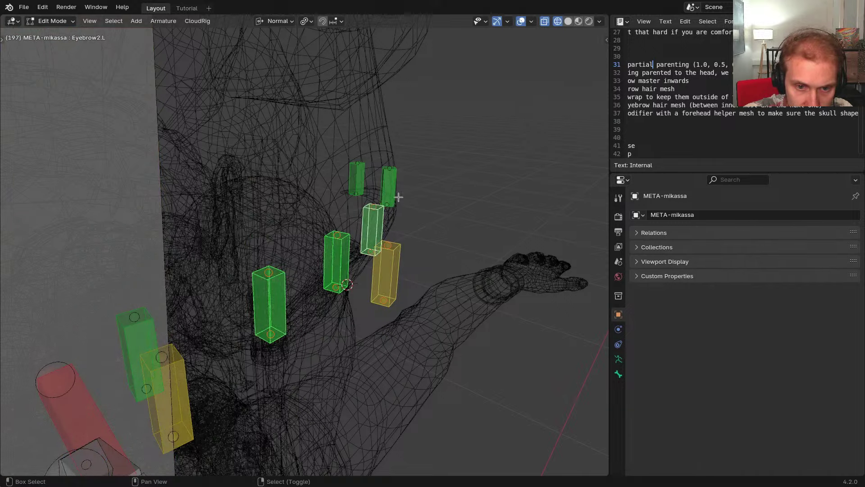
pyautogui.keyDown('shift'); pyautogui.rightClick(357, 178); pyautogui.keyUp('shift')
pyautogui.moveTo(358, 178); pyautogui.dragTo(498, 273, button='middle')
pyautogui.press('r')
pyautogui.press('x')
pyautogui.rightClick(351, 189)
# Set the pivot point to Individual Origins and the transform orientation to Normal
pyautogui.press('.')
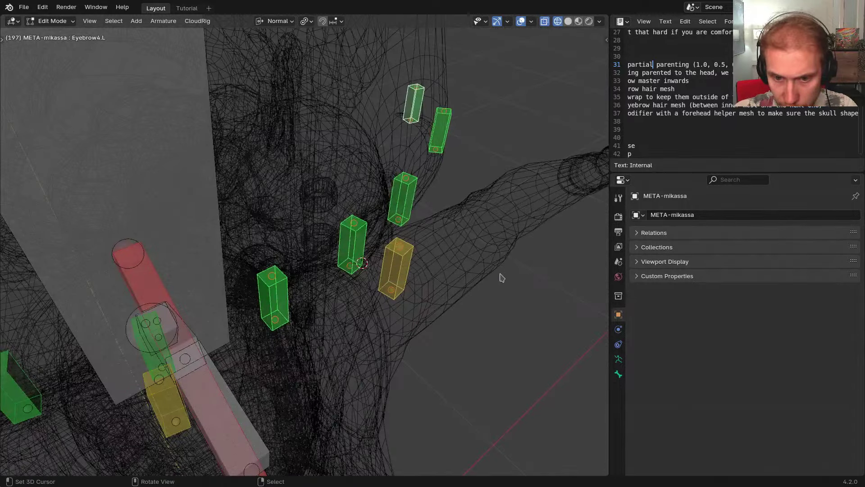
pyautogui.press('.')
pyautogui.click(498, 336)
pyautogui.press(',')
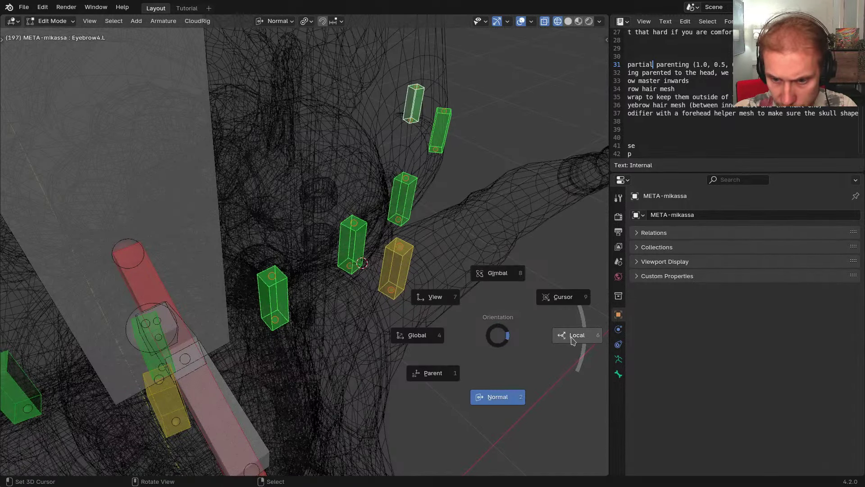
pyautogui.click(572, 335)
pyautogui.moveTo(408, 289); pyautogui.dragTo(443, 288, button='middle')
pyautogui.press(',')
pyautogui.click(436, 300)
# Tilt the eyebrow bones around their normal X axis, rotating Eyebrow4.L by −7.82
pyautogui.press('r')
pyautogui.press('x')
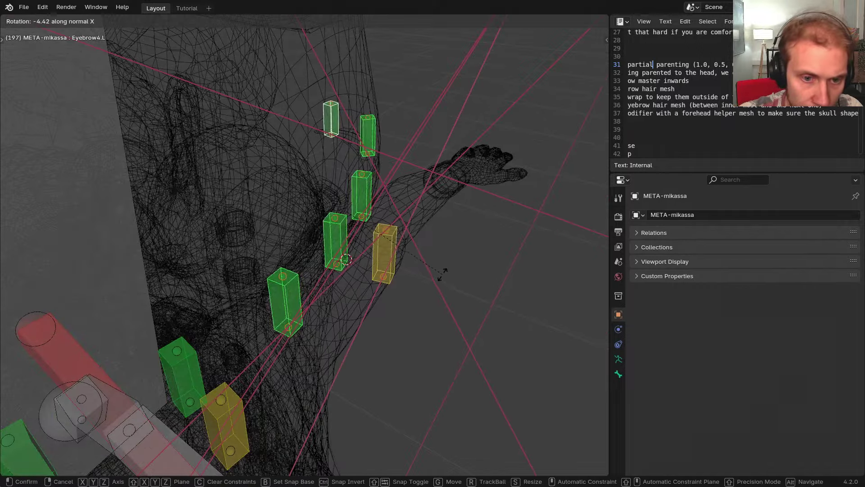
pyautogui.click(463, 285)
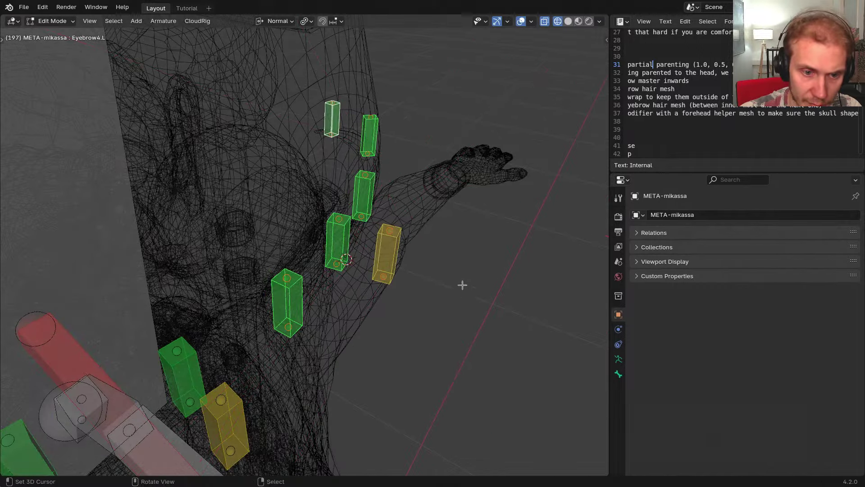
pyautogui.moveTo(462, 284); pyautogui.dragTo(368, 233, button='middle')
pyautogui.press('r')
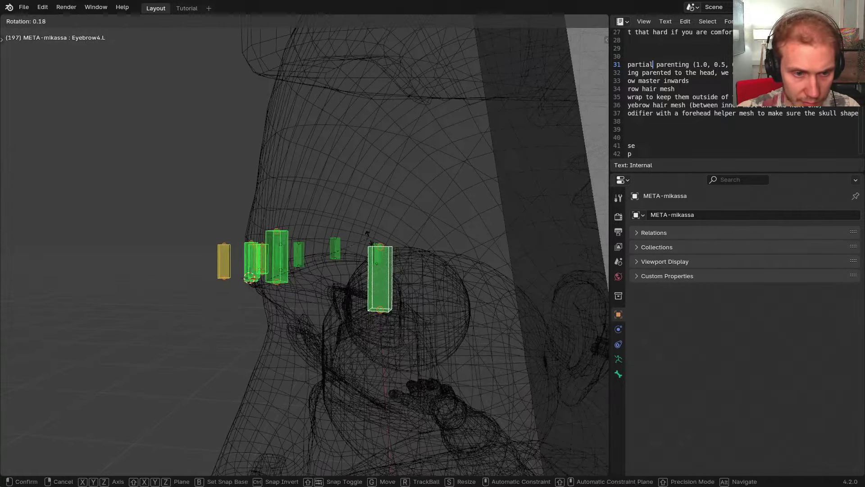
pyautogui.press('x')
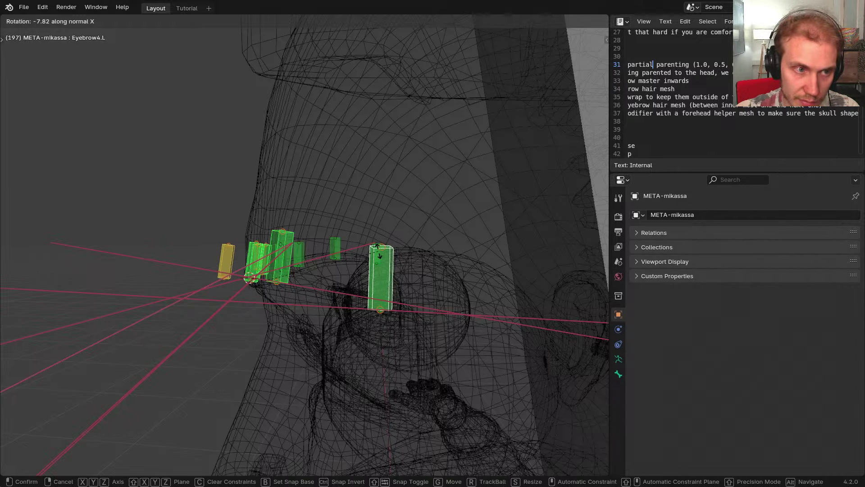
pyautogui.click(379, 251)
# Nudge the eyebrow bones slightly, then regenerate RIG-mikassa from the metarig
pyautogui.moveTo(319, 251); pyautogui.dragTo(359, 207, button='middle')
pyautogui.press('Tab')
pyautogui.click(353, 289)
pyautogui.moveTo(352, 288); pyautogui.dragTo(283, 257, button='middle')
pyautogui.press('Tab')
pyautogui.press('g')
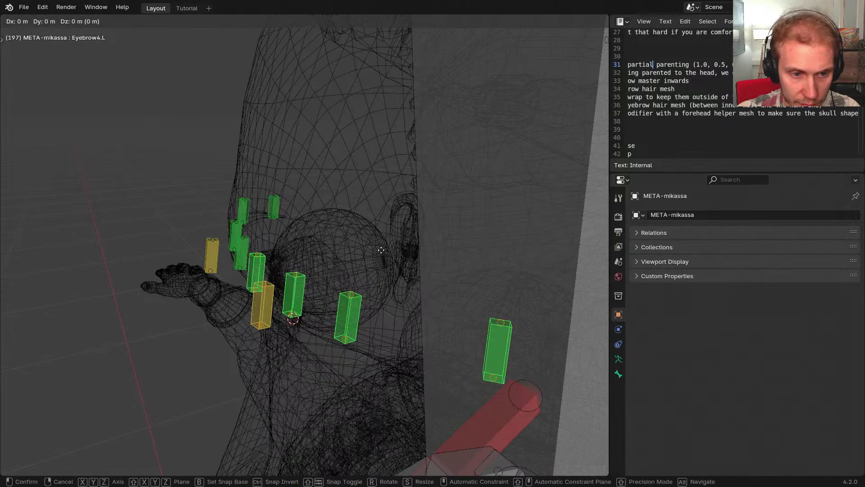
pyautogui.click(380, 247)
pyautogui.press('Tab')
pyautogui.moveTo(382, 215); pyautogui.dragTo(185, 280, button='middle')
pyautogui.hotkey('ctrl', 'alt', 'r')
pyautogui.click(313, 295)
# Switch to solid shading and shift CTR-Eyebrow.L along its normal Y axis
pyautogui.hotkey('shift', 'z')
pyautogui.scroll(-2, 183, 282)
pyautogui.press('g')
pyautogui.press('y')
pyautogui.rightClick(271, 266)
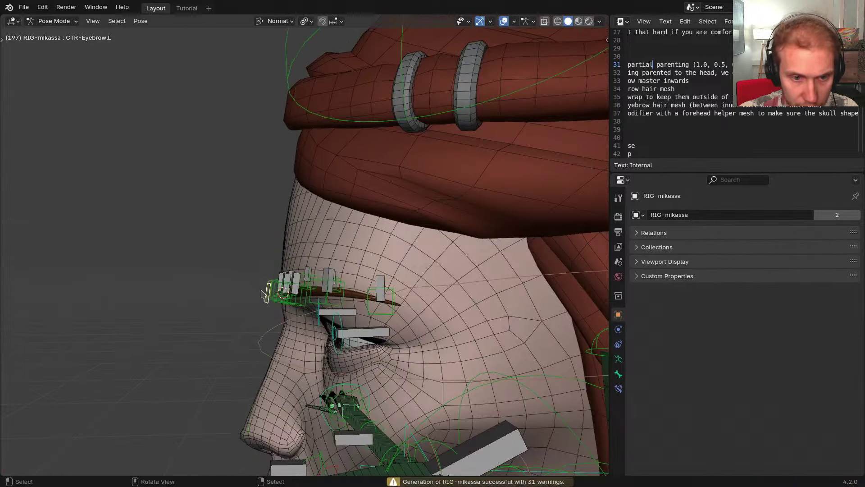
pyautogui.scroll(2, 265, 290)
pyautogui.press('g')
pyautogui.press('y')
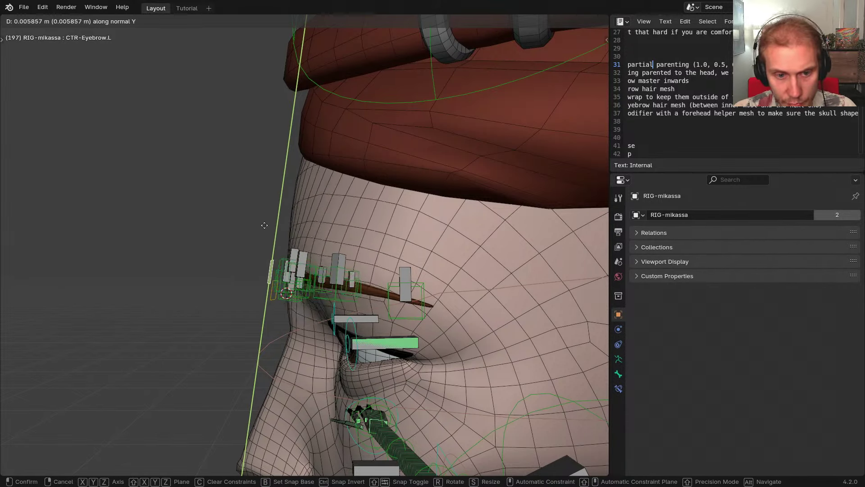
pyautogui.click(262, 269)
# Set the orientation to Global and lower the brow control along global Z
pyautogui.press(',')
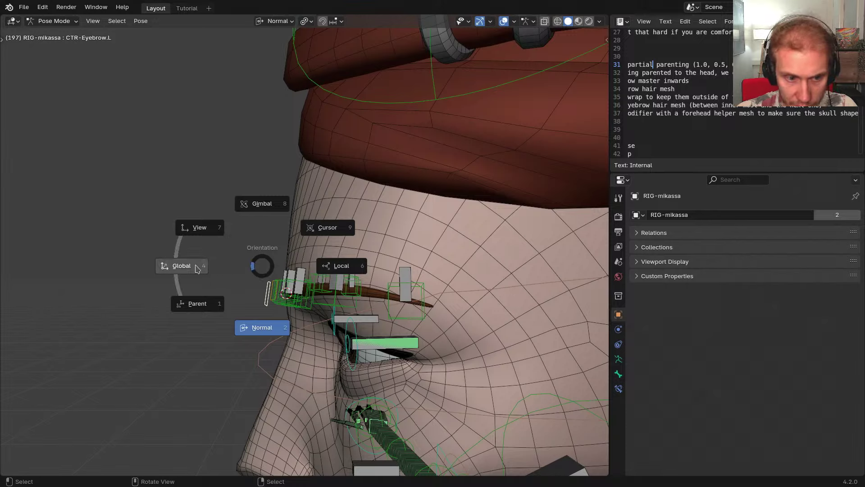
pyautogui.click(194, 267)
pyautogui.press('g')
pyautogui.press('y')
pyautogui.press('z')
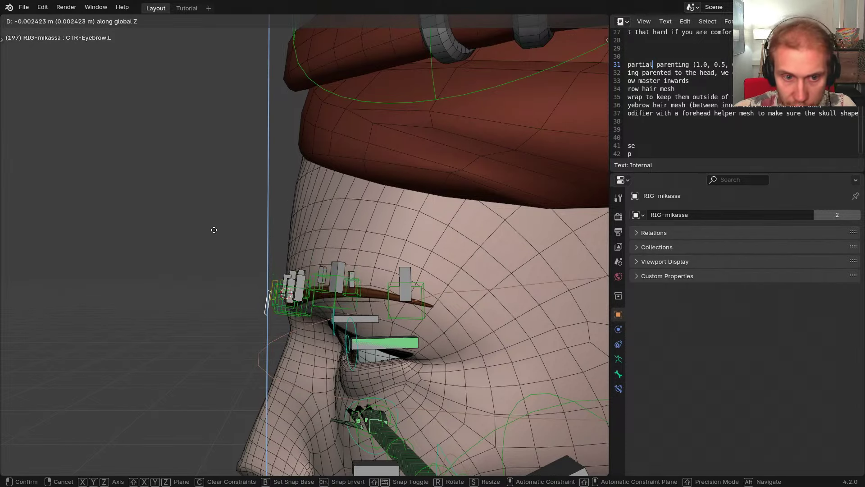
pyautogui.click(208, 265)
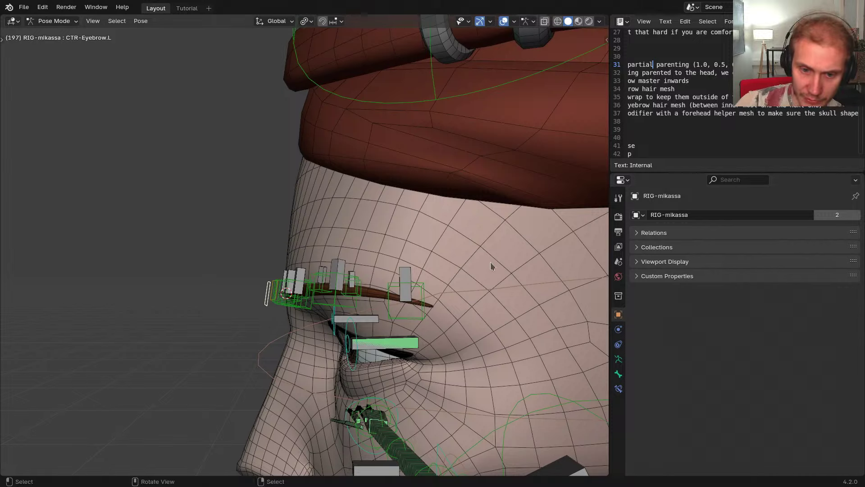
pyautogui.moveTo(456, 277); pyautogui.dragTo(457, 275, button='middle')
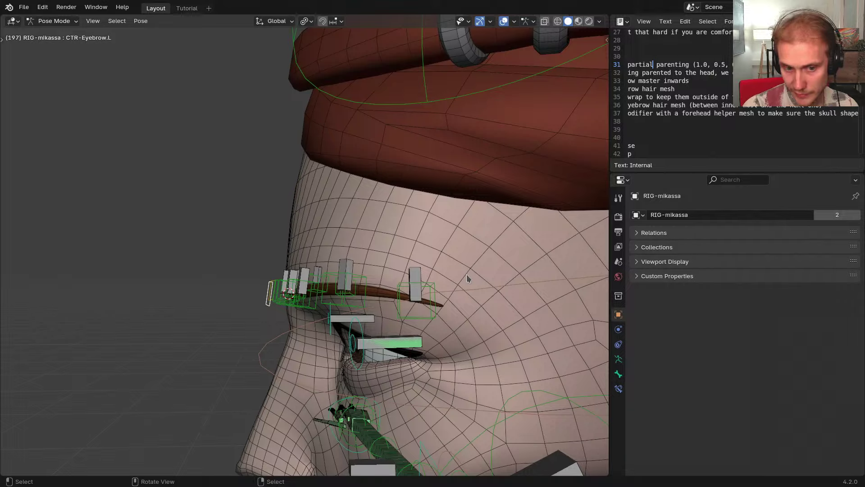
# From a front view, test-move the brow control along global Y
pyautogui.moveTo(466, 274); pyautogui.dragTo(486, 283, button='middle')
pyautogui.press('g')
pyautogui.press('y')
pyautogui.click(387, 229)
# Check GEO-mika-eyebrows' CorrectiveSmooth in Object Mode, then back in Pose Mode reset the control's location
pyautogui.hotkey('ctrl', 'Tab')
pyautogui.click(489, 291)
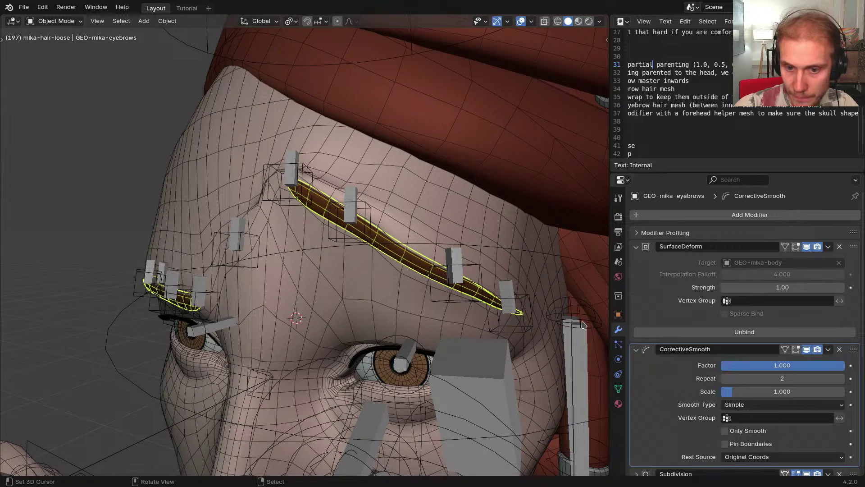
pyautogui.rightClick(481, 278)
pyautogui.moveTo(480, 278); pyautogui.dragTo(469, 281, button='middle')
pyautogui.hotkey('ctrl', 'Tab')
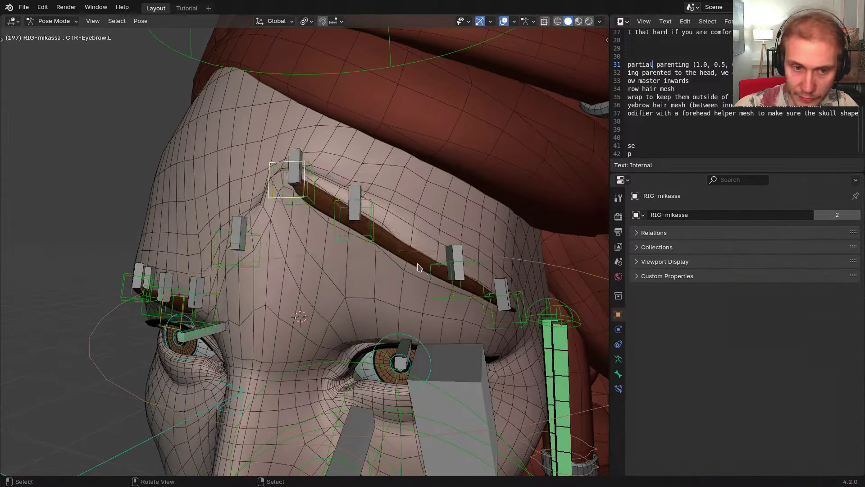
pyautogui.hotkey('alt', 'g')
# Raise CTR-Eyebrow.L along global Z so the smoothed eyebrow lifts with the forehead
pyautogui.moveTo(328, 248); pyautogui.dragTo(347, 235, button='middle')
pyautogui.press('g')
pyautogui.press('z')
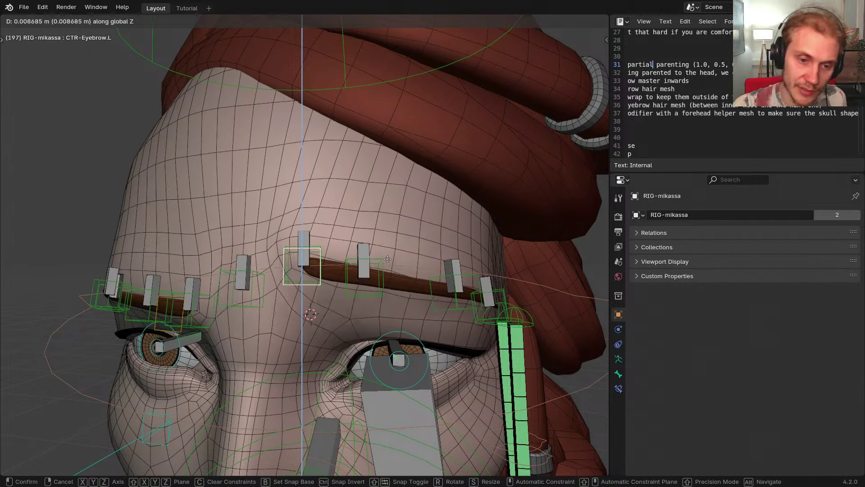
pyautogui.click(386, 263)
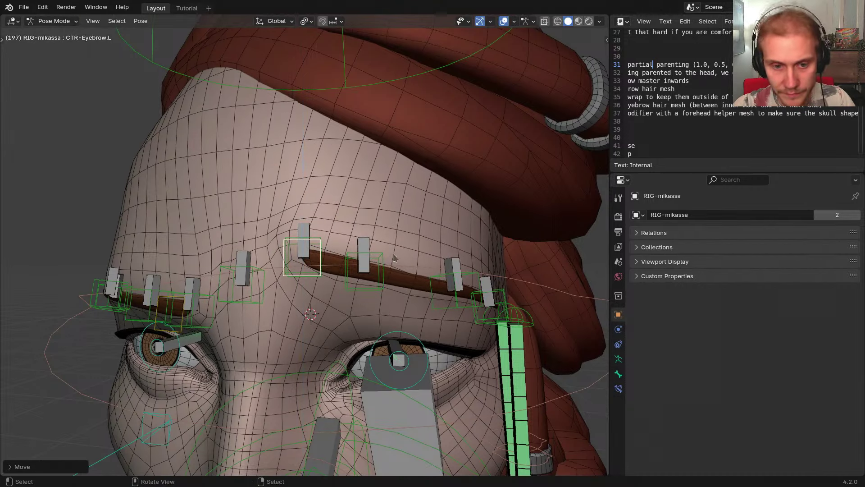
# Try rotating the Eyebrow2.L control, cancel it, and reselect CTR-Eyebrow.L
pyautogui.click(385, 267)
pyautogui.press('r')
pyautogui.rightClick(411, 268)
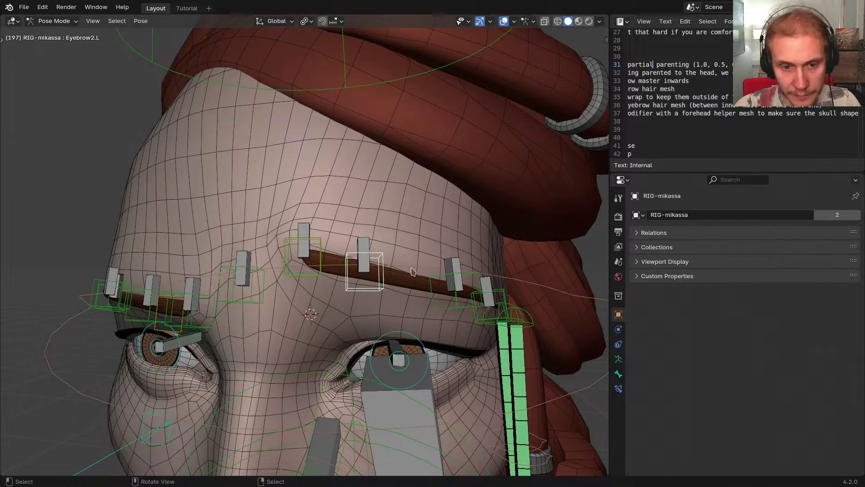
pyautogui.click(322, 265)
pyautogui.moveTo(322, 265); pyautogui.dragTo(455, 296, button='middle')
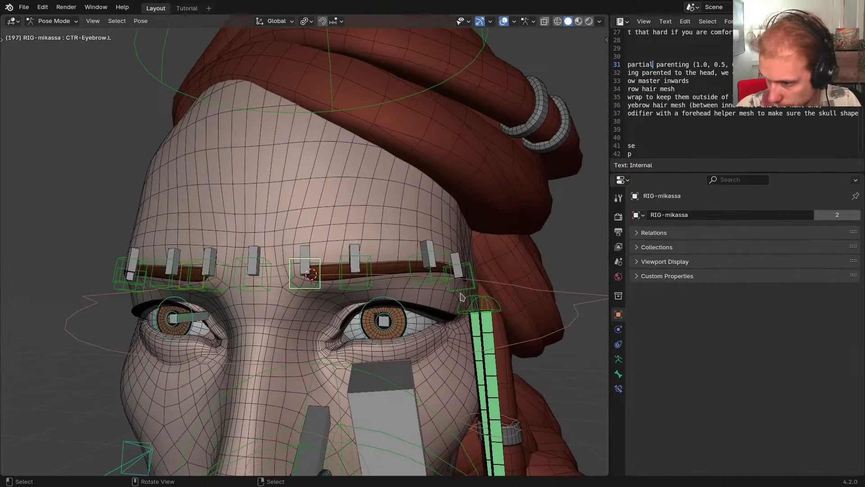
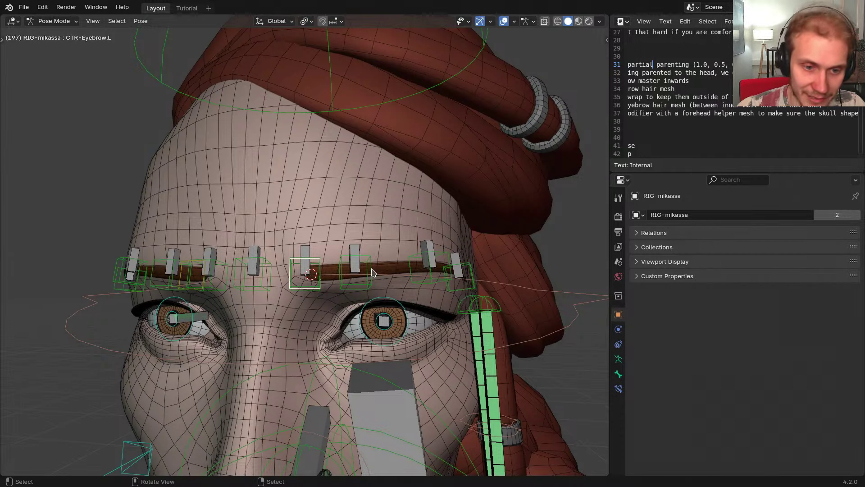
# Try moving the eyebrow control bones along the Z and Y axes, then cancel the move
pyautogui.moveTo(372, 272); pyautogui.dragTo(291, 288, button='middle')
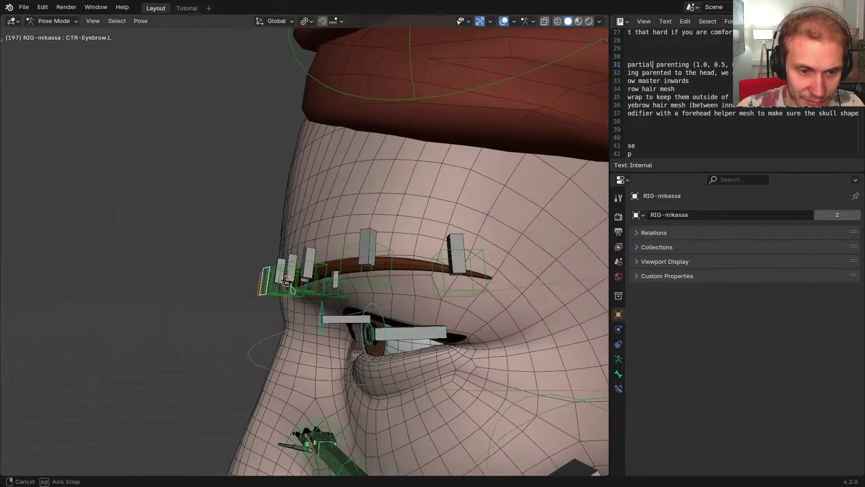
pyautogui.press('g')
pyautogui.press('y')
pyautogui.press('z')
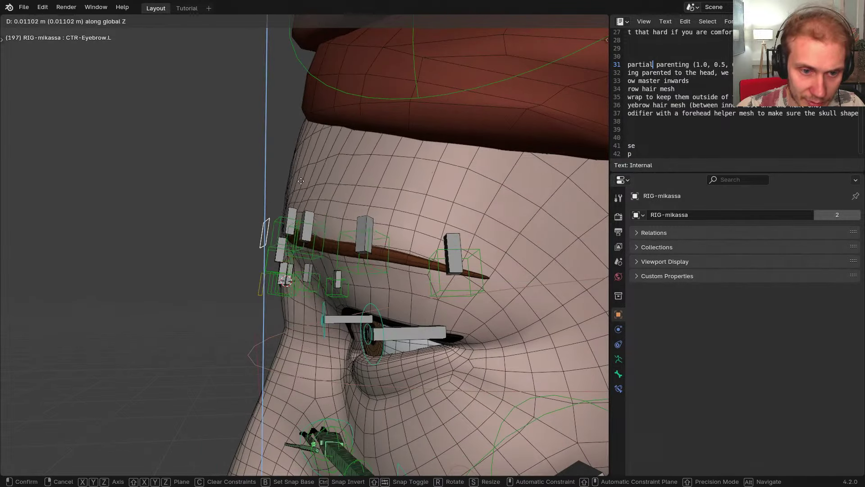
pyautogui.press('y')
pyautogui.press('y')
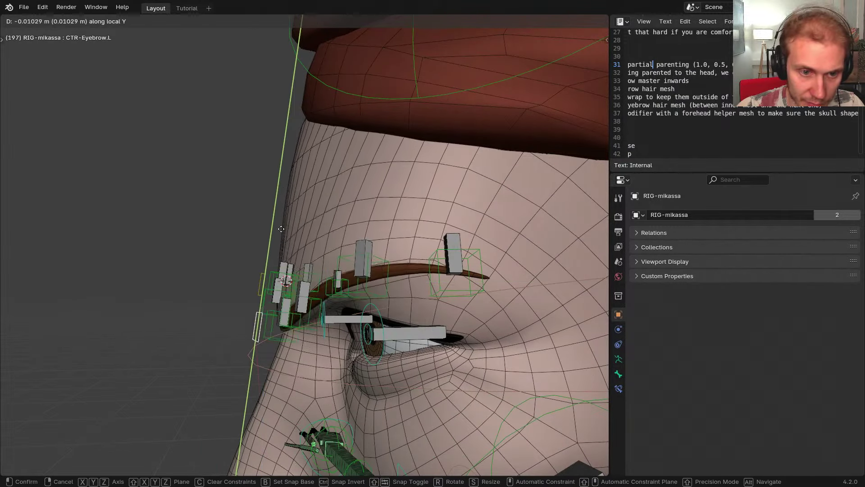
pyautogui.rightClick(302, 230)
pyautogui.moveTo(302, 230); pyautogui.dragTo(136, 290, button='middle')
# Enter Edit Mode on GEO-mika-body in wireframe, viewed from the right side
pyautogui.press('Tab')
pyautogui.click(307, 231)
pyautogui.press('Tab')
pyautogui.hotkey('shift', 'z')
pyautogui.press('`')
pyautogui.click(312, 307)
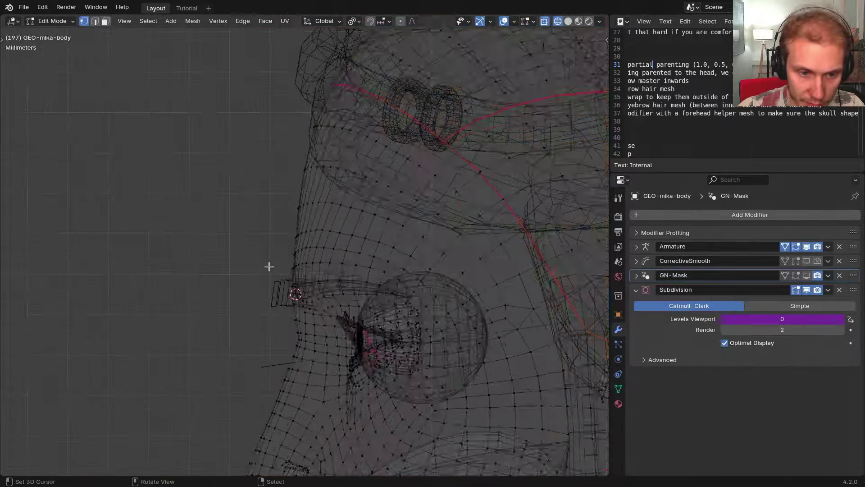
# Clear the selection and circle-select faces from the eyebrow up the forehead
pyautogui.press('a')
pyautogui.press('a')
pyautogui.press('a')
pyautogui.press('a')
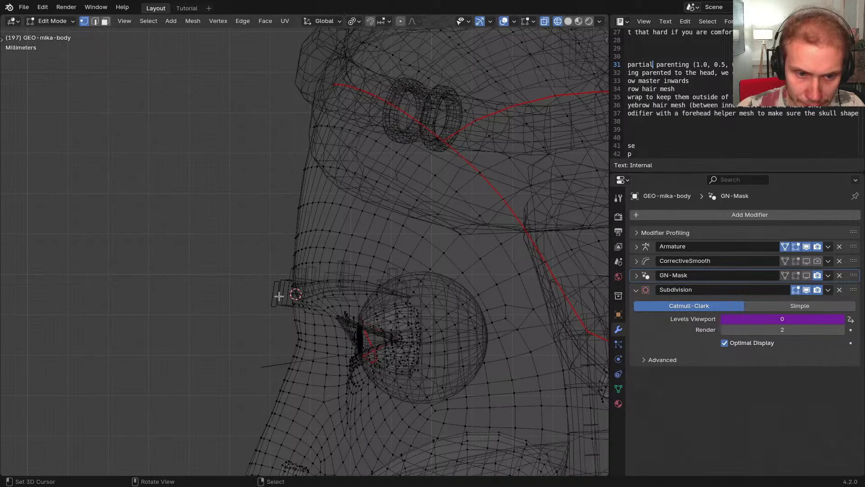
pyautogui.press('3')
pyautogui.press('c')
pyautogui.scroll(-3, 284, 289)
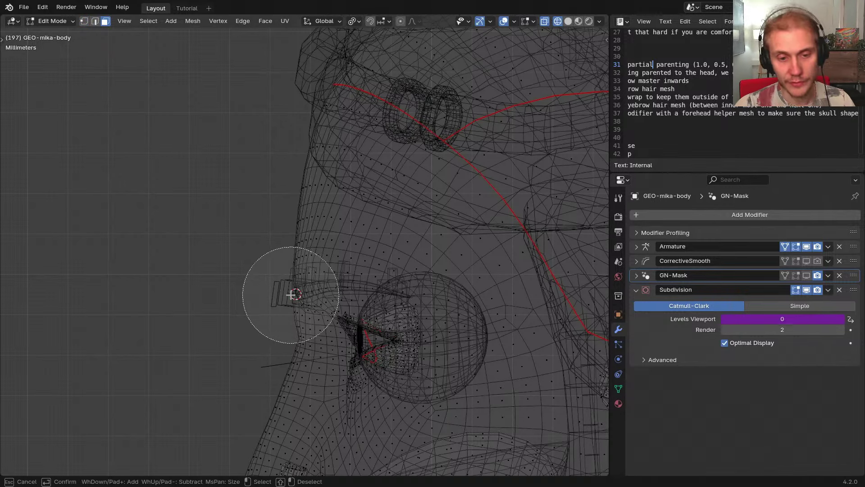
pyautogui.moveTo(331, 234)
pyautogui.mouseDown()
pyautogui.moveTo(295, 188)
pyautogui.moveTo(336, 163)
pyautogui.moveTo(342, 178)
pyautogui.mouseUp()
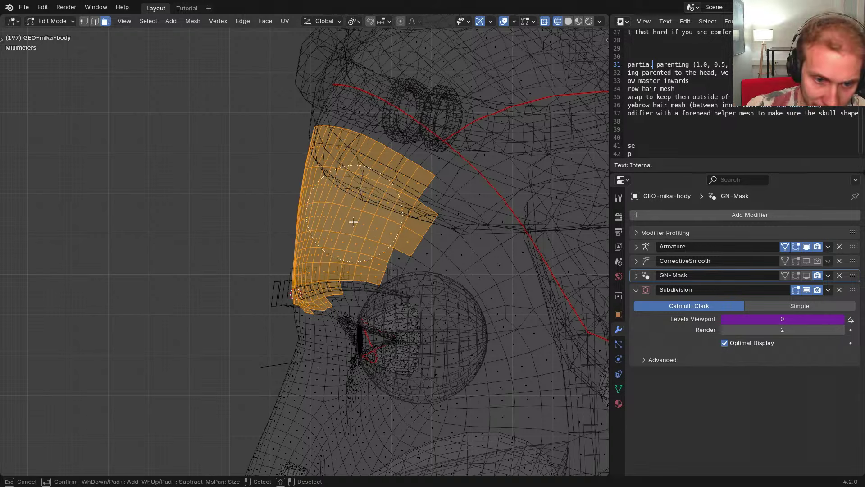
pyautogui.press('Escape')
# Extend the face selection with the patch's lower-right, upper-right and upper-left faces
pyautogui.keyDown('shift'); pyautogui.moveTo(332, 242); pyautogui.dragTo(348, 215, button='middle'); pyautogui.keyUp('shift')
pyautogui.press('c')
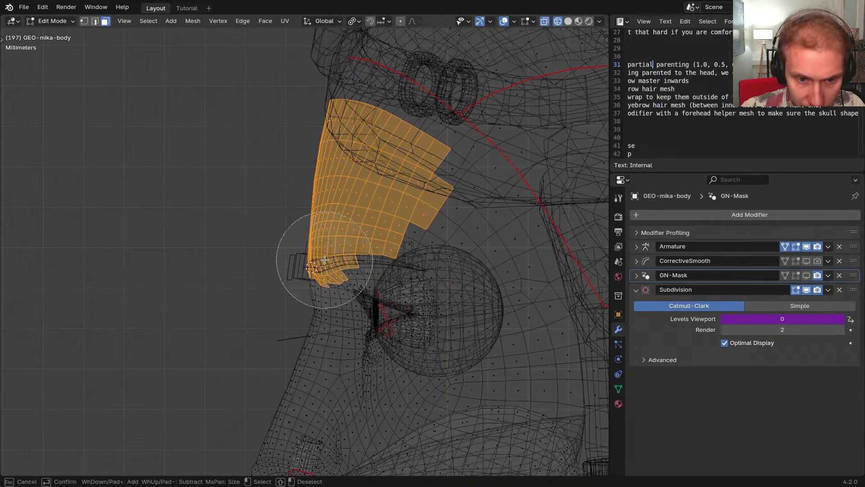
pyautogui.moveTo(355, 231); pyautogui.dragTo(371, 232)
pyautogui.press('Escape')
pyautogui.keyDown('shift'); pyautogui.moveTo(377, 199); pyautogui.dragTo(318, 283, button='middle'); pyautogui.keyUp('shift')
pyautogui.press('c')
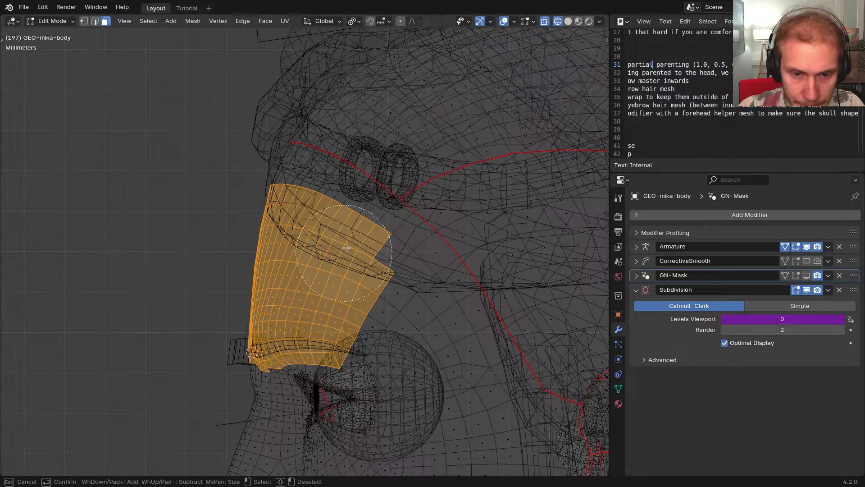
pyautogui.moveTo(347, 247); pyautogui.dragTo(367, 232)
pyautogui.moveTo(316, 211); pyautogui.dragTo(260, 191)
pyautogui.press('Escape')
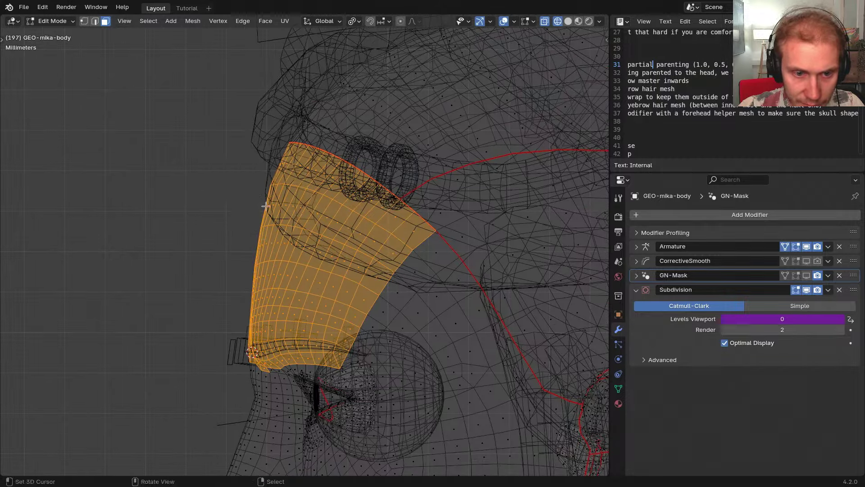
pyautogui.keyDown('shift'); pyautogui.moveTo(265, 201); pyautogui.dragTo(278, 151, button='middle'); pyautogui.keyUp('shift')
# Inspect the selected forehead patch in solid shading from the front, then return to wireframe
pyautogui.hotkey('shift', 'z')
pyautogui.moveTo(307, 272)
pyautogui.mouseDown(button='middle')
pyautogui.moveTo(331, 299)
pyautogui.moveTo(424, 280)
pyautogui.moveTo(381, 284)
pyautogui.moveTo(448, 287)
pyautogui.moveTo(427, 285)
pyautogui.mouseUp(button='middle')
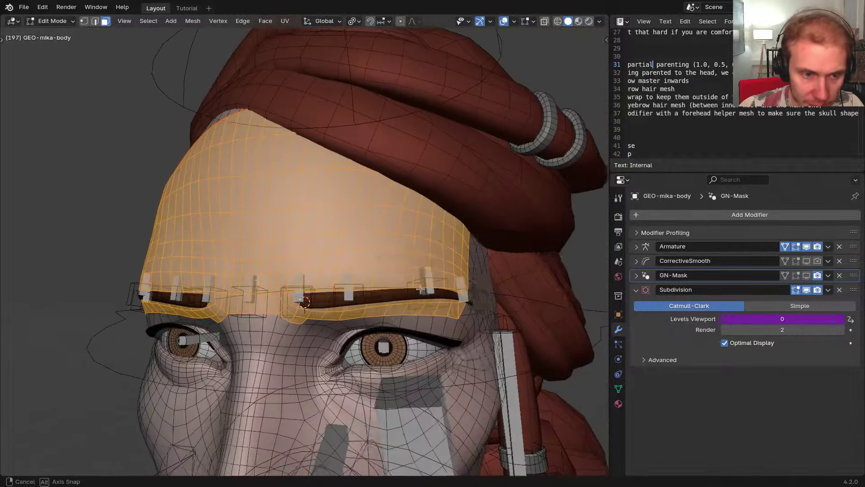
pyautogui.hotkey('shift', 'z')
pyautogui.scroll(-2, 351, 284)
pyautogui.moveTo(338, 283)
pyautogui.mouseDown(button='middle')
pyautogui.moveTo(257, 286)
pyautogui.moveTo(342, 291)
pyautogui.mouseUp(button='middle')
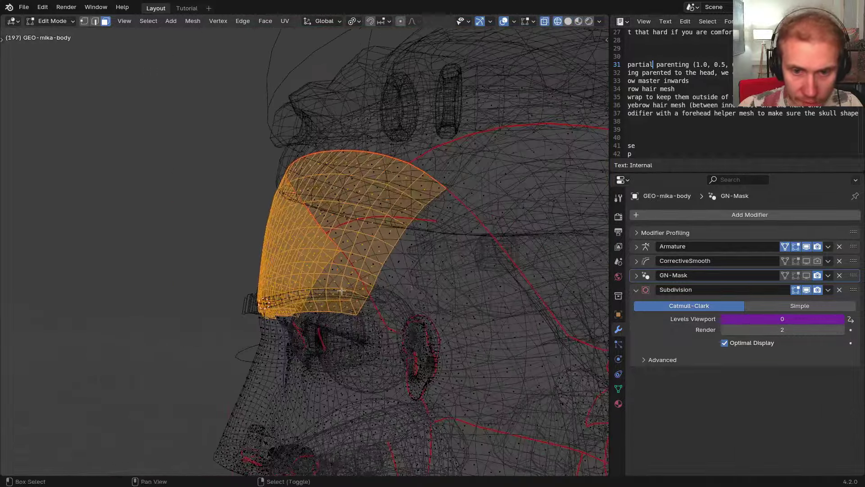
# Duplicate the forehead patch in place and separate the copy into its own object
pyautogui.hotkey('shift', 'd')
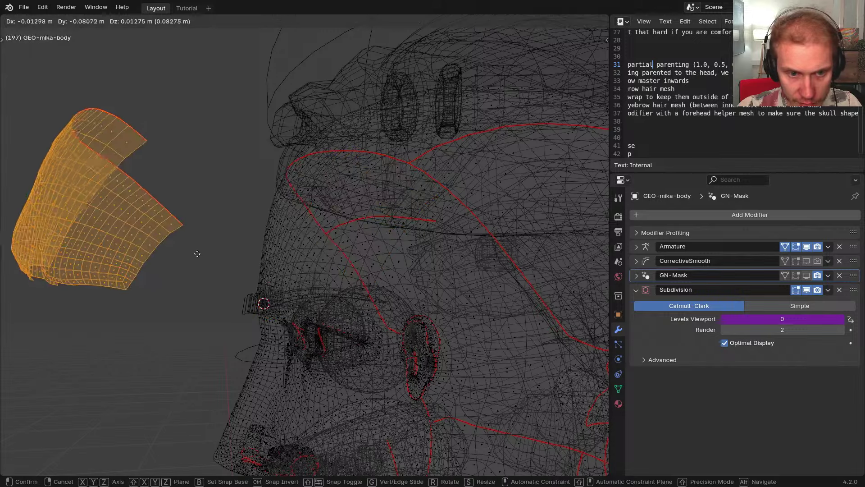
pyautogui.press('Escape')
pyautogui.press('p')
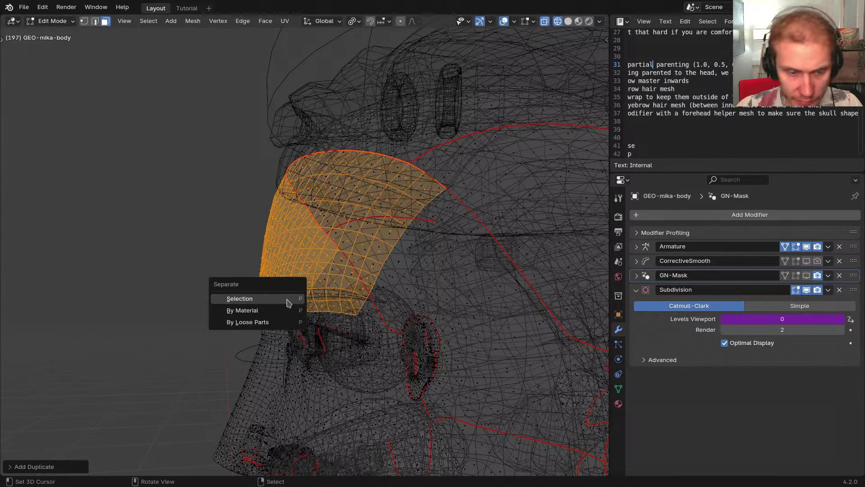
pyautogui.click(287, 300)
# Return to Object Mode and select the separated patch GEO-mika-body.001
pyautogui.press('Tab')
pyautogui.click(287, 300)
pyautogui.rightClick(271, 235)
pyautogui.rightClick(271, 235)
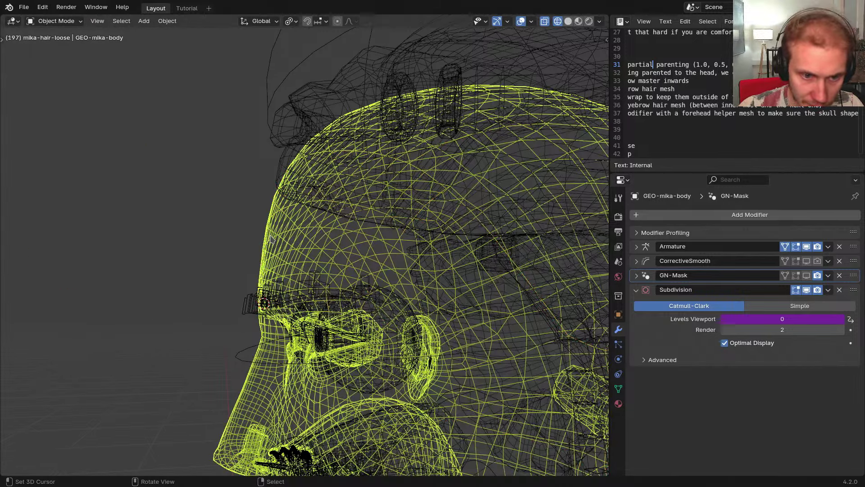
pyautogui.click(271, 238)
pyautogui.moveTo(293, 245); pyautogui.dragTo(359, 262, button='middle')
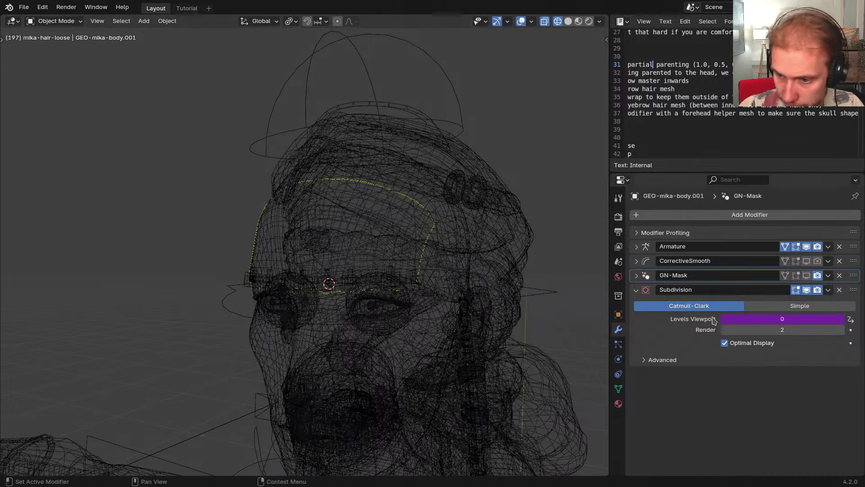
# Remove the drivers and delete the Subdivision, GN-Mask, CorrectiveSmooth and Armature modifiers from the patch
pyautogui.rightClick(714, 320)
pyautogui.click(714, 295)
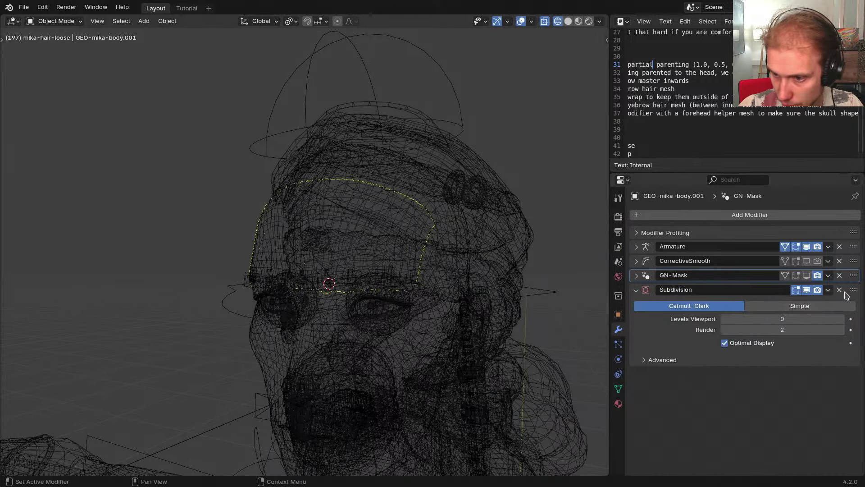
pyautogui.click(840, 291)
pyautogui.click(636, 276)
pyautogui.rightClick(747, 305)
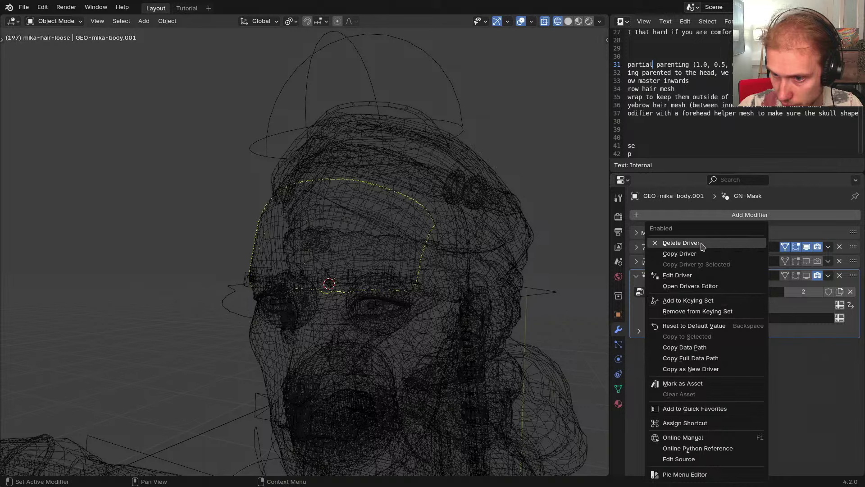
pyautogui.click(701, 245)
pyautogui.click(839, 276)
pyautogui.click(637, 261)
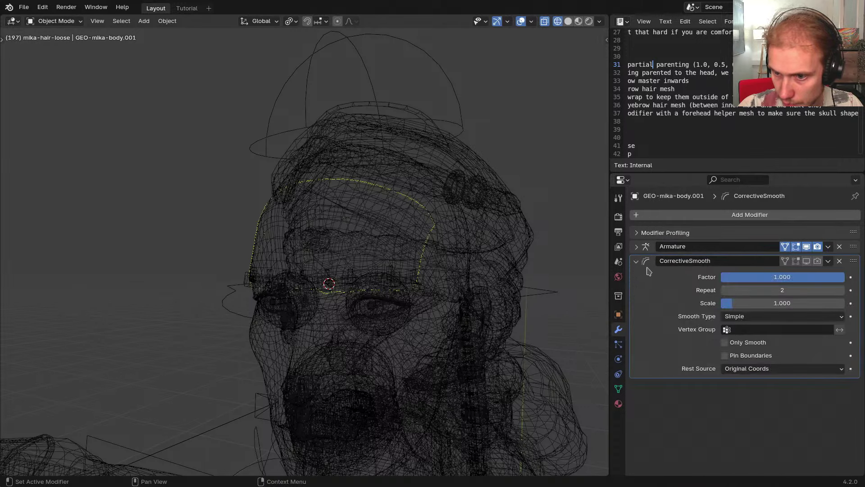
pyautogui.click(840, 261)
pyautogui.click(637, 246)
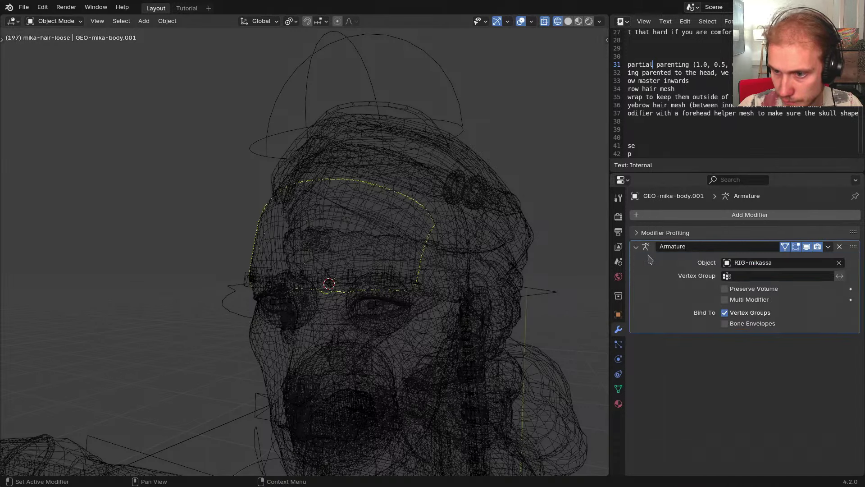
pyautogui.click(840, 246)
# In the mesh data, review vertex groups and UV maps and remove the skin-roughness color attribute
pyautogui.click(619, 389)
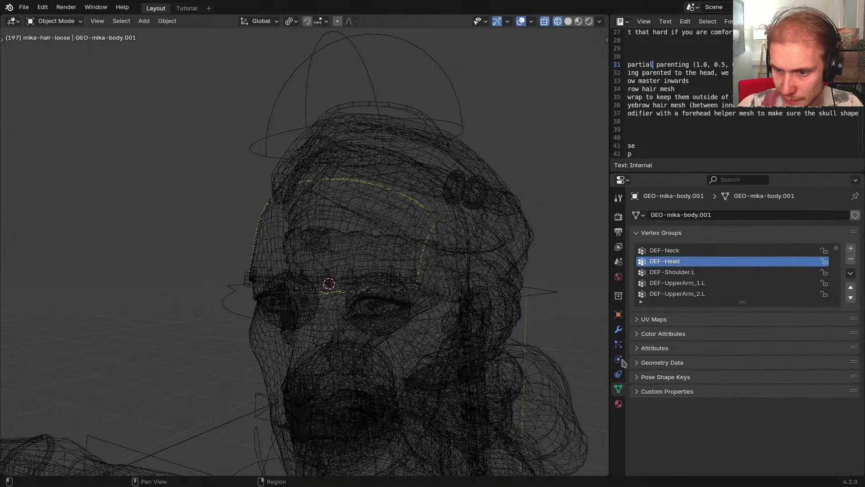
pyautogui.click(850, 274)
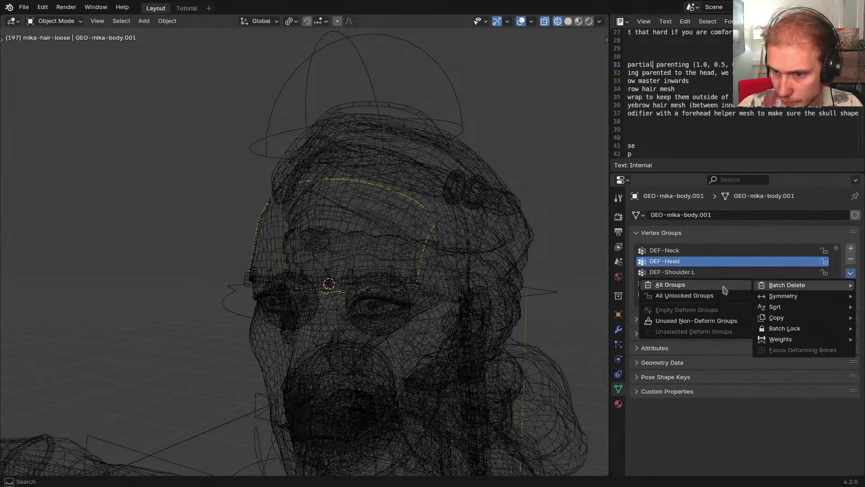
pyautogui.click(666, 233)
pyautogui.click(667, 247)
pyautogui.click(668, 250)
pyautogui.click(671, 265)
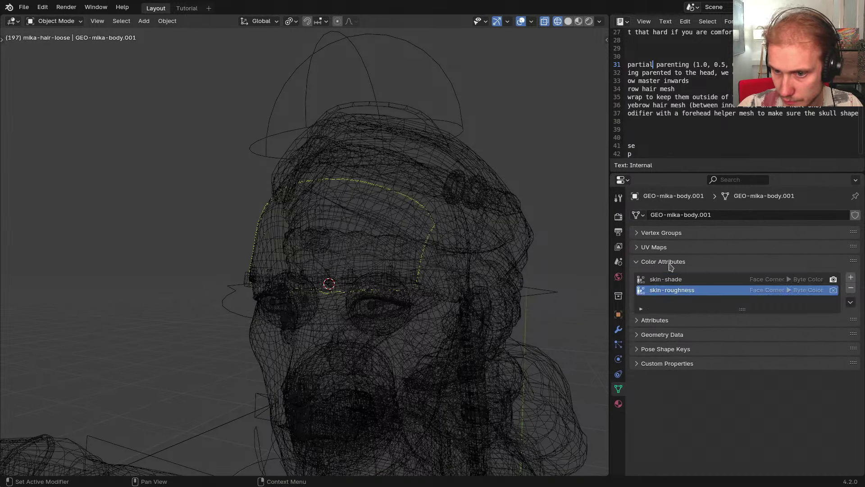
pyautogui.click(671, 265)
pyautogui.click(672, 266)
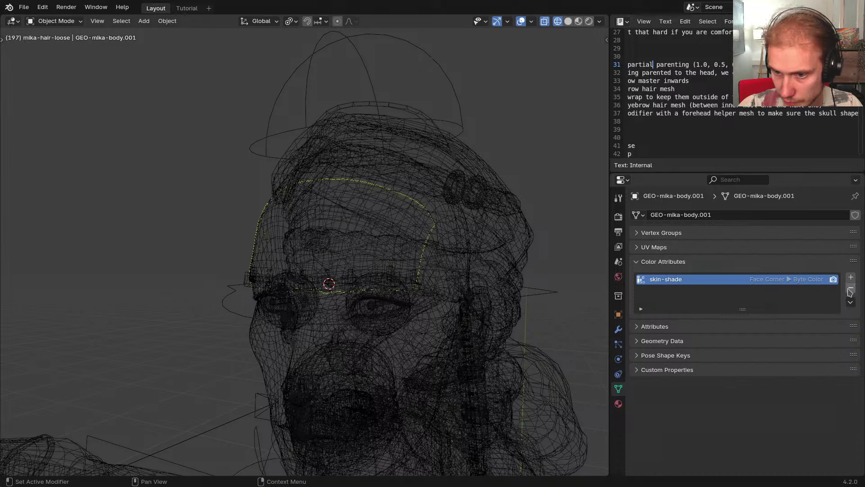
pyautogui.click(681, 262)
# Remove the Mask_Clothing, rest_position-spaced, bevel_weight_edge and crease_edge attributes
pyautogui.click(664, 276)
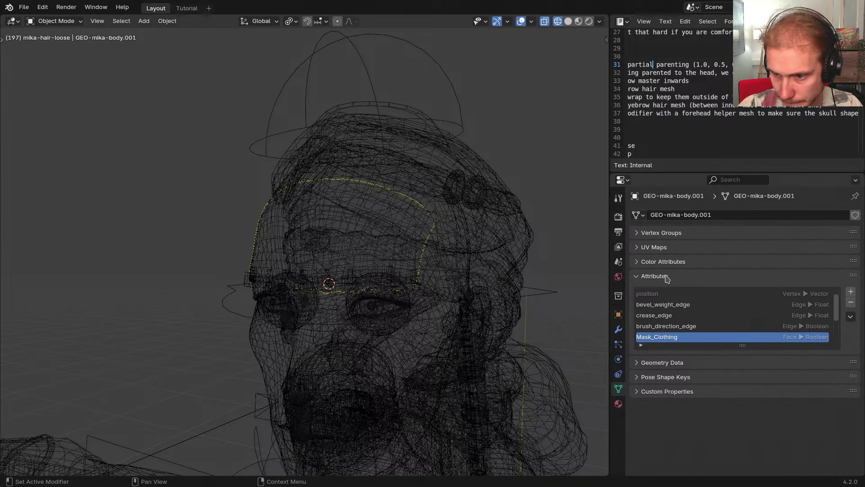
pyautogui.click(850, 305)
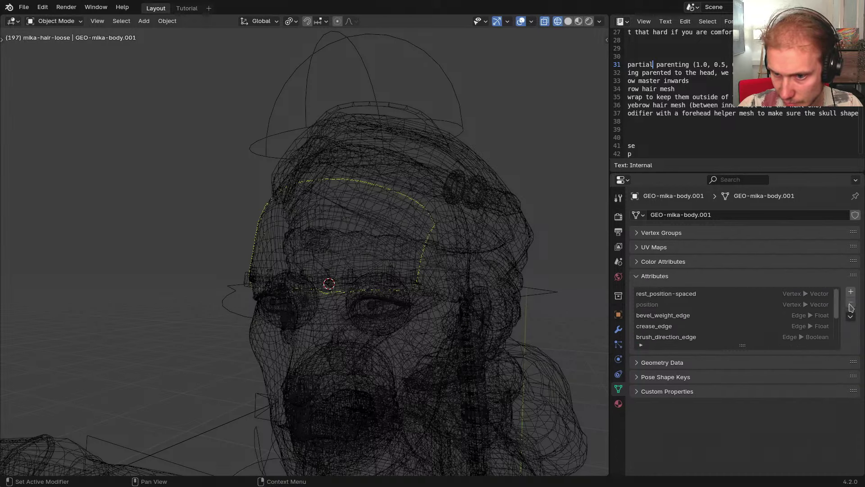
pyautogui.click(686, 295)
pyautogui.click(851, 302)
pyautogui.click(807, 304)
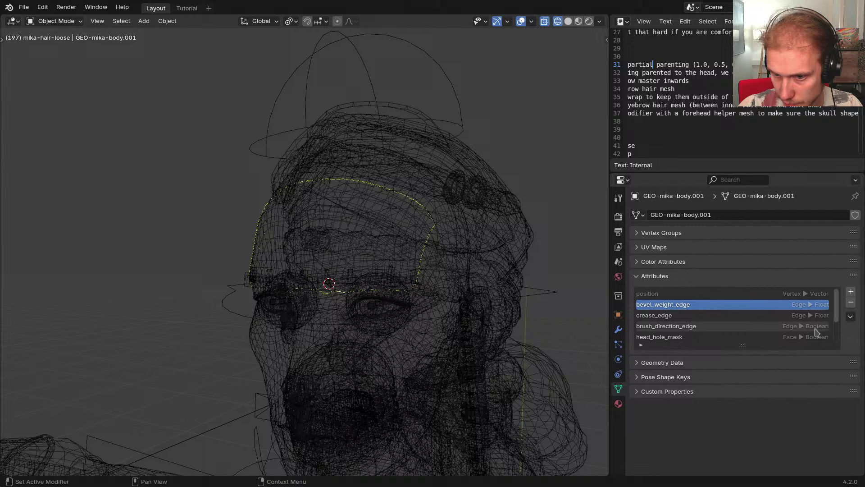
pyautogui.click(851, 301)
pyautogui.scroll(-2, 727, 307)
pyautogui.scroll(2, 705, 323)
pyautogui.click(726, 306)
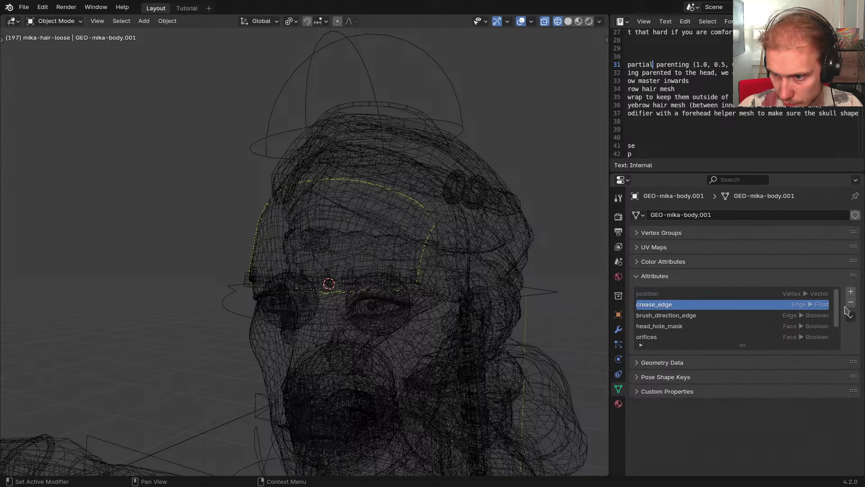
pyautogui.click(850, 302)
# Remove the remaining UVMap, orifices, head_hole_mask and brush_direction_edge attributes
pyautogui.click(783, 317)
pyautogui.scroll(-1, 723, 321)
pyautogui.click(705, 335)
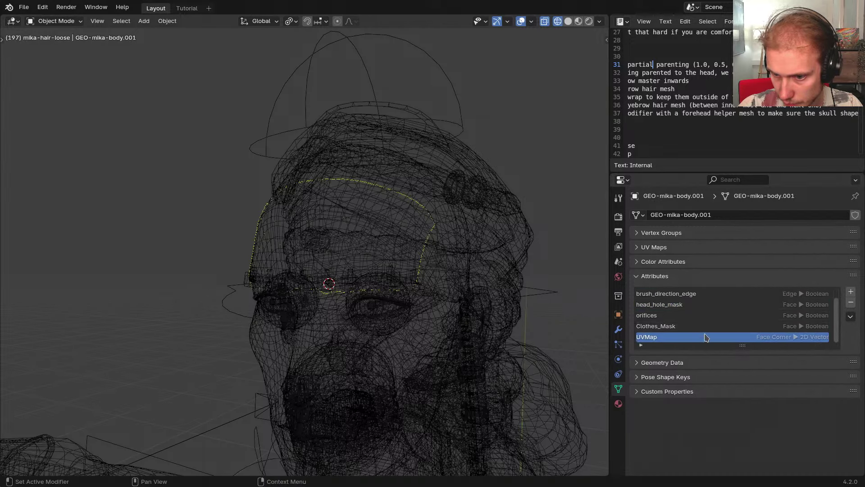
pyautogui.click(850, 304)
pyautogui.click(850, 305)
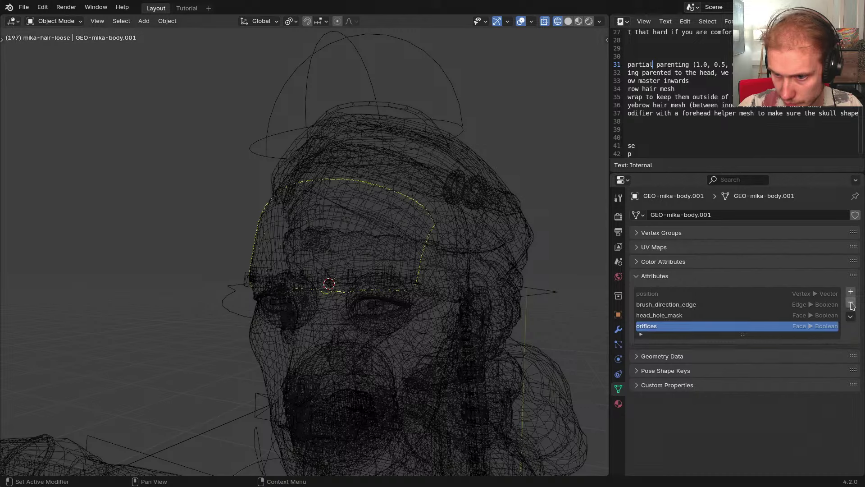
pyautogui.click(851, 304)
pyautogui.click(851, 305)
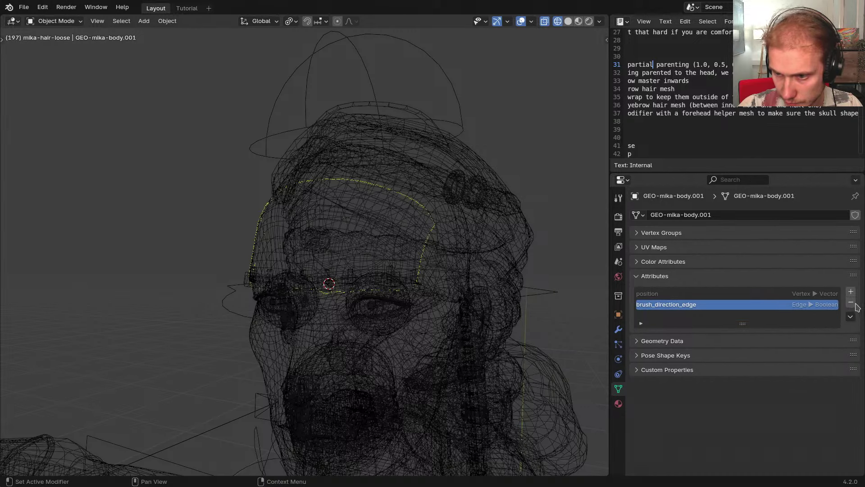
pyautogui.click(851, 304)
# Check the mesh's geometry data, pose shape keys and custom properties panels for leftover data
pyautogui.click(655, 275)
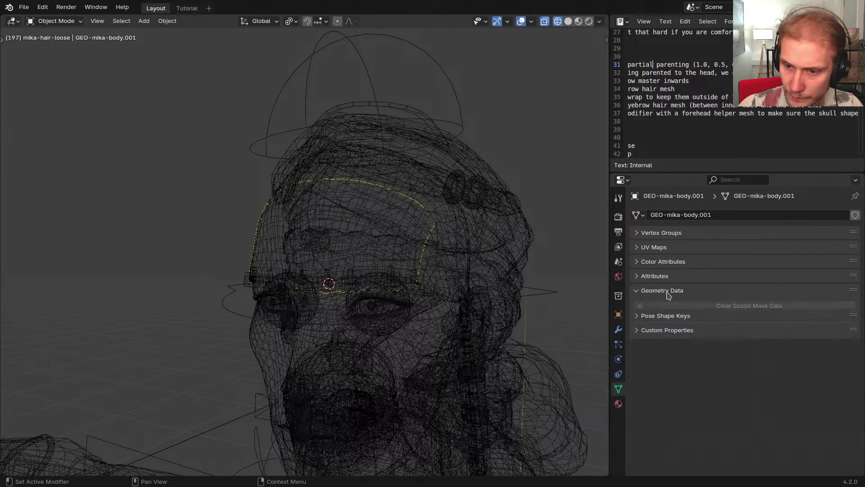
pyautogui.click(665, 291)
pyautogui.click(665, 291)
pyautogui.click(668, 306)
pyautogui.click(678, 307)
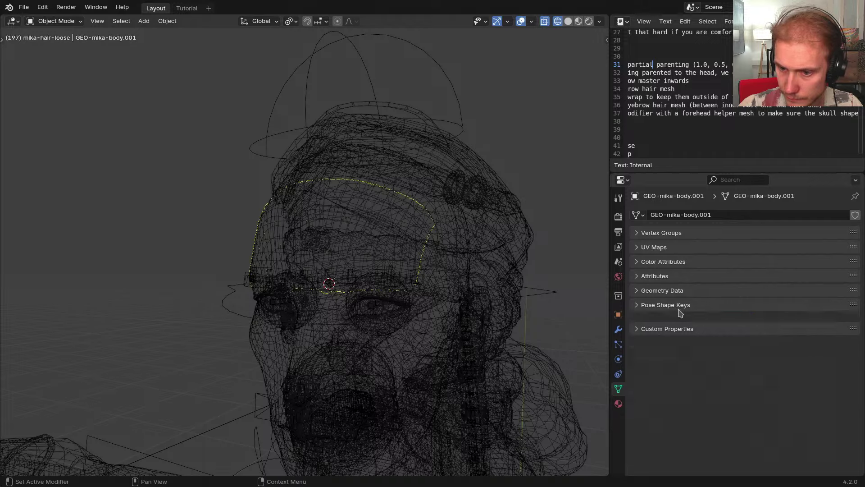
pyautogui.click(682, 322)
pyautogui.click(680, 320)
pyautogui.moveTo(428, 300); pyautogui.dragTo(371, 294, button='middle')
# Switch the notes area to the Outliner and rename the patch HLP-mika-eyebrows_volume
pyautogui.hotkey('ctrl', 'alt', 's')
pyautogui.click(673, 204)
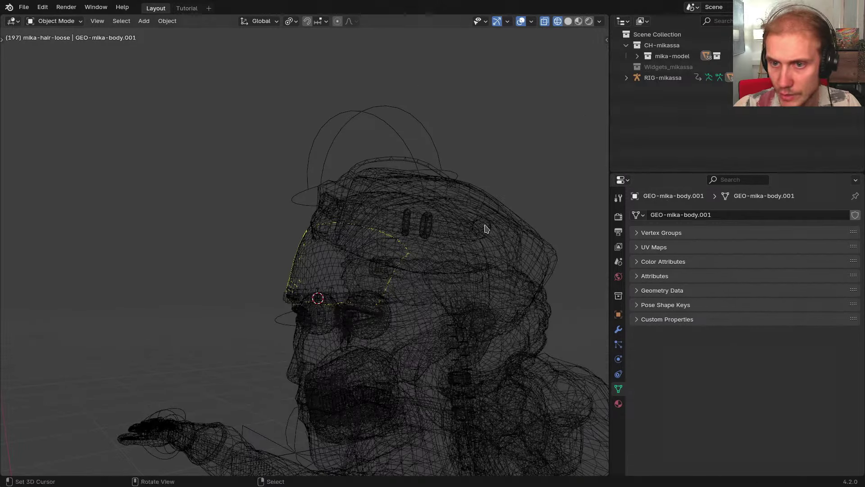
pyautogui.moveTo(406, 247); pyautogui.dragTo(372, 253, button='middle')
pyautogui.press('F2')
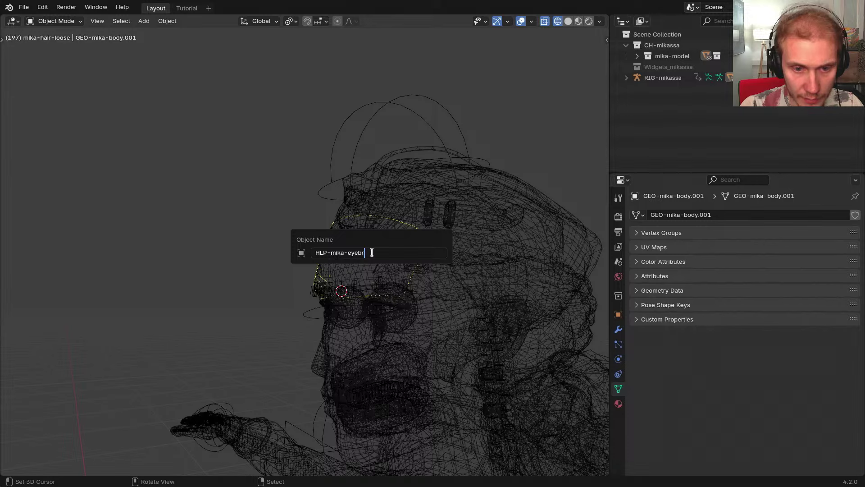
pyautogui.write('me')
pyautogui.press('Return')
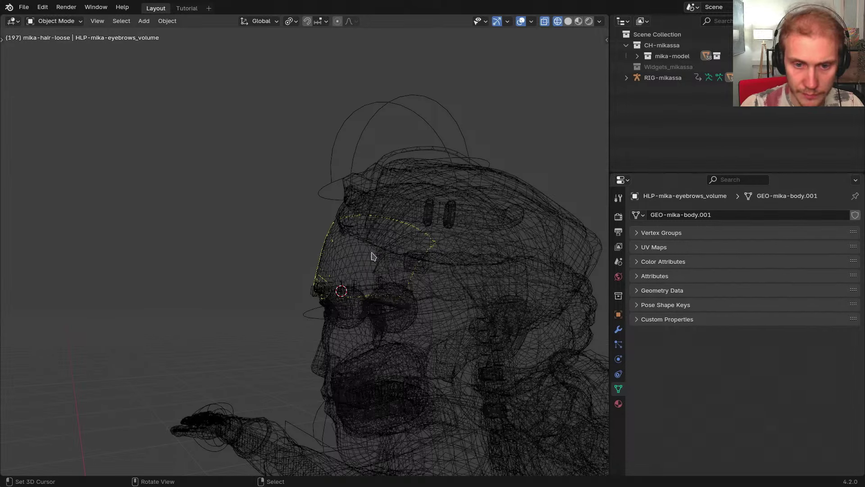
# Expand and browse the mika-model collection in the Outliner, then collapse it again
pyautogui.click(637, 56)
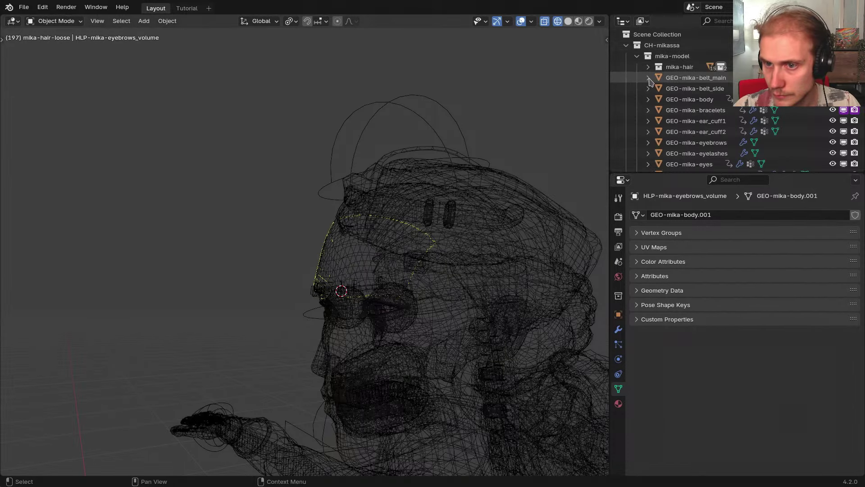
pyautogui.scroll(-10, 653, 108)
pyautogui.scroll(6, 661, 131)
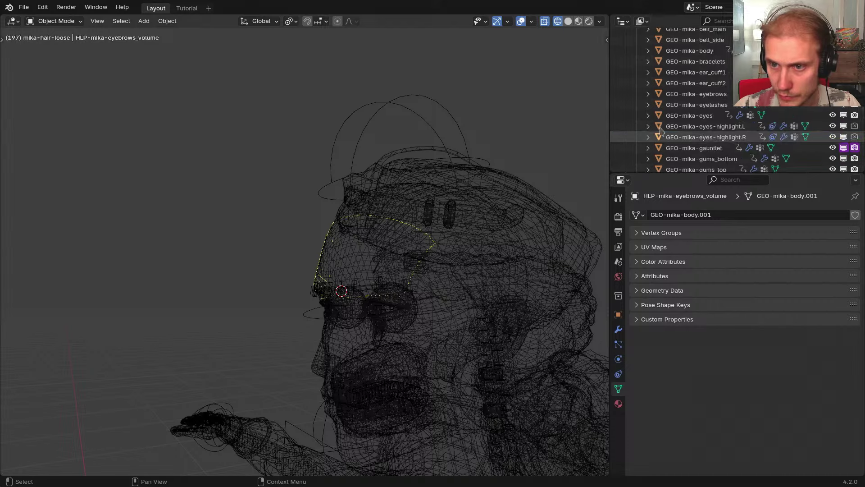
pyautogui.scroll(4, 661, 131)
pyautogui.click(637, 56)
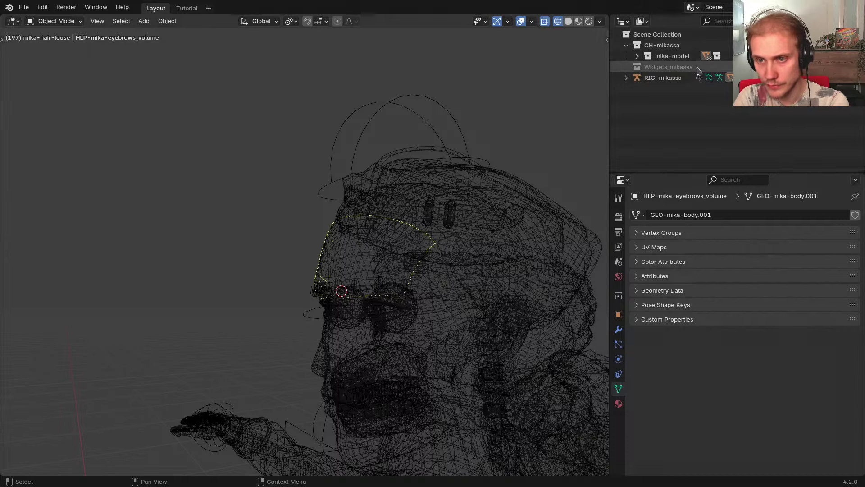
# Add a mika-rig collection under CH-mikassa and nest Widgets_mikassa inside it as mika-rig-widgets
pyautogui.rightClick(656, 45)
pyautogui.click(651, 40)
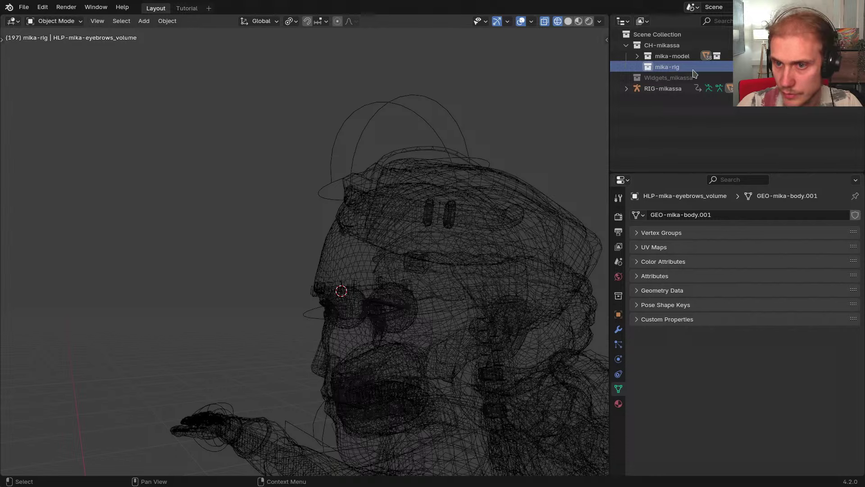
pyautogui.doubleClick(684, 77)
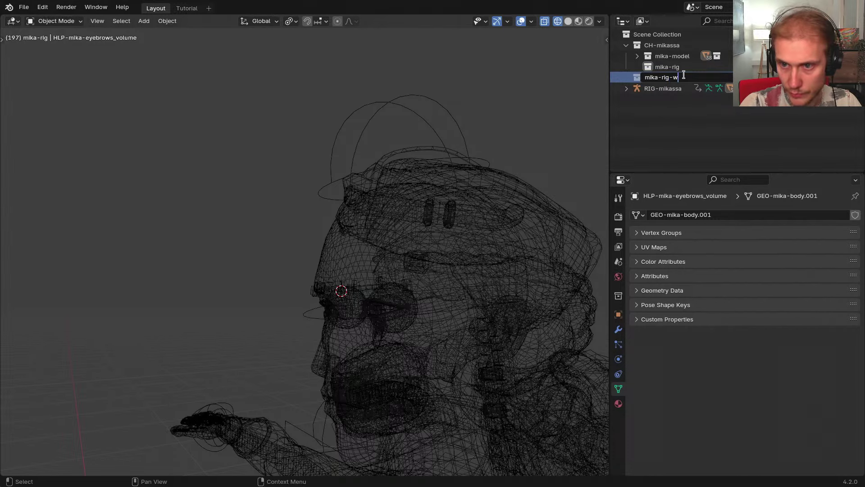
pyautogui.moveTo(674, 76)
pyautogui.mouseDown()
pyautogui.moveTo(667, 92)
pyautogui.moveTo(669, 67)
pyautogui.mouseUp()
# Create a new mika-rig-helpers collection inside mika-rig
pyautogui.click(651, 100)
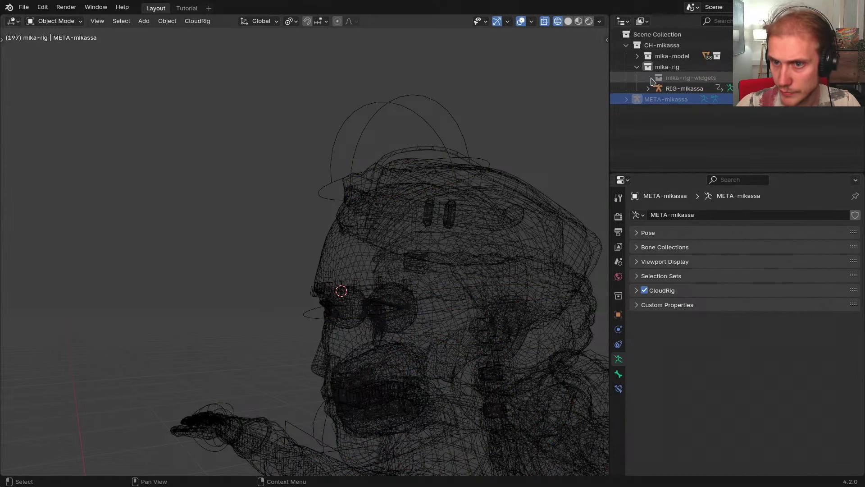
pyautogui.click(667, 67)
pyautogui.rightClick(666, 67)
pyautogui.click(666, 66)
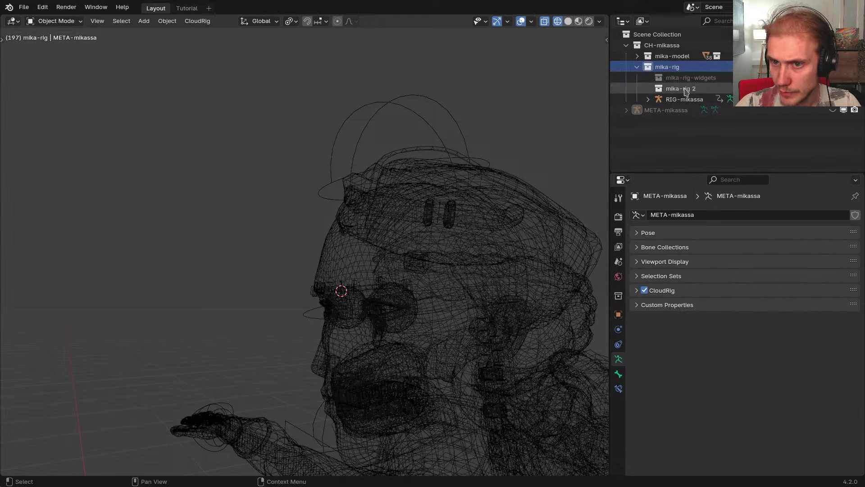
pyautogui.doubleClick(685, 89)
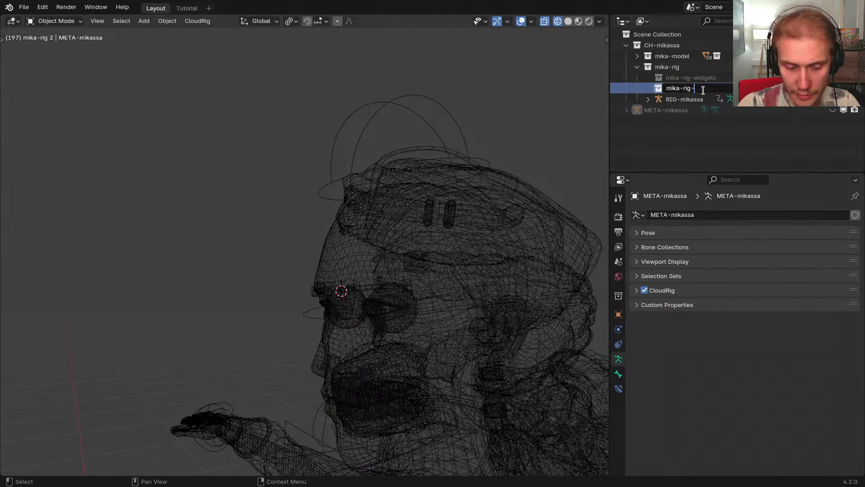
pyautogui.press('Return')
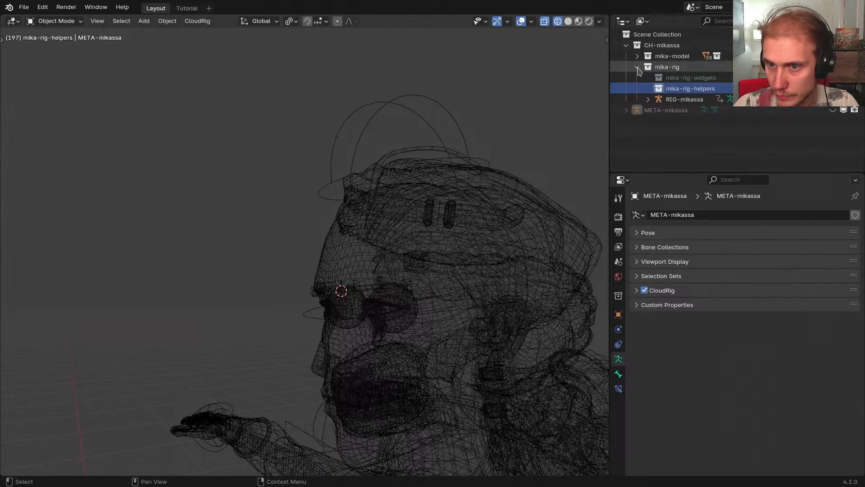
# Move HLP-mika-eyebrows_volume into the mika-rig-helpers collection with M
pyautogui.click(637, 55)
pyautogui.click(334, 272)
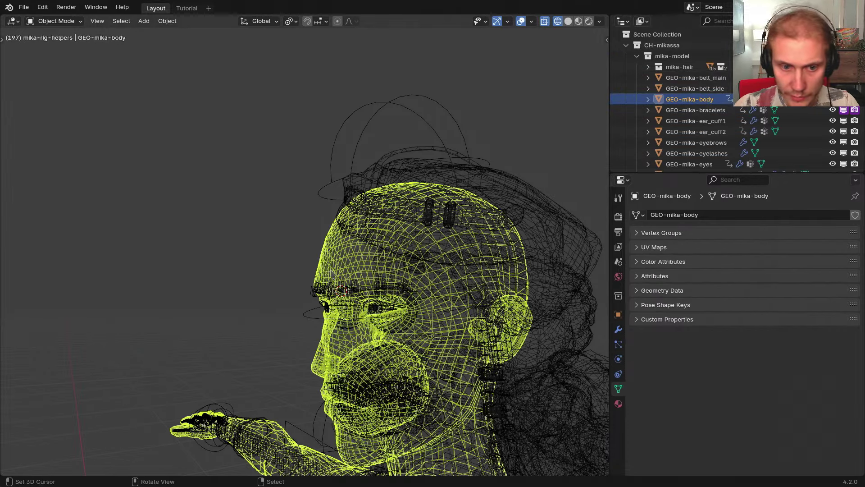
pyautogui.click(327, 270)
pyautogui.press('m')
pyautogui.moveTo(279, 260)
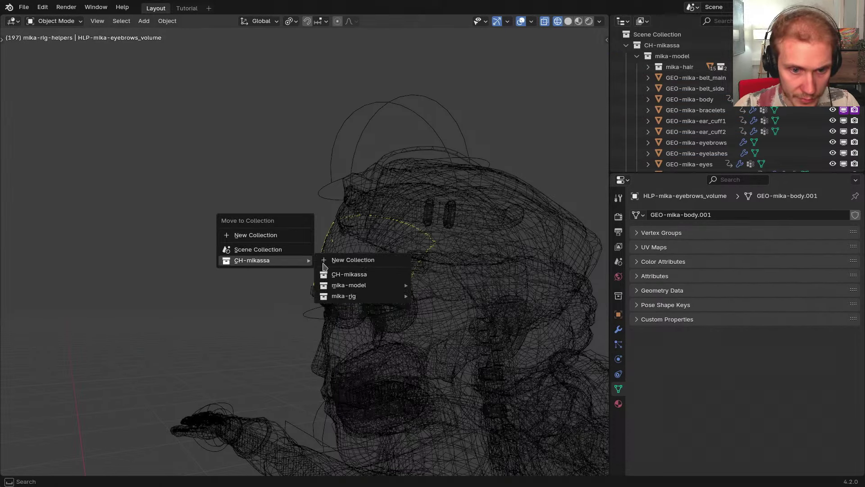
pyautogui.moveTo(346, 297)
pyautogui.click(452, 332)
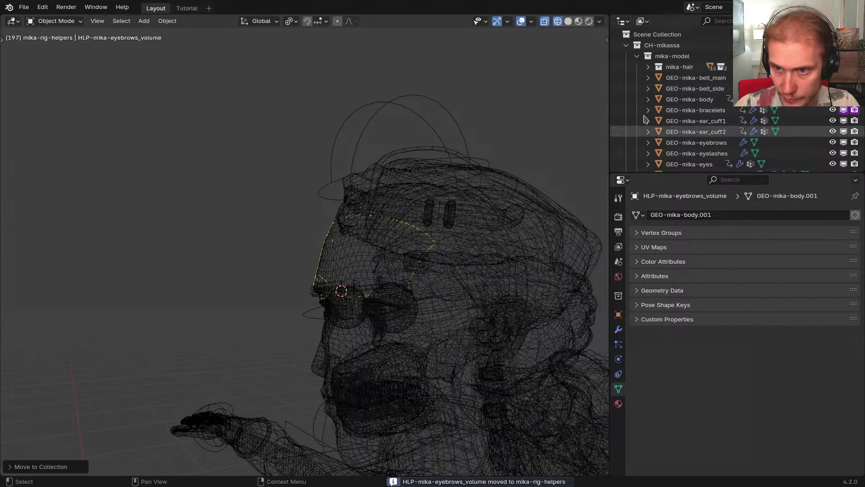
pyautogui.click(637, 56)
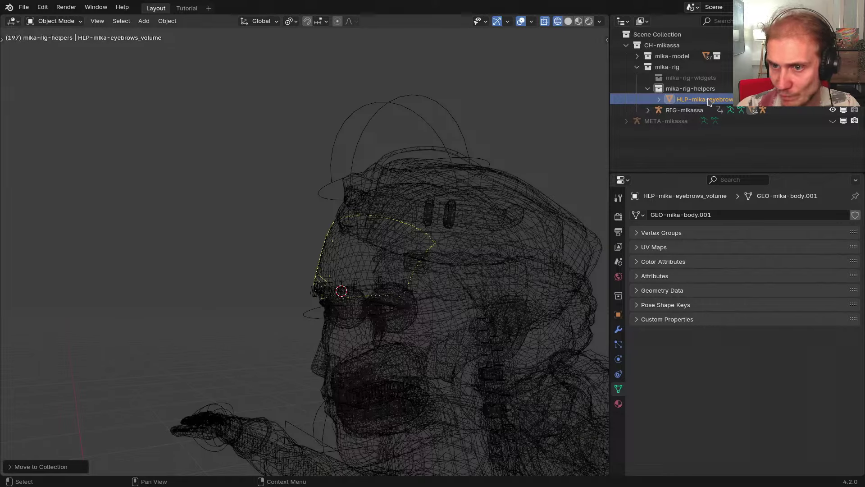
pyautogui.moveTo(468, 216); pyautogui.dragTo(358, 272, button='middle')
pyautogui.scroll(-5, 324, 269)
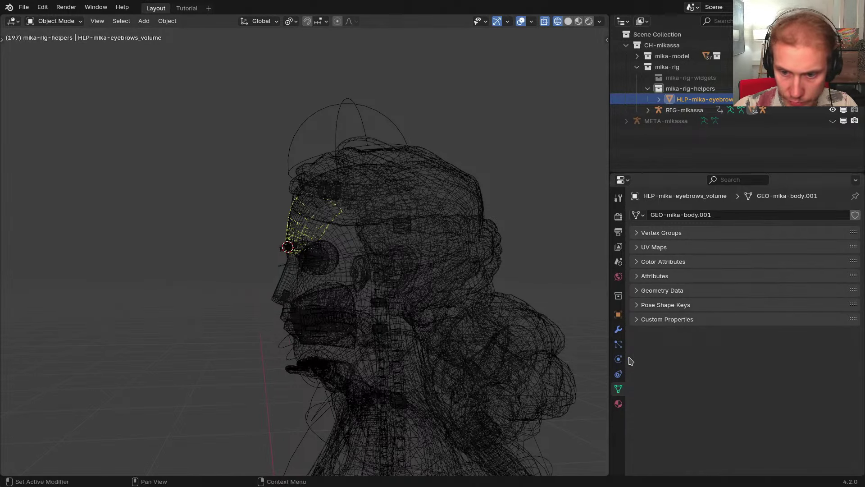
# Add an Armature constraint to the eyebrows volume, targeting RIG-mikassa's DEF-Head bone
pyautogui.click(619, 375)
pyautogui.click(688, 216)
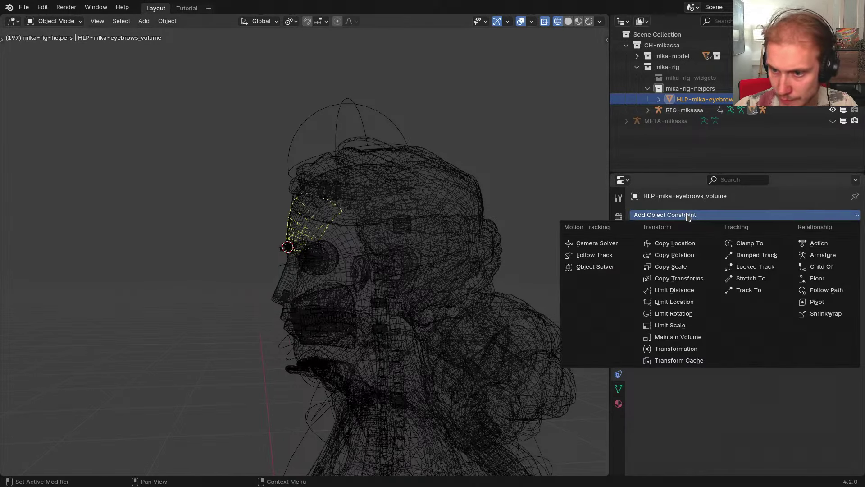
pyautogui.click(825, 255)
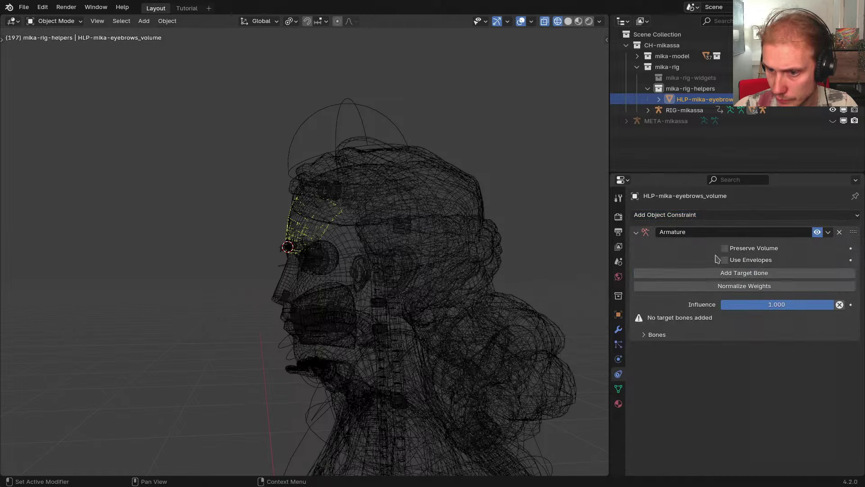
pyautogui.click(657, 321)
pyautogui.click(669, 339)
pyautogui.click(660, 366)
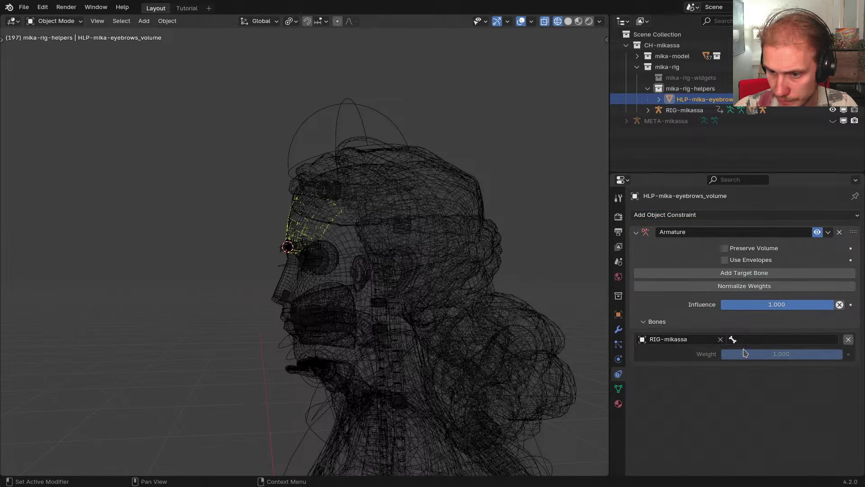
pyautogui.click(754, 339)
pyautogui.write('DEF')
pyautogui.click(754, 366)
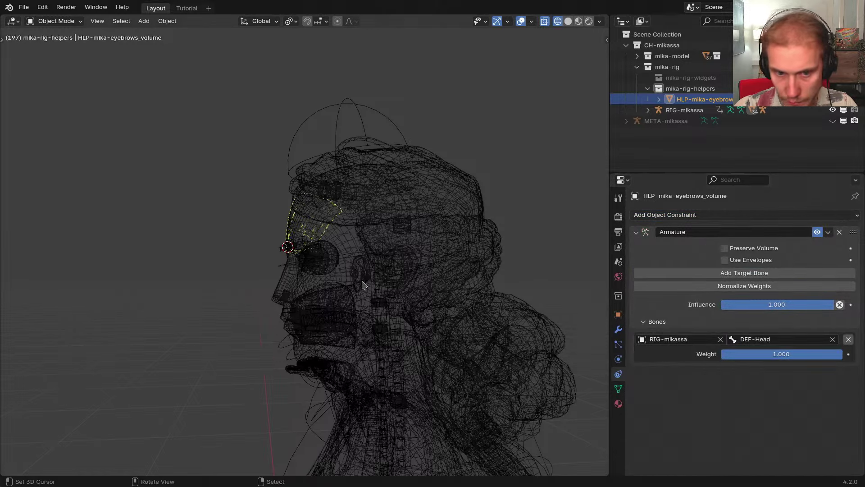
# In RIG-mikassa's pose mode, move STR-Head1 to stretch the head
pyautogui.moveTo(361, 286); pyautogui.dragTo(383, 279, button='middle')
pyautogui.click(384, 126)
pyautogui.press('Tab')
pyautogui.click(391, 145)
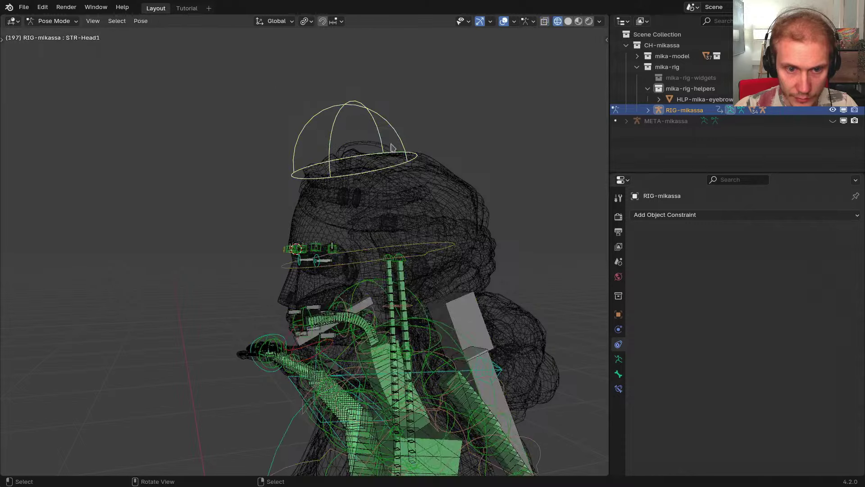
pyautogui.press('g')
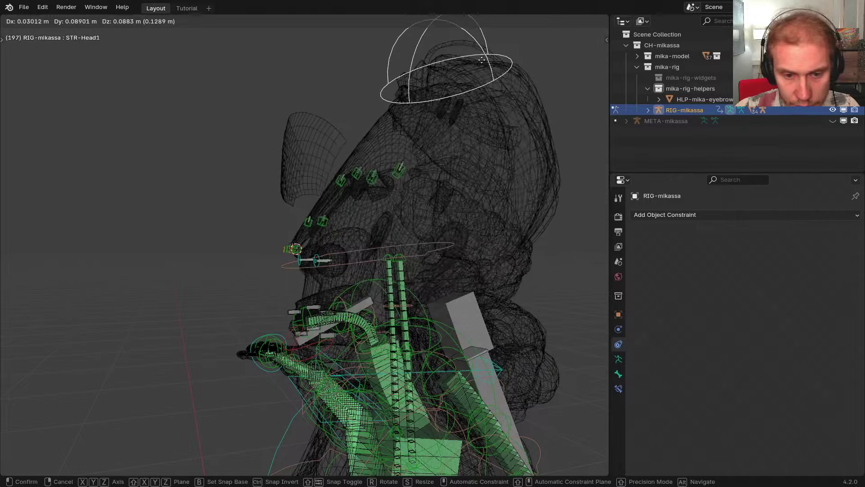
pyautogui.click(461, 76)
# Reveal hidden bones, select DEF-Head, then return to object mode on the eyebrows volume
pyautogui.hotkey('alt', 'h')
pyautogui.moveTo(470, 110); pyautogui.dragTo(447, 124, button='middle')
pyautogui.click(445, 124)
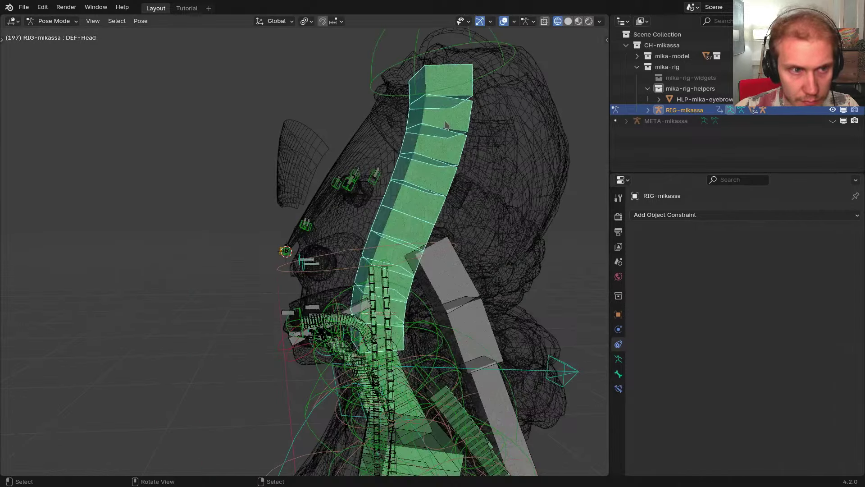
pyautogui.hotkey('ctrl', 'Tab')
pyautogui.click(310, 163)
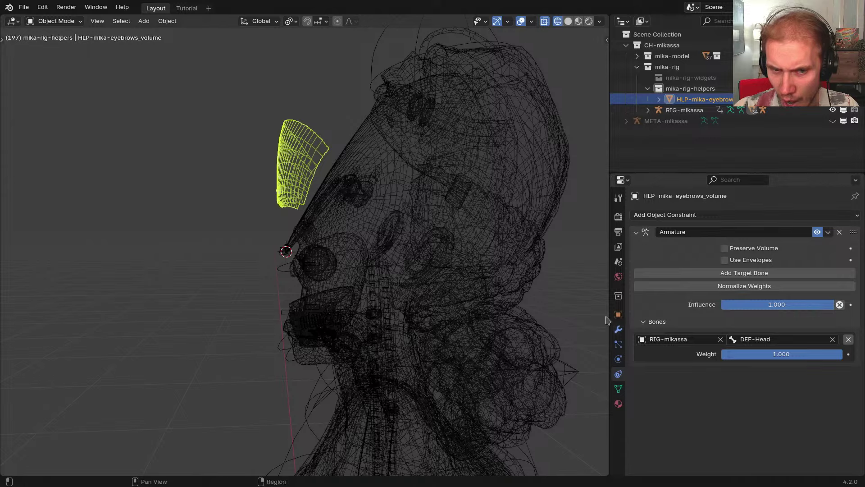
# Test the head by moving and rotating STR-Head1, then try a cancelled STR-Head rotation
pyautogui.rightClick(379, 80)
pyautogui.hotkey('ctrl', 'Tab')
pyautogui.rightClick(375, 81)
pyautogui.press('g')
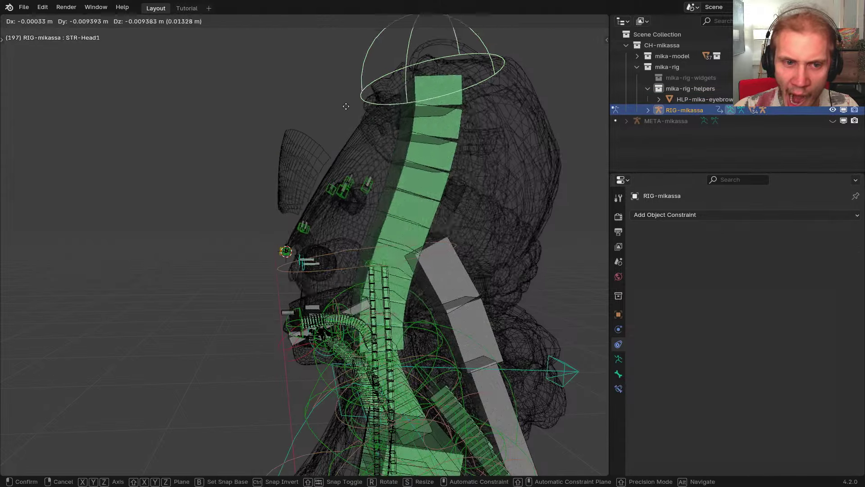
pyautogui.click(417, 195)
pyautogui.press('r')
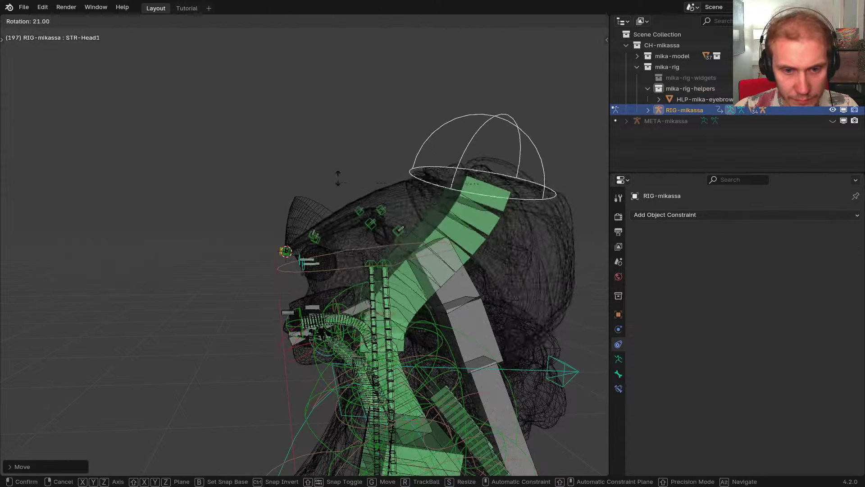
pyautogui.click(379, 209)
pyautogui.rightClick(428, 302)
pyautogui.press('r')
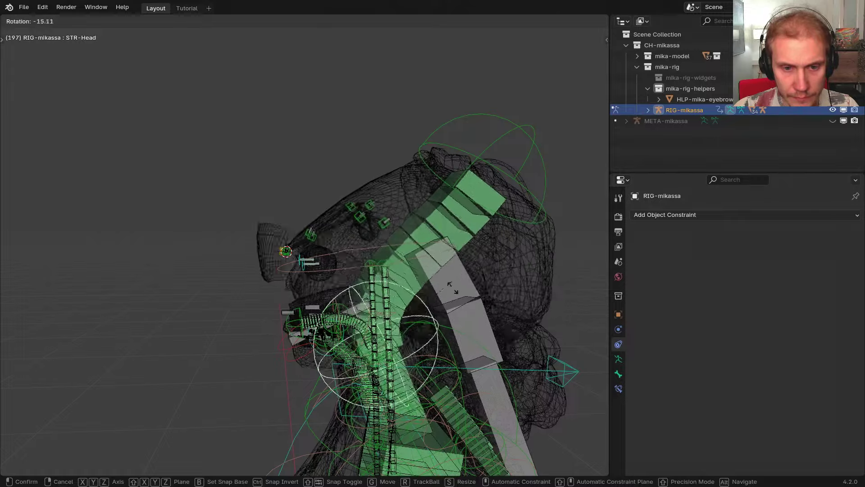
pyautogui.rightClick(468, 337)
# Delete the Armature constraint from HLP-mika-eyebrows_volume in object mode
pyautogui.hotkey('ctrl', 'Tab')
pyautogui.rightClick(311, 208)
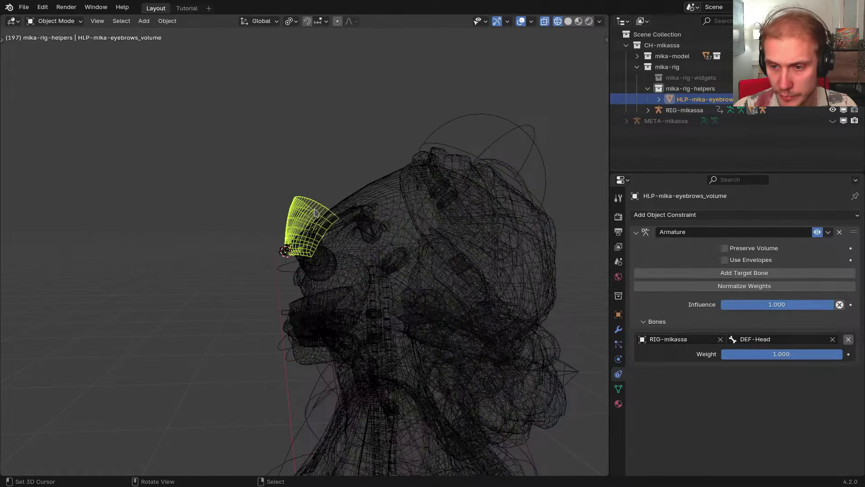
pyautogui.click(839, 232)
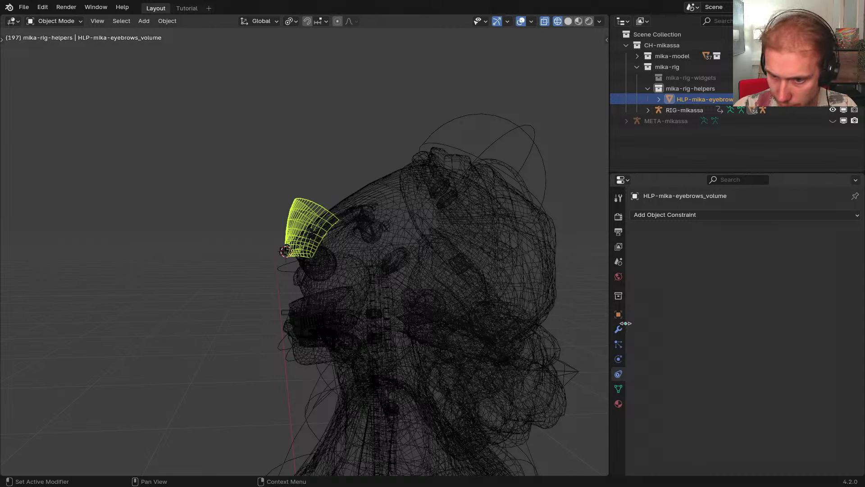
# Add an Armature modifier to the helper with RIG-mikassa as its armature
pyautogui.click(618, 329)
pyautogui.click(725, 215)
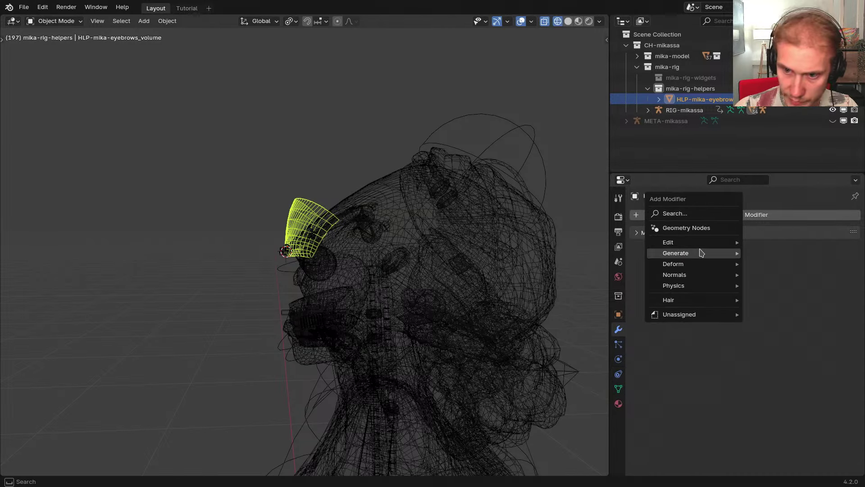
pyautogui.write('armat')
pyautogui.press('Return')
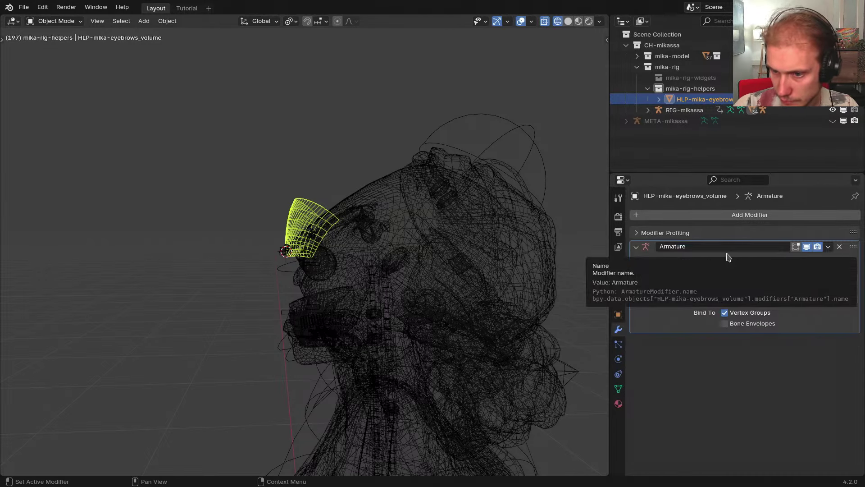
pyautogui.click(839, 263)
pyautogui.click(518, 128)
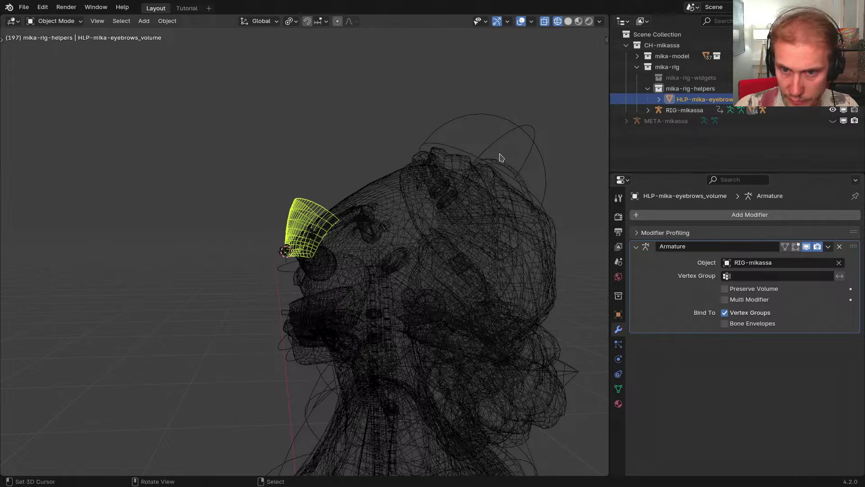
pyautogui.keyDown('shift'); pyautogui.moveTo(468, 197); pyautogui.dragTo(497, 190, button='middle'); pyautogui.keyUp('shift')
# Inspect the helper's weights in Weight Paint, then return to object mode with solid shading
pyautogui.hotkey('ctrl', 'Tab')
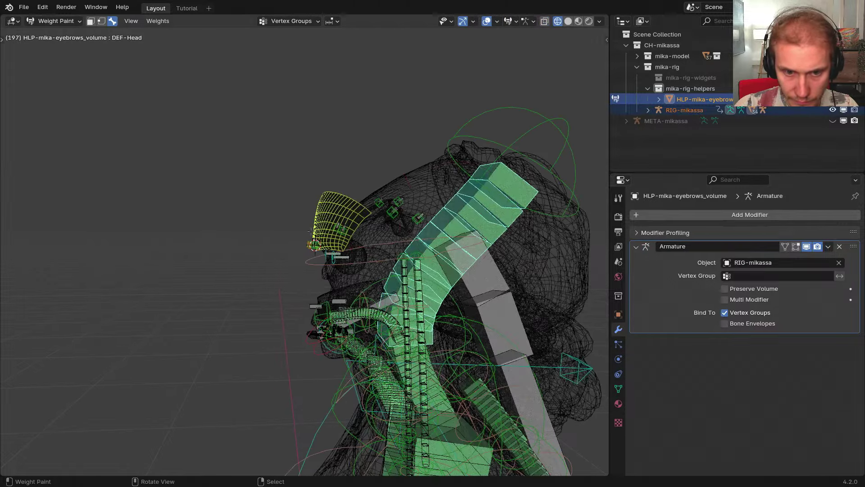
pyautogui.moveTo(437, 185); pyautogui.dragTo(401, 207, button='middle')
pyautogui.press('w')
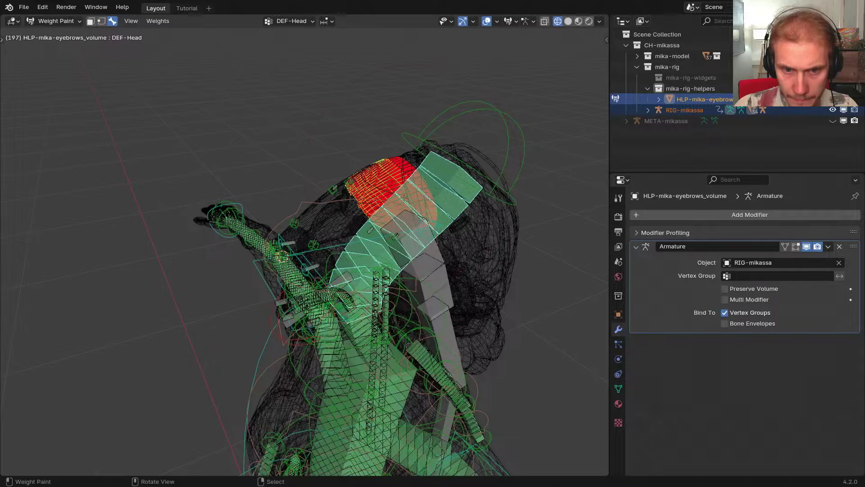
pyautogui.moveTo(410, 178); pyautogui.dragTo(396, 193, button='middle')
pyautogui.moveTo(455, 207)
pyautogui.mouseDown(button='middle')
pyautogui.moveTo(442, 216)
pyautogui.moveTo(428, 202)
pyautogui.moveTo(323, 167)
pyautogui.moveTo(228, 185)
pyautogui.mouseUp(button='middle')
pyautogui.hotkey('ctrl', 'Tab')
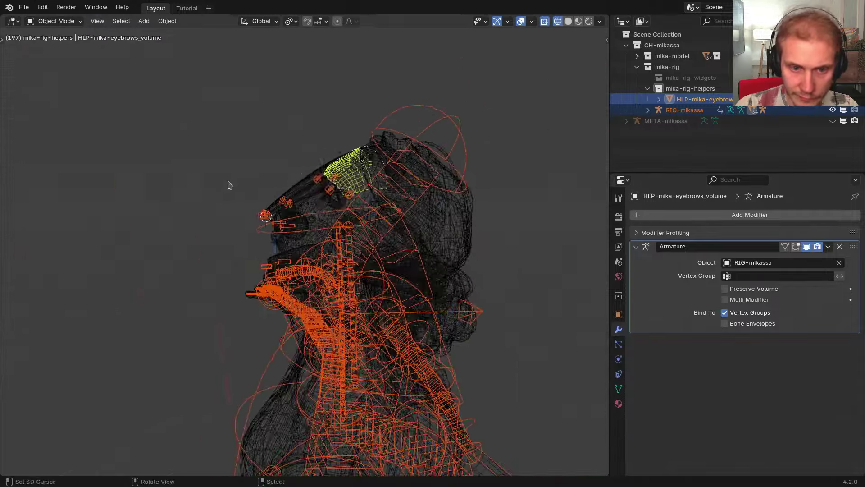
pyautogui.hotkey('shift', 'z')
# Try cancelled moves and rotations of STR-Head1 in RIG-mikassa's pose mode, then select CTR-Eyebrow.L
pyautogui.click(364, 143)
pyautogui.hotkey('ctrl', 'Tab')
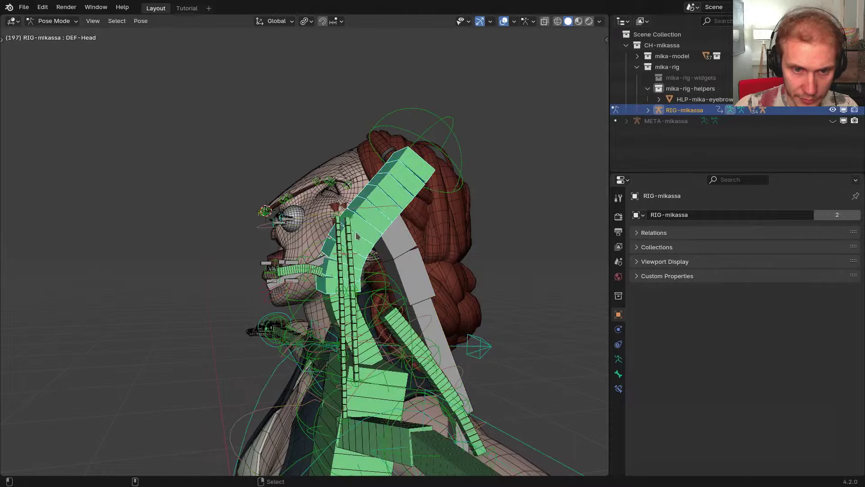
pyautogui.scroll(3, 318, 175)
pyautogui.moveTo(311, 190); pyautogui.dragTo(292, 176, button='middle')
pyautogui.press('g')
pyautogui.rightClick(367, 227)
pyautogui.press('r')
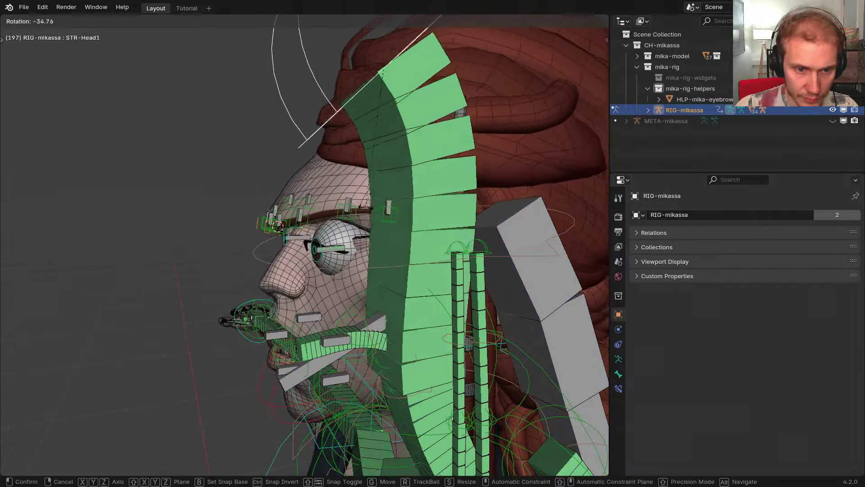
pyautogui.rightClick(279, 181)
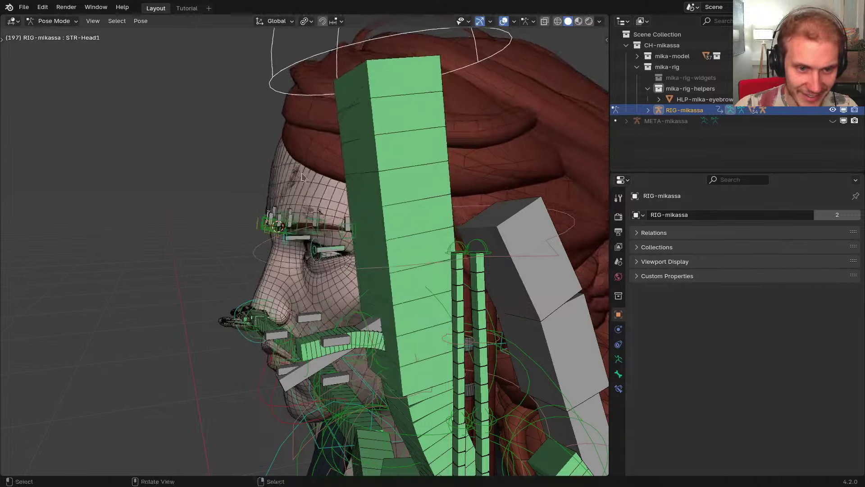
pyautogui.moveTo(279, 194); pyautogui.dragTo(293, 263, button='middle')
pyautogui.scroll(2, 274, 224)
pyautogui.click(273, 224)
# On the metarig, set CTR-Eyebrow.L's root parent to DEF-Head
pyautogui.hotkey('shift', 't')
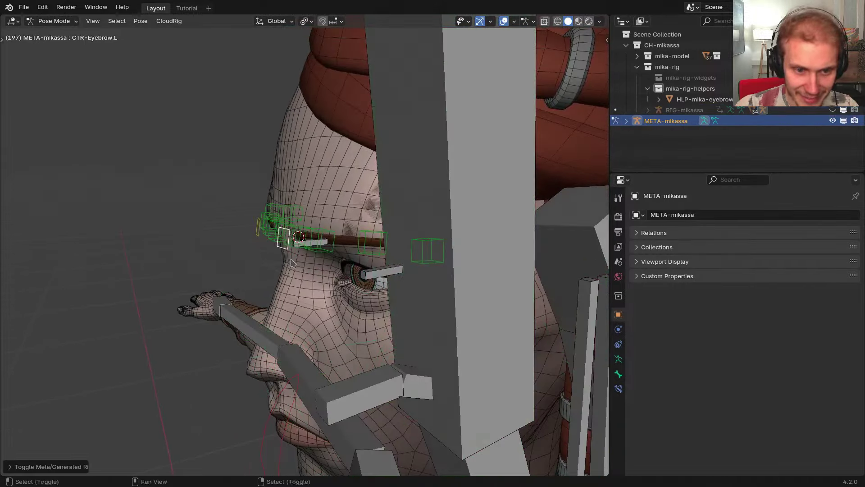
pyautogui.click(618, 374)
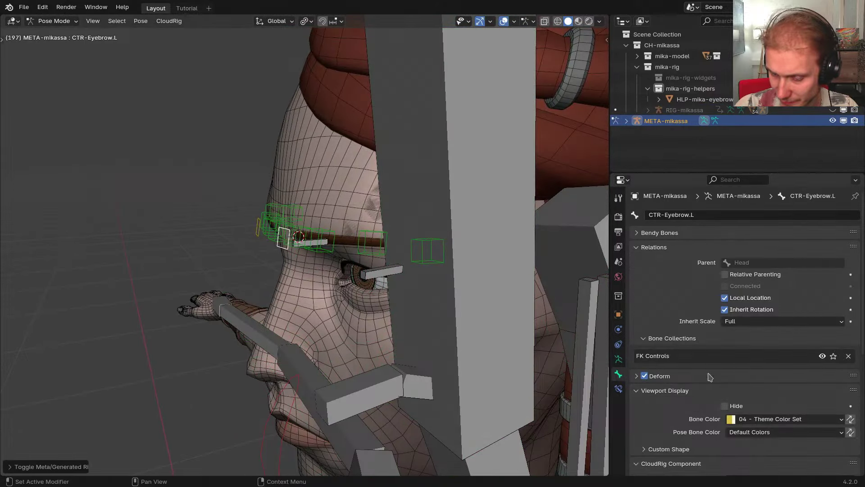
pyautogui.click(671, 340)
pyautogui.scroll(-8, 680, 412)
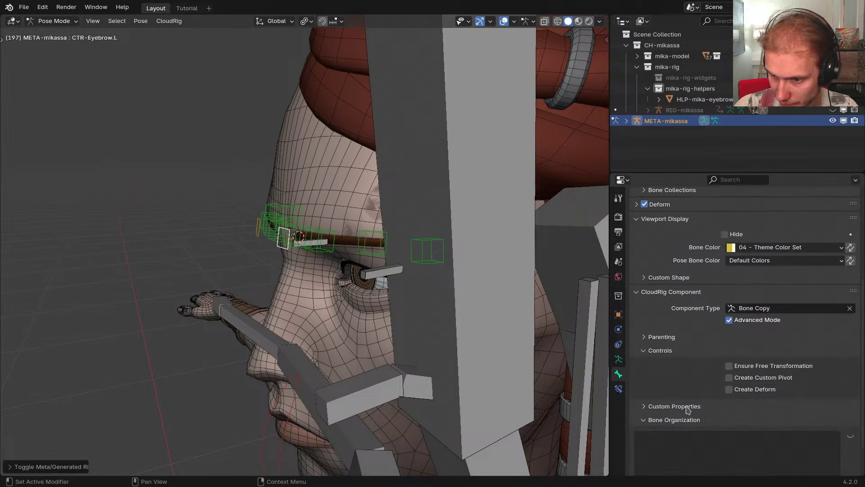
pyautogui.click(708, 338)
pyautogui.click(750, 367)
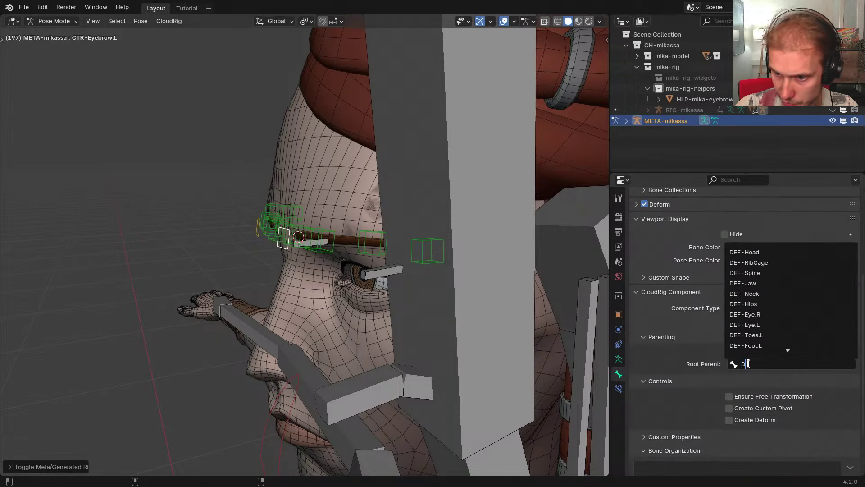
pyautogui.click(712, 271)
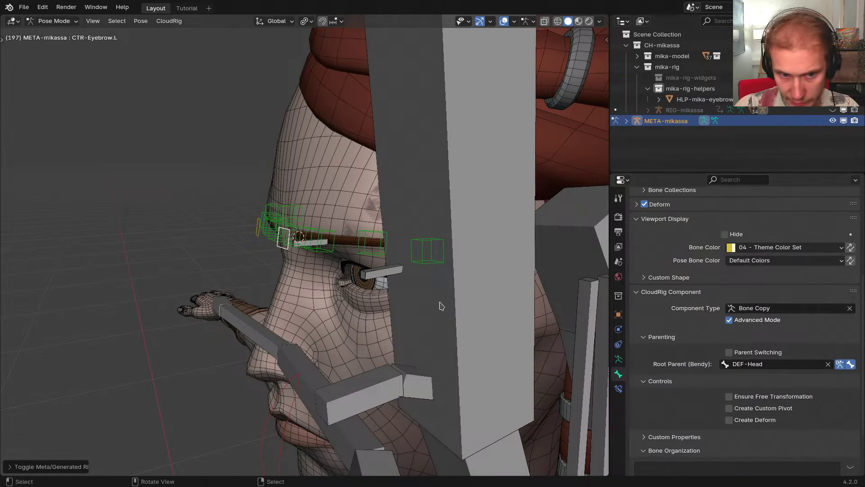
# Regenerate RIG-mikassa and test it by rotating and moving STR-Head1, then undo the pose
pyautogui.keyDown('shift'); pyautogui.moveTo(460, 287); pyautogui.dragTo(420, 257, button='middle'); pyautogui.keyUp('shift')
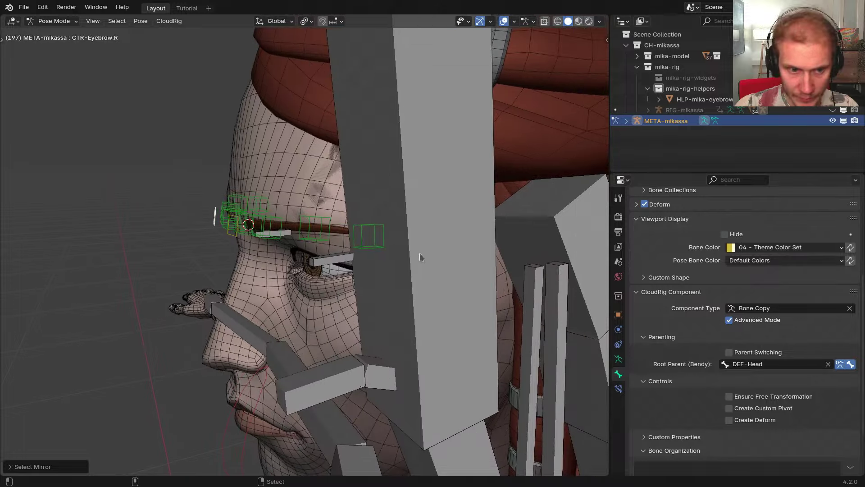
pyautogui.hotkey('ctrl', 'alt', 'r')
pyautogui.scroll(-4, 377, 240)
pyautogui.rightClick(333, 126)
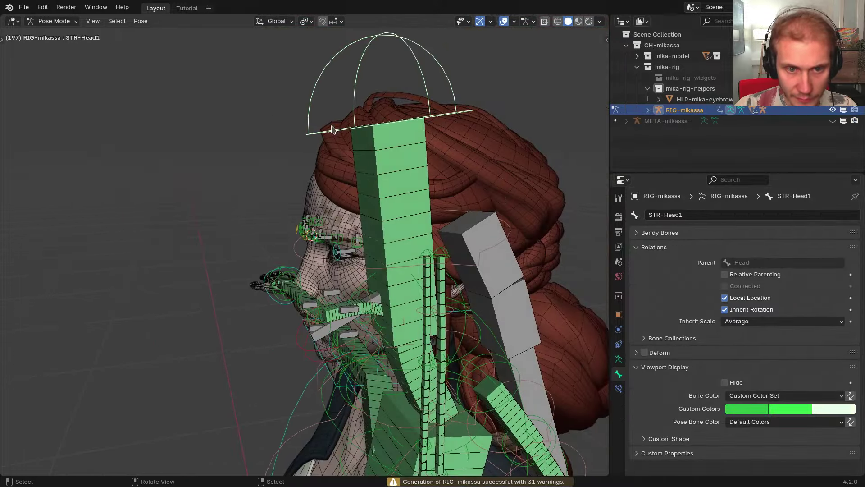
pyautogui.press('r')
pyautogui.click(280, 150)
pyautogui.press('g')
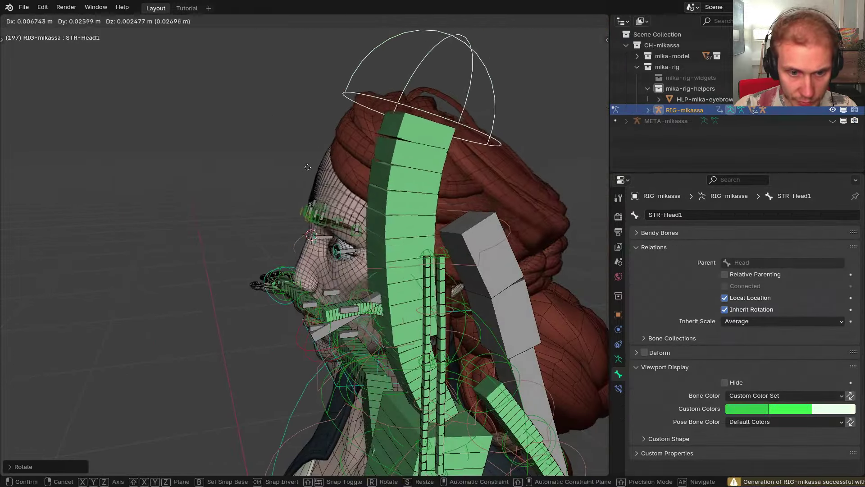
pyautogui.click(358, 157)
pyautogui.scroll(4, 354, 235)
pyautogui.moveTo(348, 234); pyautogui.dragTo(368, 236, button='middle')
pyautogui.hotkey('ctrl', 'z')
pyautogui.hotkey('ctrl', 'z')
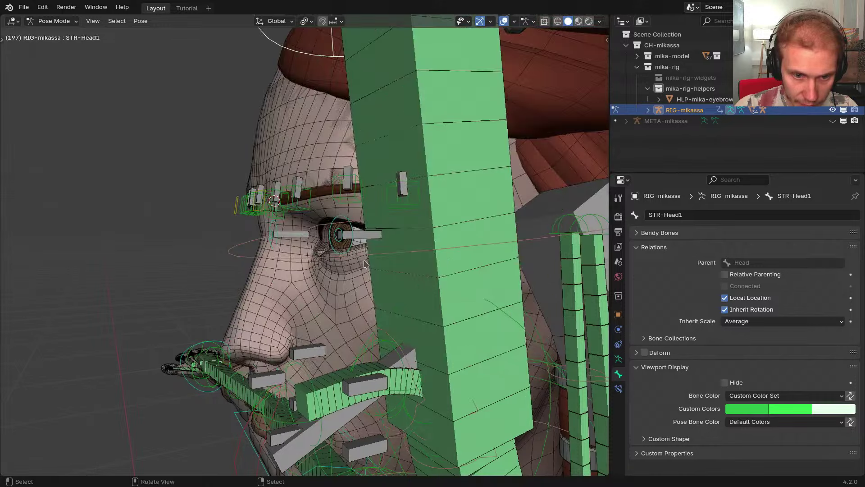
# Paste the DEF-Head root parent onto Eye.R and Eye.L, then regenerate the rig
pyautogui.hotkey('shift', 't')
pyautogui.click(368, 235)
pyautogui.hotkey('shift', 'ctrl', 'm')
pyautogui.scroll(-8, 761, 339)
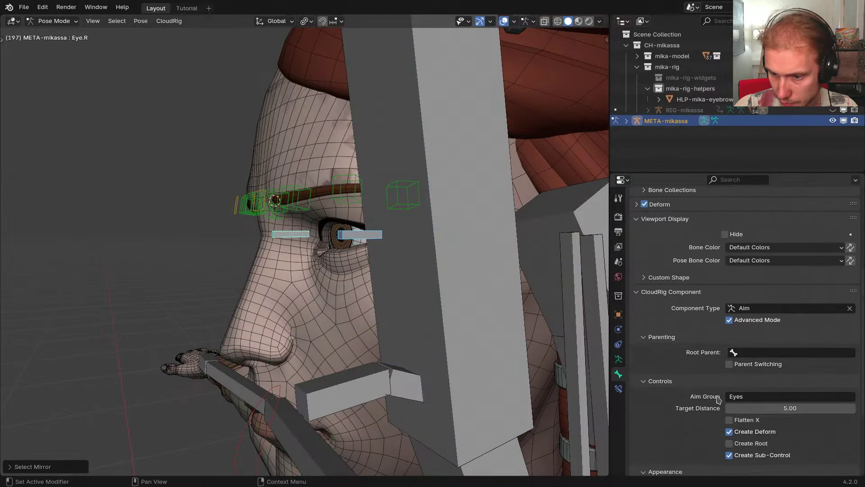
pyautogui.write('DEF-Head')
pyautogui.scroll(-6, 355, 273)
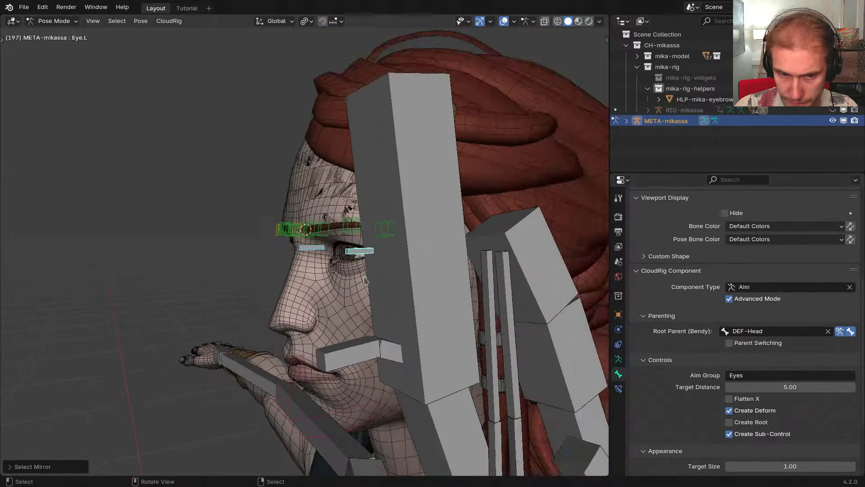
pyautogui.hotkey('ctrl', 'alt', 'r')
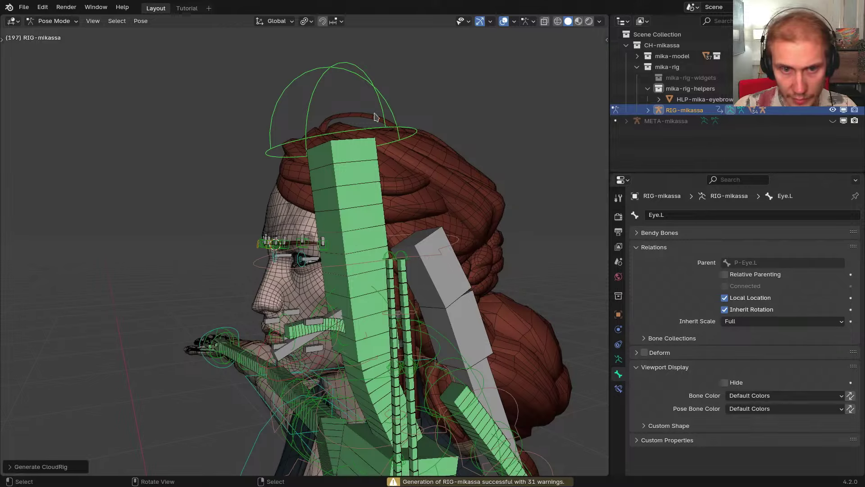
# Rotate and move STR-Head1 to test the new rig, clear its transforms, and return to the metarig
pyautogui.click(383, 107)
pyautogui.press('r')
pyautogui.click(368, 163)
pyautogui.press('g')
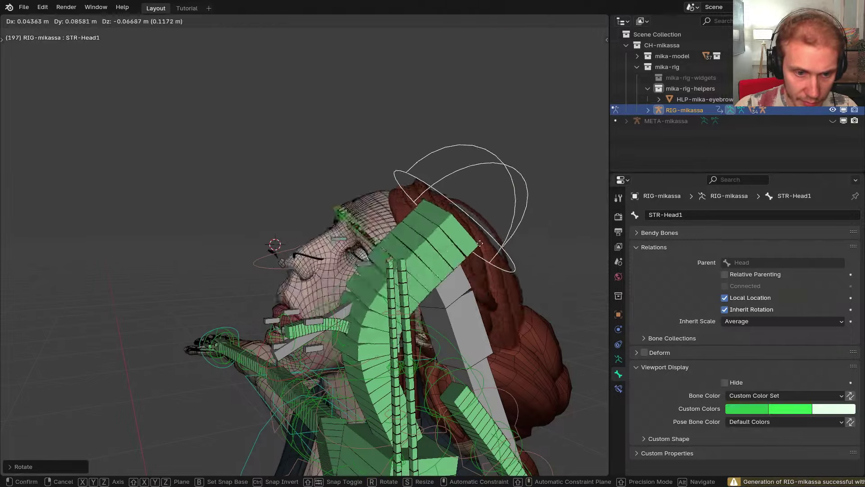
pyautogui.click(522, 175)
pyautogui.hotkey('alt', 'r')
pyautogui.hotkey('alt', 'g')
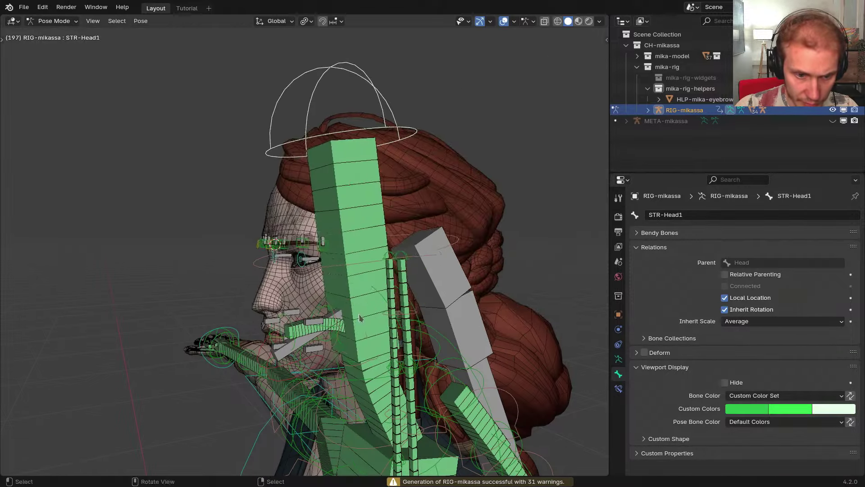
pyautogui.scroll(3, 359, 315)
pyautogui.keyDown('shift'); pyautogui.moveTo(288, 328); pyautogui.dragTo(337, 261, button='middle'); pyautogui.keyUp('shift')
pyautogui.hotkey('shift', 't')
pyautogui.scroll(3, 360, 259)
# Select the Tongue1 bone in wireframe view and orbit to a side view of the mouth bones
pyautogui.moveTo(428, 256); pyautogui.dragTo(410, 255, button='middle')
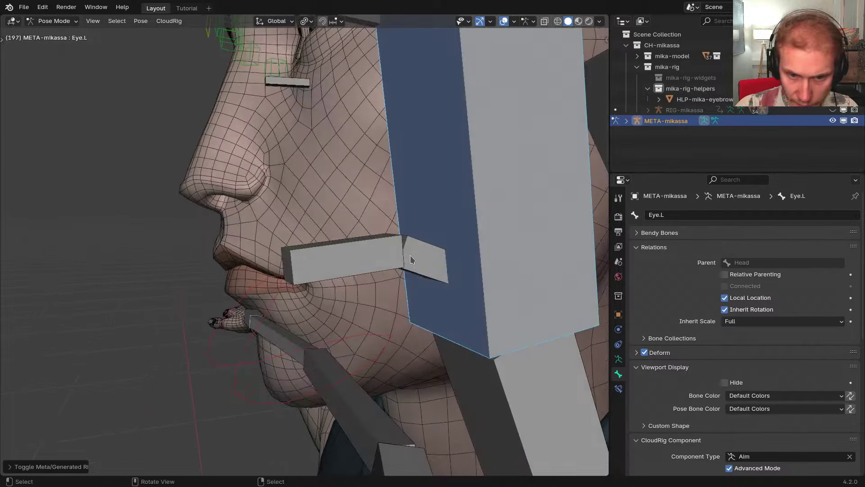
pyautogui.scroll(-3, 411, 256)
pyautogui.click(467, 281)
pyautogui.press('z')
pyautogui.click(474, 298)
pyautogui.click(474, 298)
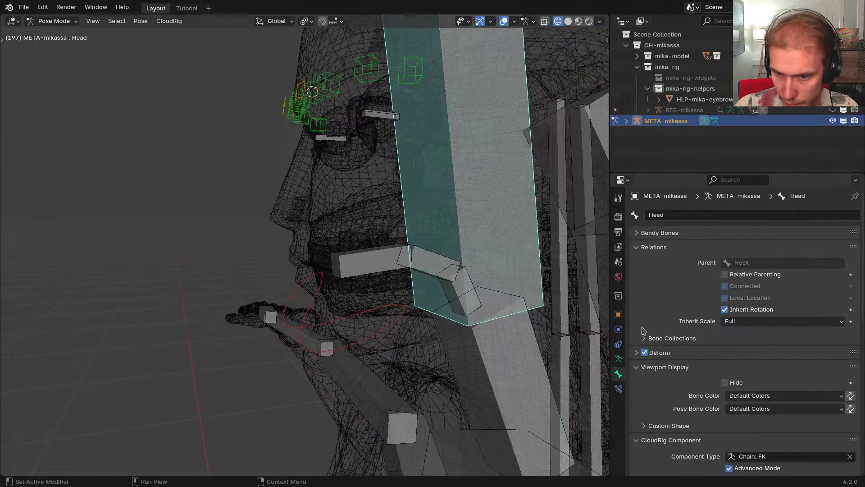
pyautogui.click(468, 296)
pyautogui.scroll(-5, 757, 356)
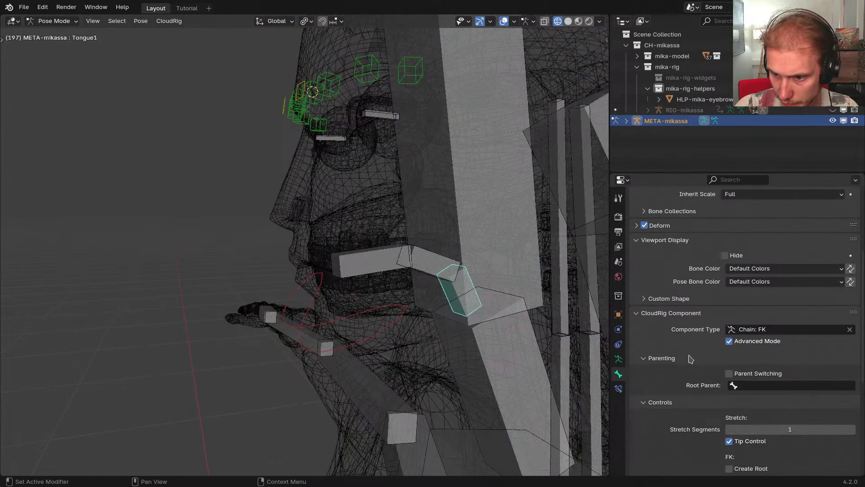
pyautogui.moveTo(429, 252); pyautogui.dragTo(373, 299, button='middle')
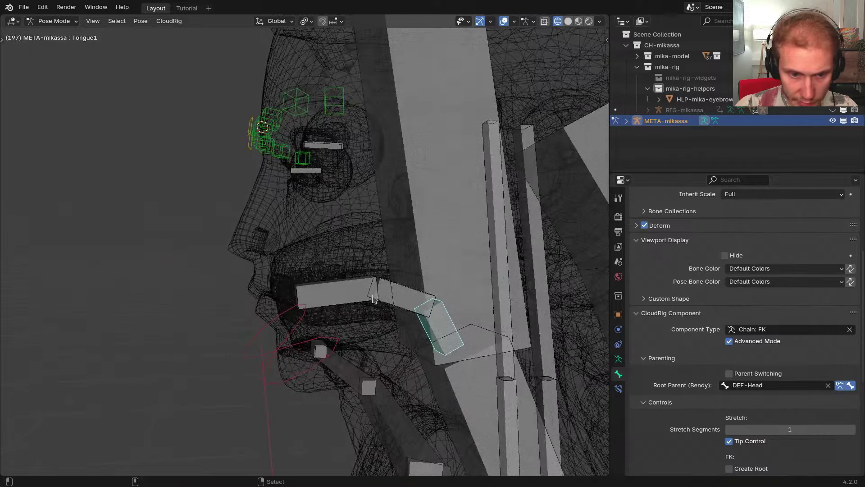
pyautogui.scroll(-3, 369, 300)
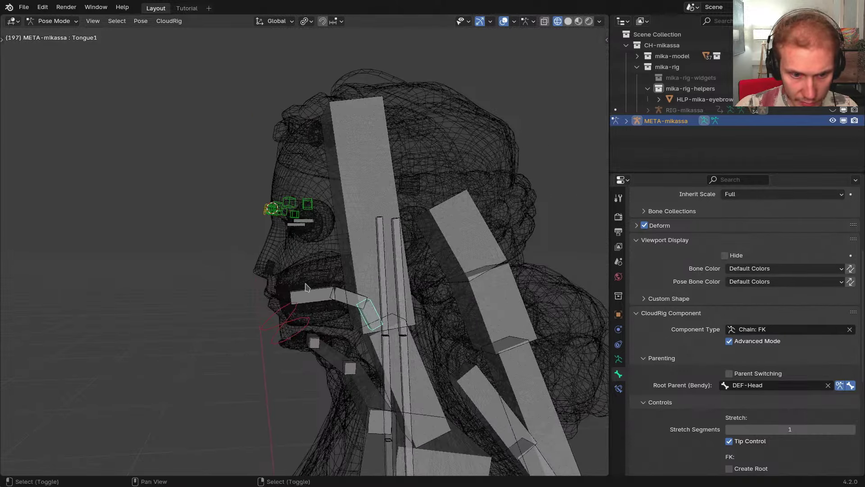
# Show the Teeth bone collection and select Teeth_Top_Root, toggling solid and wireframe shading
pyautogui.hotkey('shift', 'm')
pyautogui.click(265, 322)
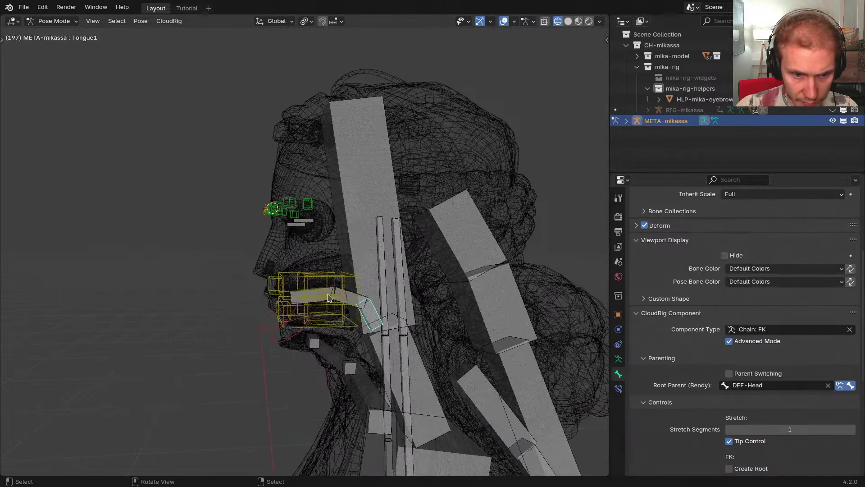
pyautogui.scroll(2, 328, 297)
pyautogui.click(331, 294)
pyautogui.scroll(2, 352, 265)
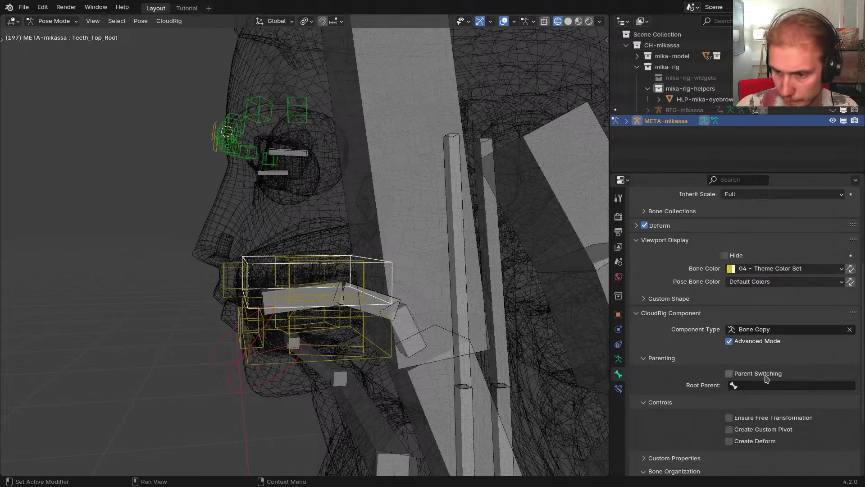
pyautogui.scroll(-5, 367, 293)
pyautogui.keyDown('shift'); pyautogui.moveTo(253, 273); pyautogui.dragTo(223, 270, button='middle'); pyautogui.keyUp('shift')
pyautogui.press('z')
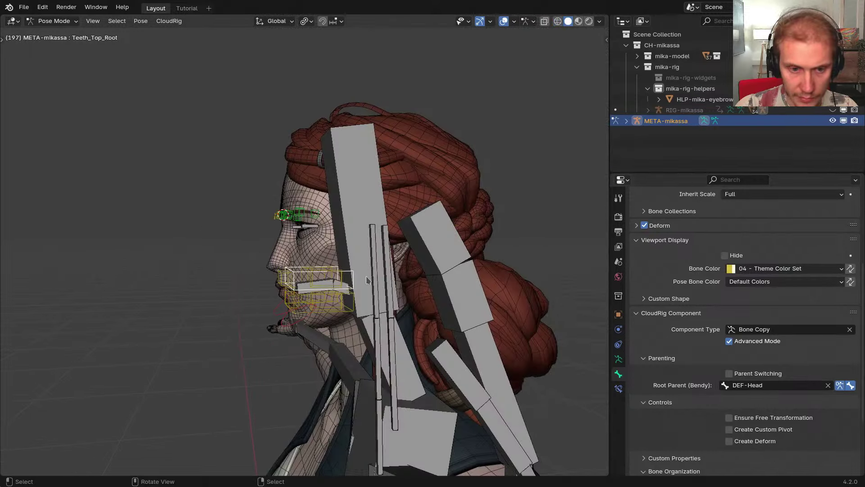
pyautogui.scroll(3, 338, 288)
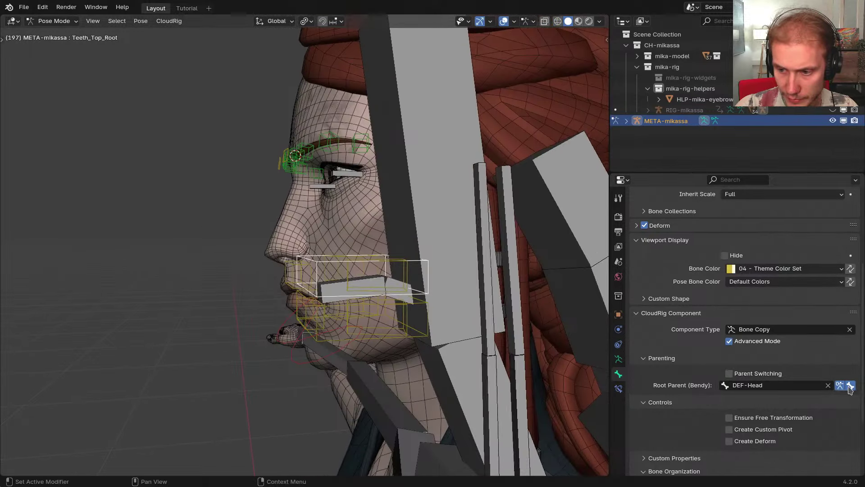
pyautogui.hotkey('shift', 'z')
pyautogui.scroll(3, 450, 315)
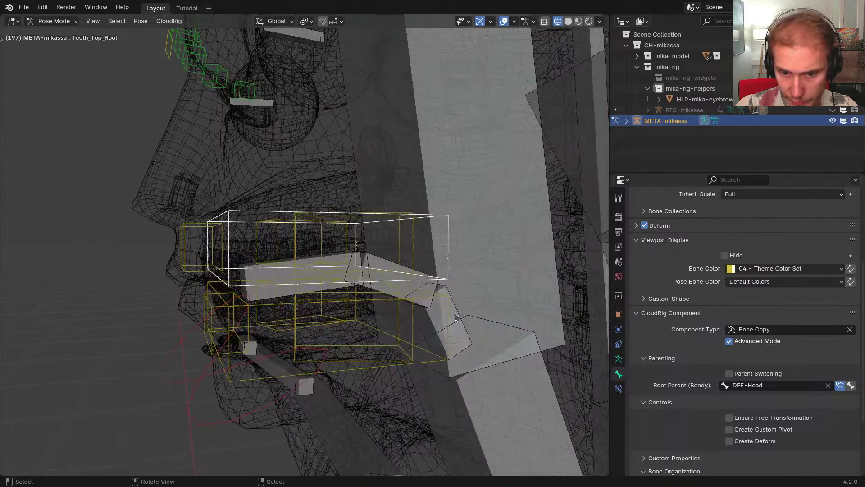
# Reselect Tongue1, view the head from below, and select the CTR-Eyebrow.L bone
pyautogui.click(456, 316)
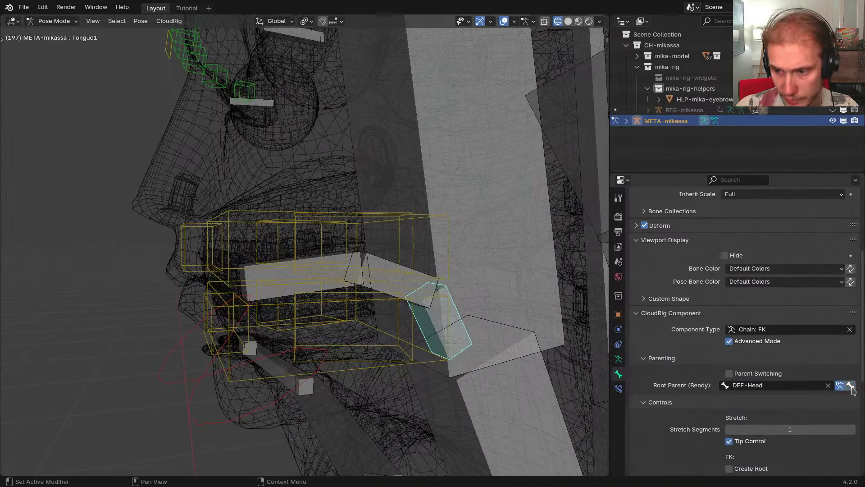
pyautogui.scroll(-3, 415, 265)
pyautogui.keyDown('shift'); pyautogui.moveTo(397, 211); pyautogui.dragTo(347, 284, button='middle'); pyautogui.keyUp('shift')
pyautogui.moveTo(270, 282); pyautogui.dragTo(318, 249, button='middle')
pyautogui.moveTo(224, 243); pyautogui.dragTo(253, 264, button='middle')
pyautogui.click(293, 244)
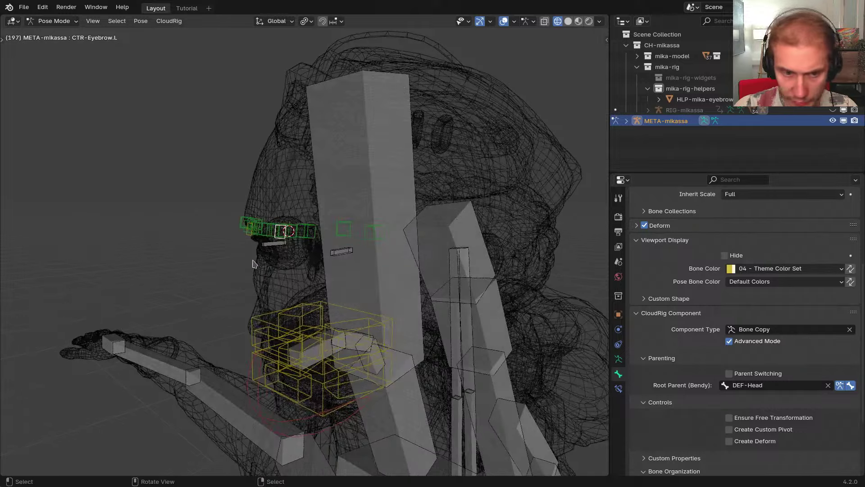
pyautogui.keyDown('shift'); pyautogui.moveTo(316, 263); pyautogui.dragTo(270, 264, button='middle'); pyautogui.keyUp('shift')
# Generate the rig from the metarig and select the STR-Head1 bone
pyautogui.hotkey('ctrl', 'alt', 'r')
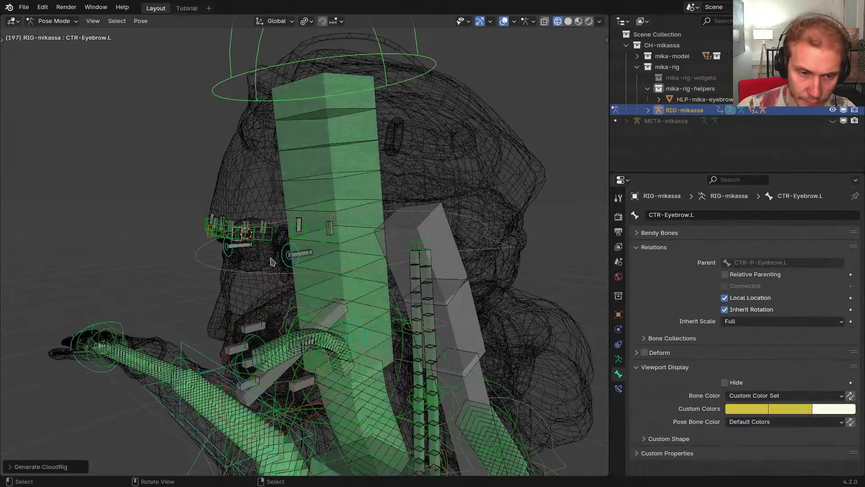
pyautogui.scroll(-2, 270, 259)
pyautogui.rightClick(329, 179)
pyautogui.rightClick(367, 131)
pyautogui.rightClick(366, 119)
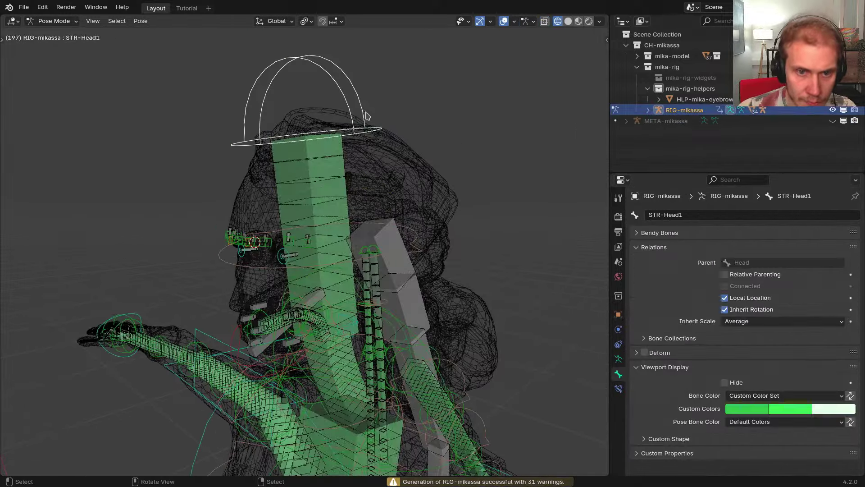
# Test deformation by rotating and moving STR-Head1, then reset the pose to rest
pyautogui.moveTo(378, 216); pyautogui.dragTo(360, 255, button='middle')
pyautogui.press('r')
pyautogui.click(251, 244)
pyautogui.press('g')
pyautogui.click(322, 121)
pyautogui.hotkey('shift', 'z')
pyautogui.press('g')
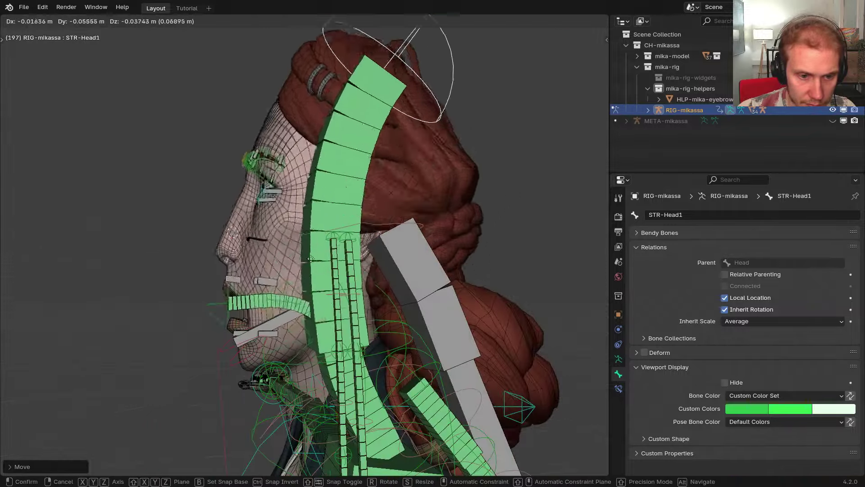
pyautogui.rightClick(426, 170)
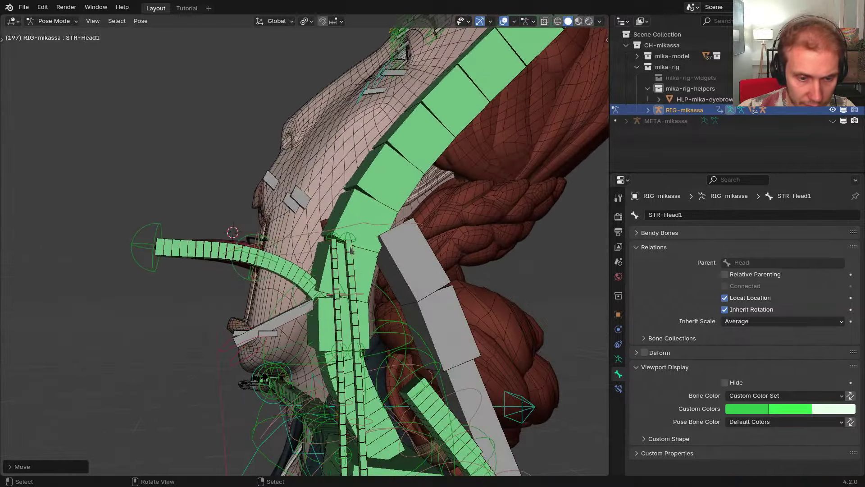
pyautogui.hotkey('ctrl', 'z')
pyautogui.hotkey('ctrl', 'z')
# In the metarig, set Tongue1's Inherit Scale to Full
pyautogui.hotkey('shift', 't')
pyautogui.press('z')
pyautogui.click(270, 338)
pyautogui.scroll(4, 315, 329)
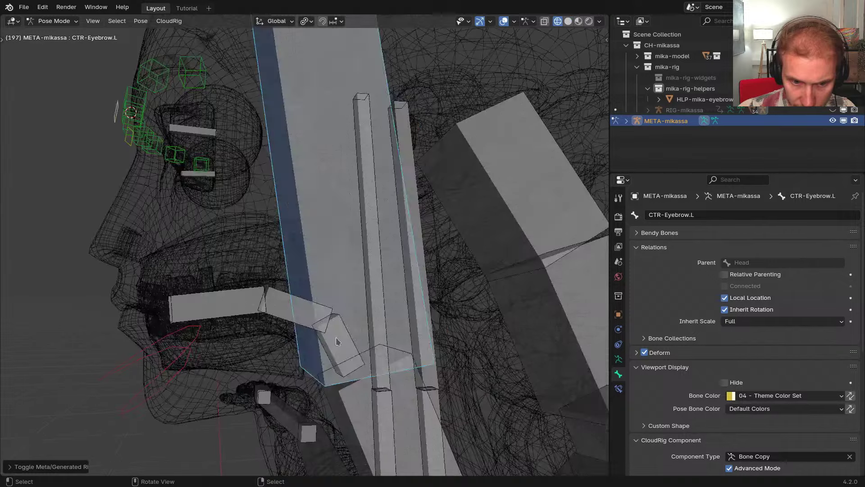
pyautogui.click(338, 343)
pyautogui.scroll(-15, 661, 389)
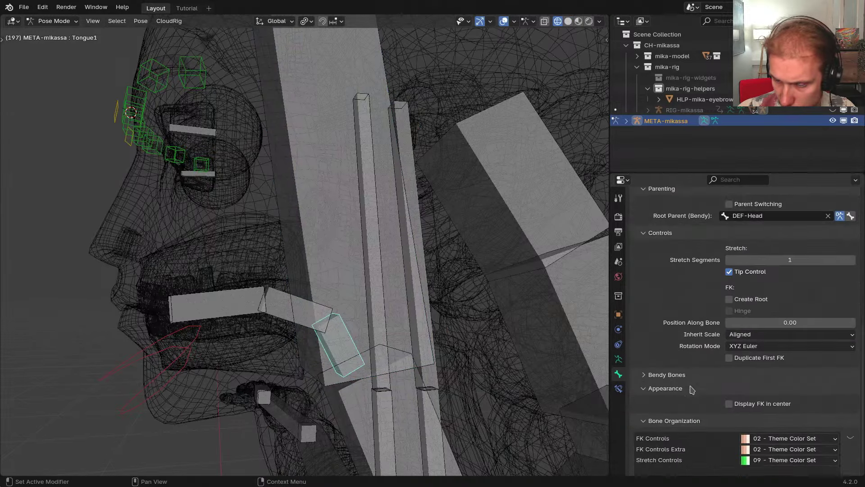
pyautogui.click(747, 307)
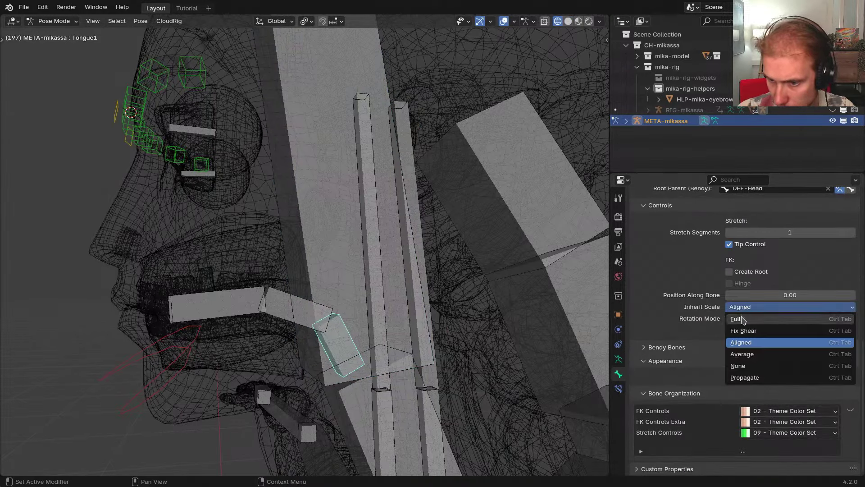
pyautogui.click(743, 319)
pyautogui.scroll(-5, 377, 296)
# Regenerate the rig and test head bending by moving STR-Head1, then undo
pyautogui.hotkey('ctrl', 'alt', 'r')
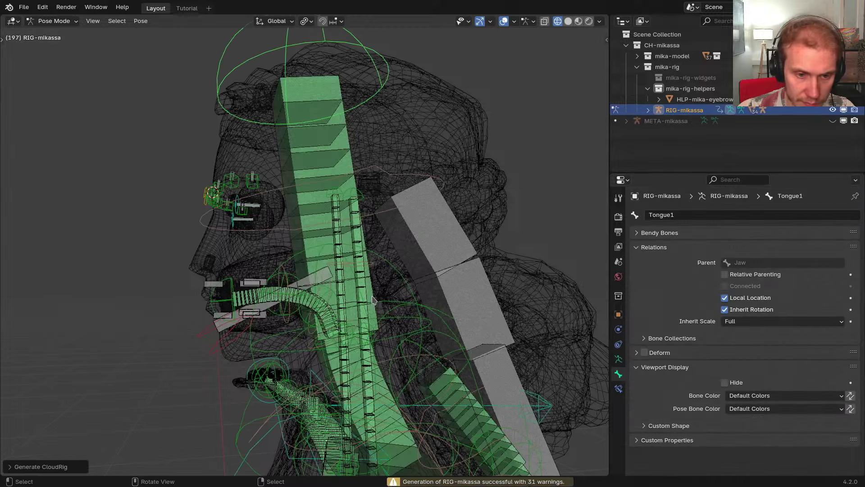
pyautogui.scroll(-2, 378, 296)
pyautogui.rightClick(375, 130)
pyautogui.press('g')
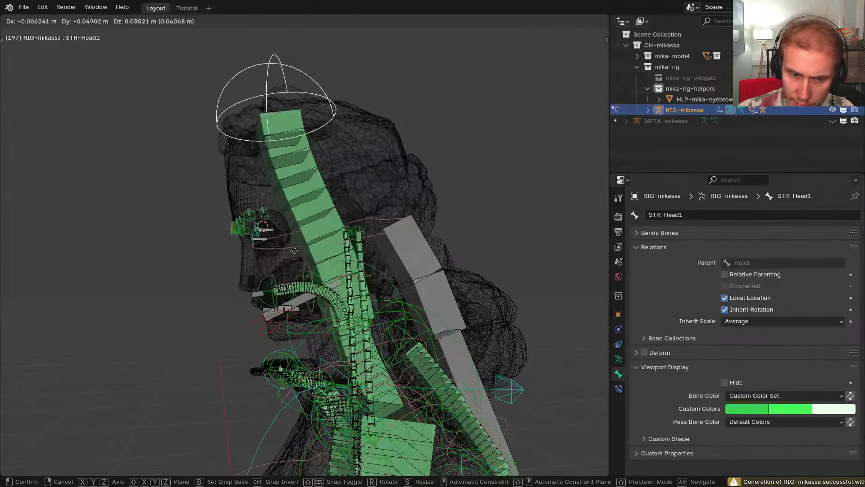
pyautogui.click(431, 132)
pyautogui.hotkey('ctrl', 'z')
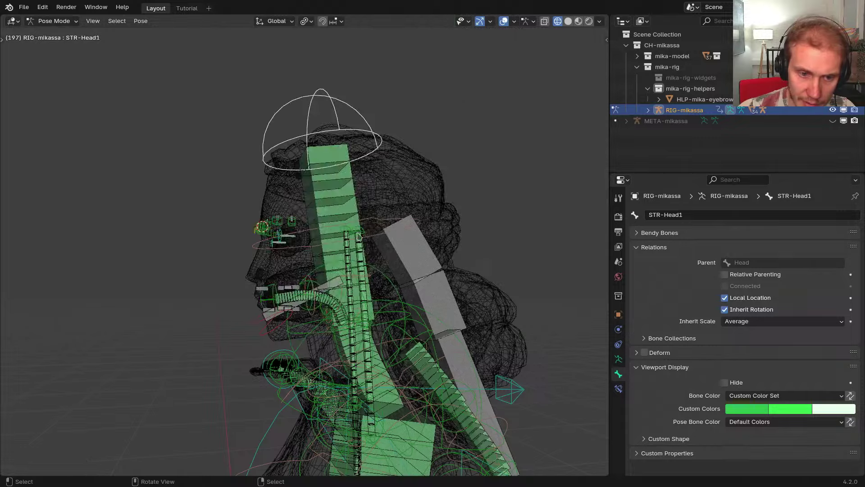
# Return to solid shading and object mode and select the eyebrows volume helper object
pyautogui.moveTo(391, 218); pyautogui.dragTo(421, 238, button='middle')
pyautogui.hotkey('shift', 'z')
pyautogui.scroll(3, 341, 263)
pyautogui.moveTo(341, 266); pyautogui.dragTo(269, 216, button='middle')
pyautogui.hotkey('ctrl', 'Tab')
pyautogui.click(273, 216)
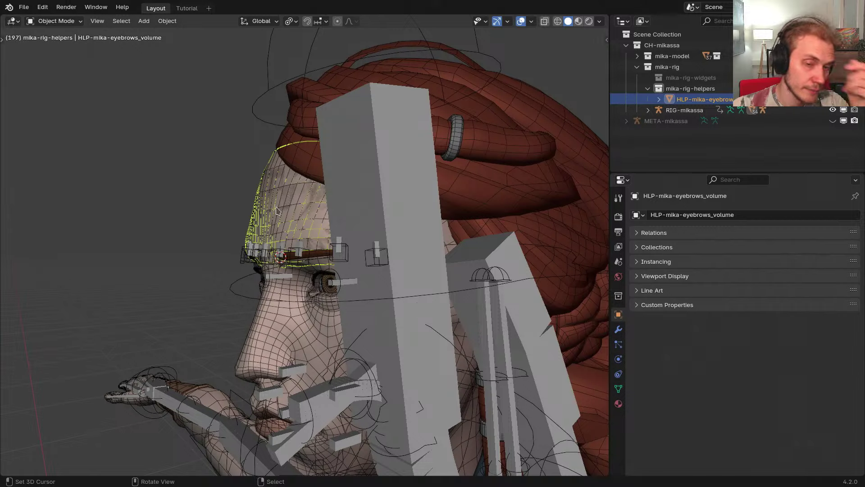
pyautogui.press('g')
pyautogui.click(282, 216)
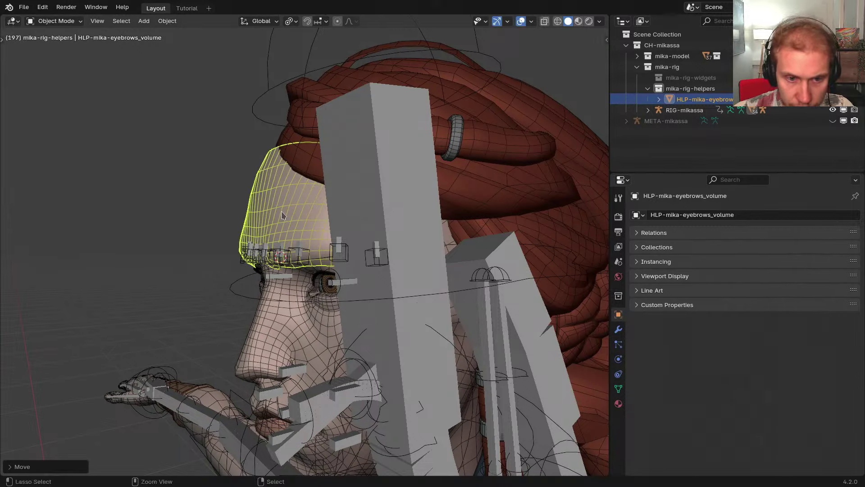
pyautogui.hotkey('ctrl', 'z')
pyautogui.moveTo(281, 213); pyautogui.dragTo(260, 234, button='middle')
pyautogui.rightClick(274, 301)
pyautogui.keyDown('shift'); pyautogui.moveTo(279, 319); pyautogui.dragTo(233, 337, button='middle'); pyautogui.keyUp('shift')
pyautogui.rightClick(274, 335)
pyautogui.click(24, 7)
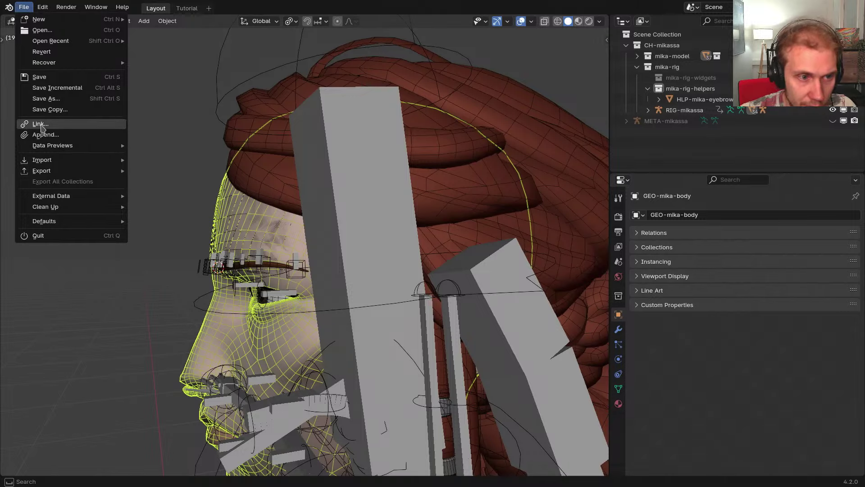
pyautogui.click(45, 134)
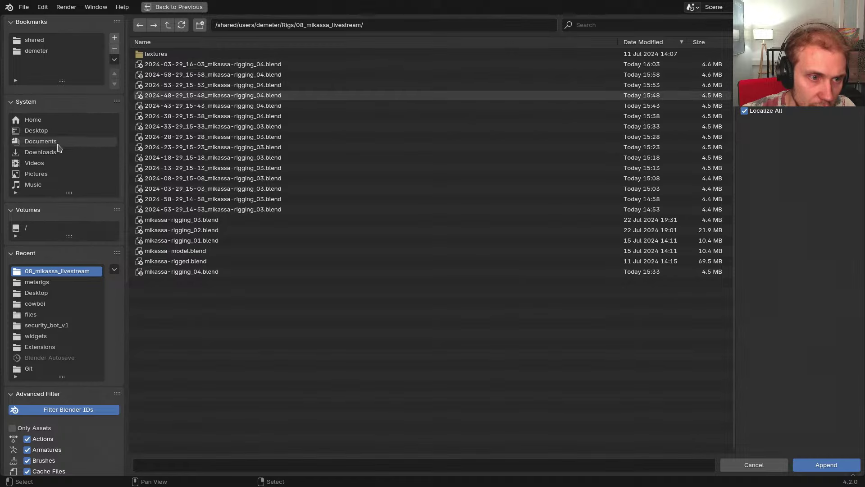
pyautogui.click(43, 50)
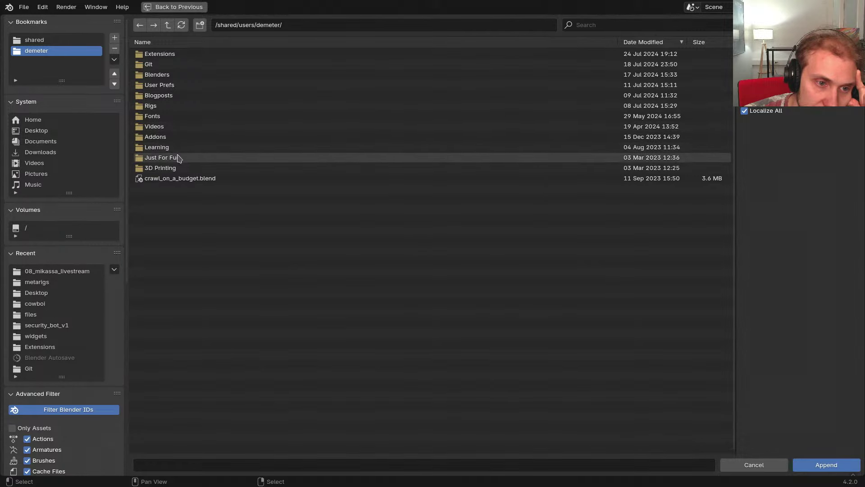
pyautogui.click(163, 107)
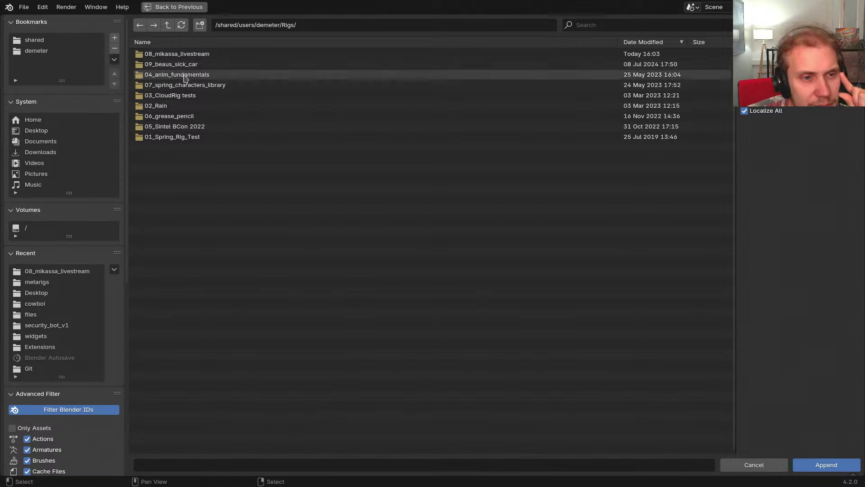
pyautogui.click(173, 43)
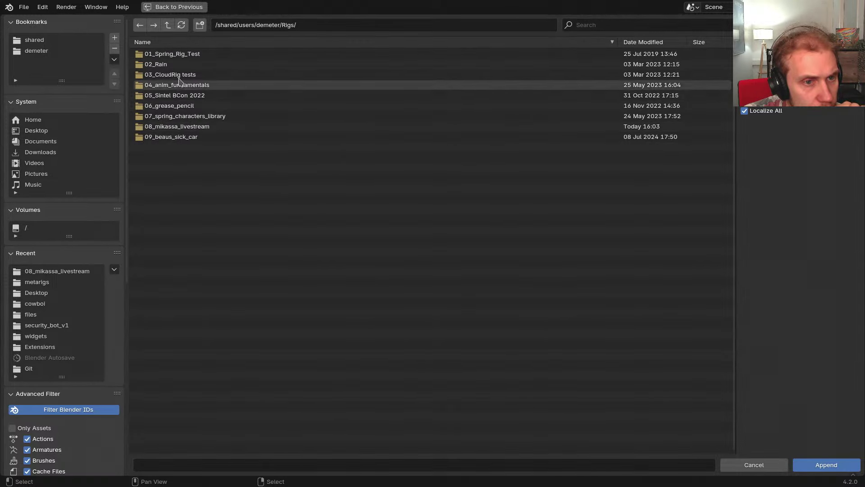
pyautogui.click(169, 27)
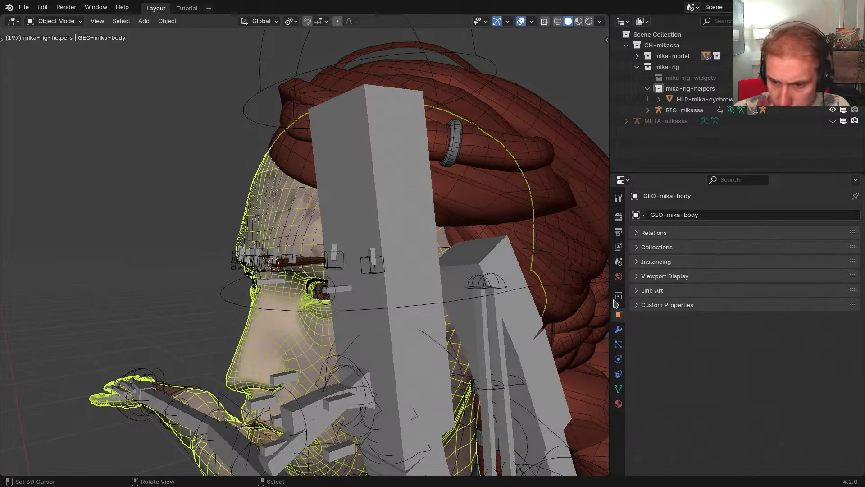
# Add a Shrinkwrap modifier to the body mesh, placed just below Armature
pyautogui.click(618, 329)
pyautogui.click(643, 292)
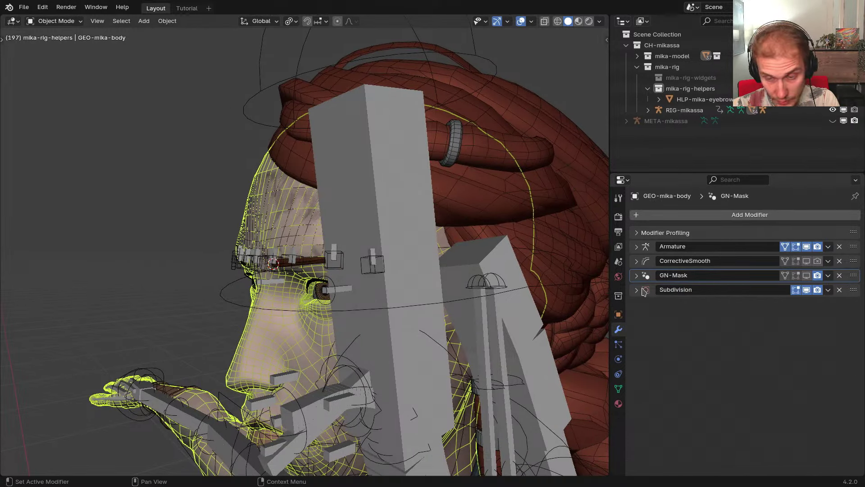
pyautogui.click(685, 216)
pyautogui.write('shrinkwrap')
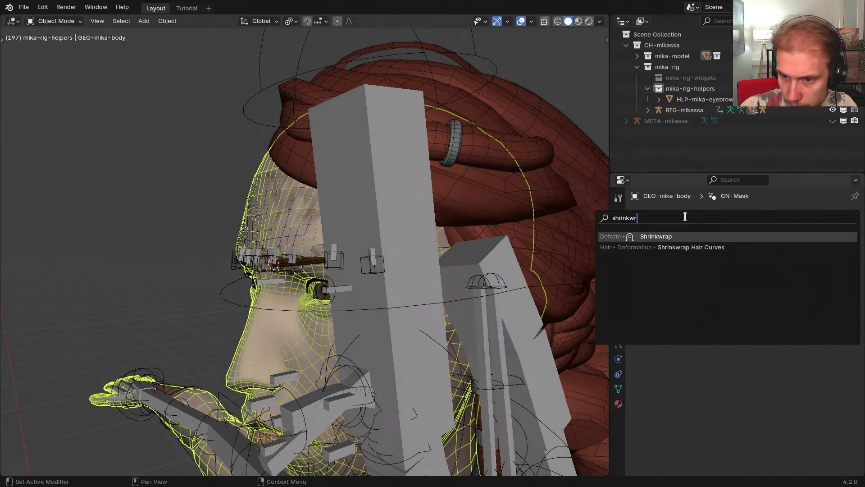
pyautogui.press('Return')
pyautogui.moveTo(853, 305); pyautogui.dragTo(849, 260)
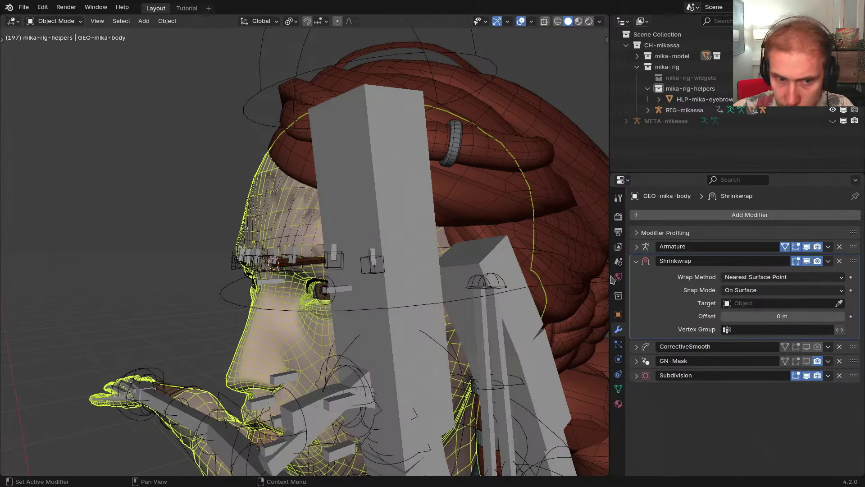
# Set HLP-mika-eyebrows_volume as the Shrinkwrap target and view the head in see-through wireframe
pyautogui.moveTo(349, 254)
pyautogui.mouseDown(button='middle')
pyautogui.moveTo(400, 247)
pyautogui.moveTo(356, 251)
pyautogui.mouseUp(button='middle')
pyautogui.scroll(3, 354, 251)
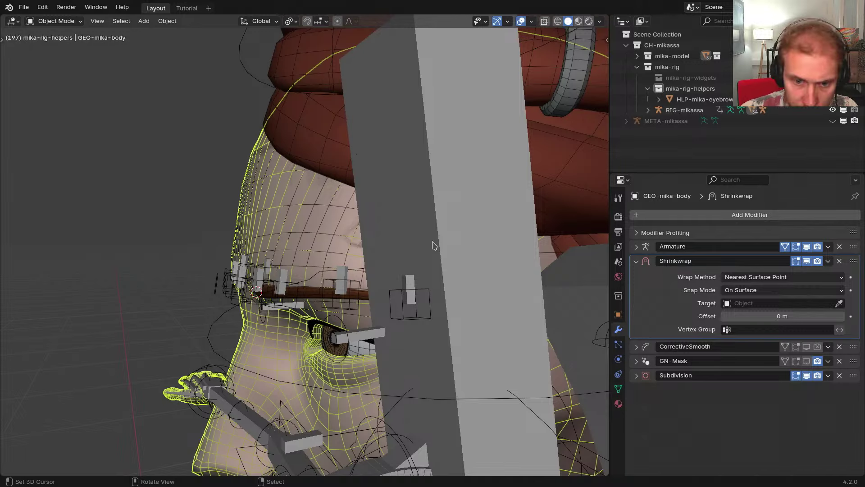
pyautogui.moveTo(360, 257); pyautogui.dragTo(314, 245, button='middle')
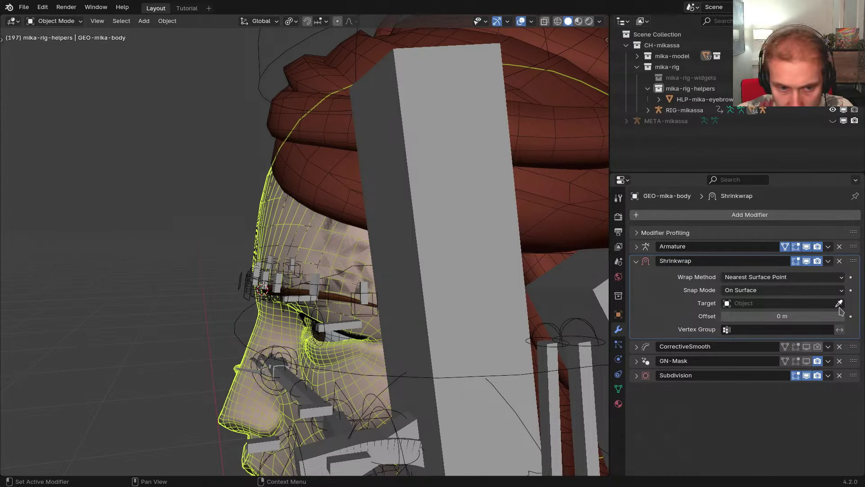
pyautogui.click(284, 224)
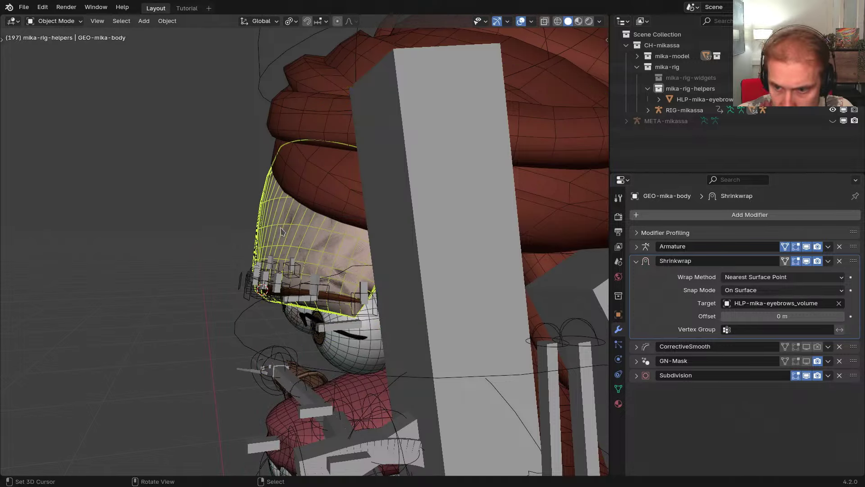
pyautogui.moveTo(300, 263)
pyautogui.mouseDown(button='middle')
pyautogui.moveTo(277, 218)
pyautogui.moveTo(274, 180)
pyautogui.mouseUp(button='middle')
pyautogui.hotkey('shift', 'z')
pyautogui.moveTo(545, 266); pyautogui.dragTo(531, 265, button='middle')
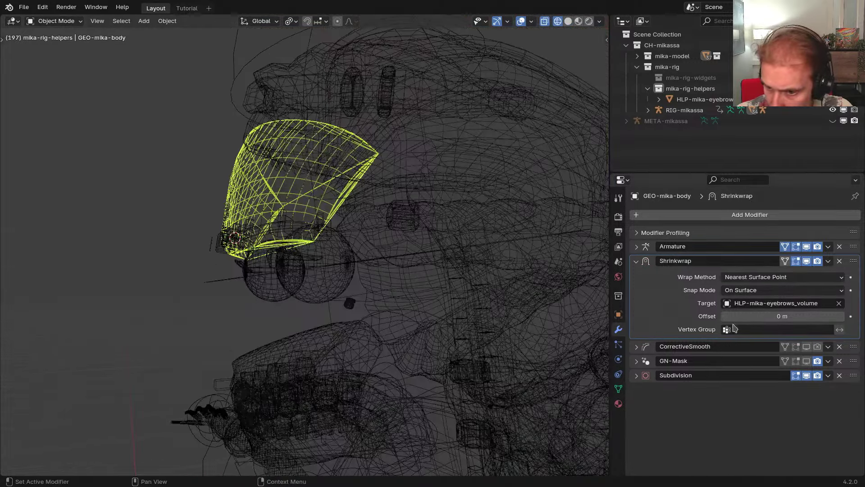
# Set wrap method to Target Normal Project with snap mode Outside
pyautogui.click(739, 290)
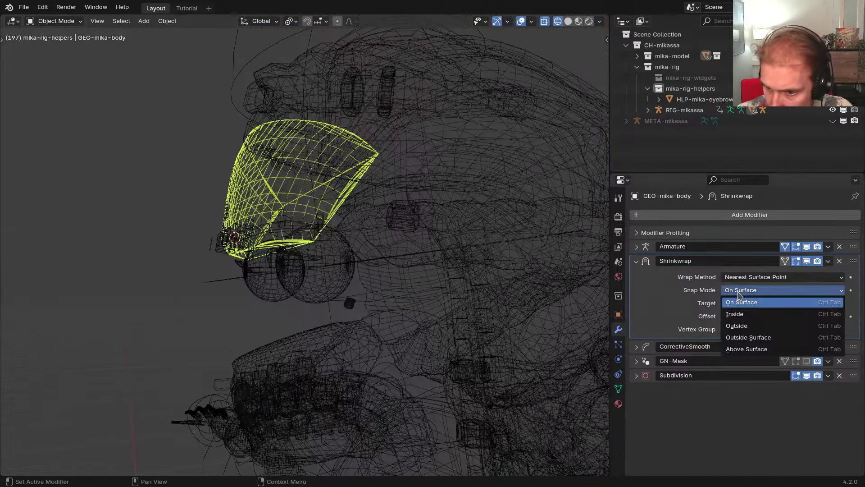
pyautogui.click(755, 338)
pyautogui.click(752, 277)
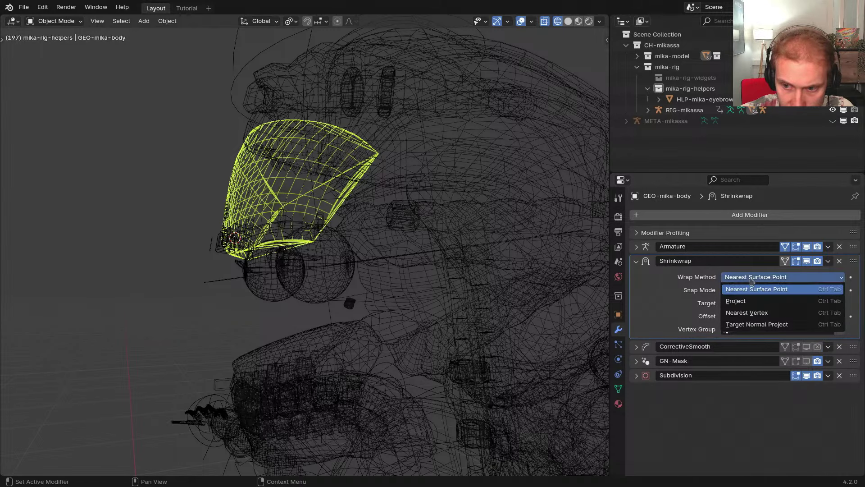
pyautogui.click(754, 324)
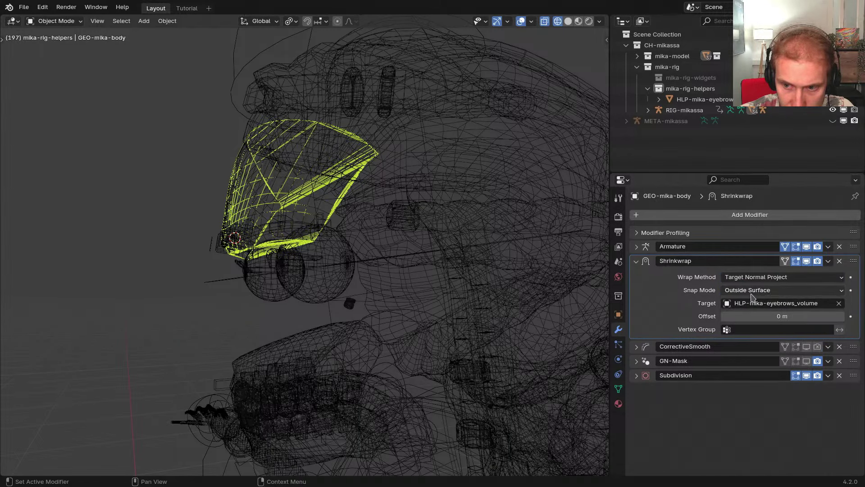
pyautogui.click(750, 291)
pyautogui.click(737, 325)
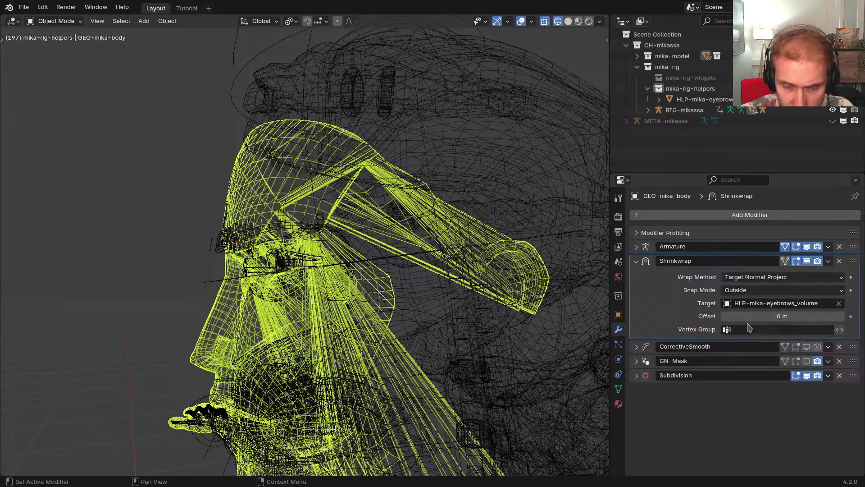
# Try snap modes On Surface, Inside, Outside and Above Surface, ending on Outside
pyautogui.moveTo(540, 270); pyautogui.dragTo(493, 288, button='middle')
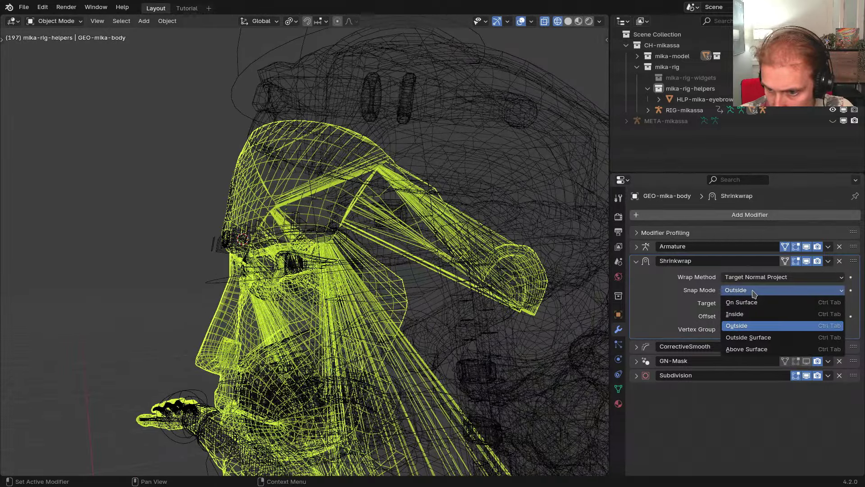
pyautogui.click(749, 301)
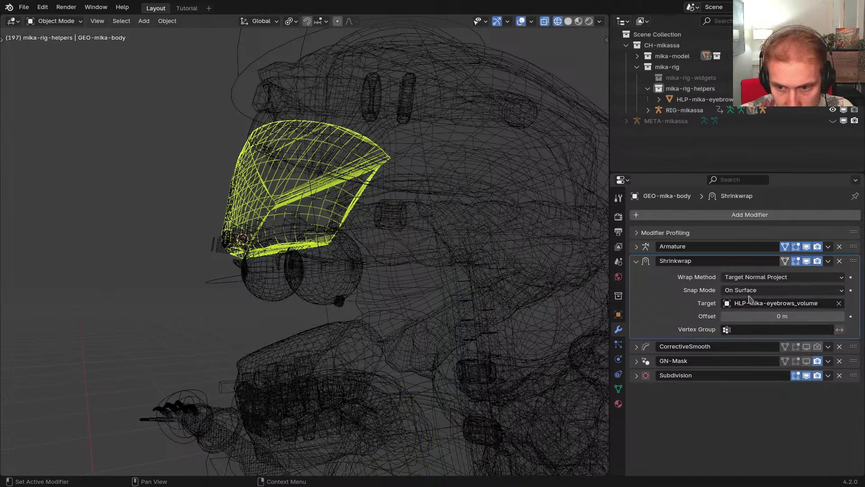
pyautogui.click(749, 290)
pyautogui.click(748, 314)
pyautogui.click(747, 291)
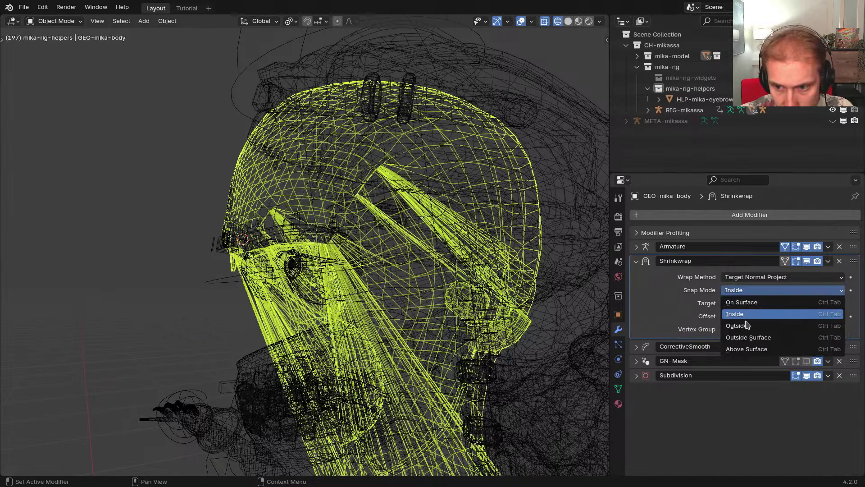
pyautogui.click(747, 325)
pyautogui.click(731, 303)
pyautogui.click(747, 291)
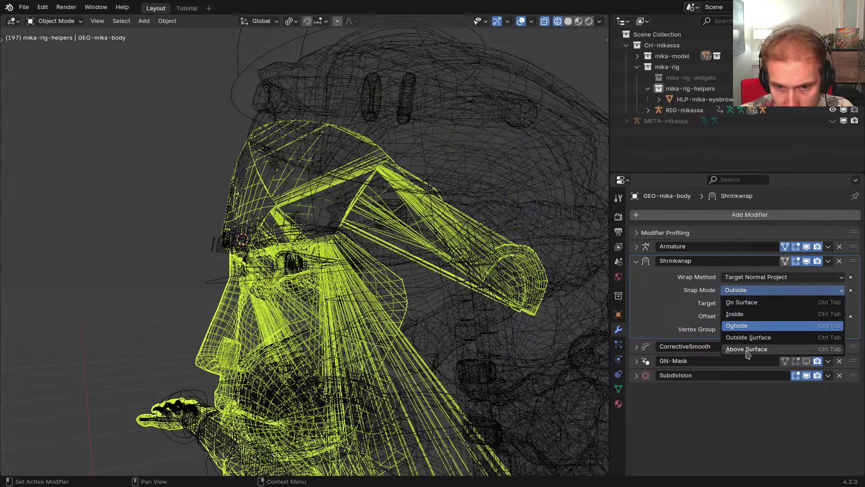
pyautogui.click(747, 349)
pyautogui.click(740, 291)
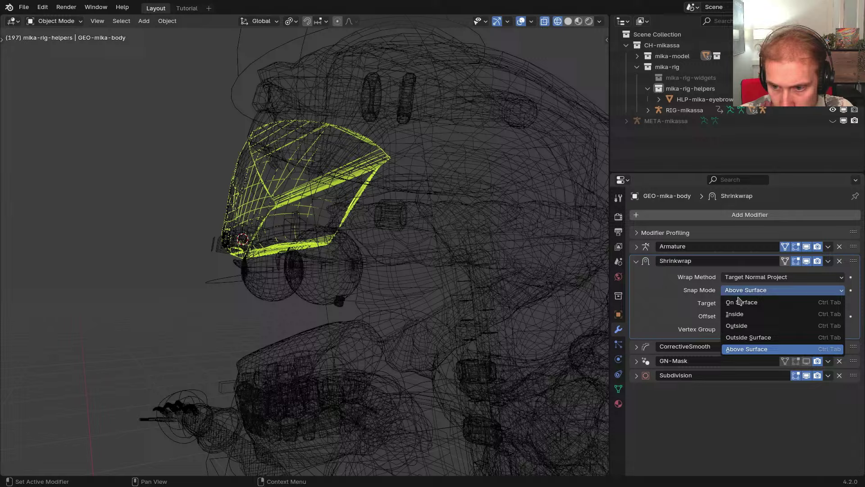
pyautogui.click(739, 325)
# Delete the body's Shrinkwrap modifier and return to solid shading
pyautogui.click(839, 261)
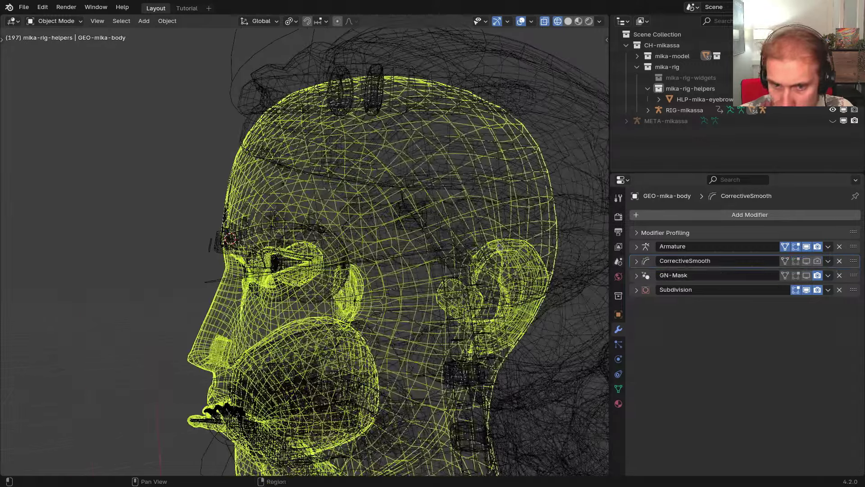
pyautogui.moveTo(500, 246); pyautogui.dragTo(393, 270, button='middle')
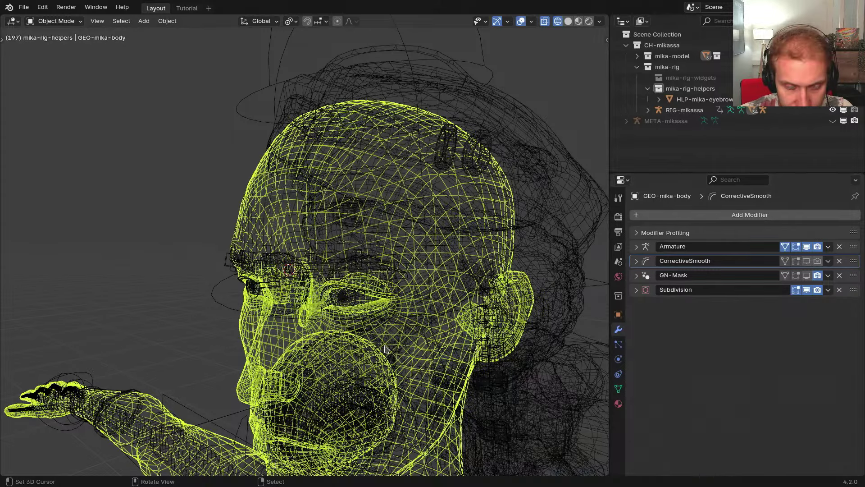
pyautogui.moveTo(387, 350)
pyautogui.mouseDown(button='middle')
pyautogui.moveTo(453, 338)
pyautogui.moveTo(421, 307)
pyautogui.mouseUp(button='middle')
pyautogui.hotkey('shift', 'z')
pyautogui.moveTo(391, 283); pyautogui.dragTo(364, 267, button='middle')
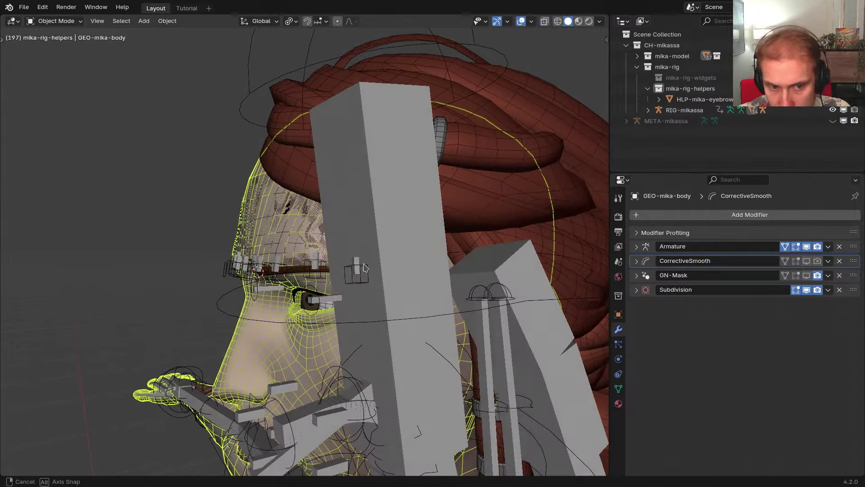
# Hide the eyebrow volume helper, then put RIG-mikassa into Pose Mode
pyautogui.click(283, 235)
pyautogui.moveTo(425, 229); pyautogui.dragTo(560, 164, button='middle')
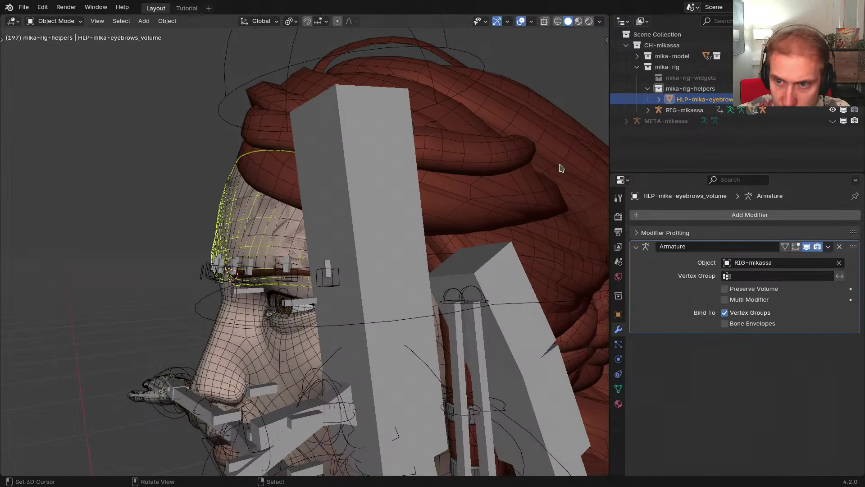
pyautogui.press('h')
pyautogui.click(379, 201)
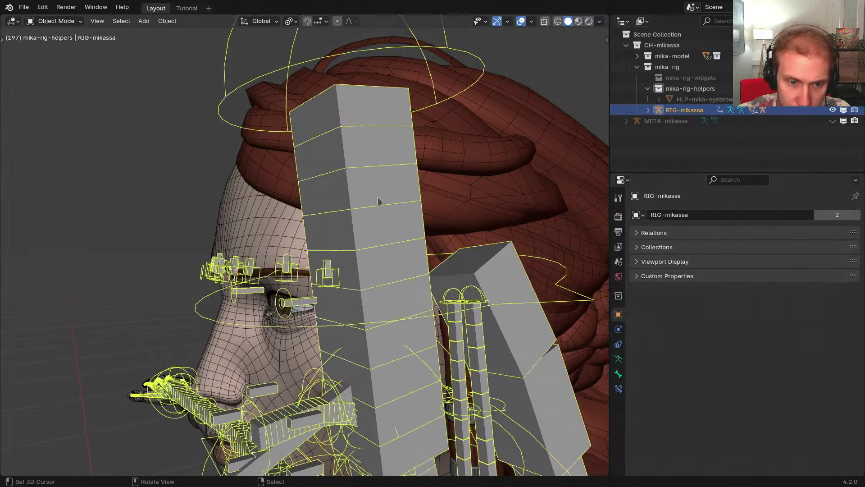
pyautogui.moveTo(379, 201); pyautogui.dragTo(457, 161, button='middle')
pyautogui.hotkey('ctrl', 'Tab')
# Test-move CTR-Eyebrow.L, cancel it, and switch to the META-mikassa metarig
pyautogui.scroll(3, 370, 179)
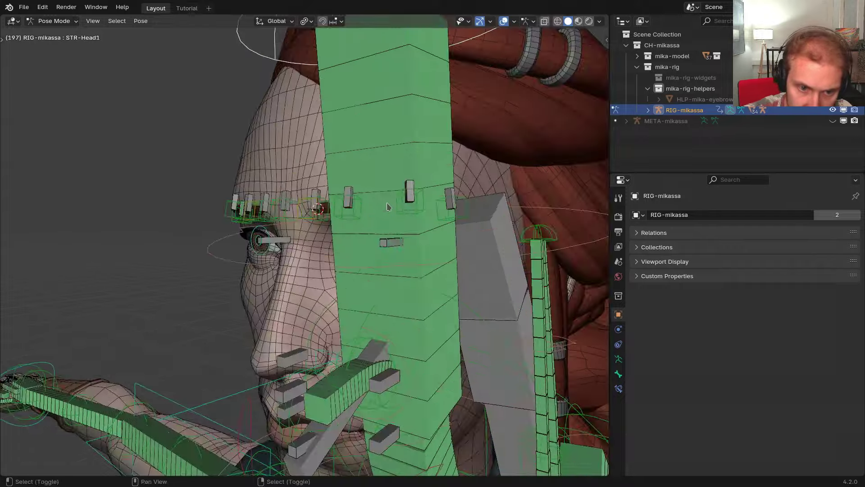
pyautogui.keyDown('shift'); pyautogui.moveTo(370, 194); pyautogui.dragTo(331, 246, button='middle'); pyautogui.keyUp('shift')
pyautogui.click(256, 258)
pyautogui.click(262, 255)
pyautogui.moveTo(264, 259); pyautogui.dragTo(402, 266, button='middle')
pyautogui.press('g')
pyautogui.rightClick(398, 263)
pyautogui.hotkey('shift', 't')
pyautogui.moveTo(353, 255); pyautogui.dragTo(404, 272, button='middle')
# In Edit Mode, duplicate the eyebrow bones in place and set the transform orientation to Normal
pyautogui.press('Tab')
pyautogui.scroll(3, 399, 267)
pyautogui.scroll(2, 411, 265)
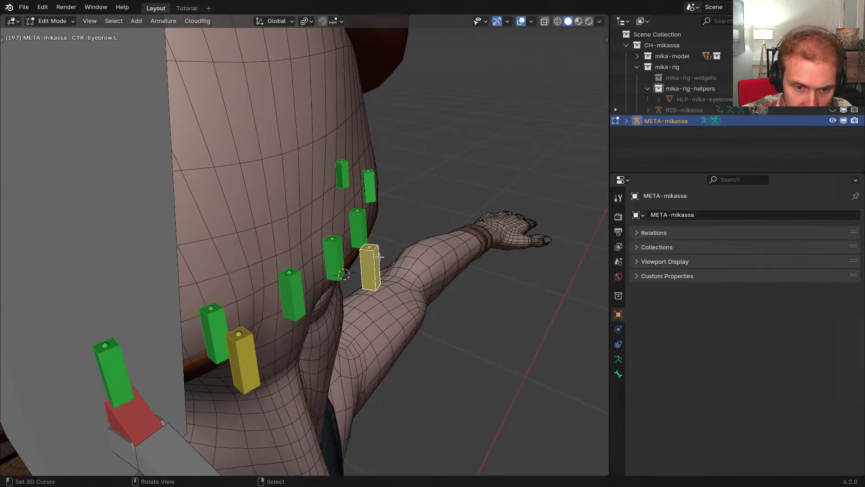
pyautogui.scroll(-2, 353, 291)
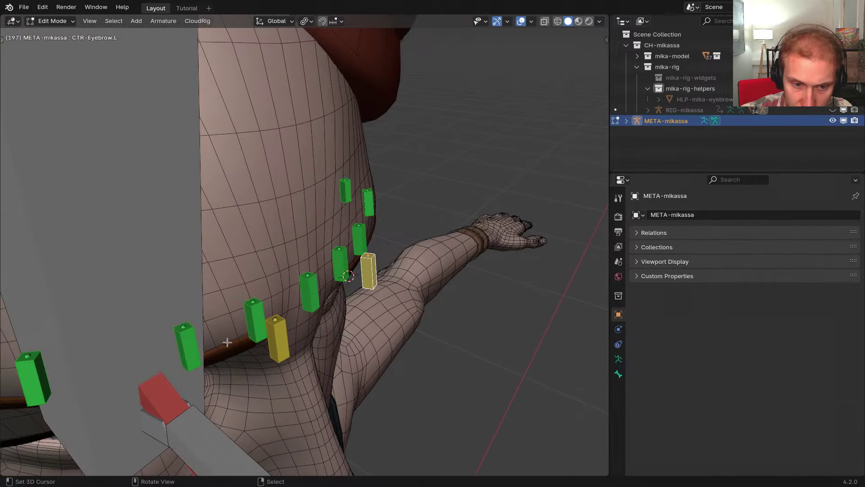
pyautogui.moveTo(227, 342); pyautogui.dragTo(369, 309, button='middle')
pyautogui.scroll(2, 371, 306)
pyautogui.hotkey('shift', 'd')
pyautogui.press('z')
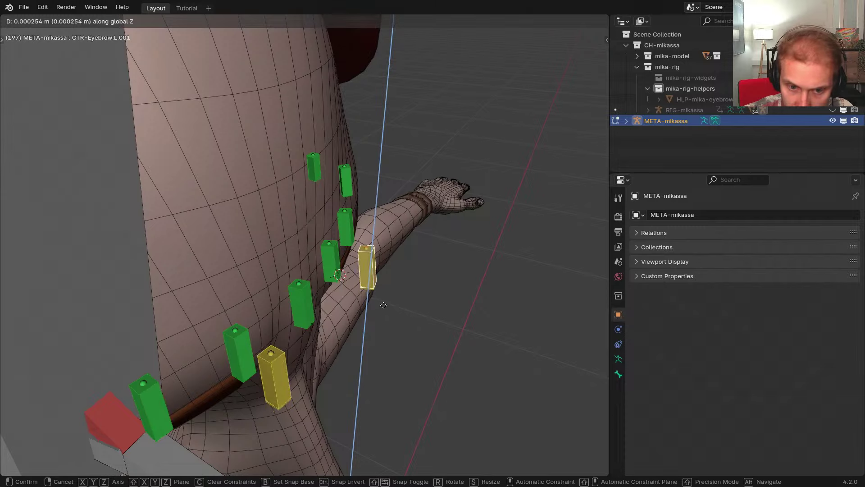
pyautogui.press('x')
pyautogui.press('y')
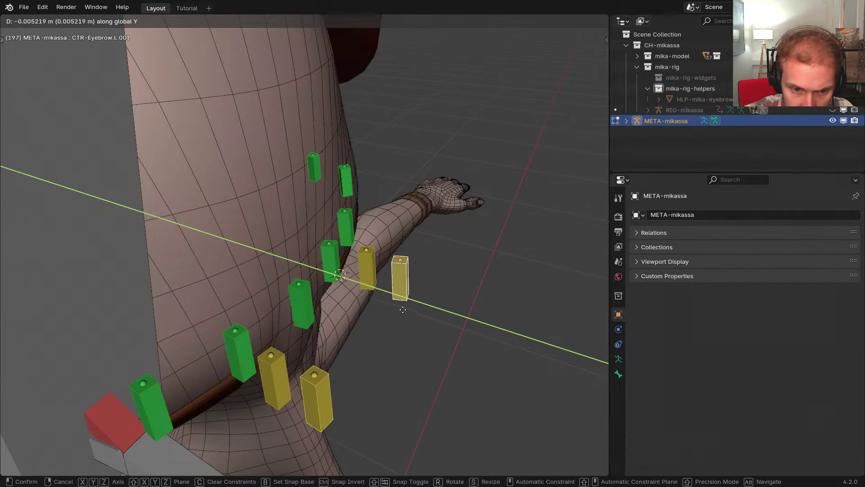
pyautogui.press('Escape')
pyautogui.press(',')
pyautogui.click(392, 333)
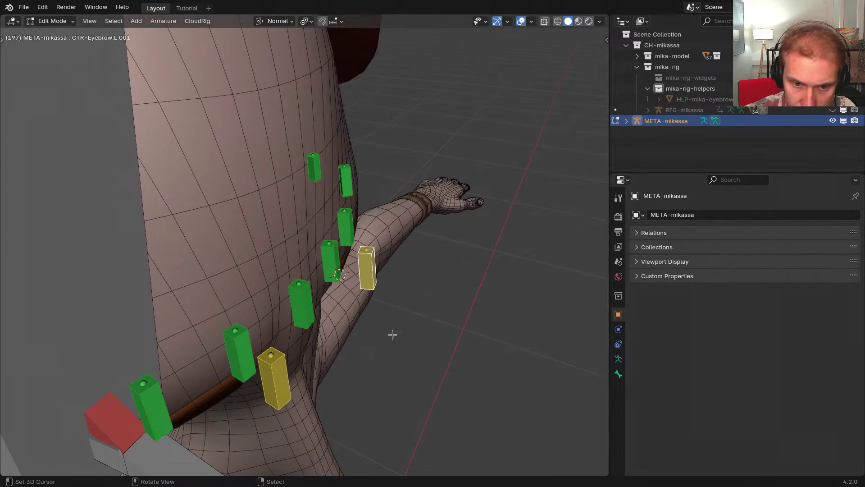
# Push the duplicated eyebrow bones out from the brow along normal Z
pyautogui.press('g')
pyautogui.press('y')
pyautogui.rightClick(390, 305)
pyautogui.press('g')
pyautogui.press('z')
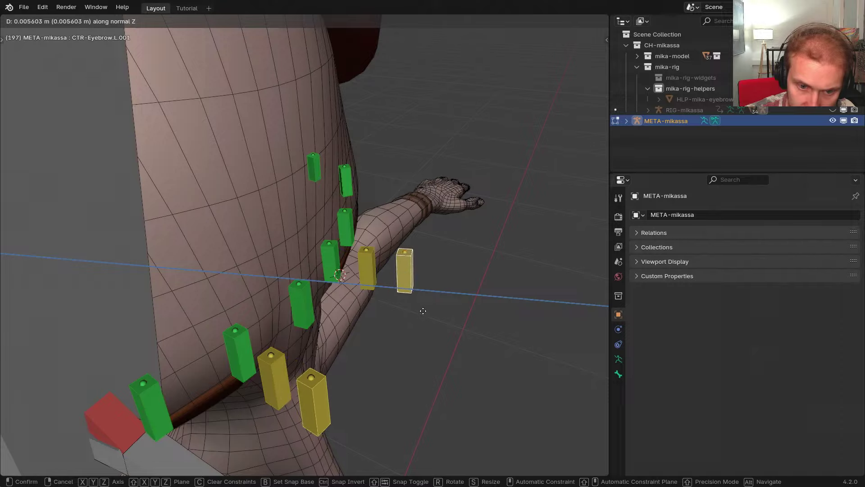
pyautogui.click(424, 310)
pyautogui.moveTo(425, 309); pyautogui.dragTo(388, 269, button='middle')
# Rename the active duplicated eyebrow bone to MSTR-Eyebrow.L
pyautogui.press('Tab')
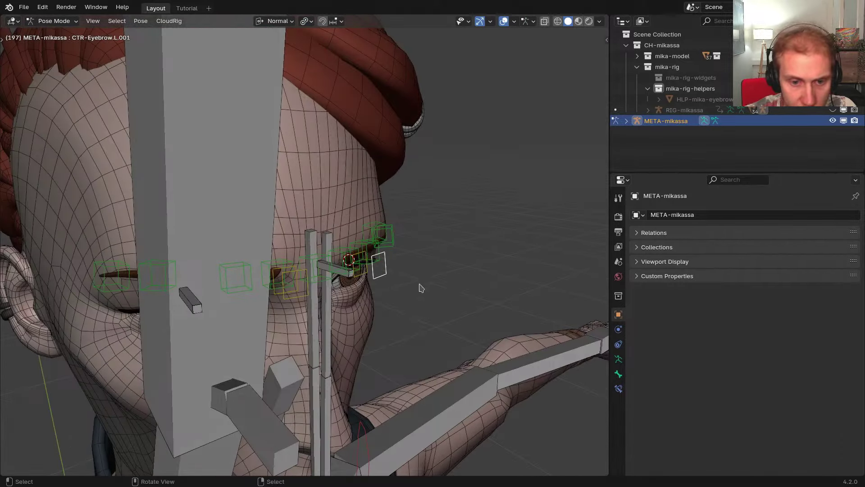
pyautogui.press('F2')
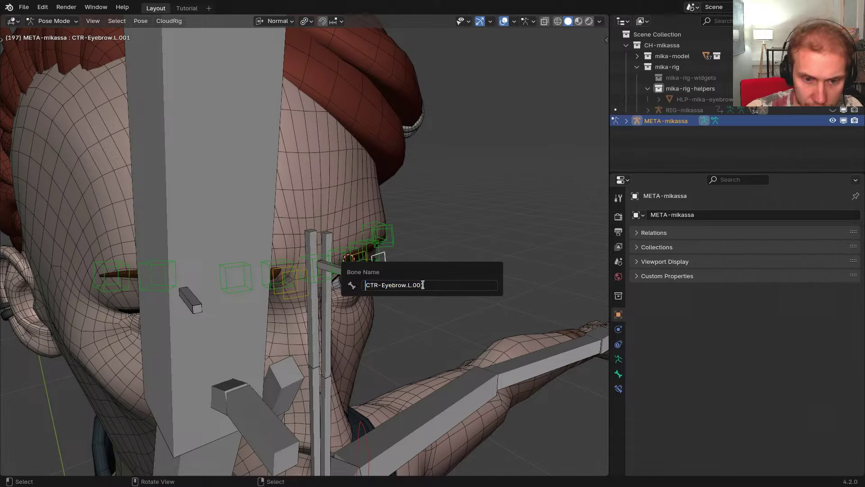
pyautogui.write('MSTR')
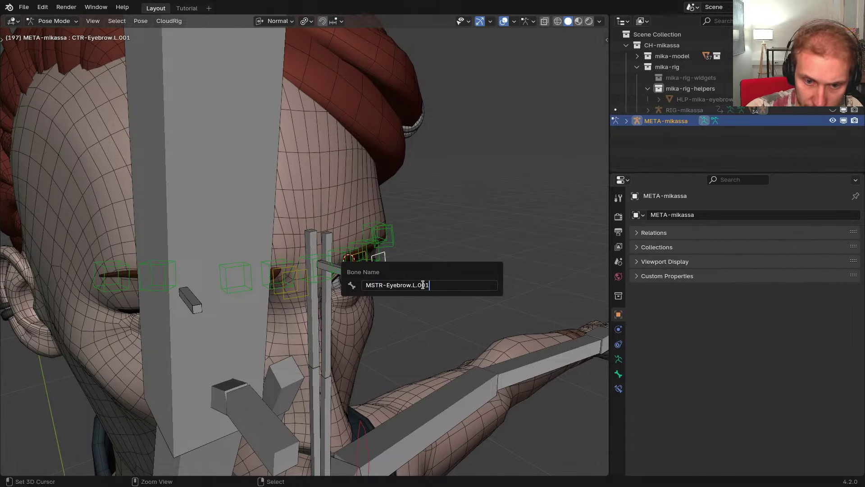
pyautogui.press('BackSpace')
pyautogui.press('BackSpace')
pyautogui.press('BackSpace')
pyautogui.press('BackSpace')
pyautogui.press('Return')
# Delete the extra front duplicated eyebrow bone
pyautogui.press('Tab')
pyautogui.moveTo(414, 237); pyautogui.dragTo(432, 241, button='middle')
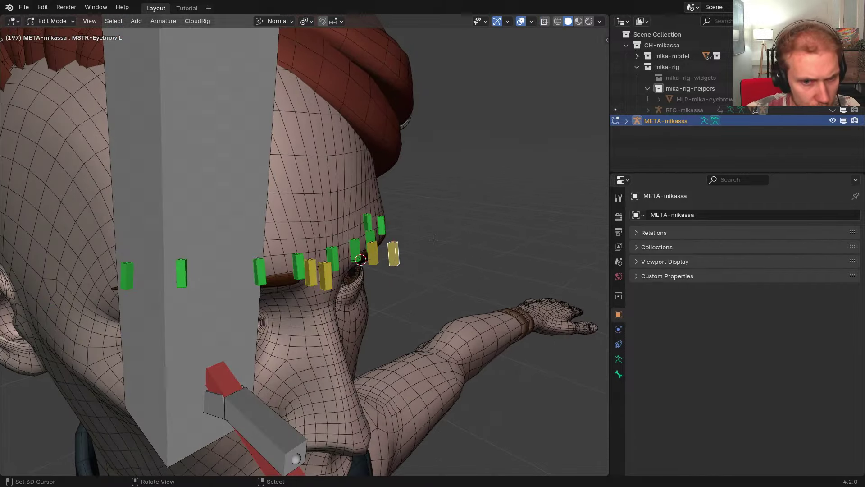
pyautogui.hotkey('ctrl', 'Tab')
pyautogui.click(420, 319)
pyautogui.moveTo(349, 277); pyautogui.dragTo(393, 297, button='middle')
pyautogui.click(374, 297)
pyautogui.press('x')
pyautogui.click(458, 293)
# Symmetrize MSTR-Eyebrow.L to create the right-side eyebrow master bone
pyautogui.click(416, 271)
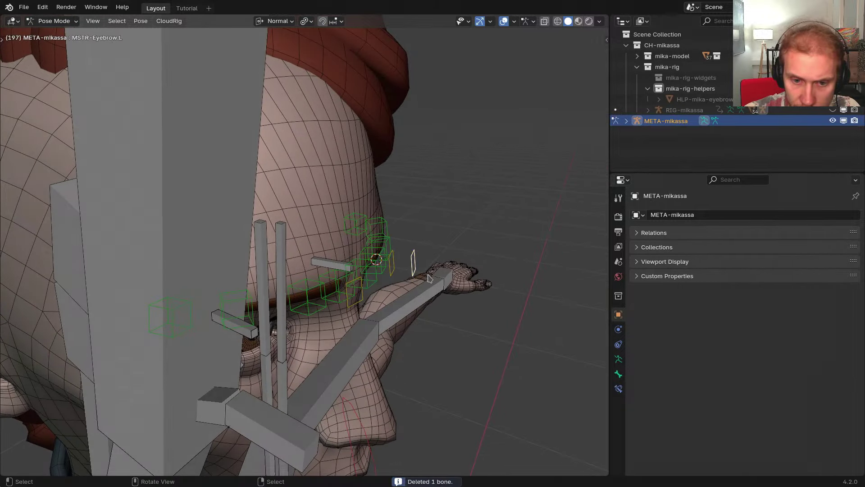
pyautogui.press('x')
pyautogui.click(404, 278)
pyautogui.click(410, 271)
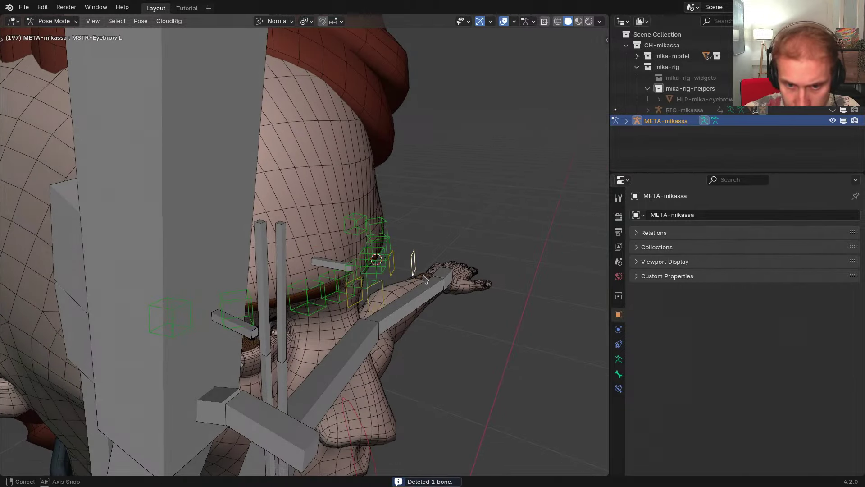
# Hide the head bone, select the eyebrow mesh and return to Object Mode
pyautogui.moveTo(423, 283); pyautogui.dragTo(411, 253, button='middle')
pyautogui.rightClick(367, 210)
pyautogui.rightClick(340, 210)
pyautogui.press('h')
pyautogui.rightClick(377, 259)
pyautogui.scroll(3, 411, 253)
pyautogui.hotkey('ctrl', 'Tab')
# Edit GEO-mika-eyebrows in wireframe shading with vertex selection mode
pyautogui.rightClick(418, 235)
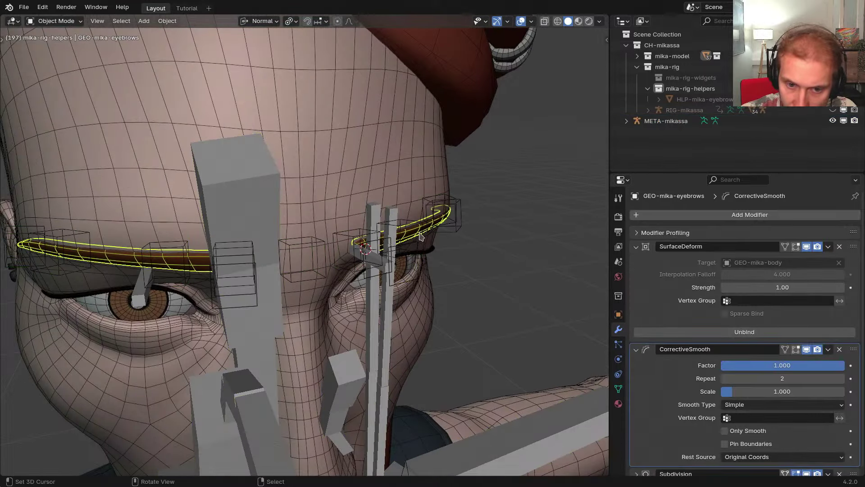
pyautogui.press('Tab')
pyautogui.moveTo(477, 249); pyautogui.dragTo(426, 266, button='middle')
pyautogui.scroll(2, 425, 271)
pyautogui.hotkey('shift', 'z')
pyautogui.moveTo(325, 268); pyautogui.dragTo(409, 263, button='middle')
pyautogui.press('1')
# Duplicate the eyebrow strand in place and separate the selection into a new object
pyautogui.scroll(-2, 409, 263)
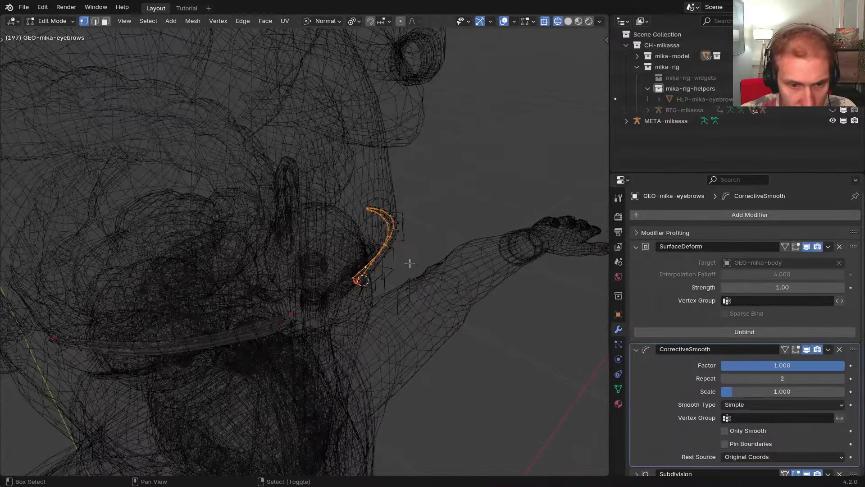
pyautogui.press('g')
pyautogui.press('y')
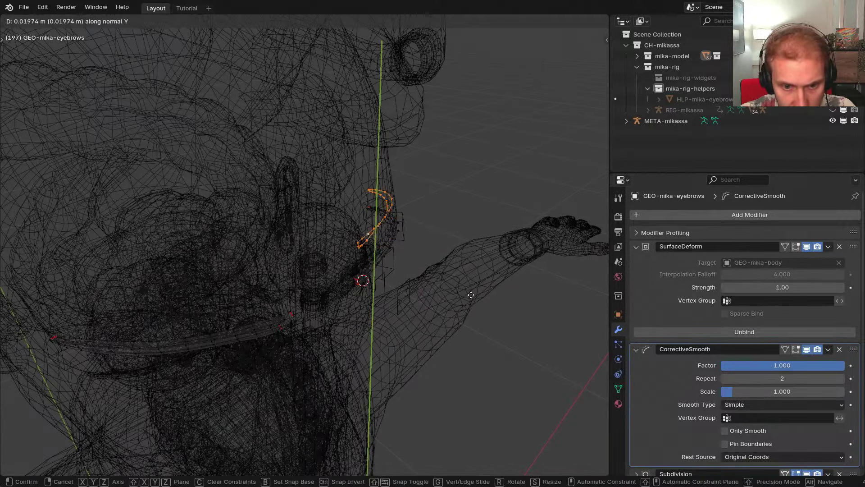
pyautogui.press('z')
pyautogui.rightClick(464, 286)
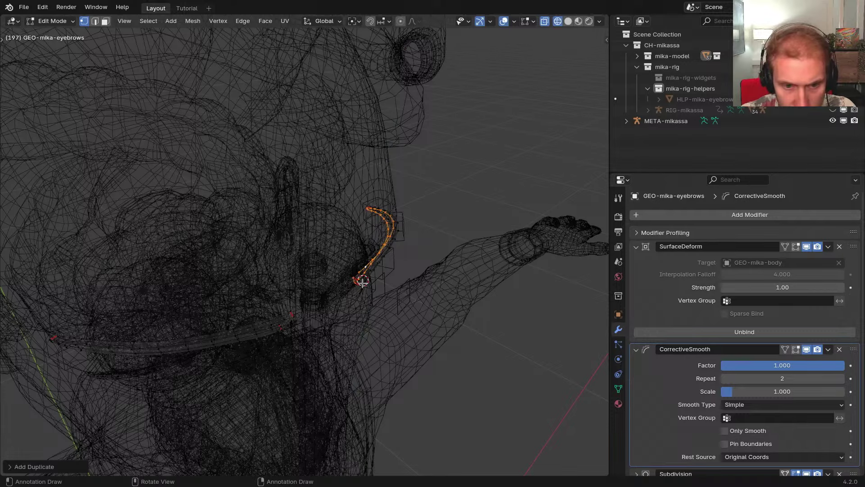
pyautogui.press('g')
pyautogui.press('y')
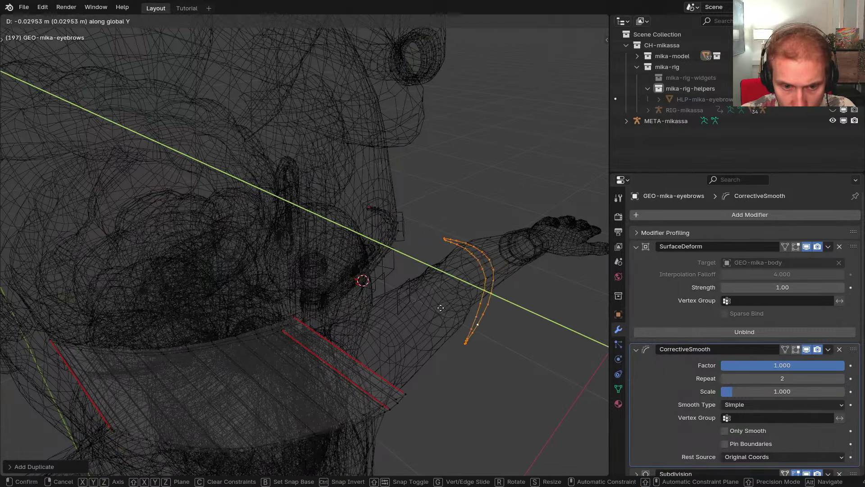
pyautogui.rightClick(439, 307)
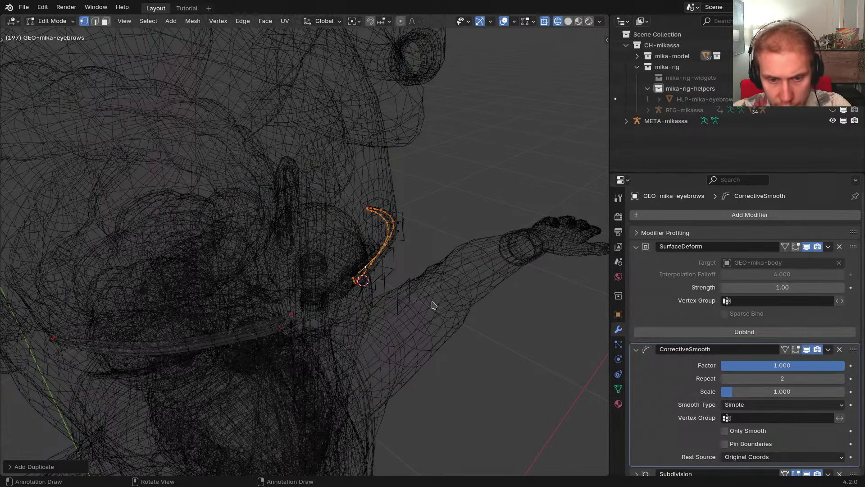
pyautogui.press('p')
pyautogui.click(437, 306)
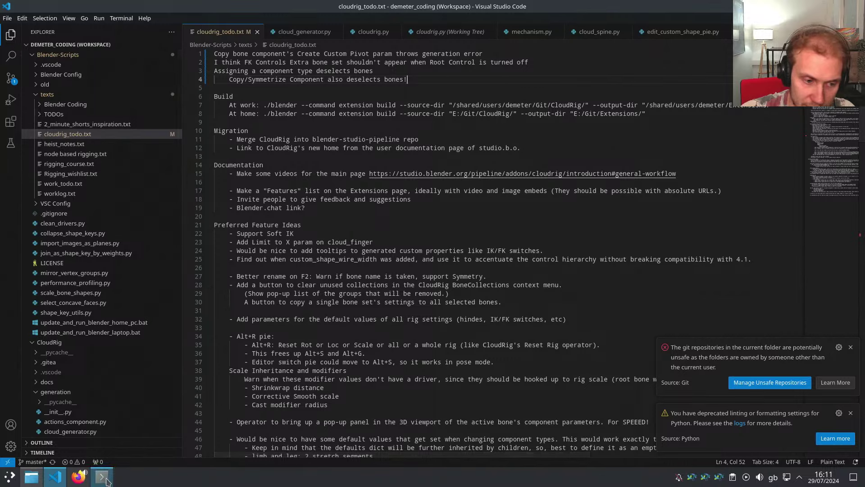
# Open the Dolphin file manager on the Blenders folder from the taskbar
pyautogui.click(31, 476)
# Open a terminal in the blender-4.2.0-linux-x64 folder to launch Blender 4.2
pyautogui.rightClick(707, 115)
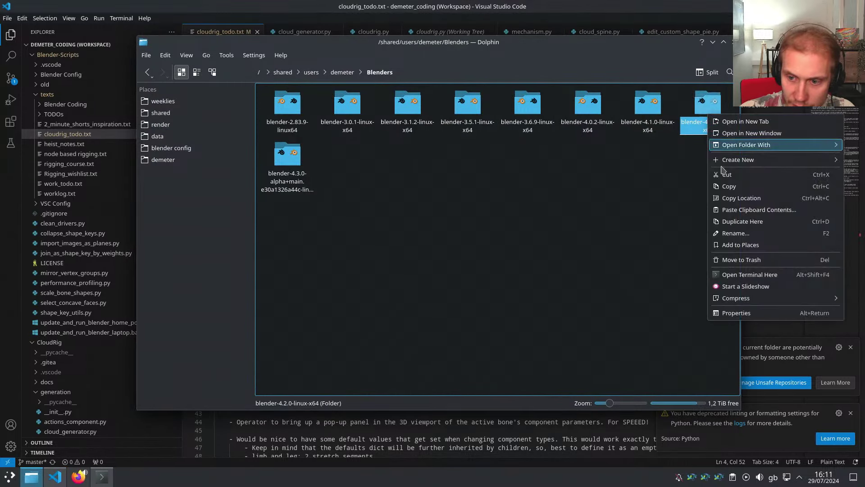
pyautogui.click(742, 276)
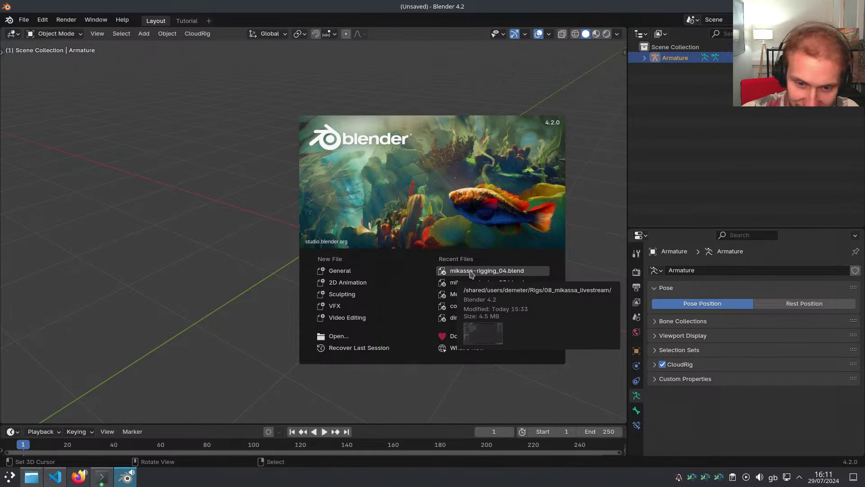
# Open 2024-08-29_16-08_mikassa-rigging_04.blend through File > Open
pyautogui.click(24, 19)
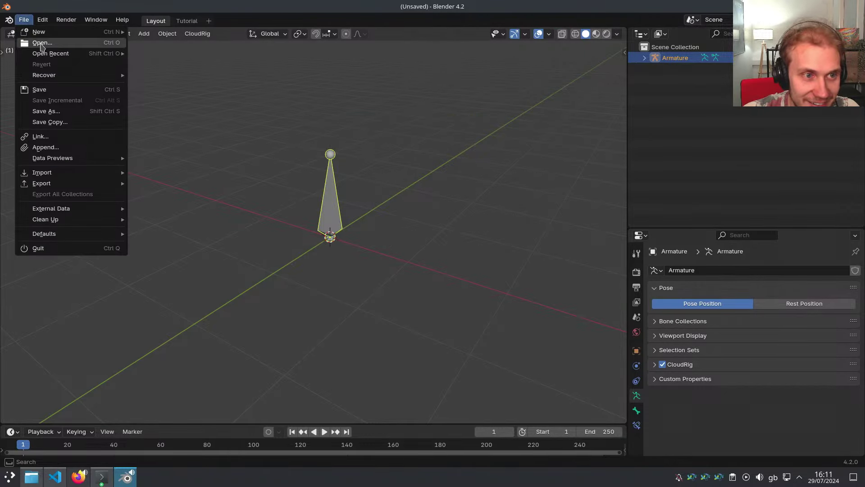
pyautogui.moveTo(53, 57)
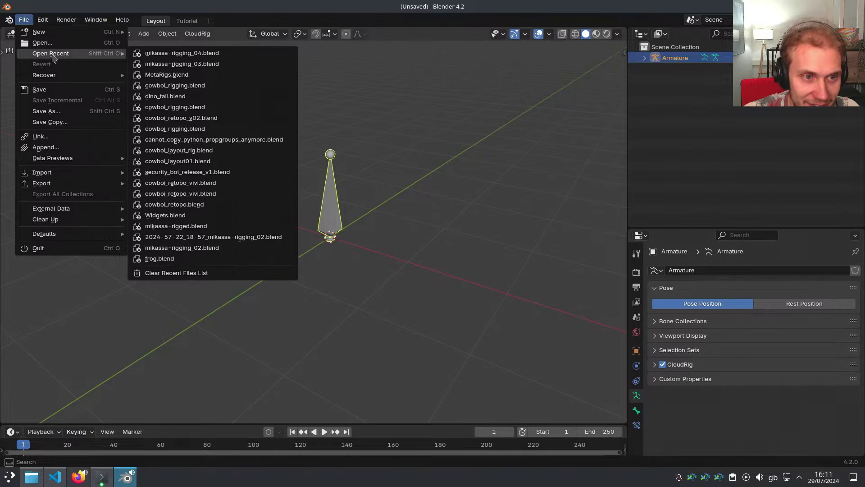
pyautogui.moveTo(50, 77)
pyautogui.moveTo(87, 56)
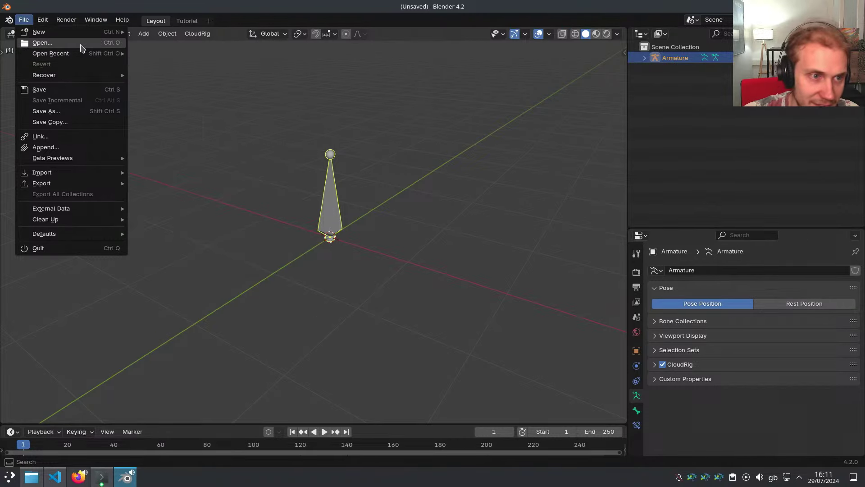
pyautogui.click(84, 44)
pyautogui.click(342, 78)
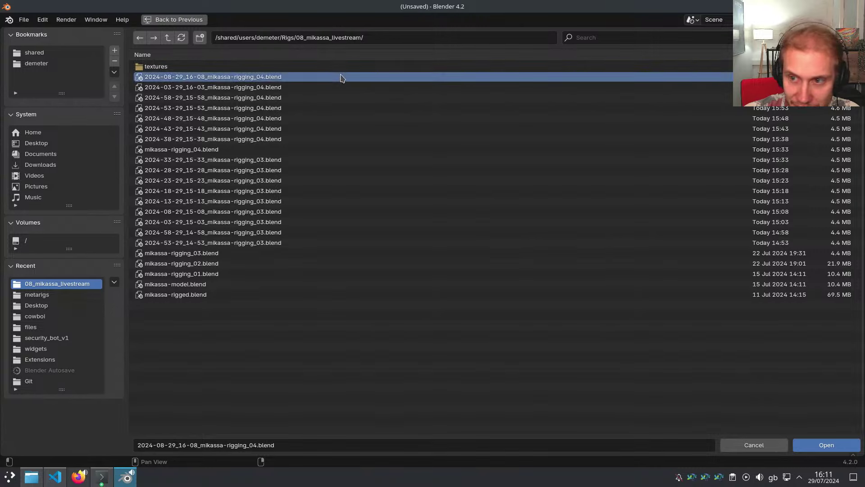
pyautogui.doubleClick(344, 79)
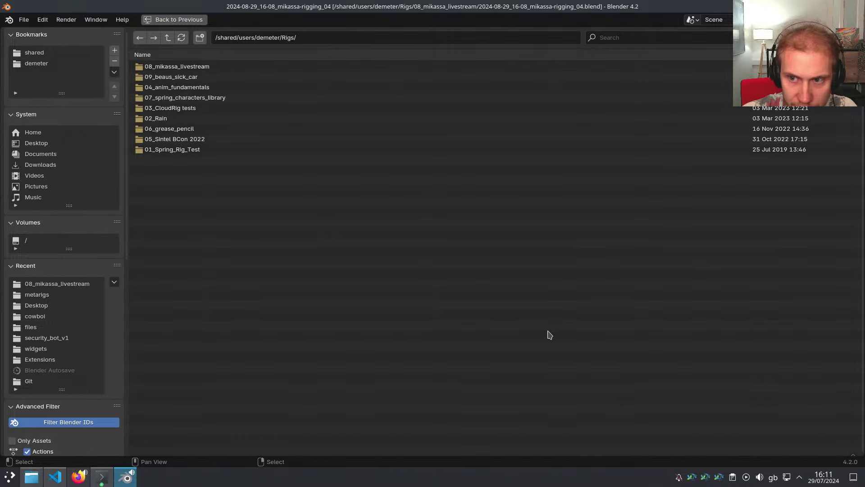
pyautogui.click(720, 129)
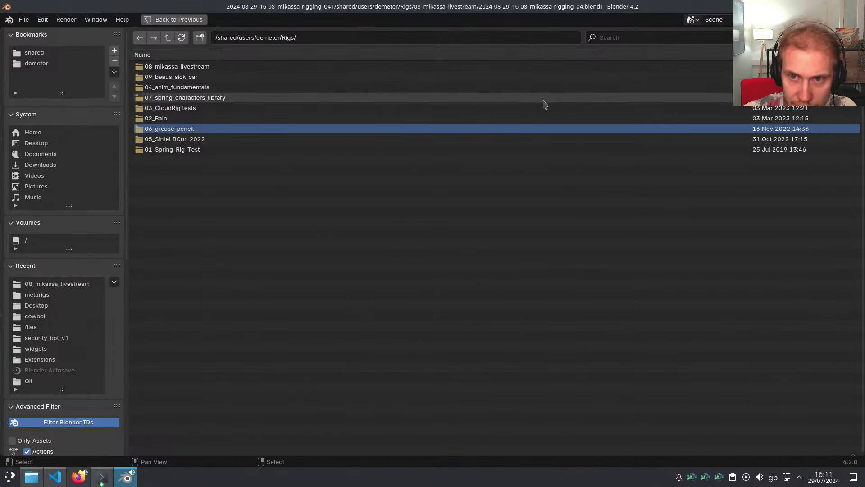
# Quit Blender, relaunch, and open 2024-08-29_16-08_mikassa-rigging_04.blend again
pyautogui.hotkey('ctrl', 'q')
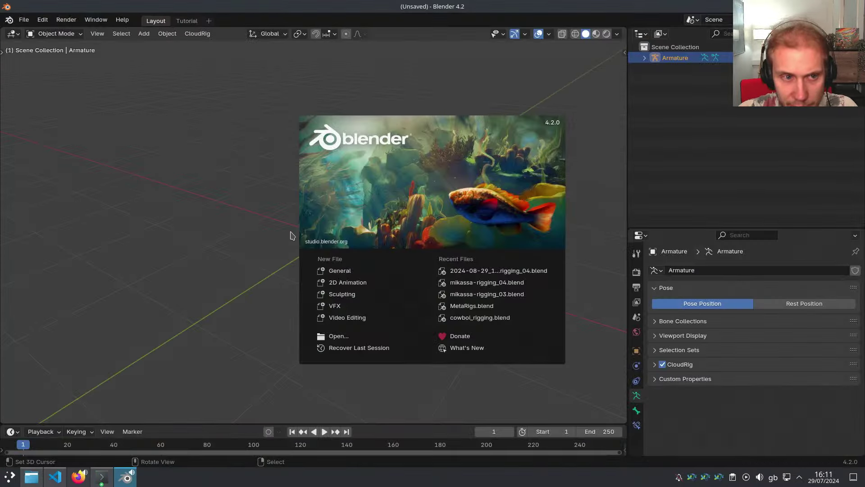
pyautogui.click(181, 153)
pyautogui.click(29, 23)
pyautogui.click(40, 42)
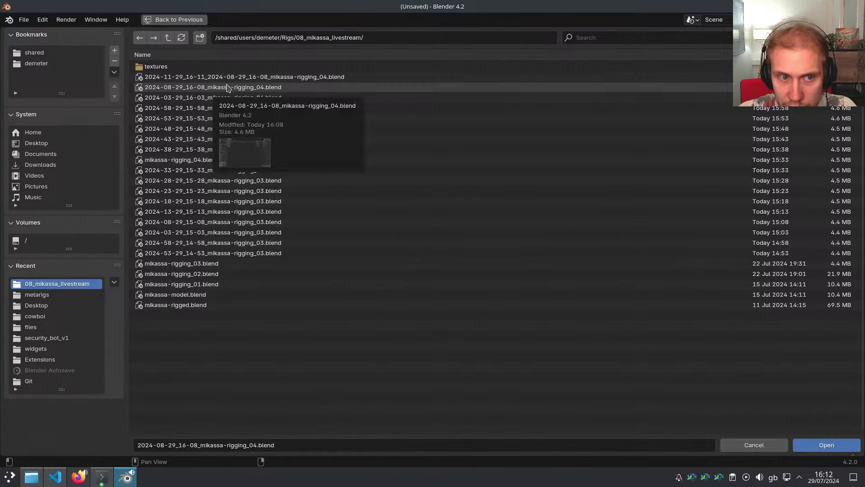
pyautogui.click(226, 86)
pyautogui.doubleClick(226, 86)
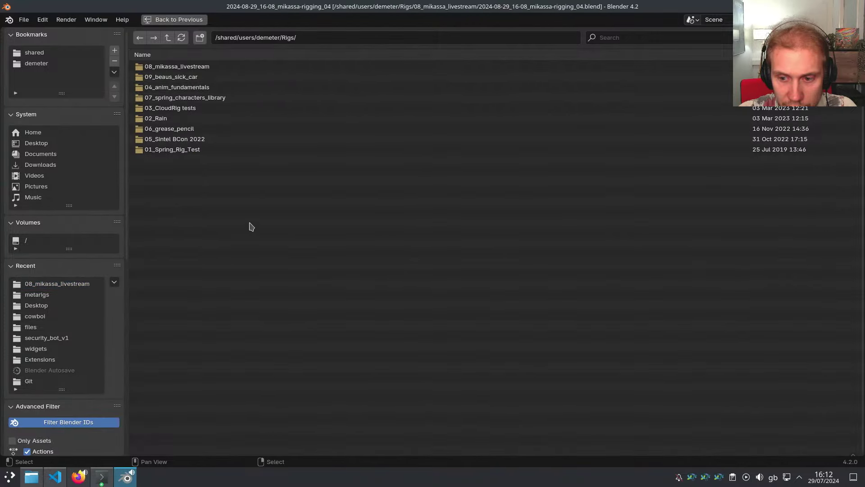
# Select the RIG-mikassa armature, enter Pose Mode, then return to Object Mode
pyautogui.click(178, 20)
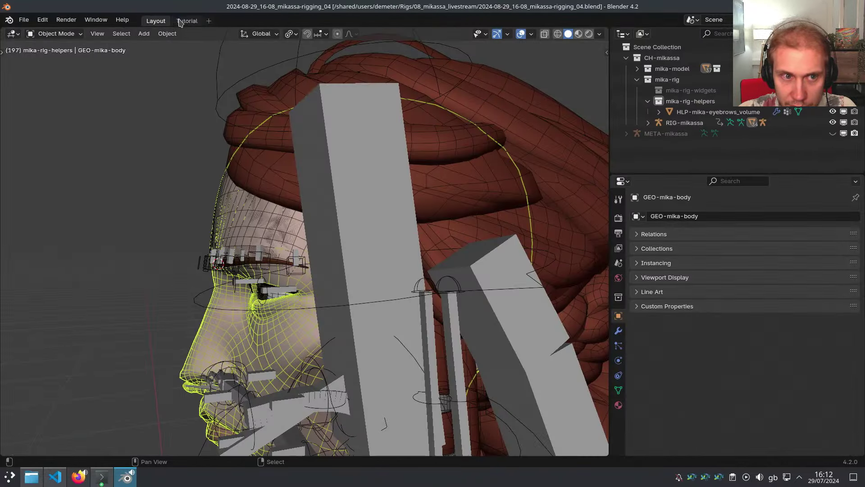
pyautogui.scroll(-2, 246, 150)
pyautogui.scroll(-1, 353, 269)
pyautogui.moveTo(300, 209); pyautogui.dragTo(380, 257, button='middle')
pyautogui.rightClick(350, 244)
pyautogui.hotkey('ctrl', 'Tab')
pyautogui.scroll(2, 381, 256)
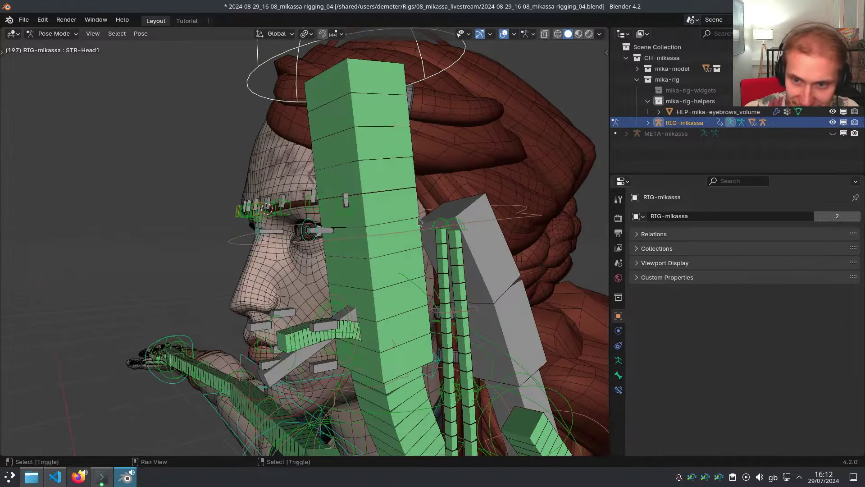
pyautogui.keyDown('shift'); pyautogui.moveTo(399, 211); pyautogui.dragTo(415, 242, button='middle'); pyautogui.keyUp('shift')
pyautogui.press('Tab')
# Disable HLP-mika-eyebrows_volume in viewports and save as mikassa-rigging_04.blend
pyautogui.click(843, 112)
pyautogui.moveTo(375, 199); pyautogui.dragTo(386, 197, button='middle')
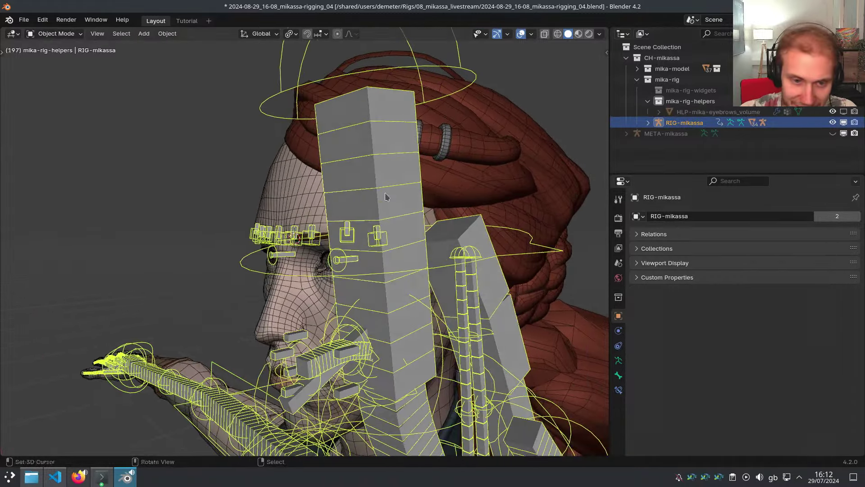
pyautogui.hotkey('ctrl', 'shift', 's')
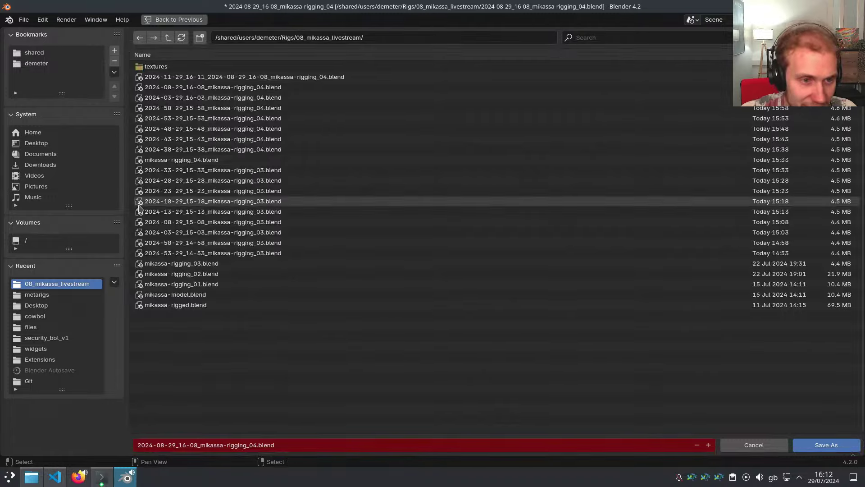
pyautogui.doubleClick(196, 161)
# Put the armature into Pose Mode and switch to the META-mikassa metarig
pyautogui.moveTo(353, 276); pyautogui.dragTo(325, 275, button='middle')
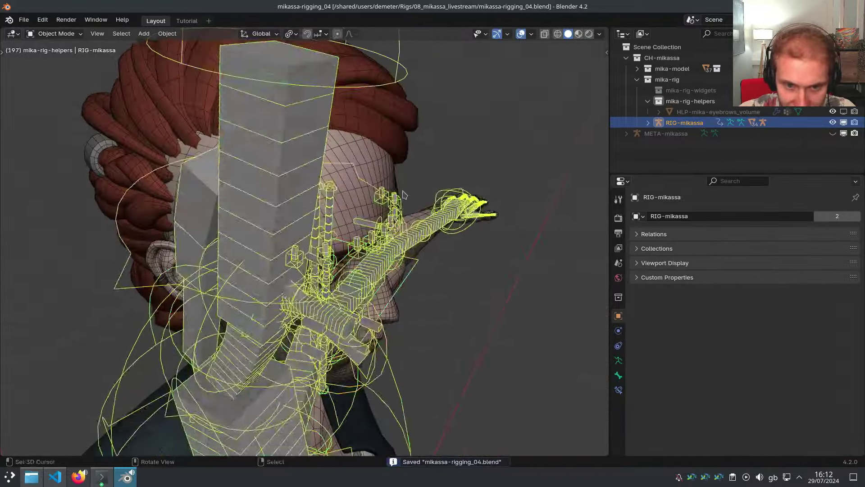
pyautogui.hotkey('ctrl', 'Tab')
pyautogui.scroll(5, 405, 233)
pyautogui.hotkey('shift', 't')
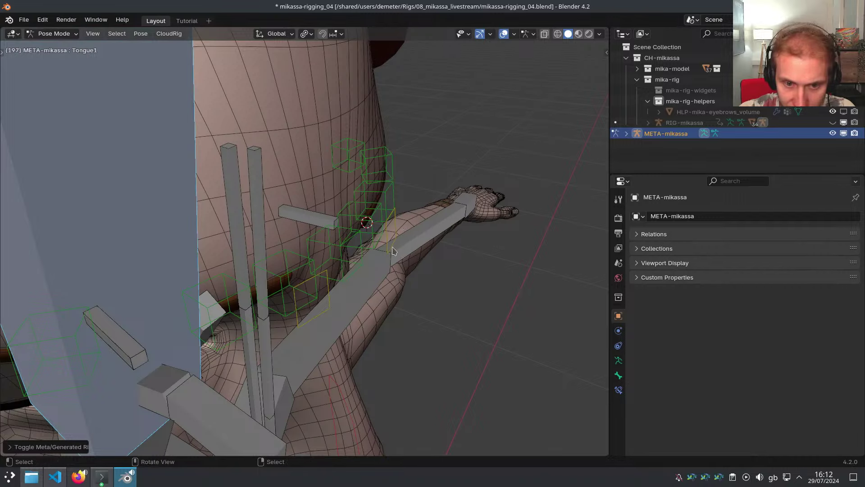
# Enter Edit Mode on the metarig with Normal orientation and Individual Origins pivot
pyautogui.hotkey('ctrl', 'Tab')
pyautogui.click(347, 235)
pyautogui.press(',')
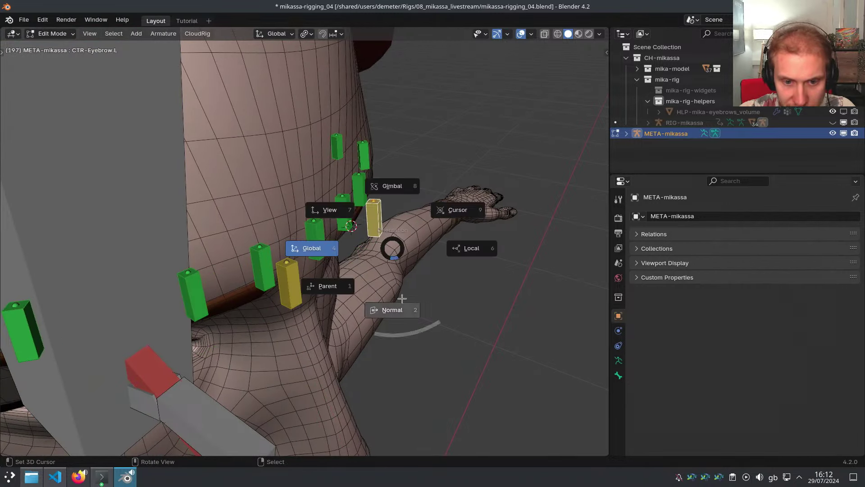
pyautogui.click(402, 298)
pyautogui.press('.')
pyautogui.click(402, 336)
# Duplicate the eyebrow bones along normal Z and reselect CTR-Eyebrow1.L
pyautogui.hotkey('shift', 'd')
pyautogui.press('z')
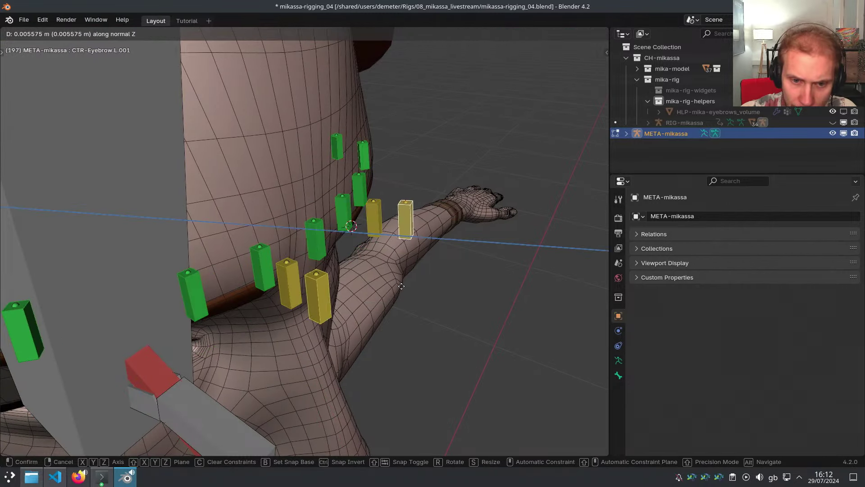
pyautogui.click(371, 282)
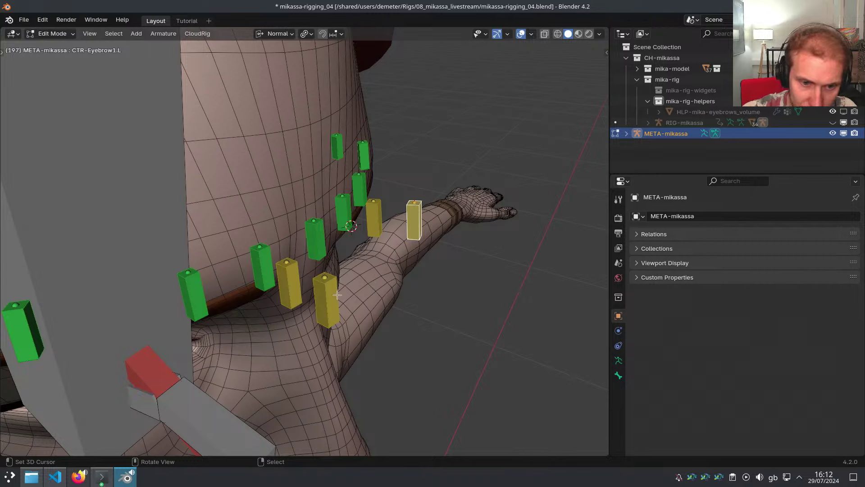
pyautogui.rightClick(337, 295)
pyautogui.rightClick(422, 226)
# Rename CTR-Eyebrow1.L by replacing its CTR prefix with MSTR
pyautogui.press('F2')
pyautogui.press('Home')
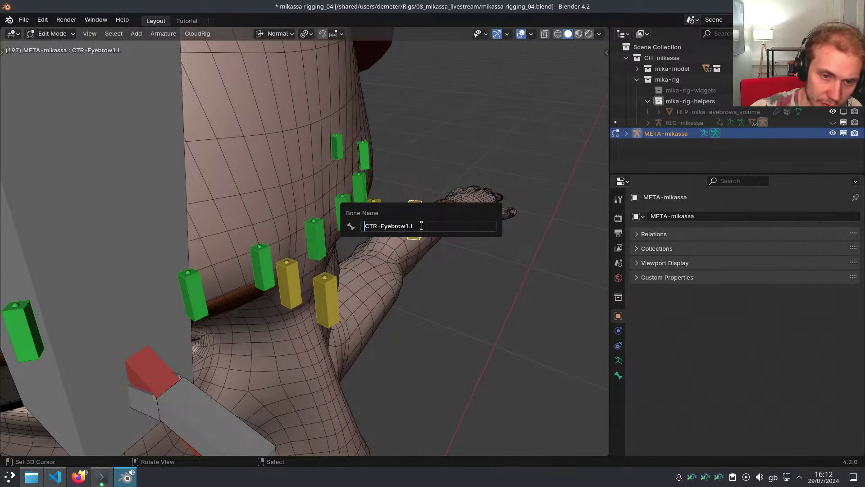
pyautogui.press('Delete')
pyautogui.press('Delete')
pyautogui.press('Delete')
pyautogui.write('MSTR')
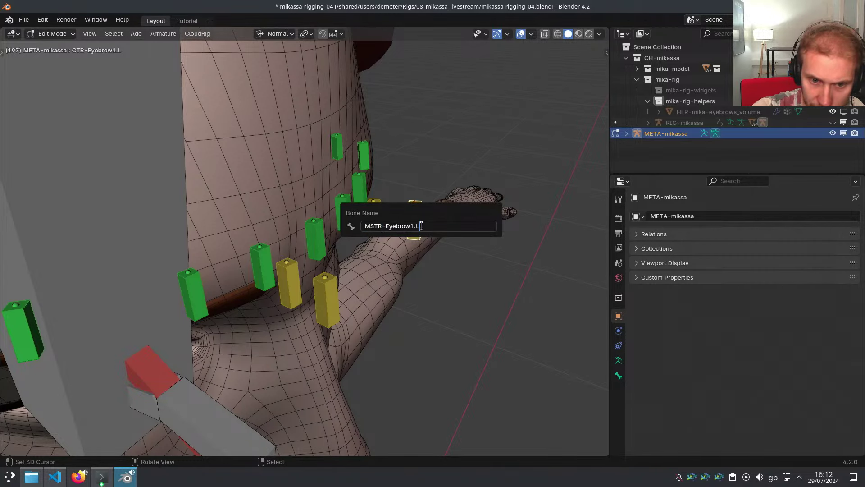
pyautogui.press('Return')
# Delete the old right eyebrow master bone and symmetrize the left one to recreate it
pyautogui.rightClick(333, 292)
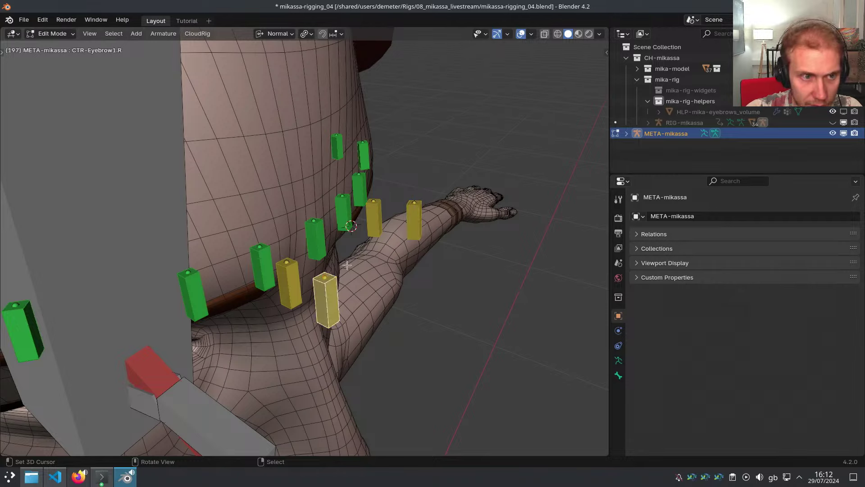
pyautogui.press('x')
pyautogui.click(425, 261)
pyautogui.rightClick(418, 231)
pyautogui.press('x')
pyautogui.click(341, 232)
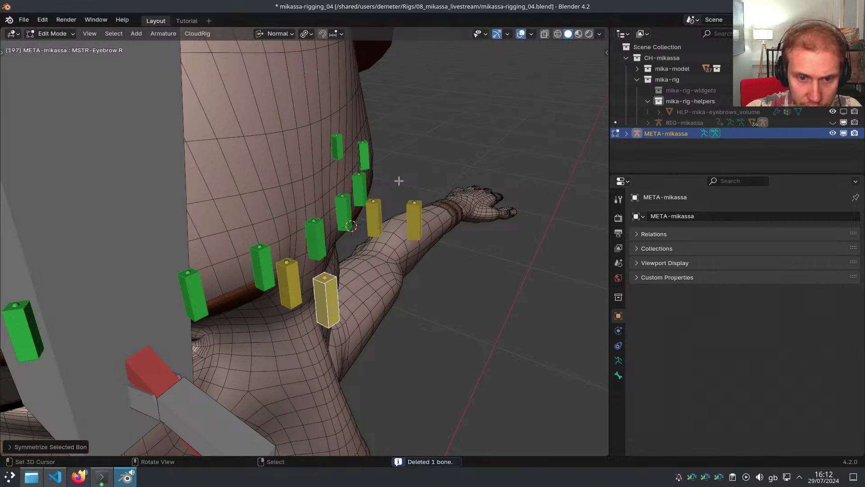
# Return the rig to Pose Mode, save, then edit the eyebrow mesh
pyautogui.hotkey('ctrl', 'Tab')
pyautogui.click(410, 233)
pyautogui.hotkey('ctrl', 's')
pyautogui.moveTo(410, 234)
pyautogui.mouseDown(button='middle')
pyautogui.moveTo(375, 228)
pyautogui.moveTo(361, 210)
pyautogui.moveTo(405, 188)
pyautogui.moveTo(333, 217)
pyautogui.mouseUp(button='middle')
pyautogui.hotkey('ctrl', 'Tab')
pyautogui.rightClick(347, 201)
pyautogui.press('Tab')
# In wireframe vertex mode, duplicate the eyebrow vertices in place and separate them, causing a segmentation fault
pyautogui.hotkey('shift', 'z')
pyautogui.press('1')
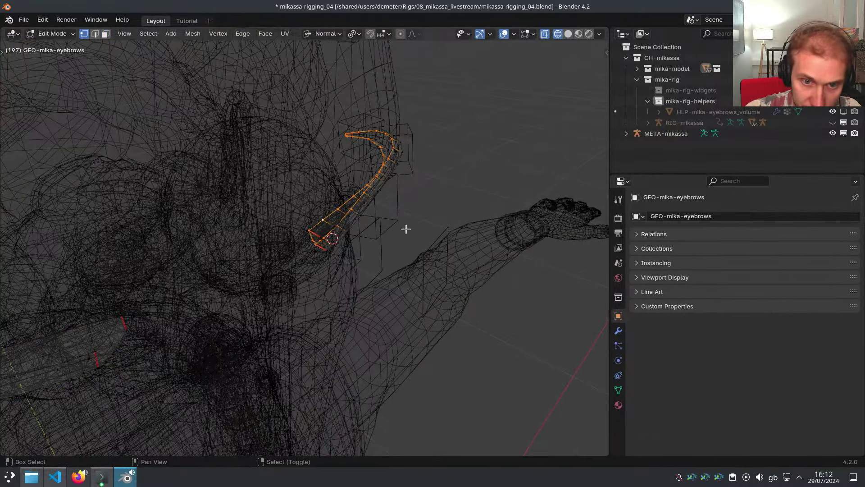
pyautogui.keyDown('shift'); pyautogui.moveTo(406, 229); pyautogui.dragTo(467, 234, button='middle'); pyautogui.keyUp('shift')
pyautogui.hotkey('shift', 'd')
pyautogui.rightClick(430, 233)
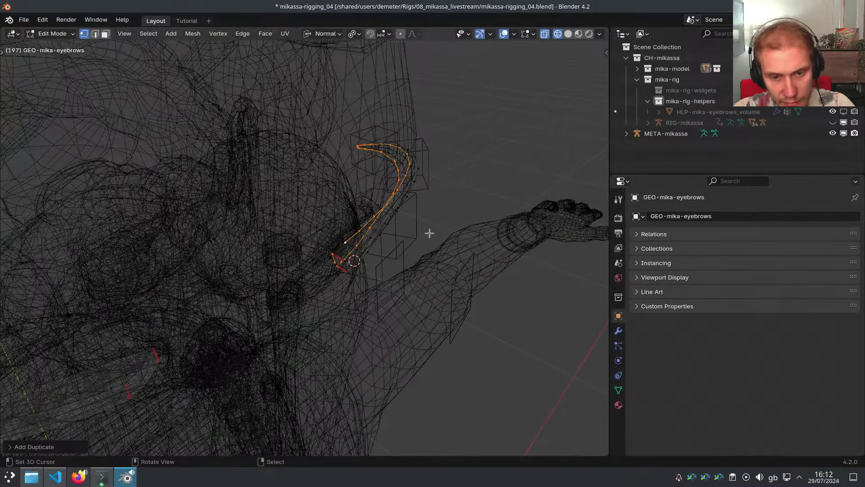
pyautogui.press('p')
pyautogui.click(429, 233)
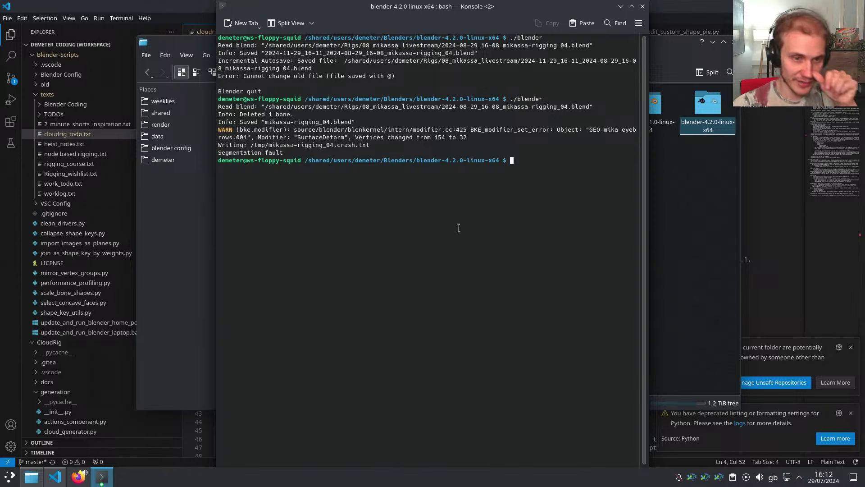
# Insert two blank lines after the fourth note in cloudrig_todo.txt
pyautogui.click(773, 160)
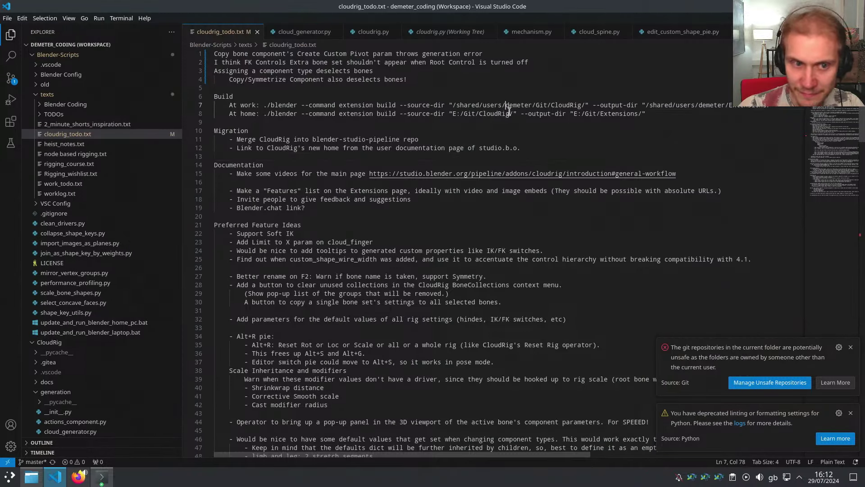
pyautogui.click(447, 97)
pyautogui.press('Up')
pyautogui.press('Return')
pyautogui.press('Return')
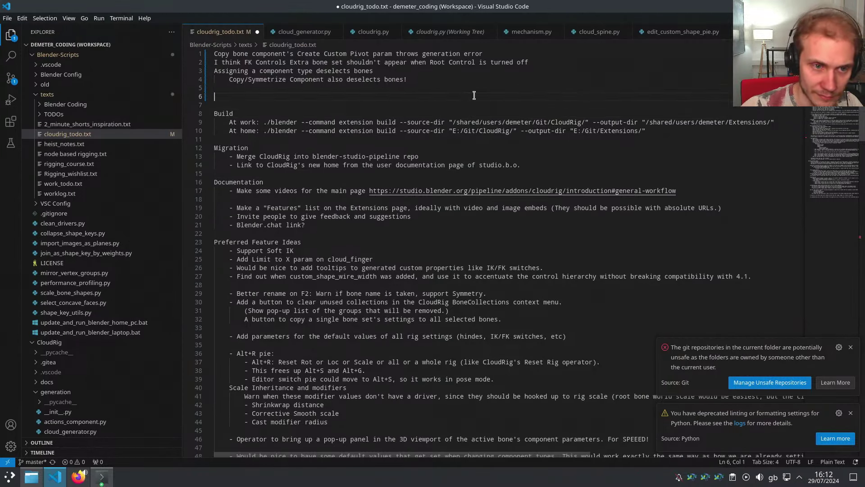
pyautogui.press('BackSpace')
pyautogui.press('BackSpace')
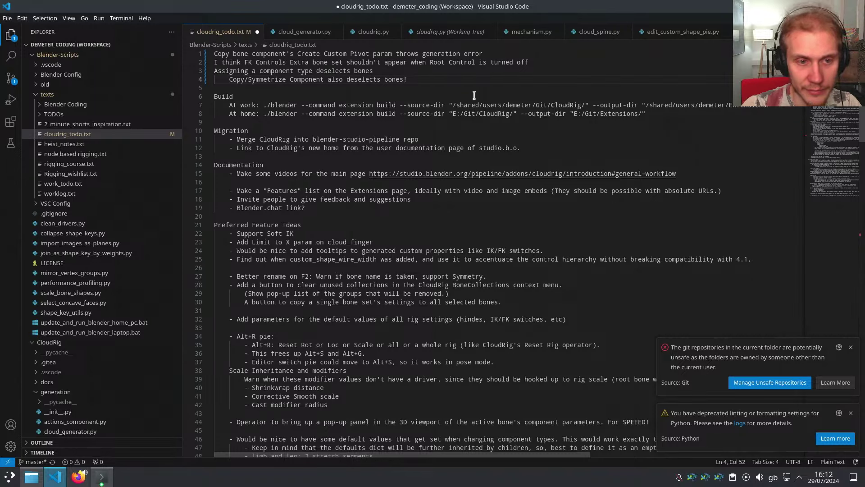
pyautogui.press('Return')
pyautogui.press('Return')
pyautogui.press('super')
# Search 'debug' in the launcher and start the Blender Debug build under gdb
pyautogui.write('debu')
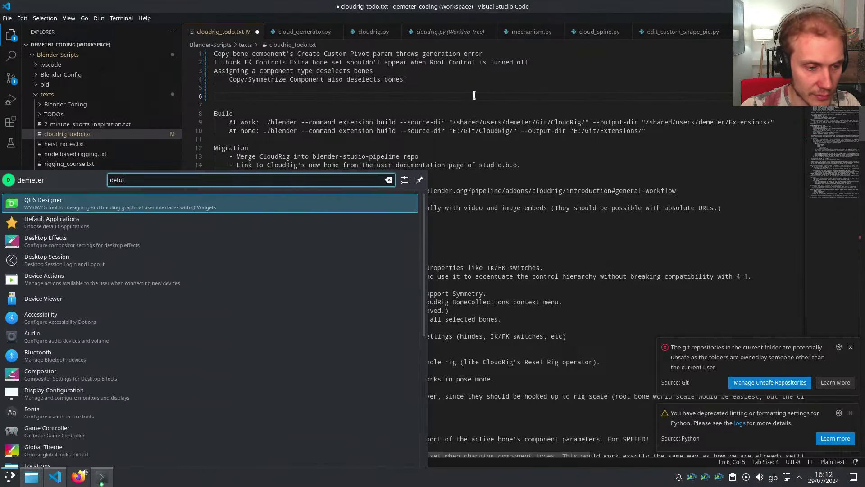
pyautogui.write('g')
pyautogui.press('Return')
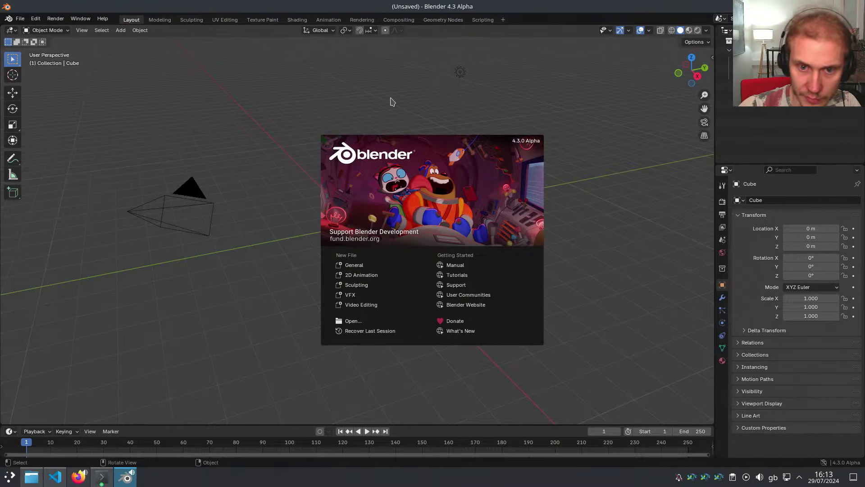
# Dismiss the Blender 4.3 splash screen and minimize the gdb debugger terminal
pyautogui.click(214, 109)
pyautogui.click(101, 477)
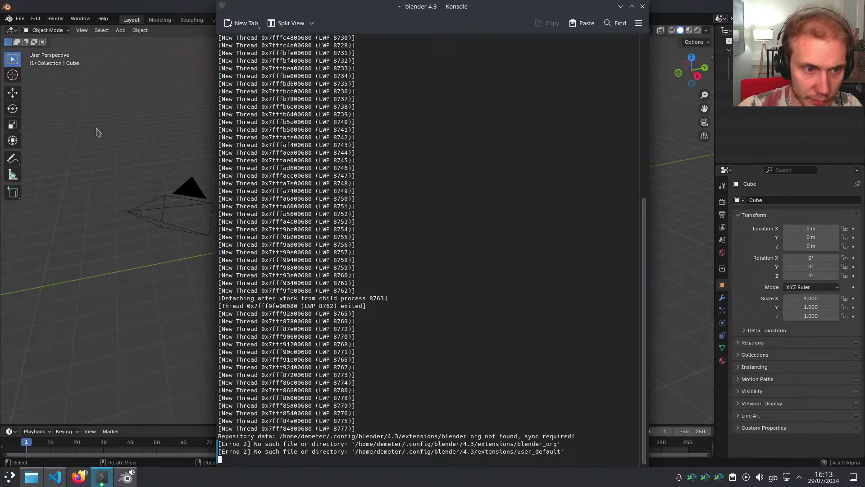
pyautogui.click(620, 6)
# Orbit the default scene and select the cube, light and camera in turn
pyautogui.moveTo(315, 168); pyautogui.dragTo(329, 167, button='middle')
pyautogui.click(466, 198)
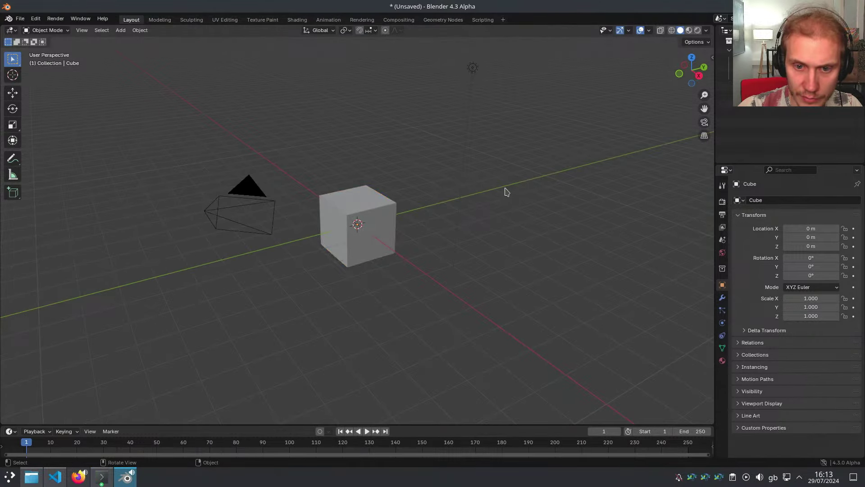
pyautogui.click(389, 206)
pyautogui.click(472, 68)
pyautogui.click(247, 183)
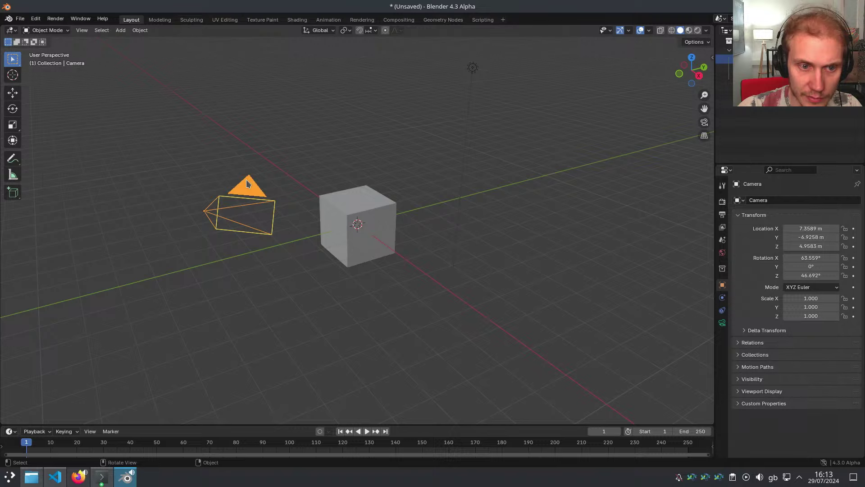
# Start opening another blend file, discarding the unsaved default scene
pyautogui.click(28, 18)
pyautogui.click(73, 65)
pyautogui.click(385, 255)
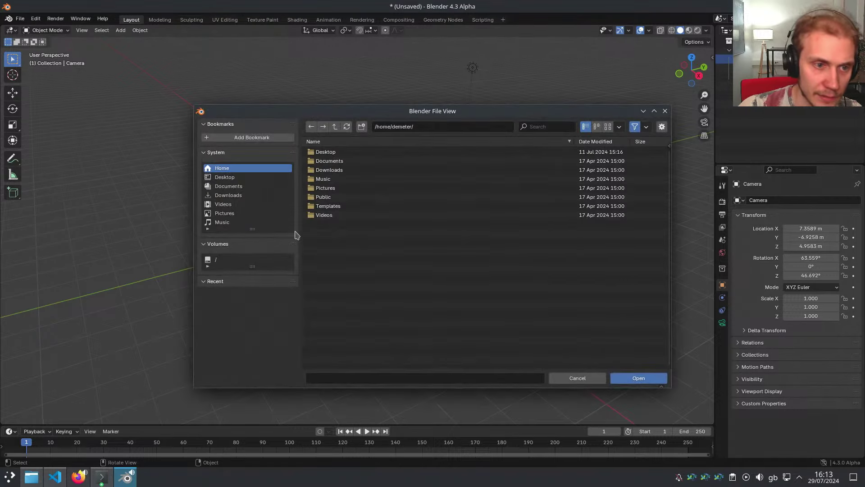
# Browse to /shared/users/demeter/Rigs/08_mikassa_livestream and open mikassa-rigging_04.blend
pyautogui.click(226, 260)
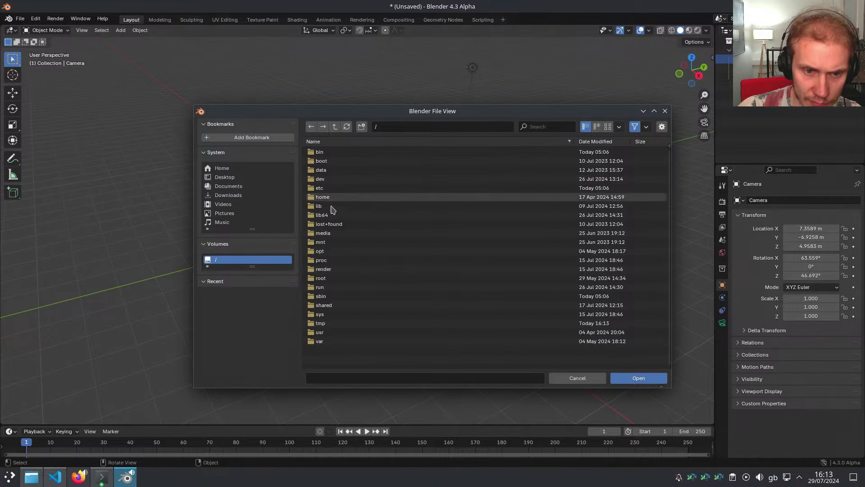
pyautogui.doubleClick(324, 305)
pyautogui.click(408, 126)
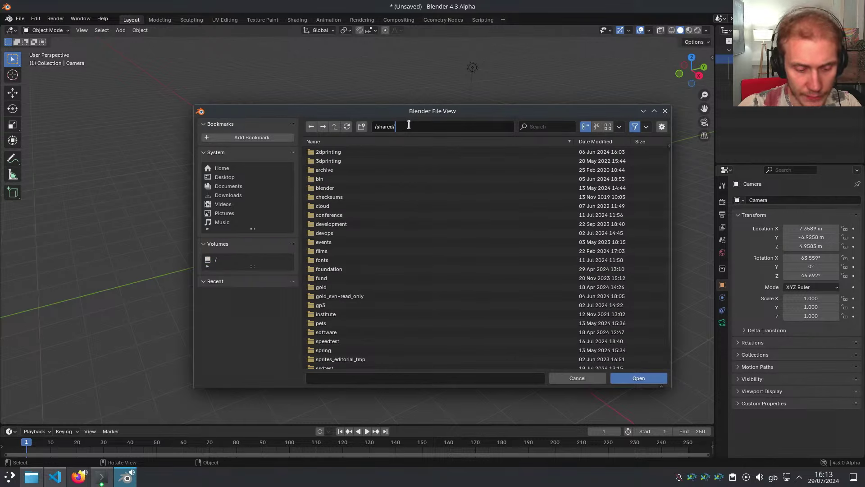
pyautogui.write('users/demeter')
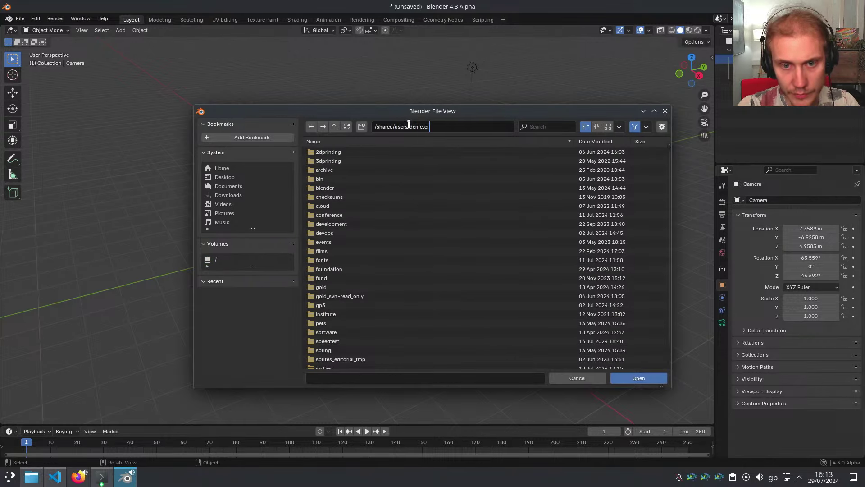
pyautogui.write('/Rigs')
pyautogui.press('Return')
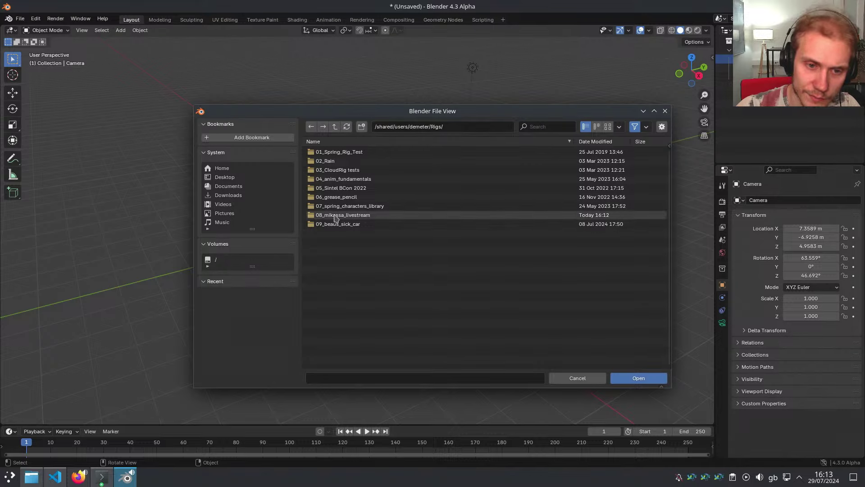
pyautogui.doubleClick(338, 215)
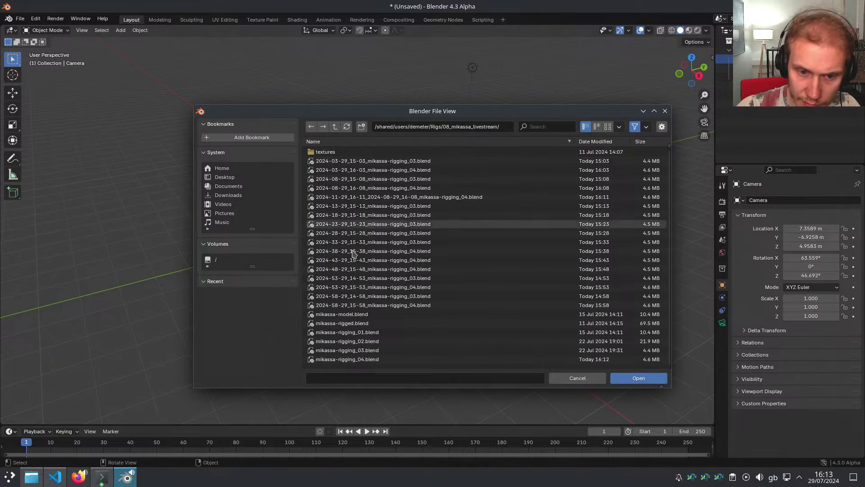
pyautogui.doubleClick(377, 359)
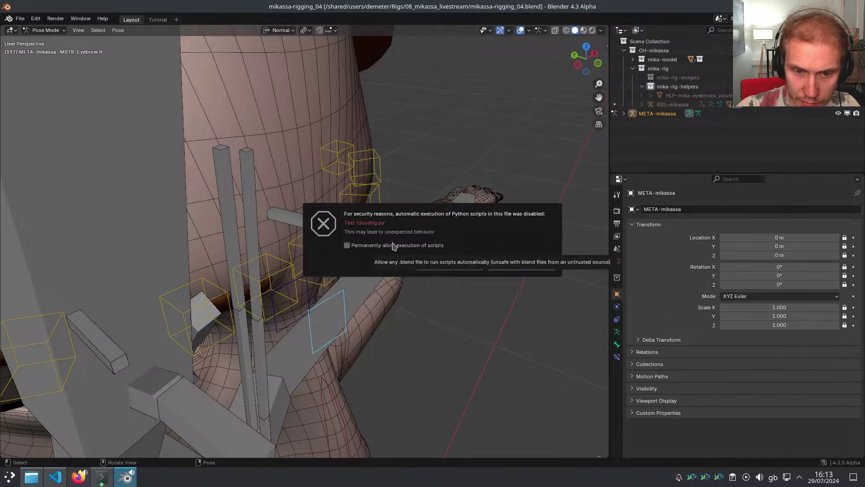
# Allow the file's scripts to run, return to Object Mode and select the eyebrow mesh
pyautogui.click(471, 267)
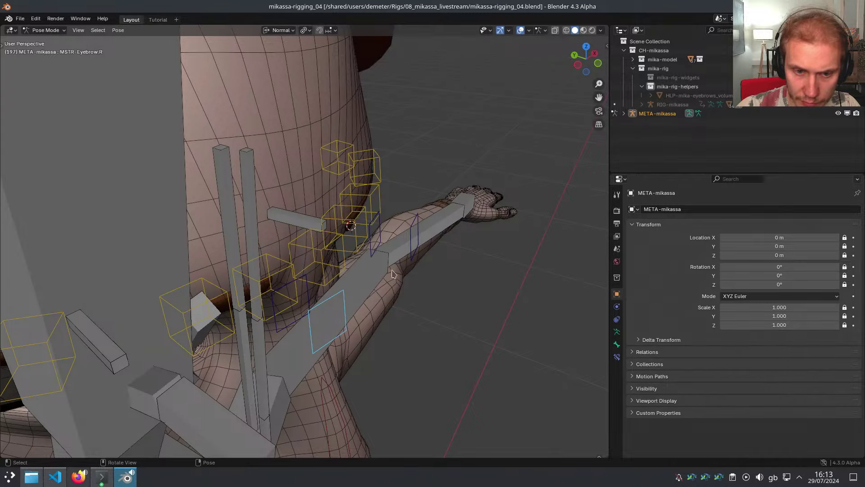
pyautogui.moveTo(391, 271); pyautogui.dragTo(484, 255, button='middle')
pyautogui.press('Tab')
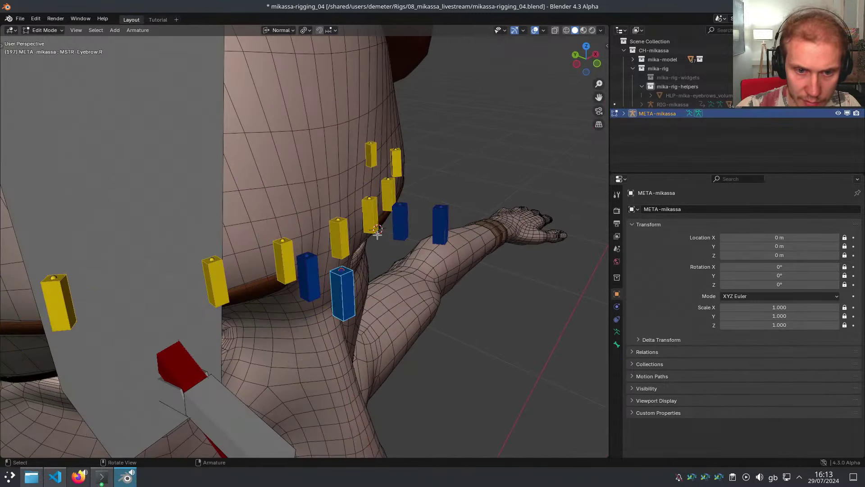
pyautogui.press('Tab')
pyautogui.hotkey('ctrl', 'Tab')
pyautogui.moveTo(378, 233)
pyautogui.mouseDown(button='middle')
pyautogui.moveTo(359, 192)
pyautogui.moveTo(325, 225)
pyautogui.moveTo(363, 234)
pyautogui.mouseUp(button='middle')
pyautogui.click(359, 191)
# Enter Edit Mode on the eyebrows in wireframe shading and select one edge loop
pyautogui.press('Tab')
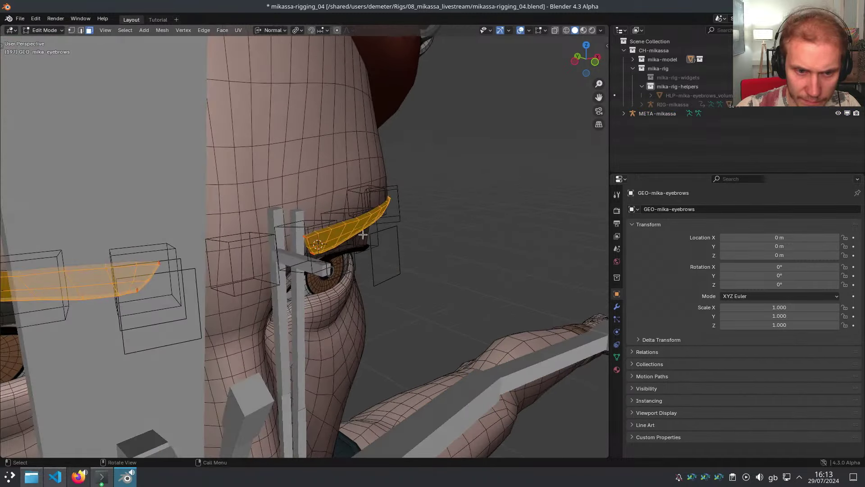
pyautogui.press('z')
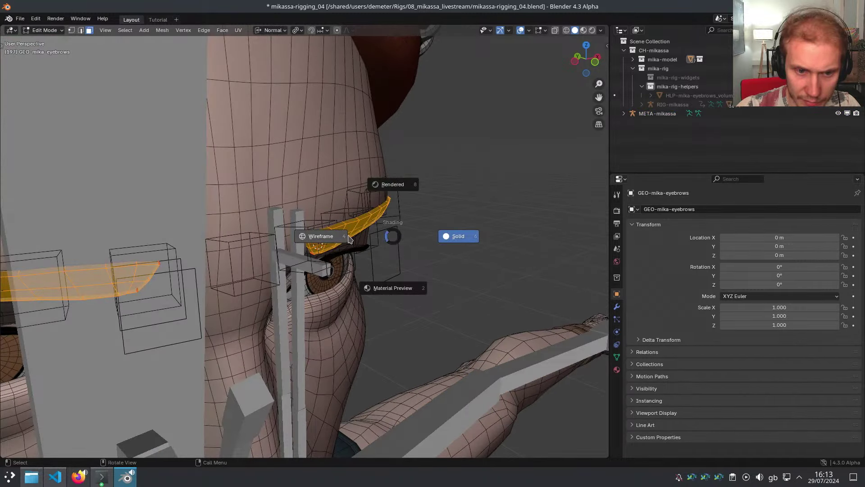
pyautogui.click(320, 234)
pyautogui.moveTo(320, 230); pyautogui.dragTo(358, 229, button='middle')
pyautogui.press('1')
pyautogui.keyDown('alt'); pyautogui.click(314, 222); pyautogui.keyUp('alt')
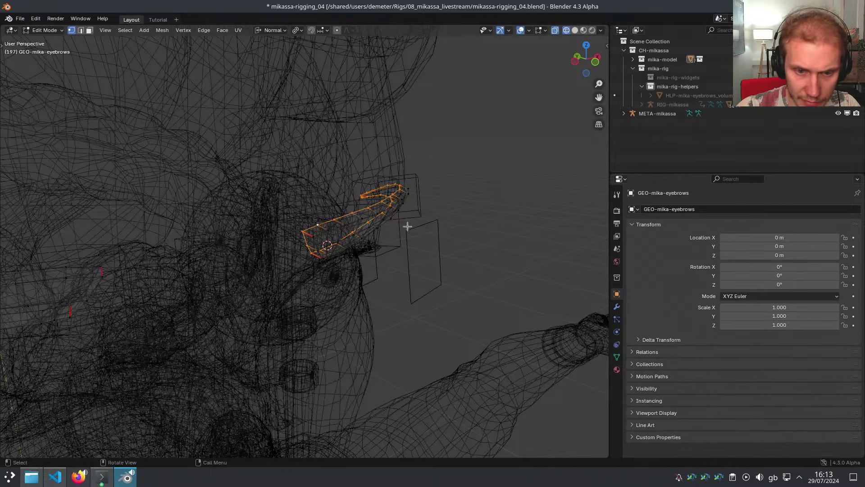
# Duplicate the eyebrow loop in place and separate it, crashing Blender into gdb
pyautogui.hotkey('shift', 'd')
pyautogui.rightClick(417, 197)
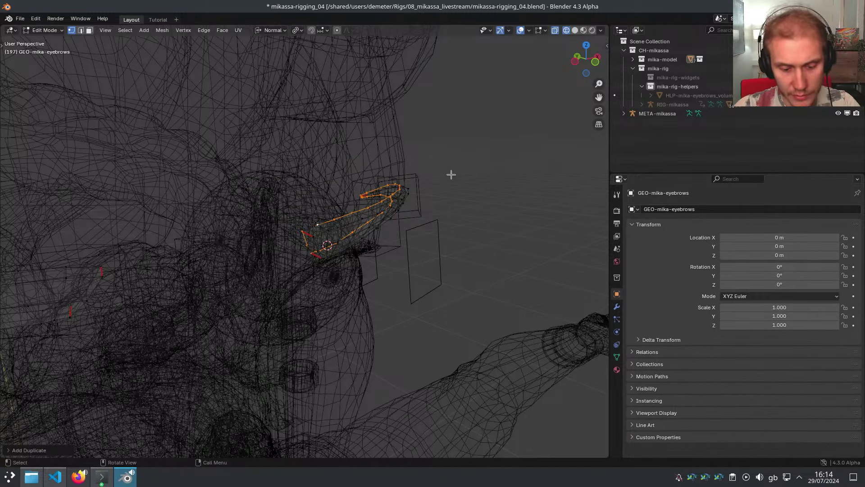
pyautogui.press('p')
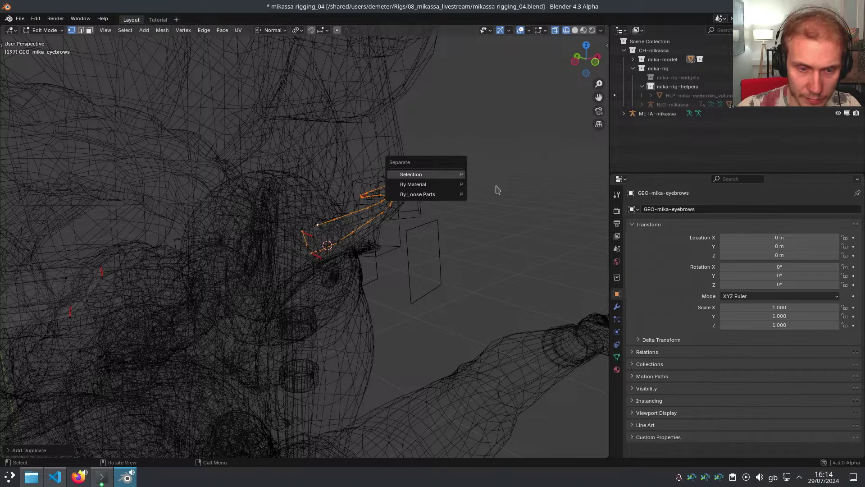
pyautogui.click(102, 476)
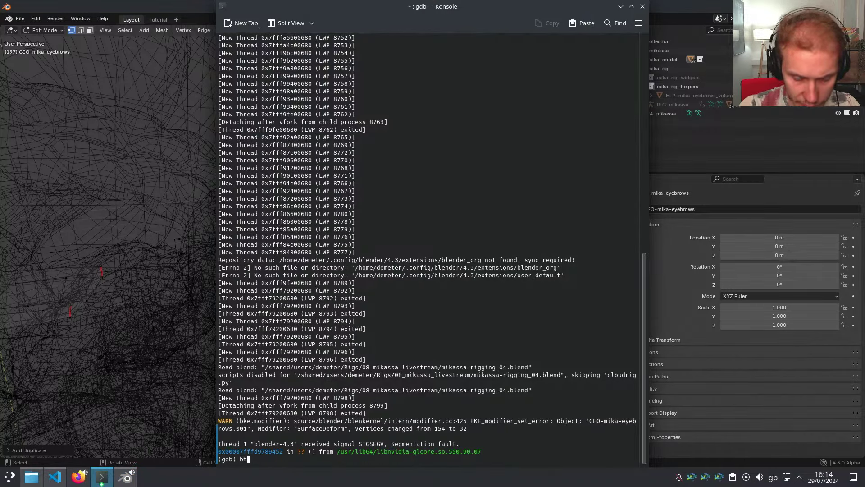
pyautogui.write('bt')
pyautogui.press('Return')
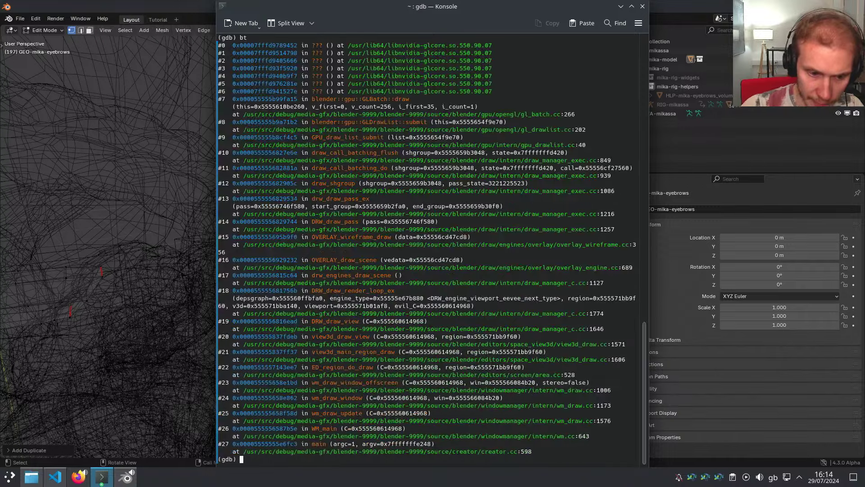
pyautogui.tripleClick(219, 137)
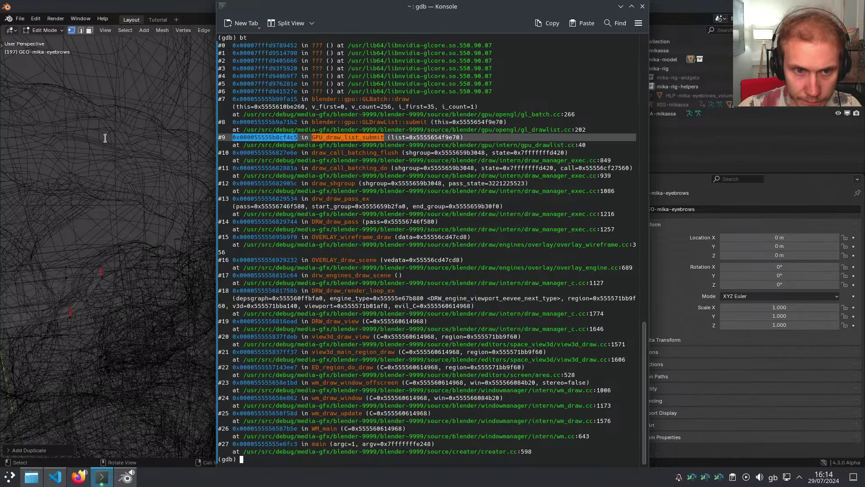
pyautogui.click(267, 147)
pyautogui.scroll(6, 270, 151)
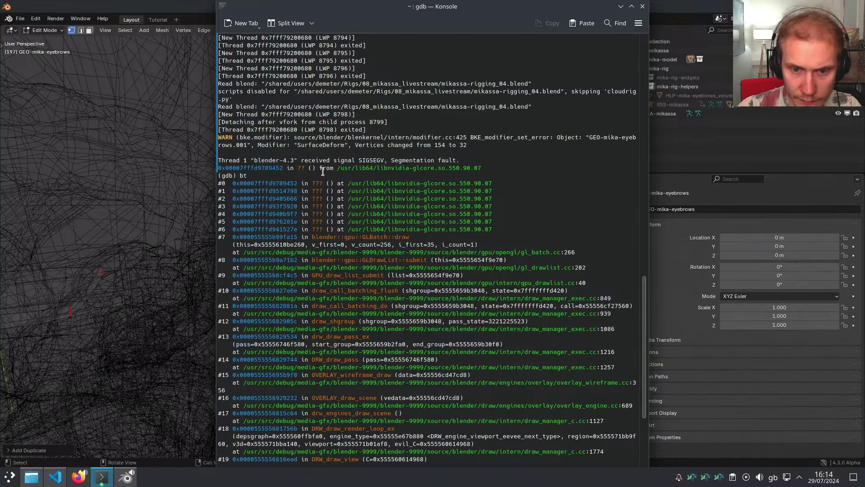
pyautogui.scroll(-6, 322, 172)
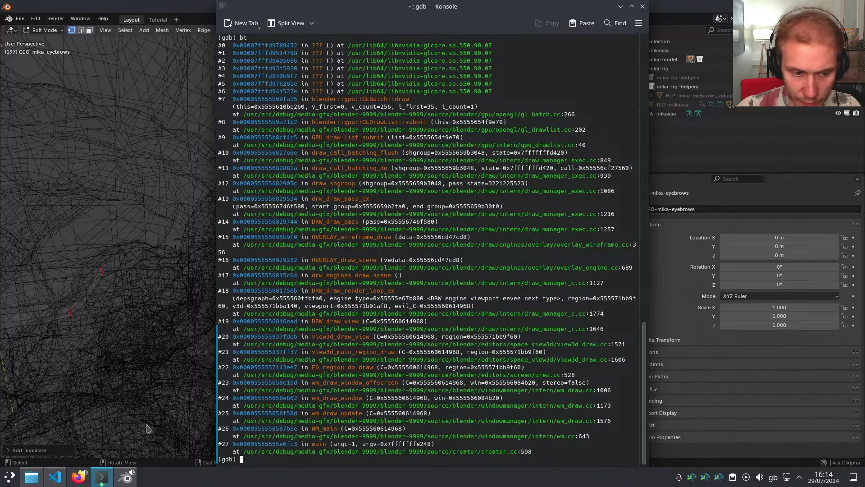
pyautogui.moveTo(101, 478)
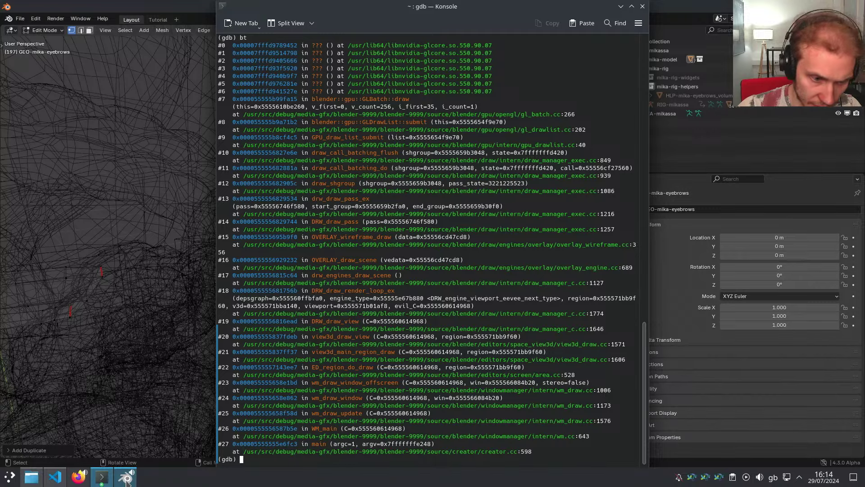
# Open a terminal in the blender-4.2.0-linux-x64 folder from Dolphin and launch Blender 4.2
pyautogui.click(31, 477)
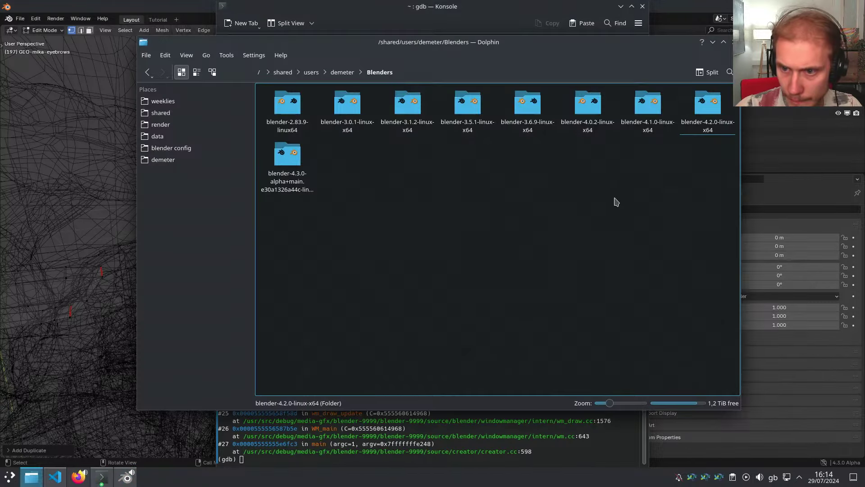
pyautogui.rightClick(704, 113)
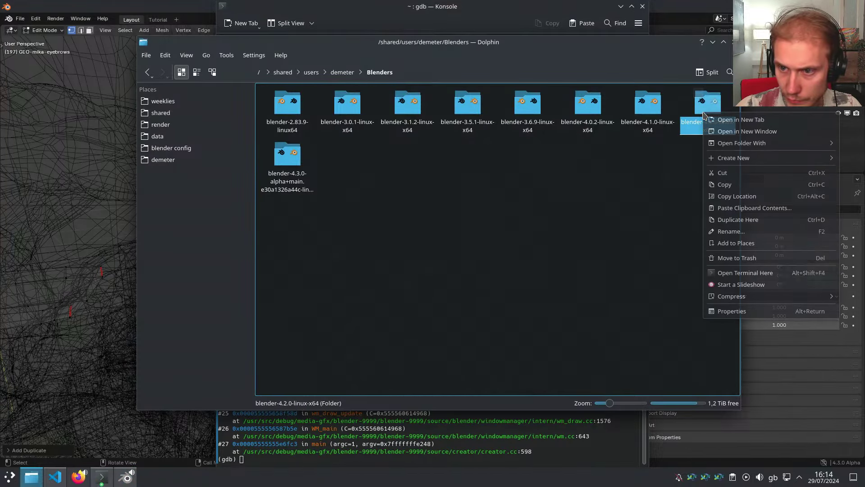
pyautogui.click(746, 273)
pyautogui.write('./bn')
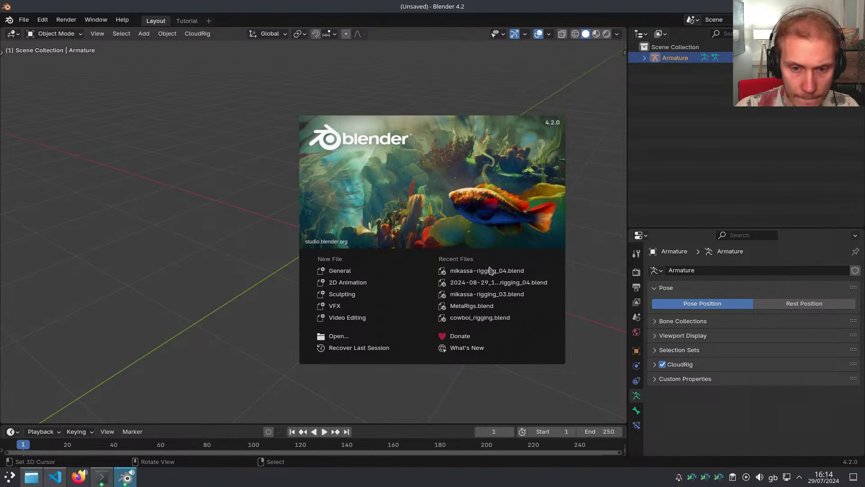
# Open mikassa-rigging_04.blend, select GEO-mika-eyebrows in Object Mode and copy it
pyautogui.click(505, 273)
pyautogui.moveTo(408, 262); pyautogui.dragTo(408, 219, button='middle')
pyautogui.press('Tab')
pyautogui.moveTo(333, 251); pyautogui.dragTo(409, 220, button='middle')
pyautogui.press('z')
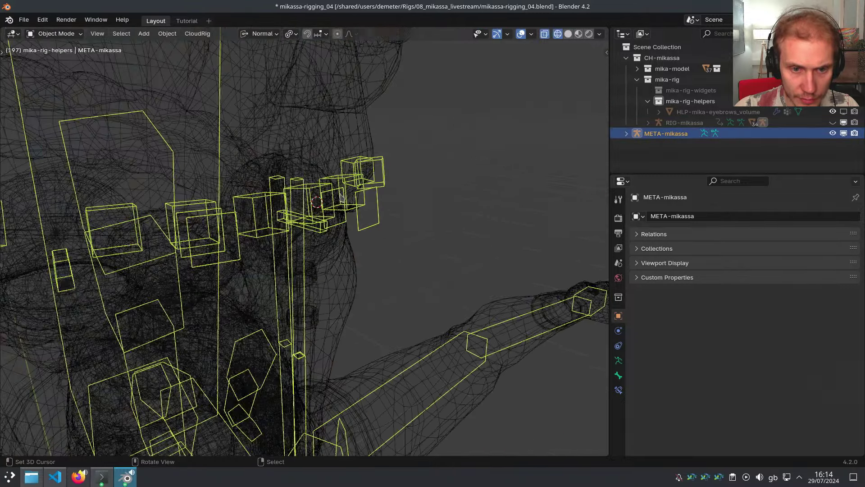
pyautogui.click(336, 186)
pyautogui.moveTo(360, 187)
pyautogui.mouseDown(button='middle')
pyautogui.moveTo(457, 208)
pyautogui.moveTo(463, 218)
pyautogui.mouseUp(button='middle')
pyautogui.hotkey('ctrl', 'c')
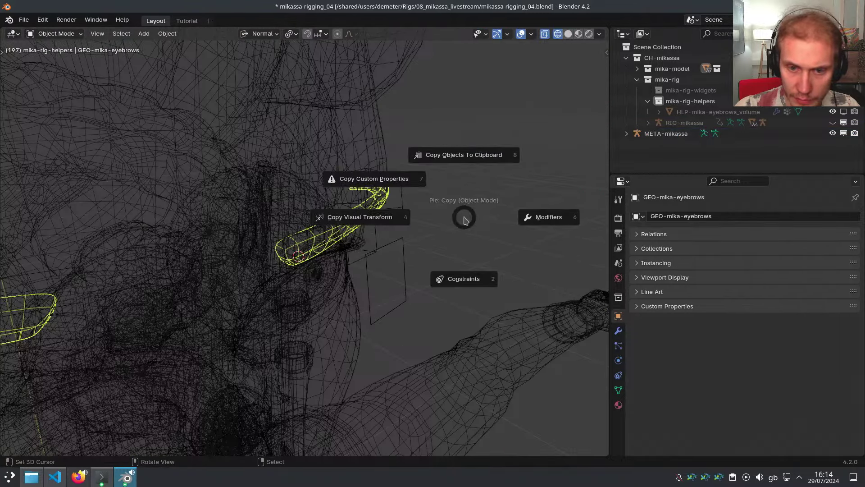
pyautogui.click(469, 163)
# Create a new General file without saving the rig, delete the Armature and paste
pyautogui.moveTo(469, 163); pyautogui.dragTo(452, 210, button='middle')
pyautogui.hotkey('ctrl', 'n')
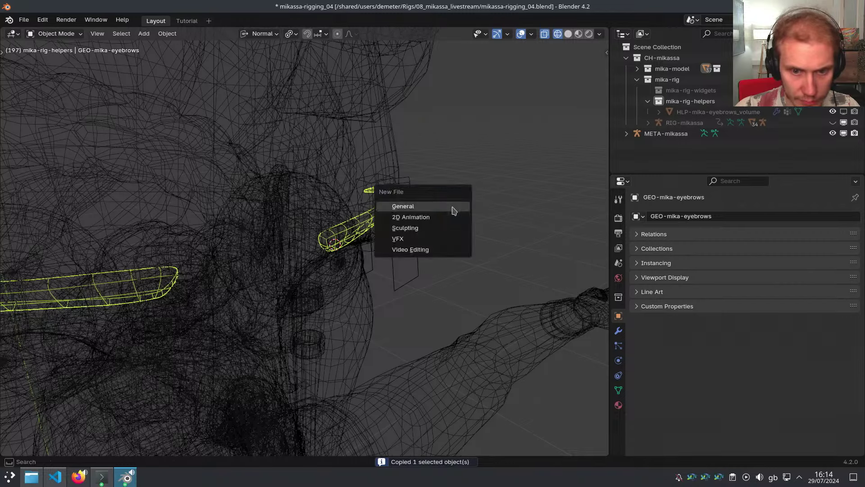
pyautogui.click(452, 208)
pyautogui.click(400, 257)
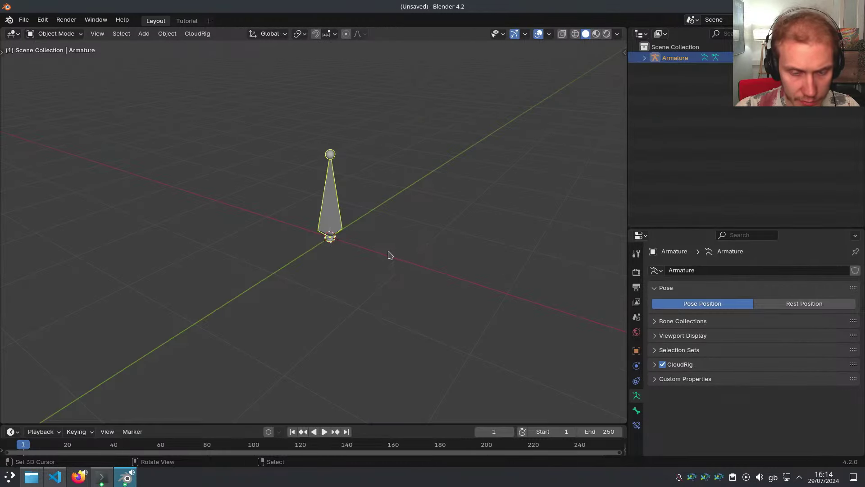
pyautogui.press('Delete')
pyautogui.hotkey('ctrl', 'v')
# Keep only the eyebrows by selecting them, inverting the selection and deleting the rest
pyautogui.moveTo(392, 161); pyautogui.dragTo(385, 131, button='middle')
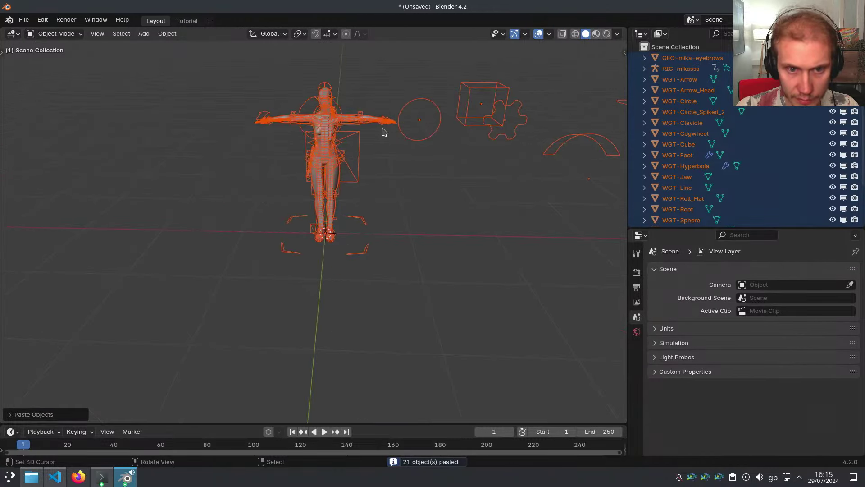
pyautogui.scroll(8, 349, 106)
pyautogui.keyDown('shift'); pyautogui.moveTo(321, 134); pyautogui.dragTo(426, 179, button='middle'); pyautogui.keyUp('shift')
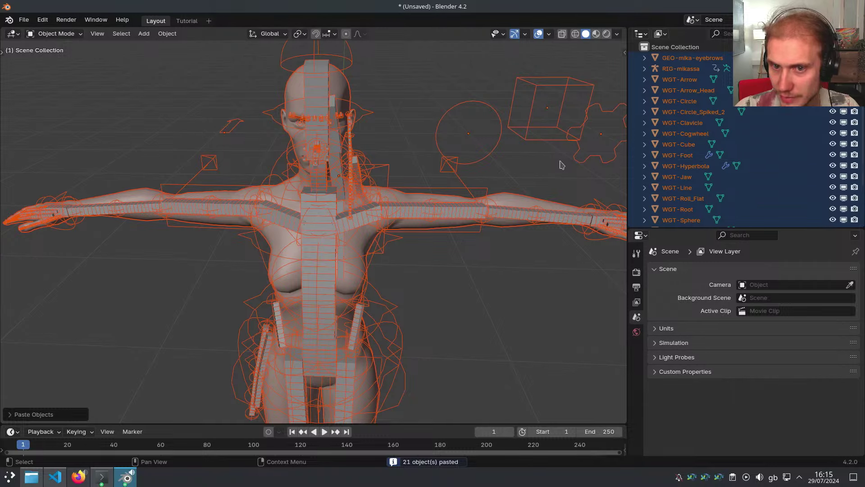
pyautogui.scroll(10, 315, 135)
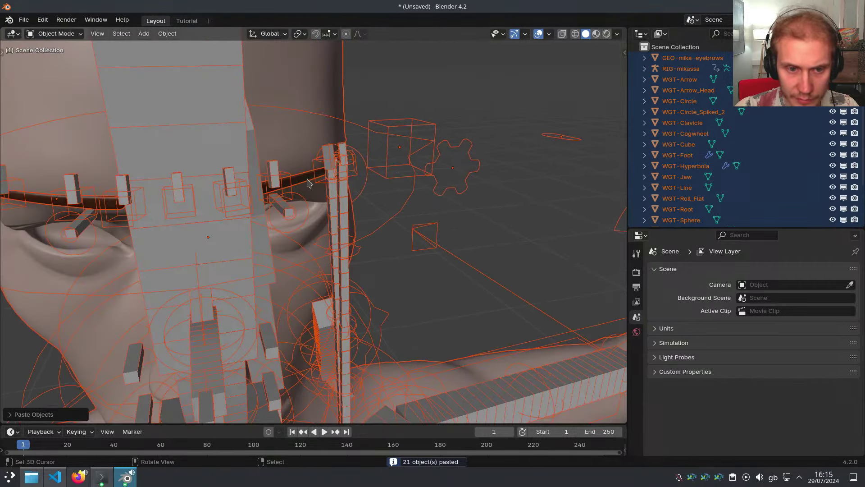
pyautogui.click(302, 182)
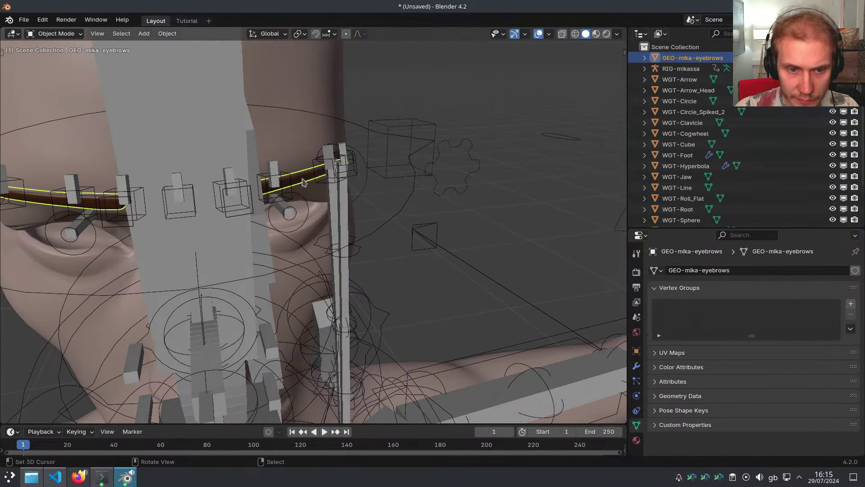
pyautogui.hotkey('ctrl', 'i')
pyautogui.press('Delete')
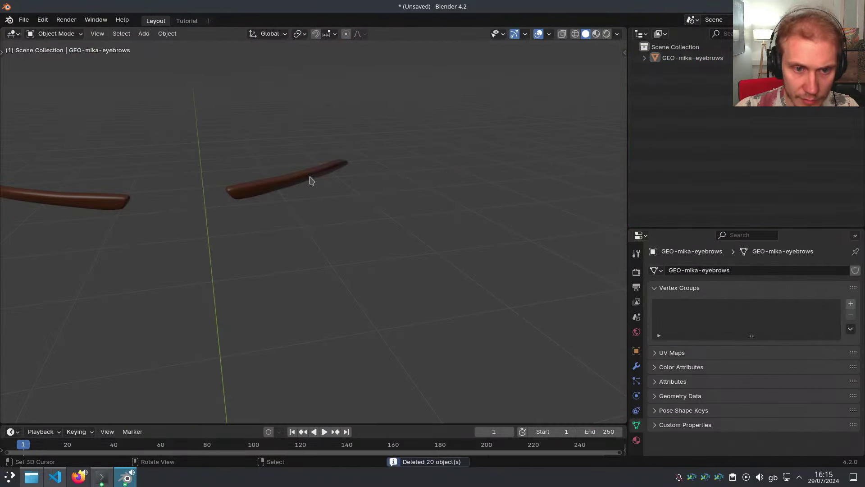
# Reselect the eyebrows object and bring up the save file browser
pyautogui.click(310, 177)
pyautogui.rightClick(329, 174)
pyautogui.press('y')
pyautogui.click(683, 193)
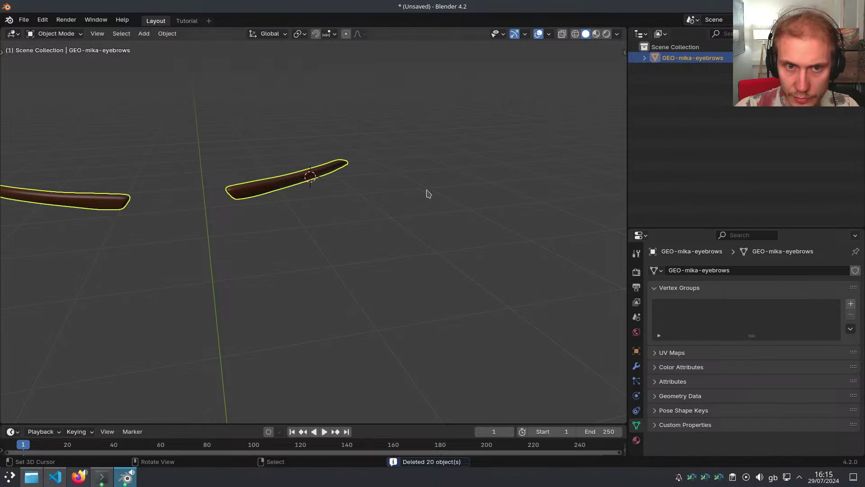
pyautogui.moveTo(427, 193); pyautogui.dragTo(457, 188, button='middle')
pyautogui.hotkey('ctrl', 's')
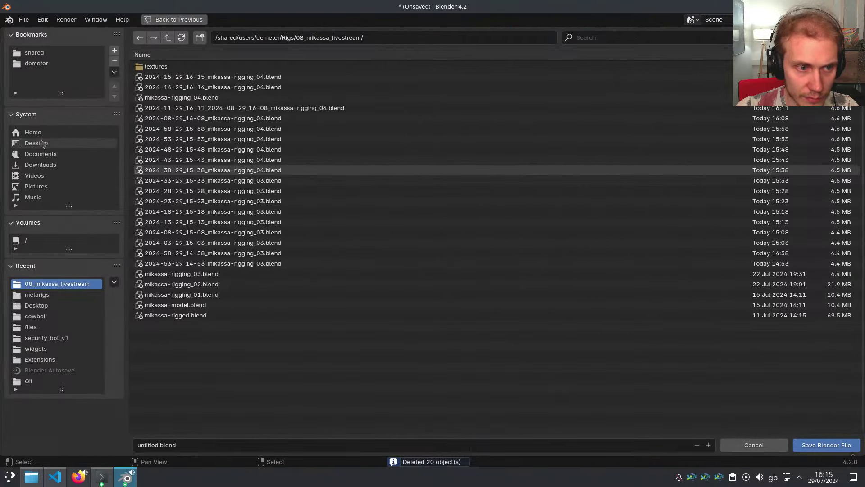
# Save the file to the Desktop as crash_on_mesh_separate.blend
pyautogui.click(36, 143)
pyautogui.doubleClick(151, 444)
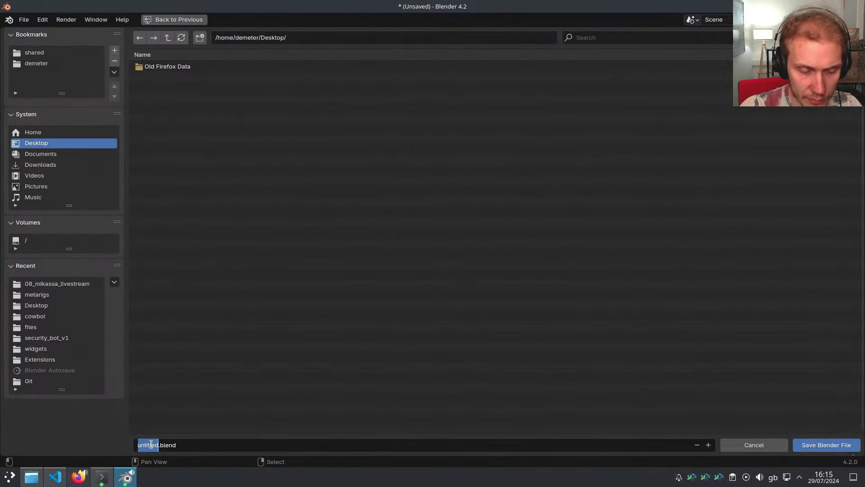
pyautogui.write('crash')
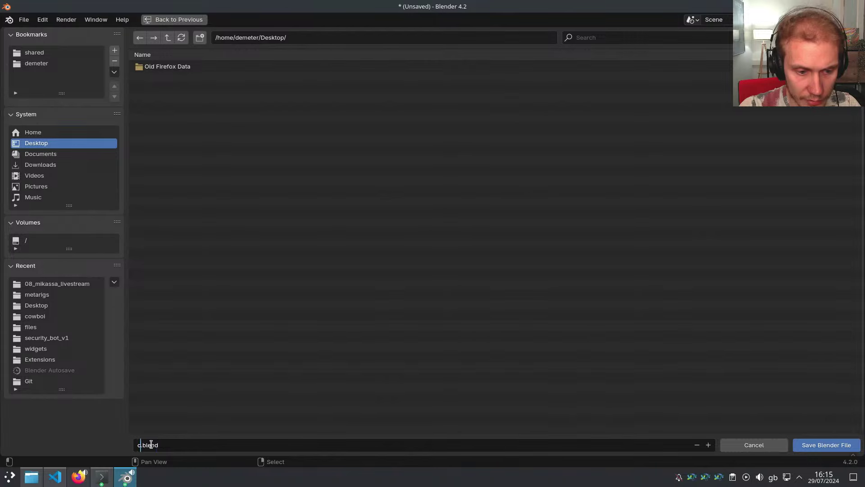
pyautogui.write('_on_mesh_separate')
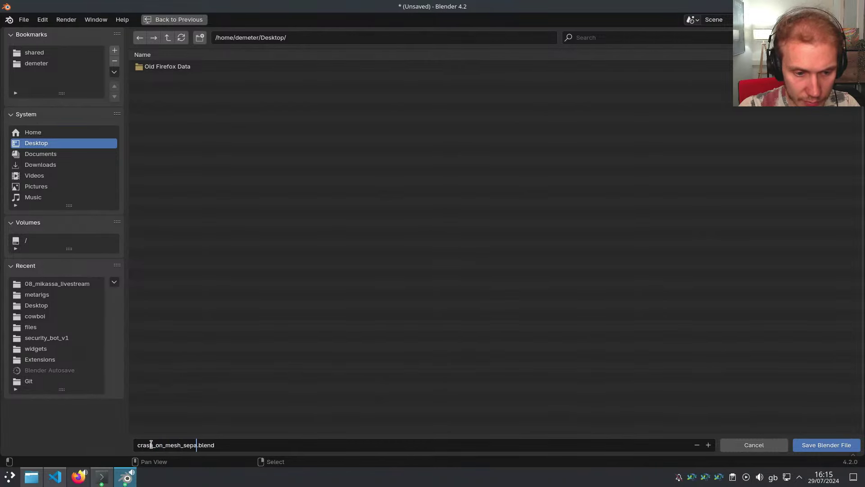
pyautogui.press('Return')
pyautogui.press('Return')
# In Edit Mode, duplicate an eyebrow border loop in place and separate it as its own object
pyautogui.moveTo(280, 362); pyautogui.dragTo(362, 237, button='middle')
pyautogui.keyDown('ctrl'); pyautogui.keyDown('shift'); pyautogui.moveTo(362, 236); pyautogui.dragTo(456, 247, button='middle'); pyautogui.keyUp('shift'); pyautogui.keyUp('ctrl')
pyautogui.hotkey('ctrl', 'Tab')
pyautogui.click(374, 247)
pyautogui.press('1')
pyautogui.keyDown('alt'); pyautogui.rightClick(365, 207); pyautogui.keyUp('alt')
pyautogui.hotkey('shift', 'd')
pyautogui.rightClick(398, 226)
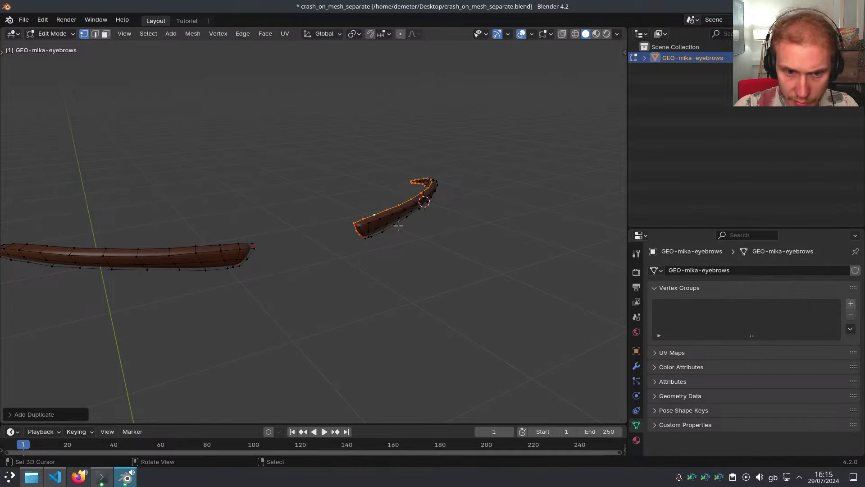
pyautogui.press('p')
pyautogui.click(400, 226)
# Back in Object Mode, inspect the eyebrows' modifiers with Modifier Profiling collapsed
pyautogui.hotkey('ctrl', 'Tab')
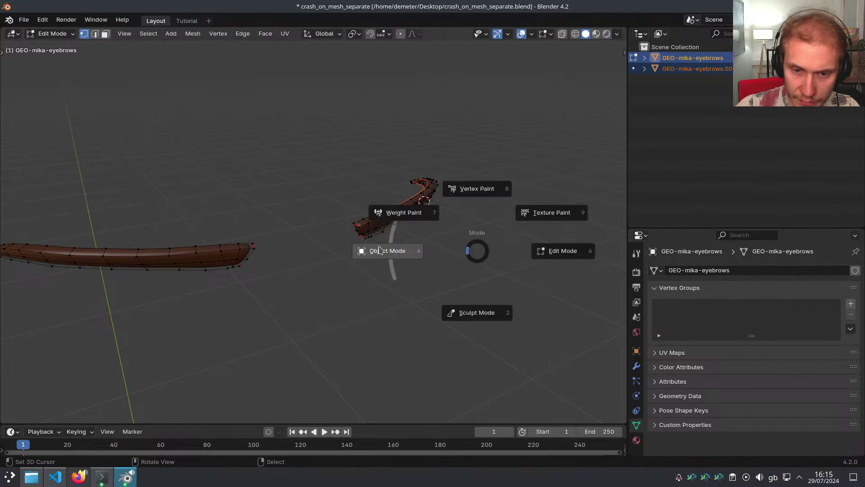
pyautogui.click(312, 249)
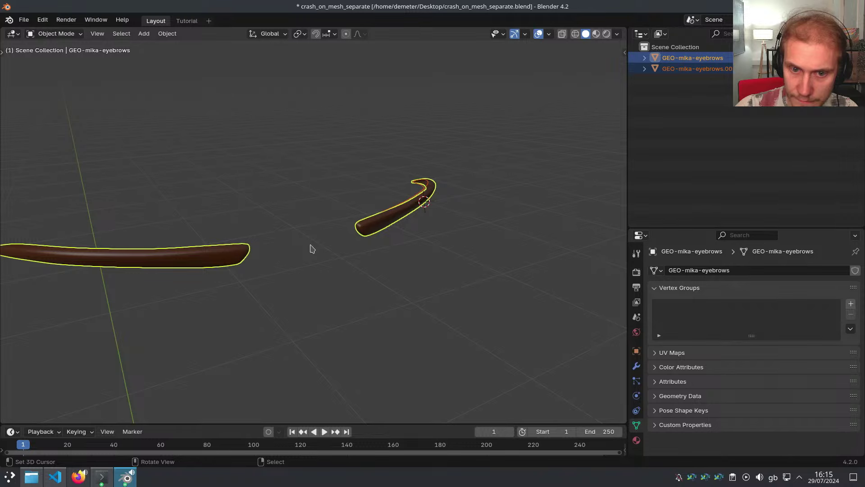
pyautogui.click(638, 367)
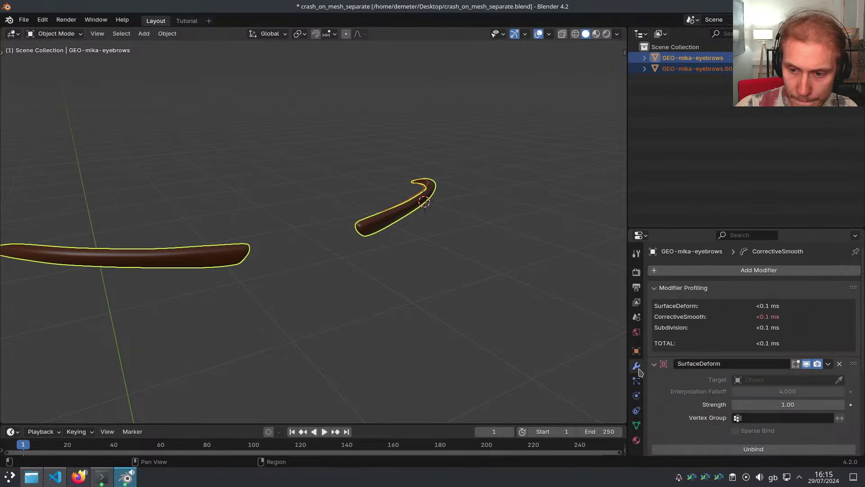
pyautogui.click(670, 289)
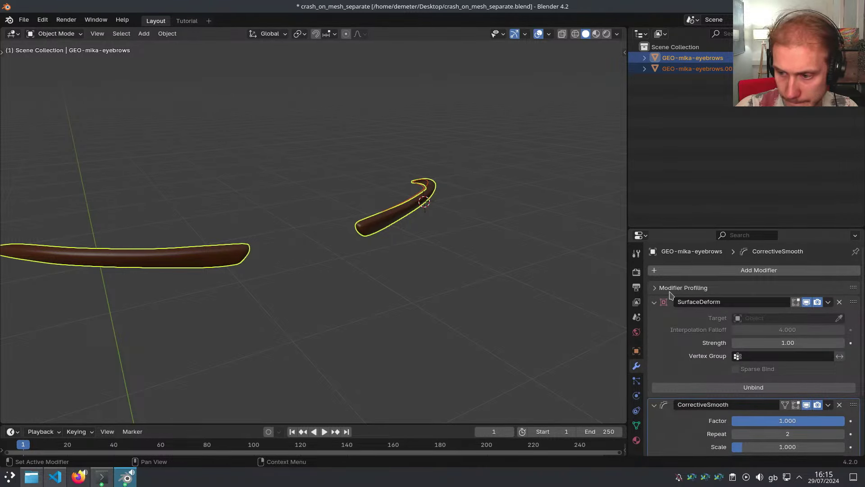
pyautogui.scroll(2, 458, 247)
# Join the separated piece back into the eyebrows, then undo
pyautogui.hotkey('ctrl', 'j')
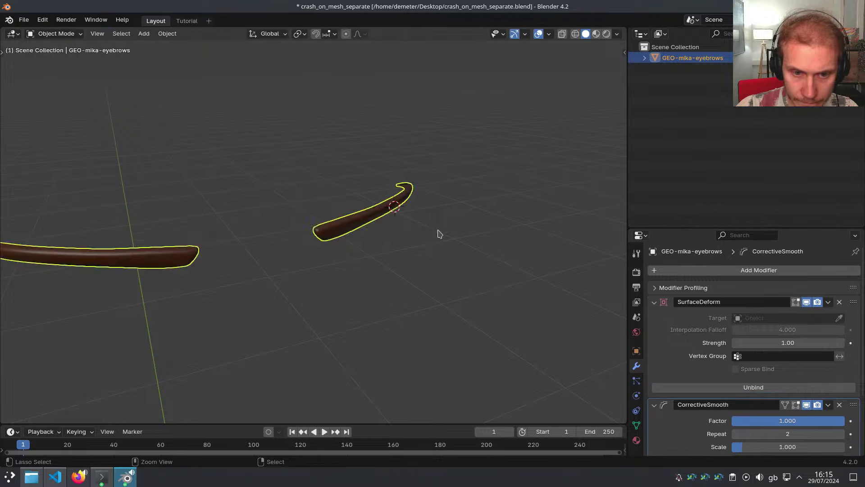
pyautogui.hotkey('ctrl', 'z')
pyautogui.hotkey('ctrl', 'z')
pyautogui.scroll(-2, 439, 234)
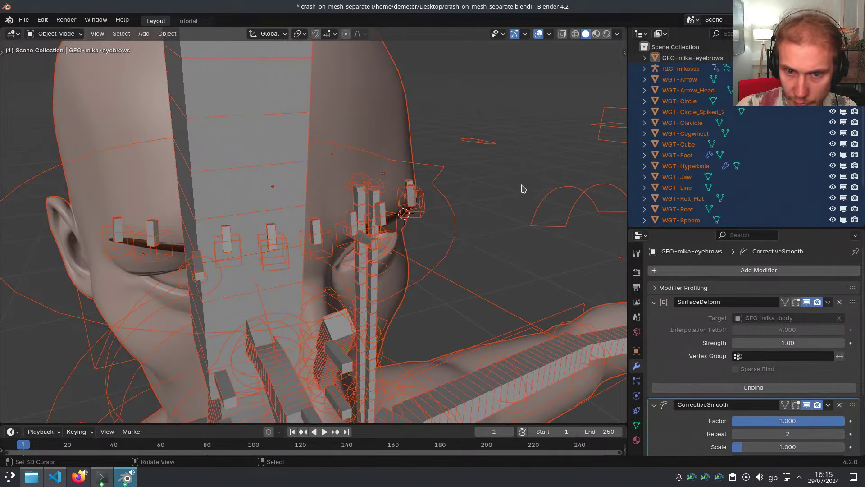
pyautogui.scroll(3, 421, 214)
# Select the eyebrows, enter Edit Mode and separate by loose parts, crashing Blender 4.2
pyautogui.click(388, 210)
pyautogui.scroll(2, 387, 212)
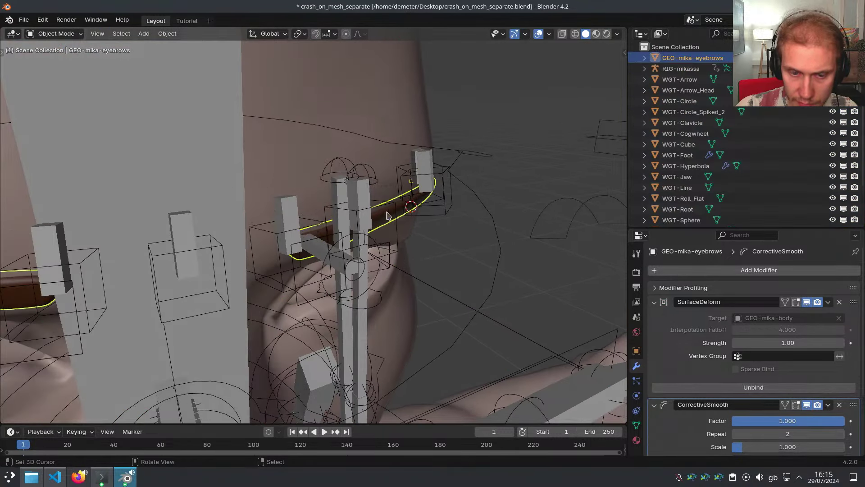
pyautogui.press('Tab')
pyautogui.press('p')
pyautogui.press('l')
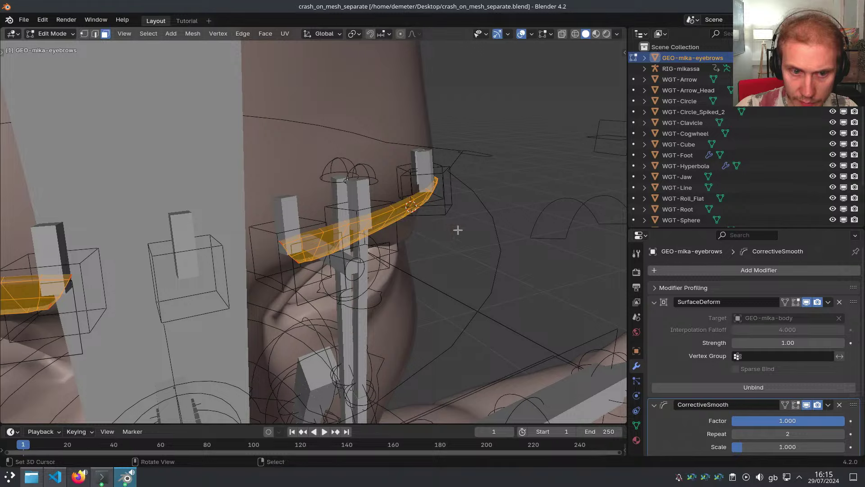
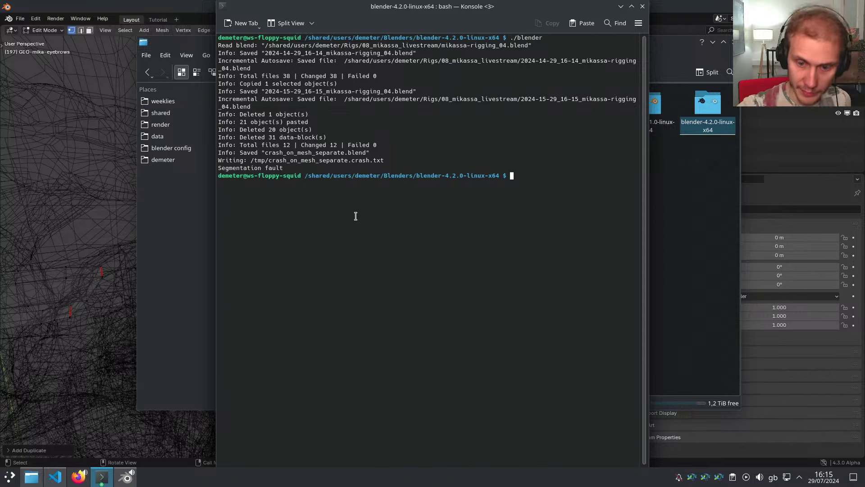
# Relaunch Blender, open crash_on_mesh_separate.blend and switch modes to trigger the crash
pyautogui.press('Up')
pyautogui.press('Return')
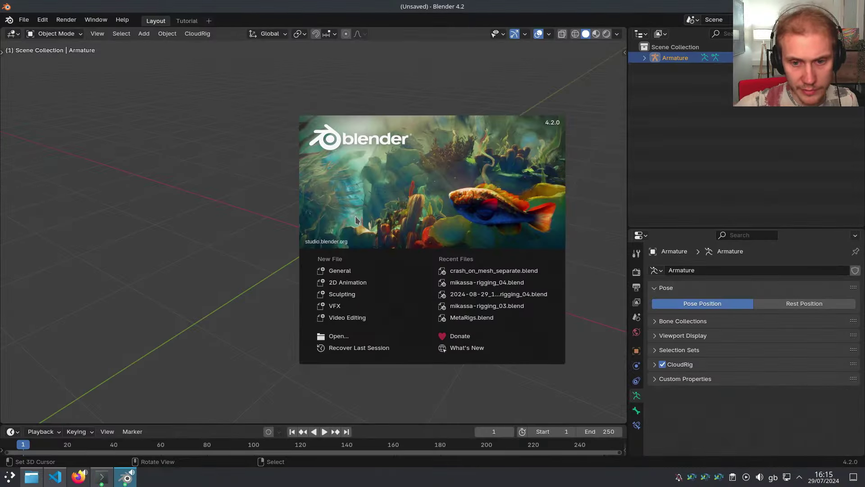
pyautogui.click(463, 270)
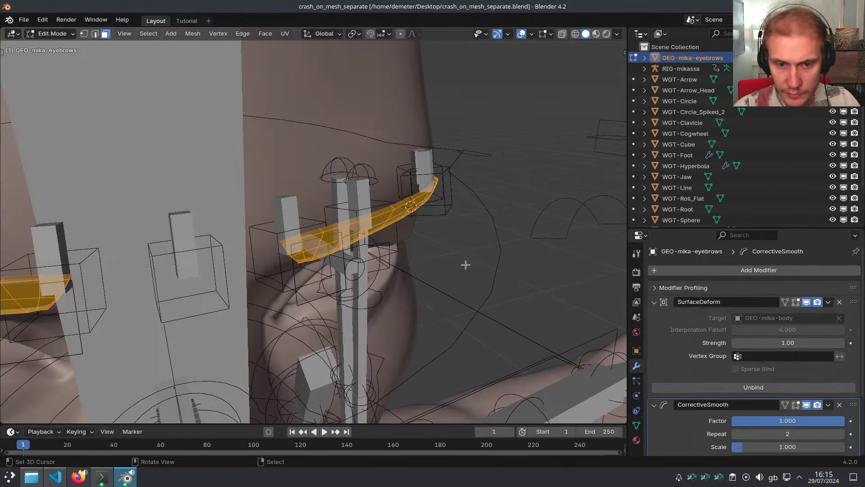
pyautogui.press('p')
pyautogui.click(495, 253)
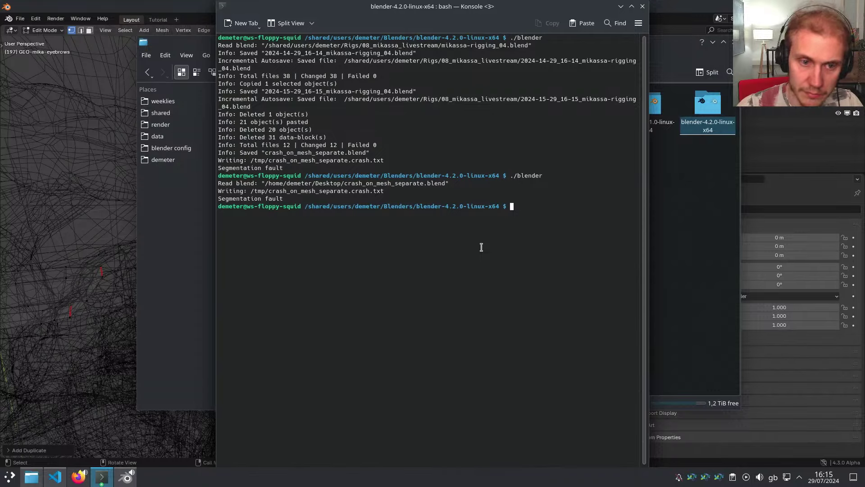
# Relaunch on the same file, delete the large body mesh, then Tab the eyebrows into Edit Mode and press Z, crashing again
pyautogui.press('Up')
pyautogui.press('Return')
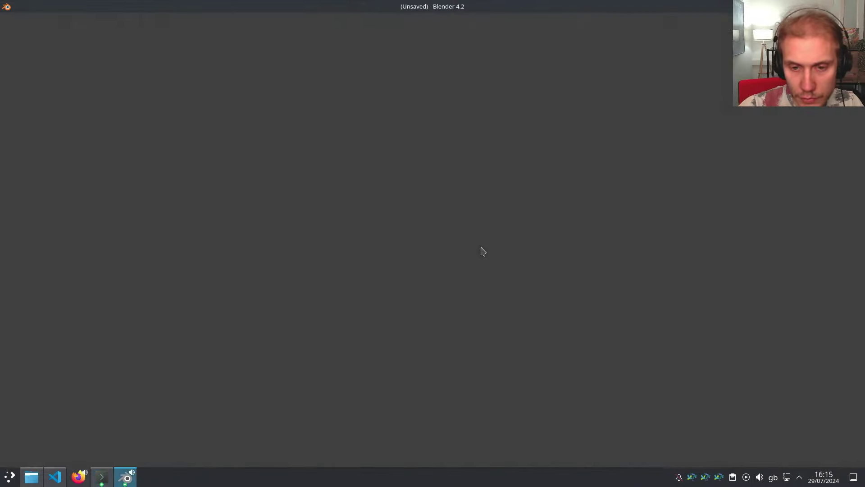
pyautogui.click(451, 273)
pyautogui.press('Tab')
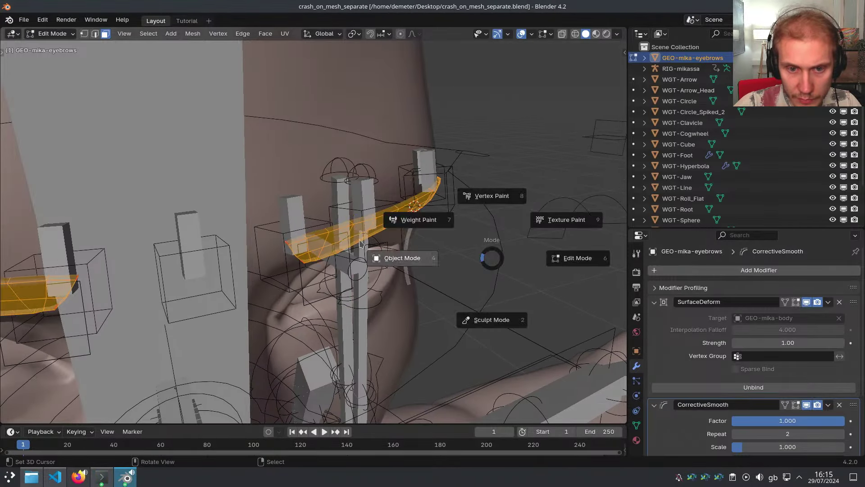
pyautogui.click(377, 257)
pyautogui.rightClick(310, 128)
pyautogui.press('x')
pyautogui.click(369, 133)
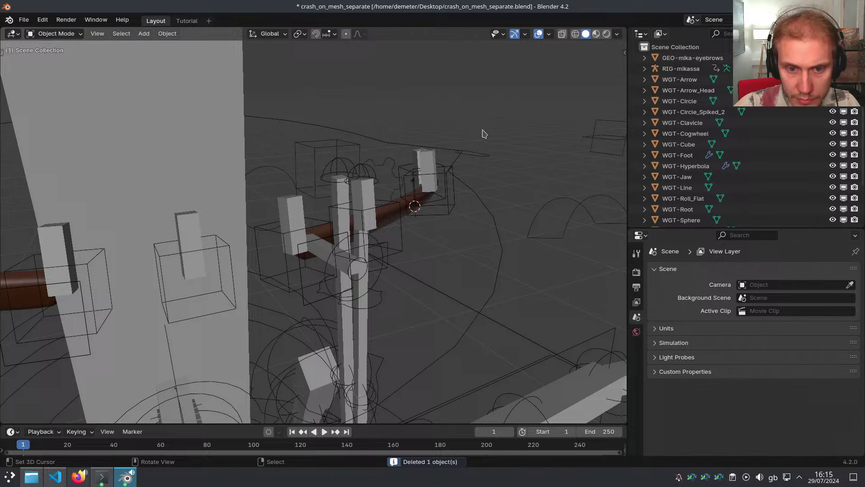
pyautogui.click(408, 208)
pyautogui.press('Tab')
pyautogui.press('z')
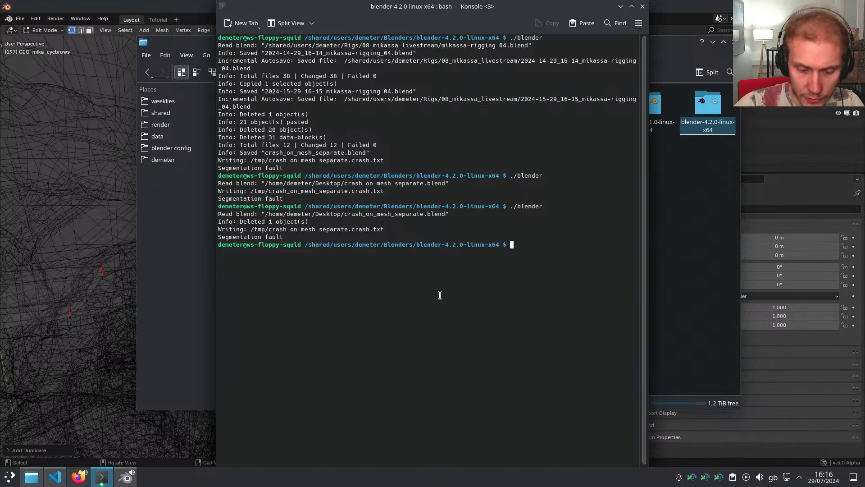
# Relaunch Blender on crash_on_mesh_separate.blend and delete the large grey body mesh
pyautogui.press('Up')
pyautogui.press('Return')
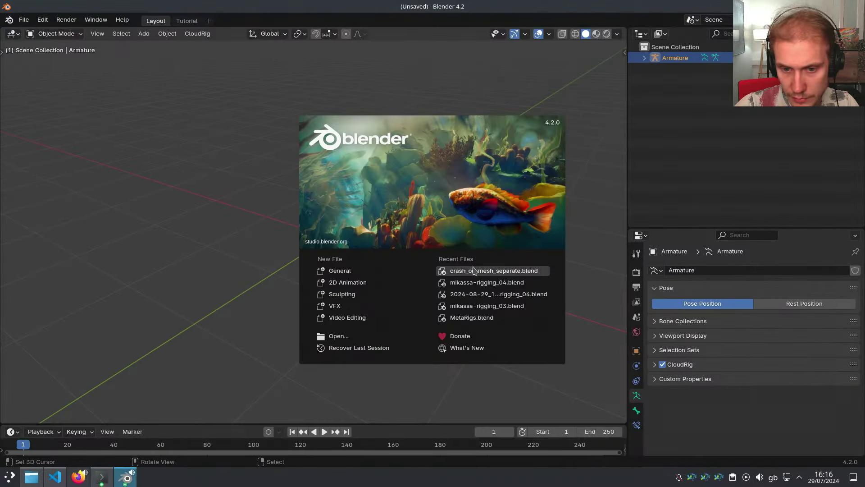
pyautogui.click(473, 269)
pyautogui.click(396, 135)
pyautogui.press('Delete')
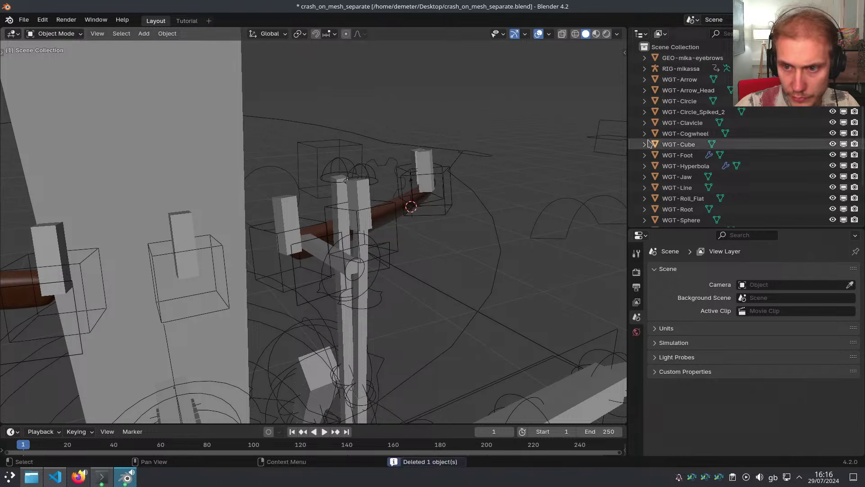
# Delete the RIG-mikassa rig
pyautogui.scroll(-5, 391, 219)
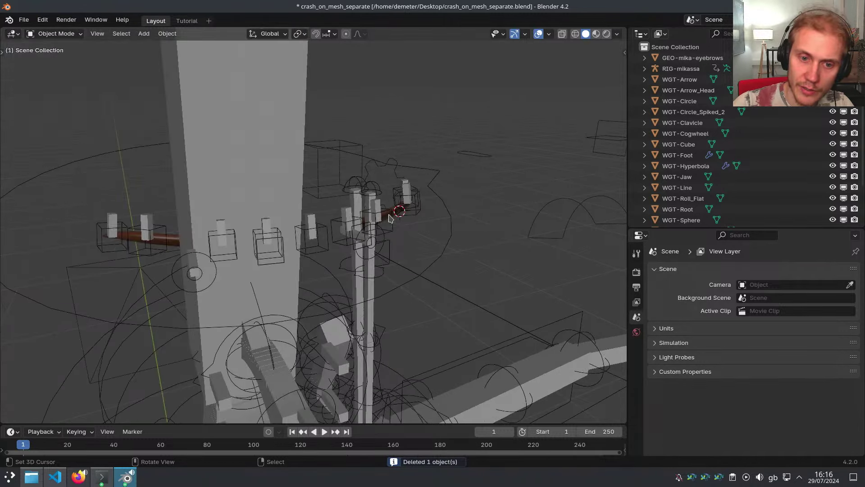
pyautogui.scroll(5, 390, 219)
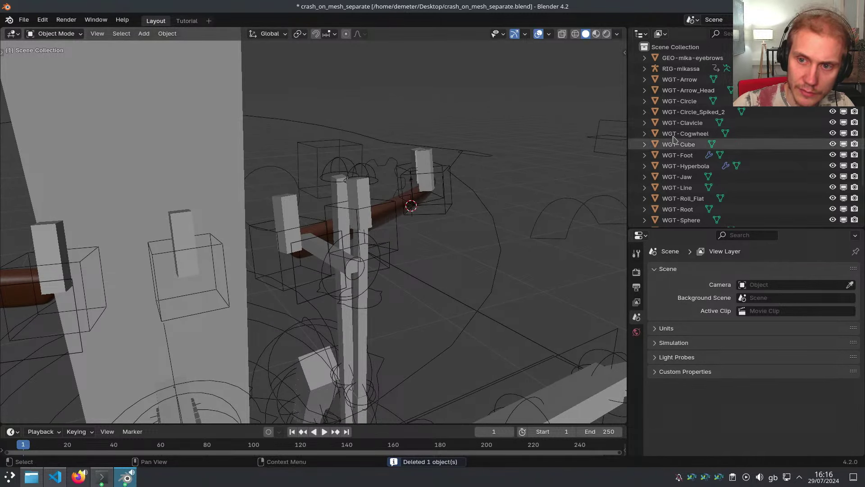
pyautogui.click(681, 68)
pyautogui.press('x')
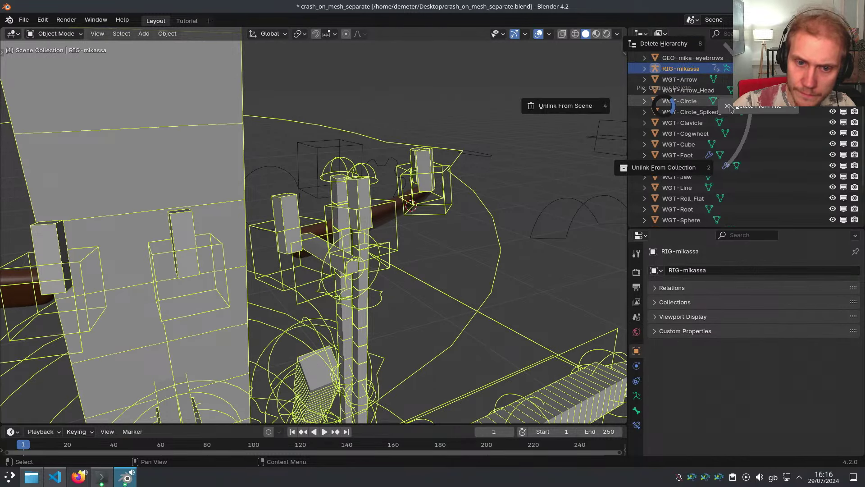
pyautogui.click(729, 109)
pyautogui.press('Delete')
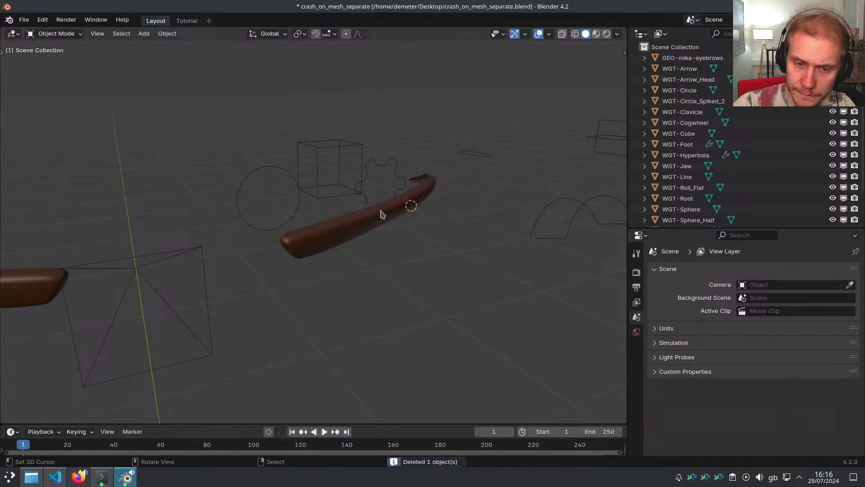
# Toggle the eyebrows mesh into Edit Mode and back to Object Mode
pyautogui.click(382, 210)
pyautogui.hotkey('ctrl', 'Tab')
pyautogui.click(387, 215)
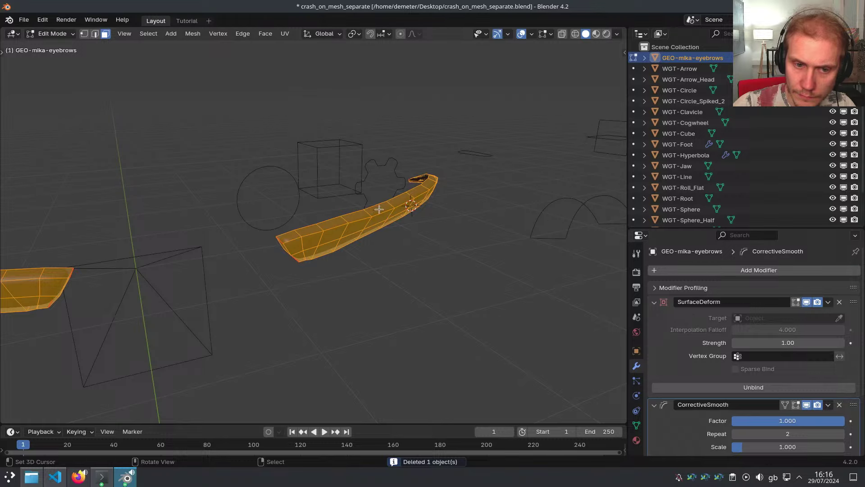
pyautogui.press('Tab')
pyautogui.press('x')
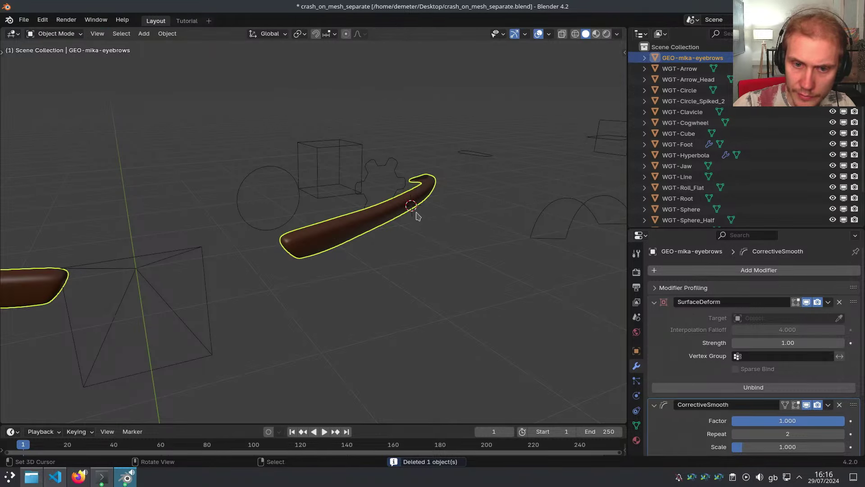
# Save as crash_on_mesh_separate1.blend, then Tab the eyebrows into Edit Mode and press Z to crash
pyautogui.hotkey('ctrl', 'shift', 's')
pyautogui.press('KP_Add')
pyautogui.press('Return')
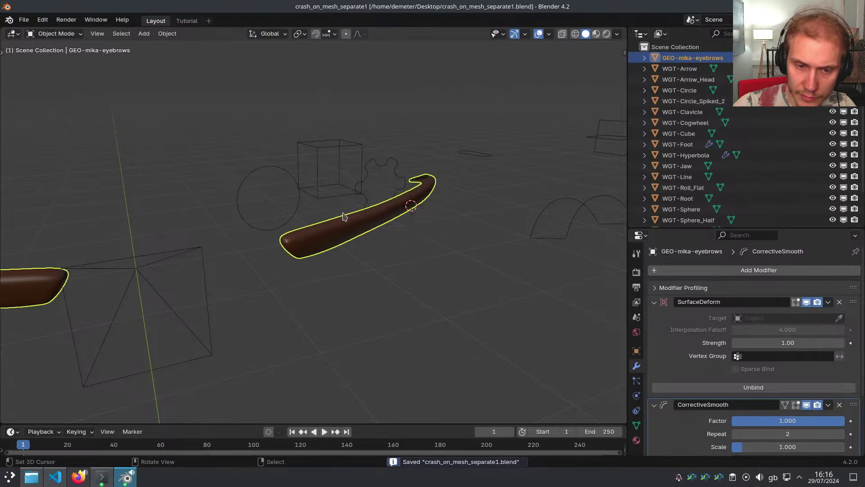
pyautogui.press('Tab')
pyautogui.press('z')
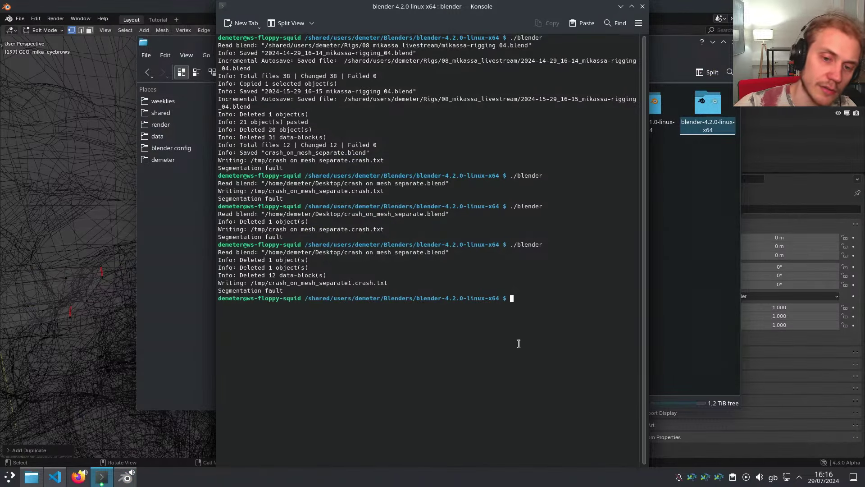
# Relaunch on crash_on_mesh_separate1.blend and press Z to reproduce the crash
pyautogui.press('Return')
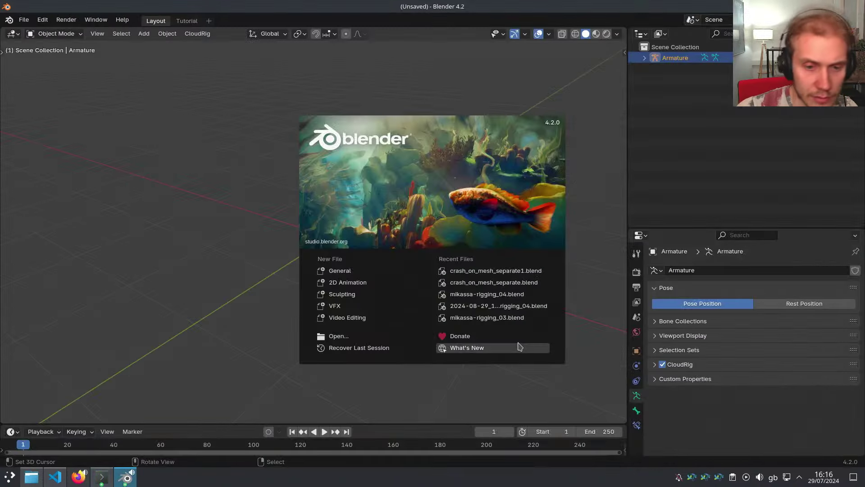
pyautogui.click(490, 272)
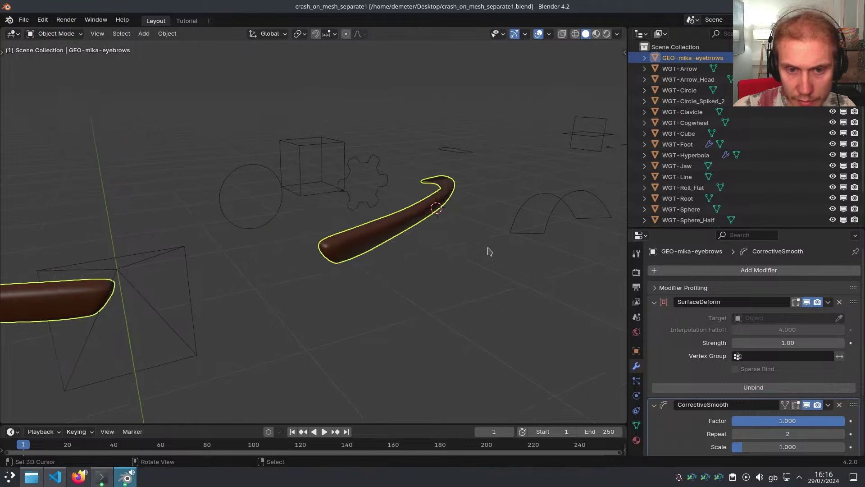
pyautogui.press('z')
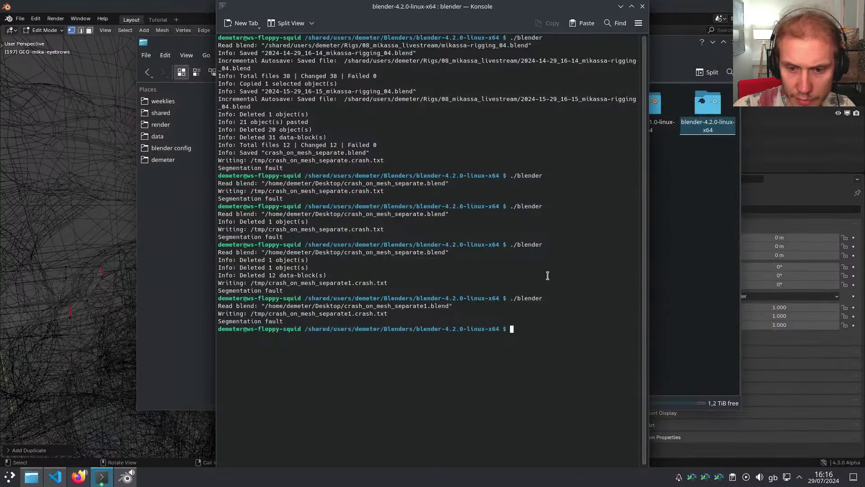
# Relaunch, delete the eyebrows object, and press Z, crashing Blender again
pyautogui.press('Up')
pyautogui.press('Return')
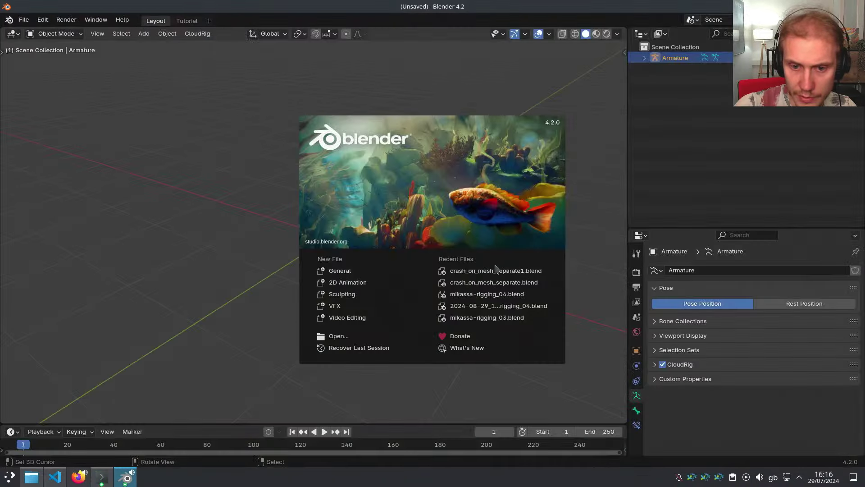
pyautogui.click(497, 270)
pyautogui.press('x')
pyautogui.click(474, 243)
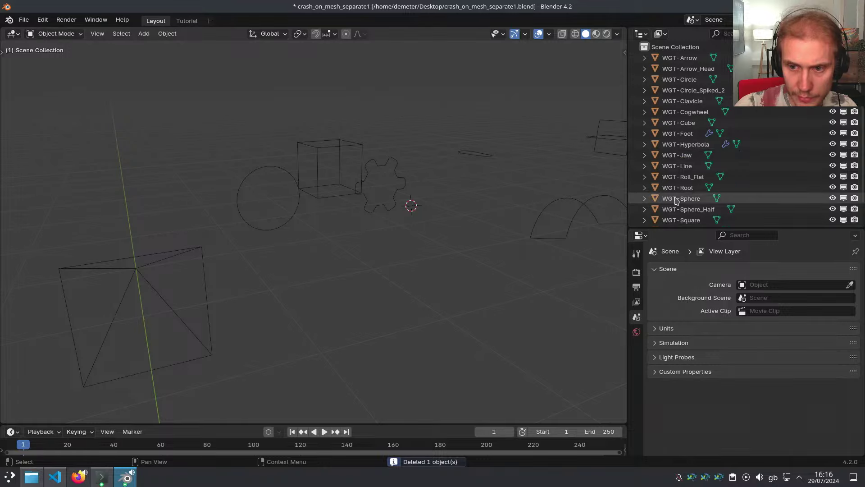
pyautogui.press('z')
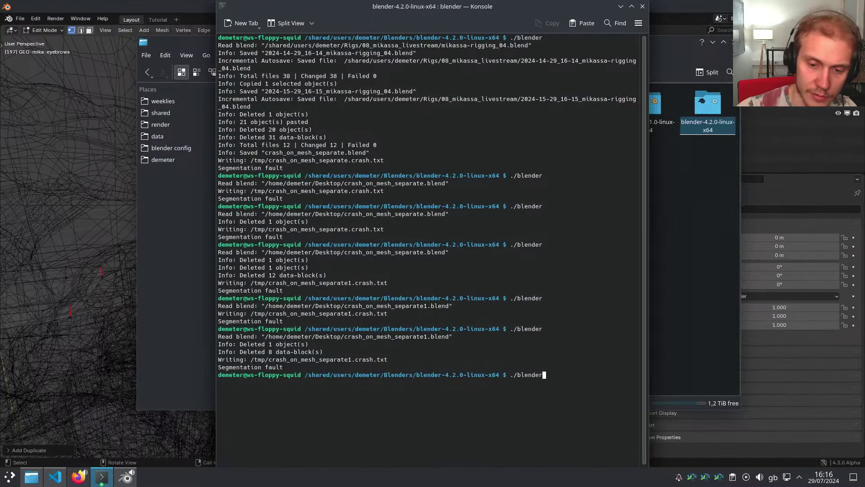
# Reopen crash_on_mesh_separate1.blend, delete the eyebrows, and select all the remaining WGT widgets
pyautogui.press('Return')
pyautogui.click(488, 274)
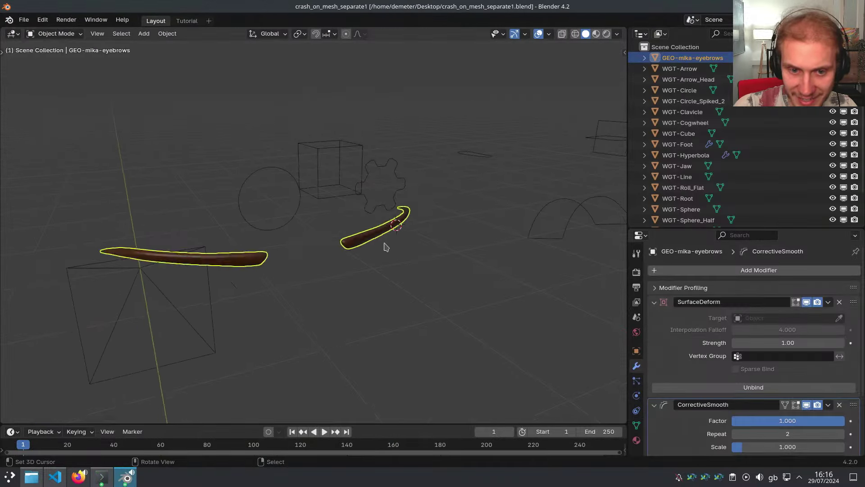
pyautogui.press('x')
pyautogui.click(495, 253)
pyautogui.moveTo(396, 228); pyautogui.dragTo(340, 221, button='middle')
pyautogui.scroll(-9, 407, 220)
pyautogui.press('a')
pyautogui.moveTo(437, 189); pyautogui.dragTo(428, 266, button='middle')
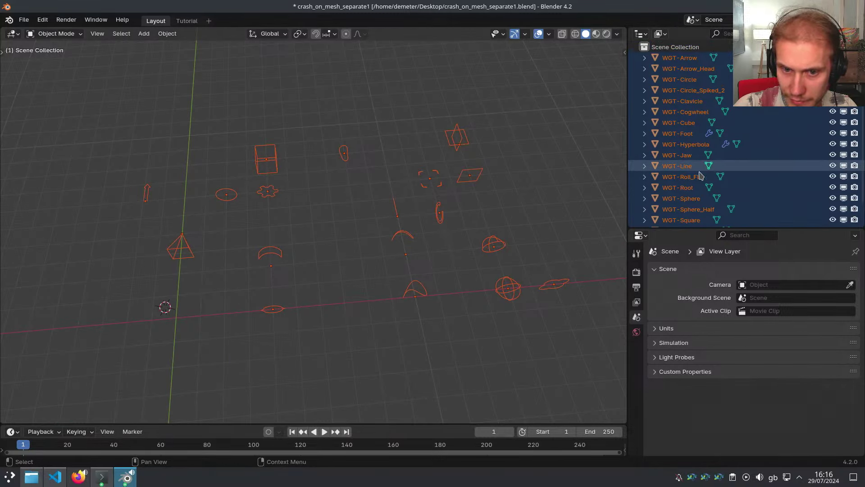
# Delete the 17 widgets other than WGT-Cube by inverting the selection
pyautogui.moveTo(427, 204); pyautogui.dragTo(429, 222, button='middle')
pyautogui.click(290, 191)
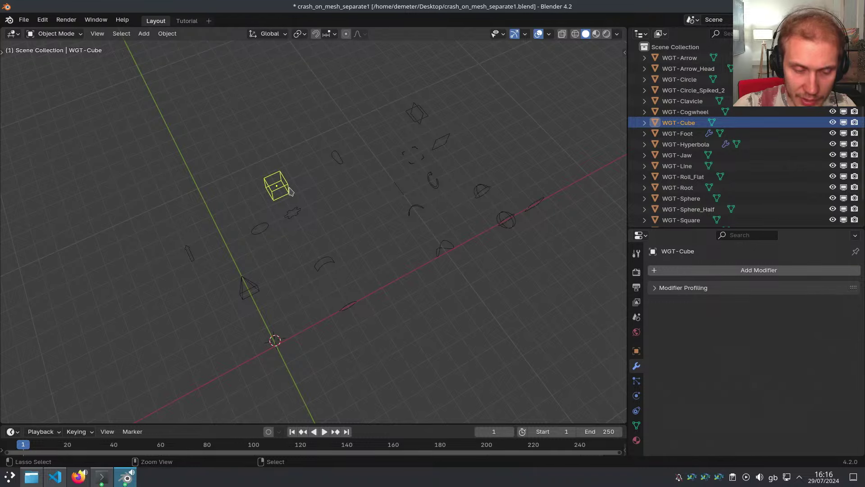
pyautogui.hotkey('ctrl', 'i')
pyautogui.press('Delete')
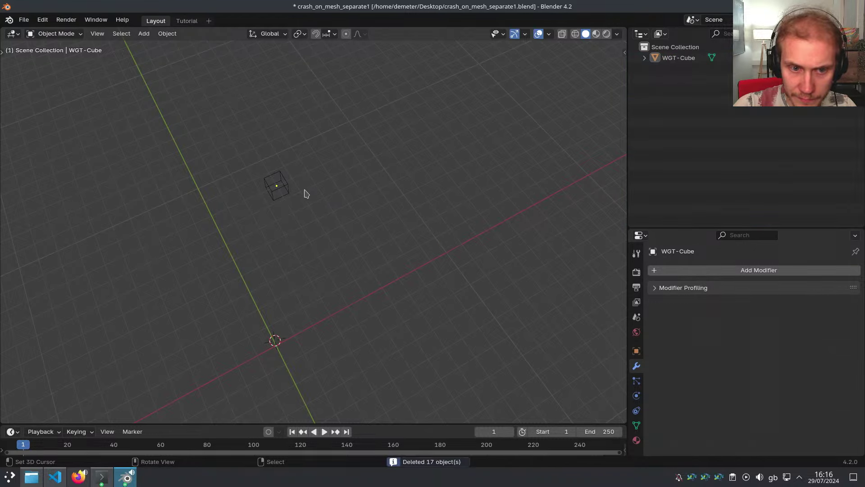
pyautogui.click(297, 193)
# Save as crash_on_mesh_separate2.blend and switch the viewport to Wireframe shading
pyautogui.hotkey('ctrl', 'shift', 's')
pyautogui.press('KP_Add')
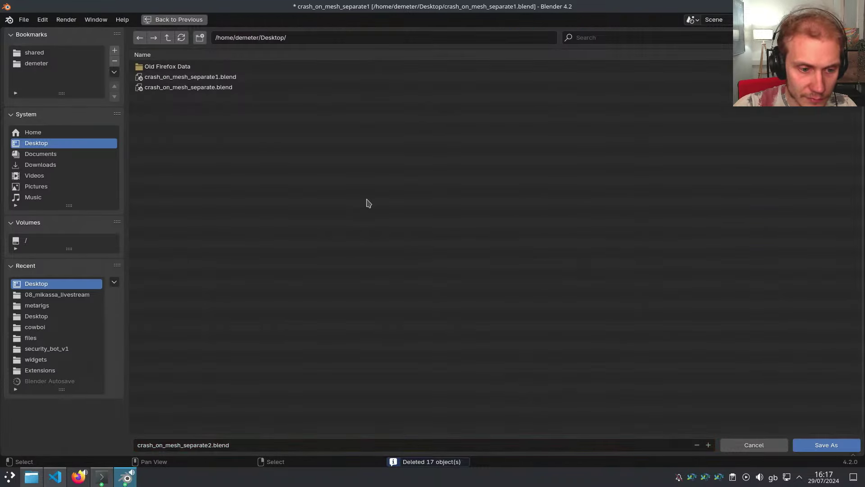
pyautogui.press('Return')
pyautogui.press('z')
pyautogui.click(342, 215)
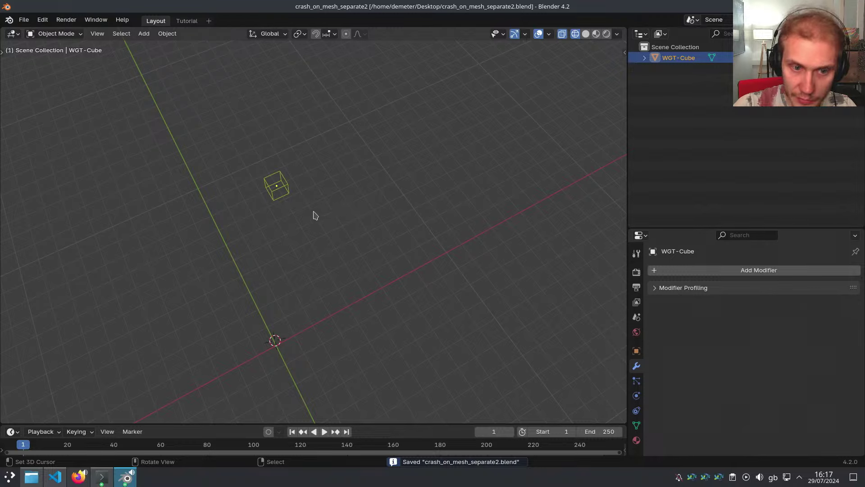
# Undo the deletion, box-select and delete the seven left-hand widgets, then change shading to crash
pyautogui.hotkey('ctrl', 'z')
pyautogui.hotkey('ctrl', 'z')
pyautogui.moveTo(442, 213); pyautogui.dragTo(325, 224, button='middle')
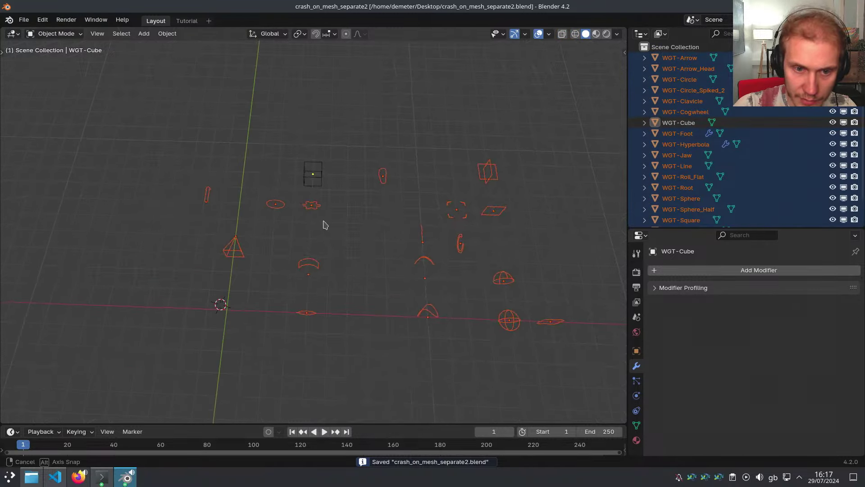
pyautogui.hotkey('alt', 'a')
pyautogui.press('b')
pyautogui.moveTo(145, 126); pyautogui.dragTo(336, 337)
pyautogui.press('x')
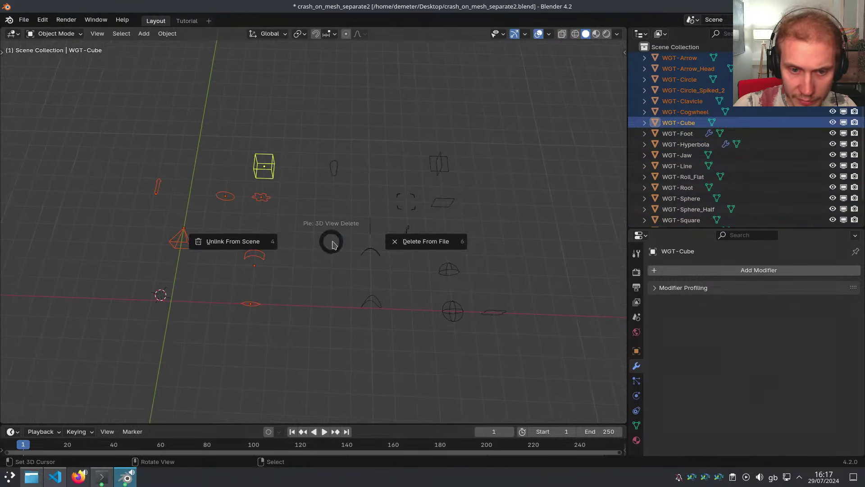
pyautogui.click(401, 245)
pyautogui.press('z')
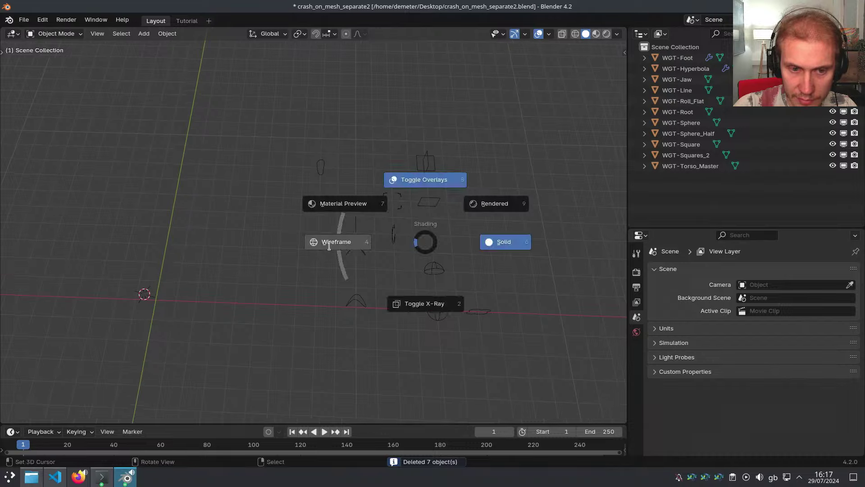
pyautogui.click(332, 243)
# Relaunch on crash_on_mesh_separate2.blend, then open crash_on_mesh_separate1.blend from Recent Files, discarding changes
pyautogui.press('Return')
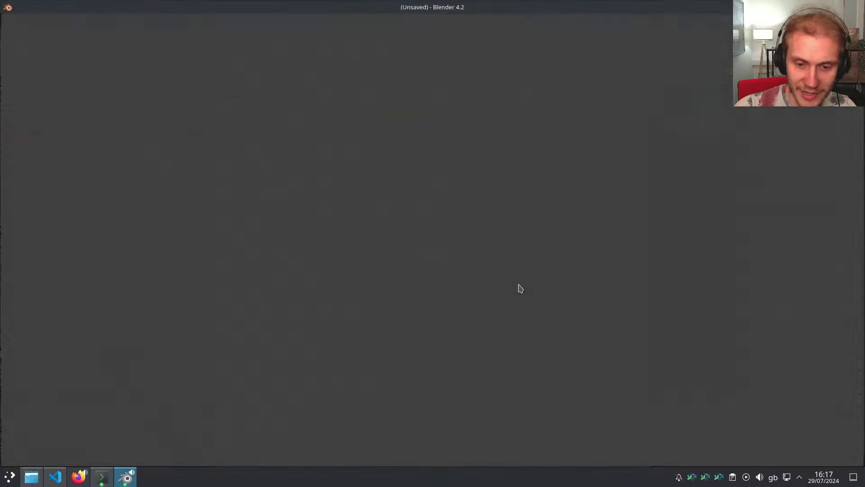
pyautogui.click(446, 272)
pyautogui.moveTo(391, 272)
pyautogui.mouseDown(button='middle')
pyautogui.moveTo(365, 278)
pyautogui.moveTo(386, 282)
pyautogui.mouseUp(button='middle')
pyautogui.hotkey('ctrl', 'shift', 'o')
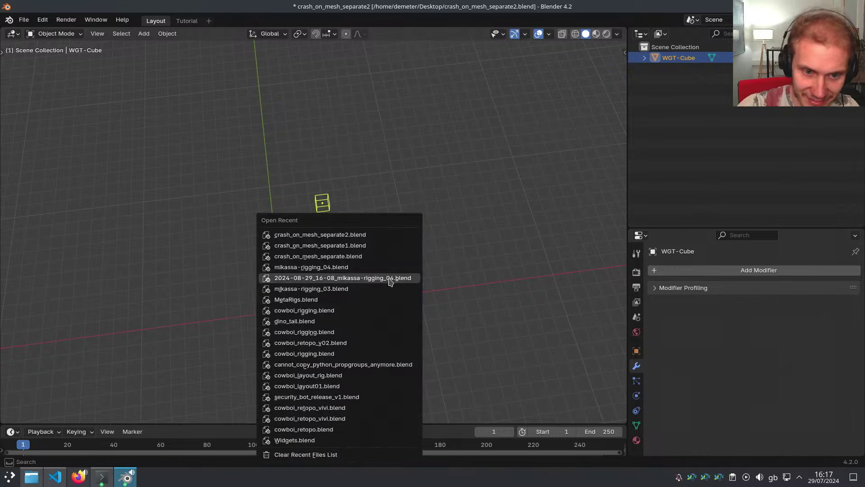
pyautogui.press('Up')
pyautogui.press('Up')
pyautogui.press('Return')
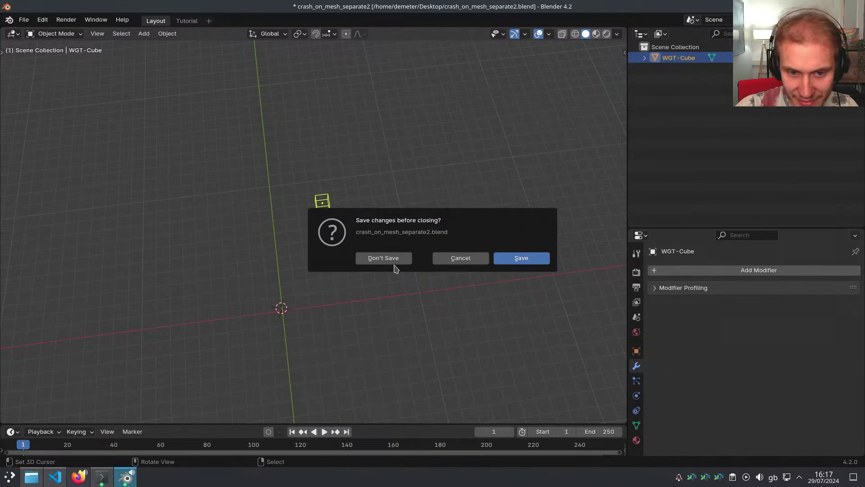
pyautogui.click(393, 262)
# Box-select and delete the left group of widgets
pyautogui.moveTo(379, 263); pyautogui.dragTo(282, 270, button='middle')
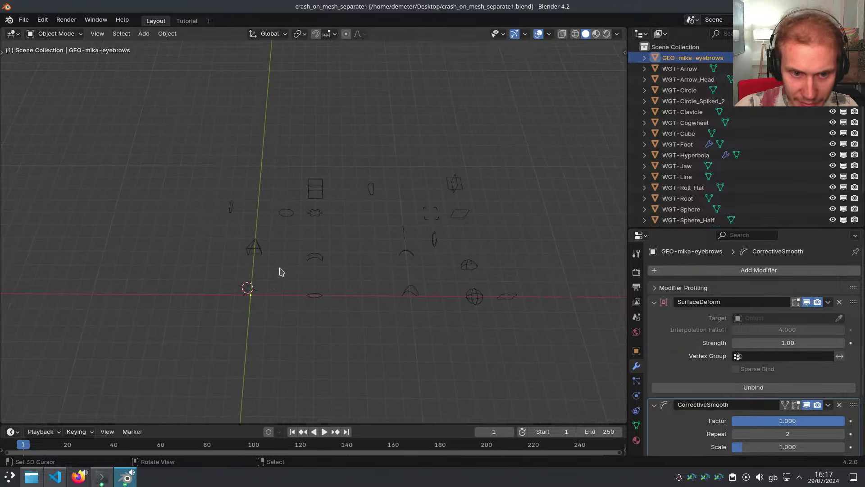
pyautogui.moveTo(181, 163); pyautogui.dragTo(329, 332)
pyautogui.press('Delete')
pyautogui.moveTo(305, 266); pyautogui.dragTo(379, 266, button='middle')
# Save as crash_on_mesh_separate2.blend, purge unused data blocks, and re-save
pyautogui.hotkey('ctrl', 'shift', 's')
pyautogui.press('Return')
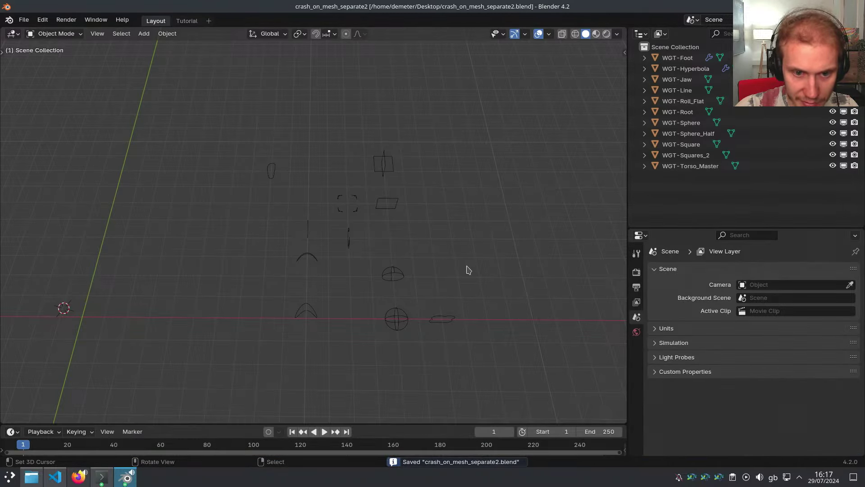
pyautogui.press('y')
pyautogui.click(690, 197)
pyautogui.hotkey('ctrl', 's')
# Relaunch on crash_on_mesh_separate2.blend, delete the upper six widgets and switch to Wireframe shading
pyautogui.press('a')
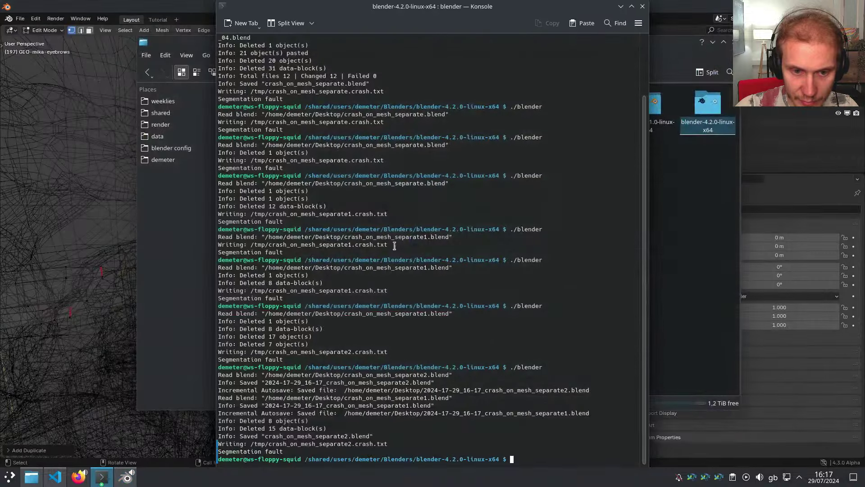
pyautogui.press('Up')
pyautogui.press('Return')
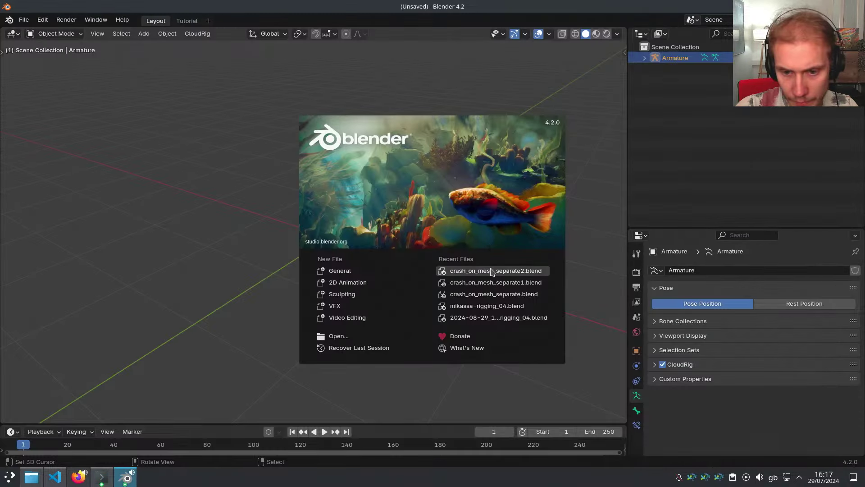
pyautogui.click(368, 275)
pyautogui.press('a')
pyautogui.hotkey('alt', 'a')
pyautogui.moveTo(225, 127); pyautogui.dragTo(436, 247)
pyautogui.press('x')
pyautogui.click(451, 232)
pyautogui.press('z')
pyautogui.click(340, 235)
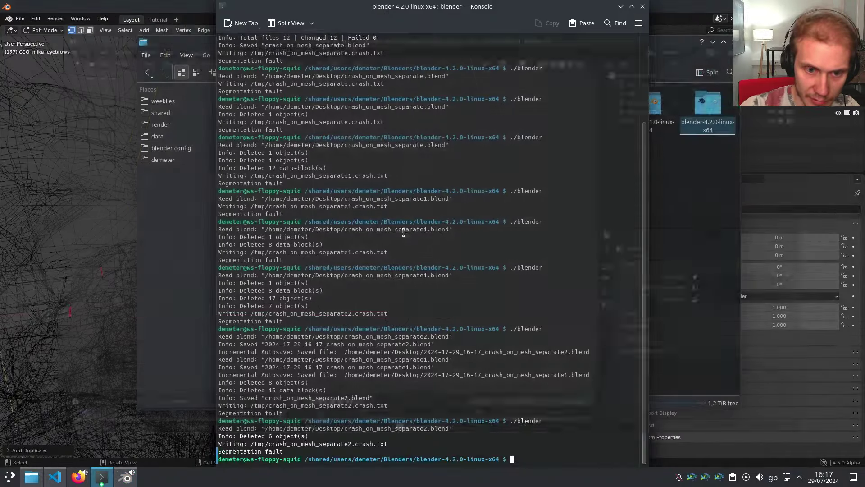
# Relaunch again, delete the upper six widgets with Delete, and press Z to trigger the crash
pyautogui.press('Up')
pyautogui.press('Return')
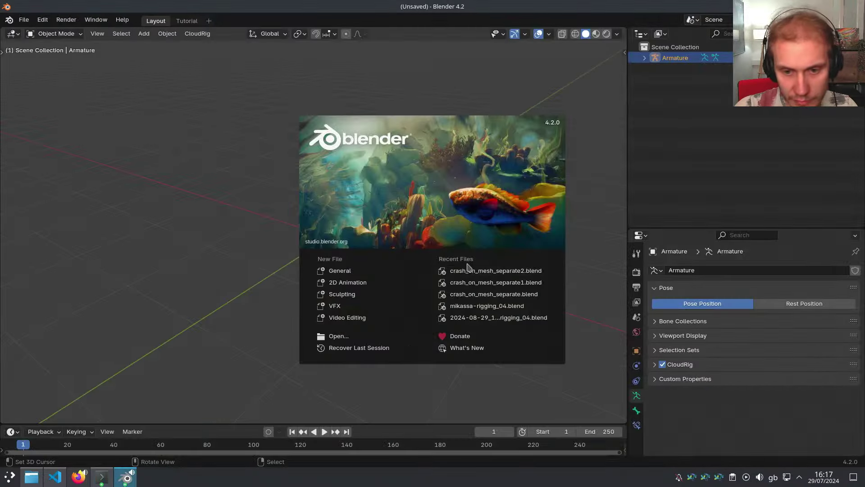
pyautogui.click(476, 270)
pyautogui.scroll(-1, 421, 255)
pyautogui.keyDown('shift'); pyautogui.moveTo(400, 269); pyautogui.dragTo(390, 265, button='middle'); pyautogui.keyUp('shift')
pyautogui.press('a')
pyautogui.press('a')
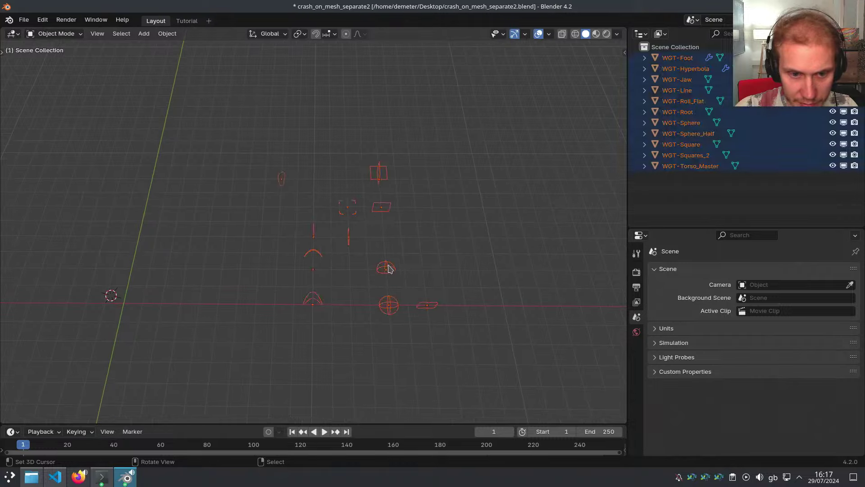
pyautogui.press('b')
pyautogui.moveTo(252, 244); pyautogui.dragTo(398, 323)
pyautogui.press('Delete')
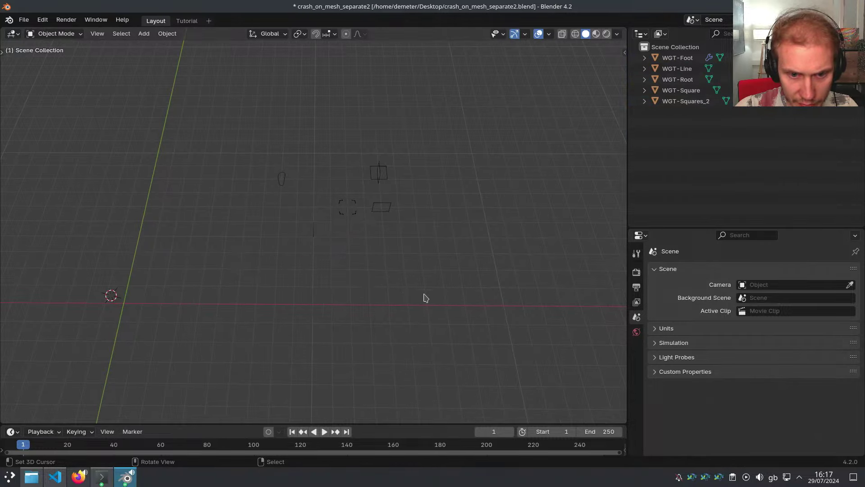
pyautogui.press('z')
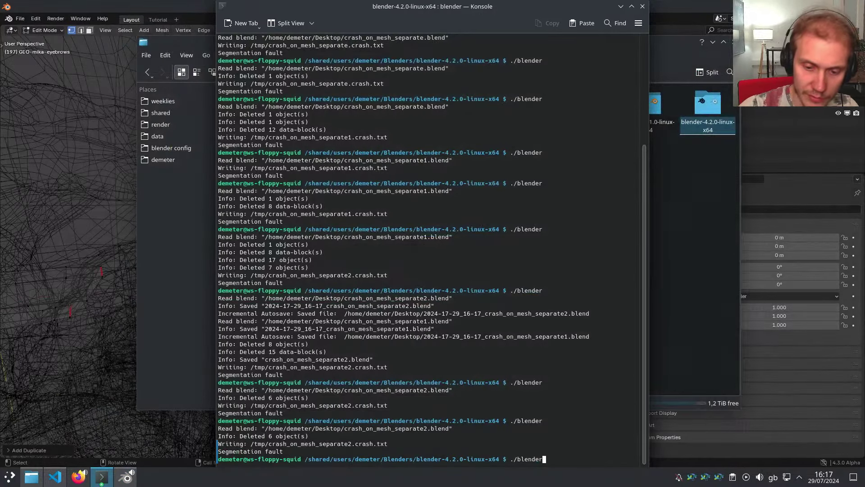
# Relaunch on crash_on_mesh_separate2.blend and delete six box-selected widgets from the file
pyautogui.press('Return')
pyautogui.click(483, 271)
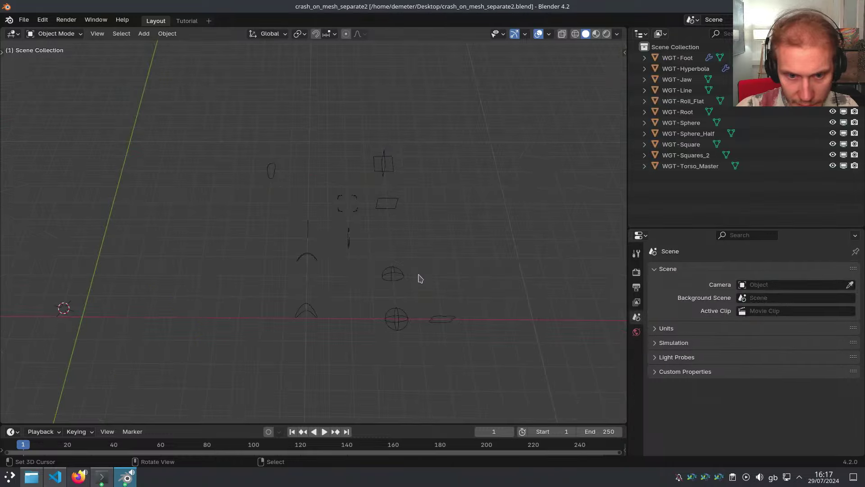
pyautogui.press('a')
pyautogui.press('a')
pyautogui.press('b')
pyautogui.moveTo(237, 244); pyautogui.dragTo(481, 360)
pyautogui.press('x')
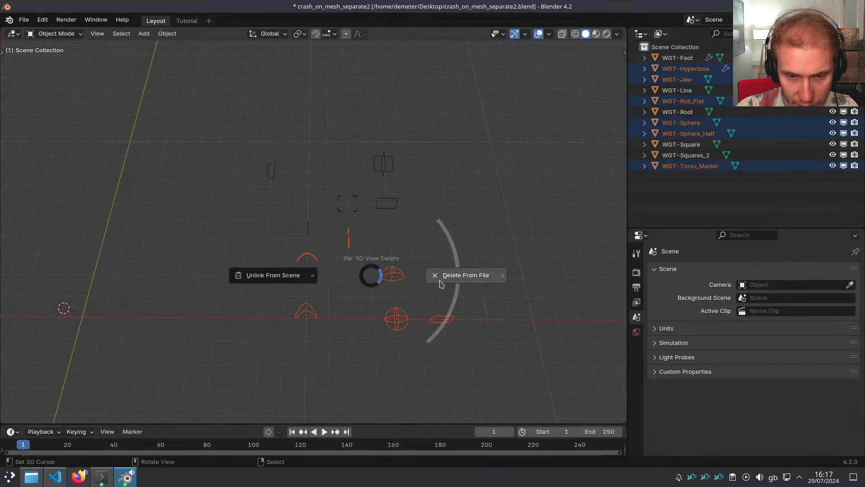
pyautogui.click(440, 283)
# Save as crash_on_mesh_separate3.blend and switch to Wireframe, reproducing the crash
pyautogui.hotkey('ctrl', 'shift', 's')
pyautogui.press('KP_Add')
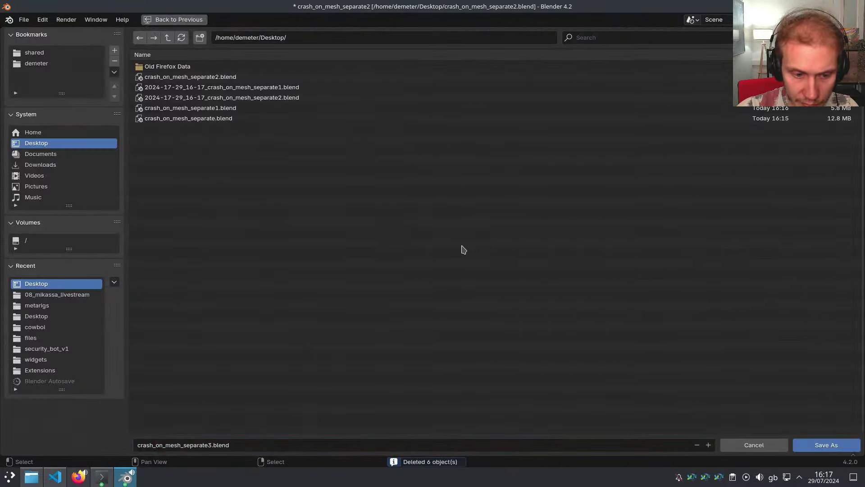
pyautogui.press('Return')
pyautogui.press('z')
pyautogui.click(399, 248)
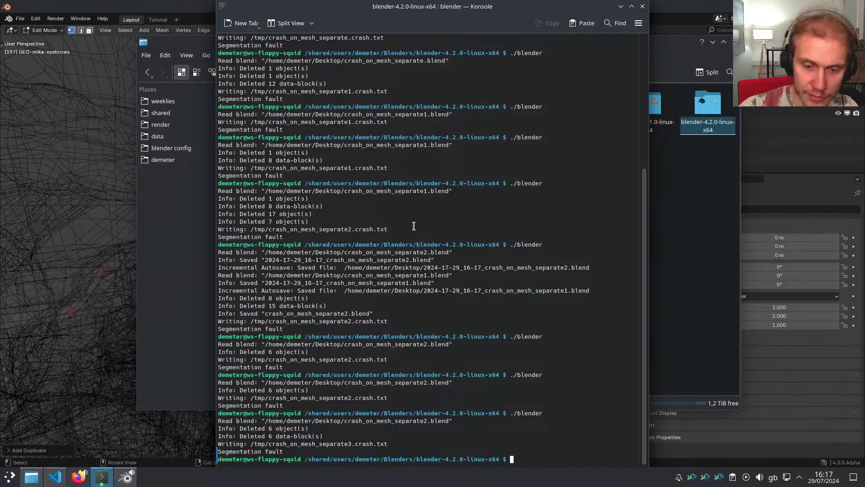
# Relaunch Blender on crash_on_mesh_separate3.blend and select all five widgets
pyautogui.press('Up')
pyautogui.press('Return')
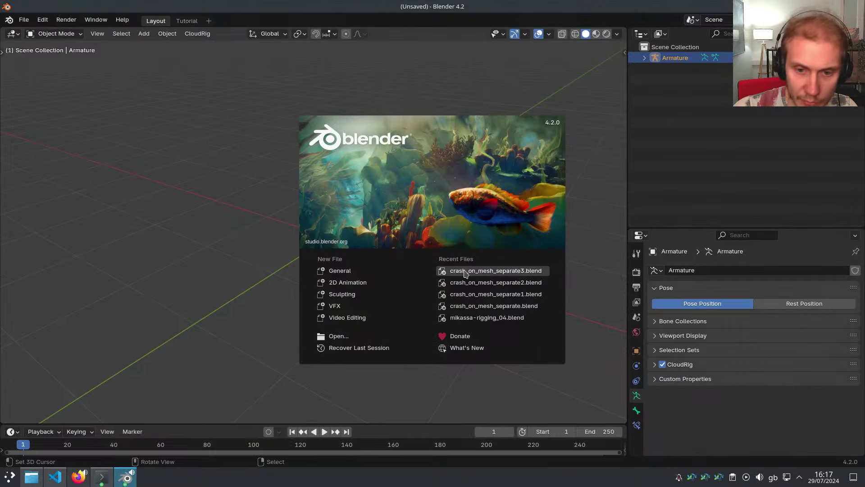
pyautogui.click(467, 273)
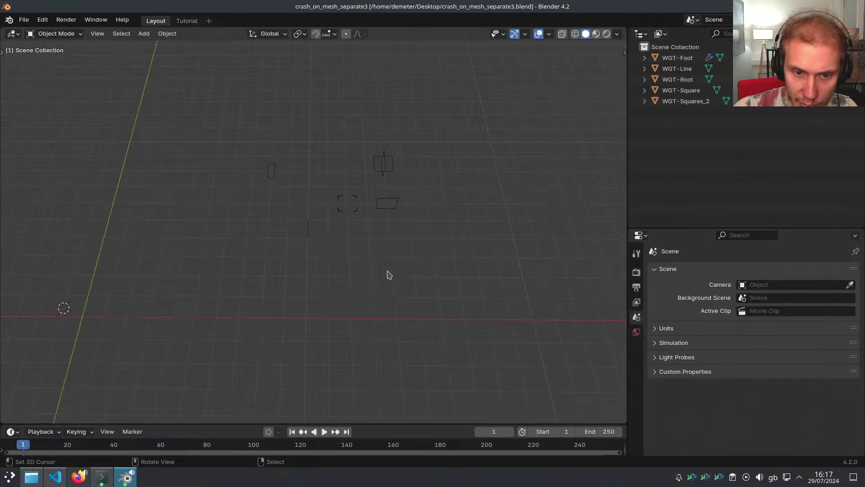
pyautogui.press('a')
pyautogui.moveTo(347, 228); pyautogui.dragTo(403, 257, button='middle')
# Check each widget's modifiers (WGT-Square, WGT-Squares_2, WGT-Root, WGT-Line), settling on WGT-Foot
pyautogui.click(485, 258)
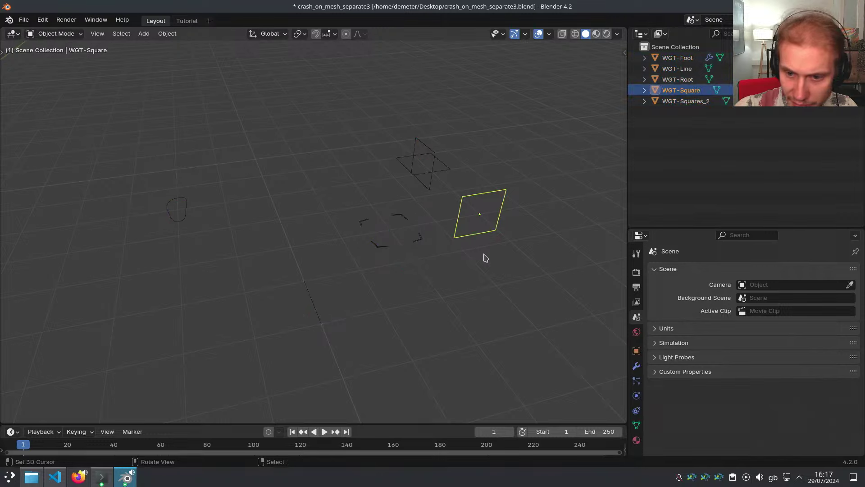
pyautogui.click(639, 367)
pyautogui.click(436, 179)
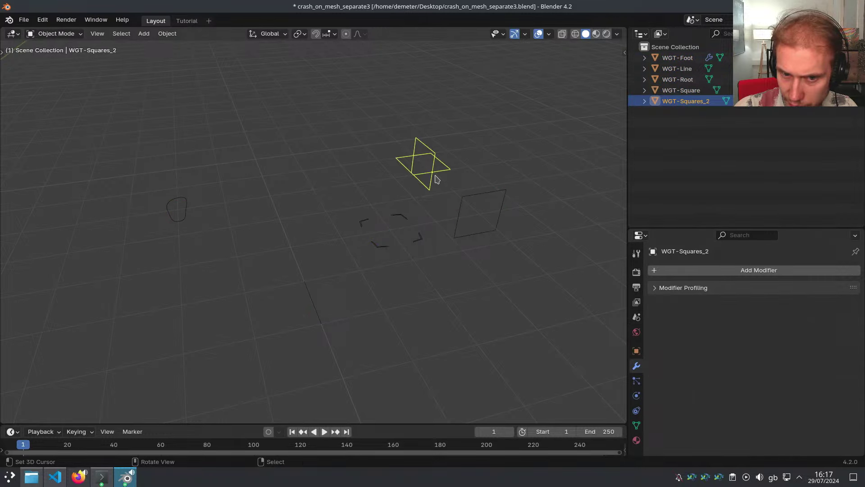
pyautogui.click(420, 238)
pyautogui.click(183, 206)
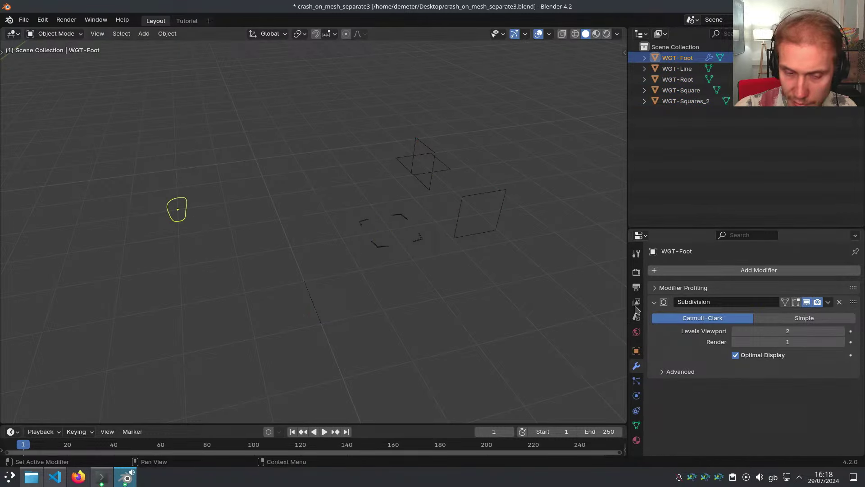
pyautogui.click(322, 306)
pyautogui.rightClick(187, 222)
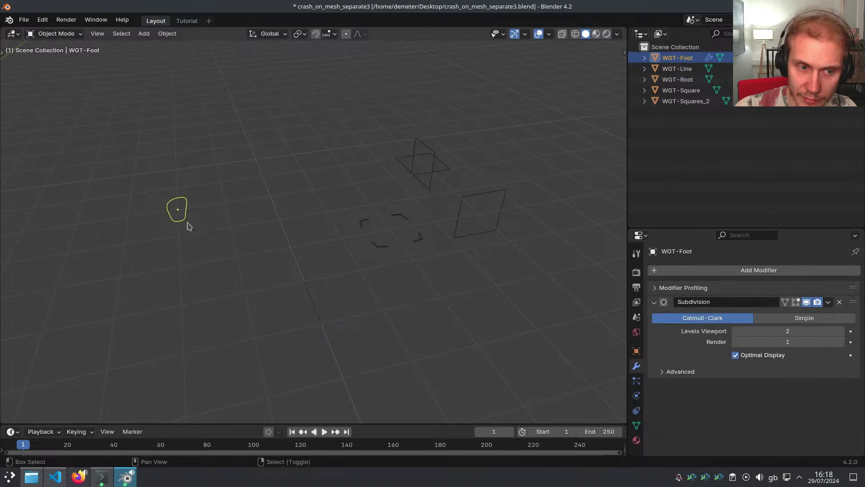
pyautogui.keyDown('shift'); pyautogui.moveTo(186, 222); pyautogui.dragTo(246, 233, button='middle'); pyautogui.keyUp('shift')
# Untick GPU Subdivision under Preferences > Viewport > Subdivision, then set wireframe shading, triggering the crash
pyautogui.click(47, 20)
pyautogui.click(78, 170)
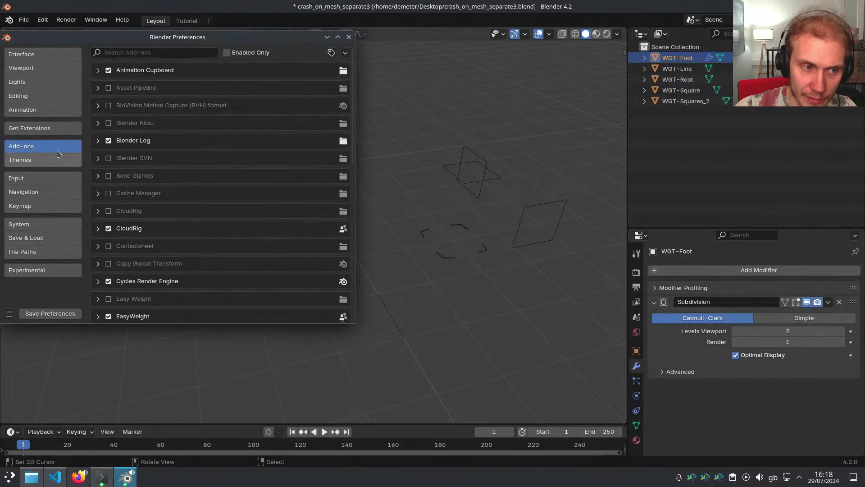
pyautogui.click(35, 69)
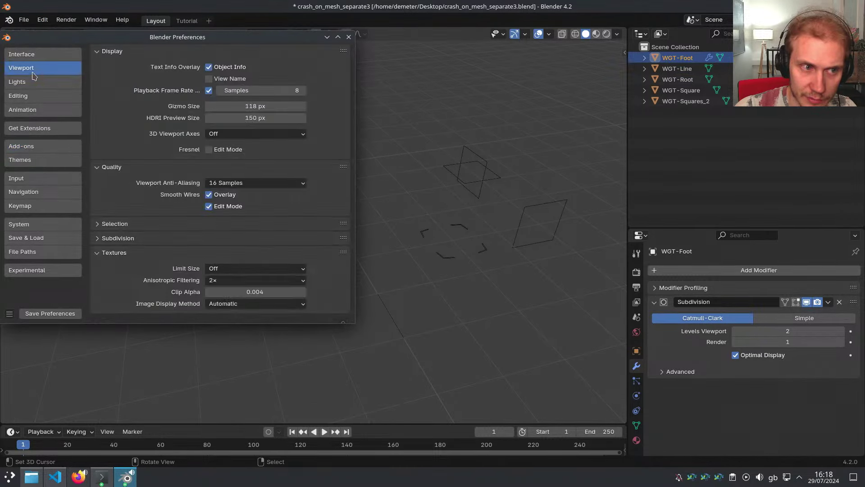
pyautogui.moveTo(111, 53); pyautogui.dragTo(135, 146)
pyautogui.click(129, 97)
pyautogui.click(215, 110)
pyautogui.press('z')
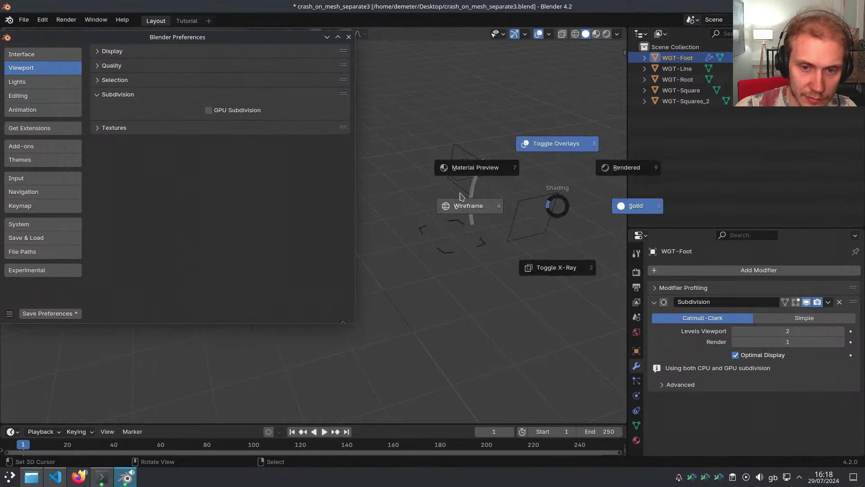
pyautogui.click(455, 196)
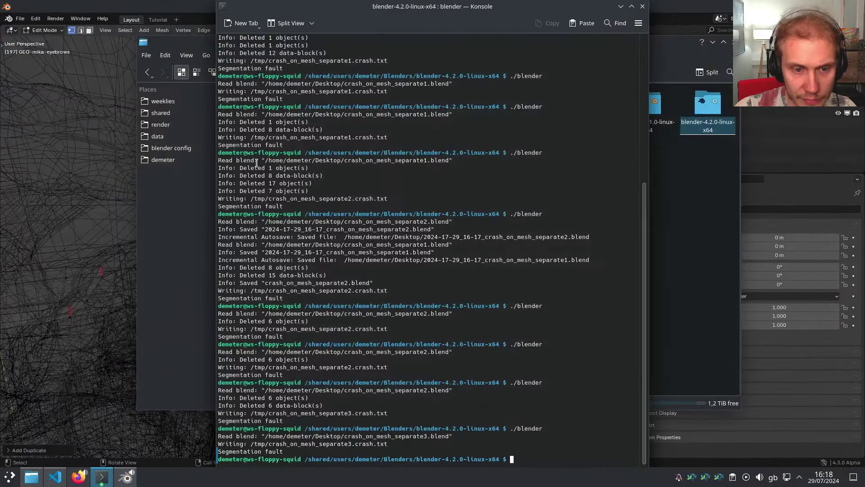
# Relaunch Blender, open crash_on_mesh_separate3.blend, and inspect WGT-Foot's modifiers
pyautogui.press('Up')
pyautogui.press('Return')
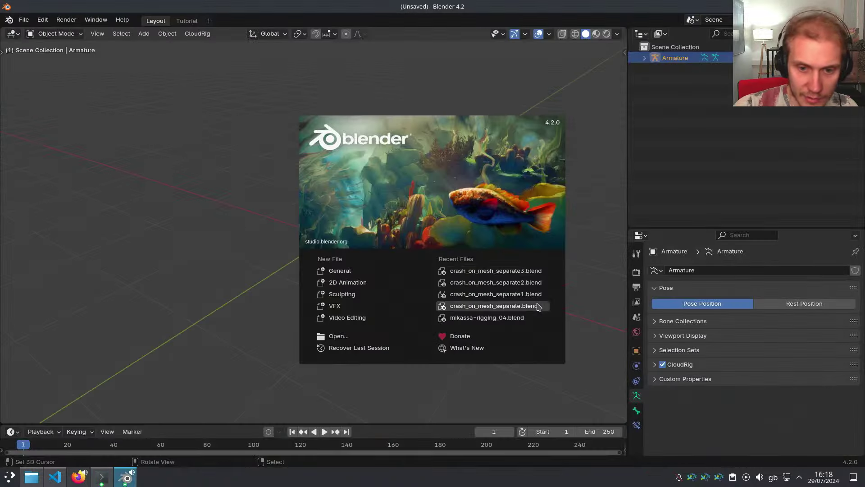
pyautogui.click(446, 274)
pyautogui.moveTo(322, 268); pyautogui.dragTo(268, 207, button='middle')
pyautogui.click(273, 212)
pyautogui.scroll(1, 353, 253)
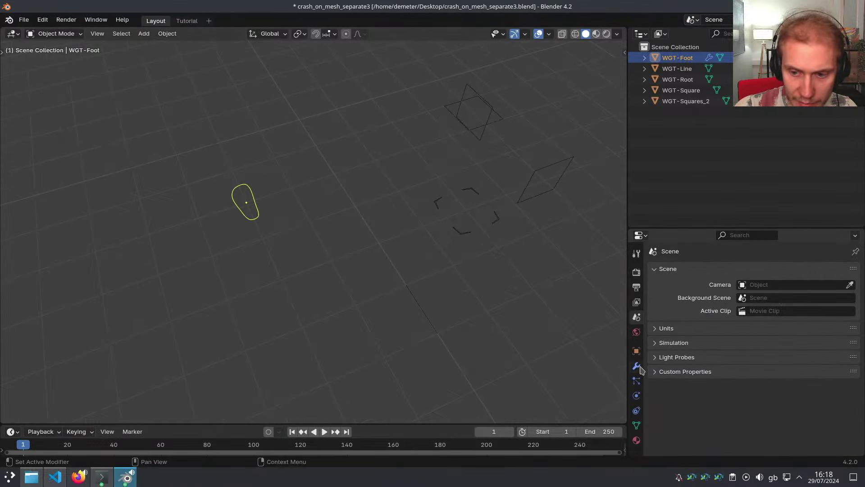
pyautogui.click(638, 366)
pyautogui.scroll(-3, 383, 293)
pyautogui.keyDown('shift'); pyautogui.moveTo(382, 292); pyautogui.dragTo(346, 279, button='middle'); pyautogui.keyUp('shift')
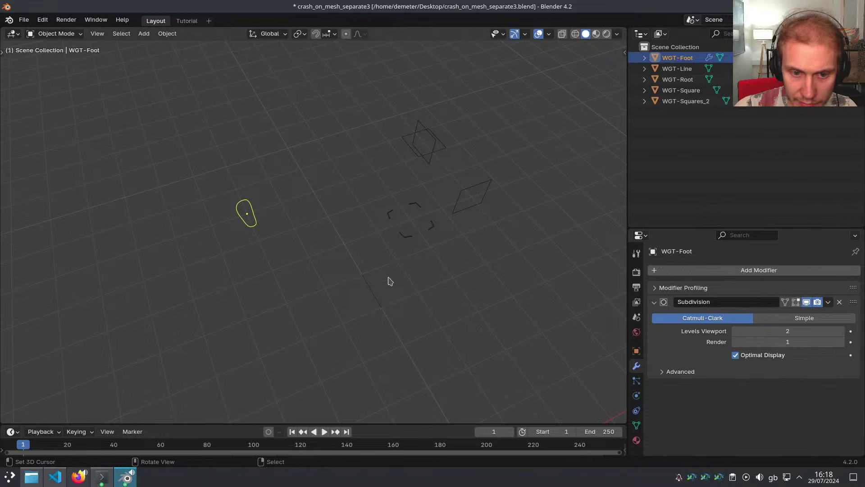
pyautogui.scroll(1, 390, 281)
# Box-select and delete the four objects other than WGT-Foot
pyautogui.press('a')
pyautogui.press('a')
pyautogui.scroll(-1, 390, 281)
pyautogui.press('a')
pyautogui.press('b')
pyautogui.moveTo(335, 113); pyautogui.dragTo(552, 331)
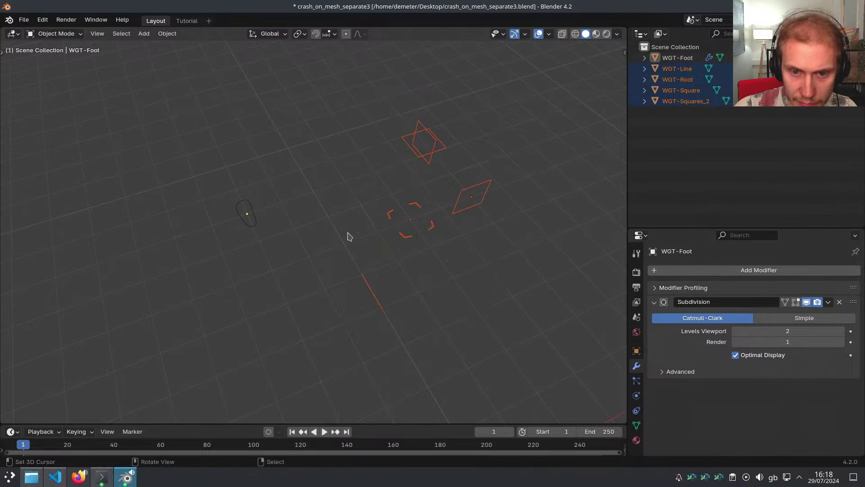
pyautogui.press('Delete')
pyautogui.press('a')
# Move WGT-Foot back to the origin, frame it, and save the reduced file
pyautogui.hotkey('alt', 'g')
pyautogui.press('KP_Decimal')
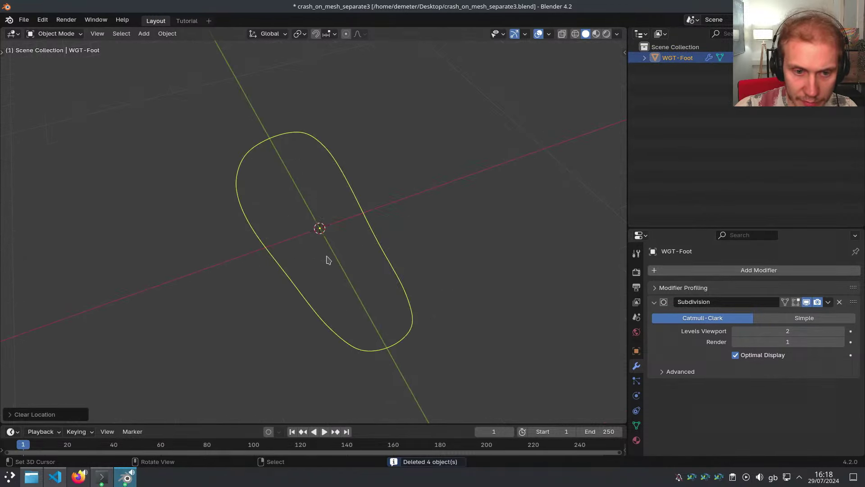
pyautogui.moveTo(326, 257); pyautogui.dragTo(426, 269, button='middle')
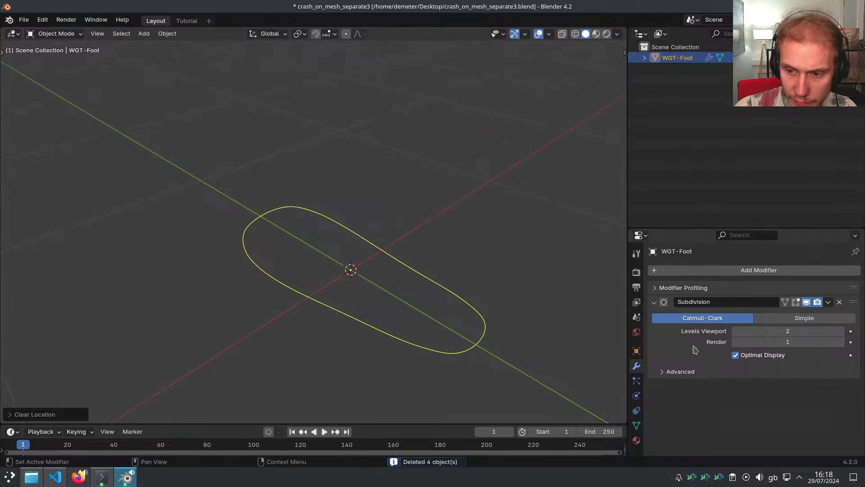
pyautogui.moveTo(490, 245); pyautogui.dragTo(505, 250, button='middle')
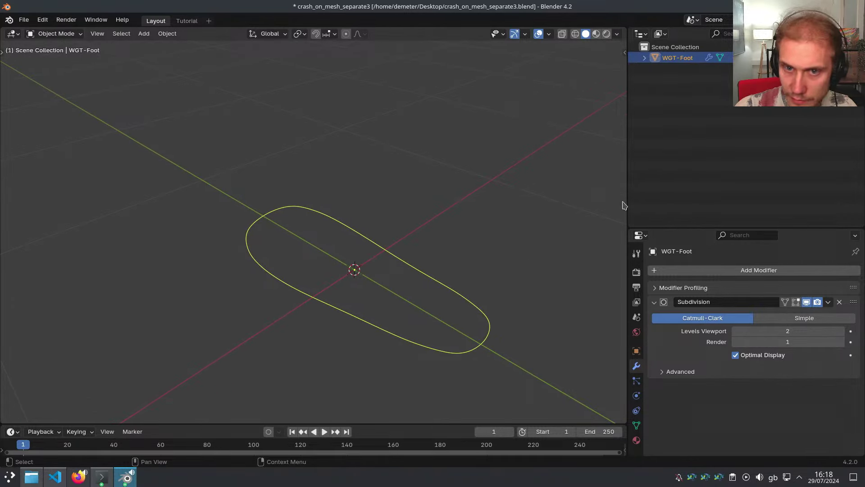
pyautogui.moveTo(624, 207); pyautogui.dragTo(432, 245, button='middle')
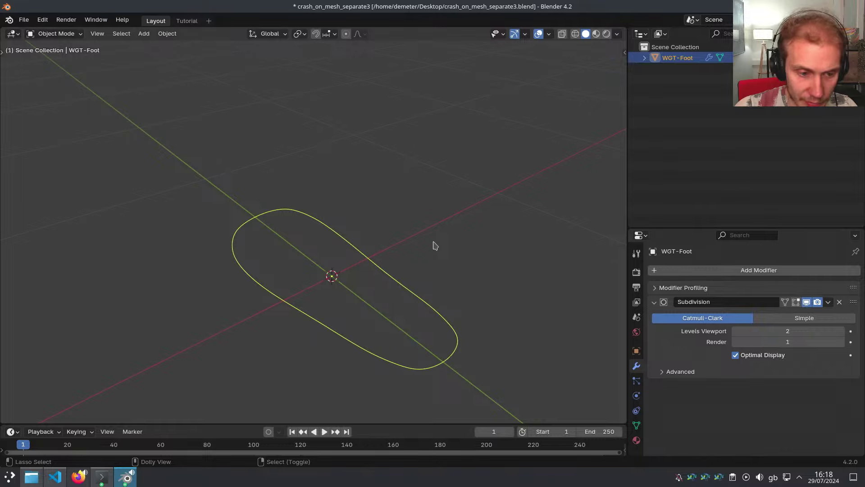
pyautogui.hotkey('ctrl', 's')
# Trigger the wireframe crash, relaunch Blender, and start Help > Report a Bug in Chrome
pyautogui.press('z')
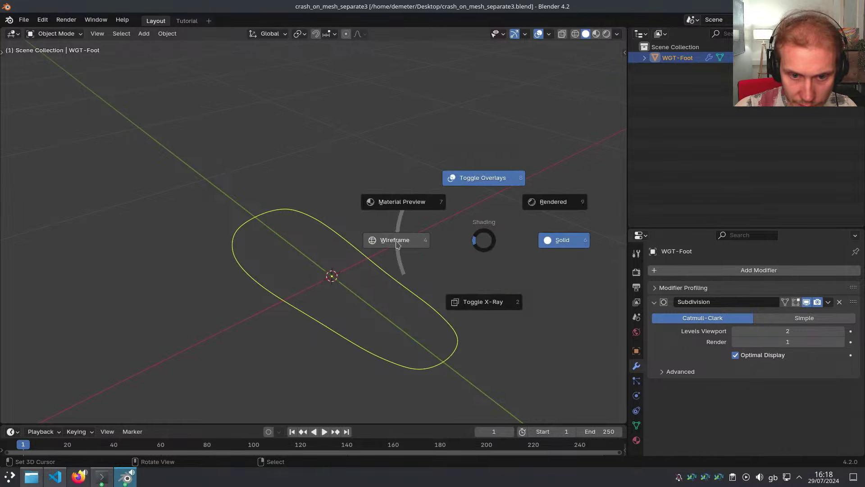
pyautogui.press('Up')
pyautogui.press('Return')
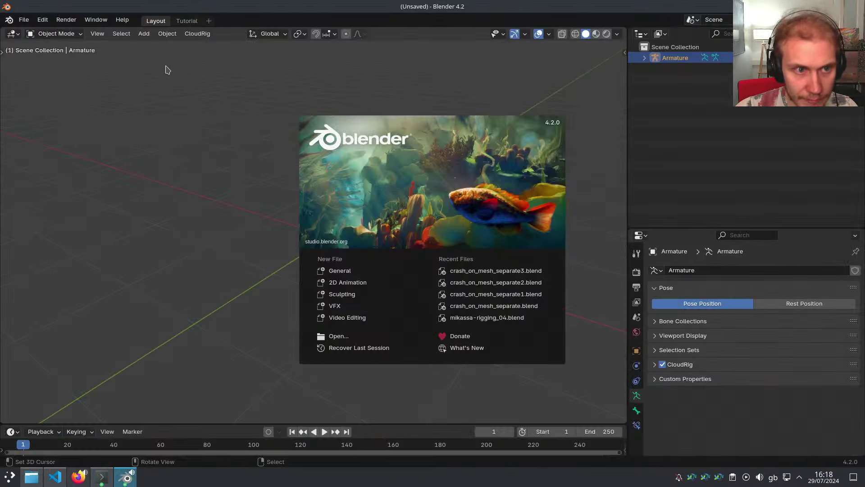
pyautogui.click(180, 92)
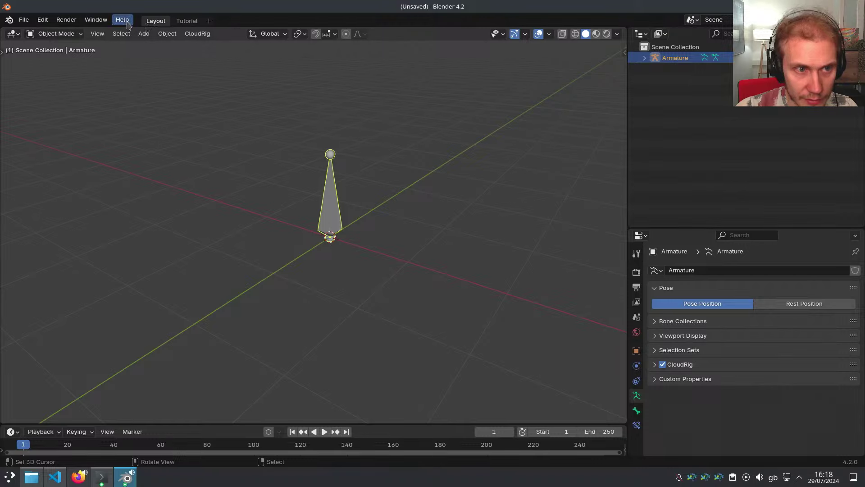
pyautogui.click(127, 23)
pyautogui.click(163, 136)
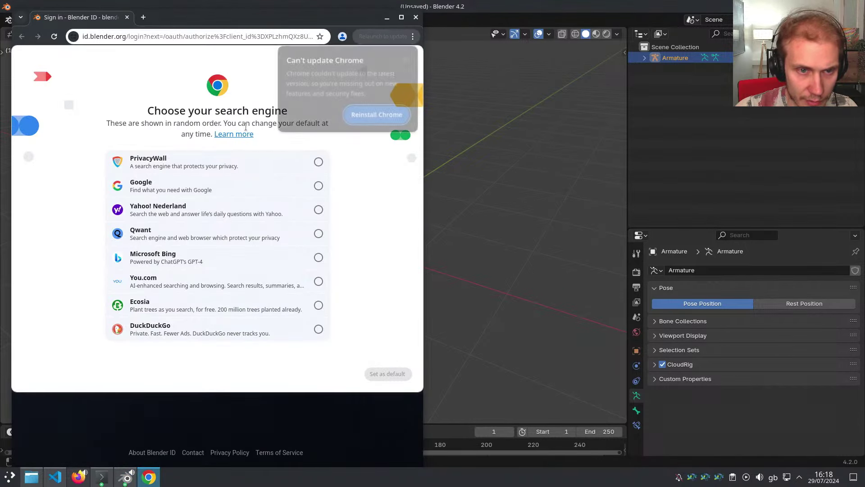
pyautogui.click(174, 75)
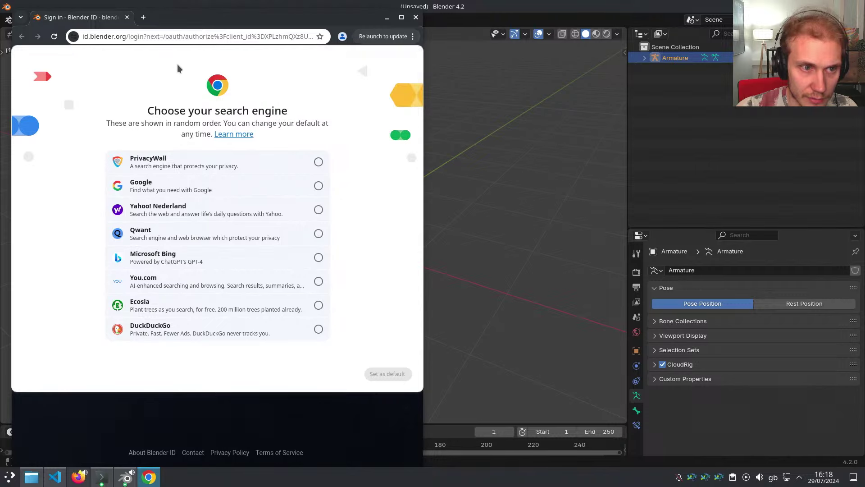
# Set Google as Chrome's default search engine and grab the Blender ID sign-in address
pyautogui.click(181, 36)
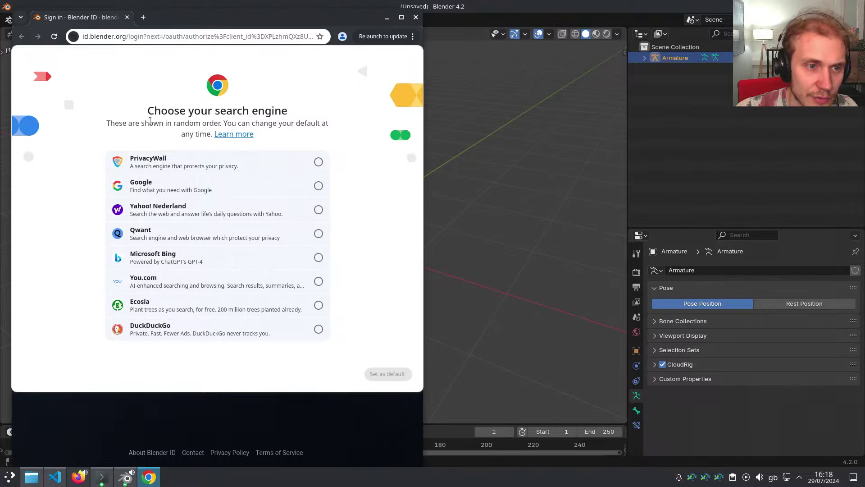
pyautogui.moveTo(116, 124); pyautogui.dragTo(288, 130)
pyautogui.click(293, 124)
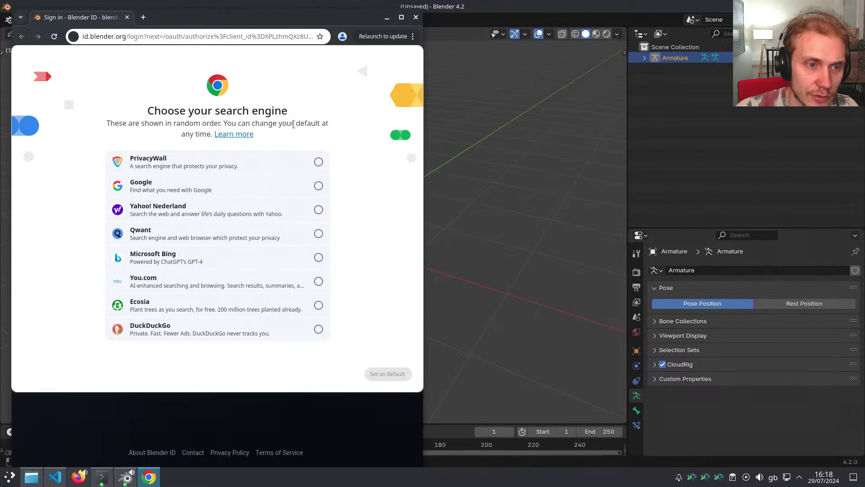
pyautogui.click(310, 194)
pyautogui.click(386, 374)
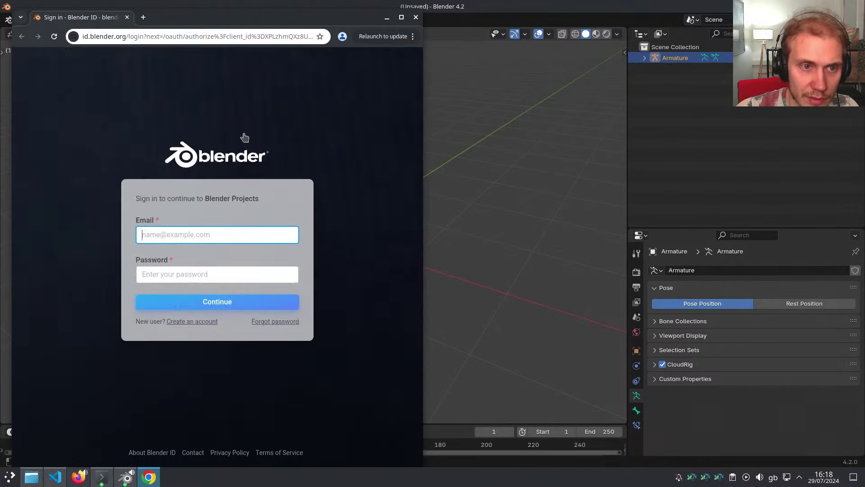
pyautogui.click(224, 37)
pyautogui.hotkey('ctrl', 'w')
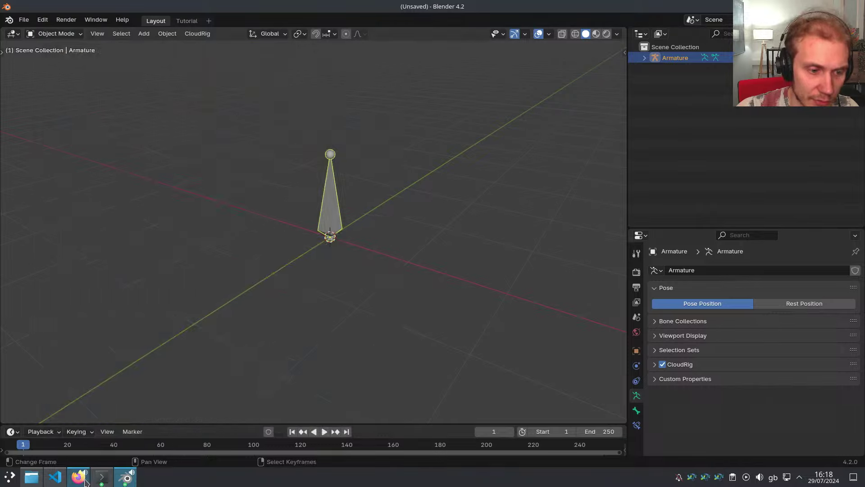
# Load the Blender ID sign-in page in a new Firefox tab and submit saved credentials
pyautogui.click(79, 477)
pyautogui.hotkey('ctrl', 't')
pyautogui.hotkey('ctrl', 'v')
pyautogui.press('Return')
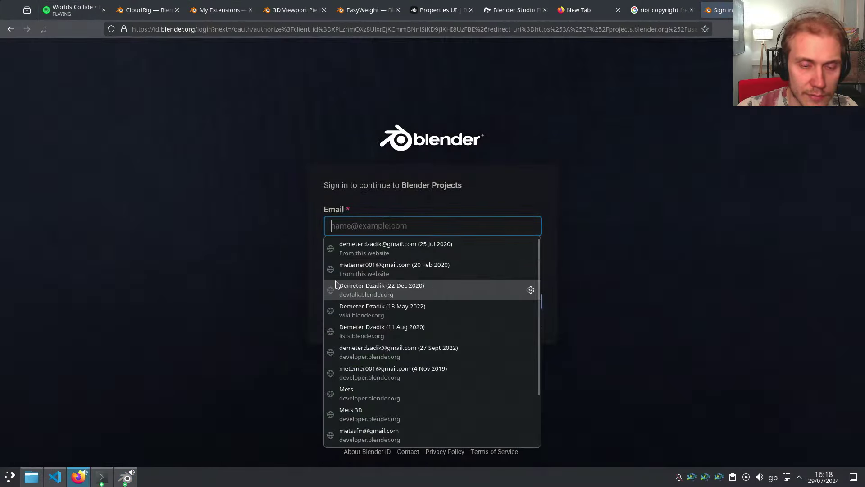
pyautogui.click(416, 252)
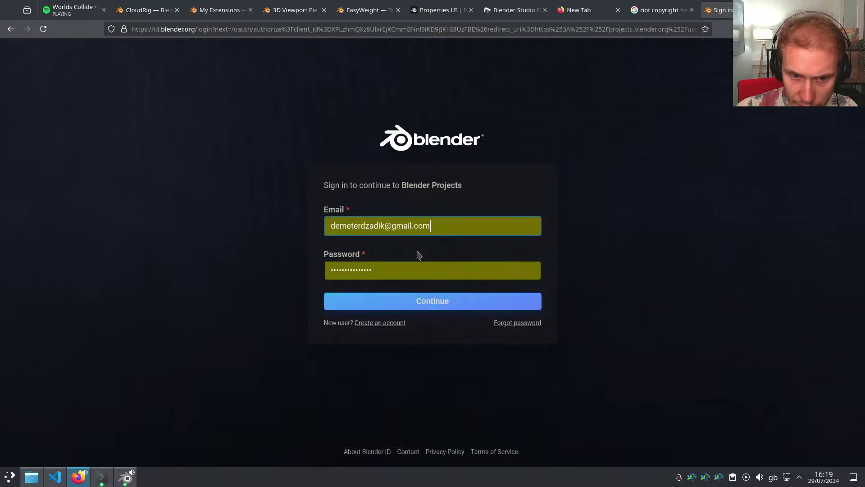
pyautogui.click(433, 305)
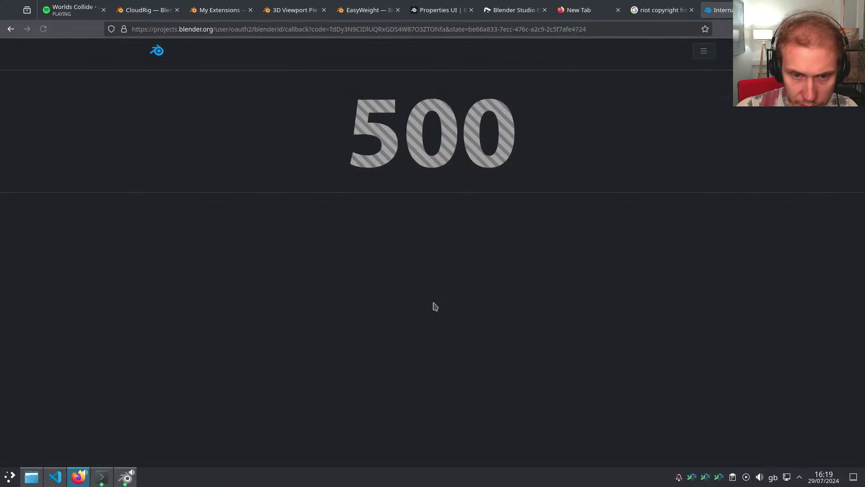
# Return to Blender and start another Help > Report a Bug
pyautogui.click(350, 29)
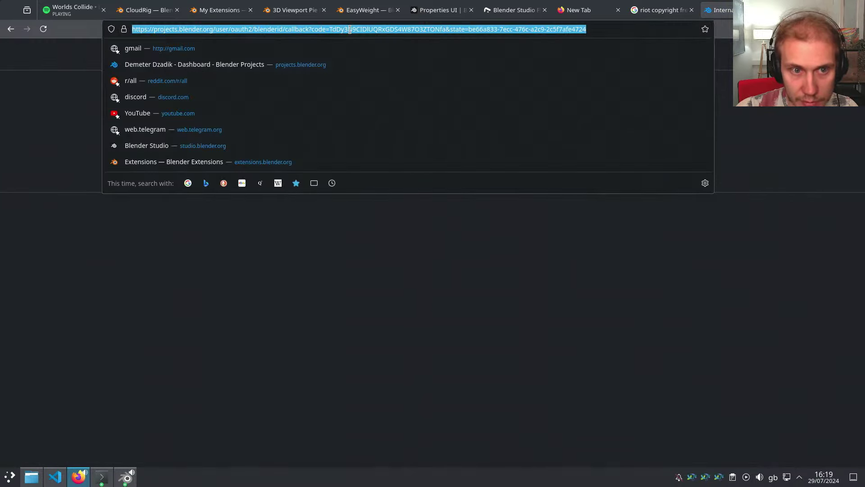
pyautogui.hotkey('alt', 'Tab')
pyautogui.click(119, 22)
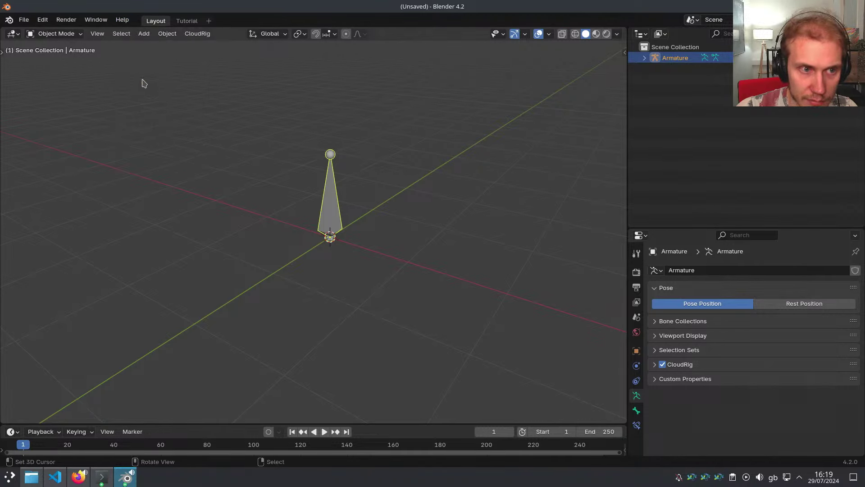
pyautogui.click(122, 20)
pyautogui.click(149, 136)
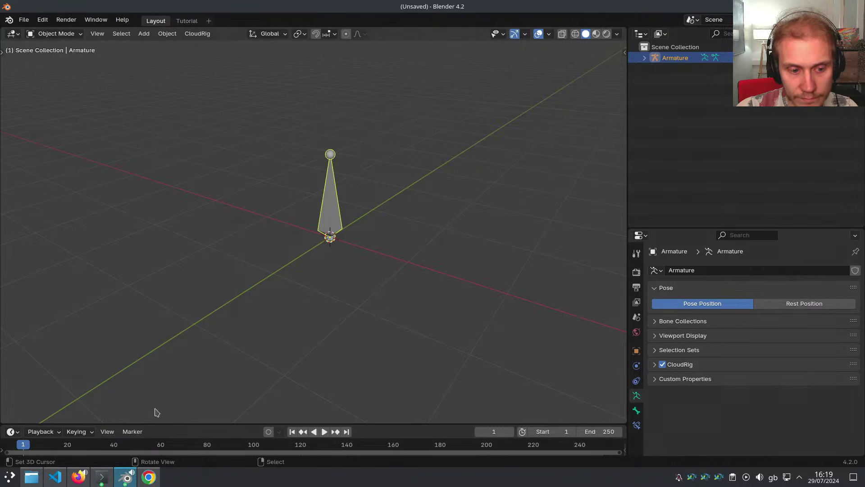
# Copy Chrome's sign-in address into Firefox, then cycle windows back to Chrome's sign-in page
pyautogui.click(150, 476)
pyautogui.click(150, 476)
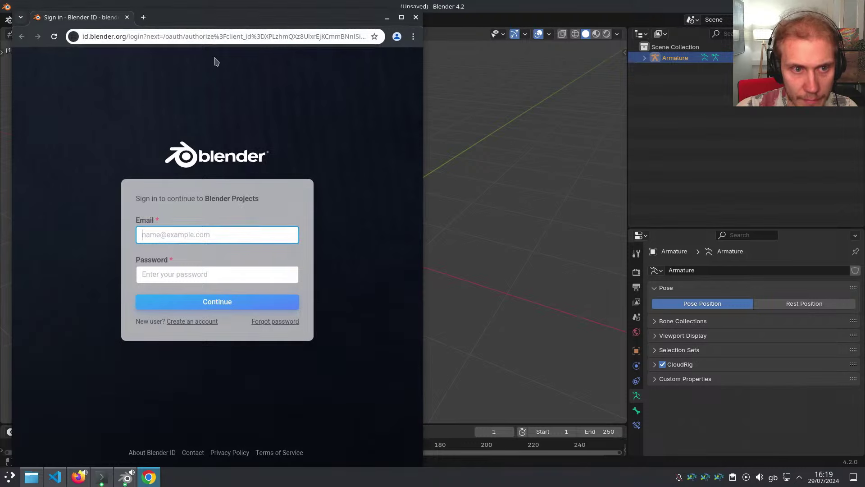
pyautogui.click(217, 36)
pyautogui.hotkey('ctrl', 'c')
pyautogui.hotkey('alt', 'Tab')
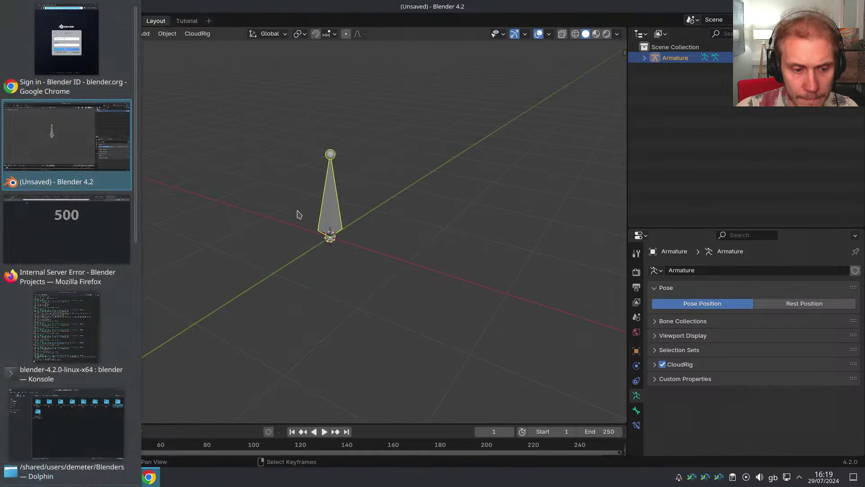
pyautogui.click(78, 477)
pyautogui.hotkey('ctrl', 'v')
pyautogui.press('Return')
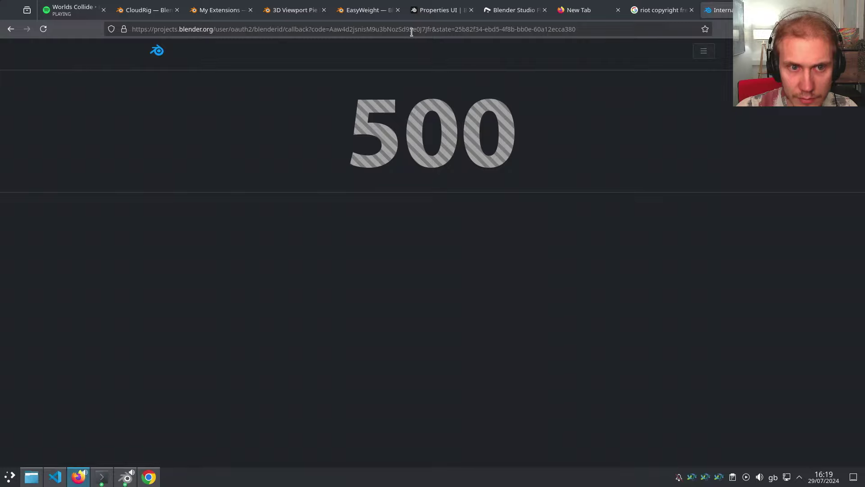
pyautogui.hotkey('alt', 'Tab')
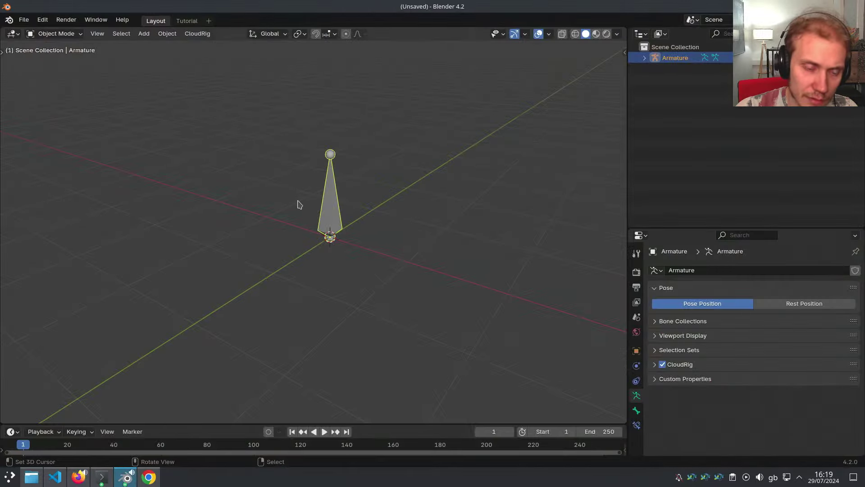
pyautogui.hotkey('alt', 'Tab')
# Sign in with the account e-mail and password, declining to save the password
pyautogui.click(186, 237)
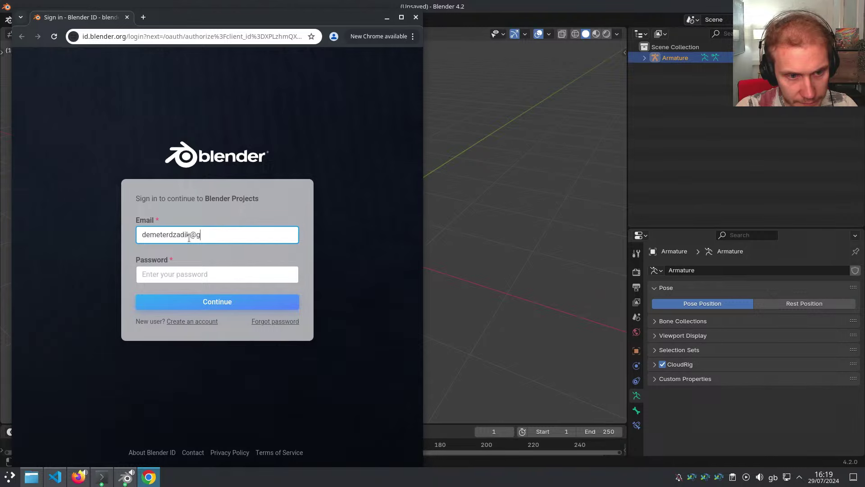
pyautogui.press('Tab')
pyautogui.write('***')
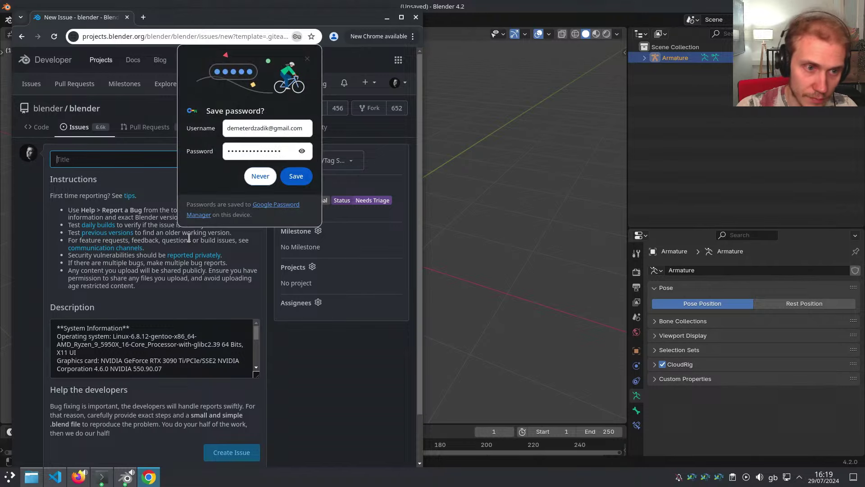
pyautogui.click(265, 177)
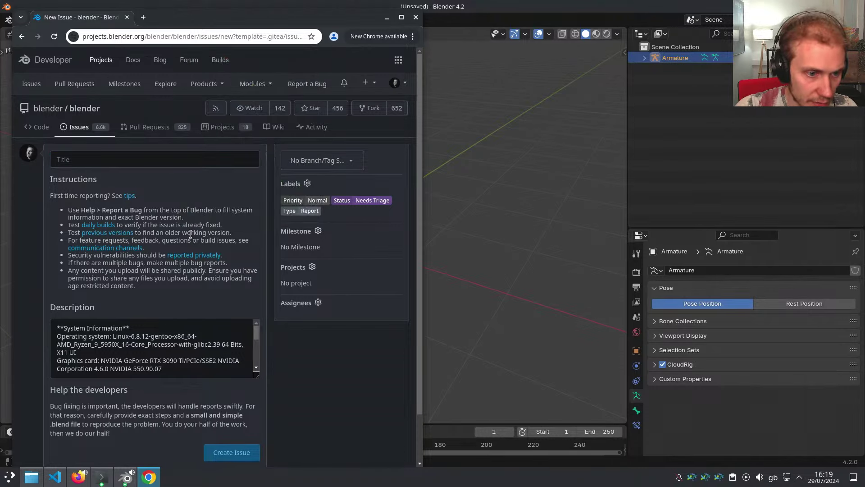
# Maximize Chrome, set the title to '(4.2) Crash with Open', and open Notifications in a new tab
pyautogui.doubleClick(247, 20)
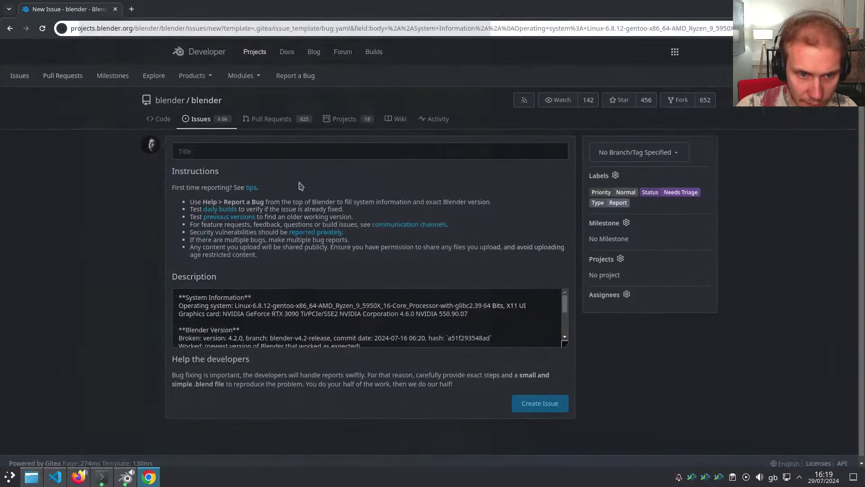
pyautogui.click(222, 150)
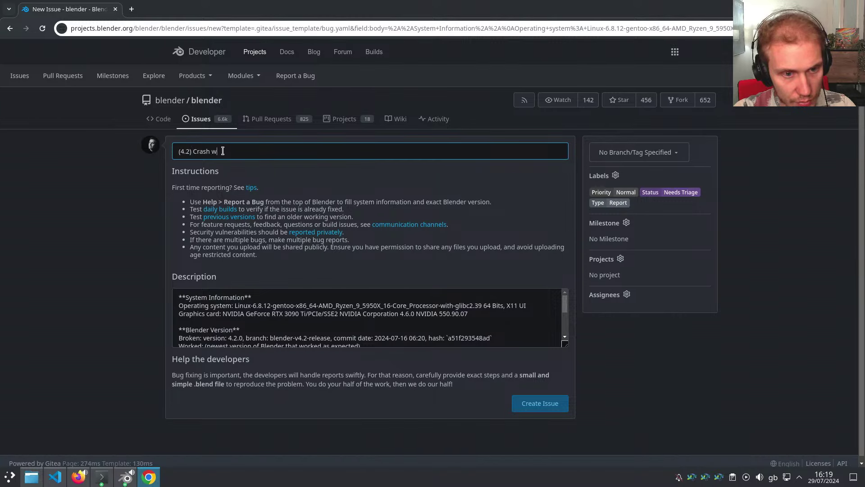
pyautogui.press('BackSpace')
pyautogui.press('BackSpace')
pyautogui.press('BackSpace')
pyautogui.press('BackSpace')
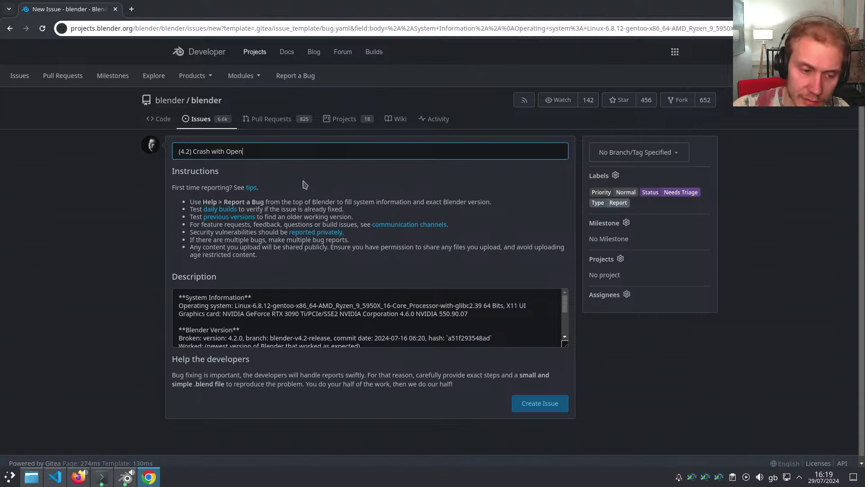
pyautogui.click(841, 76)
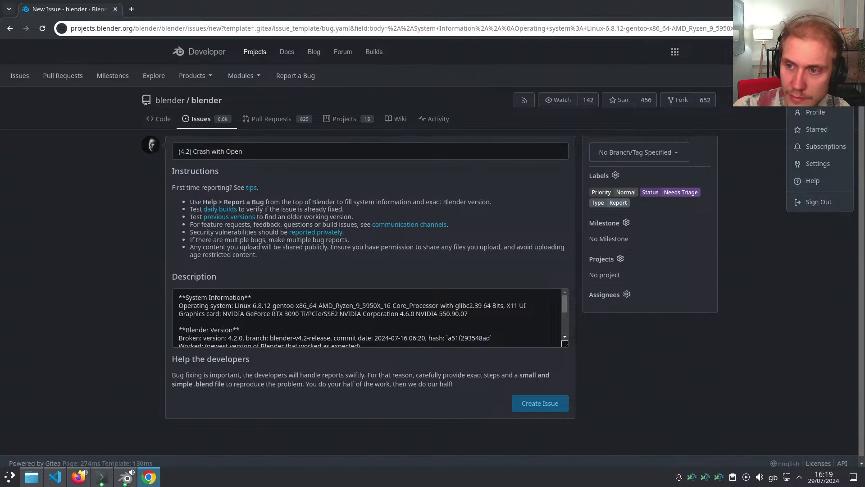
pyautogui.middleClick(793, 76)
# Show read notifications, search them for 'crashOpenSub', and open issue #125057 in a new tab
pyautogui.click(193, 6)
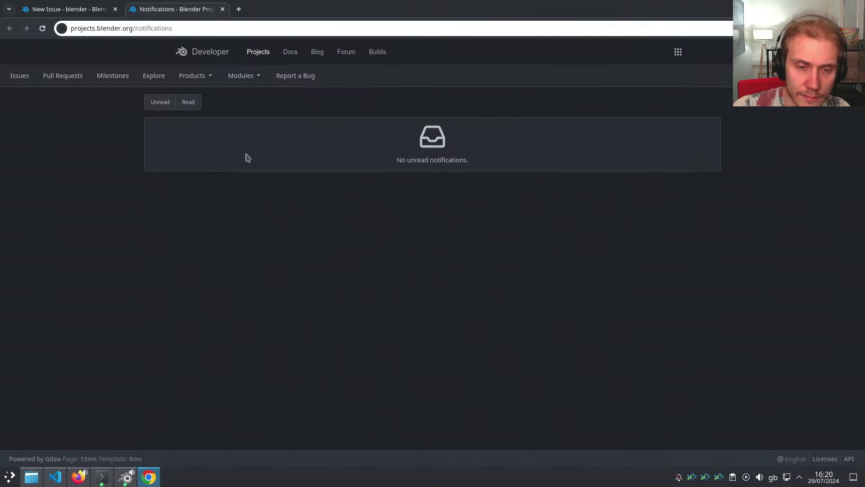
pyautogui.click(189, 103)
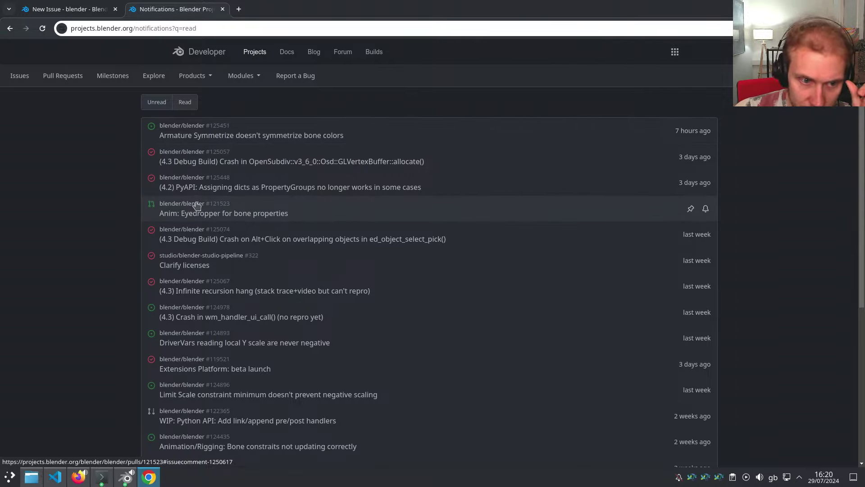
pyautogui.click(79, 477)
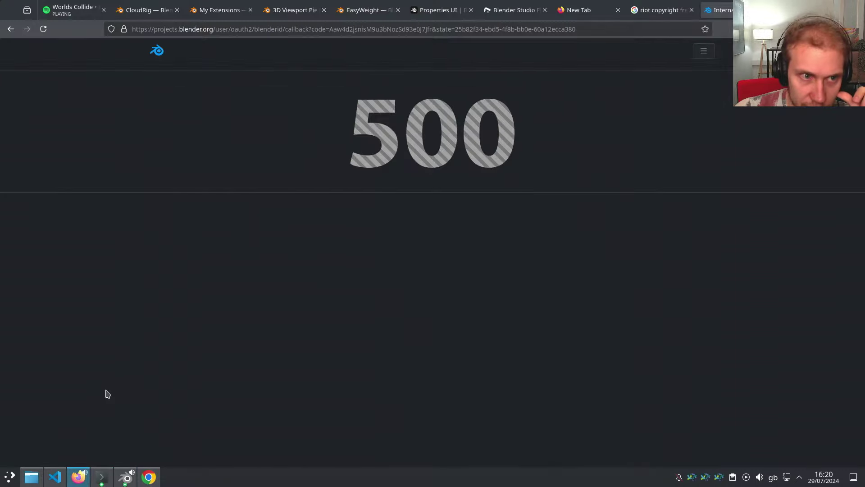
pyautogui.click(92, 4)
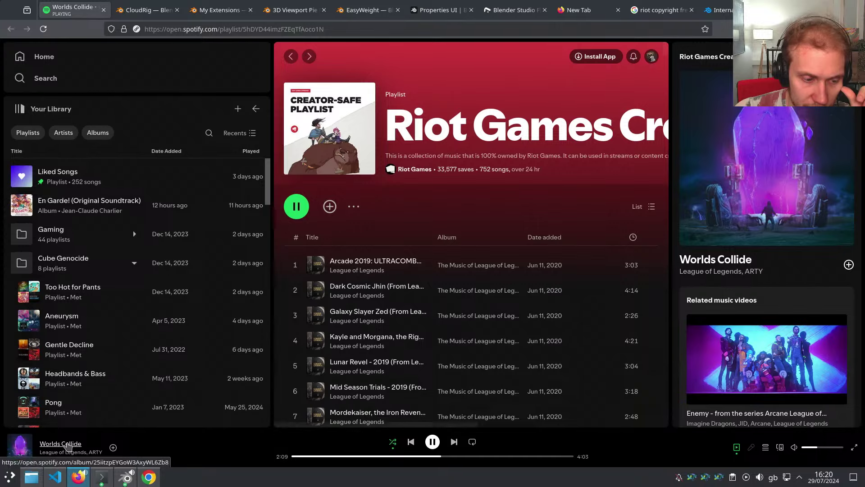
pyautogui.click(78, 477)
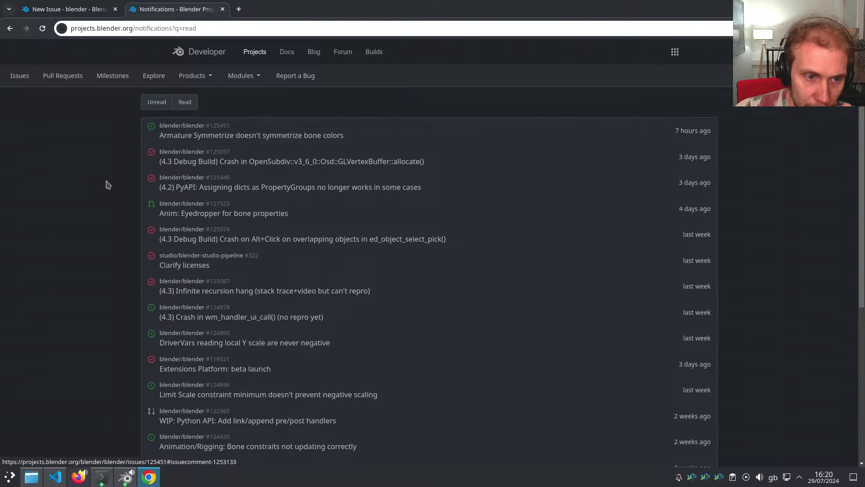
pyautogui.hotkey('ctrl', 'f')
pyautogui.write('crash')
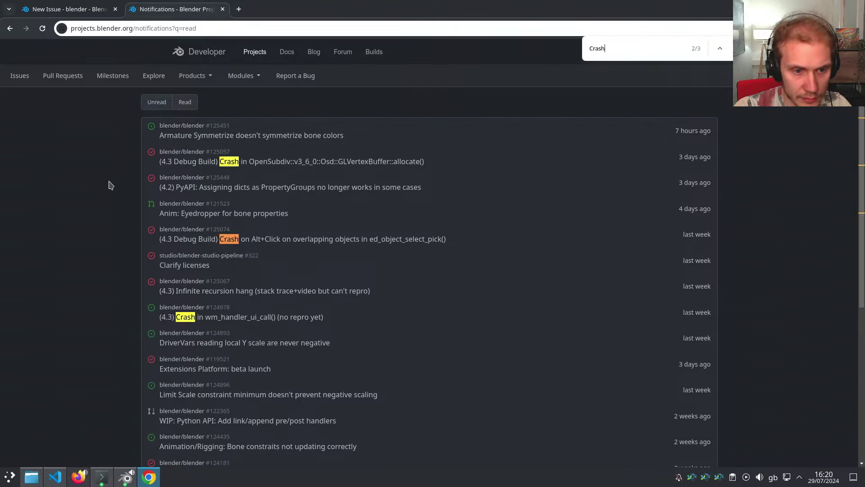
pyautogui.write('OpenSub')
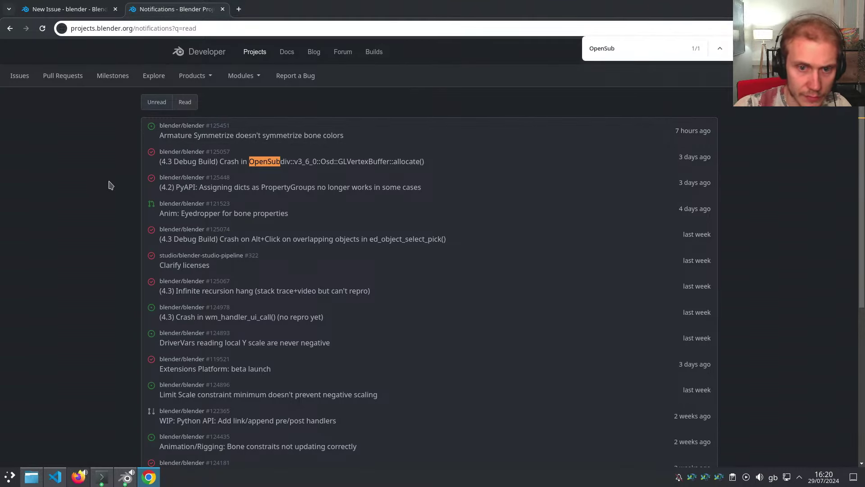
pyautogui.middleClick(301, 158)
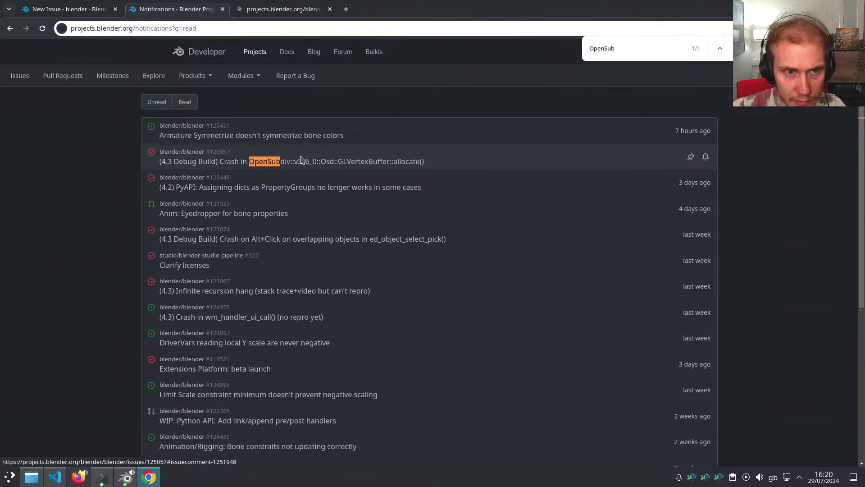
# Read OpenSubdiv crash issue #125057, including its title and last comment, then close its tab
pyautogui.click(272, 9)
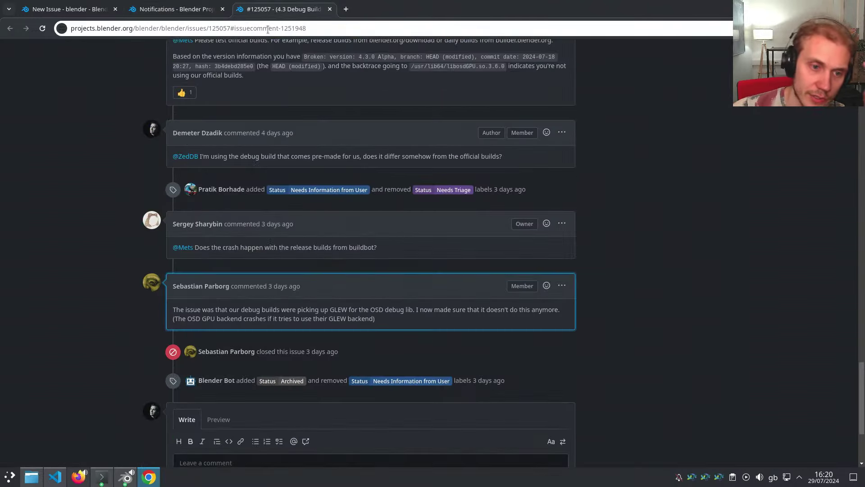
pyautogui.moveTo(322, 309); pyautogui.dragTo(397, 321)
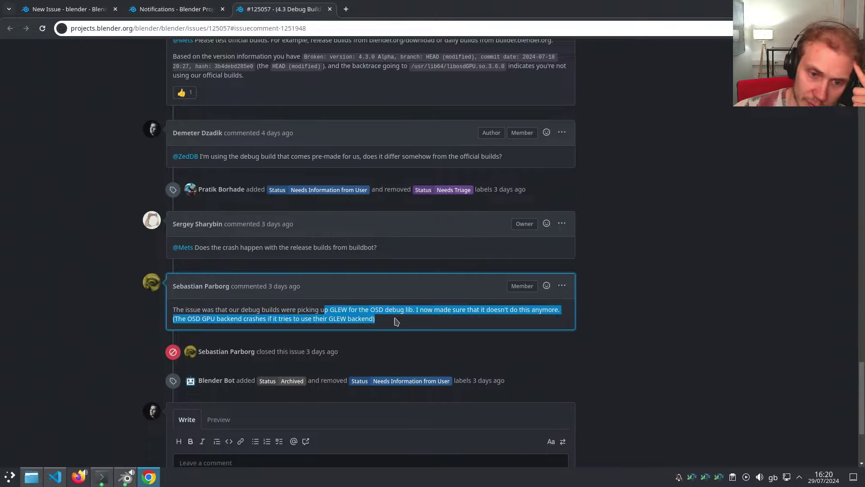
pyautogui.click(399, 321)
pyautogui.scroll(15, 400, 320)
pyautogui.scroll(15, 399, 320)
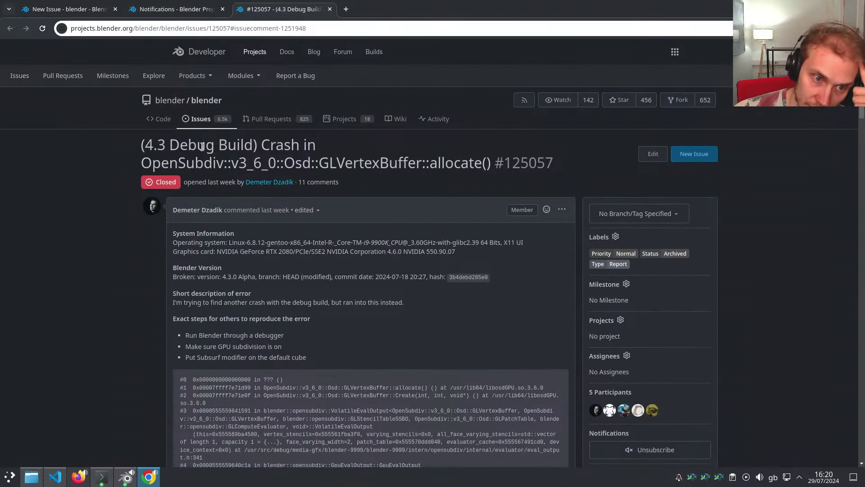
pyautogui.moveTo(194, 161); pyautogui.dragTo(419, 163)
pyautogui.click(351, 164)
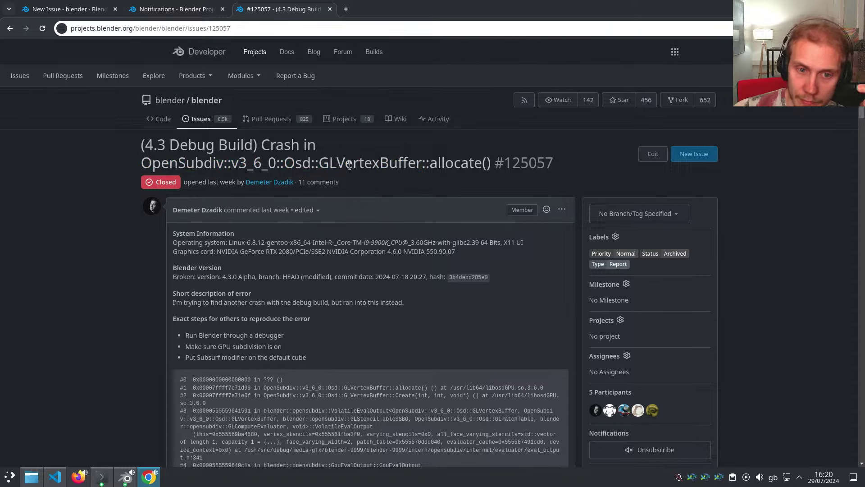
pyautogui.scroll(-15, 188, 139)
pyautogui.middleClick(273, 11)
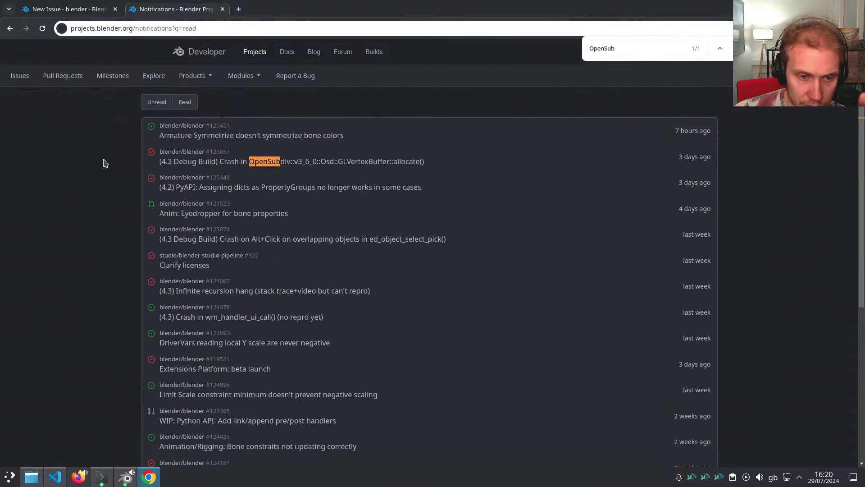
# Close the find bar and return to the new issue draft
pyautogui.scroll(-2, 105, 163)
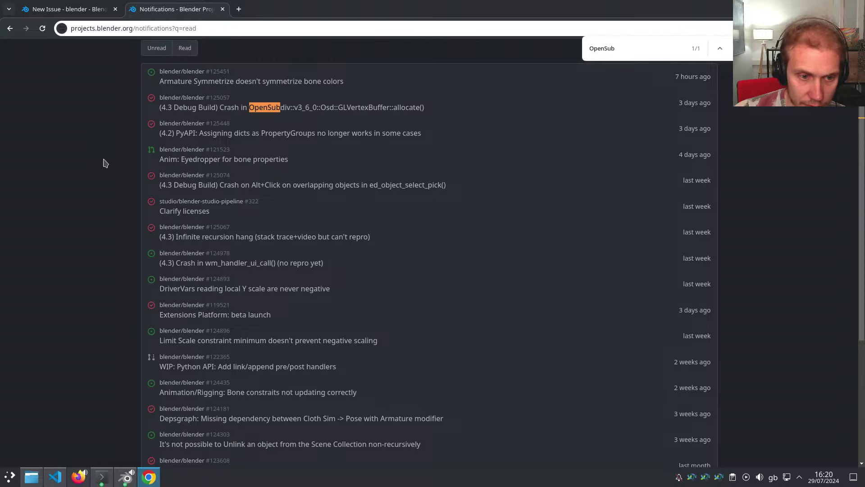
pyautogui.scroll(-4, 104, 163)
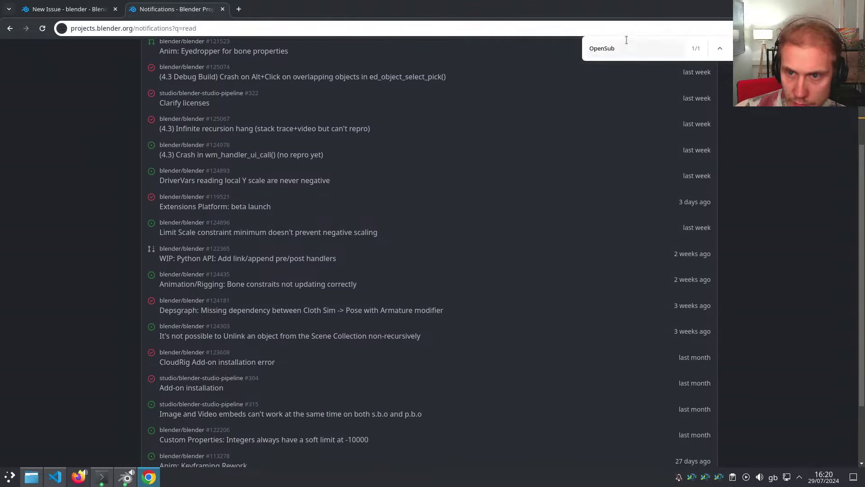
pyautogui.press('Return')
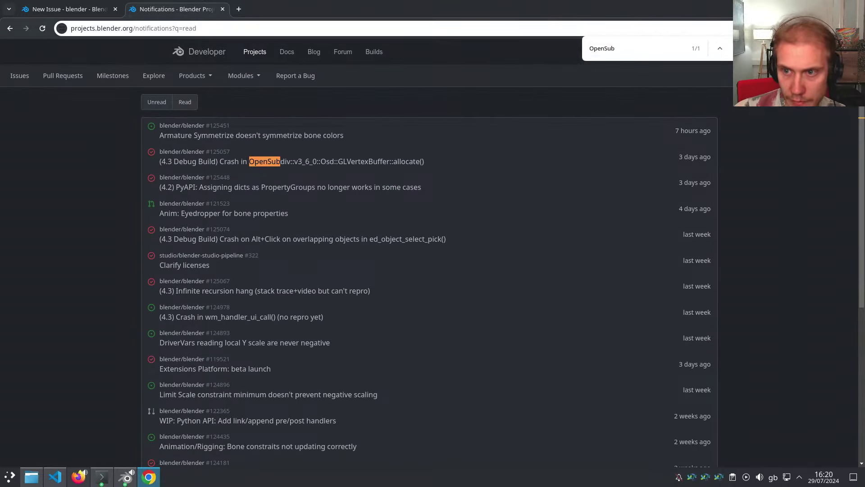
pyautogui.press('Escape')
pyautogui.click(85, 8)
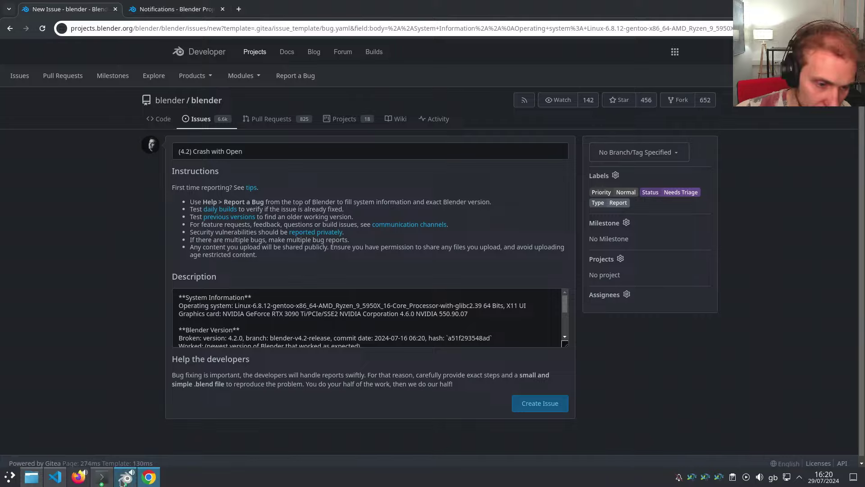
# Bring the gdb backtrace terminal forward, then return to the bug report page
pyautogui.click(100, 479)
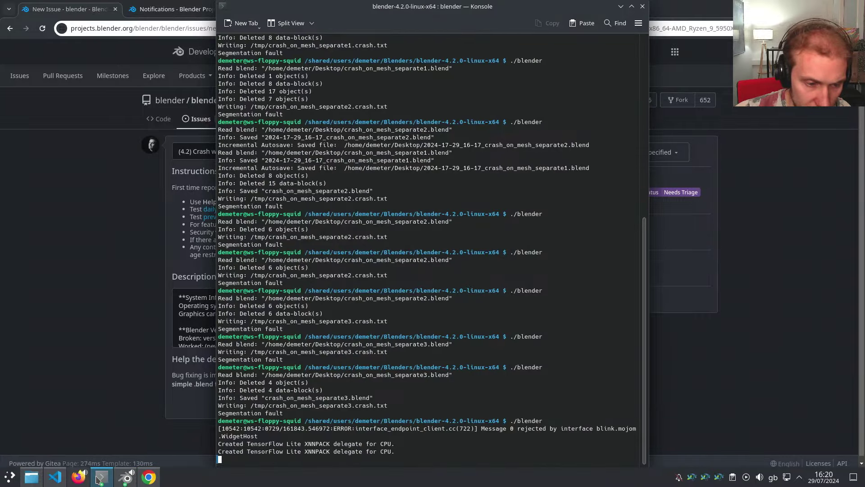
pyautogui.moveTo(100, 479)
pyautogui.click(310, 444)
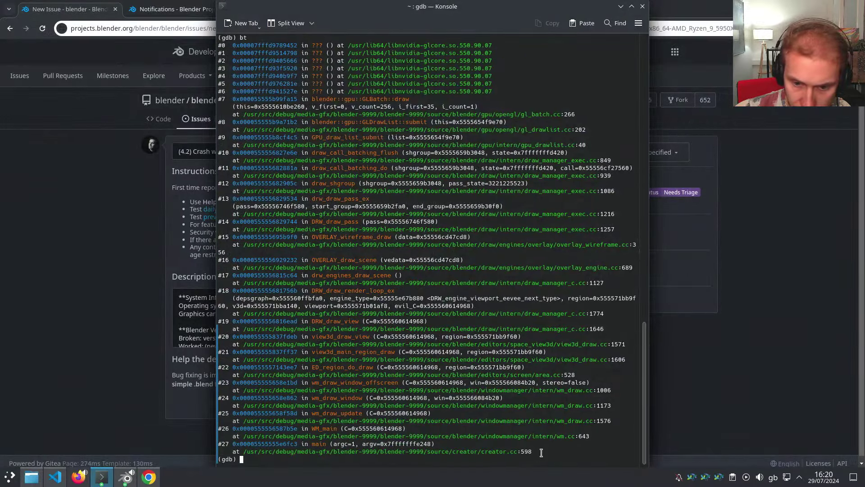
pyautogui.moveTo(541, 452); pyautogui.dragTo(217, 134)
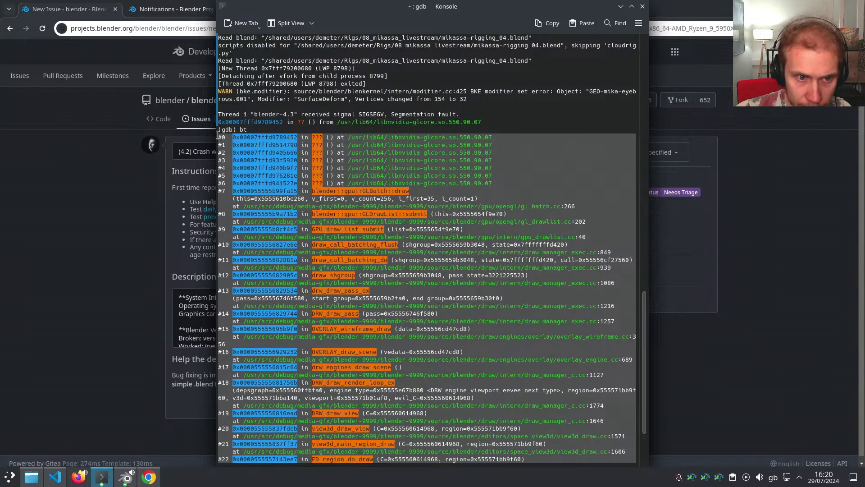
pyautogui.click(134, 237)
# Add 'Stack Trace:' at the end of the description and paste the gdb output below it
pyautogui.scroll(-3, 226, 336)
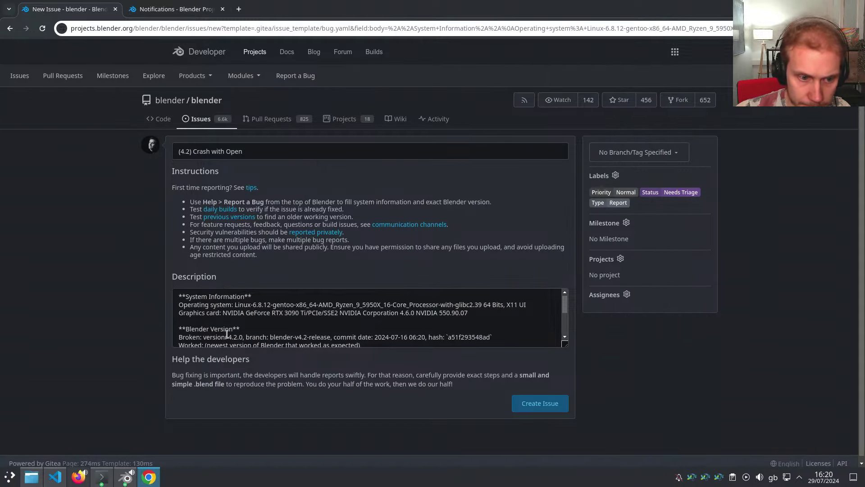
pyautogui.click(339, 337)
pyautogui.press('Down')
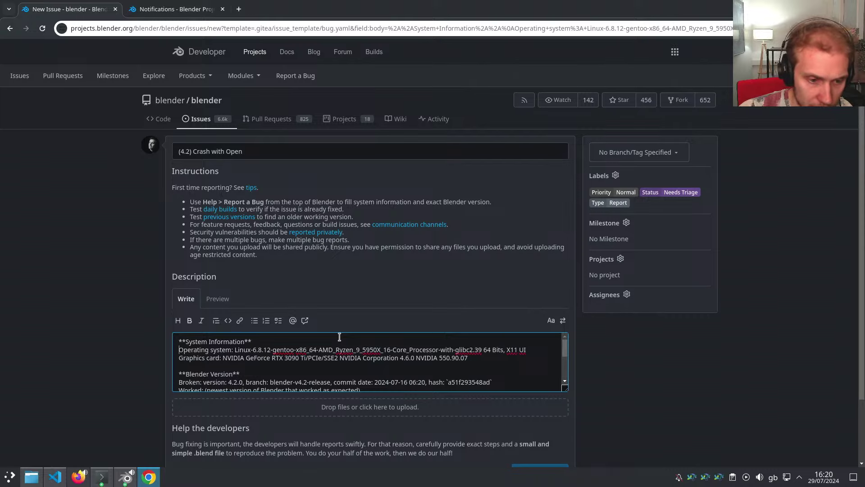
pyautogui.press('Down')
pyautogui.press('Down')
pyautogui.press('Down')
pyautogui.press('Down')
pyautogui.press('Down')
pyautogui.press('Down')
pyautogui.press('Down')
pyautogui.press('Down')
pyautogui.press('Down')
pyautogui.press('Down')
pyautogui.press('Down')
pyautogui.press('Down')
pyautogui.press('Down')
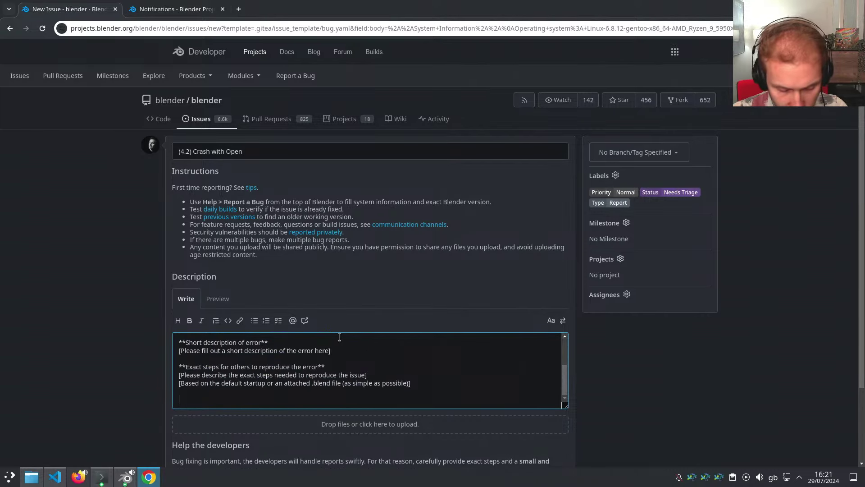
pyautogui.write('Stack Tra')
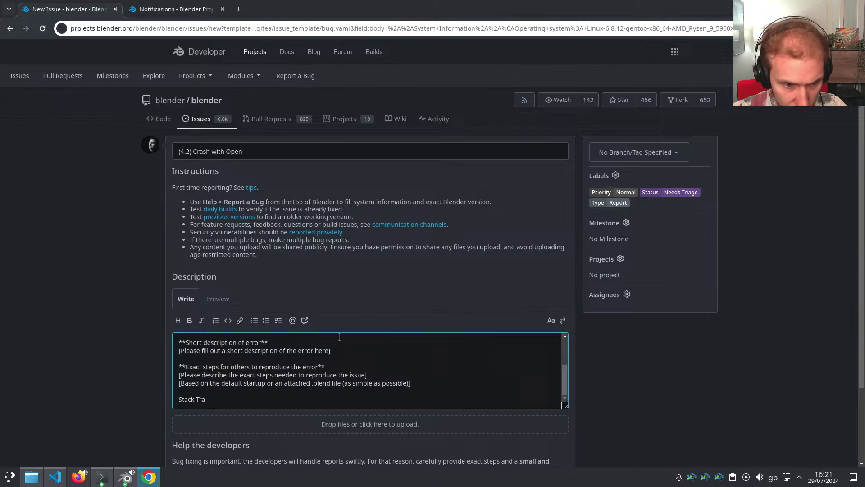
pyautogui.write('ce:')
pyautogui.press('Return')
pyautogui.press('Return')
pyautogui.hotkey('ctrl', 'v')
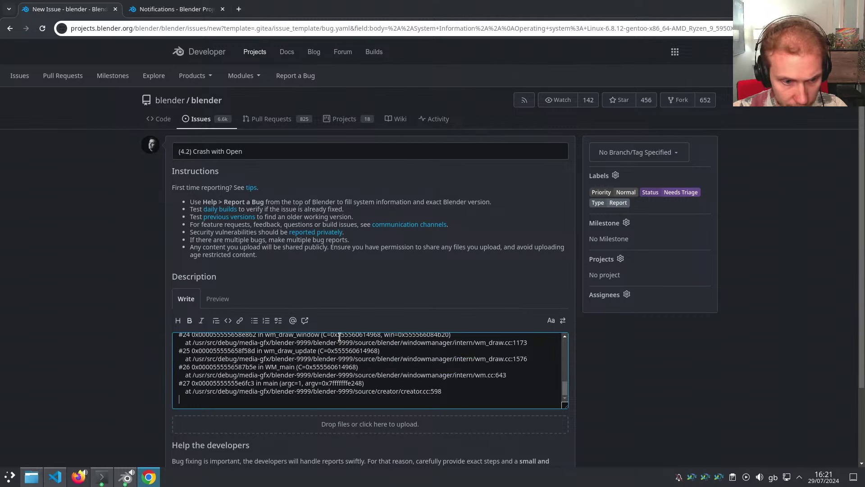
pyautogui.scroll(10, 340, 337)
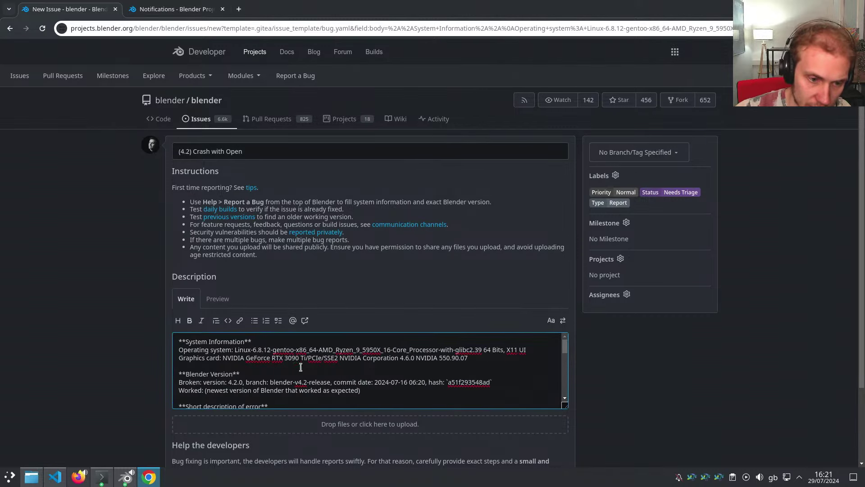
pyautogui.scroll(-2, 255, 102)
# Reword the title around the OpenSubdiv SubSurf crash, adding 'Crash w/'
pyautogui.click(263, 97)
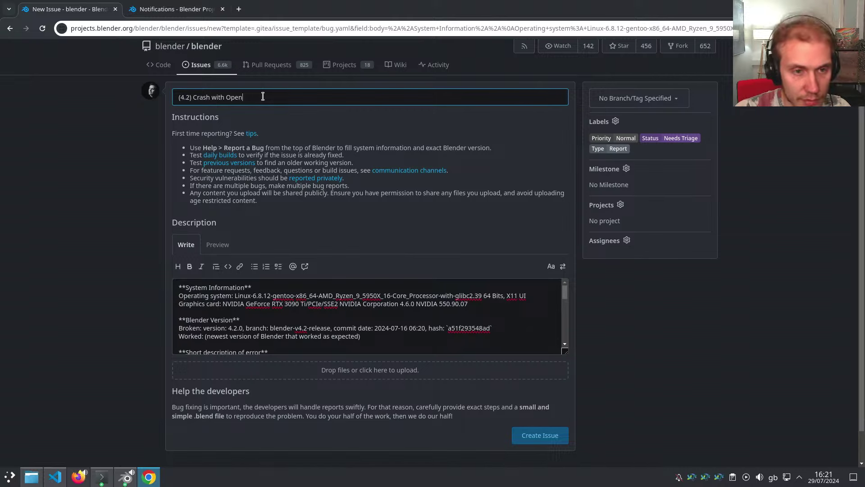
pyautogui.write('Subdiv/SubSurf on')
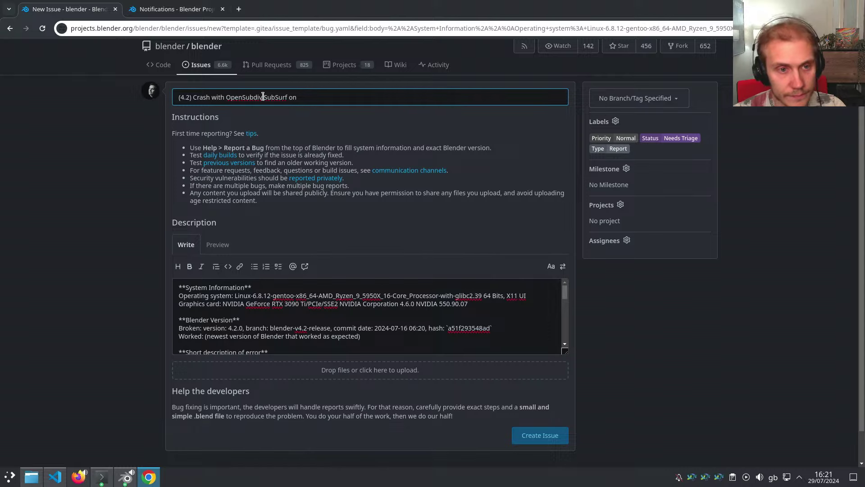
pyautogui.hotkey('ctrl', 'BackSpace')
pyautogui.press('BackSpace')
pyautogui.hotkey('ctrl', 'BackSpace')
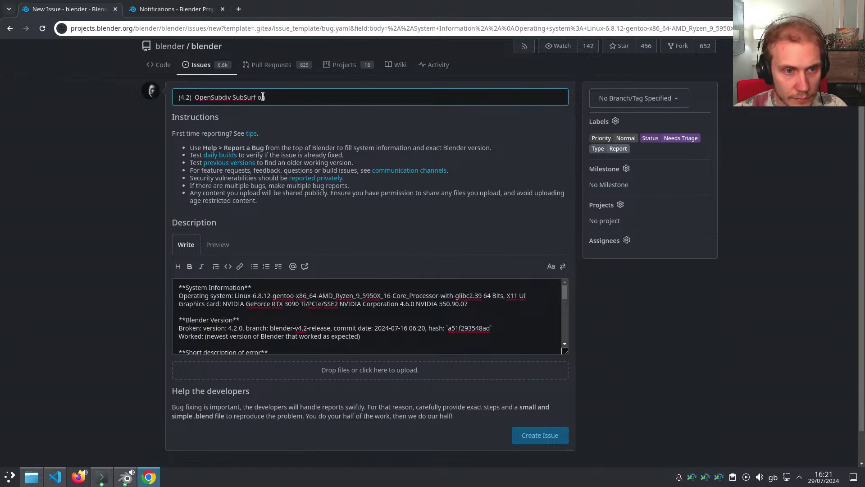
pyautogui.press('BackSpace')
pyautogui.hotkey('ctrl', 'Right')
pyautogui.write('Crash w/')
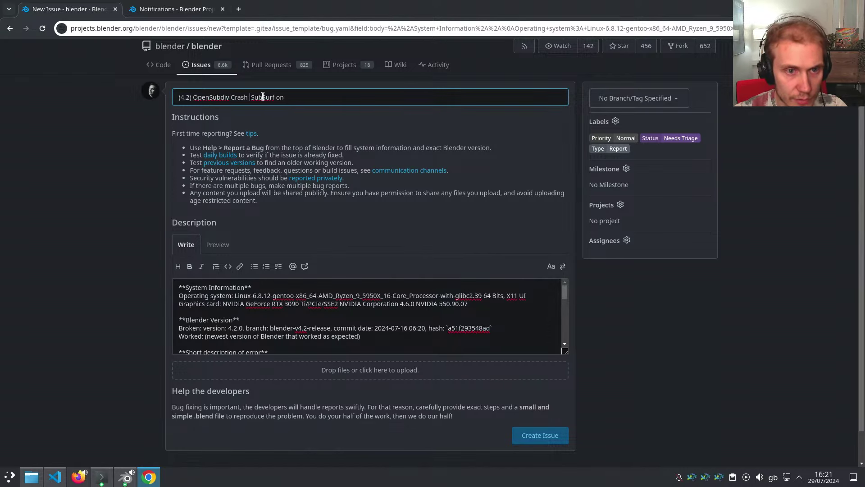
pyautogui.press('End')
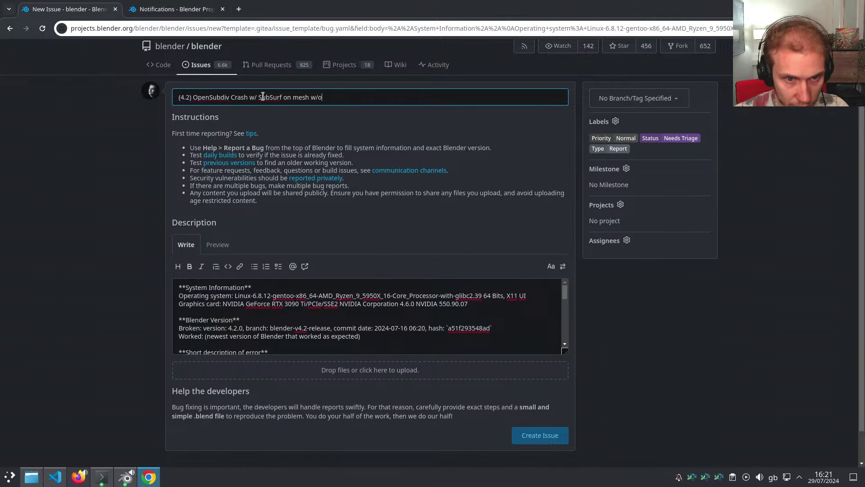
# Delete the short-description heading, its placeholder and the reproduction-step placeholder lines
pyautogui.click(223, 303)
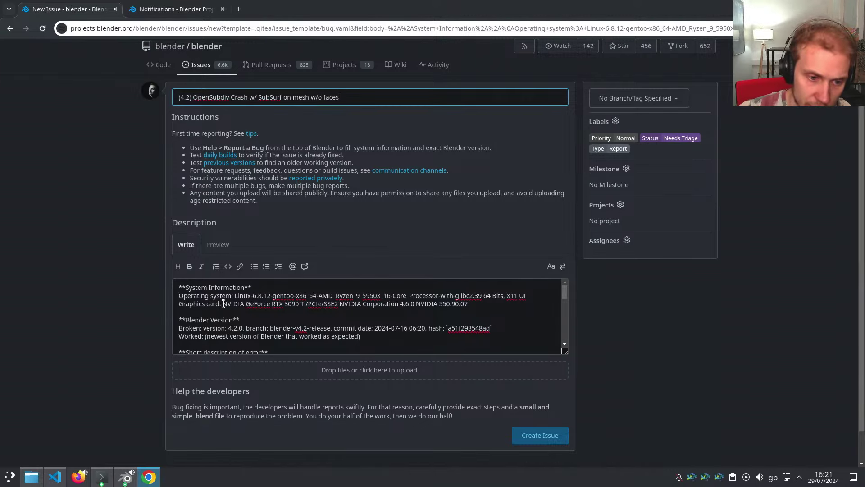
pyautogui.scroll(-1, 251, 304)
pyautogui.scroll(-2, 252, 302)
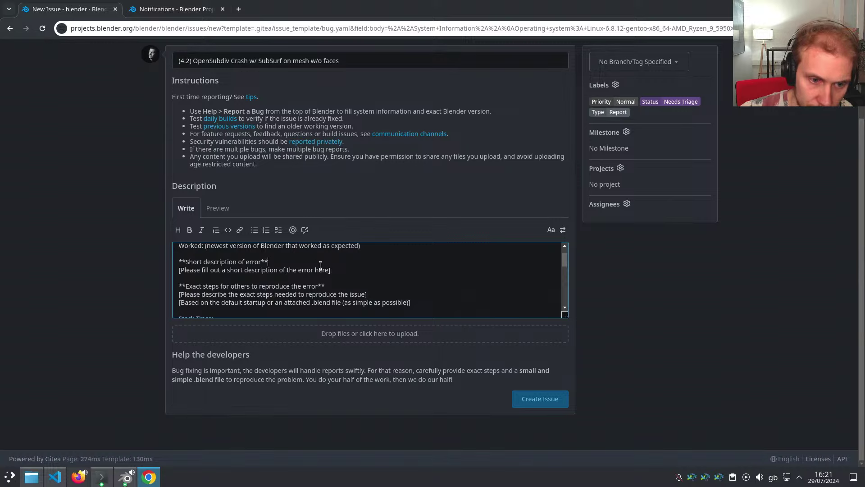
pyautogui.press('Down')
pyautogui.press('Home')
pyautogui.hotkey('shift', 'End')
pyautogui.press('BackSpace')
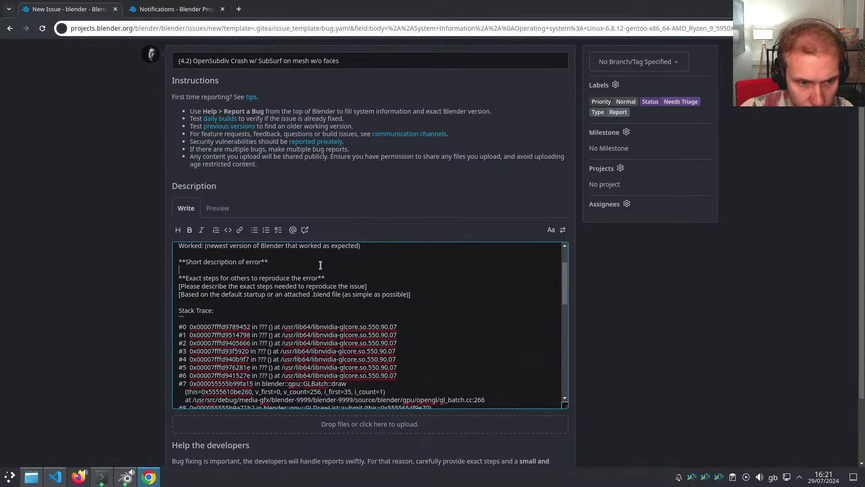
pyautogui.hotkey('shift', 'Down')
pyautogui.press('BackSpace')
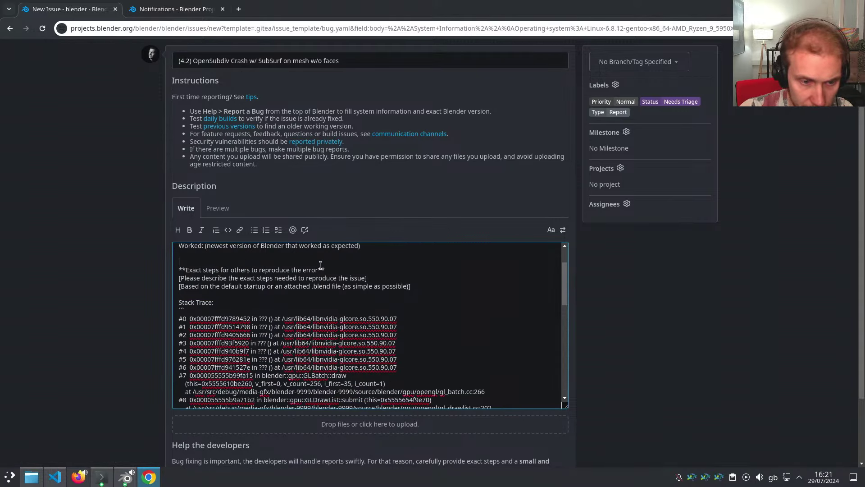
pyautogui.press('BackSpace')
pyautogui.hotkey('shift', 'Down')
pyautogui.hotkey('shift', 'End')
pyautogui.press('BackSpace')
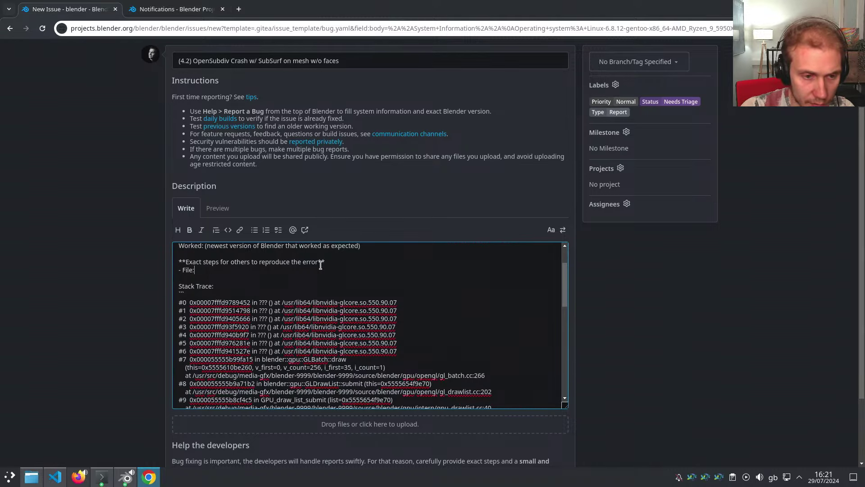
# Return to the File line in the description and bring up Dolphin to find the file
pyautogui.click(356, 67)
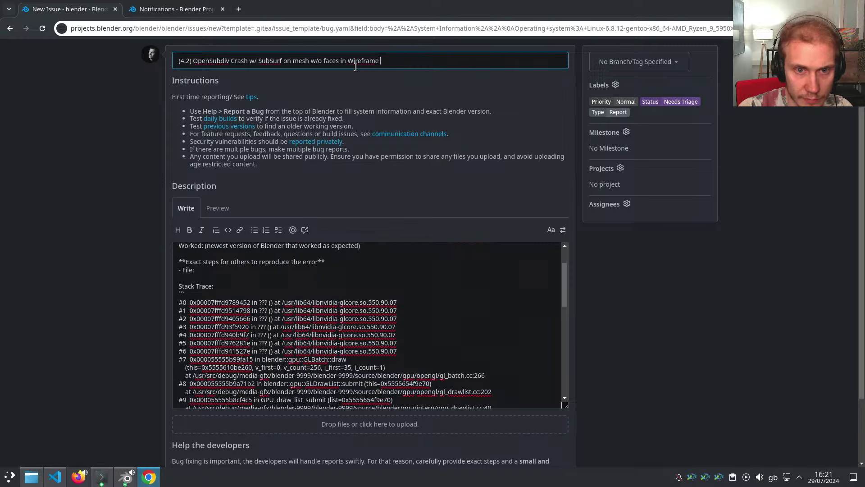
pyautogui.click(212, 269)
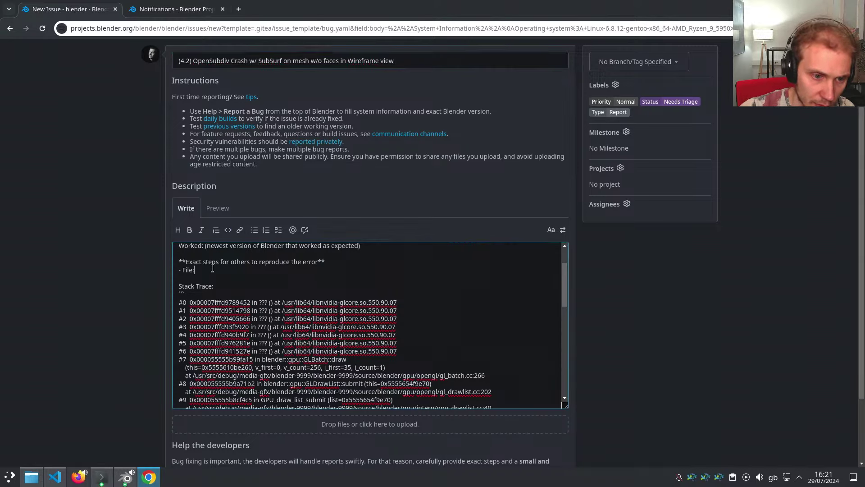
pyautogui.click(33, 475)
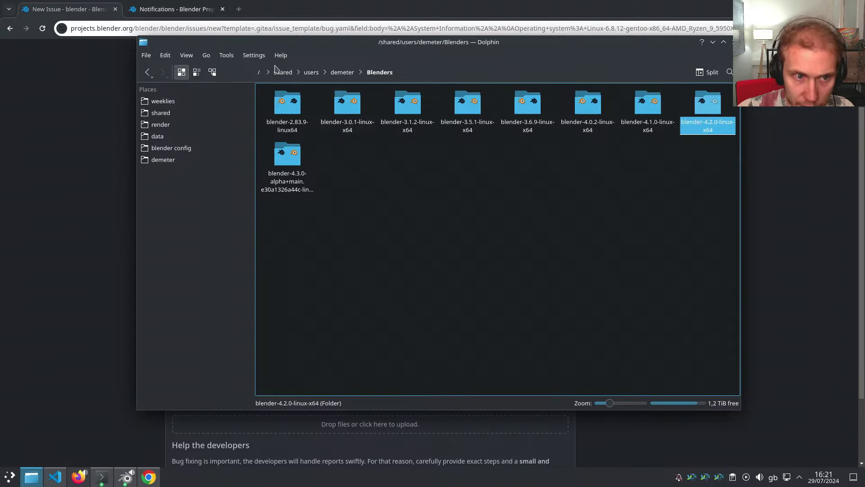
# In Dolphin, navigate back up to the root, then into /home and the user's own home folder
pyautogui.click(170, 160)
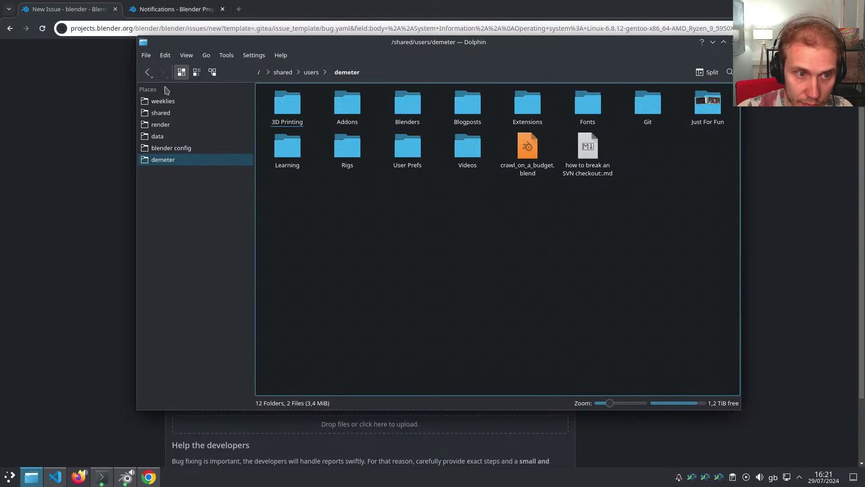
pyautogui.click(147, 72)
pyautogui.click(147, 72)
pyautogui.click(283, 72)
pyautogui.click(260, 72)
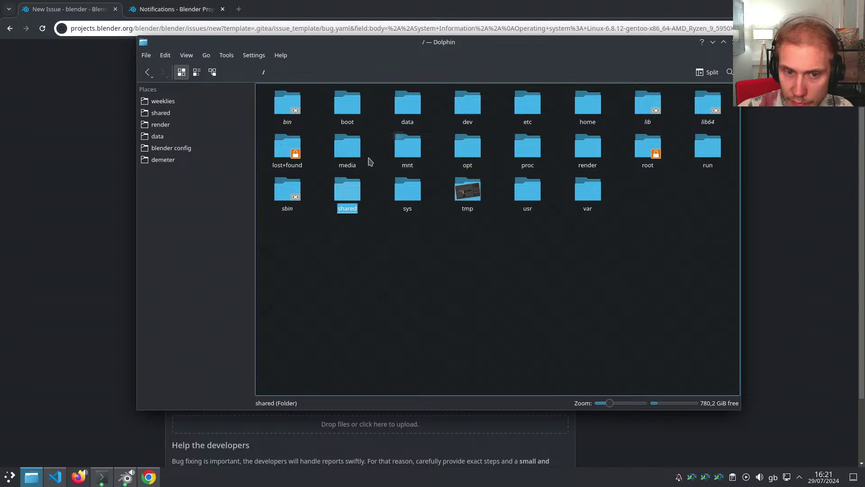
pyautogui.click(588, 103)
pyautogui.click(422, 111)
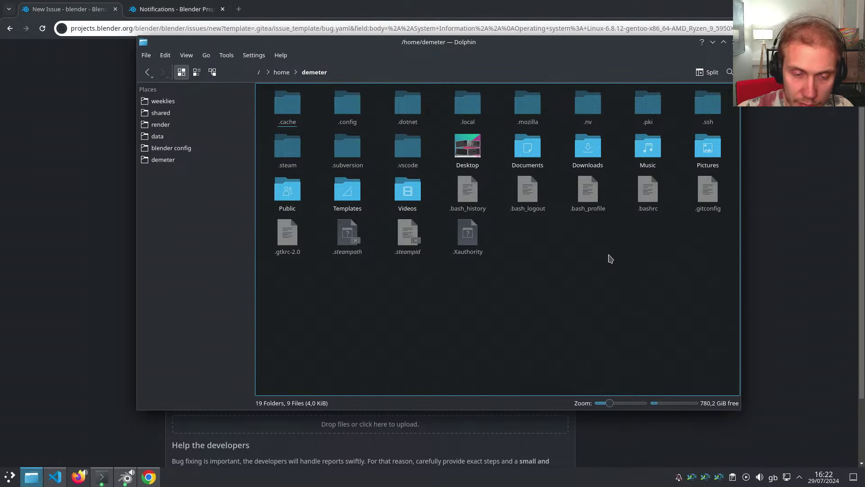
# Return to Blender and delete the armature from the scene
pyautogui.hotkey('alt', 'Tab')
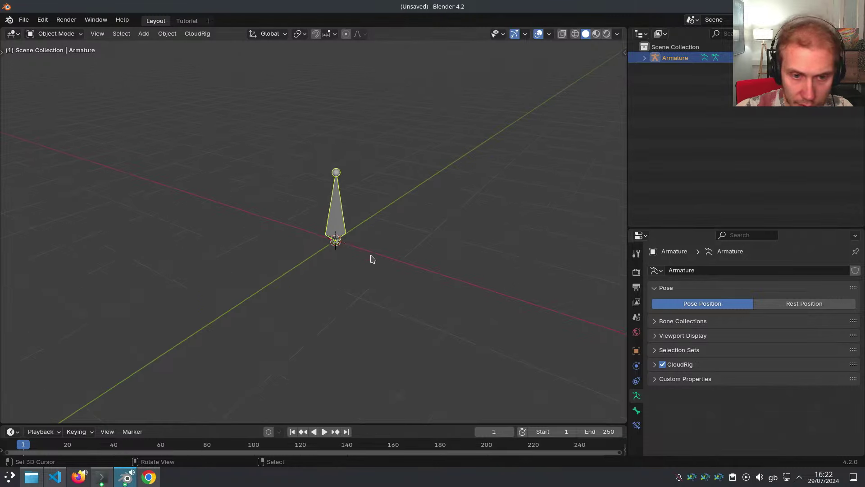
pyautogui.moveTo(373, 259); pyautogui.dragTo(394, 240, button='middle')
pyautogui.press('Delete')
# Add a mesh Cube, put it in Edit Mode, and bring up its Delete menu
pyautogui.hotkey('shift', 'a')
pyautogui.moveTo(436, 235)
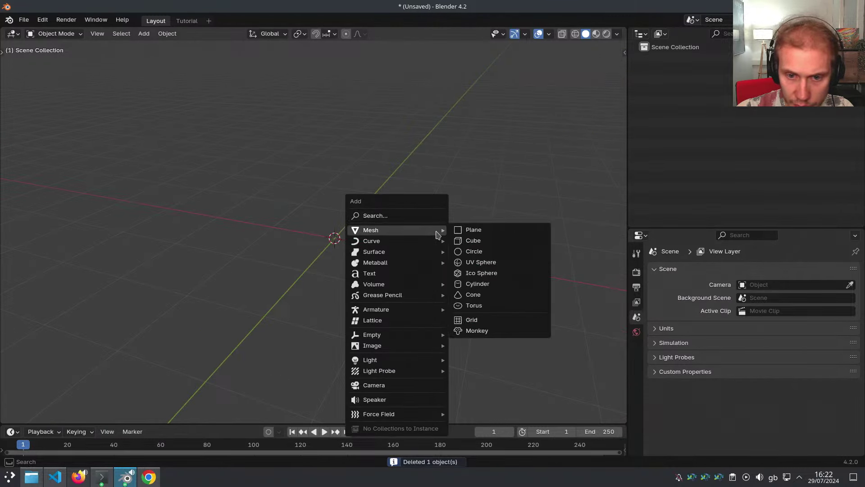
pyautogui.click(494, 241)
pyautogui.press('Tab')
pyautogui.press('Delete')
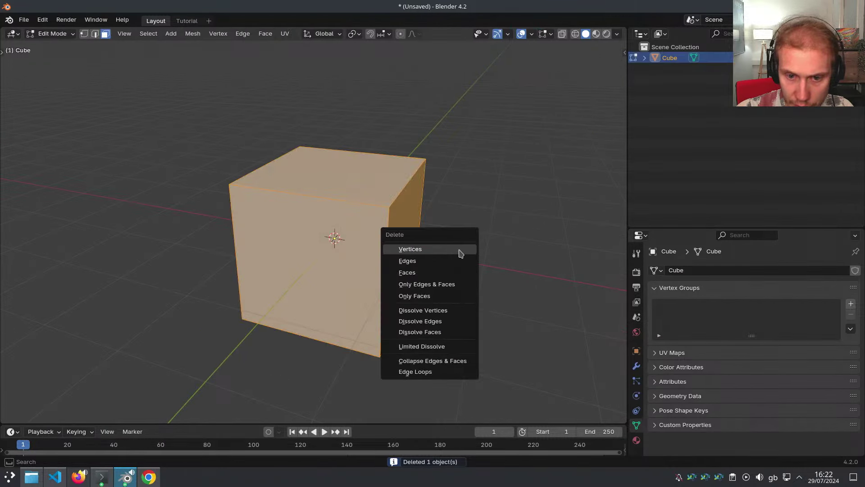
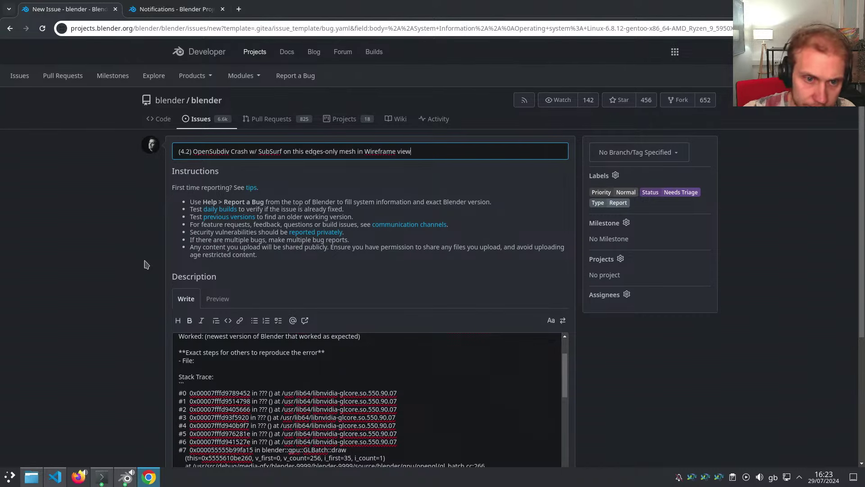
# Put the insertion point after '- File:' in the Description and bring up Dolphin at the home folder
pyautogui.scroll(-3, 145, 288)
pyautogui.scroll(3, 212, 288)
pyautogui.click(210, 307)
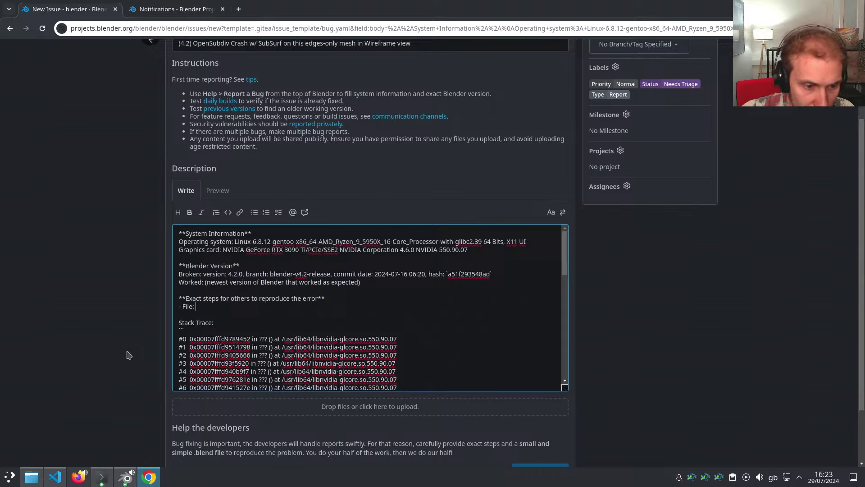
pyautogui.click(31, 477)
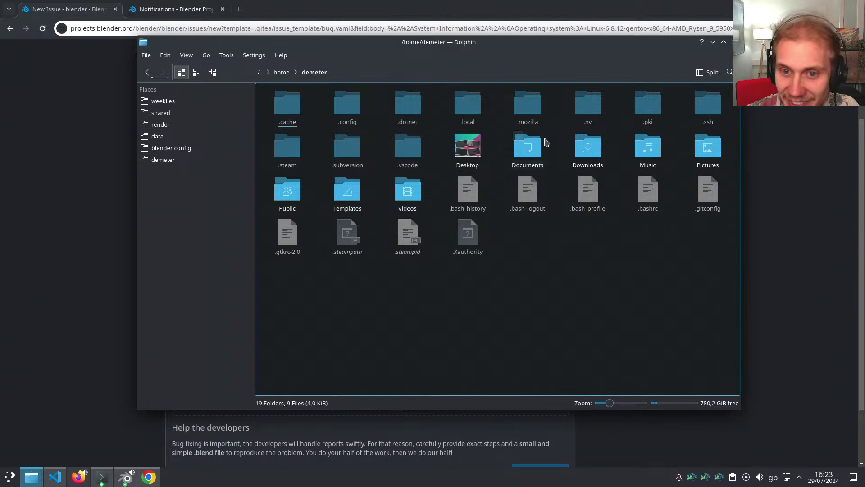
# Drag crash_on_mesh_separate3.blend from the Desktop folder onto the form's upload zone to attach it
pyautogui.doubleClick(469, 149)
pyautogui.hotkey('alt', 'Left')
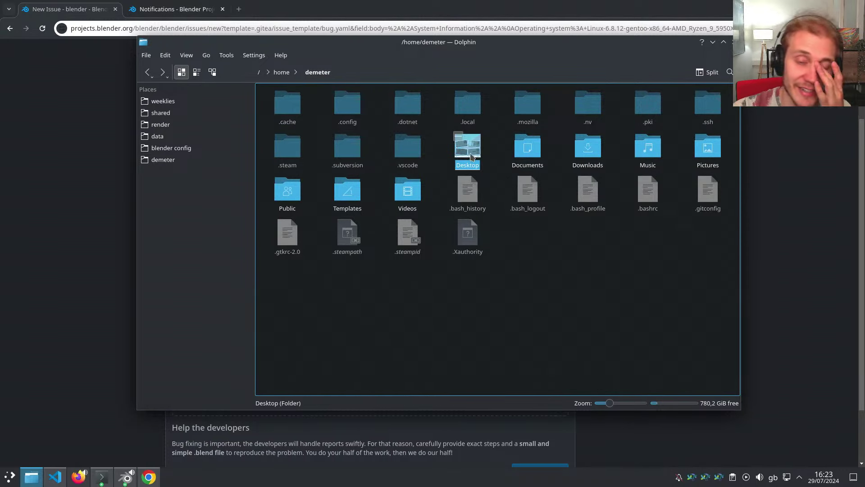
pyautogui.click(549, 253)
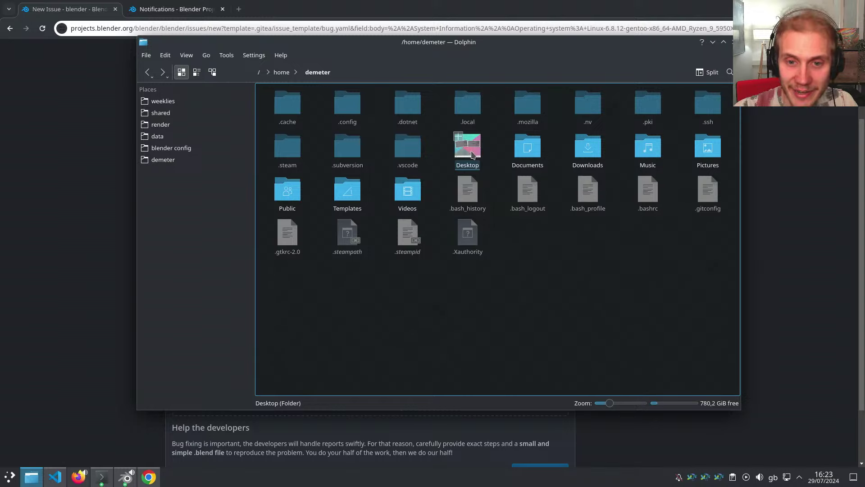
pyautogui.doubleClick(469, 148)
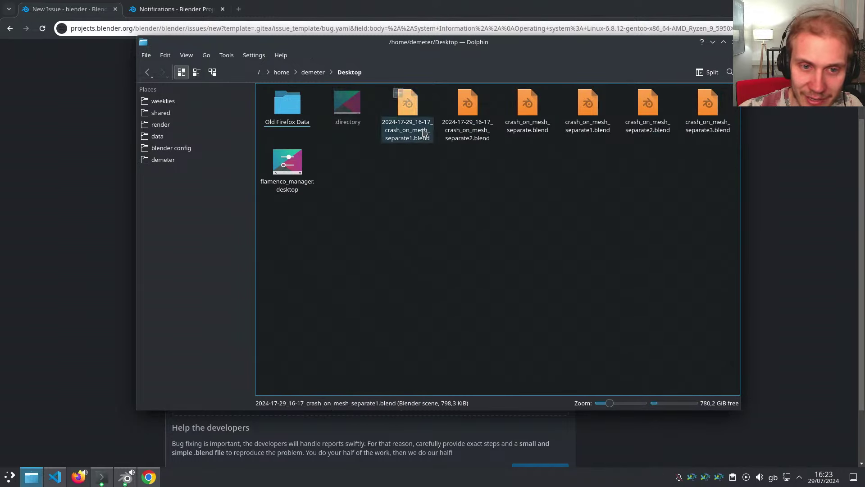
pyautogui.moveTo(406, 56); pyautogui.dragTo(530, 59)
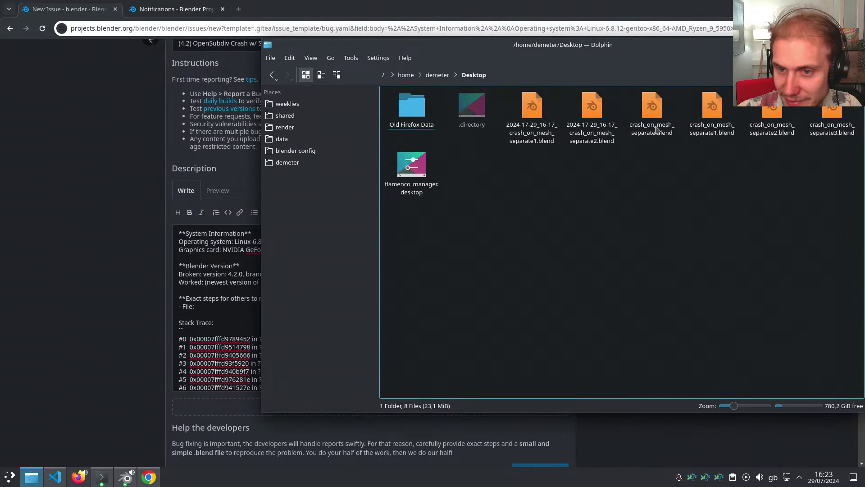
pyautogui.moveTo(832, 126); pyautogui.dragTo(210, 404)
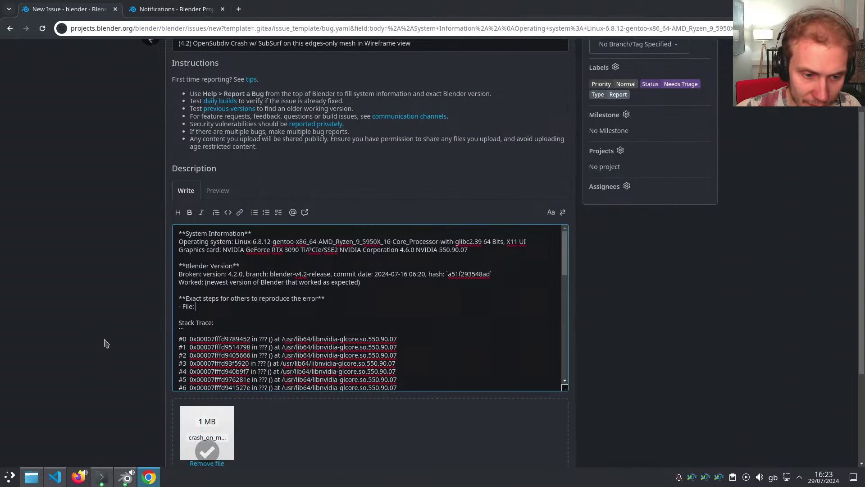
pyautogui.scroll(-2, 207, 419)
# Copy the uploaded attachment's link and paste it after '- File:' in the Description
pyautogui.click(207, 417)
pyautogui.click(211, 256)
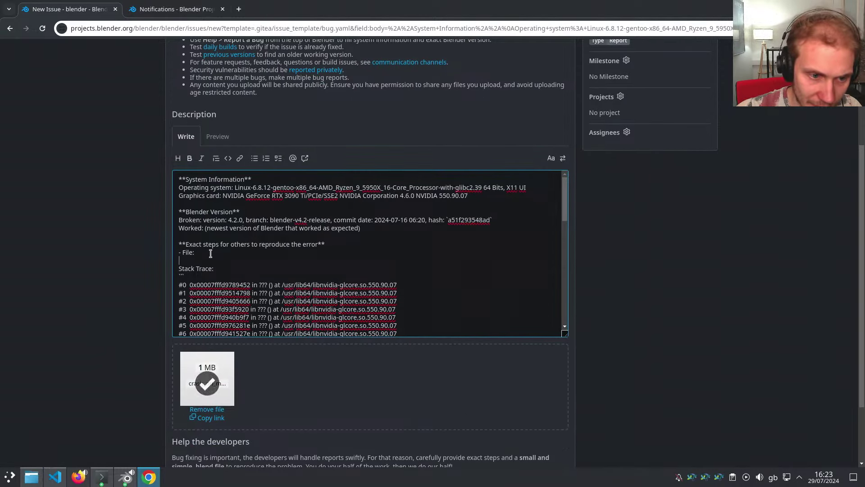
pyautogui.hotkey('ctrl', 'v')
pyautogui.press('Return')
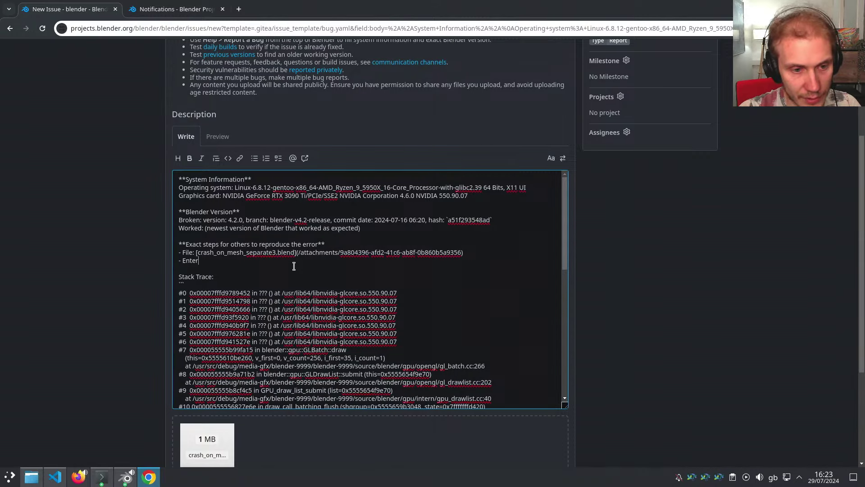
# Add bullets for the SubSurf modifier, OpenSubdiv being enabled, entering Wireframe view, and 'Should crash'
pyautogui.write('- Enter Wireframe view')
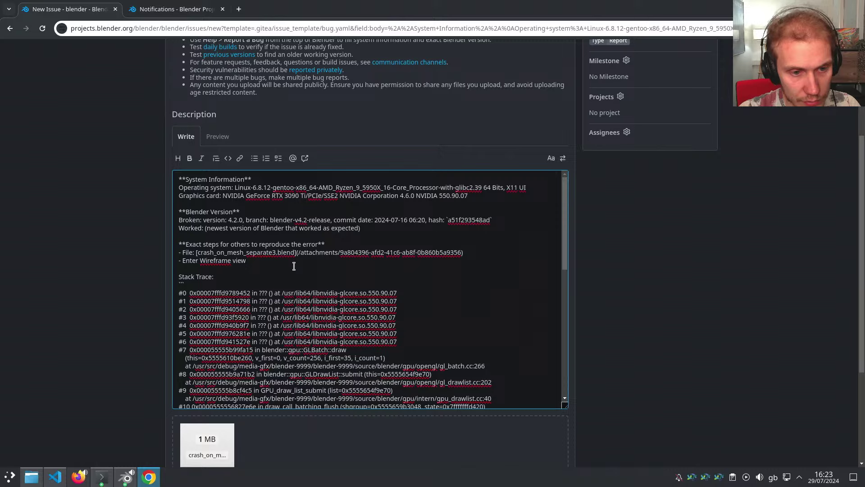
pyautogui.press('Return')
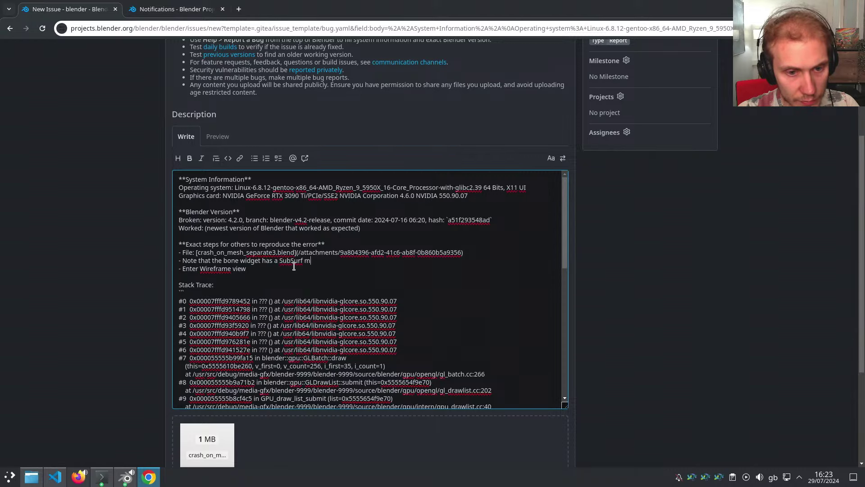
pyautogui.write('odifier')
pyautogui.press('Return')
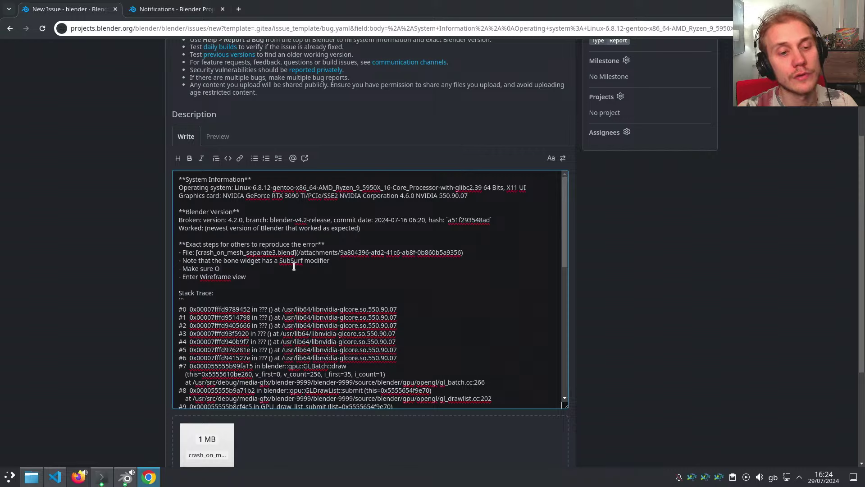
pyautogui.write('iv is enable')
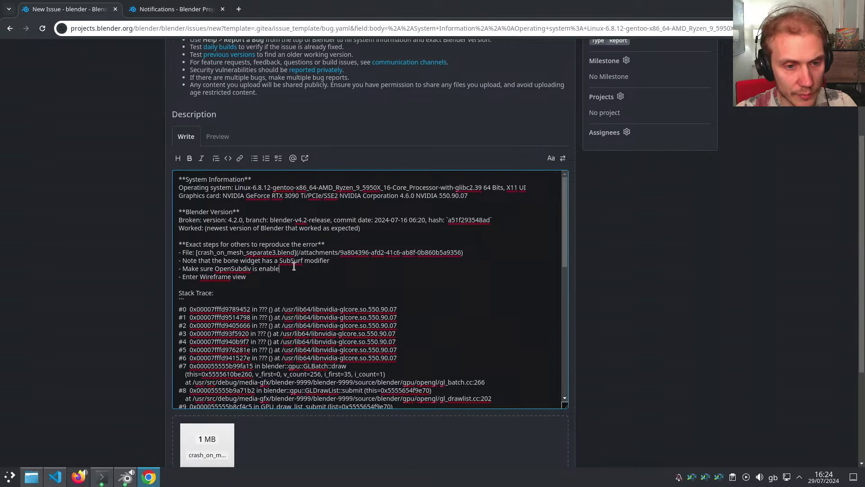
pyautogui.press('Return')
pyautogui.press('Return')
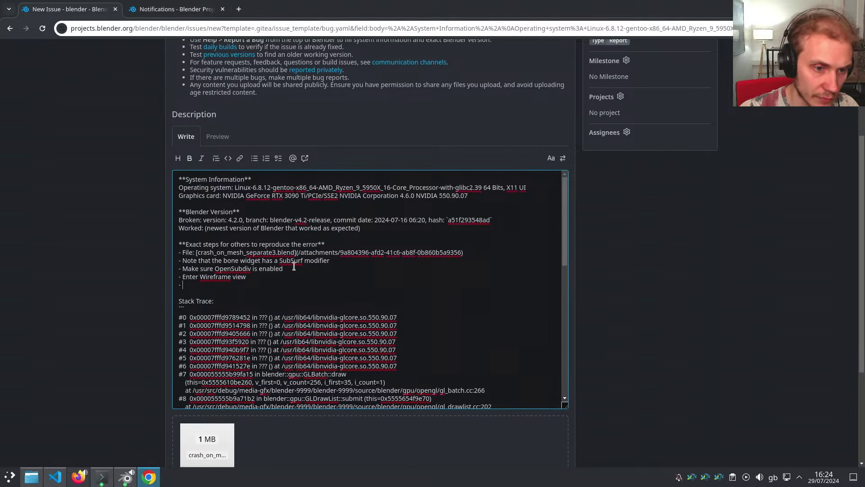
pyautogui.write('- Should crash in both 4.2 and latest 4.3')
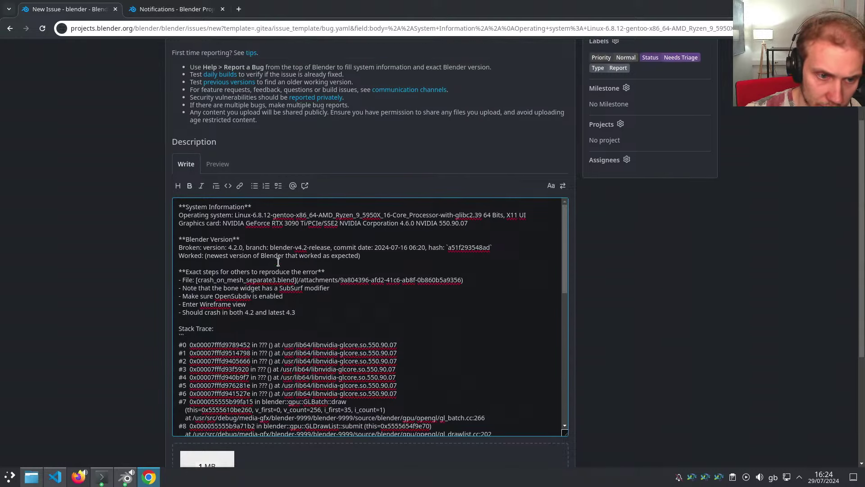
# Add a closing bullet: 'Other meshes seem to work fine, so I guess this particular one is corrupted in some way'
pyautogui.scroll(2, 290, 266)
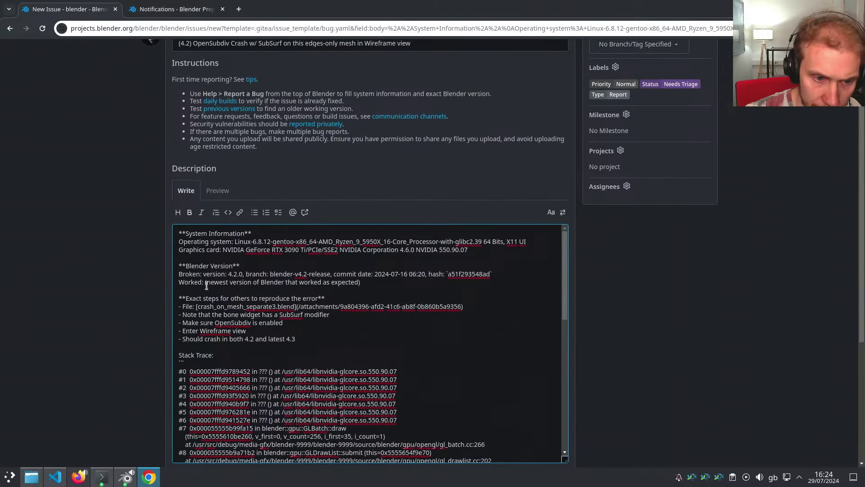
pyautogui.moveTo(206, 284); pyautogui.dragTo(366, 286)
pyautogui.press('Down')
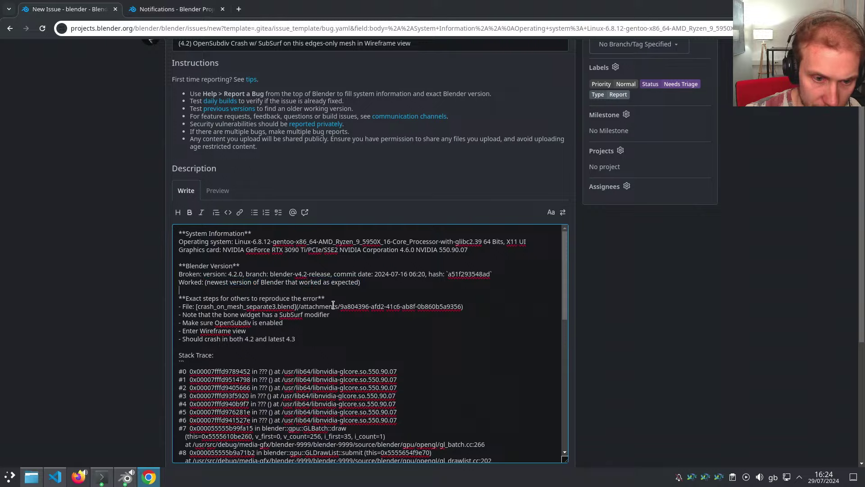
pyautogui.scroll(-2, 304, 318)
pyautogui.scroll(-10, 309, 313)
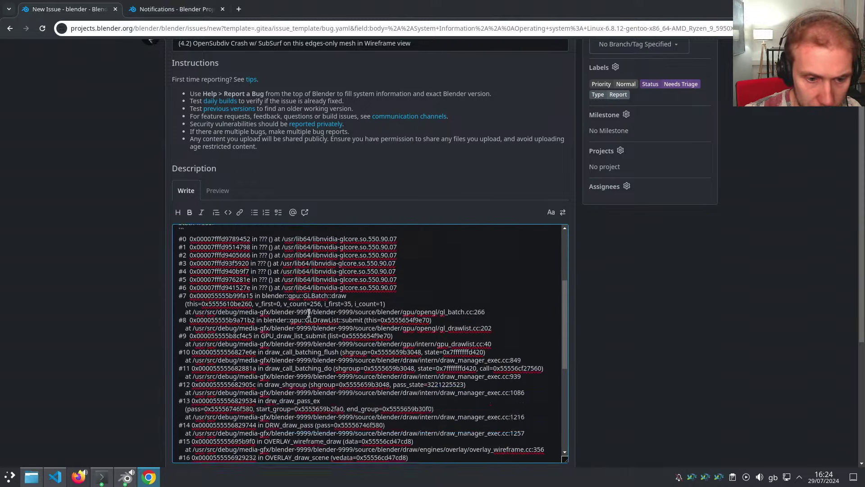
pyautogui.scroll(-3, 360, 318)
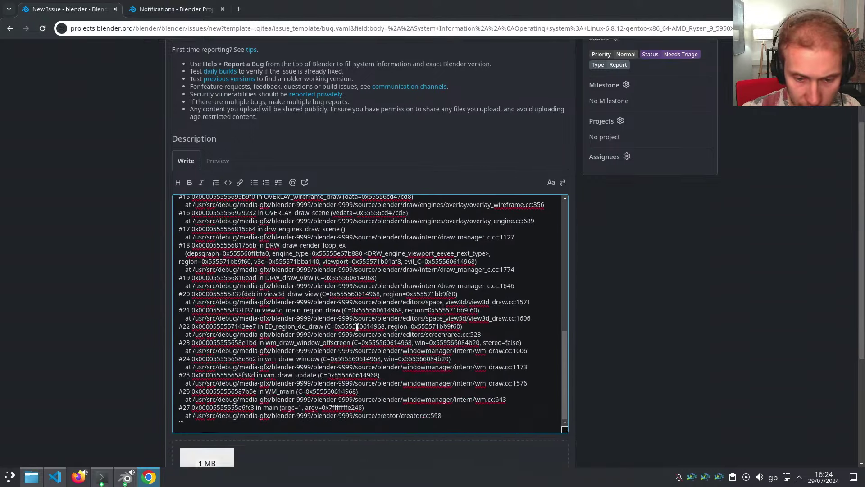
pyautogui.scroll(5, 316, 333)
pyautogui.scroll(9, 299, 344)
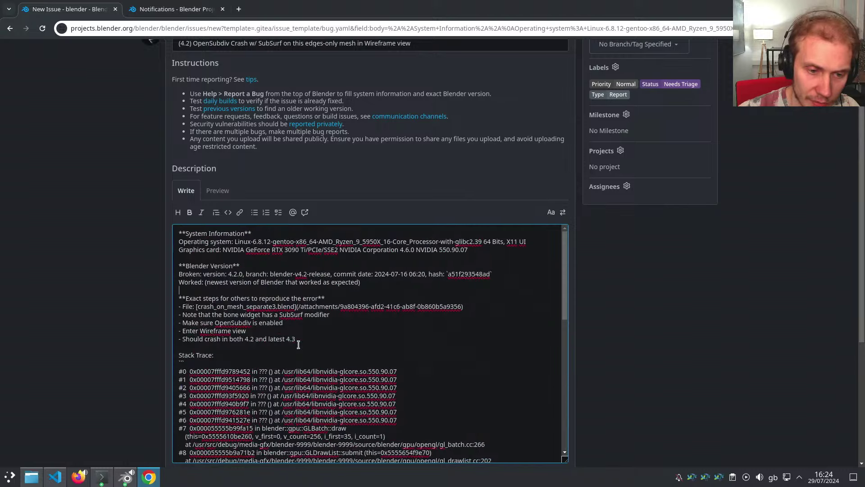
pyautogui.press('Return')
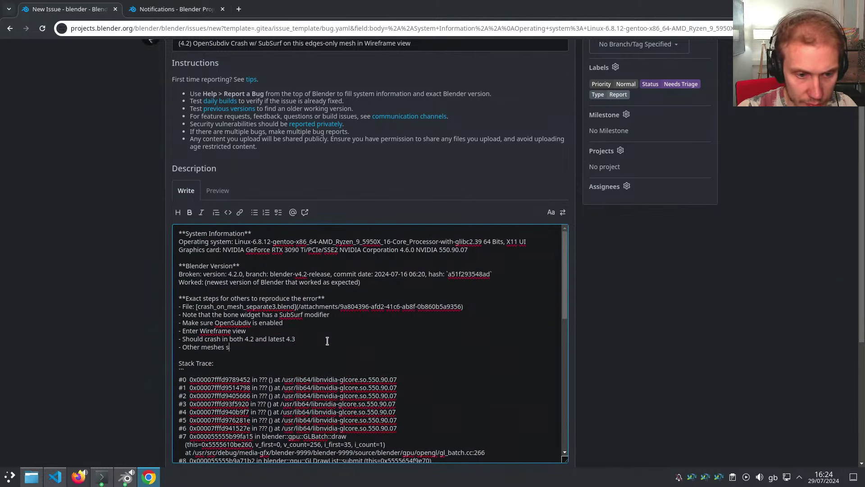
pyautogui.write('- Other meshes seem to work fine, so')
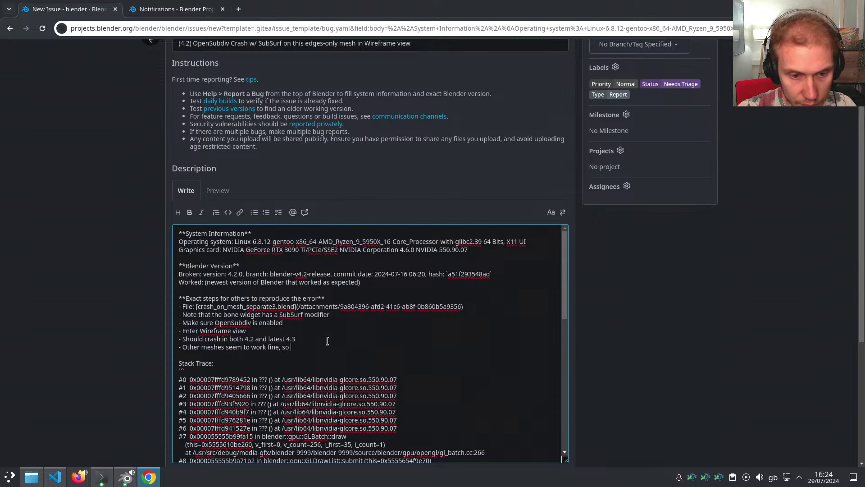
pyautogui.write(' I guess this particular one is corrupted in so')
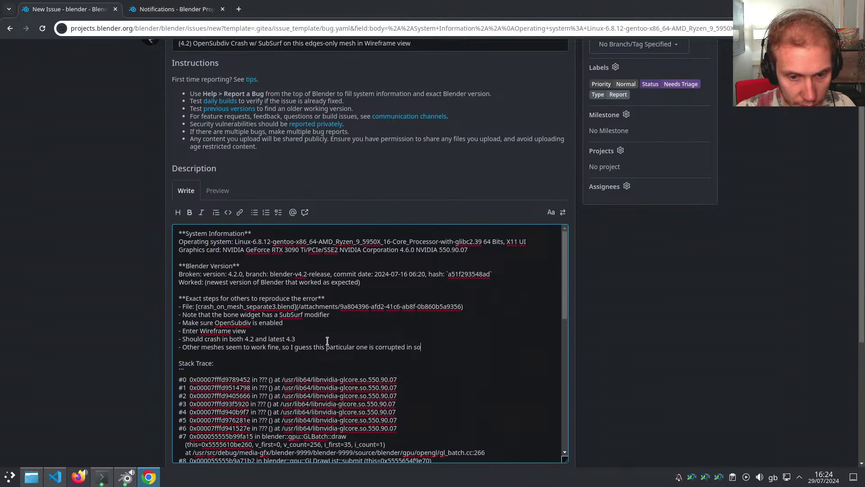
pyautogui.write('me weay')
pyautogui.press('BackSpace')
pyautogui.press('BackSpace')
pyautogui.press('BackSpace')
pyautogui.press('BackSpace')
pyautogui.write('way')
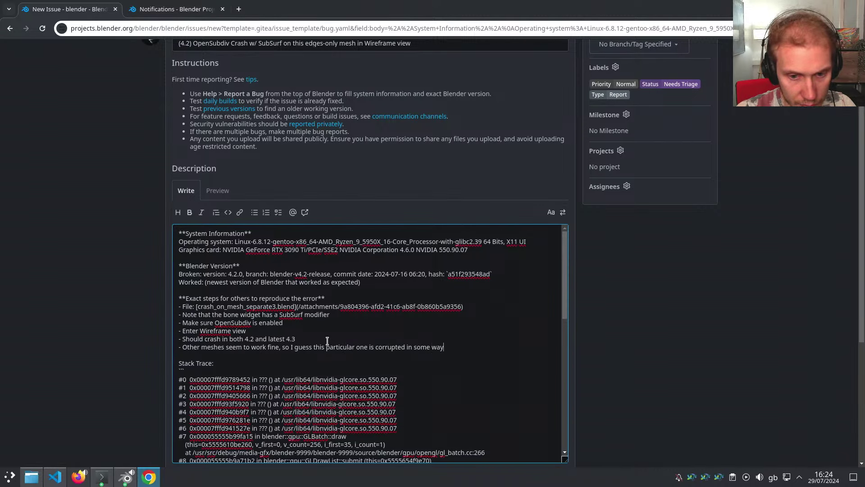
pyautogui.scroll(-4, 327, 341)
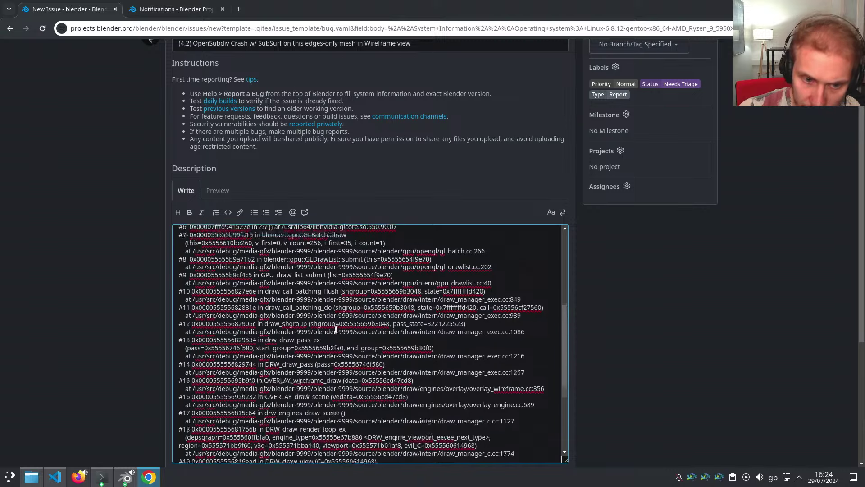
# Review the pasted stack trace, picking out the GLDrawList and OVERLAY_wireframe_draw frames
pyautogui.scroll(2, 344, 306)
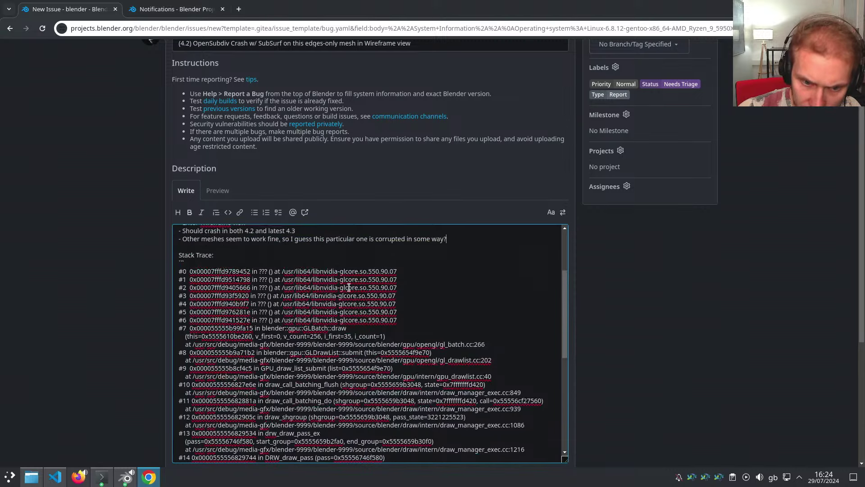
pyautogui.doubleClick(320, 352)
pyautogui.scroll(-1, 320, 351)
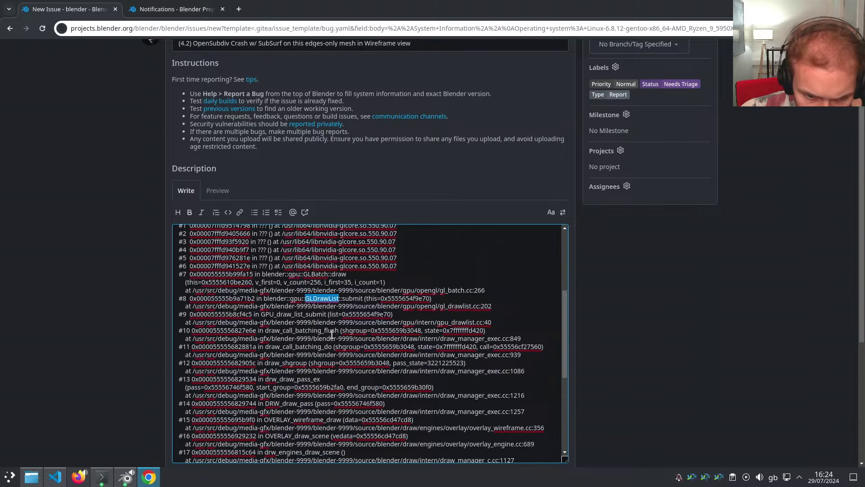
pyautogui.scroll(-1, 332, 334)
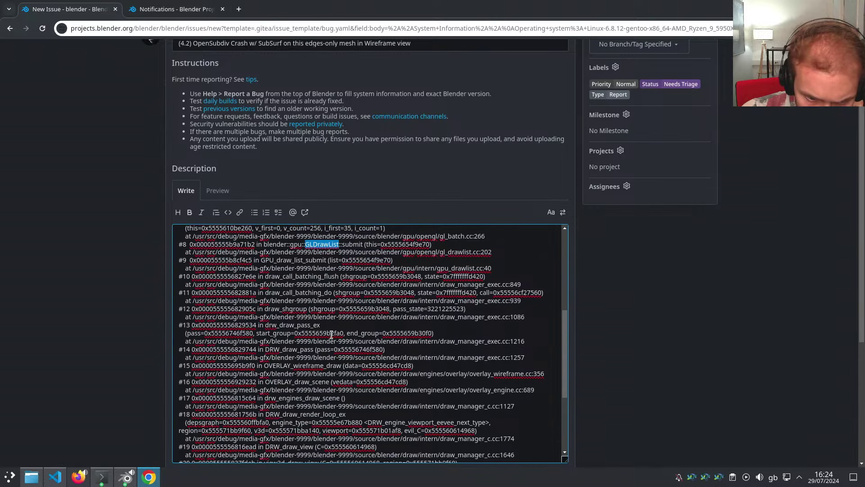
pyautogui.scroll(-1, 331, 337)
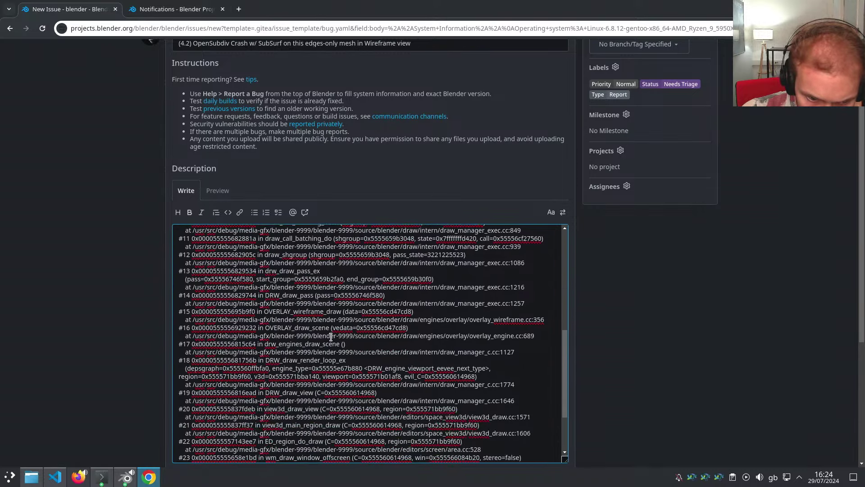
pyautogui.doubleClick(305, 312)
pyautogui.scroll(-1, 312, 333)
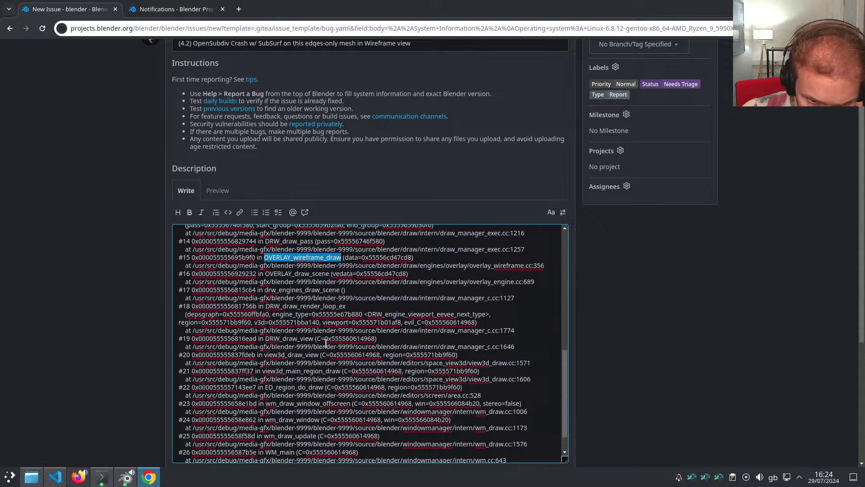
pyautogui.scroll(-1, 332, 348)
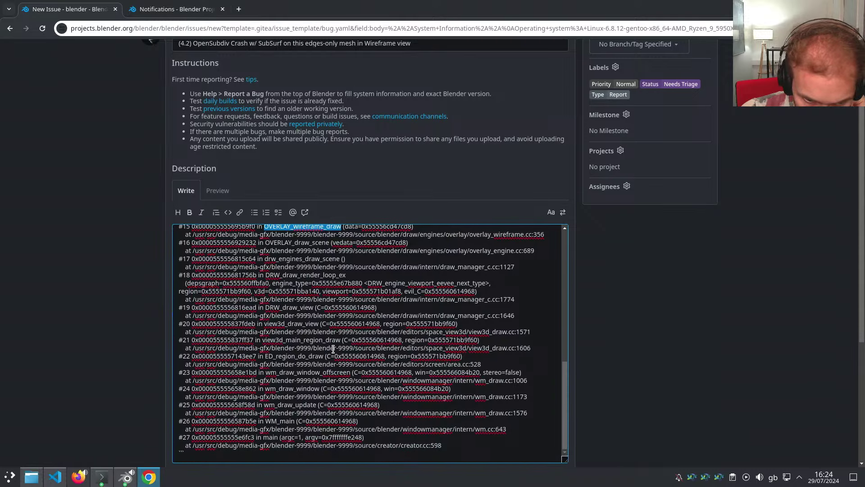
pyautogui.scroll(5, 333, 350)
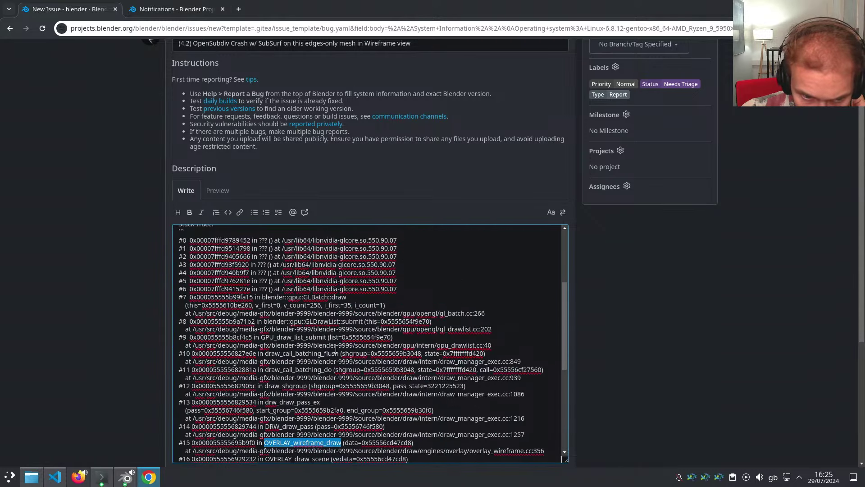
pyautogui.scroll(1, 336, 348)
pyautogui.scroll(-5, 335, 349)
# Switch the Description to Preview and proofread the rendered report line by line
pyautogui.click(218, 191)
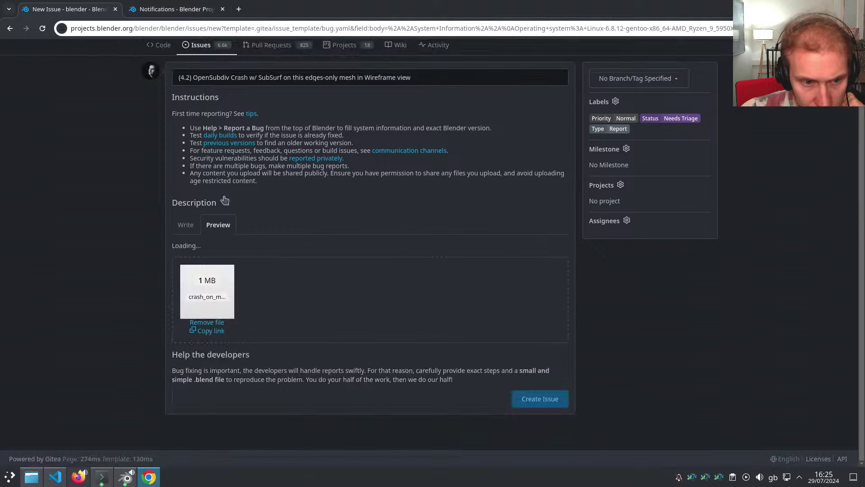
pyautogui.scroll(-1, 123, 248)
pyautogui.moveTo(187, 165); pyautogui.dragTo(331, 168)
pyautogui.moveTo(220, 175); pyautogui.dragTo(317, 175)
pyautogui.moveTo(174, 191); pyautogui.dragTo(323, 205)
pyautogui.moveTo(204, 209); pyautogui.dragTo(293, 223)
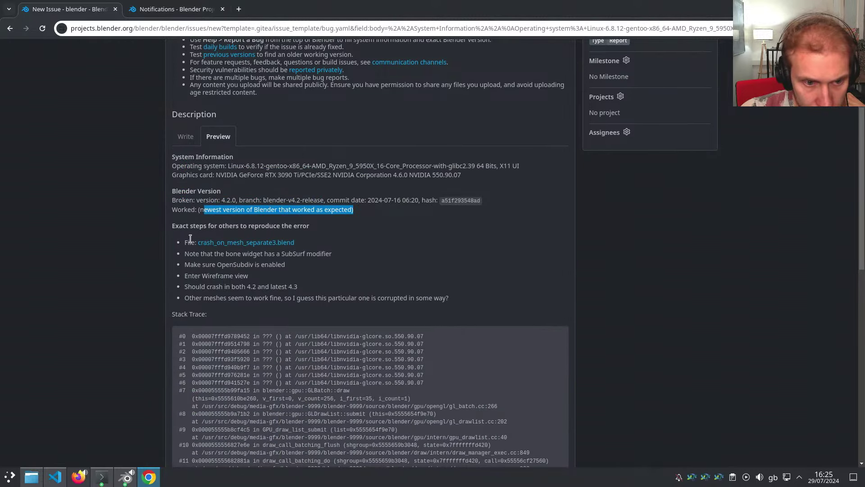
pyautogui.moveTo(185, 242); pyautogui.dragTo(321, 253)
pyautogui.moveTo(190, 264); pyautogui.dragTo(306, 266)
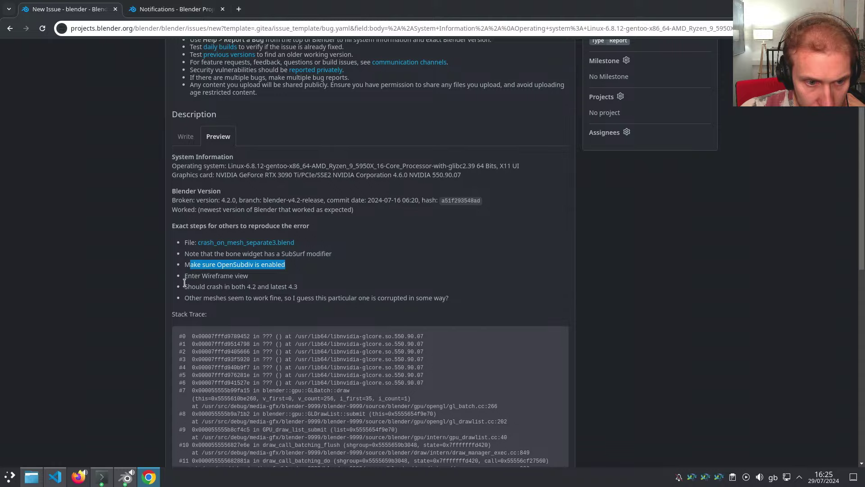
pyautogui.moveTo(199, 286); pyautogui.dragTo(253, 298)
pyautogui.click(329, 299)
# Submit the report as issue #125604 and close the browser
pyautogui.scroll(-1, 322, 280)
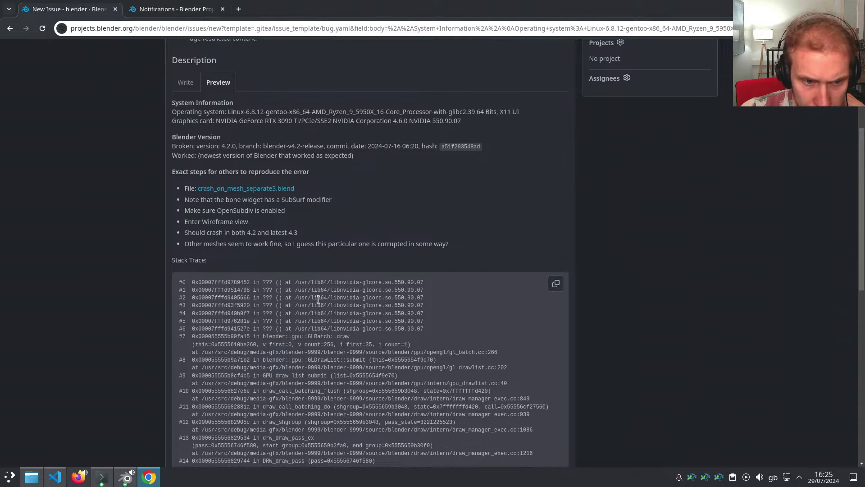
pyautogui.scroll(-6, 318, 300)
pyautogui.scroll(-3, 170, 309)
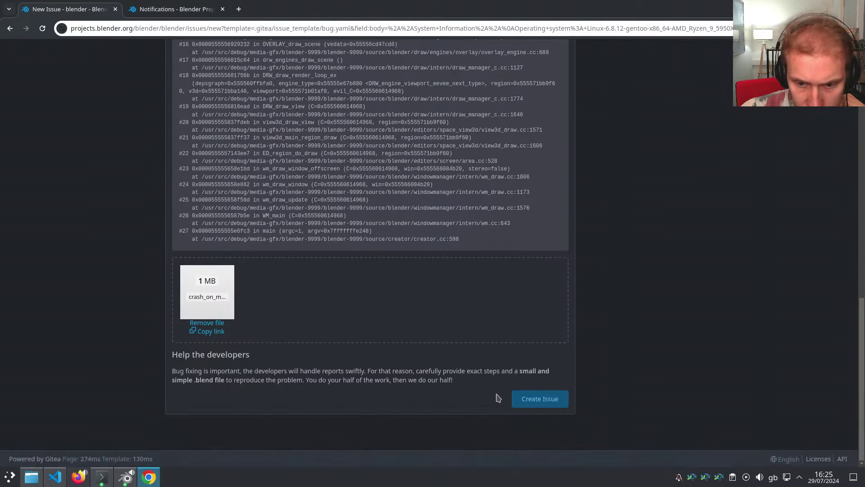
pyautogui.click(537, 400)
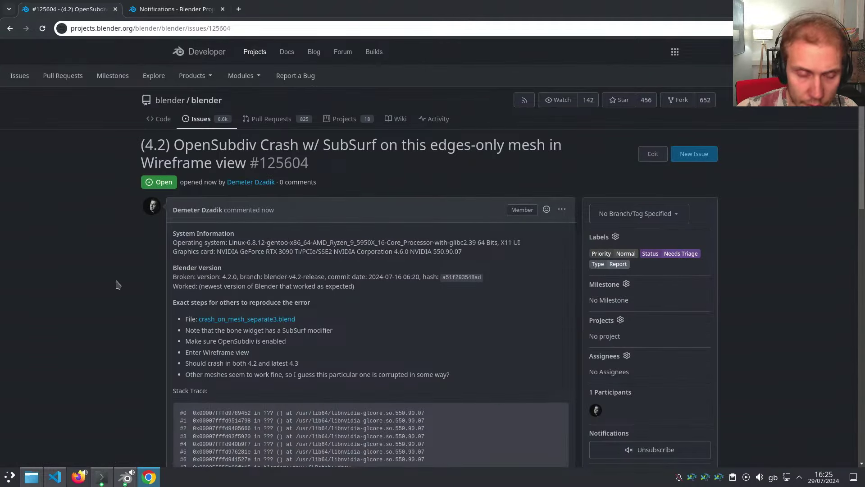
pyautogui.hotkey('ctrl', 'w')
pyautogui.hotkey('ctrl', 'w')
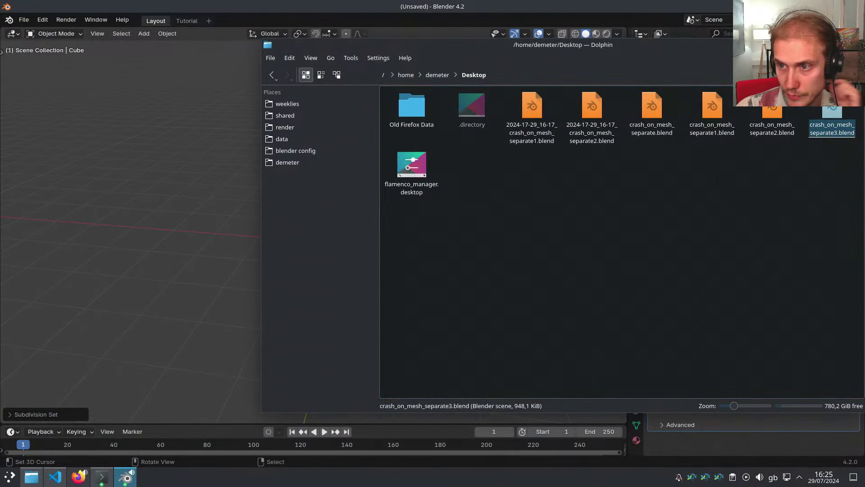
# Close Dolphin and reopen crash_on_mesh_separate3.blend from Open Recent, framing the WGT-Foot curve
pyautogui.click(858, 44)
pyautogui.moveTo(514, 176); pyautogui.dragTo(461, 203, button='middle')
pyautogui.hotkey('ctrl', 'shift', 'o')
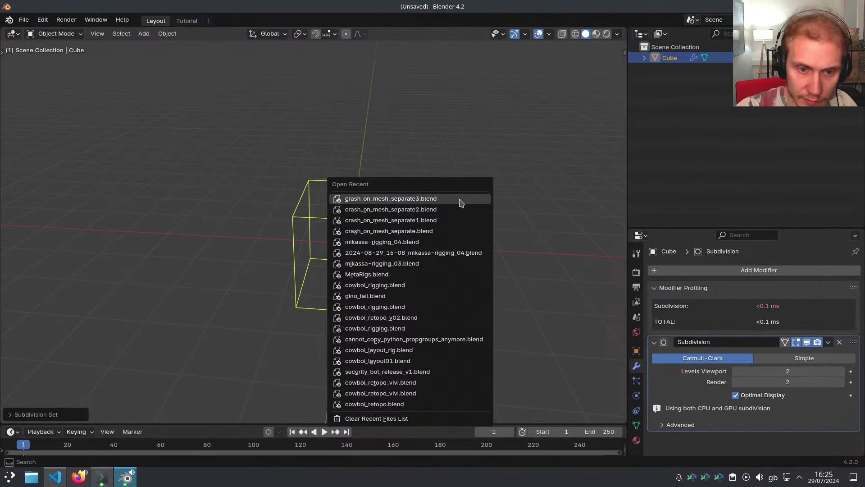
pyautogui.click(460, 199)
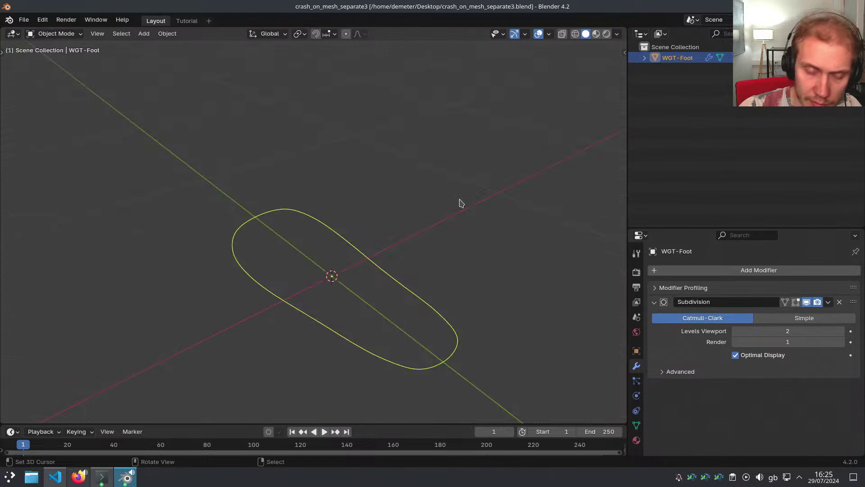
pyautogui.scroll(-1, 456, 255)
pyautogui.moveTo(456, 256)
pyautogui.keyDown('shift'); pyautogui.mouseDown(button='middle')
pyautogui.moveTo(403, 251)
pyautogui.moveTo(451, 246)
pyautogui.mouseUp(button='middle'); pyautogui.keyUp('shift')
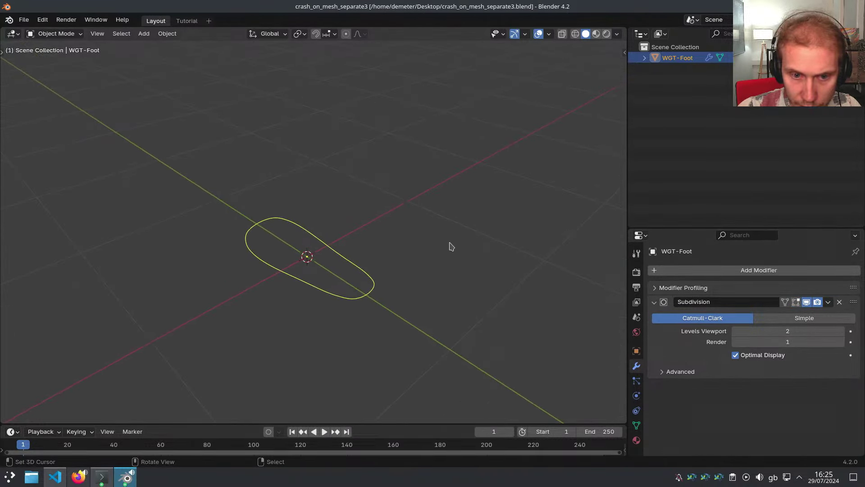
# Relaunch Blender from the Konsole shell and reopen crash_on_mesh_separate3.blend
pyautogui.press('z')
pyautogui.hotkey('alt', 'Tab')
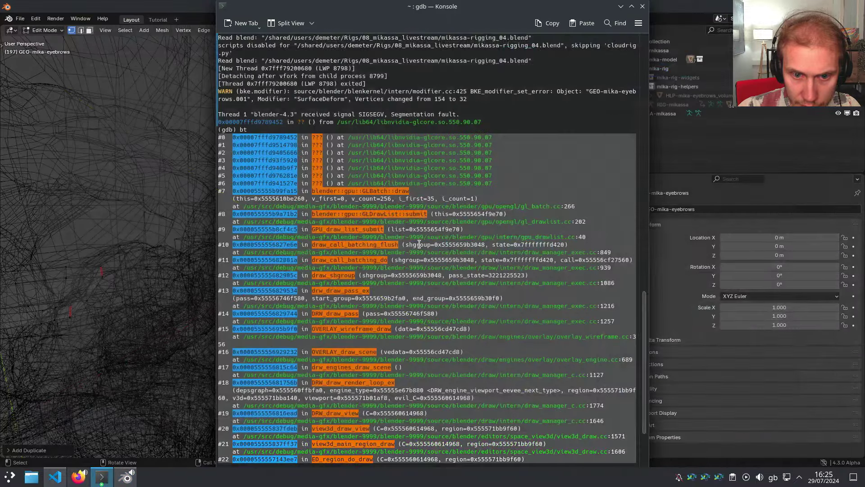
pyautogui.click(463, 242)
pyautogui.hotkey('alt', 'Tab')
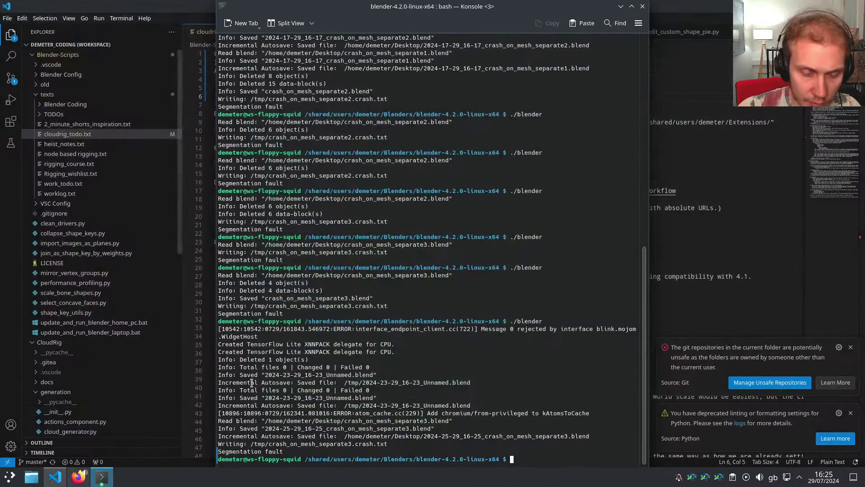
pyautogui.press('Up')
pyautogui.press('Return')
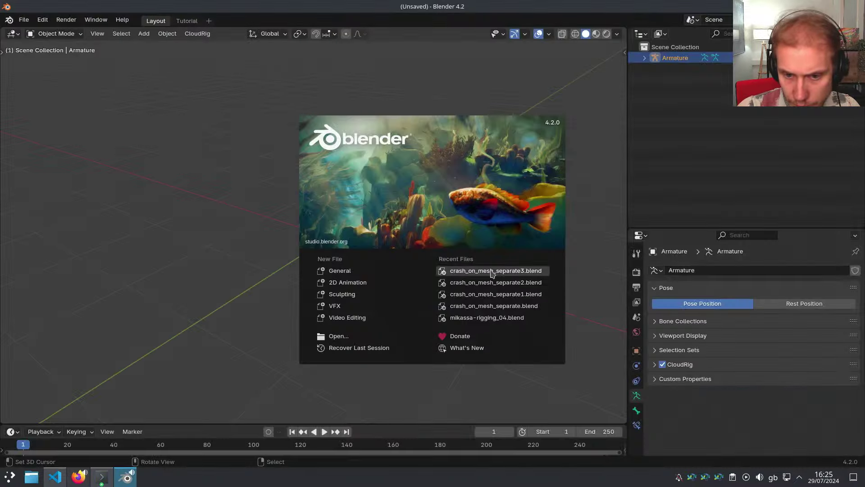
pyautogui.click(492, 272)
# Add a Cube and join the WGT-Foot curve into it
pyautogui.hotkey('shift', 'a')
pyautogui.moveTo(400, 256)
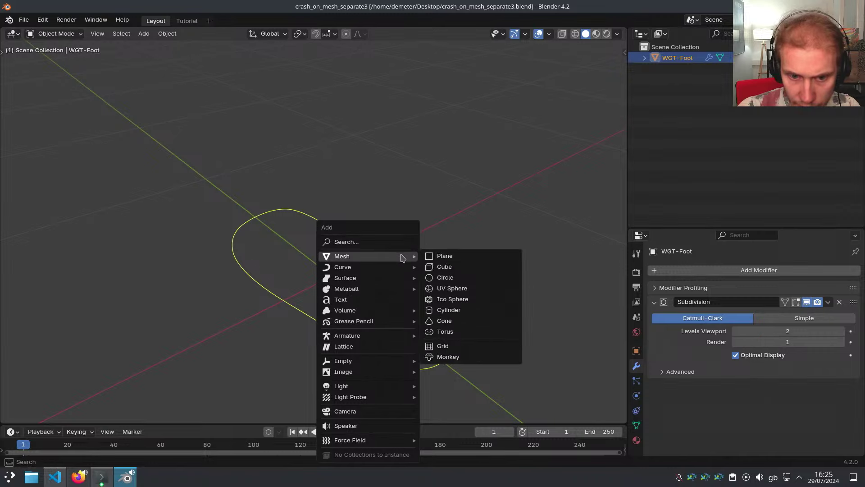
pyautogui.click(452, 269)
pyautogui.scroll(-5, 452, 272)
pyautogui.moveTo(517, 295); pyautogui.dragTo(377, 276, button='middle')
pyautogui.click(410, 269)
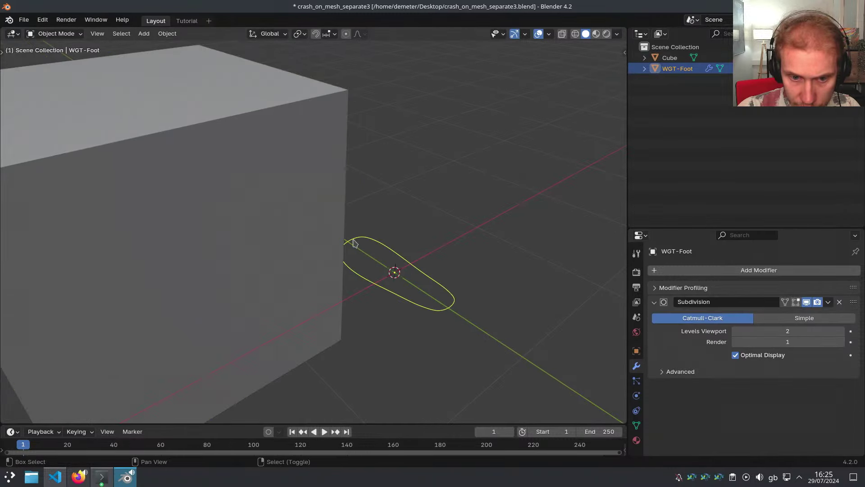
pyautogui.keyDown('shift'); pyautogui.click(328, 201); pyautogui.keyUp('shift')
pyautogui.hotkey('ctrl', 'j')
# In wireframe view, delete the cube's vertices so only the foot widget geometry remains
pyautogui.hotkey('shift', 'z')
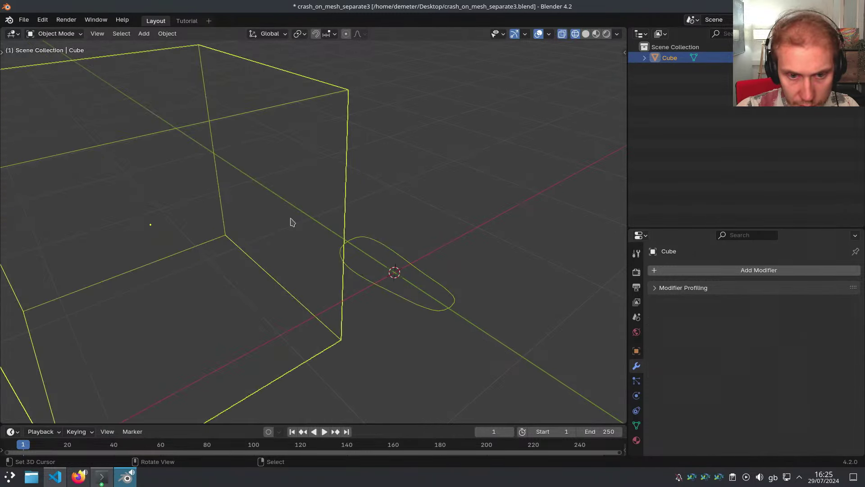
pyautogui.press('Tab')
pyautogui.scroll(-3, 365, 207)
pyautogui.press('1')
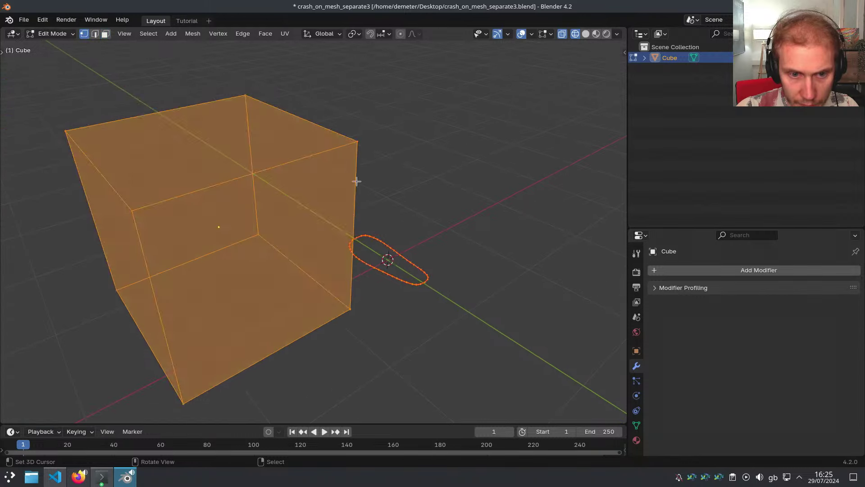
pyautogui.hotkey('alt', 'a')
pyautogui.press('a')
pyautogui.press('x')
pyautogui.click(377, 172)
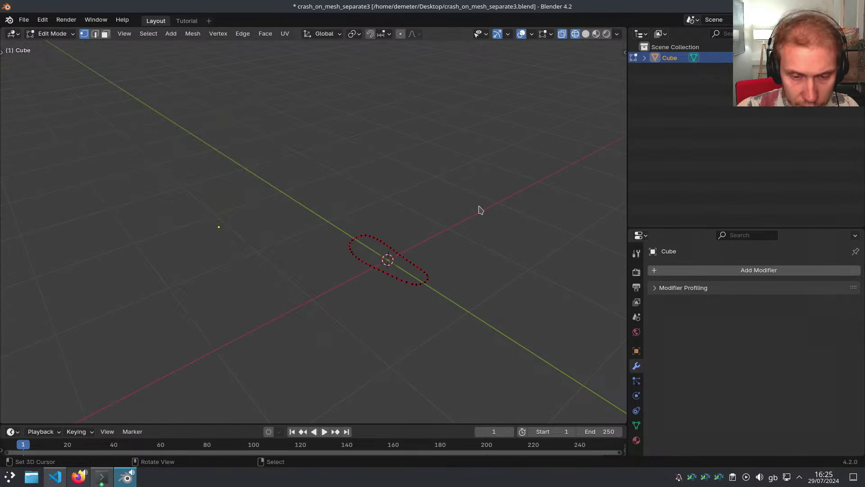
pyautogui.press('Tab')
pyautogui.press('z')
pyautogui.press('z')
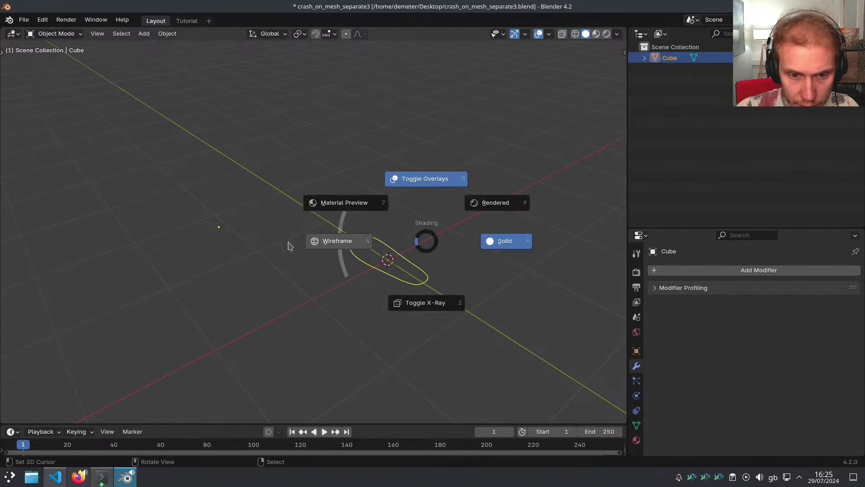
# Choose MetaRigs.blend from the recent files list
pyautogui.hotkey('ctrl', 'shift', 'o')
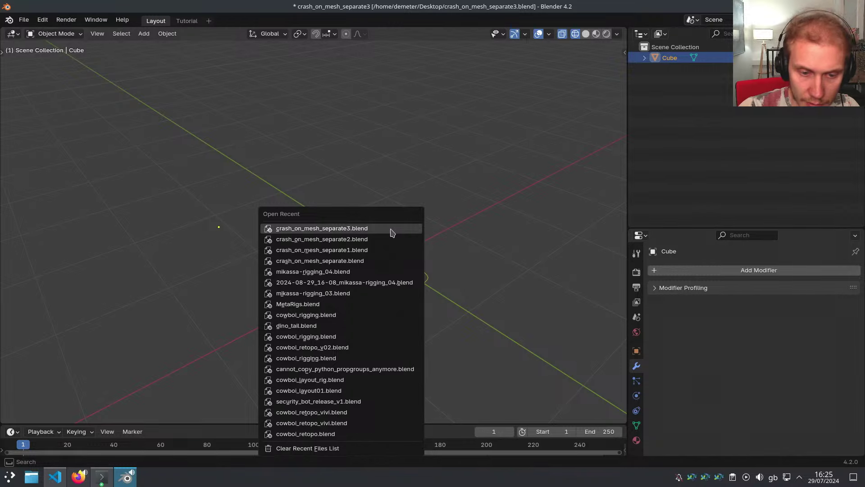
pyautogui.press('Down')
pyautogui.press('Down')
pyautogui.press('Down')
pyautogui.press('Down')
pyautogui.press('Down')
pyautogui.press('Down')
pyautogui.press('Down')
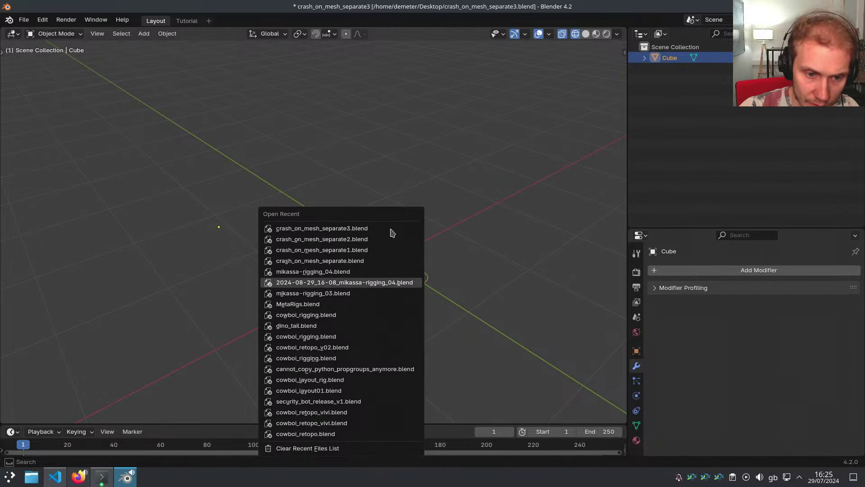
pyautogui.press('Return')
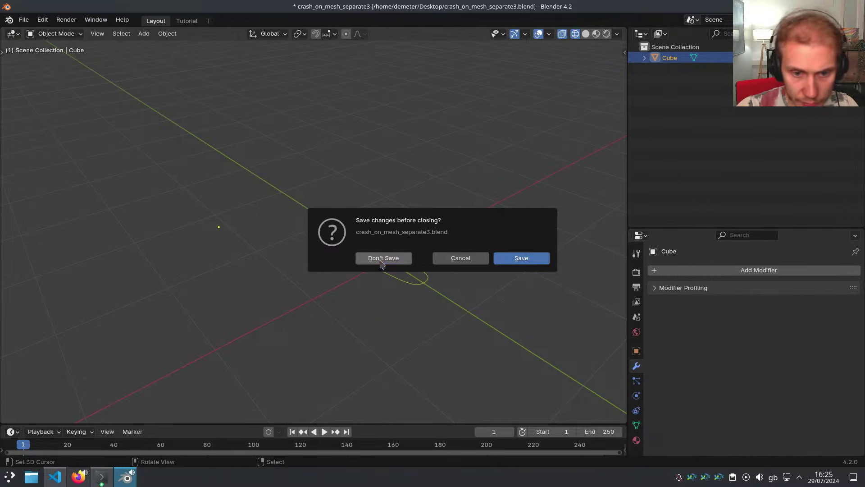
# Discard the changes and open CloudRig's rig_component_features/widgets/Widgets.blend
pyautogui.click(382, 260)
pyautogui.hotkey('ctrl', 'o')
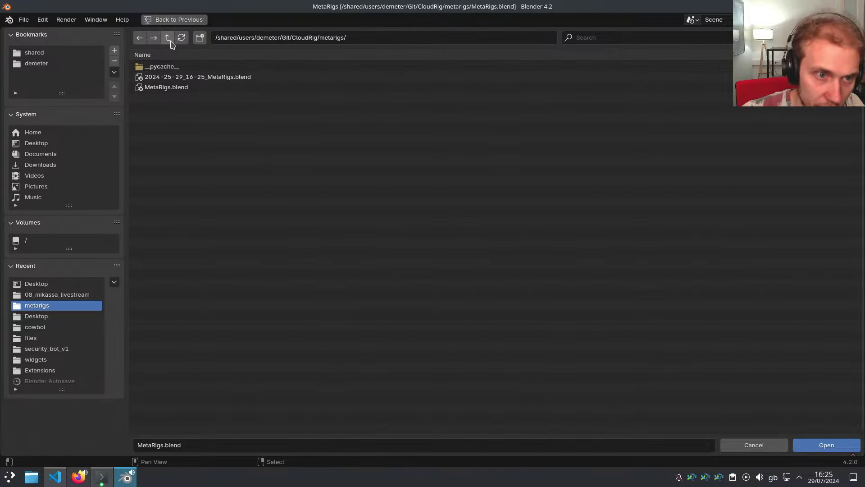
pyautogui.click(168, 37)
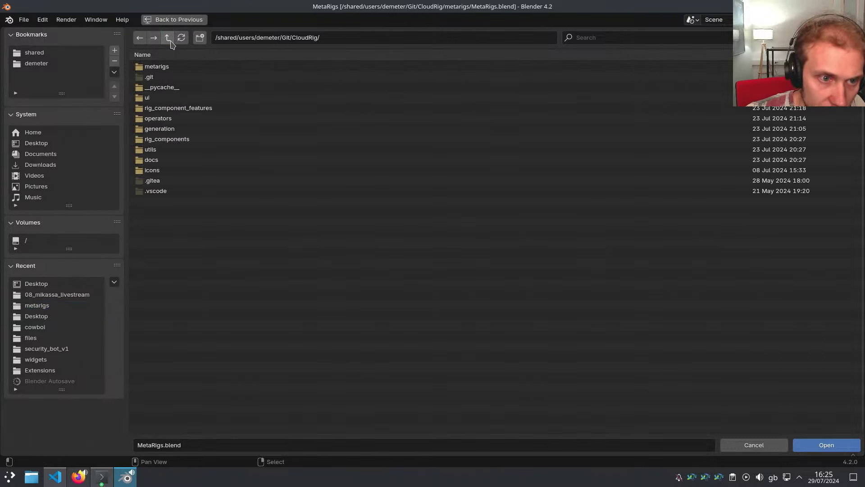
pyautogui.doubleClick(170, 108)
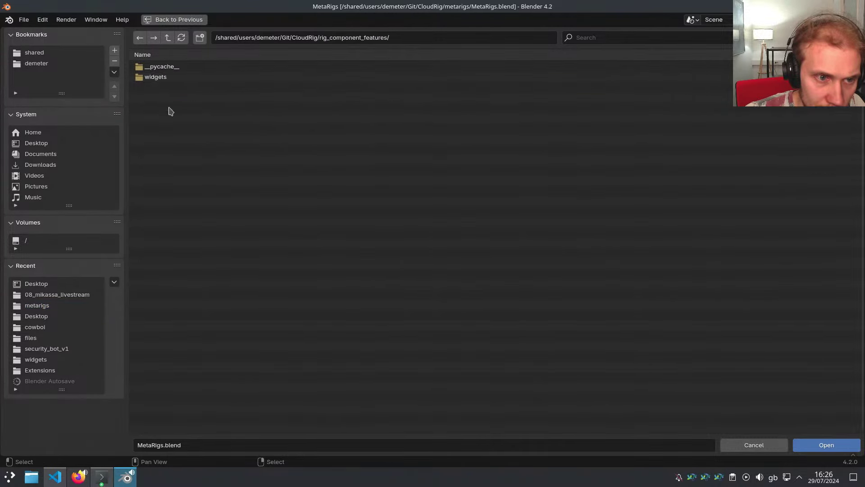
pyautogui.doubleClick(169, 77)
pyautogui.doubleClick(170, 77)
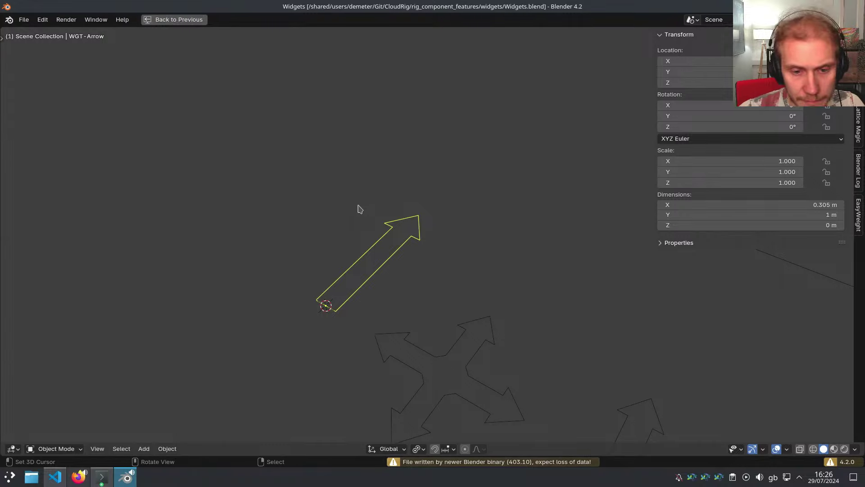
# Hide the sidebar and select only the WGT-Foot widget
pyautogui.scroll(-6, 356, 205)
pyautogui.hotkey('alt', '`')
pyautogui.click(477, 208)
pyautogui.scroll(-3, 481, 221)
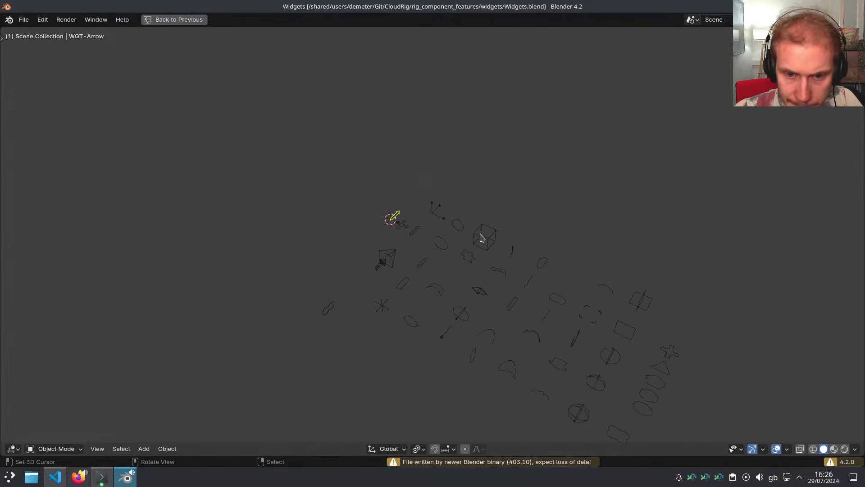
pyautogui.moveTo(557, 290)
pyautogui.keyDown('shift'); pyautogui.mouseDown(button='middle')
pyautogui.moveTo(496, 241)
pyautogui.moveTo(541, 251)
pyautogui.moveTo(518, 242)
pyautogui.moveTo(560, 276)
pyautogui.mouseUp(button='middle'); pyautogui.keyUp('shift')
pyautogui.press('a')
pyautogui.scroll(2, 535, 257)
pyautogui.keyDown('shift'); pyautogui.moveTo(431, 258); pyautogui.dragTo(476, 263, button='middle'); pyautogui.keyUp('shift')
pyautogui.scroll(6, 473, 171)
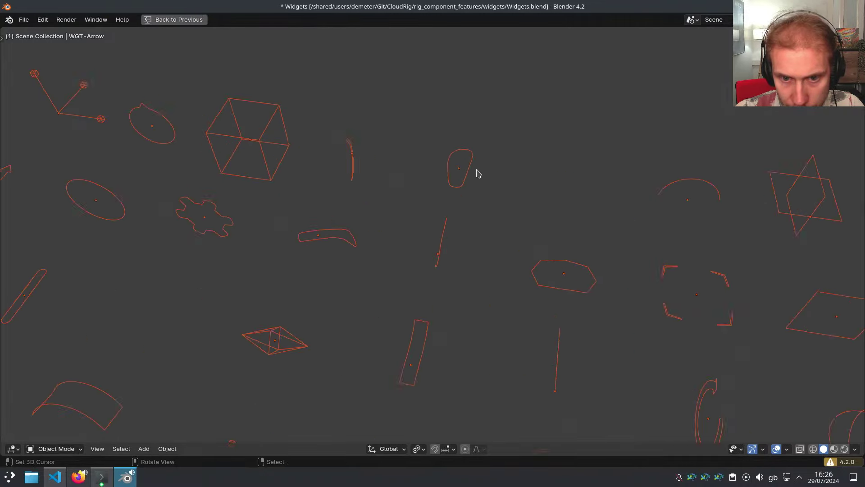
pyautogui.click(448, 197)
pyautogui.scroll(-3, 449, 209)
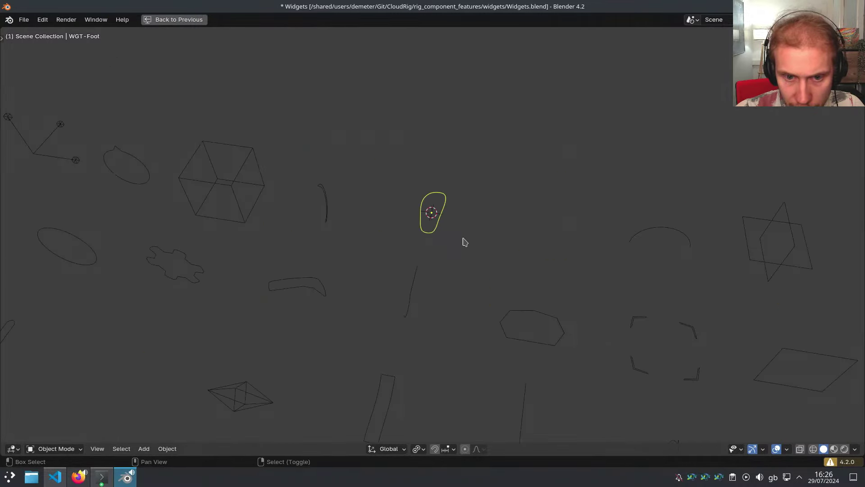
# Add a Cube mesh at the WGT-Foot widget to reproduce the crash
pyautogui.hotkey('shift', 'a')
pyautogui.moveTo(463, 207)
pyautogui.click(506, 218)
pyautogui.moveTo(461, 212); pyautogui.dragTo(423, 208, button='middle')
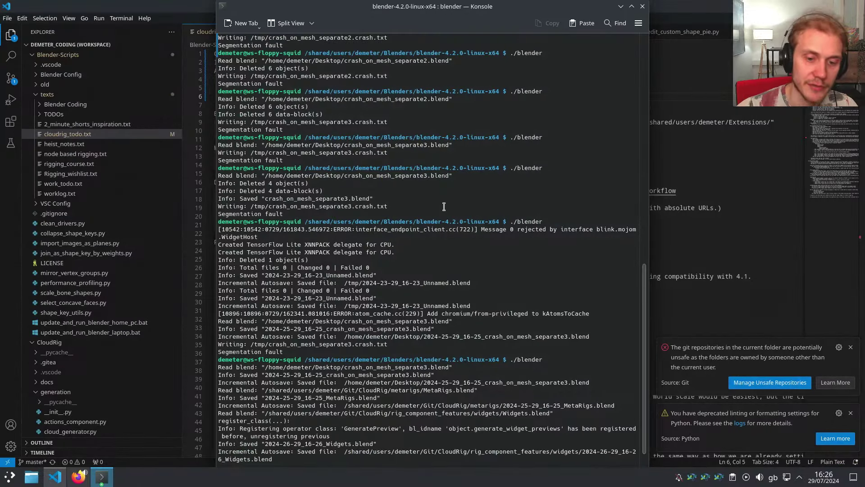
# Relaunch Blender after the crash and open Widgets.blend
pyautogui.press('Up')
pyautogui.press('Return')
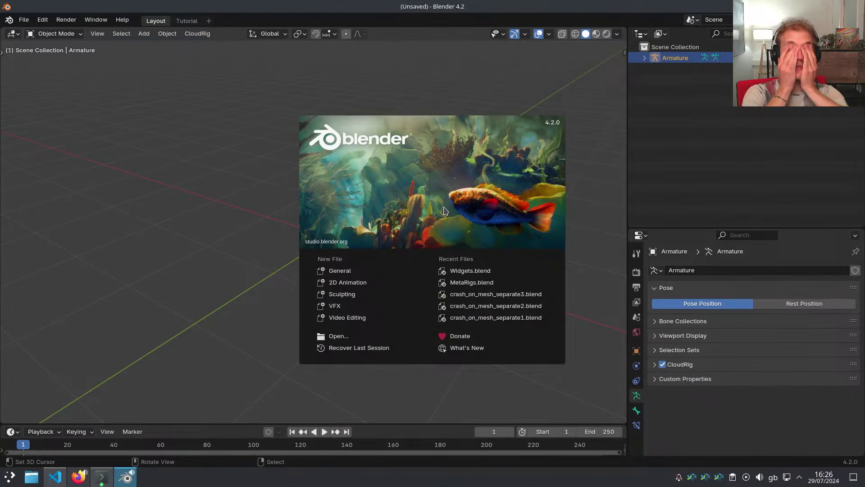
pyautogui.click(509, 270)
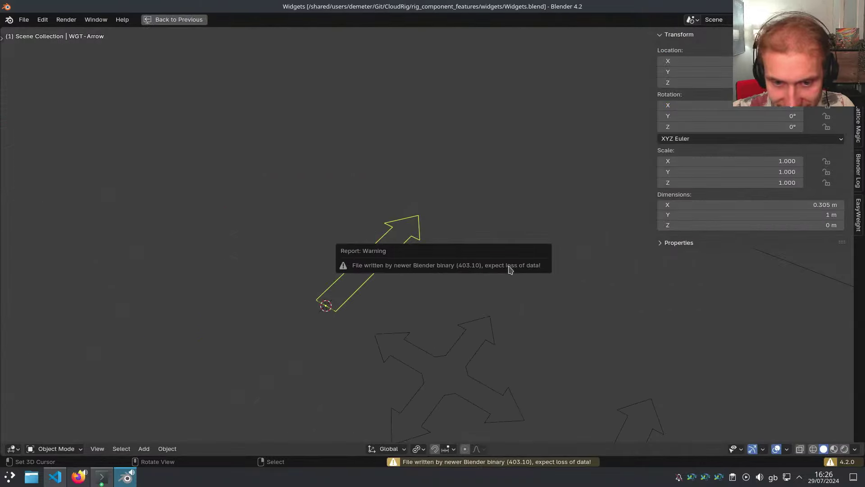
# Add a mesh circle beside the WGT-Foot widget
pyautogui.scroll(-3, 352, 242)
pyautogui.moveTo(566, 295); pyautogui.dragTo(401, 236, button='middle')
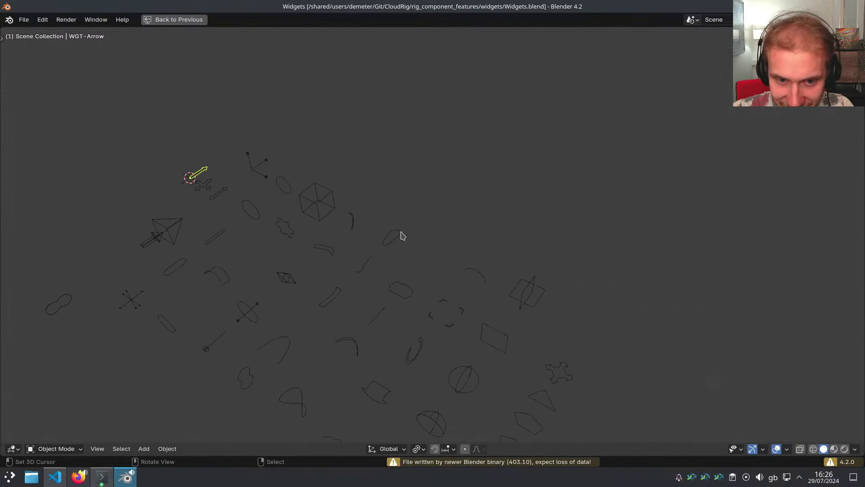
pyautogui.scroll(3, 401, 235)
pyautogui.click(405, 247)
pyautogui.hotkey('shift', 'a')
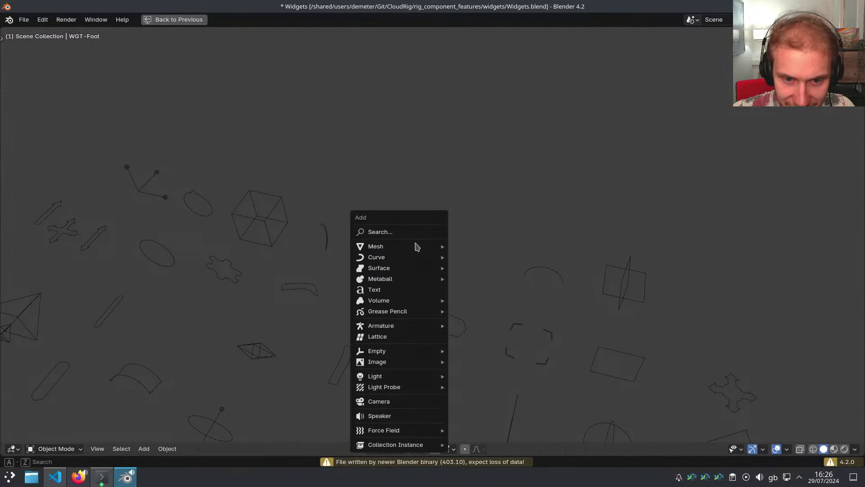
pyautogui.moveTo(415, 244)
pyautogui.click(475, 269)
pyautogui.scroll(1, 416, 266)
pyautogui.scroll(1, 416, 266)
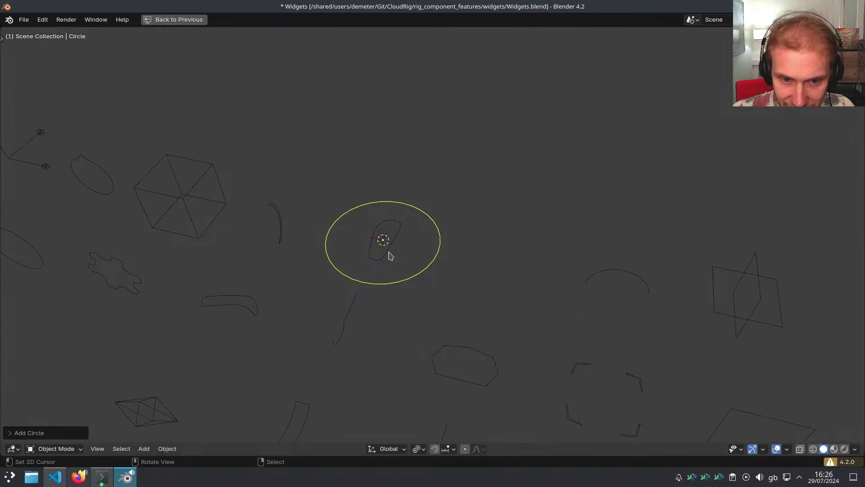
# Select the foot widget and the circle, and rename the circle 'WGT-Foot'
pyautogui.click(390, 253)
pyautogui.keyDown('shift'); pyautogui.click(439, 250); pyautogui.keyUp('shift')
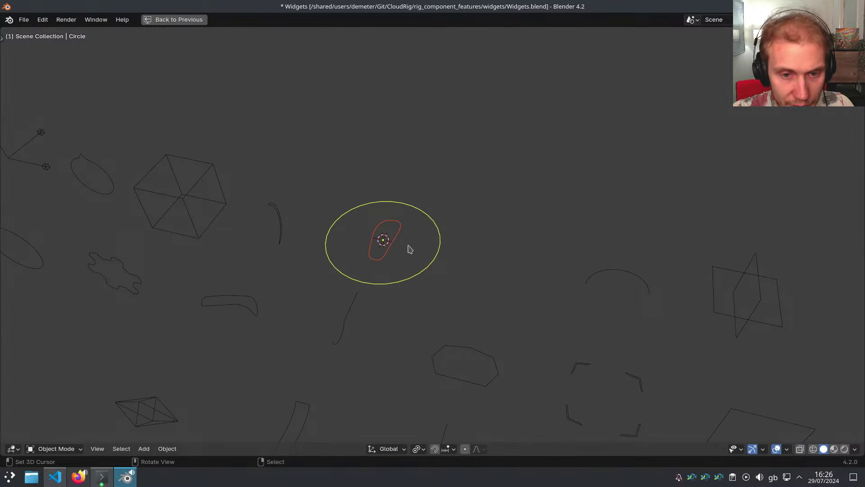
pyautogui.click(394, 244)
pyautogui.press('F2')
pyautogui.press('Return')
pyautogui.keyDown('shift'); pyautogui.click(440, 248); pyautogui.keyUp('shift')
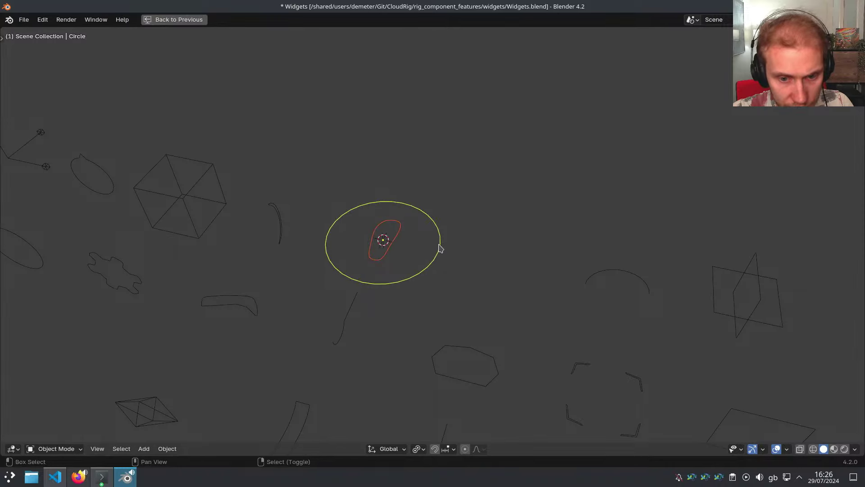
pyautogui.press('F2')
pyautogui.write('WGT-Foot')
pyautogui.press('Return')
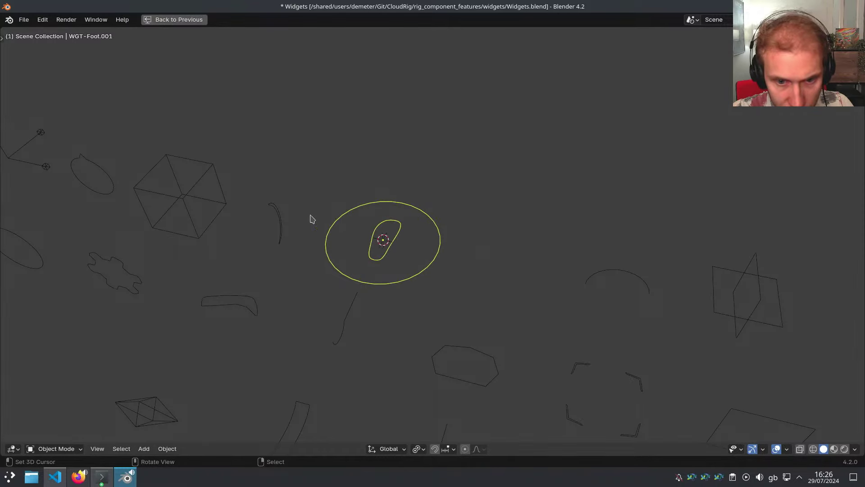
# Delete the circle ring's vertices, leaving only the foot outline, and return to object mode
pyautogui.press('Tab')
pyautogui.hotkey('alt', 'a')
pyautogui.press('l')
pyautogui.press('x')
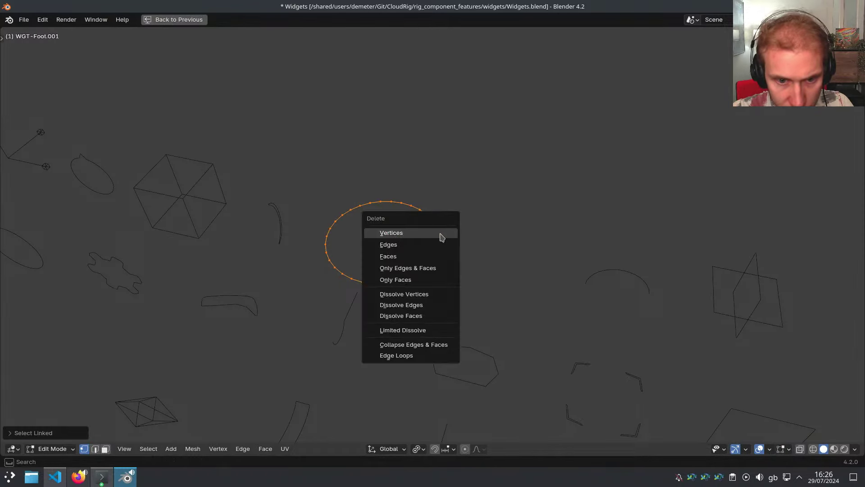
pyautogui.click(440, 235)
pyautogui.hotkey('ctrl', 'Tab')
pyautogui.click(423, 241)
# Save Widgets.blend
pyautogui.hotkey('ctrl', 's')
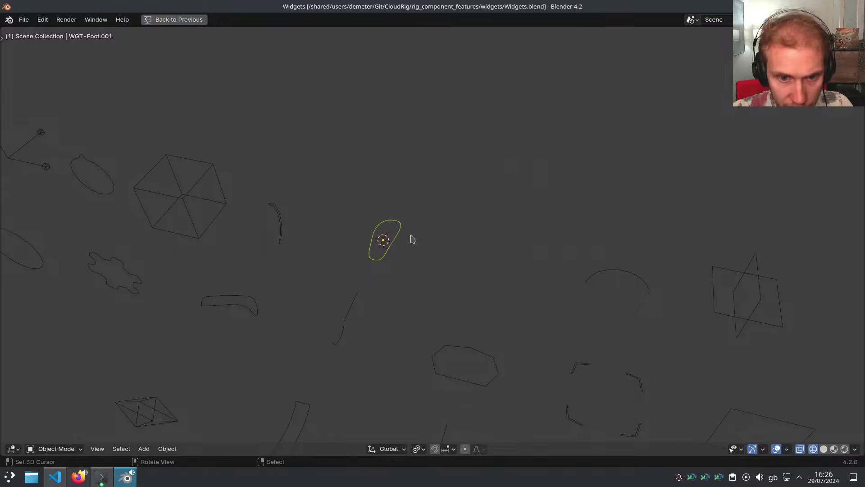
pyautogui.scroll(-10, 410, 239)
pyautogui.scroll(3, 500, 253)
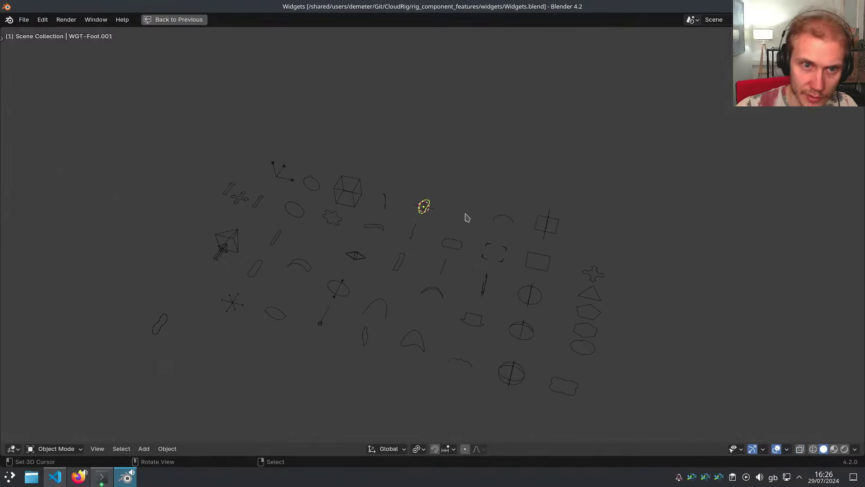
pyautogui.hotkey('ctrl', 'shift', 'o')
# Open mikassa-rigging_04.blend, regenerate RIG-mikassa from the metarig, and save the file
pyautogui.press('Down')
pyautogui.press('Down')
pyautogui.press('Down')
pyautogui.press('Down')
pyautogui.press('Down')
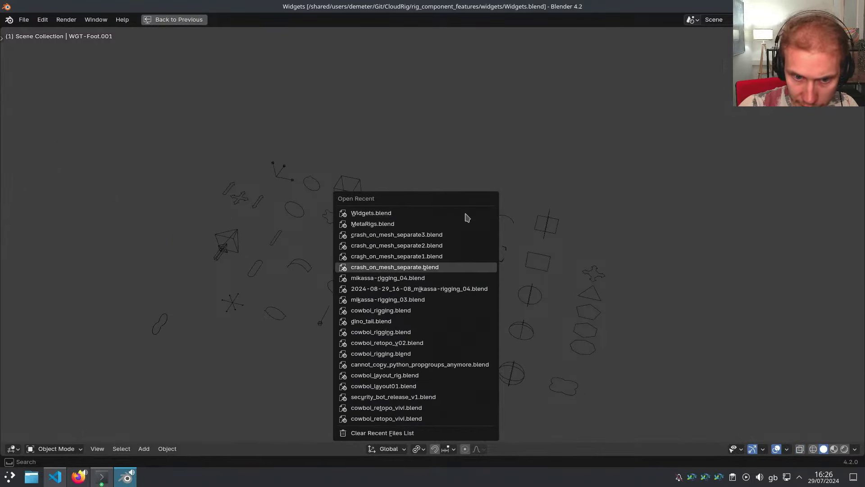
pyautogui.press('Return')
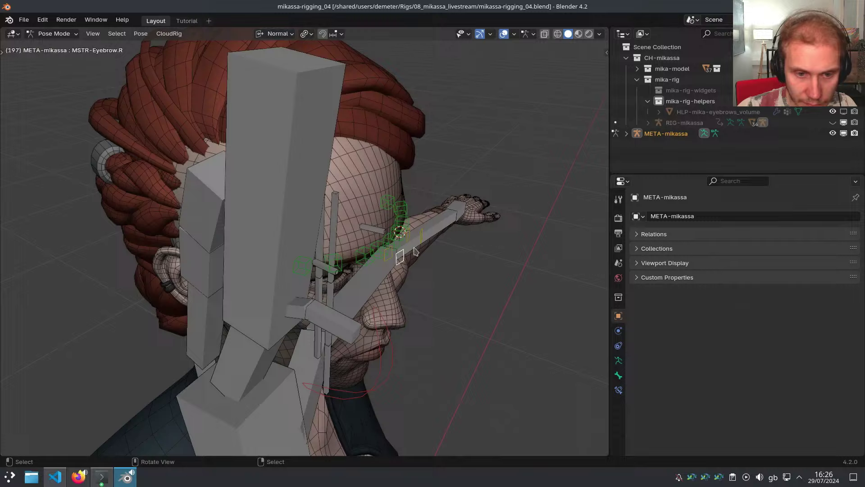
pyautogui.moveTo(415, 251); pyautogui.dragTo(399, 200, button='middle')
pyautogui.hotkey('ctrl', 'alt', 'r')
pyautogui.scroll(-1, 399, 200)
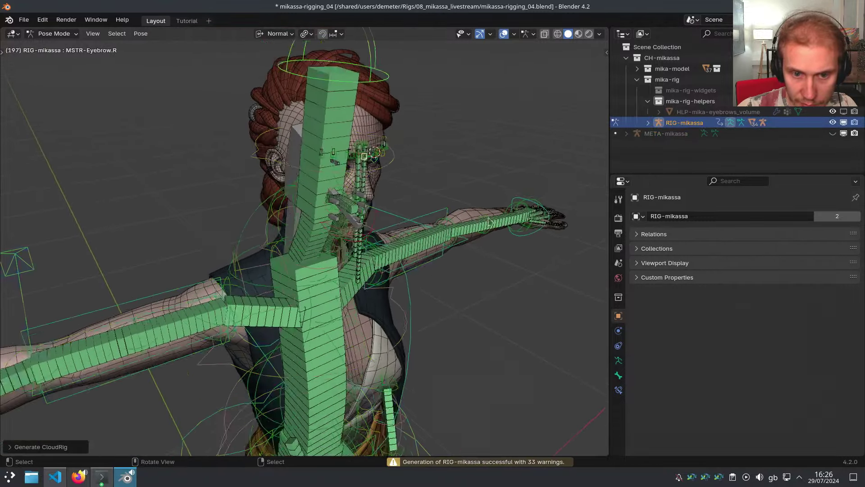
pyautogui.hotkey('ctrl', 'Tab')
pyautogui.scroll(-6, 376, 249)
pyautogui.scroll(5, 375, 249)
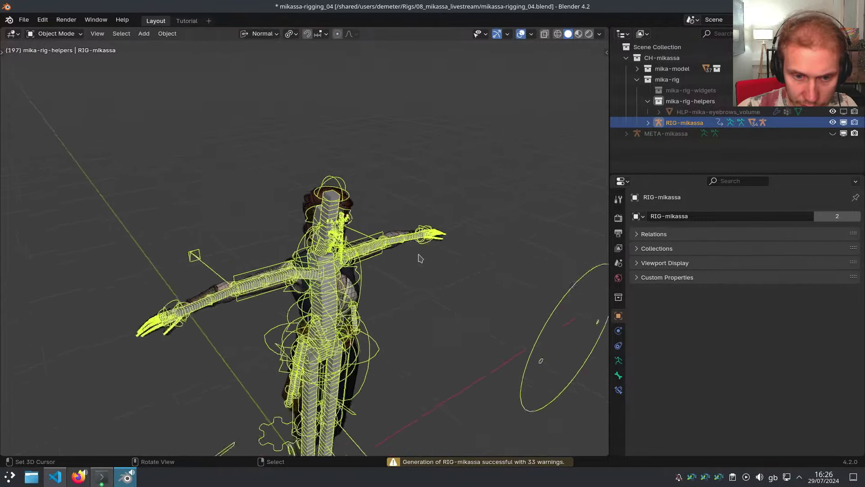
pyautogui.hotkey('ctrl', 's')
# Toggle the viewport between wireframe and solid shading
pyautogui.press('z')
pyautogui.click(362, 237)
pyautogui.press('z')
pyautogui.click(460, 222)
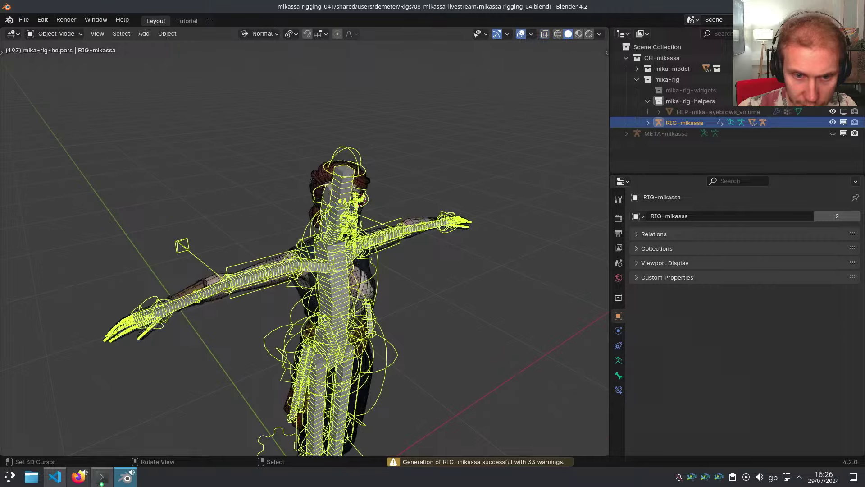
pyautogui.scroll(7, 459, 222)
pyautogui.hotkey('ctrl', 'Tab')
pyautogui.scroll(5, 461, 230)
pyautogui.press('z')
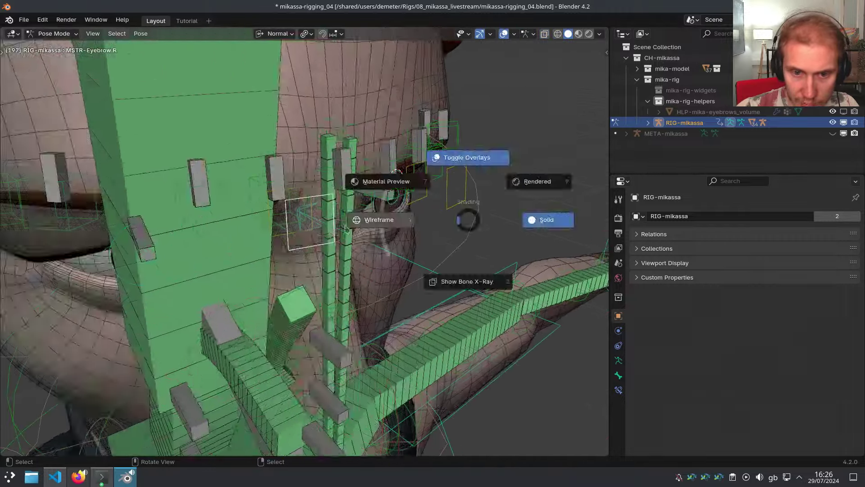
pyautogui.click(331, 222)
pyautogui.press('z')
pyautogui.click(448, 233)
# Select the MSTR-Eyebrow.L master control, enter edit mode, and return to object mode
pyautogui.click(436, 244)
pyautogui.moveTo(448, 233); pyautogui.dragTo(301, 270, button='middle')
pyautogui.hotkey('ctrl', 'Tab')
pyautogui.click(423, 275)
pyautogui.moveTo(412, 232)
pyautogui.mouseDown(button='middle')
pyautogui.moveTo(429, 176)
pyautogui.moveTo(374, 199)
pyautogui.moveTo(331, 200)
pyautogui.mouseUp(button='middle')
pyautogui.hotkey('ctrl', 'Tab')
pyautogui.click(405, 201)
# Edit the GEO-mika-eyebrows mesh in wireframe, viewing both eyebrows edge-on
pyautogui.rightClick(331, 200)
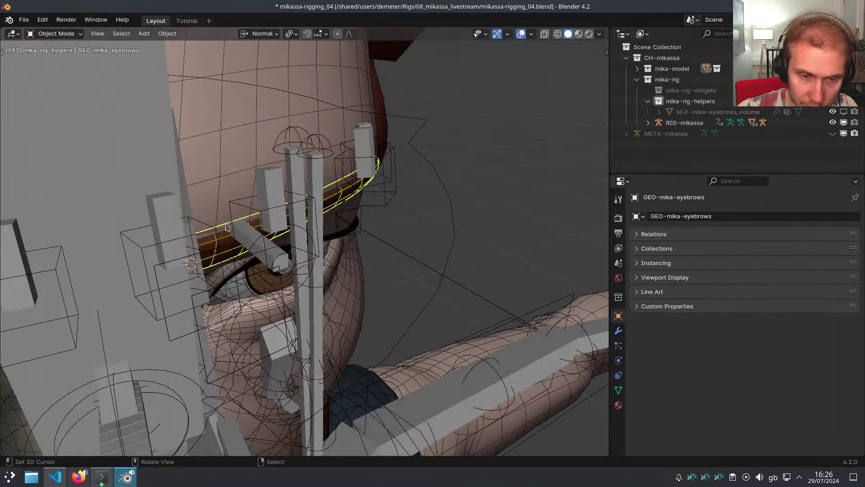
pyautogui.press('Tab')
pyautogui.moveTo(432, 229); pyautogui.dragTo(481, 241, button='middle')
pyautogui.press('z')
pyautogui.click(357, 239)
pyautogui.moveTo(373, 212); pyautogui.dragTo(379, 218, button='middle')
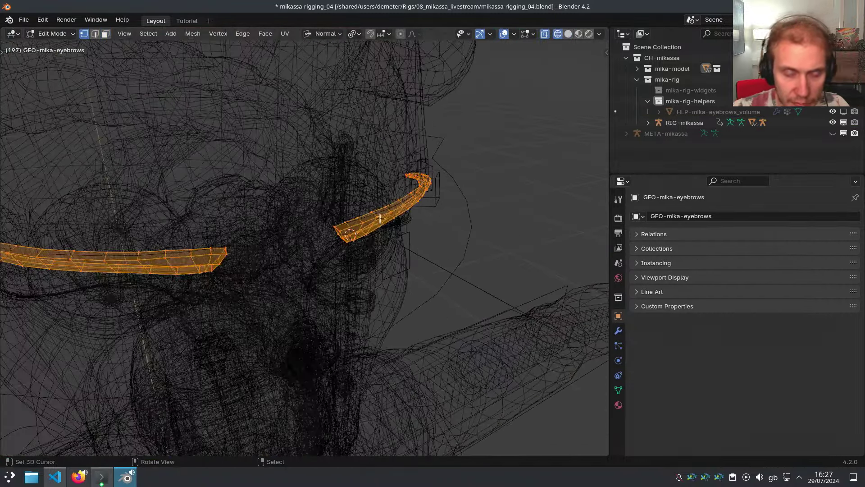
pyautogui.scroll(-6, 386, 220)
pyautogui.scroll(9, 389, 216)
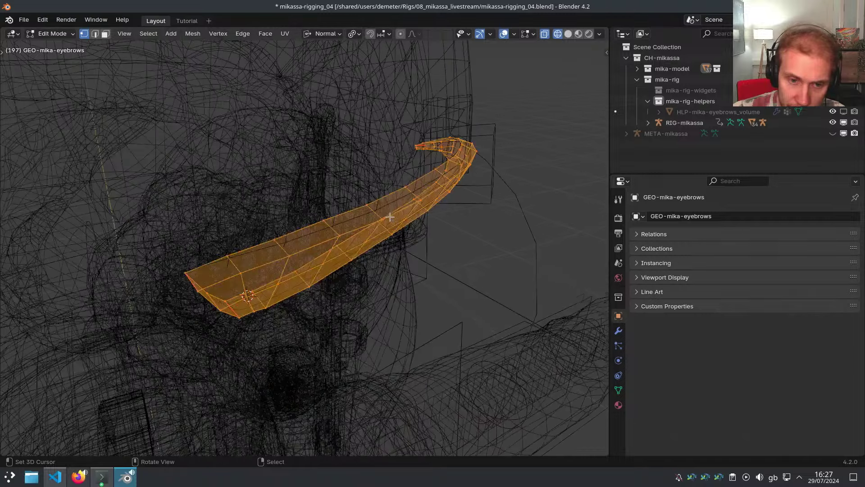
pyautogui.scroll(-2, 390, 216)
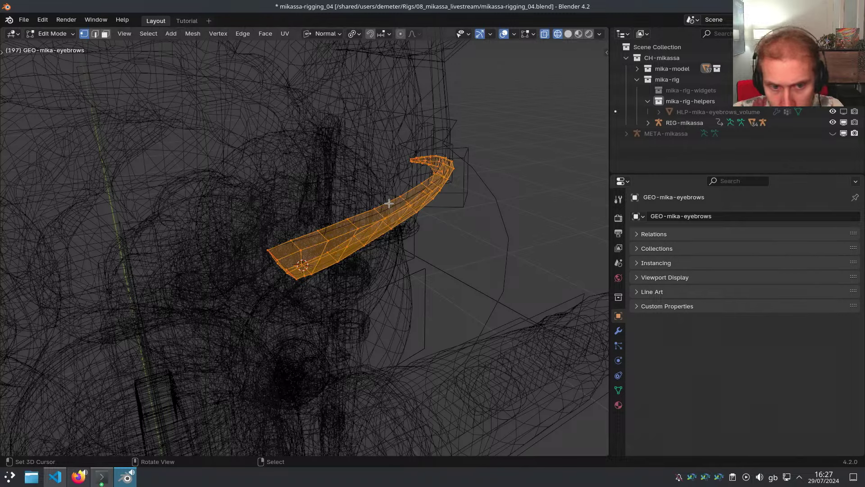
pyautogui.moveTo(391, 203); pyautogui.dragTo(376, 214, button='middle')
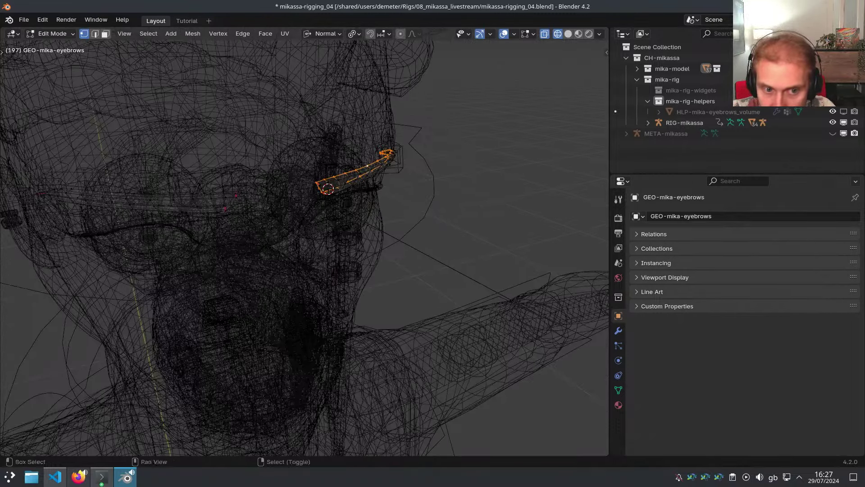
# Fly down to the feet and back up to the face, switching to solid shading
pyautogui.hotkey('shift', '`')
pyautogui.press('s')
pyautogui.press('w')
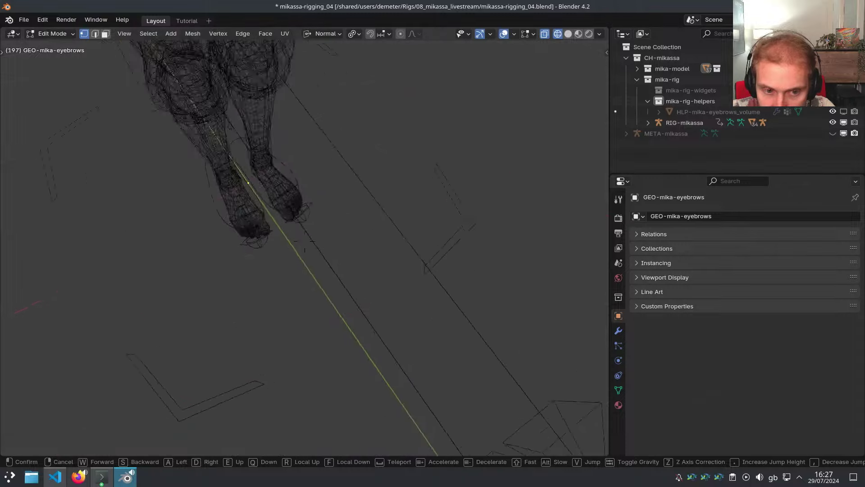
pyautogui.click(239, 224)
pyautogui.press('z')
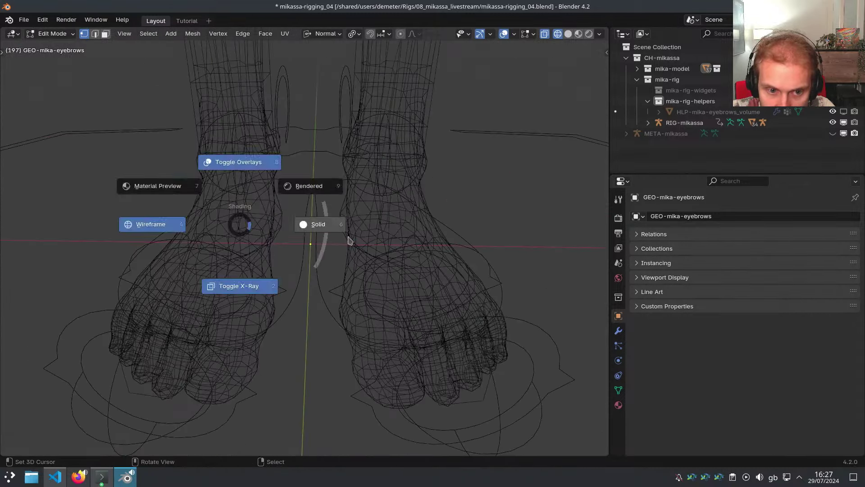
pyautogui.click(350, 240)
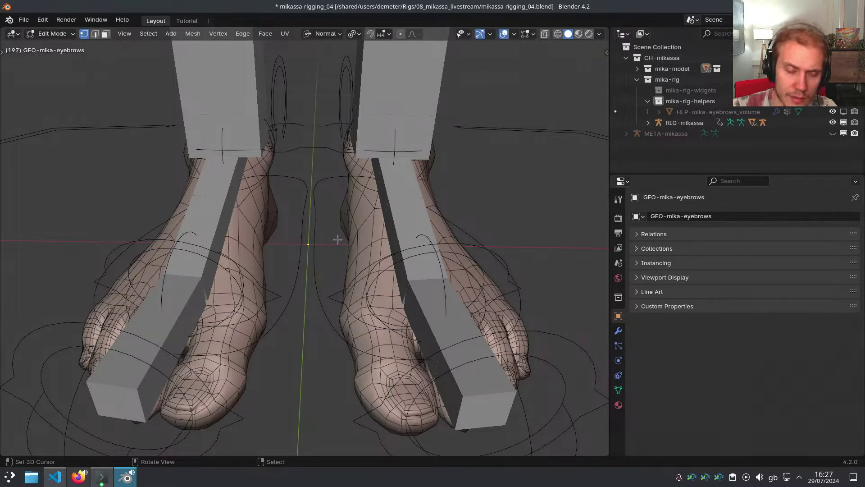
pyautogui.hotkey('shift', '`')
pyautogui.press('s')
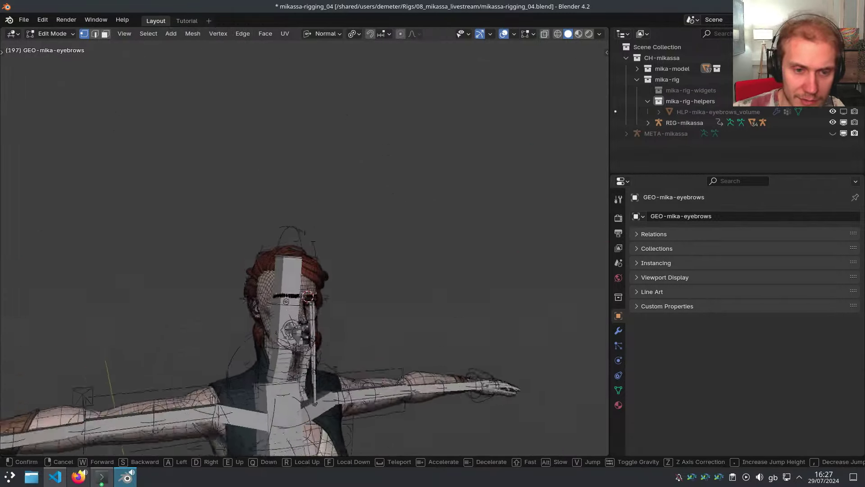
pyautogui.press('w')
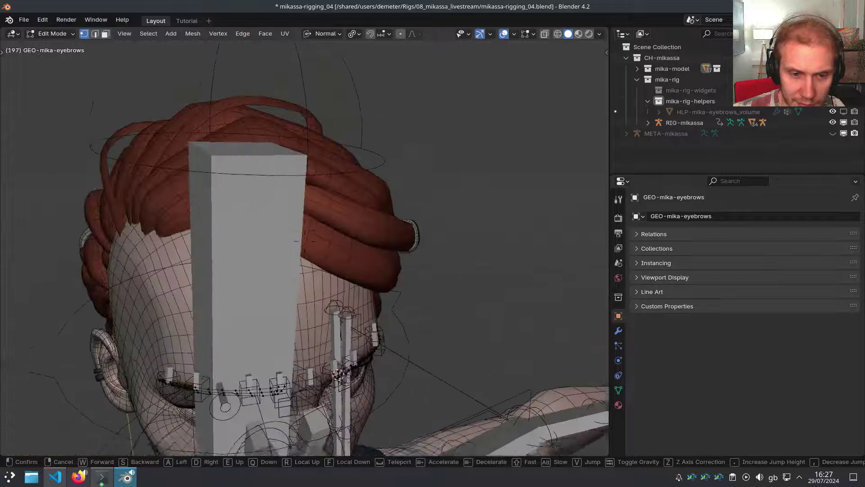
pyautogui.press('s')
pyautogui.press('w')
pyautogui.click(484, 273)
# Re-enter edit mode on the eyebrows in wireframe and duplicate one eyebrow in place
pyautogui.hotkey('ctrl', 'Tab')
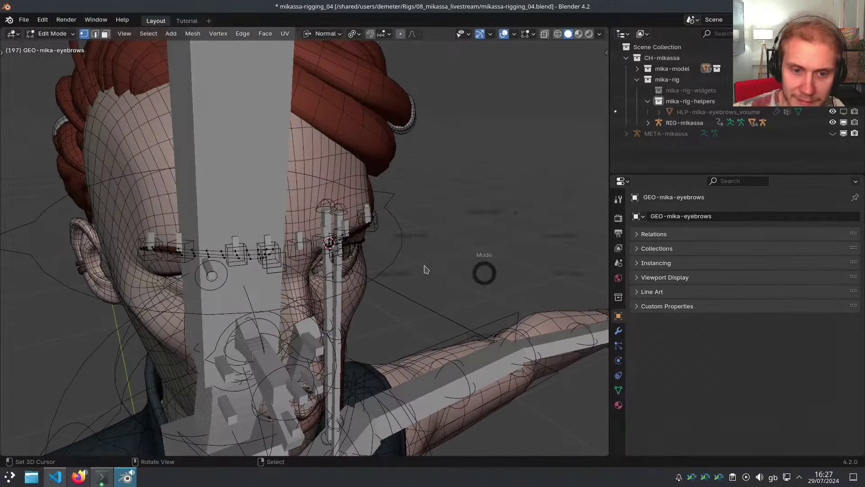
pyautogui.moveTo(386, 237)
pyautogui.mouseDown(button='middle')
pyautogui.moveTo(372, 246)
pyautogui.moveTo(238, 255)
pyautogui.mouseUp(button='middle')
pyautogui.hotkey('ctrl', 'Tab')
pyautogui.press('l')
pyautogui.hotkey('shift', 'z')
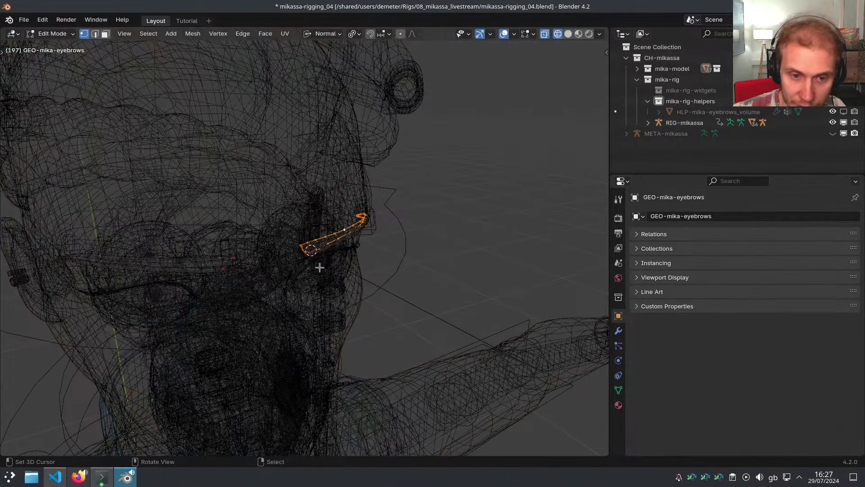
pyautogui.hotkey('shift', '`')
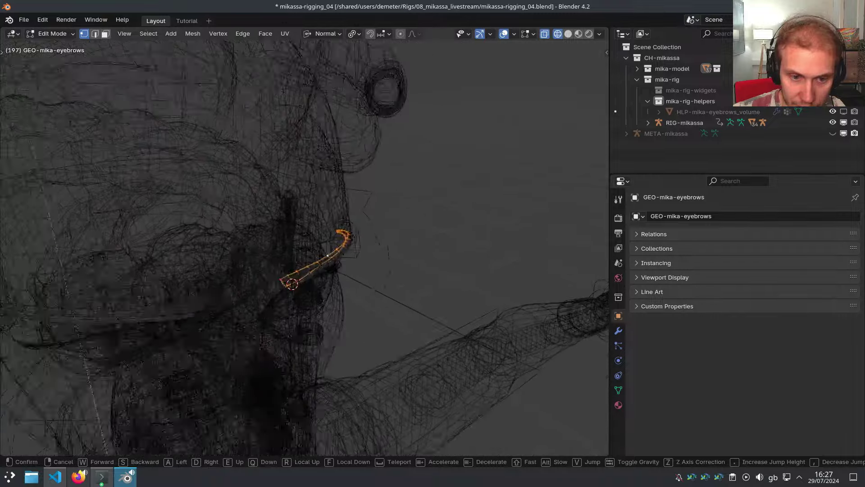
pyautogui.click(338, 257)
pyautogui.hotkey('shift', 'd')
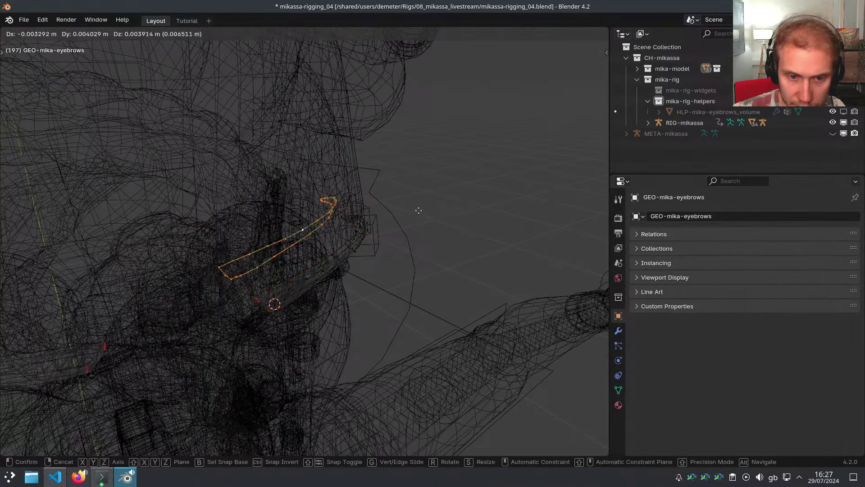
pyautogui.rightClick(417, 210)
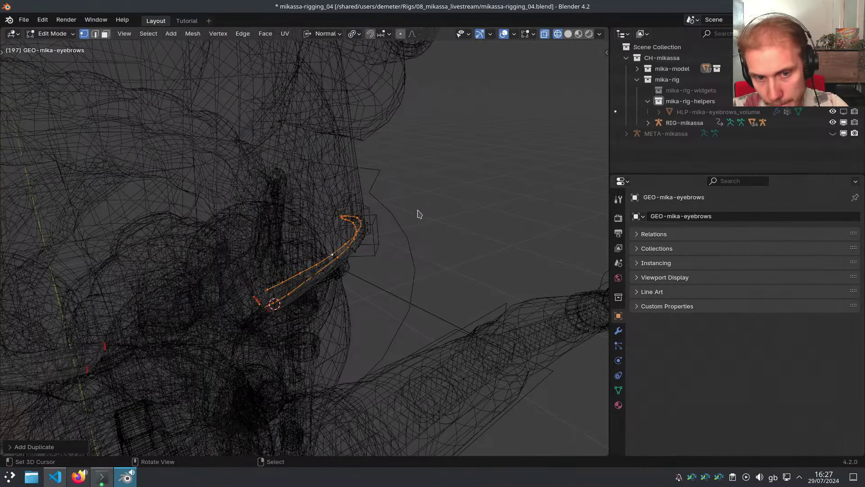
# Separate the duplicated eyebrow into its own object, then relaunch Blender after the crash
pyautogui.press('p')
pyautogui.click(417, 210)
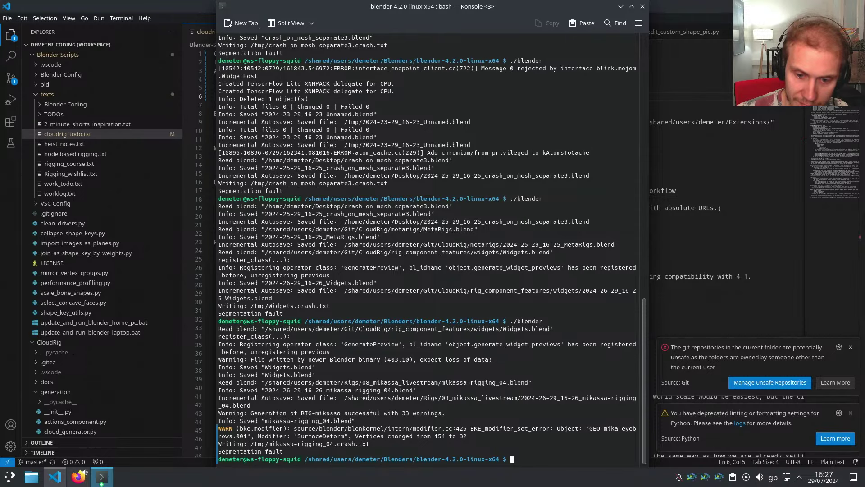
pyautogui.press('Up')
pyautogui.press('Return')
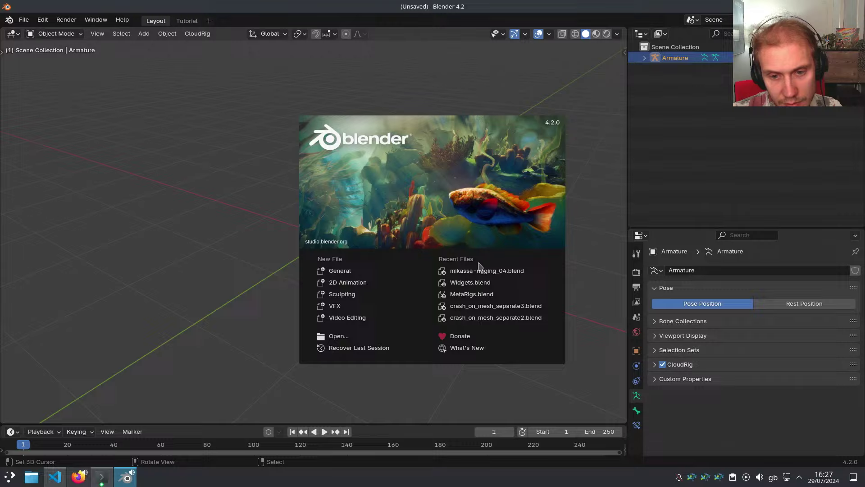
# Reopen mikassa-rigging_04 and review the Preferences, expanding the viewport subdivision section
pyautogui.click(482, 269)
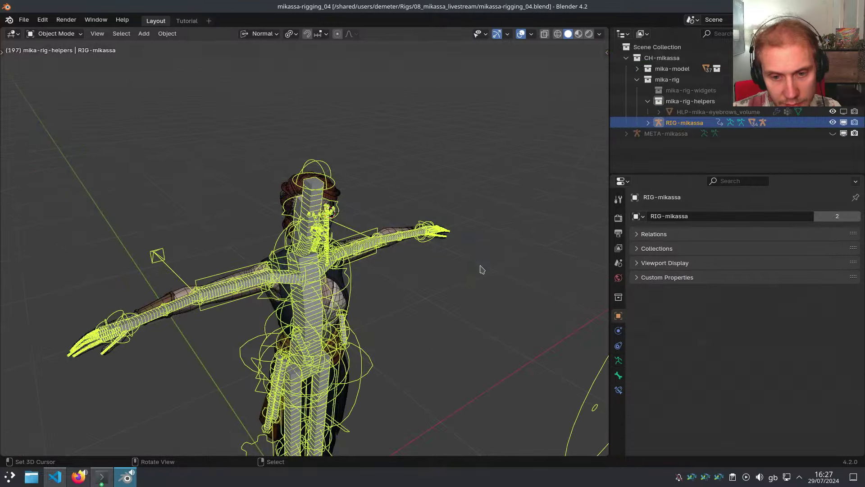
pyautogui.scroll(10, 334, 222)
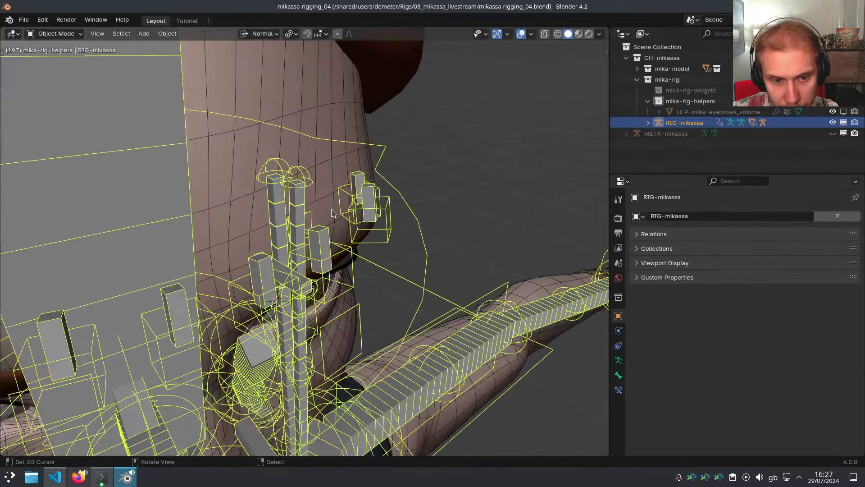
pyautogui.click(42, 20)
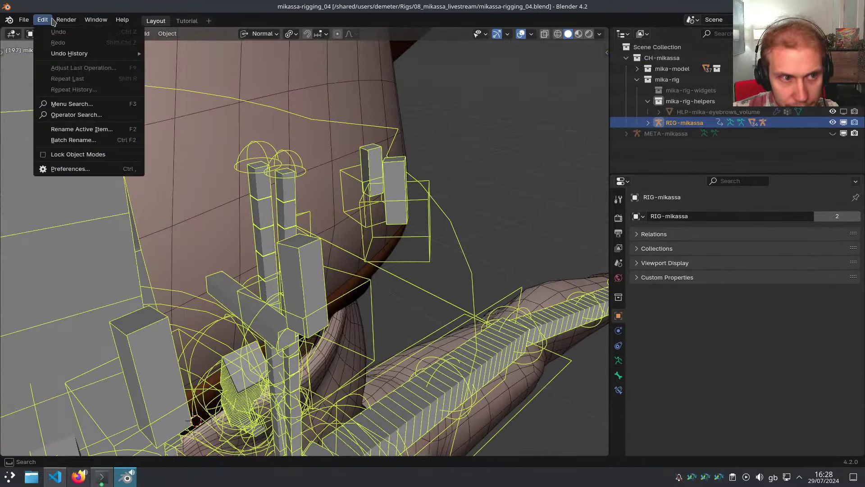
pyautogui.click(51, 170)
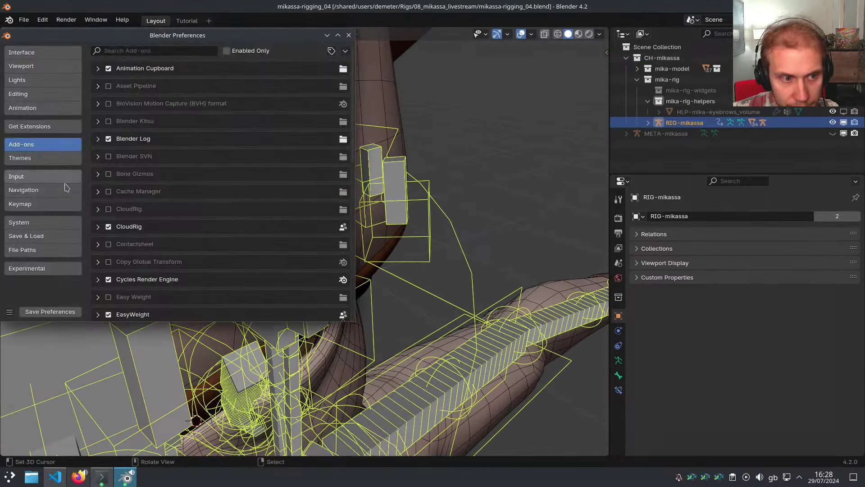
pyautogui.click(36, 66)
pyautogui.click(35, 80)
pyautogui.click(28, 53)
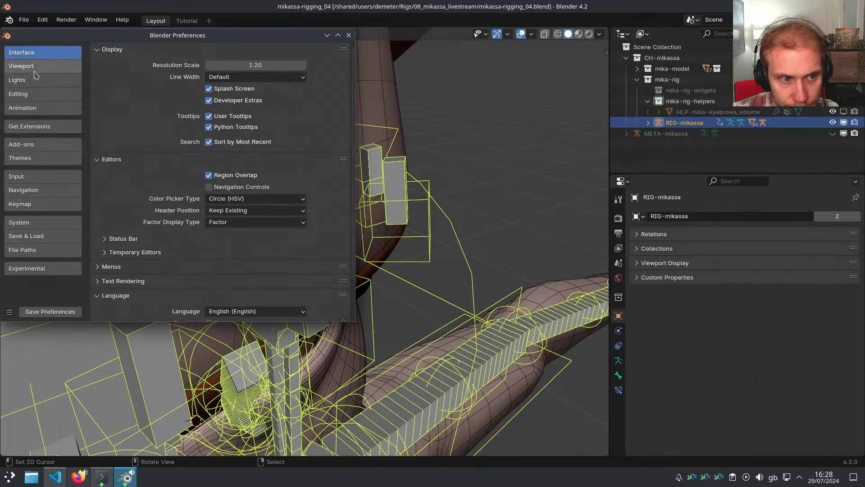
pyautogui.click(36, 95)
pyautogui.click(34, 68)
pyautogui.moveTo(105, 50); pyautogui.dragTo(119, 111)
pyautogui.click(115, 91)
pyautogui.click(349, 35)
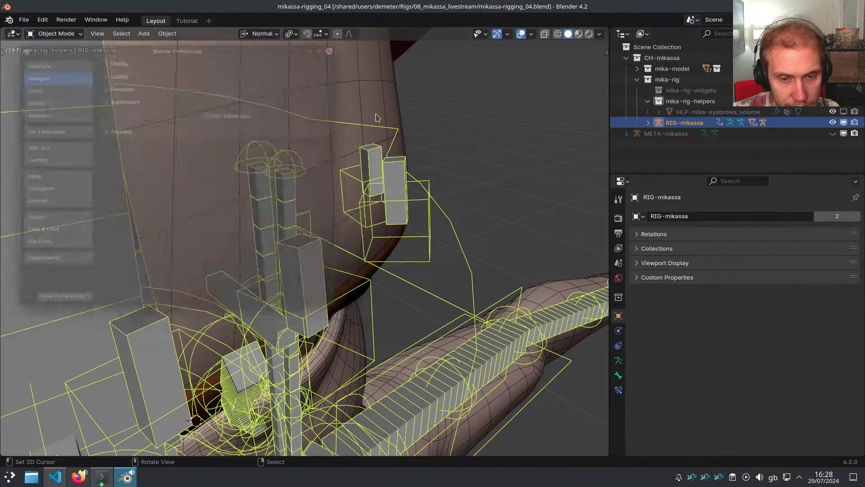
# Duplicate one eyebrow edge loop in place, separate it by selection, and exit edit mode
pyautogui.moveTo(409, 246); pyautogui.dragTo(421, 255, button='middle')
pyautogui.rightClick(400, 254)
pyautogui.press('Tab')
pyautogui.hotkey('shift', 'z')
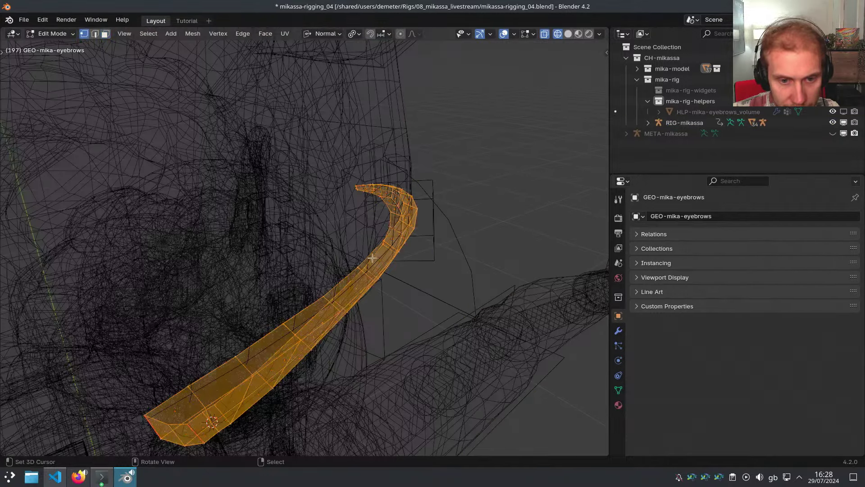
pyautogui.keyDown('alt'); pyautogui.rightClick(372, 259); pyautogui.keyUp('alt')
pyautogui.scroll(-3, 426, 240)
pyautogui.hotkey('shift', 'd')
pyautogui.rightClick(411, 218)
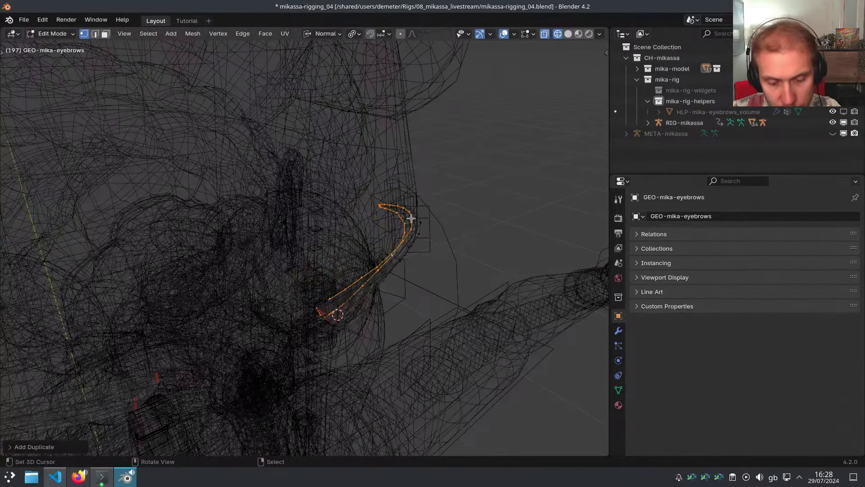
pyautogui.press('p')
pyautogui.click(410, 218)
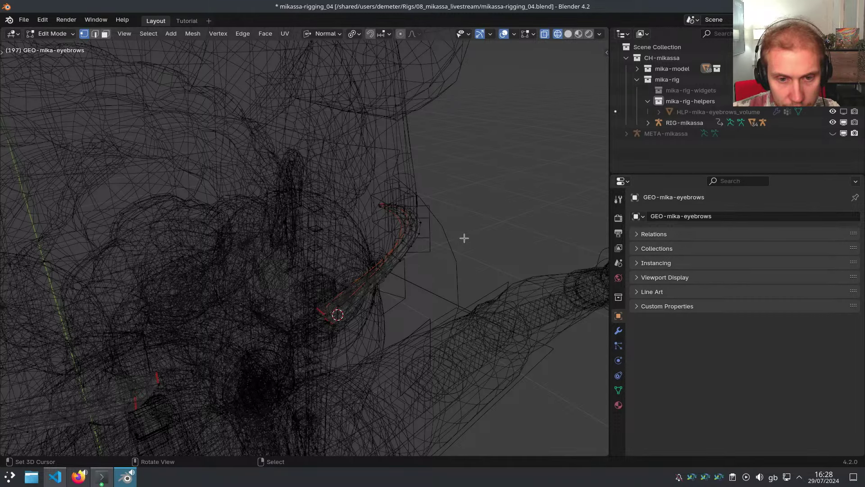
pyautogui.moveTo(437, 238); pyautogui.dragTo(431, 234, button='middle')
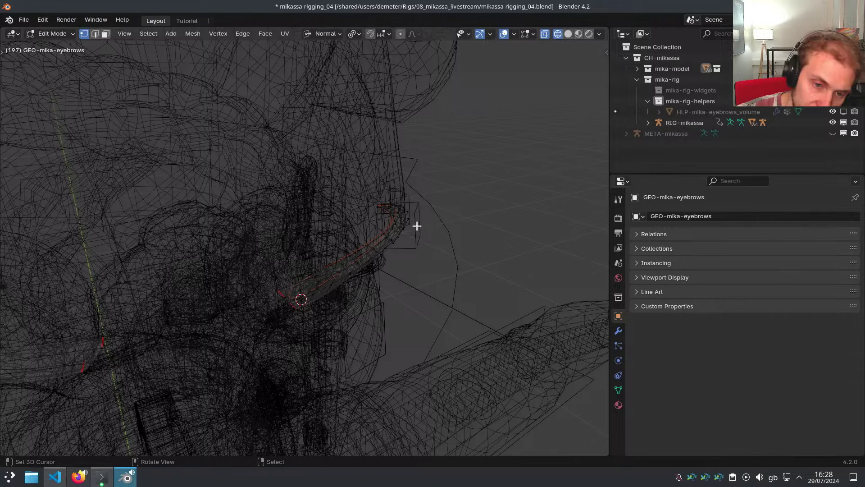
pyautogui.press('Tab')
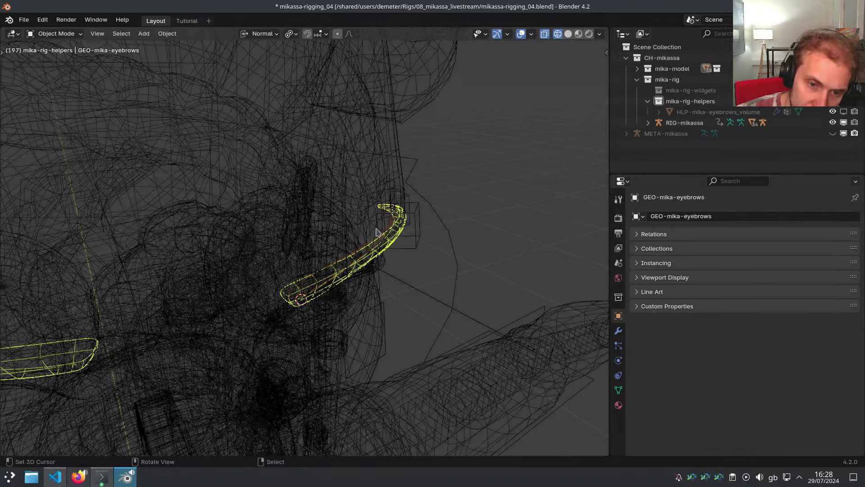
# Inspect GEO-mika-eyebrows.001's modifiers, collapsing the SurfaceDeform and CorrectiveSmooth panels
pyautogui.press('a')
pyautogui.click(381, 234)
pyautogui.scroll(-2, 381, 234)
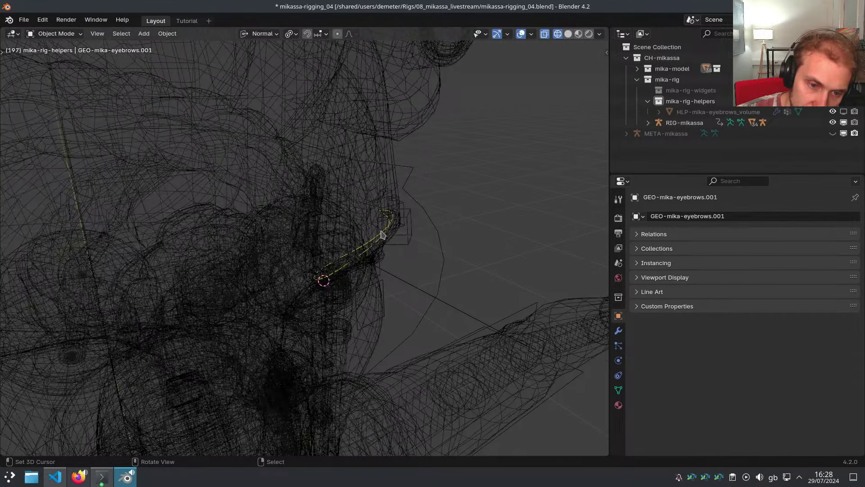
pyautogui.moveTo(385, 228); pyautogui.dragTo(455, 252, button='middle')
pyautogui.click(619, 330)
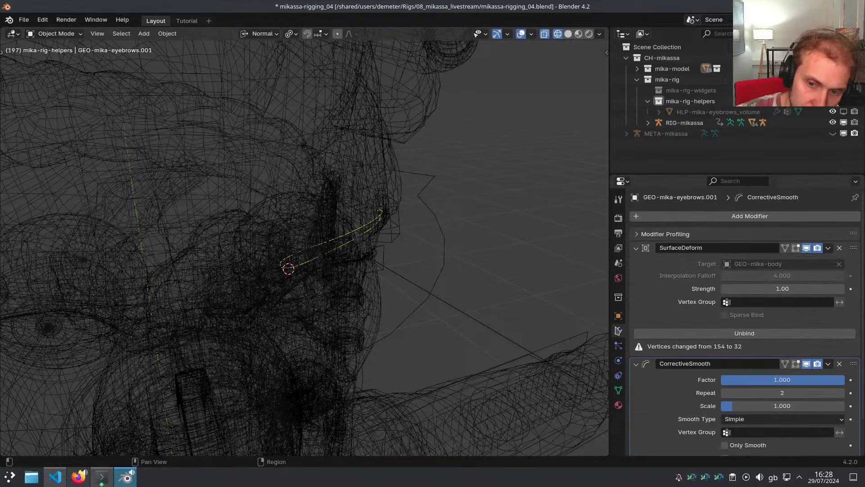
pyautogui.click(639, 248)
pyautogui.click(639, 263)
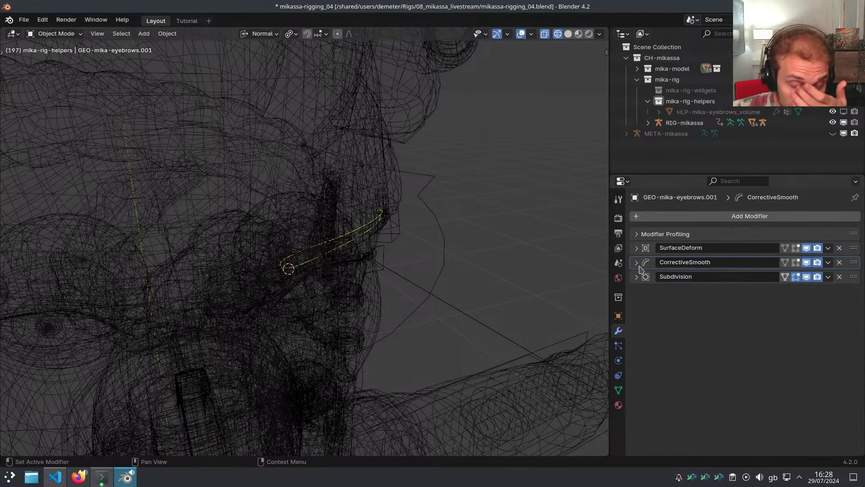
pyautogui.scroll(-8, 377, 229)
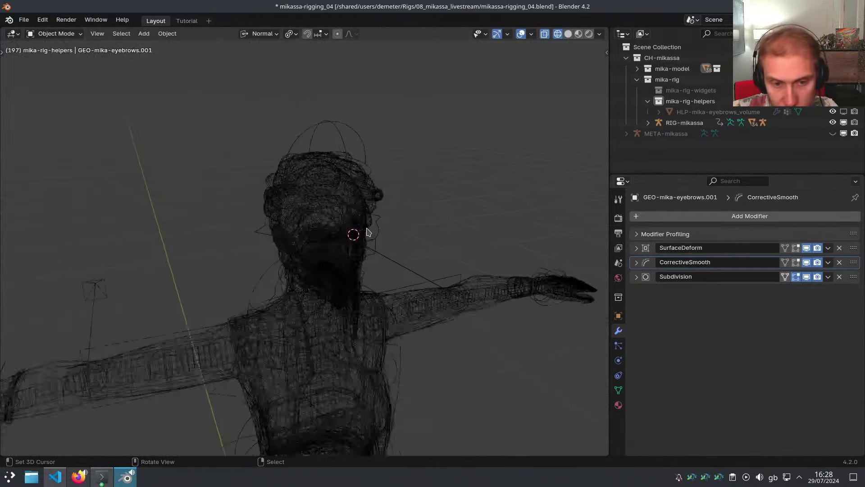
pyautogui.scroll(4, 342, 327)
pyautogui.scroll(2, 344, 326)
# Put RIG-mikassa in Pose Mode and edit the right foot control's custom shape
pyautogui.rightClick(353, 315)
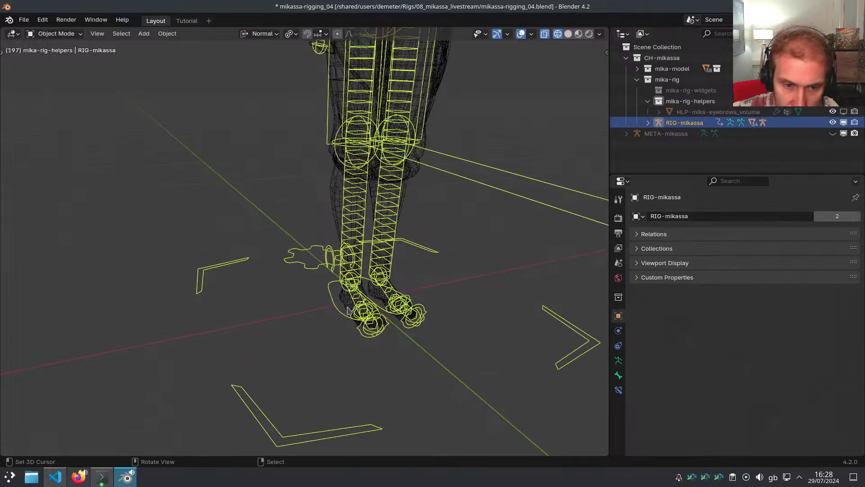
pyautogui.keyDown('ctrl'); pyautogui.moveTo(355, 312); pyautogui.dragTo(356, 209, button='middle'); pyautogui.keyUp('ctrl')
pyautogui.press('Tab')
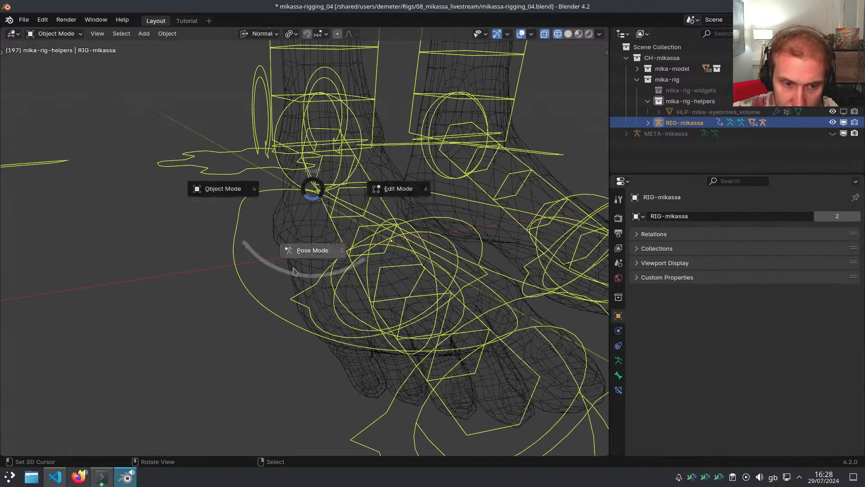
pyautogui.click(309, 248)
pyautogui.rightClick(246, 289)
pyautogui.hotkey('ctrl', 'alt', 'e')
pyautogui.click(302, 289)
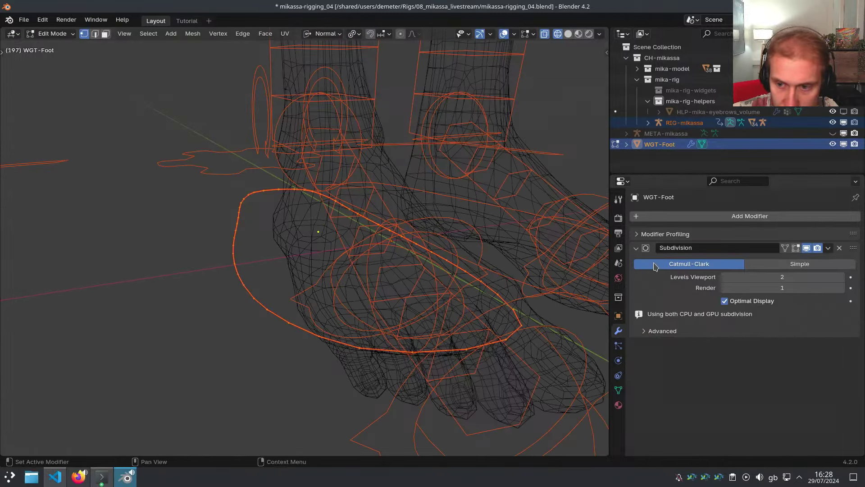
pyautogui.moveTo(323, 258); pyautogui.dragTo(384, 264, button='middle')
pyautogui.scroll(-5, 261, 272)
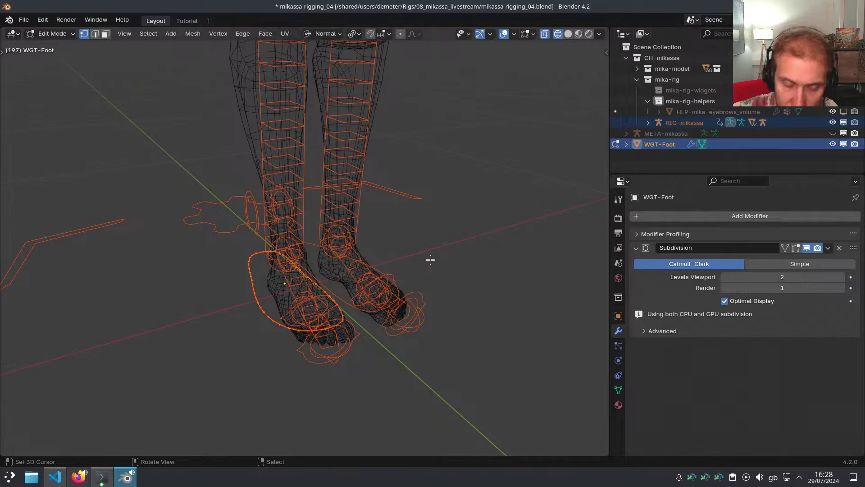
# Return to posing and orbit the view over the whole rig, head and torso
pyautogui.hotkey('ctrl', 'alt', 'e')
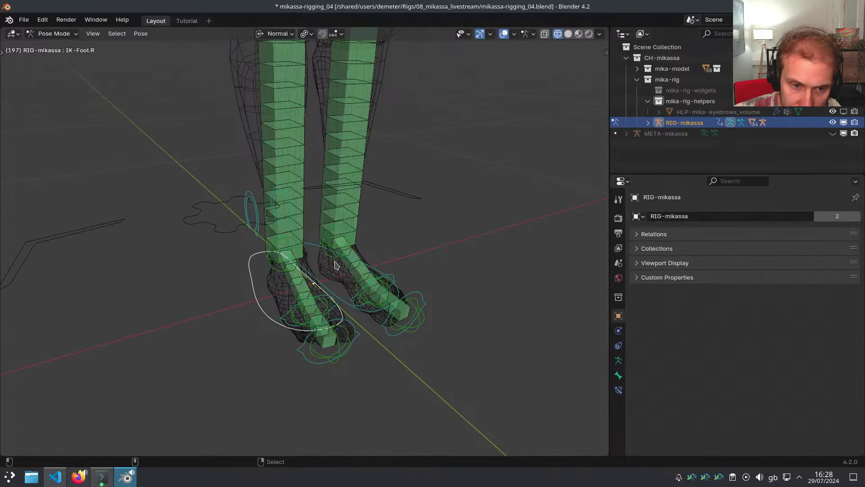
pyautogui.scroll(-11, 320, 264)
pyautogui.keyDown('shift'); pyautogui.moveTo(334, 230); pyautogui.dragTo(348, 146, button='middle'); pyautogui.keyUp('shift')
pyautogui.scroll(7, 326, 213)
pyautogui.scroll(-5, 327, 221)
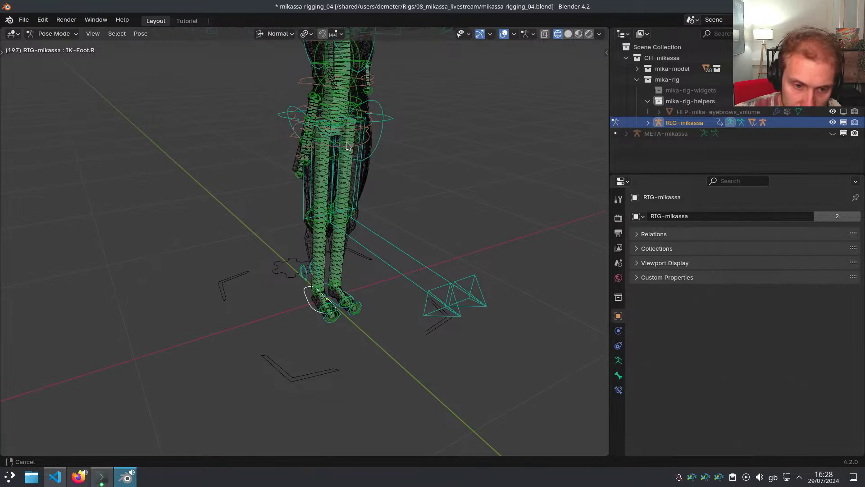
pyautogui.scroll(6, 351, 319)
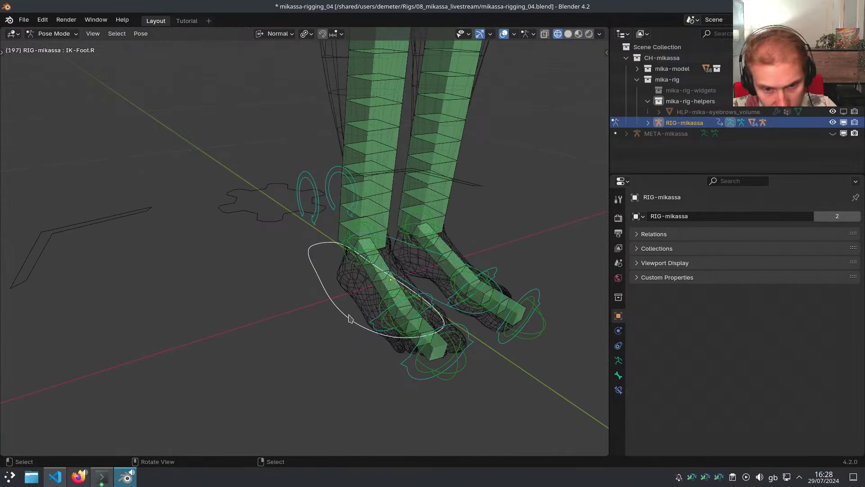
pyautogui.scroll(-5, 348, 319)
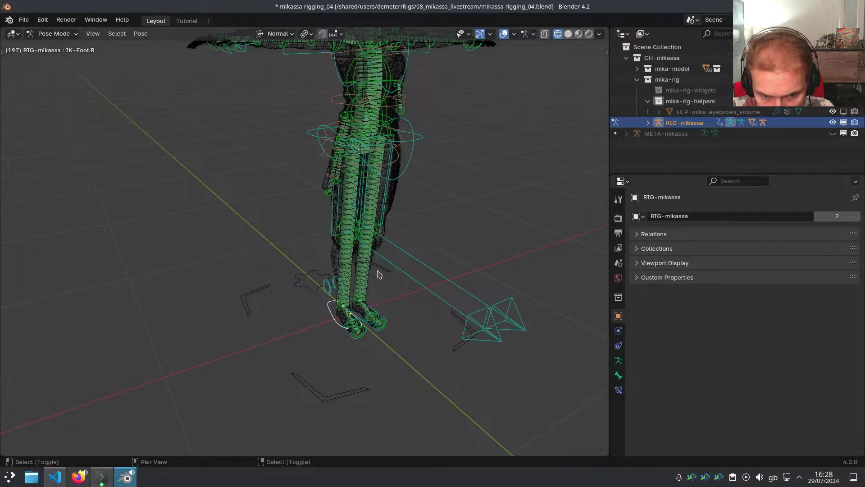
pyautogui.moveTo(377, 274); pyautogui.dragTo(362, 389, button='middle')
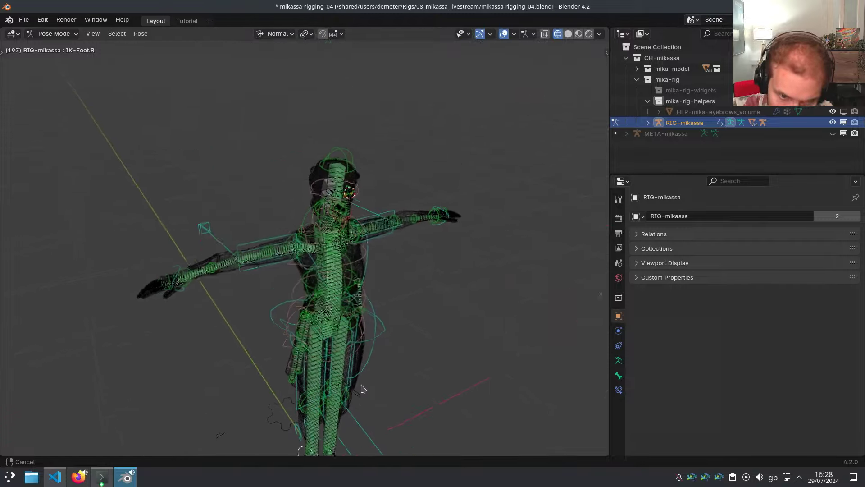
pyautogui.scroll(12, 363, 212)
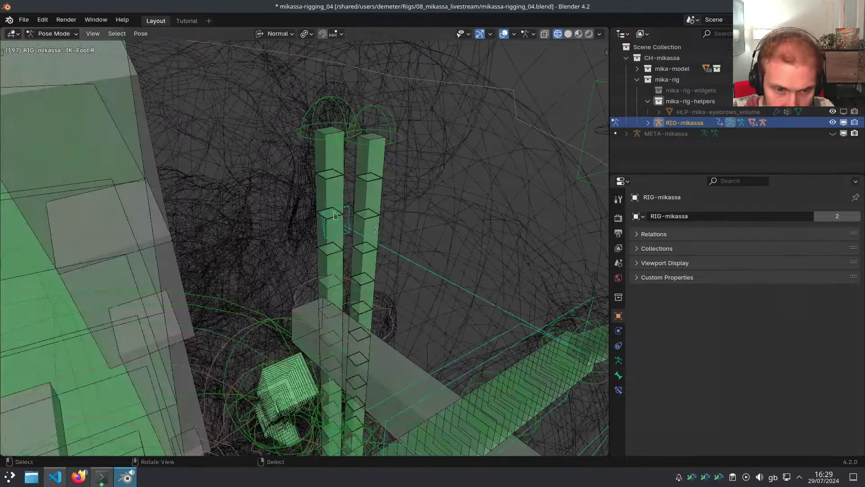
pyautogui.scroll(-8, 355, 245)
pyautogui.moveTo(354, 253)
pyautogui.mouseDown(button='middle')
pyautogui.moveTo(354, 267)
pyautogui.moveTo(343, 267)
pyautogui.moveTo(409, 204)
pyautogui.moveTo(372, 252)
pyautogui.mouseUp(button='middle')
# Toggle shading, switch the rig back to Object Mode and select the GEO-mika-eyebrows mesh
pyautogui.hotkey('shift', 'z')
pyautogui.moveTo(463, 246); pyautogui.dragTo(460, 265, button='middle')
pyautogui.press('Tab')
pyautogui.moveTo(407, 253); pyautogui.dragTo(420, 273, button='middle')
pyautogui.scroll(3, 420, 273)
pyautogui.click(444, 235)
pyautogui.moveTo(444, 235)
pyautogui.mouseDown(button='middle')
pyautogui.moveTo(581, 260)
pyautogui.moveTo(431, 247)
pyautogui.mouseUp(button='middle')
# Switch to wireframe, frame the eyebrow mesh and pick GEO-mika-eyebrows.001
pyautogui.hotkey('shift', 'z')
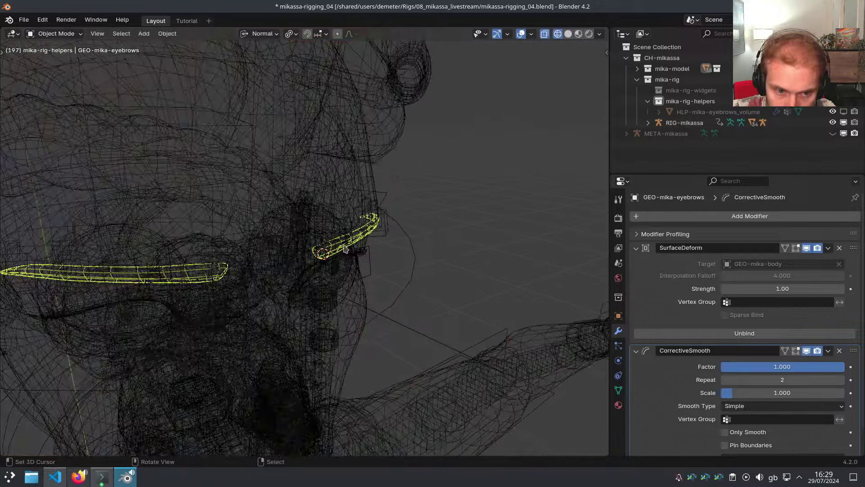
pyautogui.press('KP_Decimal')
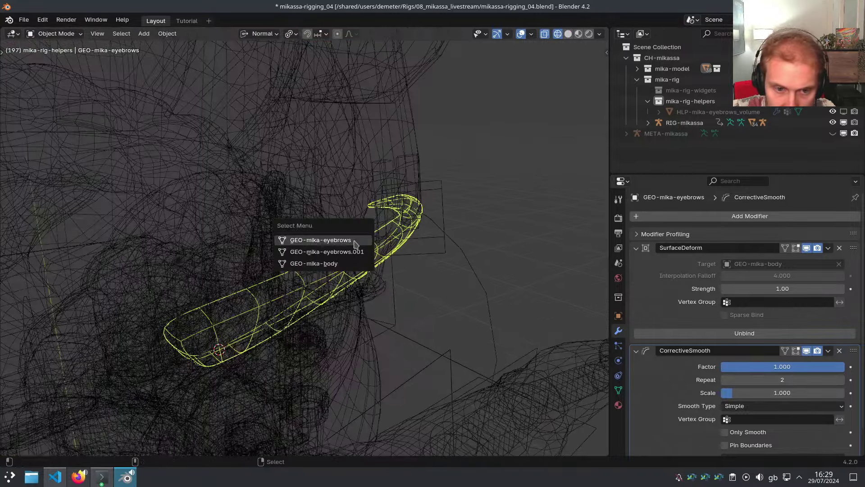
pyautogui.click(353, 252)
pyautogui.scroll(-5, 356, 253)
pyautogui.moveTo(366, 254); pyautogui.dragTo(389, 255, button='middle')
# Rename the eyebrow loop object to WGT-mika-eyebrow
pyautogui.press('F2')
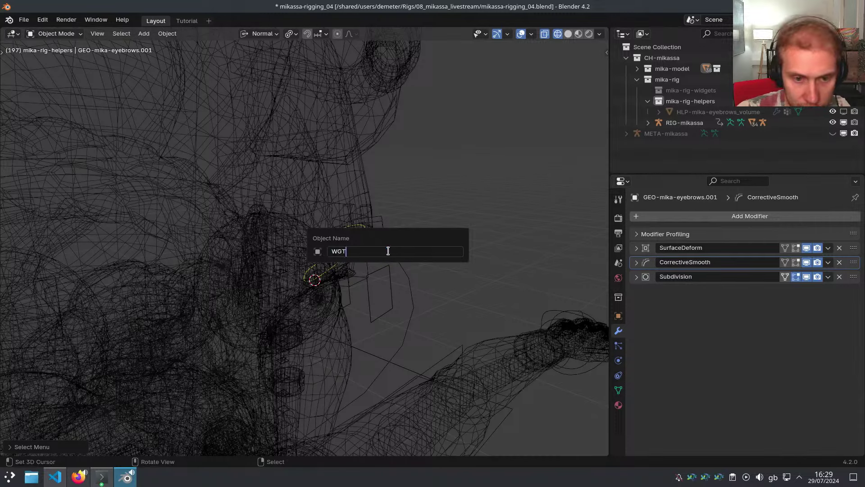
pyautogui.write('WGT-mika-eyebrows')
pyautogui.press('Return')
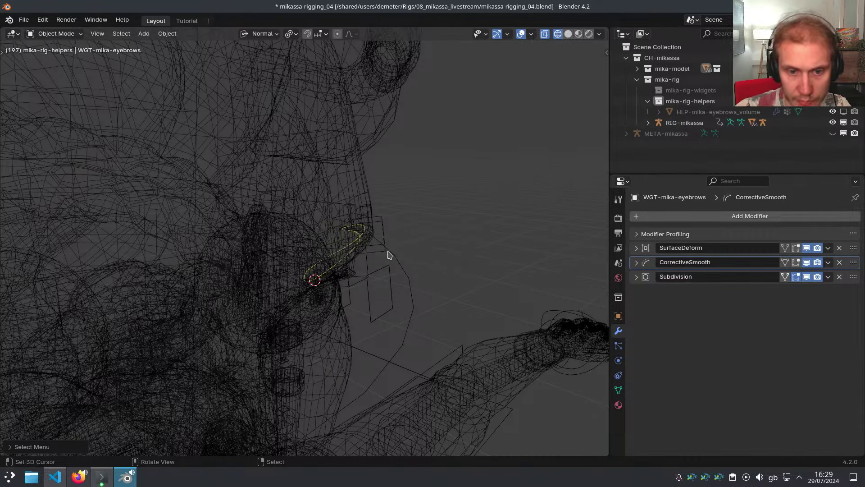
pyautogui.press('F2')
pyautogui.press('Return')
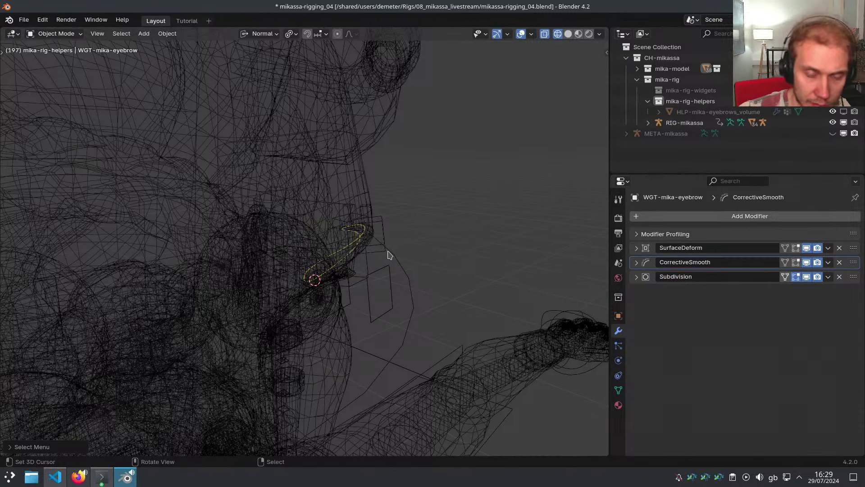
# Move the widget along its normal Y closer to the face and enter Edit Mode
pyautogui.scroll(-3, 405, 256)
pyautogui.press('g')
pyautogui.press('y')
pyautogui.click(434, 279)
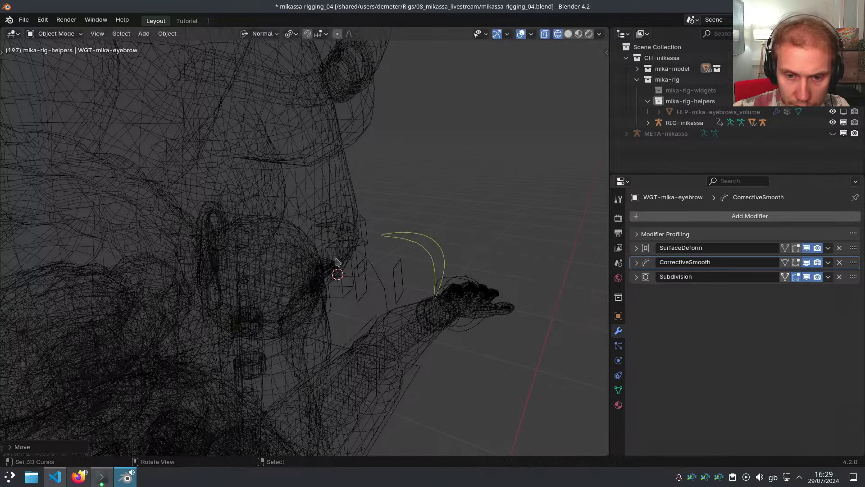
pyautogui.press('Tab')
pyautogui.moveTo(427, 286); pyautogui.dragTo(392, 277, button='middle')
# Select all widget vertices, return to Object Mode and set the origin to geometry
pyautogui.press('a')
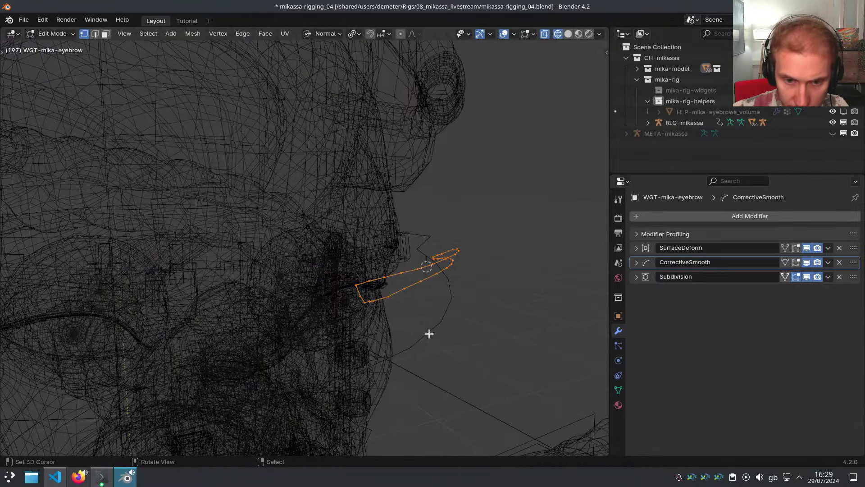
pyautogui.press('Tab')
pyautogui.hotkey('ctrl', 'shift', 'alt', 'c')
pyautogui.click(486, 276)
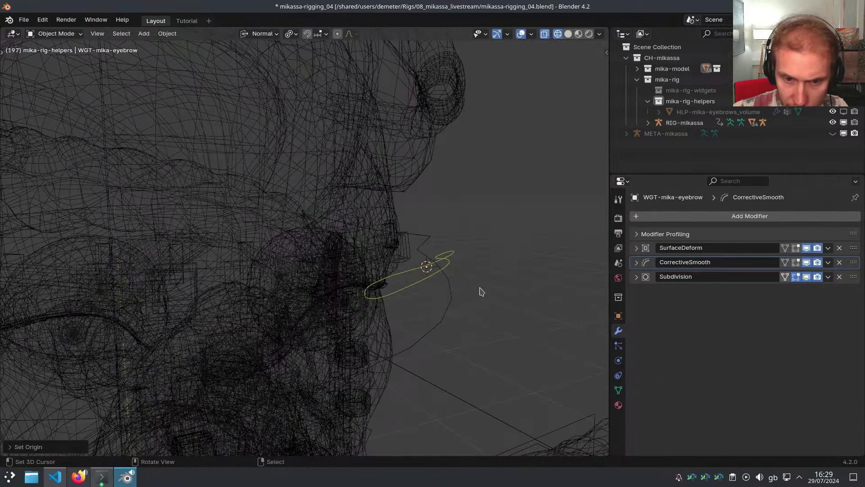
pyautogui.moveTo(481, 292); pyautogui.dragTo(480, 343, button='middle')
# With Global orientation, scale the widget to 0 along Y to flatten it
pyautogui.press('Tab')
pyautogui.press('s')
pyautogui.press('y')
pyautogui.rightClick(443, 327)
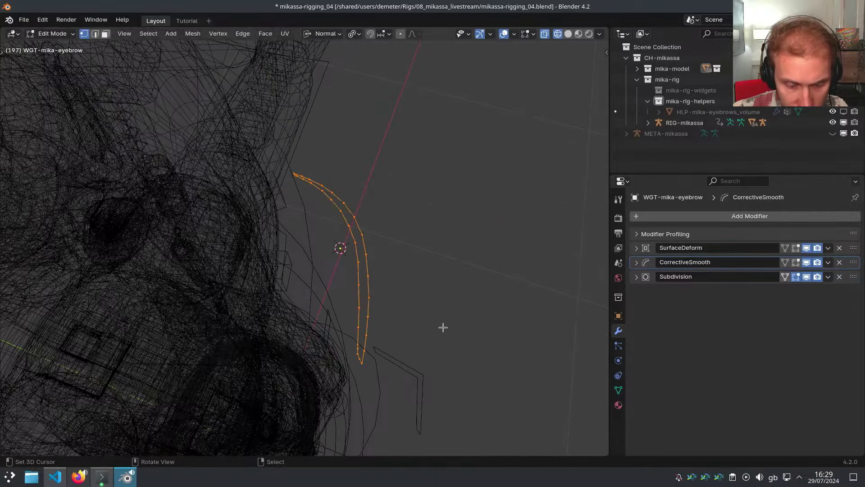
pyautogui.press(',')
pyautogui.click(383, 331)
pyautogui.press('s')
pyautogui.press('y')
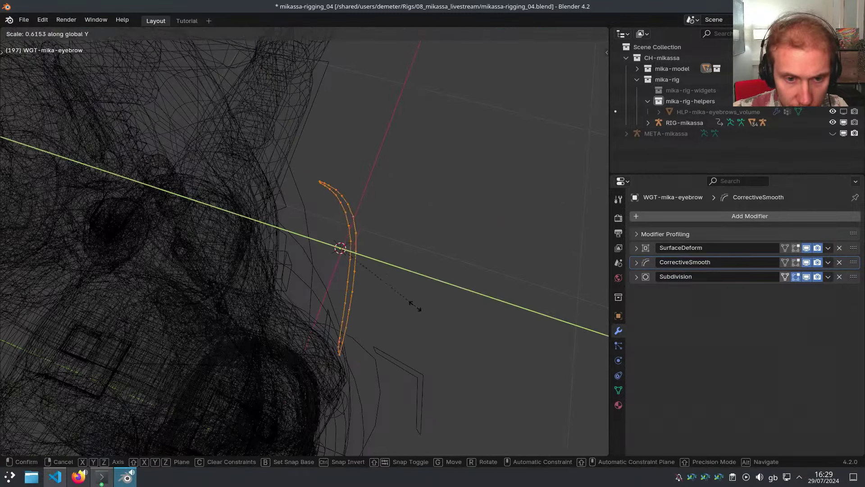
pyautogui.write('0')
pyautogui.press('Return')
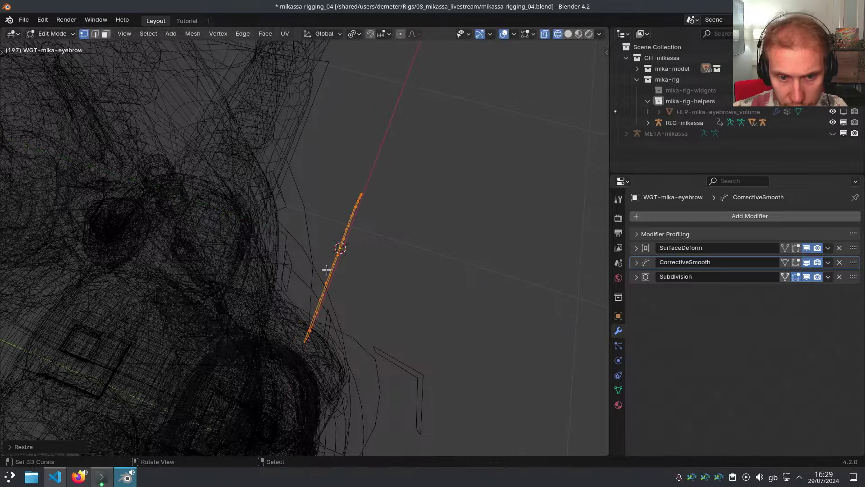
# Switch to solid shading, add the rig to the selection and enter Pose Mode on MSTR-Eyebrow.L
pyautogui.moveTo(403, 279)
pyautogui.mouseDown(button='middle')
pyautogui.moveTo(321, 197)
pyautogui.moveTo(305, 271)
pyautogui.moveTo(361, 251)
pyautogui.moveTo(435, 247)
pyautogui.mouseUp(button='middle')
pyautogui.hotkey('shift', 'z')
pyautogui.hotkey('ctrl', 'Tab')
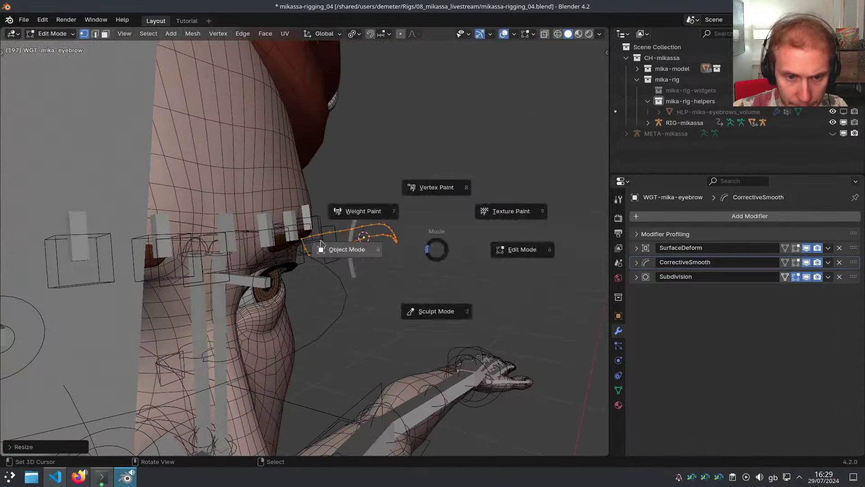
pyautogui.click(335, 235)
pyautogui.moveTo(335, 234); pyautogui.dragTo(380, 270, button='middle')
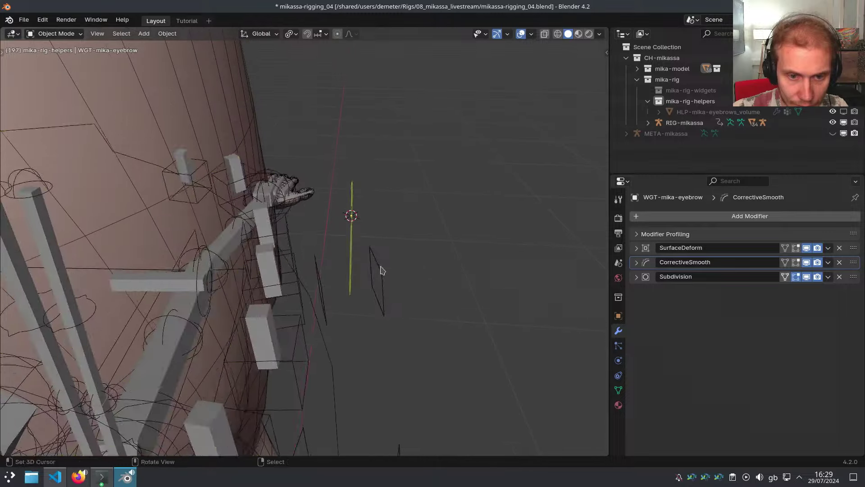
pyautogui.keyDown('shift'); pyautogui.rightClick(381, 269); pyautogui.keyUp('shift')
pyautogui.hotkey('ctrl', 'Tab')
pyautogui.rightClick(382, 270)
pyautogui.hotkey('ctrl', 'alt', 'e')
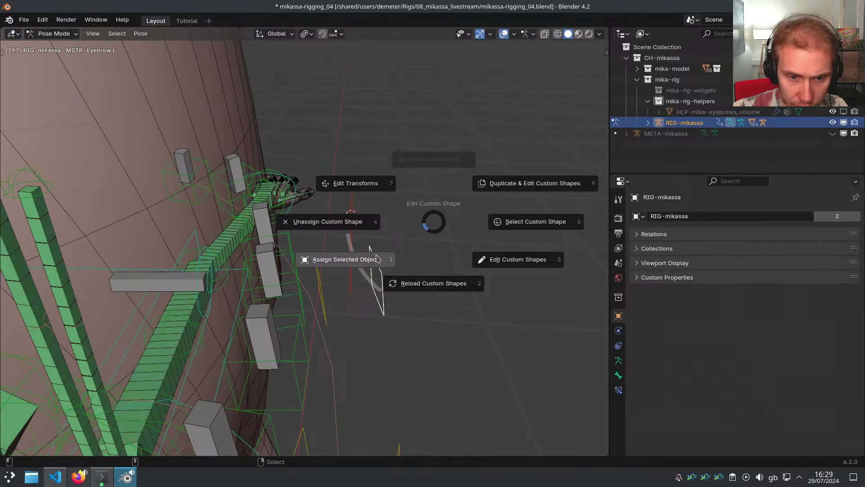
# Assign WGT-mika-eyebrow as the custom shape of MSTR-Eyebrow.L and check it
pyautogui.click(377, 258)
pyautogui.moveTo(398, 268); pyautogui.dragTo(360, 253, button='middle')
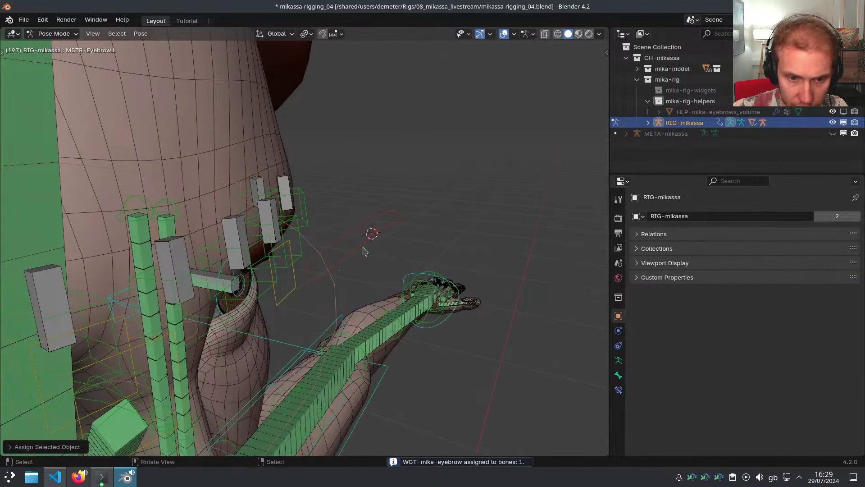
pyautogui.scroll(1, 362, 249)
pyautogui.moveTo(362, 248); pyautogui.dragTo(448, 251, button='middle')
# In Object Mode, clear the widget's scale and show its transform values in the sidebar
pyautogui.hotkey('ctrl', 'Tab')
pyautogui.click(360, 245)
pyautogui.hotkey('alt', 's')
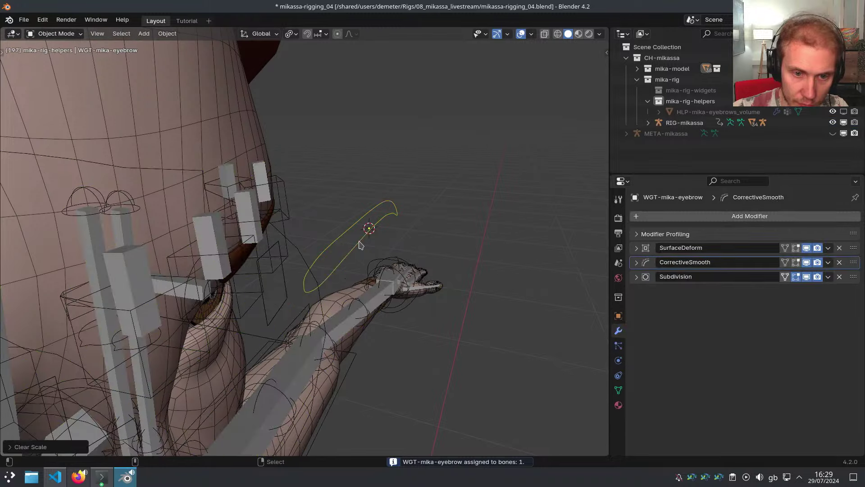
pyautogui.press('n')
pyautogui.keyDown('shift'); pyautogui.moveTo(253, 255); pyautogui.dragTo(488, 226, button='middle'); pyautogui.keyUp('shift')
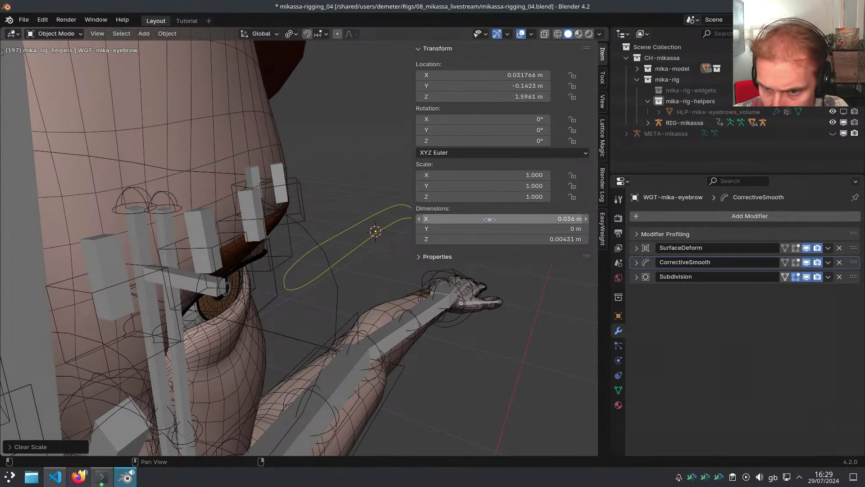
pyautogui.scroll(-13, 275, 228)
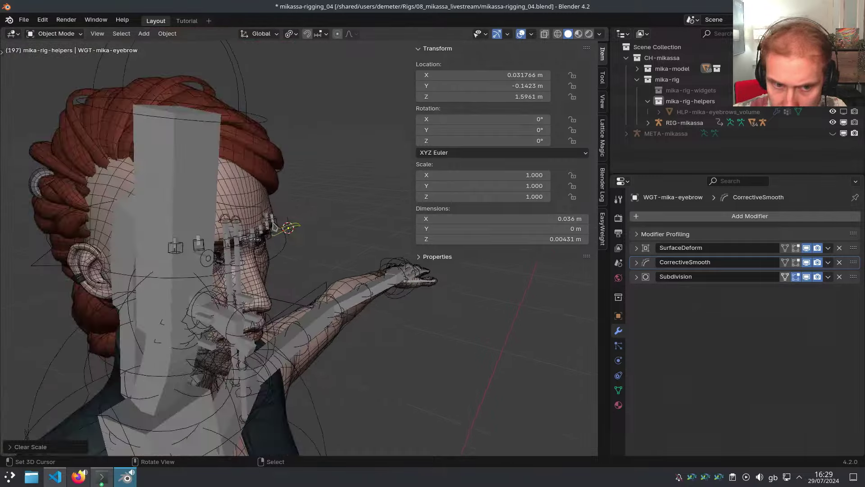
pyautogui.click(233, 167)
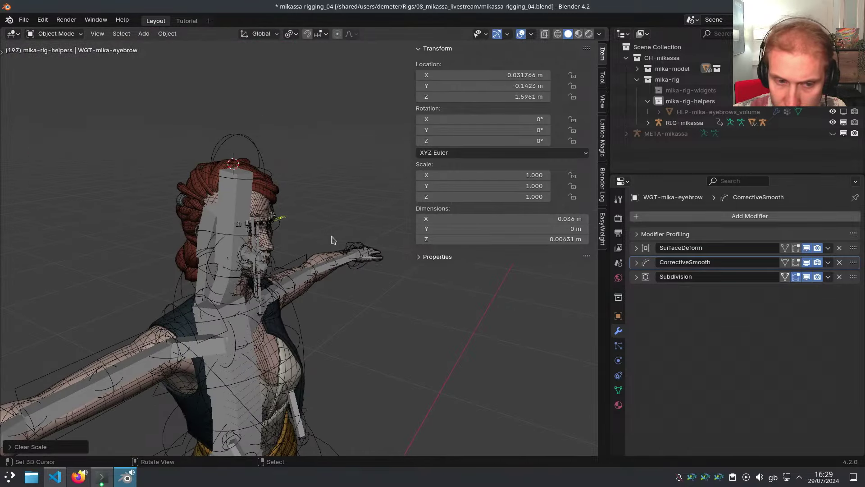
pyautogui.click(249, 227)
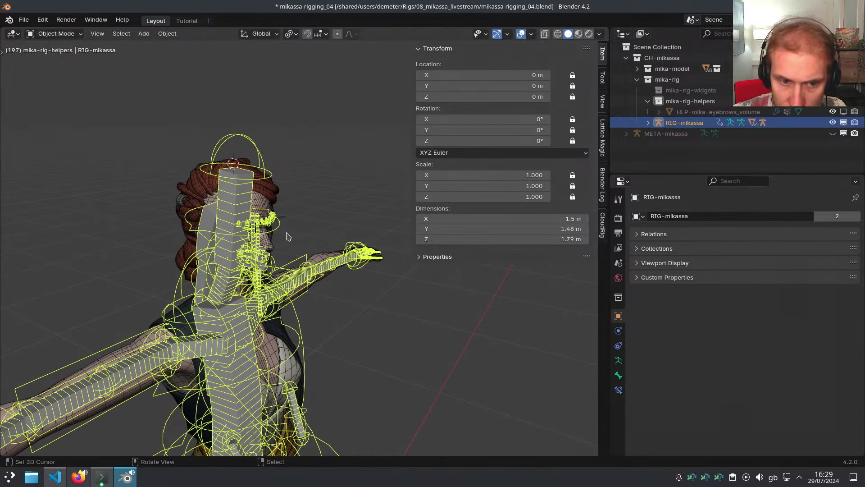
pyautogui.scroll(5, 288, 234)
pyautogui.click(283, 204)
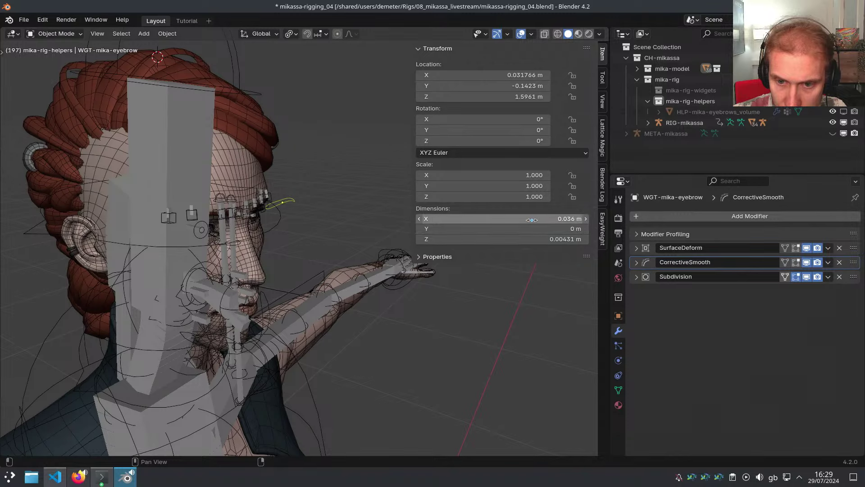
# Enlarge the widget by dragging its X dimension, then apply its scale
pyautogui.click(531, 219)
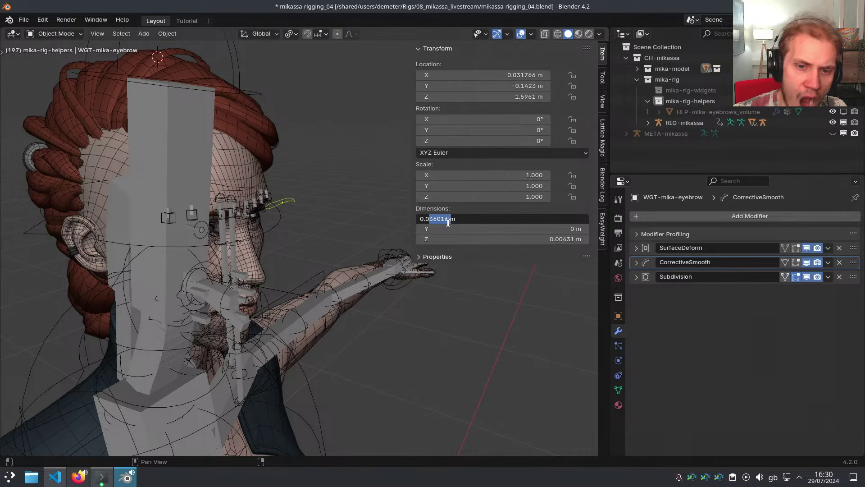
pyautogui.click(457, 234)
pyautogui.moveTo(489, 219); pyautogui.dragTo(553, 239)
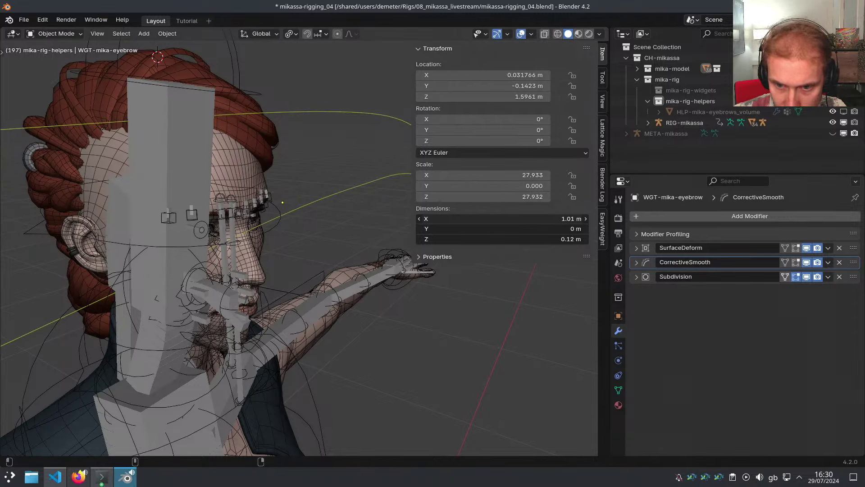
pyautogui.moveTo(396, 202); pyautogui.dragTo(337, 194, button='middle')
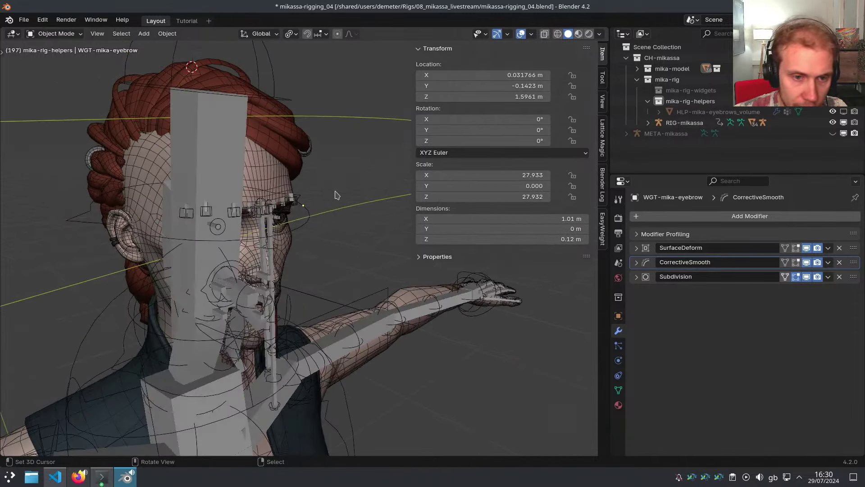
pyautogui.scroll(-6, 334, 201)
pyautogui.scroll(-3, 333, 200)
pyautogui.hotkey('ctrl', 'a')
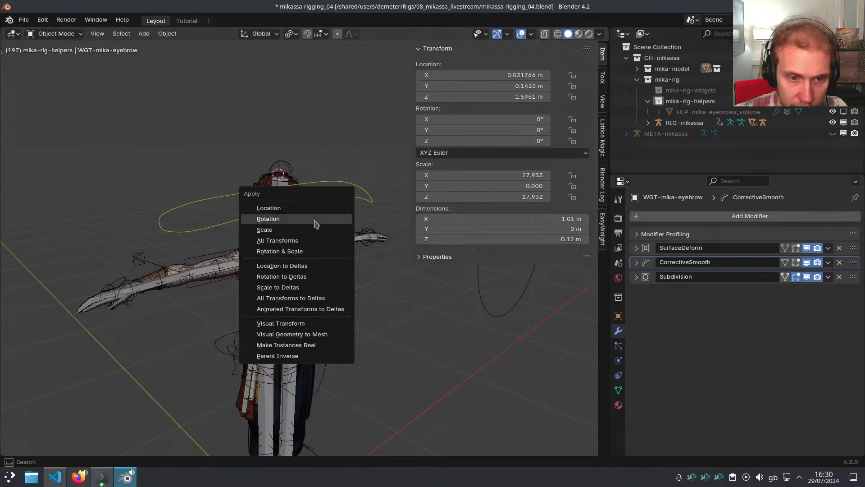
pyautogui.click(313, 230)
# Set the widget width to 1 m, apply scale again, and reselect the eyebrow master bone
pyautogui.scroll(3, 304, 206)
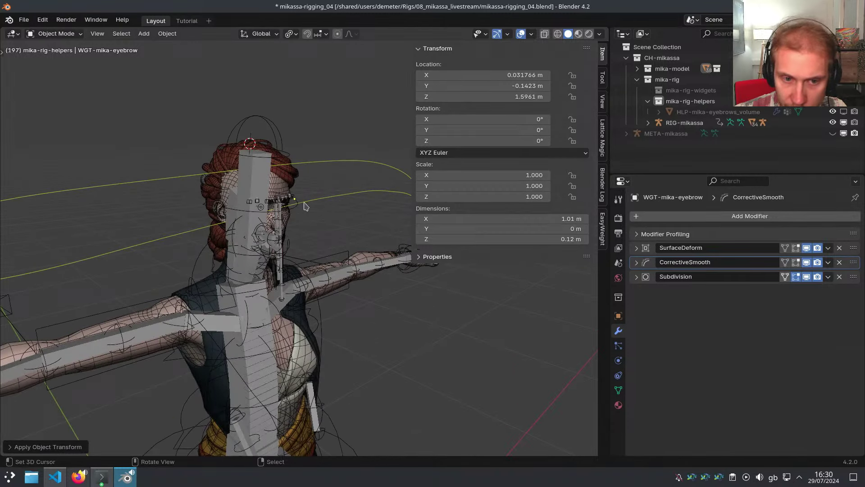
pyautogui.click(513, 218)
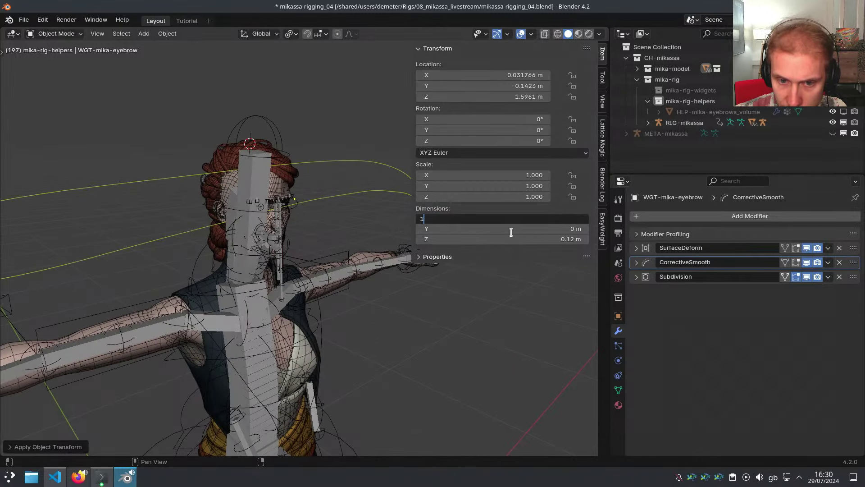
pyautogui.press('Return')
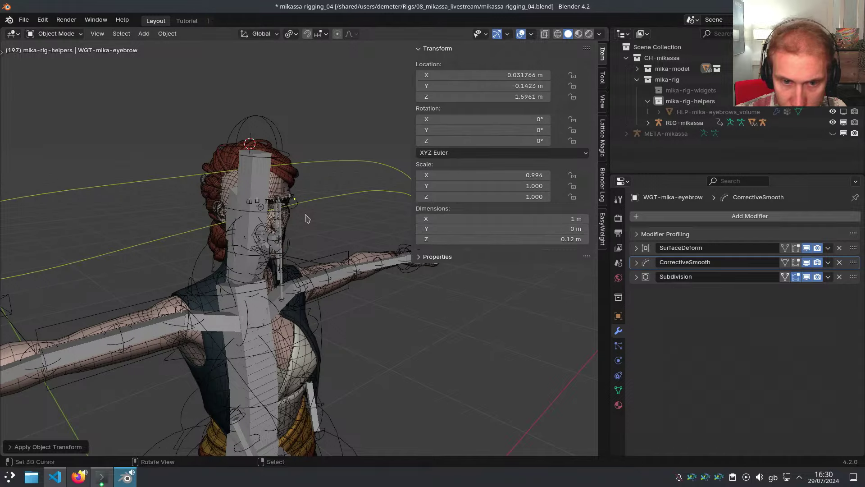
pyautogui.hotkey('ctrl', 'a')
pyautogui.click(307, 216)
pyautogui.moveTo(324, 218); pyautogui.dragTo(207, 212, button='middle')
pyautogui.press('n')
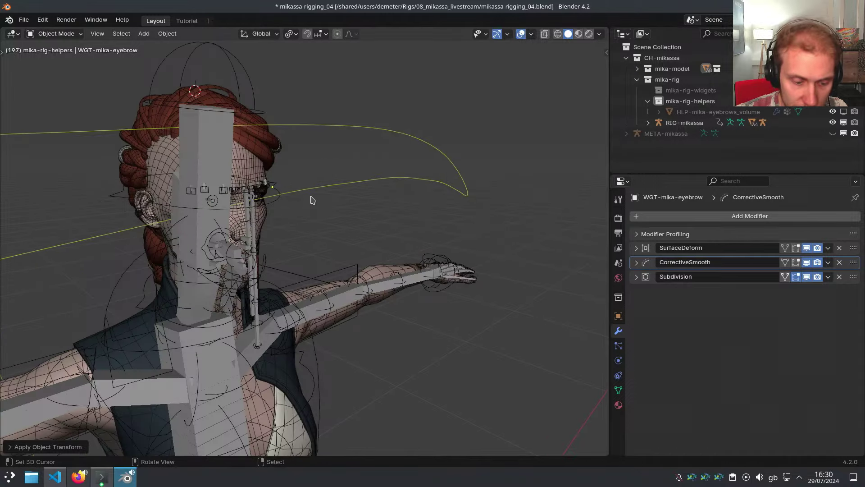
pyautogui.click(310, 201)
pyautogui.click(273, 191)
# In Pose Mode, set the eyebrow control's custom shape scale to 1
pyautogui.hotkey('ctrl', 'Tab')
pyautogui.scroll(5, 287, 204)
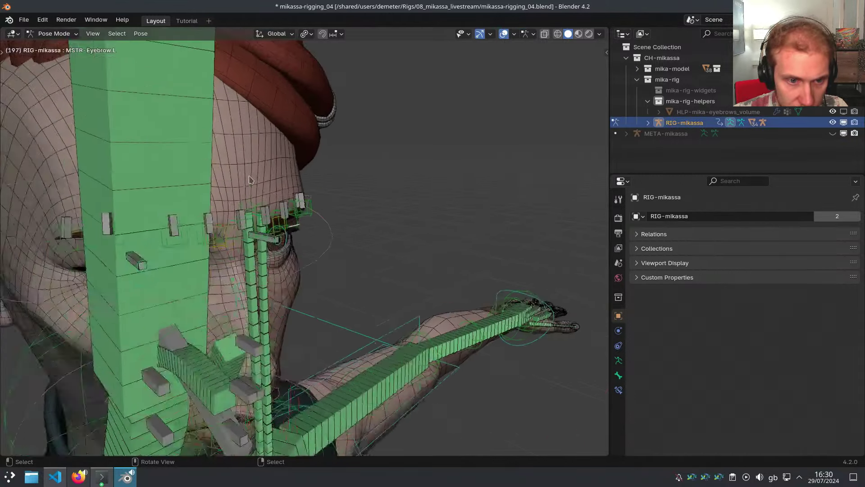
pyautogui.moveTo(287, 204); pyautogui.dragTo(449, 290, button='middle')
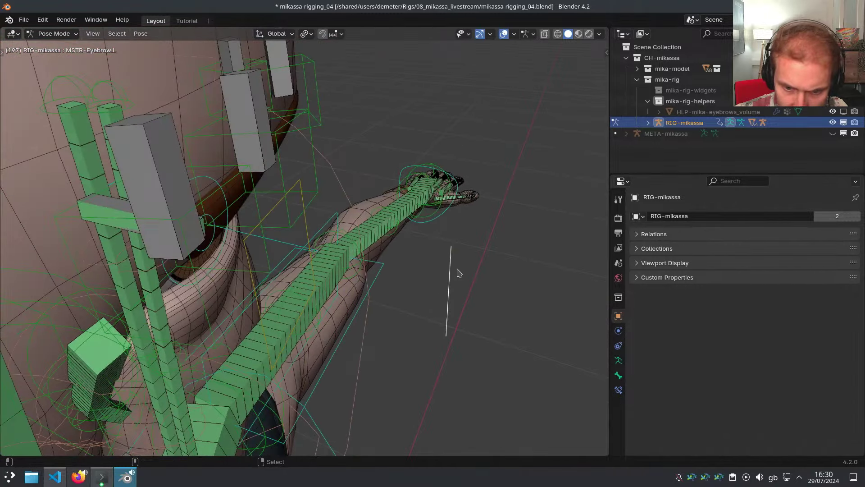
pyautogui.hotkey('ctrl', 'alt', 'e')
pyautogui.click(380, 201)
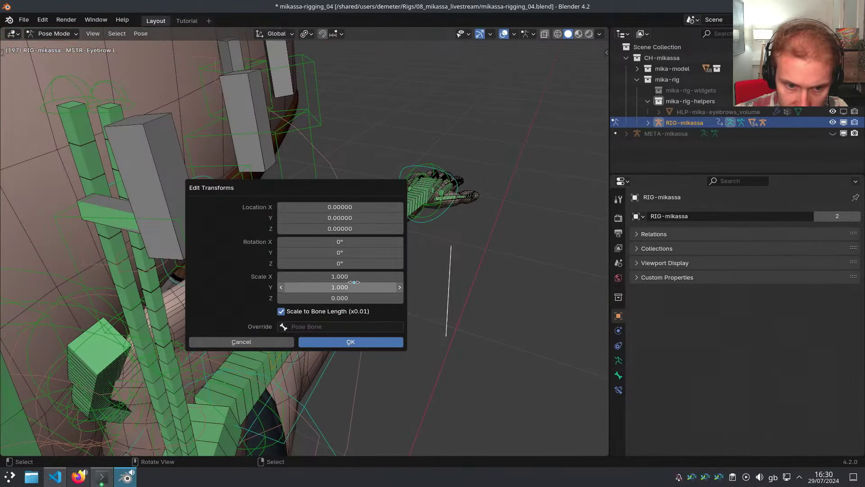
pyautogui.moveTo(354, 277); pyautogui.dragTo(354, 299)
pyautogui.write('1')
pyautogui.press('Return')
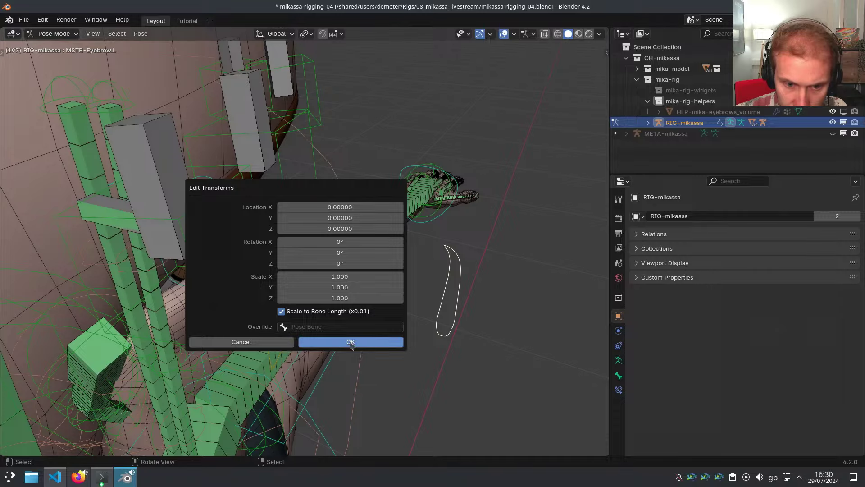
pyautogui.click(351, 342)
# Rotate the eyebrow control shape -90° on X with scale 2.95 along the eyebrow
pyautogui.moveTo(356, 331); pyautogui.dragTo(441, 248, button='middle')
pyautogui.hotkey('ctrl', 'alt', 'e')
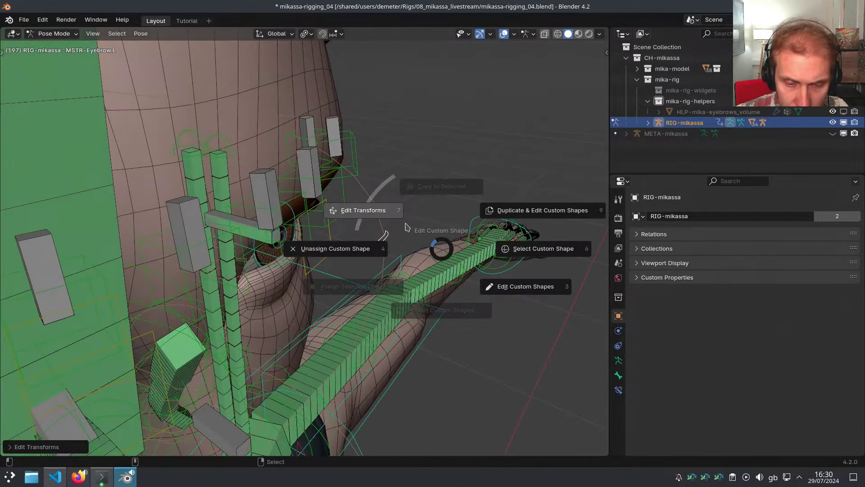
pyautogui.click(365, 219)
pyautogui.moveTo(239, 204); pyautogui.dragTo(52, 138)
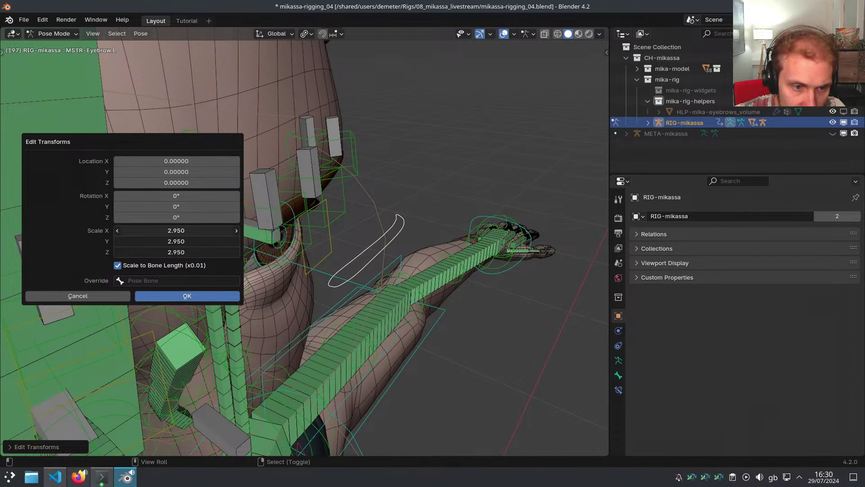
pyautogui.moveTo(176, 195); pyautogui.dragTo(195, 199)
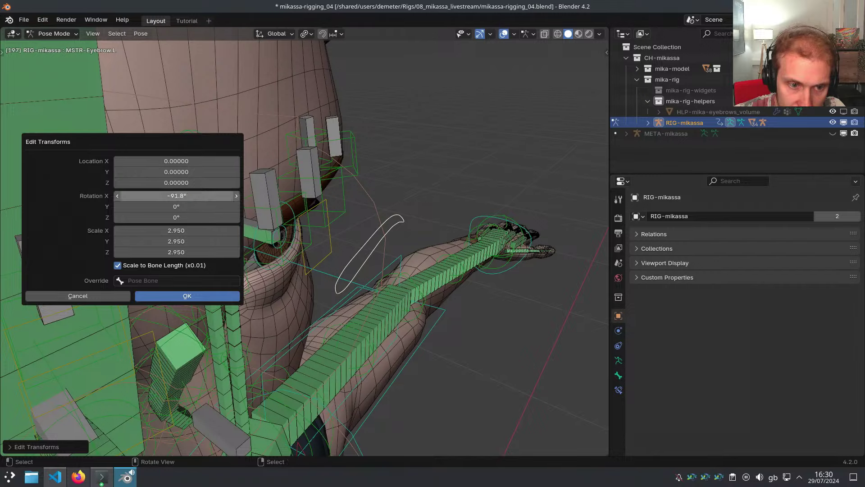
pyautogui.click(195, 198)
pyautogui.write('-90')
pyautogui.press('Return')
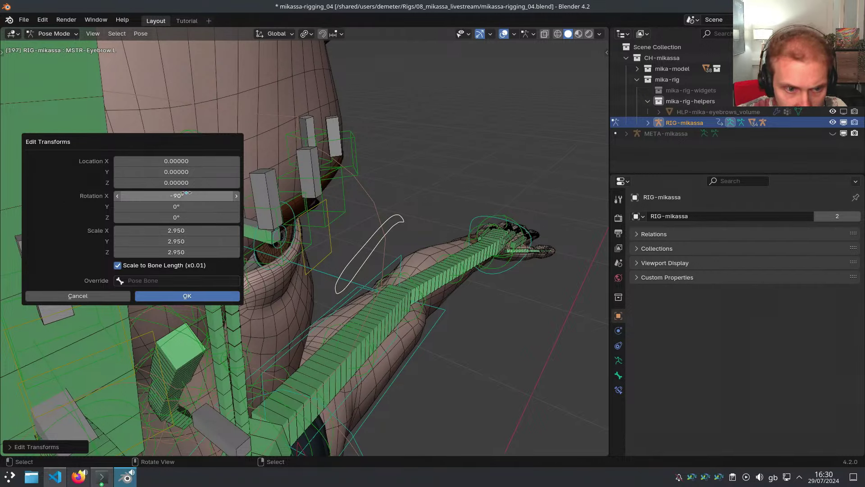
pyautogui.click(194, 296)
# Hide all other bones and view the eyebrow control from the front orthographic view
pyautogui.moveTo(378, 288); pyautogui.dragTo(305, 239, button='middle')
pyautogui.scroll(-3, 193, 221)
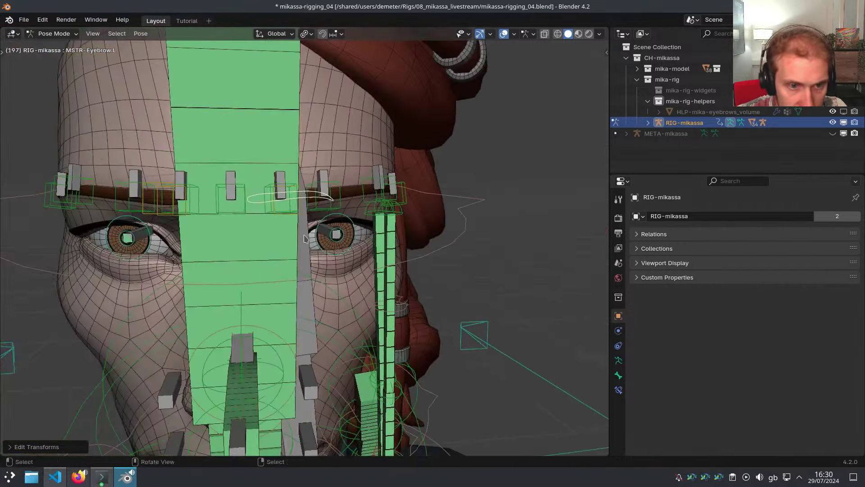
pyautogui.hotkey('shift', 'h')
pyautogui.press('KP_1')
pyautogui.keyDown('shift'); pyautogui.moveTo(318, 200); pyautogui.dragTo(272, 225, button='middle'); pyautogui.keyUp('shift')
pyautogui.scroll(2, 272, 225)
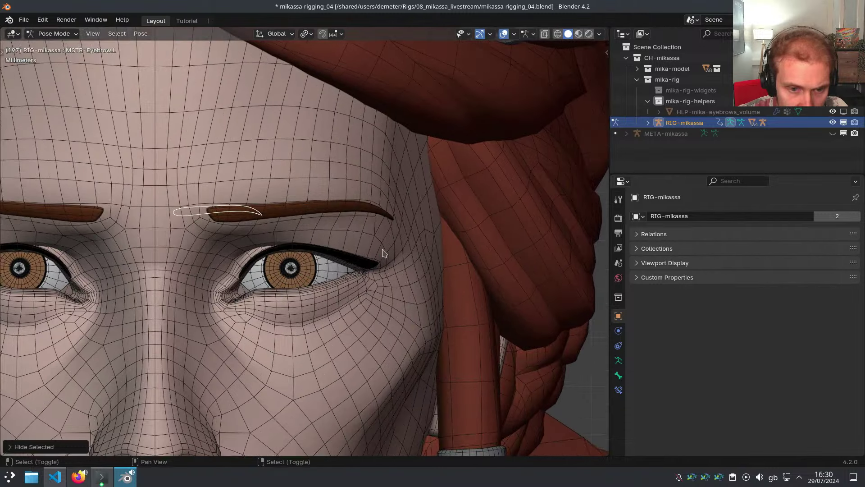
pyautogui.keyDown('shift'); pyautogui.moveTo(382, 249); pyautogui.dragTo(403, 250, button='middle'); pyautogui.keyUp('shift')
# Set the eyebrow widget's custom shape Location X offset to 0
pyautogui.hotkey('ctrl', 'alt', 'e')
pyautogui.click(387, 283)
pyautogui.moveTo(399, 232); pyautogui.dragTo(569, 114)
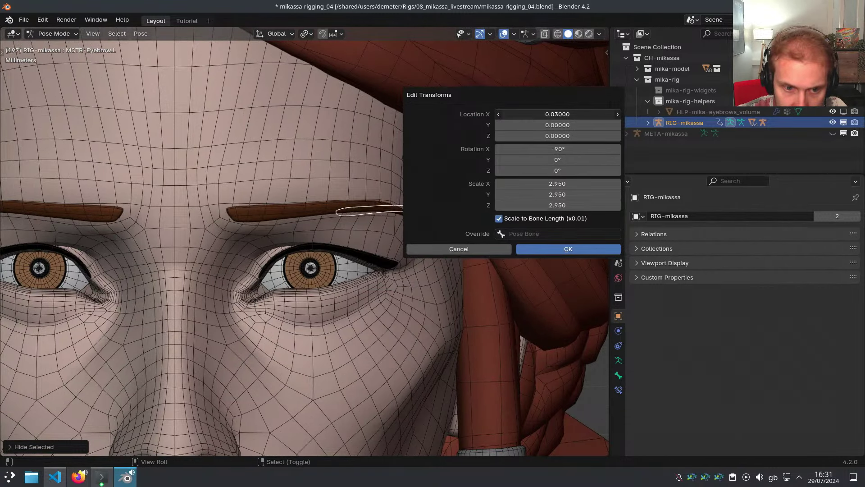
pyautogui.click(536, 114)
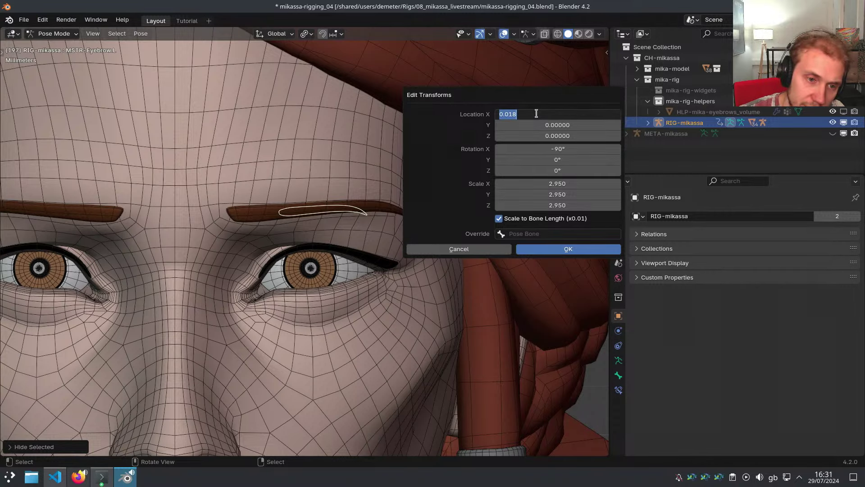
pyautogui.press('Return')
pyautogui.press('Return')
# In Edit Mode, move MSTR-Eyebrow.L along its Normal X axis
pyautogui.press('Tab')
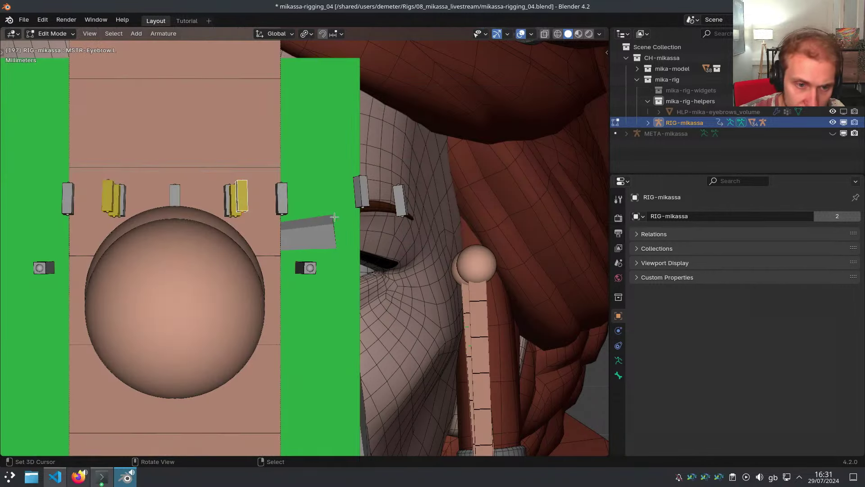
pyautogui.moveTo(295, 209); pyautogui.dragTo(185, 160, button='middle')
pyautogui.press('g')
pyautogui.press('x')
pyautogui.press('Escape')
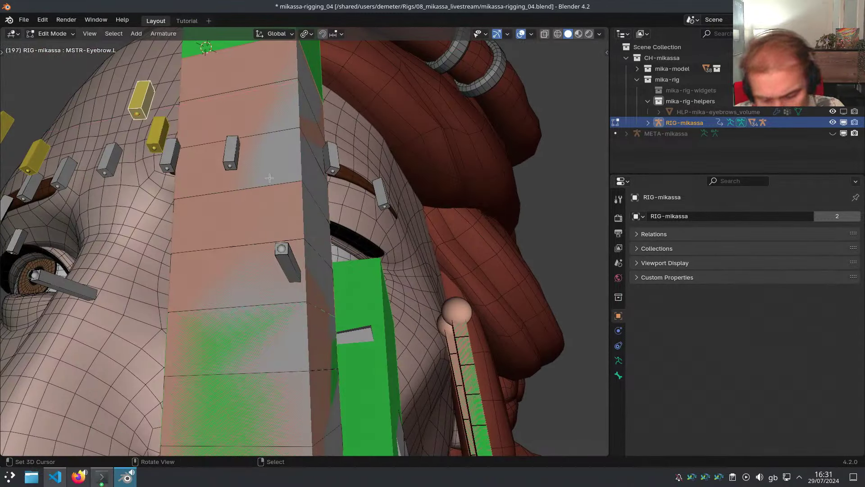
pyautogui.press(',')
pyautogui.click(270, 237)
pyautogui.press('g')
pyautogui.press('x')
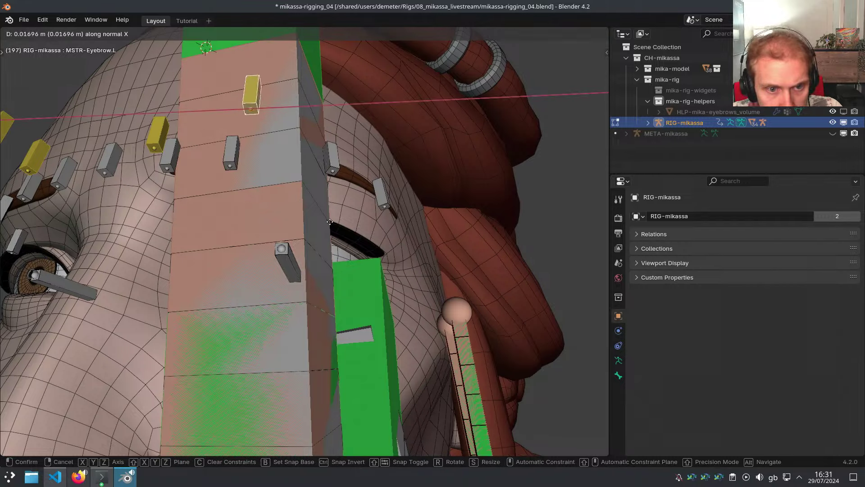
pyautogui.click(415, 233)
# Shift the eyebrow bone twice along its Normal Z axis
pyautogui.moveTo(415, 232); pyautogui.dragTo(392, 218, button='middle')
pyautogui.press('g')
pyautogui.press('x')
pyautogui.press('z')
pyautogui.click(332, 210)
pyautogui.press('g')
pyautogui.press('z')
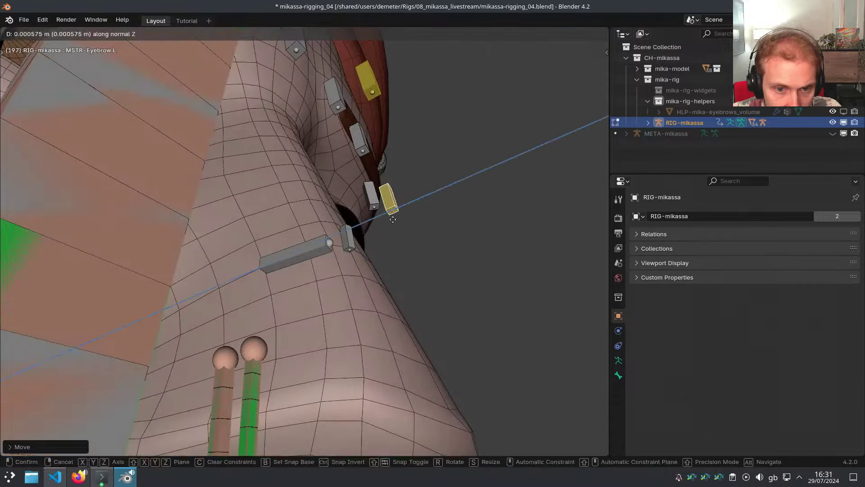
pyautogui.click(395, 219)
# Return the rig to Pose Mode and bring up the custom shape options
pyautogui.moveTo(398, 186); pyautogui.dragTo(384, 257, button='middle')
pyautogui.press('Tab')
pyautogui.hotkey('ctrl', 'alt', 'e')
# Offset the MSTR-Eyebrow.L widget to X -0.007 and Z 0, and scale it to 6.24
pyautogui.click(400, 216)
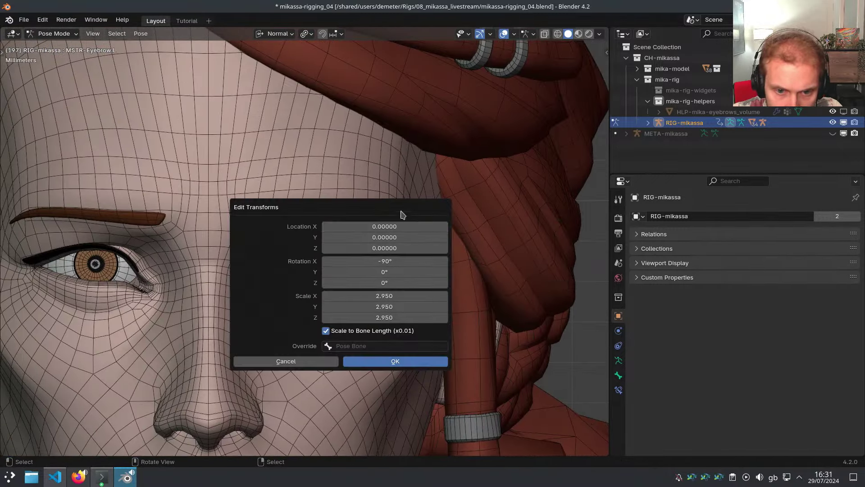
pyautogui.moveTo(414, 203); pyautogui.dragTo(651, 138)
pyautogui.moveTo(602, 163); pyautogui.dragTo(599, 163)
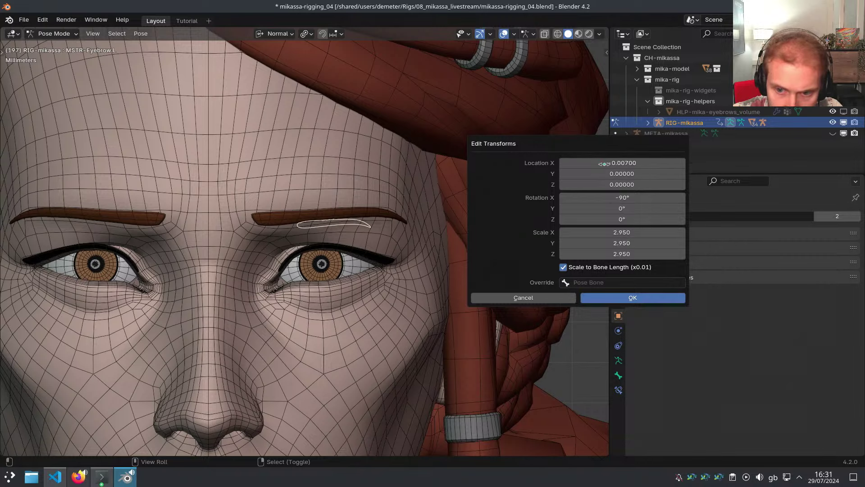
pyautogui.moveTo(622, 232); pyautogui.dragTo(633, 253)
pyautogui.moveTo(618, 184); pyautogui.dragTo(620, 185)
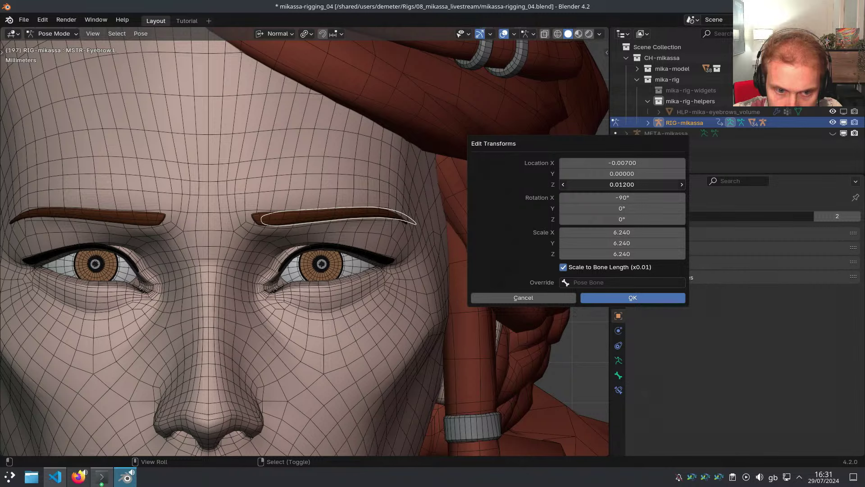
pyautogui.moveTo(622, 173); pyautogui.dragTo(622, 175)
pyautogui.click(613, 185)
pyautogui.write('0')
pyautogui.press('Return')
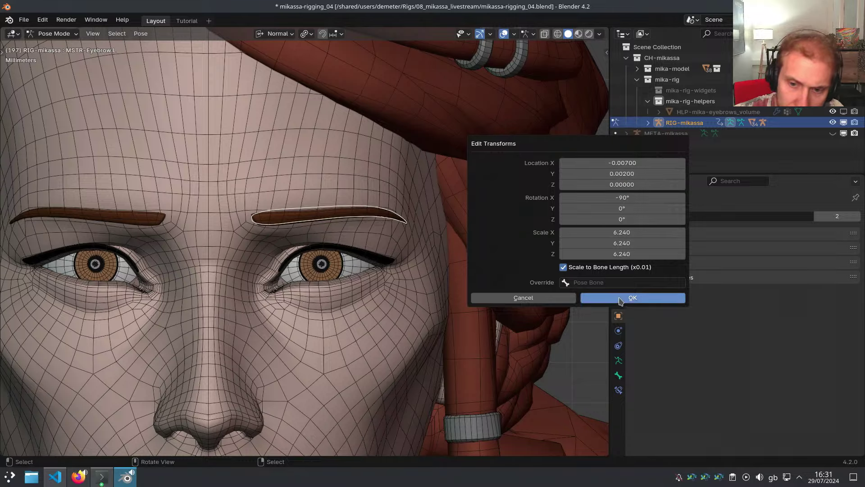
pyautogui.click(620, 299)
# Reopen the widget transform and set its Y offset to 0.002
pyautogui.moveTo(364, 221); pyautogui.dragTo(463, 275, button='middle')
pyautogui.hotkey('ctrl', 'alt', 'e')
pyautogui.click(417, 247)
pyautogui.moveTo(418, 234); pyautogui.dragTo(610, 241)
pyautogui.moveTo(568, 269)
pyautogui.mouseDown()
pyautogui.moveTo(575, 270)
pyautogui.moveTo(569, 258)
pyautogui.moveTo(581, 258)
pyautogui.moveTo(561, 279)
pyautogui.mouseUp()
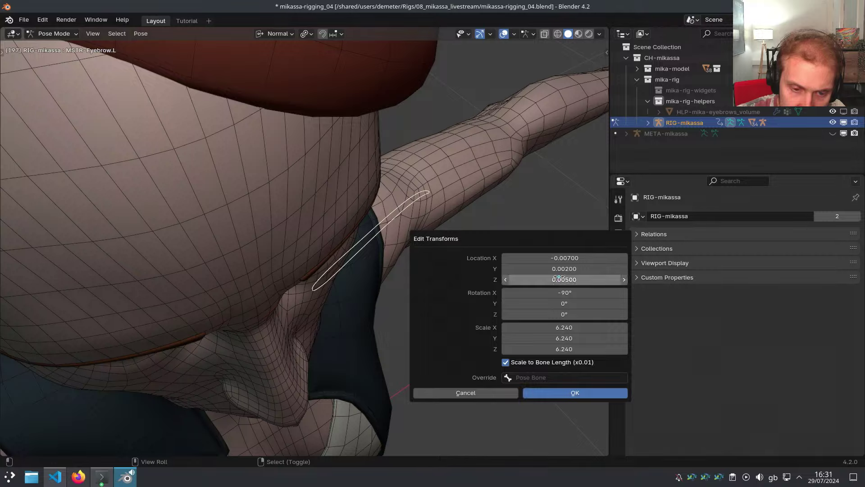
pyautogui.press('Return')
# Unhide all rig bones with Alt+H and clear the selection
pyautogui.moveTo(416, 212); pyautogui.dragTo(354, 143, button='middle')
pyautogui.hotkey('alt', 'h')
pyautogui.click(409, 194)
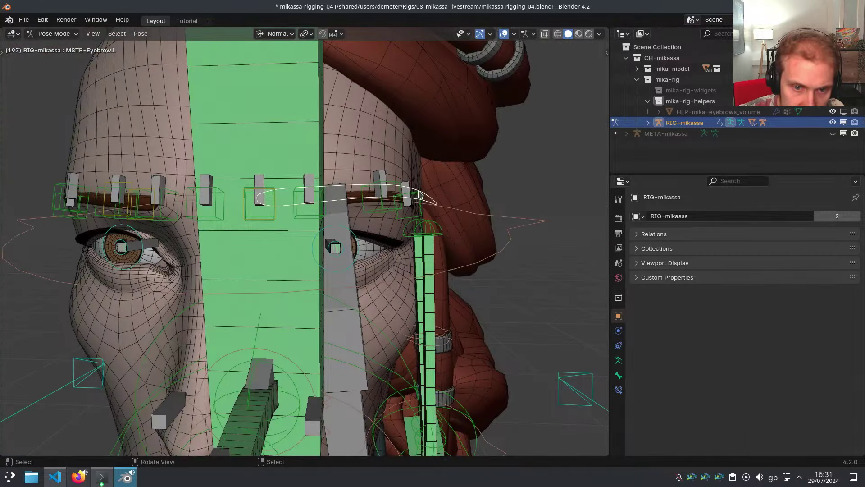
# Save the file and symmetrize the eyebrow master to create MSTR-Eyebrow.R
pyautogui.moveTo(419, 194); pyautogui.dragTo(387, 230, button='middle')
pyautogui.hotkey('ctrl', 's')
pyautogui.press('x')
pyautogui.click(437, 198)
pyautogui.click(438, 198)
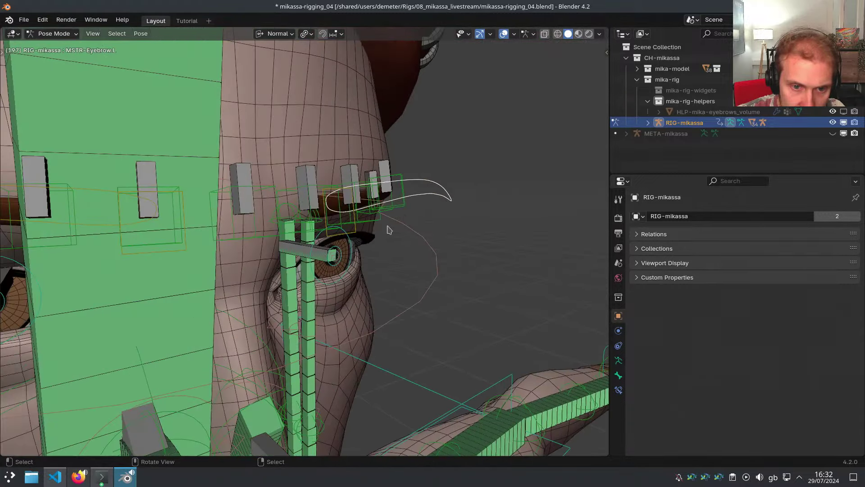
# Parent the left eyebrow control to MSTR-Eyebrow.L
pyautogui.click(619, 375)
pyautogui.moveTo(651, 249); pyautogui.dragTo(651, 277)
pyautogui.keyDown('shift'); pyautogui.click(427, 201); pyautogui.keyUp('shift')
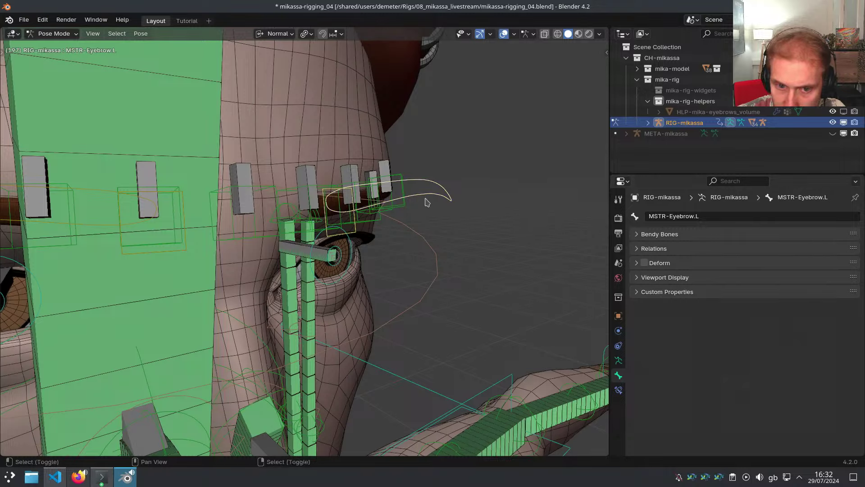
pyautogui.press('p')
pyautogui.click(516, 202)
# Parent CTR-Eyebrow.R to MSTR-Eyebrow.R
pyautogui.moveTo(417, 204); pyautogui.dragTo(317, 202, button='middle')
pyautogui.moveTo(416, 215); pyautogui.dragTo(277, 195, button='middle')
pyautogui.press('x')
pyautogui.click(216, 157)
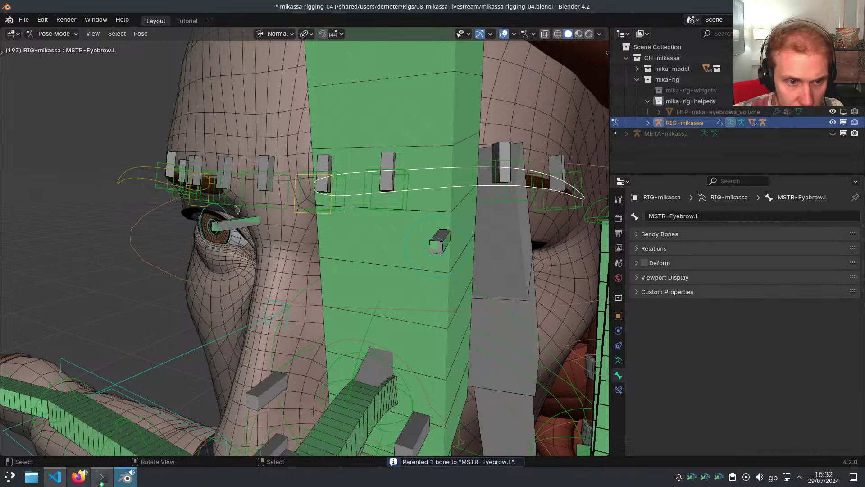
pyautogui.click(207, 207)
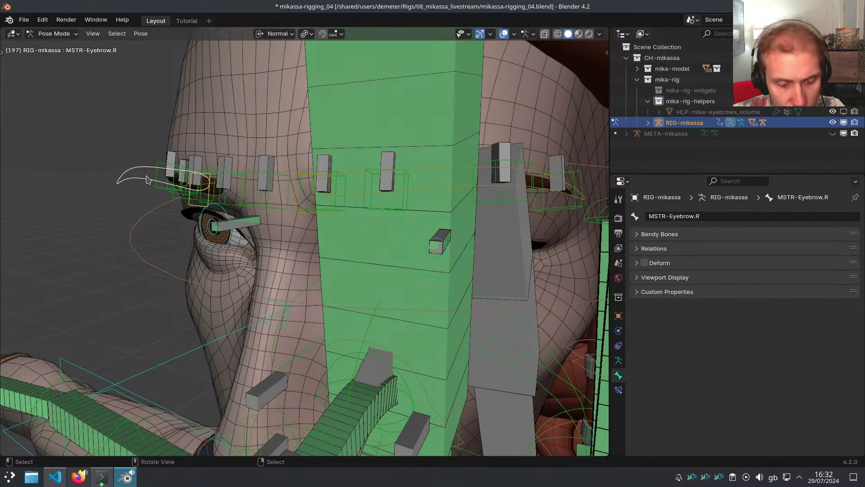
pyautogui.press('p')
pyautogui.click(222, 175)
# Orbit around the head and select the left eyebrow master
pyautogui.scroll(-2, 234, 176)
pyautogui.moveTo(246, 179); pyautogui.dragTo(283, 187, button='middle')
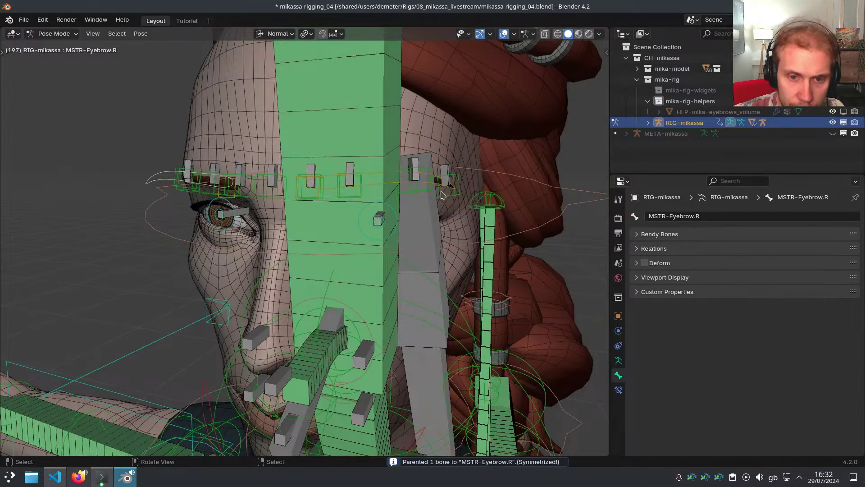
pyautogui.scroll(-2, 411, 198)
pyautogui.moveTo(405, 199); pyautogui.dragTo(469, 200, button='middle')
pyautogui.scroll(5, 369, 191)
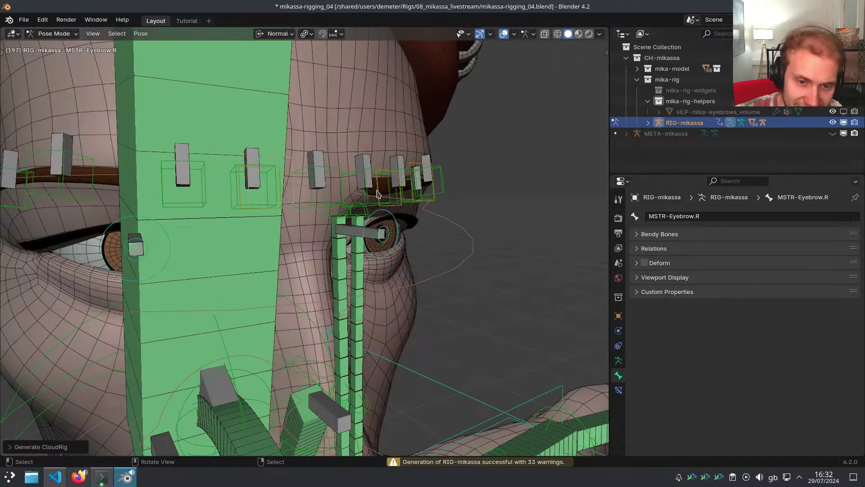
pyautogui.moveTo(378, 193); pyautogui.dragTo(478, 207, button='middle')
pyautogui.click(479, 178)
# Enter bone Edit Mode and separate the selected bones into a new armature
pyautogui.click(479, 219)
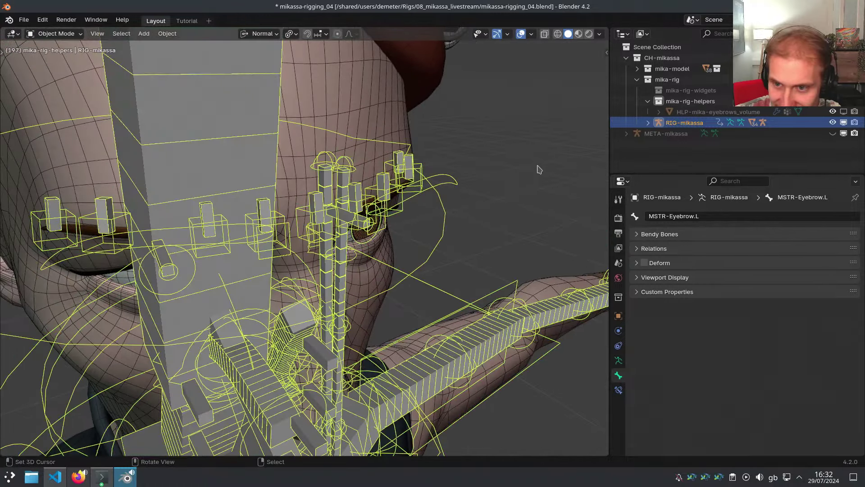
pyautogui.hotkey('ctrl', 'Tab')
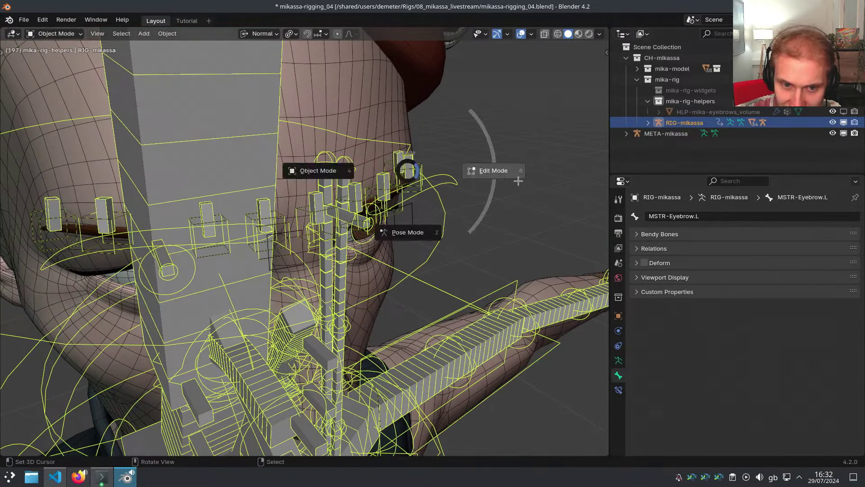
pyautogui.click(512, 177)
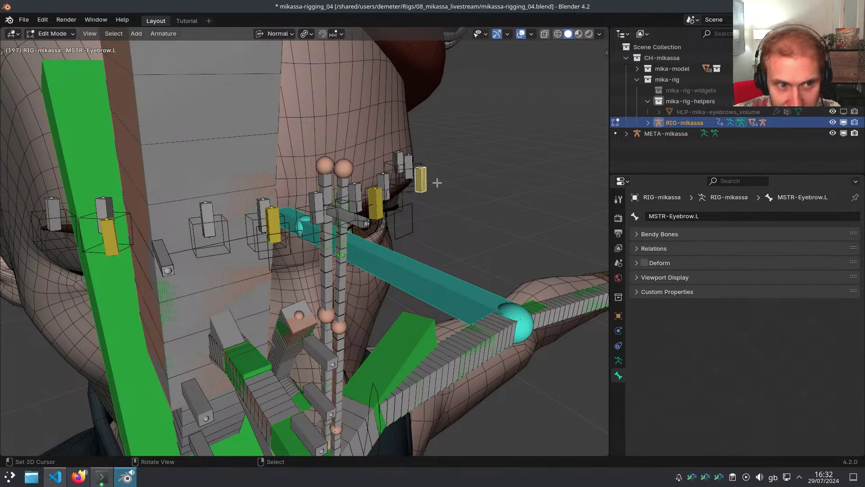
pyautogui.hotkey('ctrl', 'p')
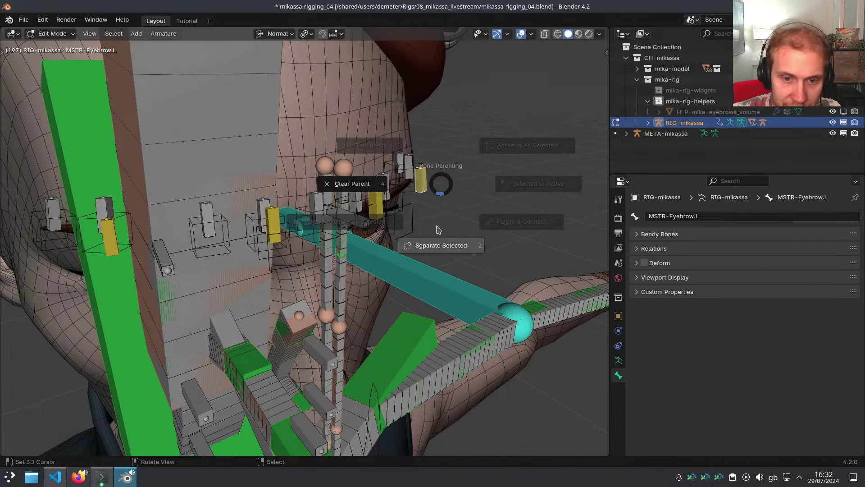
pyautogui.click(442, 229)
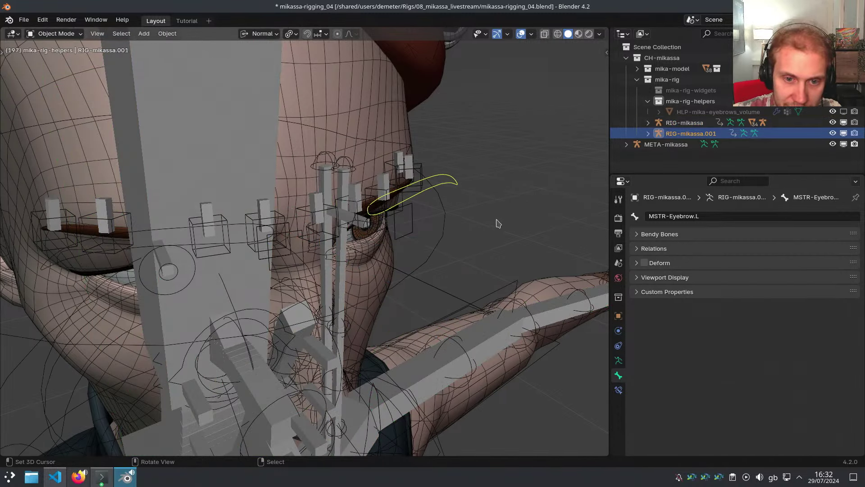
# Join the separated bones into META-mikassa and delete the two unneeded bones
pyautogui.keyDown('ctrl'); pyautogui.click(675, 144); pyautogui.keyUp('ctrl')
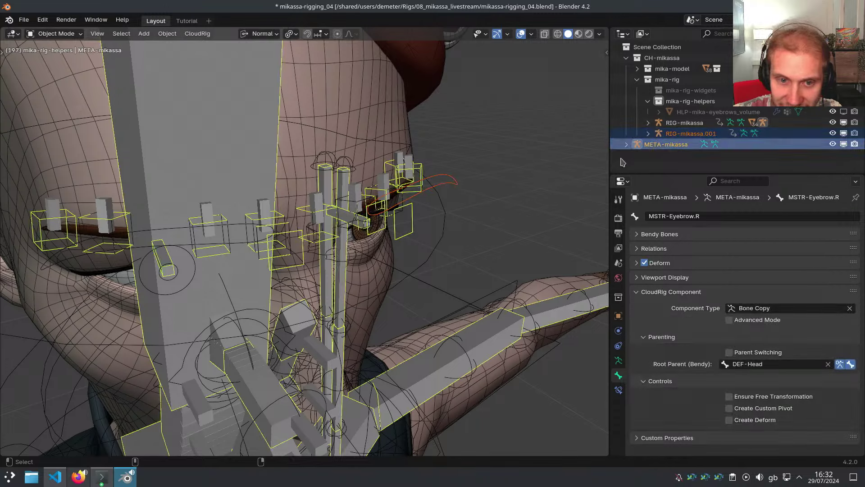
pyautogui.moveTo(464, 208); pyautogui.dragTo(467, 217, button='middle')
pyautogui.hotkey('ctrl', 'j')
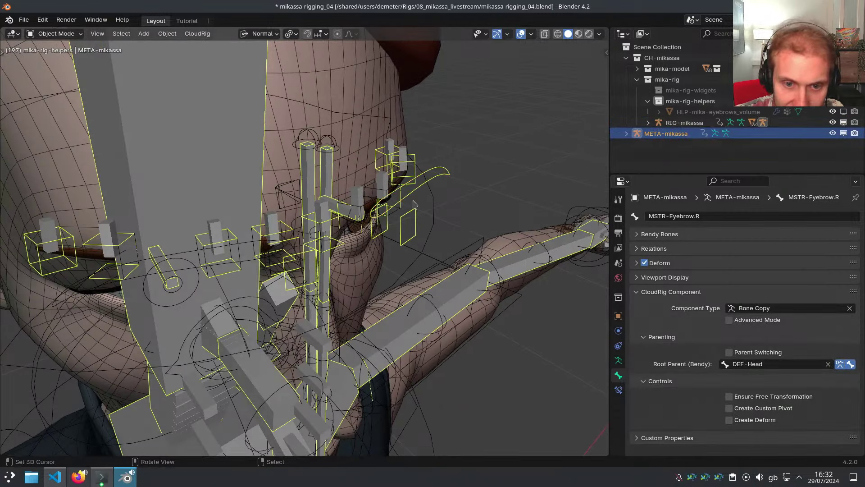
pyautogui.hotkey('ctrl', 'Tab')
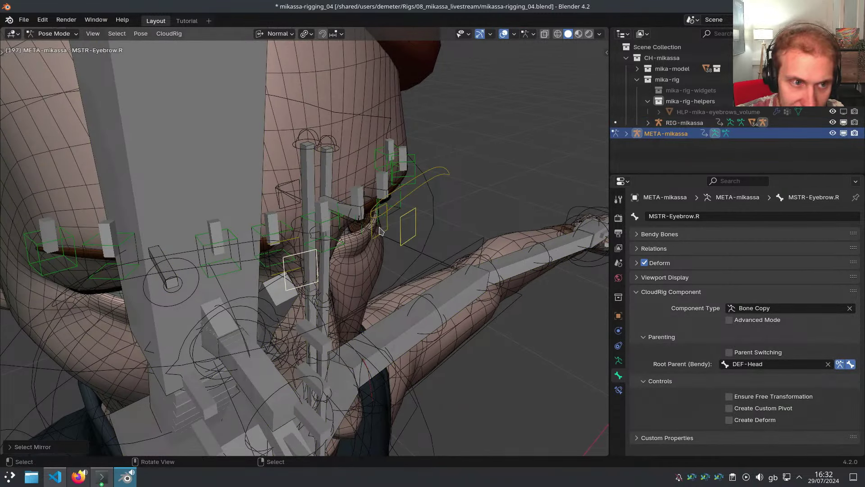
pyautogui.press('Delete')
# Rename the duplicated bone to MSTR-Eyebrow.L and set its component type to Bone Copy
pyautogui.click(440, 186)
pyautogui.moveTo(441, 185); pyautogui.dragTo(451, 191, button='middle')
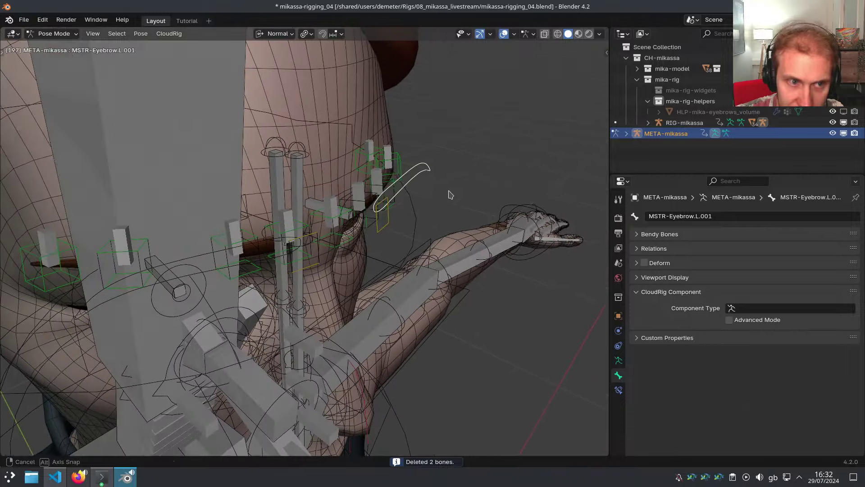
pyautogui.press('F2')
pyautogui.press('BackSpace')
pyautogui.press('BackSpace')
pyautogui.press('BackSpace')
pyautogui.press('BackSpace')
pyautogui.press('Return')
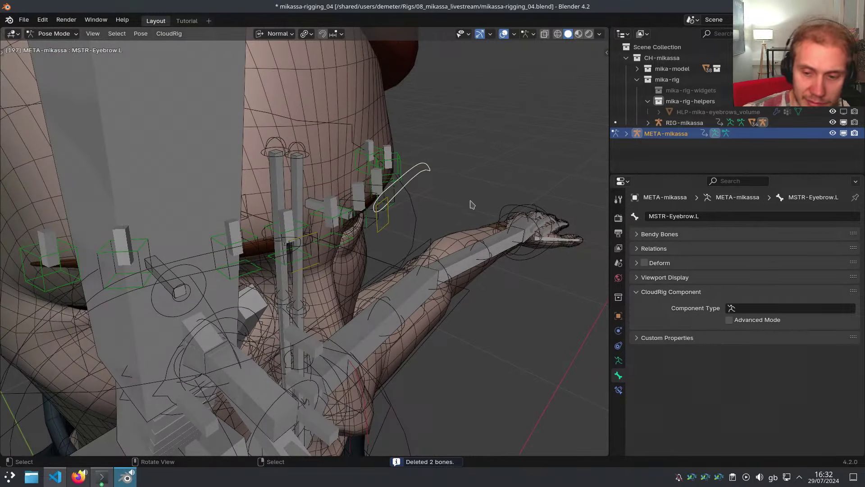
pyautogui.click(732, 310)
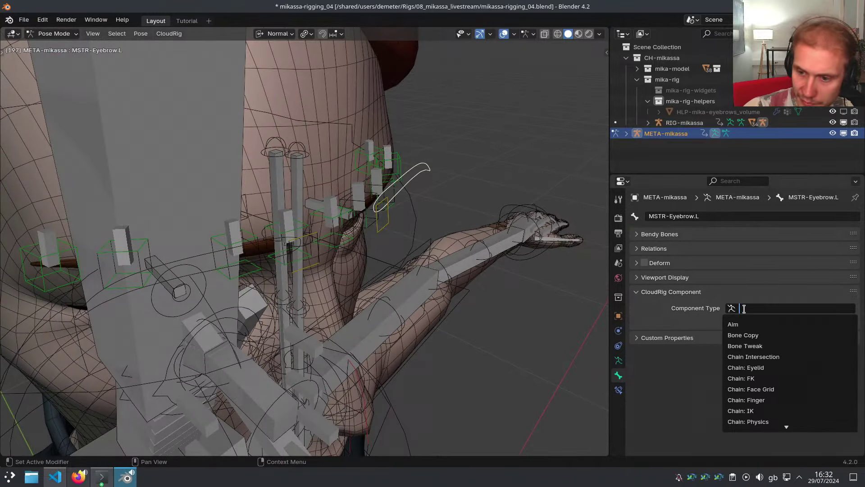
pyautogui.press('Down')
pyautogui.press('Return')
# Symmetrize MSTR-Eyebrow.L to create the right-side eyebrow master
pyautogui.moveTo(455, 239); pyautogui.dragTo(440, 235, button='middle')
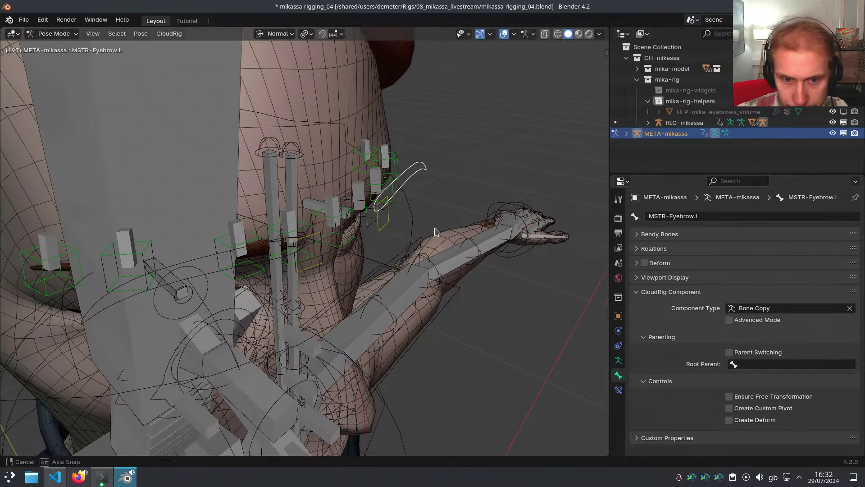
pyautogui.rightClick(388, 230)
pyautogui.rightClick(412, 180)
pyautogui.hotkey('alt', 'x')
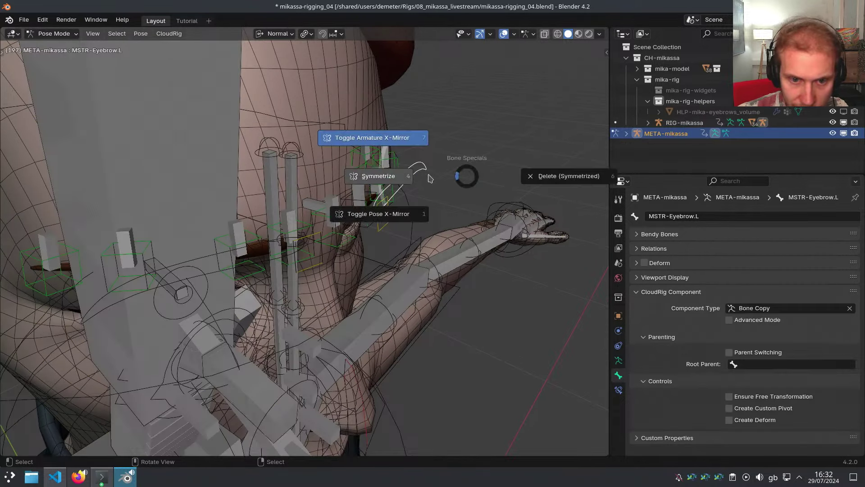
pyautogui.click(404, 176)
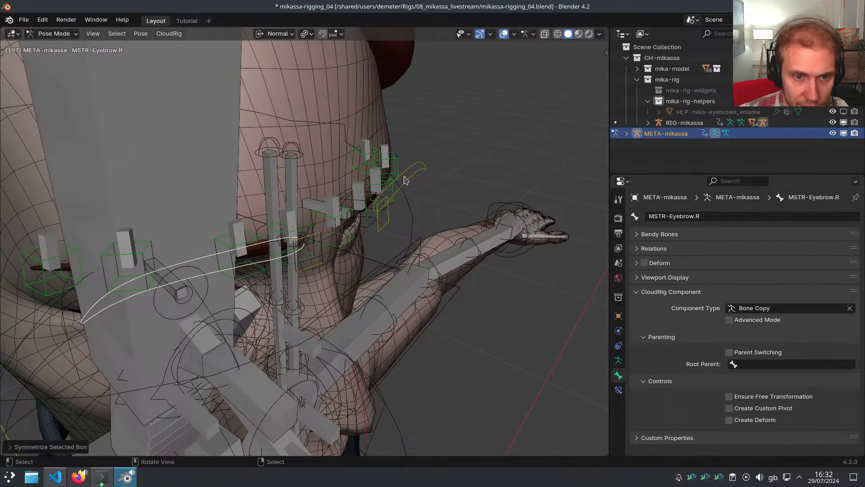
# Back in the metarig, parent CTR-Eyebrow.L to MSTR-Eyebrow.L
pyautogui.rightClick(390, 226)
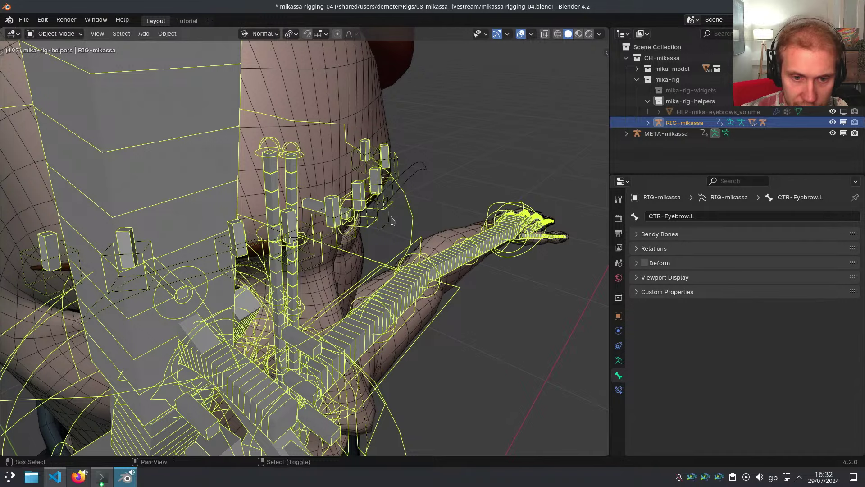
pyautogui.hotkey('shift', 't')
pyautogui.hotkey('ctrl', 'Tab')
pyautogui.rightClick(385, 226)
pyautogui.keyDown('shift'); pyautogui.rightClick(417, 174); pyautogui.keyUp('shift')
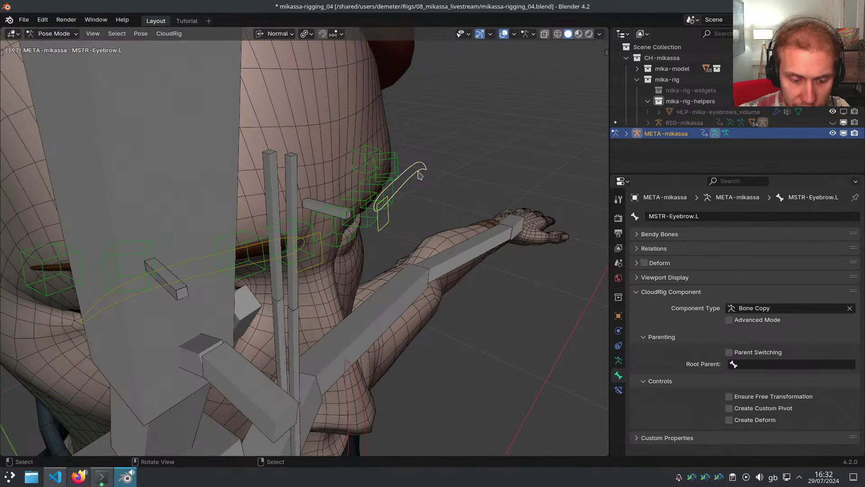
pyautogui.press('p')
pyautogui.click(477, 176)
# Regenerate RIG-mikassa, check the left eyebrow master and control, and return to the metarig
pyautogui.moveTo(473, 181); pyautogui.dragTo(391, 177, button='middle')
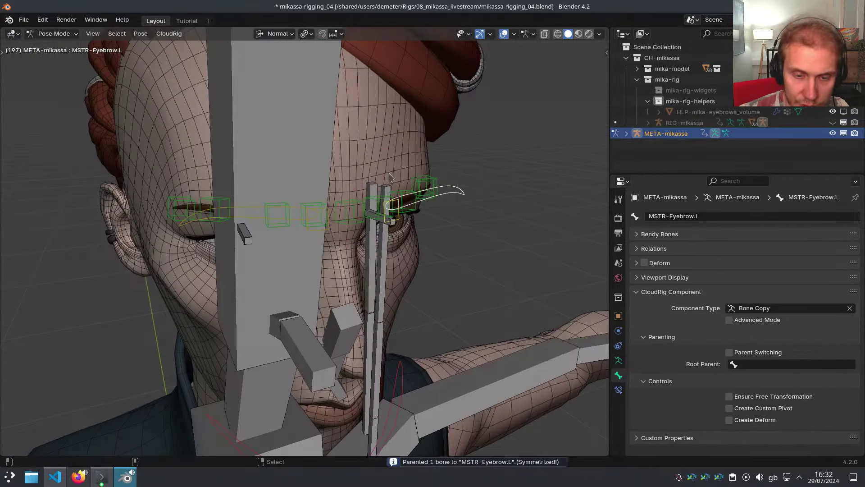
pyautogui.hotkey('ctrl', 'alt', 'r')
pyautogui.moveTo(413, 212); pyautogui.dragTo(383, 206, button='middle')
pyautogui.scroll(2, 399, 206)
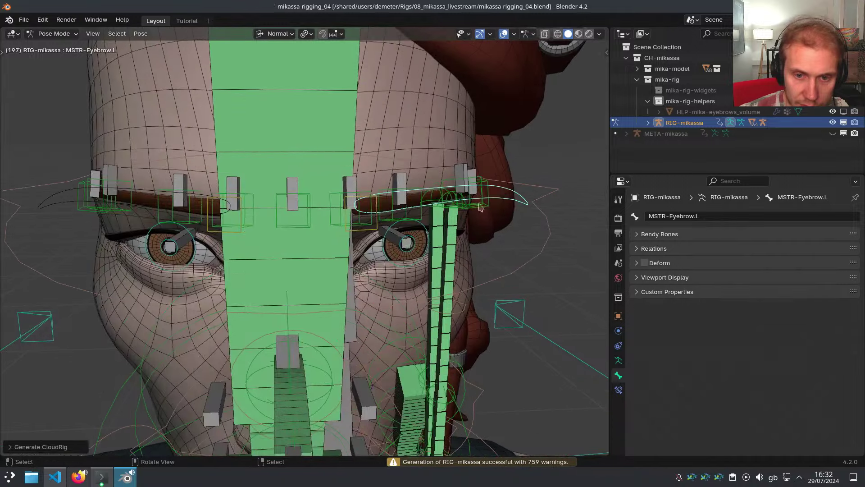
pyautogui.rightClick(500, 199)
pyautogui.moveTo(496, 217); pyautogui.dragTo(443, 222, button='middle')
pyautogui.rightClick(403, 238)
pyautogui.rightClick(479, 184)
pyautogui.hotkey('shift', 't')
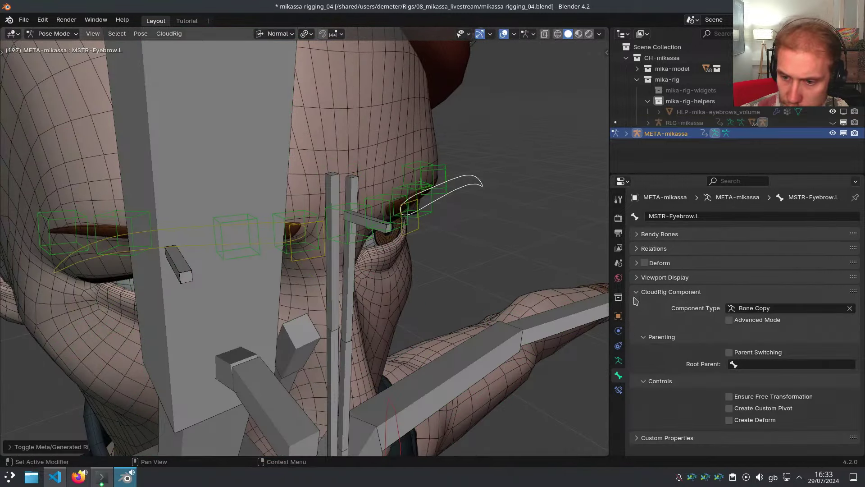
# Give MSTR-Eyebrow.L and MSTR-Eyebrow.R the 04 Theme Color Set bone colour
pyautogui.click(665, 278)
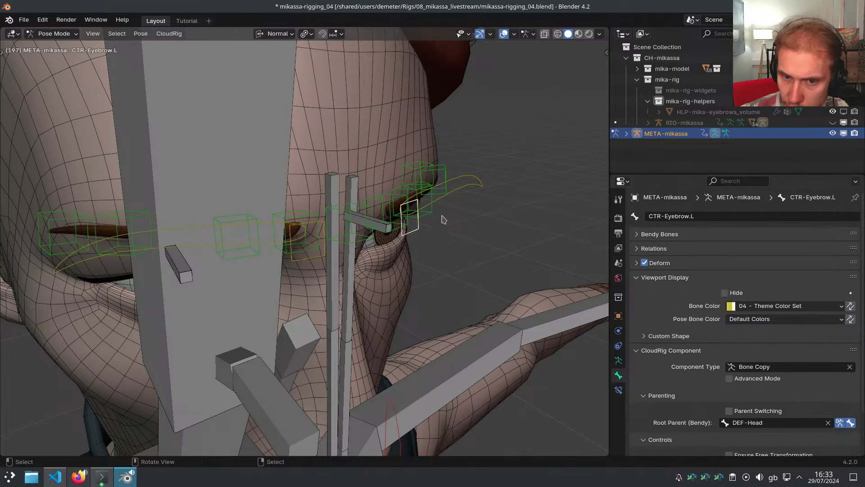
pyautogui.click(761, 306)
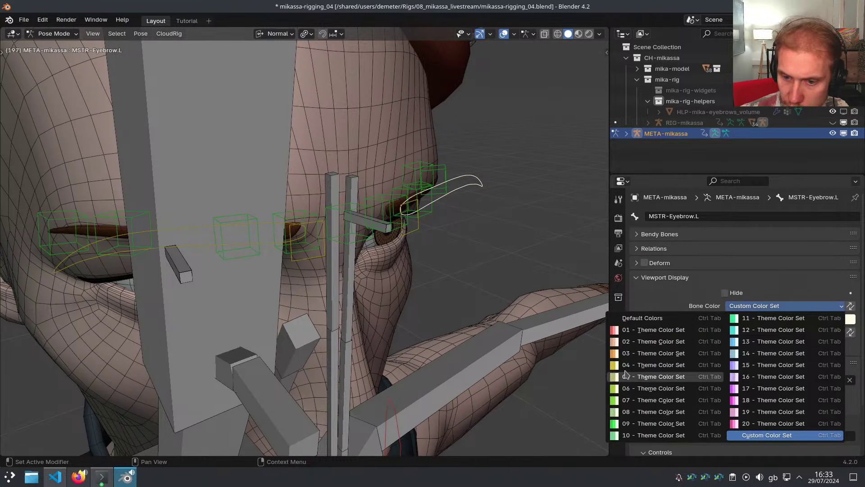
pyautogui.click(653, 364)
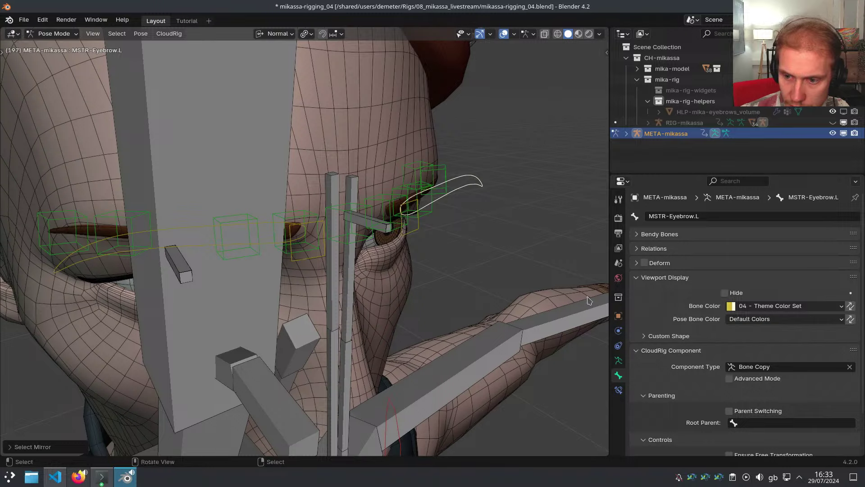
pyautogui.click(253, 224)
pyautogui.click(766, 306)
pyautogui.click(654, 365)
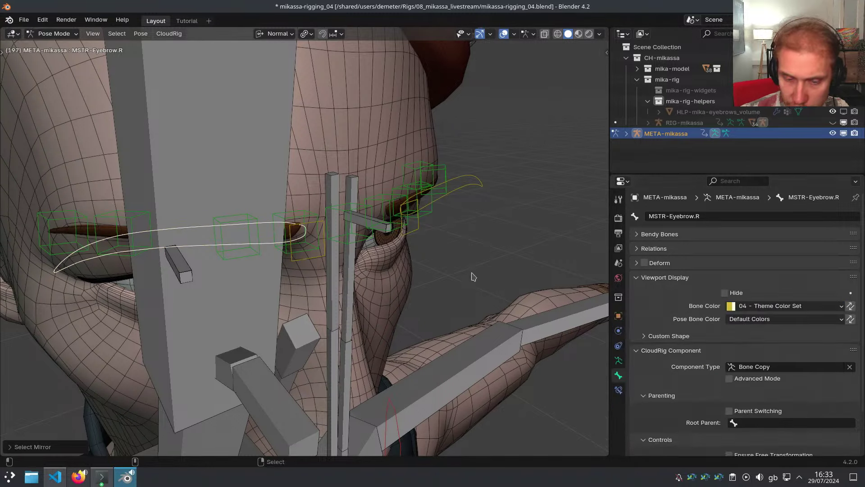
# Regenerate the rig, test-move the eyebrow master, and return to the metarig
pyautogui.click(471, 185)
pyautogui.moveTo(505, 252); pyautogui.dragTo(418, 225, button='middle')
pyautogui.press('g')
pyautogui.rightClick(435, 217)
pyautogui.click(411, 221)
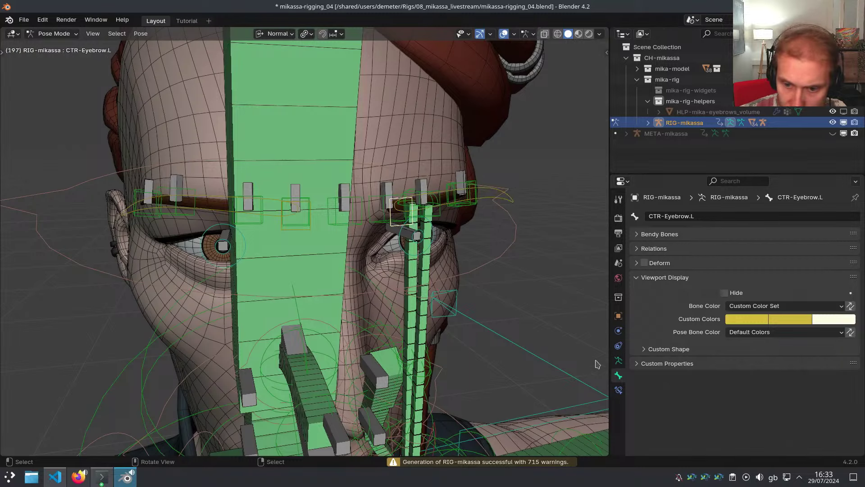
pyautogui.click(619, 390)
pyautogui.click(620, 377)
pyautogui.hotkey('shift', 't')
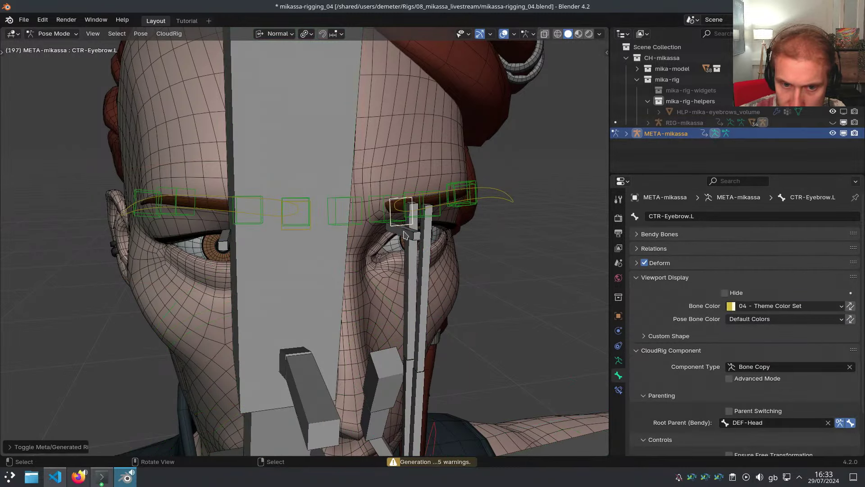
# Set DEF-Head as the CloudRig root parent of both eyebrow masters
pyautogui.scroll(-3, 657, 362)
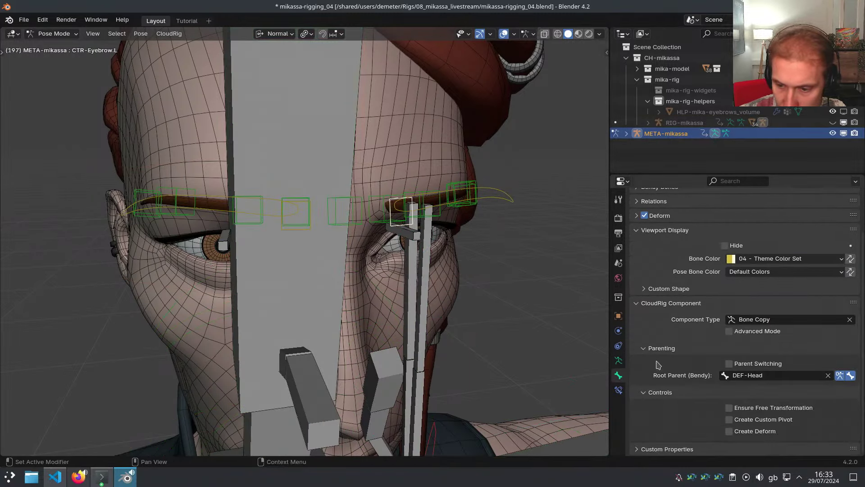
pyautogui.click(828, 375)
pyautogui.click(487, 208)
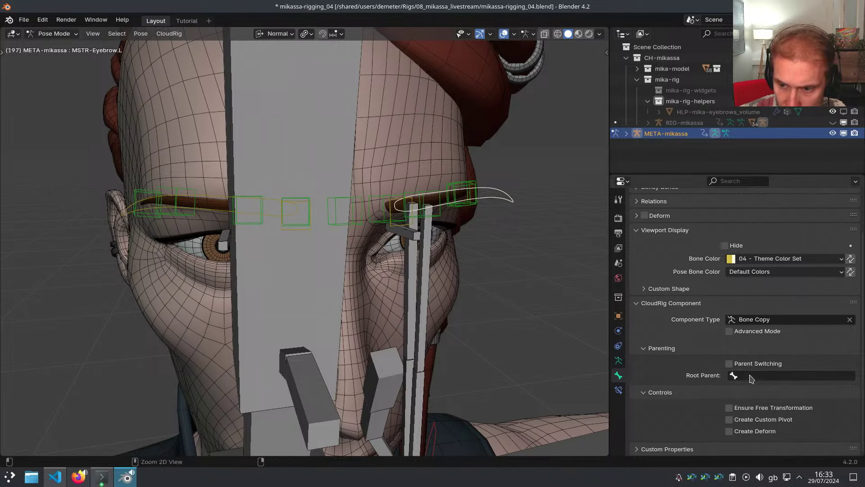
pyautogui.hotkey('ctrl', 'shift', 'm')
pyautogui.hotkey('ctrl', 'v')
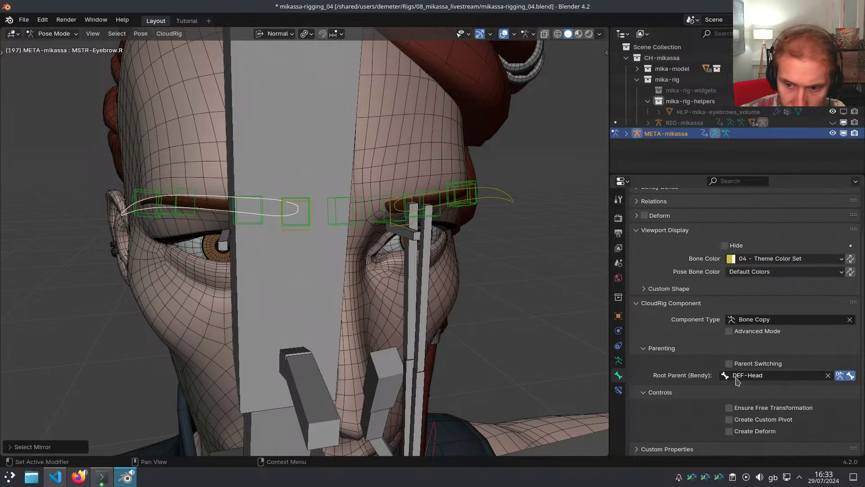
pyautogui.moveTo(563, 343); pyautogui.dragTo(372, 242, button='middle')
pyautogui.click(372, 238)
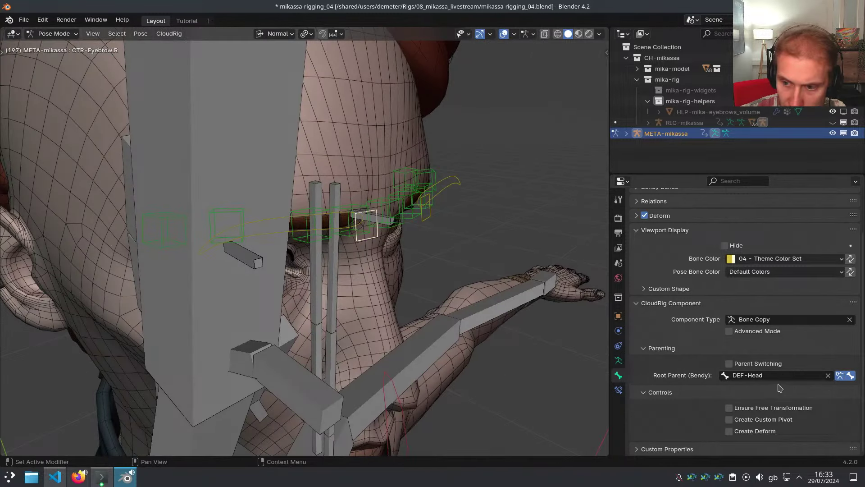
pyautogui.click(827, 375)
pyautogui.click(461, 191)
pyautogui.press('g')
pyautogui.click(470, 181)
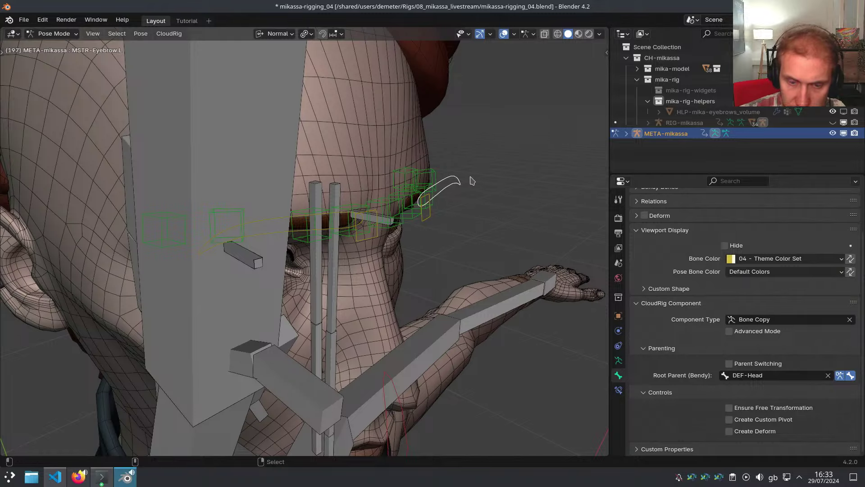
# Regenerate, test-raise MSTR-Eyebrow.L, then view Eyebrow2.L's constraints in the metarig
pyautogui.hotkey('ctrl', 'alt', 'r')
pyautogui.moveTo(449, 229); pyautogui.dragTo(424, 216, button='middle')
pyautogui.click(501, 197)
pyautogui.moveTo(500, 198); pyautogui.dragTo(476, 205, button='middle')
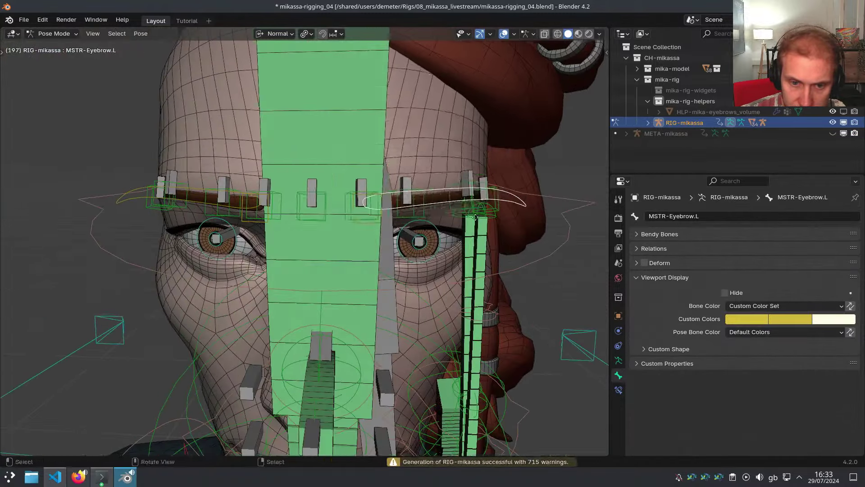
pyautogui.press('g')
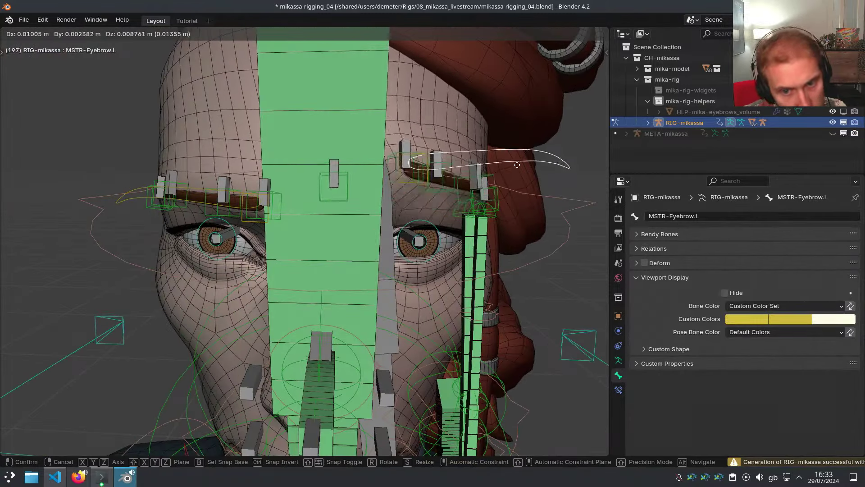
pyautogui.rightClick(452, 247)
pyautogui.hotkey('shift', 't')
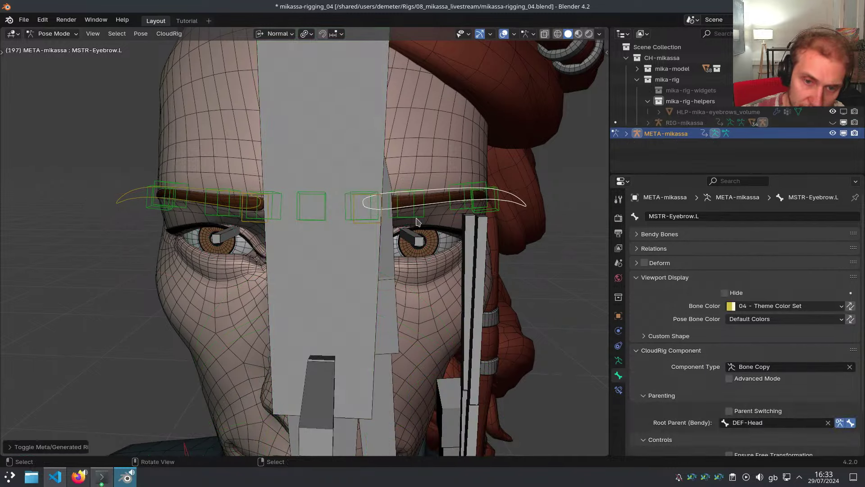
pyautogui.click(417, 216)
pyautogui.click(618, 389)
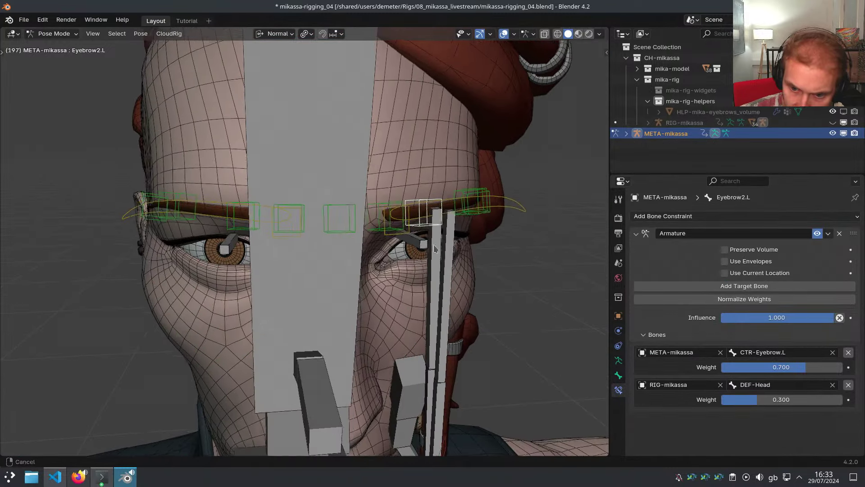
# Point Eyebrow2.L's second Armature target to META-mikassa, bone MSTR-Eyebrow.L
pyautogui.hotkey('ctrl', 'c')
pyautogui.hotkey('ctrl', 'v')
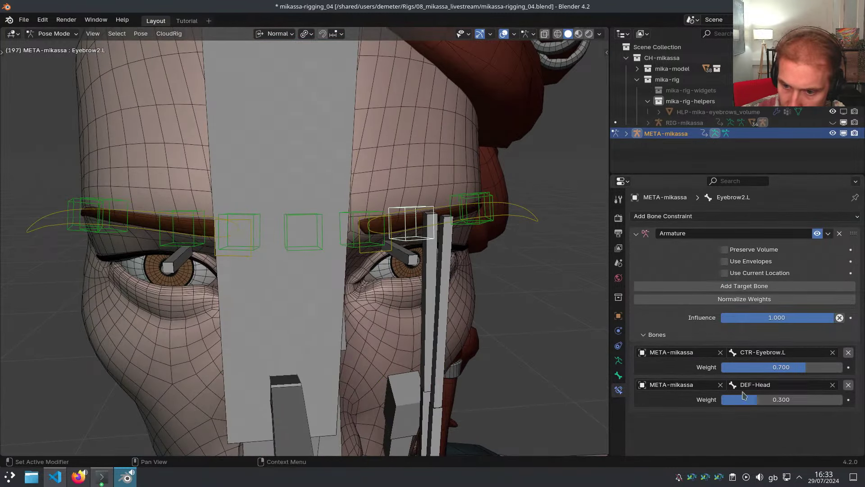
pyautogui.click(765, 384)
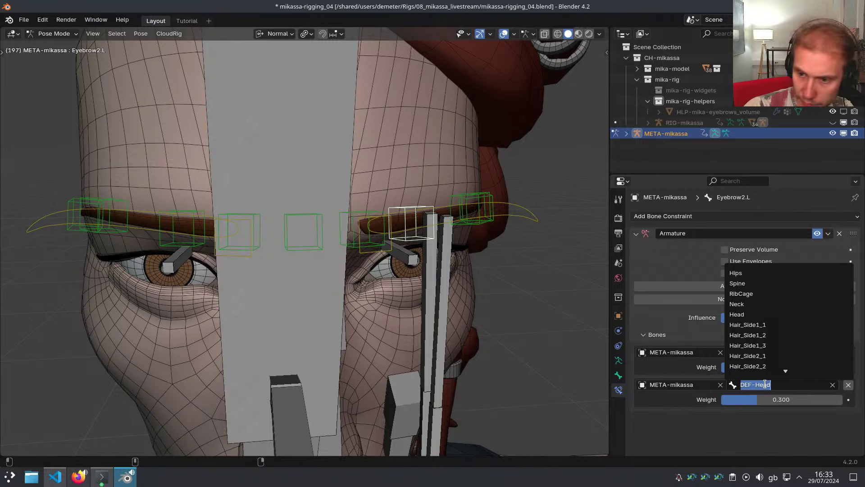
pyautogui.write('MS')
pyautogui.click(754, 273)
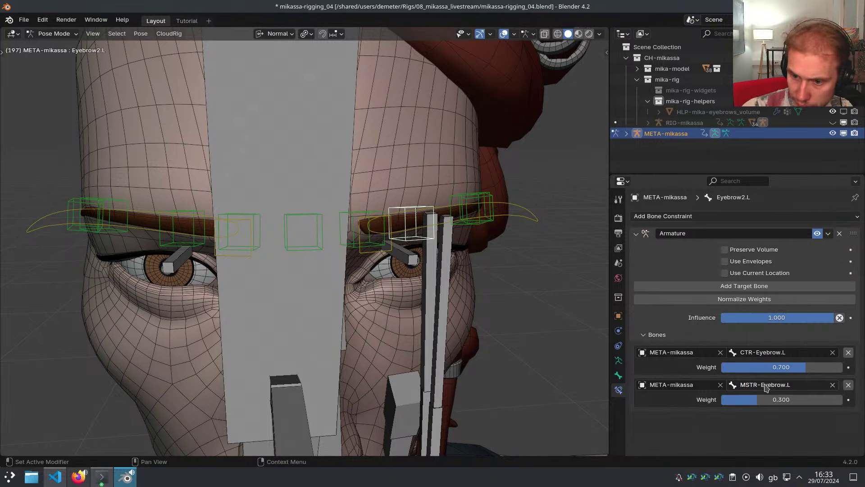
# Set META-mikassa as the second Armature target on Eyebrow3.L and Eyebrow4.L
pyautogui.moveTo(482, 218); pyautogui.dragTo(460, 208, button='middle')
pyautogui.click(458, 208)
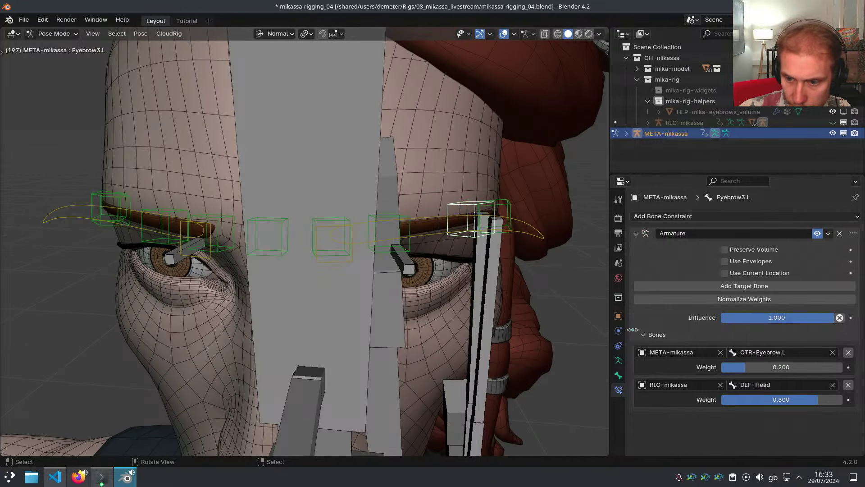
pyautogui.click(668, 385)
pyautogui.click(657, 274)
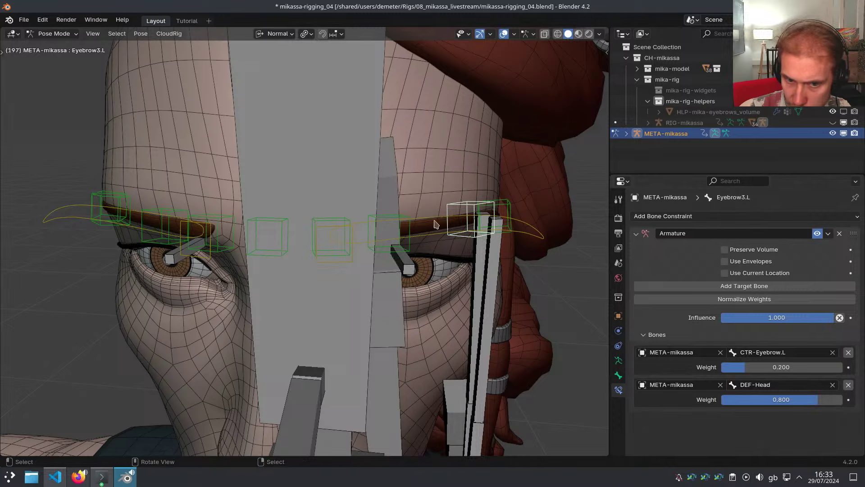
pyautogui.moveTo(436, 225); pyautogui.dragTo(417, 225, button='middle')
pyautogui.click(416, 225)
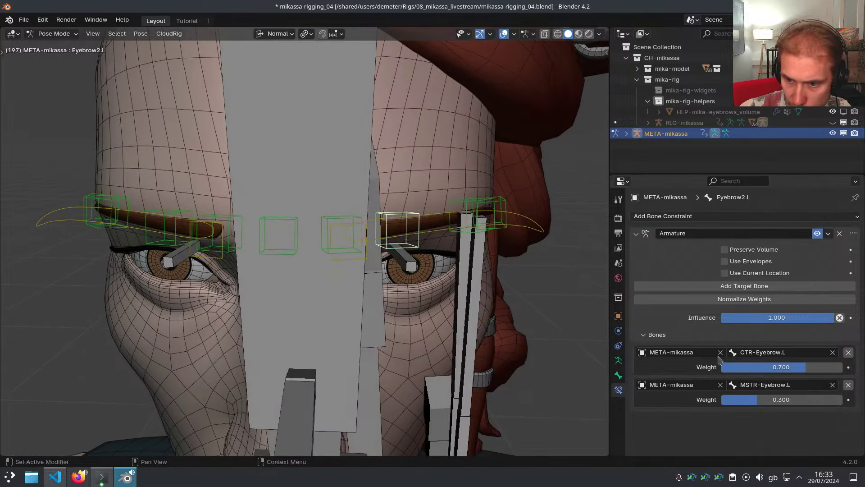
pyautogui.click(470, 201)
pyautogui.moveTo(469, 216); pyautogui.dragTo(496, 218, button='middle')
pyautogui.click(498, 216)
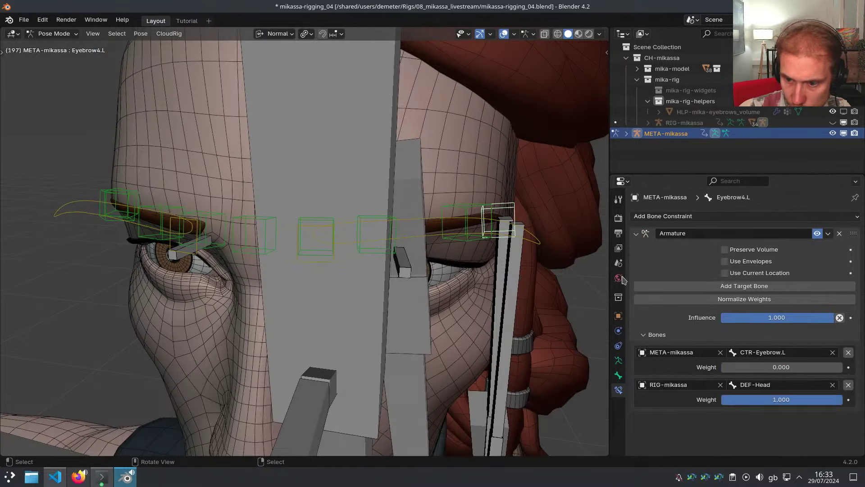
pyautogui.click(695, 384)
pyautogui.click(663, 273)
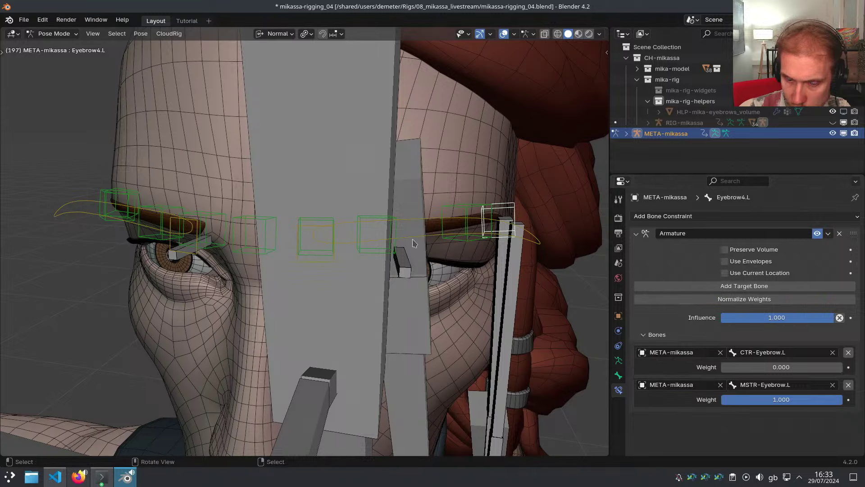
# Select MSTR-Eyebrow.L and the left eyebrow bones to review them
pyautogui.moveTo(432, 202); pyautogui.dragTo(457, 199, button='middle')
pyautogui.click(481, 212)
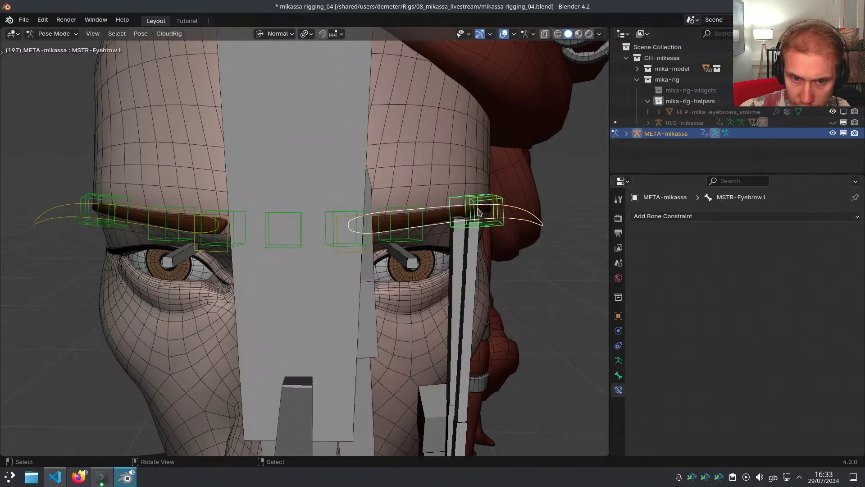
pyautogui.click(424, 220)
pyautogui.moveTo(423, 219); pyautogui.dragTo(380, 215, button='middle')
pyautogui.click(376, 215)
# Symmetrize the eyebrow bones to the right side, regenerate the rig, and test-move MSTR-Eyebrow.L
pyautogui.press('x')
pyautogui.hotkey('ctrl', 'alt', 'r')
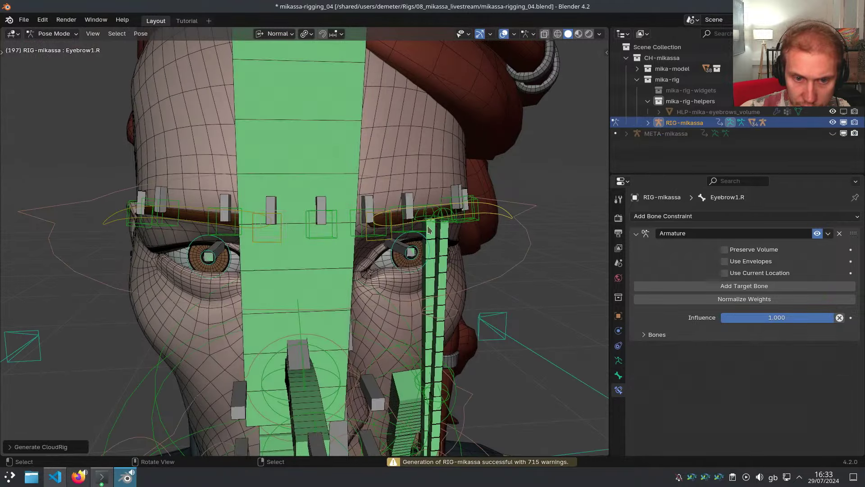
pyautogui.click(483, 216)
pyautogui.moveTo(483, 216); pyautogui.dragTo(425, 229, button='middle')
pyautogui.press('g')
pyautogui.rightClick(466, 214)
# Hide all bones except MSTR-Eyebrow.L and start raising it
pyautogui.hotkey('shift', 'h')
pyautogui.scroll(-3, 423, 238)
pyautogui.press('g')
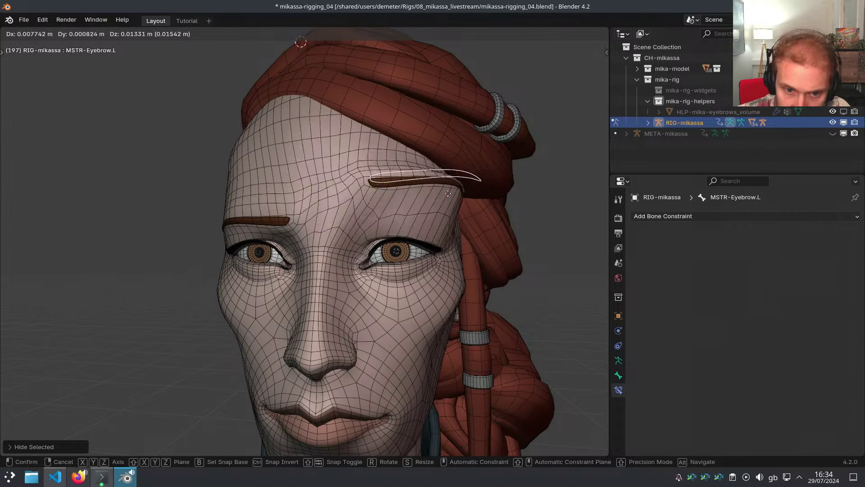
pyautogui.rightClick(418, 224)
pyautogui.press('g')
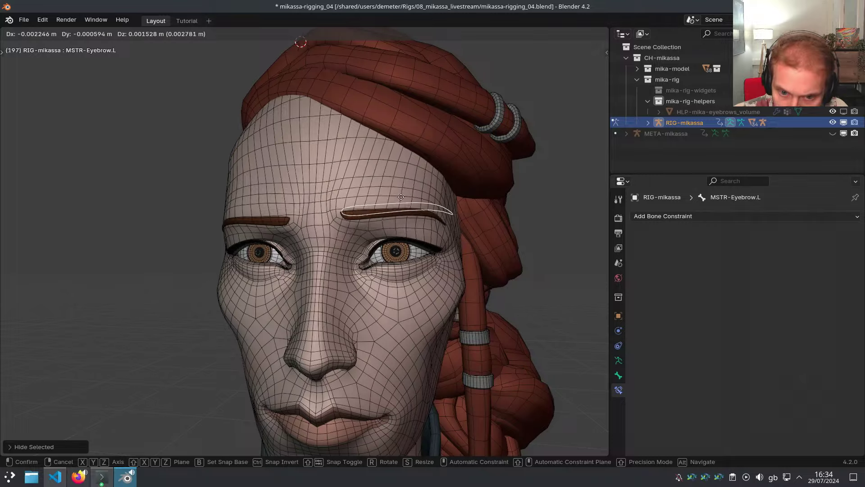
# Confirm the raised MSTR-Eyebrow.L, shift it sideways along X, and annotate toward the eyebrow
pyautogui.click(364, 197)
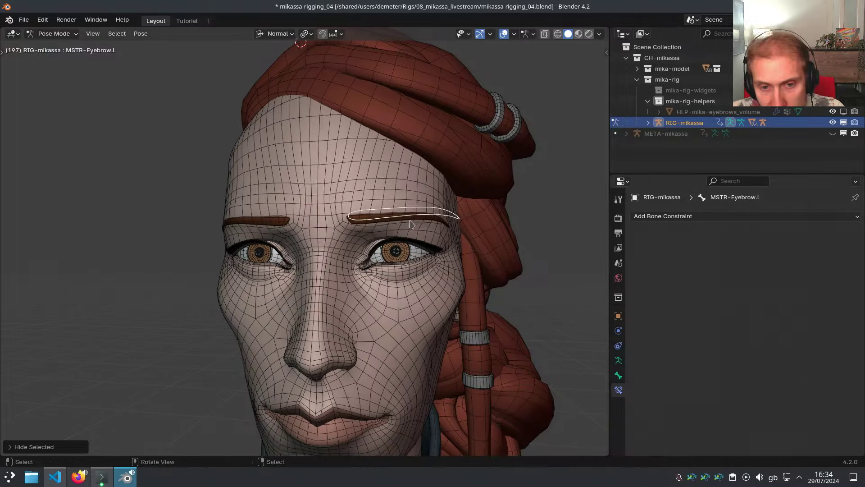
pyautogui.moveTo(364, 197)
pyautogui.mouseDown(button='middle')
pyautogui.moveTo(386, 263)
pyautogui.moveTo(398, 199)
pyautogui.moveTo(388, 153)
pyautogui.moveTo(357, 197)
pyautogui.moveTo(381, 218)
pyautogui.mouseUp(button='middle')
pyautogui.press('g')
pyautogui.press('x')
pyautogui.click(345, 153)
pyautogui.rightClick(409, 135)
pyautogui.press('d')
pyautogui.moveTo(409, 132); pyautogui.dragTo(375, 194)
pyautogui.moveTo(443, 255)
pyautogui.mouseDown(button='middle')
pyautogui.moveTo(438, 274)
pyautogui.moveTo(450, 117)
pyautogui.mouseUp(button='middle')
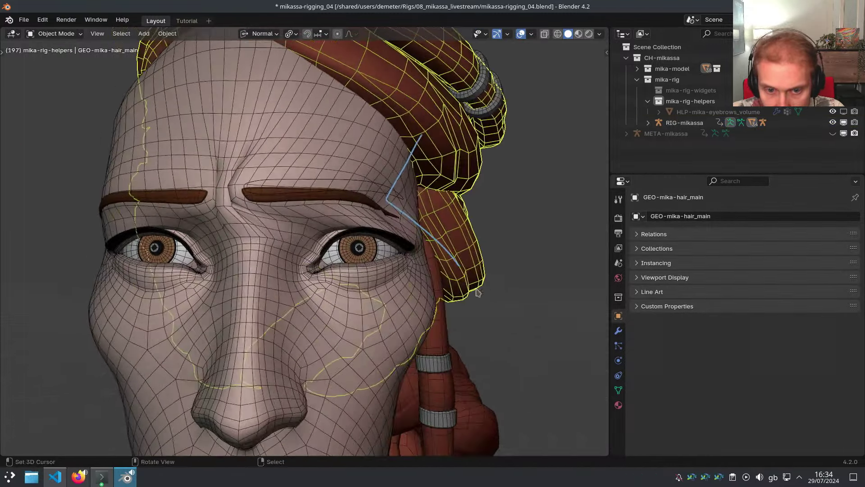
# Reveal the hidden bones and test-move the mirrored right eyebrow master
pyautogui.rightClick(381, 199)
pyautogui.moveTo(381, 199); pyautogui.dragTo(387, 176, button='middle')
pyautogui.moveTo(380, 233); pyautogui.dragTo(450, 230, button='middle')
pyautogui.scroll(2, 404, 221)
pyautogui.hotkey('alt', 'h')
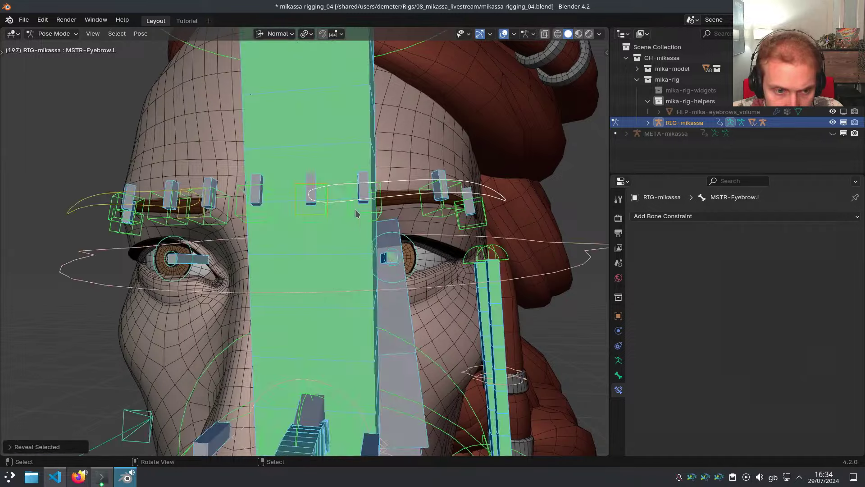
pyautogui.rightClick(357, 212)
pyautogui.scroll(-2, 366, 218)
pyautogui.moveTo(357, 212); pyautogui.dragTo(341, 234, button='middle')
pyautogui.hotkey('ctrl', 'shift', 'm')
pyautogui.press('g')
pyautogui.rightClick(325, 207)
pyautogui.scroll(2, 345, 216)
# Isolate CTR-Eyebrow.L, move it, and rotate it to tilt the left eyebrow
pyautogui.rightClick(353, 217)
pyautogui.rightClick(354, 216)
pyautogui.rightClick(354, 220)
pyautogui.hotkey('shift', 'h')
pyautogui.press('g')
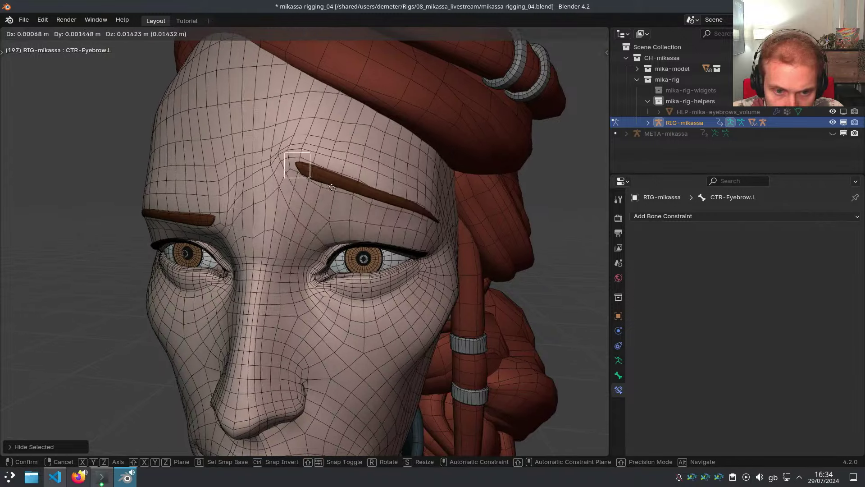
pyautogui.click(336, 200)
pyautogui.press('r')
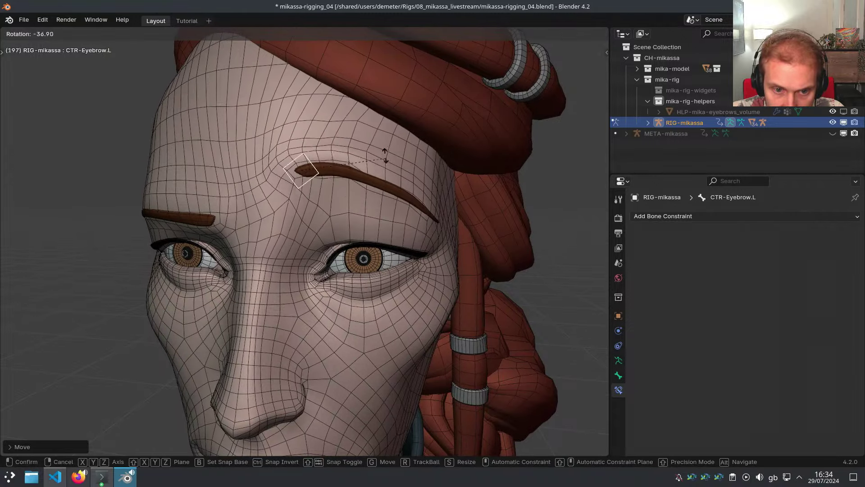
pyautogui.click(363, 175)
pyautogui.moveTo(360, 174); pyautogui.dragTo(354, 185, button='middle')
# Annotate the forehead and rotate CTR-Eyebrow.L back and forth to check the brow bending
pyautogui.rightClick(288, 160)
pyautogui.press('d')
pyautogui.moveTo(270, 158); pyautogui.dragTo(328, 101)
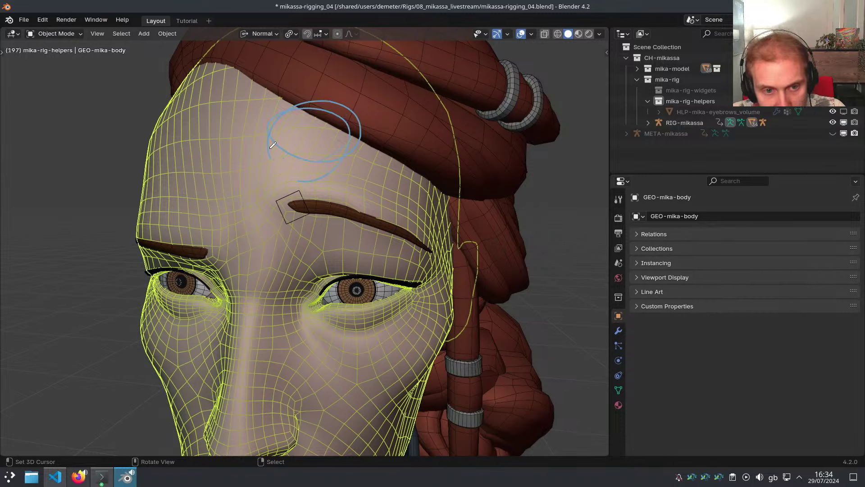
pyautogui.rightClick(303, 192)
pyautogui.press('r')
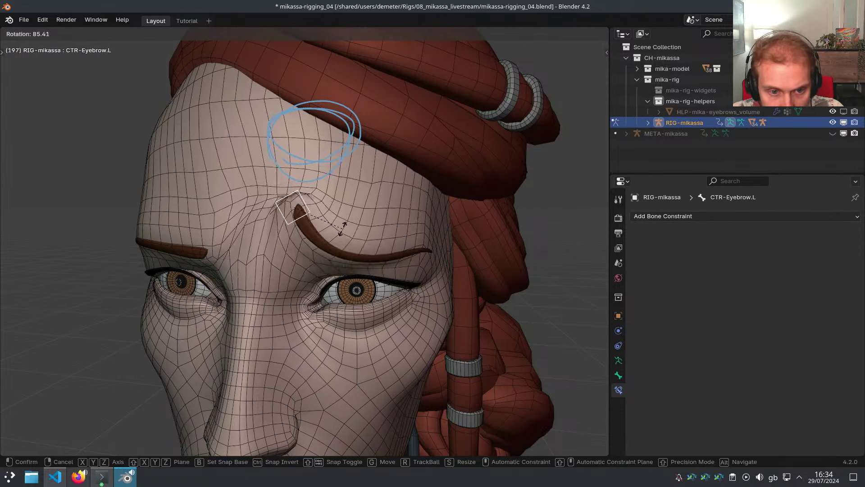
pyautogui.click(330, 174)
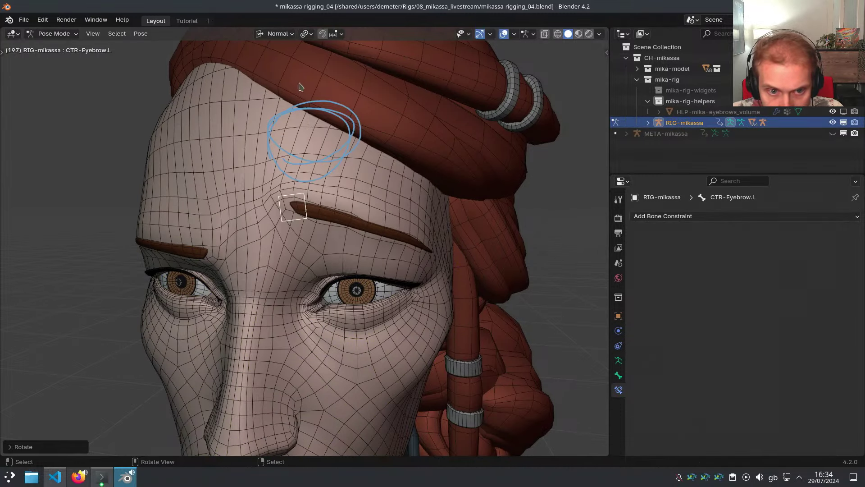
pyautogui.rightClick(269, 124)
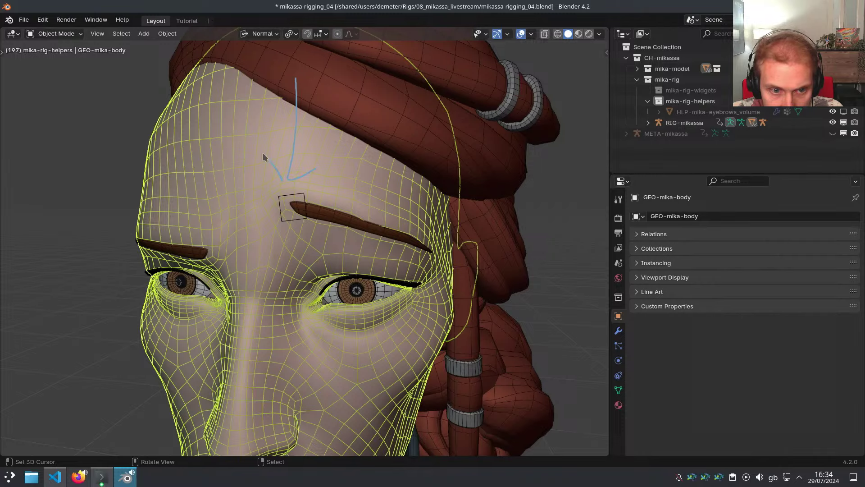
pyautogui.rightClick(292, 194)
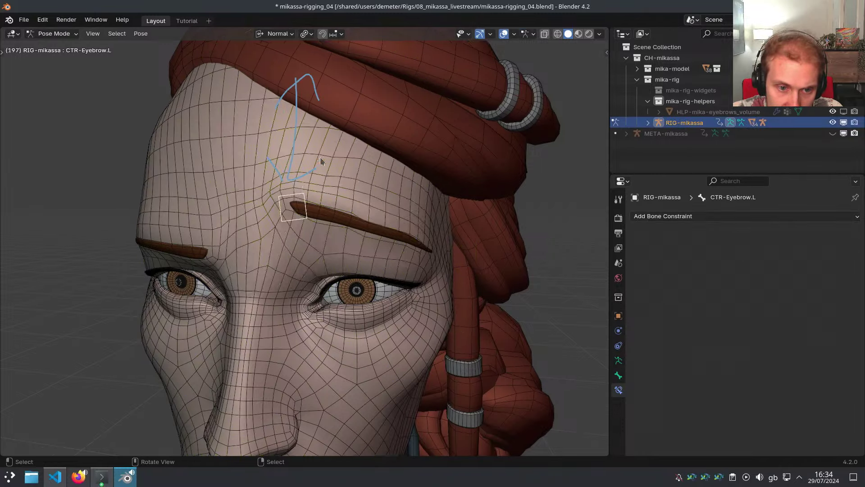
pyautogui.press('r')
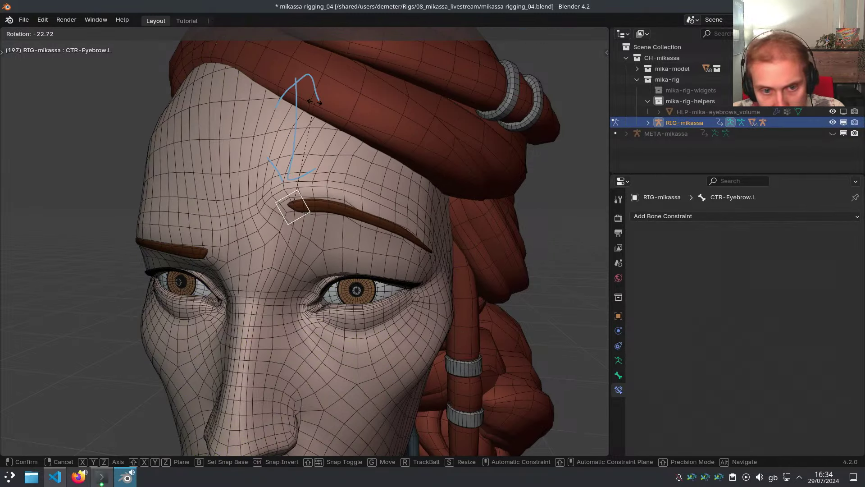
pyautogui.rightClick(334, 163)
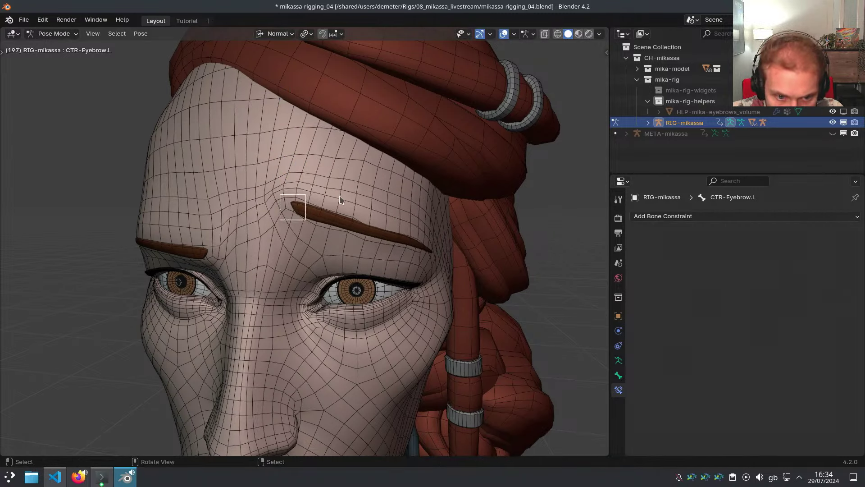
# Reveal all hidden bones and select DEF-Head in front of the face
pyautogui.hotkey('alt', 'h')
pyautogui.scroll(1, 333, 228)
pyautogui.rightClick(348, 211)
# Hide DEF-Head and the large ponytail bone over the face, then test-rotate CTR-Eyebrow.L
pyautogui.press('h')
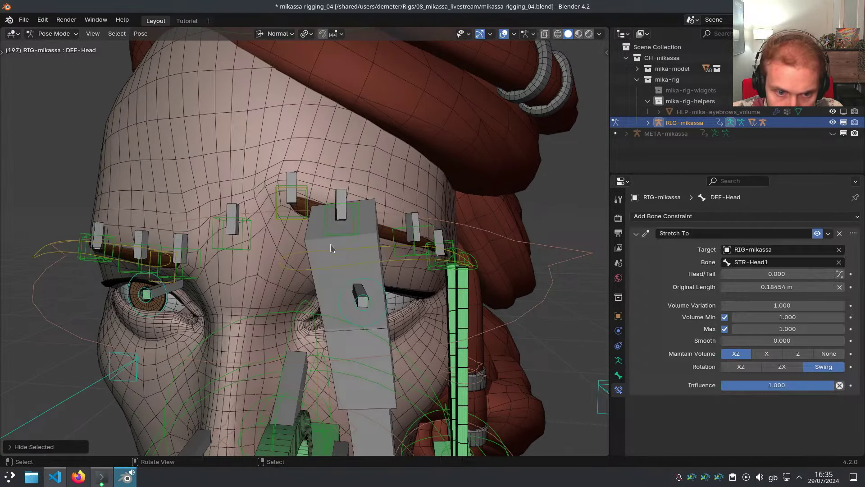
pyautogui.rightClick(332, 248)
pyautogui.press('h')
pyautogui.rightClick(308, 223)
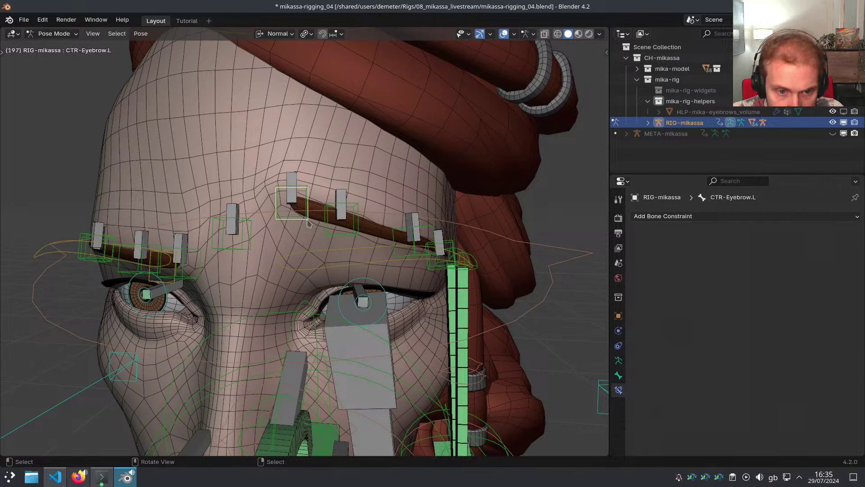
pyautogui.press('r')
pyautogui.rightClick(337, 244)
# Test-move Eyebrow2.L and the outer eyebrow bone, then rotate CTR-Eyebrow.L to test the brow
pyautogui.rightClick(340, 219)
pyautogui.press('g')
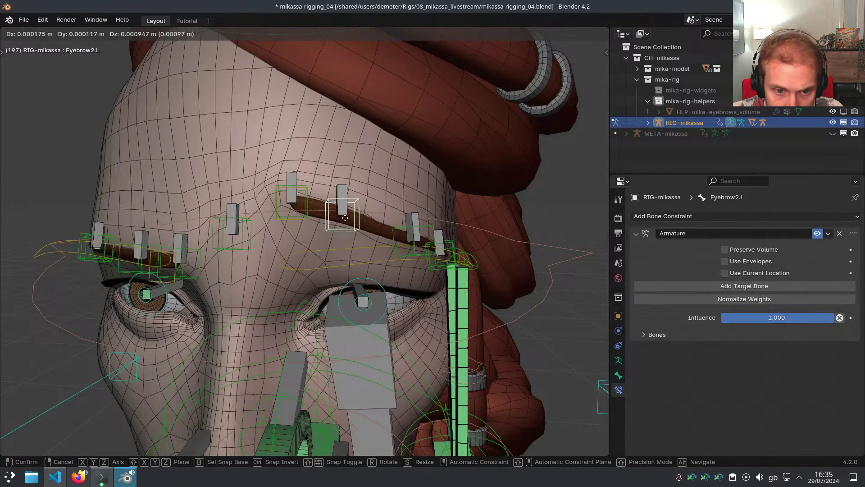
pyautogui.rightClick(345, 209)
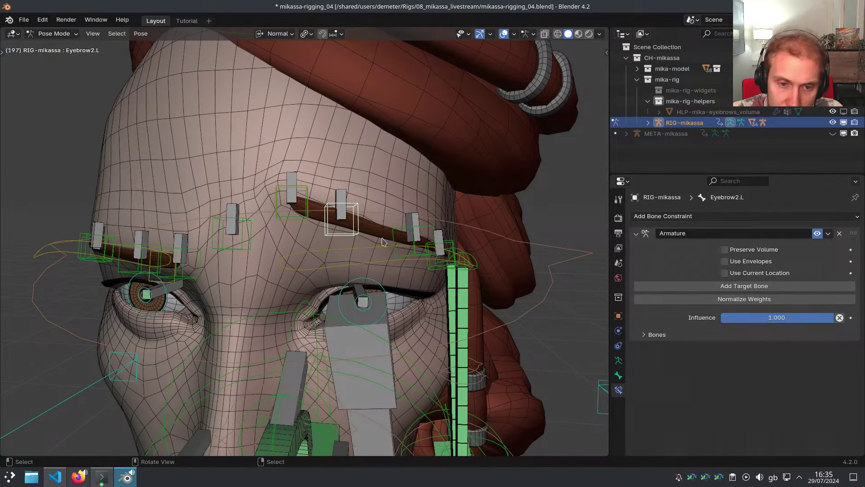
pyautogui.rightClick(411, 249)
pyautogui.press('g')
pyautogui.rightClick(414, 238)
pyautogui.rightClick(307, 223)
pyautogui.press('r')
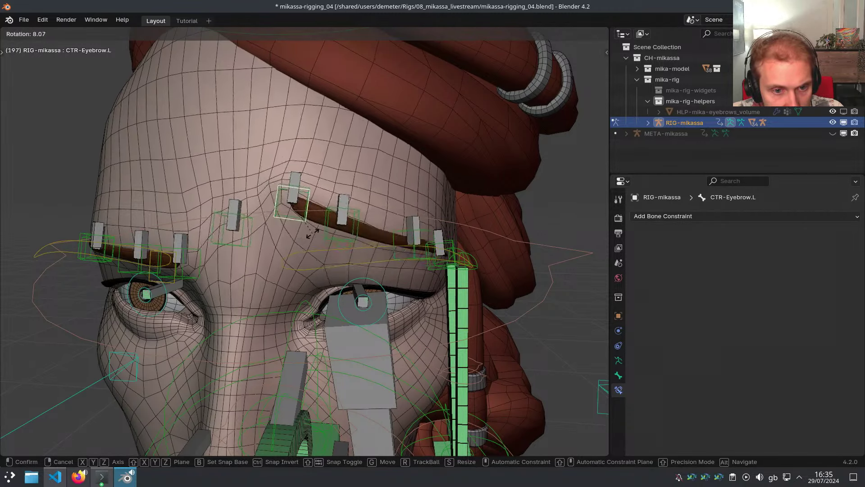
pyautogui.click(258, 230)
# Select the eyebrow bones with Eyebrow2.L active and toggle its Preserve Volume to compare
pyautogui.click(258, 226)
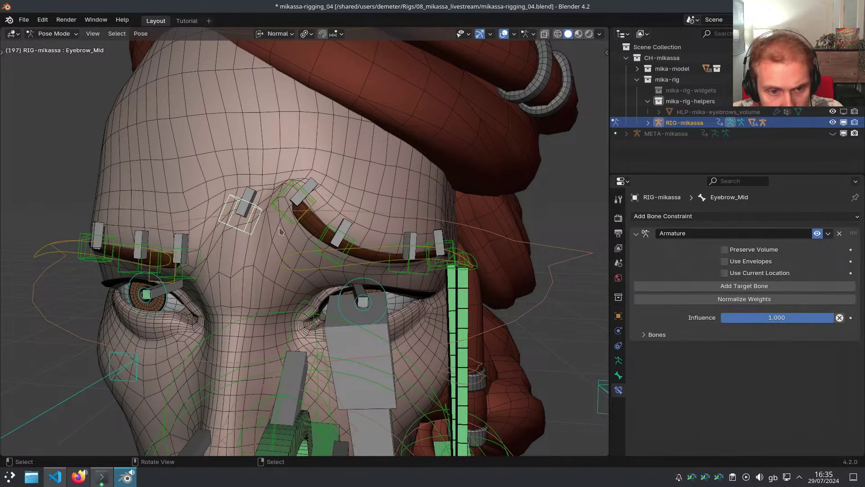
pyautogui.keyDown('shift'); pyautogui.click(288, 220); pyautogui.keyUp('shift')
pyautogui.keyDown('shift'); pyautogui.click(290, 220); pyautogui.keyUp('shift')
pyautogui.keyDown('shift'); pyautogui.click(336, 244); pyautogui.keyUp('shift')
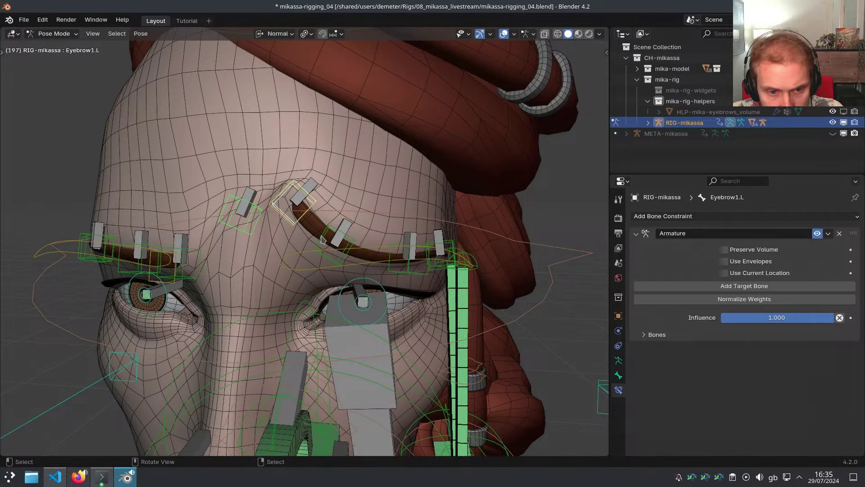
pyautogui.click(748, 252)
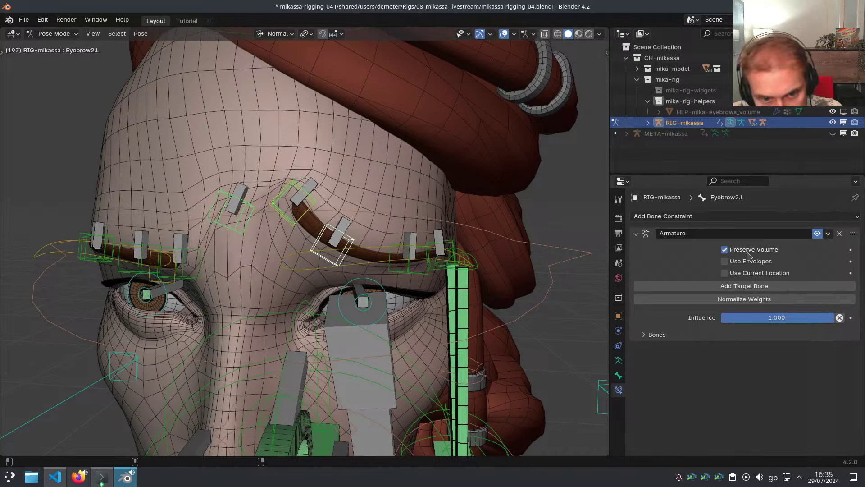
pyautogui.click(747, 253)
pyautogui.click(748, 252)
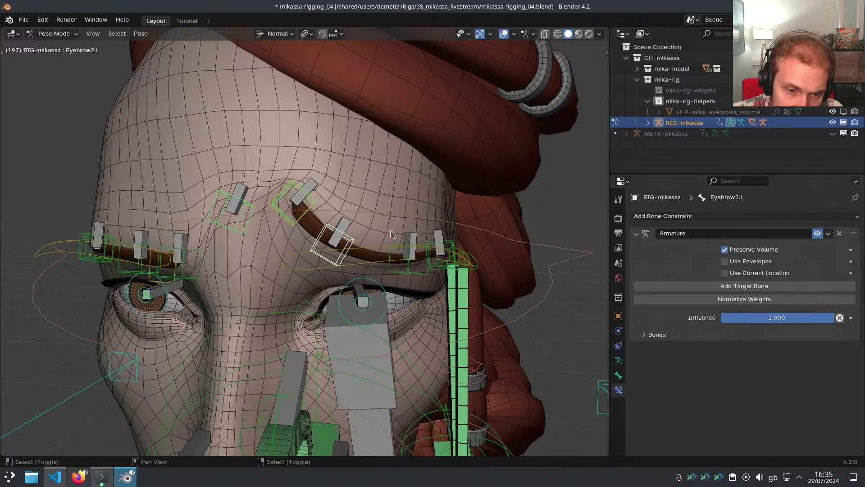
# On META-mikassa, select Eyebrow_Mid and Eyebrow1–4 on both sides and enable Preserve Volume
pyautogui.hotkey('shift', 't')
pyautogui.click(292, 222)
pyautogui.moveTo(315, 262); pyautogui.dragTo(293, 293, button='middle')
pyautogui.press('h')
pyautogui.click(304, 269)
pyautogui.keyDown('shift'); pyautogui.click(257, 278); pyautogui.keyUp('shift')
pyautogui.moveTo(353, 264); pyautogui.dragTo(275, 271, button='middle')
pyautogui.keyDown('shift'); pyautogui.click(331, 276); pyautogui.keyUp('shift')
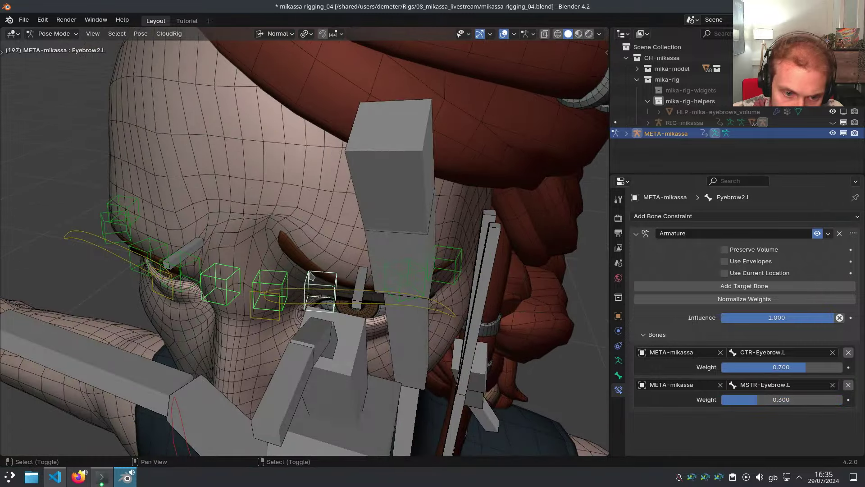
pyautogui.moveTo(331, 274)
pyautogui.mouseDown(button='middle')
pyautogui.moveTo(294, 267)
pyautogui.moveTo(327, 266)
pyautogui.mouseUp(button='middle')
pyautogui.keyDown('shift'); pyautogui.click(330, 263); pyautogui.keyUp('shift')
pyautogui.keyDown('shift'); pyautogui.click(408, 262); pyautogui.keyUp('shift')
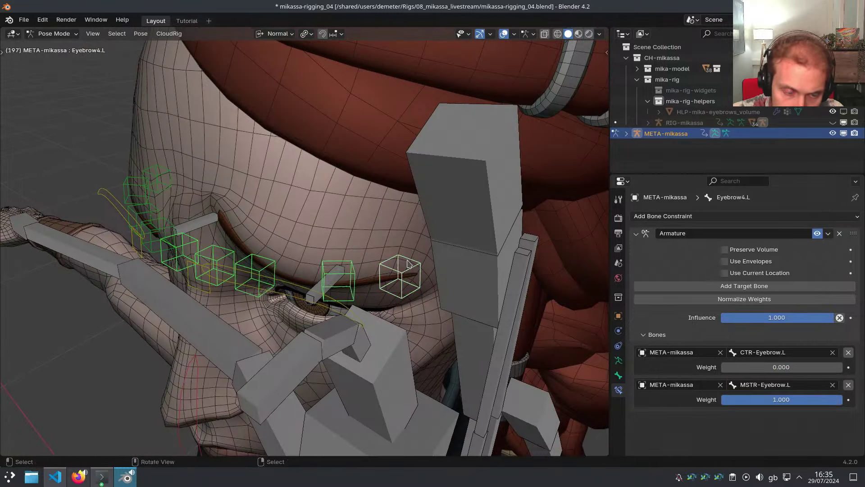
pyautogui.hotkey('shift', 'ctrl', 'm')
pyautogui.click(724, 249)
# Regenerate RIG-mikassa from the metarig
pyautogui.moveTo(351, 230); pyautogui.dragTo(333, 221, button='middle')
pyautogui.hotkey('ctrl', 'alt', 'r')
pyautogui.scroll(-2, 371, 227)
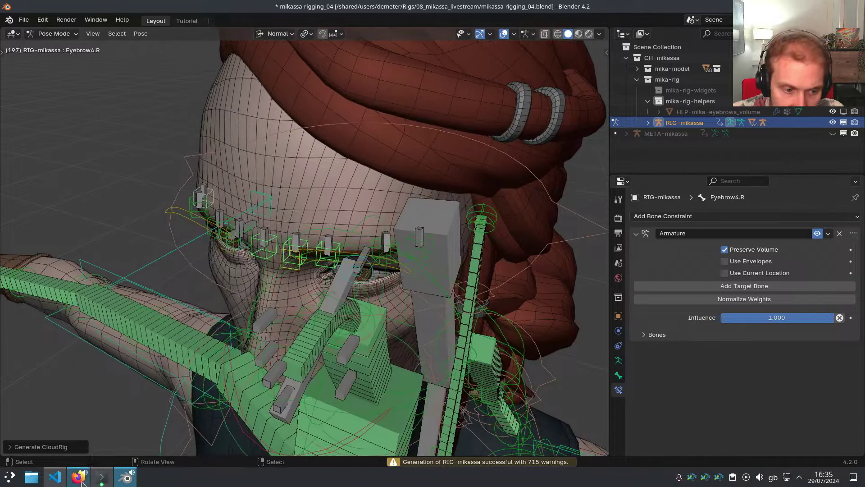
# Skip to the next music track in Firefox, then back in Blender select CTR-Eyebrow.L
pyautogui.click(78, 476)
pyautogui.click(454, 441)
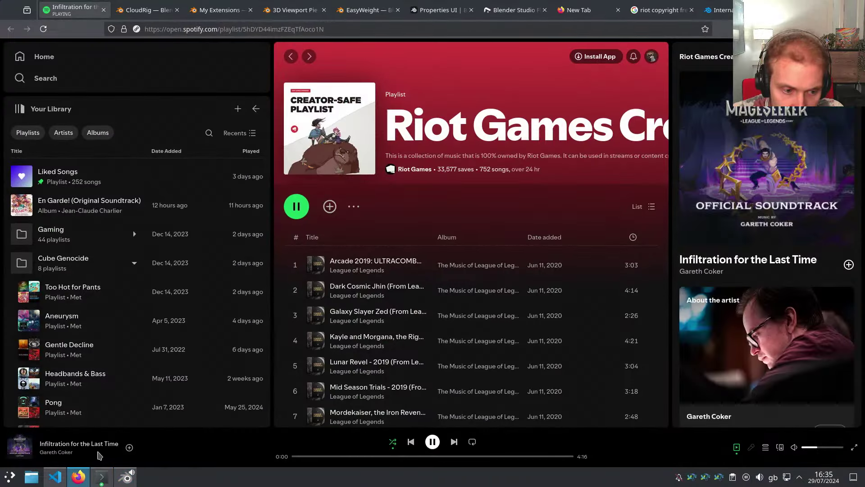
pyautogui.moveTo(76, 483)
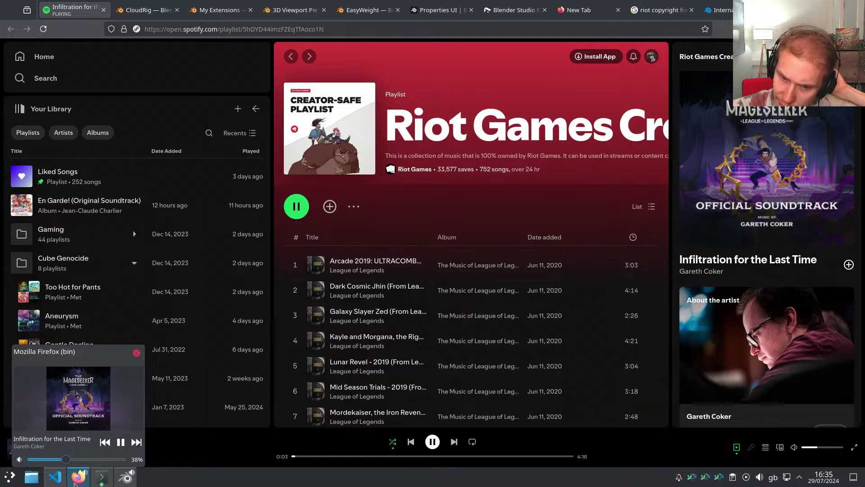
pyautogui.click(76, 484)
pyautogui.moveTo(349, 252); pyautogui.dragTo(458, 316, button='middle')
pyautogui.click(303, 272)
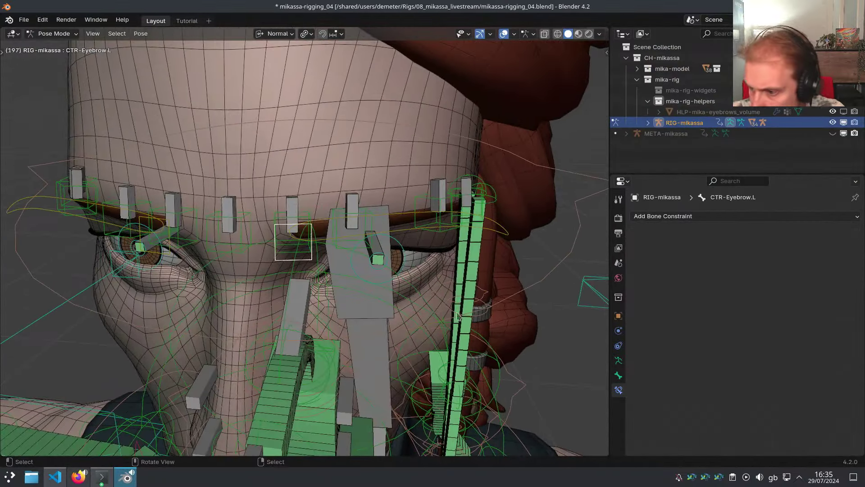
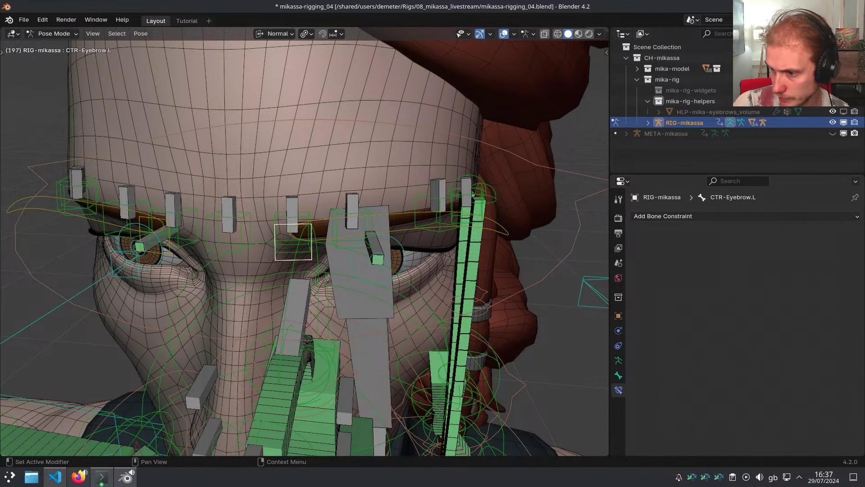
# Open Preferences at Get Extensions and enable the extensions.blender.org repository
pyautogui.moveTo(323, 228); pyautogui.dragTo(323, 222, button='middle')
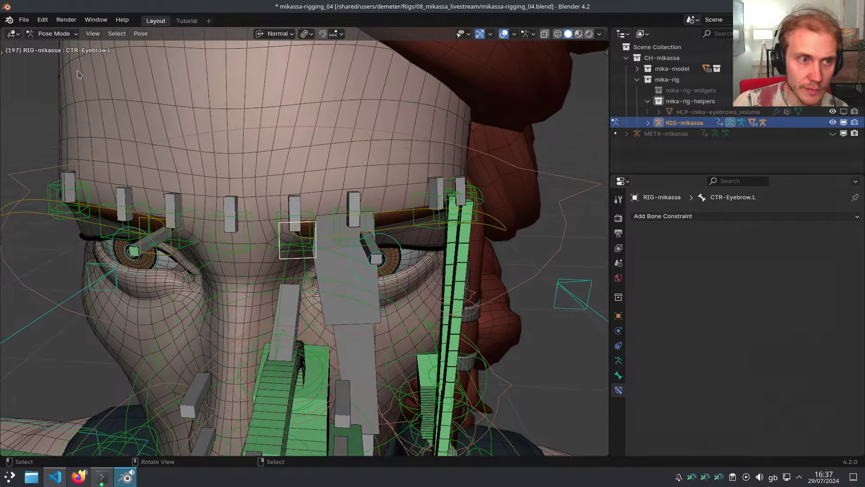
pyautogui.click(47, 21)
pyautogui.click(57, 170)
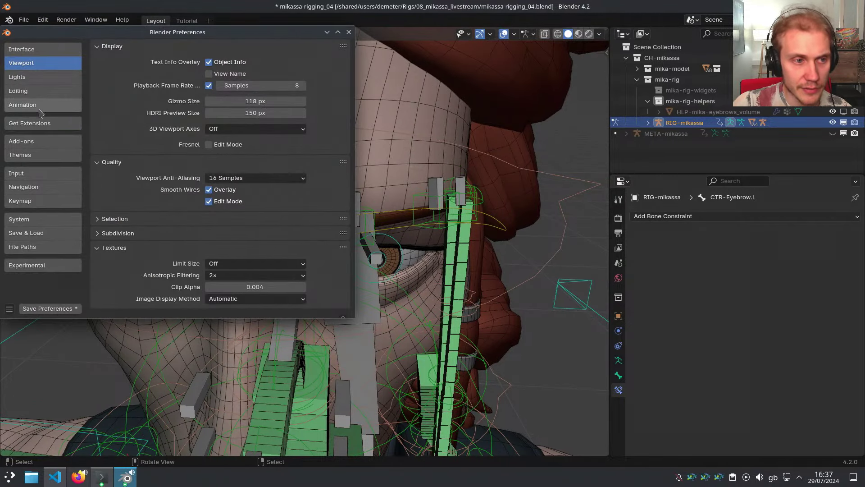
pyautogui.click(35, 127)
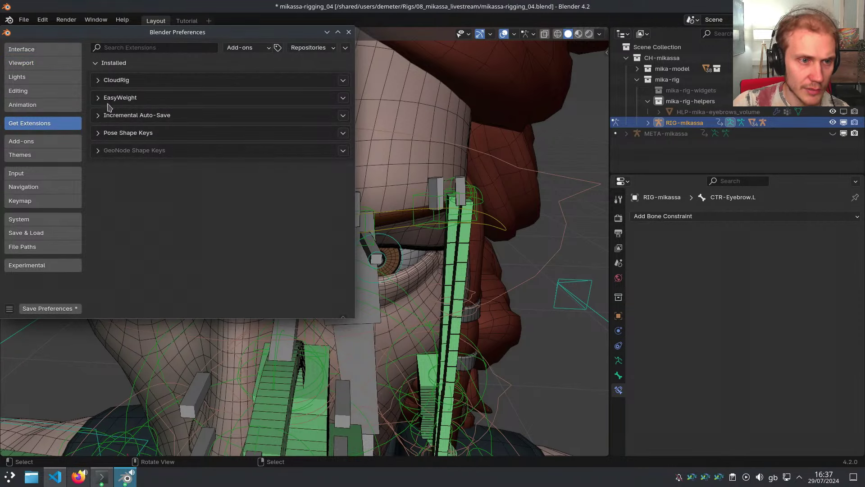
pyautogui.click(304, 49)
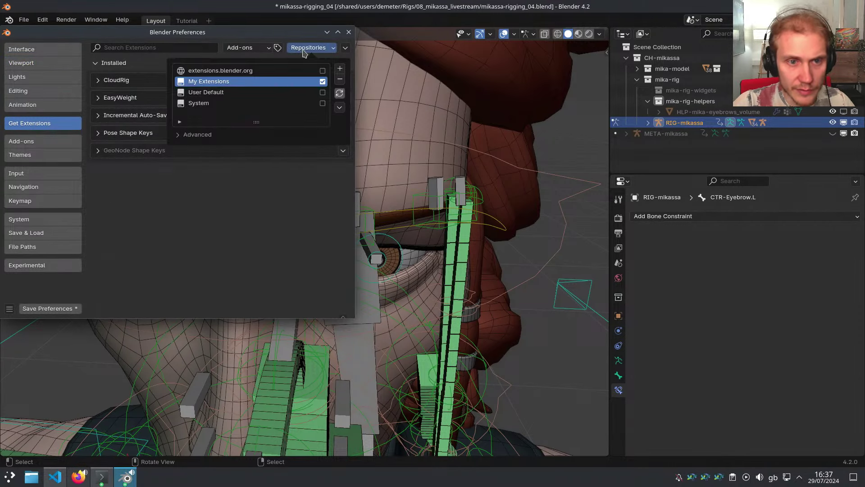
pyautogui.click(322, 70)
# Search extensions for 'profiler', clear the search, and open a new Firefox tab
pyautogui.click(147, 47)
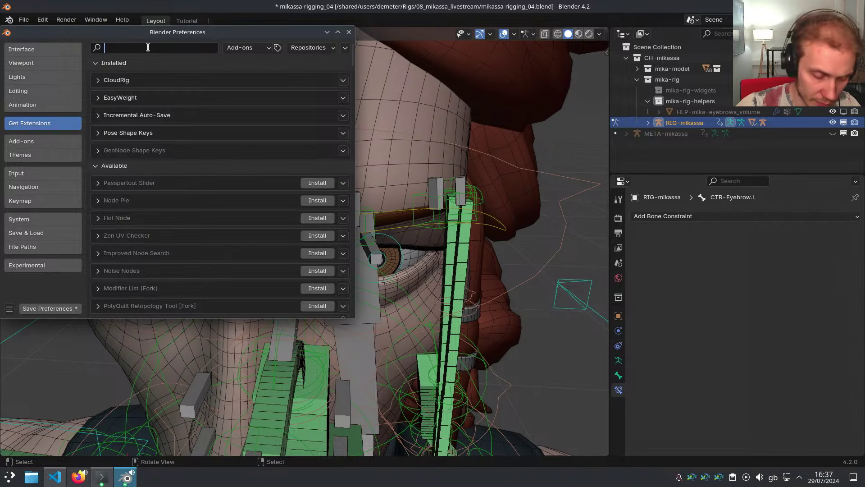
pyautogui.write('profiler')
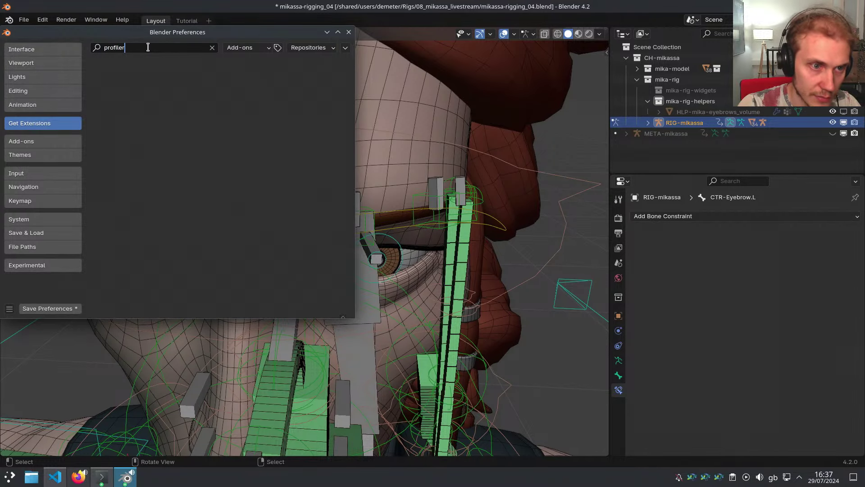
pyautogui.press('Return')
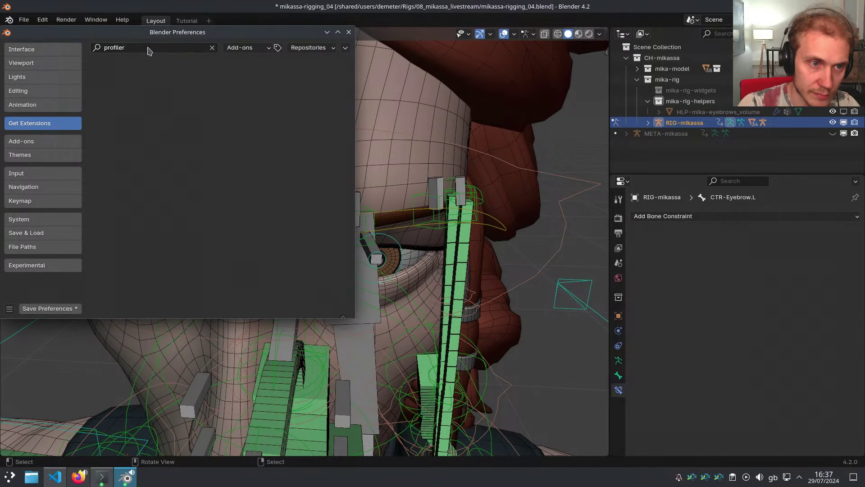
pyautogui.click(148, 48)
pyautogui.press('BackSpace')
pyautogui.press('Return')
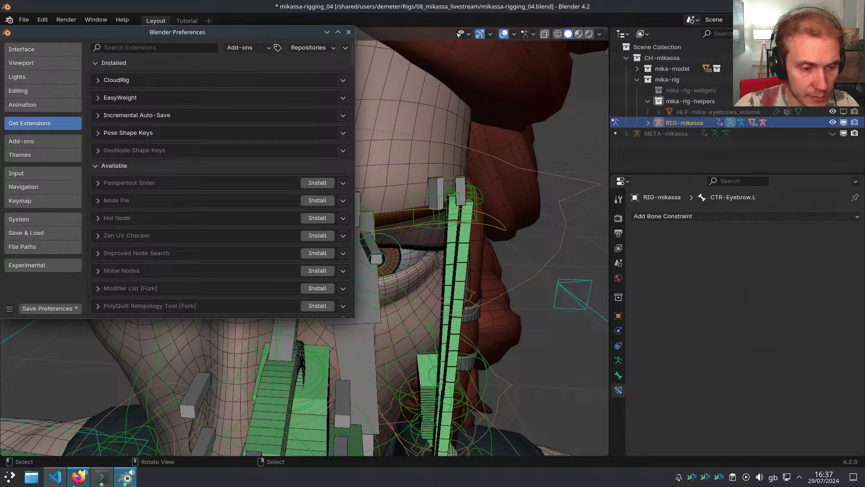
pyautogui.click(79, 477)
pyautogui.hotkey('ctrl', 't')
# Search the extensions.blender.org website for 'profiler'
pyautogui.write('extensions.blender.org/')
pyautogui.press('Return')
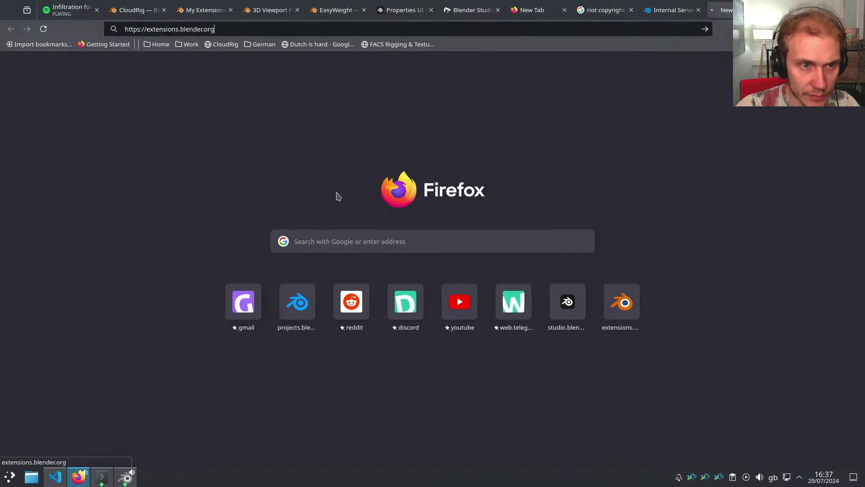
pyautogui.click(518, 54)
pyautogui.write('p')
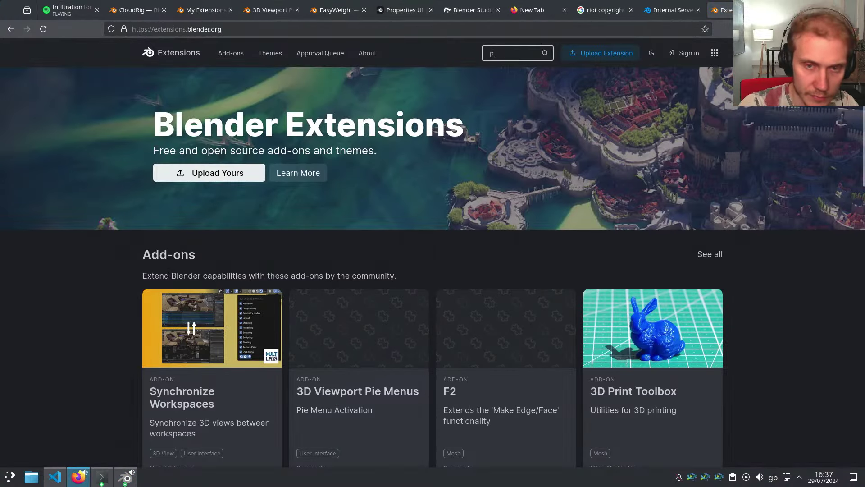
pyautogui.write('rofiler')
pyautogui.press('Return')
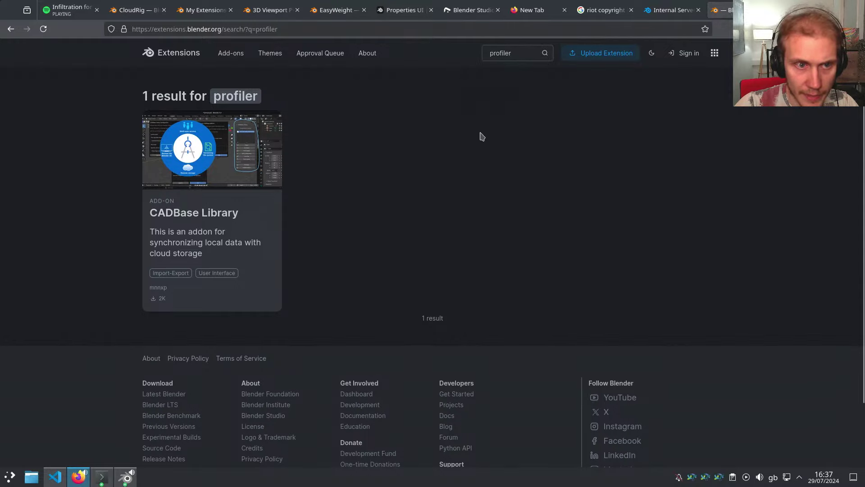
# Open the Blender Studio Pipeline Project Overview page and scroll to its Add-ons list
pyautogui.hotkey('ctrl', '1')
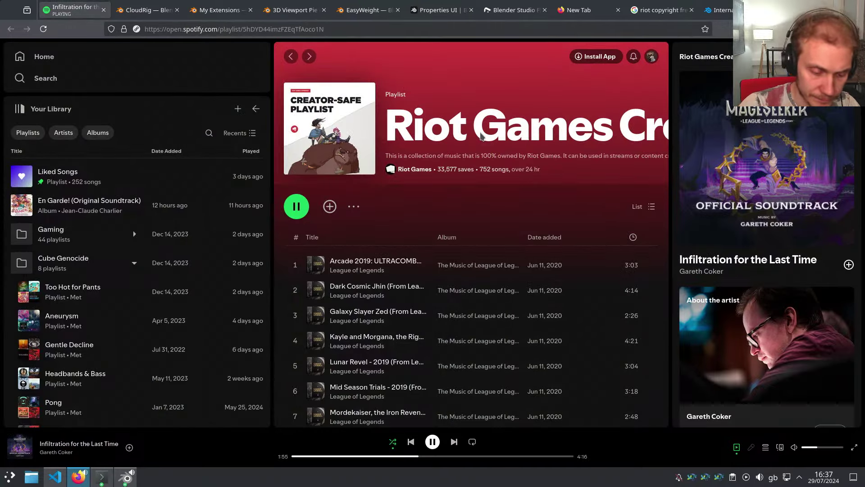
pyautogui.hotkey('ctrl', 't')
pyautogui.write('studio.blender.org/')
pyautogui.press('Return')
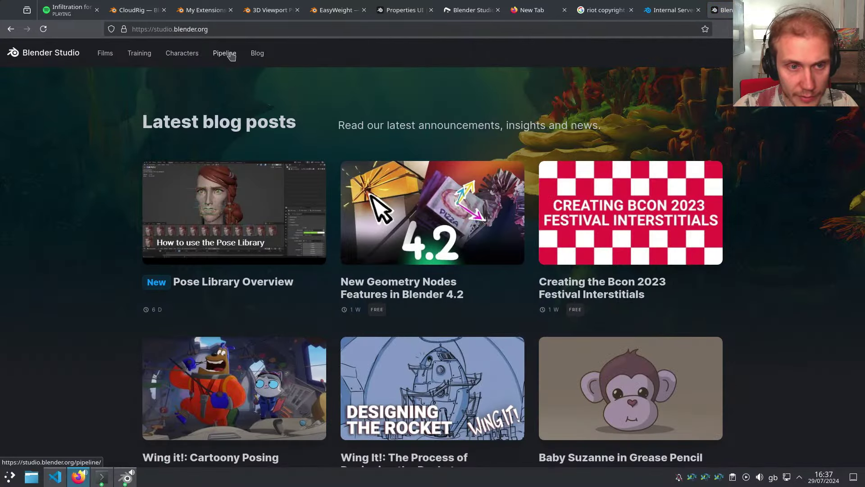
pyautogui.click(231, 56)
pyautogui.click(266, 280)
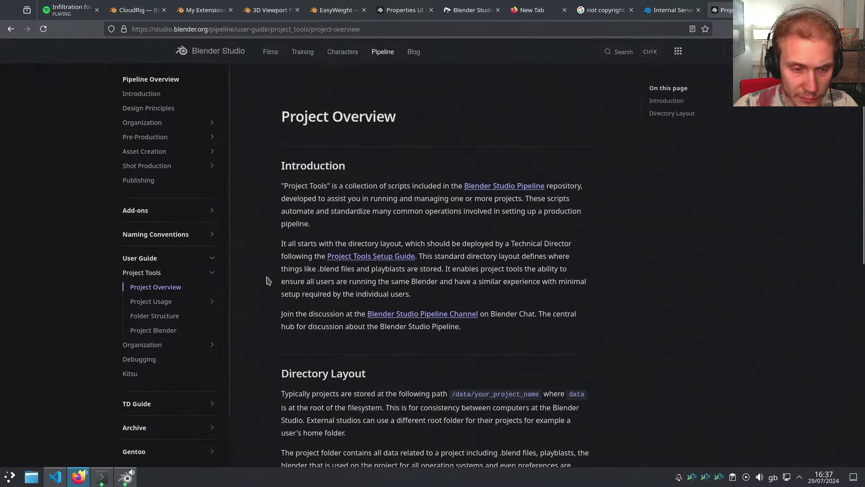
pyautogui.scroll(-1, 269, 280)
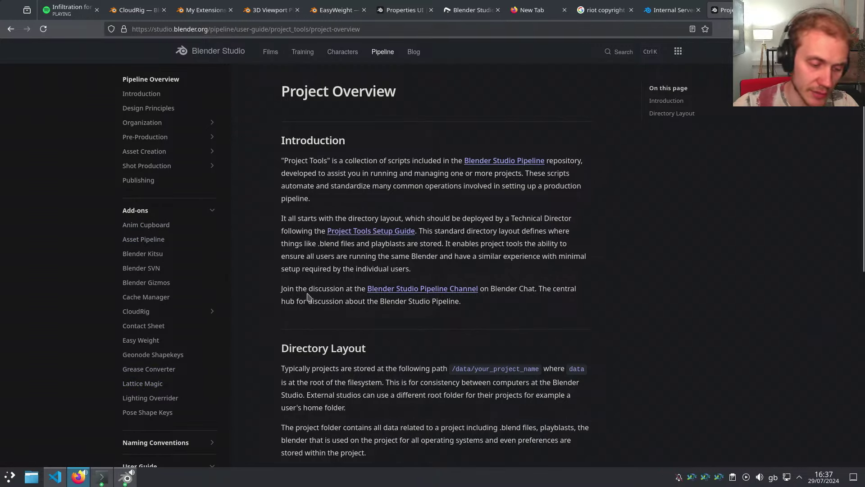
pyautogui.hotkey('ctrl', 't')
# Web-search the developer's GitHub and open their GitLab profile instead
pyautogui.write('simon tho')
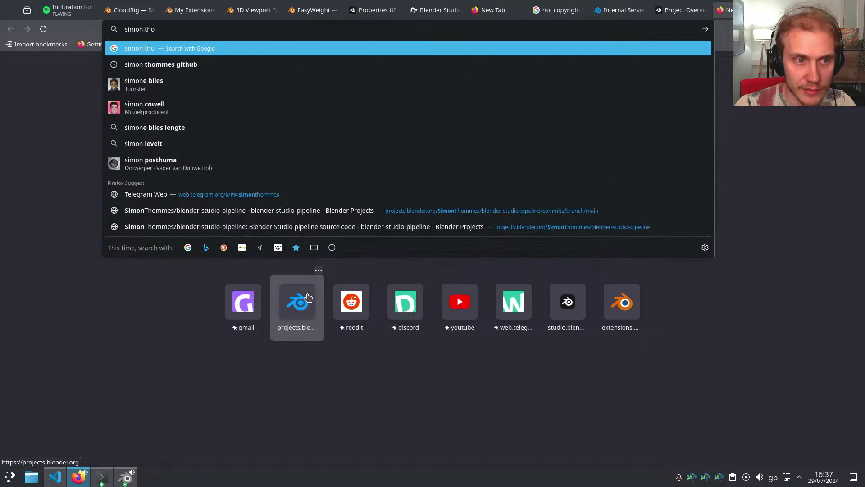
pyautogui.write('mmes github')
pyautogui.press('Return')
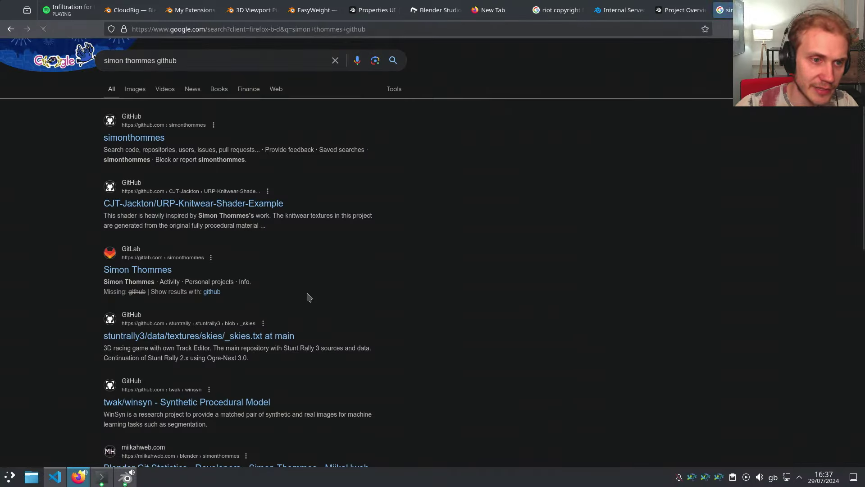
pyautogui.click(135, 138)
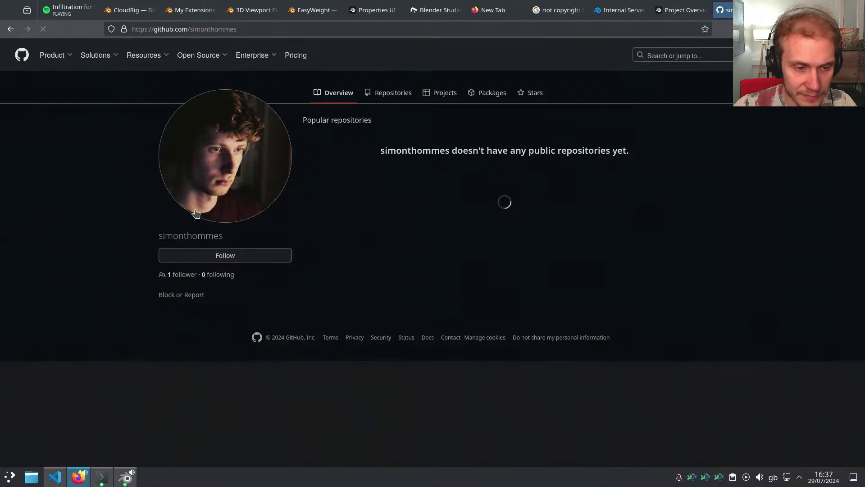
pyautogui.hotkey('alt', 'Left')
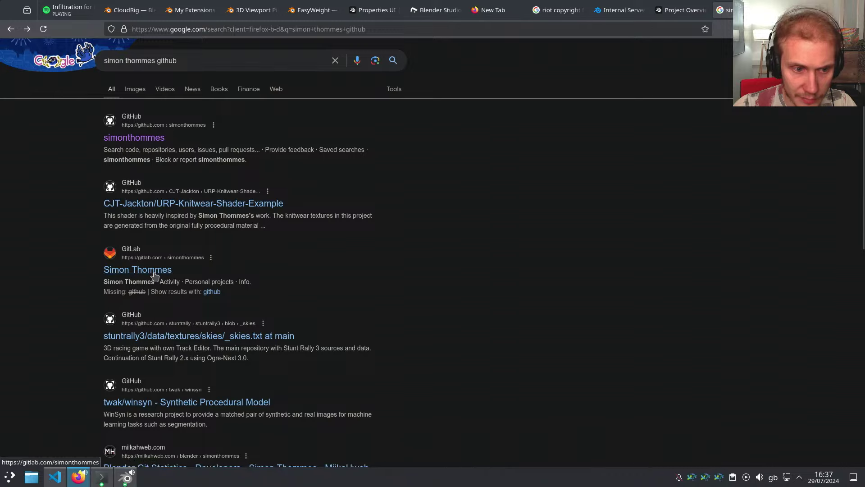
pyautogui.click(155, 271)
# Open Random Blender Scripts > addons > profiling_buddy and select the repository path in the address
pyautogui.scroll(-3, 155, 274)
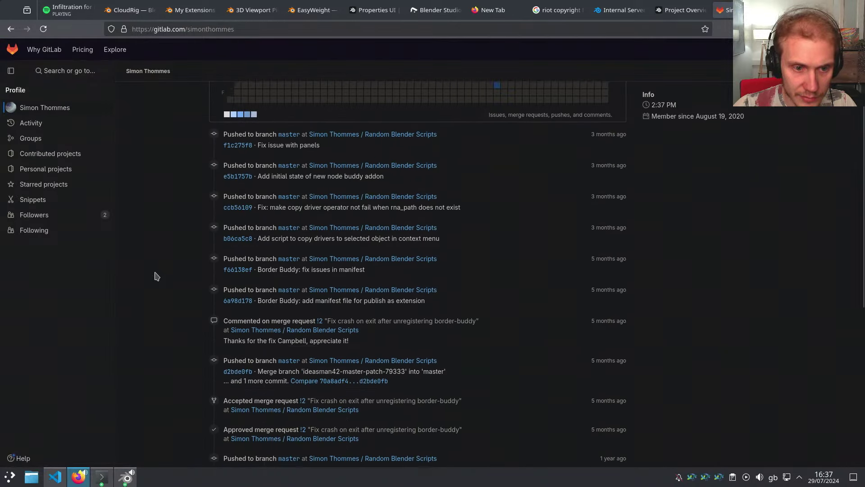
pyautogui.click(399, 101)
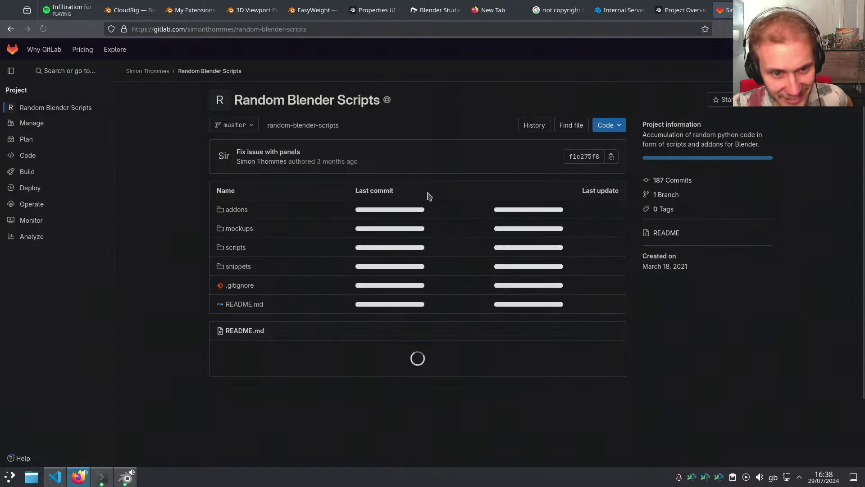
pyautogui.click(236, 209)
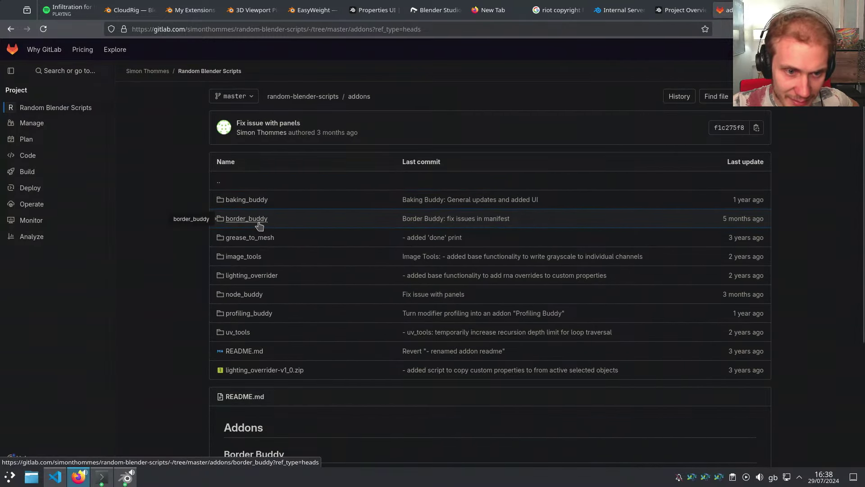
pyautogui.click(252, 314)
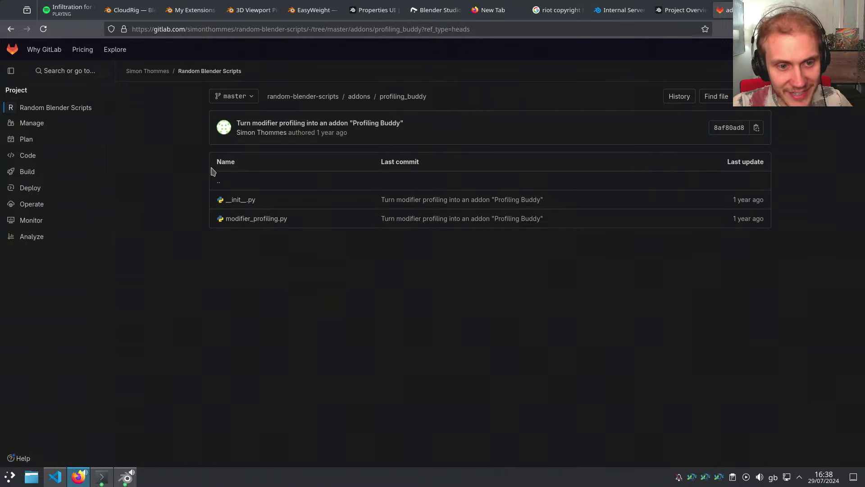
pyautogui.click(370, 27)
pyautogui.moveTo(187, 29); pyautogui.dragTo(381, 26)
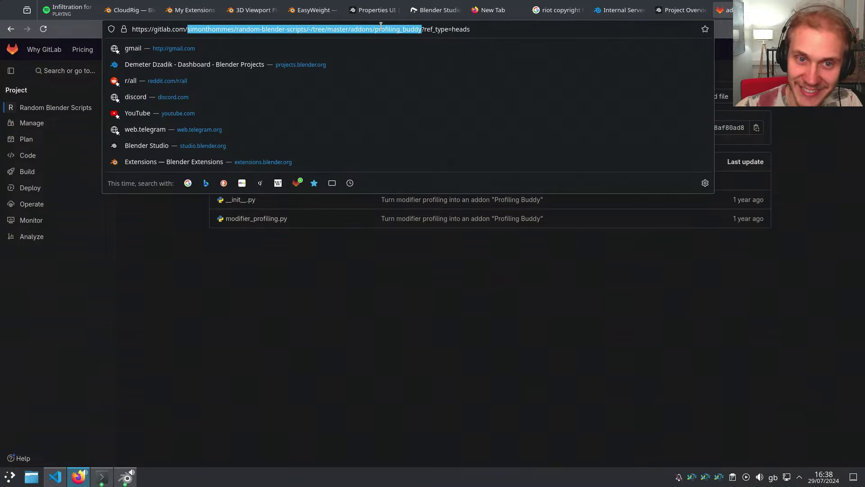
pyautogui.click(258, 295)
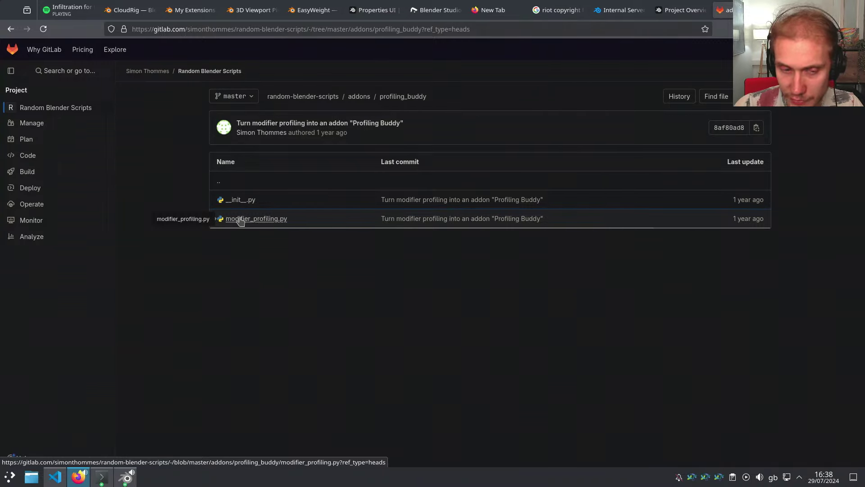
# Close Blender's Preferences window and select CTR-Eye.L in the main viewport
pyautogui.hotkey('alt', 'Tab')
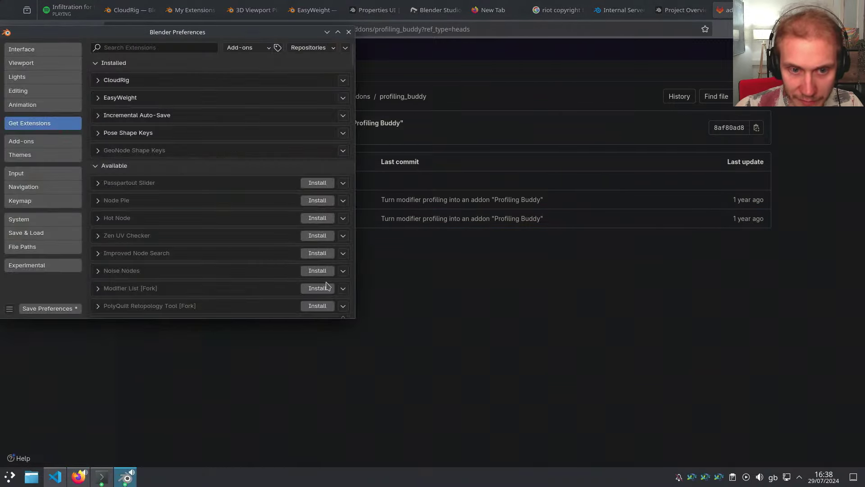
pyautogui.hotkey('alt', 'Tab')
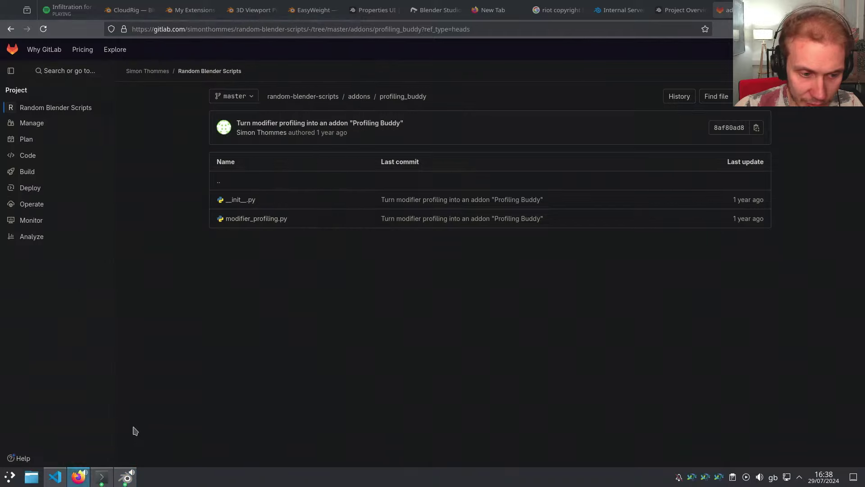
pyautogui.click(127, 478)
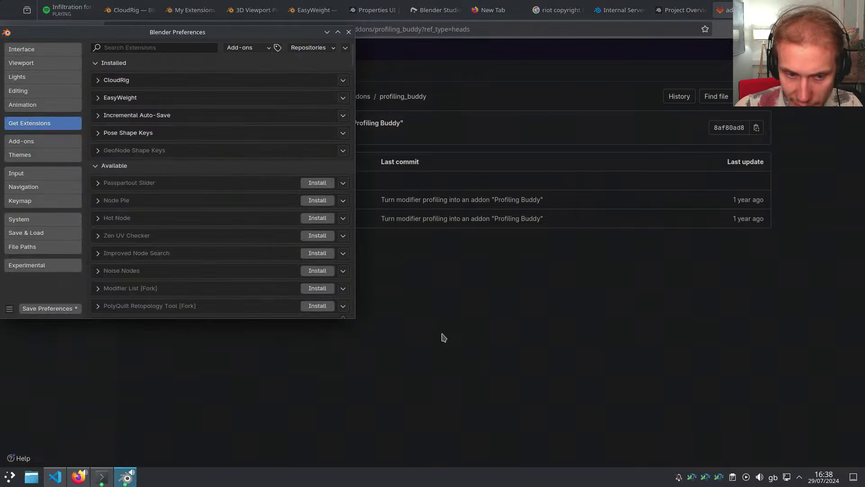
pyautogui.click(348, 30)
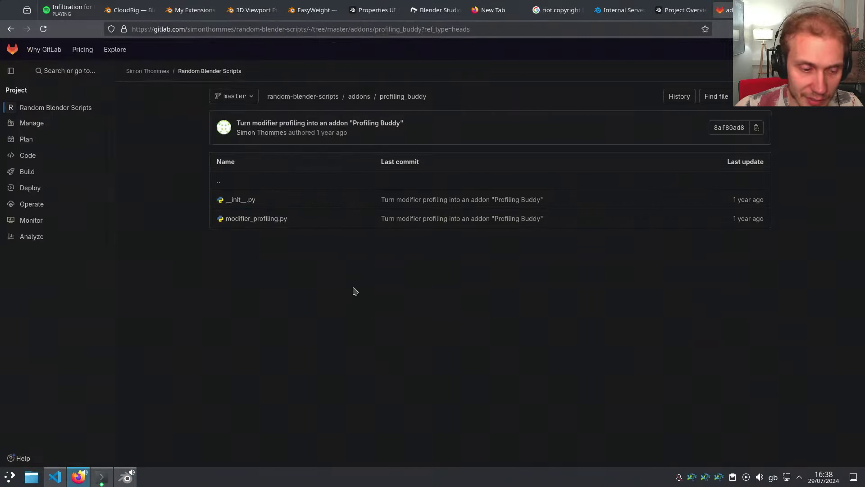
pyautogui.click(126, 477)
pyautogui.moveTo(437, 310); pyautogui.dragTo(455, 298, button='middle')
pyautogui.keyDown('shift'); pyautogui.moveTo(454, 299); pyautogui.dragTo(359, 251, button='middle'); pyautogui.keyUp('shift')
pyautogui.click(368, 244)
# Test-rotate CTR-Eye.L, cancel back to rest, and collapse its constraint panels
pyautogui.scroll(4, 361, 251)
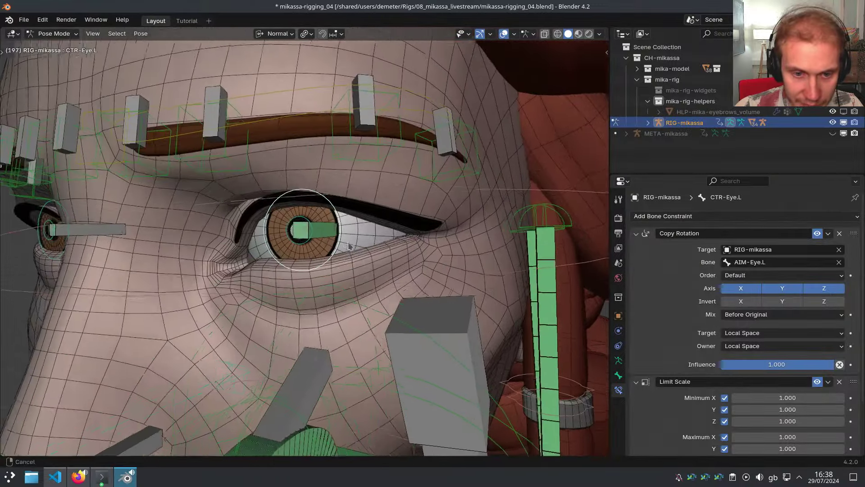
pyautogui.press('r')
pyautogui.press('r')
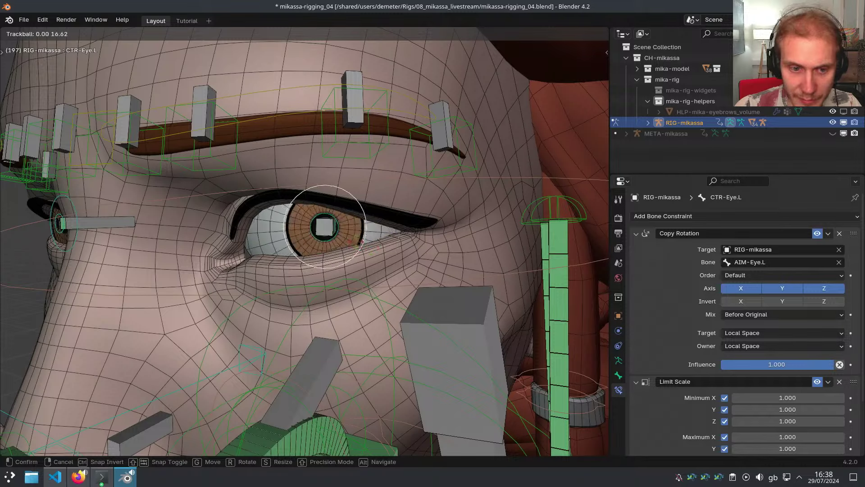
pyautogui.rightClick(361, 256)
pyautogui.hotkey('alt', 'Tab')
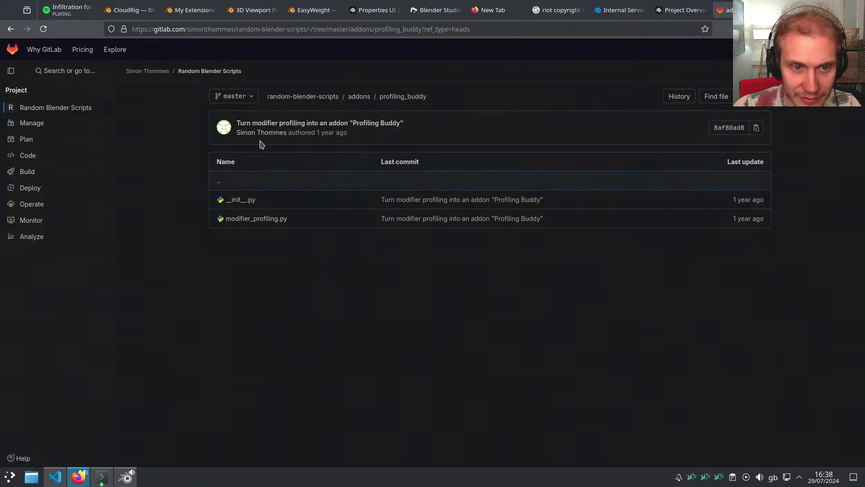
pyautogui.hotkey('alt', 'Tab')
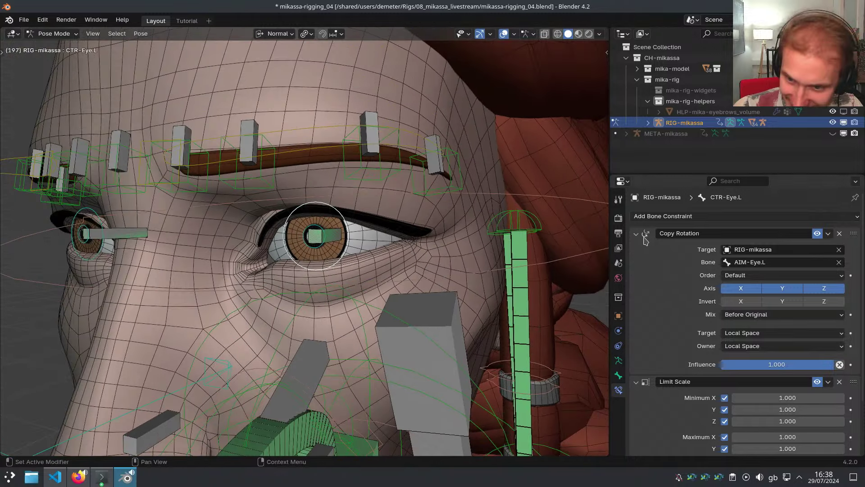
pyautogui.moveTo(641, 234); pyautogui.dragTo(629, 309)
# Select Eyebrow1.L and turn the Outliner into a Text Editor showing the rig notes
pyautogui.moveTo(444, 274); pyautogui.dragTo(362, 260, button='middle')
pyautogui.scroll(-2, 361, 260)
pyautogui.moveTo(256, 193); pyautogui.dragTo(267, 196, button='middle')
pyautogui.click(255, 196)
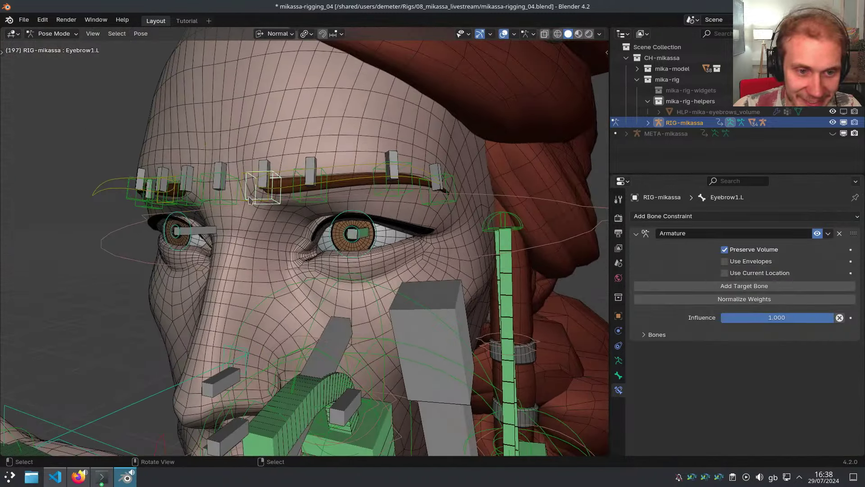
pyautogui.hotkey('ctrl', 'alt', 's')
pyautogui.click(702, 107)
pyautogui.click(745, 108)
pyautogui.scroll(-5, 721, 98)
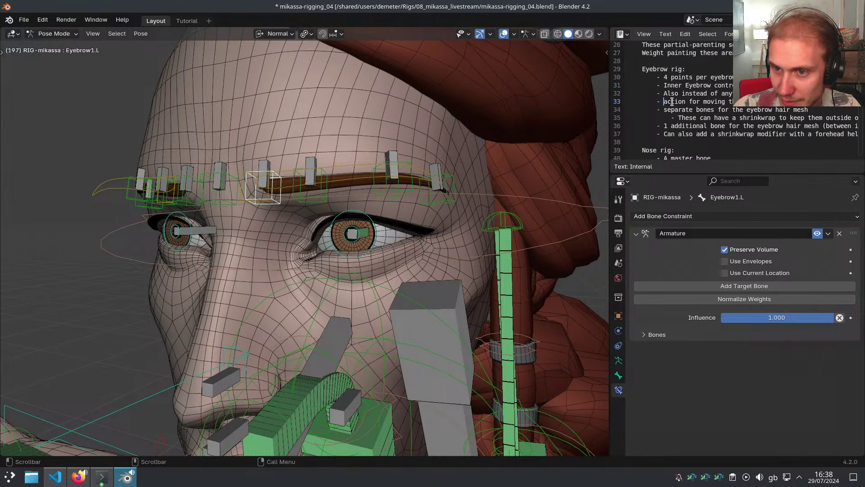
# Highlight the eyebrow notes on the action, separate bones, and forehead shrinkwrap
pyautogui.moveTo(664, 102); pyautogui.dragTo(766, 102)
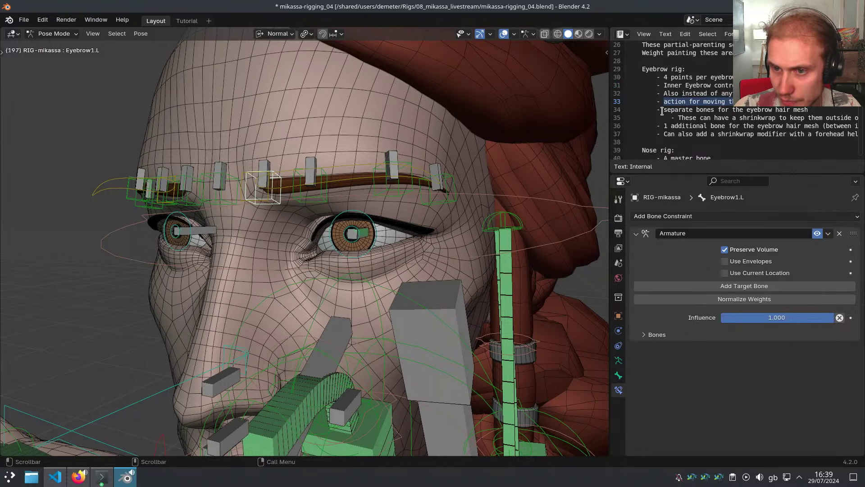
pyautogui.moveTo(662, 110); pyautogui.dragTo(772, 110)
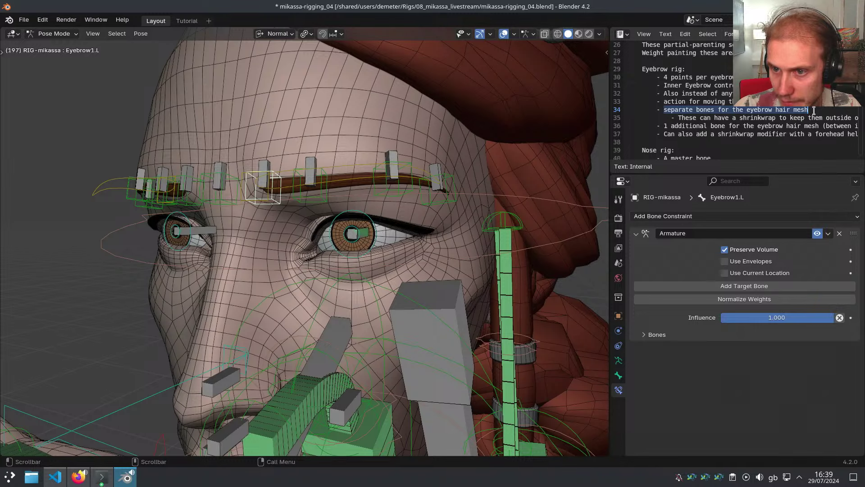
pyautogui.scroll(-3, 802, 111)
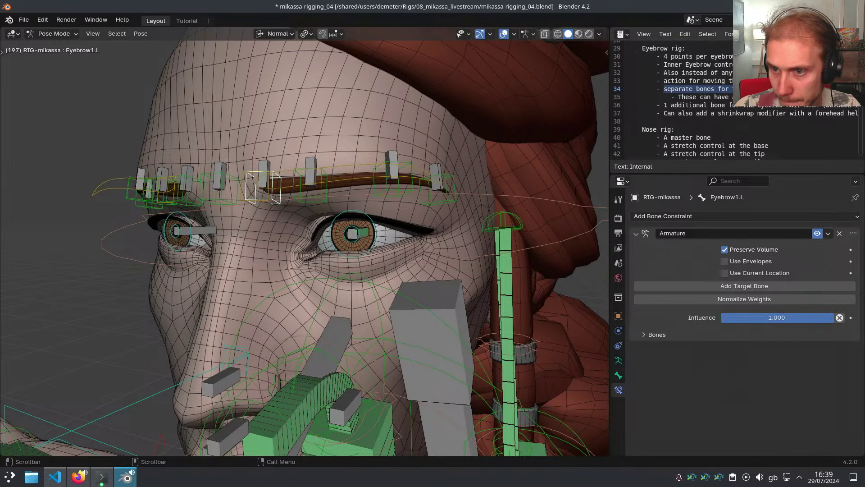
pyautogui.moveTo(665, 86); pyautogui.dragTo(730, 87)
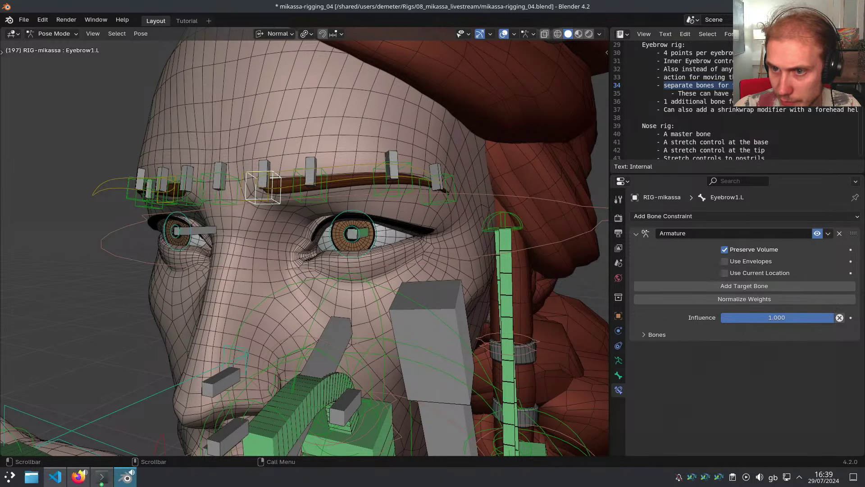
pyautogui.moveTo(678, 93); pyautogui.dragTo(766, 94)
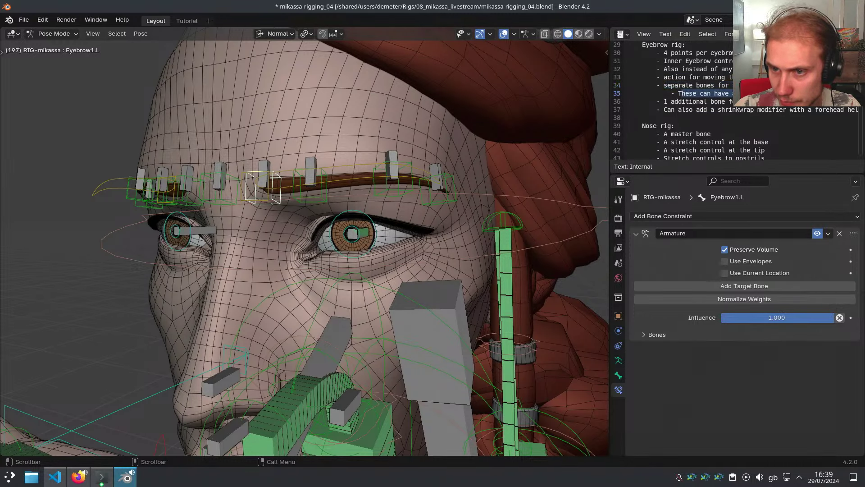
pyautogui.moveTo(665, 102); pyautogui.dragTo(766, 101)
pyautogui.moveTo(665, 110); pyautogui.dragTo(734, 110)
pyautogui.moveTo(792, 109); pyautogui.dragTo(723, 109, button='middle')
pyautogui.click(668, 110)
pyautogui.moveTo(650, 110); pyautogui.dragTo(841, 117)
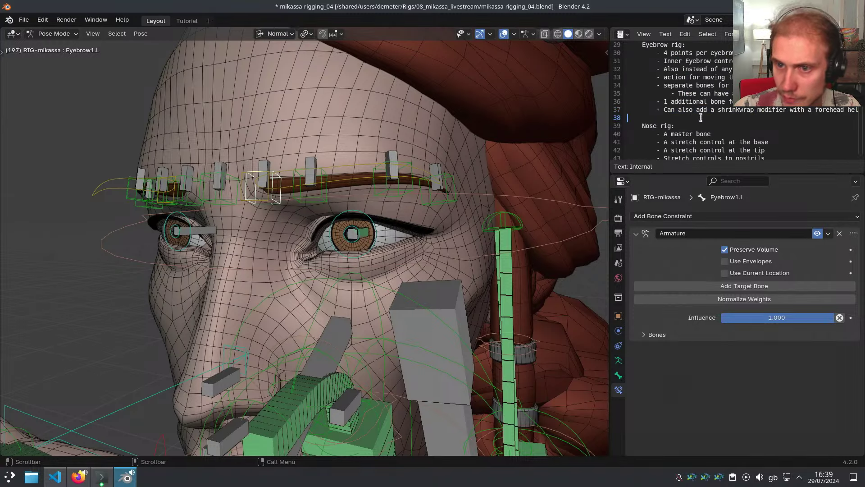
# Split the 3D Viewport horizontally and make the top area an Action Editor
pyautogui.hotkey('shift', 't')
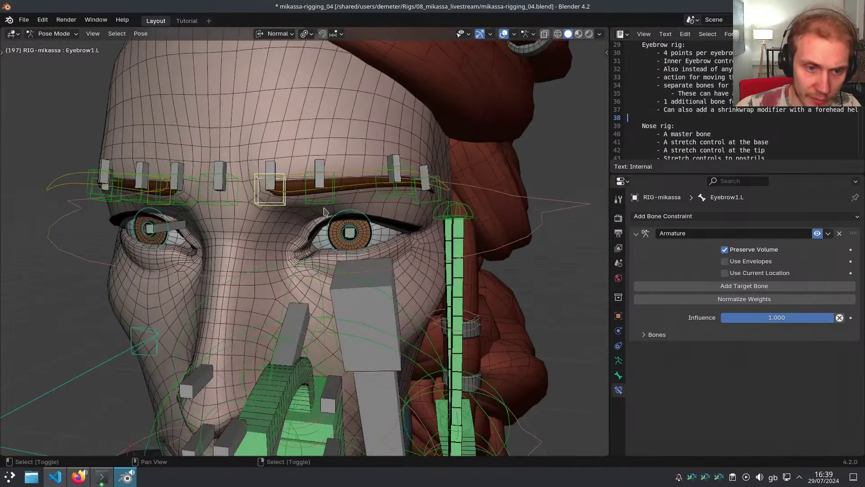
pyautogui.keyDown('shift'); pyautogui.moveTo(361, 205); pyautogui.dragTo(368, 220, button='middle'); pyautogui.keyUp('shift')
pyautogui.hotkey('shift', 't')
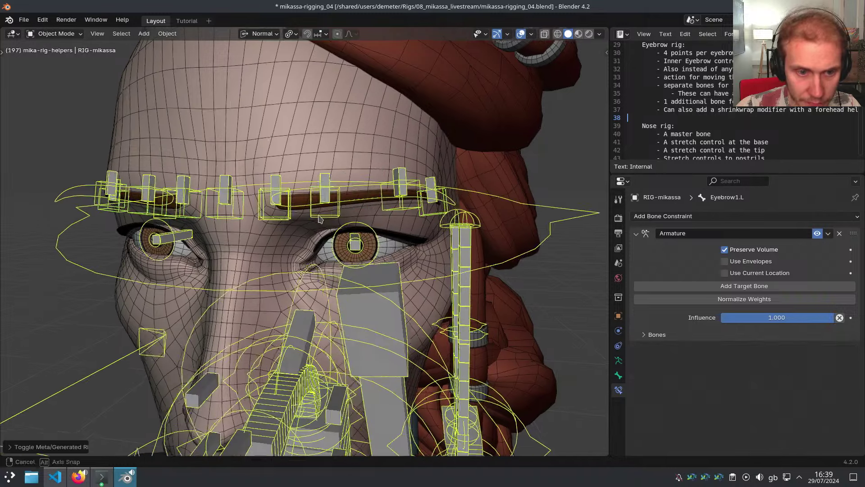
pyautogui.moveTo(299, 207); pyautogui.dragTo(310, 208, button='middle')
pyautogui.rightClick(381, 27)
pyautogui.click(383, 30)
pyautogui.press('Tab')
pyautogui.click(362, 141)
pyautogui.hotkey('ctrl', 'alt', 's')
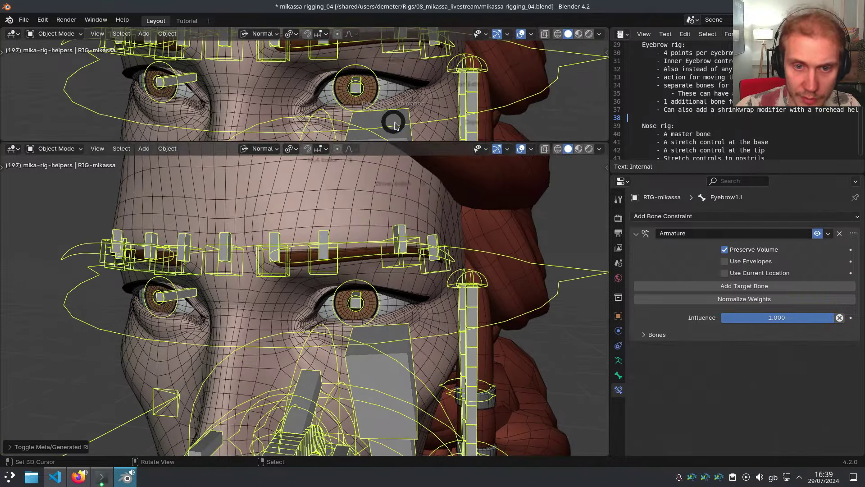
pyautogui.click(436, 160)
# In Pose Mode with Eyebrow1.L selected, add action RIG-mika-eyebrows-in, then select CTR-Eyebrow.L
pyautogui.press('Tab')
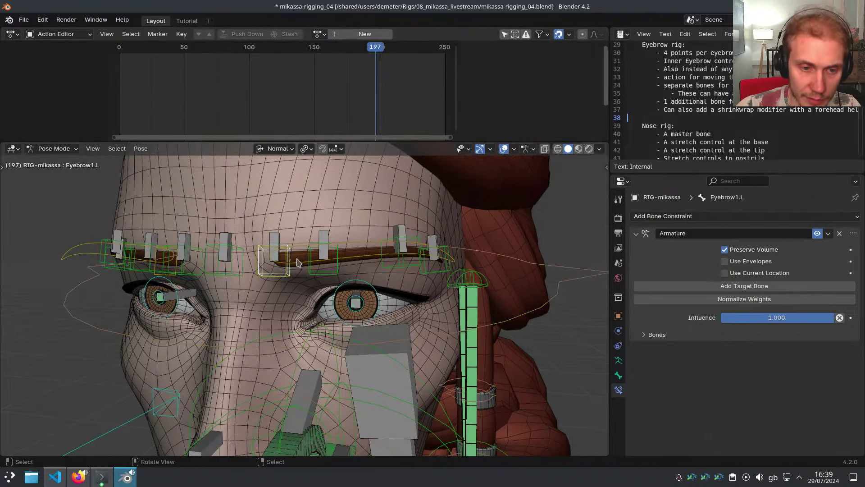
pyautogui.moveTo(294, 260); pyautogui.dragTo(314, 236, button='middle')
pyautogui.scroll(2, 294, 266)
pyautogui.click(293, 266)
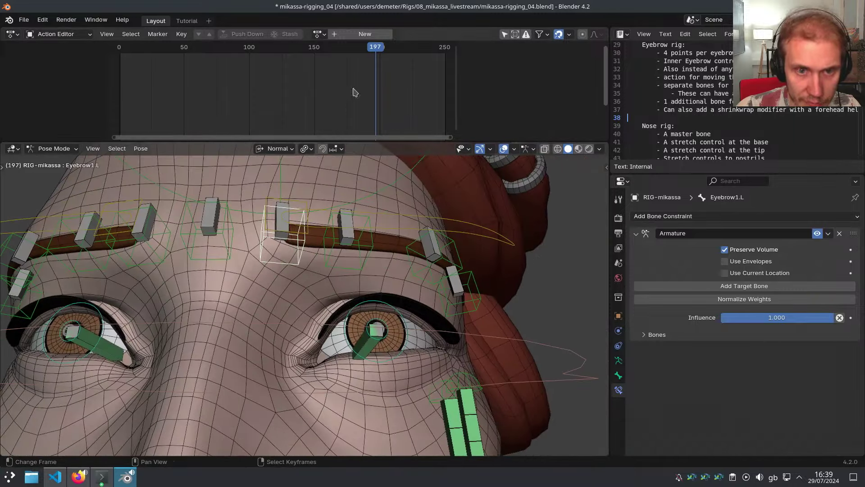
pyautogui.click(366, 34)
pyautogui.moveTo(315, 271); pyautogui.dragTo(323, 221, button='middle')
pyautogui.press('n')
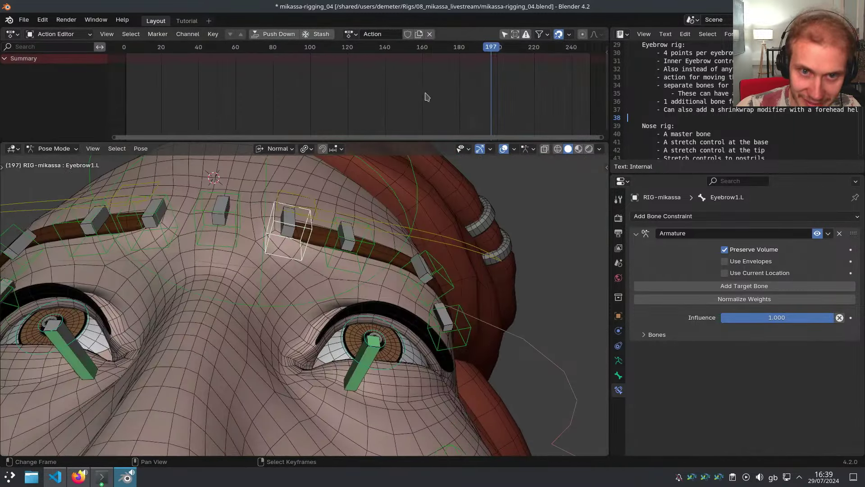
pyautogui.click(379, 34)
pyautogui.write('RI')
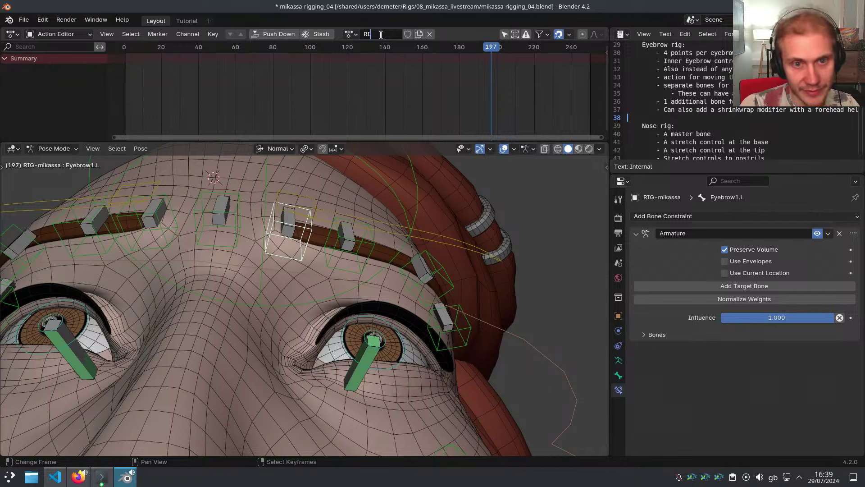
pyautogui.write('G-mika-')
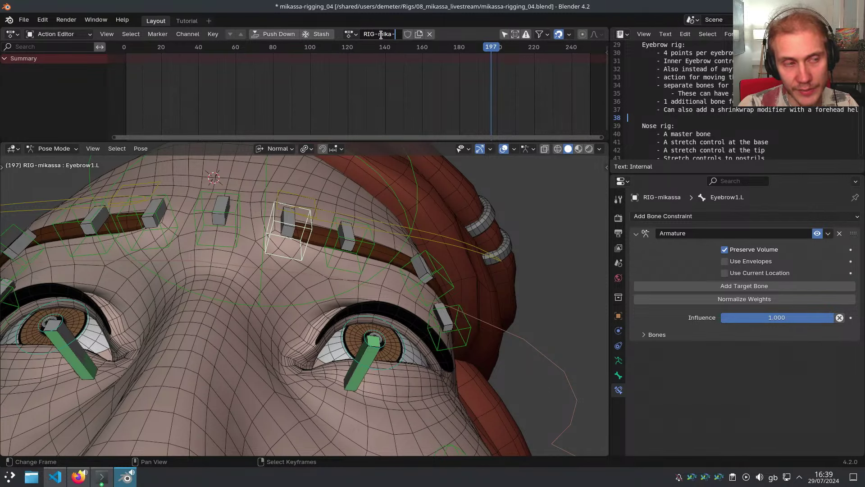
pyautogui.write('eyebrows')
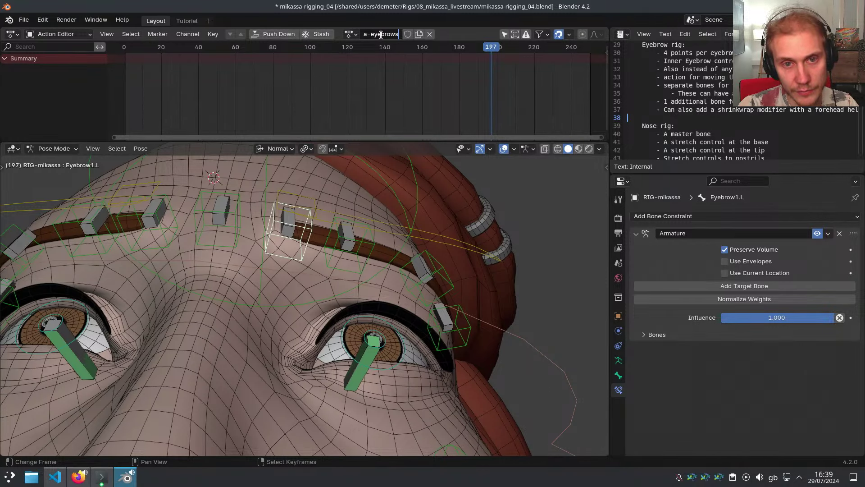
pyautogui.write('-l')
pyautogui.press('Return')
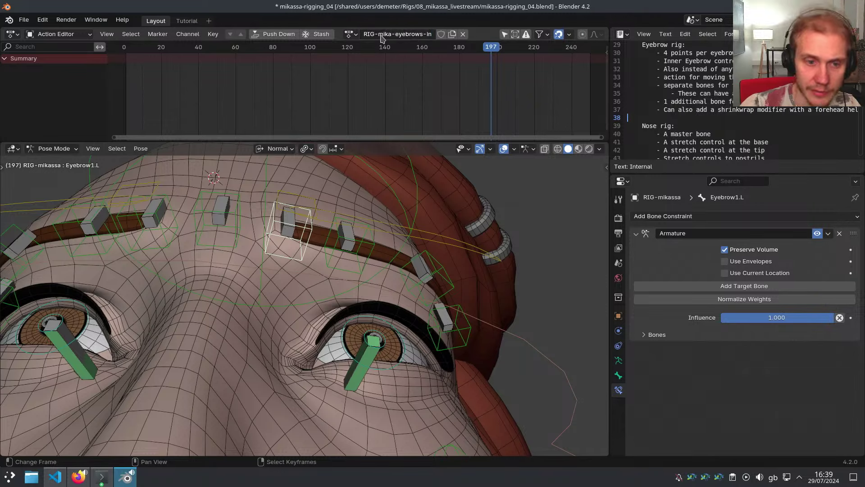
pyautogui.moveTo(376, 196); pyautogui.dragTo(359, 235, button='middle')
pyautogui.click(300, 224)
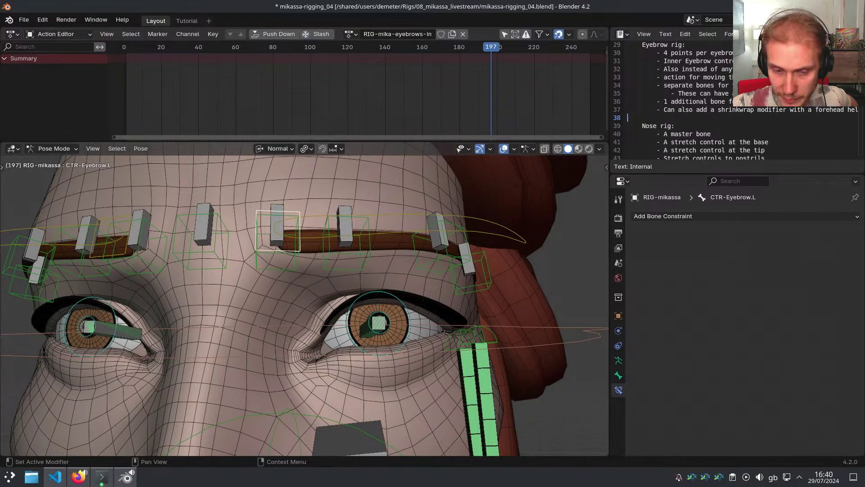
# Select CTR-Eye.L to inspect its constraints, then zoom out to frame the character
pyautogui.moveTo(561, 304); pyautogui.dragTo(388, 299, button='middle')
pyautogui.scroll(2, 400, 298)
pyautogui.click(379, 301)
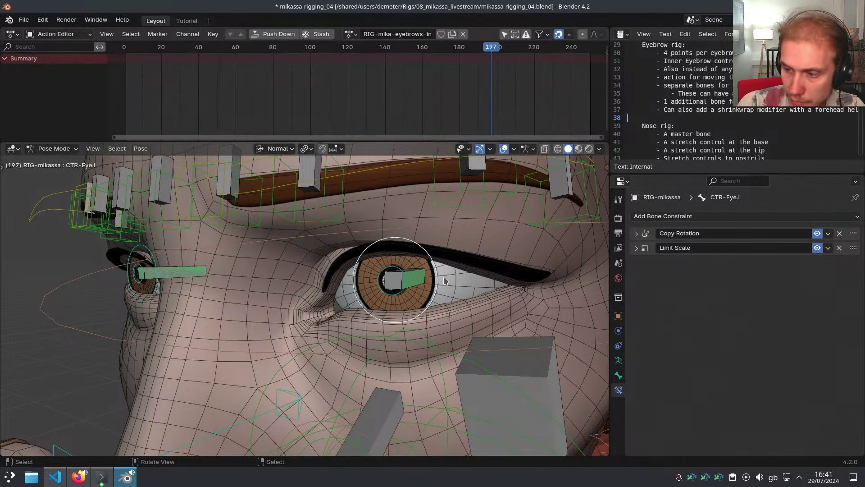
pyautogui.scroll(-4, 389, 275)
pyautogui.scroll(-3, 388, 273)
pyautogui.keyDown('shift'); pyautogui.moveTo(396, 343); pyautogui.dragTo(363, 288, button='middle'); pyautogui.keyUp('shift')
pyautogui.scroll(-3, 362, 288)
# Turn off viewport overlays and switch the viewport shading to Rendered
pyautogui.hotkey('alt', 'shift', 'z')
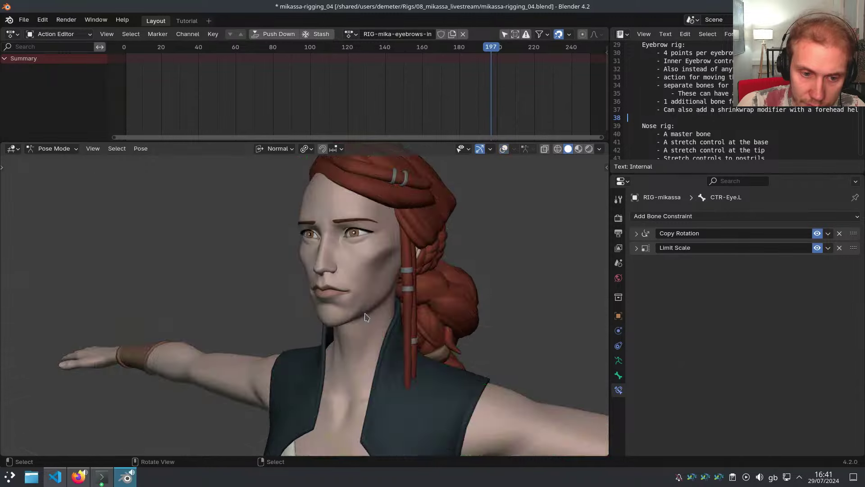
pyautogui.scroll(-2, 371, 338)
pyautogui.moveTo(373, 343); pyautogui.dragTo(314, 364, button='middle')
pyautogui.press('z')
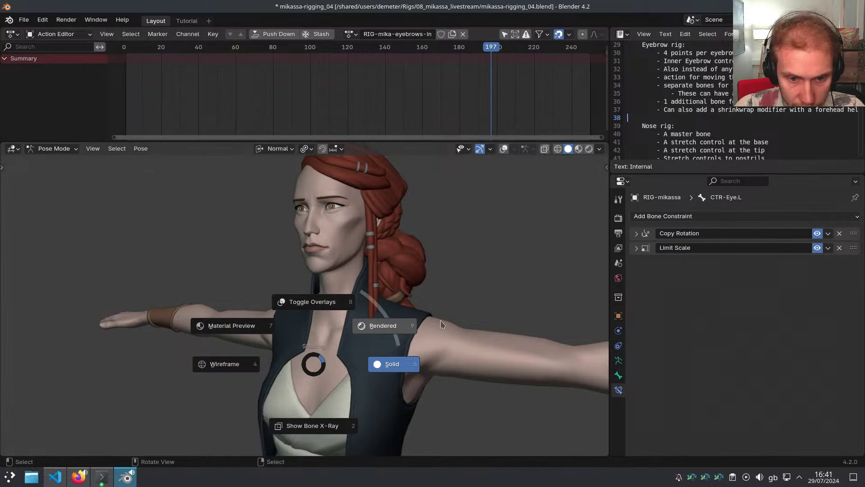
pyautogui.click(338, 347)
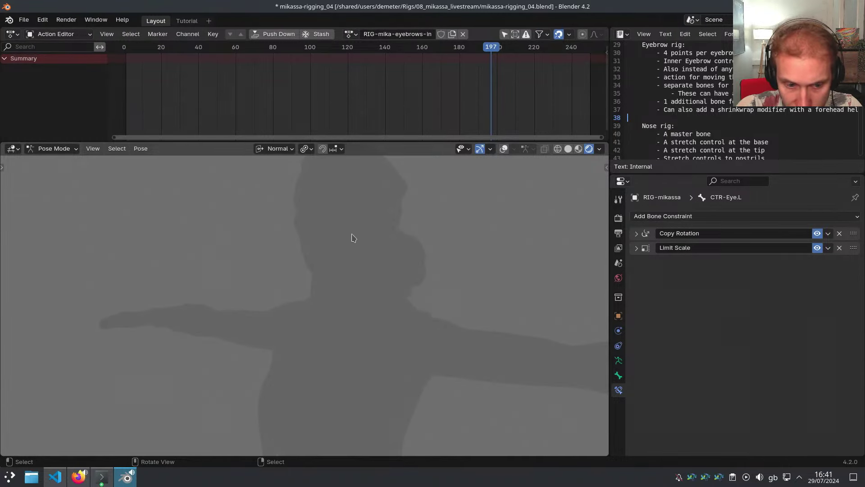
# Turn off the scene world lighting in the viewport shading options
pyautogui.scroll(-4, 354, 238)
pyautogui.scroll(2, 354, 238)
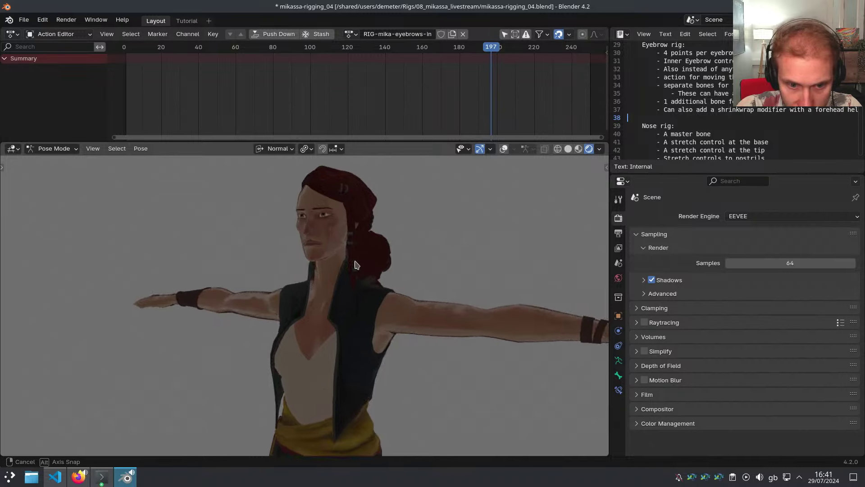
pyautogui.moveTo(355, 256); pyautogui.dragTo(431, 251, button='middle')
pyautogui.click(599, 149)
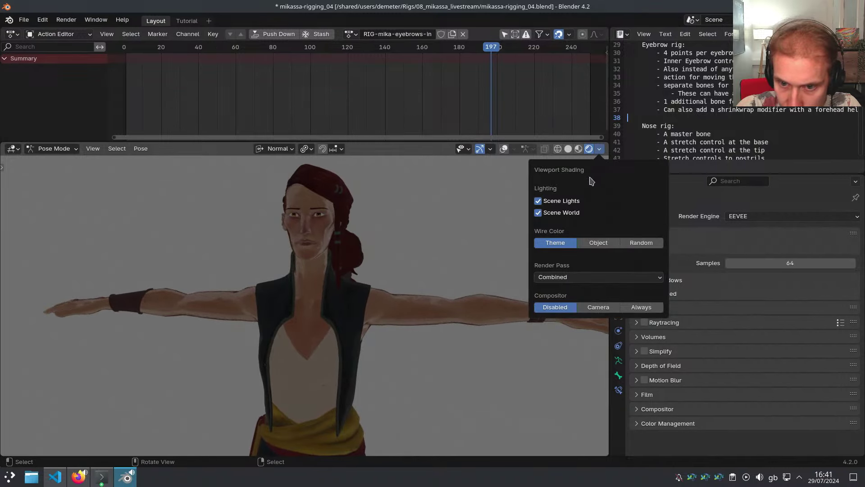
pyautogui.click(570, 213)
pyautogui.scroll(-1, 406, 234)
pyautogui.scroll(8, 343, 241)
pyautogui.moveTo(401, 234)
pyautogui.mouseDown(button='middle')
pyautogui.moveTo(345, 241)
pyautogui.moveTo(356, 261)
pyautogui.moveTo(331, 253)
pyautogui.moveTo(437, 272)
pyautogui.mouseUp(button='middle')
# Set the render engine to Cycles with the GPU Compute device
pyautogui.scroll(4, 343, 241)
pyautogui.scroll(-4, 443, 262)
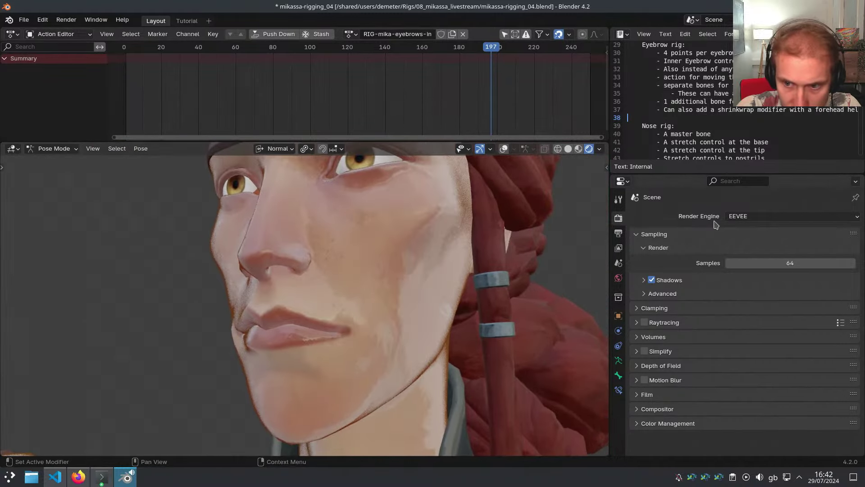
pyautogui.click(745, 218)
pyautogui.click(744, 251)
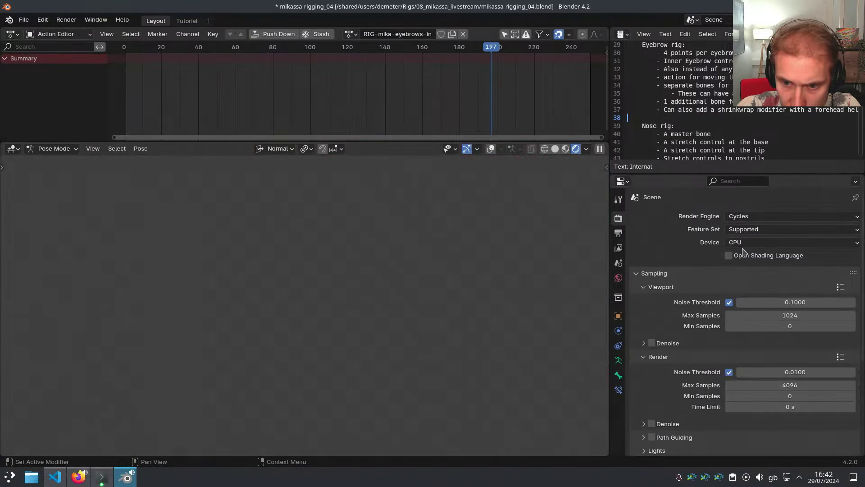
pyautogui.click(748, 243)
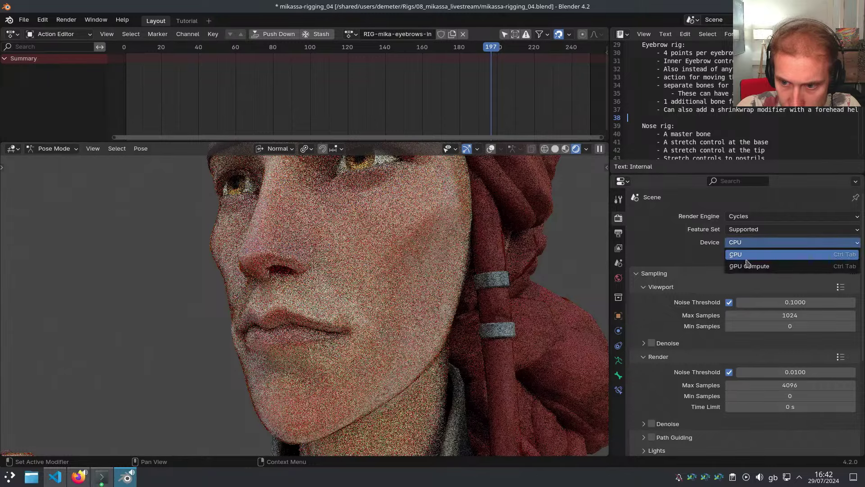
pyautogui.click(747, 267)
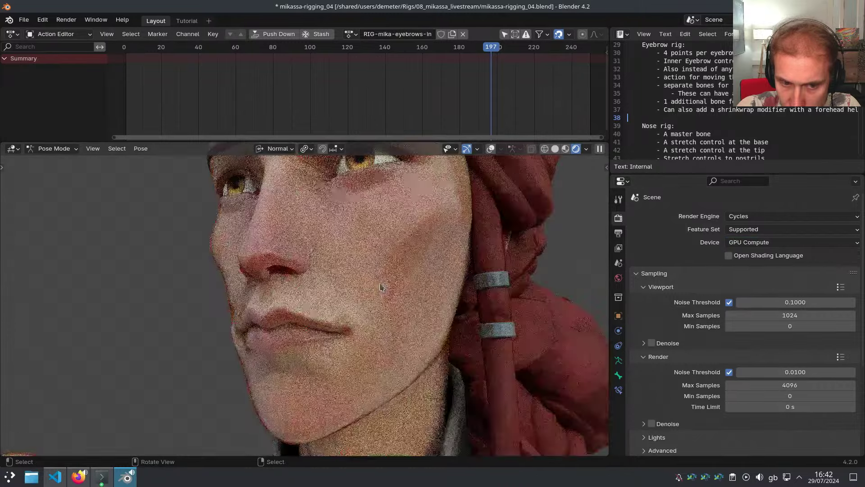
pyautogui.scroll(-6, 385, 288)
pyautogui.keyDown('shift'); pyautogui.moveTo(420, 298); pyautogui.dragTo(359, 297, button='middle'); pyautogui.keyUp('shift')
# Inspect the noisy Cycles preview in walk mode, then enable viewport Denoise under Sampling
pyautogui.hotkey('ctrl', 'space')
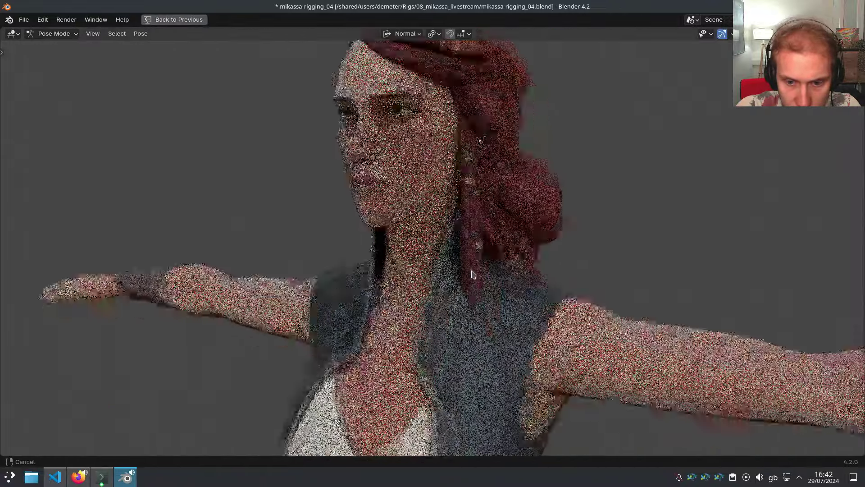
pyautogui.hotkey('shift', '`')
pyautogui.press('s')
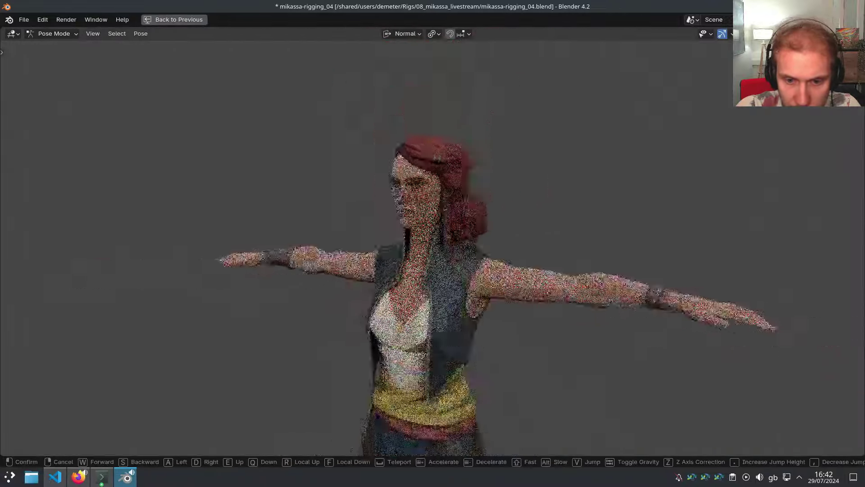
pyautogui.press('w')
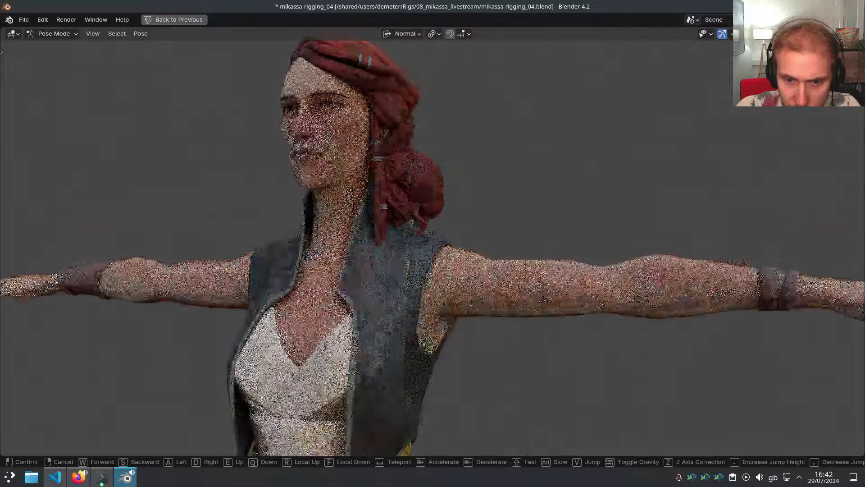
pyautogui.click(474, 270)
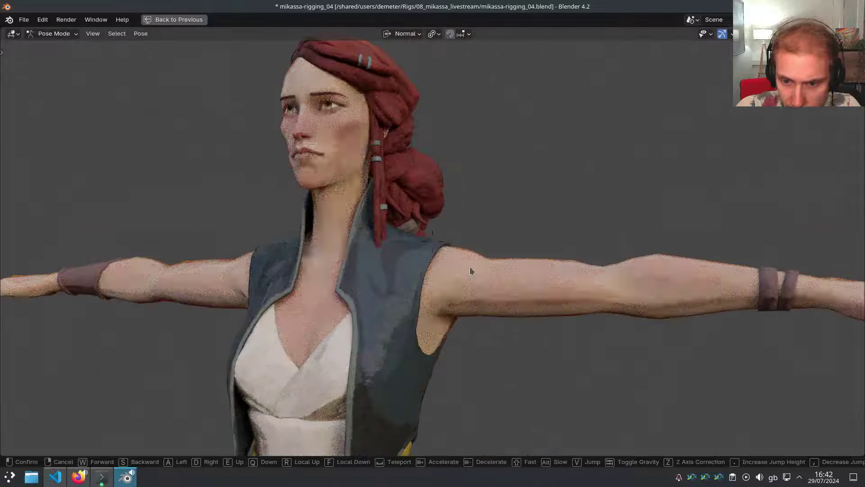
pyautogui.hotkey('ctrl', 'space')
pyautogui.click(675, 346)
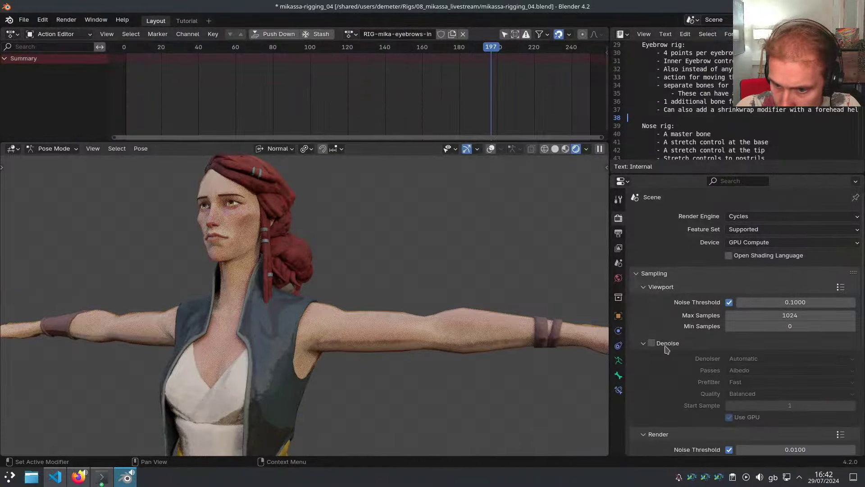
pyautogui.click(651, 343)
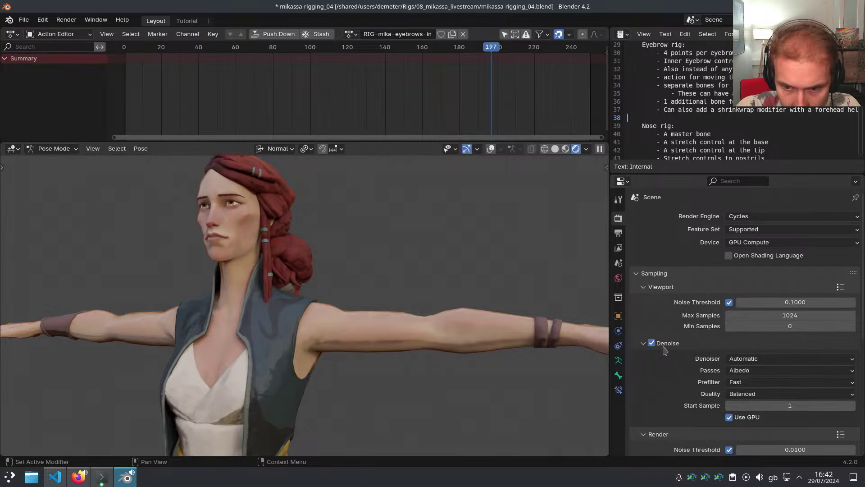
# Walk around the head and face in a maximized viewport to check the denoised preview
pyautogui.hotkey('shift', '`')
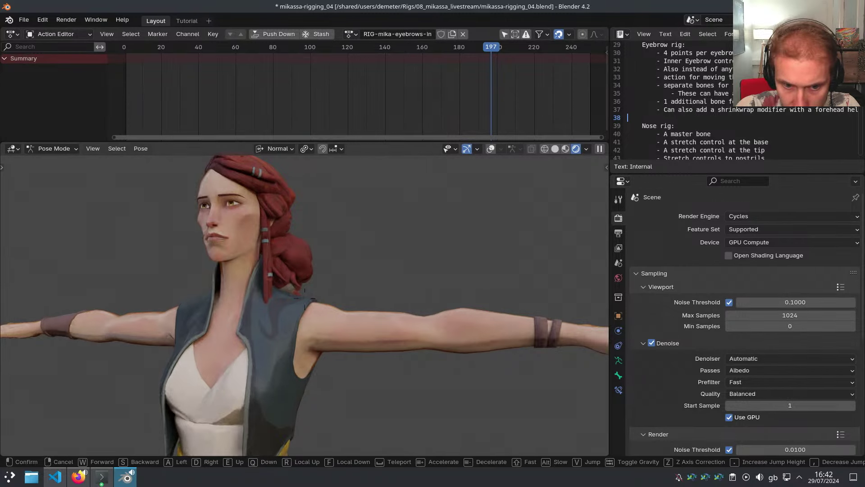
pyautogui.hotkey('ctrl', 'space')
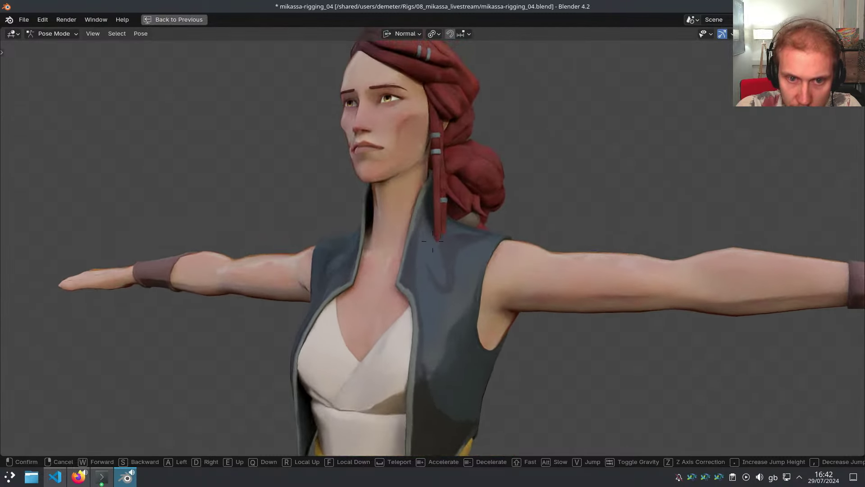
pyautogui.press('e')
pyautogui.press('w')
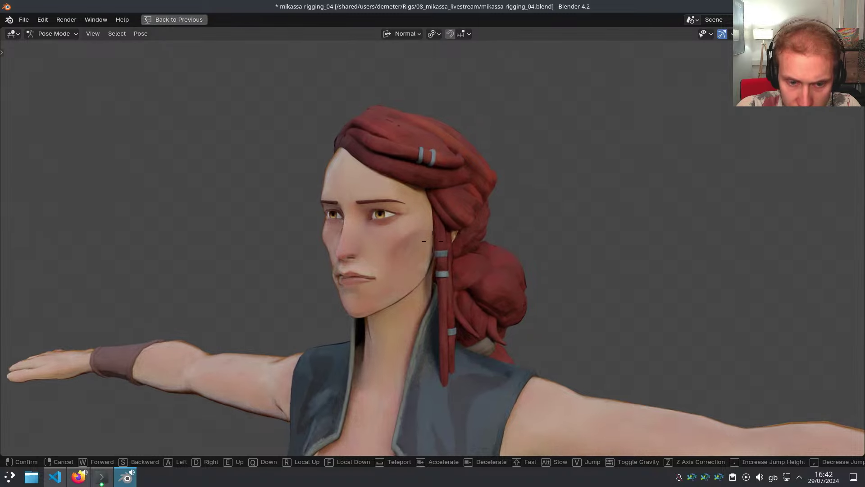
pyautogui.press('a')
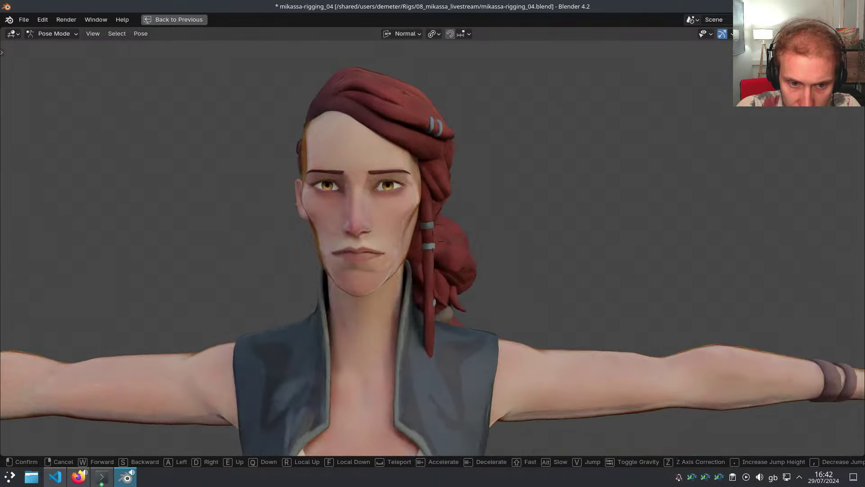
pyautogui.press('s')
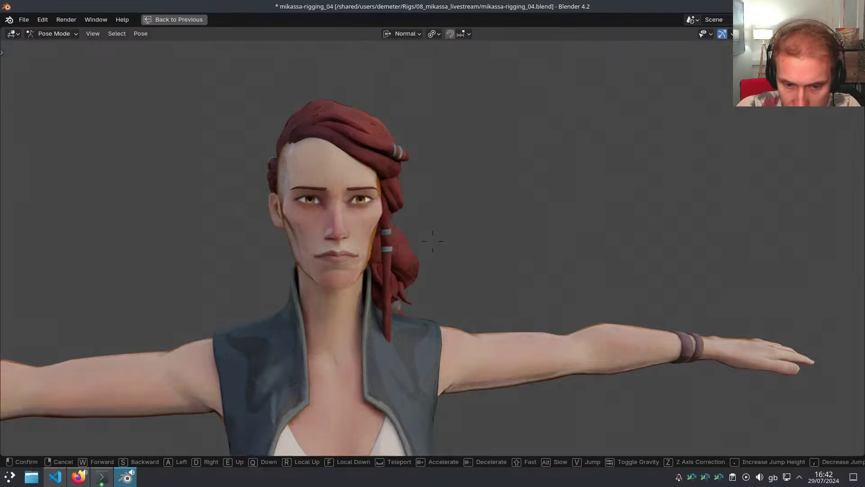
pyautogui.press('d')
pyautogui.press('w')
pyautogui.press('w')
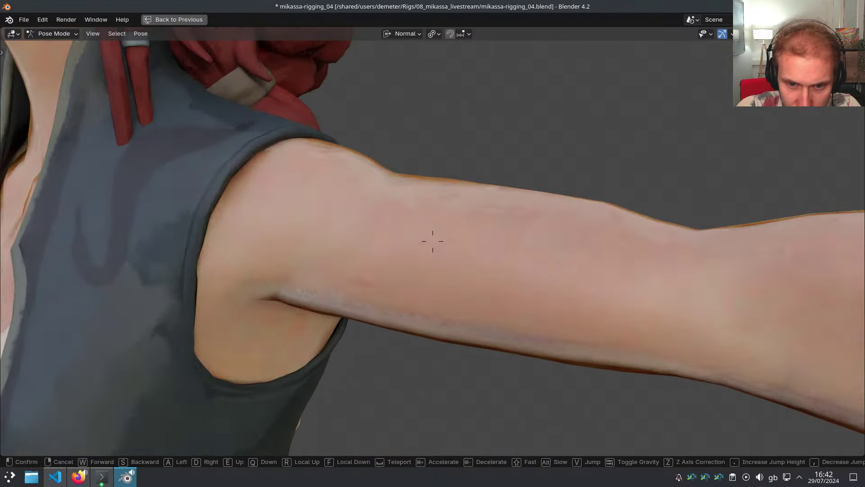
pyautogui.press('s')
pyautogui.press('s')
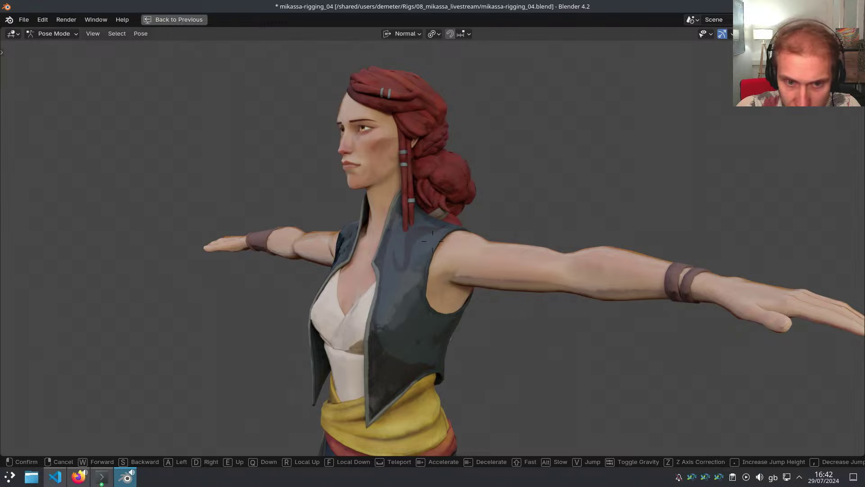
# Walk down the body to inspect the legs and feet up close
pyautogui.press('q')
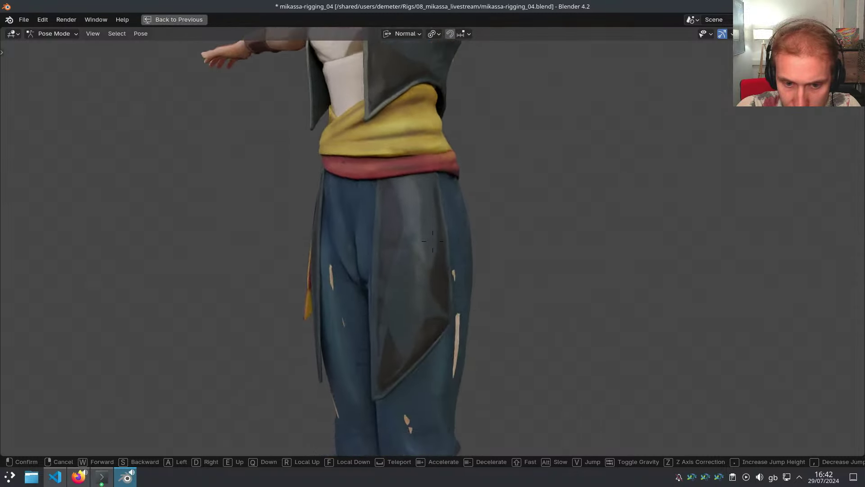
pyautogui.press('q')
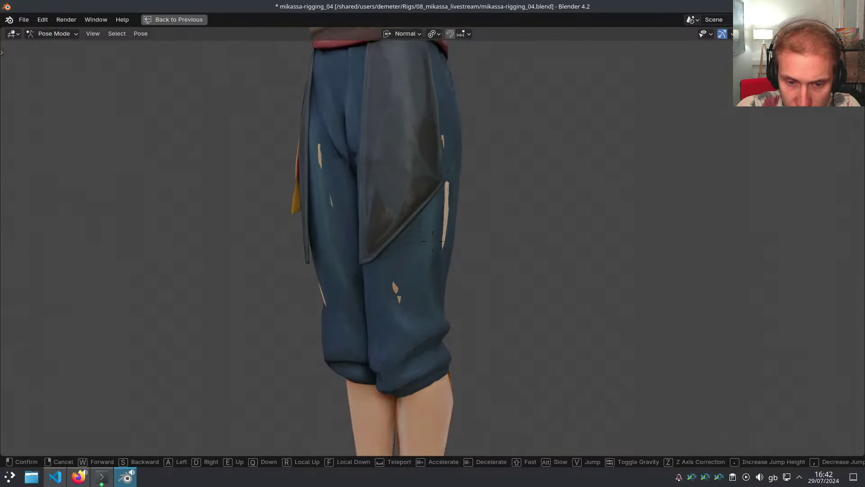
pyautogui.press('q')
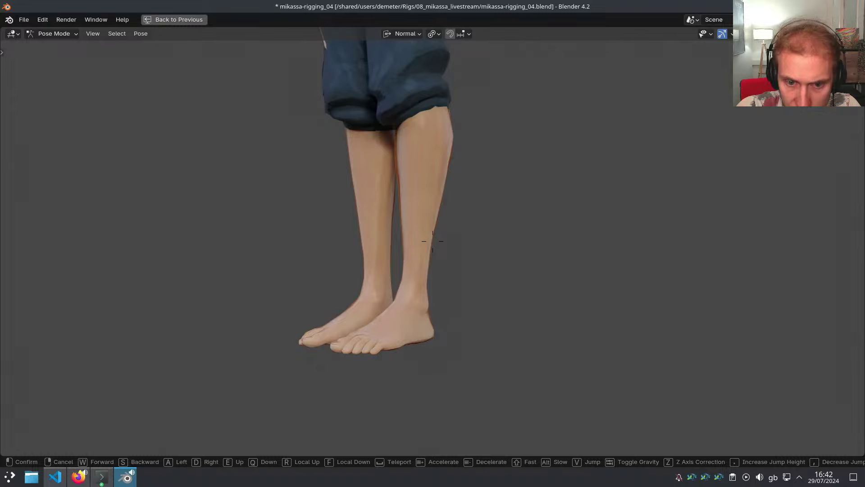
pyautogui.press('w')
pyautogui.press('d')
pyautogui.press('w')
pyautogui.press('d')
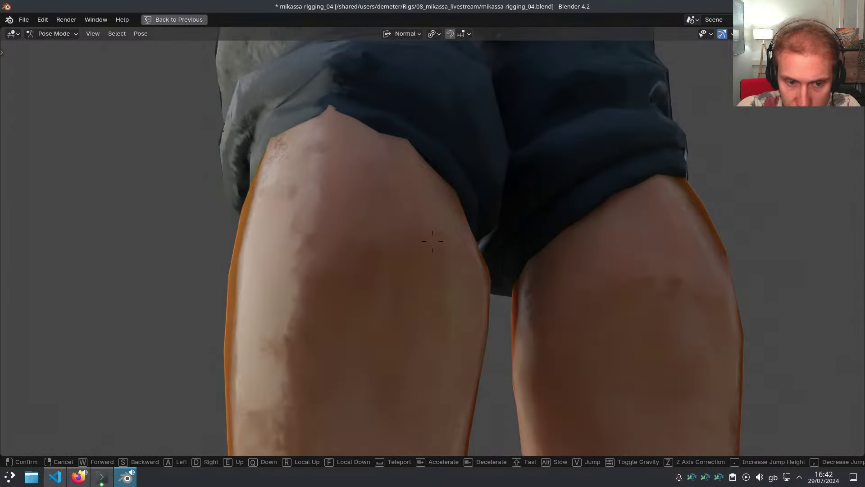
pyautogui.press('d')
# Save the file with Ctrl+S, then walk up the torso to frame the whole upper body
pyautogui.press('e')
pyautogui.click(434, 227)
pyautogui.hotkey('ctrl', 's')
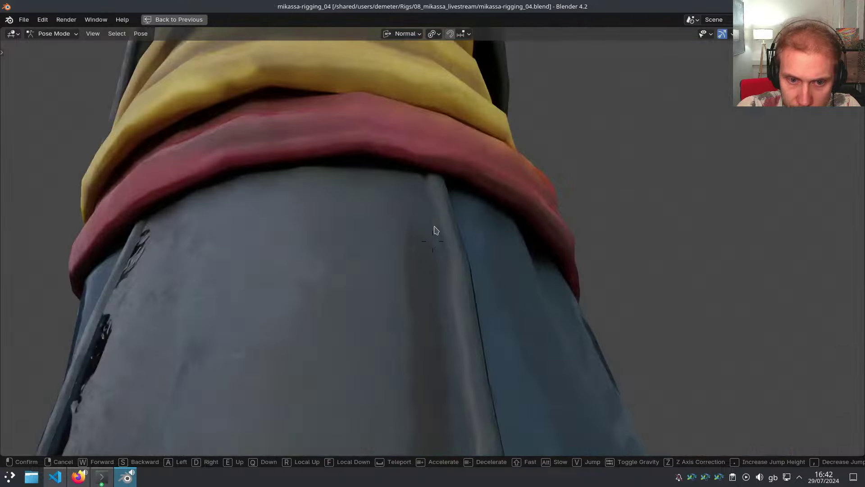
pyautogui.press('a')
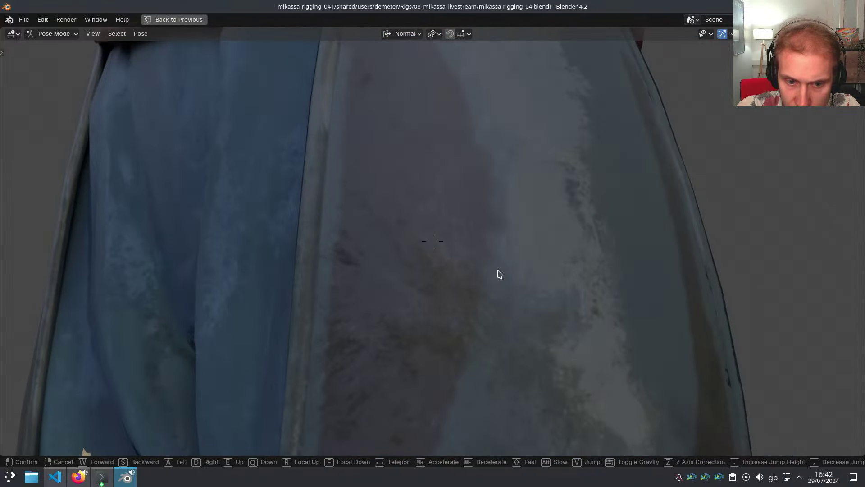
pyautogui.press('e')
pyautogui.press('a')
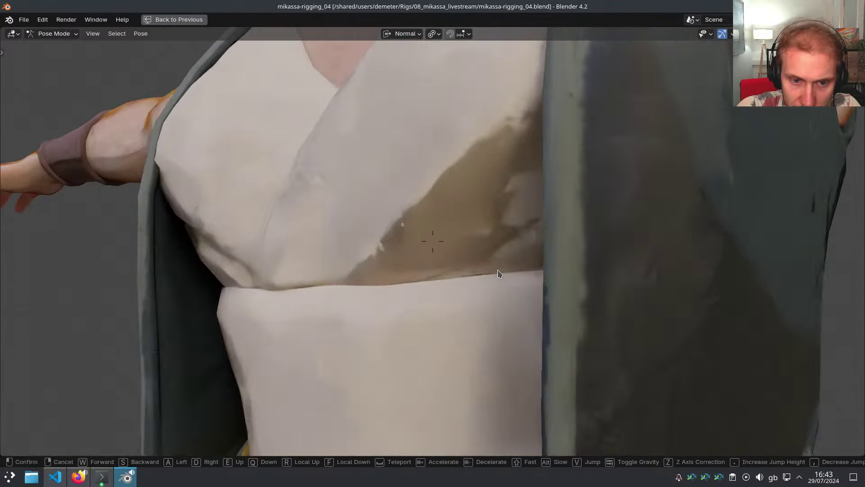
pyautogui.press('e')
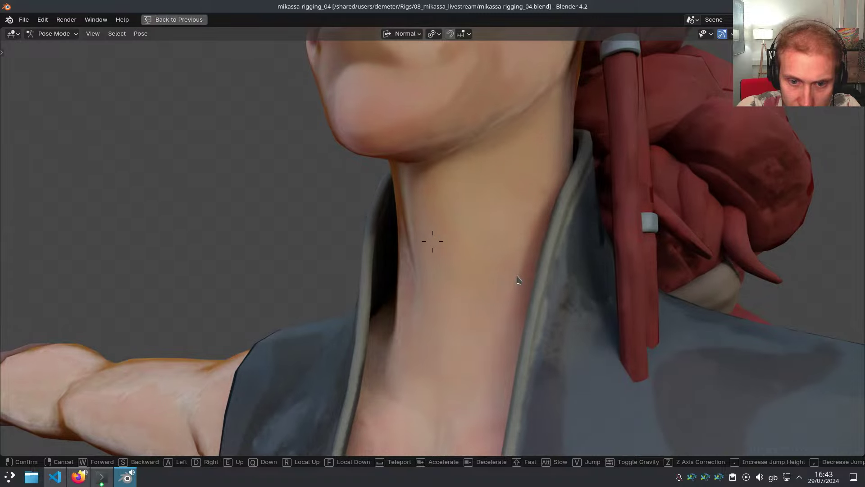
pyautogui.press('w')
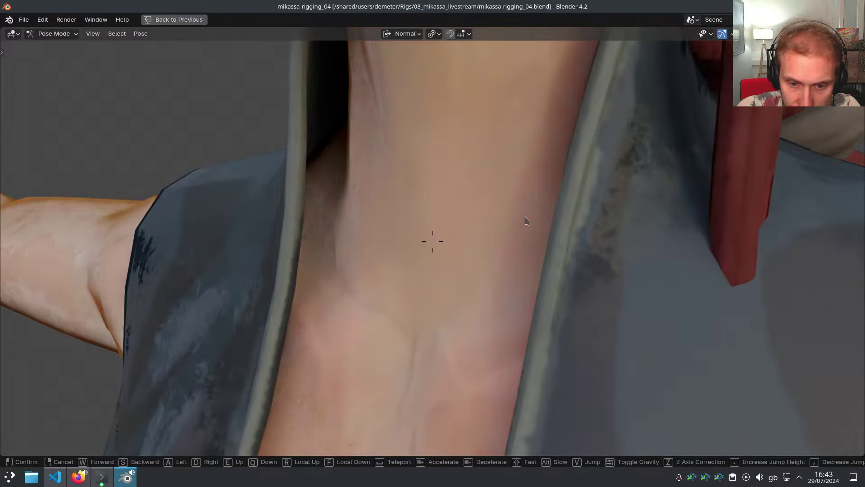
pyautogui.press('s')
pyautogui.click(525, 312)
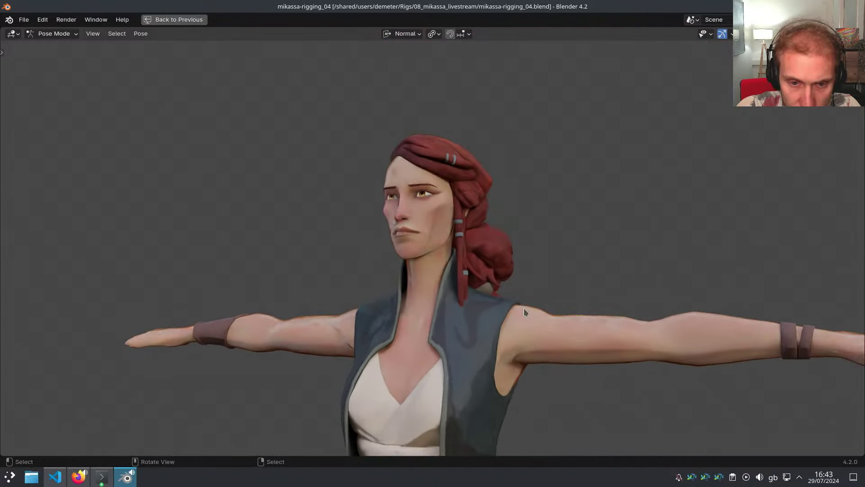
pyautogui.hotkey('ctrl', 'space')
# Switch shading to show the rig over a wireframe model, zoomed on the eyes
pyautogui.moveTo(369, 311); pyautogui.dragTo(392, 324, button='middle')
pyautogui.scroll(1, 376, 322)
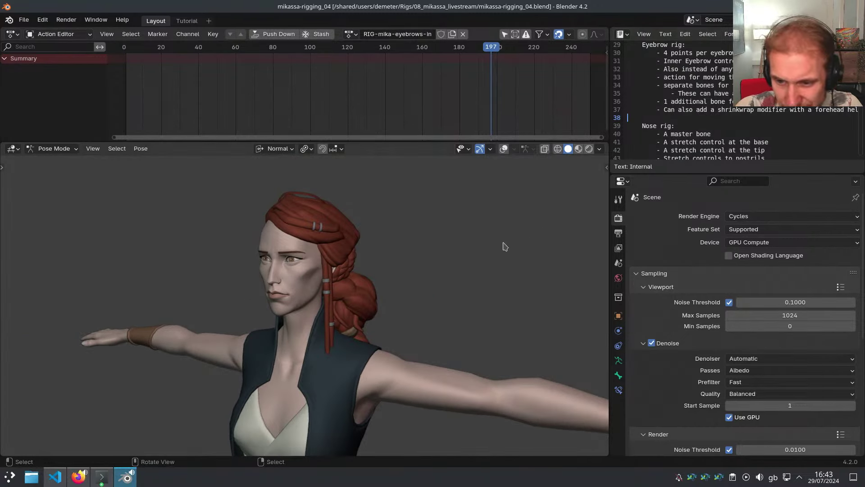
pyautogui.moveTo(429, 192); pyautogui.dragTo(363, 350, button='middle')
pyautogui.press('z')
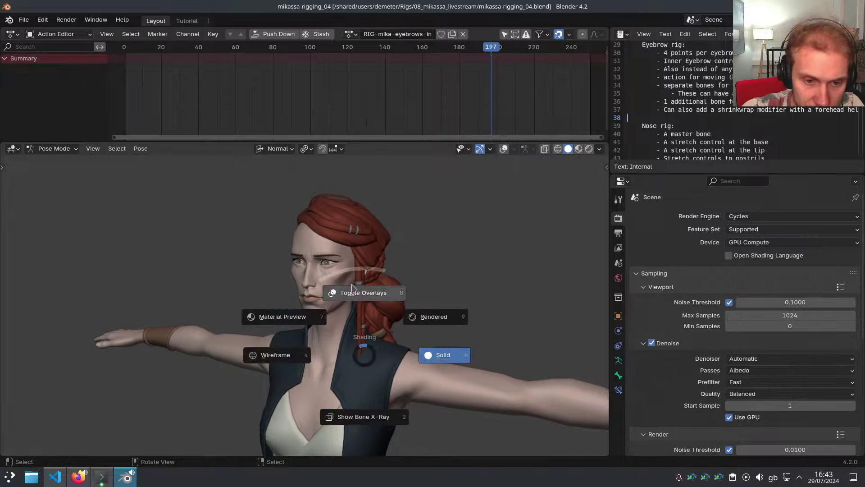
pyautogui.click(363, 293)
pyautogui.moveTo(363, 293)
pyautogui.mouseDown(button='middle')
pyautogui.moveTo(374, 279)
pyautogui.moveTo(355, 234)
pyautogui.moveTo(364, 315)
pyautogui.mouseUp(button='middle')
pyautogui.scroll(4, 374, 278)
pyautogui.moveTo(363, 316); pyautogui.dragTo(435, 255, button='middle')
pyautogui.scroll(-2, 381, 271)
pyautogui.scroll(3, 380, 256)
# Select MSTR-Eyebrow.L and pan the action timeline to frame 0
pyautogui.click(404, 242)
pyautogui.scroll(-5, 237, 105)
pyautogui.scroll(5, 173, 77)
pyautogui.moveTo(172, 77); pyautogui.dragTo(239, 79, button='middle')
pyautogui.scroll(8, 238, 79)
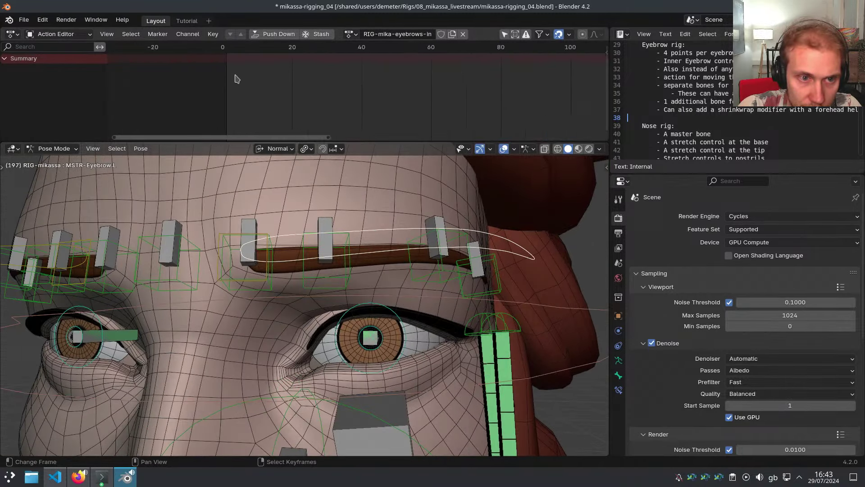
pyautogui.moveTo(351, 245); pyautogui.dragTo(473, 288, button='middle')
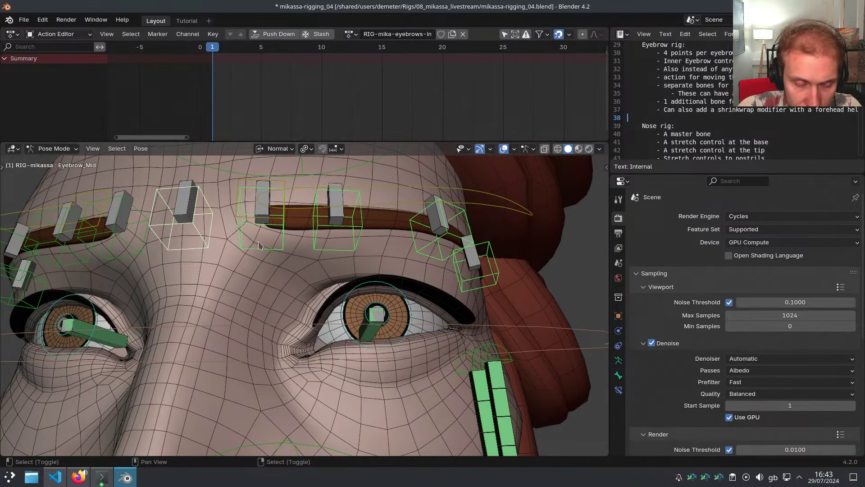
# Select the mirrored eyebrow bones, isolate them, and keyframe all eight at frame 1
pyautogui.hotkey('ctrl', 'shift', 'm')
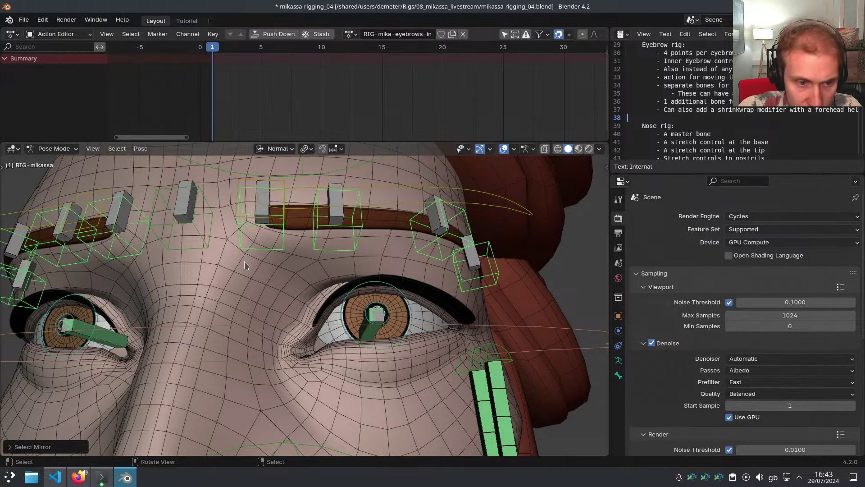
pyautogui.moveTo(244, 261); pyautogui.dragTo(295, 302, button='middle')
pyautogui.hotkey('shift', 'h')
pyautogui.press('i')
pyautogui.hotkey('alt', 'h')
# Select MSTR-Eyebrow.L and slide it to X -0.008 m in the N panel
pyautogui.click(356, 244)
pyautogui.moveTo(356, 244); pyautogui.dragTo(330, 259, button='middle')
pyautogui.press('n')
pyautogui.moveTo(451, 189); pyautogui.dragTo(423, 190)
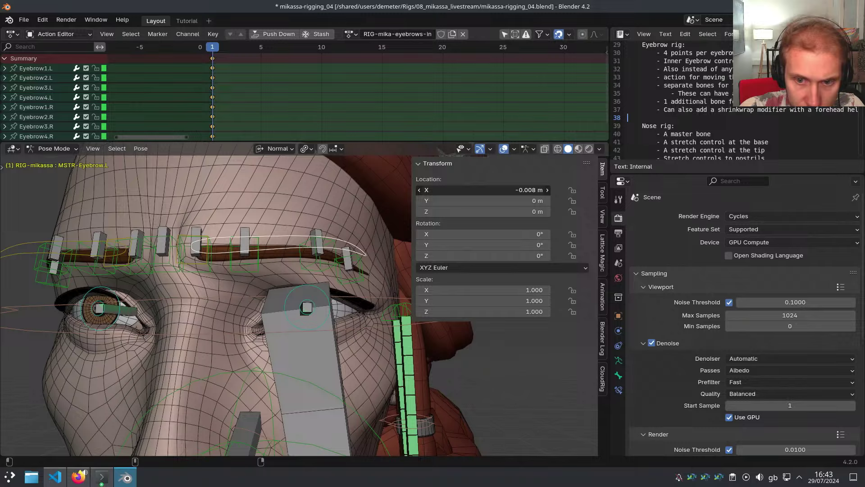
pyautogui.press('g')
pyautogui.click(337, 230)
# Test a local-X move of the eyebrow master, then cancel it back to X 0
pyautogui.moveTo(323, 233); pyautogui.dragTo(234, 238, button='middle')
pyautogui.press('g')
pyautogui.press('x')
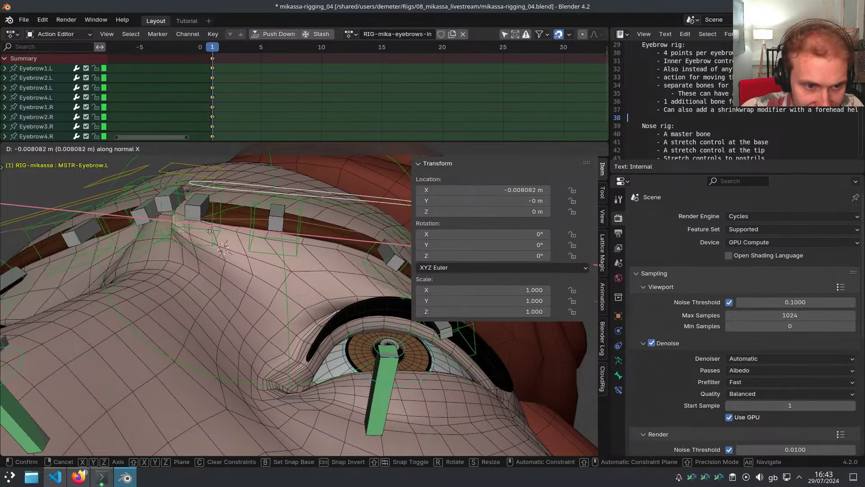
pyautogui.rightClick(269, 251)
pyautogui.press('n')
pyautogui.moveTo(340, 267); pyautogui.dragTo(216, 234, button='middle')
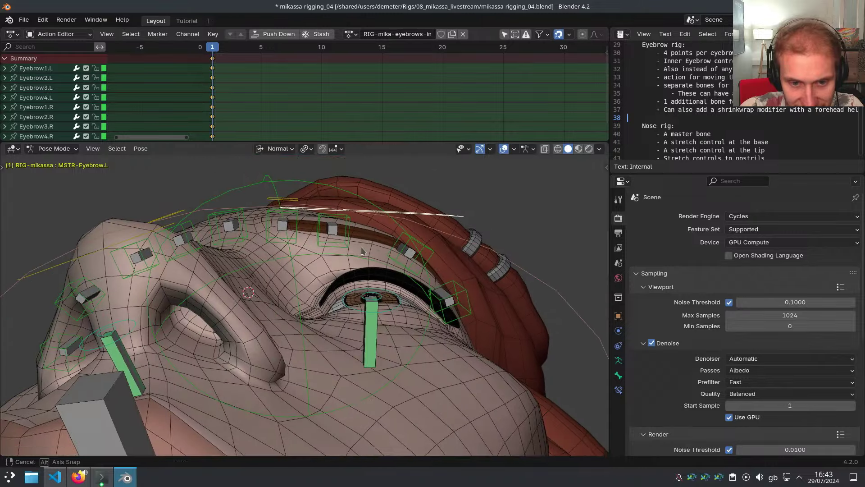
# Select MSTR-Eyebrow.L on the META-mikassa metarig in Edit Mode and adjust its roll
pyautogui.press('Tab')
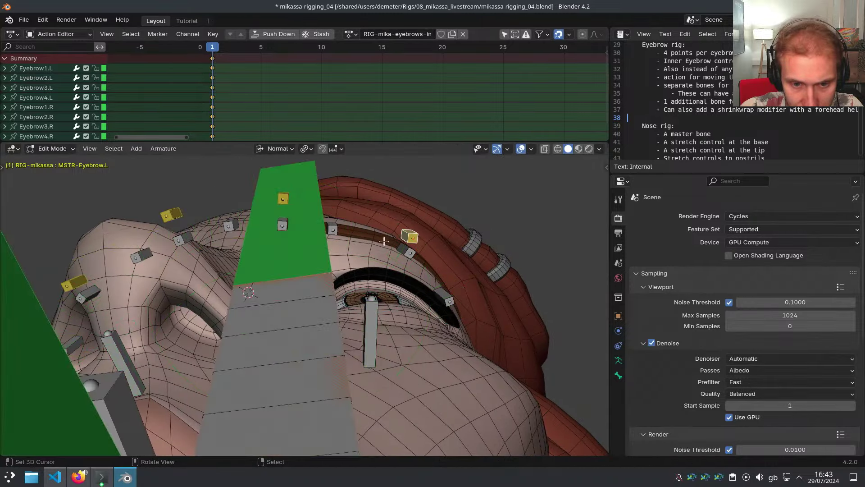
pyautogui.scroll(4, 410, 236)
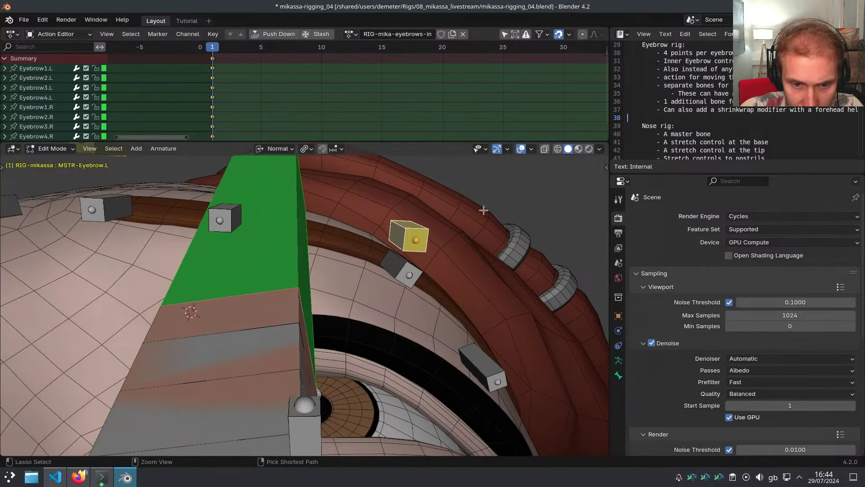
pyautogui.hotkey('shift', 't')
pyautogui.rightClick(420, 232)
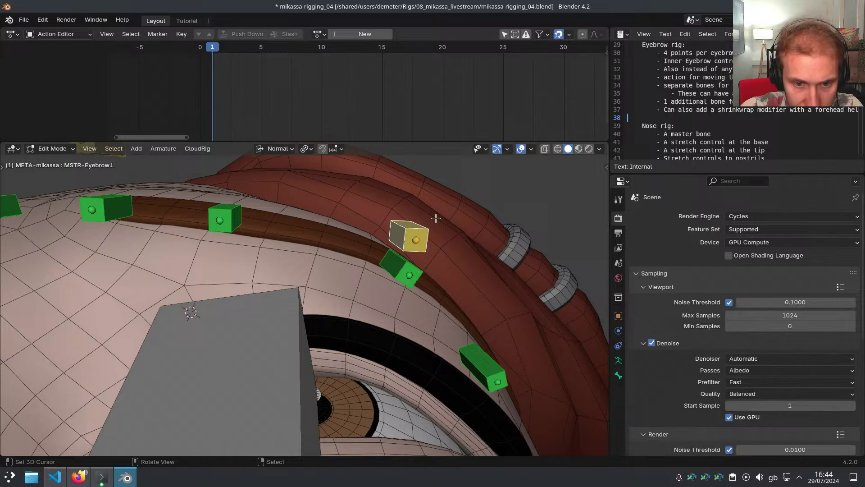
pyautogui.click(489, 193)
pyautogui.moveTo(489, 194); pyautogui.dragTo(451, 274, button='middle')
# Regenerate RIG-mikassa and test two local-X moves of the eyebrow master, cancelling both
pyautogui.hotkey('ctrl', 'alt', 'r')
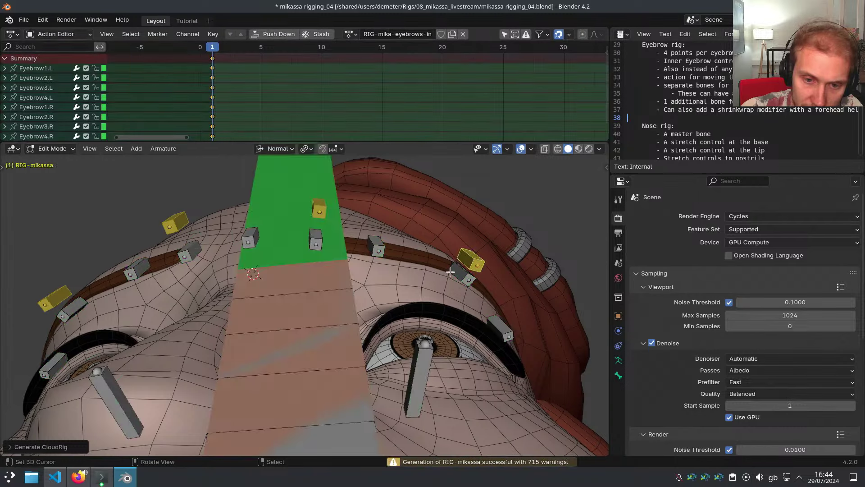
pyautogui.press('Tab')
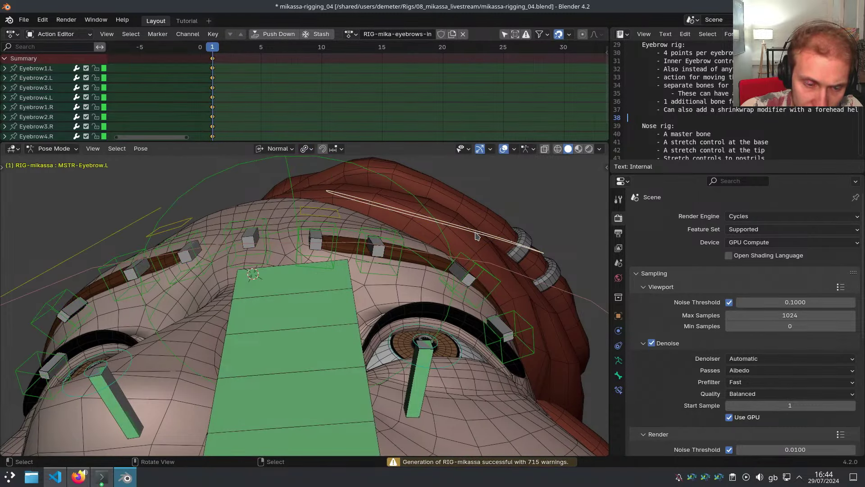
pyautogui.press('g')
pyautogui.press('x')
pyautogui.press('x')
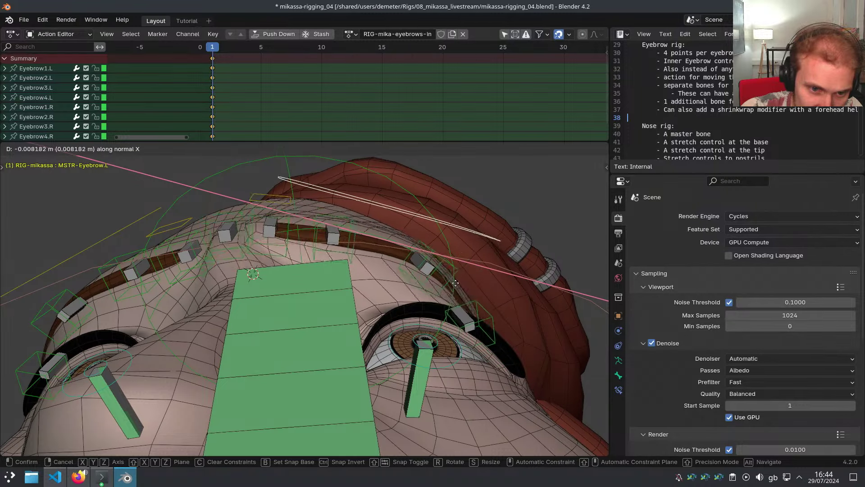
pyautogui.rightClick(455, 281)
pyautogui.press('g')
pyautogui.press('x')
pyautogui.press('x')
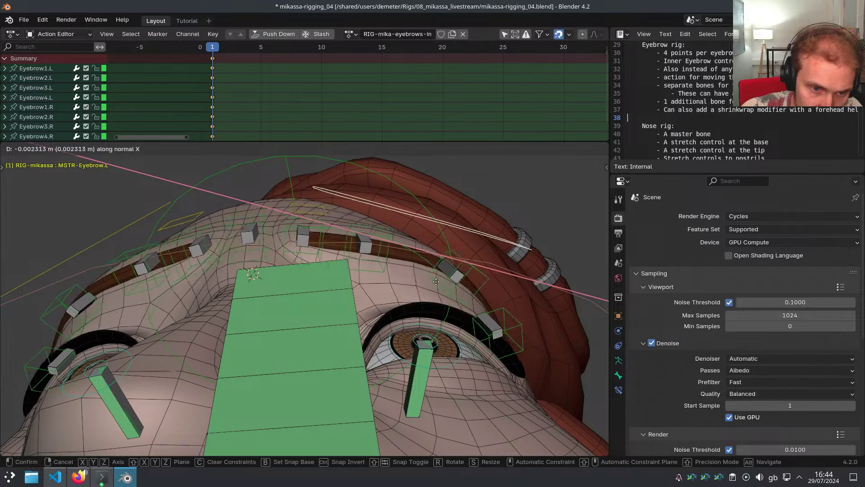
pyautogui.rightClick(419, 283)
# Re-adjust the MSTR-Eyebrow.L roll with Ctrl+R on the metarig and regenerate RIG-mikassa
pyautogui.hotkey('shift', 't')
pyautogui.scroll(2, 470, 253)
pyautogui.press('Tab')
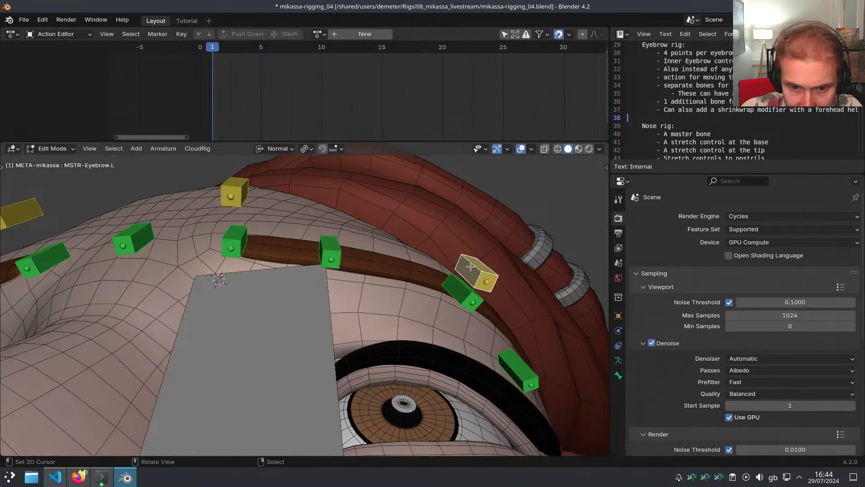
pyautogui.keyDown('shift'); pyautogui.moveTo(526, 259); pyautogui.dragTo(517, 246, button='middle'); pyautogui.keyUp('shift')
pyautogui.hotkey('ctrl', 'r')
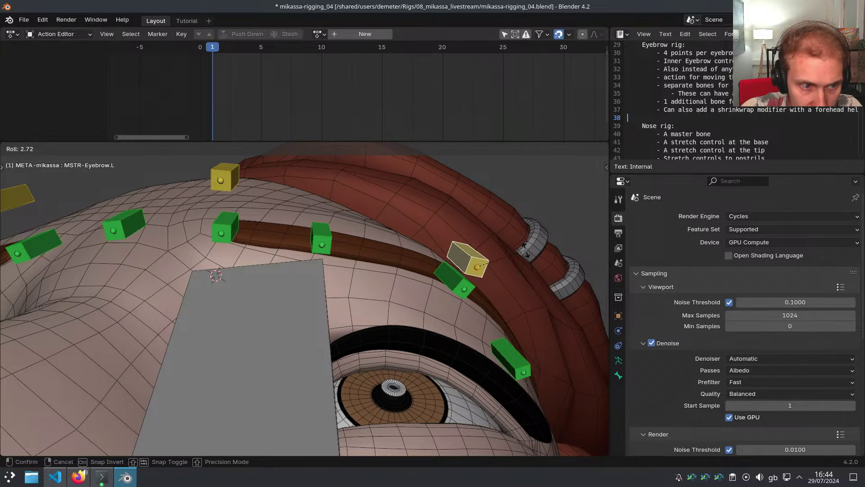
pyautogui.click(525, 249)
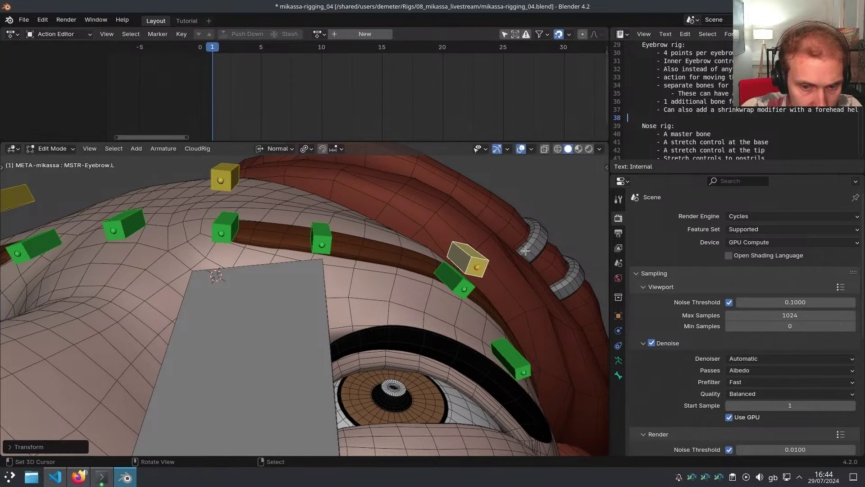
pyautogui.hotkey('ctrl', 'alt', 'r')
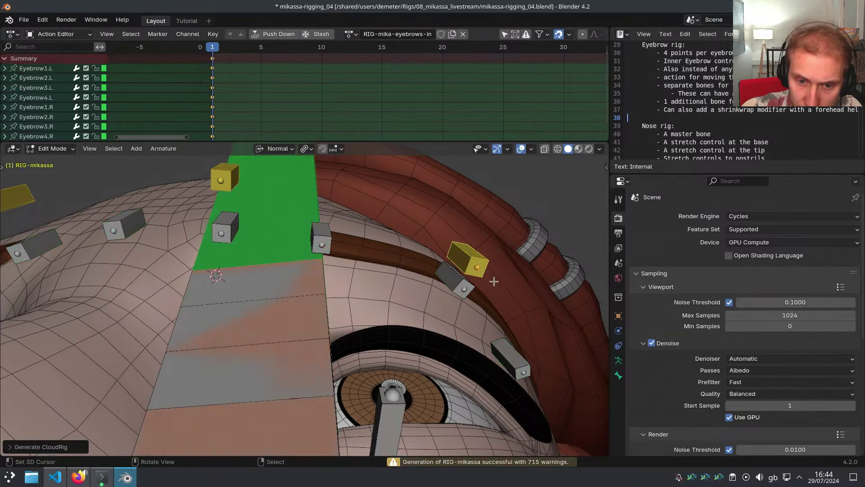
# Select MSTR-Eyebrow.L on the regenerated rig and move it along local X
pyautogui.moveTo(492, 280); pyautogui.dragTo(497, 263, button='middle')
pyautogui.click(501, 239)
pyautogui.click(498, 235)
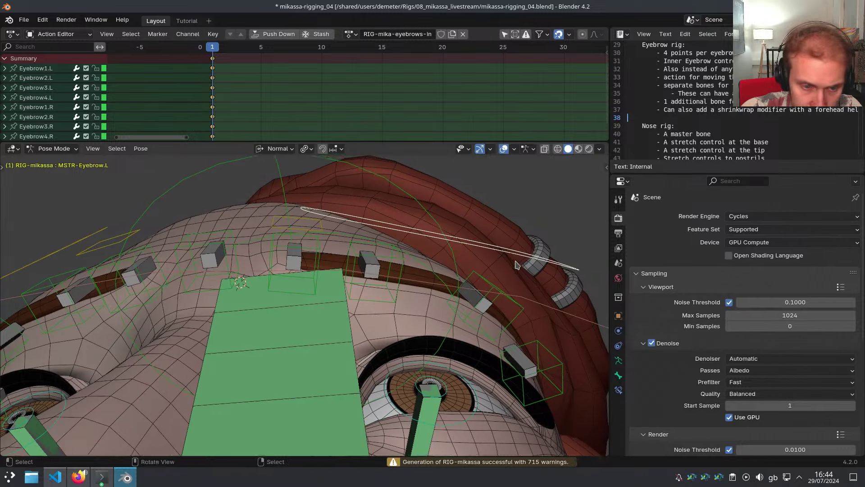
pyautogui.press('g')
pyautogui.press('x')
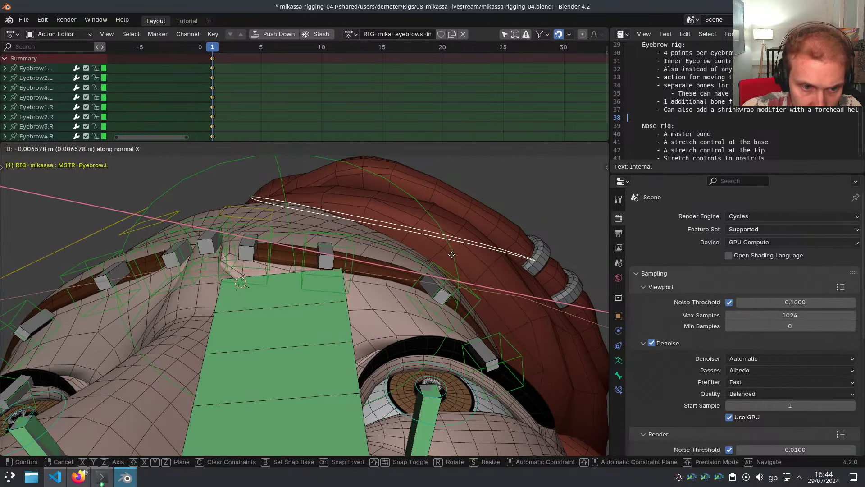
pyautogui.click(450, 254)
pyautogui.press('d')
pyautogui.moveTo(211, 291); pyautogui.dragTo(269, 263)
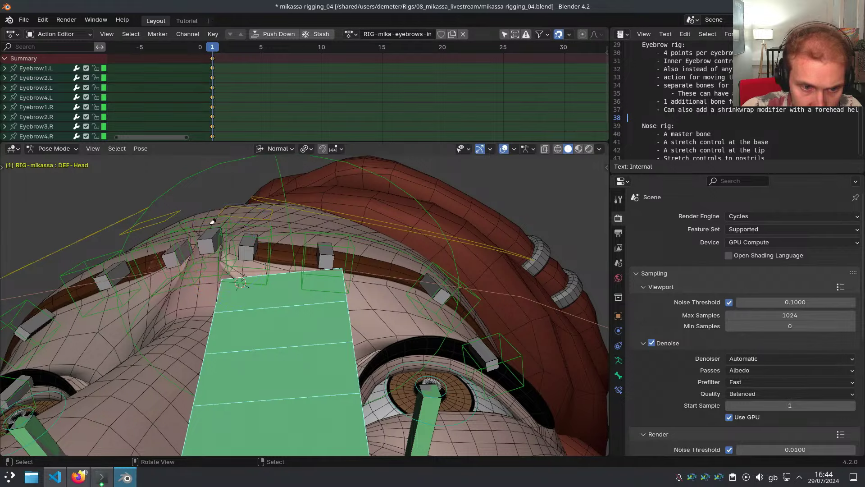
pyautogui.moveTo(213, 221); pyautogui.dragTo(350, 313, button='middle')
# Hide the DEF-Head bone and test-move Eyebrow1.L, cancelling the move
pyautogui.press('h')
pyautogui.scroll(3, 338, 316)
pyautogui.click(335, 319)
pyautogui.press('g')
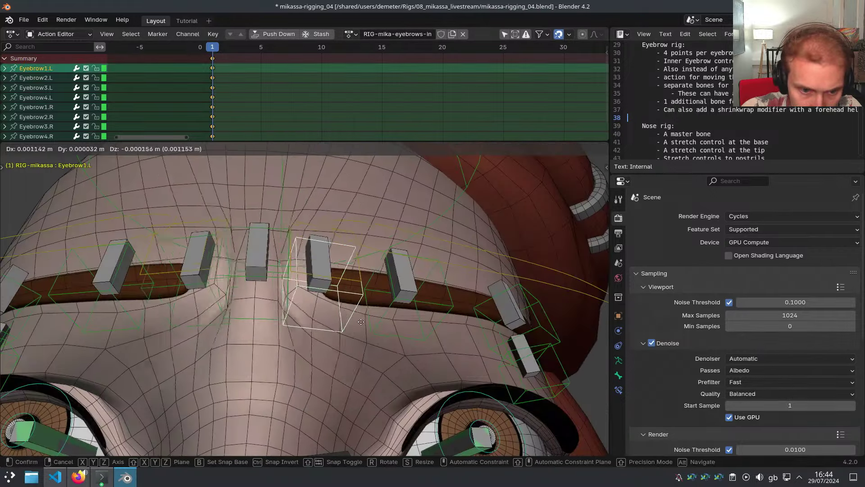
pyautogui.rightClick(363, 336)
# In Weight Paint, move Eyebrow1.L and compare DEF-Eyebrow1.L weights with DEF-Eyebrow_Mid
pyautogui.hotkey('ctrl', 'Tab')
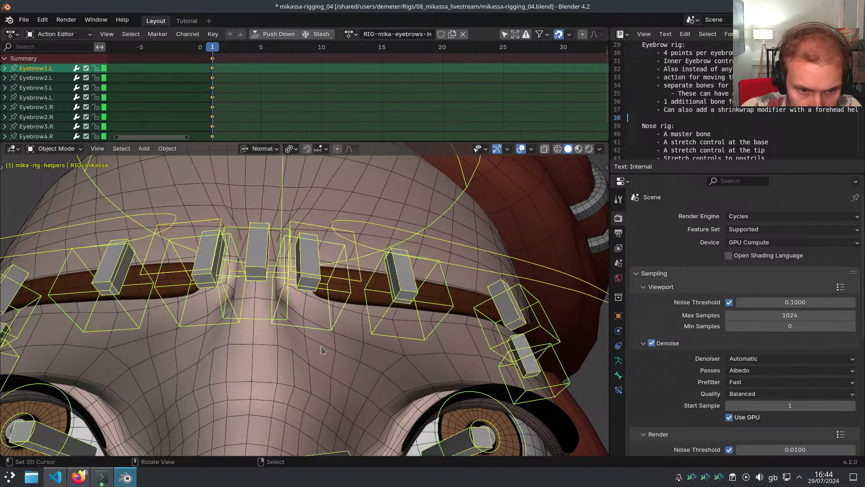
pyautogui.rightClick(321, 350)
pyautogui.hotkey('ctrl', 'Tab')
pyautogui.rightClick(310, 280)
pyautogui.moveTo(312, 293); pyautogui.dragTo(310, 278, button='middle')
pyautogui.scroll(3, 310, 280)
pyautogui.moveTo(321, 340); pyautogui.dragTo(317, 328, button='middle')
pyautogui.press('g')
pyautogui.click(370, 332)
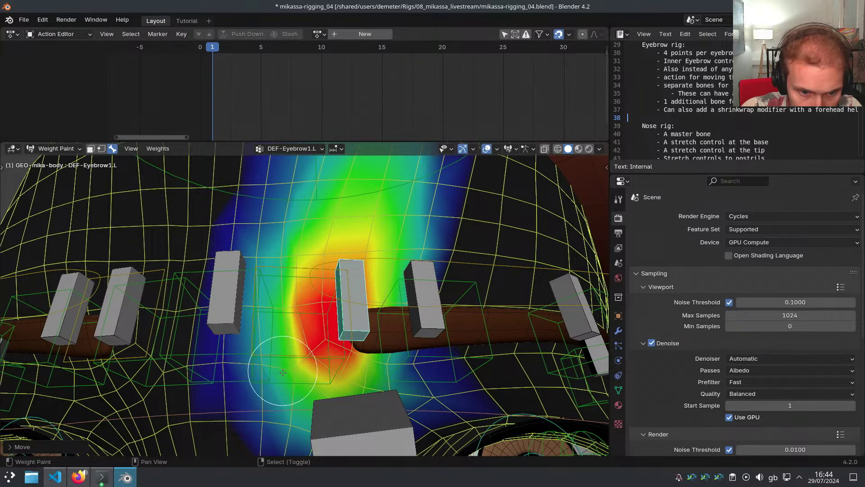
pyautogui.rightClick(228, 300)
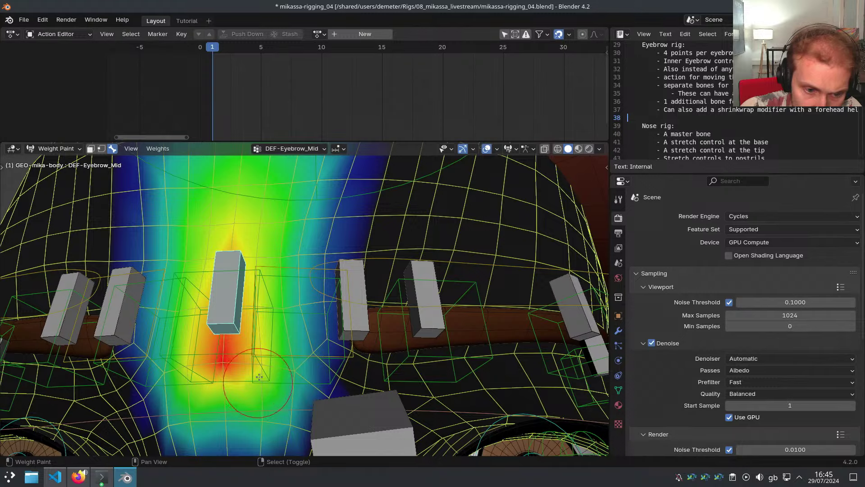
pyautogui.rightClick(360, 320)
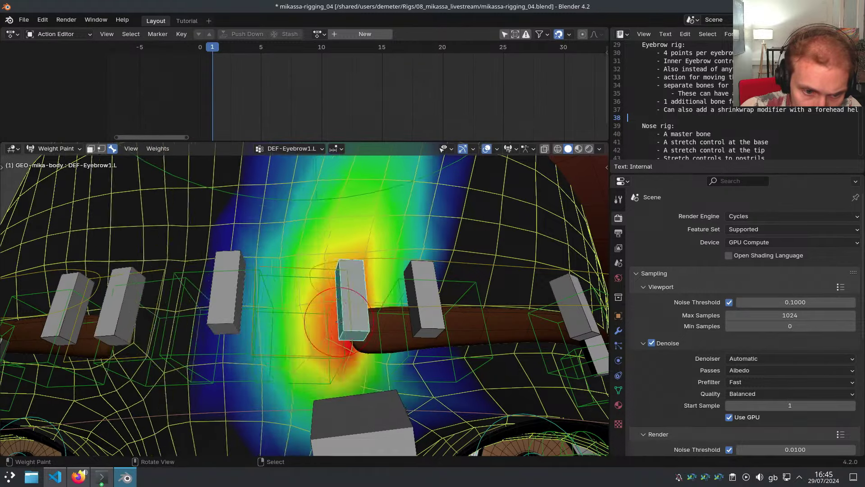
pyautogui.moveTo(360, 320)
pyautogui.mouseDown(button='middle')
pyautogui.moveTo(323, 304)
pyautogui.moveTo(310, 280)
pyautogui.moveTo(347, 272)
pyautogui.moveTo(430, 345)
pyautogui.mouseUp(button='middle')
# Return the body to Object Mode and select MSTR-Eyebrow.L in Pose Mode on RIG-mikassa
pyautogui.hotkey('ctrl', 'Tab')
pyautogui.press('z')
pyautogui.scroll(-3, 315, 297)
pyautogui.press('z')
pyautogui.rightClick(391, 218)
pyautogui.hotkey('ctrl', 'Tab')
pyautogui.rightClick(473, 283)
pyautogui.moveTo(472, 283); pyautogui.dragTo(282, 250, button='middle')
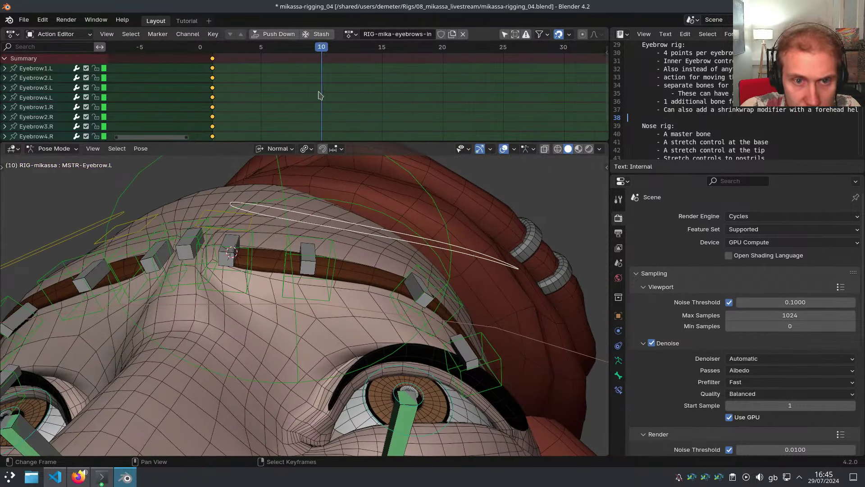
# Move Eyebrow4.L along its local Z axis
pyautogui.moveTo(383, 255); pyautogui.dragTo(334, 272, button='middle')
pyautogui.keyDown('shift'); pyautogui.moveTo(475, 308); pyautogui.dragTo(290, 239, button='middle'); pyautogui.keyUp('shift')
pyautogui.rightClick(360, 283)
pyautogui.press('g')
pyautogui.press('z')
pyautogui.press('z')
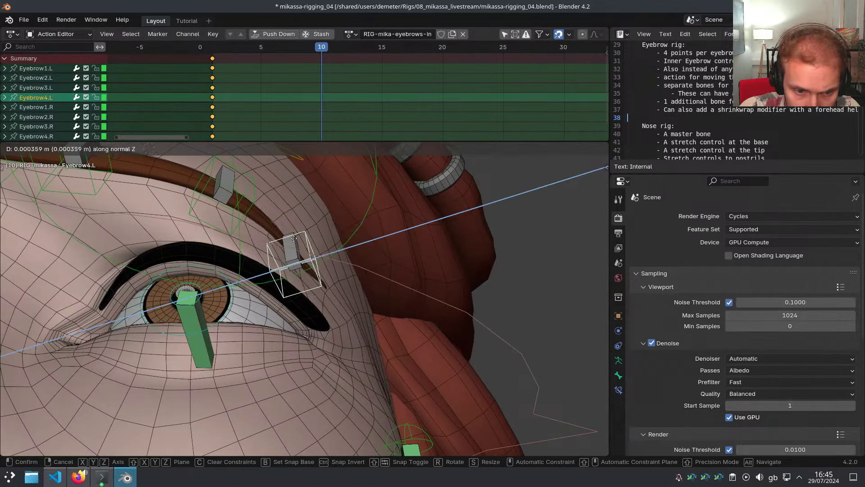
pyautogui.click(323, 237)
# Move Eyebrow3.L, then select Eyebrow3.L and Eyebrow4.L with their mirrored bones
pyautogui.moveTo(323, 237)
pyautogui.mouseDown(button='middle')
pyautogui.moveTo(227, 277)
pyautogui.moveTo(289, 266)
pyautogui.moveTo(311, 229)
pyautogui.mouseUp(button='middle')
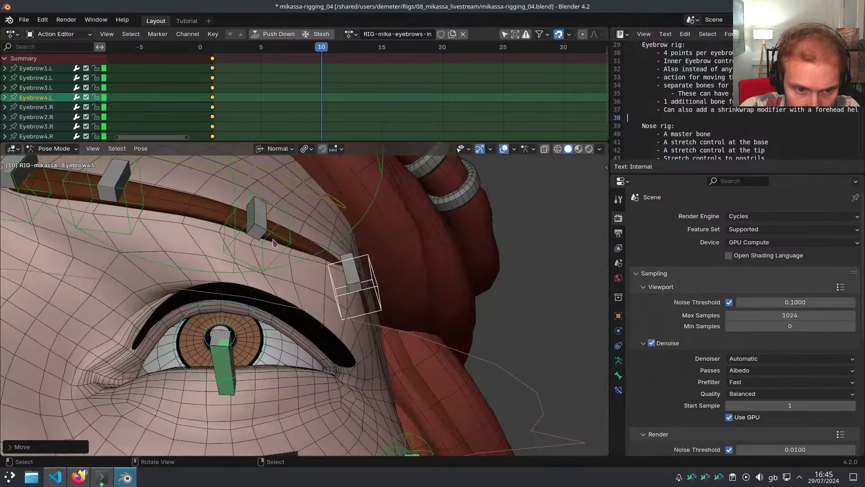
pyautogui.rightClick(250, 219)
pyautogui.moveTo(250, 219); pyautogui.dragTo(392, 305, button='middle')
pyautogui.press('g')
pyautogui.click(359, 235)
pyautogui.keyDown('shift'); pyautogui.rightClick(413, 319); pyautogui.keyUp('shift')
pyautogui.hotkey('ctrl', 'shift', 'm')
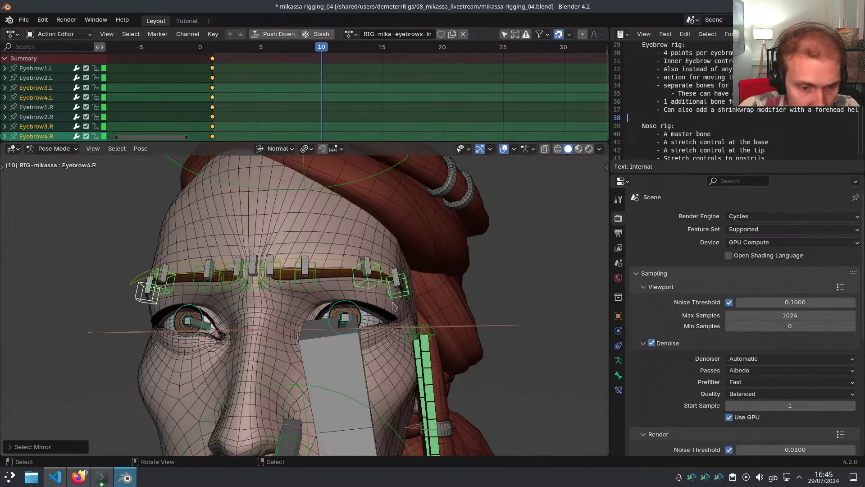
# Give the selected eyebrow keys Constant interpolation and look at the brows from below
pyautogui.press('t')
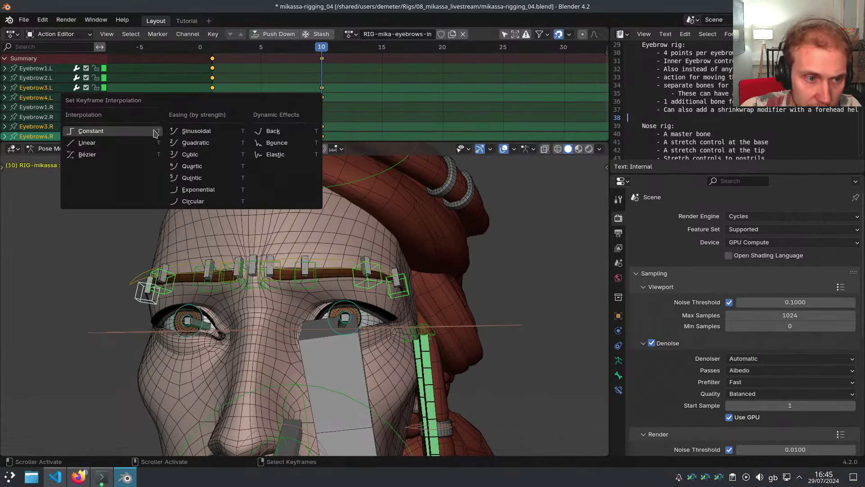
pyautogui.click(154, 132)
pyautogui.moveTo(331, 270); pyautogui.dragTo(349, 228, button='middle')
pyautogui.scroll(2, 345, 233)
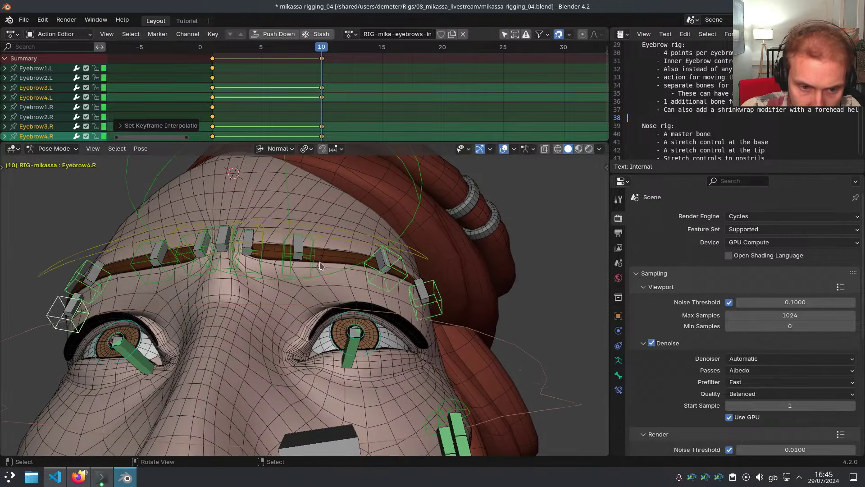
# Reposition the Eyebrow2.L bone freely for the frame-10 eyebrows-in pose
pyautogui.click(301, 254)
pyautogui.moveTo(309, 266); pyautogui.dragTo(322, 255, button='middle')
pyautogui.press('g')
pyautogui.press('z')
pyautogui.press('z')
pyautogui.press('x')
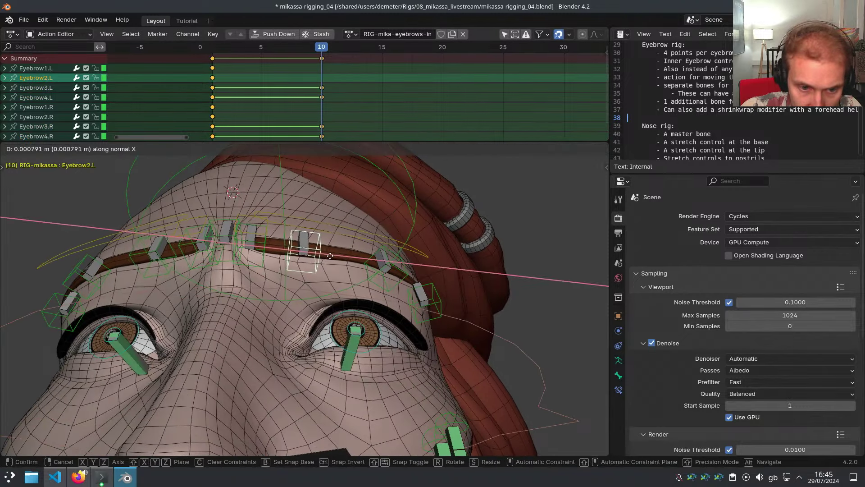
pyautogui.press('x')
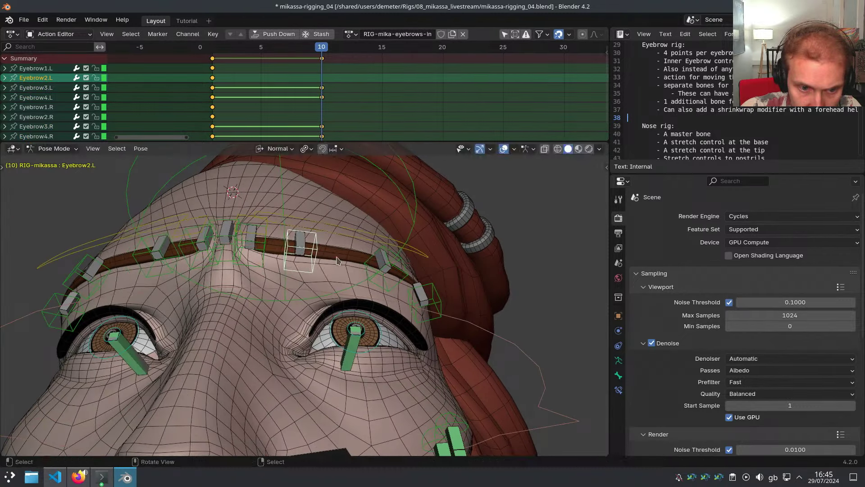
pyautogui.click(344, 262)
# Select the mirrored eyebrow bones, check the channels of the selection, and view the face frontally
pyautogui.hotkey('ctrl', 'shift', 'm')
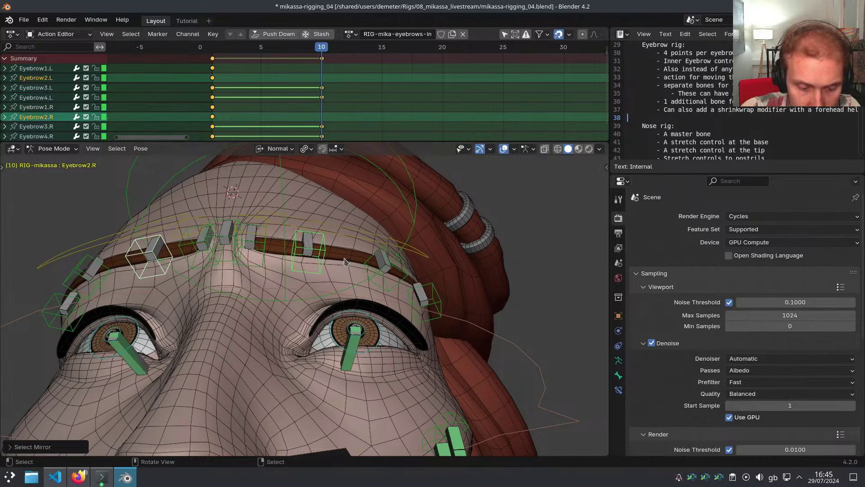
pyautogui.click(270, 246)
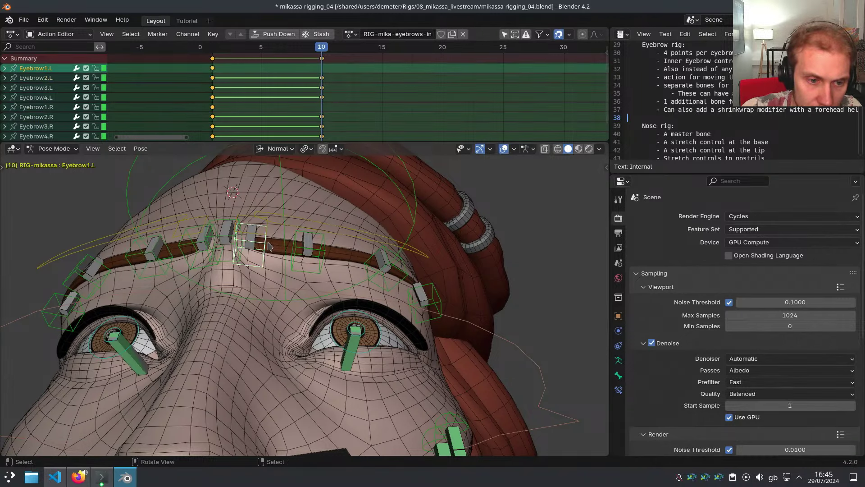
pyautogui.hotkey('ctrl', 'shift', 'm')
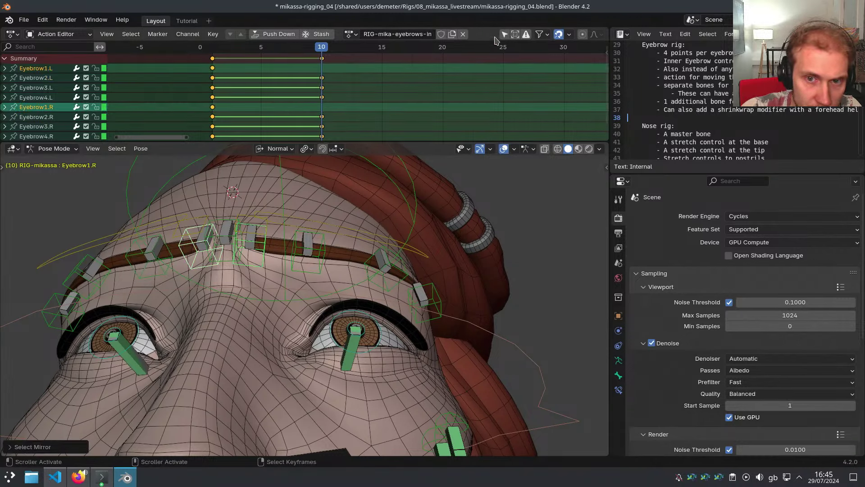
pyautogui.click(505, 35)
pyautogui.click(506, 37)
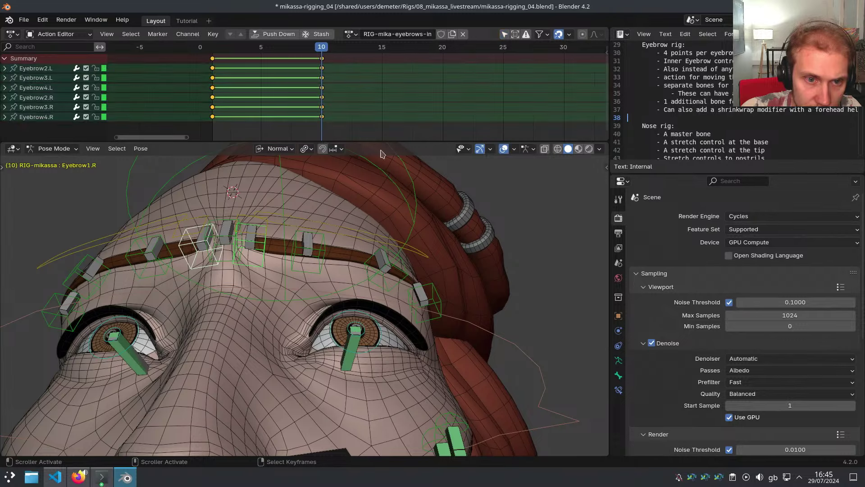
pyautogui.moveTo(336, 248); pyautogui.dragTo(339, 181, button='middle')
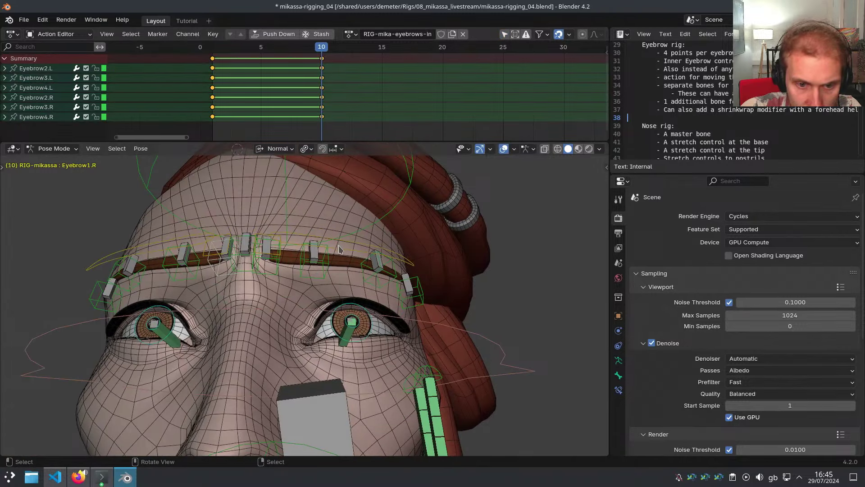
# Set MSTR-Eyebrow.L's X location to -0.005 m in the sidebar
pyautogui.press('n')
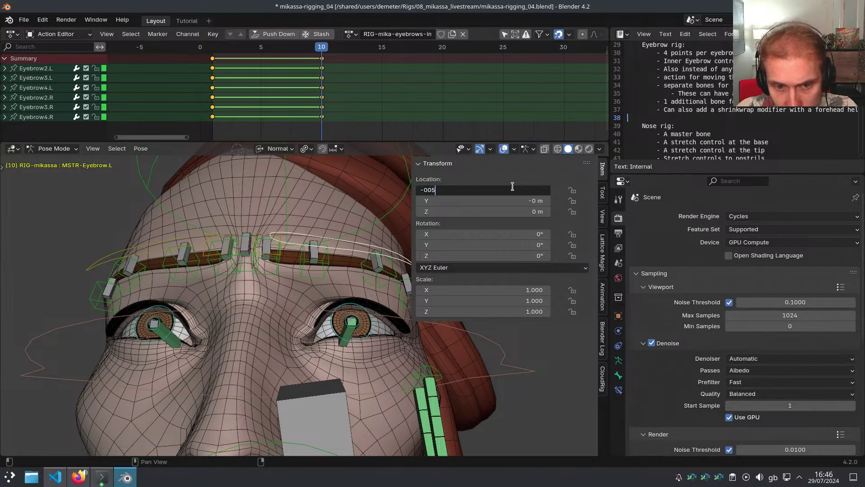
pyautogui.press('Return')
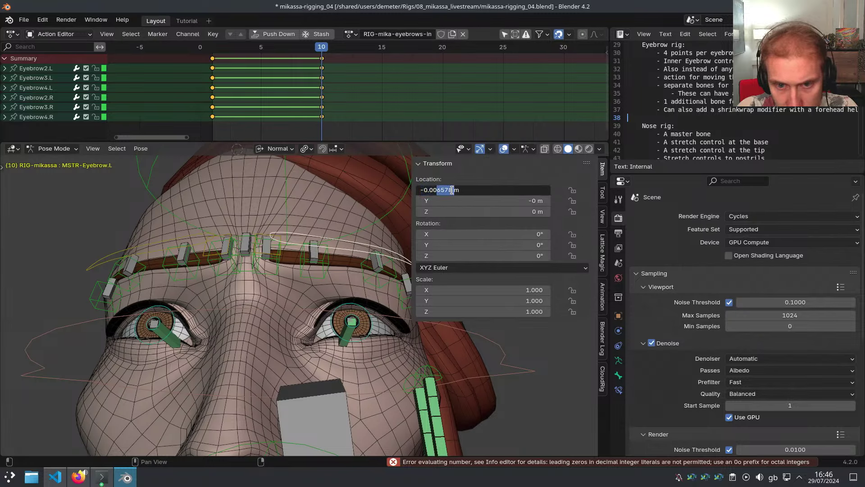
pyautogui.press('Return')
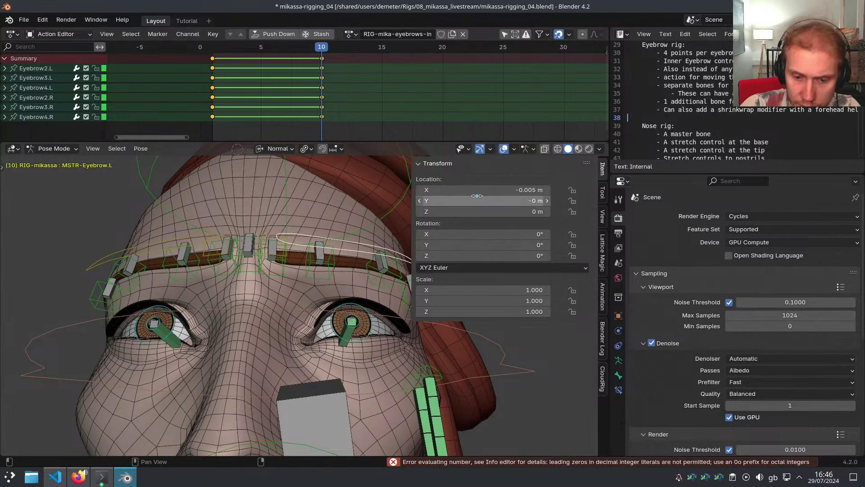
pyautogui.rightClick(476, 195)
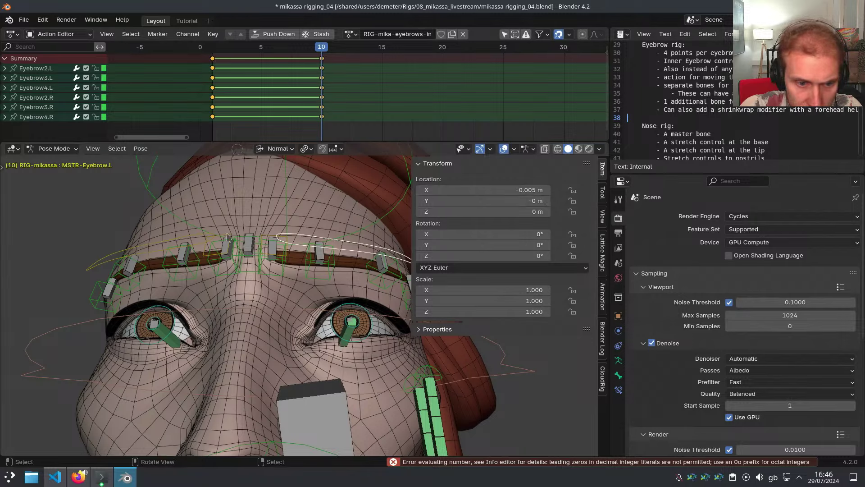
pyautogui.moveTo(286, 238); pyautogui.dragTo(201, 246, button='middle')
pyautogui.press('n')
pyautogui.moveTo(383, 240); pyautogui.dragTo(368, 243, button='middle')
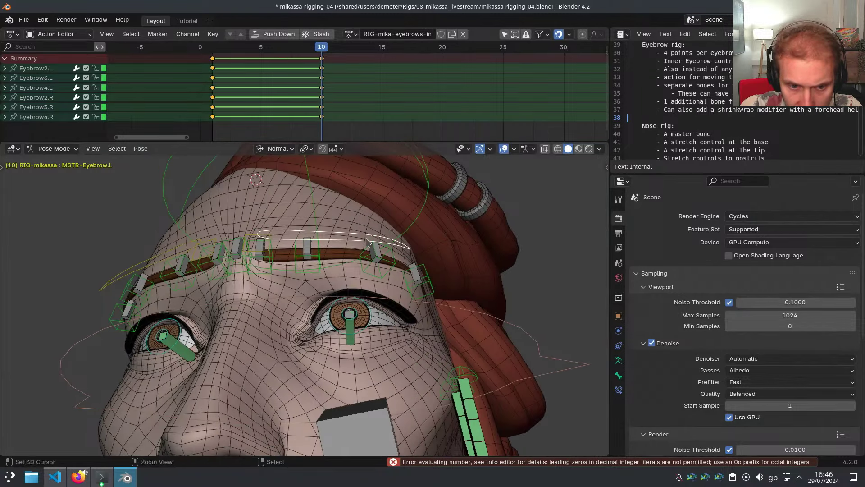
# Nudge the MSTR-Eyebrow.L master bone slightly to the left
pyautogui.hotkey('ctrl', 'c')
pyautogui.press('g')
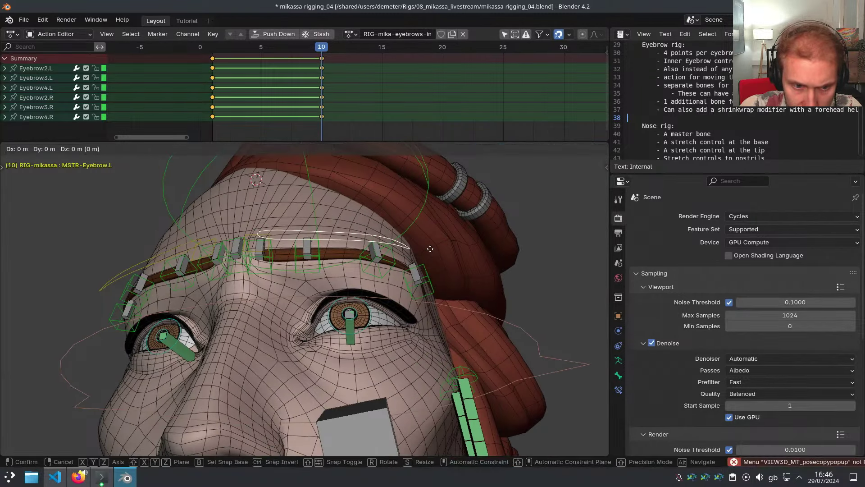
pyautogui.rightClick(430, 244)
pyautogui.press('g')
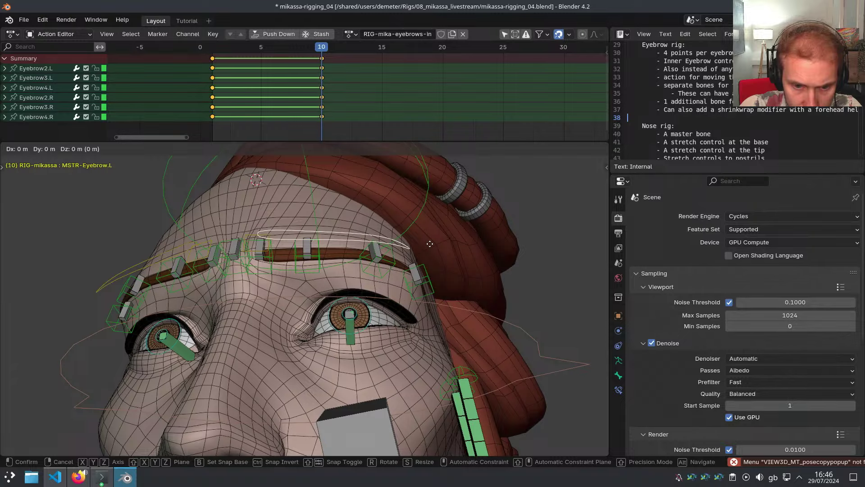
pyautogui.rightClick(429, 243)
pyautogui.press('g')
pyautogui.rightClick(429, 244)
pyautogui.moveTo(430, 244); pyautogui.dragTo(487, 241, button='middle')
pyautogui.scroll(3, 290, 257)
pyautogui.keyDown('shift'); pyautogui.moveTo(149, 248); pyautogui.dragTo(280, 279, button='middle'); pyautogui.keyUp('shift')
pyautogui.press('g')
pyautogui.click(280, 272)
# Reposition the Eyebrow4.L bone and select its mirrored Eyebrow4.R bone
pyautogui.moveTo(280, 280); pyautogui.dragTo(226, 275, button='middle')
pyautogui.scroll(3, 407, 271)
pyautogui.moveTo(410, 270); pyautogui.dragTo(406, 269, button='middle')
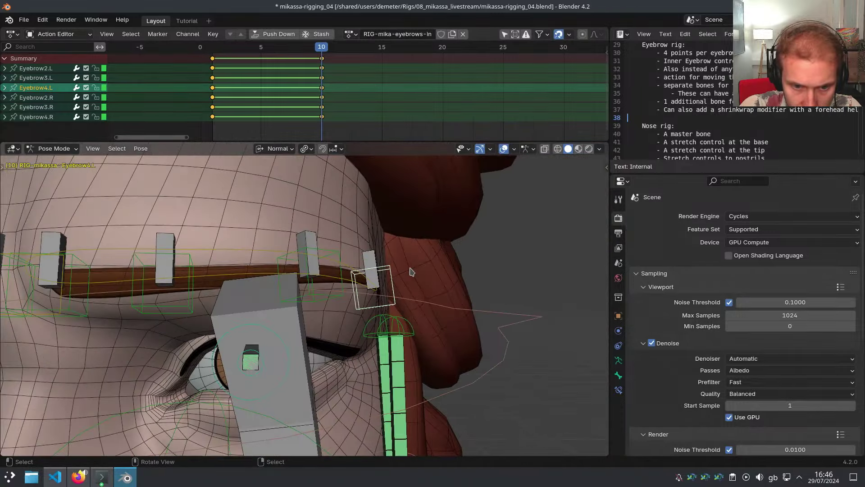
pyautogui.press('g')
pyautogui.click(403, 269)
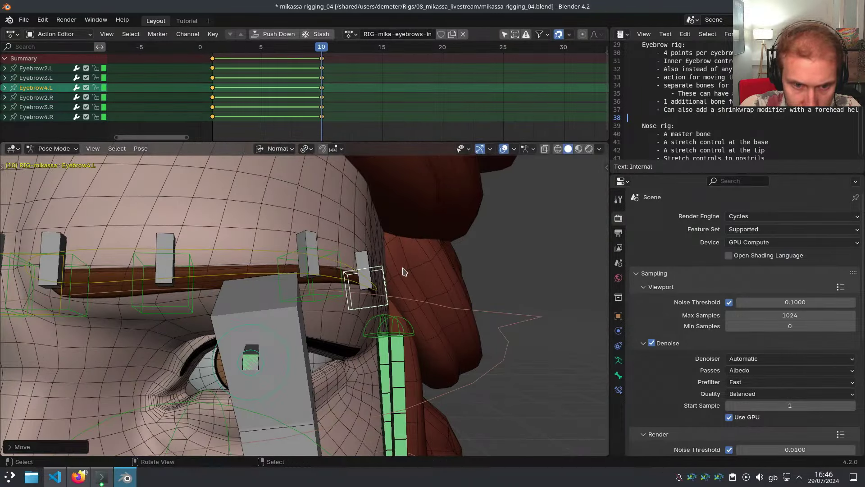
pyautogui.moveTo(403, 270)
pyautogui.mouseDown(button='middle')
pyautogui.moveTo(457, 258)
pyautogui.moveTo(409, 263)
pyautogui.mouseUp(button='middle')
pyautogui.hotkey('ctrl', 'shift', 'm')
# Switch to posing the META-mikassa metarig with Toggle Meta/Generated Rig
pyautogui.press('i')
pyautogui.hotkey('shift', 't')
pyautogui.hotkey('shift', 't')
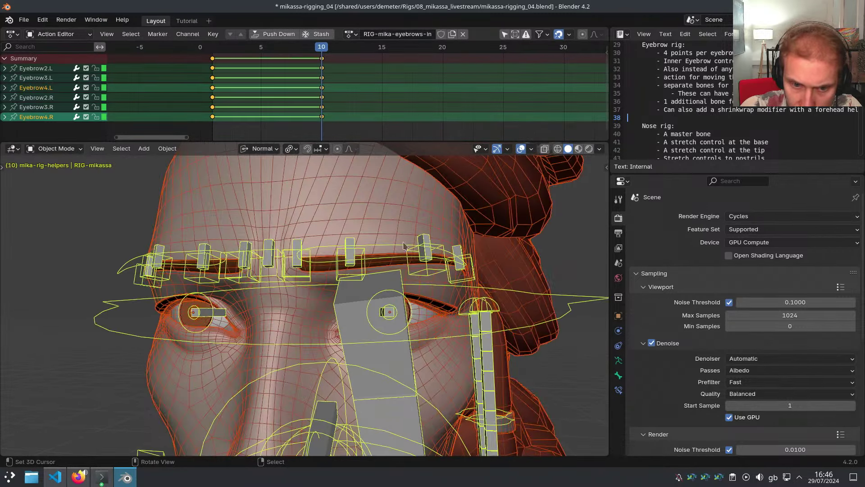
pyautogui.hotkey('ctrl', 'Tab')
pyautogui.hotkey('shift', 't')
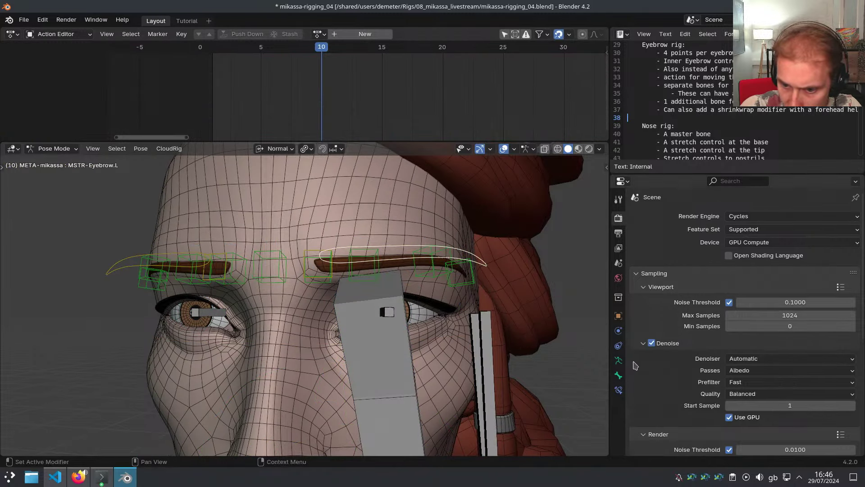
# Add a CloudRig Actions slot on the metarig and assign the RIG-mika-eyebrows-in action
pyautogui.click(618, 360)
pyautogui.click(669, 292)
pyautogui.click(659, 351)
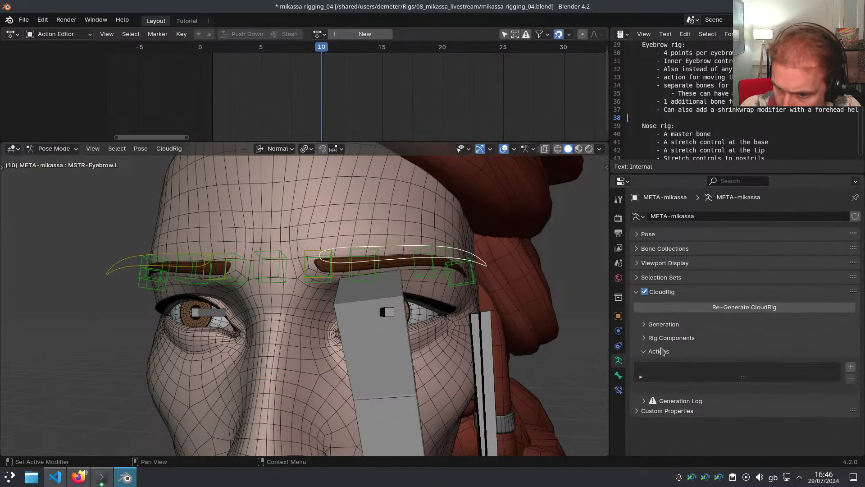
pyautogui.click(851, 367)
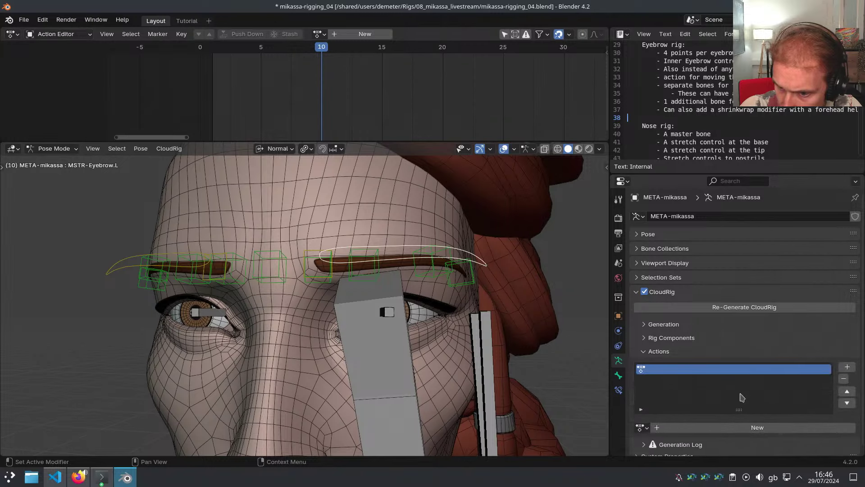
pyautogui.scroll(-1, 766, 383)
pyautogui.click(642, 417)
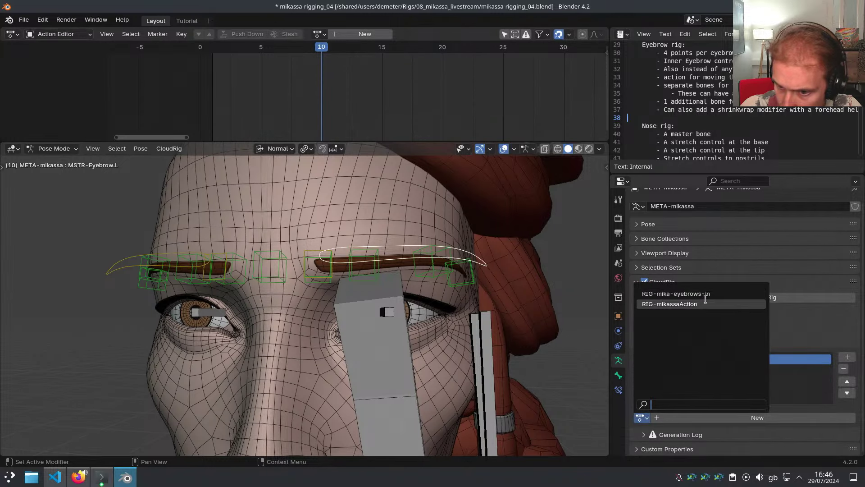
pyautogui.click(676, 293)
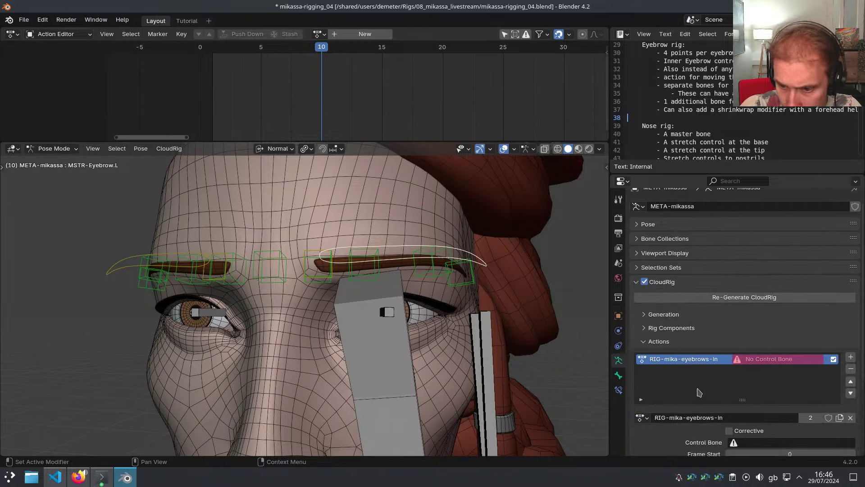
pyautogui.scroll(-3, 676, 315)
# Set MSTR-Eyebrow.L as the action slot's control bone
pyautogui.hotkey('shift', 't')
pyautogui.hotkey('shift', 't')
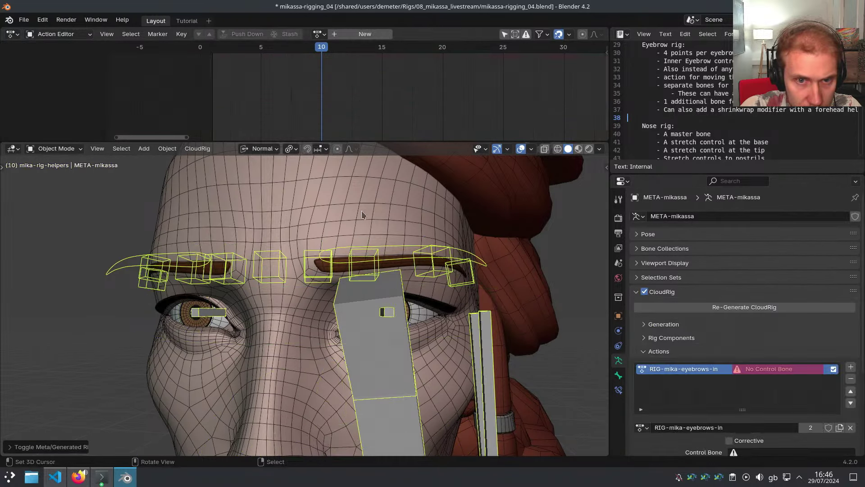
pyautogui.click(321, 35)
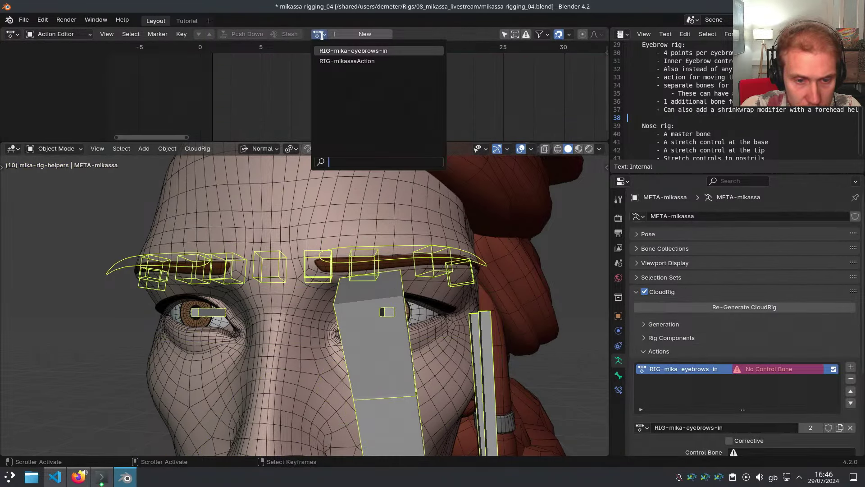
pyautogui.hotkey('shift', 't')
pyautogui.hotkey('shift', 't')
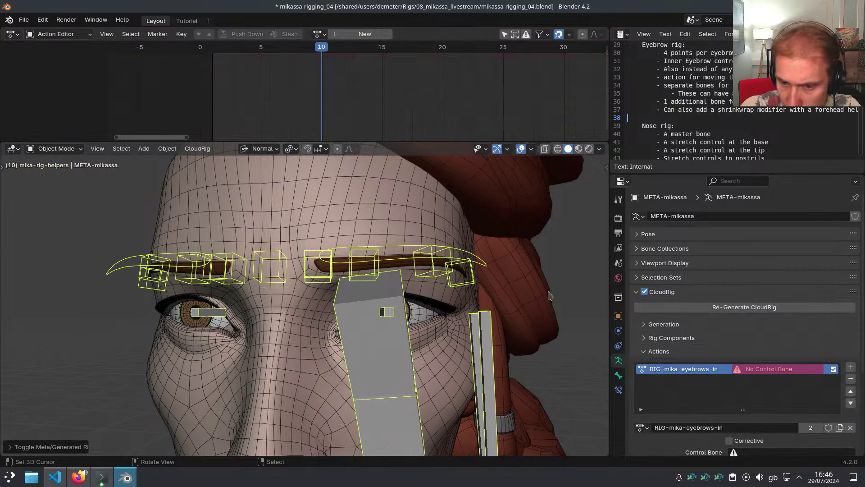
pyautogui.hotkey('shift', 't')
pyautogui.hotkey('shift', 't')
pyautogui.scroll(-6, 717, 367)
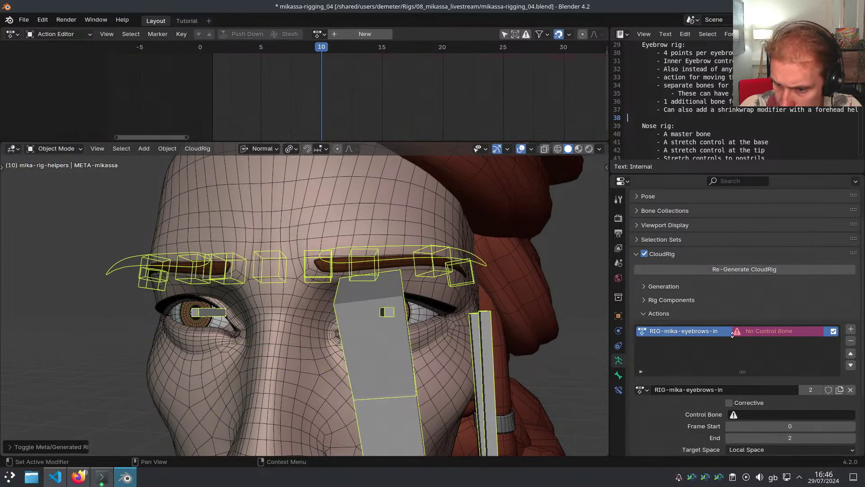
pyautogui.click(749, 335)
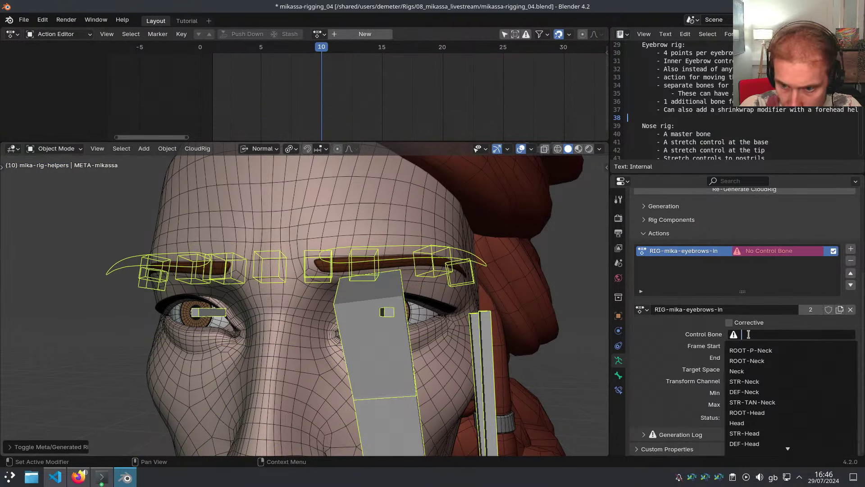
pyautogui.write('ms br')
pyautogui.press('Down')
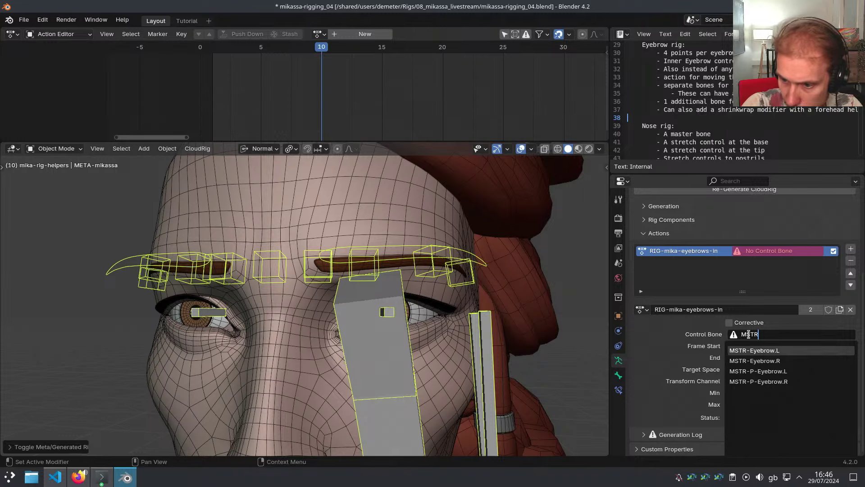
pyautogui.press('Return')
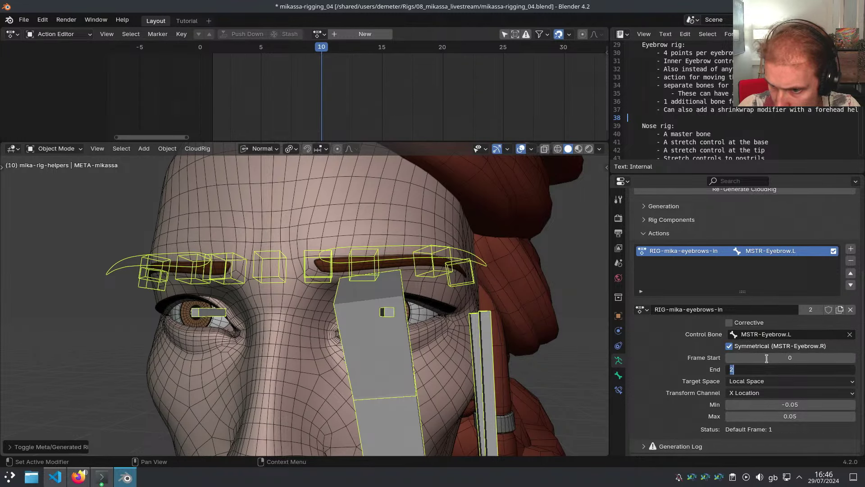
# Set the action slot's frame range to start 1 and end 10
pyautogui.click(767, 358)
pyautogui.write('1')
pyautogui.press('Tab')
pyautogui.write('10')
pyautogui.press('Return')
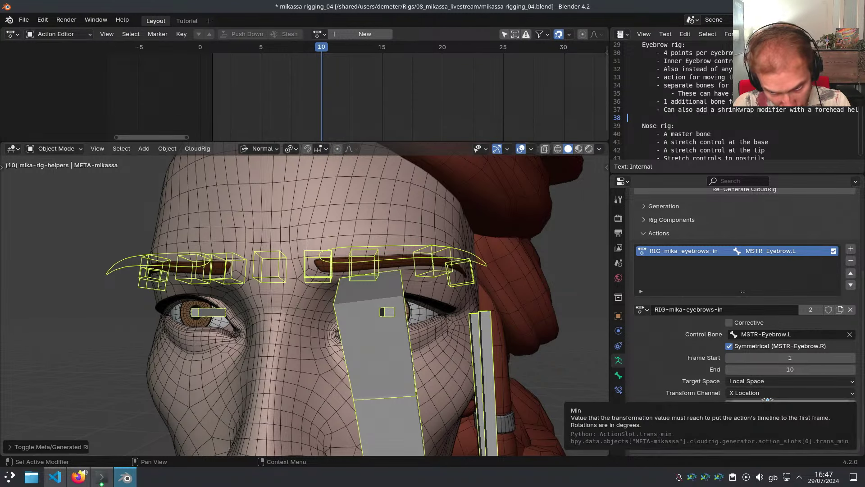
pyautogui.moveTo(561, 270); pyautogui.dragTo(551, 267, button='middle')
pyautogui.press('Tab')
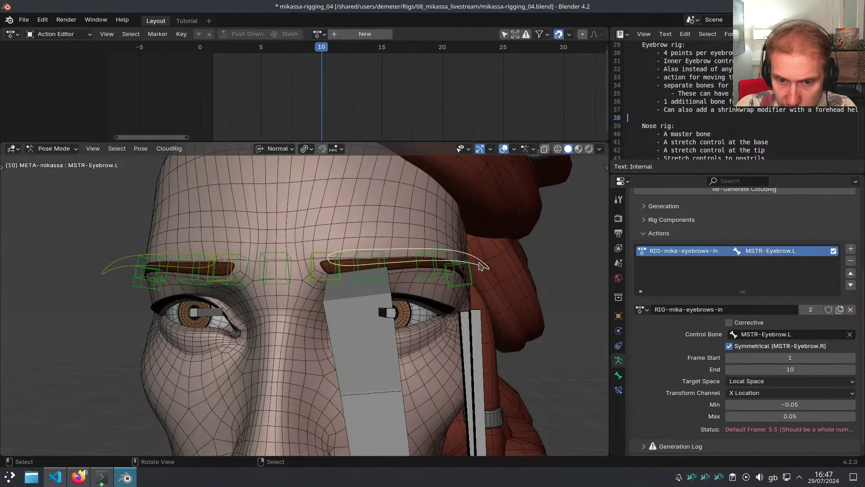
pyautogui.press('n')
pyautogui.moveTo(316, 244); pyautogui.dragTo(294, 242, button='middle')
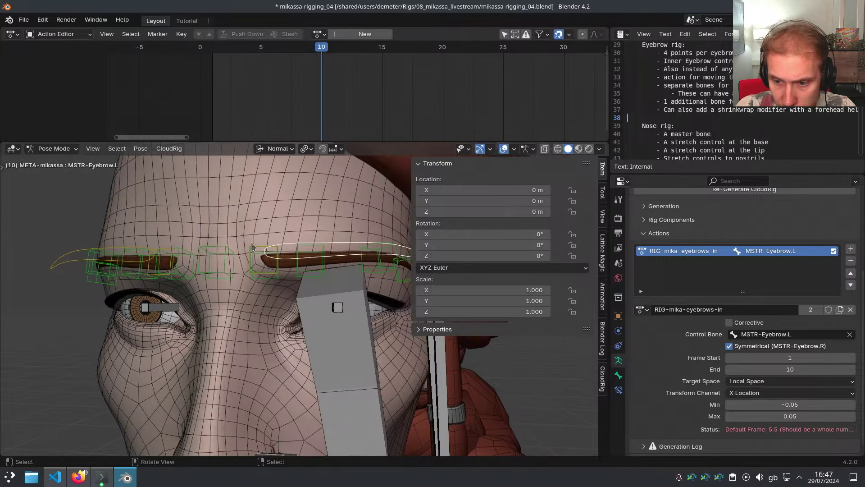
pyautogui.press('n')
# Set the action range Max to -0.05 and keep Min at 0
pyautogui.click(805, 412)
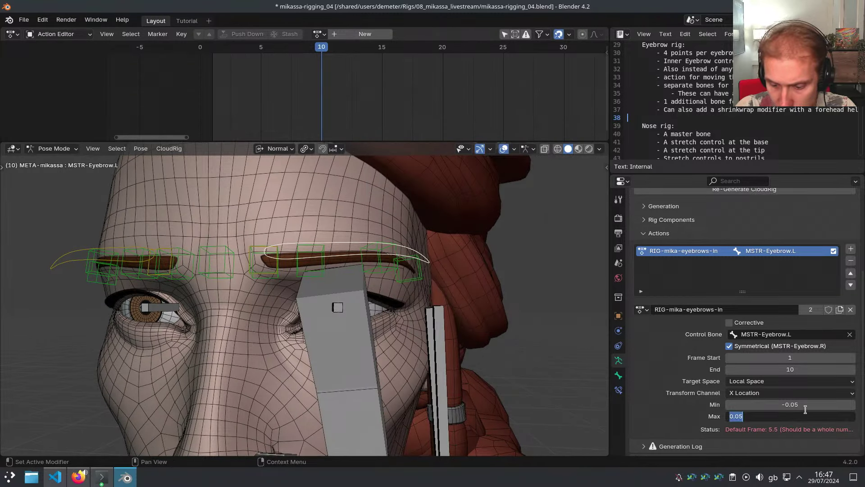
pyautogui.write('-0.0')
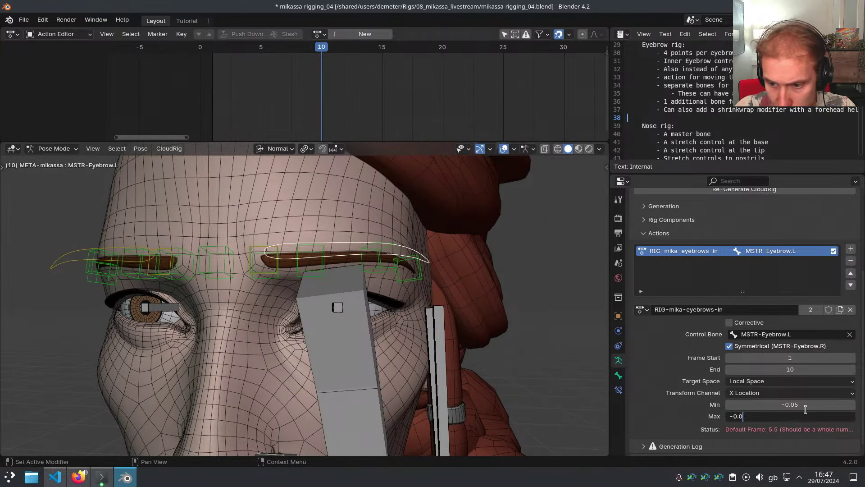
pyautogui.write('5')
pyautogui.press('Return')
pyautogui.click(796, 403)
pyautogui.press('Escape')
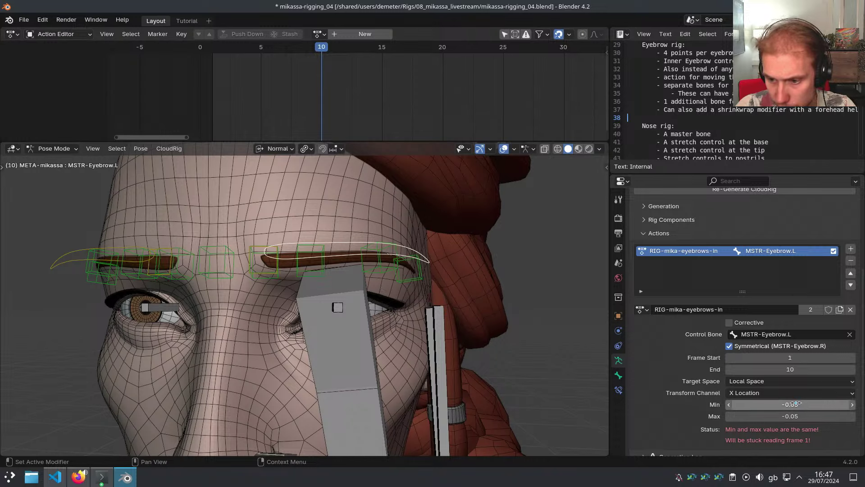
pyautogui.press('Escape')
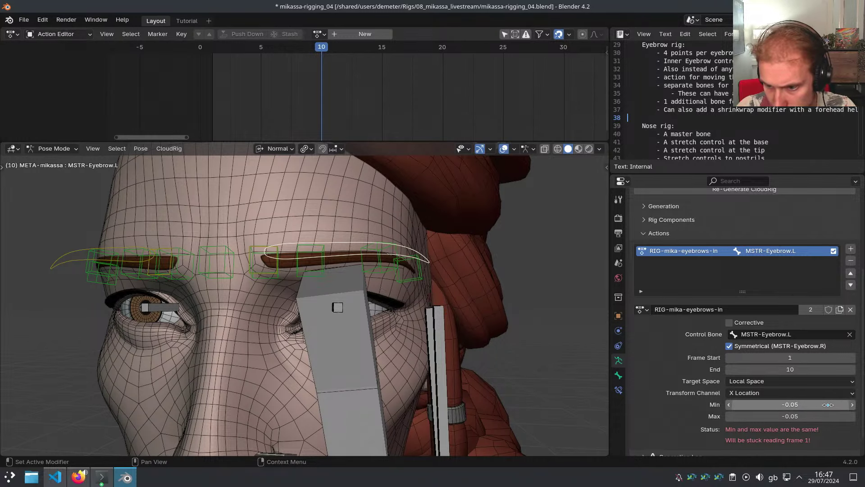
pyautogui.scroll(-2, 828, 405)
pyautogui.click(799, 384)
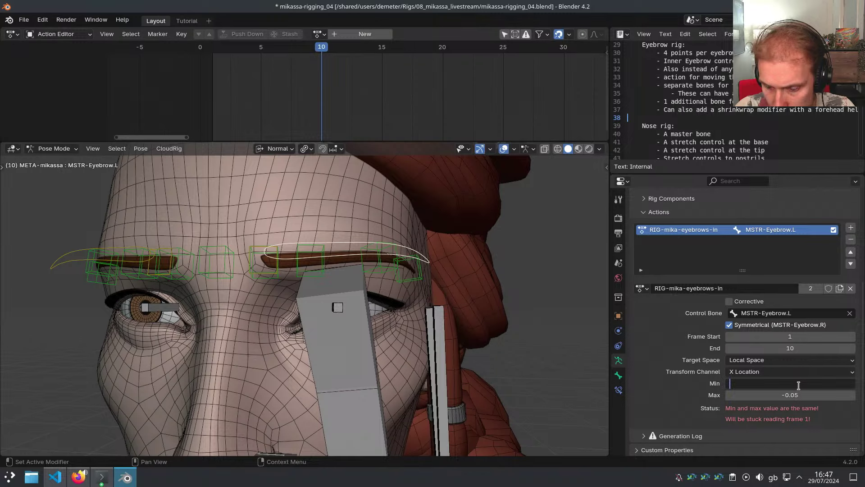
pyautogui.press('Escape')
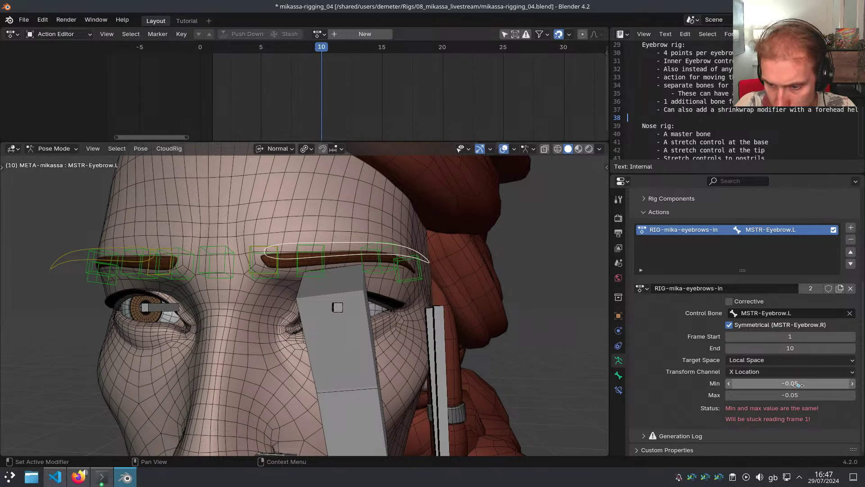
pyautogui.click(799, 385)
pyautogui.press('Return')
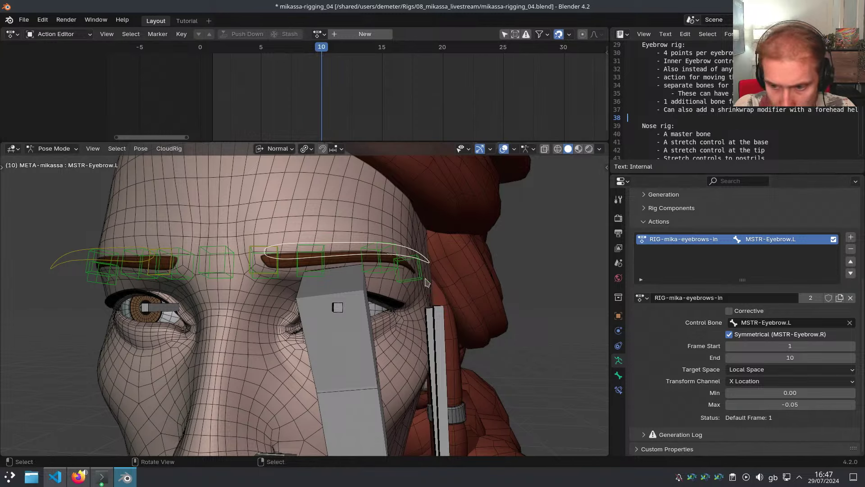
# Regenerate the rig with Ctrl+Alt+R and select the left eyebrow master control
pyautogui.moveTo(417, 275); pyautogui.dragTo(429, 277, button='middle')
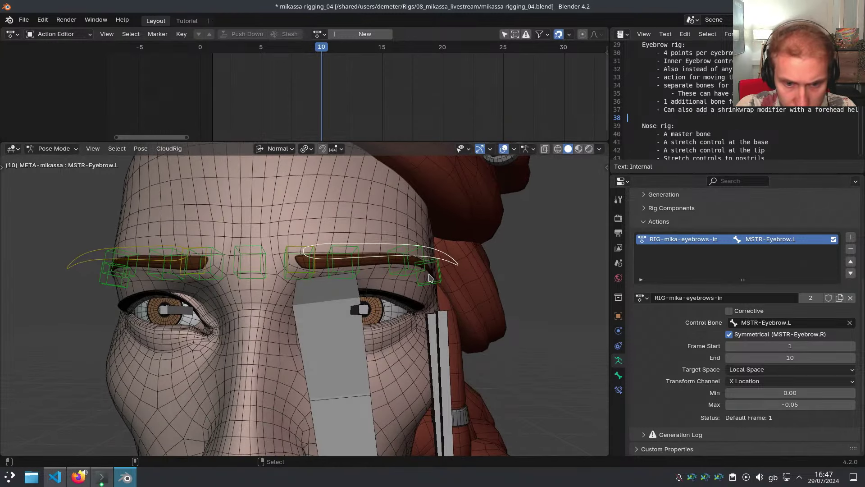
pyautogui.hotkey('ctrl', 'alt', 'r')
pyautogui.click(399, 246)
# Move MSTR-Eyebrow.L along local X and inspect Eyebrow4.L's Action constraint
pyautogui.press('g')
pyautogui.press('x')
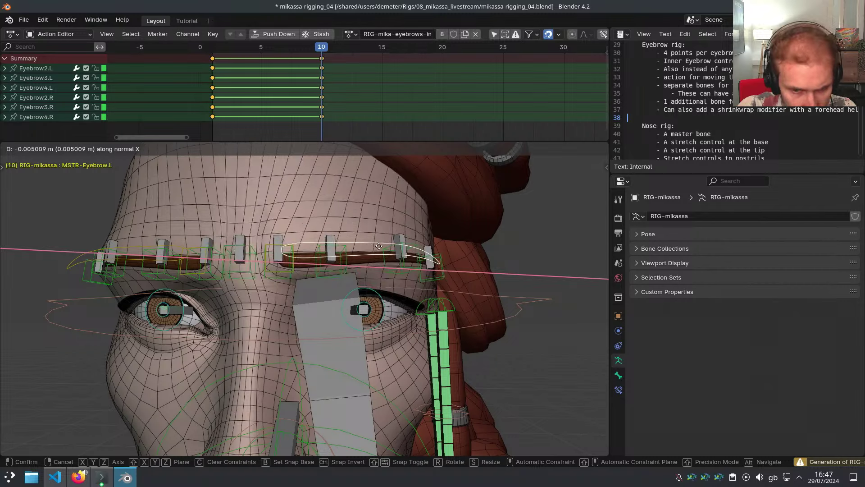
pyautogui.click(357, 245)
pyautogui.click(415, 265)
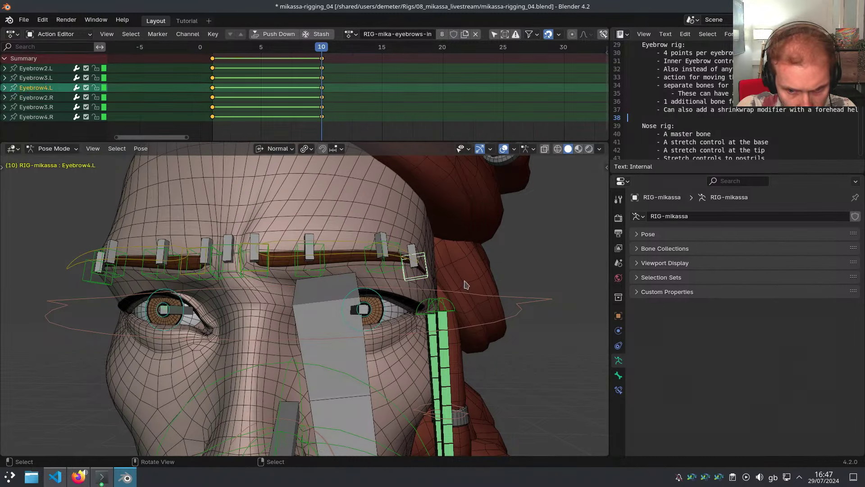
pyautogui.click(621, 391)
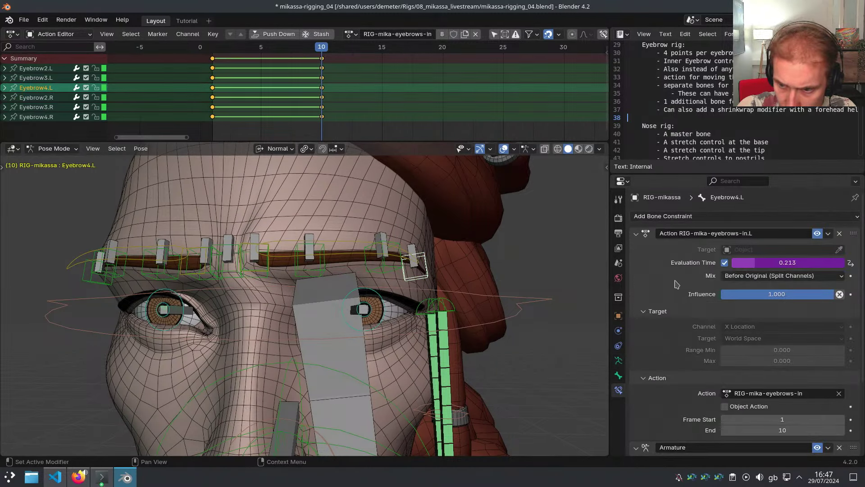
pyautogui.moveTo(477, 253); pyautogui.dragTo(473, 251, button='middle')
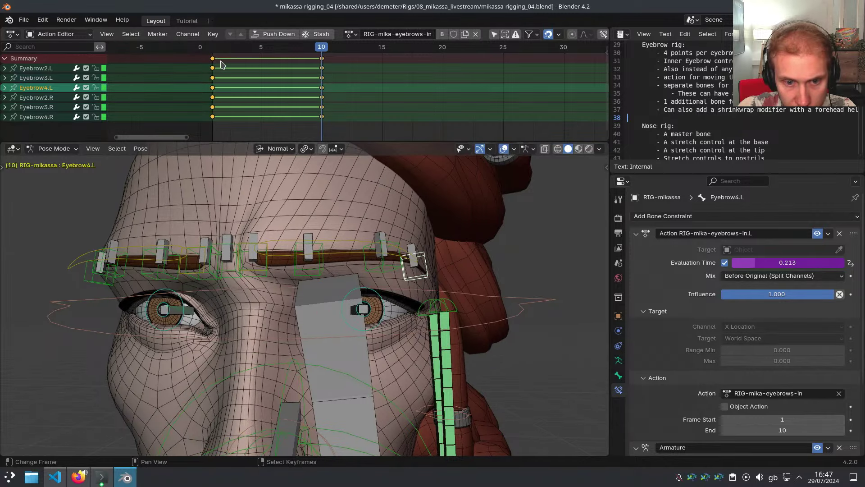
# Test-move Eyebrow1.L 0.01 along local X, cancel it, and reselect the eyebrow master
pyautogui.moveTo(318, 197); pyautogui.dragTo(328, 203, button='middle')
pyautogui.press('a')
pyautogui.hotkey('alt', 'a')
pyautogui.click(365, 234)
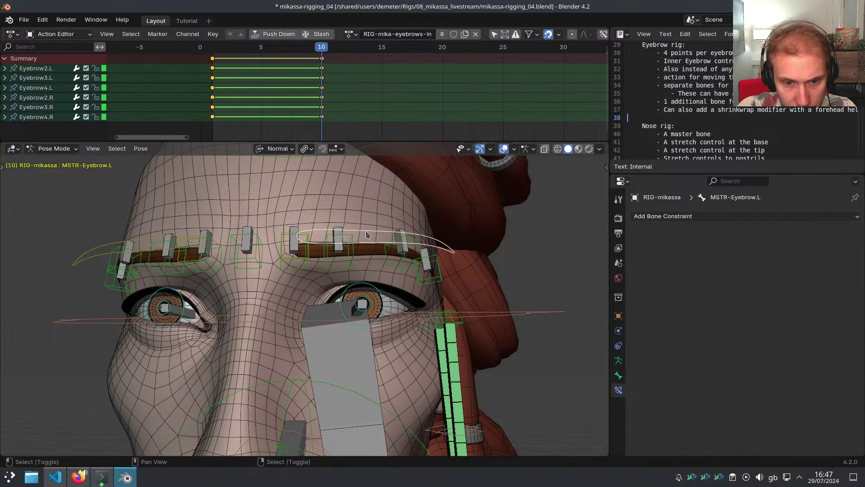
pyautogui.moveTo(366, 234); pyautogui.dragTo(297, 238, button='middle')
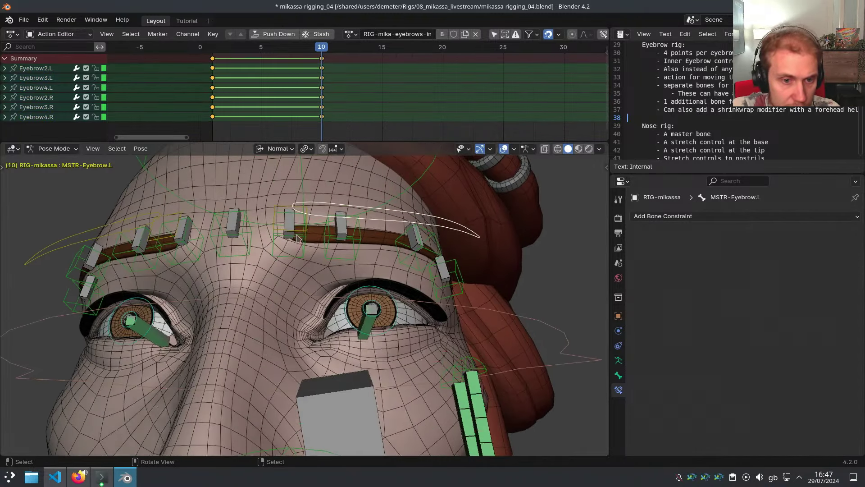
pyautogui.click(302, 246)
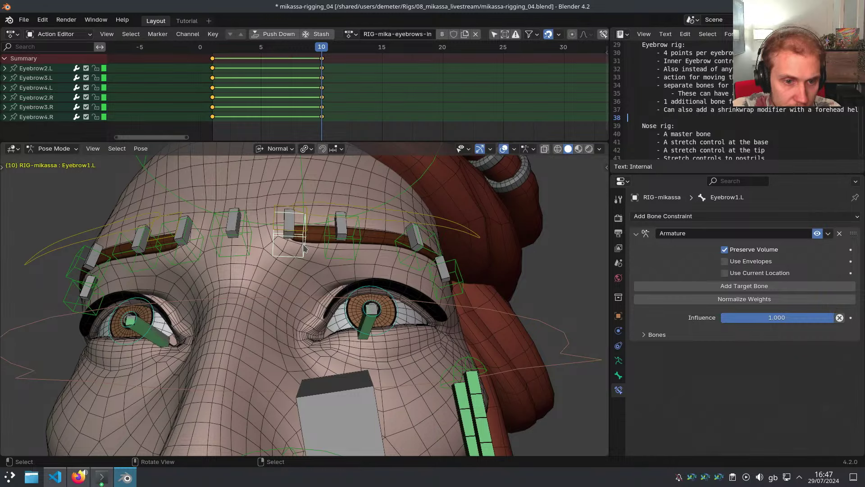
pyautogui.write('gxx')
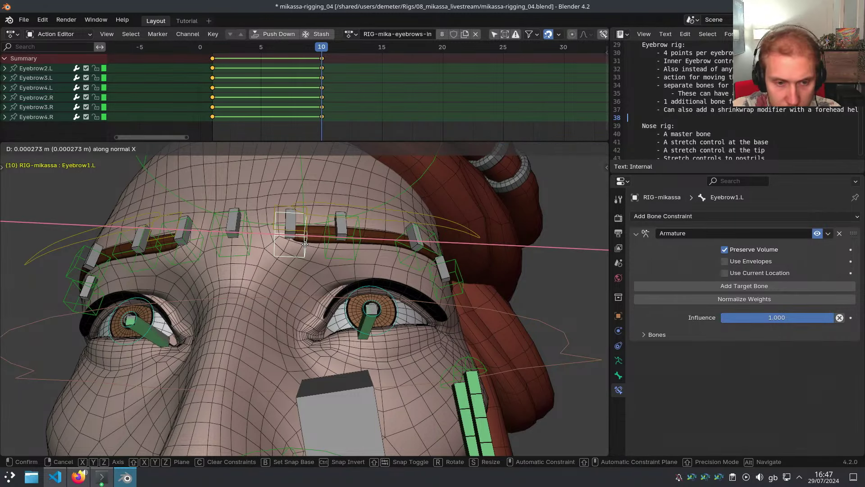
pyautogui.write('0.01')
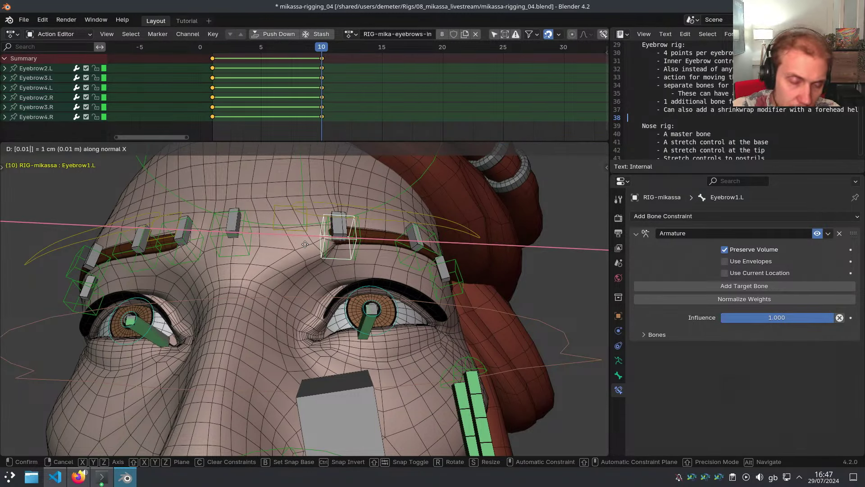
pyautogui.press('Escape')
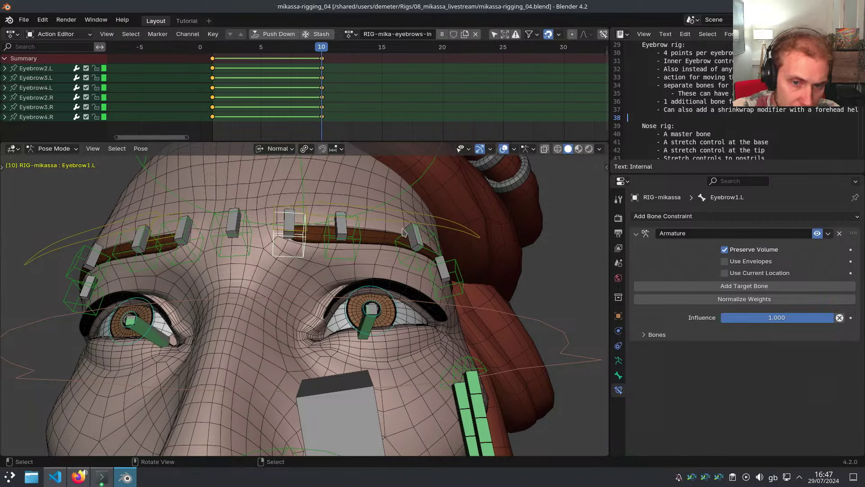
pyautogui.click(289, 223)
pyautogui.click(404, 223)
pyautogui.keyDown('shift'); pyautogui.moveTo(418, 247); pyautogui.dragTo(392, 260, button='middle'); pyautogui.keyUp('shift')
# On the metarig, try editing the action slot's frame range, then undo the change
pyautogui.hotkey('shift', 't')
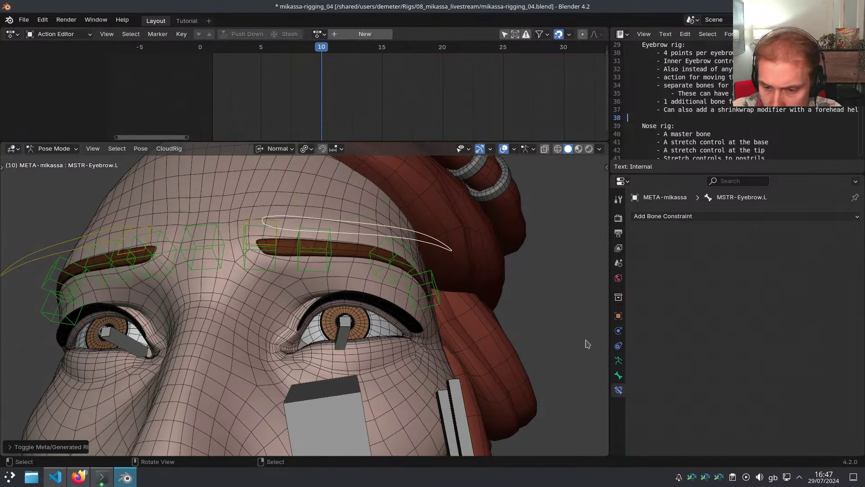
pyautogui.scroll(-4, 698, 374)
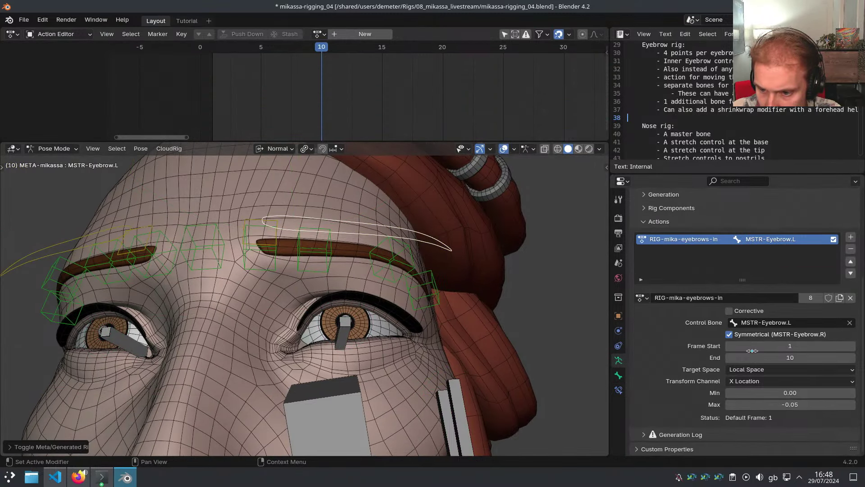
pyautogui.click(753, 350)
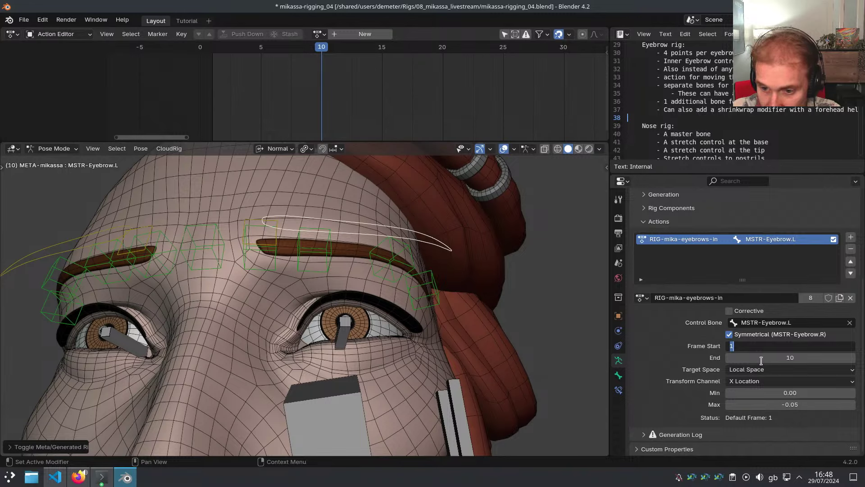
pyautogui.press('Tab')
pyautogui.write('1')
pyautogui.press('Return')
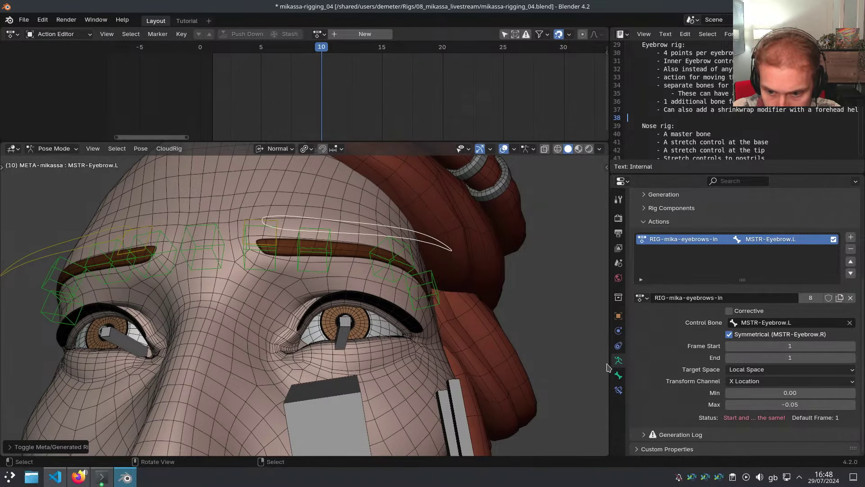
pyautogui.moveTo(608, 368); pyautogui.dragTo(502, 365)
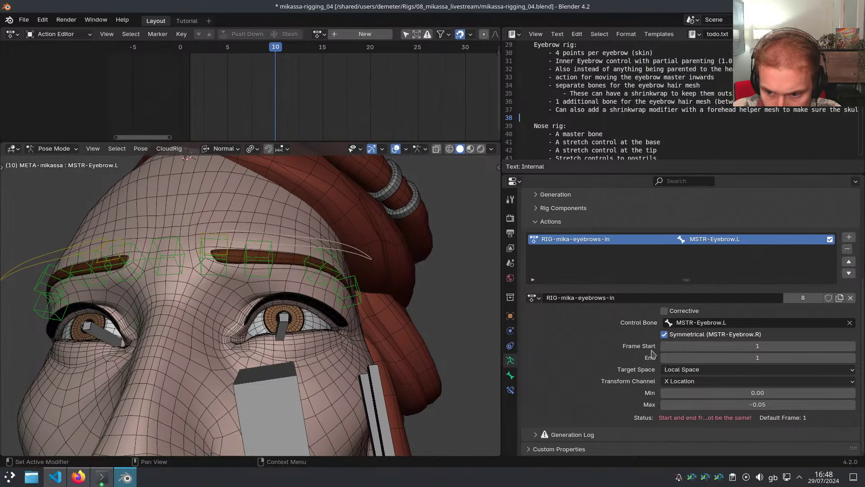
pyautogui.hotkey('ctrl', 'z')
pyautogui.hotkey('ctrl', 'z')
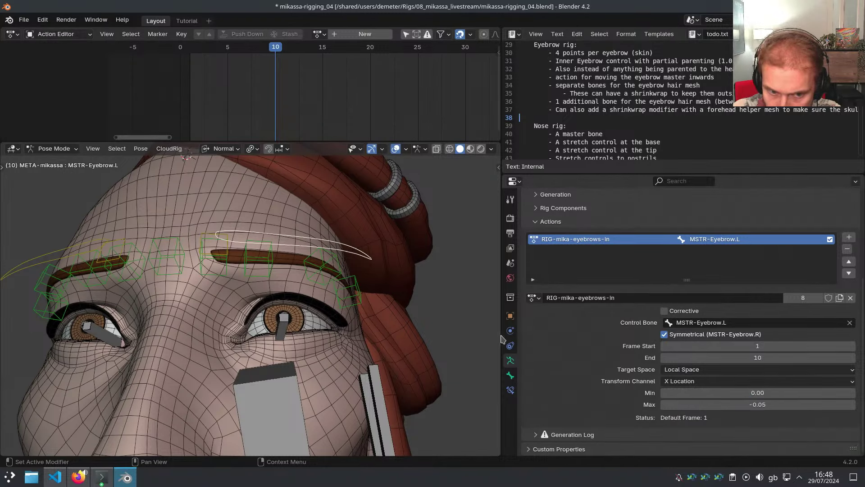
# On the generated rig, shift the eyebrow action's keyframes to frames 2 and 12
pyautogui.moveTo(446, 352); pyautogui.dragTo(441, 336, button='middle')
pyautogui.hotkey('shift', 't')
pyautogui.click(197, 69)
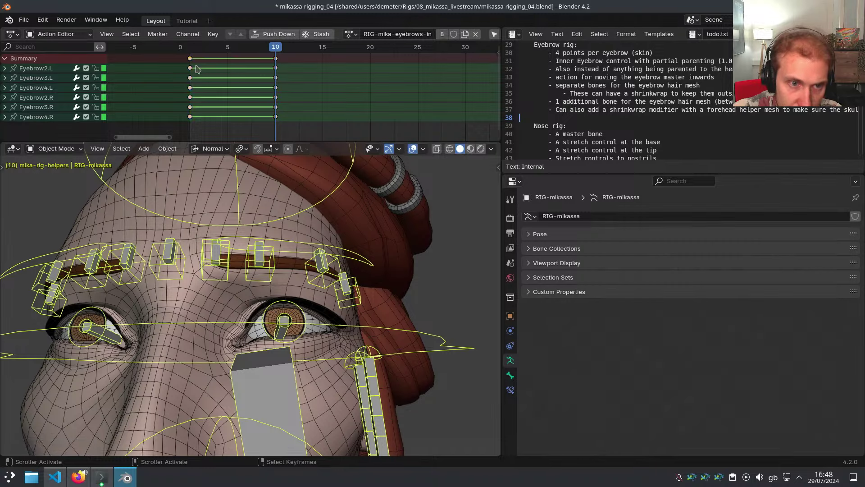
pyautogui.moveTo(190, 63); pyautogui.dragTo(293, 76)
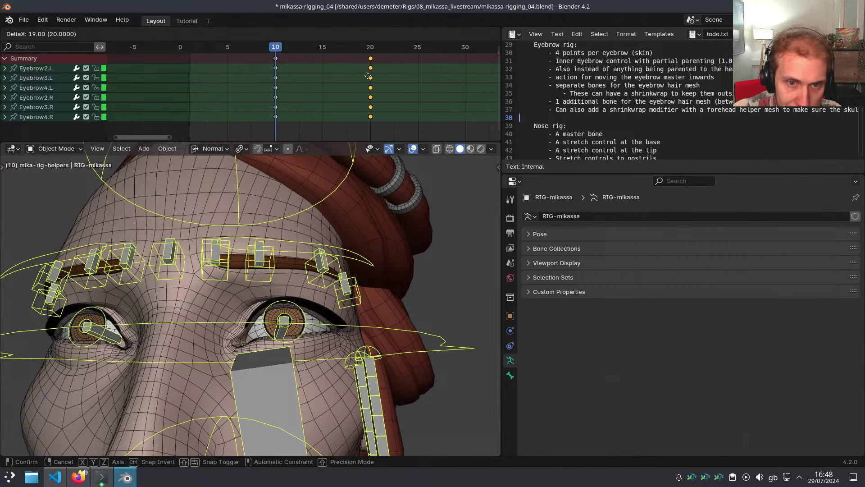
pyautogui.click(370, 77)
pyautogui.press('a')
pyautogui.press('g')
pyautogui.click(287, 76)
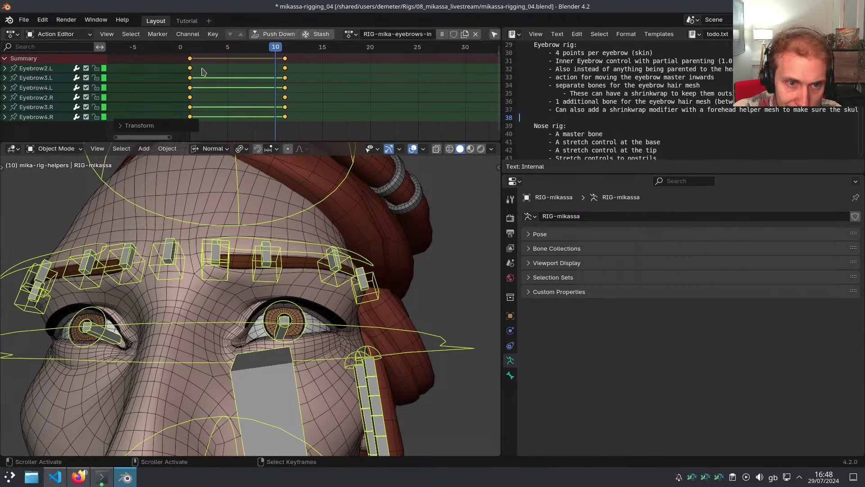
pyautogui.moveTo(289, 63); pyautogui.dragTo(292, 62)
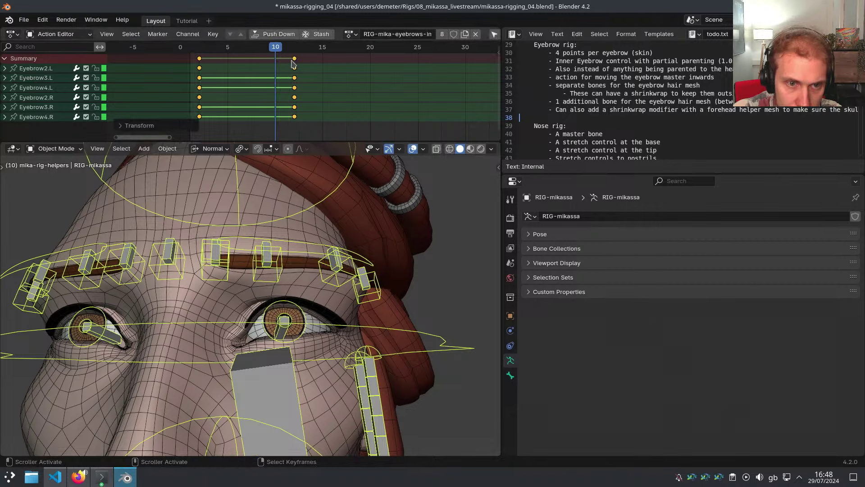
# Move the frame-12 keyframes back to frame 10, then select MSTR-Eyebrow.L in Pose Mode
pyautogui.click(293, 59)
pyautogui.press('g')
pyautogui.click(275, 62)
pyautogui.hotkey('ctrl', 'Tab')
pyautogui.moveTo(329, 258); pyautogui.dragTo(318, 266, button='middle')
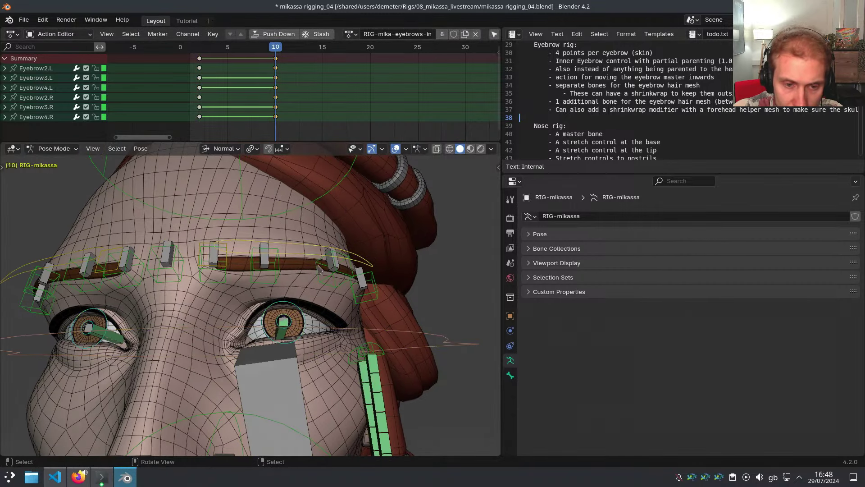
pyautogui.click(318, 269)
# Move MSTR-Eyebrow.L inward, inspect Eyebrow4.L's Action constraint, then reset the master's location
pyautogui.press('g')
pyautogui.click(343, 277)
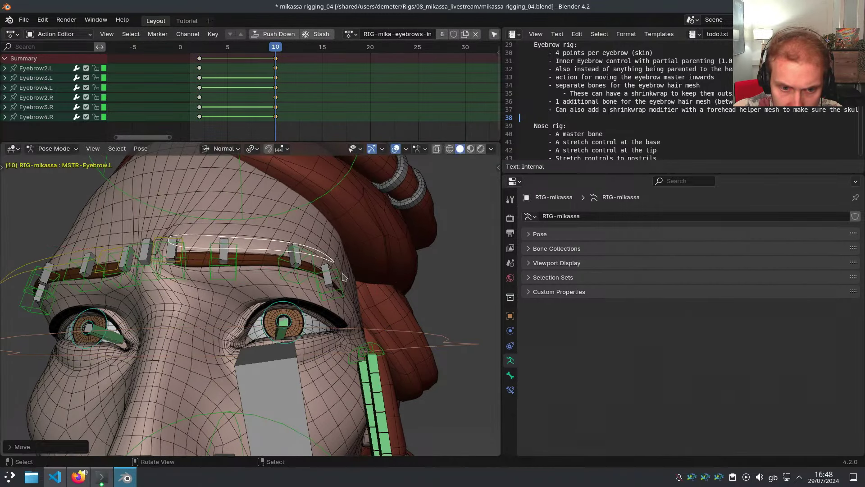
pyautogui.click(329, 279)
pyautogui.click(511, 391)
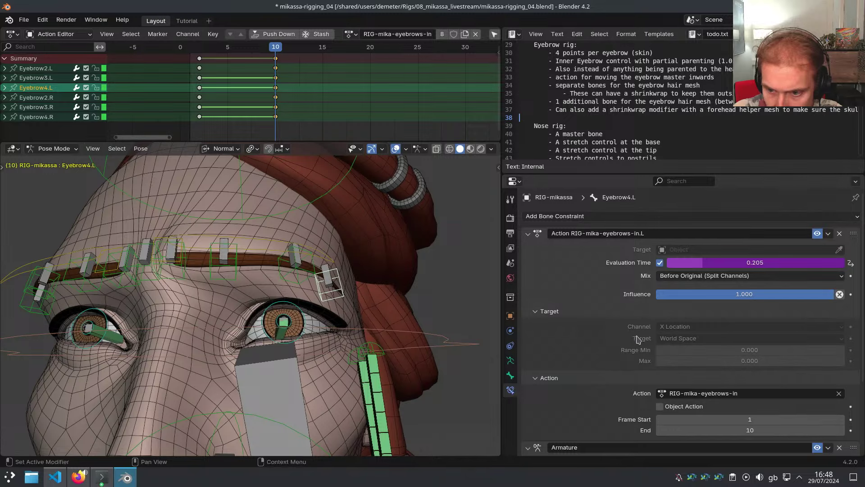
pyautogui.click(332, 260)
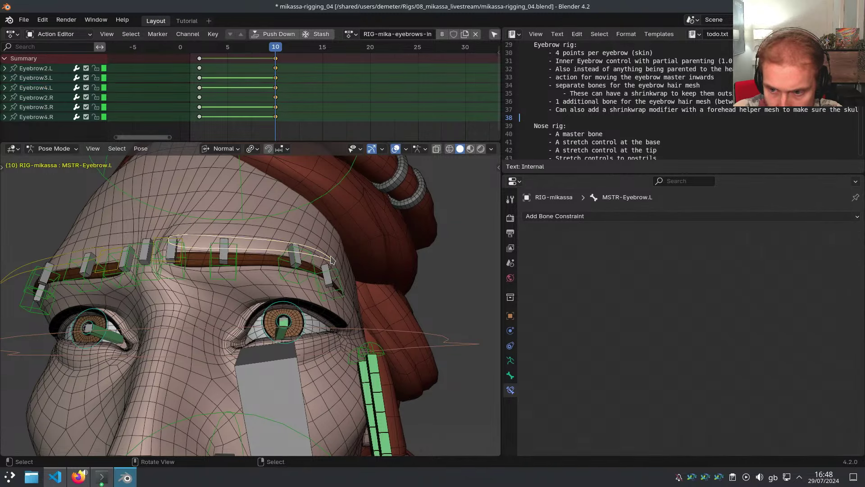
pyautogui.hotkey('alt', 'g')
# Move the eyebrow master inward again and inspect the driver on Eyebrow4.L's evaluation time
pyautogui.click(372, 296)
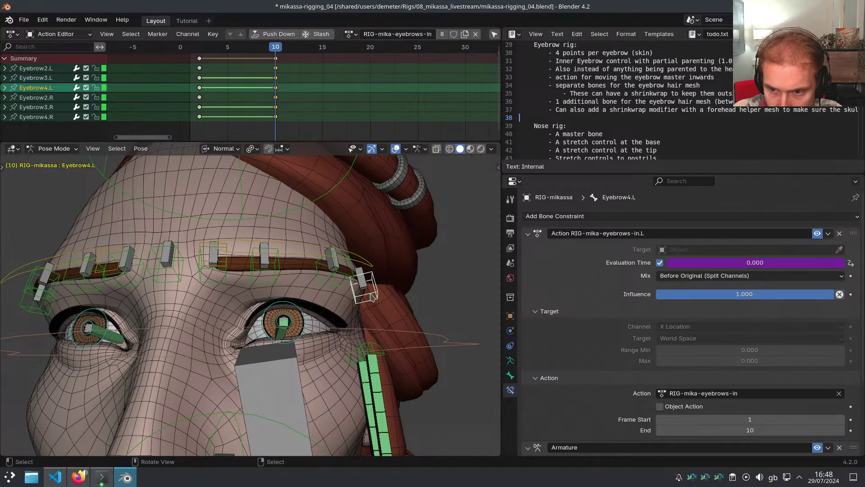
pyautogui.click(368, 275)
pyautogui.press('g')
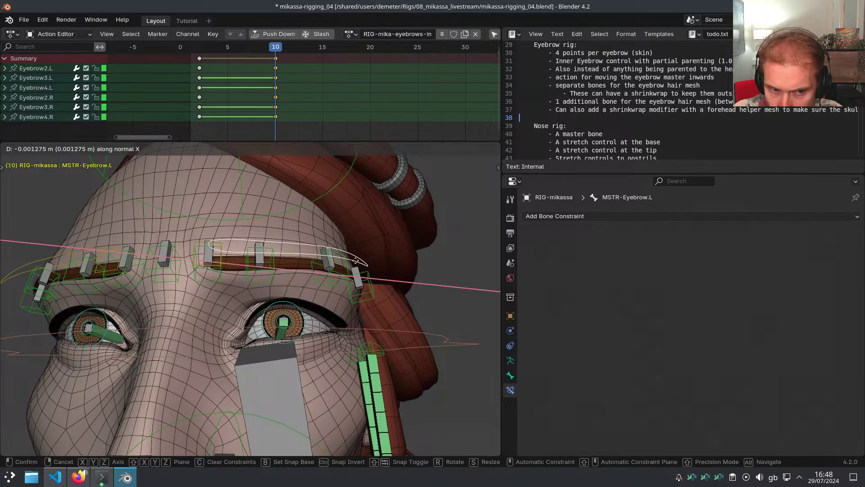
pyautogui.click(320, 262)
pyautogui.click(334, 289)
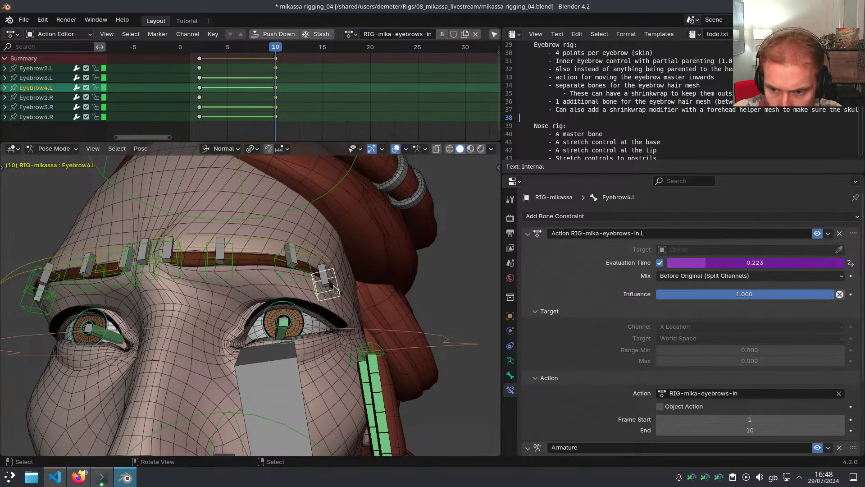
pyautogui.rightClick(685, 263)
pyautogui.click(685, 289)
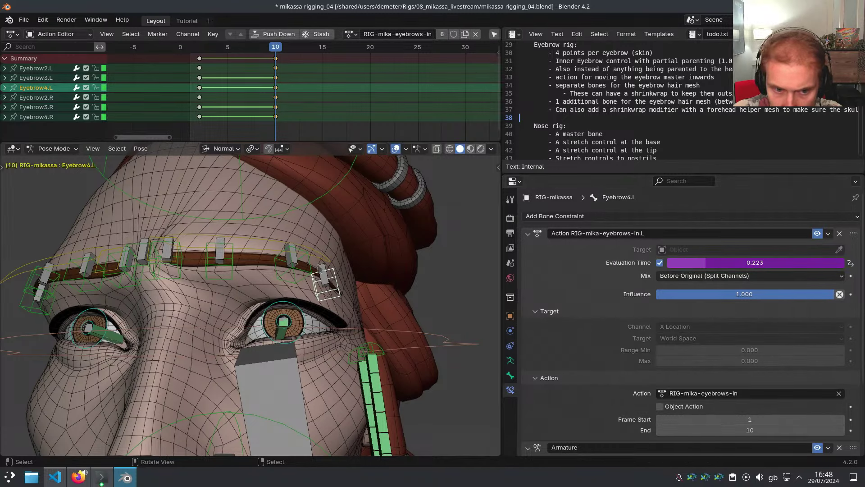
# Read MSTR-Eyebrow.L's X location of about -0.011 m in the sidebar, then reset it to rest
pyautogui.click(318, 259)
pyautogui.press('n')
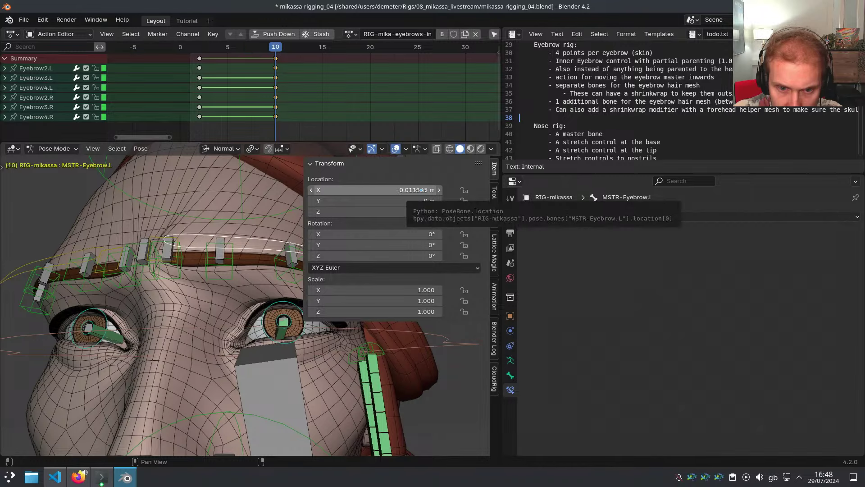
pyautogui.moveTo(417, 189); pyautogui.dragTo(382, 185)
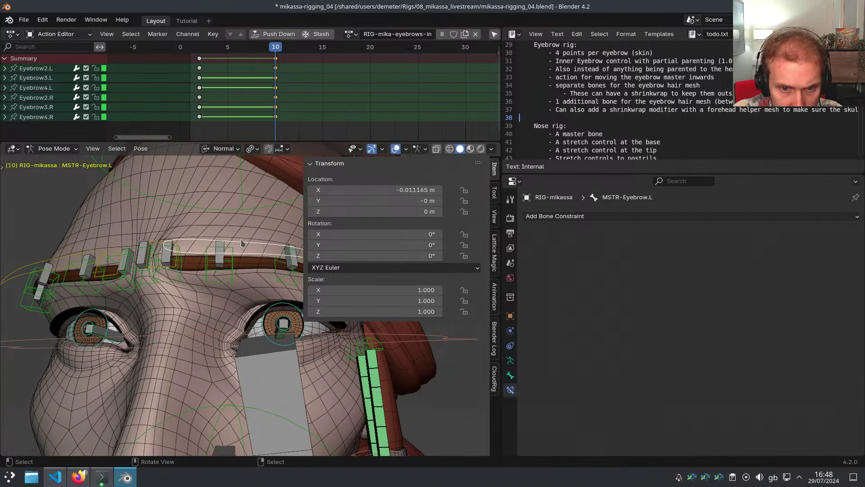
pyautogui.hotkey('alt', 'g')
pyautogui.press('n')
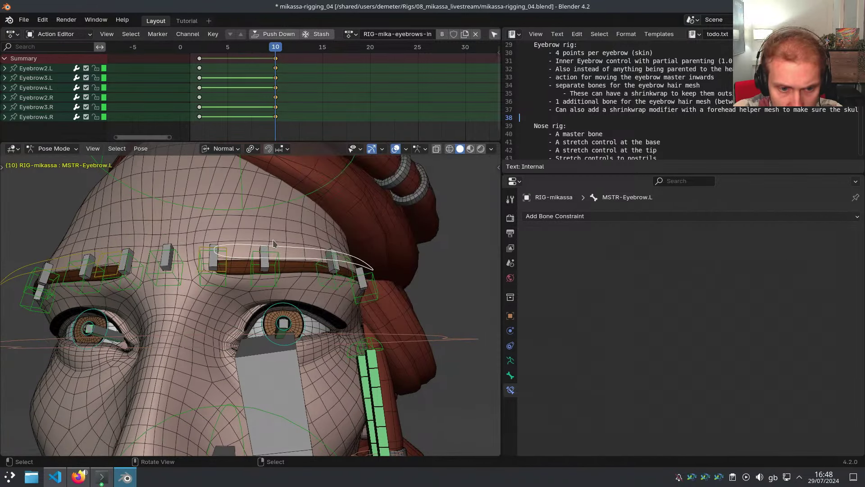
pyautogui.hotkey('shift', 't')
# Reduce the RIG-mika-eyebrows-in slot's Max from -0.05 toward zero, then regenerate RIG-mikassa
pyautogui.click(511, 360)
pyautogui.scroll(-6, 620, 403)
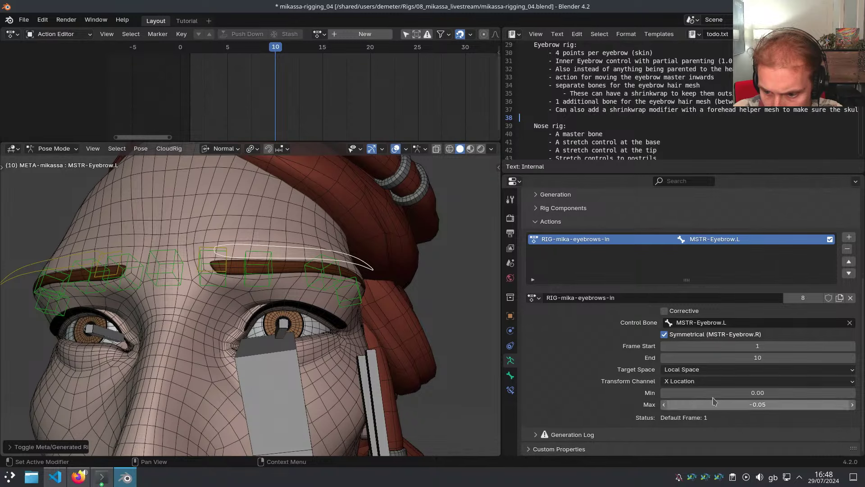
pyautogui.doubleClick(697, 408)
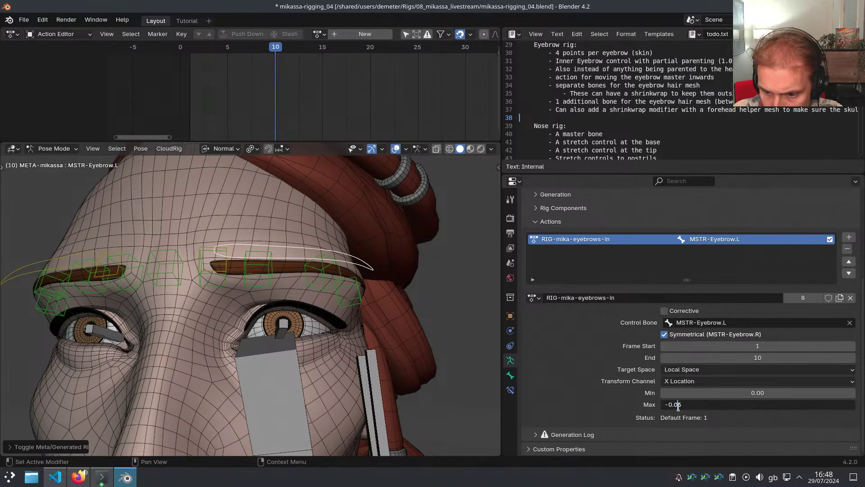
pyautogui.press('Delete')
pyautogui.press('Return')
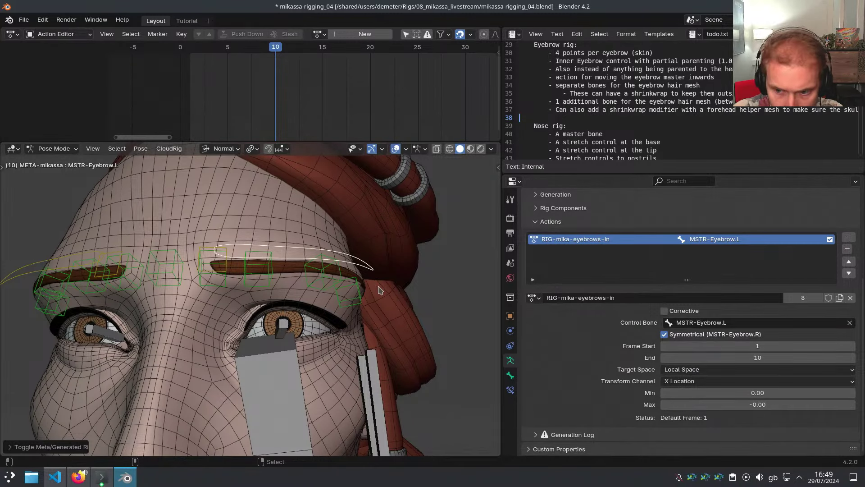
pyautogui.hotkey('ctrl', 'alt', 'r')
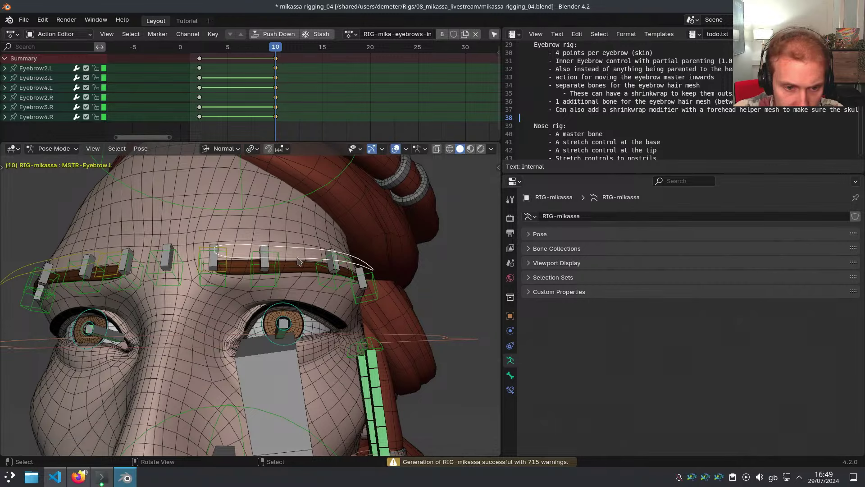
# Test-move the eyebrows, then retime the action's keyframes to frames 2 and 10
pyautogui.press('g')
pyautogui.click(286, 300)
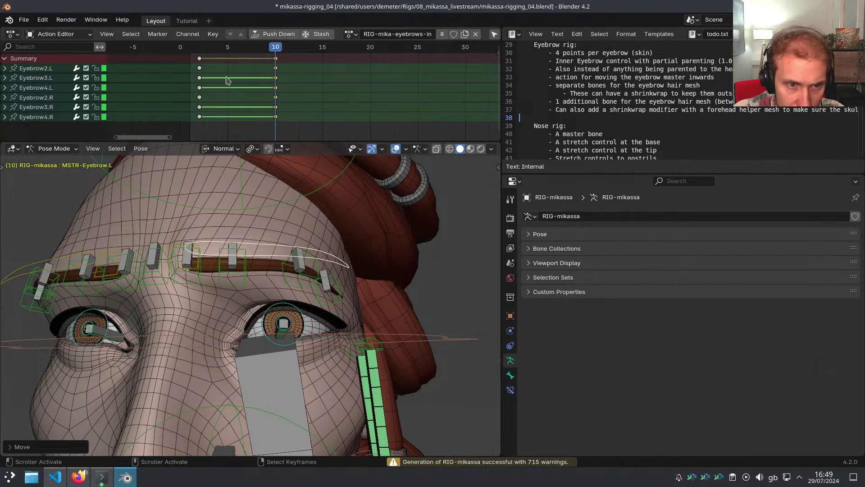
pyautogui.moveTo(199, 58); pyautogui.dragTo(367, 77)
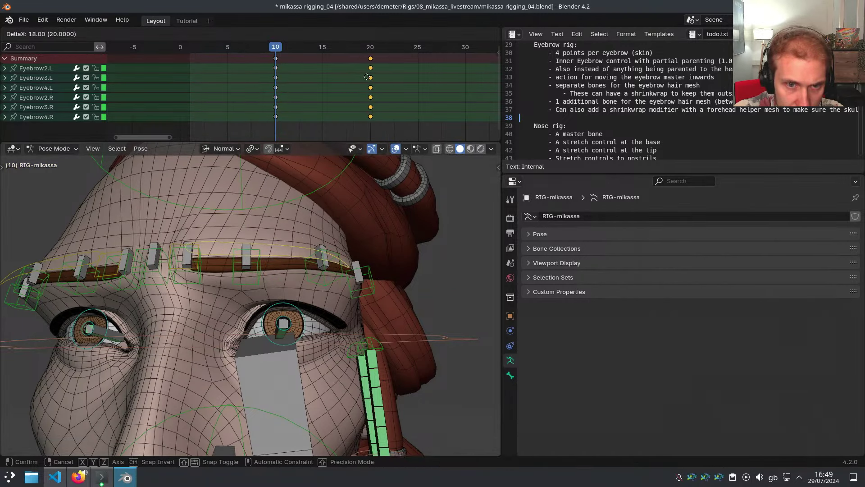
pyautogui.click(367, 77)
pyautogui.press('a')
pyautogui.press('g')
pyautogui.click(293, 72)
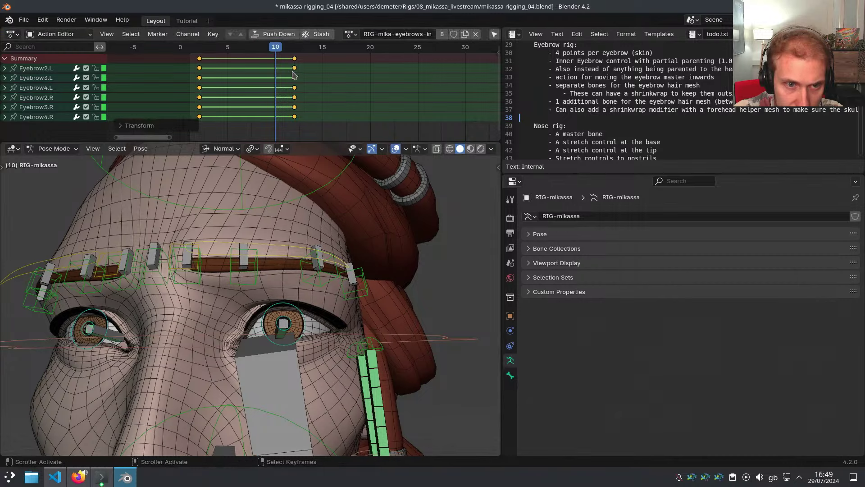
pyautogui.click(294, 58)
pyautogui.press('g')
pyautogui.click(275, 61)
# At frame 2, shift MSTR-Eyebrow.L along its X axis to rework the pose
pyautogui.click(292, 254)
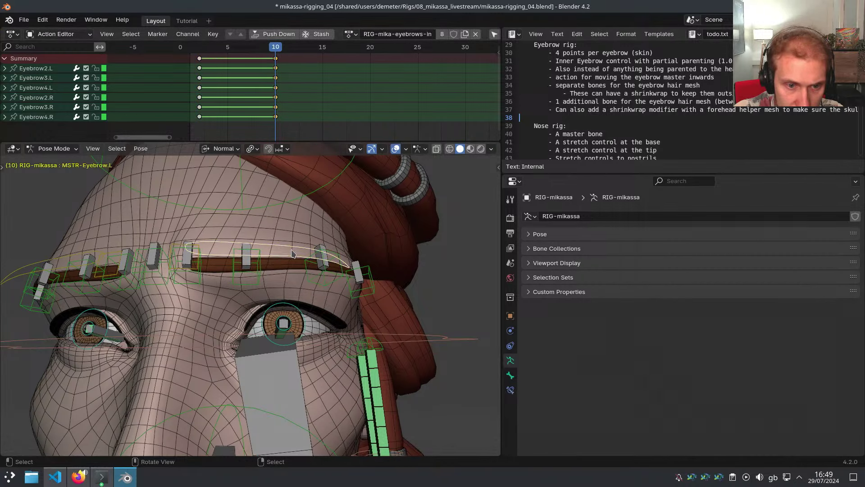
pyautogui.moveTo(271, 111); pyautogui.dragTo(201, 108)
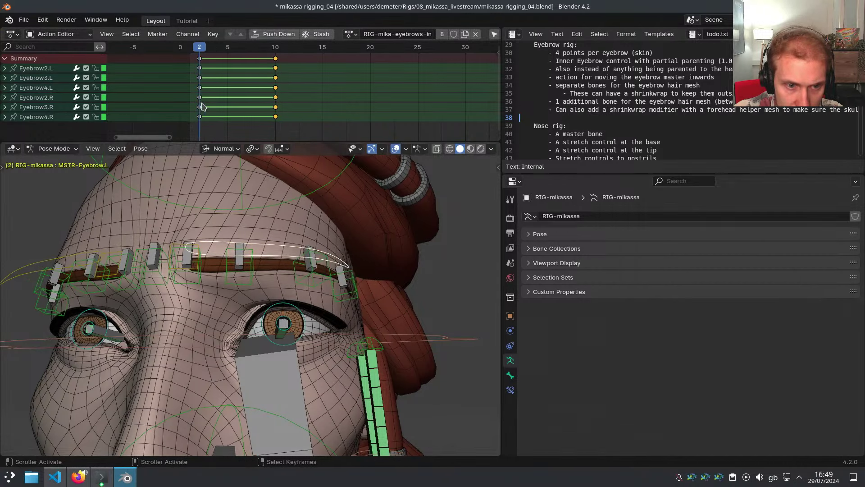
pyautogui.press('g')
pyautogui.press('x')
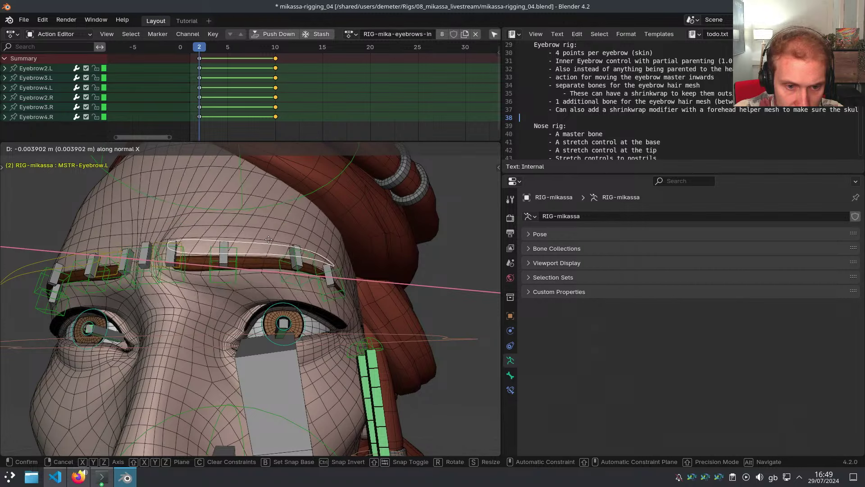
pyautogui.click(316, 268)
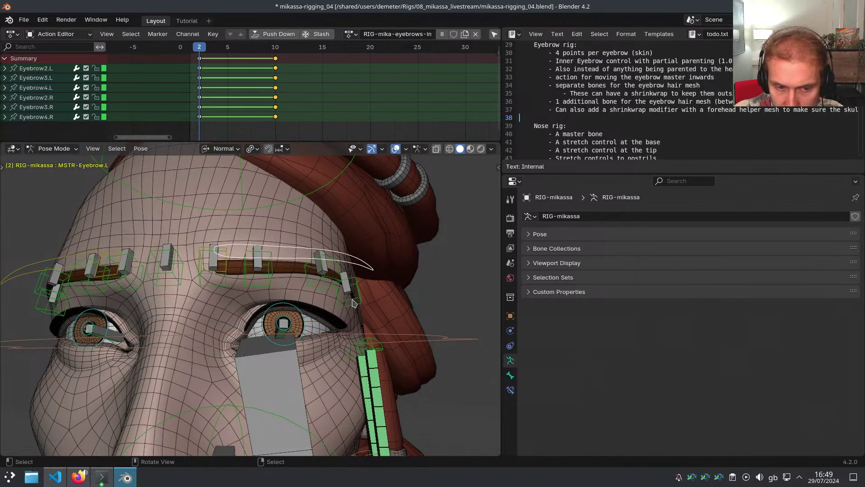
pyautogui.press('g')
pyautogui.press('x')
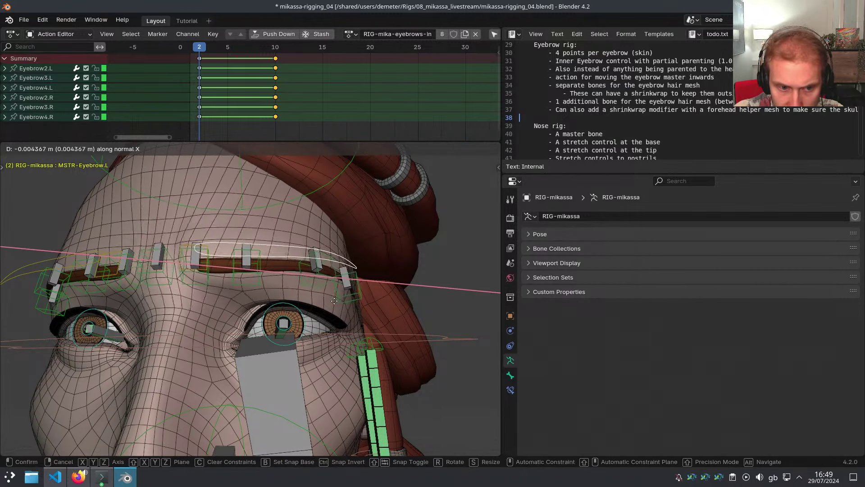
pyautogui.click(347, 304)
# Refine the frame-2 eyebrow pose with further X-axis moves, scrubbing to preview the motion
pyautogui.moveTo(347, 303)
pyautogui.mouseDown(button='middle')
pyautogui.moveTo(340, 282)
pyautogui.moveTo(342, 293)
pyautogui.mouseUp(button='middle')
pyautogui.press('a')
pyautogui.scroll(3, 334, 250)
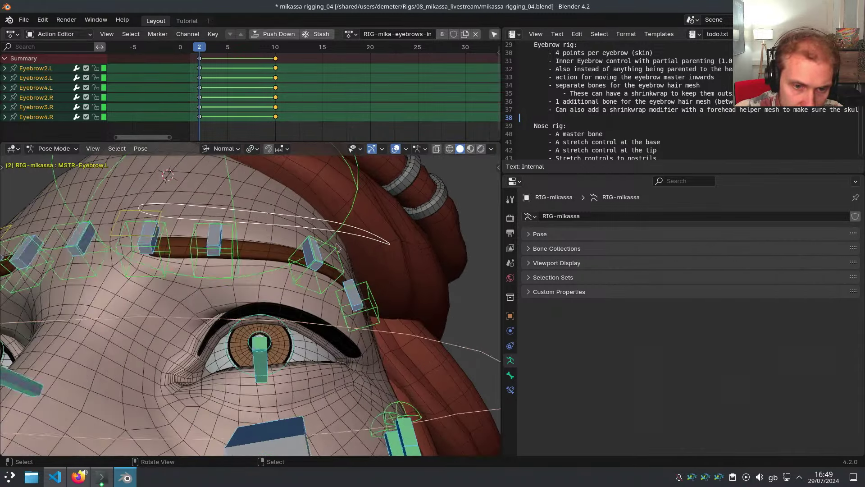
pyautogui.click(357, 238)
pyautogui.press('g')
pyautogui.press('x')
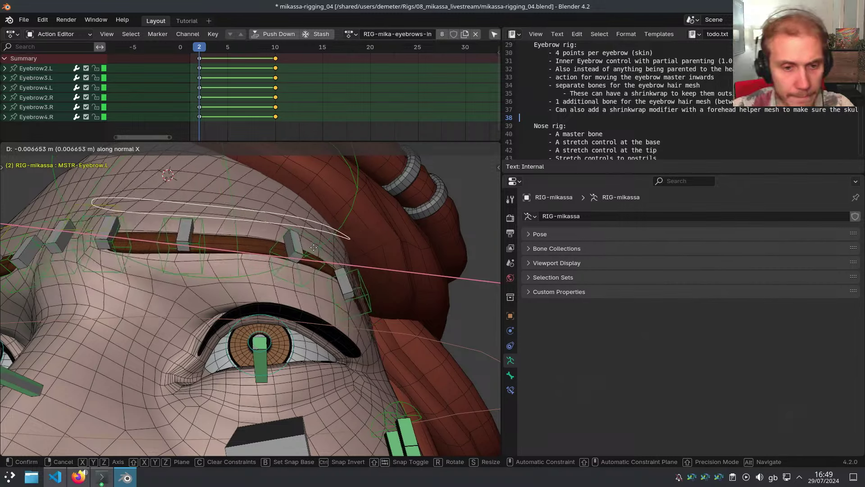
pyautogui.click(348, 282)
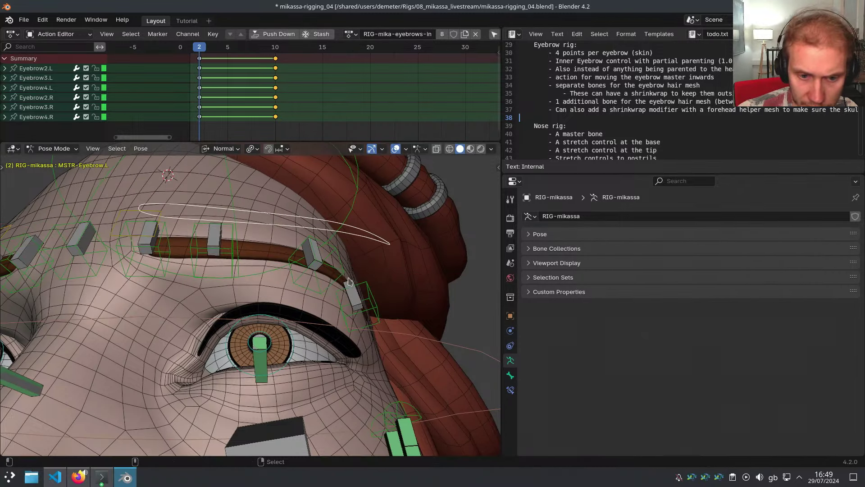
pyautogui.moveTo(350, 282); pyautogui.dragTo(365, 283, button='middle')
pyautogui.moveTo(198, 111)
pyautogui.mouseDown()
pyautogui.moveTo(267, 112)
pyautogui.moveTo(200, 113)
pyautogui.mouseUp()
pyautogui.press('g')
pyautogui.press('x')
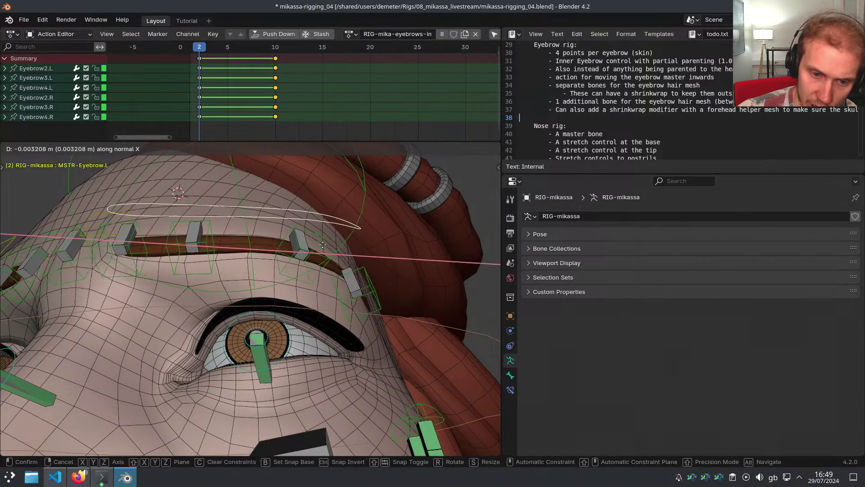
pyautogui.click(350, 250)
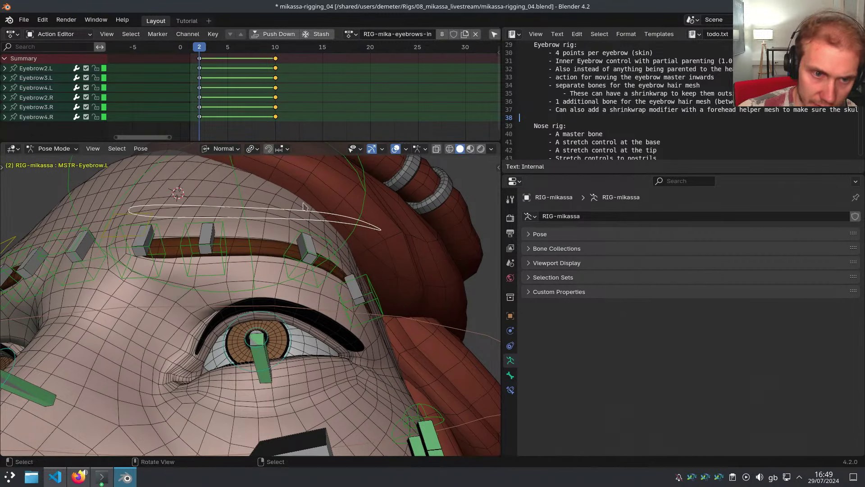
# Set the eyebrow keyframes to Bézier interpolation
pyautogui.press('t')
pyautogui.click(248, 122)
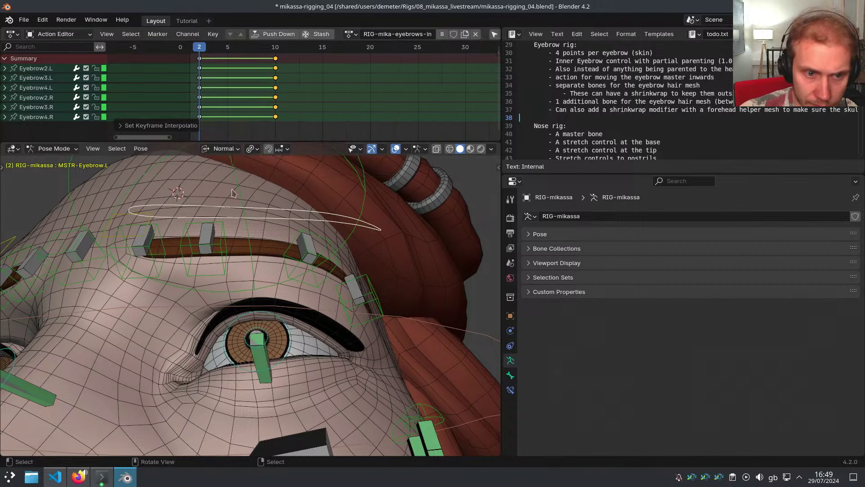
pyautogui.press('t')
pyautogui.click(246, 121)
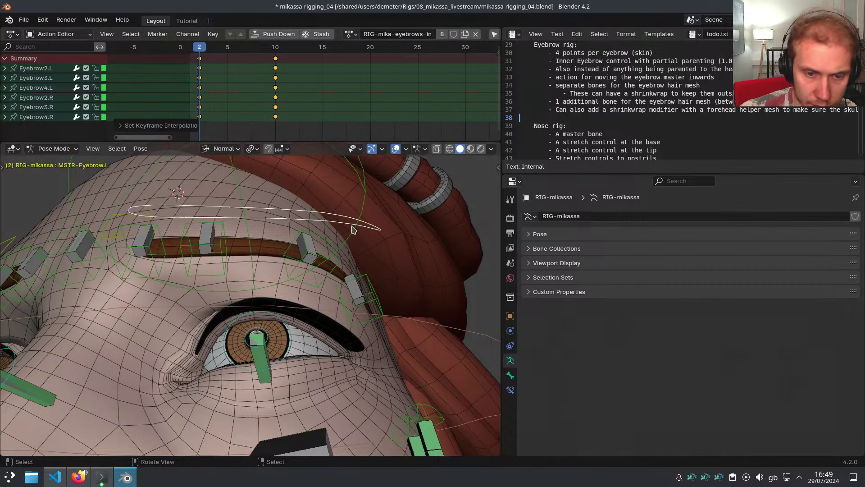
pyautogui.press('g')
pyautogui.press('x')
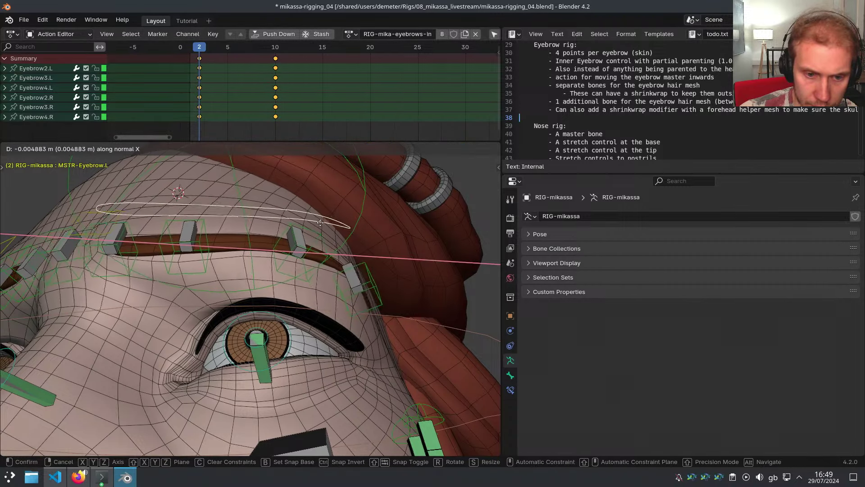
# Switch the eyebrow keys to linear interpolation and preview the brow motion from frame 2 to 10
pyautogui.rightClick(355, 220)
pyautogui.press('t')
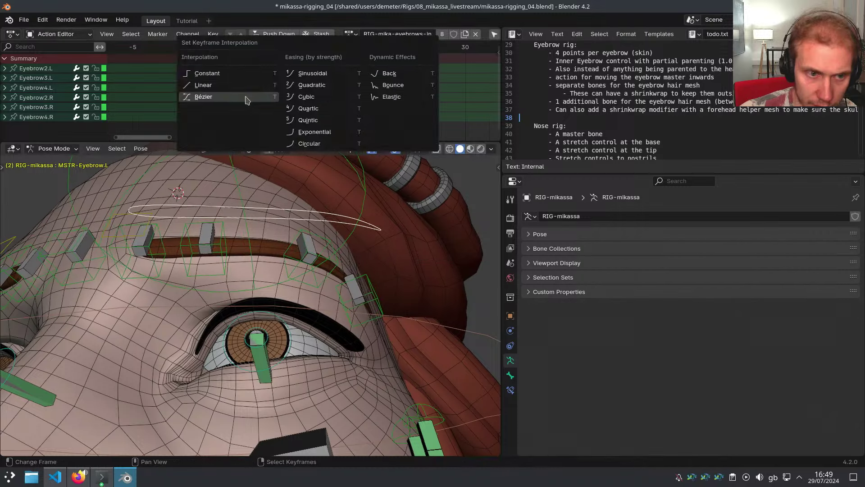
pyautogui.click(240, 88)
pyautogui.moveTo(361, 265); pyautogui.dragTo(343, 282, button='middle')
pyautogui.click(382, 291)
pyautogui.moveTo(209, 120); pyautogui.dragTo(274, 123)
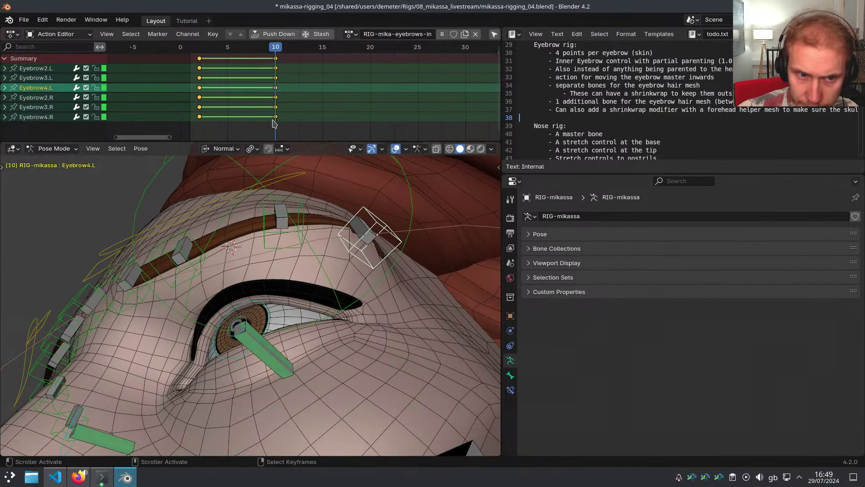
pyautogui.moveTo(306, 245); pyautogui.dragTo(330, 243, button='middle')
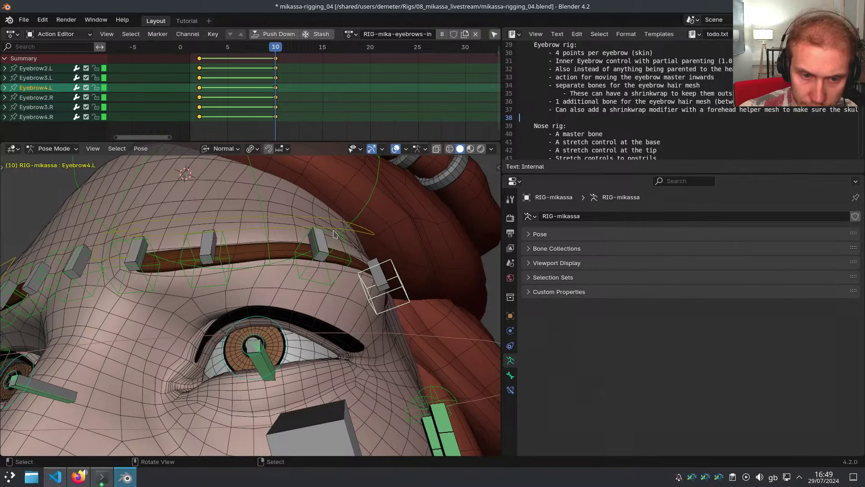
# At frame 2, shift all brow bones -0.005 along normal X
pyautogui.click(334, 234)
pyautogui.press('Down')
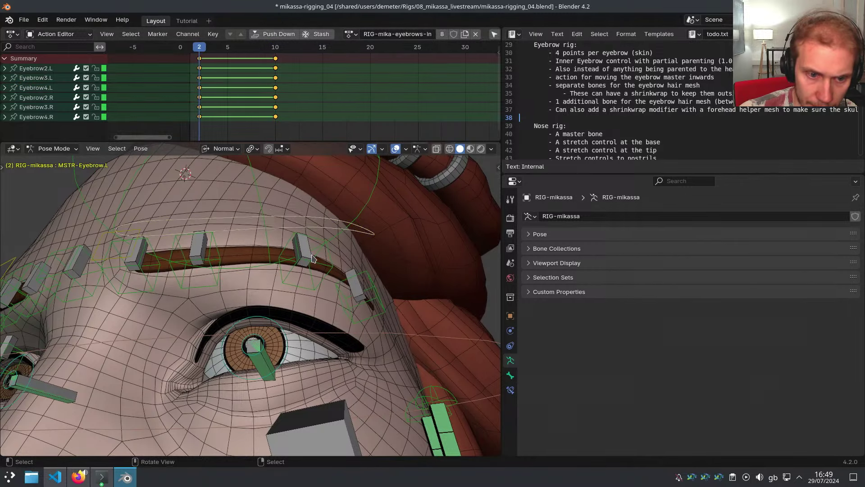
pyautogui.press('a')
pyautogui.moveTo(314, 228); pyautogui.dragTo(328, 248, button='middle')
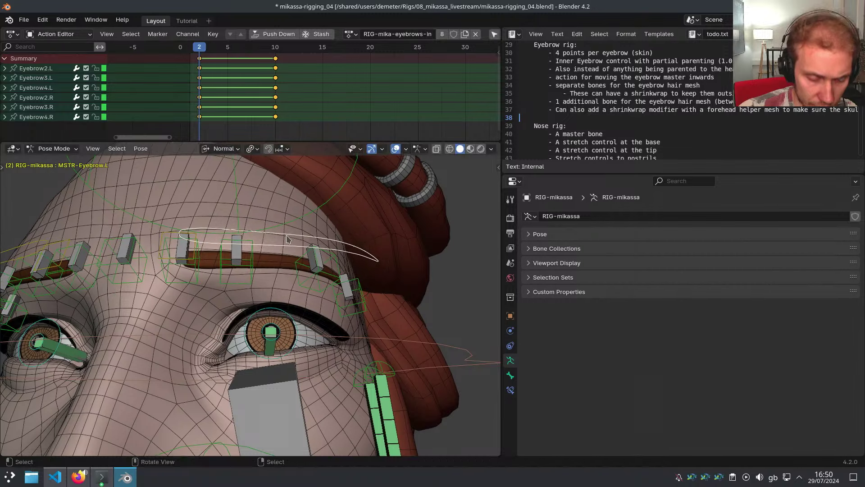
pyautogui.press('g')
pyautogui.press('x')
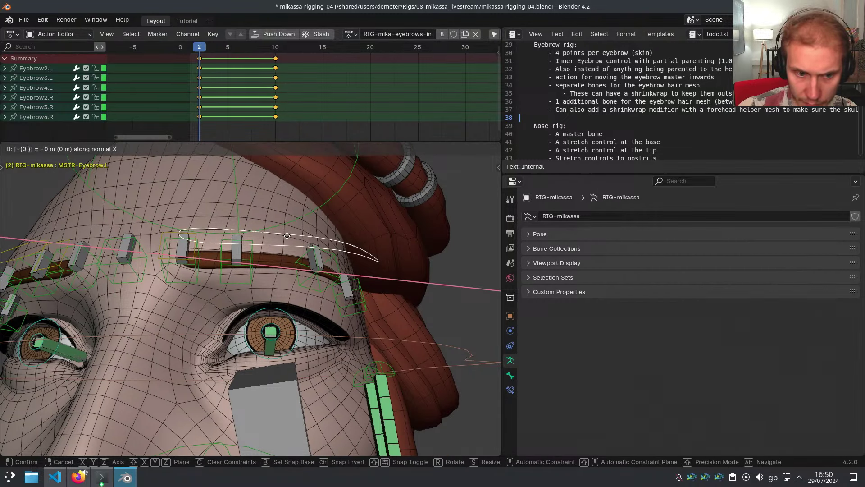
pyautogui.write('-(0.0058')
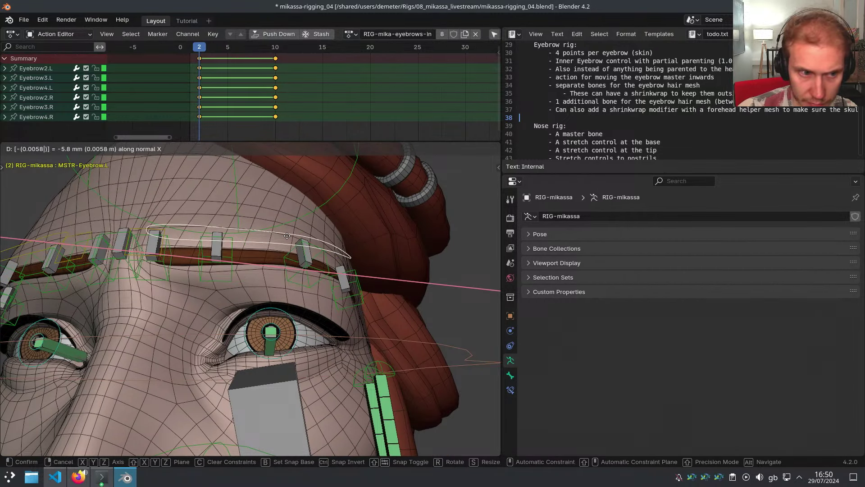
pyautogui.press('BackSpace')
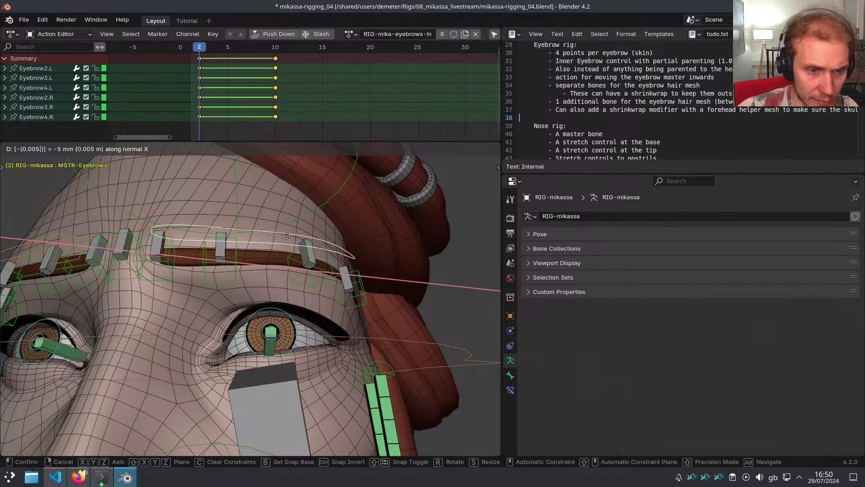
pyautogui.press('Return')
# Key MSTR-Eyebrow.L and MSTR-Eyebrow.R at frame 10 and make their keys linear
pyautogui.moveTo(286, 236); pyautogui.dragTo(356, 298, button='middle')
pyautogui.click(359, 299)
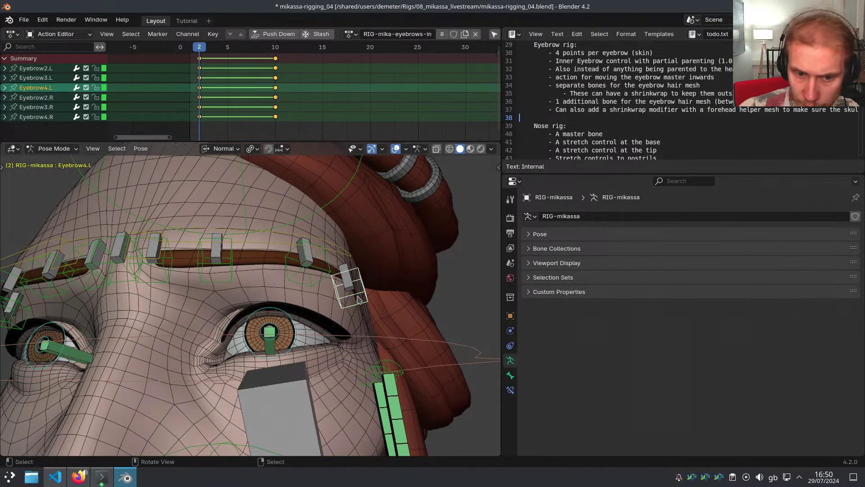
pyautogui.click(512, 390)
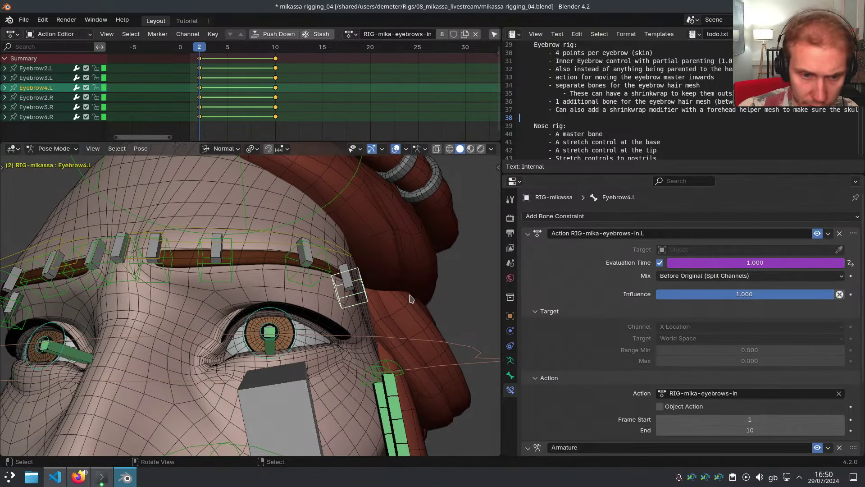
pyautogui.hotkey('ctrl', 'shift', 'm')
pyautogui.press('i')
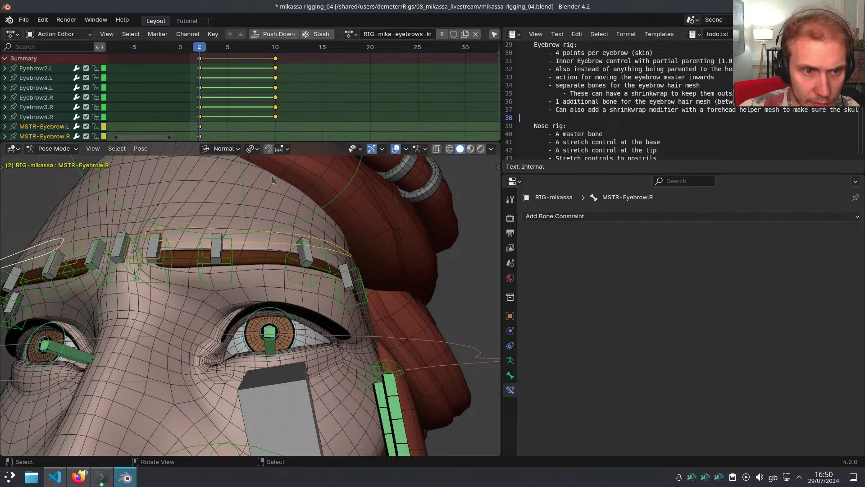
pyautogui.hotkey('ctrl', 'z')
pyautogui.moveTo(240, 116); pyautogui.dragTo(276, 116)
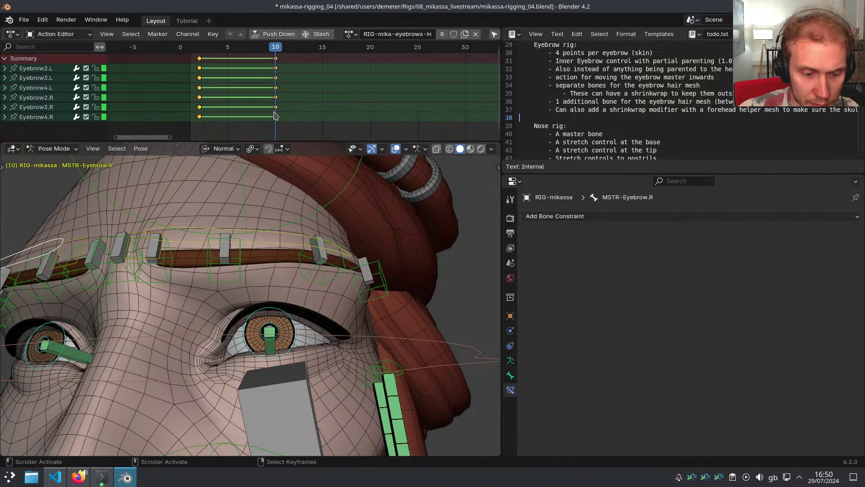
pyautogui.press('i')
pyautogui.click(202, 108)
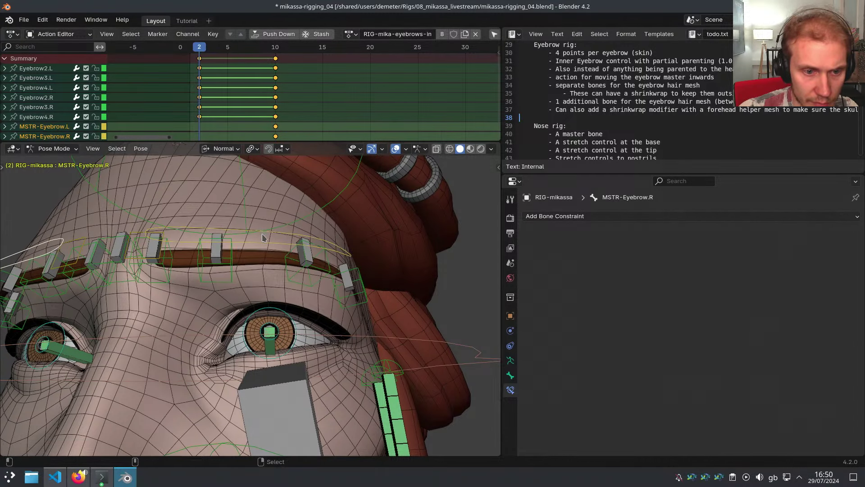
pyautogui.press('t')
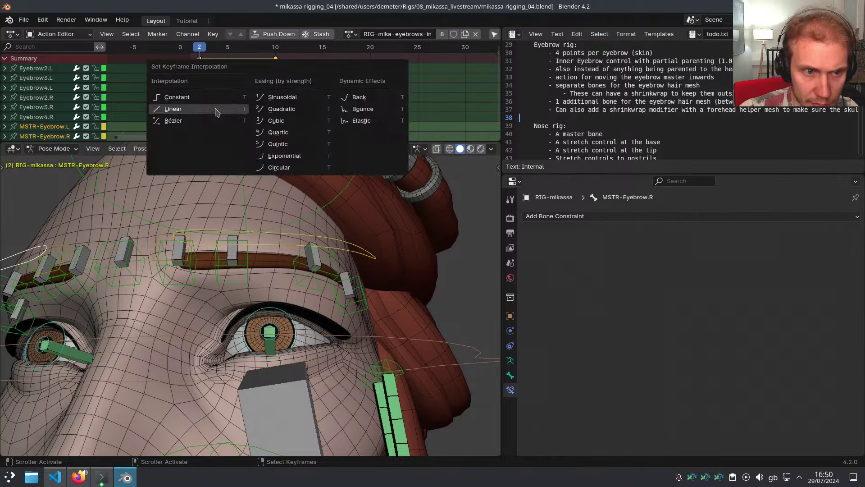
pyautogui.click(216, 111)
# Disable the eyebrows-in action constraints and compare the brow, nudging Eyebrow3.L
pyautogui.moveTo(203, 107); pyautogui.dragTo(276, 106)
pyautogui.scroll(-8, 474, 34)
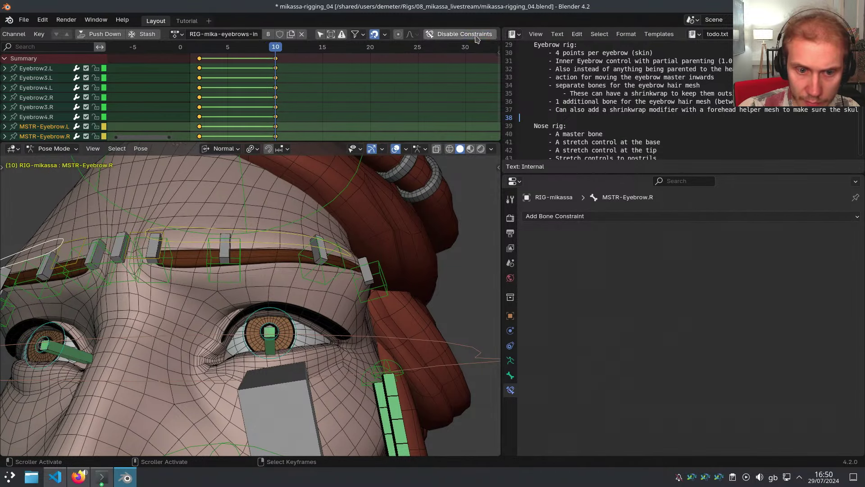
pyautogui.click(475, 36)
pyautogui.moveTo(274, 105)
pyautogui.mouseDown()
pyautogui.moveTo(199, 93)
pyautogui.moveTo(275, 108)
pyautogui.mouseUp()
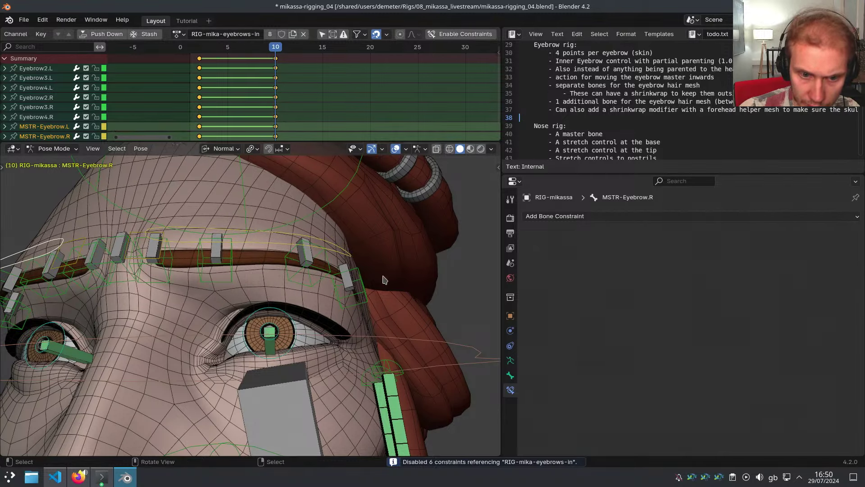
pyautogui.rightClick(344, 283)
pyautogui.moveTo(382, 280); pyautogui.dragTo(291, 297, button='middle')
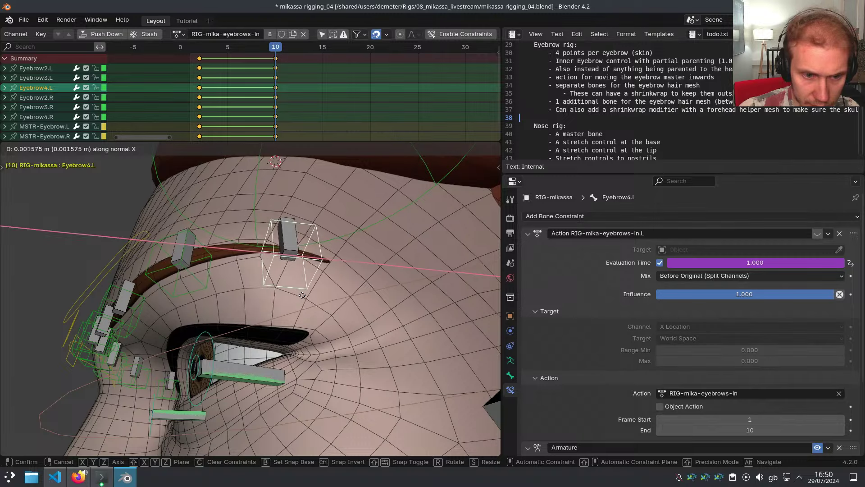
pyautogui.rightClick(210, 283)
pyautogui.moveTo(209, 283); pyautogui.dragTo(223, 266, button='middle')
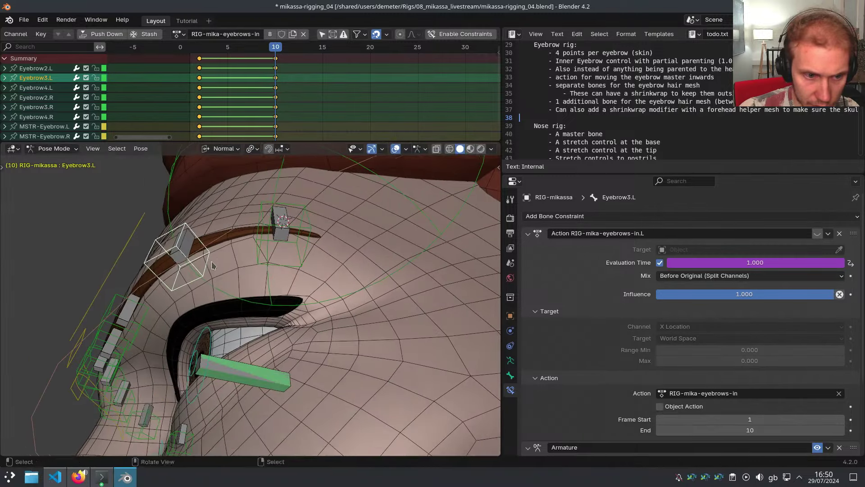
pyautogui.press('g')
pyautogui.click(228, 262)
# Select Eyebrow4.L with its mirrored bones and replay the brow motion between frames 2 and 10
pyautogui.keyDown('shift'); pyautogui.rightClick(280, 255); pyautogui.keyUp('shift')
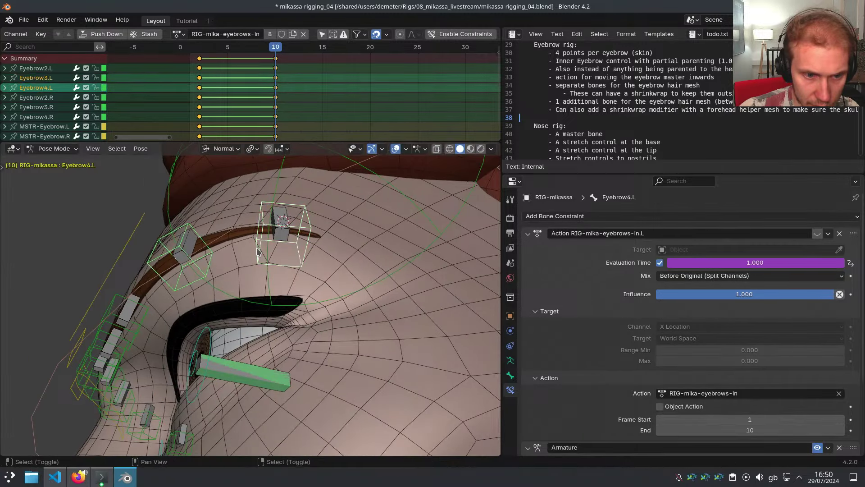
pyautogui.hotkey('ctrl', 'shift', 'm')
pyautogui.moveTo(252, 257); pyautogui.dragTo(340, 340, button='middle')
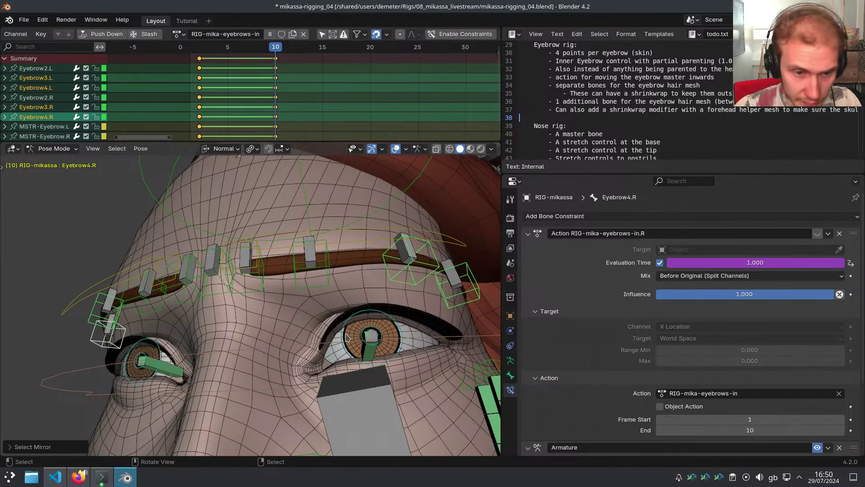
pyautogui.scroll(-2, 324, 325)
pyautogui.moveTo(324, 326); pyautogui.dragTo(302, 168, button='middle')
pyautogui.scroll(1, 330, 334)
pyautogui.scroll(2, 318, 300)
pyautogui.scroll(-1, 302, 168)
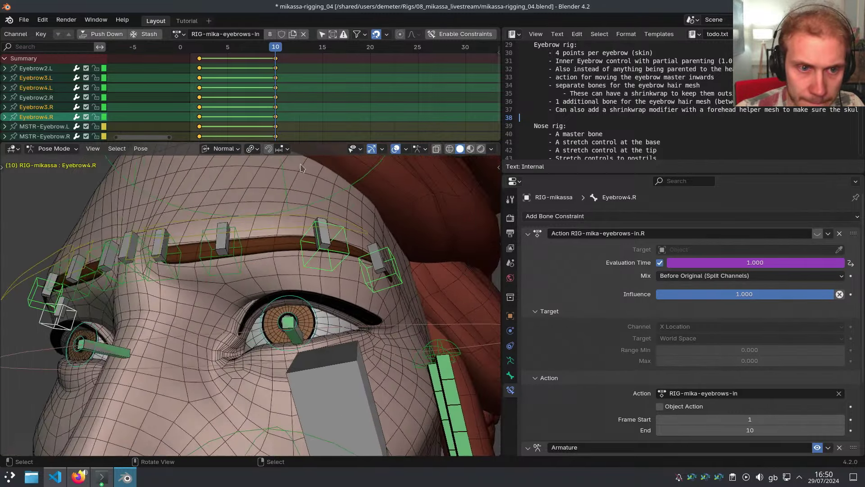
pyautogui.moveTo(276, 66); pyautogui.dragTo(197, 65)
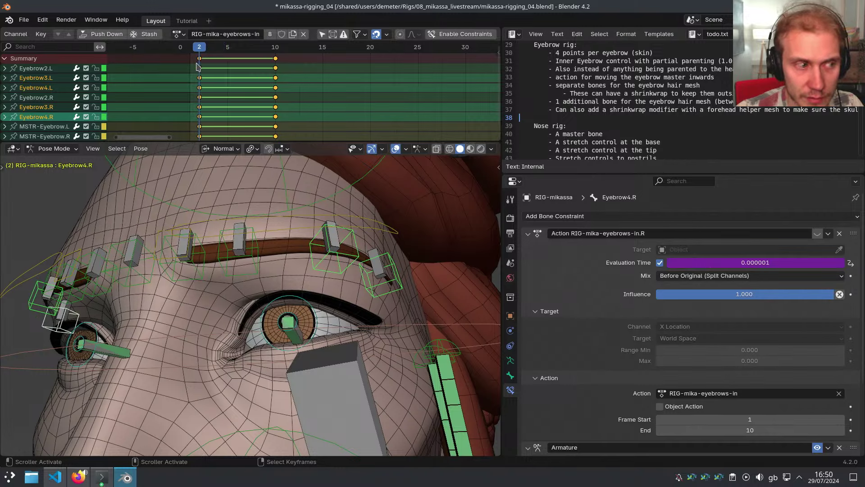
pyautogui.moveTo(197, 64); pyautogui.dragTo(277, 81)
# At frame 3, test-move MSTR-Eyebrow.L along normal X without constraints, then cancel
pyautogui.moveTo(301, 255); pyautogui.dragTo(317, 246, button='middle')
pyautogui.click(321, 205)
pyautogui.moveTo(321, 201); pyautogui.dragTo(332, 192, button='middle')
pyautogui.moveTo(270, 115); pyautogui.dragTo(206, 109)
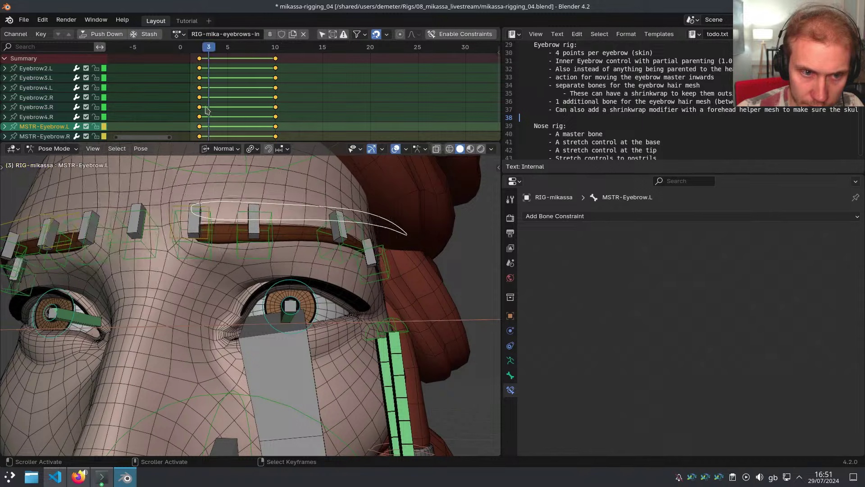
pyautogui.moveTo(239, 202); pyautogui.dragTo(230, 202, button='middle')
pyautogui.press('g')
pyautogui.press('x')
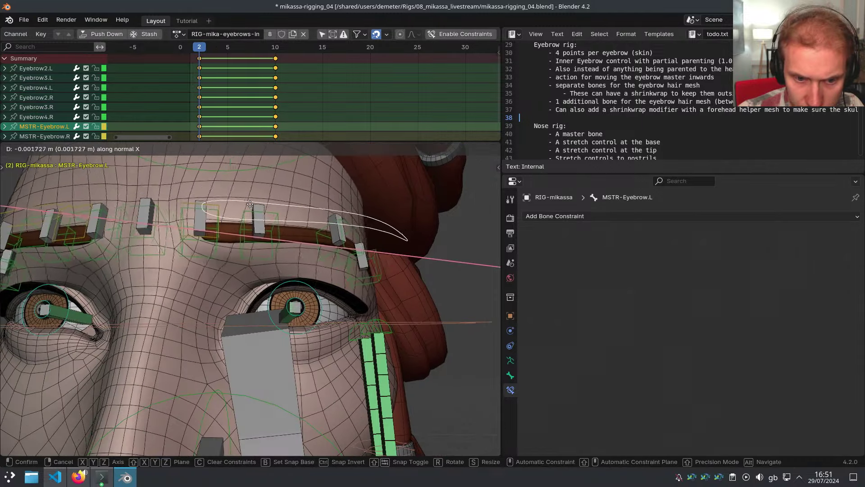
pyautogui.rightClick(259, 198)
# Re-enable the eyebrows-in action constraints and test the master control's X moves, cancelling each
pyautogui.click(444, 36)
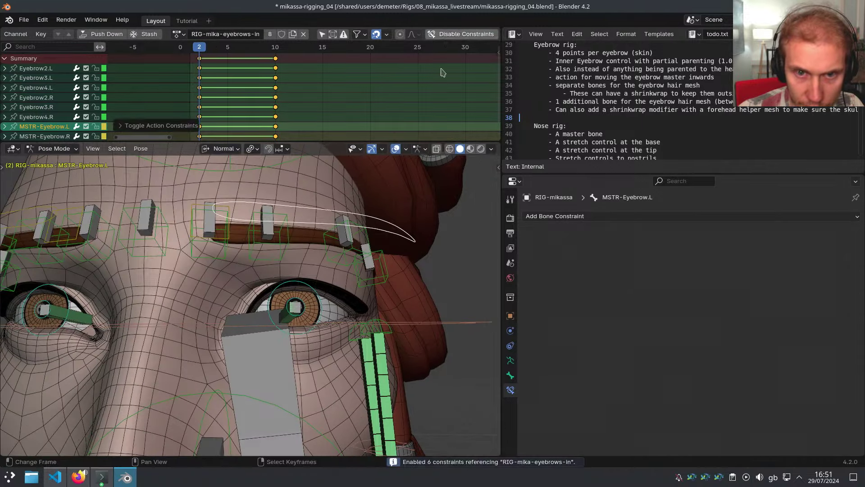
pyautogui.moveTo(408, 169); pyautogui.dragTo(389, 187, button='middle')
pyautogui.press('g')
pyautogui.press('x')
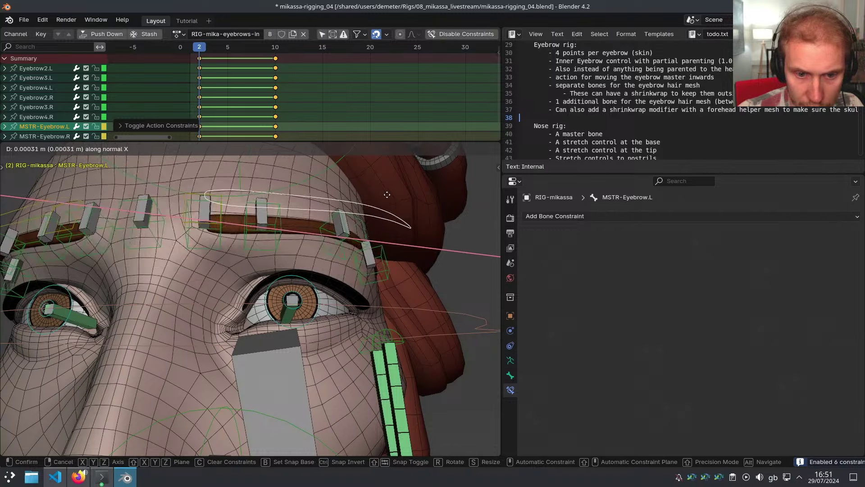
pyautogui.rightClick(387, 194)
pyautogui.scroll(2, 392, 216)
pyautogui.moveTo(397, 229); pyautogui.dragTo(359, 225, button='middle')
pyautogui.press('g')
pyautogui.press('x')
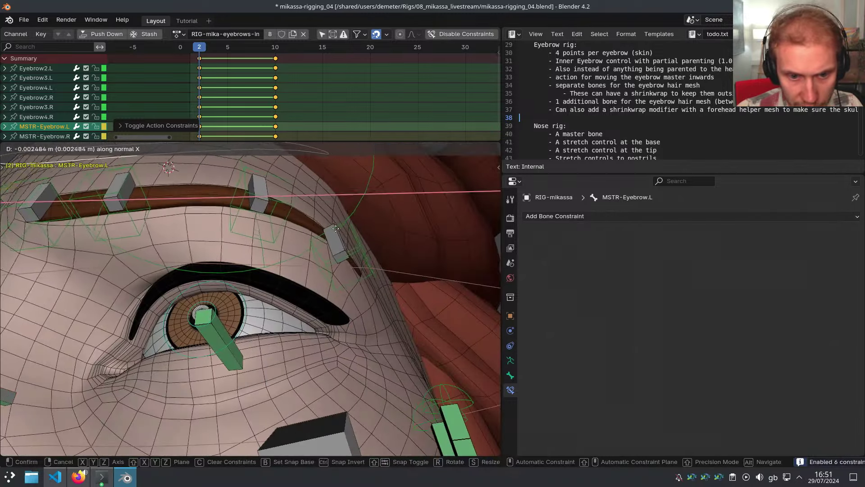
pyautogui.rightClick(351, 239)
# Collapse Eyebrow4.L's constraint panels and move its Armature constraint above the Action constraint
pyautogui.click(361, 248)
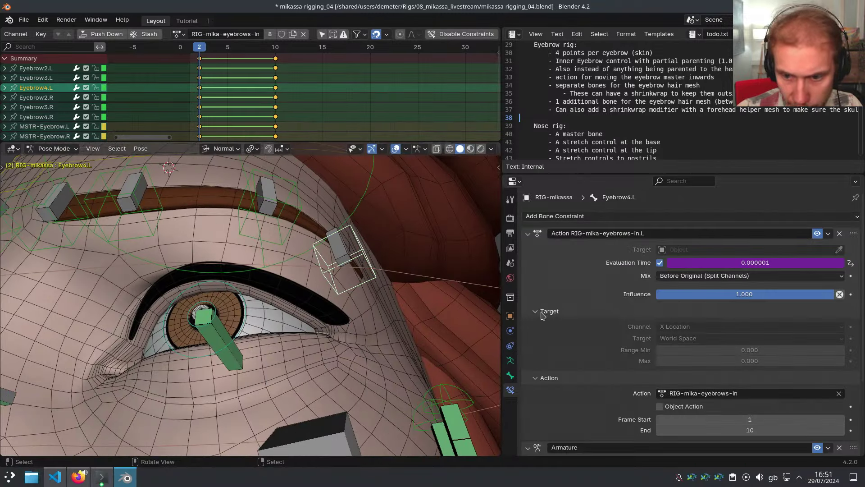
pyautogui.scroll(-5, 633, 363)
pyautogui.scroll(5, 633, 363)
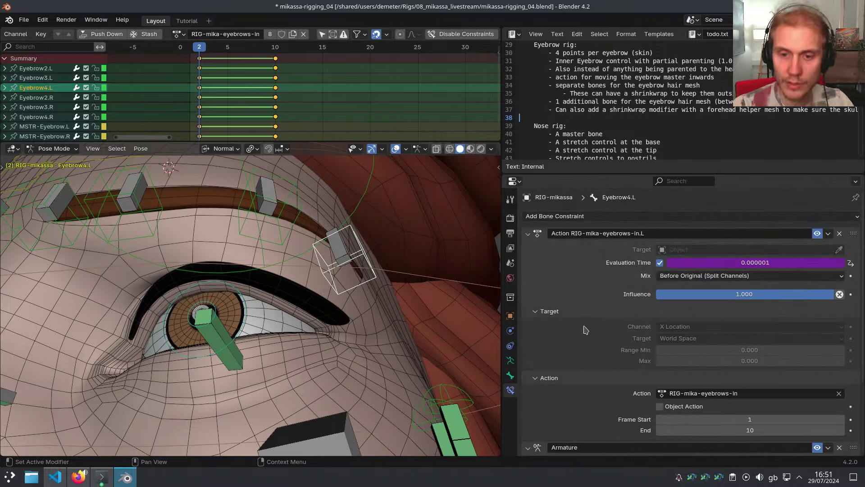
pyautogui.moveTo(533, 237); pyautogui.dragTo(530, 282)
pyautogui.click(528, 247)
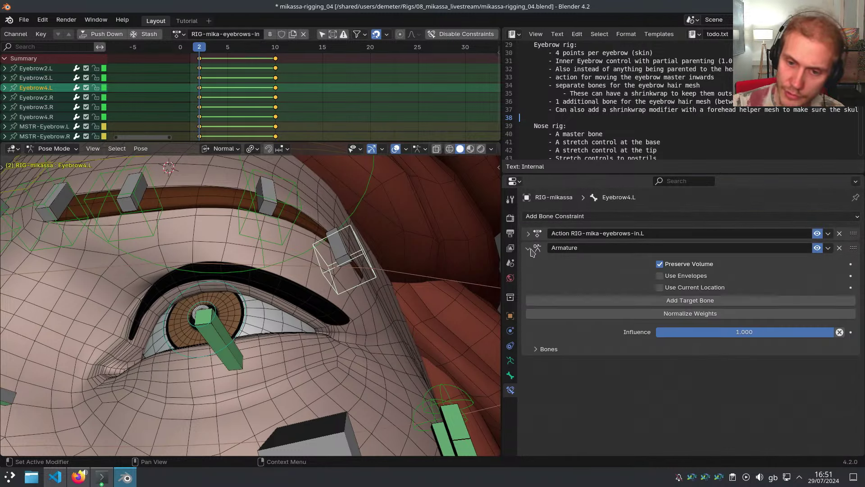
pyautogui.click(529, 248)
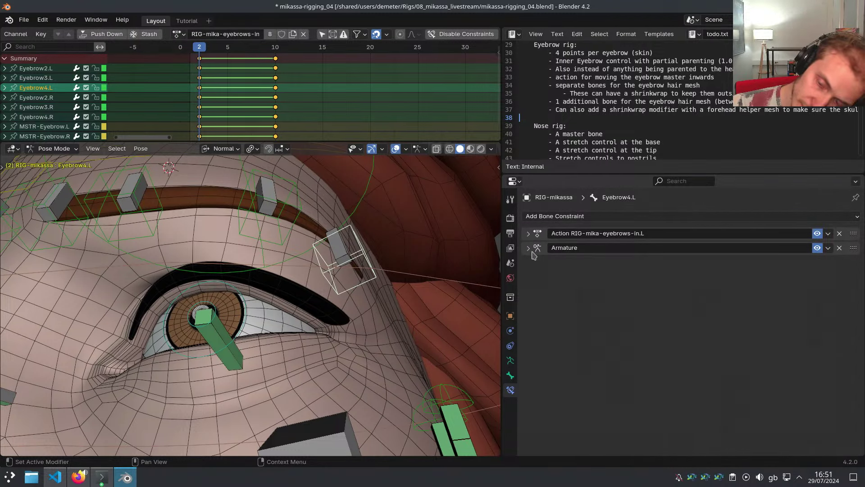
pyautogui.moveTo(853, 247); pyautogui.dragTo(852, 229)
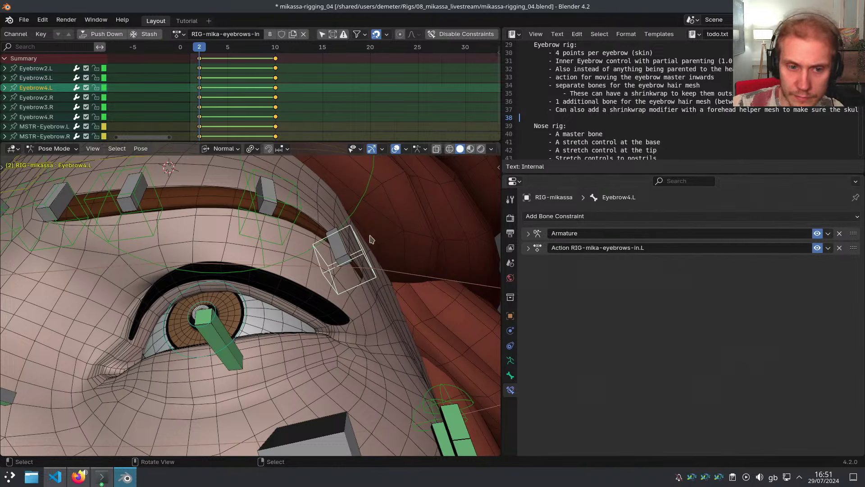
pyautogui.scroll(-1, 369, 238)
# Trial-move MSTR-Eyebrow.L along X, cancelling each time, while rechecking Eyebrow4.L's constraints
pyautogui.click(319, 173)
pyautogui.press('g')
pyautogui.press('x')
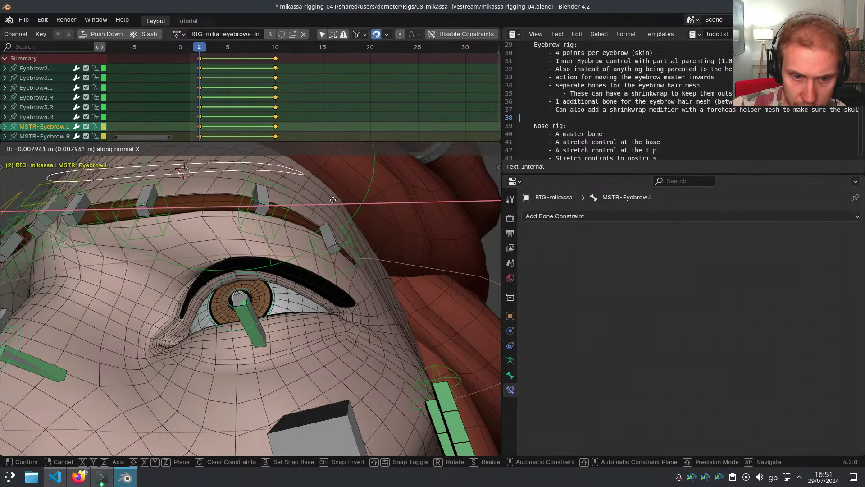
pyautogui.rightClick(379, 225)
pyautogui.click(375, 258)
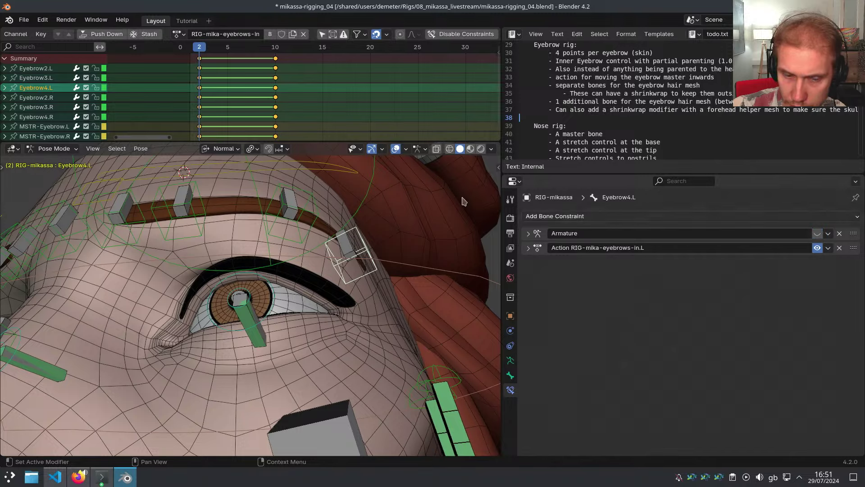
pyautogui.click(324, 174)
pyautogui.press('g')
pyautogui.press('x')
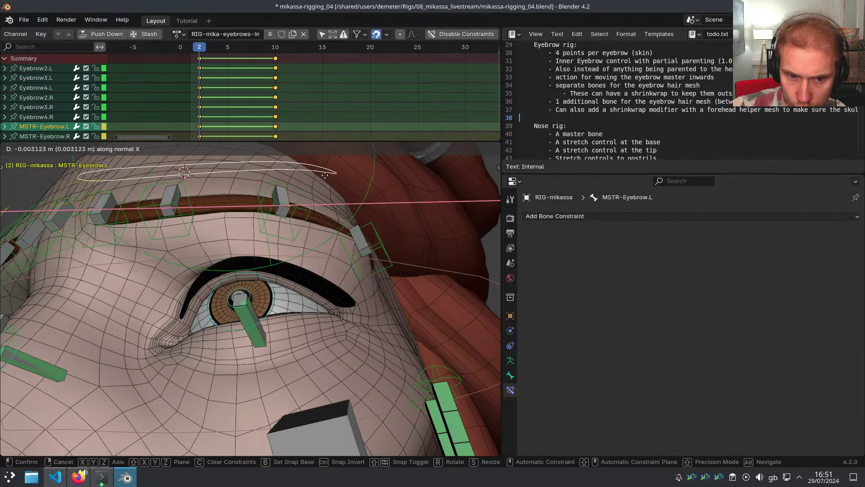
pyautogui.rightClick(325, 175)
pyautogui.click(354, 255)
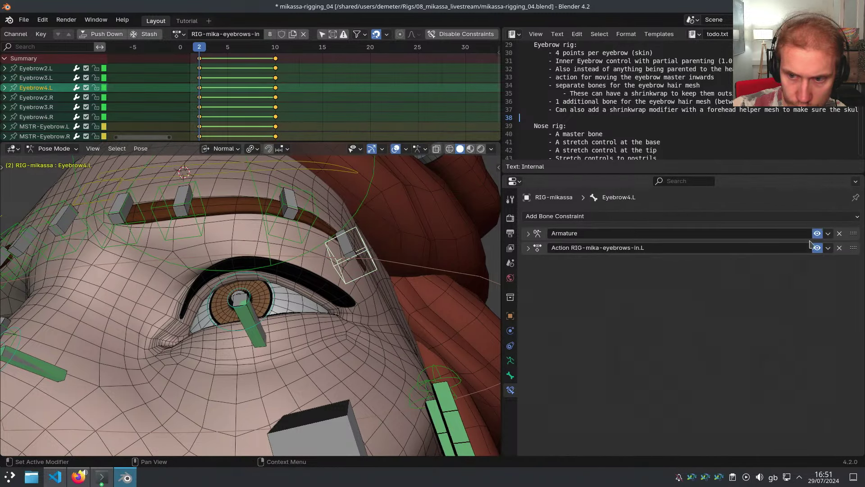
# Slide MSTR-Eyebrow.L inward along X and go to frame 10 of the eyebrows-in action
pyautogui.click(529, 248)
pyautogui.click(529, 248)
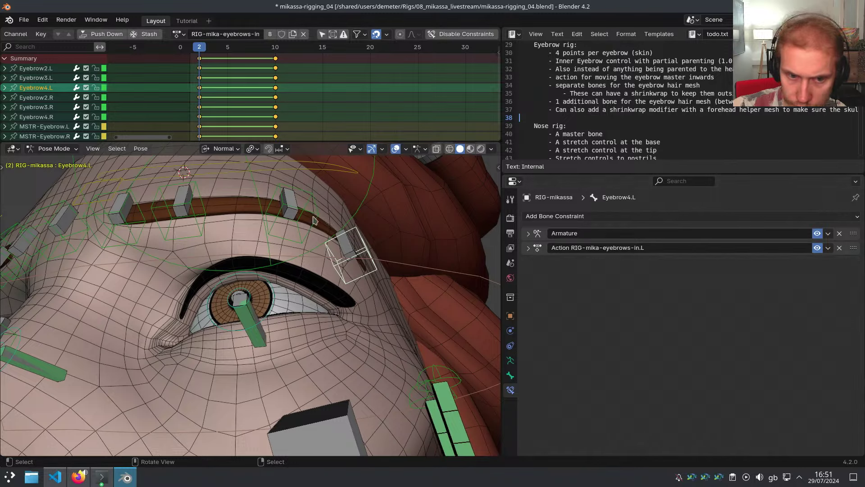
pyautogui.click(325, 176)
pyautogui.press('g')
pyautogui.press('x')
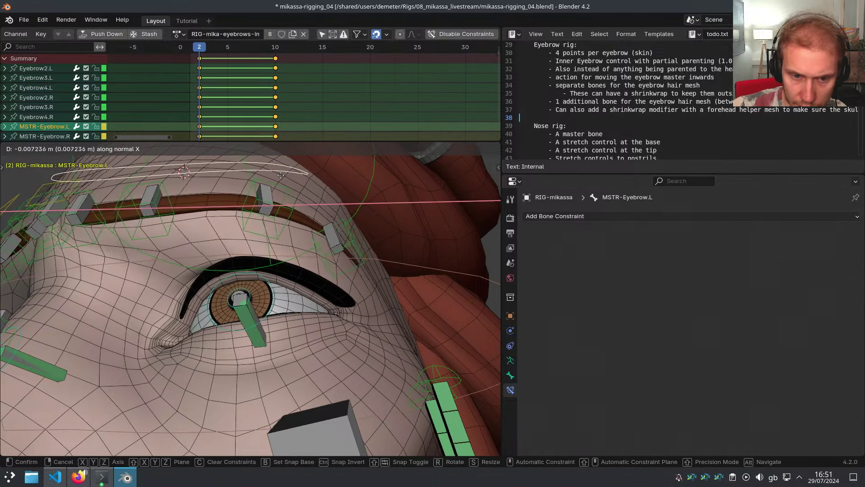
pyautogui.click(367, 232)
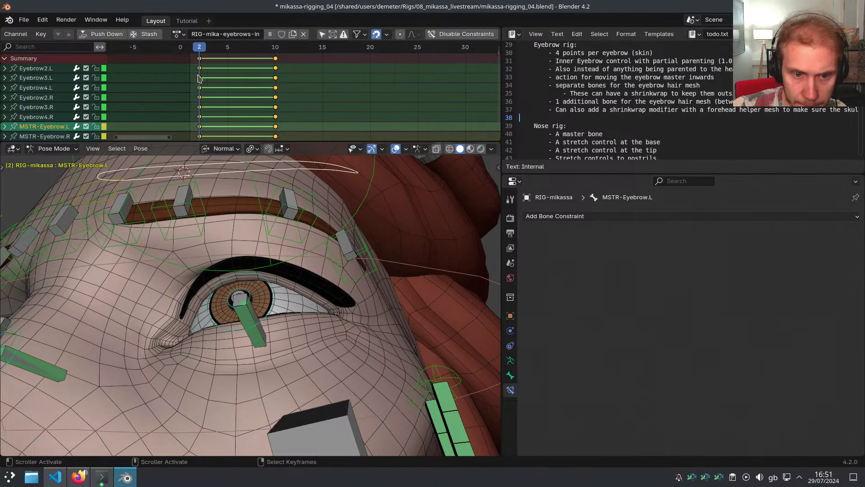
pyautogui.moveTo(198, 78); pyautogui.dragTo(284, 78)
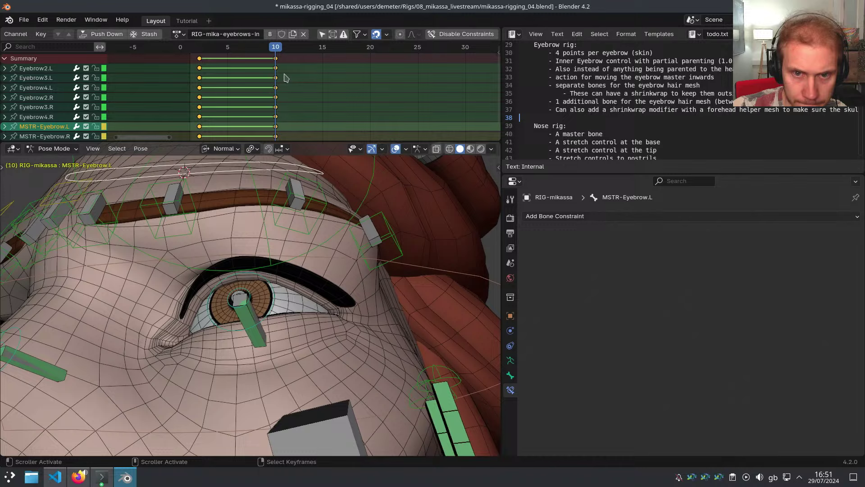
# Disable the eyebrows-in action constraints and preview the eyebrow motion between frames 2 and 10
pyautogui.click(449, 35)
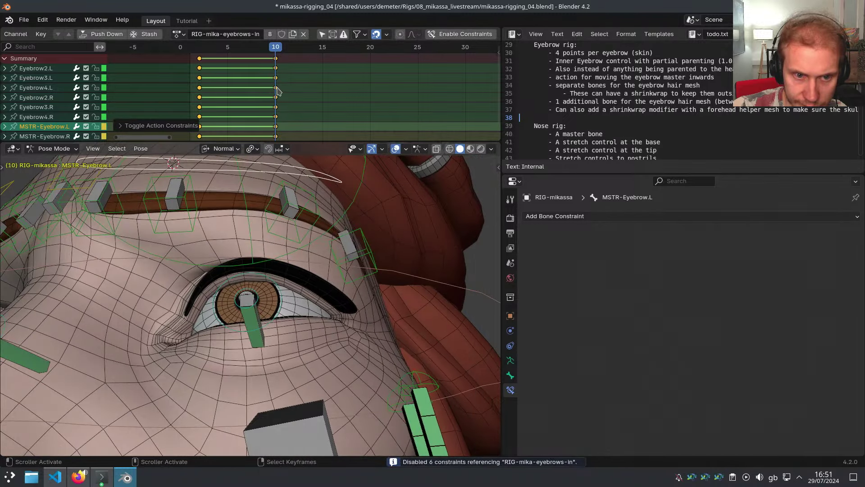
pyautogui.moveTo(277, 91)
pyautogui.mouseDown()
pyautogui.moveTo(202, 93)
pyautogui.moveTo(278, 94)
pyautogui.mouseUp()
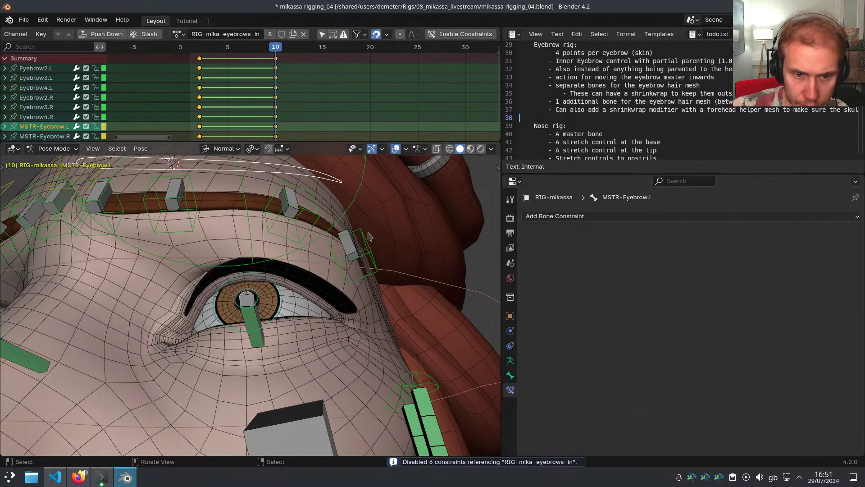
pyautogui.click(368, 235)
pyautogui.moveTo(368, 235); pyautogui.dragTo(367, 234, button='middle')
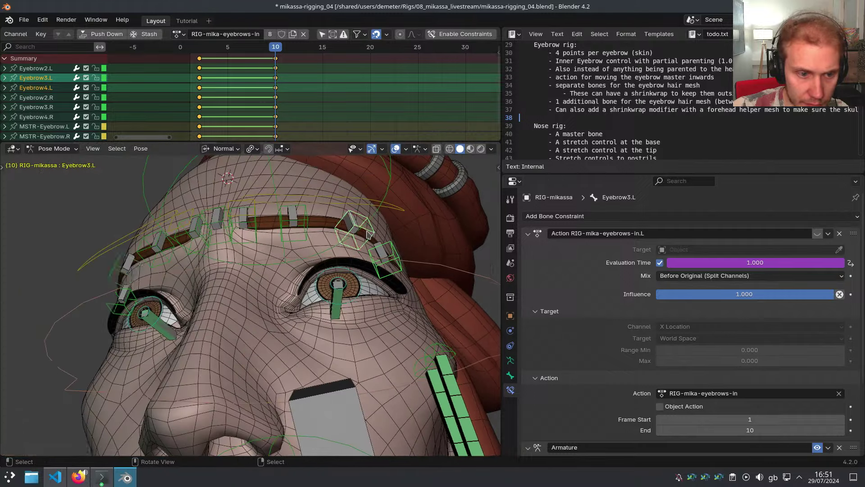
pyautogui.hotkey('ctrl', 'shift', 'm')
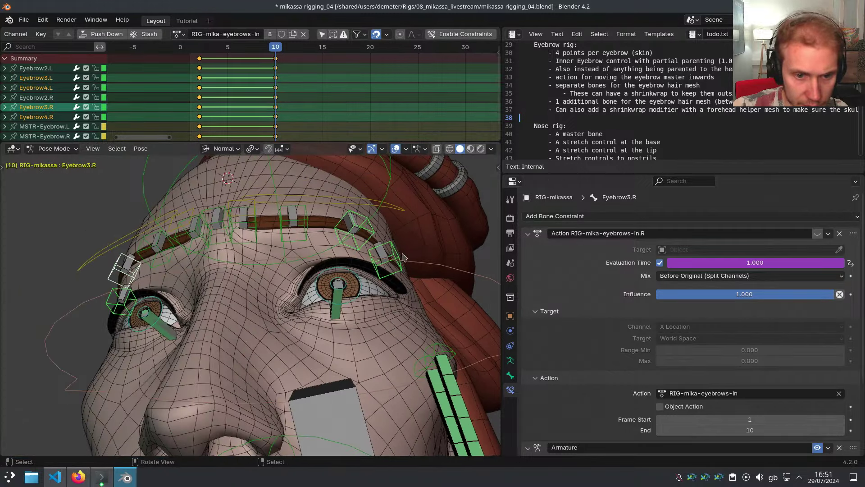
pyautogui.moveTo(439, 252); pyautogui.dragTo(392, 253, button='middle')
# Set Global transform orientation and Bounding Box Center pivot, then trial-move Eyebrow4.L and Eyebrow3.L along X
pyautogui.click(375, 249)
pyautogui.press(',')
pyautogui.click(341, 251)
pyautogui.press('.')
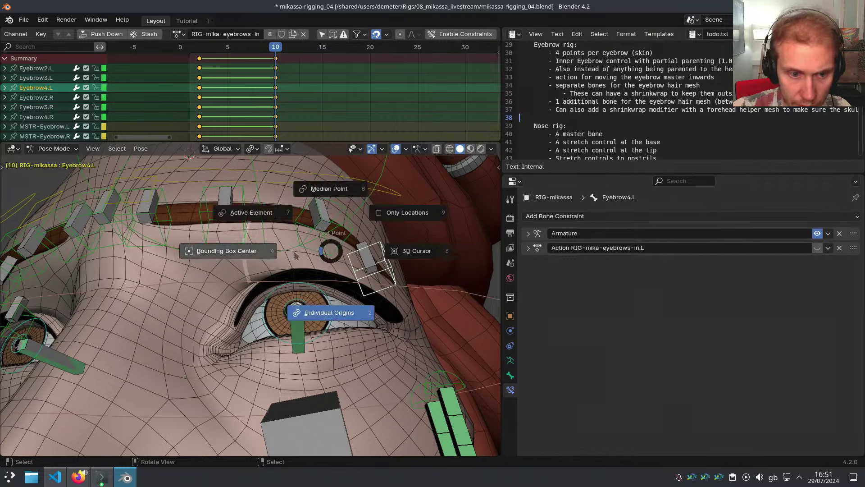
pyautogui.click(301, 249)
pyautogui.moveTo(311, 234); pyautogui.dragTo(315, 250, button='middle')
pyautogui.keyDown('shift'); pyautogui.click(354, 223); pyautogui.keyUp('shift')
pyautogui.moveTo(354, 226); pyautogui.dragTo(365, 229, button='middle')
pyautogui.press('g')
pyautogui.press('x')
pyautogui.press('Escape')
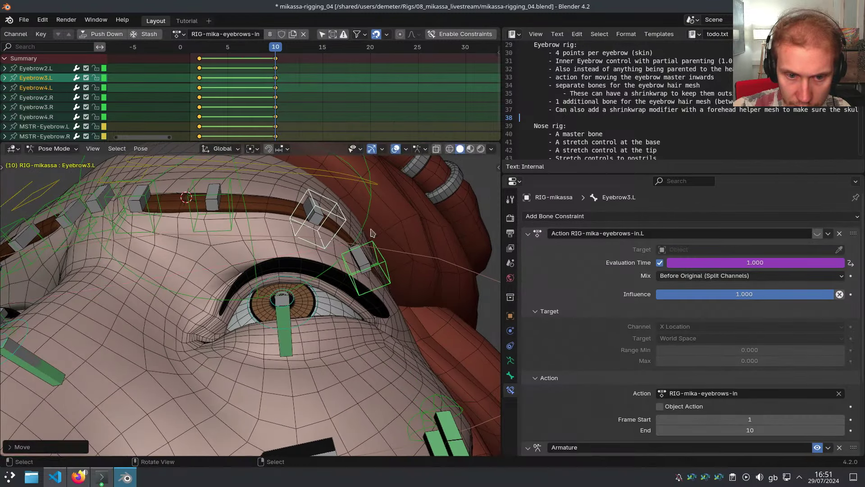
# Reposition Eyebrow4.L along global X at frame 10
pyautogui.click(380, 263)
pyautogui.press('g')
pyautogui.press('x')
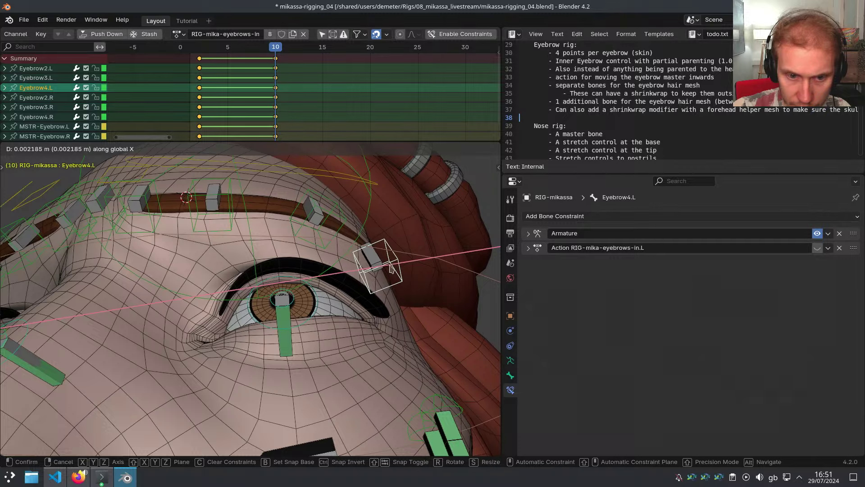
pyautogui.press('Escape')
pyautogui.click(327, 199)
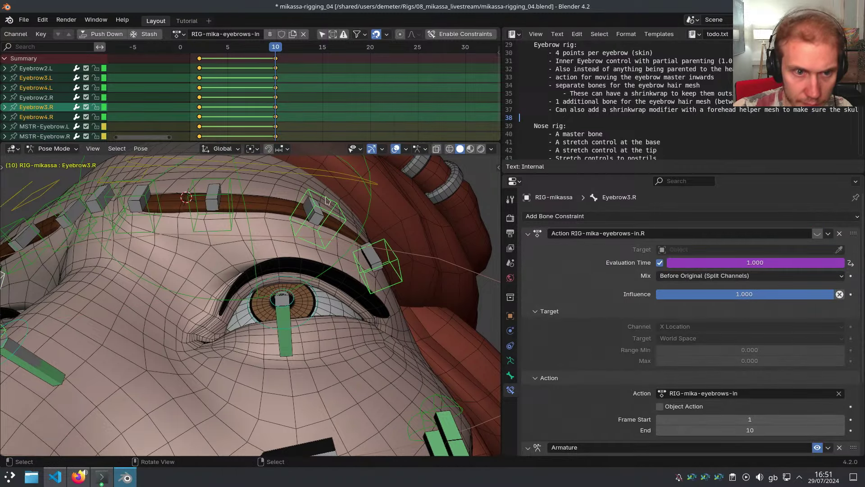
# Scrub the action through frames 5 and 8, orbiting below the eye to inspect the poses
pyautogui.moveTo(276, 98)
pyautogui.mouseDown()
pyautogui.moveTo(203, 98)
pyautogui.moveTo(267, 99)
pyautogui.mouseUp()
pyautogui.moveTo(339, 210); pyautogui.dragTo(364, 341, button='middle')
pyautogui.moveTo(271, 131)
pyautogui.mouseDown()
pyautogui.moveTo(202, 133)
pyautogui.moveTo(261, 130)
pyautogui.mouseUp()
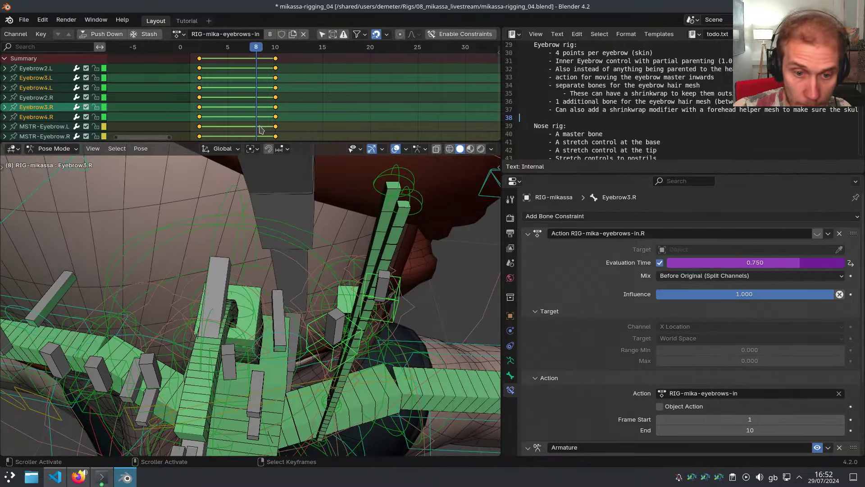
pyautogui.moveTo(331, 311)
pyautogui.mouseDown(button='middle')
pyautogui.moveTo(327, 195)
pyautogui.moveTo(331, 306)
pyautogui.mouseUp(button='middle')
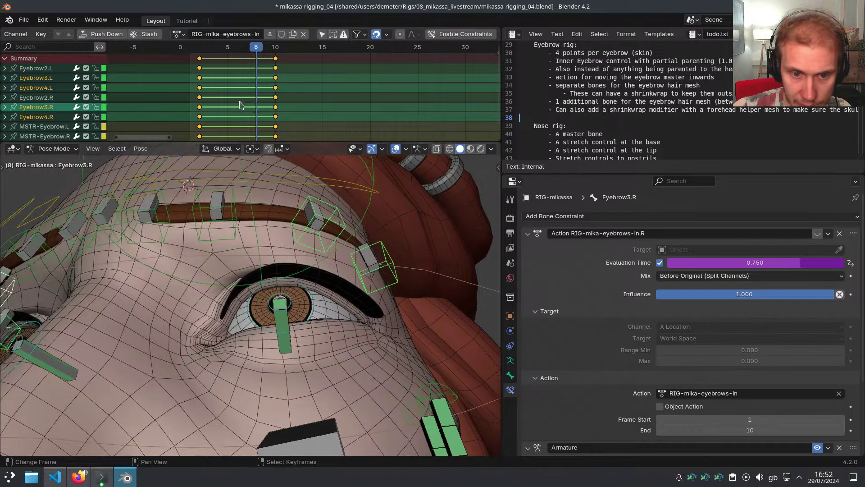
pyautogui.moveTo(246, 104); pyautogui.dragTo(275, 106)
# Adjust Eyebrow3.L's inward pose along global X
pyautogui.click(333, 228)
pyautogui.press('g')
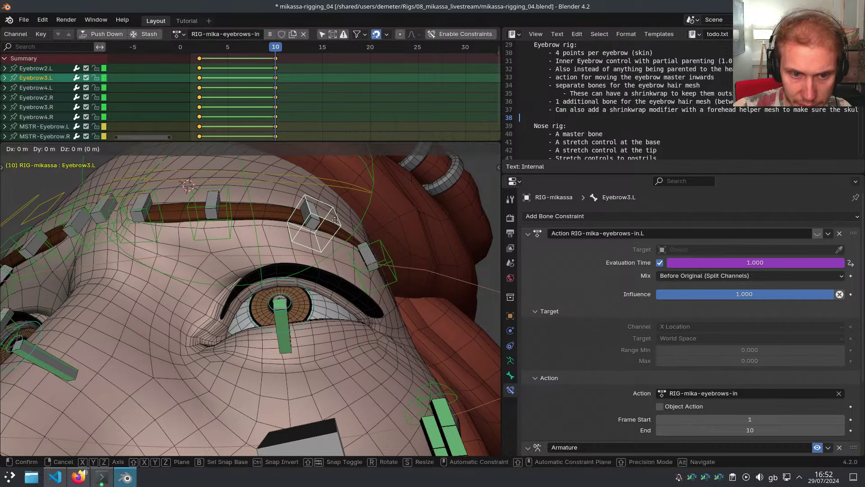
pyautogui.press('x')
pyautogui.rightClick(333, 218)
pyautogui.click(301, 210)
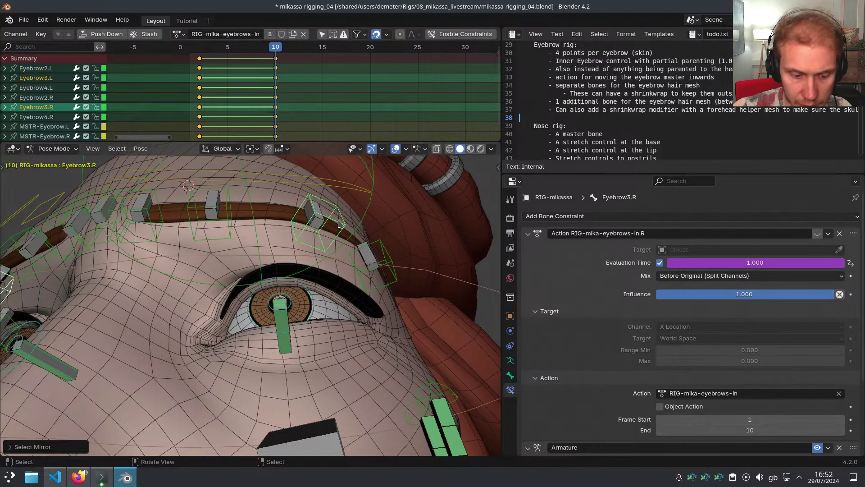
# Move Eyebrow2.L along X into its inward pose and preview the action
pyautogui.click(228, 208)
pyautogui.press('g')
pyautogui.press('x')
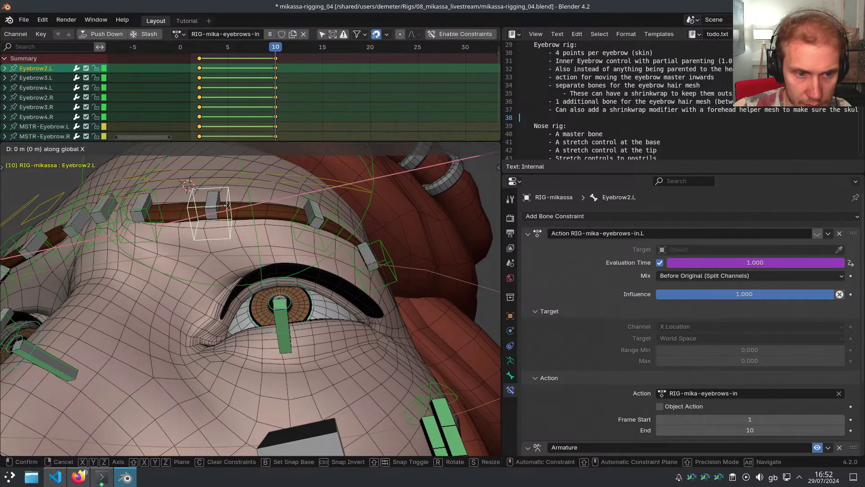
pyautogui.click(232, 207)
pyautogui.moveTo(272, 129)
pyautogui.mouseDown()
pyautogui.moveTo(209, 122)
pyautogui.moveTo(276, 126)
pyautogui.mouseUp()
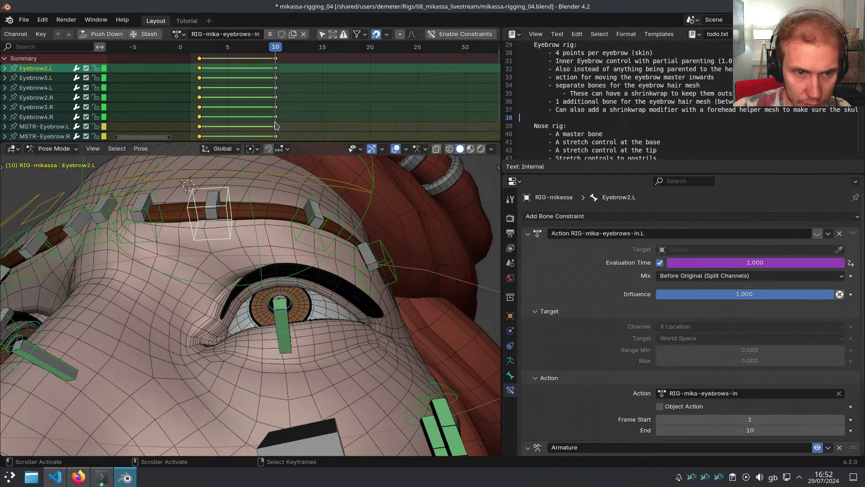
# Re-enable the six eyebrows-in constraints and, at frame 2, test MSTR-Eyebrow.L along local X
pyautogui.click(464, 35)
pyautogui.click(204, 101)
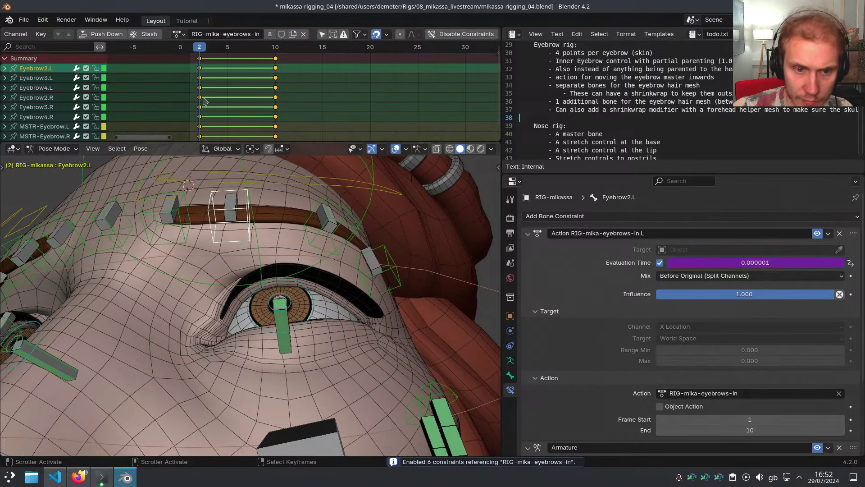
pyautogui.click(351, 190)
pyautogui.press('g')
pyautogui.press('x')
pyautogui.press('x')
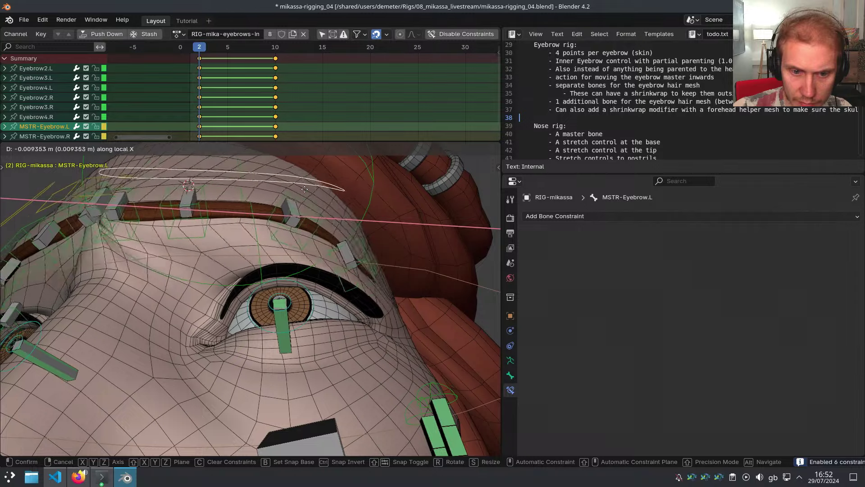
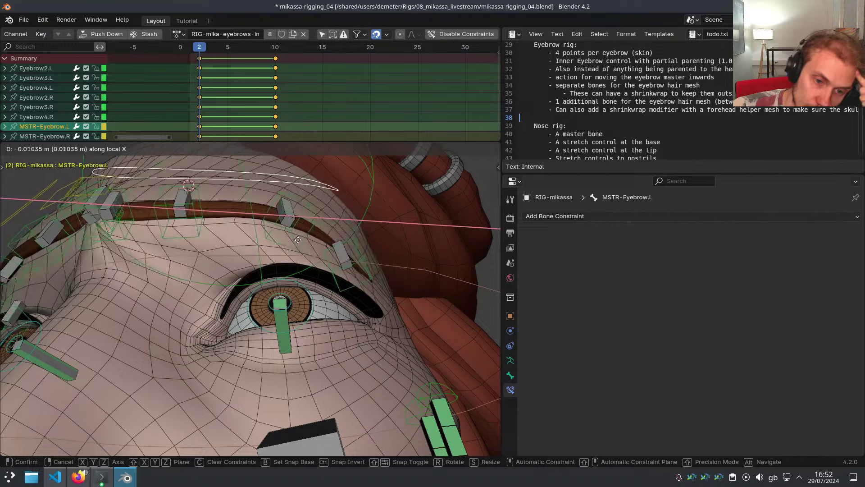
# Shift all eyebrows-in keyframes eight frames later
pyautogui.press('Escape')
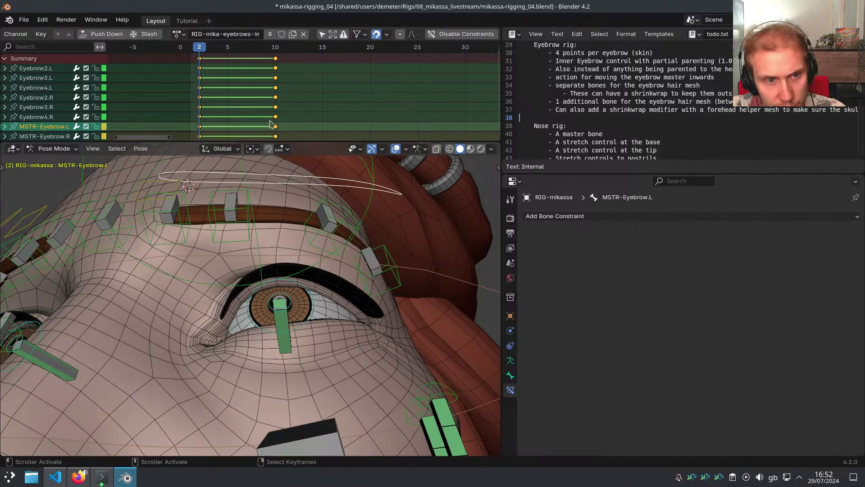
pyautogui.press('a')
pyautogui.press('g')
pyautogui.click(297, 88)
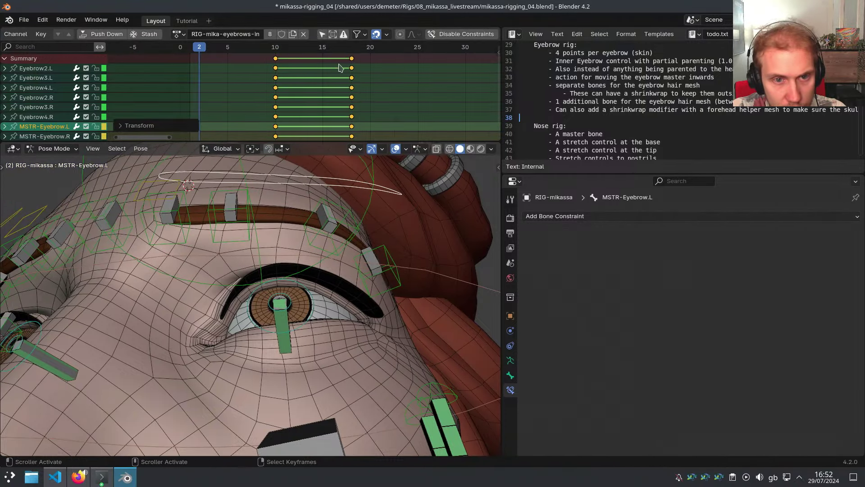
# Move the end keys from frame 18 to frame 20 and toggle to the metarig
pyautogui.click(352, 59)
pyautogui.press('g')
pyautogui.click(370, 64)
pyautogui.hotkey('shift', 't')
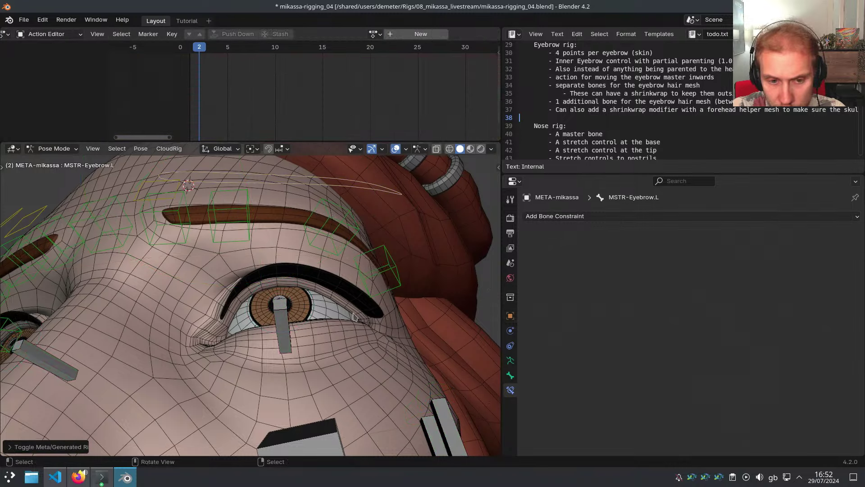
# Set the eyebrows-in action's Max to -0.005 and Min to 0.005
pyautogui.click(510, 361)
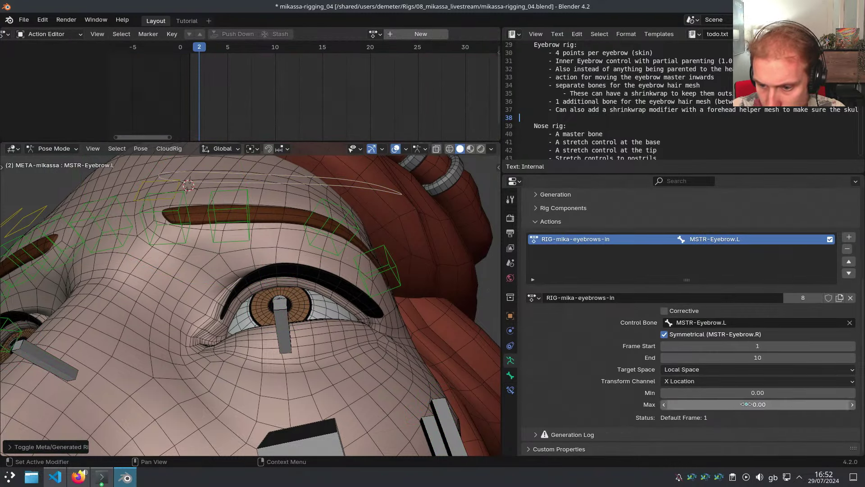
pyautogui.click(747, 405)
pyautogui.press('Return')
pyautogui.click(747, 393)
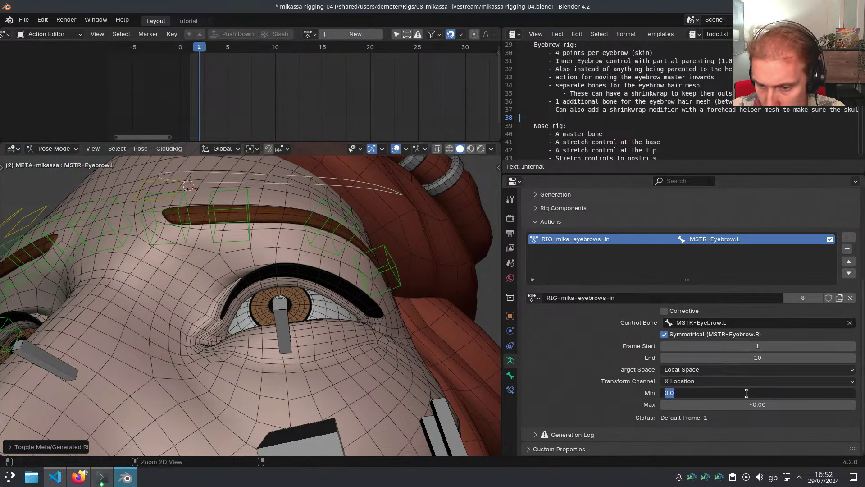
pyautogui.write('*-1')
pyautogui.press('Return')
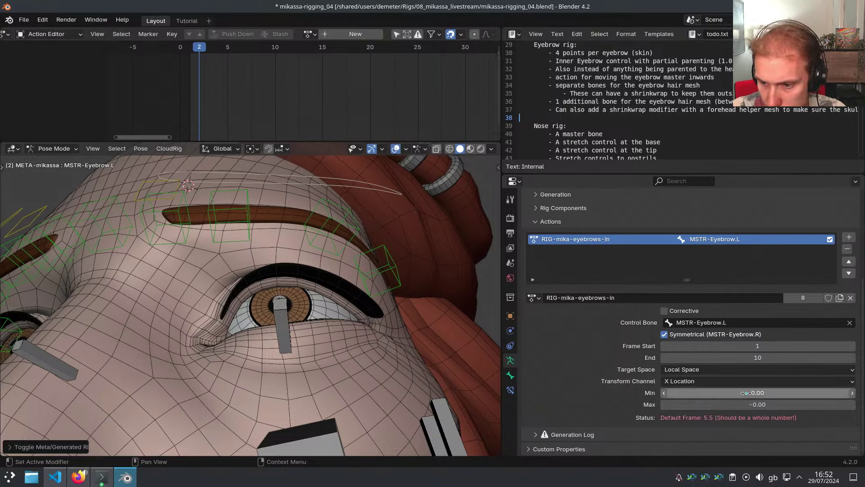
# Set the action's End frame to 20 and Frame Start to 0
pyautogui.click(760, 357)
pyautogui.write('20')
pyautogui.press('Return')
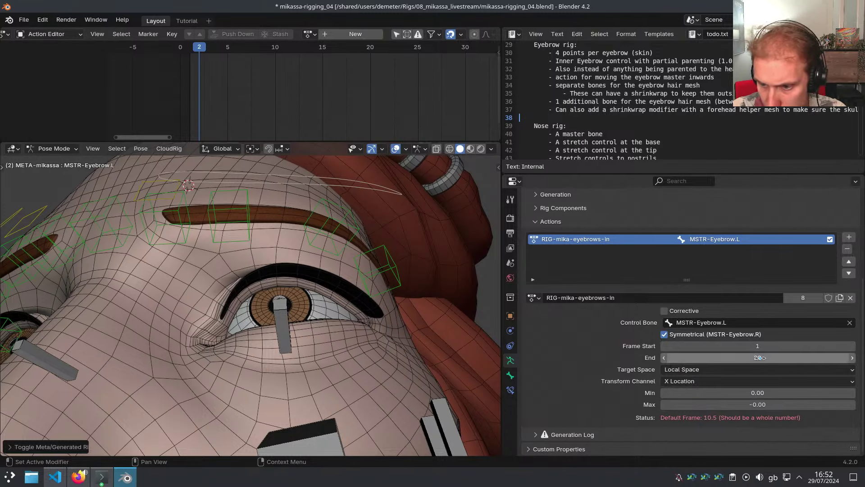
pyautogui.click(763, 345)
pyautogui.write('0')
pyautogui.press('Return')
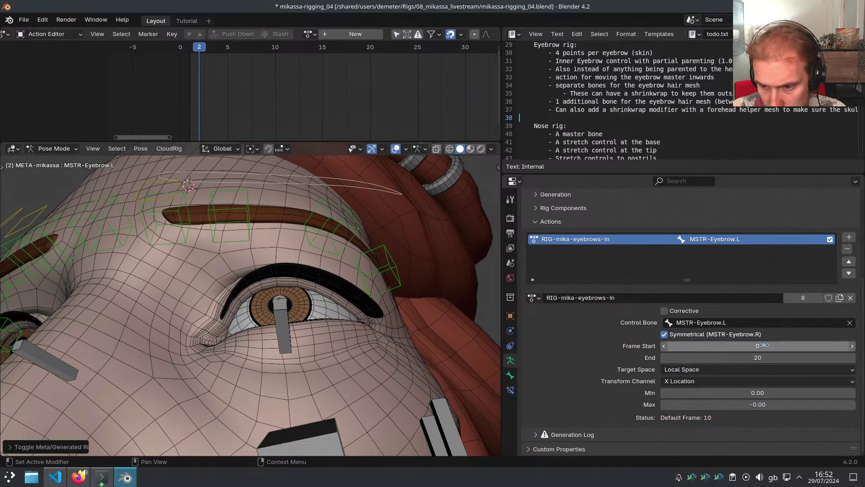
pyautogui.moveTo(293, 284); pyautogui.dragTo(310, 285, button='middle')
# Regenerate the rig and move MSTR-Eyebrow.L 0.005 along X
pyautogui.hotkey('shift', 't')
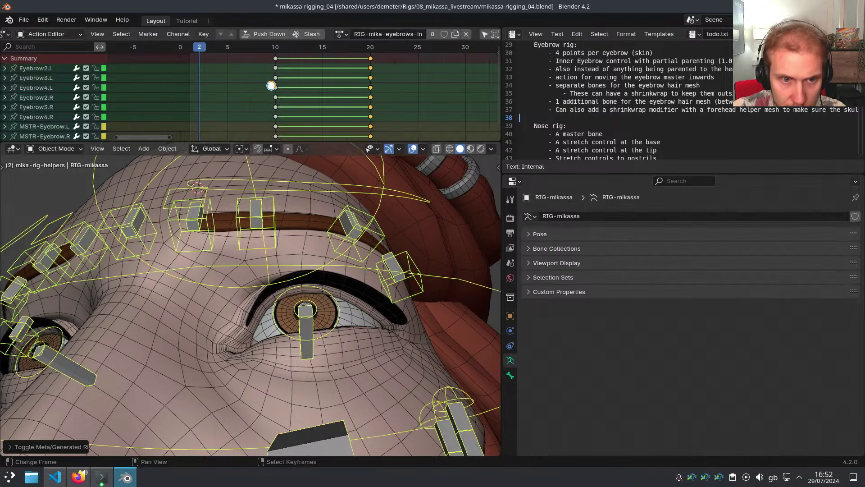
pyautogui.hotkey('ctrl', 's')
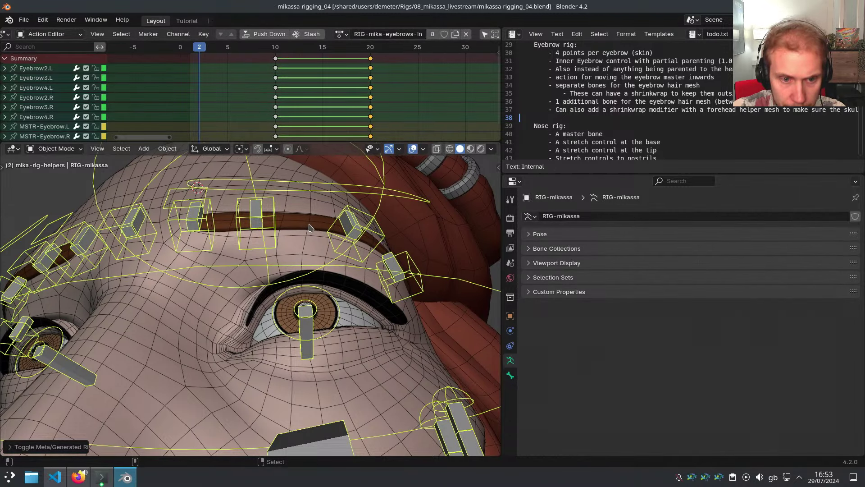
pyautogui.scroll(-1, 311, 223)
pyautogui.click(307, 202)
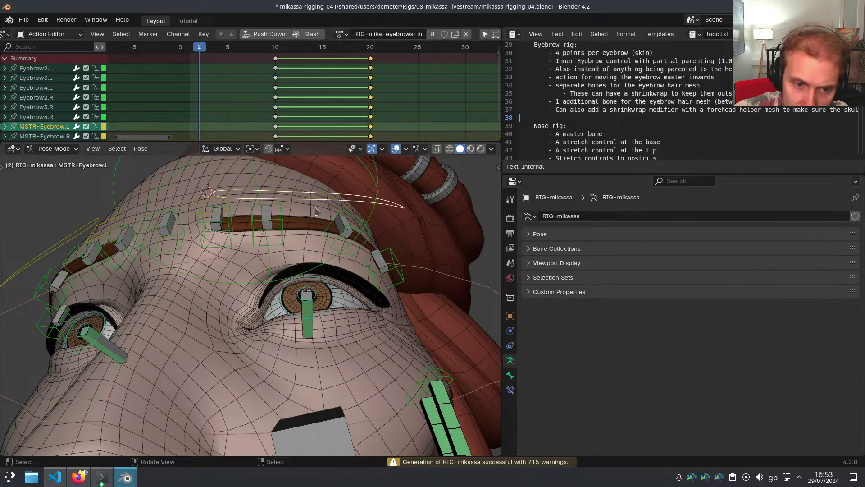
pyautogui.moveTo(307, 201); pyautogui.dragTo(308, 243, button='middle')
pyautogui.keyDown('alt'); pyautogui.scroll(2, 298, 241); pyautogui.keyUp('alt')
pyautogui.press('g')
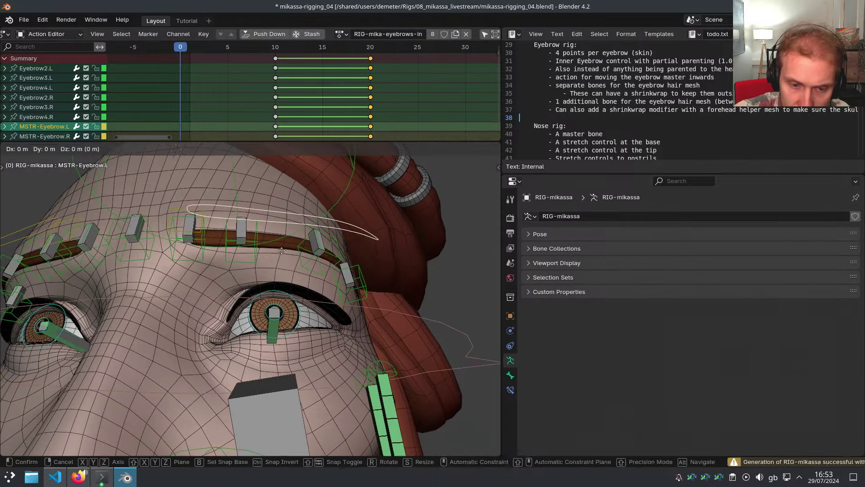
pyautogui.press('x')
pyautogui.press('Escape')
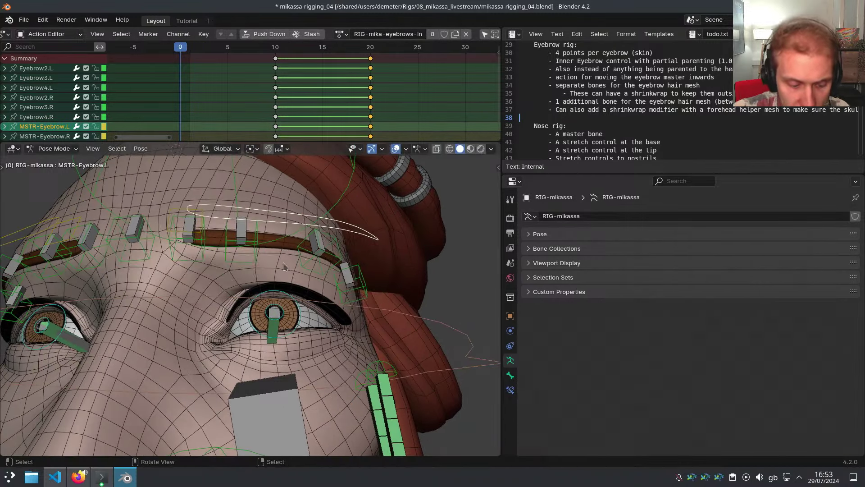
pyautogui.press('n')
pyautogui.moveTo(267, 233); pyautogui.dragTo(269, 251, button='middle')
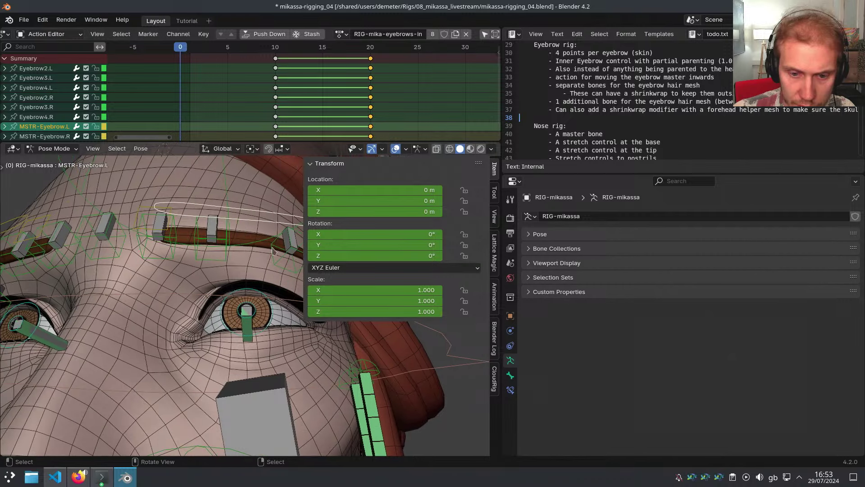
pyautogui.write('gx0.00')
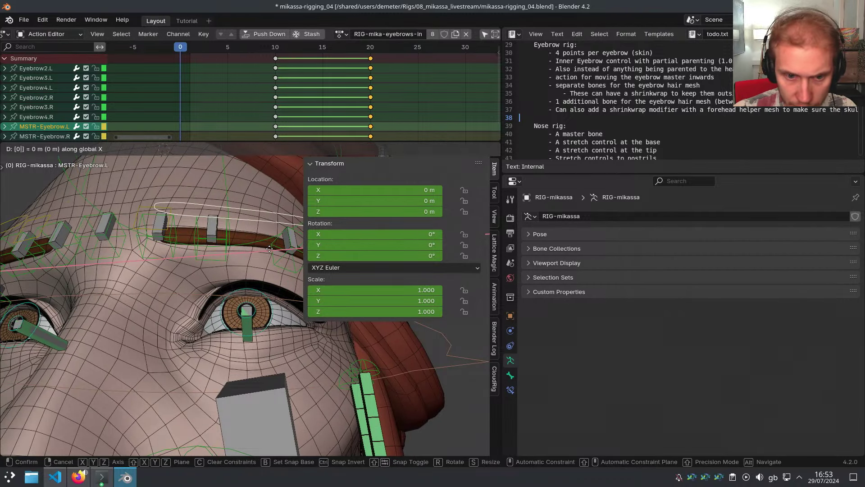
pyautogui.write('5')
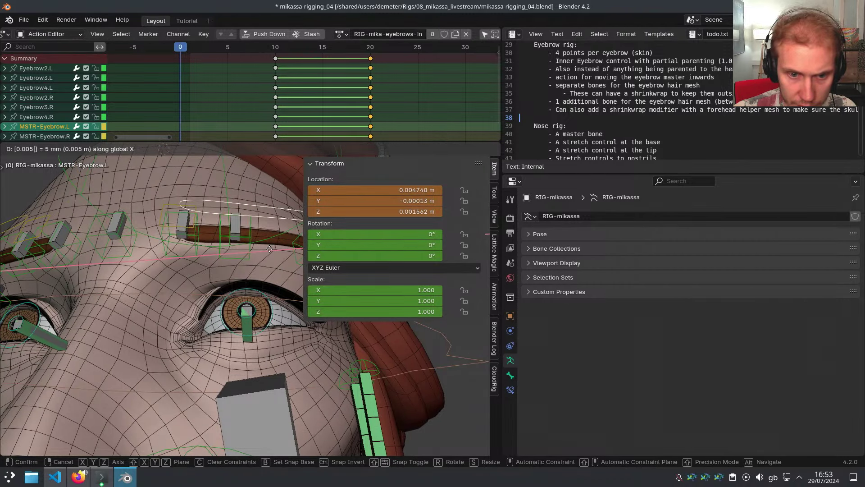
pyautogui.press('Return')
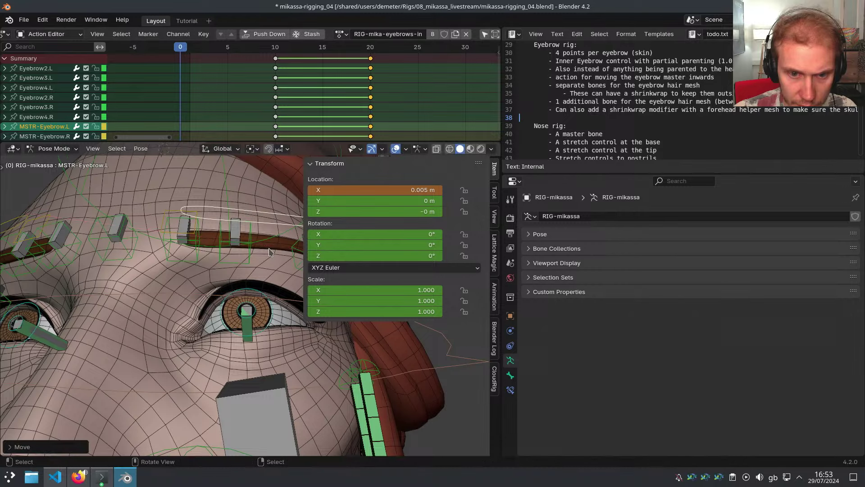
# Mirror-select the right eyebrow master and key both masters at frame 0
pyautogui.moveTo(264, 254); pyautogui.dragTo(179, 260, button='middle')
pyautogui.scroll(-2, 228, 263)
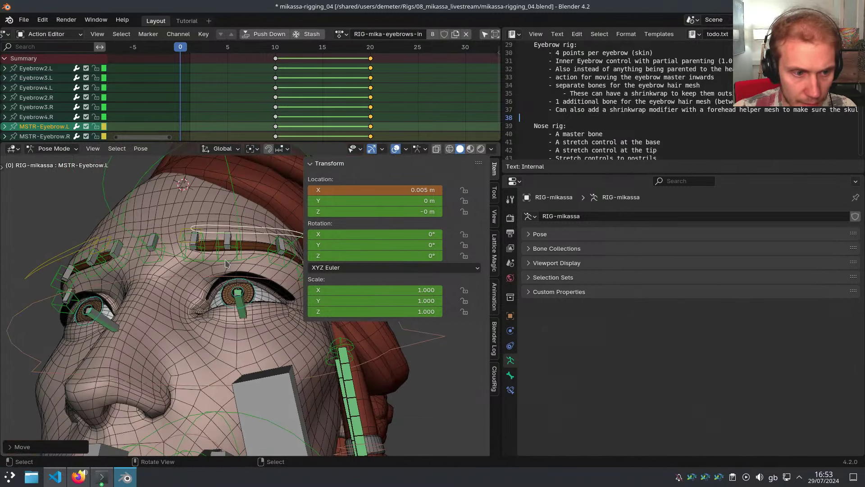
pyautogui.hotkey('ctrl', 'm')
pyautogui.press('Escape')
pyautogui.hotkey('ctrl', 'shift', 'm')
pyautogui.press('i')
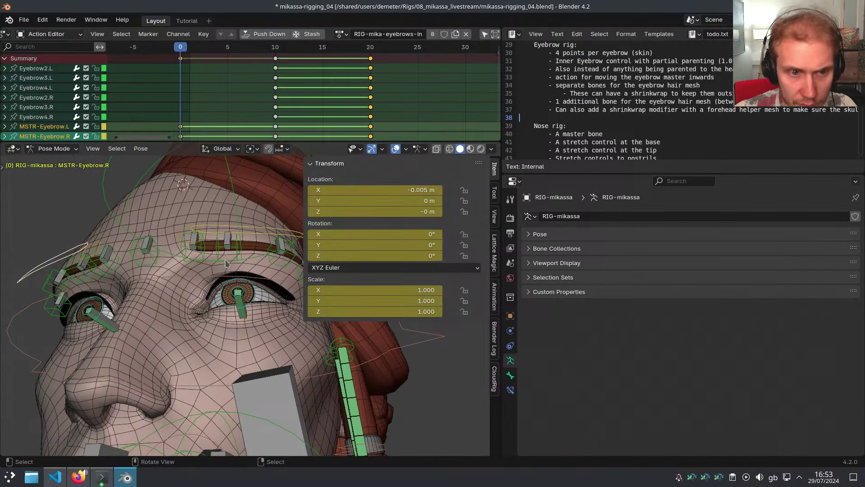
pyautogui.moveTo(225, 260); pyautogui.dragTo(337, 222, button='middle')
pyautogui.press('n')
pyautogui.scroll(4, 288, 262)
# Nudge Eyebrow3.L and Eyebrow4.L along X, mirror-select, and key all four at frame 0
pyautogui.click(311, 280)
pyautogui.keyDown('shift'); pyautogui.click(280, 240); pyautogui.keyUp('shift')
pyautogui.press('g')
pyautogui.press('x')
pyautogui.click(301, 232)
pyautogui.hotkey('ctrl', 'shift', 'm')
pyautogui.press('i')
pyautogui.scroll(3, 318, 293)
pyautogui.scroll(-5, 478, 41)
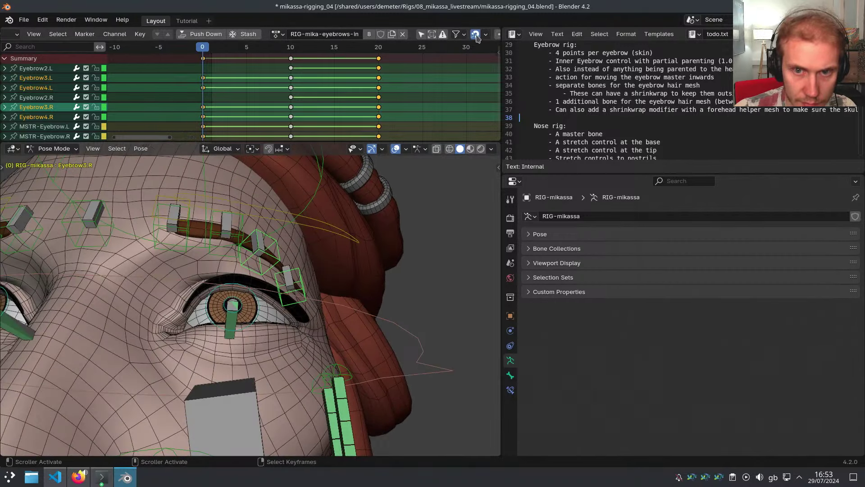
# Disable the eyebrows-in constraints, then move and key the Eyebrow3 bones at frame 0
pyautogui.click(480, 34)
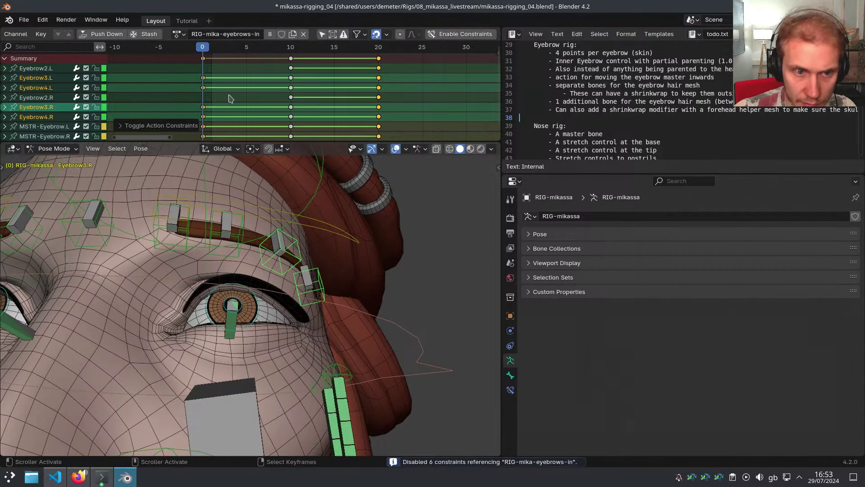
pyautogui.moveTo(205, 97)
pyautogui.mouseDown()
pyautogui.moveTo(380, 107)
pyautogui.moveTo(202, 106)
pyautogui.mouseUp()
pyautogui.moveTo(208, 279); pyautogui.dragTo(211, 220, button='middle')
pyautogui.press('g')
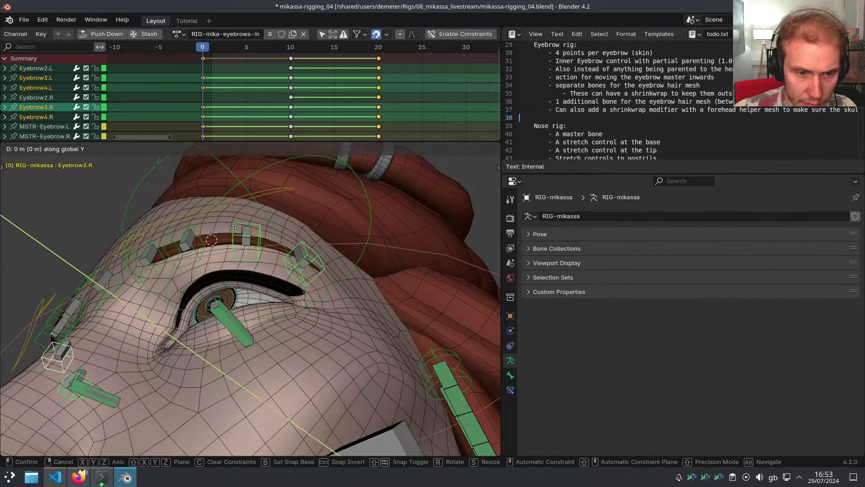
pyautogui.click(194, 215)
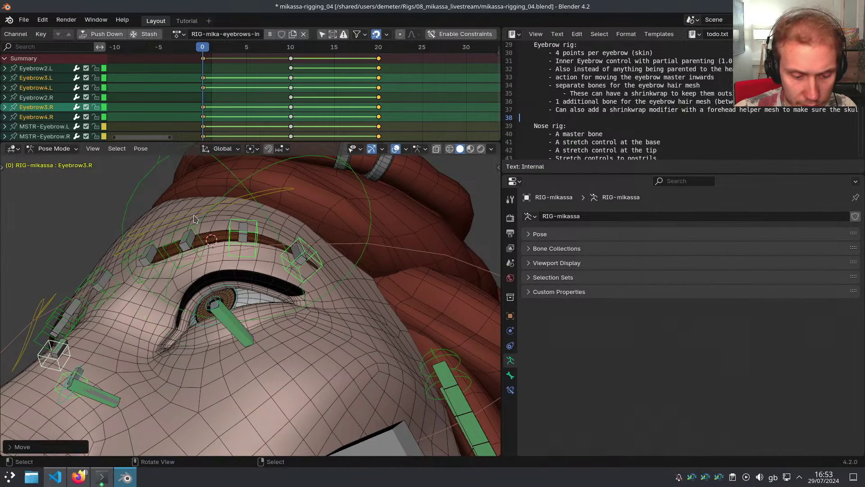
pyautogui.hotkey('ctrl', 'shift', 'm')
pyautogui.press('i')
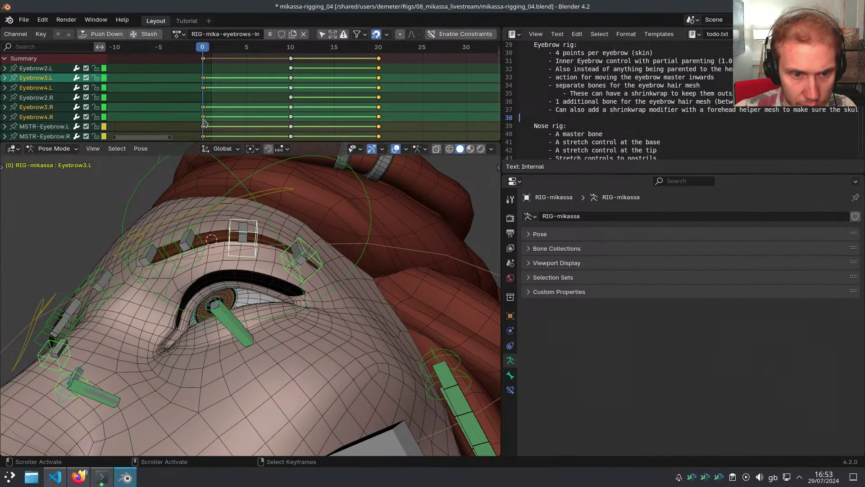
# Scrub the action, then refine the Eyebrow3 bones with small Y and X shifts
pyautogui.moveTo(206, 122); pyautogui.dragTo(381, 128)
pyautogui.moveTo(314, 220); pyautogui.dragTo(308, 240, button='middle')
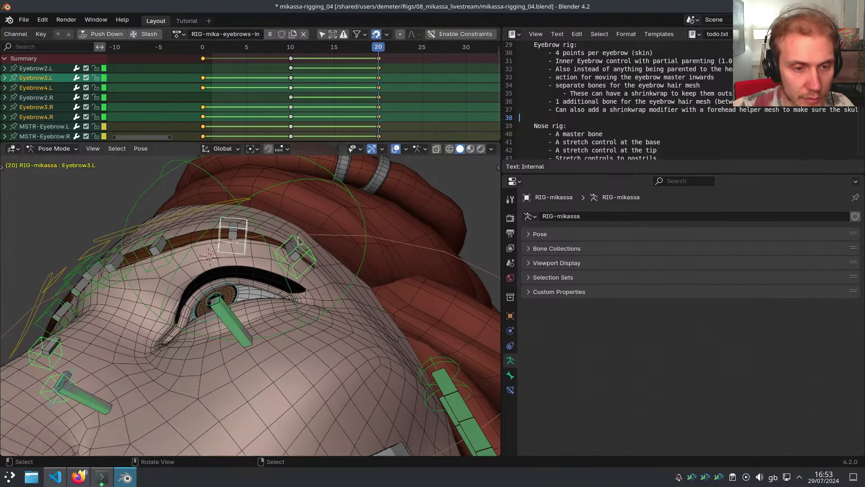
pyautogui.press('g')
pyautogui.press('y')
pyautogui.keyDown('shift'); pyautogui.click(307, 243); pyautogui.keyUp('shift')
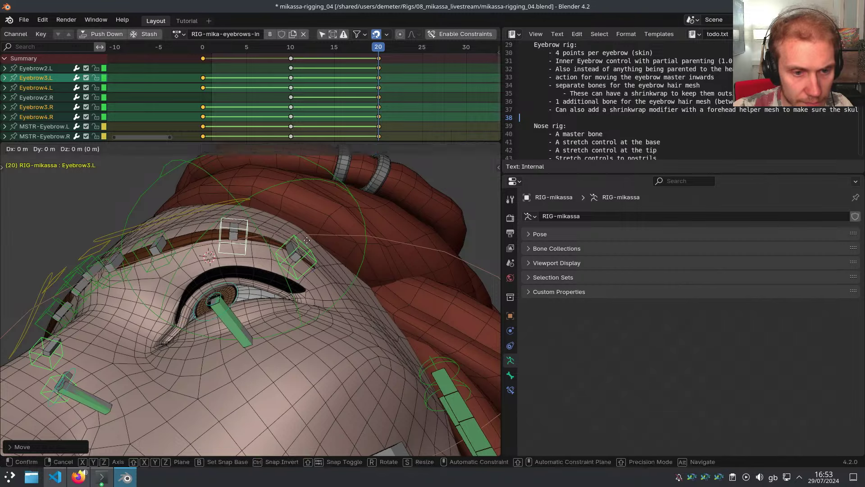
pyautogui.press('g')
pyautogui.press('x')
pyautogui.click(318, 240)
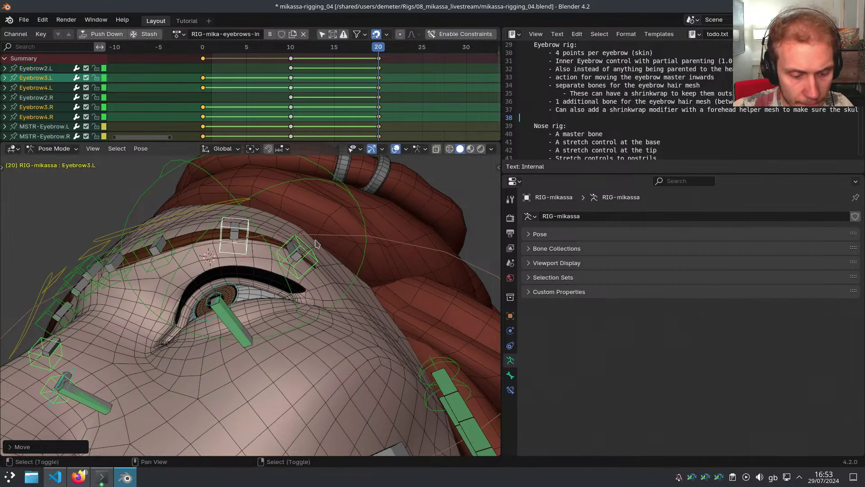
# Review the eyebrow motion and re-enable the eyebrows-in action constraints
pyautogui.click(354, 110)
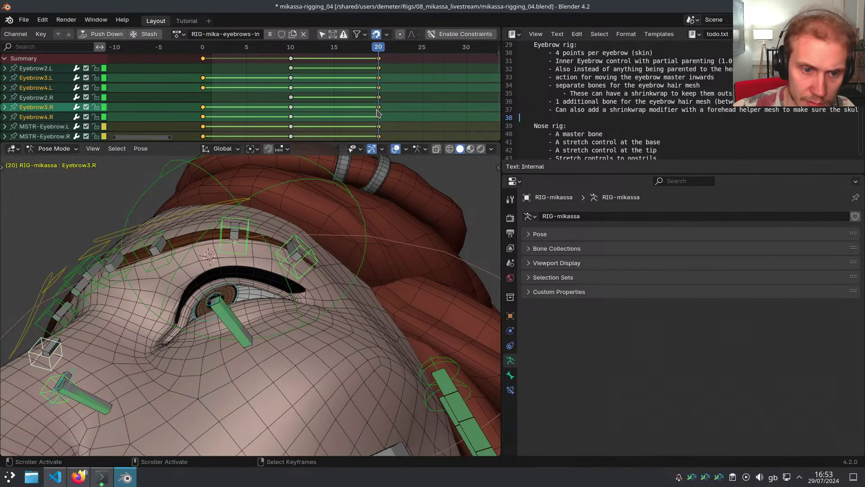
pyautogui.moveTo(378, 113); pyautogui.dragTo(290, 112)
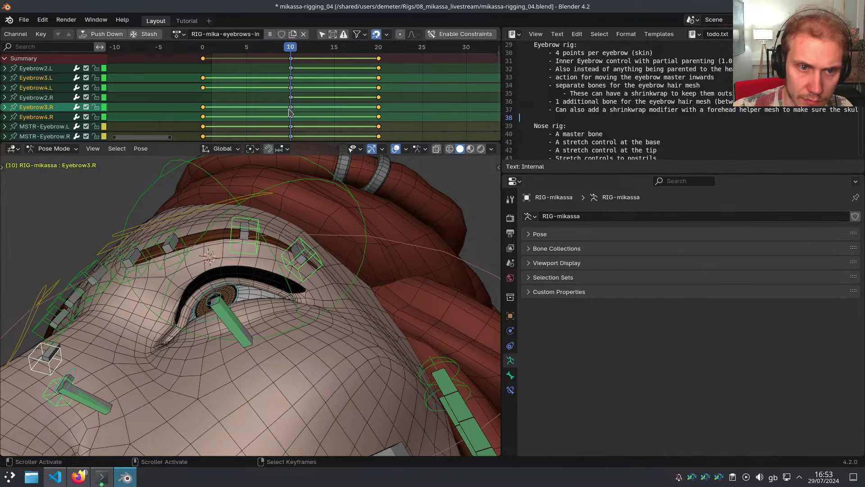
pyautogui.click(445, 35)
pyautogui.moveTo(336, 230); pyautogui.dragTo(287, 208, button='middle')
pyautogui.click(292, 206)
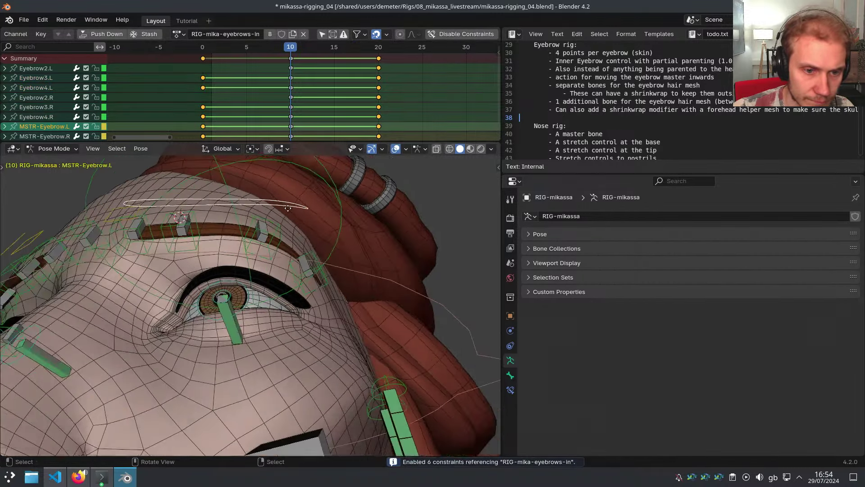
# Test-move MSTR-Eyebrow.L along X twice, cancelling each attempt
pyautogui.press('g')
pyautogui.press('x')
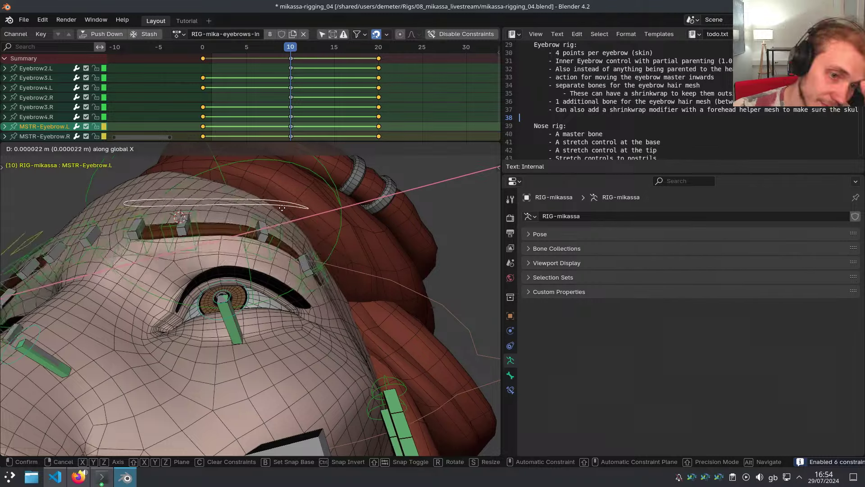
pyautogui.rightClick(243, 214)
pyautogui.moveTo(291, 273); pyautogui.dragTo(270, 254, button='middle')
pyautogui.moveTo(225, 222); pyautogui.dragTo(250, 246, button='middle')
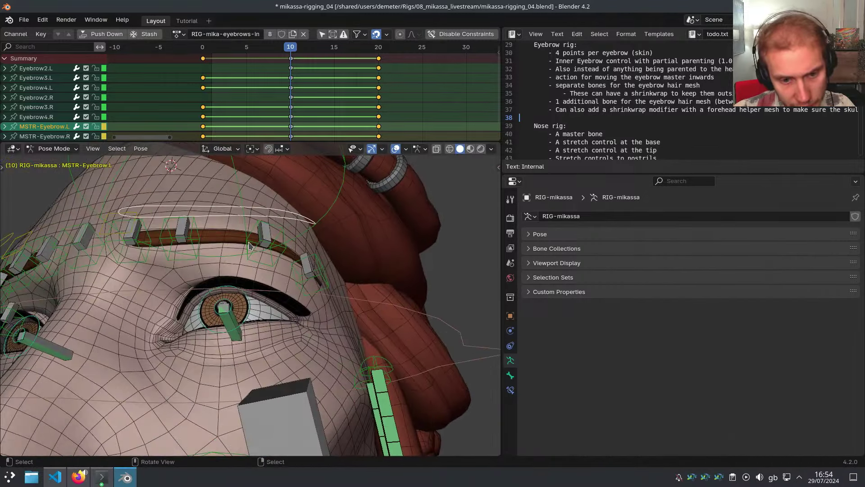
pyautogui.press('g')
pyautogui.press('x')
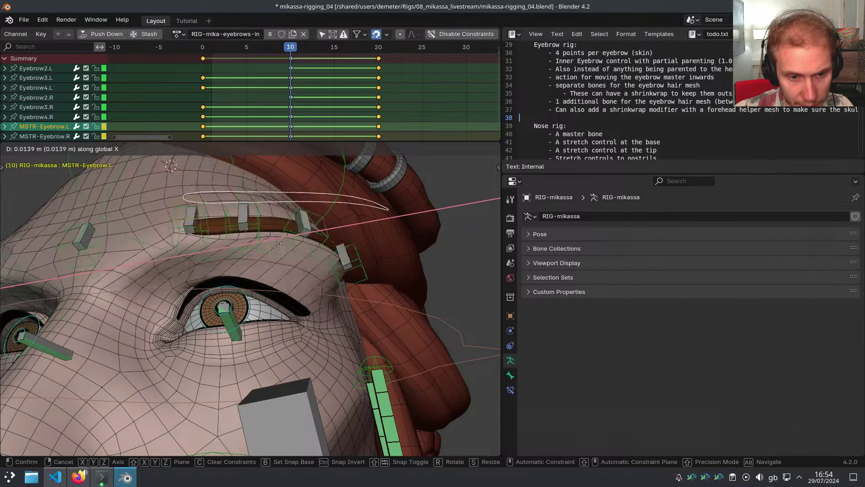
pyautogui.rightClick(296, 259)
# Add a Limit Location constraint to MSTR-Eyebrow.L, removing an accidental Copy Location
pyautogui.click(510, 390)
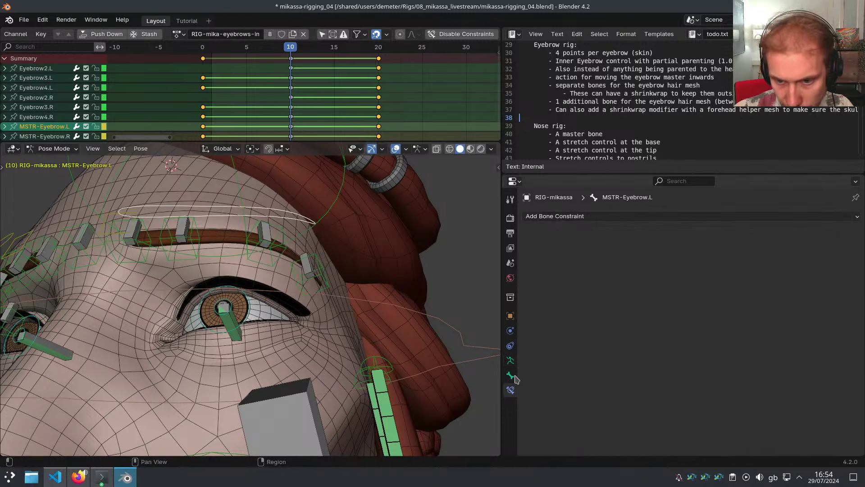
pyautogui.click(588, 216)
pyautogui.click(626, 248)
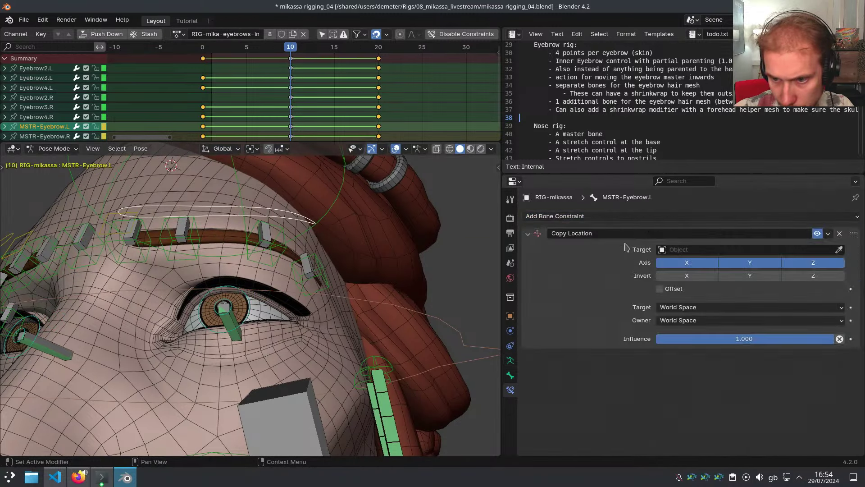
pyautogui.click(839, 233)
pyautogui.click(801, 216)
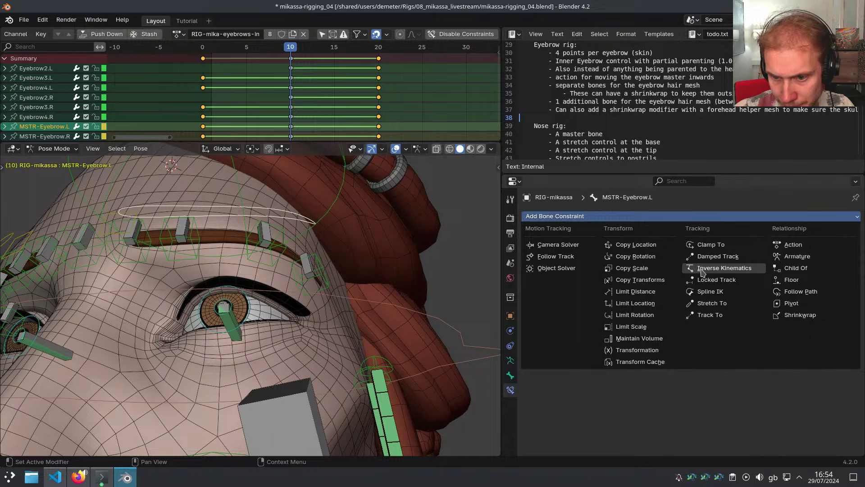
pyautogui.click(645, 306)
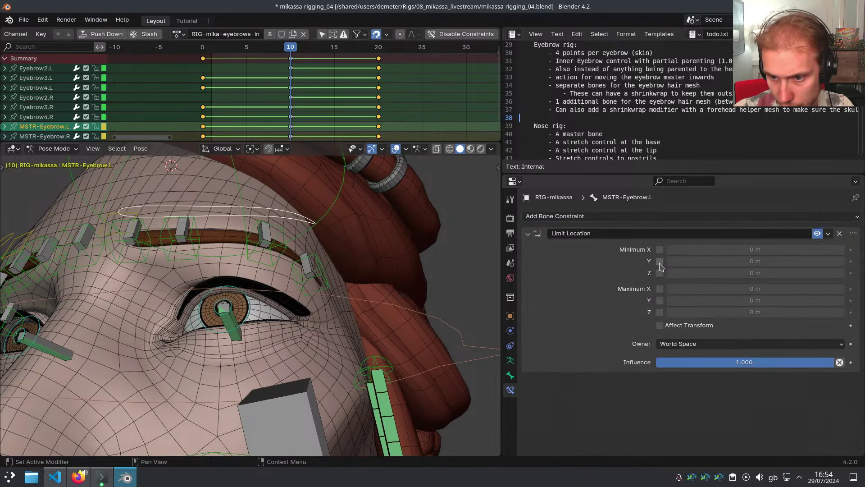
# Enable all limits with Affect Transform in Local Space, X from -0.005 to 0.005
pyautogui.moveTo(660, 250); pyautogui.dragTo(659, 325)
pyautogui.click(750, 343)
pyautogui.click(680, 411)
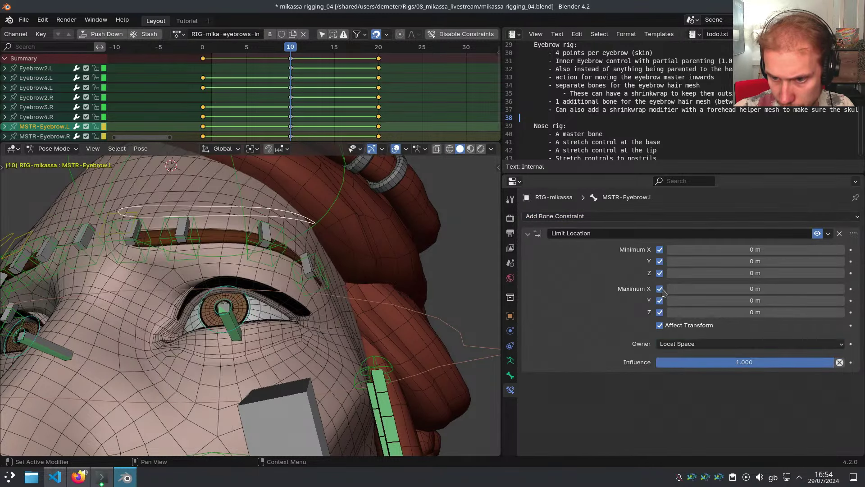
pyautogui.click(700, 249)
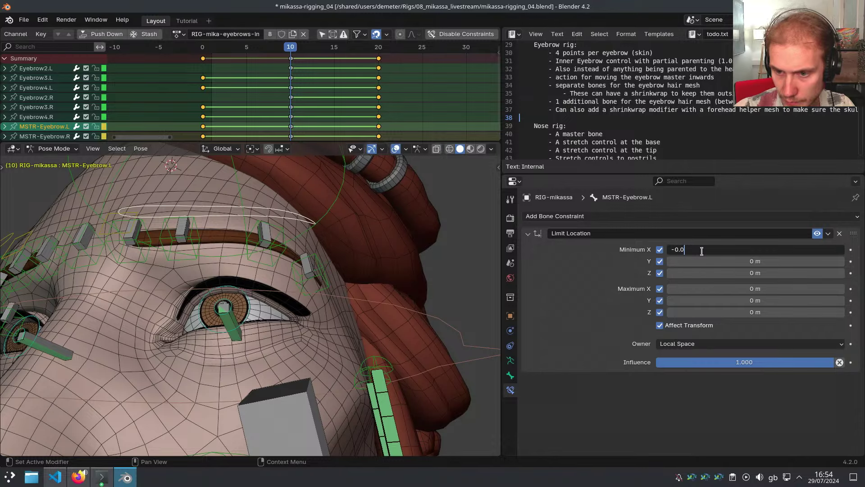
pyautogui.write('-0.005')
pyautogui.press('Return')
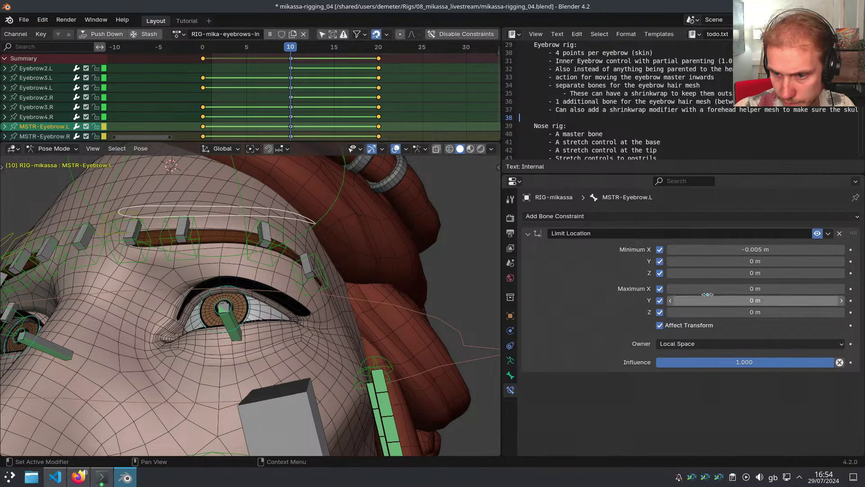
pyautogui.click(709, 289)
pyautogui.press('Return')
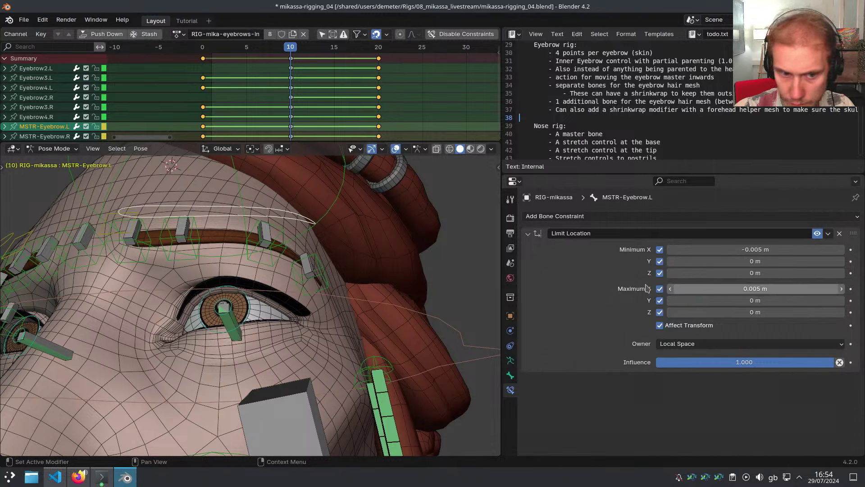
# Test a sideways X move of the eyebrow master against the new limits
pyautogui.moveTo(290, 266); pyautogui.dragTo(342, 263, button='middle')
pyautogui.press('g')
pyautogui.press('x')
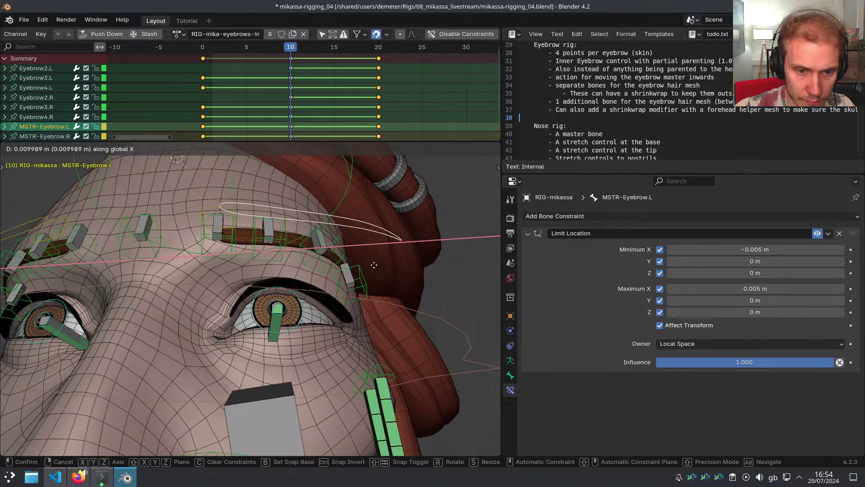
pyautogui.click(457, 277)
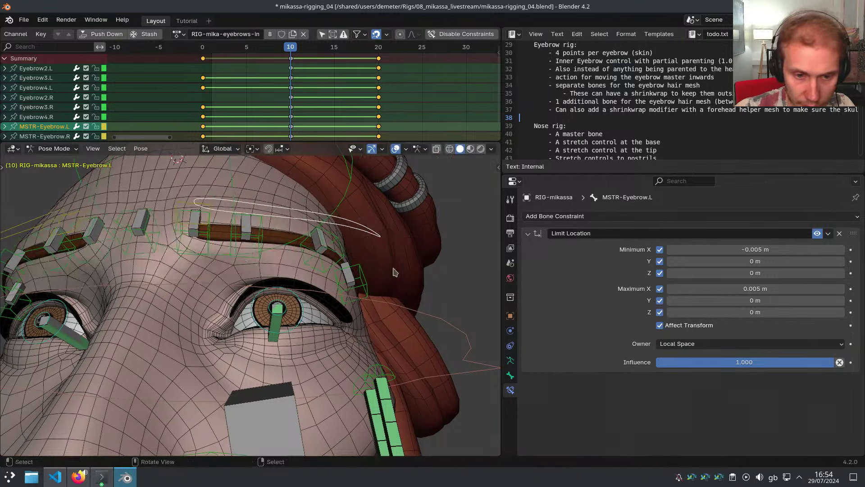
pyautogui.moveTo(457, 276); pyautogui.dragTo(377, 289, button='middle')
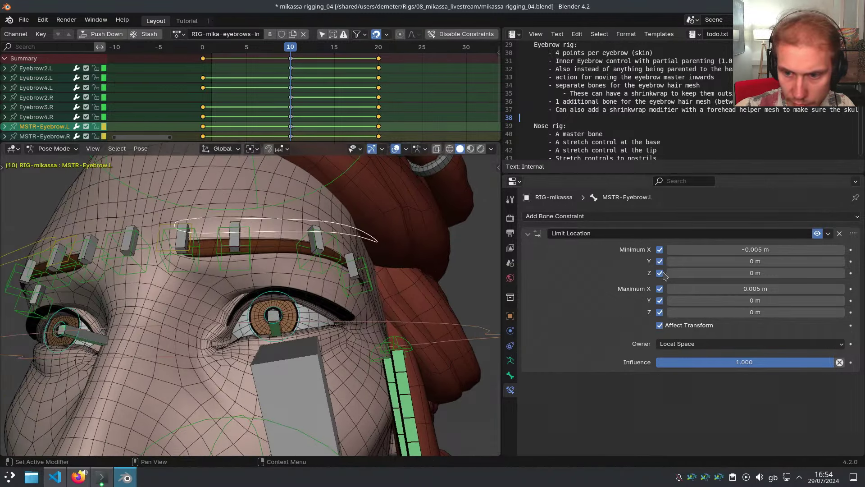
# Turn off the Y and Z limits and test vertical and front-back moves
pyautogui.moveTo(660, 261); pyautogui.dragTo(660, 312)
pyautogui.moveTo(351, 288); pyautogui.dragTo(234, 292, button='middle')
pyautogui.press('g')
pyautogui.press('z')
pyautogui.click(246, 280)
pyautogui.press('g')
pyautogui.press('y')
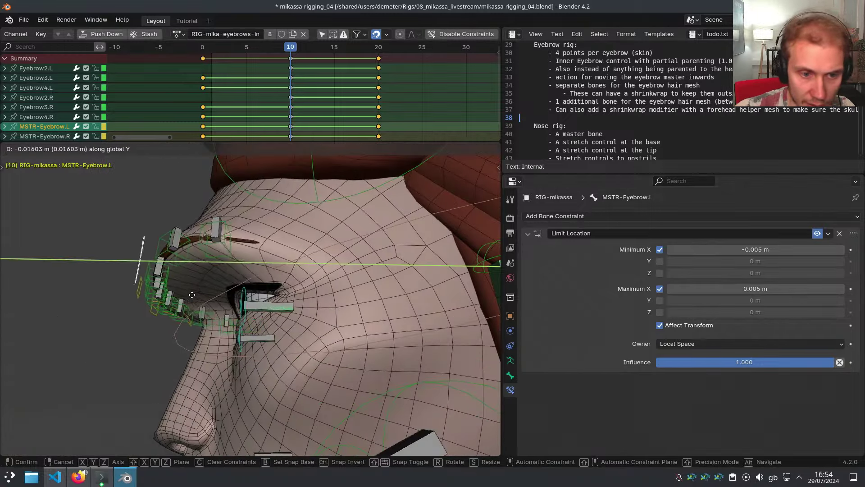
pyautogui.click(272, 304)
pyautogui.moveTo(272, 304); pyautogui.dragTo(271, 280, button='middle')
pyautogui.press('g')
pyautogui.press('y')
pyautogui.click(302, 318)
# Test further Z, free and local X moves, then collapse the Limit Location panel
pyautogui.press('g')
pyautogui.press('z')
pyautogui.click(271, 314)
pyautogui.press('g')
pyautogui.click(279, 321)
pyautogui.press('g')
pyautogui.press('x')
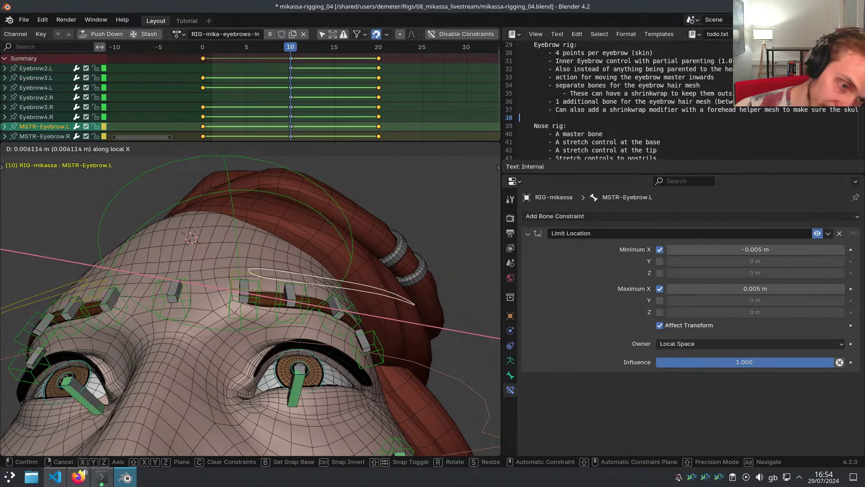
pyautogui.rightClick(274, 271)
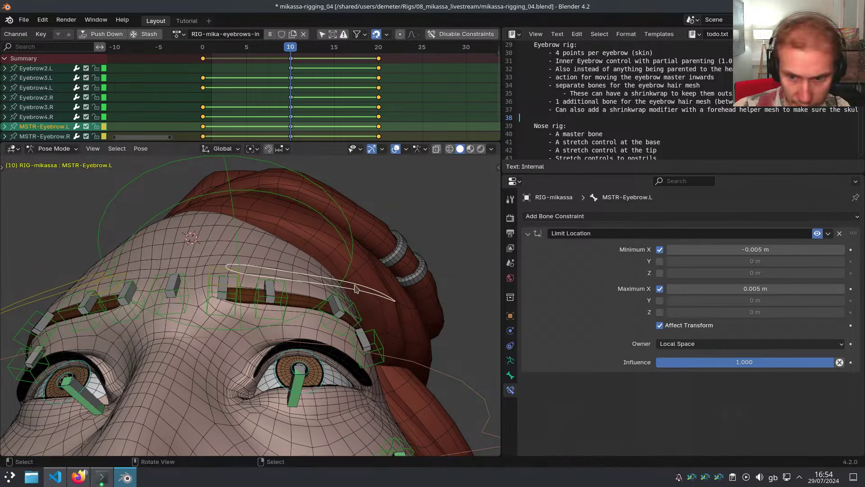
pyautogui.click(535, 235)
# Orbit and zoom around the face to inspect the eyebrow rig
pyautogui.moveTo(395, 177); pyautogui.dragTo(406, 237, button='middle')
pyautogui.scroll(-2, 606, 78)
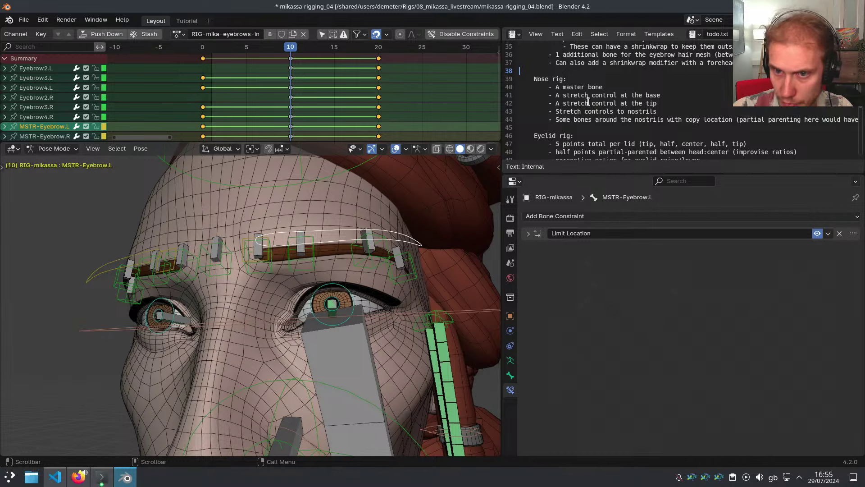
pyautogui.scroll(-1, 516, 147)
pyautogui.moveTo(471, 194); pyautogui.dragTo(340, 301, button='middle')
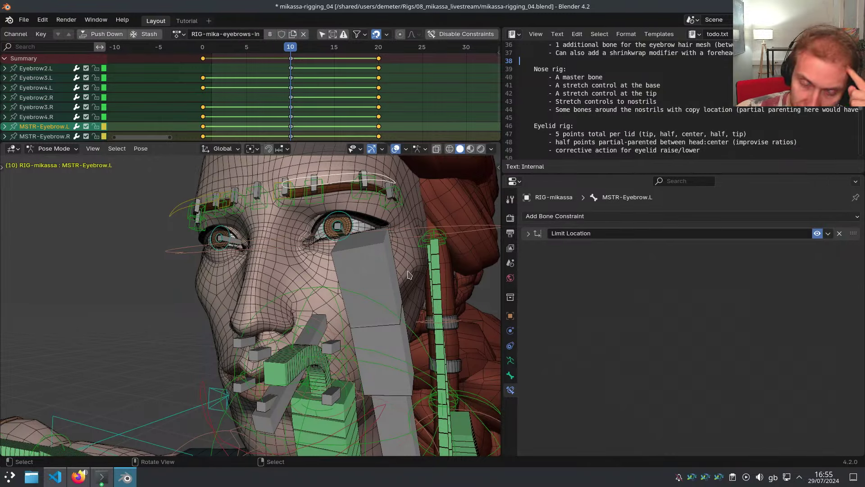
pyautogui.moveTo(352, 265); pyautogui.dragTo(276, 297, button='middle')
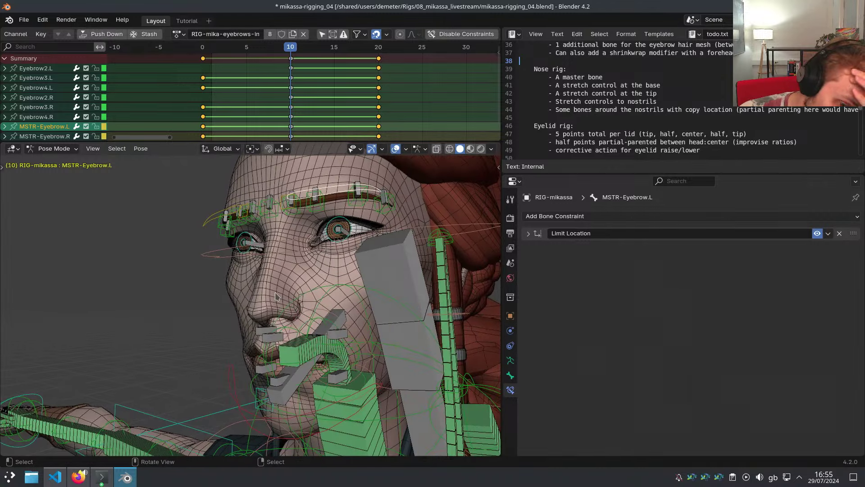
pyautogui.scroll(3, 299, 366)
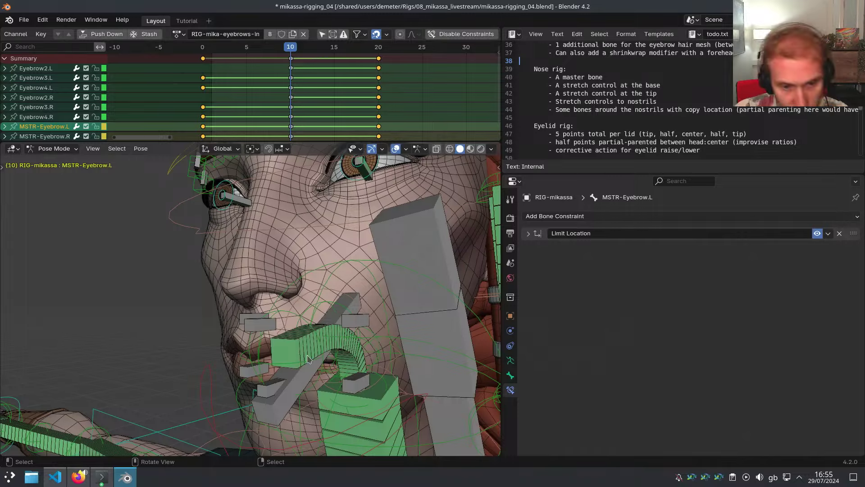
pyautogui.scroll(-3, 308, 359)
pyautogui.moveTo(354, 241); pyautogui.dragTo(348, 284, button='middle')
pyautogui.scroll(5, 336, 277)
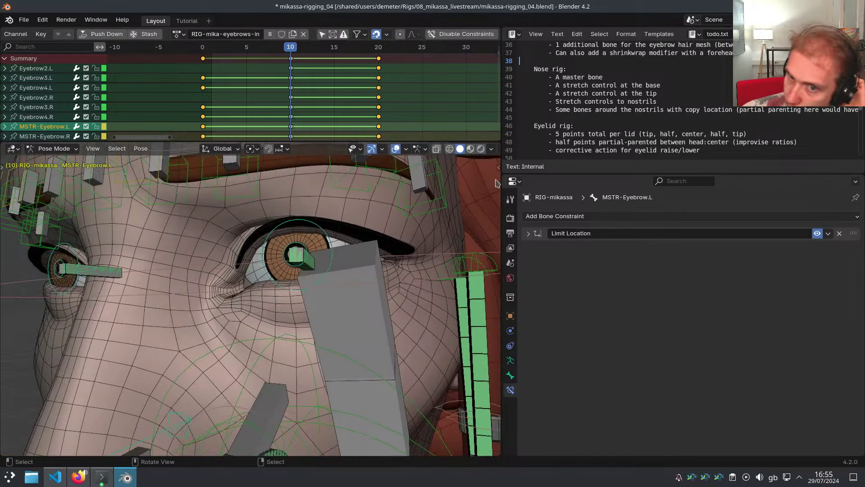
pyautogui.scroll(-3, 582, 113)
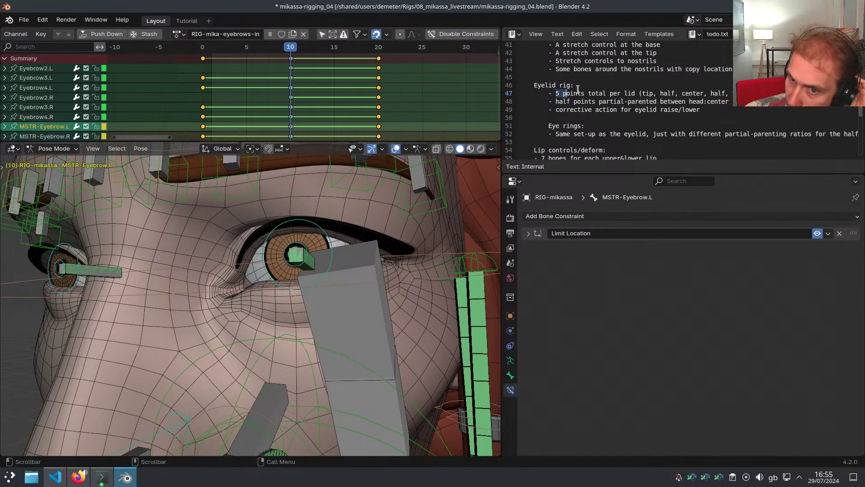
# Select the Eyelid rig note lines and place the caret on line 49
pyautogui.moveTo(578, 88); pyautogui.dragTo(719, 92)
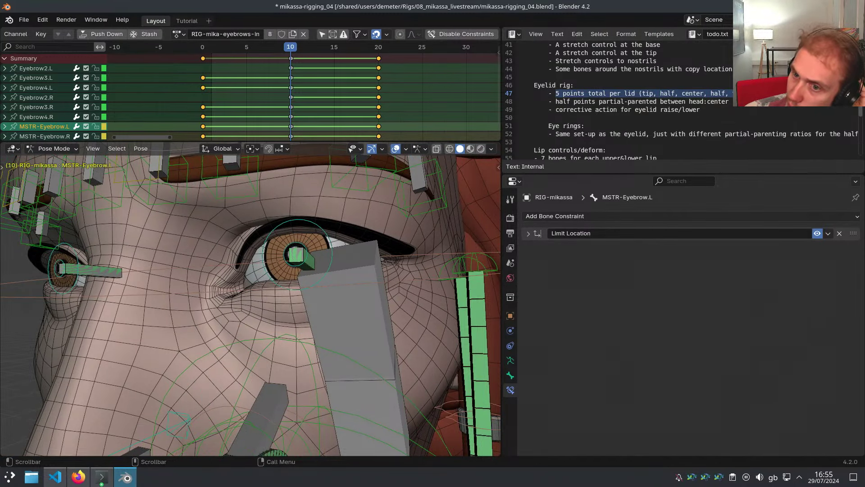
pyautogui.moveTo(557, 102); pyautogui.dragTo(648, 100)
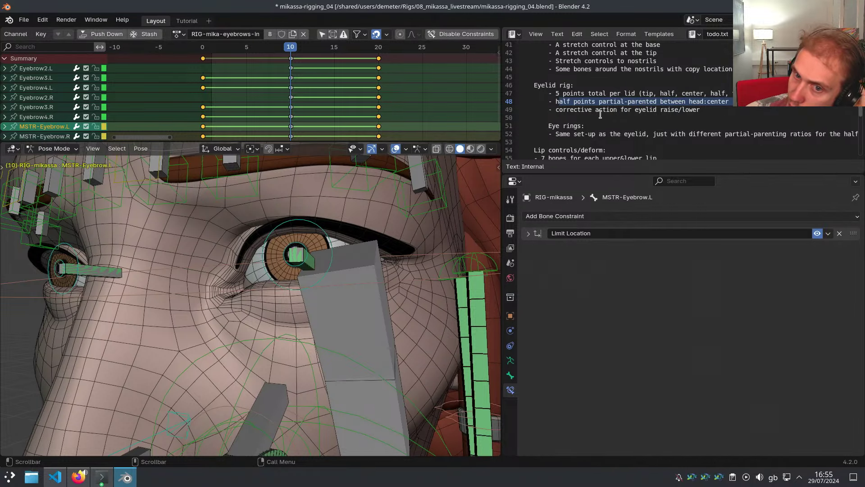
pyautogui.moveTo(570, 111); pyautogui.dragTo(693, 112)
pyautogui.click(706, 111)
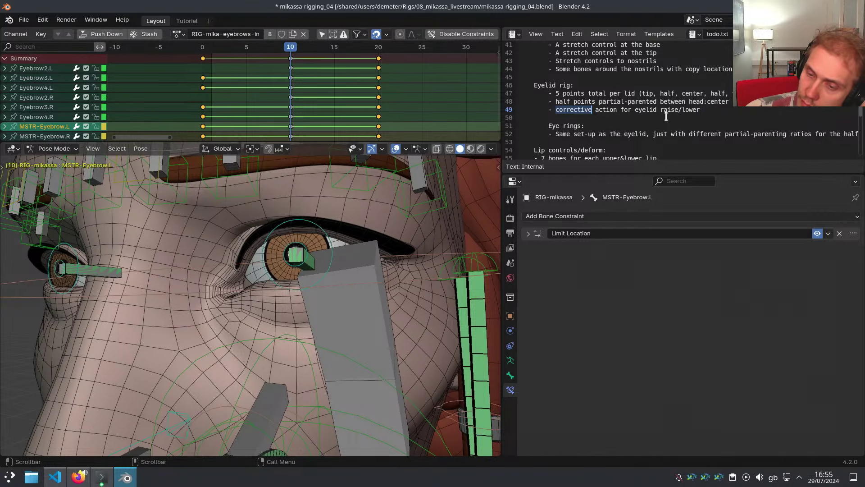
# Delete 'corrective' and its extra space on line 49, then select lines 47–49
pyautogui.press('BackSpace')
pyautogui.press('Delete')
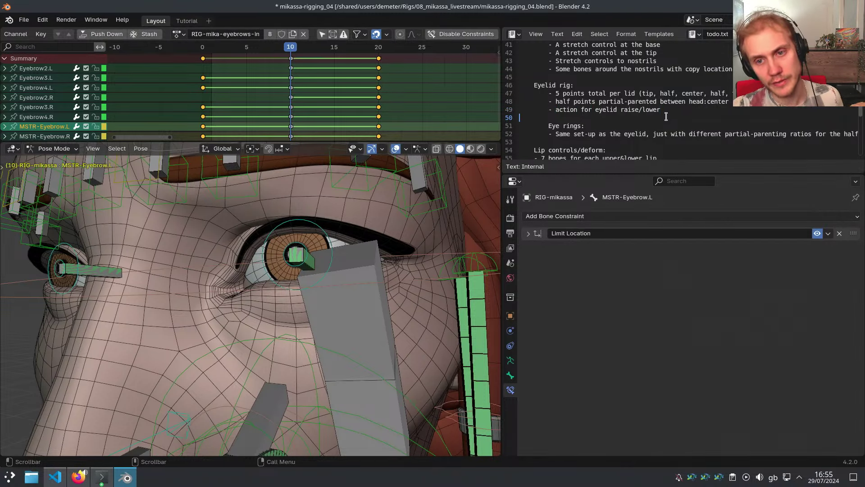
pyautogui.hotkey('shift', 'Down')
pyautogui.hotkey('shift', 'Down')
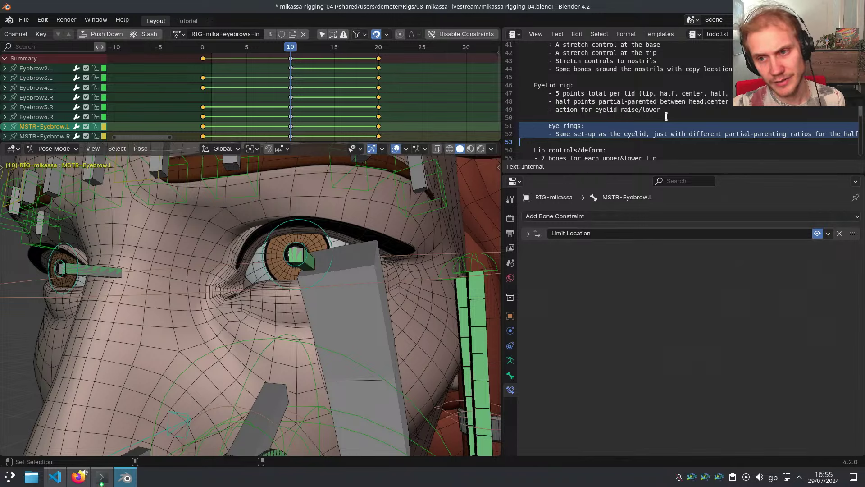
pyautogui.hotkey('shift', 'Up')
pyautogui.hotkey('shift', 'Up')
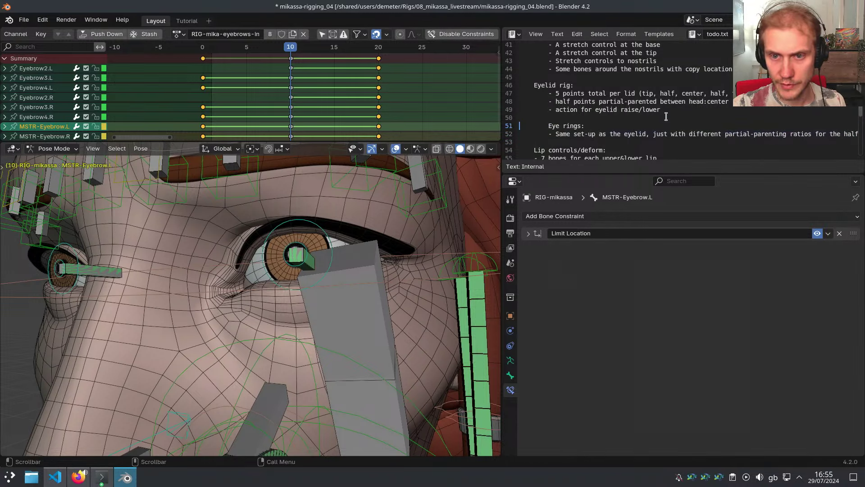
pyautogui.hotkey('shift', 'Down')
pyautogui.hotkey('shift', 'Down')
pyautogui.hotkey('shift', 'Down')
pyautogui.hotkey('shift', 'Down')
pyautogui.hotkey('shift', 'Down')
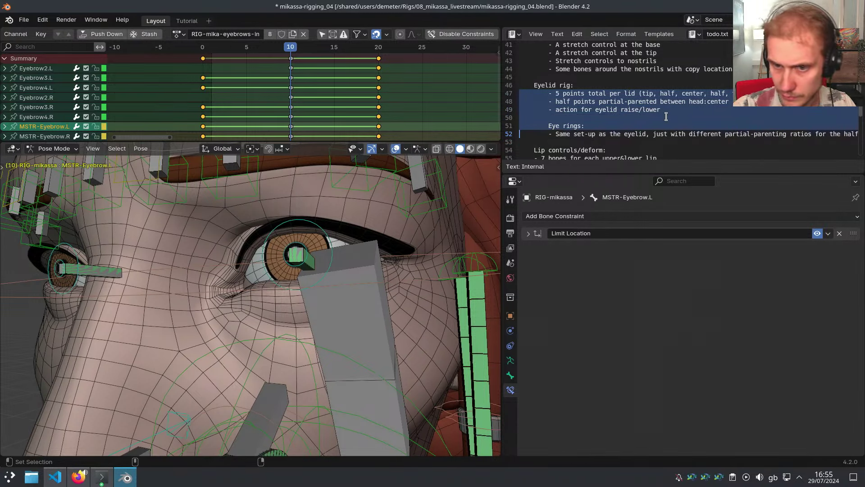
pyautogui.hotkey('shift', 'Up')
pyautogui.hotkey('shift', 'Up')
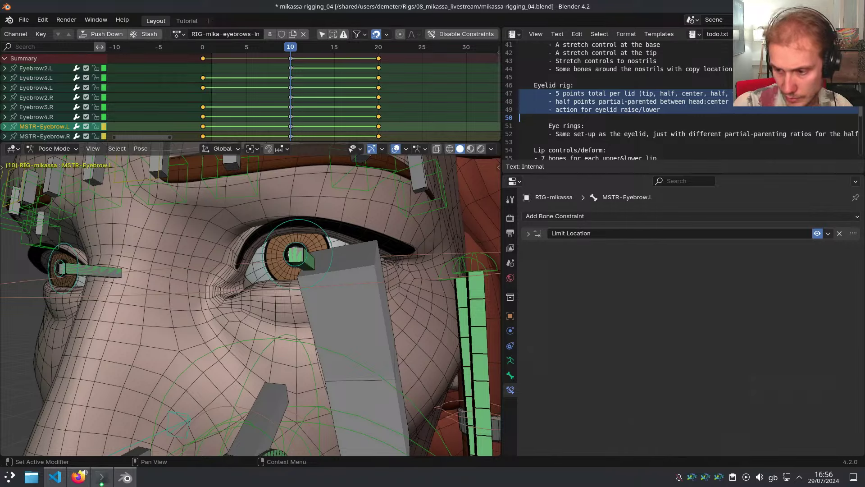
# Test-move the eyebrow control along its local X axis, then cancel the move
pyautogui.click(599, 309)
pyautogui.moveTo(325, 258); pyautogui.dragTo(360, 253, button='middle')
pyautogui.scroll(-1, 375, 251)
pyautogui.keyDown('shift'); pyautogui.moveTo(341, 198); pyautogui.dragTo(337, 222, button='middle'); pyautogui.keyUp('shift')
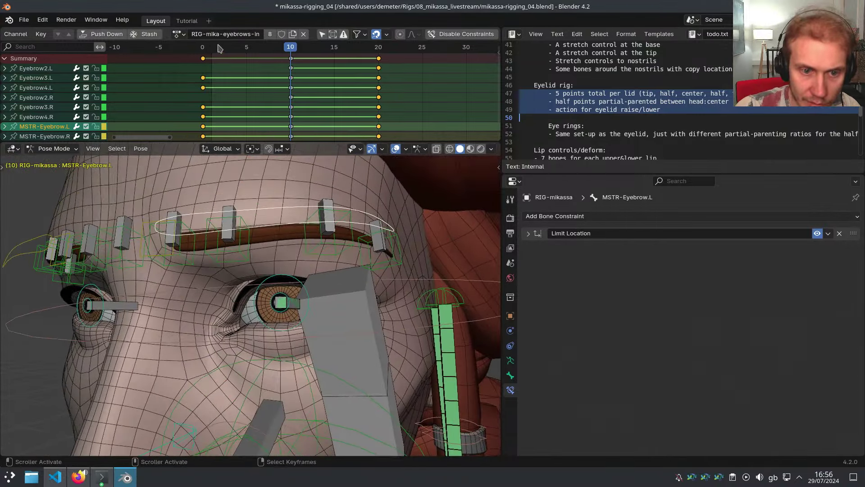
pyautogui.moveTo(280, 216); pyautogui.dragTo(289, 209, button='middle')
pyautogui.press('g')
pyautogui.press('x')
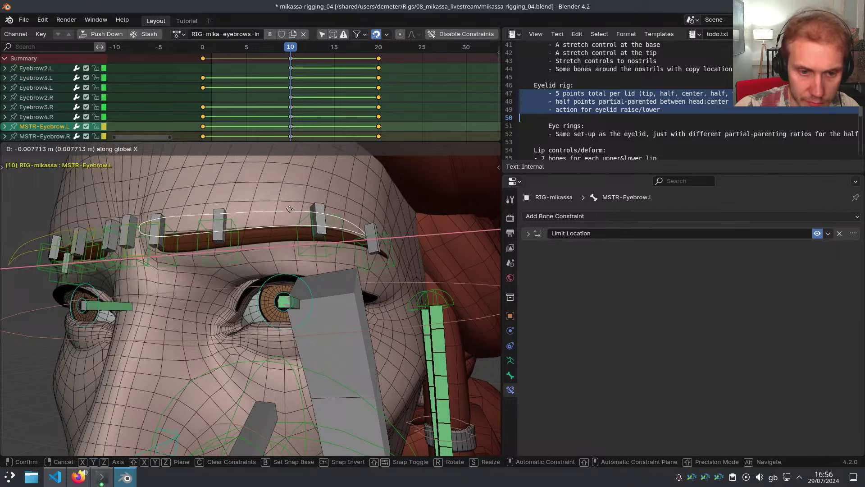
pyautogui.press('x')
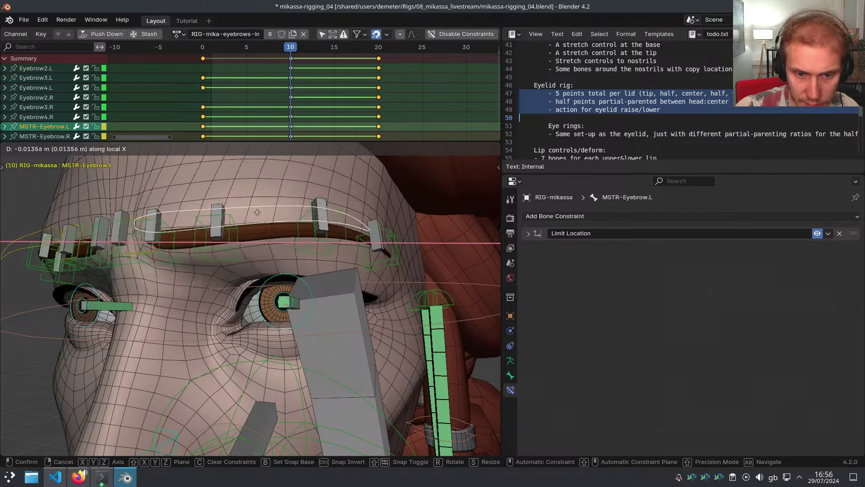
pyautogui.rightClick(257, 212)
# Hide the two ponytail bones blocking the view of the left eye
pyautogui.scroll(-3, 293, 248)
pyautogui.moveTo(333, 285); pyautogui.dragTo(344, 276, button='middle')
pyautogui.rightClick(346, 295)
pyautogui.press('h')
pyautogui.scroll(1, 325, 267)
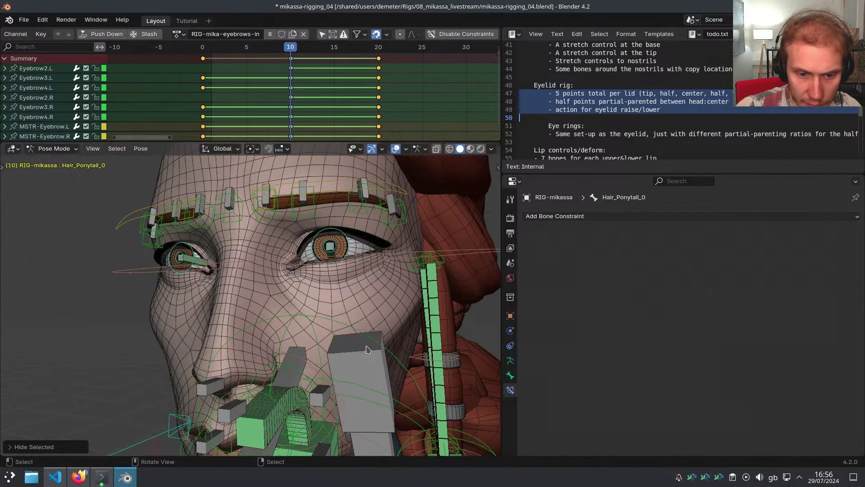
pyautogui.rightClick(367, 350)
pyautogui.press('h')
pyautogui.scroll(4, 356, 280)
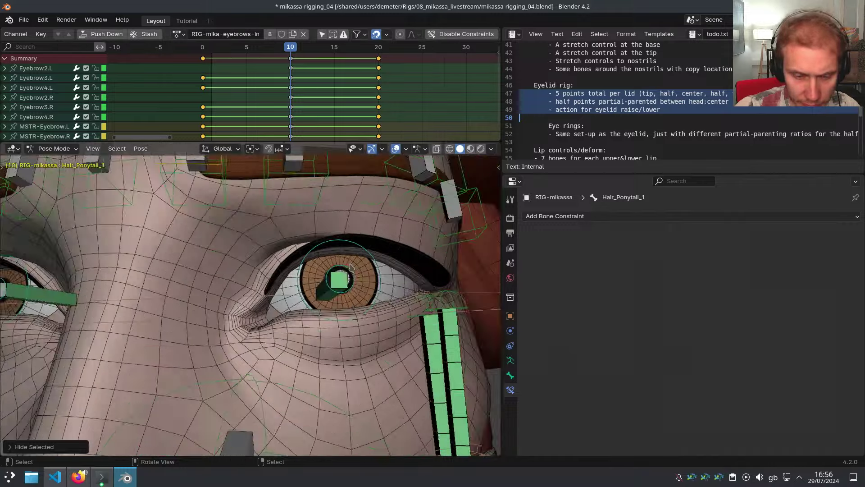
# Switch from the generated rig to the META-mikassa metarig and maximize the 3D view
pyautogui.moveTo(350, 267); pyautogui.dragTo(266, 259, button='middle')
pyautogui.hotkey('shift', 't')
pyautogui.scroll(2, 252, 275)
pyautogui.hotkey('ctrl', 'space')
pyautogui.scroll(-3, 254, 260)
pyautogui.scroll(5, 270, 259)
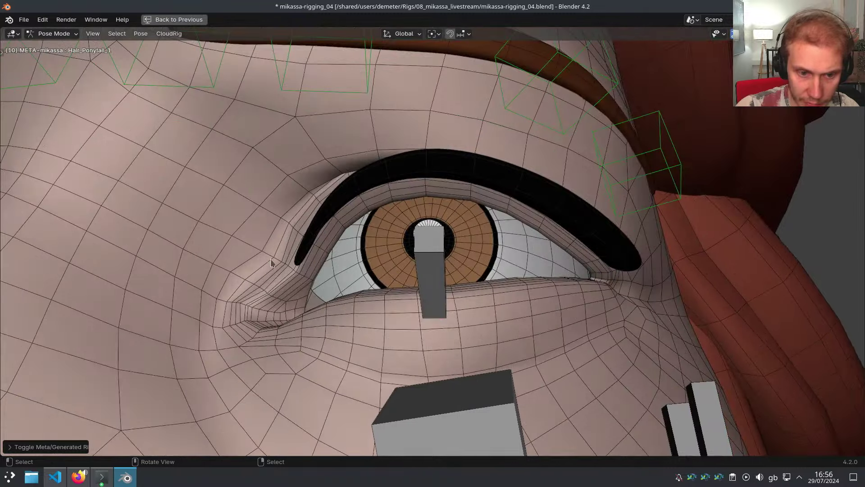
pyautogui.click(296, 262)
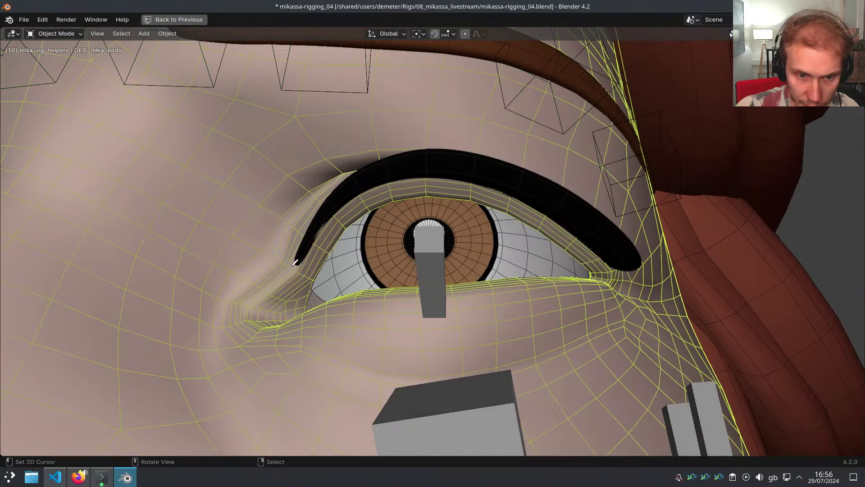
pyautogui.moveTo(424, 155); pyautogui.dragTo(426, 190)
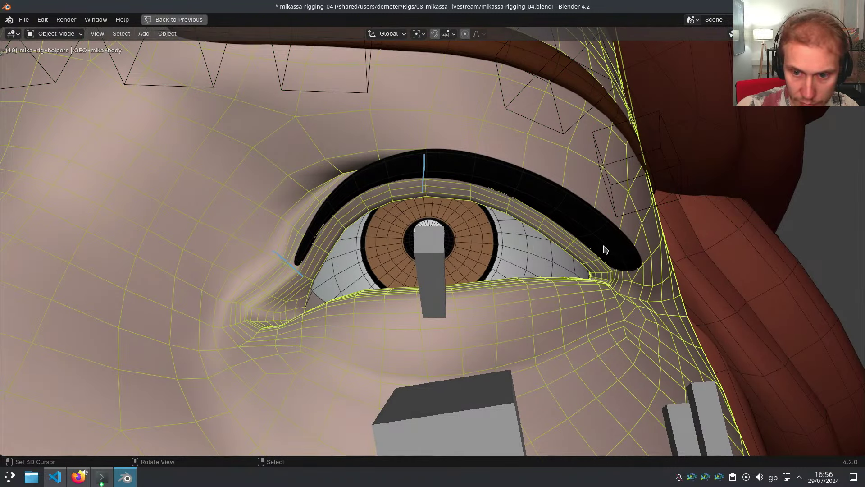
pyautogui.moveTo(610, 244); pyautogui.dragTo(578, 264)
pyautogui.moveTo(552, 185); pyautogui.dragTo(522, 233)
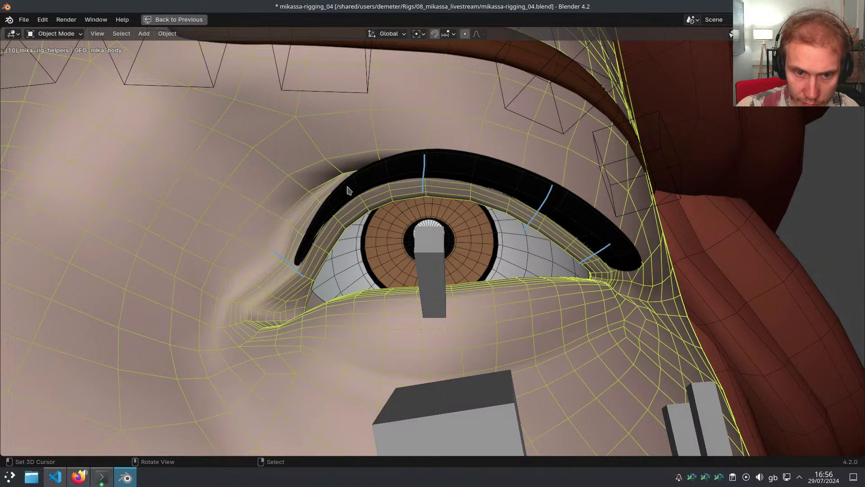
pyautogui.moveTo(338, 184); pyautogui.dragTo(381, 238)
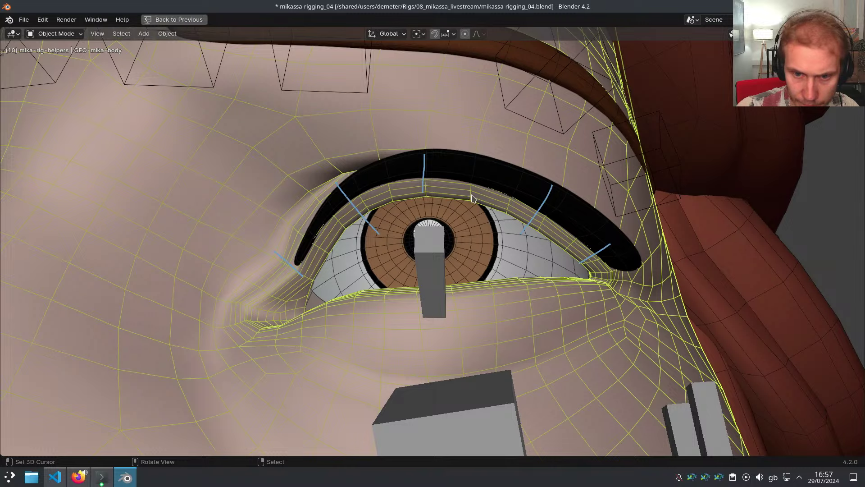
pyautogui.moveTo(542, 199); pyautogui.dragTo(508, 242, button='right')
pyautogui.moveTo(367, 237); pyautogui.dragTo(326, 204, button='right')
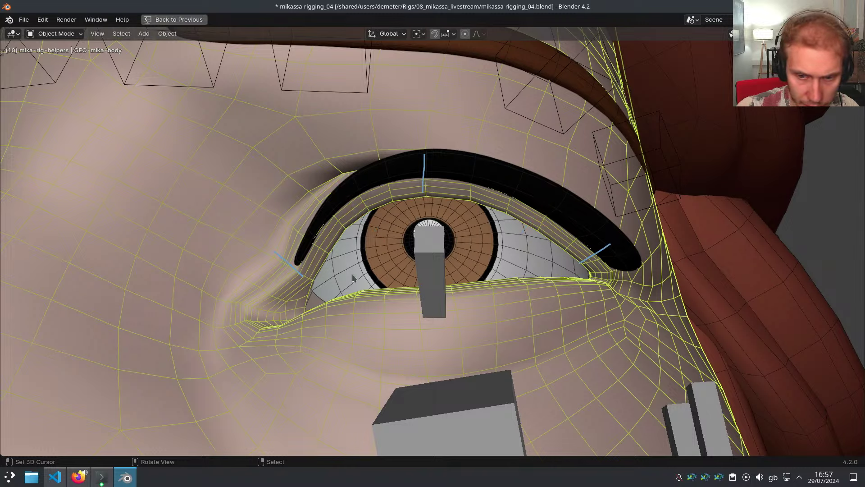
pyautogui.moveTo(596, 266); pyautogui.dragTo(627, 257, button='right')
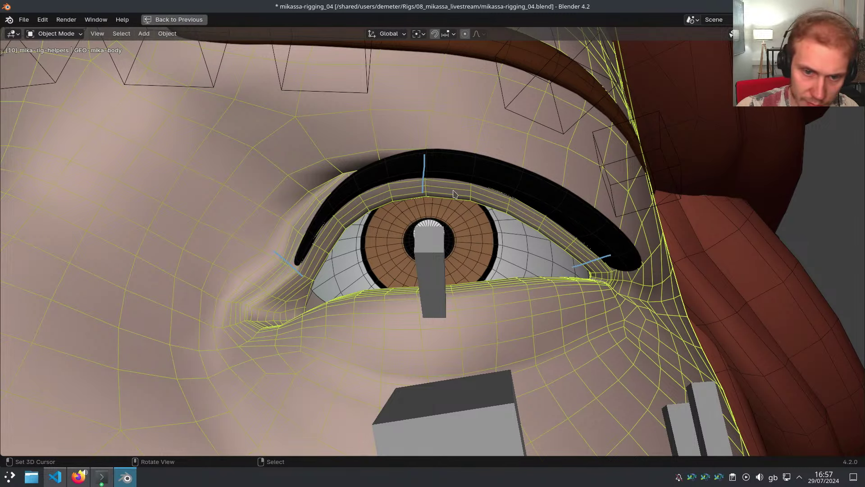
pyautogui.moveTo(456, 194); pyautogui.dragTo(418, 197, button='right')
pyautogui.moveTo(425, 156); pyautogui.dragTo(425, 177)
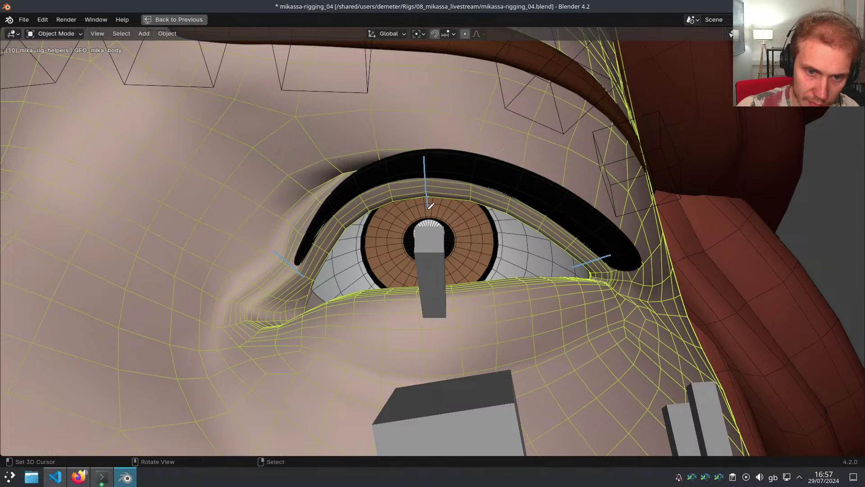
pyautogui.moveTo(304, 273); pyautogui.dragTo(280, 257, button='right')
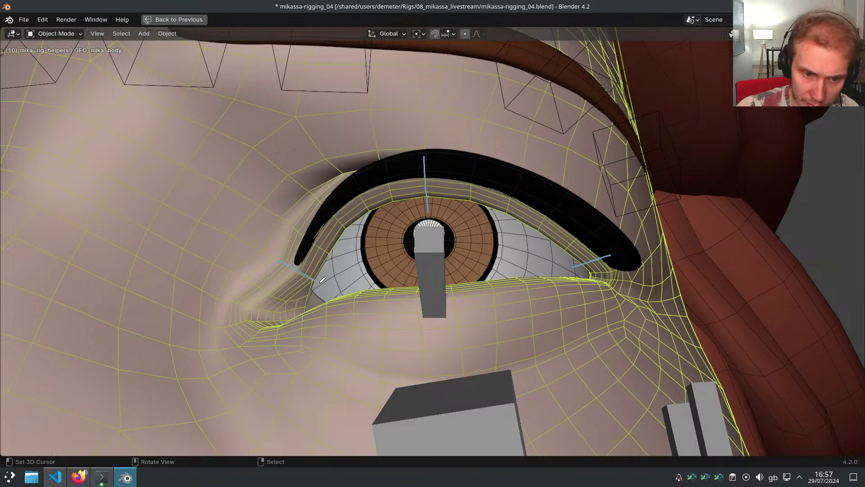
pyautogui.moveTo(321, 281); pyautogui.dragTo(322, 284)
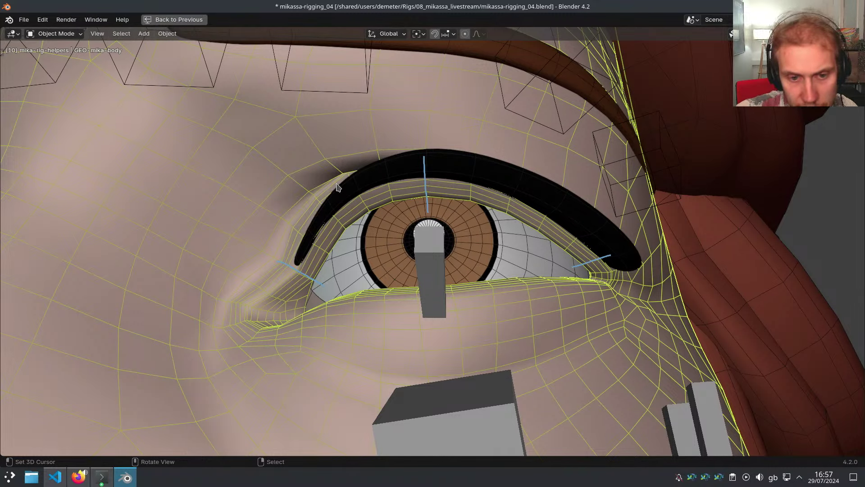
pyautogui.moveTo(337, 187); pyautogui.dragTo(363, 215)
pyautogui.moveTo(366, 234); pyautogui.dragTo(340, 200, button='right')
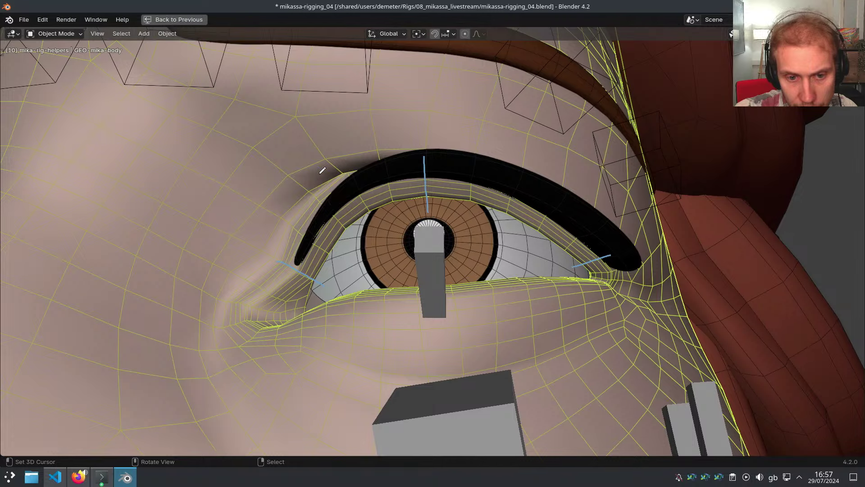
pyautogui.moveTo(321, 173); pyautogui.dragTo(359, 217)
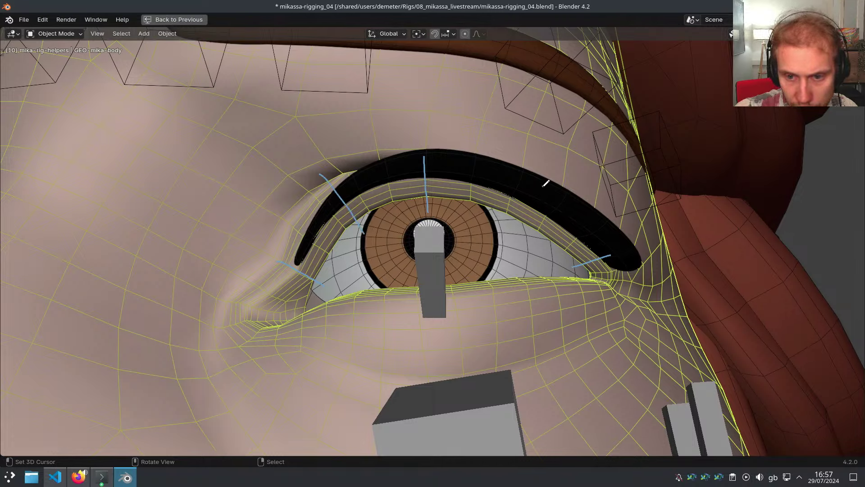
pyautogui.moveTo(537, 185); pyautogui.dragTo(508, 243)
pyautogui.moveTo(509, 243); pyautogui.dragTo(536, 196, button='right')
pyautogui.moveTo(543, 180); pyautogui.dragTo(532, 203)
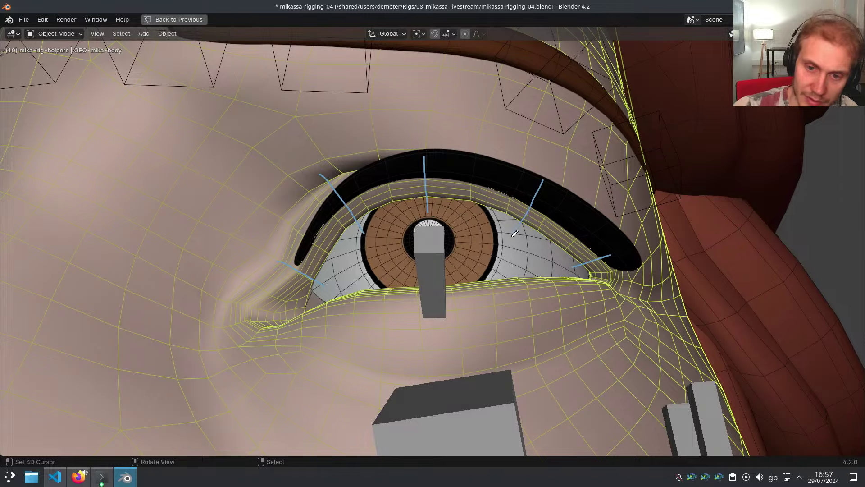
pyautogui.moveTo(521, 242); pyautogui.dragTo(498, 166, button='middle')
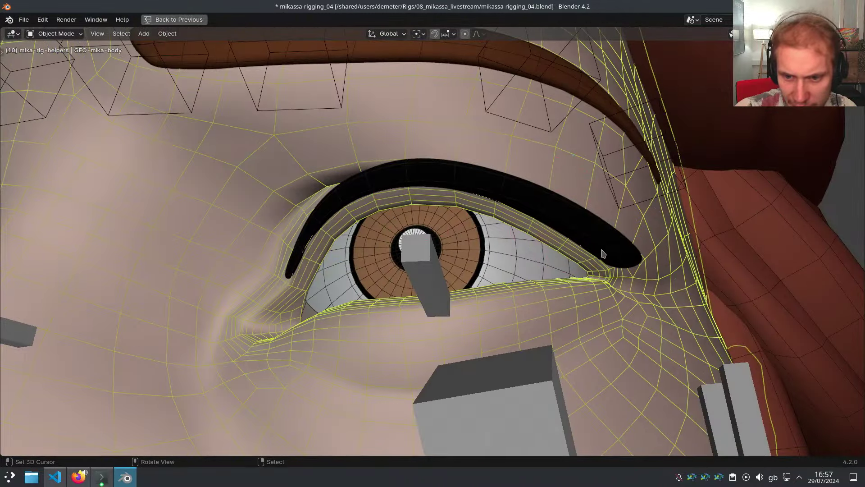
pyautogui.scroll(5, 604, 251)
pyautogui.scroll(-2, 561, 261)
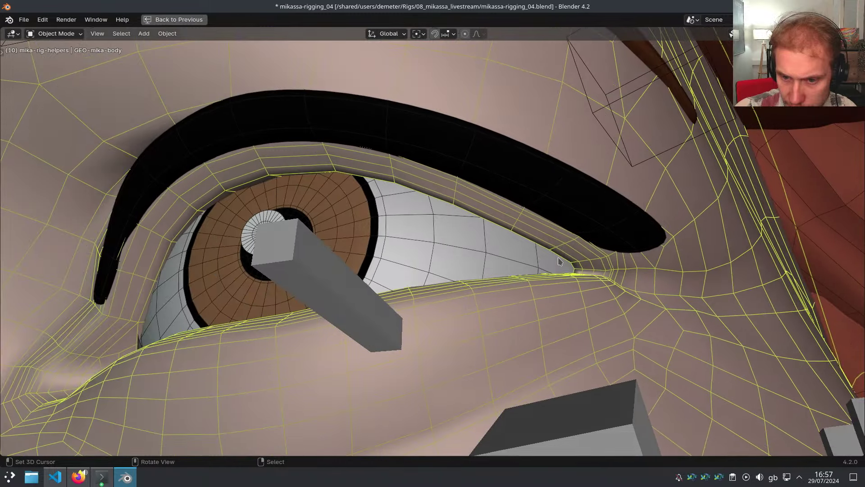
pyautogui.moveTo(507, 240); pyautogui.dragTo(541, 184)
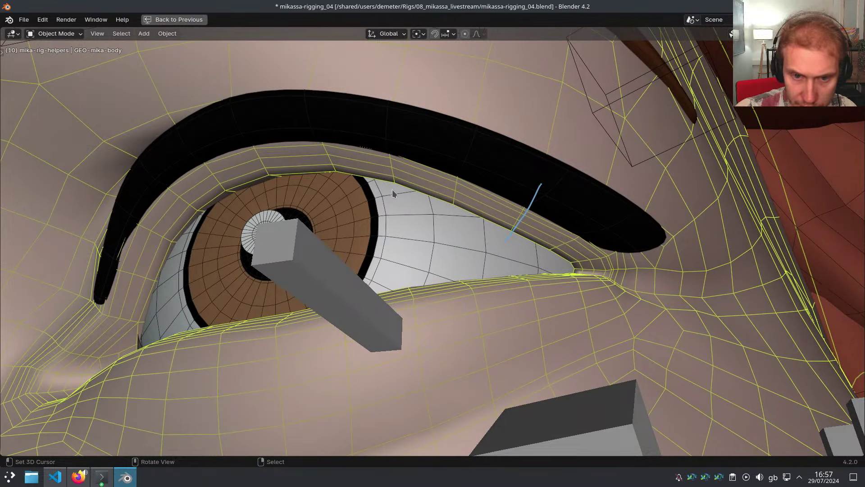
pyautogui.moveTo(335, 195); pyautogui.dragTo(330, 115)
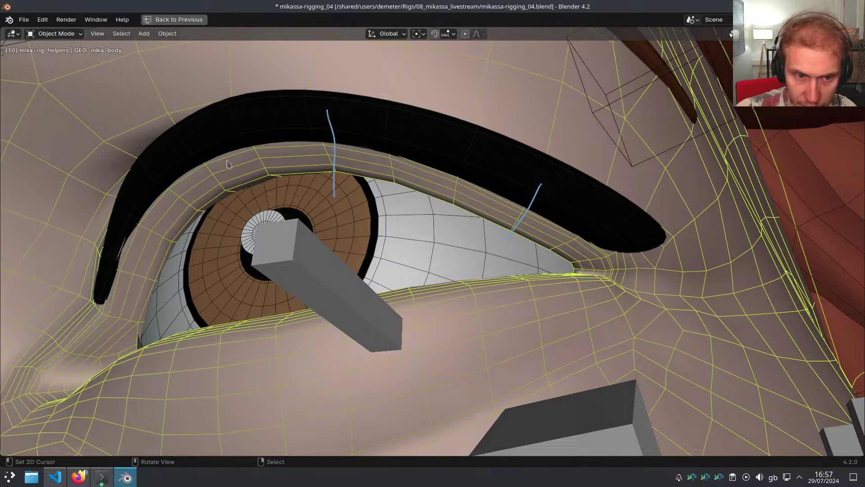
pyautogui.moveTo(213, 160); pyautogui.dragTo(244, 228)
pyautogui.moveTo(239, 226)
pyautogui.mouseDown(button='middle')
pyautogui.moveTo(277, 239)
pyautogui.moveTo(322, 201)
pyautogui.mouseUp(button='middle')
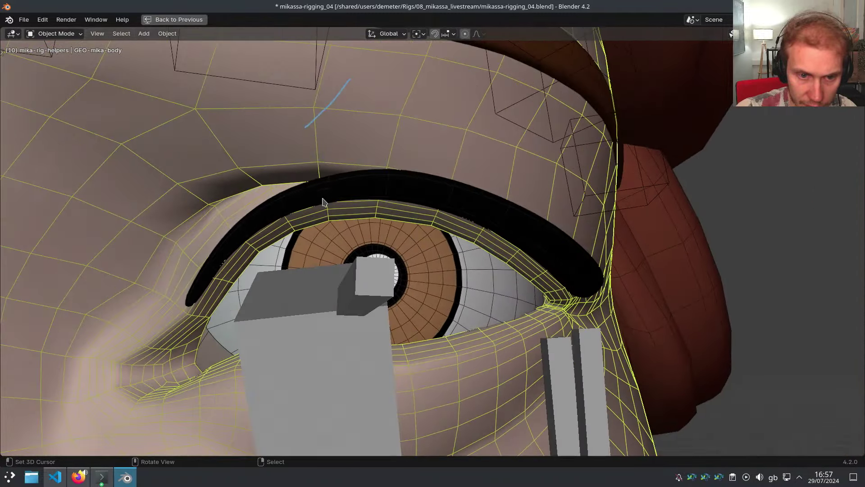
pyautogui.moveTo(332, 195); pyautogui.dragTo(334, 267)
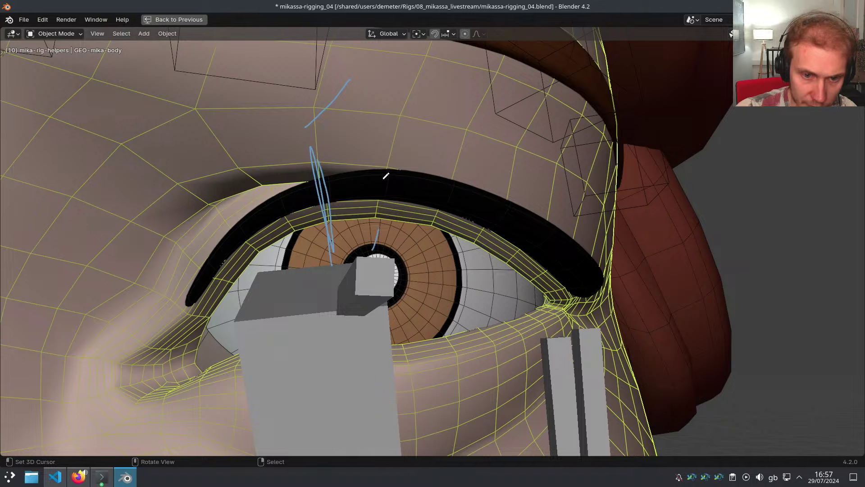
pyautogui.moveTo(375, 239)
pyautogui.mouseDown()
pyautogui.moveTo(365, 271)
pyautogui.moveTo(359, 233)
pyautogui.moveTo(357, 269)
pyautogui.mouseUp()
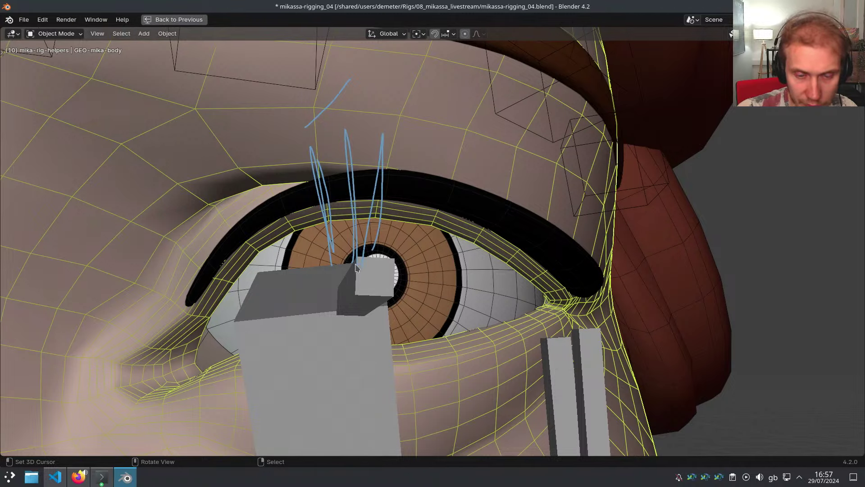
pyautogui.moveTo(355, 265); pyautogui.dragTo(395, 141, button='right')
pyautogui.moveTo(488, 208)
pyautogui.mouseDown(button='middle')
pyautogui.moveTo(394, 239)
pyautogui.moveTo(403, 249)
pyautogui.moveTo(396, 239)
pyautogui.mouseUp(button='middle')
pyautogui.moveTo(408, 198); pyautogui.dragTo(412, 111)
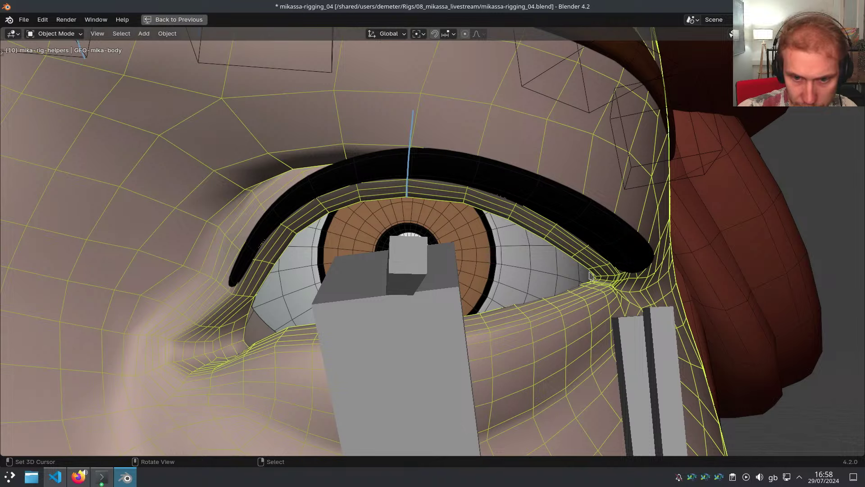
pyautogui.moveTo(591, 269); pyautogui.dragTo(647, 239)
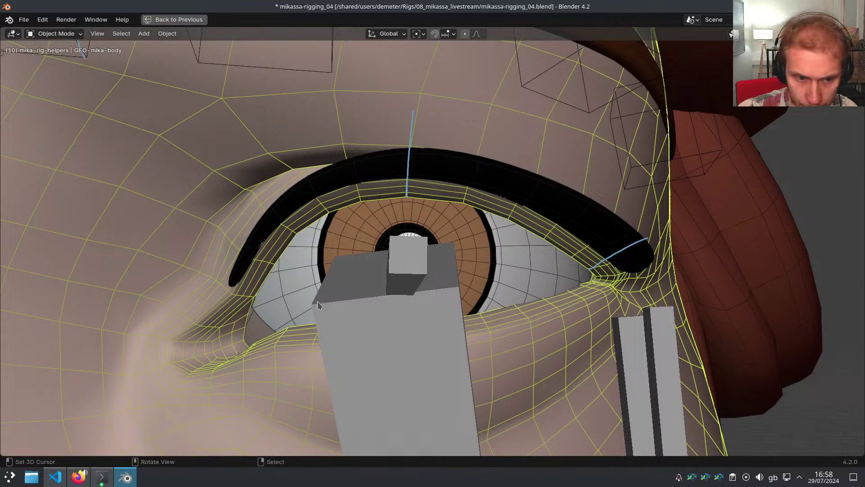
pyautogui.moveTo(252, 297); pyautogui.dragTo(148, 270)
pyautogui.moveTo(315, 223); pyautogui.dragTo(228, 152)
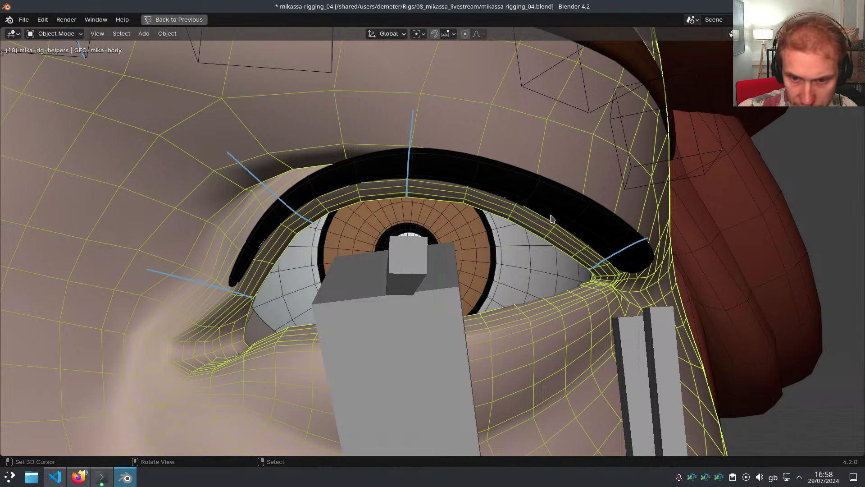
pyautogui.moveTo(528, 231); pyautogui.dragTo(577, 136)
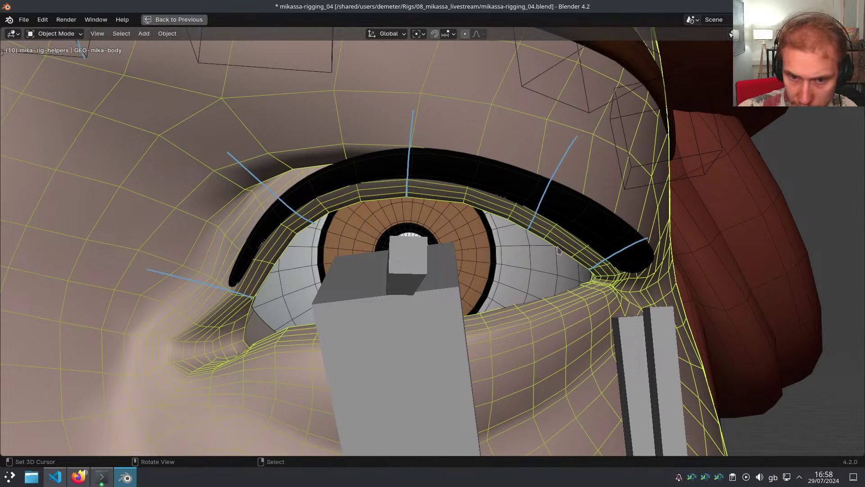
pyautogui.moveTo(244, 322)
pyautogui.mouseDown(button='right')
pyautogui.moveTo(188, 233)
pyautogui.moveTo(304, 104)
pyautogui.moveTo(585, 295)
pyautogui.moveTo(624, 289)
pyautogui.mouseUp(button='right')
pyautogui.moveTo(431, 280); pyautogui.dragTo(421, 289, button='middle')
# Enter Edit Mode on the metarig and add a new bone at the inner eye corner
pyautogui.rightClick(424, 259)
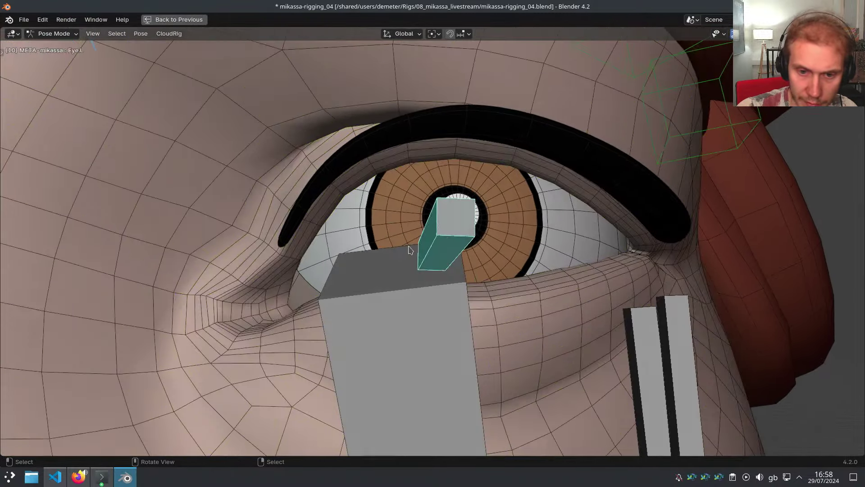
pyautogui.moveTo(411, 250); pyautogui.dragTo(433, 255, button='middle')
pyautogui.press('Tab')
pyautogui.scroll(-3, 619, 266)
pyautogui.scroll(3, 443, 246)
pyautogui.click(439, 241)
pyautogui.hotkey('shift', 'a')
pyautogui.rightClick(466, 256)
# Shrink the oversized new bone around its own origin and thin its B-Bone size
pyautogui.scroll(-1, 572, 340)
pyautogui.press('s')
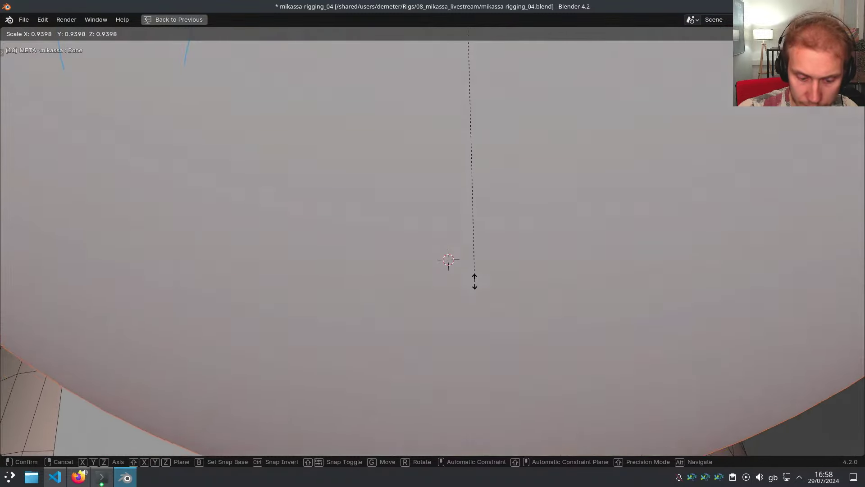
pyautogui.rightClick(475, 279)
pyautogui.press('.')
pyautogui.press('s')
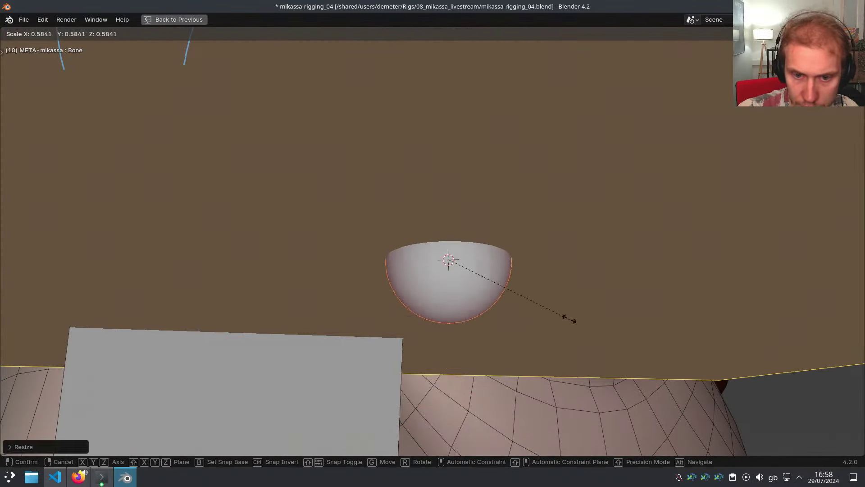
pyautogui.click(663, 358)
pyautogui.hotkey('ctrl', 'alt', 's')
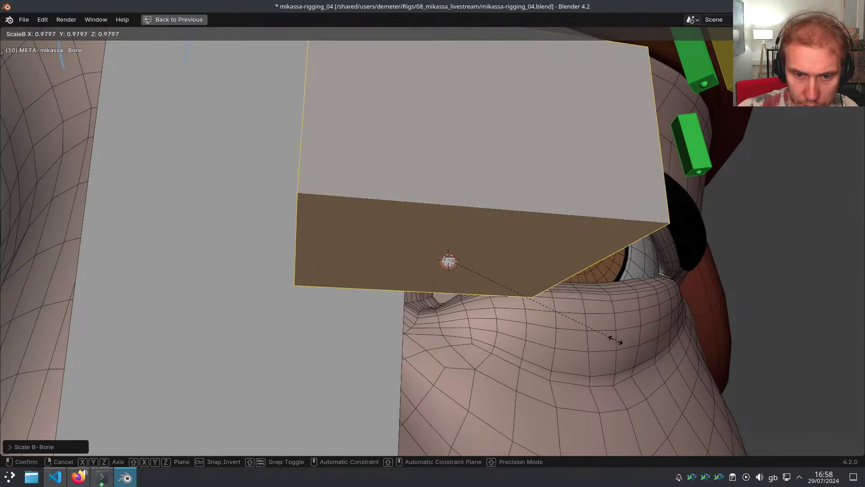
pyautogui.click(486, 247)
# Fine-tune the small bone's length and B-Bone thickness beside the eye corner
pyautogui.press('s')
pyautogui.click(458, 255)
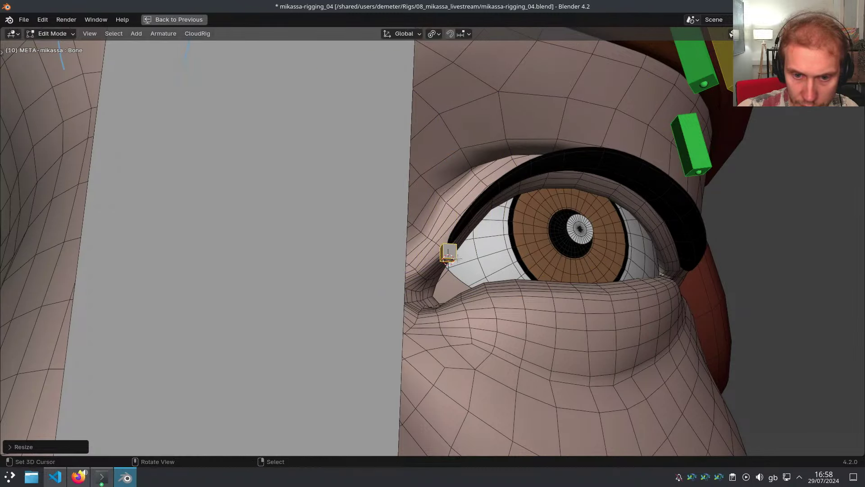
pyautogui.scroll(4, 458, 255)
pyautogui.hotkey('ctrl', 'alt', 's')
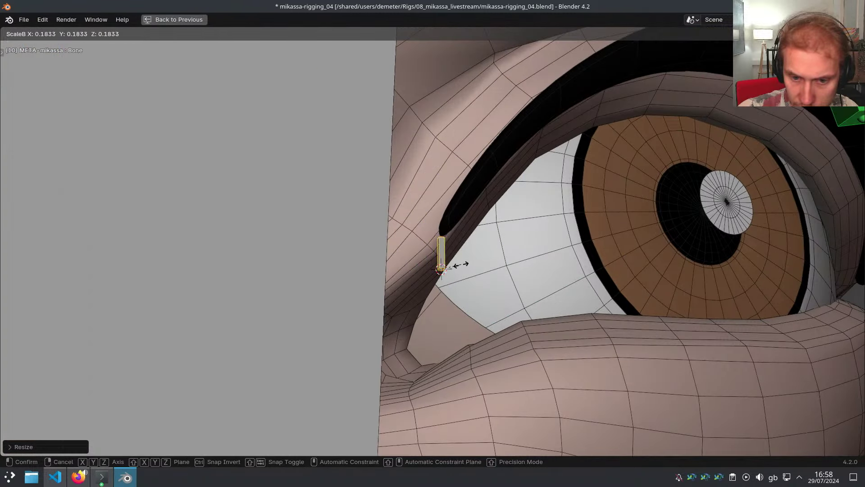
pyautogui.click(458, 266)
pyautogui.hotkey('ctrl', 'alt', 's')
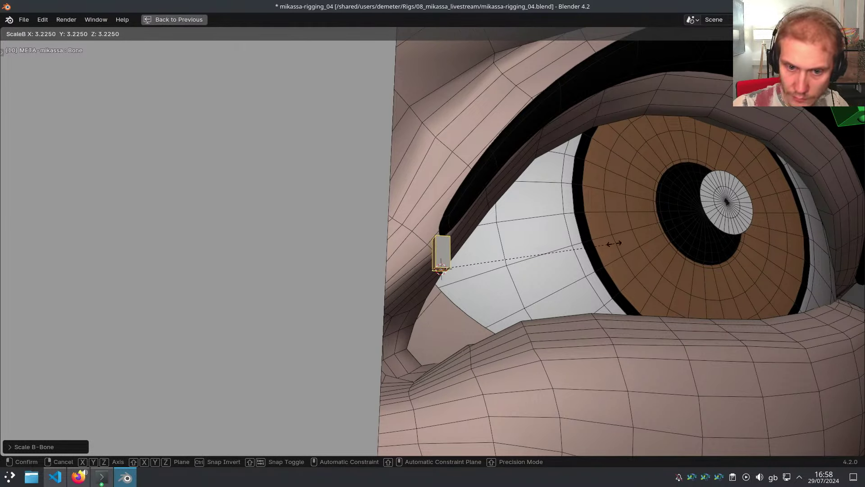
pyautogui.click(637, 243)
pyautogui.press('s')
pyautogui.click(536, 251)
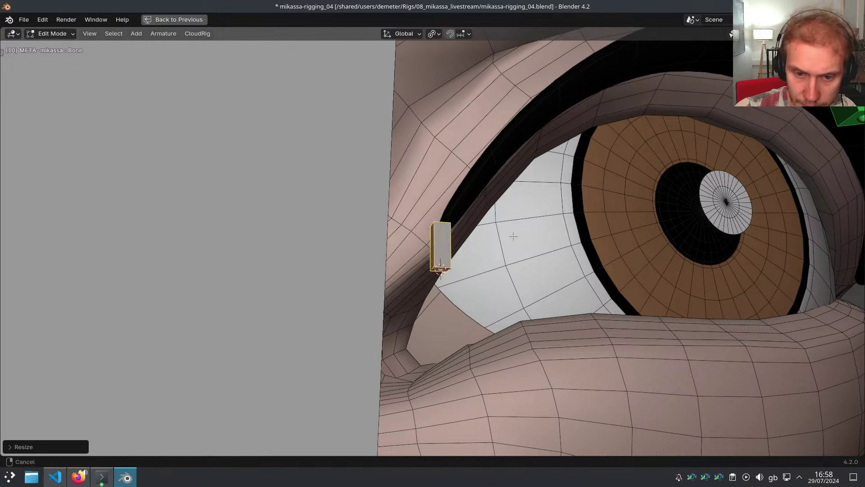
pyautogui.keyDown('shift'); pyautogui.moveTo(536, 250); pyautogui.dragTo(515, 248, button='middle'); pyautogui.keyUp('shift')
# Rename the bone to Eyelid_Upper1.L, fixing the mistyped name
pyautogui.press('F2')
pyautogui.write('Eyelid1')
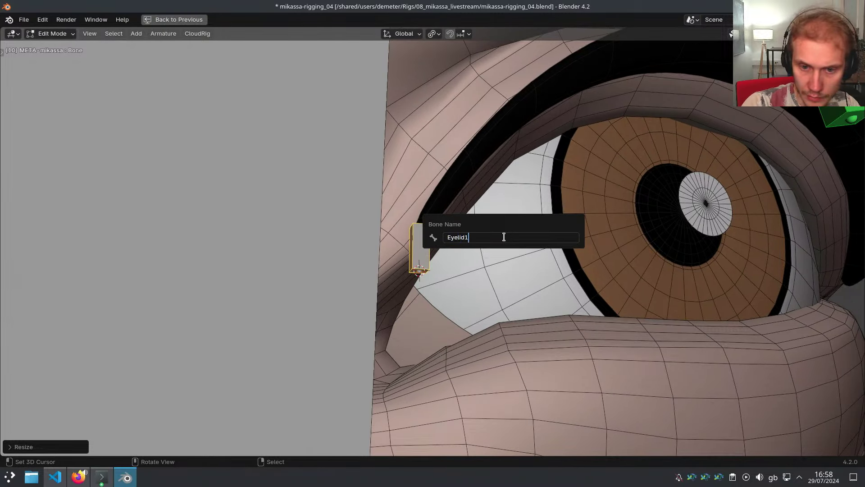
pyautogui.write('.L')
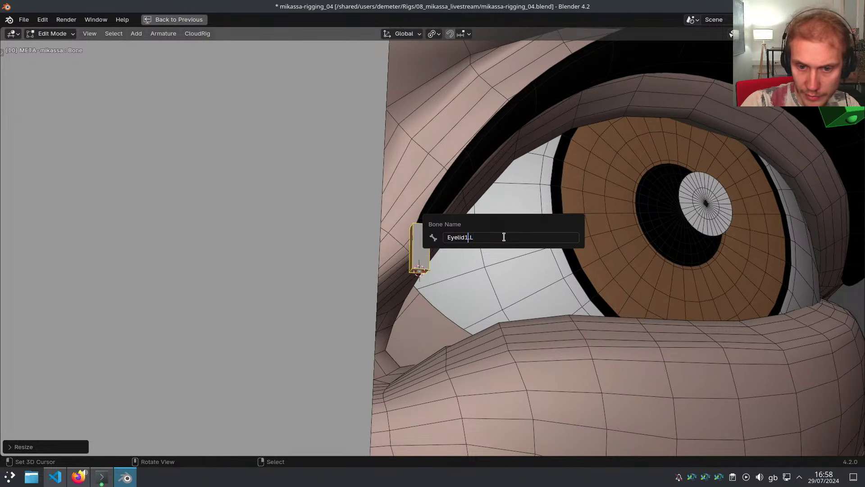
pyautogui.write('Upper_')
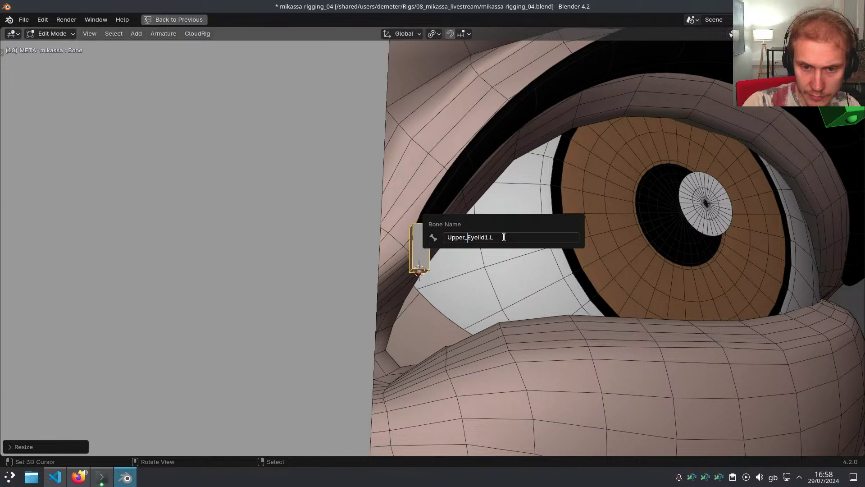
pyautogui.hotkey('ctrl', 'BackSpace')
pyautogui.hotkey('ctrl', 'Right')
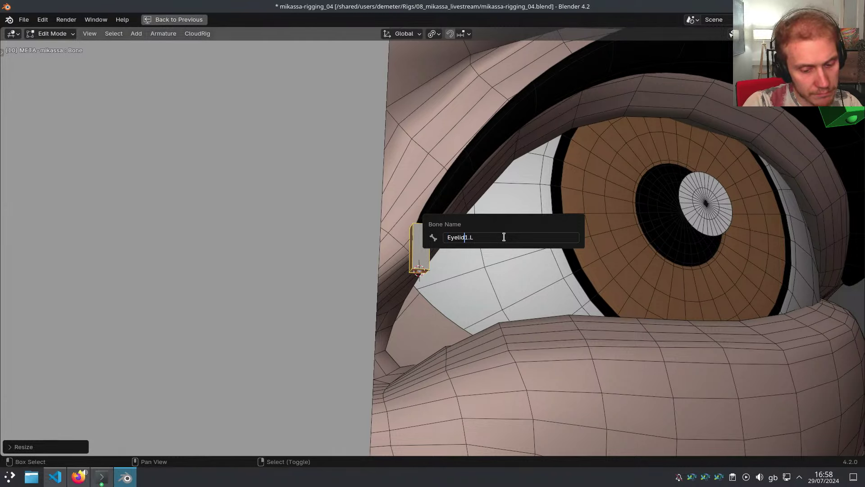
pyautogui.write('_Upper')
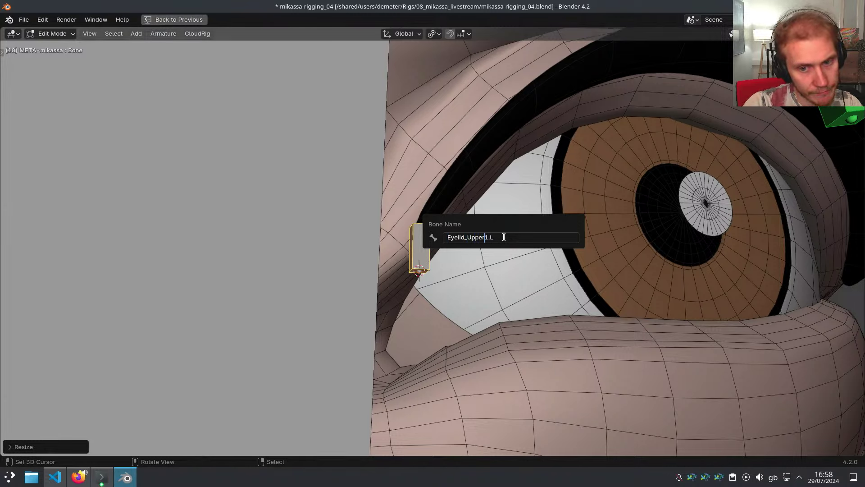
pyautogui.press('Return')
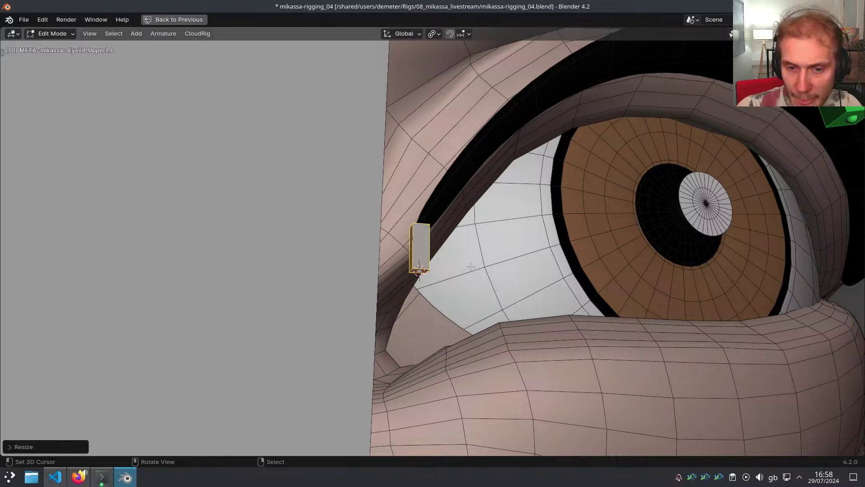
pyautogui.scroll(-3, 471, 266)
pyautogui.moveTo(471, 267); pyautogui.dragTo(379, 228, button='middle')
# Hide the large head bone and select the small eyelid bone
pyautogui.rightClick(379, 227)
pyautogui.press('h')
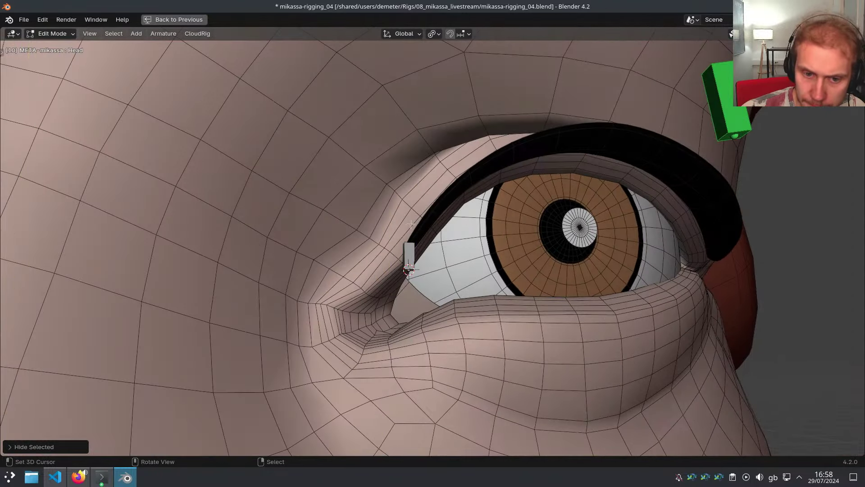
pyautogui.rightClick(408, 253)
pyautogui.moveTo(408, 253); pyautogui.dragTo(390, 189, button='middle')
pyautogui.scroll(1, 386, 190)
# Duplicate the eyelid bone onto the first two marked points along the upper lid
pyautogui.click(391, 152)
pyautogui.hotkey('shift', 'd')
pyautogui.click(429, 257)
pyautogui.hotkey('shift', 's')
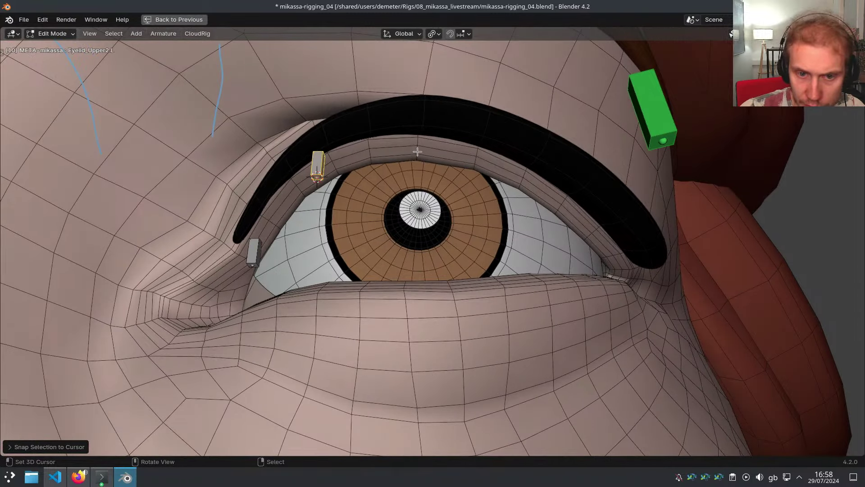
pyautogui.click(418, 154)
pyautogui.hotkey('shift', 'd')
pyautogui.click(455, 177)
pyautogui.hotkey('shift', 's')
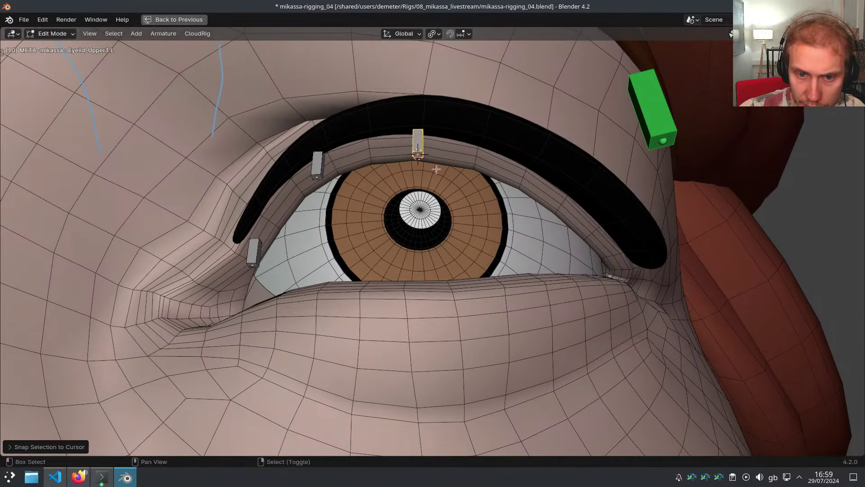
# Add Eyelid_Upper4.L and Eyelid_Upper5.L, snapping each toward the outer eye corner
pyautogui.keyDown('shift'); pyautogui.moveTo(528, 211); pyautogui.dragTo(478, 202, button='middle'); pyautogui.keyUp('shift')
pyautogui.click(492, 191)
pyautogui.hotkey('shift', 'd')
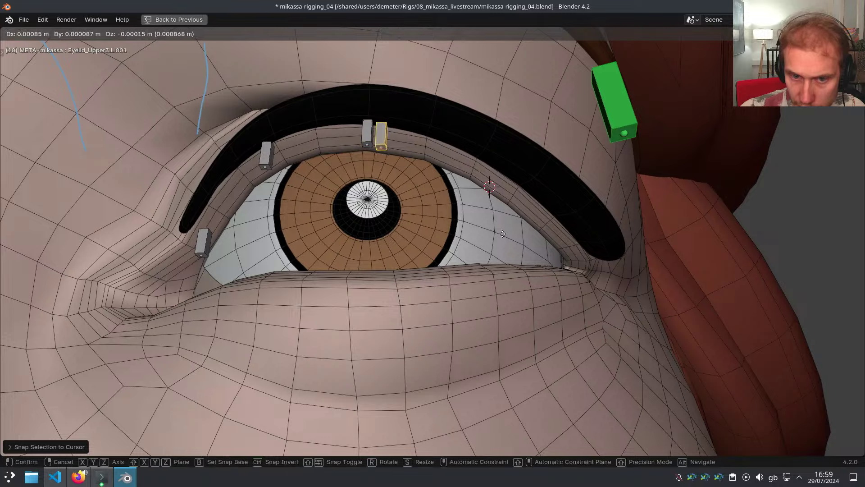
pyautogui.click(502, 193)
pyautogui.hotkey('shift', 's')
pyautogui.keyDown('shift'); pyautogui.moveTo(545, 249); pyautogui.dragTo(457, 218, button='middle'); pyautogui.keyUp('shift')
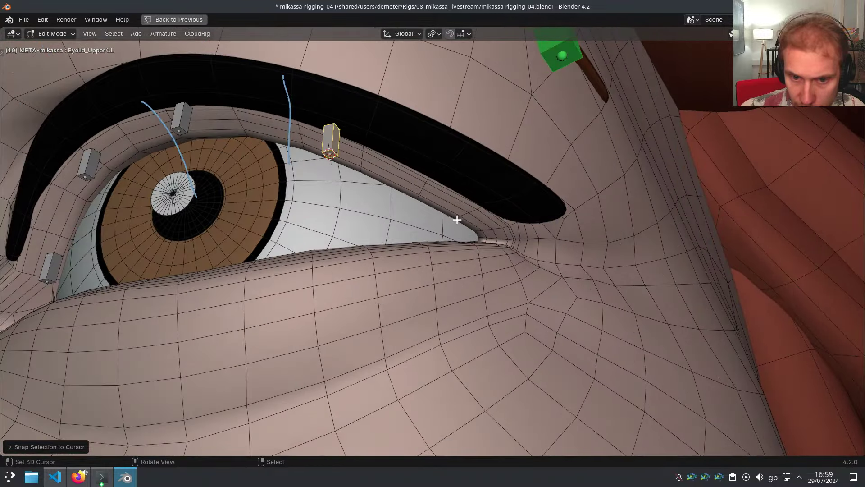
pyautogui.click(457, 219)
pyautogui.hotkey('shift', 'd')
pyautogui.click(475, 311)
pyautogui.hotkey('shift', 's')
# Re-snap the last eyelid bone to a corrected point and undo a stray annotation
pyautogui.scroll(4, 446, 284)
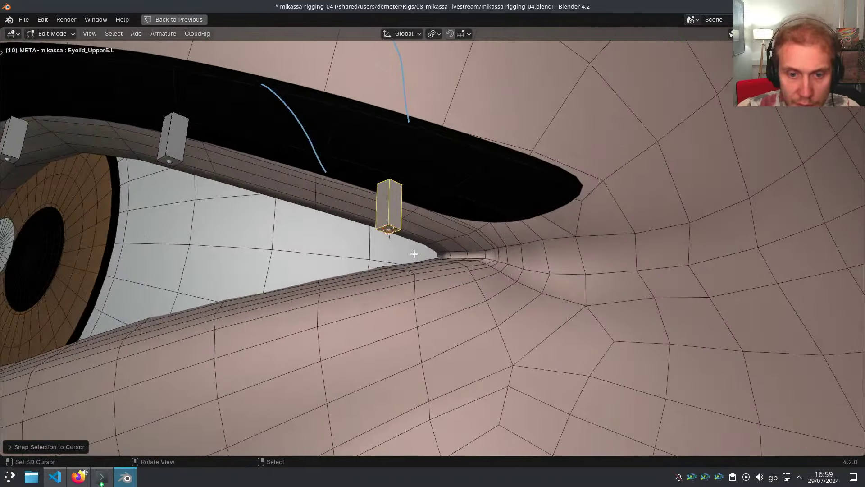
pyautogui.moveTo(419, 263); pyautogui.dragTo(415, 221, button='middle')
pyautogui.click(400, 181)
pyautogui.hotkey('shift', 's')
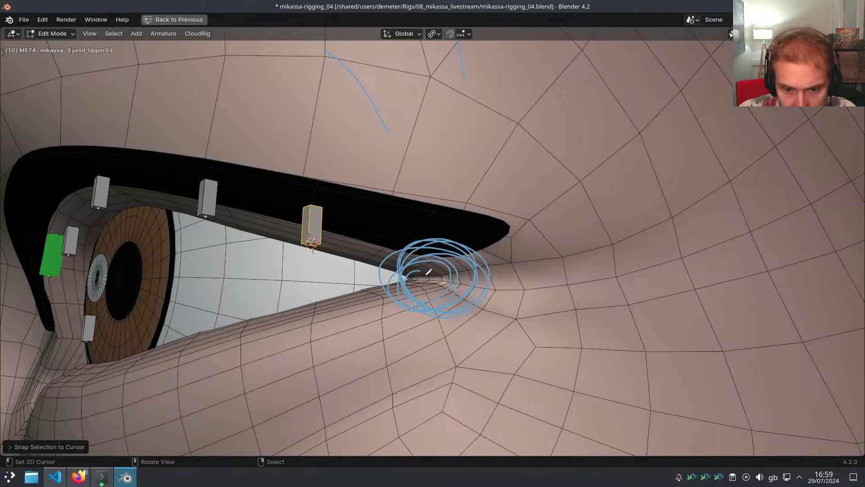
pyautogui.moveTo(427, 274); pyautogui.dragTo(427, 275)
pyautogui.hotkey('ctrl', 'z')
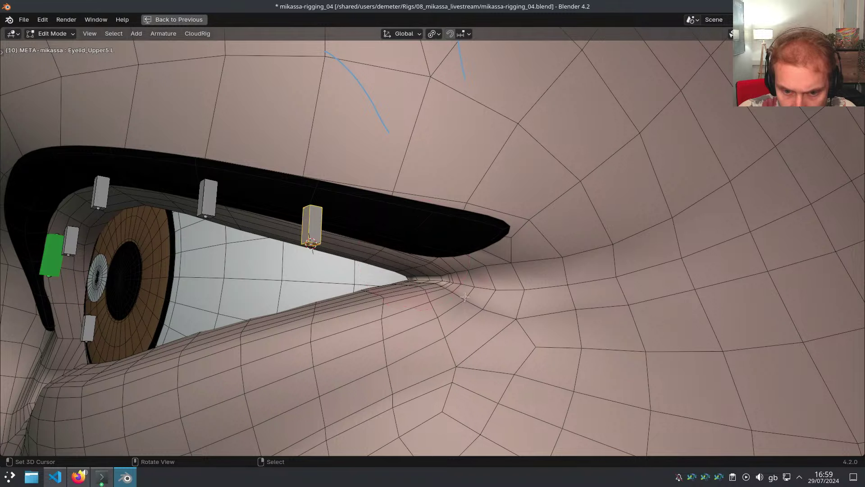
# Inspect the upper-lid bone placement from several angles and select Eyelid_Upper1.L
pyautogui.moveTo(455, 248)
pyautogui.mouseDown(button='middle')
pyautogui.moveTo(456, 297)
pyautogui.moveTo(444, 293)
pyautogui.mouseUp(button='middle')
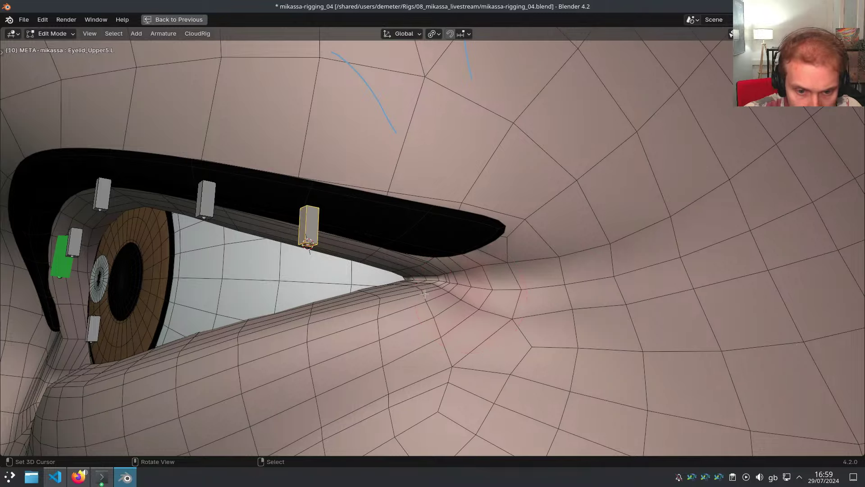
pyautogui.moveTo(424, 294); pyautogui.dragTo(508, 290, button='middle')
pyautogui.moveTo(395, 287); pyautogui.dragTo(470, 199, button='middle')
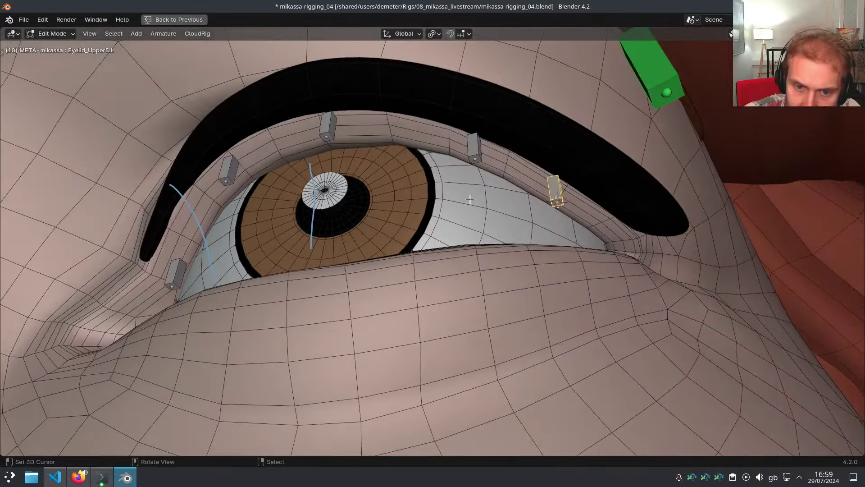
pyautogui.moveTo(465, 181); pyautogui.dragTo(474, 230, button='middle')
pyautogui.keyDown('shift'); pyautogui.moveTo(293, 262); pyautogui.dragTo(423, 266, button='middle'); pyautogui.keyUp('shift')
pyautogui.moveTo(316, 257)
pyautogui.mouseDown(button='middle')
pyautogui.moveTo(341, 273)
pyautogui.moveTo(318, 264)
pyautogui.mouseUp(button='middle')
pyautogui.scroll(2, 330, 262)
pyautogui.rightClick(322, 266)
pyautogui.keyDown('shift'); pyautogui.moveTo(466, 225); pyautogui.dragTo(361, 252, button='middle'); pyautogui.keyUp('shift')
pyautogui.moveTo(360, 253)
pyautogui.mouseDown(button='middle')
pyautogui.moveTo(375, 210)
pyautogui.moveTo(359, 243)
pyautogui.mouseUp(button='middle')
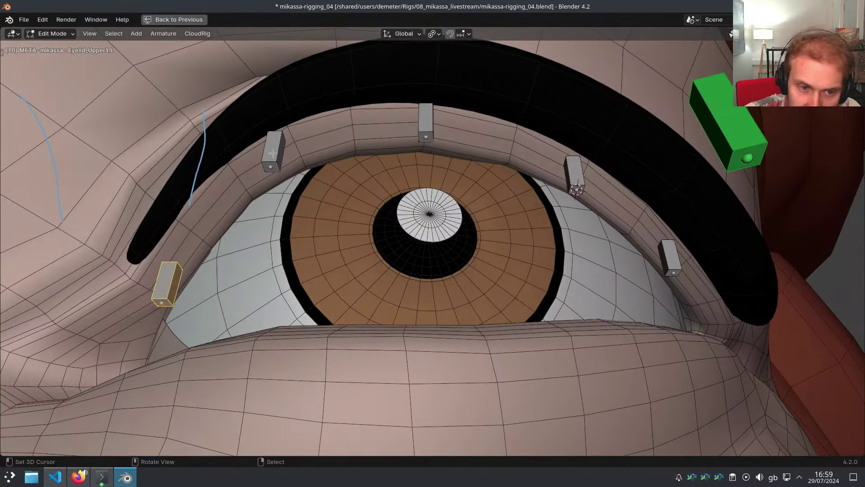
pyautogui.moveTo(272, 172); pyautogui.dragTo(470, 262, button='middle')
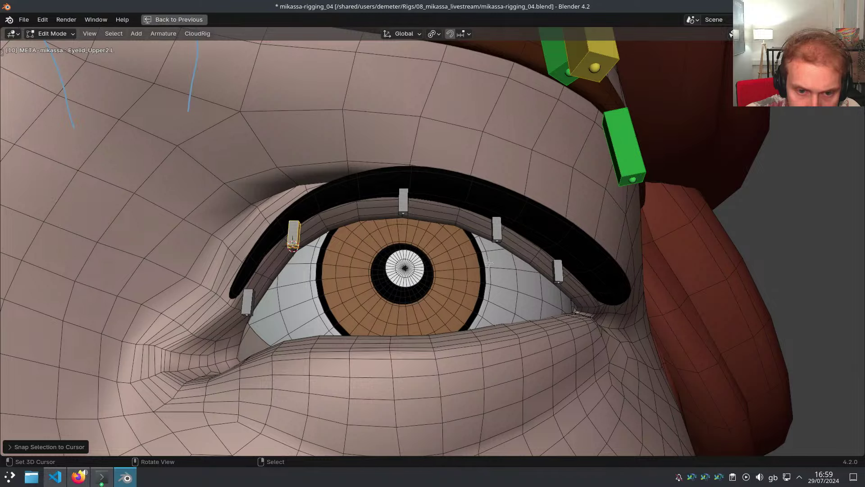
pyautogui.moveTo(480, 257); pyautogui.dragTo(361, 257, button='middle')
# Duplicate Eyelid_Upper1.L onto the lower lid as Eyelid_Lower1.L and snap it in place
pyautogui.click(350, 253)
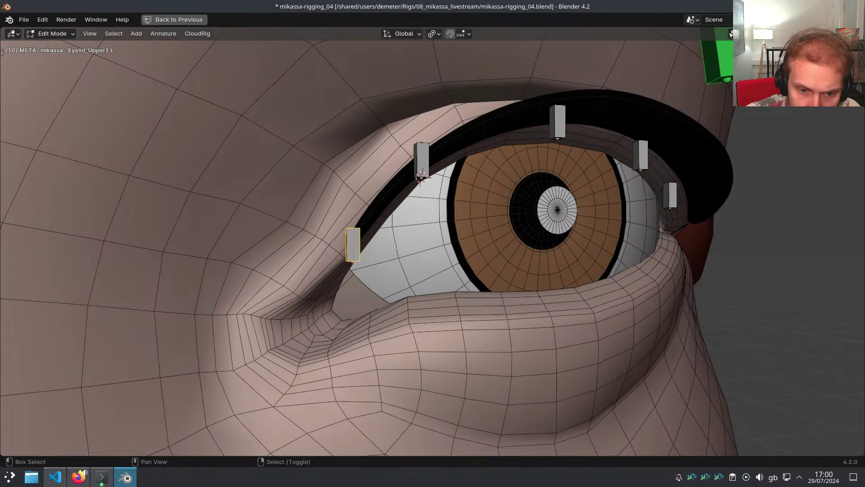
pyautogui.hotkey('shift', 'd')
pyautogui.click(384, 320)
pyautogui.press('F2')
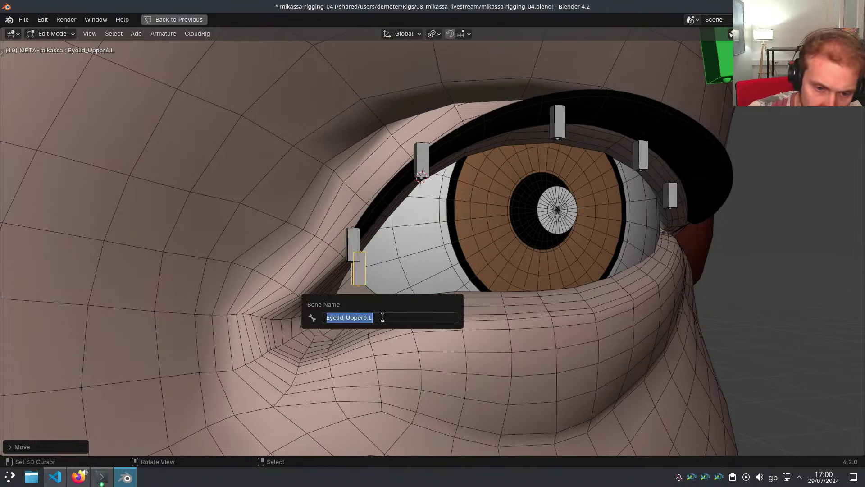
pyautogui.click(383, 317)
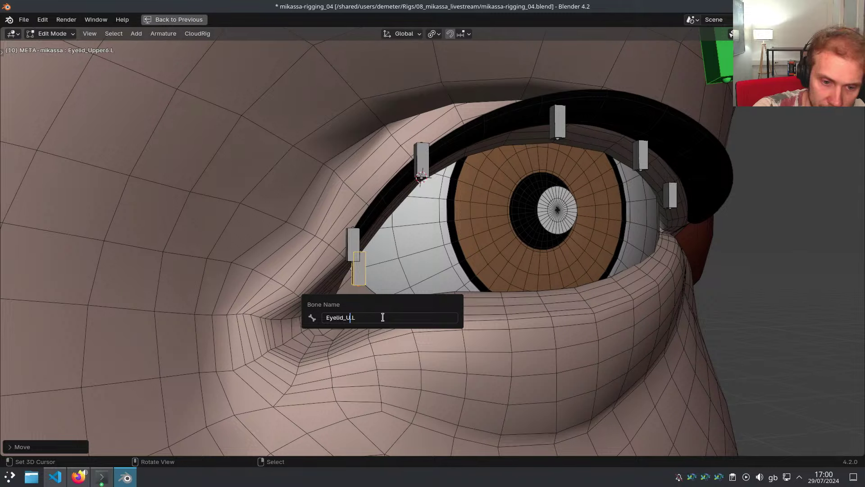
pyautogui.write('Lower1')
pyautogui.press('Return')
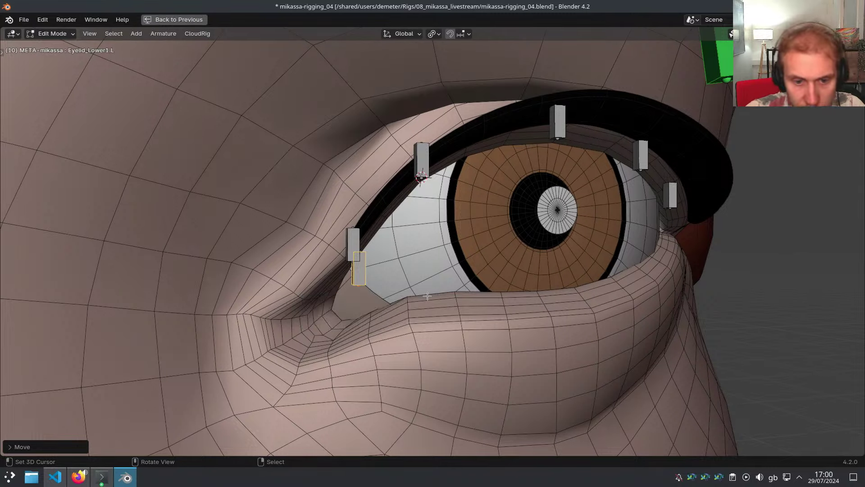
pyautogui.hotkey('shift', 's')
# Add Eyelid_Lower2.L and a third lower-lid bone, snapping them onto the lid edge
pyautogui.moveTo(420, 289); pyautogui.dragTo(404, 278, button='middle')
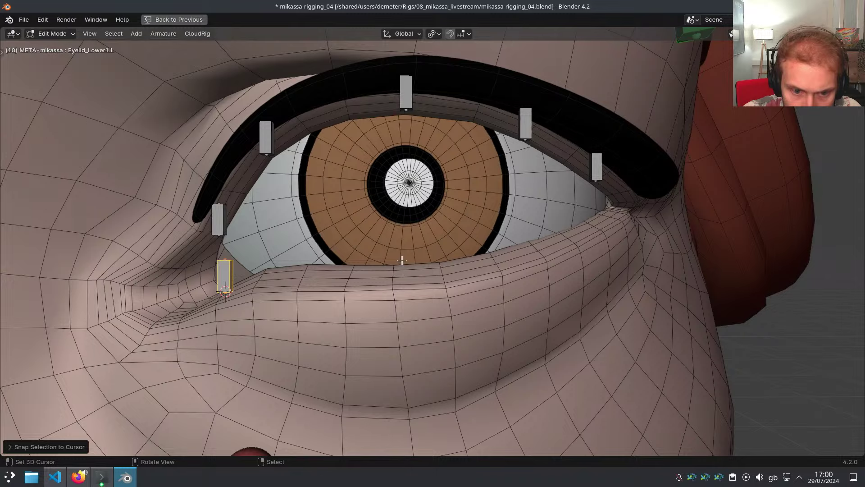
pyautogui.hotkey('shift', 'd')
pyautogui.click(304, 274)
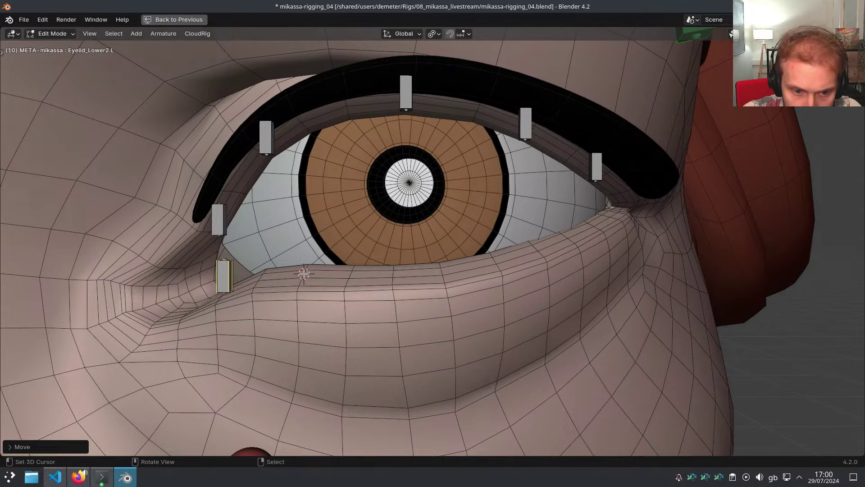
pyautogui.hotkey('shift', 's')
pyautogui.moveTo(304, 274); pyautogui.dragTo(336, 284, button='middle')
pyautogui.hotkey('shift', 'd')
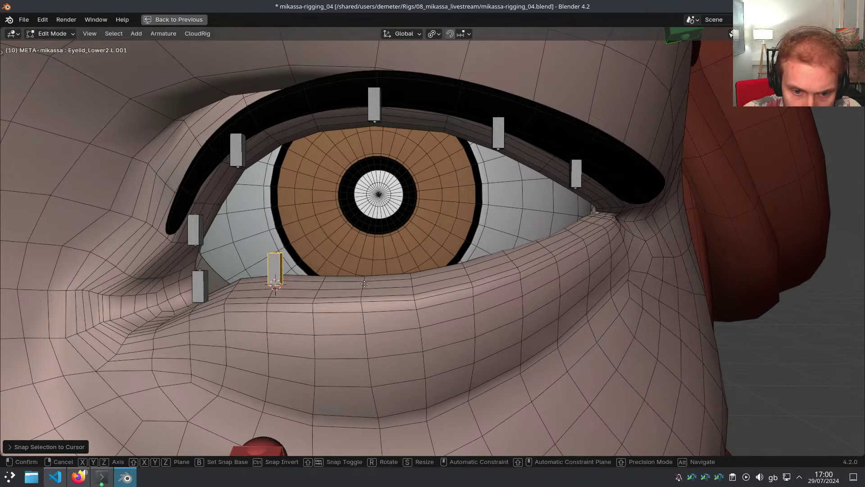
pyautogui.click(381, 286)
pyautogui.keyDown('shift'); pyautogui.rightClick(365, 282); pyautogui.keyUp('shift')
pyautogui.hotkey('shift', 's')
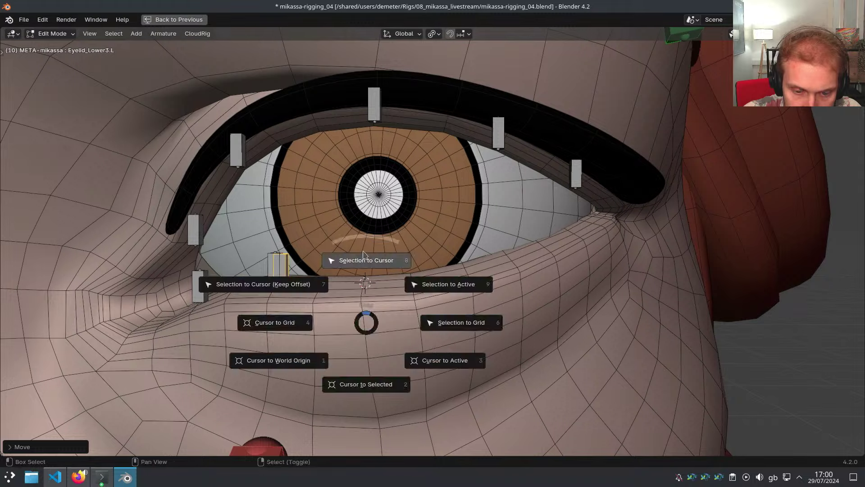
pyautogui.moveTo(367, 261); pyautogui.dragTo(428, 268, button='middle')
# Add two more lower-lid bones further along the lid and snap them onto its edge
pyautogui.hotkey('shift', 'd')
pyautogui.click(465, 269)
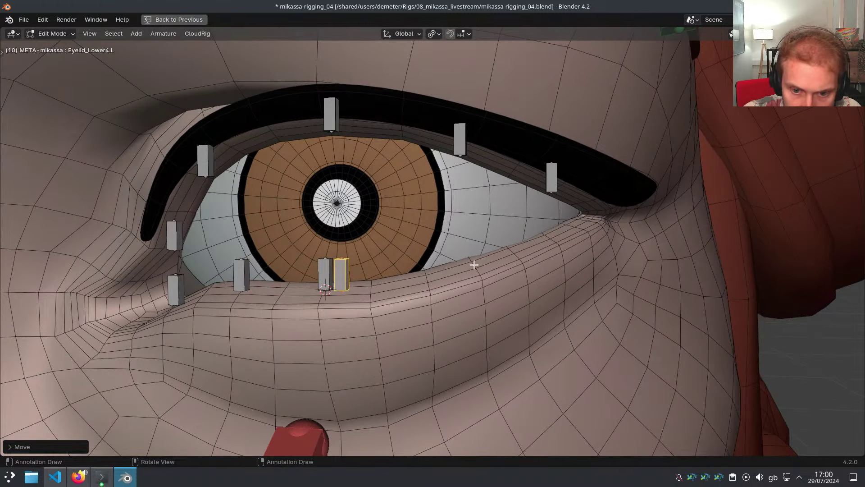
pyautogui.click(474, 265)
pyautogui.hotkey('shift', 's')
pyautogui.moveTo(475, 248); pyautogui.dragTo(436, 319, button='middle')
pyautogui.hotkey('shift', 'd')
pyautogui.click(512, 259)
pyautogui.keyDown('shift'); pyautogui.rightClick(497, 254); pyautogui.keyUp('shift')
pyautogui.hotkey('shift', 's')
# Review the lower-lid bones from a frontal view, selecting the inner-corner bone
pyautogui.scroll(3, 490, 261)
pyautogui.moveTo(460, 311); pyautogui.dragTo(410, 262)
pyautogui.moveTo(393, 352); pyautogui.dragTo(381, 362, button='right')
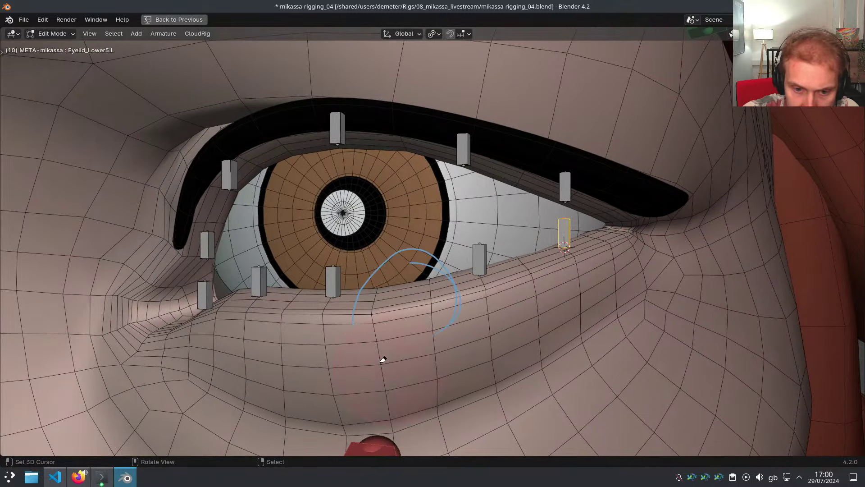
pyautogui.moveTo(490, 279); pyautogui.dragTo(436, 274, button='middle')
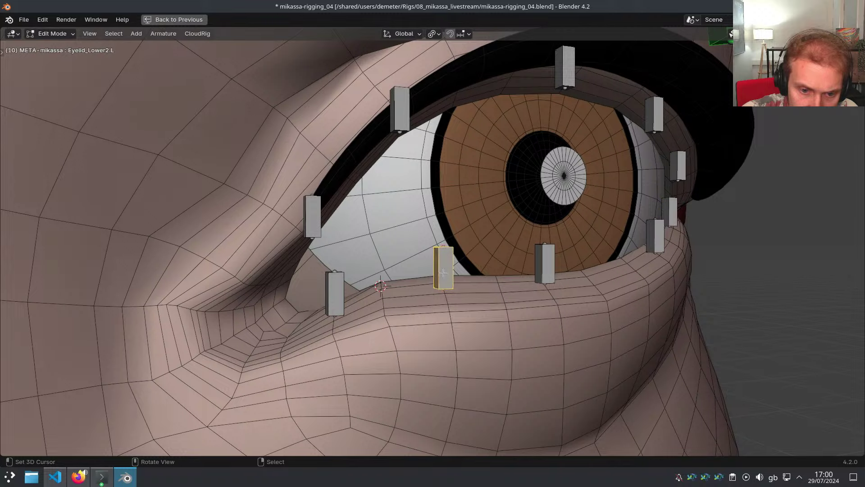
pyautogui.click(334, 304)
pyautogui.moveTo(335, 304); pyautogui.dragTo(352, 300, button='middle')
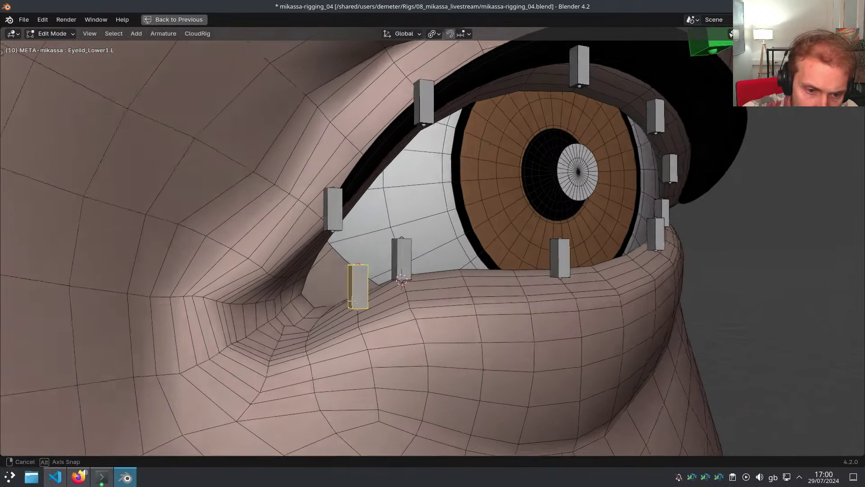
pyautogui.moveTo(358, 265); pyautogui.dragTo(314, 309, button='middle')
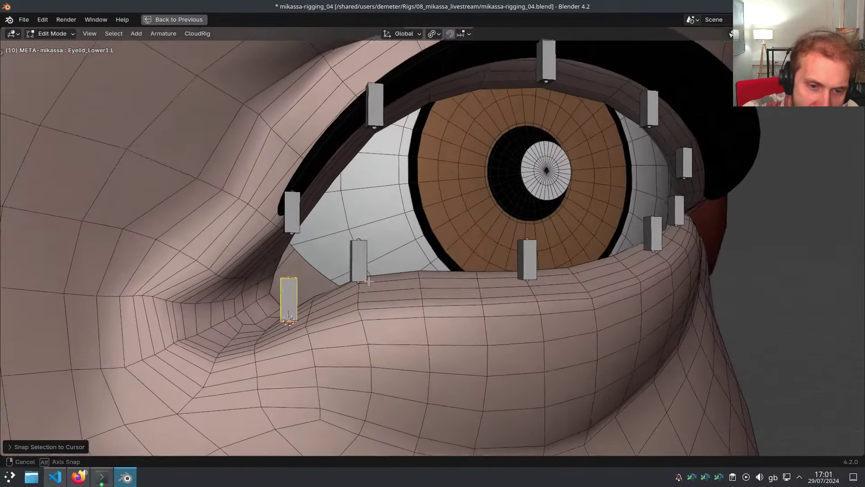
pyautogui.scroll(-3, 357, 311)
pyautogui.moveTo(382, 314); pyautogui.dragTo(462, 298, button='middle')
pyautogui.scroll(-2, 363, 302)
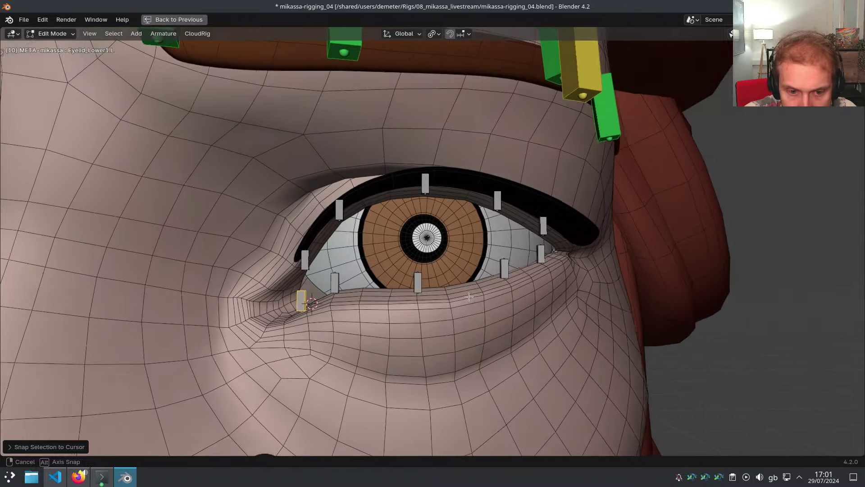
# Delete the extra lower-eyelid bone and rename the next one Eyelid_Lower1.L
pyautogui.press('x')
pyautogui.click(428, 296)
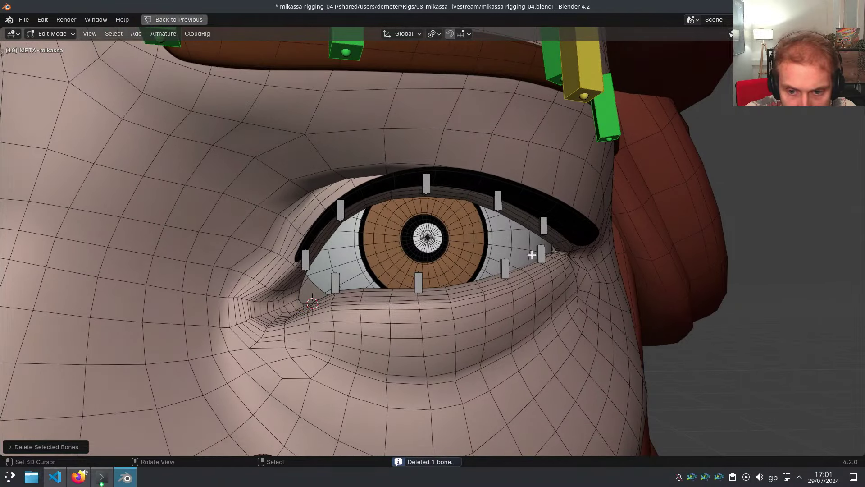
pyautogui.click(355, 279)
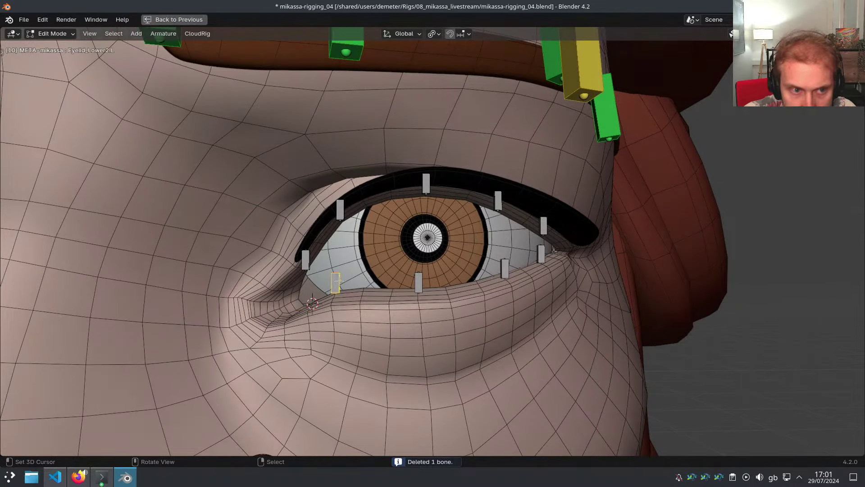
pyautogui.press('F2')
pyautogui.press('BackSpace')
pyautogui.write('1')
pyautogui.press('Return')
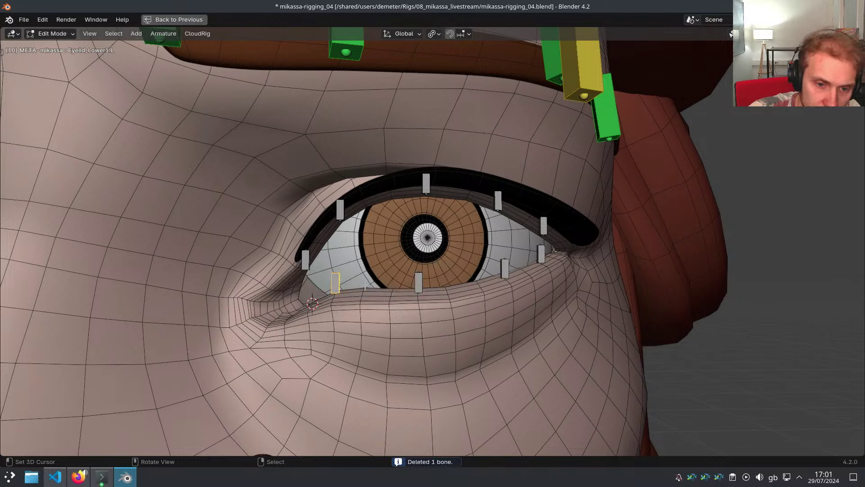
# Renumber the following bones to Eyelid_Lower2.L and Eyelid_Lower3.L
pyautogui.press('F2')
pyautogui.press('Right')
pyautogui.press('Left')
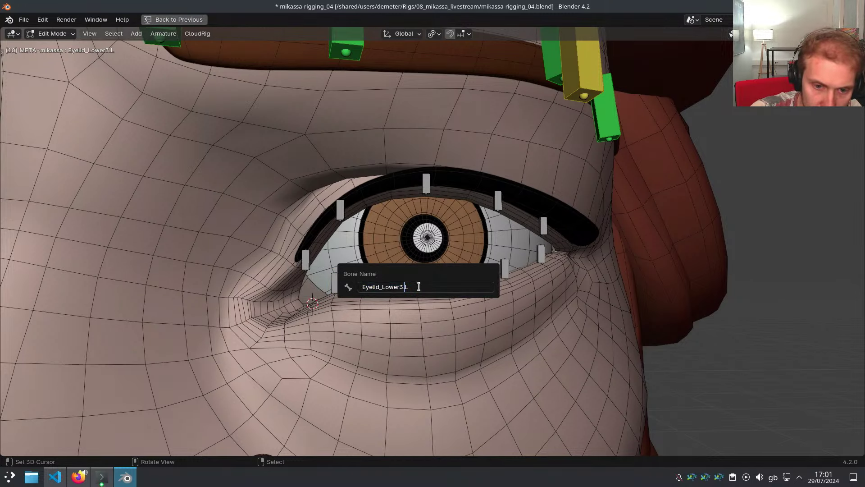
pyautogui.write('2')
pyautogui.press('Return')
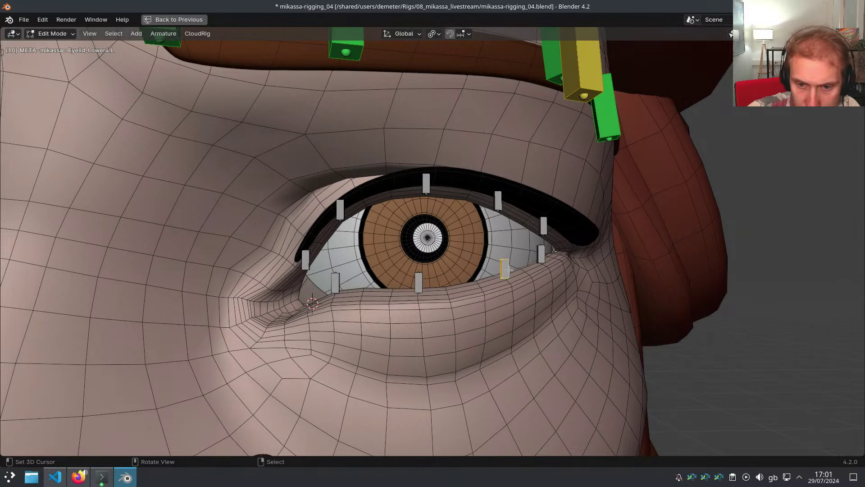
pyautogui.press('F2')
pyautogui.press('Right')
pyautogui.press('BackSpace')
pyautogui.write('3')
pyautogui.press('Return')
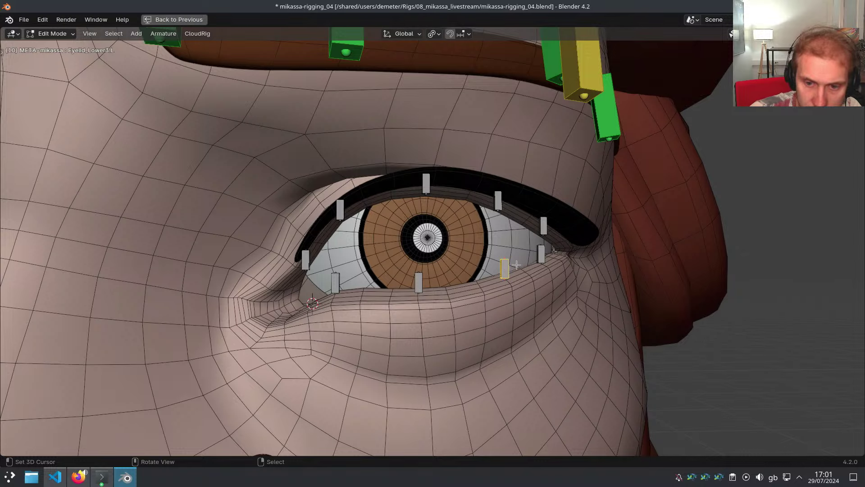
# Rename the last lower-eyelid bone from Eyelid_Lower5.L to Eyelid_Lower4.L
pyautogui.click(542, 253)
pyautogui.press('F2')
pyautogui.press('Right')
pyautogui.press('Left')
pyautogui.press('Left')
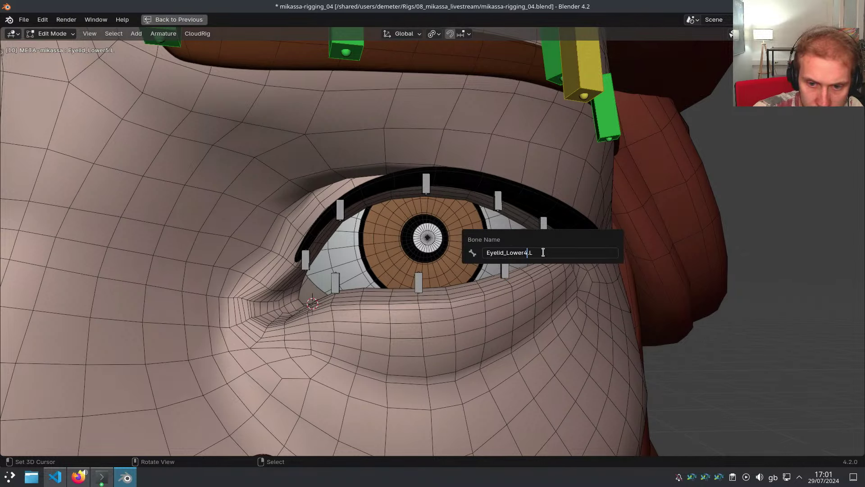
pyautogui.write('4')
pyautogui.press('Return')
# Check the order of Eyelid_Lower1.L, Eyelid_Lower2.L and Eyelid_Lower3.L through their neighbouring bones
pyautogui.rightClick(330, 286)
pyautogui.hotkey('alt', 'd')
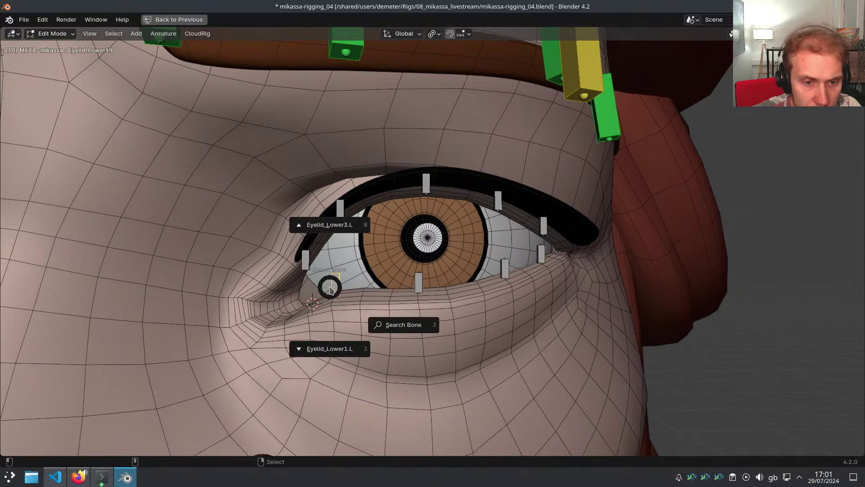
pyautogui.click(331, 226)
pyautogui.click(339, 283)
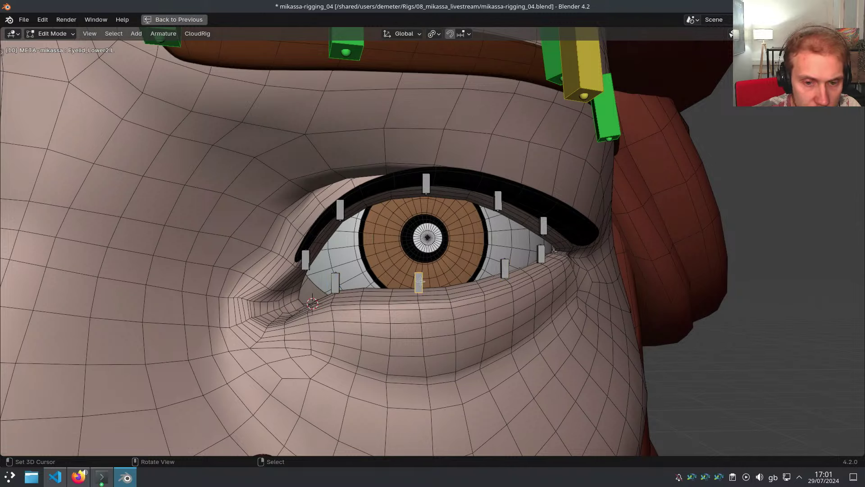
pyautogui.rightClick(341, 283)
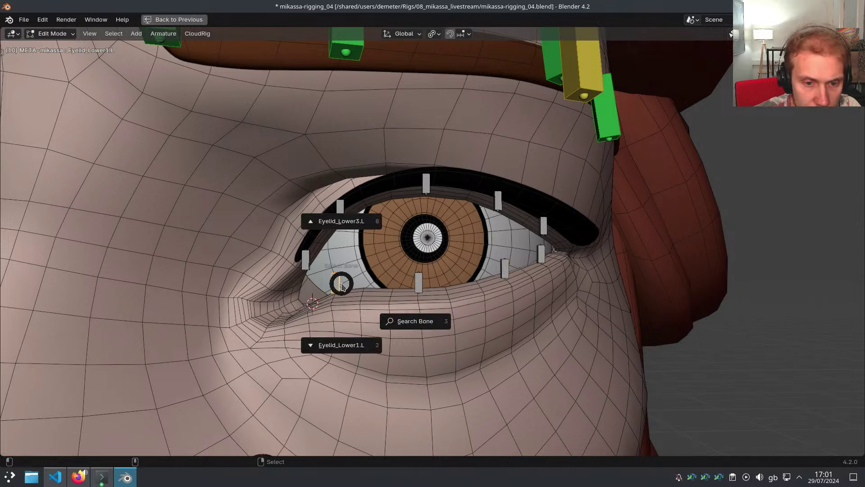
pyautogui.press('Escape')
pyautogui.rightClick(418, 285)
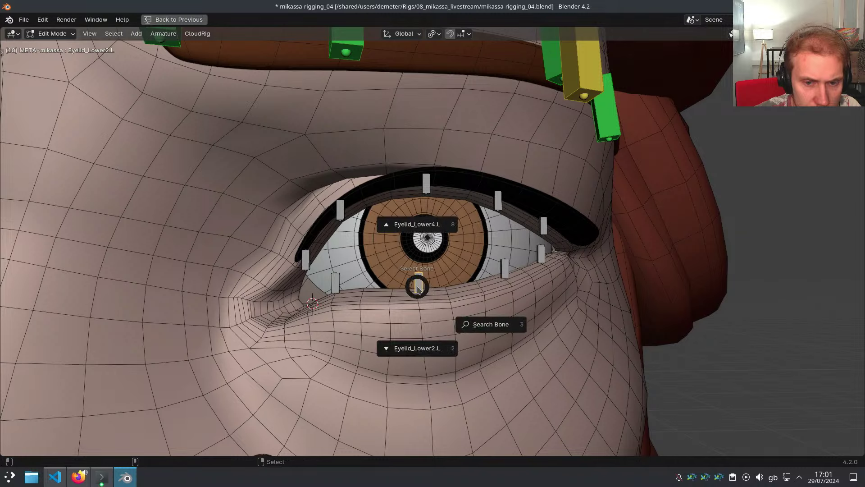
pyautogui.press('Escape')
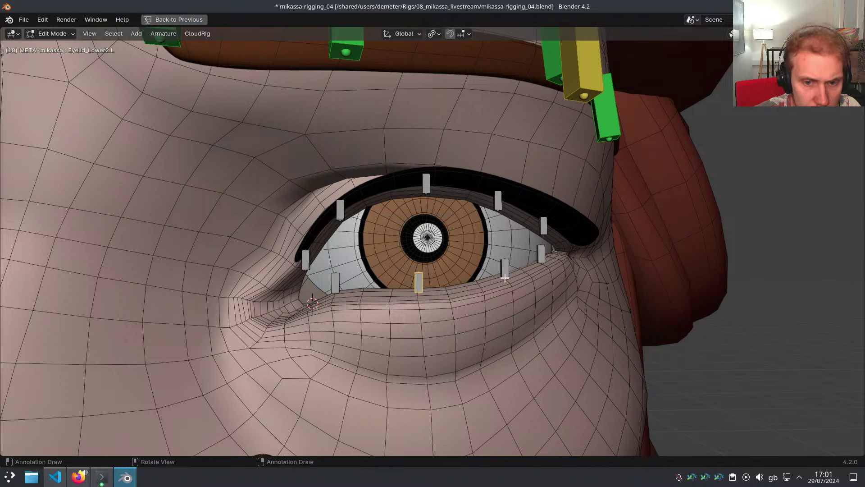
# Verify the neighbours of Eyelid_Lower3.L and Eyelid_Lower4.L, leaving Eyelid_Lower4.L selected
pyautogui.rightClick(506, 270)
pyautogui.press('Escape')
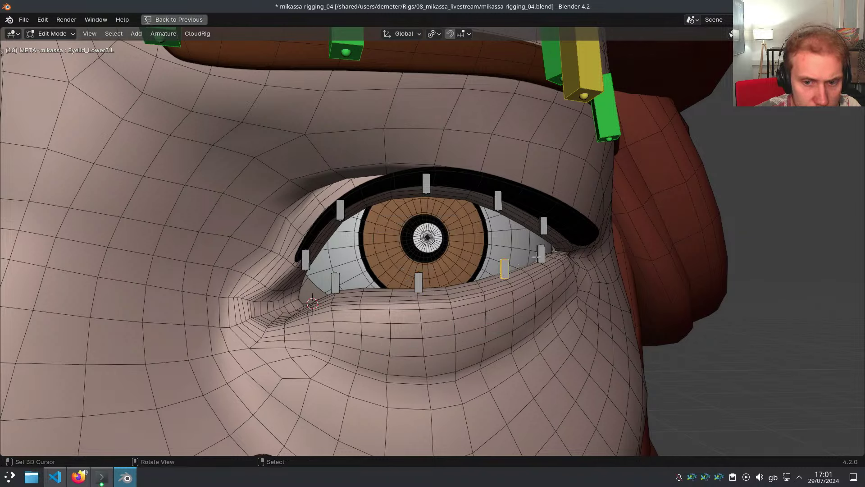
pyautogui.rightClick(539, 256)
pyautogui.click(538, 298)
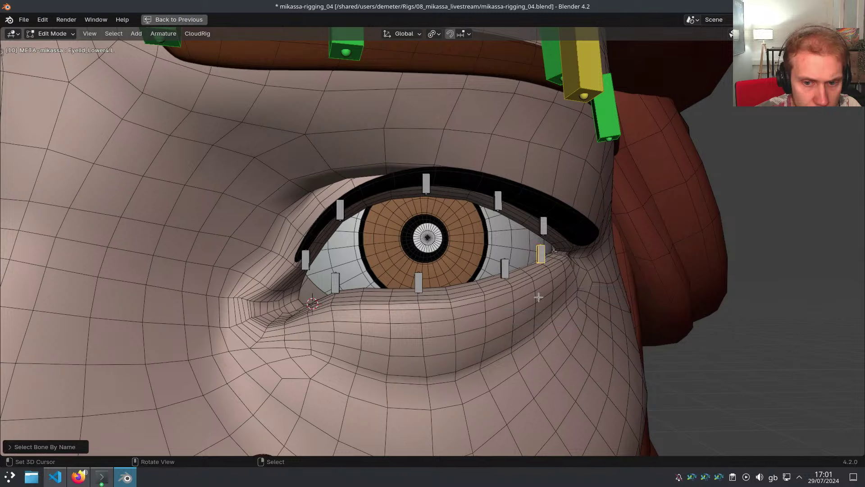
pyautogui.hotkey('alt', 'a')
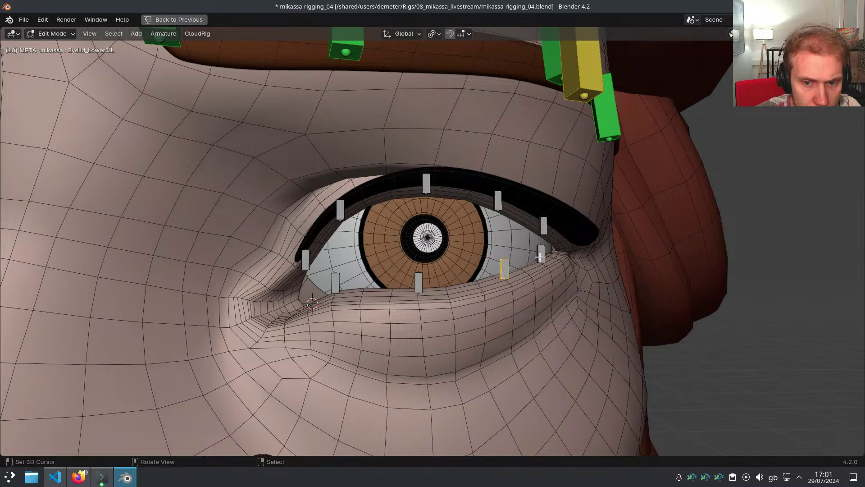
pyautogui.rightClick(540, 257)
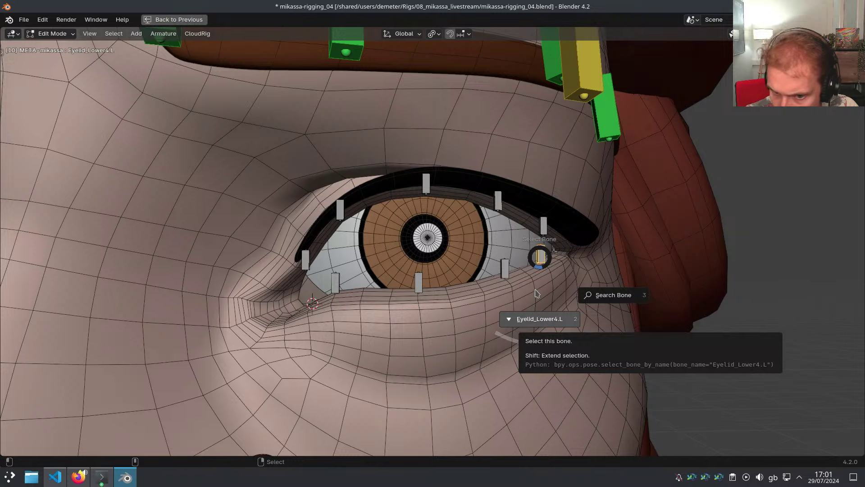
pyautogui.click(537, 293)
# Switch to Pose Mode and step through the upper-eyelid bones from Eyelid_Upper5.L to Eyelid_Upper2.L
pyautogui.hotkey('ctrl', 'Tab')
pyautogui.rightClick(503, 243)
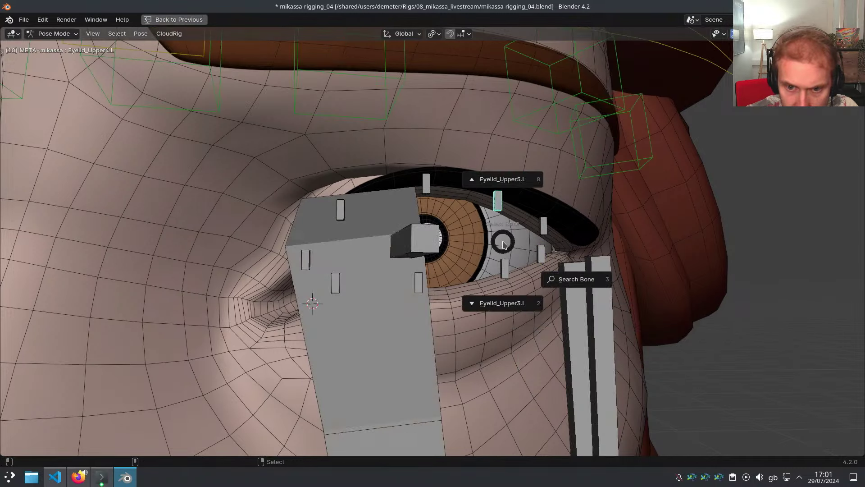
pyautogui.click(506, 187)
pyautogui.hotkey('alt', 'd')
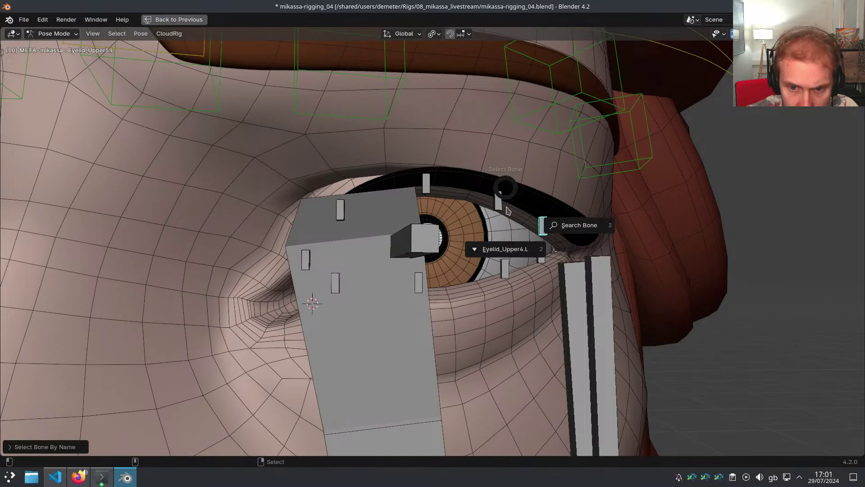
pyautogui.click(508, 238)
pyautogui.hotkey('alt', 'd')
pyautogui.click(513, 284)
pyautogui.hotkey('alt', 'd')
pyautogui.click(514, 325)
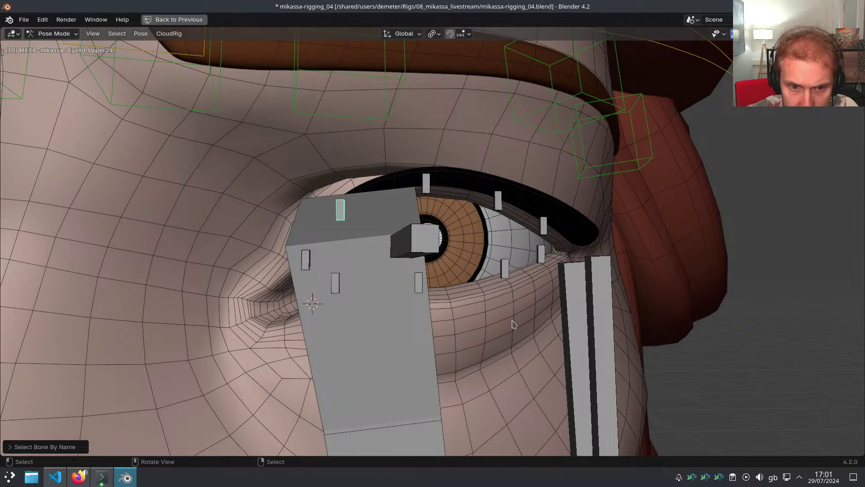
pyautogui.hotkey('alt', 'd')
pyautogui.click(512, 363)
# Hide the large bone shape over the eye and step through Eyelid_Lower1.L to Eyelid_Lower4.L
pyautogui.click(394, 310)
pyautogui.press('h')
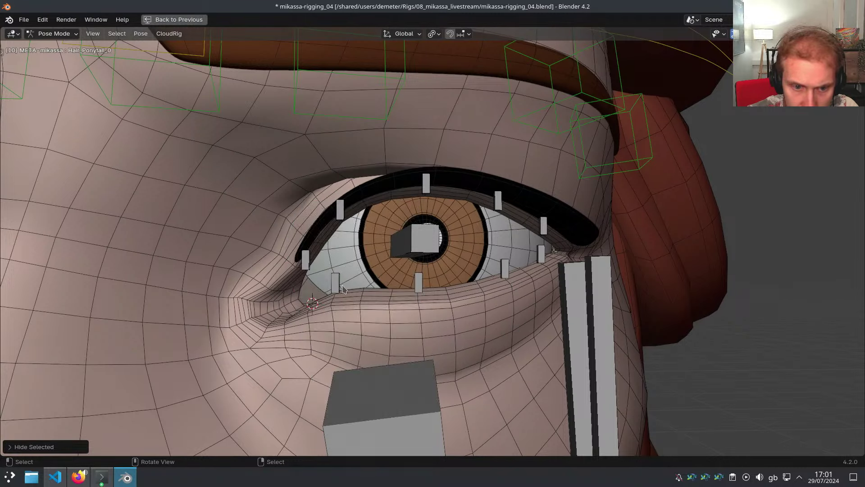
pyautogui.click(337, 284)
pyautogui.hotkey('alt', 'd')
pyautogui.click(338, 238)
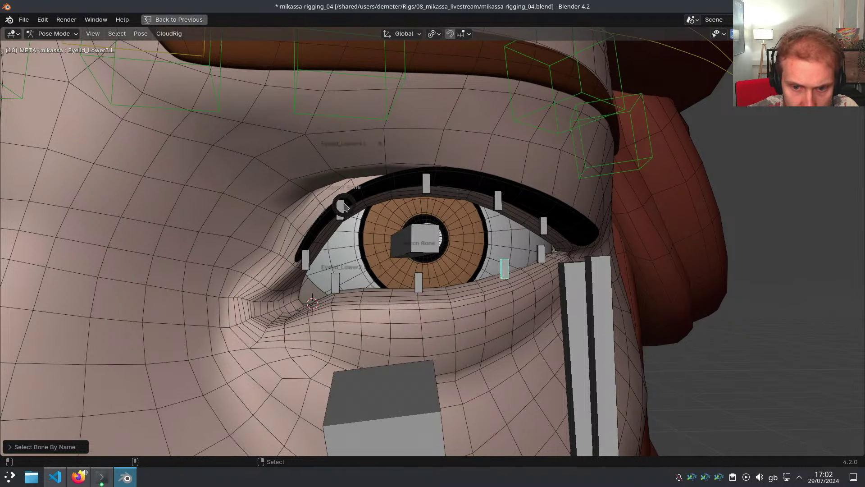
pyautogui.hotkey('alt', 'd')
pyautogui.click(342, 219)
pyautogui.hotkey('alt', 'd')
pyautogui.click(342, 255)
pyautogui.hotkey('alt', 'd')
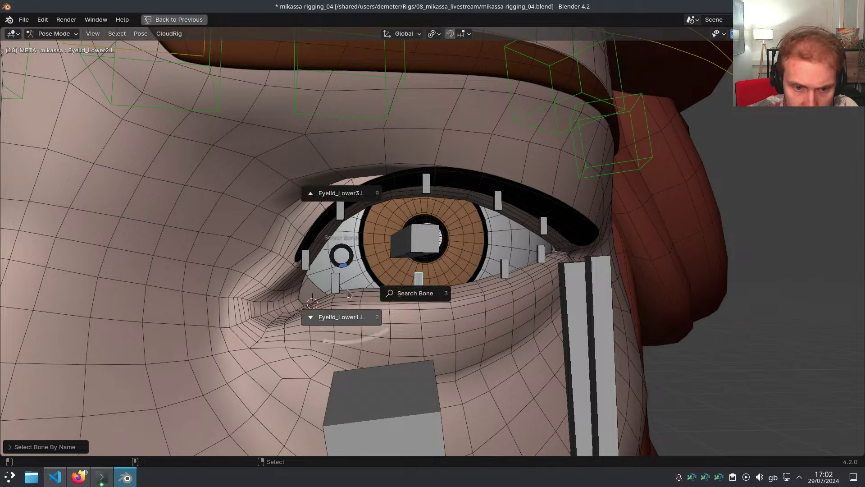
pyautogui.click(347, 293)
# Walk the lower-eyelid chain again from Eyelid_Lower4.L back to Eyelid_Lower1.L
pyautogui.hotkey('alt', 'd')
pyautogui.click(344, 202)
pyautogui.hotkey('alt', 'd')
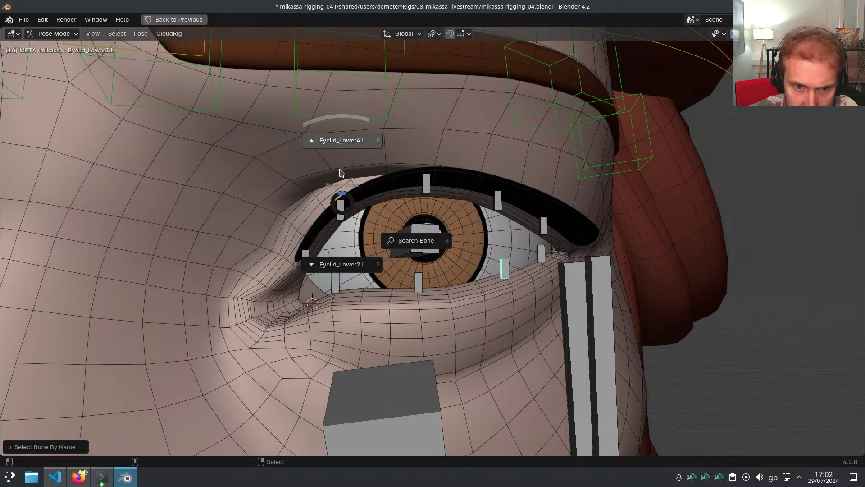
pyautogui.click(340, 169)
pyautogui.hotkey('alt', 'd')
pyautogui.click(341, 214)
pyautogui.hotkey('alt', 'd')
pyautogui.click(341, 261)
pyautogui.hotkey('alt', 'd')
pyautogui.click(351, 309)
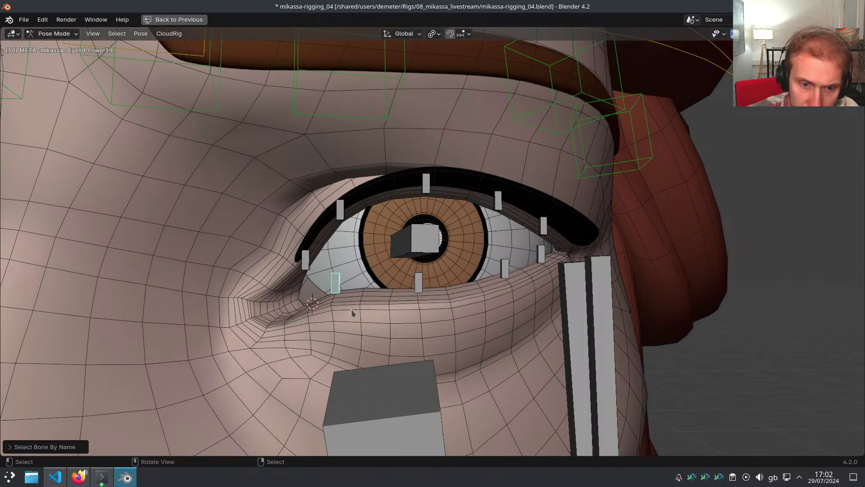
# Make Eyelid_Lower2.L active and return from the maximised viewport to the full layout
pyautogui.scroll(-1, 395, 298)
pyautogui.moveTo(395, 298); pyautogui.dragTo(412, 290, button='middle')
pyautogui.moveTo(383, 246); pyautogui.dragTo(370, 239, button='middle')
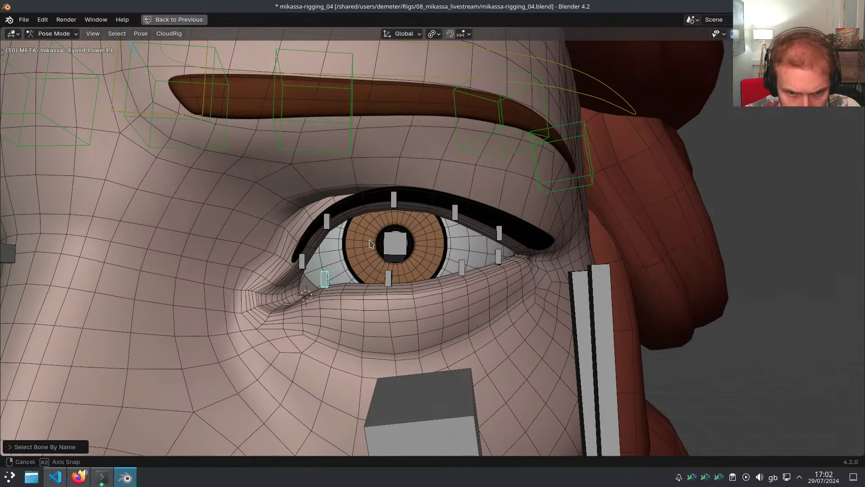
pyautogui.keyDown('shift'); pyautogui.click(388, 278); pyautogui.keyUp('shift')
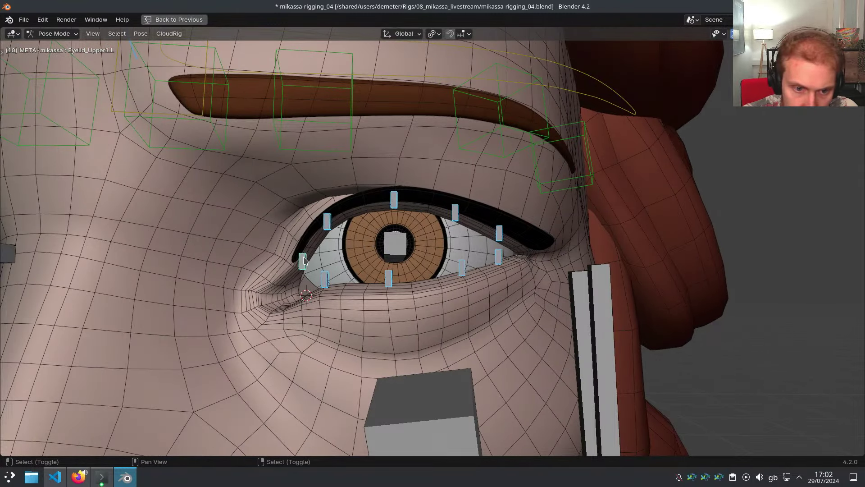
pyautogui.hotkey('ctrl', 'space')
pyautogui.keyDown('shift'); pyautogui.moveTo(134, 201); pyautogui.dragTo(173, 172, button='middle'); pyautogui.keyUp('shift')
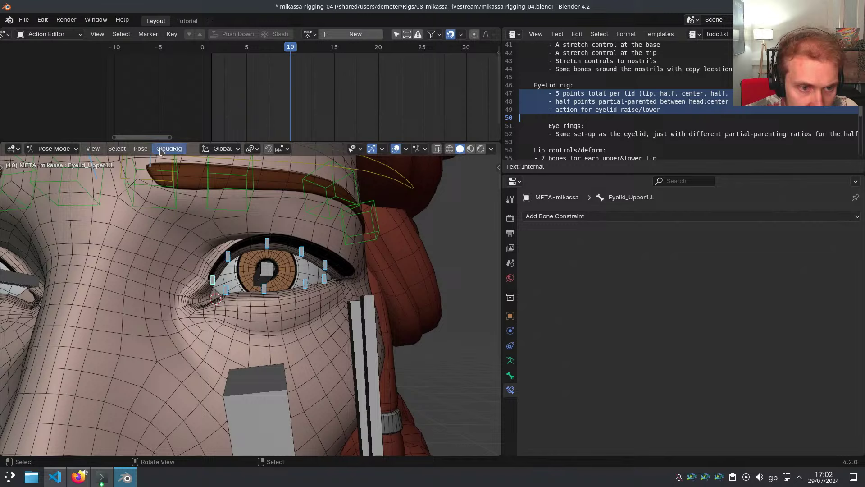
# Set Eyelid_Upper1.L's CloudRig component type to Bone Copy and hide the non-eyelid bones
pyautogui.click(510, 375)
pyautogui.click(699, 366)
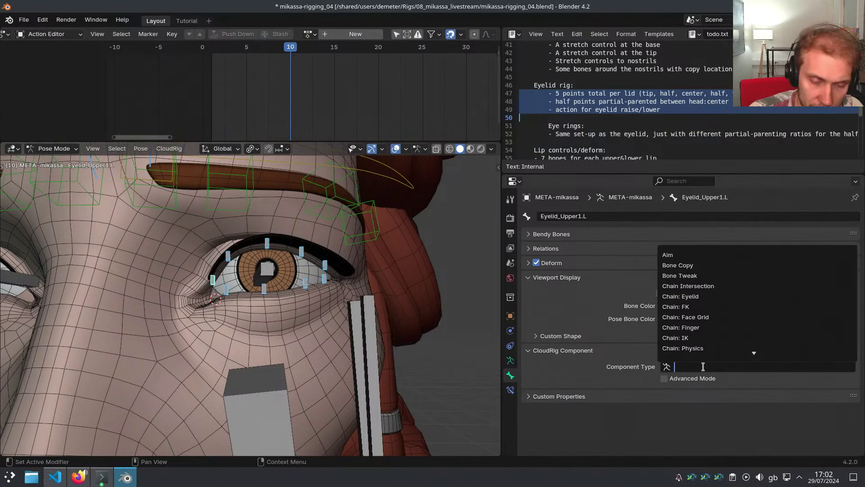
pyautogui.press('h')
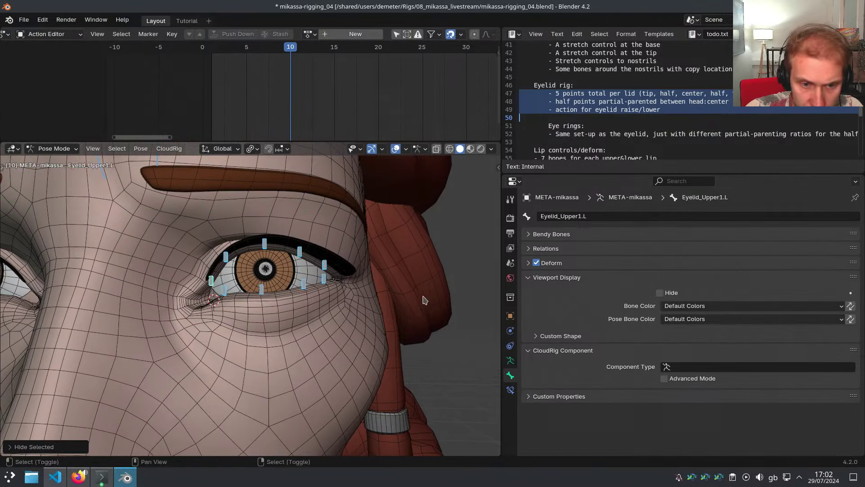
pyautogui.click(683, 368)
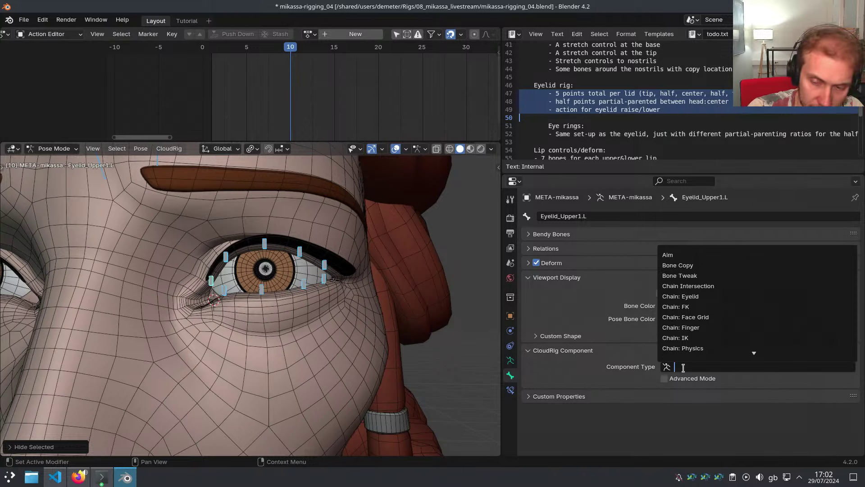
pyautogui.write('bone co')
pyautogui.press('Return')
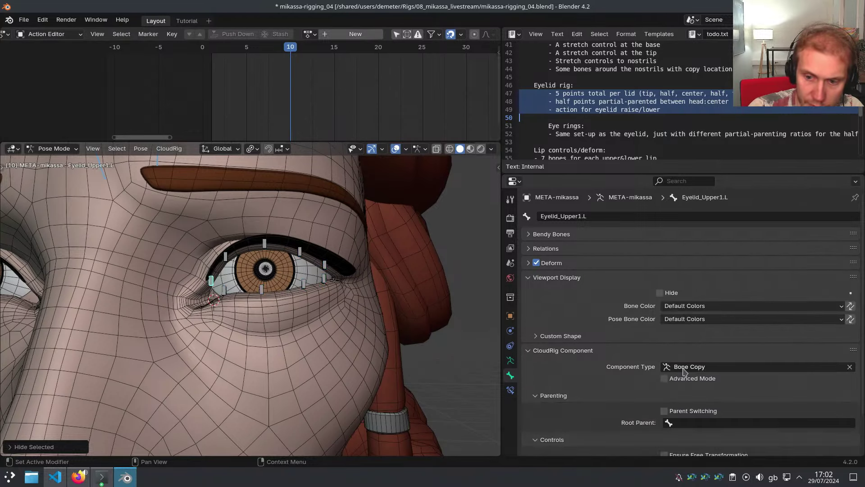
# Copy the Bone Copy component settings to all the other eyelid bones
pyautogui.scroll(-3, 684, 369)
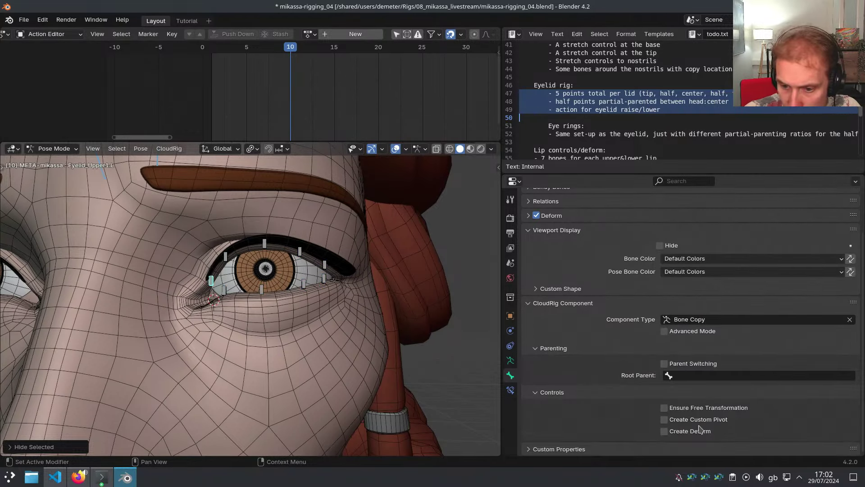
pyautogui.scroll(1, 266, 254)
pyautogui.moveTo(172, 233); pyautogui.dragTo(399, 322)
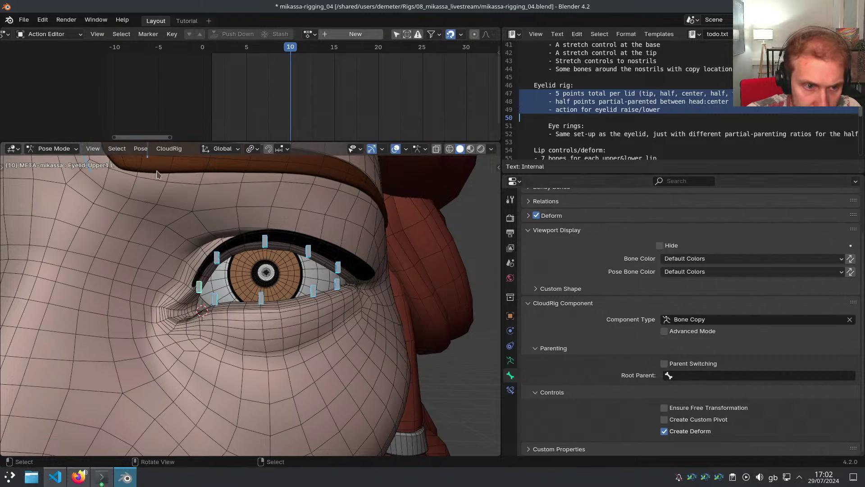
pyautogui.click(169, 148)
pyautogui.click(181, 176)
pyautogui.click(201, 287)
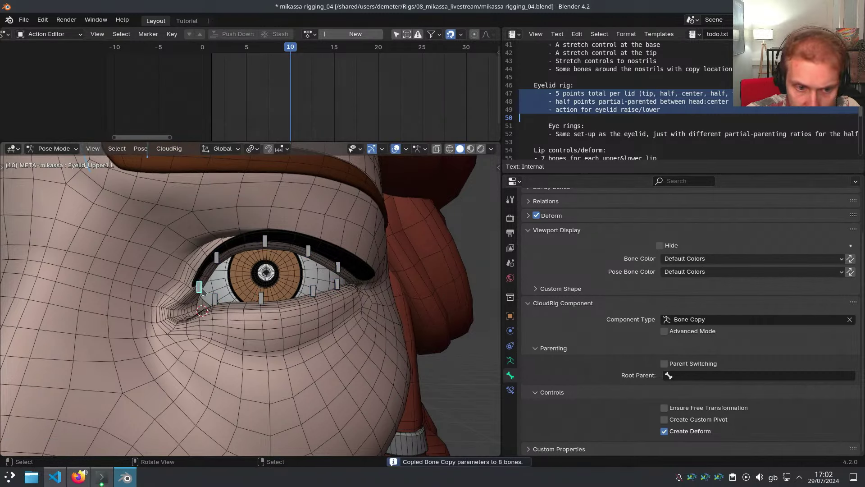
pyautogui.click(217, 257)
# Assign a cube custom shape to all the eyelid bones
pyautogui.moveTo(218, 259); pyautogui.dragTo(218, 285, button='middle')
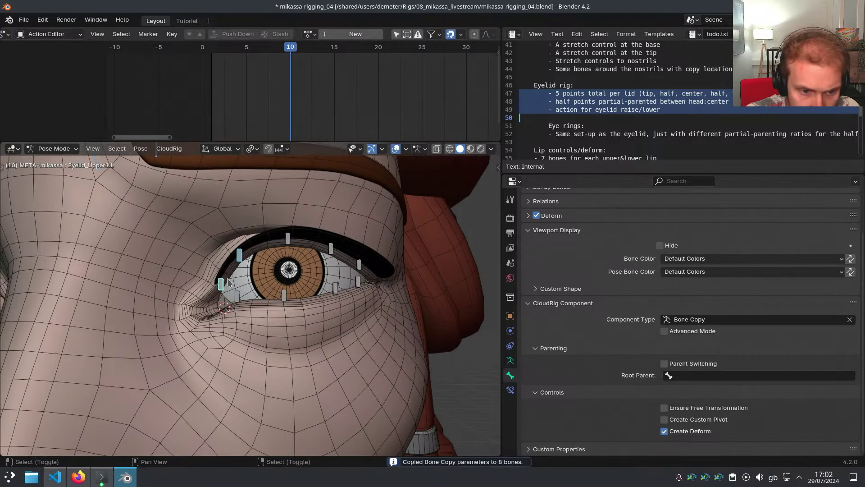
pyautogui.keyDown('shift'); pyautogui.moveTo(203, 222); pyautogui.dragTo(372, 302); pyautogui.keyUp('shift')
pyautogui.hotkey('ctrl', 'alt', 'e')
pyautogui.click(401, 279)
pyautogui.click(383, 298)
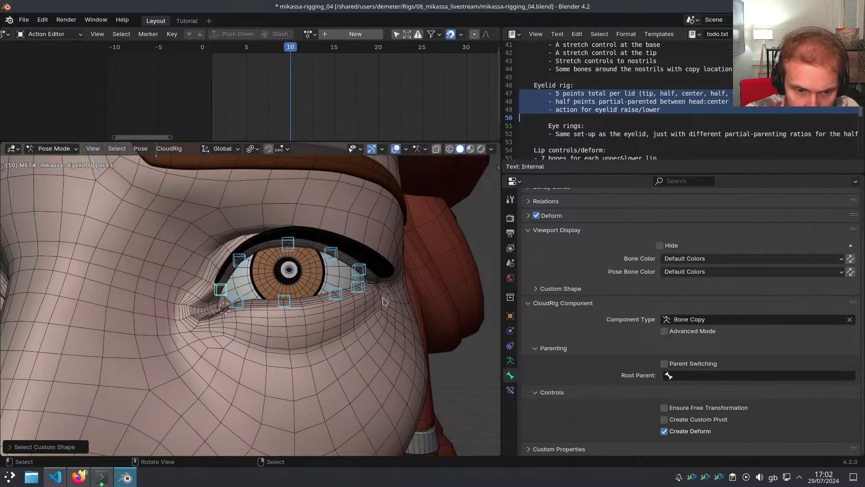
pyautogui.moveTo(384, 301); pyautogui.dragTo(338, 277, button='middle')
pyautogui.scroll(-4, 295, 277)
# In Edit Mode, duplicate Eyelid_Upper3.L and move the copy along Y in front of the eye
pyautogui.click(308, 271)
pyautogui.press('Tab')
pyautogui.scroll(-5, 338, 277)
pyautogui.hotkey('shift', 'z')
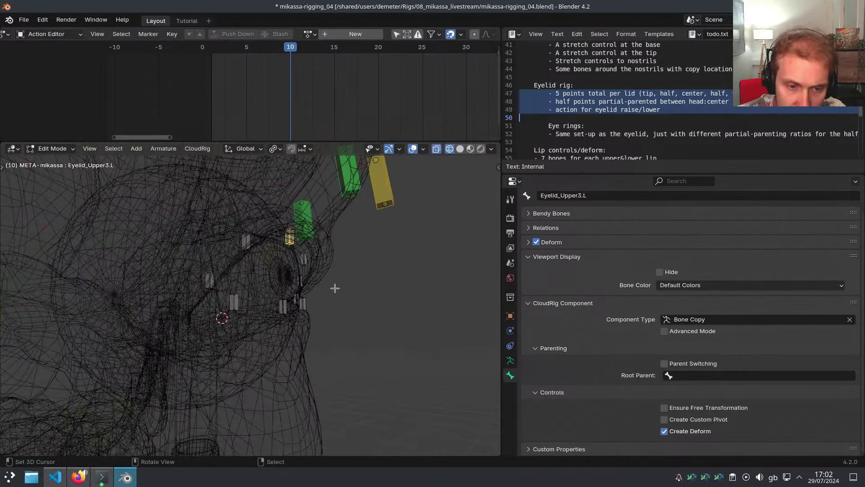
pyautogui.hotkey('shift', 'd')
pyautogui.press('y')
pyautogui.click(355, 255)
pyautogui.moveTo(355, 255)
pyautogui.mouseDown(button='middle')
pyautogui.moveTo(351, 245)
pyautogui.moveTo(364, 256)
pyautogui.mouseUp(button='middle')
# Rename the duplicated bone CTR-Eyelid_Upper
pyautogui.scroll(2, 364, 257)
pyautogui.hotkey('shift', 'z')
pyautogui.press('F2')
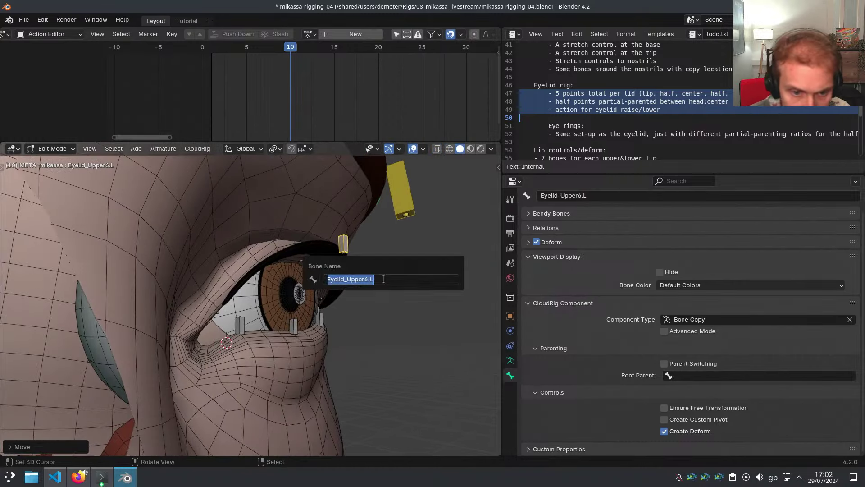
pyautogui.write('CTR-')
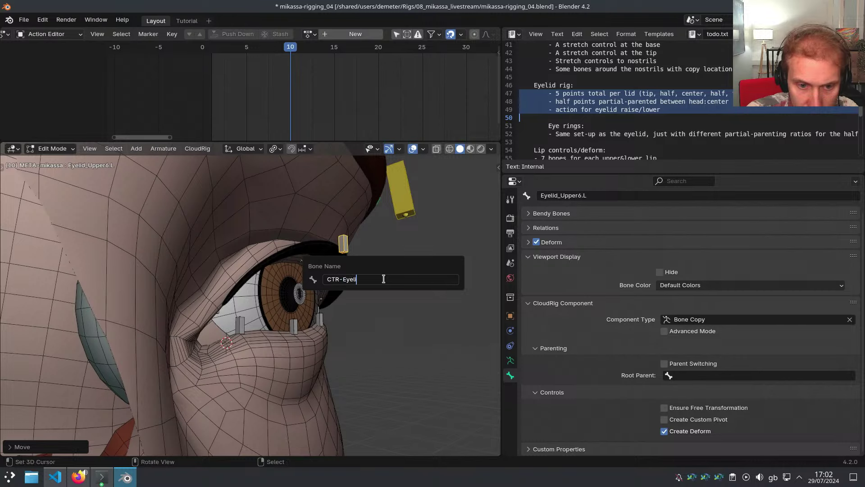
pyautogui.press('Return')
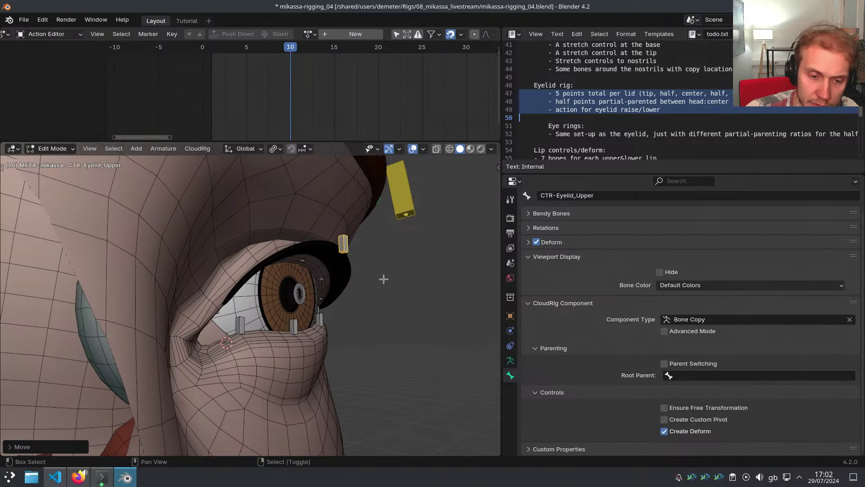
# Duplicate the control below the lower lid and name it CTR-Eyelid_Lower.L
pyautogui.hotkey('shift', 'd')
pyautogui.press('z')
pyautogui.click(379, 361)
pyautogui.press('F2')
pyautogui.click(378, 366)
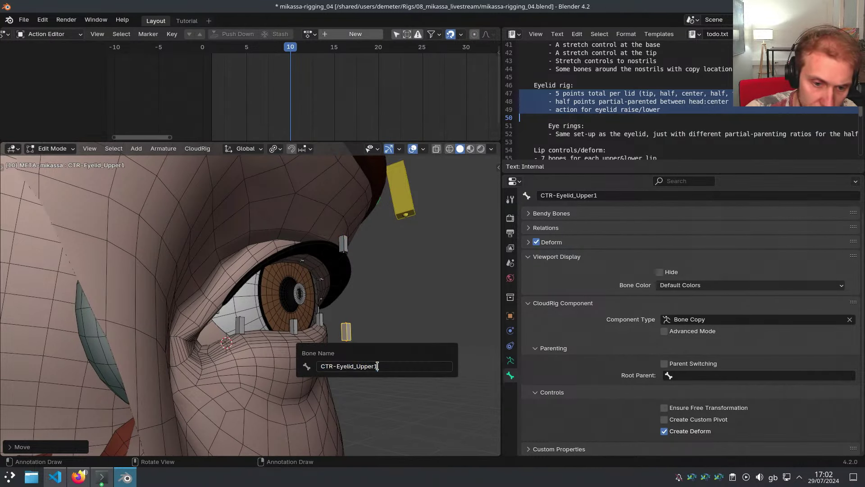
pyautogui.write('Lower.L')
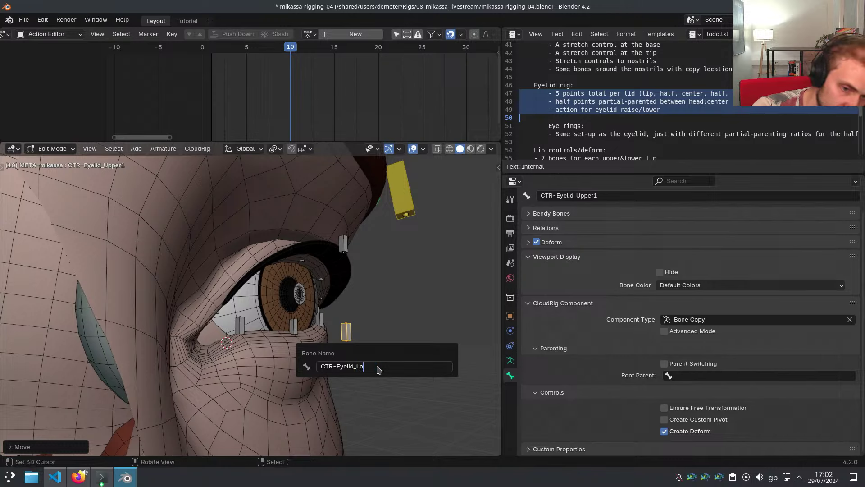
pyautogui.press('Return')
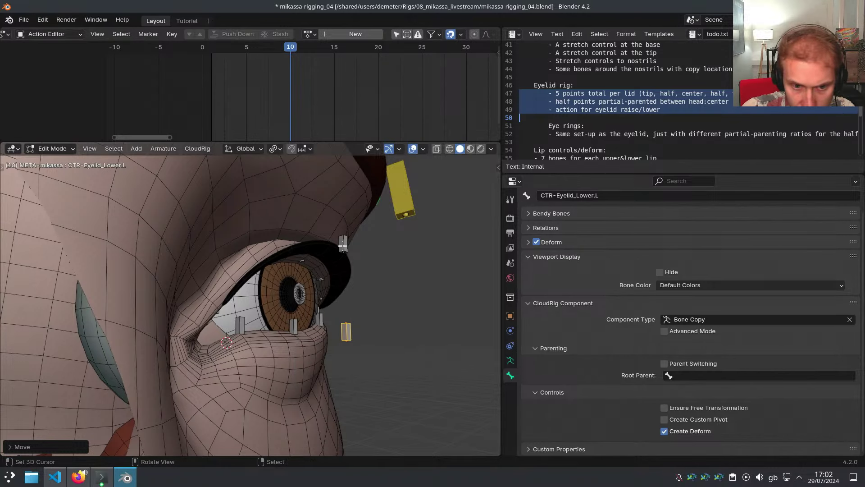
# Add the .L suffix so the upper control is named CTR-Eyelid_Upper.L
pyautogui.click(343, 246)
pyautogui.press('F2')
pyautogui.click(345, 246)
pyautogui.write('.L')
pyautogui.press('Return')
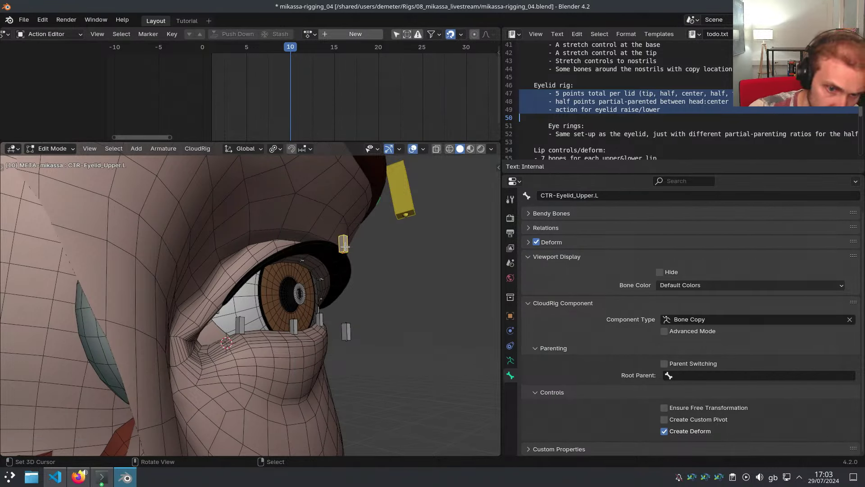
pyautogui.moveTo(344, 245); pyautogui.dragTo(347, 278, button='middle')
# Draw the metarig bones in front of the mesh
pyautogui.scroll(-4, 313, 281)
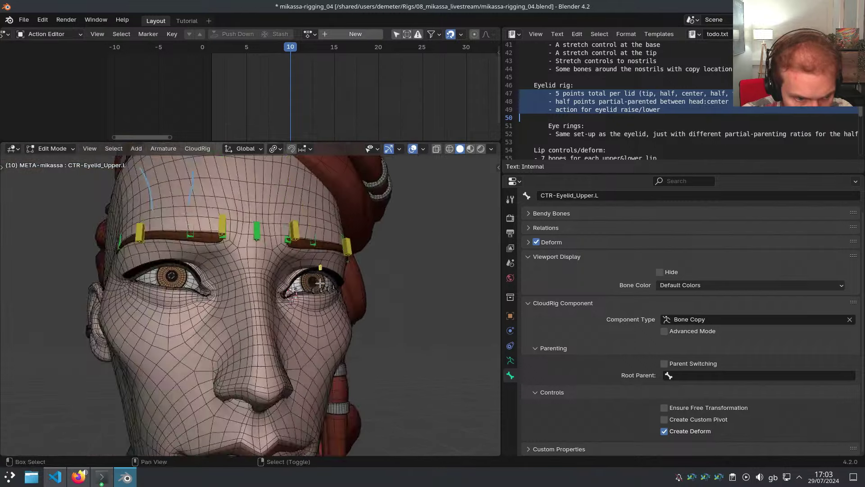
pyautogui.moveTo(314, 282)
pyautogui.keyDown('shift'); pyautogui.mouseDown(button='middle')
pyautogui.moveTo(355, 284)
pyautogui.moveTo(335, 283)
pyautogui.moveTo(324, 313)
pyautogui.mouseUp(button='middle'); pyautogui.keyUp('shift')
pyautogui.scroll(2, 332, 286)
pyautogui.hotkey('alt', 'z')
# Hide the long bones, the Head bone and the tall box bone blocking the left eye
pyautogui.scroll(2, 355, 284)
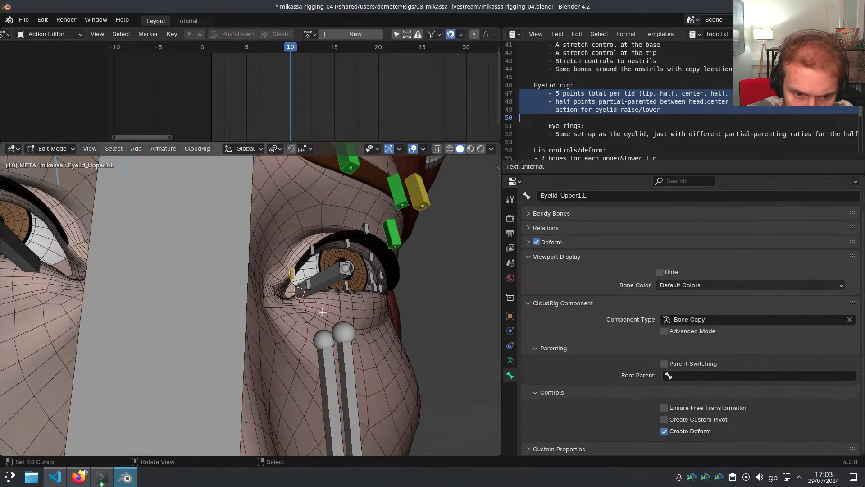
pyautogui.rightClick(325, 357)
pyautogui.press('h')
pyautogui.rightClick(346, 355)
pyautogui.press('h')
pyautogui.rightClick(230, 326)
pyautogui.press('h')
pyautogui.rightClick(210, 317)
pyautogui.press('h')
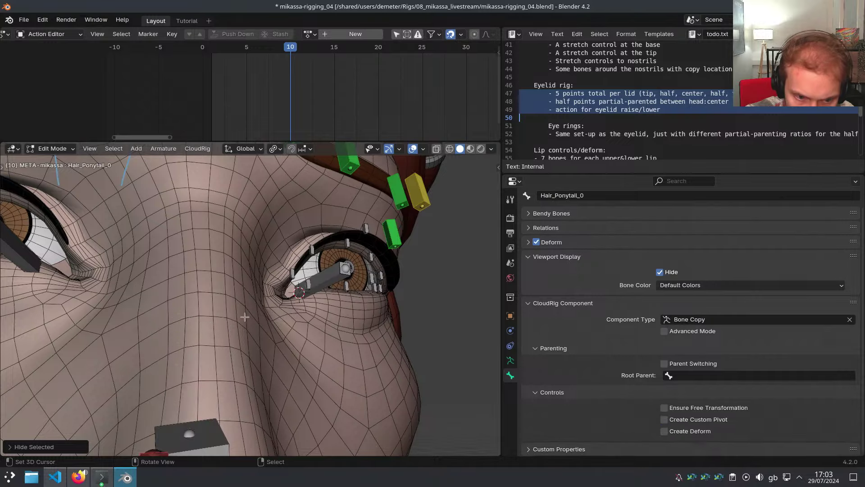
pyautogui.scroll(4, 387, 269)
# Switch to Pose Mode and box-select the eyelid bones around the left eye
pyautogui.hotkey('ctrl', 'Tab')
pyautogui.press('a')
pyautogui.moveTo(386, 269); pyautogui.dragTo(354, 291, button='middle')
pyautogui.rightClick(268, 311)
pyautogui.press('b')
pyautogui.moveTo(250, 262); pyautogui.dragTo(314, 341)
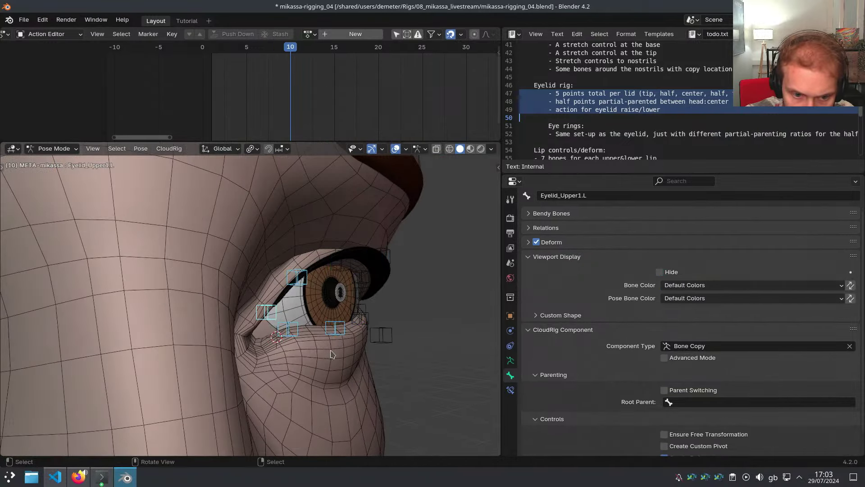
pyautogui.moveTo(314, 341); pyautogui.dragTo(217, 339, button='middle')
pyautogui.press('b')
pyautogui.moveTo(181, 248); pyautogui.dragTo(436, 351)
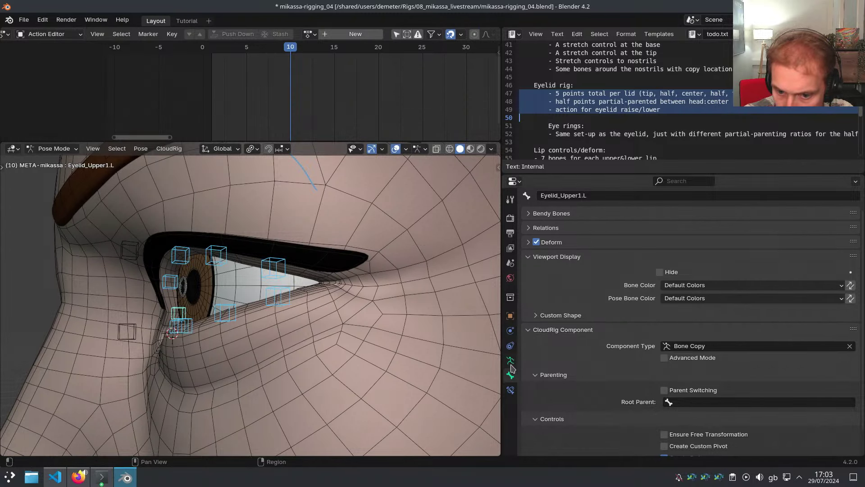
# Give the selected eyelid bones the green 09 Theme Color Set bone colour
pyautogui.click(565, 333)
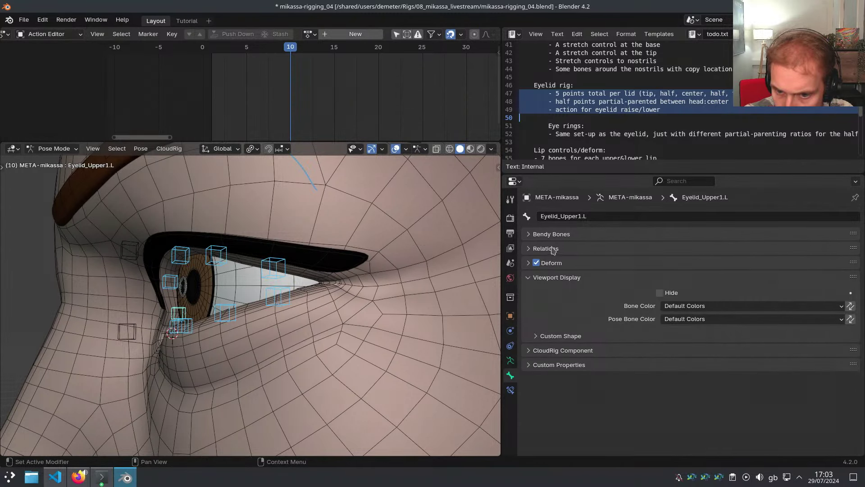
pyautogui.click(670, 312)
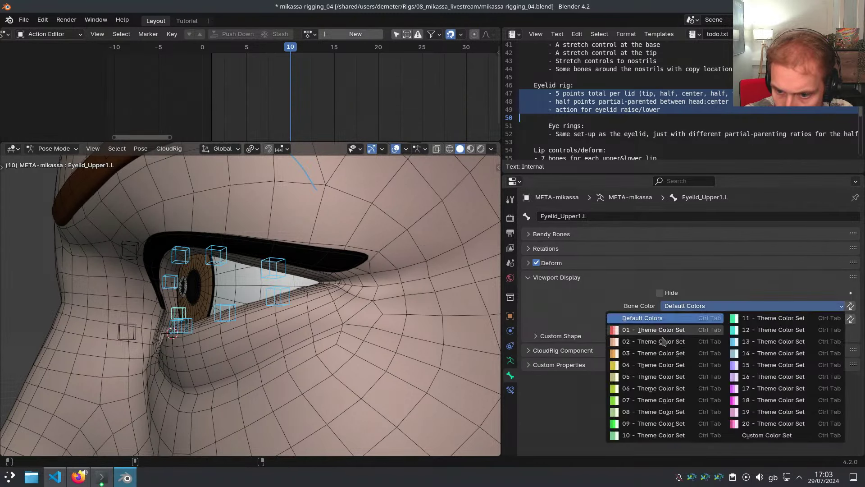
pyautogui.click(639, 424)
# Colour the CTR eyelid controls yellow with the 04 Theme Color Set
pyautogui.moveTo(282, 314); pyautogui.dragTo(438, 325, button='middle')
pyautogui.click(393, 340)
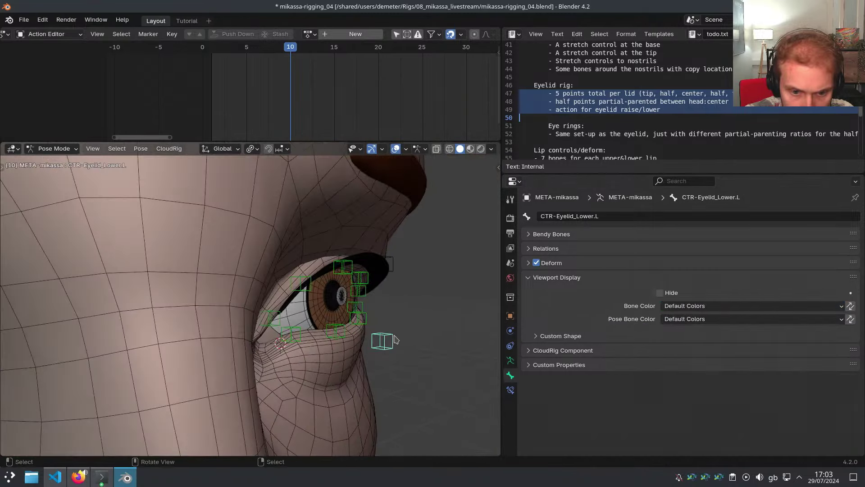
pyautogui.click(681, 311)
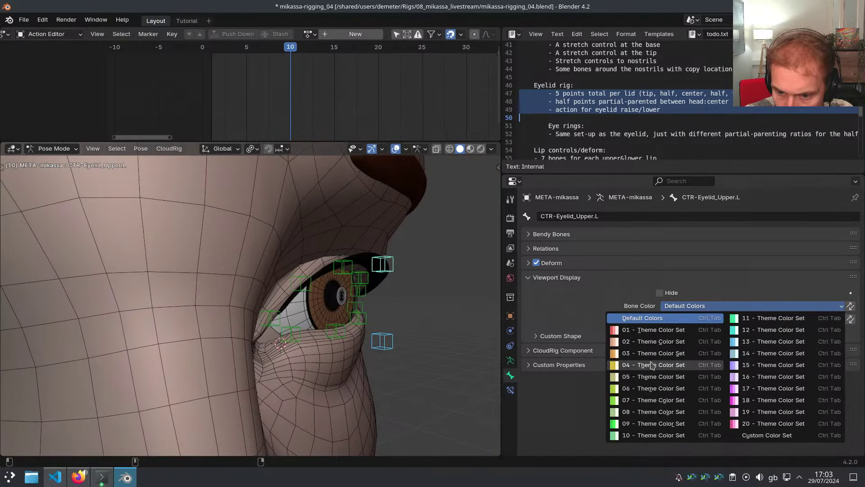
pyautogui.click(654, 365)
# Edit the control's custom shape transform and flatten its Z scale to 0
pyautogui.moveTo(379, 319); pyautogui.dragTo(402, 320, button='middle')
pyautogui.hotkey('ctrl', 'alt', 'w')
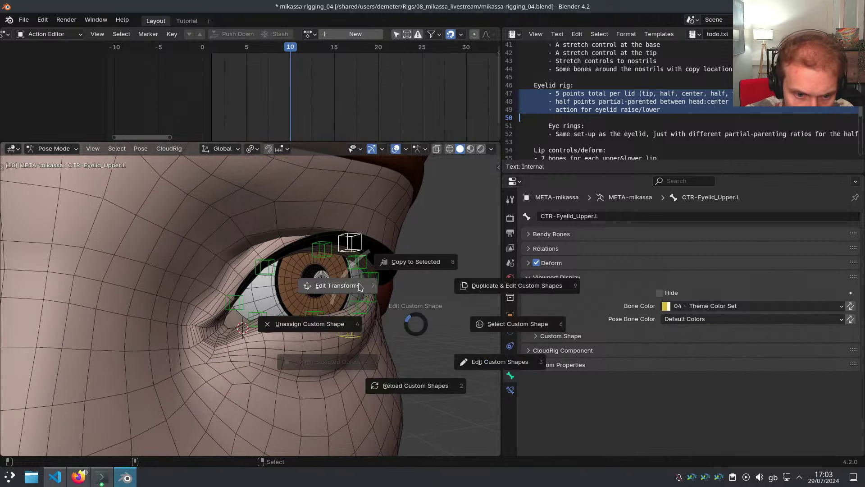
pyautogui.click(339, 284)
pyautogui.moveTo(332, 212); pyautogui.dragTo(193, 220)
pyautogui.moveTo(180, 329); pyautogui.dragTo(206, 307)
pyautogui.click(186, 329)
pyautogui.write('0')
pyautogui.press('Return')
pyautogui.press('Return')
# Finish widening the control shape along X, then reveal the hidden eyelid bones
pyautogui.moveTo(329, 283); pyautogui.dragTo(388, 266, button='middle')
pyautogui.scroll(3, 342, 262)
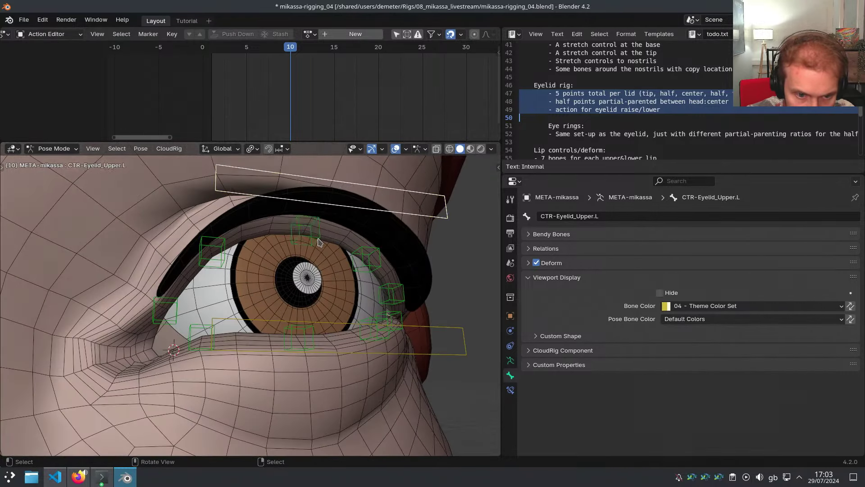
pyautogui.click(317, 238)
pyautogui.scroll(-9, 398, 313)
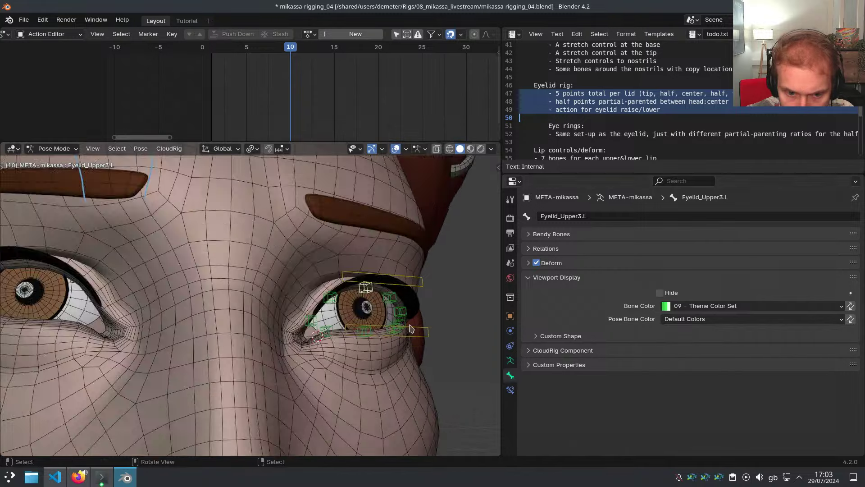
pyautogui.hotkey('alt', 'h')
# Parent the two eyelid controls to the Head bone
pyautogui.moveTo(397, 312); pyautogui.dragTo(247, 305, button='middle')
pyautogui.scroll(3, 191, 289)
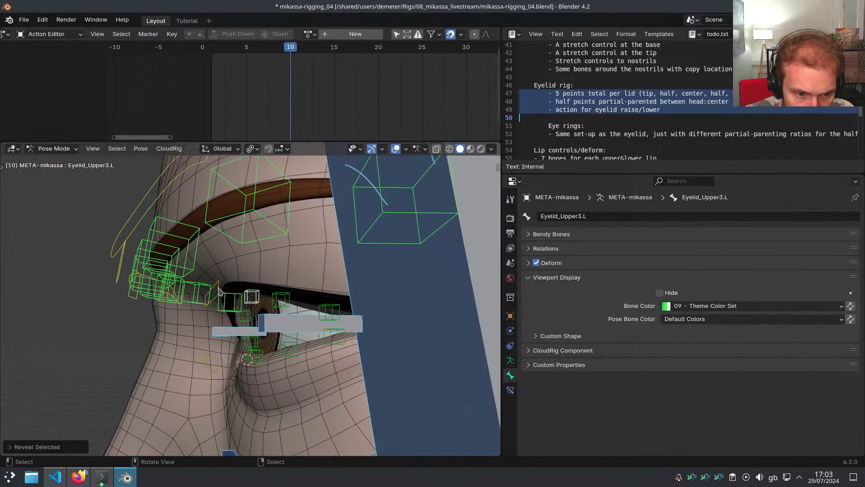
pyautogui.click(218, 288)
pyautogui.scroll(-5, 220, 365)
pyautogui.click(318, 347)
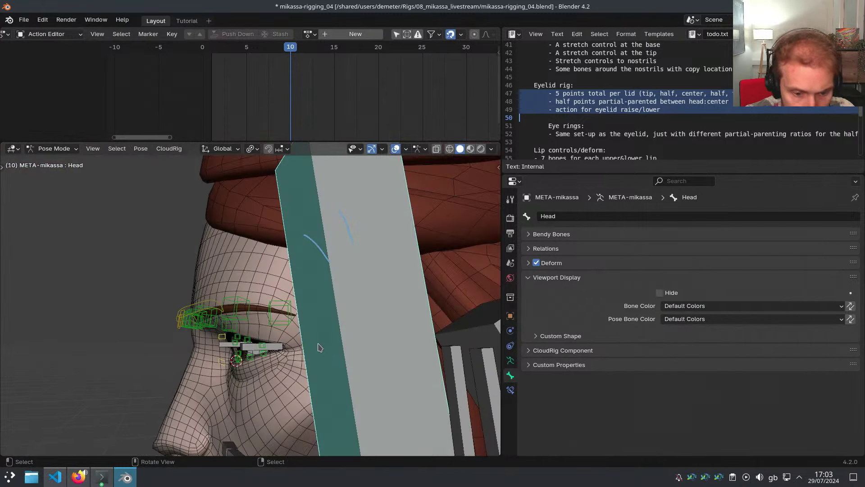
pyautogui.press('p')
pyautogui.click(391, 346)
# Set CTR-Eyelid_Upper.L's CloudRig root parent to DEF-Head, then select the lower eyelid control
pyautogui.scroll(5, 228, 342)
pyautogui.moveTo(205, 339); pyautogui.dragTo(237, 333, button='middle')
pyautogui.click(208, 302)
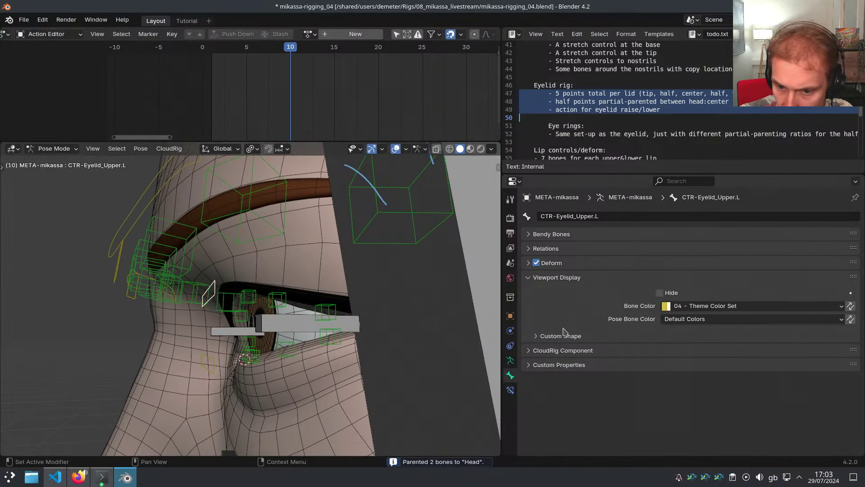
pyautogui.click(565, 350)
pyautogui.scroll(-3, 671, 387)
pyautogui.click(701, 376)
pyautogui.write('DEF')
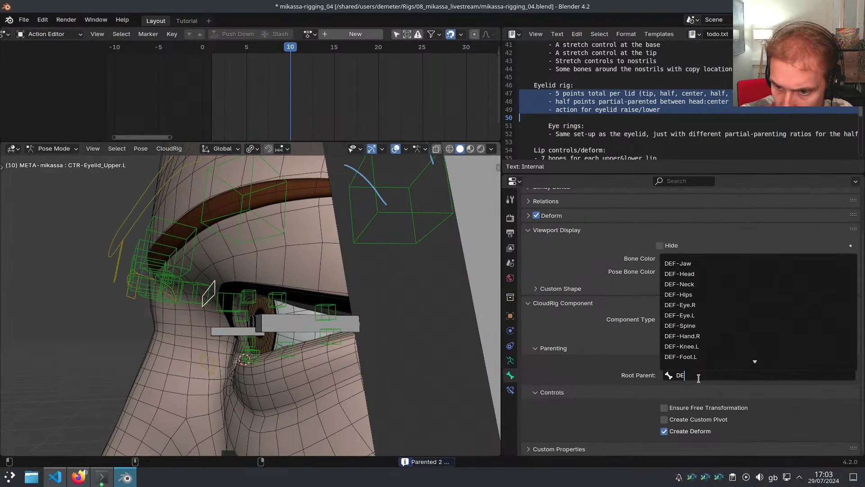
pyautogui.click(687, 273)
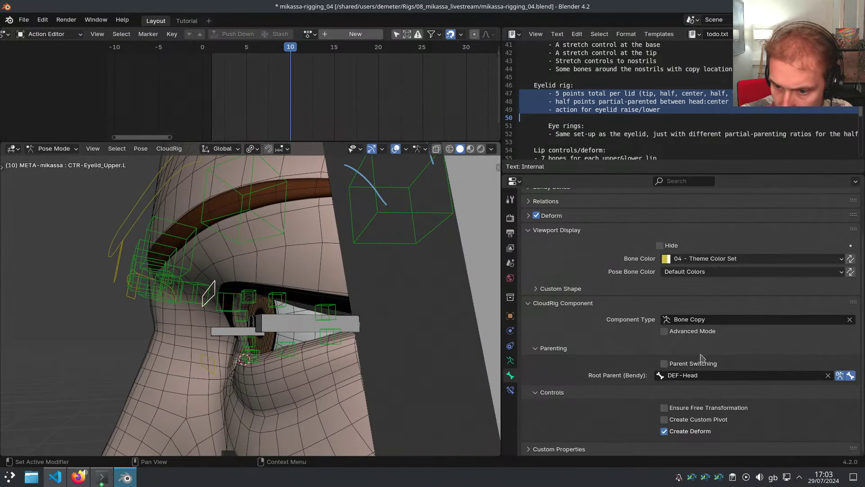
pyautogui.click(217, 361)
pyautogui.moveTo(310, 337); pyautogui.dragTo(366, 293, button='middle')
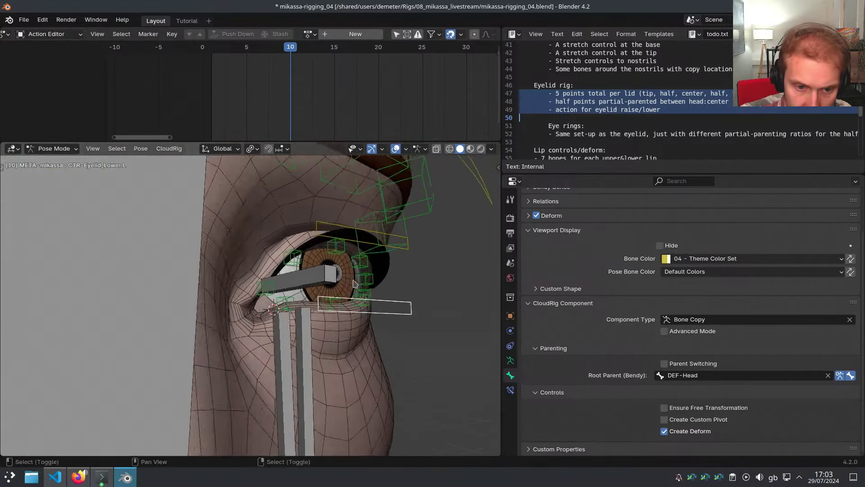
# Parent the lower and upper eyelid deform bones to CTR-Eyelid_Lower.L and CTR-Eyelid_Upper.L respectively
pyautogui.scroll(2, 366, 316)
pyautogui.click(359, 332)
pyautogui.keyDown('shift'); pyautogui.click(440, 326); pyautogui.keyUp('shift')
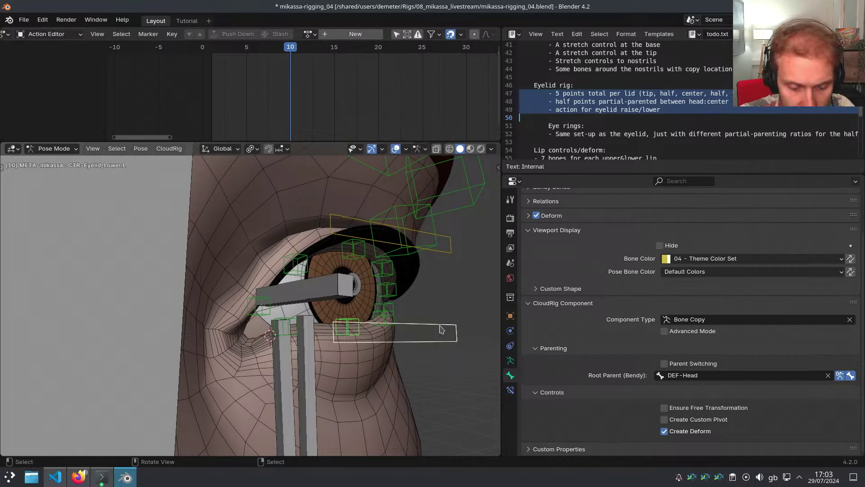
pyautogui.press('p')
pyautogui.click(501, 326)
pyautogui.click(362, 255)
pyautogui.keyDown('shift'); pyautogui.click(364, 239); pyautogui.keyUp('shift')
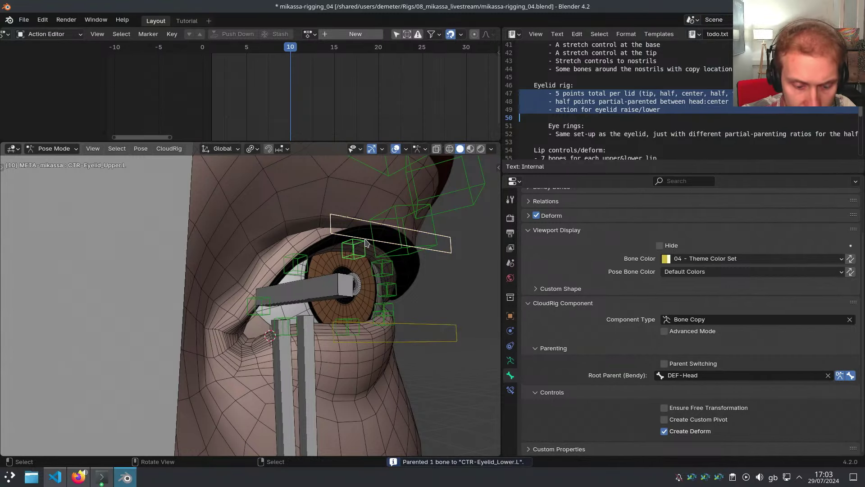
pyautogui.press('p')
pyautogui.click(422, 244)
# Select the Eyelid_Upper4.L bone and centre the view on the eye
pyautogui.moveTo(402, 264); pyautogui.dragTo(415, 263, button='middle')
pyautogui.scroll(-2, 415, 263)
pyautogui.hotkey('ctrl', 'space')
pyautogui.moveTo(573, 277); pyautogui.dragTo(471, 286, button='middle')
pyautogui.keyDown('shift'); pyautogui.moveTo(444, 238); pyautogui.dragTo(482, 236, button='middle'); pyautogui.keyUp('shift')
pyautogui.click(462, 229)
pyautogui.hotkey('ctrl', 'space')
pyautogui.scroll(1, 444, 252)
pyautogui.keyDown('shift'); pyautogui.moveTo(406, 270); pyautogui.dragTo(444, 270, button='middle'); pyautogui.keyUp('shift')
# Add an Armature constraint with two targets, the first using the META-mikassa armature
pyautogui.click(510, 390)
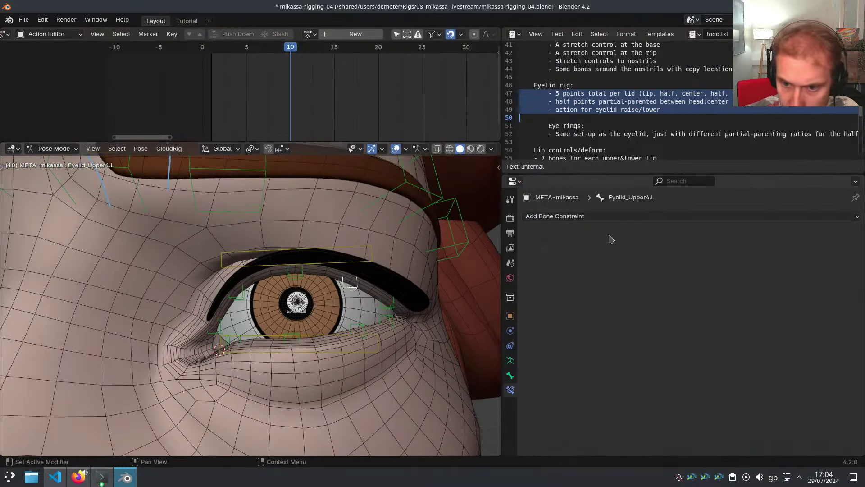
pyautogui.click(716, 217)
pyautogui.click(784, 246)
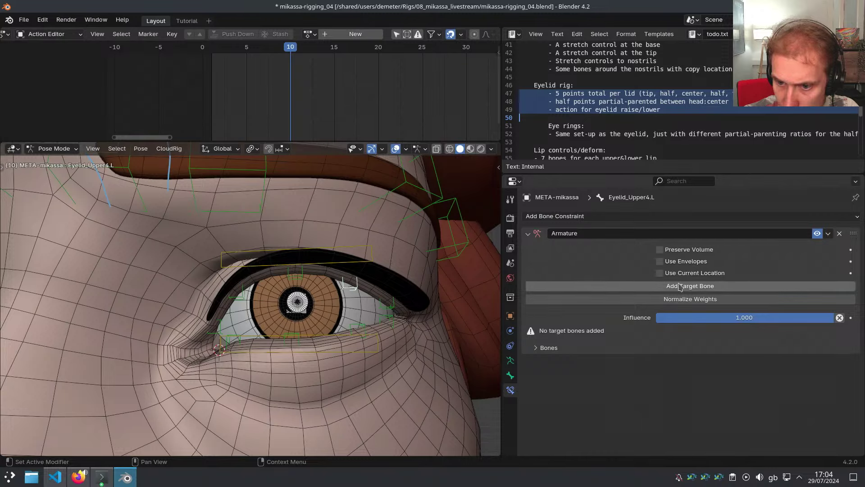
pyautogui.click(674, 287)
pyautogui.click(577, 336)
pyautogui.click(571, 353)
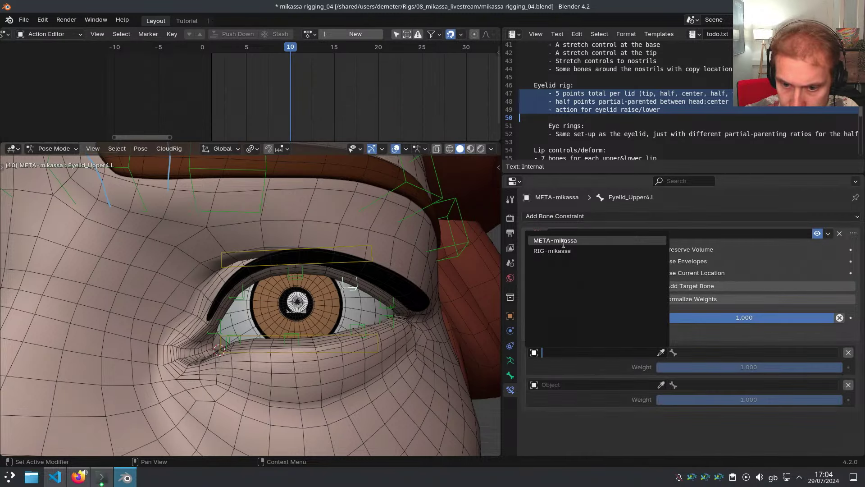
pyautogui.click(569, 241)
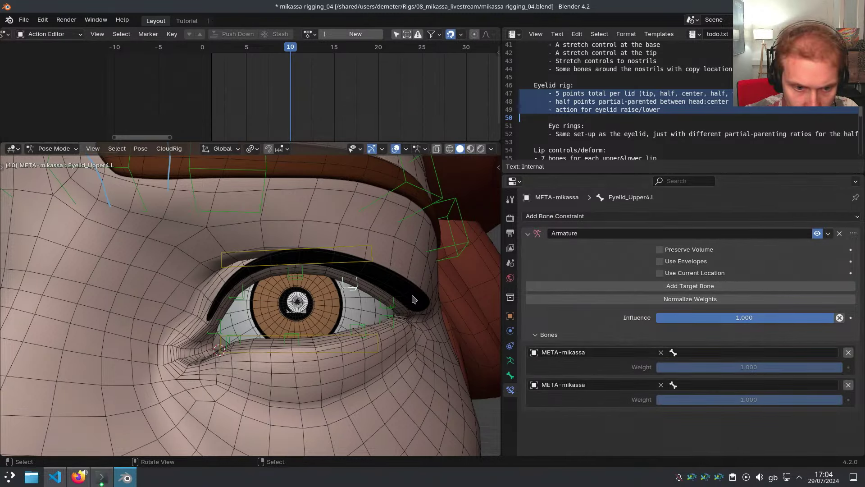
# Set the first target bone to CTR-Eyelid_Upper.L by copying the control's name
pyautogui.moveTo(313, 267); pyautogui.dragTo(324, 274, button='middle')
pyautogui.click(311, 278)
pyautogui.press('F2')
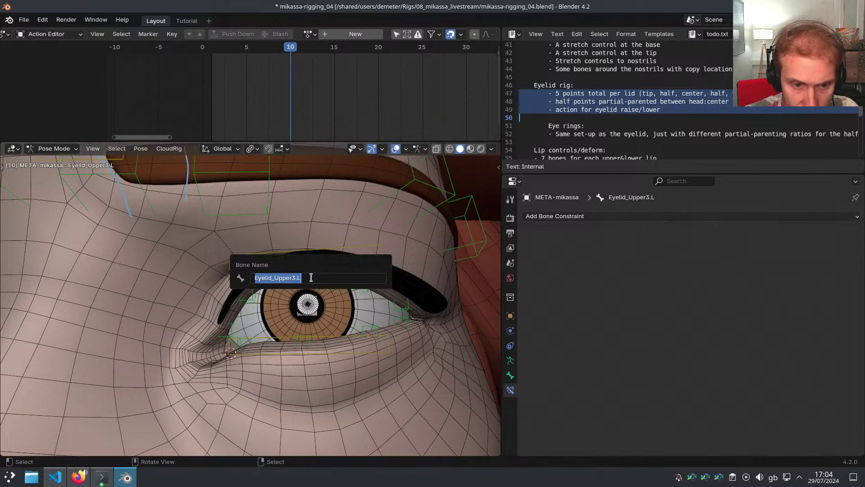
pyautogui.press('Escape')
pyautogui.click(364, 291)
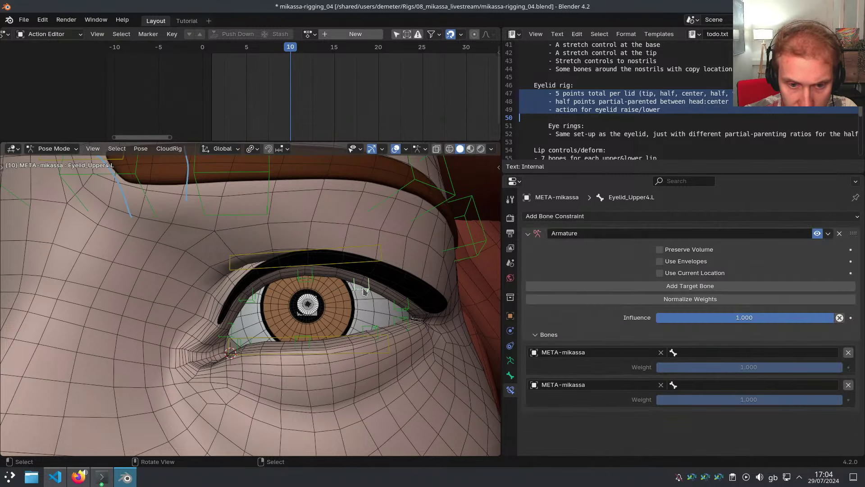
pyautogui.click(334, 266)
pyautogui.press('F2')
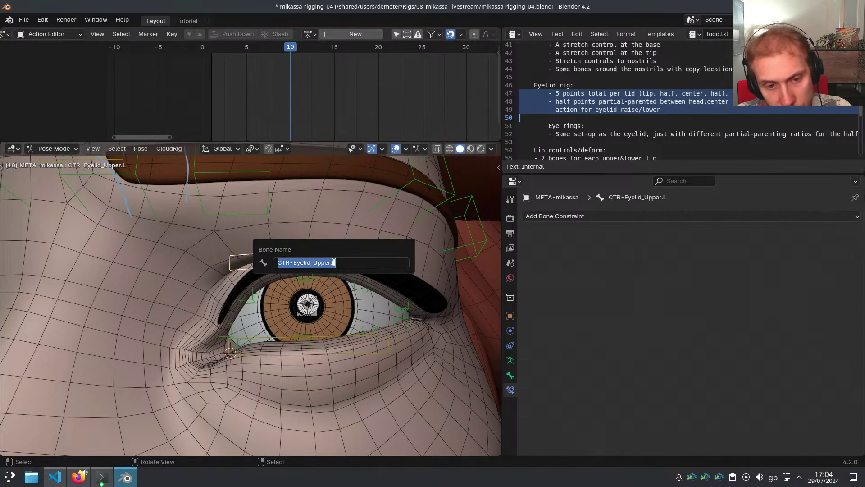
pyautogui.click(357, 288)
pyautogui.write('CTR-Eyelid_Upper.L')
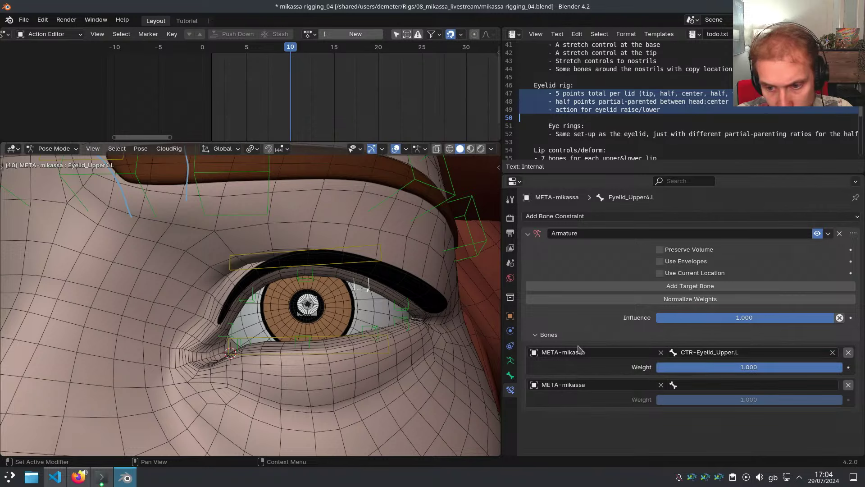
# Set the second target to armature RIG-mikassa with bone DEF-Head
pyautogui.click(682, 387)
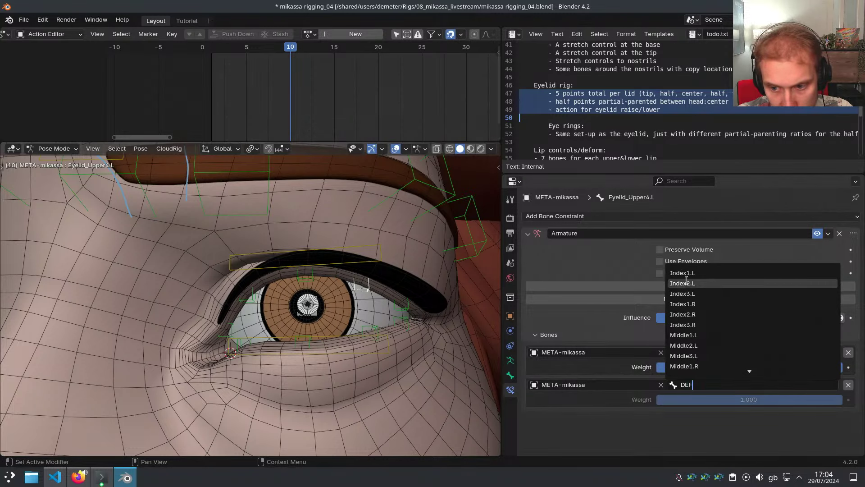
pyautogui.write('DEF-Head')
pyautogui.press('Escape')
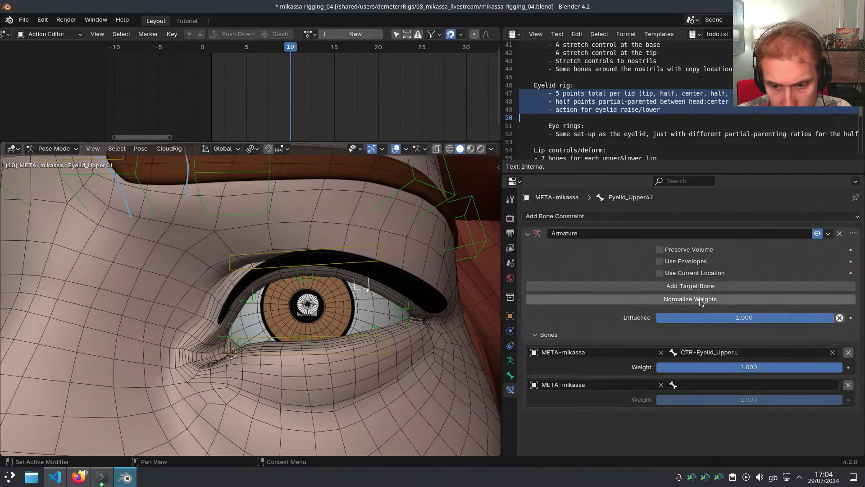
pyautogui.click(600, 382)
pyautogui.click(559, 284)
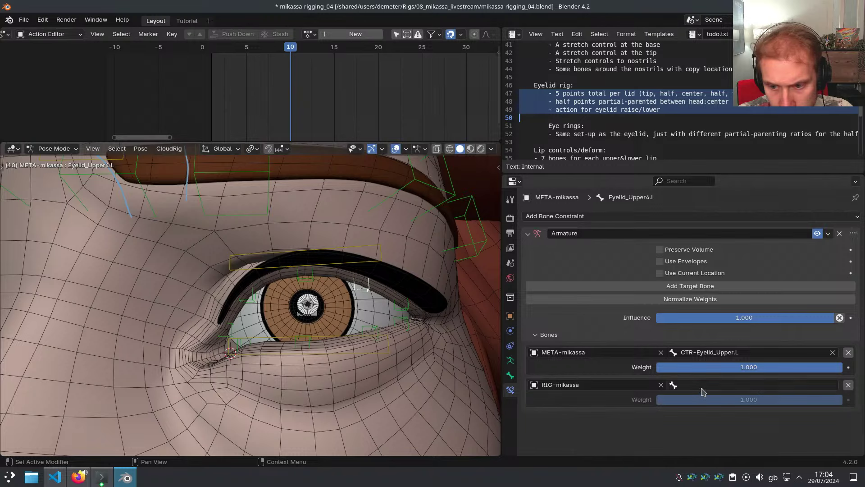
pyautogui.click(702, 386)
pyautogui.write('DEF')
pyautogui.click(685, 283)
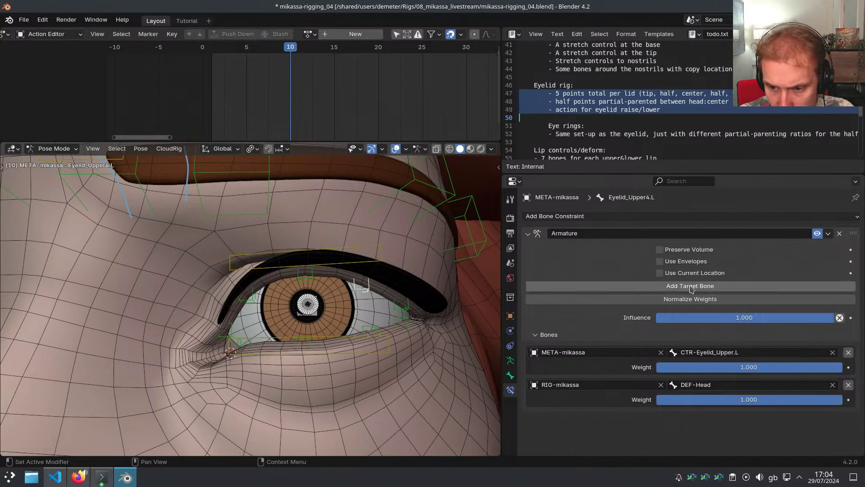
# Copy the Armature constraint from Eyelid_Upper4.L to neighbouring upper eyelid bones, including Eyelid_Upper5.L
pyautogui.click(255, 299)
pyautogui.keyDown('shift'); pyautogui.click(364, 292); pyautogui.keyUp('shift')
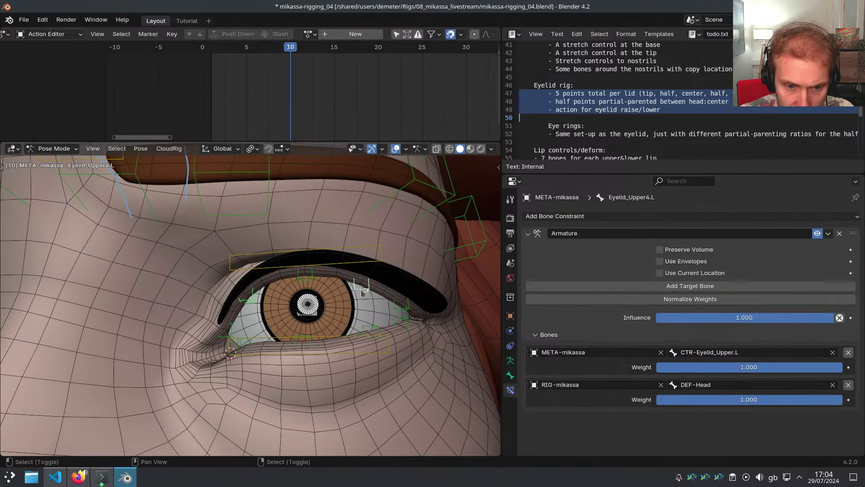
pyautogui.press('F3')
pyautogui.press('Return')
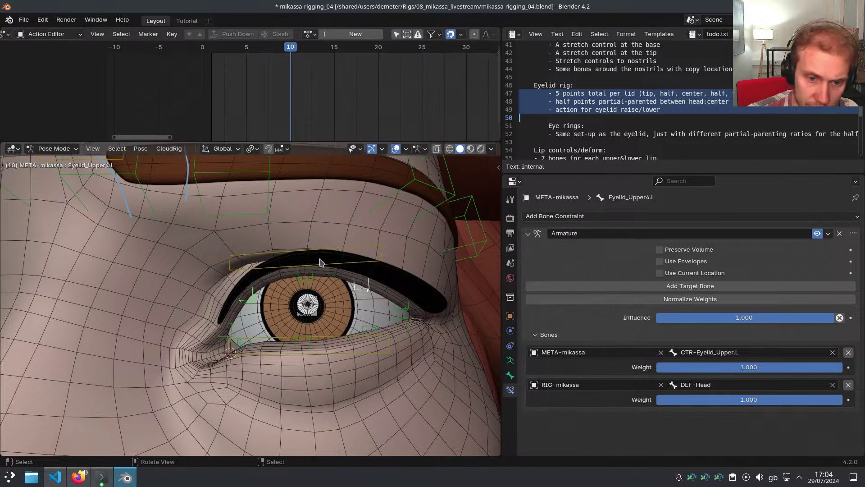
pyautogui.click(405, 309)
pyautogui.moveTo(405, 310); pyautogui.dragTo(393, 308, button='middle')
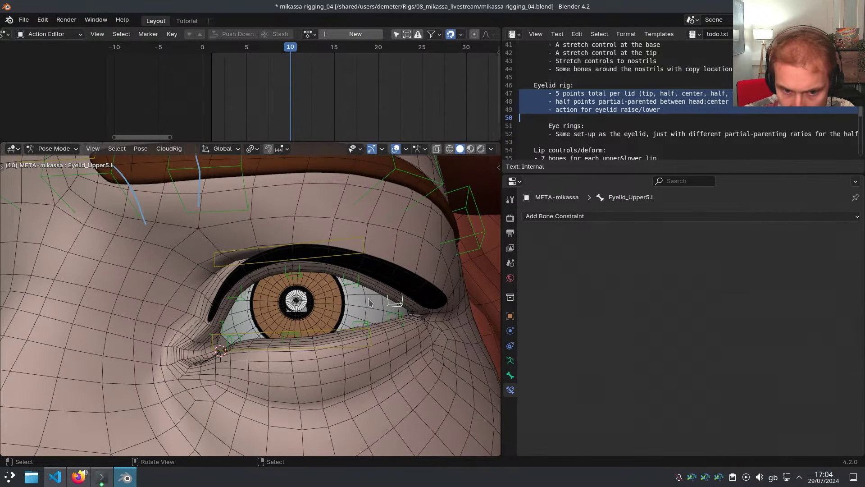
pyautogui.keyDown('shift'); pyautogui.click(361, 288); pyautogui.keyUp('shift')
pyautogui.press('F3')
pyautogui.press('Return')
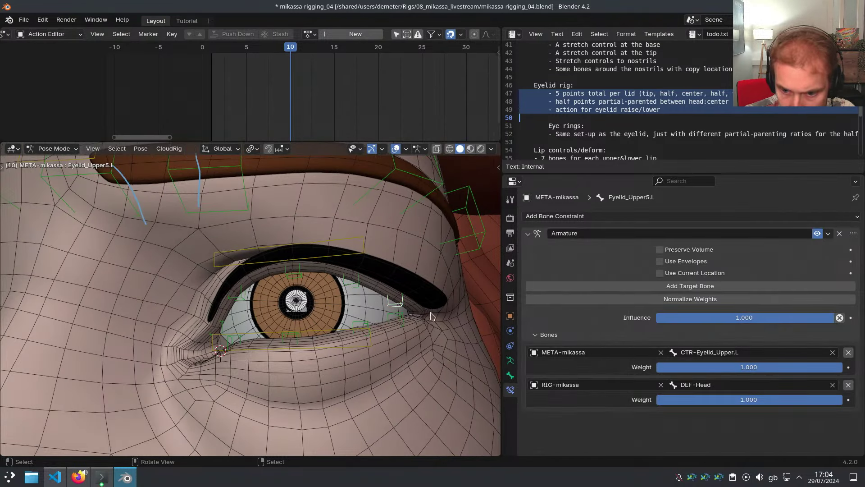
# Set the CTR-Eyelid_Upper.L target weight to 0.5 and normalize the target weights
pyautogui.click(703, 368)
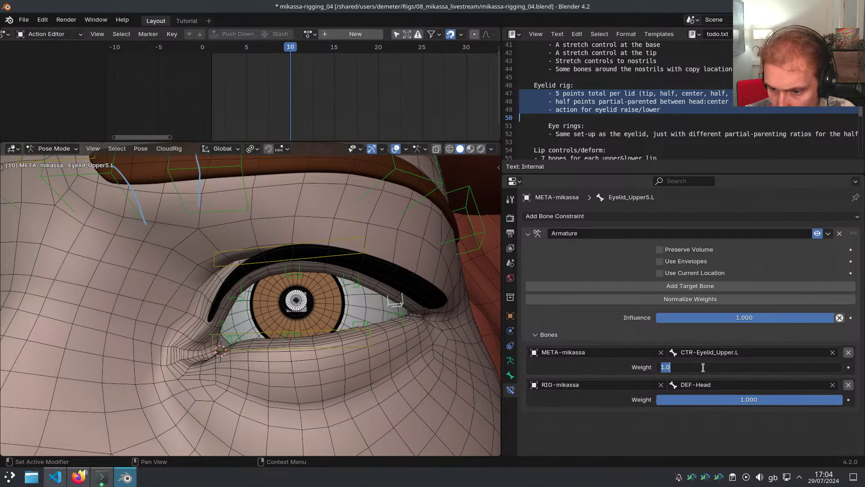
pyautogui.write('.5')
pyautogui.press('Return')
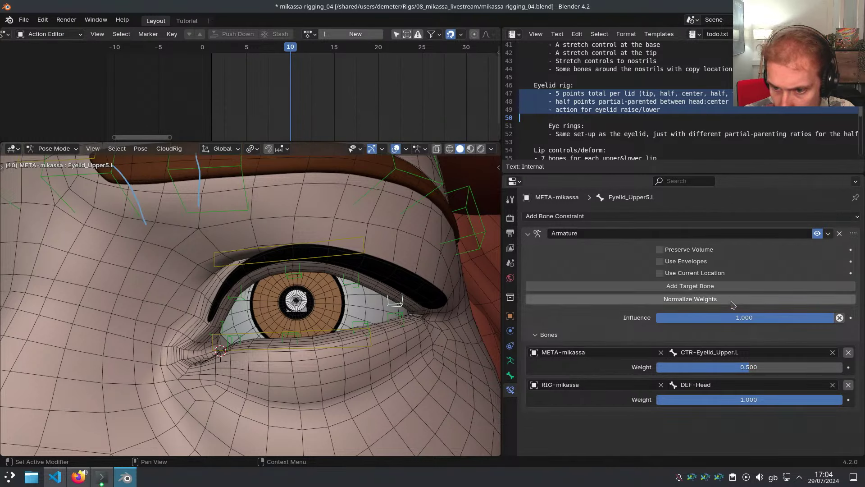
pyautogui.click(721, 299)
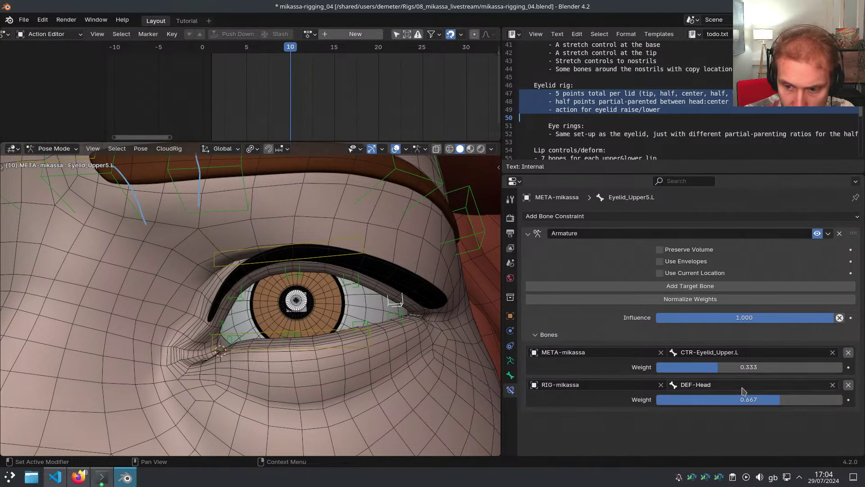
# Weight Eyelid_Upper5.L's constraint 0.2 to CTR-Eyelid_Upper.L and 0.8 to DEF-Head
pyautogui.scroll(2, 384, 307)
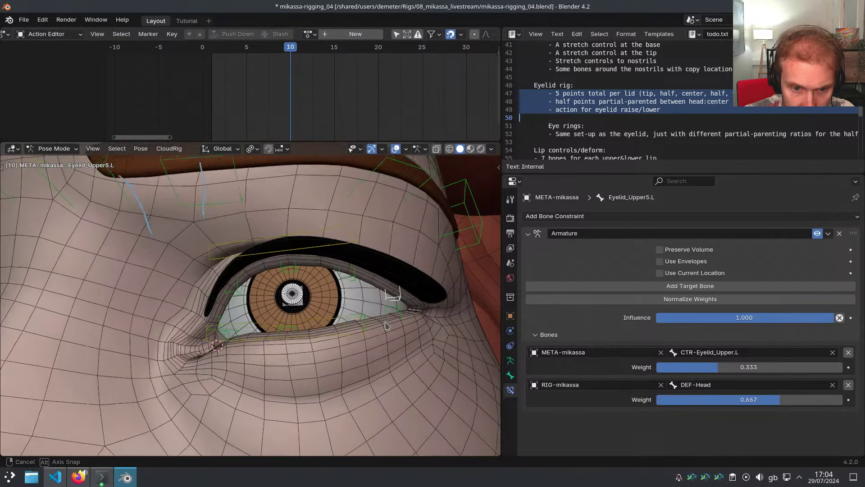
pyautogui.moveTo(383, 307); pyautogui.dragTo(391, 311, button='middle')
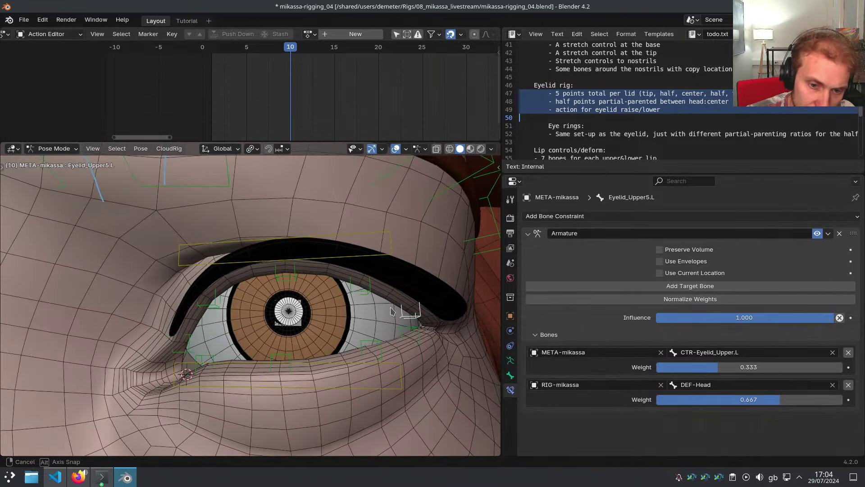
pyautogui.click(712, 368)
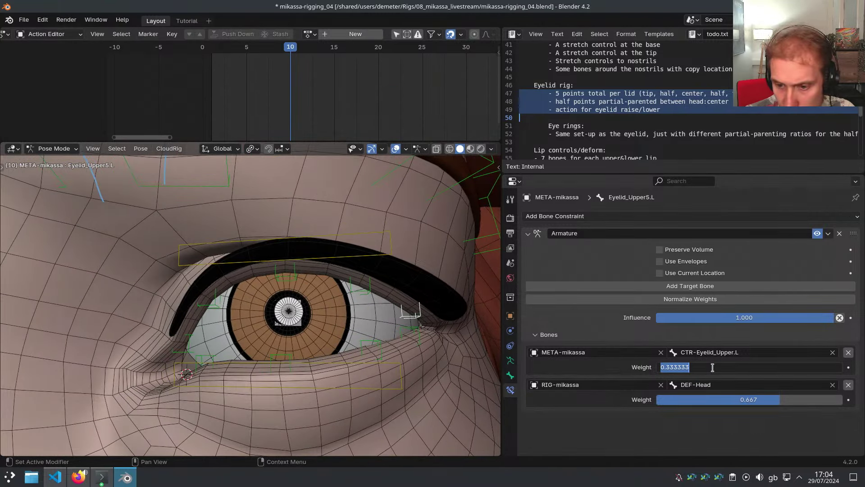
pyautogui.write('.2')
pyautogui.press('Return')
pyautogui.click(725, 400)
pyautogui.write('.8')
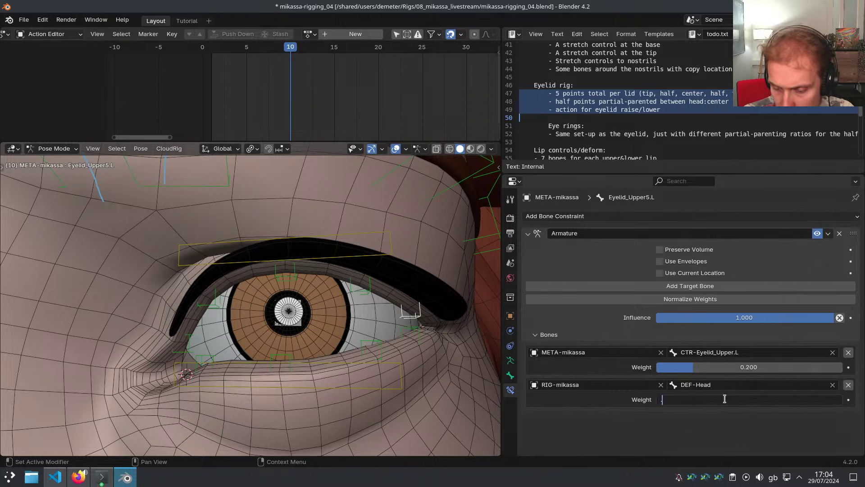
pyautogui.press('Return')
pyautogui.moveTo(356, 300); pyautogui.dragTo(269, 310, button='middle')
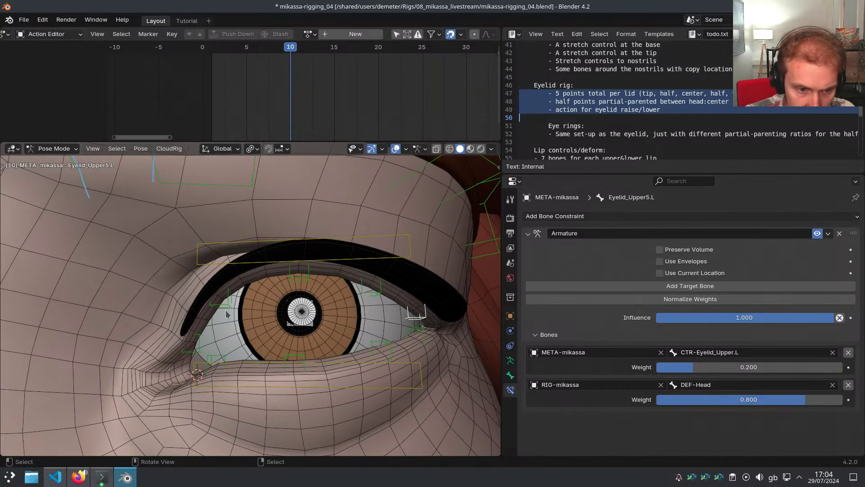
# Copy Eyelid_Upper5.L's constraints to Eyelid_Upper1.L
pyautogui.click(199, 341)
pyautogui.click(416, 320)
pyautogui.press('F3')
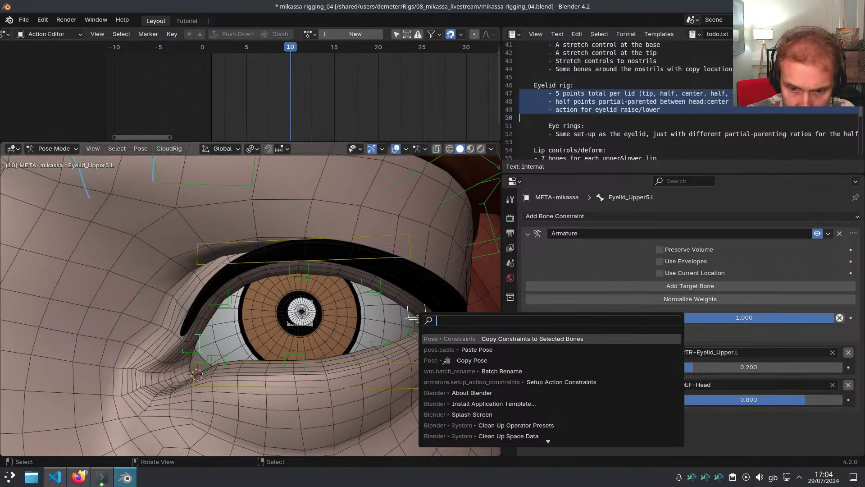
pyautogui.press('Return')
# Set Eyelid_Upper1.L's weights to 0.1 for CTR-Eyelid_Upper.L and 0.9 for DEF-Head
pyautogui.click(200, 343)
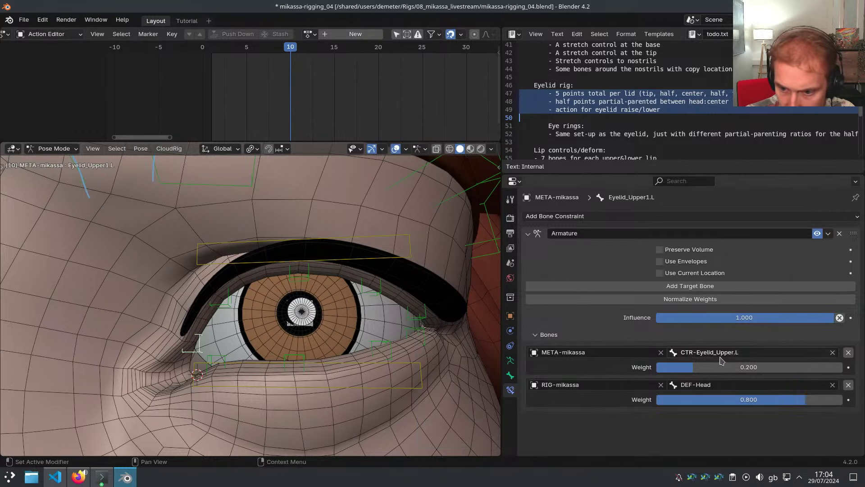
pyautogui.click(727, 367)
pyautogui.write('.1')
pyautogui.press('Return')
pyautogui.click(740, 399)
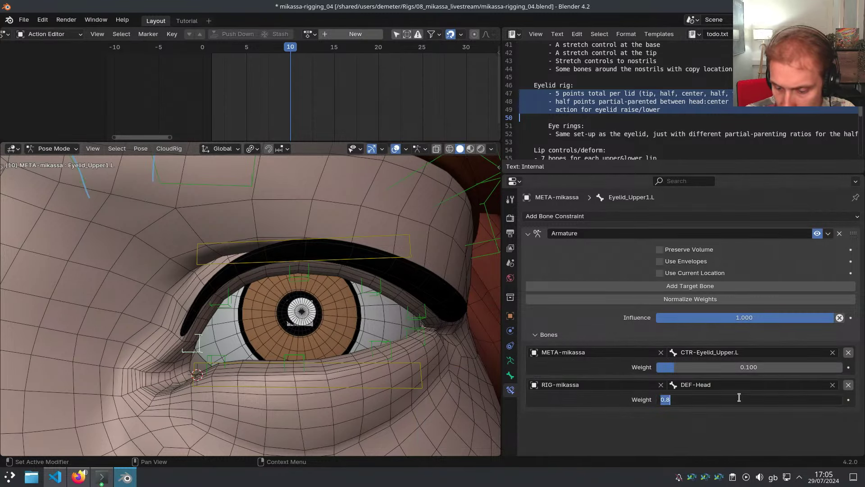
pyautogui.write('.9')
pyautogui.press('Return')
pyautogui.moveTo(411, 364); pyautogui.dragTo(283, 354, button='middle')
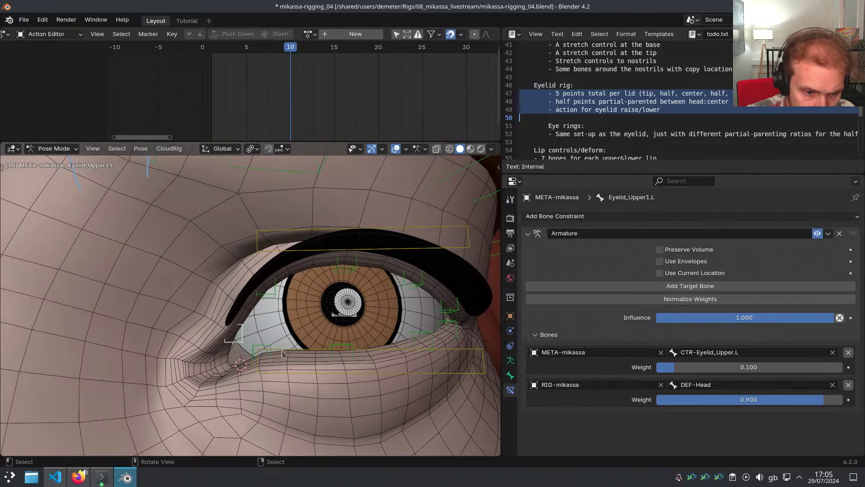
pyautogui.click(264, 348)
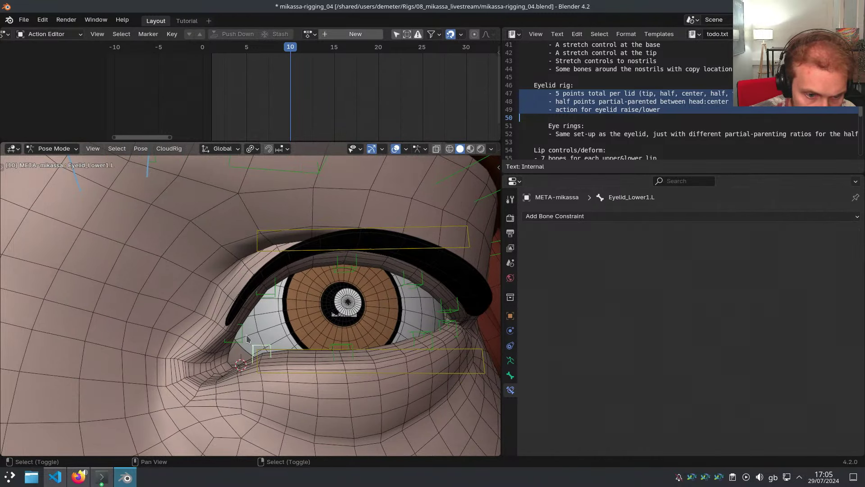
# Copy Eyelid_Upper1.L's Armature constraint to Eyelid_Lower1.L and retarget it to CTR-Eyelid_Lower.L
pyautogui.keyDown('shift'); pyautogui.click(246, 336); pyautogui.keyUp('shift')
pyautogui.press('F3')
pyautogui.press('Return')
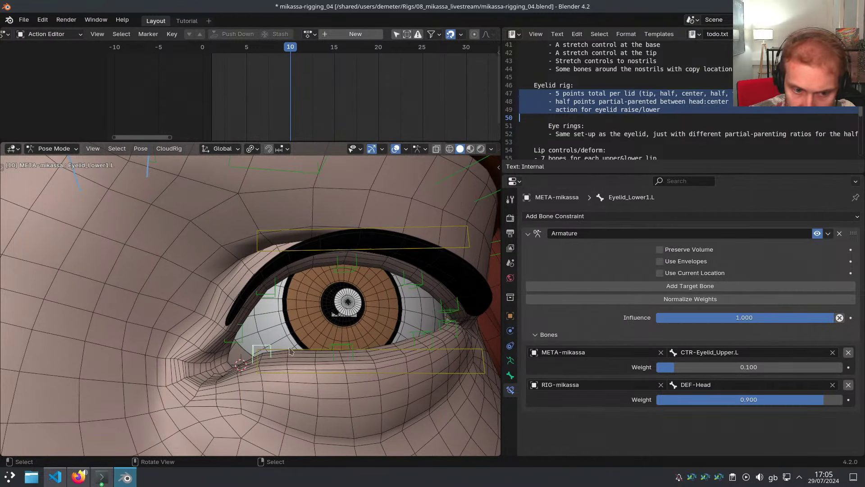
pyautogui.click(712, 352)
pyautogui.hotkey('ctrl', 'v')
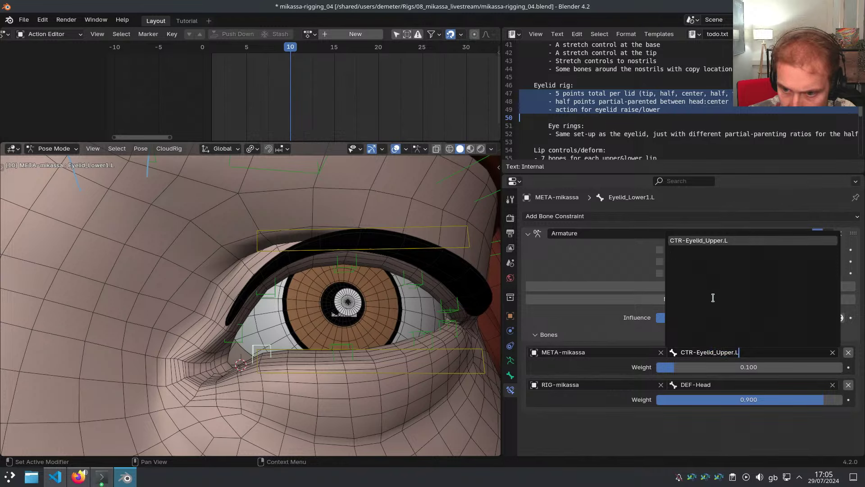
pyautogui.press('Escape')
# Check Eyelid_Lower1.L's new constraint, weighted 0.1 to CTR-Eyelid_Lower.L and 0.9 to DEF-Head
pyautogui.rightClick(464, 354)
pyautogui.press('F2')
pyautogui.press('Escape')
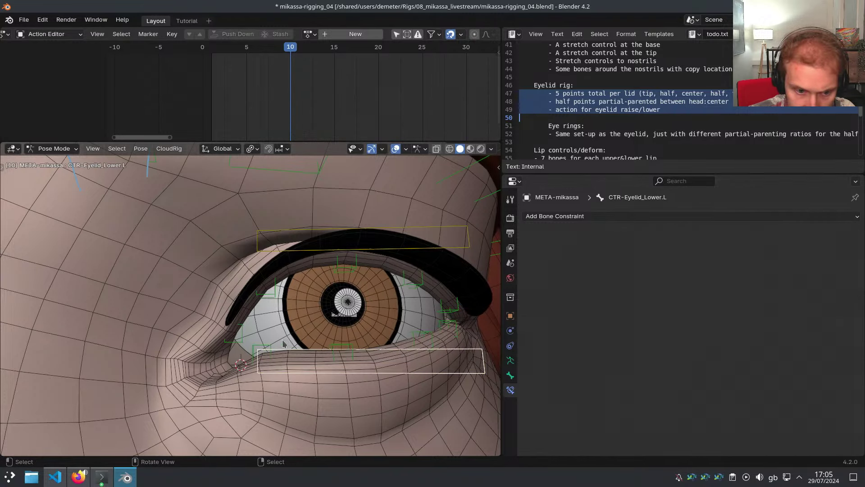
pyautogui.rightClick(361, 351)
pyautogui.rightClick(270, 348)
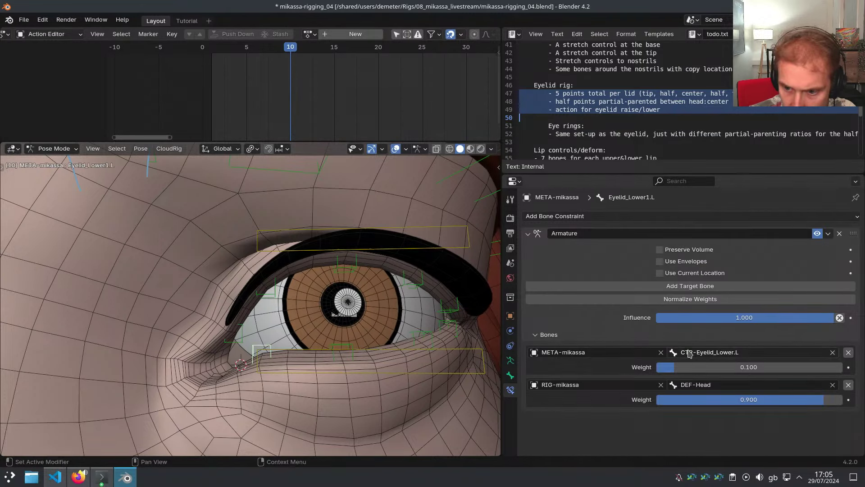
pyautogui.scroll(-1, 387, 298)
pyautogui.moveTo(388, 298); pyautogui.dragTo(344, 338, button='middle')
pyautogui.scroll(3, 328, 362)
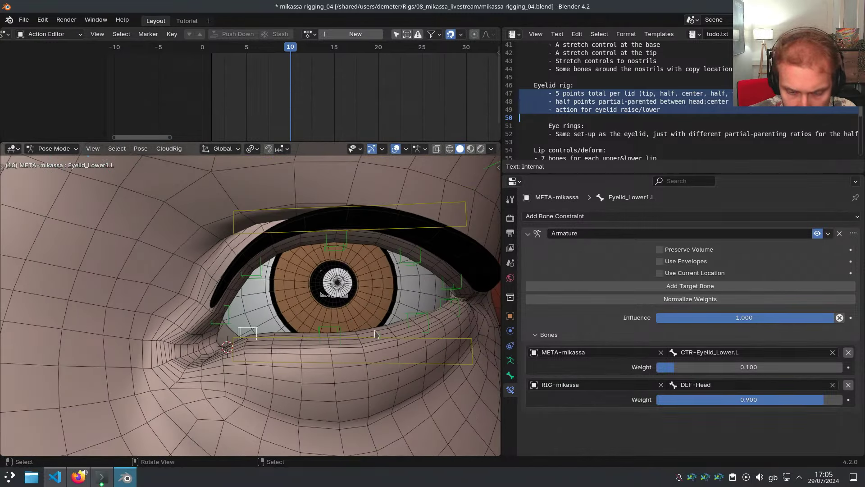
# Copy the constraints from Eyelid_Upper3.L onto Eyelid_Lower2.L
pyautogui.click(339, 334)
pyautogui.keyDown('shift'); pyautogui.click(347, 253); pyautogui.keyUp('shift')
pyautogui.press('F3')
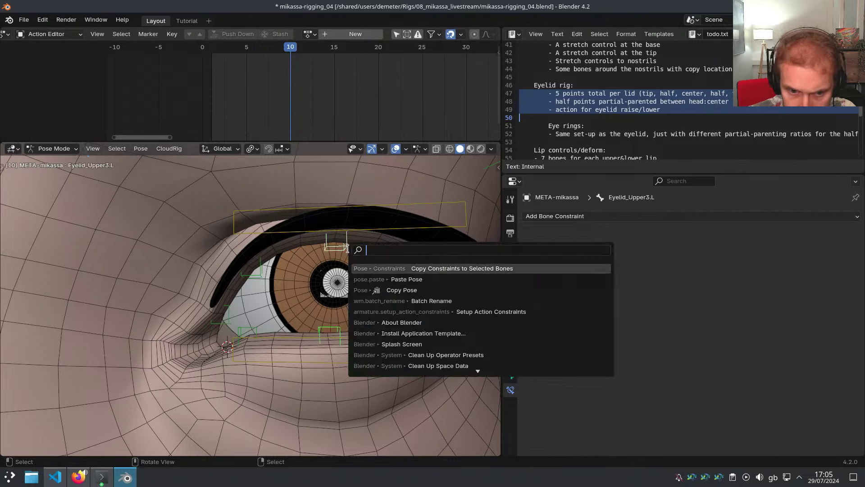
pyautogui.press('Return')
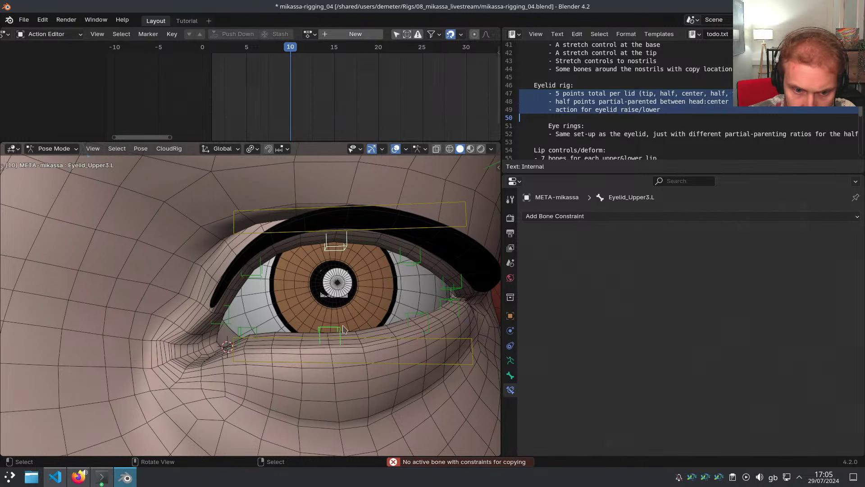
pyautogui.moveTo(346, 334); pyautogui.dragTo(361, 332, button='middle')
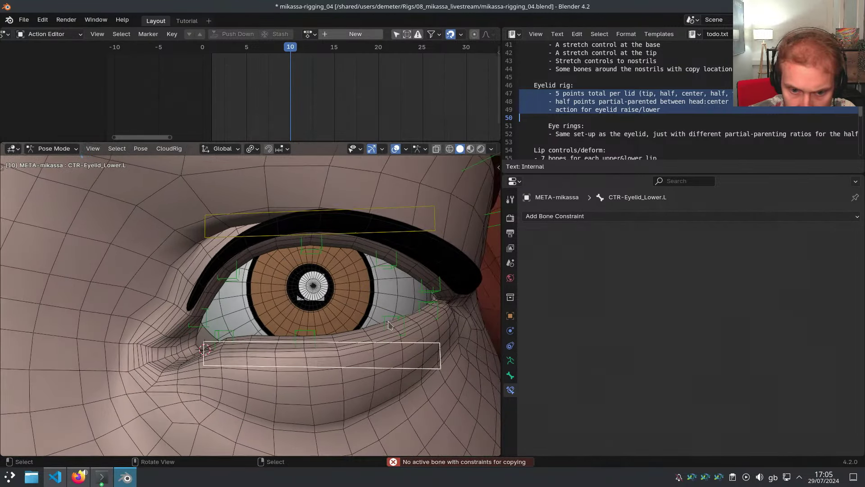
# Give Eyelid_Lower3.L the constraint from Eyelid_Upper4.L and check its target
pyautogui.click(392, 321)
pyautogui.click(393, 270)
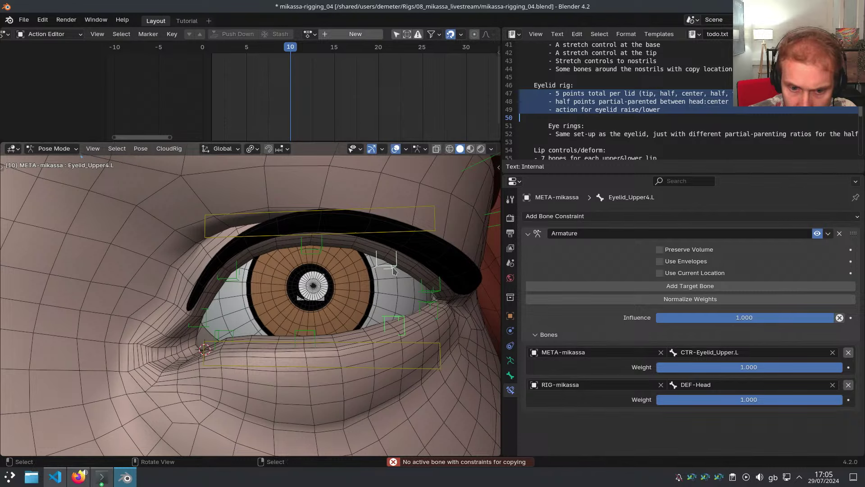
pyautogui.click(417, 356)
pyautogui.press('F2')
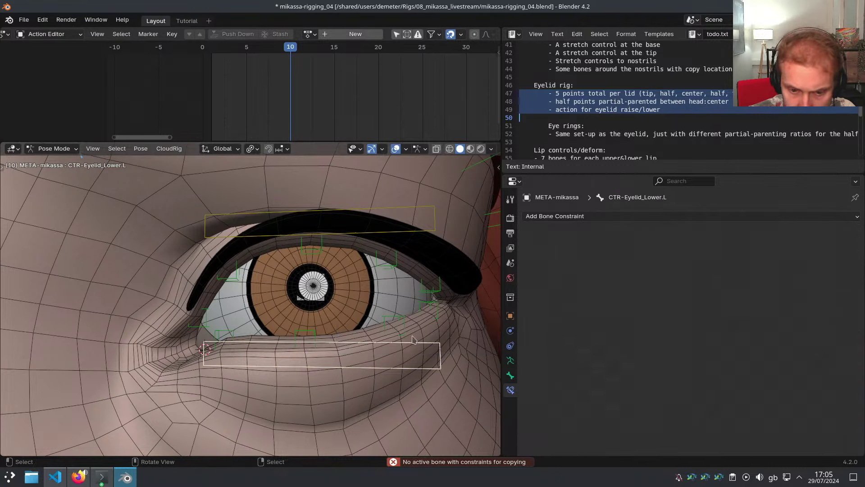
pyautogui.click(399, 324)
pyautogui.moveTo(418, 303); pyautogui.dragTo(390, 313, button='middle')
# Give Eyelid_Lower4.L the constraint from Eyelid_Upper5.L, weighted 0.2 CTR-Eyelid_Lower.L / 0.8 DEF-Head
pyautogui.click(394, 302)
pyautogui.click(392, 285)
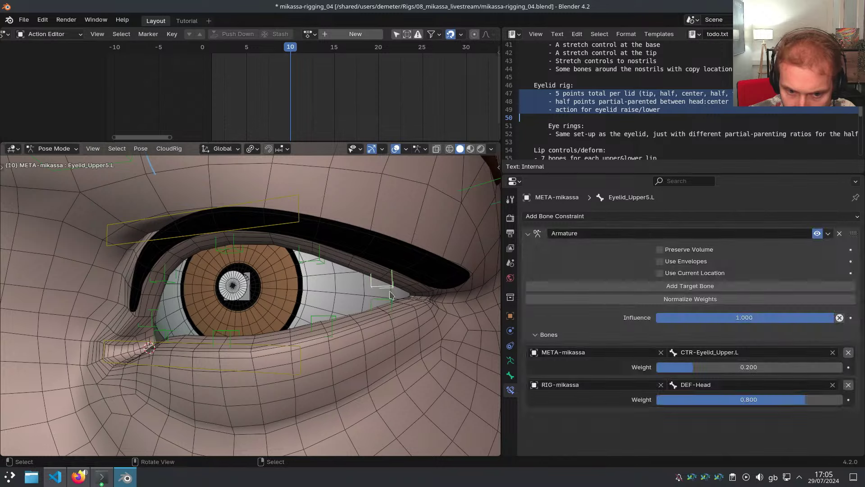
pyautogui.click(395, 300)
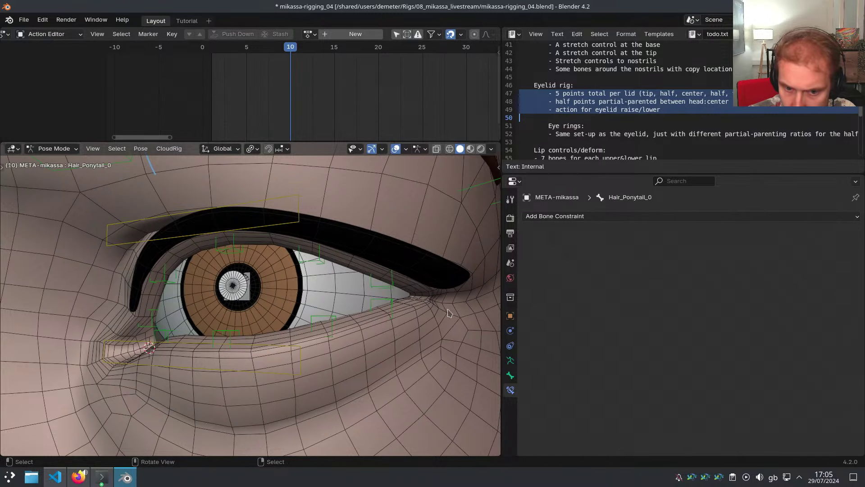
pyautogui.click(392, 303)
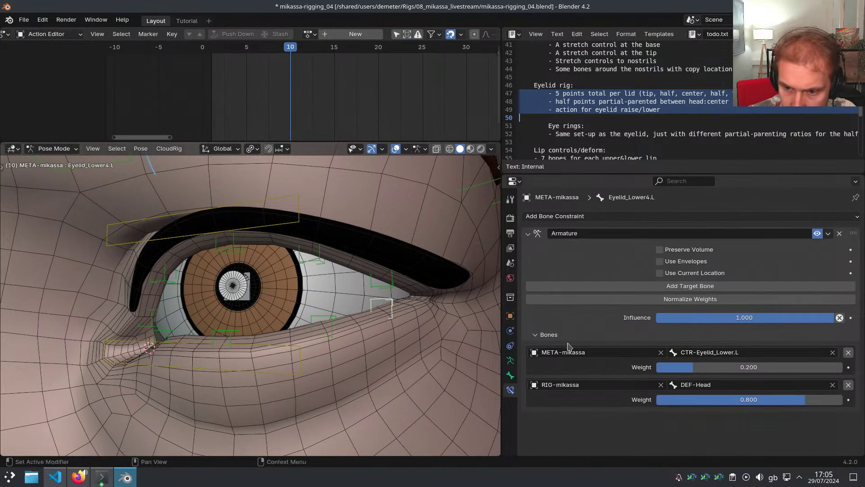
pyautogui.scroll(-5, 359, 308)
pyautogui.click(323, 333)
# Switch from the lower control to CTR-Eyelid_Upper.L, cancelling the trial moves
pyautogui.press('g')
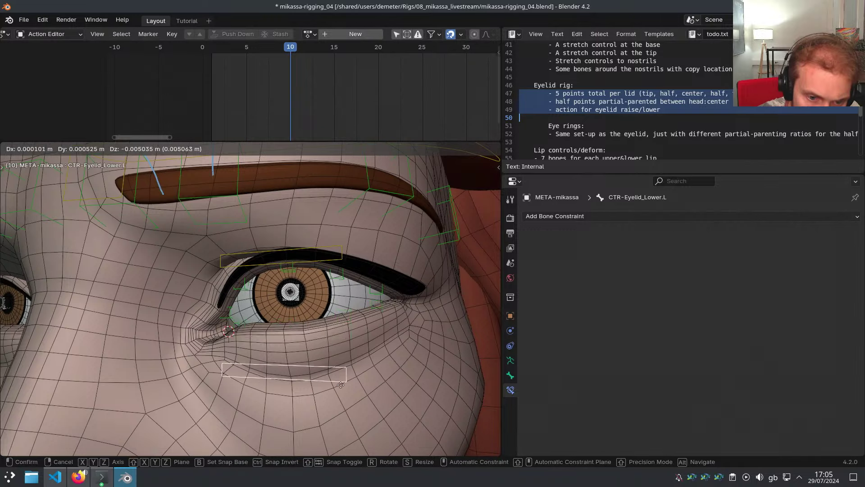
pyautogui.rightClick(322, 305)
pyautogui.click(331, 257)
pyautogui.scroll(2, 333, 259)
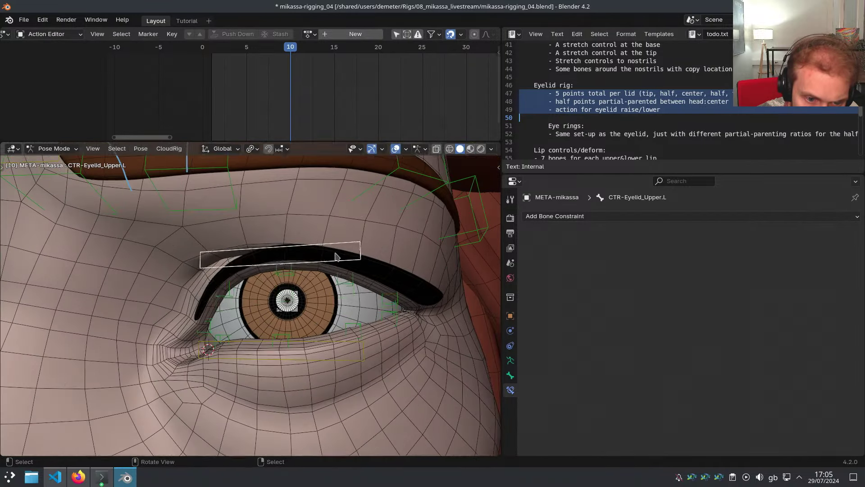
pyautogui.press('g')
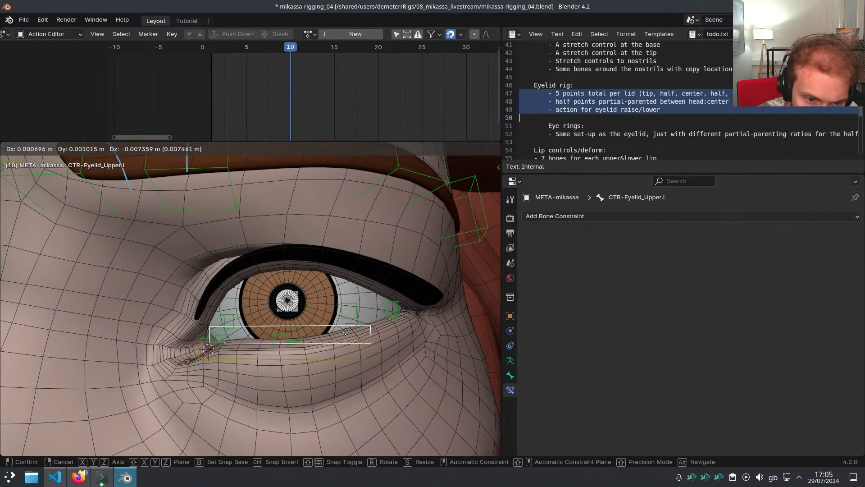
pyautogui.rightClick(349, 274)
pyautogui.scroll(3, 344, 288)
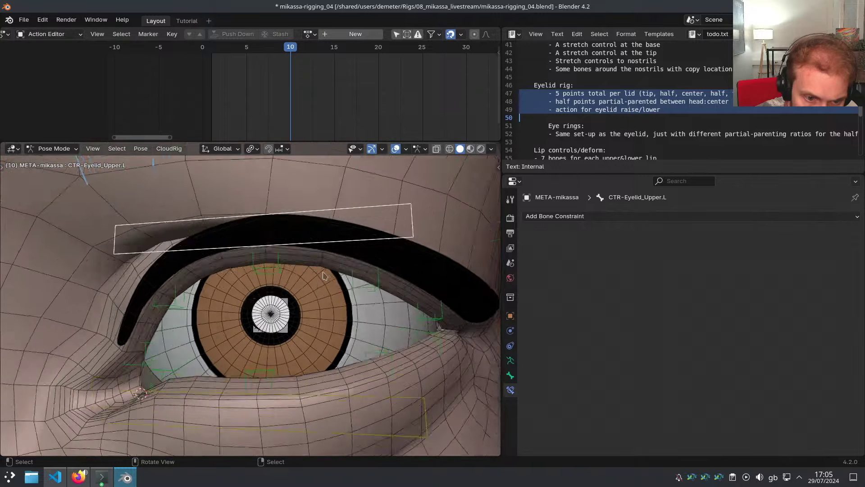
pyautogui.moveTo(345, 286); pyautogui.dragTo(319, 267, button='middle')
pyautogui.scroll(-2, 312, 266)
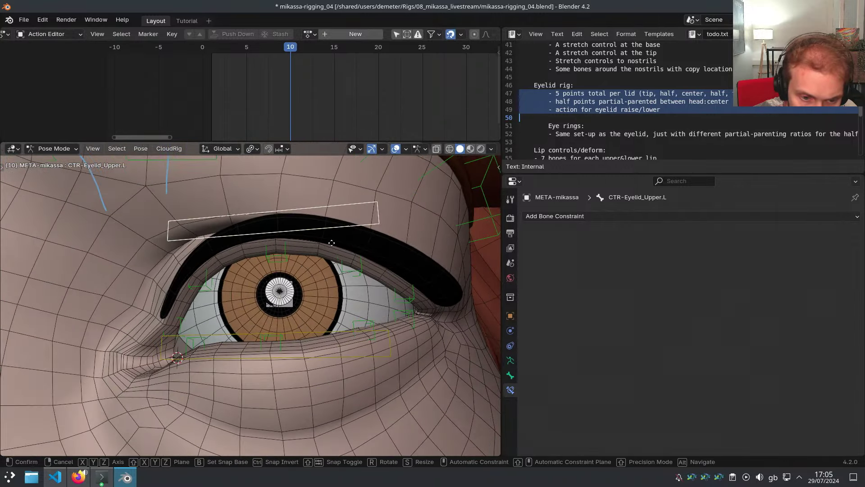
# Drag CTR-Eyelid_Upper.L down onto the lower lid, then again along global Y
pyautogui.press('g')
pyautogui.click(335, 339)
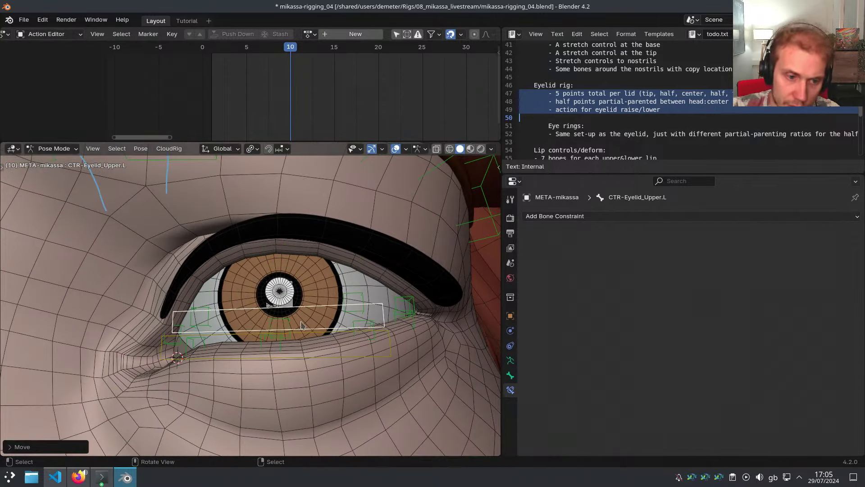
pyautogui.moveTo(303, 325); pyautogui.dragTo(277, 323, button='middle')
pyautogui.press('g')
pyautogui.press('y')
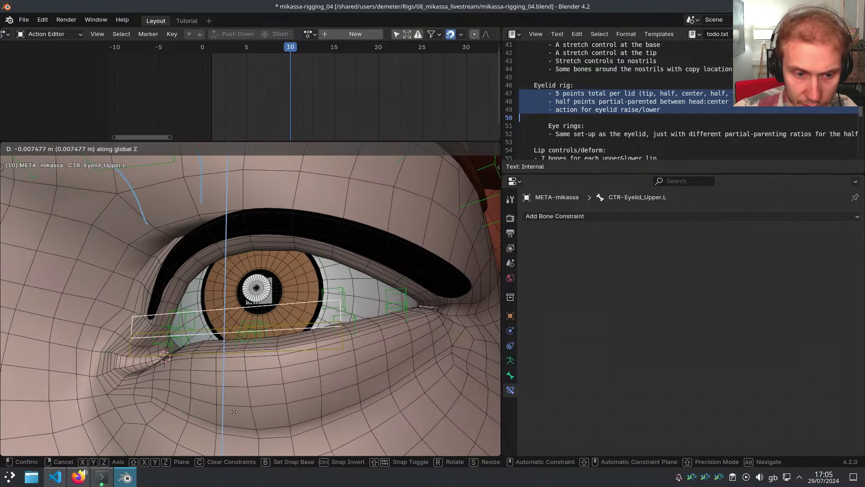
pyautogui.click(237, 378)
pyautogui.moveTo(237, 379); pyautogui.dragTo(270, 315, button='middle')
pyautogui.scroll(-2, 307, 323)
pyautogui.scroll(2, 310, 313)
# Move CTR-Eyelid_Upper.L along global Z to sit near the lower lid
pyautogui.press('g')
pyautogui.press('z')
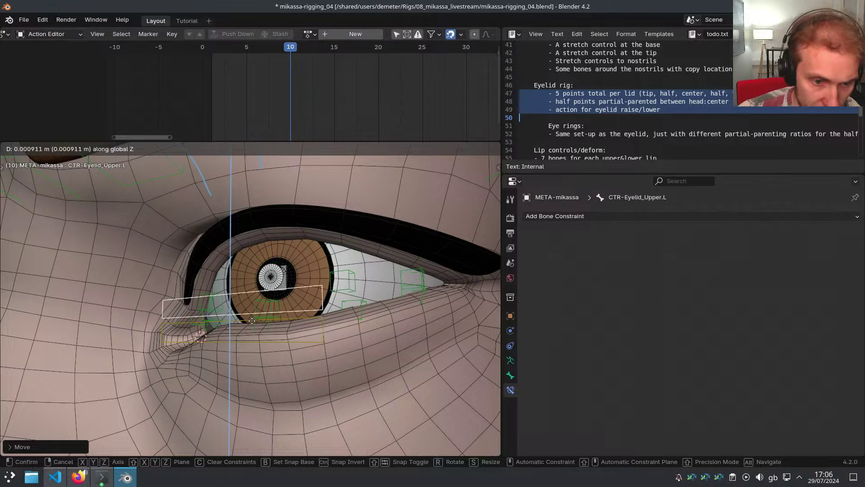
pyautogui.click(254, 328)
pyautogui.moveTo(253, 328); pyautogui.dragTo(276, 316, button='middle')
pyautogui.scroll(3, 263, 321)
# Maximize the 3D viewport with Ctrl+Space and inspect how the upper eyelid follows
pyautogui.hotkey('ctrl', 'space')
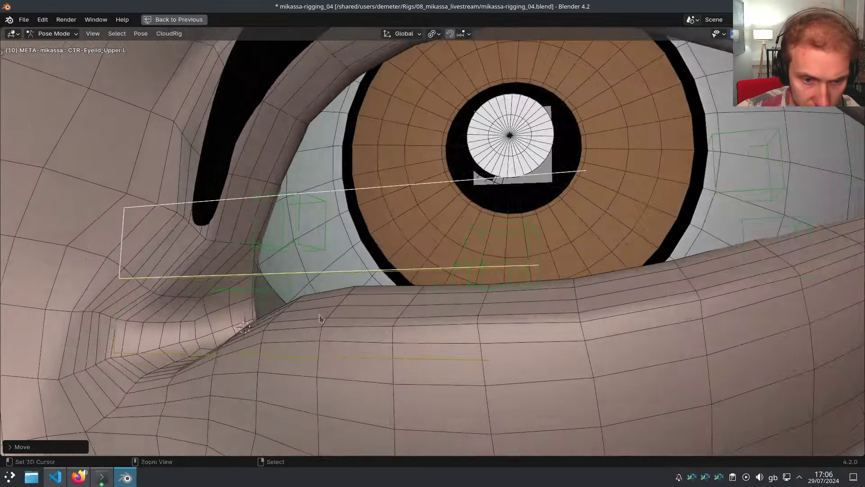
pyautogui.scroll(-2, 450, 334)
pyautogui.scroll(3, 450, 334)
pyautogui.keyDown('shift'); pyautogui.moveTo(450, 334); pyautogui.dragTo(360, 330, button='middle'); pyautogui.keyUp('shift')
pyautogui.scroll(-5, 360, 329)
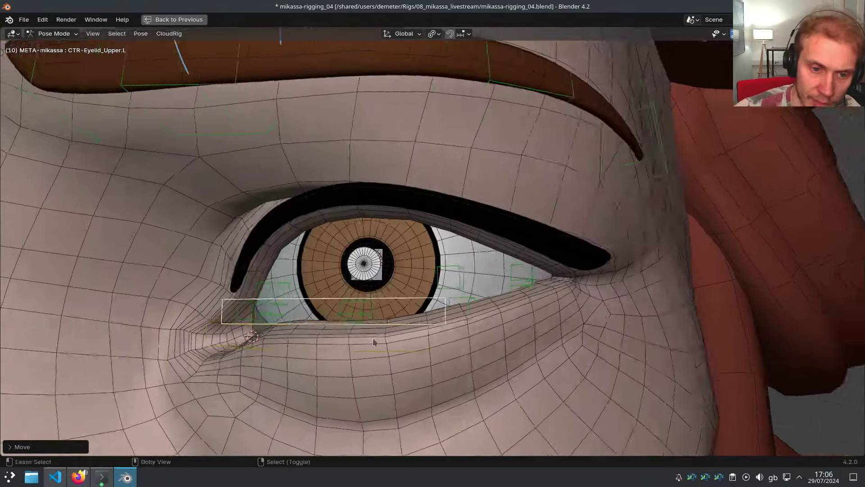
pyautogui.scroll(4, 372, 338)
pyautogui.scroll(-5, 382, 316)
pyautogui.scroll(2, 390, 283)
pyautogui.moveTo(390, 283); pyautogui.dragTo(301, 239, button='middle')
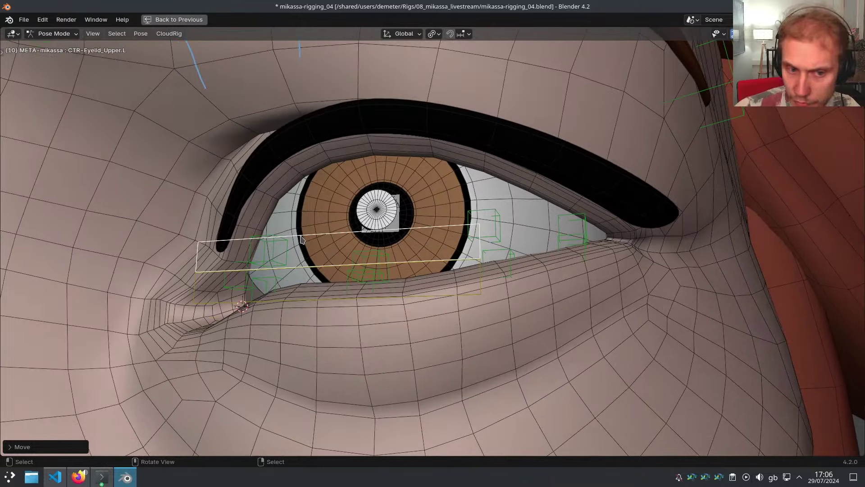
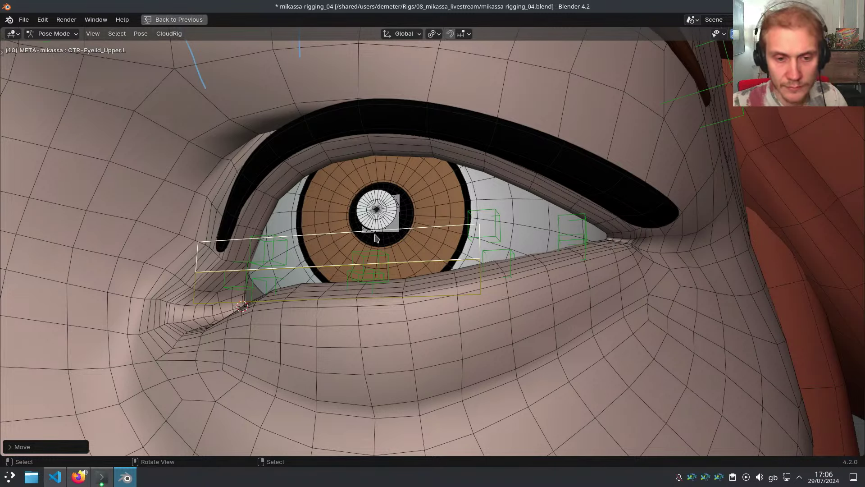
# Undo the last eyelid move and test-move CTR-Eyelid_Upper.L along global Z
pyautogui.moveTo(375, 234); pyautogui.dragTo(437, 235, button='middle')
pyautogui.scroll(1, 428, 232)
pyautogui.hotkey('ctrl', 'z')
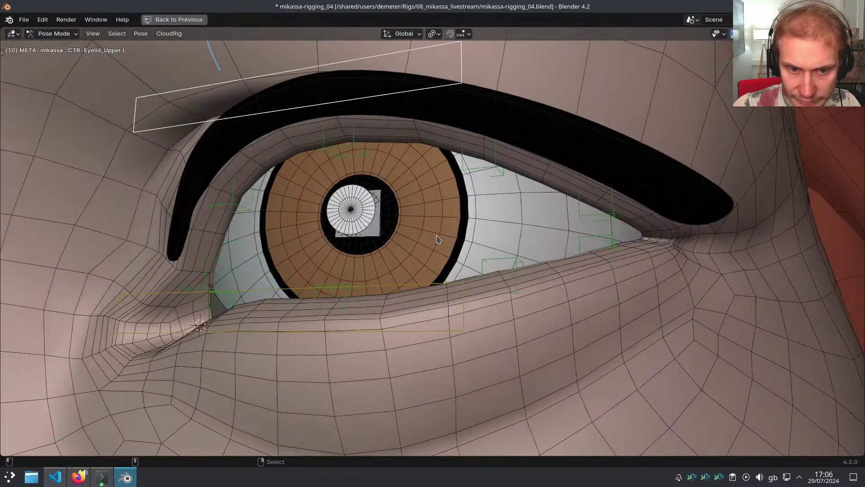
pyautogui.moveTo(386, 216); pyautogui.dragTo(361, 205, button='middle')
pyautogui.press('g')
pyautogui.press('z')
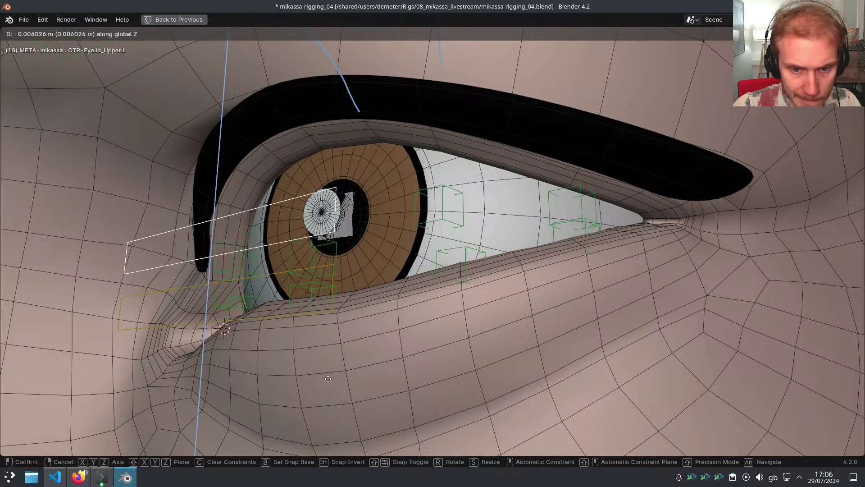
pyautogui.click(328, 408)
# Select Eyelid_Upper4.L, restore the full layout with Ctrl+Space and frame the bone
pyautogui.click(451, 236)
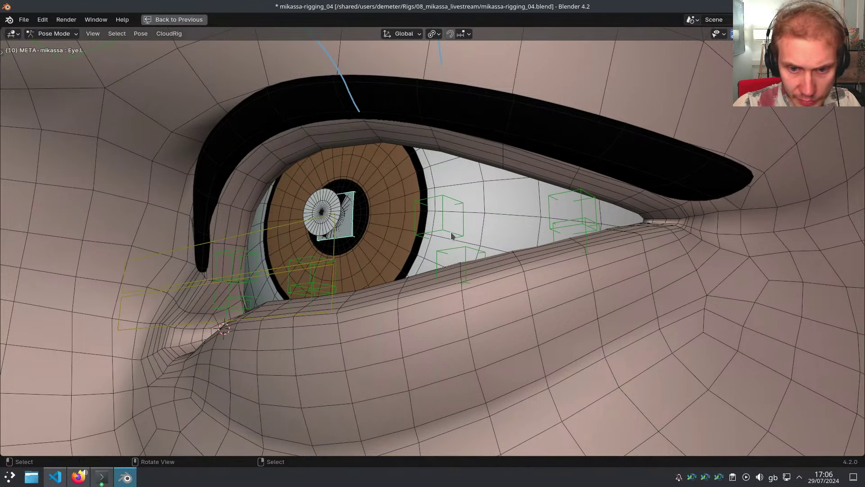
pyautogui.click(451, 235)
pyautogui.hotkey('ctrl', 'space')
pyautogui.press('KP_Decimal')
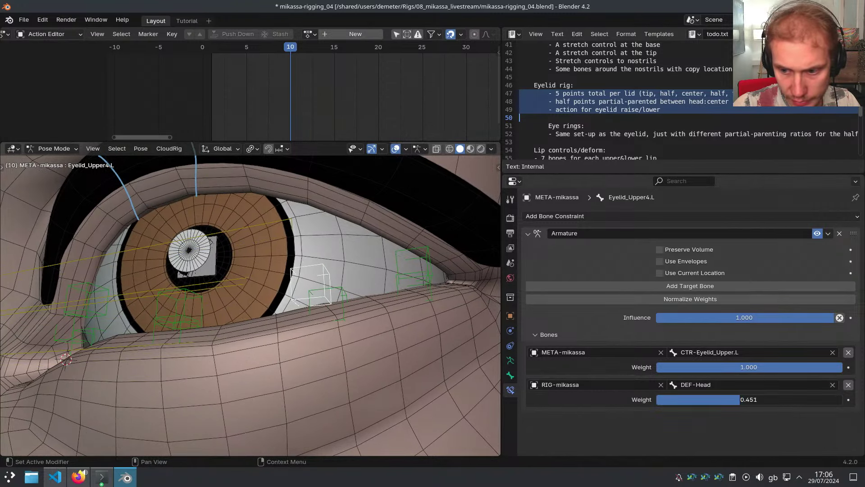
# Weight Eyelid_Upper4.L's Armature constraint 0.75 to CTR-Eyelid_Upper.L and 0.25 to DEF-Head
pyautogui.click(739, 400)
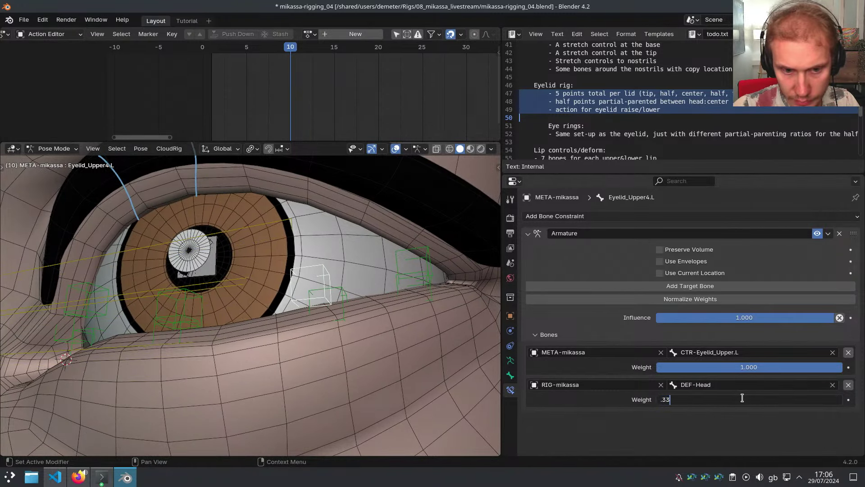
pyautogui.press('Return')
pyautogui.click(735, 299)
pyautogui.click(745, 368)
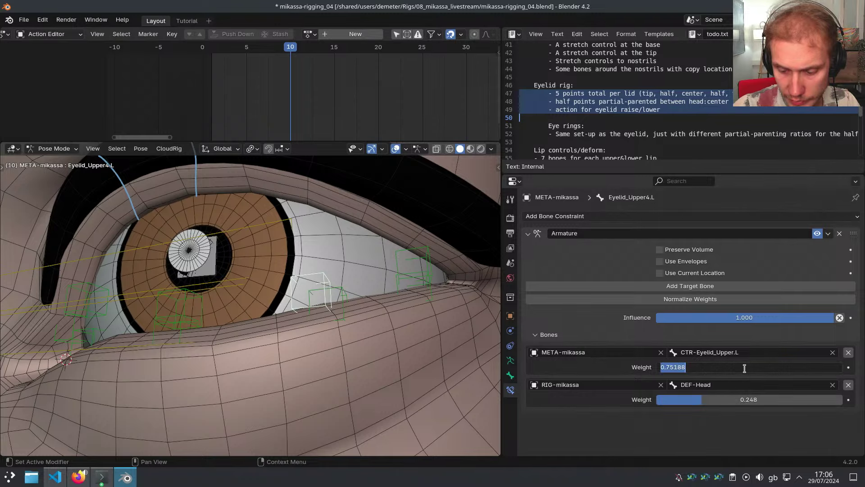
pyautogui.press('Return')
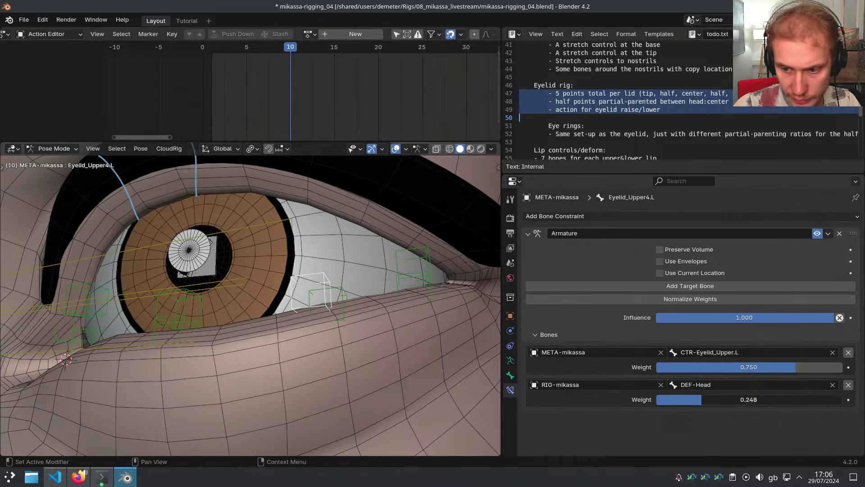
pyautogui.press('Return')
# Test-move CTR-Eyelid_Upper.L along Z, then cancel the move
pyautogui.moveTo(311, 286); pyautogui.dragTo(331, 269, button='middle')
pyautogui.click(336, 266)
pyautogui.press('g')
pyautogui.press('z')
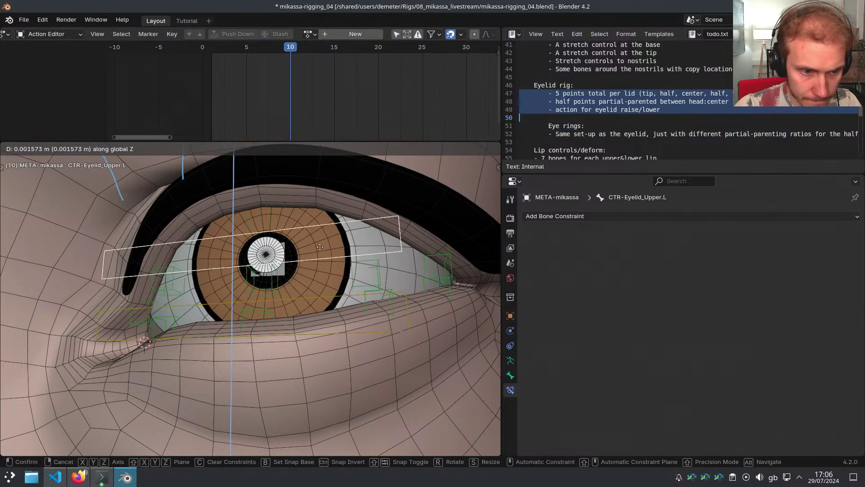
pyautogui.rightClick(306, 282)
# Select Eyelid_Upper2.L and weight its constraint 0.75 to CTR-Eyelid_Upper.L and 0.25 to DEF-Head
pyautogui.moveTo(179, 289); pyautogui.dragTo(209, 303, button='middle')
pyautogui.click(210, 303)
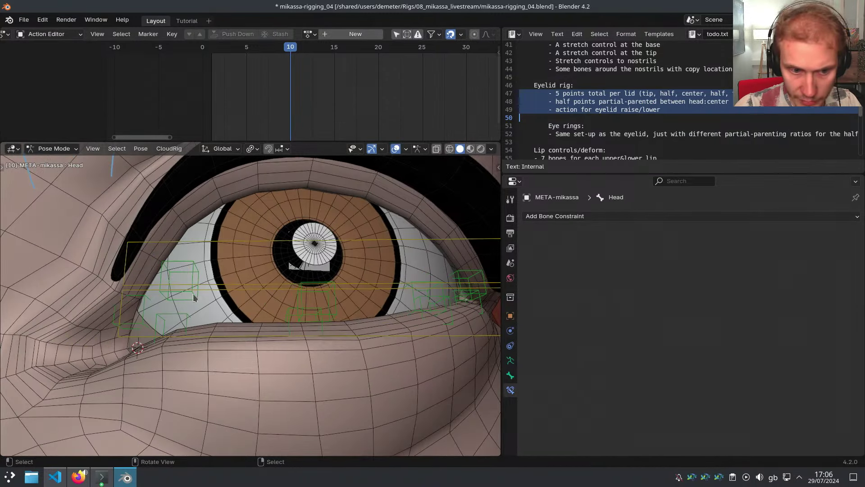
pyautogui.click(193, 297)
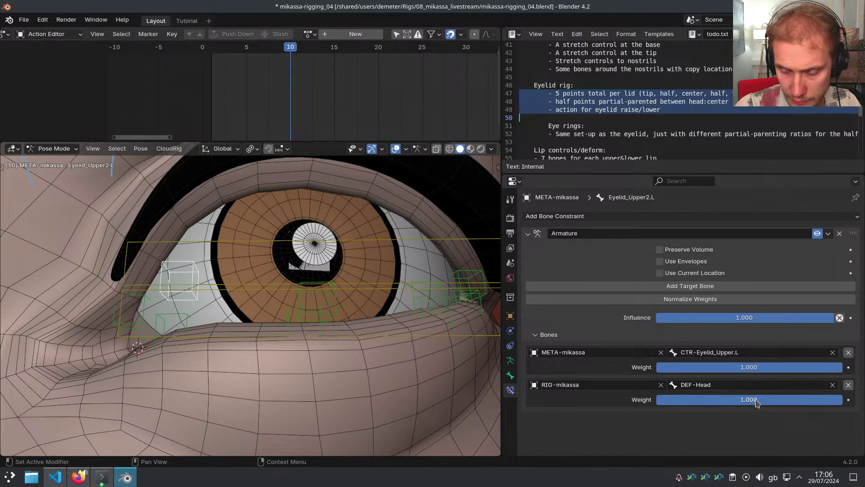
pyautogui.click(757, 402)
pyautogui.write('0.5')
pyautogui.press('Return')
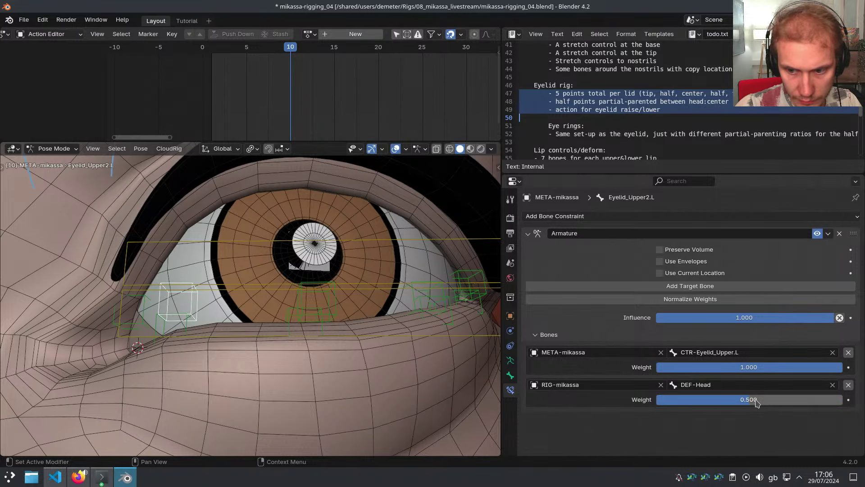
pyautogui.click(749, 367)
pyautogui.write('.75')
pyautogui.press('Return')
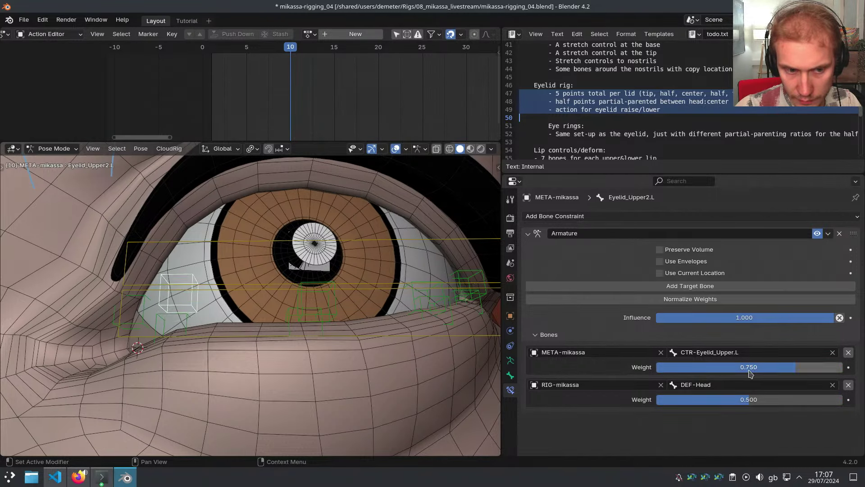
pyautogui.click(751, 400)
pyautogui.write('.25')
pyautogui.press('Return')
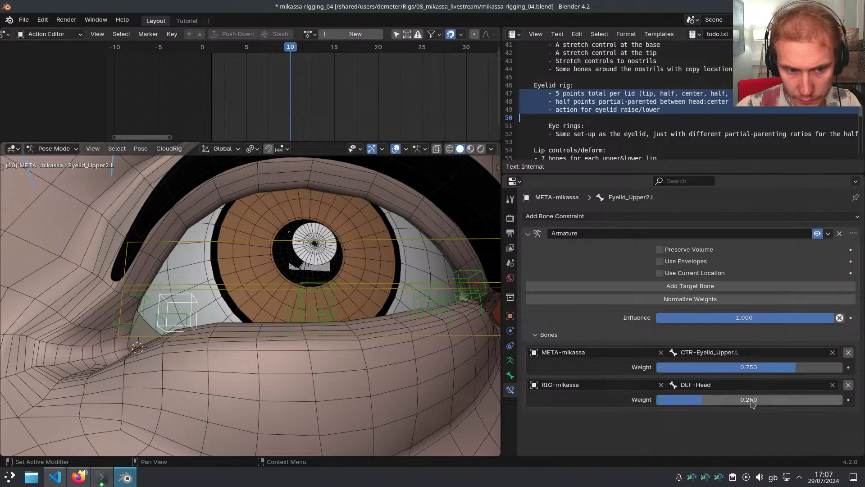
# Move the upper-lid control along Z and try rotations to check the lid deformation
pyautogui.click(479, 334)
pyautogui.moveTo(479, 334); pyautogui.dragTo(405, 270, button='middle')
pyautogui.press('g')
pyautogui.press('z')
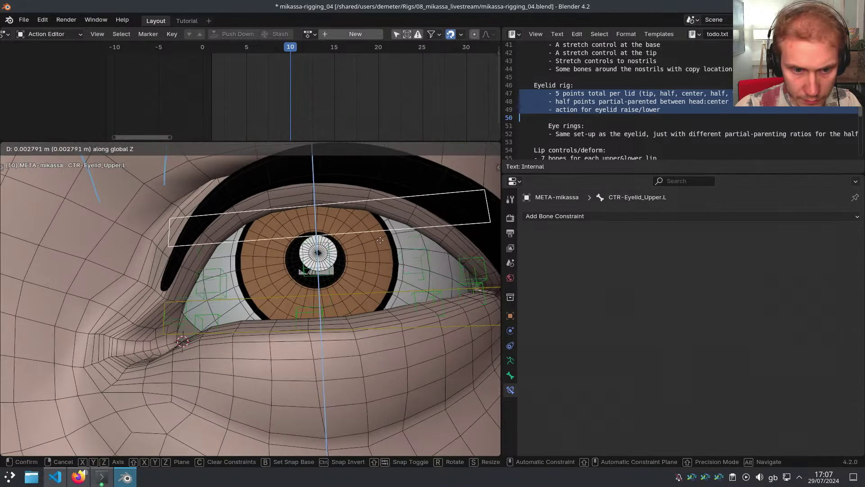
pyautogui.click(368, 281)
pyautogui.press('r')
pyautogui.rightClick(409, 267)
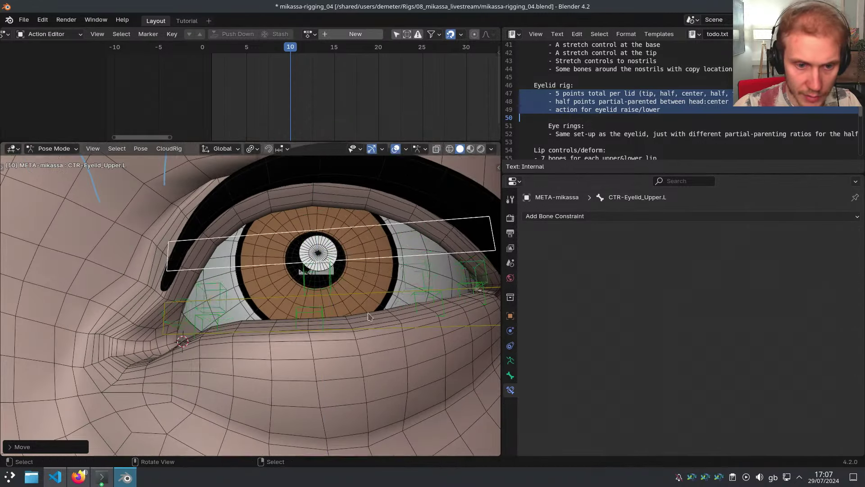
pyautogui.scroll(-3, 370, 332)
pyautogui.moveTo(388, 275); pyautogui.dragTo(315, 336, button='middle')
pyautogui.press('r')
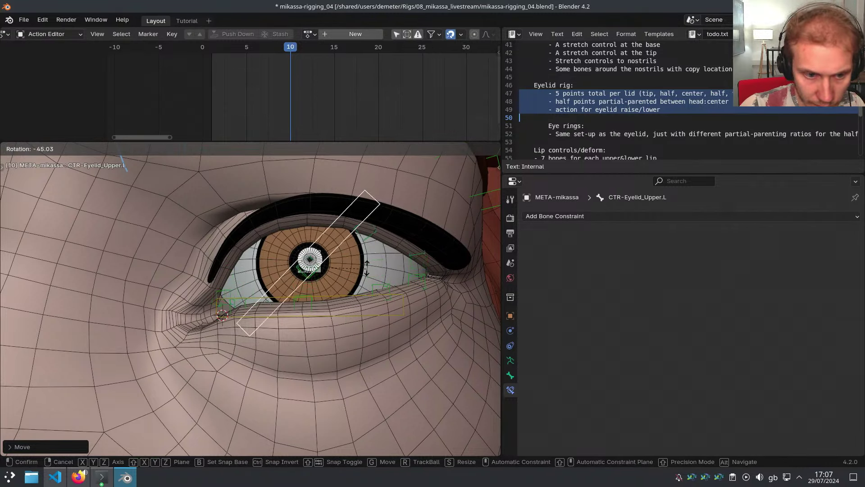
pyautogui.rightClick(362, 310)
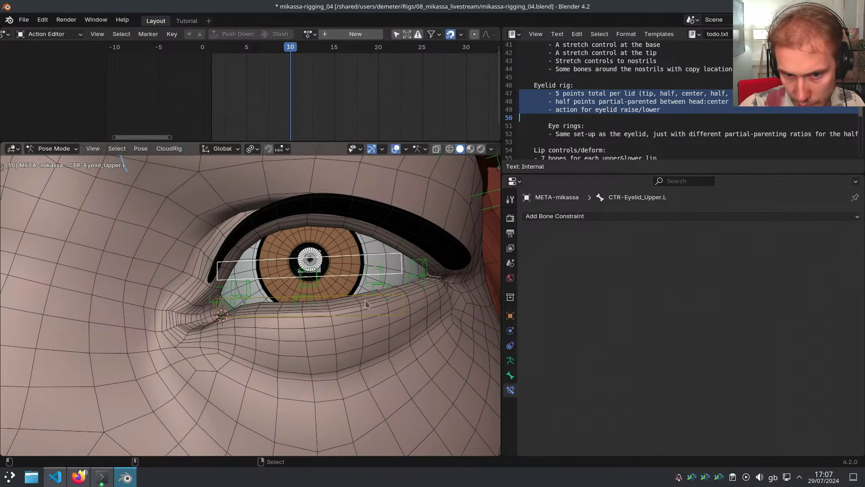
# Lower and then raise CTR-Eyelid_Upper.L along Z to check how the lid follows
pyautogui.moveTo(366, 305); pyautogui.dragTo(361, 306, button='middle')
pyautogui.press('r')
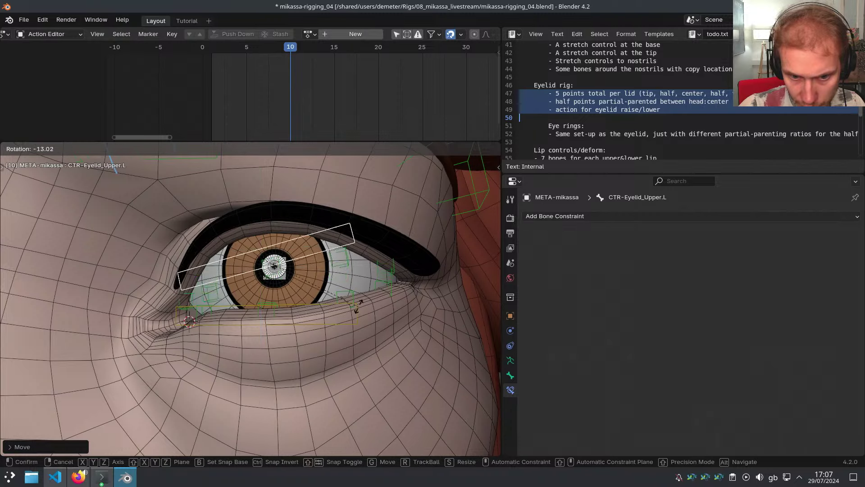
pyautogui.press('g')
pyautogui.press('z')
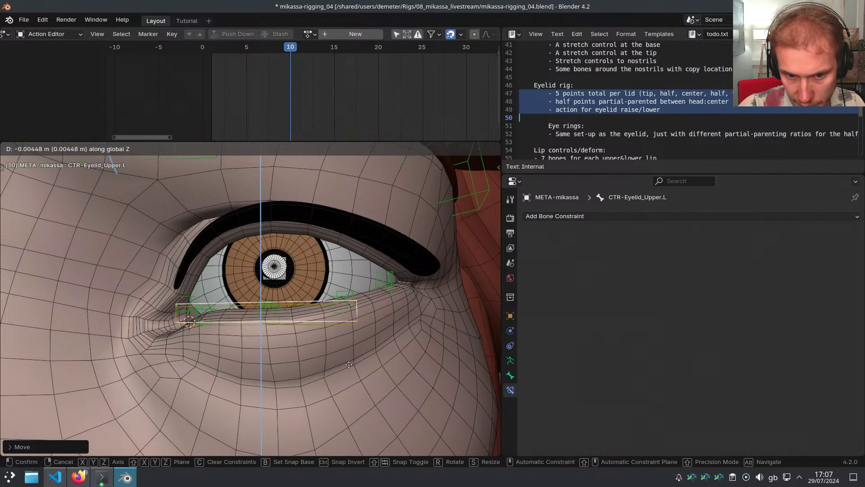
pyautogui.click(350, 364)
pyautogui.moveTo(365, 336); pyautogui.dragTo(355, 309, button='middle')
pyautogui.press('g')
pyautogui.press('z')
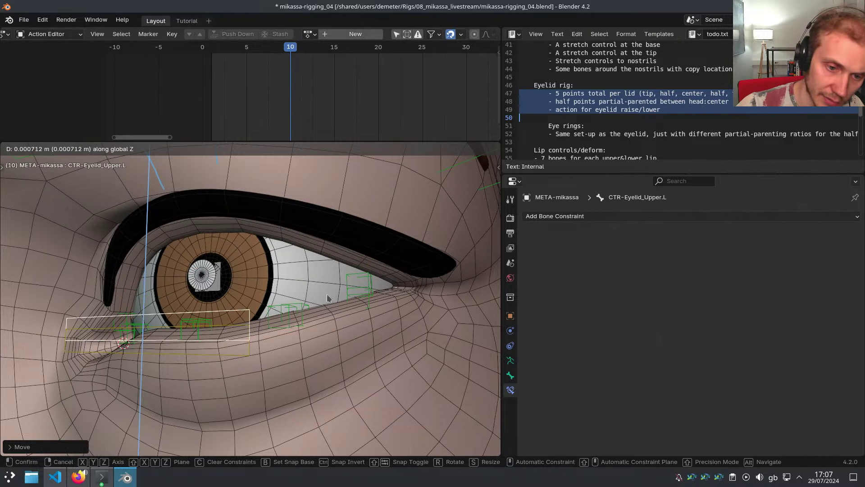
pyautogui.click(325, 305)
# Retest the control with cancelled rotations and a final Z move, then select Eyelid_Upper1.L
pyautogui.moveTo(326, 305); pyautogui.dragTo(354, 310, button='middle')
pyautogui.press('r')
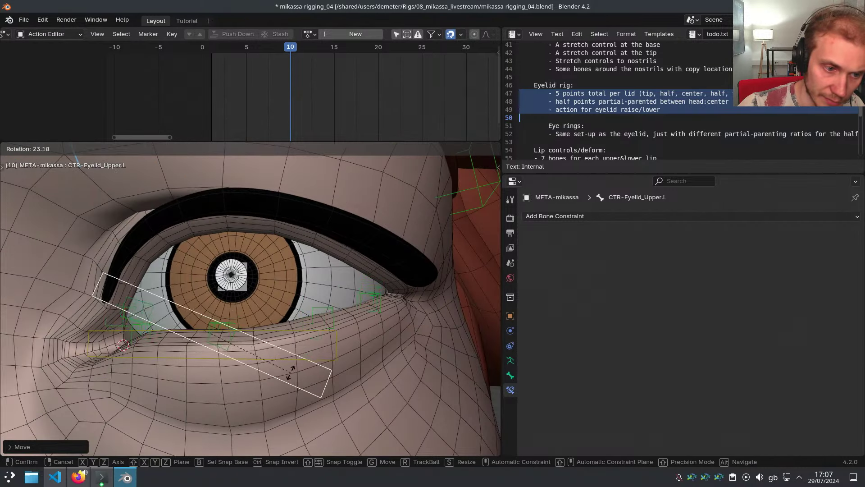
pyautogui.rightClick(293, 355)
pyautogui.press('g')
pyautogui.press('z')
pyautogui.moveTo(293, 355); pyautogui.dragTo(343, 337, button='middle')
pyautogui.rightClick(329, 334)
pyautogui.press('r')
pyautogui.rightClick(353, 323)
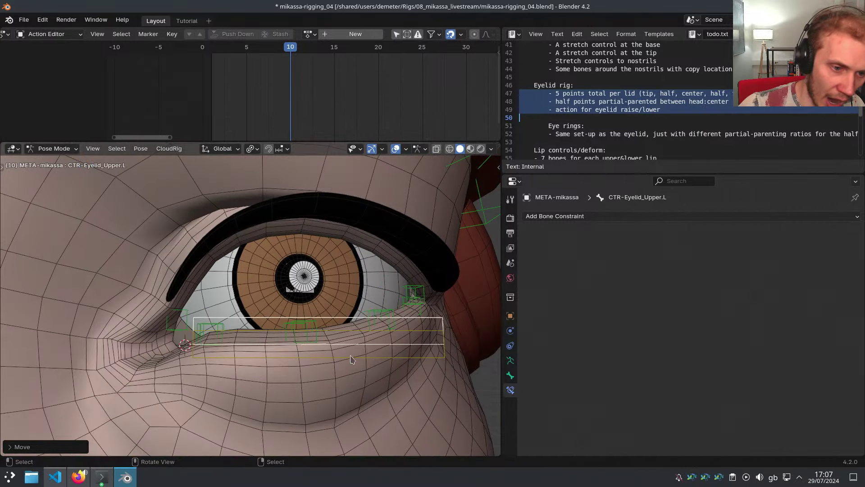
pyautogui.press('g')
pyautogui.press('z')
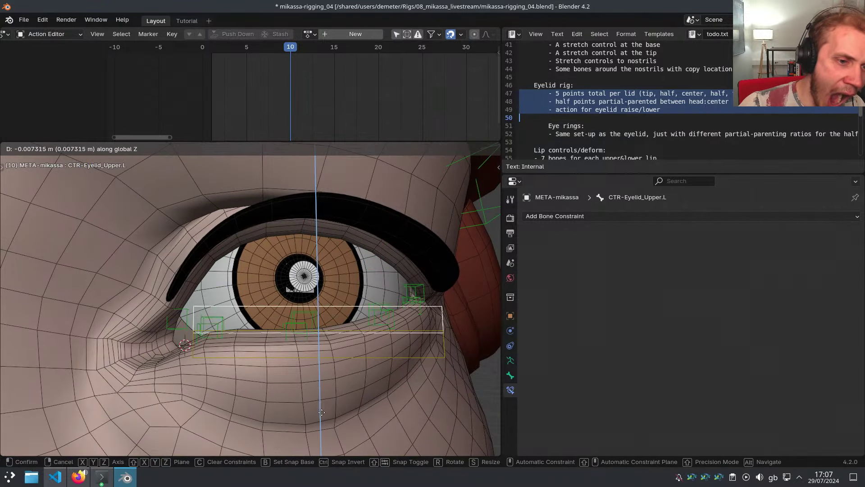
pyautogui.click(323, 415)
pyautogui.click(182, 320)
# Weight Eyelid_Upper1.L's constraint 0.2 to CTR-Eyelid_Upper.L and 0.8 to DEF-Head
pyautogui.moveTo(199, 321); pyautogui.dragTo(237, 325, button='middle')
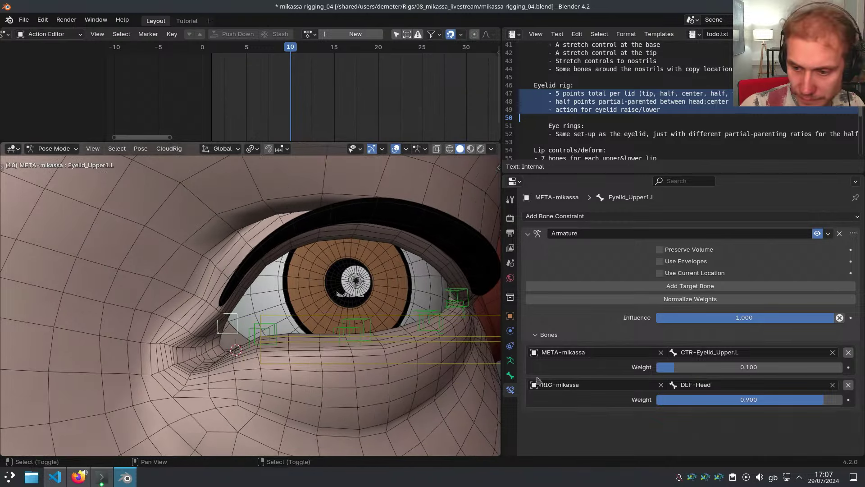
pyautogui.click(701, 368)
pyautogui.write('.')
pyautogui.press('Return')
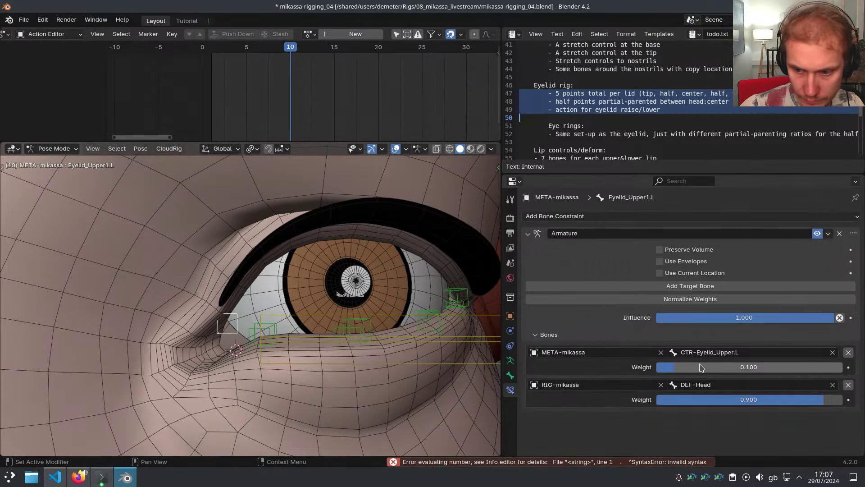
pyautogui.click(701, 368)
pyautogui.write('0.2')
pyautogui.press('Return')
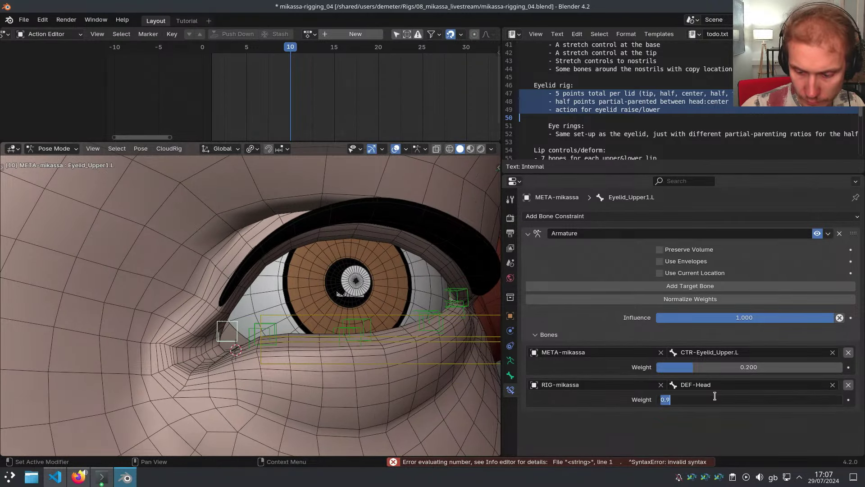
pyautogui.press('Return')
# Clear Eyelid_Upper3.L's location and test-move CTR-Eyelid_Lower.L along Z
pyautogui.click(351, 321)
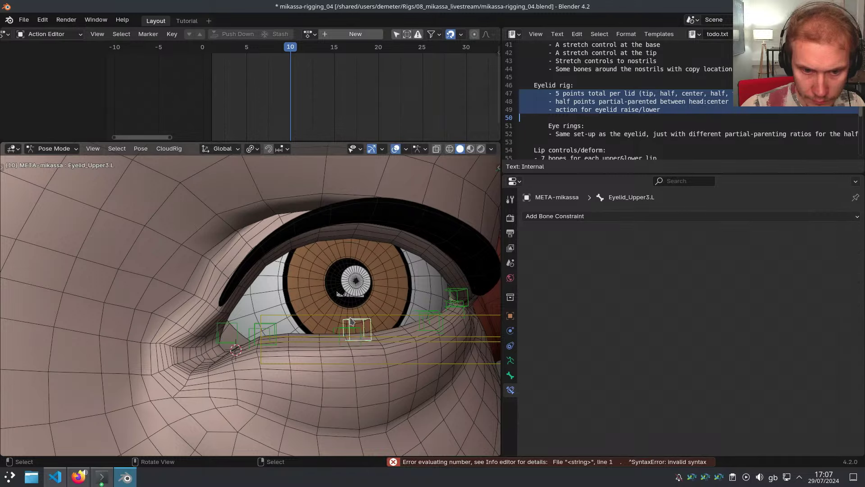
pyautogui.hotkey('alt', 'g')
pyautogui.keyDown('shift'); pyautogui.moveTo(346, 318); pyautogui.dragTo(304, 296, button='middle'); pyautogui.keyUp('shift')
pyautogui.click(344, 315)
pyautogui.press('g')
pyautogui.press('z')
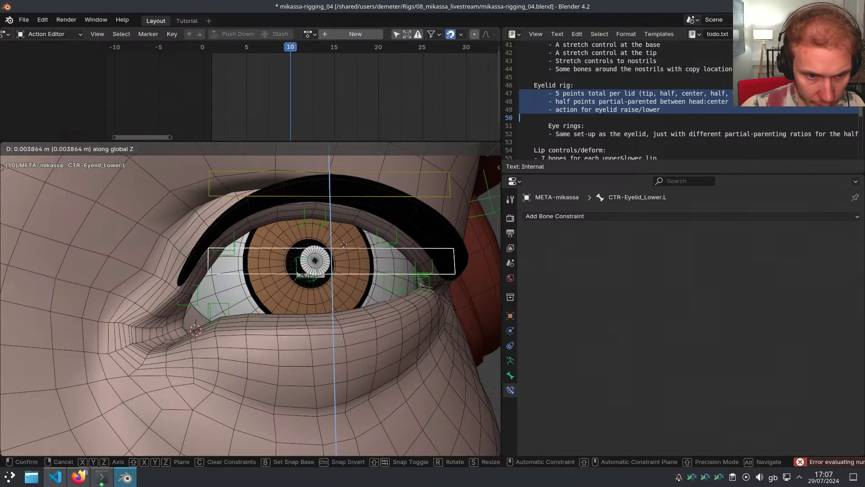
pyautogui.click(308, 296)
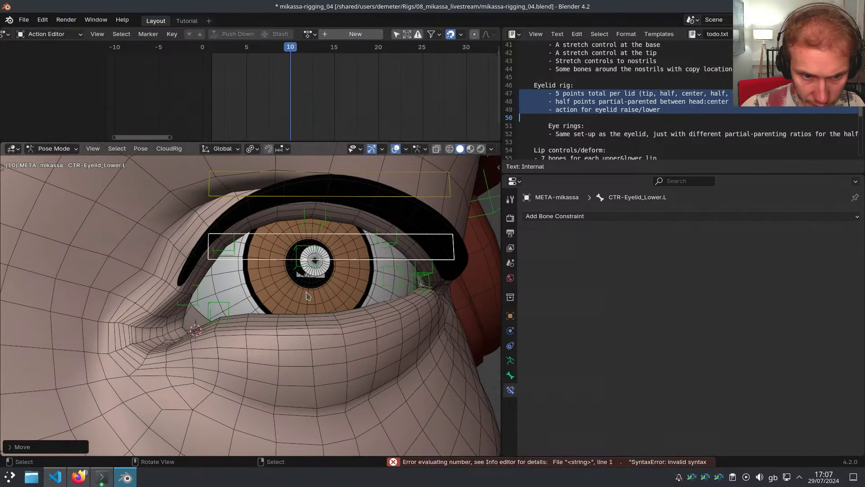
# Weight Eyelid_Lower1.L's constraint 0.4 to the lid control and 0.6 to DEF-Head
pyautogui.click(228, 310)
pyautogui.doubleClick(730, 365)
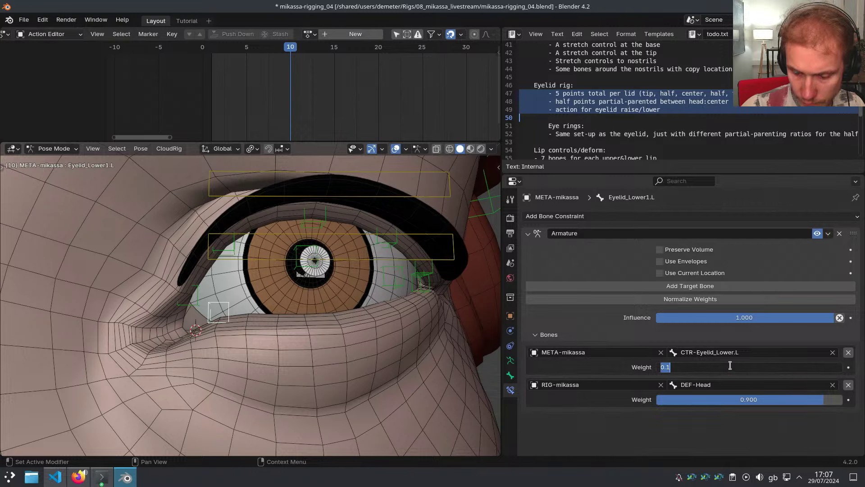
pyautogui.write('.4')
pyautogui.press('Return')
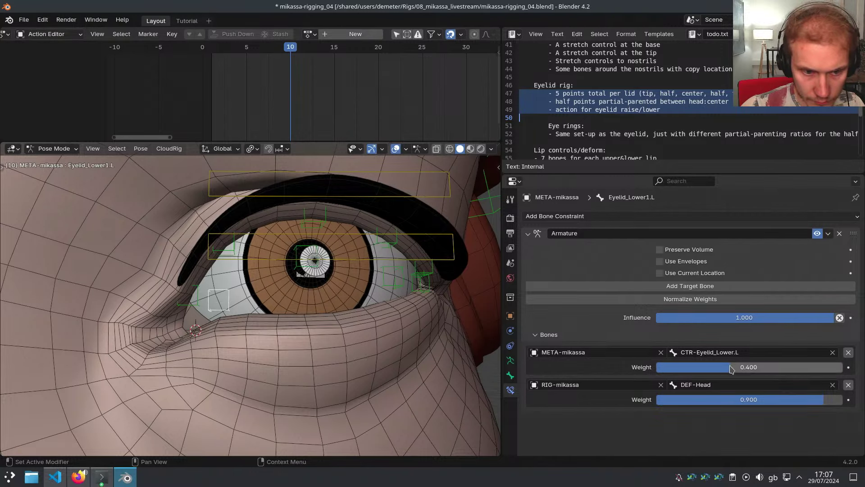
pyautogui.click(738, 399)
pyautogui.write('.6')
pyautogui.press('Return')
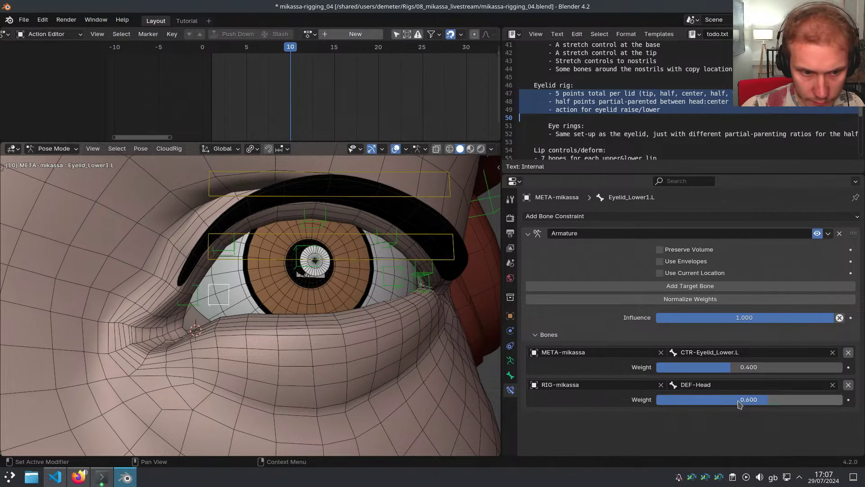
# Move CTR-Eyelid_Lower.L vertically to test the lower lid
pyautogui.moveTo(431, 375); pyautogui.dragTo(313, 275, button='middle')
pyautogui.click(347, 270)
pyautogui.press('g')
pyautogui.press('z')
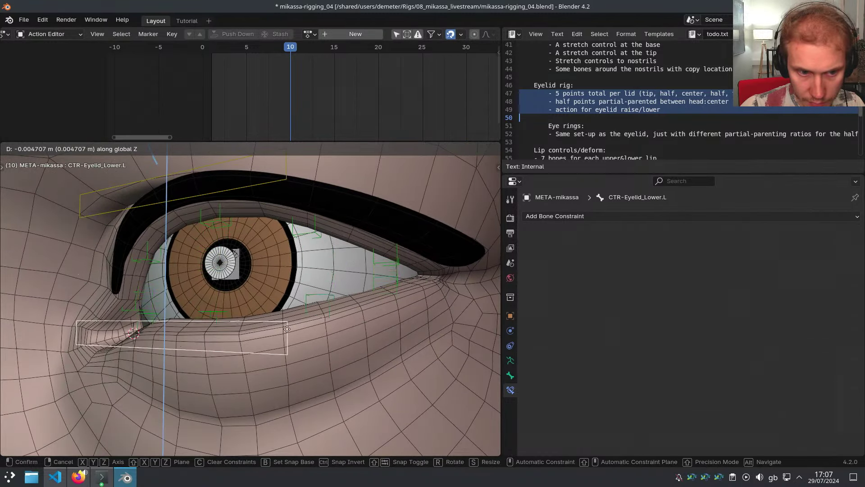
pyautogui.click(293, 219)
# Save, then set Eyelid_Lower3.L's DEF-Head weight to 0.5 and normalize the weights
pyautogui.click(328, 256)
pyautogui.hotkey('ctrl', 's')
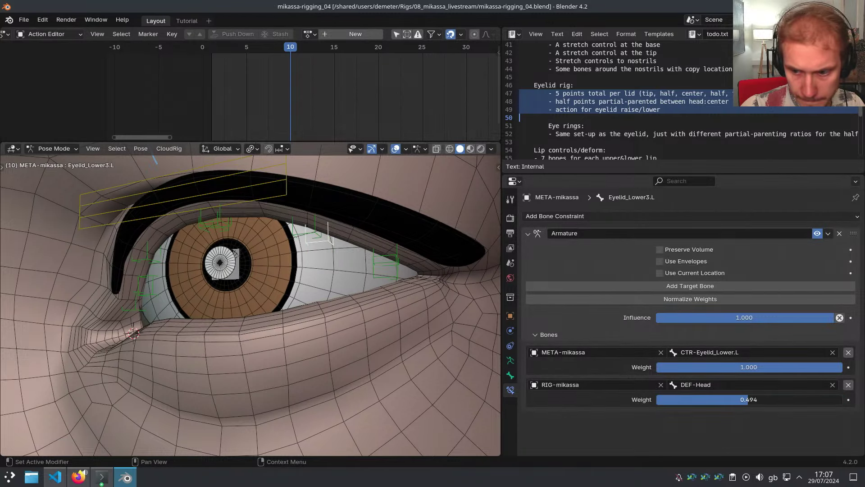
pyautogui.click(751, 398)
pyautogui.write('.5')
pyautogui.press('Return')
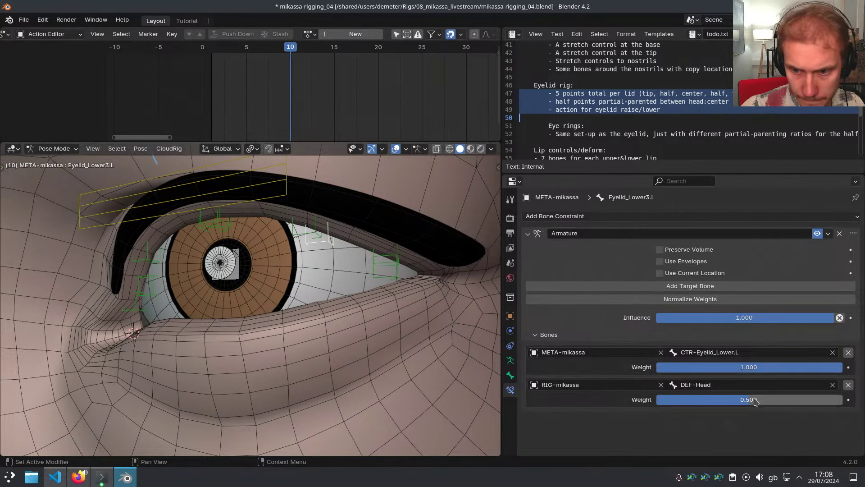
pyautogui.click(716, 301)
# Retest CTR-Eyelid_Lower.L along Z, settling it onto the lower eyelid
pyautogui.click(249, 202)
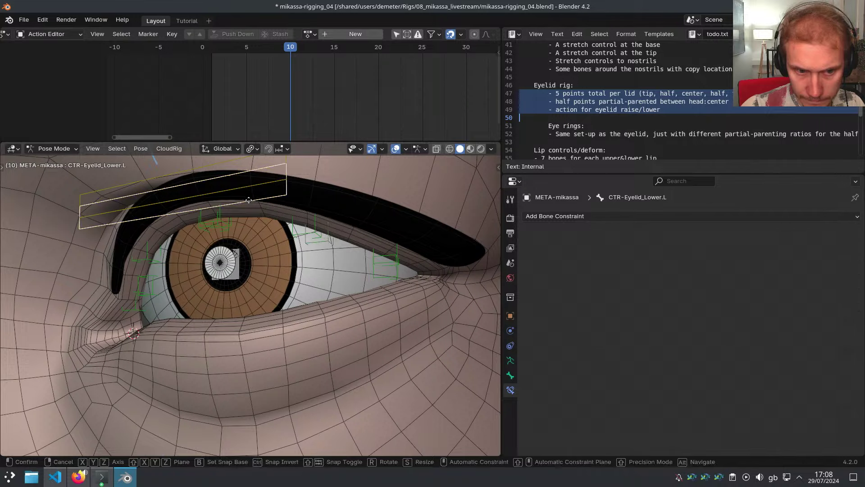
pyautogui.press('g')
pyautogui.press('z')
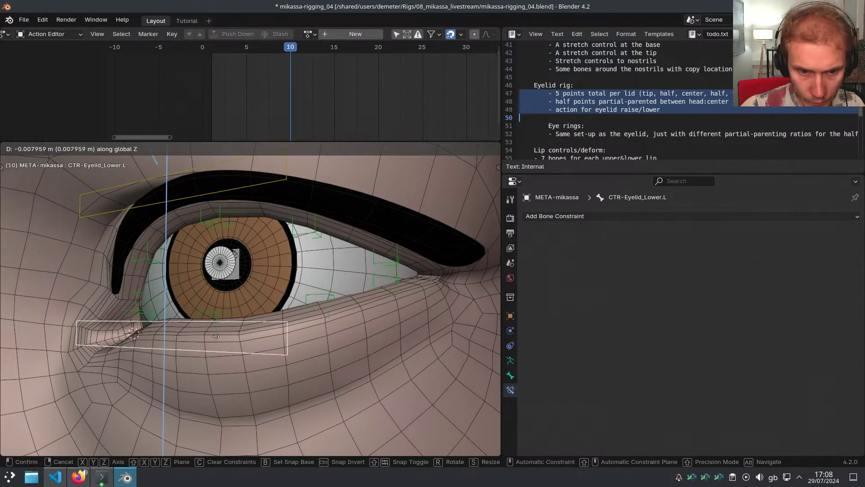
pyautogui.rightClick(231, 234)
pyautogui.moveTo(211, 236); pyautogui.dragTo(248, 254, button='middle')
pyautogui.press('g')
pyautogui.press('z')
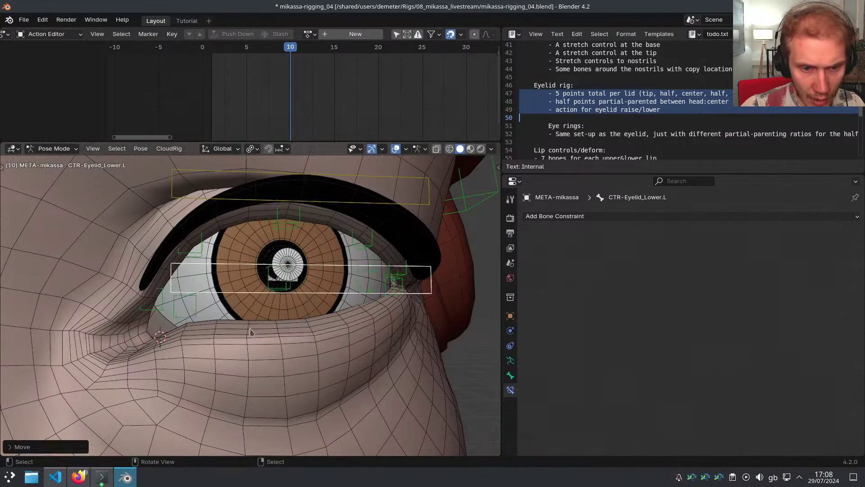
pyautogui.click(250, 328)
pyautogui.scroll(-5, 250, 329)
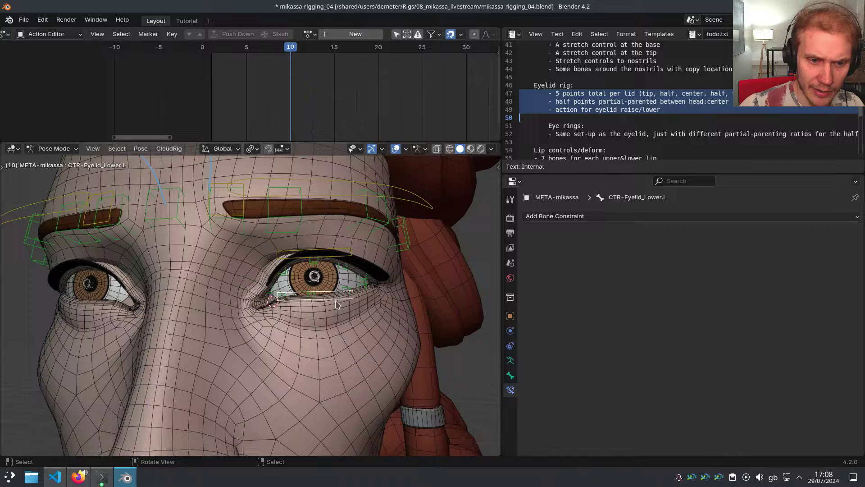
# Switch to wireframe and turn off Create Deform for CTR-Eyelid_Upper.L
pyautogui.moveTo(338, 305); pyautogui.dragTo(431, 328, button='middle')
pyautogui.press('z')
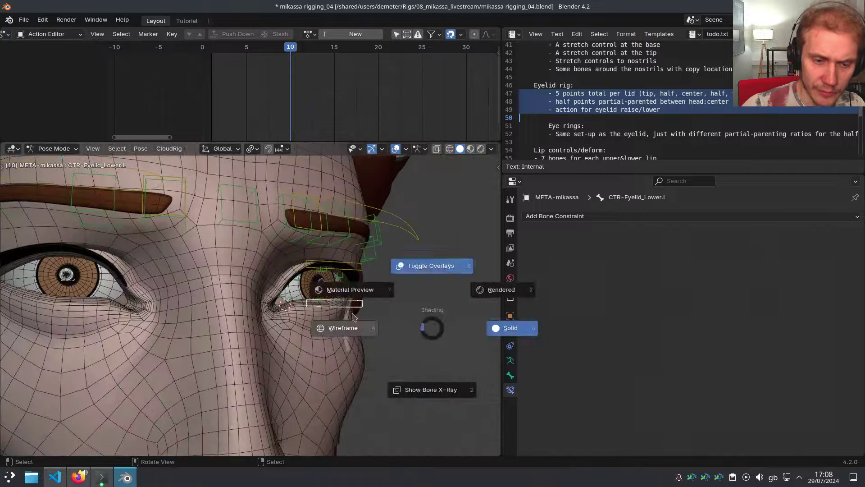
pyautogui.click(350, 328)
pyautogui.scroll(3, 330, 313)
pyautogui.moveTo(331, 312); pyautogui.dragTo(345, 300, button='middle')
pyautogui.hotkey('alt', 'z')
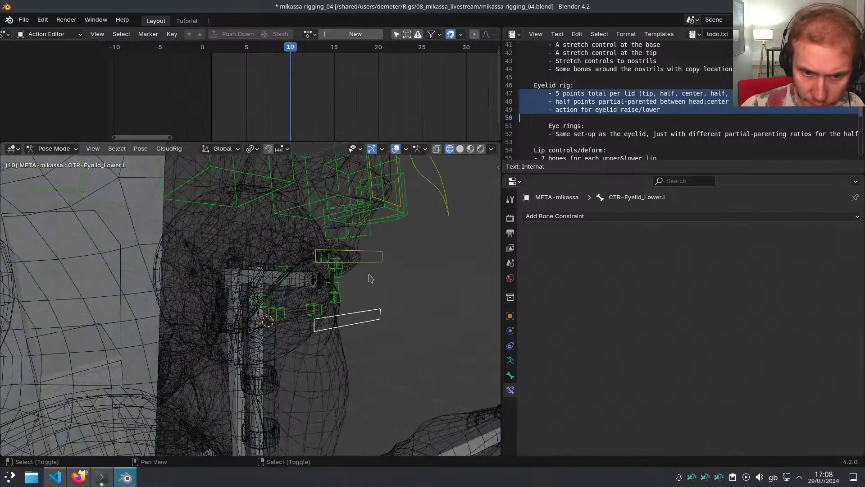
pyautogui.click(510, 376)
pyautogui.scroll(-4, 622, 392)
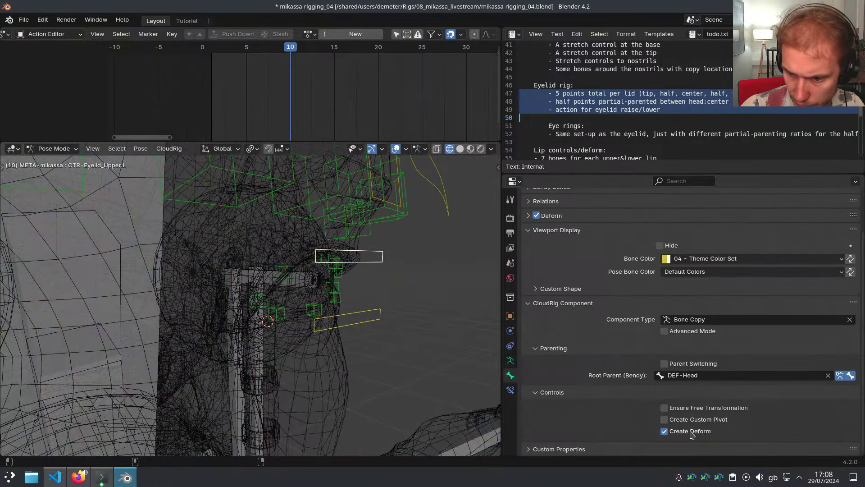
# Box-select the left eyelid bones and symmetrize them to the right side
pyautogui.moveTo(404, 321); pyautogui.dragTo(343, 305, button='middle')
pyautogui.press('b')
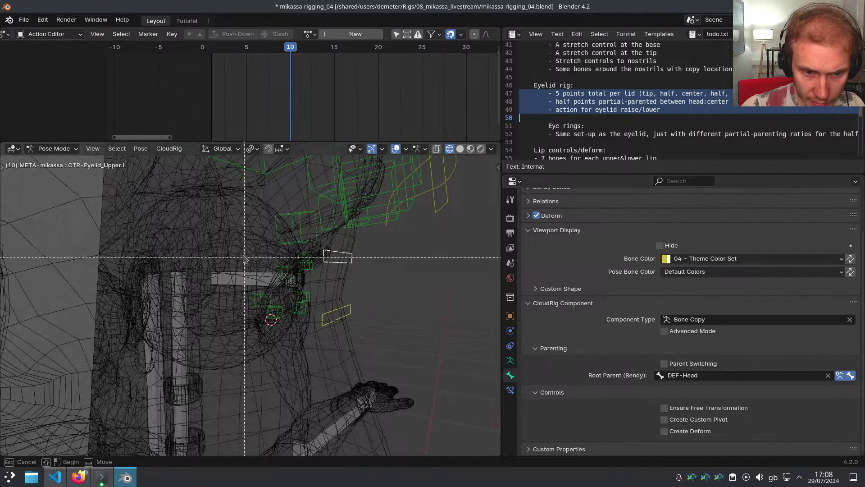
pyautogui.moveTo(243, 253); pyautogui.dragTo(365, 327)
pyautogui.hotkey('alt', 'x')
pyautogui.click(376, 314)
pyautogui.scroll(-4, 374, 318)
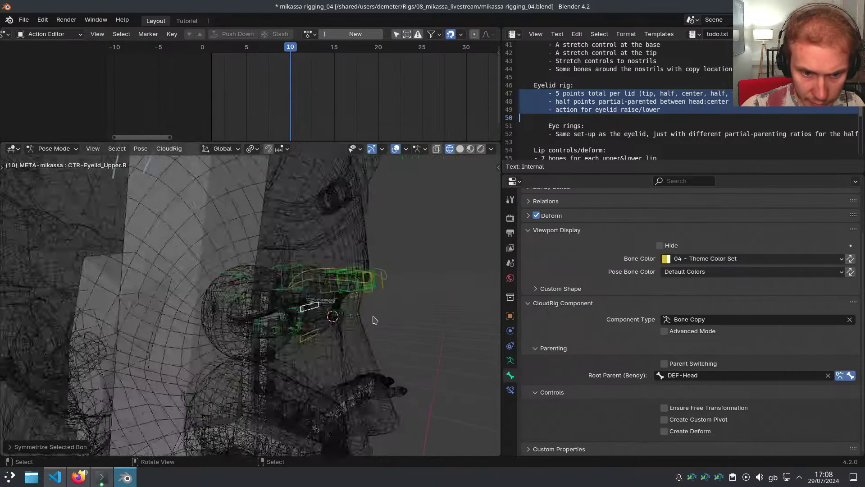
pyautogui.moveTo(374, 319); pyautogui.dragTo(216, 328, button='middle')
# Regenerate the CloudRig, return to solid shading and switch back to the metarig
pyautogui.hotkey('ctrl', 'alt', 'r')
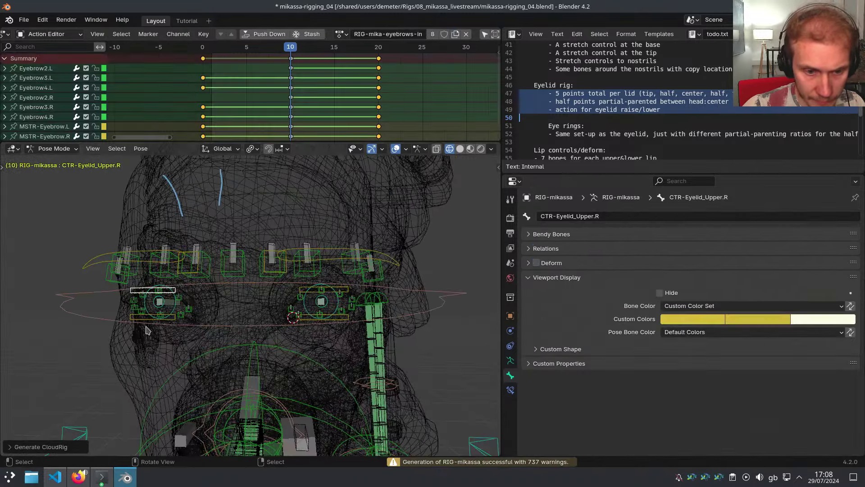
pyautogui.press('z')
pyautogui.click(276, 336)
pyautogui.moveTo(338, 313); pyautogui.dragTo(301, 300, button='middle')
pyautogui.scroll(5, 302, 300)
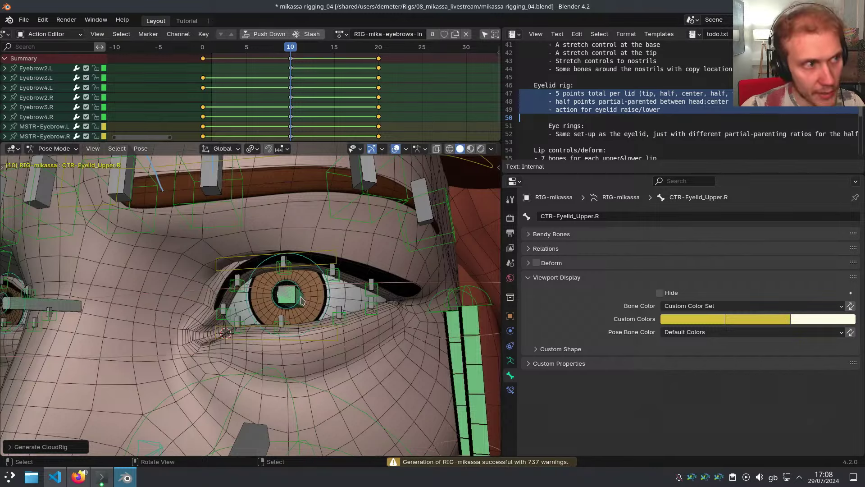
pyautogui.hotkey('shift', 't')
pyautogui.click(511, 360)
# Collapse CloudRig Actions, open the Bone Collections list, and select the Face collection
pyautogui.moveTo(450, 354); pyautogui.dragTo(531, 367, button='middle')
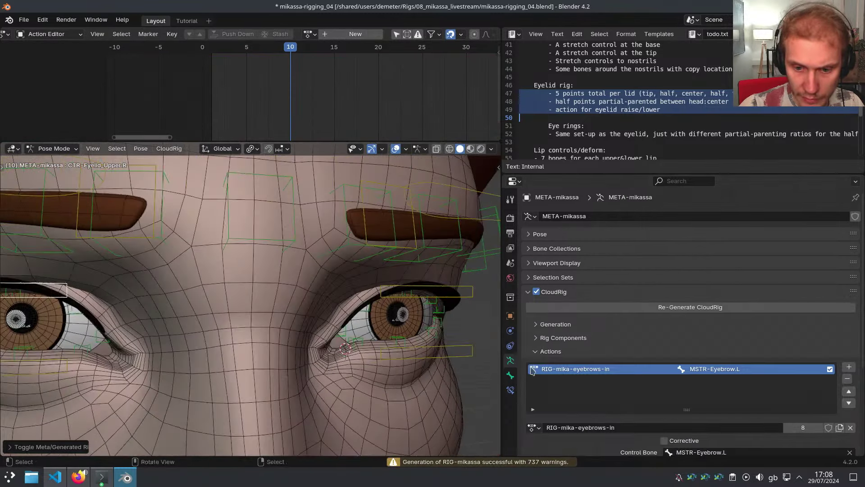
pyautogui.click(561, 353)
pyautogui.click(557, 248)
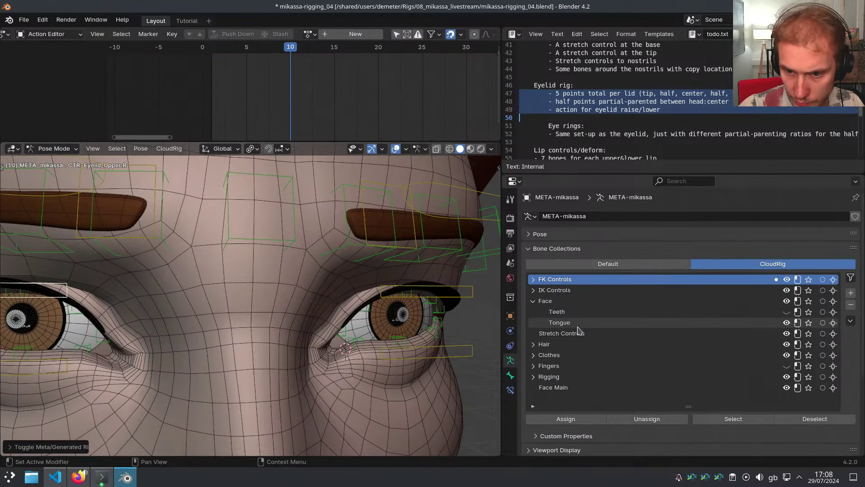
pyautogui.click(570, 323)
pyautogui.scroll(-5, 347, 263)
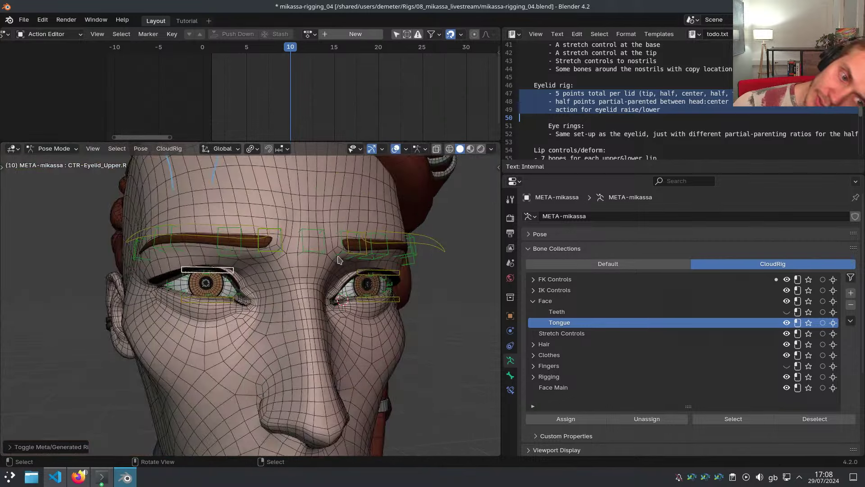
pyautogui.scroll(3, 372, 284)
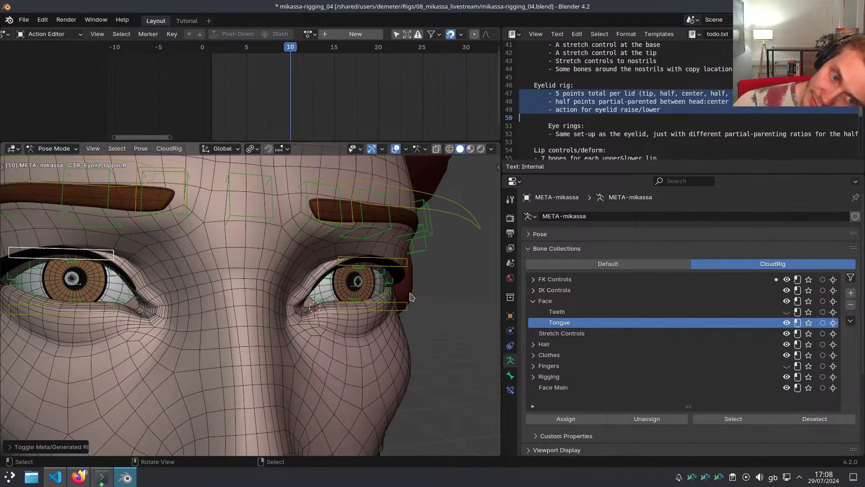
pyautogui.click(554, 301)
# Select the CTR-Eyelid_Upper.L control, then its mirrored counterpart
pyautogui.moveTo(405, 288); pyautogui.dragTo(417, 286, button='middle')
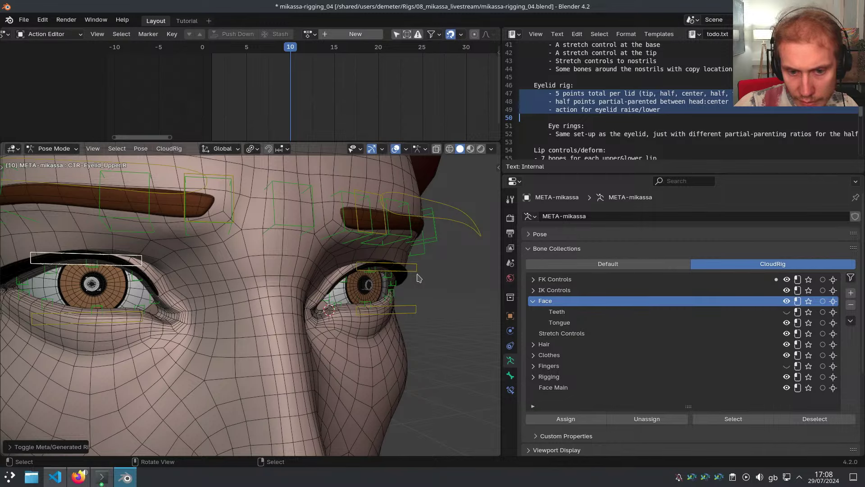
pyautogui.click(417, 276)
pyautogui.moveTo(418, 310); pyautogui.dragTo(392, 307, button='middle')
pyautogui.hotkey('ctrl', 'shift', 'm')
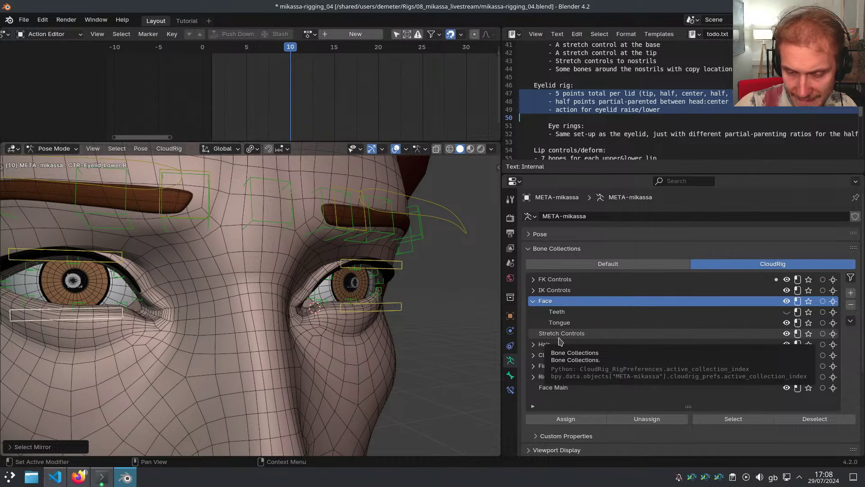
# Add a new bone collection, then delete the duplicate Face Main.001
pyautogui.click(851, 294)
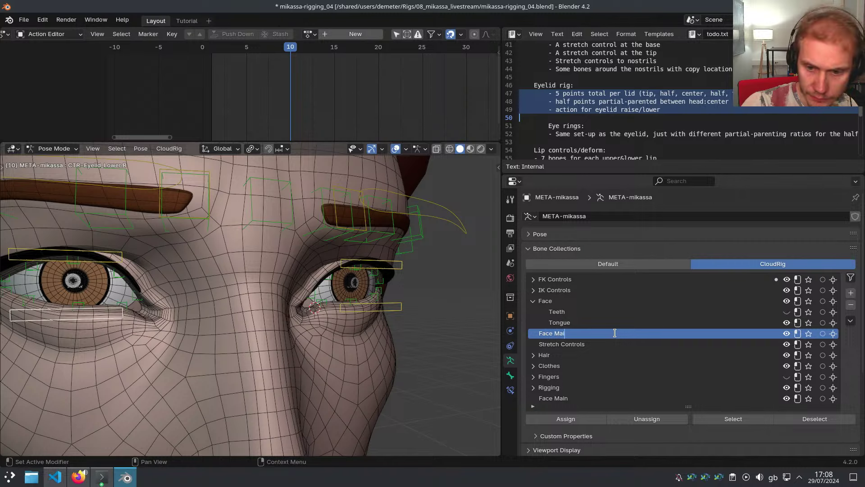
pyautogui.scroll(-3, 630, 339)
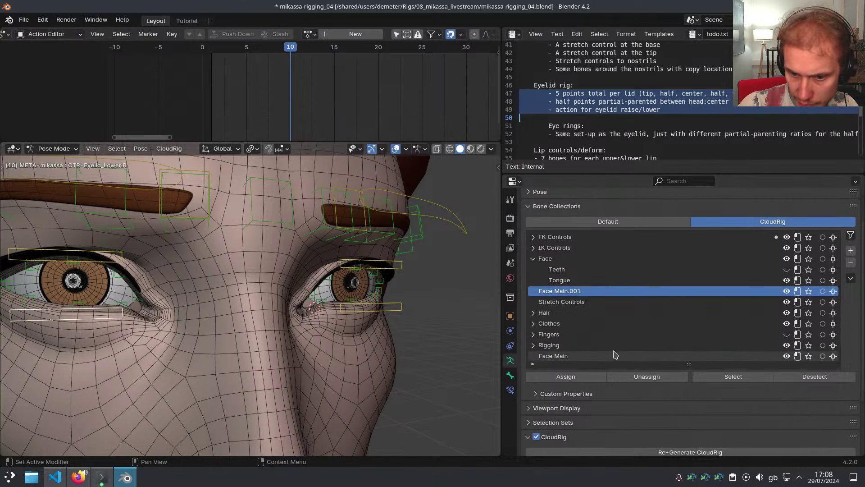
pyautogui.click(544, 356)
pyautogui.click(561, 291)
pyautogui.click(851, 262)
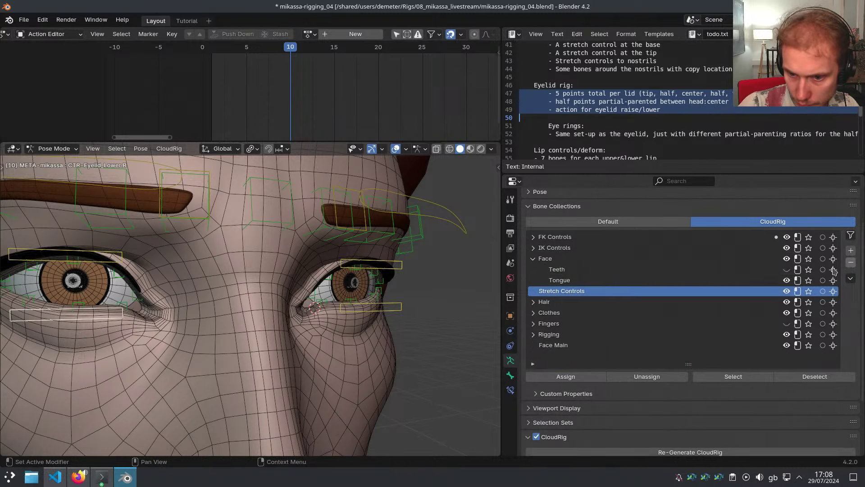
# Drag Face Main into the Face group so it sits above Teeth
pyautogui.click(601, 345)
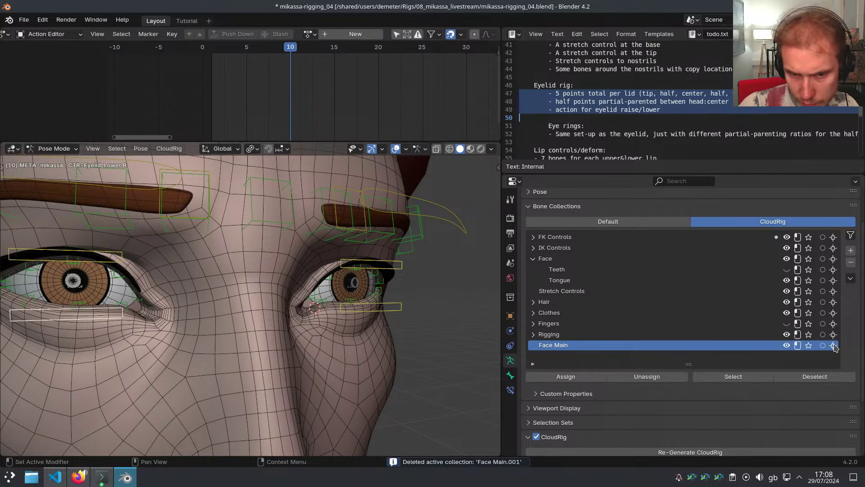
pyautogui.moveTo(834, 347); pyautogui.dragTo(834, 258)
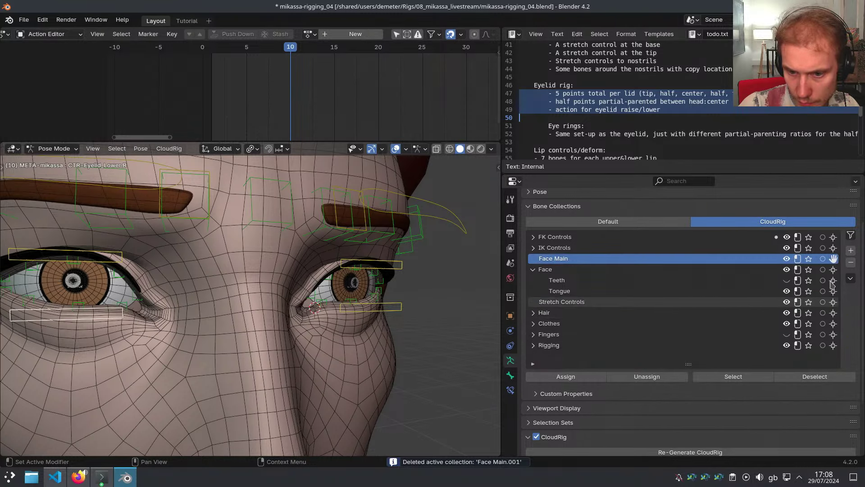
pyautogui.moveTo(832, 299); pyautogui.dragTo(850, 280)
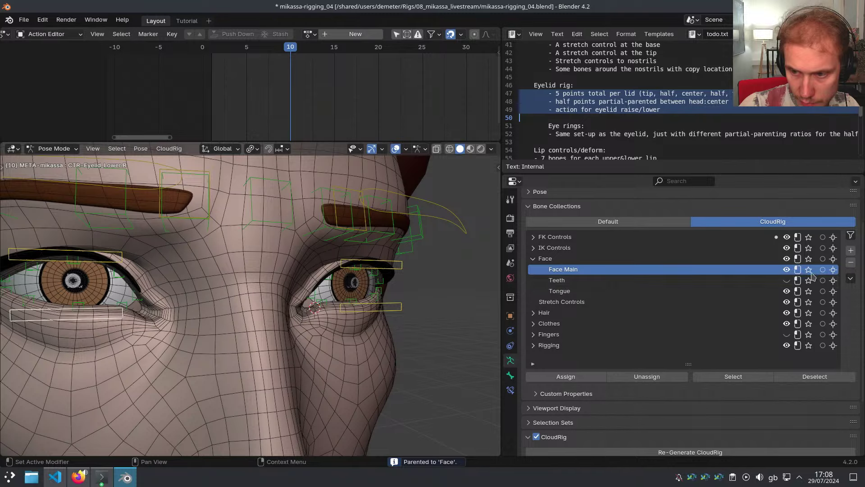
pyautogui.scroll(-12, 419, 319)
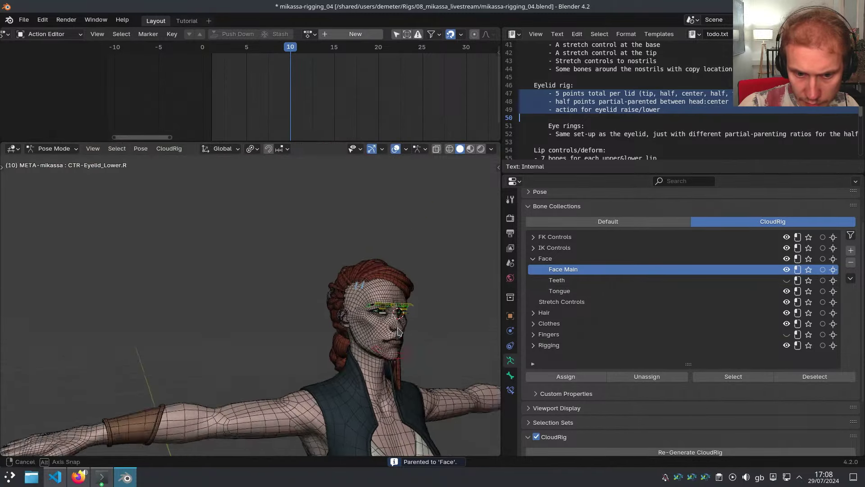
# In wireframe view, assign the jaw bone to Face Main and unassign it from Face
pyautogui.moveTo(422, 322); pyautogui.dragTo(387, 326, button='middle')
pyautogui.keyDown('shift'); pyautogui.moveTo(474, 397); pyautogui.dragTo(411, 356, button='middle'); pyautogui.keyUp('shift')
pyautogui.hotkey('shift', 'z')
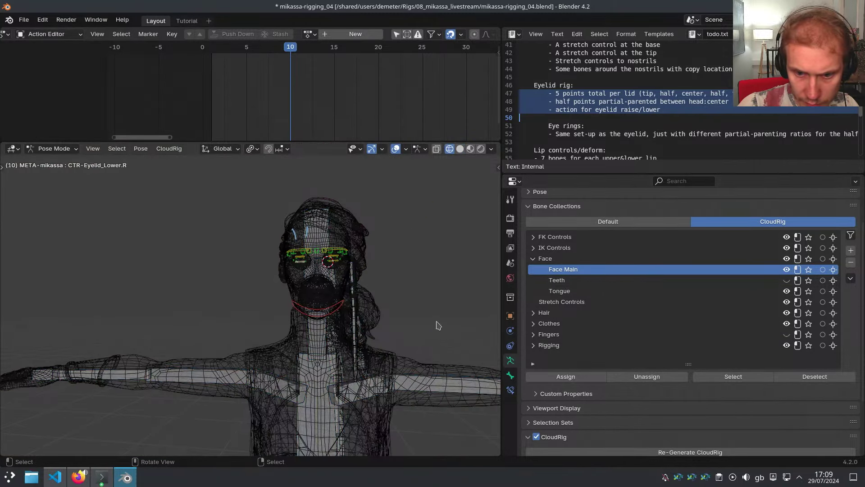
pyautogui.scroll(3, 370, 304)
pyautogui.click(315, 299)
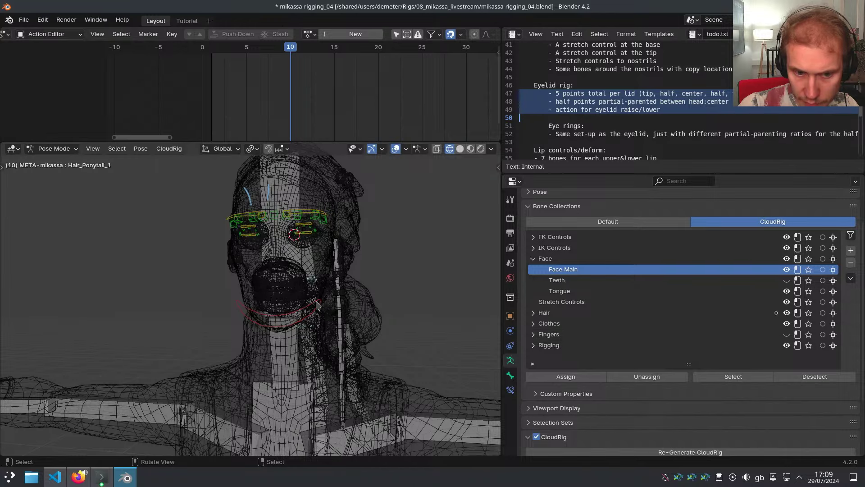
pyautogui.click(314, 300)
pyautogui.moveTo(321, 302); pyautogui.dragTo(433, 311, button='middle')
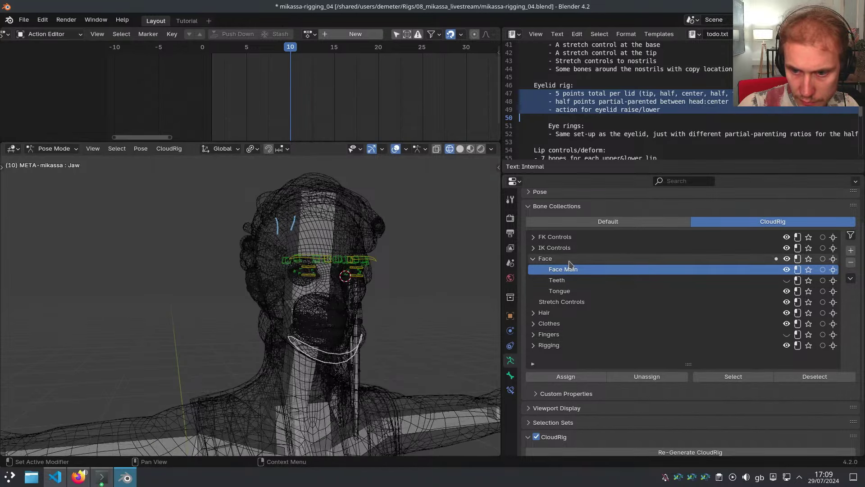
pyautogui.click(599, 378)
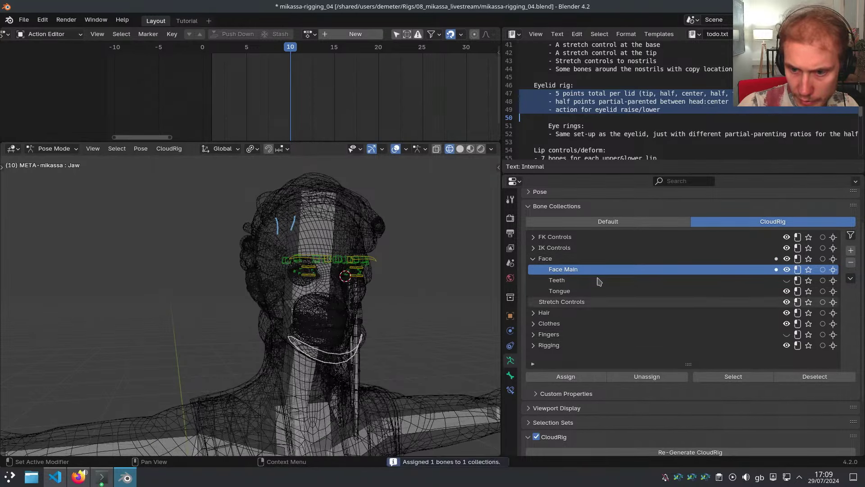
pyautogui.click(571, 260)
pyautogui.click(629, 377)
# Move both eyebrow master bones into Face Main and out of FK Controls
pyautogui.scroll(7, 342, 279)
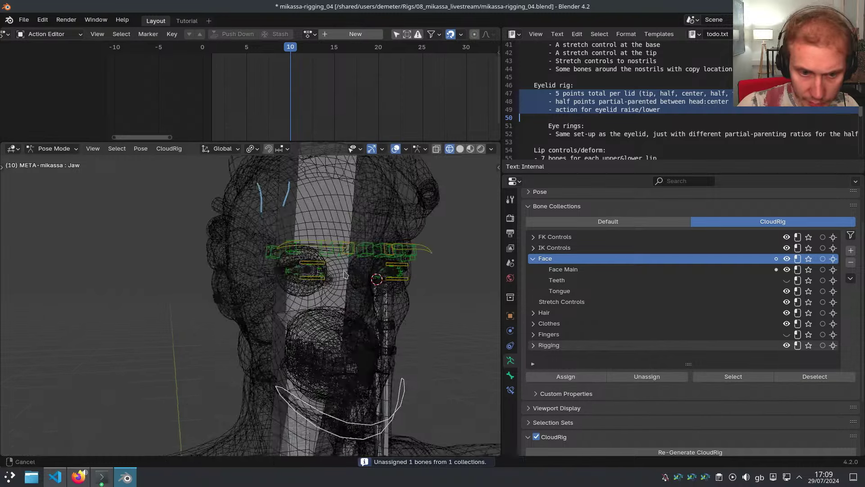
pyautogui.moveTo(299, 280); pyautogui.dragTo(343, 284, button='middle')
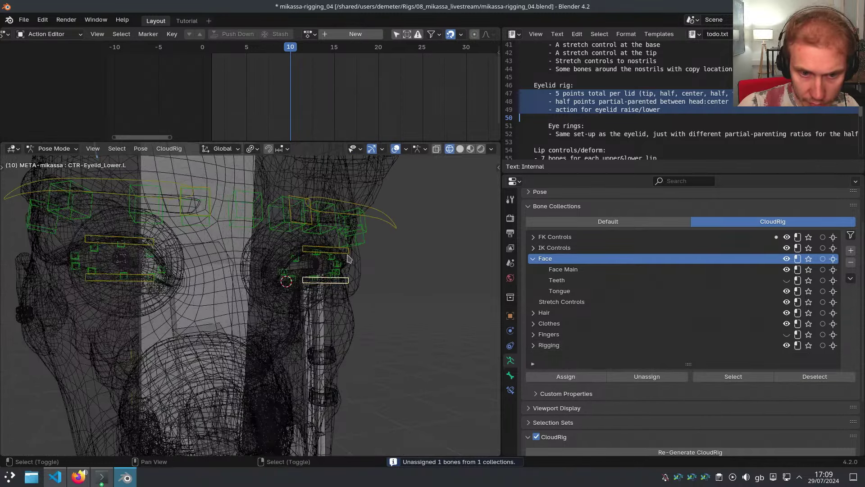
pyautogui.keyDown('shift'); pyautogui.click(396, 232); pyautogui.keyUp('shift')
pyautogui.hotkey('ctrl', 'shift', 'm')
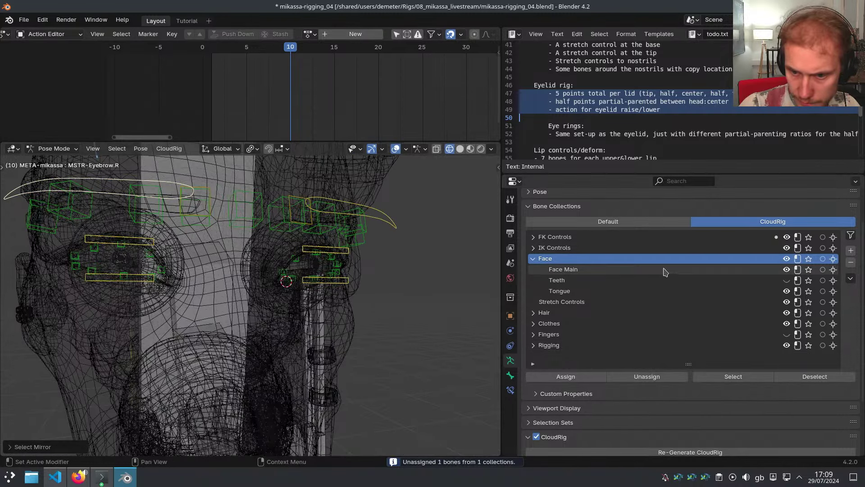
pyautogui.click(666, 269)
pyautogui.click(599, 379)
pyautogui.click(676, 237)
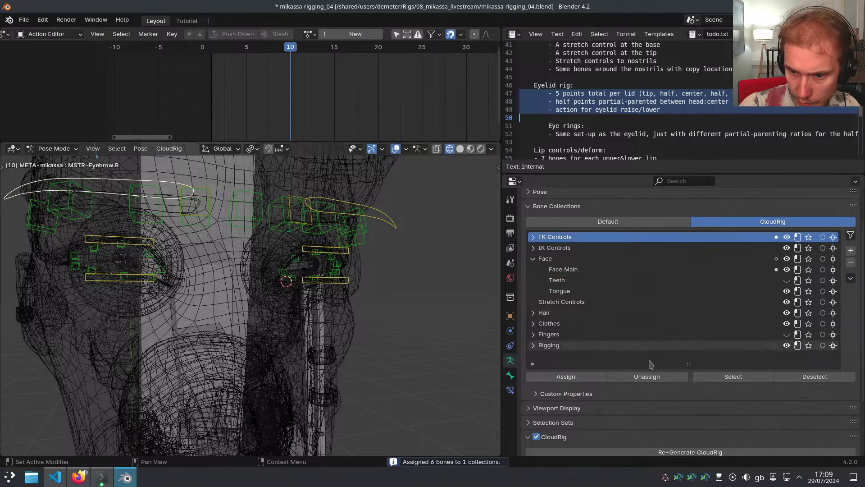
pyautogui.click(647, 377)
# Remove the left upper eyelid control and its mirrored controls from FK Controls
pyautogui.keyDown('shift'); pyautogui.moveTo(348, 277); pyautogui.dragTo(364, 284, button='middle'); pyautogui.keyUp('shift')
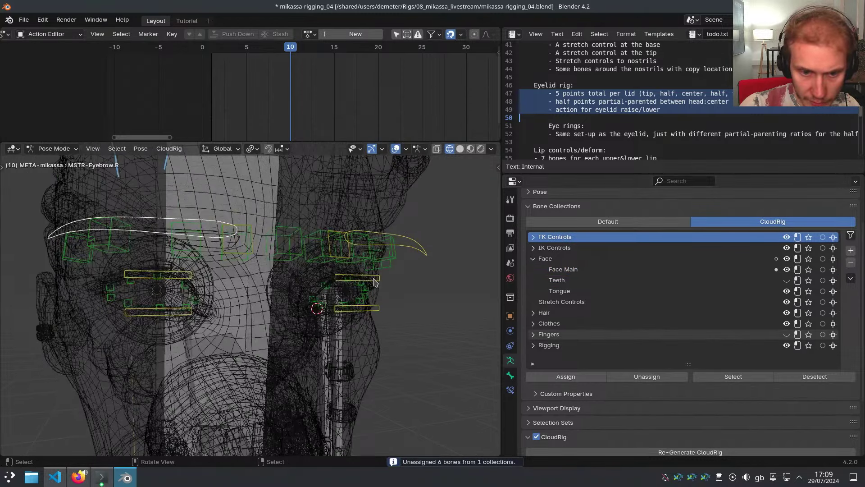
pyautogui.click(373, 282)
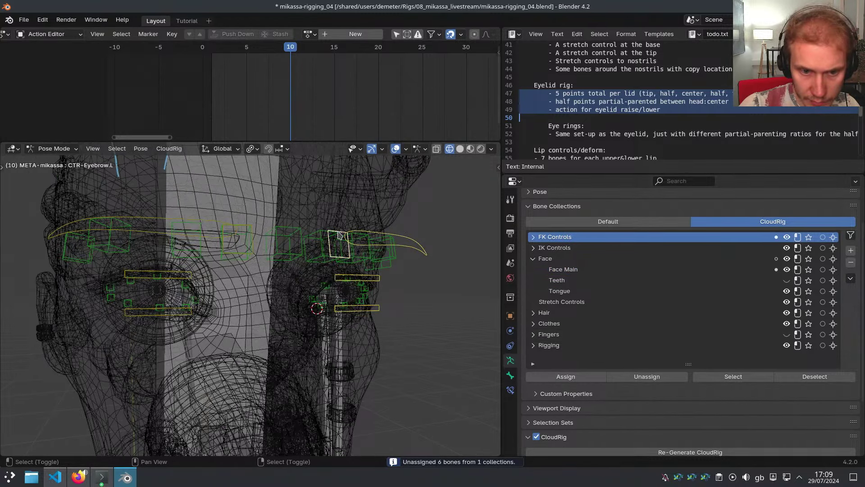
pyautogui.hotkey('ctrl', 'shift', 'm')
pyautogui.click(586, 270)
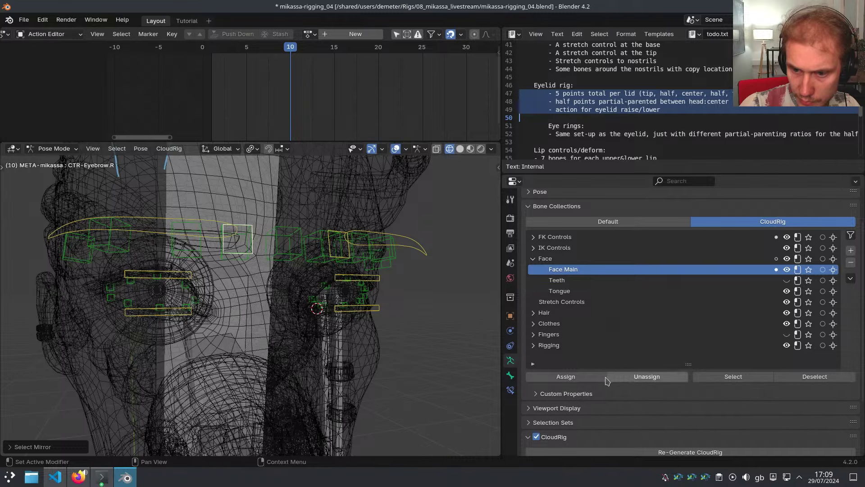
pyautogui.click(568, 237)
pyautogui.click(645, 377)
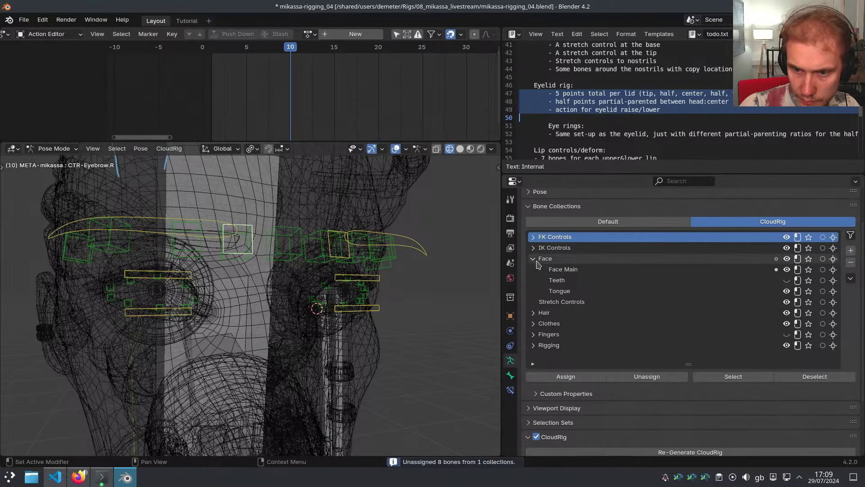
# From a side profile of the head, box-select the bones around the eye
pyautogui.scroll(-5, 376, 322)
pyautogui.click(376, 324)
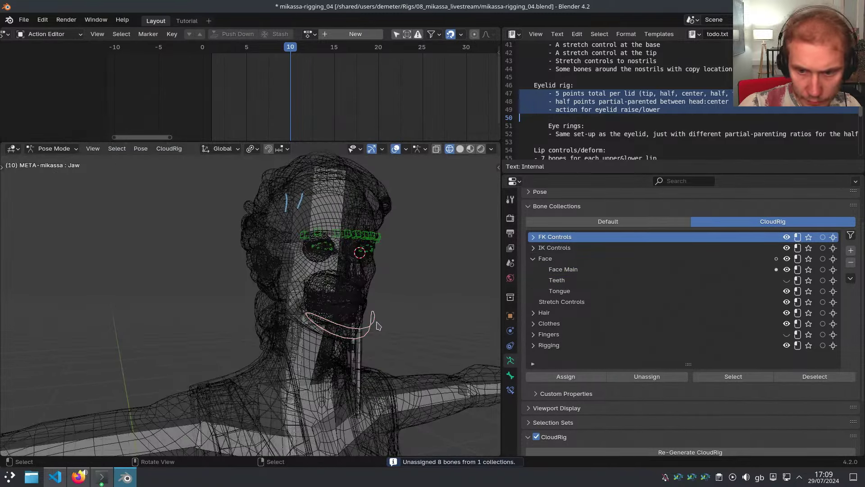
pyautogui.moveTo(382, 289); pyautogui.dragTo(390, 255, button='middle')
pyautogui.moveTo(382, 256); pyautogui.dragTo(435, 314)
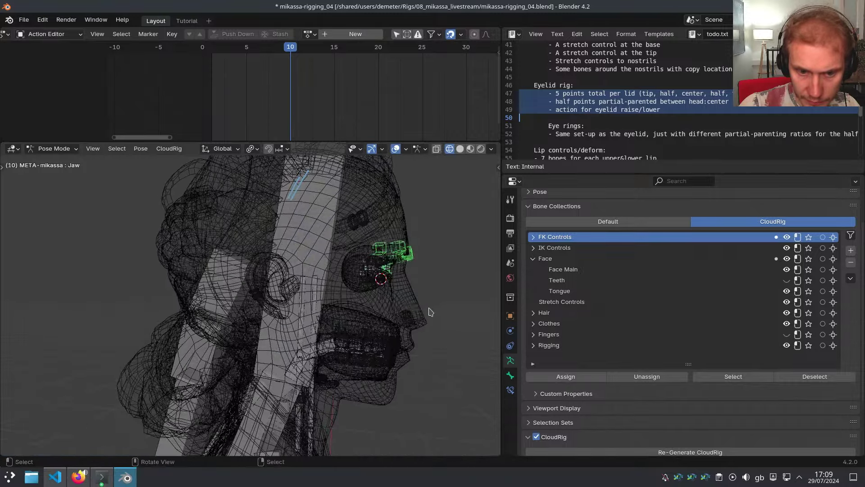
pyautogui.moveTo(429, 311); pyautogui.dragTo(455, 301, button='middle')
pyautogui.scroll(5, 428, 290)
pyautogui.press('b')
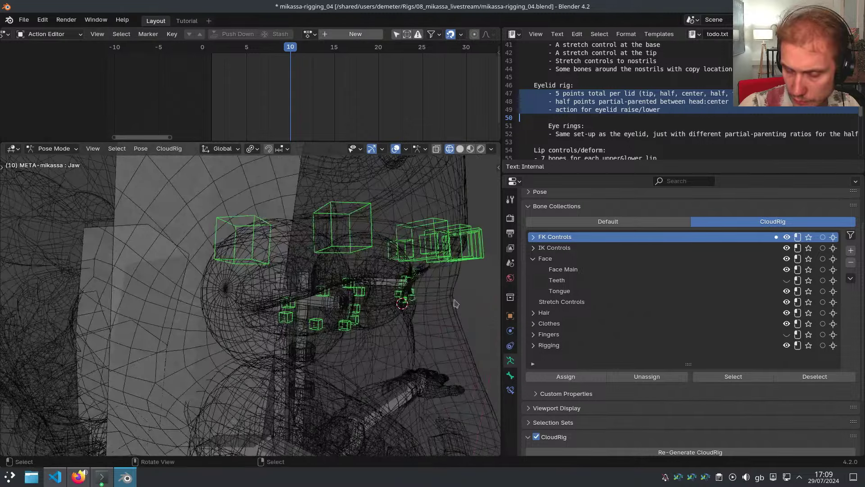
# Add a new Face Secondary bone collection under Face
pyautogui.click(579, 269)
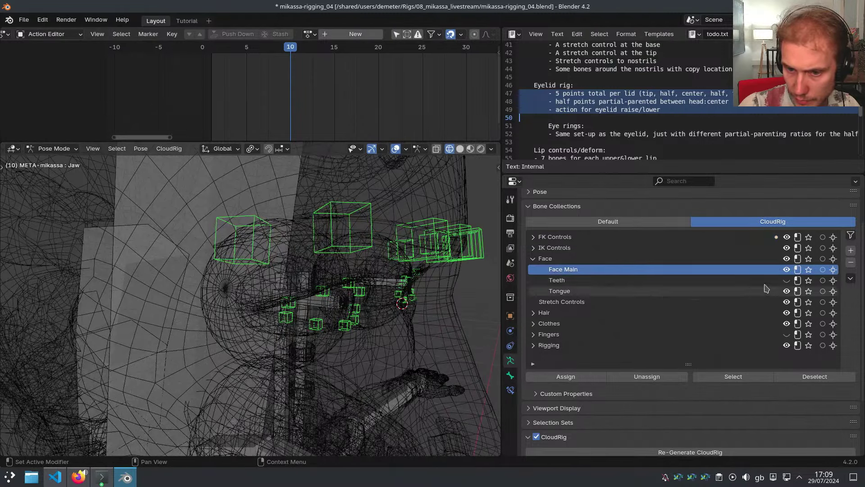
pyautogui.click(851, 251)
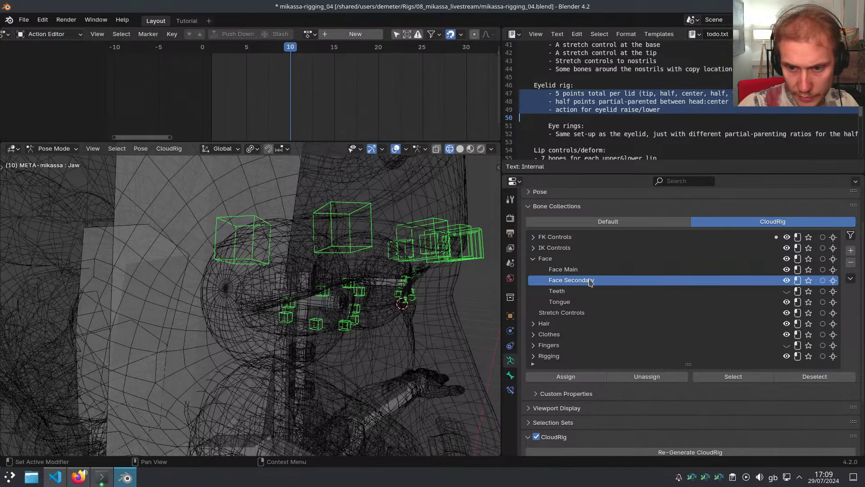
pyautogui.moveTo(404, 318); pyautogui.dragTo(361, 291, button='middle')
# Move the left eye bone and its mirror from Face into Face Main, back in solid shading
pyautogui.click(329, 281)
pyautogui.hotkey('shift', 'ctrl', 'm')
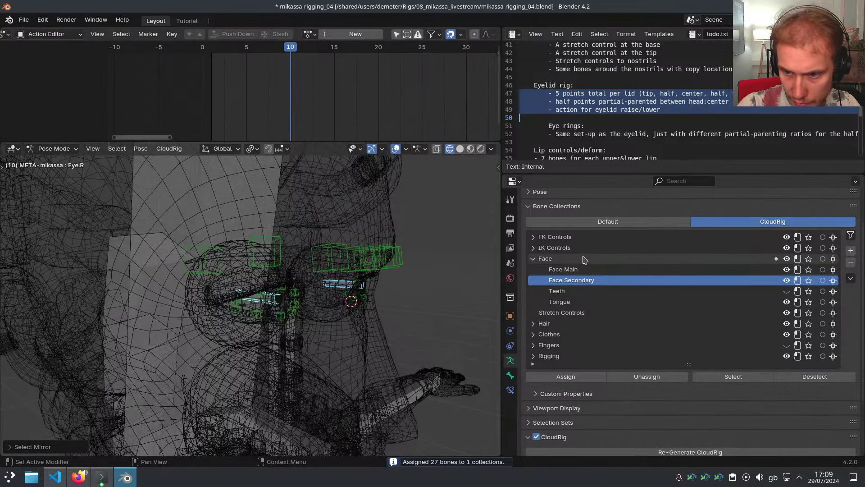
pyautogui.click(586, 269)
pyautogui.click(566, 377)
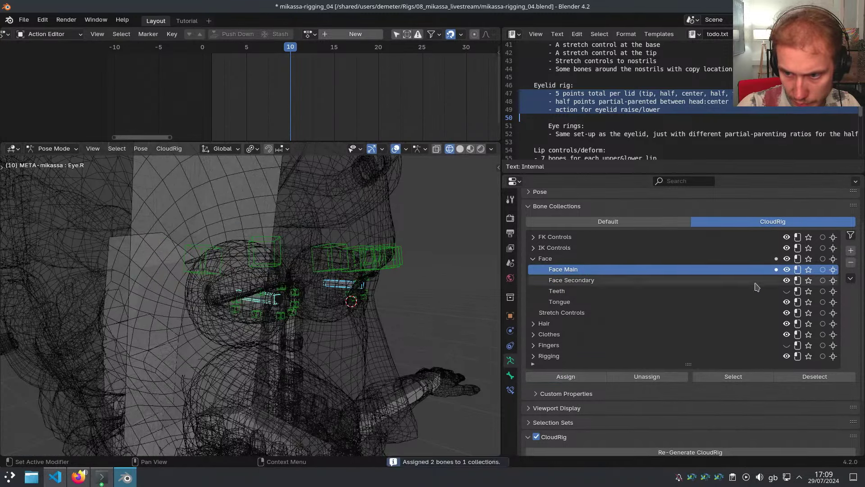
pyautogui.click(547, 259)
pyautogui.click(647, 376)
pyautogui.scroll(-5, 356, 292)
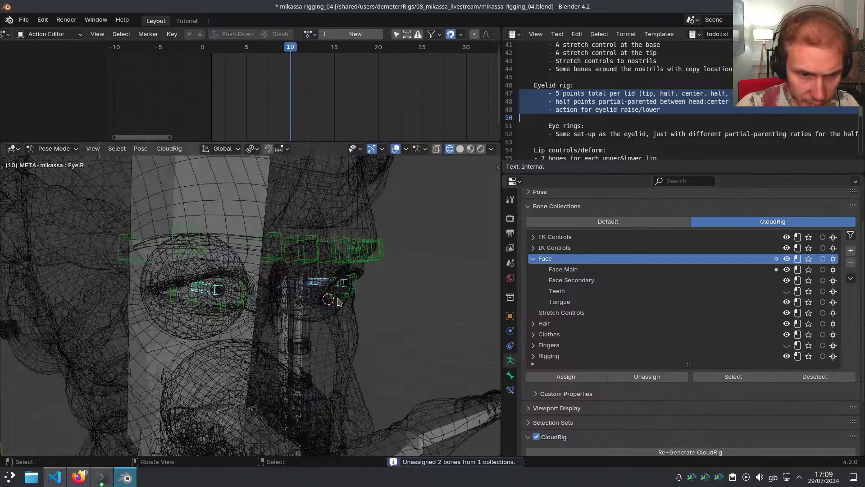
pyautogui.hotkey('shift', 'z')
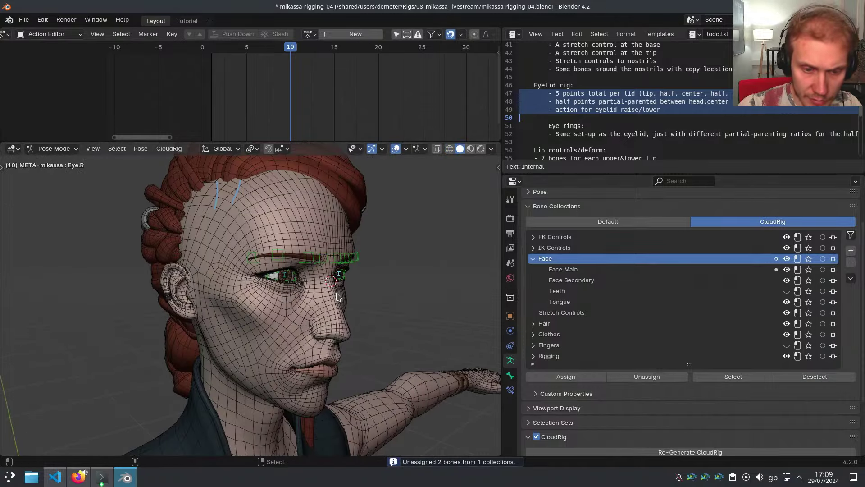
# Regenerate the CloudRig and toggle the Face bone collection's visibility to inspect it
pyautogui.hotkey('ctrl', 'alt', 'r')
pyautogui.moveTo(364, 280); pyautogui.dragTo(339, 278, button='middle')
pyautogui.scroll(7, 339, 279)
pyautogui.moveTo(391, 302); pyautogui.dragTo(420, 310, button='middle')
pyautogui.hotkey('shift', 'alt', 'z')
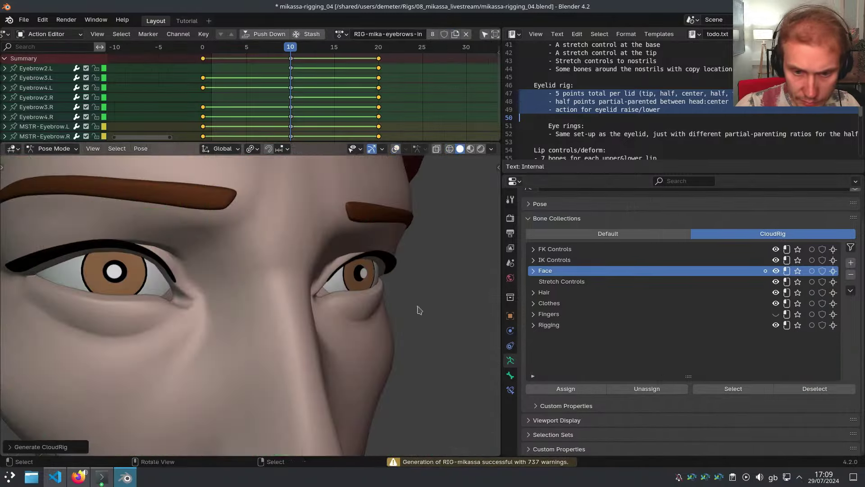
pyautogui.hotkey('shift', 'alt', 'z')
pyautogui.click(776, 270)
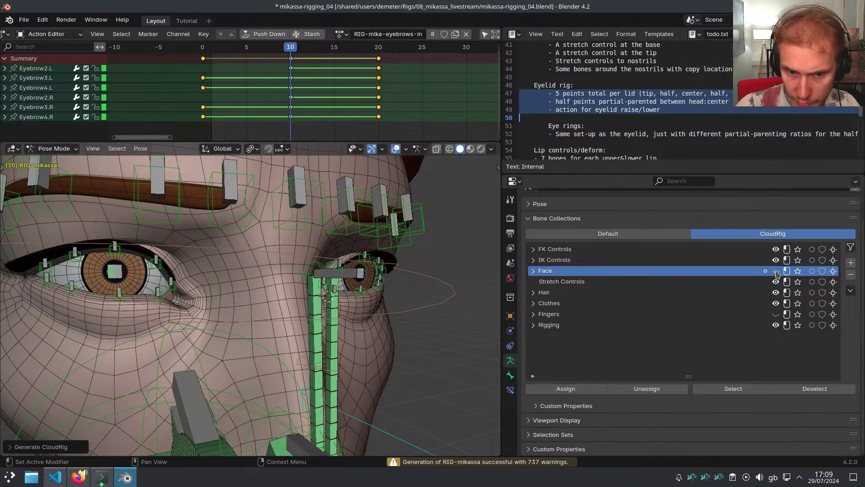
pyautogui.click(775, 271)
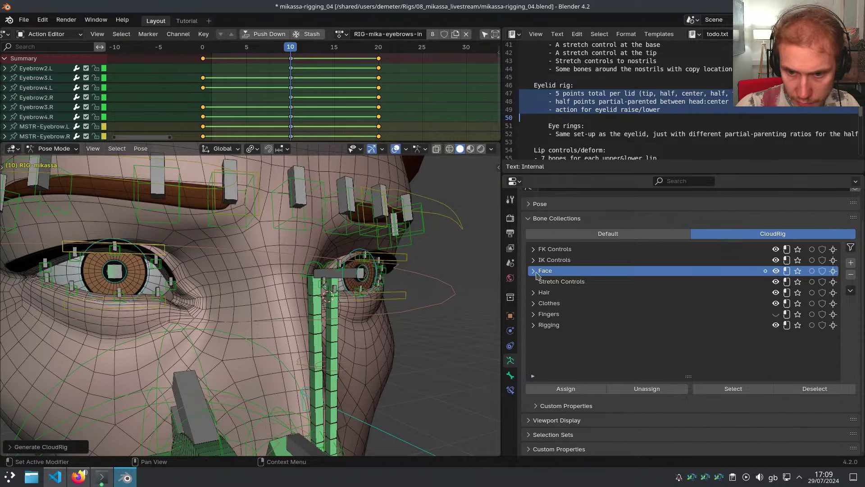
pyautogui.click(535, 271)
pyautogui.click(775, 271)
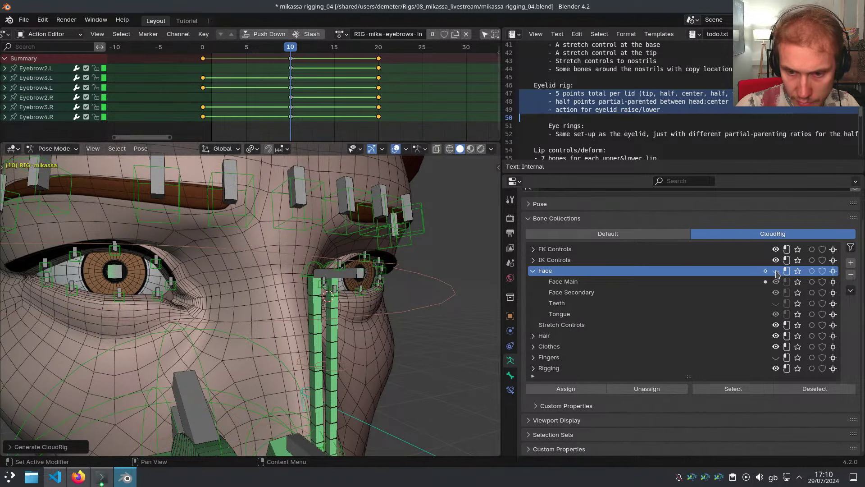
# On the metarig, remove the left lower eyelid bone from FK Controls
pyautogui.click(398, 245)
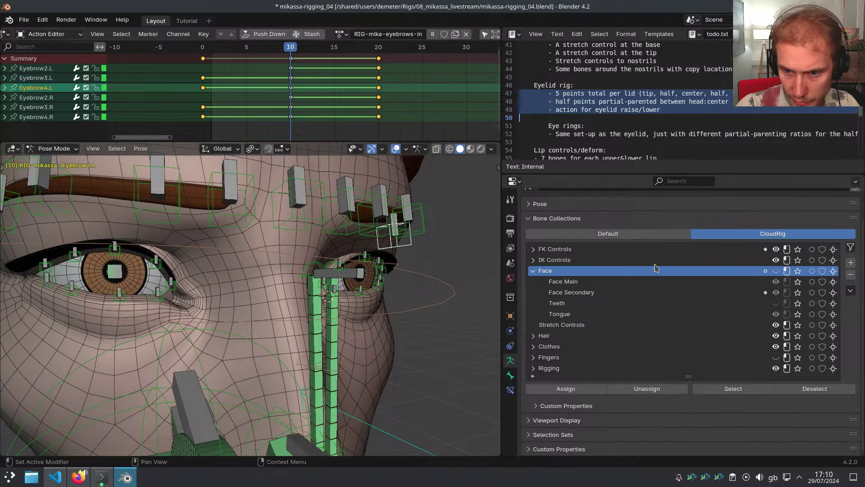
pyautogui.hotkey('shift', 't')
pyautogui.click(377, 281)
pyautogui.hotkey('shift', 'z')
pyautogui.scroll(-2, 356, 286)
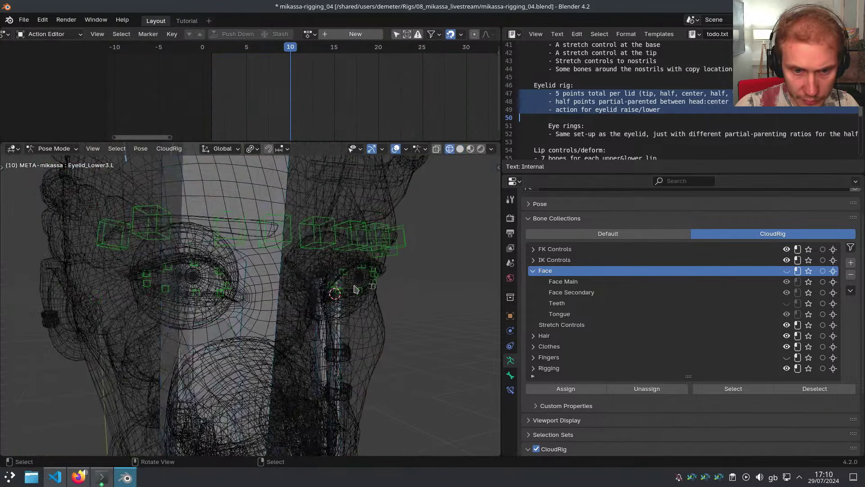
pyautogui.moveTo(356, 289); pyautogui.dragTo(433, 291, button='middle')
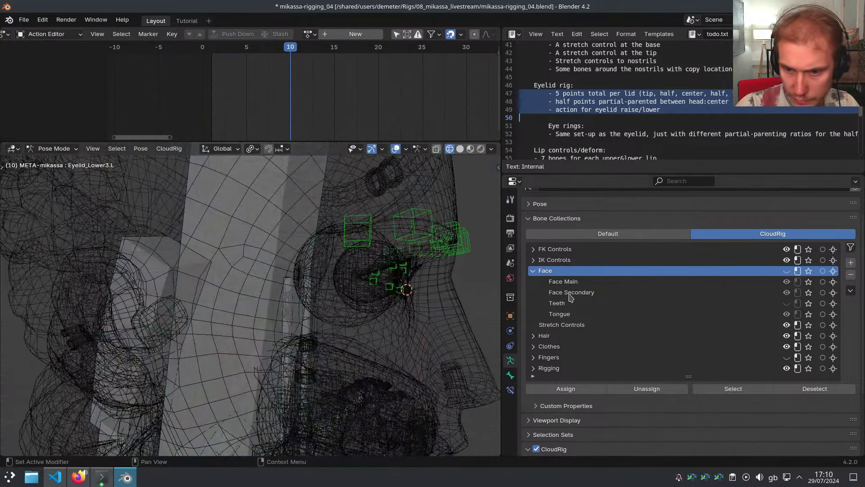
pyautogui.click(570, 293)
pyautogui.click(649, 249)
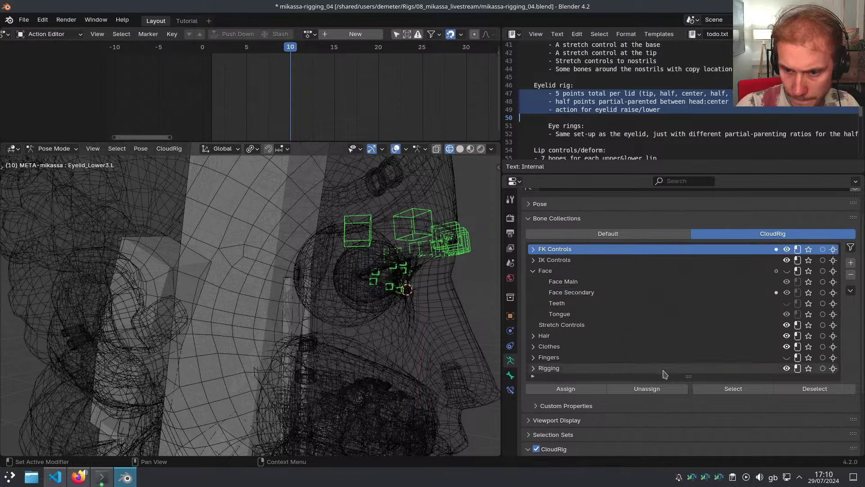
pyautogui.click(647, 388)
# Regenerate the CloudRig again and make the Face and Tongue bone collections visible
pyautogui.moveTo(432, 298); pyautogui.dragTo(414, 291, button='middle')
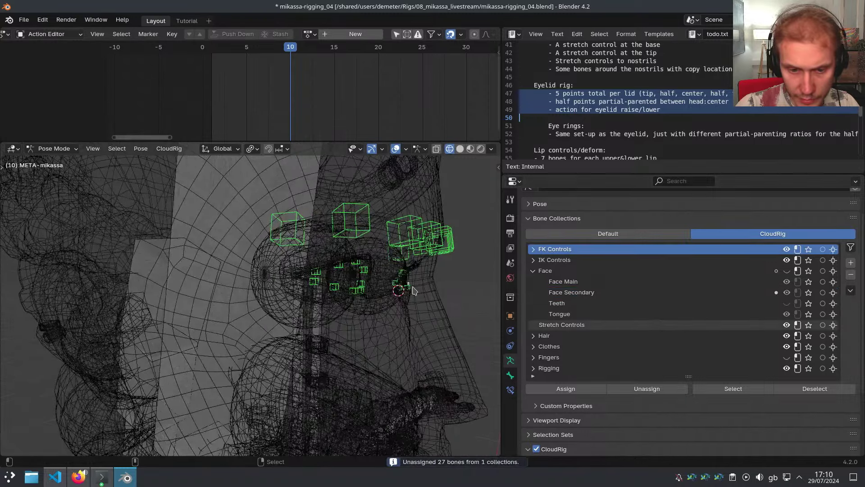
pyautogui.hotkey('ctrl', 'alt', 'r')
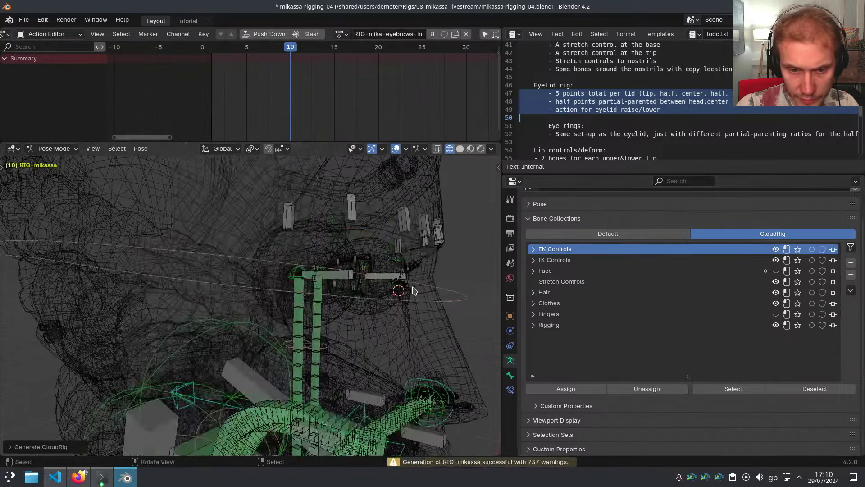
pyautogui.moveTo(412, 291); pyautogui.dragTo(374, 289, button='middle')
pyautogui.hotkey('shift', 'z')
pyautogui.scroll(2, 378, 288)
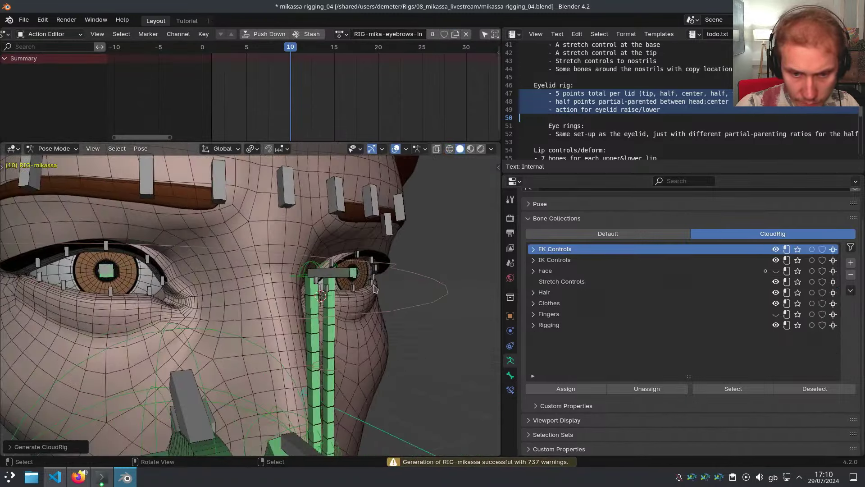
pyautogui.click(775, 271)
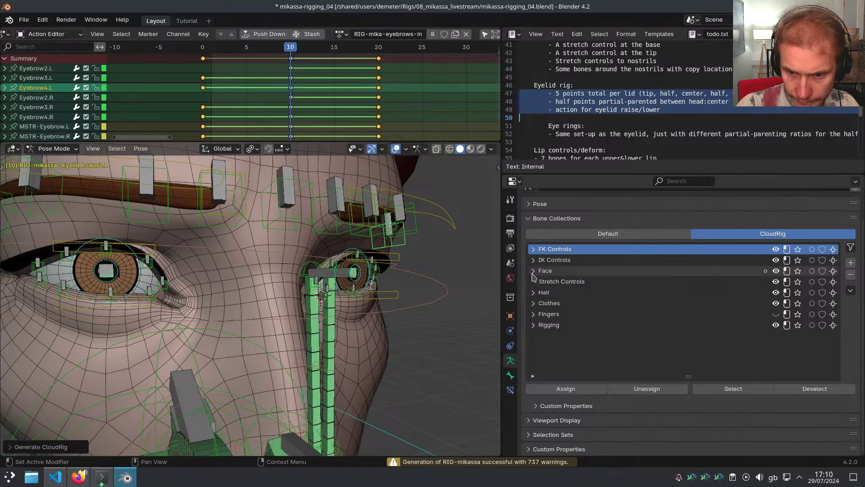
pyautogui.click(533, 271)
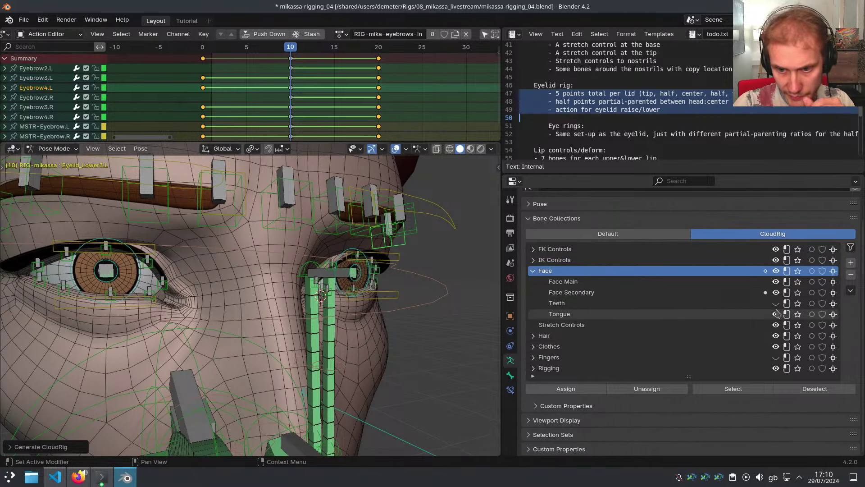
pyautogui.scroll(-7, 408, 281)
pyautogui.moveTo(395, 328); pyautogui.dragTo(414, 283, button='middle')
pyautogui.scroll(2, 414, 283)
pyautogui.scroll(-1, 414, 283)
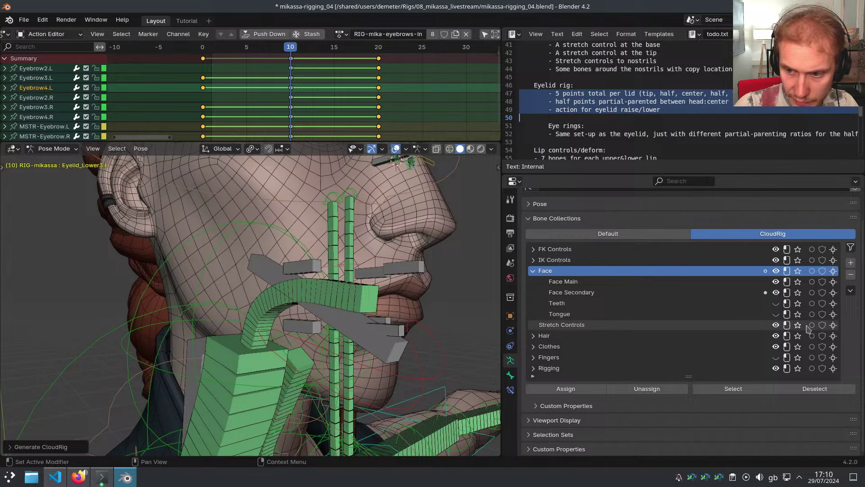
pyautogui.click(776, 314)
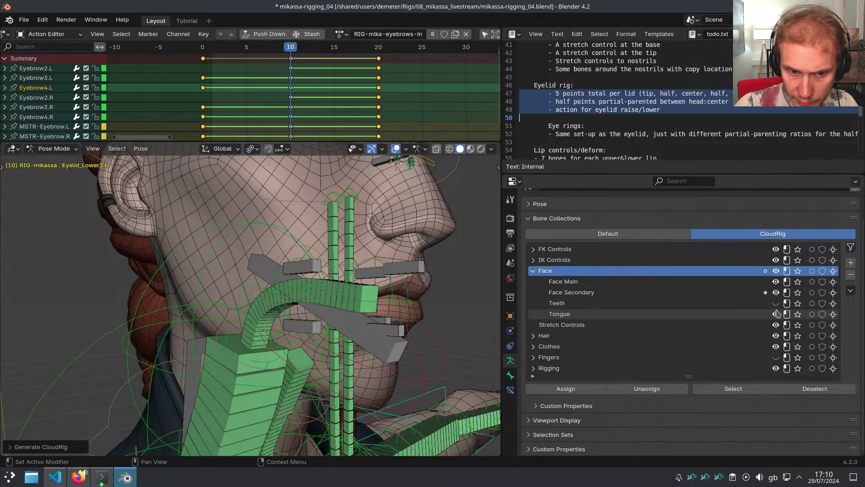
# Test-rotate the CTR-Eye.L control, then cancel the rotation
pyautogui.moveTo(325, 298)
pyautogui.mouseDown(button='middle')
pyautogui.moveTo(356, 310)
pyautogui.moveTo(338, 301)
pyautogui.mouseUp(button='middle')
pyautogui.scroll(2, 359, 248)
pyautogui.moveTo(368, 240); pyautogui.dragTo(331, 268, button='middle')
pyautogui.scroll(5, 353, 261)
pyautogui.click(351, 272)
pyautogui.press('r')
pyautogui.press('r')
pyautogui.rightClick(337, 267)
pyautogui.scroll(4, 329, 263)
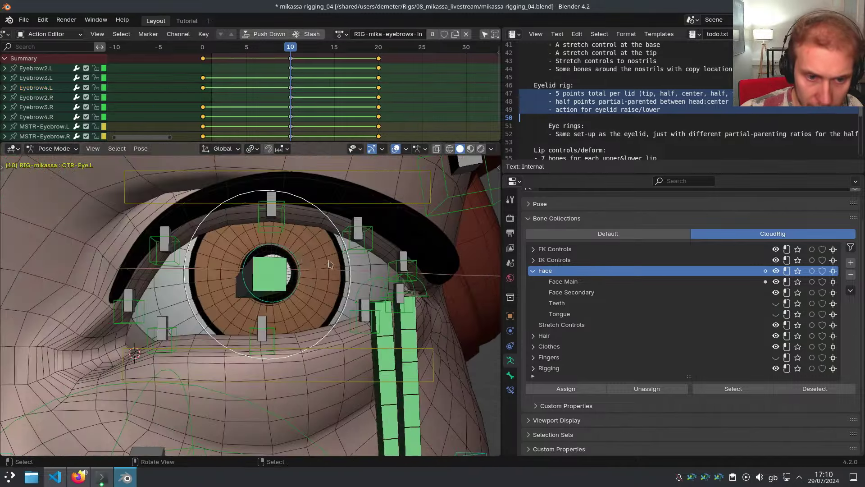
pyautogui.scroll(-4, 339, 220)
pyautogui.moveTo(339, 220); pyautogui.dragTo(394, 232, button='middle')
# In Object Mode, hide the eyelashes mesh and select GEO-mika-body
pyautogui.hotkey('ctrl', 'Tab')
pyautogui.rightClick(354, 236)
pyautogui.scroll(-4, 391, 236)
pyautogui.moveTo(326, 251)
pyautogui.mouseDown(button='middle')
pyautogui.moveTo(382, 262)
pyautogui.moveTo(313, 222)
pyautogui.mouseUp(button='middle')
pyautogui.press('h')
pyautogui.scroll(2, 382, 262)
pyautogui.scroll(5, 342, 238)
pyautogui.rightClick(255, 196)
# In Weight Paint, isolate DEF-Eyelid_Upper2.L and its mirrored eyelid bones, hiding the rest
pyautogui.hotkey('ctrl', 'Tab')
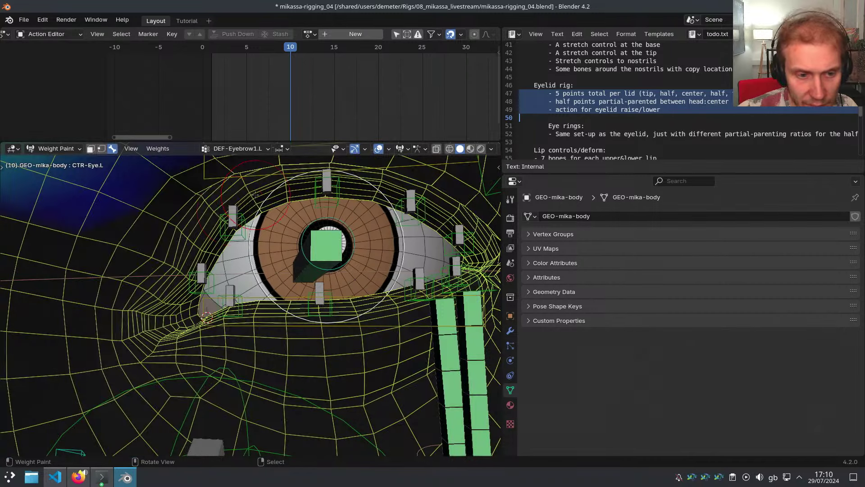
pyautogui.rightClick(232, 210)
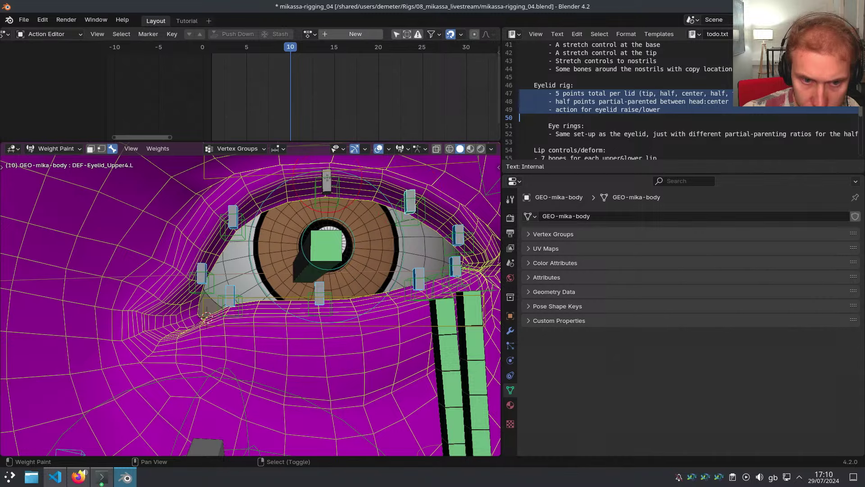
pyautogui.hotkey('ctrl', 'shift', 'm')
pyautogui.scroll(-5, 323, 261)
pyautogui.hotkey('shift', 'h')
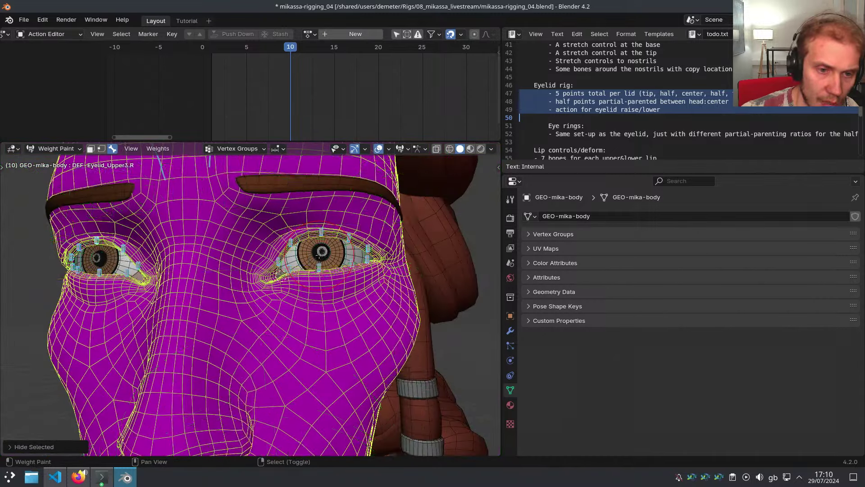
pyautogui.moveTo(323, 260); pyautogui.dragTo(336, 262, button='middle')
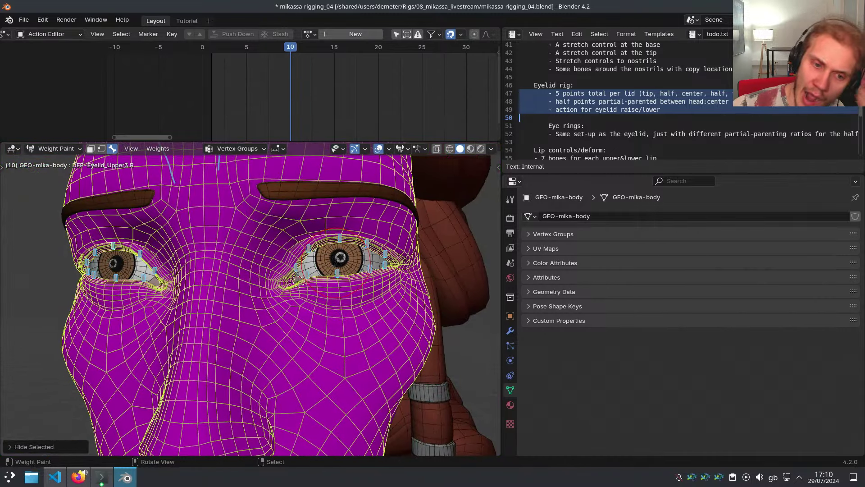
pyautogui.scroll(5, 336, 263)
# In Edit Mode, grow the eyelid selection into a wide band around the eye
pyautogui.hotkey('ctrl', 'Tab')
pyautogui.click(328, 320)
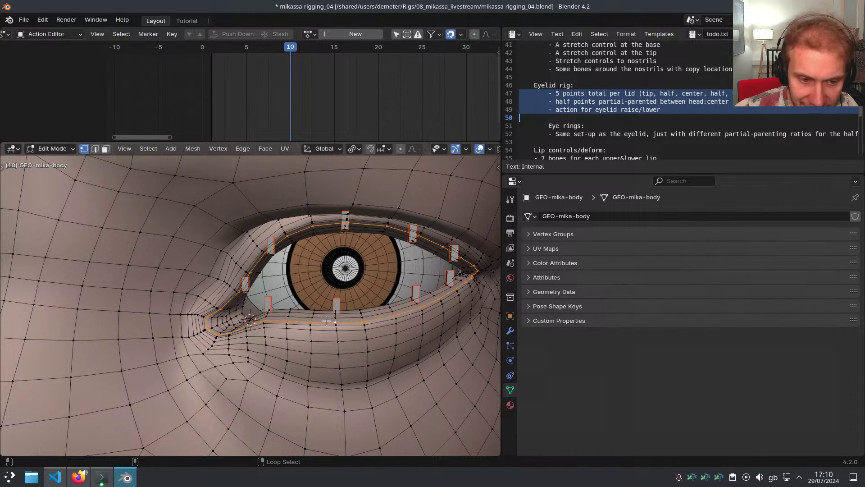
pyautogui.press('ctrl+KP_Add')
pyautogui.press('ctrl+KP_Add')
pyautogui.press('ctrl+KP_Add')
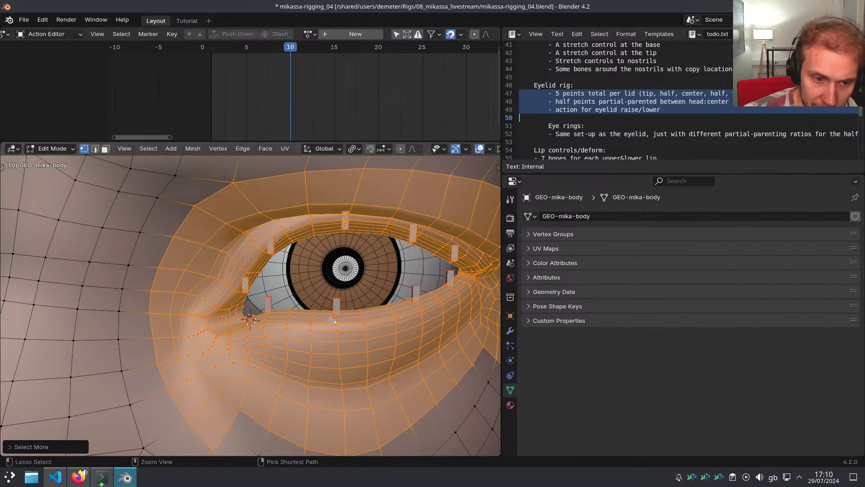
pyautogui.moveTo(331, 320); pyautogui.dragTo(262, 250, button='middle')
pyautogui.scroll(-3, 302, 302)
pyautogui.scroll(4, 261, 302)
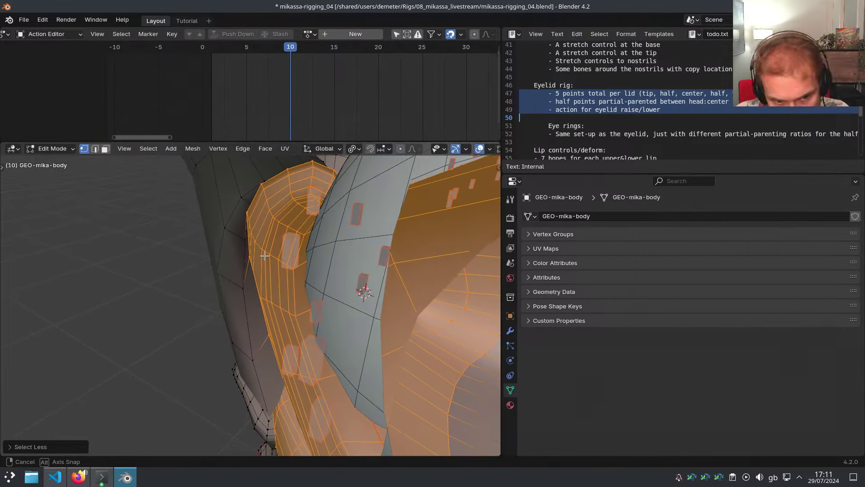
pyautogui.moveTo(237, 301)
pyautogui.mouseDown(button='middle')
pyautogui.moveTo(280, 212)
pyautogui.moveTo(230, 287)
pyautogui.mouseUp(button='middle')
pyautogui.moveTo(231, 322); pyautogui.dragTo(383, 320, button='middle')
# Return the body mesh to Weight Paint mode and frame the right-hand eye
pyautogui.hotkey('ctrl', 'Tab')
pyautogui.press('Escape')
pyautogui.scroll(-5, 335, 350)
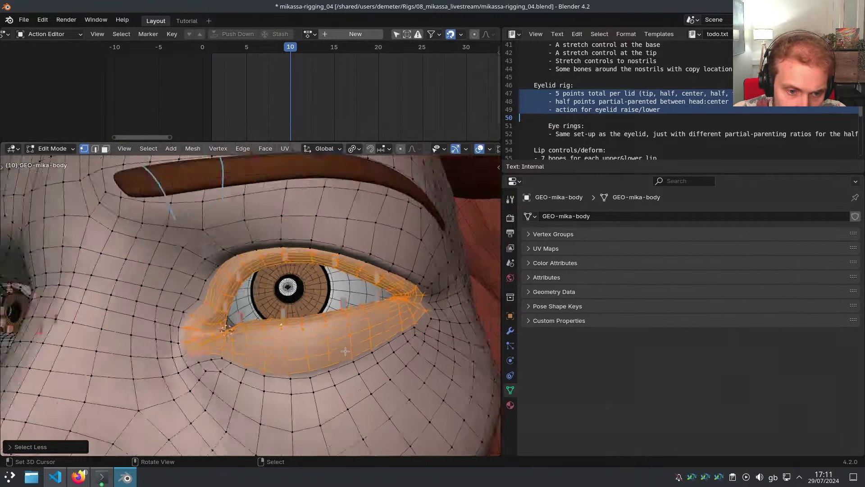
pyautogui.moveTo(340, 351)
pyautogui.mouseDown(button='middle')
pyautogui.moveTo(383, 359)
pyautogui.moveTo(405, 375)
pyautogui.mouseUp(button='middle')
pyautogui.hotkey('ctrl', 'Tab')
pyautogui.click(361, 334)
pyautogui.keyDown('shift'); pyautogui.moveTo(380, 321); pyautogui.dragTo(241, 328, button='middle'); pyautogui.keyUp('shift')
pyautogui.scroll(5, 310, 307)
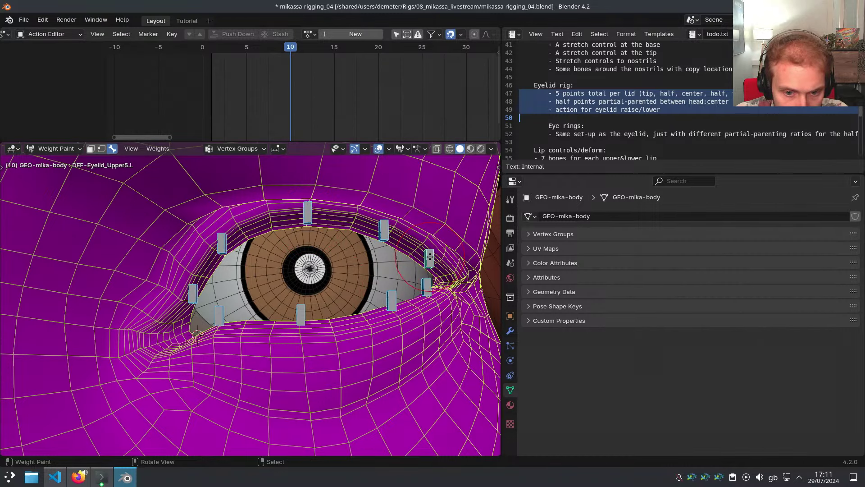
# Assign automatic weights from the eyelid bones to the selected eye-area vertices
pyautogui.press('v')
pyautogui.moveTo(430, 256); pyautogui.dragTo(176, 255, button='middle')
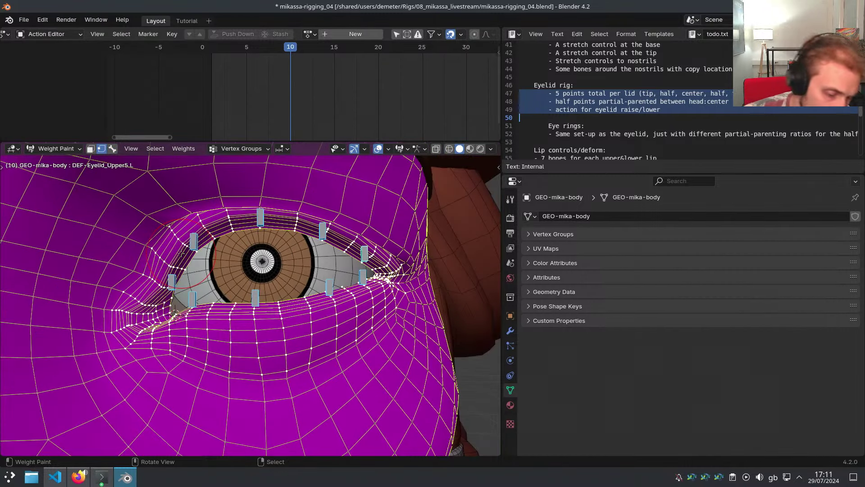
pyautogui.press('w')
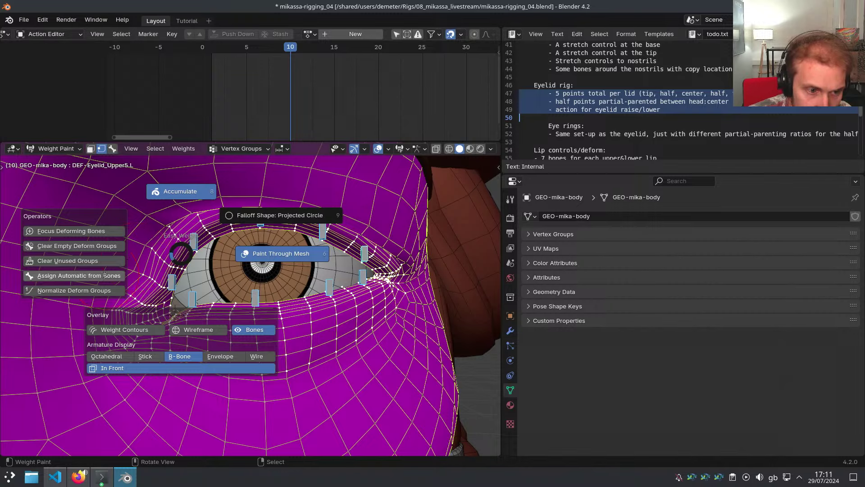
pyautogui.click(148, 276)
pyautogui.scroll(-1, 148, 276)
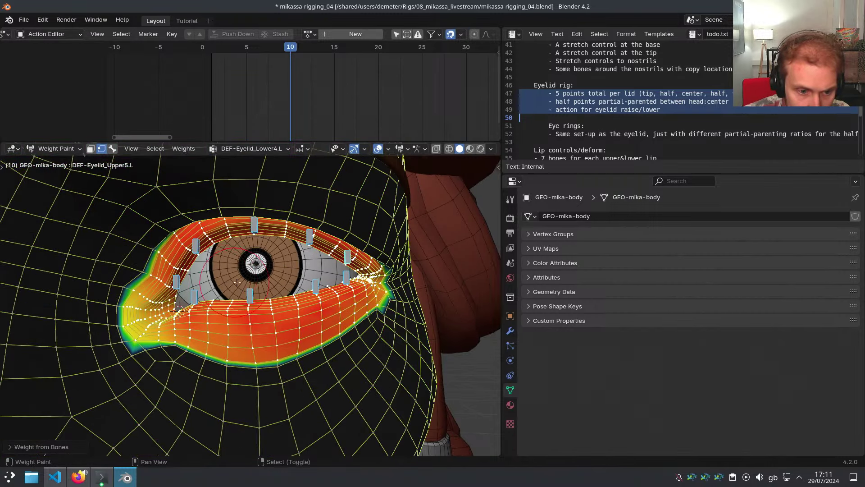
pyautogui.keyDown('shift'); pyautogui.moveTo(256, 279); pyautogui.dragTo(279, 274, button='middle'); pyautogui.keyUp('shift')
# Normalize all vertex groups so DEF-Head weighs less around the eye
pyautogui.hotkey('ctrl', 'n')
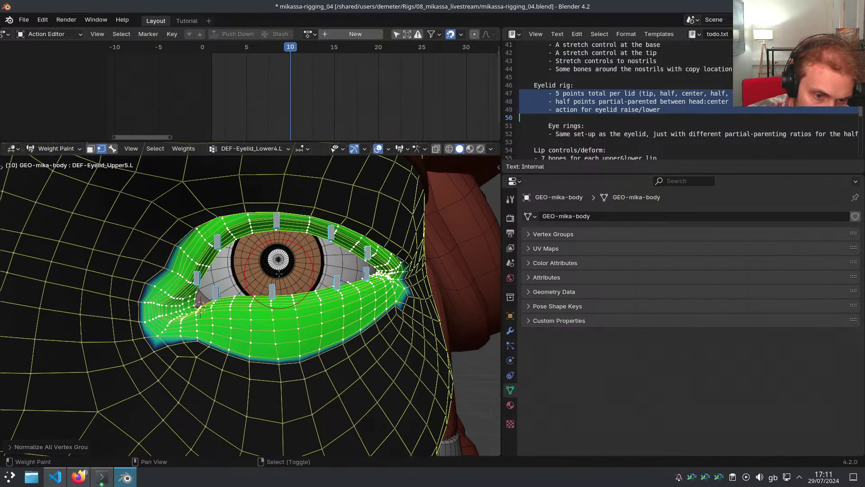
pyautogui.hotkey('ctrl', 'z')
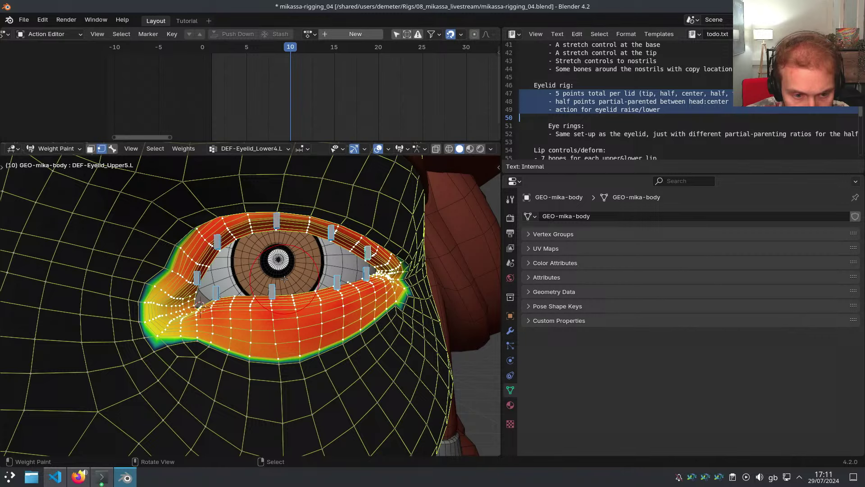
pyautogui.hotkey('ctrl', 'shift', 'z')
pyautogui.scroll(-2, 284, 279)
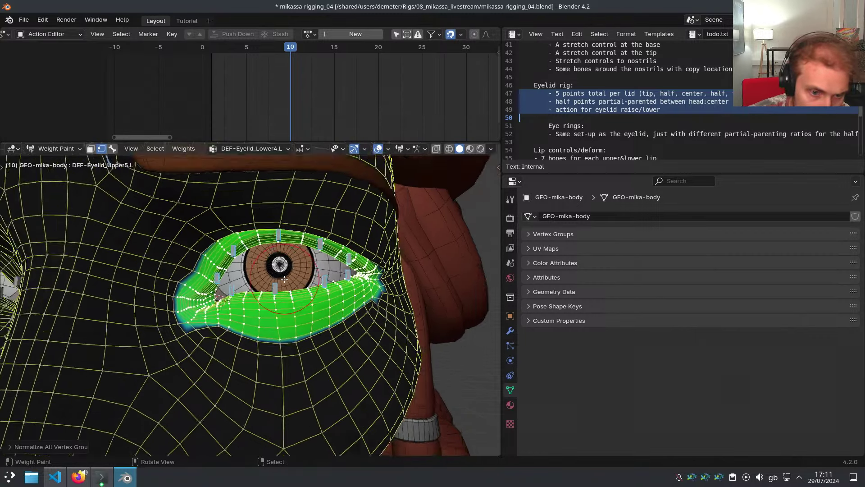
pyautogui.moveTo(285, 279); pyautogui.dragTo(274, 279, button='middle')
# Reveal the hidden bones and isolate the DEF-Head deform bone
pyautogui.press('3')
pyautogui.hotkey('alt', 'h')
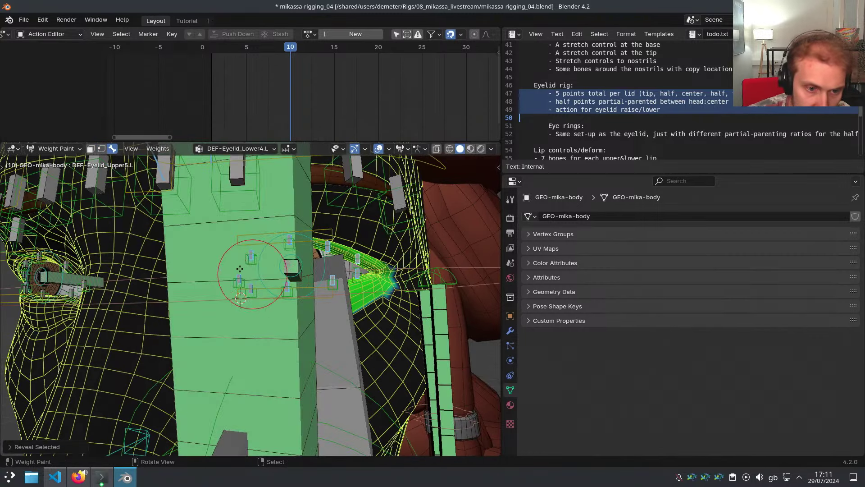
pyautogui.rightClick(208, 262)
pyautogui.hotkey('shift', 'h')
# Hide the head bone, limit painting to the selected eyelid vertices, and enlarge the brush
pyautogui.press('2')
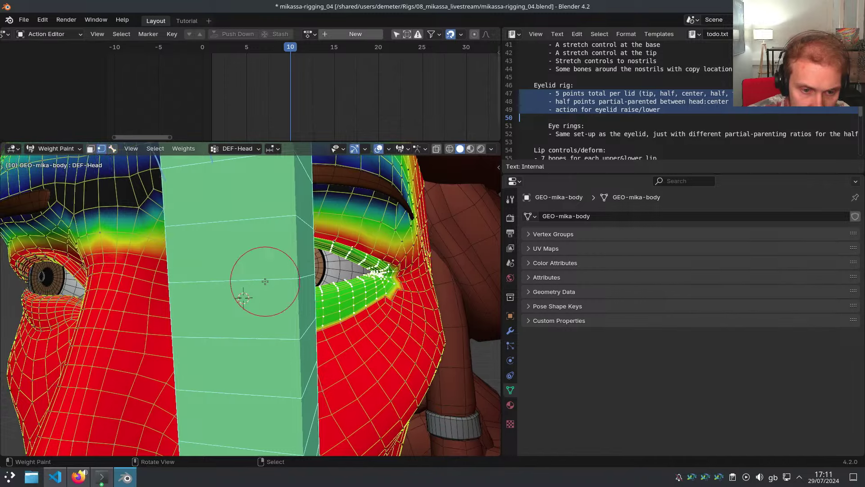
pyautogui.moveTo(264, 282); pyautogui.dragTo(288, 282, button='middle')
pyautogui.press('3')
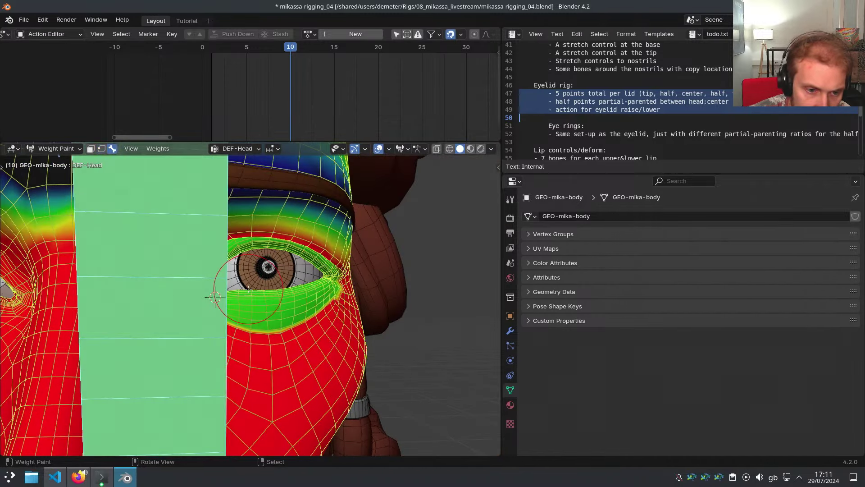
pyautogui.press('h')
pyautogui.press('2')
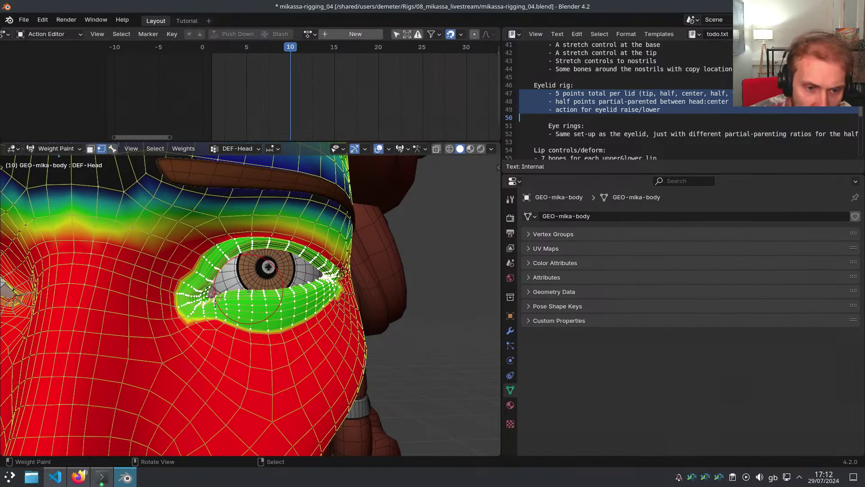
pyautogui.scroll(2, 248, 289)
pyautogui.press('f')
pyautogui.click(293, 292)
pyautogui.keyDown('shift'); pyautogui.moveTo(294, 291); pyautogui.dragTo(306, 305, button='middle'); pyautogui.keyUp('shift')
pyautogui.moveTo(306, 305); pyautogui.dragTo(285, 307, button='middle')
# Enable painting through the mesh and switch the viewport to wireframe shading
pyautogui.press('w')
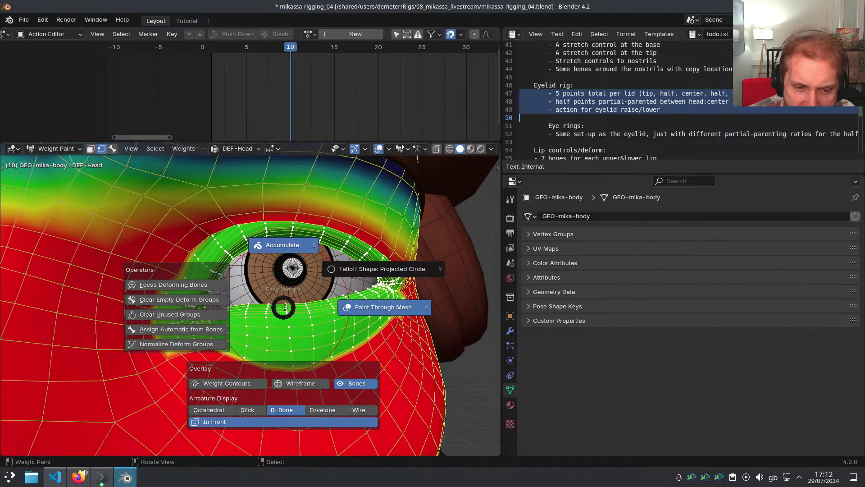
pyautogui.click(295, 306)
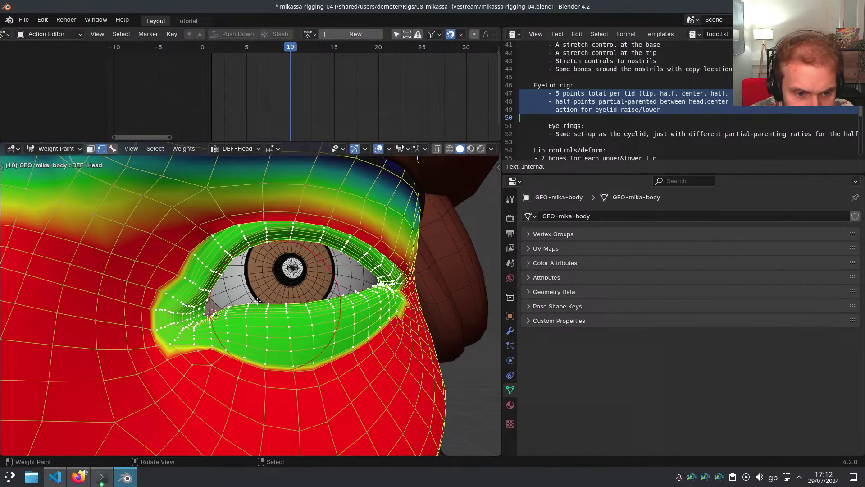
pyautogui.moveTo(231, 296)
pyautogui.keyDown('shift'); pyautogui.mouseDown(button='middle')
pyautogui.moveTo(215, 306)
pyautogui.moveTo(280, 298)
pyautogui.moveTo(236, 301)
pyautogui.moveTo(270, 304)
pyautogui.moveTo(246, 303)
pyautogui.mouseUp(button='middle'); pyautogui.keyUp('shift')
pyautogui.scroll(1, 220, 300)
pyautogui.press('z')
pyautogui.click(213, 305)
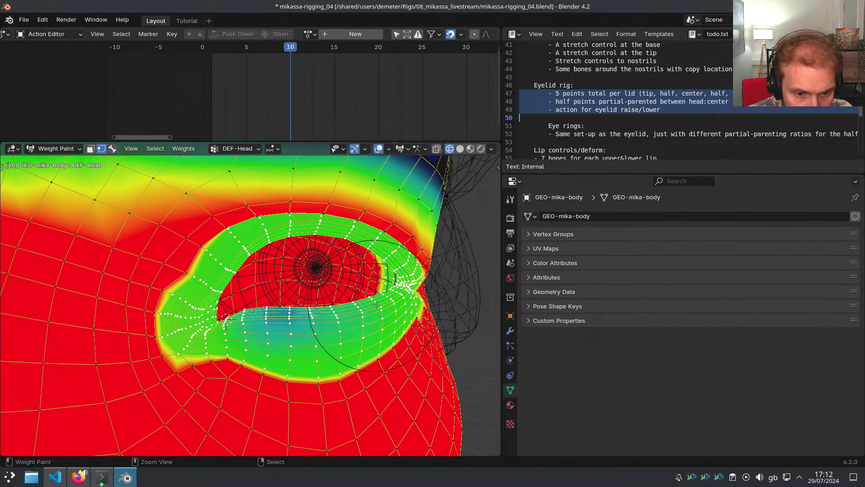
# Paint DEF-Head weight down on the lower lid, outer lid, inner corner and upper lid
pyautogui.moveTo(277, 308); pyautogui.dragTo(296, 304, button='middle')
pyautogui.moveTo(296, 304)
pyautogui.keyDown('ctrl'); pyautogui.mouseDown()
pyautogui.moveTo(347, 311)
pyautogui.moveTo(388, 289)
pyautogui.moveTo(387, 265)
pyautogui.moveTo(328, 262)
pyautogui.moveTo(302, 234)
pyautogui.moveTo(270, 231)
pyautogui.moveTo(244, 241)
pyautogui.moveTo(217, 303)
pyautogui.moveTo(198, 307)
pyautogui.moveTo(256, 262)
pyautogui.mouseUp(); pyautogui.keyUp('ctrl')
pyautogui.press('f')
pyautogui.click(193, 302)
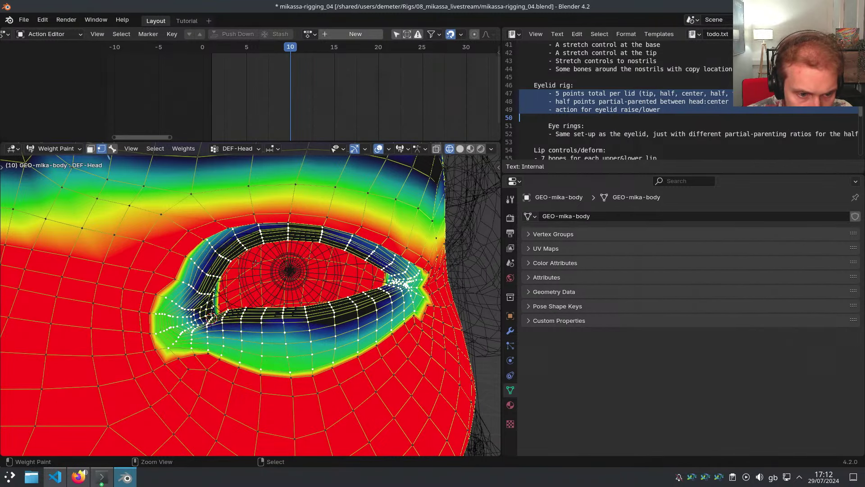
pyautogui.keyDown('ctrl'); pyautogui.moveTo(187, 306); pyautogui.dragTo(292, 238); pyautogui.keyUp('ctrl')
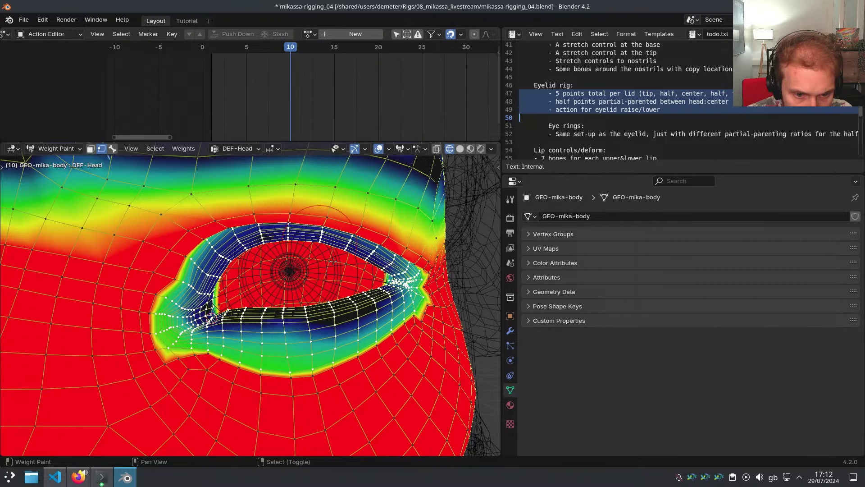
pyautogui.moveTo(318, 313)
pyautogui.keyDown('ctrl'); pyautogui.mouseDown()
pyautogui.moveTo(234, 327)
pyautogui.moveTo(280, 329)
pyautogui.moveTo(351, 307)
pyautogui.moveTo(405, 267)
pyautogui.moveTo(393, 293)
pyautogui.mouseUp(); pyautogui.keyUp('ctrl')
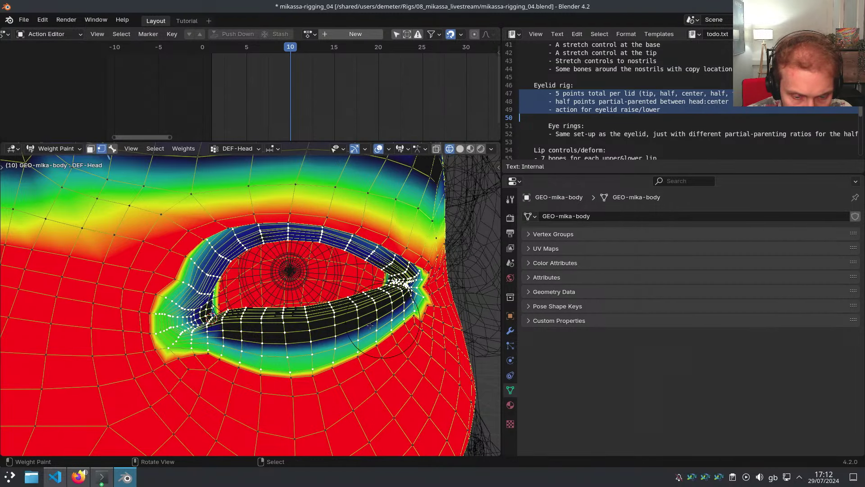
# With vertex masking off, widen the low DEF-Head weight band above and below the lids
pyautogui.press('v')
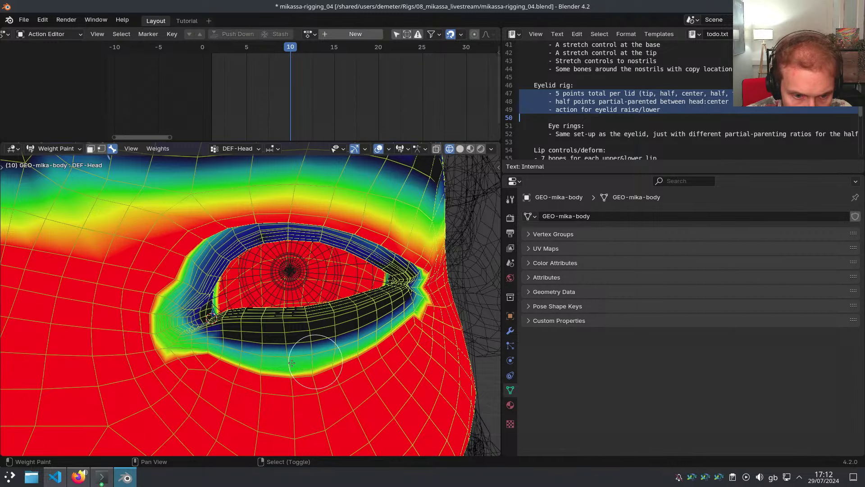
pyautogui.keyDown('ctrl'); pyautogui.moveTo(291, 362); pyautogui.dragTo(228, 360); pyautogui.keyUp('ctrl')
pyautogui.moveTo(165, 324)
pyautogui.keyDown('ctrl'); pyautogui.mouseDown()
pyautogui.moveTo(225, 239)
pyautogui.moveTo(273, 232)
pyautogui.mouseUp(); pyautogui.keyUp('ctrl')
pyautogui.moveTo(381, 248)
pyautogui.keyDown('ctrl'); pyautogui.mouseDown()
pyautogui.moveTo(422, 281)
pyautogui.moveTo(396, 322)
pyautogui.moveTo(374, 342)
pyautogui.moveTo(271, 383)
pyautogui.mouseUp(); pyautogui.keyUp('ctrl')
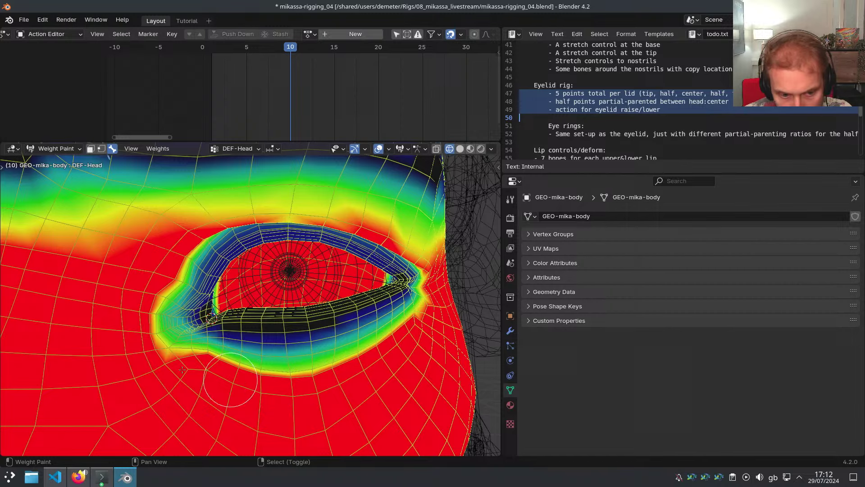
pyautogui.moveTo(201, 345)
pyautogui.keyDown('ctrl'); pyautogui.mouseDown()
pyautogui.moveTo(171, 331)
pyautogui.moveTo(194, 315)
pyautogui.moveTo(397, 305)
pyautogui.mouseUp(); pyautogui.keyUp('ctrl')
pyautogui.keyDown('shift'); pyautogui.moveTo(309, 230); pyautogui.dragTo(307, 230, button='middle'); pyautogui.keyUp('shift')
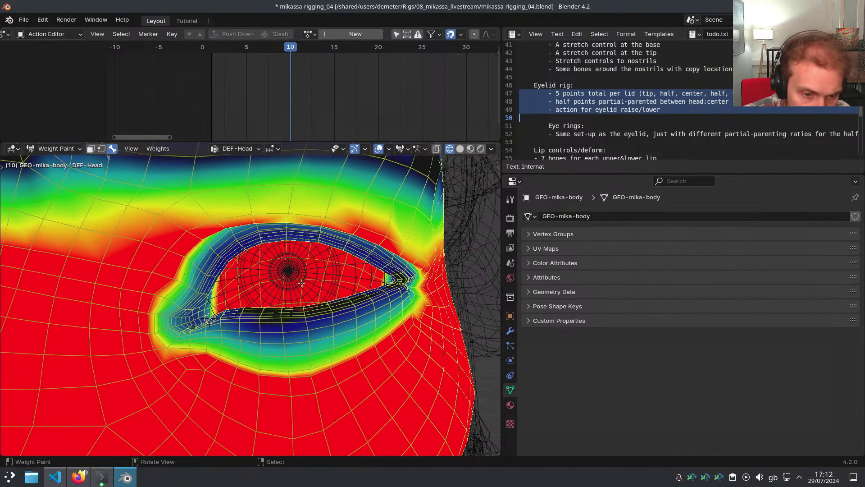
# Turn vertex masking back on and reveal the hidden eyelid bones
pyautogui.press('2')
pyautogui.press('3')
pyautogui.hotkey('alt', 'h')
pyautogui.moveTo(300, 283); pyautogui.dragTo(326, 280, button='middle')
# Inspect the weights of the upper, corner and lower eyelid bones one by one
pyautogui.rightClick(273, 228)
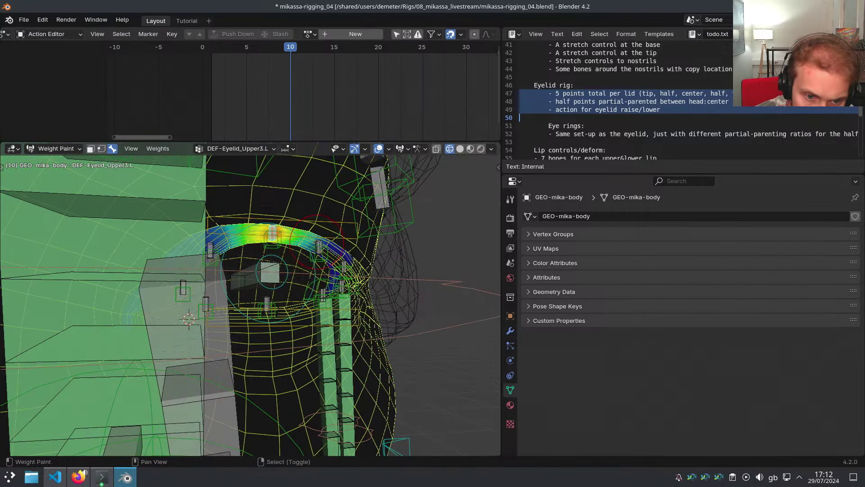
pyautogui.rightClick(343, 264)
pyautogui.keyDown('shift'); pyautogui.rightClick(340, 284); pyautogui.keyUp('shift')
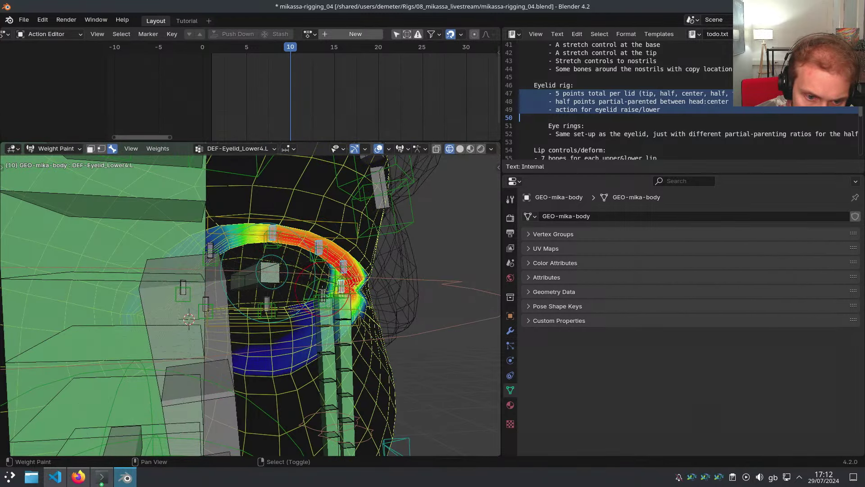
pyautogui.keyDown('shift'); pyautogui.rightClick(324, 294); pyautogui.keyUp('shift')
pyautogui.moveTo(324, 293); pyautogui.dragTo(349, 292, button='middle')
pyautogui.keyDown('shift'); pyautogui.rightClick(347, 293); pyautogui.keyUp('shift')
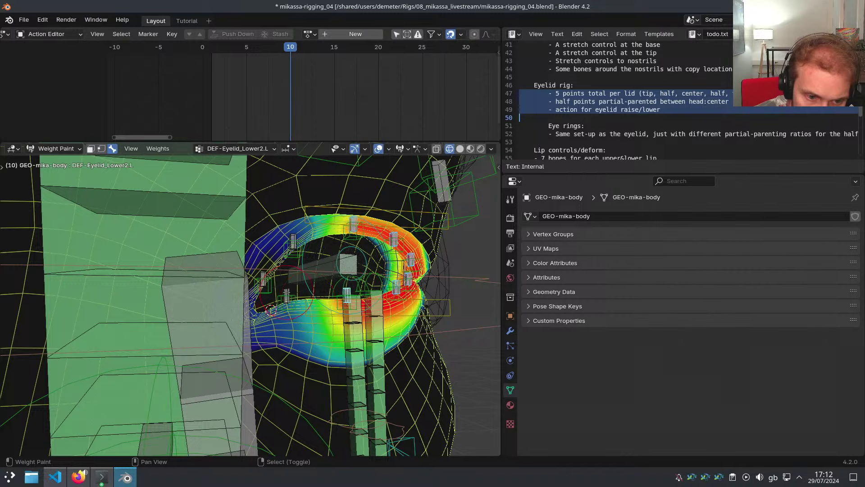
pyautogui.rightClick(263, 284)
# Isolate DEF-Eyelid_Upper1.L and DEF-Eyelid_Upper2.L with vertex masking enabled
pyautogui.rightClick(263, 276)
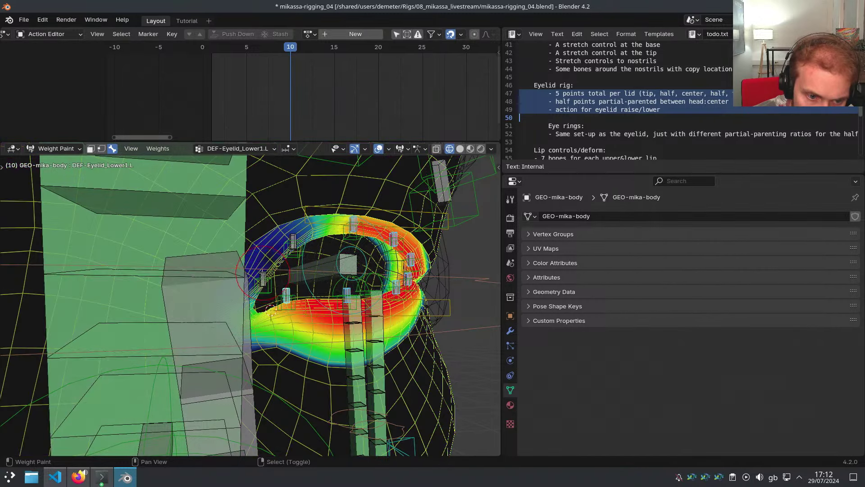
pyautogui.keyDown('shift'); pyautogui.rightClick(294, 235); pyautogui.keyUp('shift')
pyautogui.hotkey('shift', 'h')
pyautogui.moveTo(330, 286); pyautogui.dragTo(301, 304, button='middle')
pyautogui.press('2')
pyautogui.scroll(3, 270, 297)
pyautogui.scroll(4, 249, 294)
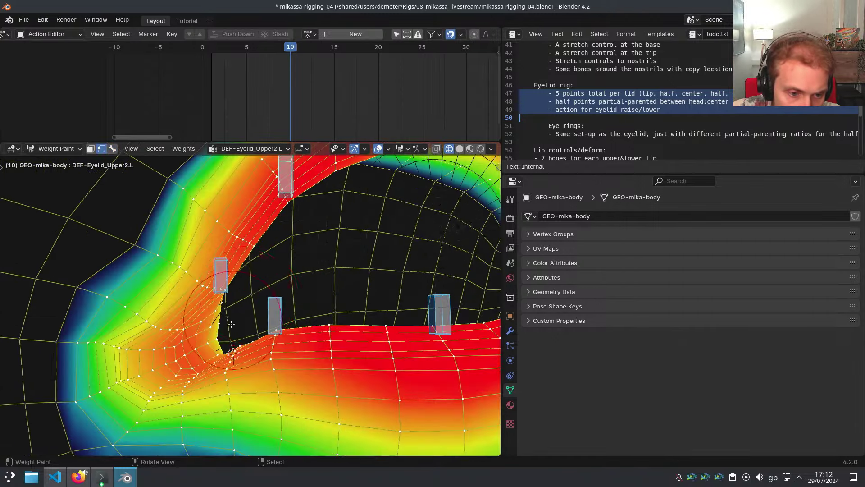
# Test DEF-Eyelid_Upper1.L's deformation with a cancelled move, then save the file
pyautogui.rightClick(216, 280)
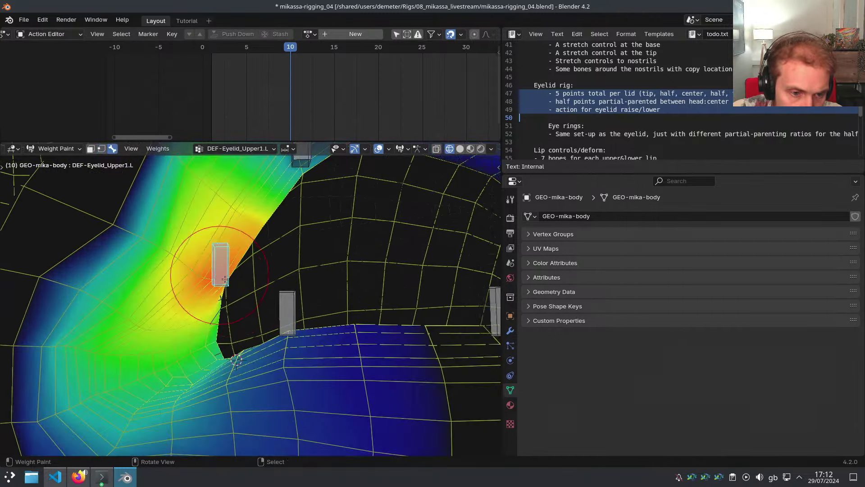
pyautogui.press('g')
pyautogui.rightClick(329, 285)
pyautogui.hotkey('ctrl', 's')
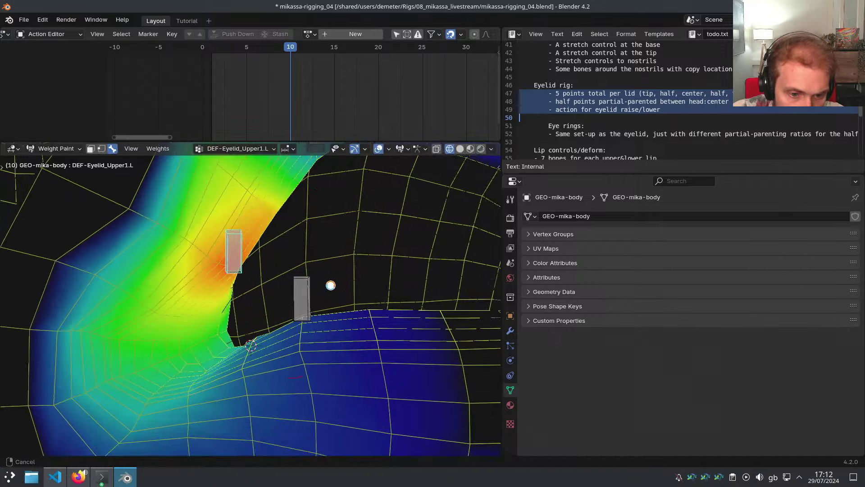
# Paint out DEF-Eyelid_Upper1.L's stray weight on the lower lid and retest the deformation
pyautogui.scroll(-4, 327, 292)
pyautogui.moveTo(309, 317); pyautogui.dragTo(365, 357, button='middle')
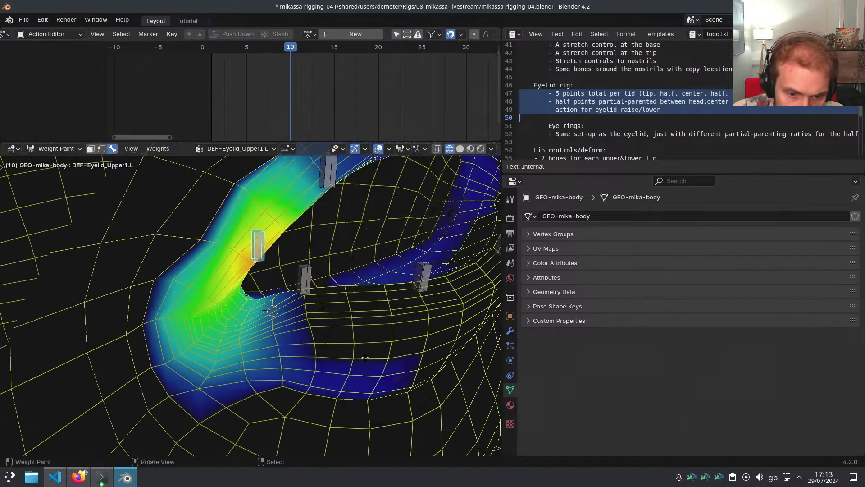
pyautogui.moveTo(281, 357); pyautogui.dragTo(312, 348, button='middle')
pyautogui.moveTo(366, 305); pyautogui.dragTo(418, 315)
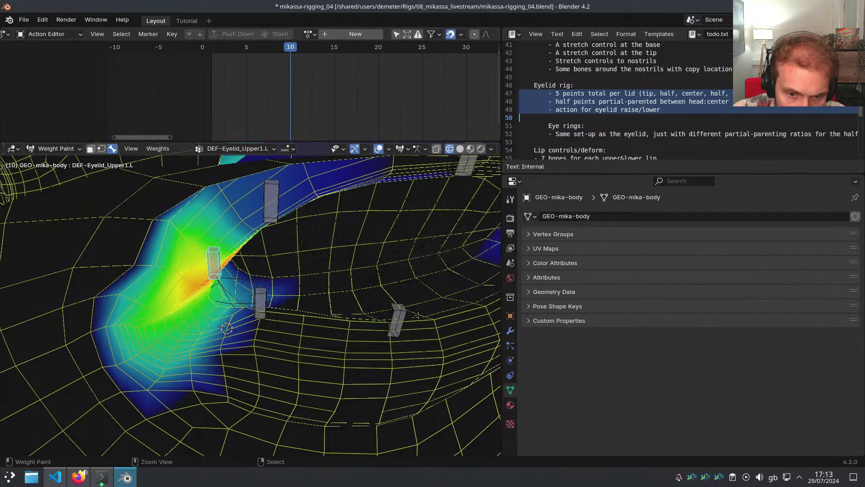
pyautogui.moveTo(255, 338); pyautogui.dragTo(280, 284, button='middle')
pyautogui.press('g')
pyautogui.rightClick(298, 324)
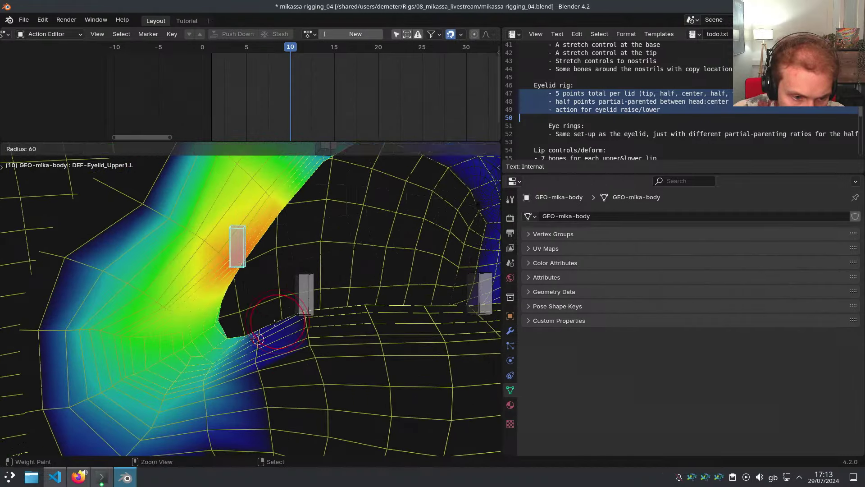
pyautogui.moveTo(288, 324); pyautogui.dragTo(270, 316, button='middle')
# Maximize the 3D viewport and make the Blender window fullscreen
pyautogui.hotkey('ctrl', 'space')
pyautogui.hotkey('alt', 'F11')
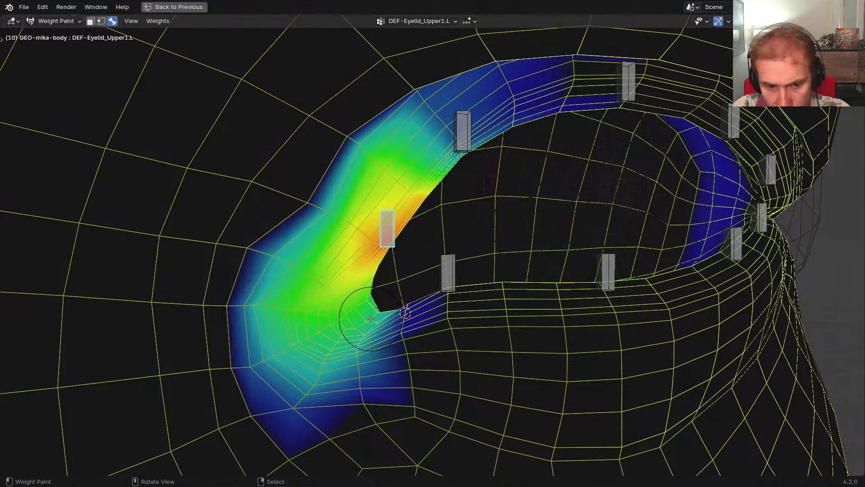
pyautogui.keyDown('shift'); pyautogui.moveTo(383, 320); pyautogui.dragTo(376, 296, button='middle'); pyautogui.keyUp('shift')
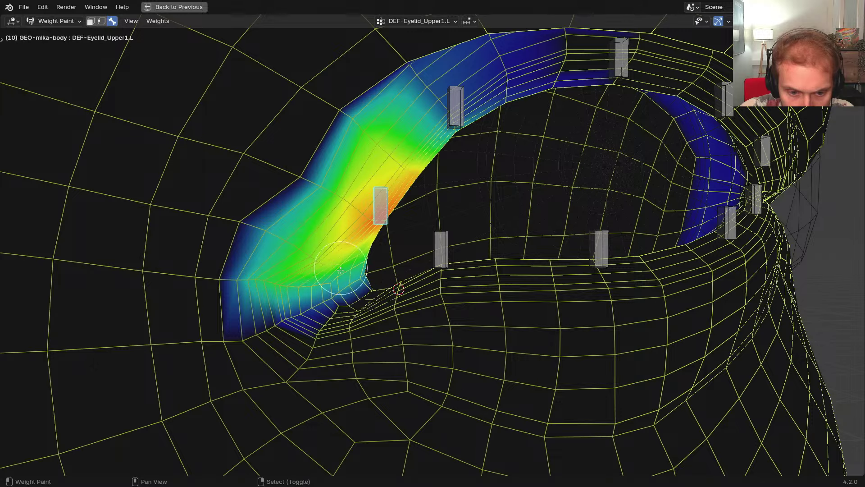
pyautogui.moveTo(304, 299); pyautogui.dragTo(289, 297, button='middle')
# Select DEF-Eyelid_Lower1.L and test the lid by moving the bone up and back
pyautogui.rightClick(445, 265)
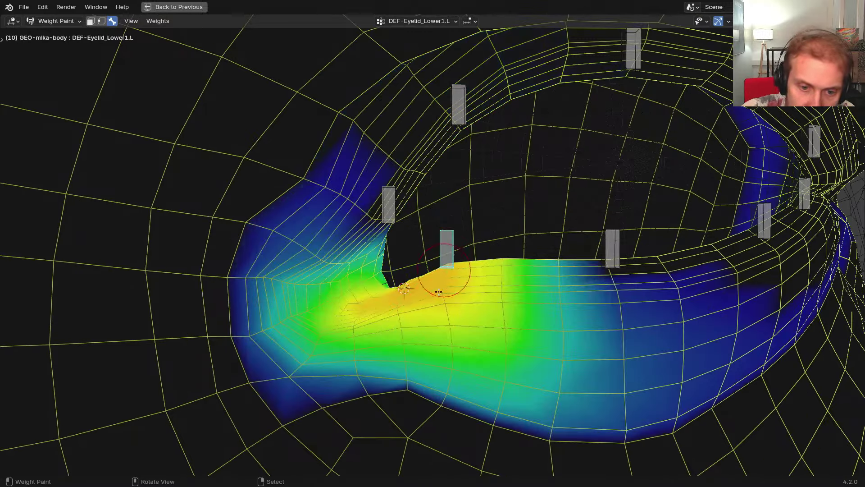
pyautogui.press('g')
pyautogui.click(409, 265)
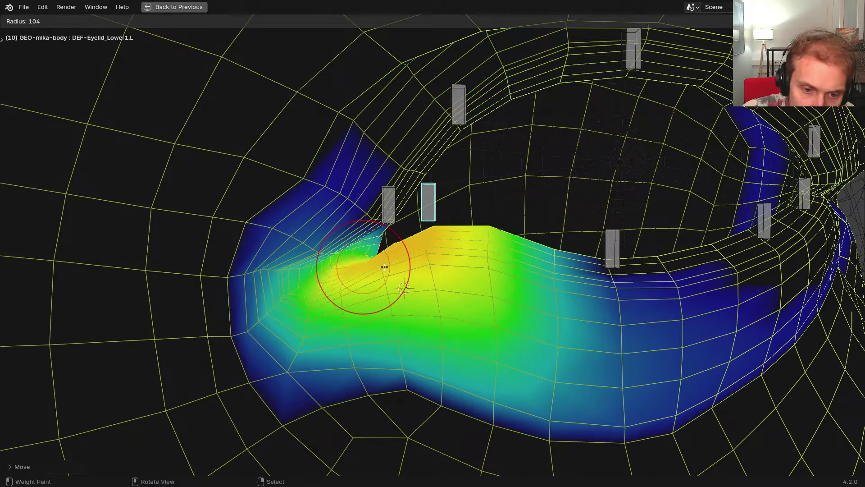
pyautogui.press('g')
pyautogui.click(354, 297)
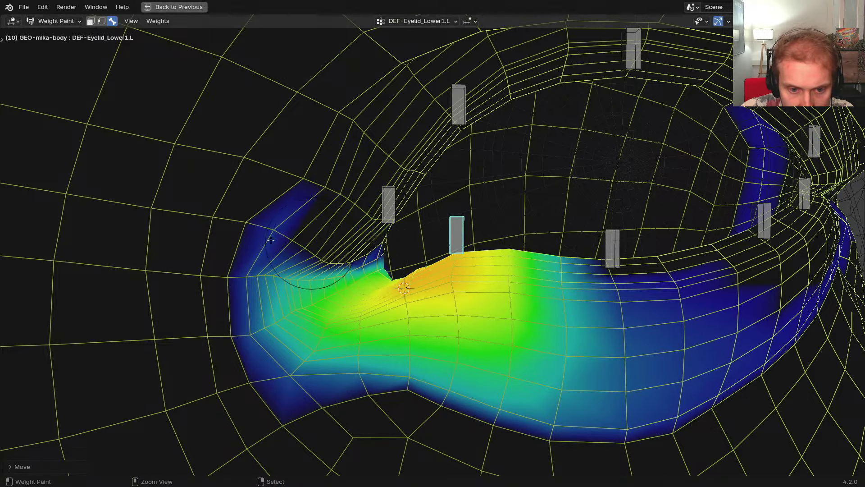
# Erase DEF-Eyelid_Lower1.L's weight spill at the inner eye corner, shrink the brush, and retest
pyautogui.moveTo(270, 241)
pyautogui.mouseDown()
pyautogui.moveTo(266, 261)
pyautogui.moveTo(350, 250)
pyautogui.mouseUp()
pyautogui.keyDown('ctrl'); pyautogui.moveTo(312, 285); pyautogui.dragTo(385, 268); pyautogui.keyUp('ctrl')
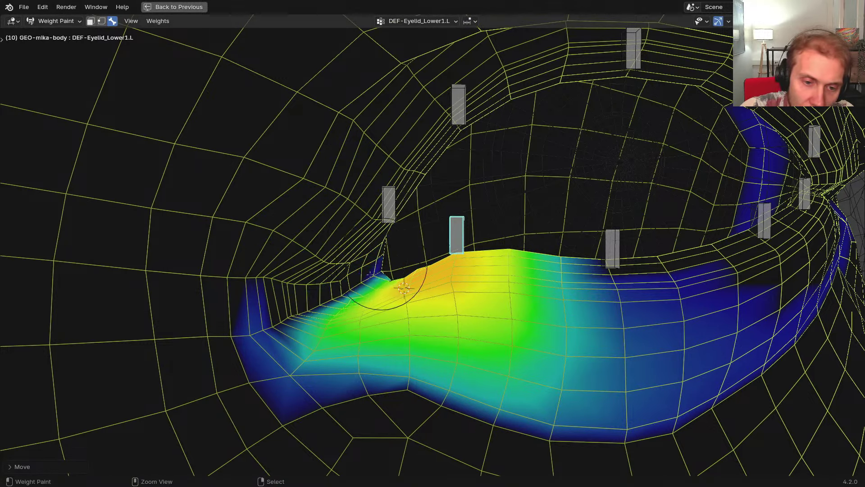
pyautogui.press('f')
pyautogui.click(404, 298)
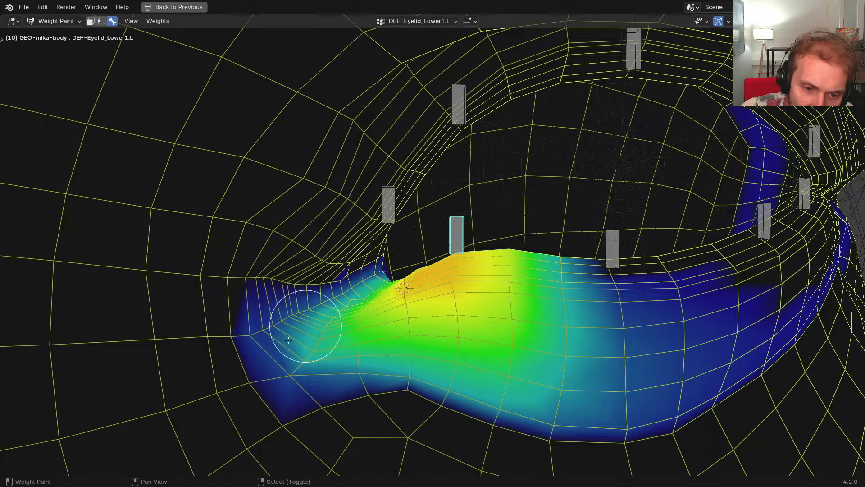
pyautogui.moveTo(391, 277); pyautogui.dragTo(367, 302, button='middle')
pyautogui.press('g')
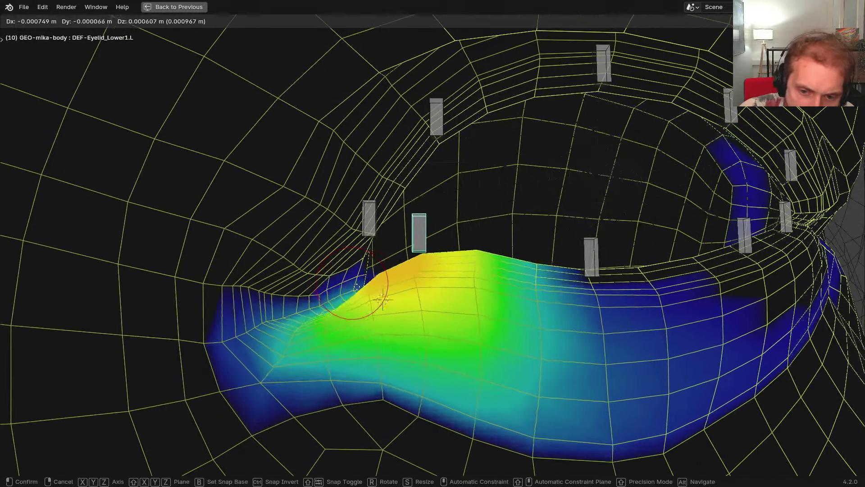
pyautogui.rightClick(509, 297)
# Enlarge the brush and erase DEF-Eyelid_Lower1.L weight from the right part of the lower lid
pyautogui.keyDown('shift'); pyautogui.moveTo(509, 297); pyautogui.dragTo(277, 288, button='middle'); pyautogui.keyUp('shift')
pyautogui.keyDown('shift'); pyautogui.moveTo(559, 261); pyautogui.dragTo(549, 297, button='middle'); pyautogui.keyUp('shift')
pyautogui.press('f')
pyautogui.click(569, 295)
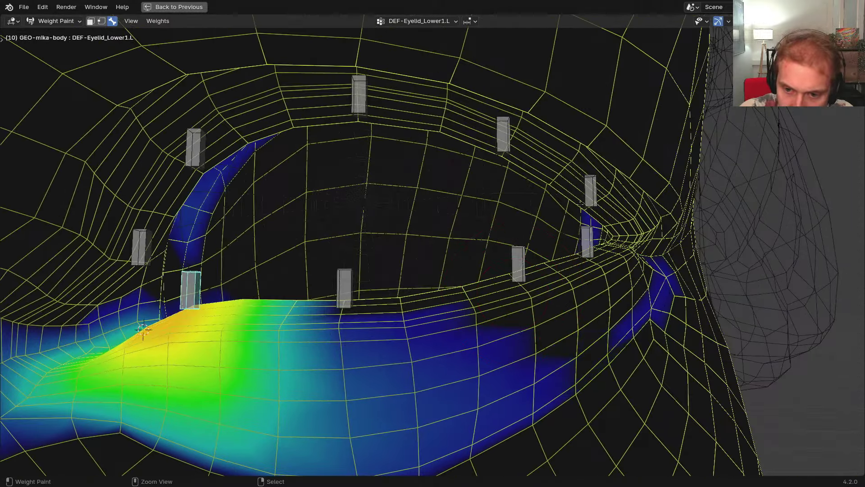
pyautogui.moveTo(548, 374)
pyautogui.keyDown('ctrl'); pyautogui.mouseDown()
pyautogui.moveTo(500, 397)
pyautogui.moveTo(457, 299)
pyautogui.mouseUp(); pyautogui.keyUp('ctrl')
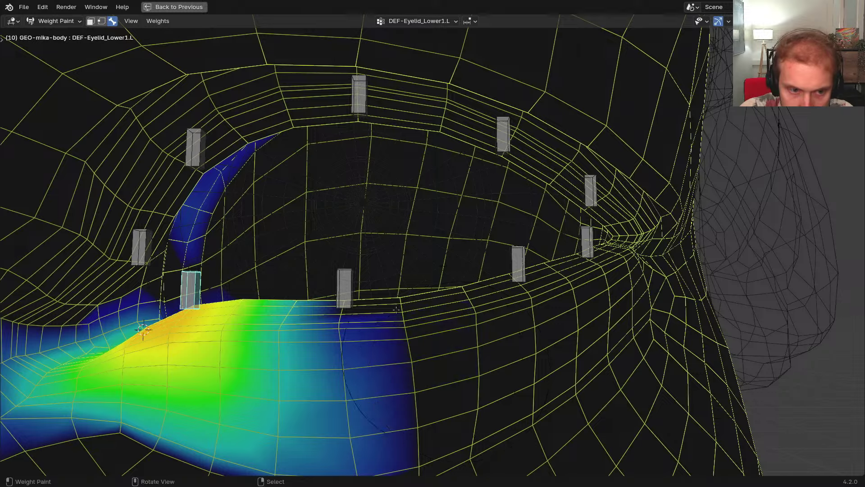
pyautogui.keyDown('shift'); pyautogui.moveTo(325, 242); pyautogui.dragTo(360, 233, button='middle'); pyautogui.keyUp('shift')
pyautogui.moveTo(385, 162); pyautogui.dragTo(154, 334, button='middle')
# Erase DEF-Eyelid_Lower2.L's stray weights at the left corner, upper lid and inner eye
pyautogui.keyDown('ctrl'); pyautogui.click(381, 287); pyautogui.keyUp('ctrl')
pyautogui.keyDown('ctrl'); pyautogui.moveTo(153, 333); pyautogui.dragTo(223, 276); pyautogui.keyUp('ctrl')
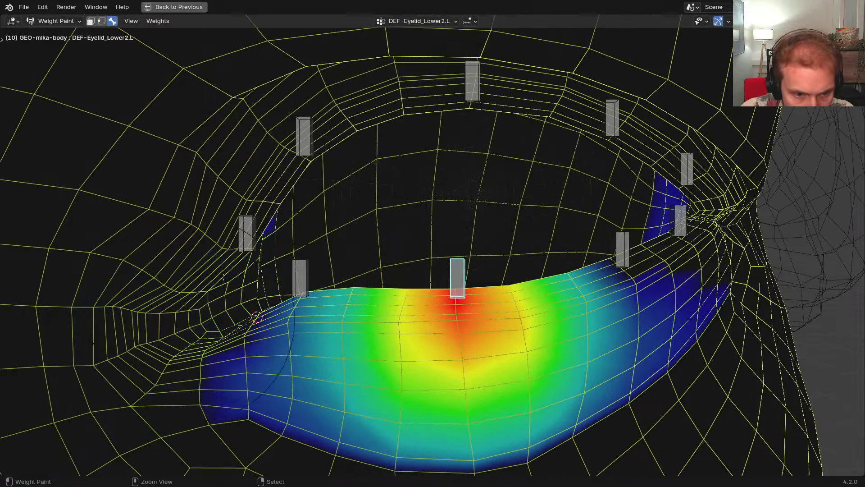
pyautogui.keyDown('ctrl'); pyautogui.moveTo(234, 311); pyautogui.dragTo(257, 385); pyautogui.keyUp('ctrl')
pyautogui.moveTo(270, 379); pyautogui.dragTo(363, 362, button='middle')
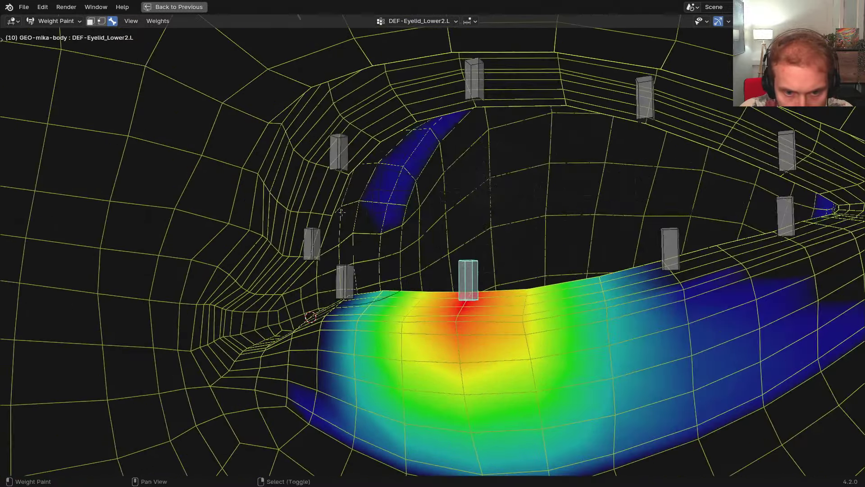
pyautogui.keyDown('shift'); pyautogui.moveTo(393, 177); pyautogui.dragTo(363, 232, button='middle'); pyautogui.keyUp('shift')
pyautogui.keyDown('ctrl'); pyautogui.moveTo(347, 212); pyautogui.dragTo(466, 178); pyautogui.keyUp('ctrl')
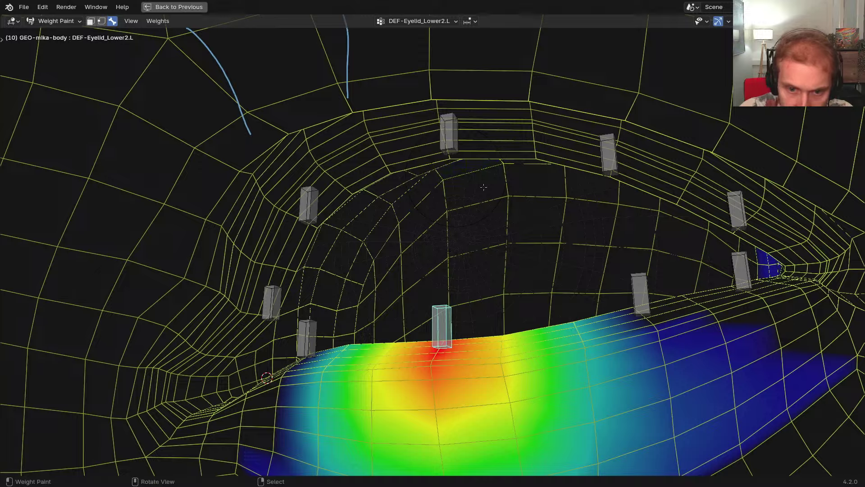
pyautogui.moveTo(483, 187); pyautogui.dragTo(479, 225, button='middle')
pyautogui.moveTo(518, 279); pyautogui.dragTo(498, 323, button='middle')
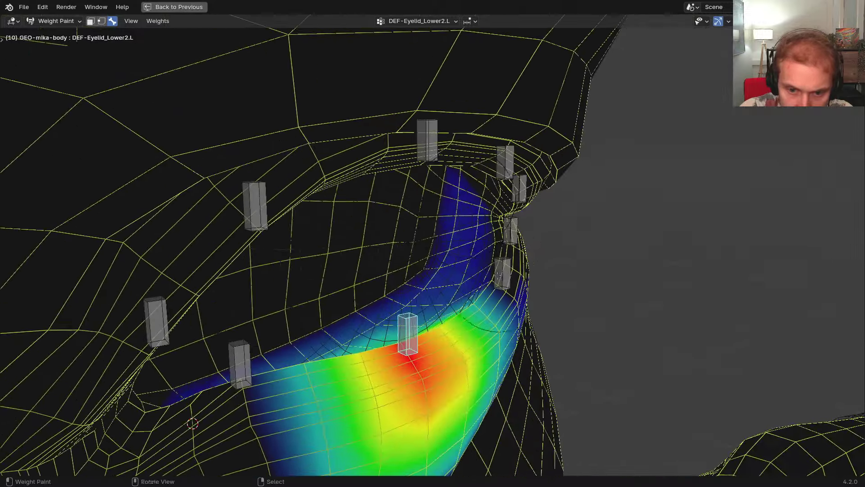
pyautogui.keyDown('ctrl'); pyautogui.moveTo(483, 322); pyautogui.dragTo(466, 194); pyautogui.keyUp('ctrl')
pyautogui.moveTo(514, 316)
pyautogui.mouseDown(button='middle')
pyautogui.moveTo(458, 314)
pyautogui.moveTo(444, 351)
pyautogui.mouseUp(button='middle')
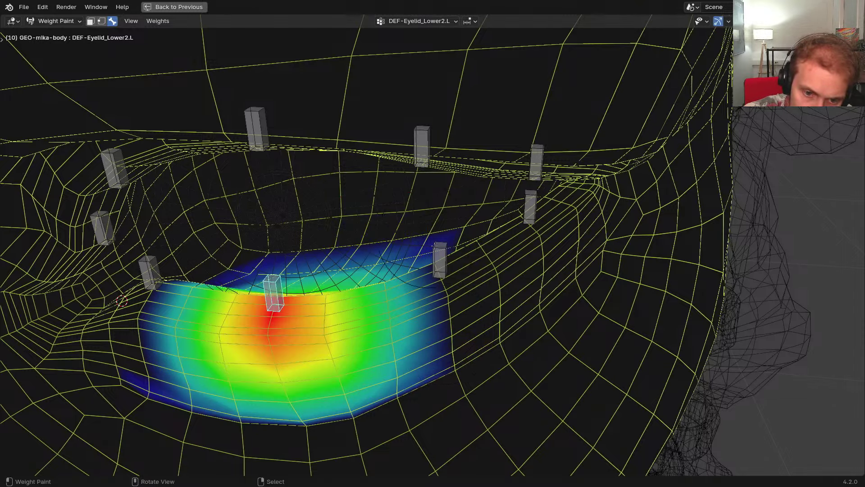
# Trim DEF-Eyelid_Lower3.L's stray weight on the right part of the lid
pyautogui.keyDown('ctrl'); pyautogui.click(435, 246); pyautogui.keyUp('ctrl')
pyautogui.moveTo(434, 246); pyautogui.dragTo(368, 265, button='middle')
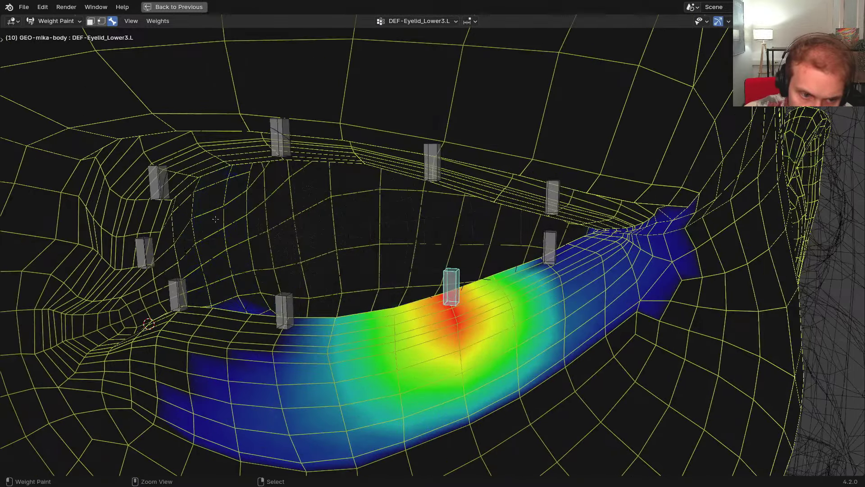
pyautogui.moveTo(269, 242)
pyautogui.mouseDown(button='middle')
pyautogui.moveTo(260, 179)
pyautogui.moveTo(260, 246)
pyautogui.mouseUp(button='middle')
pyautogui.moveTo(369, 253); pyautogui.dragTo(223, 307, button='middle')
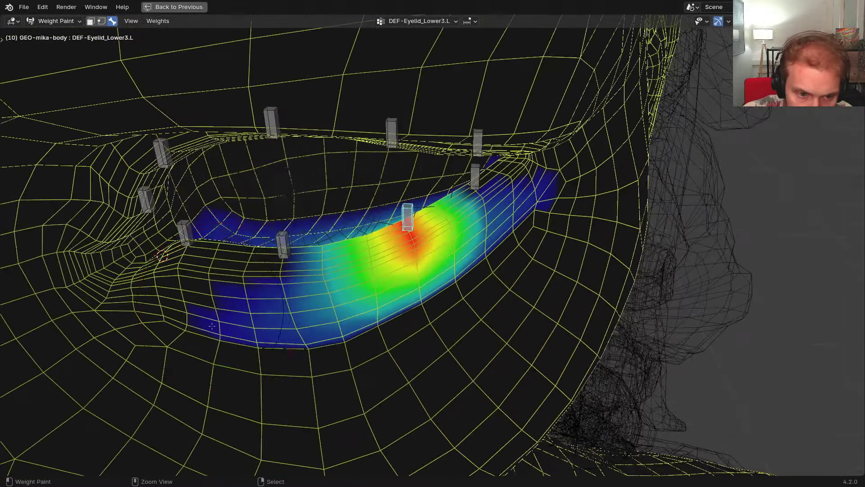
pyautogui.moveTo(266, 350); pyautogui.dragTo(514, 269, button='middle')
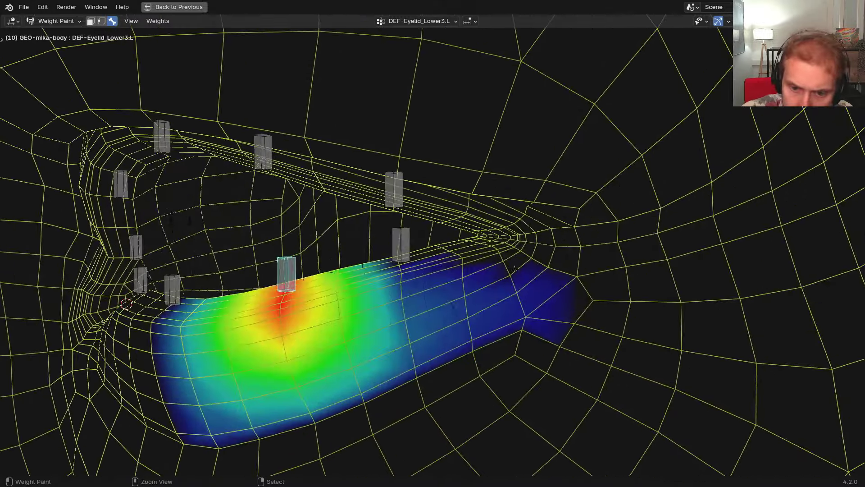
pyautogui.keyDown('ctrl'); pyautogui.moveTo(515, 269); pyautogui.dragTo(475, 288); pyautogui.keyUp('ctrl')
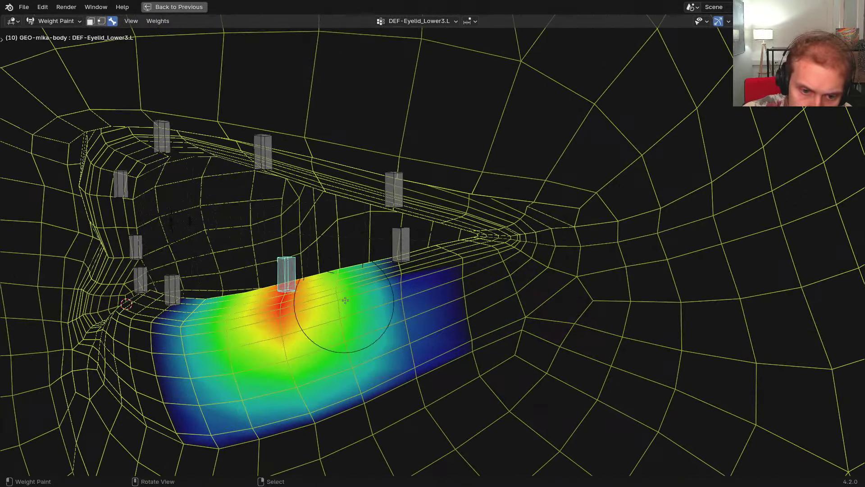
# Show DEF-Eyelid_Lower4.L's weights and erase its stray tail to the left
pyautogui.rightClick(398, 257)
pyautogui.keyDown('shift'); pyautogui.moveTo(311, 265); pyautogui.dragTo(345, 259, button='middle'); pyautogui.keyUp('shift')
pyautogui.keyDown('ctrl'); pyautogui.moveTo(286, 311); pyautogui.dragTo(259, 251); pyautogui.keyUp('ctrl')
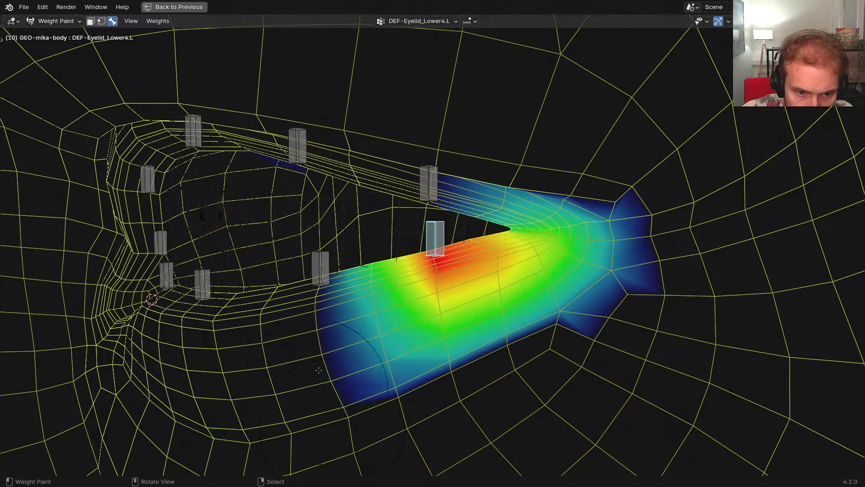
# Orbit around the outer eye corner to inspect DEF-Eyelid_Lower4.L's weights, and resize the brush
pyautogui.moveTo(318, 370); pyautogui.dragTo(278, 280, button='middle')
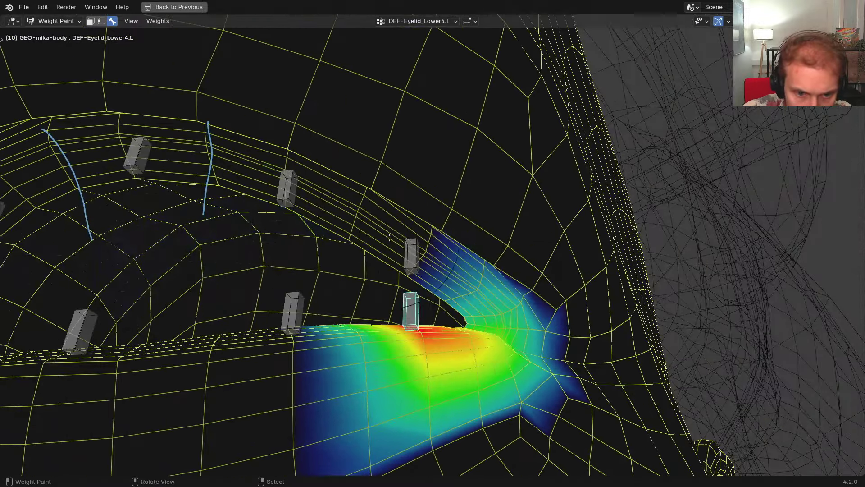
pyautogui.moveTo(389, 237); pyautogui.dragTo(247, 181, button='middle')
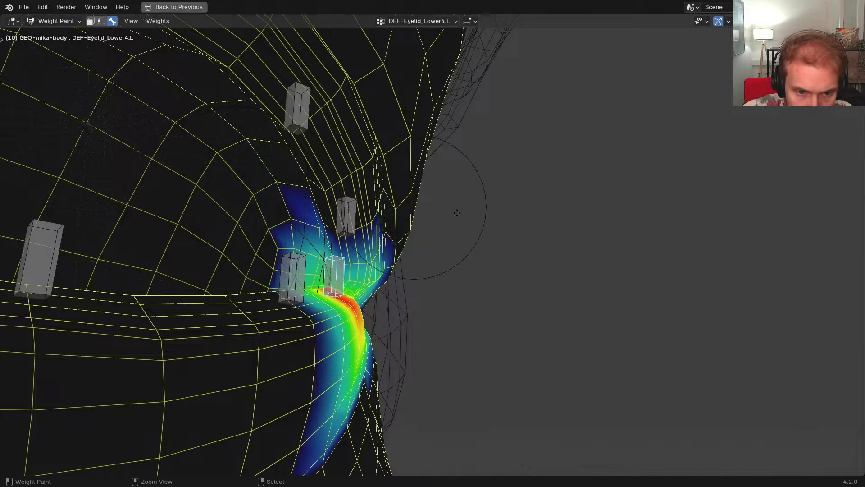
pyautogui.moveTo(457, 212); pyautogui.dragTo(256, 198, button='middle')
pyautogui.moveTo(455, 229); pyautogui.dragTo(425, 222, button='middle')
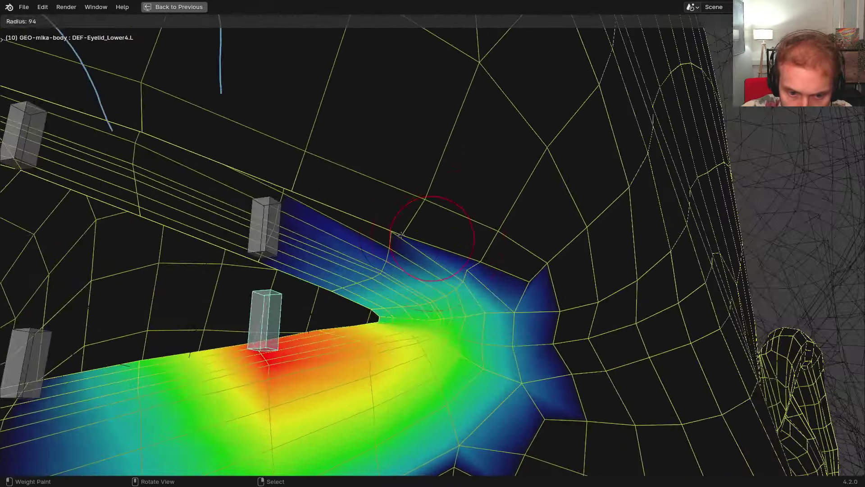
pyautogui.moveTo(337, 280)
pyautogui.mouseDown(button='middle')
pyautogui.moveTo(396, 294)
pyautogui.moveTo(393, 284)
pyautogui.moveTo(402, 298)
pyautogui.mouseUp(button='middle')
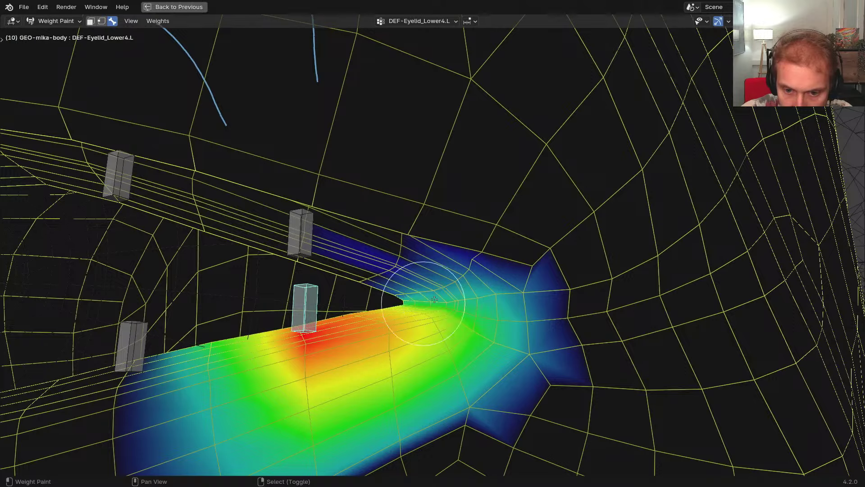
pyautogui.moveTo(460, 318); pyautogui.dragTo(421, 374, button='middle')
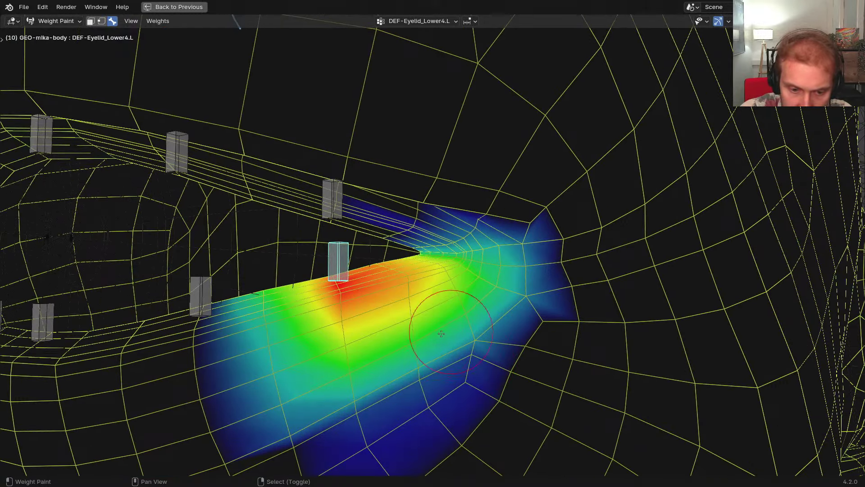
pyautogui.keyDown('shift'); pyautogui.moveTo(438, 336); pyautogui.dragTo(457, 318, button='middle'); pyautogui.keyUp('shift')
pyautogui.keyDown('shift'); pyautogui.moveTo(478, 284); pyautogui.dragTo(432, 280, button='middle'); pyautogui.keyUp('shift')
pyautogui.moveTo(471, 289); pyautogui.dragTo(524, 279, button='middle')
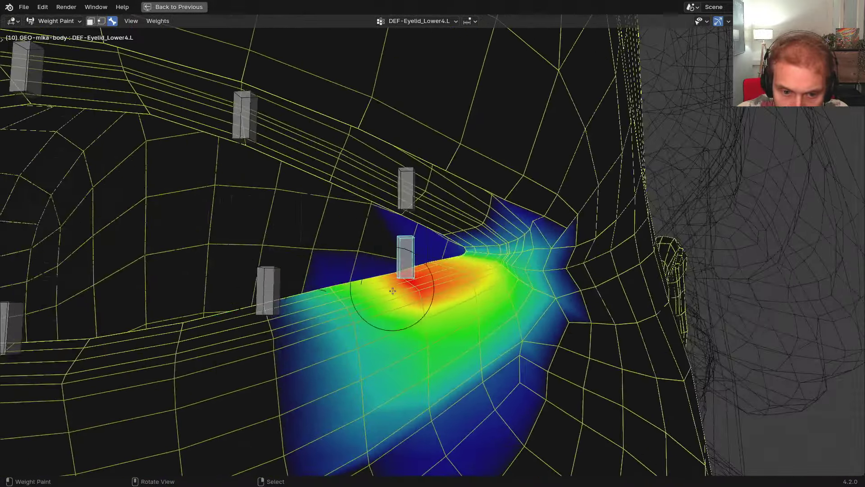
pyautogui.moveTo(392, 294); pyautogui.dragTo(383, 311, button='middle')
pyautogui.keyDown('shift'); pyautogui.moveTo(383, 311); pyautogui.dragTo(396, 295, button='middle'); pyautogui.keyUp('shift')
pyautogui.keyDown('shift'); pyautogui.moveTo(396, 295); pyautogui.dragTo(455, 237); pyautogui.keyUp('shift')
pyautogui.keyDown('ctrl'); pyautogui.moveTo(455, 237); pyautogui.dragTo(451, 271, button='middle'); pyautogui.keyUp('ctrl')
pyautogui.moveTo(451, 270); pyautogui.dragTo(480, 297, button='middle')
pyautogui.press('f')
pyautogui.click(388, 288)
pyautogui.moveTo(363, 292); pyautogui.dragTo(265, 266, button='middle')
pyautogui.moveTo(266, 266); pyautogui.dragTo(291, 233, button='middle')
# Erase stray weights left of and above the eye corner, then smooth the lower-lid falloff
pyautogui.moveTo(291, 233); pyautogui.dragTo(272, 356)
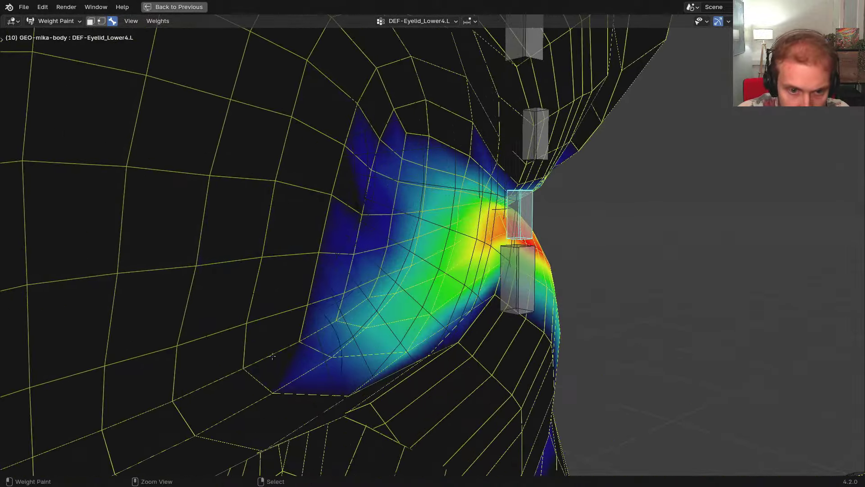
pyautogui.keyDown('ctrl'); pyautogui.moveTo(342, 174); pyautogui.dragTo(389, 155); pyautogui.keyUp('ctrl')
pyautogui.moveTo(398, 162); pyautogui.dragTo(373, 169, button='middle')
pyautogui.moveTo(361, 148)
pyautogui.keyDown('shift'); pyautogui.mouseDown()
pyautogui.moveTo(355, 230)
pyautogui.moveTo(376, 322)
pyautogui.moveTo(419, 350)
pyautogui.mouseUp(); pyautogui.keyUp('shift')
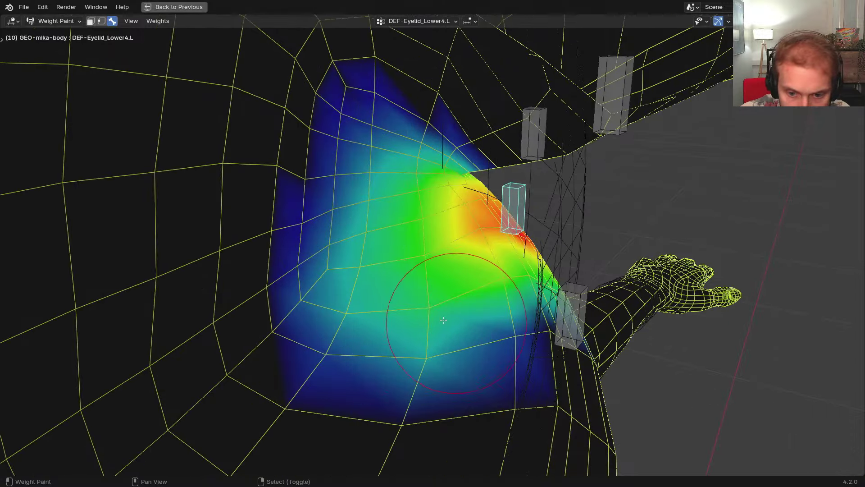
pyautogui.moveTo(405, 321)
pyautogui.mouseDown(button='middle')
pyautogui.moveTo(315, 329)
pyautogui.moveTo(421, 346)
pyautogui.mouseUp(button='middle')
# Subtract leftover weight from the lower-right lid, fill the empty upper-left area, and recheck
pyautogui.keyDown('ctrl'); pyautogui.moveTo(351, 360); pyautogui.dragTo(517, 365); pyautogui.keyUp('ctrl')
pyautogui.moveTo(517, 365); pyautogui.dragTo(483, 338, button='middle')
pyautogui.keyDown('ctrl'); pyautogui.moveTo(483, 338); pyautogui.dragTo(452, 337); pyautogui.keyUp('ctrl')
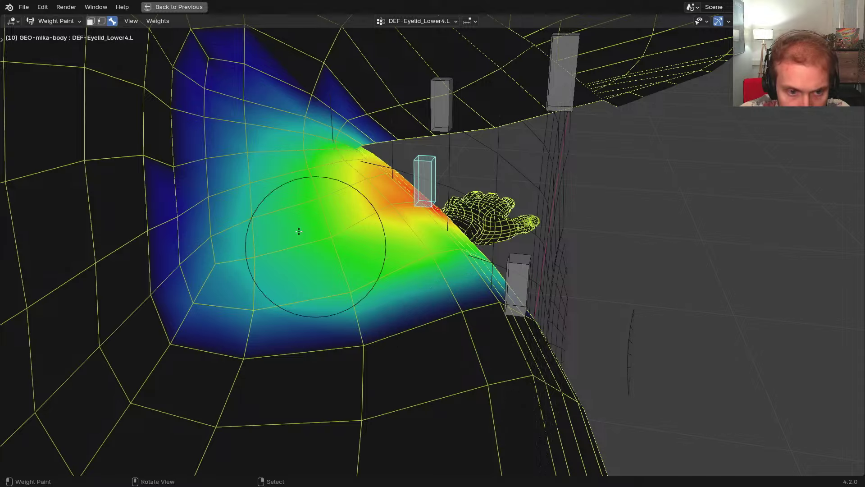
pyautogui.moveTo(318, 231)
pyautogui.keyDown('shift'); pyautogui.mouseDown()
pyautogui.moveTo(194, 136)
pyautogui.moveTo(271, 77)
pyautogui.moveTo(299, 180)
pyautogui.mouseUp(); pyautogui.keyUp('shift')
pyautogui.moveTo(298, 179)
pyautogui.mouseDown(button='middle')
pyautogui.moveTo(405, 280)
pyautogui.moveTo(450, 356)
pyautogui.mouseUp(button='middle')
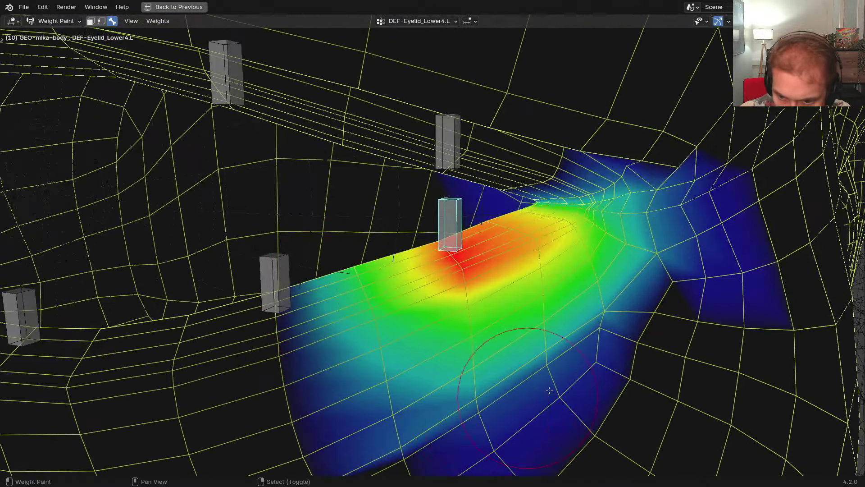
pyautogui.moveTo(493, 388)
pyautogui.mouseDown(button='middle')
pyautogui.moveTo(523, 315)
pyautogui.moveTo(519, 296)
pyautogui.mouseUp(button='middle')
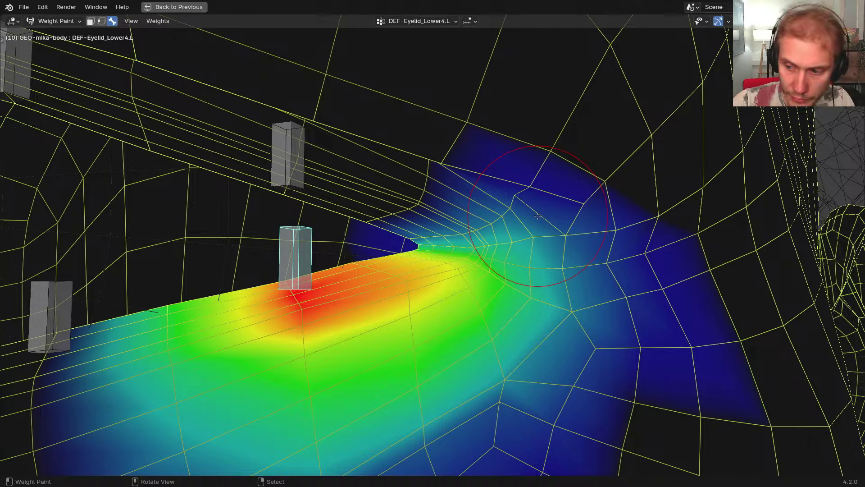
# Move the selected eyelid bone, rotate it about 15°, and raise it
pyautogui.scroll(-5, 537, 216)
pyautogui.scroll(4, 419, 212)
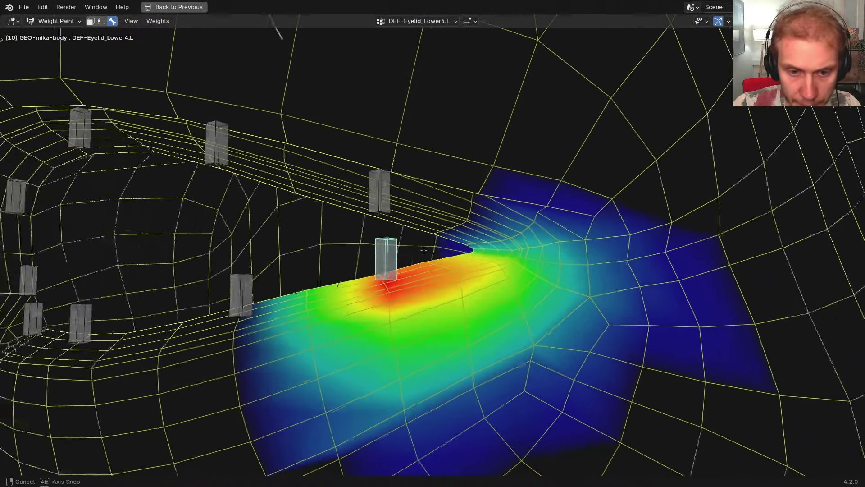
pyautogui.press('g')
pyautogui.click(418, 209)
pyautogui.press('r')
pyautogui.click(506, 258)
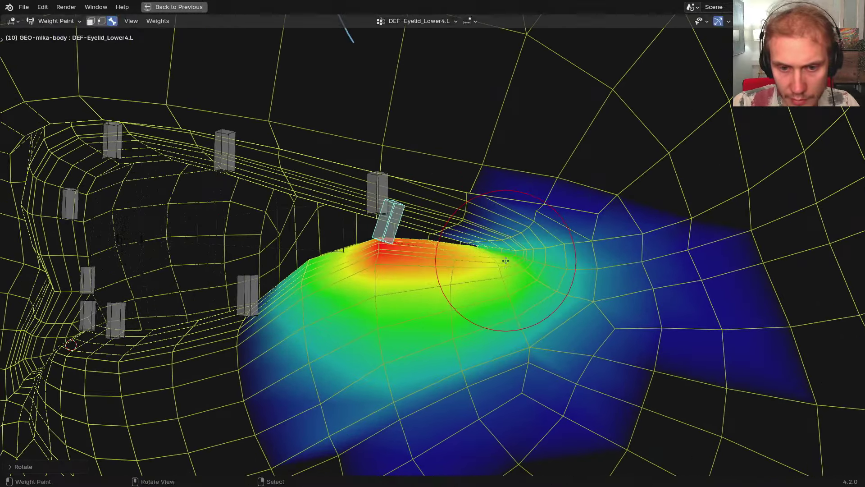
pyautogui.press('g')
pyautogui.click(505, 251)
# Raise DEF-Eyelid_Lower3.L and DEF-Eyelid_Lower2.L up onto the lower lid
pyautogui.rightClick(254, 287)
pyautogui.moveTo(255, 288); pyautogui.dragTo(299, 315, button='middle')
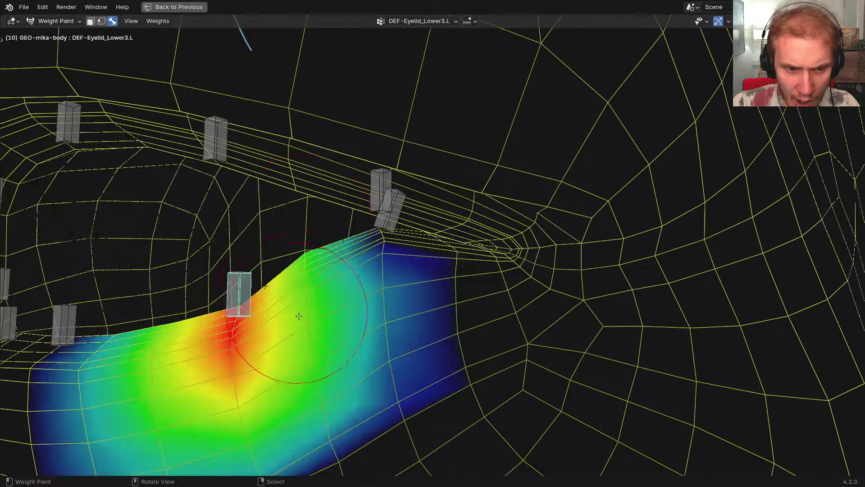
pyautogui.press('g')
pyautogui.click(300, 209)
pyautogui.keyDown('shift'); pyautogui.moveTo(286, 214); pyautogui.dragTo(476, 191, button='middle'); pyautogui.keyUp('shift')
pyautogui.rightClick(253, 308)
pyautogui.moveTo(252, 309); pyautogui.dragTo(311, 327, button='middle')
pyautogui.press('g')
pyautogui.click(315, 151)
pyautogui.keyDown('shift'); pyautogui.moveTo(309, 174); pyautogui.dragTo(405, 175, button='middle'); pyautogui.keyUp('shift')
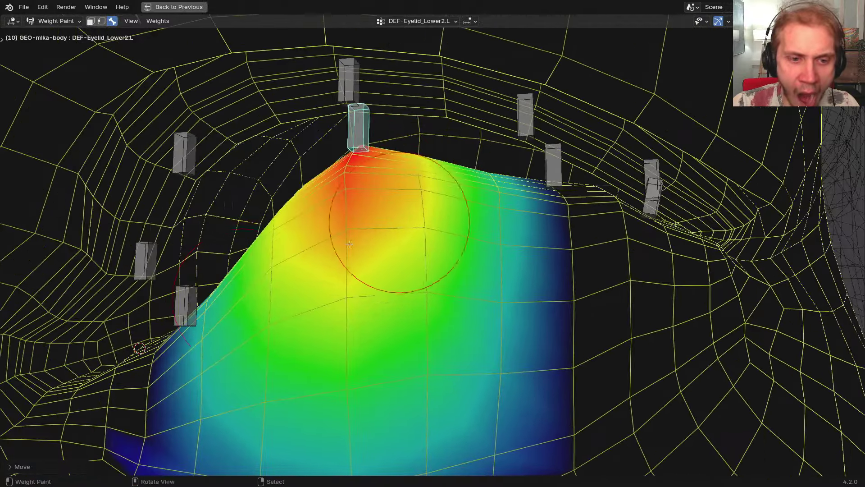
# Raise and rotate DEF-Eyelid_Lower1.L to test the inner lower-lid deformation
pyautogui.rightClick(195, 305)
pyautogui.moveTo(197, 306); pyautogui.dragTo(330, 258, button='middle')
pyautogui.press('g')
pyautogui.click(338, 214)
pyautogui.press('r')
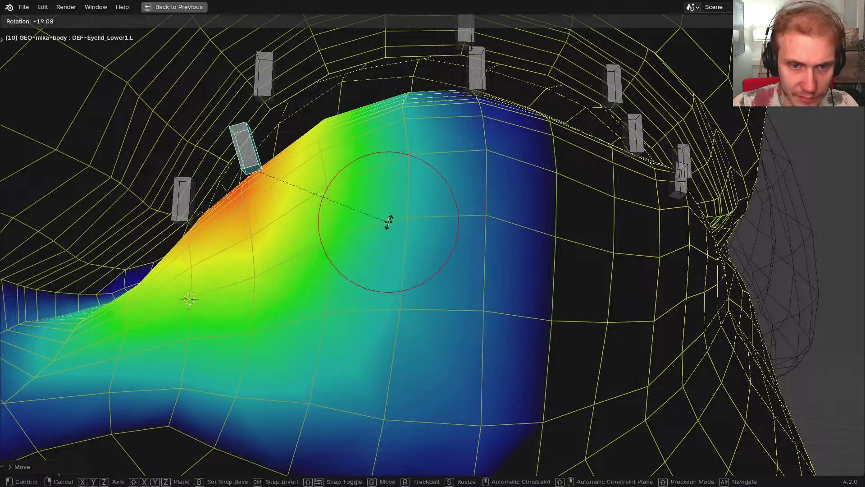
pyautogui.click(389, 222)
pyautogui.keyDown('shift'); pyautogui.moveTo(423, 208); pyautogui.dragTo(282, 259, button='middle'); pyautogui.keyUp('shift')
pyautogui.scroll(-2, 287, 268)
# Move DEF-Eyelid_Lower2.L, then shift it together with Lower3.L down and back up
pyautogui.rightClick(348, 191)
pyautogui.press('g')
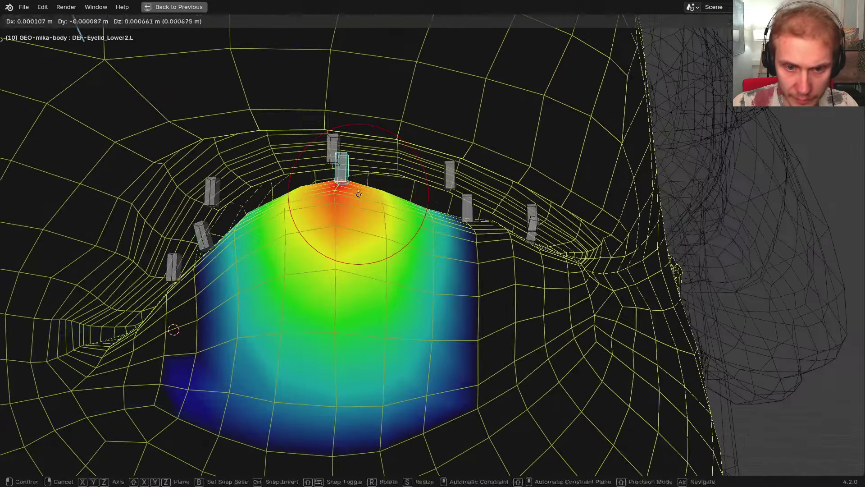
pyautogui.click(382, 262)
pyautogui.keyDown('shift'); pyautogui.moveTo(380, 263); pyautogui.dragTo(398, 253, button='middle'); pyautogui.keyUp('shift')
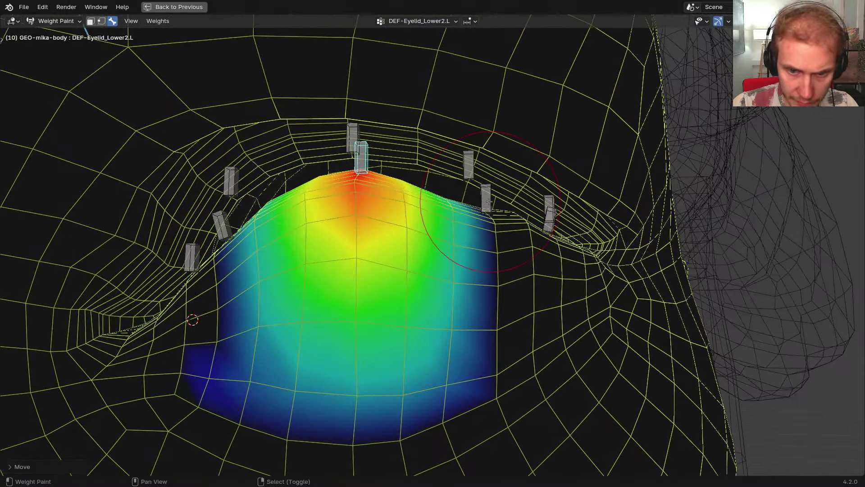
pyautogui.keyDown('shift'); pyautogui.rightClick(488, 202); pyautogui.keyUp('shift')
pyautogui.moveTo(489, 202); pyautogui.dragTo(465, 214, button='middle')
pyautogui.press('g')
pyautogui.click(456, 280)
pyautogui.scroll(3, 414, 307)
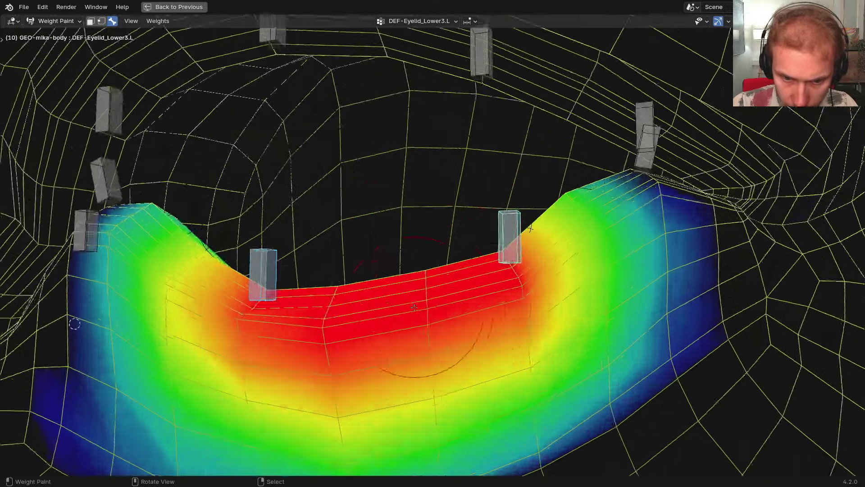
pyautogui.moveTo(414, 307)
pyautogui.mouseDown(button='middle')
pyautogui.moveTo(433, 310)
pyautogui.moveTo(439, 338)
pyautogui.moveTo(439, 310)
pyautogui.mouseUp(button='middle')
pyautogui.press('3')
pyautogui.scroll(-3, 438, 310)
pyautogui.press('g')
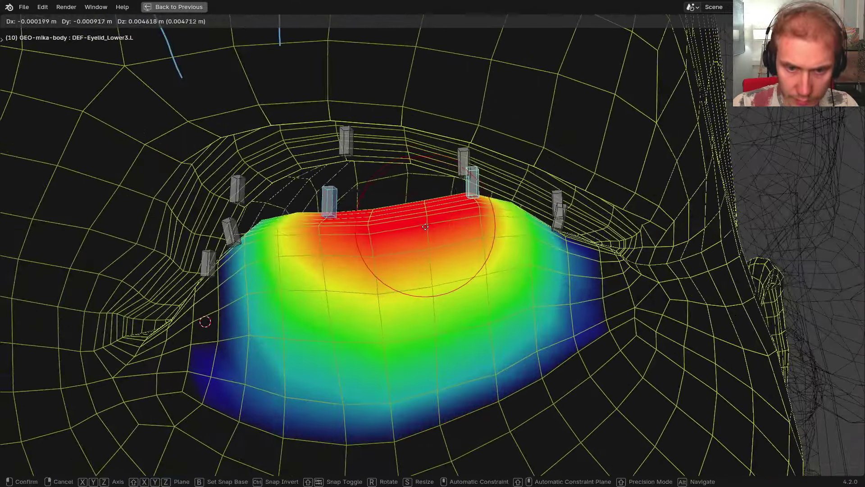
pyautogui.click(425, 223)
# Move and rotate DEF-Eyelid_Lower2.L, then rotate DEF-Eyelid_Lower3.L to check the lid shape
pyautogui.click(326, 199)
pyautogui.press('g')
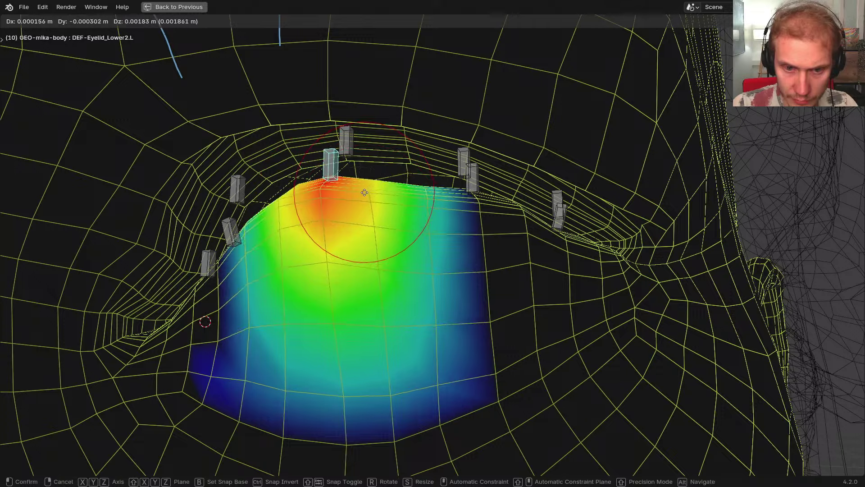
pyautogui.click(430, 224)
pyautogui.press('r')
pyautogui.click(435, 227)
pyautogui.press('g')
pyautogui.click(436, 218)
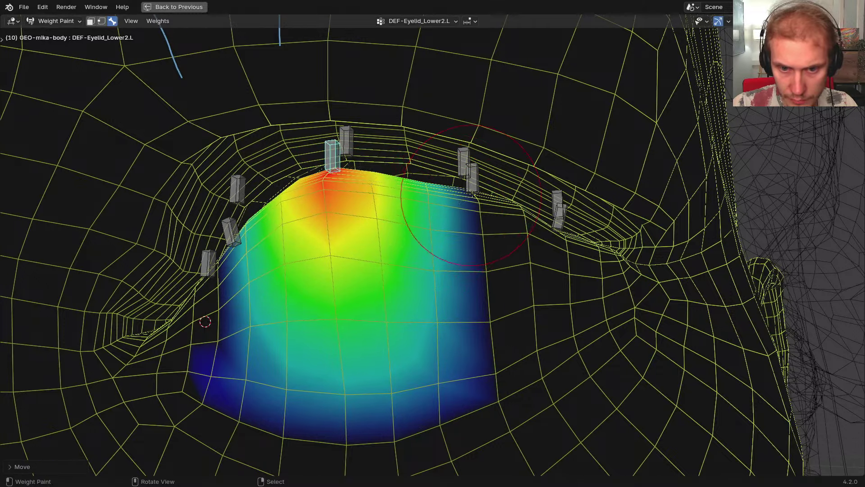
pyautogui.rightClick(472, 197)
pyautogui.press('r')
pyautogui.click(501, 224)
pyautogui.scroll(2, 392, 187)
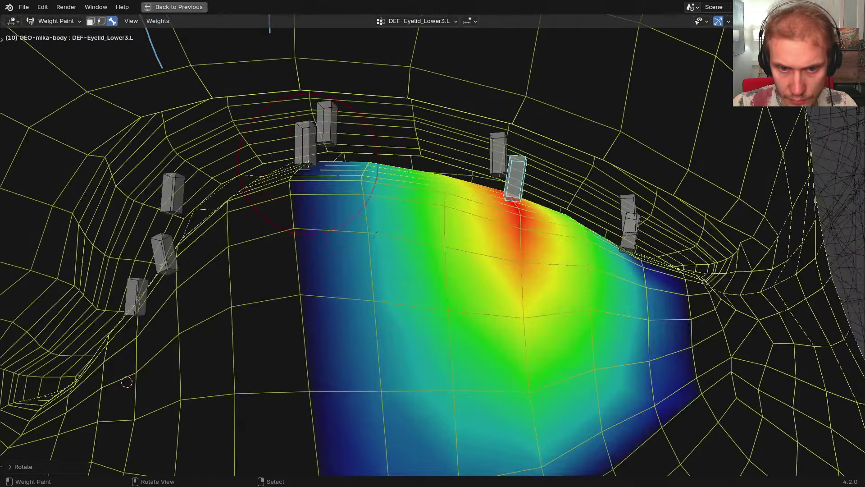
# Select all lid bones and clear their rotation and location so the lower lid drops back
pyautogui.rightClick(307, 158)
pyautogui.press('f')
pyautogui.rightClick(435, 196)
pyautogui.scroll(-3, 475, 219)
pyautogui.press('a')
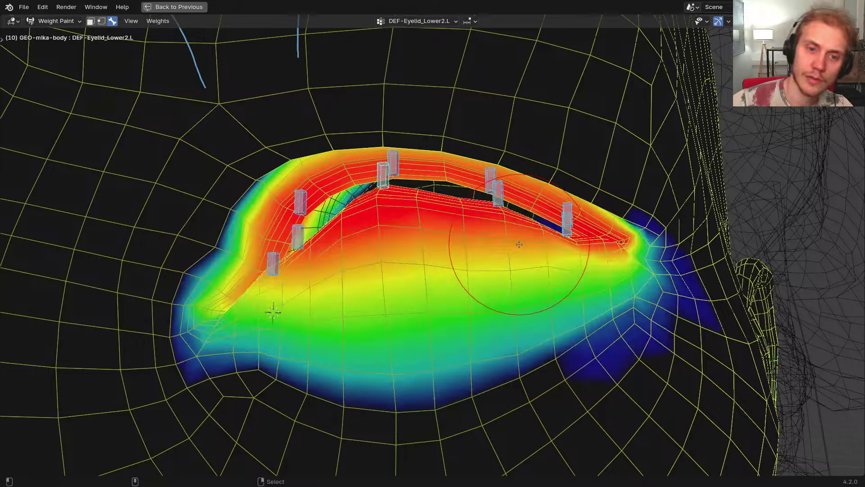
pyautogui.hotkey('alt', 'r')
pyautogui.hotkey('alt', 'g')
# Deselect all, make DEF-Eyelid_Upper3.L active and orbit around the lid to inspect its weights
pyautogui.keyDown('shift'); pyautogui.moveTo(446, 243); pyautogui.dragTo(417, 272, button='middle'); pyautogui.keyUp('shift')
pyautogui.hotkey('alt', 'a')
pyautogui.rightClick(363, 189)
pyautogui.moveTo(363, 189); pyautogui.dragTo(408, 263, button='middle')
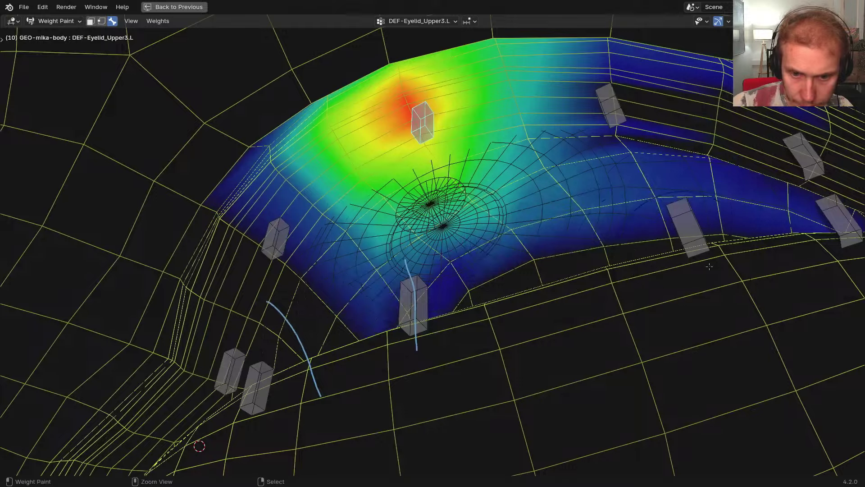
pyautogui.moveTo(709, 266); pyautogui.dragTo(597, 163, button='middle')
pyautogui.moveTo(569, 204); pyautogui.dragTo(530, 233, button='middle')
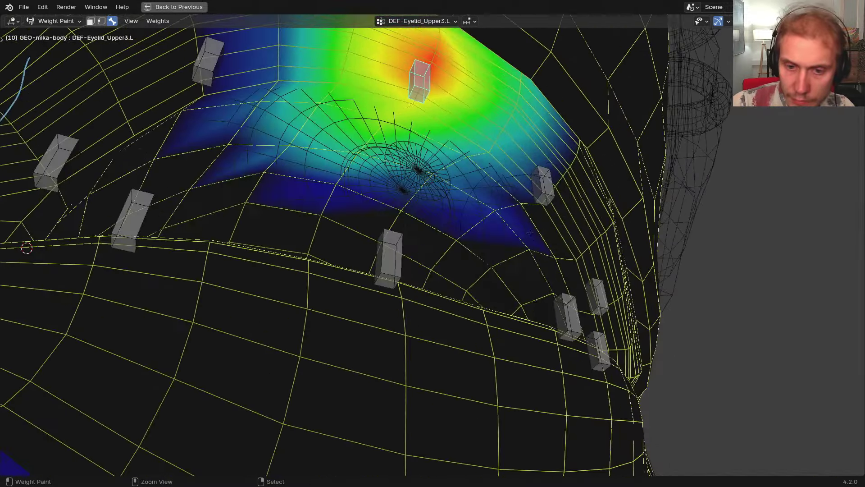
pyautogui.moveTo(455, 243); pyautogui.dragTo(381, 235, button='middle')
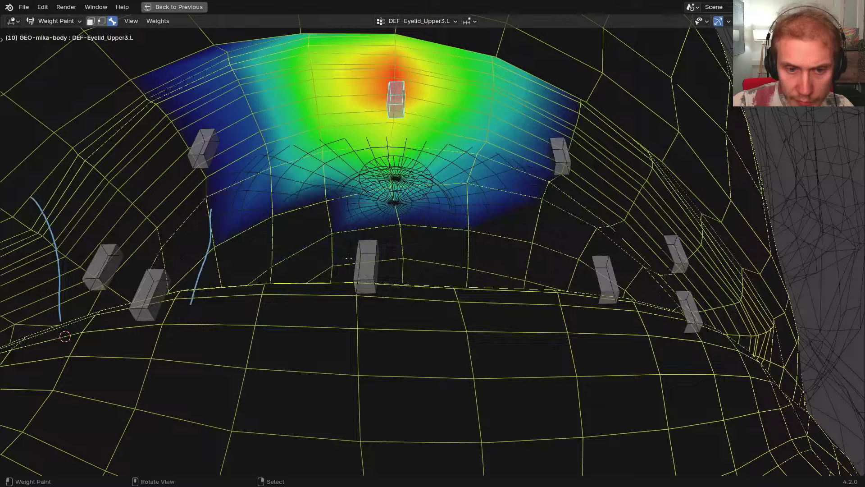
pyautogui.scroll(-2, 349, 258)
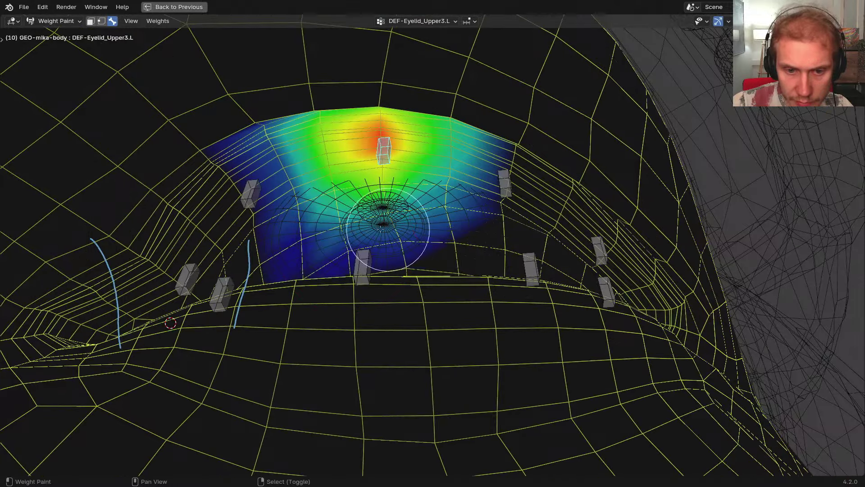
pyautogui.moveTo(381, 229); pyautogui.dragTo(426, 322, button='middle')
pyautogui.scroll(-2, 399, 351)
pyautogui.moveTo(396, 279); pyautogui.dragTo(318, 255, button='middle')
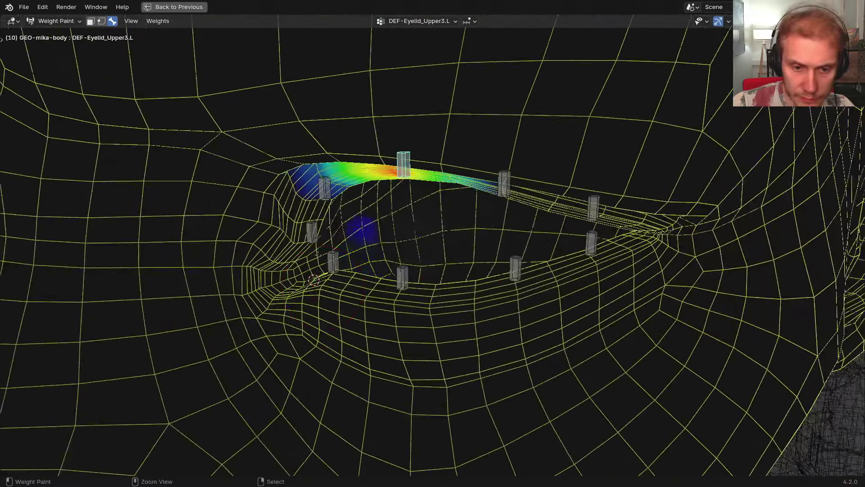
pyautogui.moveTo(331, 290); pyautogui.dragTo(448, 269, button='middle')
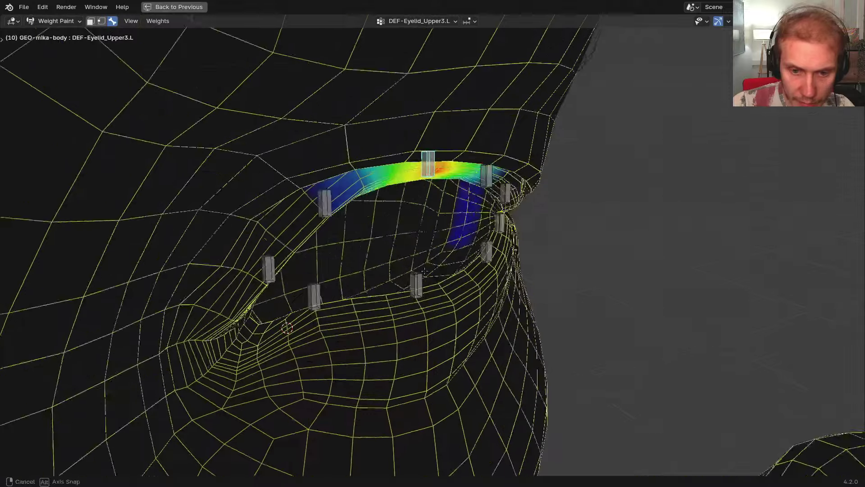
pyautogui.scroll(4, 448, 269)
pyautogui.moveTo(455, 193)
pyautogui.keyDown('shift'); pyautogui.mouseDown(button='middle')
pyautogui.moveTo(471, 192)
pyautogui.moveTo(451, 257)
pyautogui.moveTo(473, 384)
pyautogui.moveTo(406, 293)
pyautogui.moveTo(377, 236)
pyautogui.moveTo(389, 196)
pyautogui.mouseUp(button='middle'); pyautogui.keyUp('shift')
# Cancel a test move, enable vertex masking, and paint more Upper3.L weight on the upper-right lid
pyautogui.press('g')
pyautogui.press('y')
pyautogui.rightClick(394, 289)
pyautogui.press('2')
pyautogui.scroll(3, 377, 236)
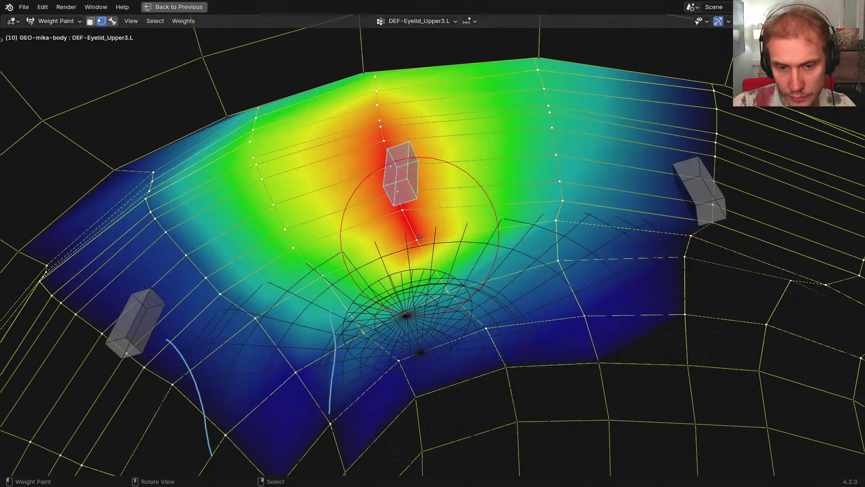
pyautogui.scroll(-1, 420, 240)
pyautogui.moveTo(420, 240); pyautogui.dragTo(442, 296, button='middle')
pyautogui.scroll(1, 442, 297)
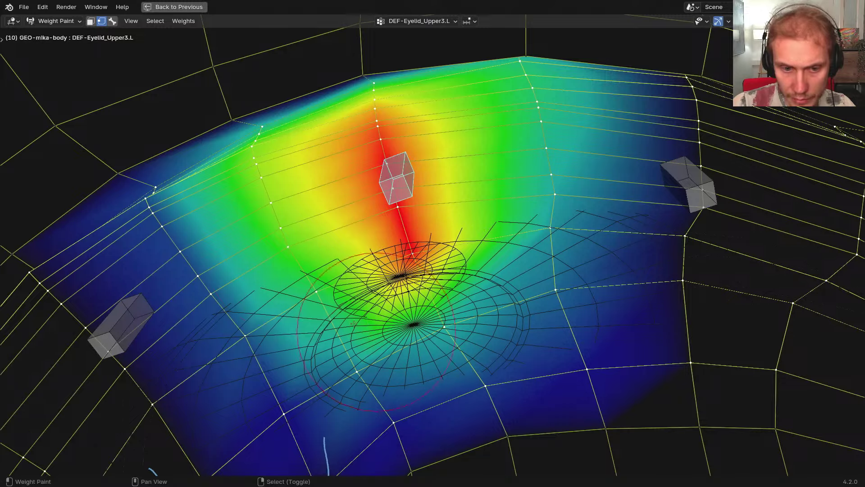
pyautogui.moveTo(460, 248)
pyautogui.mouseDown()
pyautogui.moveTo(532, 164)
pyautogui.moveTo(541, 105)
pyautogui.mouseUp()
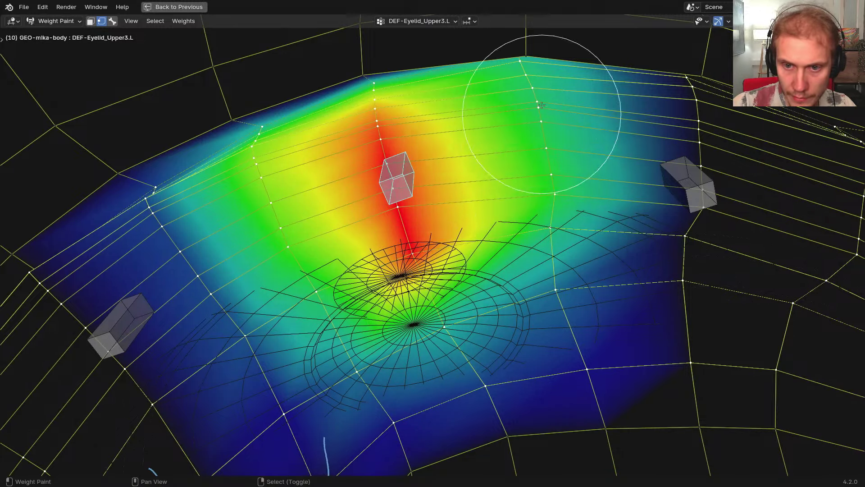
pyautogui.moveTo(434, 185); pyautogui.dragTo(448, 260, button='middle')
# Test-move the Upper3.L bone along global Z to check the lid deformation, then cancel
pyautogui.press('g')
pyautogui.press('y')
pyautogui.press('z')
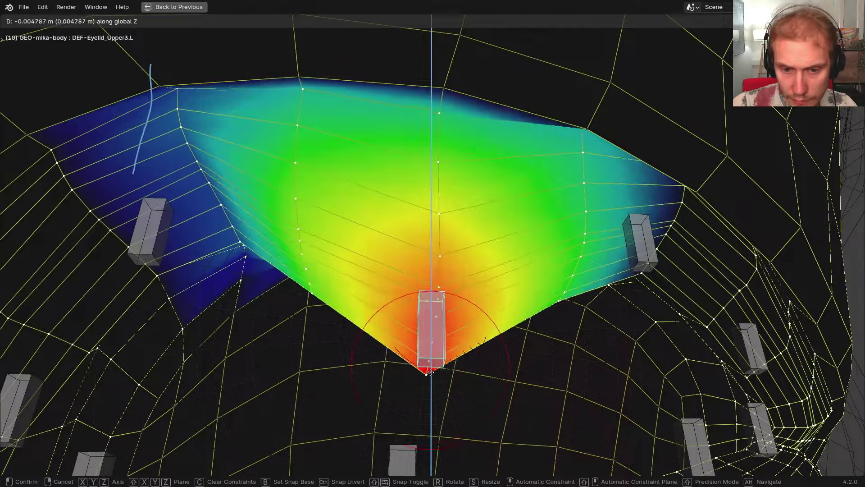
pyautogui.click(431, 390)
pyautogui.scroll(-2, 535, 324)
pyautogui.moveTo(535, 324); pyautogui.dragTo(555, 319, button='middle')
pyautogui.press('g')
pyautogui.press('z')
pyautogui.moveTo(491, 287); pyautogui.dragTo(556, 216, button='middle')
pyautogui.rightClick(480, 330)
# Test-move DEF-Eyelid_Upper4.L down along Z, then undo back to the rest position
pyautogui.click(559, 215)
pyautogui.press('z')
pyautogui.rightClick(538, 237)
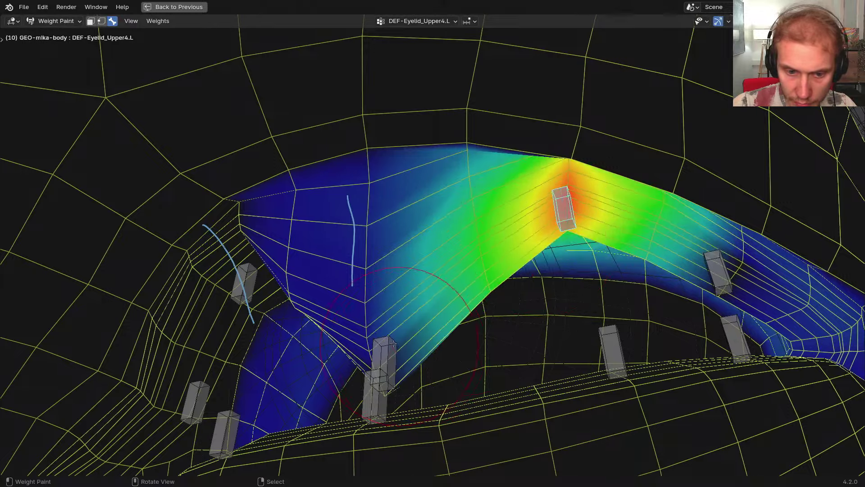
pyautogui.hotkey('ctrl', 'z')
pyautogui.hotkey('ctrl', 'z')
# Make DEF-Eyelid_Upper4.L active and inspect its upper-lid weights out to the outer eye corner
pyautogui.rightClick(563, 215)
pyautogui.moveTo(383, 343); pyautogui.dragTo(362, 362, button='middle')
pyautogui.moveTo(354, 263); pyautogui.dragTo(348, 185, button='middle')
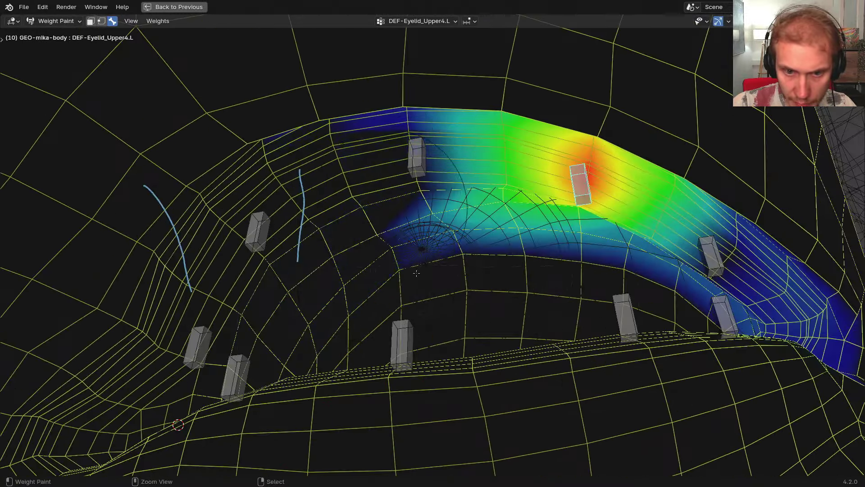
pyautogui.moveTo(384, 163); pyautogui.dragTo(368, 174, button='middle')
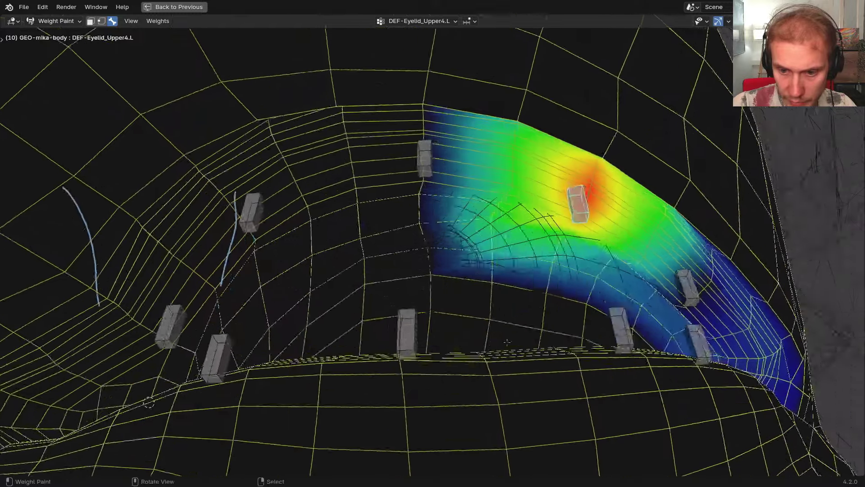
pyautogui.keyDown('shift'); pyautogui.moveTo(721, 362); pyautogui.dragTo(527, 311, button='middle'); pyautogui.keyUp('shift')
pyautogui.moveTo(527, 311); pyautogui.dragTo(549, 308, button='middle')
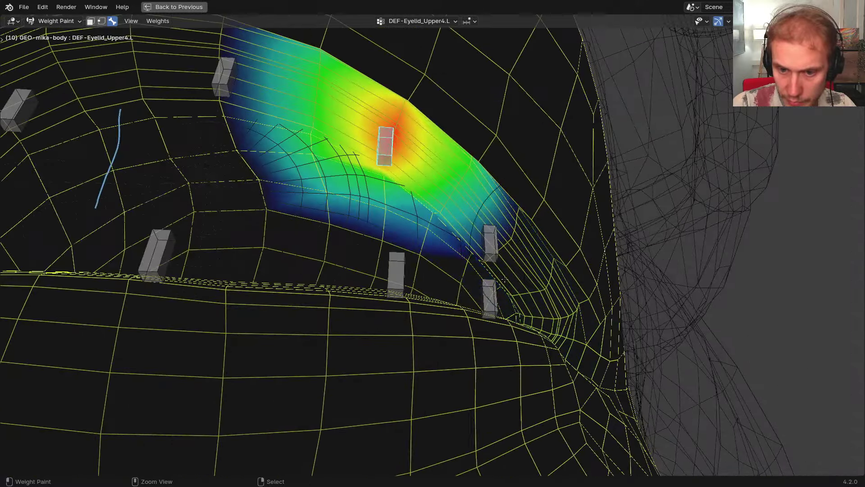
pyautogui.moveTo(504, 283); pyautogui.dragTo(408, 275, button='middle')
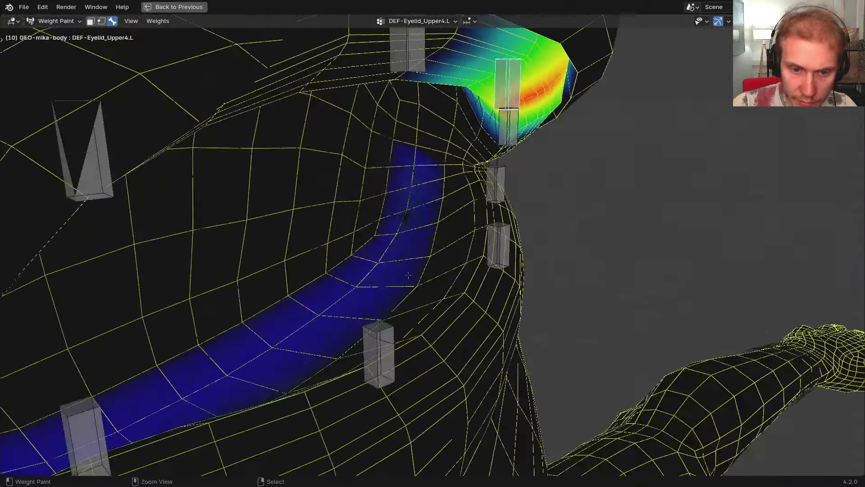
pyautogui.moveTo(282, 310); pyautogui.dragTo(379, 350, button='middle')
pyautogui.rightClick(539, 261)
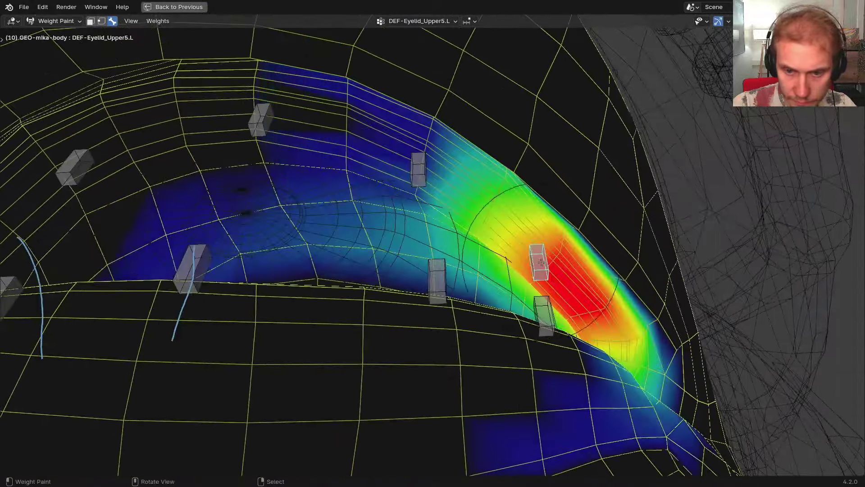
pyautogui.moveTo(539, 261); pyautogui.dragTo(569, 263, button='middle')
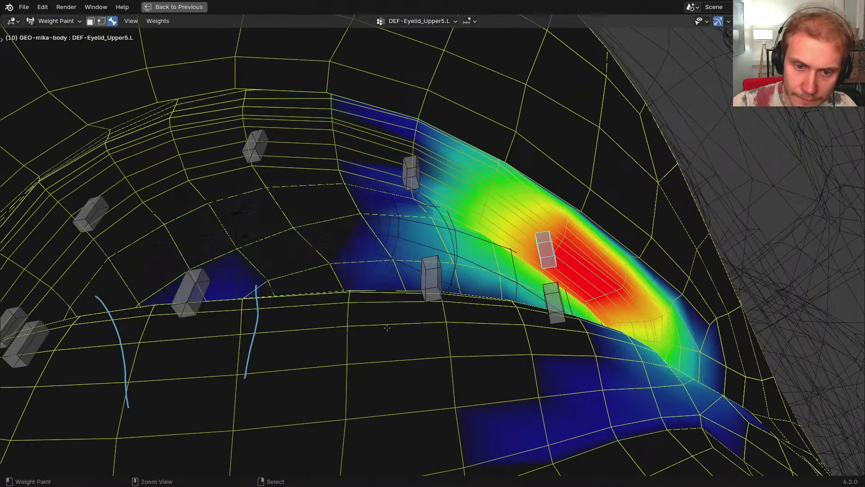
pyautogui.moveTo(348, 312); pyautogui.dragTo(214, 299, button='middle')
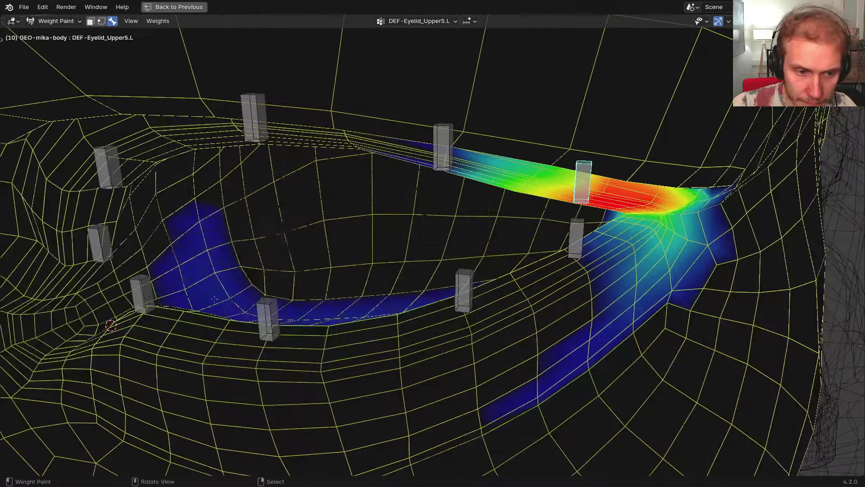
pyautogui.moveTo(440, 340); pyautogui.dragTo(397, 269, button='middle')
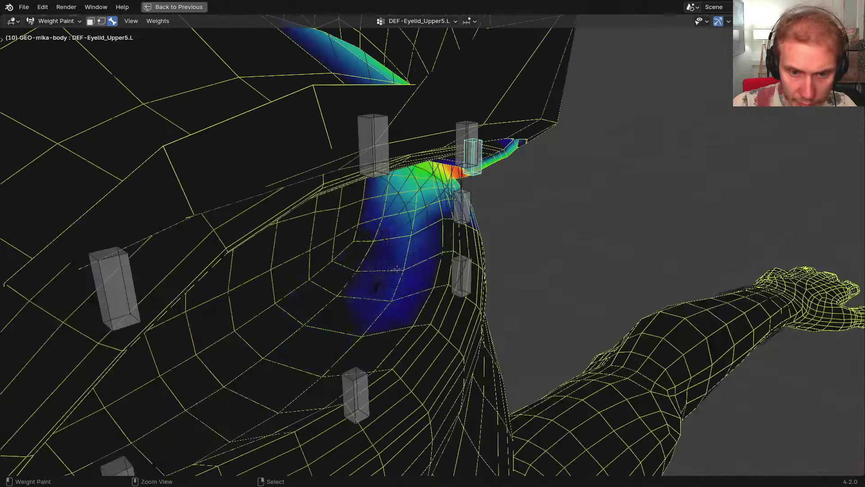
pyautogui.moveTo(398, 225); pyautogui.dragTo(502, 354, button='middle')
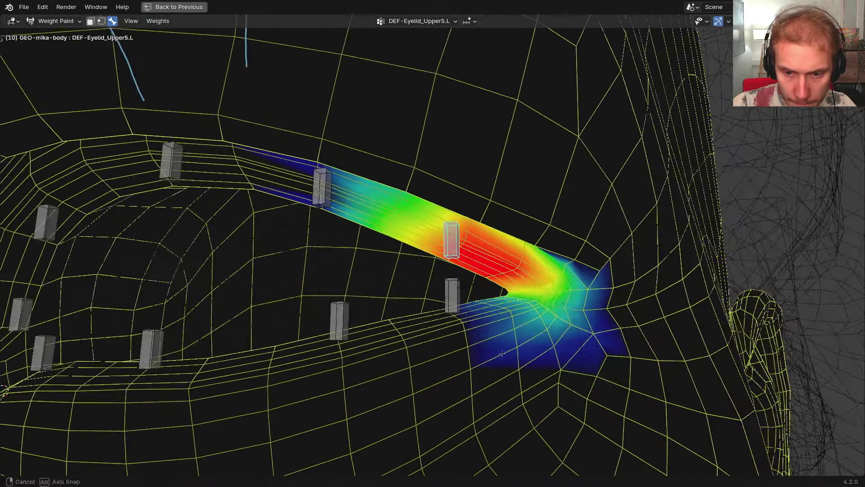
pyautogui.click(535, 365)
pyautogui.keyDown('ctrl'); pyautogui.moveTo(536, 366); pyautogui.dragTo(592, 337); pyautogui.keyUp('ctrl')
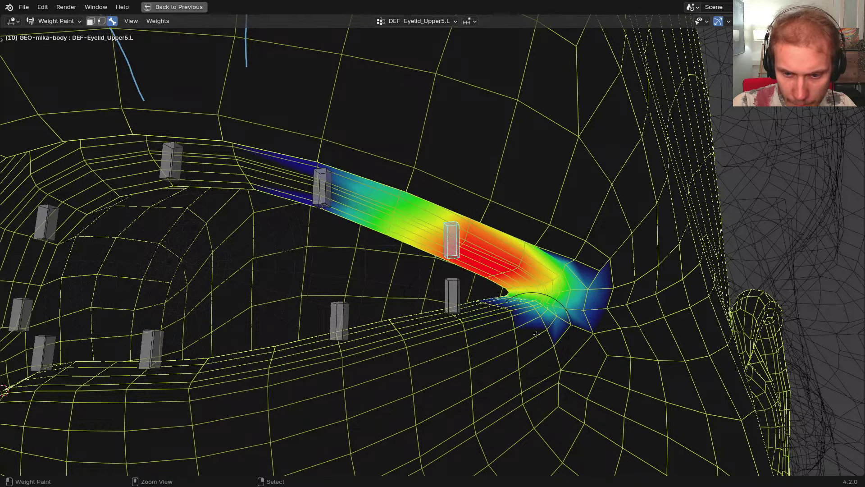
pyautogui.moveTo(544, 291); pyautogui.dragTo(542, 273, button='middle')
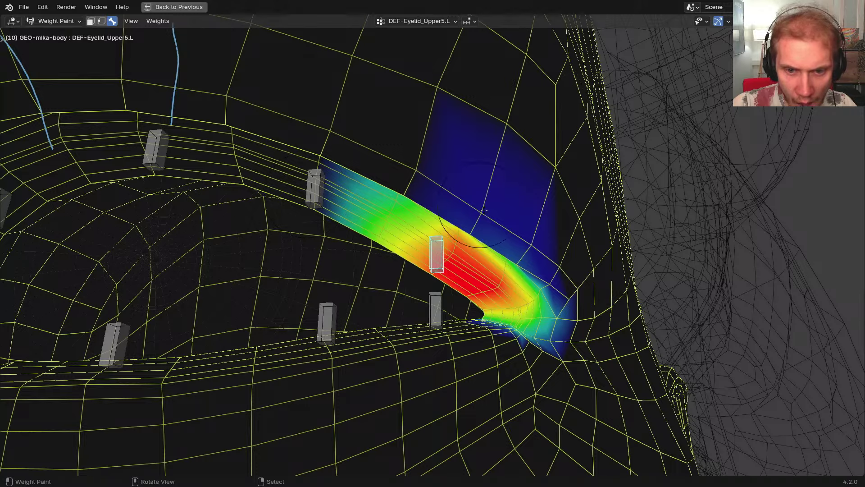
pyautogui.moveTo(484, 210); pyautogui.dragTo(468, 216, button='middle')
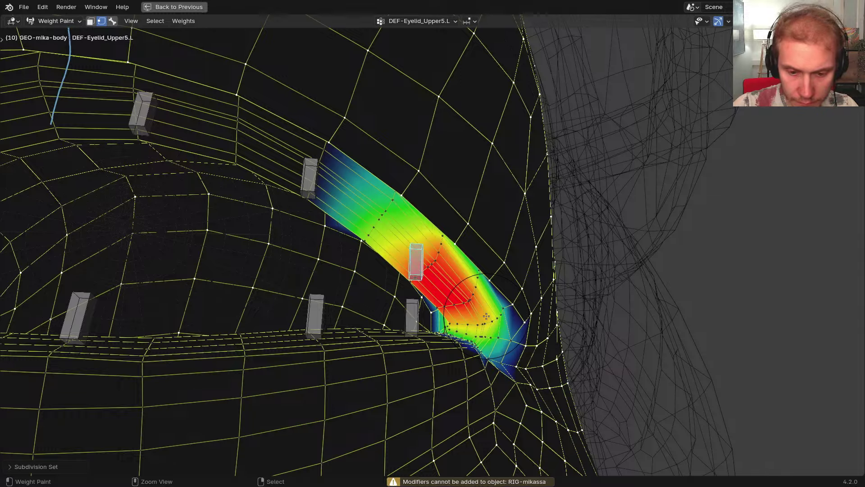
pyautogui.moveTo(464, 311); pyautogui.dragTo(346, 286, button='middle')
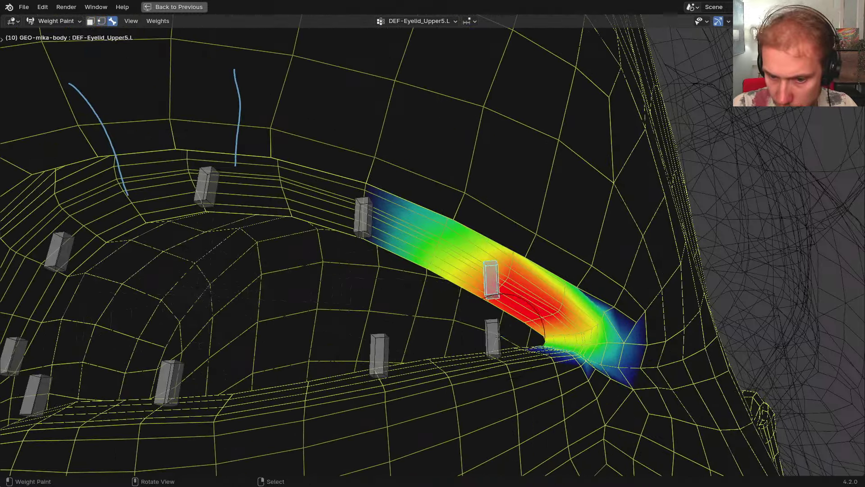
pyautogui.moveTo(498, 336); pyautogui.dragTo(434, 309, button='middle')
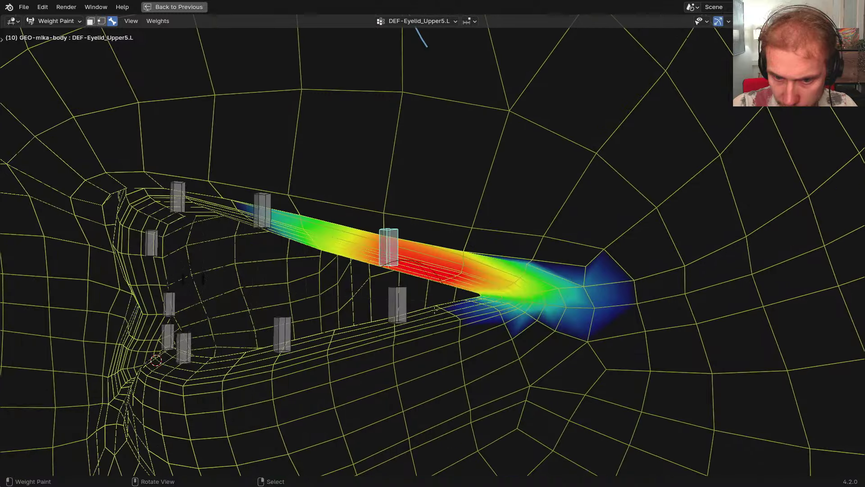
pyautogui.scroll(2, 505, 338)
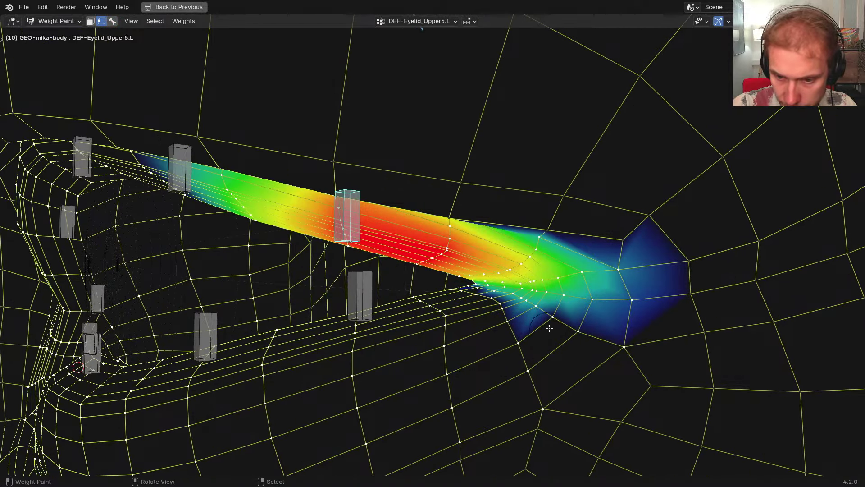
pyautogui.keyDown('shift'); pyautogui.moveTo(379, 307); pyautogui.dragTo(530, 281, button='middle'); pyautogui.keyUp('shift')
pyautogui.press('3')
pyautogui.rightClick(519, 265)
pyautogui.scroll(-3, 517, 265)
pyautogui.rightClick(392, 196)
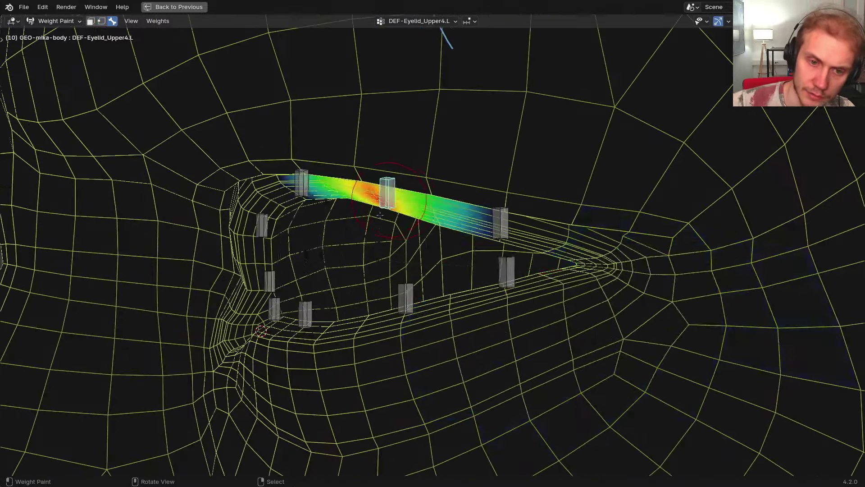
pyautogui.moveTo(394, 201); pyautogui.dragTo(459, 225, button='middle')
pyautogui.rightClick(481, 279)
pyautogui.moveTo(481, 279); pyautogui.dragTo(446, 281, button='middle')
pyautogui.scroll(3, 502, 275)
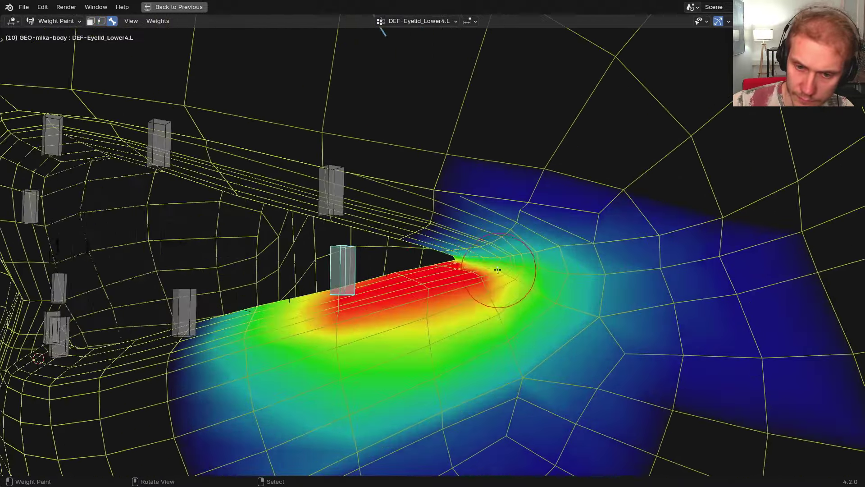
pyautogui.moveTo(502, 275); pyautogui.dragTo(487, 293, button='middle')
pyautogui.keyDown('shift'); pyautogui.rightClick(314, 211); pyautogui.keyUp('shift')
pyautogui.rightClick(334, 292)
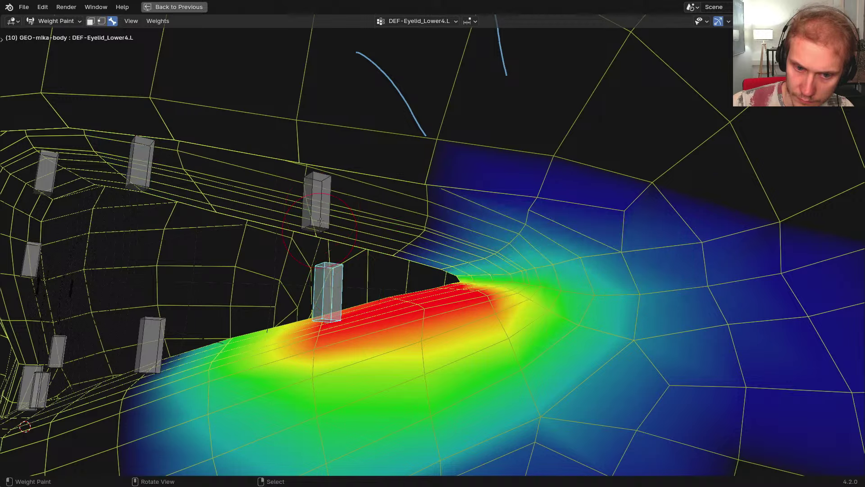
pyautogui.rightClick(321, 204)
pyautogui.press('g')
pyautogui.click(314, 266)
pyautogui.press('r')
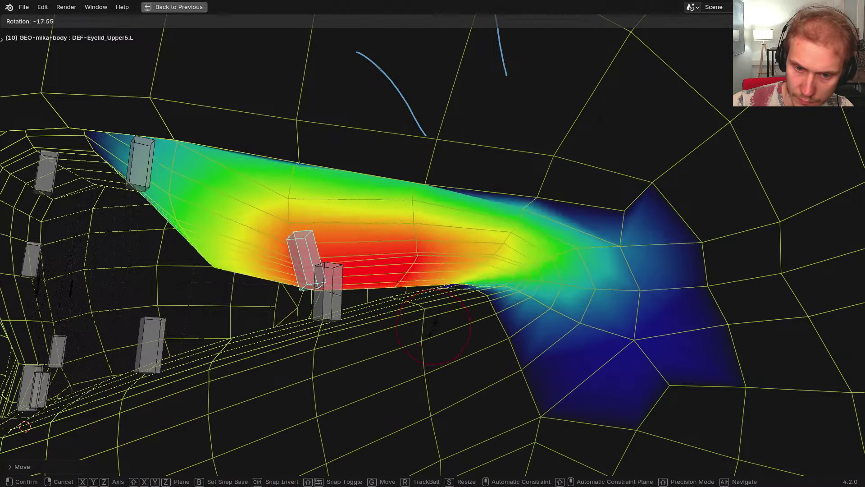
pyautogui.click(428, 322)
pyautogui.press('g')
pyautogui.click(437, 332)
pyautogui.scroll(-2, 437, 331)
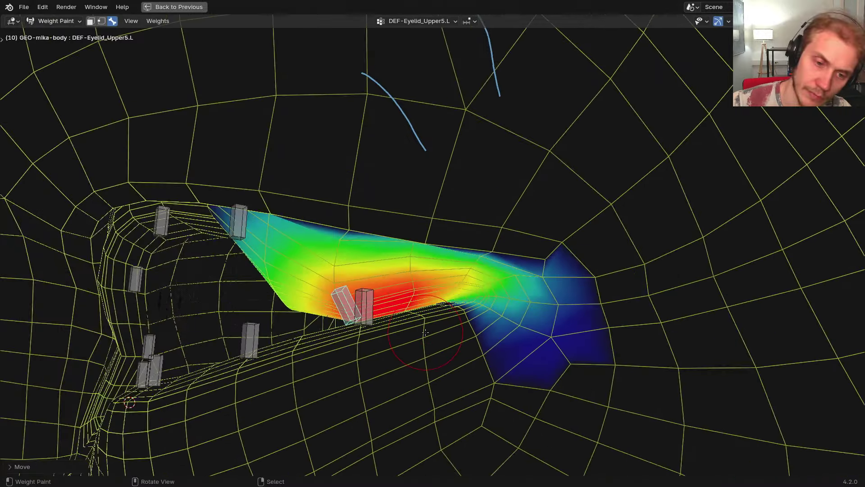
pyautogui.hotkey('alt', 'g')
pyautogui.hotkey('alt', 'r')
pyautogui.rightClick(369, 300)
pyautogui.press('g')
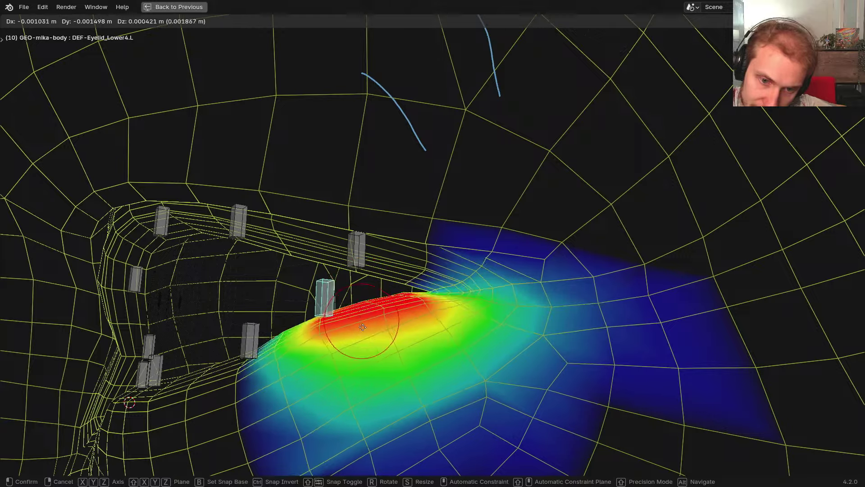
pyautogui.press('Escape')
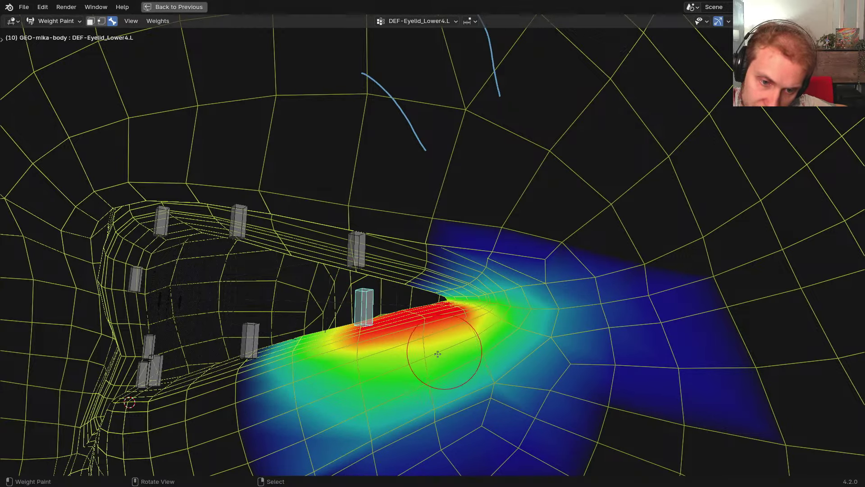
pyautogui.moveTo(421, 351); pyautogui.dragTo(436, 351, button='middle')
pyautogui.rightClick(256, 334)
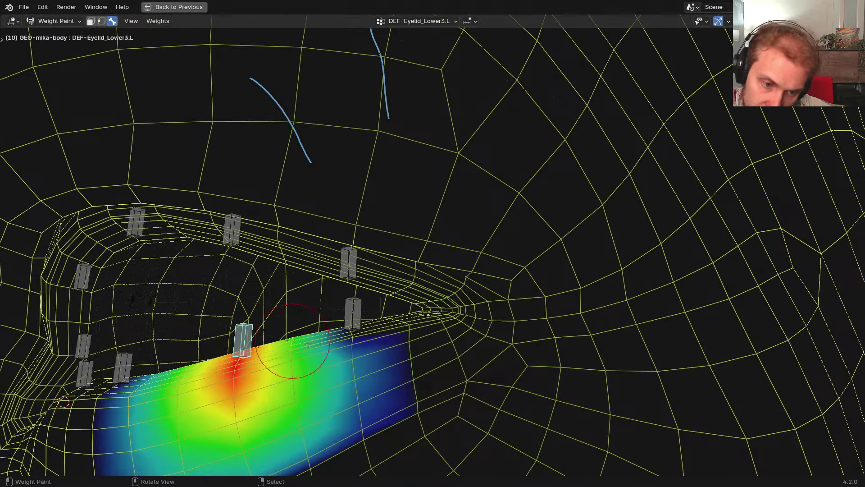
pyautogui.moveTo(309, 344)
pyautogui.mouseDown(button='middle')
pyautogui.moveTo(336, 351)
pyautogui.moveTo(360, 335)
pyautogui.mouseUp(button='middle')
pyautogui.rightClick(341, 329)
# Switch from the generated RIG-mikassa to the META-mikassa metarig and enter its Edit Mode
pyautogui.hotkey('ctrl', 'Tab')
pyautogui.rightClick(360, 319)
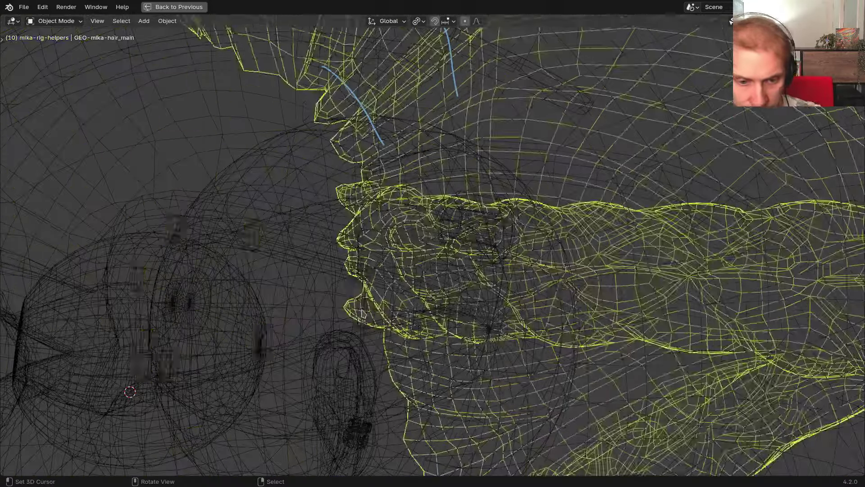
pyautogui.rightClick(362, 308)
pyautogui.press('z')
pyautogui.hotkey('shift', 't')
pyautogui.hotkey('ctrl', 'Tab')
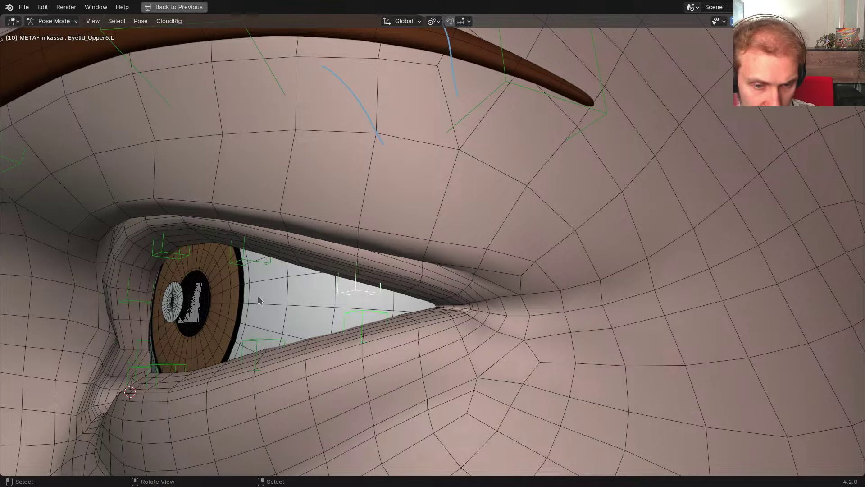
pyautogui.press('Tab')
pyautogui.press('z')
# Snap the Eyelid_Upper5.L bone onto the 3D cursor at the eye corner
pyautogui.moveTo(396, 302); pyautogui.dragTo(325, 289, button='middle')
pyautogui.rightClick(338, 296)
pyautogui.scroll(2, 435, 302)
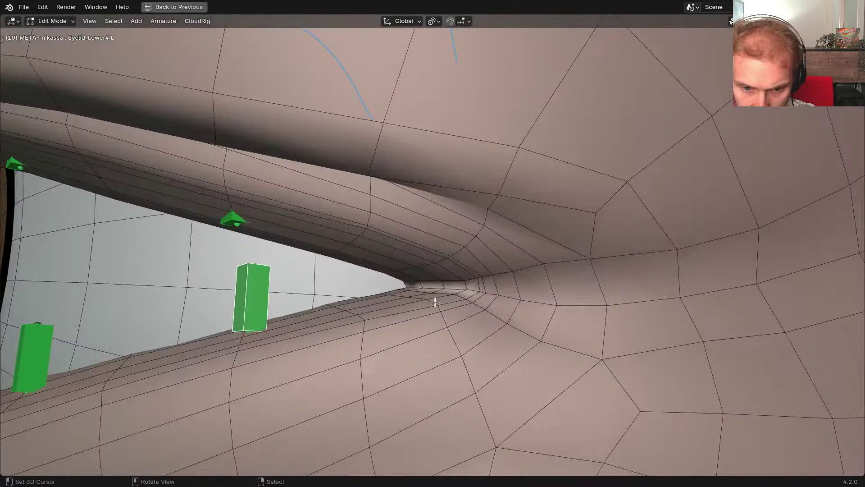
pyautogui.hotkey('shift', 's')
pyautogui.click(390, 269)
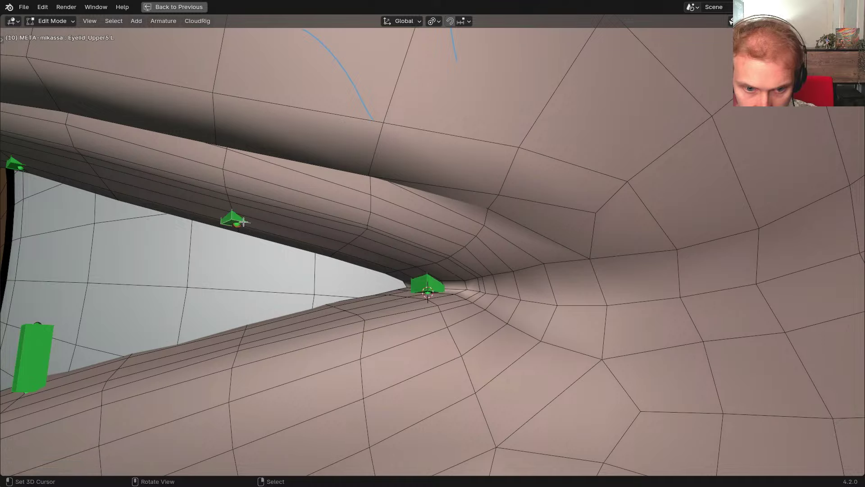
# Adjust the eye-corner bone's height along Z so it sits on the lid corner
pyautogui.press('z')
pyautogui.click(426, 293)
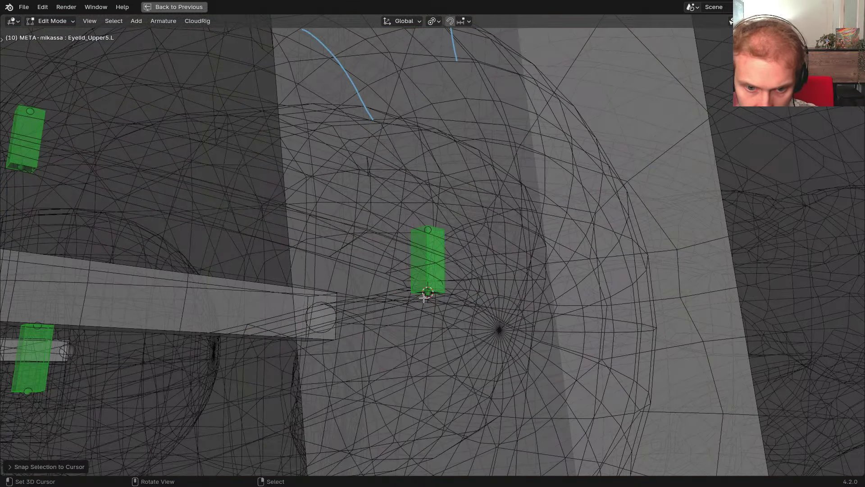
pyautogui.press('g')
pyautogui.press('z')
pyautogui.click(425, 288)
pyautogui.press('z')
pyautogui.click(388, 297)
pyautogui.moveTo(424, 301)
pyautogui.mouseDown(button='middle')
pyautogui.moveTo(464, 297)
pyautogui.moveTo(431, 279)
pyautogui.moveTo(403, 299)
pyautogui.moveTo(611, 362)
pyautogui.moveTo(413, 289)
pyautogui.moveTo(424, 331)
pyautogui.moveTo(506, 328)
pyautogui.mouseUp(button='middle')
pyautogui.press('g')
pyautogui.press('z')
pyautogui.click(416, 290)
# Review the eye bones from several angles and select Eyelid_Upper2.L
pyautogui.press('z')
pyautogui.click(450, 329)
pyautogui.moveTo(451, 329)
pyautogui.mouseDown(button='middle')
pyautogui.moveTo(417, 331)
pyautogui.moveTo(433, 320)
pyautogui.moveTo(419, 299)
pyautogui.mouseUp(button='middle')
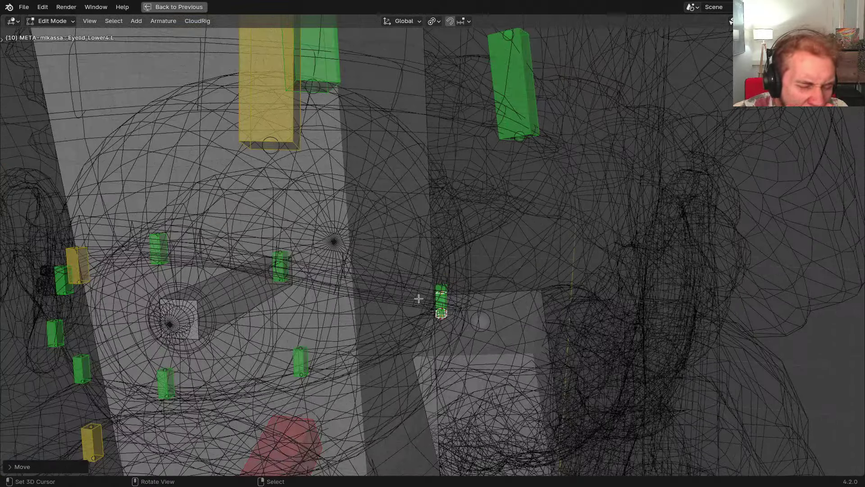
pyautogui.moveTo(306, 276)
pyautogui.mouseDown(button='middle')
pyautogui.moveTo(344, 275)
pyautogui.moveTo(380, 258)
pyautogui.mouseUp(button='middle')
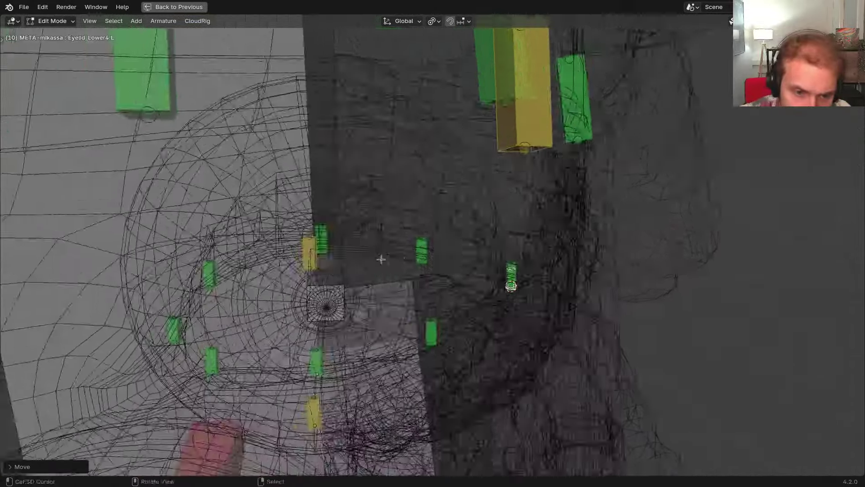
pyautogui.moveTo(241, 306); pyautogui.dragTo(285, 300, button='middle')
pyautogui.press('z')
pyautogui.click(366, 299)
pyautogui.moveTo(436, 269)
pyautogui.mouseDown(button='middle')
pyautogui.moveTo(426, 259)
pyautogui.moveTo(424, 285)
pyautogui.moveTo(388, 228)
pyautogui.moveTo(374, 227)
pyautogui.moveTo(439, 293)
pyautogui.mouseUp(button='middle')
pyautogui.scroll(3, 396, 240)
pyautogui.scroll(2, 388, 228)
pyautogui.scroll(2, 386, 228)
pyautogui.rightClick(367, 235)
# Tilt Eyelid_Upper2.L 45° around its own X axis to follow the lid
pyautogui.scroll(-2, 367, 235)
pyautogui.press('z')
pyautogui.click(384, 279)
pyautogui.keyDown('shift'); pyautogui.moveTo(383, 278); pyautogui.dragTo(419, 276, button='middle'); pyautogui.keyUp('shift')
pyautogui.press('r')
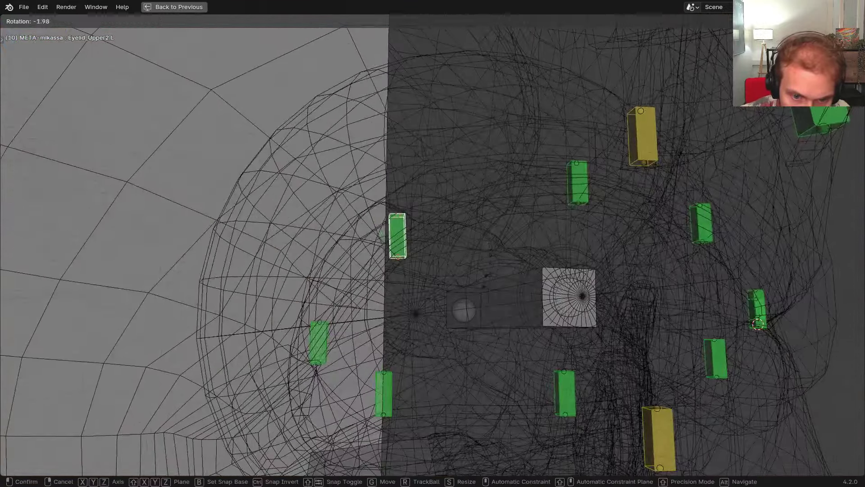
pyautogui.moveTo(480, 223); pyautogui.dragTo(477, 233, button='middle')
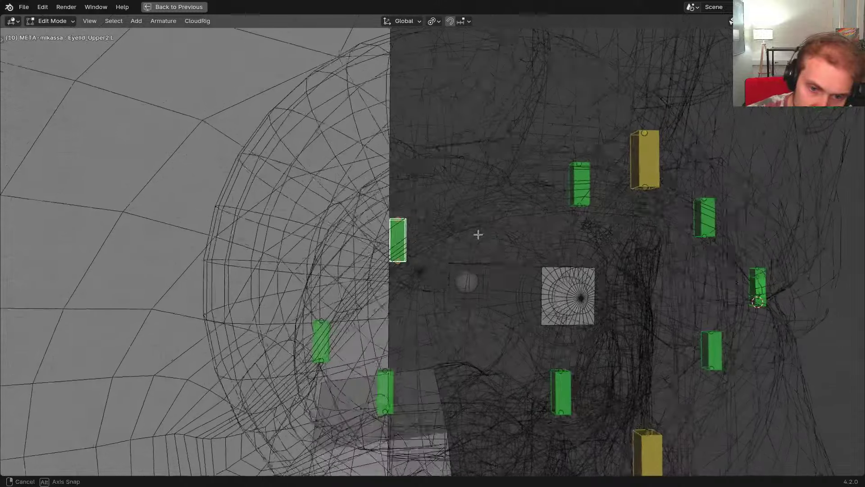
pyautogui.press('r')
pyautogui.moveTo(436, 185); pyautogui.dragTo(447, 204, button='middle')
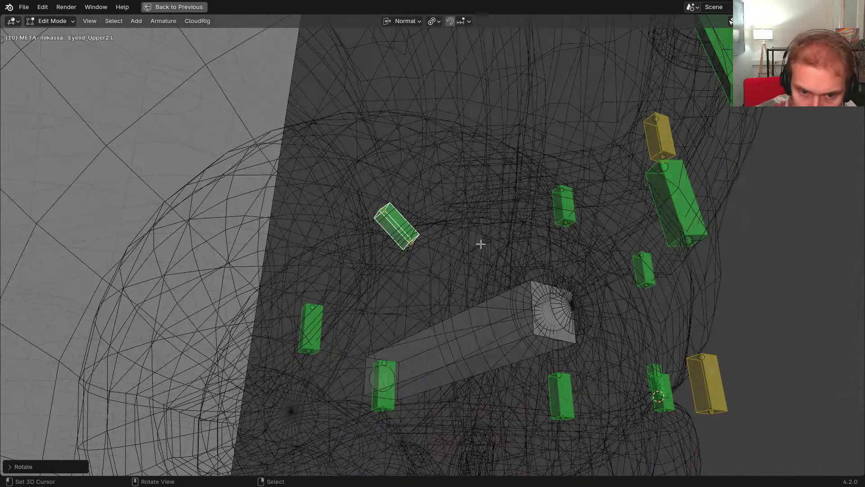
pyautogui.click(450, 313)
pyautogui.moveTo(451, 311); pyautogui.dragTo(518, 279, button='middle')
pyautogui.press('r')
pyautogui.press('x')
pyautogui.click(544, 216)
# Tilt Eyelid_Upper3.L 45° along the upper lid
pyautogui.moveTo(544, 216)
pyautogui.mouseDown(button='middle')
pyautogui.moveTo(522, 225)
pyautogui.moveTo(545, 212)
pyautogui.moveTo(460, 209)
pyautogui.moveTo(455, 237)
pyautogui.moveTo(378, 254)
pyautogui.moveTo(478, 309)
pyautogui.moveTo(470, 338)
pyautogui.mouseUp(button='middle')
pyautogui.click(562, 198)
pyautogui.press('r')
pyautogui.click(526, 212)
# Tilt Eyelid_Upper1.L along the lid, then select Eyelid_Lower1.L
pyautogui.click(378, 253)
pyautogui.hotkey('alt', 'z')
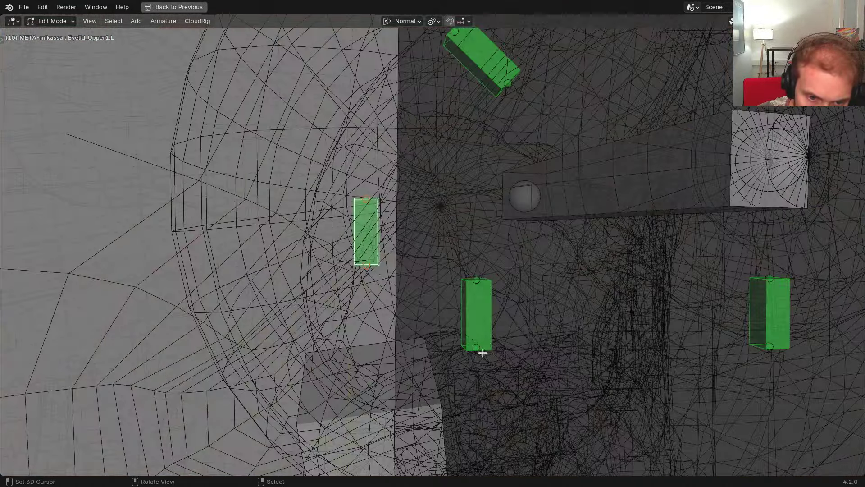
pyautogui.press('r')
pyautogui.click(488, 230)
pyautogui.moveTo(448, 244)
pyautogui.mouseDown(button='middle')
pyautogui.moveTo(361, 228)
pyautogui.moveTo(444, 255)
pyautogui.mouseUp(button='middle')
pyautogui.rightClick(488, 303)
pyautogui.scroll(-1, 490, 305)
pyautogui.scroll(-2, 490, 305)
# Rotate and roll Eyelid_Lower1.L, then slide it along its normal Y onto the lower lid
pyautogui.hotkey('alt', 'z')
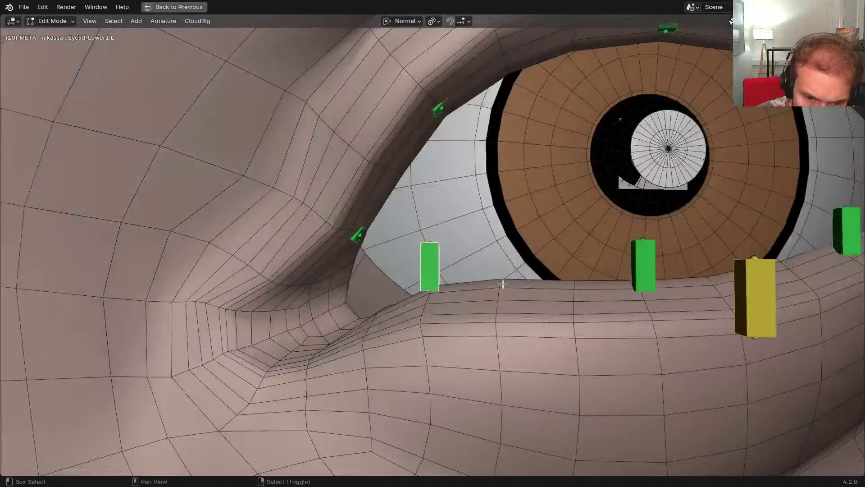
pyautogui.press('r')
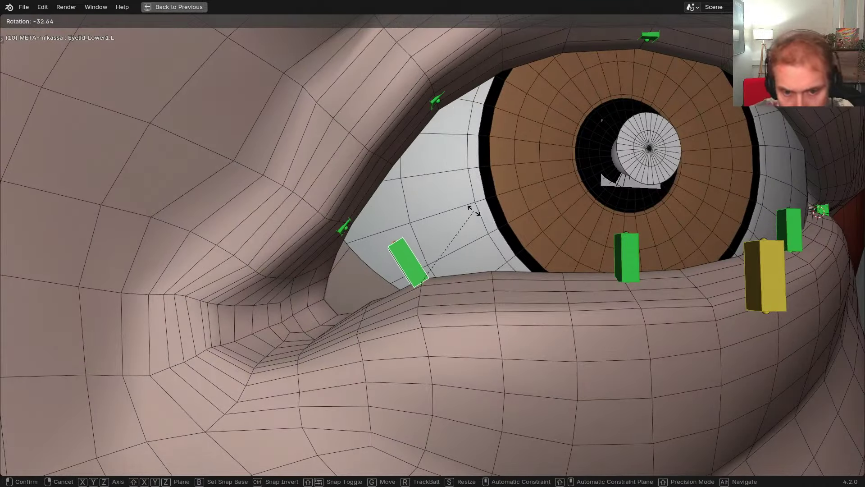
pyautogui.click(472, 207)
pyautogui.click(477, 219)
pyautogui.moveTo(477, 219); pyautogui.dragTo(472, 270, button='middle')
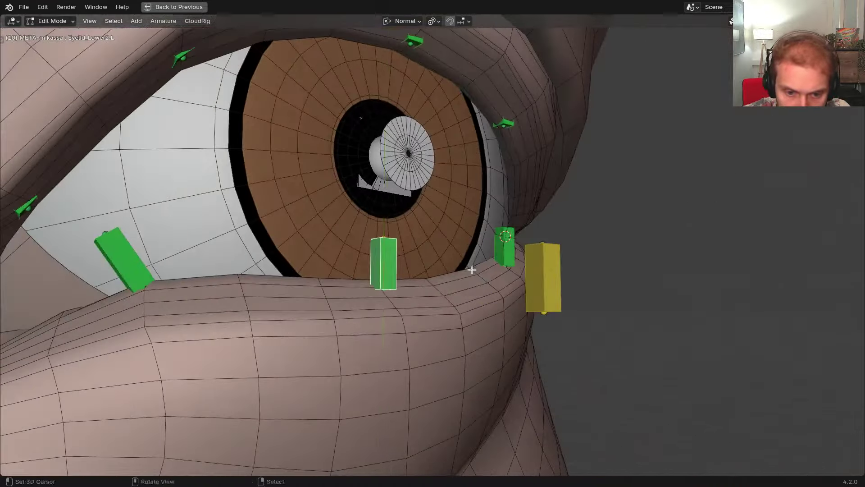
pyautogui.press('g')
pyautogui.press('y')
pyautogui.click(469, 287)
# Reselect Eyelid_Lower1.L and refine it with another rotation and a small nudge
pyautogui.moveTo(337, 285); pyautogui.dragTo(366, 277, button='middle')
pyautogui.click(262, 261)
pyautogui.moveTo(263, 261); pyautogui.dragTo(232, 263, button='middle')
pyautogui.press('r')
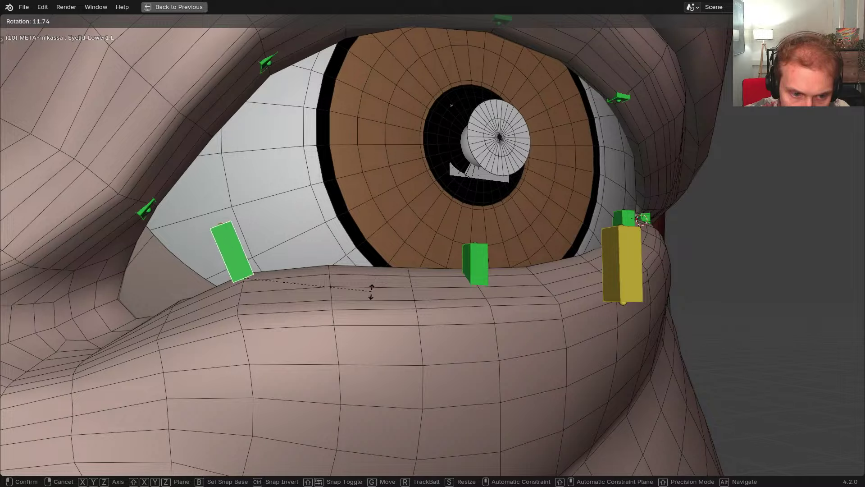
pyautogui.click(364, 307)
pyautogui.press('g')
pyautogui.click(291, 251)
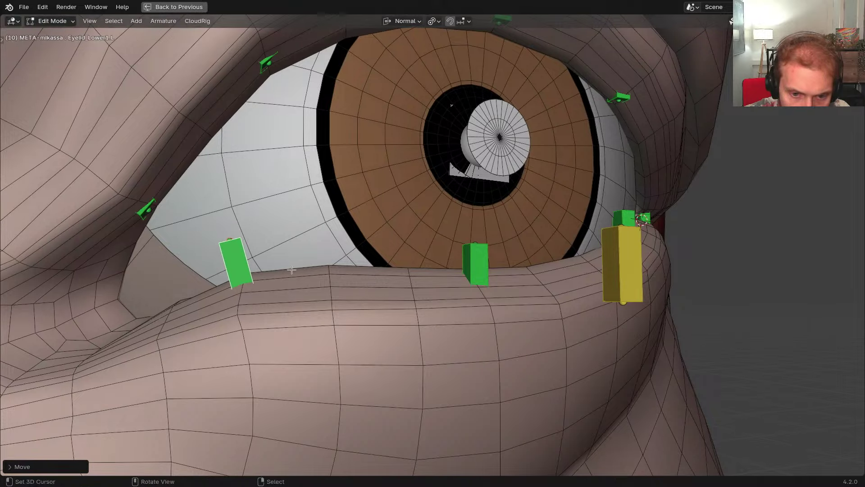
# Roll Eyelid_Lower3.L and slide it along its normal Y axis onto the lid
pyautogui.moveTo(290, 251); pyautogui.dragTo(429, 355, button='middle')
pyautogui.click(419, 233)
pyautogui.scroll(3, 419, 233)
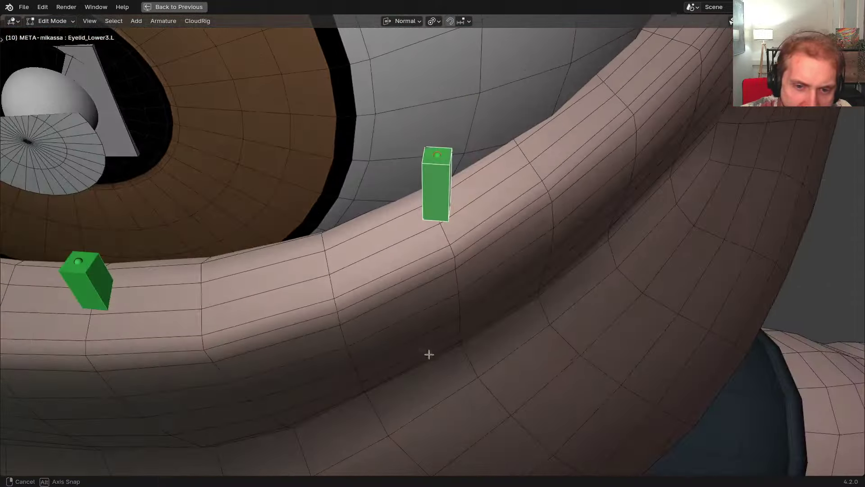
pyautogui.click(487, 308)
pyautogui.scroll(-1, 483, 301)
pyautogui.moveTo(483, 301); pyautogui.dragTo(509, 261, button='middle')
pyautogui.press('g')
pyautogui.press('z')
pyautogui.press('y')
pyautogui.click(475, 235)
# Nudge Eyelid_Lower3.L down and rotate it to follow the lid edge
pyautogui.click(431, 264)
pyautogui.press('g')
pyautogui.press('y')
pyautogui.click(431, 266)
pyautogui.press('r')
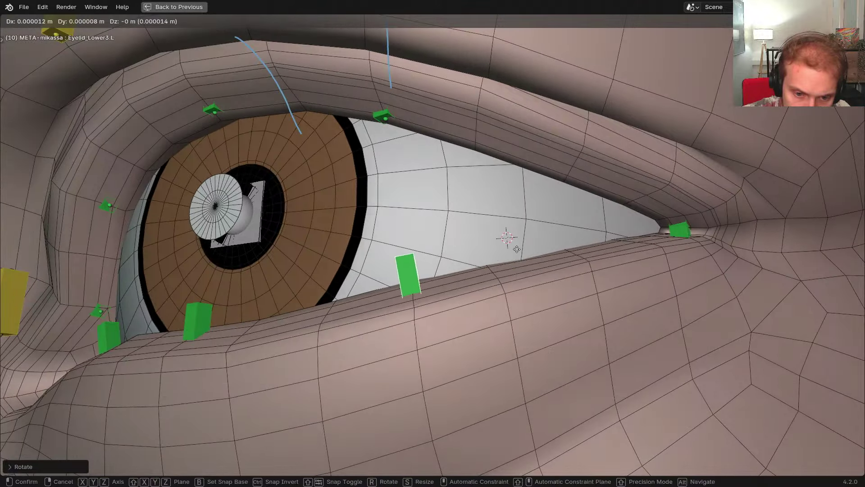
pyautogui.click(519, 249)
# Select Eyelid_Lower4.L at the eye corner and adjust its roll, checking with X-ray
pyautogui.keyDown('shift'); pyautogui.moveTo(589, 257); pyautogui.dragTo(407, 296, button='middle'); pyautogui.keyUp('shift')
pyautogui.scroll(4, 514, 268)
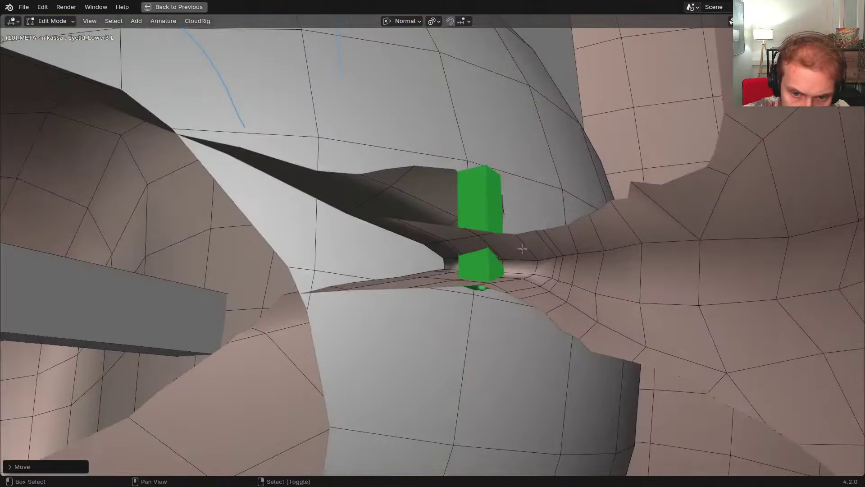
pyautogui.keyDown('shift'); pyautogui.moveTo(522, 249); pyautogui.dragTo(499, 257, button='middle'); pyautogui.keyUp('shift')
pyautogui.rightClick(469, 286)
pyautogui.scroll(-2, 469, 286)
pyautogui.moveTo(470, 285)
pyautogui.mouseDown(button='middle')
pyautogui.moveTo(441, 337)
pyautogui.moveTo(446, 382)
pyautogui.mouseUp(button='middle')
pyautogui.hotkey('alt', 'z')
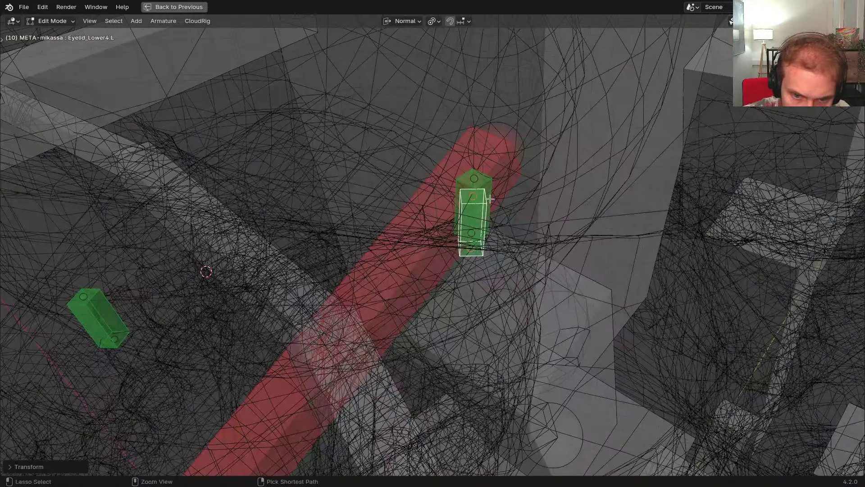
pyautogui.click(567, 318)
pyautogui.moveTo(517, 305); pyautogui.dragTo(586, 270, button='middle')
pyautogui.hotkey('alt', 'z')
pyautogui.hotkey('ctrl', 'r')
pyautogui.click(428, 318)
# Rotate Eyelid_Lower4.L twice so it follows the lid into the corner
pyautogui.click(480, 275)
pyautogui.press('r')
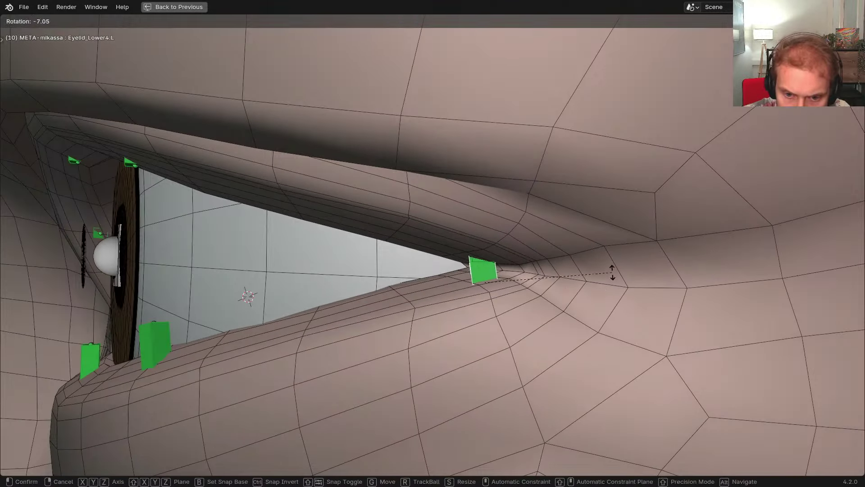
pyautogui.click(608, 261)
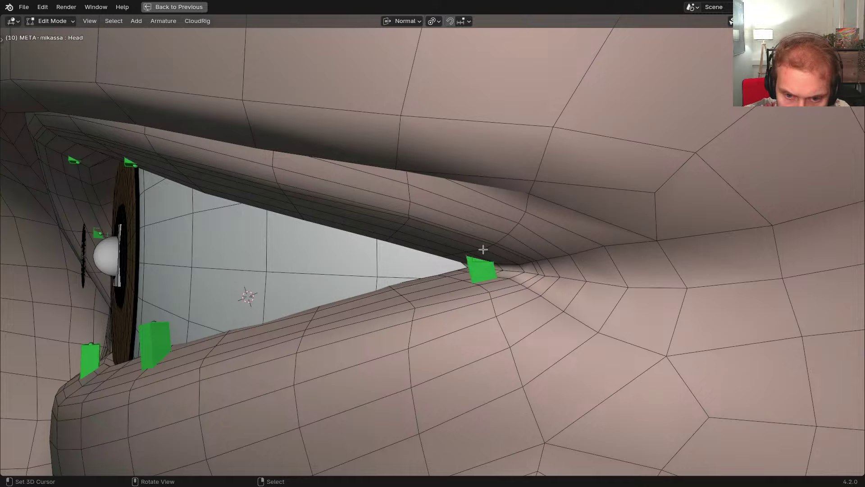
pyautogui.hotkey('alt', 'z')
pyautogui.press('r')
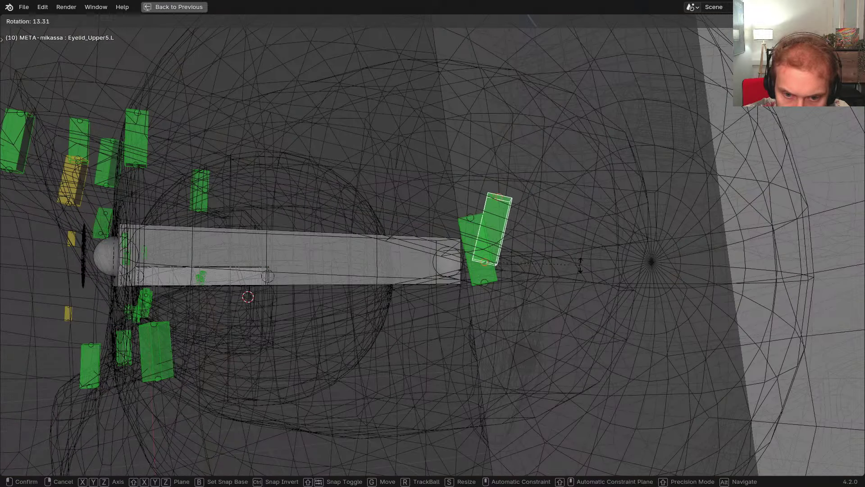
pyautogui.click(581, 272)
pyautogui.hotkey('alt', 'z')
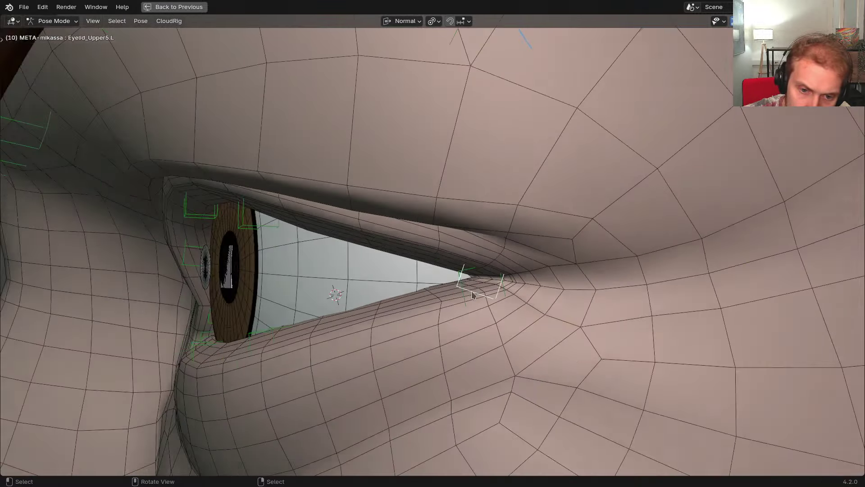
# In Edit Mode, slide Eyelid_Upper2.L along its Y axis to sit on the upper lid
pyautogui.scroll(-4, 474, 295)
pyautogui.moveTo(473, 295); pyautogui.dragTo(529, 284, button='middle')
pyautogui.scroll(2, 363, 263)
pyautogui.moveTo(337, 266); pyautogui.dragTo(392, 265, button='middle')
pyautogui.scroll(2, 343, 254)
pyautogui.click(301, 252)
pyautogui.keyDown('shift'); pyautogui.moveTo(294, 255); pyautogui.dragTo(337, 265, button='middle'); pyautogui.keyUp('shift')
pyautogui.press('Tab')
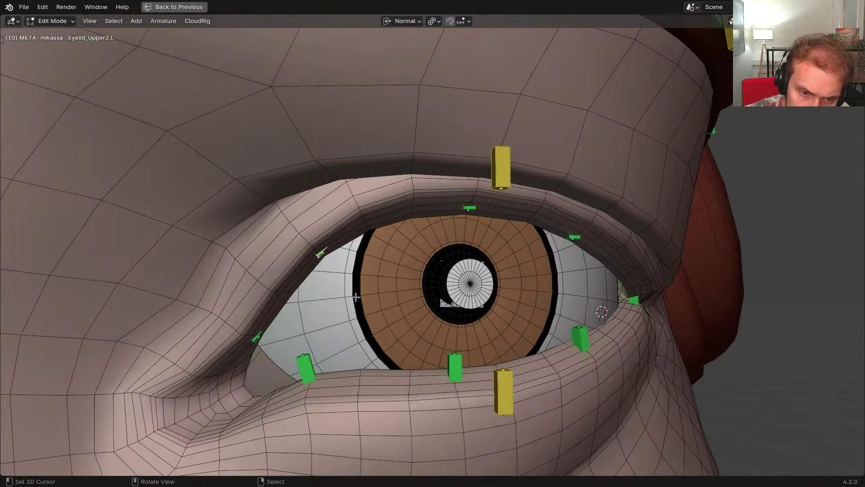
pyautogui.moveTo(353, 295); pyautogui.dragTo(348, 281, button='middle')
pyautogui.press('g')
pyautogui.press('y')
pyautogui.press('y')
pyautogui.click(345, 280)
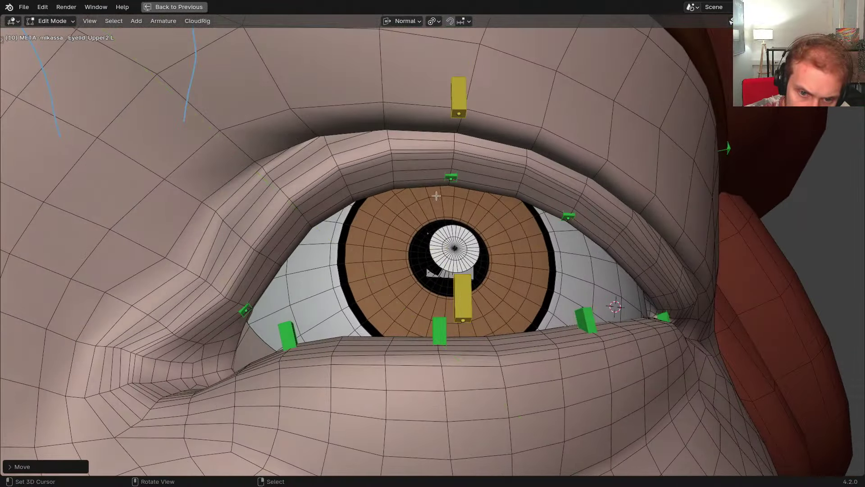
# Slide Eyelid_Upper3.L along its Y axis and rotate it to match the lid
pyautogui.keyDown('shift'); pyautogui.moveTo(461, 177); pyautogui.dragTo(398, 193, button='middle'); pyautogui.keyUp('shift')
pyautogui.press('g')
pyautogui.press('y')
pyautogui.press('y')
pyautogui.click(422, 205)
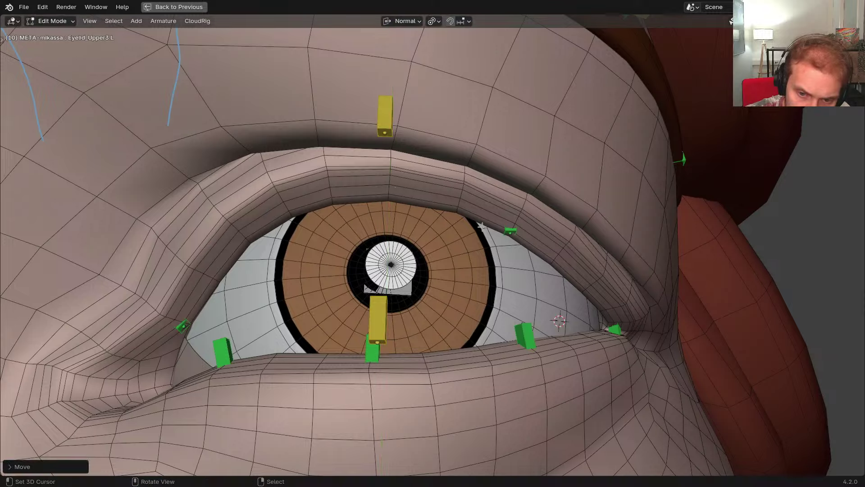
pyautogui.moveTo(531, 229); pyautogui.dragTo(582, 241, button='middle')
pyautogui.scroll(1, 521, 253)
pyautogui.press('r')
pyautogui.click(551, 267)
# Roll the next upper eyelid bone and slide it twice along its Y axis
pyautogui.scroll(2, 538, 210)
pyautogui.hotkey('ctrl', 'r')
pyautogui.press('g')
pyautogui.press('y')
pyautogui.press('y')
pyautogui.click(556, 207)
pyautogui.scroll(-3, 556, 216)
pyautogui.press('g')
pyautogui.press('y')
pyautogui.press('y')
pyautogui.click(595, 240)
# Switch the metarig to Pose Mode and regenerate RIG-mikassa with Ctrl+Alt+R
pyautogui.scroll(-3, 594, 240)
pyautogui.press('Tab')
pyautogui.moveTo(570, 296); pyautogui.dragTo(497, 296, button='middle')
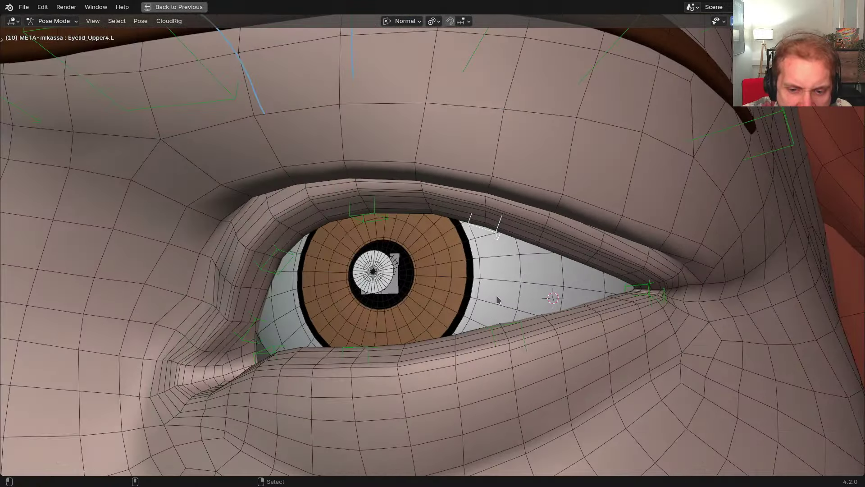
pyautogui.hotkey('ctrl', 'alt', 'r')
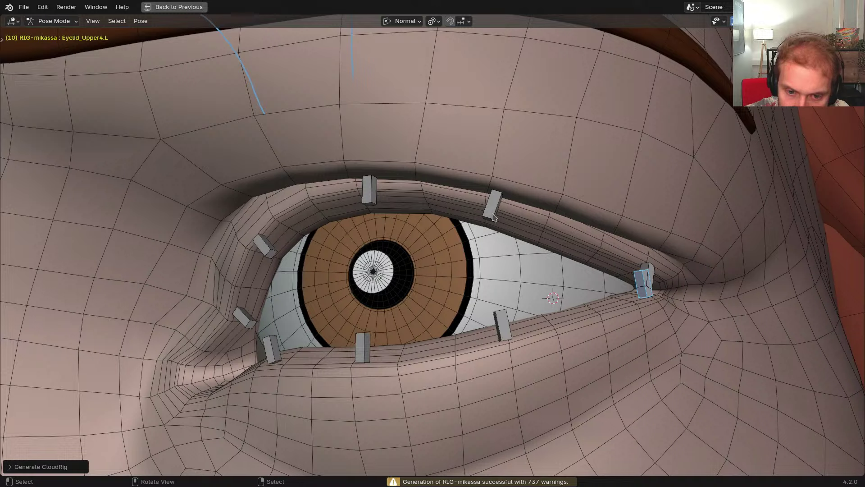
# Rotate the outer-corner upper eyelid bone around its Z axis
pyautogui.click(493, 217)
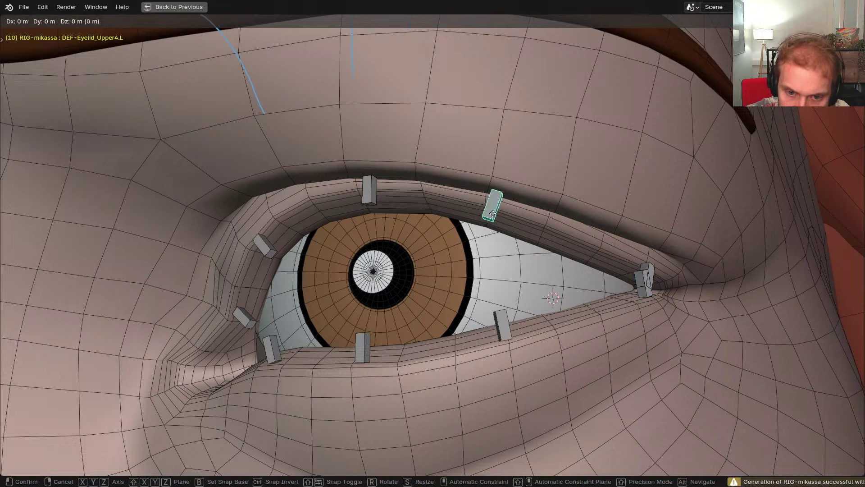
pyautogui.click(643, 273)
pyautogui.moveTo(644, 272); pyautogui.dragTo(612, 268, button='middle')
pyautogui.press('r')
pyautogui.press('r')
pyautogui.press('z')
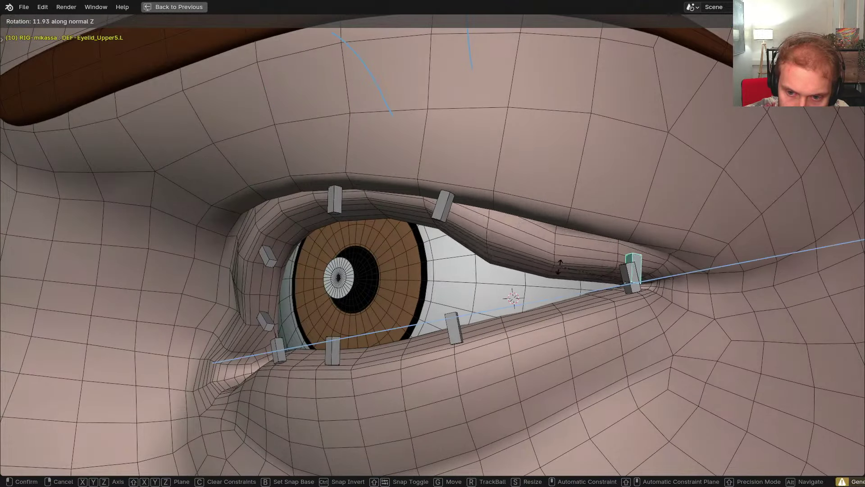
pyautogui.click(552, 280)
# Lower the Upper4 and Upper3 eyelid bones along their Y axes to close the lid
pyautogui.click(444, 207)
pyautogui.moveTo(444, 210); pyautogui.dragTo(460, 205, button='middle')
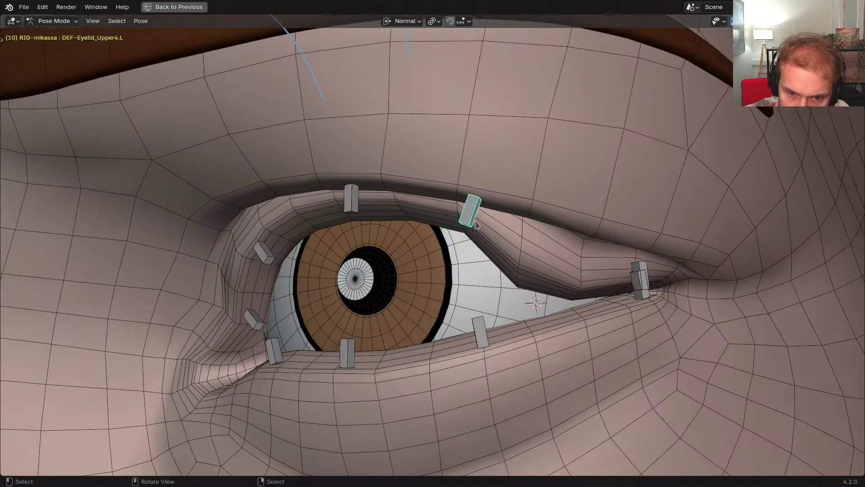
pyautogui.press('g')
pyautogui.press('y')
pyautogui.press('y')
pyautogui.click(438, 280)
pyautogui.click(352, 199)
pyautogui.press('g')
pyautogui.press('y')
pyautogui.press('y')
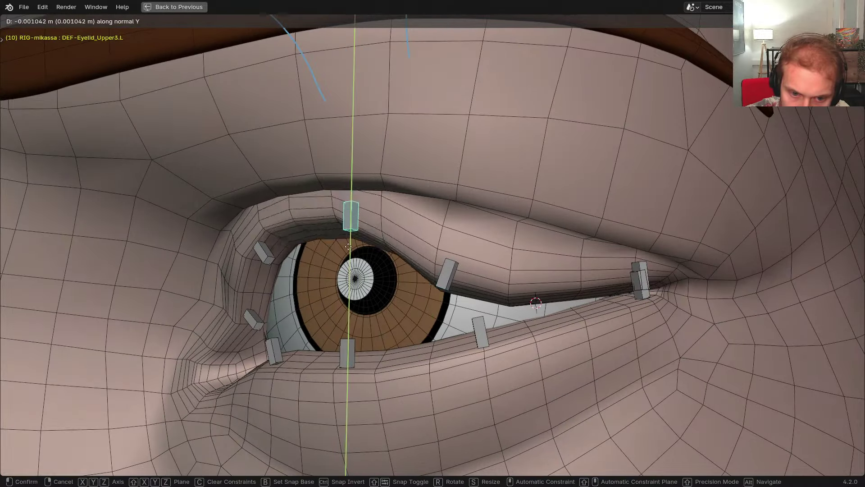
pyautogui.click(352, 282)
pyautogui.moveTo(352, 282); pyautogui.dragTo(406, 286, button='middle')
# Move and tilt the Upper2 eyelid bone down to close the inner upper lid
pyautogui.click(289, 240)
pyautogui.press('g')
pyautogui.press('y')
pyautogui.press('y')
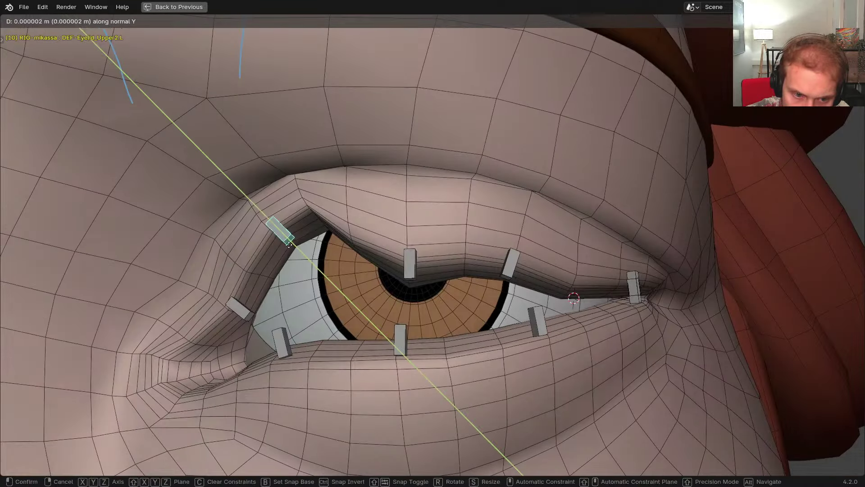
pyautogui.click(344, 287)
pyautogui.press('g')
pyautogui.click(326, 299)
pyautogui.press('r')
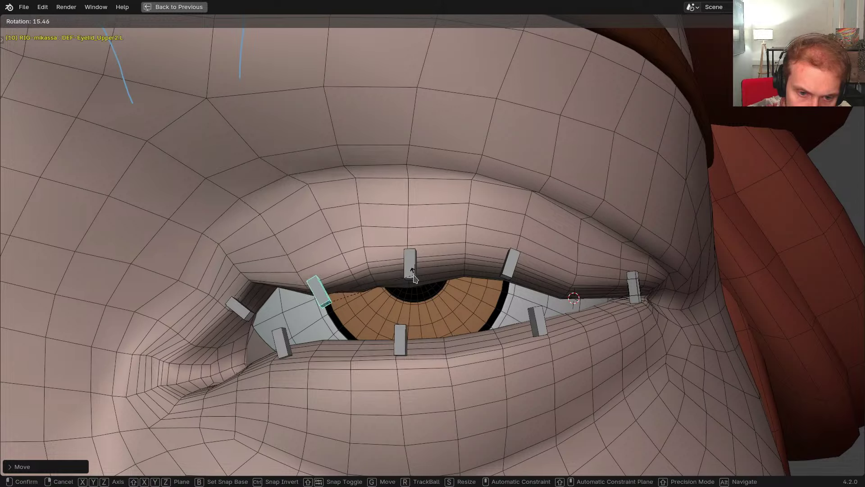
pyautogui.click(411, 278)
pyautogui.press('g')
pyautogui.click(402, 284)
# Lower the Upper1 bone at the inner corner along its Y axis
pyautogui.click(240, 309)
pyautogui.moveTo(245, 310); pyautogui.dragTo(293, 309, button='middle')
pyautogui.press('g')
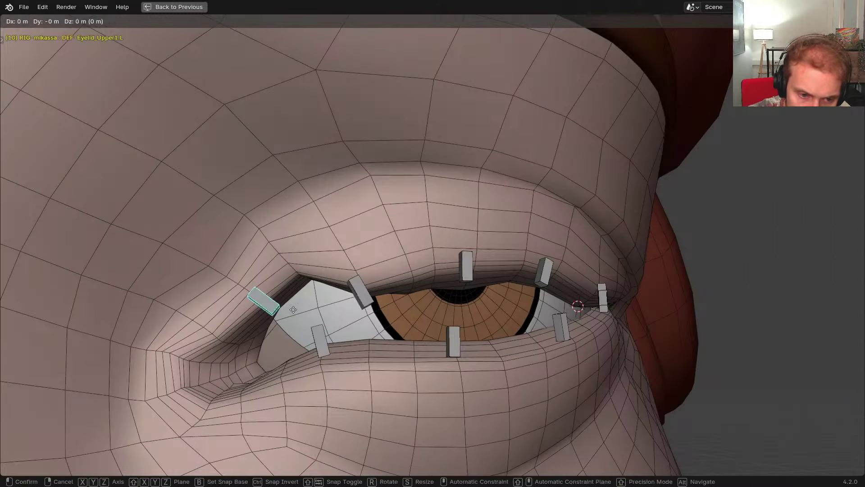
pyautogui.press('y')
pyautogui.press('y')
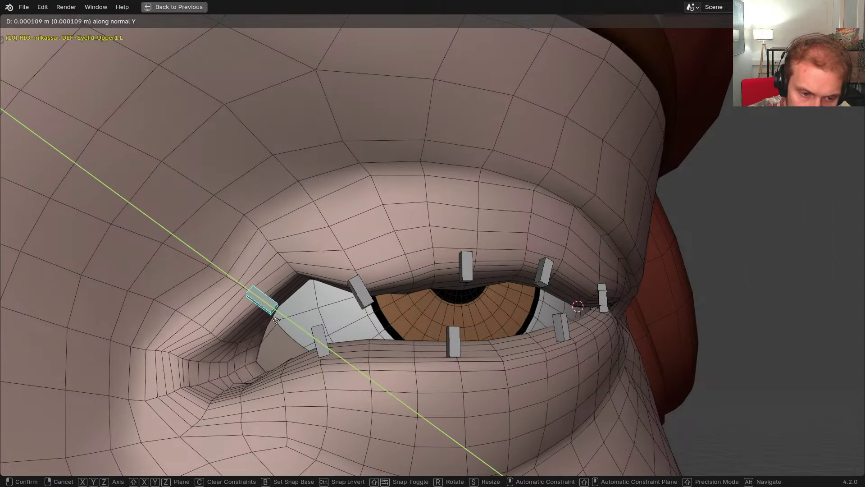
pyautogui.click(318, 345)
# Clear all bone rotations and locations, then return to META-mikassa with its Head bone active
pyautogui.press('a')
pyautogui.hotkey('alt', 'r')
pyautogui.hotkey('alt', 'g')
pyautogui.moveTo(318, 344); pyautogui.dragTo(350, 310, button='middle')
pyautogui.hotkey('shift', 't')
pyautogui.click(350, 310)
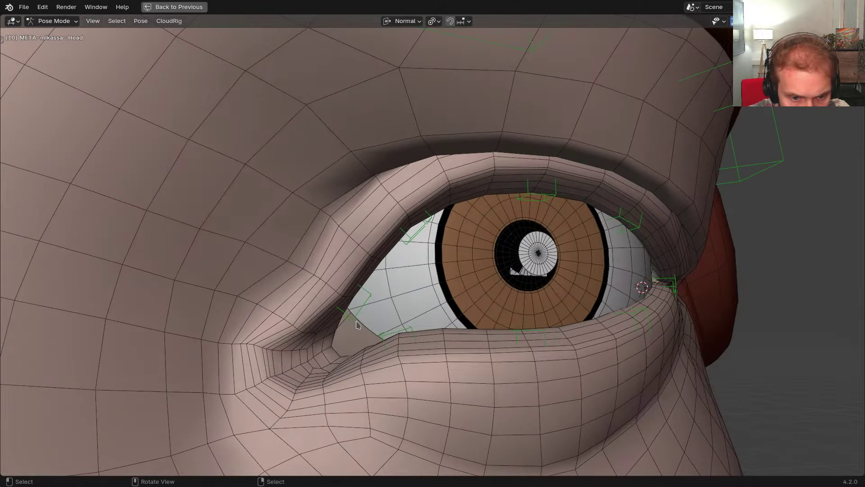
# In Edit Mode, select the Eyelid_Lower1.L bone at the eye's inner corner
pyautogui.click(319, 338)
pyautogui.scroll(3, 311, 345)
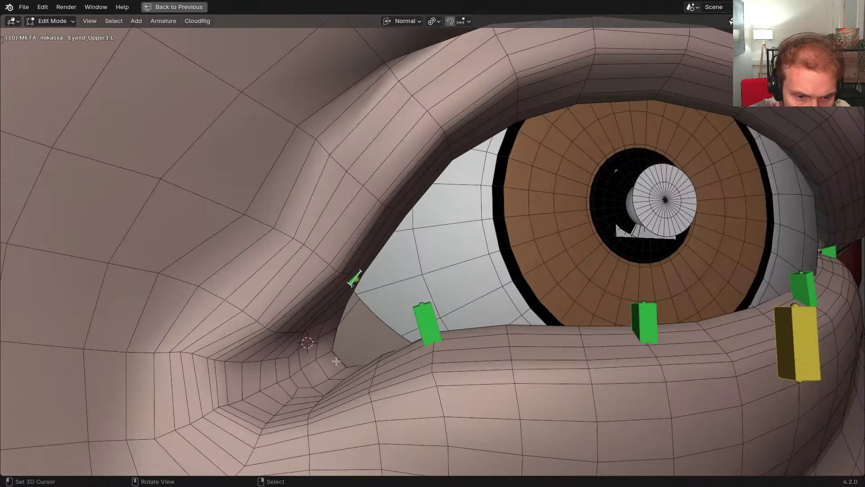
pyautogui.scroll(-1, 336, 338)
pyautogui.moveTo(342, 343); pyautogui.dragTo(405, 344, button='middle')
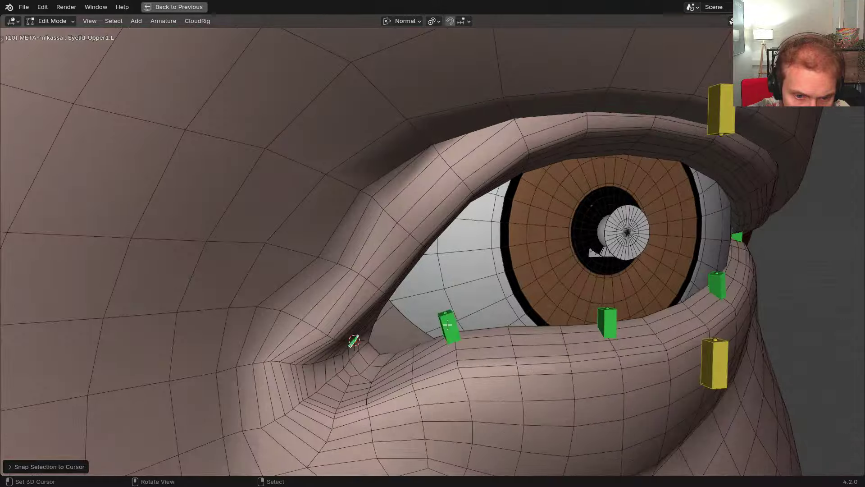
pyautogui.rightClick(449, 328)
pyautogui.moveTo(383, 374); pyautogui.dragTo(378, 333, button='middle')
pyautogui.scroll(1, 383, 336)
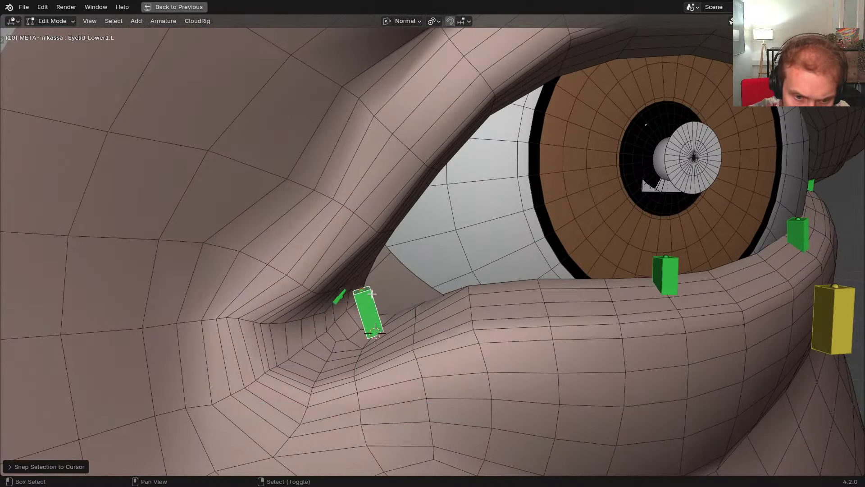
pyautogui.moveTo(372, 294); pyautogui.dragTo(398, 277, button='middle')
pyautogui.press('Tab')
pyautogui.moveTo(435, 328); pyautogui.dragTo(480, 309, button='middle')
pyautogui.press('r')
pyautogui.rightClick(476, 296)
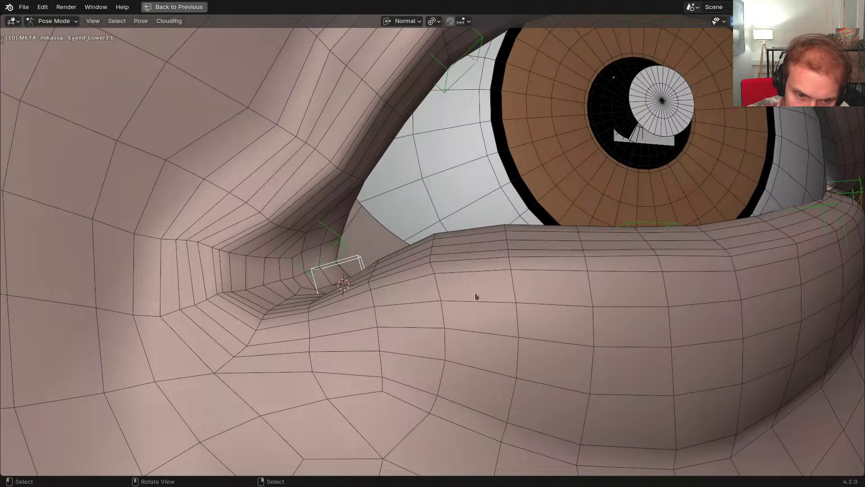
# Move Eyelid_Upper1.L onto the upper lid edge with X-ray on, and adjust its roll
pyautogui.rightClick(328, 252)
pyautogui.moveTo(329, 251); pyautogui.dragTo(306, 316, button='middle')
pyautogui.hotkey('alt', 'z')
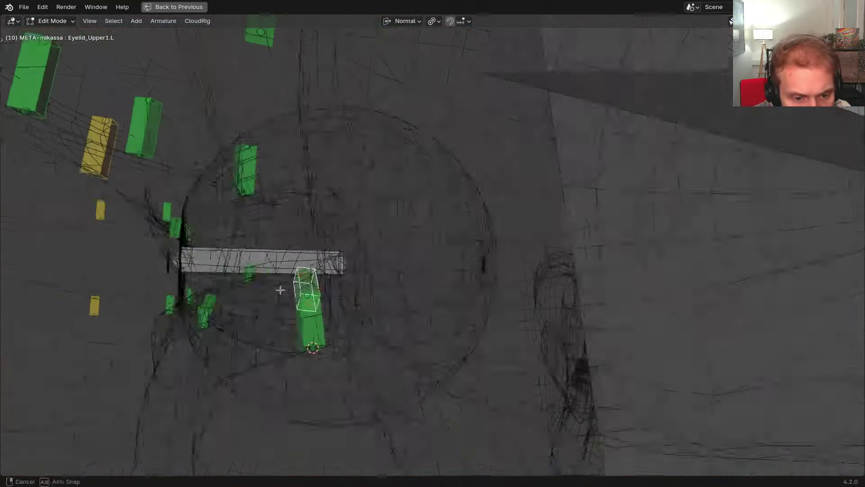
pyautogui.press('g')
pyautogui.click(266, 286)
pyautogui.moveTo(267, 286); pyautogui.dragTo(308, 225, button='middle')
pyautogui.hotkey('ctrl', 'r')
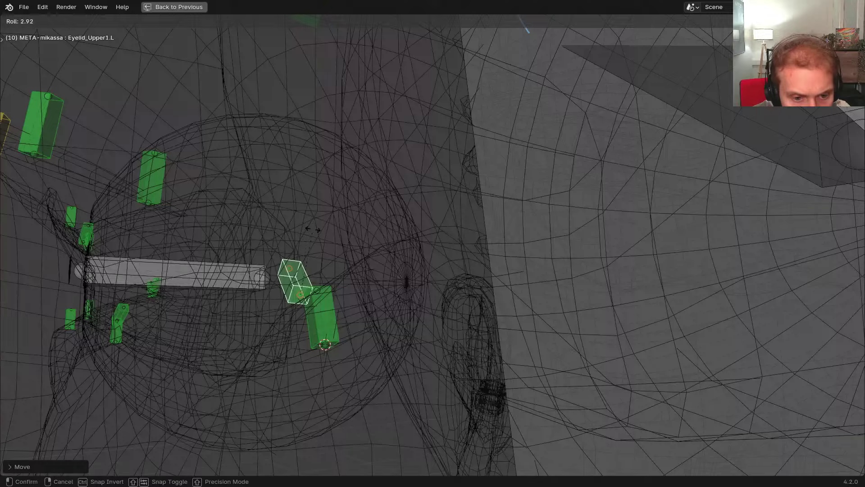
# Move Eyelid_Lower1.L onto the lower lid edge, nudging it along its Z axis
pyautogui.rightClick(323, 305)
pyautogui.moveTo(323, 305)
pyautogui.mouseDown(button='middle')
pyautogui.moveTo(417, 328)
pyautogui.moveTo(373, 298)
pyautogui.moveTo(477, 329)
pyautogui.moveTo(454, 302)
pyautogui.moveTo(470, 326)
pyautogui.moveTo(476, 281)
pyautogui.mouseUp(button='middle')
pyautogui.hotkey('alt', 'z')
pyautogui.press('g')
pyautogui.click(455, 308)
pyautogui.press('g')
pyautogui.press('z')
pyautogui.click(497, 321)
# Rotate Eyelid_Lower1.L into place, then regenerate the CloudRig from Pose Mode
pyautogui.scroll(-1, 497, 319)
pyautogui.press('r')
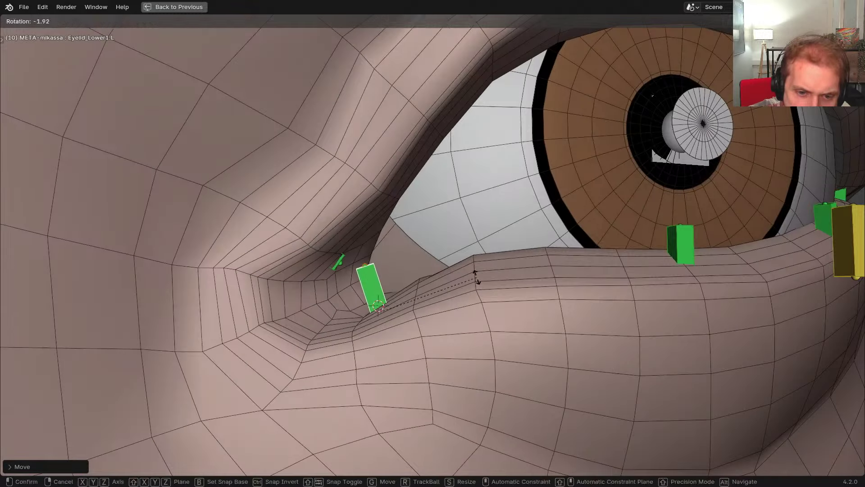
pyautogui.click(476, 271)
pyautogui.press('Tab')
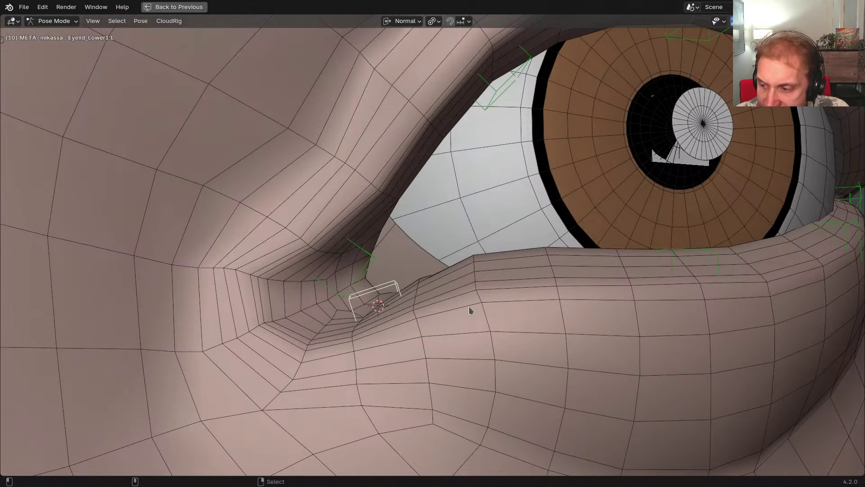
pyautogui.hotkey('ctrl', 'alt', 'r')
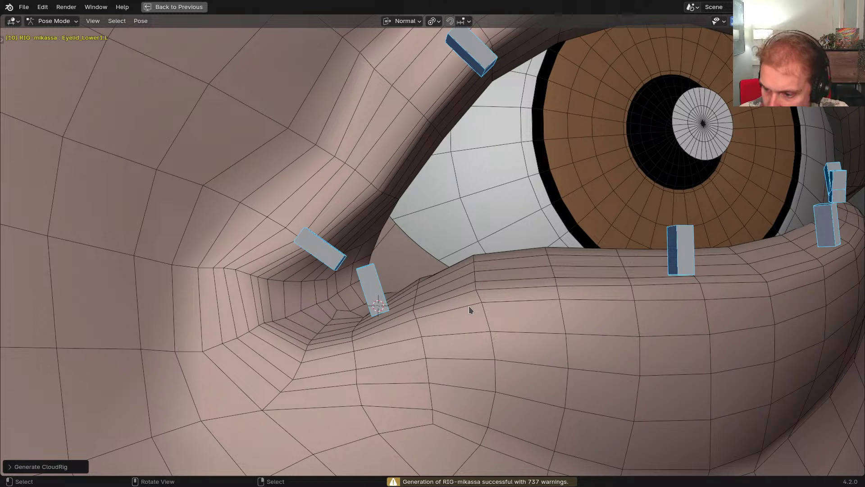
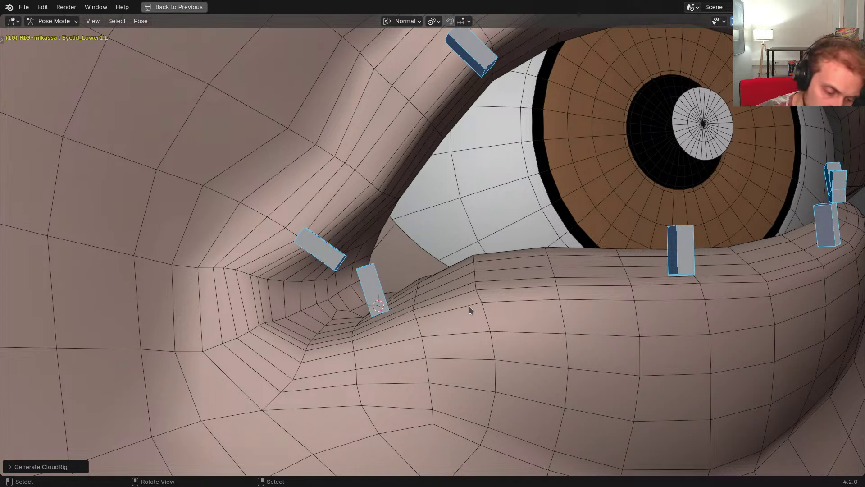
# Isolate the eyelid bones and try rotating and moving the lower eyelid bone, cancelling both
pyautogui.scroll(-5, 471, 302)
pyautogui.hotkey('alt', 'h')
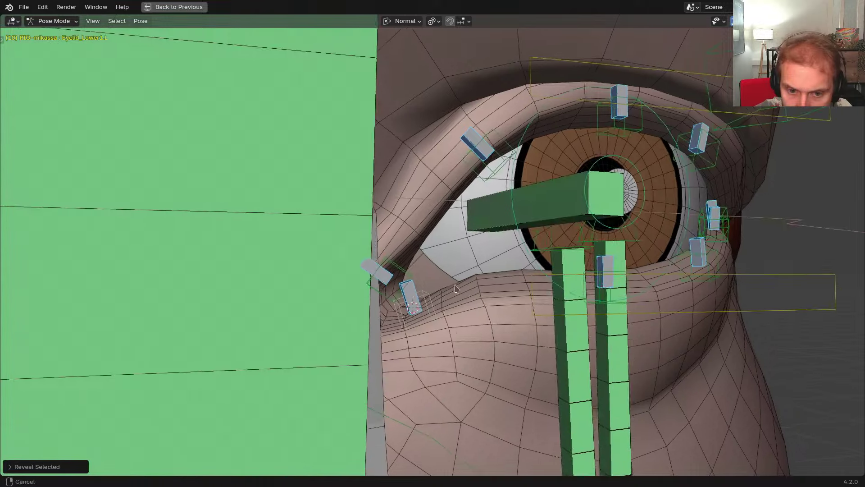
pyautogui.scroll(2, 369, 270)
pyautogui.hotkey('shift', 'h')
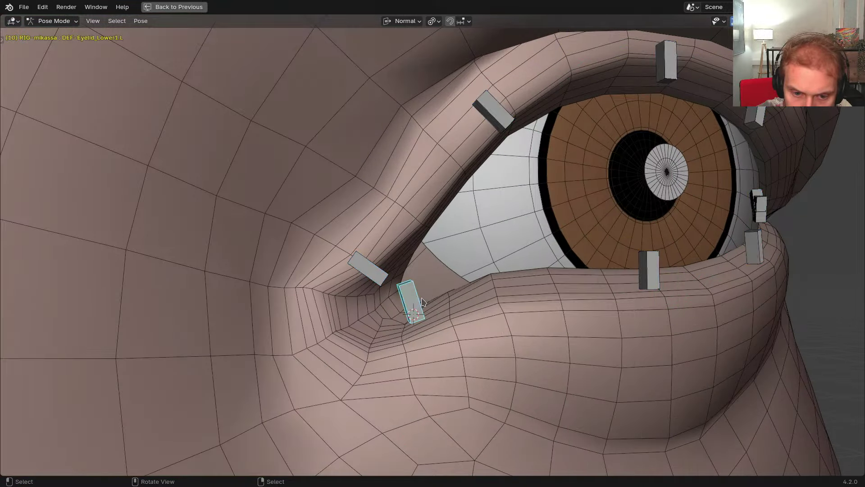
pyautogui.press('r')
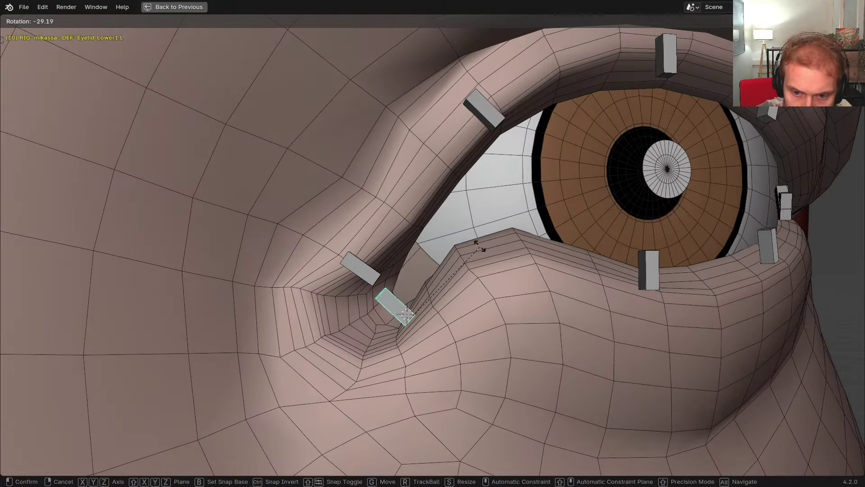
pyautogui.rightClick(481, 279)
pyautogui.press('g')
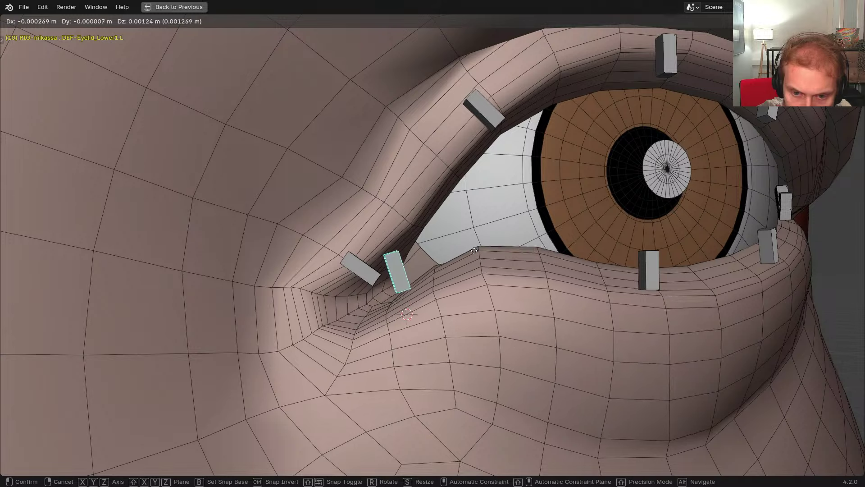
pyautogui.rightClick(479, 289)
# Push the lower eyelid bone up into the eye to test deformation, then undo it
pyautogui.moveTo(479, 291); pyautogui.dragTo(478, 297, button='middle')
pyautogui.press('g')
pyautogui.click(476, 275)
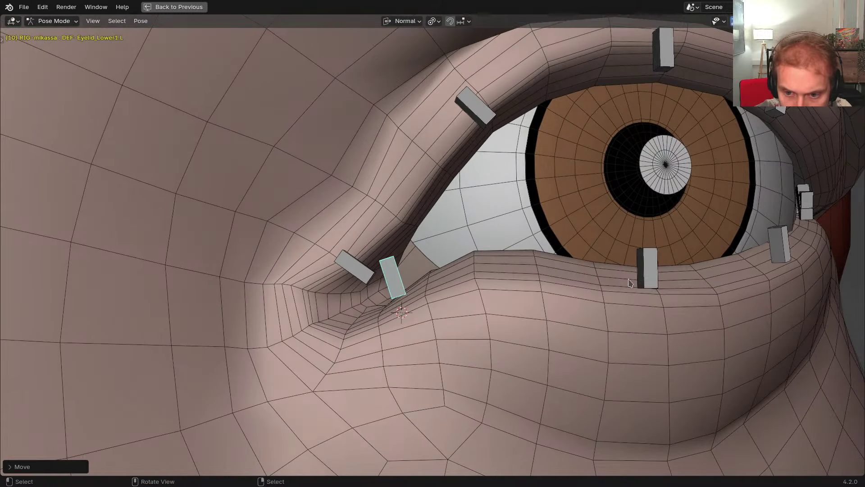
pyautogui.moveTo(638, 283); pyautogui.dragTo(638, 239)
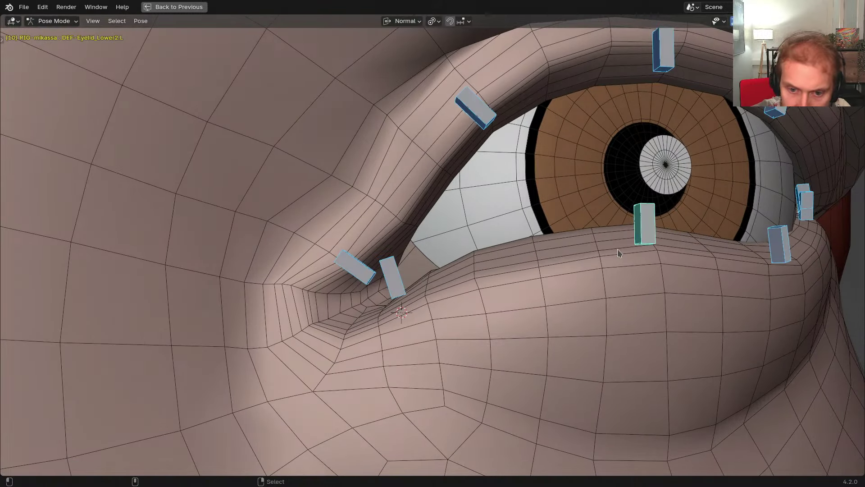
pyautogui.hotkey('ctrl', 'z')
# Hide the bone blocking the eye, isolate the eyelid controls, and trial-rotate the upper control
pyautogui.keyDown('shift'); pyautogui.moveTo(608, 291); pyautogui.dragTo(460, 304, button='middle'); pyautogui.keyUp('shift')
pyautogui.scroll(-4, 460, 304)
pyautogui.hotkey('alt', 'h')
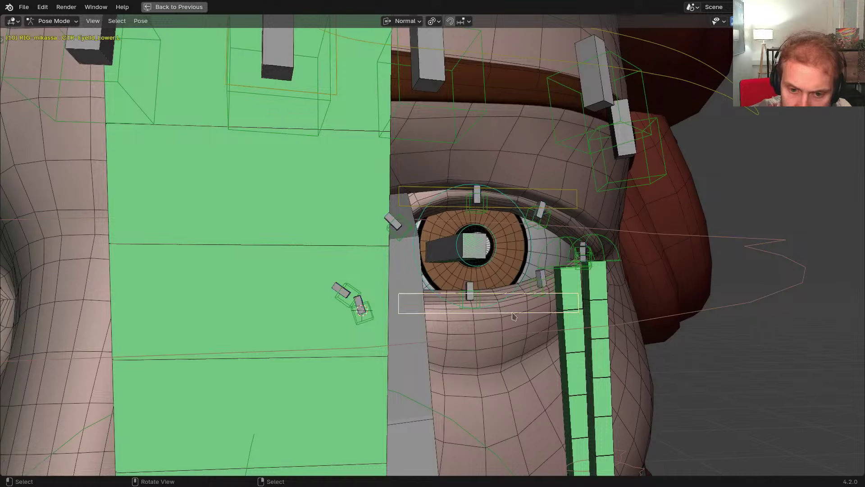
pyautogui.press('h')
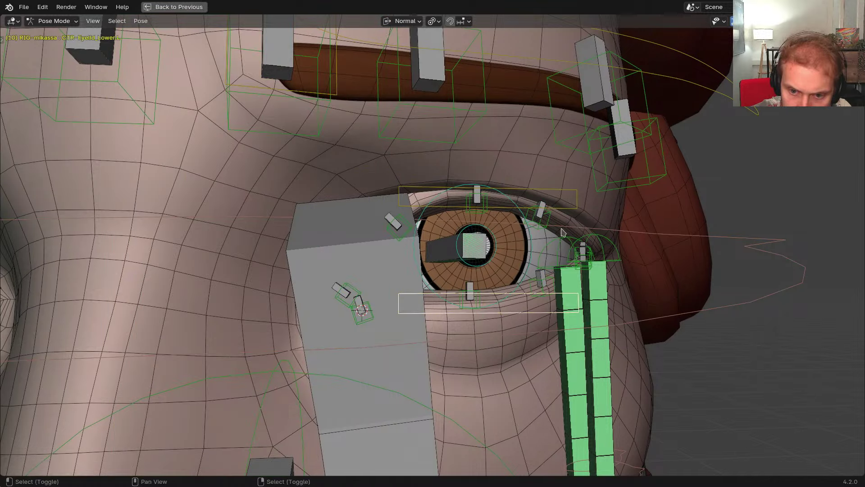
pyautogui.hotkey('shift', 'h')
pyautogui.moveTo(571, 214); pyautogui.dragTo(543, 243, button='middle')
pyautogui.press('r')
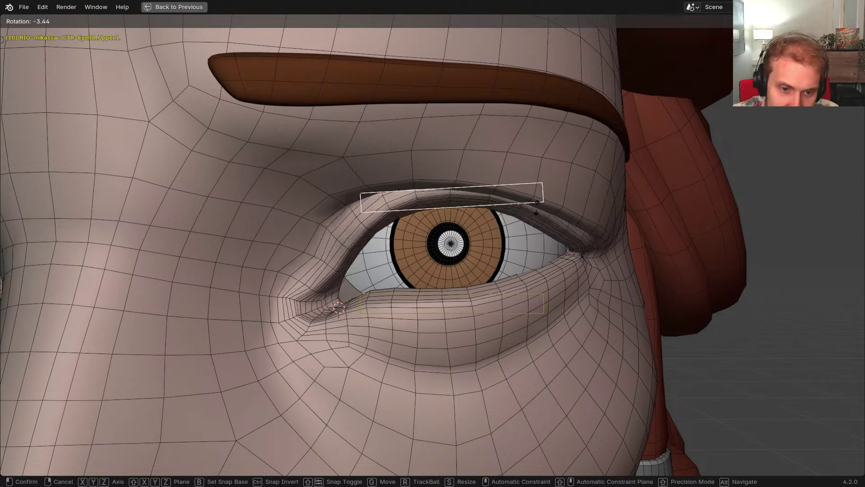
pyautogui.rightClick(517, 195)
# Lower CTR-Eyelid_Upper.L in two moves until the eye is nearly shut
pyautogui.keyDown('shift'); pyautogui.moveTo(517, 197); pyautogui.dragTo(500, 199, button='middle'); pyautogui.keyUp('shift')
pyautogui.press('g')
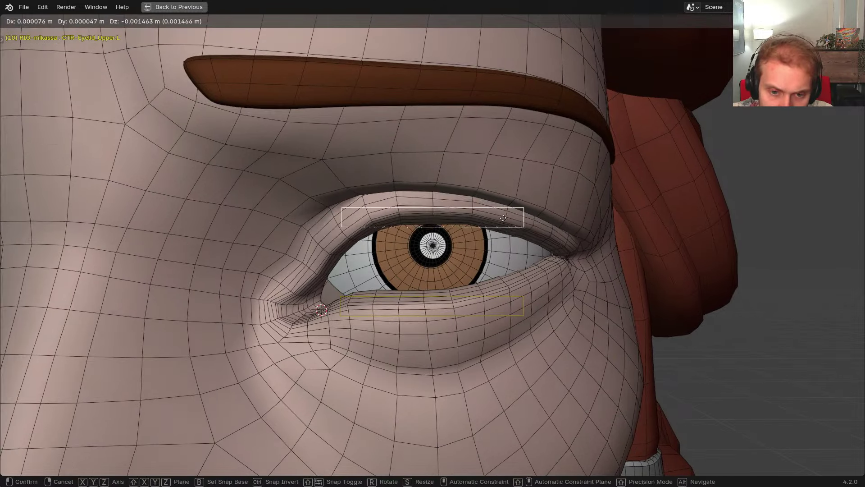
pyautogui.click(498, 294)
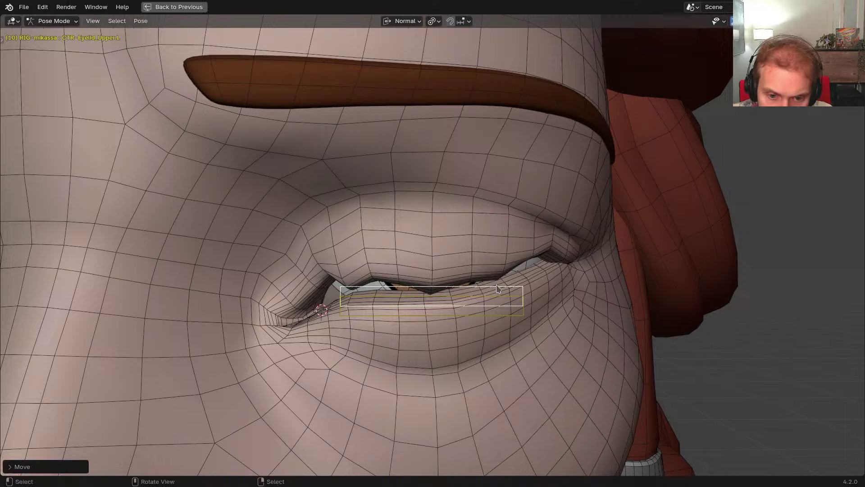
pyautogui.moveTo(499, 289); pyautogui.dragTo(493, 274, button='middle')
pyautogui.press('g')
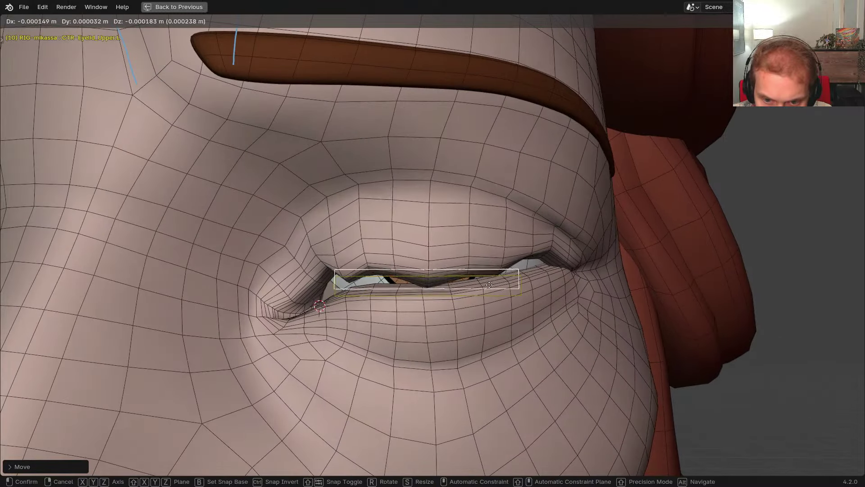
pyautogui.click(495, 271)
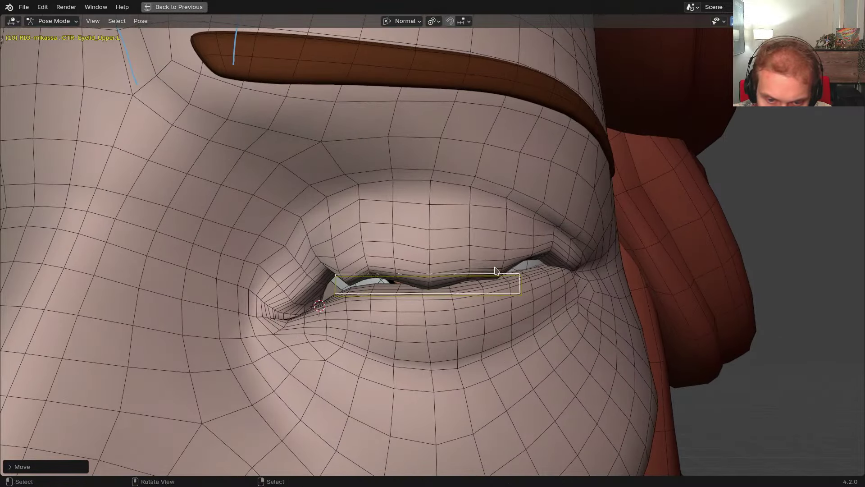
# Switch to Object Mode and restore the full multi-editor layout
pyautogui.moveTo(496, 270); pyautogui.dragTo(551, 259, button='middle')
pyautogui.hotkey('ctrl', 'Tab')
pyautogui.click(471, 248)
pyautogui.hotkey('ctrl', 'space')
# Check the body mesh's modifiers, then lower CTR-Eyelid_Upper.L further in a fullscreen 3D view
pyautogui.click(510, 330)
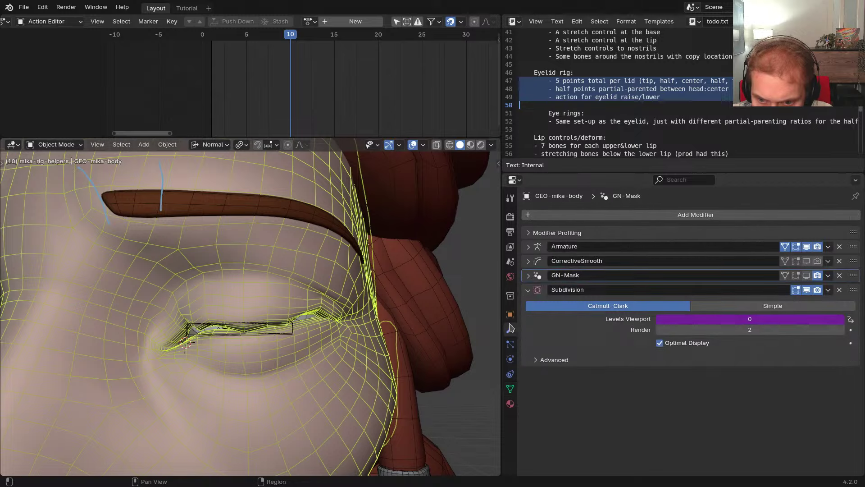
pyautogui.hotkey('ctrl', 'space')
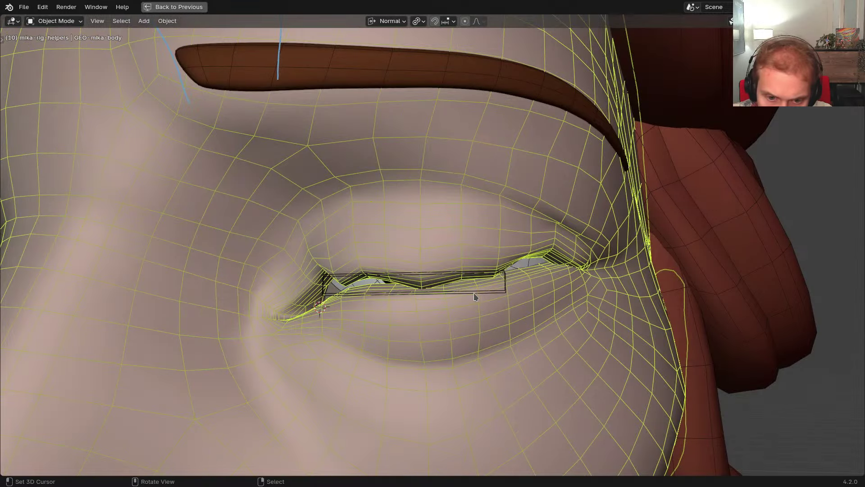
pyautogui.click(474, 292)
pyautogui.press('g')
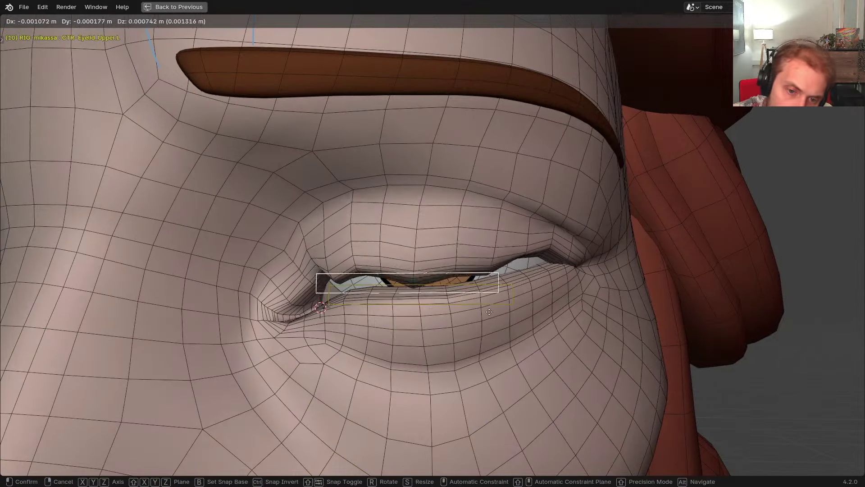
pyautogui.click(489, 311)
# Hide the blocking green control and ponytail bone, and rotate Eyelid_Upper2.L about 16°
pyautogui.hotkey('alt', 'h')
pyautogui.moveTo(488, 306); pyautogui.dragTo(426, 268, button='middle')
pyautogui.click(288, 243)
pyautogui.press('h')
pyautogui.click(350, 291)
pyautogui.press('r')
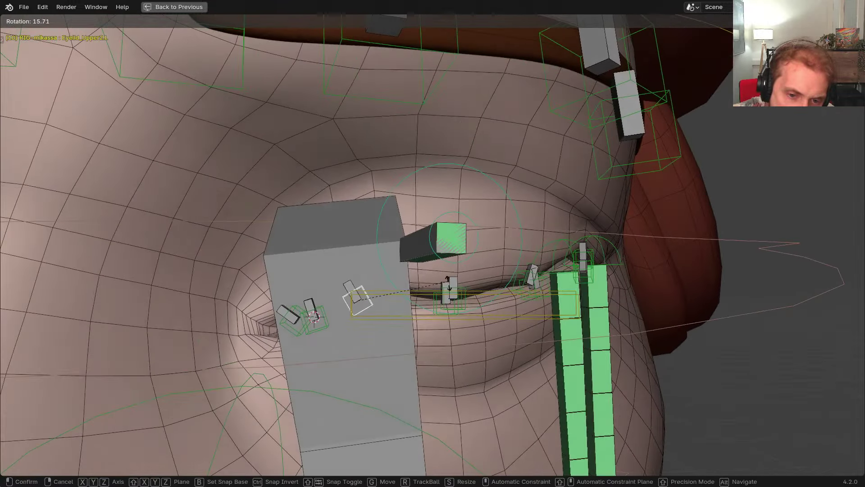
pyautogui.click(397, 287)
pyautogui.click(379, 289)
pyautogui.press('h')
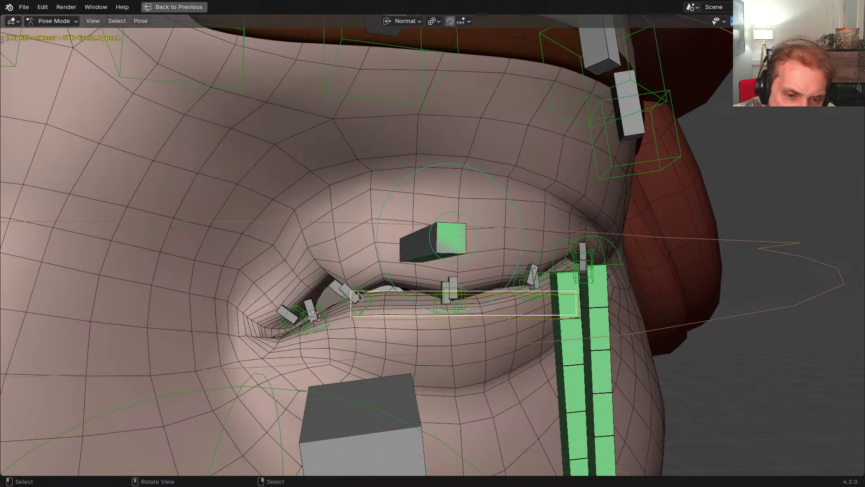
pyautogui.click(363, 289)
pyautogui.press('r')
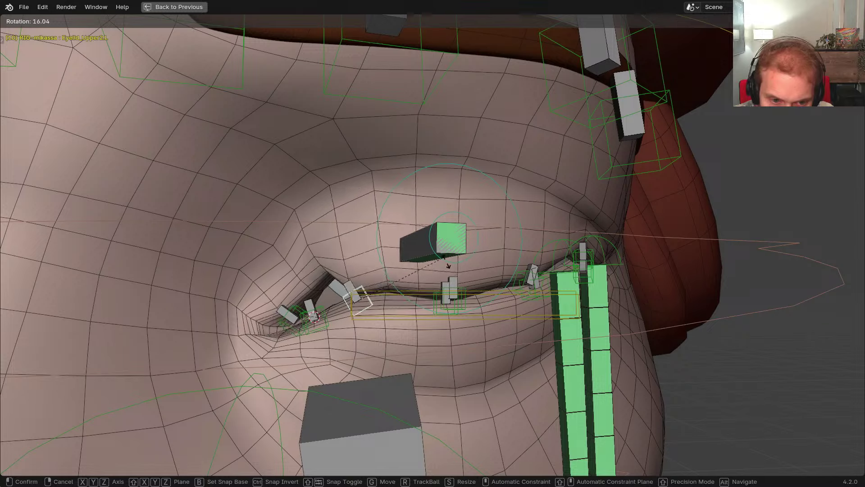
pyautogui.rightClick(421, 303)
# Enter Weight Paint on GEO-mika-body and inspect DEF-Eyelid_Upper2.L's weights
pyautogui.hotkey('ctrl', 'Tab')
pyautogui.rightClick(324, 257)
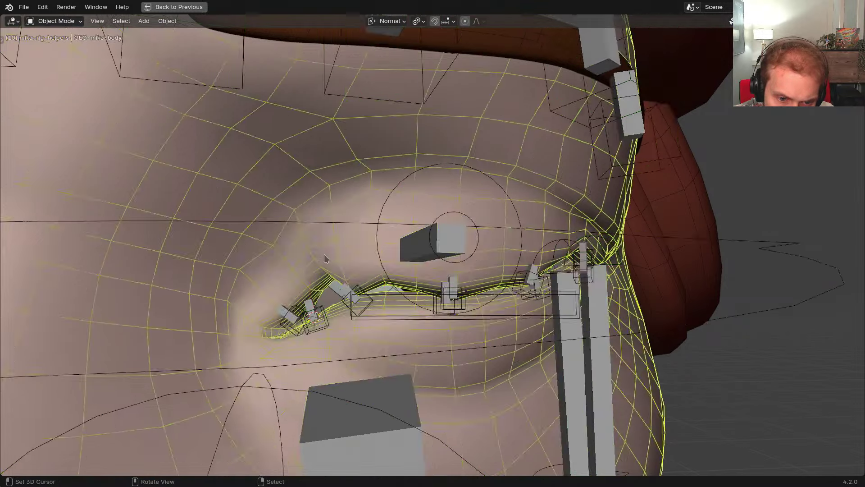
pyautogui.hotkey('ctrl', 'Tab')
pyautogui.rightClick(345, 288)
pyautogui.scroll(1, 336, 285)
pyautogui.press('f')
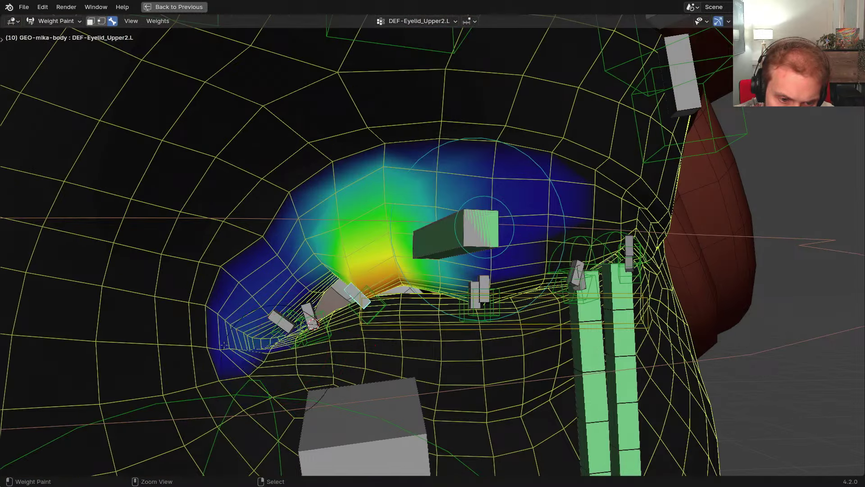
pyautogui.scroll(1, 352, 299)
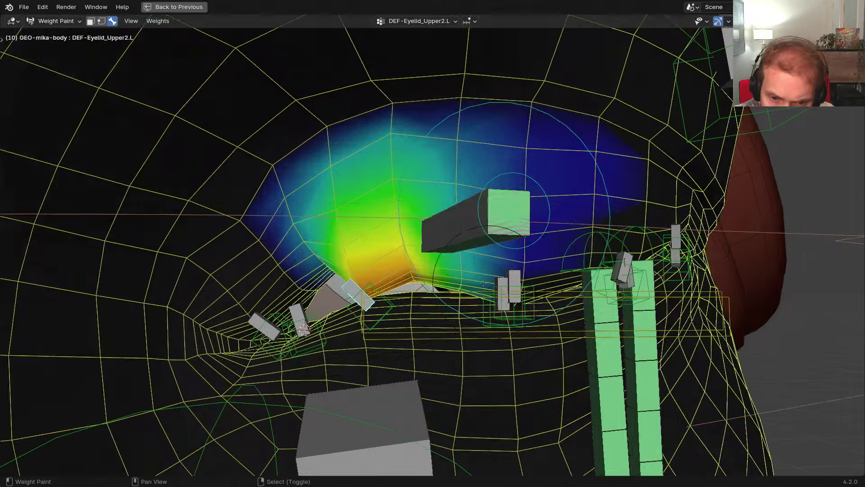
pyautogui.keyDown('shift'); pyautogui.moveTo(352, 298); pyautogui.dragTo(249, 314, button='middle'); pyautogui.keyUp('shift')
pyautogui.hotkey('ctrl', 'shift', 'm')
pyautogui.hotkey('ctrl', 'shift', 'm')
# Inspect DEF-Eyelid_Lower4.L's weights, then return to Object Mode
pyautogui.rightClick(600, 266)
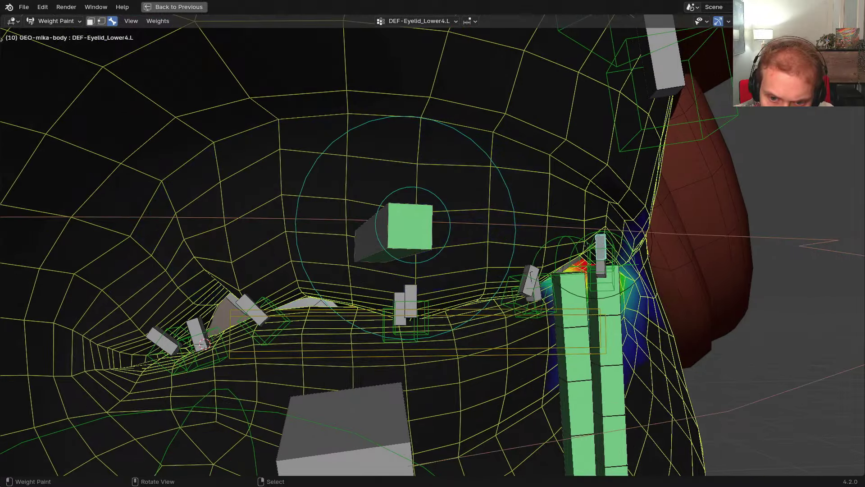
pyautogui.moveTo(630, 289); pyautogui.dragTo(510, 278, button='middle')
pyautogui.moveTo(509, 278); pyautogui.dragTo(440, 272, button='middle')
pyautogui.hotkey('ctrl', 'Tab')
# Enter pose mode on the rig and test-rotate the Eyelid_Upper4.L and Eyelid_Lower4.L bones
pyautogui.click(417, 284)
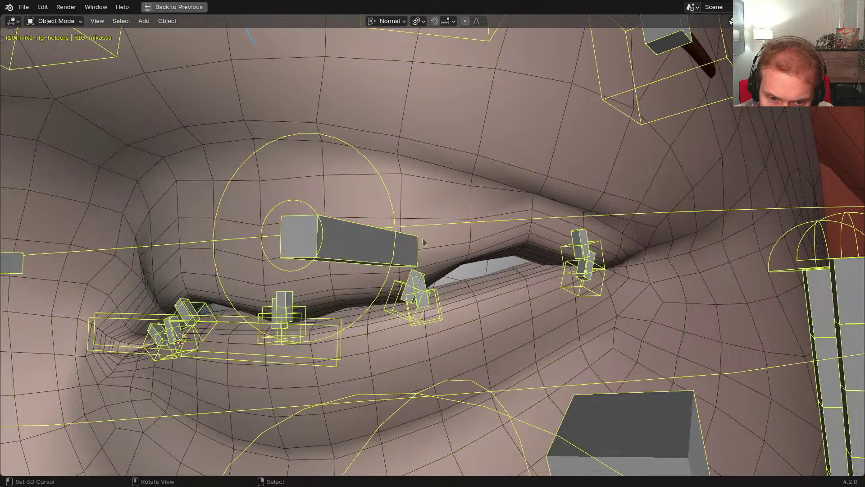
pyautogui.hotkey('ctrl', 'Tab')
pyautogui.press('r')
pyautogui.click(477, 264)
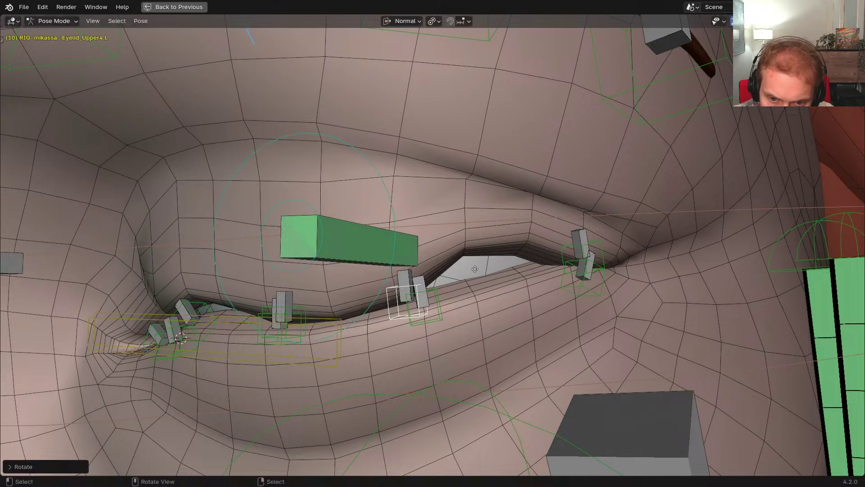
pyautogui.press('g')
pyautogui.rightClick(558, 252)
pyautogui.rightClick(563, 253)
pyautogui.moveTo(563, 252); pyautogui.dragTo(514, 251, button='middle')
pyautogui.press('r')
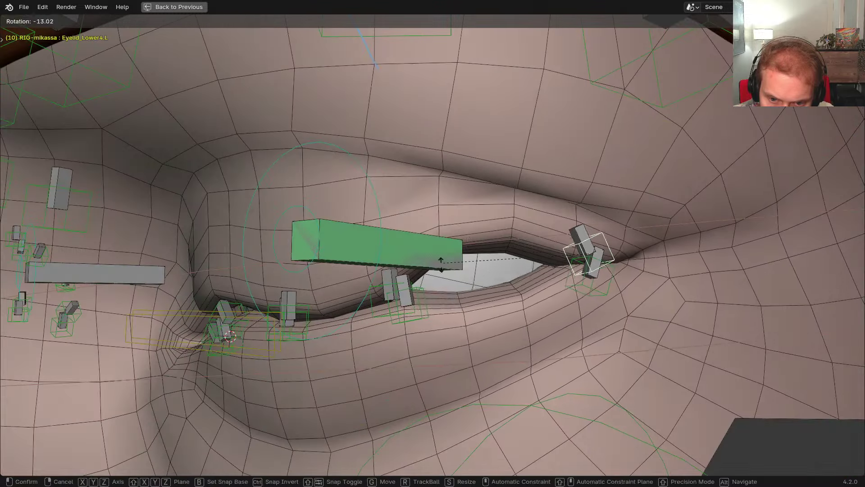
pyautogui.rightClick(516, 240)
# Rotate and move Eyelid_Upper5.L to close the lid, then clear all bones' location and rotation
pyautogui.click(573, 293)
pyautogui.press('r')
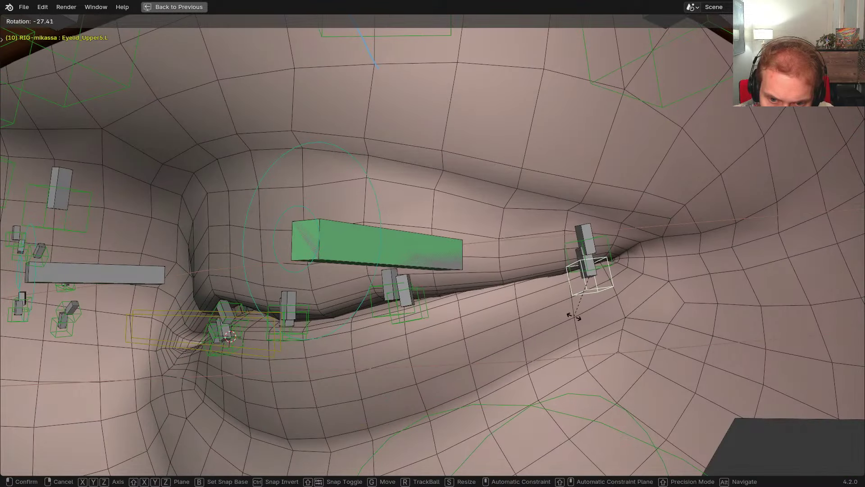
pyautogui.click(574, 314)
pyautogui.press('g')
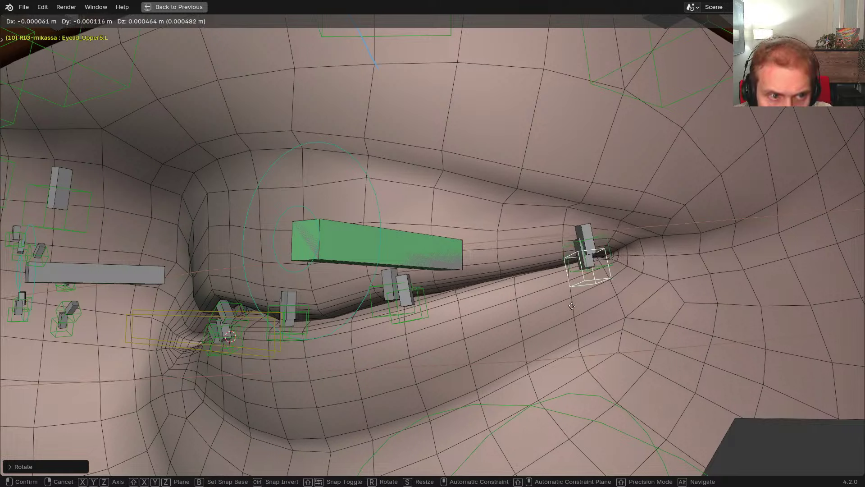
pyautogui.click(573, 308)
pyautogui.press('a')
pyautogui.hotkey('alt', 'g')
pyautogui.hotkey('alt', 'r')
# Move the Eyelid_Upper5.L bone to reshape the eye corner, then undo the change
pyautogui.moveTo(552, 305); pyautogui.dragTo(541, 298, button='middle')
pyautogui.scroll(3, 564, 255)
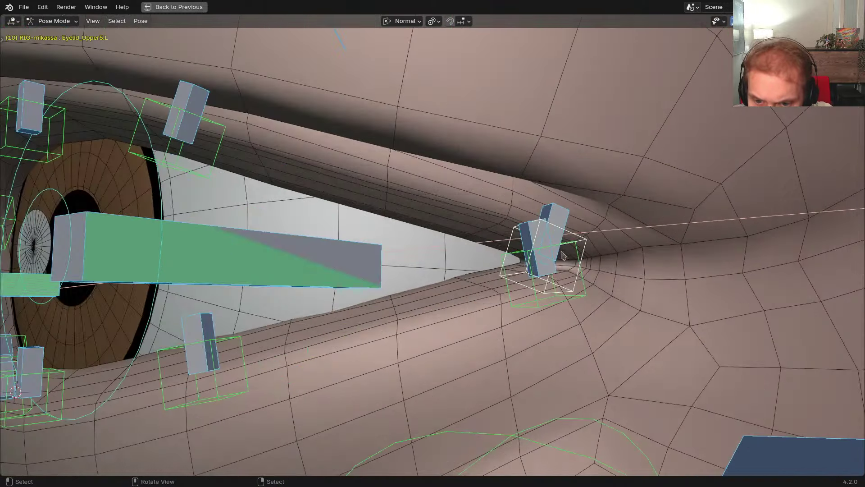
pyautogui.click(562, 256)
pyautogui.moveTo(563, 255); pyautogui.dragTo(494, 248, button='middle')
pyautogui.press('g')
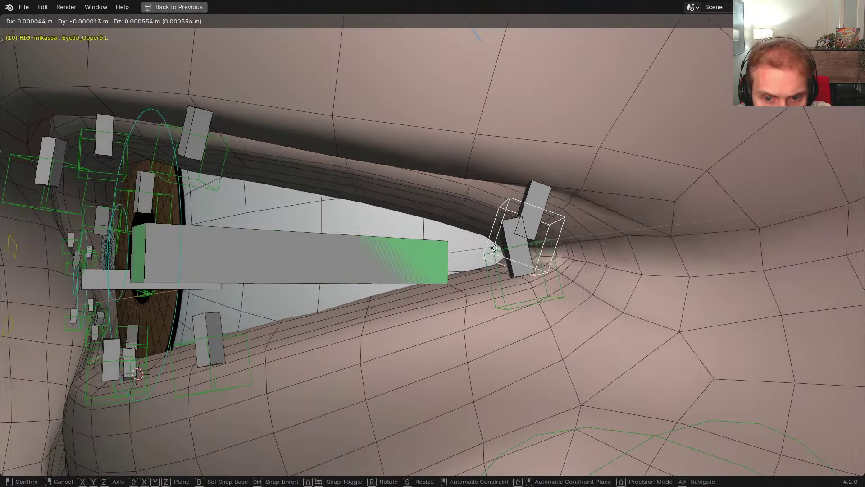
pyautogui.click(402, 288)
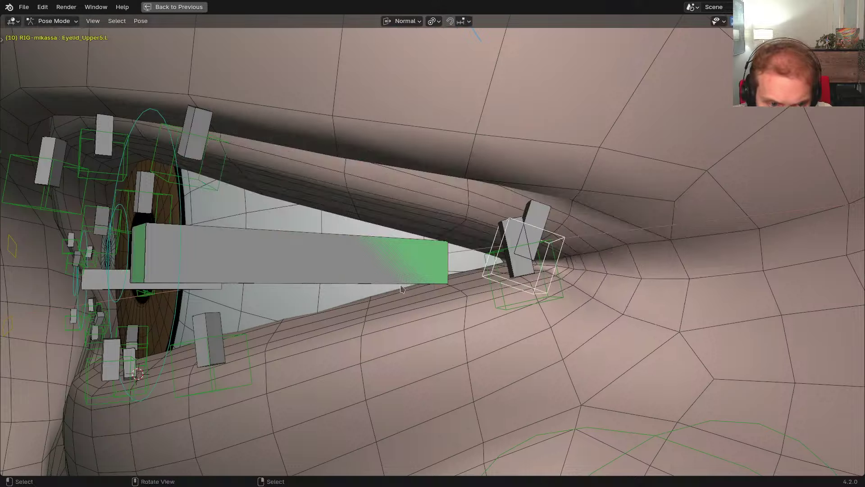
pyautogui.scroll(-3, 403, 289)
pyautogui.moveTo(402, 288); pyautogui.dragTo(260, 197, button='middle')
pyautogui.hotkey('ctrl', 'z')
pyautogui.hotkey('ctrl', 'z')
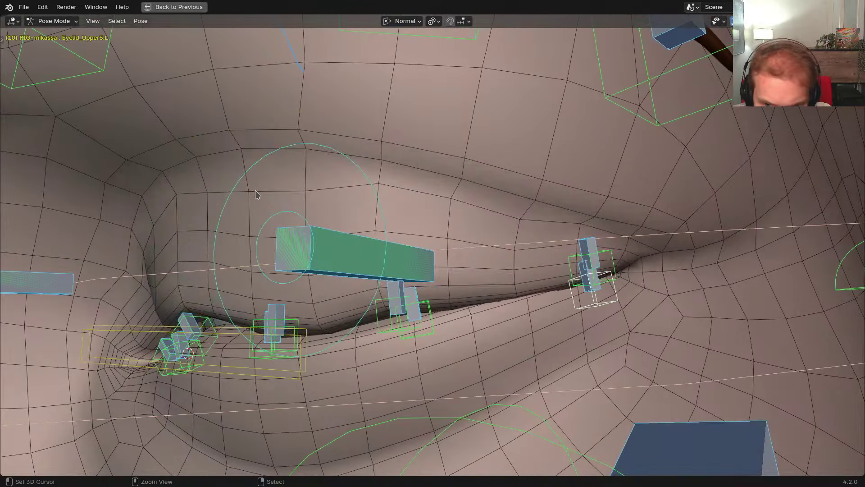
pyautogui.moveTo(407, 273); pyautogui.dragTo(472, 305, button='middle')
# Rotate the Eyelid_Upper2.L and Eyelid_Upper1.L bones to shape a closed upper lid
pyautogui.click(446, 301)
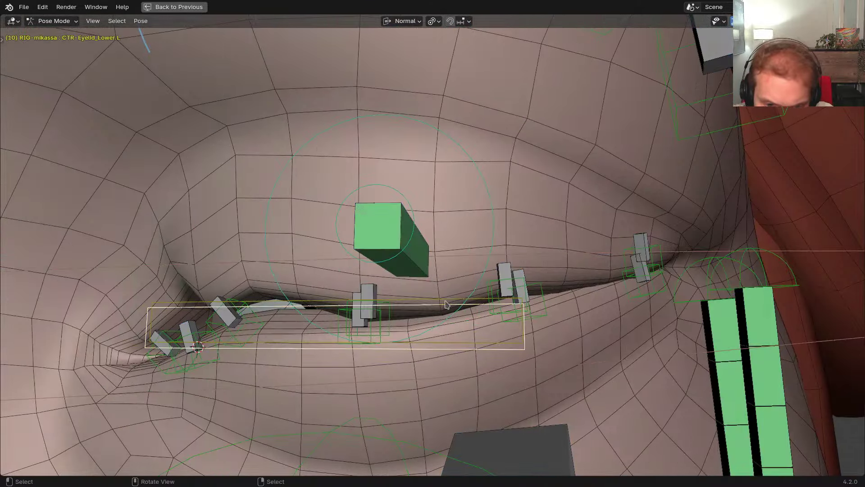
pyautogui.moveTo(383, 300); pyautogui.dragTo(419, 300, button='middle')
pyautogui.keyDown('shift'); pyautogui.moveTo(361, 311); pyautogui.dragTo(426, 295, button='middle'); pyautogui.keyUp('shift')
pyautogui.scroll(1, 426, 296)
pyautogui.click(338, 307)
pyautogui.press('r')
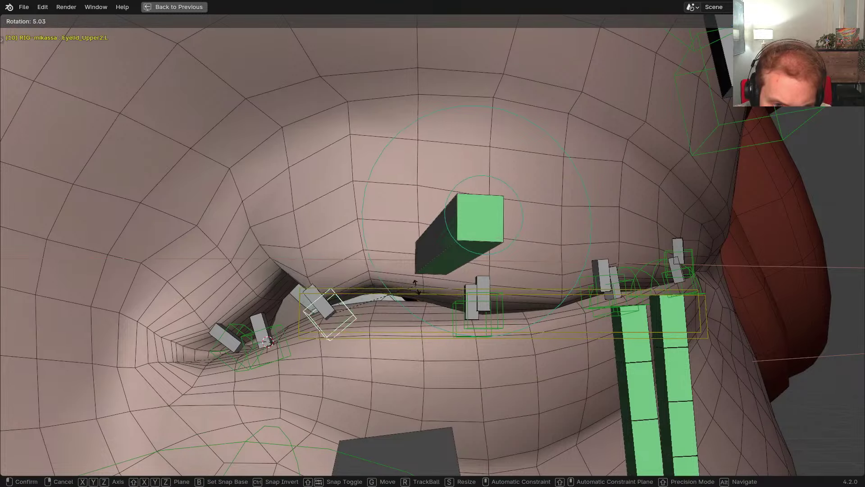
pyautogui.click(409, 306)
pyautogui.press('r')
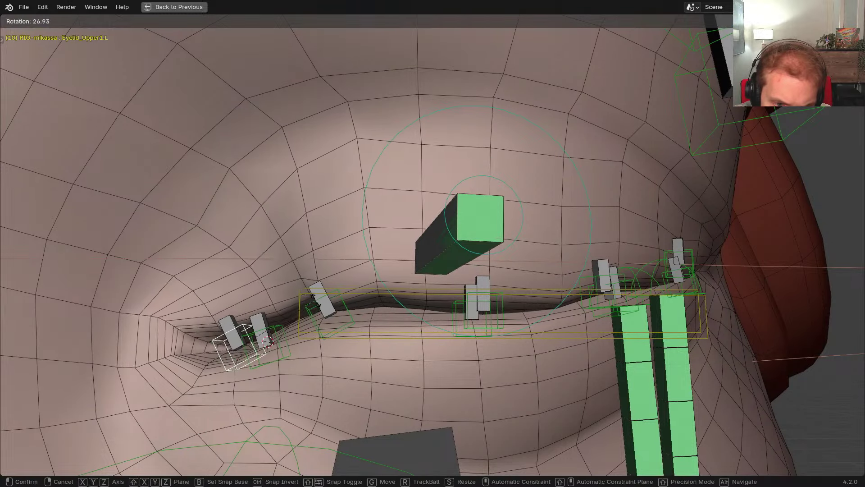
pyautogui.click(360, 293)
# Scale the eyelid bone along its X axis and move it to a new position
pyautogui.moveTo(360, 293); pyautogui.dragTo(408, 292, button='middle')
pyautogui.press('s')
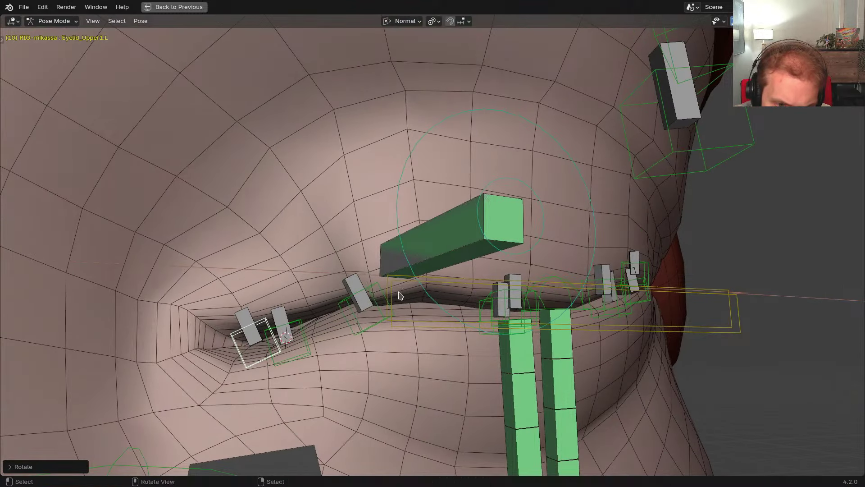
pyautogui.press('x')
pyautogui.click(367, 292)
pyautogui.press('g')
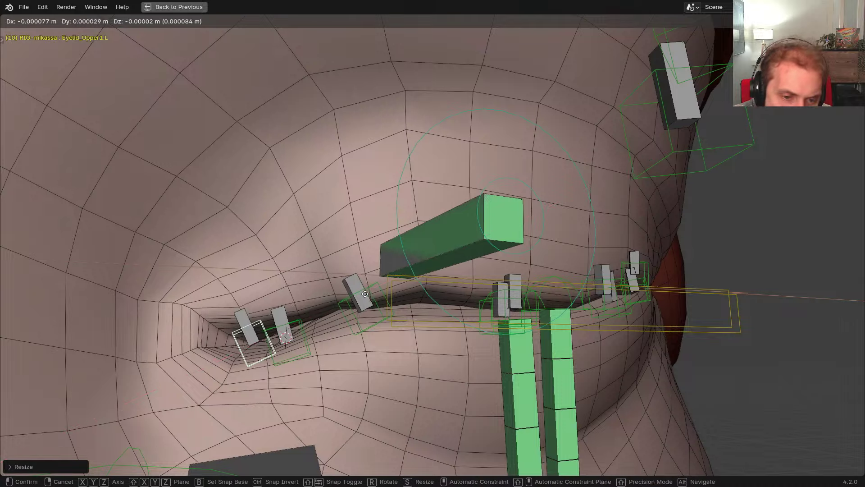
pyautogui.click(361, 295)
pyautogui.moveTo(361, 295); pyautogui.dragTo(414, 374, button='middle')
# Hide and restore the overlays, then rotate the Eyelid_Upper2.L bone further
pyautogui.press('z')
pyautogui.hotkey('shift', 'alt', 'z')
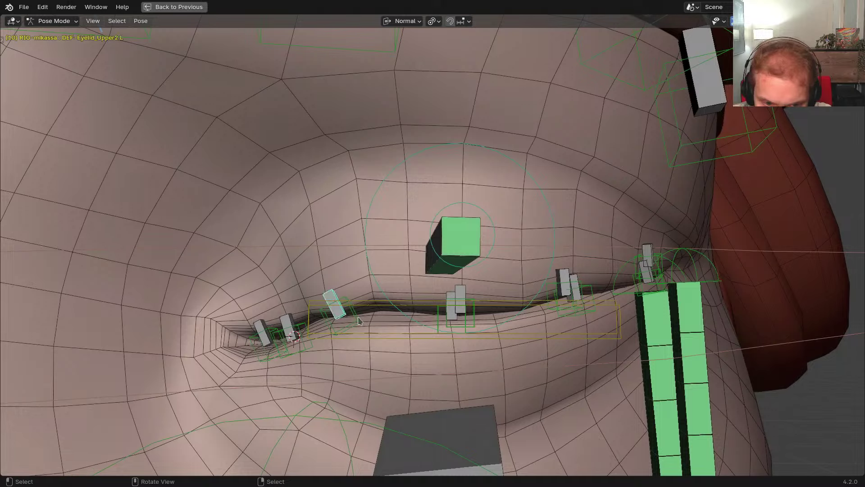
pyautogui.click(359, 320)
pyautogui.press('r')
pyautogui.click(422, 311)
pyautogui.press('g')
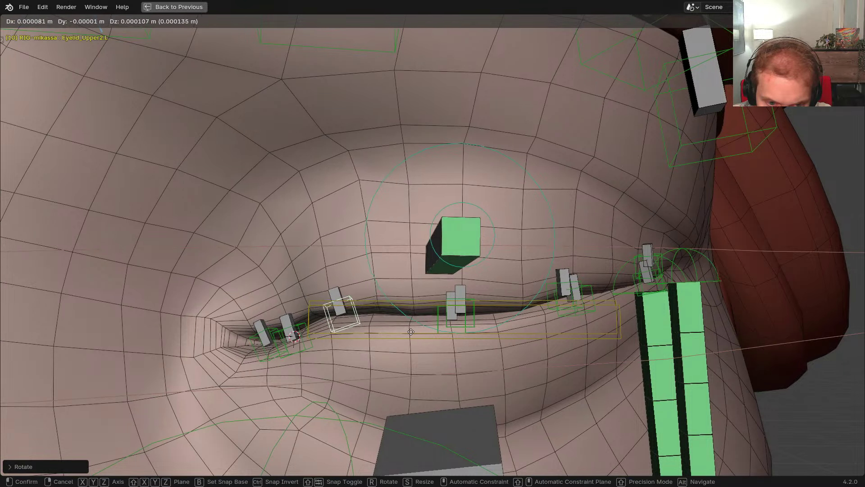
pyautogui.rightClick(465, 320)
# With overlays hidden, rotate the eyelid bone again and bring the overlays back
pyautogui.hotkey('shift', 'alt', 'z')
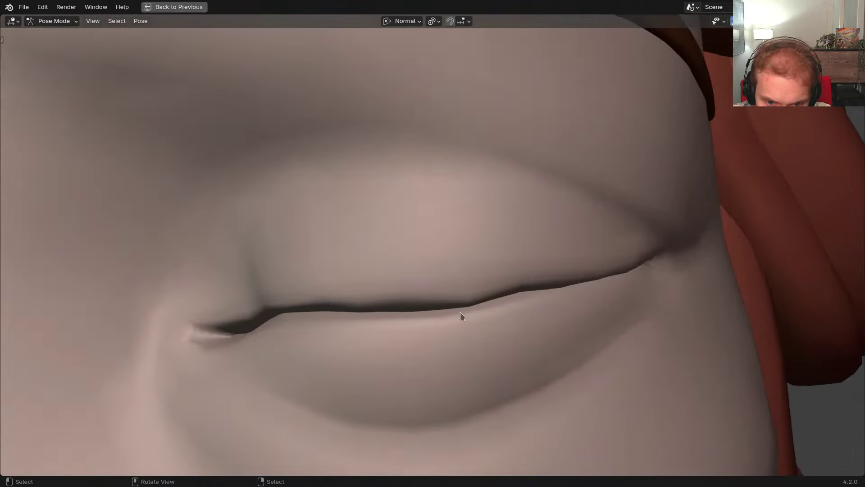
pyautogui.press('r')
pyautogui.click(496, 321)
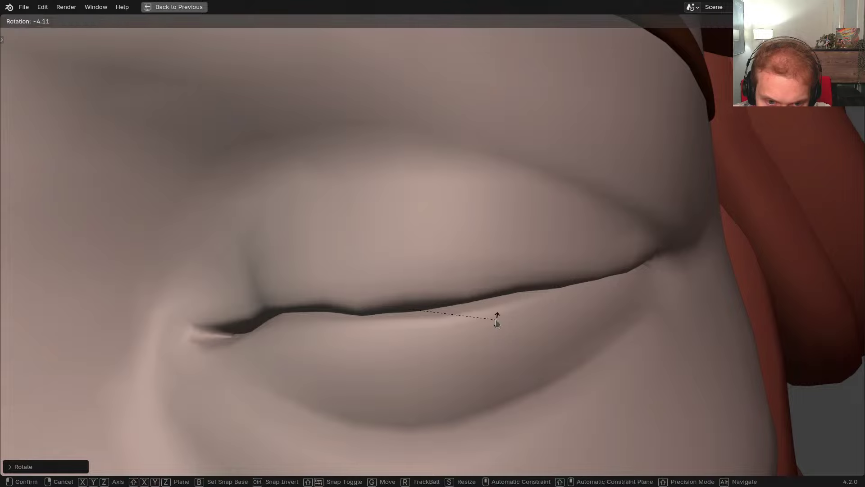
pyautogui.press('g')
pyautogui.rightClick(493, 323)
pyautogui.hotkey('shift', 'alt', 'z')
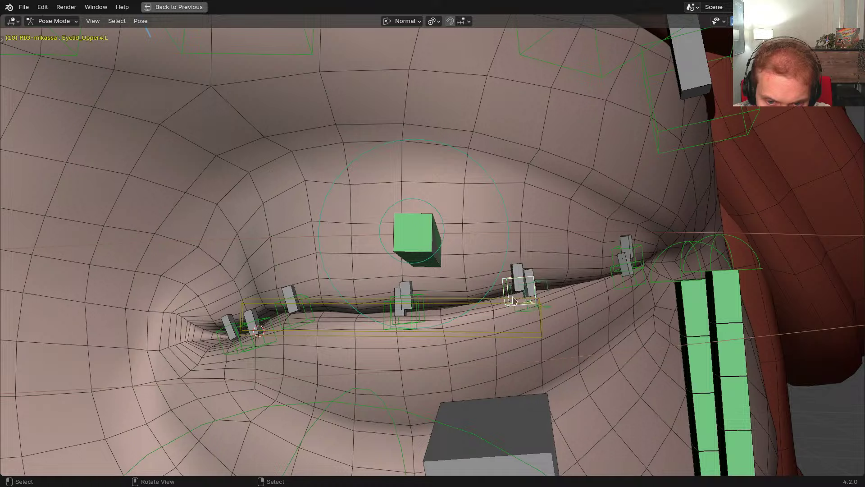
# Try another eyelid bone rotation with overlays hidden, then undo it
pyautogui.hotkey('shift', 'alt', 'z')
pyautogui.press('r')
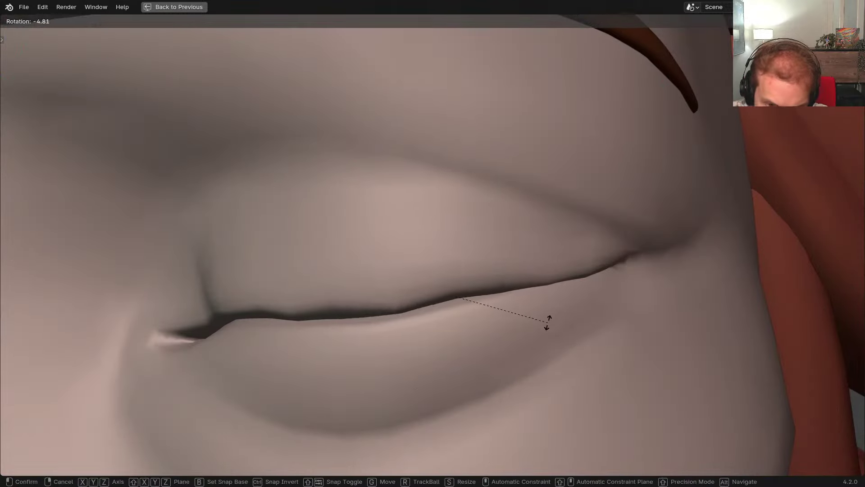
pyautogui.click(542, 335)
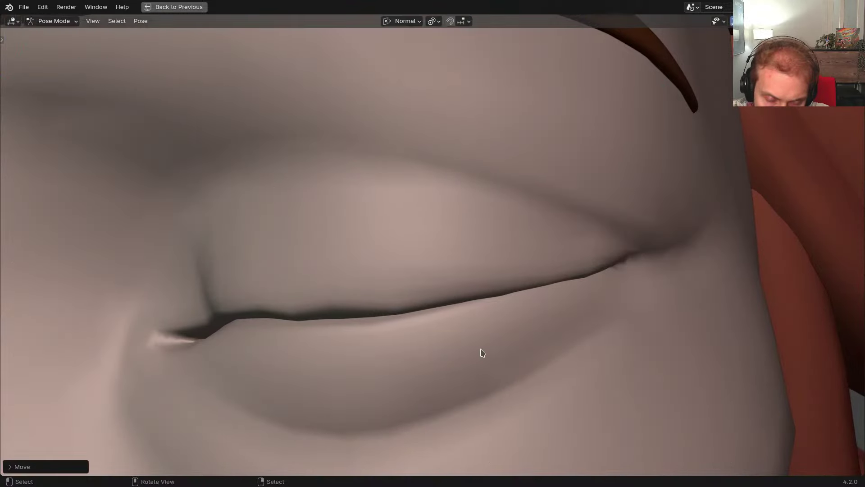
pyautogui.scroll(1, 483, 352)
pyautogui.hotkey('shift', 'alt', 'z')
pyautogui.moveTo(468, 325); pyautogui.dragTo(355, 290, button='middle')
pyautogui.hotkey('ctrl', 'z')
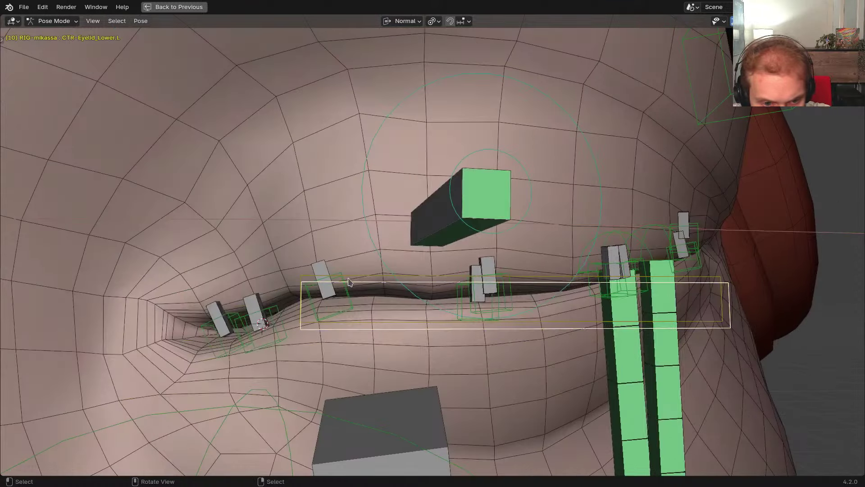
# Compare the eyelid shape from several angles with overlays toggled on and off
pyautogui.hotkey('shift', 'alt', 'z')
pyautogui.press('g')
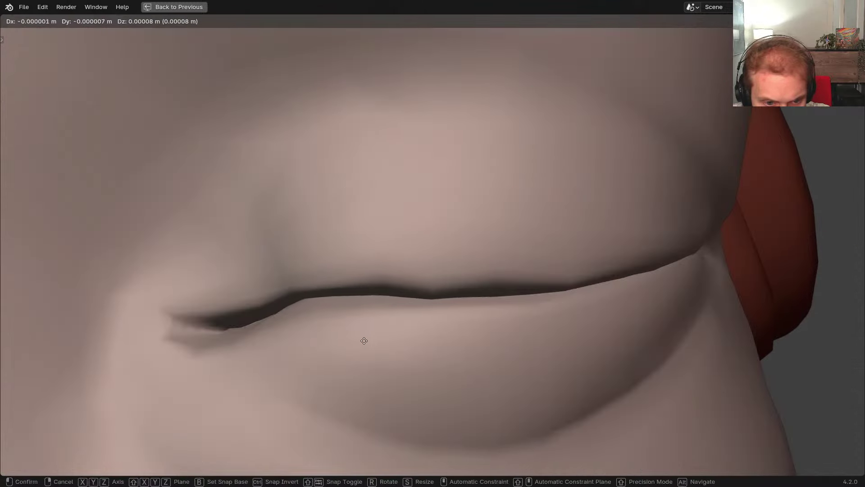
pyautogui.rightClick(303, 385)
pyautogui.hotkey('shift', 'alt', 'z')
pyautogui.moveTo(299, 347); pyautogui.dragTo(292, 306, button='middle')
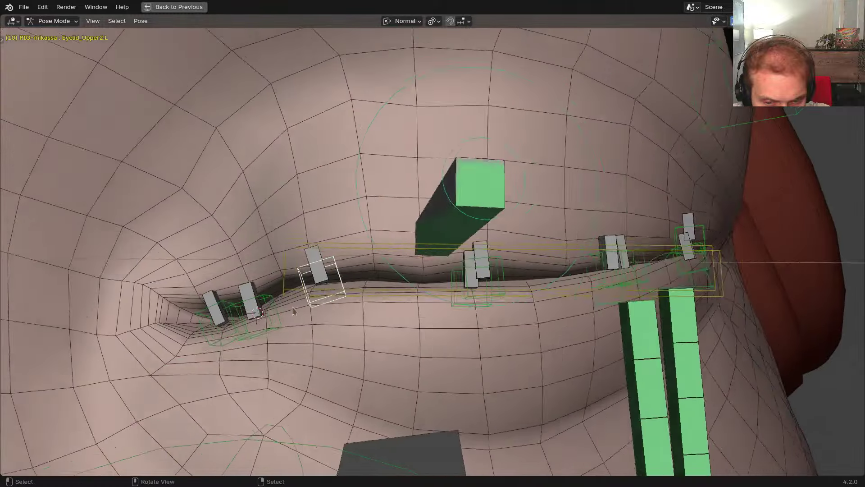
pyautogui.hotkey('shift', 'alt', 'z')
pyautogui.scroll(-5, 356, 289)
pyautogui.moveTo(371, 285); pyautogui.dragTo(383, 388, button='middle')
pyautogui.scroll(9, 391, 272)
pyautogui.hotkey('shift', 'alt', 'z')
pyautogui.scroll(-3, 431, 295)
pyautogui.moveTo(438, 287)
pyautogui.mouseDown(button='middle')
pyautogui.moveTo(463, 292)
pyautogui.moveTo(426, 294)
pyautogui.mouseUp(button='middle')
pyautogui.scroll(2, 441, 293)
pyautogui.scroll(-3, 441, 293)
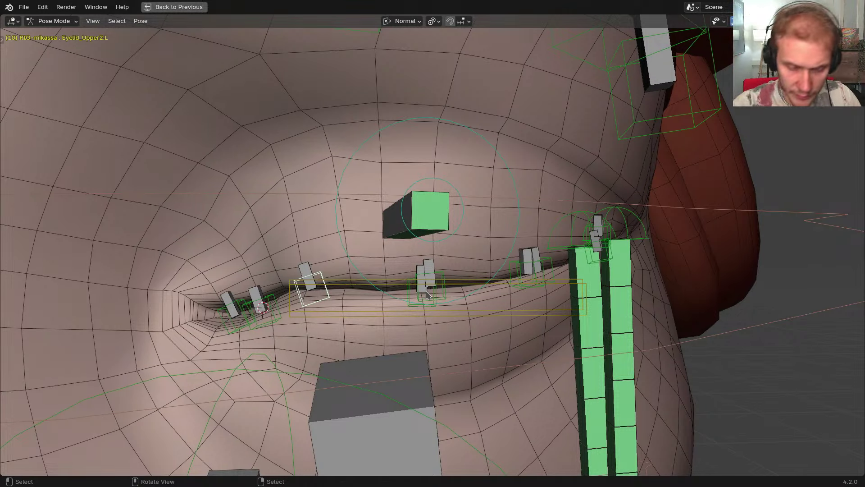
# Clear bone locations, then lower CTR-Eyelid_Upper.L along its Y axis to close the eye
pyautogui.press('a')
pyautogui.press('a')
pyautogui.hotkey('alt', 'g')
pyautogui.press('a')
pyautogui.click(352, 142)
pyautogui.press('g')
pyautogui.press('y')
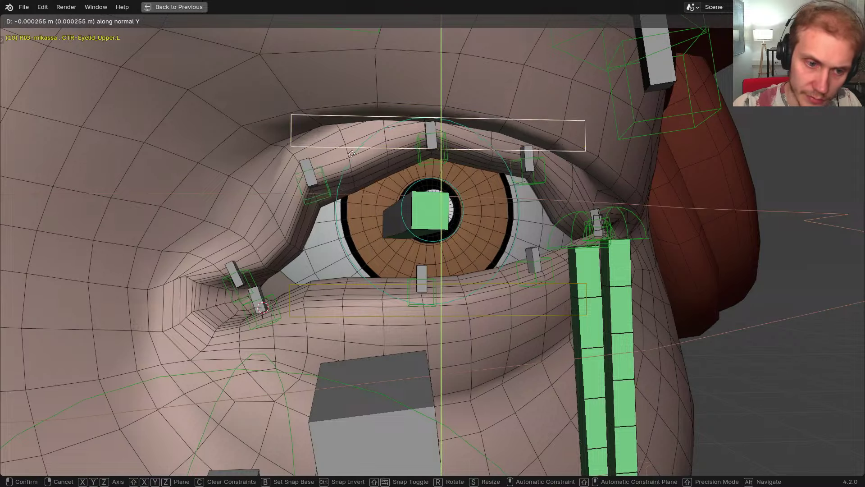
pyautogui.click(286, 307)
# Raise the upper eyelid control along Y, then reset its location to reopen the eye
pyautogui.press('r')
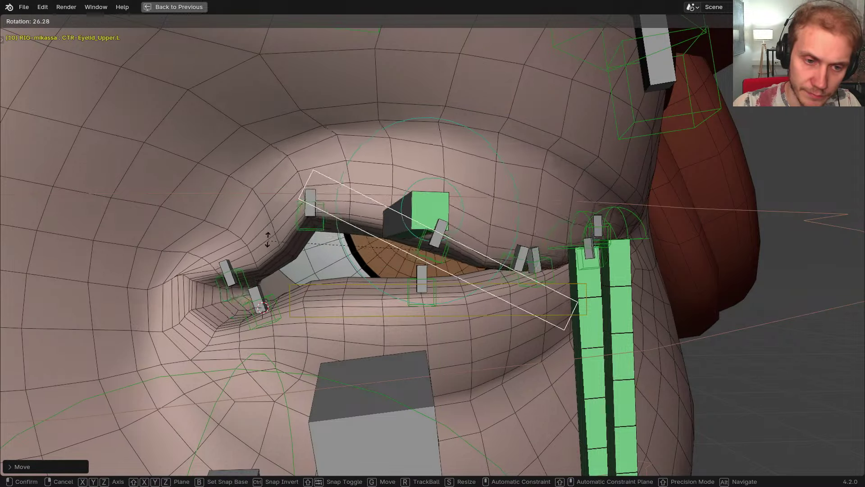
pyautogui.rightClick(337, 318)
pyautogui.moveTo(337, 318); pyautogui.dragTo(431, 301, button='middle')
pyautogui.press('g')
pyautogui.press('y')
pyautogui.click(427, 266)
pyautogui.hotkey('alt', 'g')
pyautogui.scroll(-1, 427, 266)
pyautogui.moveTo(427, 266); pyautogui.dragTo(413, 273, button='middle')
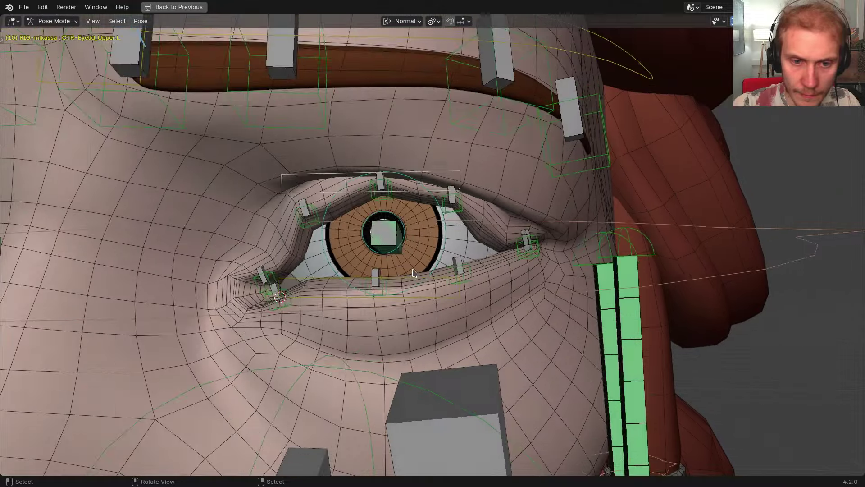
# Move the upper eyelid control along its Y axis and tilt it
pyautogui.press('a')
pyautogui.press('g')
pyautogui.press('y')
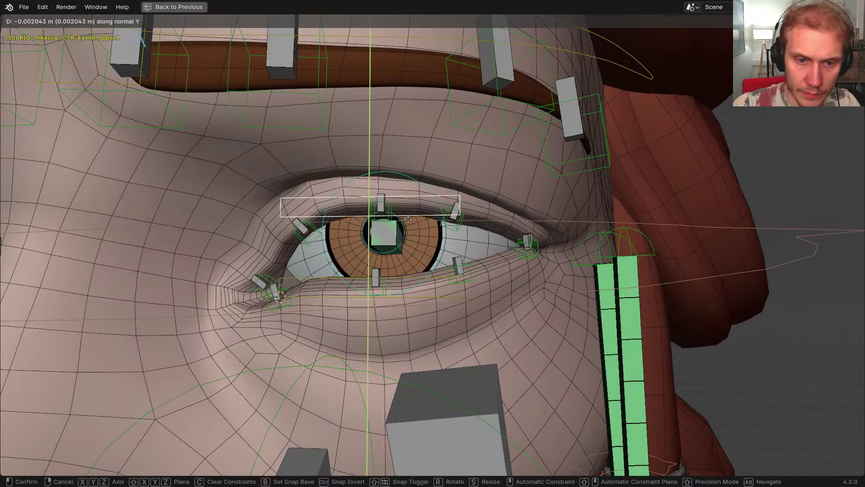
pyautogui.click(408, 219)
pyautogui.press('r')
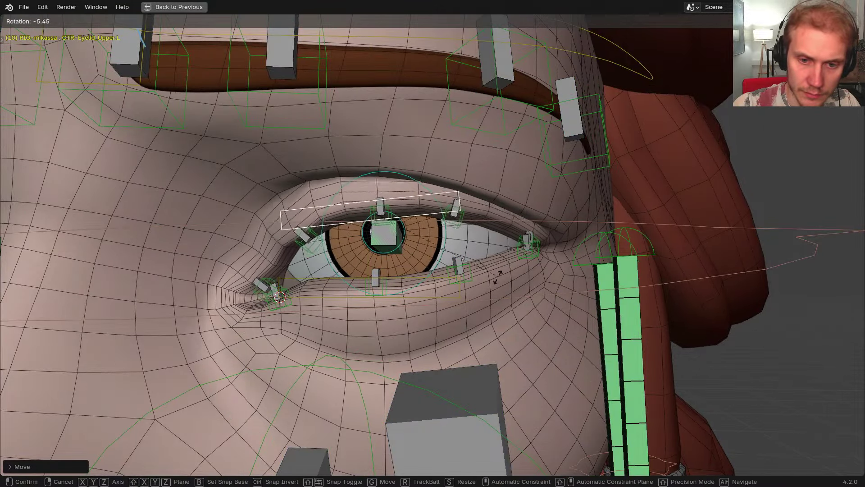
pyautogui.click(495, 250)
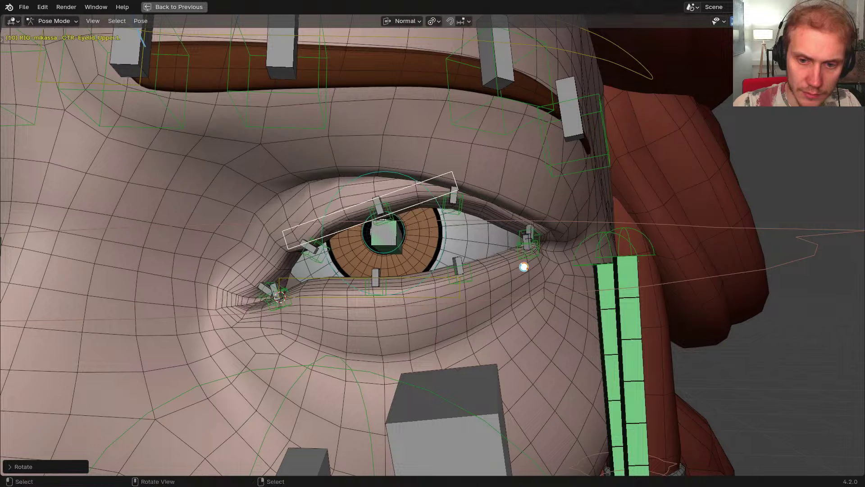
# Clear the eyelid control's rotation and location, then un-maximize the viewport with Ctrl+Space
pyautogui.moveTo(522, 261); pyautogui.dragTo(494, 264, button='middle')
pyautogui.moveTo(385, 260); pyautogui.dragTo(444, 247, button='middle')
pyautogui.hotkey('alt', 'r')
pyautogui.hotkey('alt', 'g')
pyautogui.keyDown('shift'); pyautogui.moveTo(185, 281); pyautogui.dragTo(247, 277, button='middle'); pyautogui.keyUp('shift')
pyautogui.scroll(2, 225, 275)
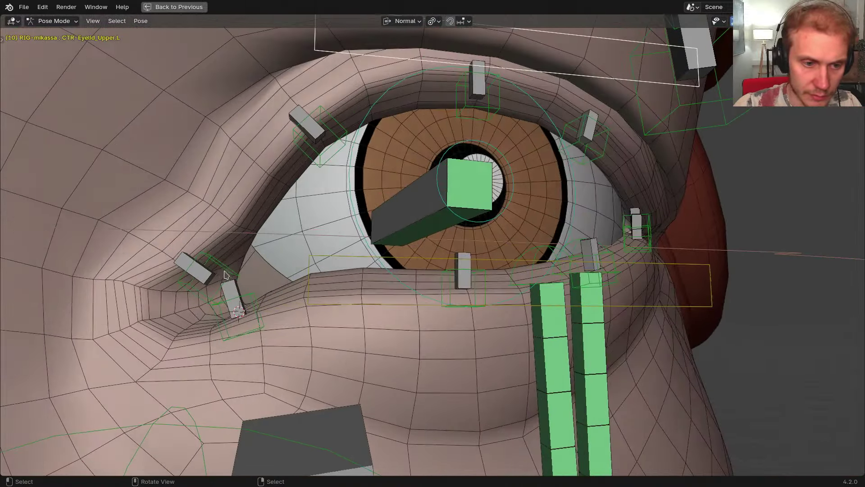
pyautogui.hotkey('ctrl', 'space')
# Switch to the metarig, zero the first Armature target weight, and check Eyelid_Lower4.L and Eyelid_Upper5.L weights
pyautogui.click(510, 388)
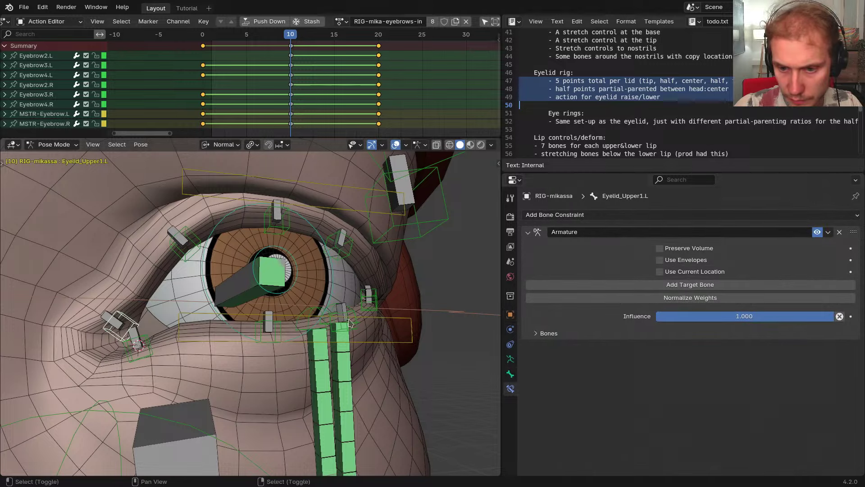
pyautogui.hotkey('shift', 't')
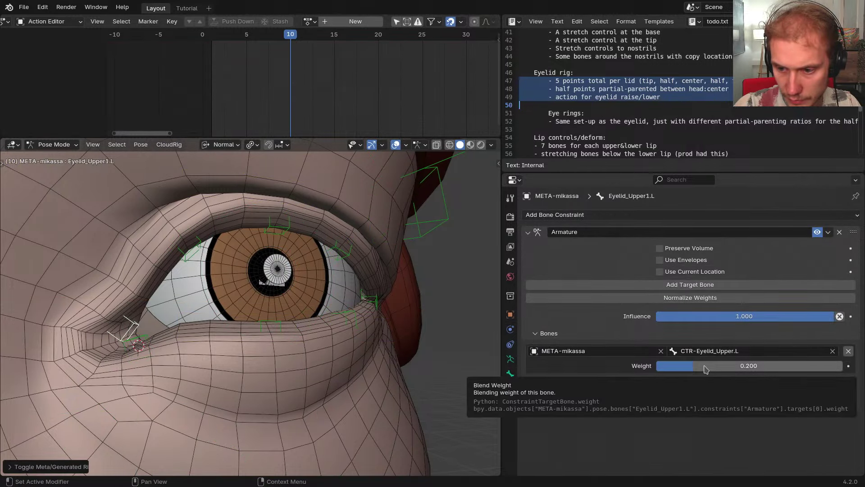
pyautogui.press('BackSpace')
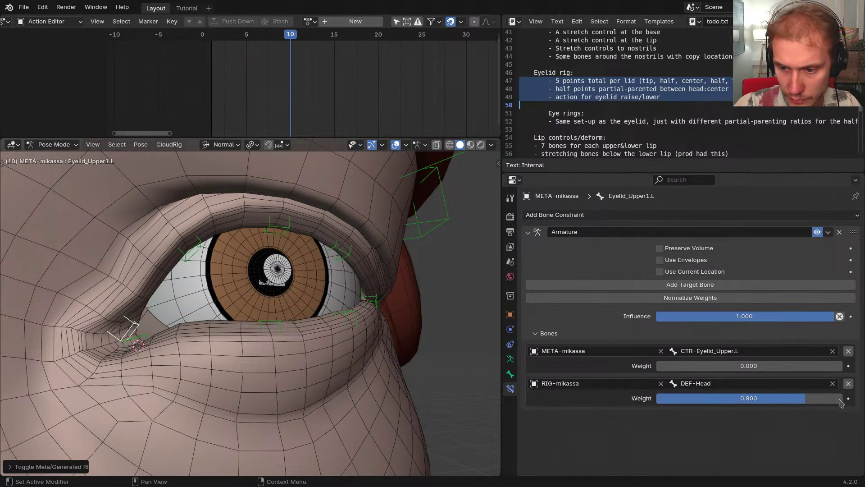
pyautogui.moveTo(442, 287); pyautogui.dragTo(378, 284, button='middle')
pyautogui.scroll(2, 378, 283)
pyautogui.click(361, 289)
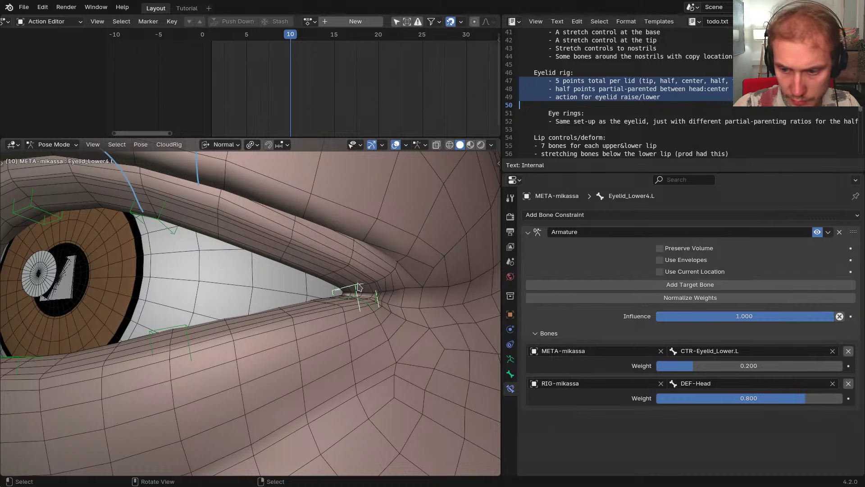
pyautogui.click(356, 289)
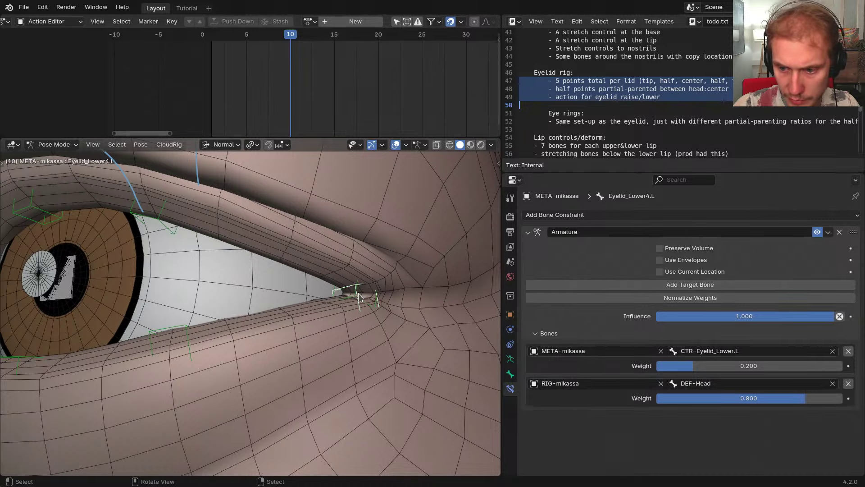
pyautogui.click(359, 295)
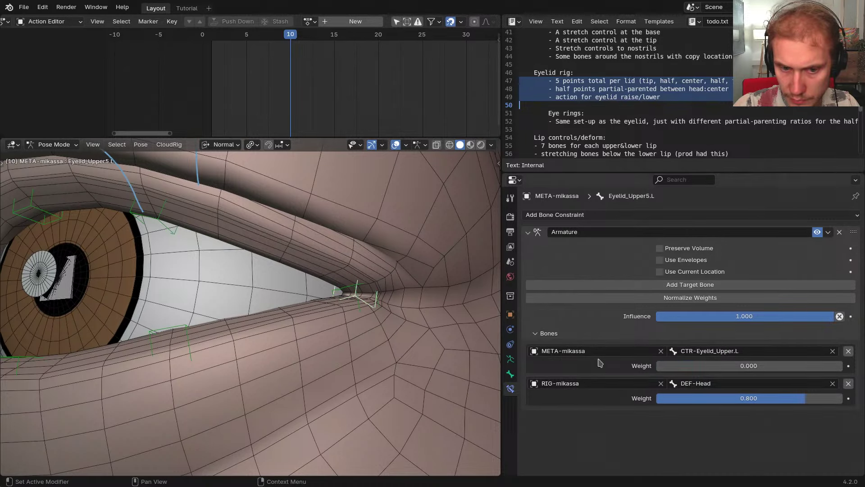
pyautogui.moveTo(359, 295); pyautogui.dragTo(365, 326, button='middle')
# Regenerate the CloudRig and test lowering CTR-Eyelid_Upper.L along its Y axis
pyautogui.hotkey('ctrl', 'alt', 'r')
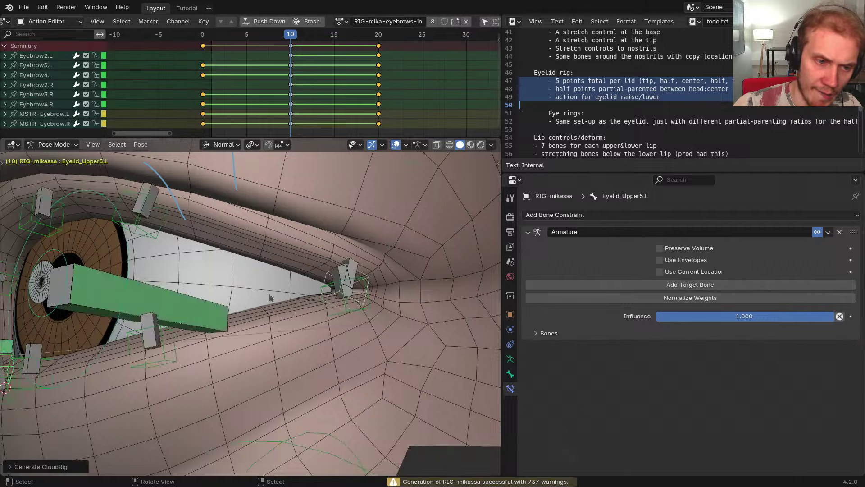
pyautogui.scroll(-2, 269, 293)
pyautogui.moveTo(323, 288); pyautogui.dragTo(269, 250, button='middle')
pyautogui.click(282, 232)
pyautogui.click(283, 232)
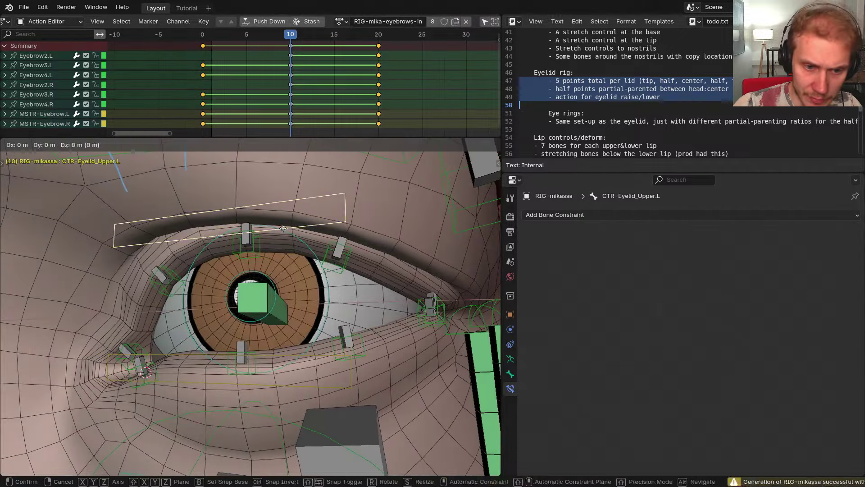
pyautogui.press('g')
pyautogui.press('y')
pyautogui.press('y')
pyautogui.click(266, 356)
# Cancel a trial rotation of the eyelid control and unlink the eyebrow action in the Action Editor
pyautogui.moveTo(266, 356); pyautogui.dragTo(374, 363, button='middle')
pyautogui.press('r')
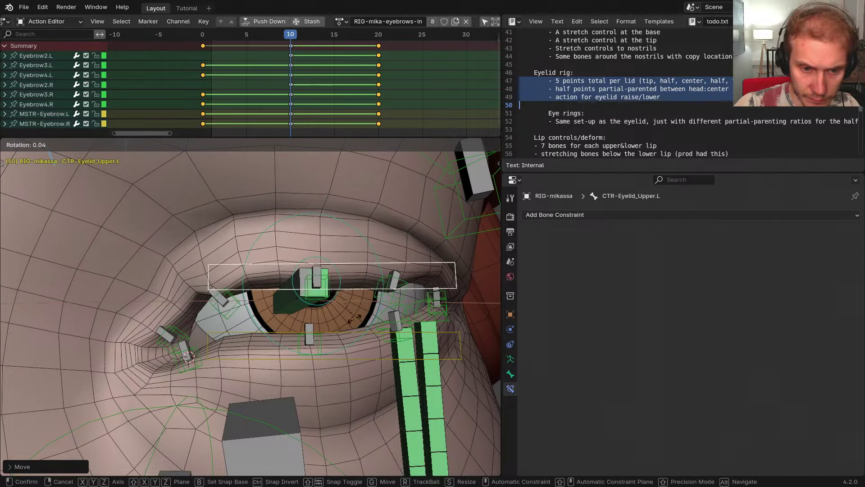
pyautogui.rightClick(354, 311)
pyautogui.moveTo(354, 308); pyautogui.dragTo(385, 298, button='middle')
pyautogui.click(467, 22)
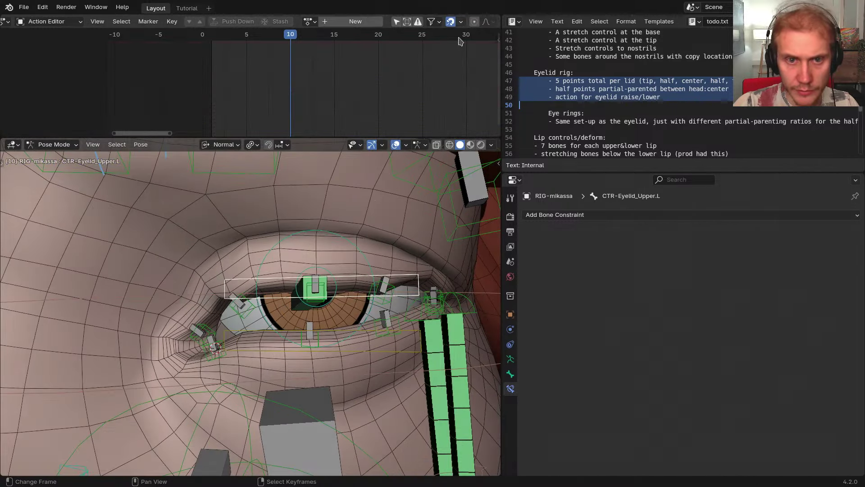
pyautogui.moveTo(334, 263); pyautogui.dragTo(359, 265, button='middle')
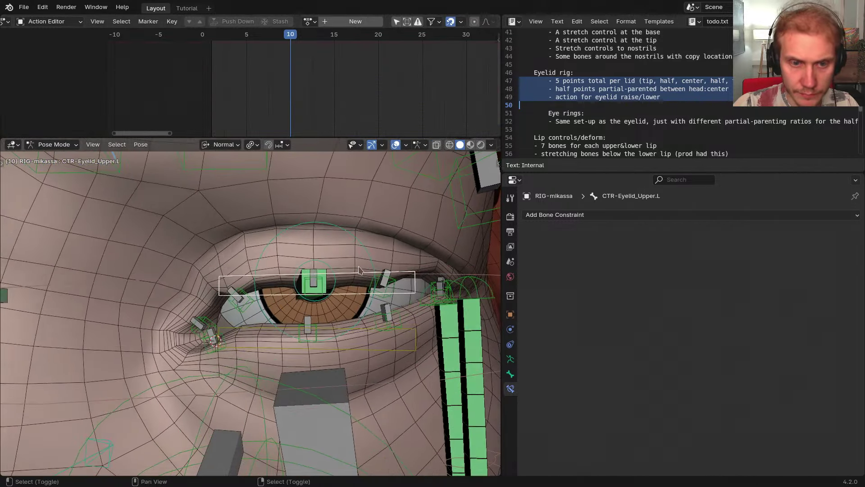
# Create a new action in the Action Editor and name it RIG-mika-eyelid_upper-updown
pyautogui.click(331, 21)
pyautogui.doubleClick(356, 21)
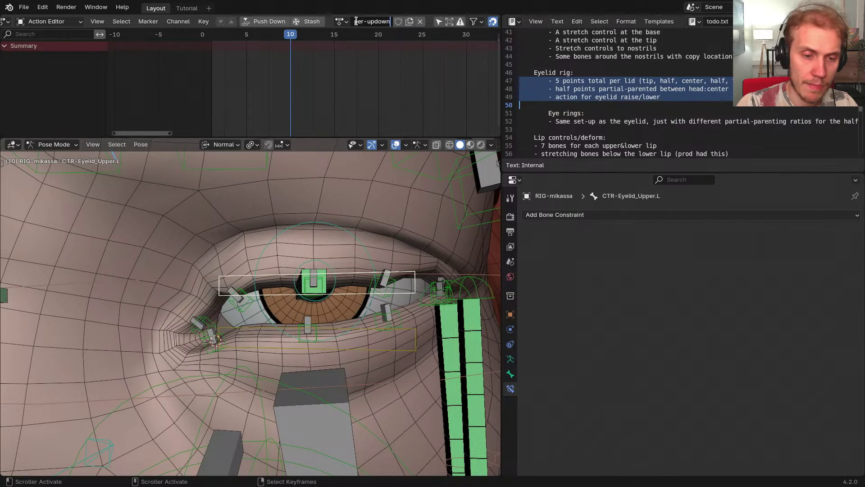
pyautogui.press('Return')
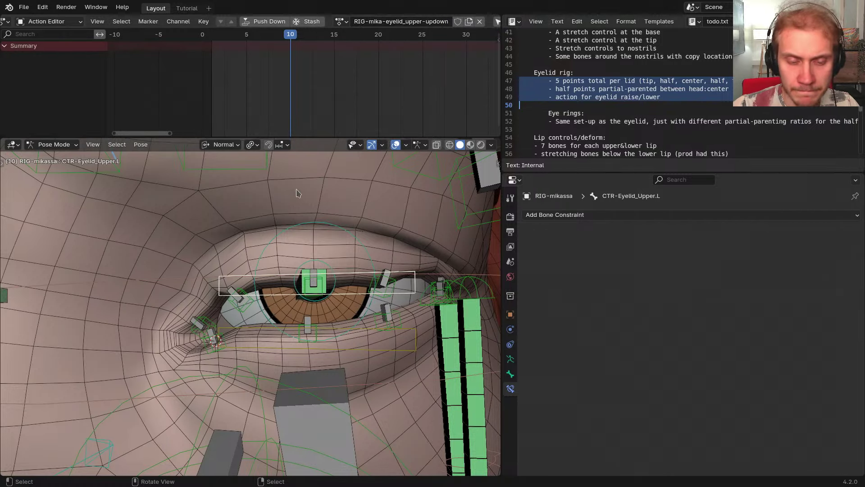
# Move CTR-Eyelid_Upper.L along its normal Y axis so the lid drops over the eye
pyautogui.moveTo(328, 210); pyautogui.dragTo(331, 232, button='middle')
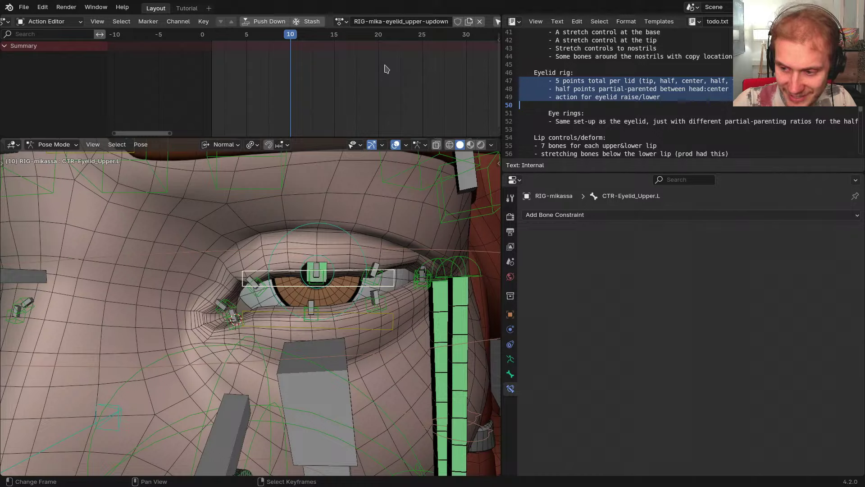
pyautogui.moveTo(297, 193); pyautogui.dragTo(334, 263, button='middle')
pyautogui.scroll(4, 338, 275)
pyautogui.press('g')
pyautogui.press('z')
pyautogui.rightClick(341, 294)
pyautogui.scroll(-3, 361, 284)
pyautogui.press('g')
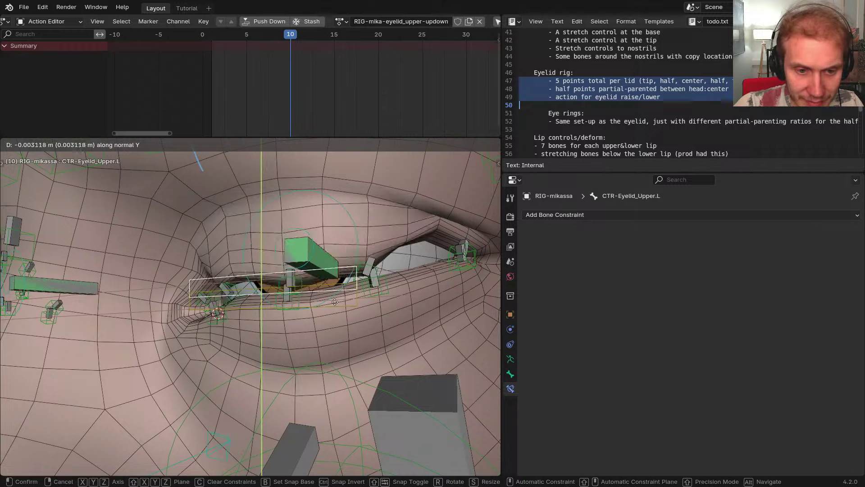
pyautogui.press('y')
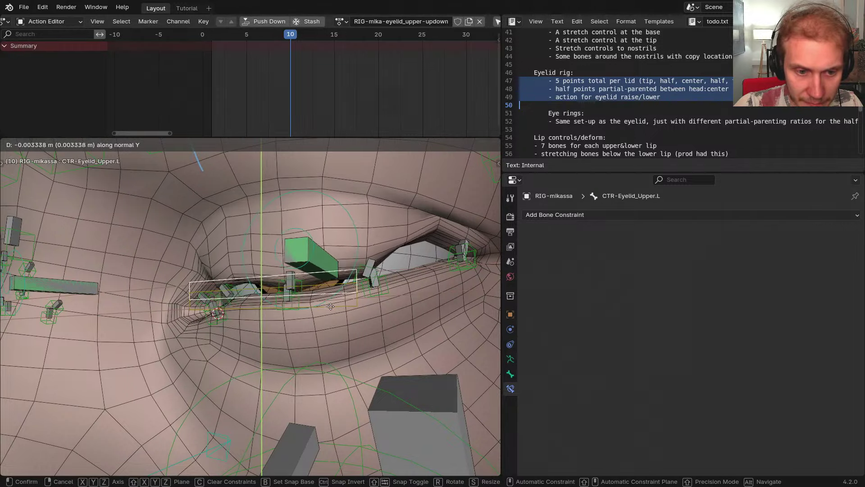
pyautogui.click(321, 295)
pyautogui.moveTo(332, 313)
pyautogui.mouseDown(button='middle')
pyautogui.moveTo(357, 295)
pyautogui.moveTo(315, 311)
pyautogui.mouseUp(button='middle')
pyautogui.press('g')
pyautogui.press('y')
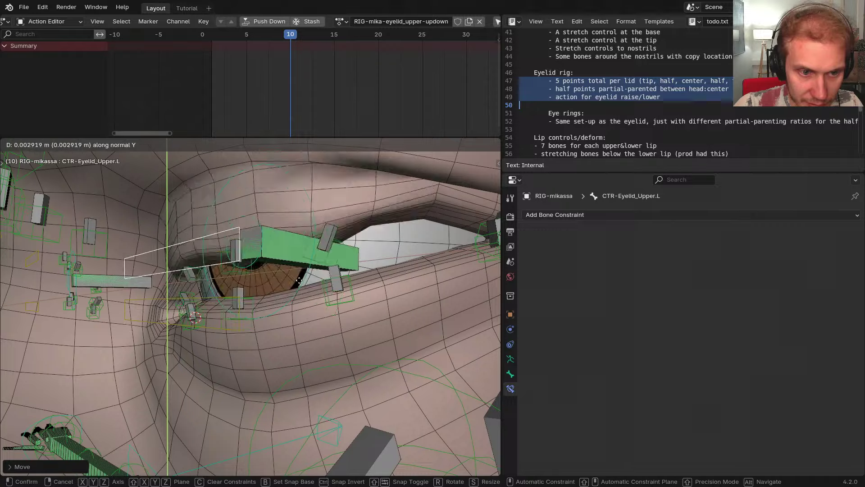
pyautogui.click(298, 290)
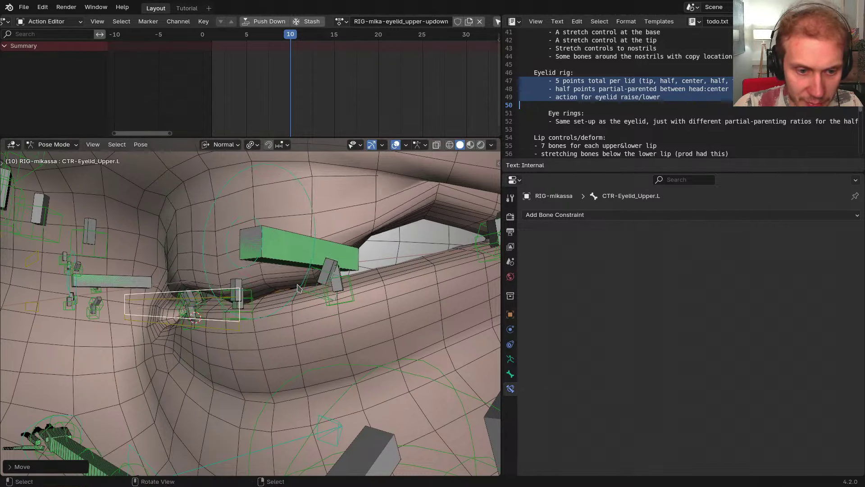
# Hide the DEF-Eye.L and eye highlight bones that obstruct the eyelid
pyautogui.moveTo(297, 290); pyautogui.dragTo(428, 275, button='middle')
pyautogui.click(306, 262)
pyautogui.press('h')
pyautogui.click(304, 256)
pyautogui.press('h')
# Lower CTR-Eyelid_Upper.L again along normal Y in a maximized view to close the lid
pyautogui.click(333, 298)
pyautogui.hotkey('ctrl', 'space')
pyautogui.press('g')
pyautogui.press('y')
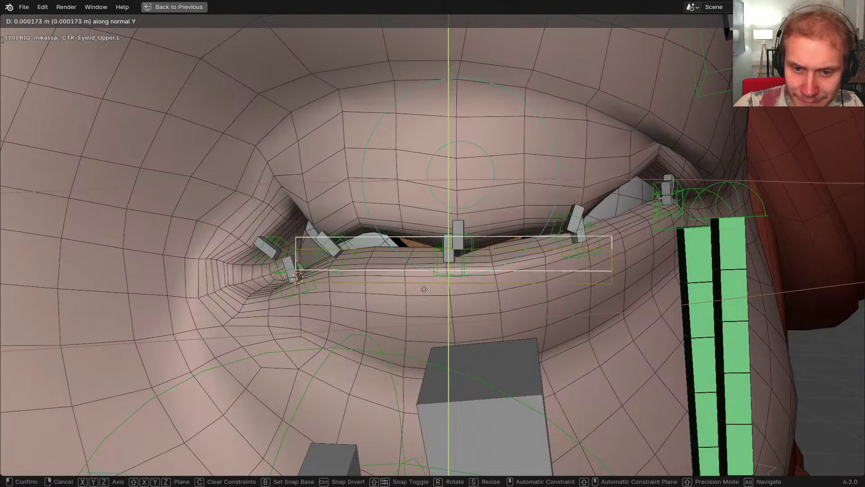
pyautogui.click(423, 289)
pyautogui.hotkey('ctrl', 'space')
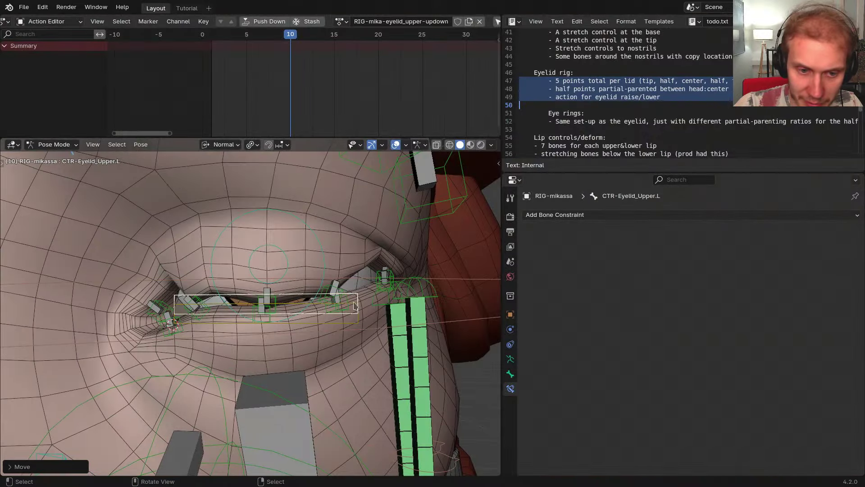
pyautogui.moveTo(365, 308); pyautogui.dragTo(433, 279, button='middle')
pyautogui.click(571, 109)
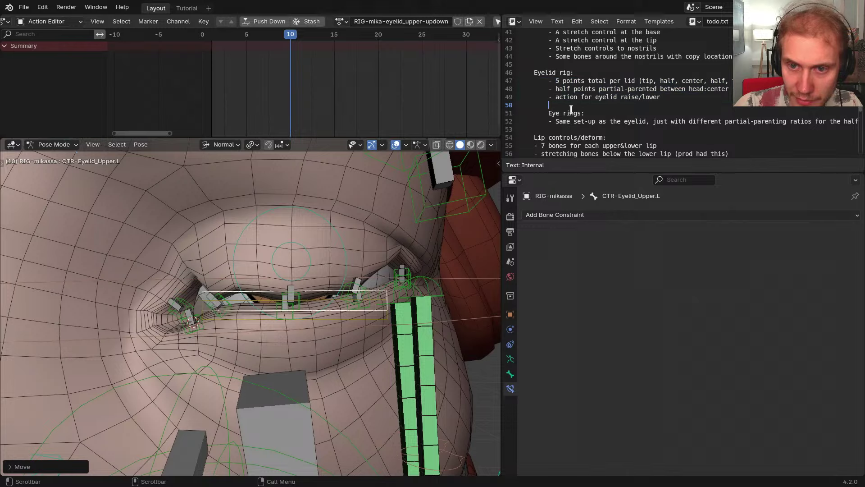
pyautogui.moveTo(367, 252); pyautogui.dragTo(356, 252, button='middle')
pyautogui.press('g')
pyautogui.press('y')
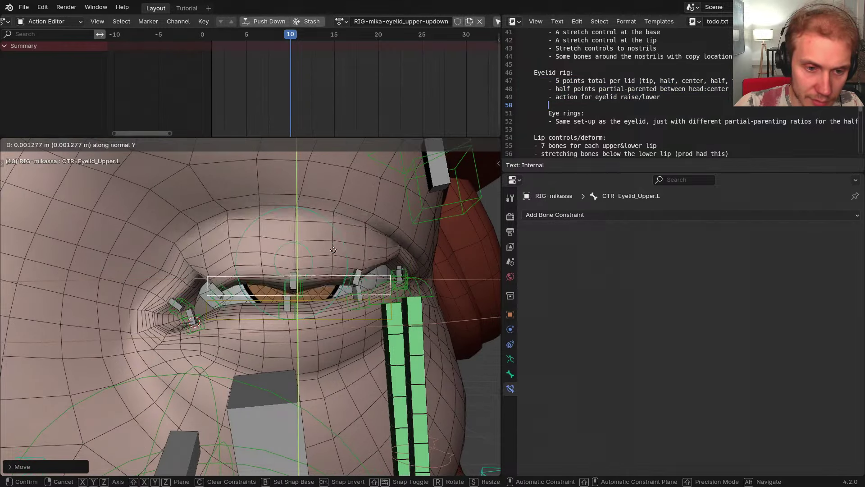
pyautogui.rightClick(315, 275)
pyautogui.moveTo(315, 273); pyautogui.dragTo(303, 281, button='middle')
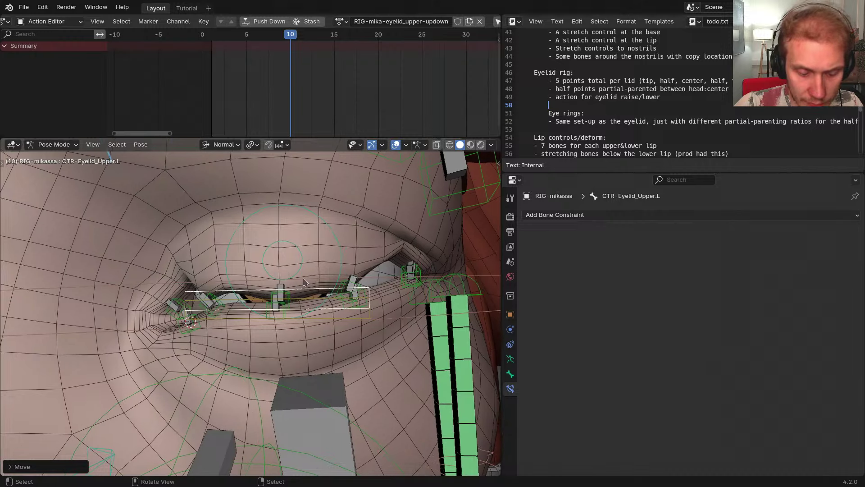
# Set the control's Location Y to -0.01 m in the N sidebar
pyautogui.press('n')
pyautogui.click(347, 199)
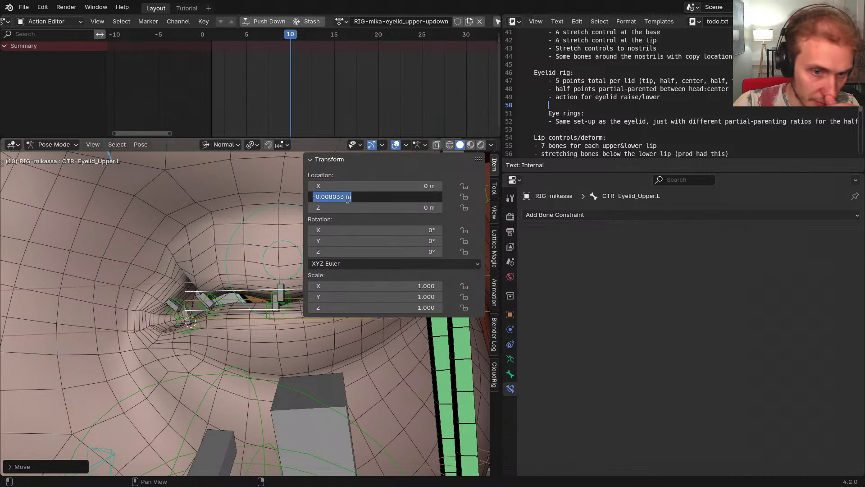
pyautogui.moveTo(326, 198); pyautogui.dragTo(332, 199)
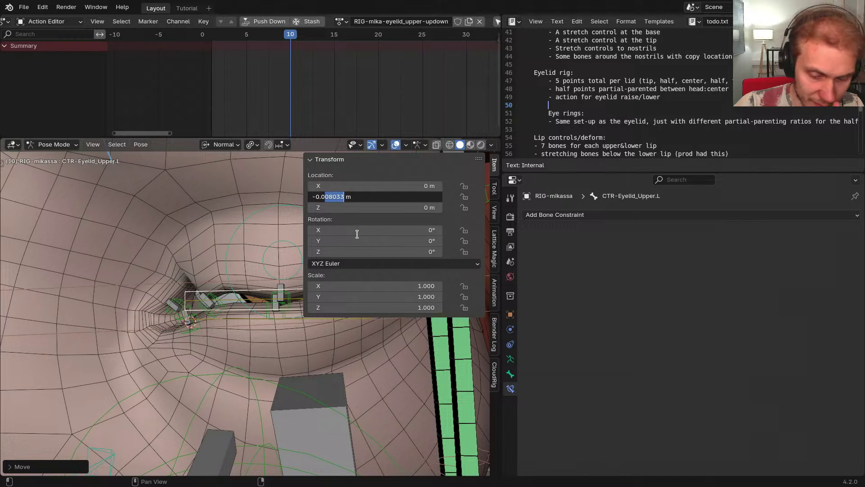
pyautogui.write('01')
pyautogui.press('Return')
pyautogui.moveTo(288, 246); pyautogui.dragTo(329, 297, button='middle')
# Close the sidebar and hide the Eyelid_Lower4.L bone
pyautogui.press('n')
pyautogui.scroll(3, 297, 283)
pyautogui.click(387, 312)
pyautogui.moveTo(395, 308); pyautogui.dragTo(346, 308, button='middle')
pyautogui.click(399, 288)
pyautogui.click(406, 285)
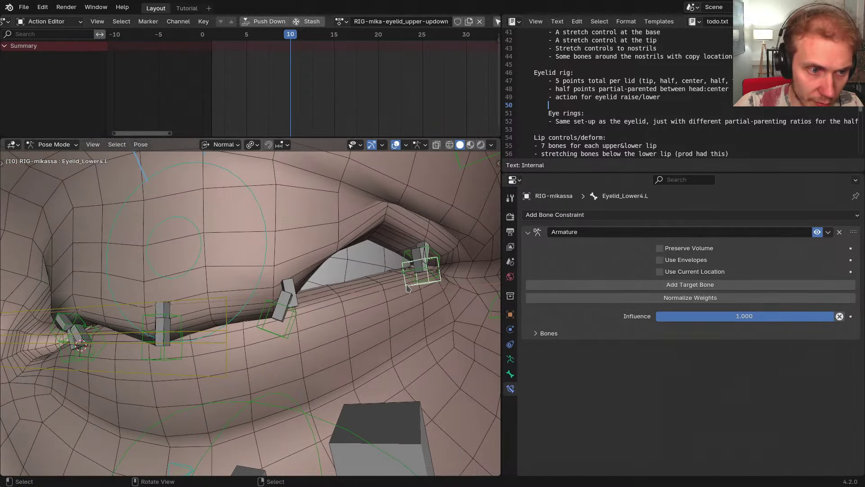
pyautogui.press('h')
# Hide the Eyelid_Lower2.L, DEF-Eyelid_Lower1.L and Eyelid_Lower1.L bones
pyautogui.moveTo(262, 327)
pyautogui.mouseDown(button='middle')
pyautogui.moveTo(220, 350)
pyautogui.moveTo(256, 339)
pyautogui.mouseUp(button='middle')
pyautogui.click(218, 349)
pyautogui.click(283, 300)
pyautogui.press('h')
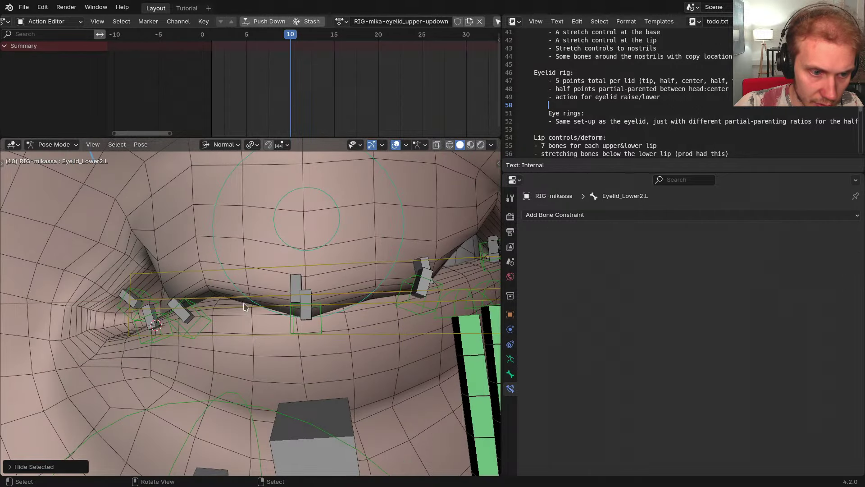
pyautogui.click(198, 317)
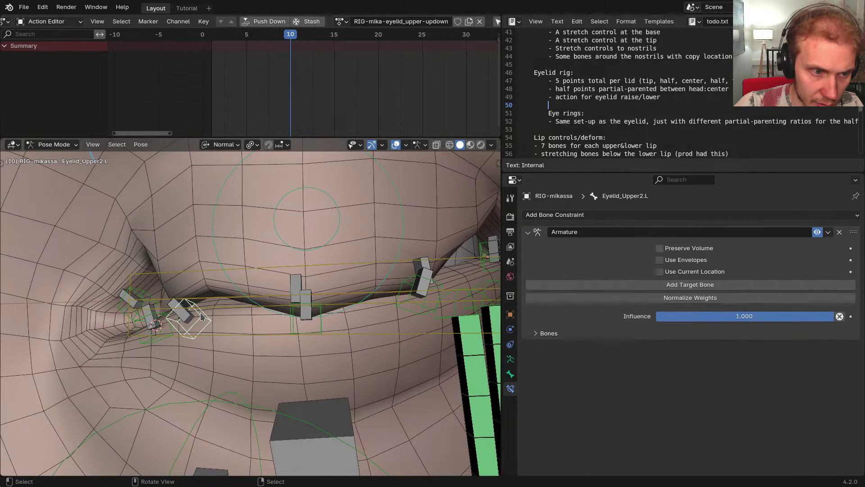
pyautogui.click(164, 322)
pyautogui.press('h')
pyautogui.click(163, 319)
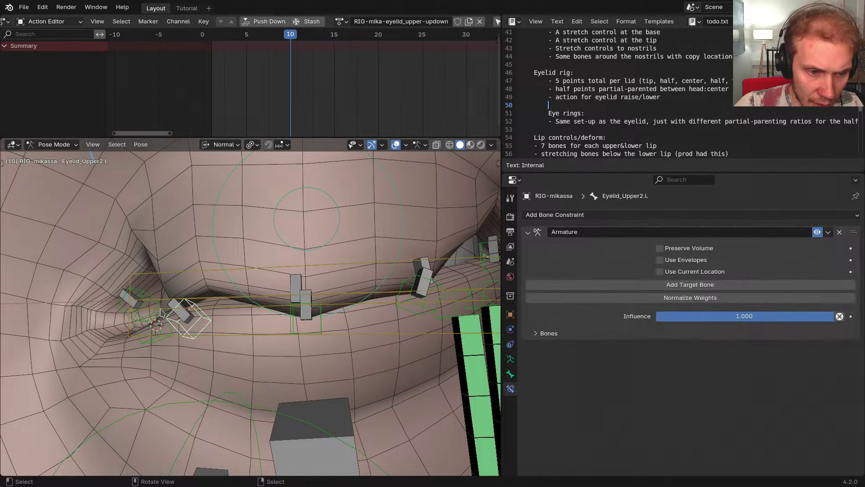
pyautogui.click(161, 312)
pyautogui.click(160, 311)
pyautogui.press('h')
# Hide every bone collection except Face and expand the Face collection
pyautogui.hotkey('shift', 'm')
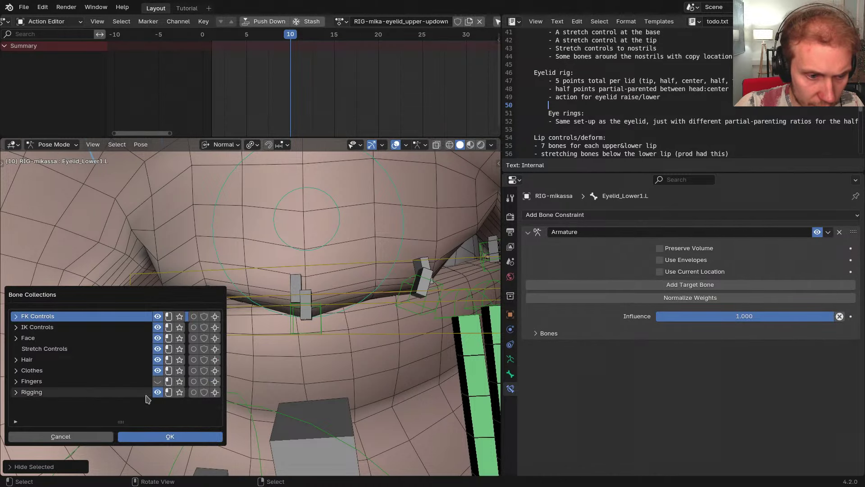
pyautogui.click(156, 393)
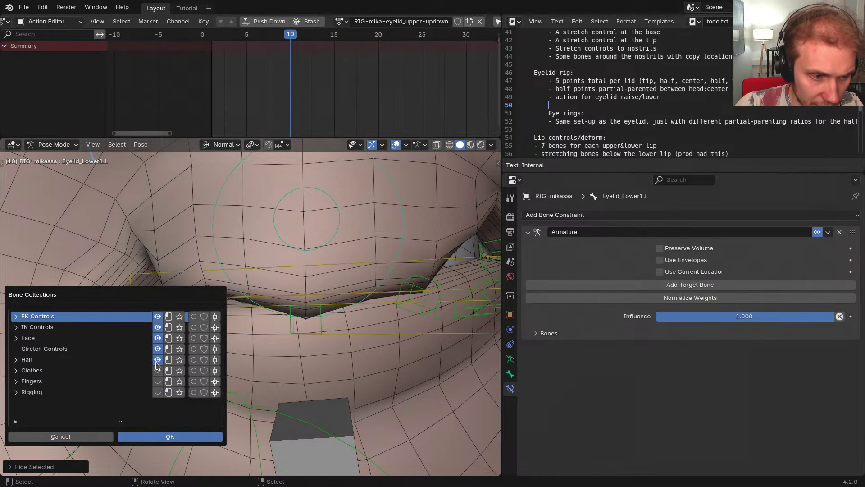
pyautogui.moveTo(157, 365); pyautogui.dragTo(157, 316)
pyautogui.click(157, 337)
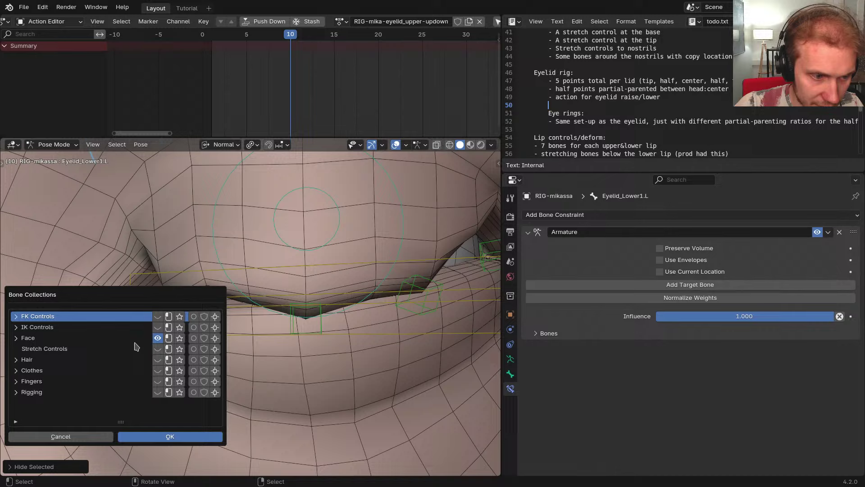
pyautogui.click(21, 338)
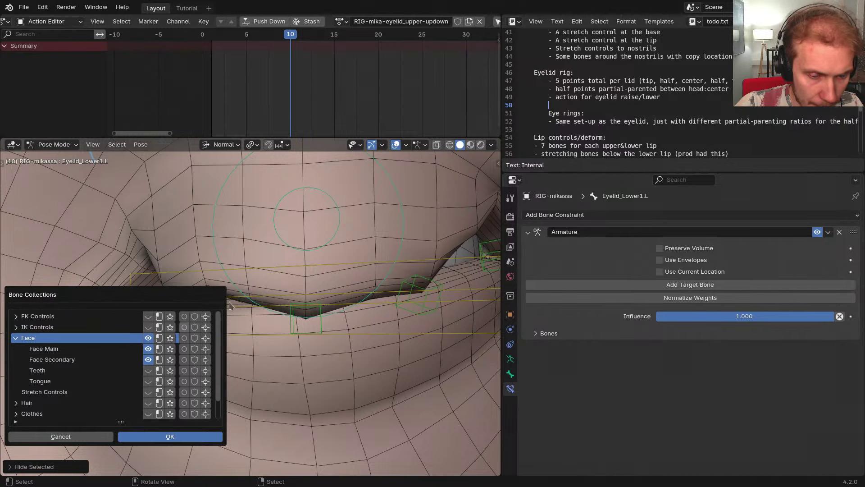
# Scrub the eyelid action from frame 10 to 19 and test-move the lower eyelid control
pyautogui.moveTo(339, 238); pyautogui.dragTo(377, 239, button='middle')
pyautogui.click(393, 265)
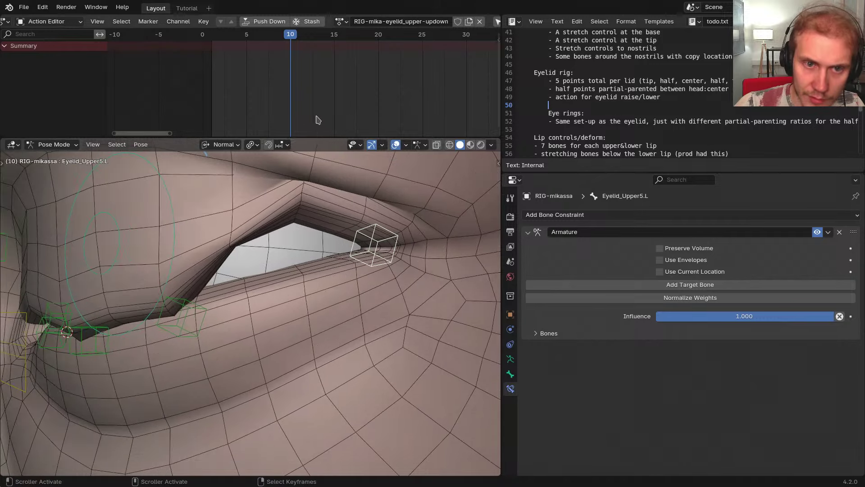
pyautogui.moveTo(304, 103); pyautogui.dragTo(372, 98)
pyautogui.moveTo(153, 305); pyautogui.dragTo(197, 309, button='middle')
pyautogui.scroll(-2, 198, 309)
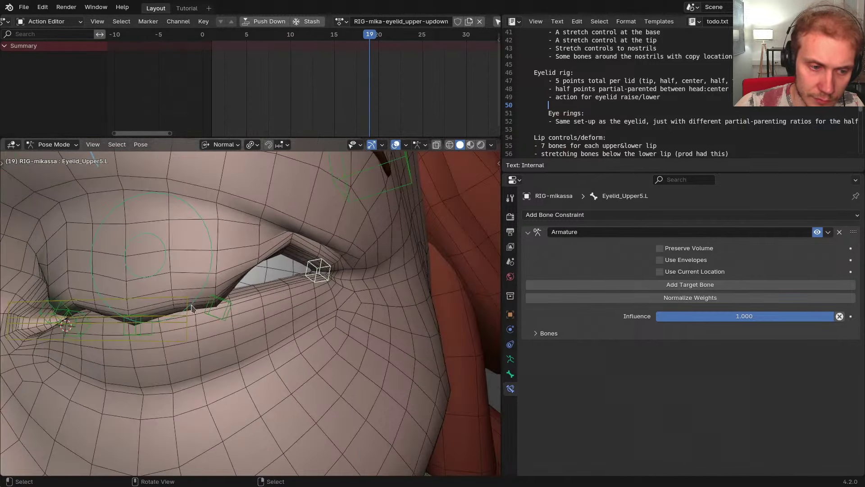
pyautogui.keyDown('shift'); pyautogui.moveTo(129, 312); pyautogui.dragTo(201, 307, button='middle'); pyautogui.keyUp('shift')
pyautogui.click(198, 293)
pyautogui.scroll(-1, 200, 298)
pyautogui.press('g')
pyautogui.rightClick(199, 310)
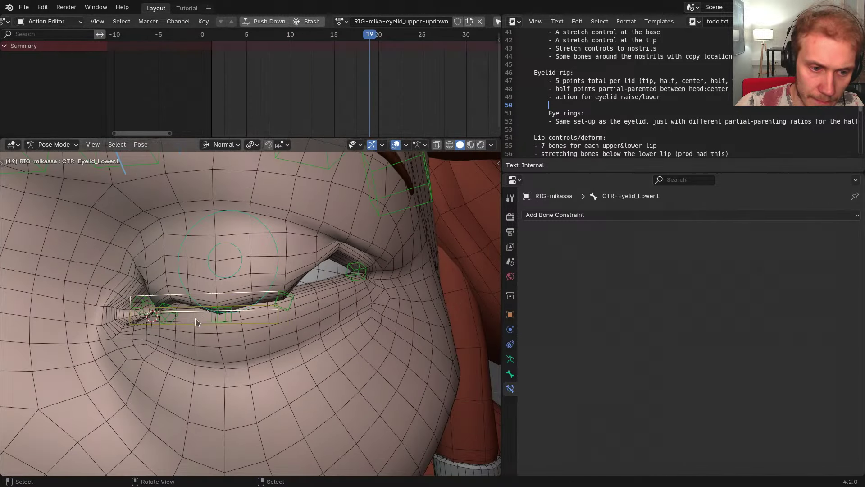
# Hide the lower eyelid control and the eye highlight and eye circle controls
pyautogui.click(197, 324)
pyautogui.press('g')
pyautogui.rightClick(212, 320)
pyautogui.click(207, 312)
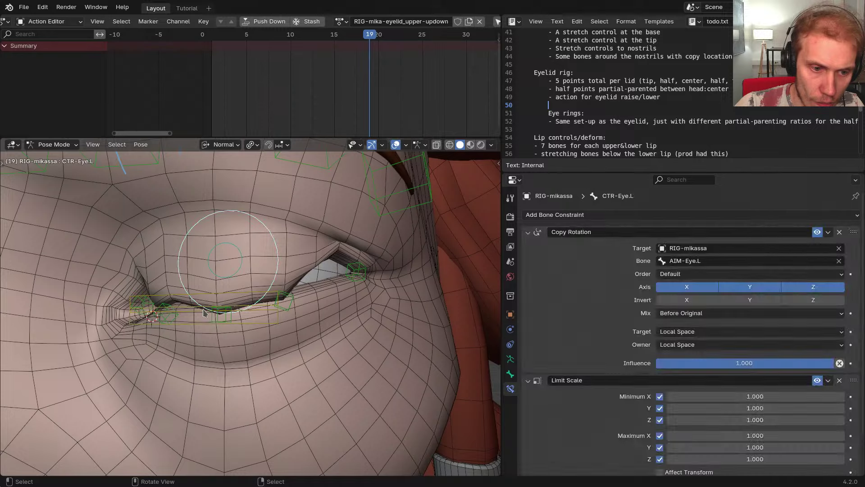
pyautogui.click(205, 312)
pyautogui.press('h')
pyautogui.click(202, 310)
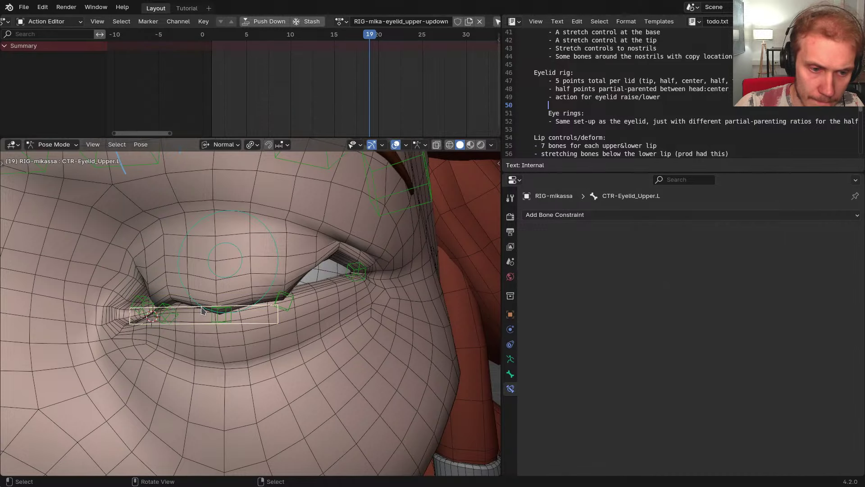
pyautogui.click(228, 274)
pyautogui.keyDown('shift'); pyautogui.click(273, 273); pyautogui.keyUp('shift')
pyautogui.press('h')
pyautogui.moveTo(263, 292); pyautogui.dragTo(281, 299, button='middle')
pyautogui.scroll(-5, 283, 334)
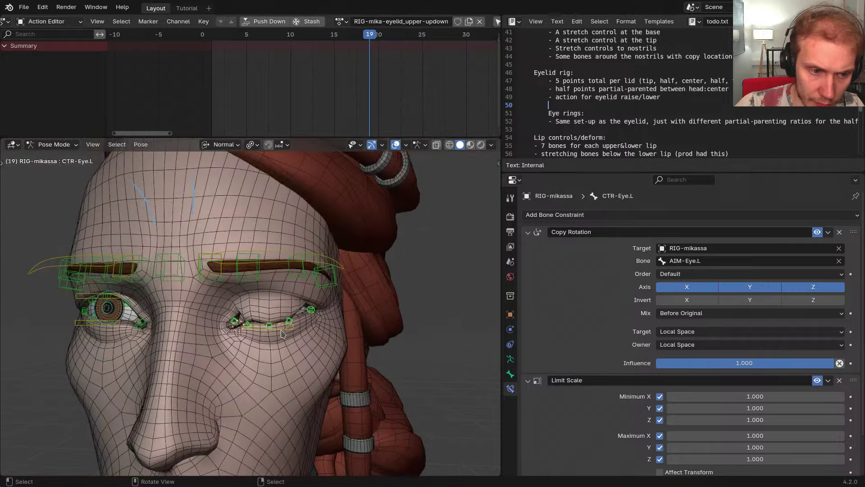
# Add the right-side eyelid controls via mirror select and hide the unselected brow controls
pyautogui.hotkey('ctrl', 'shift', 'm')
pyautogui.hotkey('shift', 'h')
pyautogui.scroll(3, 241, 316)
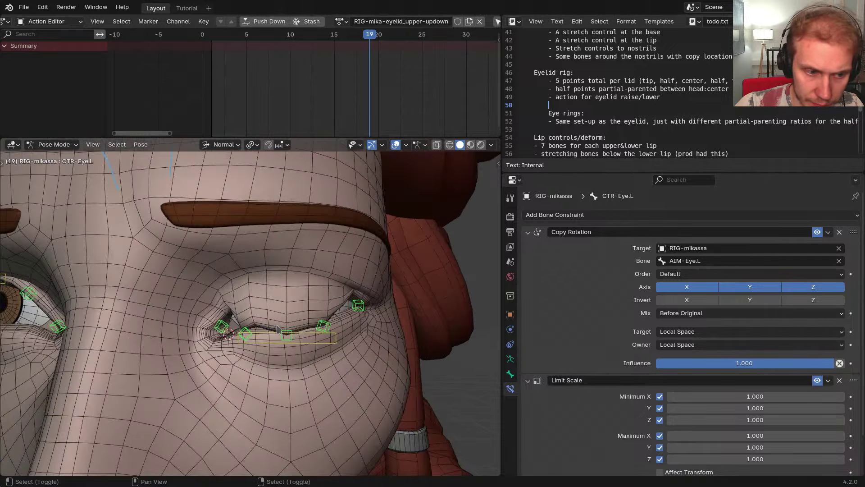
pyautogui.press('g')
pyautogui.click(278, 329)
pyautogui.scroll(-3, 278, 330)
pyautogui.moveTo(260, 326); pyautogui.dragTo(266, 303, button='middle')
pyautogui.scroll(3, 266, 303)
pyautogui.keyDown('shift'); pyautogui.moveTo(192, 309); pyautogui.dragTo(284, 314, button='middle'); pyautogui.keyUp('shift')
# Test-move Eyelid_Upper2.R, then select the left upper eyelid control
pyautogui.click(263, 318)
pyautogui.press('g')
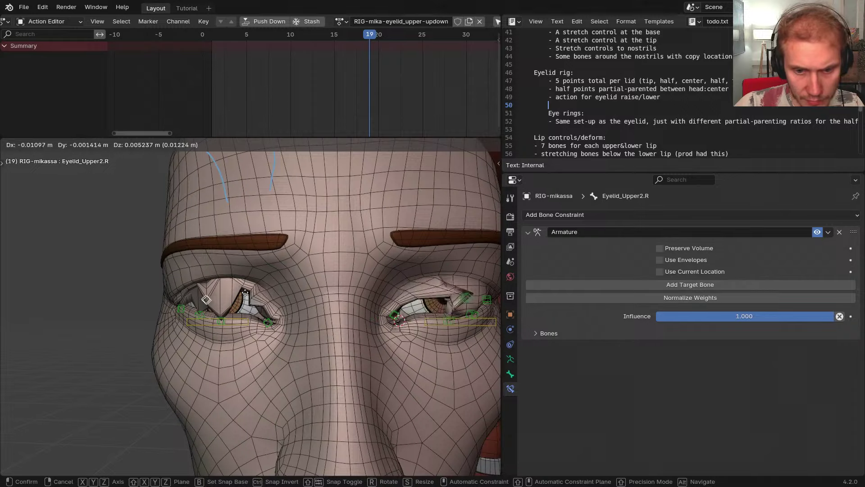
pyautogui.rightClick(276, 291)
pyautogui.moveTo(334, 320); pyautogui.dragTo(281, 311, button='middle')
pyautogui.scroll(3, 283, 316)
pyautogui.scroll(2, 300, 273)
pyautogui.click(299, 272)
pyautogui.keyDown('shift'); pyautogui.moveTo(223, 311); pyautogui.dragTo(305, 304, button='middle'); pyautogui.keyUp('shift')
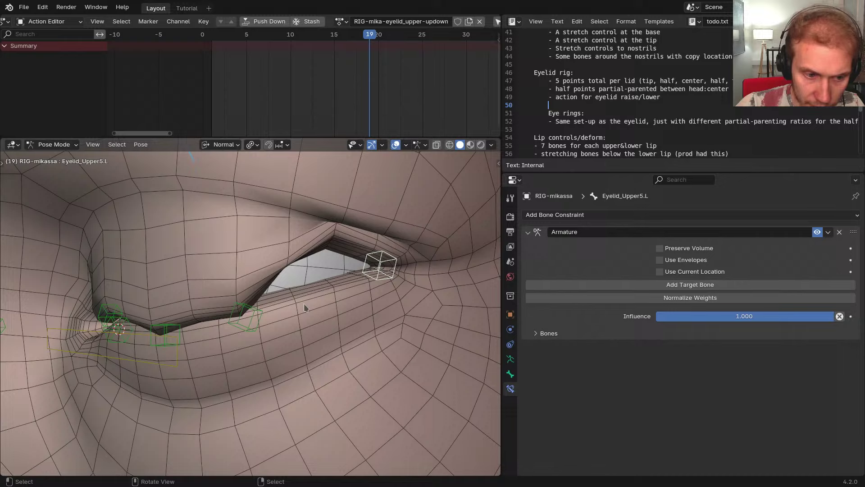
pyautogui.click(172, 363)
pyautogui.scroll(-2, 218, 332)
pyautogui.moveTo(169, 338); pyautogui.dragTo(244, 326, button='middle')
# Box-select the upper eyelid bones, add their right-side mirrors, and go to frame 20
pyautogui.press('b')
pyautogui.moveTo(123, 235); pyautogui.dragTo(405, 378)
pyautogui.scroll(-4, 341, 353)
pyautogui.hotkey('ctrl', 'shift', 'm')
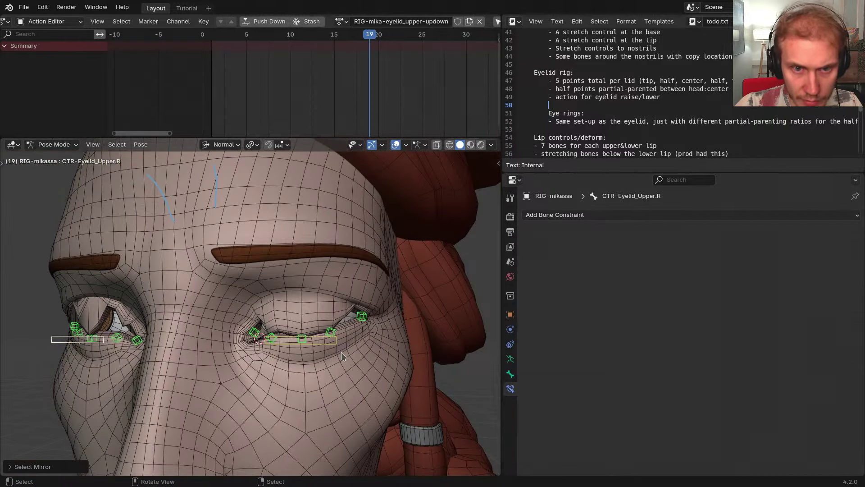
pyautogui.press('Right')
# Key the selected eyelid bones, set the keyframes to Linear interpolation, and return to frame 20
pyautogui.press('i')
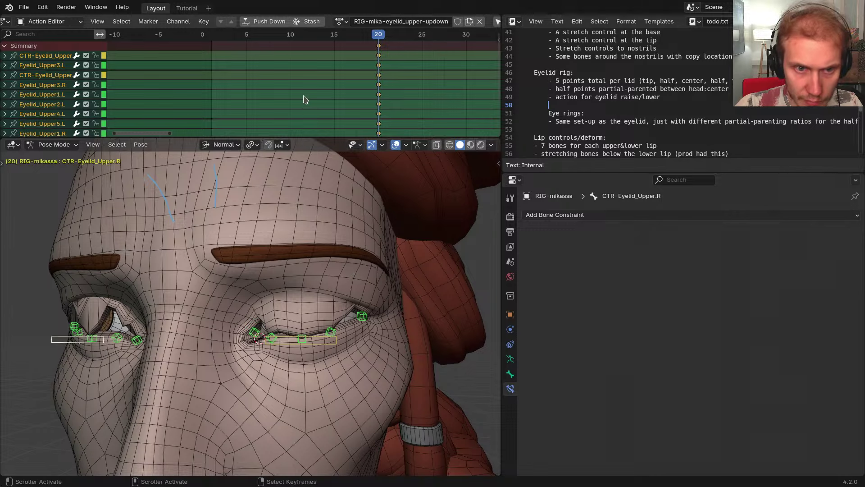
pyautogui.moveTo(302, 94); pyautogui.dragTo(293, 81)
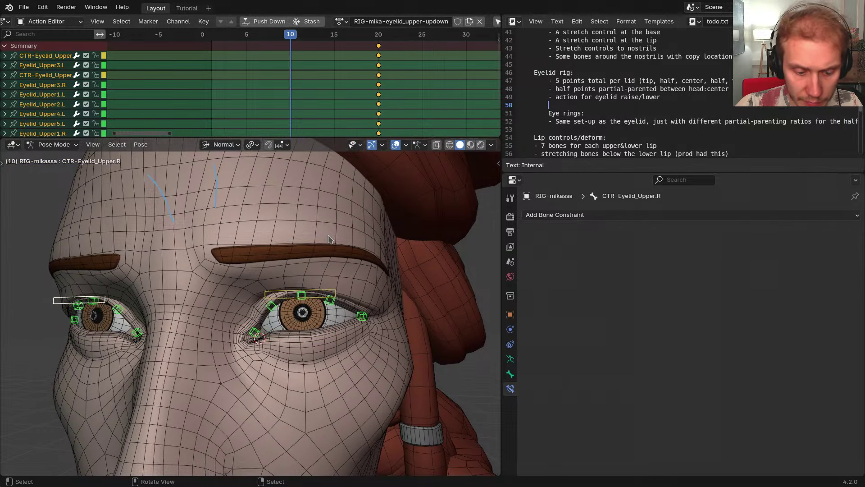
pyautogui.press('t')
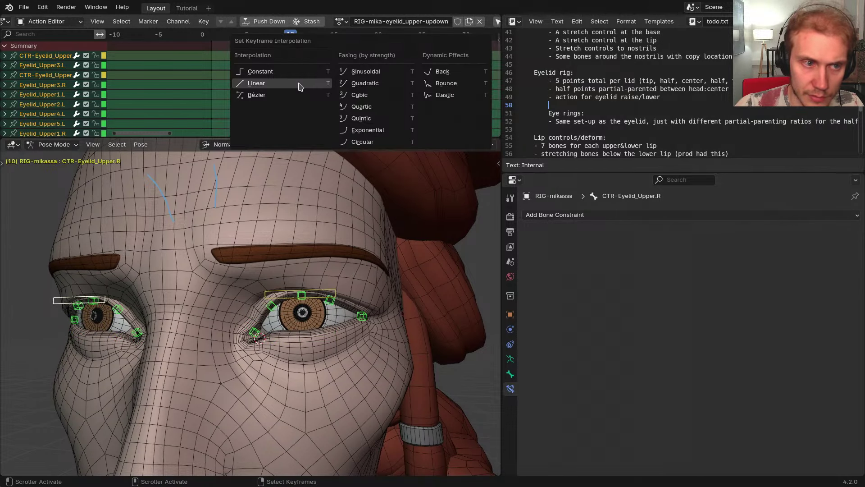
pyautogui.click(298, 84)
pyautogui.moveTo(292, 87); pyautogui.dragTo(377, 86)
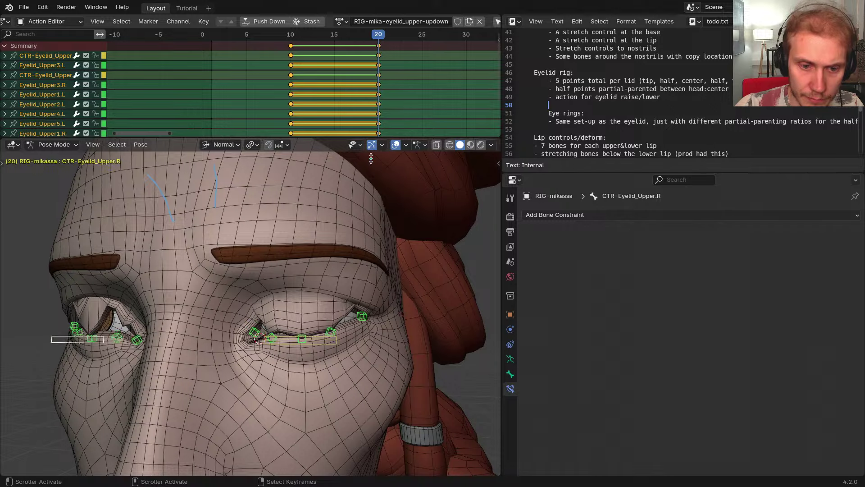
# Rotate the outer upper-lid bone at frame 20 and key it with its mirror
pyautogui.moveTo(379, 298); pyautogui.dragTo(333, 316, button='middle')
pyautogui.scroll(3, 334, 319)
pyautogui.click(321, 316)
pyautogui.scroll(2, 334, 310)
pyautogui.press('r')
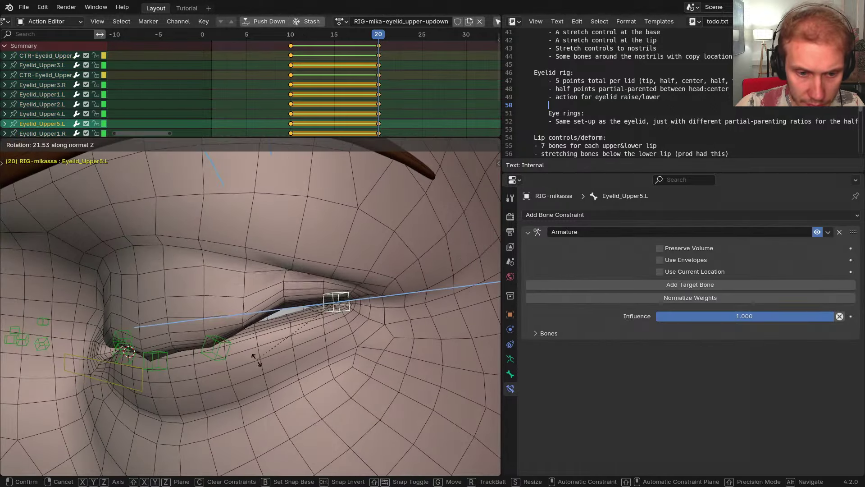
pyautogui.click(271, 386)
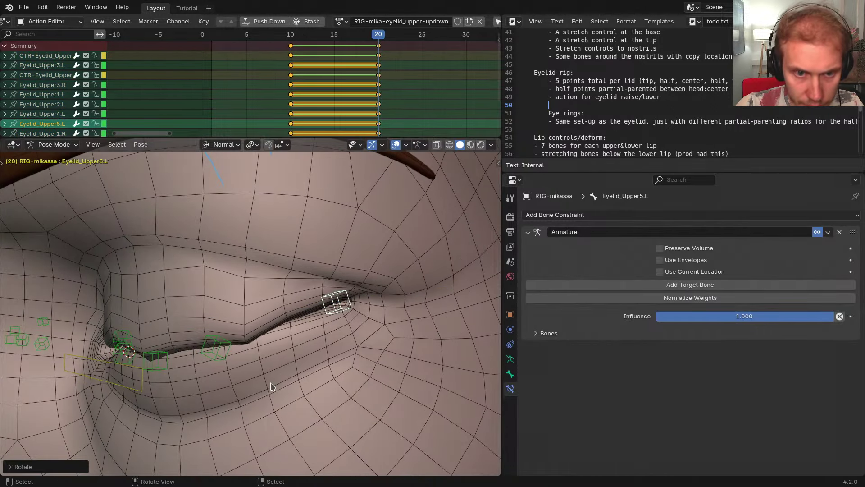
pyautogui.hotkey('ctrl', 'shift', 'm')
pyautogui.press('i')
# Move the outer upper-lid bone and key it together with its right-side mirror
pyautogui.moveTo(272, 370); pyautogui.dragTo(318, 368, button='middle')
pyautogui.click(290, 253)
pyautogui.press('g')
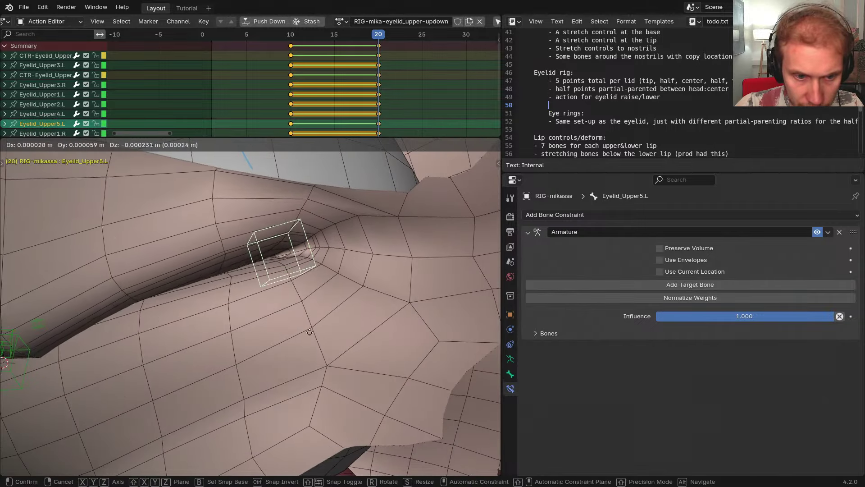
pyautogui.click(328, 392)
pyautogui.hotkey('ctrl', 'shift', 'm')
pyautogui.press('i')
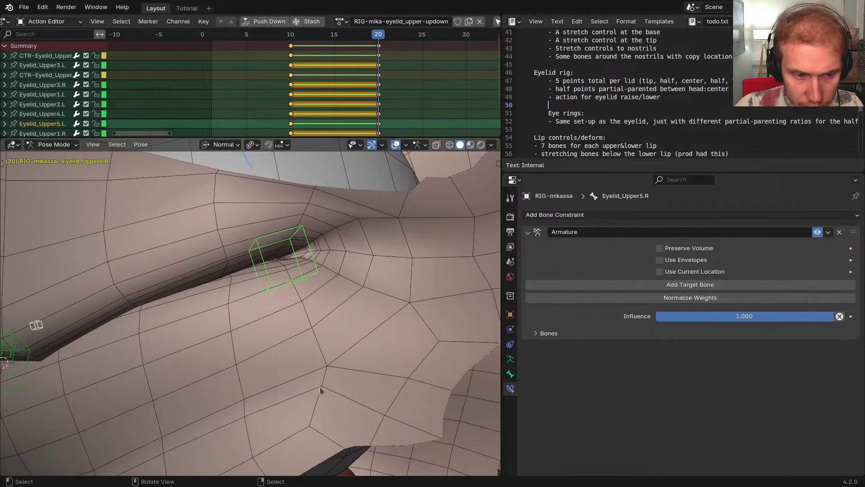
pyautogui.moveTo(322, 391); pyautogui.dragTo(272, 332, button='middle')
# Rotate Eyelid_Upper4.L twice around its Z axis to tighten the closed-lid shape
pyautogui.click(272, 331)
pyautogui.scroll(2, 288, 342)
pyautogui.press('r')
pyautogui.press('z')
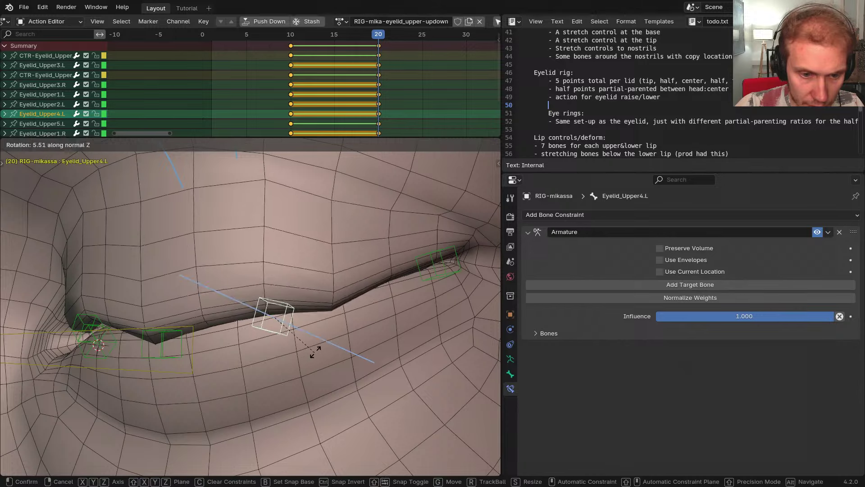
pyautogui.click(324, 335)
pyautogui.press('r')
pyautogui.press('z')
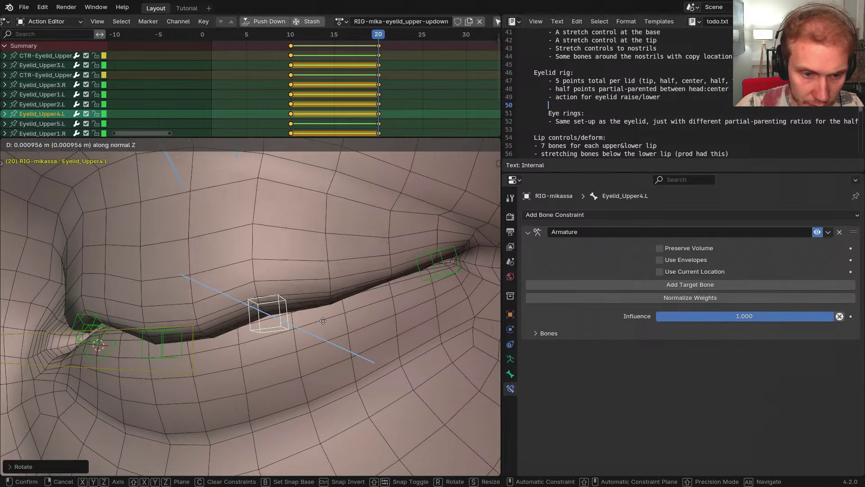
pyautogui.click(324, 340)
pyautogui.press('g')
pyautogui.press('y')
pyautogui.press('y')
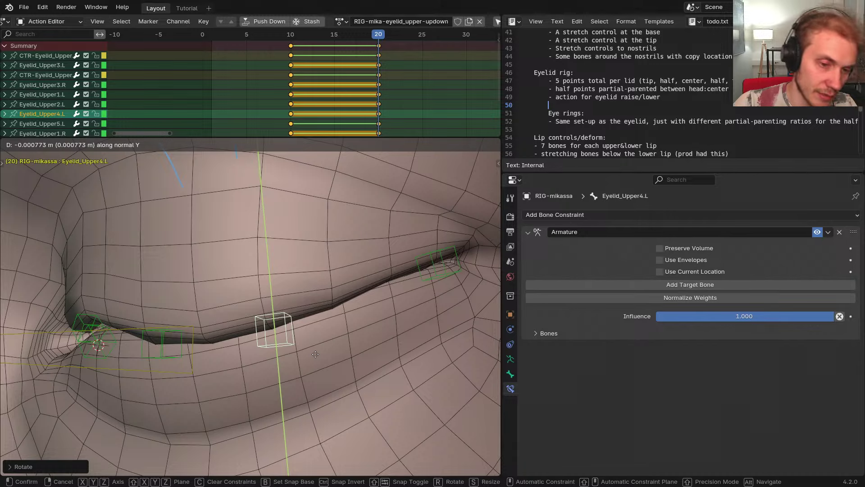
pyautogui.press('Escape')
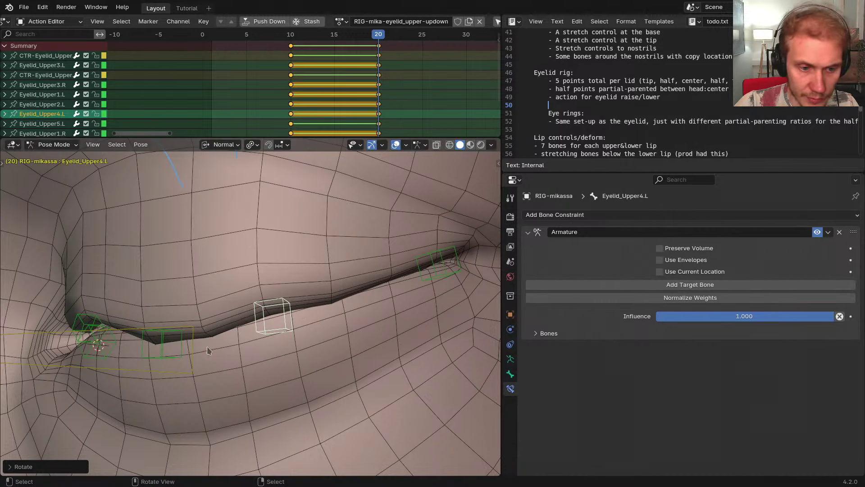
pyautogui.click(194, 348)
# Set the eyelid control's Y location to -0.009 m and key it
pyautogui.press('n')
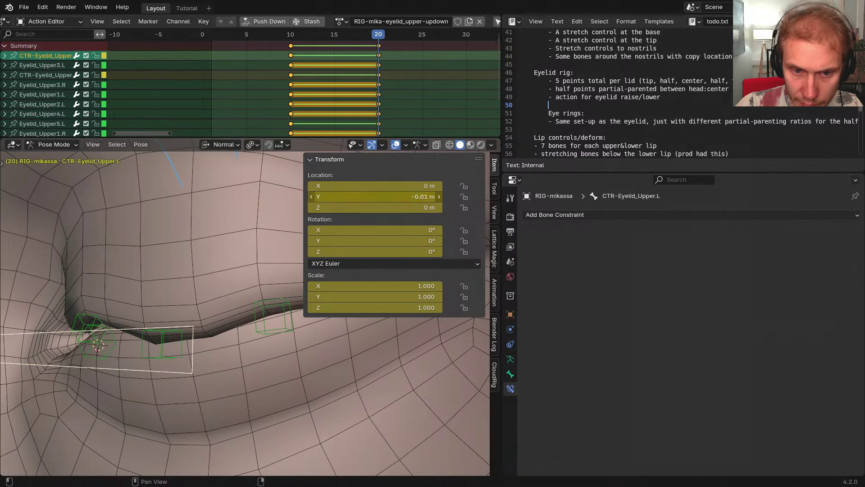
pyautogui.click(329, 197)
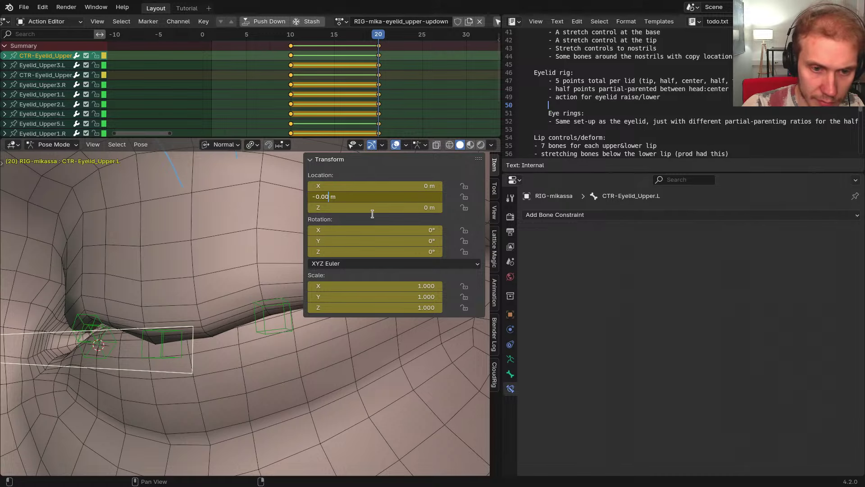
pyautogui.press('Return')
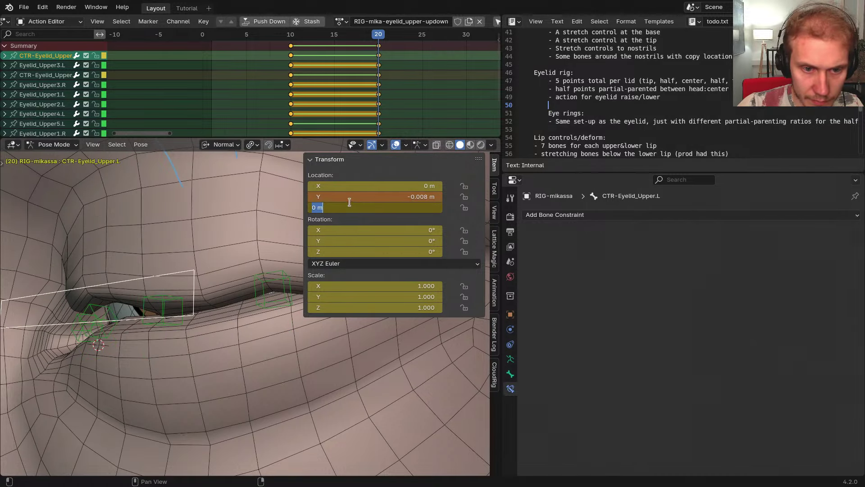
pyautogui.click(336, 197)
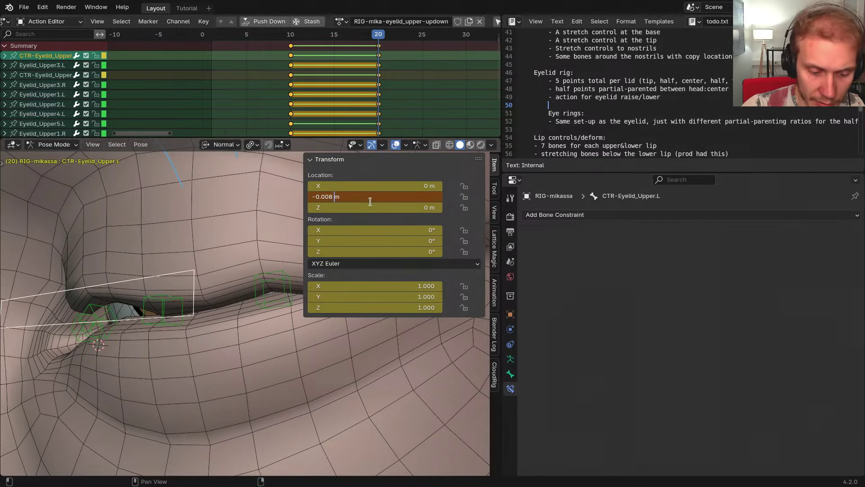
pyautogui.write('9')
pyautogui.press('Return')
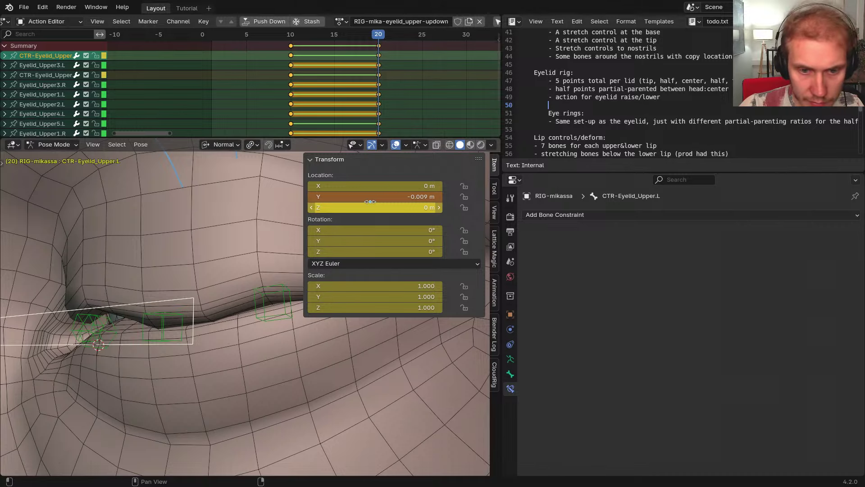
pyautogui.press('i')
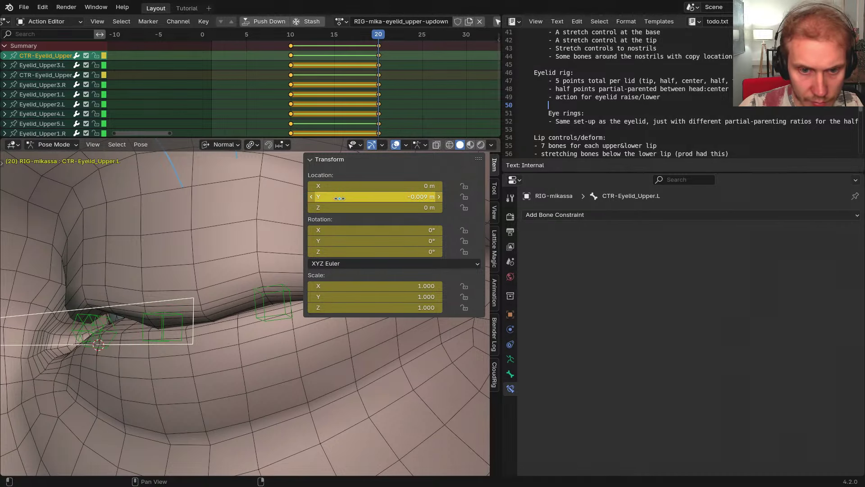
pyautogui.press('n')
# Move Eyelid_Upper4.L along Y, rotate Eyelid_Upper5.L on Z, then mirror-select the lid bones
pyautogui.click(292, 299)
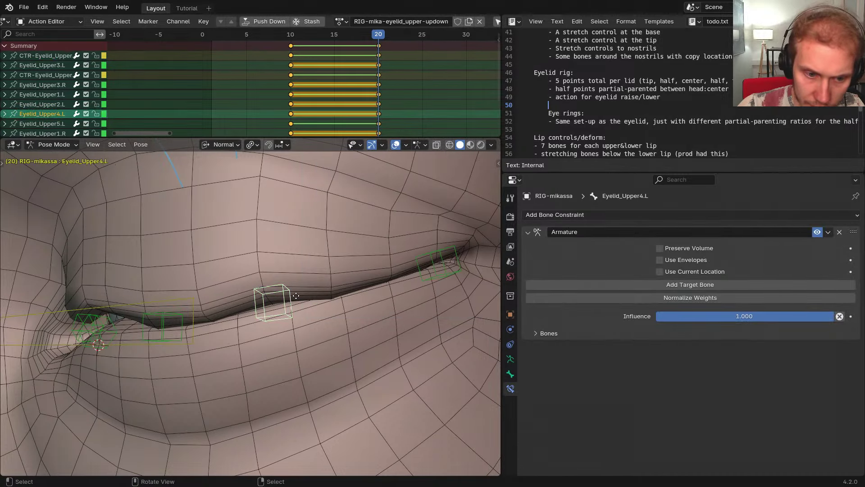
pyautogui.press('g')
pyautogui.press('y')
pyautogui.click(353, 305)
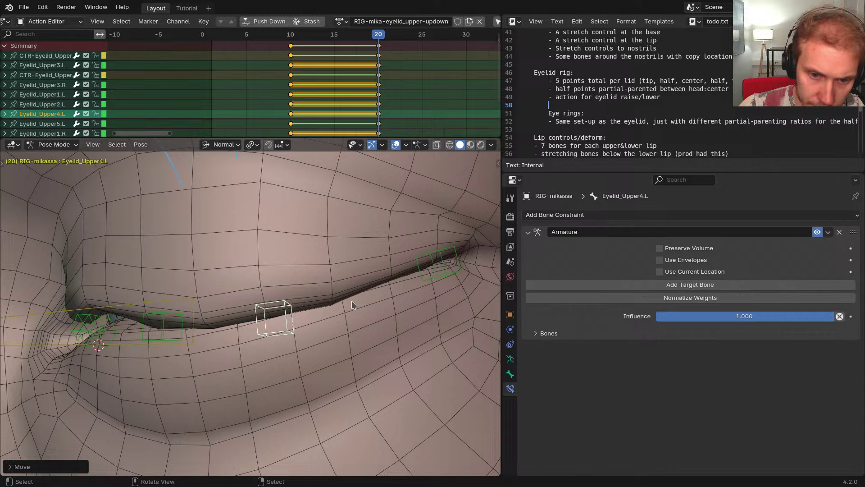
pyautogui.click(443, 273)
pyautogui.press('r')
pyautogui.press('z')
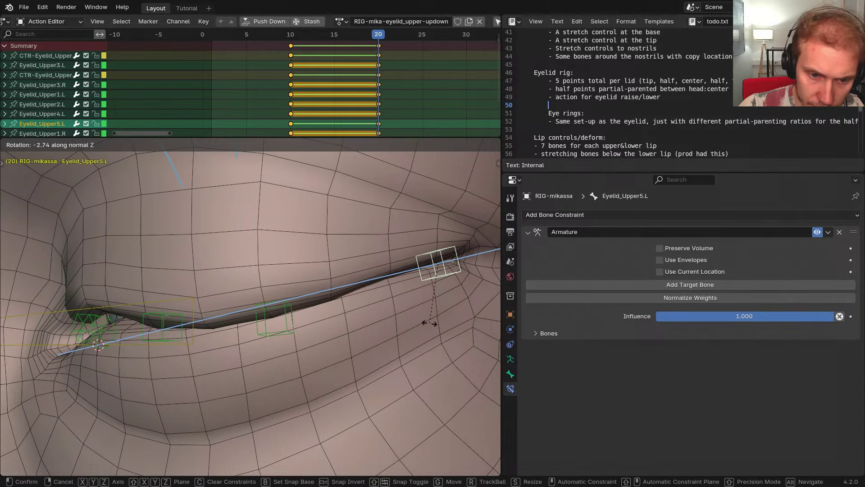
pyautogui.click(429, 323)
pyautogui.keyDown('shift'); pyautogui.click(270, 321); pyautogui.keyUp('shift')
pyautogui.keyDown('shift'); pyautogui.moveTo(246, 321); pyautogui.dragTo(320, 327, button='middle'); pyautogui.keyUp('shift')
pyautogui.keyDown('shift'); pyautogui.click(277, 336); pyautogui.keyUp('shift')
pyautogui.hotkey('ctrl', 'shift', 'm')
# Rotate the Eyelid_Upper1.L corner bone on Z and move it along Y
pyautogui.scroll(2, 320, 328)
pyautogui.click(232, 320)
pyautogui.press('r')
pyautogui.press('z')
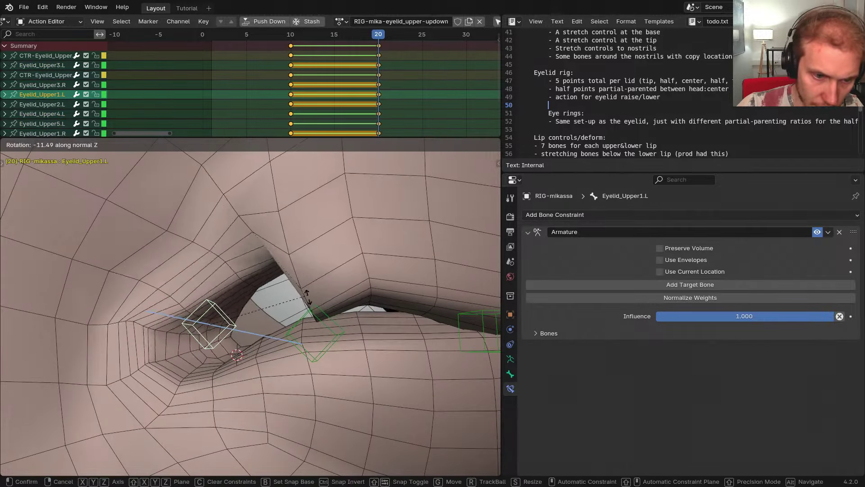
pyautogui.click(294, 324)
pyautogui.press('g')
pyautogui.press('y')
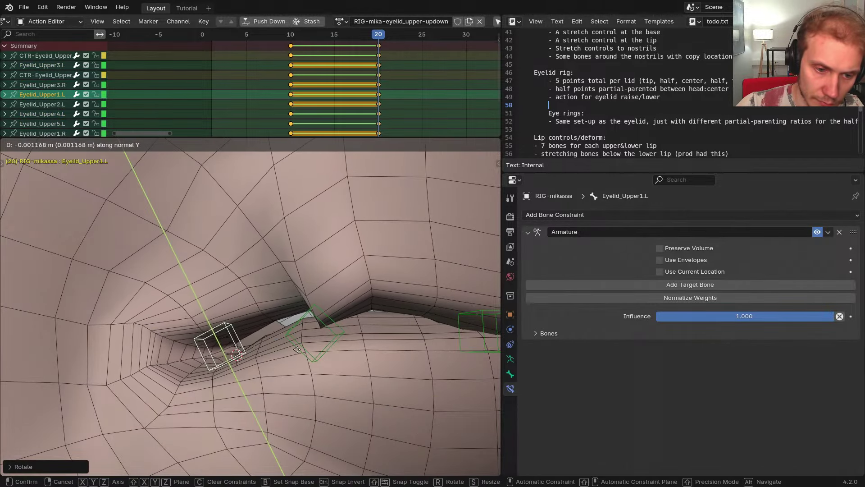
pyautogui.click(297, 350)
pyautogui.press('g')
pyautogui.click(295, 354)
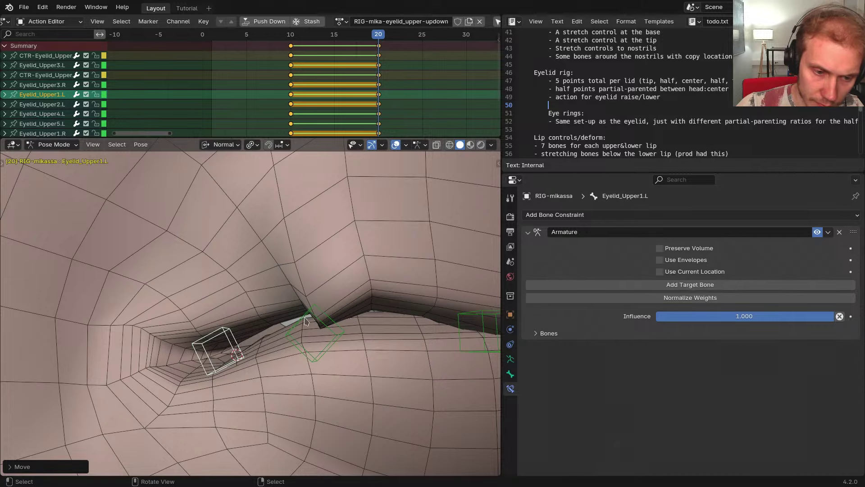
pyautogui.moveTo(305, 320); pyautogui.dragTo(324, 365, button='middle')
# Rotate Eyelid_Upper2.L, then re-rotate and nudge the Eyelid_Upper1.L corner bone
pyautogui.click(344, 336)
pyautogui.press('r')
pyautogui.click(249, 352)
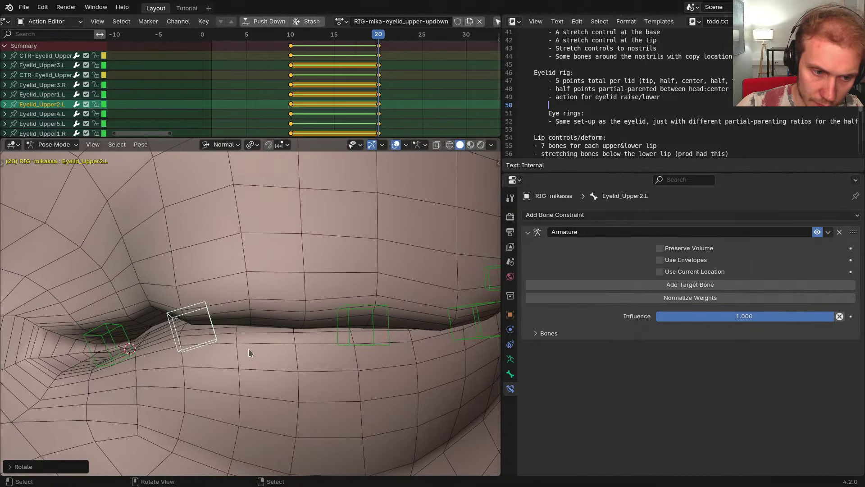
pyautogui.moveTo(249, 352); pyautogui.dragTo(189, 333, button='middle')
pyautogui.click(171, 337)
pyautogui.press('r')
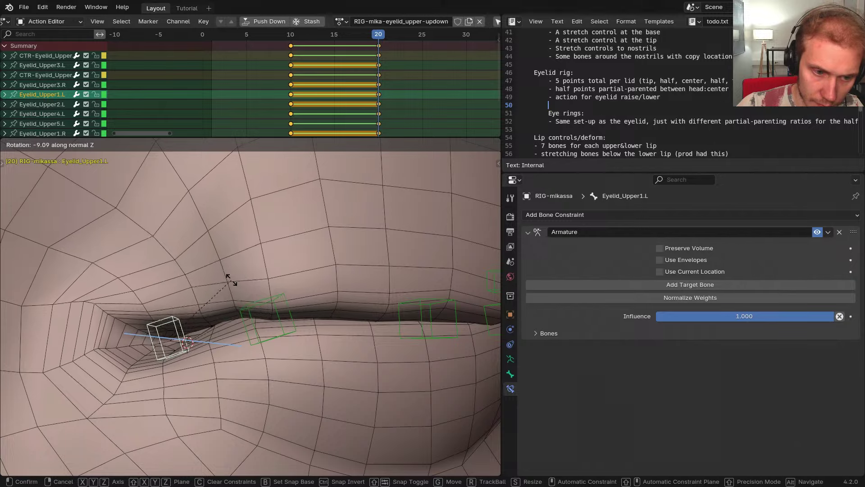
pyautogui.click(232, 278)
pyautogui.press('g')
pyautogui.press('y')
pyautogui.click(231, 284)
pyautogui.press('g')
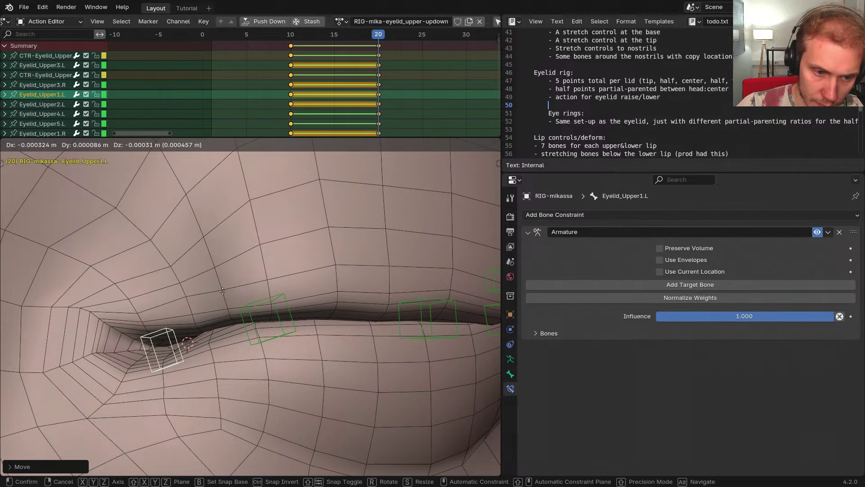
pyautogui.click(222, 295)
# Rotate Eyelid_Upper2.L and nudge it slightly down, leaving Eyelid_Upper3.L unchanged
pyautogui.click(268, 318)
pyautogui.moveTo(268, 318); pyautogui.dragTo(316, 327, button='middle')
pyautogui.press('r')
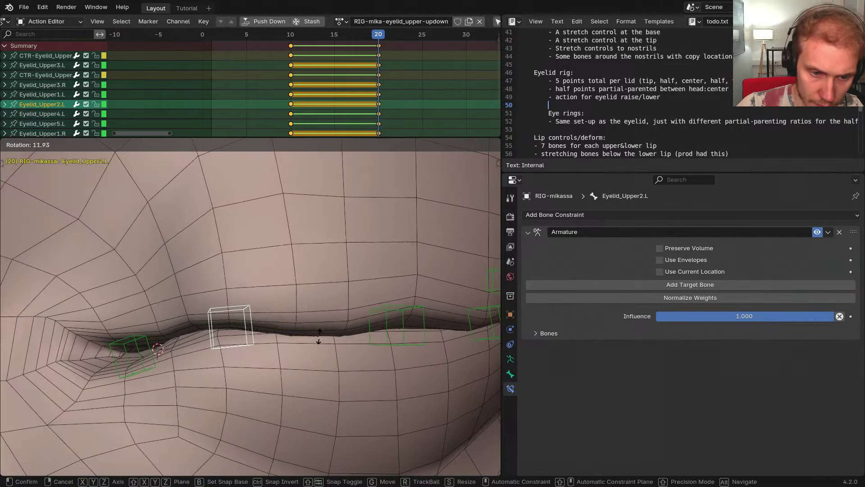
pyautogui.click(321, 327)
pyautogui.press('g')
pyautogui.click(321, 331)
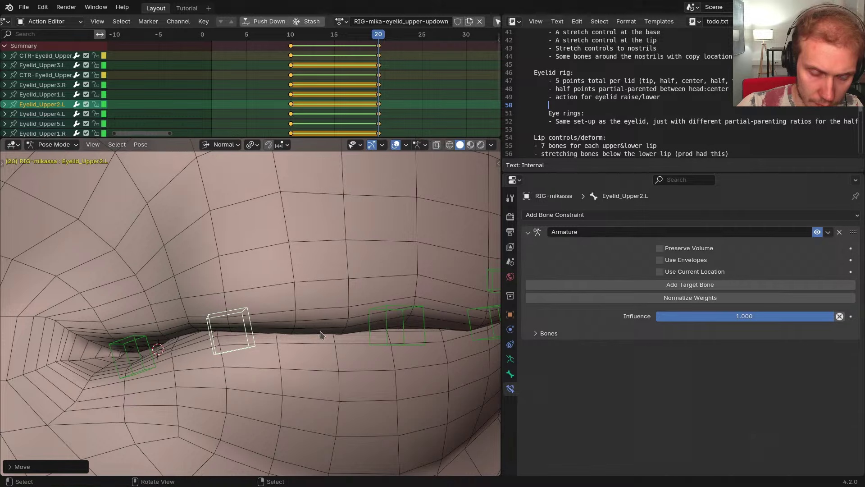
pyautogui.moveTo(322, 332); pyautogui.dragTo(338, 341, button='middle')
pyautogui.click(343, 342)
pyautogui.press('g')
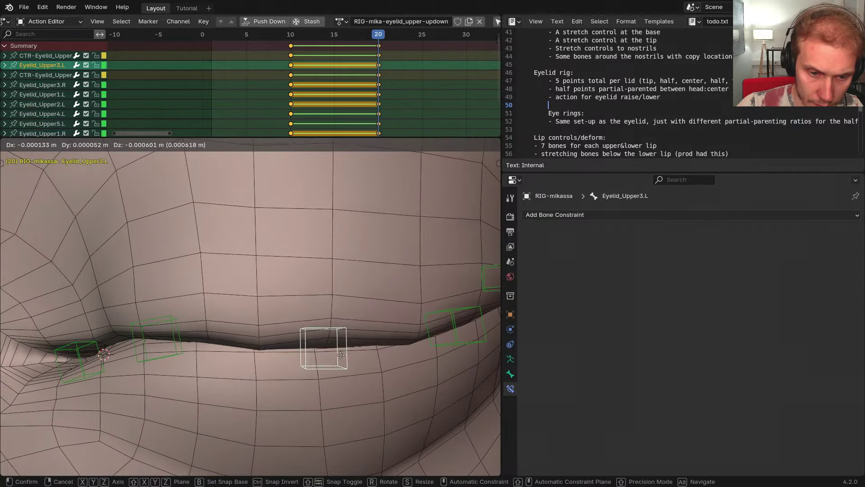
pyautogui.rightClick(342, 346)
# Rotate and move Eyelid_Upper2.L again, then reposition Eyelid_Upper3.L
pyautogui.click(180, 350)
pyautogui.press('r')
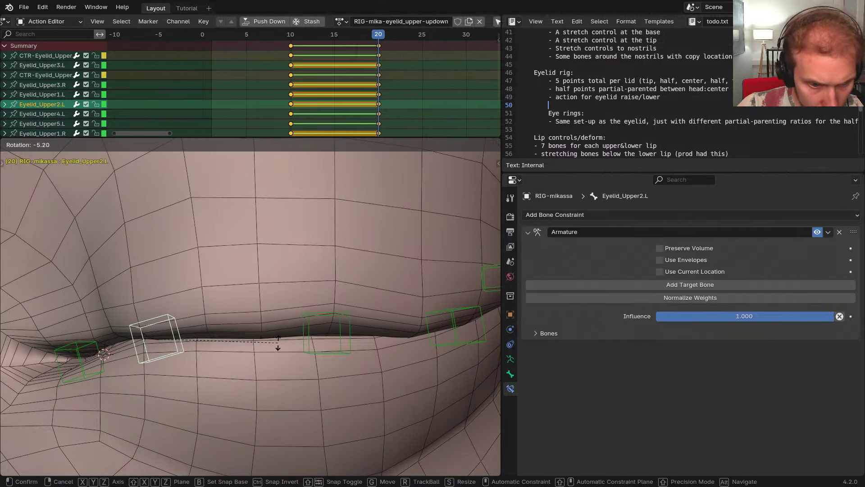
pyautogui.click(277, 344)
pyautogui.press('g')
pyautogui.click(293, 346)
pyautogui.click(317, 349)
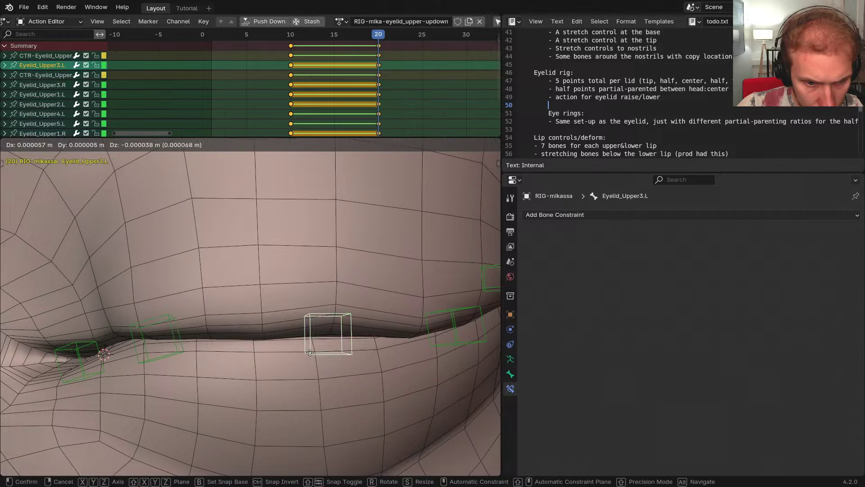
pyautogui.press('r')
pyautogui.rightClick(307, 366)
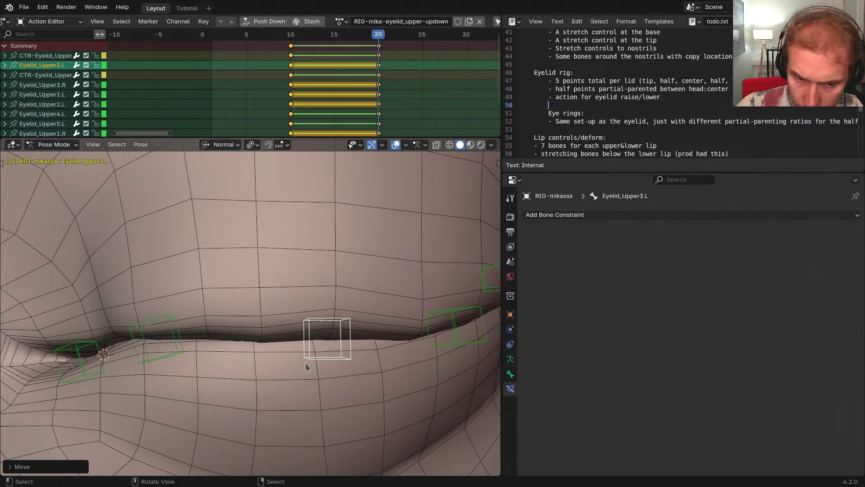
pyautogui.press('g')
pyautogui.click(314, 366)
# Cancel trial moves of Eyelid_Upper3.L and Upper4.L and undo the last lid adjustment
pyautogui.moveTo(315, 366); pyautogui.dragTo(302, 363, button='middle')
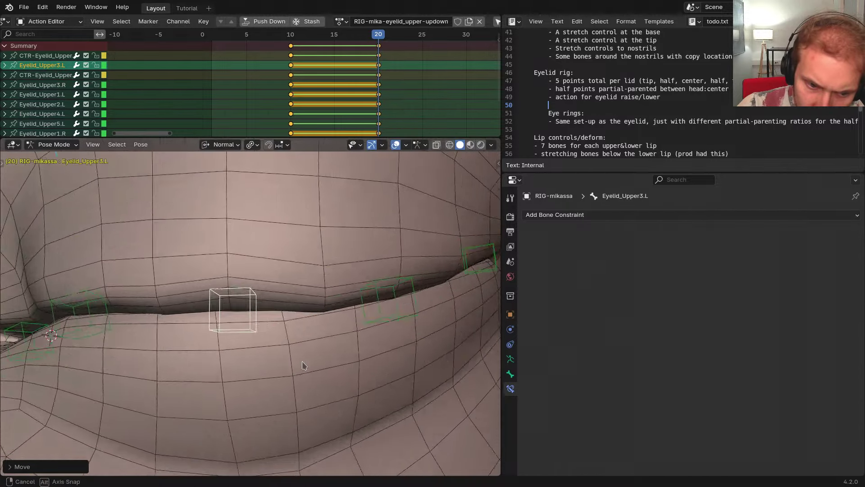
pyautogui.scroll(-3, 303, 362)
pyautogui.press('g')
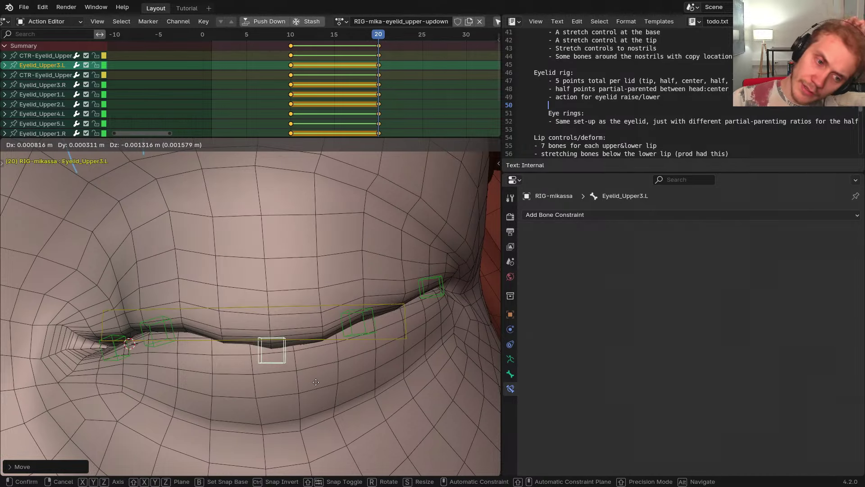
pyautogui.rightClick(316, 382)
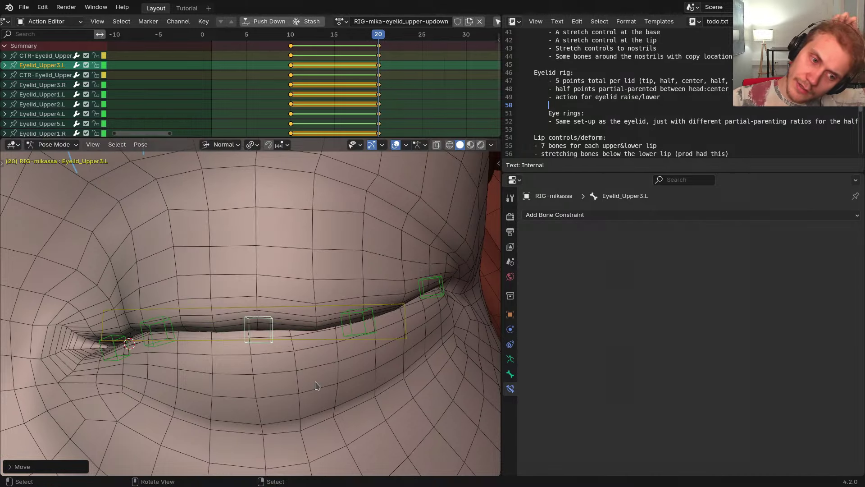
pyautogui.click(352, 332)
pyautogui.press('g')
pyautogui.rightClick(355, 330)
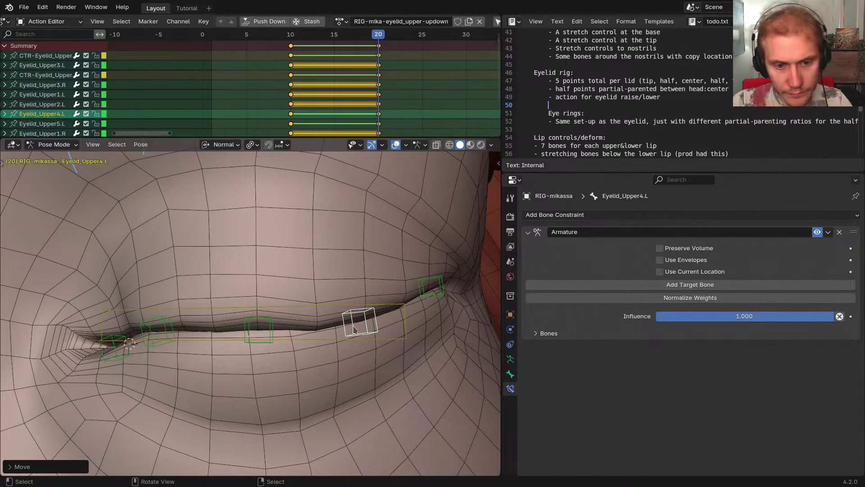
pyautogui.hotkey('ctrl', 'z')
pyautogui.moveTo(307, 333); pyautogui.dragTo(318, 376, button='middle')
pyautogui.scroll(-3, 307, 371)
pyautogui.scroll(3, 372, 374)
# Box-select the upper lid bones with their right-side mirrors, adjust the right lid, and key frame 20
pyautogui.click(366, 349)
pyautogui.scroll(-3, 369, 349)
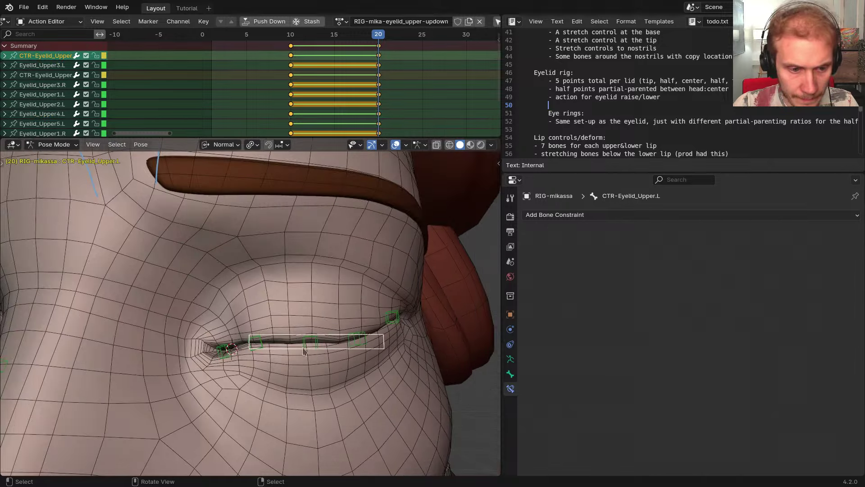
pyautogui.press('b')
pyautogui.moveTo(192, 290); pyautogui.dragTo(396, 392)
pyautogui.hotkey('ctrl', 'shift', 'm')
pyautogui.keyDown('shift'); pyautogui.moveTo(346, 353); pyautogui.dragTo(430, 339, button='middle'); pyautogui.keyUp('shift')
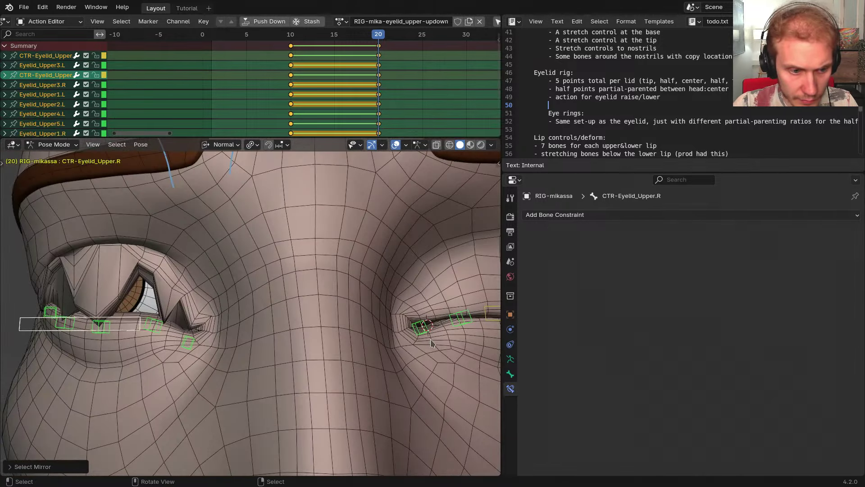
pyautogui.press('g')
pyautogui.click(393, 337)
pyautogui.press('r')
pyautogui.click(393, 337)
pyautogui.keyDown('shift'); pyautogui.moveTo(394, 338); pyautogui.dragTo(292, 335, button='middle'); pyautogui.keyUp('shift')
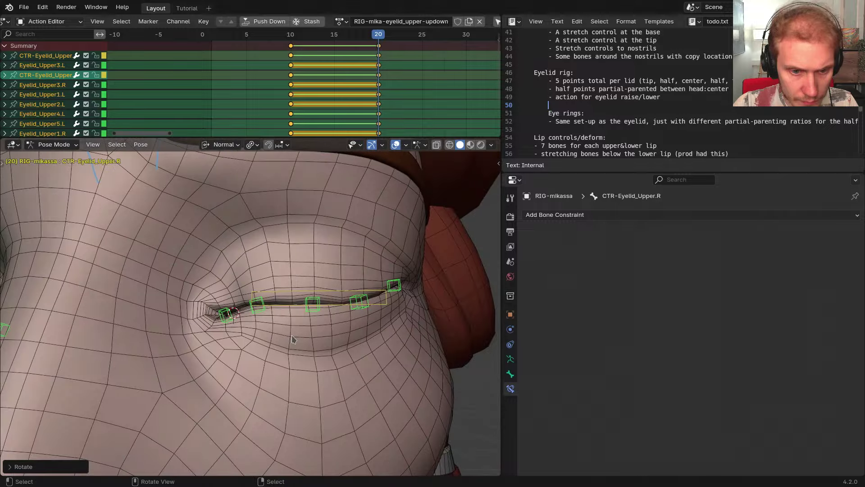
pyautogui.press('i')
# Scrub from frame 10 to 20 to check the eyelid closing
pyautogui.press('Down')
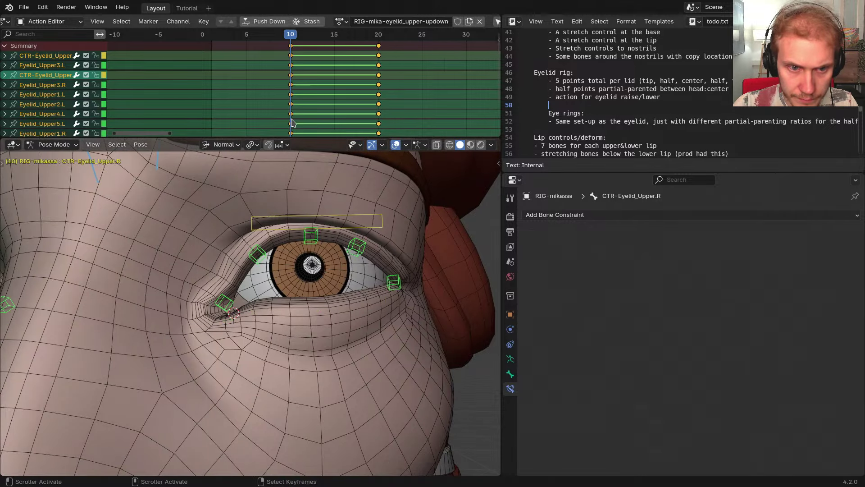
pyautogui.moveTo(317, 109); pyautogui.dragTo(378, 111)
pyautogui.scroll(2, 347, 308)
pyautogui.moveTo(347, 308); pyautogui.dragTo(328, 307, button='middle')
pyautogui.click(323, 296)
pyautogui.scroll(-1, 324, 297)
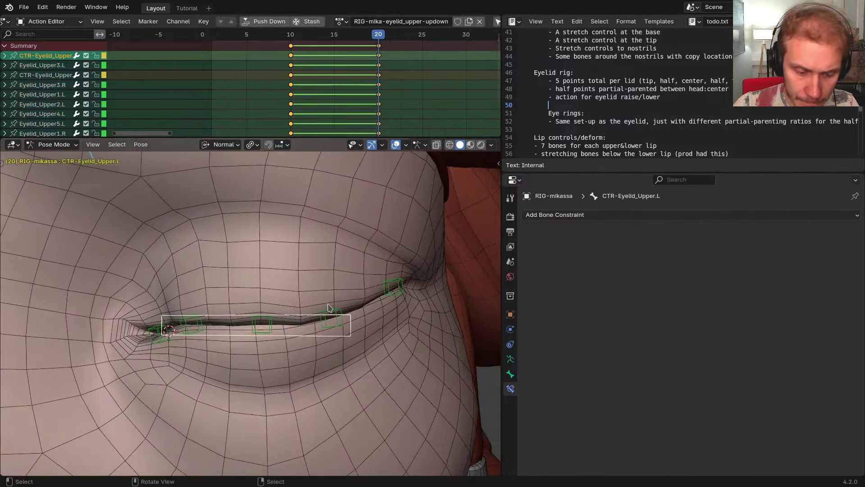
# Make the Rigging bone collection visible and leave pose mode
pyautogui.hotkey('alt', 'h')
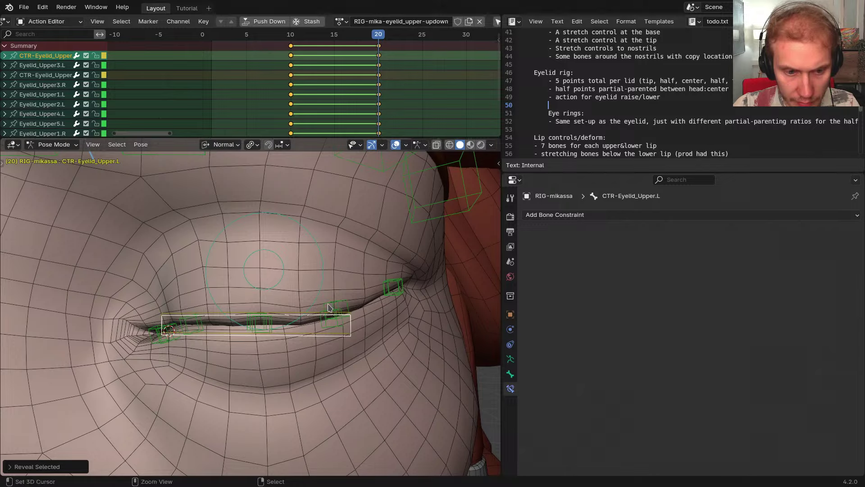
pyautogui.hotkey('ctrl', 'z')
pyautogui.hotkey('shift', 'm')
pyautogui.scroll(-2, 258, 394)
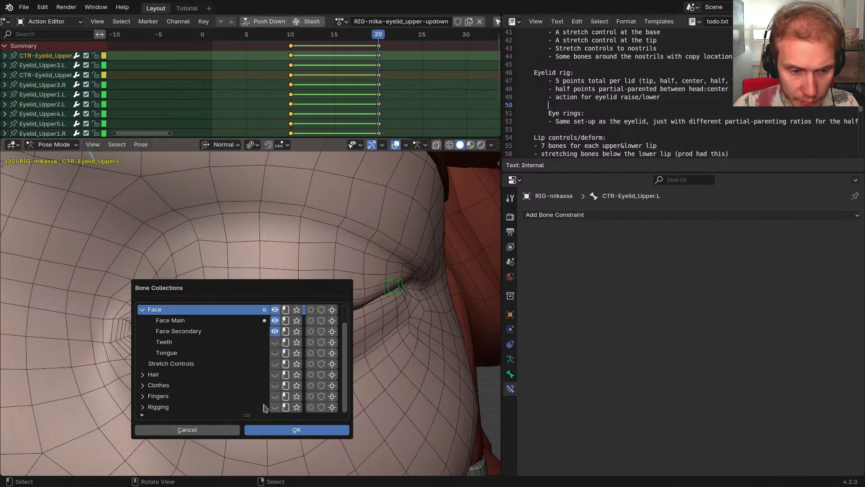
pyautogui.click(274, 406)
pyautogui.click(282, 256)
pyautogui.moveTo(297, 267); pyautogui.dragTo(285, 271, button='middle')
pyautogui.hotkey('ctrl', 'Tab')
# Inspect the weights of DEF-Eyelid_Lower4.L, Lower3.L, Upper4.L and Upper5.L on the body mesh
pyautogui.rightClick(289, 273)
pyautogui.hotkey('ctrl', 'Tab')
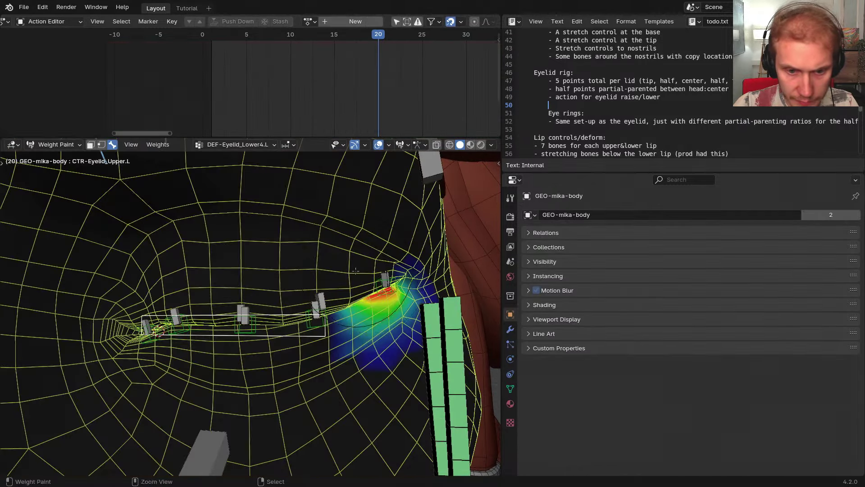
pyautogui.rightClick(385, 279)
pyautogui.scroll(2, 336, 291)
pyautogui.keyDown('shift'); pyautogui.rightClick(316, 298); pyautogui.keyUp('shift')
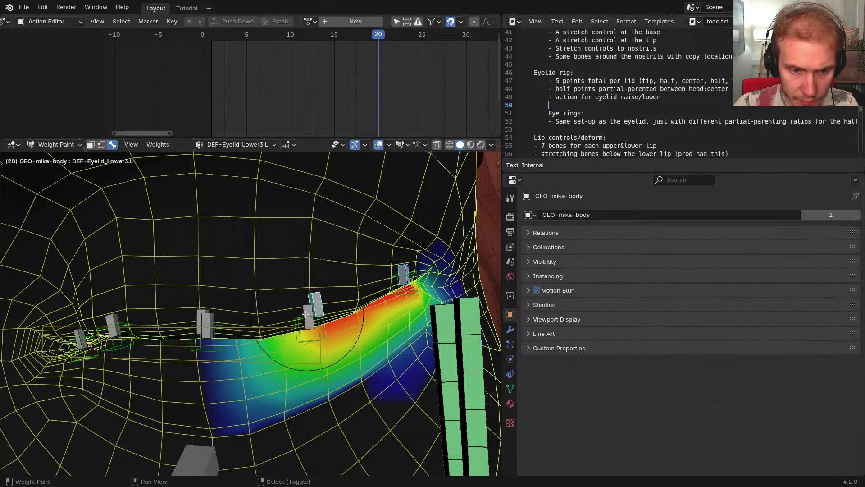
pyautogui.rightClick(307, 312)
pyautogui.hotkey('alt', 'h')
pyautogui.moveTo(321, 314); pyautogui.dragTo(243, 296, button='middle')
pyautogui.rightClick(352, 261)
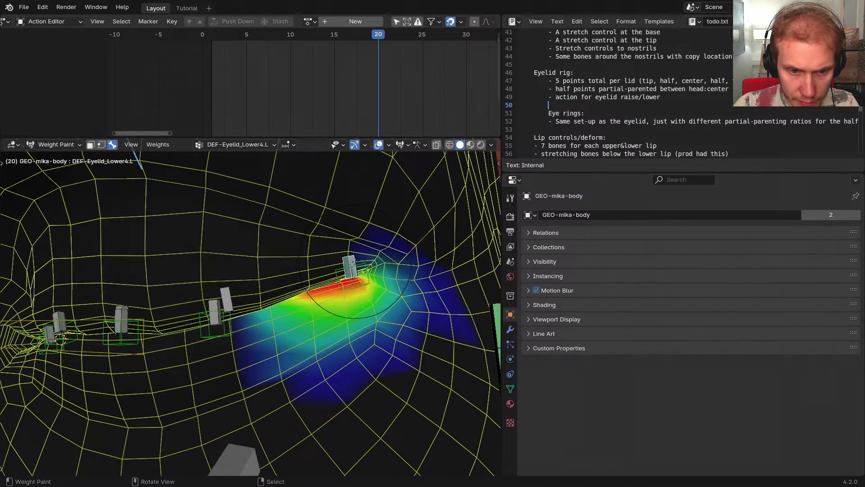
pyautogui.moveTo(354, 270); pyautogui.dragTo(346, 267, button='middle')
pyautogui.press('h')
pyautogui.rightClick(330, 266)
pyautogui.moveTo(262, 279); pyautogui.dragTo(275, 285, button='middle')
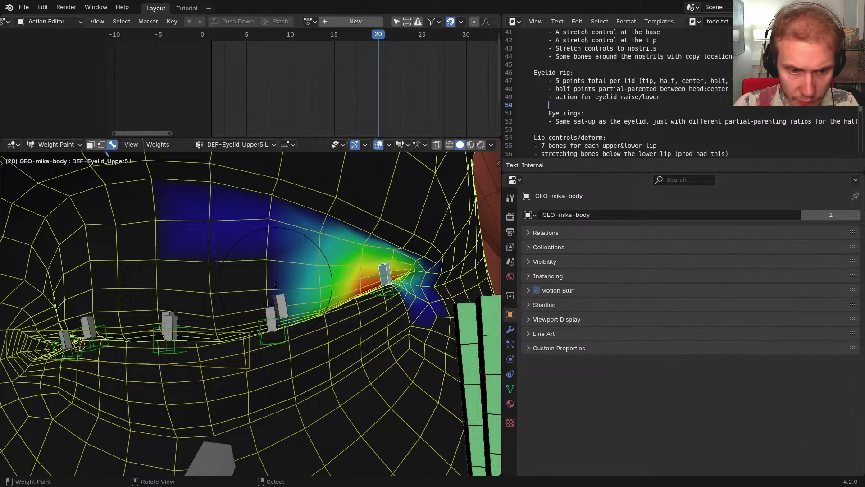
pyautogui.rightClick(271, 315)
pyautogui.moveTo(270, 315); pyautogui.dragTo(244, 307, button='middle')
# Select DEF-Eyelid_Upper3.L, Upper2.L and Upper1.L, hide other bones, maximize the view, enable vertex masking
pyautogui.keyDown('shift'); pyautogui.rightClick(230, 299); pyautogui.keyUp('shift')
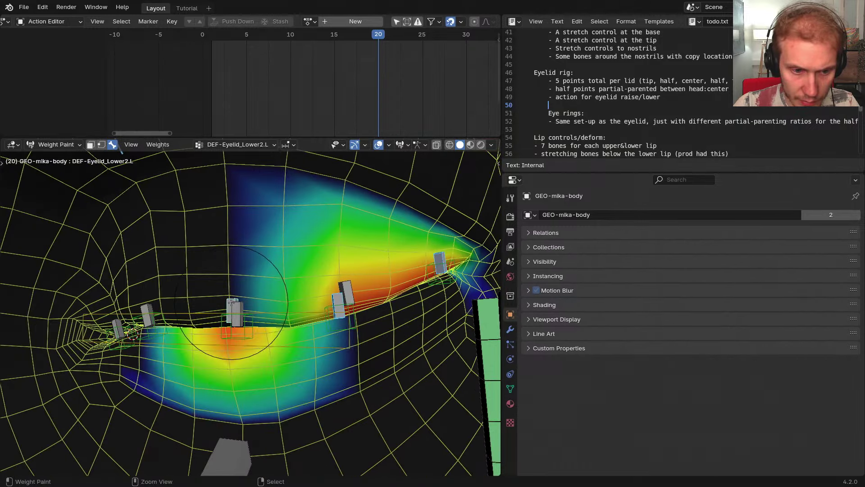
pyautogui.hotkey('ctrl', 'z')
pyautogui.keyDown('shift'); pyautogui.rightClick(237, 308); pyautogui.keyUp('shift')
pyautogui.keyDown('shift'); pyautogui.rightClick(152, 306); pyautogui.keyUp('shift')
pyautogui.moveTo(151, 306); pyautogui.dragTo(187, 305, button='middle')
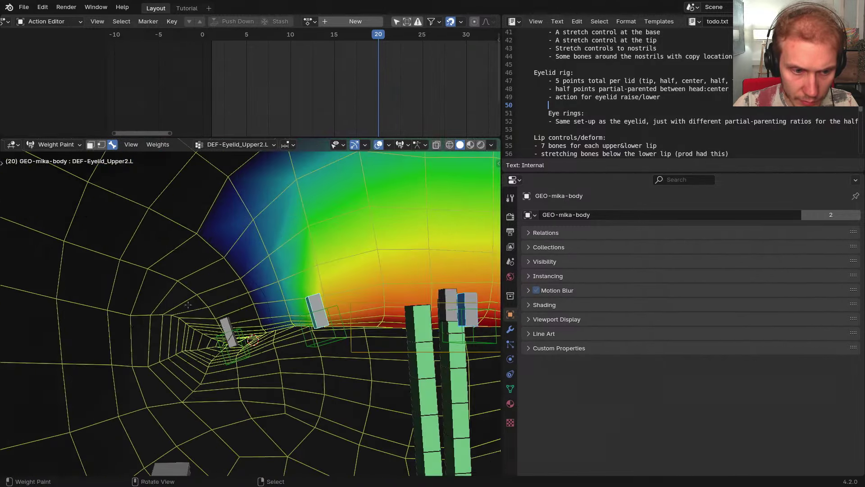
pyautogui.keyDown('shift'); pyautogui.rightClick(227, 328); pyautogui.keyUp('shift')
pyautogui.hotkey('shift', 'h')
pyautogui.moveTo(281, 312); pyautogui.dragTo(235, 276, button='middle')
pyautogui.hotkey('ctrl', 'space')
pyautogui.press('v')
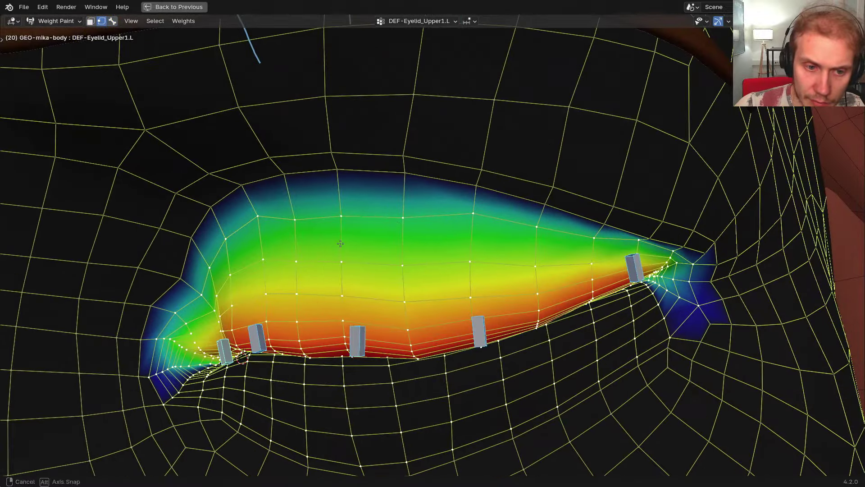
pyautogui.moveTo(379, 280); pyautogui.dragTo(333, 233, button='middle')
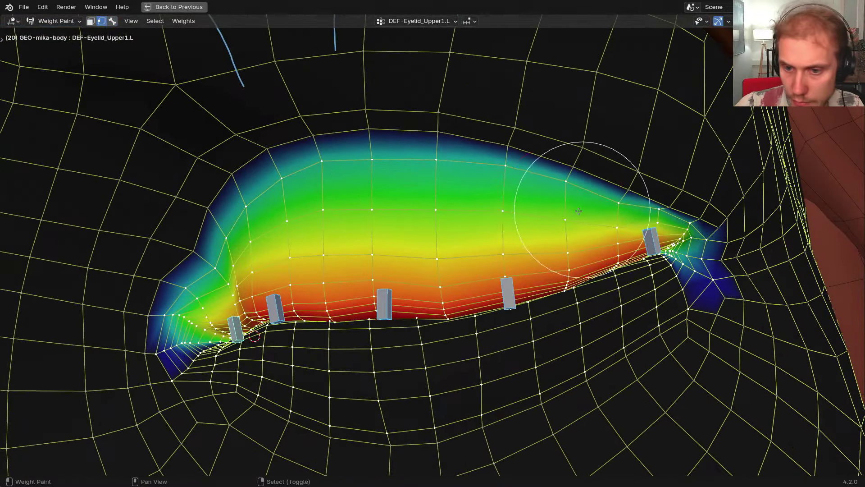
# Smooth the DEF-Eyelid_Upper1.L weights across the left upper eyelid
pyautogui.moveTo(580, 194)
pyautogui.mouseDown(button='middle')
pyautogui.moveTo(498, 215)
pyautogui.moveTo(392, 196)
pyautogui.mouseUp(button='middle')
pyautogui.moveTo(392, 196)
pyautogui.keyDown('shift'); pyautogui.mouseDown()
pyautogui.moveTo(526, 205)
pyautogui.moveTo(270, 222)
pyautogui.moveTo(454, 212)
pyautogui.mouseUp(); pyautogui.keyUp('shift')
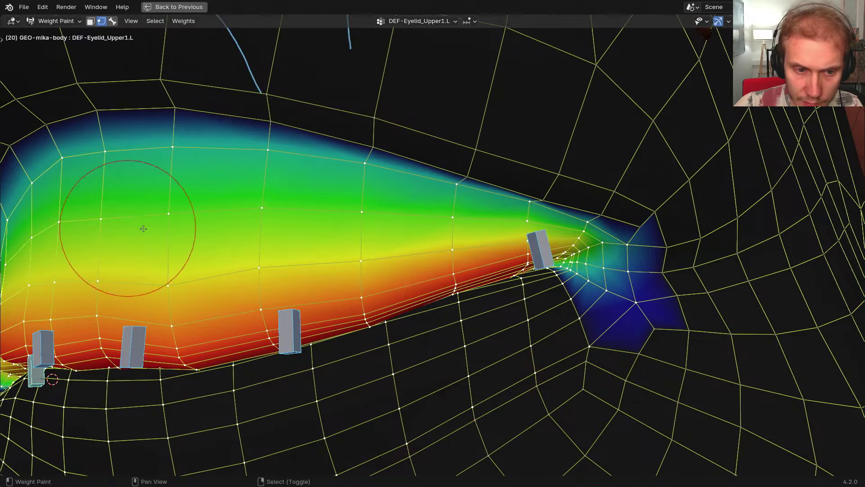
pyautogui.moveTo(141, 228)
pyautogui.mouseDown(button='middle')
pyautogui.moveTo(308, 223)
pyautogui.moveTo(395, 251)
pyautogui.mouseUp(button='middle')
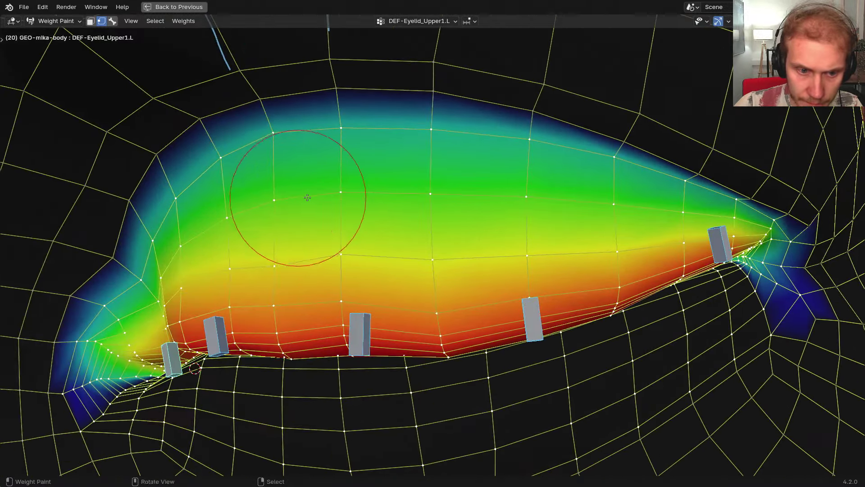
pyautogui.moveTo(299, 192)
pyautogui.mouseDown(button='middle')
pyautogui.moveTo(397, 214)
pyautogui.moveTo(383, 234)
pyautogui.mouseUp(button='middle')
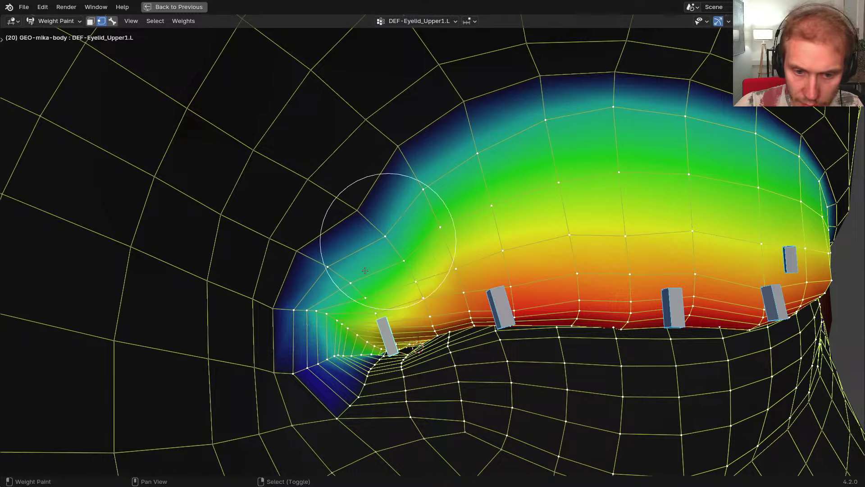
pyautogui.moveTo(474, 199)
pyautogui.mouseDown(button='middle')
pyautogui.moveTo(662, 206)
pyautogui.moveTo(543, 195)
pyautogui.mouseUp(button='middle')
pyautogui.moveTo(451, 280)
pyautogui.mouseDown(button='middle')
pyautogui.moveTo(455, 225)
pyautogui.moveTo(450, 243)
pyautogui.mouseUp(button='middle')
# Check the DEF-Eyelid_Upper4.L and DEF-Eyelid_Upper3.L weights on the upper lid
pyautogui.press('3')
pyautogui.rightClick(482, 247)
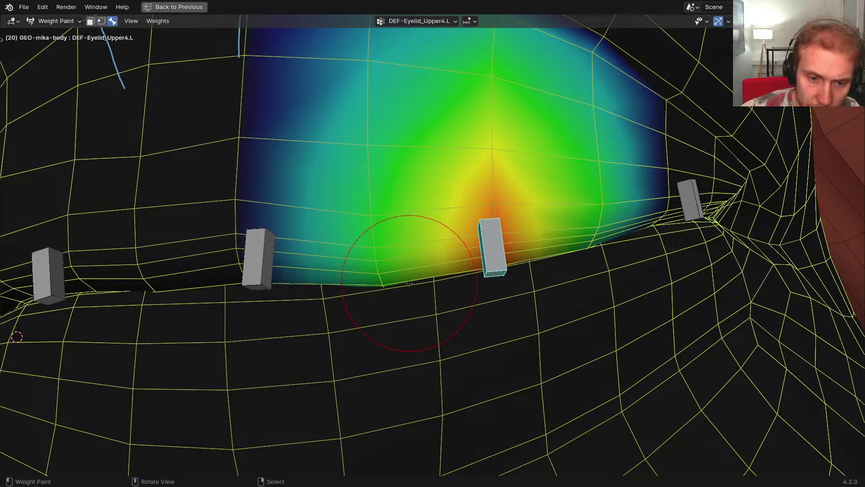
pyautogui.moveTo(410, 283); pyautogui.dragTo(419, 314, button='middle')
pyautogui.press('2')
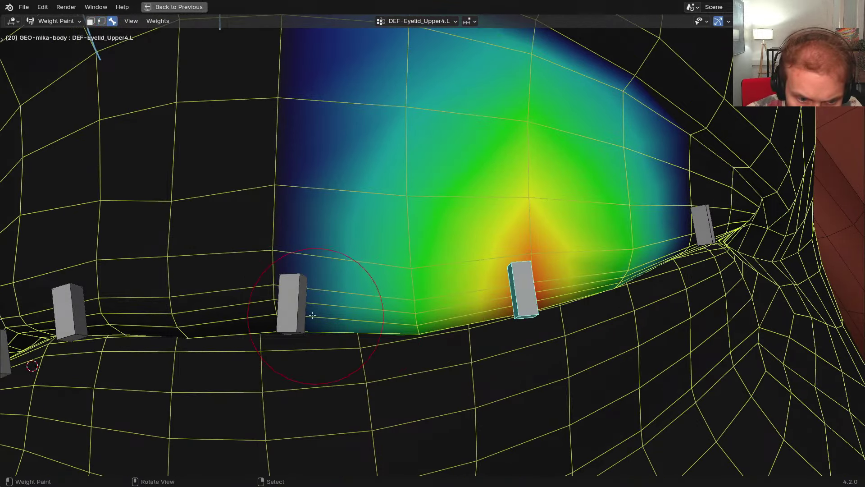
pyautogui.rightClick(292, 303)
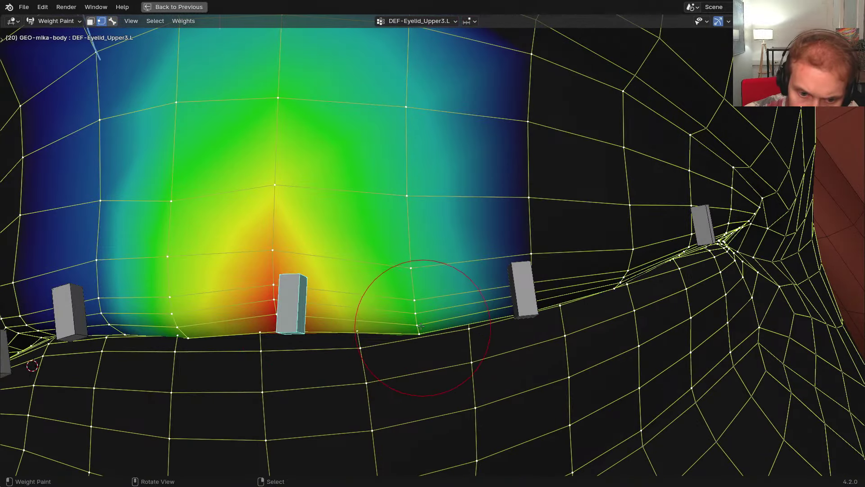
pyautogui.scroll(-6, 420, 323)
# Put the body mesh in Edit Mode, isolated in local view with X-ray wireframe shading
pyautogui.hotkey('ctrl', 'Tab')
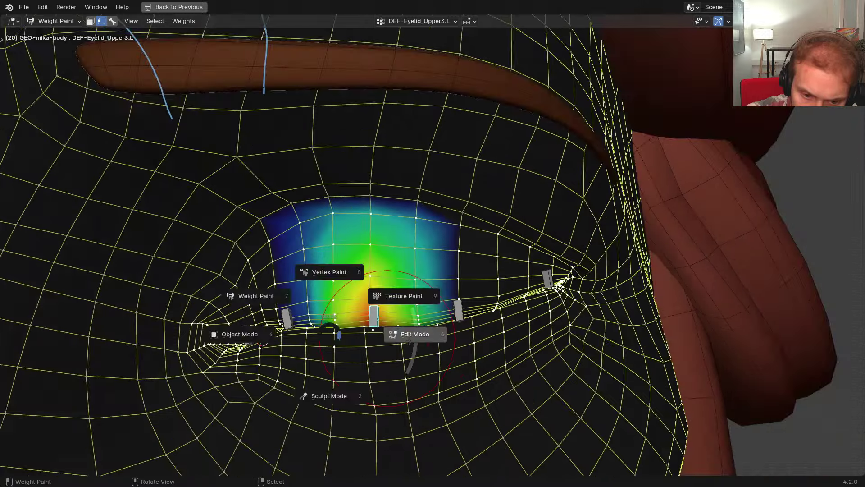
pyautogui.click(410, 333)
pyautogui.keyDown('alt'); pyautogui.scroll(6, 406, 333); pyautogui.keyUp('alt')
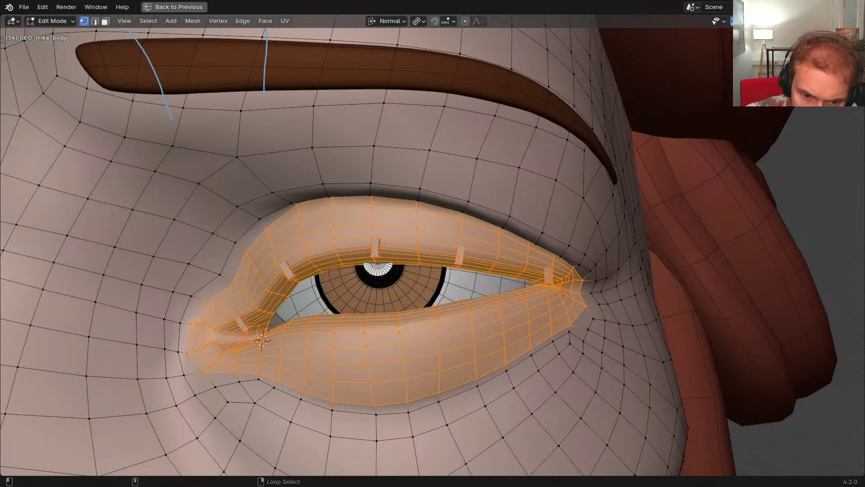
pyautogui.press('z')
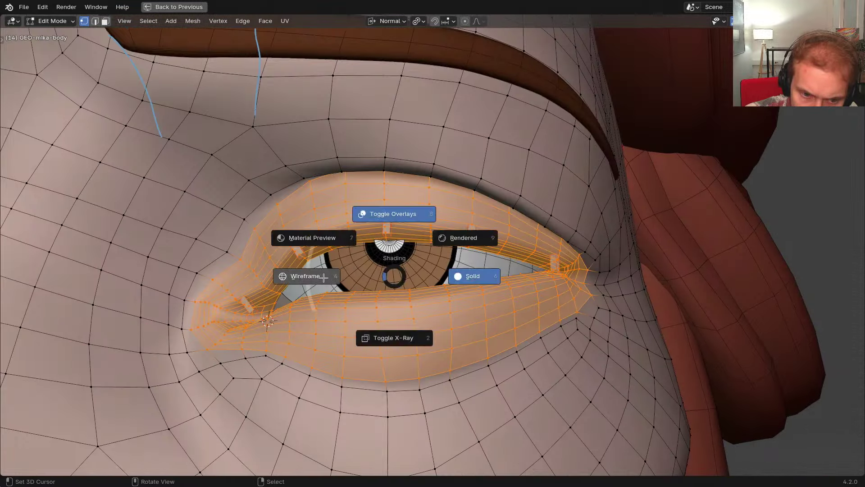
pyautogui.click(371, 282)
pyautogui.press('KP_Divide')
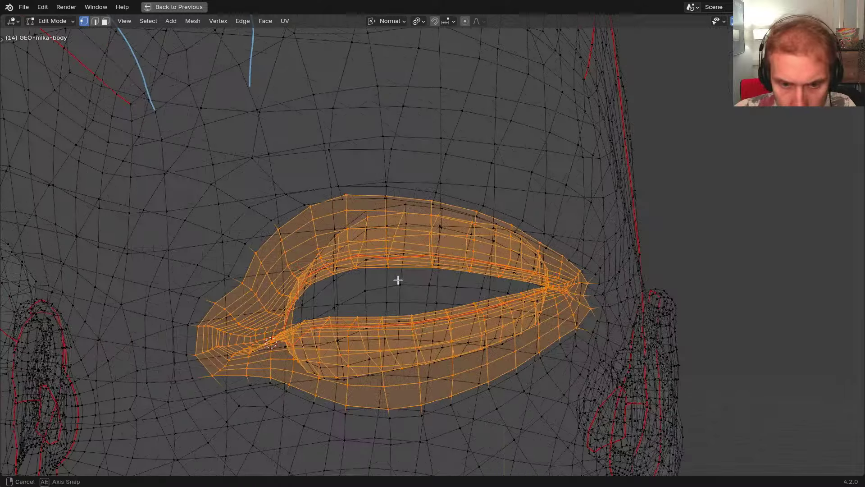
pyautogui.moveTo(398, 280); pyautogui.dragTo(424, 281, button='middle')
# Select the upper-eyelid faces by growing an edge selection, then return to solid Weight Paint
pyautogui.hotkey('alt', 'a')
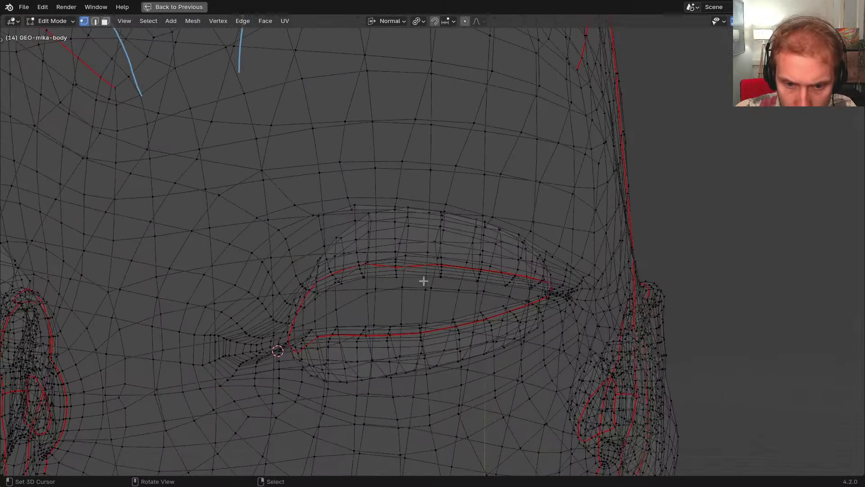
pyautogui.press('ctrl+KP_Add')
pyautogui.press('ctrl+KP_Add')
pyautogui.press('ctrl+KP_Add')
pyautogui.press('ctrl+KP_Add')
pyautogui.press('ctrl+KP_Add')
pyautogui.press('ctrl+KP_Add')
pyautogui.press('ctrl+KP_Add')
pyautogui.press('ctrl+KP_Add')
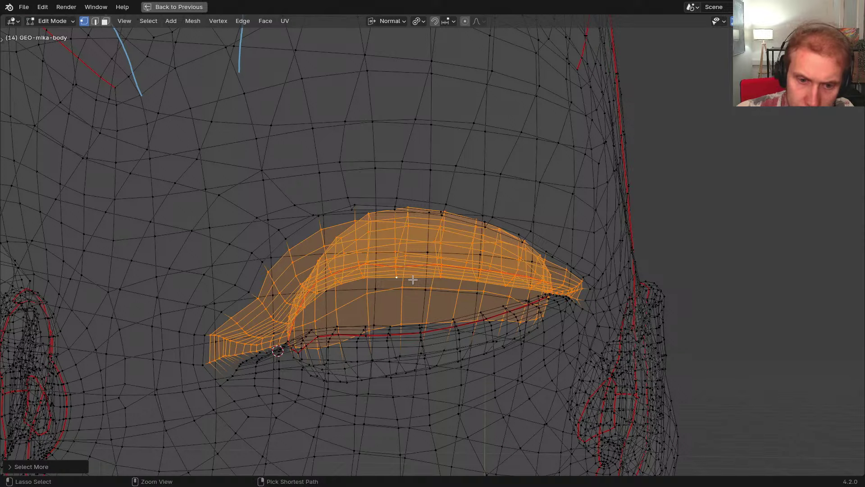
pyautogui.hotkey('shift', 'z')
pyautogui.moveTo(428, 307)
pyautogui.mouseDown(button='middle')
pyautogui.moveTo(454, 303)
pyautogui.moveTo(404, 321)
pyautogui.moveTo(439, 300)
pyautogui.moveTo(456, 307)
pyautogui.mouseUp(button='middle')
pyautogui.hotkey('ctrl', 'Tab')
pyautogui.hotkey('ctrl', 'Tab')
pyautogui.hotkey('ctrl', 'Tab')
pyautogui.keyDown('alt'); pyautogui.scroll(-5, 439, 300); pyautogui.keyUp('alt')
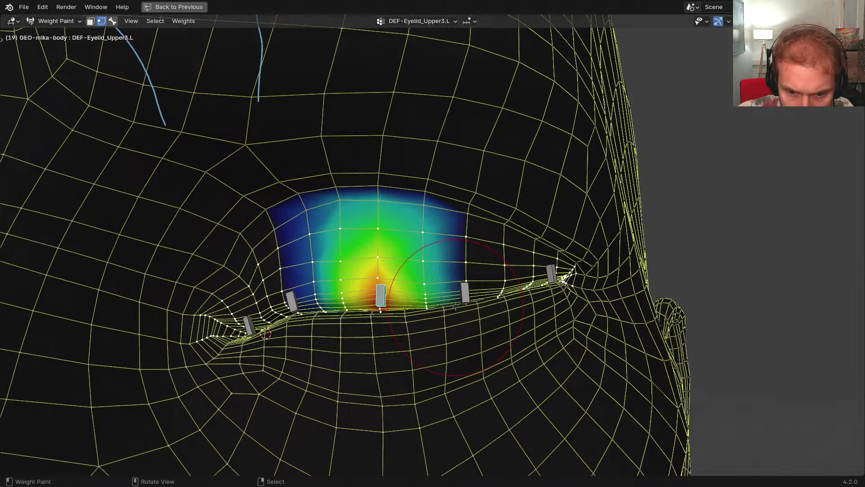
# Compare DEF-Eyelid_Upper3.L and Upper4.L weights, painting stronger Upper3.L weight near the lid edge
pyautogui.scroll(3, 455, 306)
pyautogui.keyDown('ctrl'); pyautogui.click(473, 281); pyautogui.keyUp('ctrl')
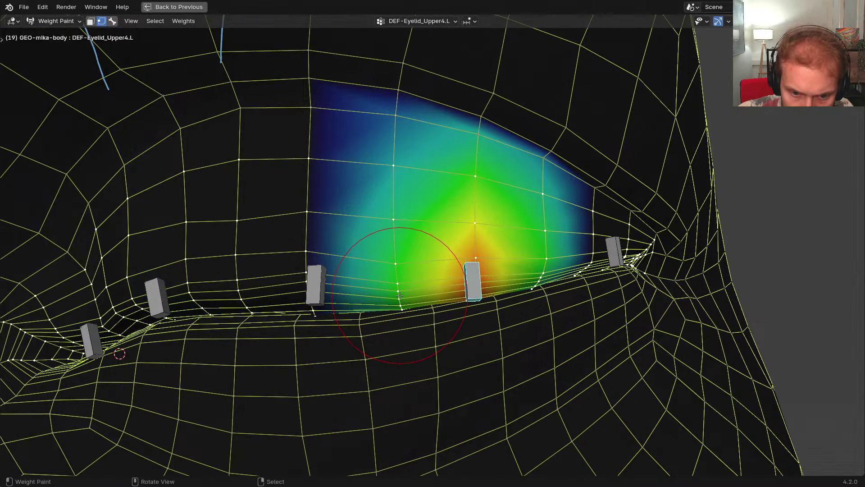
pyautogui.keyDown('ctrl'); pyautogui.click(321, 287); pyautogui.keyUp('ctrl')
pyautogui.press('v')
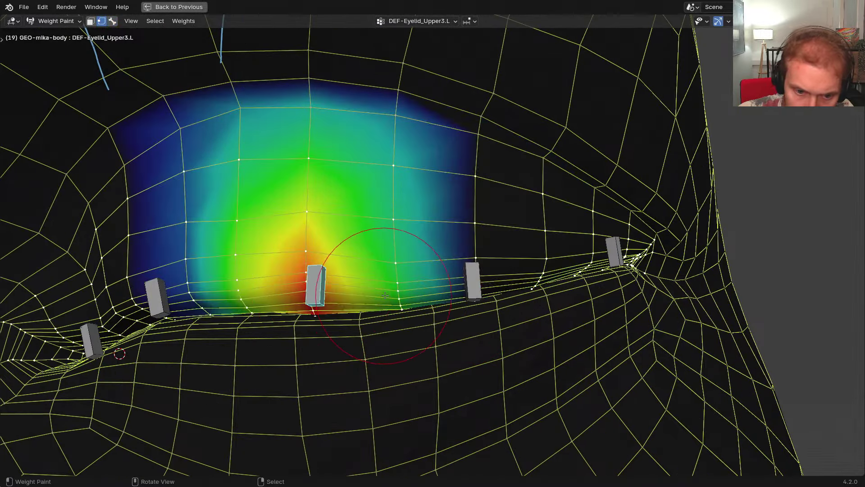
pyautogui.moveTo(396, 293); pyautogui.dragTo(399, 247)
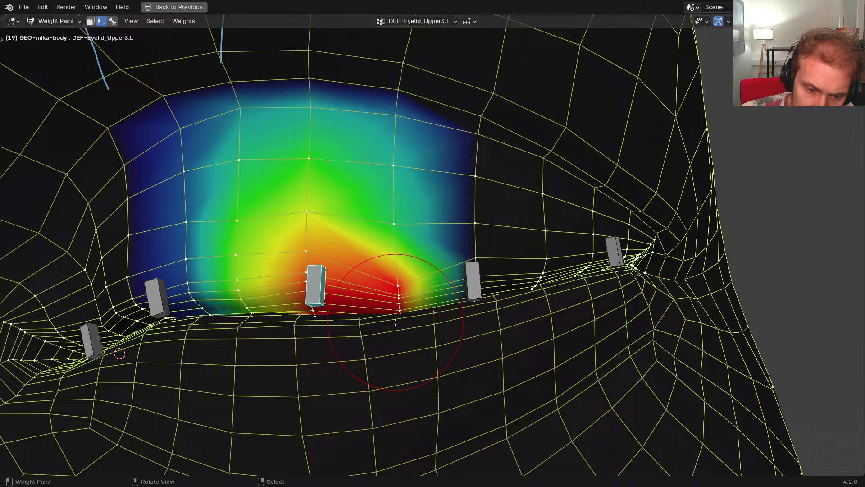
pyautogui.keyDown('ctrl'); pyautogui.click(469, 287); pyautogui.keyUp('ctrl')
pyautogui.press('v')
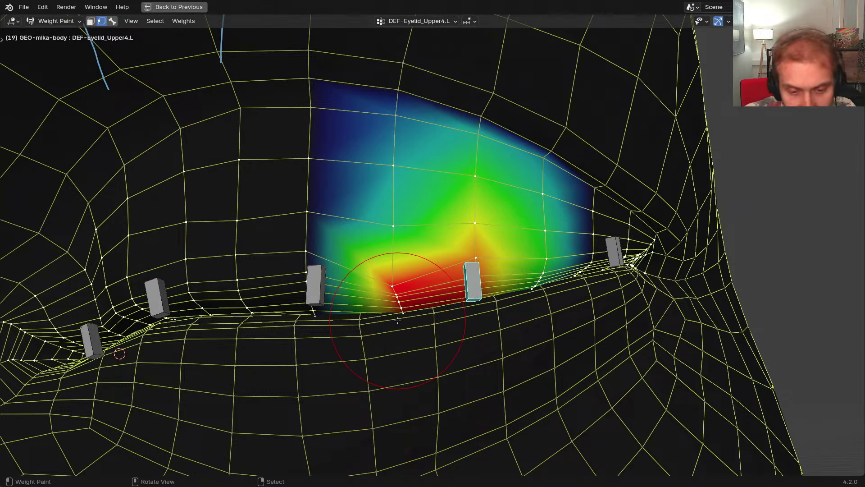
pyautogui.press('v')
pyautogui.keyDown('ctrl'); pyautogui.click(315, 286); pyautogui.keyUp('ctrl')
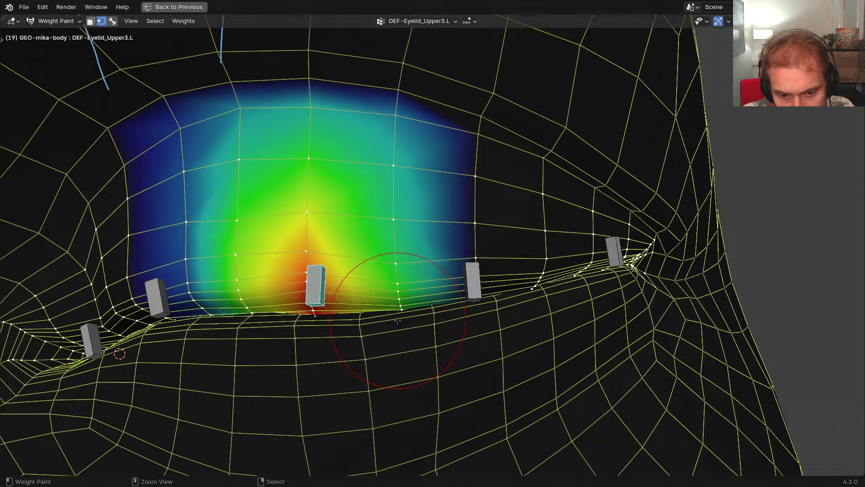
pyautogui.press('v')
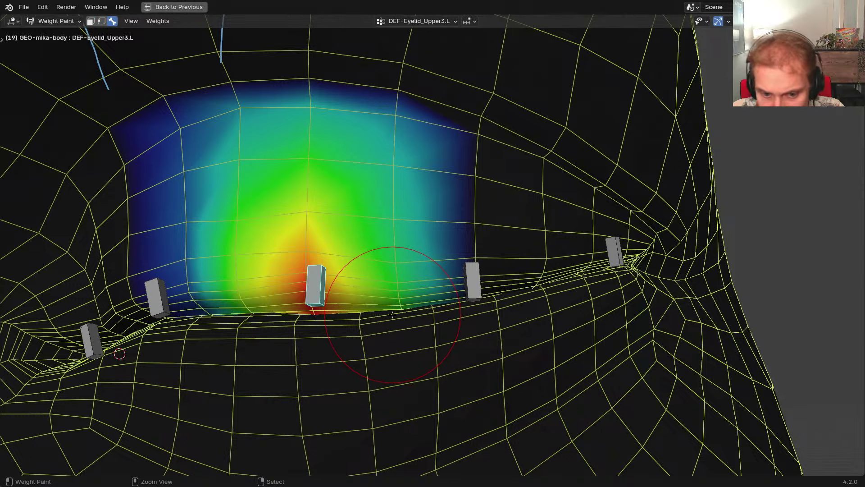
pyautogui.keyDown('ctrl'); pyautogui.click(472, 287); pyautogui.keyUp('ctrl')
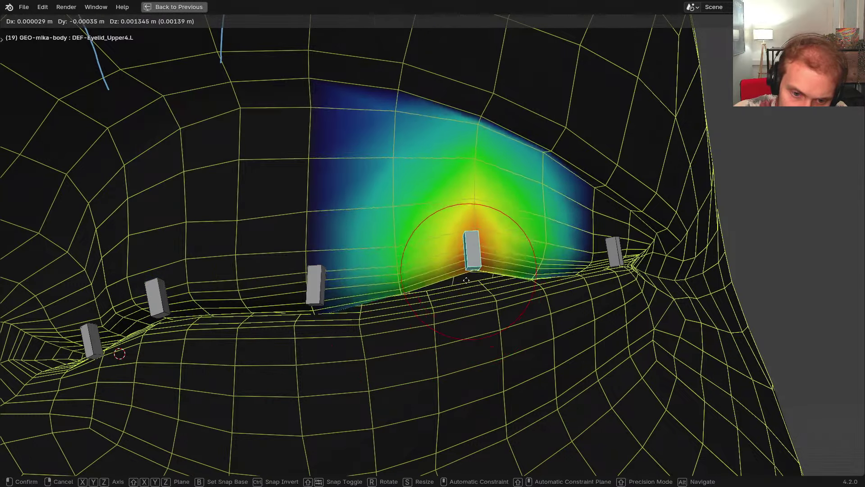
# Review the DEF-Eyelid_Upper2.L, Upper1.L and Upper5.L weights on the lid
pyautogui.scroll(-3, 421, 329)
pyautogui.scroll(1, 410, 320)
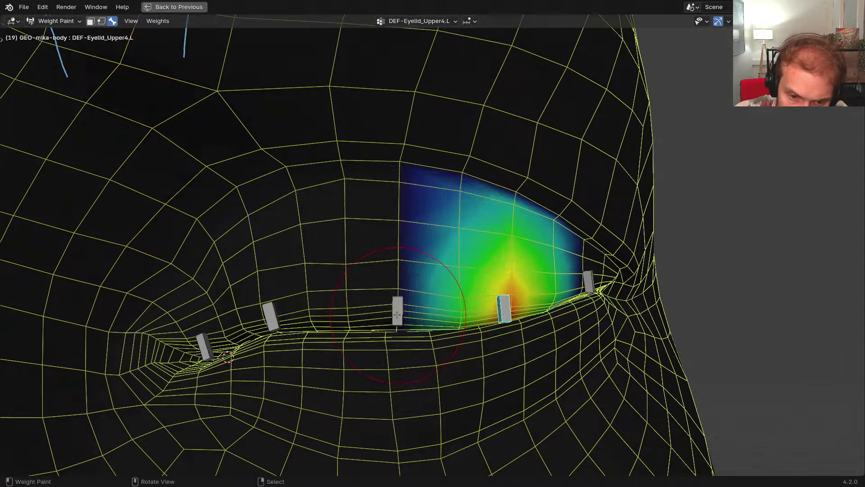
pyautogui.keyDown('ctrl'); pyautogui.click(401, 313); pyautogui.keyUp('ctrl')
pyautogui.keyDown('ctrl'); pyautogui.click(306, 318); pyautogui.keyUp('ctrl')
pyautogui.keyDown('ctrl'); pyautogui.click(204, 347); pyautogui.keyUp('ctrl')
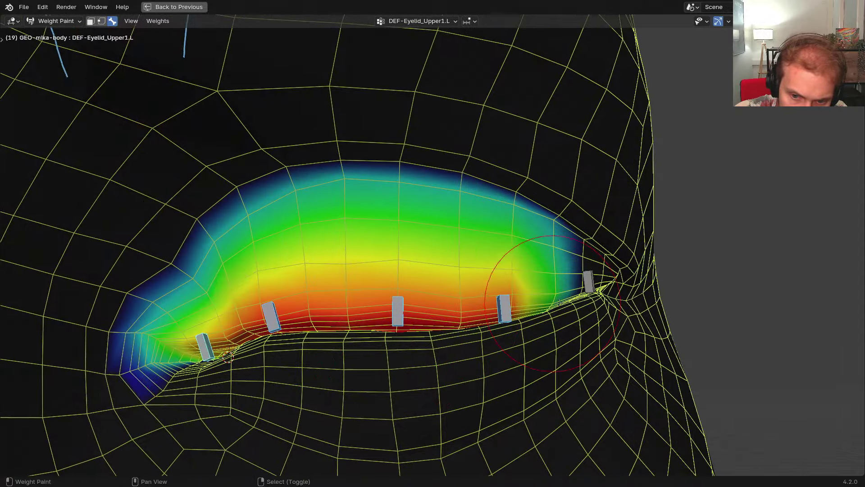
pyautogui.keyDown('ctrl'); pyautogui.click(590, 286); pyautogui.keyUp('ctrl')
# Erase the right blue annotation stroke, centre on the left eye, and return to Object Mode
pyautogui.scroll(-4, 541, 293)
pyautogui.moveTo(419, 297)
pyautogui.mouseDown(button='middle')
pyautogui.moveTo(434, 302)
pyautogui.moveTo(445, 330)
pyautogui.mouseUp(button='middle')
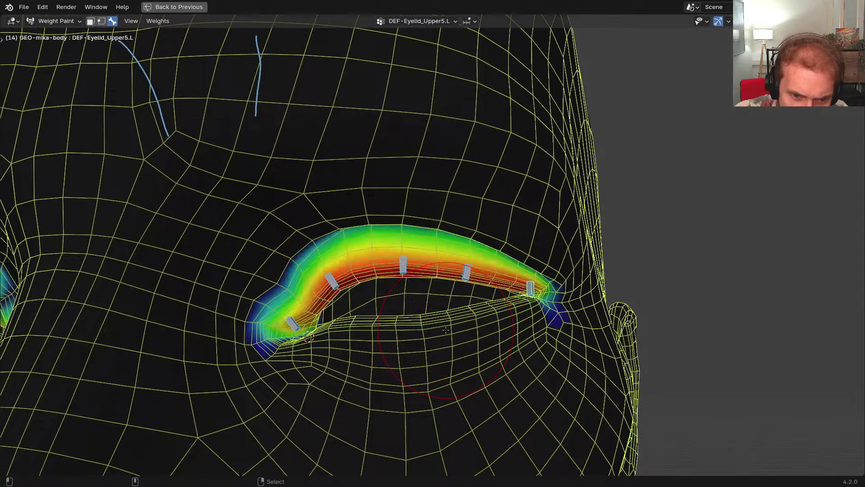
pyautogui.keyDown('alt'); pyautogui.scroll(1, 444, 330); pyautogui.keyUp('alt')
pyautogui.scroll(-3, 413, 322)
pyautogui.keyDown('alt'); pyautogui.scroll(-2, 413, 322); pyautogui.keyUp('alt')
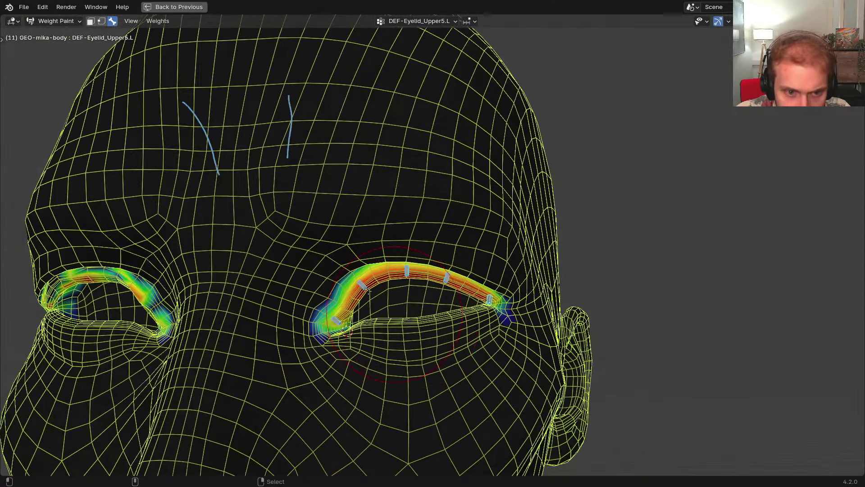
pyautogui.moveTo(292, 140)
pyautogui.mouseDown(button='right')
pyautogui.moveTo(290, 85)
pyautogui.moveTo(245, 212)
pyautogui.mouseUp(button='right')
pyautogui.scroll(3, 428, 327)
pyautogui.keyDown('shift'); pyautogui.moveTo(427, 327); pyautogui.dragTo(421, 317, button='middle'); pyautogui.keyUp('shift')
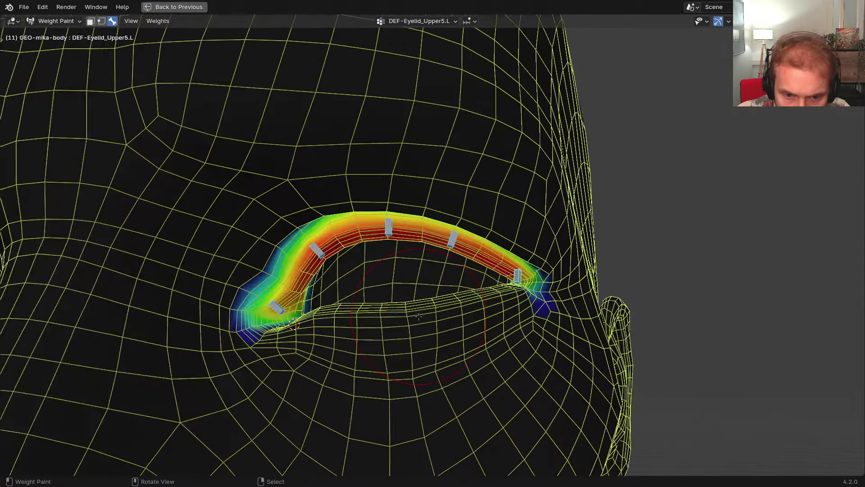
pyautogui.hotkey('ctrl', 'Tab')
# Select RIG-mikassa in Pose Mode and hide the DEF-Head bone blocking the eye
pyautogui.hotkey('shift', 'z')
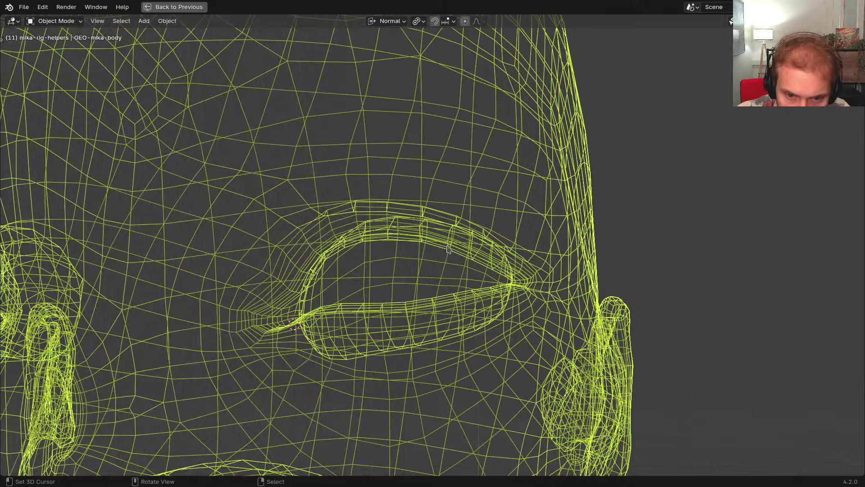
pyautogui.press('KP_Divide')
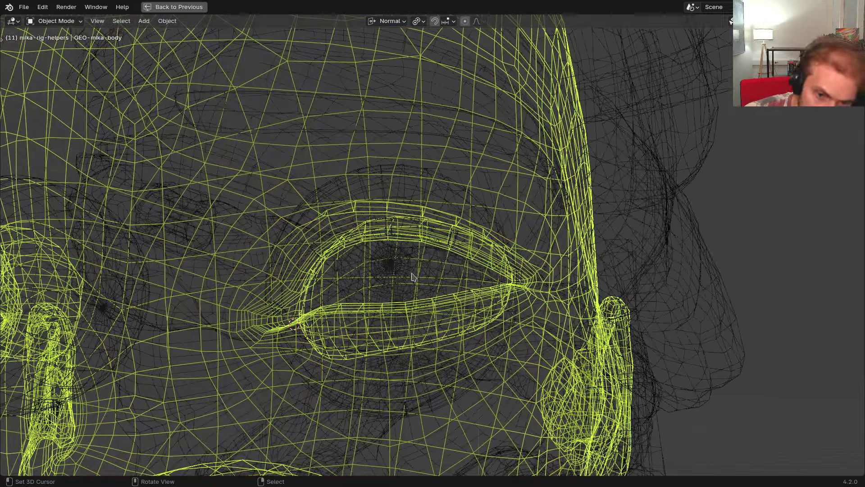
pyautogui.moveTo(399, 272); pyautogui.dragTo(406, 275, button='middle')
pyautogui.hotkey('shift', 'z')
pyautogui.rightClick(405, 237)
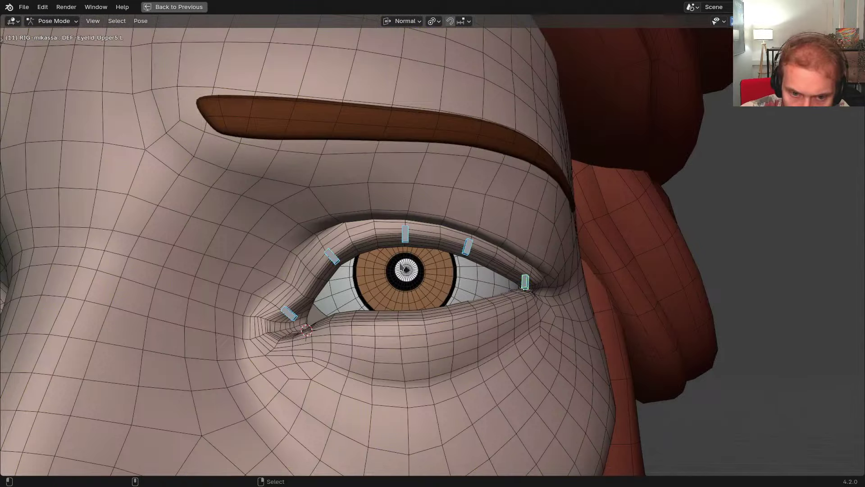
pyautogui.hotkey('ctrl', 'Tab')
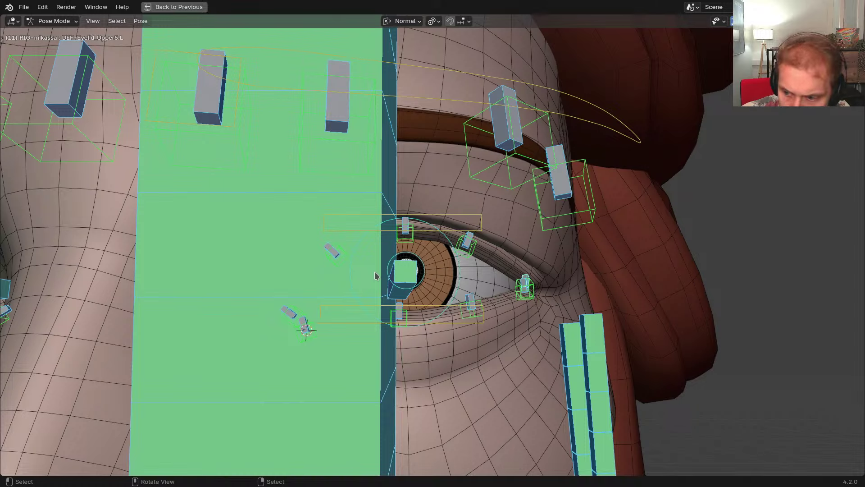
pyautogui.click(375, 273)
pyautogui.press('h')
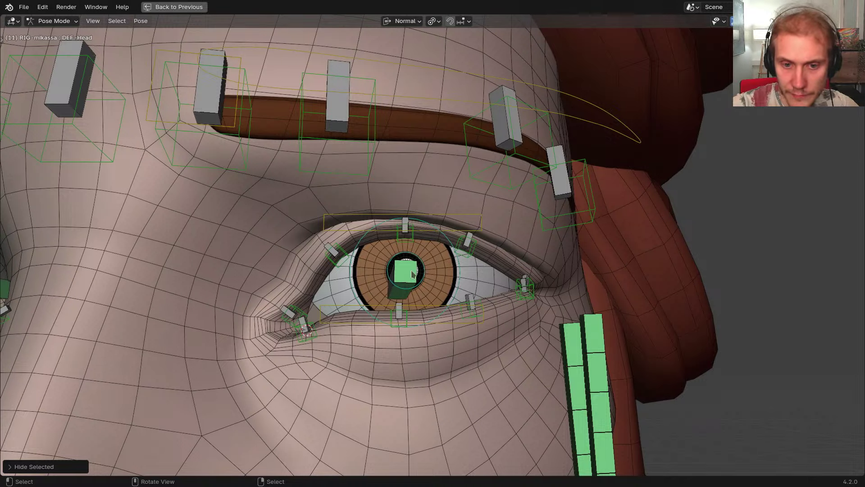
# Select the CTR-Eyelid_Upper.L control and view the eye head-on
pyautogui.click(459, 235)
pyautogui.moveTo(453, 274); pyautogui.dragTo(490, 249, button='middle')
pyautogui.scroll(3, 485, 265)
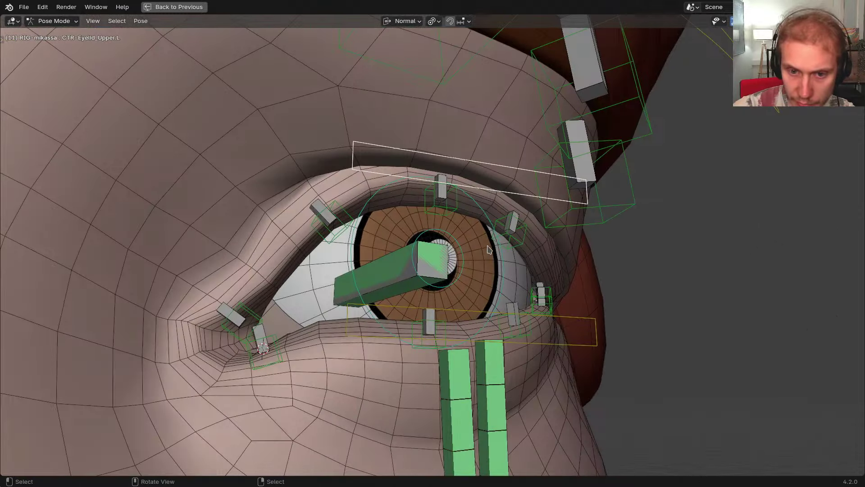
pyautogui.moveTo(465, 251); pyautogui.dragTo(435, 250, button='middle')
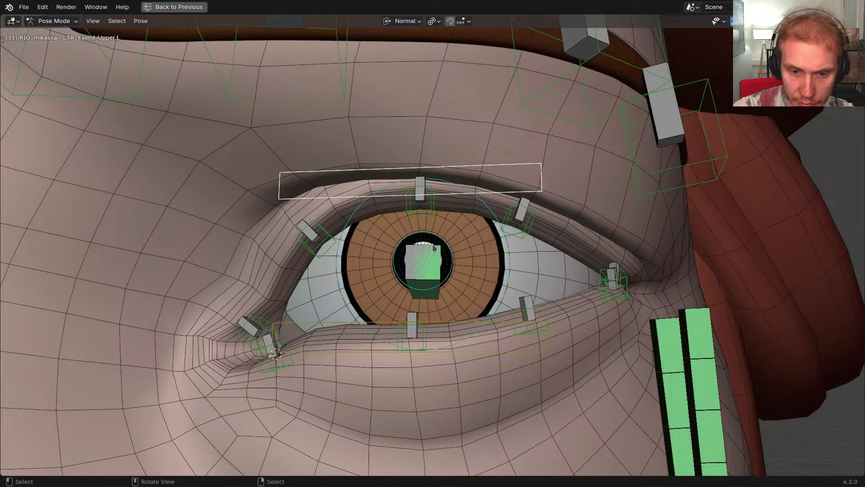
pyautogui.moveTo(413, 258)
pyautogui.mouseDown(button='middle')
pyautogui.moveTo(442, 265)
pyautogui.moveTo(476, 252)
pyautogui.moveTo(419, 249)
pyautogui.mouseUp(button='middle')
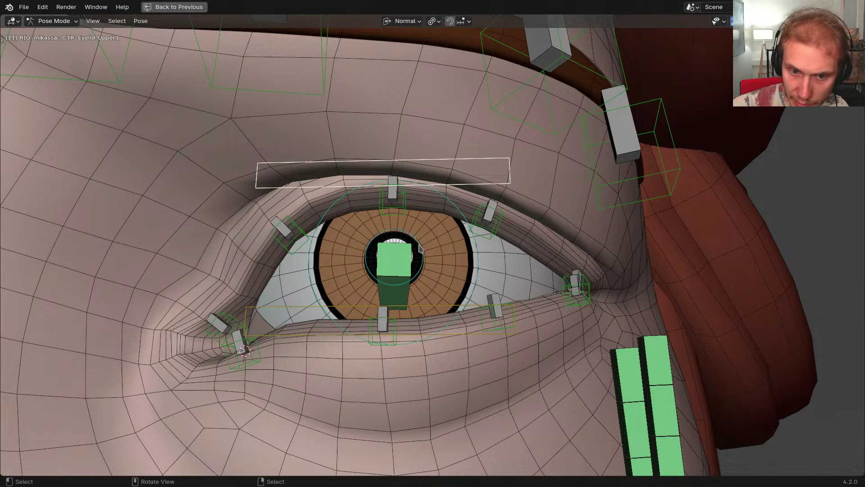
pyautogui.moveTo(418, 249); pyautogui.dragTo(469, 245, button='middle')
# Test-move CTR-Eyelid_Upper.L along Z and Y, cancel, then return to the full layout on the metarig
pyautogui.press('g')
pyautogui.press('z')
pyautogui.press('Escape')
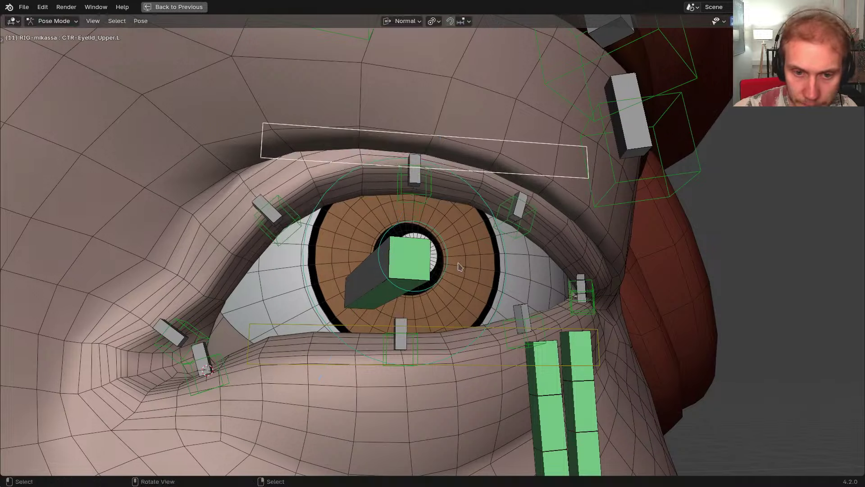
pyautogui.press('g')
pyautogui.press('y')
pyautogui.press('Escape')
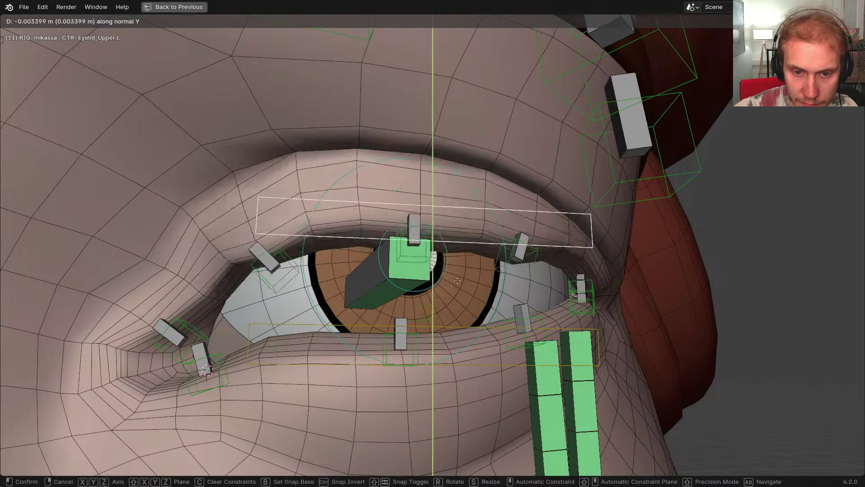
pyautogui.hotkey('ctrl', 'alt', 'space')
pyautogui.hotkey('shift', 't')
# On META-mikassa, reveal the hidden eyelid bones and inspect the Face bone collection
pyautogui.press('Left')
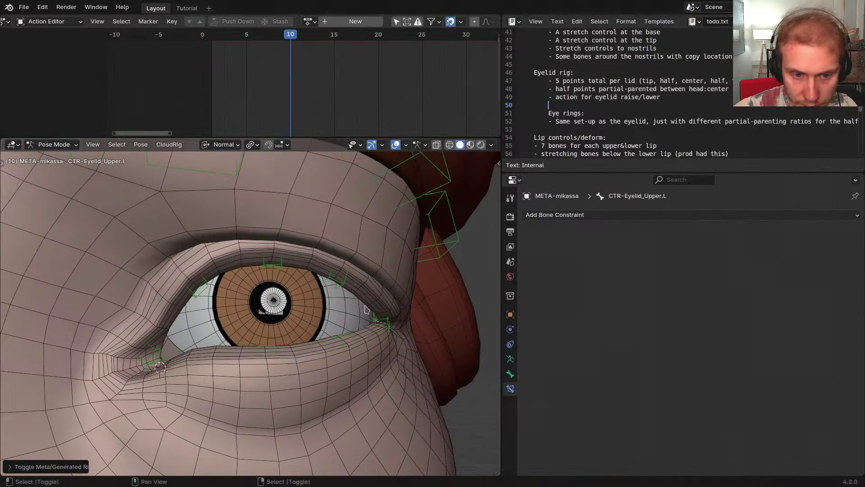
pyautogui.click(510, 360)
pyautogui.hotkey('alt', 'h')
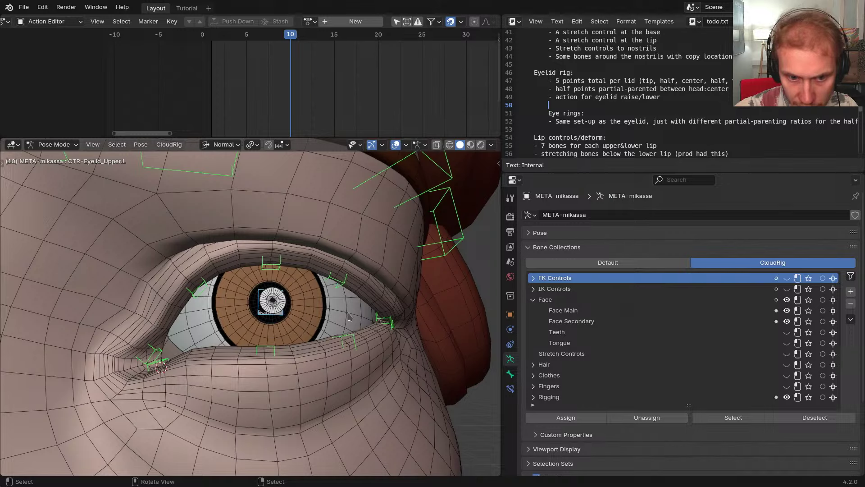
pyautogui.click(367, 250)
pyautogui.moveTo(356, 268); pyautogui.dragTo(393, 261, button='middle')
pyautogui.click(544, 300)
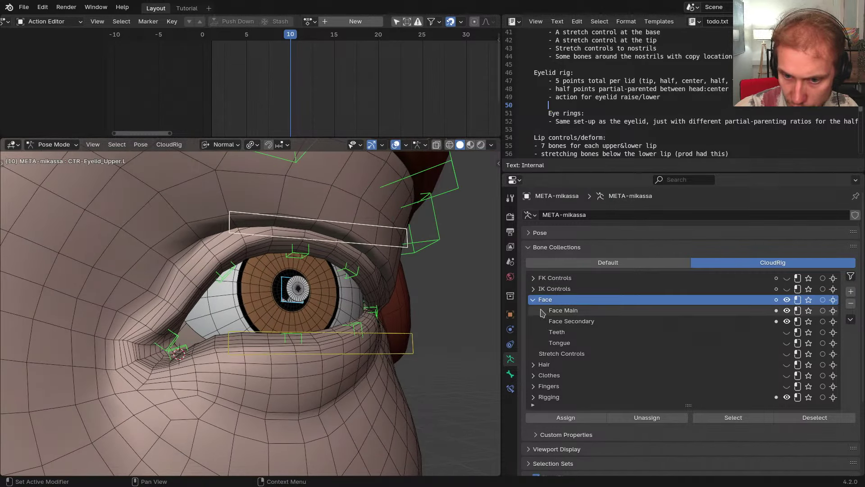
pyautogui.click(533, 299)
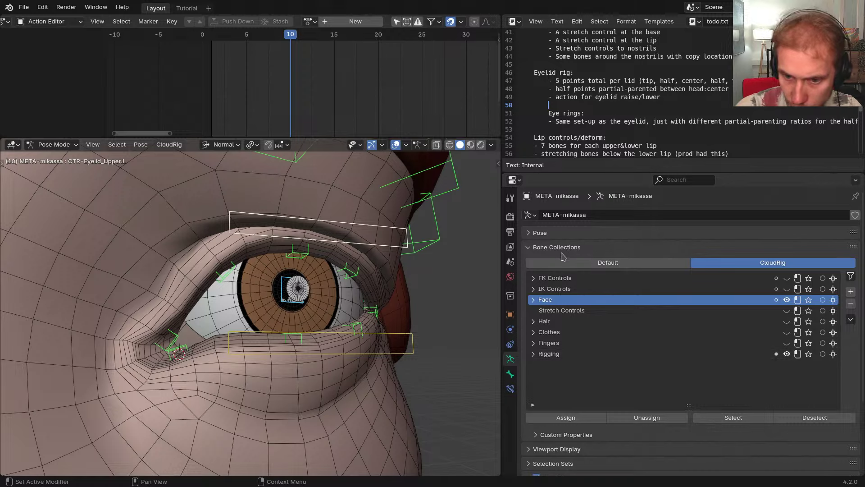
# Select the upper and lower eyelid controls on the metarig
pyautogui.scroll(-5, 561, 333)
pyautogui.click(561, 386)
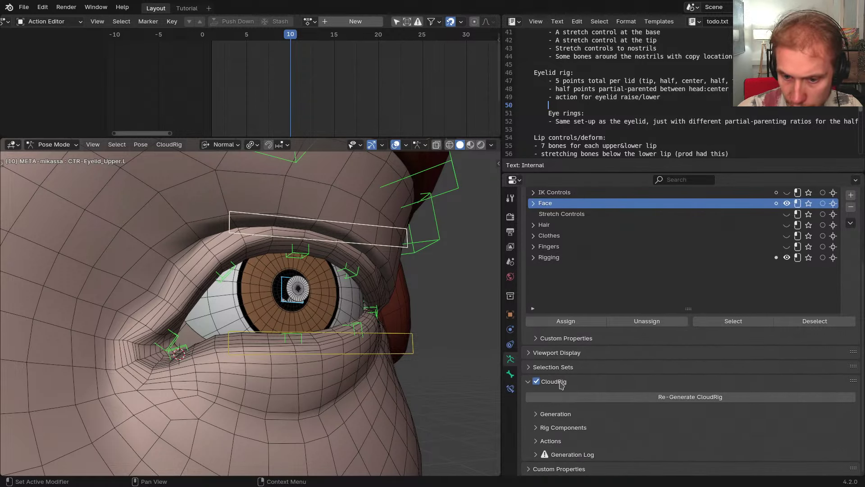
pyautogui.click(561, 385)
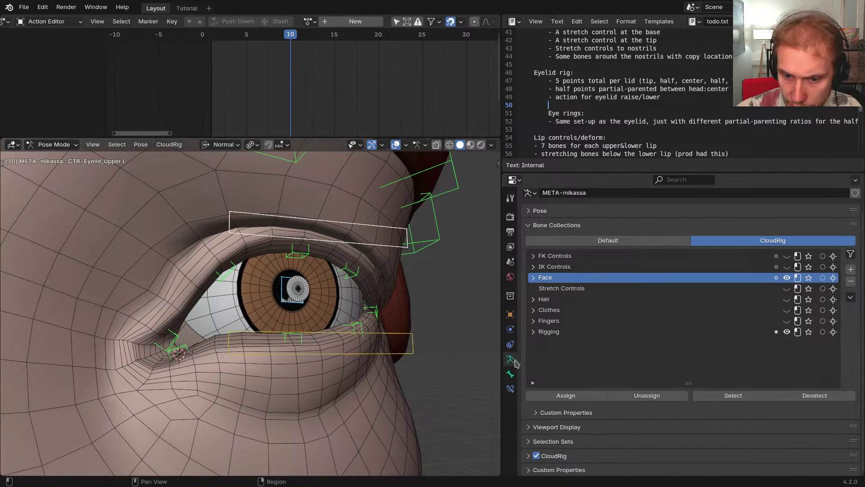
pyautogui.moveTo(358, 290); pyautogui.dragTo(393, 266, button='middle')
pyautogui.click(404, 256)
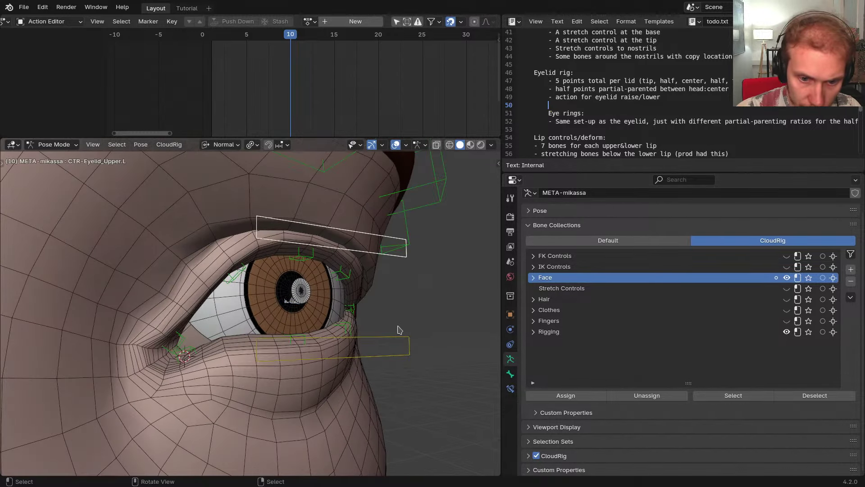
pyautogui.click(400, 327)
pyautogui.moveTo(399, 324); pyautogui.dragTo(404, 329, button='middle')
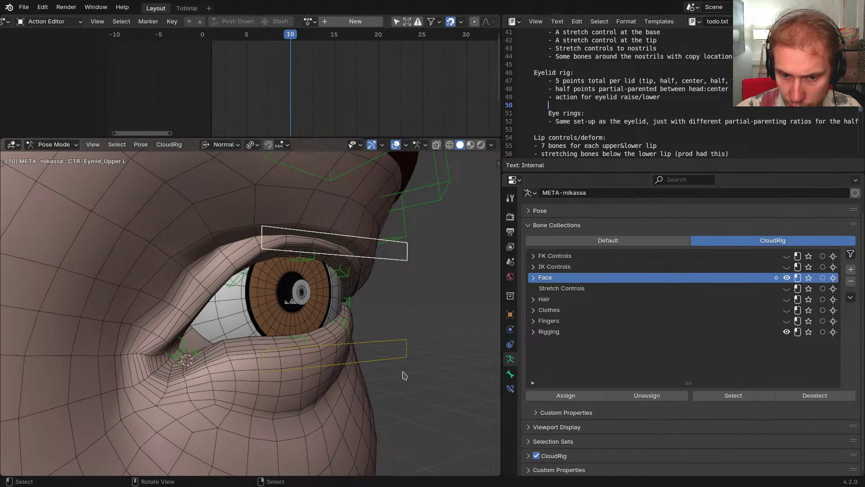
# Add a CloudRig action slot assigned to RIG-mika-eyelid_upper-updown
pyautogui.click(566, 461)
pyautogui.moveTo(569, 455); pyautogui.dragTo(585, 257, button='middle')
pyautogui.click(566, 441)
pyautogui.moveTo(569, 428); pyautogui.dragTo(577, 259, button='middle')
pyautogui.click(846, 306)
pyautogui.moveTo(551, 428); pyautogui.dragTo(550, 422, button='middle')
pyautogui.click(533, 437)
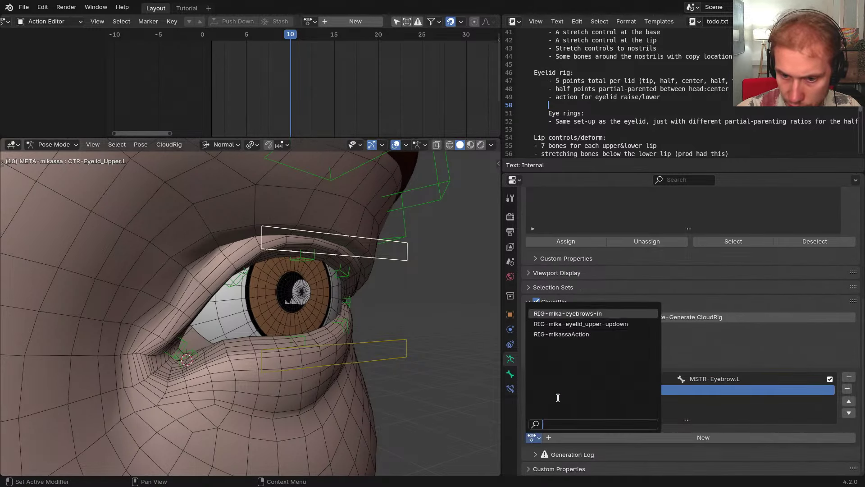
pyautogui.click(586, 324)
# Set CTR-Eyelid_Upper.L as the slot's control bone by pasting its copied name
pyautogui.scroll(-5, 664, 342)
pyautogui.click(692, 354)
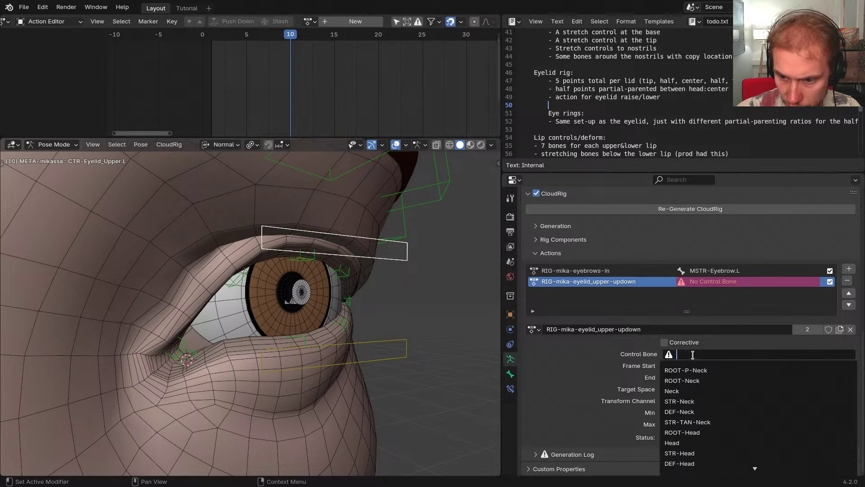
pyautogui.write('CTR-Eye')
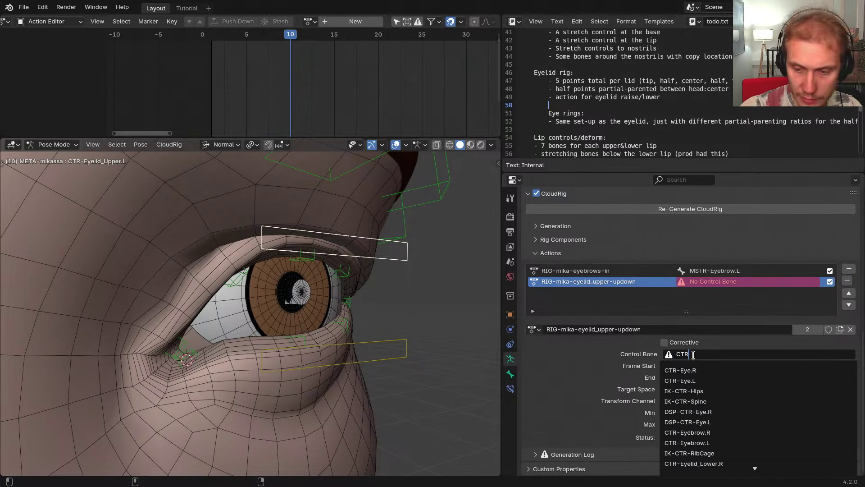
pyautogui.press('BackSpace')
pyautogui.press('BackSpace')
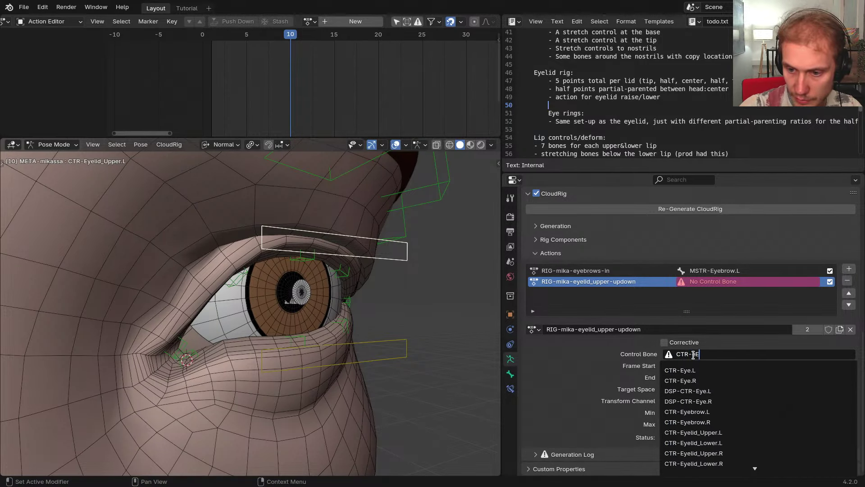
pyautogui.press('Escape')
pyautogui.press('F2')
pyautogui.hotkey('ctrl', 'c')
pyautogui.press('Escape')
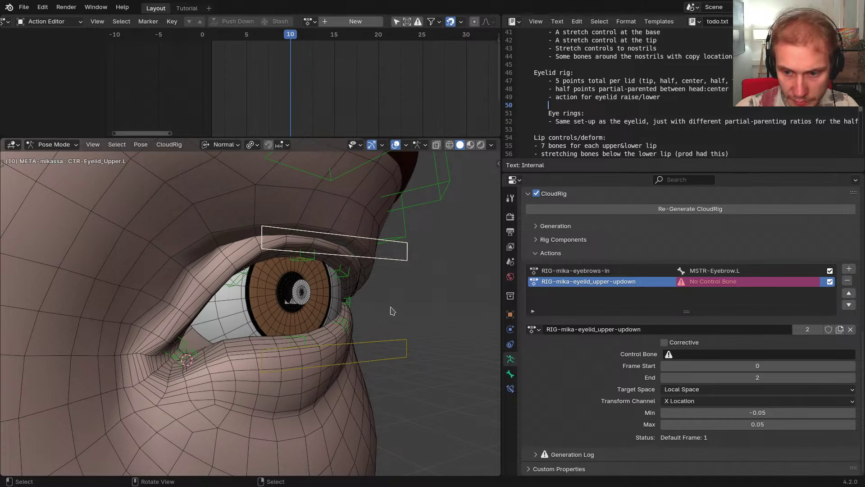
pyautogui.hotkey('ctrl', 'v')
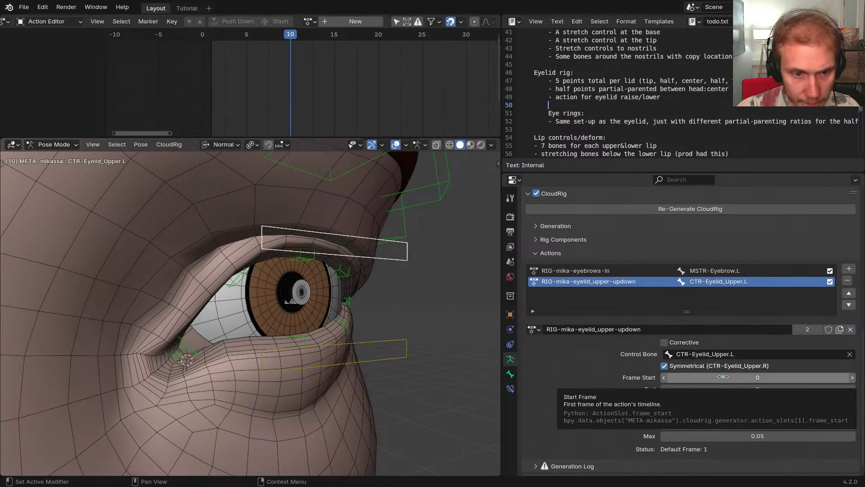
# Set the action's End frame to 20
pyautogui.click(723, 376)
pyautogui.press('Tab')
pyautogui.write('20')
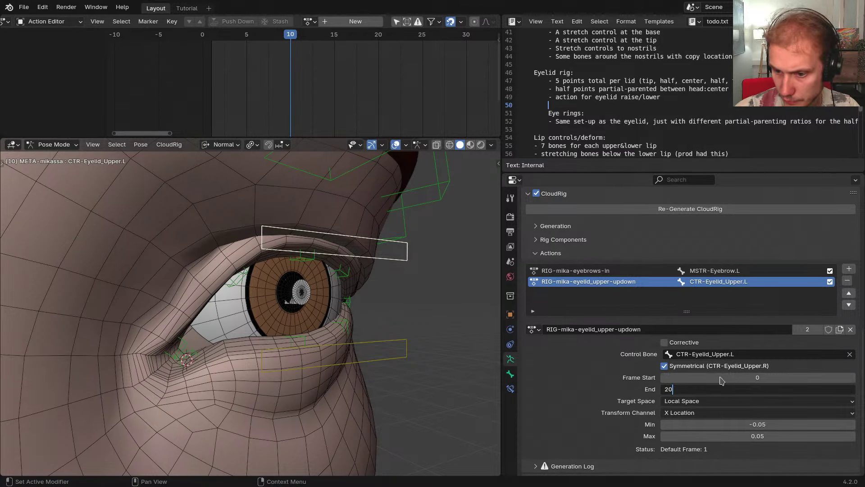
pyautogui.press('Return')
# Check the eyelid control's transform values and the closed eyelid at frame 20 on the generated rig
pyautogui.hotkey('shift', 't')
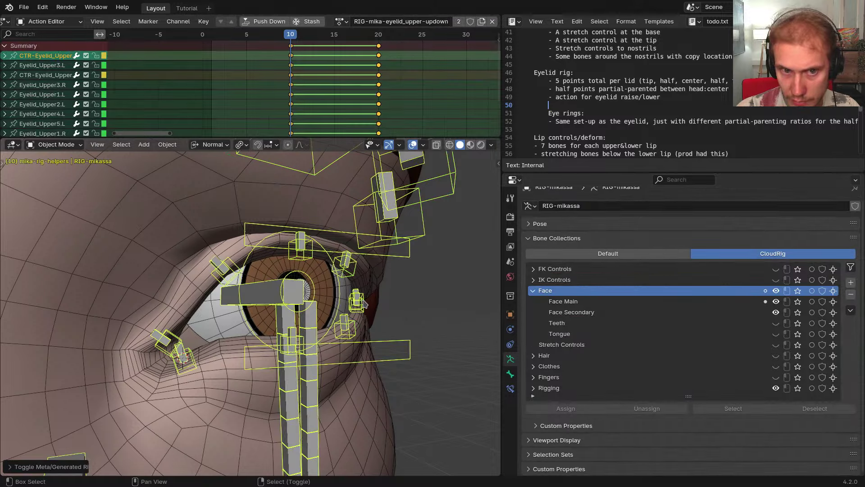
pyautogui.hotkey('shift', 't')
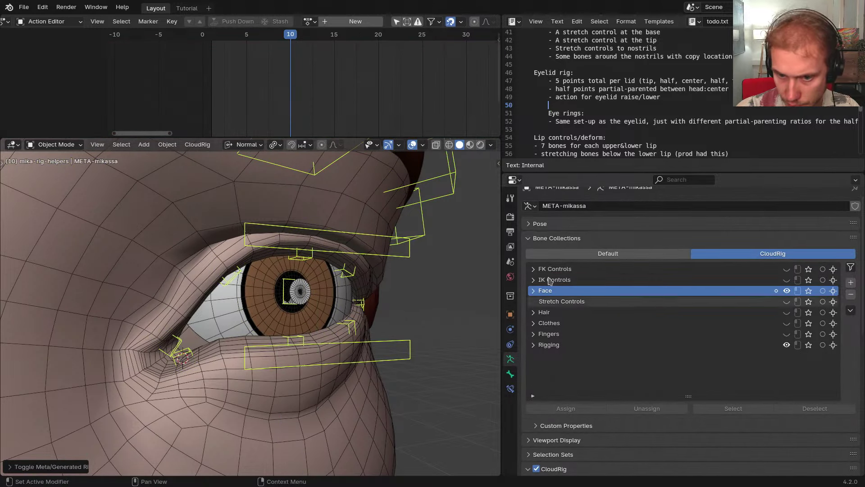
pyautogui.click(586, 238)
pyautogui.scroll(-5, 691, 396)
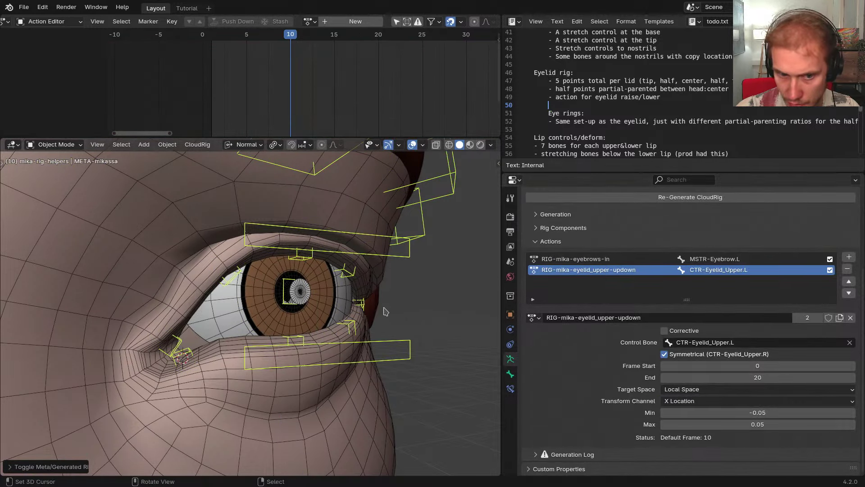
pyautogui.hotkey('ctrl', 'Tab')
pyautogui.press('n')
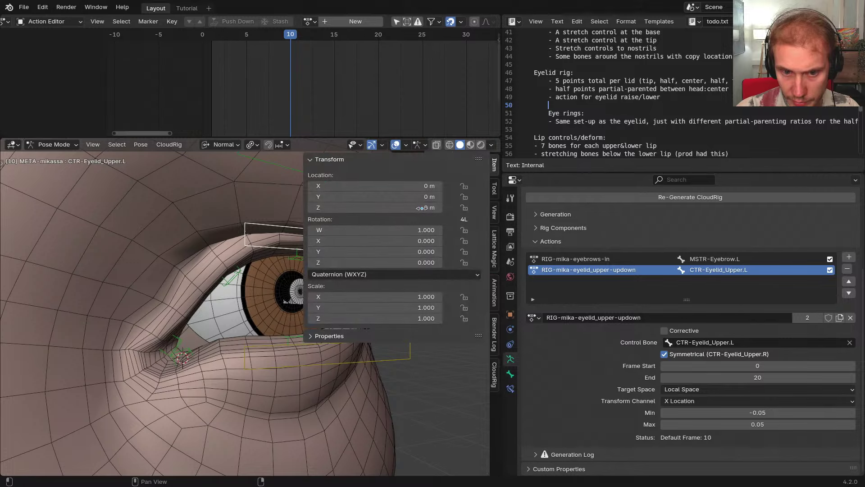
pyautogui.hotkey('shift', 't')
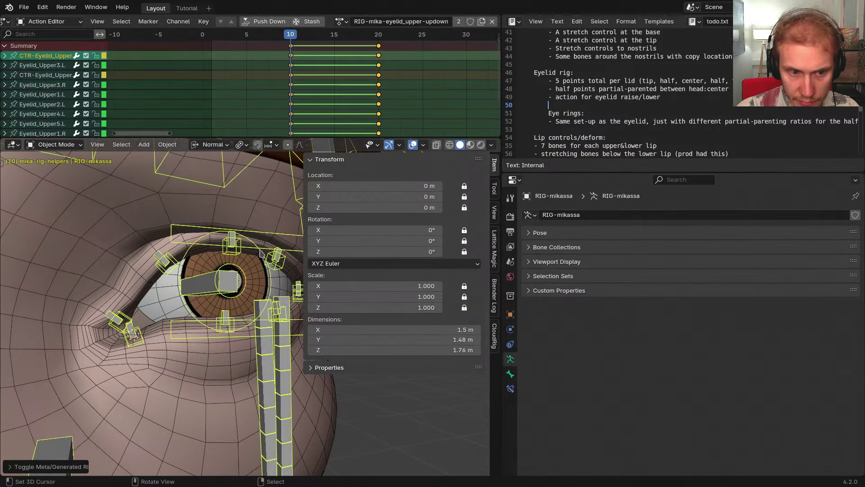
pyautogui.hotkey('ctrl', 'Tab')
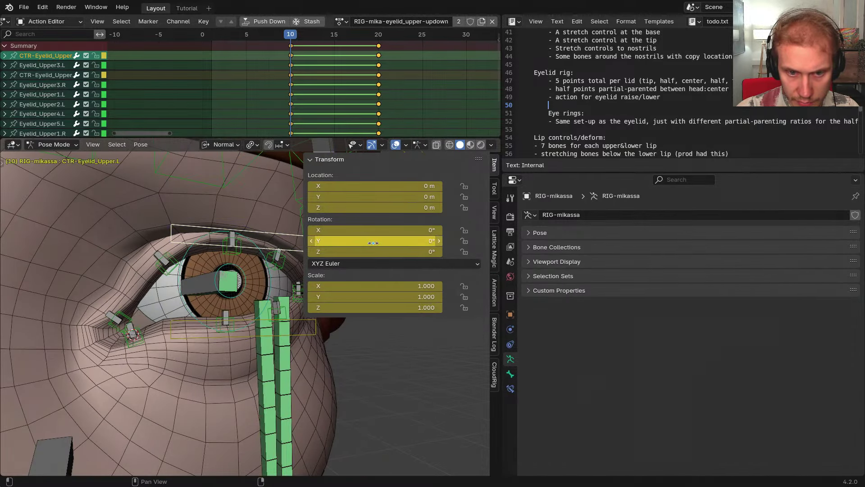
pyautogui.moveTo(321, 107); pyautogui.dragTo(378, 105)
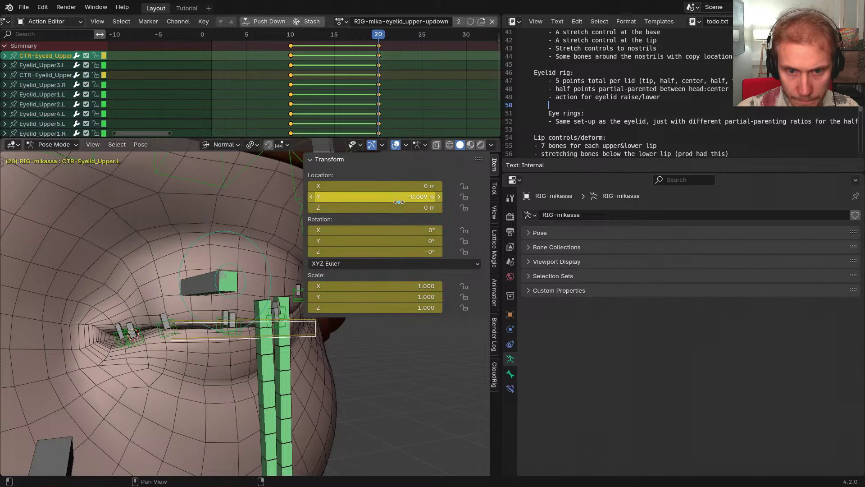
pyautogui.hotkey('shift', 't')
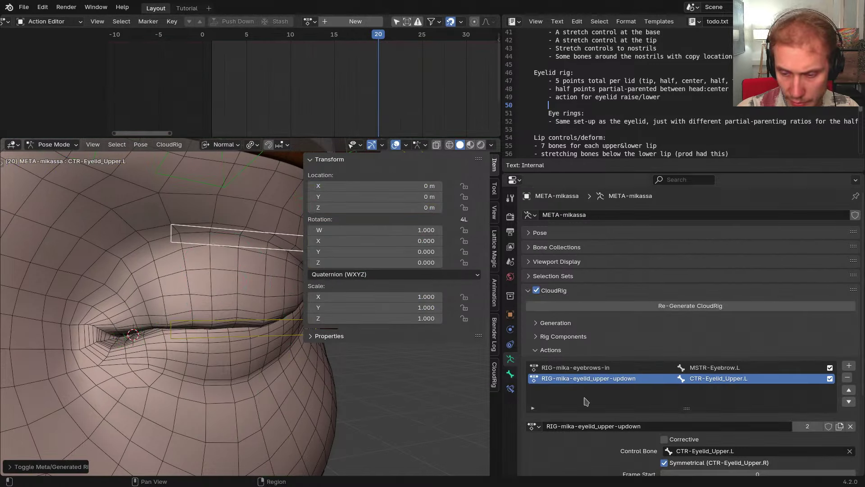
# Set the action slot's Min to 0.01 and Max to -0.01, entered as ±0.009
pyautogui.scroll(-5, 586, 401)
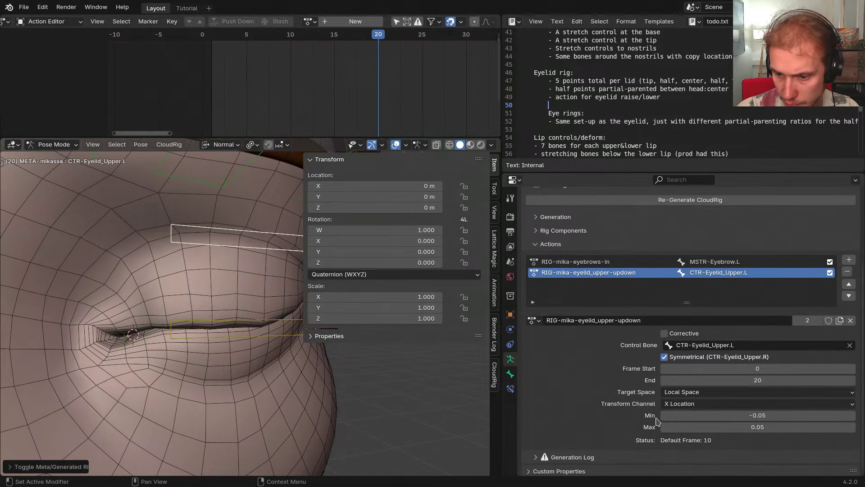
pyautogui.click(706, 412)
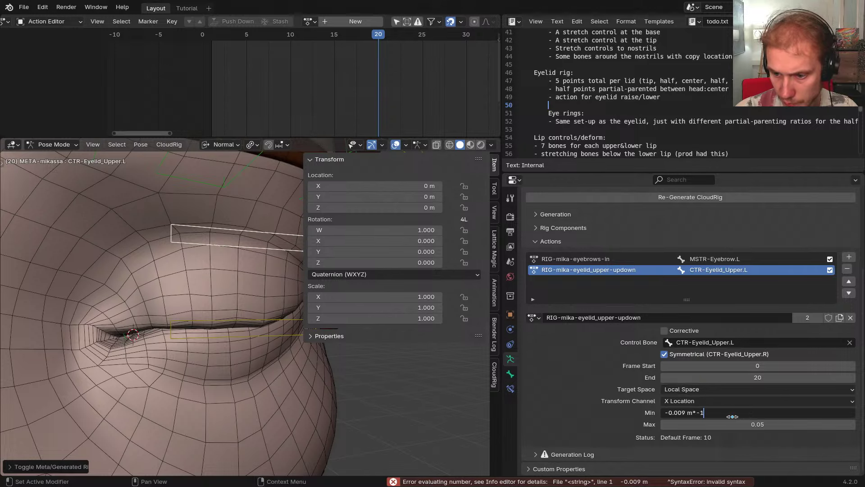
pyautogui.write('-0.009 m*-1')
pyautogui.press('Return')
pyautogui.click(725, 416)
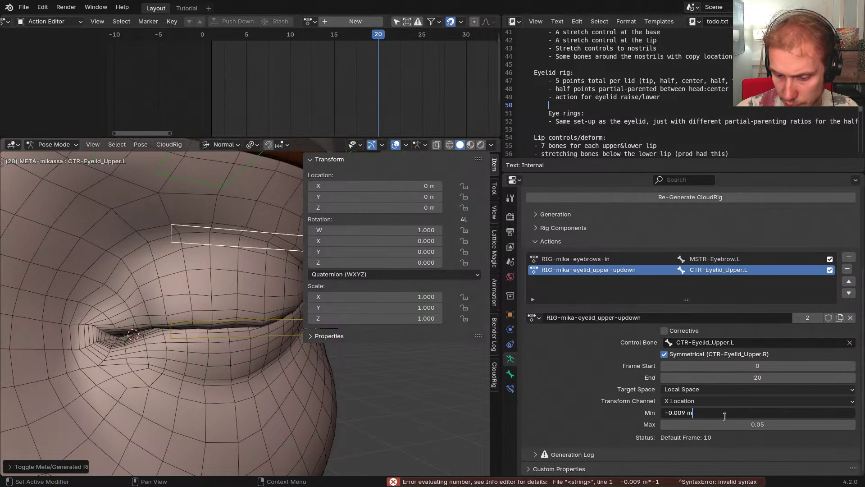
pyautogui.write('-0.009 m*-1')
pyautogui.press('Return')
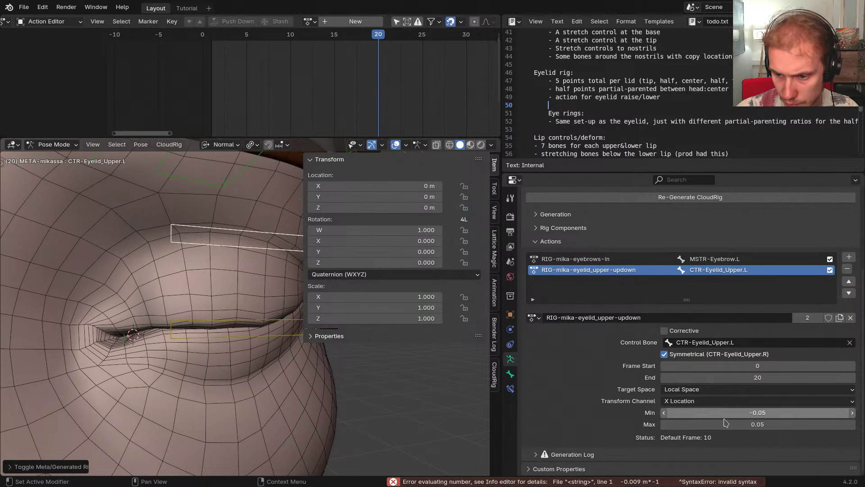
pyautogui.click(725, 424)
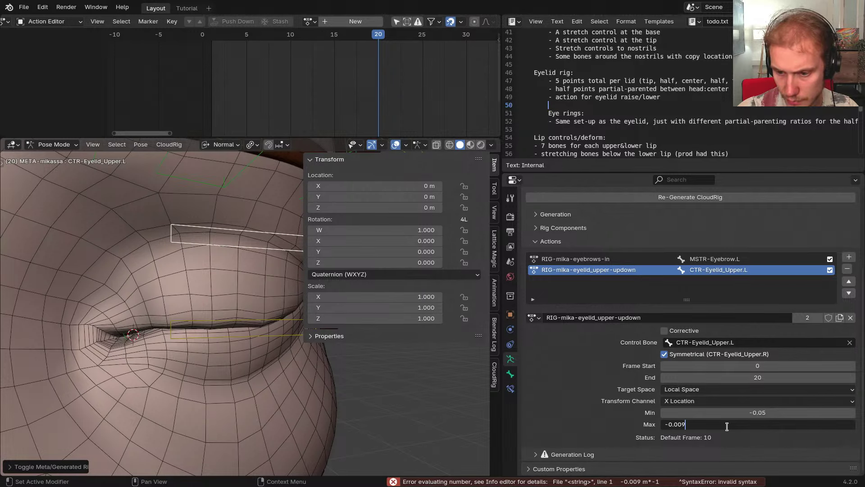
pyautogui.write('-0.009')
pyautogui.press('Return')
pyautogui.click(727, 425)
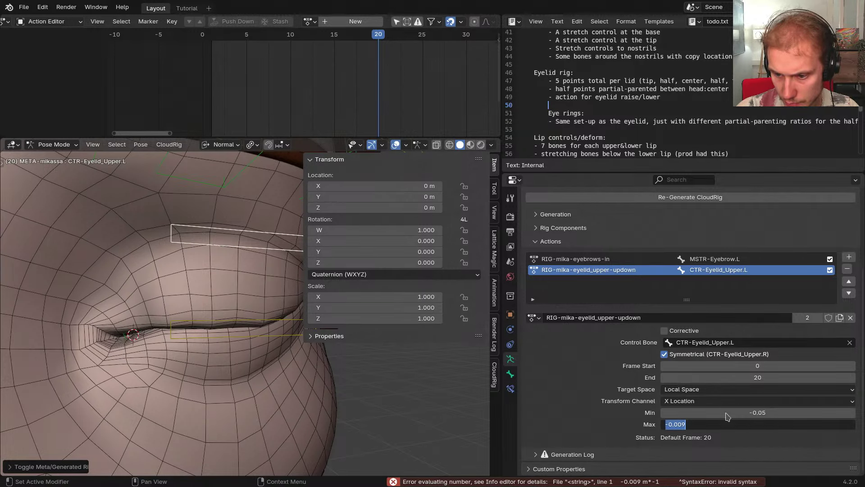
pyautogui.click(726, 412)
pyautogui.write('-0.009*-1')
pyautogui.press('Return')
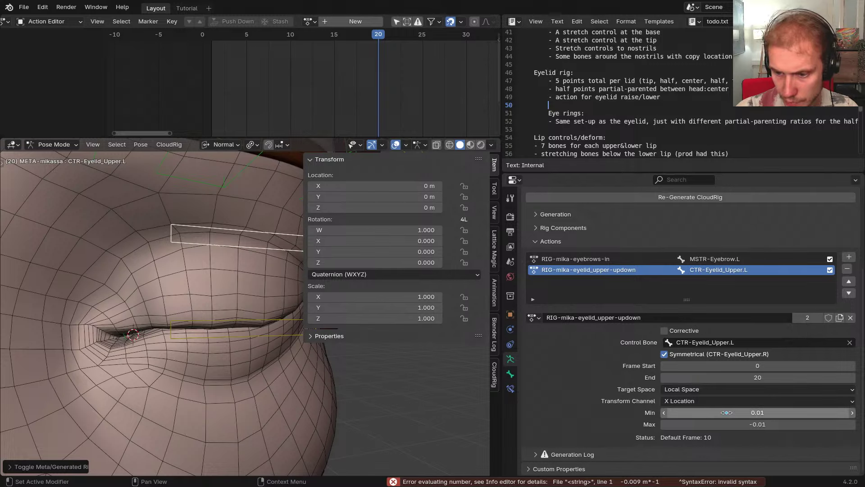
# Hide the sidebar and regenerate the rig from the metarig
pyautogui.moveTo(228, 299); pyautogui.dragTo(209, 299, button='middle')
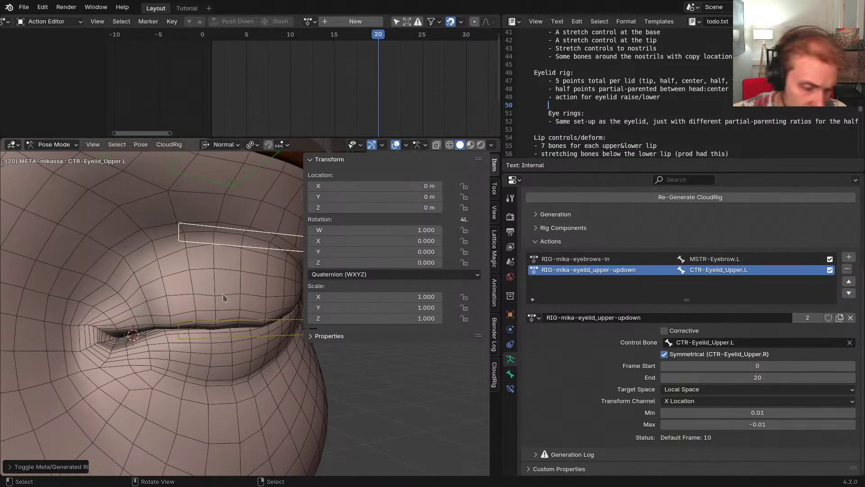
pyautogui.moveTo(303, 312); pyautogui.dragTo(320, 313)
pyautogui.press('n')
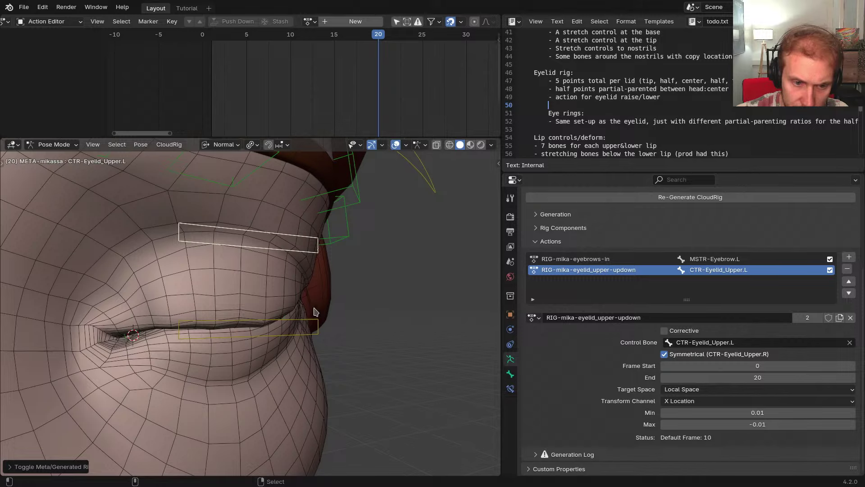
pyautogui.hotkey('ctrl', 'alt', 'r')
# Test the eyelid at frame 10 by moving the eyelid control along Y, then play the action loop
pyautogui.moveTo(315, 312); pyautogui.dragTo(334, 311, button='middle')
pyautogui.moveTo(373, 125); pyautogui.dragTo(292, 114)
pyautogui.press('g')
pyautogui.press('y')
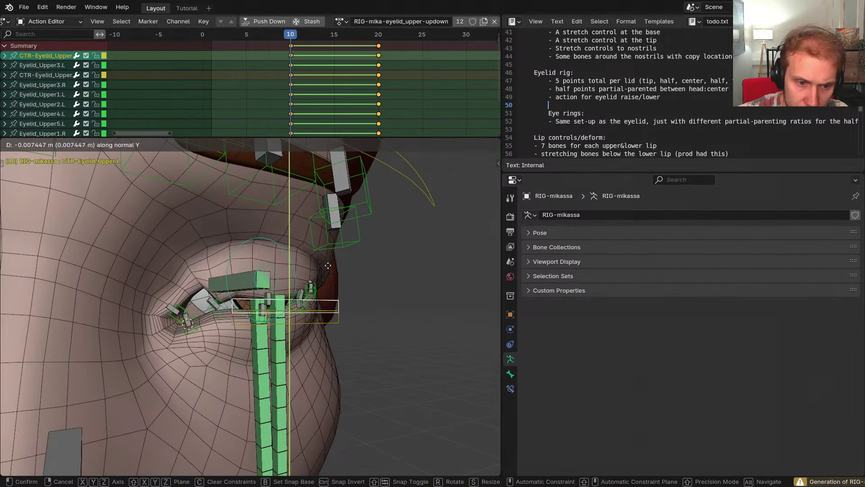
pyautogui.rightClick(327, 270)
pyautogui.moveTo(301, 114); pyautogui.dragTo(301, 110)
pyautogui.press('space')
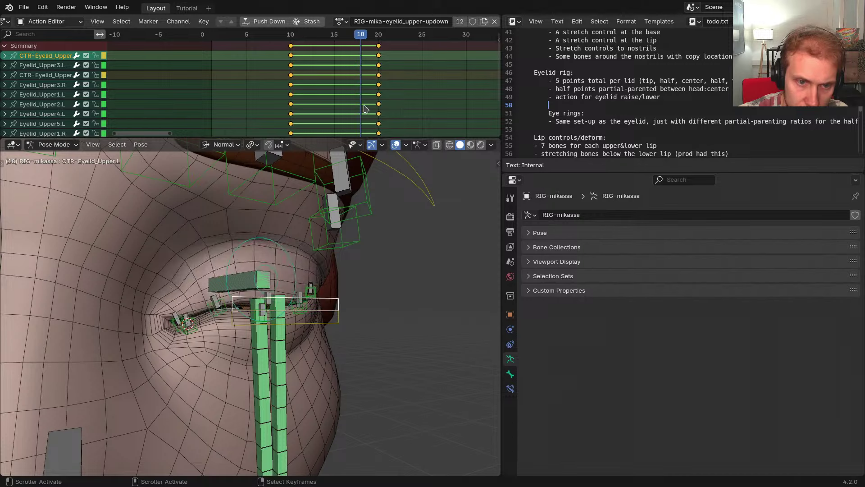
# Zoom toward the eye and show the bone constraints of Eyelid_Upper4.L
pyautogui.moveTo(315, 260); pyautogui.dragTo(295, 271, button='middle')
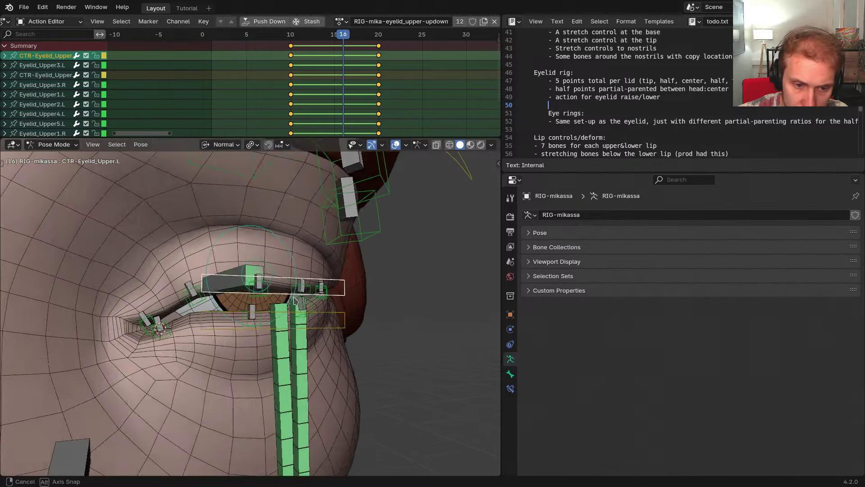
pyautogui.scroll(3, 298, 292)
pyautogui.click(315, 284)
pyautogui.click(514, 391)
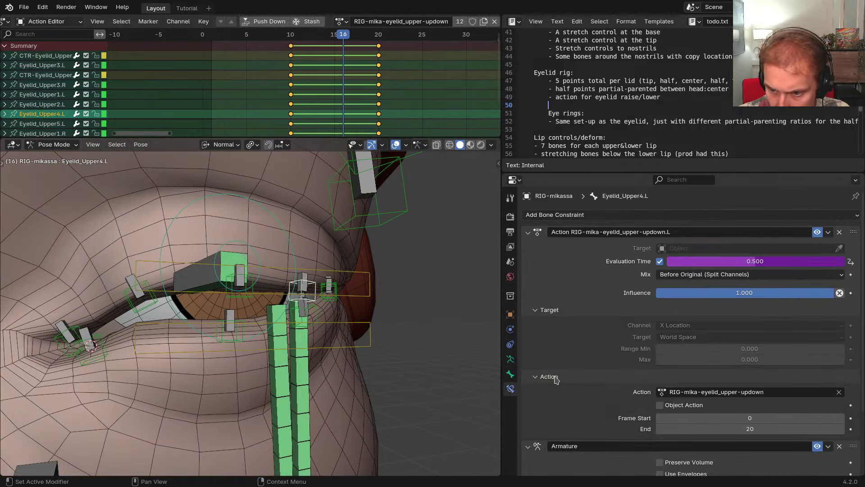
# Raise the upper eyelid control along Y, inspect Eyelid_Upper4.L, then reset the control's position
pyautogui.click(364, 297)
pyautogui.press('g')
pyautogui.press('y')
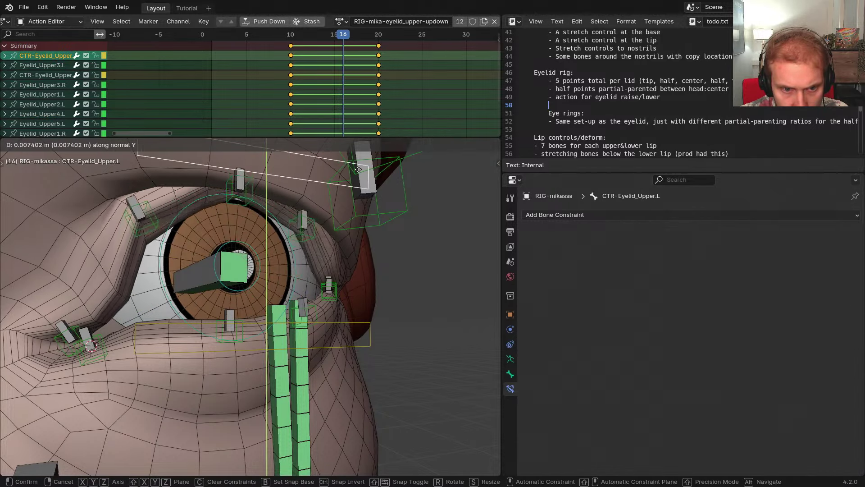
pyautogui.click(360, 451)
pyautogui.click(303, 205)
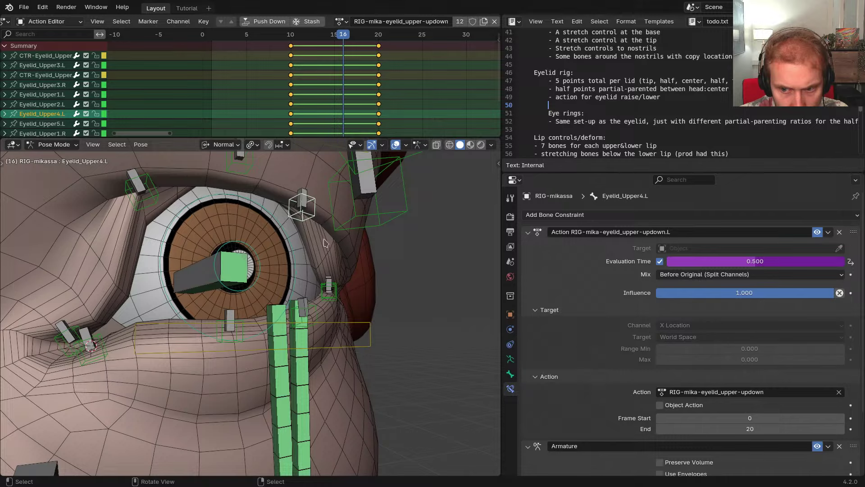
pyautogui.scroll(-3, 324, 240)
pyautogui.click(322, 185)
pyautogui.hotkey('alt', 'g')
# Scrub back to frame 10 and retest the eyelid control's Y movement without keeping it
pyautogui.click(317, 248)
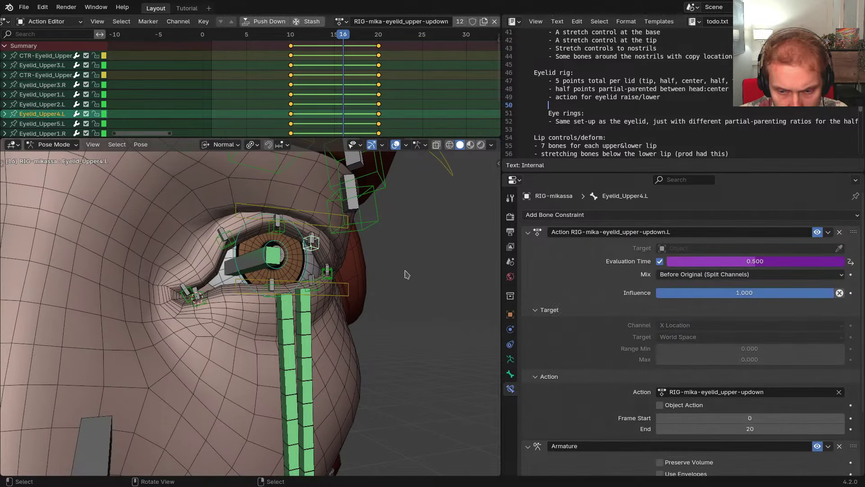
pyautogui.press('a')
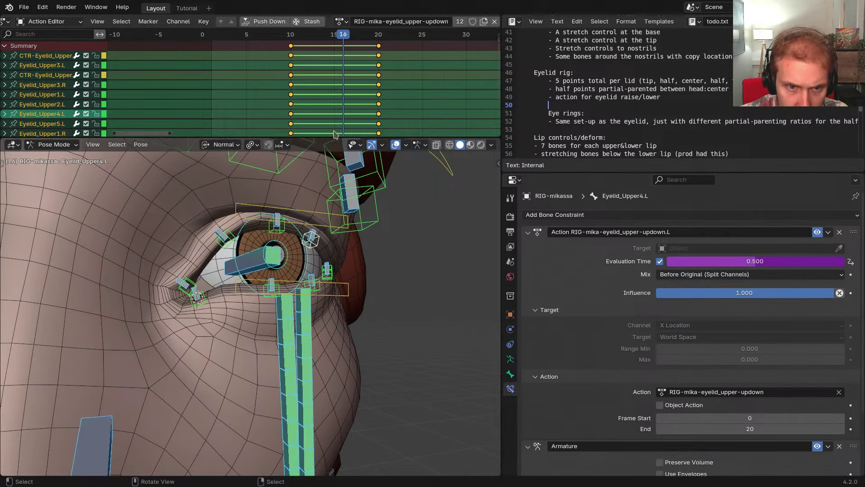
pyautogui.moveTo(319, 120); pyautogui.dragTo(292, 109)
pyautogui.click(308, 223)
pyautogui.press('g')
pyautogui.press('y')
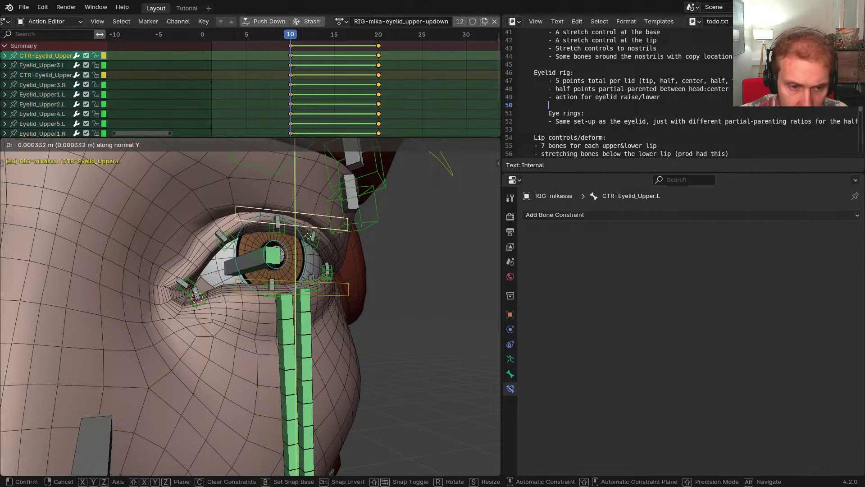
pyautogui.rightClick(307, 284)
# Open the driver behind the Evaluation Time of Eyelid_Upper4.L's Action constraint
pyautogui.click(311, 246)
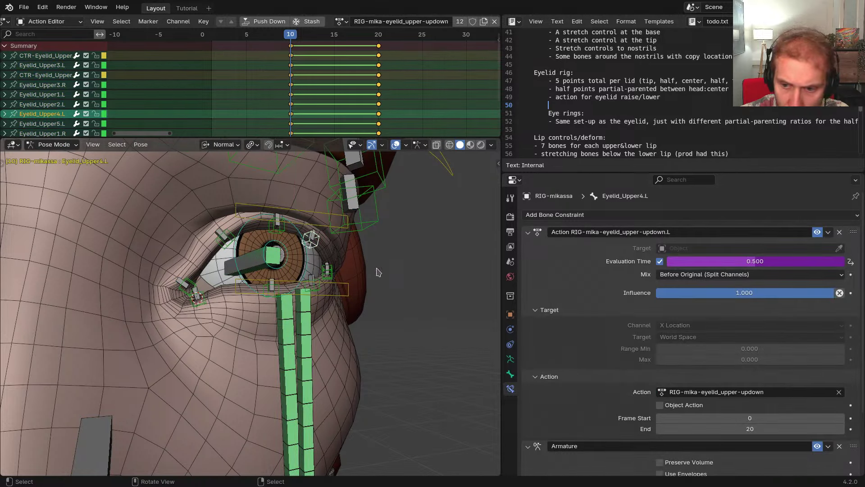
pyautogui.rightClick(743, 266)
pyautogui.click(739, 261)
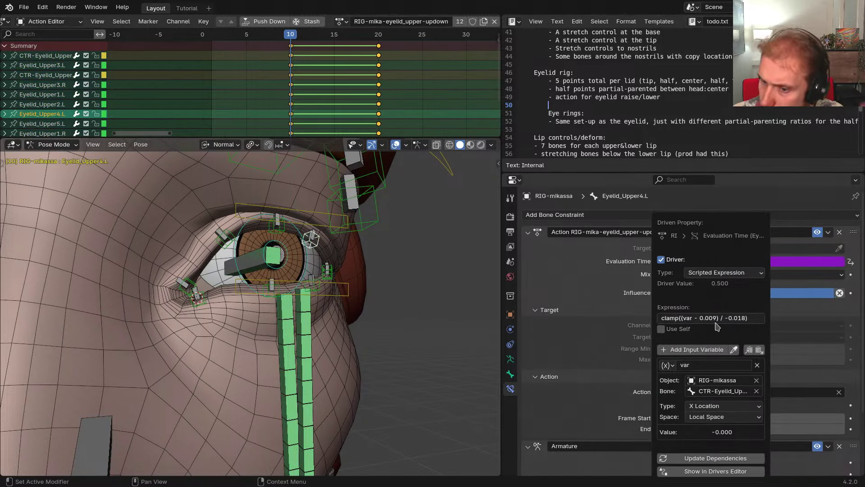
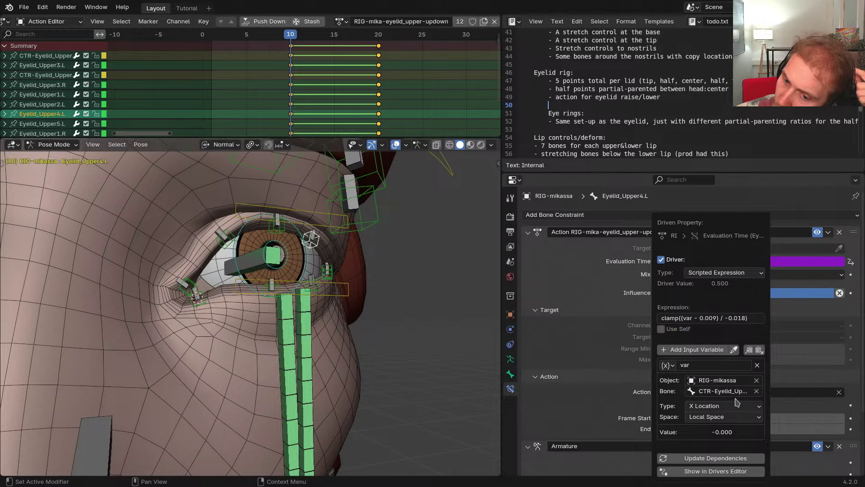
# On the metarig, set the eyelid action's transform channel to Y Location in CloudRig Actions
pyautogui.moveTo(327, 327); pyautogui.dragTo(343, 330, button='middle')
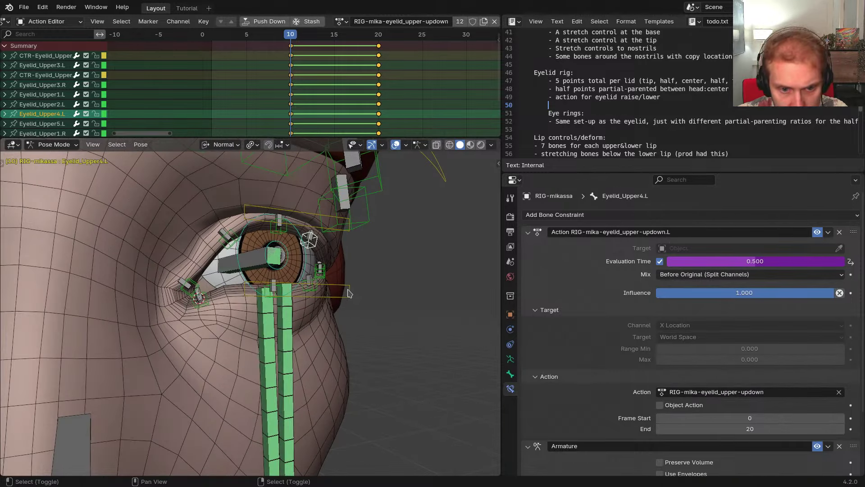
pyautogui.hotkey('shift', 't')
pyautogui.click(511, 359)
pyautogui.scroll(-5, 615, 289)
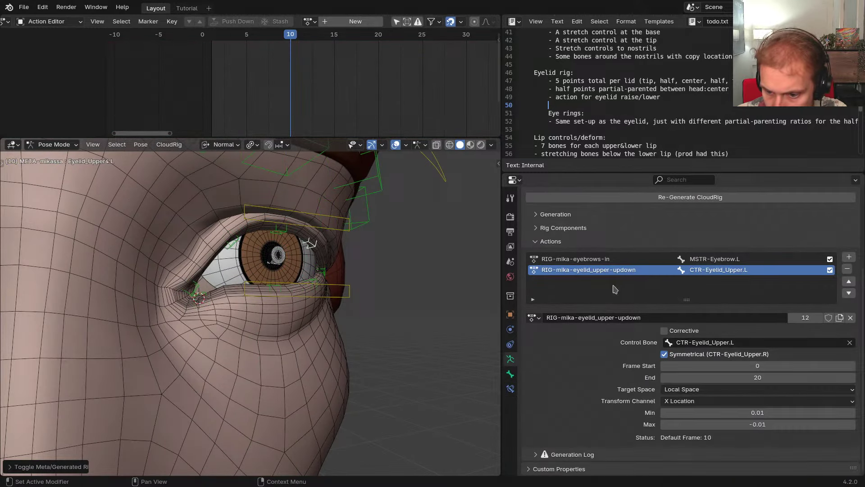
pyautogui.click(707, 403)
pyautogui.click(682, 309)
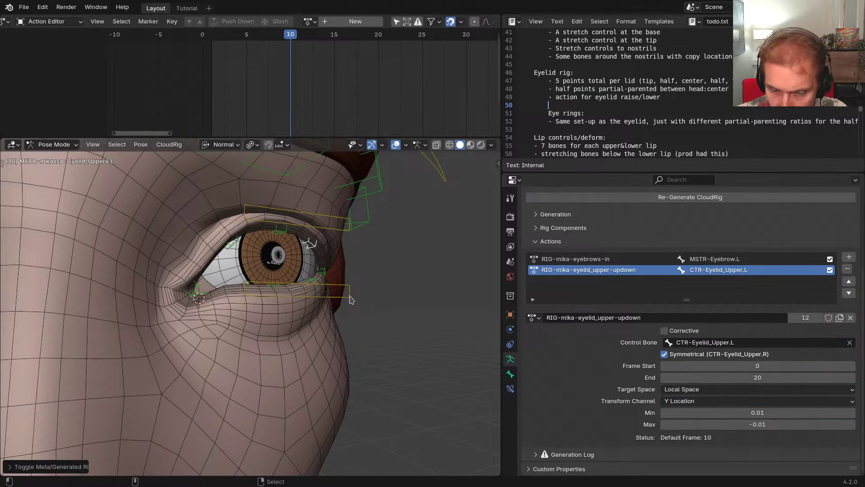
# Regenerate the rig, trial-move the upper eyelid control without keeping it, and return to the metarig
pyautogui.hotkey('ctrl', 'alt', 'r')
pyautogui.rightClick(337, 230)
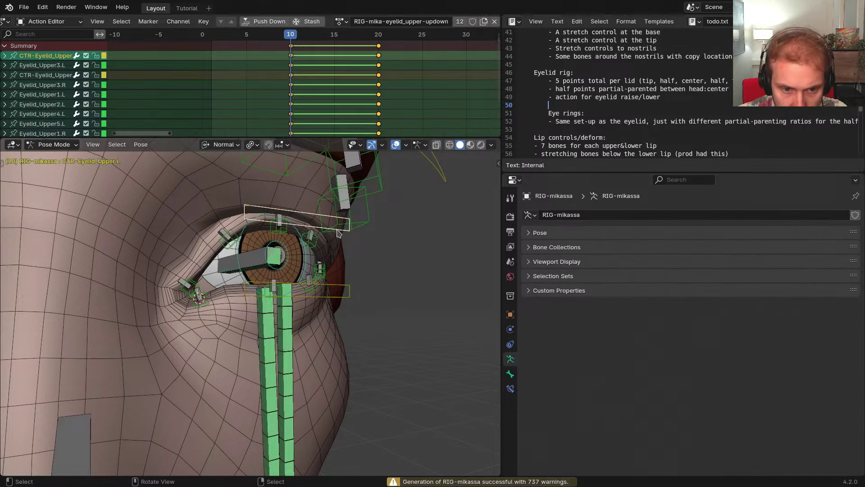
pyautogui.press('g')
pyautogui.rightClick(342, 295)
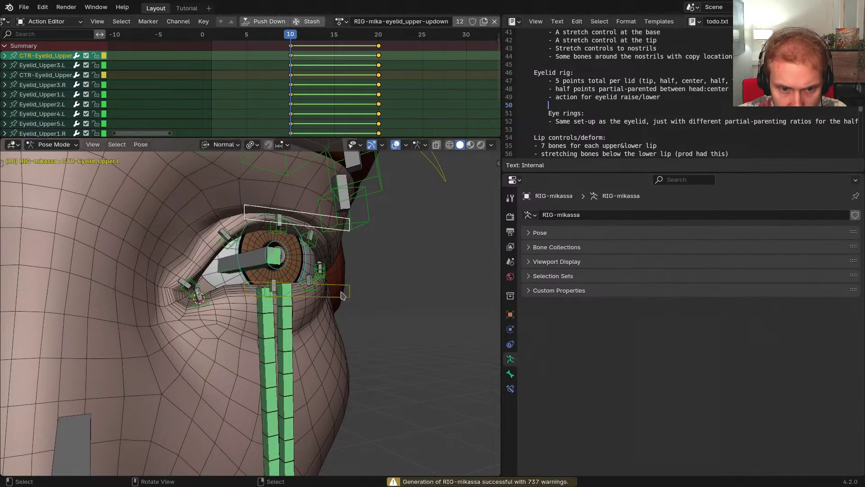
pyautogui.hotkey('shift', 't')
pyautogui.click(509, 388)
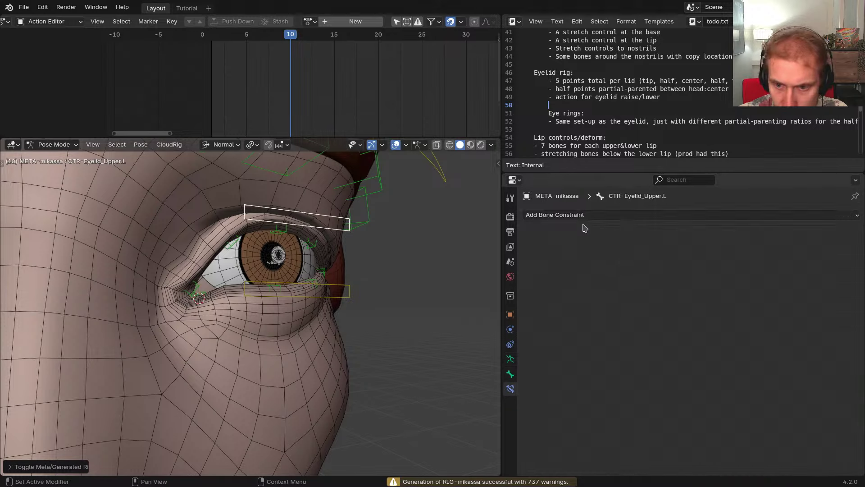
pyautogui.click(581, 215)
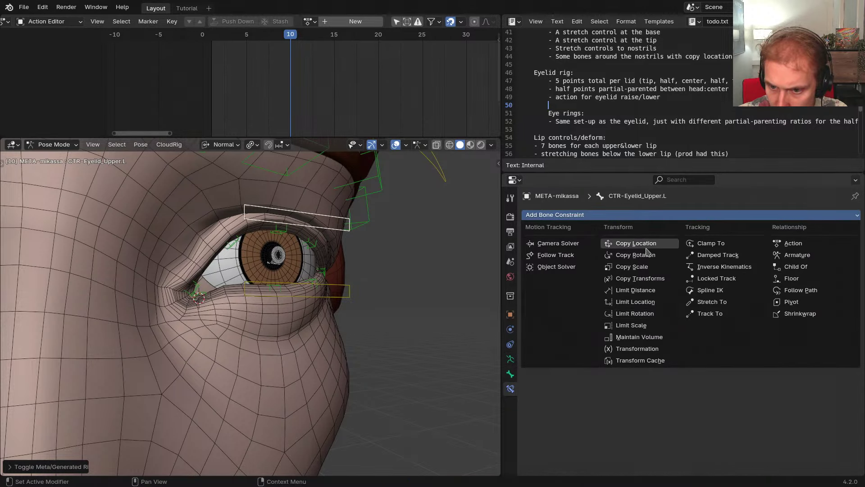
pyautogui.click(643, 303)
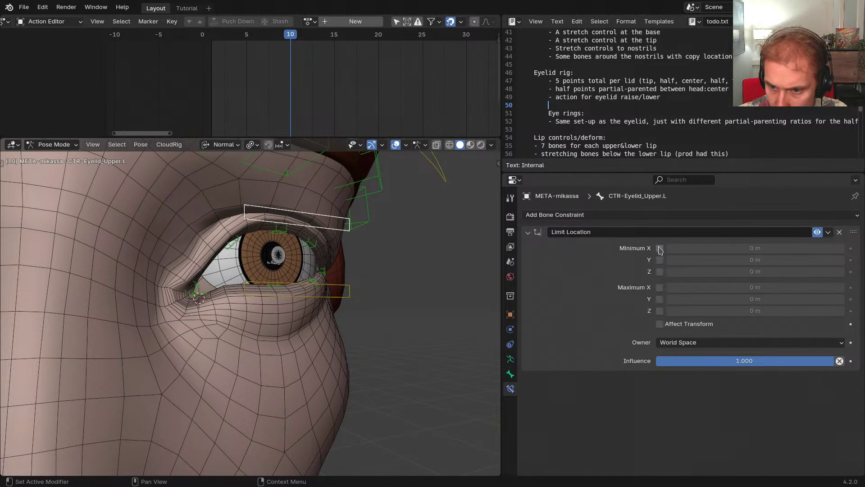
pyautogui.click(682, 342)
pyautogui.click(685, 404)
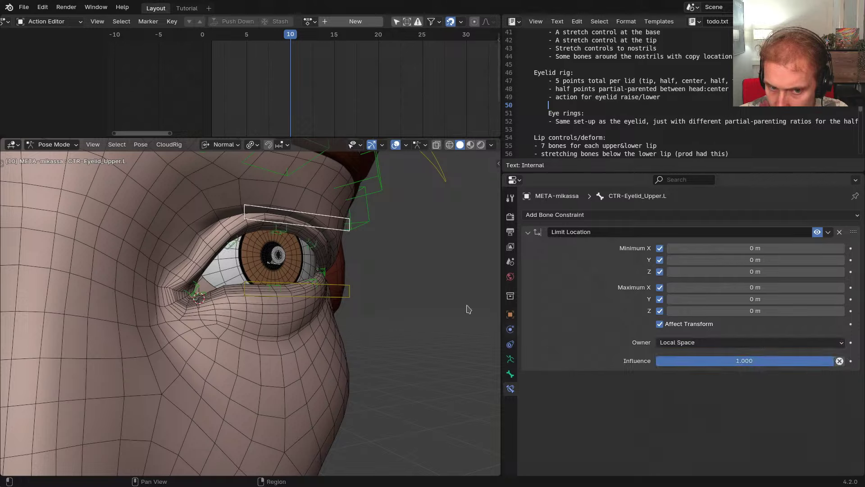
pyautogui.moveTo(465, 307); pyautogui.dragTo(312, 285, button='middle')
pyautogui.click(818, 232)
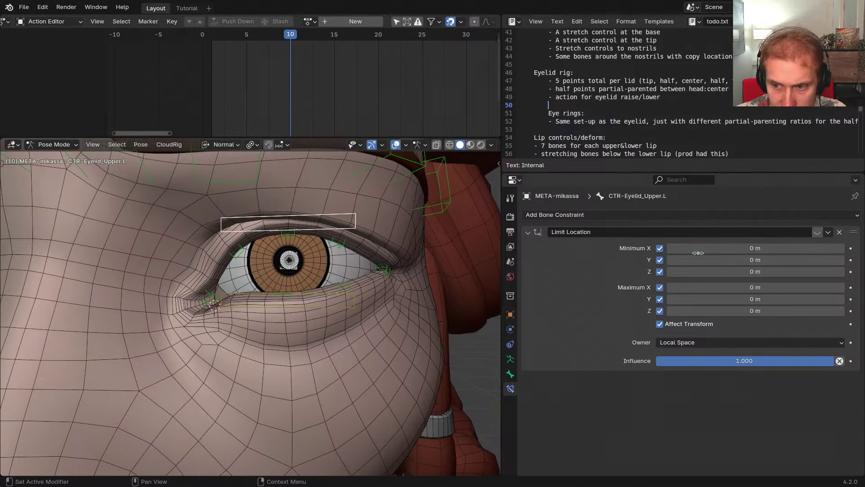
pyautogui.moveTo(419, 241); pyautogui.dragTo(401, 232, button='middle')
pyautogui.press('g')
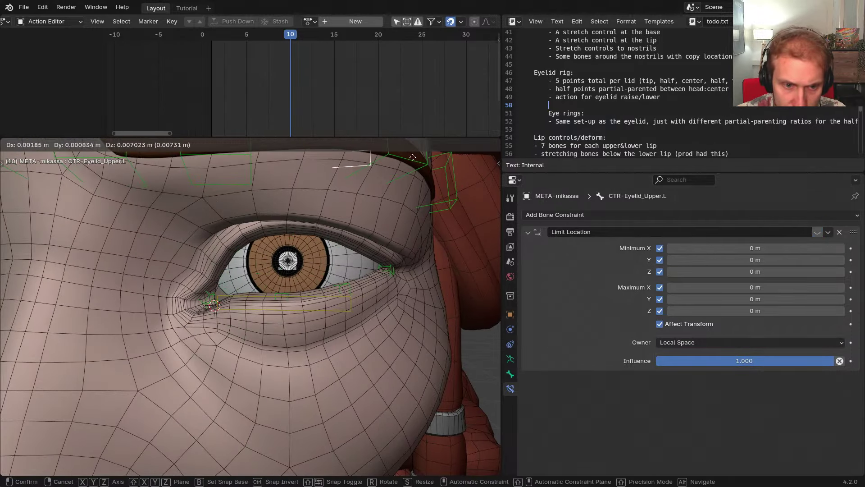
pyautogui.press('r')
pyautogui.press('r')
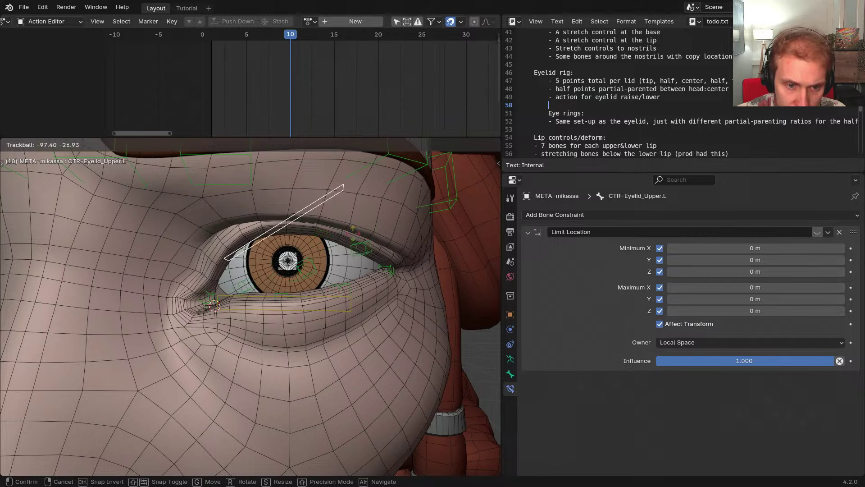
pyautogui.rightClick(410, 318)
pyautogui.scroll(-2, 410, 318)
pyautogui.moveTo(410, 316); pyautogui.dragTo(435, 300, button='middle')
pyautogui.click(840, 232)
# On the generated rig, close the left upper eyelid by moving its control along the bone's Y axis
pyautogui.hotkey('shift', 't')
pyautogui.scroll(1, 335, 257)
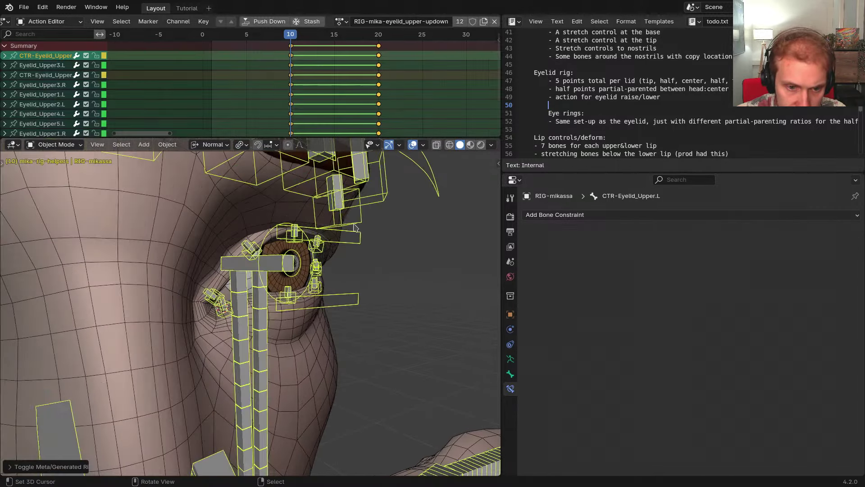
pyautogui.click(348, 238)
pyautogui.moveTo(345, 243); pyautogui.dragTo(323, 242, button='middle')
pyautogui.scroll(3, 323, 242)
pyautogui.press('g')
pyautogui.press('y')
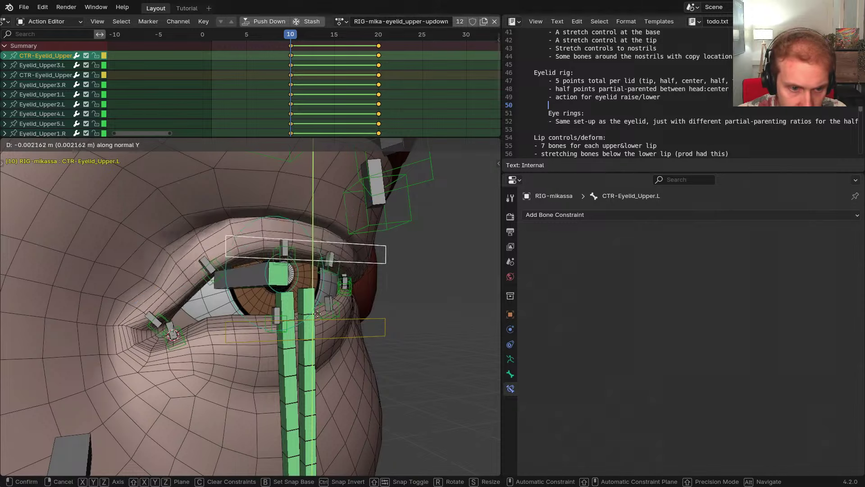
pyautogui.click(308, 377)
pyautogui.moveTo(308, 376); pyautogui.dragTo(306, 300, button='middle')
# With other bones hidden and overlays off, repeatedly reposition the eyelid along Y to judge the closed lid
pyautogui.hotkey('shift', 'h')
pyautogui.hotkey('shift', 'alt', 'z')
pyautogui.scroll(-2, 315, 401)
pyautogui.press('g')
pyautogui.press('y')
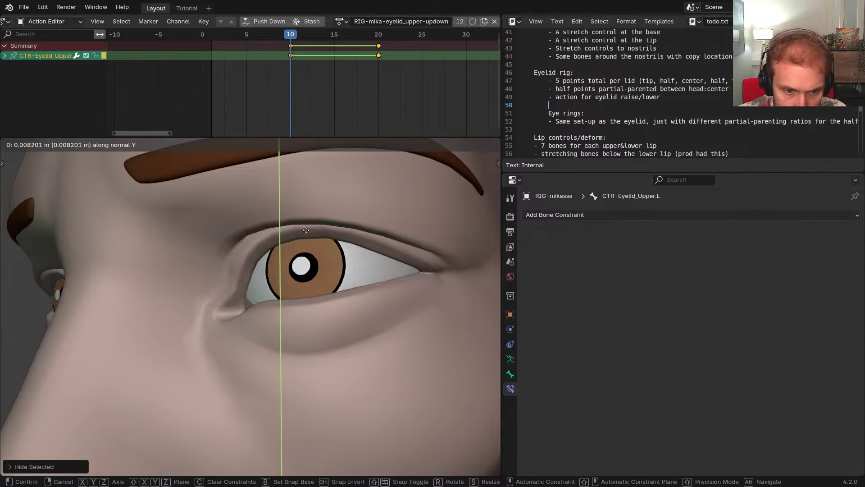
pyautogui.click(296, 299)
pyautogui.moveTo(296, 299); pyautogui.dragTo(328, 293, button='middle')
pyautogui.press('g')
pyautogui.press('y')
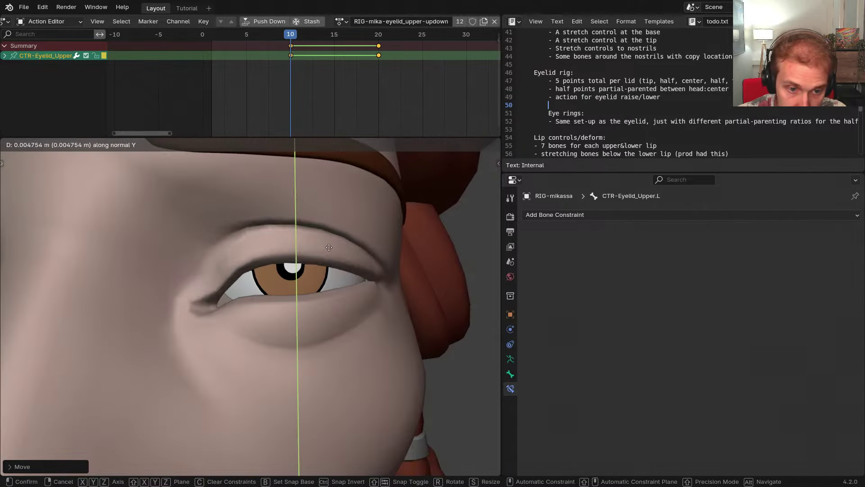
pyautogui.click(335, 297)
pyautogui.moveTo(333, 305); pyautogui.dragTo(295, 298, button='middle')
pyautogui.press('g')
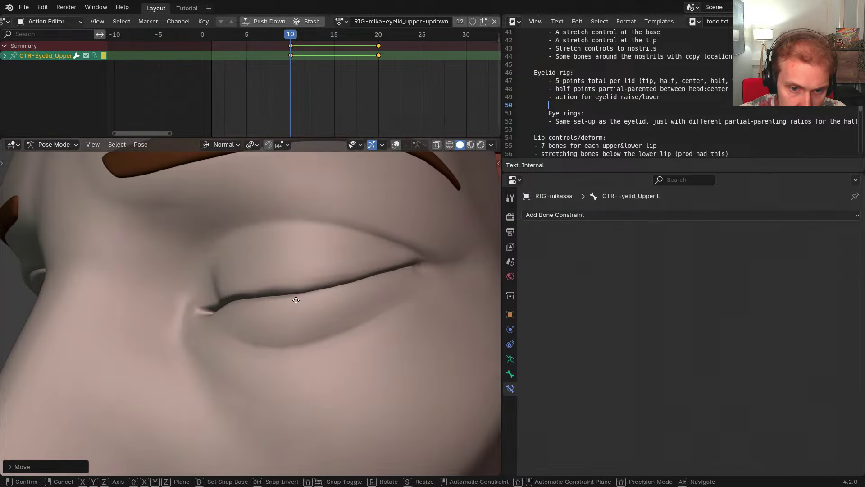
pyautogui.press('y')
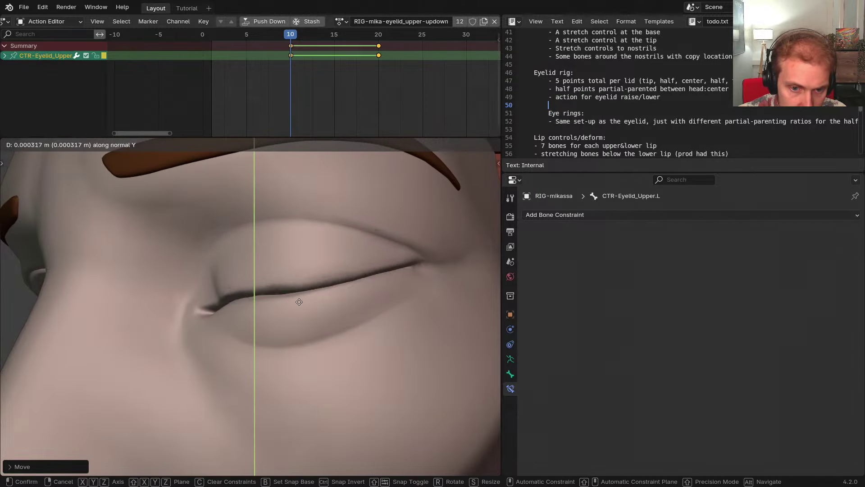
pyautogui.click(292, 298)
pyautogui.moveTo(292, 298); pyautogui.dragTo(333, 297, button='middle')
pyautogui.press('g')
pyautogui.press('y')
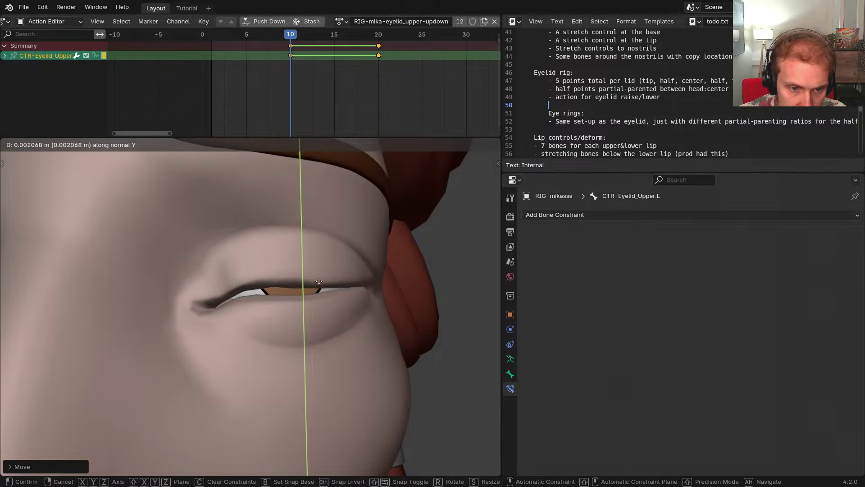
pyautogui.click(323, 293)
# Restore overlays and hidden bones, reset the controls to rest pose, and test the lower eyelid along Y
pyautogui.hotkey('shift', 'alt', 'z')
pyautogui.scroll(2, 338, 296)
pyautogui.moveTo(338, 295); pyautogui.dragTo(422, 309, button='middle')
pyautogui.hotkey('alt', 'h')
pyautogui.hotkey('alt', 'g')
pyautogui.click(397, 307)
pyautogui.press('g')
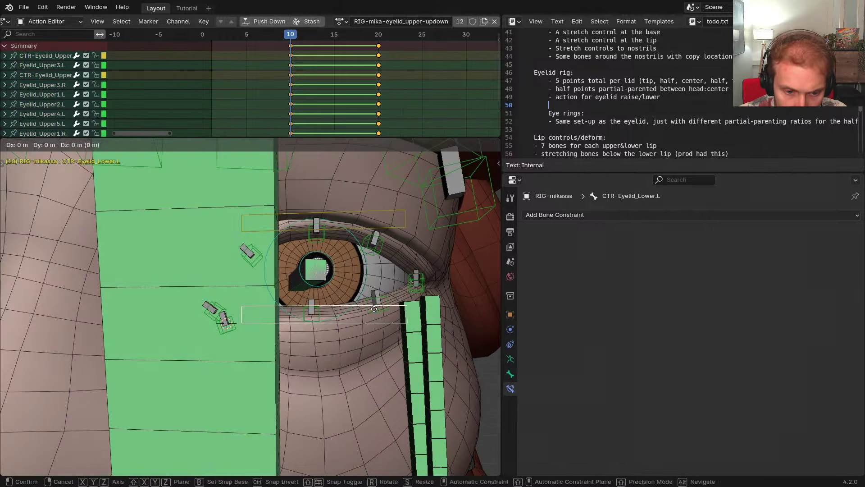
pyautogui.press('y')
pyautogui.rightClick(379, 225)
# Hide the head deform bone and test-move the other eye's upper eyelid control along Y, cancelling it
pyautogui.scroll(-4, 271, 293)
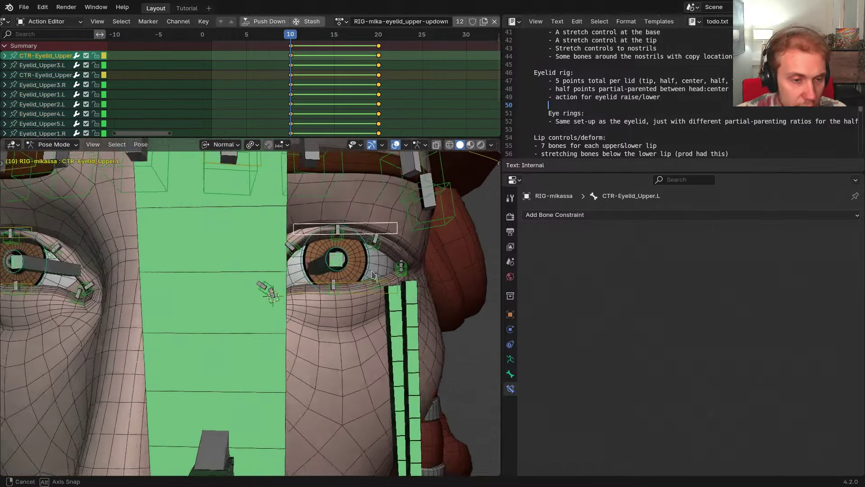
pyautogui.click(233, 306)
pyautogui.press('h')
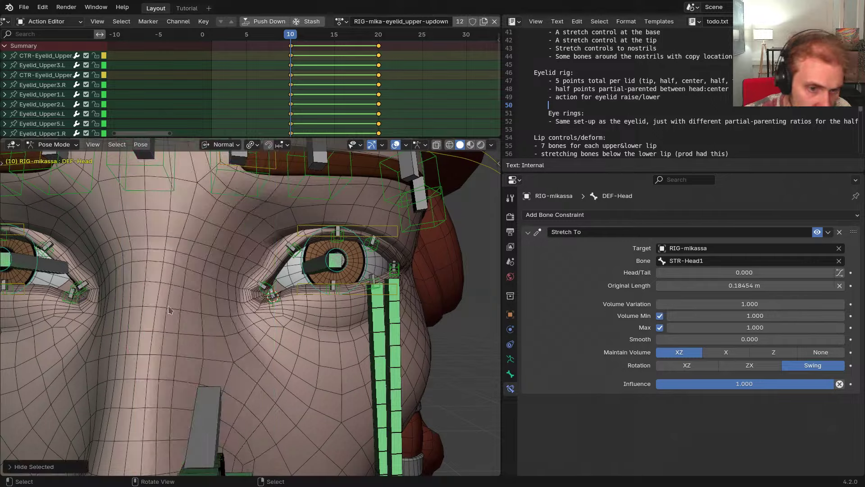
pyautogui.keyDown('shift'); pyautogui.moveTo(233, 306); pyautogui.dragTo(325, 304, button='middle'); pyautogui.keyUp('shift')
pyautogui.click(240, 236)
pyautogui.press('g')
pyautogui.press('y')
pyautogui.rightClick(293, 295)
pyautogui.moveTo(325, 304); pyautogui.dragTo(301, 317, button='middle')
# Put GEO-mika-body in Weight Paint mode showing DEF-Eyelid_Upper2.L weights, then select its mirrored bone
pyautogui.hotkey('ctrl', 'Tab')
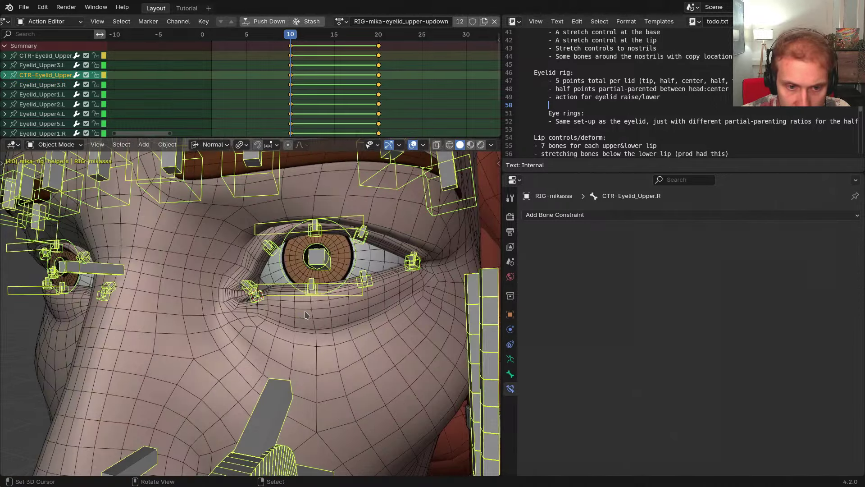
pyautogui.rightClick(305, 314)
pyautogui.hotkey('ctrl', 'Tab')
pyautogui.rightClick(271, 247)
pyautogui.moveTo(270, 248); pyautogui.dragTo(347, 265, button='middle')
pyautogui.moveTo(347, 265)
pyautogui.mouseDown(button='middle')
pyautogui.moveTo(389, 270)
pyautogui.moveTo(347, 296)
pyautogui.moveTo(366, 278)
pyautogui.mouseUp(button='middle')
pyautogui.hotkey('ctrl', 'shift', 'm')
pyautogui.hotkey('ctrl', 'shift', 'm')
# Show the body mesh's vertex groups list and the Vertex Group Specials menu
pyautogui.click(510, 388)
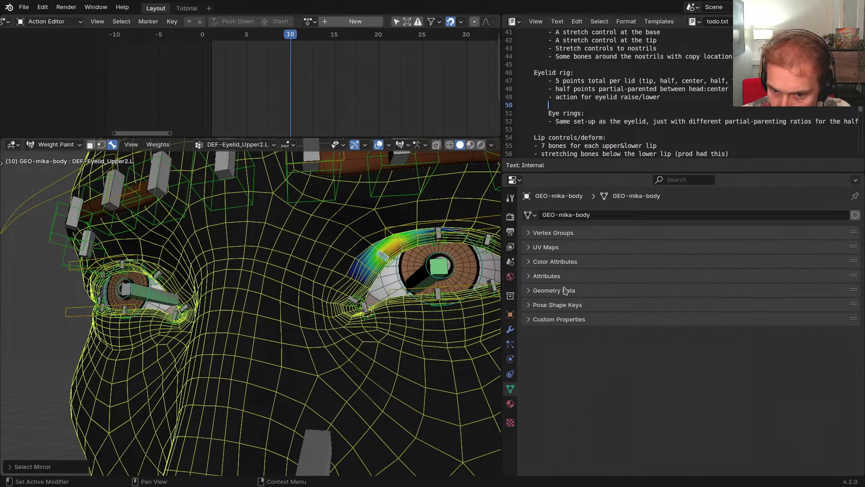
pyautogui.click(554, 232)
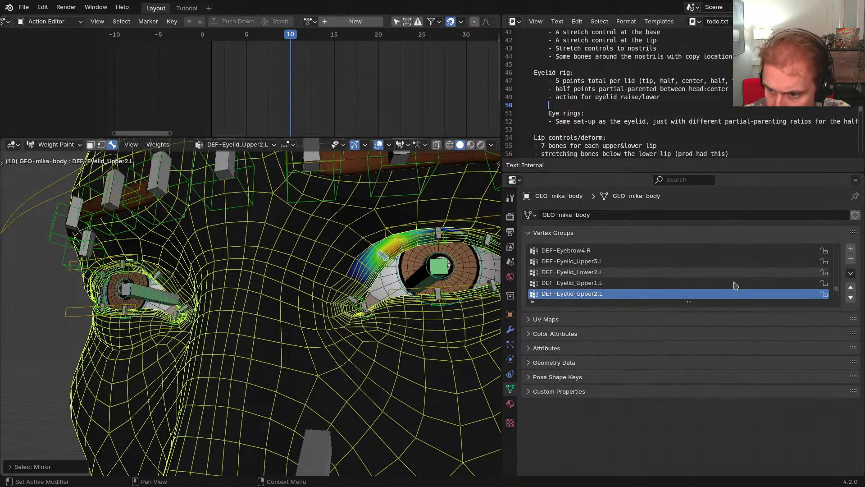
pyautogui.click(850, 274)
pyautogui.moveTo(797, 302)
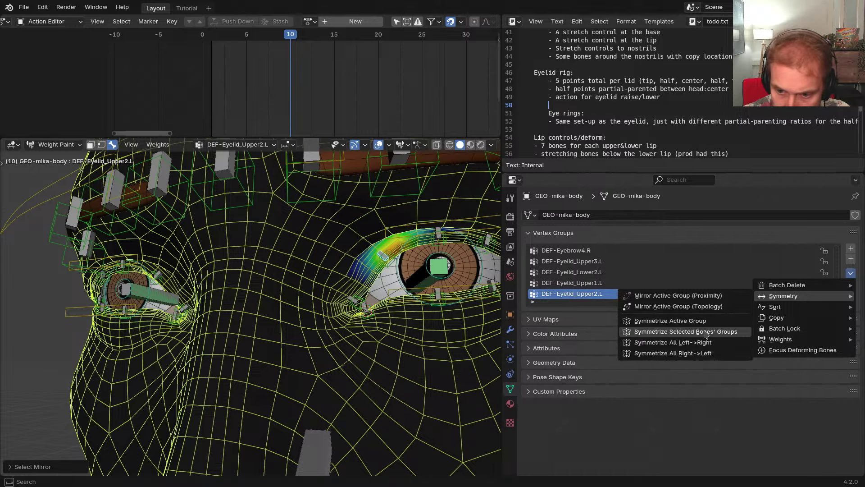
pyautogui.scroll(3, 393, 275)
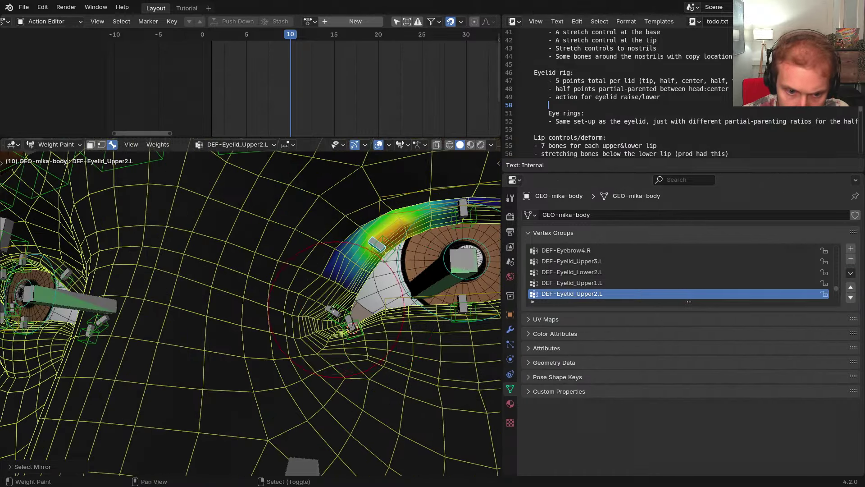
# Select the Upper1.L, Upper3.L and Upper4.L eyelid bones around the left eye
pyautogui.keyDown('shift'); pyautogui.rightClick(333, 311); pyautogui.keyUp('shift')
pyautogui.moveTo(432, 274); pyautogui.dragTo(417, 231, button='middle')
pyautogui.keyDown('shift'); pyautogui.rightClick(395, 249); pyautogui.keyUp('shift')
pyautogui.keyDown('shift'); pyautogui.moveTo(469, 258); pyautogui.dragTo(407, 253, button='middle'); pyautogui.keyUp('shift')
pyautogui.keyDown('shift'); pyautogui.rightClick(407, 251); pyautogui.keyUp('shift')
pyautogui.keyDown('shift'); pyautogui.moveTo(460, 275); pyautogui.dragTo(384, 267, button='middle'); pyautogui.keyUp('shift')
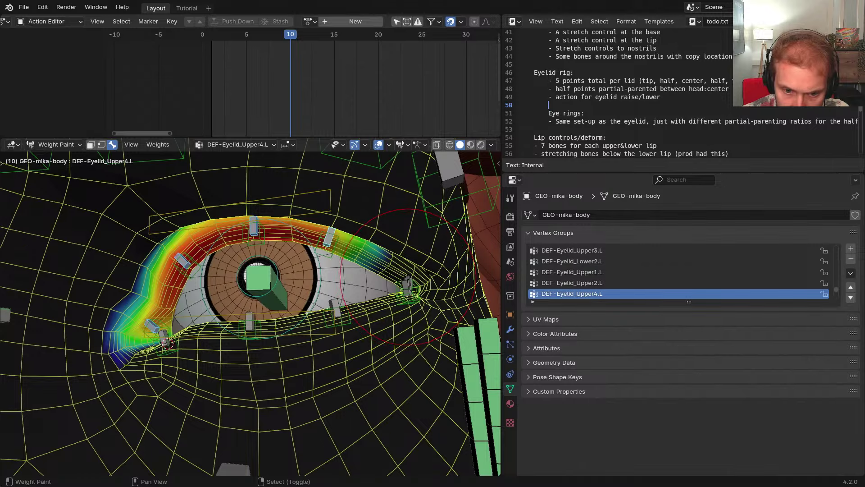
pyautogui.scroll(2, 408, 279)
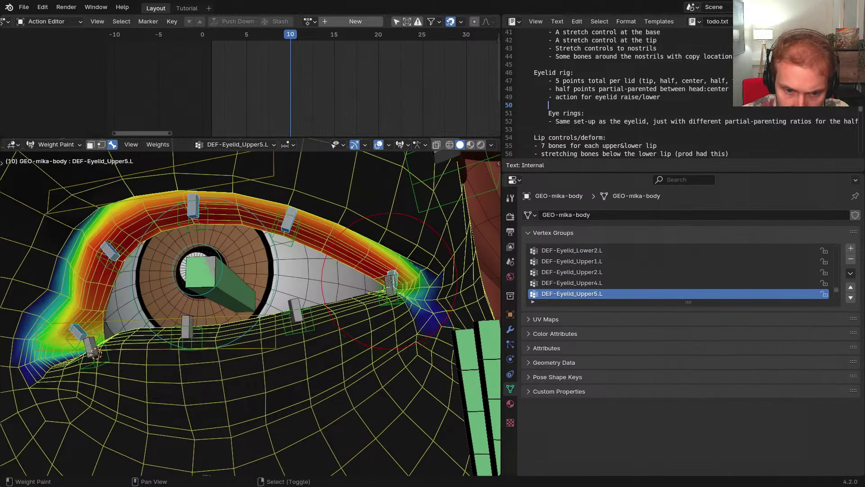
# Inspect the lower-lid weights of DEF-Eyelid_Lower4.L through DEF-Eyelid_Lower1.L
pyautogui.keyDown('shift'); pyautogui.rightClick(297, 318); pyautogui.keyUp('shift')
pyautogui.keyDown('shift'); pyautogui.rightClick(297, 310); pyautogui.keyUp('shift')
pyautogui.hotkey('ctrl', 'z')
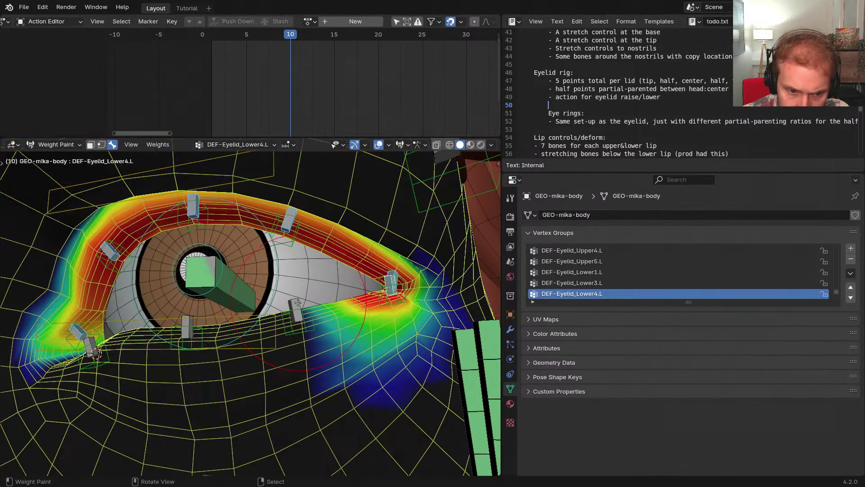
pyautogui.keyDown('shift'); pyautogui.rightClick(296, 310); pyautogui.keyUp('shift')
pyautogui.keyDown('shift'); pyautogui.moveTo(195, 325); pyautogui.dragTo(290, 311, button='middle'); pyautogui.keyUp('shift')
pyautogui.keyDown('shift'); pyautogui.rightClick(288, 314); pyautogui.keyUp('shift')
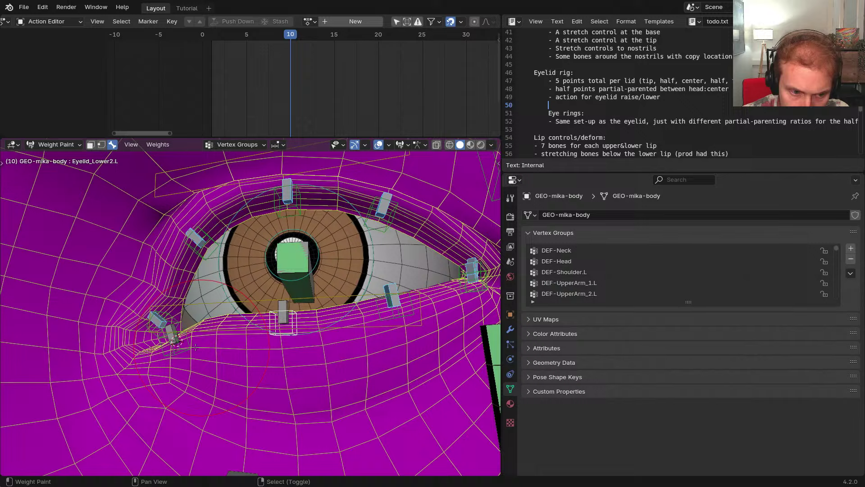
pyautogui.keyDown('shift'); pyautogui.rightClick(270, 317); pyautogui.keyUp('shift')
pyautogui.keyDown('shift'); pyautogui.rightClick(174, 331); pyautogui.keyUp('shift')
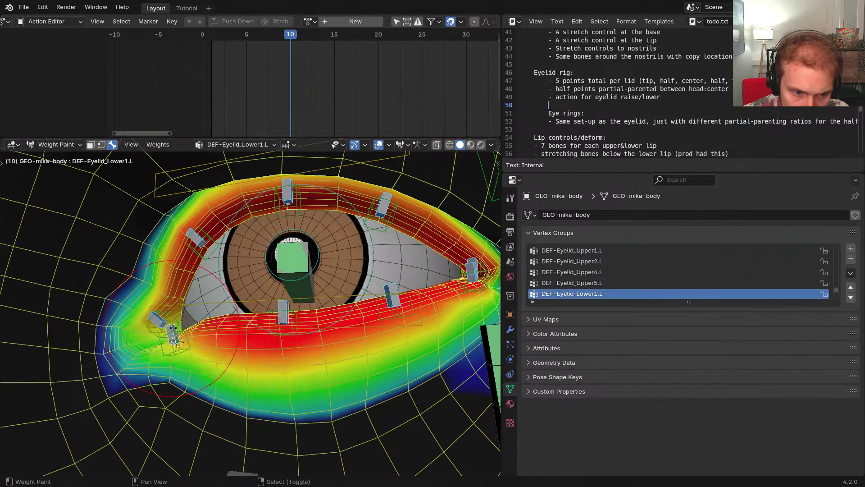
# Add the head bone and mirror the selected bones' weights to the other side
pyautogui.scroll(-4, 173, 330)
pyautogui.keyDown('shift'); pyautogui.moveTo(173, 330); pyautogui.dragTo(209, 317, button='middle'); pyautogui.keyUp('shift')
pyautogui.moveTo(210, 318); pyautogui.dragTo(243, 301, button='middle')
pyautogui.moveTo(243, 301)
pyautogui.keyDown('shift'); pyautogui.mouseDown(button='middle')
pyautogui.moveTo(298, 299)
pyautogui.moveTo(300, 268)
pyautogui.moveTo(301, 298)
pyautogui.mouseUp(button='middle'); pyautogui.keyUp('shift')
pyautogui.scroll(-3, 284, 293)
pyautogui.keyDown('shift'); pyautogui.rightClick(297, 309); pyautogui.keyUp('shift')
pyautogui.click(850, 273)
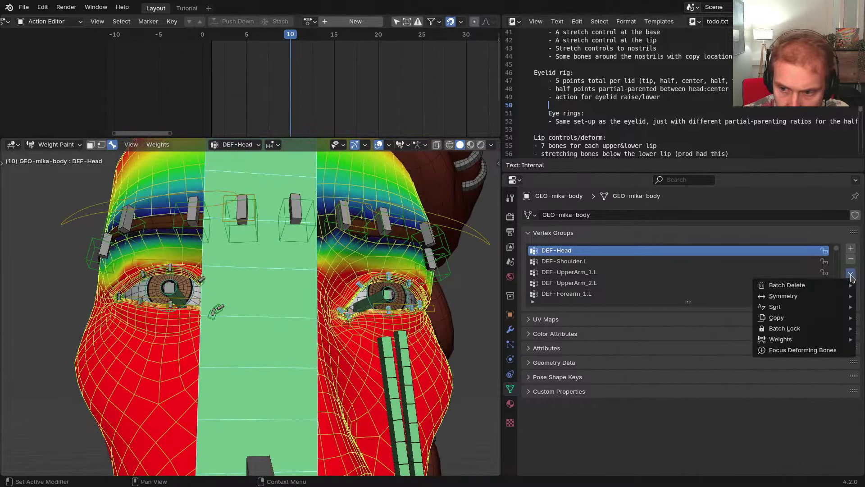
pyautogui.moveTo(784, 296)
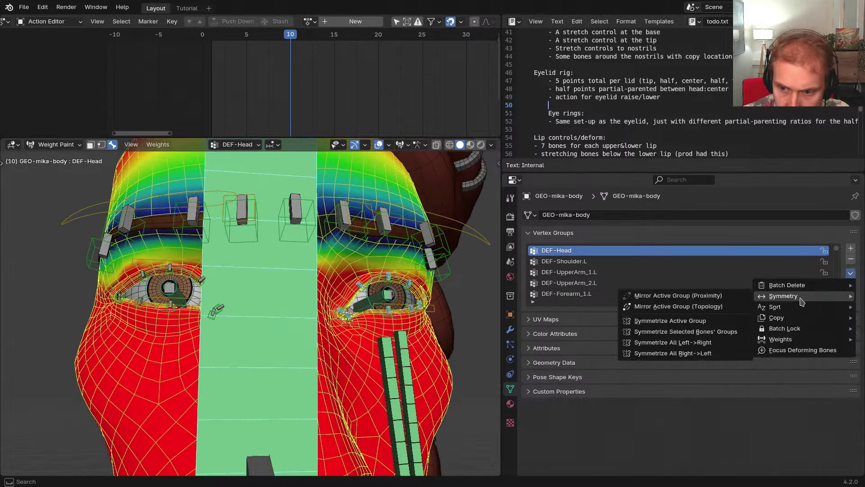
pyautogui.click(714, 332)
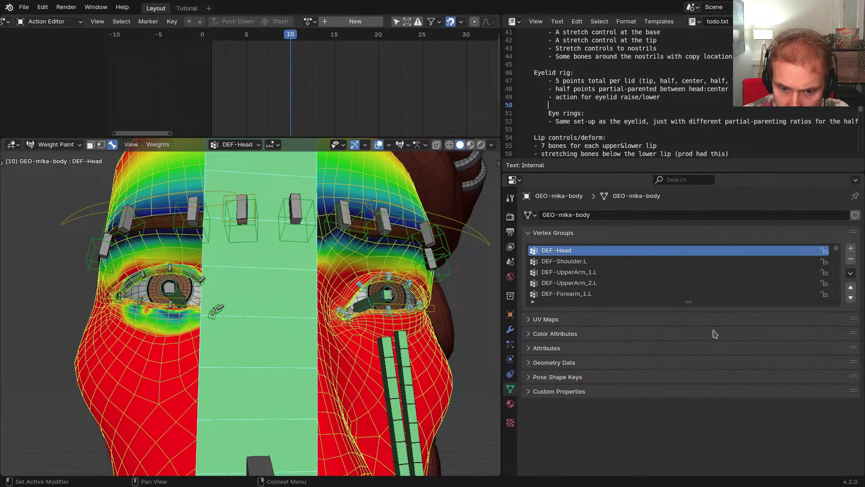
# Hide the head bone and compare DEF-Eyelid_Lower2.L with its mirrored Lower2.R weights
pyautogui.moveTo(311, 298); pyautogui.dragTo(331, 311, button='middle')
pyautogui.scroll(2, 330, 311)
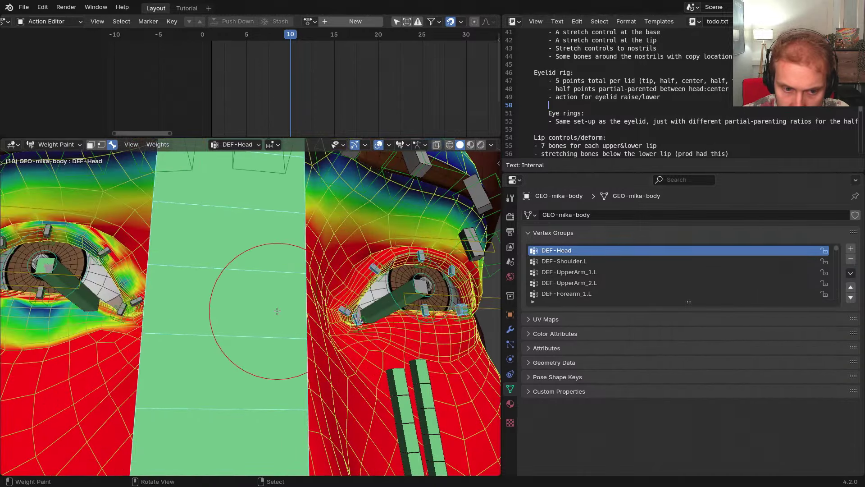
pyautogui.moveTo(276, 311); pyautogui.dragTo(299, 326, button='middle')
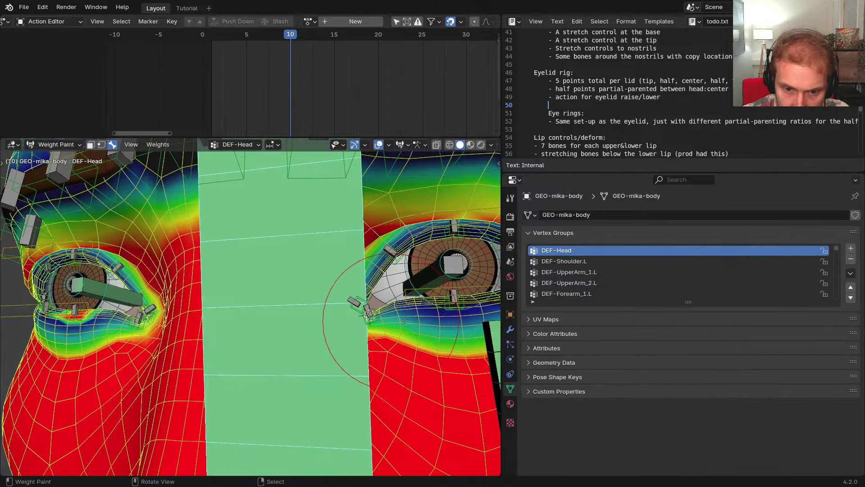
pyautogui.press('h')
pyautogui.rightClick(451, 302)
pyautogui.rightClick(451, 302)
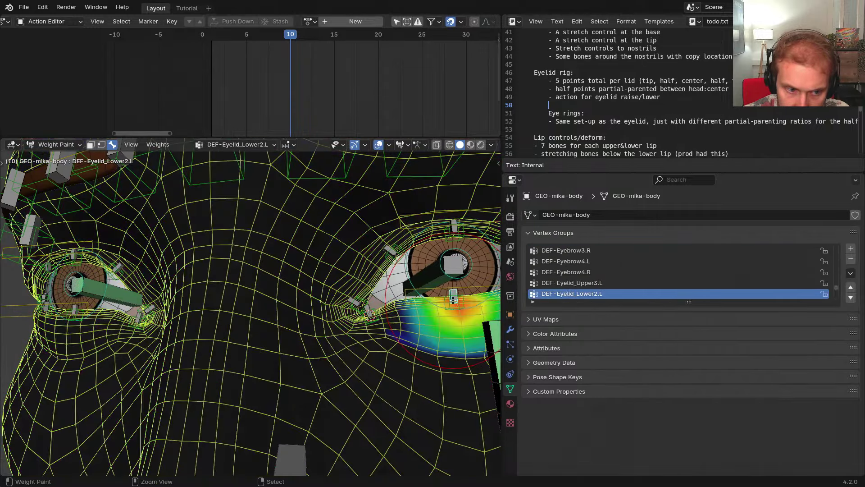
pyautogui.hotkey('ctrl', 'shift', 'm')
pyautogui.moveTo(257, 305); pyautogui.dragTo(290, 311, button='middle')
pyautogui.hotkey('ctrl', 'shift', 'm')
# Symmetrize the DEF-Eyelid_Lower2.L weights onto the right side
pyautogui.click(850, 273)
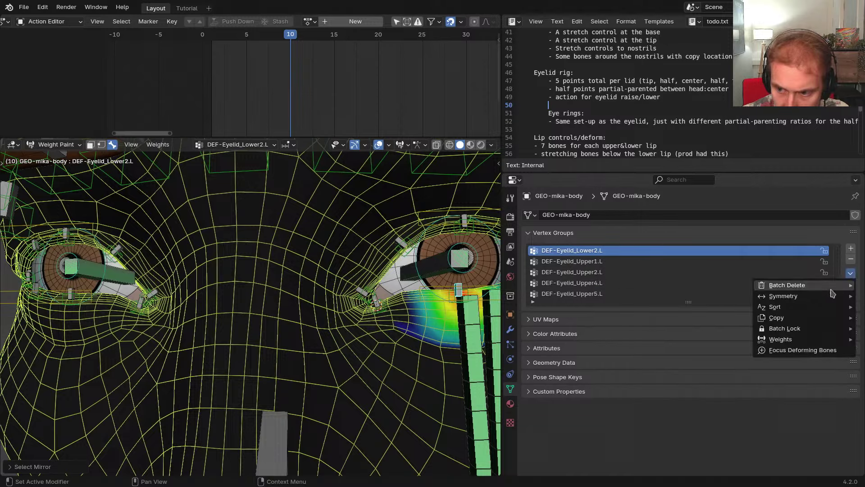
pyautogui.moveTo(830, 296)
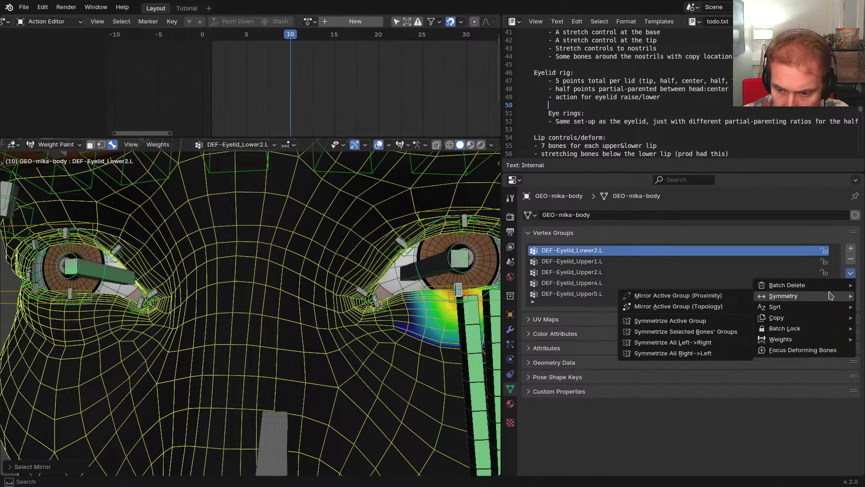
pyautogui.click(718, 324)
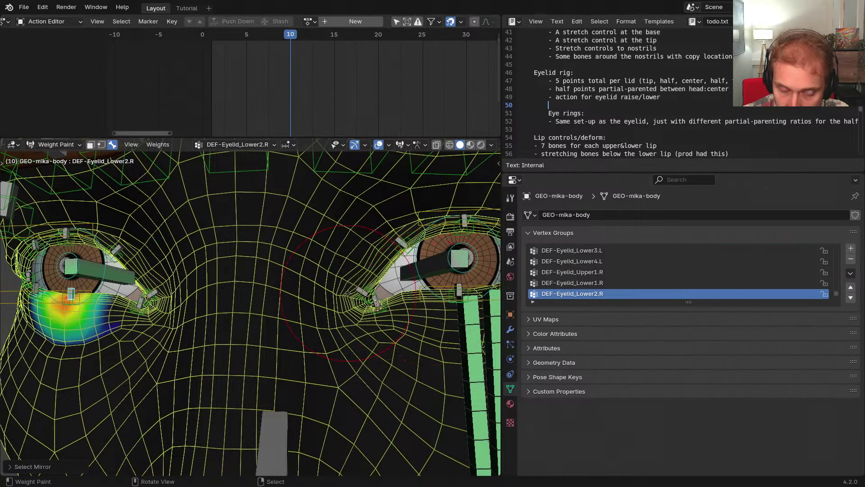
pyautogui.scroll(-4, 348, 292)
# Reveal and reselect the head bone, then mirror the selected weights left to right
pyautogui.hotkey('alt', 'h')
pyautogui.rightClick(299, 306)
pyautogui.scroll(2, 301, 306)
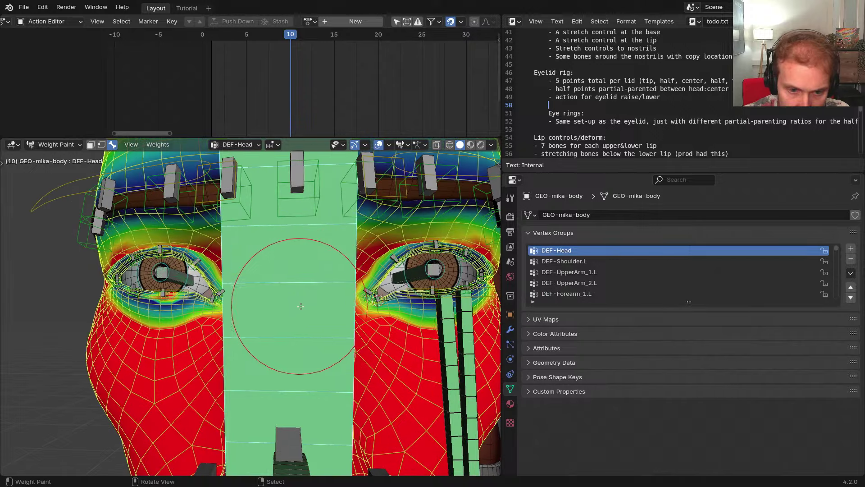
pyautogui.click(851, 273)
pyautogui.moveTo(795, 298)
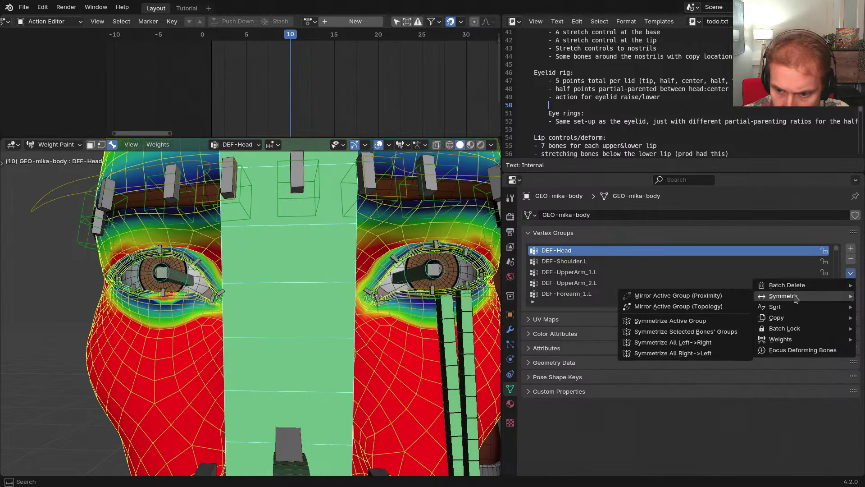
pyautogui.click(703, 332)
# Review the last mirror operation's settings and inspect the left eye's weights
pyautogui.moveTo(420, 311); pyautogui.dragTo(404, 319, button='middle')
pyautogui.press('F9')
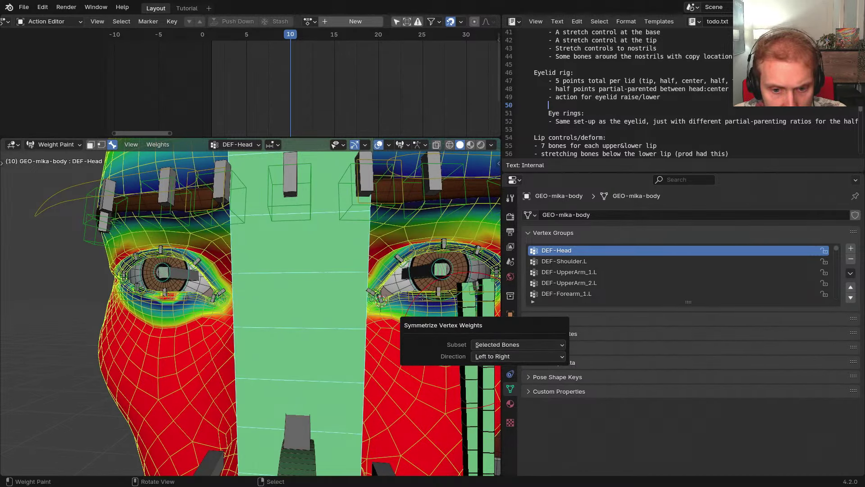
pyautogui.scroll(9, 189, 290)
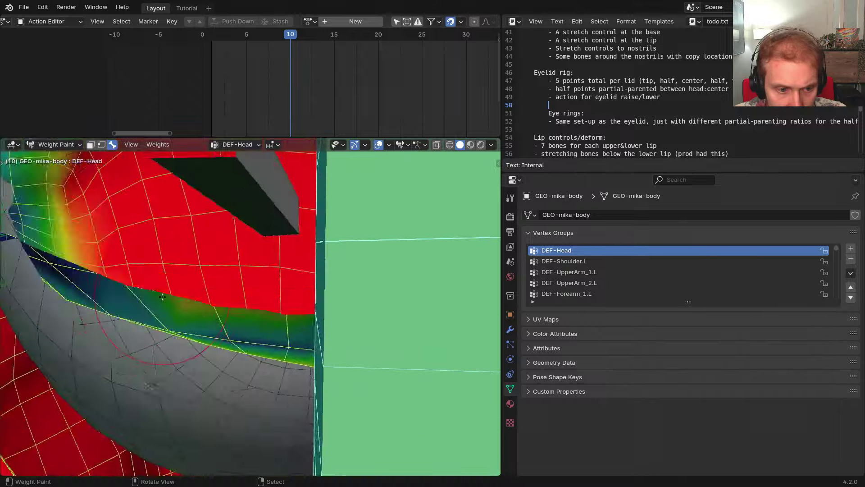
pyautogui.scroll(-5, 190, 295)
pyautogui.moveTo(190, 298)
pyautogui.mouseDown(button='middle')
pyautogui.moveTo(192, 311)
pyautogui.moveTo(225, 289)
pyautogui.moveTo(405, 295)
pyautogui.mouseUp(button='middle')
pyautogui.scroll(-3, 335, 305)
pyautogui.moveTo(355, 310); pyautogui.dragTo(273, 300, button='middle')
pyautogui.press('h')
pyautogui.scroll(4, 309, 282)
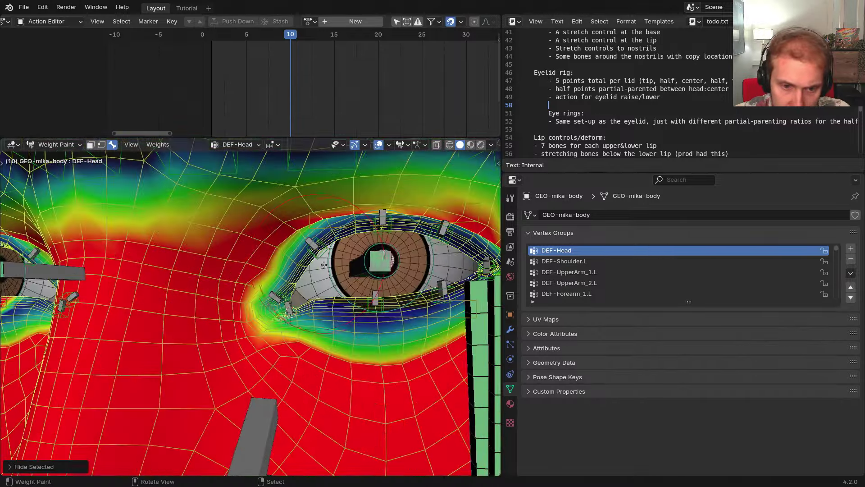
# Select DEF-Eyelid_Upper2.L, Upper1.L, another lid bone and DEF-Eyelid_Lower1.L
pyautogui.rightClick(311, 247)
pyautogui.rightClick(309, 242)
pyautogui.scroll(3, 287, 281)
pyautogui.keyDown('shift'); pyautogui.rightClick(284, 278); pyautogui.keyUp('shift')
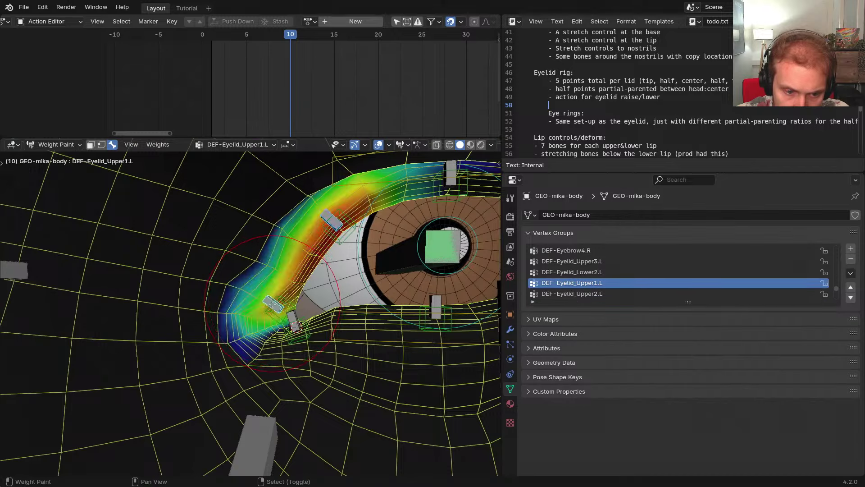
pyautogui.scroll(3, 288, 278)
pyautogui.keyDown('shift'); pyautogui.rightClick(304, 322); pyautogui.keyUp('shift')
pyautogui.moveTo(368, 328); pyautogui.dragTo(272, 311, button='middle')
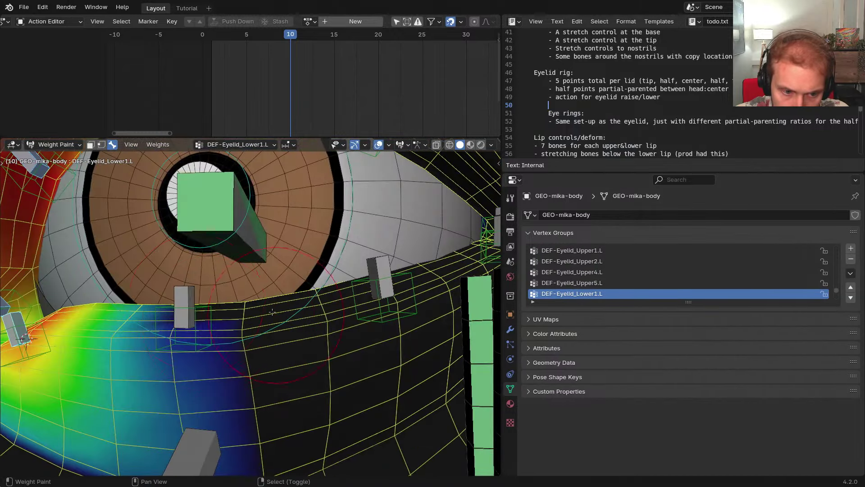
# Add the remaining lower-lid bones, including Lower4.L, and upper-lid bones up to Upper3.L
pyautogui.keyDown('shift'); pyautogui.rightClick(190, 303); pyautogui.keyUp('shift')
pyautogui.keyDown('shift'); pyautogui.rightClick(381, 275); pyautogui.keyUp('shift')
pyautogui.keyDown('shift'); pyautogui.moveTo(382, 275); pyautogui.dragTo(244, 352, button='middle'); pyautogui.keyUp('shift')
pyautogui.keyDown('shift'); pyautogui.rightClick(399, 275); pyautogui.keyUp('shift')
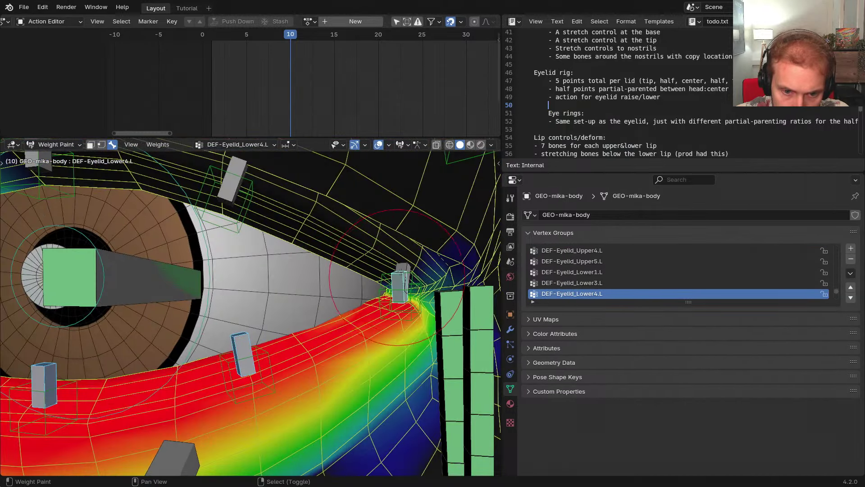
pyautogui.keyDown('shift'); pyautogui.rightClick(403, 266); pyautogui.keyUp('shift')
pyautogui.keyDown('shift'); pyautogui.moveTo(241, 183); pyautogui.dragTo(339, 251, button='middle'); pyautogui.keyUp('shift')
pyautogui.keyDown('shift'); pyautogui.rightClick(336, 250); pyautogui.keyUp('shift')
pyautogui.keyDown('shift'); pyautogui.rightClick(145, 234); pyautogui.keyUp('shift')
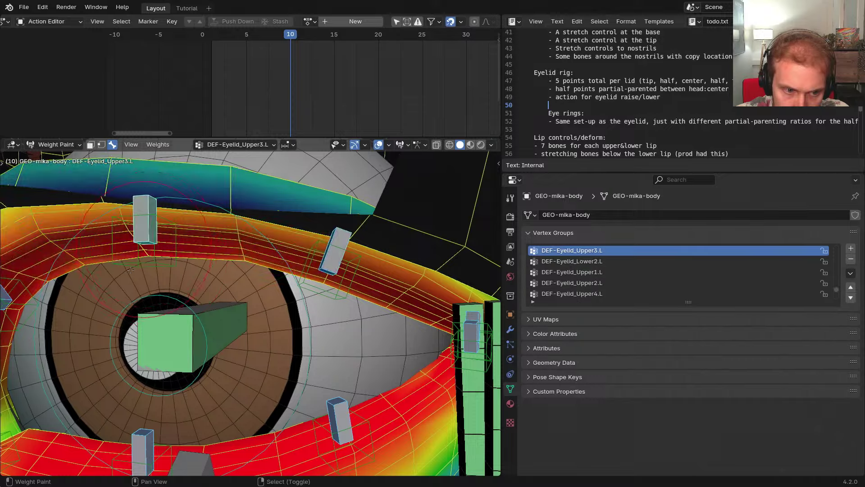
pyautogui.keyDown('shift'); pyautogui.moveTo(131, 269); pyautogui.dragTo(366, 266, button='middle'); pyautogui.keyUp('shift')
pyautogui.scroll(-7, 360, 268)
pyautogui.moveTo(266, 288); pyautogui.dragTo(287, 306, button='middle')
# Compare Upper3.L with Upper3.R, then mirror all selected eyelid weights to the right
pyautogui.hotkey('ctrl', 'shift', 'm')
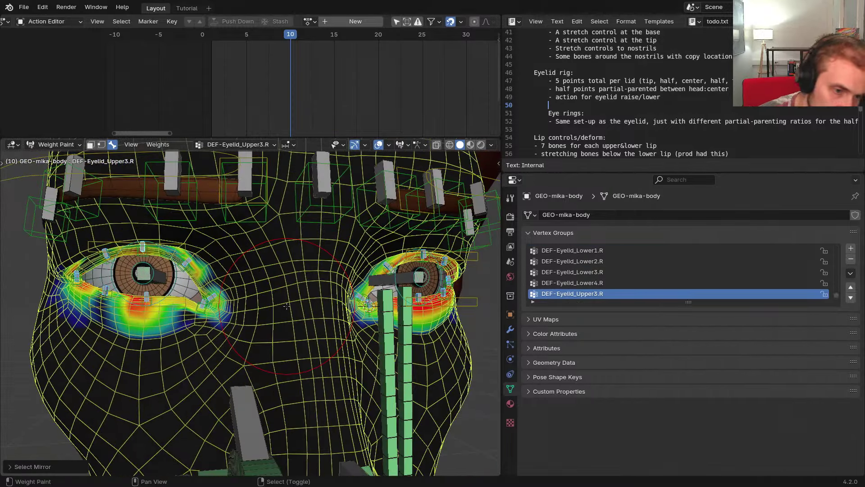
pyautogui.scroll(3, 353, 311)
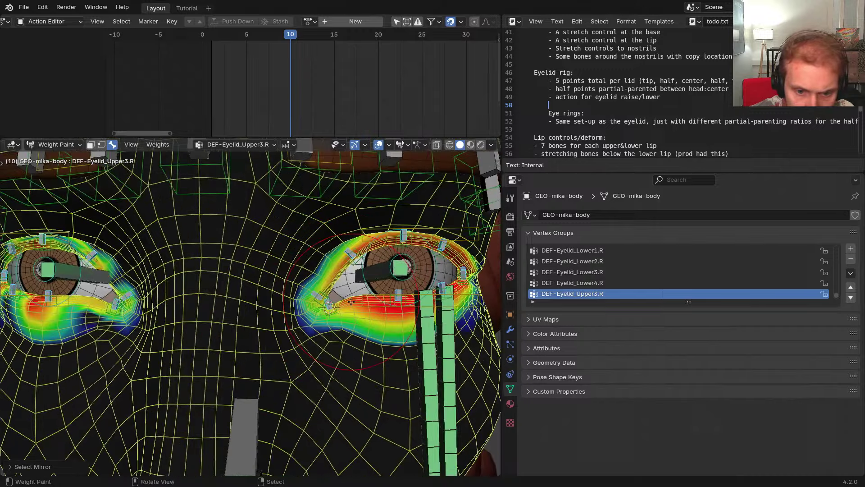
pyautogui.hotkey('ctrl', 'shift', 'm')
pyautogui.click(851, 273)
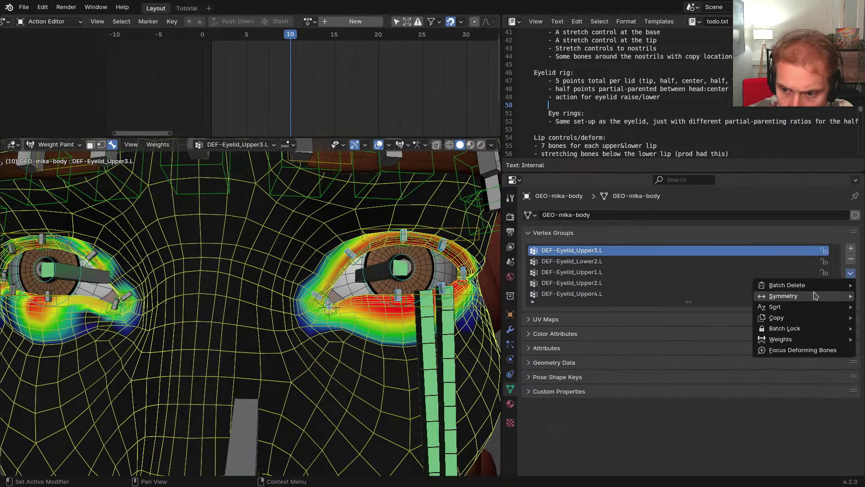
pyautogui.moveTo(767, 297)
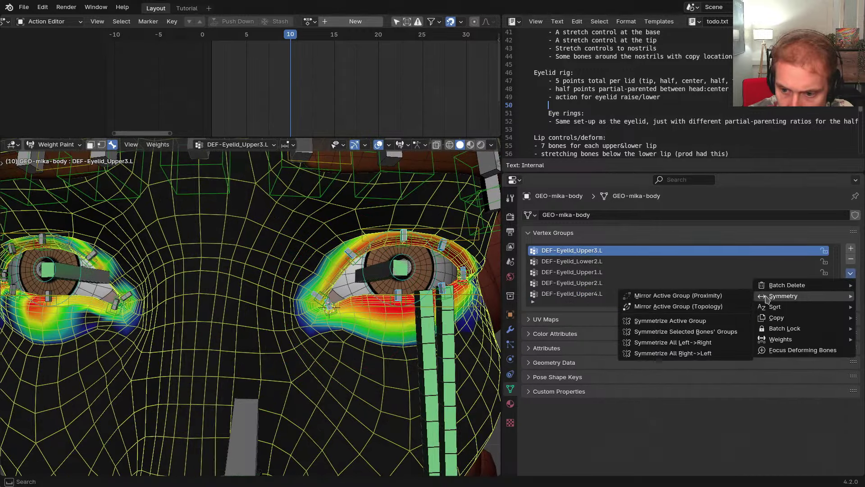
pyautogui.click(695, 333)
# Check both eyes and select DEF-Eyelid_Lower3.L, leaving the operations menu unused
pyautogui.moveTo(331, 298); pyautogui.dragTo(310, 306, button='middle')
pyautogui.moveTo(491, 291)
pyautogui.keyDown('shift'); pyautogui.mouseDown(button='middle')
pyautogui.moveTo(423, 291)
pyautogui.moveTo(478, 281)
pyautogui.mouseUp(button='middle'); pyautogui.keyUp('shift')
pyautogui.rightClick(443, 283)
pyautogui.rightClick(443, 280)
pyautogui.scroll(-2, 443, 280)
pyautogui.click(851, 273)
pyautogui.moveTo(784, 295)
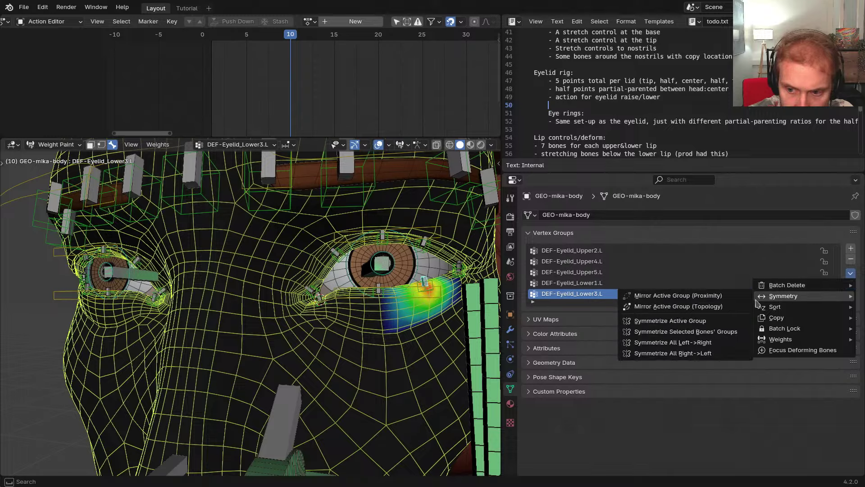
pyautogui.click(704, 323)
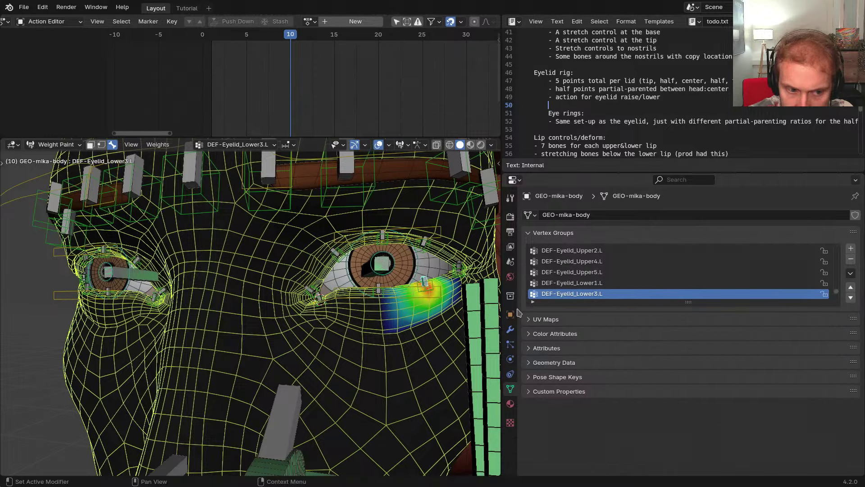
# Compare DEF-Eyelid_Lower3.L against Lower3.R, then show DEF-Eyelid_Lower4.L weights
pyautogui.hotkey('ctrl', 'shift', 'm')
pyautogui.moveTo(324, 307); pyautogui.dragTo(311, 293, button='middle')
pyautogui.hotkey('ctrl', 'shift', 'm')
pyautogui.moveTo(467, 269); pyautogui.dragTo(518, 296, button='middle')
pyautogui.keyDown('ctrl'); pyautogui.click(437, 279); pyautogui.keyUp('ctrl')
pyautogui.rightClick(436, 278)
# Symmetrize the DEF-Eyelid_Lower4.L weights and check the mirrored .R group
pyautogui.click(850, 273)
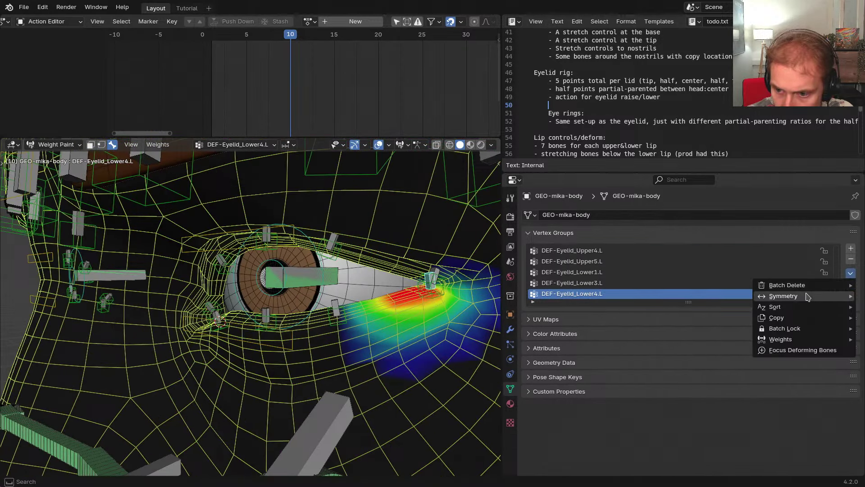
pyautogui.press('Escape')
pyautogui.click(850, 273)
pyautogui.moveTo(752, 298)
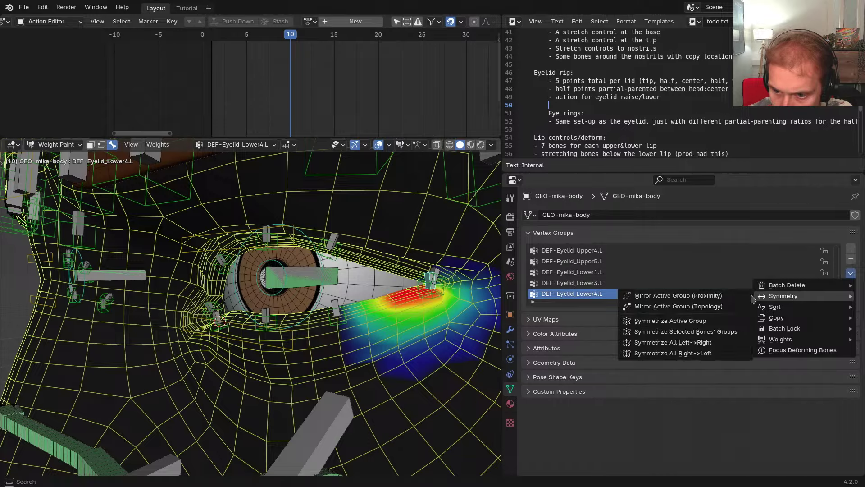
pyautogui.click(698, 324)
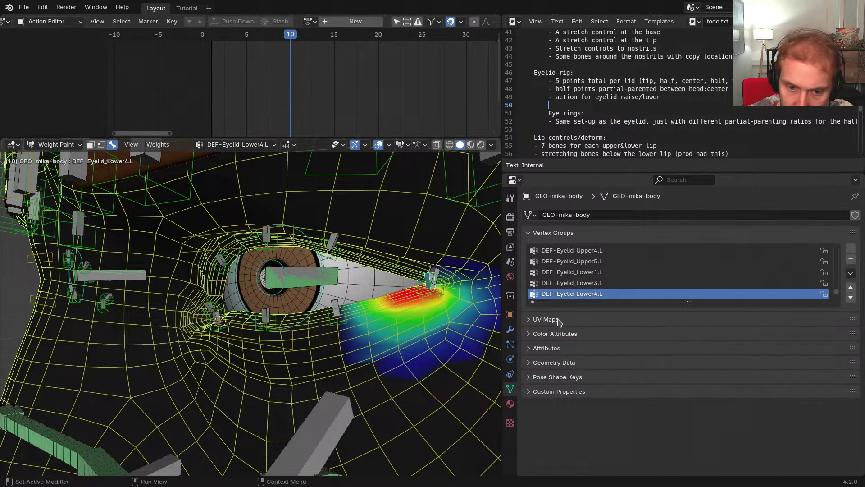
pyautogui.moveTo(352, 288); pyautogui.dragTo(274, 294, button='middle')
pyautogui.hotkey('ctrl', 'shift', 'm')
pyautogui.scroll(5, 297, 297)
pyautogui.scroll(-6, 277, 300)
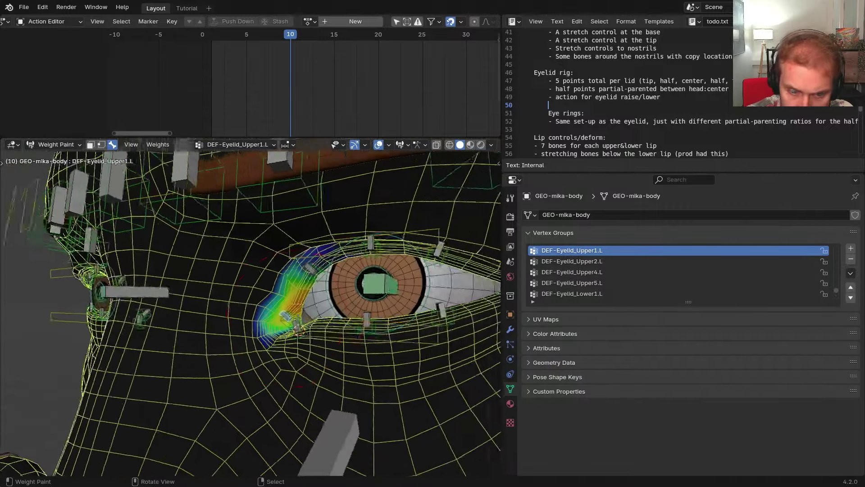
# Check the mirrored DEF-Eyelid_Upper1.R weights and test-move DEF-Eyelid_Upper2.L
pyautogui.click(850, 276)
pyautogui.moveTo(783, 296)
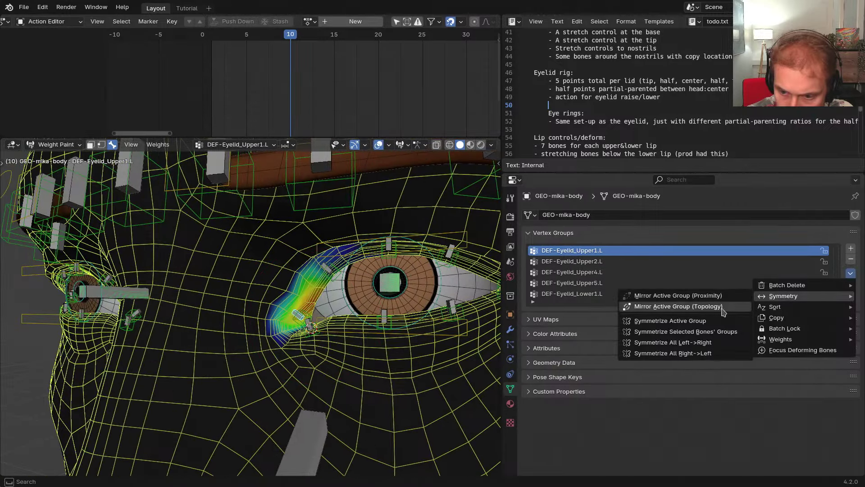
pyautogui.moveTo(190, 302); pyautogui.dragTo(282, 302, button='middle')
pyautogui.hotkey('ctrl', 'shift', 'm')
pyautogui.hotkey('ctrl', 'shift', 'm')
pyautogui.keyDown('ctrl'); pyautogui.click(282, 302); pyautogui.keyUp('ctrl')
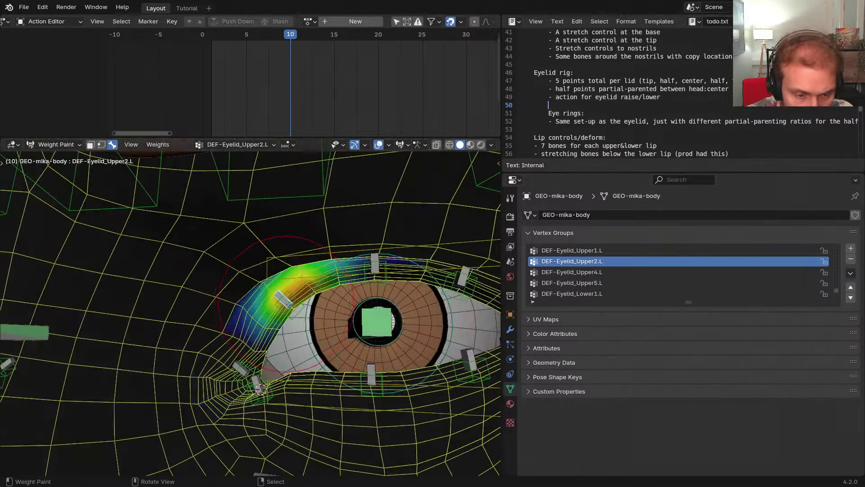
pyautogui.scroll(5, 282, 302)
pyautogui.press('g')
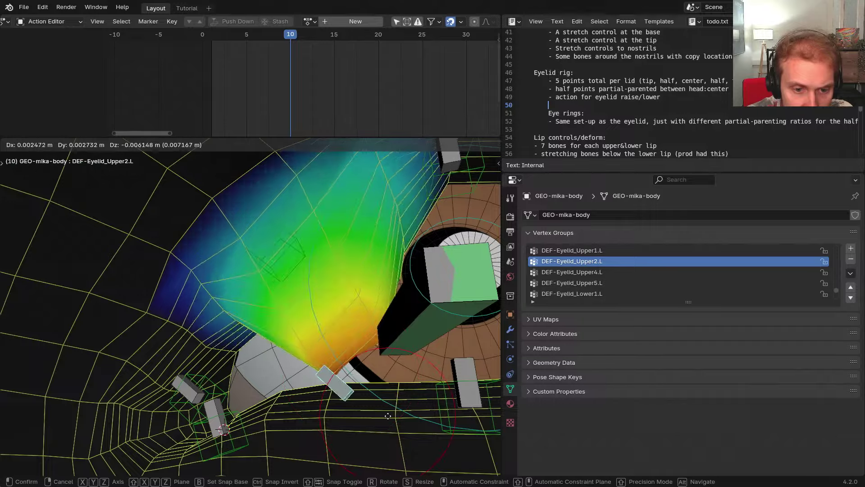
# Compare Upper2.L with its mirror and symmetrize the DEF-Eyelid_Upper2.L weights
pyautogui.moveTo(342, 303); pyautogui.dragTo(350, 303, button='middle')
pyautogui.scroll(-4, 316, 311)
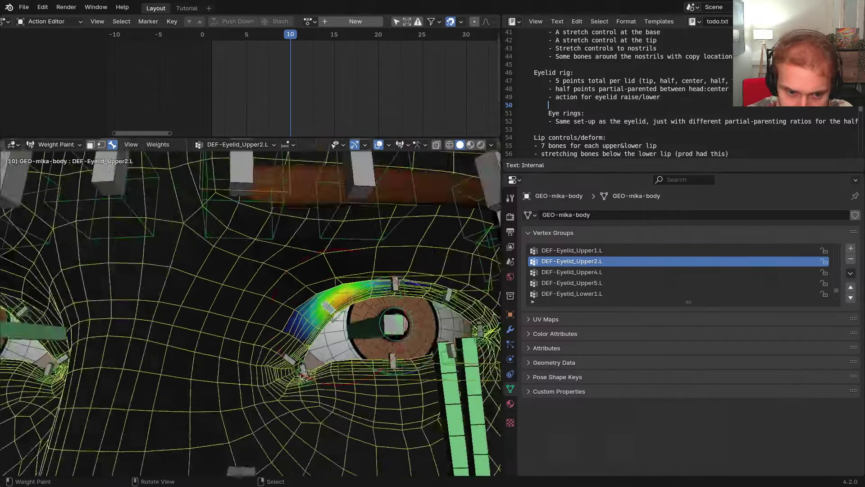
pyautogui.moveTo(266, 313); pyautogui.dragTo(303, 316, button='middle')
pyautogui.hotkey('ctrl', 'shift', 'm')
pyautogui.hotkey('ctrl', 'shift', 'm')
pyautogui.press('KP_Decimal')
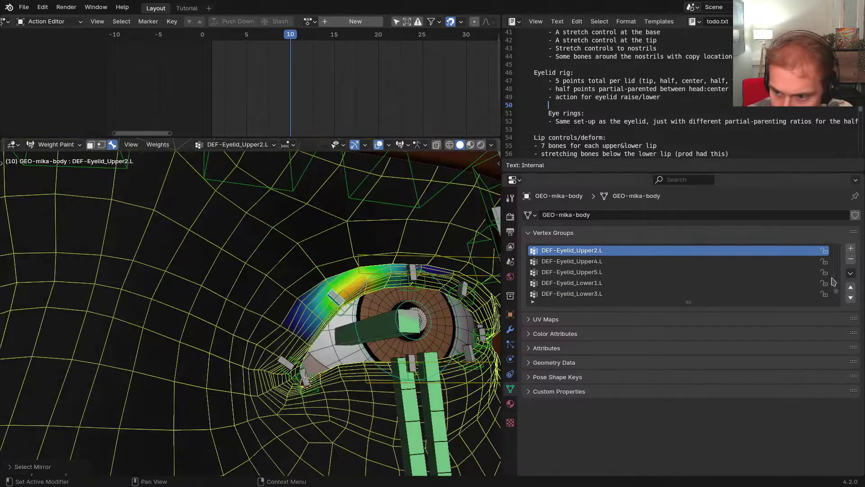
pyautogui.click(851, 272)
pyautogui.moveTo(819, 297)
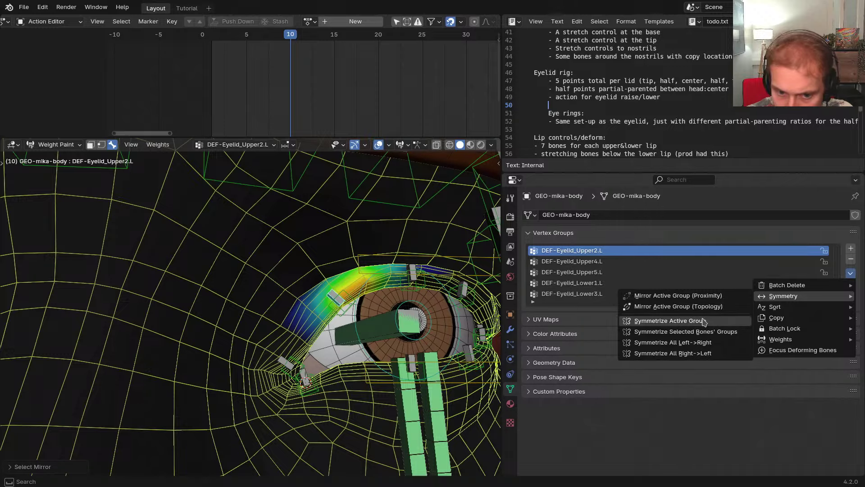
pyautogui.click(687, 322)
# Verify the mirrored Upper2.R weights and select the upper eyelid control bone
pyautogui.keyDown('shift'); pyautogui.moveTo(435, 306); pyautogui.dragTo(311, 285, button='middle'); pyautogui.keyUp('shift')
pyautogui.hotkey('ctrl', 'shift', 'm')
pyautogui.hotkey('ctrl', 'shift', 'm')
pyautogui.keyDown('shift'); pyautogui.moveTo(433, 275); pyautogui.dragTo(388, 278, button='middle'); pyautogui.keyUp('shift')
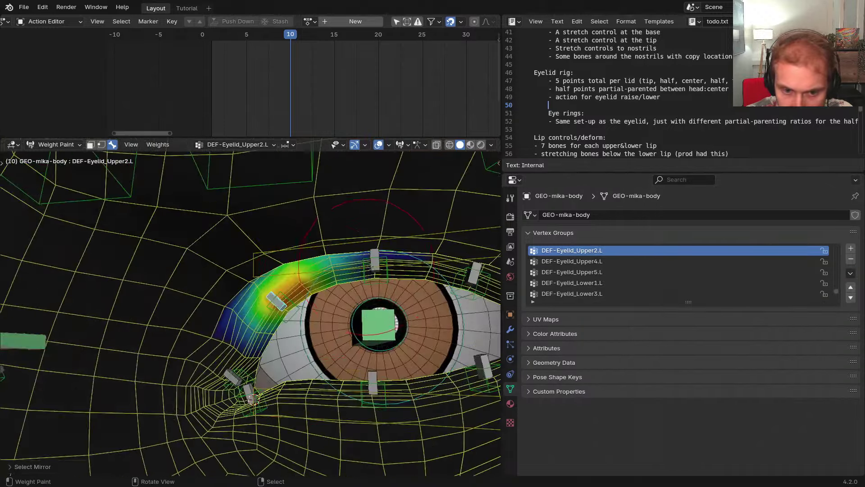
pyautogui.rightClick(385, 273)
# Select the Upper3.L eyelid bone and compare its weights with the mirrored Upper3 group
pyautogui.rightClick(384, 274)
pyautogui.scroll(-5, 317, 318)
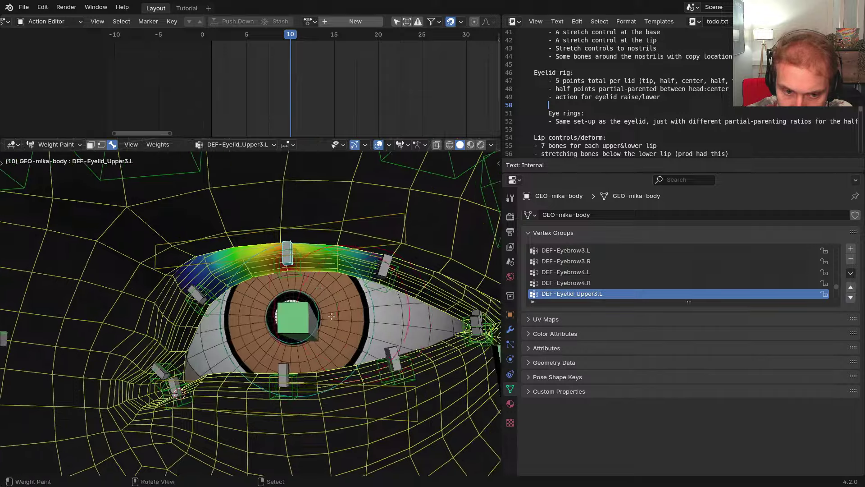
pyautogui.hotkey('ctrl', 'shift', 'm')
pyautogui.keyDown('shift'); pyautogui.moveTo(316, 318); pyautogui.dragTo(316, 284, button='middle'); pyautogui.keyUp('shift')
pyautogui.keyDown('shift'); pyautogui.moveTo(351, 252); pyautogui.dragTo(356, 275, button='middle'); pyautogui.keyUp('shift')
pyautogui.scroll(3, 389, 268)
# Symmetrize the Upper4 eyelid weight group and check it against the mirrored side
pyautogui.rightClick(388, 268)
pyautogui.scroll(-2, 388, 268)
pyautogui.moveTo(181, 289)
pyautogui.keyDown('shift'); pyautogui.mouseDown(button='middle')
pyautogui.moveTo(338, 297)
pyautogui.moveTo(174, 282)
pyautogui.mouseUp(button='middle'); pyautogui.keyUp('shift')
pyautogui.hotkey('ctrl', 'shift', 'm')
pyautogui.hotkey('ctrl', 'shift', 'm')
pyautogui.hotkey('ctrl', 'shift', 'm')
pyautogui.hotkey('ctrl', 'shift', 'm')
pyautogui.click(851, 274)
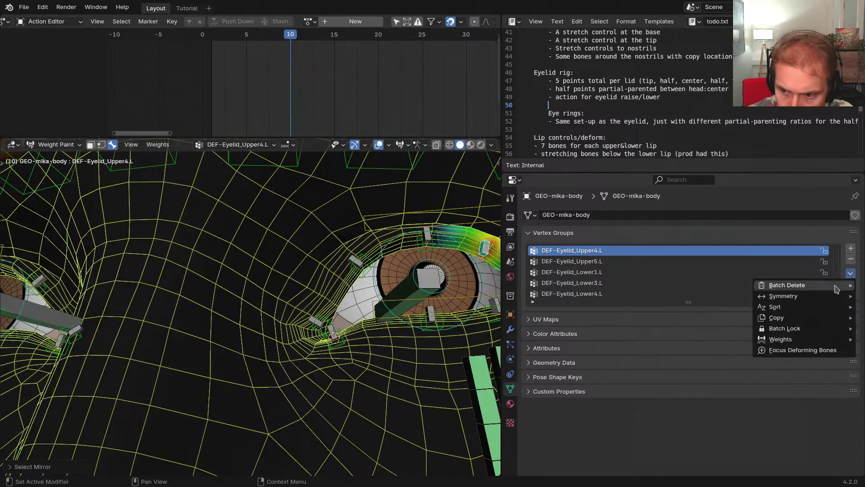
pyautogui.moveTo(835, 297)
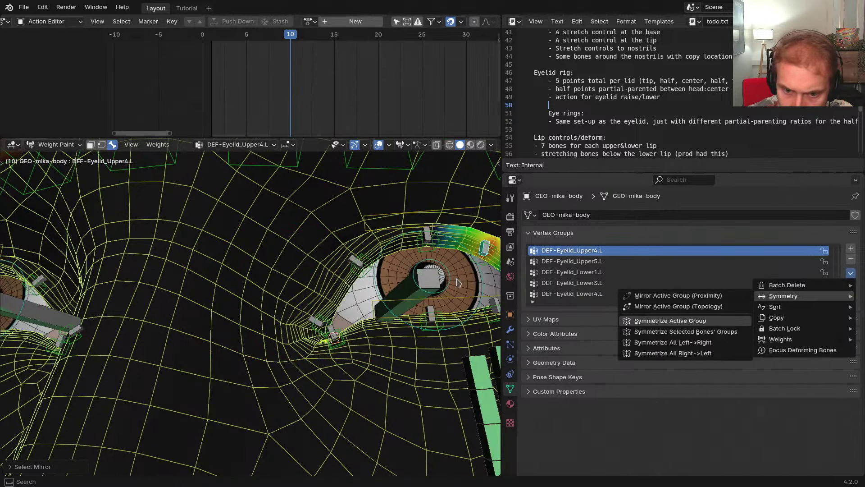
pyautogui.scroll(-2, 426, 278)
pyautogui.keyDown('shift'); pyautogui.moveTo(388, 277); pyautogui.dragTo(356, 289, button='middle'); pyautogui.keyUp('shift')
pyautogui.hotkey('ctrl', 'shift', 'm')
pyautogui.hotkey('ctrl', 'shift', 'm')
# Symmetrize the Upper5 eyelid group and check the mirrored DEF-Eyelid_Upper5.R weights
pyautogui.rightClick(377, 280)
pyautogui.rightClick(377, 280)
pyautogui.scroll(2, 375, 281)
pyautogui.scroll(2, 325, 300)
pyautogui.rightClick(322, 301)
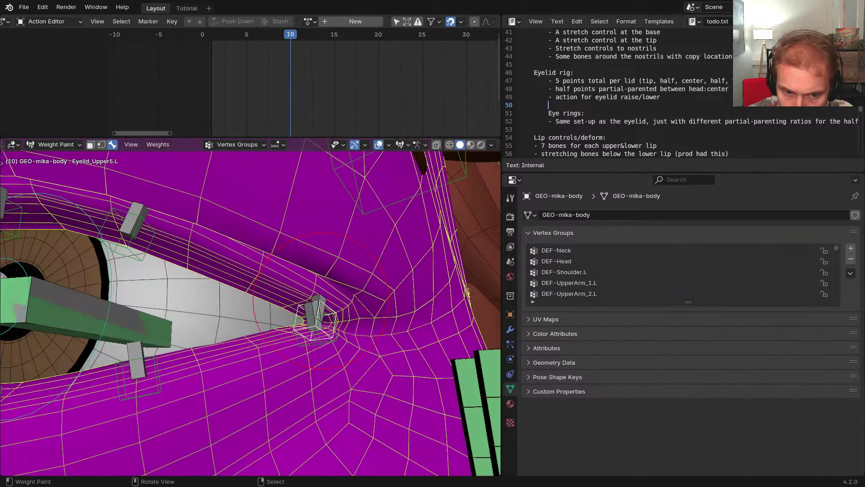
pyautogui.rightClick(322, 301)
pyautogui.scroll(-5, 323, 301)
pyautogui.moveTo(272, 303); pyautogui.dragTo(395, 287, button='middle')
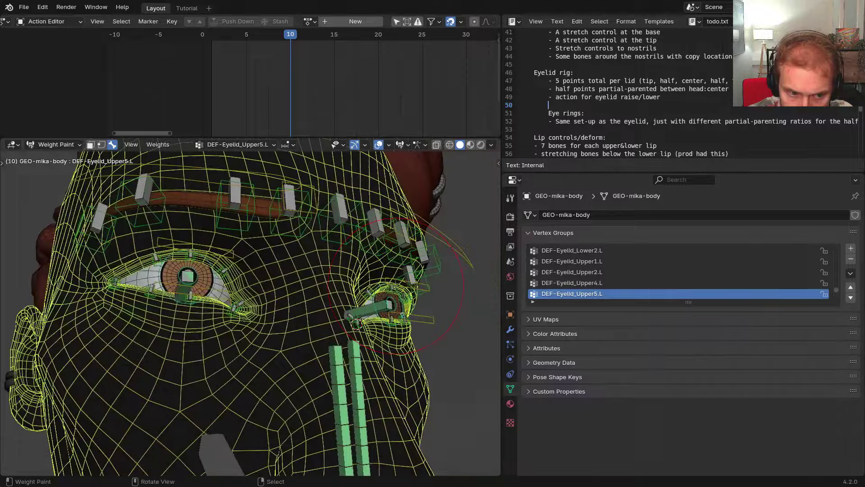
pyautogui.scroll(7, 161, 280)
pyautogui.hotkey('ctrl', 'shift', 'm')
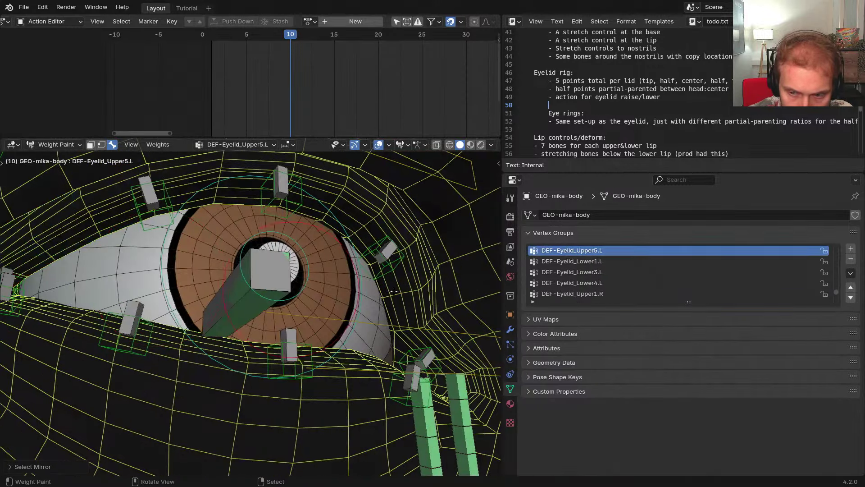
pyautogui.click(850, 273)
pyautogui.moveTo(787, 296)
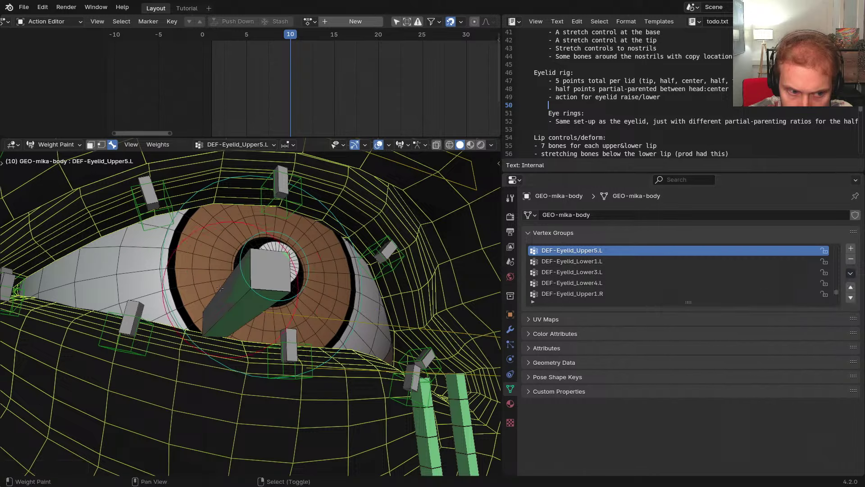
pyautogui.moveTo(380, 311); pyautogui.dragTo(268, 293, button='middle')
pyautogui.hotkey('ctrl', 'shift', 'm')
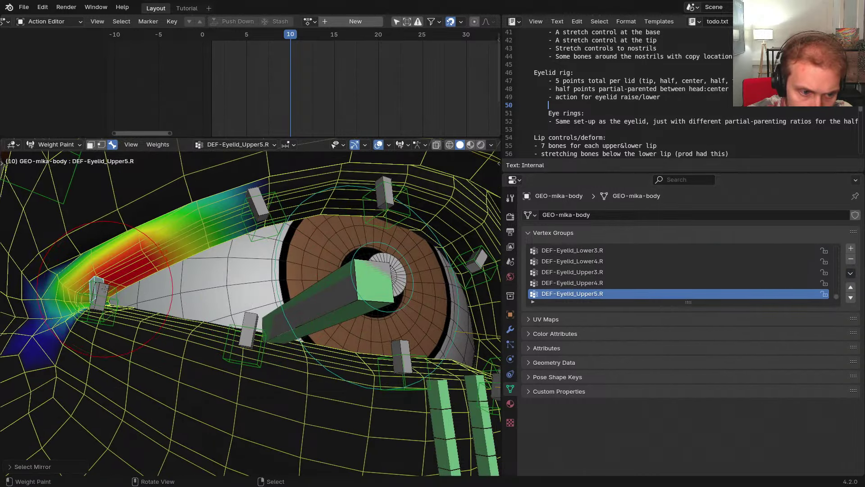
# Step through the Lower4.R to Lower1.R eyelid bones and switch to the mirrored Lower1 group
pyautogui.rightClick(103, 294)
pyautogui.moveTo(192, 302); pyautogui.dragTo(198, 340, button='middle')
pyautogui.rightClick(240, 369)
pyautogui.moveTo(311, 361); pyautogui.dragTo(269, 366, button='middle')
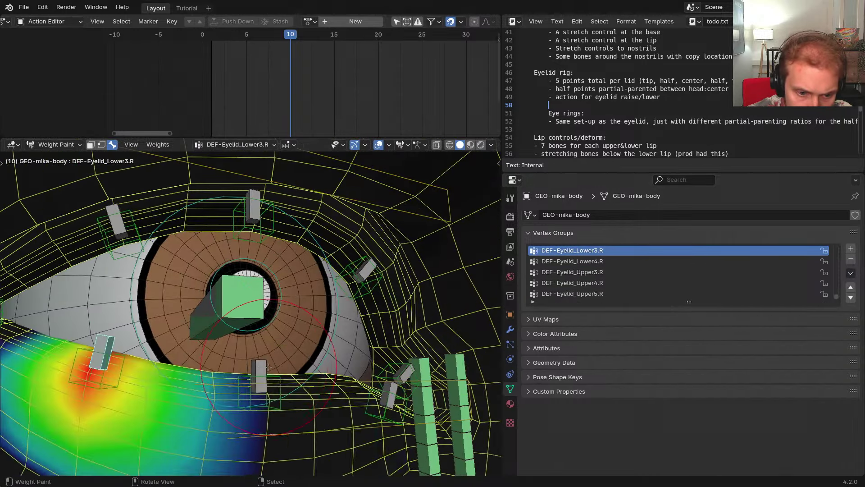
pyautogui.rightClick(269, 366)
pyautogui.rightClick(390, 386)
pyautogui.moveTo(391, 386); pyautogui.dragTo(289, 345, button='middle')
pyautogui.scroll(-4, 279, 339)
pyautogui.hotkey('ctrl', 'shift', 'm')
pyautogui.keyDown('shift'); pyautogui.moveTo(494, 331); pyautogui.dragTo(274, 331, button='middle'); pyautogui.keyUp('shift')
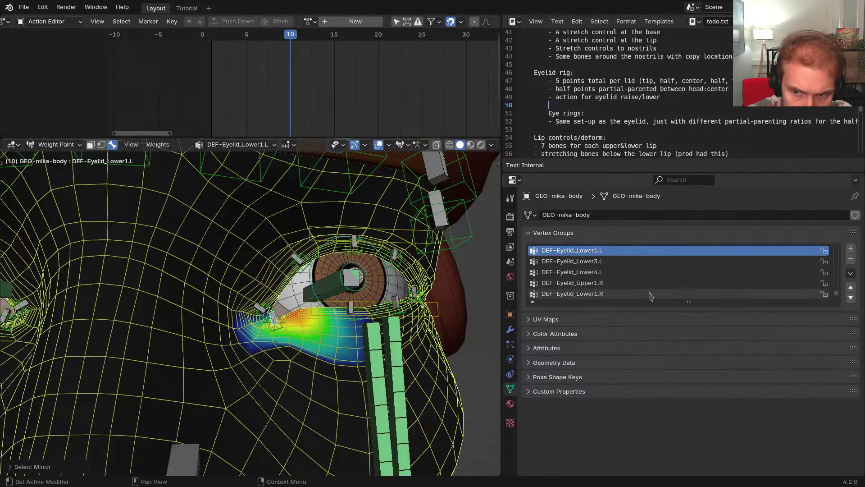
# Symmetrize the Lower1 eyelid group and compare both sides
pyautogui.click(852, 276)
pyautogui.moveTo(814, 301)
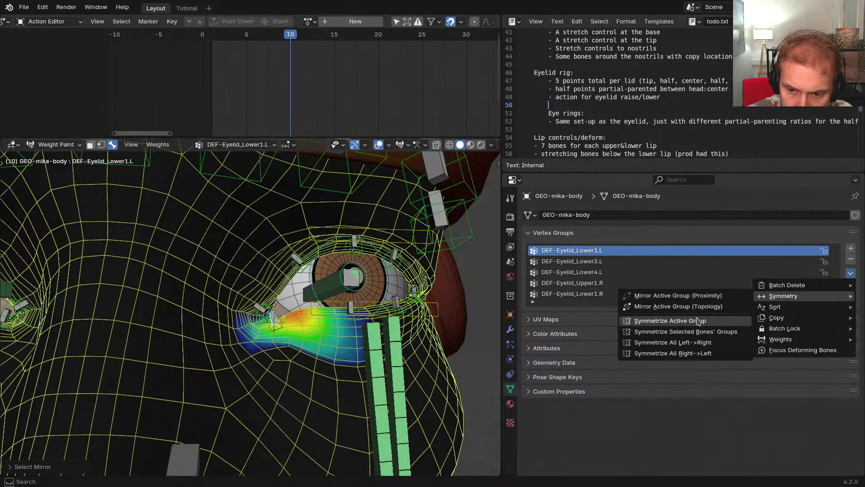
pyautogui.keyDown('shift'); pyautogui.moveTo(256, 309); pyautogui.dragTo(366, 309, button='middle'); pyautogui.keyUp('shift')
pyautogui.hotkey('ctrl', 'shift', 'm')
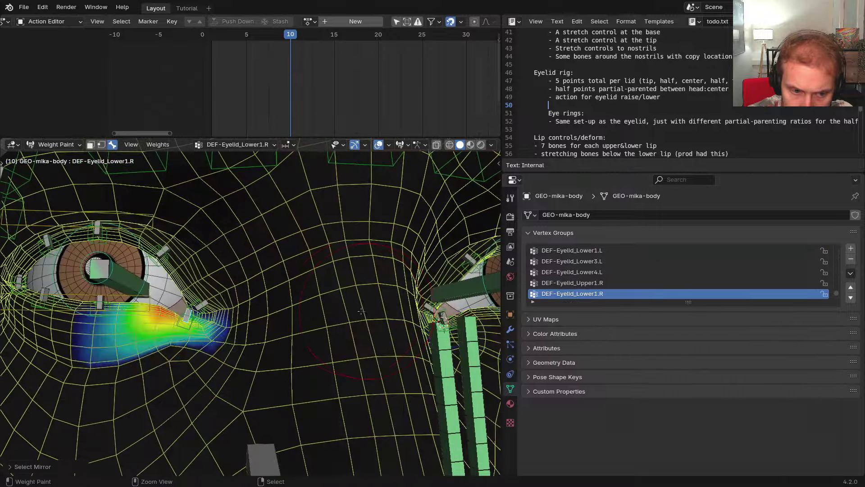
pyautogui.hotkey('ctrl', 'shift', 'm')
pyautogui.keyDown('shift'); pyautogui.moveTo(419, 309); pyautogui.dragTo(337, 329, button='middle'); pyautogui.keyUp('shift')
# Check the Lower2.L, Lower3.L and Lower4.L eyelid groups against their mirrors
pyautogui.rightClick(341, 311)
pyautogui.rightClick(338, 314)
pyautogui.scroll(-3, 339, 312)
pyautogui.moveTo(337, 329); pyautogui.dragTo(341, 316, button='middle')
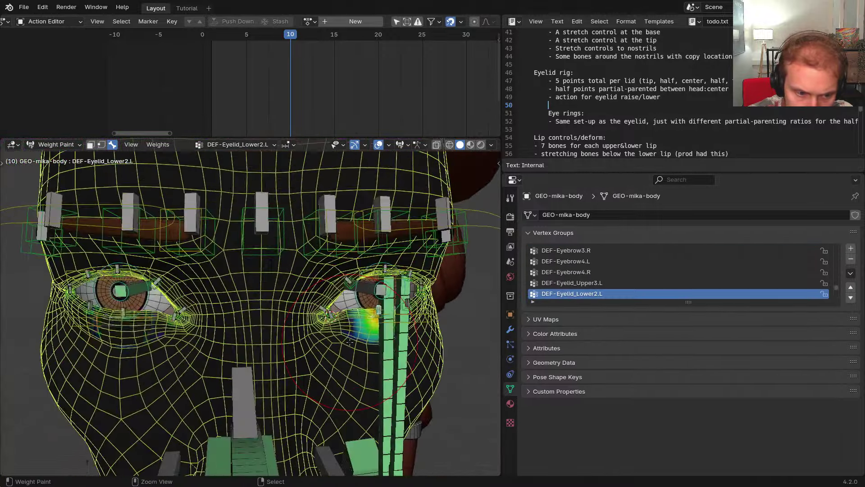
pyautogui.hotkey('ctrl', 'shift', 'm')
pyautogui.hotkey('ctrl', 'shift', 'm')
pyautogui.scroll(1, 366, 313)
pyautogui.moveTo(403, 311); pyautogui.dragTo(311, 311, button='middle')
pyautogui.rightClick(432, 304)
pyautogui.hotkey('ctrl', 'shift', 'm')
pyautogui.scroll(1, 423, 304)
pyautogui.rightClick(380, 298)
pyautogui.hotkey('ctrl', 'shift', 'm')
# Check the Eyebrow1, Eyebrow2, middle and Eyebrow3 eyebrow groups against their mirrors
pyautogui.hotkey('ctrl', 'shift', 'm')
pyautogui.keyDown('shift'); pyautogui.moveTo(311, 271); pyautogui.dragTo(309, 338, button='middle'); pyautogui.keyUp('shift')
pyautogui.rightClick(342, 254)
pyautogui.scroll(-1, 338, 255)
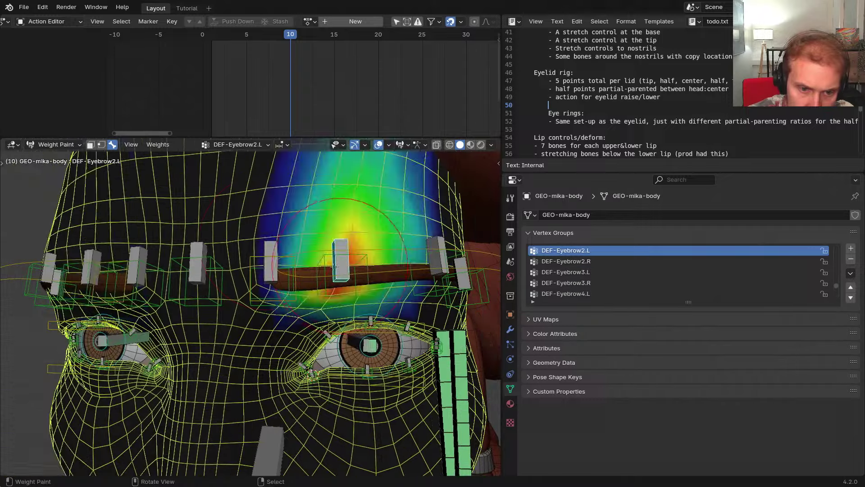
pyautogui.hotkey('ctrl', 'shift', 'm')
pyautogui.rightClick(269, 252)
pyautogui.hotkey('ctrl', 'shift', 'm')
pyautogui.rightClick(199, 258)
pyautogui.scroll(-3, 343, 253)
pyautogui.moveTo(374, 253)
pyautogui.mouseDown(button='middle')
pyautogui.moveTo(408, 253)
pyautogui.moveTo(376, 249)
pyautogui.mouseUp(button='middle')
pyautogui.rightClick(394, 261)
# Select the Head bone and hide all other bones
pyautogui.moveTo(410, 284); pyautogui.dragTo(311, 345, button='middle')
pyautogui.rightClick(306, 347)
pyautogui.hotkey('shift', 'h')
# Make the DEF-Head weights symmetrical
pyautogui.scroll(4, 197, 315)
pyautogui.moveTo(196, 315); pyautogui.dragTo(166, 335, button='middle')
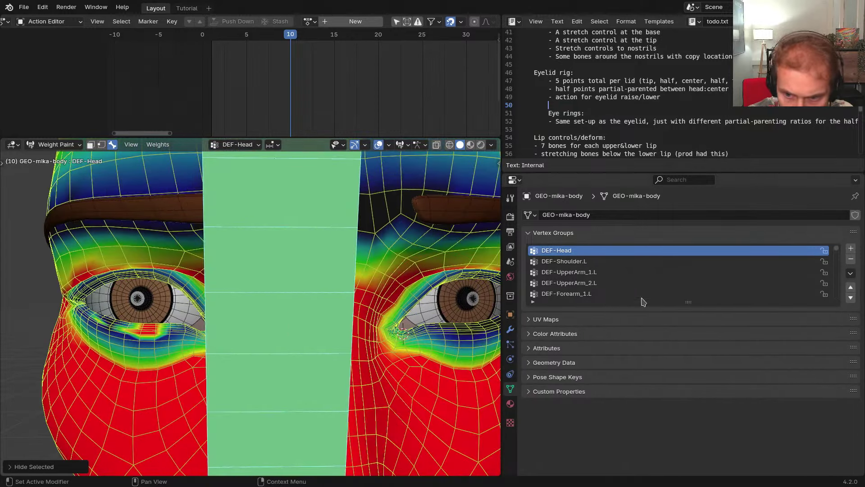
pyautogui.click(850, 276)
pyautogui.moveTo(815, 296)
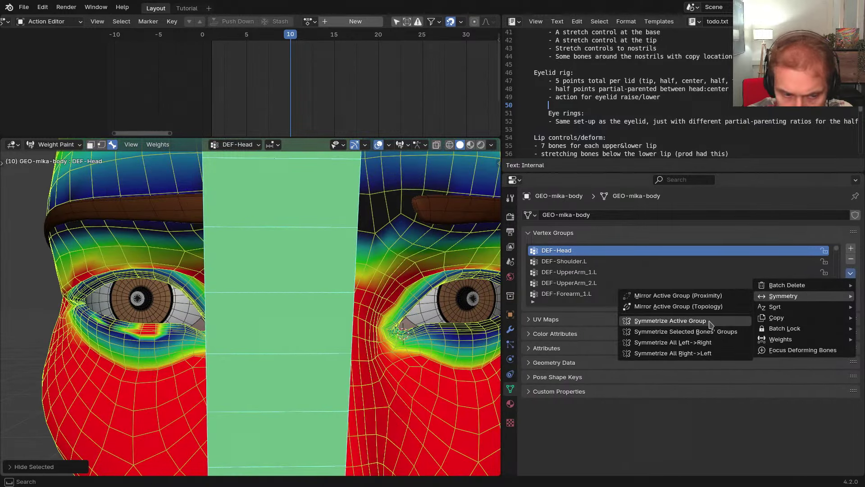
pyautogui.click(710, 322)
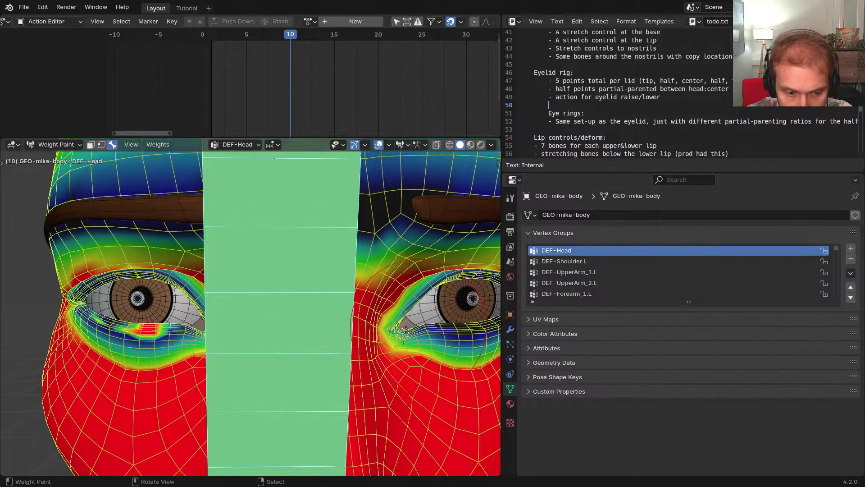
# Grow the eyelid selection by one ring and remove it from the DEF-Head group
pyautogui.moveTo(385, 330); pyautogui.dragTo(402, 325, button='middle')
pyautogui.press('Tab')
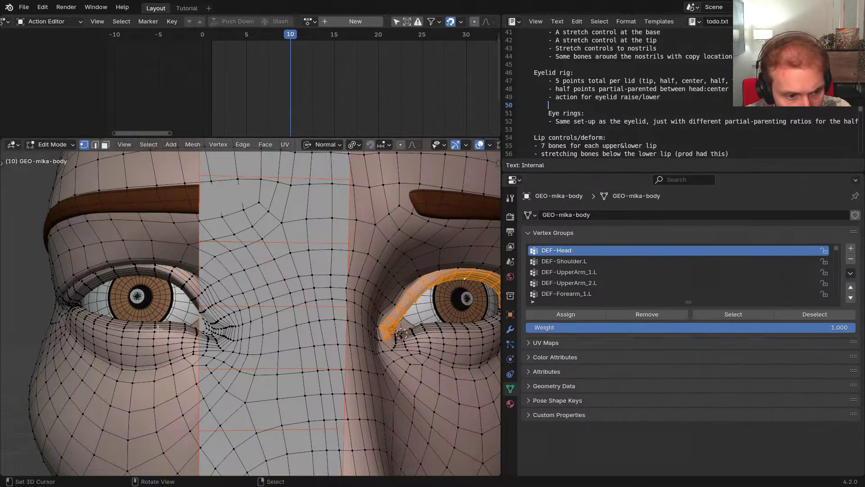
pyautogui.keyDown('shift'); pyautogui.moveTo(115, 324); pyautogui.dragTo(192, 329, button='middle'); pyautogui.keyUp('shift')
pyautogui.scroll(3, 193, 330)
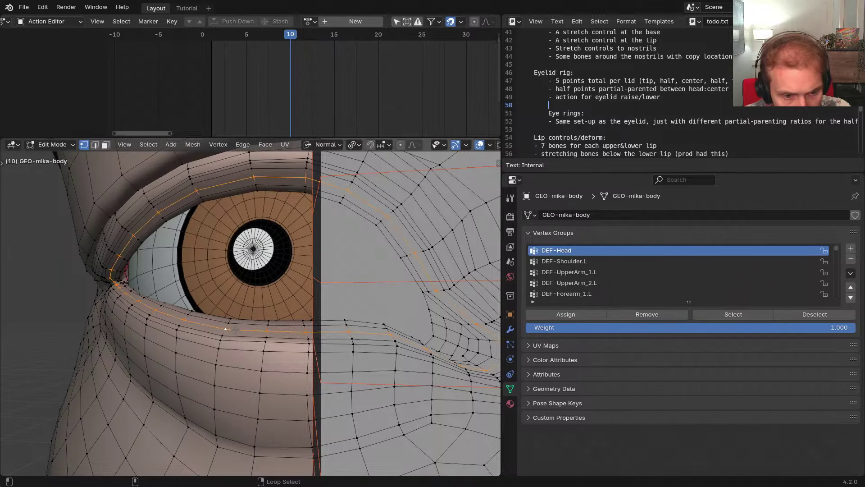
pyautogui.press('ctrl+KP_Add')
pyautogui.press('ctrl+KP_Add')
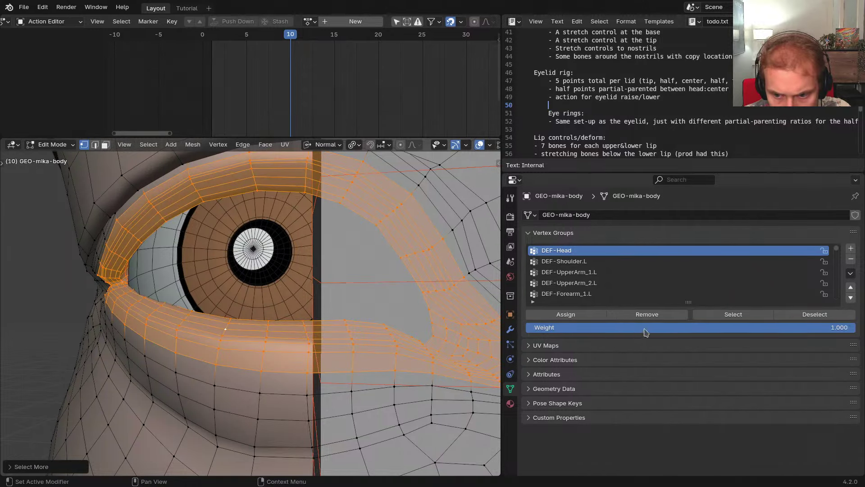
pyautogui.click(647, 315)
# Inspect the updated DEF-Head weights around both eyes in Weight Paint
pyautogui.hotkey('ctrl', 'Tab')
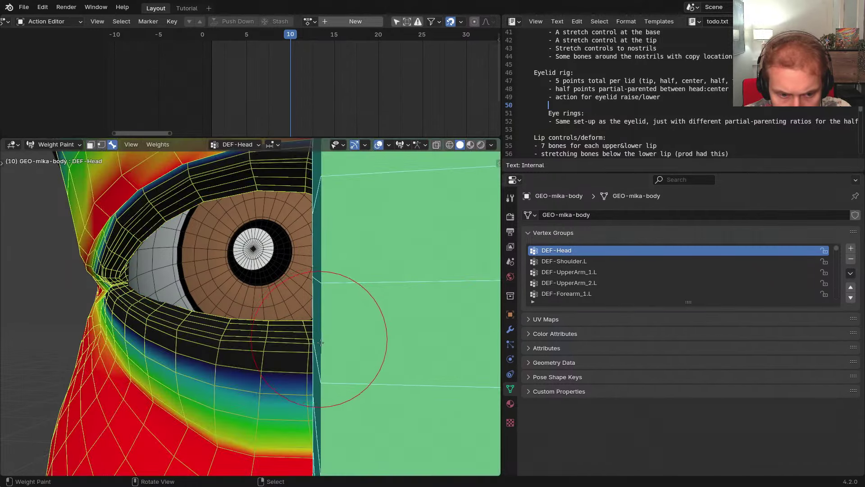
pyautogui.scroll(-4, 250, 345)
pyautogui.moveTo(250, 345); pyautogui.dragTo(317, 344, button='middle')
pyautogui.keyDown('shift'); pyautogui.moveTo(316, 344); pyautogui.dragTo(95, 341, button='middle'); pyautogui.keyUp('shift')
pyautogui.keyDown('shift'); pyautogui.moveTo(95, 340); pyautogui.dragTo(290, 343, button='middle'); pyautogui.keyUp('shift')
pyautogui.scroll(1, 167, 338)
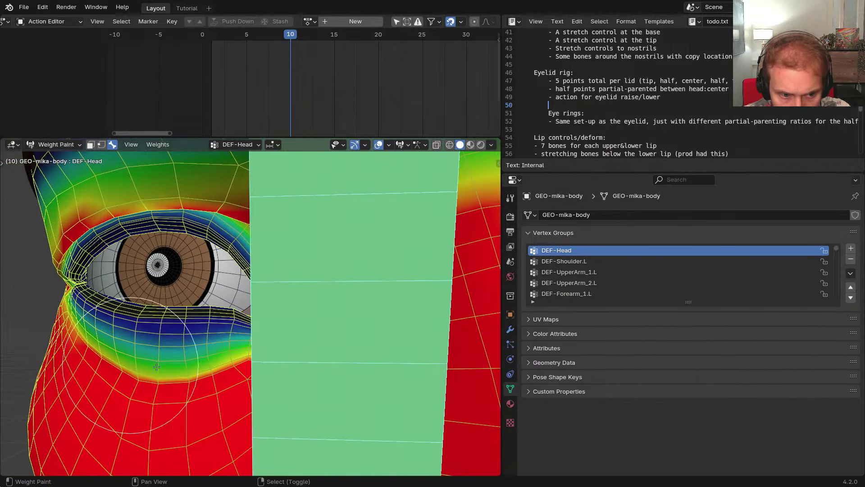
pyautogui.keyDown('shift'); pyautogui.moveTo(253, 366); pyautogui.dragTo(149, 353, button='middle'); pyautogui.keyUp('shift')
pyautogui.scroll(-2, 257, 348)
pyautogui.keyDown('shift'); pyautogui.moveTo(237, 346); pyautogui.dragTo(185, 338, button='middle'); pyautogui.keyUp('shift')
# Reveal the hidden bones and put RIG-mikassa into Pose Mode
pyautogui.hotkey('alt', 'h')
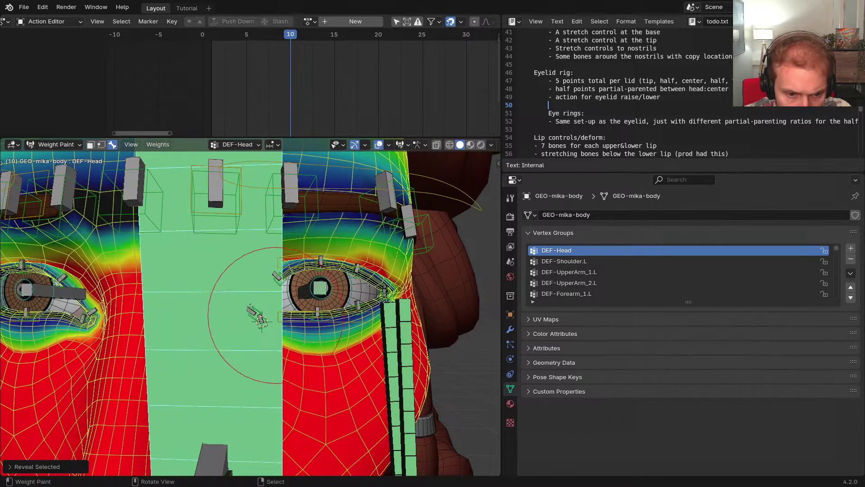
pyautogui.scroll(-2, 293, 318)
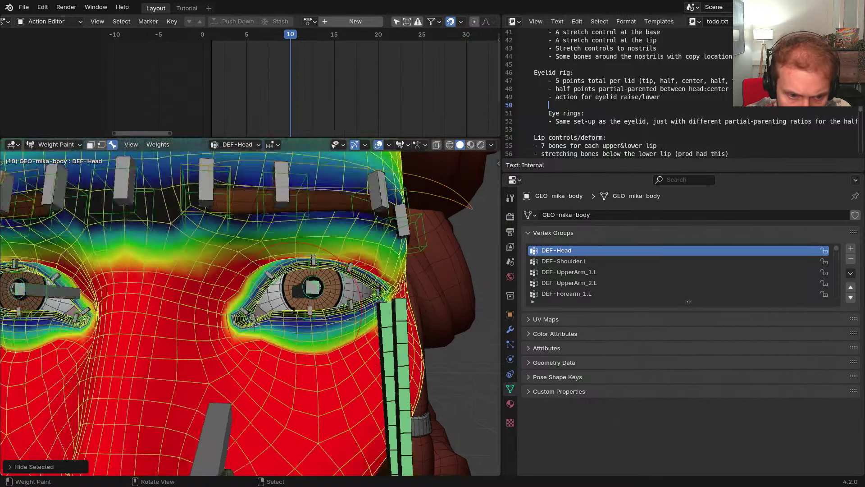
pyautogui.hotkey('ctrl', 'Tab')
pyautogui.scroll(2, 331, 293)
pyautogui.rightClick(331, 293)
pyautogui.hotkey('ctrl', 'Tab')
pyautogui.moveTo(331, 293); pyautogui.dragTo(289, 292, button='middle')
# Move CTR-Eyelid_Upper.R along its Y axis to close the right eyelid
pyautogui.keyDown('shift'); pyautogui.moveTo(288, 293); pyautogui.dragTo(374, 294, button='middle'); pyautogui.keyUp('shift')
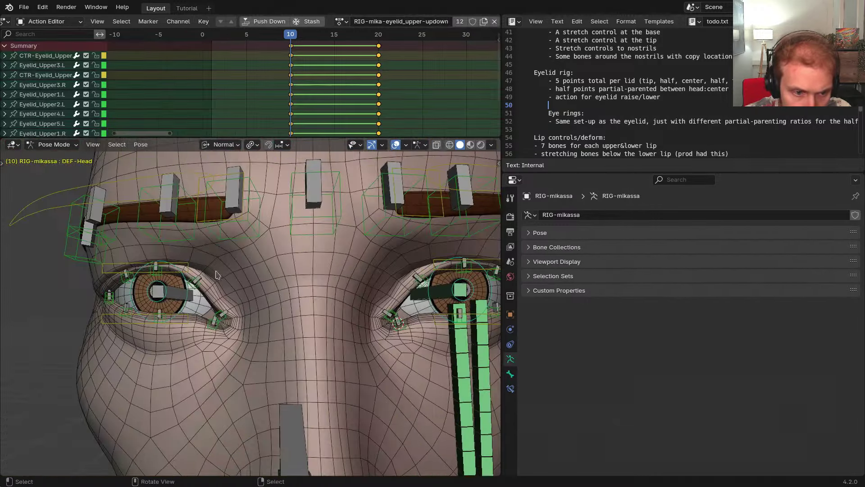
pyautogui.rightClick(190, 268)
pyautogui.press('g')
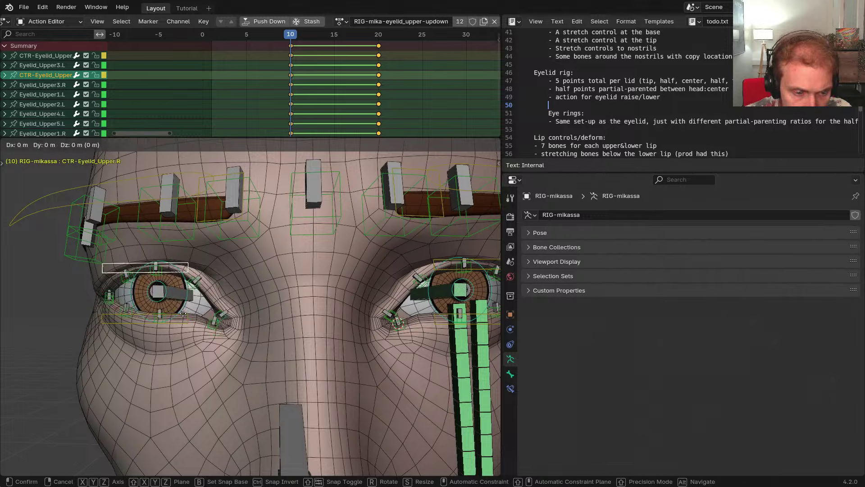
pyautogui.press('y')
pyautogui.click(174, 363)
pyautogui.moveTo(174, 362); pyautogui.dragTo(295, 316, button='middle')
pyautogui.scroll(3, 235, 331)
# Reset the right upper eyelid control to its rest position
pyautogui.press('g')
pyautogui.press('y')
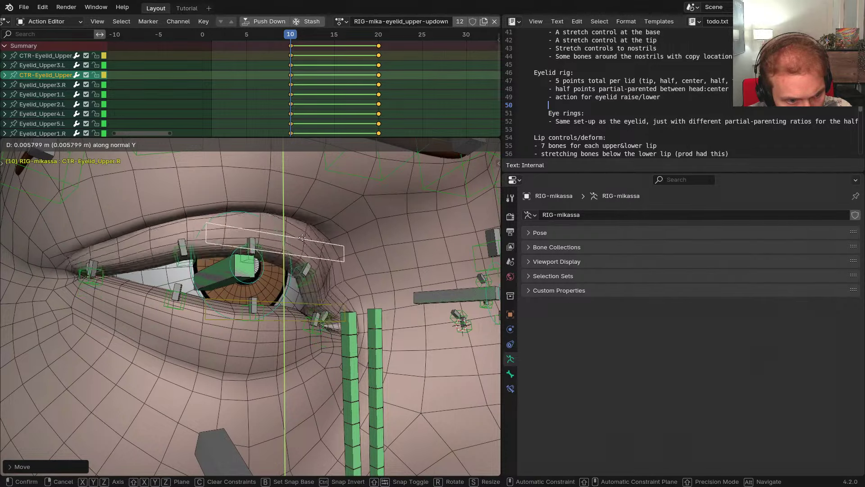
pyautogui.rightClick(298, 316)
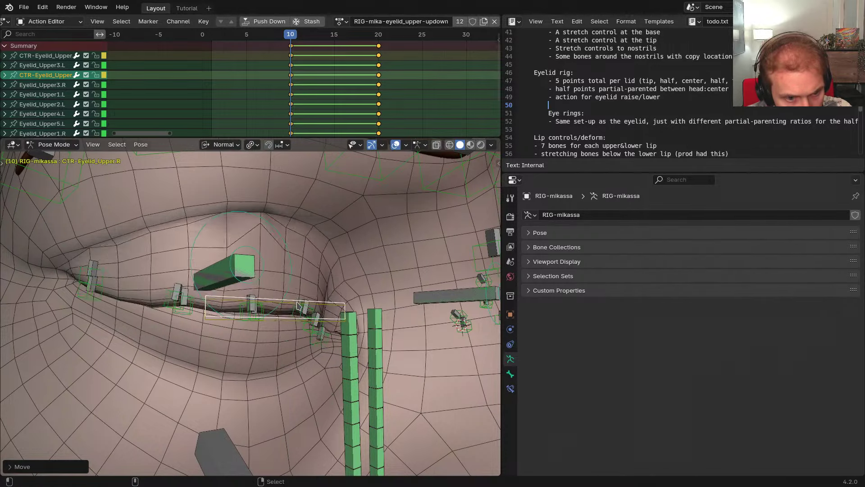
pyautogui.hotkey('ctrl', 'z')
# Switch to the META-mikassa metarig and show the scene in wireframe
pyautogui.scroll(-1, 299, 316)
pyautogui.scroll(-3, 301, 319)
pyautogui.moveTo(300, 320); pyautogui.dragTo(265, 306, button='middle')
pyautogui.hotkey('shift', 't')
pyautogui.hotkey('shift', 'z')
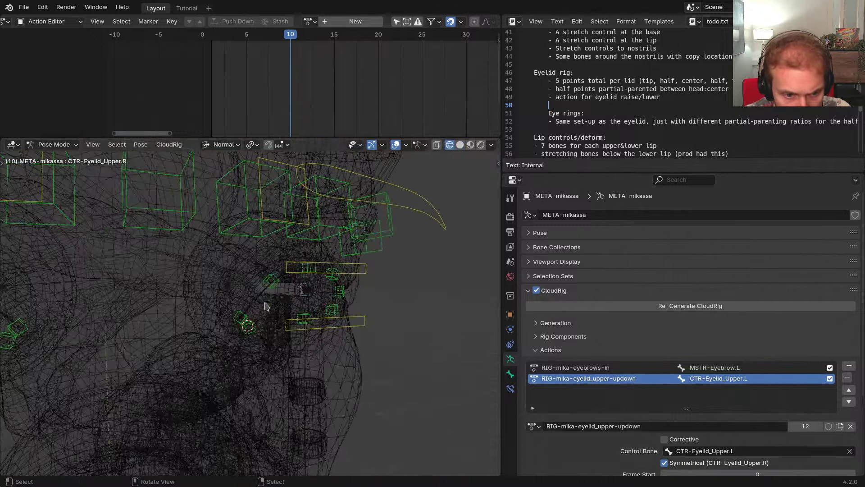
# Box-select the metarig eyelid bones and symmetrize them to the other side
pyautogui.moveTo(215, 253); pyautogui.dragTo(333, 332)
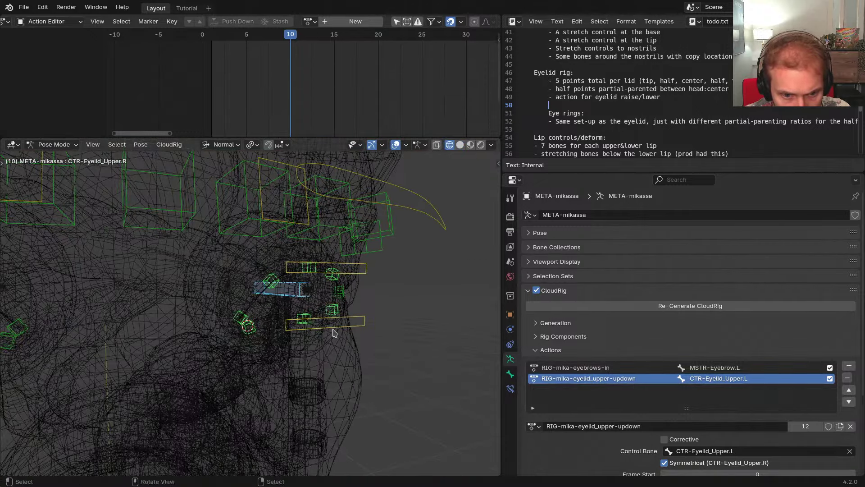
pyautogui.click(336, 321)
pyautogui.scroll(-4, 334, 321)
pyautogui.moveTo(315, 320); pyautogui.dragTo(270, 288, button='middle')
# Regenerate RIG-mikassa from the metarig and return to solid shading
pyautogui.hotkey('ctrl', 'alt', 'r')
pyautogui.scroll(3, 237, 308)
pyautogui.hotkey('shift', 'z')
# Move CTR-Eyelid_Upper.R along Y to close the right eye
pyautogui.press('g')
pyautogui.press('y')
pyautogui.click(266, 337)
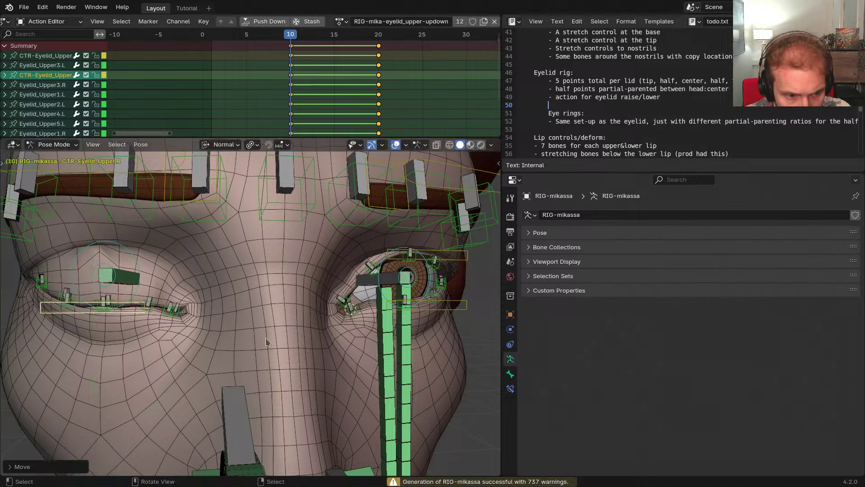
pyautogui.scroll(-5, 266, 337)
pyautogui.moveTo(267, 342); pyautogui.dragTo(256, 322, button='middle')
# Inspect the closed right eyelid without overlays, then return to Object Mode
pyautogui.hotkey('alt', 'shift', 'z')
pyautogui.keyDown('shift'); pyautogui.moveTo(264, 370); pyautogui.dragTo(292, 324, button='middle'); pyautogui.keyUp('shift')
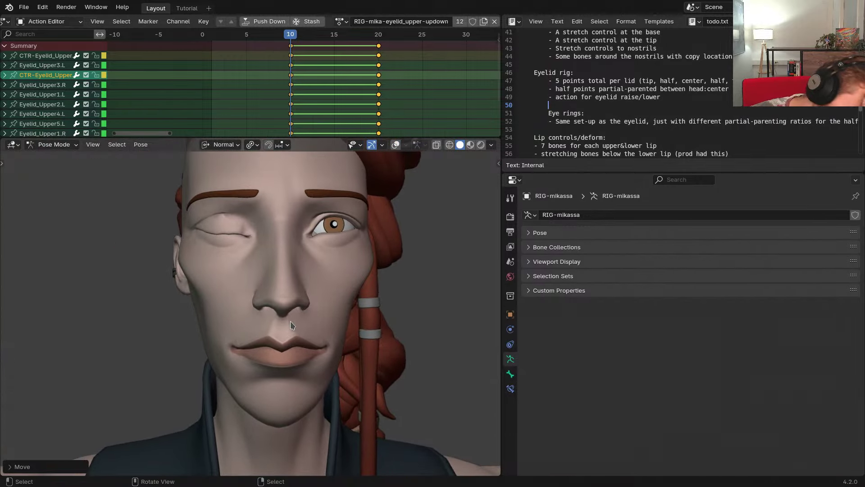
pyautogui.scroll(3, 272, 286)
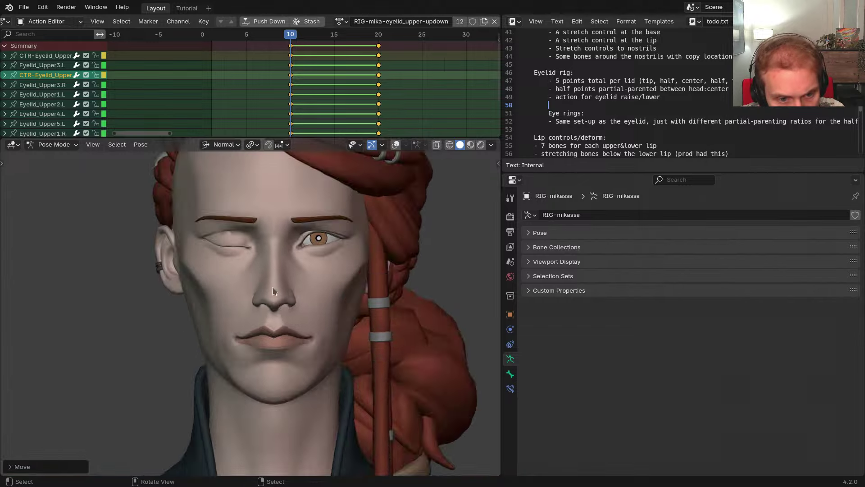
pyautogui.keyDown('shift'); pyautogui.moveTo(293, 260); pyautogui.dragTo(302, 285, button='middle'); pyautogui.keyUp('shift')
pyautogui.hotkey('shift', 'alt', 'z')
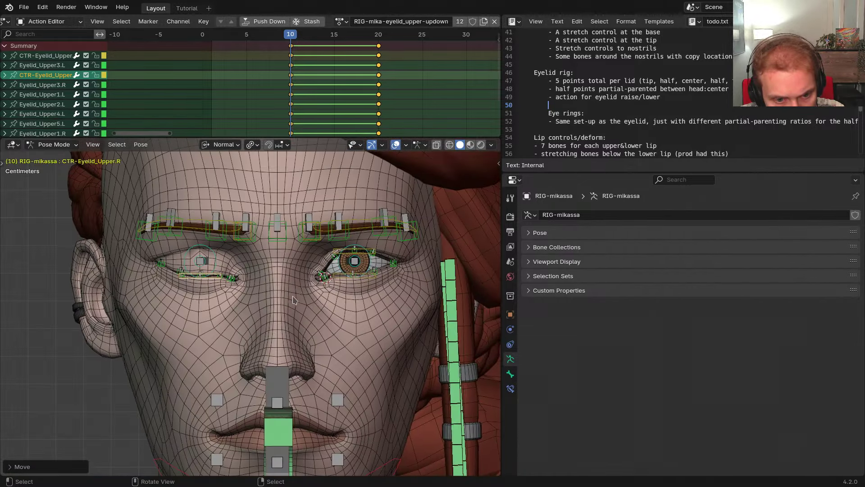
pyautogui.scroll(5, 301, 286)
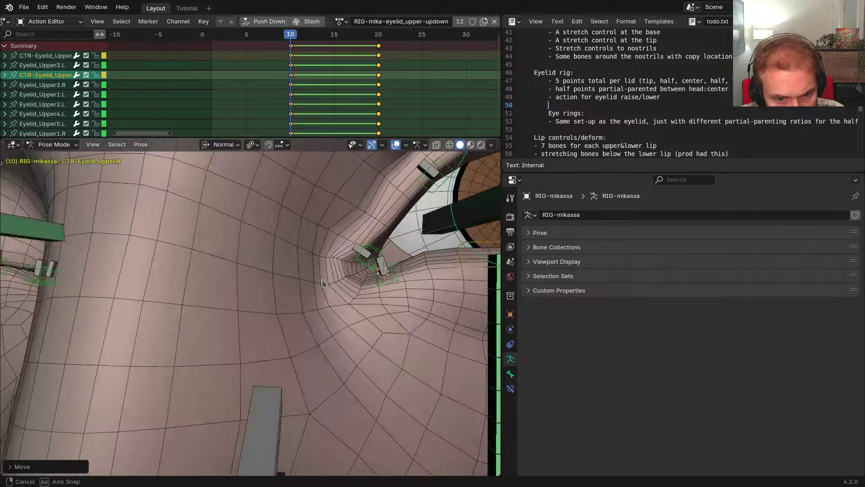
pyautogui.scroll(-3, 322, 285)
pyautogui.scroll(-3, 322, 284)
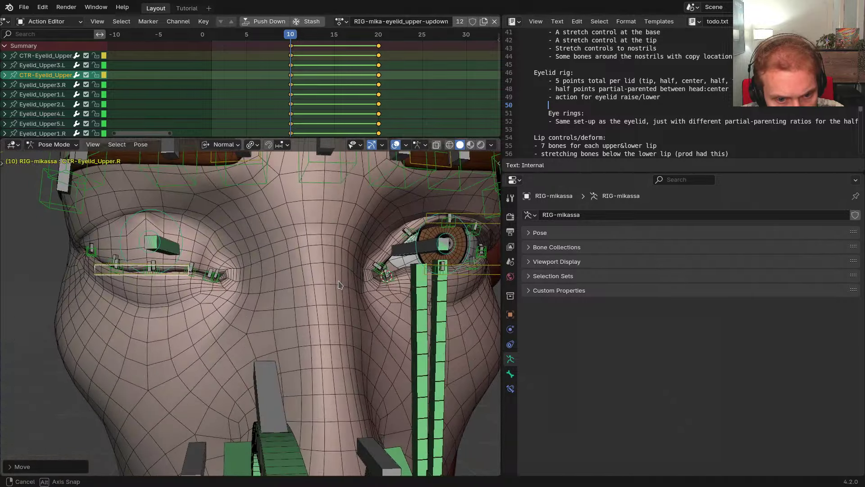
pyautogui.moveTo(341, 285); pyautogui.dragTo(324, 279, button='middle')
pyautogui.scroll(2, 323, 279)
pyautogui.hotkey('ctrl', 'Tab')
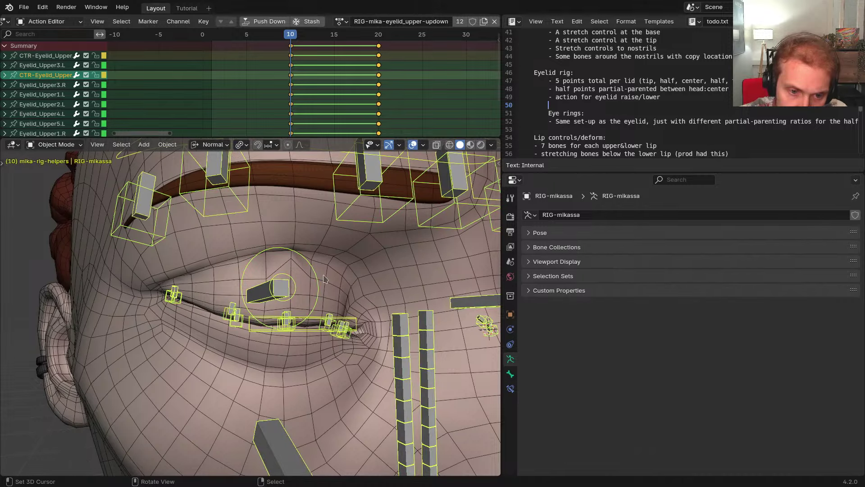
# Weight paint GEO-mika-body, showing the DEF-Eyelid_Upper3.R weights and resizing the brush
pyautogui.rightClick(344, 283)
pyautogui.hotkey('ctrl', 'Tab')
pyautogui.scroll(2, 301, 291)
pyautogui.scroll(-1, 291, 306)
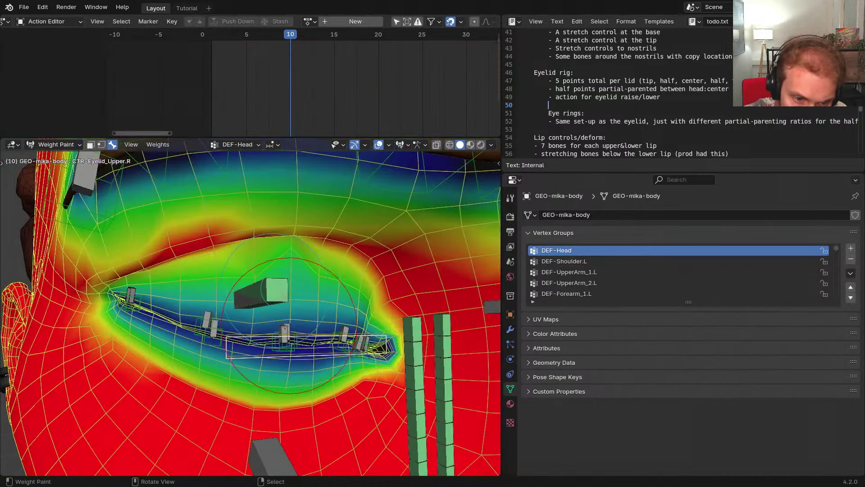
pyautogui.rightClick(286, 327)
pyautogui.rightClick(287, 327)
pyautogui.rightClick(289, 331)
pyautogui.moveTo(288, 332); pyautogui.dragTo(263, 323, button='middle')
pyautogui.press('f')
pyautogui.click(232, 269)
# Enable vertex masking, grow the eyelid vertex selection twice, and set brush radius to 185
pyautogui.scroll(2, 189, 283)
pyautogui.press('v')
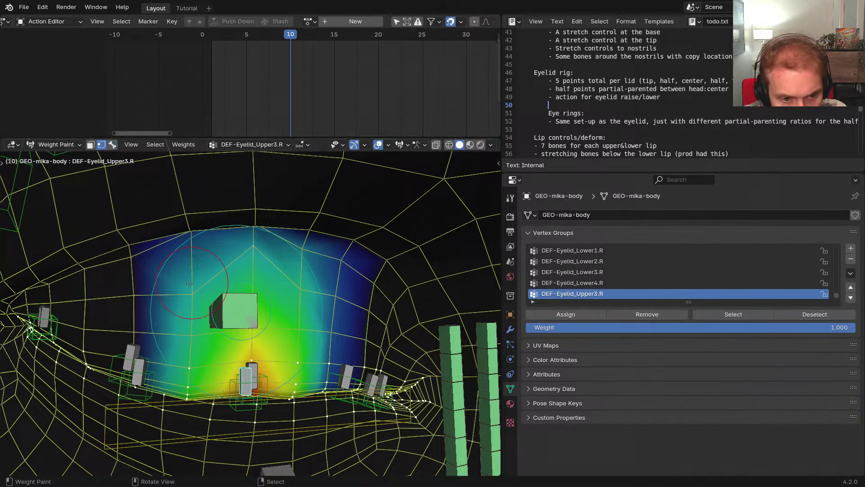
pyautogui.press('Tab')
pyautogui.press('ctrl+KP_Add')
pyautogui.press('ctrl+KP_Add')
pyautogui.press('ctrl+KP_Add')
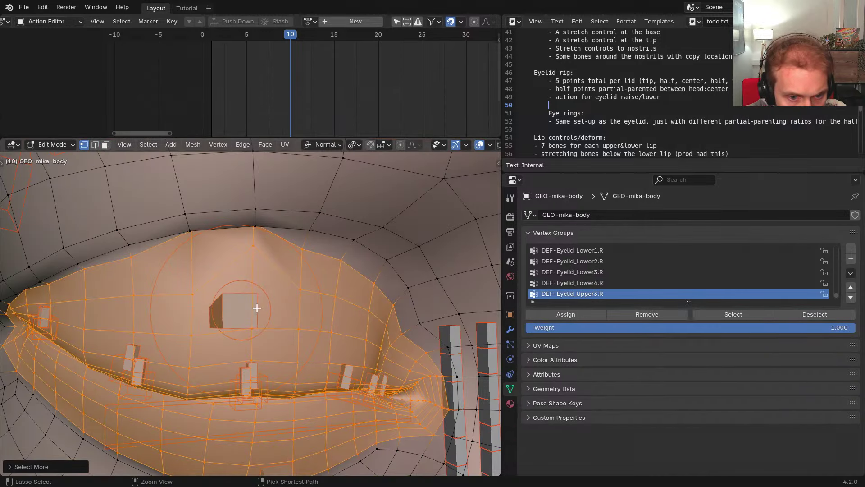
pyautogui.press('ctrl+KP_Add')
pyautogui.press('Tab')
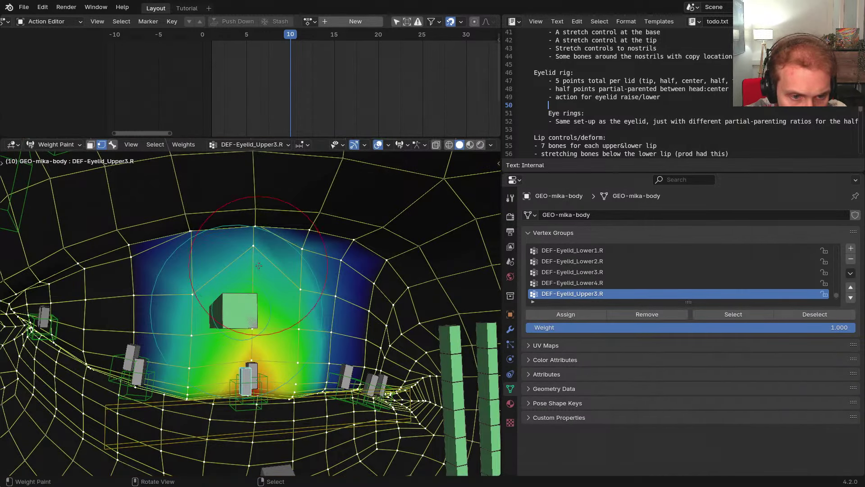
pyautogui.press('f')
pyautogui.click(260, 265)
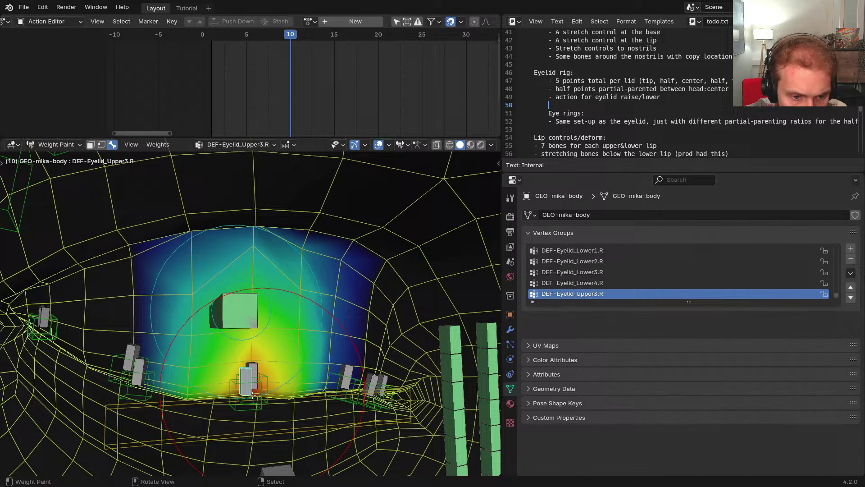
# Compare the DEF-Eyelid_Upper4.R, Upper1.R and Upper2.R eyelid weights
pyautogui.keyDown('shift'); pyautogui.click(139, 361); pyautogui.keyUp('shift')
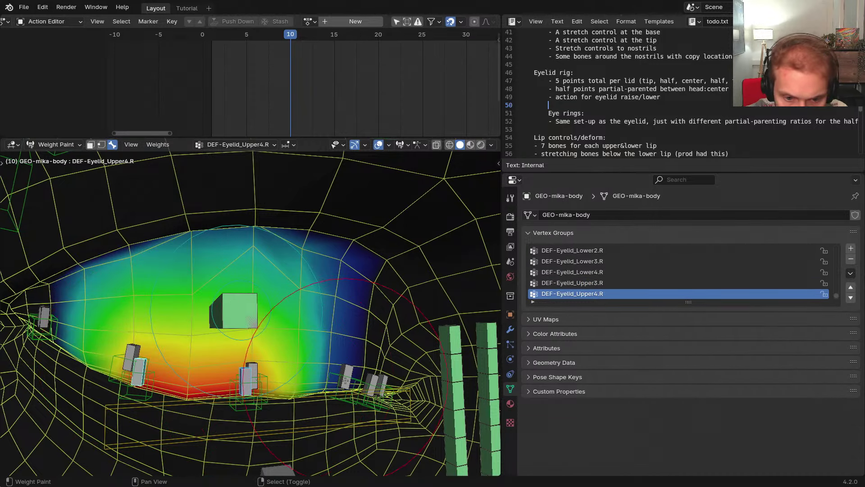
pyautogui.keyDown('shift'); pyautogui.rightClick(372, 375); pyautogui.keyUp('shift')
pyautogui.hotkey('ctrl', 'z')
pyautogui.keyDown('shift'); pyautogui.rightClick(382, 375); pyautogui.keyUp('shift')
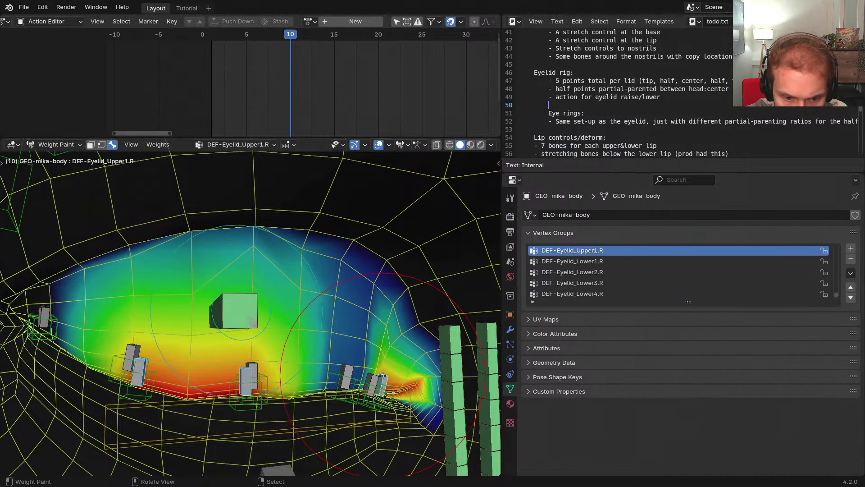
pyautogui.keyDown('shift'); pyautogui.rightClick(344, 366); pyautogui.keyUp('shift')
pyautogui.scroll(-3, 347, 343)
pyautogui.scroll(7, 146, 317)
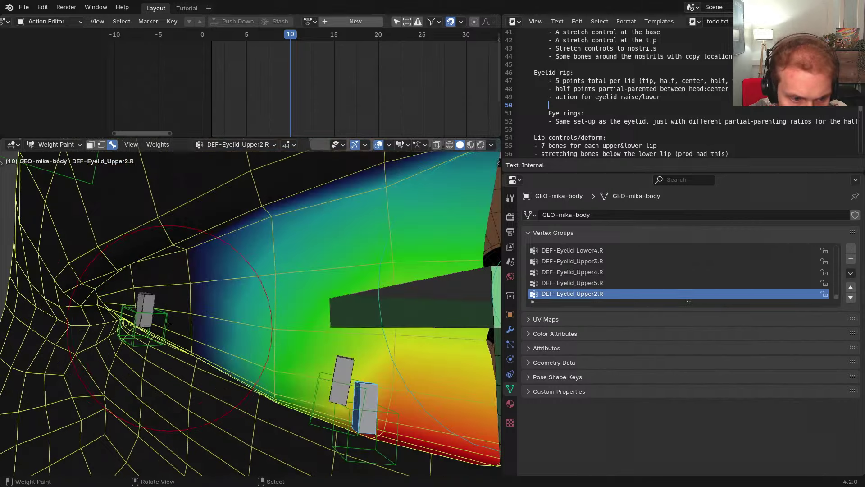
# Switch between the Lower4.R and Upper2.R weights, then choose DEF-Eyelid_Upper5.R from the overlapping bones
pyautogui.keyDown('shift'); pyautogui.rightClick(145, 317); pyautogui.keyUp('shift')
pyautogui.keyDown('shift'); pyautogui.rightClick(145, 317); pyautogui.keyUp('shift')
pyautogui.keyDown('shift'); pyautogui.rightClick(147, 295); pyautogui.keyUp('shift')
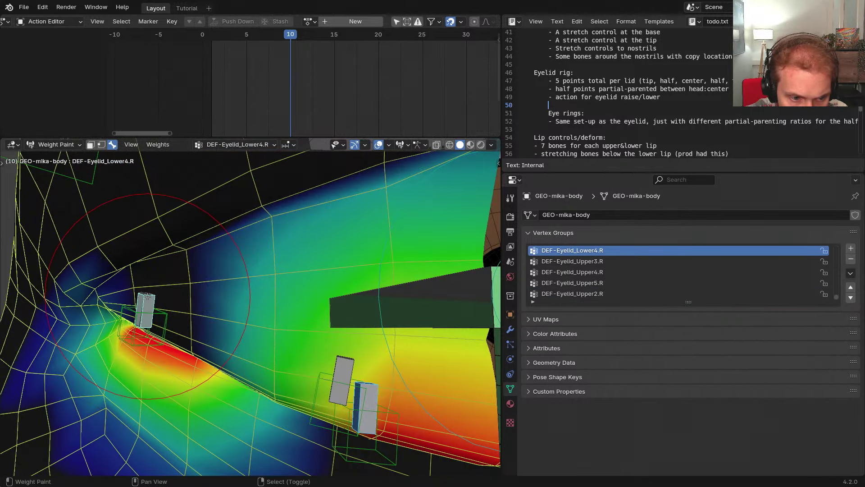
pyautogui.keyDown('shift'); pyautogui.rightClick(147, 296); pyautogui.keyUp('shift')
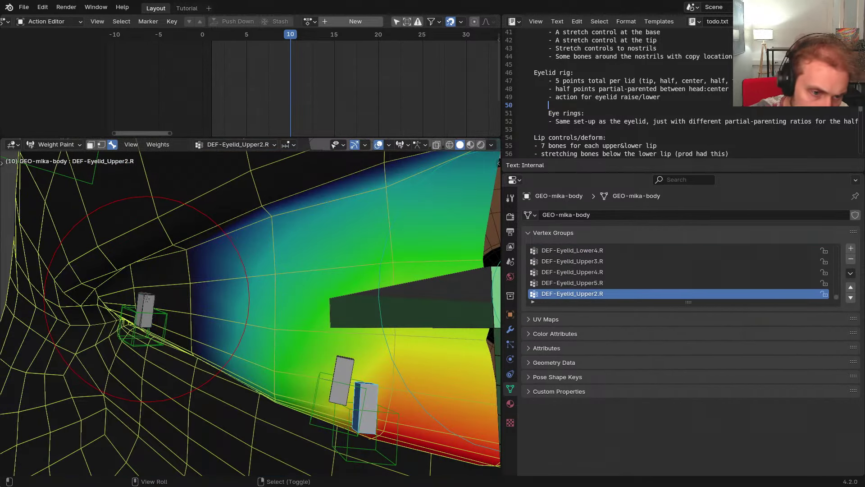
pyautogui.keyDown('alt'); pyautogui.rightClick(146, 299); pyautogui.keyUp('alt')
pyautogui.click(146, 309)
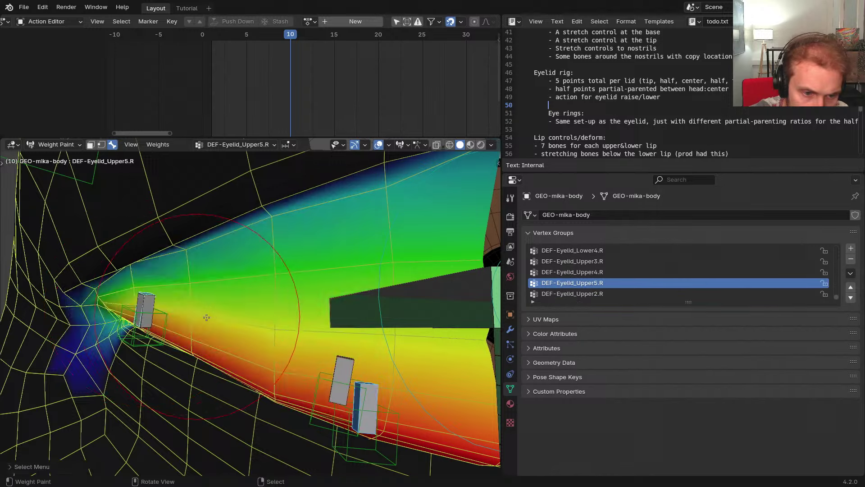
# Hide the unselected bones and isolate Upper5.R, panning toward the outer eyelid corner
pyautogui.scroll(-3, 197, 302)
pyautogui.hotkey('shift', 'h')
pyautogui.moveTo(322, 313); pyautogui.dragTo(268, 304, button='middle')
pyautogui.press('2')
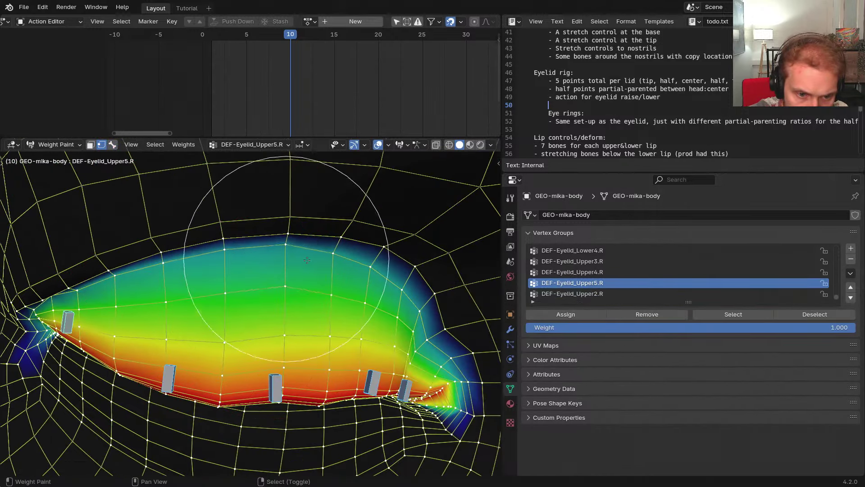
pyautogui.keyDown('shift'); pyautogui.moveTo(471, 341); pyautogui.dragTo(303, 301, button='middle'); pyautogui.keyUp('shift')
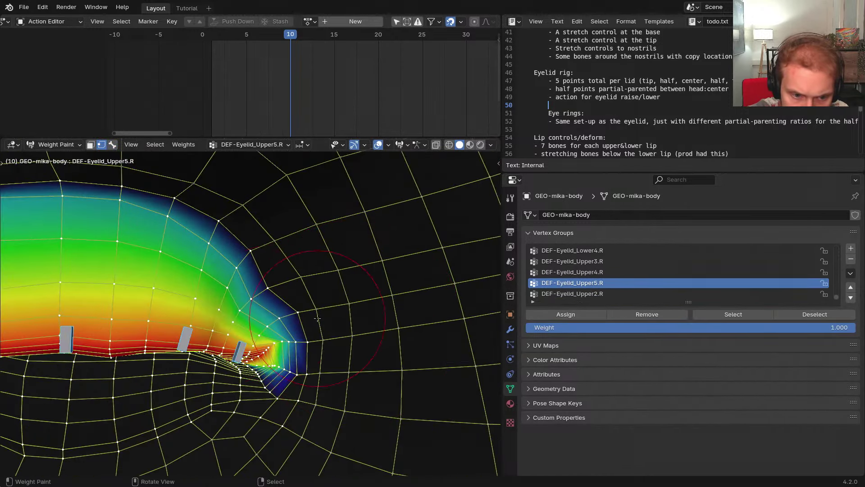
pyautogui.keyDown('shift'); pyautogui.moveTo(252, 295); pyautogui.dragTo(289, 296, button='middle'); pyautogui.keyUp('shift')
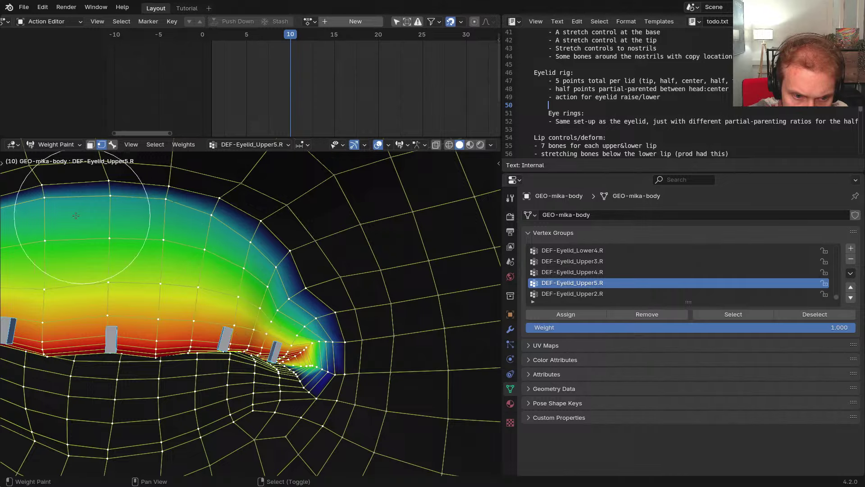
pyautogui.moveTo(160, 251); pyautogui.dragTo(230, 238, button='middle')
# Inspect the whole upper eyelid's Upper5.R weights, then return to Object Mode and select the rig
pyautogui.keyDown('shift'); pyautogui.moveTo(230, 238); pyautogui.dragTo(304, 253, button='middle'); pyautogui.keyUp('shift')
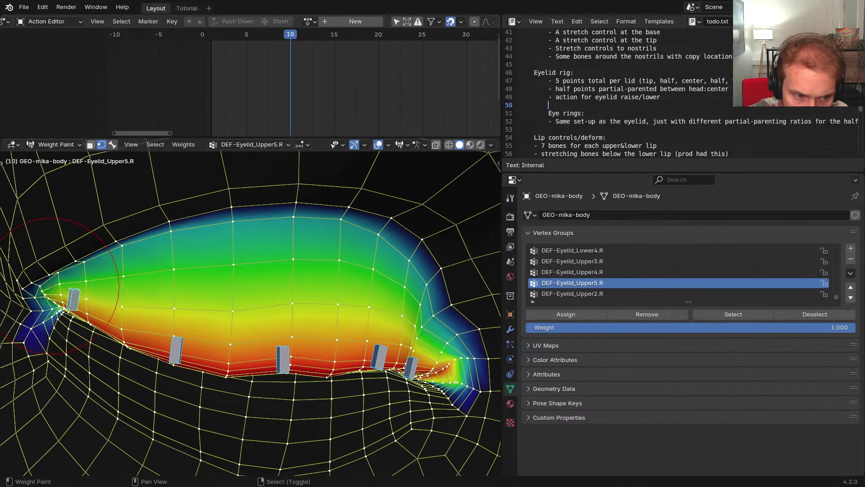
pyautogui.keyDown('shift'); pyautogui.moveTo(57, 318); pyautogui.dragTo(173, 292, button='middle'); pyautogui.keyUp('shift')
pyautogui.scroll(6, 171, 292)
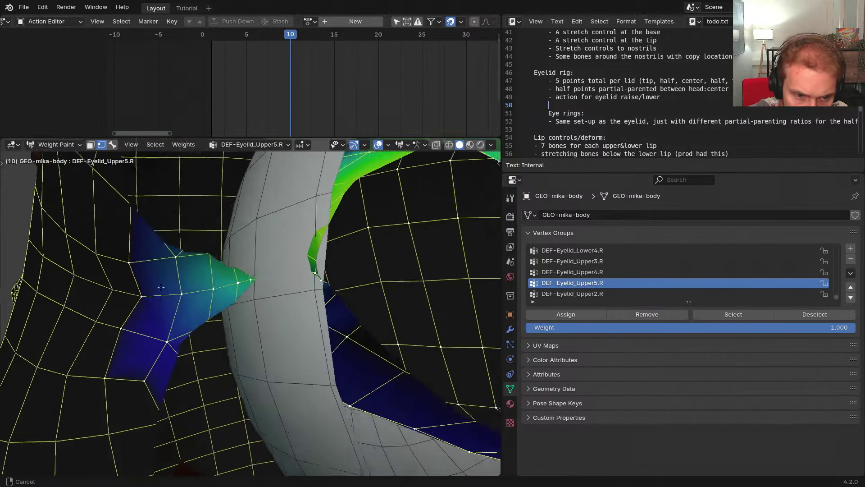
pyautogui.scroll(-3, 170, 293)
pyautogui.scroll(-5, 199, 295)
pyautogui.scroll(-5, 284, 305)
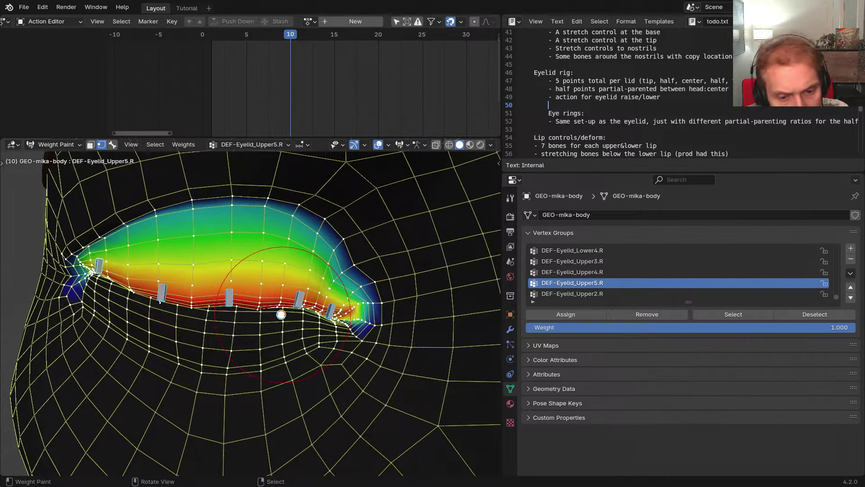
pyautogui.hotkey('ctrl', 'Tab')
pyautogui.click(222, 290)
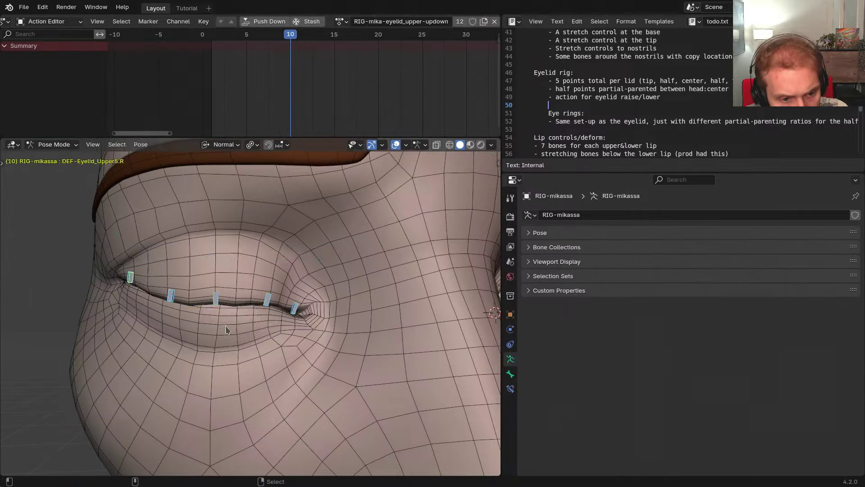
# In Pose Mode, select the right upper eyelid control and try moving it
pyautogui.hotkey('ctrl', 'Tab')
pyautogui.click(228, 294)
pyautogui.press('g')
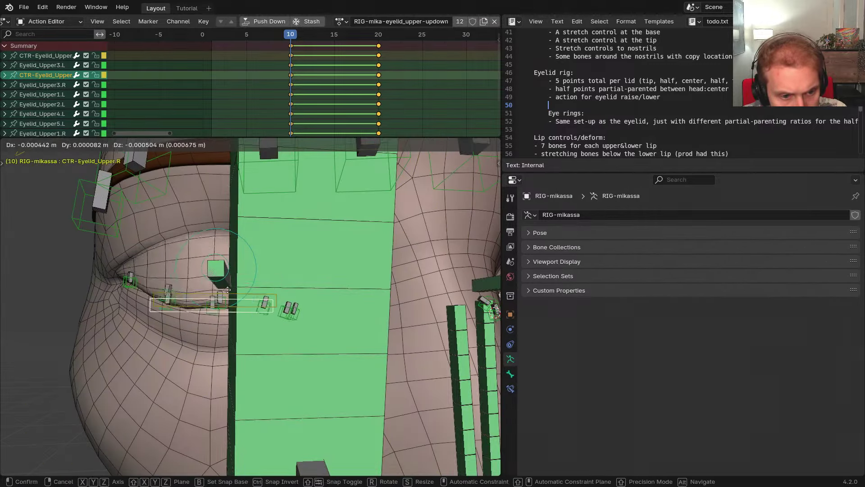
pyautogui.rightClick(225, 271)
pyautogui.moveTo(267, 310); pyautogui.dragTo(252, 312, button='middle')
pyautogui.scroll(-2, 253, 312)
pyautogui.keyDown('shift'); pyautogui.moveTo(253, 312); pyautogui.dragTo(205, 312, button='middle'); pyautogui.keyUp('shift')
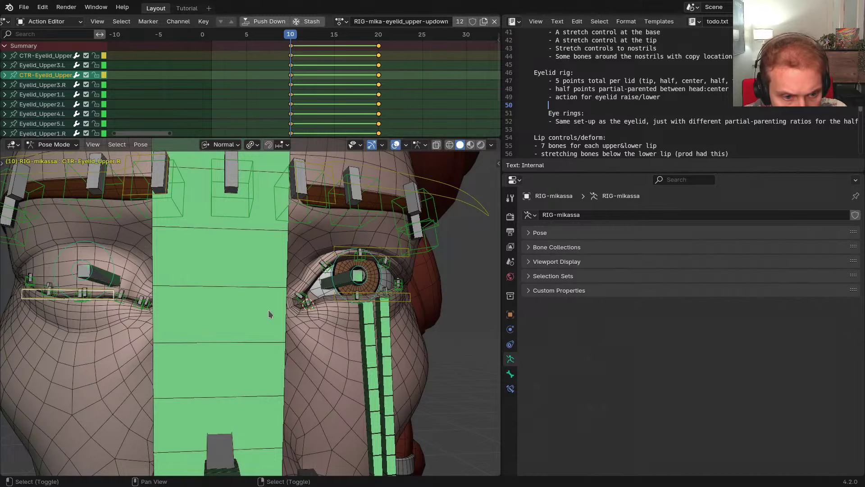
# Add the mirrored left eyelid control, hide other bones, and test moving and rotating both from front view
pyautogui.hotkey('ctrl', 'shift', 'm')
pyautogui.hotkey('shift', 'h')
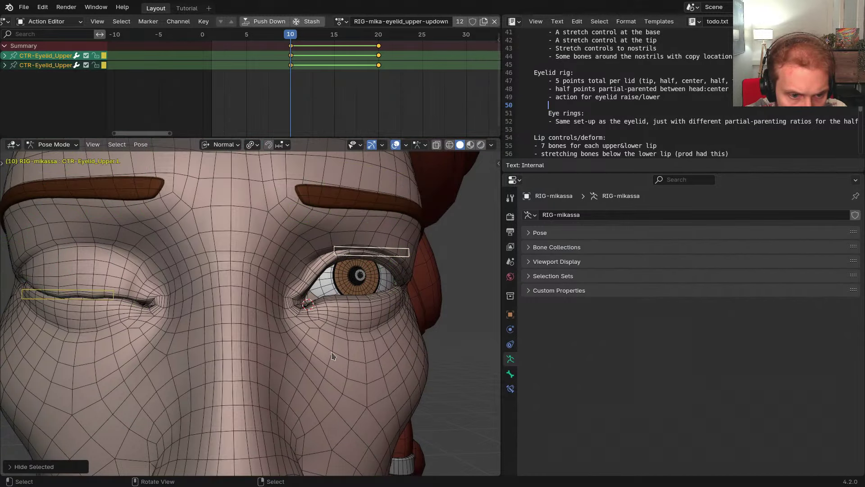
pyautogui.press('KP_1')
pyautogui.press('g')
pyautogui.rightClick(286, 311)
pyautogui.press('g')
pyautogui.click(287, 310)
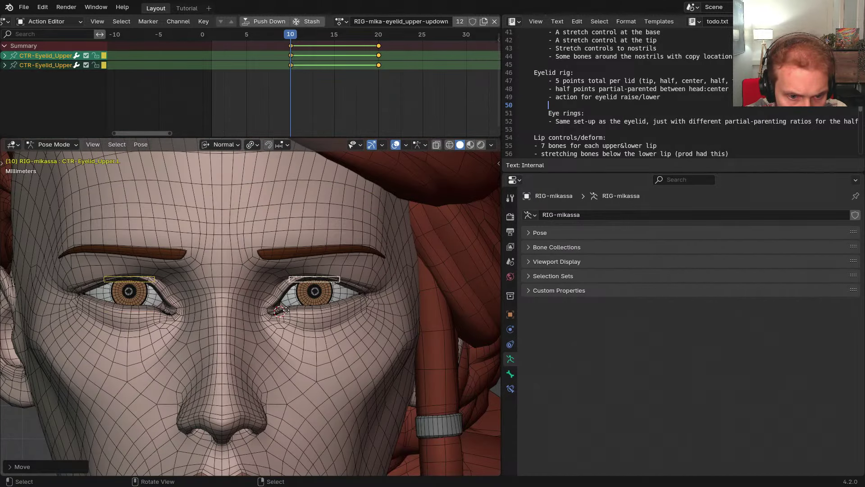
pyautogui.press('g')
pyautogui.press('y')
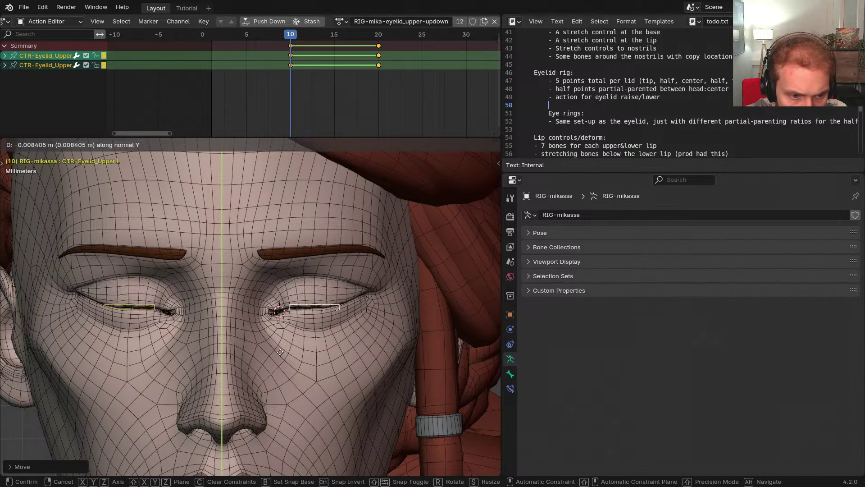
pyautogui.press('r')
pyautogui.click(314, 336)
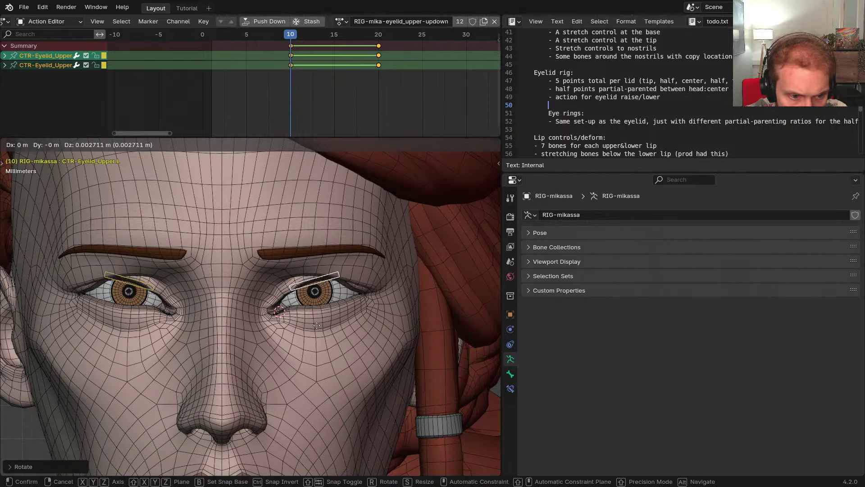
# Move and rotate the eyelid controls again, then reset them open with overlays off
pyautogui.press('g')
pyautogui.click(315, 334)
pyautogui.press('r')
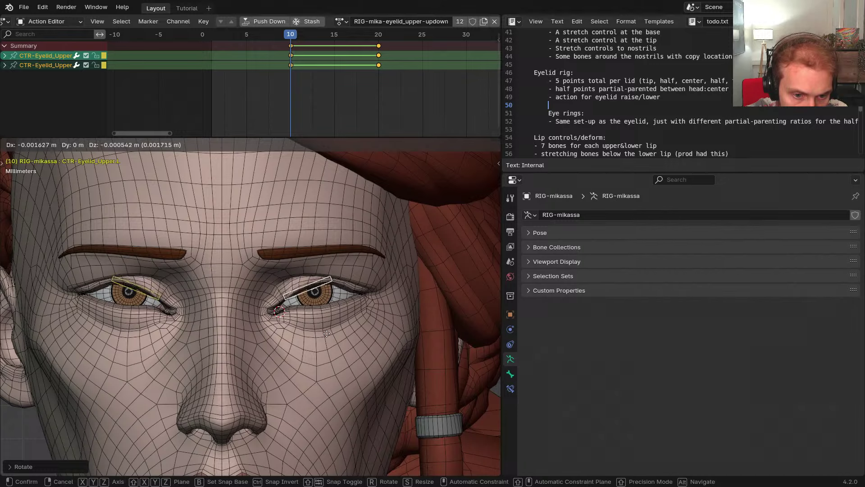
pyautogui.click(326, 333)
pyautogui.hotkey('alt', 'g')
pyautogui.press('z')
pyautogui.keyDown('shift'); pyautogui.moveTo(307, 325); pyautogui.dragTo(334, 327, button='middle'); pyautogui.keyUp('shift')
pyautogui.scroll(1, 334, 327)
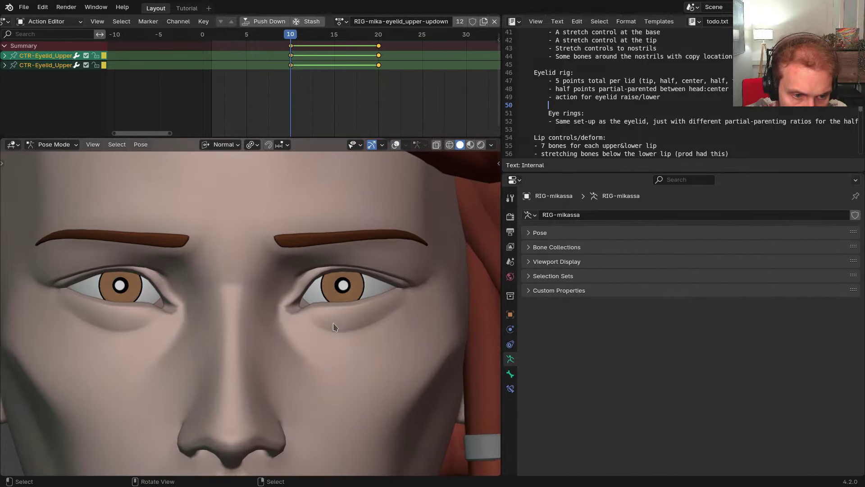
# Lower both upper eyelid controls along Y to close the eyes
pyautogui.press('g')
pyautogui.press('y')
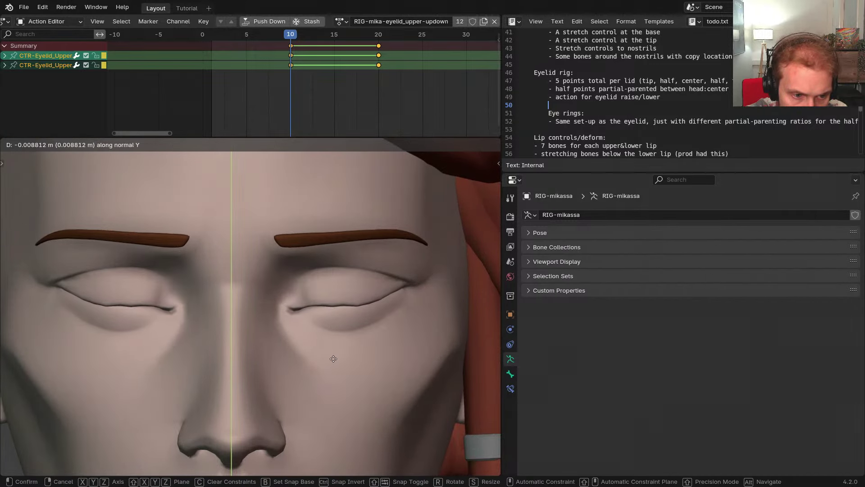
pyautogui.rightClick(325, 327)
pyautogui.press('g')
pyautogui.press('y')
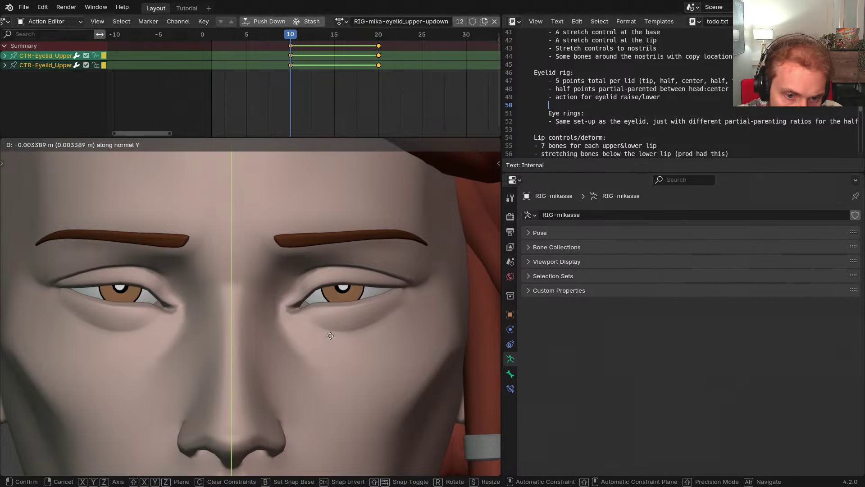
pyautogui.click(347, 325)
# Turn overlays back on, reset the upper eyelid control to rest, and scrub toward frame 14
pyautogui.rightClick(423, 225)
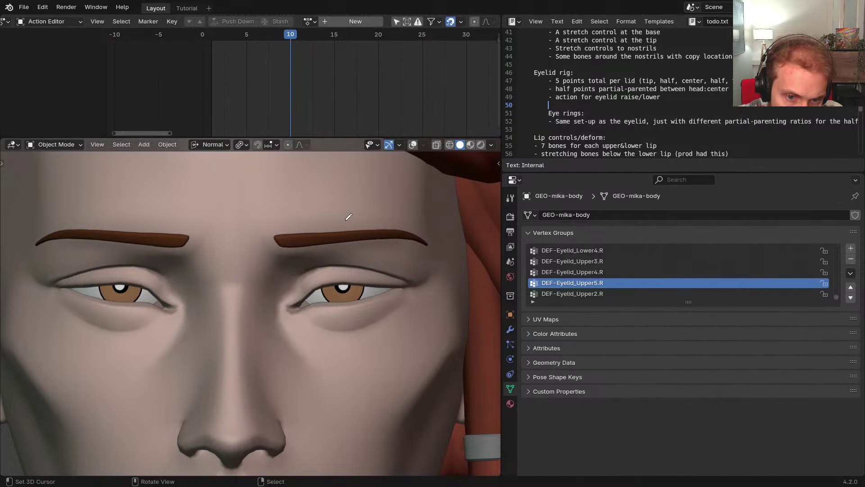
pyautogui.hotkey('shift', 'alt', 'z')
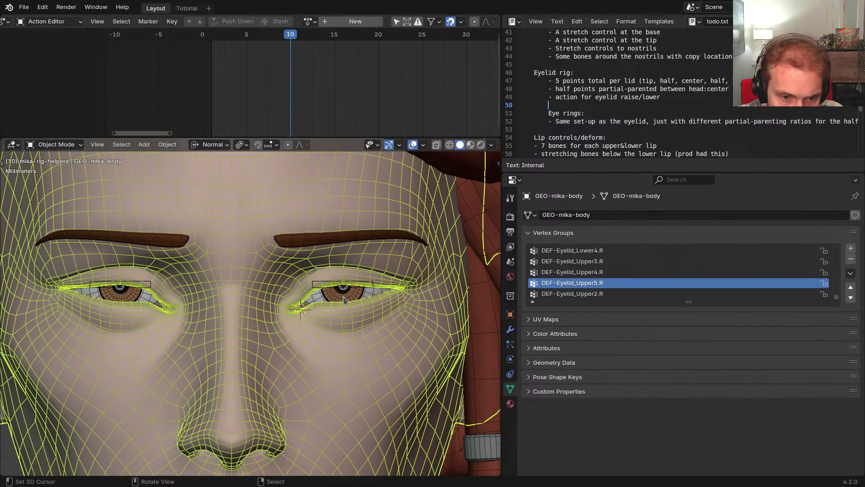
pyautogui.scroll(4, 343, 300)
pyautogui.rightClick(400, 282)
pyautogui.moveTo(385, 328); pyautogui.dragTo(284, 247, button='middle')
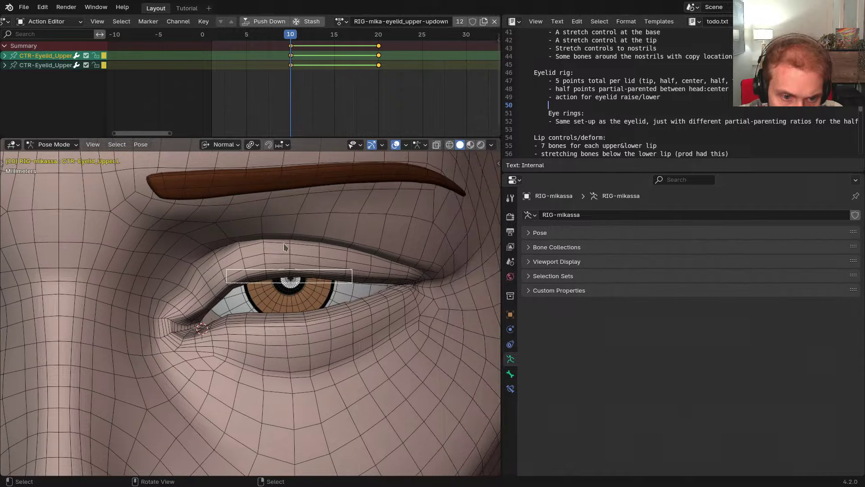
pyautogui.hotkey('alt', 'g')
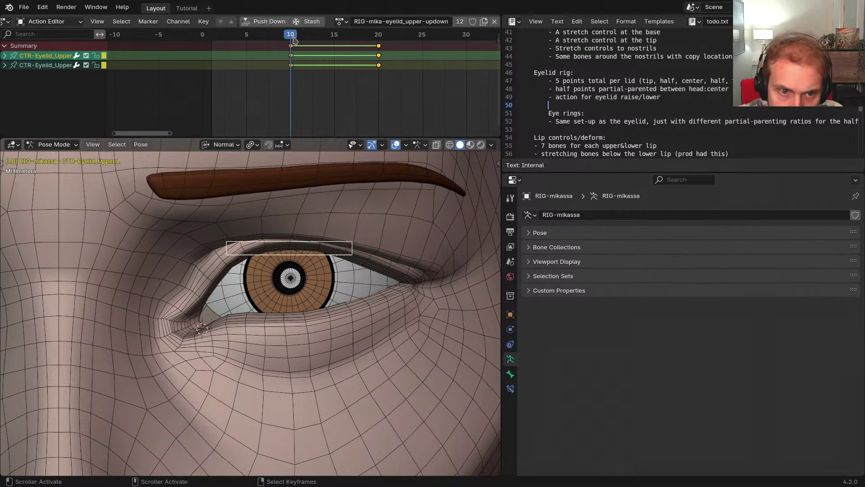
pyautogui.moveTo(293, 40); pyautogui.dragTo(333, 37)
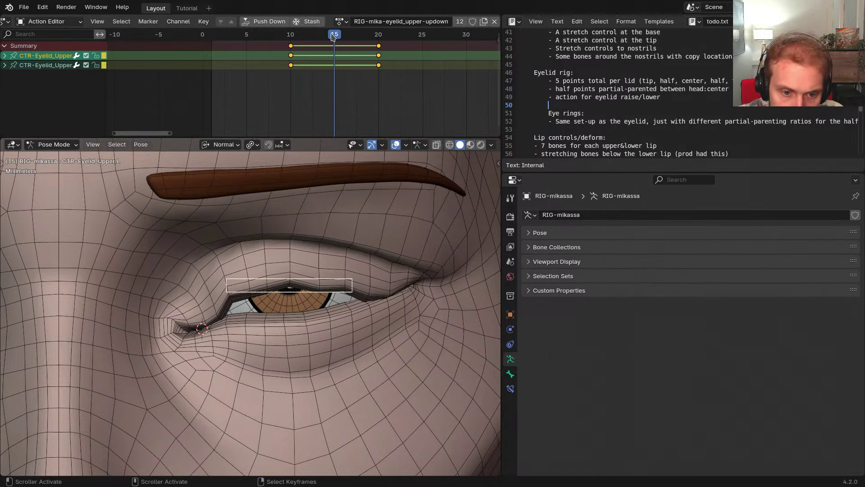
pyautogui.scroll(-5, 446, 23)
# Disable the eyelid action's constraints, test the action, unhide the bones and hide the large green shape
pyautogui.click(453, 23)
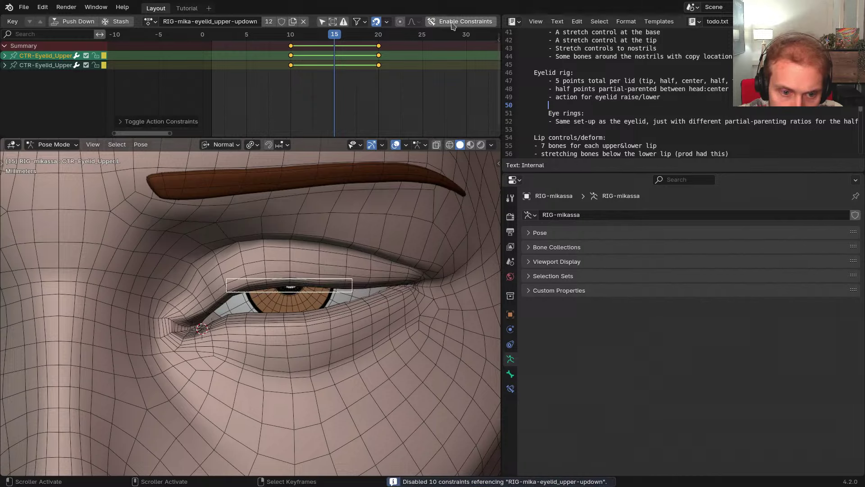
pyautogui.moveTo(332, 36)
pyautogui.mouseDown()
pyautogui.moveTo(291, 36)
pyautogui.moveTo(338, 37)
pyautogui.mouseUp()
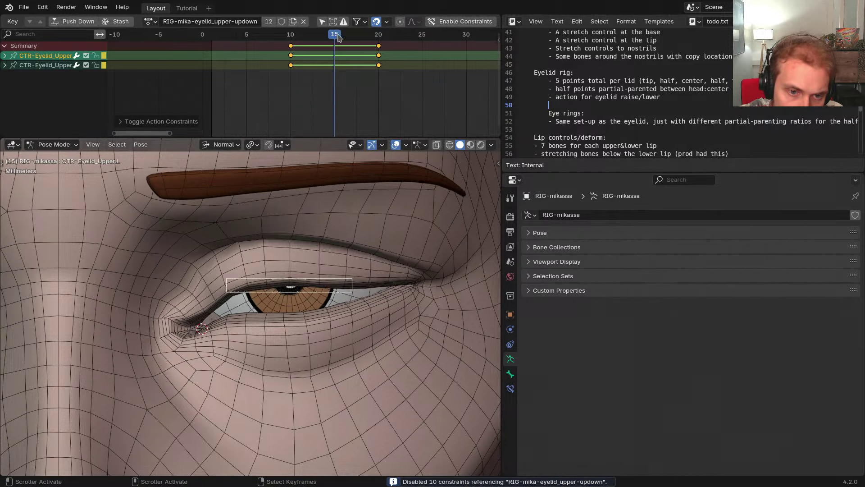
pyautogui.hotkey('alt', 'h')
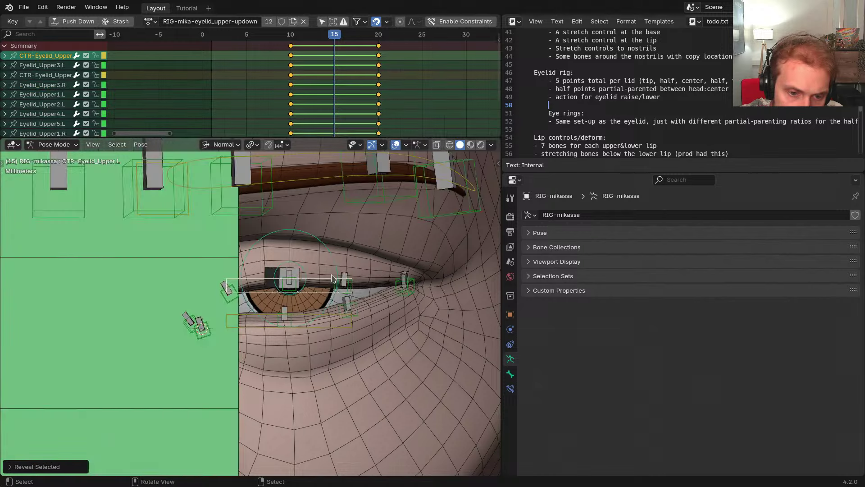
pyautogui.scroll(2, 334, 274)
pyautogui.click(357, 298)
pyautogui.click(357, 299)
pyautogui.keyDown('shift'); pyautogui.moveTo(357, 296); pyautogui.dragTo(404, 293, button='middle'); pyautogui.keyUp('shift')
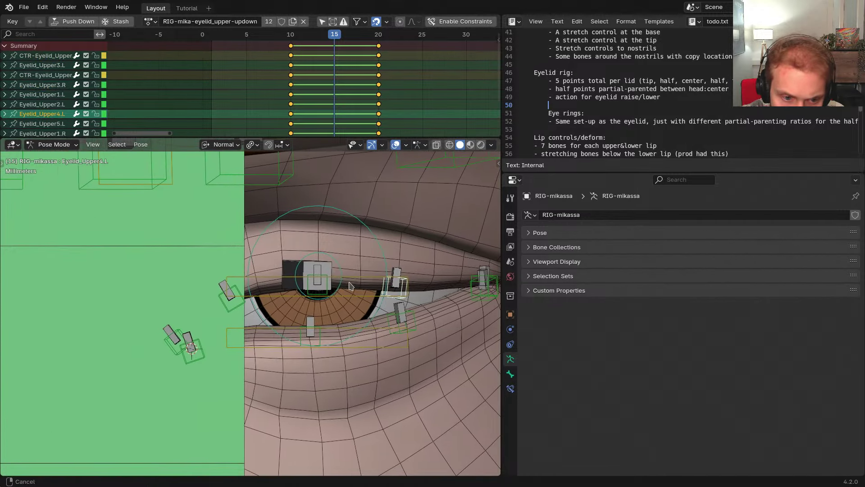
pyautogui.click(206, 262)
pyautogui.press('h')
# Move Eyelid_Upper4.L along its Y axis and tilt Eyelid_Upper5.L about its X axis
pyautogui.click(240, 290)
pyautogui.keyDown('shift'); pyautogui.moveTo(322, 302); pyautogui.dragTo(312, 301, button='middle'); pyautogui.keyUp('shift')
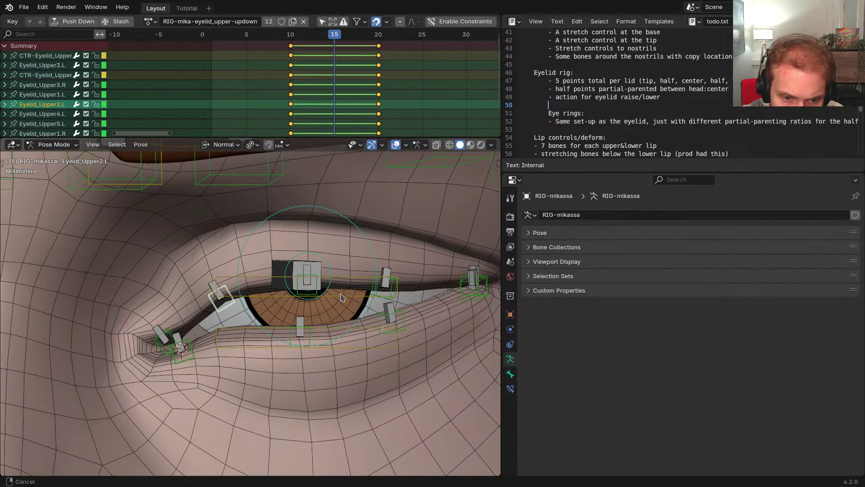
pyautogui.click(387, 282)
pyautogui.press('g')
pyautogui.press('y')
pyautogui.press('y')
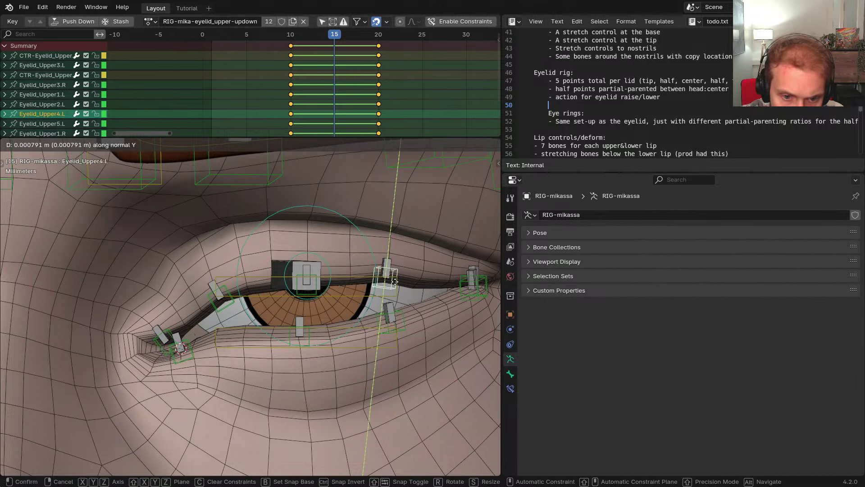
pyautogui.click(395, 281)
pyautogui.keyDown('shift'); pyautogui.moveTo(460, 287); pyautogui.dragTo(401, 288, button='middle'); pyautogui.keyUp('shift')
pyautogui.scroll(1, 401, 289)
pyautogui.click(408, 285)
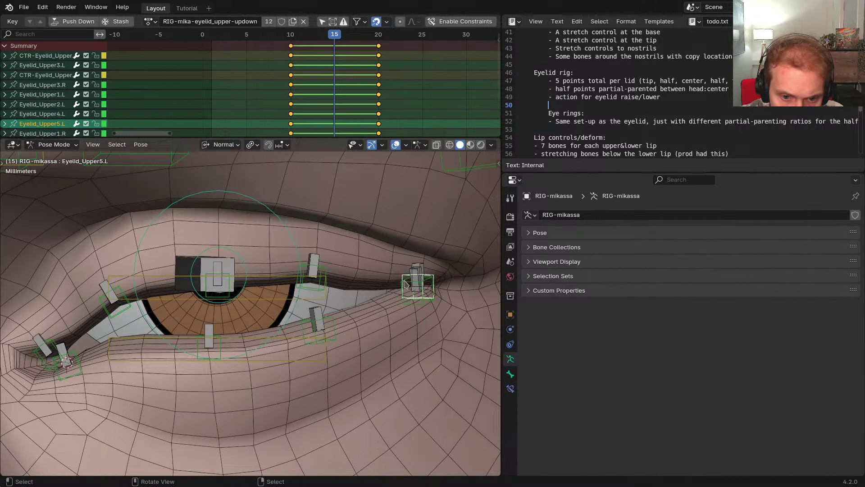
pyautogui.press('r')
pyautogui.press('x')
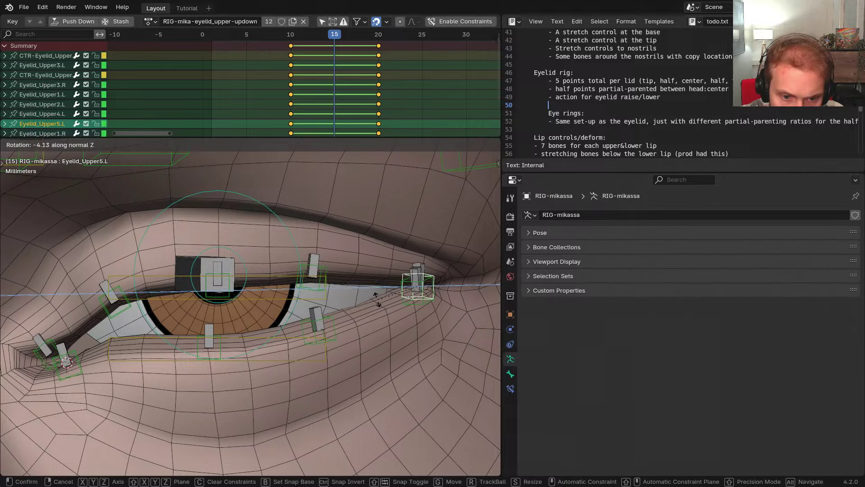
pyautogui.click(380, 291)
# Move the middle and inner upper lid bones along Y and rotate the innermost one about Z
pyautogui.keyDown('shift'); pyautogui.moveTo(270, 296); pyautogui.dragTo(345, 285, button='middle'); pyautogui.keyUp('shift')
pyautogui.click(302, 277)
pyautogui.press('g')
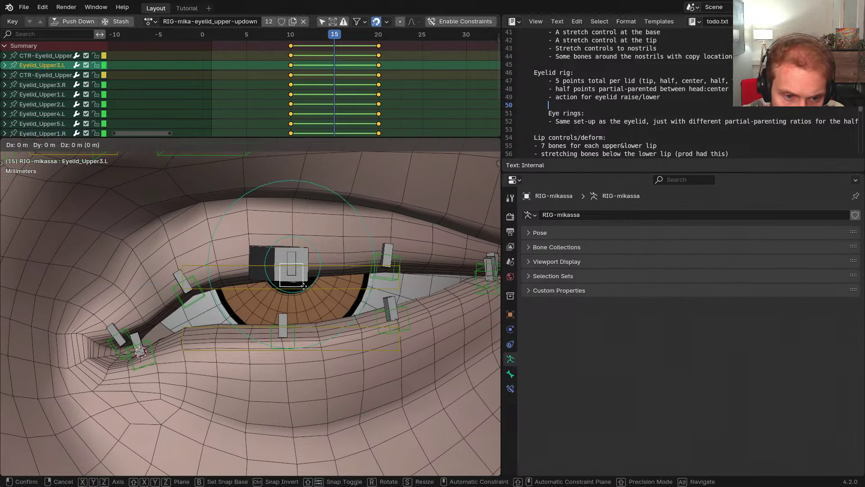
pyautogui.press('y')
pyautogui.click(302, 279)
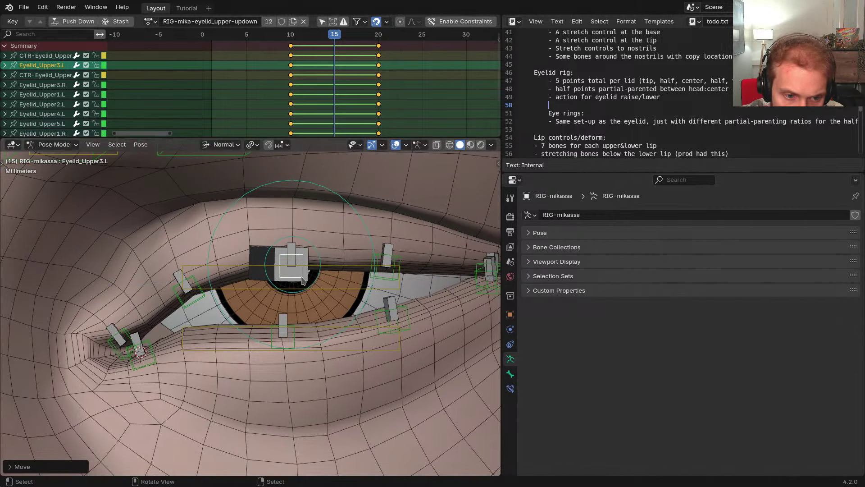
pyautogui.click(204, 297)
pyautogui.press('g')
pyautogui.press('y')
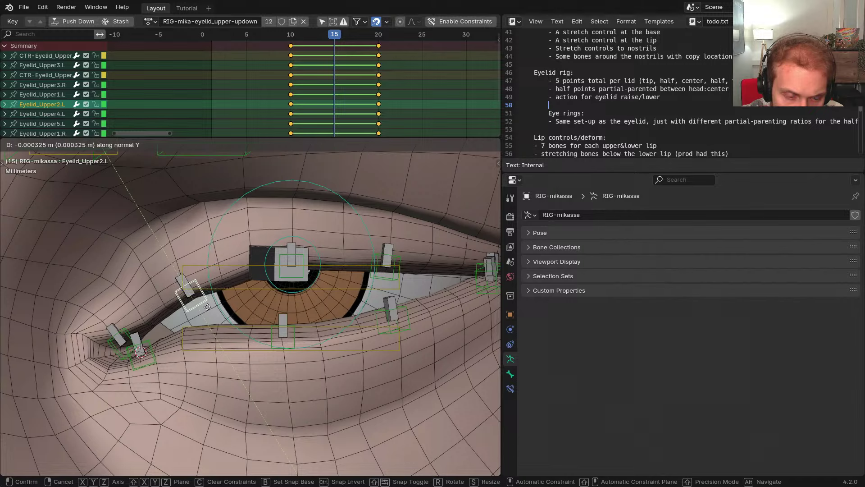
pyautogui.click(208, 301)
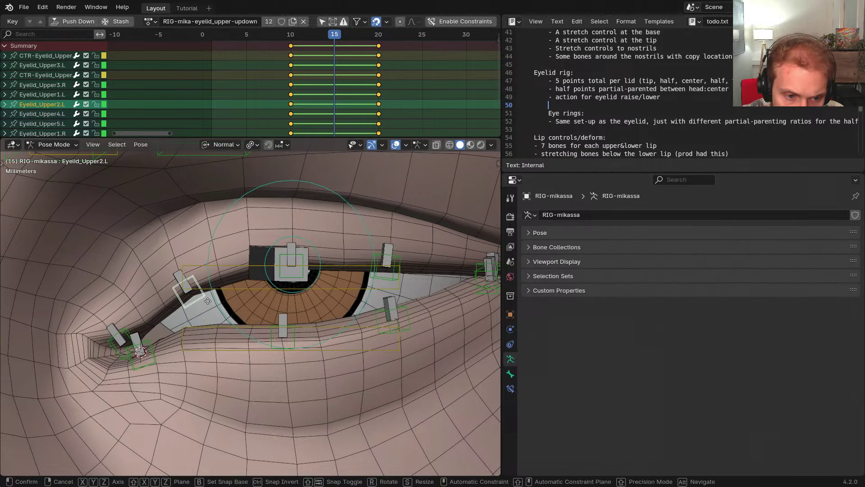
pyautogui.click(129, 333)
pyautogui.press('r')
pyautogui.press('z')
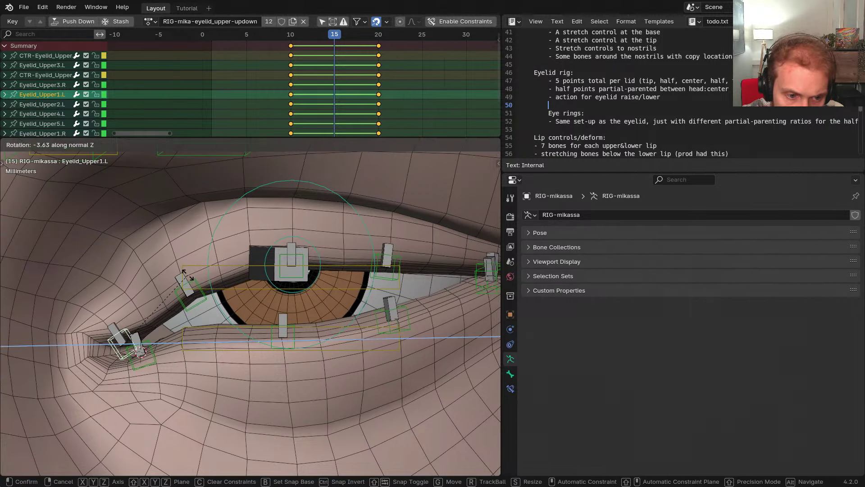
pyautogui.click(188, 277)
# With overlays hidden, re-rotate the innermost lid bone to smooth the lid shape
pyautogui.hotkey('shift', 'alt', 'z')
pyautogui.scroll(-1, 244, 304)
pyautogui.moveTo(249, 305); pyautogui.dragTo(271, 302, button='middle')
pyautogui.press('g')
pyautogui.press('z')
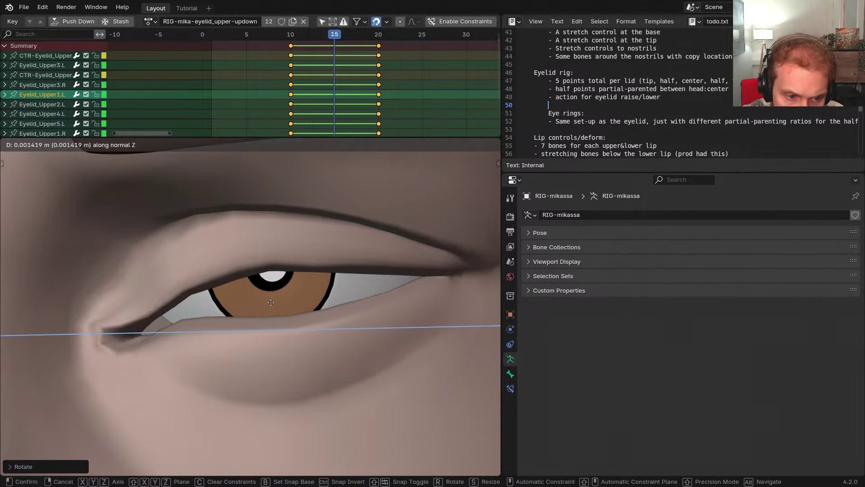
pyautogui.press('r')
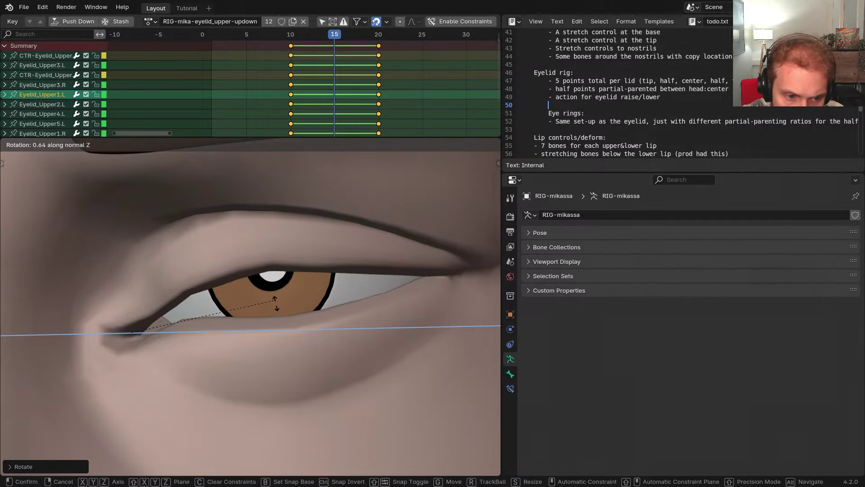
pyautogui.click(259, 301)
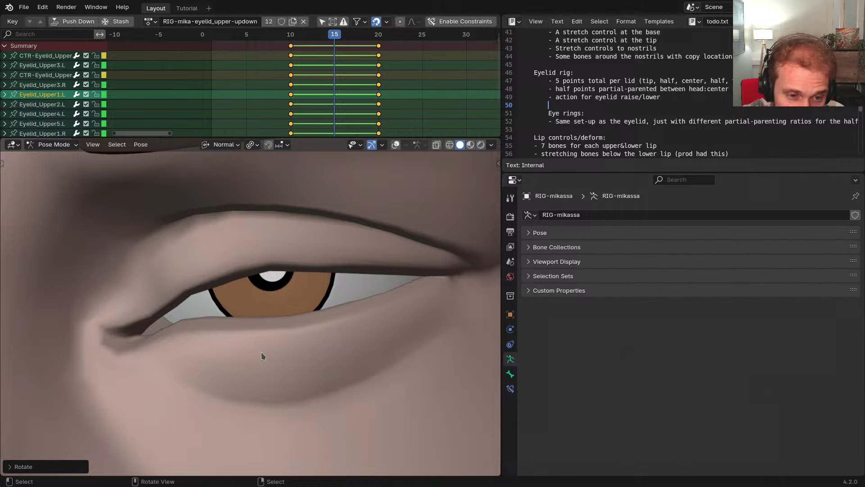
pyautogui.press('z')
pyautogui.click(261, 305)
# Select Eyelid_Upper2.L through Eyelid_Upper5.L together, leaving them unmoved, and hide the bone overlays
pyautogui.scroll(1, 189, 301)
pyautogui.keyDown('shift'); pyautogui.click(189, 300); pyautogui.keyUp('shift')
pyautogui.keyDown('shift'); pyautogui.moveTo(288, 299); pyautogui.dragTo(273, 300, button='middle'); pyautogui.keyUp('shift')
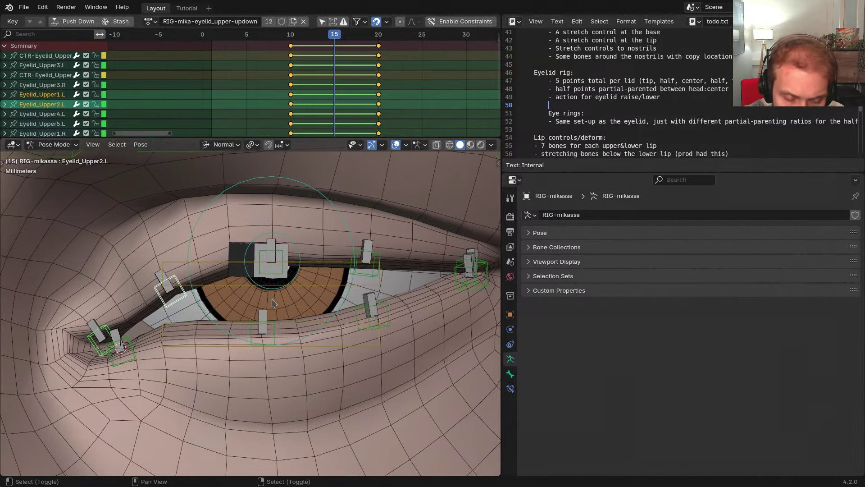
pyautogui.keyDown('shift'); pyautogui.click(283, 276); pyautogui.keyUp('shift')
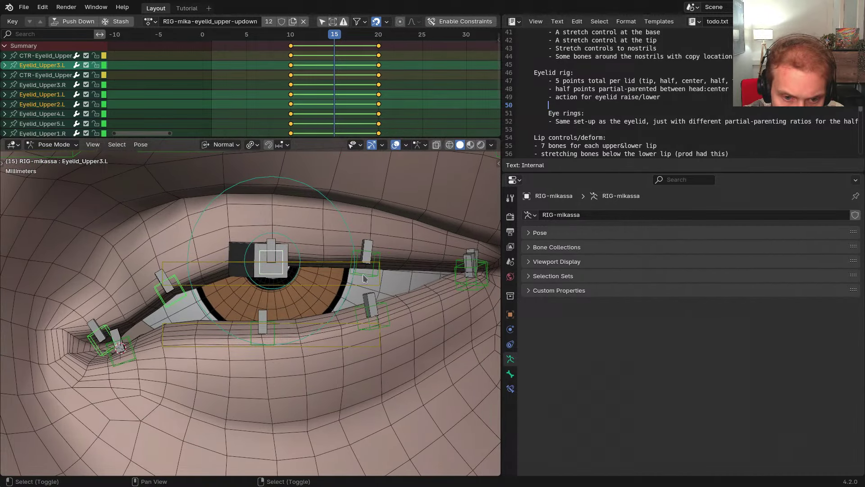
pyautogui.keyDown('shift'); pyautogui.click(364, 277); pyautogui.keyUp('shift')
pyautogui.keyDown('shift'); pyautogui.click(461, 267); pyautogui.keyUp('shift')
pyautogui.keyDown('shift'); pyautogui.moveTo(462, 268); pyautogui.dragTo(408, 273, button='middle'); pyautogui.keyUp('shift')
pyautogui.press('g')
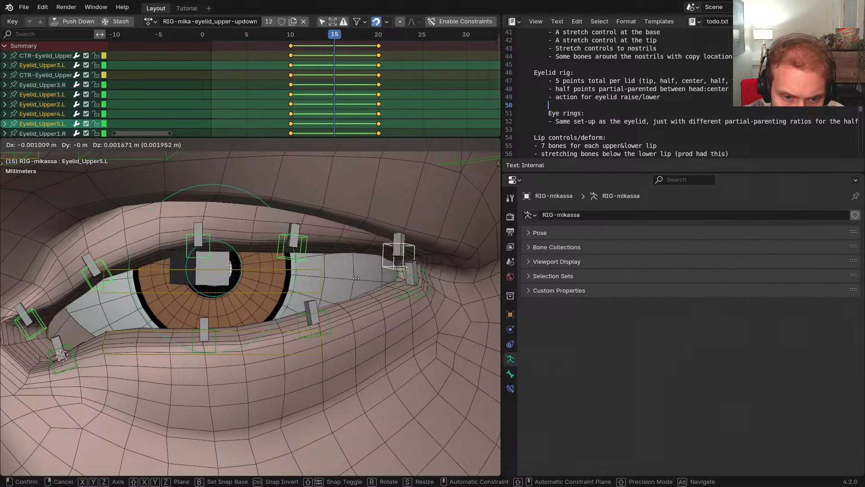
pyautogui.rightClick(343, 310)
pyautogui.scroll(-2, 341, 310)
pyautogui.press('z')
pyautogui.keyDown('shift'); pyautogui.moveTo(328, 306); pyautogui.dragTo(354, 302, button='middle'); pyautogui.keyUp('shift')
pyautogui.click(323, 303)
# Add the mirrored right-eye lid bones to the selection and frame both eyes
pyautogui.hotkey('ctrl', 'c')
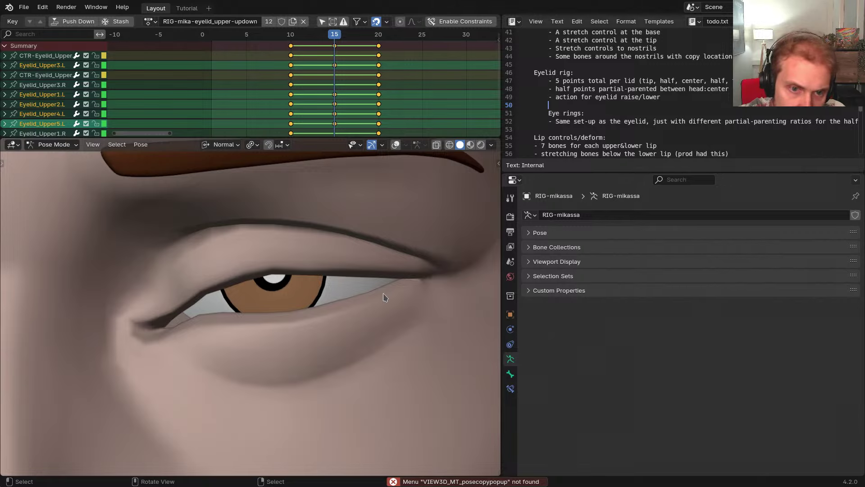
pyautogui.hotkey('ctrl', 'shift', 'm')
pyautogui.scroll(-3, 385, 296)
pyautogui.keyDown('shift'); pyautogui.moveTo(386, 297); pyautogui.dragTo(428, 282, button='middle'); pyautogui.keyUp('shift')
pyautogui.press('g')
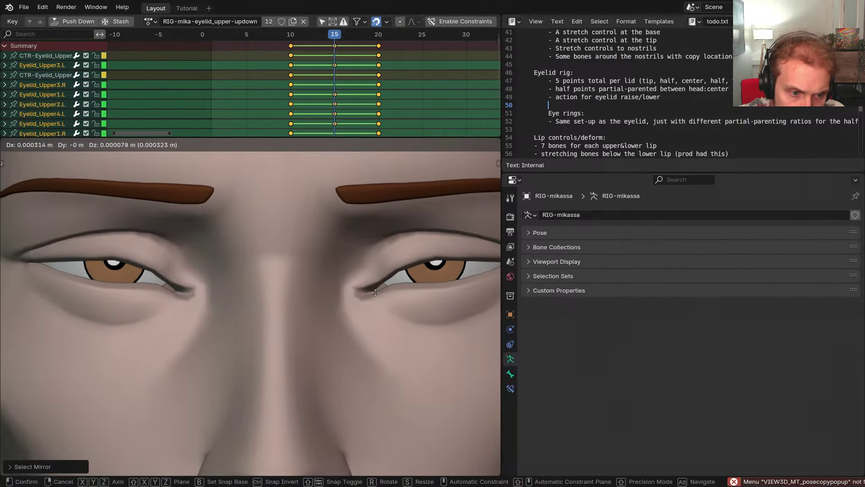
pyautogui.rightClick(377, 288)
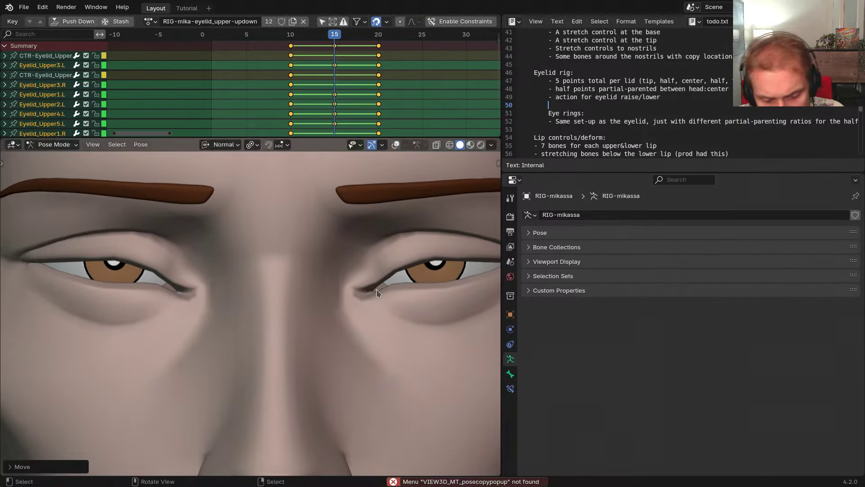
pyautogui.keyDown('shift'); pyautogui.moveTo(414, 259); pyautogui.dragTo(384, 258, button='middle'); pyautogui.keyUp('shift')
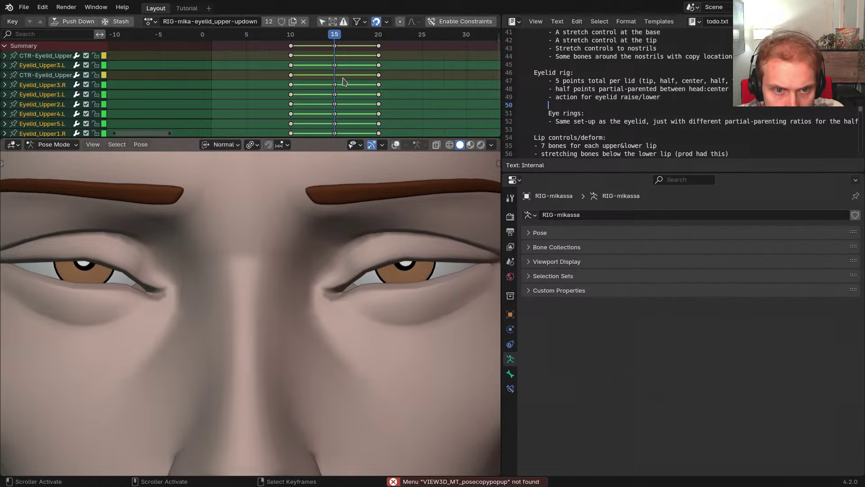
# Delete the selected lid bones' frame-15 keyframes
pyautogui.press('x')
pyautogui.click(335, 48)
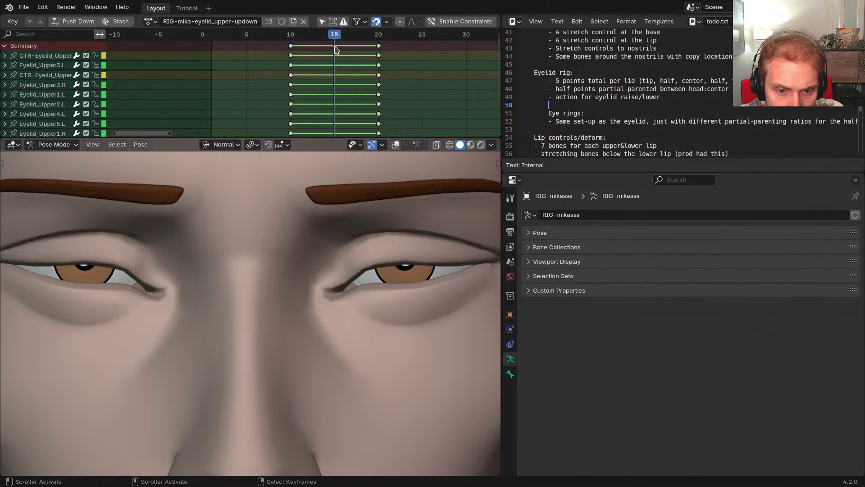
pyautogui.hotkey('ctrl', 'z')
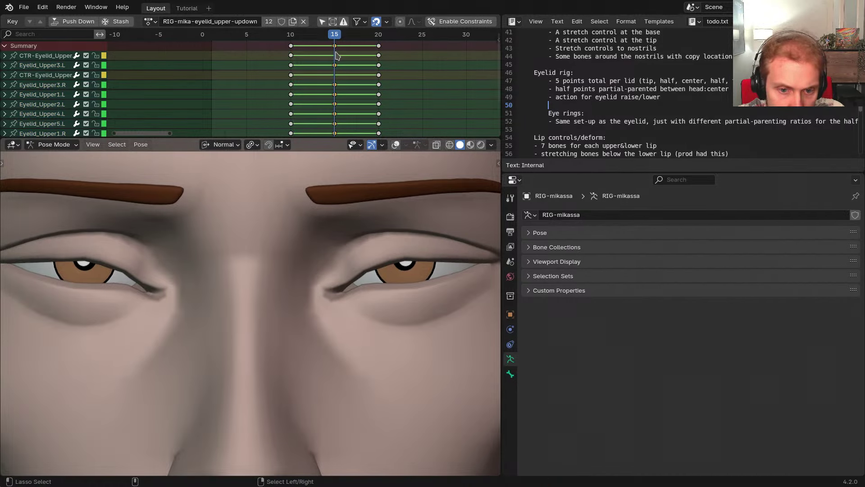
pyautogui.press('Delete')
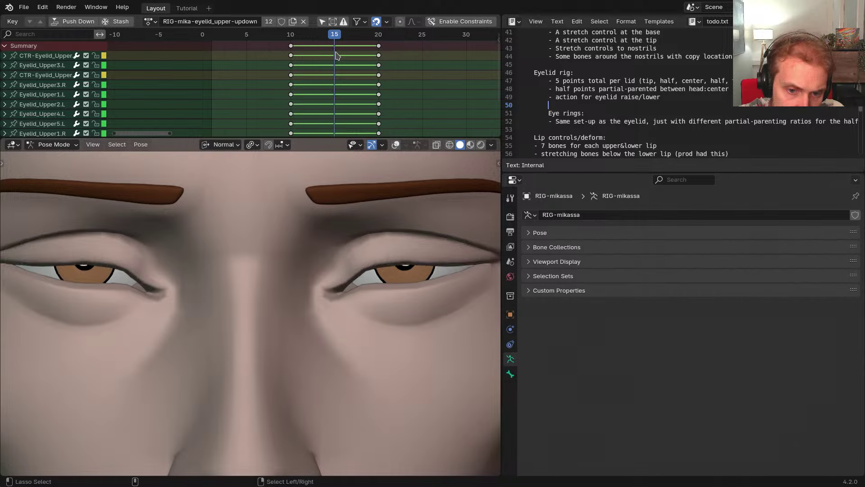
# Show the bone overlays, re-enable the eyelid action constraints, and go to frame 10
pyautogui.press('z')
pyautogui.click(378, 337)
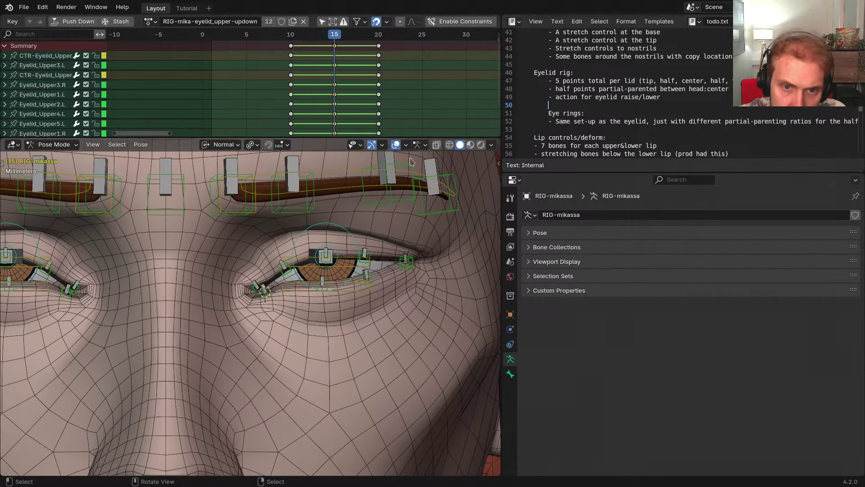
pyautogui.click(464, 22)
pyautogui.press('Left')
pyautogui.press('Left')
pyautogui.press('Left')
pyautogui.press('Left')
pyautogui.press('Left')
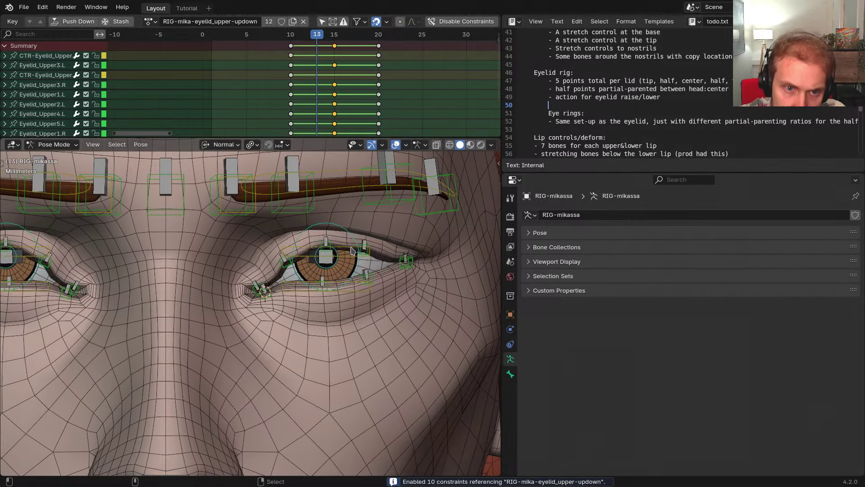
# Lower the upper eyelid control along normal Y until the lid fully closes
pyautogui.click(342, 240)
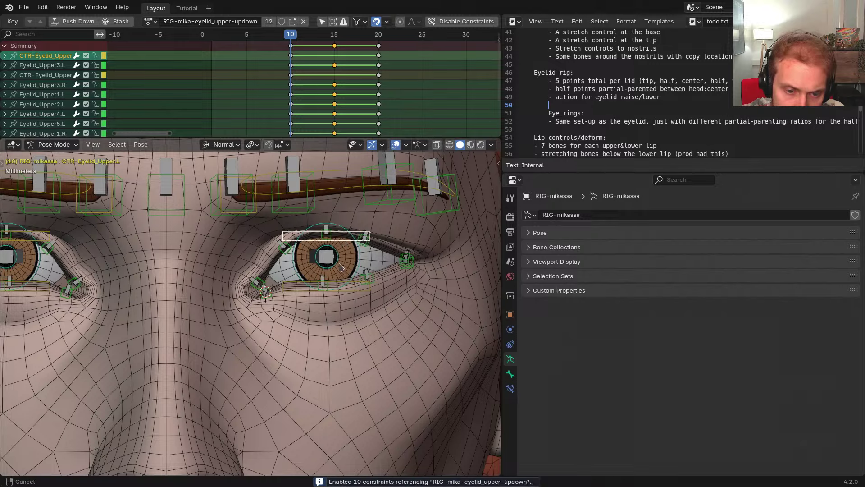
pyautogui.keyDown('shift'); pyautogui.moveTo(341, 272); pyautogui.dragTo(379, 266, button='middle'); pyautogui.keyUp('shift')
pyautogui.press('g')
pyautogui.press('y')
pyautogui.click(378, 337)
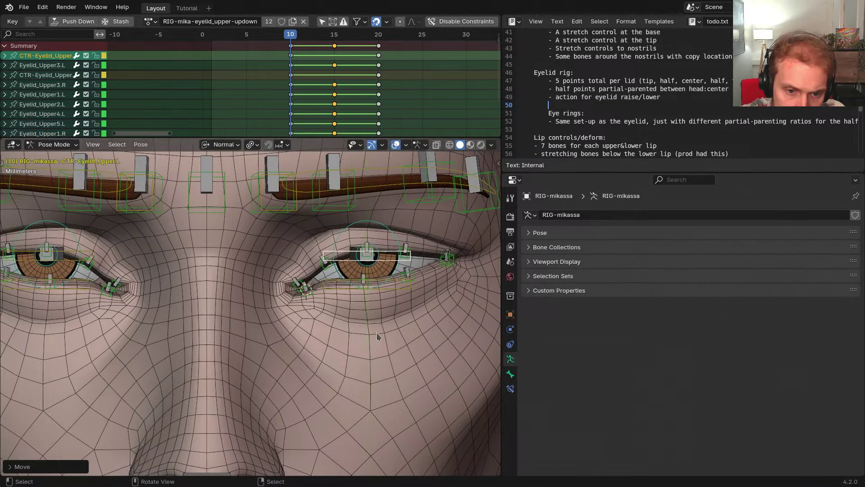
pyautogui.hotkey('alt', 'shift', 'z')
pyautogui.press('g')
pyautogui.press('y')
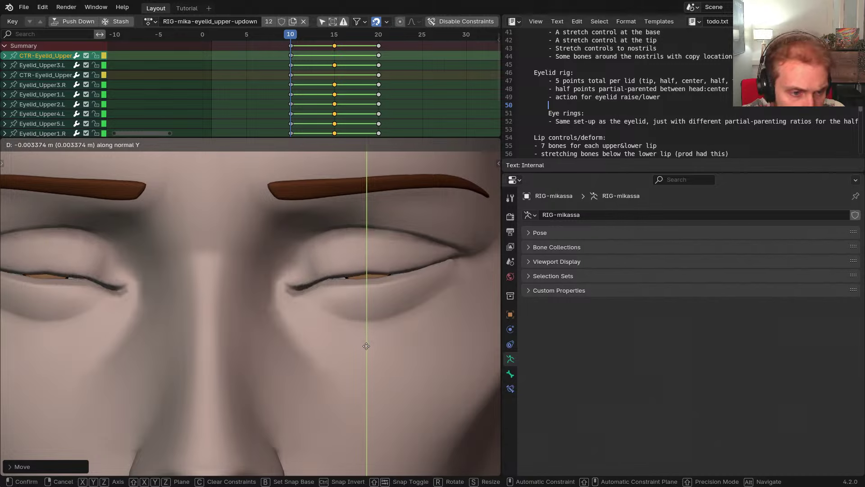
pyautogui.click(370, 329)
# Reset the eyelid control to rest, then set a new height along normal Y
pyautogui.keyDown('shift'); pyautogui.moveTo(370, 329); pyautogui.dragTo(327, 329, button='middle'); pyautogui.keyUp('shift')
pyautogui.hotkey('alt', 'g')
pyautogui.press('g')
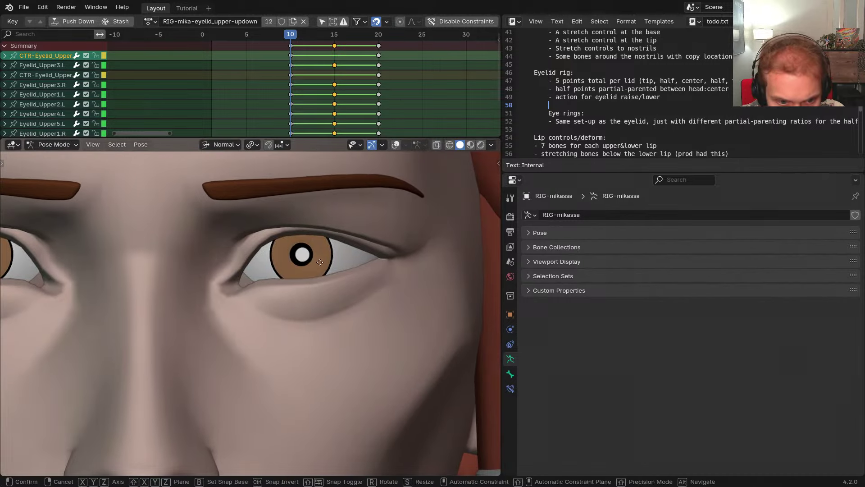
pyautogui.press('y')
pyautogui.click(322, 312)
pyautogui.scroll(5, 303, 282)
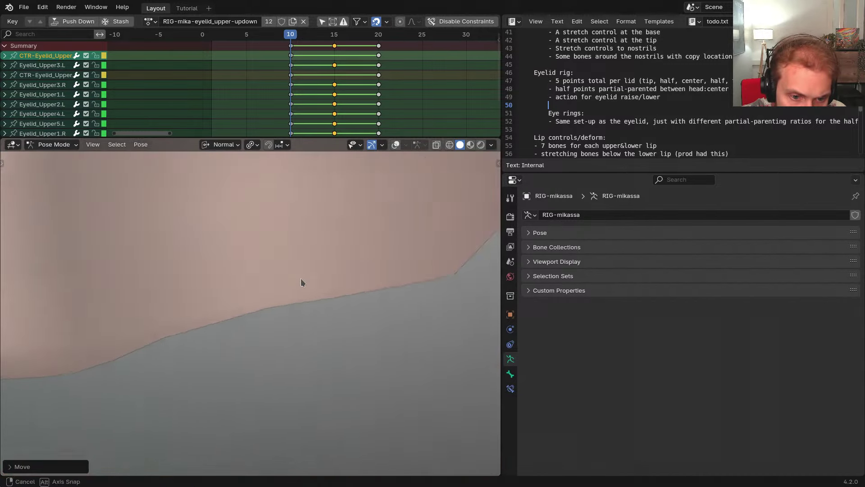
pyautogui.scroll(-3, 289, 292)
pyautogui.moveTo(306, 296); pyautogui.dragTo(317, 331, button='middle')
pyautogui.hotkey('shift', 'alt', 'z')
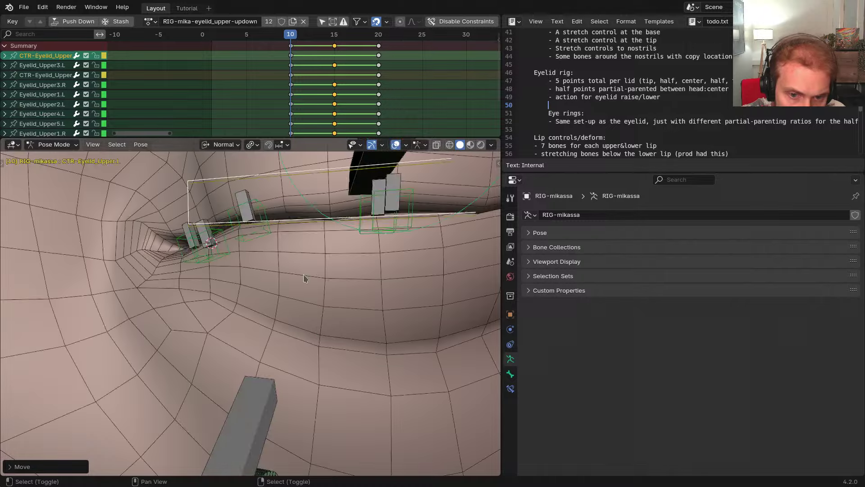
pyautogui.moveTo(305, 278)
pyautogui.mouseDown(button='middle')
pyautogui.moveTo(304, 301)
pyautogui.moveTo(302, 287)
pyautogui.mouseUp(button='middle')
pyautogui.press('g')
pyautogui.press('y')
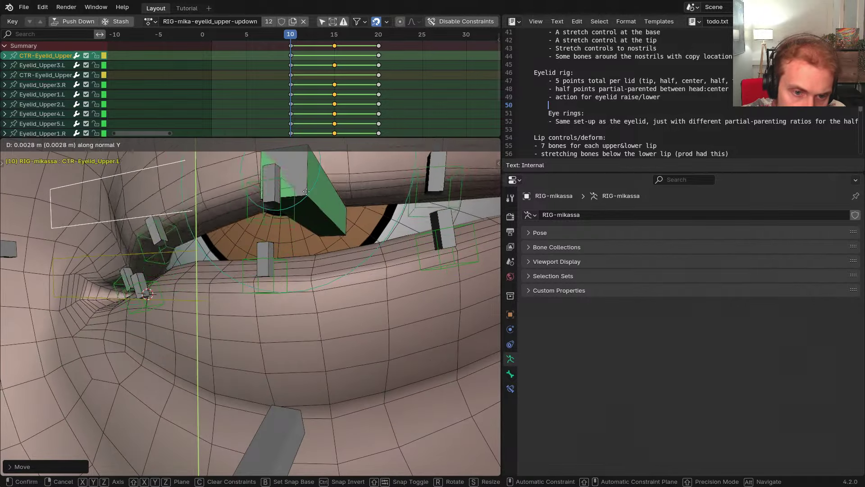
pyautogui.click(309, 294)
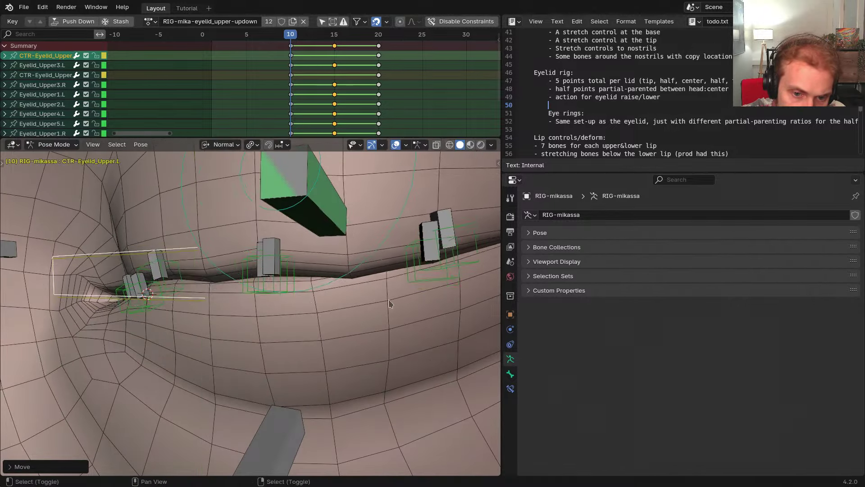
# Test-move Eyelid_Upper4.L and Eyelid_Lower3.L, cancelling each move so the bones stay put
pyautogui.keyDown('shift'); pyautogui.moveTo(391, 301); pyautogui.dragTo(330, 306, button='middle'); pyautogui.keyUp('shift')
pyautogui.scroll(-1, 330, 307)
pyautogui.click(334, 299)
pyautogui.press('g')
pyautogui.rightClick(344, 276)
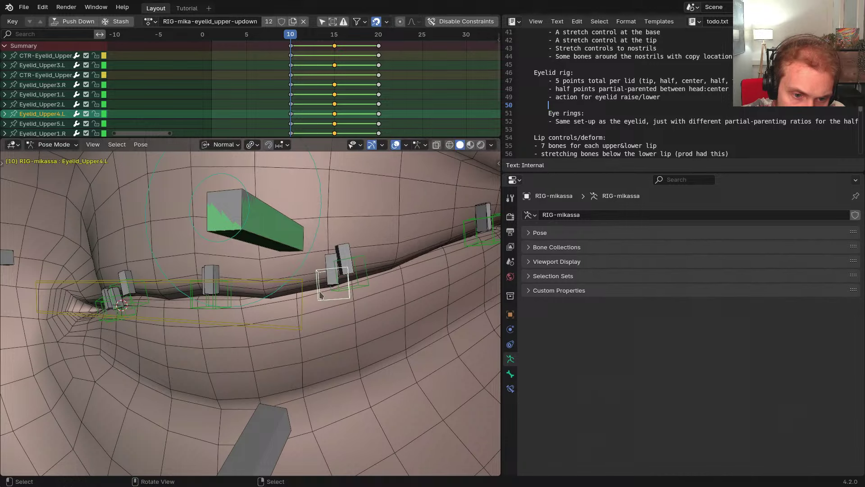
pyautogui.click(354, 289)
pyautogui.press('g')
pyautogui.rightClick(340, 265)
pyautogui.click(332, 294)
pyautogui.press('g')
pyautogui.press('y')
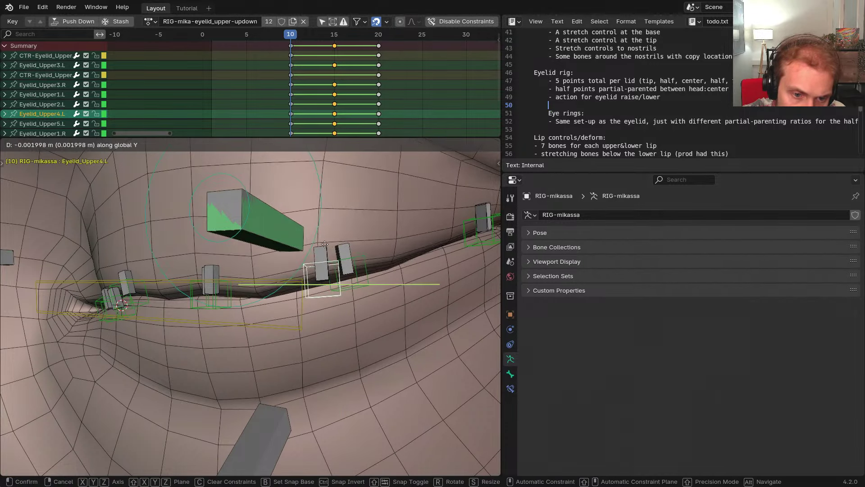
pyautogui.press('z')
pyautogui.rightClick(321, 219)
# Temporarily place the lid bone's Armature constraint before its Action constraint, test, then restore the order
pyautogui.click(510, 388)
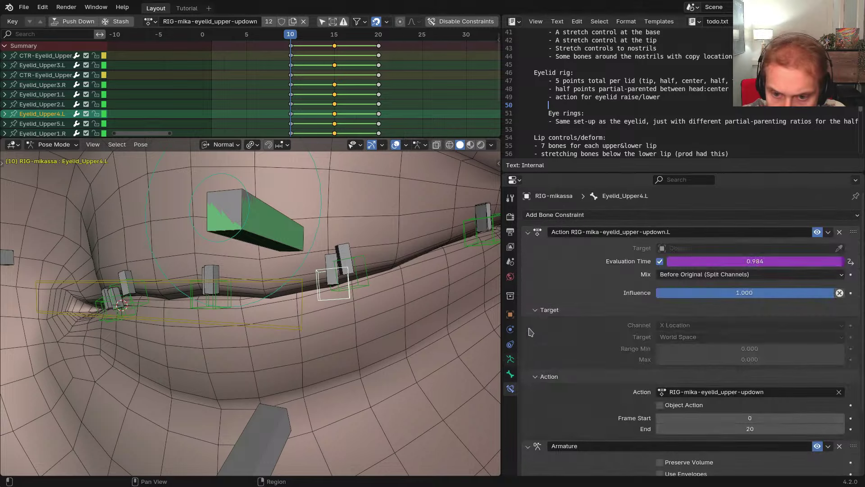
pyautogui.click(529, 232)
pyautogui.click(530, 249)
pyautogui.moveTo(853, 246); pyautogui.dragTo(854, 229)
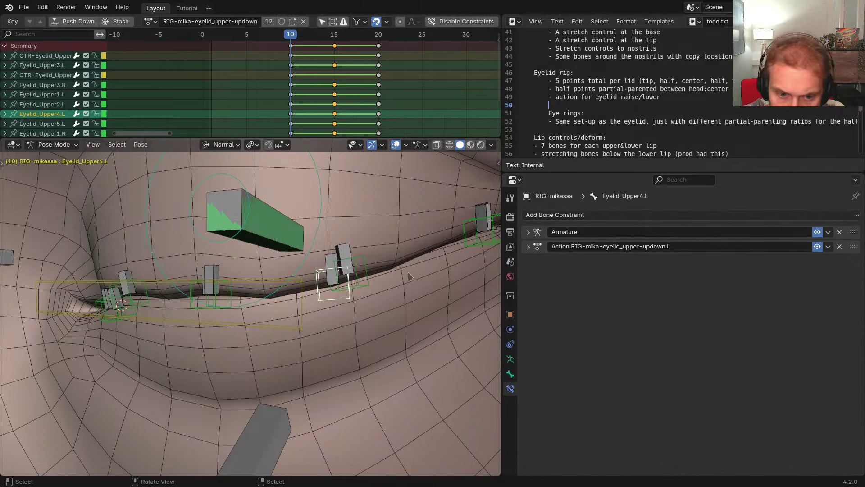
pyautogui.press('g')
pyautogui.press('y')
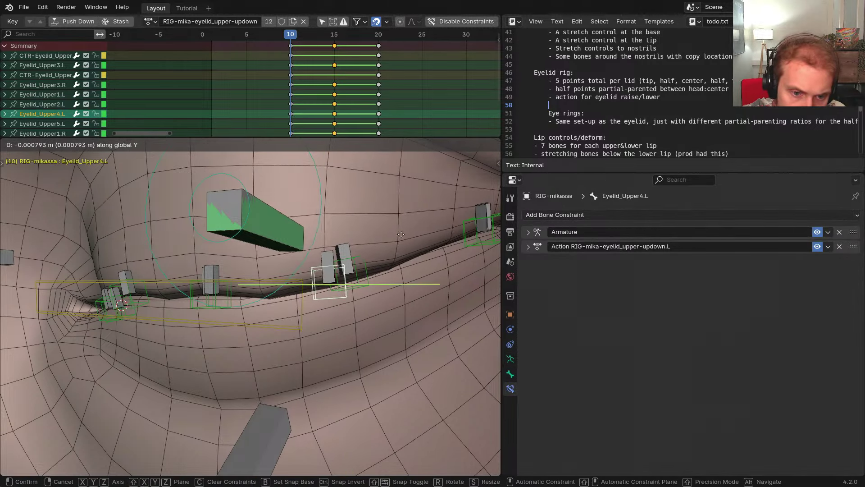
pyautogui.press('y')
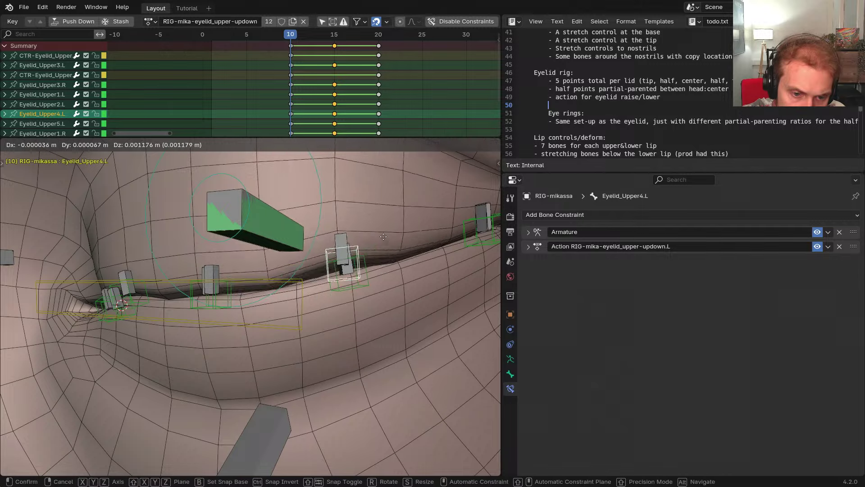
pyautogui.rightClick(347, 234)
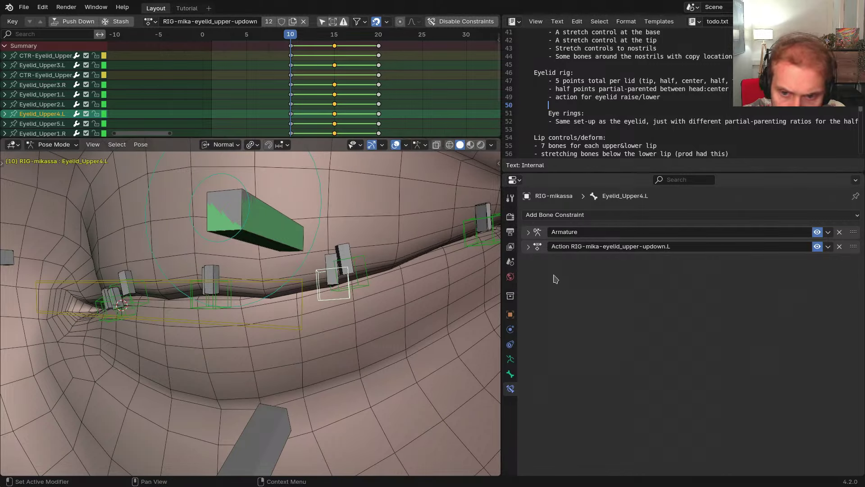
pyautogui.moveTo(853, 246); pyautogui.dragTo(853, 231)
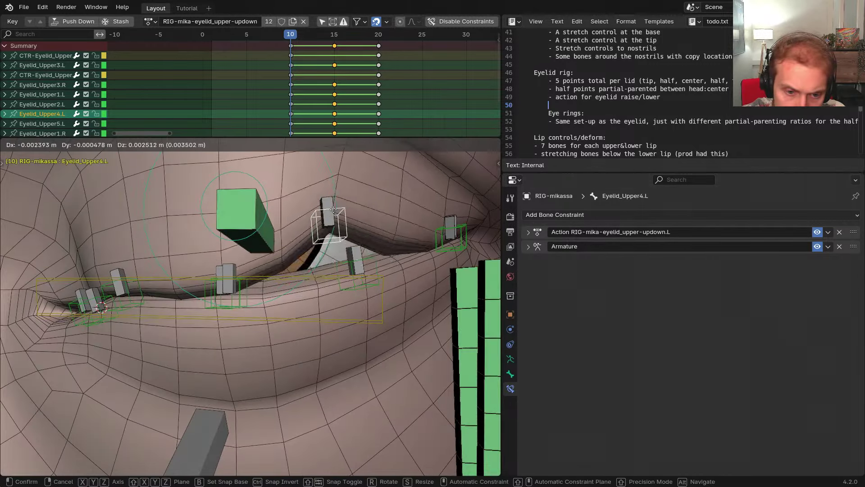
# Test-move Eyelid_Upper4.L and review its Action constraint settings
pyautogui.moveTo(351, 241); pyautogui.dragTo(368, 241, button='middle')
pyautogui.press('g')
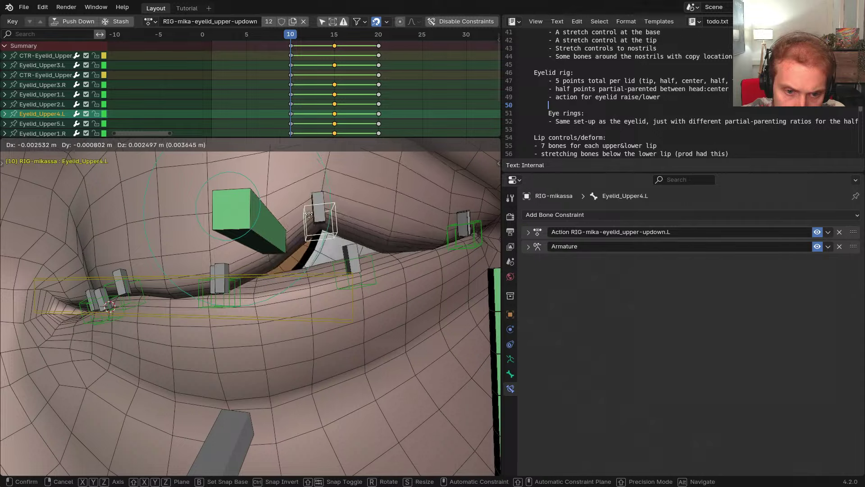
pyautogui.rightClick(442, 255)
pyautogui.click(528, 234)
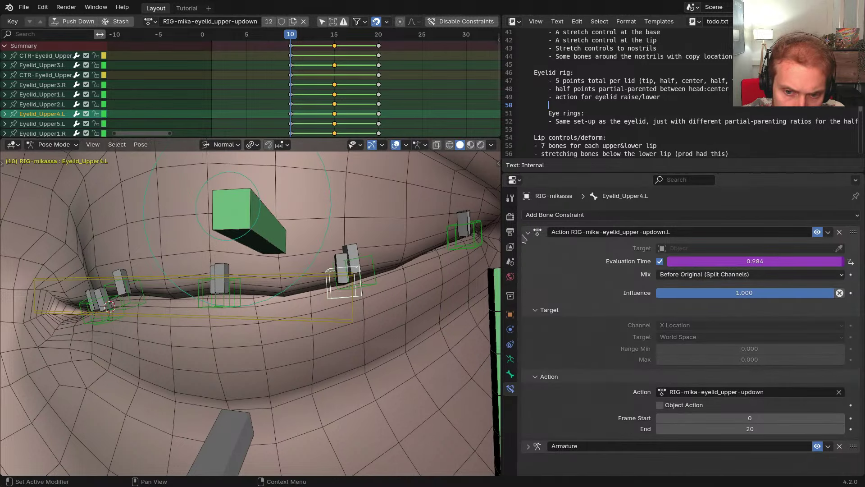
pyautogui.click(528, 232)
# Test-move the CTR-Eyelid_Lower.L control without keeping the change
pyautogui.moveTo(316, 253); pyautogui.dragTo(237, 281, button='middle')
pyautogui.click(238, 271)
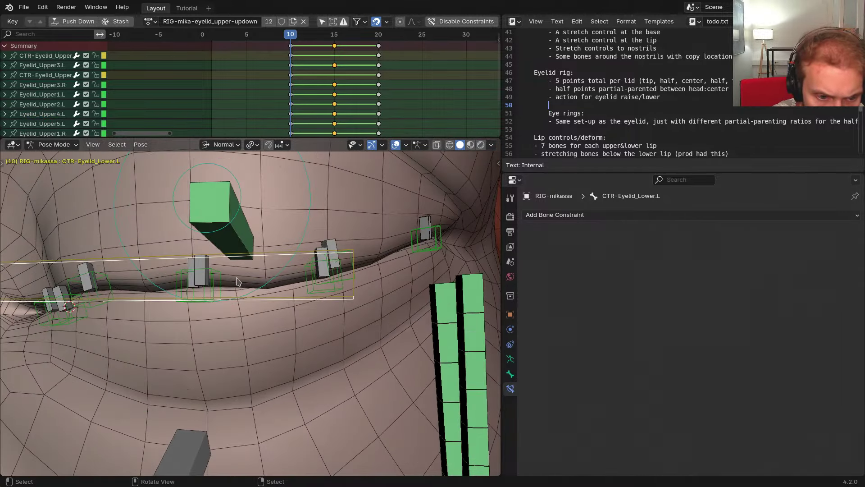
pyautogui.press('g')
pyautogui.rightClick(253, 270)
pyautogui.rightClick(256, 256)
pyautogui.rightClick(260, 254)
pyautogui.moveTo(303, 269); pyautogui.dragTo(247, 258, button='middle')
# Move the Eyelid_Upper3.L bone along its normal Y axis
pyautogui.rightClick(246, 259)
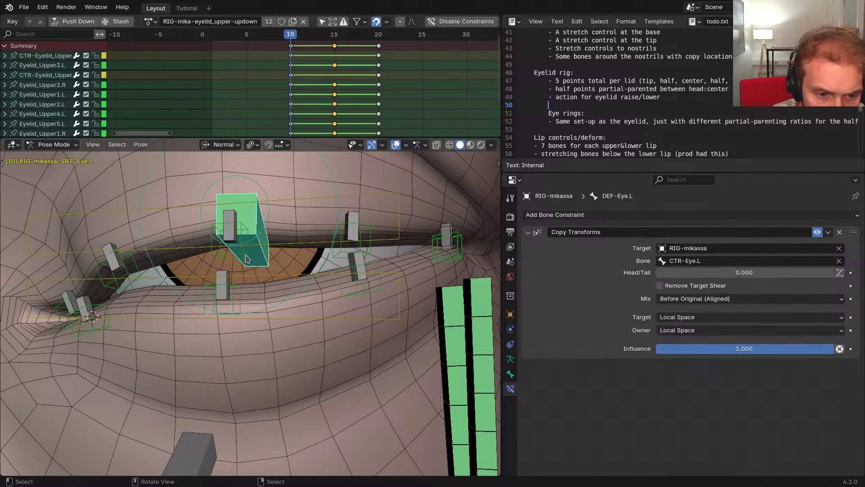
pyautogui.rightClick(244, 271)
pyautogui.press('g')
pyautogui.press('y')
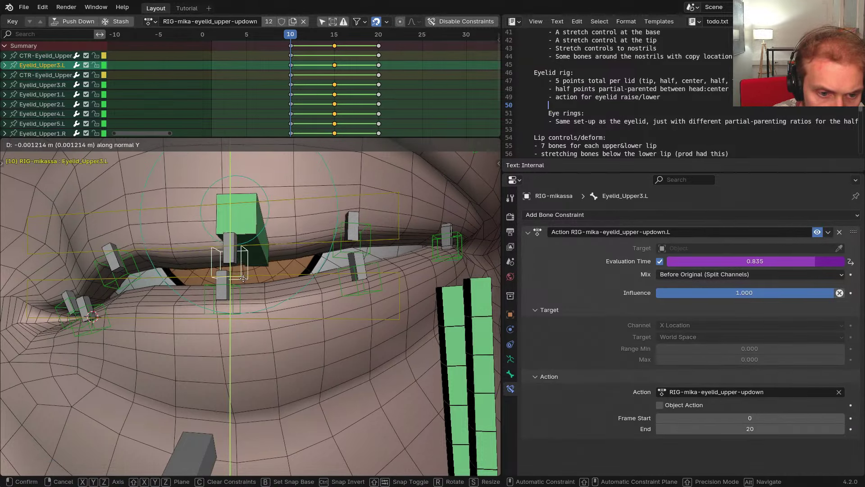
pyautogui.click(244, 278)
# Raise Eyelid_Upper3.L slightly more, then disable the eyelid action constraints and restore overlays
pyautogui.hotkey('shift', 'alt', 'z')
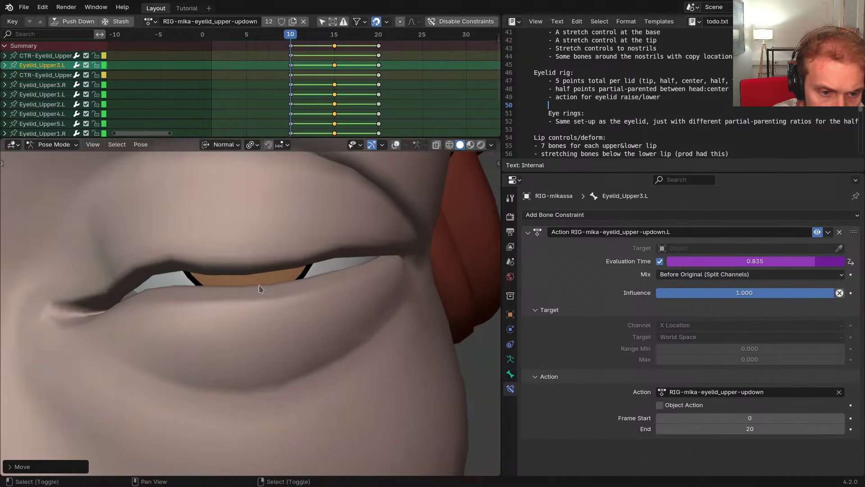
pyautogui.keyDown('shift'); pyautogui.moveTo(260, 289); pyautogui.dragTo(285, 291, button='middle'); pyautogui.keyUp('shift')
pyautogui.press('g')
pyautogui.press('y')
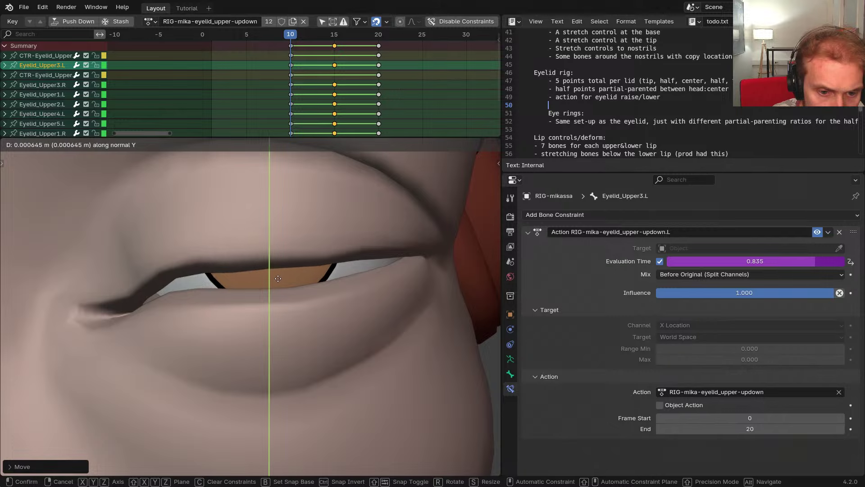
pyautogui.click(279, 282)
pyautogui.moveTo(279, 282); pyautogui.dragTo(308, 264, button='middle')
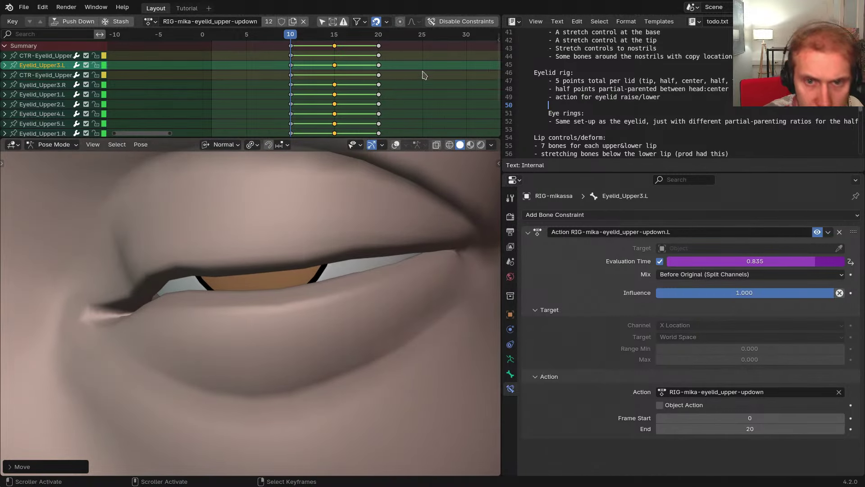
pyautogui.click(458, 22)
pyautogui.hotkey('shift', 'alt', 'z')
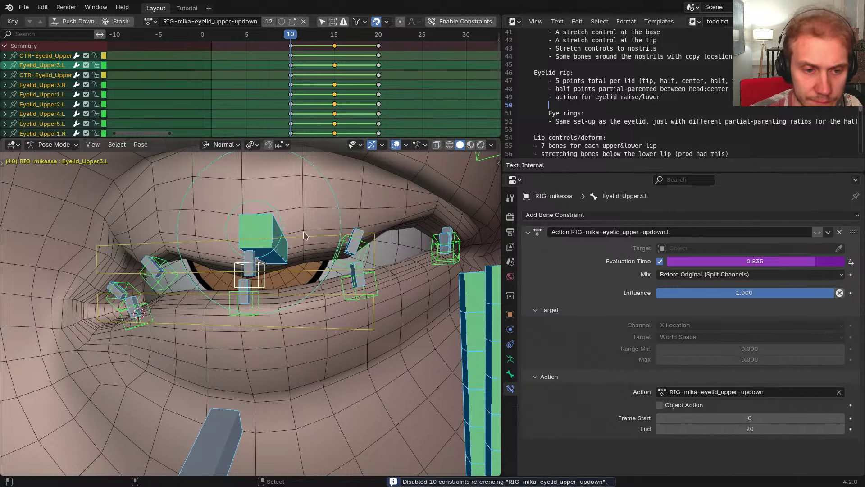
# At frame 20, lower the Eyelid_Upper4.L bone along its Y axis in two adjustments
pyautogui.moveTo(293, 72); pyautogui.dragTo(377, 71)
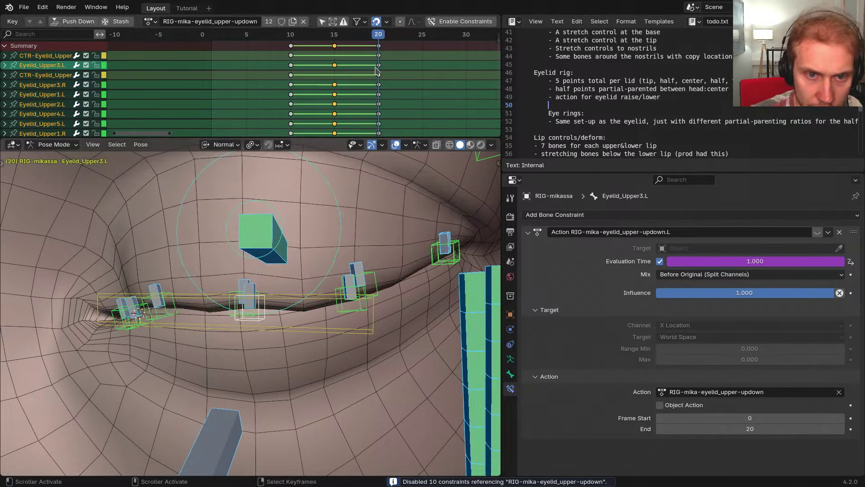
pyautogui.moveTo(383, 311); pyautogui.dragTo(343, 302, button='middle')
pyautogui.scroll(2, 355, 309)
pyautogui.click(363, 319)
pyautogui.press('g')
pyautogui.press('y')
pyautogui.press('y')
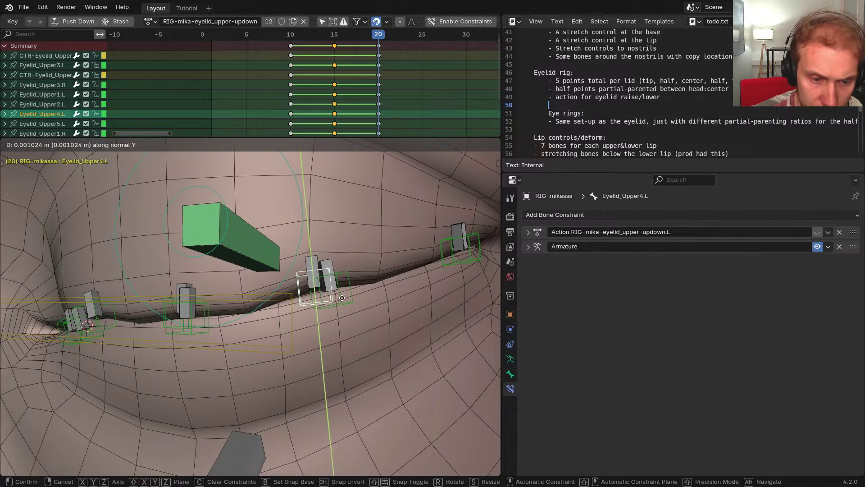
pyautogui.click(328, 314)
pyautogui.moveTo(318, 310); pyautogui.dragTo(339, 318, button='middle')
pyautogui.moveTo(256, 303); pyautogui.dragTo(268, 305, button='middle')
pyautogui.press('g')
pyautogui.press('y')
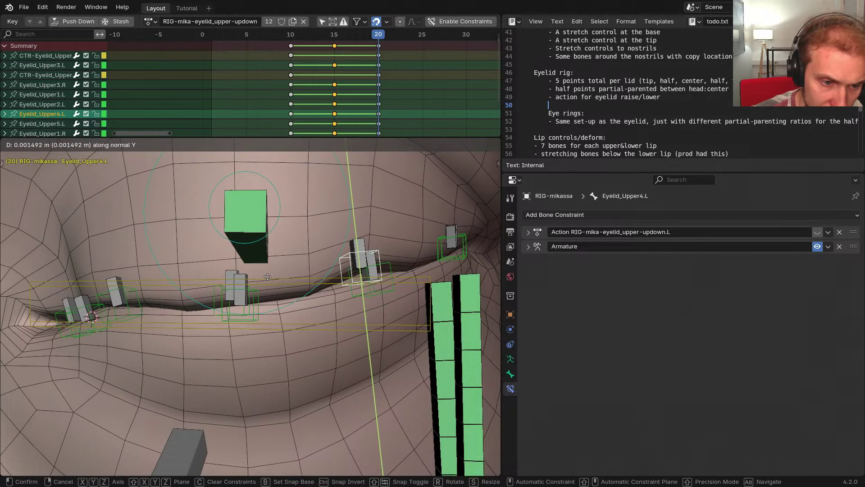
pyautogui.click(267, 277)
# Nudge Eyelid_Lower2.L and Eyelid_Upper3.L along their Y axes
pyautogui.moveTo(268, 277); pyautogui.dragTo(252, 279, button='middle')
pyautogui.click(250, 280)
pyautogui.press('g')
pyautogui.press('y')
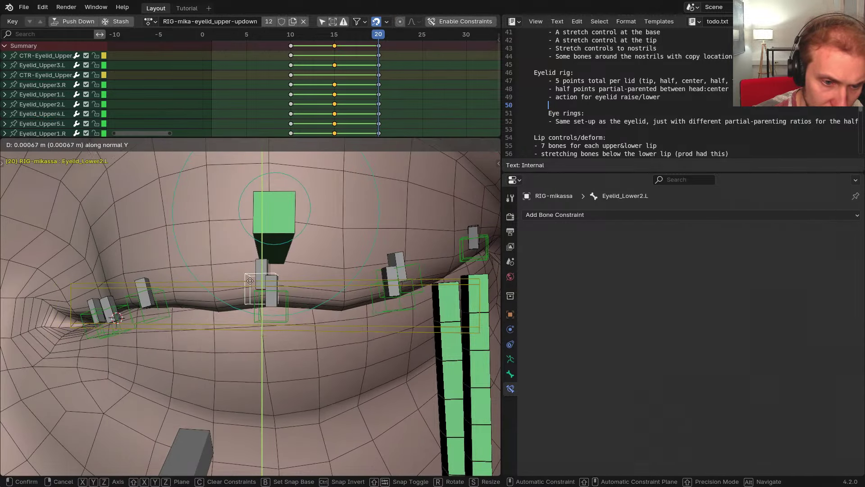
pyautogui.click(250, 281)
pyautogui.click(260, 279)
pyautogui.press('g')
pyautogui.press('y')
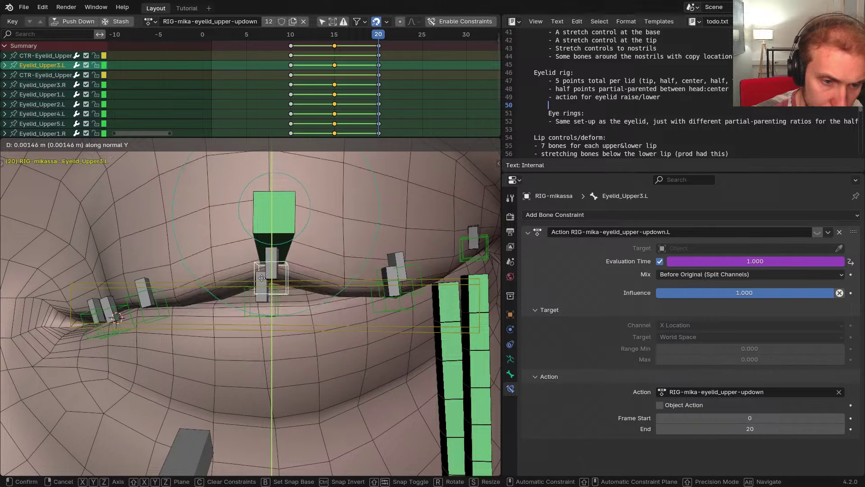
pyautogui.click(261, 278)
# Move the CTR-Eyelid_Upper.L control along its Y axis to a new position
pyautogui.moveTo(261, 278); pyautogui.dragTo(326, 307, button='middle')
pyautogui.click(337, 228)
pyautogui.press('g')
pyautogui.press('y')
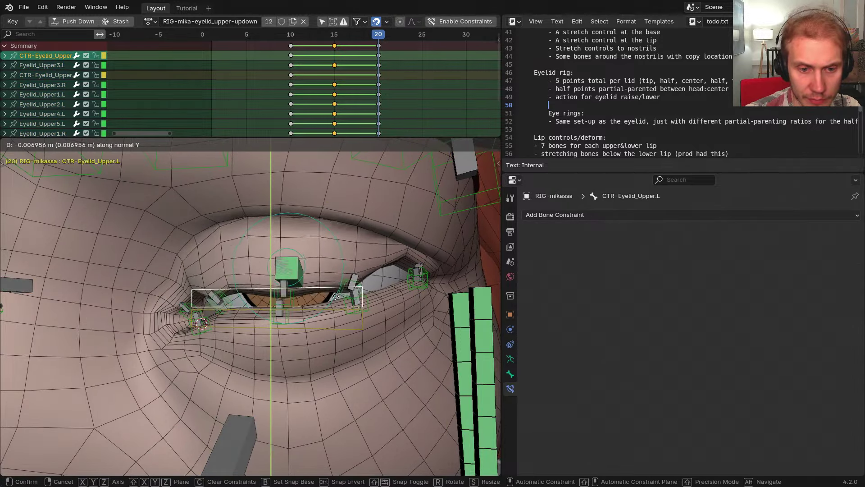
pyautogui.click(340, 225)
# Re-enable the eyelid action constraints, test the blink across frames, then disable them again
pyautogui.click(457, 22)
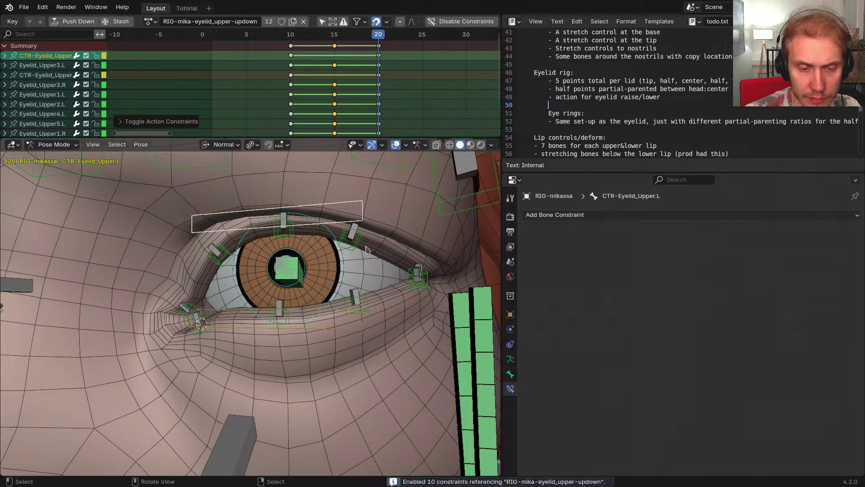
pyautogui.press('g')
pyautogui.press('y')
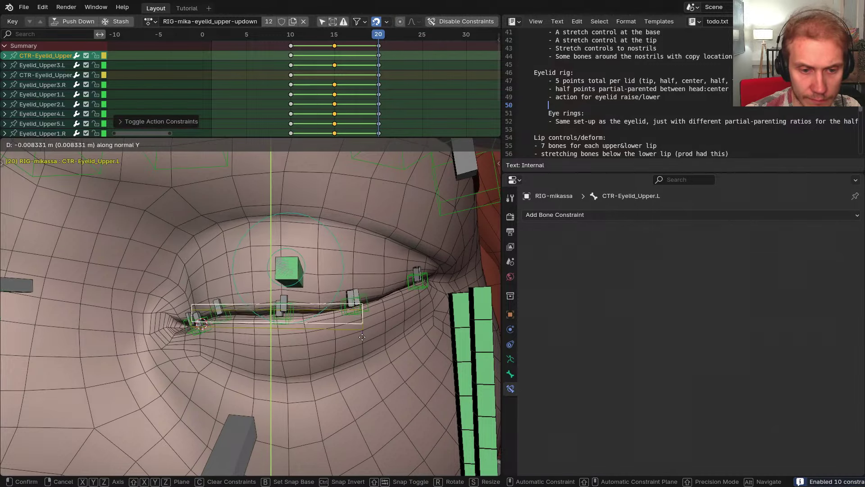
pyautogui.rightClick(363, 337)
pyautogui.moveTo(375, 82)
pyautogui.mouseDown()
pyautogui.moveTo(333, 81)
pyautogui.moveTo(379, 75)
pyautogui.mouseUp()
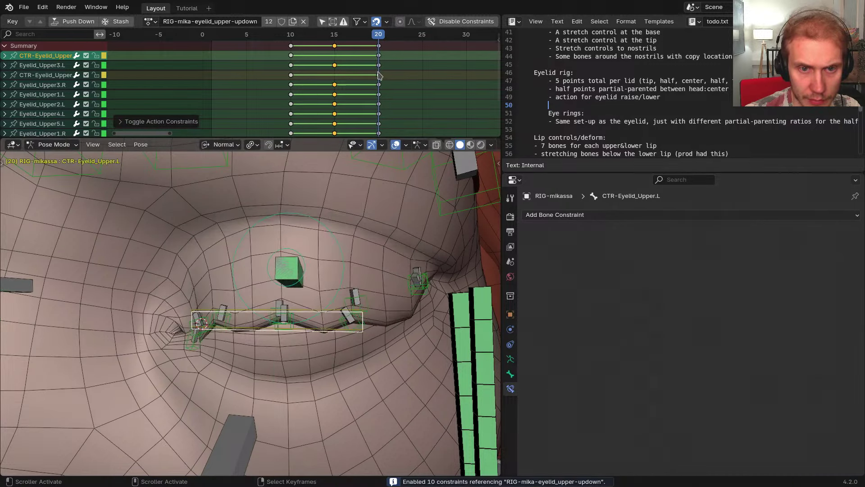
pyautogui.click(449, 25)
pyautogui.scroll(-8, 405, 219)
# In Object Mode, select GEO-mika-body and expand Pose Shape Keys in its data properties
pyautogui.hotkey('ctrl', 'Tab')
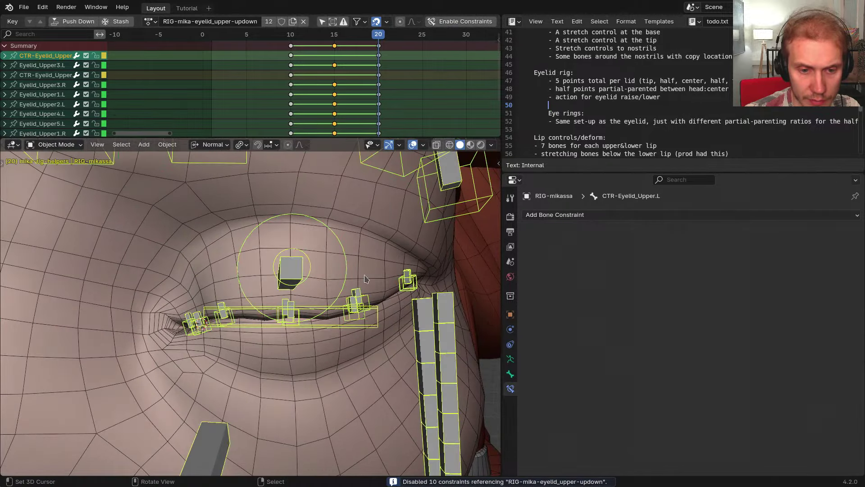
pyautogui.click(351, 310)
pyautogui.scroll(6, 347, 305)
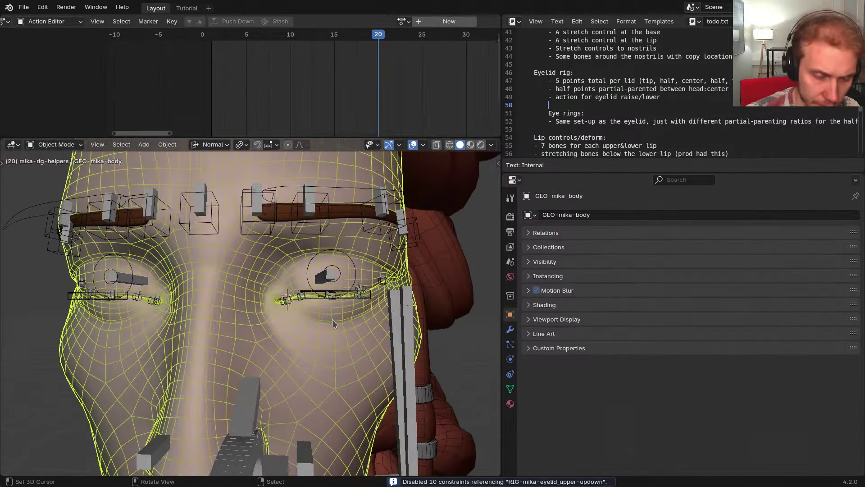
pyautogui.scroll(5, 347, 298)
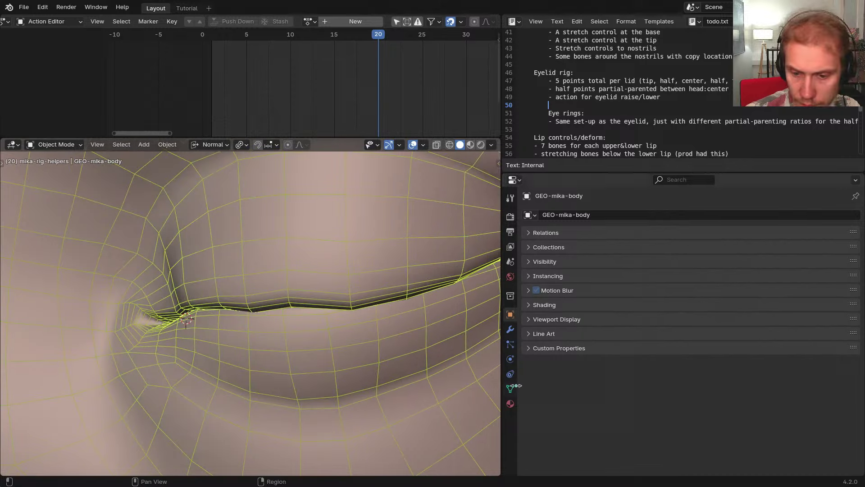
pyautogui.click(510, 388)
pyautogui.click(574, 232)
pyautogui.click(574, 306)
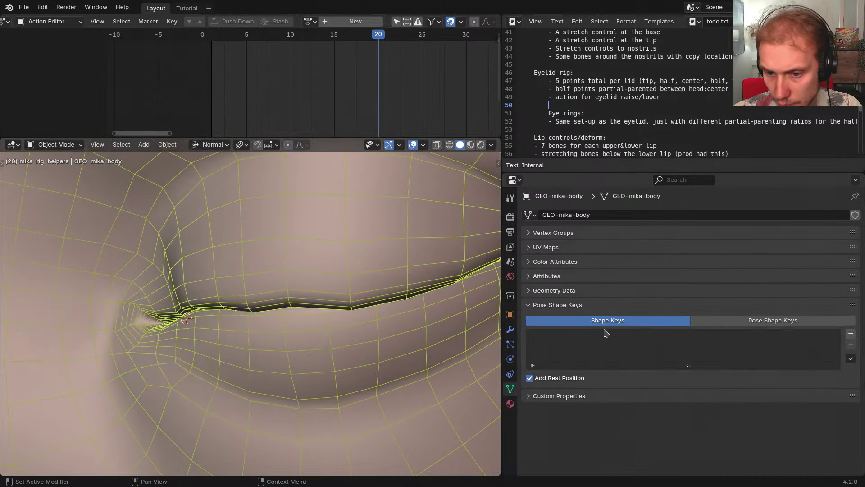
pyautogui.click(742, 323)
pyautogui.click(660, 321)
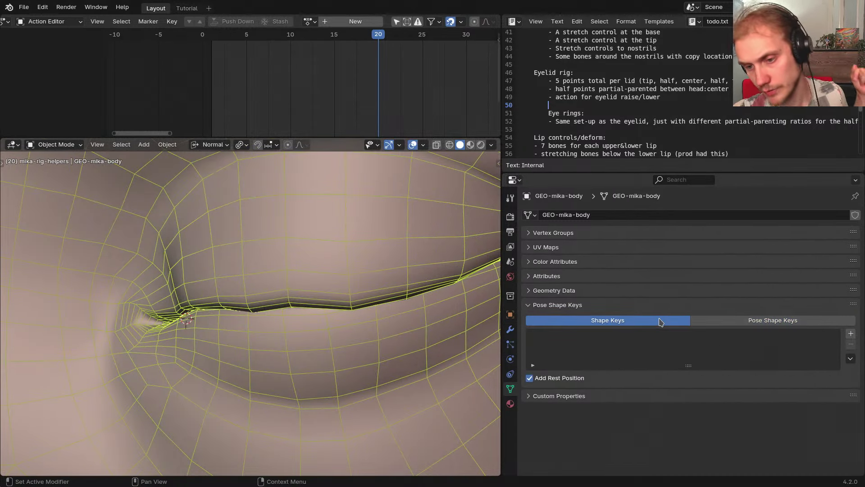
# Add the Basis shape key plus Key 1 and Key 2, leaving them unnamed
pyautogui.doubleClick(850, 336)
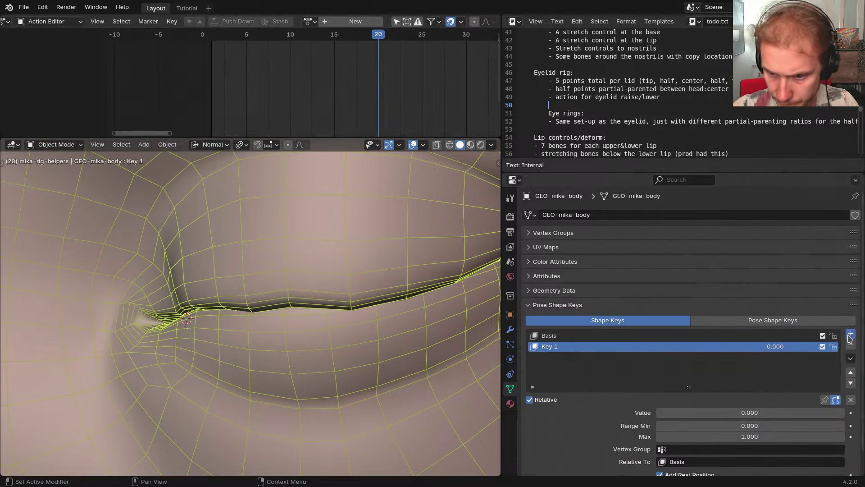
pyautogui.click(850, 335)
pyautogui.doubleClick(568, 347)
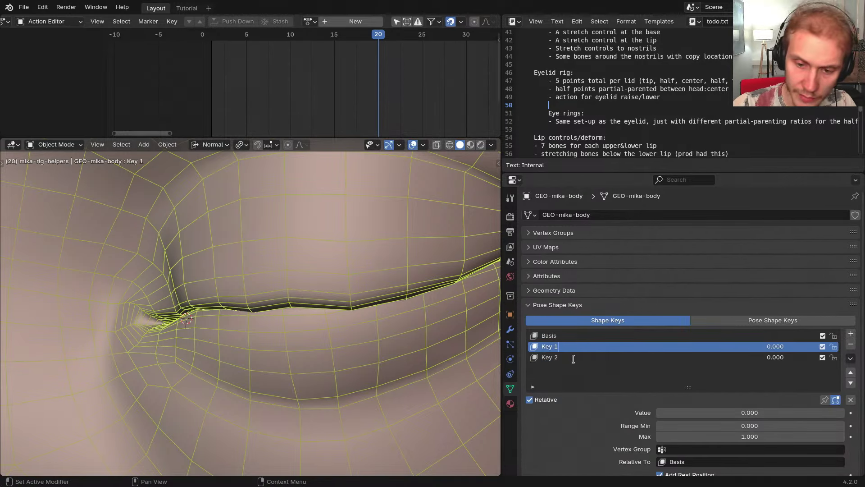
pyautogui.press('Escape')
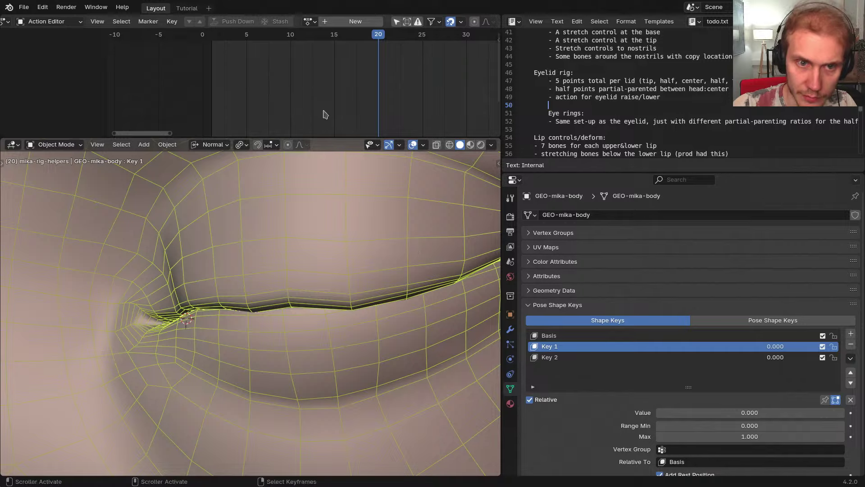
pyautogui.scroll(-10, 299, 232)
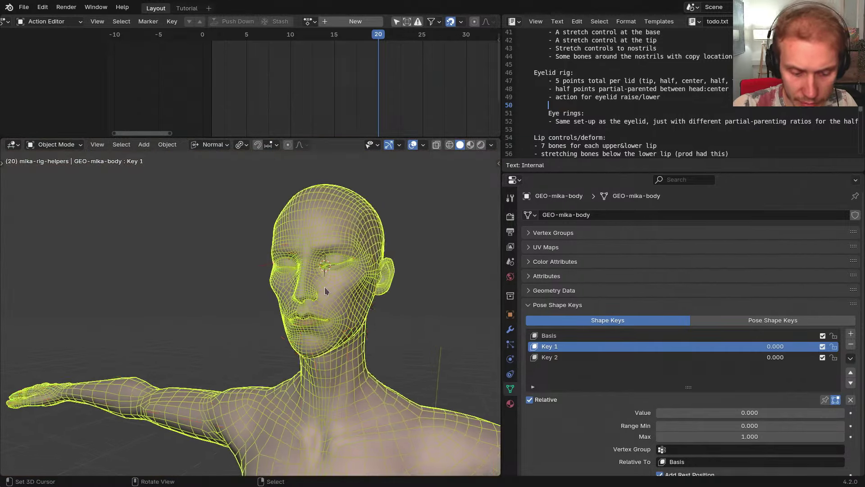
# Unhide all objects, select the eyebrow widget, and turn the Text Editor into an Outliner
pyautogui.hotkey('alt', 'h')
pyautogui.click(259, 274)
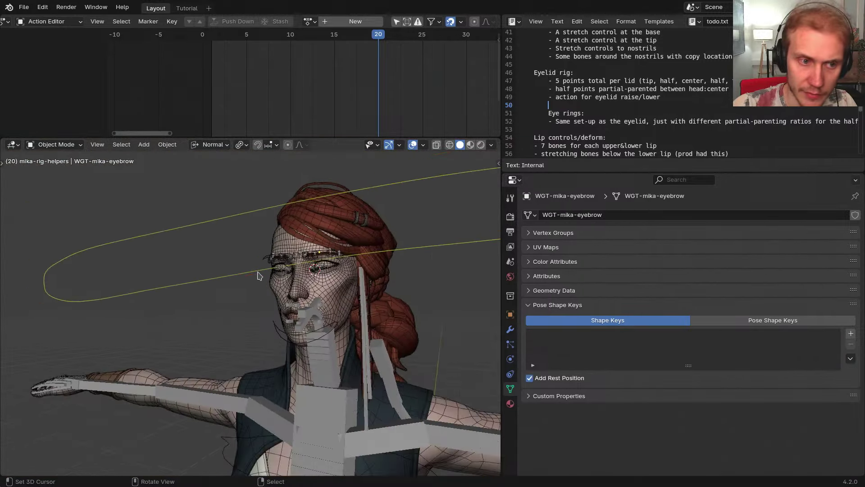
pyautogui.scroll(-3, 258, 275)
pyautogui.hotkey('ctrl', 'alt', 's')
pyautogui.click(604, 179)
pyautogui.click(604, 230)
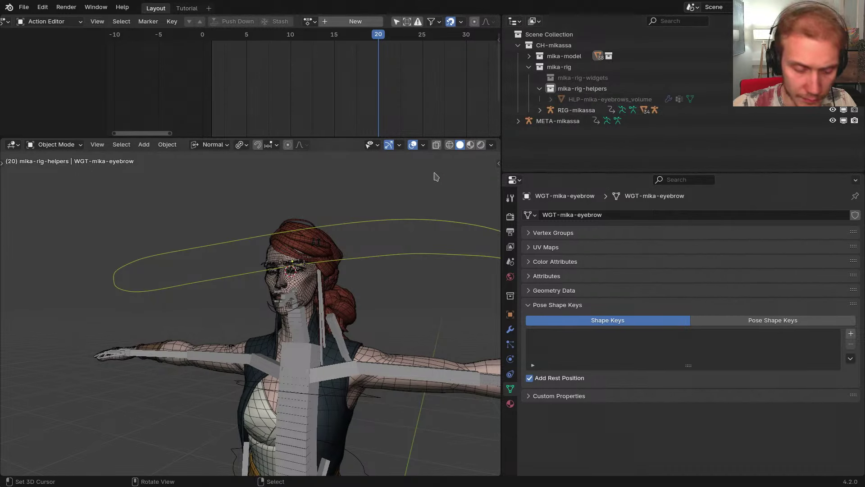
# Move WGT-mika-eyebrow into CH-mikassa > mika-rig > mika-rig-widgets, then select the RIG-mikassa armature
pyautogui.press('m')
pyautogui.moveTo(383, 215)
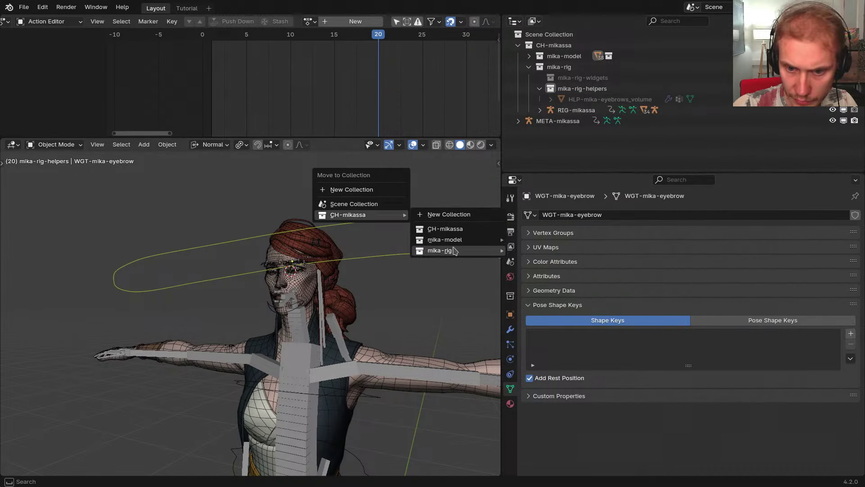
pyautogui.moveTo(446, 250)
pyautogui.click(534, 273)
pyautogui.moveTo(333, 274); pyautogui.dragTo(306, 288, button='middle')
pyautogui.scroll(6, 305, 289)
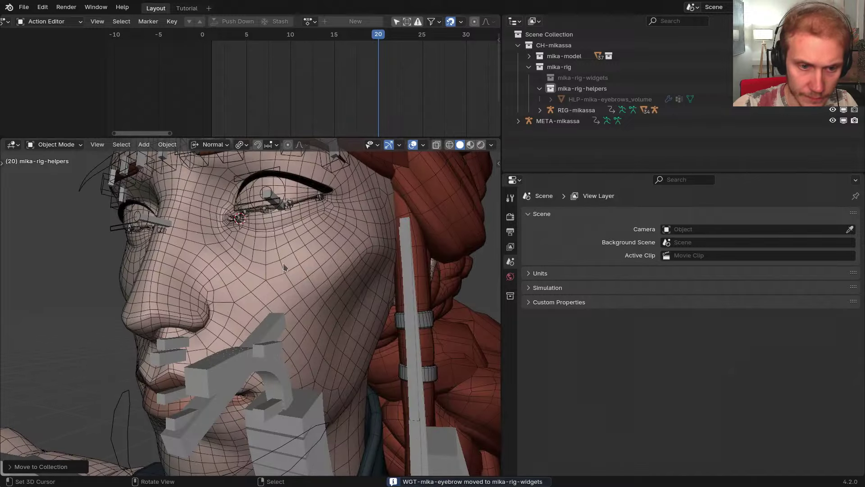
pyautogui.click(279, 202)
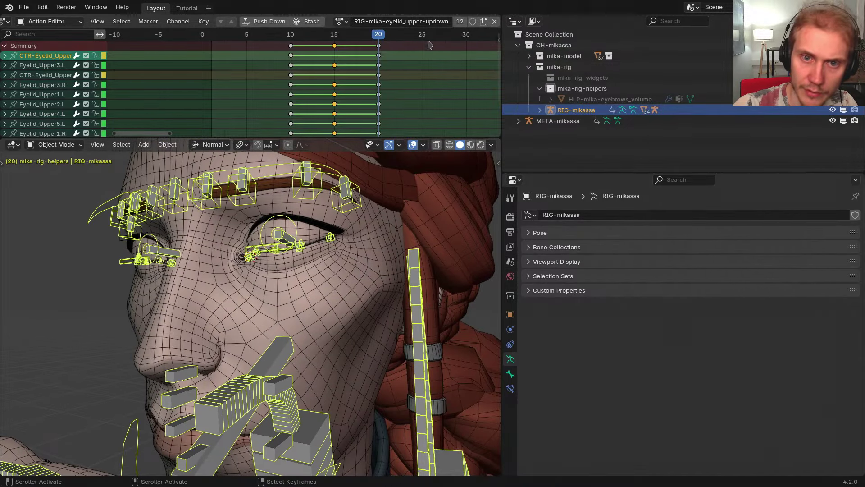
# Delete Key 1 and Key 2 from GEO-mika-body and add a pose shape key named Blink
pyautogui.click(345, 241)
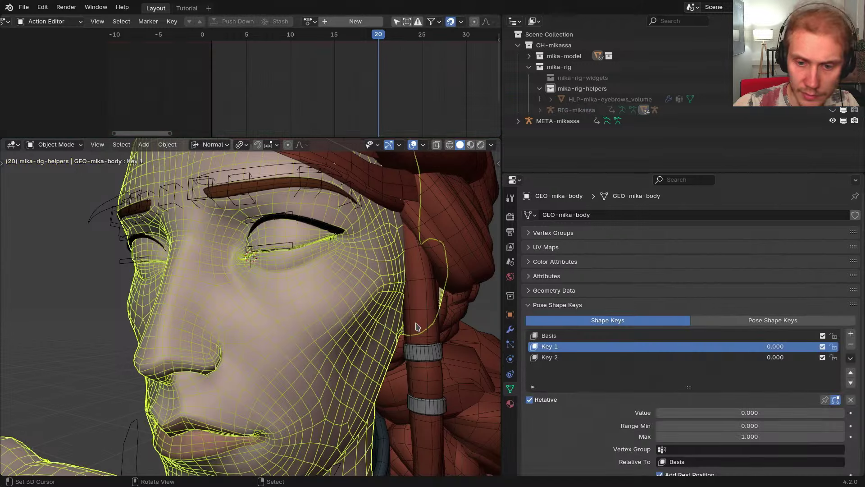
pyautogui.click(563, 357)
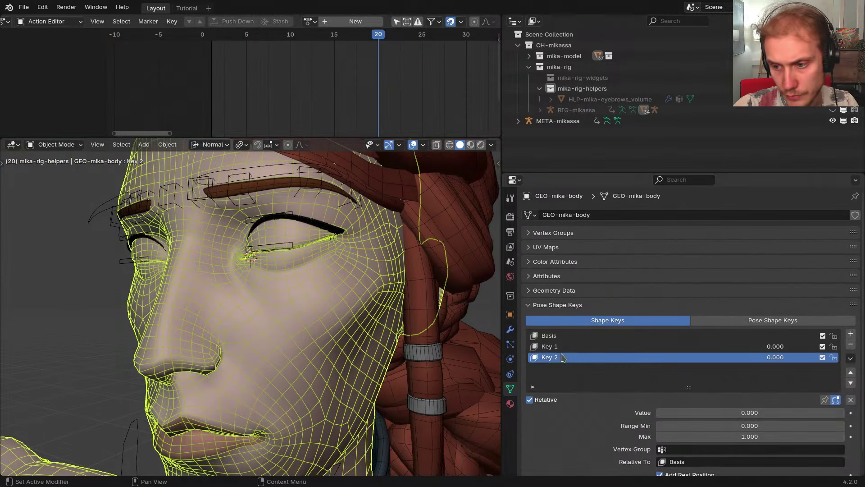
pyautogui.click(854, 348)
pyautogui.click(854, 348)
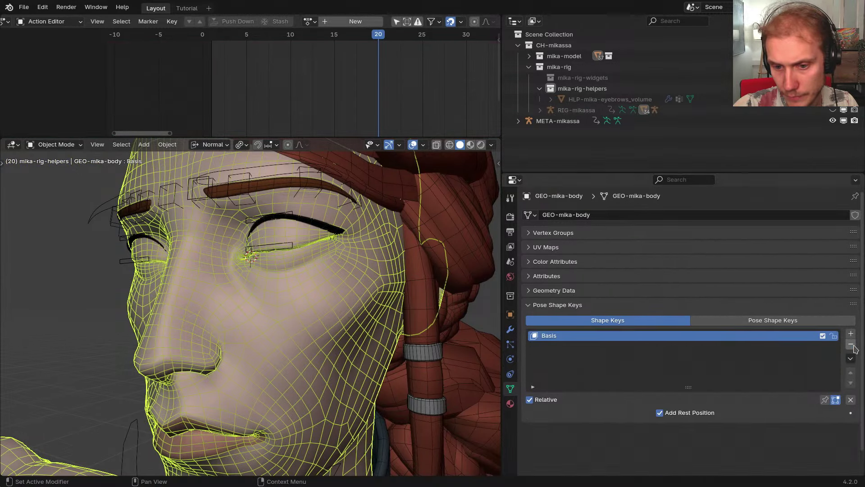
pyautogui.click(789, 320)
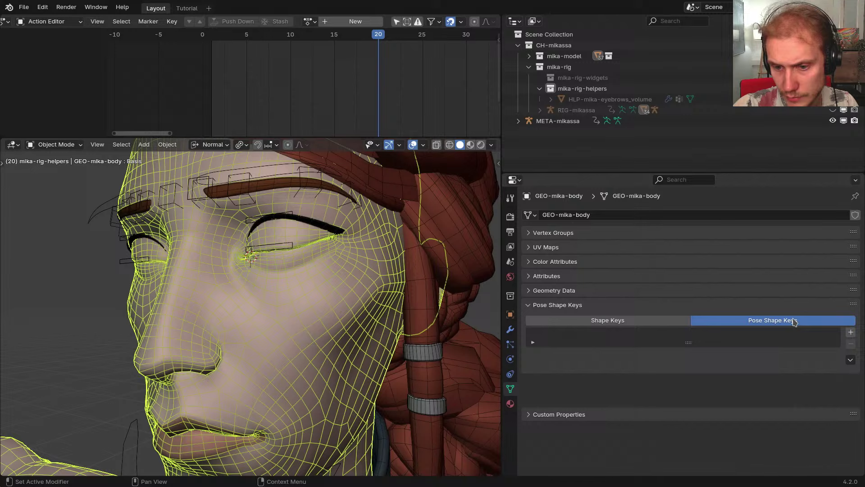
pyautogui.click(851, 334)
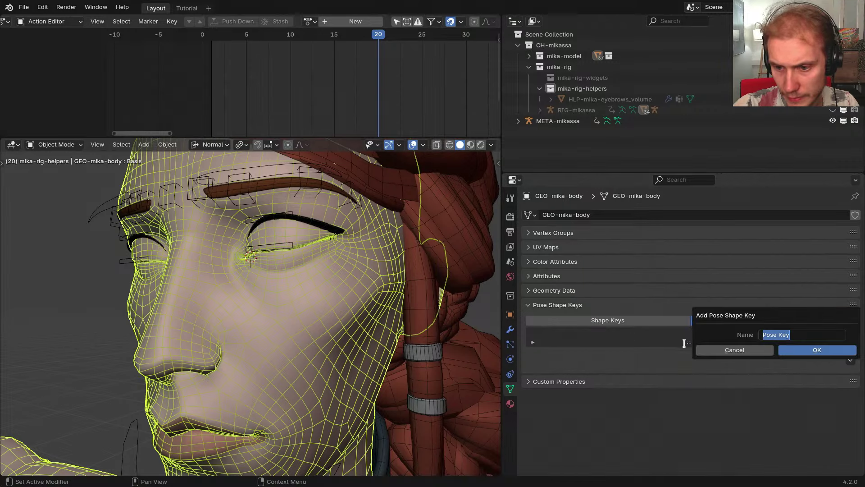
pyautogui.click(795, 349)
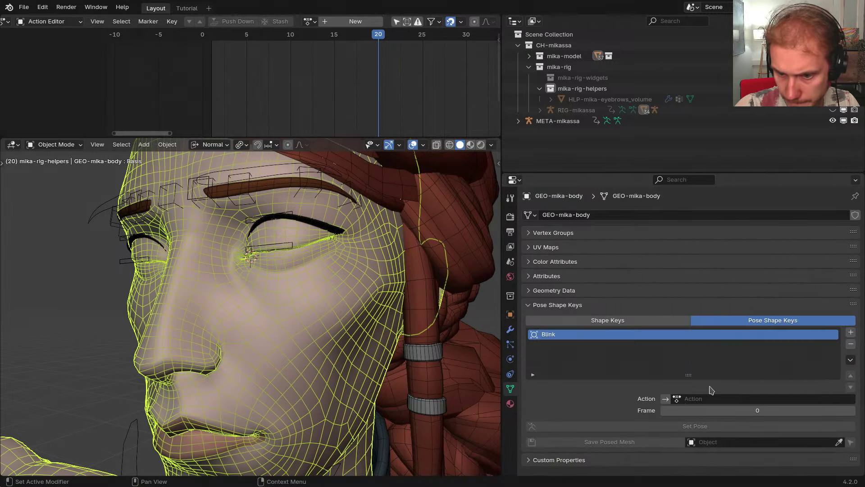
# Link RIG-mika-eyelid_upper-updown to the Blink pose key, then clear it and create a new action
pyautogui.click(710, 399)
pyautogui.write('RIG-mika-eyelid_upper-updown')
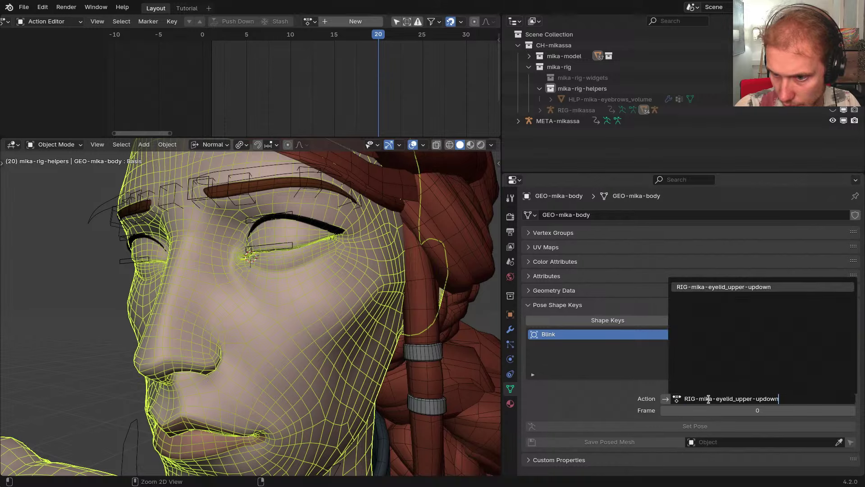
pyautogui.click(733, 290)
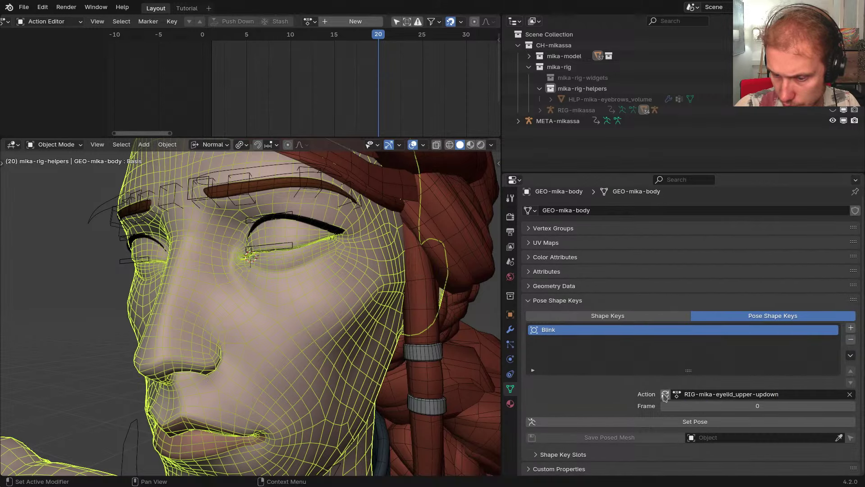
pyautogui.click(850, 394)
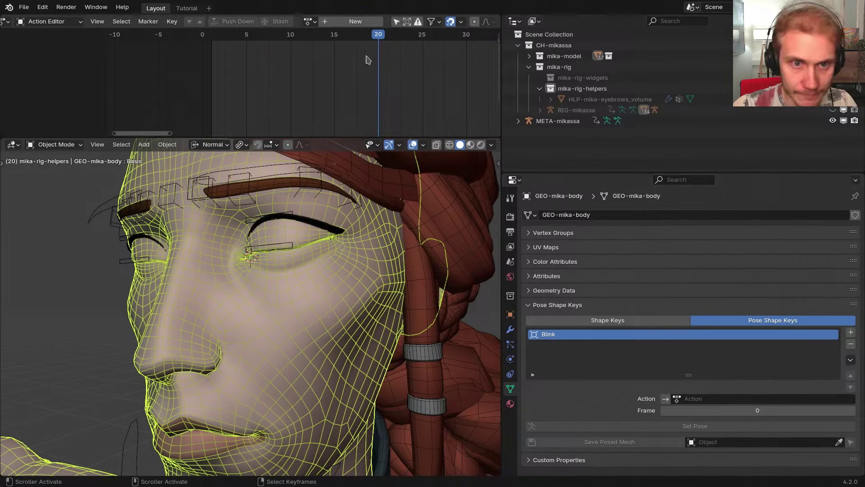
pyautogui.click(351, 21)
# Undo the new action, toggle META-mikassa to RIG-mikassa, and unlink the eyelid action
pyautogui.hotkey('ctrl', 'z')
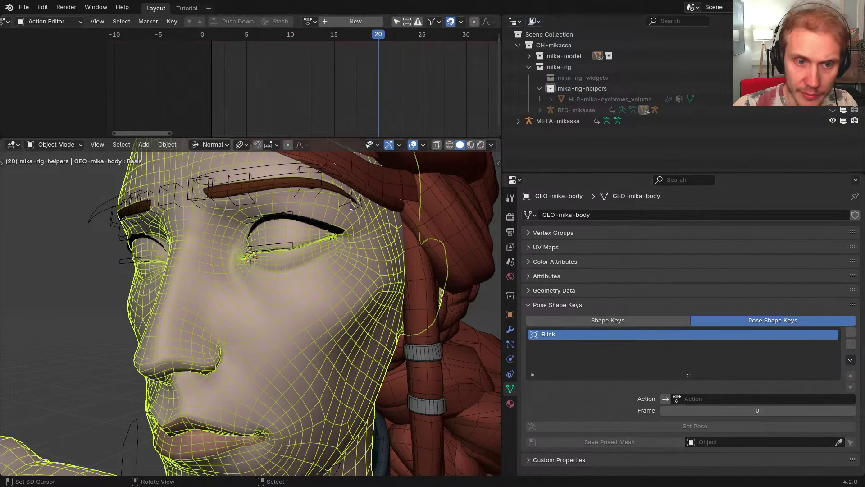
pyautogui.rightClick(284, 214)
pyautogui.scroll(-2, 283, 215)
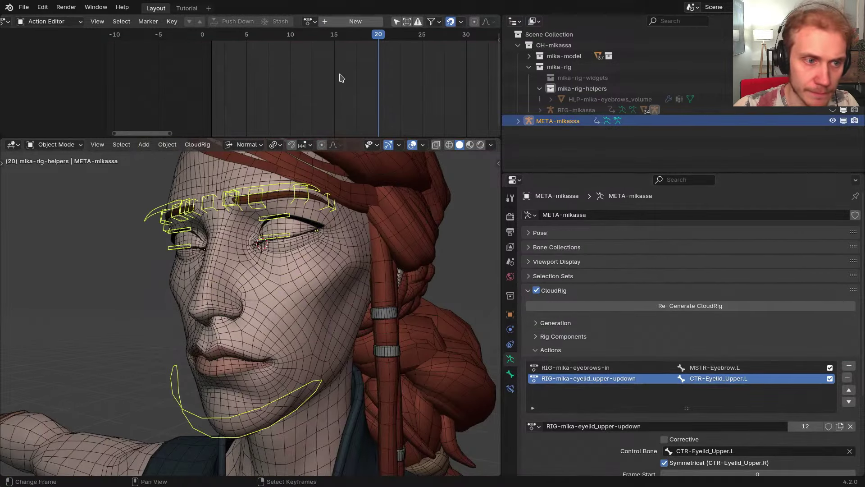
pyautogui.hotkey('shift', 't')
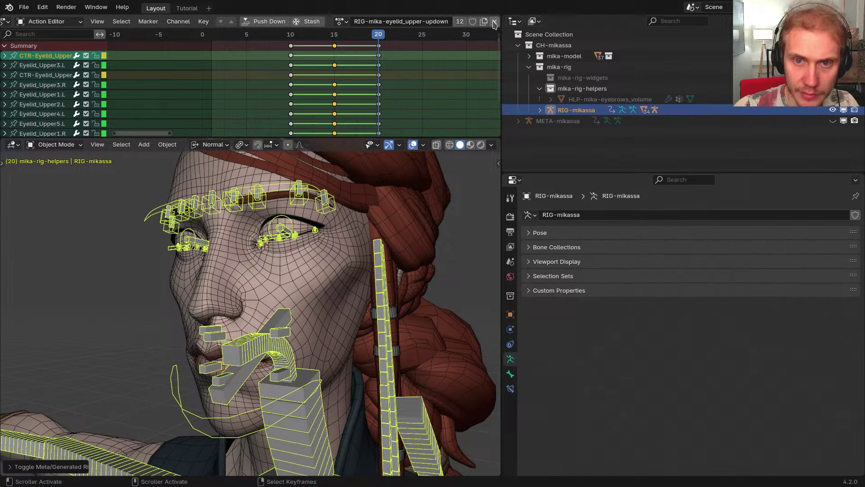
pyautogui.click(495, 22)
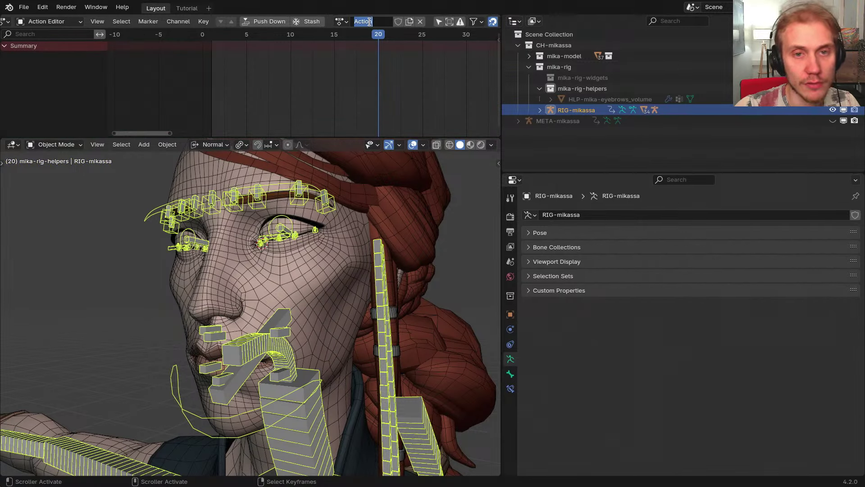
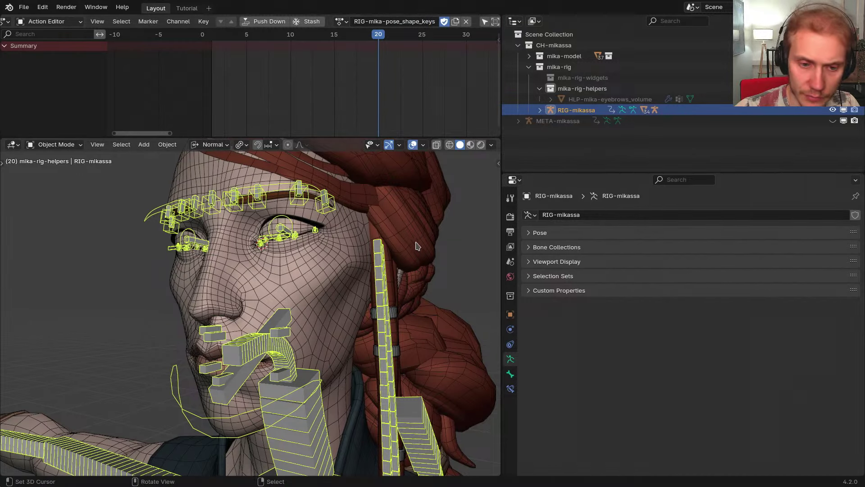
# In Pose Mode, select both upper-eyelid controls and key them open at frame 1
pyautogui.scroll(-3, 416, 245)
pyautogui.moveTo(416, 245); pyautogui.dragTo(353, 266, button='middle')
pyautogui.scroll(3, 350, 260)
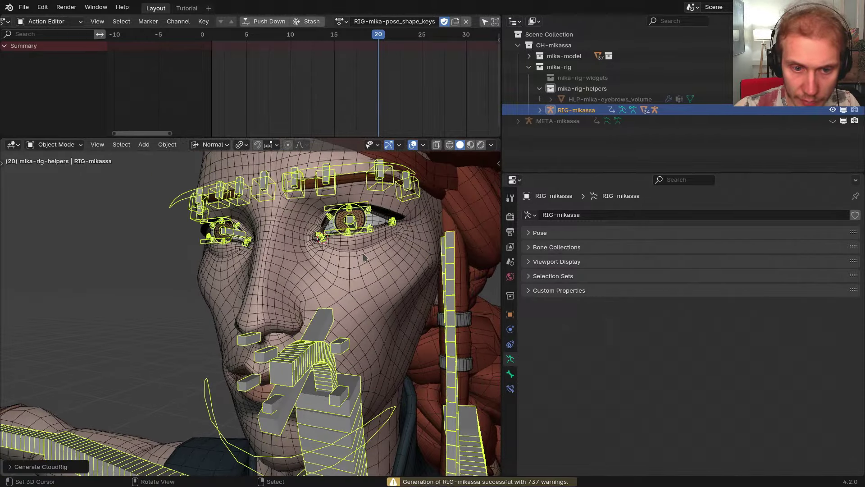
pyautogui.keyDown('ctrl'); pyautogui.moveTo(358, 220); pyautogui.dragTo(370, 158, button='middle'); pyautogui.keyUp('ctrl')
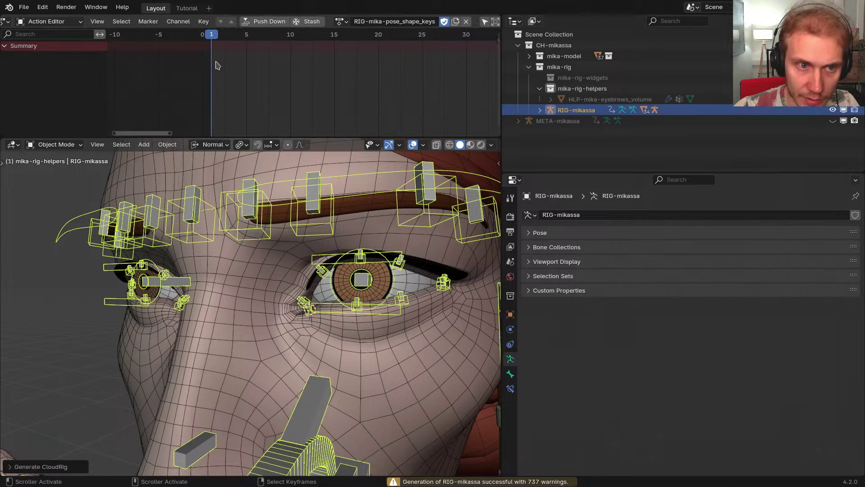
pyautogui.hotkey('ctrl', 'Tab')
pyautogui.click(391, 262)
pyautogui.hotkey('ctrl', 'shift', 'm')
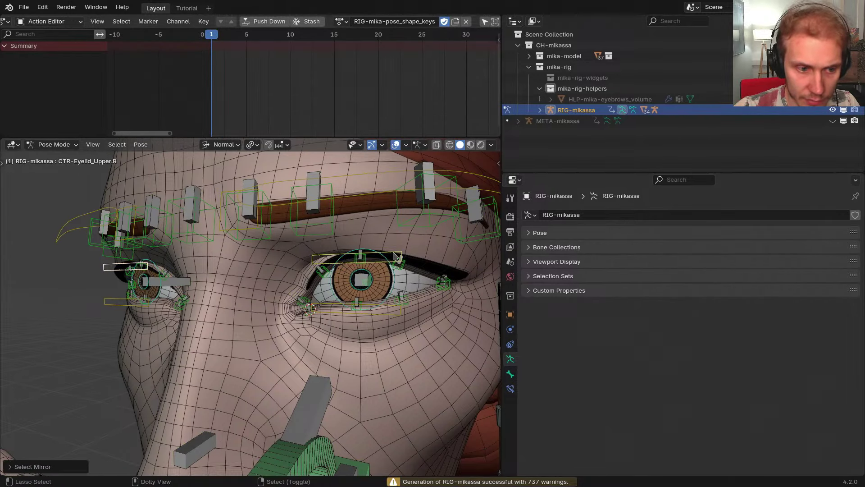
pyautogui.moveTo(357, 257); pyautogui.dragTo(362, 260, button='middle')
pyautogui.press('i')
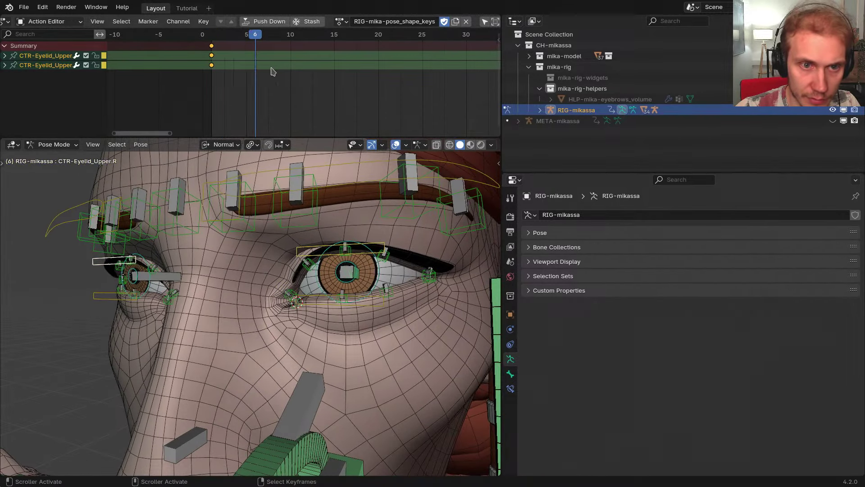
# Cancel the first move and set the pivot point to Individual Origins
pyautogui.moveTo(333, 191); pyautogui.dragTo(322, 190, button='middle')
pyautogui.press('g')
pyautogui.press('y')
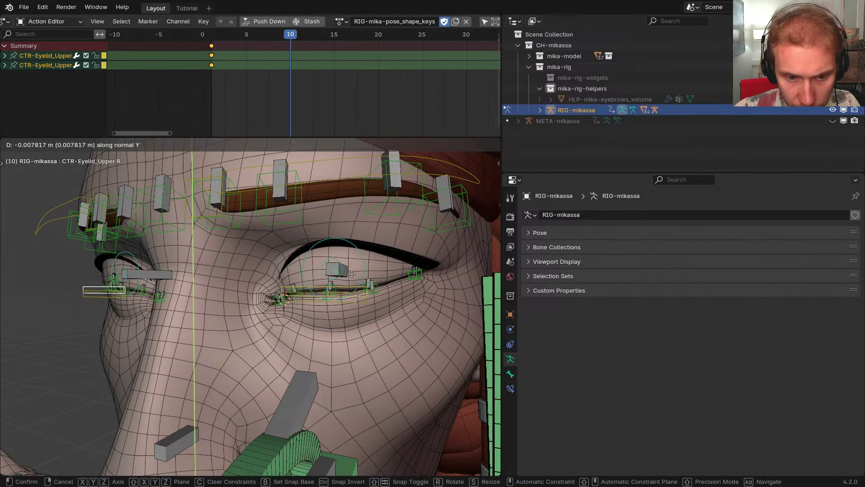
pyautogui.press('Escape')
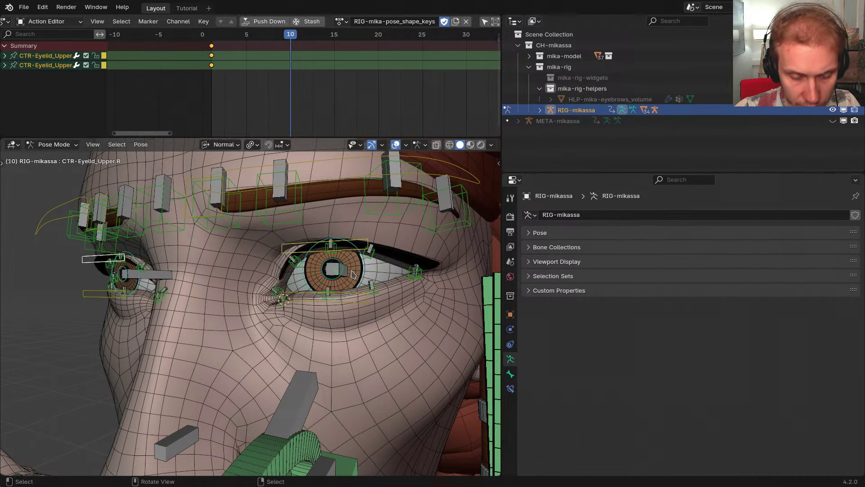
pyautogui.press('.')
pyautogui.click(424, 337)
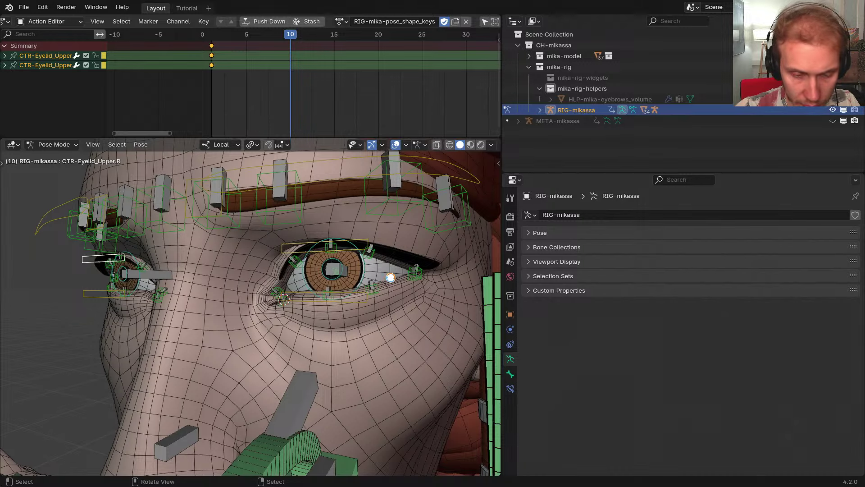
# Move both eyelid controls -0.009 along local Y to close the eyes, and key frame 10
pyautogui.press('g')
pyautogui.press('y')
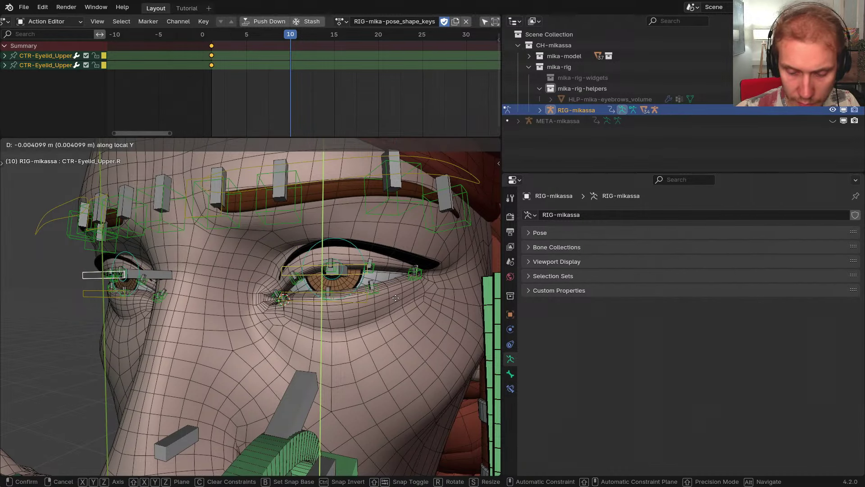
pyautogui.write('0.09')
pyautogui.press('-')
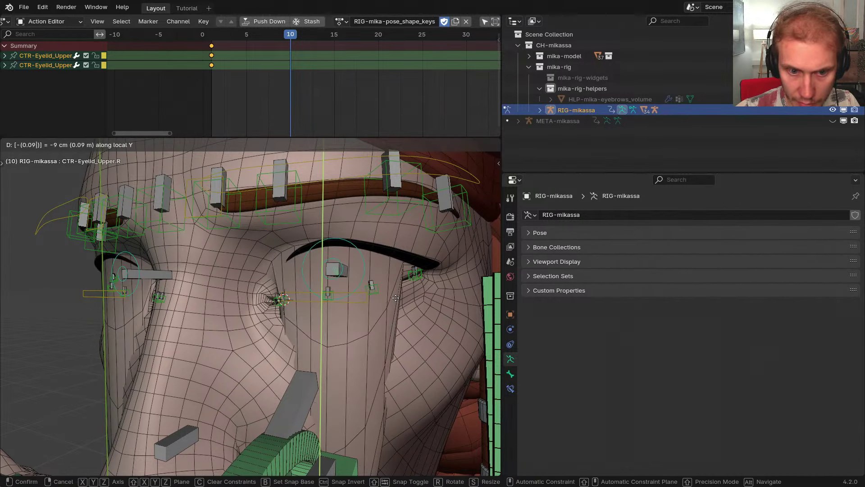
pyautogui.press('BackSpace')
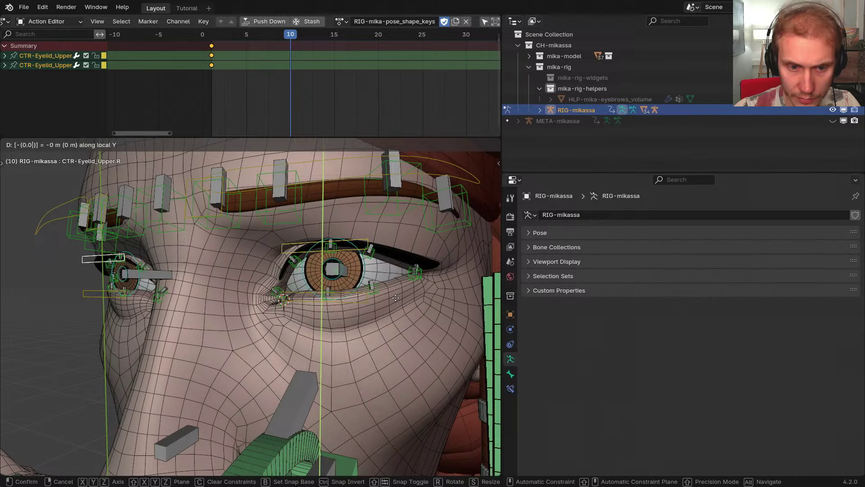
pyautogui.write('9')
pyautogui.press('Return')
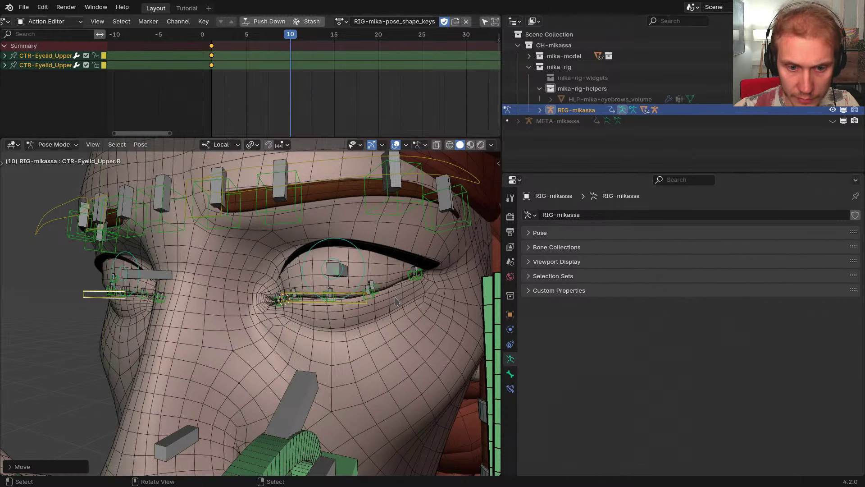
pyautogui.moveTo(366, 293)
pyautogui.mouseDown(button='middle')
pyautogui.moveTo(402, 294)
pyautogui.moveTo(375, 293)
pyautogui.mouseUp(button='middle')
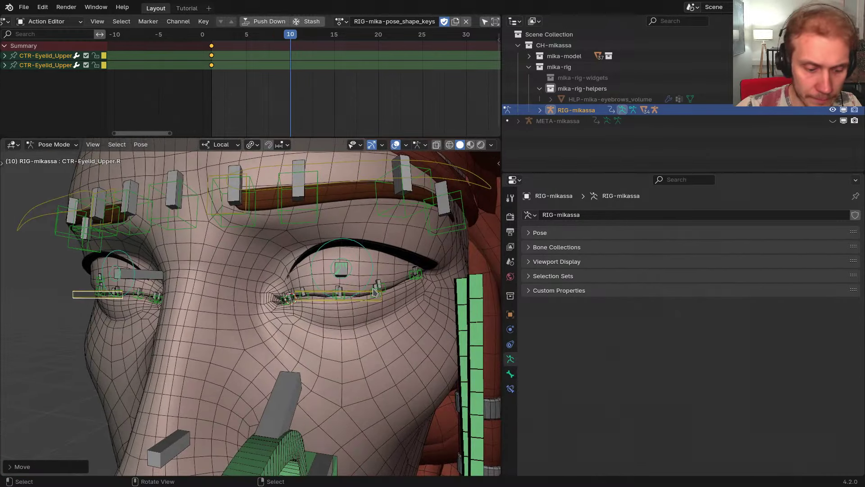
pyautogui.press('i')
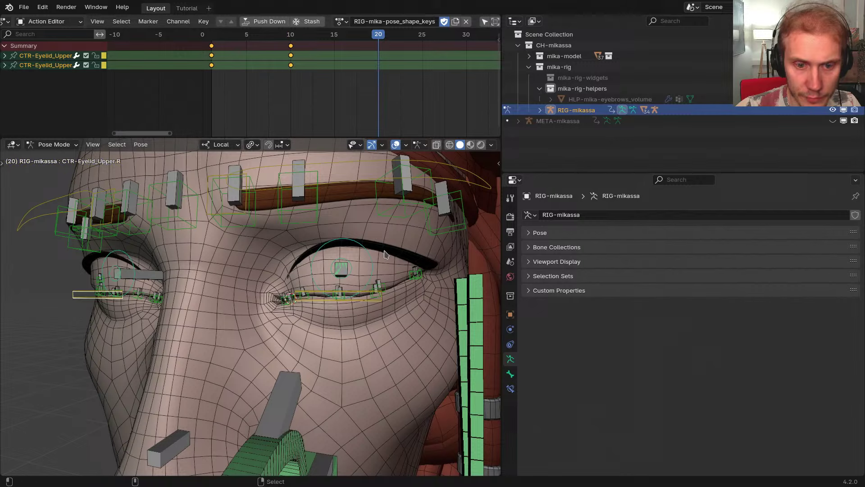
# Reset the eyelid controls to open, then toggle to the metarig to show its CloudRig actions
pyautogui.hotkey('alt', 'g')
pyautogui.click(294, 92)
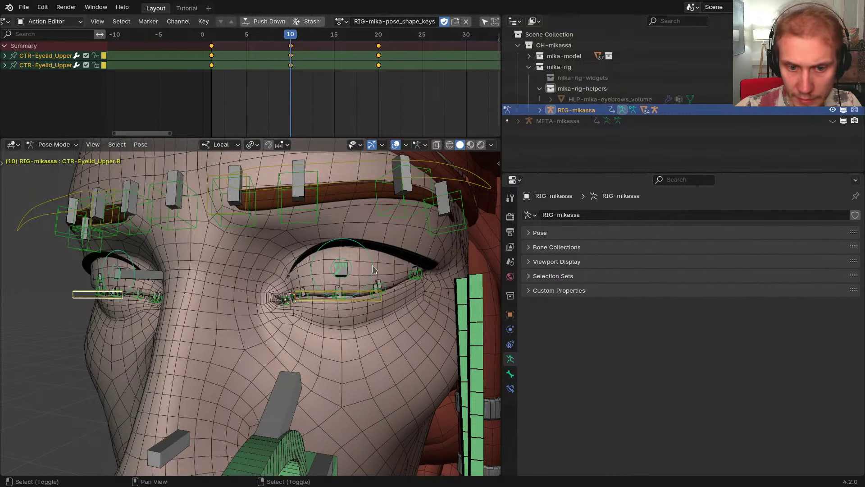
pyautogui.hotkey('shift', 't')
pyautogui.scroll(-5, 612, 345)
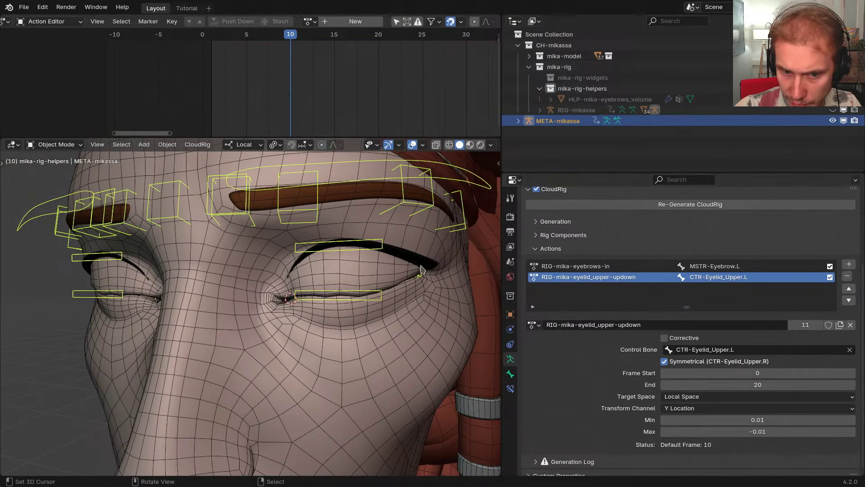
# On GEO-mika-body, give the Blink pose key action RIG-mika-pose_shape_keys at frame 10, and save the posed mesh
pyautogui.click(405, 349)
pyautogui.click(677, 398)
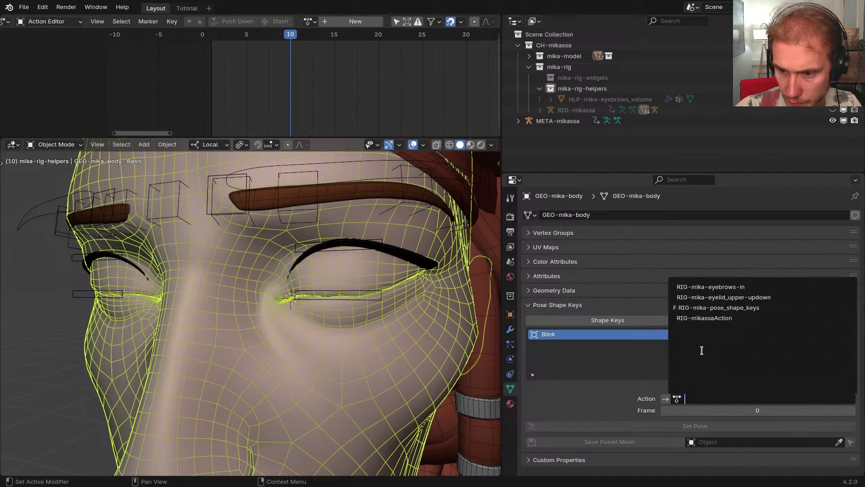
pyautogui.click(725, 303)
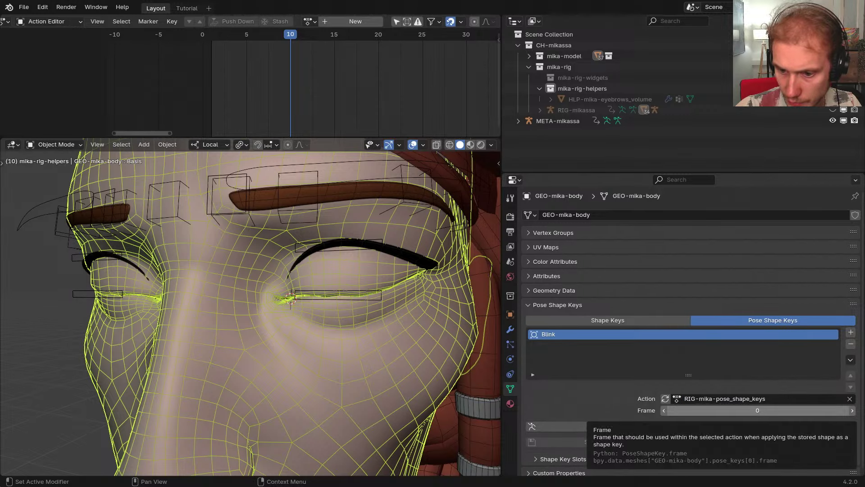
pyautogui.click(747, 413)
pyautogui.write('10')
pyautogui.press('Return')
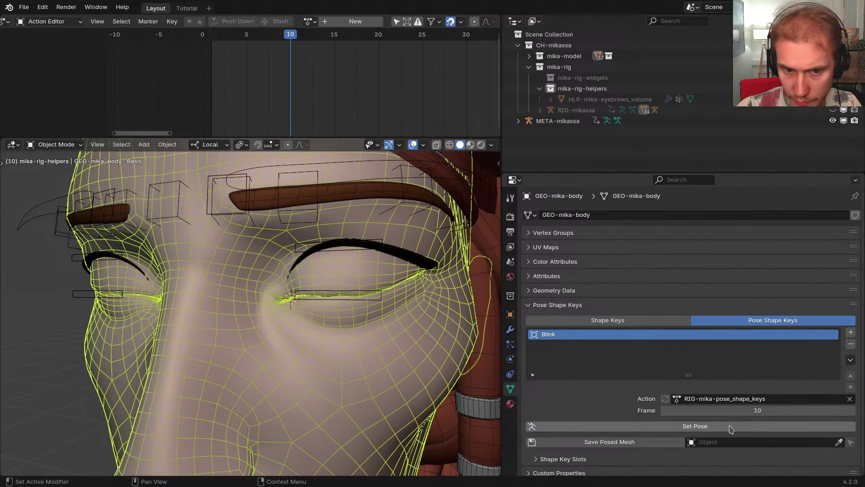
pyautogui.click(611, 441)
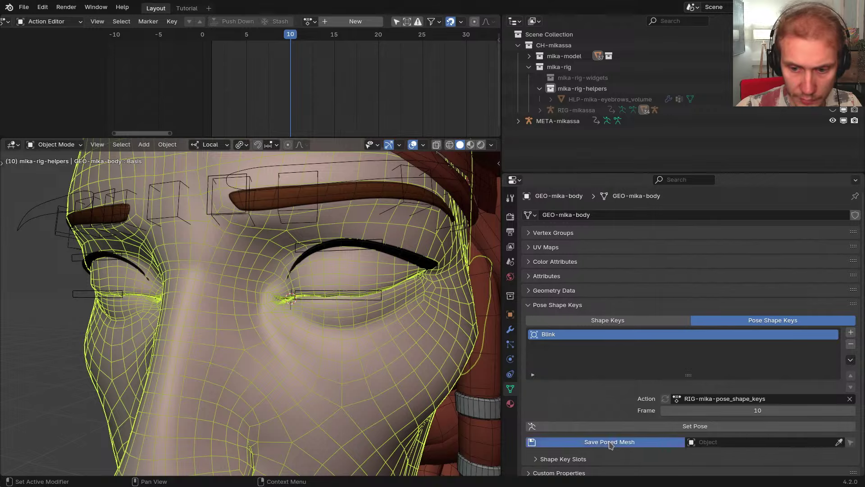
# Select the new GEO-mika-body-Blink object and frame its closed eyes
pyautogui.scroll(-5, 363, 249)
pyautogui.scroll(-2, 362, 249)
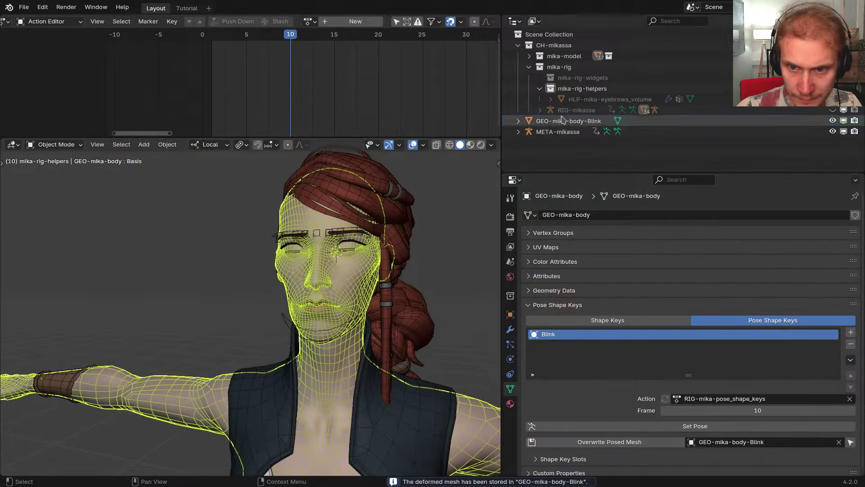
pyautogui.click(562, 121)
pyautogui.scroll(-8, 385, 256)
pyautogui.scroll(4, 137, 275)
pyautogui.scroll(10, 169, 282)
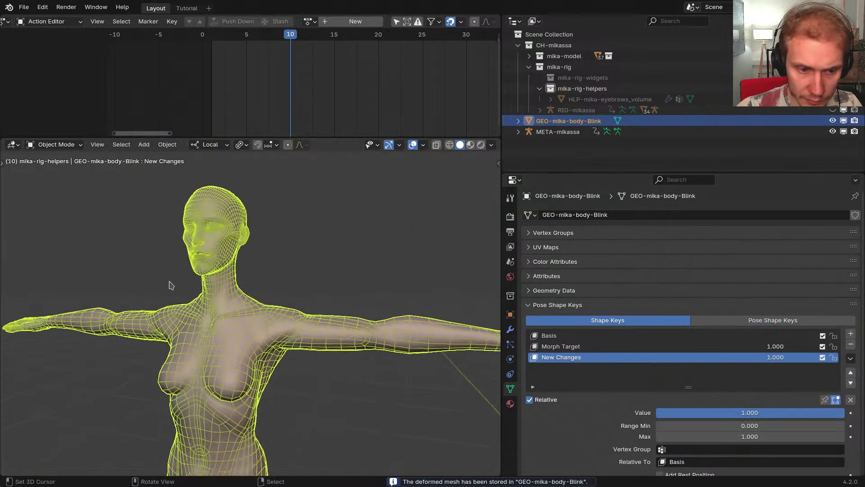
pyautogui.scroll(-4, 214, 268)
pyautogui.keyDown('shift'); pyautogui.moveTo(216, 289); pyautogui.dragTo(232, 388, button='middle'); pyautogui.keyUp('shift')
pyautogui.keyDown('shift'); pyautogui.moveTo(239, 153); pyautogui.dragTo(262, 217, button='middle'); pyautogui.keyUp('shift')
pyautogui.scroll(-1, 251, 216)
pyautogui.scroll(3, 240, 208)
pyautogui.scroll(6, 274, 257)
pyautogui.scroll(-2, 273, 257)
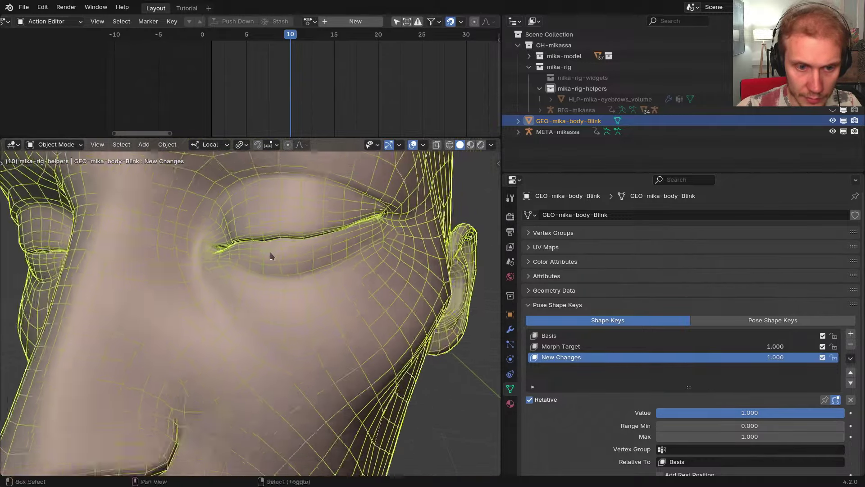
pyautogui.keyDown('shift'); pyautogui.moveTo(272, 256); pyautogui.dragTo(297, 289, button='middle'); pyautogui.keyUp('shift')
pyautogui.moveTo(297, 288); pyautogui.dragTo(342, 293, button='middle')
# Put the Blink mesh in Sculpt Mode, hide face set colours, and maximize the 3D view
pyautogui.scroll(2, 352, 294)
pyautogui.hotkey('ctrl', 'Tab')
pyautogui.moveTo(354, 326); pyautogui.dragTo(378, 300, button='middle')
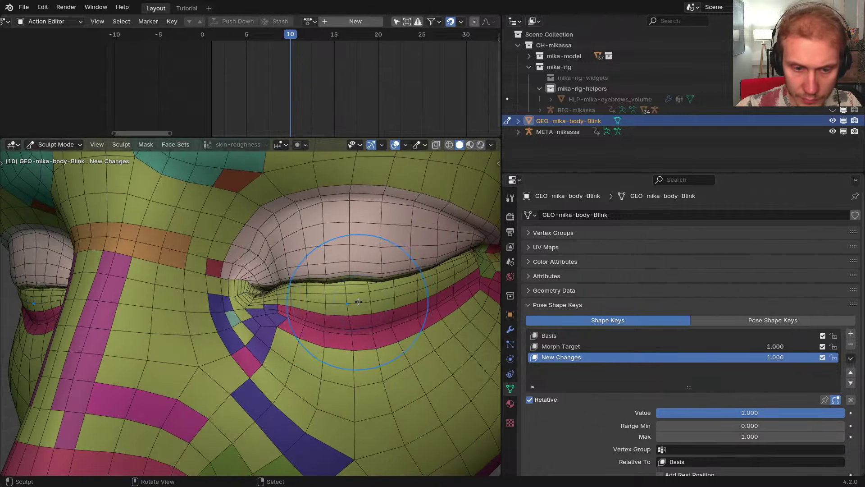
pyautogui.scroll(-3, 383, 295)
pyautogui.click(424, 145)
pyautogui.click(392, 190)
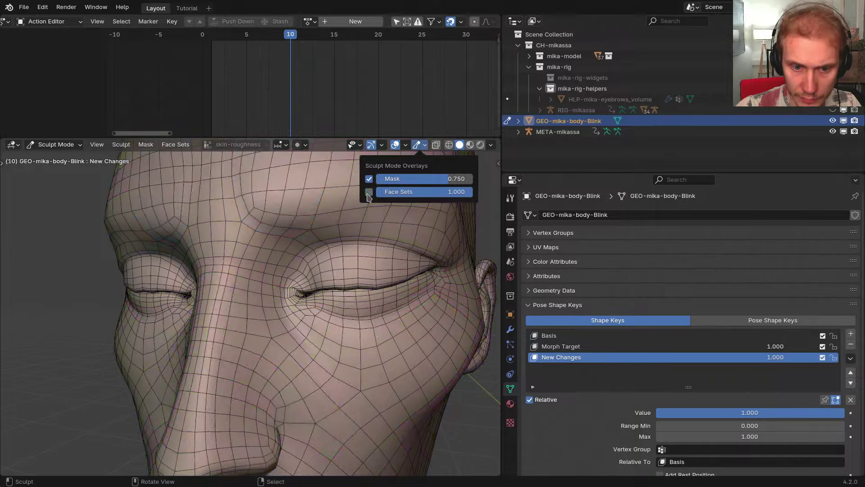
pyautogui.hotkey('ctrl', 'space')
pyautogui.keyDown('shift'); pyautogui.moveTo(541, 257); pyautogui.dragTo(456, 280, button='middle'); pyautogui.keyUp('shift')
pyautogui.scroll(4, 461, 253)
pyautogui.moveTo(495, 248)
pyautogui.keyDown('shift'); pyautogui.mouseDown(button='middle')
pyautogui.moveTo(460, 264)
pyautogui.moveTo(487, 229)
pyautogui.moveTo(481, 210)
pyautogui.mouseUp(button='middle'); pyautogui.keyUp('shift')
# In Edit Mode, select and grow both upper-eyelid regions, hiding everything else with Shift+H
pyautogui.hotkey('ctrl', 'Tab')
pyautogui.scroll(-6, 471, 197)
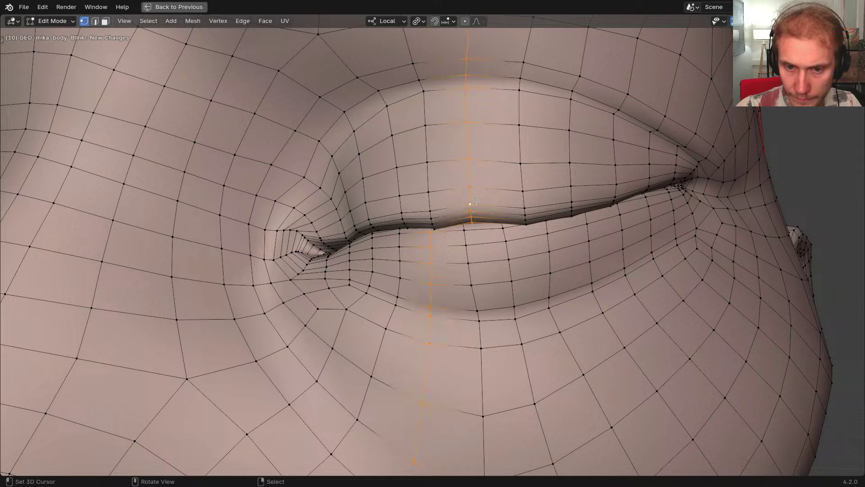
pyautogui.click(474, 207)
pyautogui.press('ctrl+KP_Add')
pyautogui.press('ctrl+KP_Add')
pyautogui.press('ctrl+KP_Add')
pyautogui.press('ctrl+KP_Add')
pyautogui.press('ctrl+KP_Add')
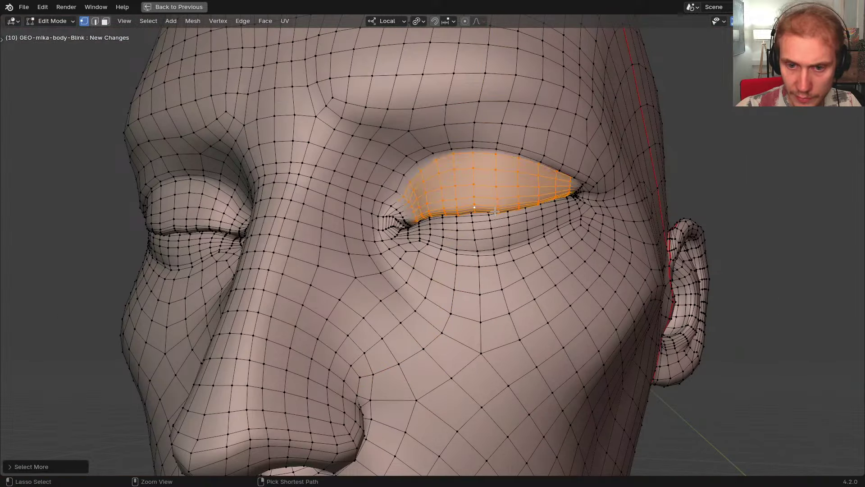
pyautogui.moveTo(495, 211); pyautogui.dragTo(510, 214, button='middle')
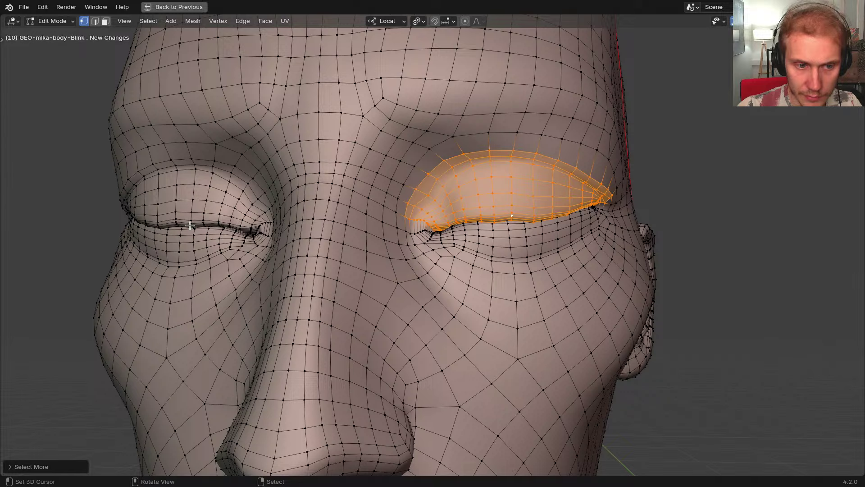
pyautogui.click(176, 221)
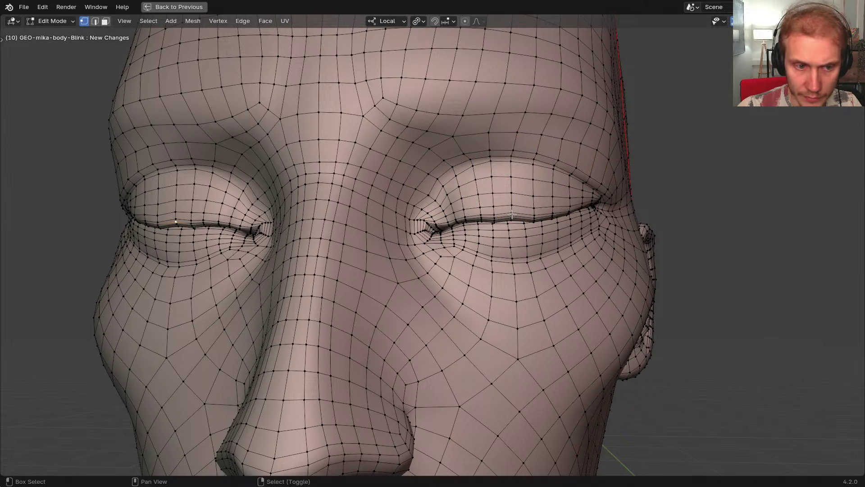
pyautogui.press('ctrl+KP_Add')
pyautogui.press('ctrl+KP_Add')
pyautogui.press('ctrl+KP_Add')
pyautogui.press('ctrl+KP_Add')
pyautogui.press('ctrl+KP_Add')
pyautogui.press('ctrl+KP_Add')
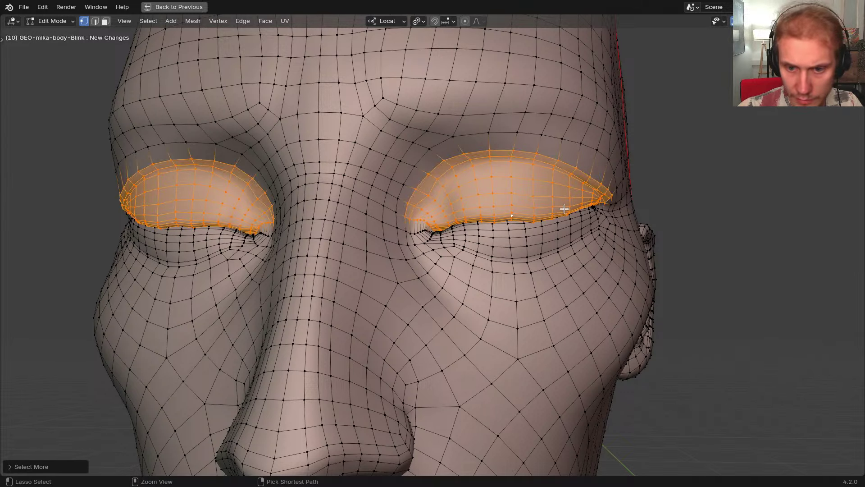
pyautogui.hotkey('shift', 'h')
pyautogui.moveTo(564, 209); pyautogui.dragTo(508, 167, button='middle')
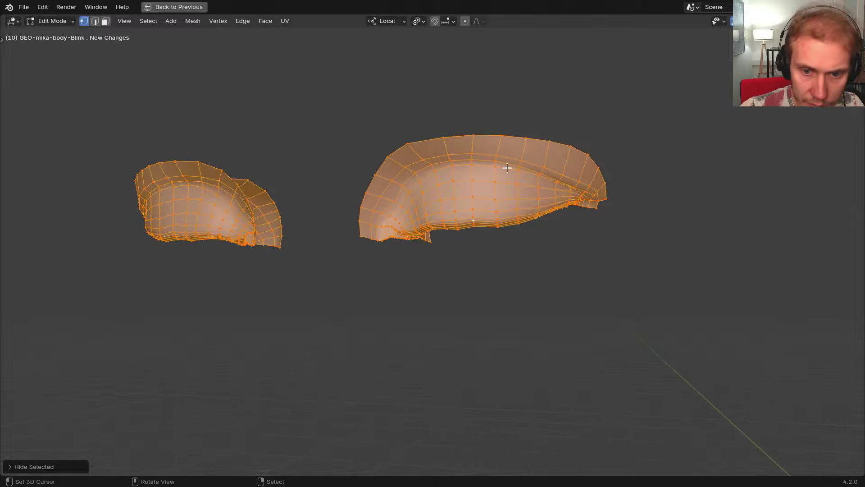
# Return to Sculpt Mode on the isolated eyelids and tune the brush radius
pyautogui.hotkey('ctrl', 'Tab')
pyautogui.scroll(3, 492, 229)
pyautogui.moveTo(493, 229)
pyautogui.mouseDown(button='middle')
pyautogui.moveTo(470, 218)
pyautogui.moveTo(478, 212)
pyautogui.moveTo(469, 198)
pyautogui.moveTo(481, 198)
pyautogui.moveTo(491, 216)
pyautogui.mouseUp(button='middle')
pyautogui.scroll(1, 467, 211)
pyautogui.scroll(1, 491, 194)
pyautogui.press('f')
pyautogui.click(495, 209)
pyautogui.scroll(-4, 506, 267)
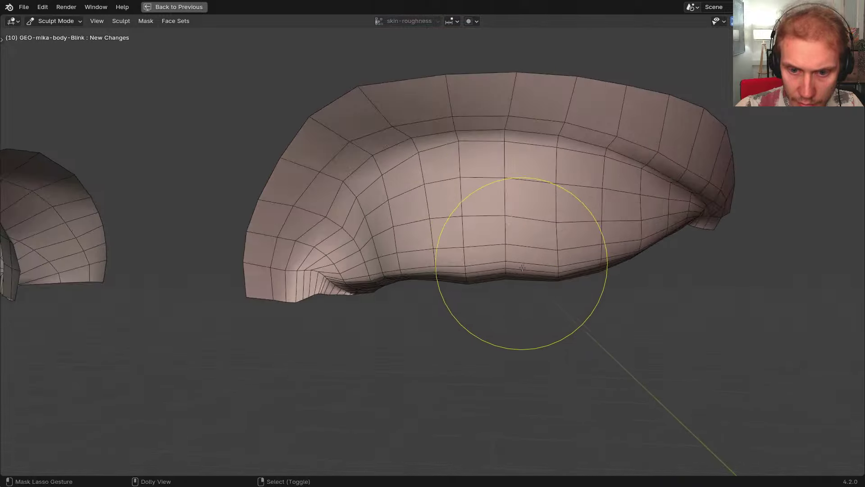
pyautogui.scroll(4, 514, 257)
pyautogui.press('f')
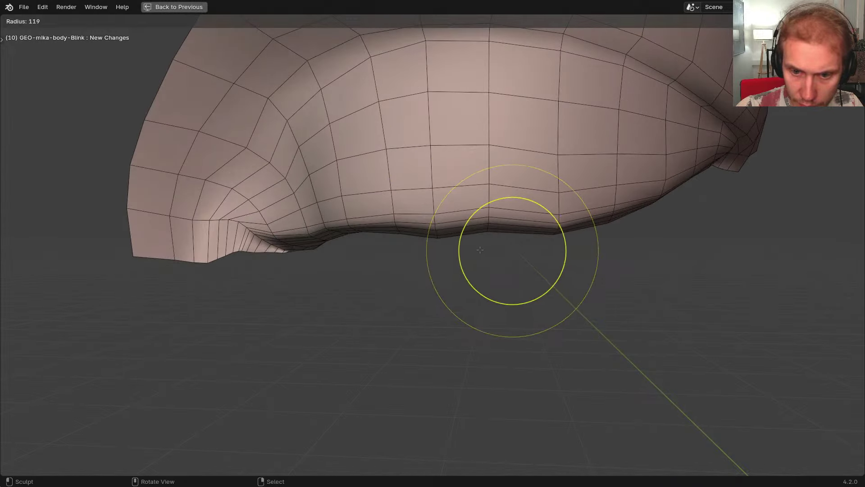
pyautogui.click(481, 253)
pyautogui.moveTo(483, 261)
pyautogui.mouseDown(button='middle')
pyautogui.moveTo(494, 277)
pyautogui.moveTo(454, 274)
pyautogui.moveTo(488, 273)
pyautogui.mouseUp(button='middle')
pyautogui.scroll(-1, 492, 276)
pyautogui.press('f')
pyautogui.click(481, 275)
pyautogui.scroll(-1, 482, 274)
pyautogui.scroll(1, 489, 273)
pyautogui.press('f')
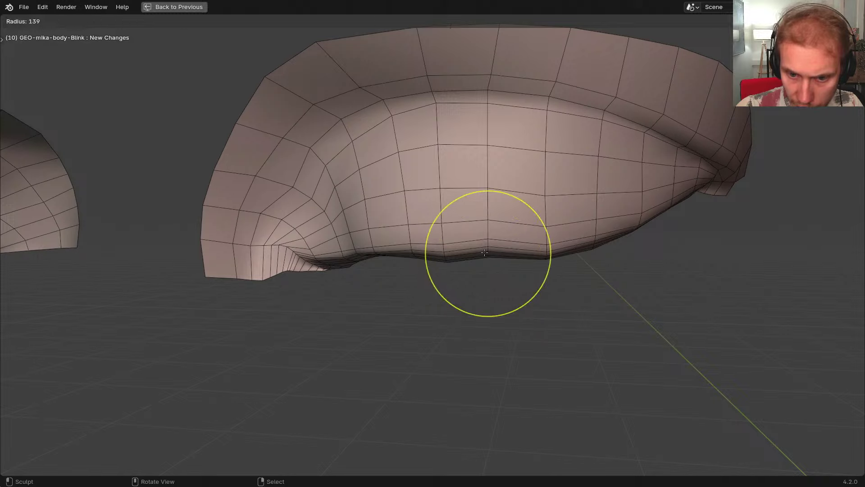
pyautogui.click(485, 257)
pyautogui.press('f')
pyautogui.click(487, 251)
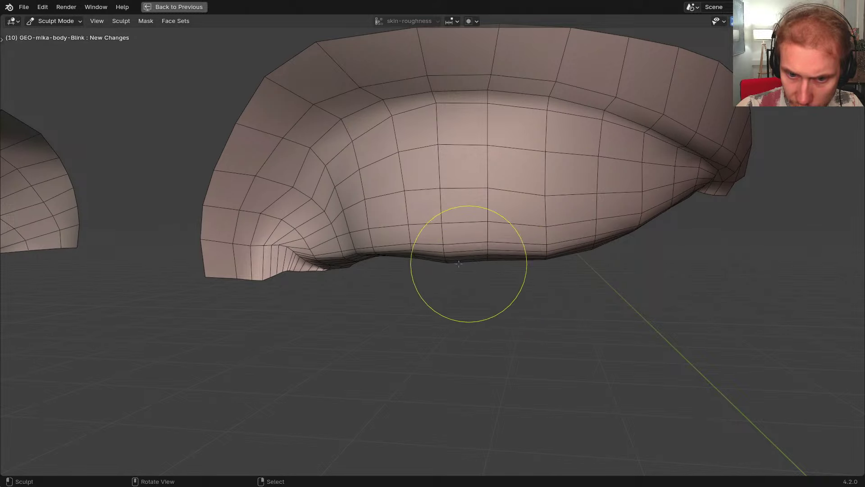
# Smooth the closed lids' lower edges, undo a stray mask, and go back to Edit Mode
pyautogui.moveTo(459, 264)
pyautogui.mouseDown()
pyautogui.moveTo(447, 254)
pyautogui.moveTo(431, 256)
pyautogui.mouseUp()
pyautogui.moveTo(429, 257)
pyautogui.mouseDown()
pyautogui.moveTo(403, 249)
pyautogui.moveTo(362, 258)
pyautogui.mouseUp()
pyautogui.moveTo(362, 259)
pyautogui.mouseDown(button='middle')
pyautogui.moveTo(388, 253)
pyautogui.moveTo(387, 270)
pyautogui.moveTo(533, 260)
pyautogui.moveTo(485, 267)
pyautogui.mouseUp(button='middle')
pyautogui.moveTo(554, 248)
pyautogui.mouseDown()
pyautogui.moveTo(559, 256)
pyautogui.moveTo(591, 244)
pyautogui.mouseUp()
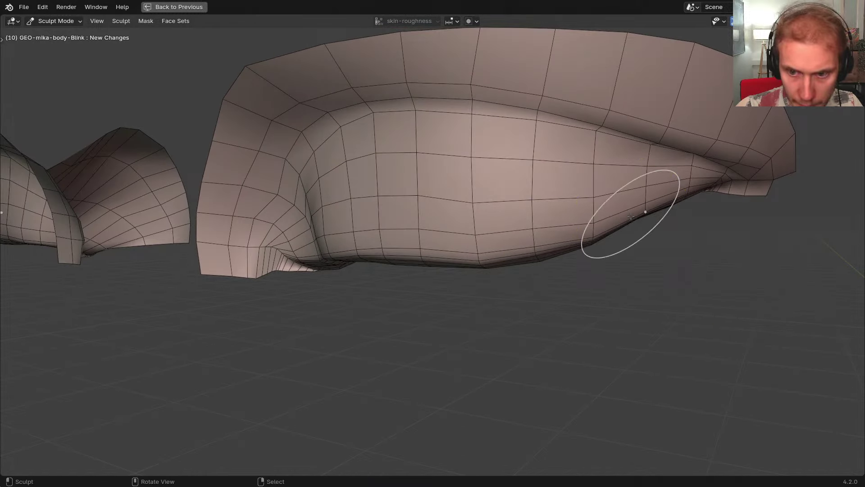
pyautogui.hotkey('shift', 'a')
pyautogui.moveTo(590, 212); pyautogui.dragTo(586, 213)
pyautogui.hotkey('ctrl', 'z')
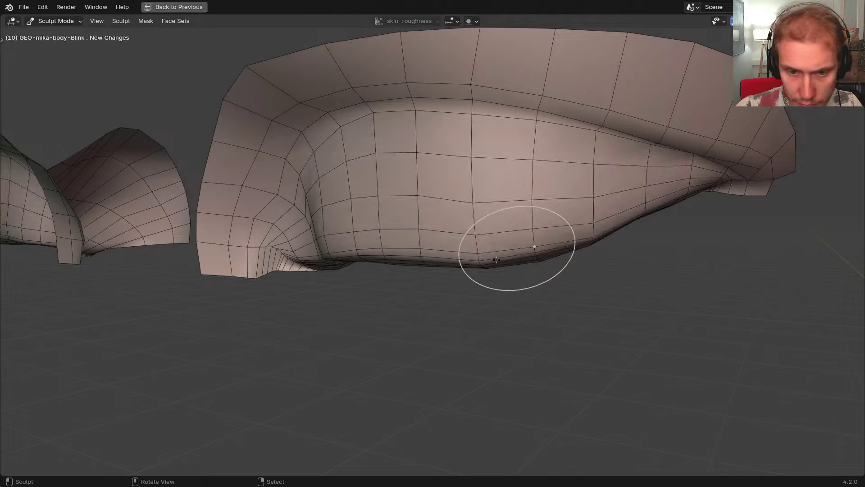
pyautogui.scroll(-2, 535, 245)
pyautogui.moveTo(535, 245); pyautogui.dragTo(408, 263, button='middle')
pyautogui.press('Tab')
# Deselect the eyelids, reveal the hidden head geometry, and switch back to Sculpt Mode
pyautogui.scroll(-2, 527, 277)
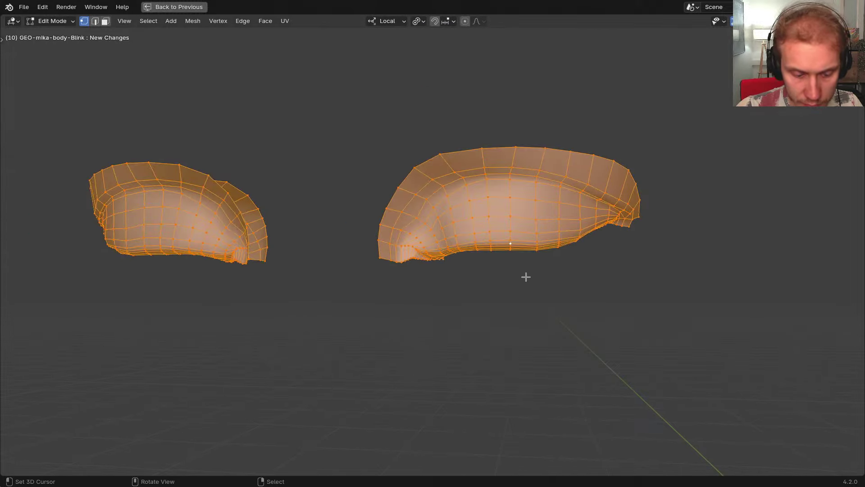
pyautogui.hotkey('alt', 'a')
pyautogui.hotkey('alt', 'h')
pyautogui.hotkey('ctrl', 'Tab')
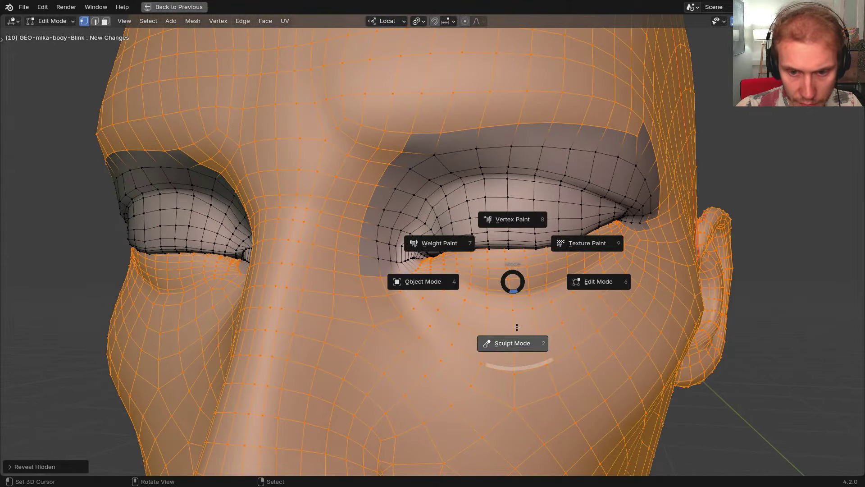
pyautogui.click(516, 326)
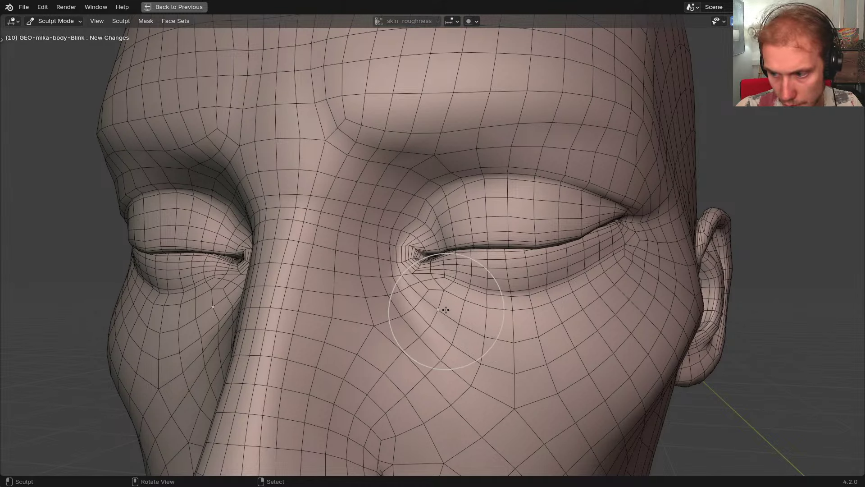
# Invert the mask twice, clear it, then apply Shrink Mask
pyautogui.hotkey('alt', 'a')
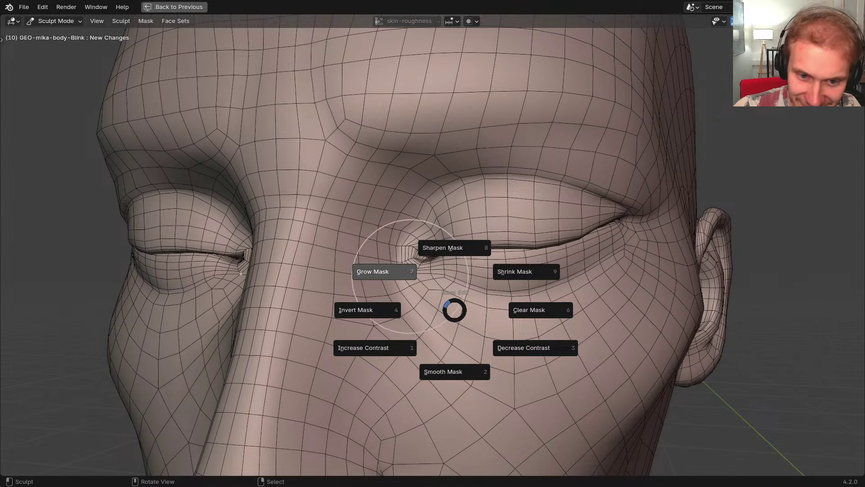
pyautogui.click(392, 315)
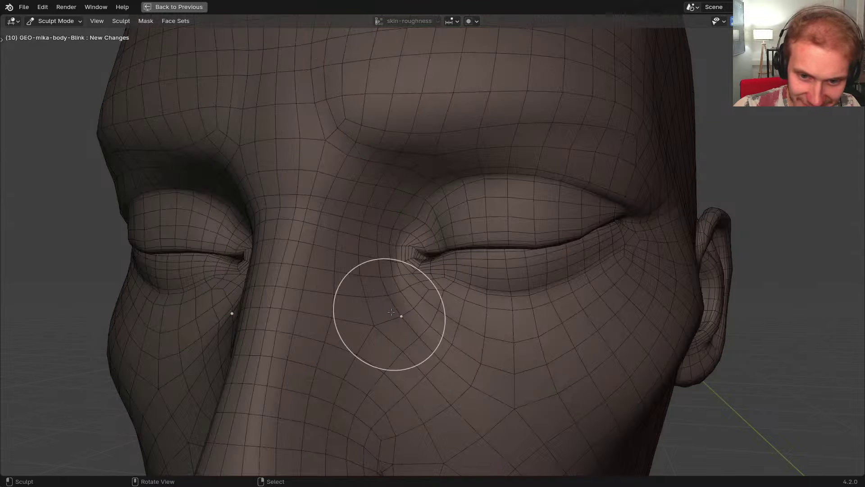
pyautogui.press('a')
pyautogui.click(389, 315)
pyautogui.press('a')
pyautogui.click(453, 312)
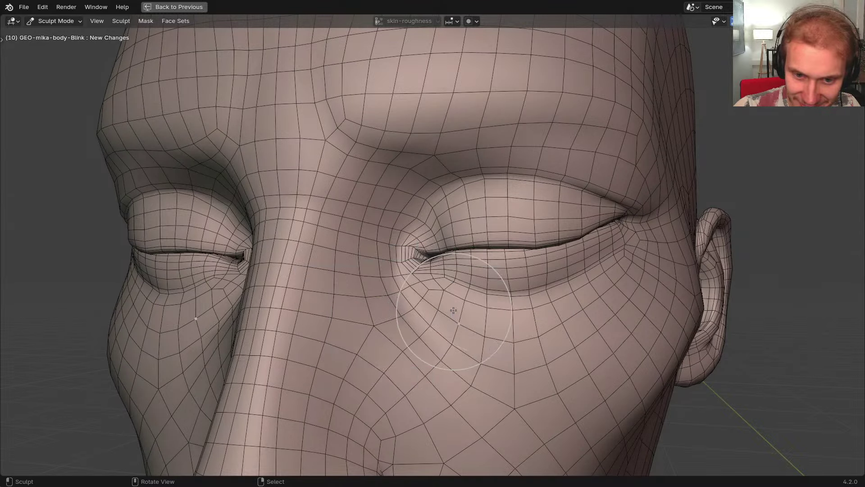
pyautogui.press('a')
pyautogui.click(496, 273)
pyautogui.press('a')
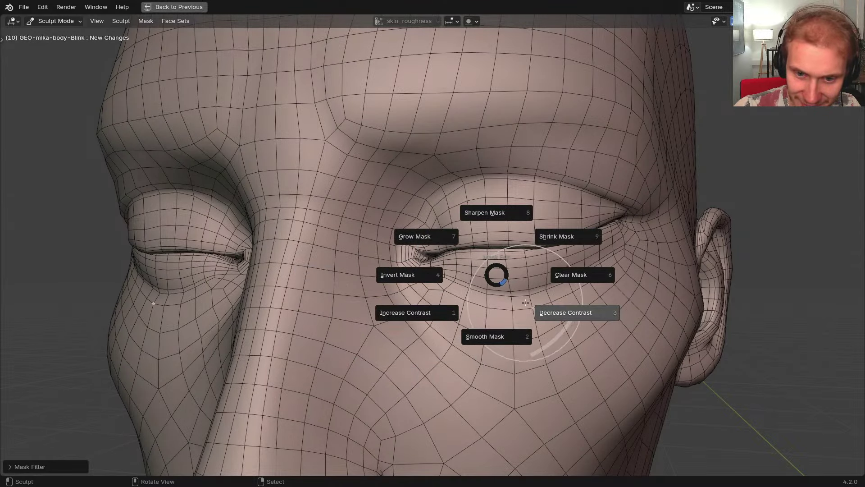
# Invert and then clear the mask on the head mesh, and orbit to a frontal face view
pyautogui.click(446, 247)
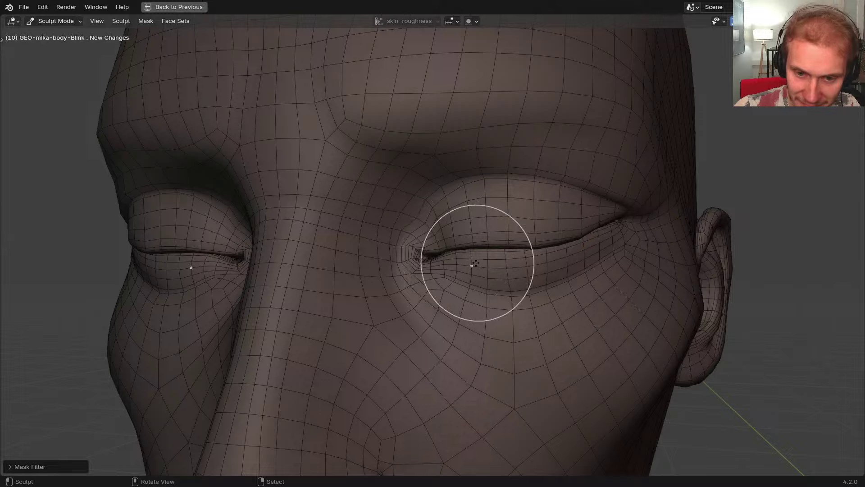
pyautogui.press('a')
pyautogui.click(519, 276)
pyautogui.press('Tab')
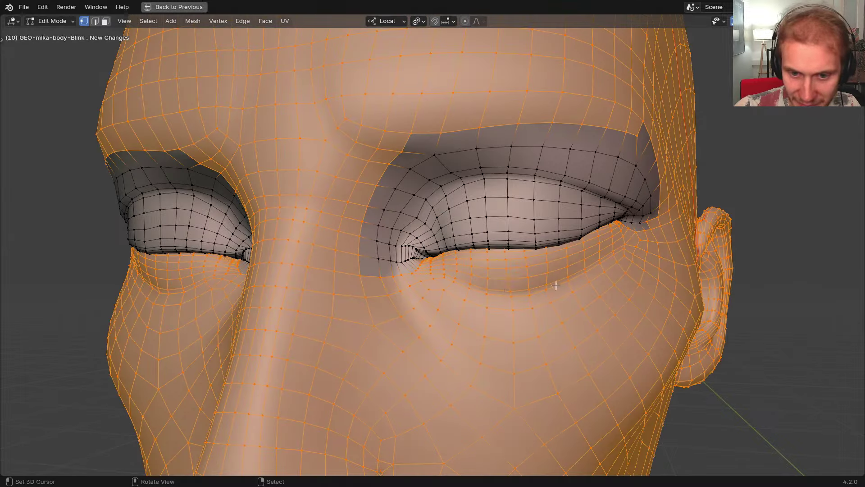
pyautogui.scroll(-4, 556, 286)
pyautogui.scroll(-2, 428, 273)
pyautogui.moveTo(428, 273)
pyautogui.mouseDown(button='middle')
pyautogui.moveTo(449, 284)
pyautogui.moveTo(419, 279)
pyautogui.mouseUp(button='middle')
pyautogui.scroll(3, 433, 283)
pyautogui.scroll(2, 545, 285)
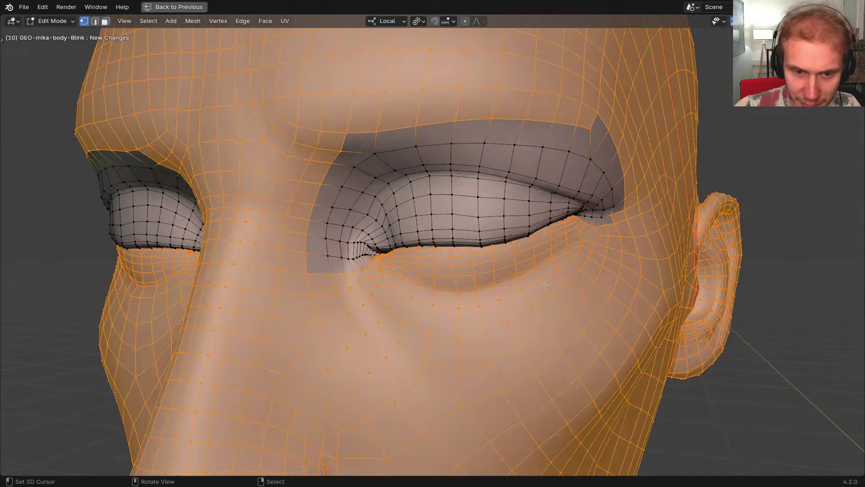
# Return the head to Sculpt Mode and show the sculpt tool shelf
pyautogui.press('Tab')
pyautogui.press('a')
pyautogui.hotkey('ctrl', 'Tab')
pyautogui.click(464, 286)
pyautogui.press('a')
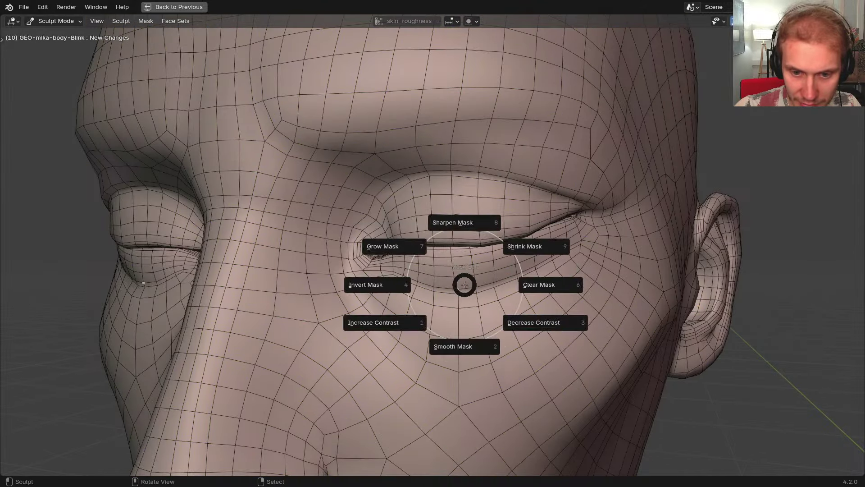
pyautogui.press('Escape')
pyautogui.press('n')
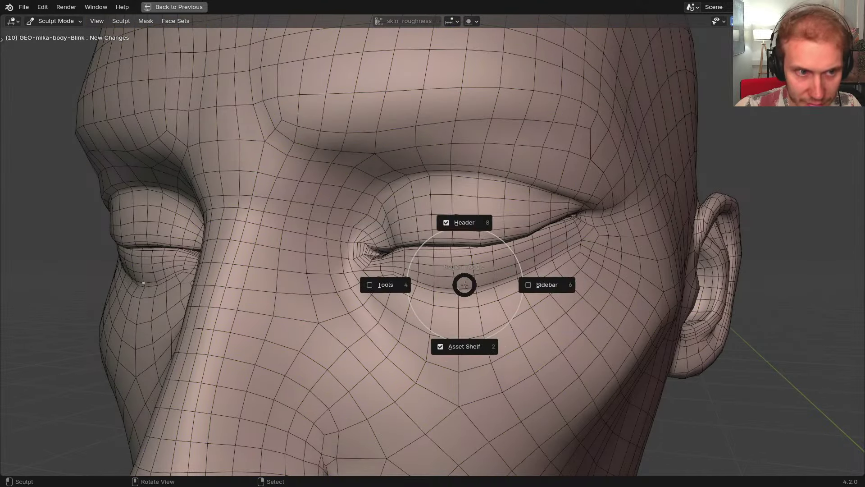
pyautogui.click(381, 286)
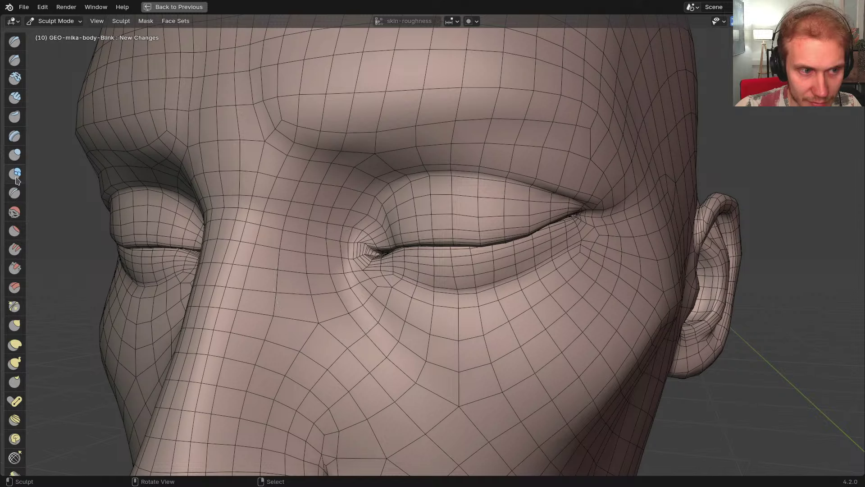
# Try the Mesh Filter tool and browse its filter types and orientation options in the sidebar
pyautogui.moveTo(27, 179); pyautogui.dragTo(101, 178)
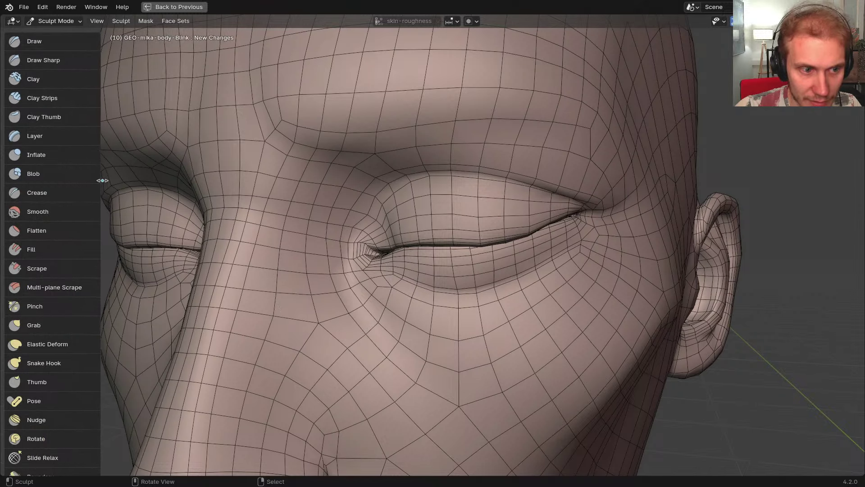
pyautogui.scroll(-8, 49, 239)
pyautogui.scroll(-6, 51, 252)
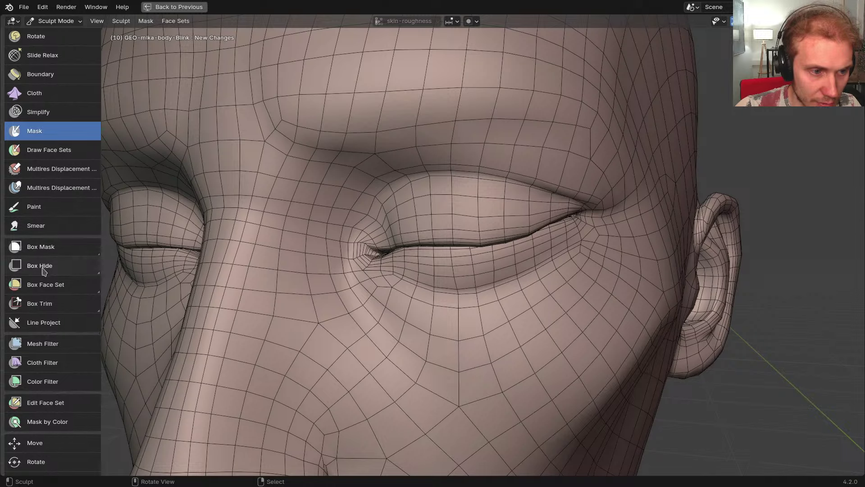
pyautogui.scroll(-3, 51, 303)
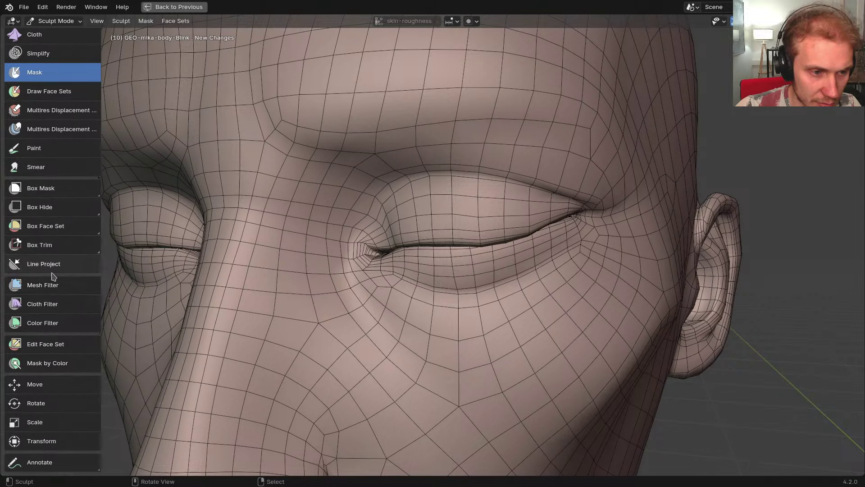
pyautogui.click(54, 284)
pyautogui.press('n')
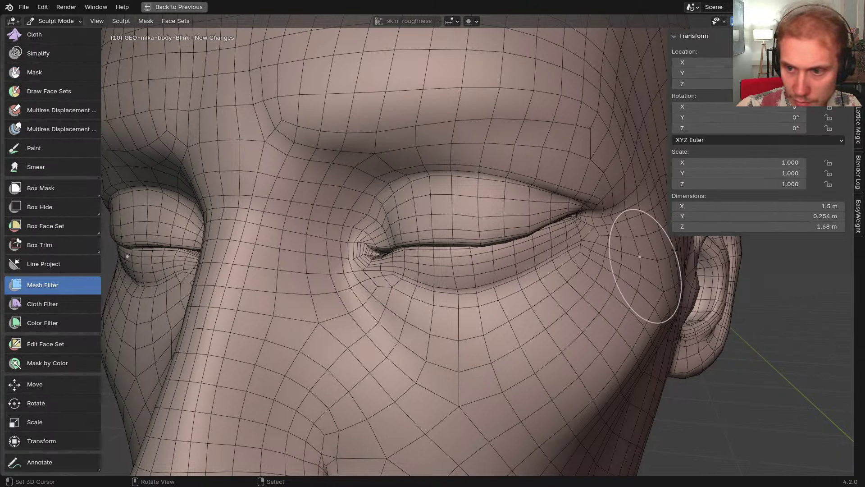
pyautogui.click(858, 63)
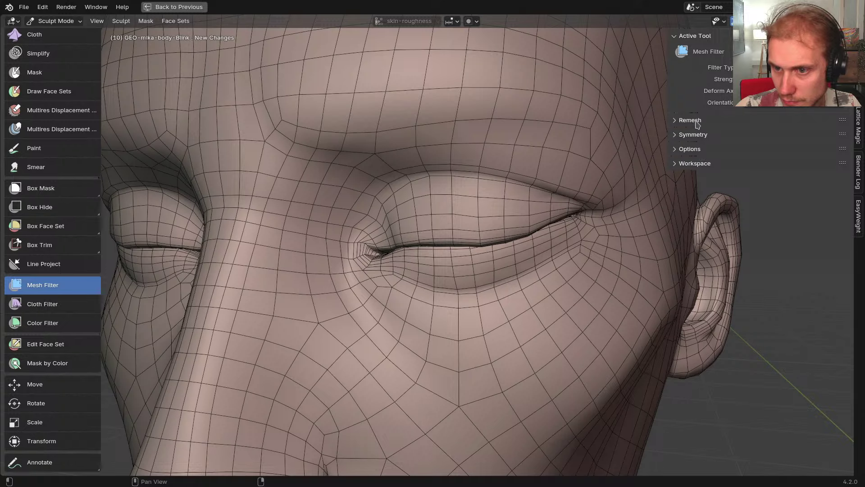
pyautogui.click(694, 149)
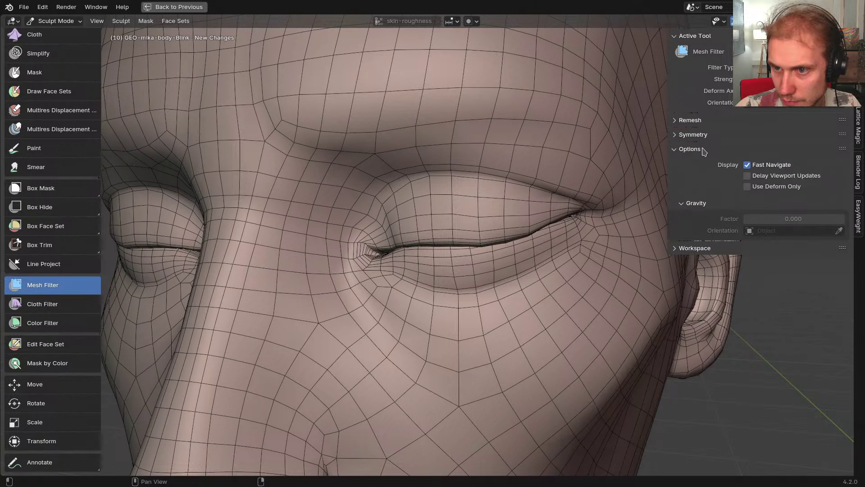
pyautogui.click(703, 150)
pyautogui.click(790, 67)
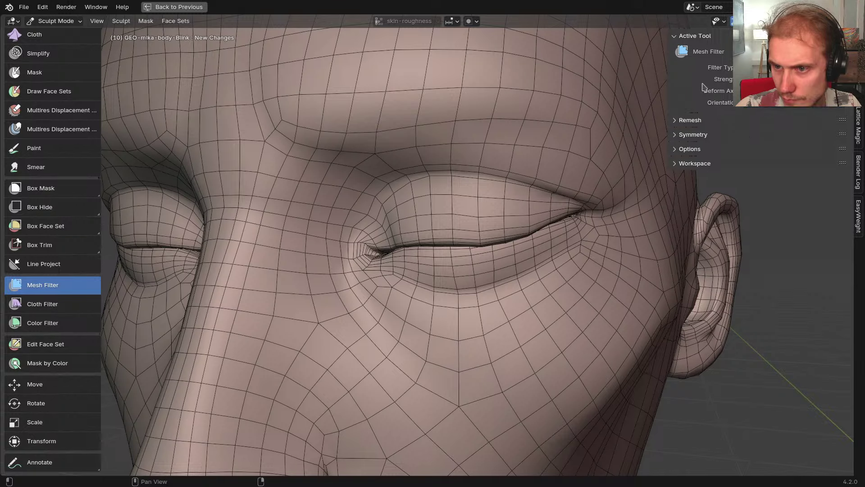
pyautogui.click(772, 105)
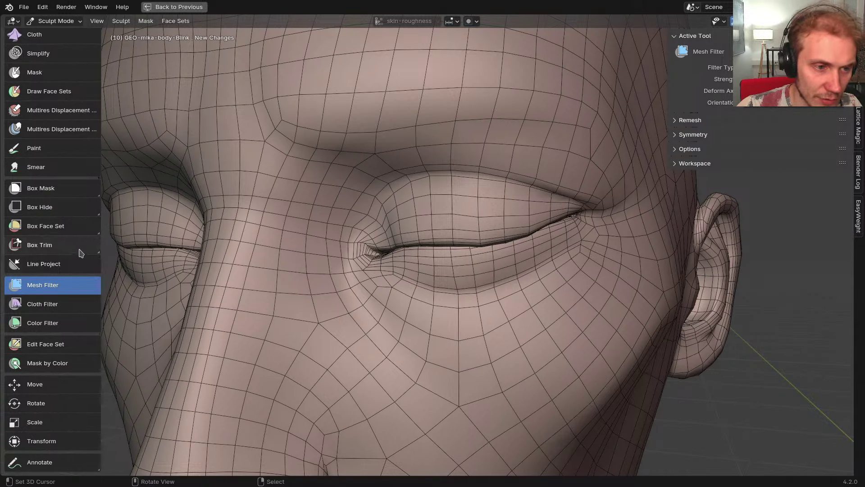
# Pick Box Mask, then make the Mask brush the active sculpt tool
pyautogui.click(51, 198)
pyautogui.scroll(5, 43, 228)
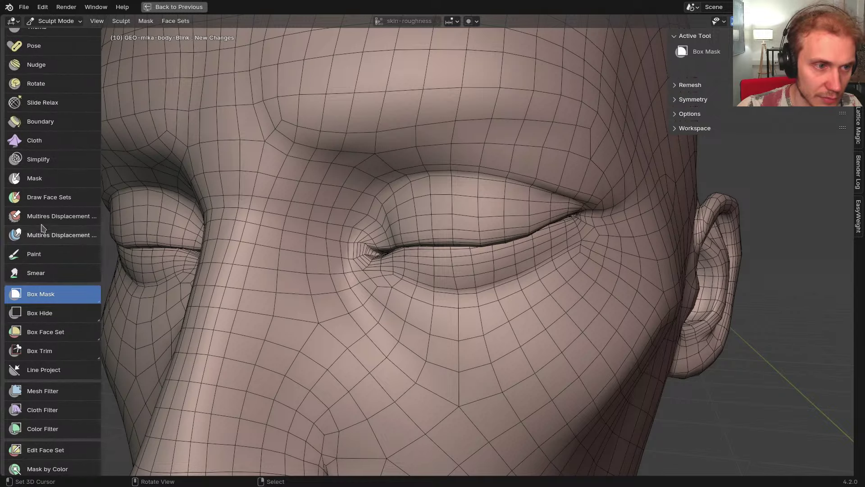
pyautogui.click(52, 177)
# Switch GEO-mika-body-Blink from Sculpt Mode into Edit Mode
pyautogui.press('t')
pyautogui.press('n')
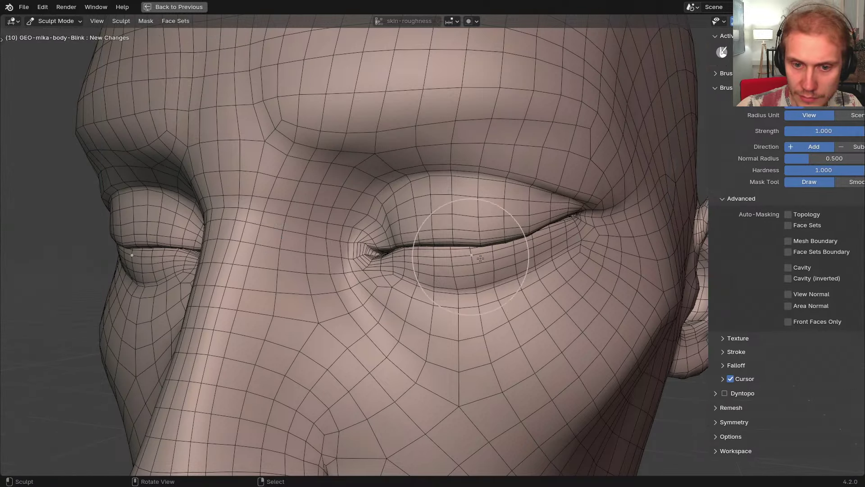
pyautogui.press('Tab')
# Search F3 for 'face set' and 'mask' commands, browse the results, and close without running any
pyautogui.press('F3')
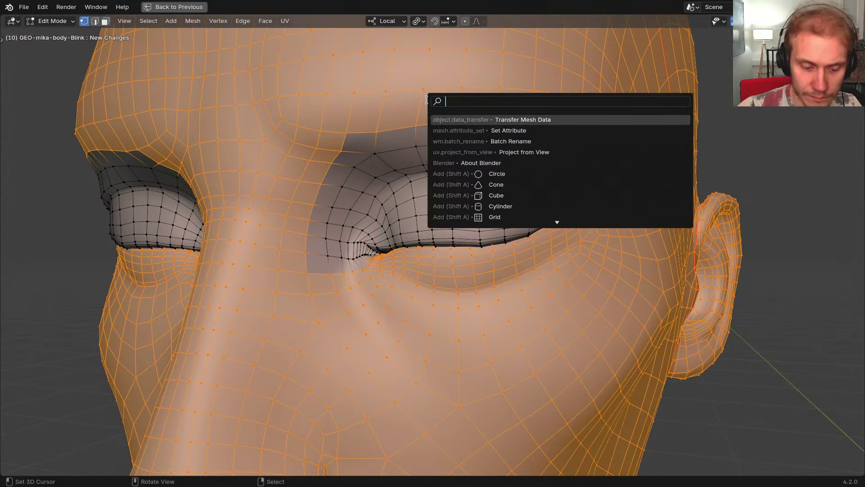
pyautogui.write('face set')
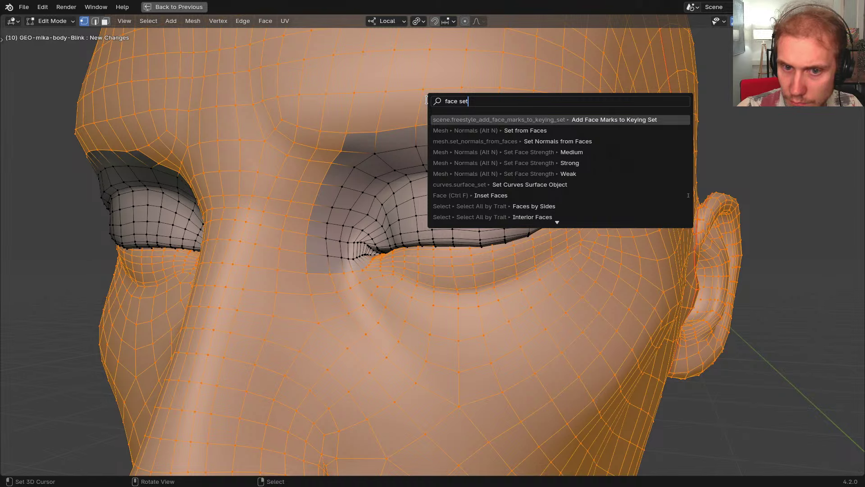
pyautogui.press('Down')
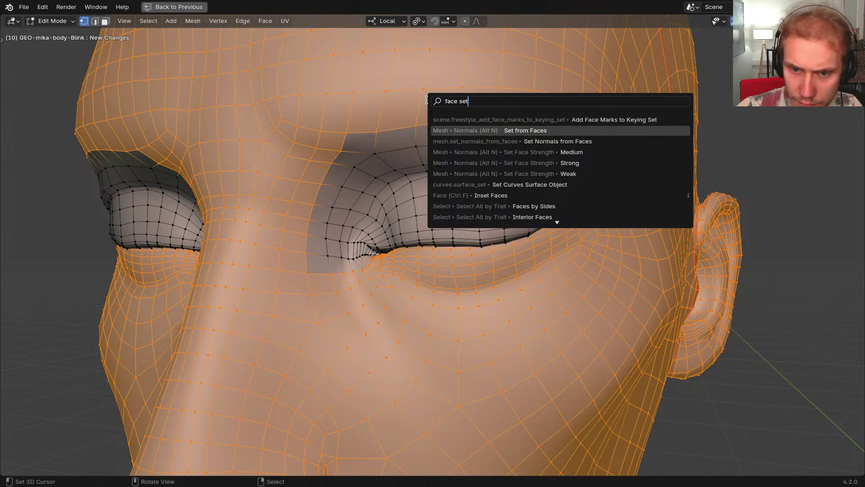
pyautogui.hotkey('ctrl', 'a')
pyautogui.write('mask')
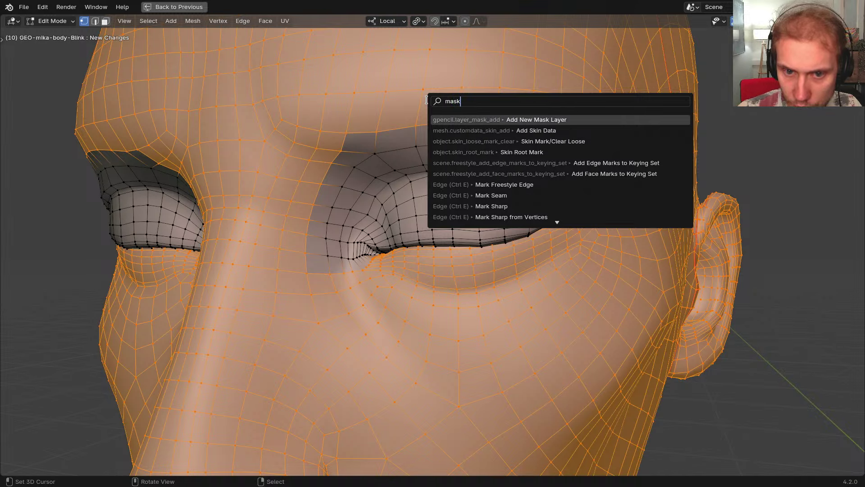
pyautogui.press('Down')
pyautogui.press('Down')
pyautogui.press('Down')
pyautogui.press('Down')
pyautogui.press('Down')
pyautogui.press('Down')
pyautogui.press('Down')
pyautogui.press('Down')
pyautogui.press('Down')
pyautogui.press('Down')
pyautogui.hotkey('ctrl', 'a')
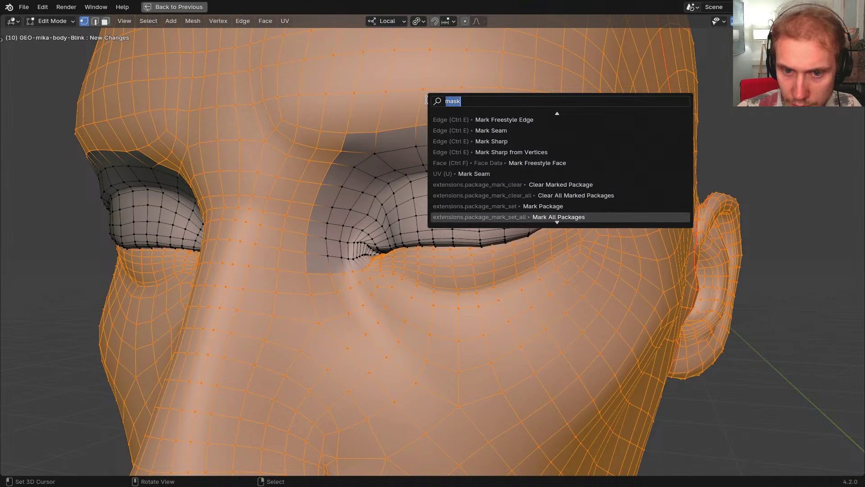
pyautogui.write('face set')
pyautogui.press('Down')
pyautogui.press('Down')
pyautogui.press('Down')
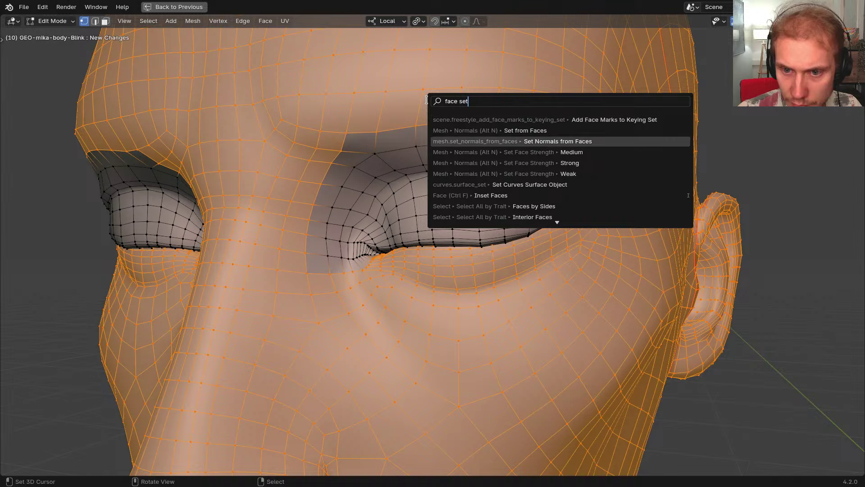
pyautogui.press('Down')
pyautogui.press('Down')
pyautogui.press('Up')
pyautogui.press('Up')
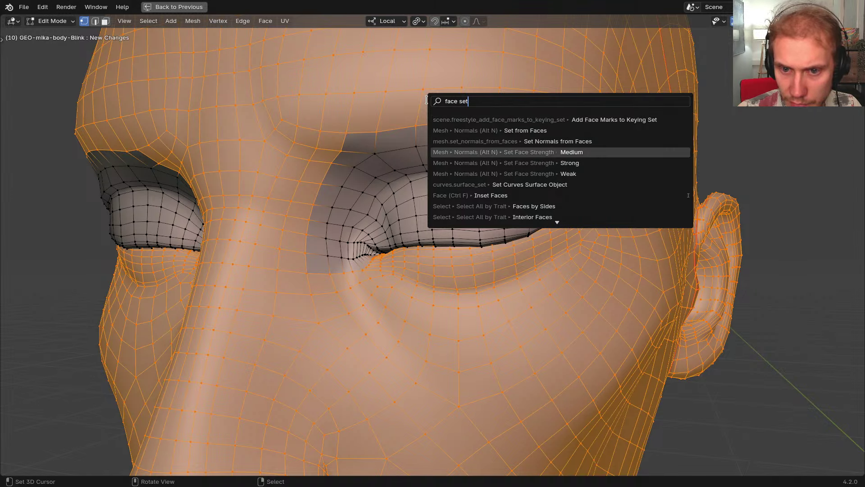
pyautogui.press('Down')
pyautogui.press('Down')
pyautogui.press('Down')
pyautogui.press('Down')
pyautogui.press('Up')
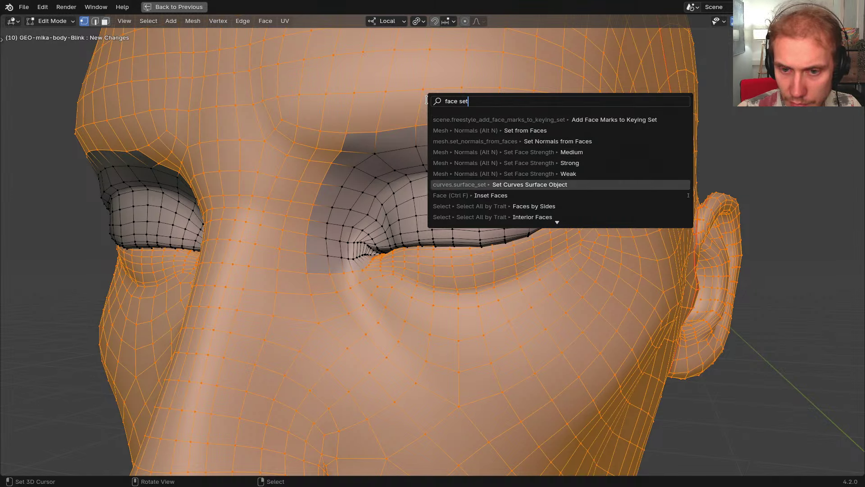
pyautogui.press('Down')
pyautogui.press('Down')
pyautogui.press('Up')
pyautogui.press('Up')
pyautogui.press('Down')
pyautogui.press('Down')
pyautogui.press('Down')
pyautogui.press('Down')
pyautogui.press('Down')
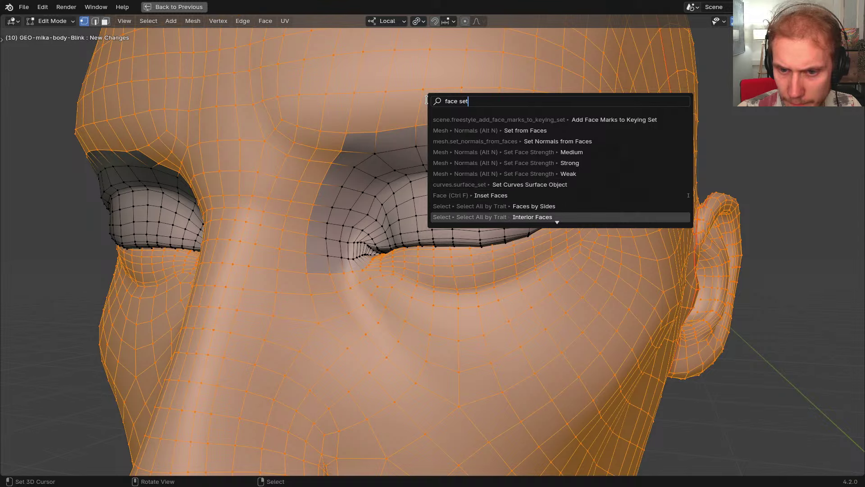
pyautogui.press('Down')
pyautogui.press('Up')
pyautogui.press('Up')
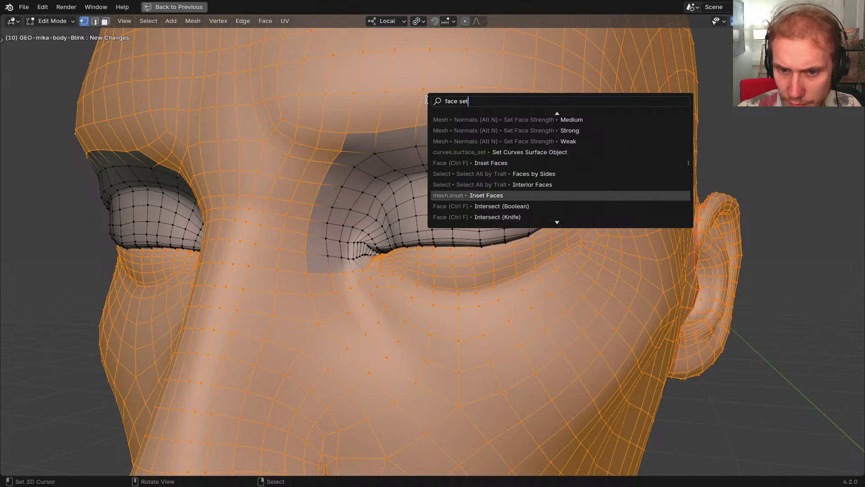
pyautogui.press('Up')
pyautogui.press('Up')
pyautogui.press('Down')
pyautogui.press('Down')
pyautogui.press('Down')
pyautogui.press('Down')
pyautogui.press('Down')
pyautogui.press('Down')
pyautogui.press('Down')
pyautogui.press('Down')
pyautogui.press('Down')
pyautogui.press('Down')
pyautogui.press('Down')
pyautogui.press('Down')
pyautogui.press('Down')
pyautogui.press('Down')
pyautogui.press('Down')
pyautogui.press('Down')
pyautogui.press('Down')
pyautogui.press('Down')
pyautogui.press('Down')
pyautogui.press('Down')
pyautogui.press('Down')
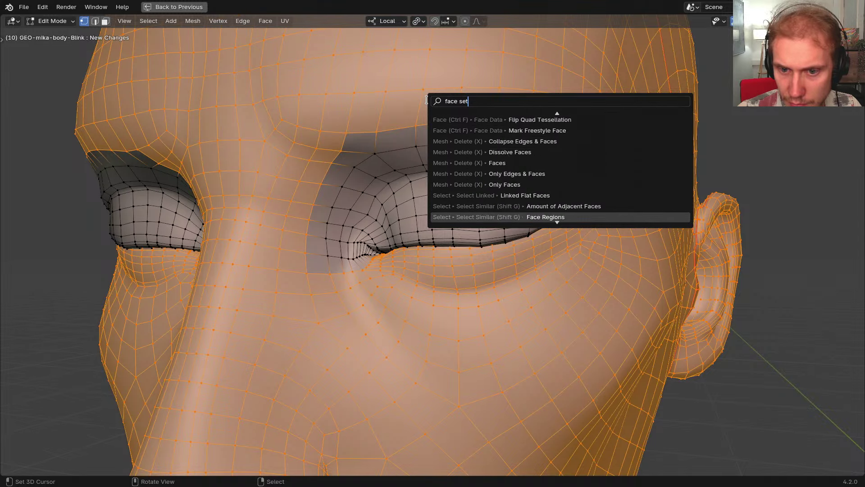
pyautogui.press('Up')
pyautogui.press('Up')
pyautogui.press('Up')
pyautogui.press('Up')
pyautogui.press('Up')
pyautogui.press('Up')
pyautogui.press('Up')
pyautogui.press('Up')
pyautogui.press('Up')
pyautogui.press('Up')
pyautogui.press('Up')
pyautogui.press('Up')
pyautogui.press('Up')
pyautogui.press('Up')
pyautogui.press('Up')
pyautogui.press('Up')
pyautogui.press('Up')
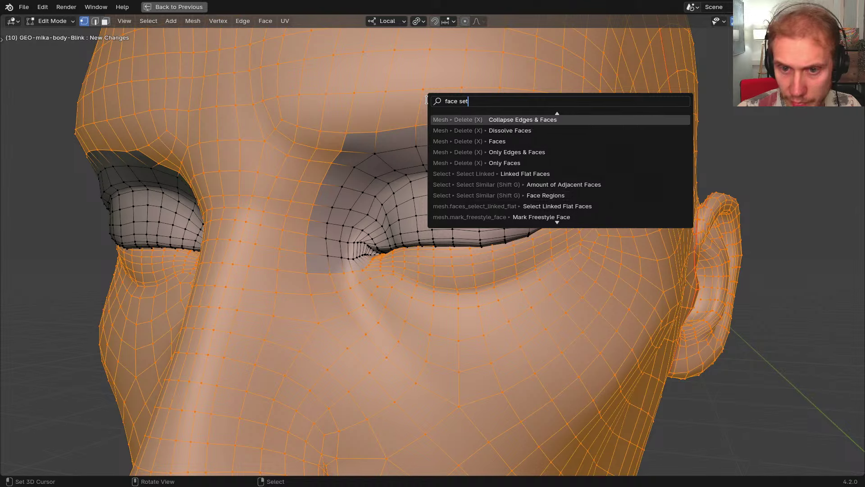
pyautogui.press('Escape')
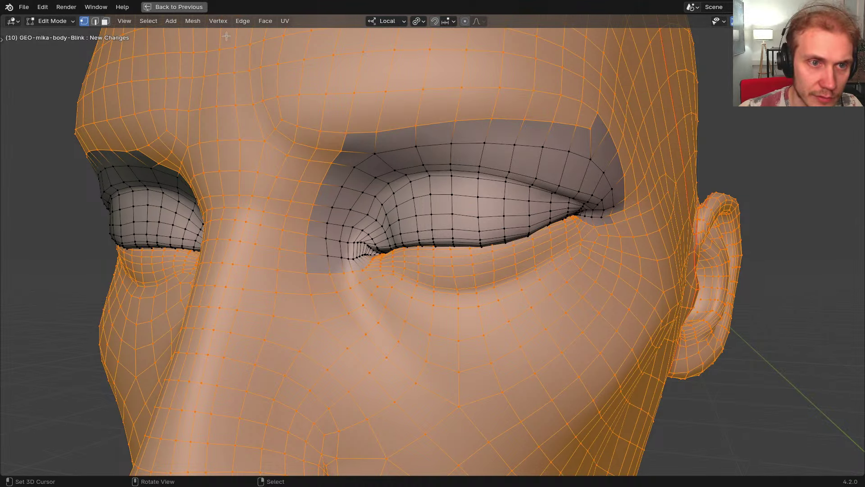
# Search F3 for 'face set' again, scroll through the results, and close the search
pyautogui.press('F3')
pyautogui.write('face')
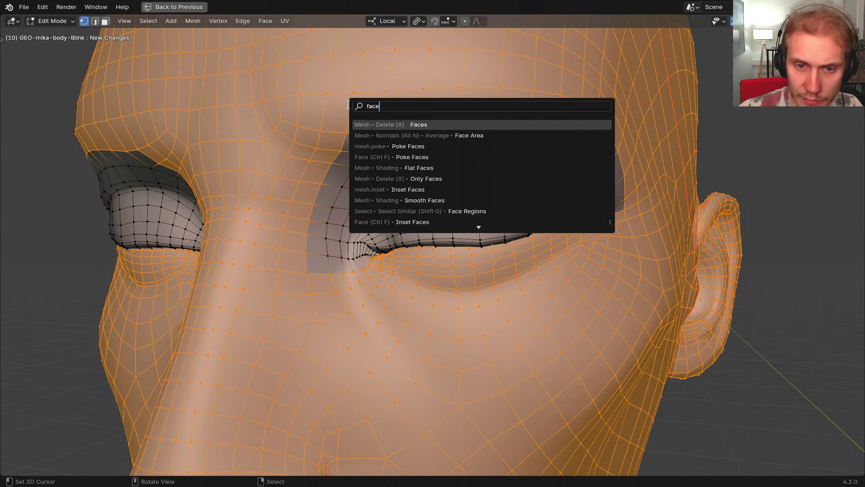
pyautogui.write(' set')
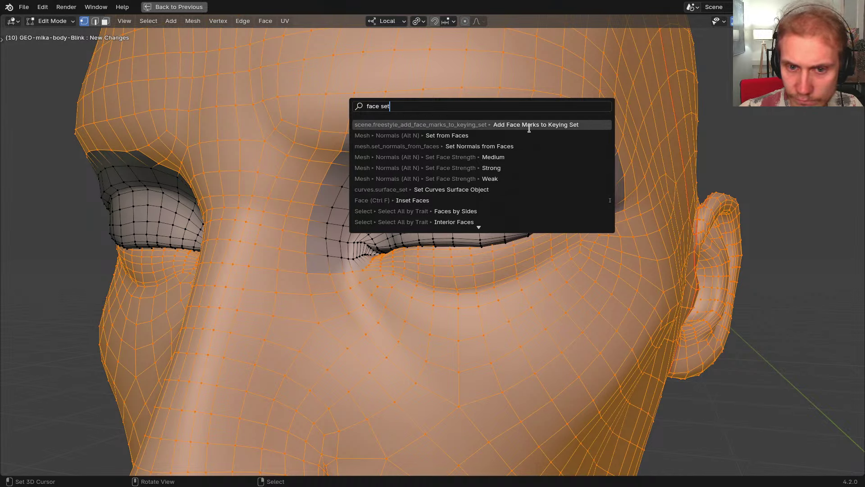
pyautogui.scroll(-10, 533, 167)
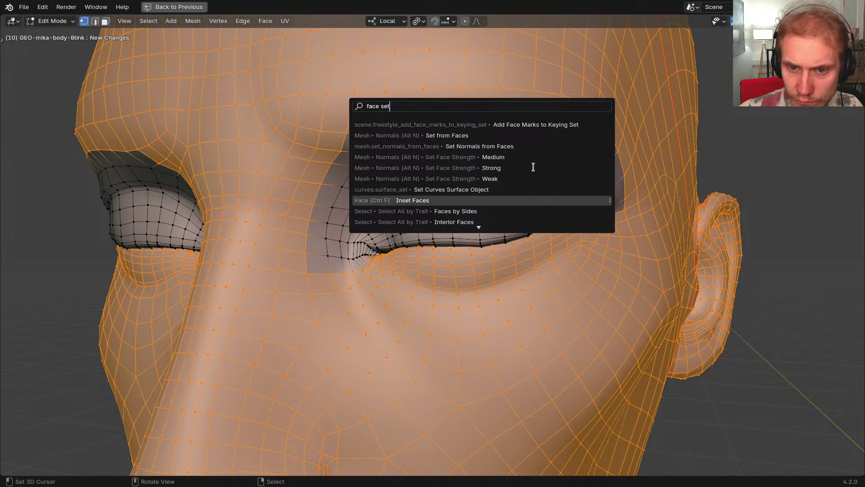
pyautogui.scroll(-20, 533, 168)
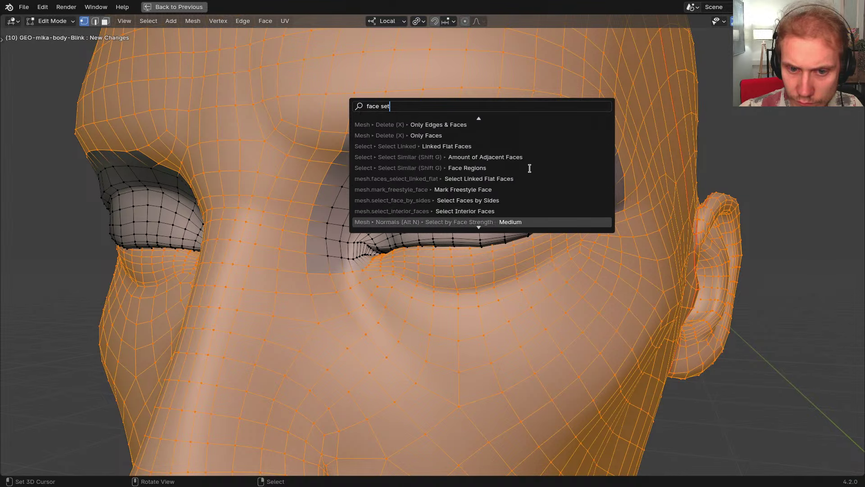
pyautogui.scroll(20, 522, 173)
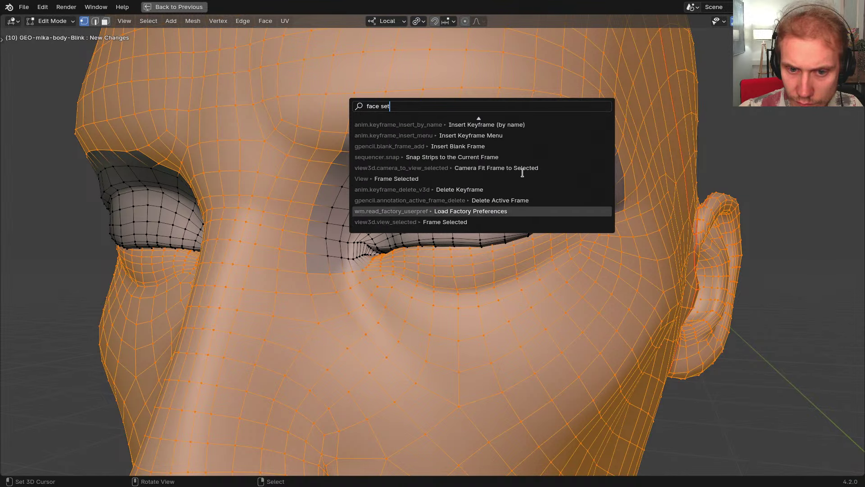
pyautogui.scroll(20, 523, 173)
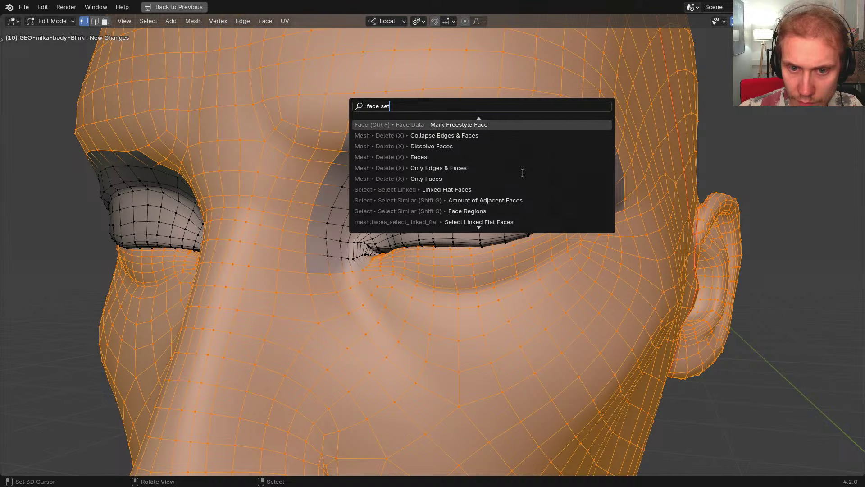
pyautogui.scroll(4, 522, 173)
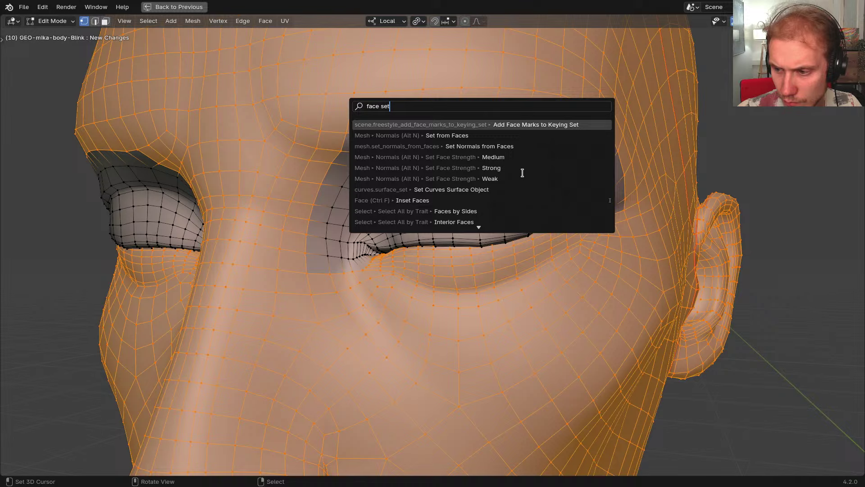
pyautogui.press('Escape')
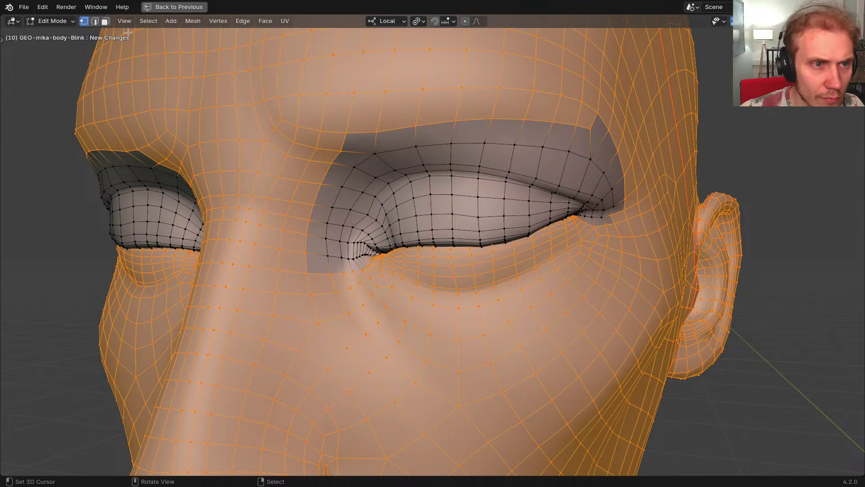
# Look through the Edit Mode viewport menus for face set commands, then close them
pyautogui.click(126, 23)
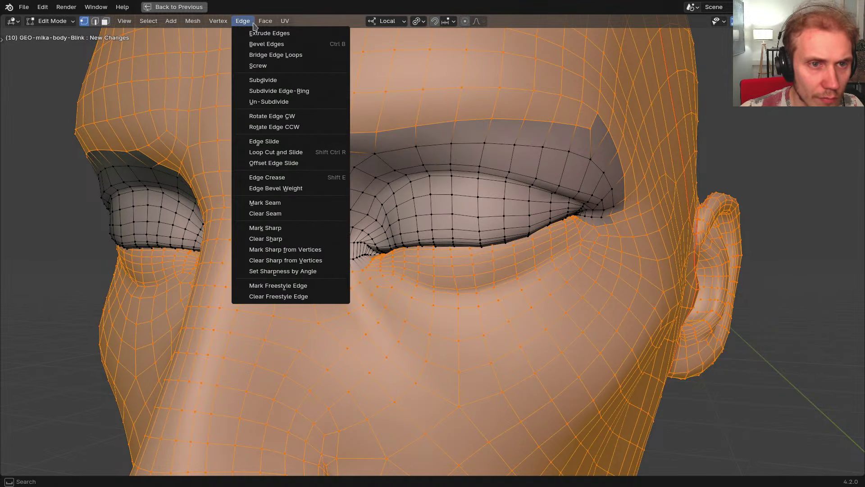
pyautogui.moveTo(268, 26)
pyautogui.moveTo(229, 23)
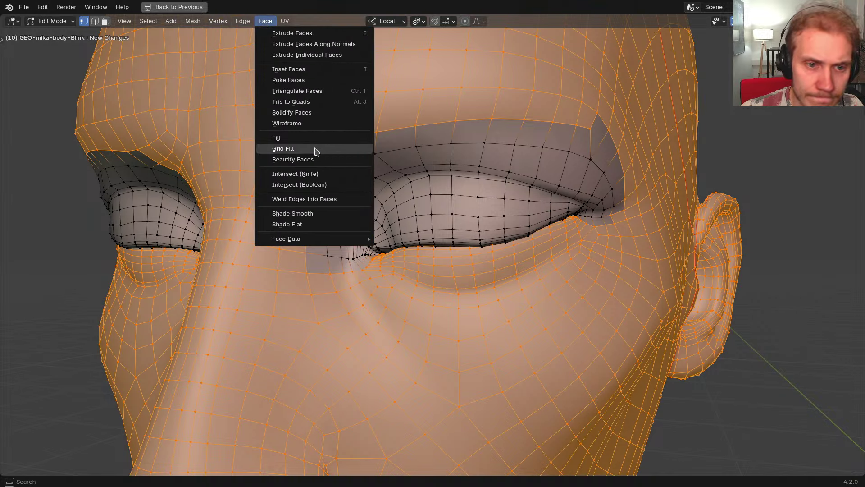
pyautogui.moveTo(313, 241)
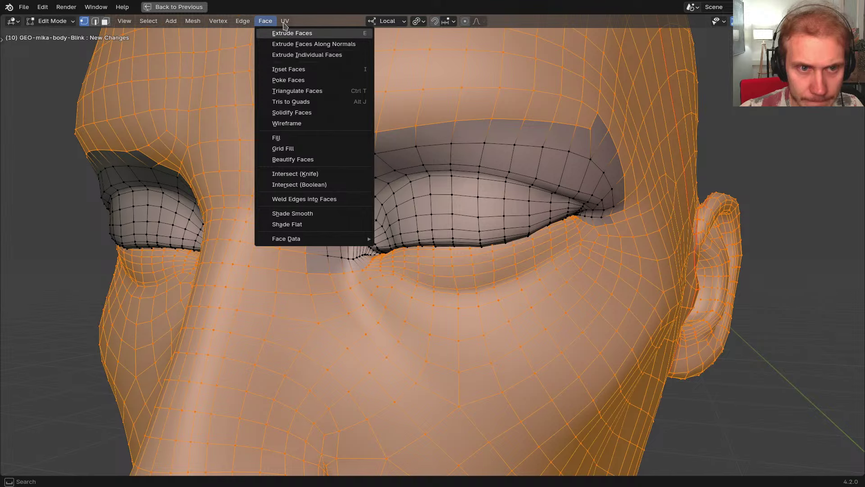
pyautogui.click(266, 22)
# Back in Sculpt Mode, create a face set from the edit-mode selection
pyautogui.hotkey('ctrl', 'Tab')
pyautogui.click(501, 200)
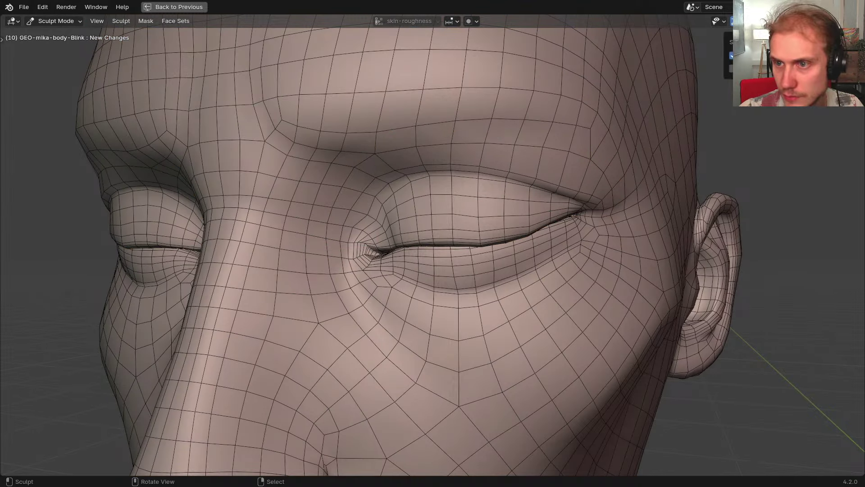
pyautogui.click(174, 22)
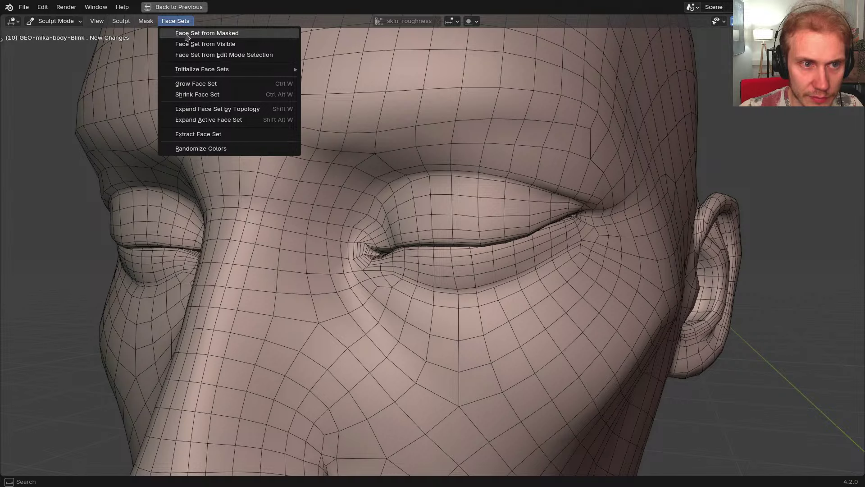
pyautogui.click(201, 55)
pyautogui.scroll(-5, 376, 173)
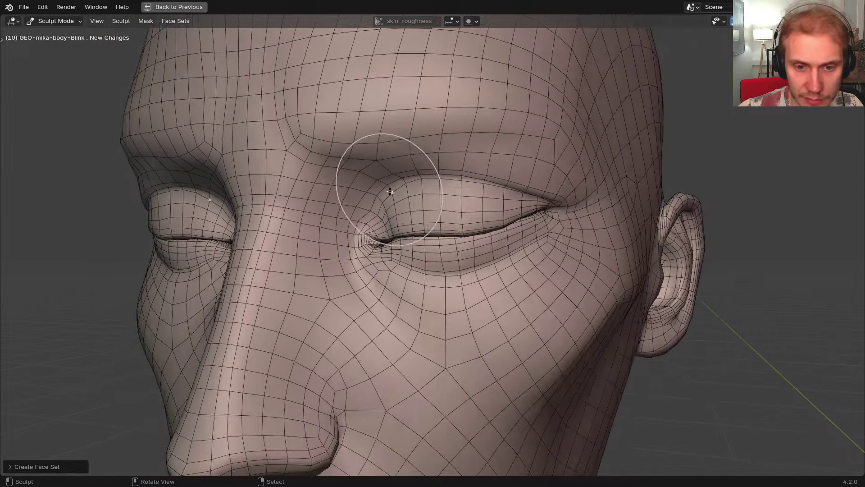
pyautogui.click(175, 21)
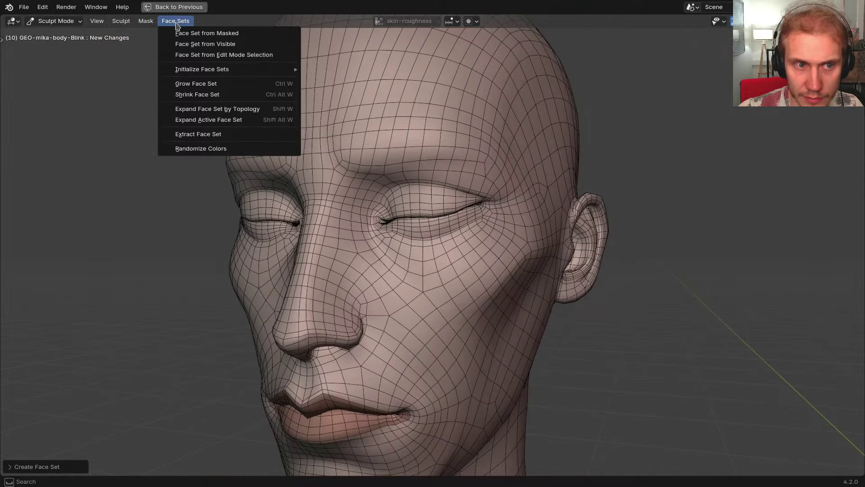
pyautogui.moveTo(142, 24)
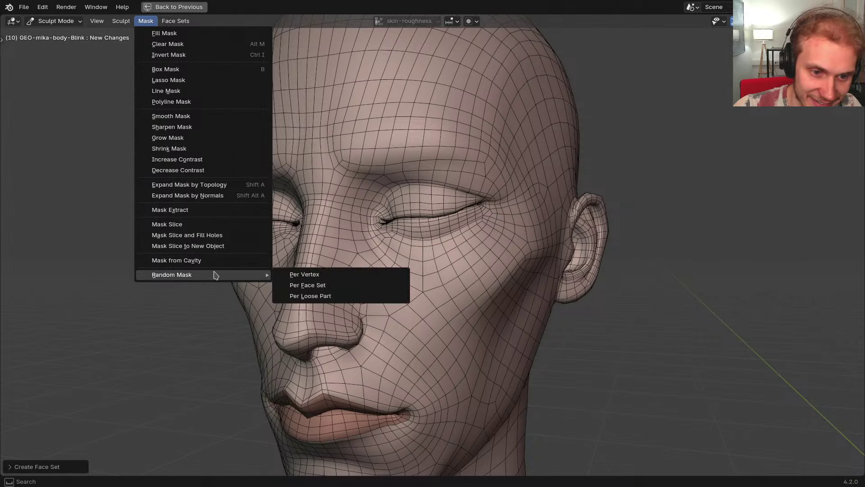
# Show face set colours, orbit the head, and browse the mask and sculpt tool lists without applying anything
pyautogui.click(734, 68)
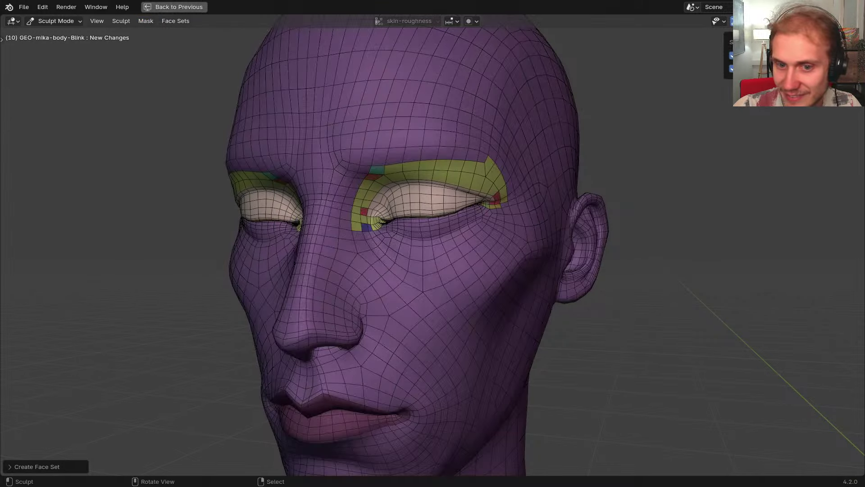
pyautogui.moveTo(512, 158); pyautogui.dragTo(431, 127, button='middle')
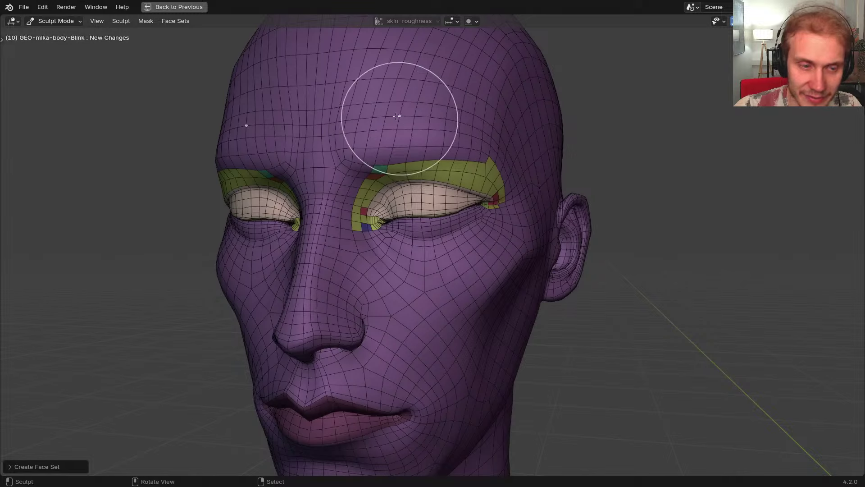
pyautogui.rightClick(390, 109)
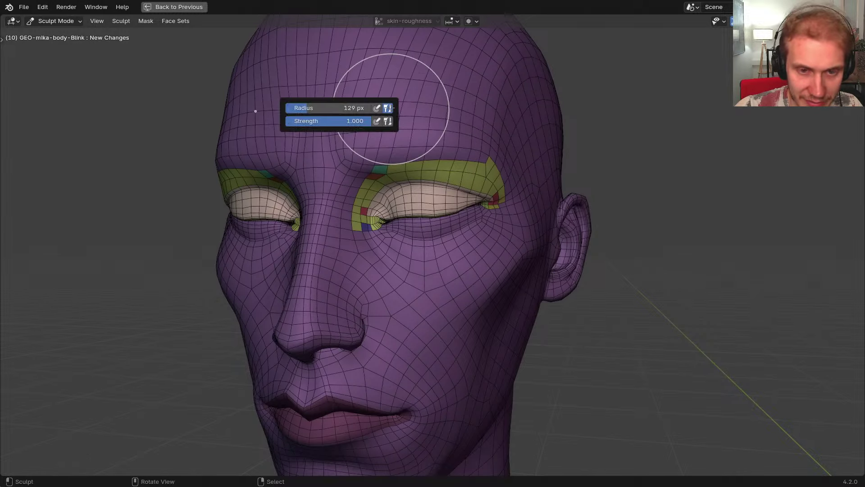
pyautogui.click(149, 21)
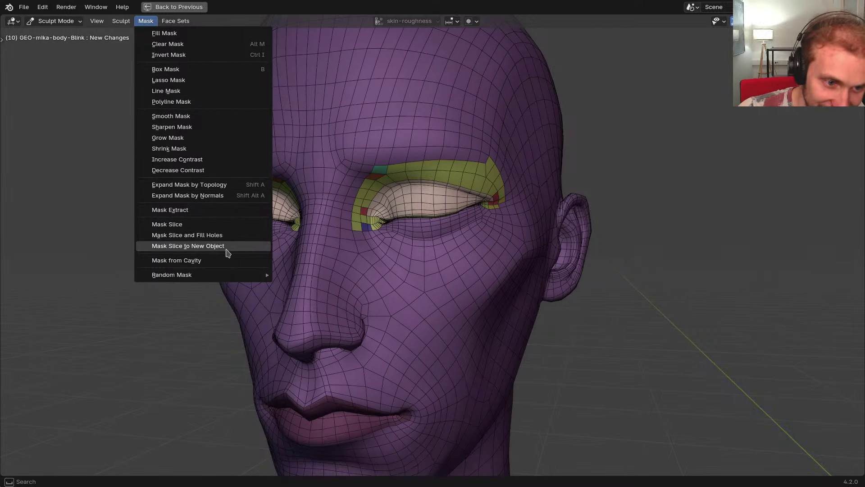
pyautogui.moveTo(225, 276)
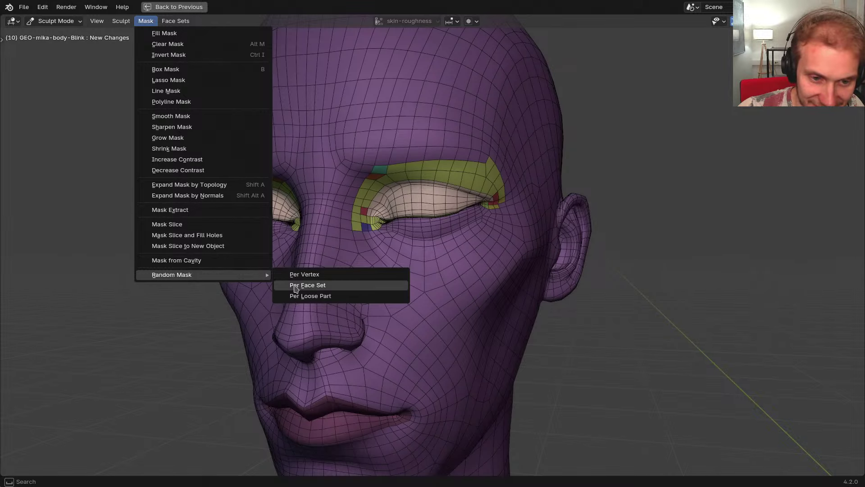
pyautogui.click(69, 235)
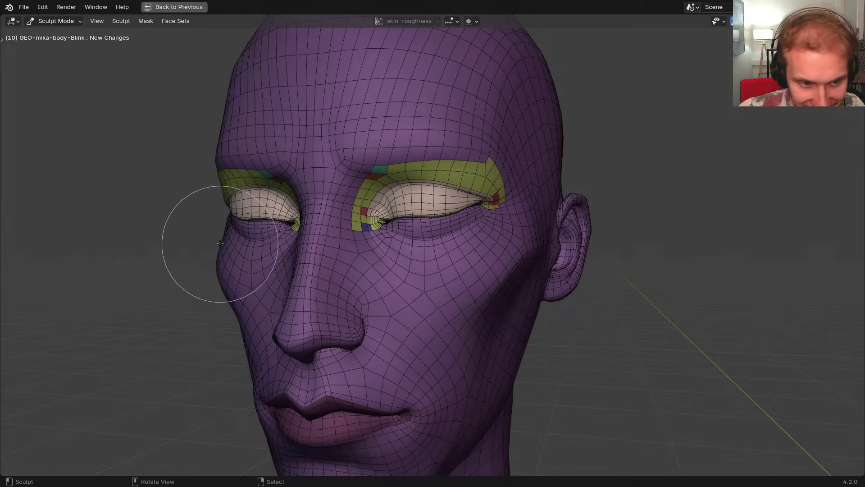
pyautogui.press('t')
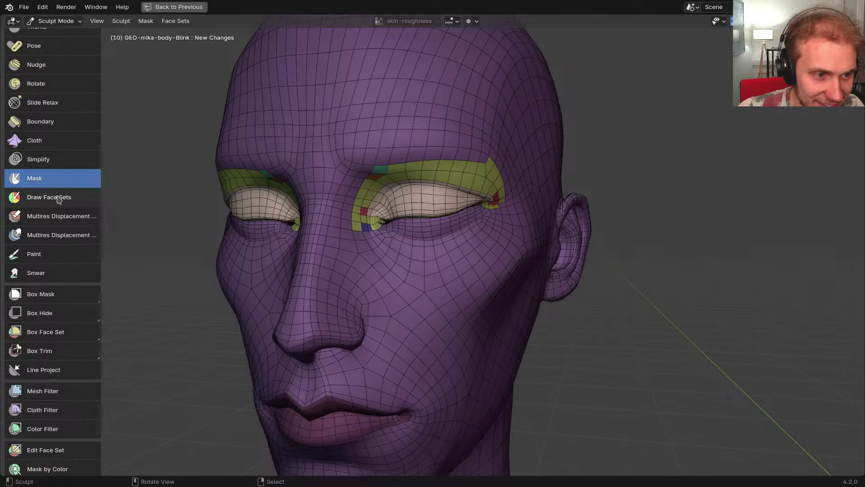
pyautogui.press('n')
pyautogui.click(189, 235)
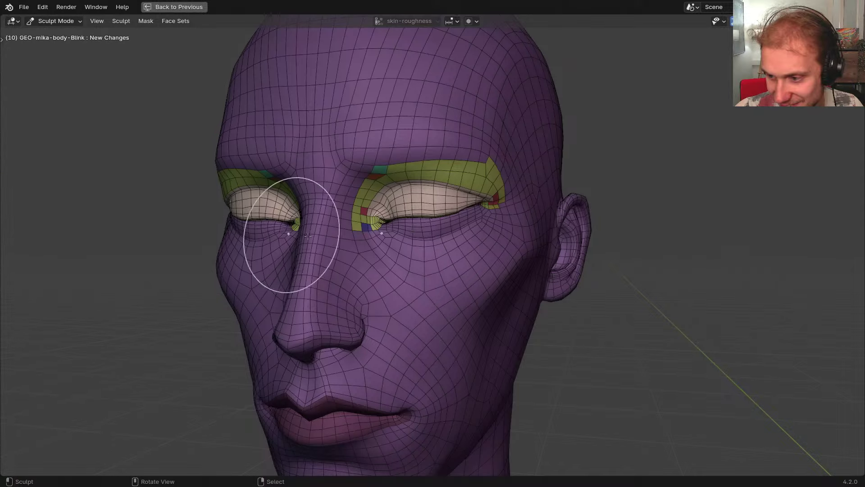
# Turn off face set colours, test-lift the upper eyelid and undo, then enter Edit Mode
pyautogui.moveTo(307, 236)
pyautogui.mouseDown(button='middle')
pyautogui.moveTo(351, 219)
pyautogui.moveTo(379, 252)
pyautogui.moveTo(385, 243)
pyautogui.moveTo(367, 219)
pyautogui.moveTo(383, 285)
pyautogui.moveTo(414, 248)
pyautogui.mouseUp(button='middle')
pyautogui.hotkey('ctrl', 'Tab')
pyautogui.hotkey('ctrl', 'Tab')
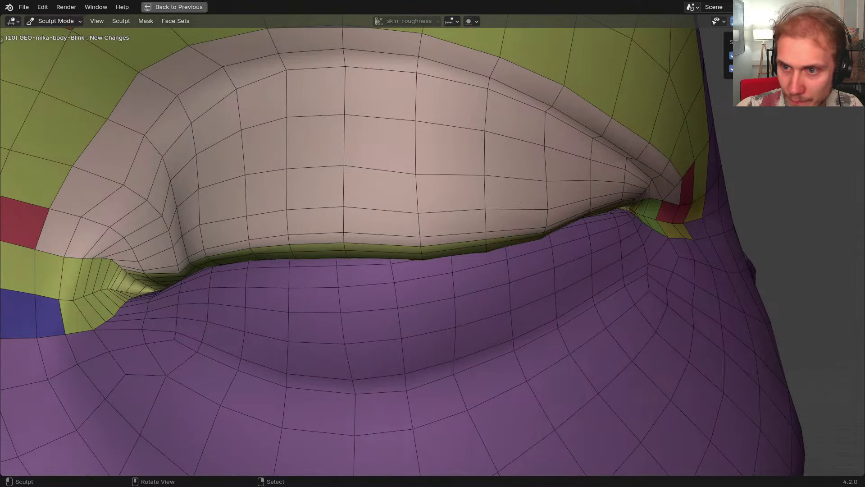
pyautogui.click(739, 68)
pyautogui.moveTo(526, 182); pyautogui.dragTo(523, 180, button='middle')
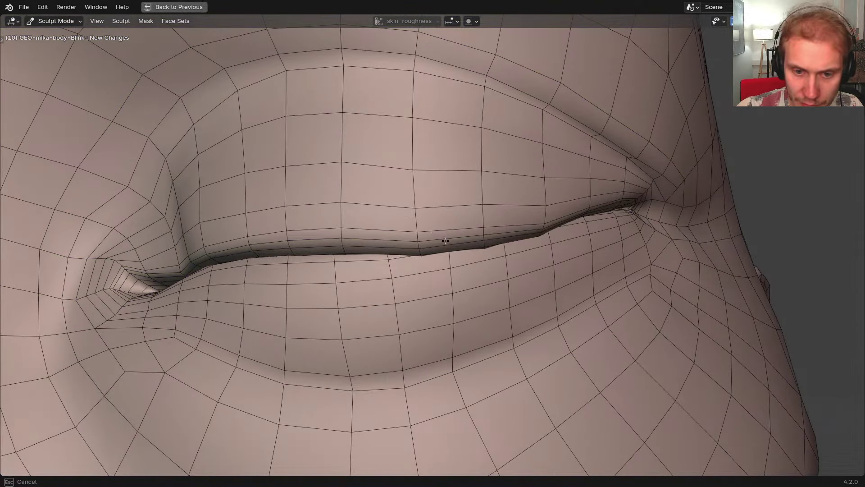
pyautogui.moveTo(420, 246); pyautogui.dragTo(420, 213)
pyautogui.hotkey('ctrl', 'z')
pyautogui.hotkey('ctrl', 'z')
pyautogui.press('n')
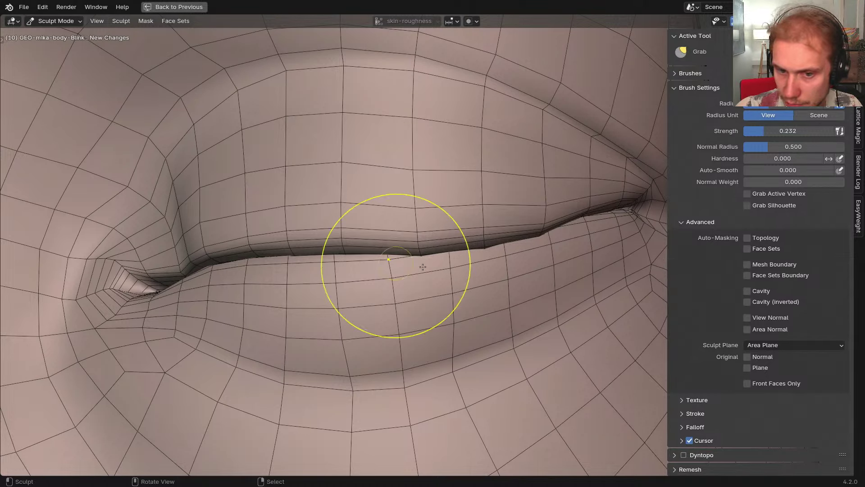
pyautogui.press('n')
pyautogui.press('Tab')
# Invert the selection to the upper eyelid and make it a face set via Face Set from Edit Mode Selection
pyautogui.hotkey('ctrl', 'i')
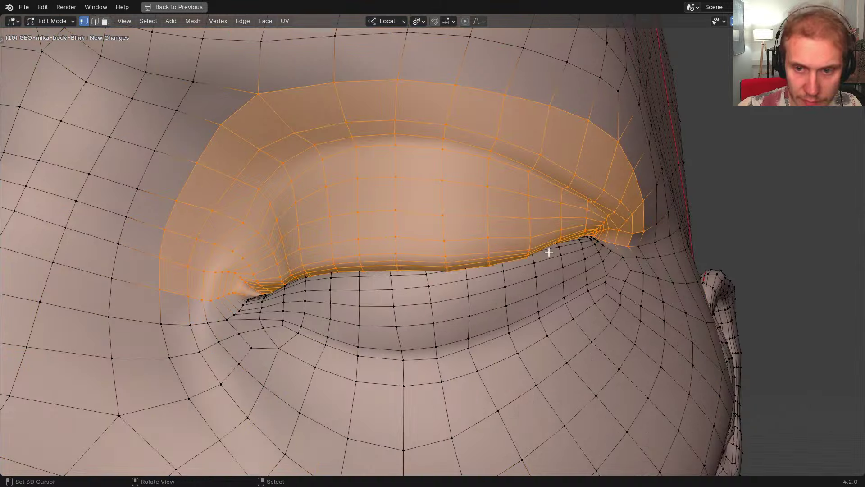
pyautogui.press('Tab')
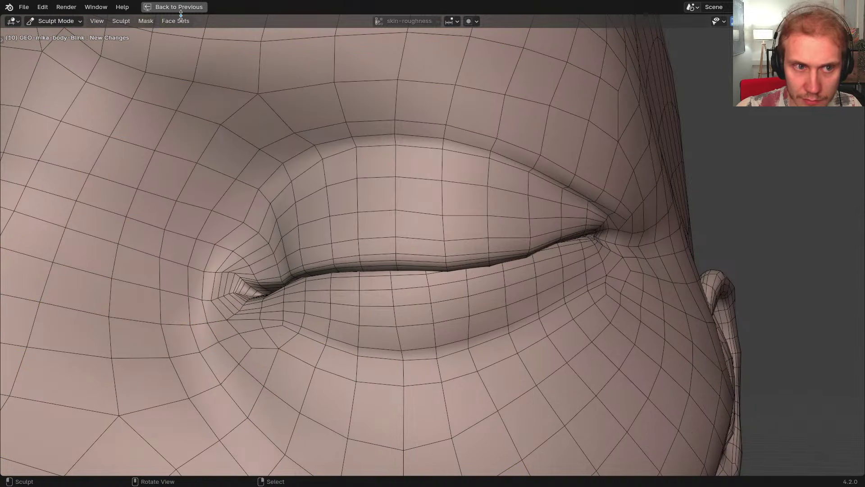
pyautogui.click(180, 20)
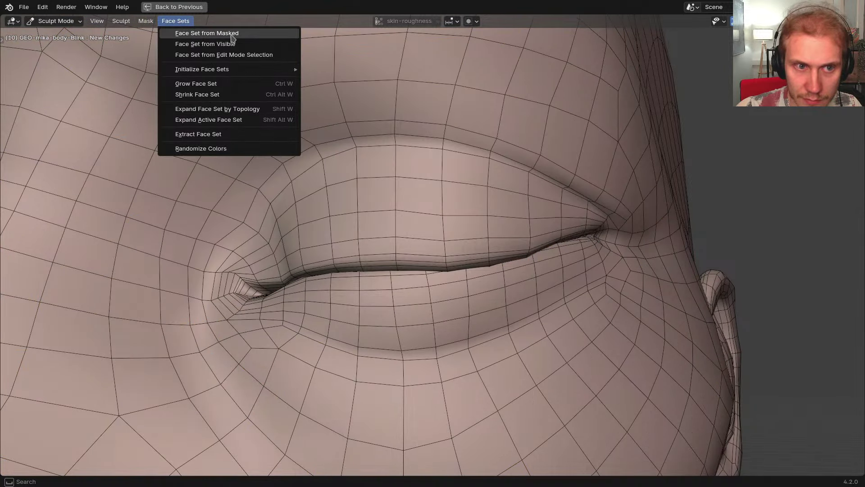
pyautogui.click(224, 55)
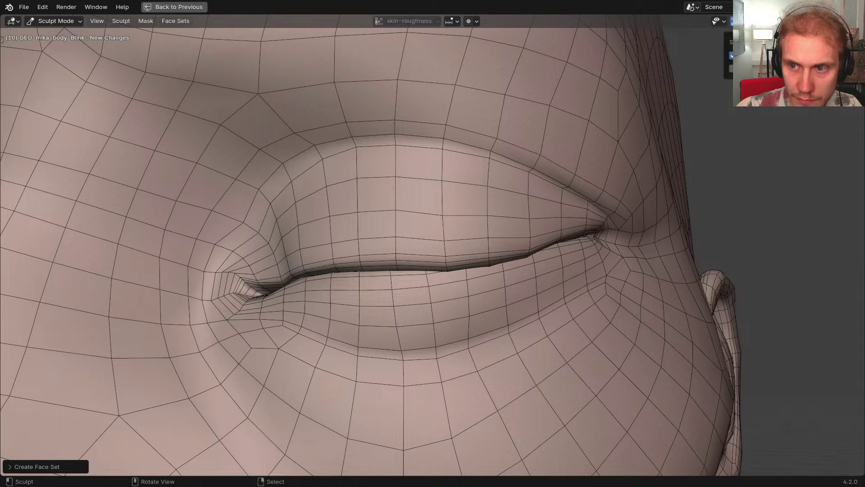
pyautogui.scroll(-4, 482, 201)
pyautogui.press('Tab')
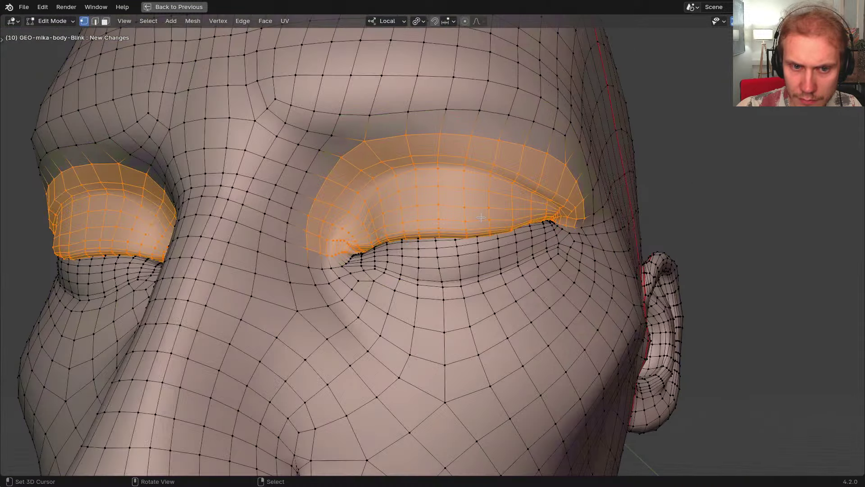
pyautogui.hotkey('ctrl', 'Tab')
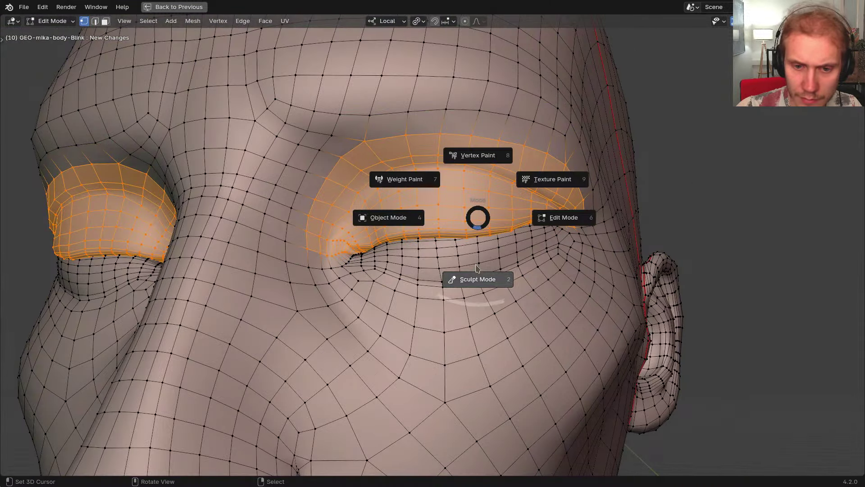
pyautogui.click(446, 277)
pyautogui.scroll(5, 451, 229)
pyautogui.scroll(2, 452, 229)
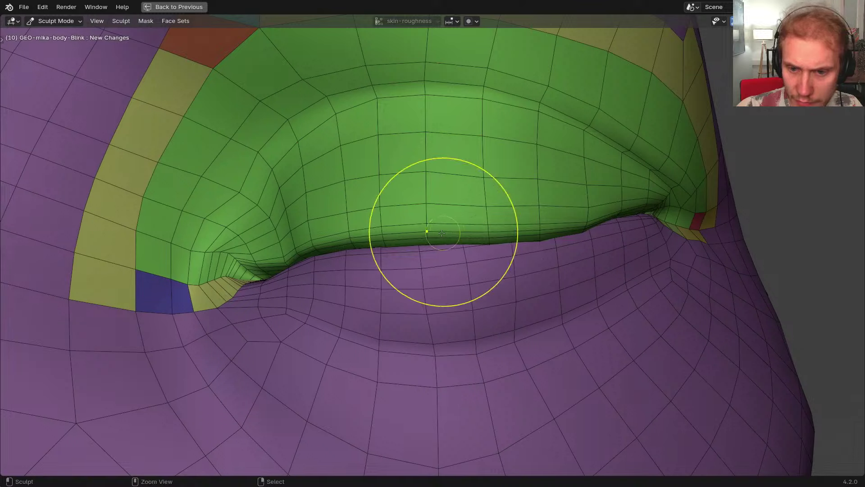
# Enlarge the brush radius, test-raise the upper eyelid edge with Grab, then undo it
pyautogui.press('n')
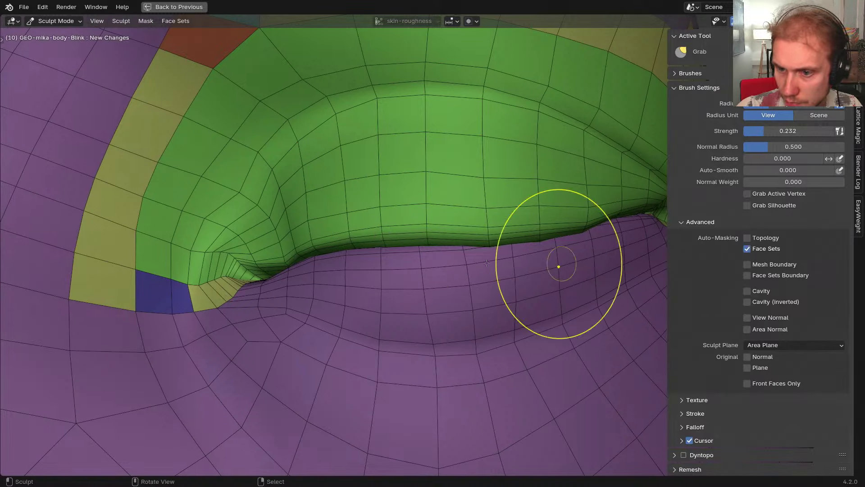
pyautogui.press('n')
pyautogui.press('f')
pyautogui.moveTo(480, 235)
pyautogui.mouseDown(button='middle')
pyautogui.moveTo(429, 245)
pyautogui.moveTo(457, 246)
pyautogui.moveTo(405, 239)
pyautogui.mouseUp(button='middle')
pyautogui.click(468, 246)
pyautogui.scroll(2, 404, 239)
pyautogui.moveTo(492, 244); pyautogui.dragTo(497, 235)
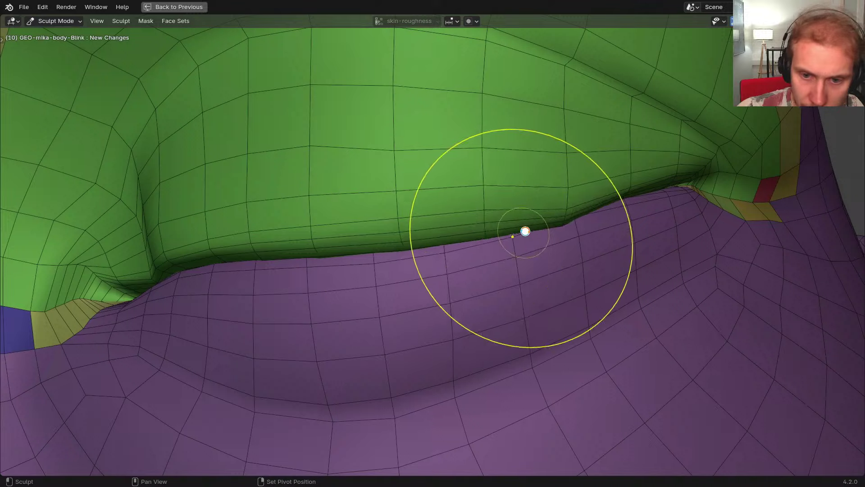
pyautogui.keyDown('shift'); pyautogui.moveTo(525, 233); pyautogui.dragTo(489, 241, button='middle'); pyautogui.keyUp('shift')
pyautogui.moveTo(504, 230); pyautogui.dragTo(505, 221)
pyautogui.moveTo(392, 248)
pyautogui.mouseDown()
pyautogui.moveTo(390, 238)
pyautogui.moveTo(604, 203)
pyautogui.mouseUp()
pyautogui.press('n')
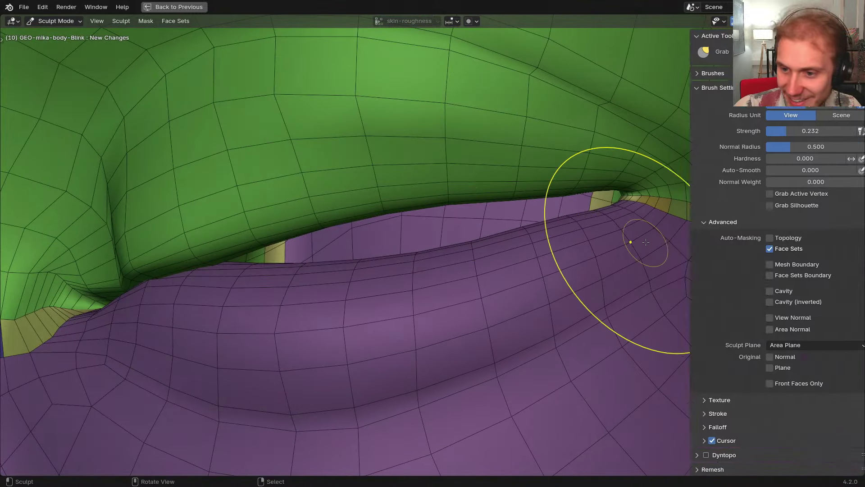
pyautogui.hotkey('ctrl', 'z')
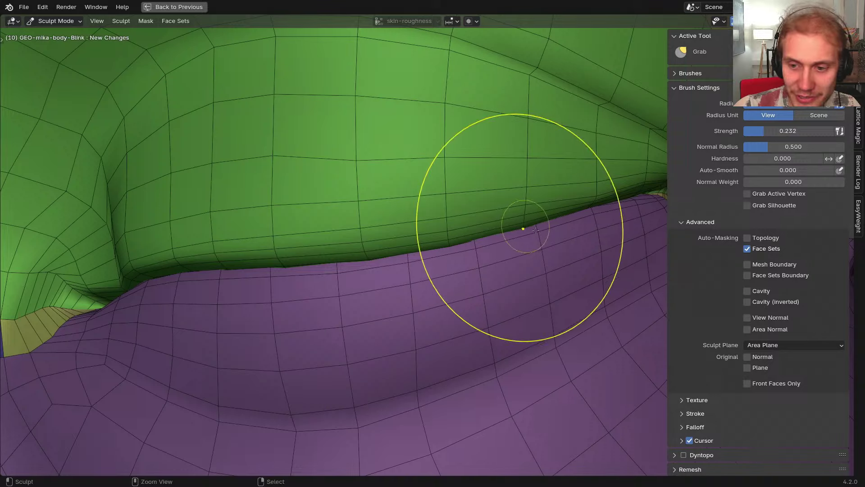
# Switch to the Smooth brush, then back to Grab with strength set back to 0.232
pyautogui.moveTo(584, 249); pyautogui.dragTo(576, 239, button='middle')
pyautogui.press('t')
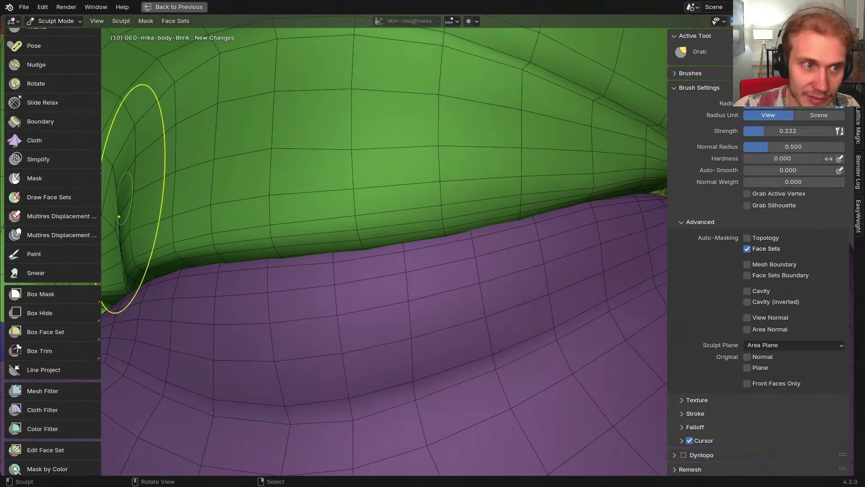
pyautogui.scroll(15, 58, 135)
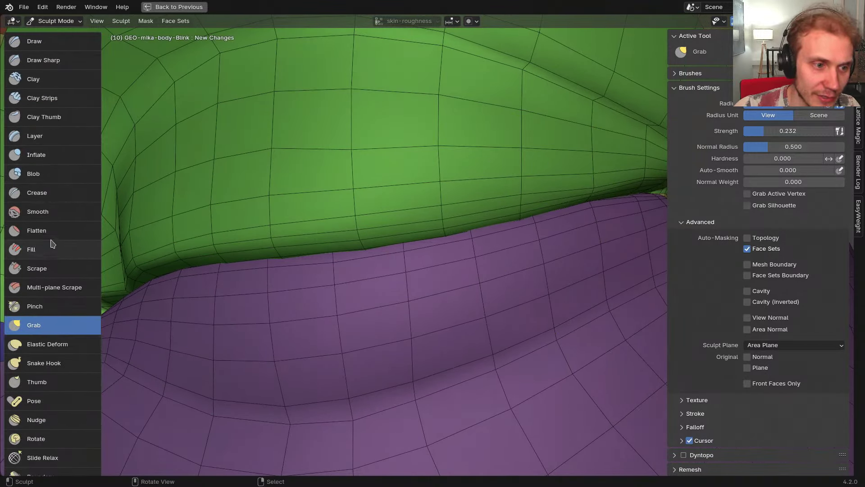
pyautogui.click(45, 212)
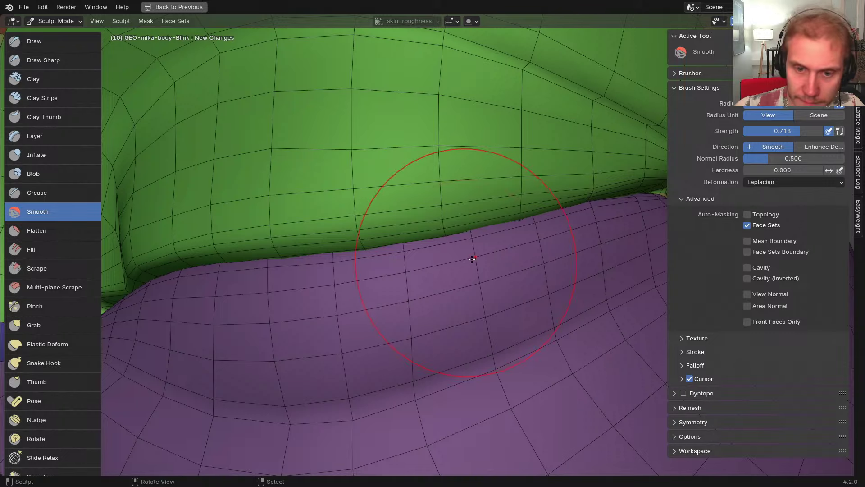
pyautogui.moveTo(473, 258); pyautogui.dragTo(494, 228, button='middle')
pyautogui.press('g')
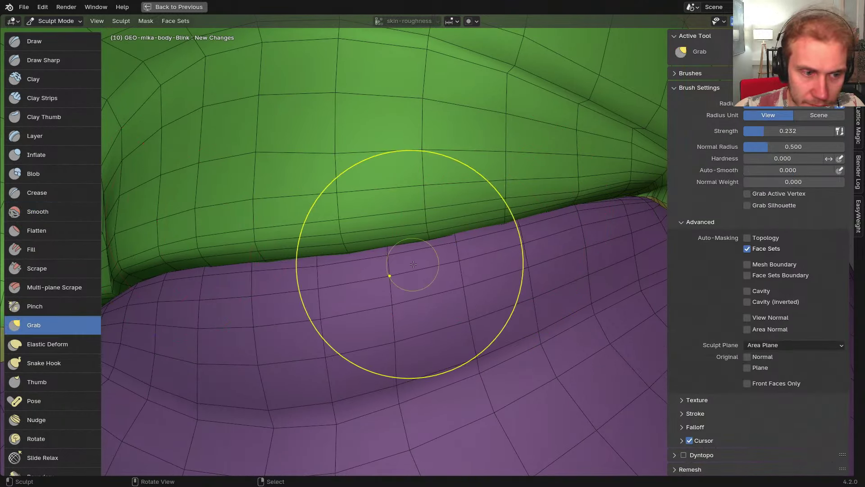
pyautogui.press('g')
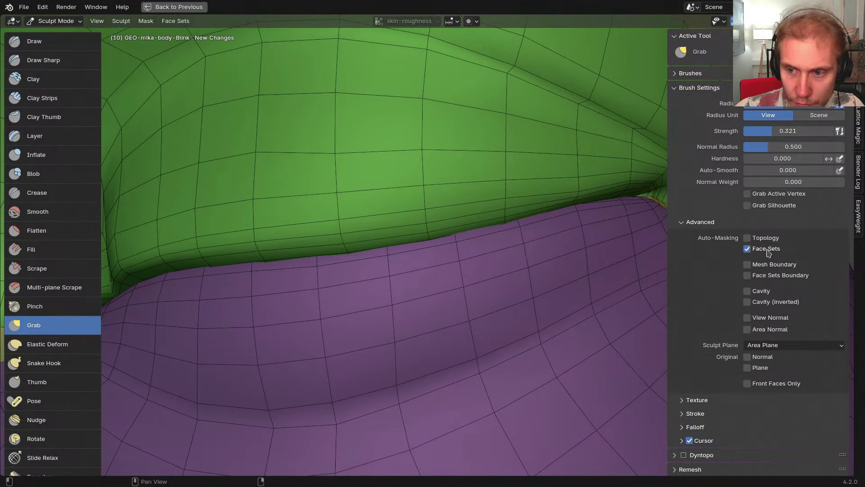
pyautogui.press('g')
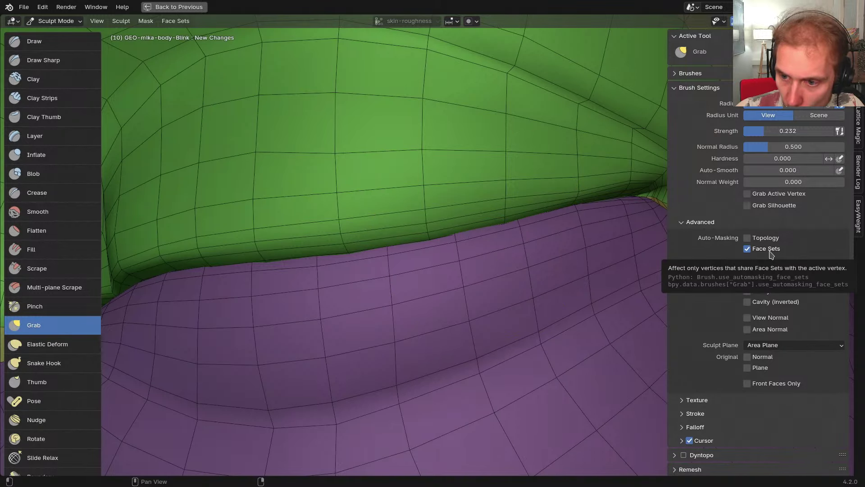
pyautogui.scroll(-3, 730, 294)
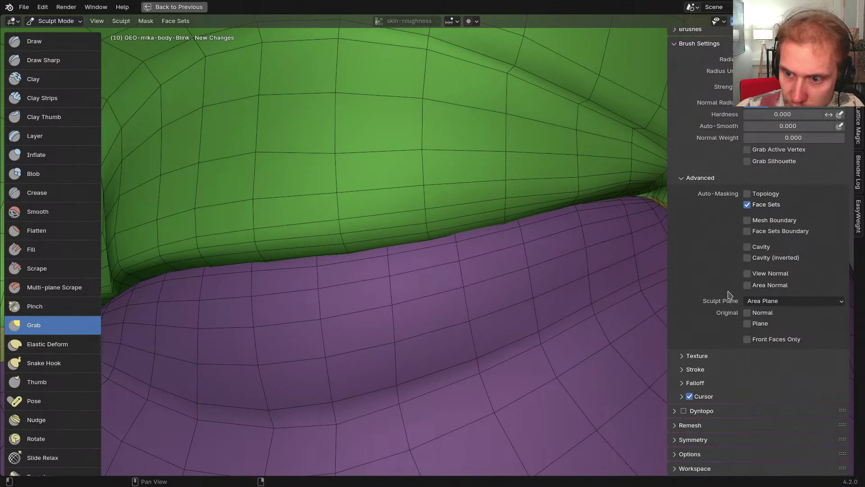
pyautogui.scroll(3, 730, 295)
pyautogui.moveTo(489, 241); pyautogui.dragTo(528, 243, button='middle')
# Hide the Tools shelf and nudge the upper eyelid seam with small Grab strokes
pyautogui.press('n')
pyautogui.press('n')
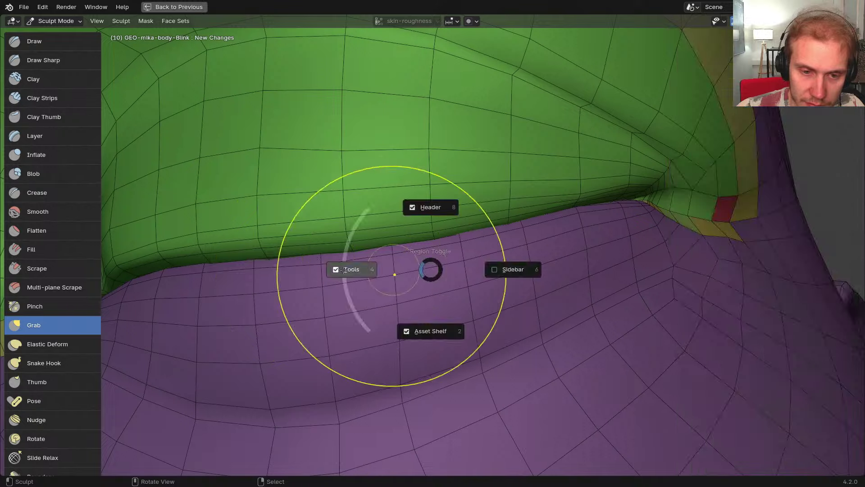
pyautogui.click(344, 270)
pyautogui.moveTo(366, 269); pyautogui.dragTo(428, 256, button='middle')
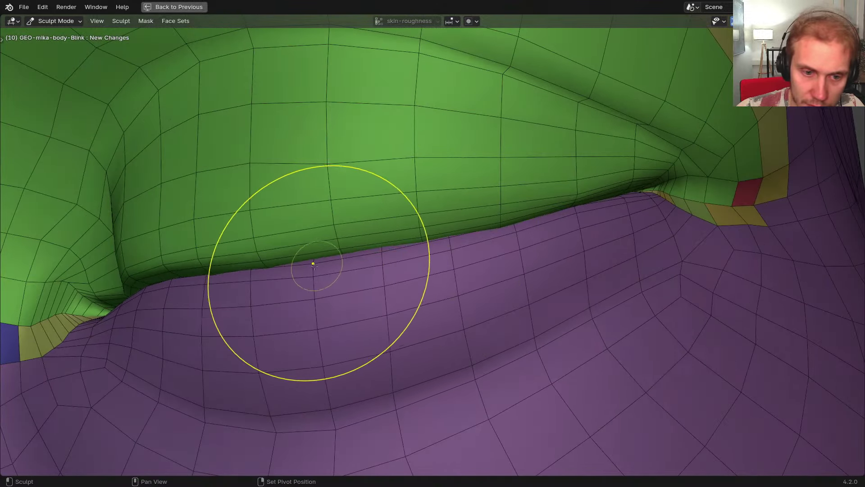
pyautogui.moveTo(313, 265); pyautogui.dragTo(355, 278, button='middle')
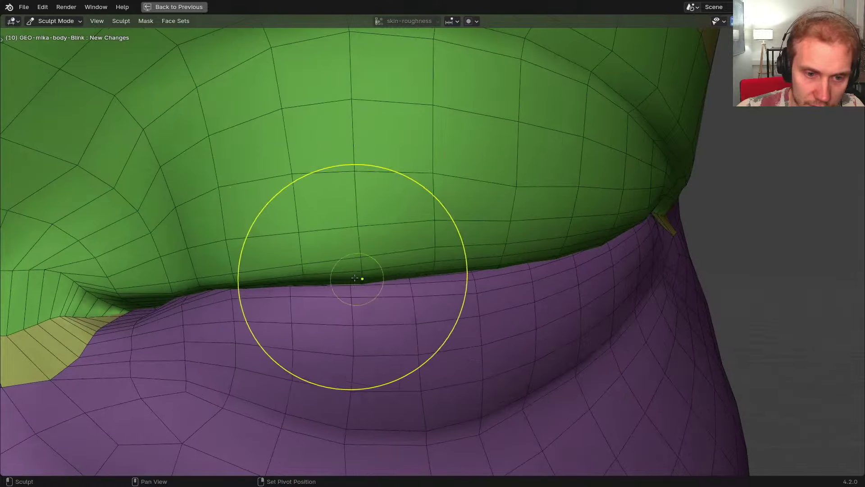
pyautogui.moveTo(317, 283); pyautogui.dragTo(306, 286)
pyautogui.moveTo(311, 285); pyautogui.dragTo(355, 282, button='middle')
pyautogui.moveTo(310, 281); pyautogui.dragTo(282, 279)
pyautogui.moveTo(283, 279)
pyautogui.mouseDown(button='middle')
pyautogui.moveTo(415, 269)
pyautogui.moveTo(380, 264)
pyautogui.moveTo(361, 273)
pyautogui.mouseUp(button='middle')
pyautogui.keyDown('shift'); pyautogui.moveTo(342, 279); pyautogui.dragTo(400, 281, button='middle'); pyautogui.keyUp('shift')
# Shrink the Grab brush with F and refine the eyelid crease near the eye corner
pyautogui.press('f')
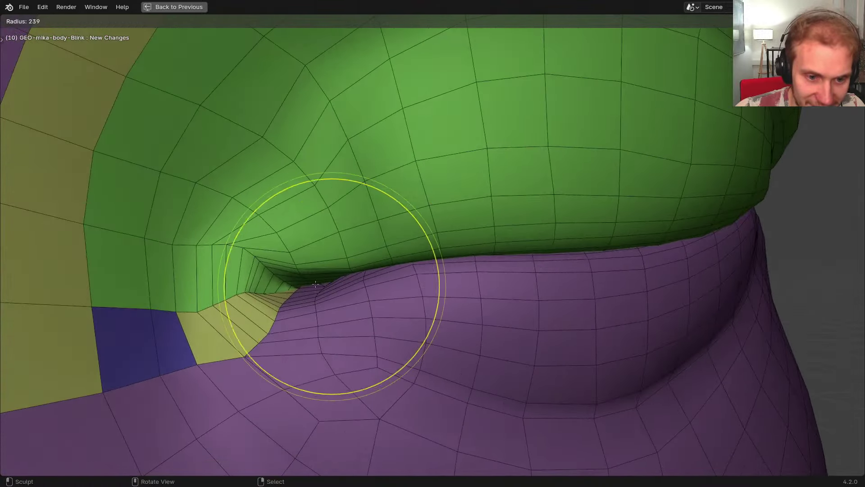
pyautogui.click(272, 278)
pyautogui.moveTo(272, 278)
pyautogui.mouseDown(button='middle')
pyautogui.moveTo(313, 288)
pyautogui.moveTo(317, 299)
pyautogui.moveTo(361, 263)
pyautogui.moveTo(389, 268)
pyautogui.moveTo(347, 245)
pyautogui.moveTo(379, 252)
pyautogui.mouseUp(button='middle')
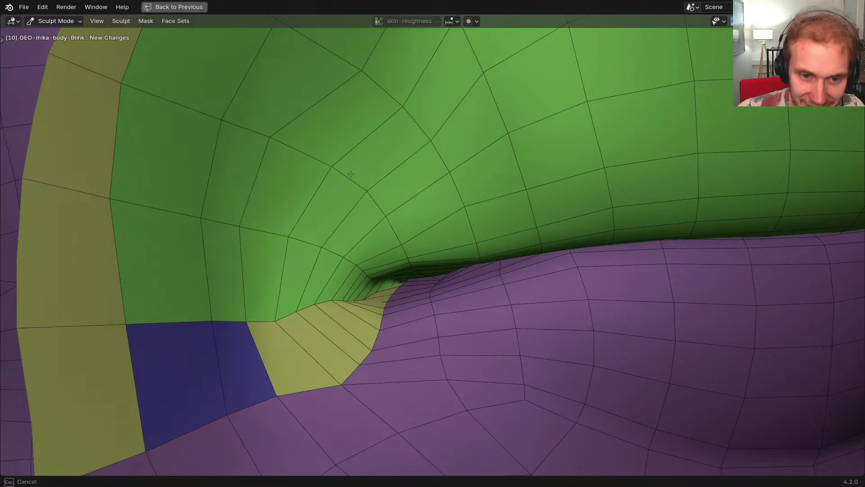
pyautogui.moveTo(404, 105); pyautogui.dragTo(384, 179, button='middle')
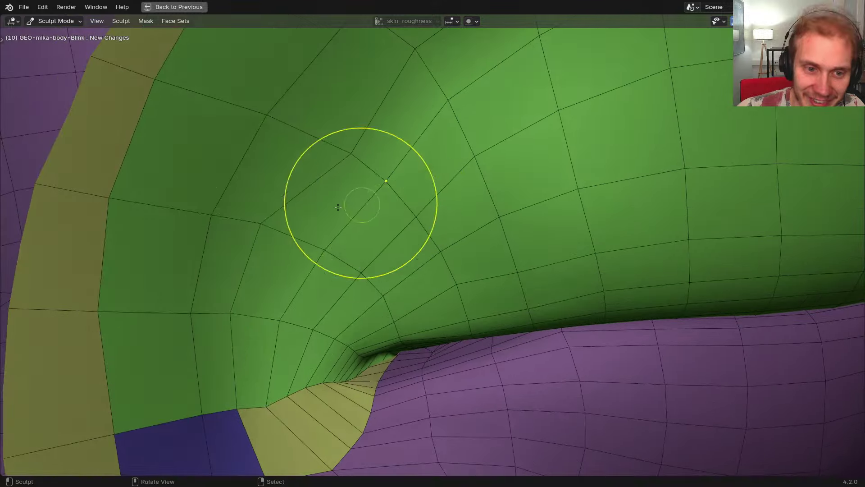
pyautogui.scroll(-4, 302, 262)
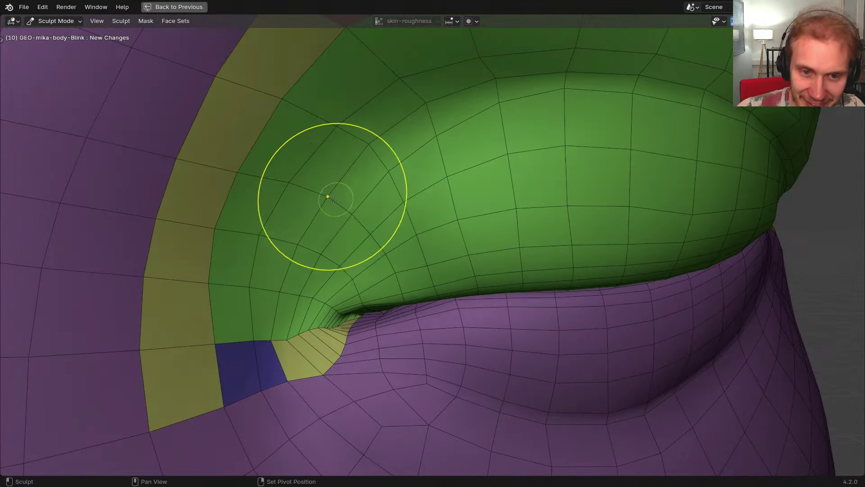
pyautogui.moveTo(509, 194)
pyautogui.mouseDown(button='middle')
pyautogui.moveTo(455, 186)
pyautogui.moveTo(473, 226)
pyautogui.mouseUp(button='middle')
pyautogui.moveTo(409, 178)
pyautogui.mouseDown(button='middle')
pyautogui.moveTo(437, 171)
pyautogui.moveTo(446, 182)
pyautogui.moveTo(432, 182)
pyautogui.mouseUp(button='middle')
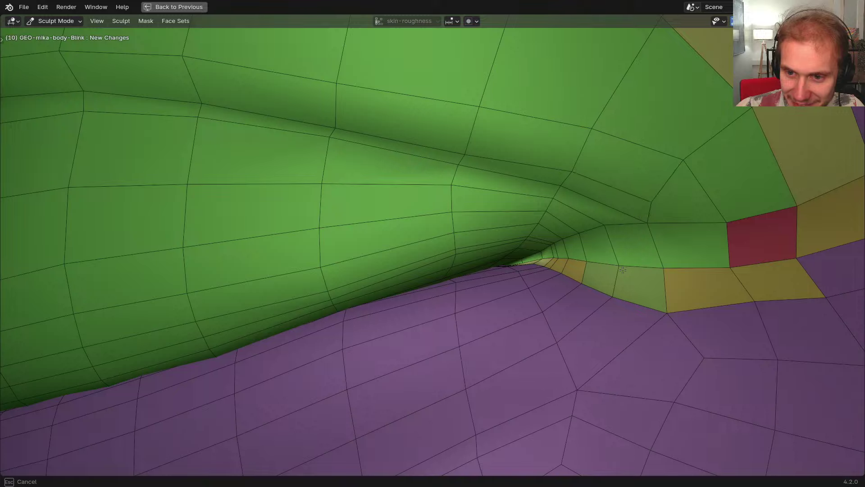
# Orbit around both eyes to inspect the upper eyelid seams and inner corners
pyautogui.keyDown('ctrl'); pyautogui.moveTo(634, 240); pyautogui.dragTo(627, 311, button='middle'); pyautogui.keyUp('ctrl')
pyautogui.moveTo(586, 252); pyautogui.dragTo(559, 289, button='middle')
pyautogui.moveTo(518, 252); pyautogui.dragTo(595, 239, button='middle')
pyautogui.keyDown('shift'); pyautogui.moveTo(519, 252); pyautogui.dragTo(618, 237, button='middle'); pyautogui.keyUp('shift')
pyautogui.moveTo(396, 252); pyautogui.dragTo(469, 255, button='middle')
pyautogui.keyDown('shift'); pyautogui.moveTo(288, 266); pyautogui.dragTo(486, 265, button='middle'); pyautogui.keyUp('shift')
pyautogui.moveTo(288, 252); pyautogui.dragTo(363, 240, button='middle')
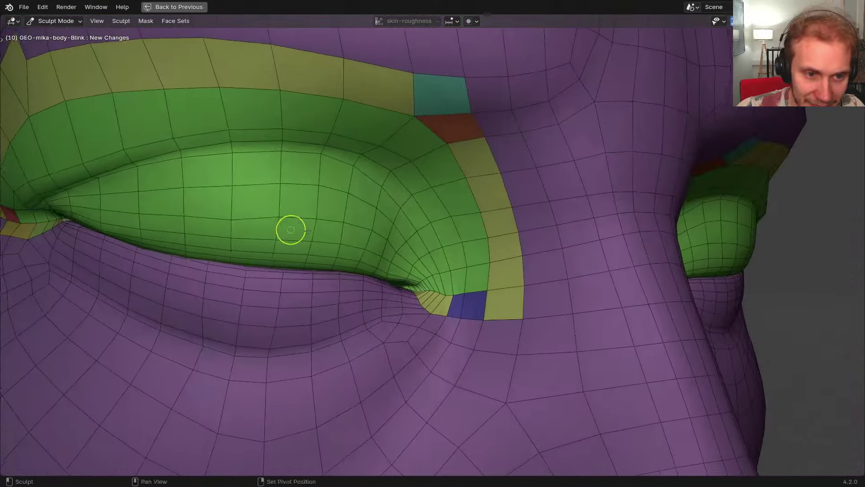
pyautogui.keyDown('shift'); pyautogui.moveTo(290, 229); pyautogui.dragTo(450, 228, button='middle'); pyautogui.keyUp('shift')
pyautogui.moveTo(243, 218); pyautogui.dragTo(412, 232, button='middle')
pyautogui.moveTo(413, 232)
pyautogui.keyDown('ctrl'); pyautogui.mouseDown(button='middle')
pyautogui.moveTo(438, 265)
pyautogui.moveTo(440, 252)
pyautogui.mouseUp(button='middle'); pyautogui.keyUp('ctrl')
pyautogui.moveTo(374, 261)
pyautogui.mouseDown(button='middle')
pyautogui.moveTo(400, 267)
pyautogui.moveTo(405, 248)
pyautogui.mouseUp(button='middle')
pyautogui.keyDown('shift'); pyautogui.moveTo(406, 252); pyautogui.dragTo(460, 255, button='middle'); pyautogui.keyUp('shift')
pyautogui.moveTo(460, 270)
pyautogui.keyDown('ctrl'); pyautogui.mouseDown(button='middle')
pyautogui.moveTo(469, 252)
pyautogui.moveTo(488, 273)
pyautogui.mouseUp(button='middle'); pyautogui.keyUp('ctrl')
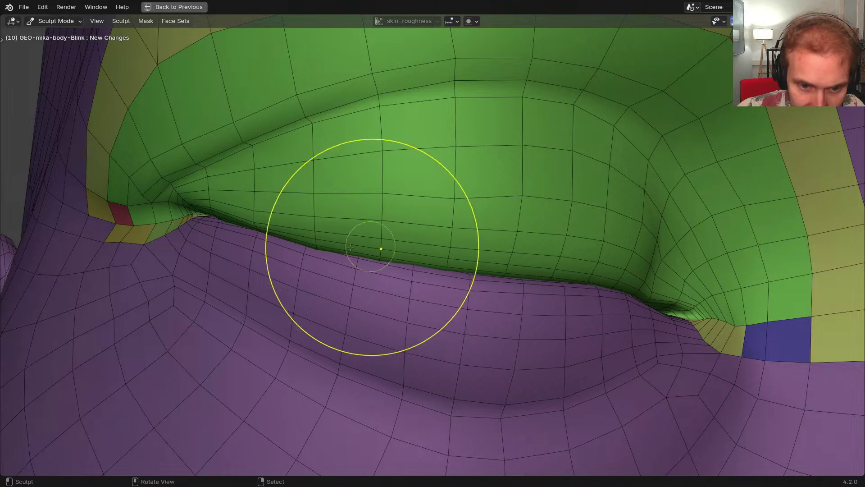
pyautogui.moveTo(314, 229)
pyautogui.mouseDown(button='middle')
pyautogui.moveTo(345, 220)
pyautogui.moveTo(349, 207)
pyautogui.mouseUp(button='middle')
pyautogui.keyDown('ctrl'); pyautogui.moveTo(349, 221); pyautogui.dragTo(348, 210, button='middle'); pyautogui.keyUp('ctrl')
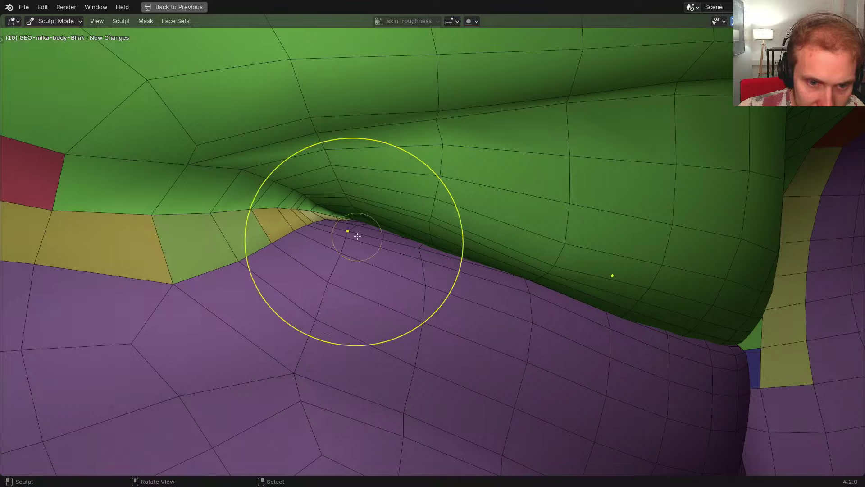
pyautogui.moveTo(444, 237); pyautogui.dragTo(401, 245, button='middle')
pyautogui.moveTo(451, 241)
pyautogui.keyDown('ctrl'); pyautogui.mouseDown(button='middle')
pyautogui.moveTo(467, 255)
pyautogui.moveTo(428, 257)
pyautogui.mouseUp(button='middle'); pyautogui.keyUp('ctrl')
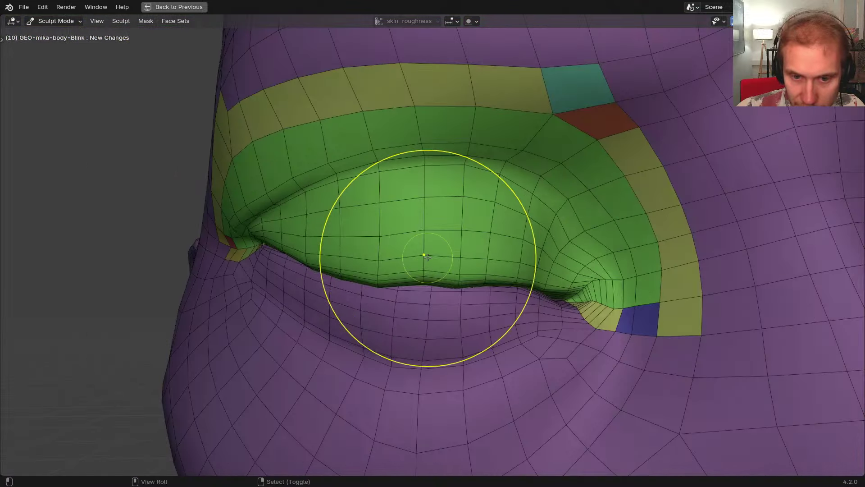
pyautogui.moveTo(495, 277); pyautogui.dragTo(440, 270, button='middle')
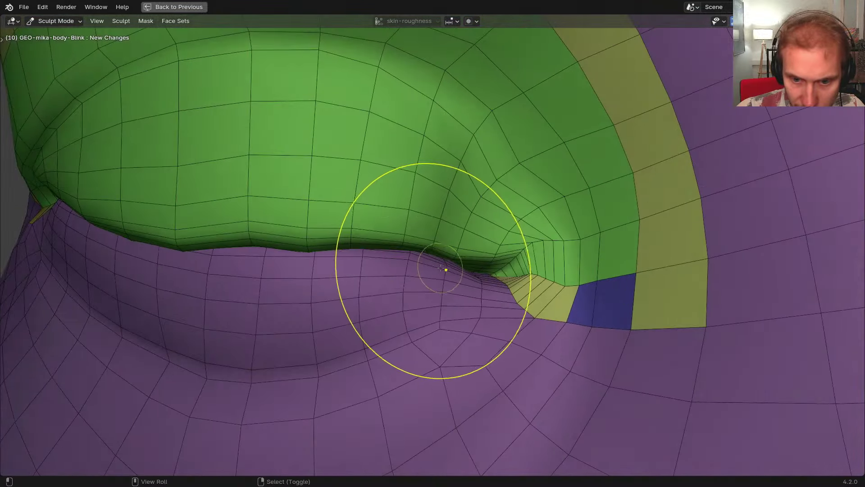
pyautogui.moveTo(506, 271)
pyautogui.mouseDown(button='middle')
pyautogui.moveTo(296, 255)
pyautogui.moveTo(294, 272)
pyautogui.mouseUp(button='middle')
pyautogui.moveTo(559, 266); pyautogui.dragTo(477, 265, button='middle')
pyautogui.moveTo(489, 273)
pyautogui.keyDown('ctrl'); pyautogui.mouseDown(button='middle')
pyautogui.moveTo(493, 263)
pyautogui.moveTo(458, 272)
pyautogui.moveTo(461, 261)
pyautogui.moveTo(518, 285)
pyautogui.mouseUp(button='middle'); pyautogui.keyUp('ctrl')
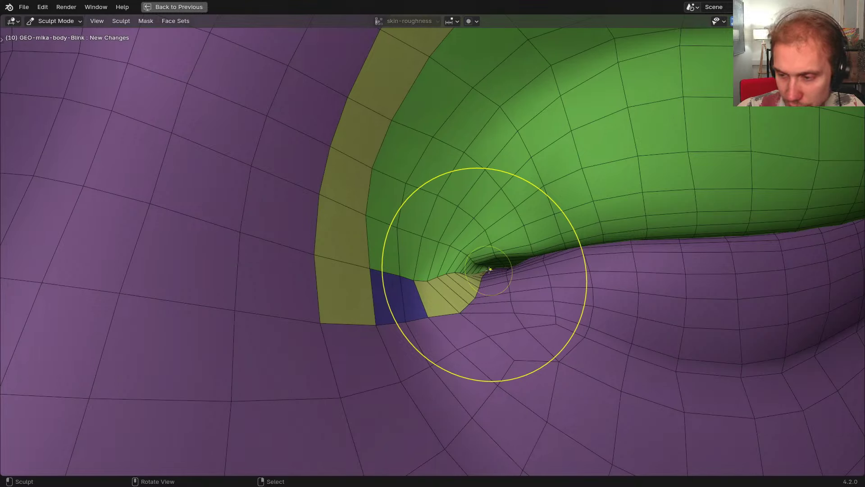
pyautogui.scroll(-8, 489, 270)
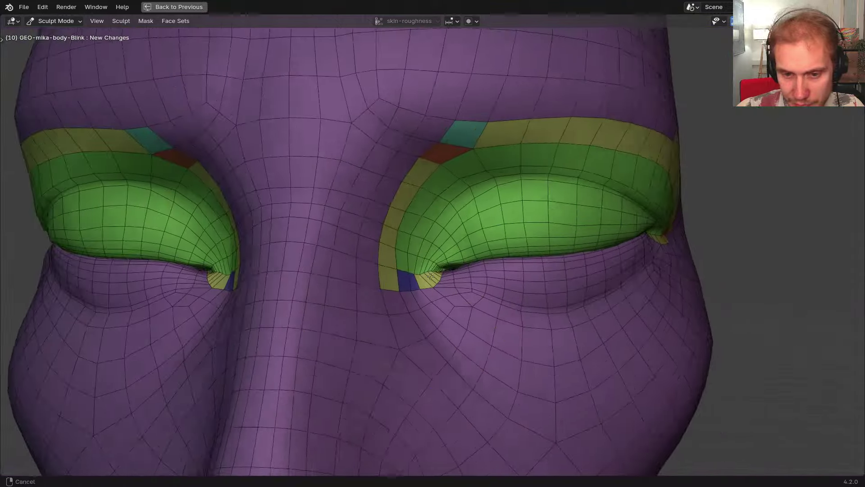
# Try Invert Mask, undo it, then switch the face mesh into Edit Mode
pyautogui.hotkey('alt', 'a')
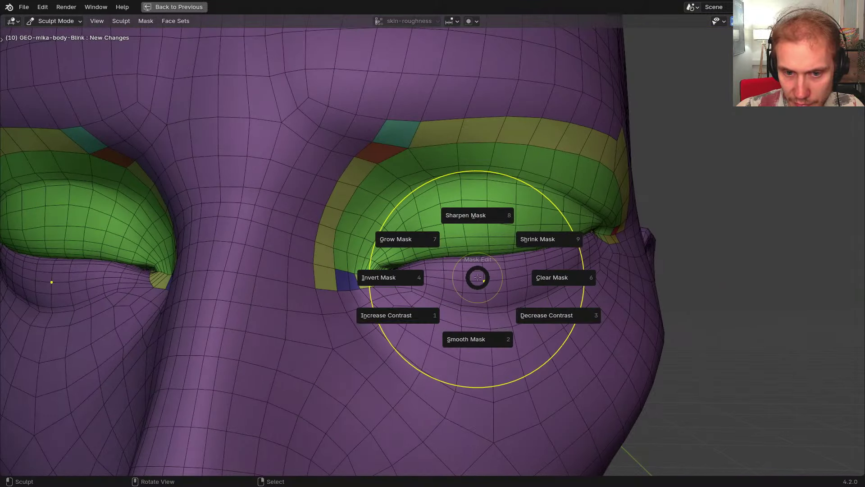
pyautogui.click(388, 275)
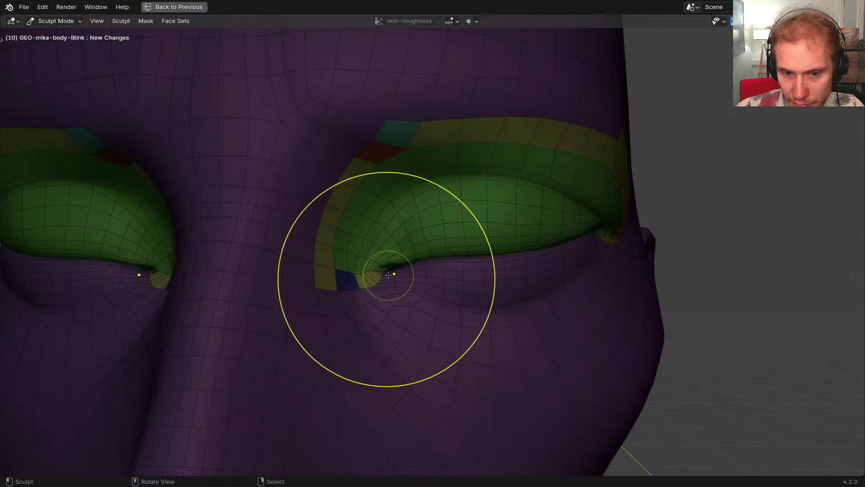
pyautogui.hotkey('ctrl', 'z')
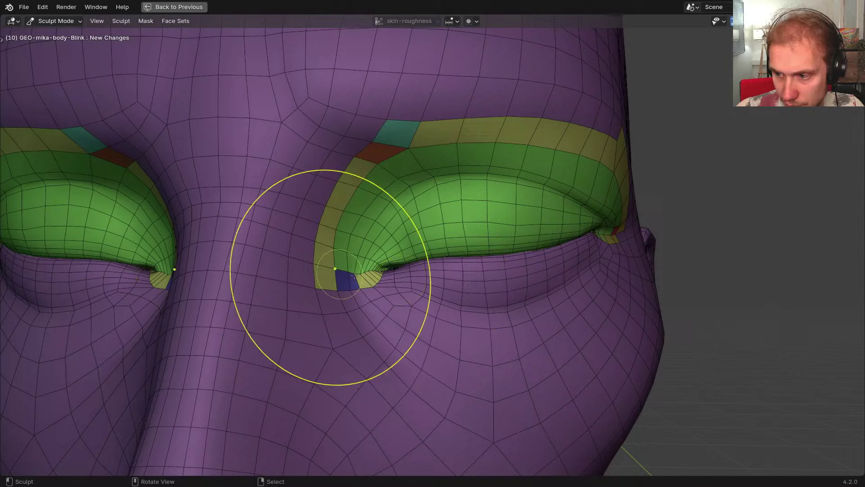
pyautogui.press('Tab')
# Hide everything except the upper eyelids and mask the visible eyelid geometry in Sculpt Mode
pyautogui.hotkey('ctrl', 'i')
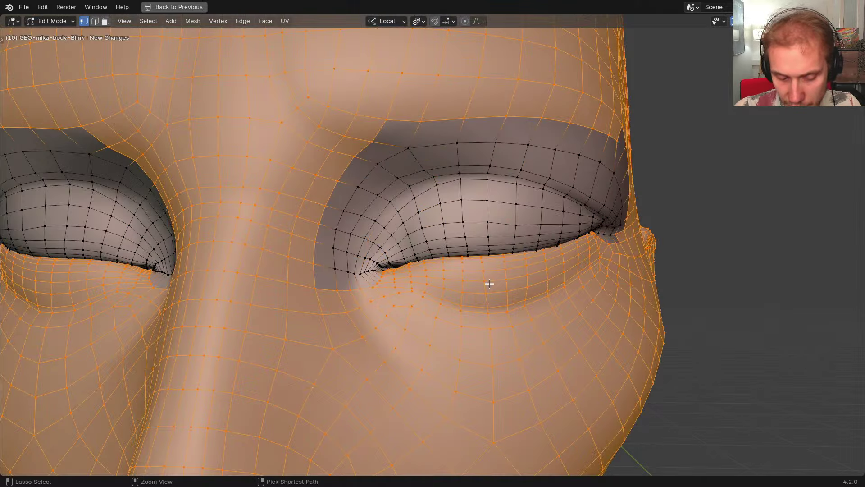
pyautogui.press('h')
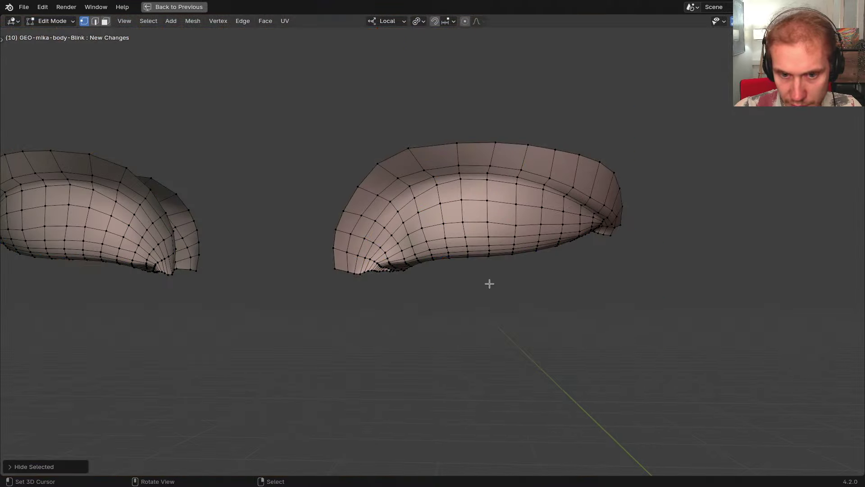
pyautogui.hotkey('ctrl', 'Tab')
pyautogui.click(501, 310)
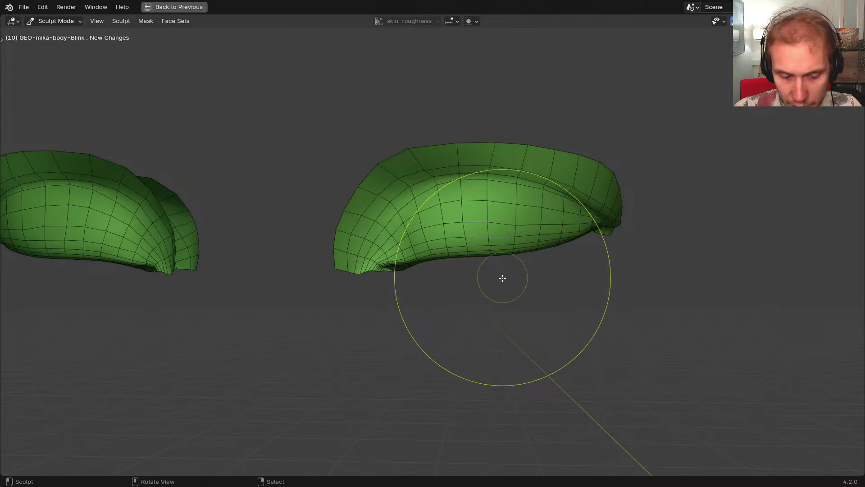
pyautogui.press('a')
pyautogui.click(436, 278)
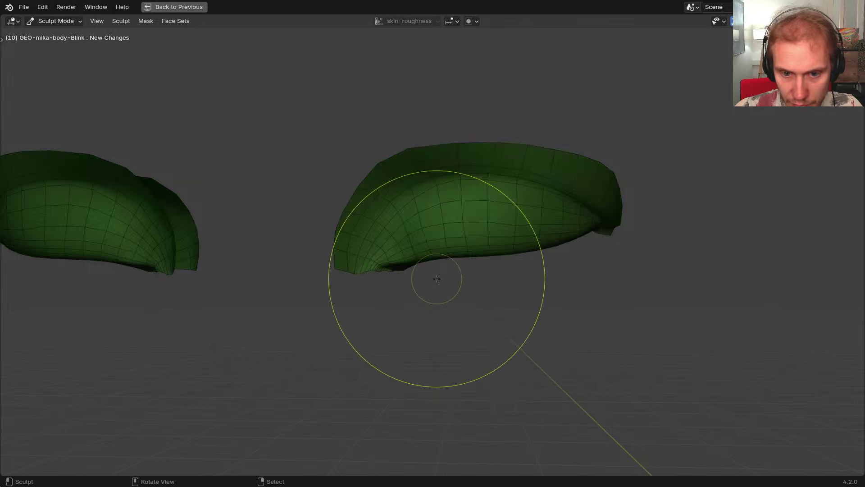
# Reveal the rest of the head, return to Sculpt Mode, and invert the mask
pyautogui.hotkey('ctrl', 'Tab')
pyautogui.click(525, 280)
pyautogui.hotkey('ctrl', 'Tab')
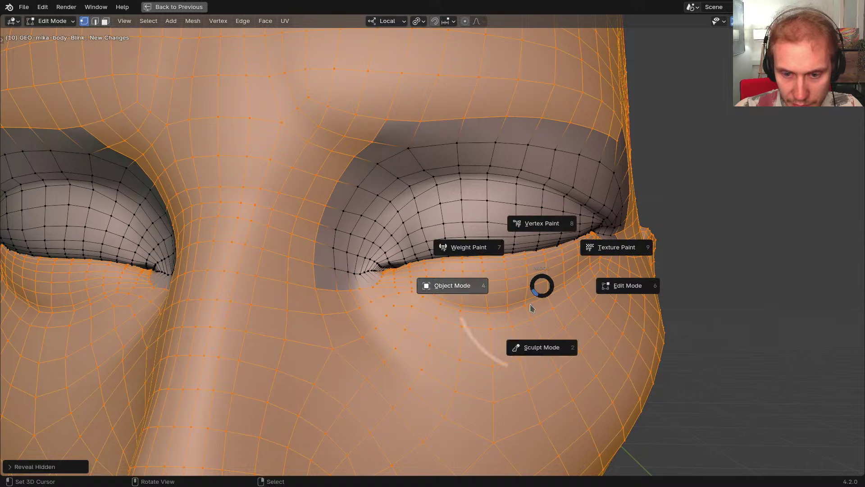
pyautogui.click(544, 340)
pyautogui.scroll(-1, 531, 318)
pyautogui.moveTo(531, 318); pyautogui.dragTo(511, 308, button='middle')
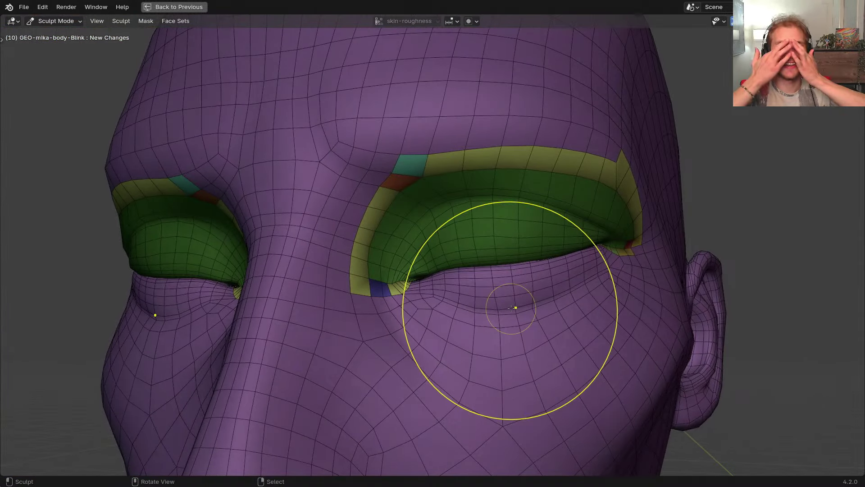
pyautogui.moveTo(511, 308); pyautogui.dragTo(571, 300, button='middle')
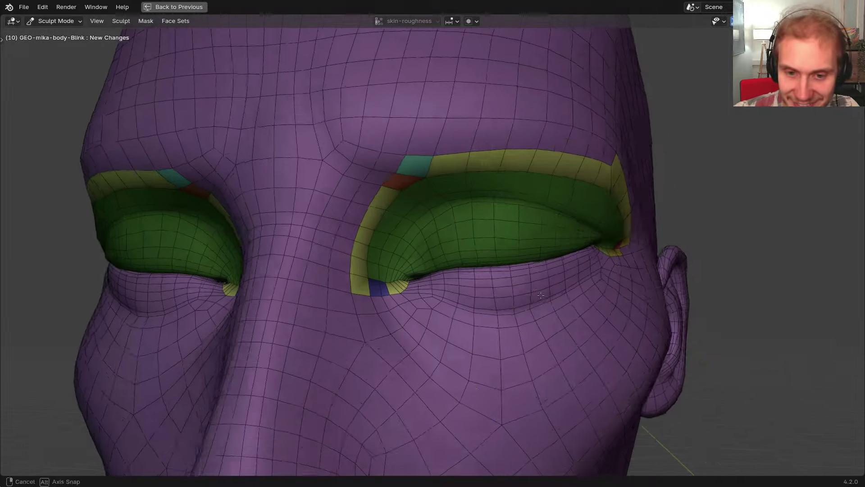
pyautogui.press('a')
pyautogui.click(500, 293)
pyautogui.scroll(5, 500, 284)
pyautogui.moveTo(501, 284)
pyautogui.mouseDown(button='middle')
pyautogui.moveTo(487, 249)
pyautogui.moveTo(469, 248)
pyautogui.moveTo(522, 255)
pyautogui.moveTo(488, 228)
pyautogui.mouseUp(button='middle')
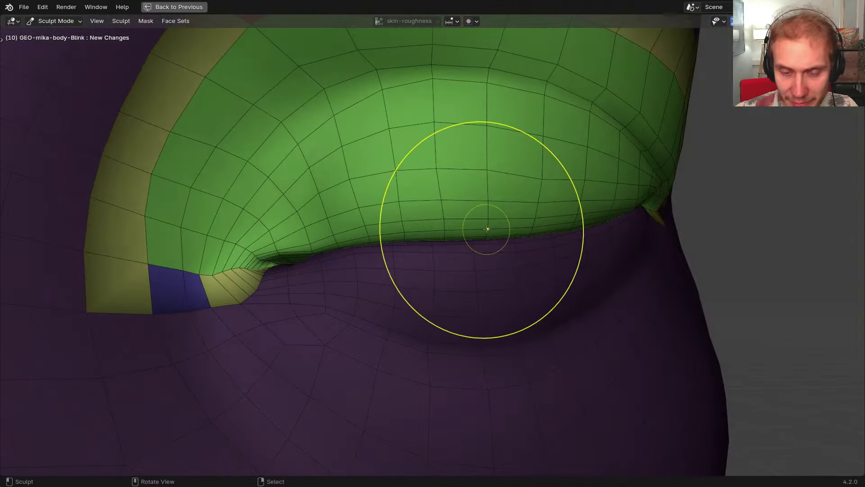
# Turn off face-set masking for the brush and switch between Smooth and Grab brushes
pyautogui.press('n')
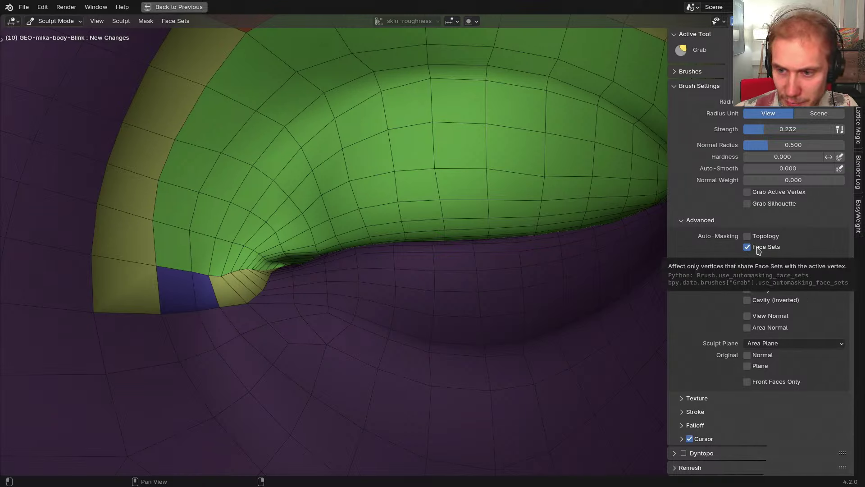
pyautogui.click(747, 247)
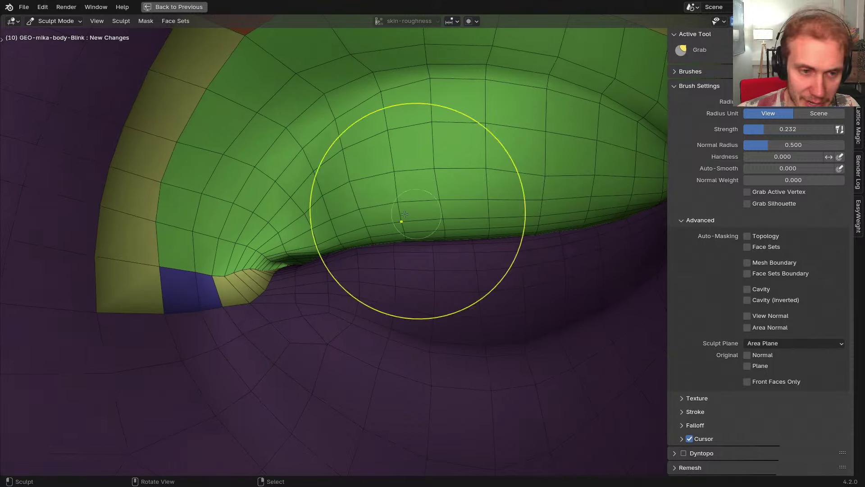
pyautogui.press('t')
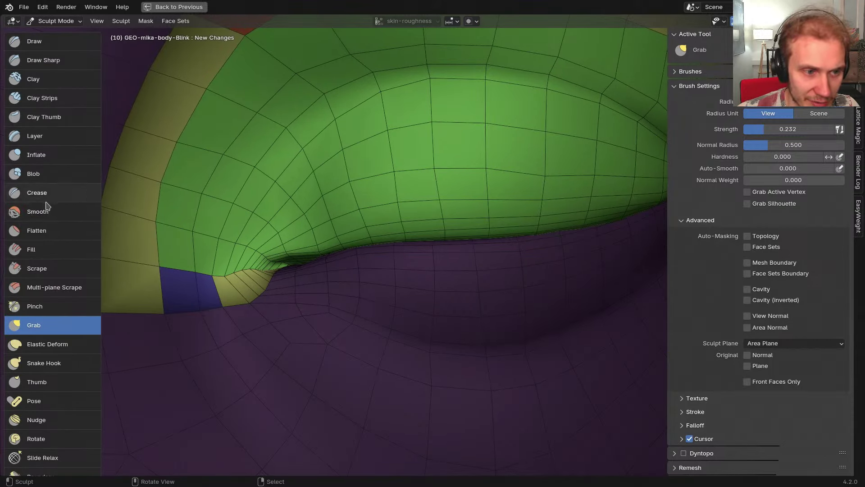
pyautogui.click(46, 210)
pyautogui.click(758, 226)
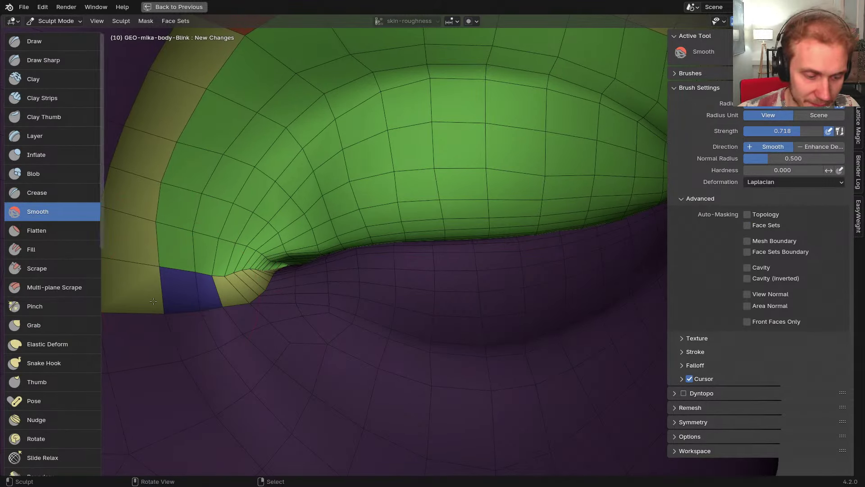
pyautogui.press('g')
pyautogui.press('n')
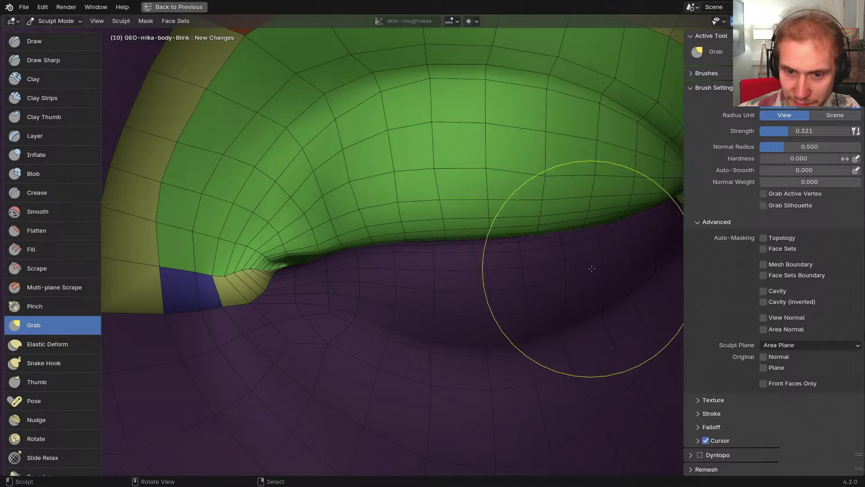
pyautogui.press('t')
# Pull the upper eyelid and its inner corner into shape with a smaller Grab brush
pyautogui.moveTo(456, 224); pyautogui.dragTo(472, 228, button='middle')
pyautogui.keyDown('shift'); pyautogui.moveTo(337, 239); pyautogui.dragTo(432, 250, button='middle'); pyautogui.keyUp('shift')
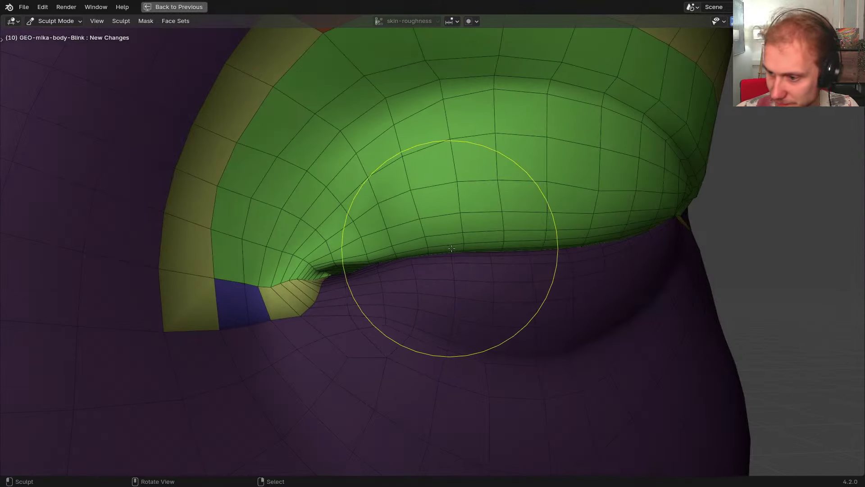
pyautogui.moveTo(475, 271); pyautogui.dragTo(473, 242, button='middle')
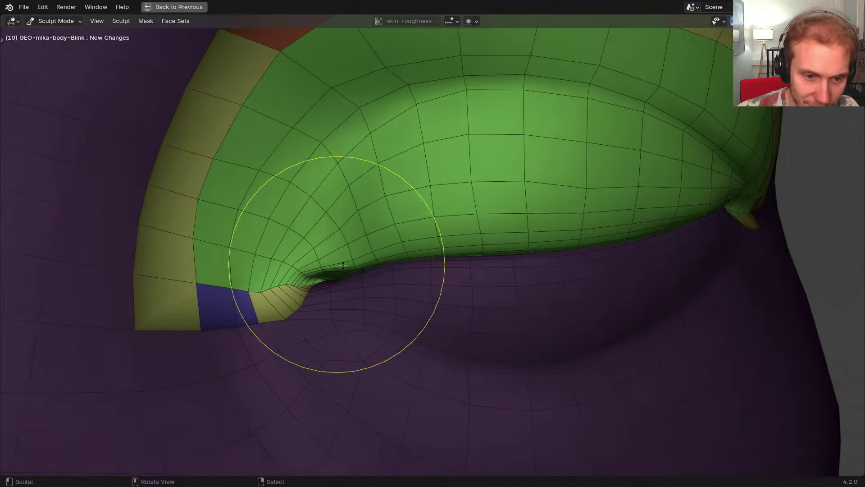
pyautogui.scroll(4, 311, 262)
pyautogui.press('f')
pyautogui.click(344, 264)
pyautogui.moveTo(360, 263); pyautogui.dragTo(379, 256, button='middle')
pyautogui.moveTo(378, 256)
pyautogui.mouseDown()
pyautogui.moveTo(387, 286)
pyautogui.moveTo(367, 231)
pyautogui.moveTo(350, 283)
pyautogui.moveTo(329, 290)
pyautogui.moveTo(332, 275)
pyautogui.mouseUp()
pyautogui.press('f')
pyautogui.click(331, 290)
pyautogui.press('f')
pyautogui.click(317, 287)
pyautogui.moveTo(383, 259)
pyautogui.keyDown('ctrl'); pyautogui.mouseDown(button='middle')
pyautogui.moveTo(542, 256)
pyautogui.moveTo(479, 259)
pyautogui.mouseUp(button='middle'); pyautogui.keyUp('ctrl')
pyautogui.keyDown('shift'); pyautogui.moveTo(447, 268); pyautogui.dragTo(348, 270, button='middle'); pyautogui.keyUp('shift')
pyautogui.moveTo(433, 252)
pyautogui.mouseDown(button='middle')
pyautogui.moveTo(501, 229)
pyautogui.moveTo(482, 260)
pyautogui.mouseUp(button='middle')
# Smooth the eyelid corner, then check the outer corner and the other eye
pyautogui.press('n')
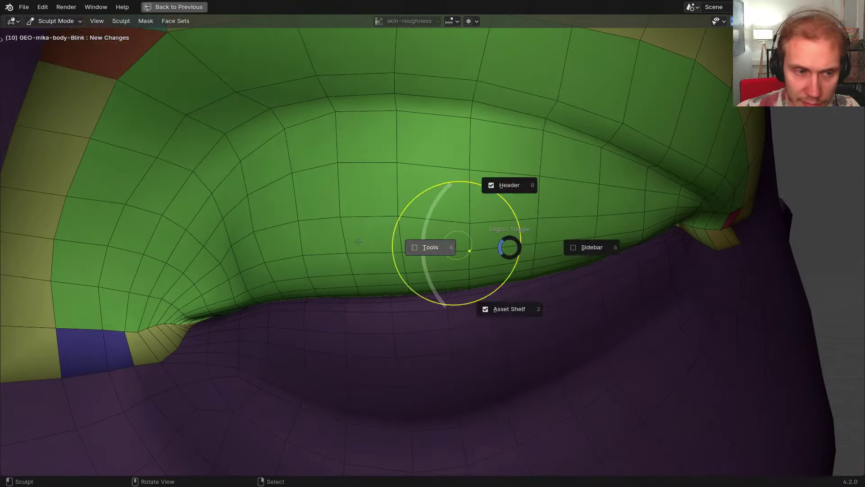
pyautogui.click(69, 214)
pyautogui.press('n')
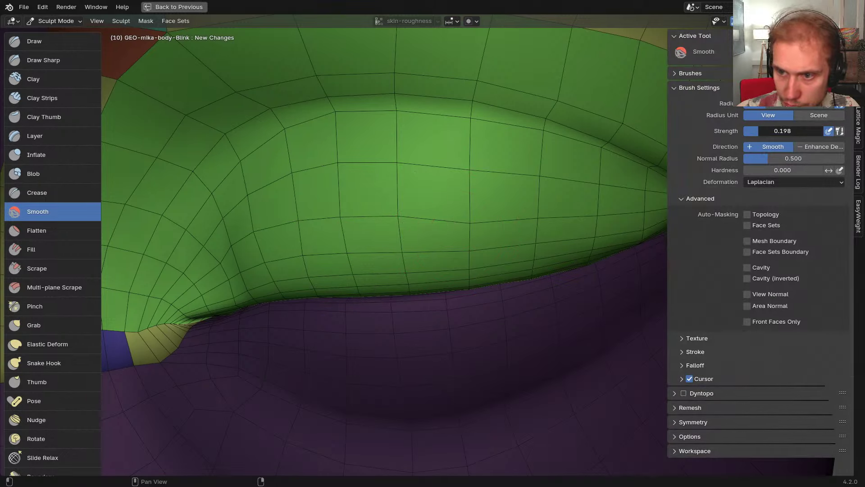
pyautogui.press('g')
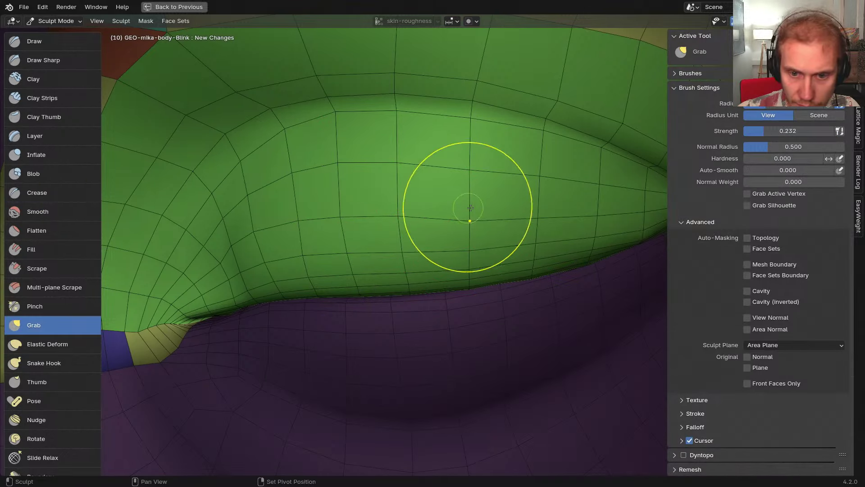
pyautogui.press('n')
pyautogui.moveTo(536, 216); pyautogui.dragTo(487, 185, button='middle')
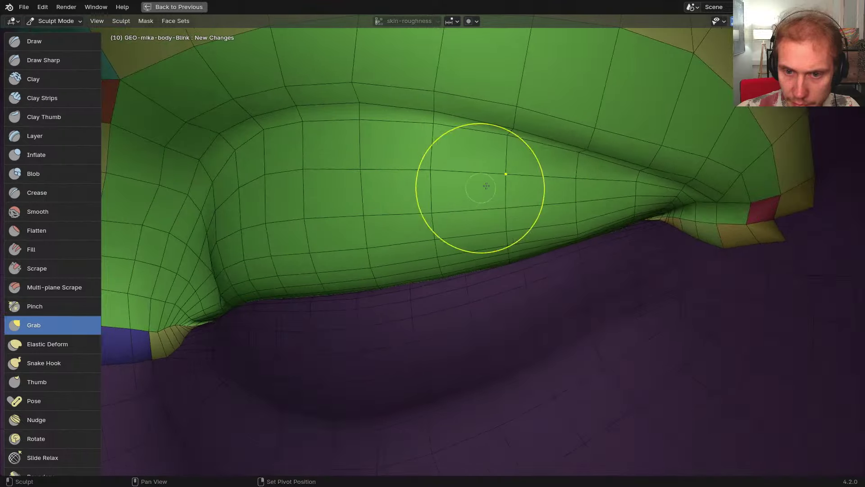
pyautogui.moveTo(581, 197)
pyautogui.keyDown('shift'); pyautogui.mouseDown(button='middle')
pyautogui.moveTo(515, 214)
pyautogui.moveTo(514, 172)
pyautogui.mouseUp(button='middle'); pyautogui.keyUp('shift')
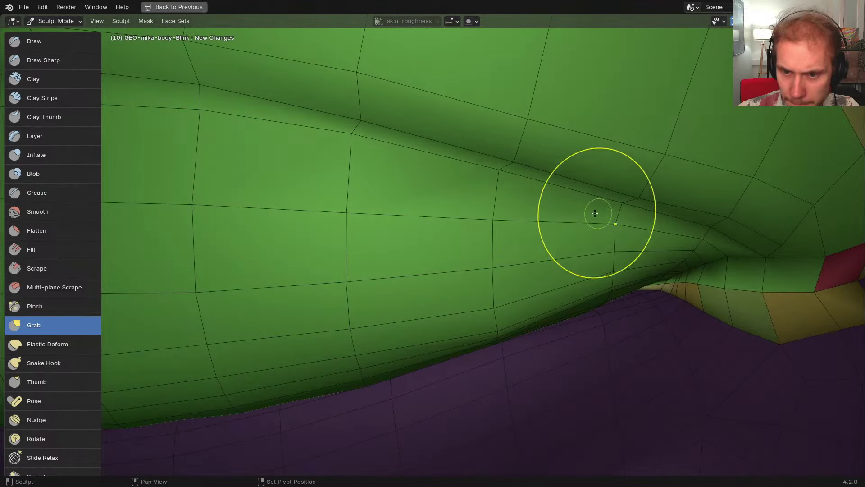
pyautogui.moveTo(600, 213)
pyautogui.mouseDown(button='middle')
pyautogui.moveTo(530, 201)
pyautogui.moveTo(543, 228)
pyautogui.moveTo(473, 247)
pyautogui.moveTo(464, 280)
pyautogui.moveTo(479, 274)
pyautogui.mouseUp(button='middle')
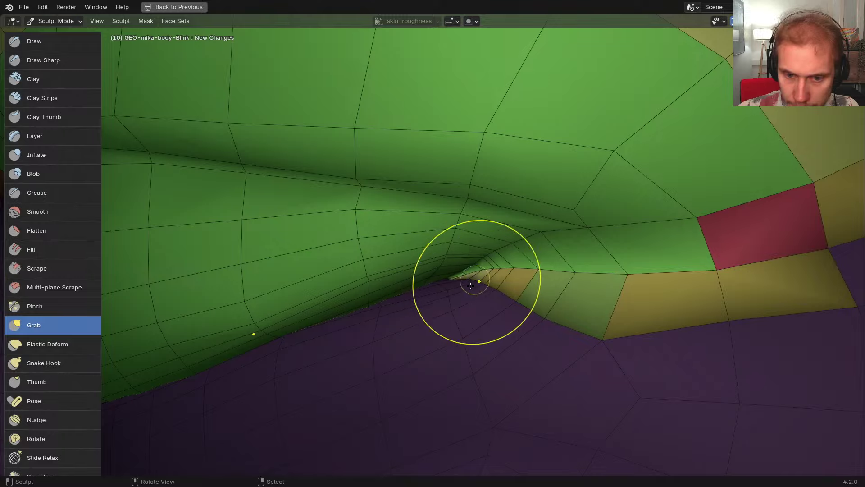
pyautogui.moveTo(464, 293)
pyautogui.mouseDown(button='middle')
pyautogui.moveTo(444, 299)
pyautogui.moveTo(636, 272)
pyautogui.mouseUp(button='middle')
pyautogui.press('t')
pyautogui.keyDown('ctrl'); pyautogui.moveTo(272, 274); pyautogui.dragTo(440, 284, button='middle'); pyautogui.keyUp('ctrl')
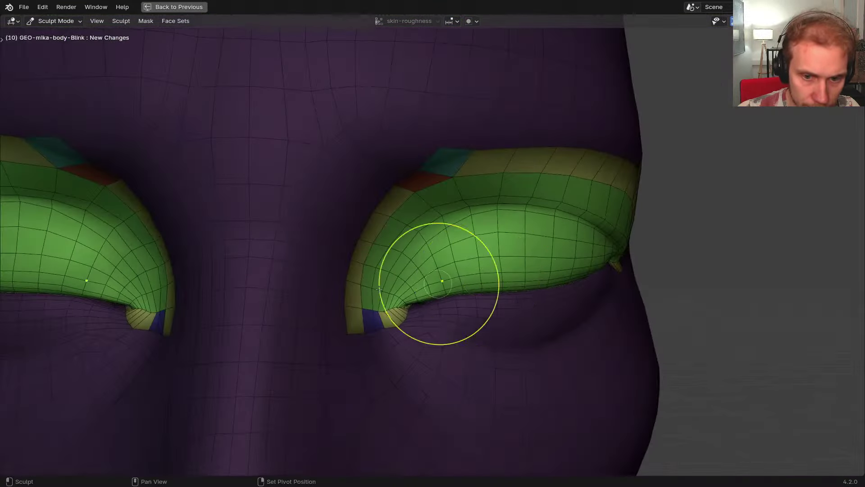
pyautogui.keyDown('shift'); pyautogui.moveTo(225, 273); pyautogui.dragTo(496, 254, button='middle'); pyautogui.keyUp('shift')
pyautogui.keyDown('shift'); pyautogui.moveTo(431, 251); pyautogui.dragTo(473, 255, button='middle'); pyautogui.keyUp('shift')
pyautogui.moveTo(440, 266)
pyautogui.mouseDown(button='middle')
pyautogui.moveTo(493, 282)
pyautogui.moveTo(503, 270)
pyautogui.mouseUp(button='middle')
pyautogui.scroll(6, 456, 295)
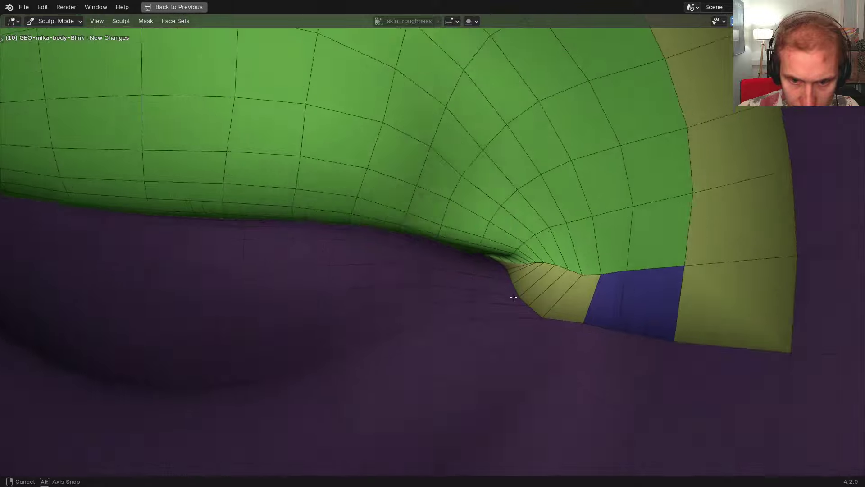
pyautogui.scroll(-6, 517, 298)
pyautogui.keyDown('shift'); pyautogui.moveTo(568, 291); pyautogui.dragTo(357, 263, button='middle'); pyautogui.keyUp('shift')
# Return to Object Mode and compare the eyelids with and without the new sculpt changes
pyautogui.hotkey('ctrl', 'Tab')
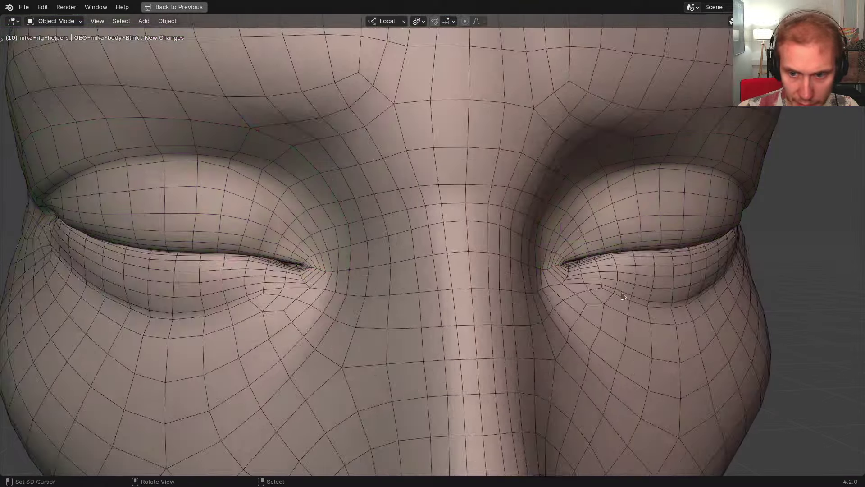
pyautogui.moveTo(624, 296)
pyautogui.mouseDown(button='middle')
pyautogui.moveTo(570, 278)
pyautogui.moveTo(480, 275)
pyautogui.moveTo(431, 245)
pyautogui.moveTo(334, 248)
pyautogui.moveTo(431, 249)
pyautogui.moveTo(422, 251)
pyautogui.moveTo(491, 264)
pyautogui.moveTo(472, 269)
pyautogui.mouseUp(button='middle')
pyautogui.scroll(3, 377, 249)
pyautogui.hotkey('ctrl', 'shift', 'z')
pyautogui.hotkey('ctrl', 'z')
pyautogui.hotkey('ctrl', 'shift', 'z')
# Restore the full layout, select GEO-mika-body, and expand its Shape Key Slots section
pyautogui.hotkey('ctrl', 'space')
pyautogui.scroll(-12, 376, 308)
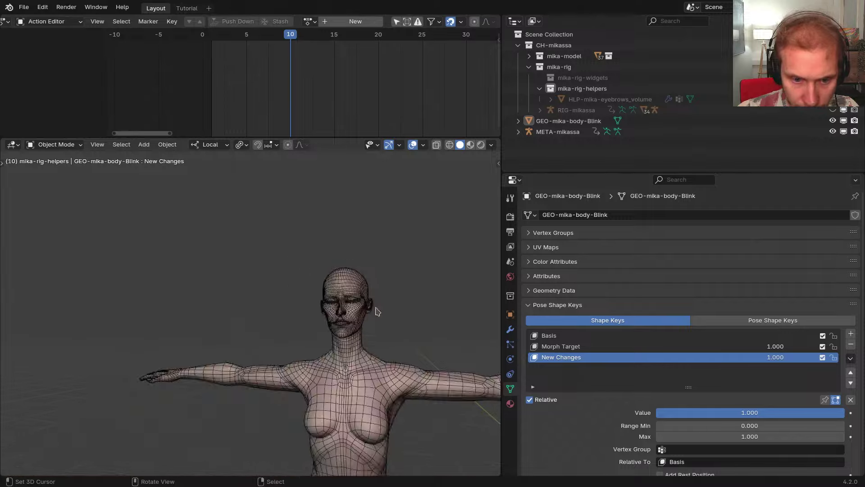
pyautogui.moveTo(377, 309); pyautogui.dragTo(356, 308, button='middle')
pyautogui.keyDown('shift'); pyautogui.moveTo(356, 309); pyautogui.dragTo(325, 323, button='middle'); pyautogui.keyUp('shift')
pyautogui.scroll(4, 181, 301)
pyautogui.rightClick(295, 289)
pyautogui.scroll(-4, 296, 289)
pyautogui.scroll(7, 325, 324)
pyautogui.scroll(-4, 316, 310)
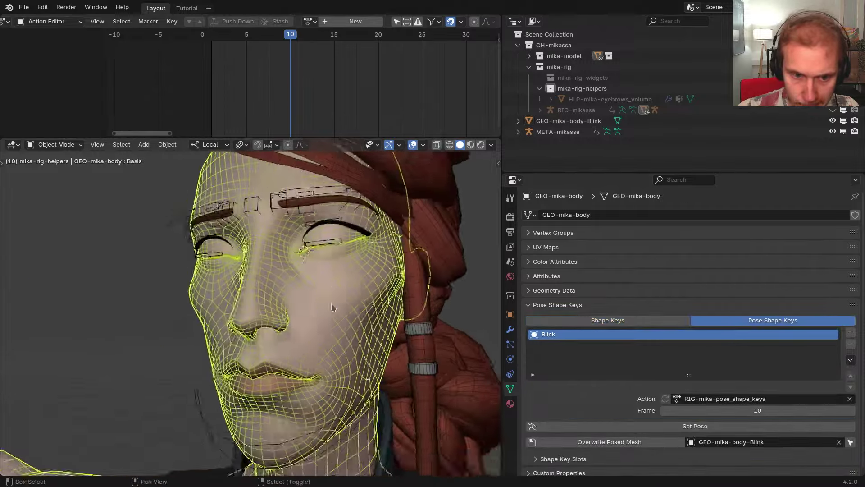
pyautogui.scroll(4, 331, 303)
pyautogui.scroll(-5, 349, 299)
pyautogui.scroll(-1, 638, 433)
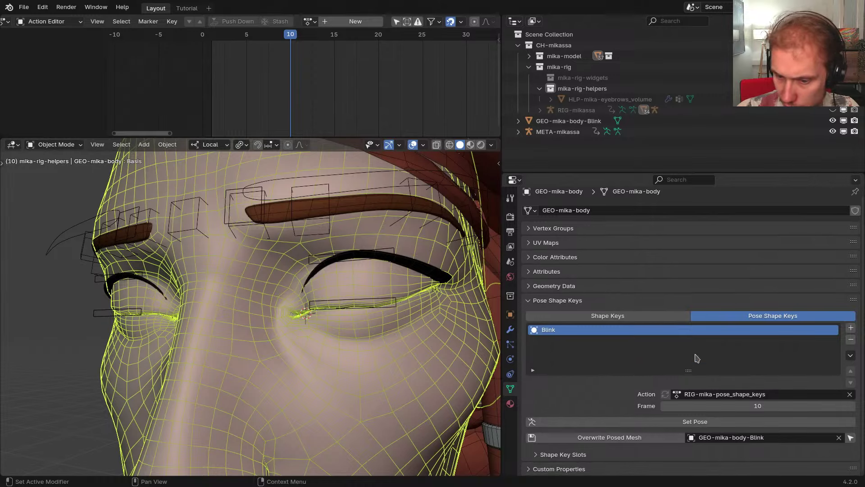
pyautogui.click(585, 454)
pyautogui.scroll(-3, 628, 298)
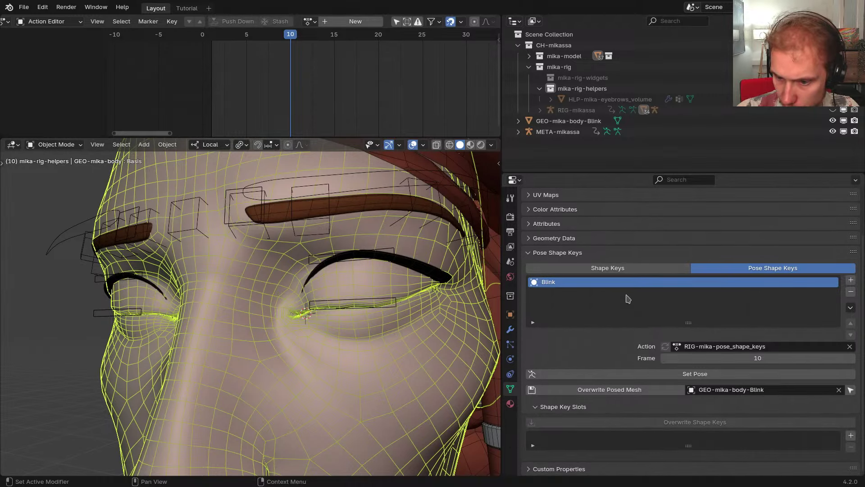
# Start adding a shape key slot to Blink, then dismiss the vertex group list unchosen
pyautogui.click(850, 435)
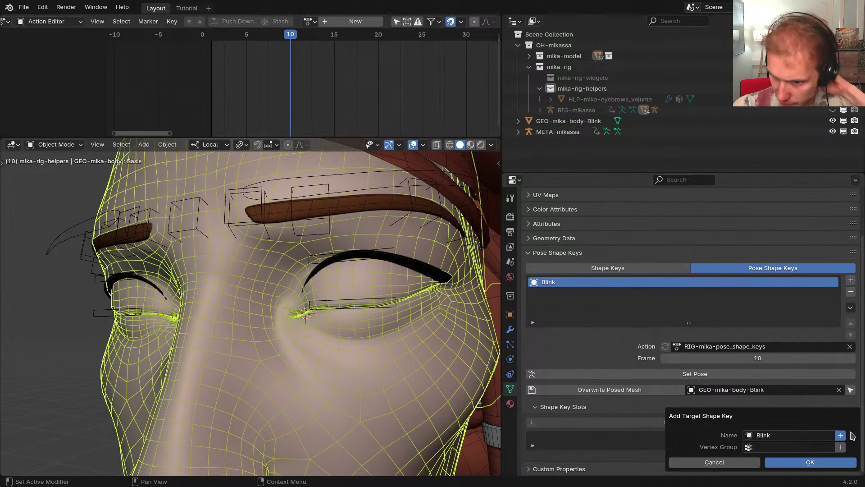
pyautogui.moveTo(764, 420); pyautogui.dragTo(752, 380)
pyautogui.click(759, 407)
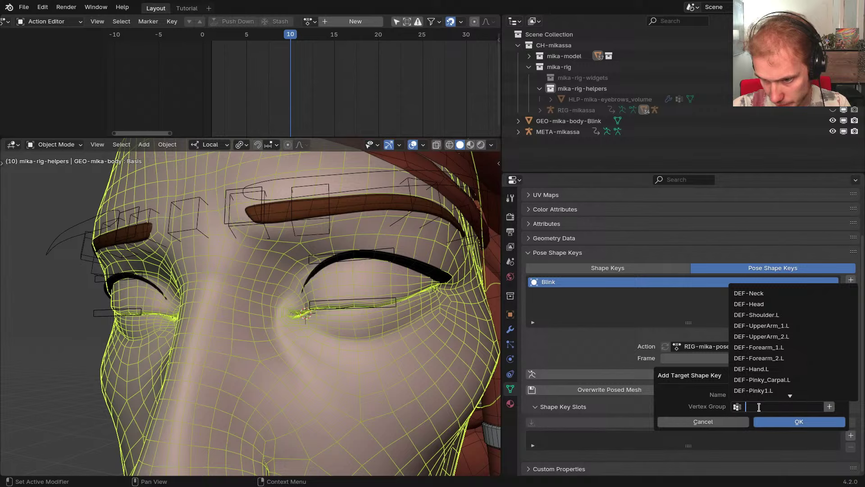
pyautogui.click(696, 405)
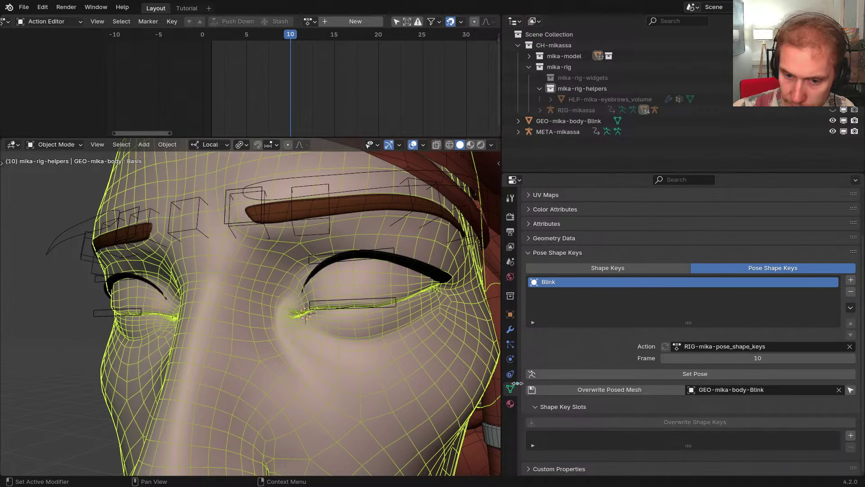
# In Edit Mode, select one half of the body mesh with Select Axis
pyautogui.press('Tab')
pyautogui.scroll(-4, 270, 351)
pyautogui.moveTo(257, 356); pyautogui.dragTo(278, 327, button='middle')
pyautogui.hotkey('alt', 'a')
pyautogui.press('F3')
pyautogui.write('select a')
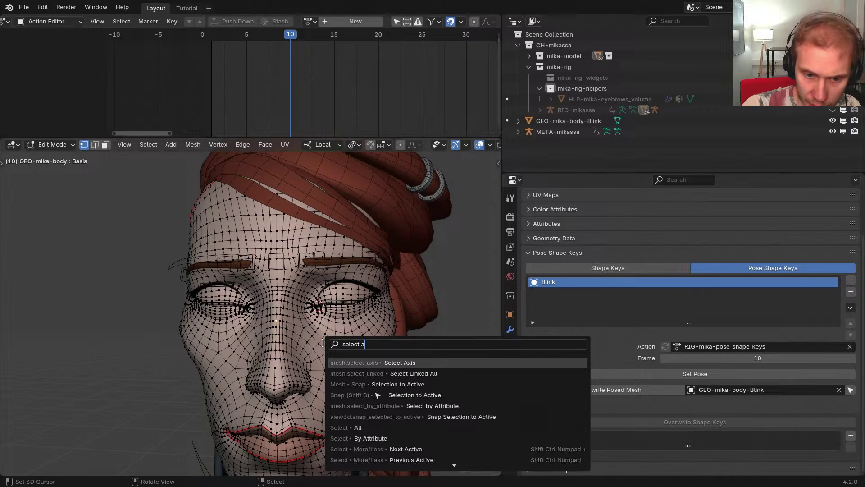
pyautogui.write('x')
pyautogui.press('Return')
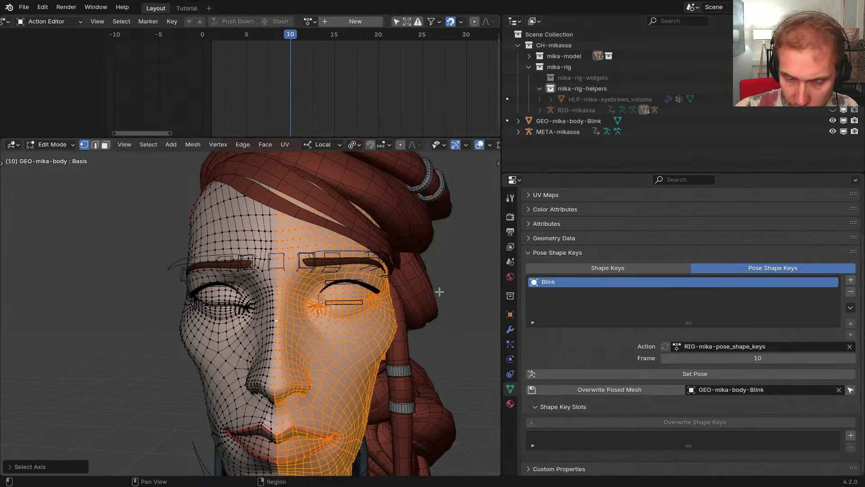
pyautogui.scroll(5, 266, 368)
pyautogui.hotkey('ctrl', 'z')
# Create the Side.L and Side.R vertex groups from the two mesh halves, excluding the centre loop
pyautogui.click(557, 252)
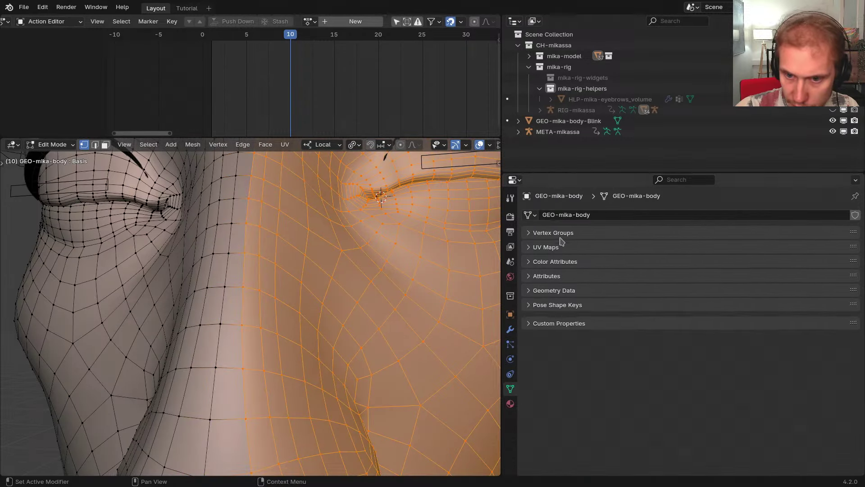
pyautogui.click(555, 233)
pyautogui.click(851, 249)
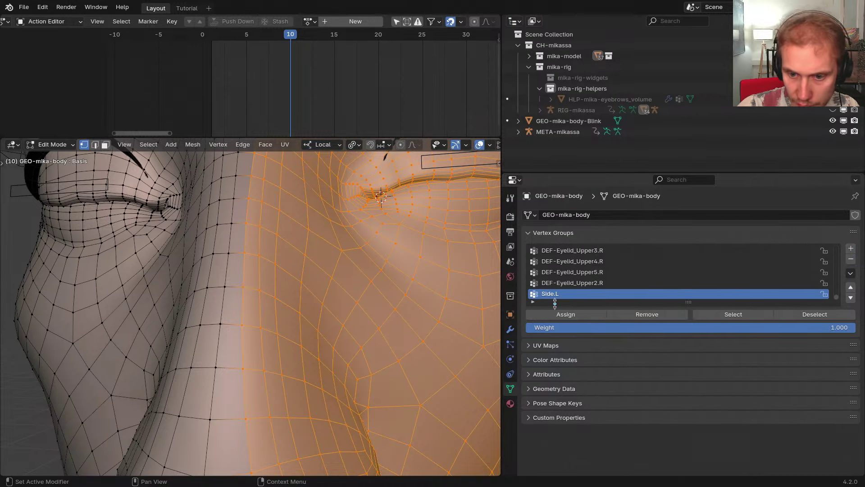
pyautogui.hotkey('ctrl', 'i')
pyautogui.press('ctrl+KP_Subtract')
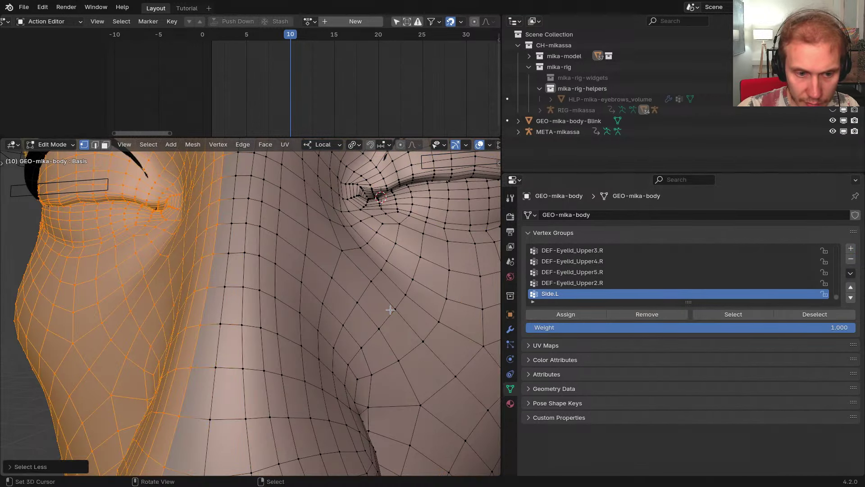
pyautogui.click(850, 248)
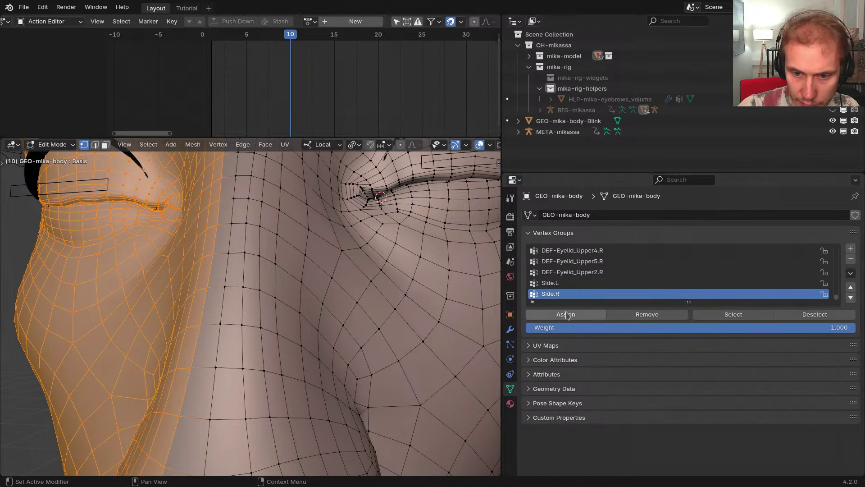
# Hide the Side.L and Side.R vertices and select the remaining centre-line loop
pyautogui.hotkey('alt', 'a')
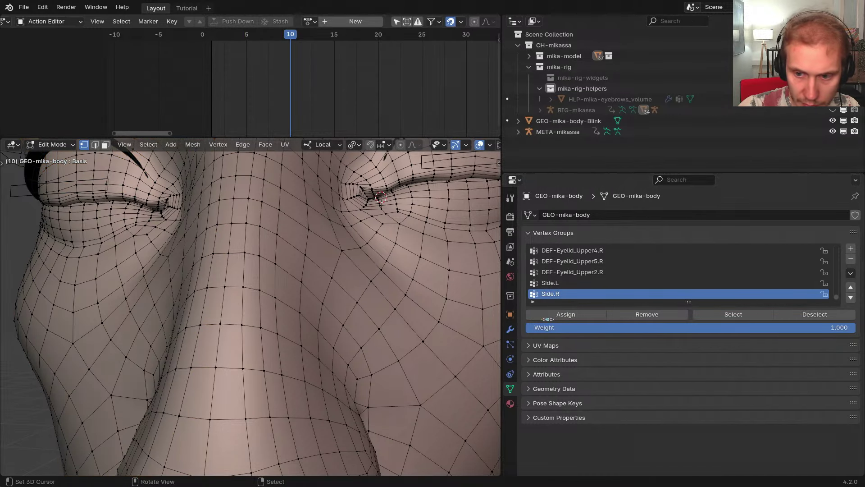
pyautogui.click(739, 317)
pyautogui.click(569, 283)
pyautogui.click(704, 317)
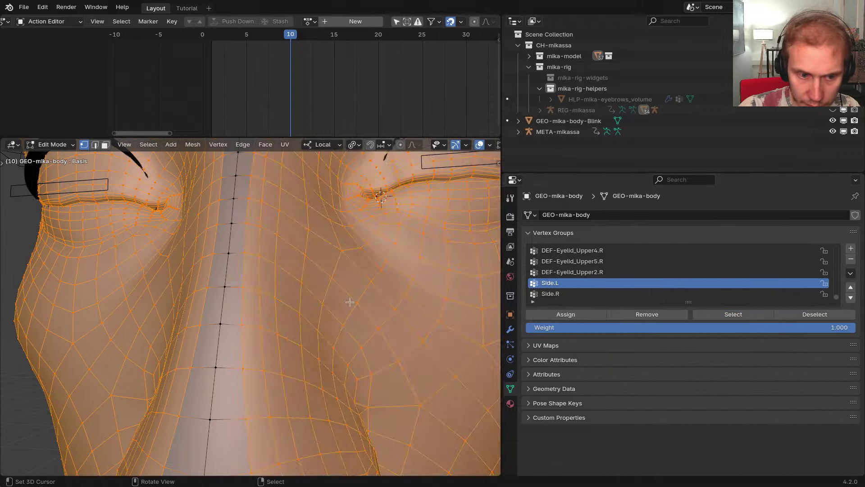
pyautogui.press('h')
pyautogui.press('a')
# Assign the centre loop to both Side.L and Side.R at weight 0.5
pyautogui.scroll(-10, 350, 301)
pyautogui.keyDown('shift'); pyautogui.moveTo(349, 302); pyautogui.dragTo(349, 259, button='middle'); pyautogui.keyUp('shift')
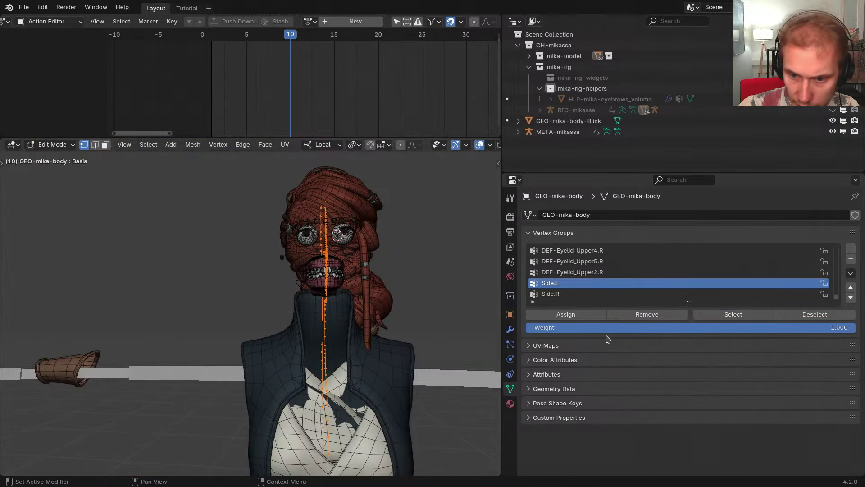
pyautogui.click(602, 327)
pyautogui.press('Return')
pyautogui.click(576, 317)
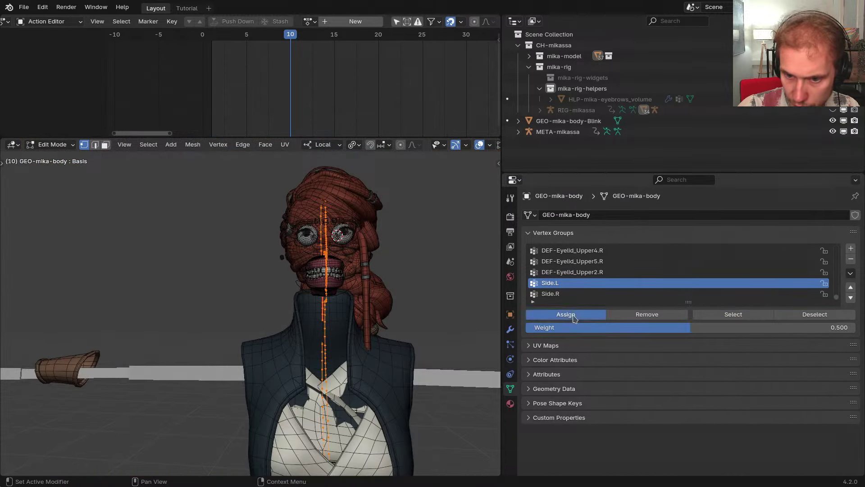
pyautogui.click(560, 293)
pyautogui.click(568, 314)
# Reveal all vertices, return to Object Mode, and reopen the Pose Shape Keys panel
pyautogui.hotkey('alt', 'h')
pyautogui.hotkey('alt', 'a')
pyautogui.press('Tab')
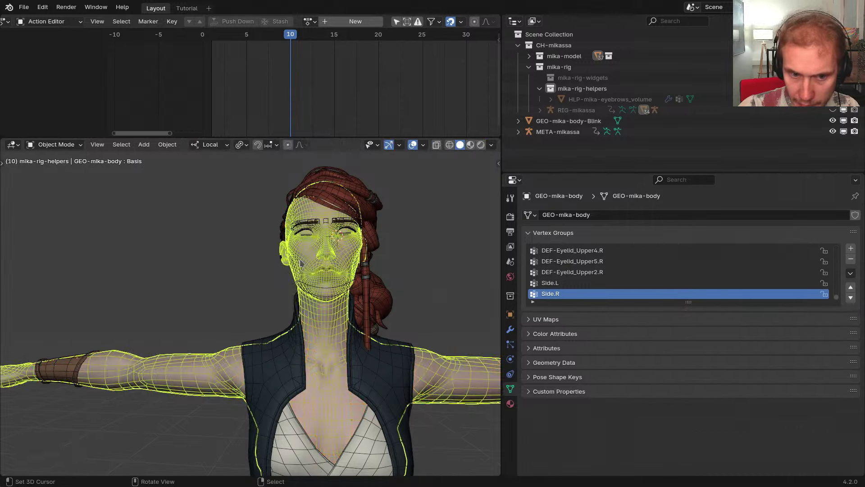
pyautogui.scroll(8, 310, 272)
pyautogui.keyDown('shift'); pyautogui.moveTo(309, 273); pyautogui.dragTo(203, 361, button='middle'); pyautogui.keyUp('shift')
pyautogui.click(510, 329)
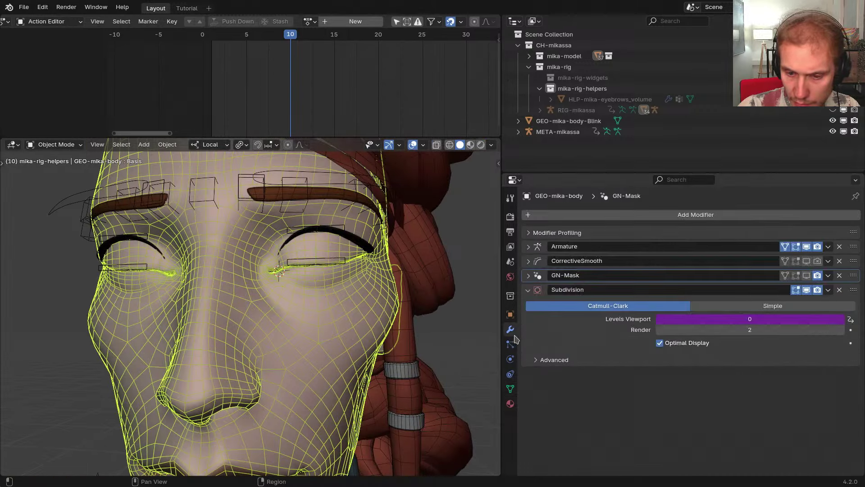
pyautogui.click(512, 390)
pyautogui.click(563, 234)
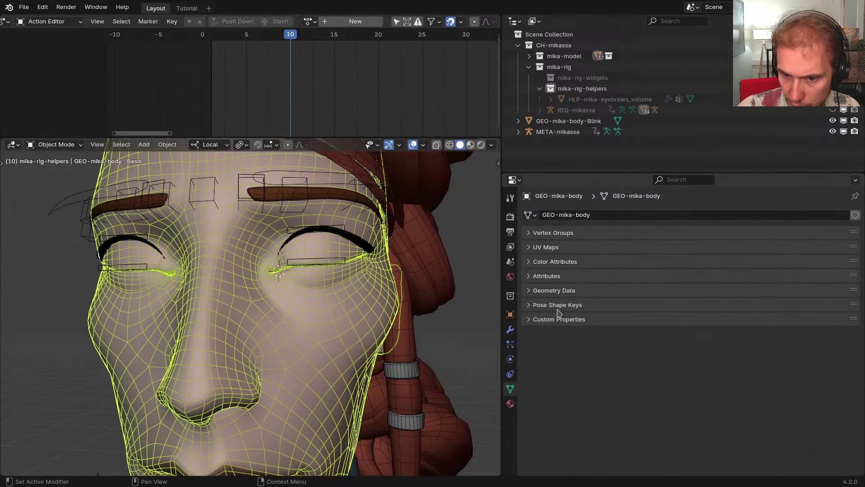
pyautogui.click(559, 307)
# Add a Blink.L slot to the Blink pose, masked by the Side.L vertex group
pyautogui.moveTo(667, 405); pyautogui.dragTo(676, 322, button='middle')
pyautogui.click(851, 436)
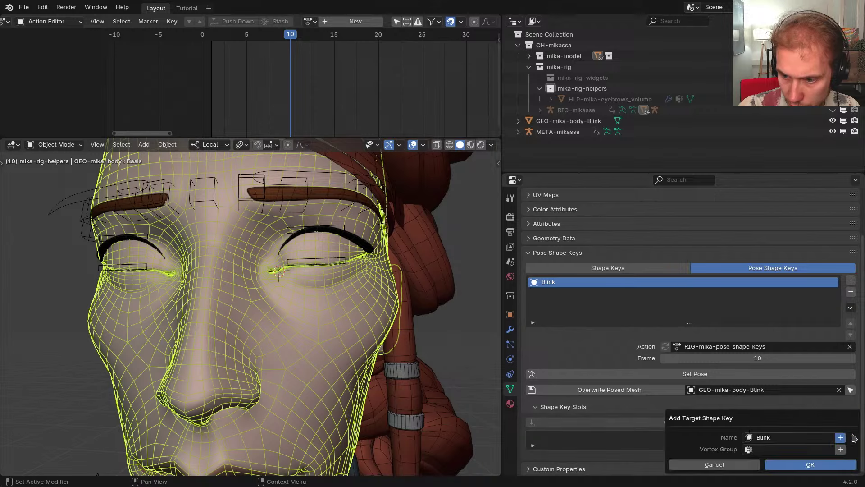
pyautogui.click(773, 449)
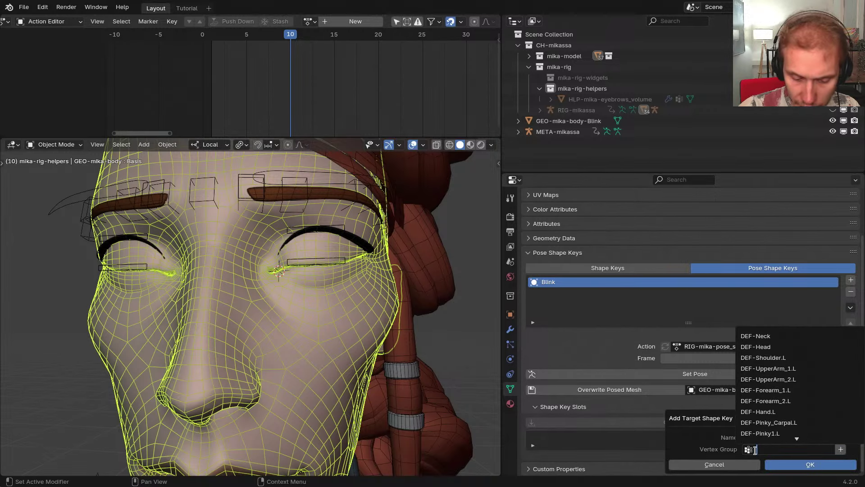
pyautogui.write('Sel')
pyautogui.press('BackSpace')
pyautogui.press('BackSpace')
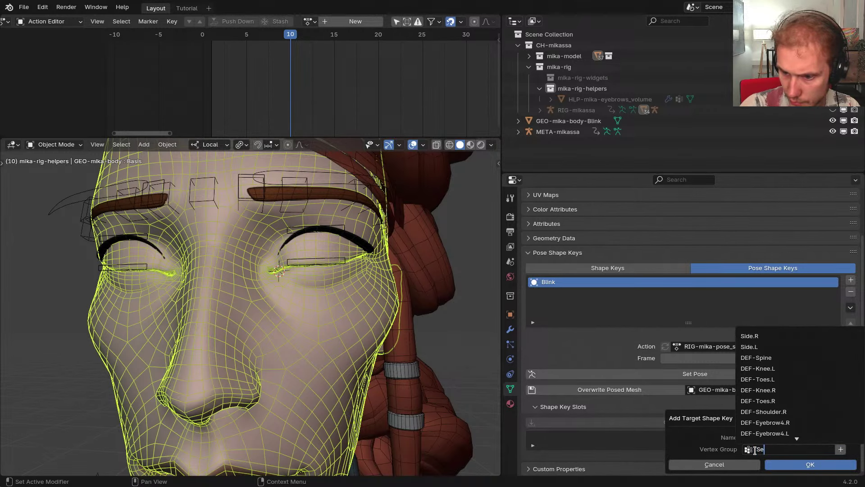
pyautogui.write('ide')
pyautogui.press('Return')
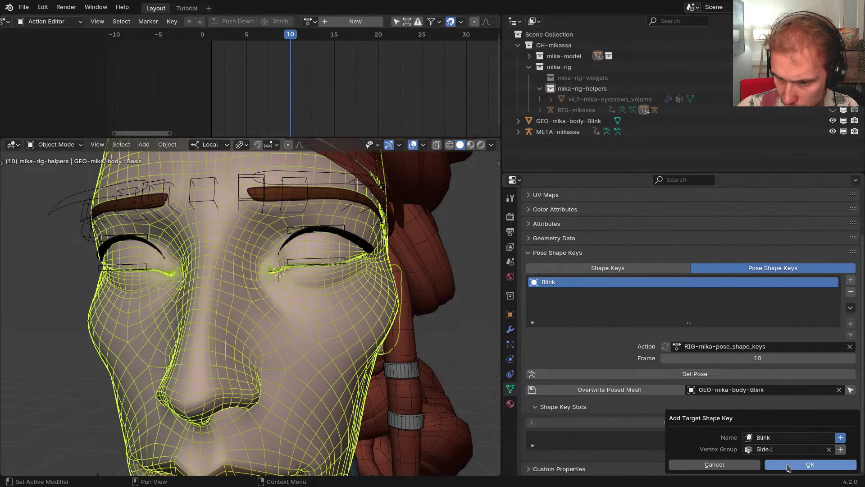
pyautogui.click(788, 437)
pyautogui.write('.')
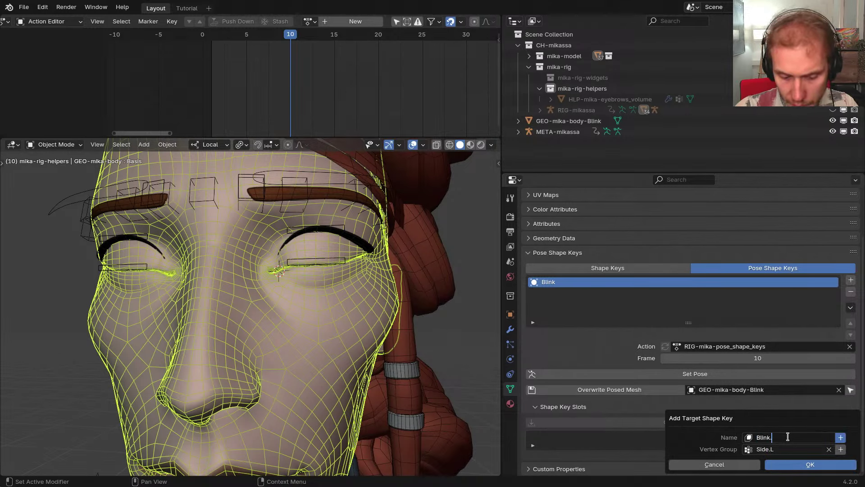
pyautogui.write('L')
pyautogui.press('Return')
pyautogui.click(804, 465)
# Add a second slot named Blink.R, masked by Side.R
pyautogui.scroll(-5, 804, 451)
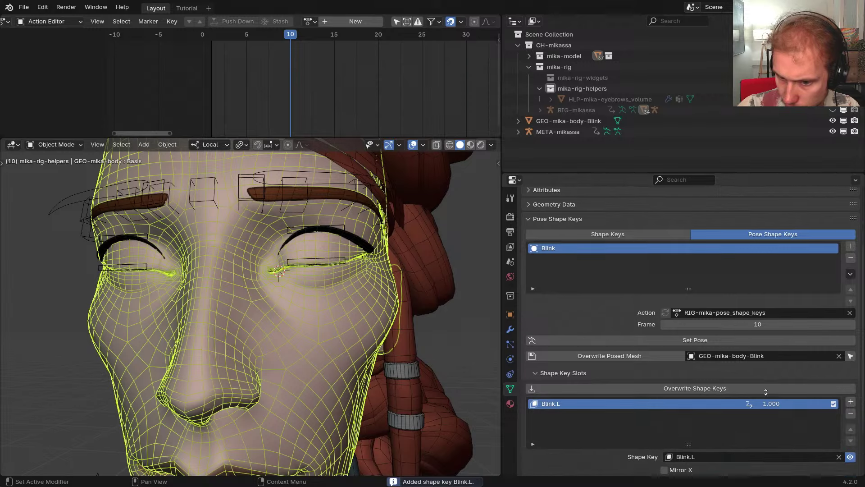
pyautogui.click(849, 359)
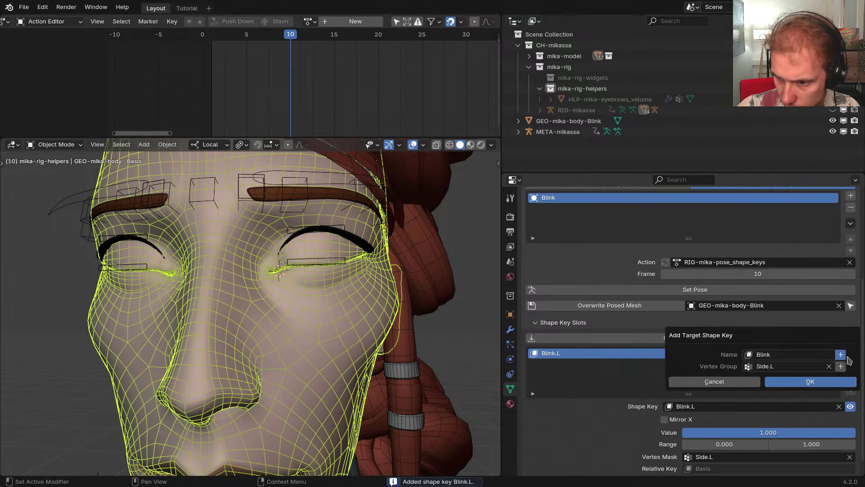
pyautogui.click(796, 366)
pyautogui.click(796, 367)
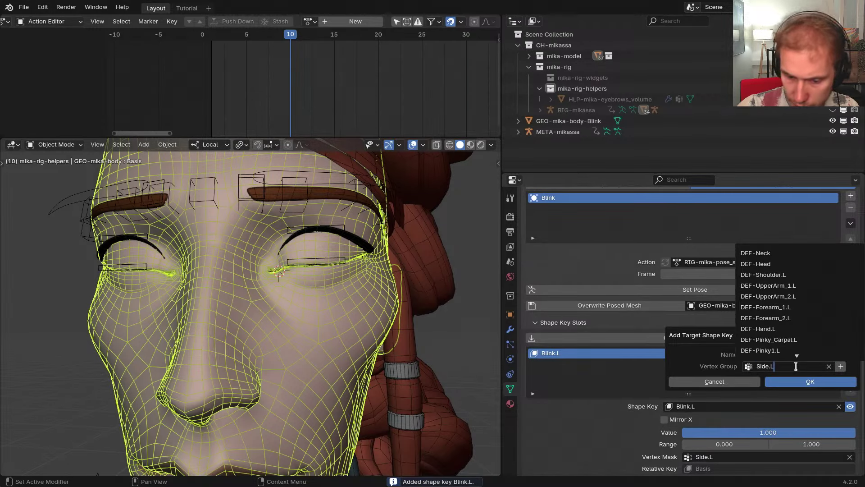
pyautogui.press('Escape')
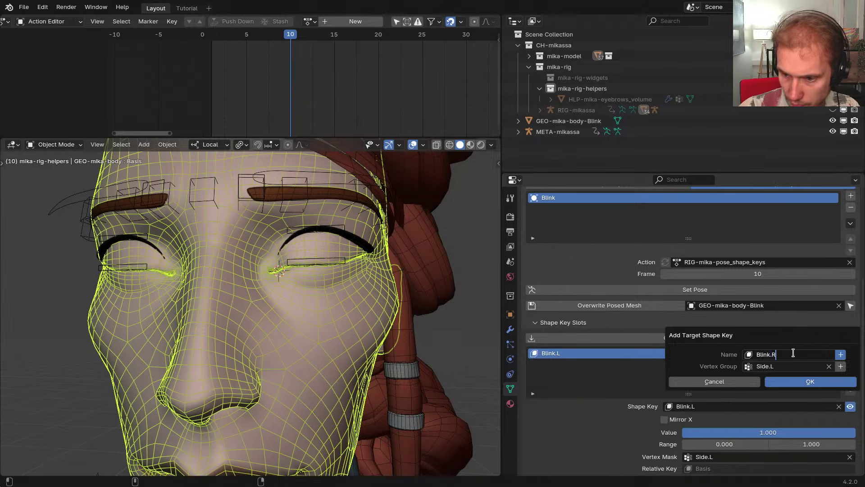
pyautogui.press('Return')
pyautogui.click(794, 383)
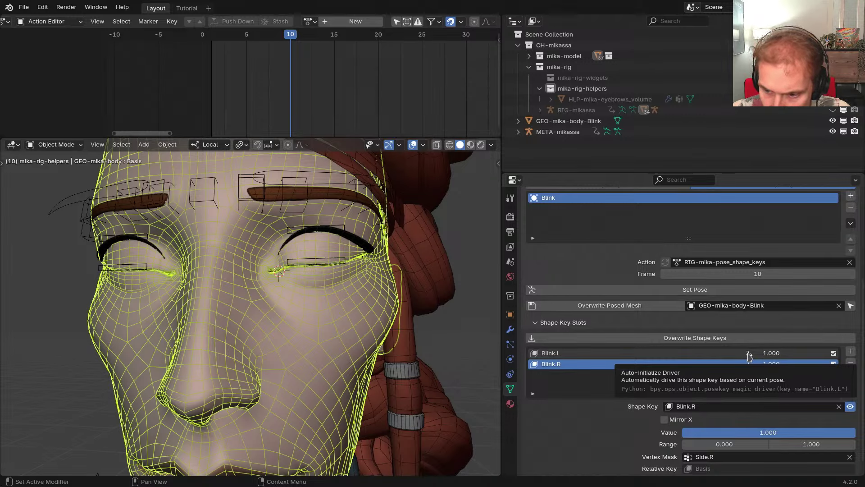
pyautogui.click(748, 354)
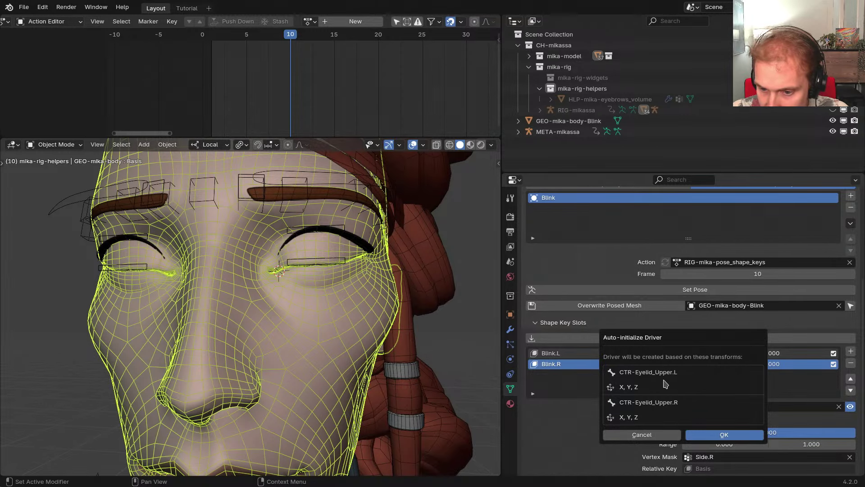
pyautogui.moveTo(674, 341); pyautogui.dragTo(684, 308)
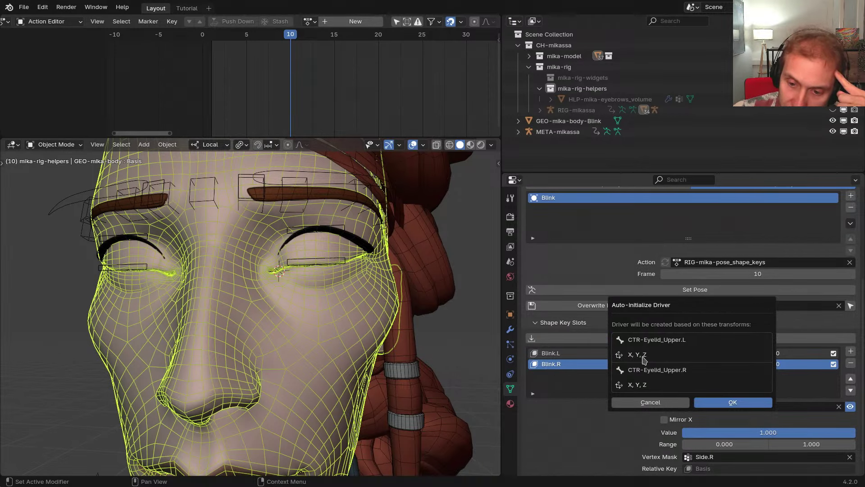
pyautogui.click(329, 259)
# Put the metarig in Pose Mode, show the Item transform panel, and select the left upper eyelid
pyautogui.hotkey('ctrl', 'Tab')
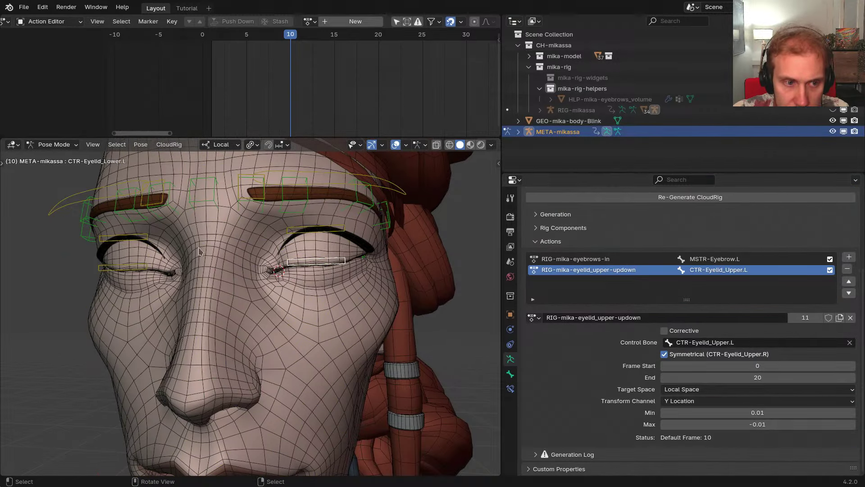
pyautogui.press('n')
pyautogui.click(495, 165)
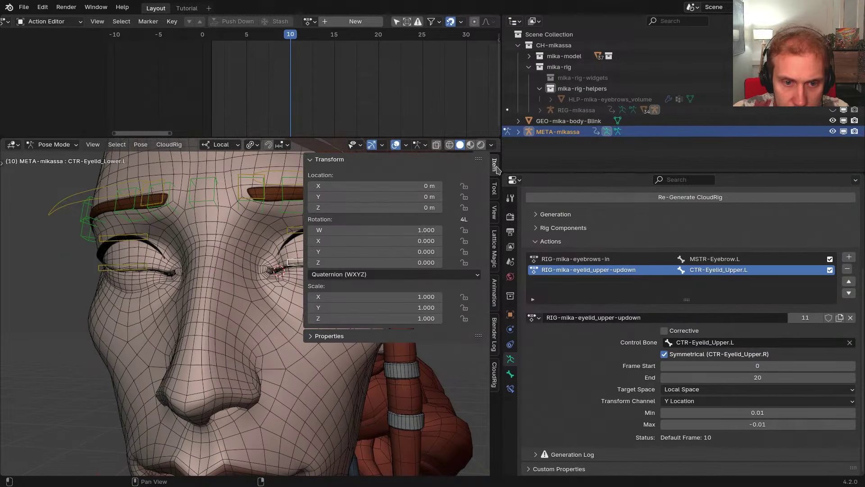
pyautogui.press('KP_Decimal')
pyautogui.click(255, 236)
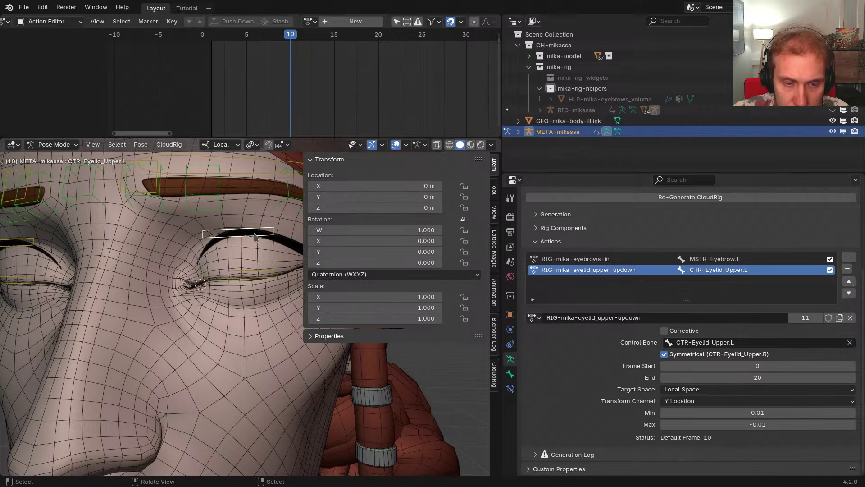
pyautogui.scroll(-3, 254, 237)
# In the generated RIG-mikassa's Pose Mode, select CTR-Eyelid_Upper.L and inspect its Location values
pyautogui.hotkey('shift', 't')
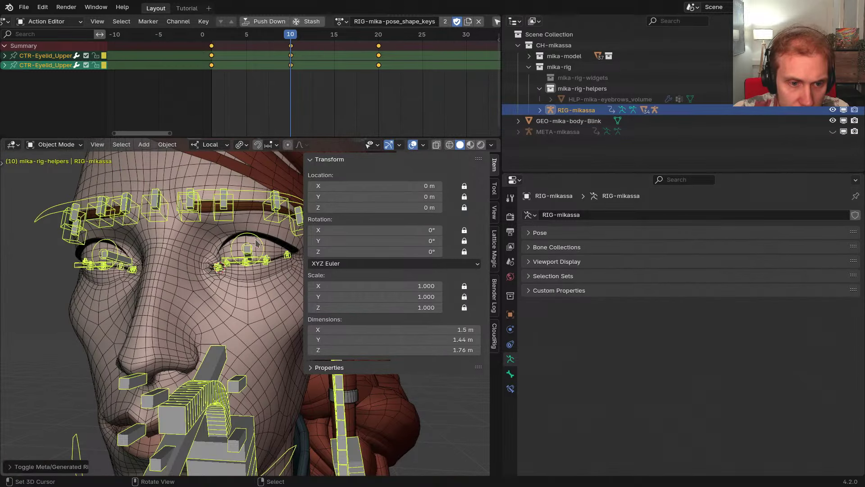
pyautogui.hotkey('ctrl', 'Tab')
pyautogui.click(255, 260)
pyautogui.scroll(1, 255, 261)
pyautogui.click(255, 260)
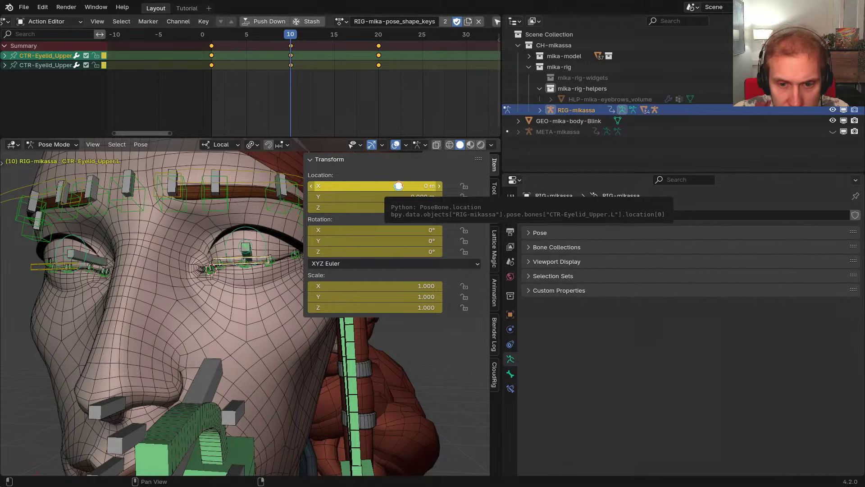
pyautogui.click(399, 197)
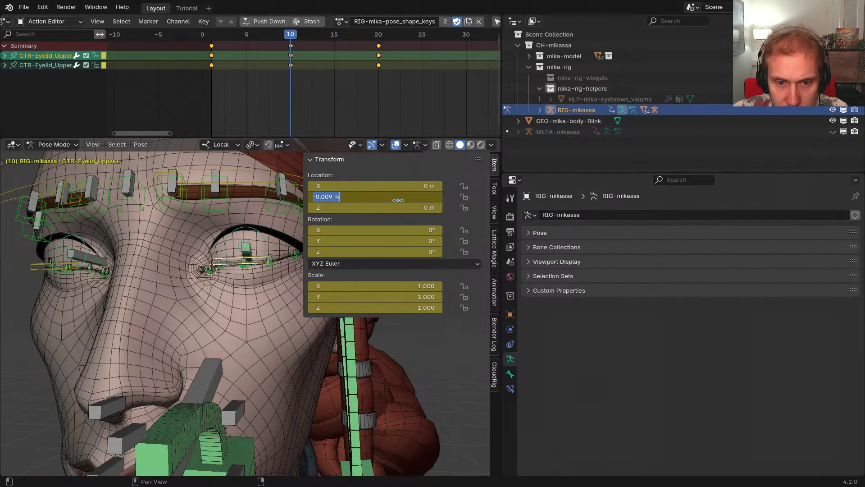
pyautogui.click(399, 208)
pyautogui.press('Escape')
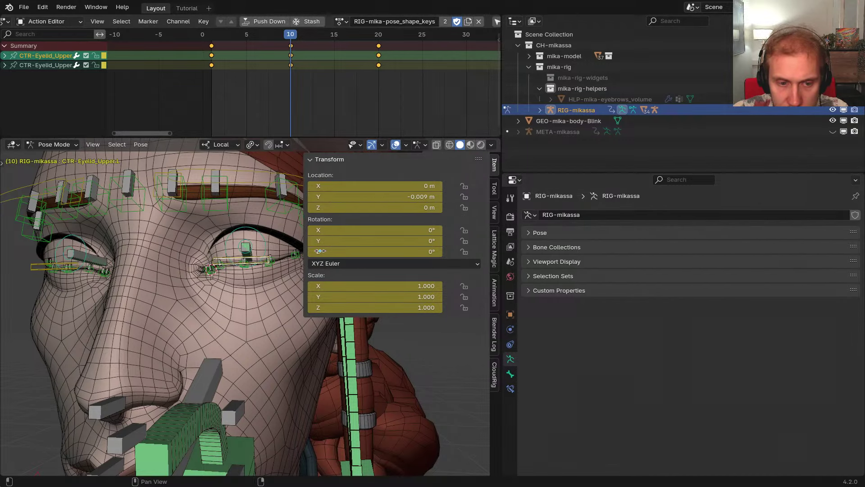
pyautogui.moveTo(285, 260); pyautogui.dragTo(271, 265, button='middle')
pyautogui.click(254, 283)
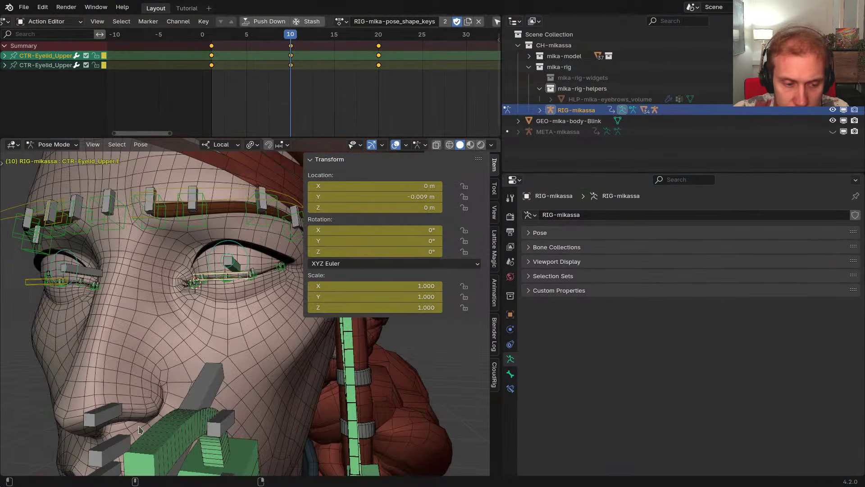
# In cloudrig_todo.txt, add a 'Pose Shape Keys' heading with a note on symmetry-sensitive driver set-up
pyautogui.press('super')
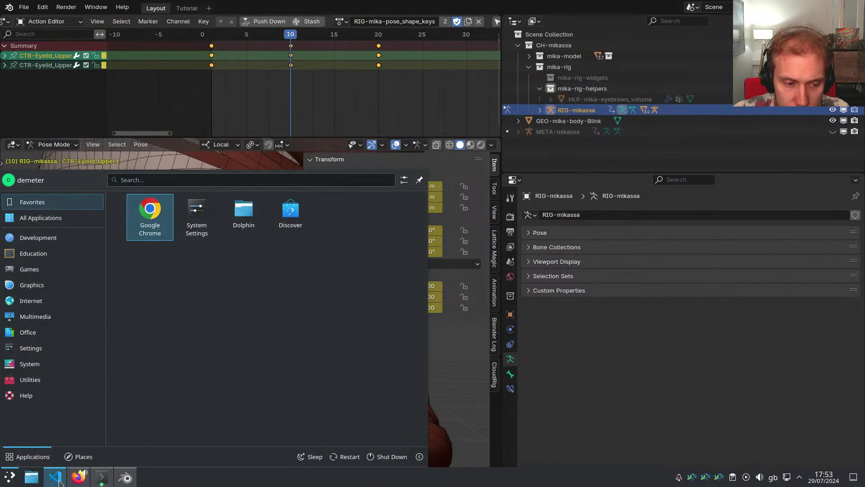
pyautogui.click(55, 476)
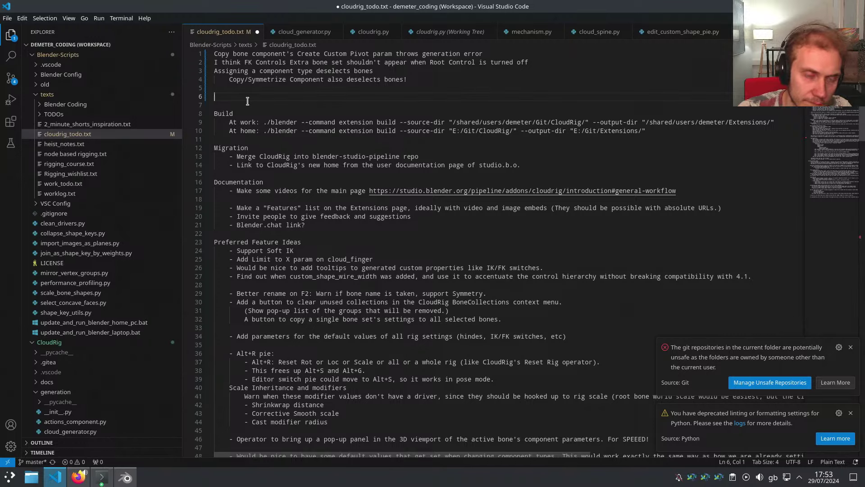
pyautogui.write('Pose S')
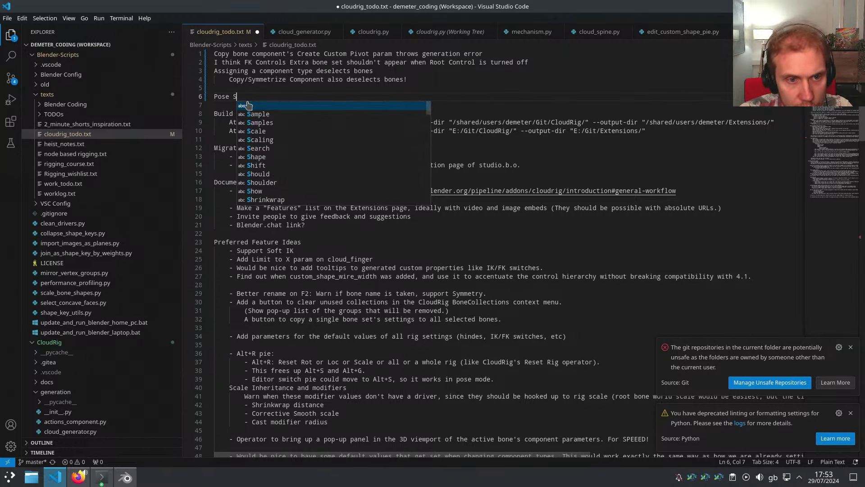
pyautogui.write('ape Shape Keys')
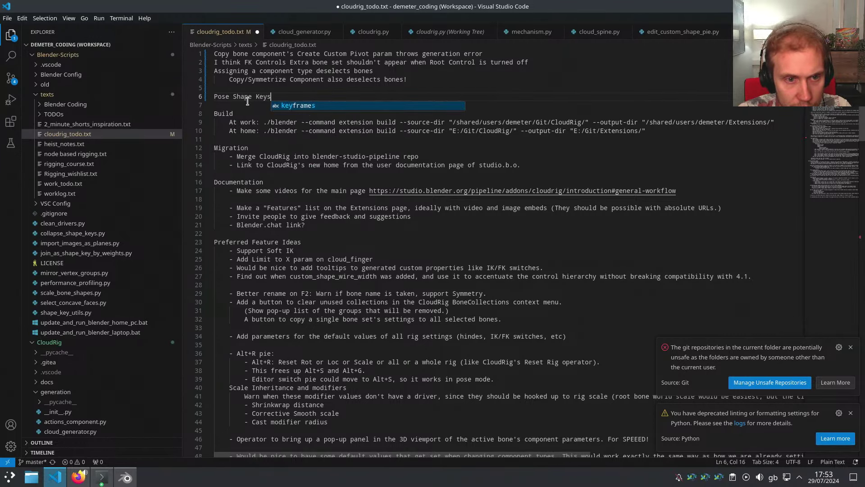
pyautogui.press('Return')
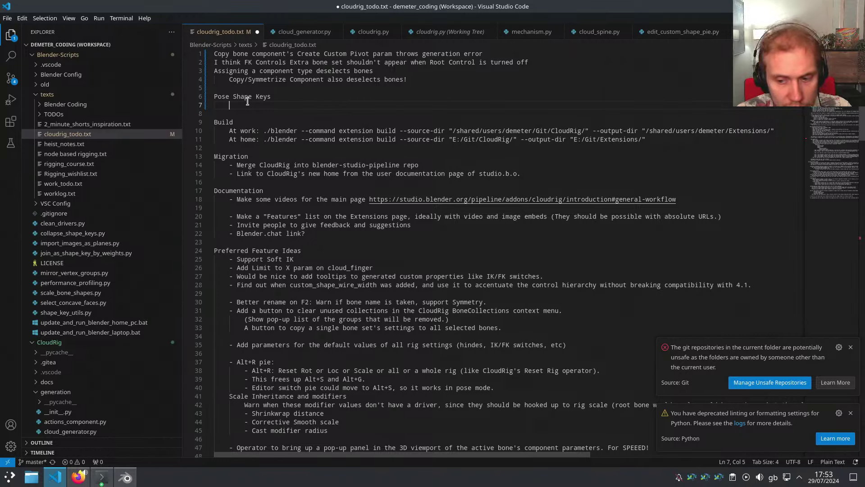
pyautogui.write('If')
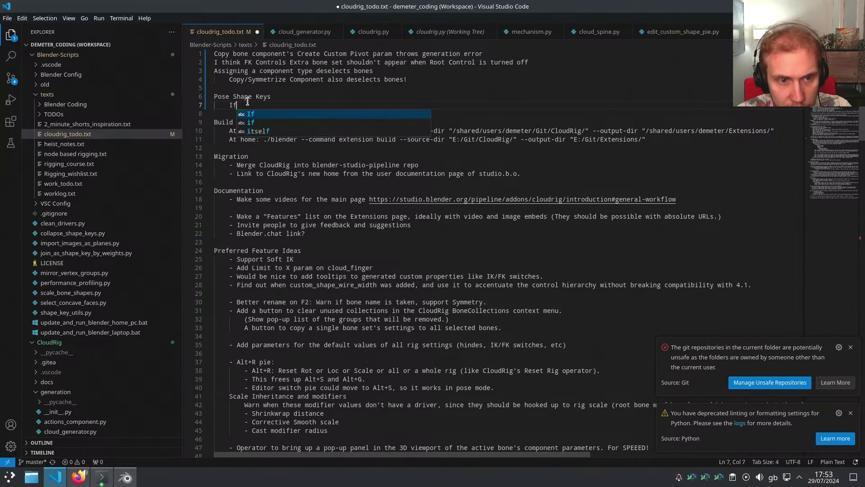
pyautogui.write(' the automatic driver s')
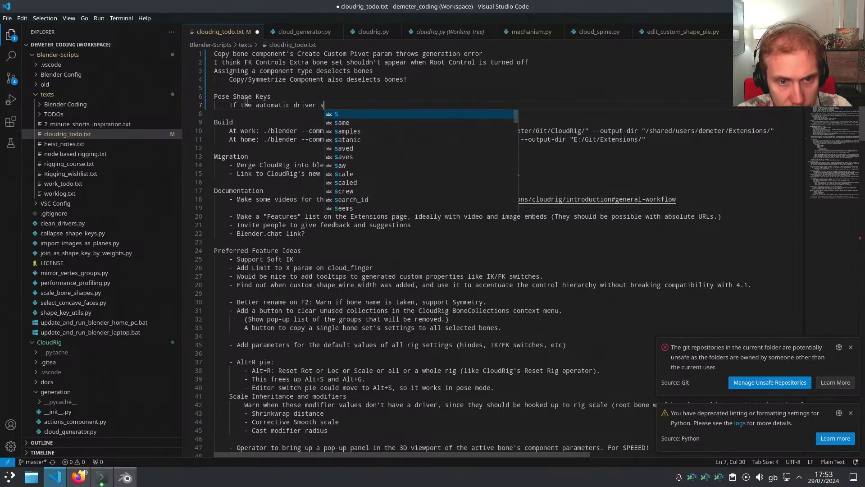
pyautogui.write('et-up was')
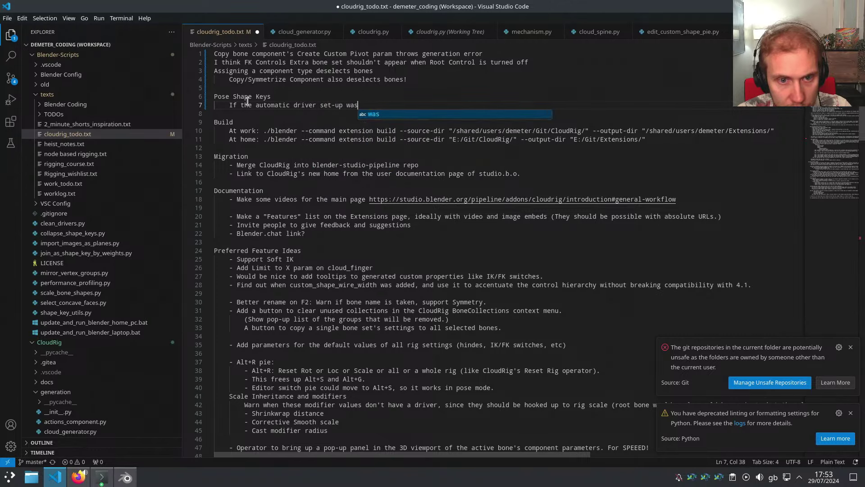
pyautogui.write(' sens')
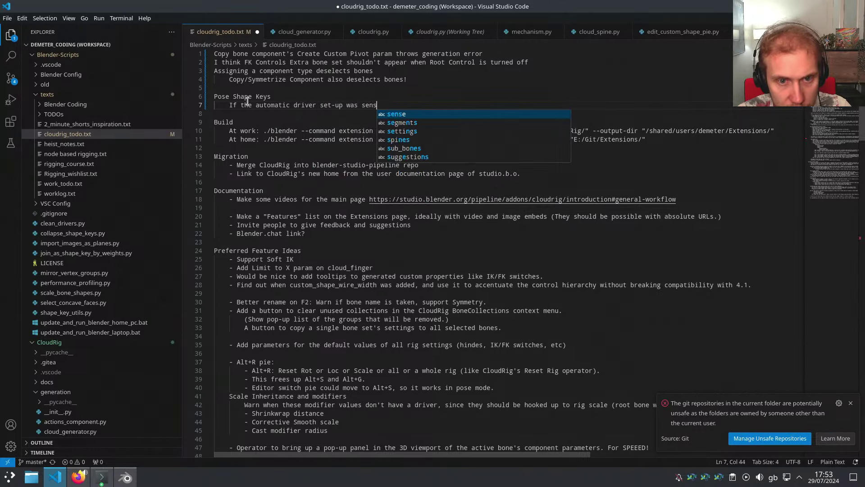
pyautogui.write('itisensitive to symmetry it would be a lot kmore')
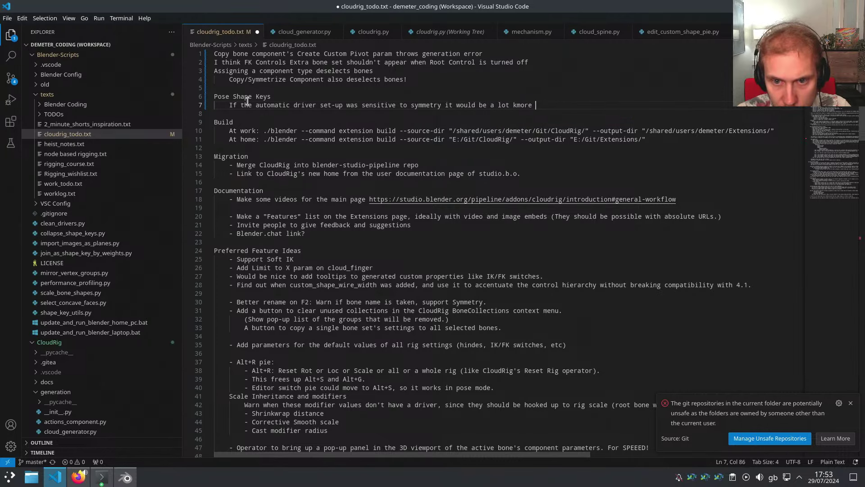
pyautogui.write(' usable (eg. ')
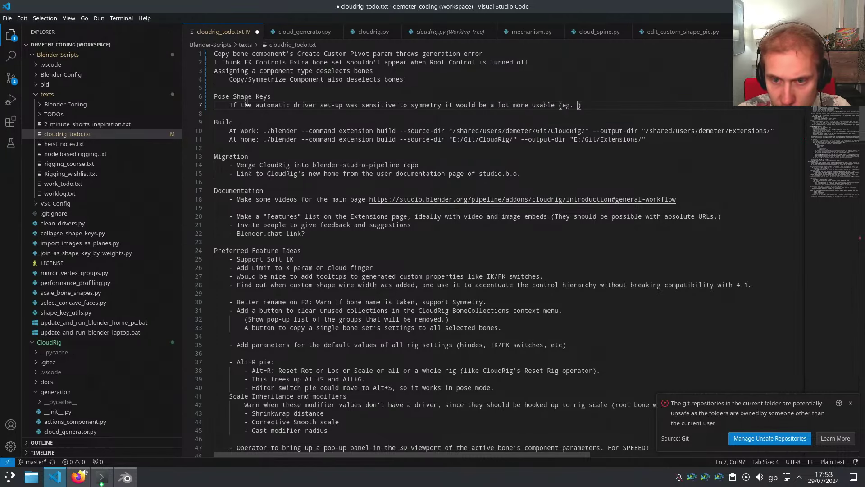
pyautogui.write('if shape key name a')
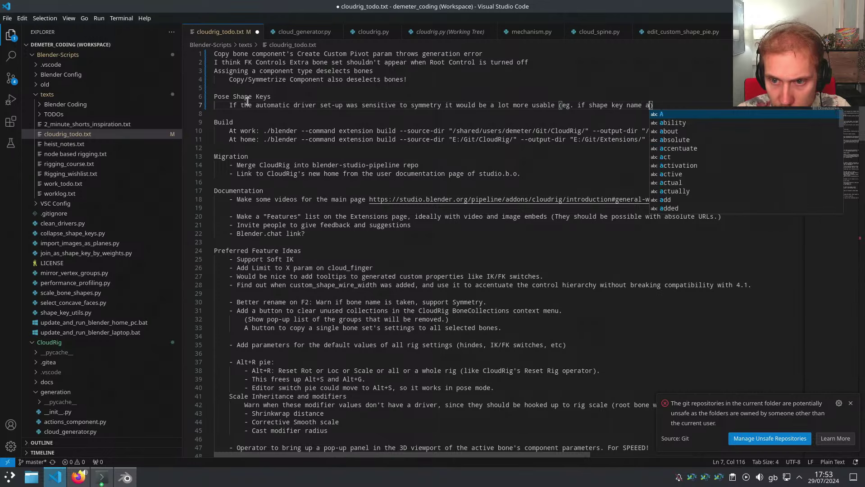
pyautogui.write('nds in ')
pyautogui.write('.L, only deceto')
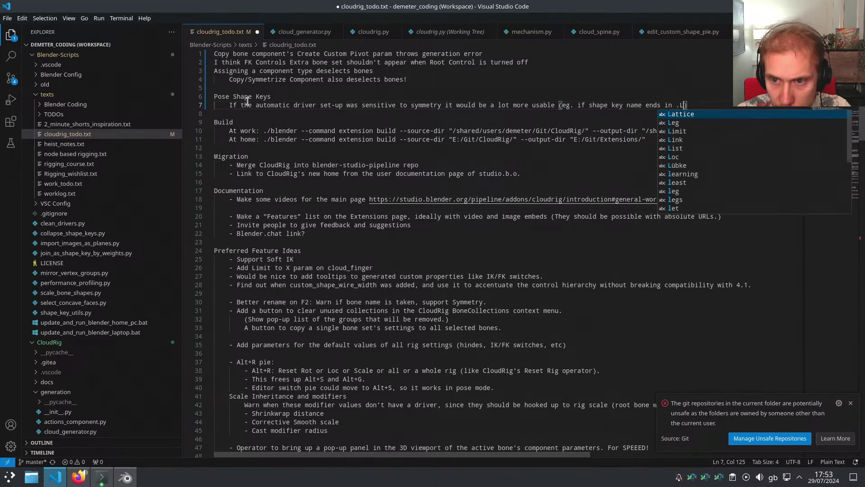
pyautogui.press('BackSpace')
pyautogui.press('BackSpace')
pyautogui.press('BackSpace')
pyautogui.press('BackSpace')
pyautogui.write('tect bones')
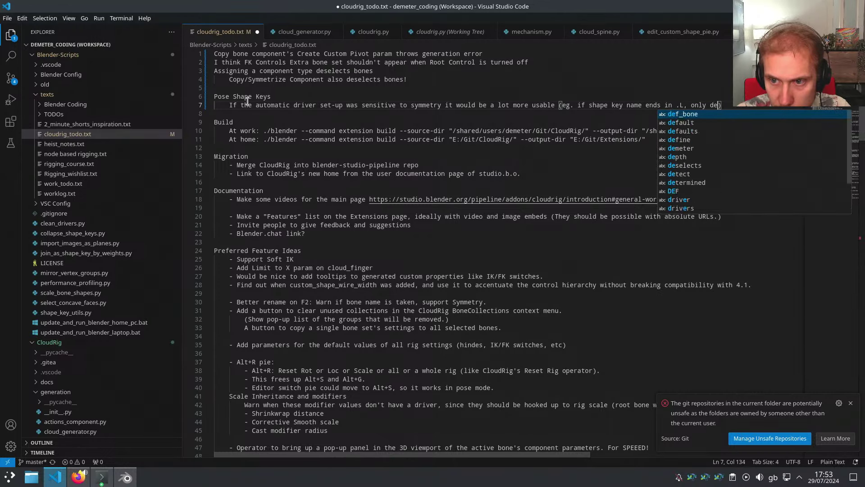
pyautogui.write(' with .L')
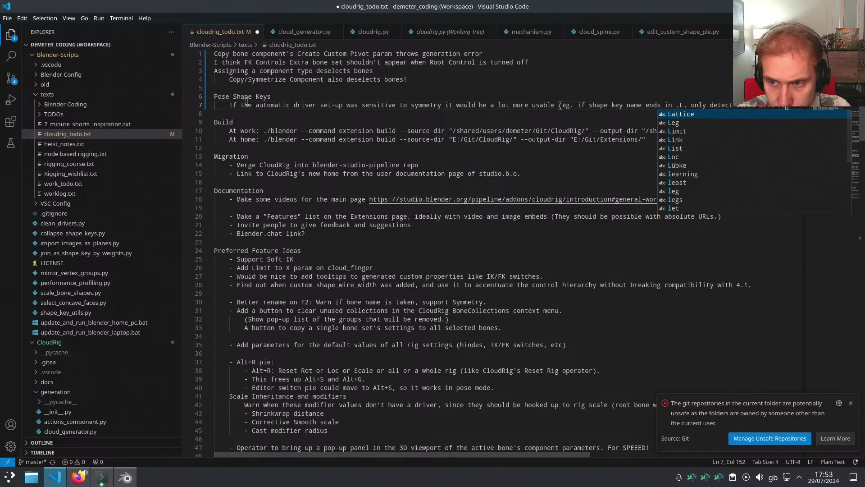
pyautogui.write(')')
pyautogui.press('Return')
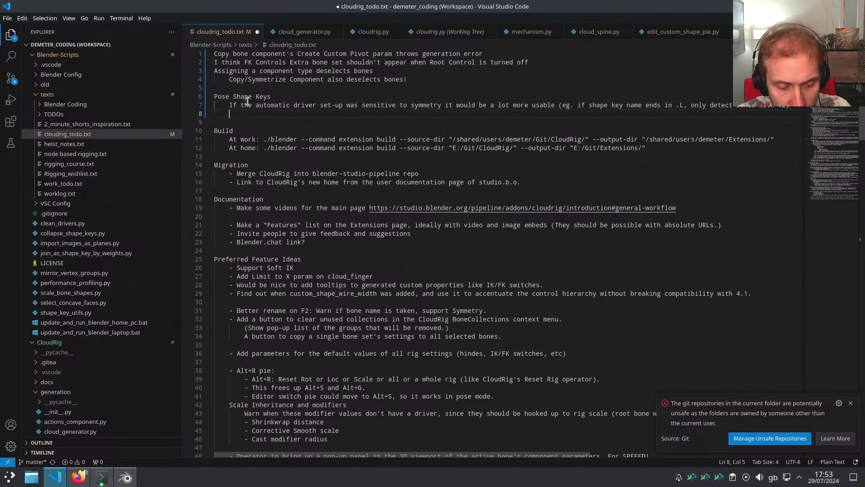
# Add a note that location axes are being picked up, save, and return to Blender
pyautogui.write('For some reason')
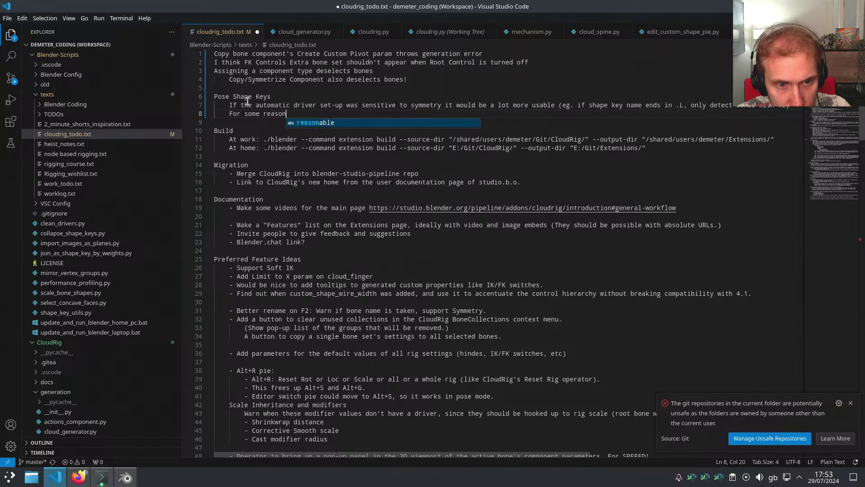
pyautogui.write(" it's picking up lo")
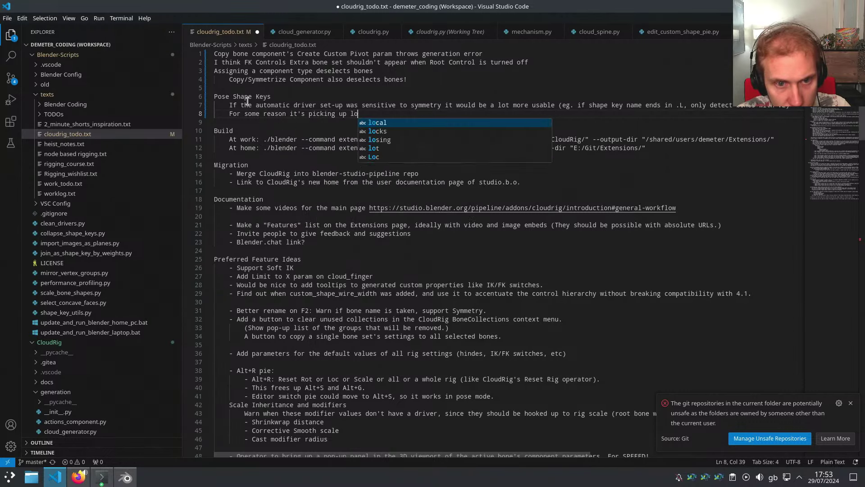
pyautogui.write('cation axes that are 0.')
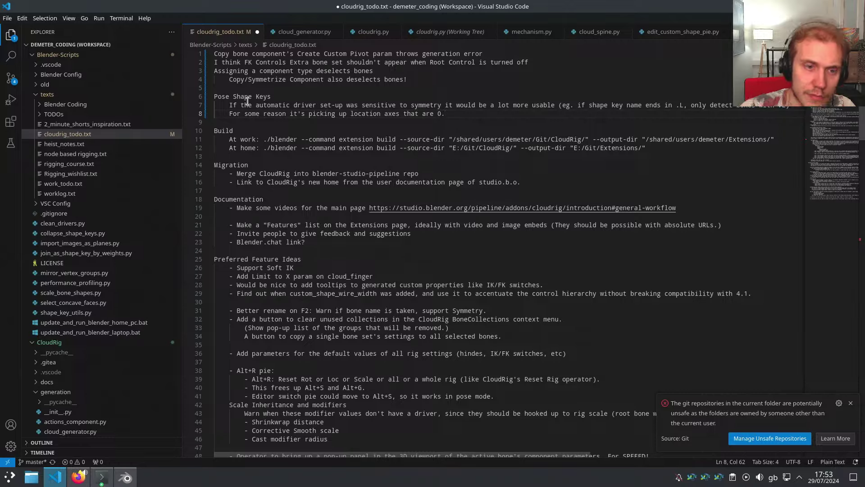
pyautogui.hotkey('ctrl', 's')
pyautogui.hotkey('alt', 'Tab')
pyautogui.moveTo(234, 263); pyautogui.dragTo(296, 329, button='middle')
pyautogui.press('n')
# Select GEO-mika-body and paste RIG-mika-eyelid_upper-updown.L and .R over Blink.L and Blink.R
pyautogui.hotkey('ctrl', 'Tab')
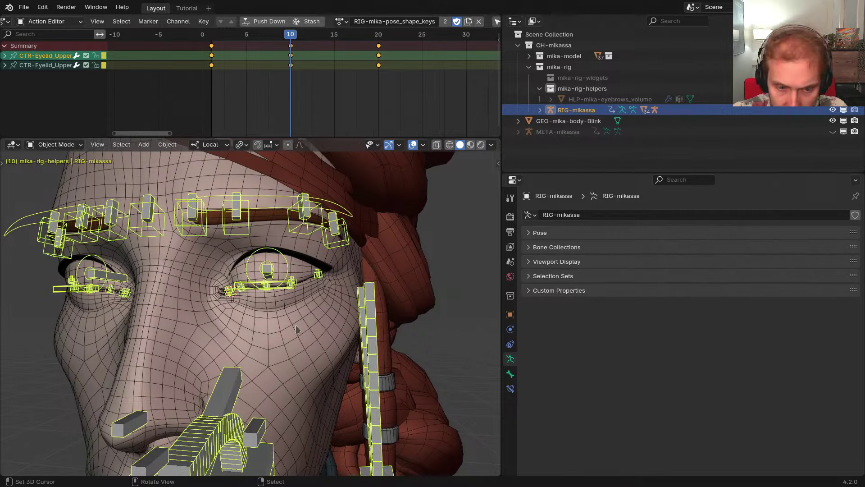
pyautogui.click(296, 329)
pyautogui.scroll(-4, 718, 276)
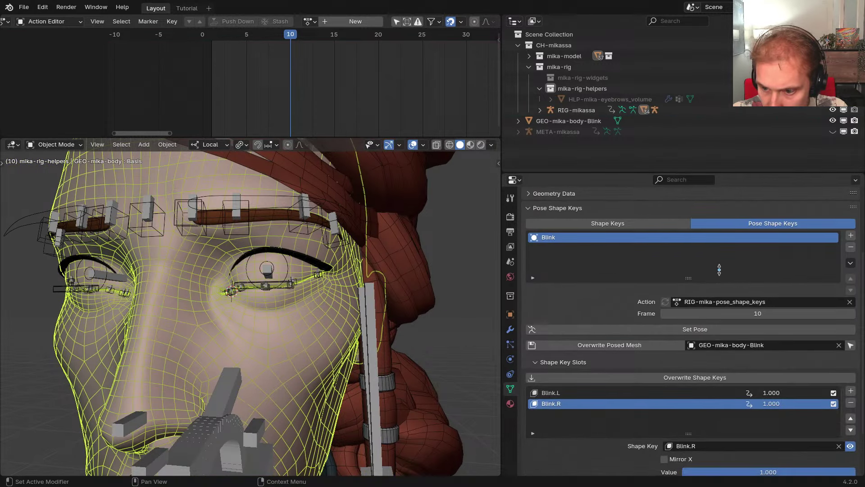
pyautogui.scroll(-3, 719, 270)
pyautogui.click(572, 337)
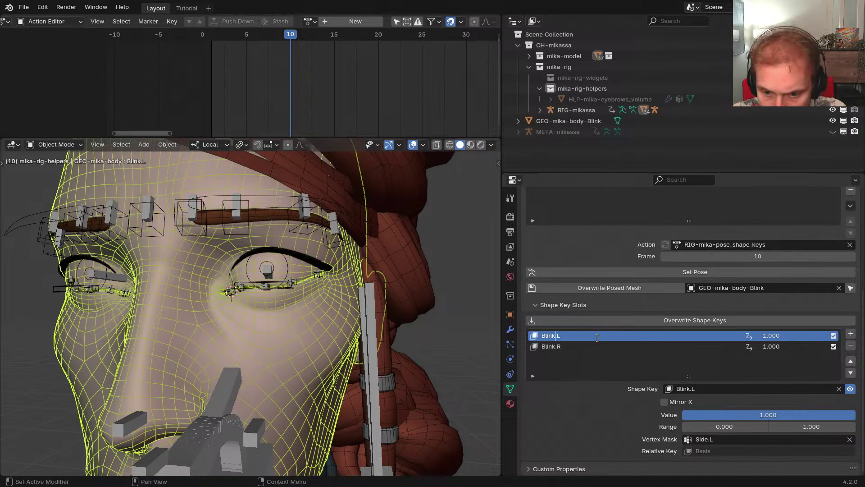
pyautogui.write('RIG-mika-eyelid_upper-updown.L')
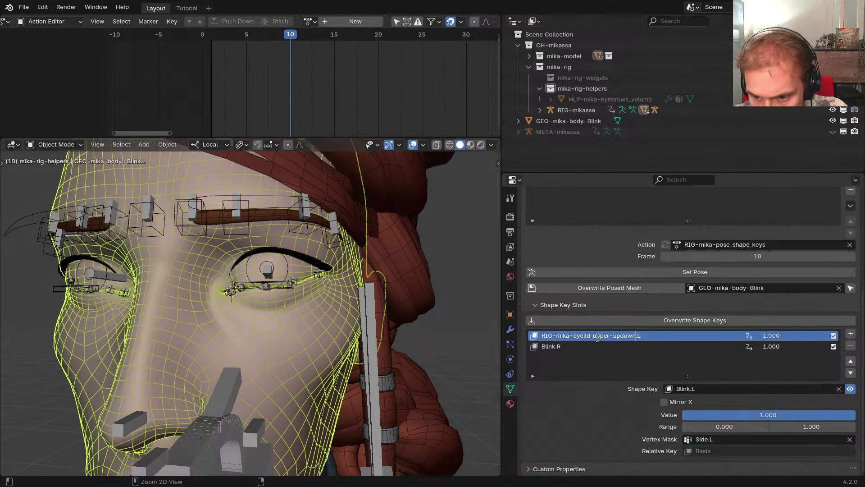
pyautogui.press('Tab')
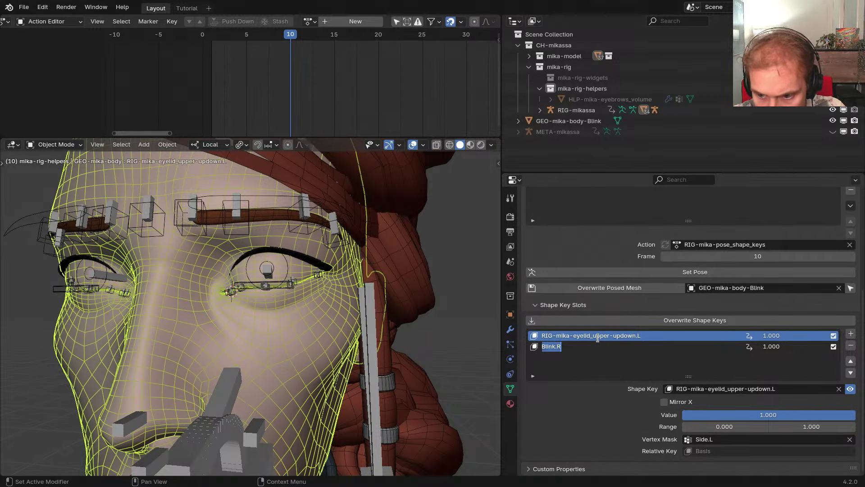
pyautogui.write('RIG-mika-eyelid_upper-updown.L')
pyautogui.press('BackSpace')
pyautogui.write('R')
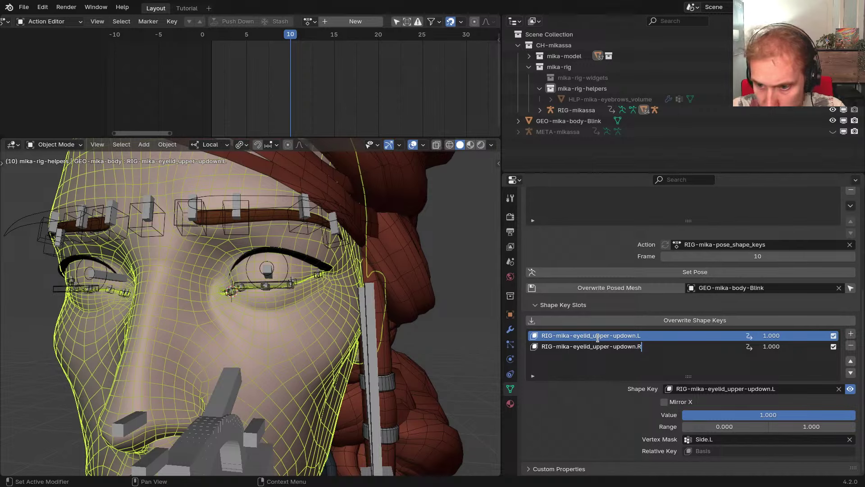
# Regenerate the CloudRig rig, then return to the body's slot values and open a slot value's options
pyautogui.moveTo(366, 321); pyautogui.dragTo(347, 312, button='middle')
pyautogui.moveTo(434, 319); pyautogui.dragTo(384, 308, button='middle')
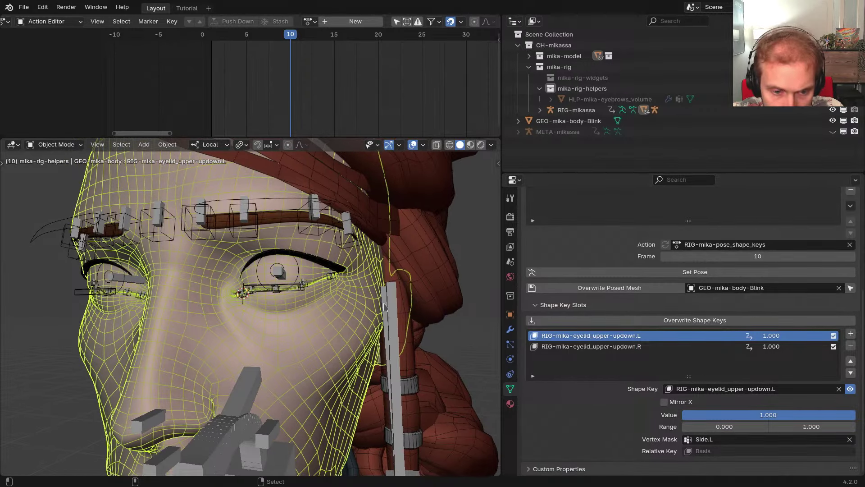
pyautogui.hotkey('ctrl', 'alt', 'r')
pyautogui.hotkey('ctrl', 'z')
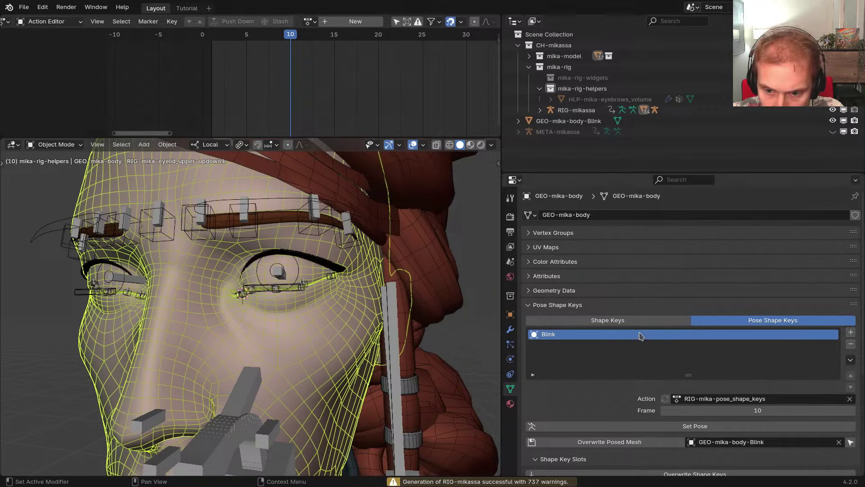
pyautogui.scroll(-6, 631, 360)
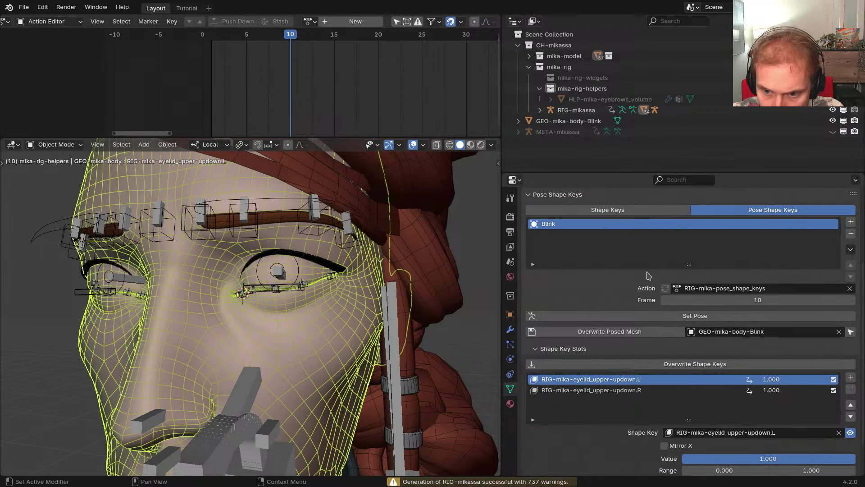
pyautogui.scroll(5, 648, 276)
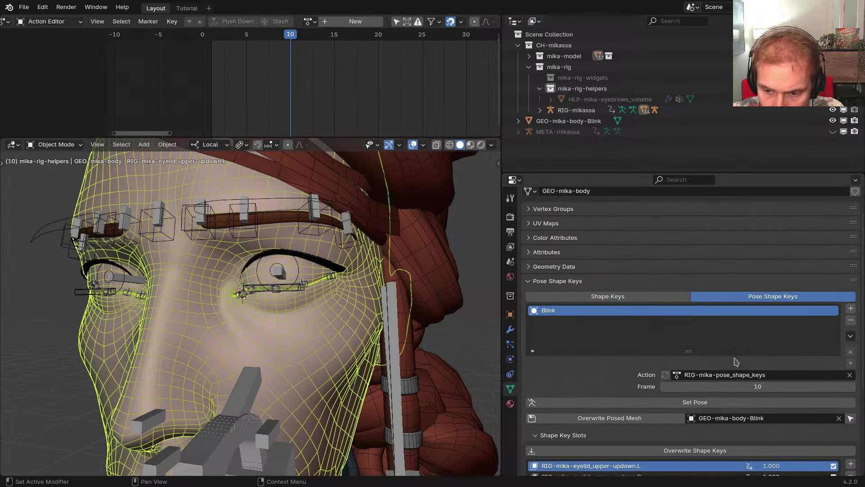
pyautogui.scroll(-4, 736, 361)
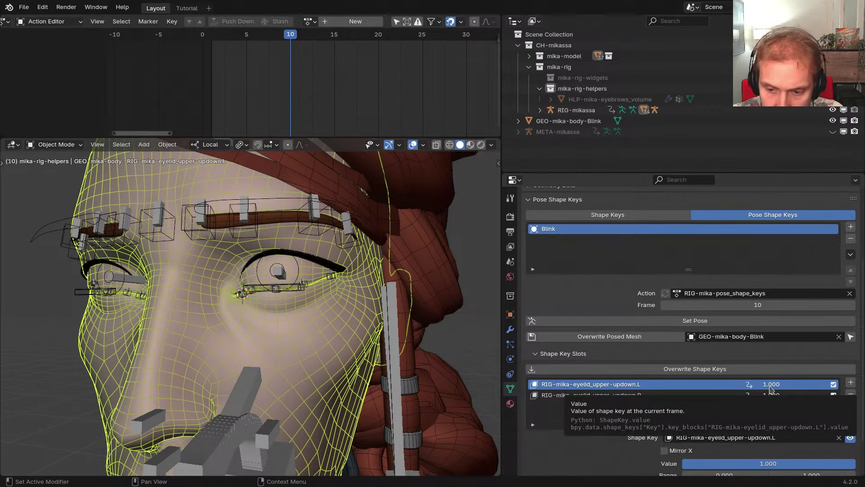
pyautogui.click(510, 314)
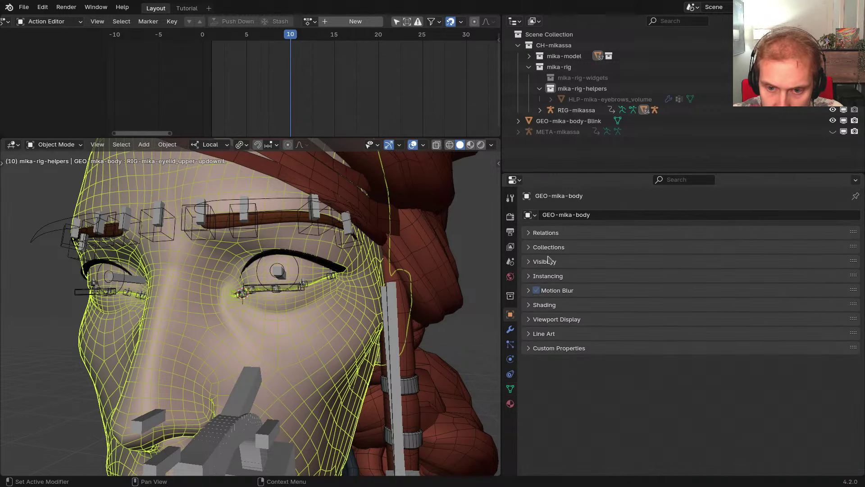
pyautogui.click(510, 388)
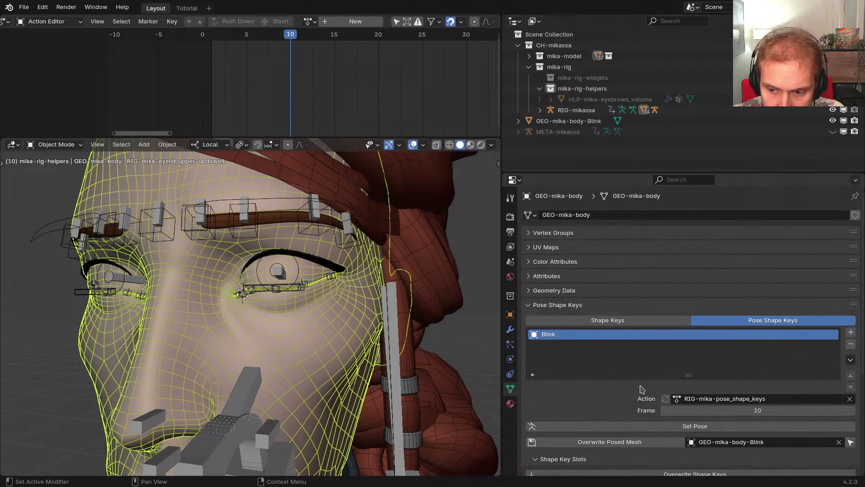
pyautogui.scroll(-6, 681, 281)
pyautogui.rightClick(769, 364)
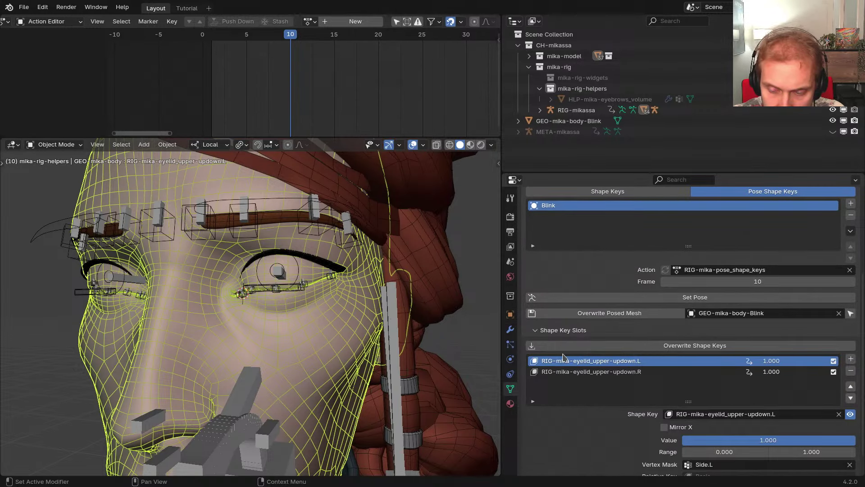
# Insert a line after line 5 reading 'Automatic shape key drivers aren't happeni' and save
pyautogui.hotkey('alt', 'Tab')
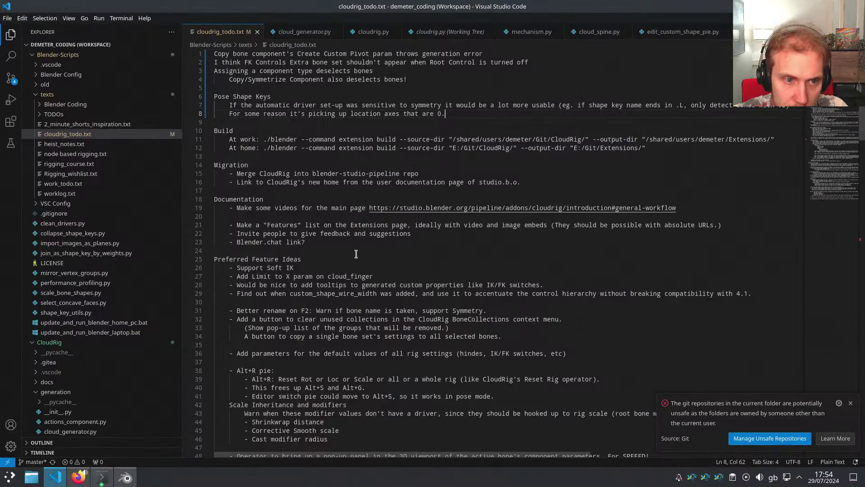
pyautogui.click(240, 88)
pyautogui.press('Return')
pyautogui.press('Return')
pyautogui.press('Up')
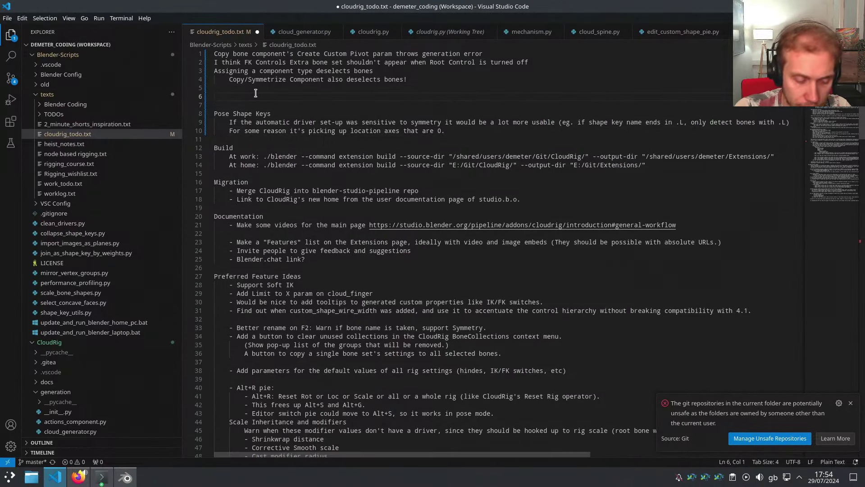
pyautogui.write('Autona')
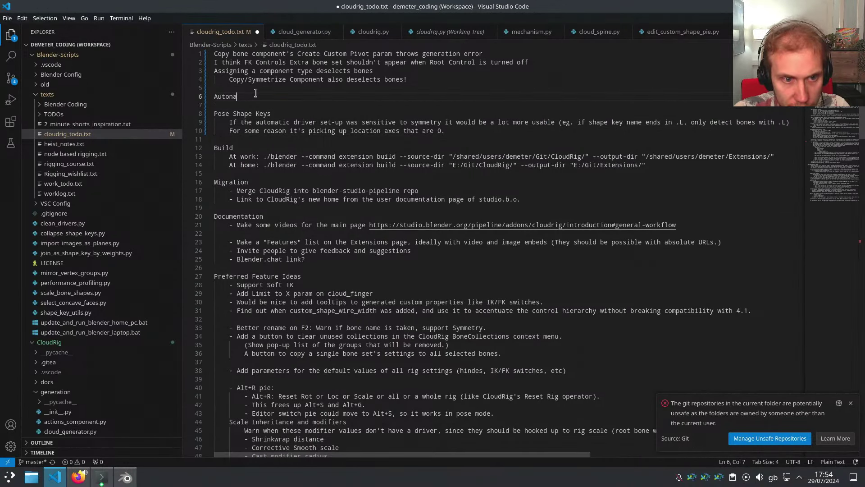
pyautogui.press('BackSpace')
pyautogui.press('BackSpace')
pyautogui.write('matic shape key')
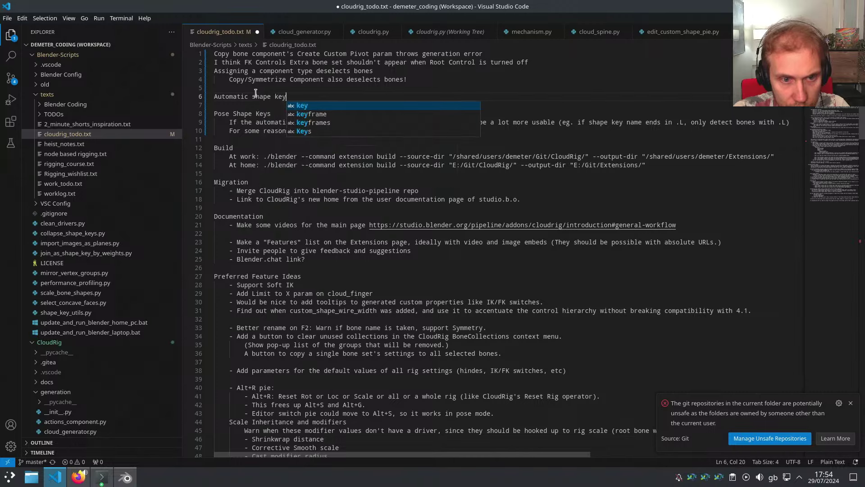
pyautogui.write(" drivers aren't happening anymore!")
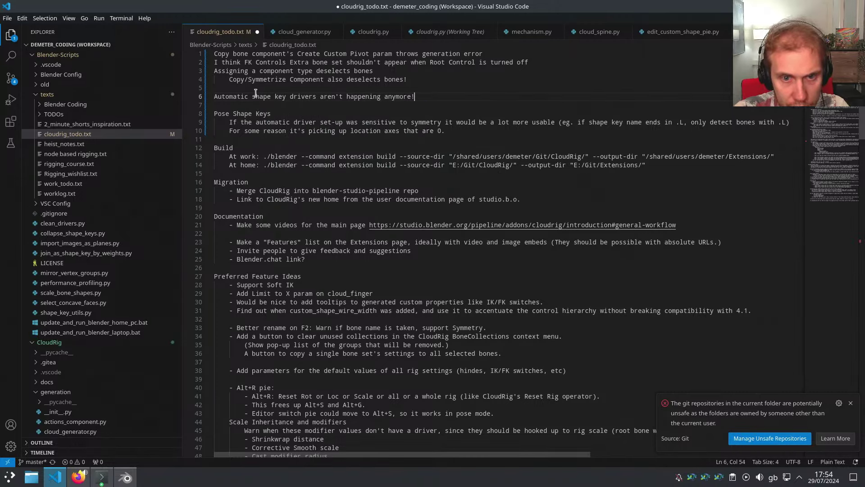
pyautogui.hotkey('ctrl', 's')
# Back in Blender, select the armature rig and switch it into Pose Mode
pyautogui.hotkey('alt', 'Tab')
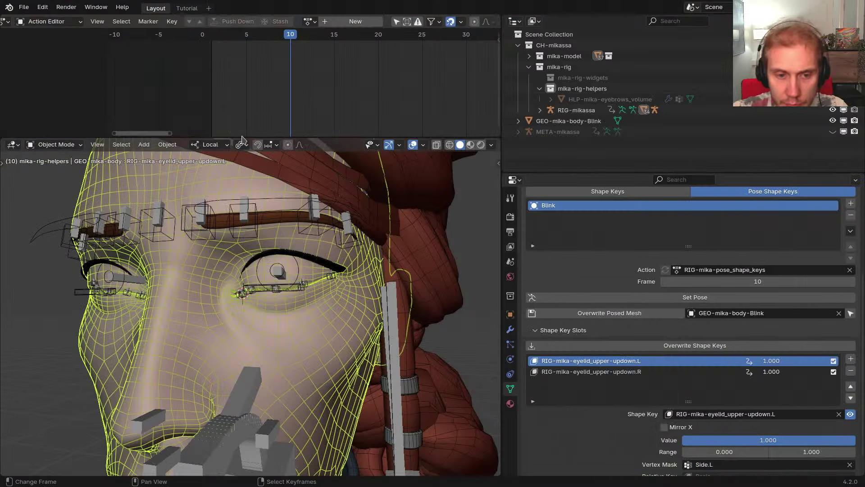
pyautogui.moveTo(251, 239); pyautogui.dragTo(301, 252, button='middle')
pyautogui.scroll(1, 296, 247)
pyautogui.rightClick(287, 216)
pyautogui.hotkey('ctrl', 'Tab')
pyautogui.click(287, 278)
pyautogui.scroll(3, 295, 292)
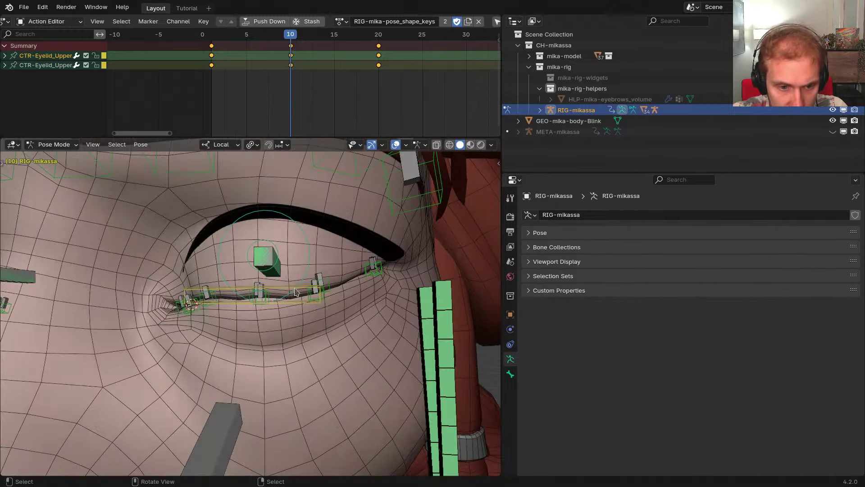
# Select the Eyelid_Upper4.L bone and copy its Evaluation Time driver
pyautogui.click(330, 291)
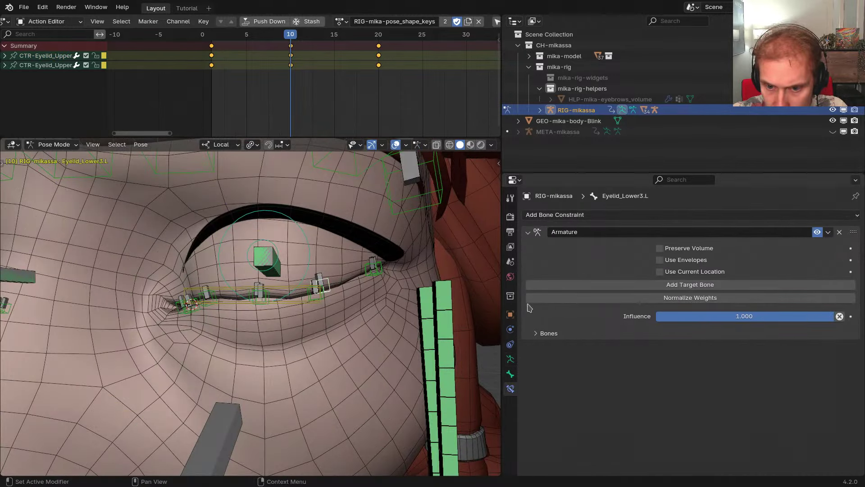
pyautogui.moveTo(309, 280); pyautogui.dragTo(285, 264, button='middle')
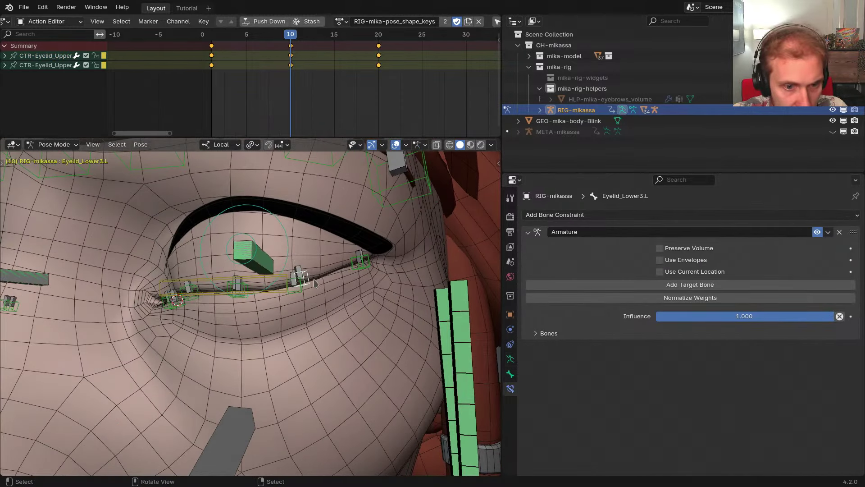
pyautogui.scroll(2, 315, 282)
pyautogui.click(294, 294)
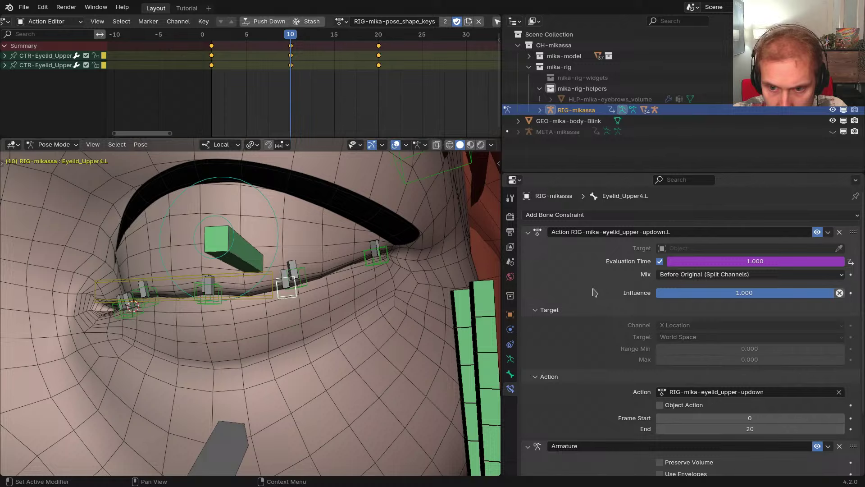
pyautogui.rightClick(715, 263)
pyautogui.click(674, 242)
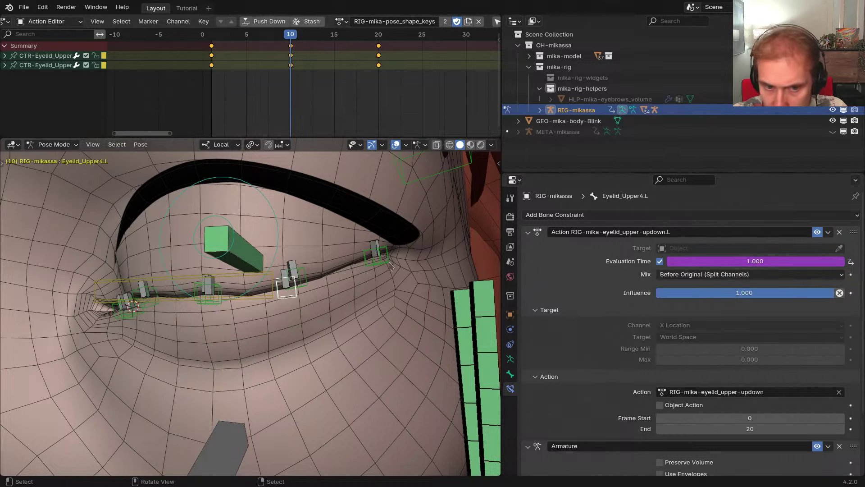
# Paste the copied driver onto GEO-mika-body's RIG-mika-eyelid_upper-updown.L slot value and inspect it
pyautogui.moveTo(403, 269); pyautogui.dragTo(443, 272, button='middle')
pyautogui.press('Tab')
pyautogui.click(326, 264)
pyautogui.click(331, 259)
pyautogui.click(511, 388)
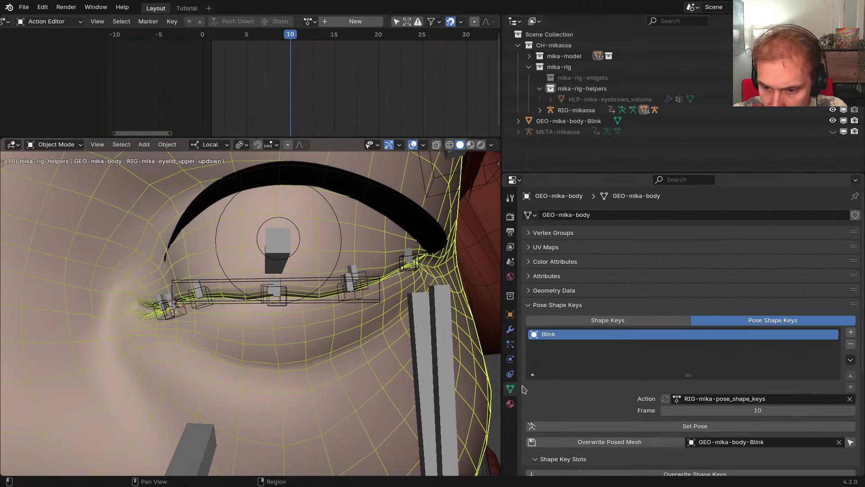
pyautogui.scroll(-6, 631, 382)
pyautogui.rightClick(774, 339)
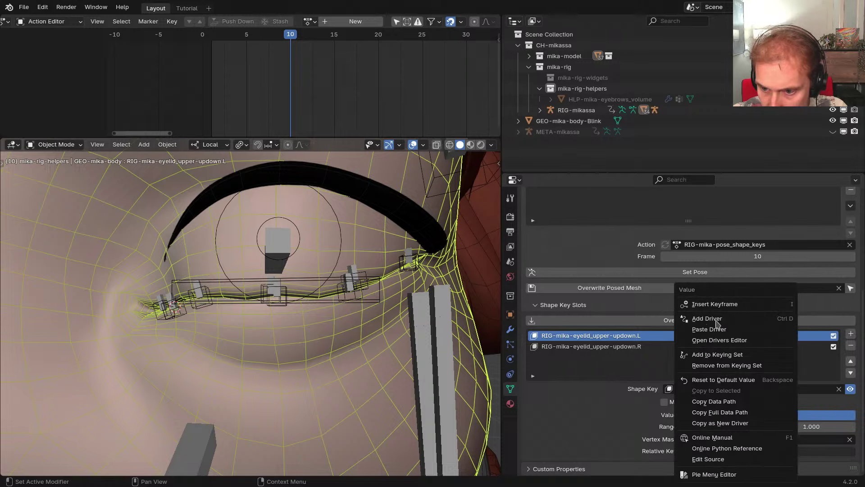
pyautogui.click(720, 333)
pyautogui.rightClick(782, 339)
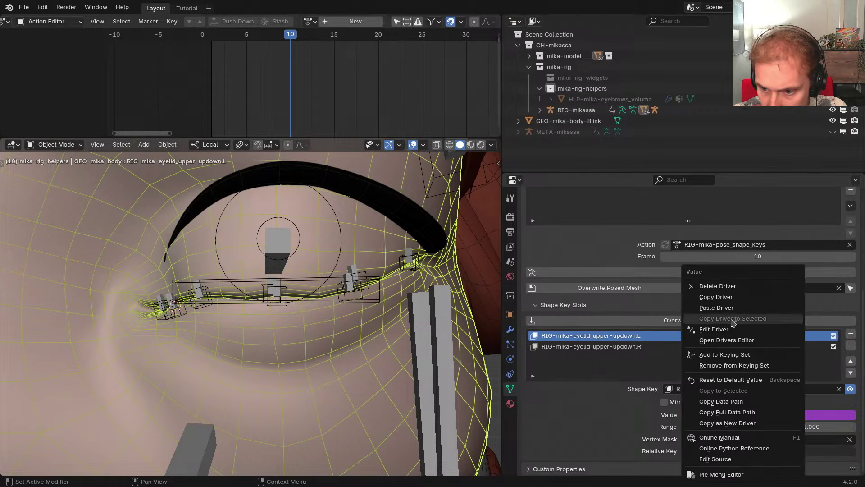
pyautogui.click(705, 328)
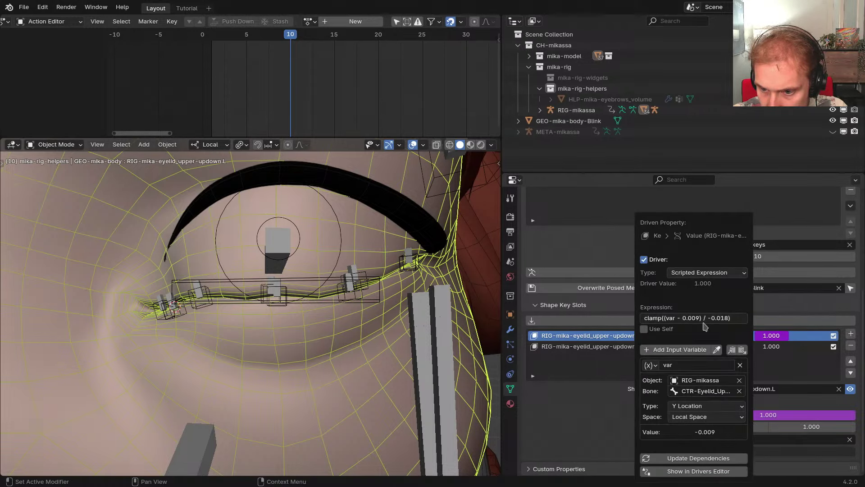
# Select the mirrored Eyelid_Upper4.R bone in Pose Mode and copy its Evaluation Time driver
pyautogui.rightClick(354, 276)
pyautogui.hotkey('ctrl', 'Tab')
pyautogui.keyDown('ctrl'); pyautogui.moveTo(352, 249); pyautogui.dragTo(316, 338, button='middle'); pyautogui.keyUp('ctrl')
pyautogui.keyDown('ctrl'); pyautogui.moveTo(316, 338); pyautogui.dragTo(317, 308, button='middle'); pyautogui.keyUp('ctrl')
pyautogui.hotkey('ctrl', 'shift', 'm')
pyautogui.click(510, 389)
pyautogui.rightClick(694, 262)
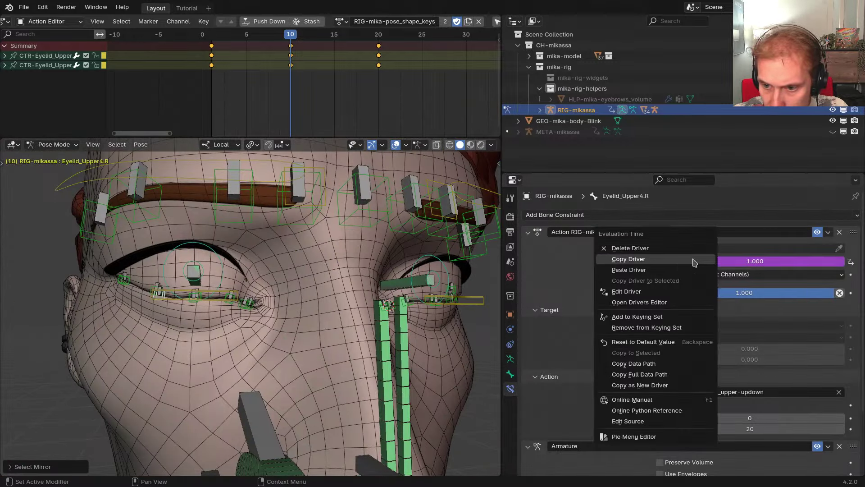
pyautogui.click(671, 262)
pyautogui.hotkey('ctrl', 'Tab')
# Paste the right-eyelid driver onto the body's RIG-mika-eyelid_upper-updown.R slot value
pyautogui.click(351, 280)
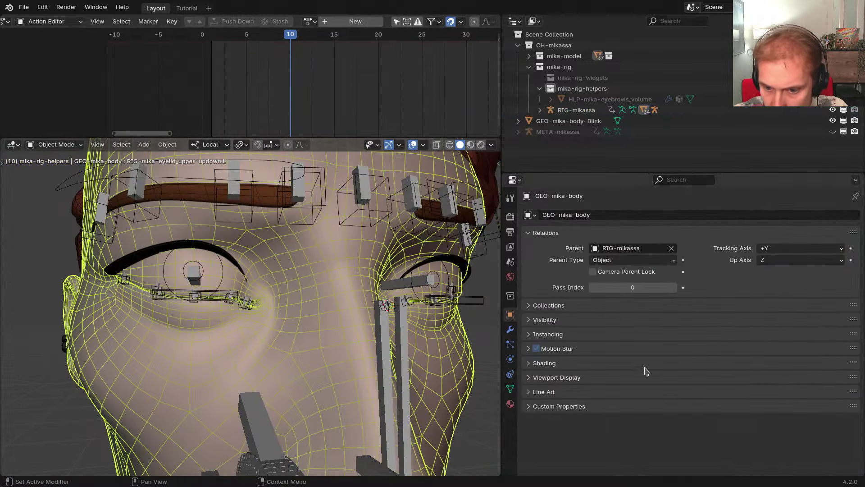
pyautogui.click(511, 389)
pyautogui.click(731, 374)
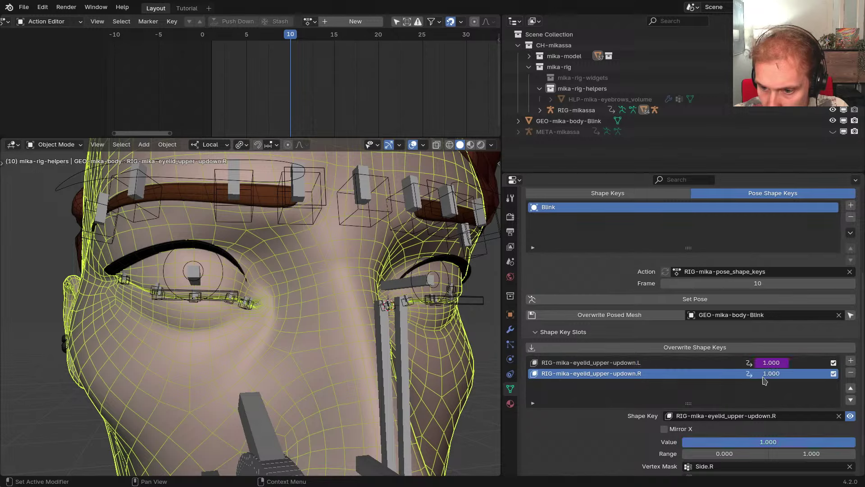
pyautogui.rightClick(768, 373)
pyautogui.click(712, 330)
pyautogui.scroll(-2, 711, 334)
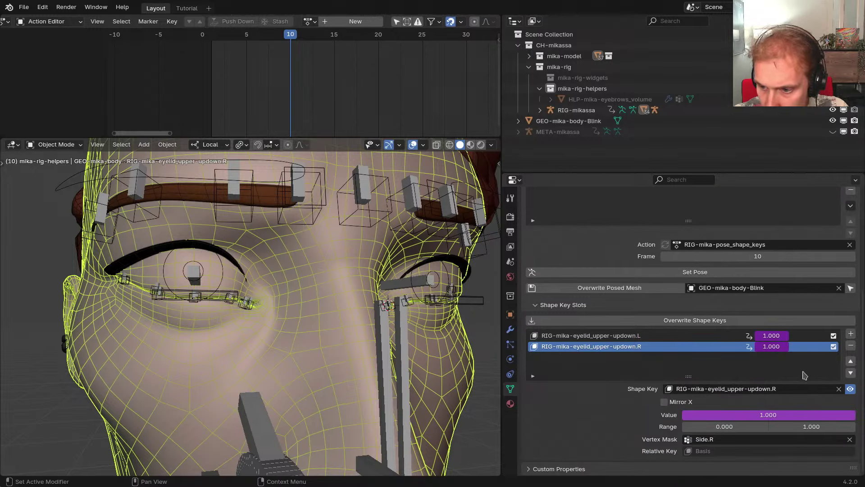
pyautogui.scroll(1, 762, 315)
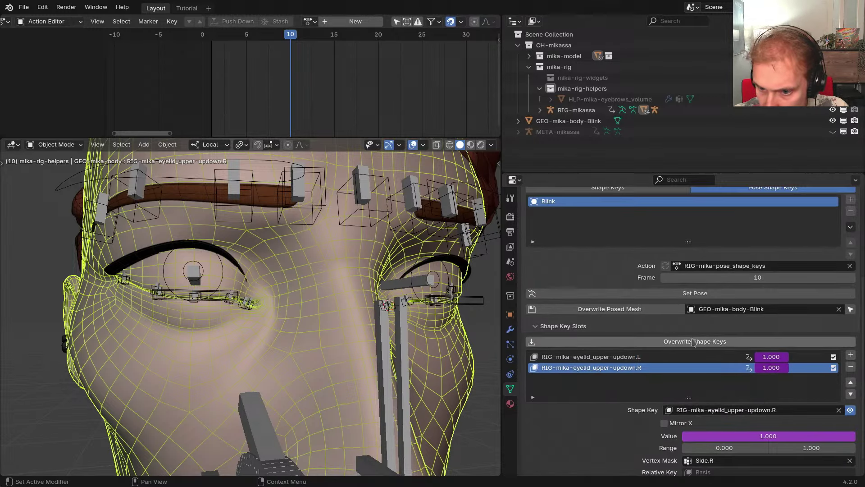
# Overwrite both eyelid shape keys from the posed Blink mesh, then put RIG-mikassa in Pose Mode
pyautogui.moveTo(471, 305); pyautogui.dragTo(420, 299, button='middle')
pyautogui.scroll(5, 404, 295)
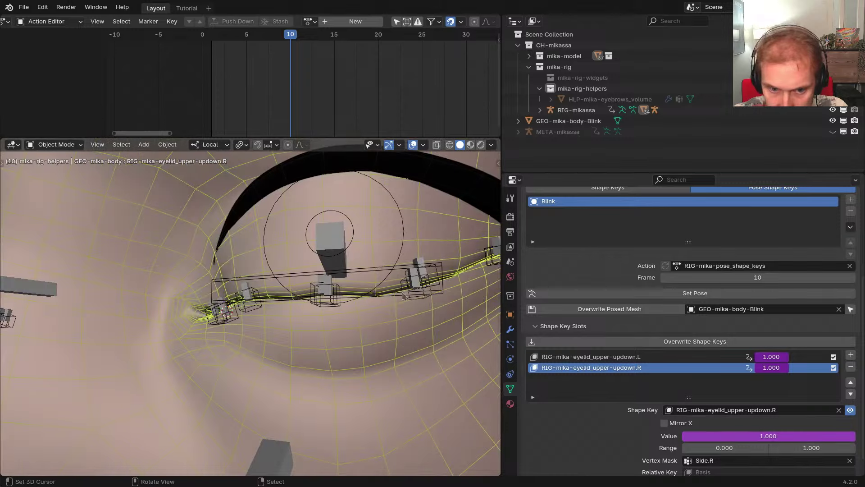
pyautogui.click(670, 342)
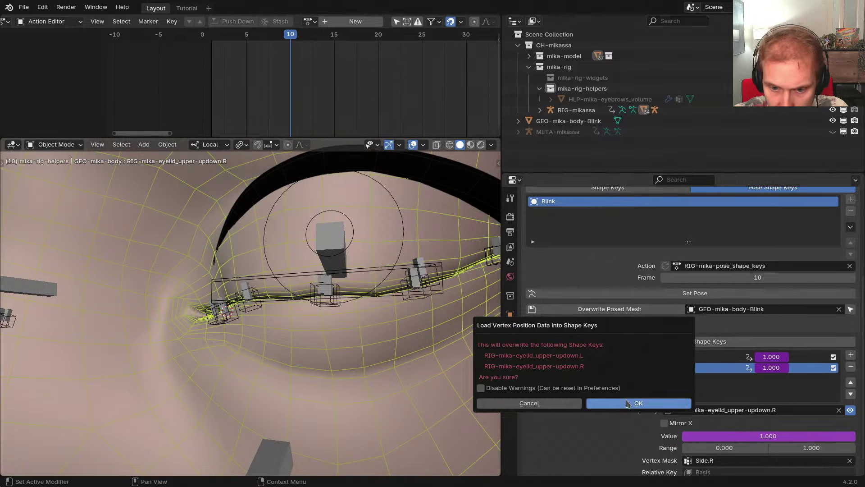
pyautogui.click(594, 402)
pyautogui.moveTo(384, 299); pyautogui.dragTo(338, 293, button='middle')
pyautogui.click(348, 279)
pyautogui.hotkey('ctrl', 'Tab')
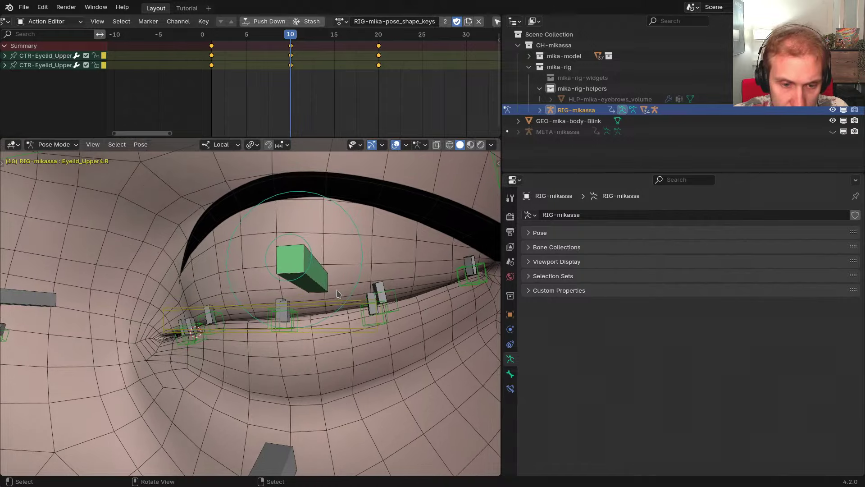
# Move CTR-Eyelid_Upper.L up about 0.0059 m along local Y so the driven eyelid opens
pyautogui.click(336, 294)
pyautogui.click(337, 300)
pyautogui.press('g')
pyautogui.press('y')
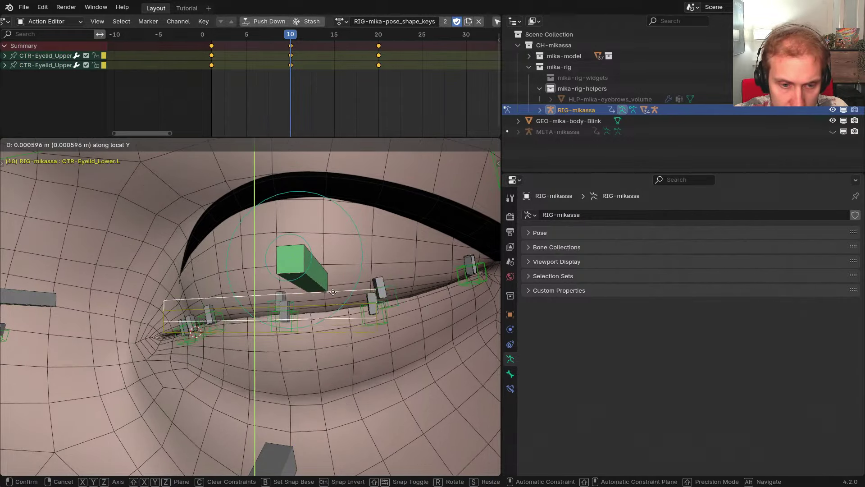
pyautogui.rightClick(335, 290)
pyautogui.click(340, 307)
pyautogui.press('g')
pyautogui.press('y')
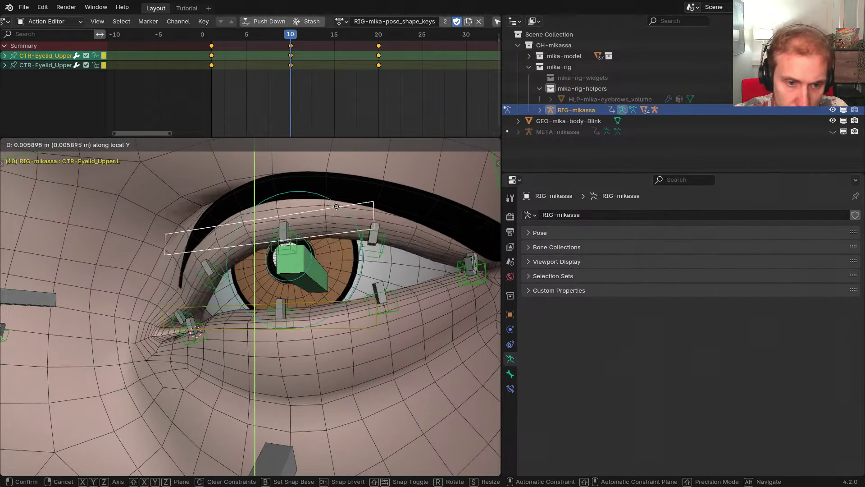
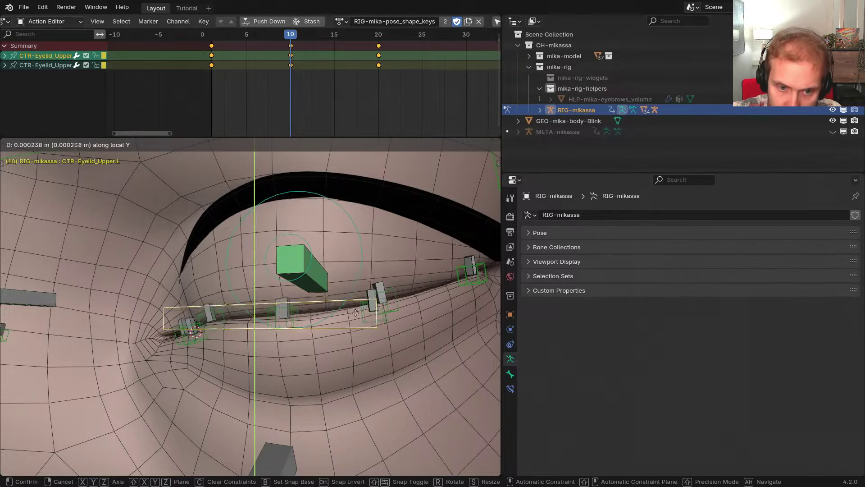
# Confirm the eyelid-closing move, return to Object Mode and select GEO-mika-body
pyautogui.click(368, 287)
pyautogui.scroll(-2, 370, 289)
pyautogui.moveTo(370, 288); pyautogui.dragTo(373, 318, button='middle')
pyautogui.hotkey('ctrl', 'Tab')
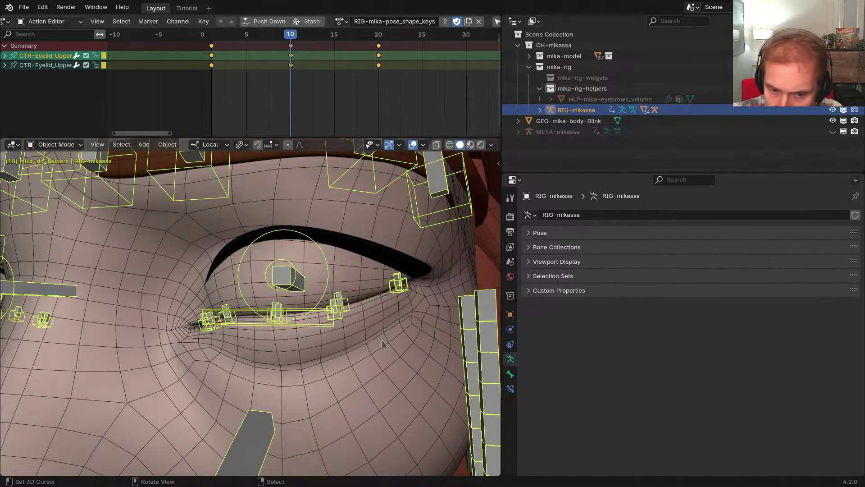
pyautogui.click(383, 345)
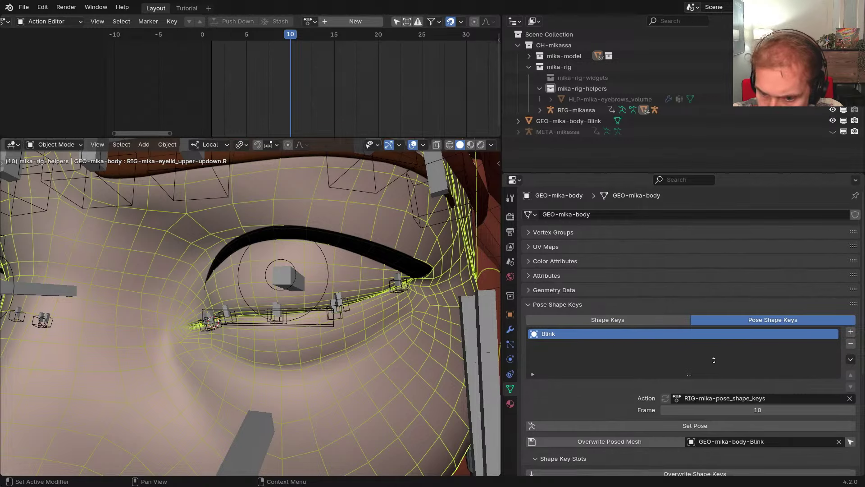
# Step back one frame and reselect the body mesh to reach its eyelid shape key values
pyautogui.scroll(-5, 719, 367)
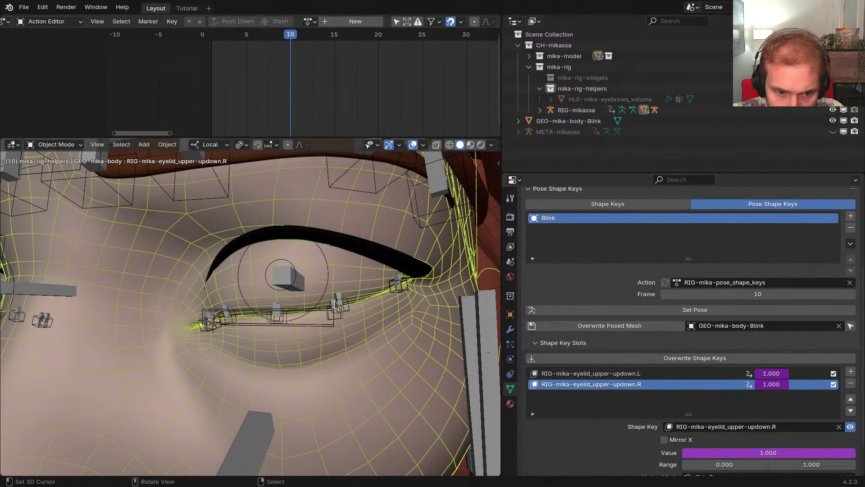
pyautogui.click(335, 301)
pyautogui.press('Left')
pyautogui.click(356, 338)
pyautogui.keyDown('alt'); pyautogui.scroll(4, 613, 362); pyautogui.keyUp('alt')
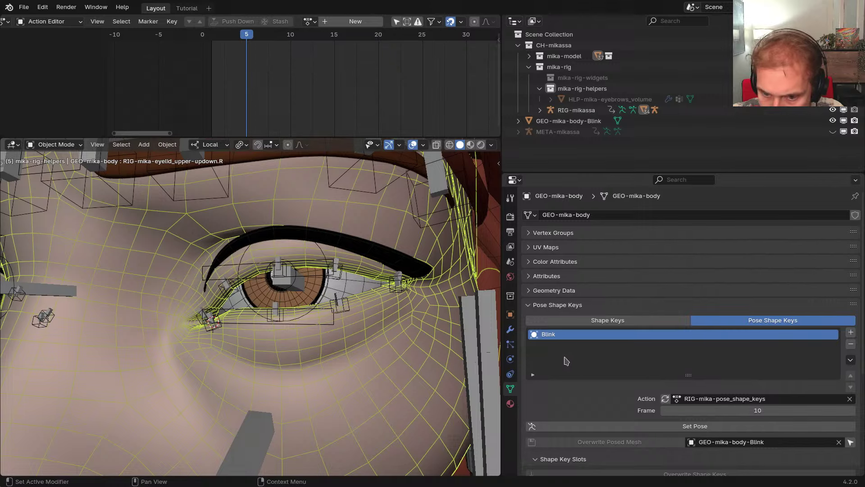
pyautogui.scroll(-5, 582, 353)
pyautogui.keyDown('alt'); pyautogui.scroll(4, 650, 361); pyautogui.keyUp('alt')
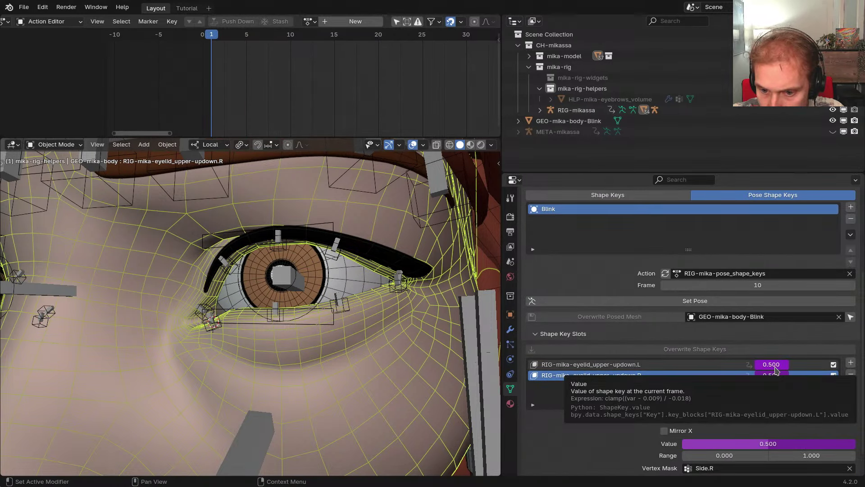
# Rewrite the left upper-eyelid driver expression as (clamp(...) -0.5) * 2
pyautogui.rightClick(775, 368)
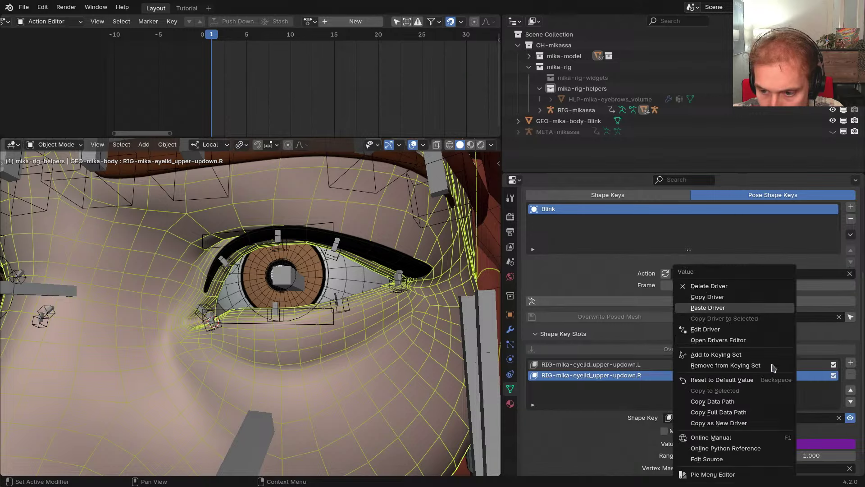
pyautogui.click(735, 334)
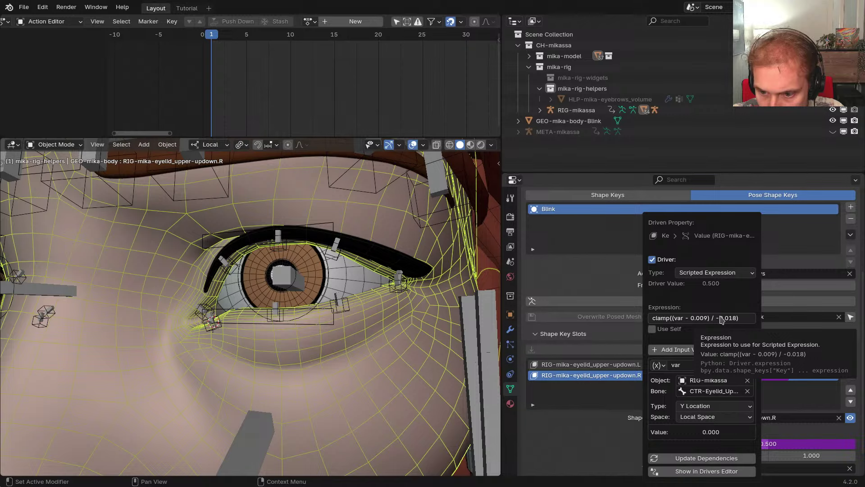
pyautogui.click(734, 319)
pyautogui.press('Right')
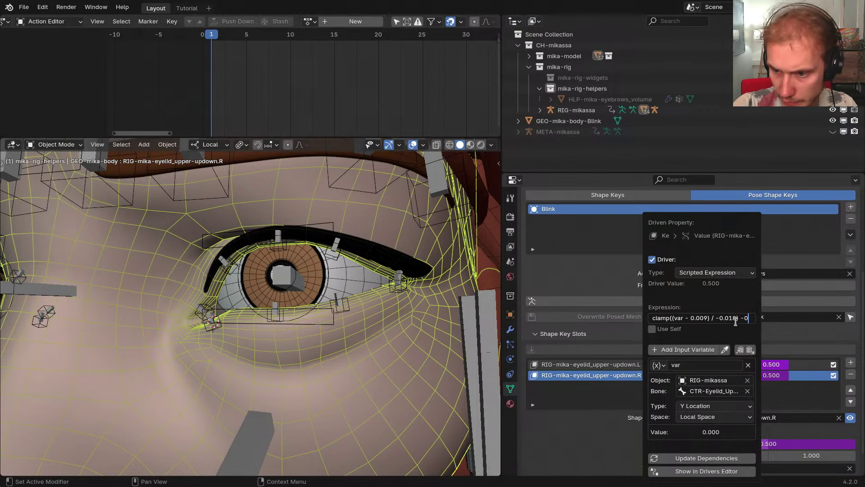
pyautogui.write('-0.5 * 2')
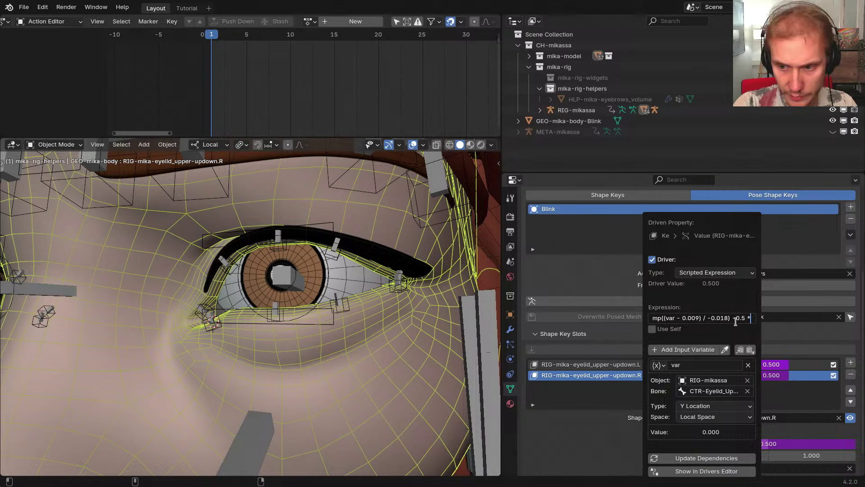
pyautogui.press('Left')
pyautogui.press('Left')
pyautogui.press('Left')
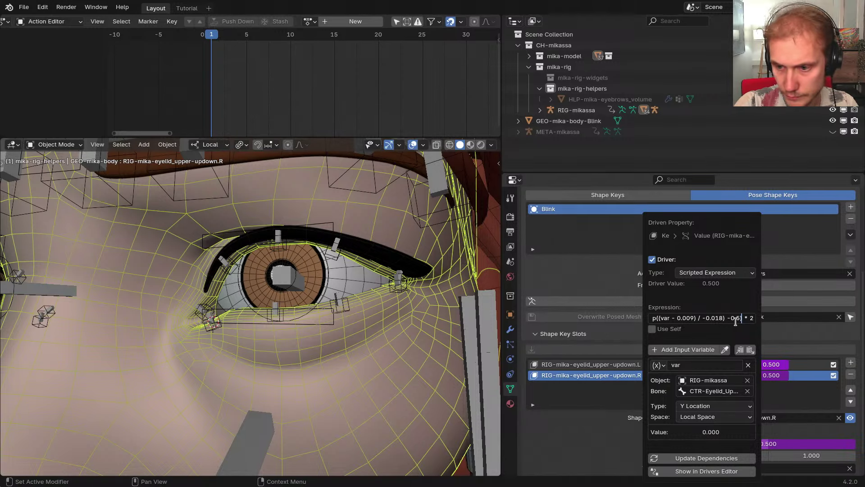
pyautogui.press('Home')
pyautogui.press('Return')
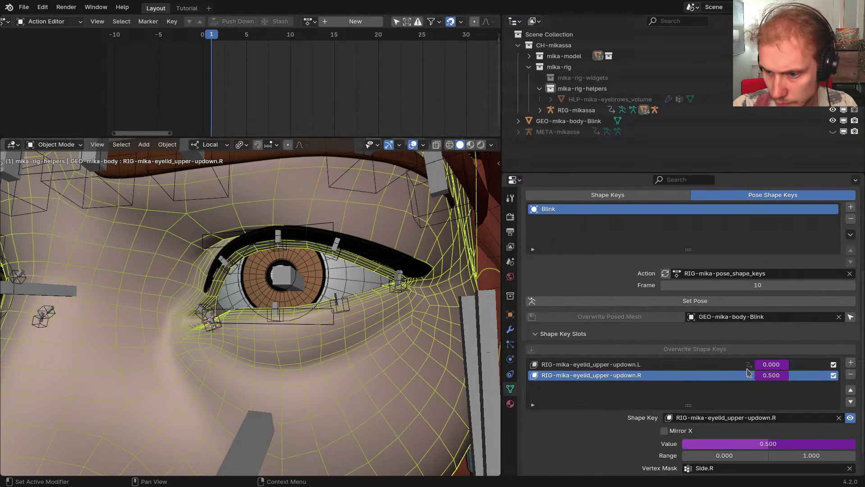
# Rewrite the right upper-eyelid driver expression the same way, (clamp(...) -0.5) * 2
pyautogui.rightClick(771, 375)
pyautogui.click(712, 328)
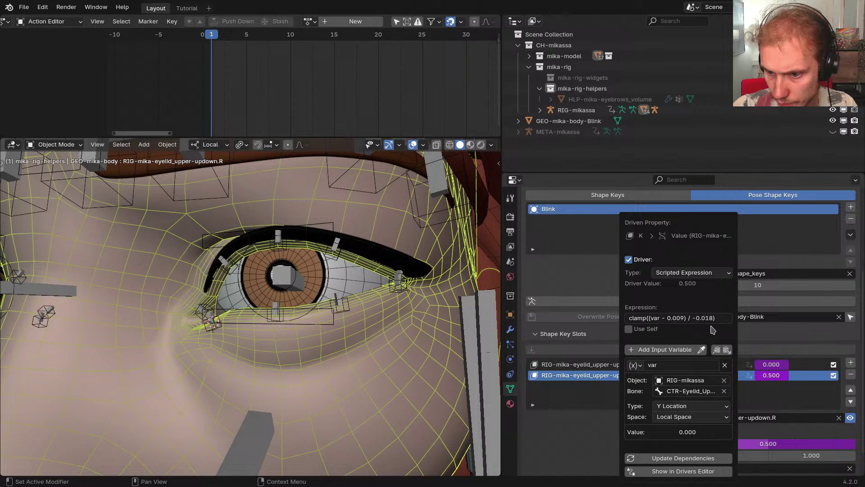
pyautogui.click(702, 318)
pyautogui.press('End')
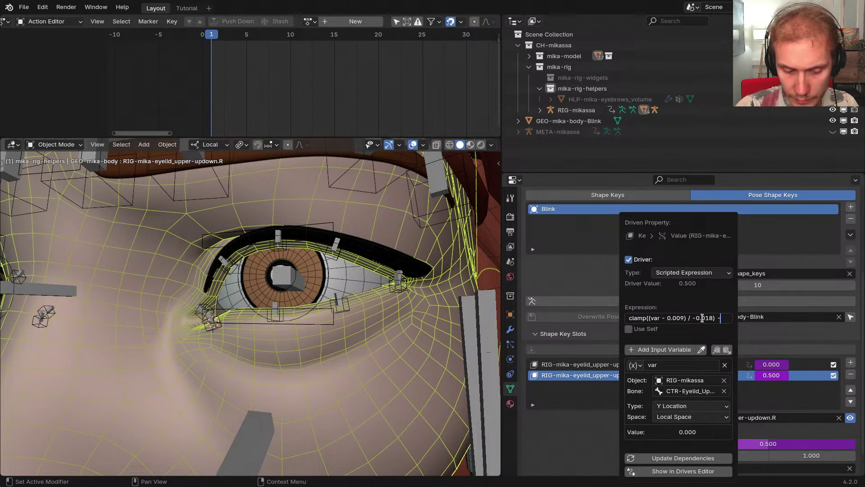
pyautogui.write('-0.5)')
pyautogui.press('Home')
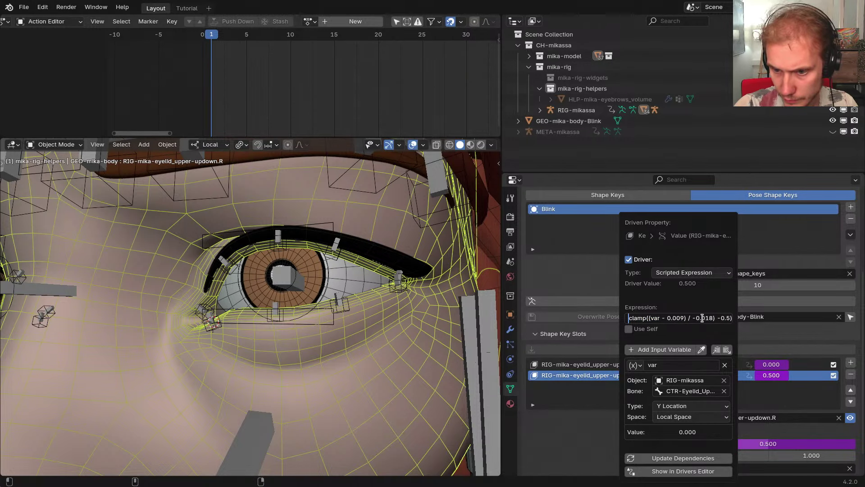
pyautogui.press('End')
pyautogui.write('*')
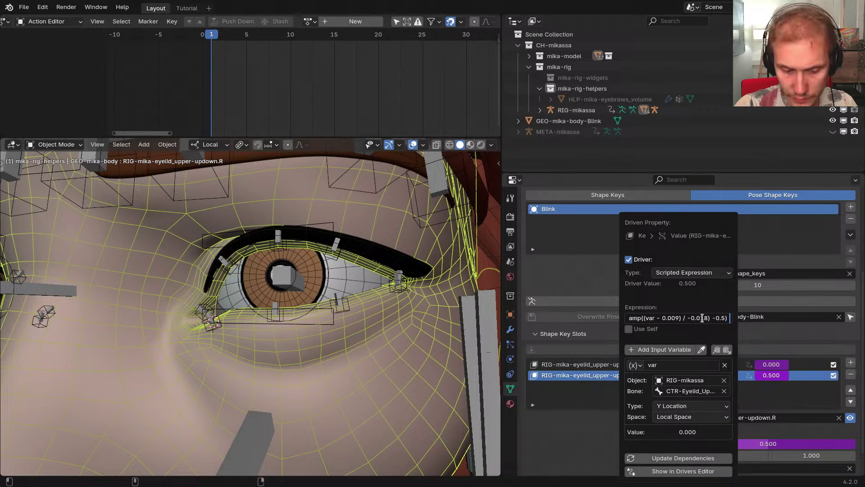
pyautogui.press('Return')
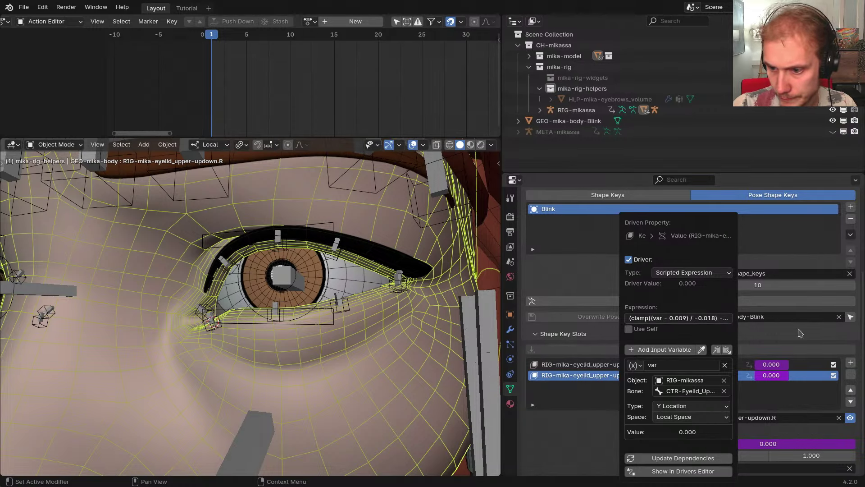
# Put the rig in Pose Mode and move the upper eyelid control along local Y to test
pyautogui.moveTo(297, 285); pyautogui.dragTo(315, 288, button='middle')
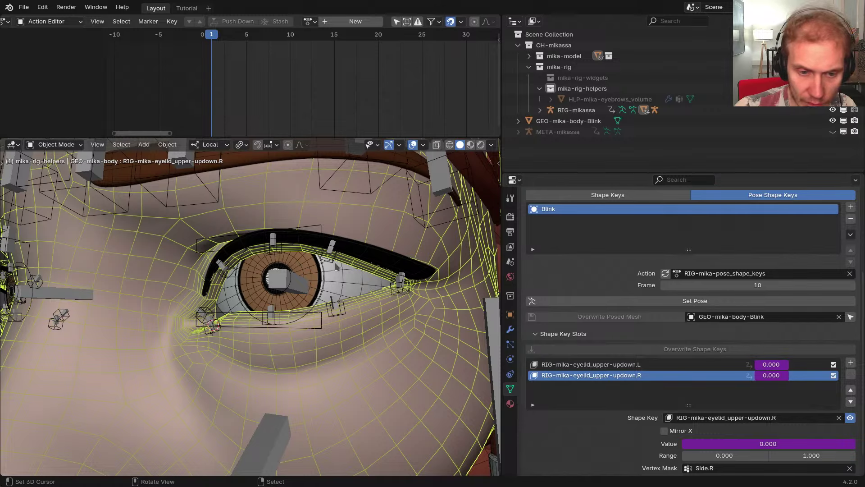
pyautogui.click(297, 284)
pyautogui.moveTo(322, 279); pyautogui.dragTo(328, 276, button='middle')
pyautogui.hotkey('ctrl', 'Tab')
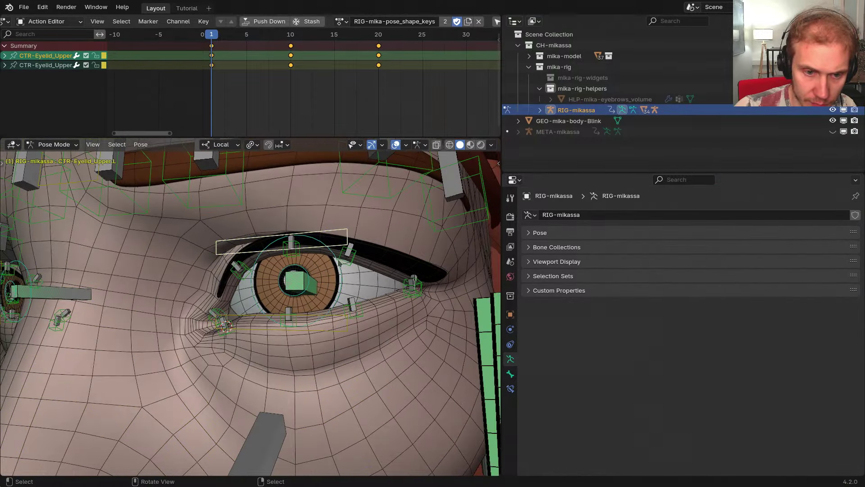
pyautogui.press('g')
pyautogui.press('y')
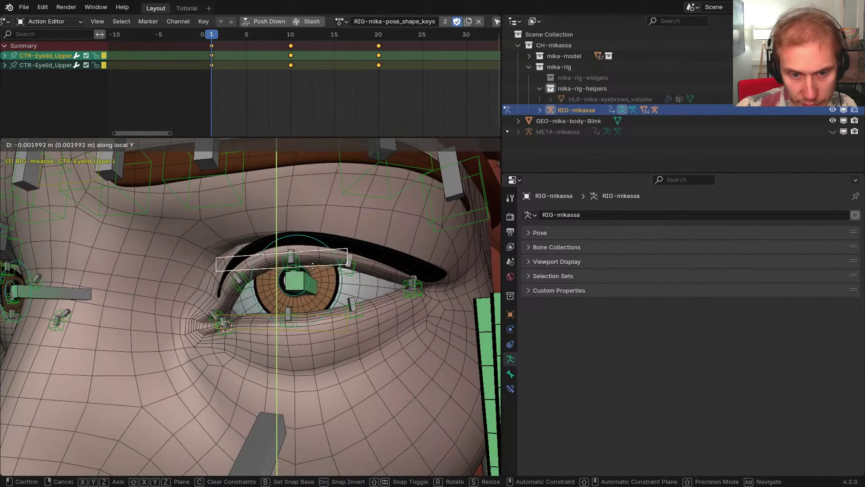
pyautogui.click(313, 265)
# Back in Object Mode, frame the eyelashes mesh and show its modifiers
pyautogui.hotkey('ctrl', 'Tab')
pyautogui.click(374, 259)
pyautogui.press('KP_Decimal')
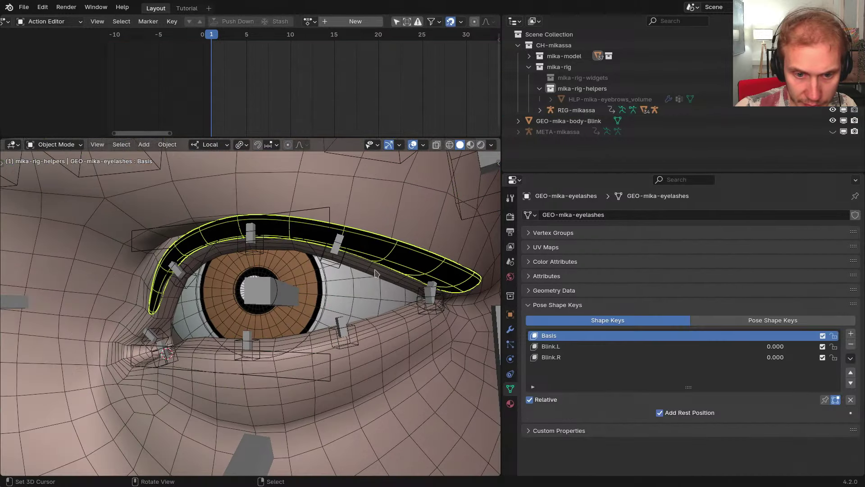
pyautogui.click(394, 330)
pyautogui.click(394, 280)
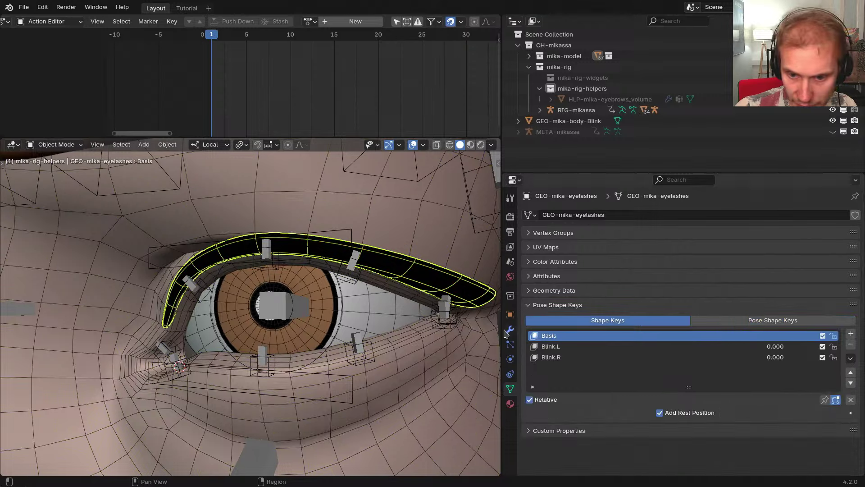
pyautogui.click(508, 330)
pyautogui.scroll(-4, 369, 307)
# Parent the eyelashes to the rig and move the Armature modifier above Subdivision
pyautogui.keyDown('shift'); pyautogui.click(366, 288); pyautogui.keyUp('shift')
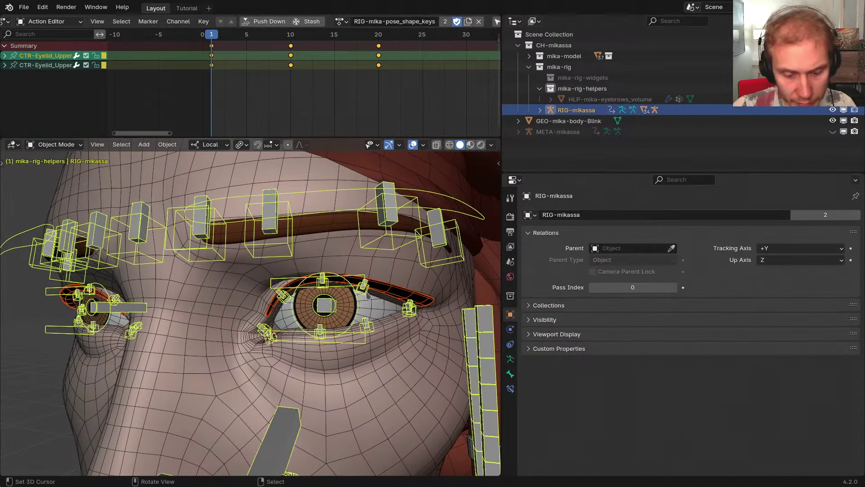
pyautogui.hotkey('ctrl', 'p')
pyautogui.click(417, 268)
pyautogui.click(391, 297)
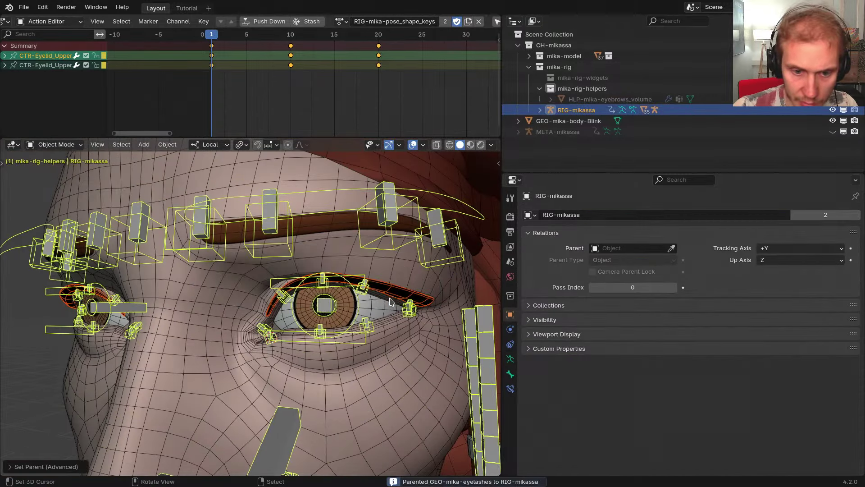
pyautogui.scroll(3, 390, 293)
pyautogui.click(390, 289)
pyautogui.moveTo(853, 332); pyautogui.dragTo(845, 237)
pyautogui.moveTo(393, 307); pyautogui.dragTo(374, 285, button='middle')
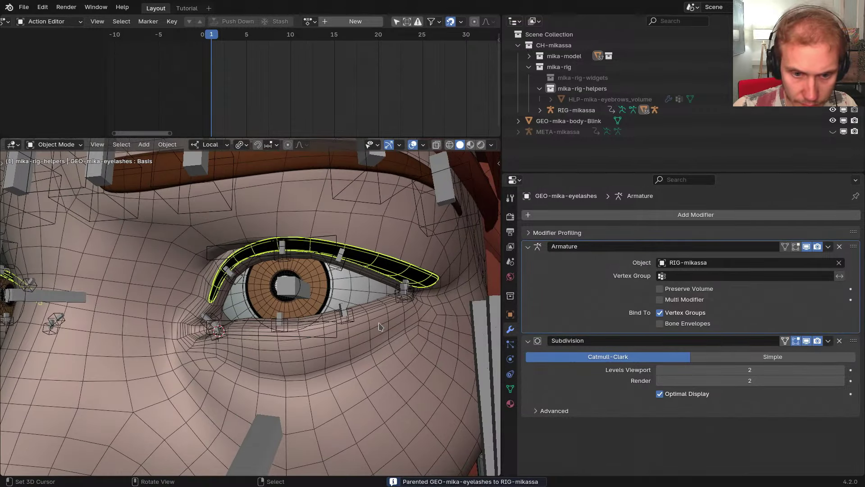
# Settle the selection on the eyelashes alone and show its mesh data
pyautogui.click(378, 326)
pyautogui.click(388, 287)
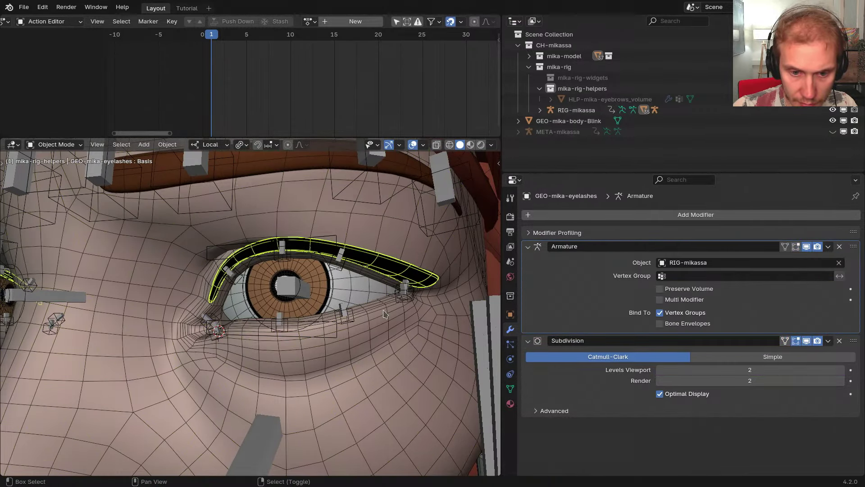
pyautogui.keyDown('shift'); pyautogui.click(378, 295); pyautogui.keyUp('shift')
pyautogui.keyDown('shift'); pyautogui.click(388, 269); pyautogui.keyUp('shift')
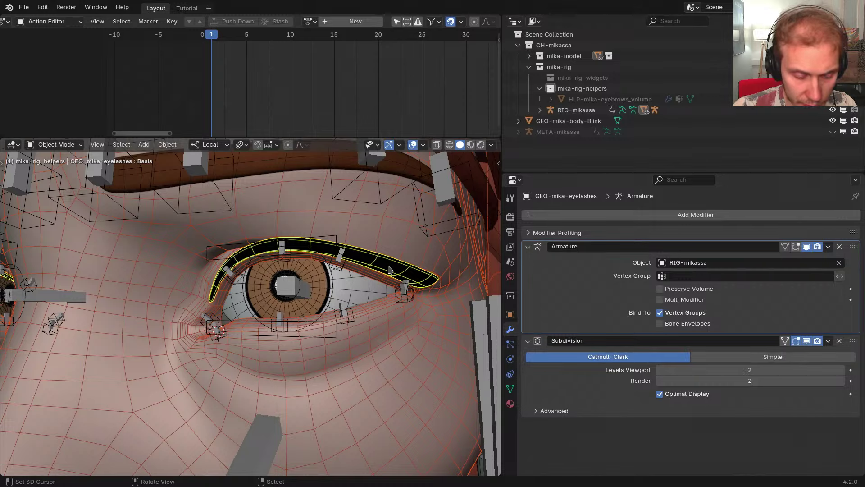
pyautogui.click(393, 273)
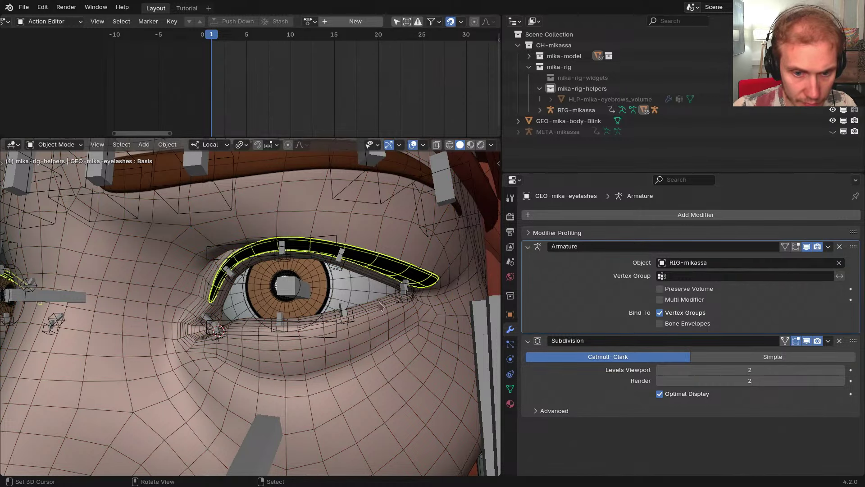
pyautogui.keyDown('shift'); pyautogui.click(377, 329); pyautogui.keyUp('shift')
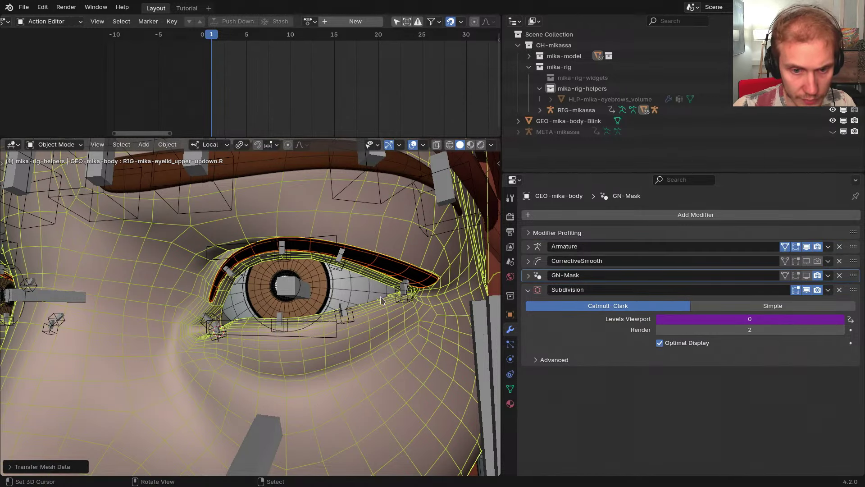
pyautogui.click(393, 273)
pyautogui.click(509, 388)
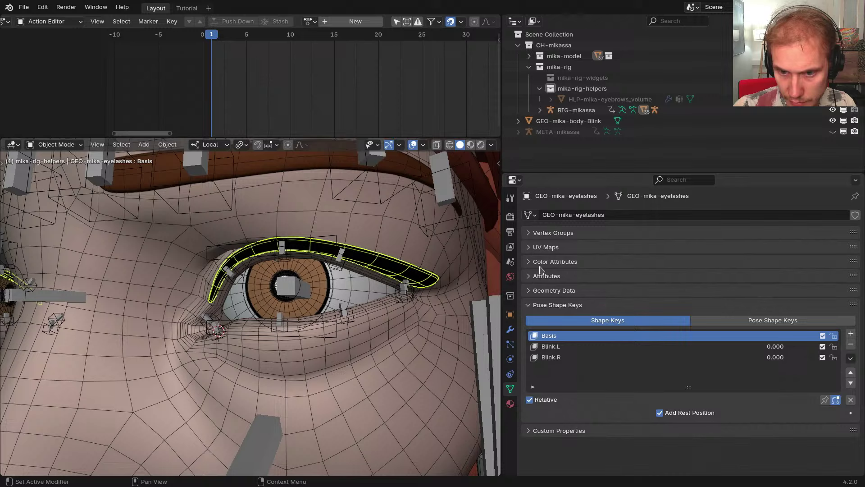
# Batch-delete empty deform and unused non-deform vertex groups, then enter Weight Paint mode
pyautogui.click(558, 233)
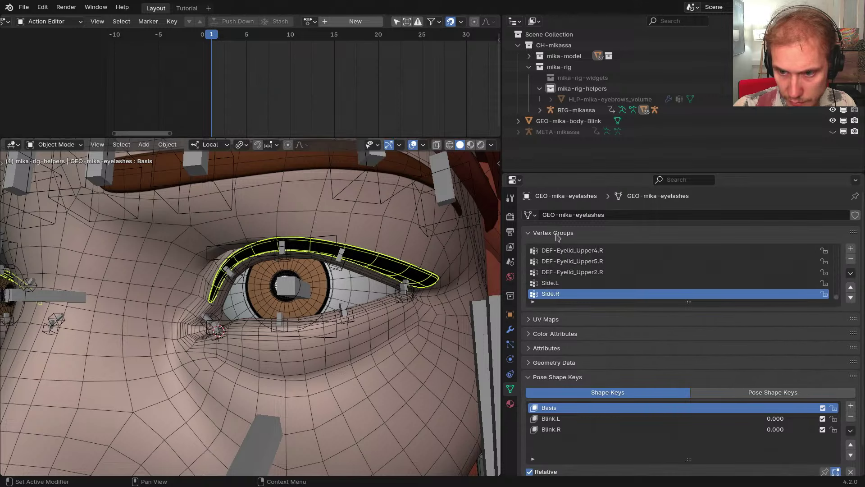
pyautogui.click(851, 273)
pyautogui.moveTo(838, 291)
pyautogui.click(710, 310)
pyautogui.click(850, 273)
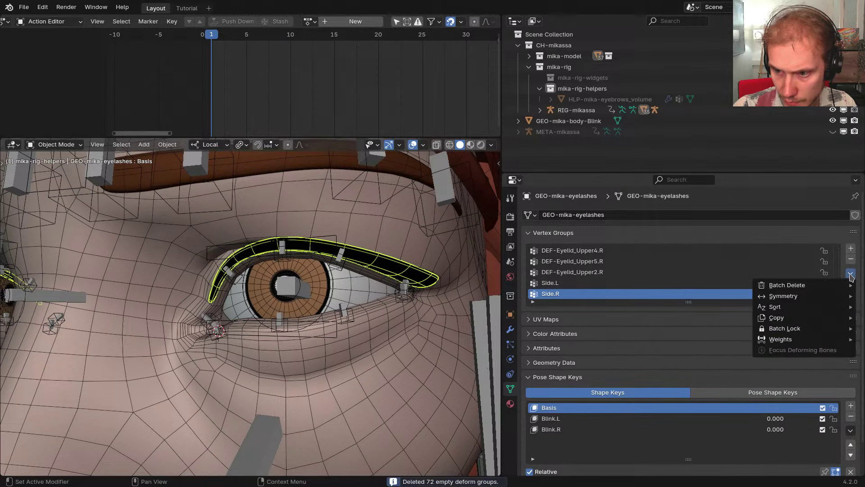
pyautogui.moveTo(802, 286)
pyautogui.click(686, 322)
pyautogui.scroll(10, 620, 289)
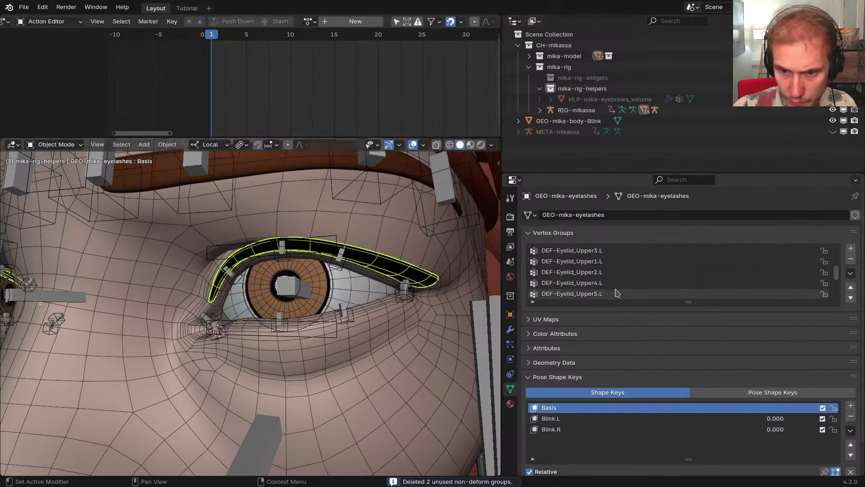
pyautogui.hotkey('ctrl', 'Tab')
pyautogui.moveTo(396, 282)
pyautogui.mouseDown(button='middle')
pyautogui.moveTo(411, 279)
pyautogui.moveTo(417, 261)
pyautogui.moveTo(325, 269)
pyautogui.mouseUp(button='middle')
# Inspect the DEF-Head and DEF-Eyebrow2.L weights on the eyelashes in see-through wireframe
pyautogui.click(561, 252)
pyautogui.click(562, 265)
pyautogui.click(562, 254)
pyautogui.hotkey('shift', 'z')
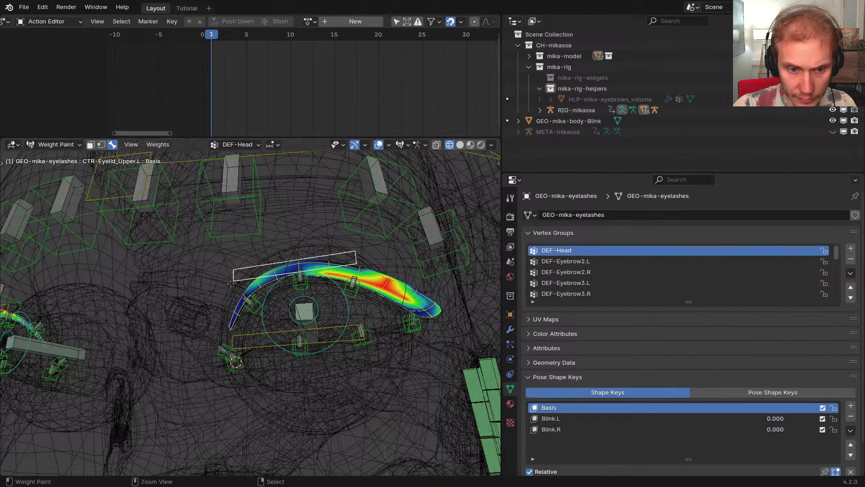
pyautogui.keyDown('ctrl'); pyautogui.moveTo(452, 297); pyautogui.dragTo(444, 333, button='middle'); pyautogui.keyUp('ctrl')
pyautogui.moveTo(341, 301)
pyautogui.mouseDown(button='middle')
pyautogui.moveTo(377, 311)
pyautogui.moveTo(341, 307)
pyautogui.moveTo(340, 244)
pyautogui.moveTo(345, 301)
pyautogui.mouseUp(button='middle')
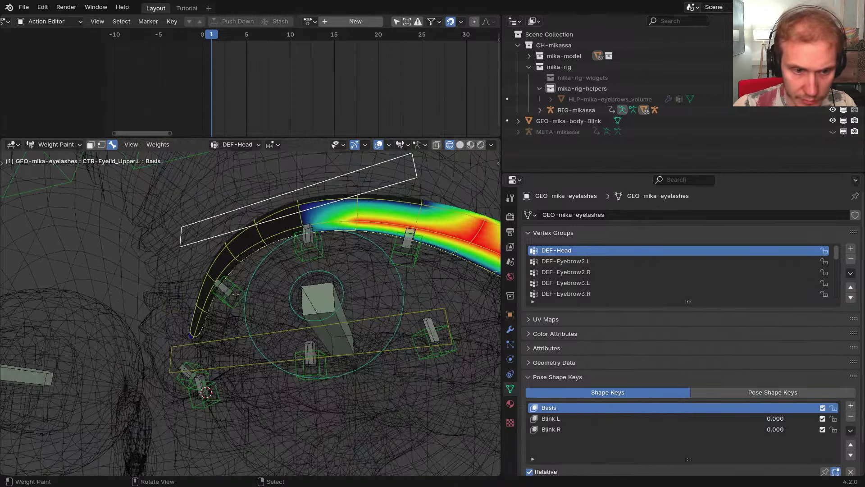
# Select DEF-Eyelid_Upper2.L to show its weights, test-moving the bone and cancelling
pyautogui.rightClick(225, 293)
pyautogui.rightClick(224, 288)
pyautogui.press('g')
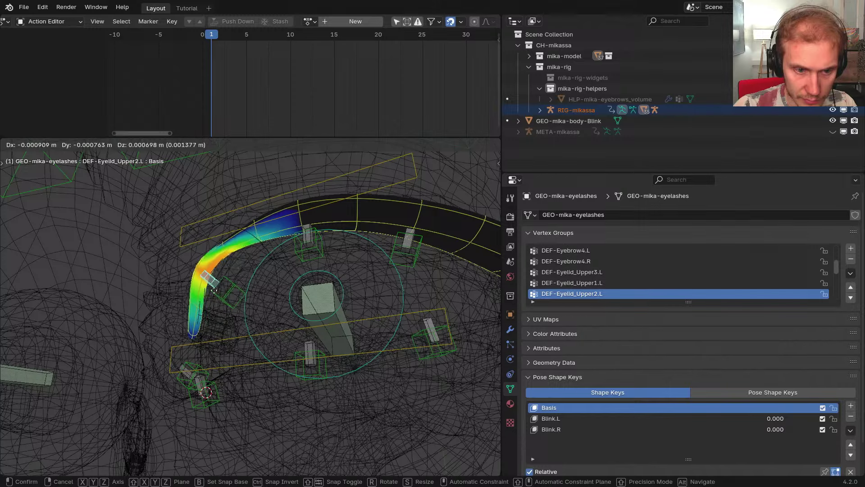
pyautogui.hotkey('alt', 'z')
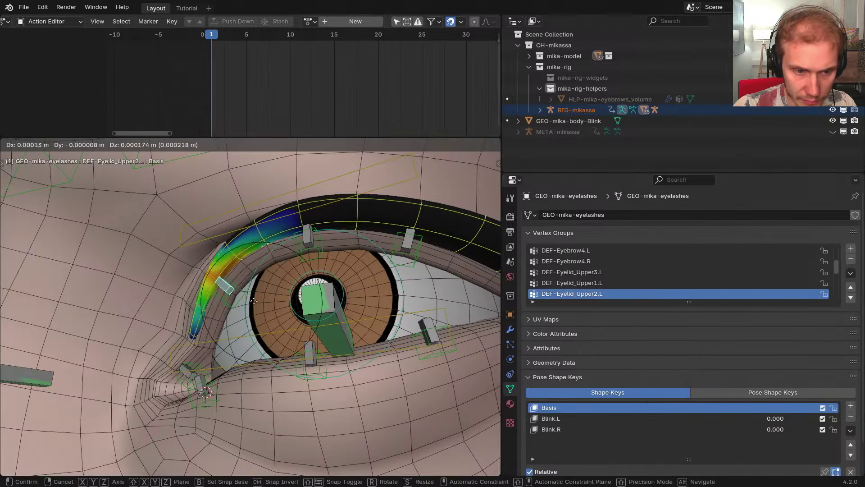
pyautogui.rightClick(255, 302)
pyautogui.keyDown('alt'); pyautogui.scroll(-7, 288, 327); pyautogui.keyUp('alt')
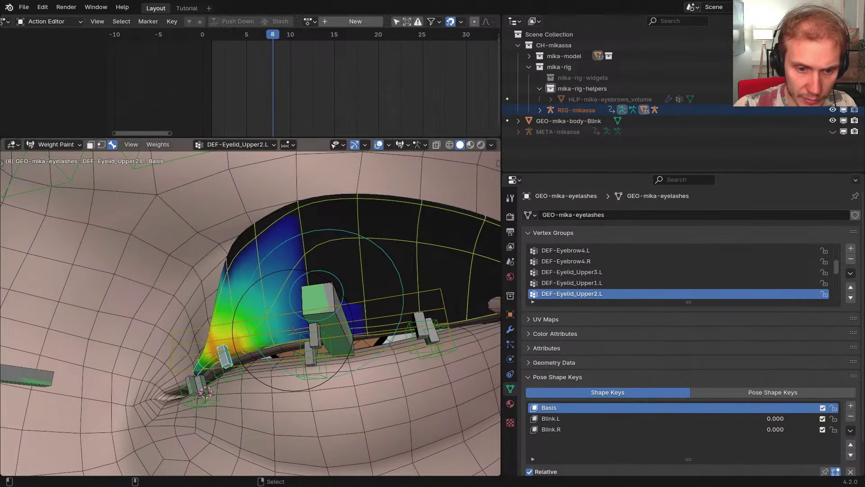
pyautogui.keyDown('alt'); pyautogui.scroll(-1, 293, 329); pyautogui.keyUp('alt')
pyautogui.scroll(-3, 293, 330)
pyautogui.moveTo(303, 324); pyautogui.dragTo(278, 329, button='middle')
pyautogui.scroll(3, 277, 329)
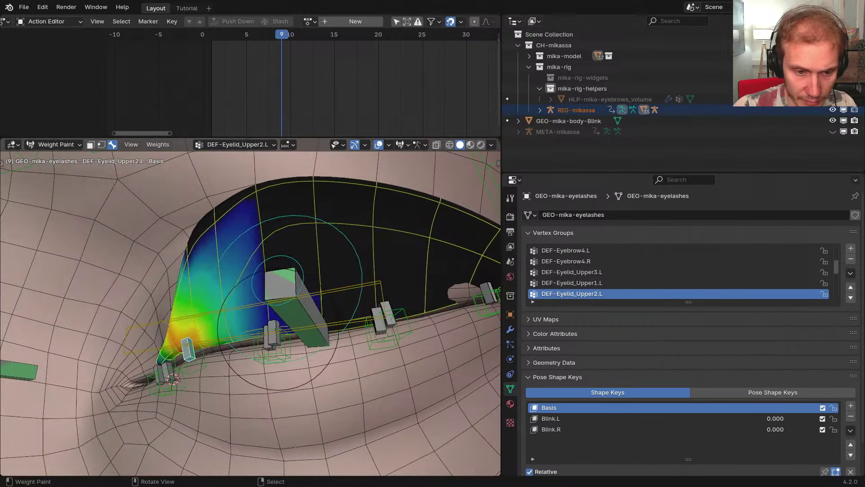
# Select the DEF-Eyelid_Upper3.L and Upper4.L bones and smooth Upper4.L weights outward along the lid
pyautogui.keyDown('ctrl'); pyautogui.click(277, 329); pyautogui.keyUp('ctrl')
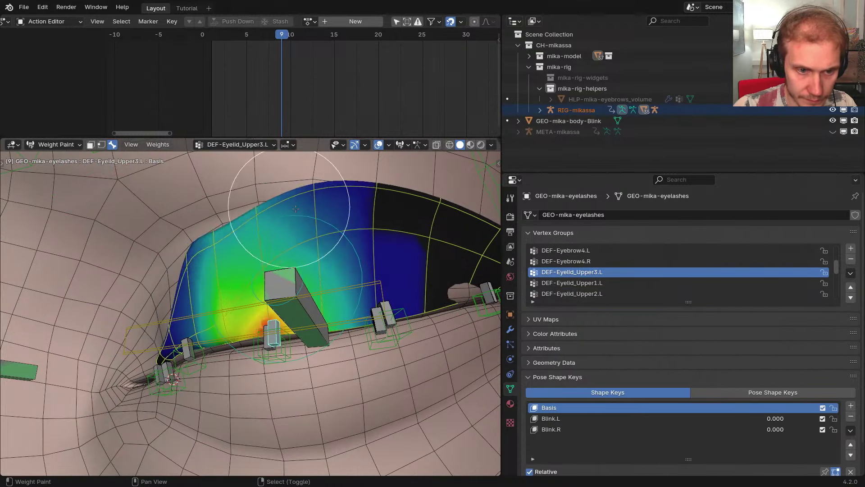
pyautogui.keyDown('ctrl'); pyautogui.click(390, 312); pyautogui.keyUp('ctrl')
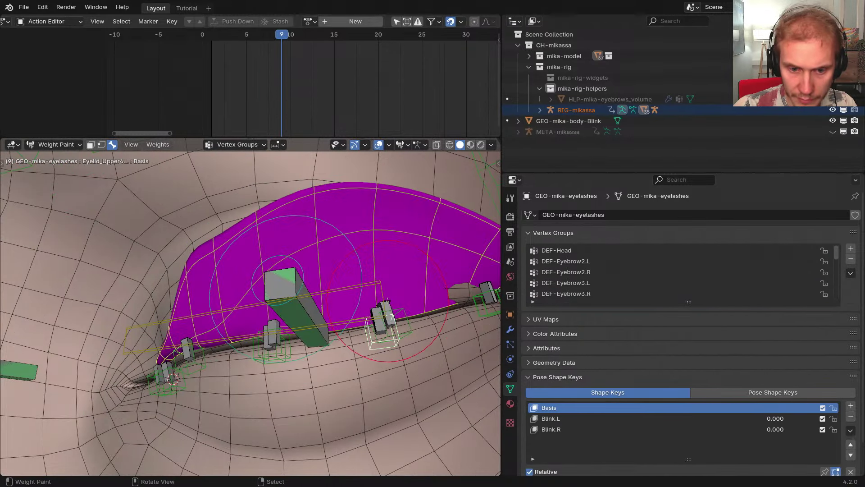
pyautogui.rightClick(375, 311)
pyautogui.moveTo(371, 196)
pyautogui.keyDown('shift'); pyautogui.mouseDown()
pyautogui.moveTo(429, 209)
pyautogui.moveTo(351, 209)
pyautogui.mouseUp(); pyautogui.keyUp('shift')
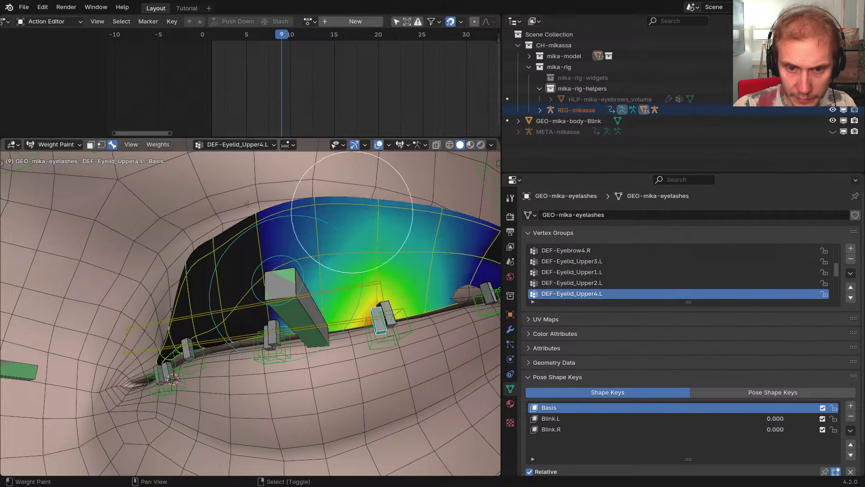
pyautogui.moveTo(380, 244); pyautogui.dragTo(269, 228, button='middle')
# Check the outer-corner DEF-Eyelid_Upper5.L and Lower4.L weights, undoing a blur on Upper5.L
pyautogui.rightClick(250, 291)
pyautogui.rightClick(247, 289)
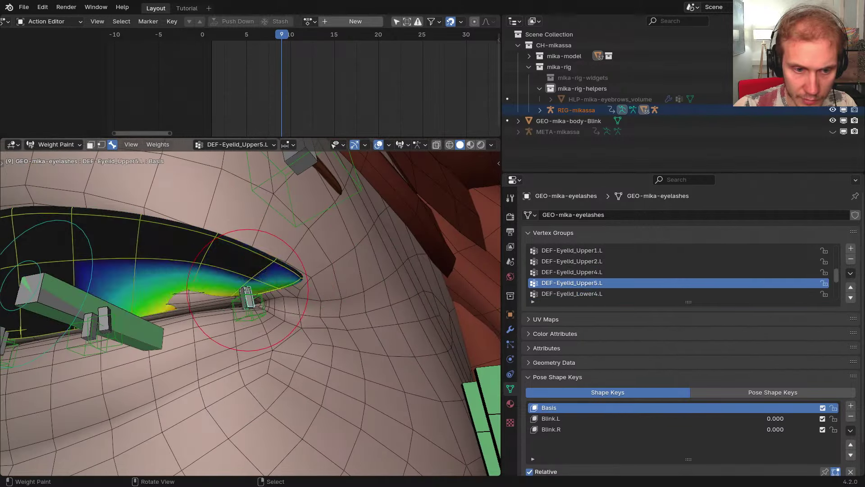
pyautogui.rightClick(248, 289)
pyautogui.rightClick(247, 290)
pyautogui.press('g')
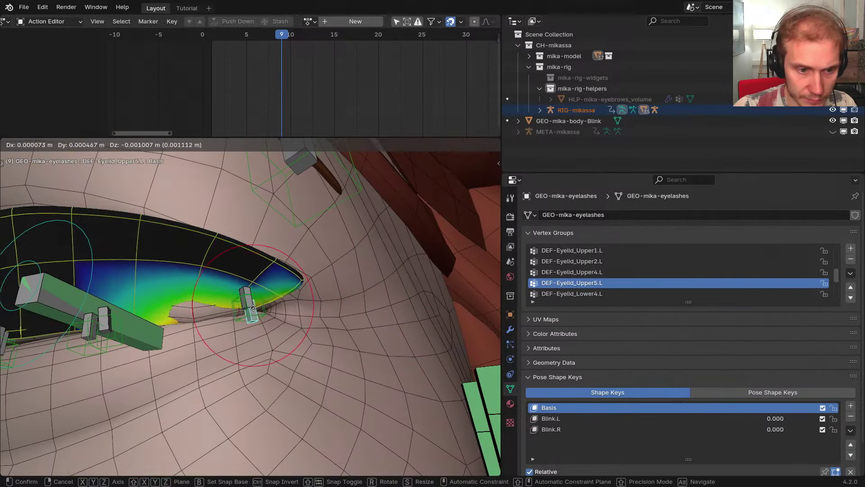
pyautogui.rightClick(254, 301)
pyautogui.rightClick(254, 301)
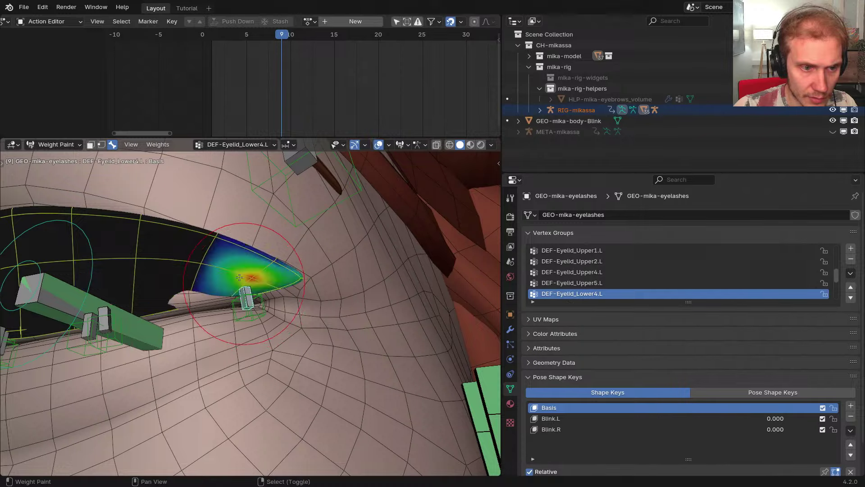
pyautogui.moveTo(254, 301); pyautogui.dragTo(304, 288, button='middle')
pyautogui.hotkey('shift', 'z')
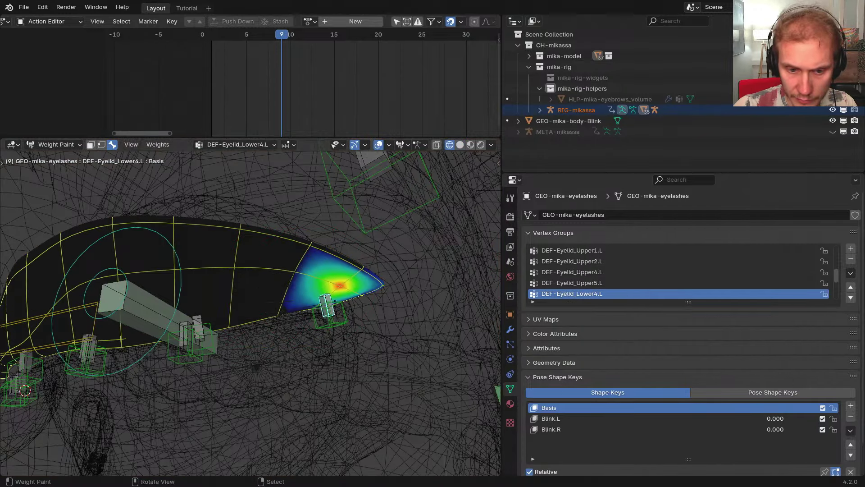
pyautogui.rightClick(335, 303)
pyautogui.moveTo(334, 297)
pyautogui.keyDown('shift'); pyautogui.mouseDown()
pyautogui.moveTo(337, 278)
pyautogui.moveTo(309, 288)
pyautogui.mouseUp(); pyautogui.keyUp('shift')
pyautogui.hotkey('ctrl', 'z')
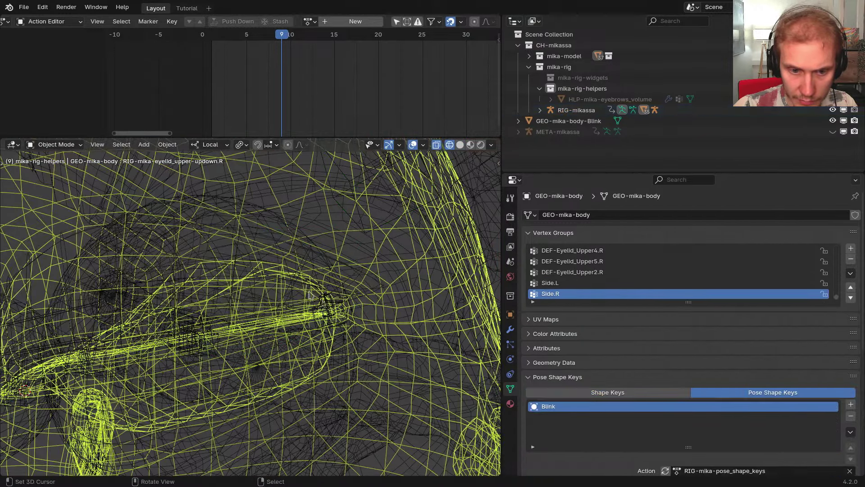
# Reselect the eyelashes for weight painting and select the DEF-Eyelid_Lower4.L bone
pyautogui.rightClick(323, 302)
pyautogui.rightClick(367, 286)
pyautogui.hotkey('shift', 'z')
pyautogui.rightClick(363, 272)
pyautogui.hotkey('ctrl', 'Tab')
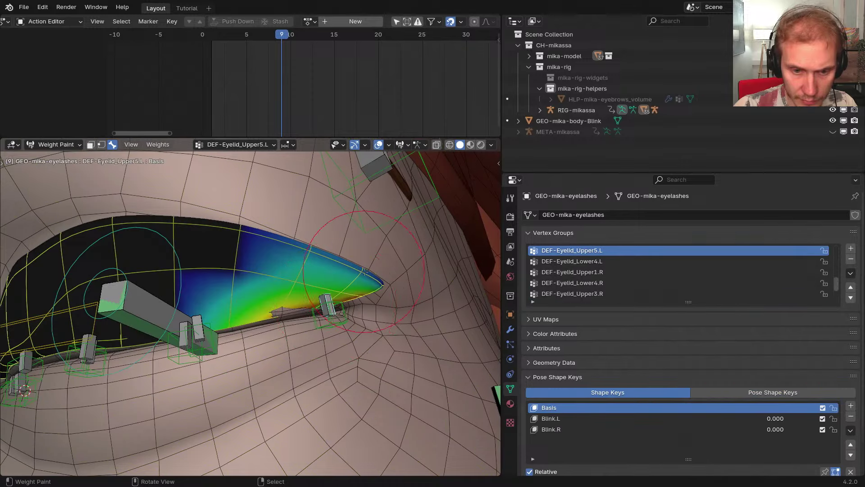
pyautogui.hotkey('shift', 'z')
pyautogui.rightClick(321, 297)
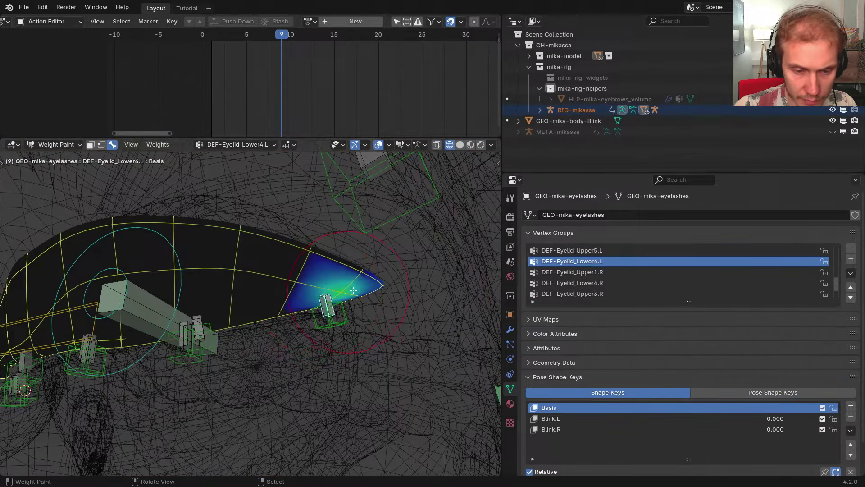
# Delete the remaining empty deform vertex group from the eyelashes
pyautogui.click(851, 273)
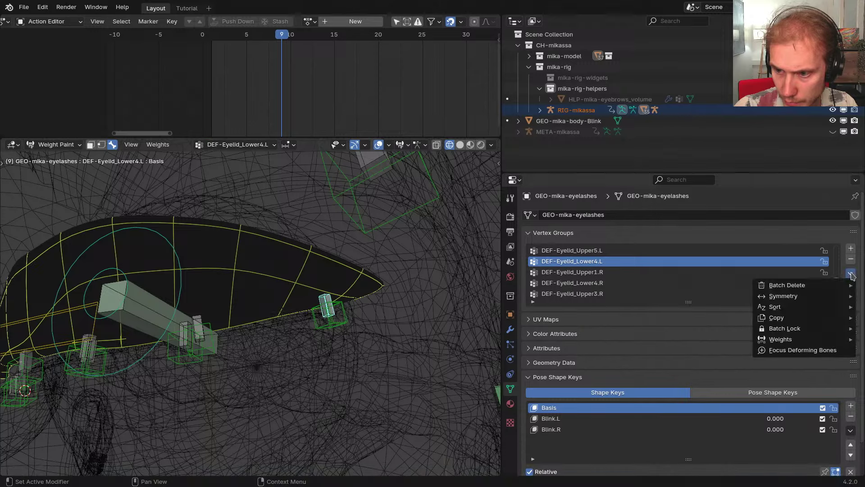
pyautogui.moveTo(841, 285)
pyautogui.click(718, 315)
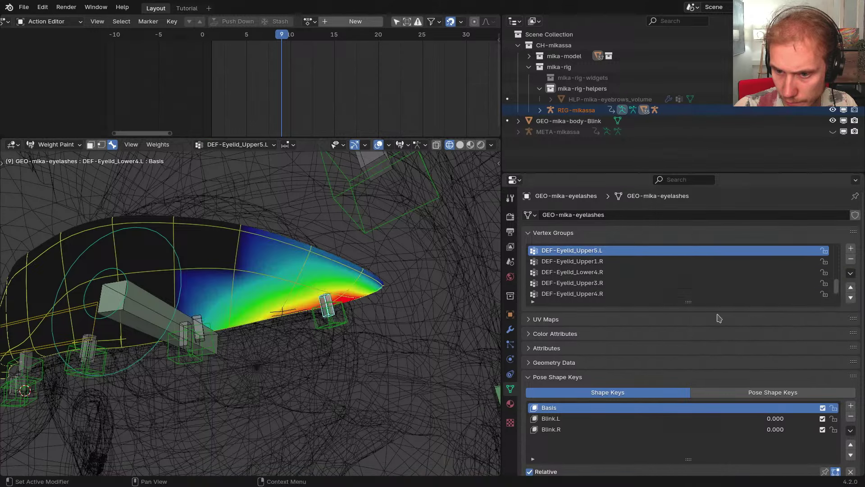
pyautogui.scroll(-3, 636, 285)
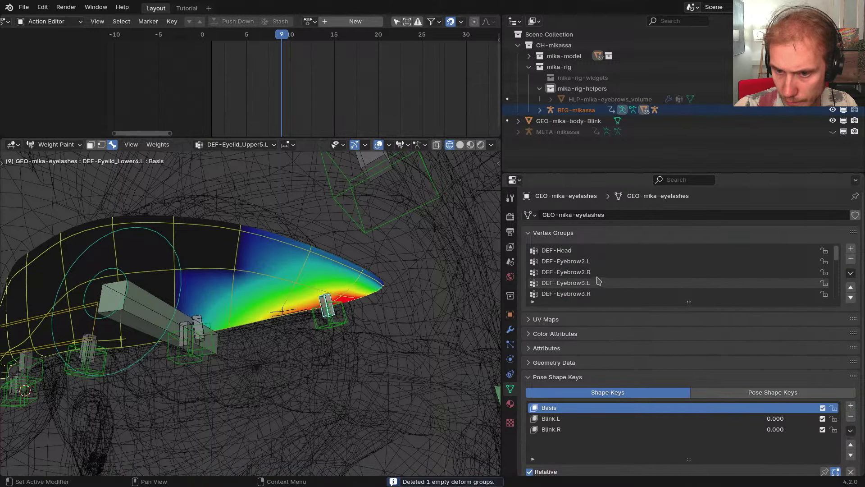
# Erase DEF-Eyebrow2.L and DEF-Eyebrow3.L weights from the eyelashes
pyautogui.click(588, 265)
pyautogui.scroll(-8, 387, 284)
pyautogui.scroll(8, 347, 291)
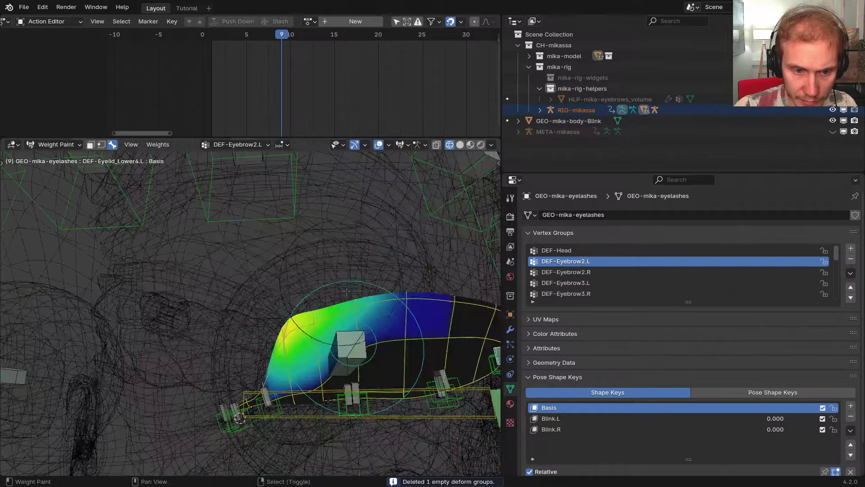
pyautogui.moveTo(346, 290); pyautogui.dragTo(334, 293, button='middle')
pyautogui.moveTo(248, 347); pyautogui.dragTo(319, 317)
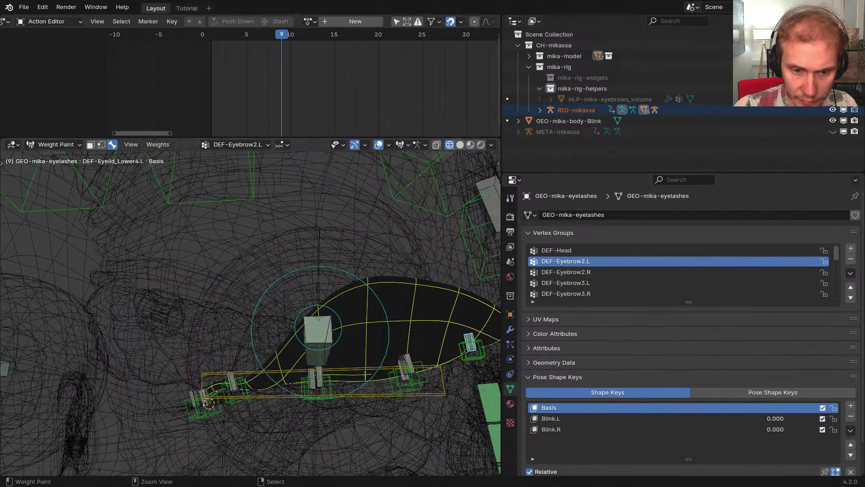
pyautogui.click(561, 274)
pyautogui.moveTo(438, 291); pyautogui.dragTo(407, 293, button='middle')
pyautogui.scroll(-2, 407, 293)
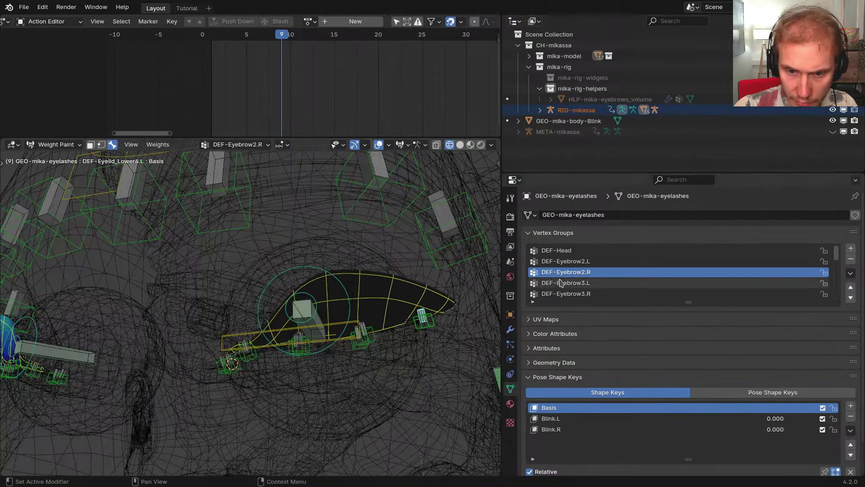
pyautogui.click(560, 283)
pyautogui.moveTo(422, 273)
pyautogui.keyDown('ctrl'); pyautogui.mouseDown()
pyautogui.moveTo(361, 289)
pyautogui.moveTo(333, 313)
pyautogui.mouseUp(); pyautogui.keyUp('ctrl')
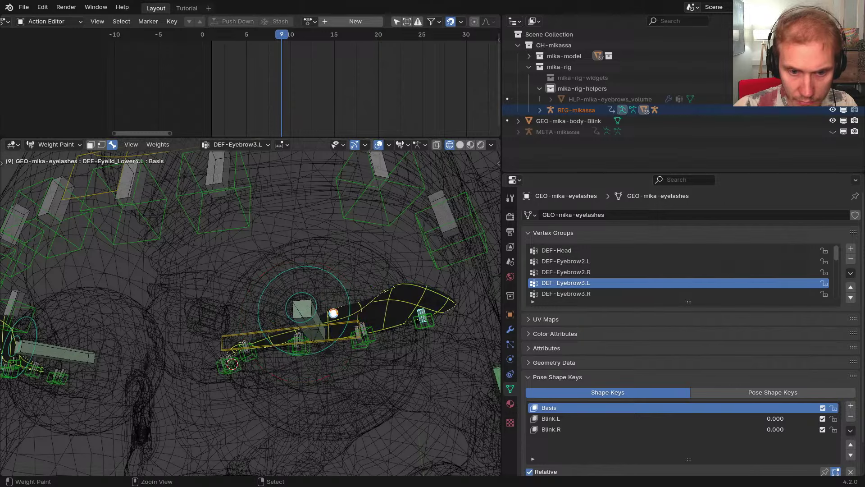
# Review the DEF-Eyebrow3.R, 2.R and 4.R weights and pick DEF-Eyebrow4.R for deletion
pyautogui.click(570, 296)
pyautogui.scroll(-2, 417, 291)
pyautogui.moveTo(405, 292); pyautogui.dragTo(289, 303, button='middle')
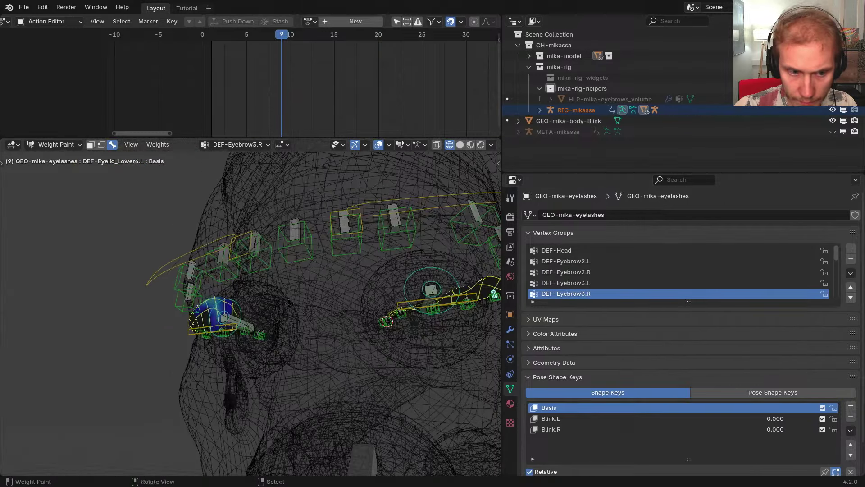
pyautogui.click(588, 274)
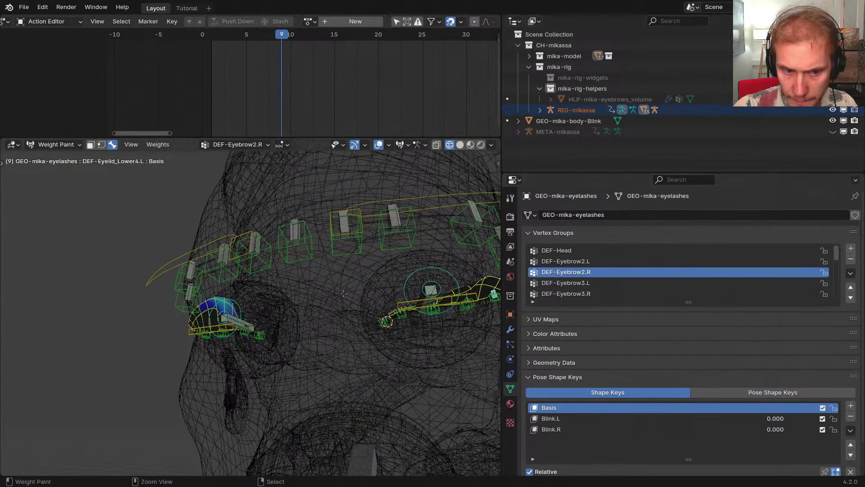
pyautogui.keyDown('ctrl'); pyautogui.scroll(-3, 580, 280); pyautogui.keyUp('ctrl')
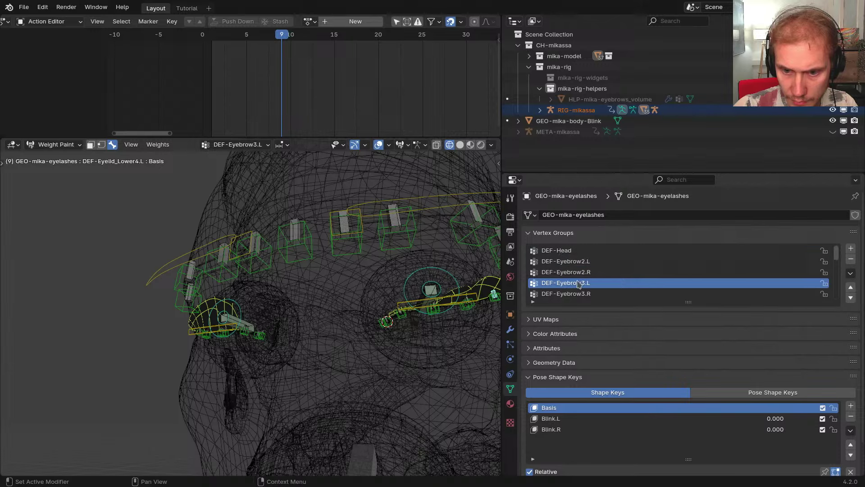
pyautogui.moveTo(455, 283); pyautogui.dragTo(385, 280, button='middle')
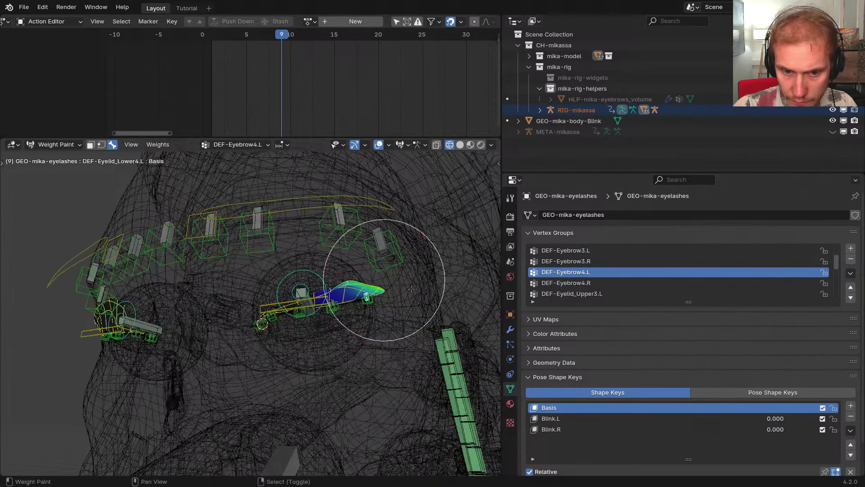
pyautogui.click(607, 283)
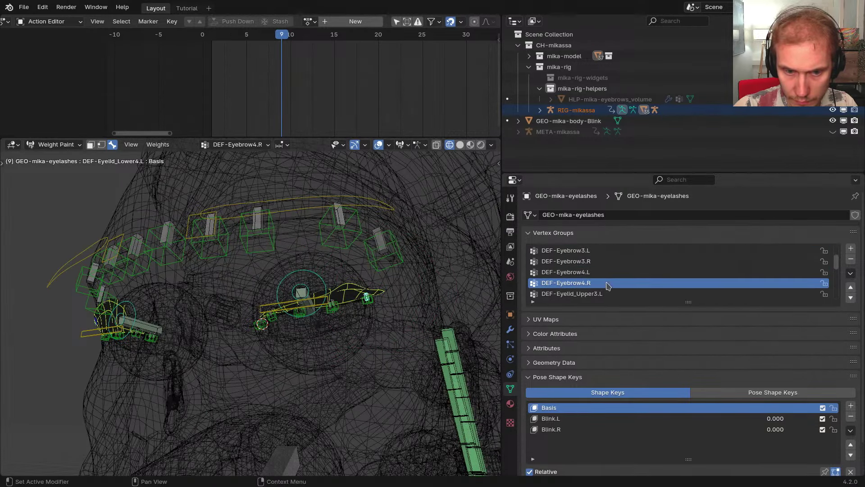
pyautogui.click(567, 294)
pyautogui.scroll(-2, 578, 284)
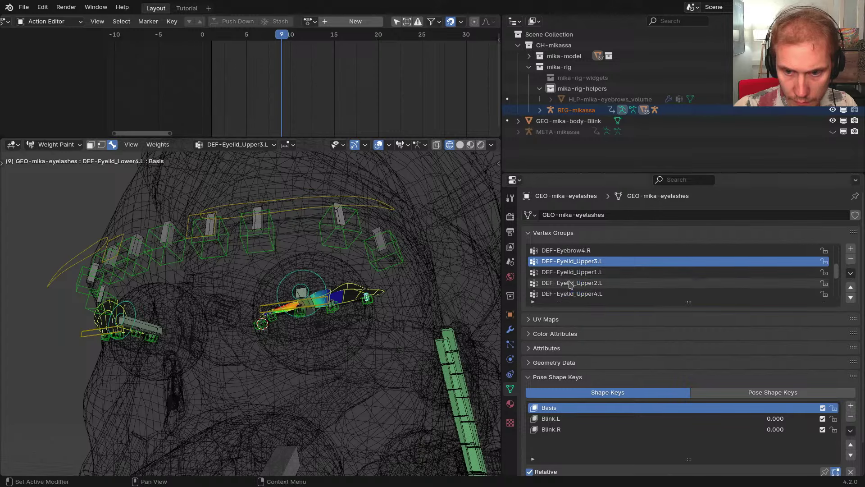
pyautogui.scroll(5, 586, 283)
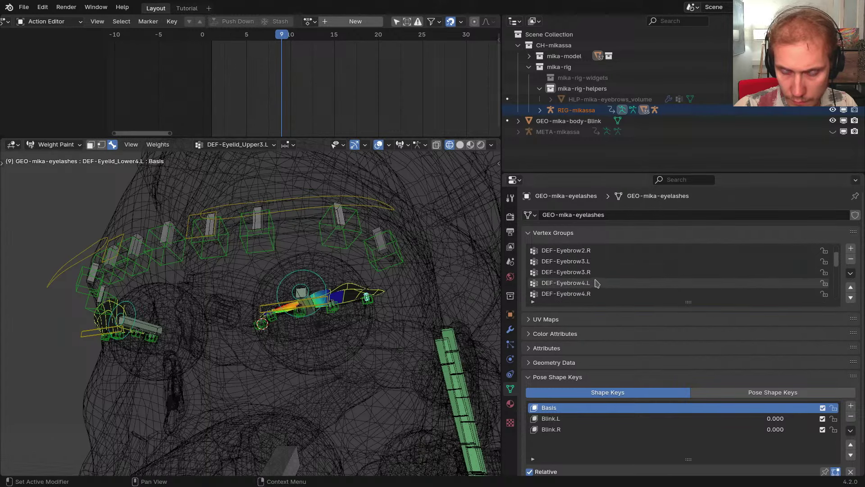
pyautogui.click(596, 262)
pyautogui.scroll(-3, 588, 284)
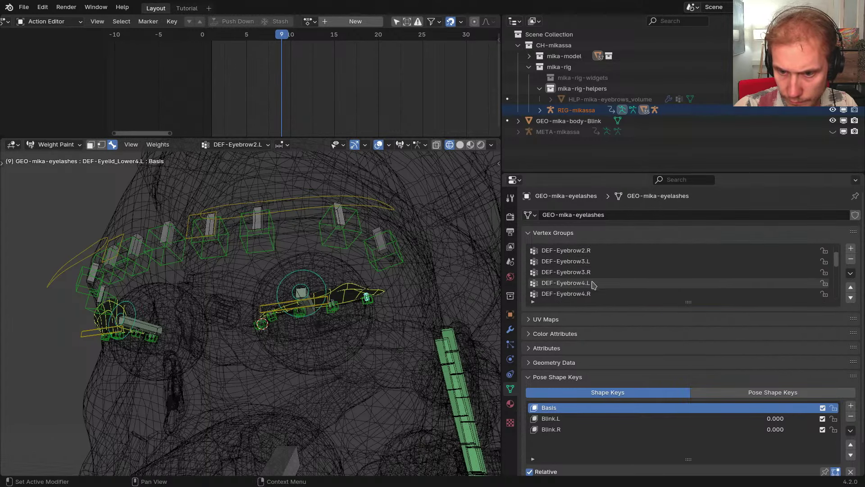
pyautogui.click(586, 283)
# Delete the remaining eyebrow vertex groups and DEF-Head from the eyelashes
pyautogui.click(850, 261)
pyautogui.click(850, 262)
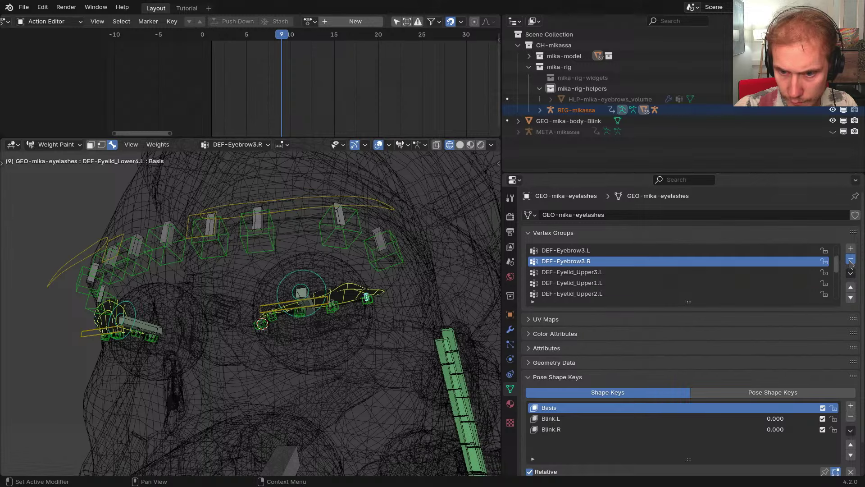
pyautogui.click(851, 261)
pyautogui.click(851, 261)
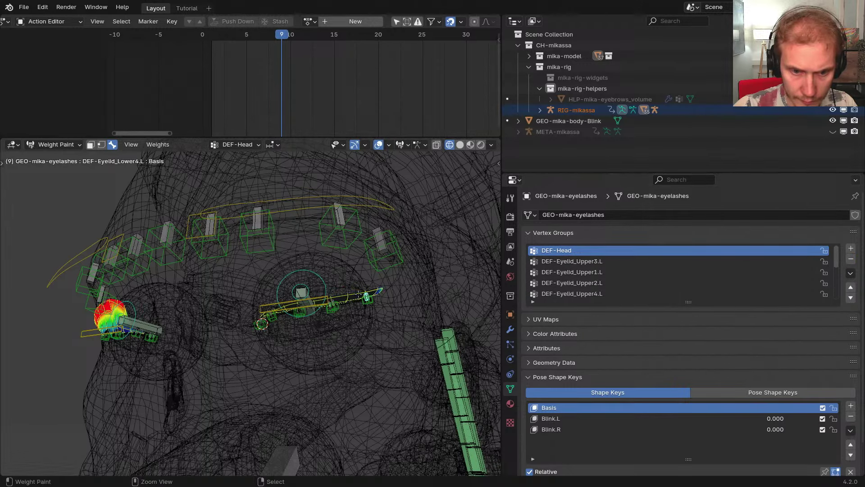
pyautogui.moveTo(251, 312); pyautogui.dragTo(120, 298, button='middle')
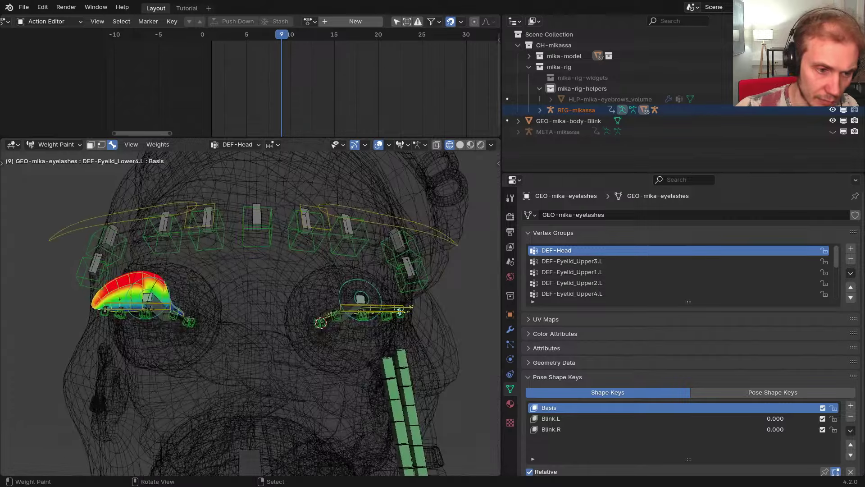
pyautogui.moveTo(192, 296); pyautogui.dragTo(288, 277, button='middle')
pyautogui.scroll(1, 298, 274)
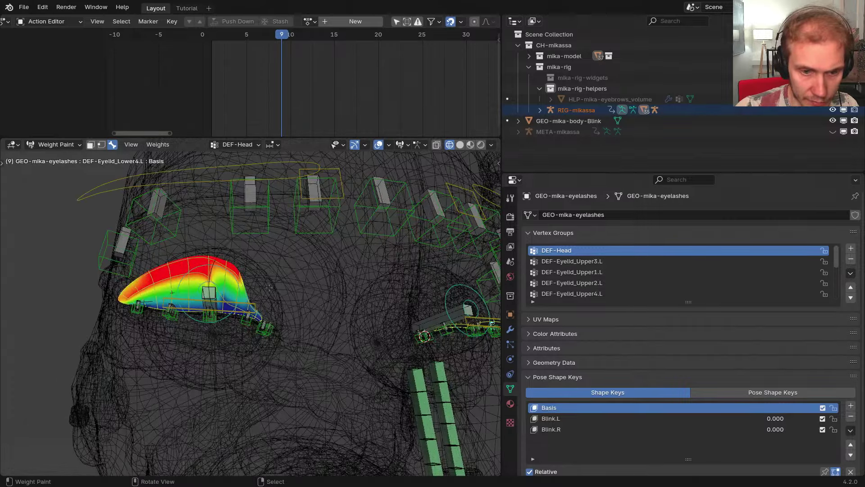
pyautogui.click(851, 262)
# Hide the bones blocking the left eyelid, including the eye highlight bone
pyautogui.moveTo(424, 289); pyautogui.dragTo(333, 266, button='middle')
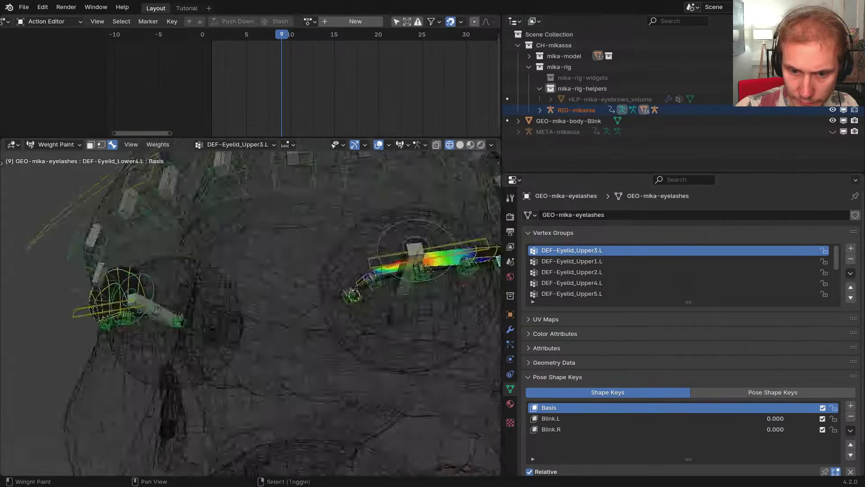
pyautogui.keyDown('shift'); pyautogui.moveTo(432, 261); pyautogui.dragTo(317, 327, button='middle'); pyautogui.keyUp('shift')
pyautogui.hotkey('shift', 'z')
pyautogui.scroll(-3, 300, 273)
pyautogui.scroll(3, 295, 284)
pyautogui.rightClick(293, 282)
pyautogui.press('h')
pyautogui.scroll(3, 294, 284)
pyautogui.rightClick(295, 286)
pyautogui.press('h')
# Inspect the eyelash weights for DEF-Eyelid_Upper2.L and DEF-Eyelid_Upper3.L in wireframe
pyautogui.rightClick(227, 280)
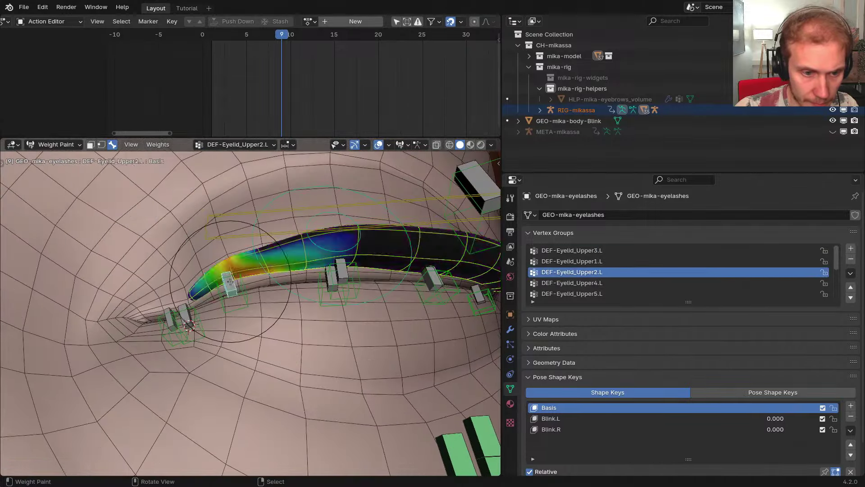
pyautogui.scroll(-4, 250, 302)
pyautogui.moveTo(228, 280); pyautogui.dragTo(255, 285, button='middle')
pyautogui.scroll(3, 252, 284)
pyautogui.hotkey('shift', 'z')
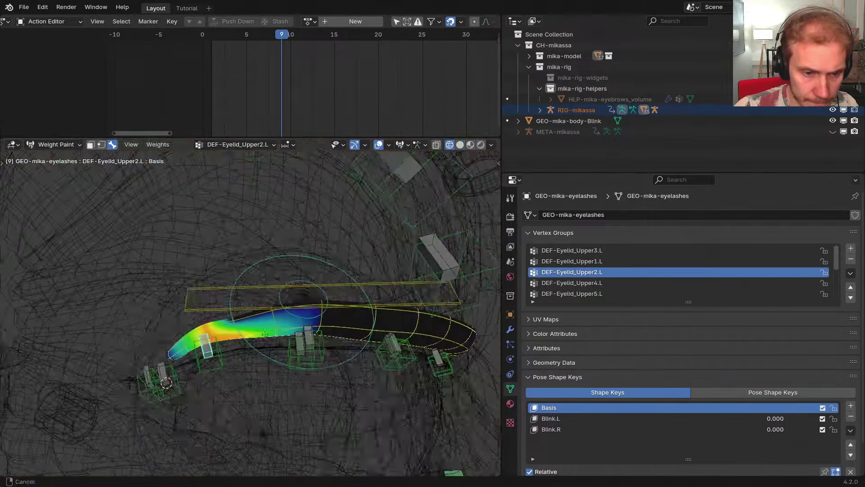
pyautogui.scroll(3, 245, 285)
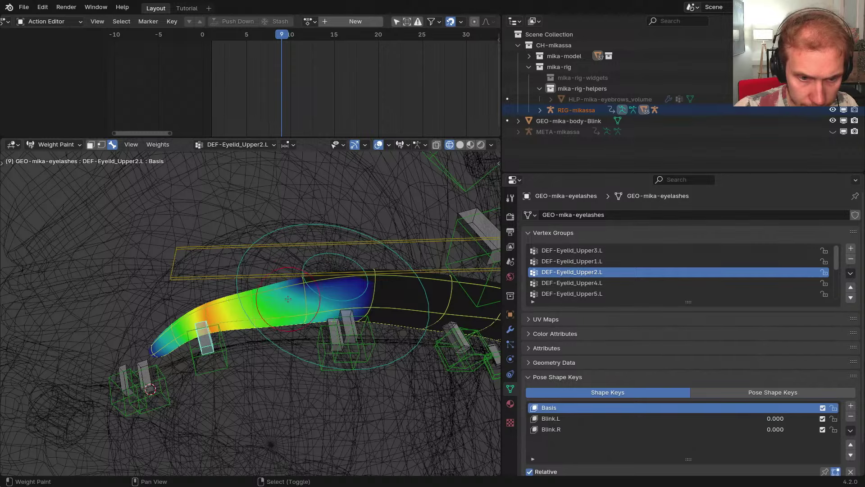
pyautogui.moveTo(333, 333); pyautogui.dragTo(345, 341, button='middle')
pyautogui.rightClick(352, 326)
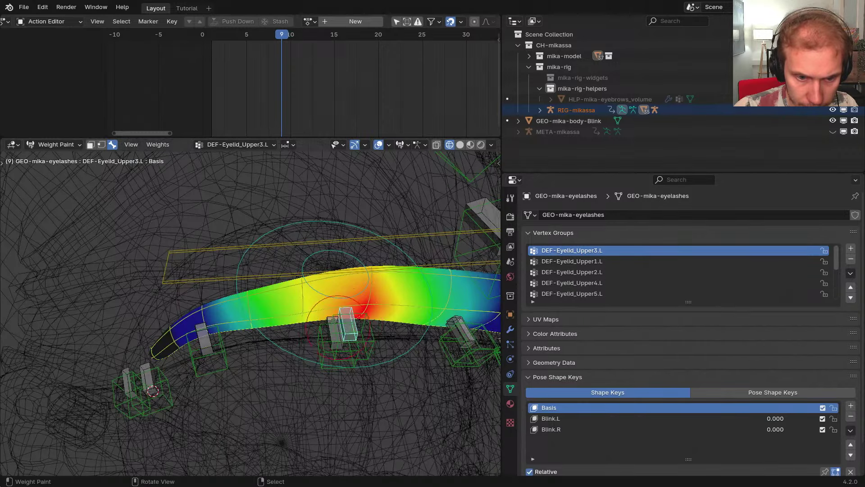
# Inspect the eyelash weights for DEF-Eyelid_Upper4.L and DEF-Eyelid_Upper5.L
pyautogui.moveTo(270, 329); pyautogui.dragTo(225, 292, button='middle')
pyautogui.moveTo(283, 328); pyautogui.dragTo(264, 329, button='middle')
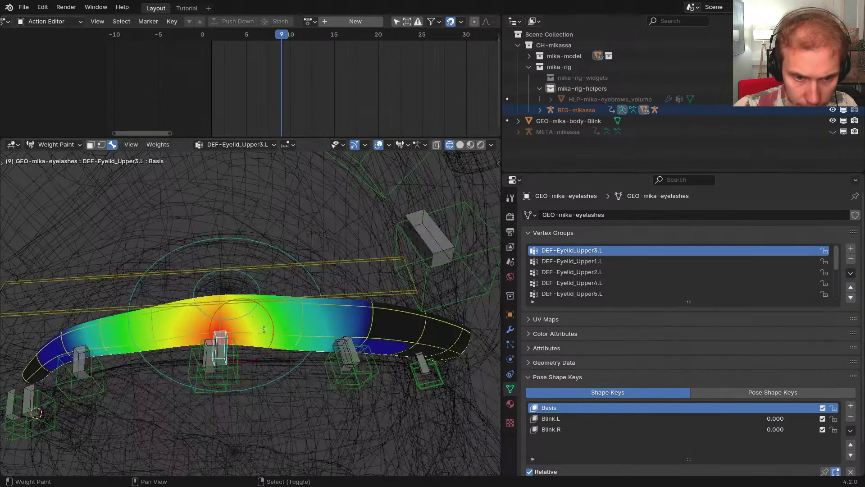
pyautogui.moveTo(282, 365); pyautogui.dragTo(308, 343, button='middle')
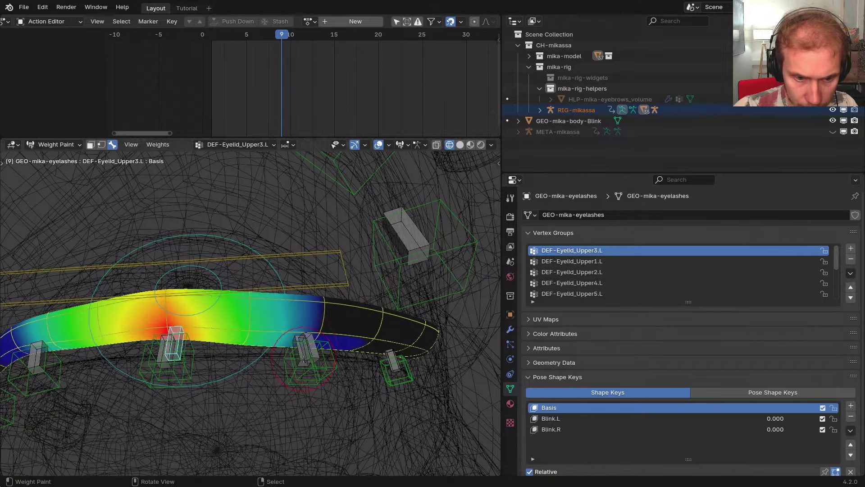
pyautogui.rightClick(304, 356)
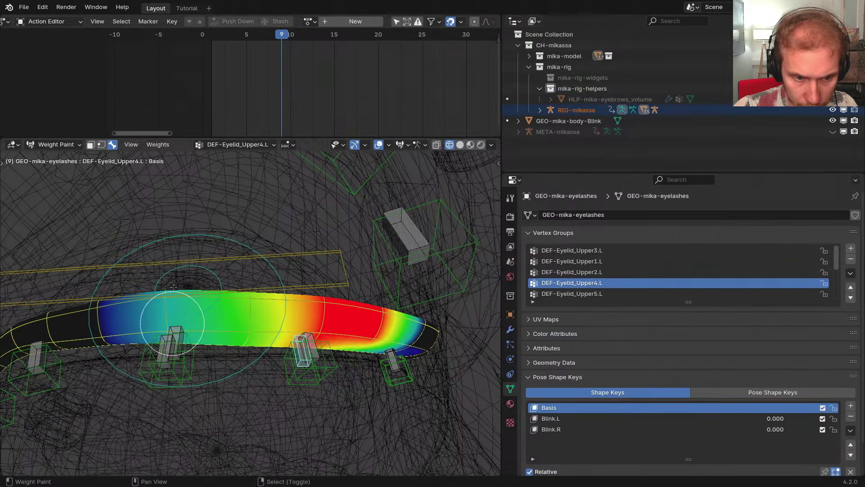
pyautogui.moveTo(274, 329); pyautogui.dragTo(336, 331, button='middle')
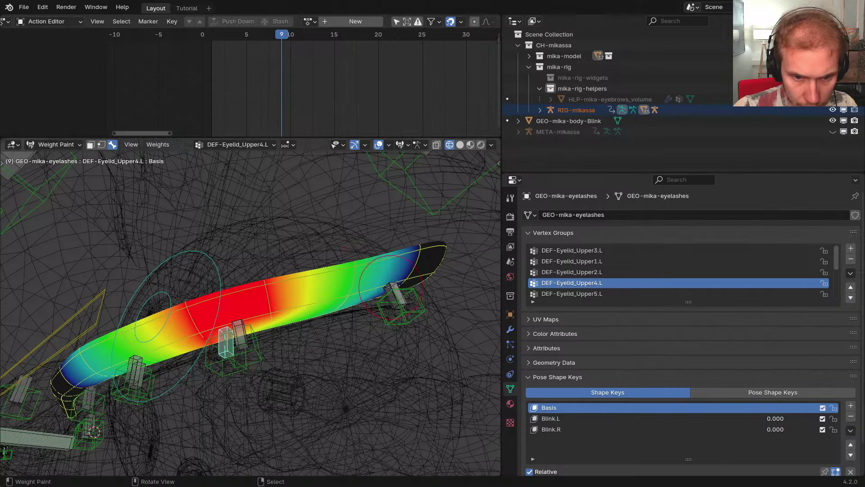
pyautogui.rightClick(392, 287)
pyautogui.rightClick(389, 283)
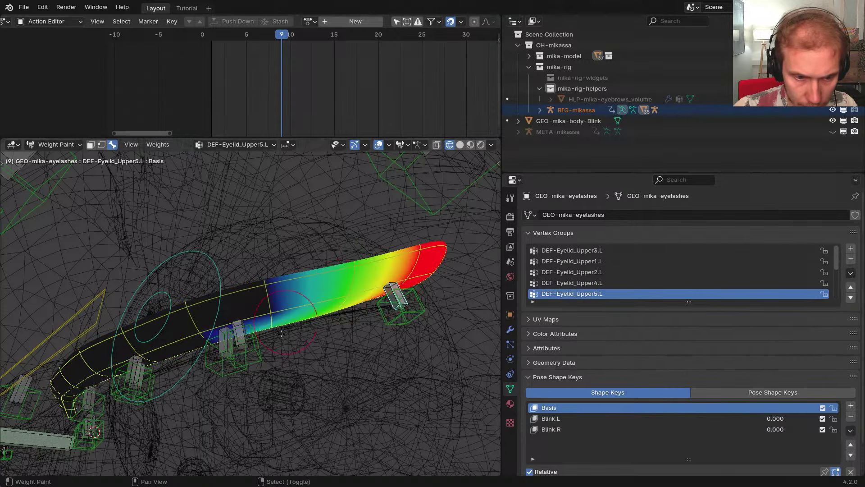
pyautogui.moveTo(277, 317)
pyautogui.mouseDown(button='middle')
pyautogui.moveTo(191, 336)
pyautogui.moveTo(288, 329)
pyautogui.moveTo(334, 305)
pyautogui.moveTo(301, 336)
pyautogui.moveTo(387, 325)
pyautogui.mouseUp(button='middle')
# Return to solid shading with overlays hidden to judge the clean left eye
pyautogui.hotkey('shift', 'z')
pyautogui.scroll(2, 266, 325)
pyautogui.keyDown('alt'); pyautogui.scroll(1, 300, 321); pyautogui.keyUp('alt')
pyautogui.keyDown('alt'); pyautogui.scroll(3, 300, 321); pyautogui.keyUp('alt')
pyautogui.keyDown('alt'); pyautogui.scroll(-7, 300, 322); pyautogui.keyUp('alt')
pyautogui.hotkey('alt', 'shift', 'z')
pyautogui.keyDown('alt'); pyautogui.scroll(-3, 301, 336); pyautogui.keyUp('alt')
pyautogui.keyDown('alt'); pyautogui.scroll(7, 302, 336); pyautogui.keyUp('alt')
pyautogui.keyDown('alt'); pyautogui.scroll(1, 302, 336); pyautogui.keyUp('alt')
pyautogui.scroll(-3, 301, 335)
pyautogui.keyDown('alt'); pyautogui.scroll(-5, 387, 324); pyautogui.keyUp('alt')
pyautogui.moveTo(321, 324)
pyautogui.keyDown('shift'); pyautogui.mouseDown(button='middle')
pyautogui.moveTo(379, 328)
pyautogui.moveTo(330, 327)
pyautogui.mouseUp(button='middle'); pyautogui.keyUp('shift')
# Run Symmetrize All Left->Right on the eyelash vertex groups
pyautogui.scroll(-2, 379, 328)
pyautogui.click(851, 273)
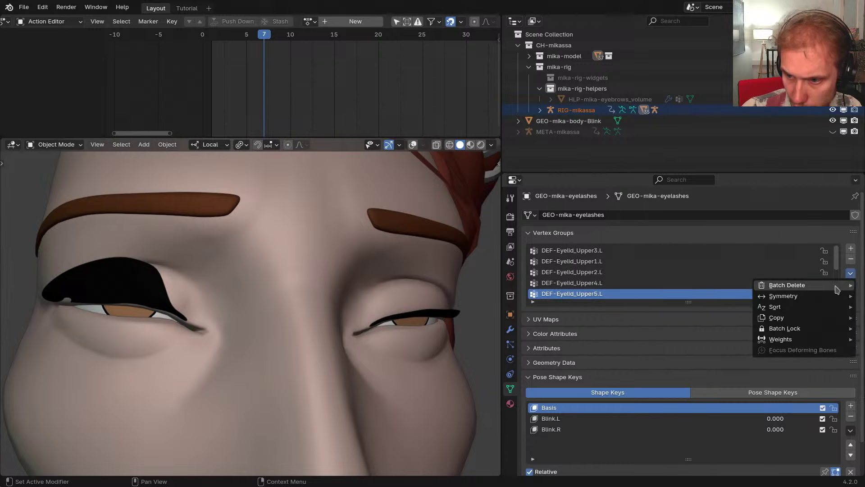
pyautogui.moveTo(778, 285)
pyautogui.moveTo(789, 299)
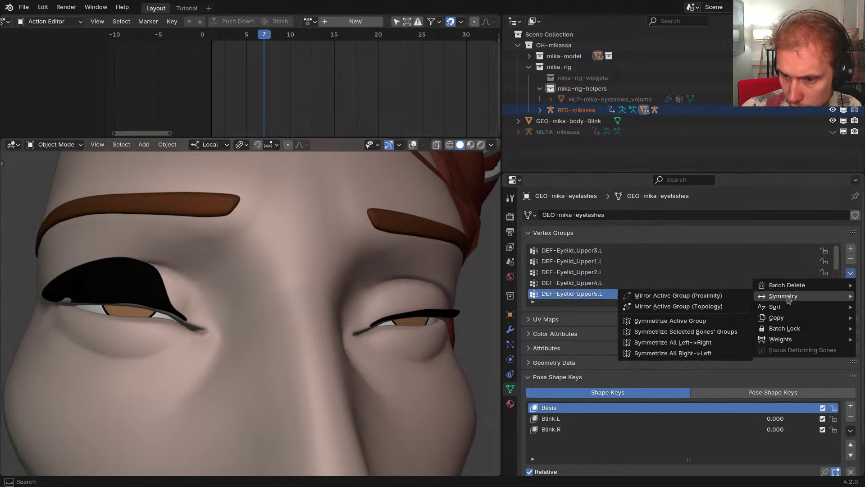
pyautogui.click(699, 343)
# Compare both eyes, restore overlays, and step back to an open-eye frame
pyautogui.moveTo(493, 339); pyautogui.dragTo(357, 356, button='middle')
pyautogui.hotkey('shift', 'alt', 'z')
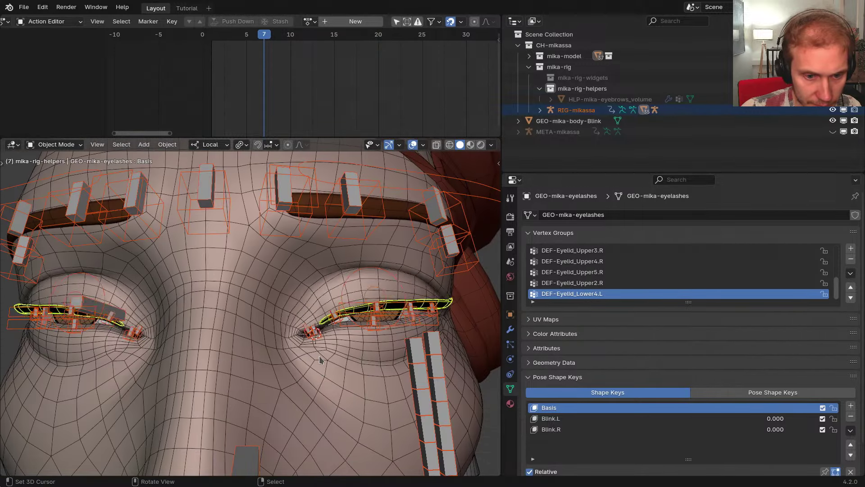
pyautogui.press('Left')
pyautogui.press('Left')
pyautogui.press('Left')
pyautogui.press('Left')
# Put the rig in Pose Mode and move the left upper eyelid control half-closed
pyautogui.rightClick(377, 276)
pyautogui.press('Tab')
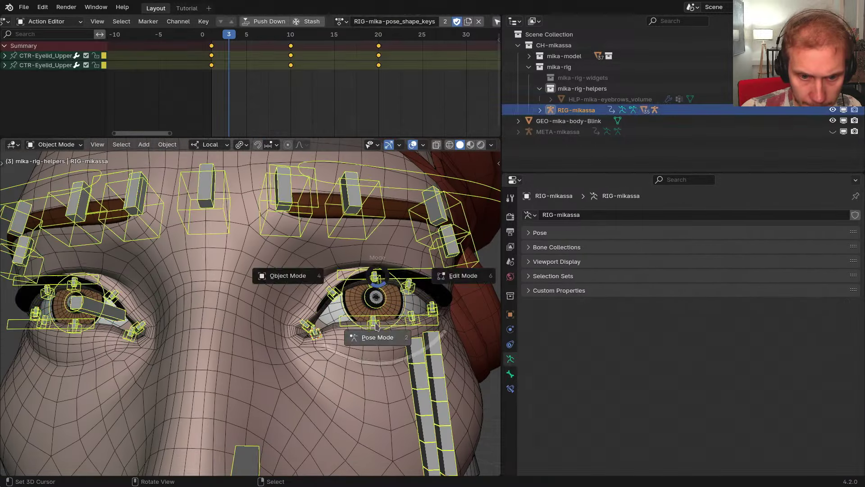
pyautogui.click(378, 335)
pyautogui.moveTo(377, 339); pyautogui.dragTo(396, 330, button='middle')
pyautogui.press('g')
pyautogui.rightClick(398, 336)
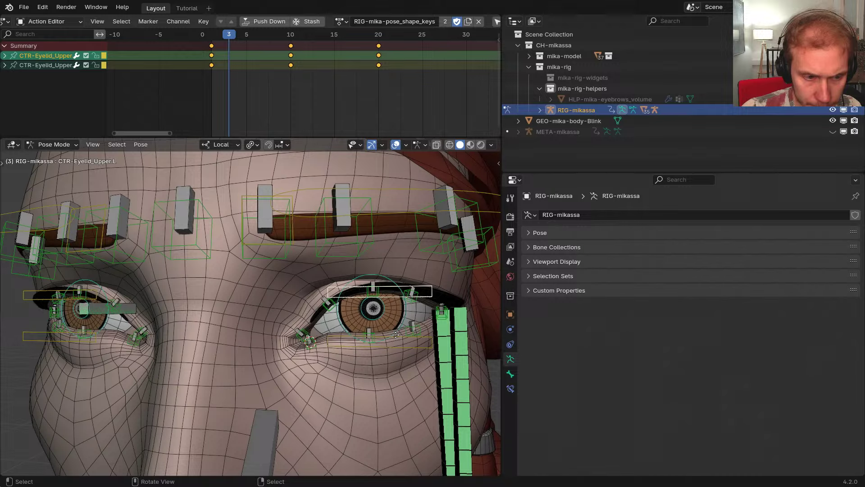
pyautogui.press('g')
pyautogui.click(370, 372)
# With overlays hidden, rotate the upper eyelid control open, then clear its rotation and location
pyautogui.hotkey('shift', 'alt', 'z')
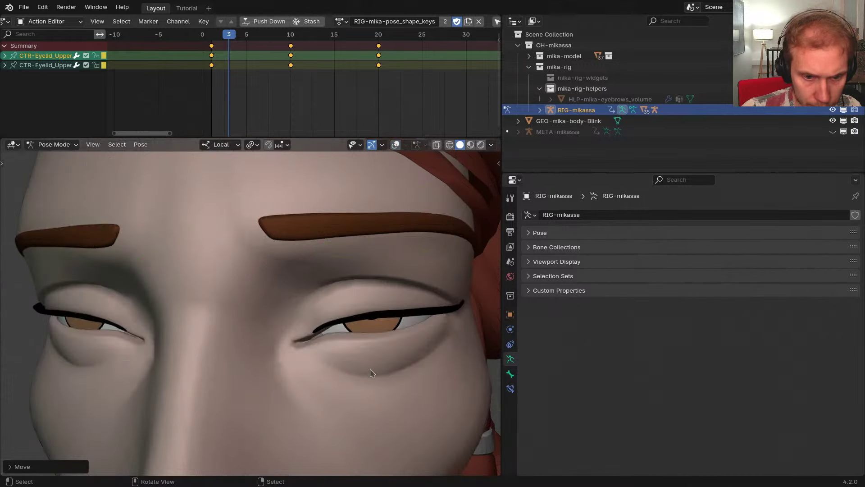
pyautogui.moveTo(371, 372); pyautogui.dragTo(373, 359, button='middle')
pyautogui.press('r')
pyautogui.click(400, 357)
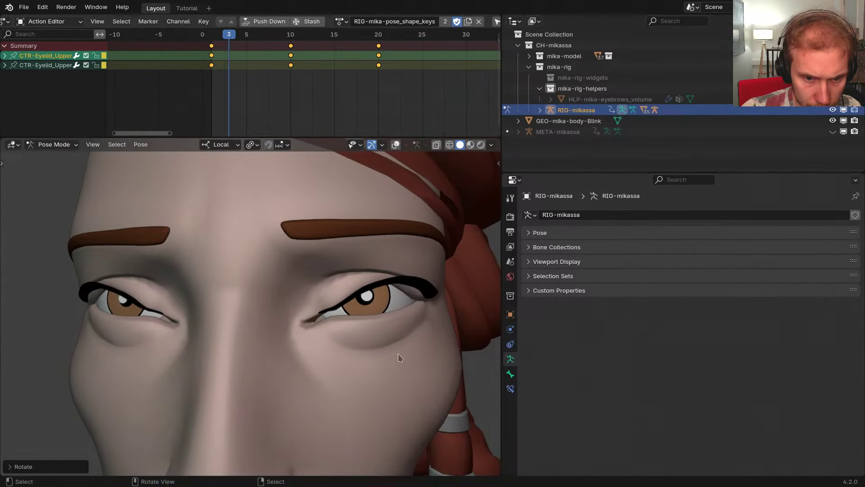
pyautogui.press('r')
pyautogui.click(392, 359)
pyautogui.press('r')
pyautogui.click(386, 375)
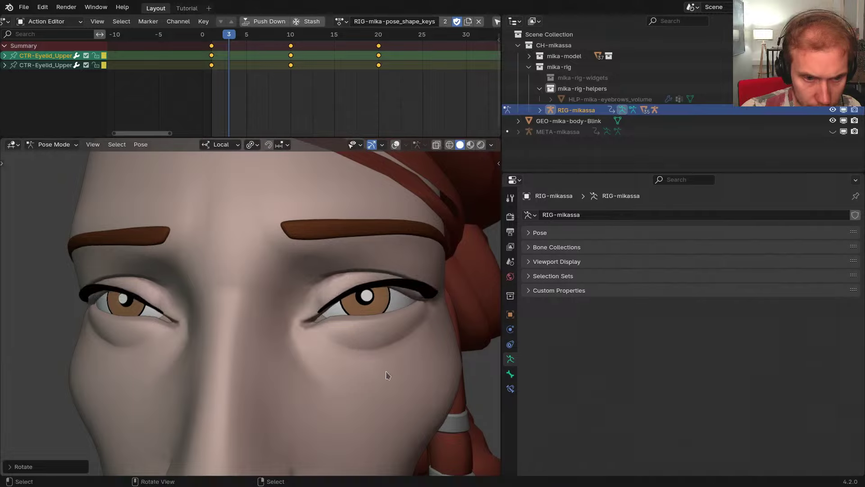
pyautogui.hotkey('alt', 'r')
pyautogui.hotkey('alt', 'g')
# Restore overlays and try moving CTR-Eyebrow.L and MSTR-Eyebrow.L, cancelling both moves
pyautogui.scroll(-1, 385, 356)
pyautogui.press('z')
pyautogui.click(360, 351)
pyautogui.moveTo(374, 348)
pyautogui.mouseDown(button='middle')
pyautogui.moveTo(363, 357)
pyautogui.moveTo(352, 350)
pyautogui.mouseUp(button='middle')
pyautogui.click(302, 277)
pyautogui.press('g')
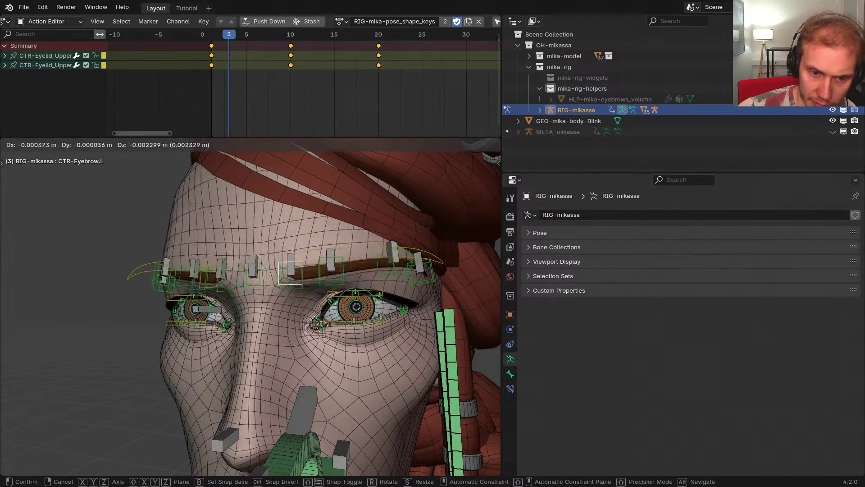
pyautogui.rightClick(321, 301)
pyautogui.moveTo(331, 293); pyautogui.dragTo(366, 288, button='middle')
pyautogui.click(391, 267)
pyautogui.press('g')
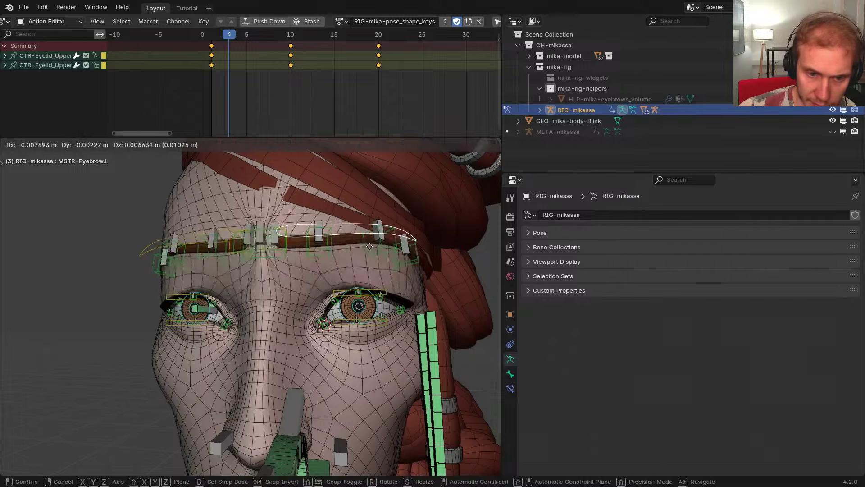
pyautogui.rightClick(363, 297)
# Move CTR-Eyelid_Upper.L along local Y to close the eye, then raise it wide open
pyautogui.press('a')
pyautogui.scroll(2, 367, 300)
pyautogui.click(372, 292)
pyautogui.scroll(4, 376, 295)
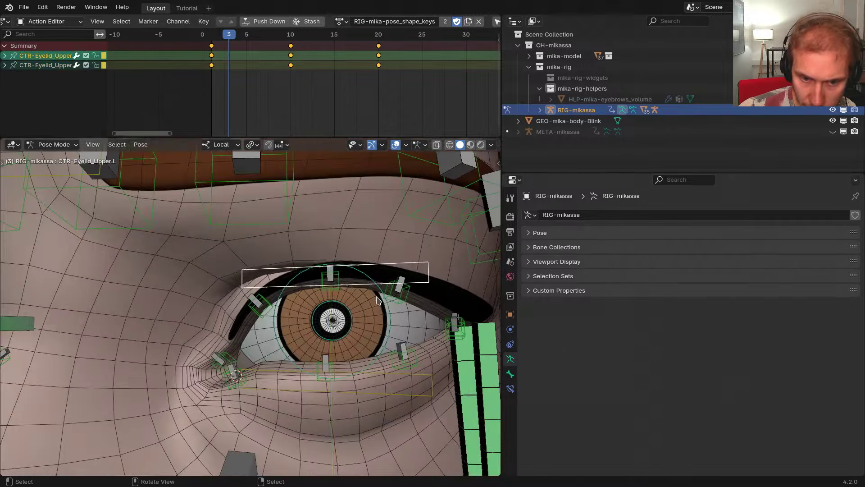
pyautogui.press('g')
pyautogui.press('y')
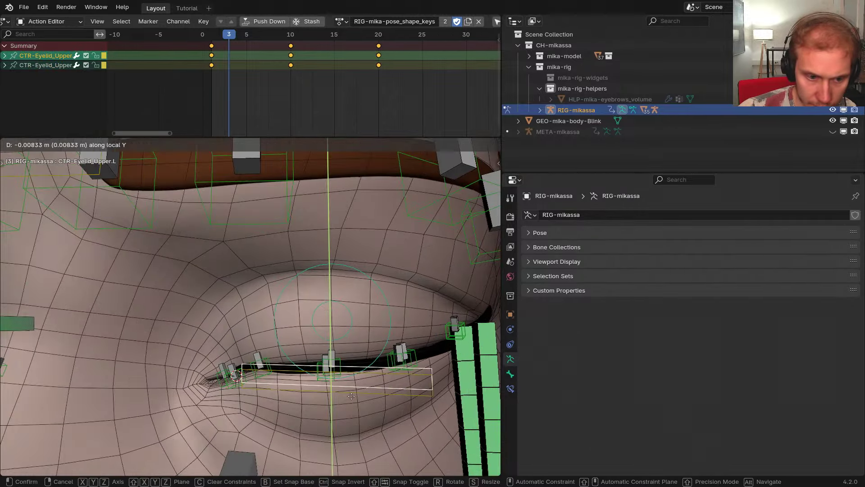
pyautogui.click(351, 396)
pyautogui.moveTo(351, 396); pyautogui.dragTo(300, 363, button='middle')
pyautogui.press('g')
pyautogui.press('y')
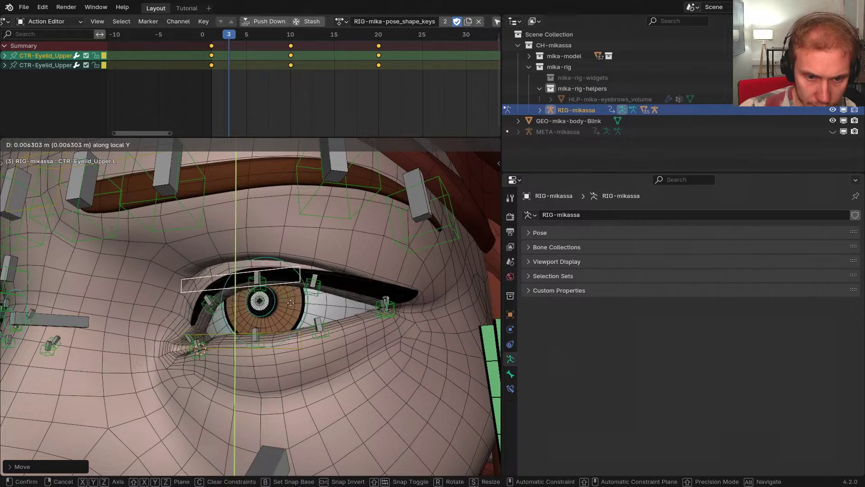
pyautogui.click(287, 319)
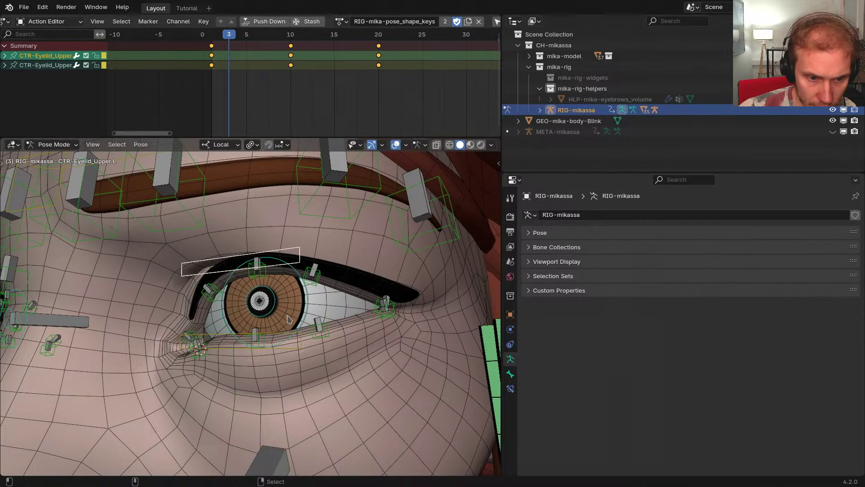
pyautogui.scroll(-3, 288, 320)
pyautogui.moveTo(289, 320); pyautogui.dragTo(314, 354, button='middle')
# Raise CTR-Eyelid_Lower.L along local Y as a test, then undo it
pyautogui.press('a')
pyautogui.scroll(3, 311, 350)
pyautogui.rightClick(294, 332)
pyautogui.press('g')
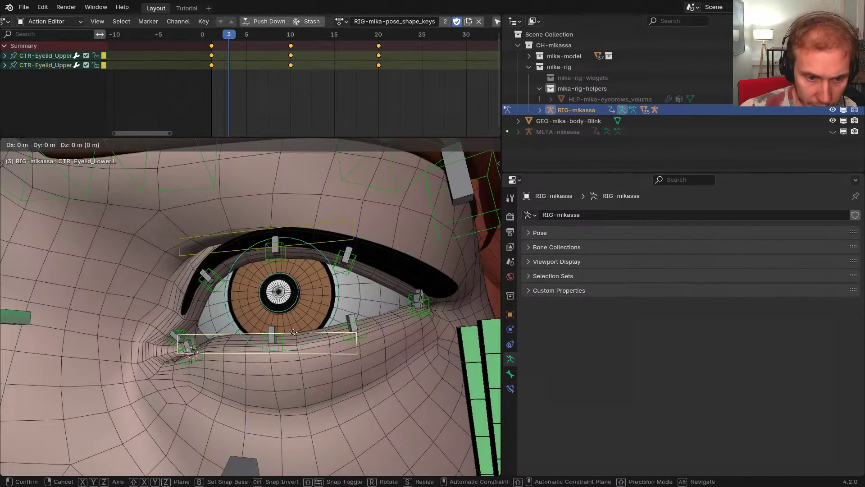
pyautogui.press('y')
pyautogui.click(289, 242)
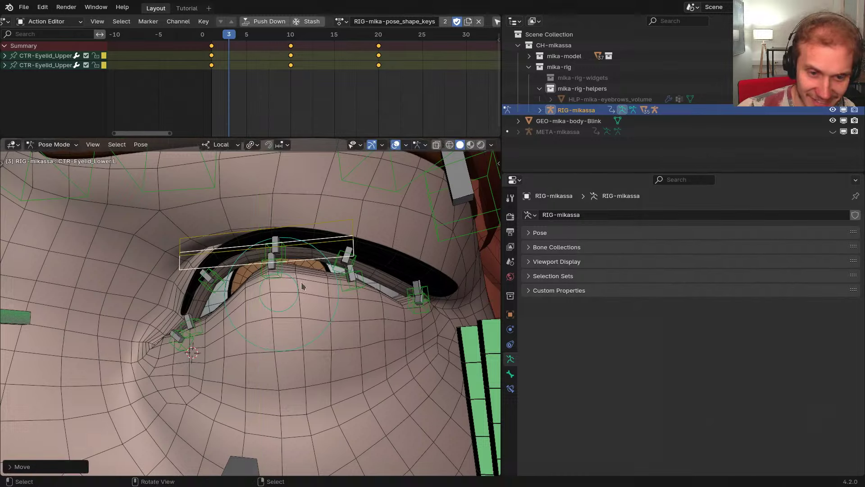
pyautogui.moveTo(303, 286)
pyautogui.mouseDown(button='middle')
pyautogui.moveTo(323, 301)
pyautogui.moveTo(314, 293)
pyautogui.mouseUp(button='middle')
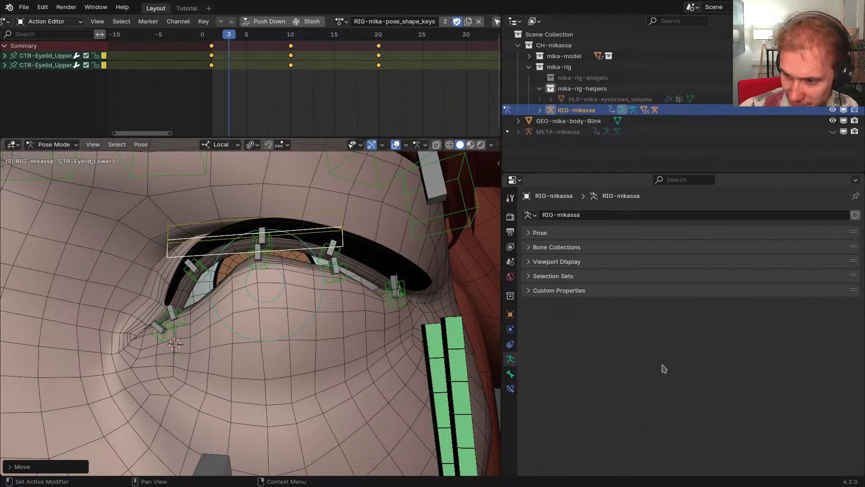
pyautogui.hotkey('ctrl', 'z')
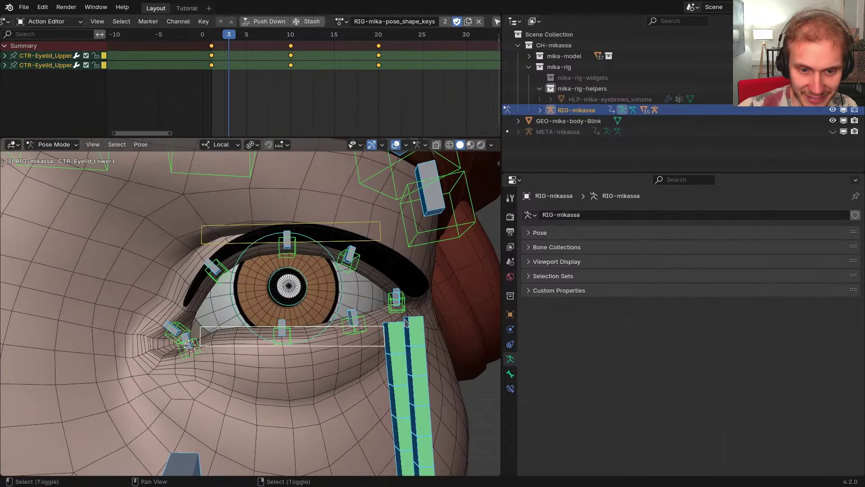
pyautogui.moveTo(405, 323); pyautogui.dragTo(414, 328, button='middle')
# Leave pose mode, select the eyelashes, and disable their Subdivision modifier in the viewport
pyautogui.hotkey('ctrl', 'Tab')
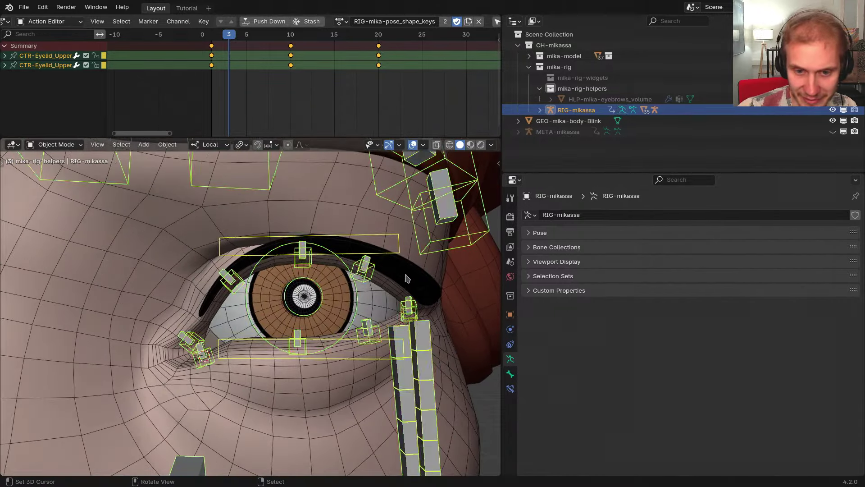
pyautogui.click(406, 277)
pyautogui.press('a')
pyautogui.click(510, 328)
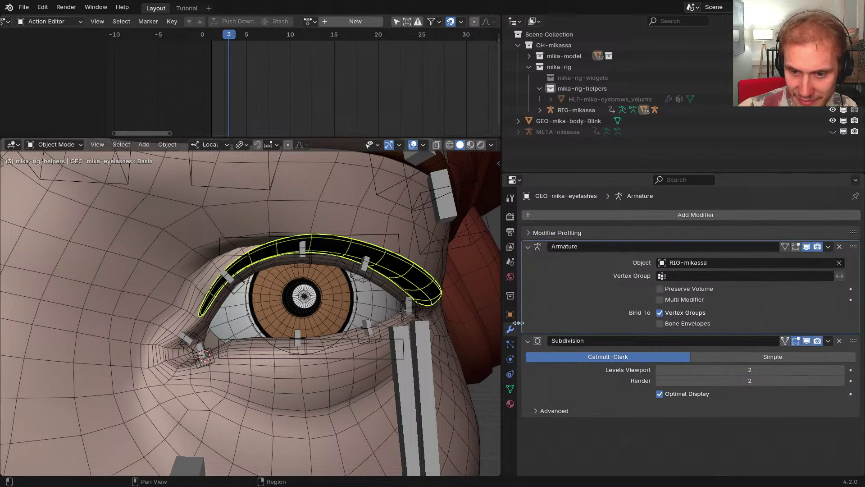
pyautogui.moveTo(529, 248); pyautogui.dragTo(529, 261)
pyautogui.click(806, 261)
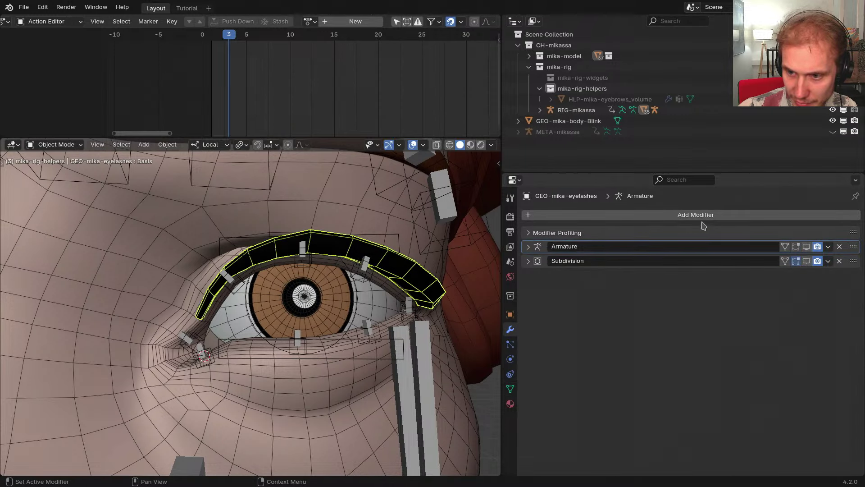
# Add a Surface Deform modifier targeting GEO-mika-body, bind it, and play the animation to test
pyautogui.click(701, 215)
pyautogui.write('surfac')
pyautogui.press('Return')
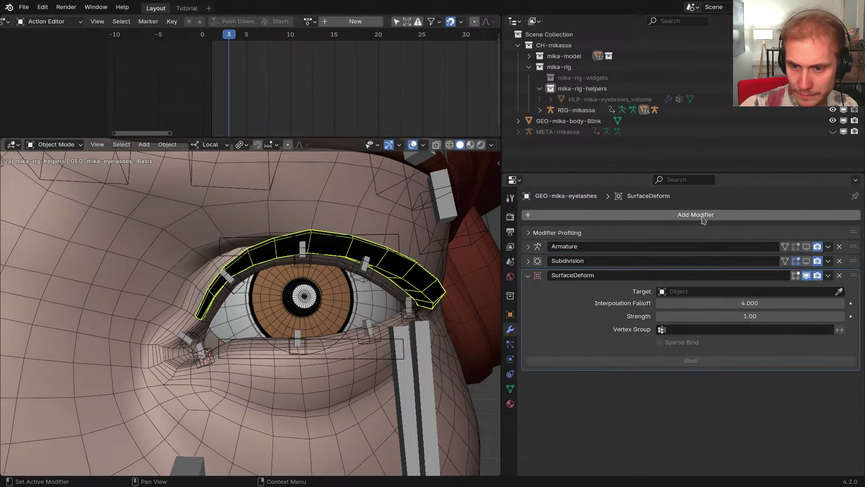
pyautogui.click(372, 202)
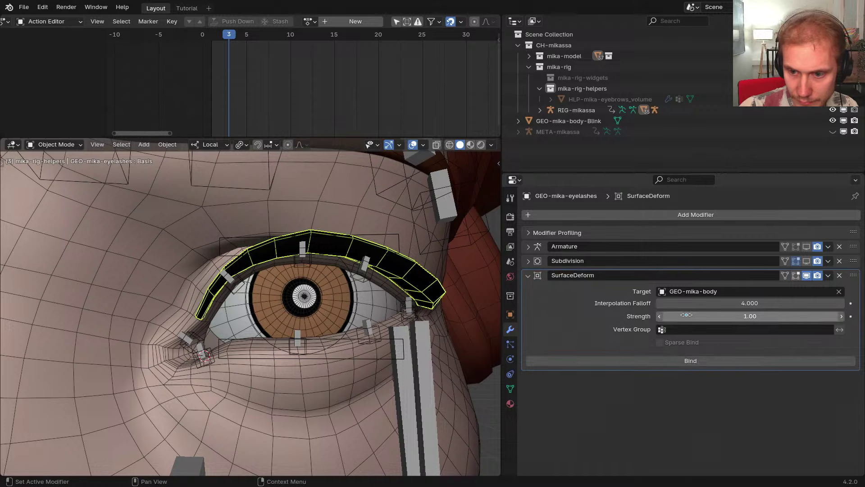
pyautogui.click(689, 361)
pyautogui.press('space')
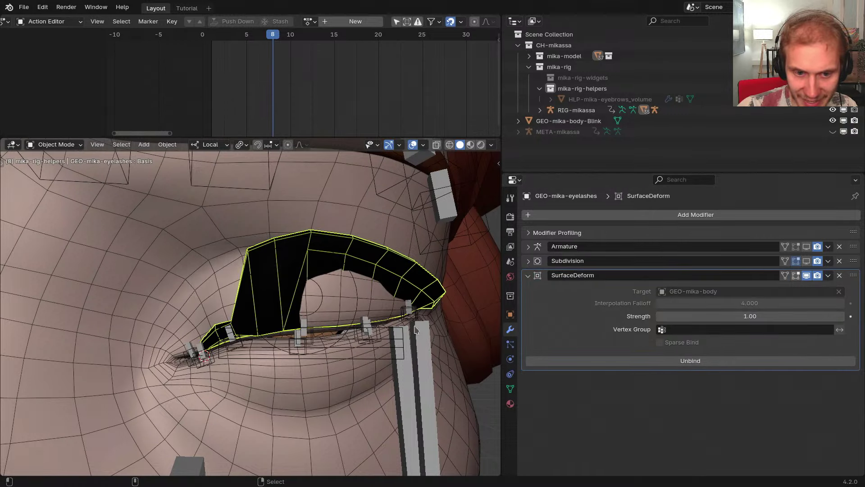
pyautogui.moveTo(416, 329); pyautogui.dragTo(358, 296, button='middle')
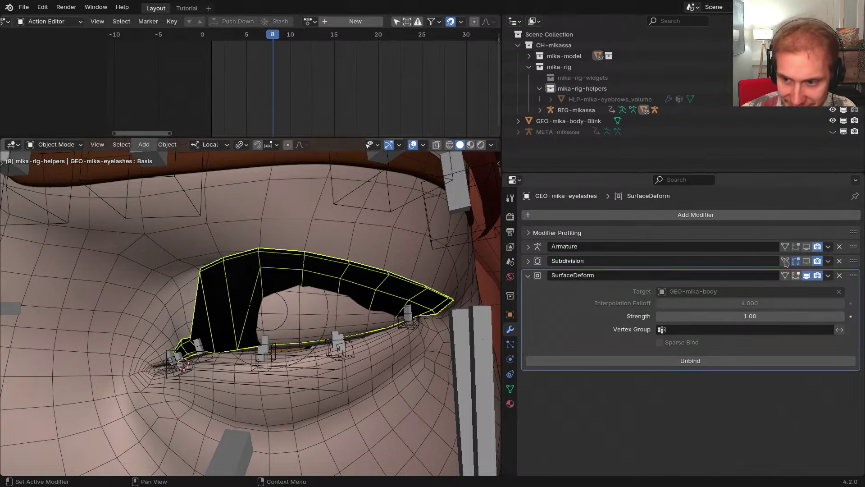
# Remove the Surface Deform modifier and select the rig
pyautogui.click(839, 275)
pyautogui.moveTo(342, 298)
pyautogui.mouseDown(button='middle')
pyautogui.moveTo(369, 270)
pyautogui.moveTo(356, 287)
pyautogui.mouseUp(button='middle')
pyautogui.click(356, 291)
# In Pose Mode, go to frame 20 and select CTR-Eyelid_Lower.L plus its mirrored CTR-Eyelid_Lower.R
pyautogui.hotkey('ctrl', 'Tab')
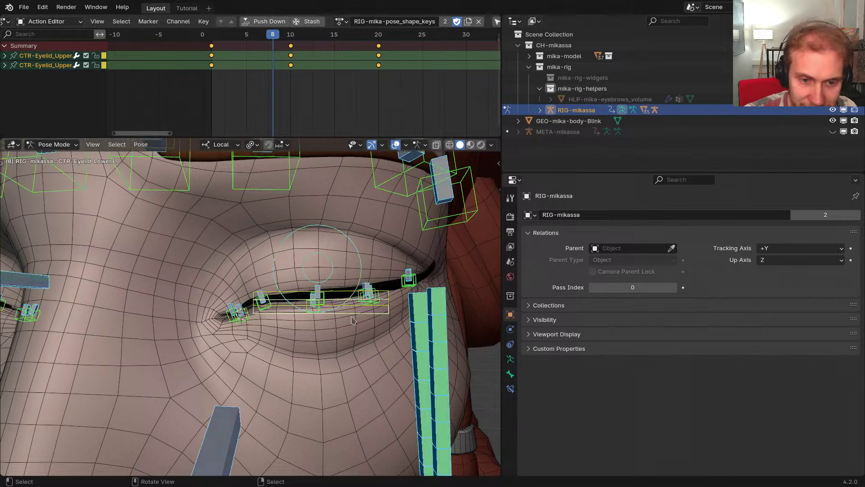
pyautogui.click(373, 311)
pyautogui.scroll(2, 373, 310)
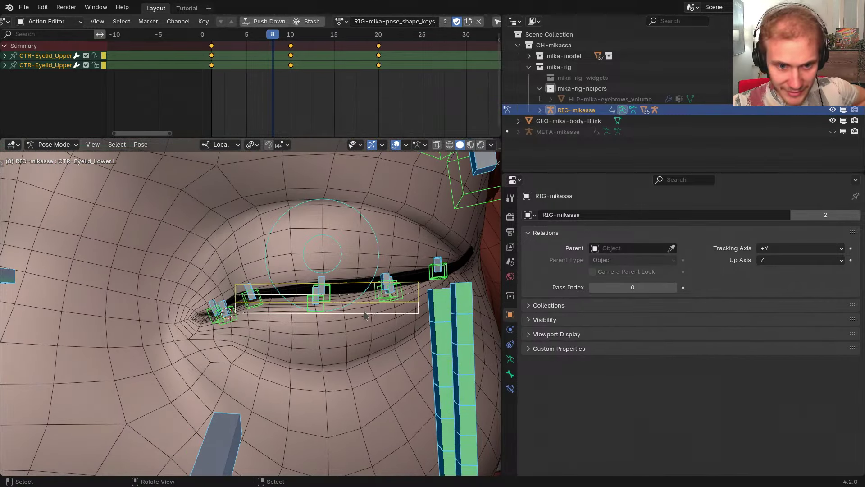
pyautogui.scroll(-2, 365, 315)
pyautogui.press('Up')
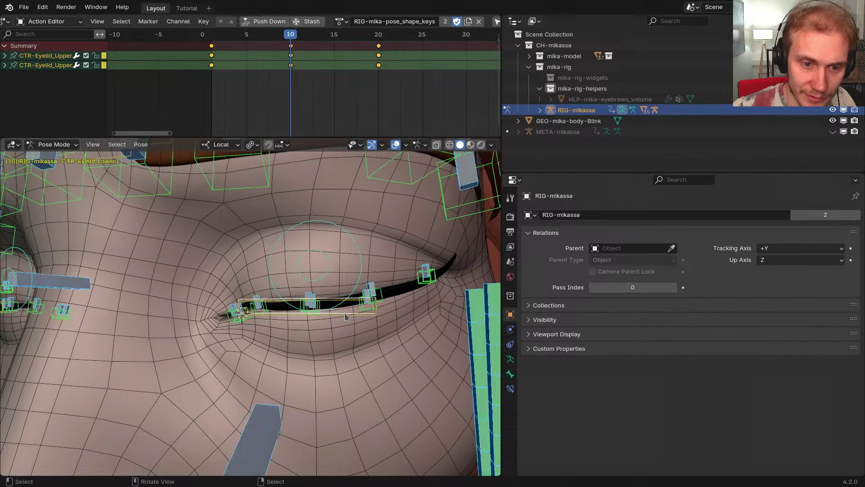
pyautogui.hotkey('alt', 'a')
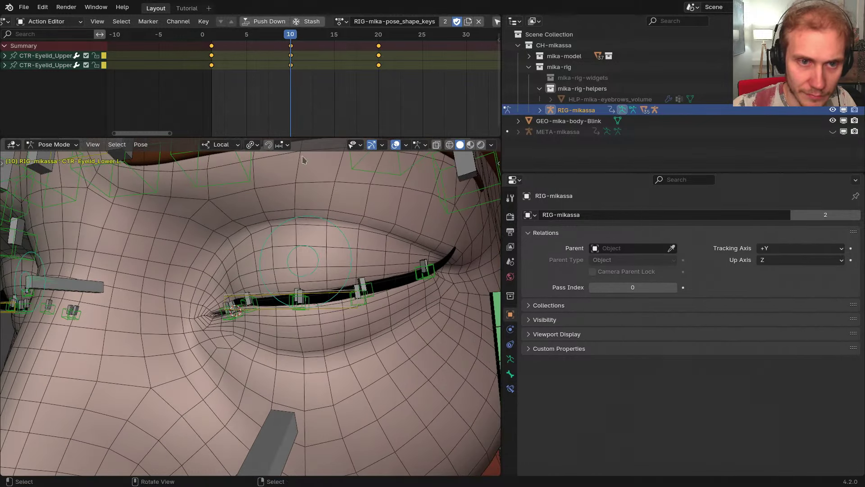
pyautogui.moveTo(321, 88); pyautogui.dragTo(378, 85)
pyautogui.moveTo(397, 93); pyautogui.dragTo(228, 95, button='middle')
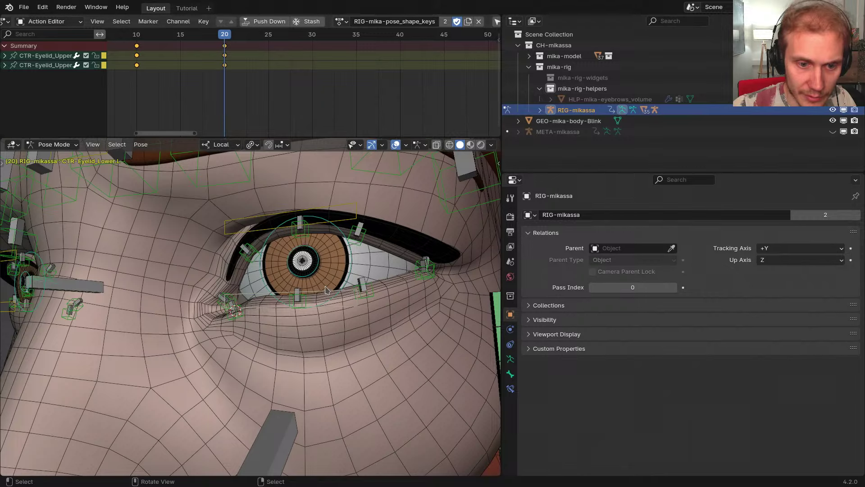
pyautogui.hotkey('ctrl', 'shift', 'm')
pyautogui.moveTo(283, 265); pyautogui.dragTo(298, 266, button='middle')
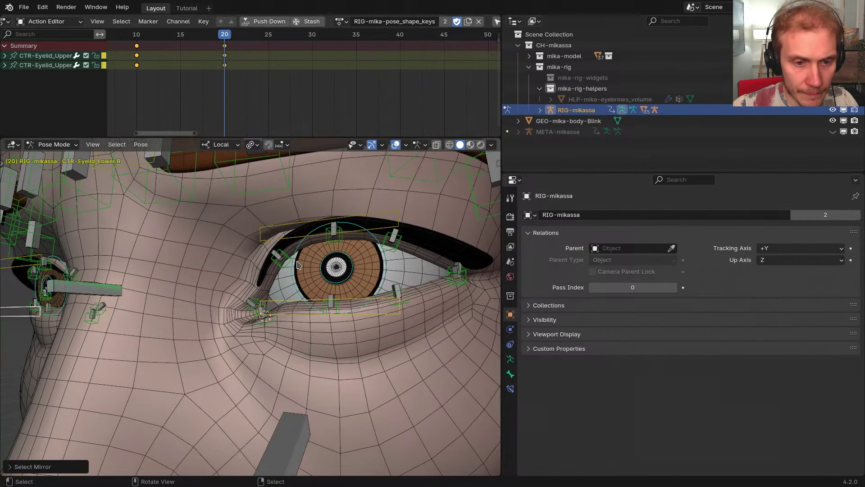
# Key the lower-eyelid controls at frame 20, then raise the left control to Y location 0.005 m
pyautogui.press('i')
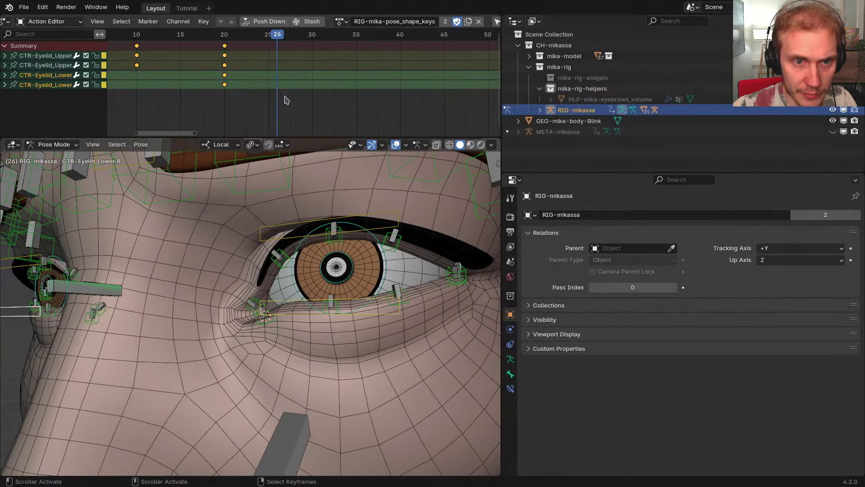
pyautogui.press('n')
pyautogui.moveTo(266, 280); pyautogui.dragTo(225, 286, button='middle')
pyautogui.press('g')
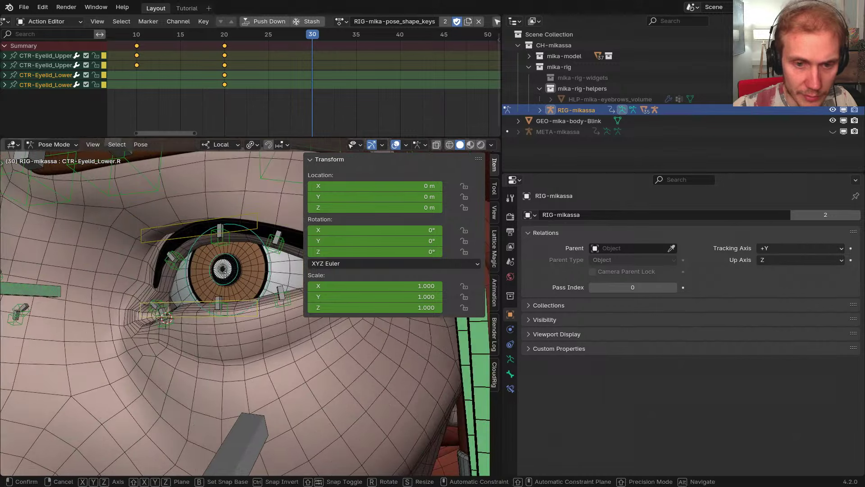
pyautogui.press('y')
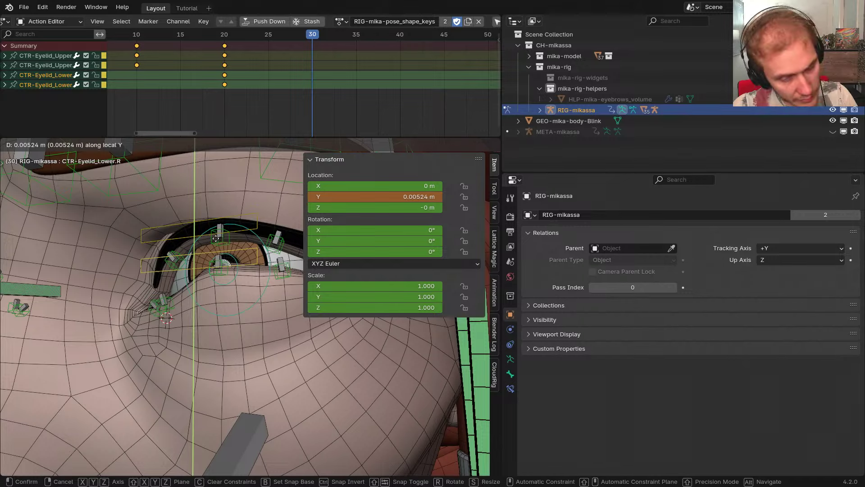
pyautogui.click(216, 238)
pyautogui.click(384, 199)
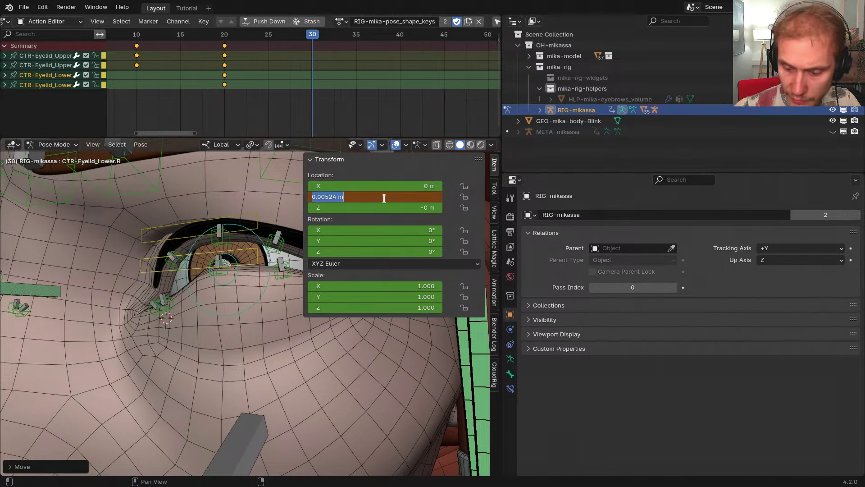
pyautogui.press('Escape')
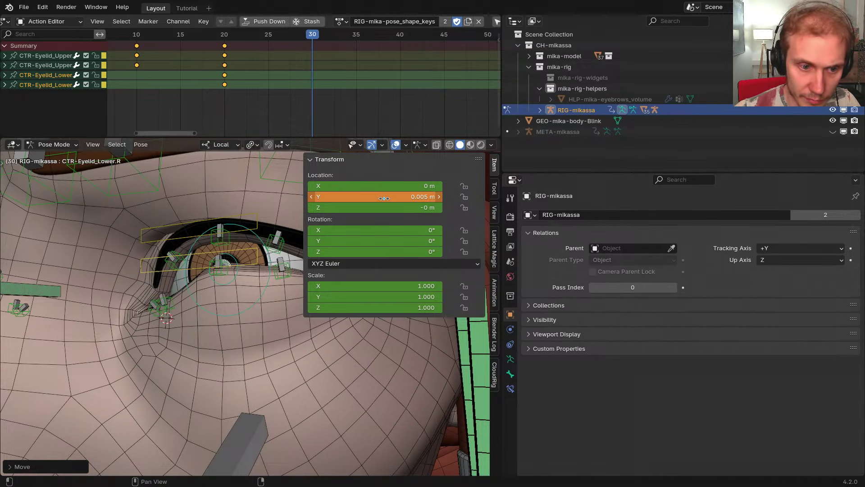
pyautogui.click(255, 252)
pyautogui.click(391, 196)
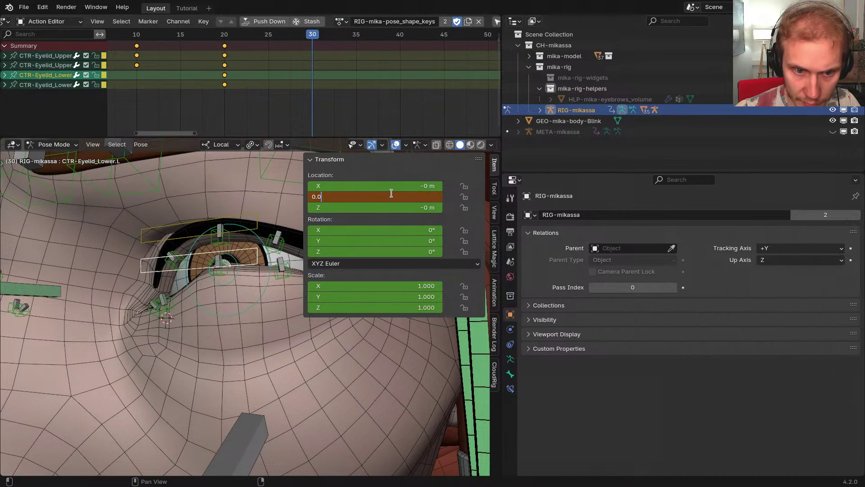
pyautogui.press('Return')
# Add the mirrored right control and keyframe both lower-eyelid controls at frame 30
pyautogui.scroll(-5, 239, 239)
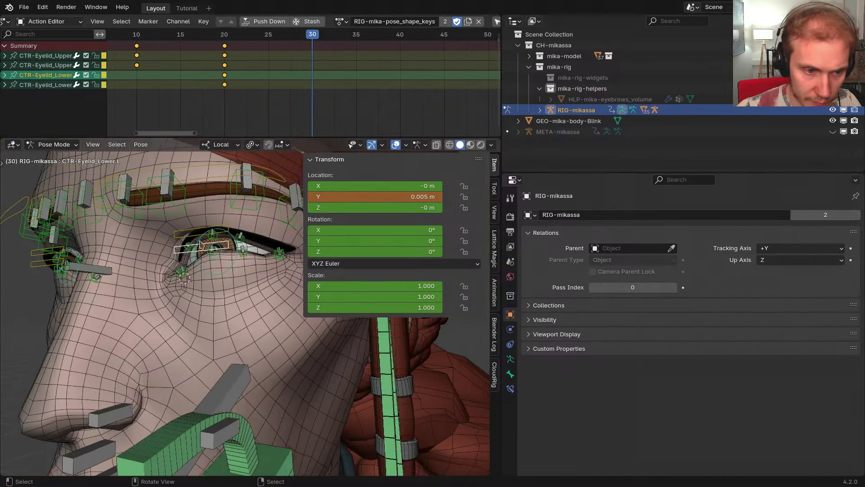
pyautogui.moveTo(240, 235); pyautogui.dragTo(231, 249, button='middle')
pyautogui.hotkey('ctrl', 'shift', 'm')
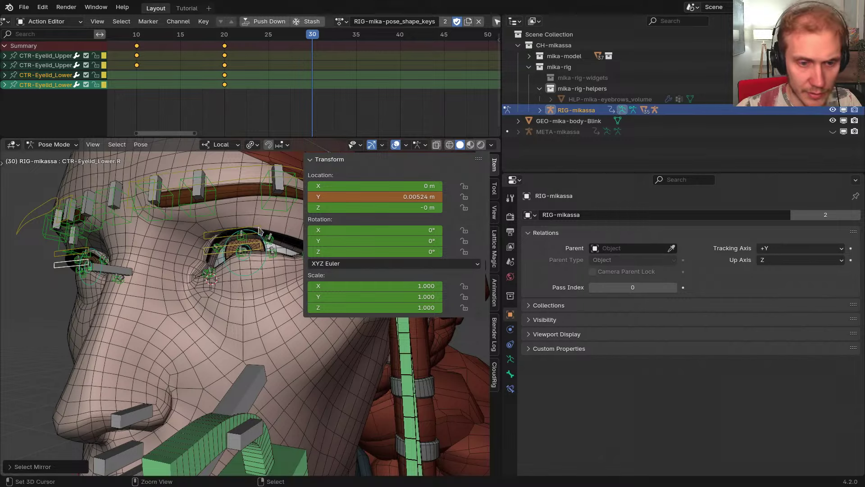
pyautogui.keyDown('shift'); pyautogui.click(258, 232); pyautogui.keyUp('shift')
pyautogui.press('g')
pyautogui.rightClick(258, 229)
pyautogui.press('g')
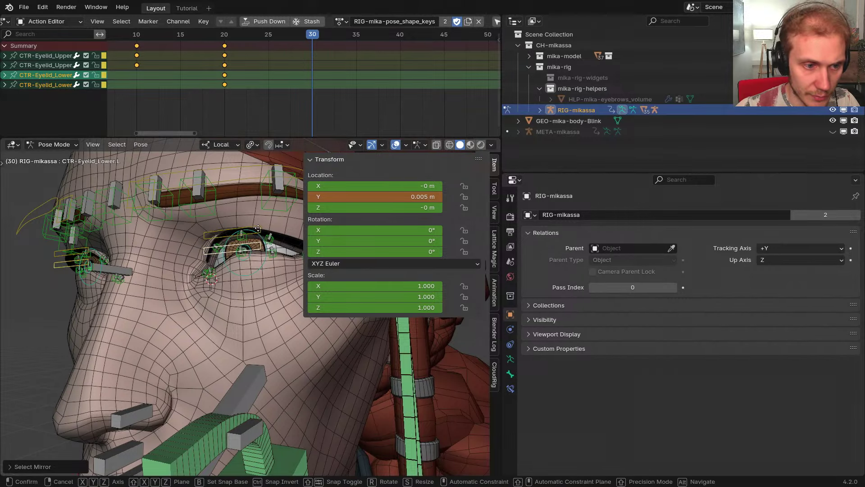
pyautogui.click(258, 229)
pyautogui.scroll(6, 259, 231)
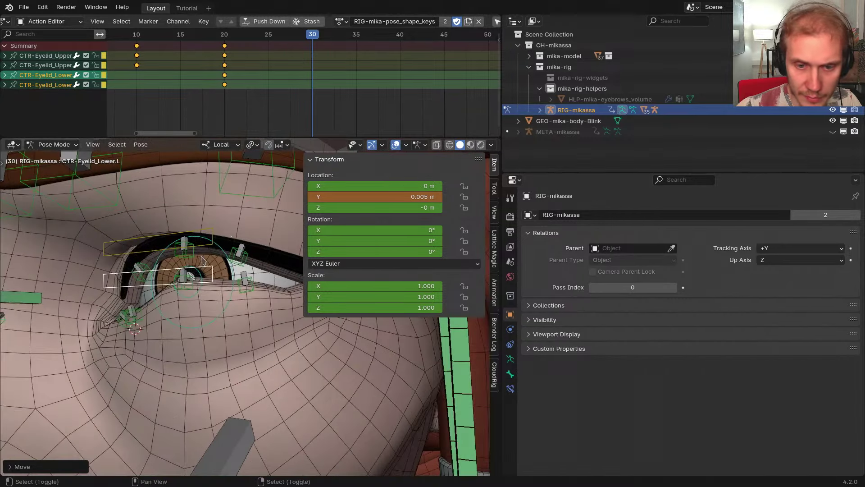
pyautogui.keyDown('shift'); pyautogui.moveTo(259, 232); pyautogui.dragTo(222, 251, button='middle'); pyautogui.keyUp('shift')
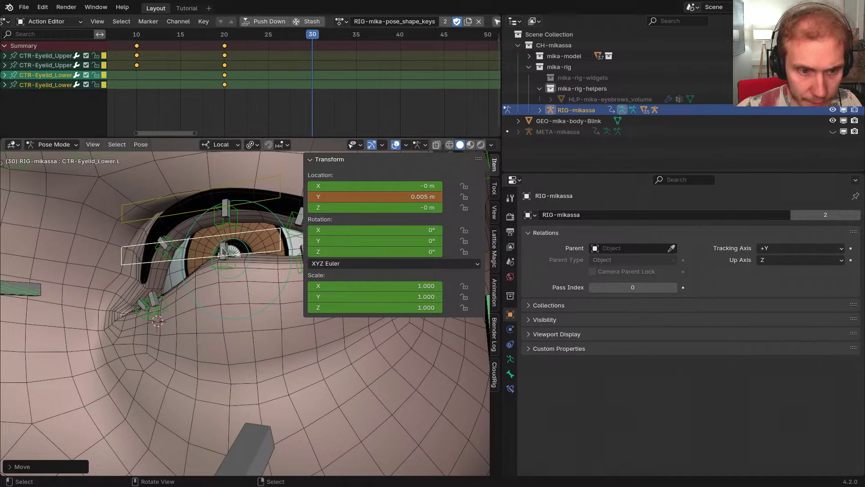
pyautogui.press('i')
# Check the motion between frames 20 and 30, hide the side panel, and go to VS Code
pyautogui.moveTo(316, 97)
pyautogui.mouseDown()
pyautogui.moveTo(233, 108)
pyautogui.moveTo(312, 104)
pyautogui.mouseUp()
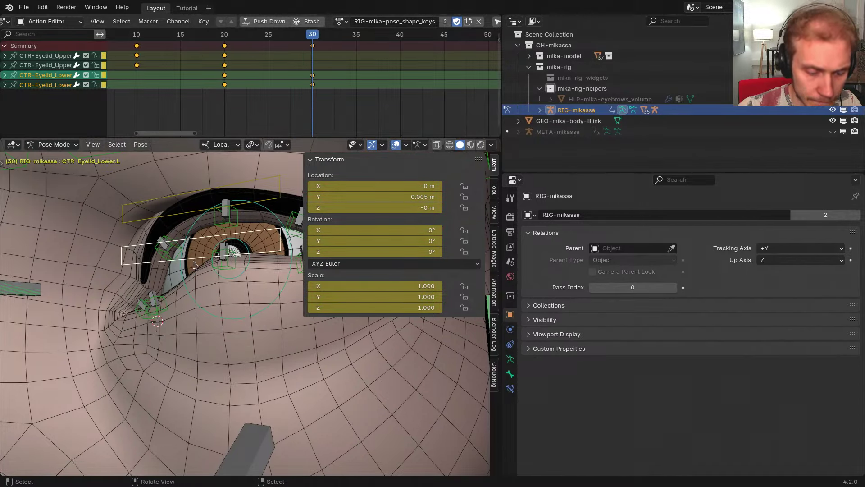
pyautogui.press('n')
pyautogui.moveTo(261, 284); pyautogui.dragTo(278, 321, button='middle')
pyautogui.hotkey('alt', 'Tab')
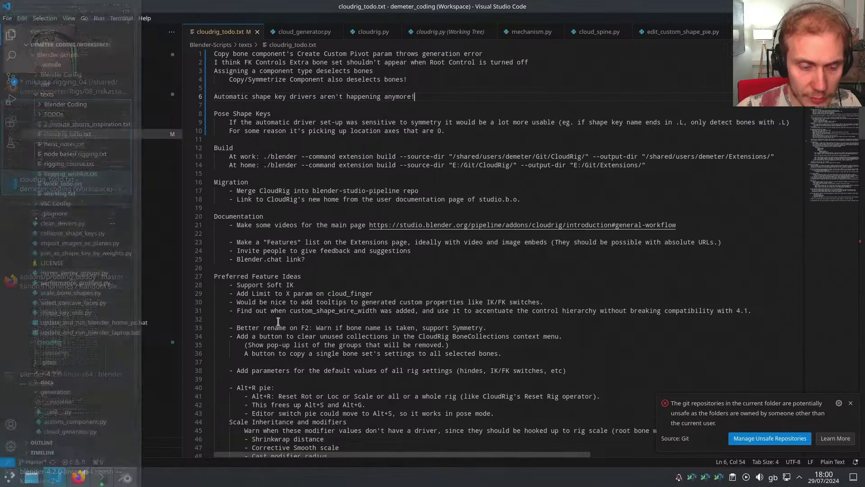
# Skip Spotify from 'feels' to 'Bard, the Wandering Caretaker', then minimize the browser
pyautogui.press('super')
pyautogui.click(80, 478)
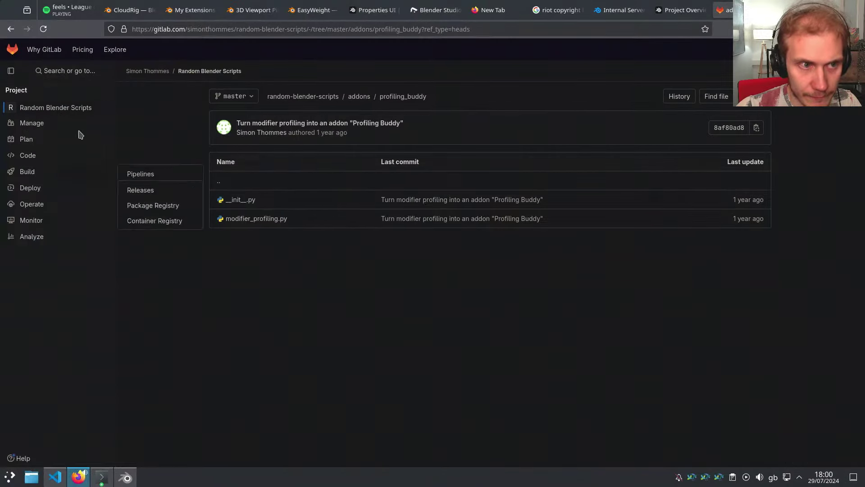
pyautogui.click(68, 9)
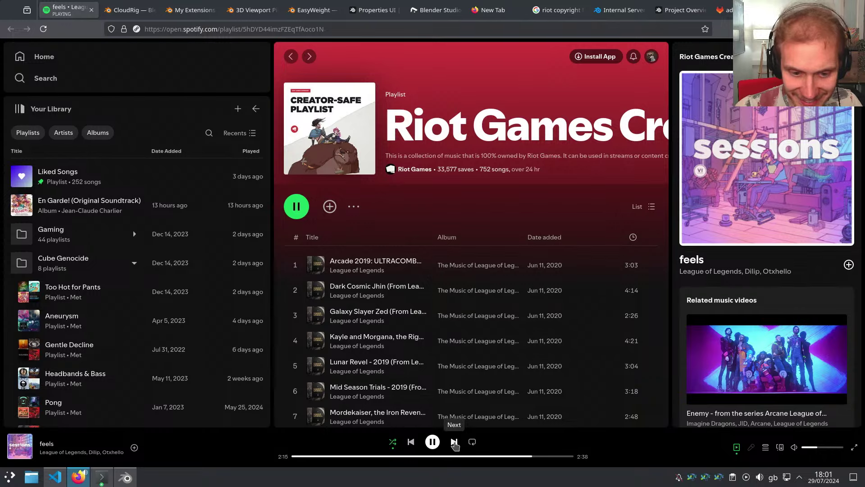
pyautogui.click(454, 442)
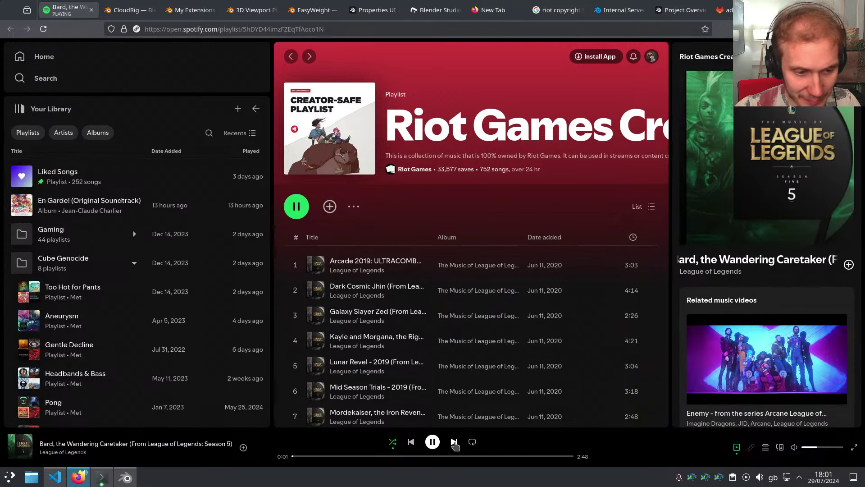
pyautogui.scroll(-10, 403, 367)
pyautogui.scroll(-20, 402, 367)
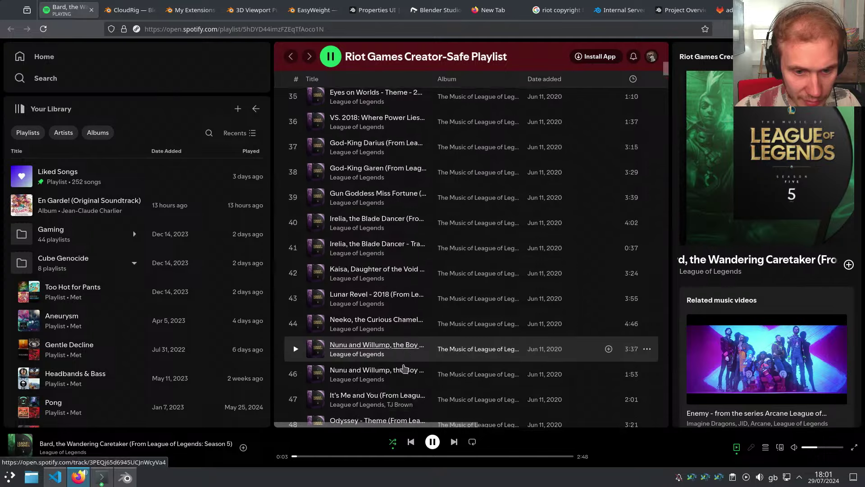
pyautogui.click(85, 483)
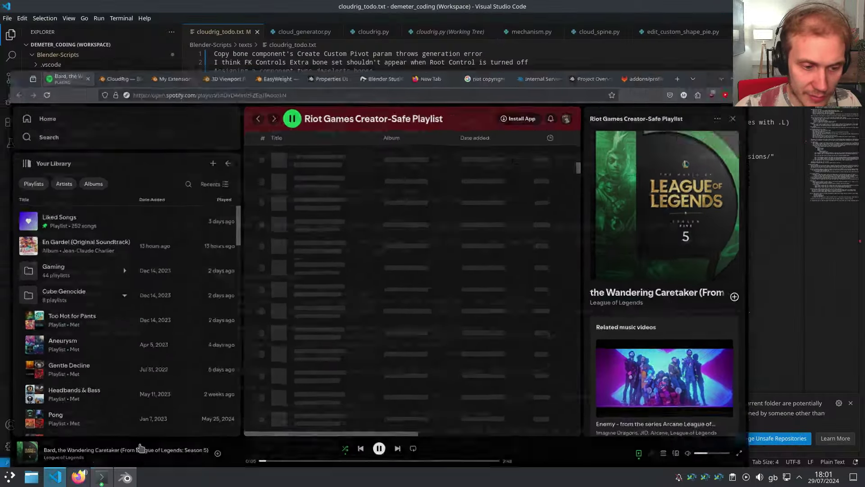
# Unlink RIG-mika-pose_shape_keys and create a new action named RIG-mika-eyelid_lower-updown
pyautogui.click(127, 476)
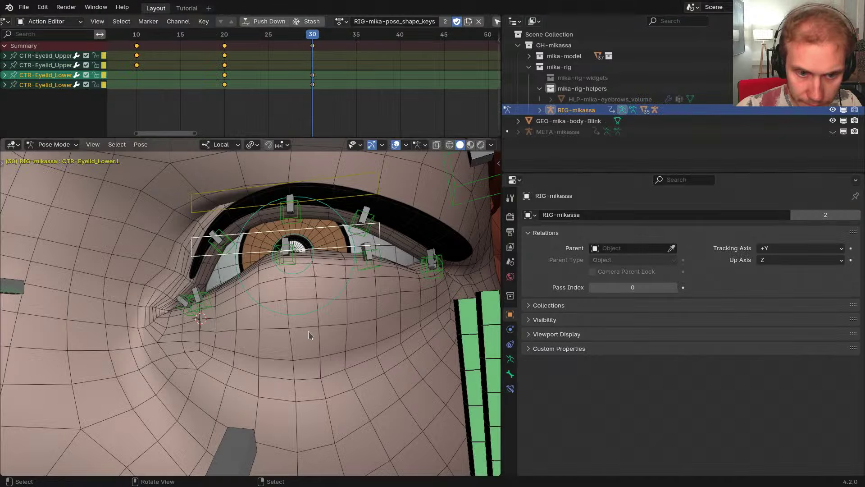
pyautogui.moveTo(308, 330); pyautogui.dragTo(329, 243, button='middle')
pyautogui.click(356, 268)
pyautogui.scroll(-3, 311, 248)
pyautogui.scroll(-2, 329, 255)
pyautogui.click(478, 22)
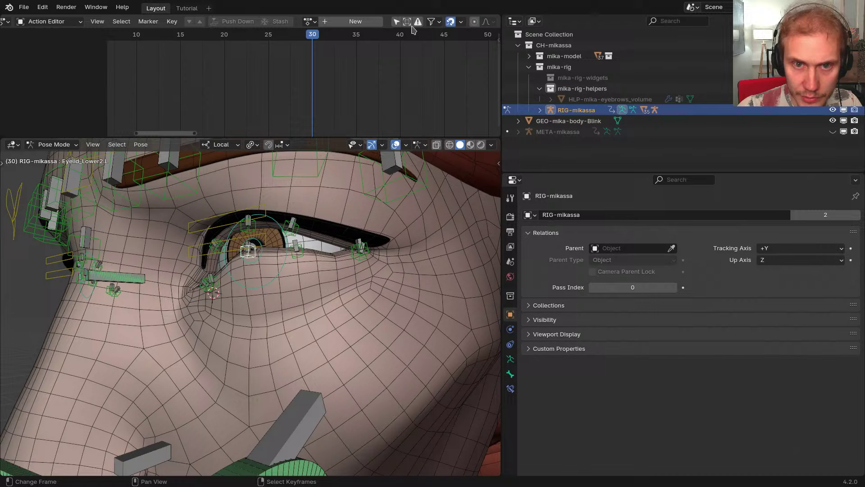
pyautogui.click(356, 21)
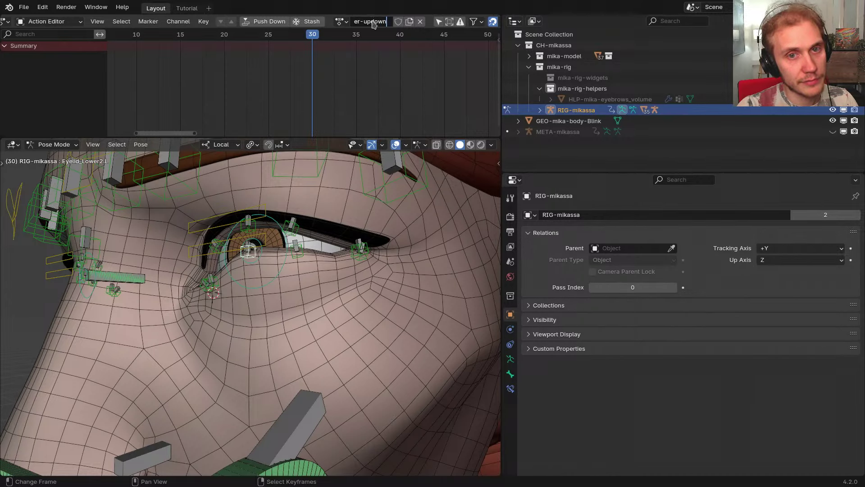
pyautogui.press('Return')
pyautogui.click(347, 23)
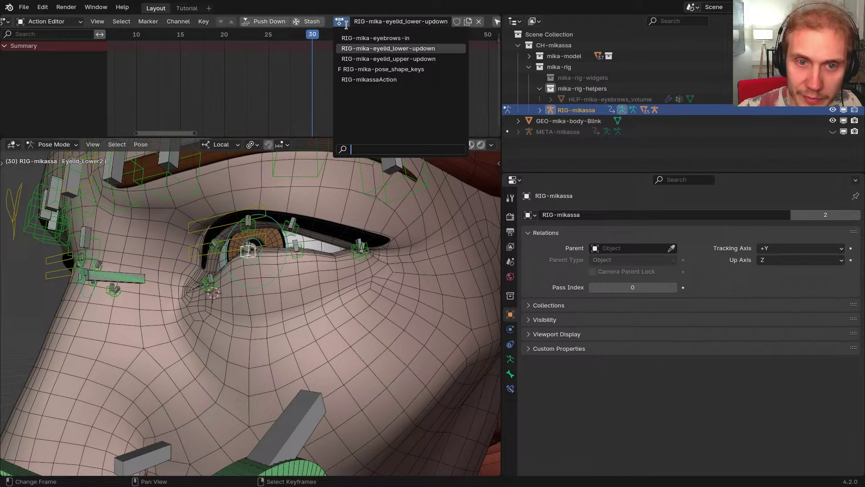
pyautogui.click(436, 51)
pyautogui.moveTo(288, 266); pyautogui.dragTo(347, 257, button='middle')
# Select the left lower-eyelid bones Eyelid_Lower1.L through Eyelid_Lower3.L
pyautogui.scroll(2, 347, 257)
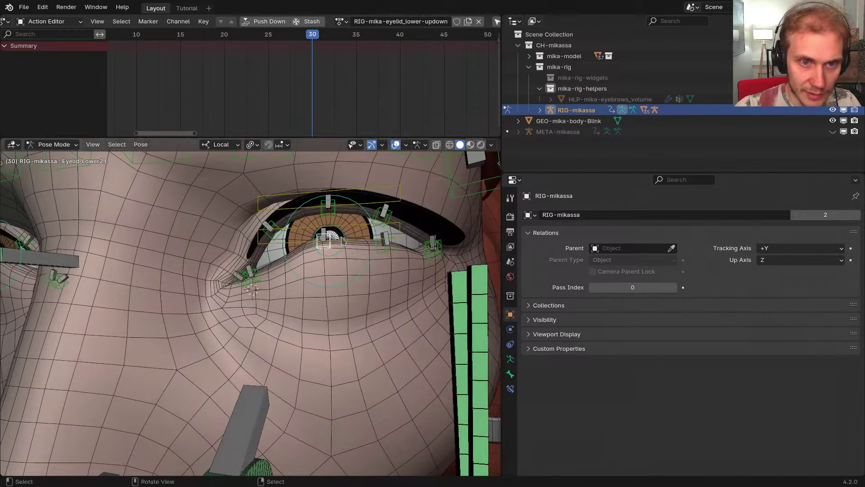
pyautogui.scroll(-8, 259, 106)
pyautogui.scroll(5, 259, 105)
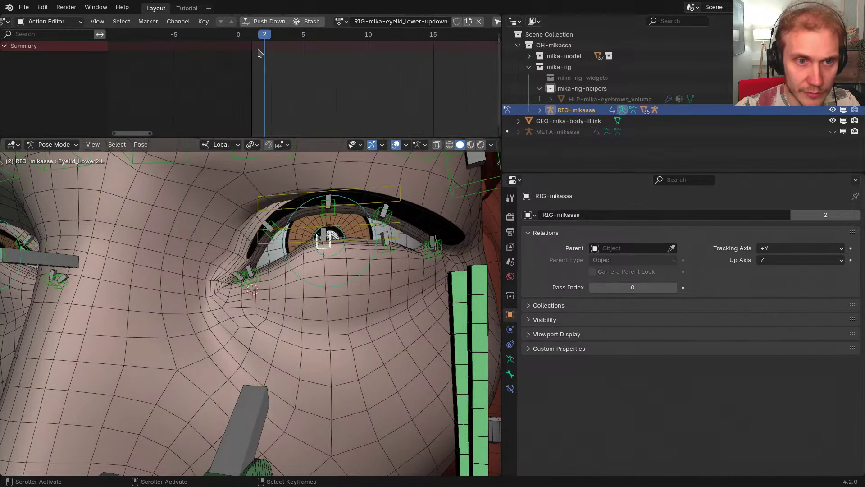
pyautogui.moveTo(335, 209); pyautogui.dragTo(331, 200, button='middle')
pyautogui.moveTo(344, 93); pyautogui.dragTo(255, 95, button='middle')
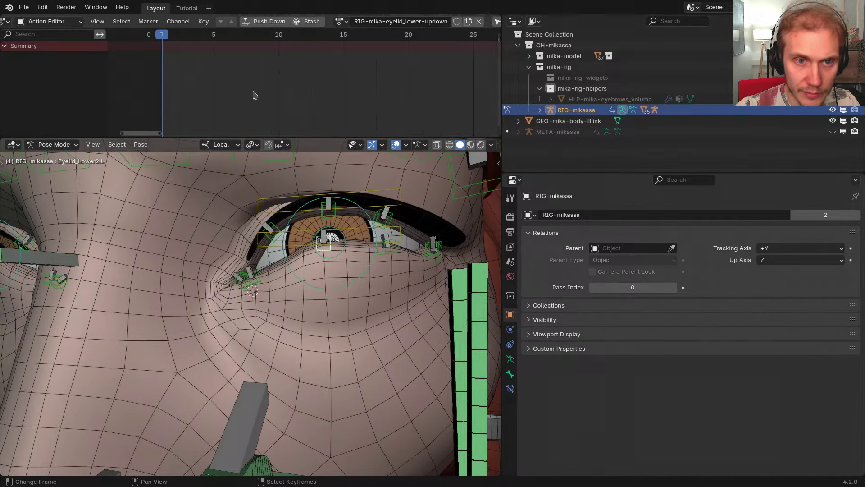
pyautogui.moveTo(344, 260); pyautogui.dragTo(319, 269, button='middle')
pyautogui.scroll(1, 319, 268)
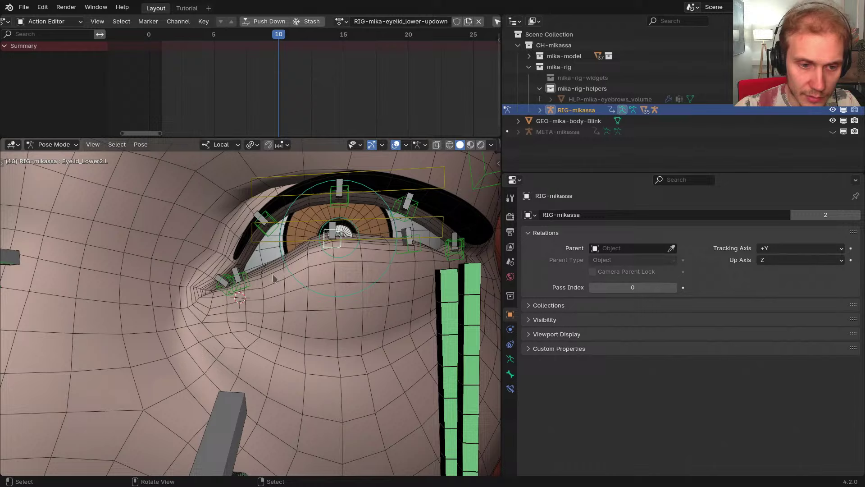
pyautogui.click(247, 290)
pyautogui.keyDown('shift'); pyautogui.moveTo(387, 252); pyautogui.dragTo(408, 256, button='middle'); pyautogui.keyUp('shift')
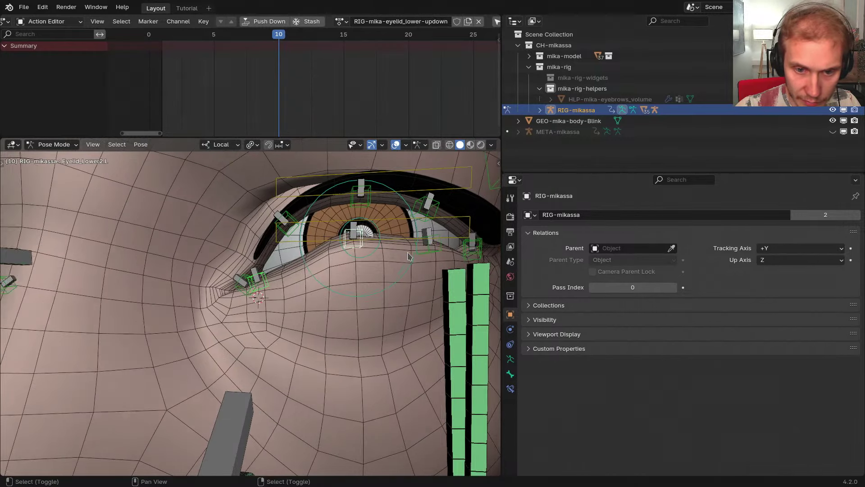
pyautogui.click(437, 251)
pyautogui.click(450, 241)
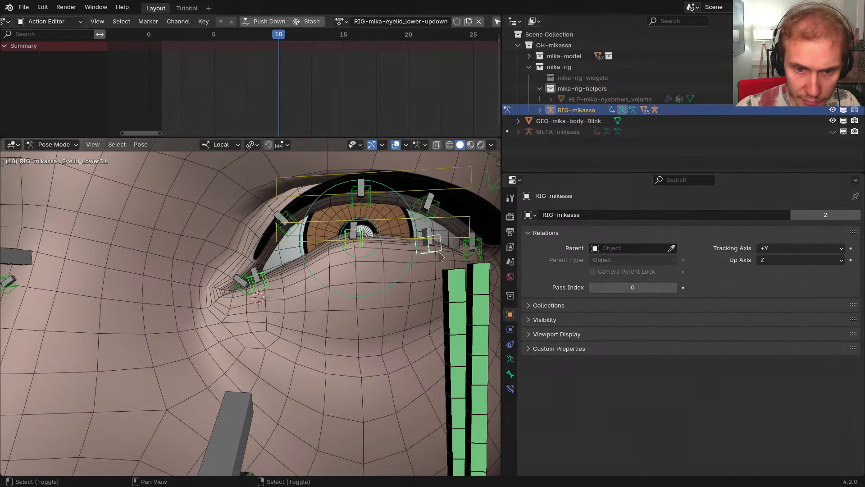
# Add the mirrored right-side bones, hide all unselected bones, and jump to frame 20
pyautogui.scroll(8, 452, 242)
pyautogui.keyDown('shift'); pyautogui.click(388, 264); pyautogui.keyUp('shift')
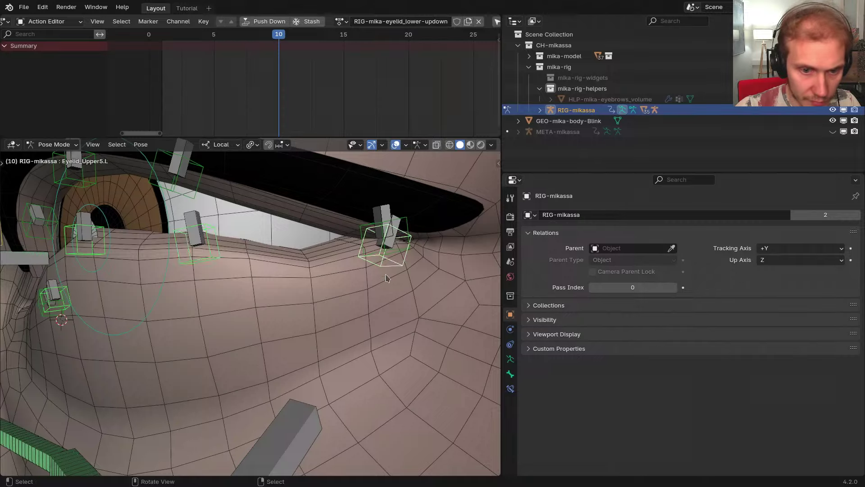
pyautogui.moveTo(387, 263); pyautogui.dragTo(382, 281, button='middle')
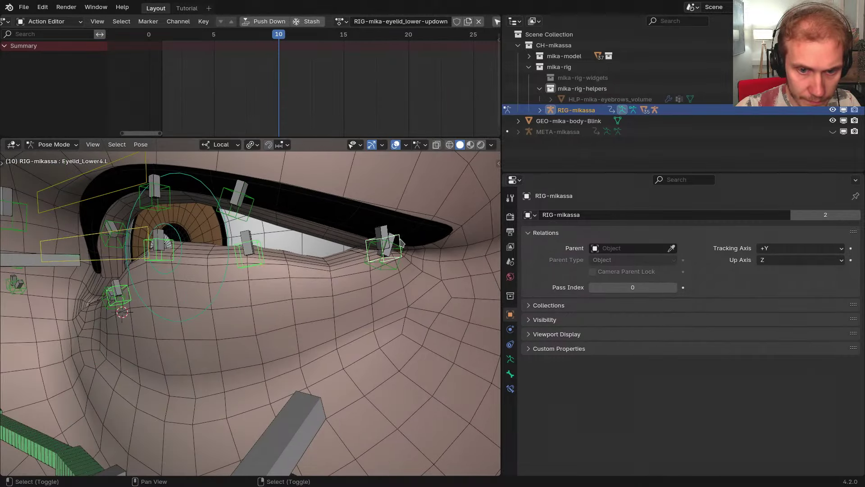
pyautogui.moveTo(401, 244); pyautogui.dragTo(315, 302, button='middle')
pyautogui.press('g')
pyautogui.rightClick(393, 297)
pyautogui.keyDown('ctrl'); pyautogui.moveTo(315, 302); pyautogui.dragTo(337, 275, button='middle'); pyautogui.keyUp('ctrl')
pyautogui.hotkey('ctrl', 'shift', 'm')
pyautogui.hotkey('shift', 'h')
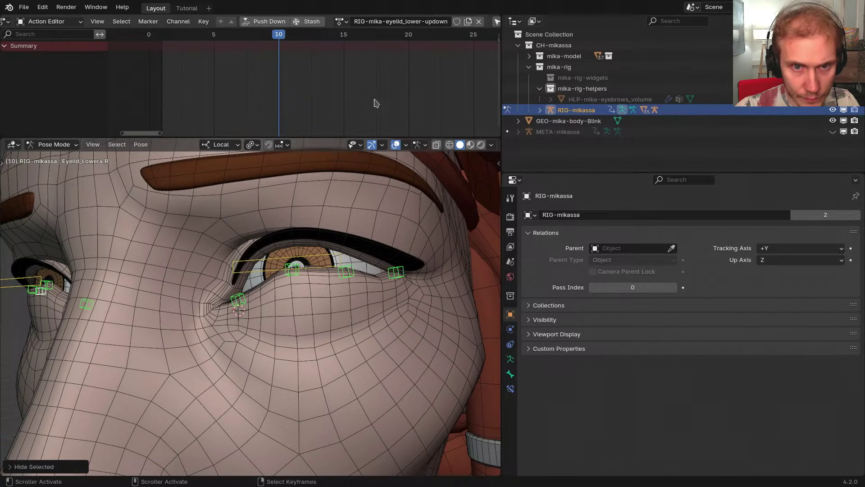
pyautogui.click(408, 93)
# Key the lower-eyelid bones at frame 20, then pull them down and key frame 10
pyautogui.press('i')
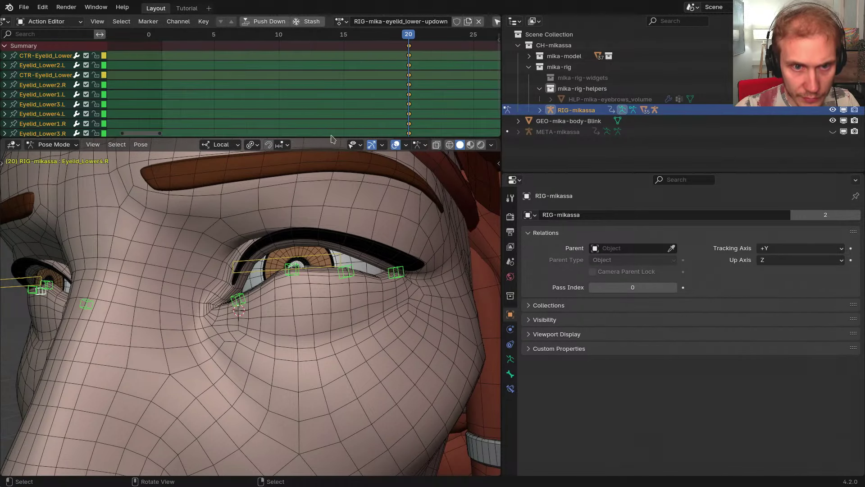
pyautogui.press('g')
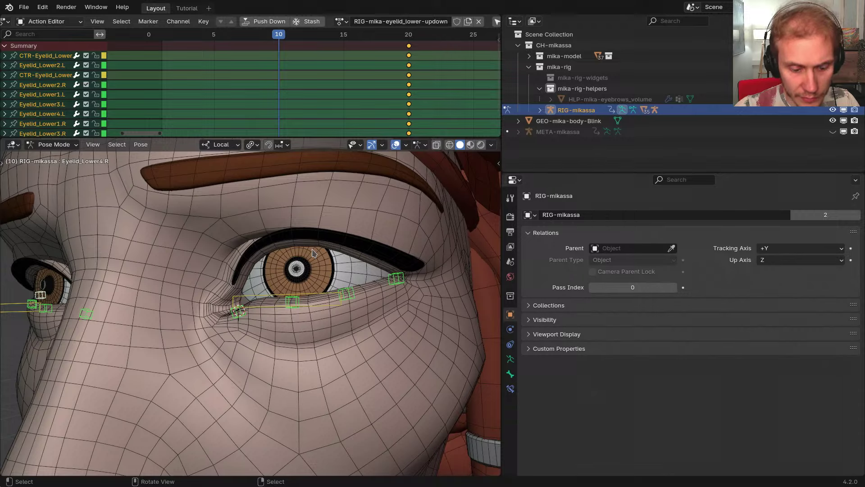
pyautogui.press('i')
pyautogui.moveTo(293, 104); pyautogui.dragTo(412, 103)
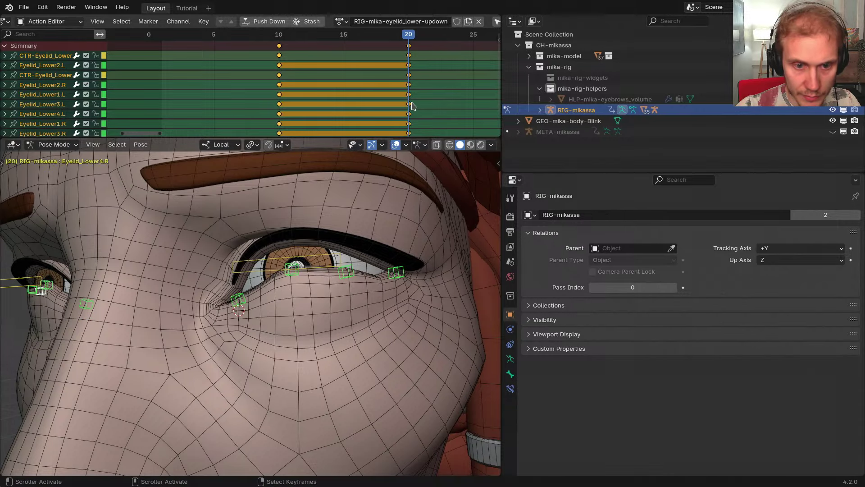
# At frame 20, rotate the inner-corner bone Eyelid_Lower1.L around its local Z axis
pyautogui.moveTo(307, 266); pyautogui.dragTo(293, 282, button='middle')
pyautogui.scroll(2, 293, 281)
pyautogui.click(272, 279)
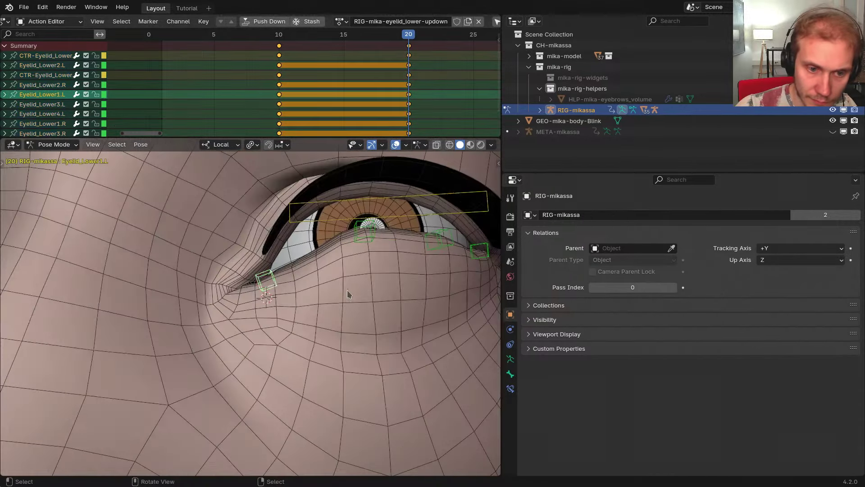
pyautogui.moveTo(348, 294); pyautogui.dragTo(353, 304, button='middle')
pyautogui.press('r')
pyautogui.press('z')
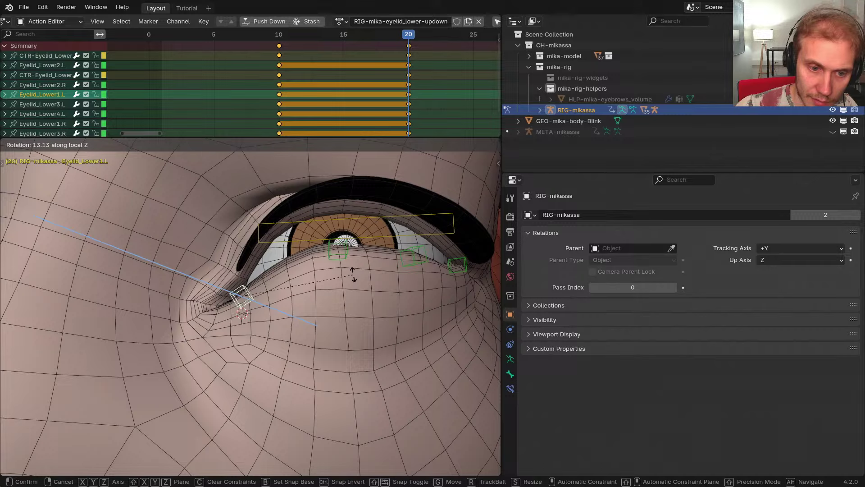
pyautogui.click(355, 274)
# Rotate Eyelid_Lower3.L on local Z and shift it along local Y
pyautogui.moveTo(356, 274); pyautogui.dragTo(315, 269, button='middle')
pyautogui.click(323, 268)
pyautogui.press('r')
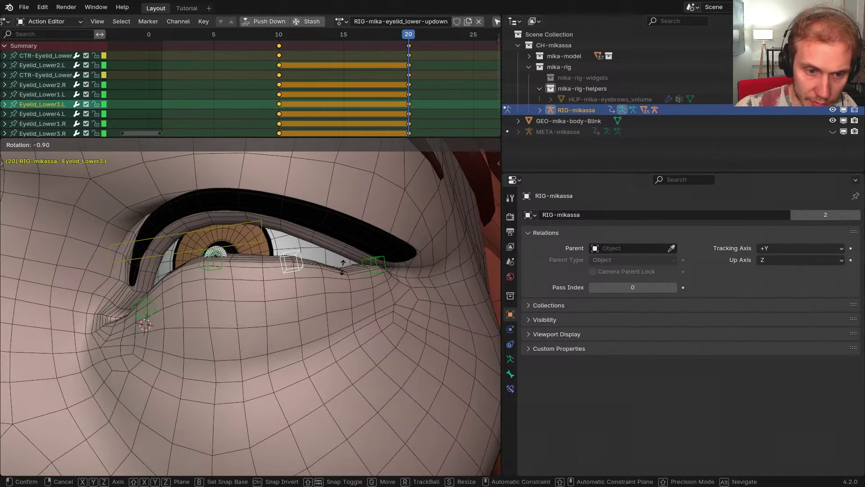
pyautogui.press('z')
pyautogui.click(342, 281)
pyautogui.press('g')
pyautogui.press('y')
pyautogui.click(345, 283)
# Rotate Eyelid_Lower4.L around its local Z axis
pyautogui.click(375, 278)
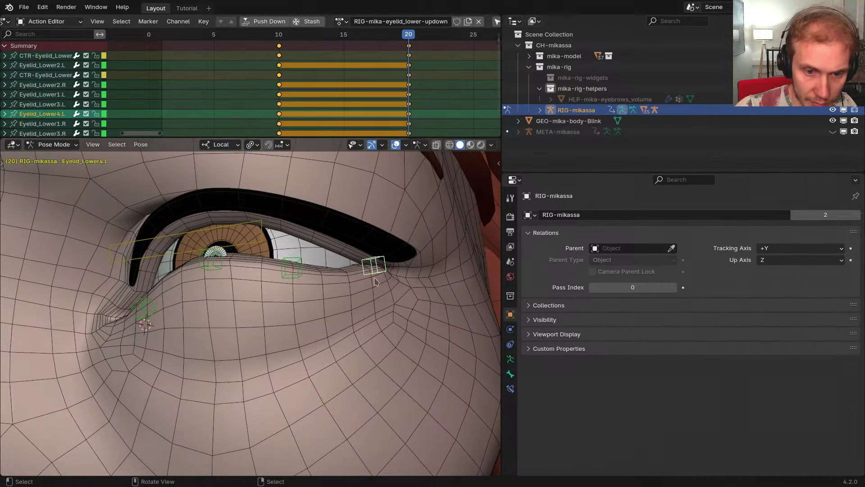
pyautogui.moveTo(374, 280); pyautogui.dragTo(332, 279, button='middle')
pyautogui.press('r')
pyautogui.press('z')
pyautogui.click(337, 318)
# Nudge Eyelid_Lower3.L along local Z and Y, checking the lid shape without overlays
pyautogui.click(260, 274)
pyautogui.moveTo(260, 274)
pyautogui.mouseDown(button='middle')
pyautogui.moveTo(342, 284)
pyautogui.moveTo(298, 292)
pyautogui.mouseUp(button='middle')
pyautogui.press('g')
pyautogui.press('z')
pyautogui.click(293, 278)
pyautogui.press('g')
pyautogui.press('y')
pyautogui.click(290, 275)
pyautogui.hotkey('shift', 'alt', 'z')
pyautogui.press('z')
pyautogui.click(304, 275)
# Select Eyelid_Lower1–4.L, switch to the mirrored right-eye bones, and key them at frame 20
pyautogui.keyDown('shift'); pyautogui.click(374, 276); pyautogui.keyUp('shift')
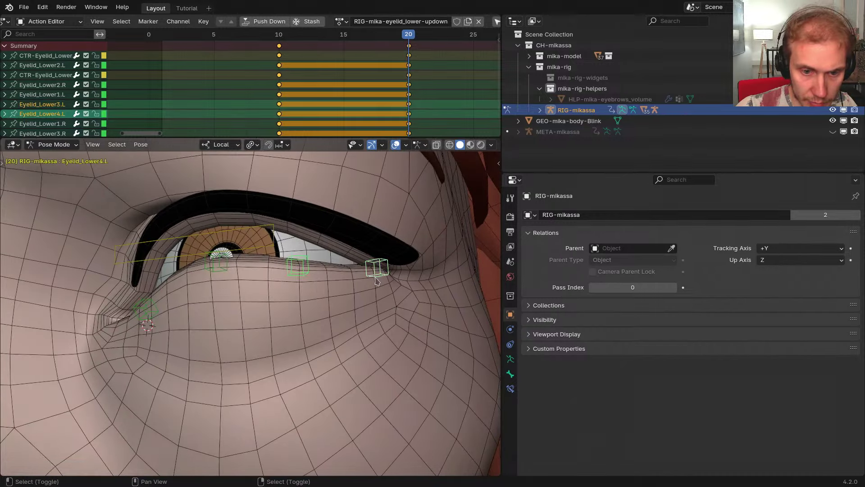
pyautogui.keyDown('shift'); pyautogui.click(223, 272); pyautogui.keyUp('shift')
pyautogui.keyDown('shift'); pyautogui.click(153, 314); pyautogui.keyUp('shift')
pyautogui.scroll(-2, 360, 311)
pyautogui.keyDown('shift'); pyautogui.moveTo(154, 314); pyautogui.dragTo(332, 326, button='middle'); pyautogui.keyUp('shift')
pyautogui.scroll(-1, 344, 319)
pyautogui.press('g')
pyautogui.rightClick(344, 319)
pyautogui.hotkey('ctrl', 'shift', 'm')
pyautogui.keyDown('shift'); pyautogui.moveTo(450, 325); pyautogui.dragTo(333, 316, button='middle'); pyautogui.keyUp('shift')
pyautogui.press('i')
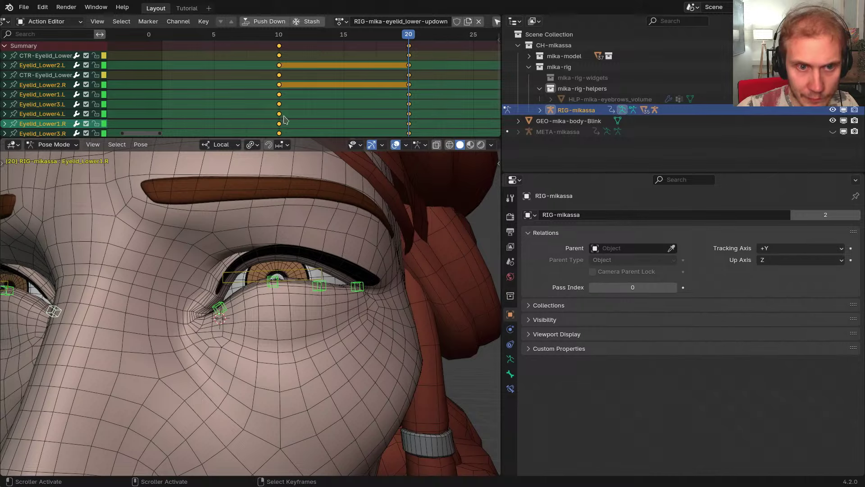
pyautogui.press('Down')
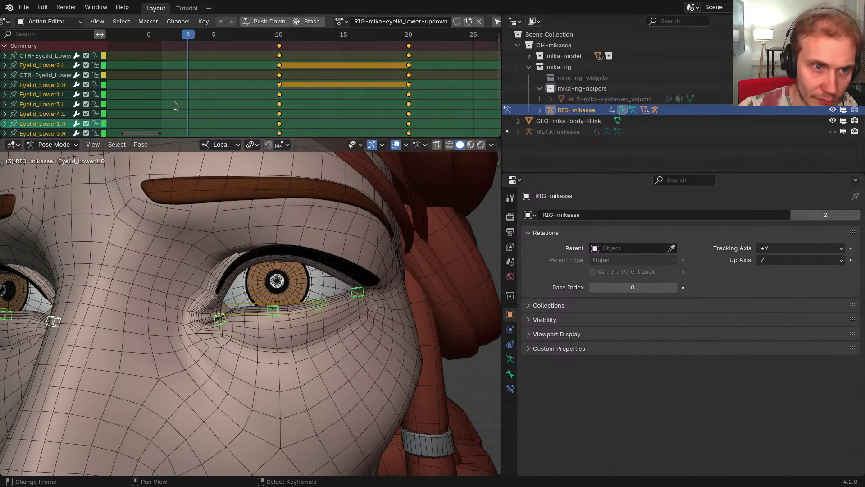
# Zoom in on the left eye and move Eyelid_Lower2.L along local Y
pyautogui.keyDown('shift'); pyautogui.moveTo(249, 253); pyautogui.dragTo(243, 216, button='middle'); pyautogui.keyUp('shift')
pyautogui.scroll(2, 271, 270)
pyautogui.click(276, 272)
pyautogui.moveTo(275, 273); pyautogui.dragTo(282, 276, button='middle')
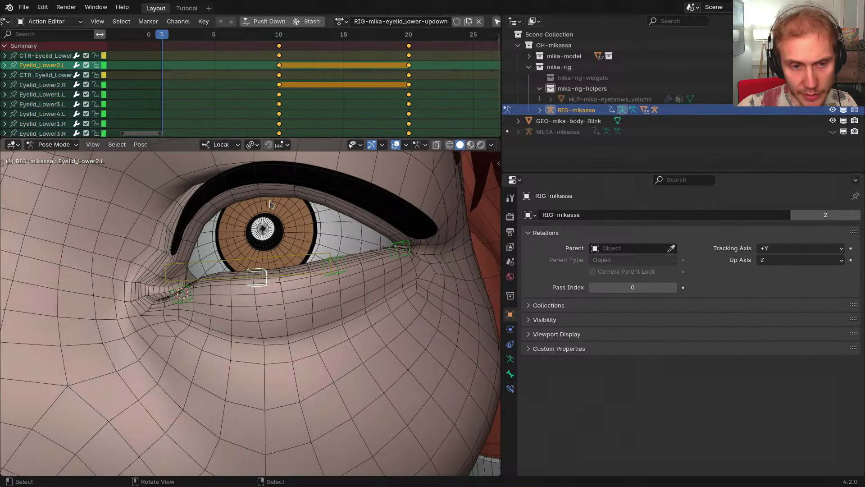
pyautogui.moveTo(270, 204); pyautogui.dragTo(293, 272, button='middle')
pyautogui.press('g')
pyautogui.press('y')
pyautogui.press('y')
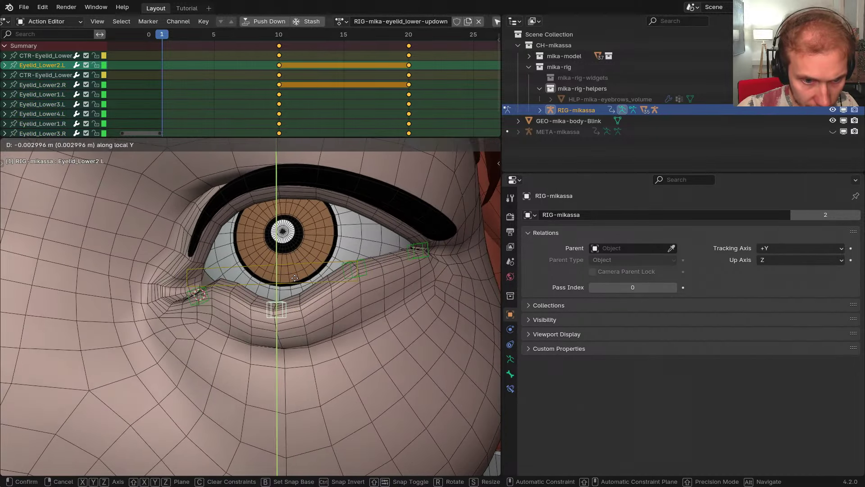
pyautogui.click(292, 276)
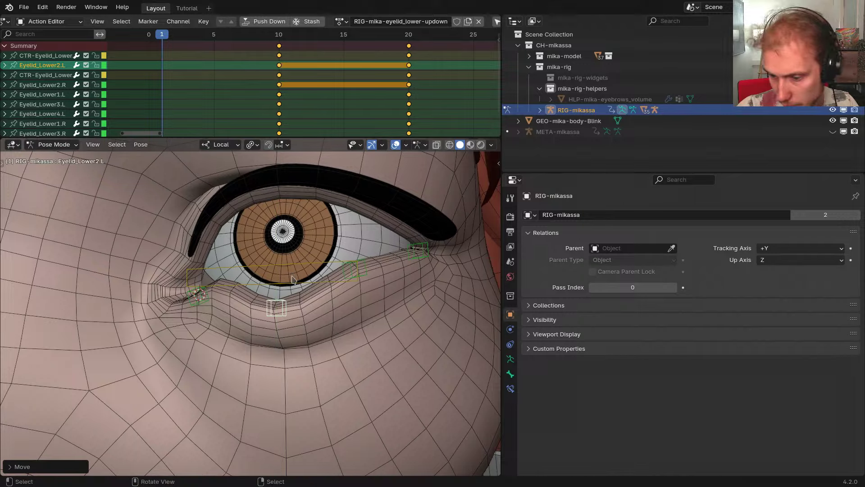
# Move Eyelid_Lower3.L at the outer lower lid along local Y
pyautogui.hotkey('alt', 'F11')
pyautogui.hotkey('alt', 'F11')
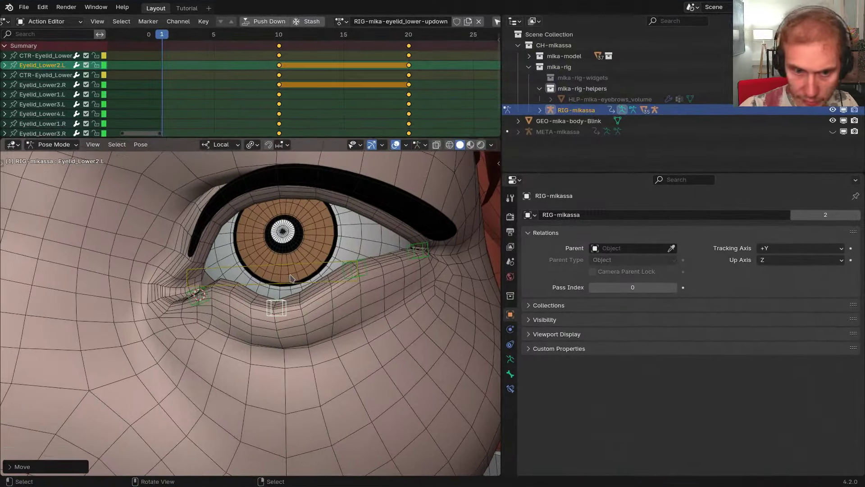
pyautogui.moveTo(307, 283); pyautogui.dragTo(344, 279, button='middle')
pyautogui.scroll(2, 344, 279)
pyautogui.rightClick(353, 267)
pyautogui.scroll(-1, 353, 267)
pyautogui.press('g')
pyautogui.press('y')
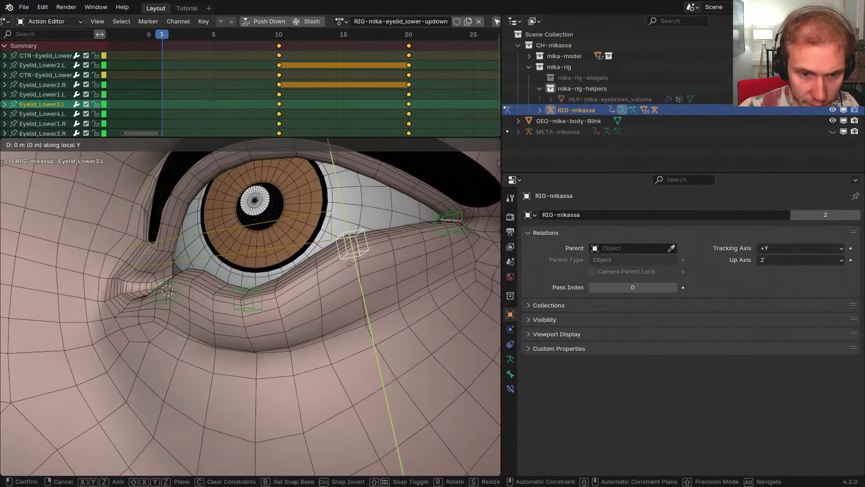
pyautogui.click(349, 303)
# Clear the whole rig's pose and pull the left lower-eyelid control down along local Y
pyautogui.press('a')
pyautogui.hotkey('alt', 'g')
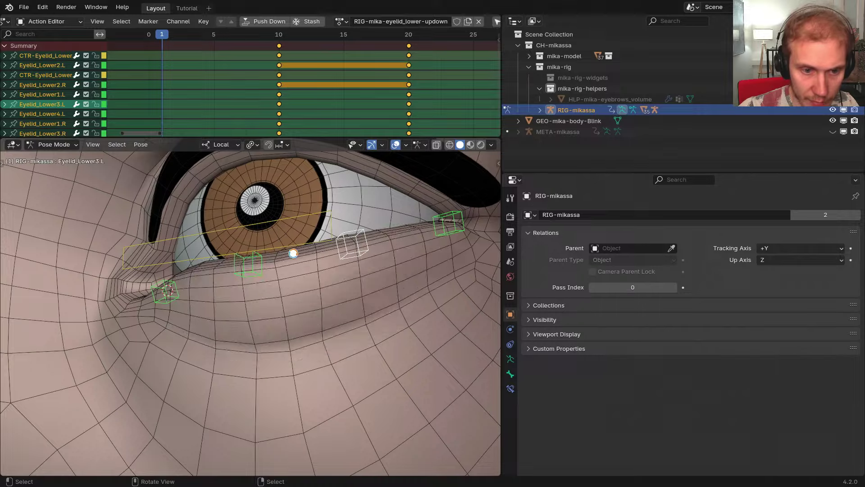
pyautogui.rightClick(291, 251)
pyautogui.rightClick(287, 246)
pyautogui.press('g')
pyautogui.press('y')
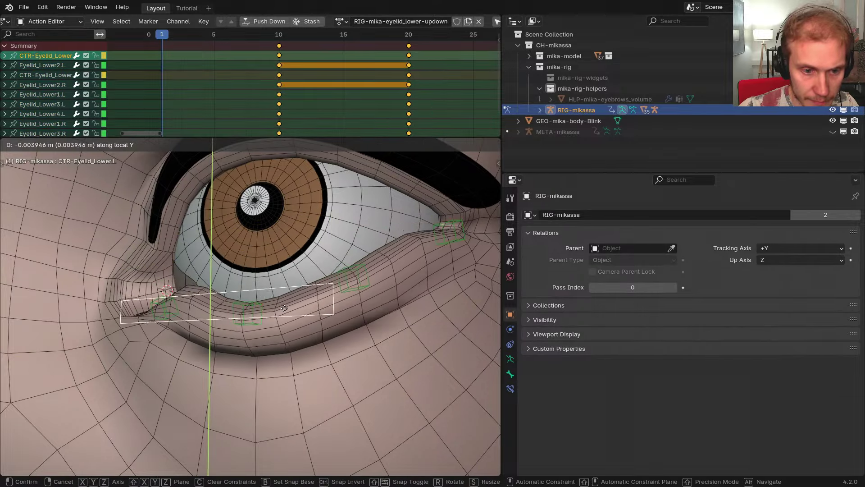
pyautogui.click(282, 312)
pyautogui.moveTo(282, 312)
pyautogui.mouseDown(button='middle')
pyautogui.moveTo(236, 334)
pyautogui.moveTo(270, 325)
pyautogui.mouseUp(button='middle')
# Slide the lower-eyelid control further down to check the lid, then reset it to rest
pyautogui.press('g')
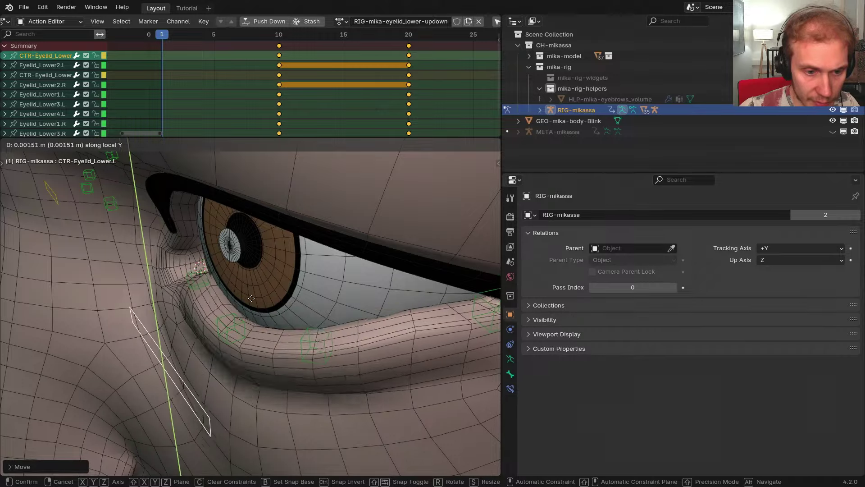
pyautogui.click(261, 339)
pyautogui.moveTo(263, 341); pyautogui.dragTo(272, 316, button='middle')
pyautogui.scroll(-4, 248, 325)
pyautogui.hotkey('alt', 'g')
pyautogui.moveTo(272, 316); pyautogui.dragTo(69, 315, button='middle')
# In Edit Mode, tilt the lower-eyelid control bone's rest orientation around local X
pyautogui.press('Tab')
pyautogui.moveTo(193, 307); pyautogui.dragTo(232, 312, button='middle')
pyautogui.press('r')
pyautogui.press('x')
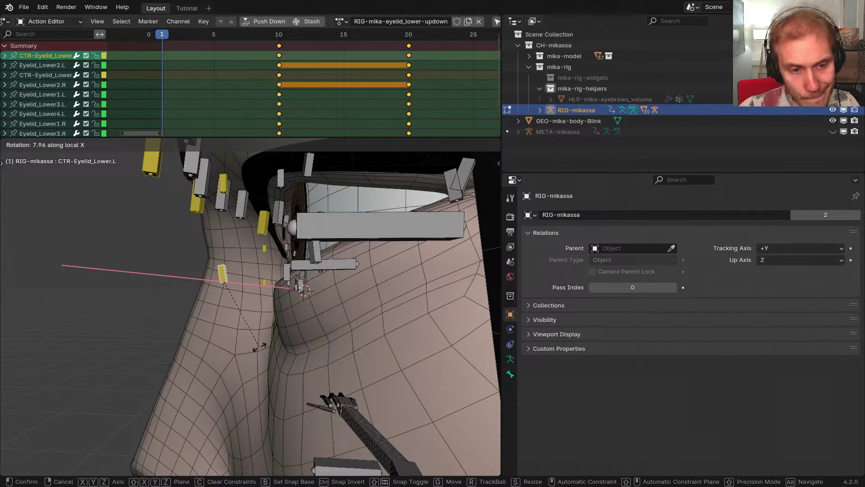
pyautogui.click(259, 347)
pyautogui.press('Tab')
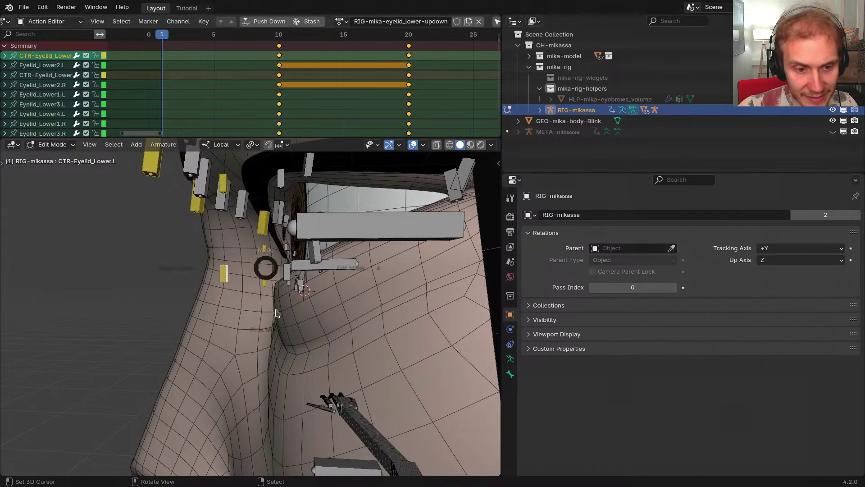
pyautogui.moveTo(267, 315); pyautogui.dragTo(316, 316, button='middle')
pyautogui.hotkey('shift', 't')
pyautogui.hotkey('shift', 't')
# In Pose Mode, lower CTR-Eyelid_Lower.L along Y to -0.004275 m and show its Transform values
pyautogui.hotkey('ctrl', 'Tab')
pyautogui.click(319, 315)
pyautogui.press('g')
pyautogui.press('y')
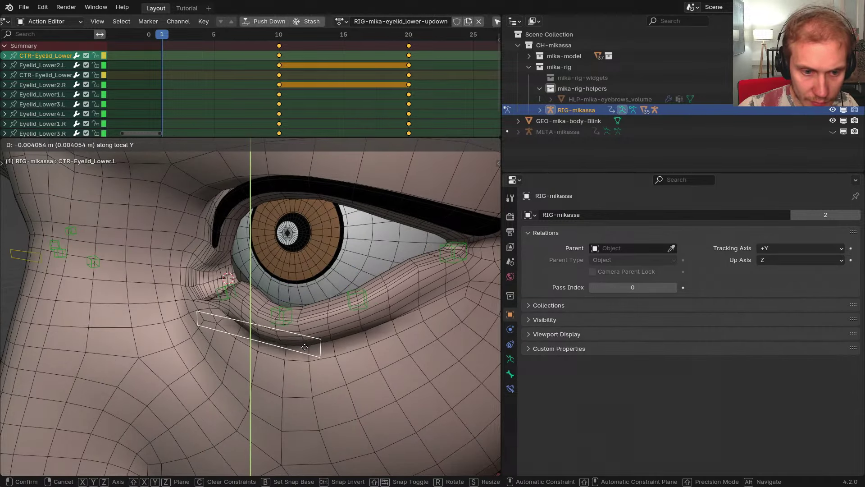
pyautogui.click(305, 348)
pyautogui.press('n')
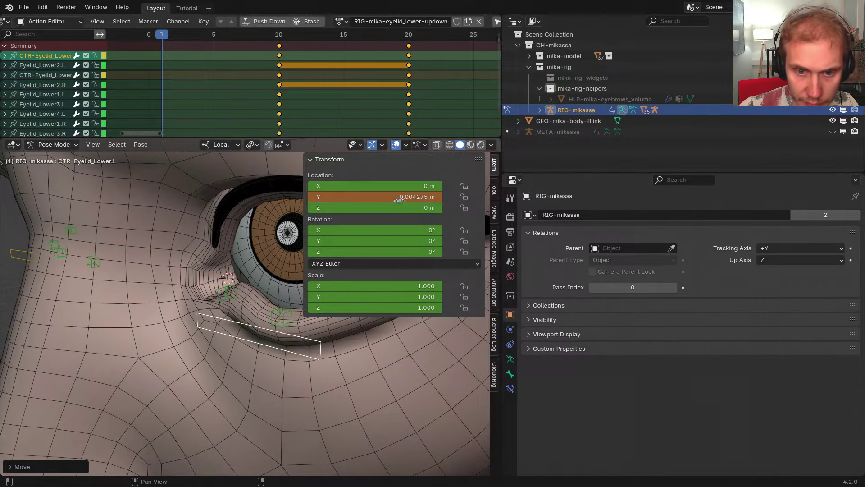
# Set the left lower-eyelid control's Y location to -0.005 m and move the mirrored right control by -0.005
pyautogui.click(397, 196)
pyautogui.write('-0.00')
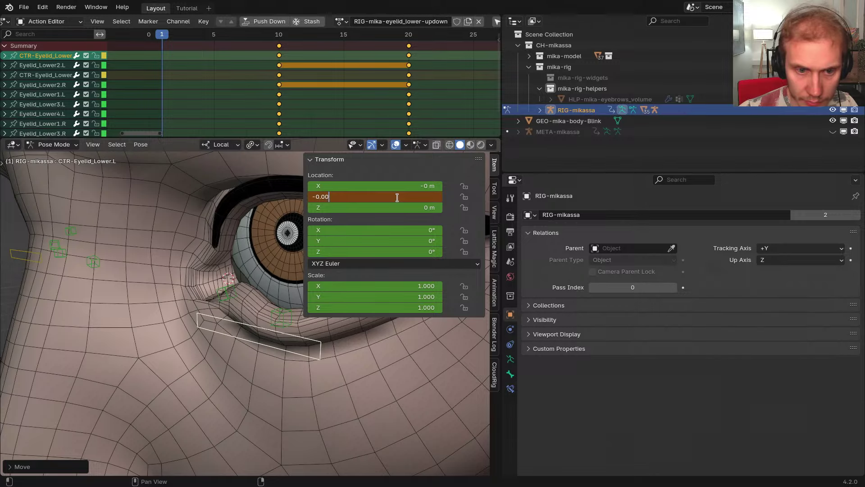
pyautogui.write('5')
pyautogui.press('Return')
pyautogui.scroll(-5, 182, 237)
pyautogui.hotkey('shift', 'ctrl', 'm')
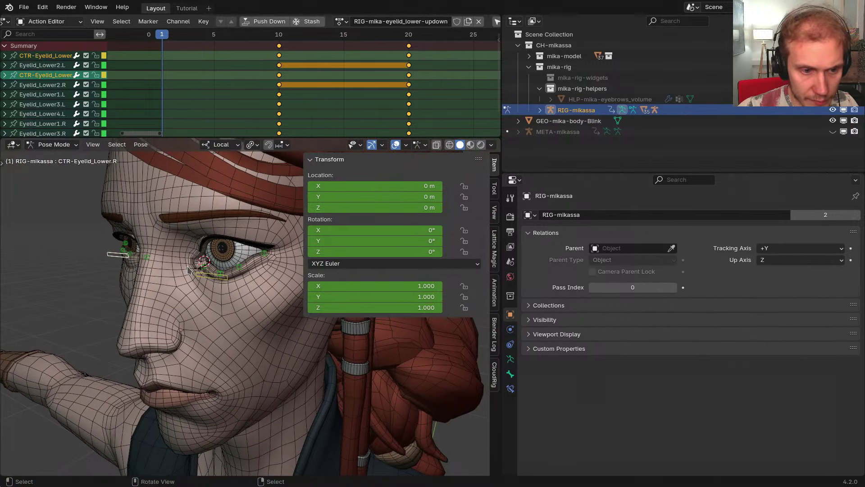
pyautogui.write('gy-.005')
pyautogui.press('Return')
pyautogui.scroll(8, 187, 269)
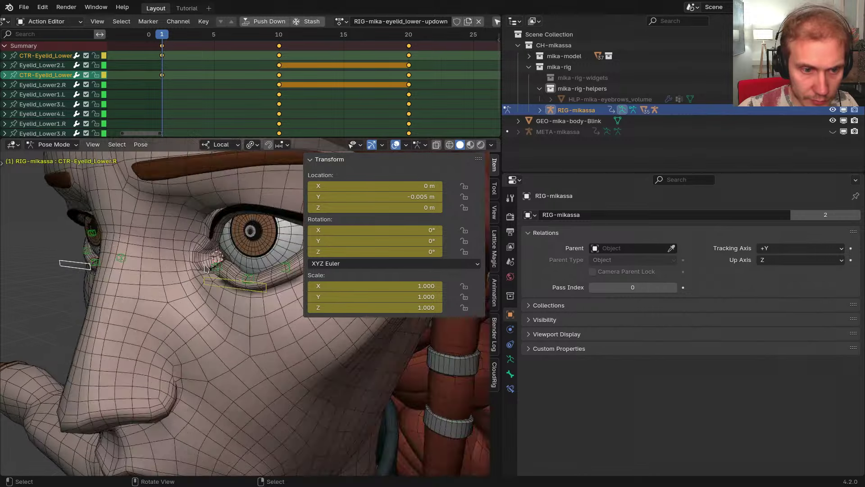
pyautogui.press('n')
# Move Eyelid_Lower2.L and Eyelid_Lower3.L along local Z to smooth the lower lid curve
pyautogui.click(234, 287)
pyautogui.moveTo(234, 287); pyautogui.dragTo(243, 320, button='middle')
pyautogui.press('g')
pyautogui.press('y')
pyautogui.press('z')
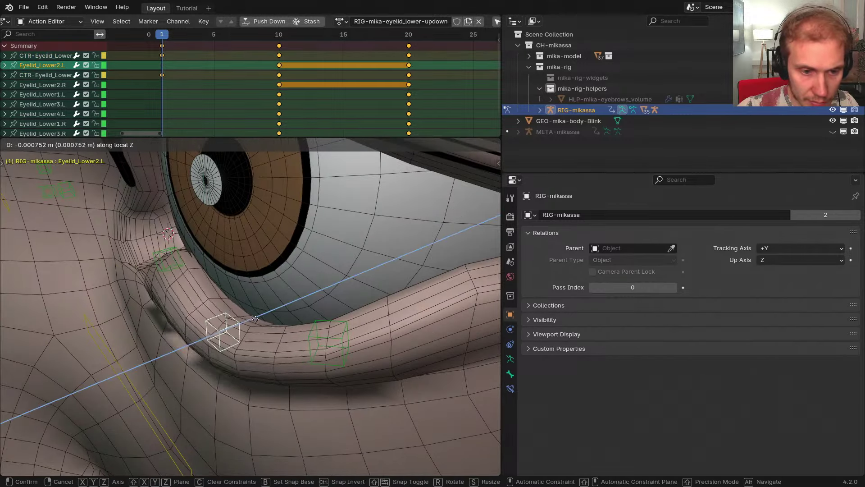
pyautogui.click(268, 317)
pyautogui.click(328, 343)
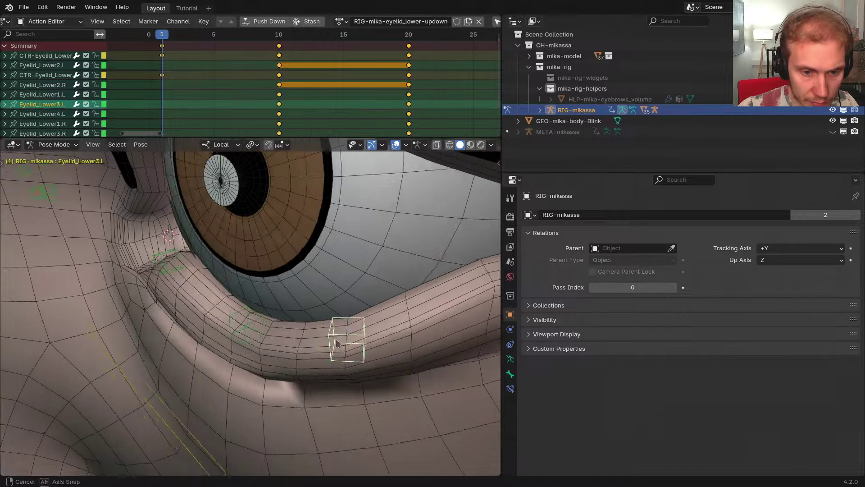
pyautogui.moveTo(328, 343); pyautogui.dragTo(314, 291, button='middle')
pyautogui.press('g')
pyautogui.press('z')
pyautogui.click(311, 314)
pyautogui.scroll(-2, 314, 314)
# Rotate the inner-corner bone Eyelid_Lower1.L around local Z, then select the third eyelid mesh in Object Mode
pyautogui.click(157, 252)
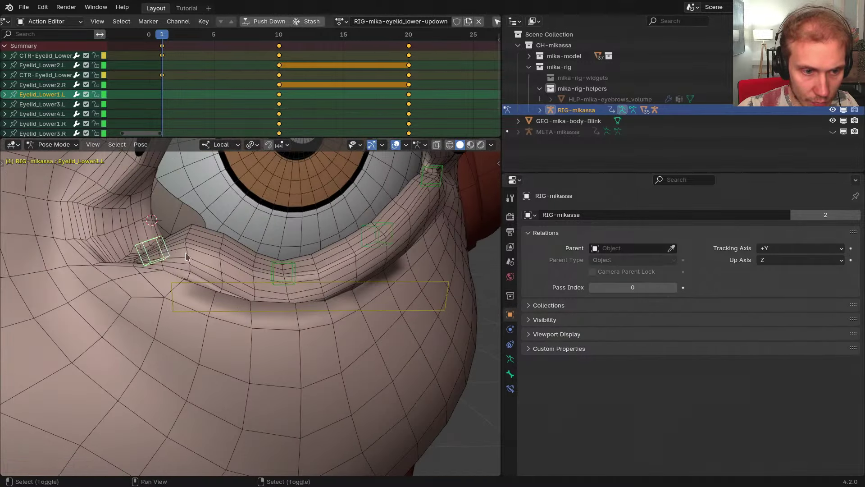
pyautogui.keyDown('shift'); pyautogui.moveTo(233, 223); pyautogui.dragTo(274, 231, button='middle'); pyautogui.keyUp('shift')
pyautogui.press('r')
pyautogui.press('z')
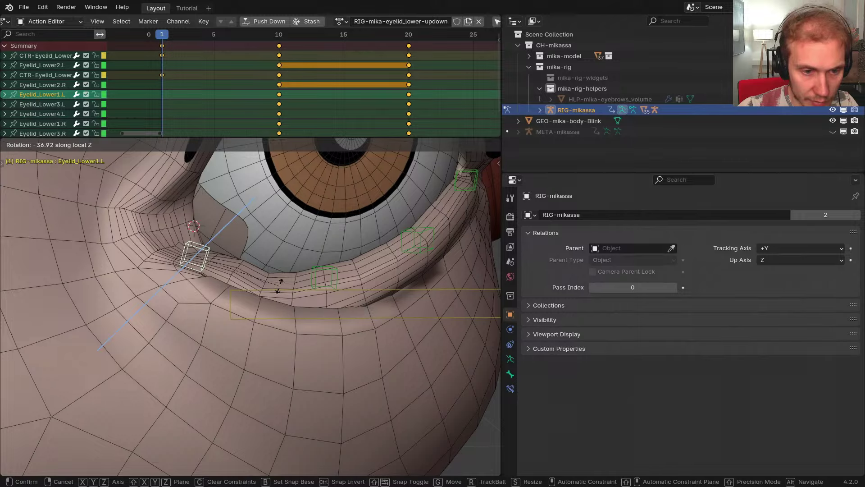
pyautogui.click(280, 286)
pyautogui.moveTo(278, 284)
pyautogui.mouseDown(button='middle')
pyautogui.moveTo(252, 252)
pyautogui.moveTo(221, 268)
pyautogui.moveTo(334, 317)
pyautogui.mouseUp(button='middle')
pyautogui.scroll(3, 221, 269)
pyautogui.hotkey('ctrl', 'Tab')
pyautogui.rightClick(235, 274)
# Switch the viewport from wireframe back to Solid shading and reframe the eye
pyautogui.press('z')
pyautogui.moveTo(239, 305); pyautogui.dragTo(155, 315, button='middle')
pyautogui.press('z')
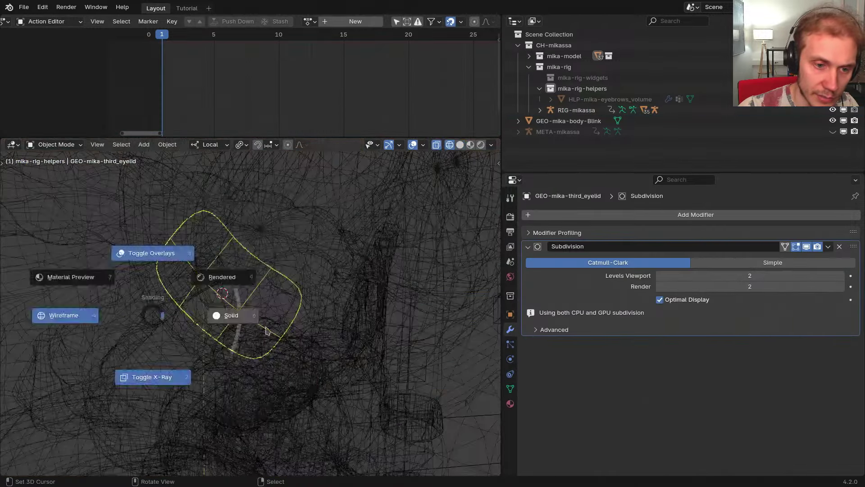
pyautogui.click(266, 331)
pyautogui.moveTo(266, 331)
pyautogui.mouseDown(button='middle')
pyautogui.moveTo(315, 334)
pyautogui.moveTo(338, 358)
pyautogui.moveTo(290, 347)
pyautogui.moveTo(274, 328)
pyautogui.mouseUp(button='middle')
pyautogui.scroll(2, 244, 336)
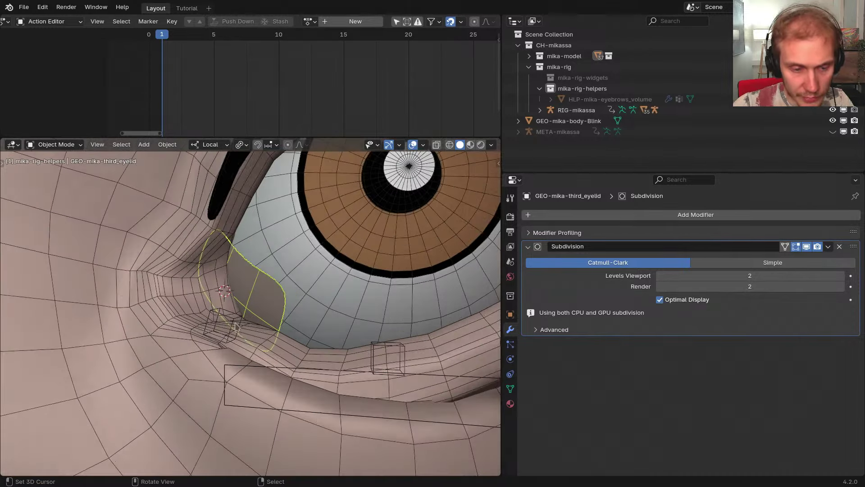
pyautogui.scroll(-1, 234, 322)
pyautogui.moveTo(269, 326); pyautogui.dragTo(289, 292, button='middle')
# Select RIG-mikassa, enter Pose Mode, and pick the Eyelid_Lower2.L bone
pyautogui.rightClick(321, 303)
pyautogui.hotkey('ctrl', 'Tab')
pyautogui.rightClick(303, 308)
pyautogui.scroll(-4, 289, 292)
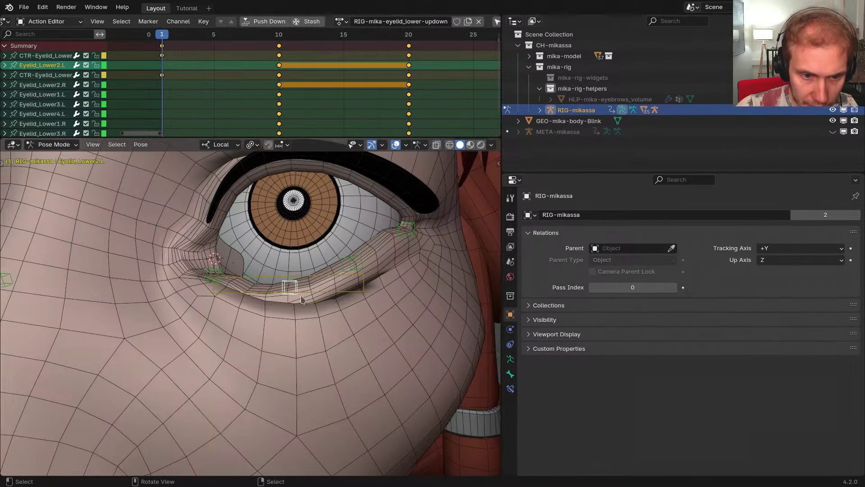
# Raise Eyelid_Lower2.L by moving it along its local Y axis
pyautogui.scroll(-1, 303, 300)
pyautogui.scroll(3, 262, 289)
pyautogui.press('g')
pyautogui.press('z')
pyautogui.rightClick(268, 285)
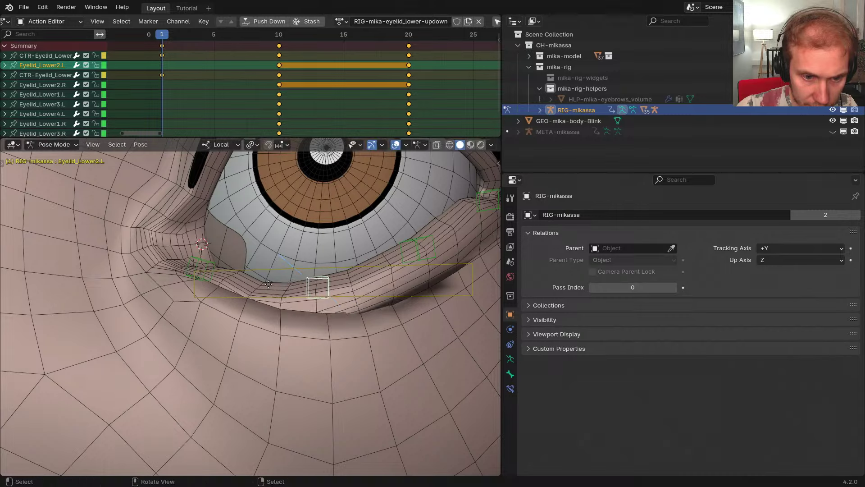
pyautogui.press('g')
pyautogui.press('y')
pyautogui.click(264, 266)
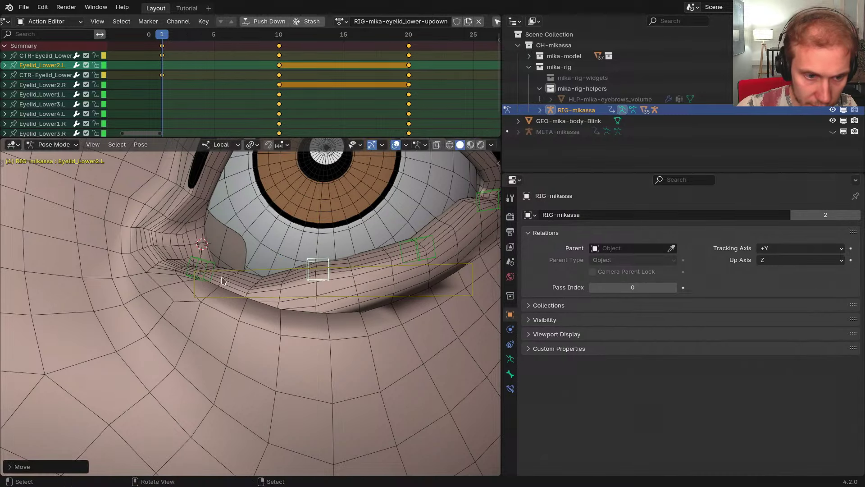
# Move Eyelid_Lower1.L into its raised position
pyautogui.click(219, 273)
pyautogui.click(218, 272)
pyautogui.press('r')
pyautogui.press('y')
pyautogui.press('g')
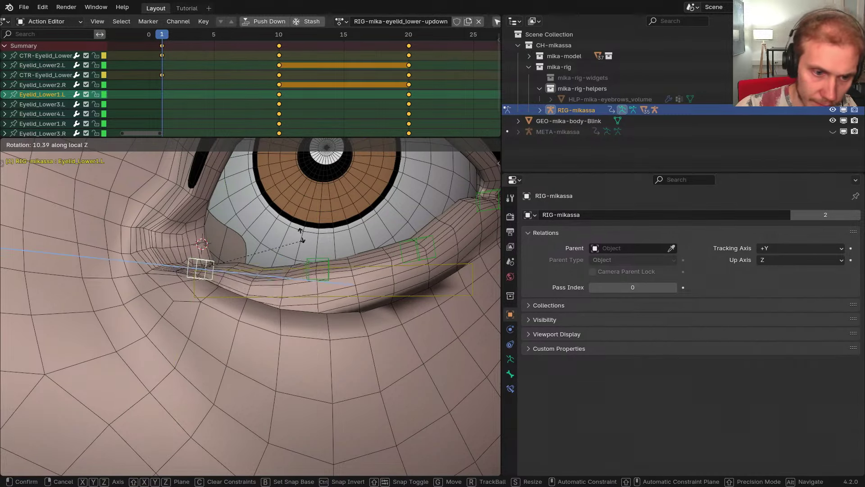
pyautogui.click(293, 267)
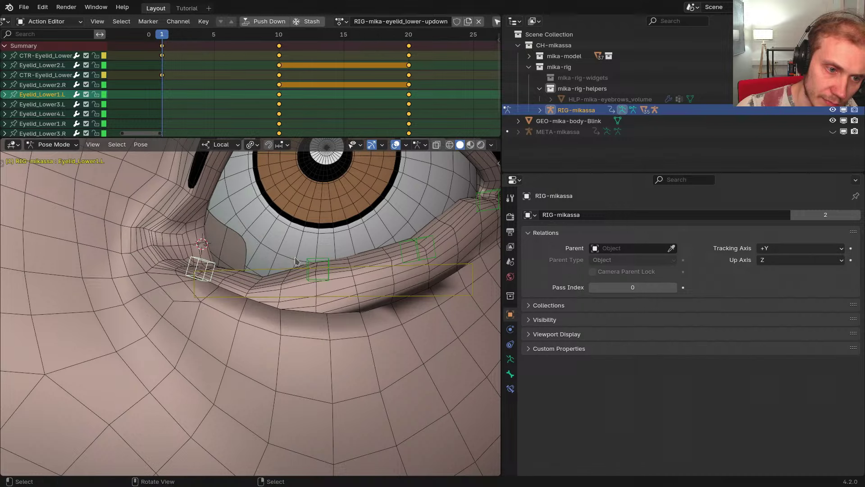
# Orbit around the eye and select the body mesh to check its modifiers
pyautogui.moveTo(293, 267); pyautogui.dragTo(303, 302, button='middle')
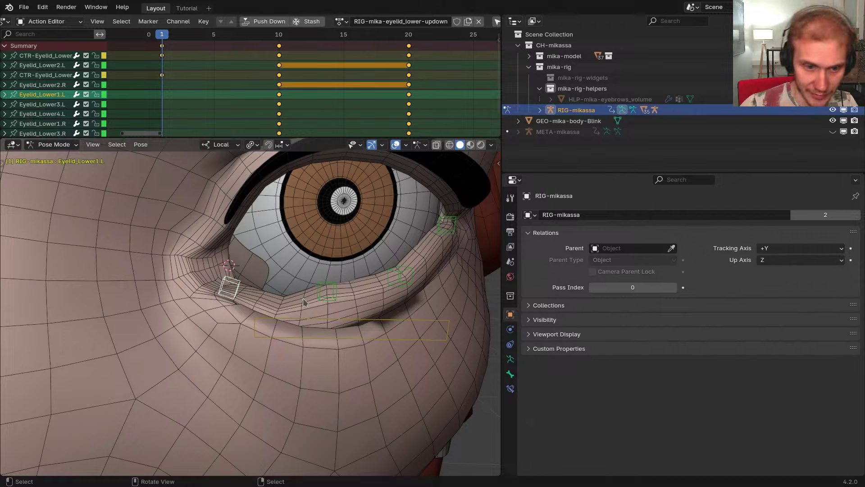
pyautogui.moveTo(321, 288); pyautogui.dragTo(307, 283, button='middle')
pyautogui.scroll(-2, 308, 283)
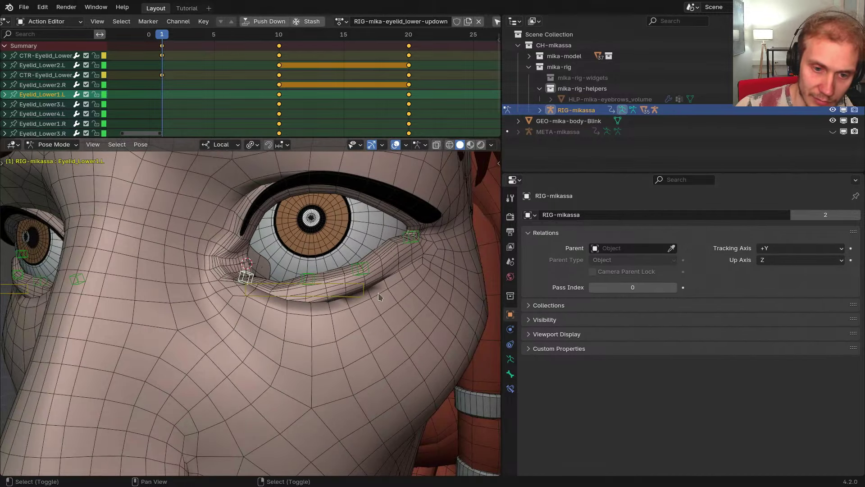
pyautogui.keyDown('shift'); pyautogui.moveTo(378, 293); pyautogui.dragTo(355, 298, button='middle'); pyautogui.keyUp('shift')
pyautogui.scroll(1, 351, 284)
pyautogui.click(404, 262)
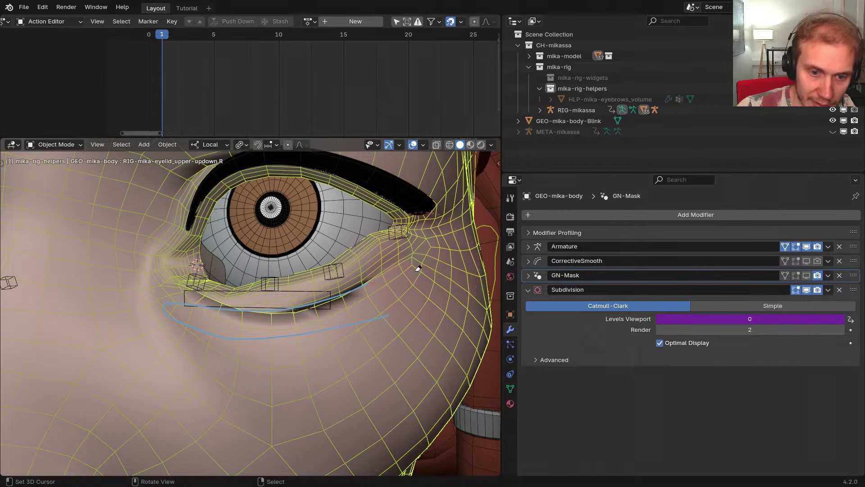
# Rotate Eyelid_Lower1.L around its local Z axis
pyautogui.click(328, 306)
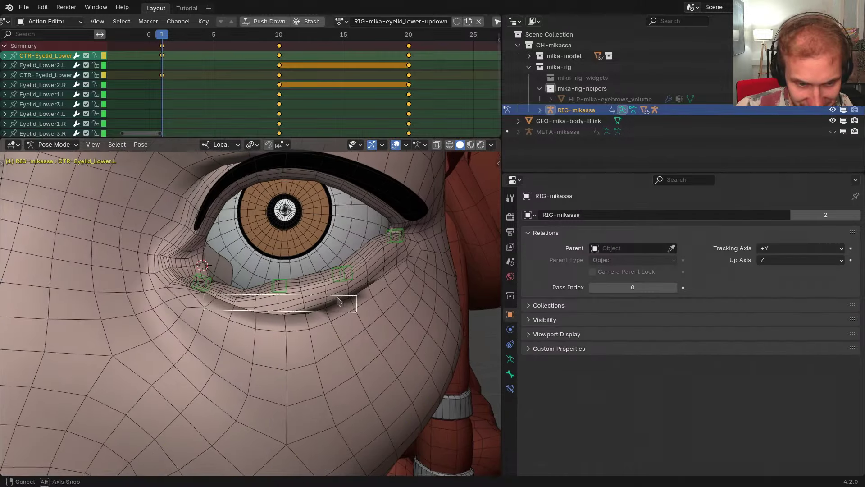
pyautogui.scroll(2, 301, 266)
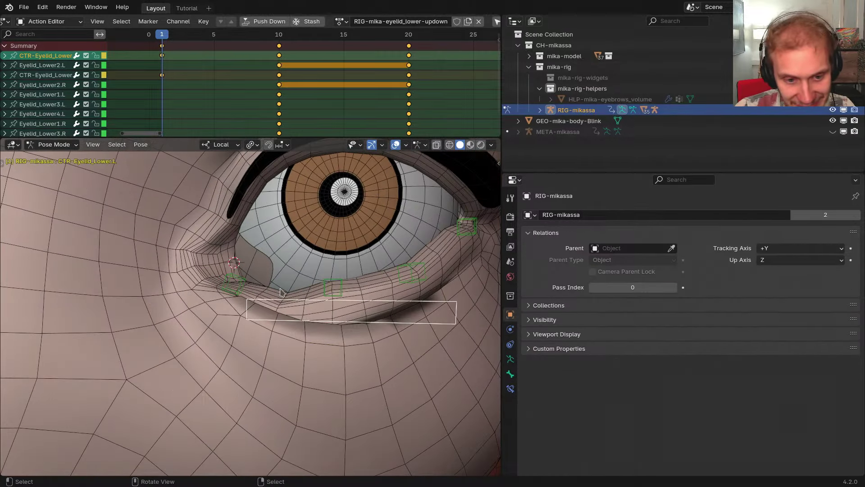
pyautogui.moveTo(280, 289); pyautogui.dragTo(301, 331, button='middle')
pyautogui.scroll(1, 257, 294)
pyautogui.click(241, 291)
pyautogui.scroll(-1, 242, 293)
pyautogui.press('r')
pyautogui.press('z')
pyautogui.click(293, 304)
# View the eye from below and confirm the eyelid bone rotation
pyautogui.scroll(-3, 302, 316)
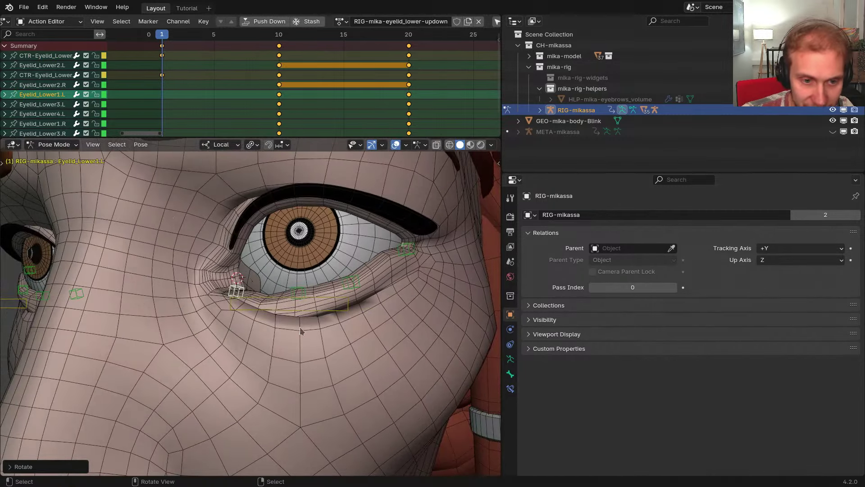
pyautogui.scroll(-6, 248, 286)
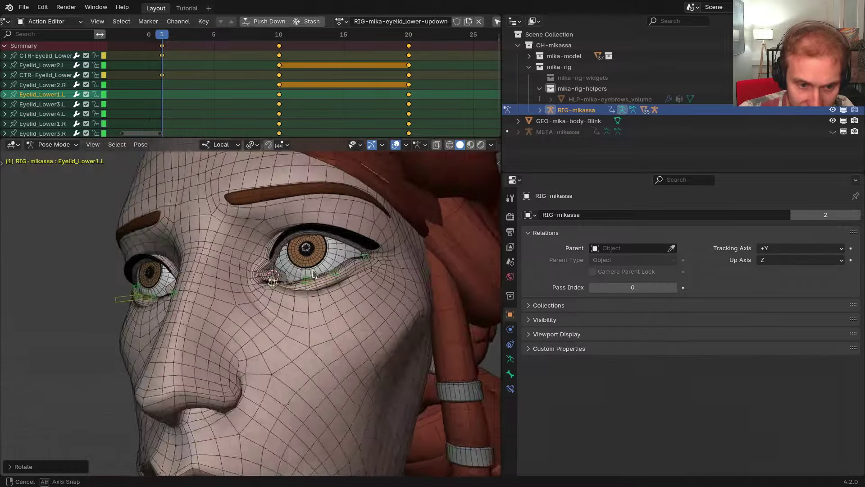
pyautogui.scroll(8, 296, 353)
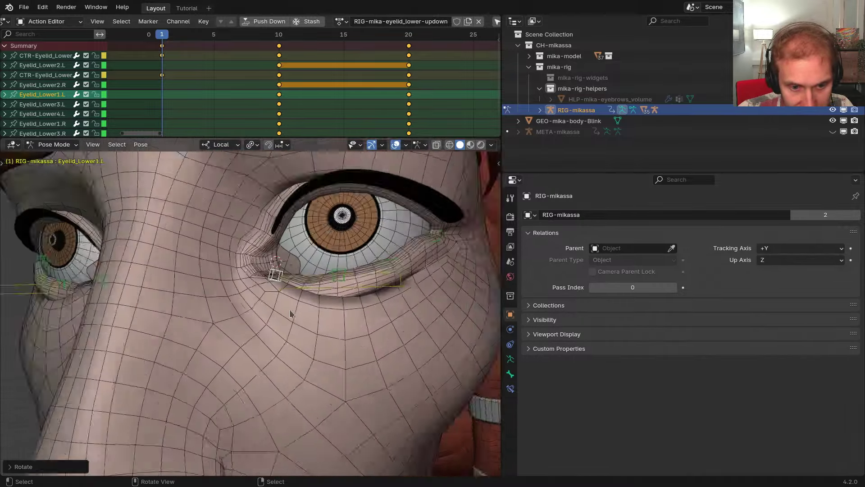
pyautogui.scroll(3, 278, 352)
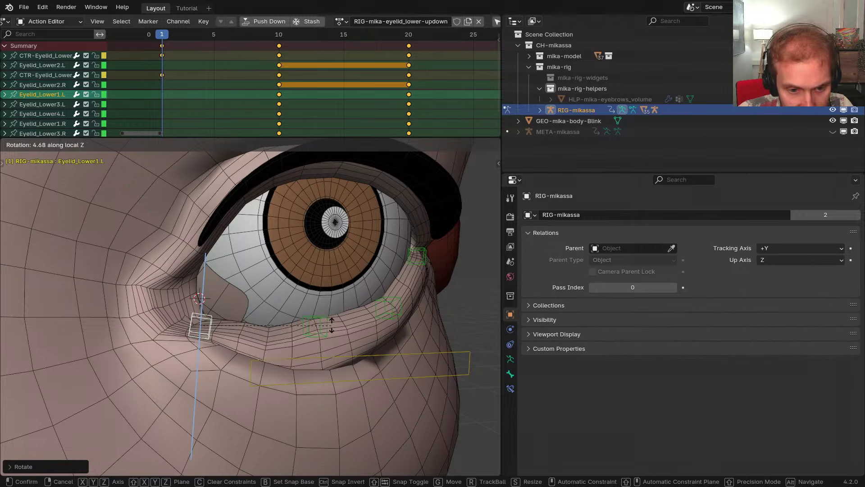
pyautogui.moveTo(331, 327); pyautogui.dragTo(303, 330, button='middle')
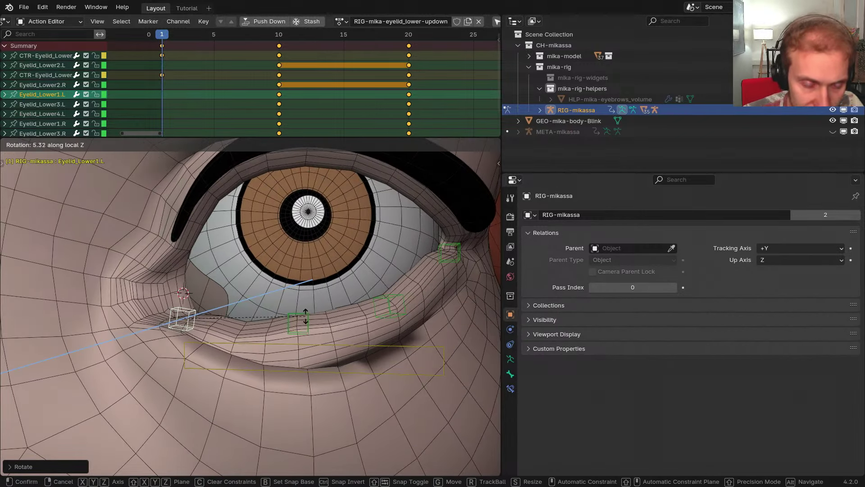
pyautogui.moveTo(314, 353); pyautogui.dragTo(334, 362, button='middle')
pyautogui.click(332, 341)
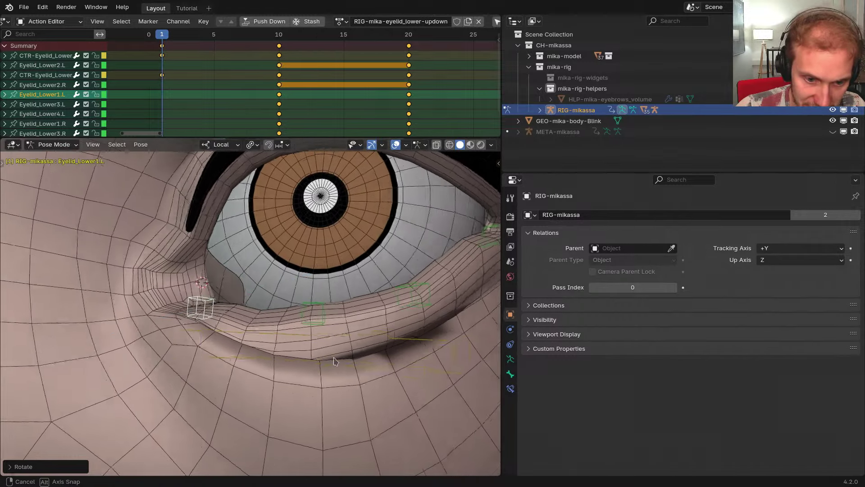
# Select the body mesh, then the CTR-Eyelid_Lower.L controller
pyautogui.moveTo(273, 364); pyautogui.dragTo(300, 355, button='middle')
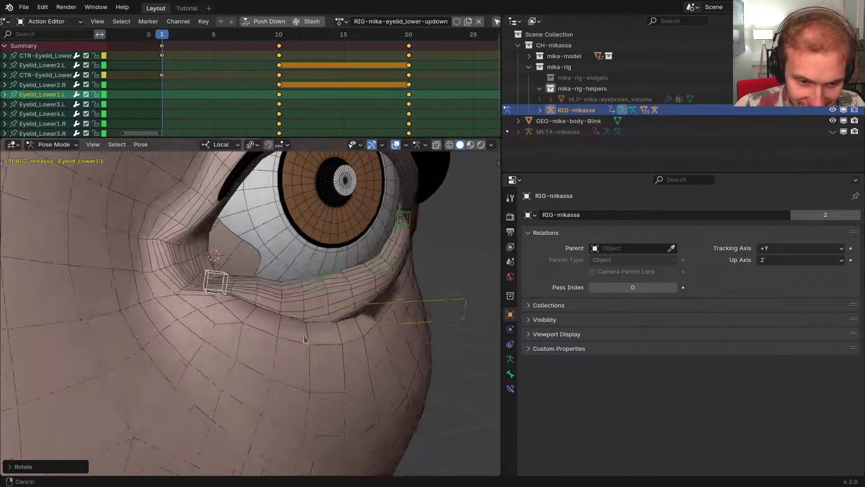
pyautogui.scroll(-2, 293, 357)
pyautogui.rightClick(290, 359)
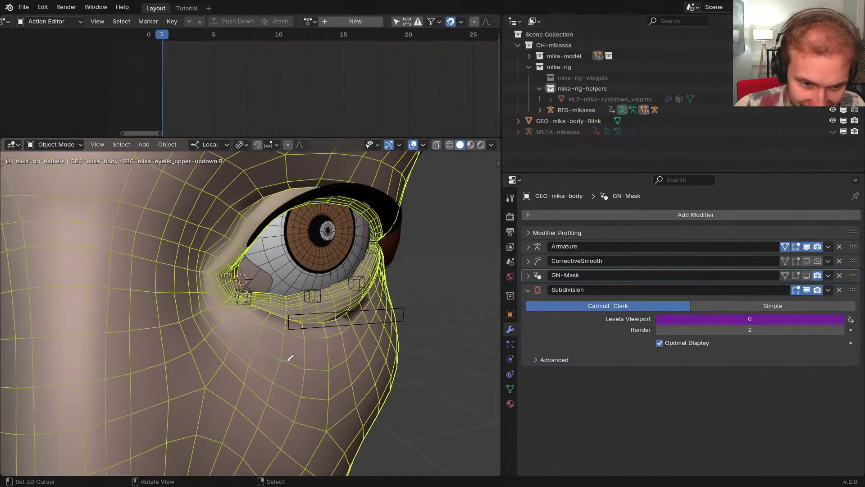
pyautogui.rightClick(325, 330)
pyautogui.moveTo(332, 326); pyautogui.dragTo(329, 343, button='middle')
pyautogui.scroll(3, 315, 316)
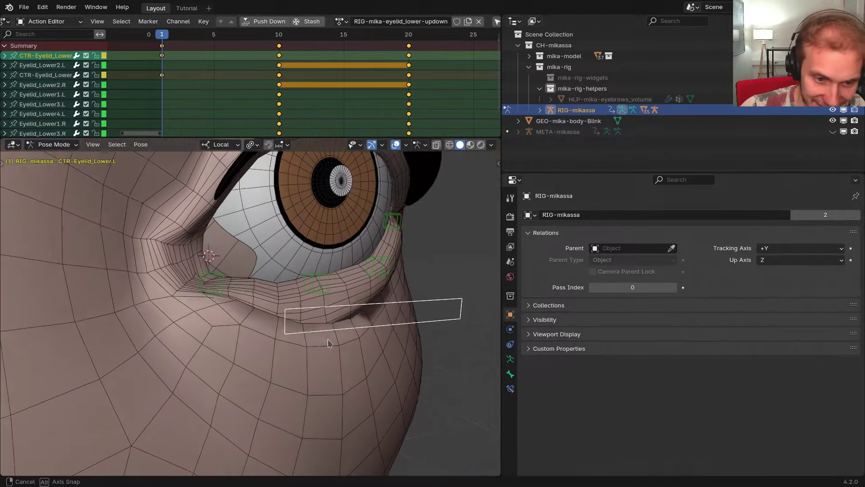
# Select the left lower-eyelid bones Eyelid_Lower1.L through Eyelid_Lower4.L
pyautogui.rightClick(317, 287)
pyautogui.keyDown('shift'); pyautogui.rightClick(209, 285); pyautogui.keyUp('shift')
pyautogui.moveTo(208, 285); pyautogui.dragTo(270, 293, button='middle')
pyautogui.scroll(2, 270, 293)
pyautogui.keyDown('shift'); pyautogui.rightClick(386, 296); pyautogui.keyUp('shift')
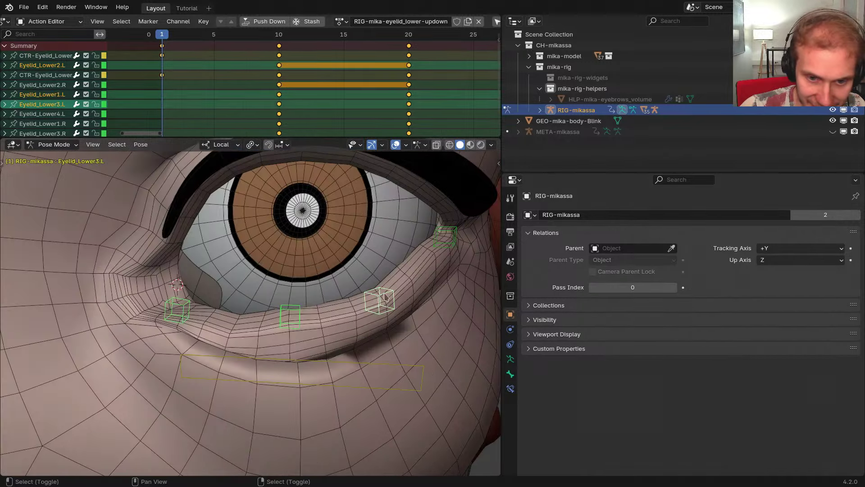
pyautogui.keyDown('shift'); pyautogui.rightClick(444, 239); pyautogui.keyUp('shift')
pyautogui.moveTo(444, 238); pyautogui.dragTo(415, 239, button='middle')
# Rotate Eyelid_Lower4.L alone around its local Z axis
pyautogui.rightClick(437, 243)
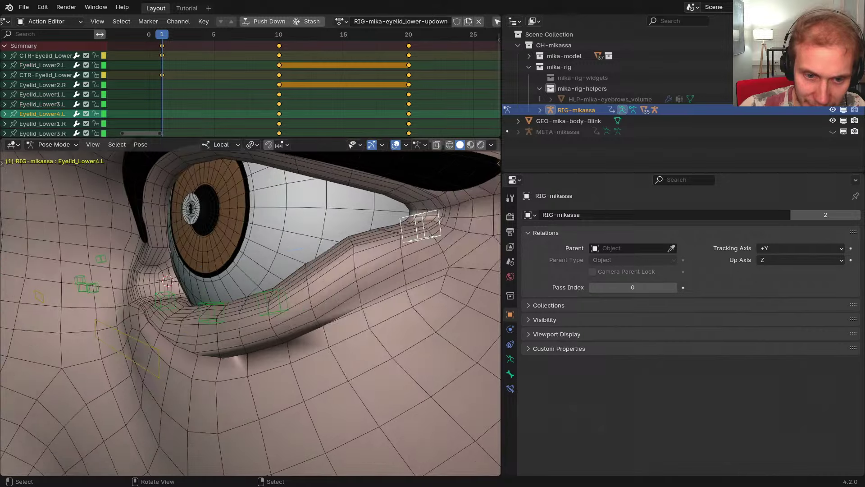
pyautogui.press('r')
pyautogui.press('z')
pyautogui.click(357, 353)
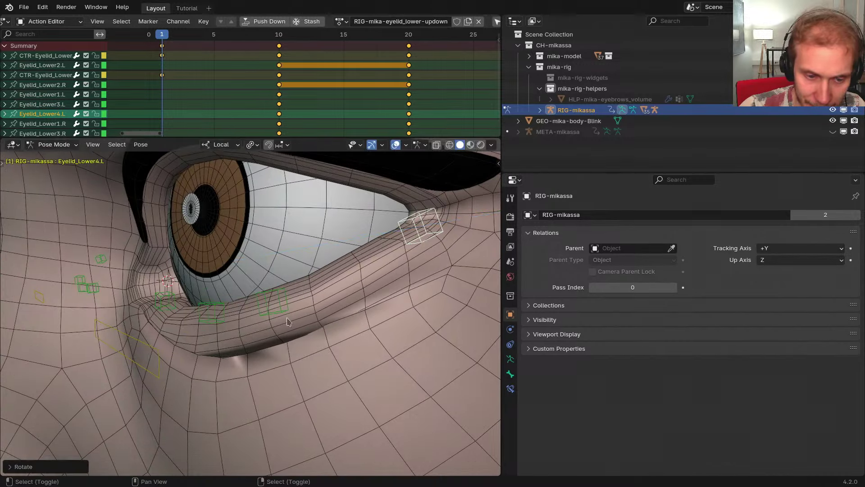
# Select all left lower-eyelid bones and the controller, plus their right-side mirrors
pyautogui.keyDown('shift'); pyautogui.rightClick(273, 303); pyautogui.keyUp('shift')
pyautogui.moveTo(239, 309); pyautogui.dragTo(372, 313, button='middle')
pyautogui.scroll(2, 260, 323)
pyautogui.scroll(1, 260, 323)
pyautogui.keyDown('shift'); pyautogui.rightClick(367, 329); pyautogui.keyUp('shift')
pyautogui.keyDown('shift'); pyautogui.rightClick(229, 293); pyautogui.keyUp('shift')
pyautogui.scroll(-3, 234, 297)
pyautogui.scroll(-3, 311, 307)
pyautogui.keyDown('shift'); pyautogui.rightClick(420, 323); pyautogui.keyUp('shift')
pyautogui.hotkey('ctrl', 'shift', 'm')
# Scrub the timeline to frame 10 to preview the raised lower lid
pyautogui.moveTo(420, 326); pyautogui.dragTo(360, 325, button='middle')
pyautogui.moveTo(304, 254); pyautogui.dragTo(241, 224, button='middle')
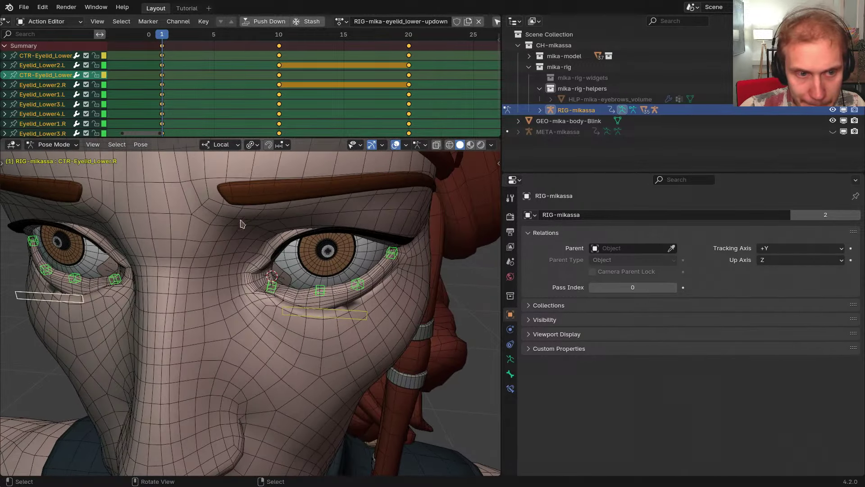
pyautogui.scroll(4, 302, 256)
pyautogui.moveTo(302, 256); pyautogui.dragTo(265, 270, button='middle')
pyautogui.scroll(-1, 264, 271)
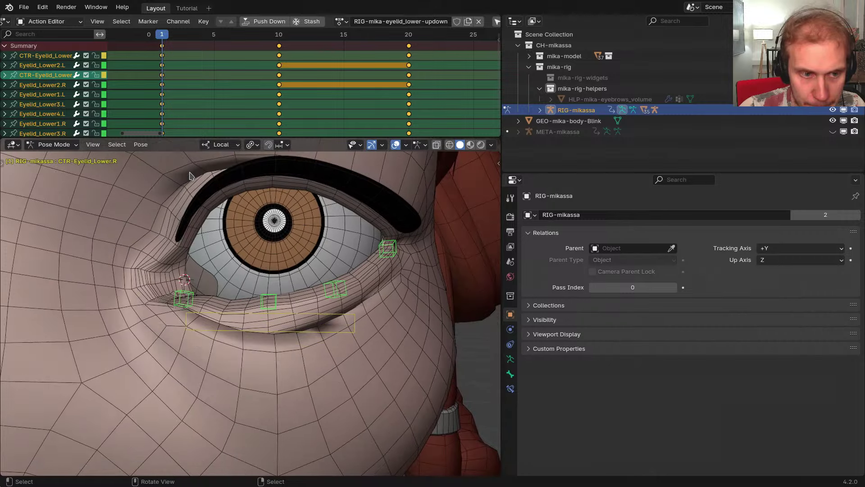
pyautogui.moveTo(163, 121); pyautogui.dragTo(279, 114)
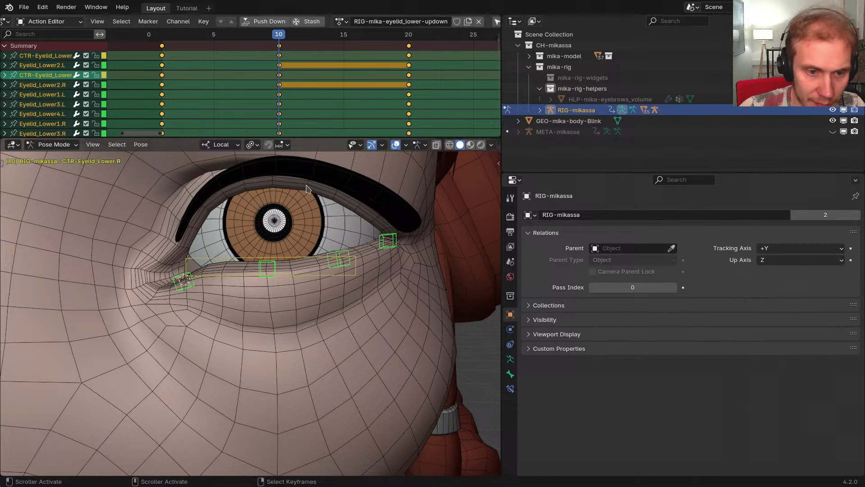
# Test-move CTR-Eyelid_Lower.L without keeping the change, then select Eyelid_Lower1.L
pyautogui.click(308, 261)
pyautogui.press('g')
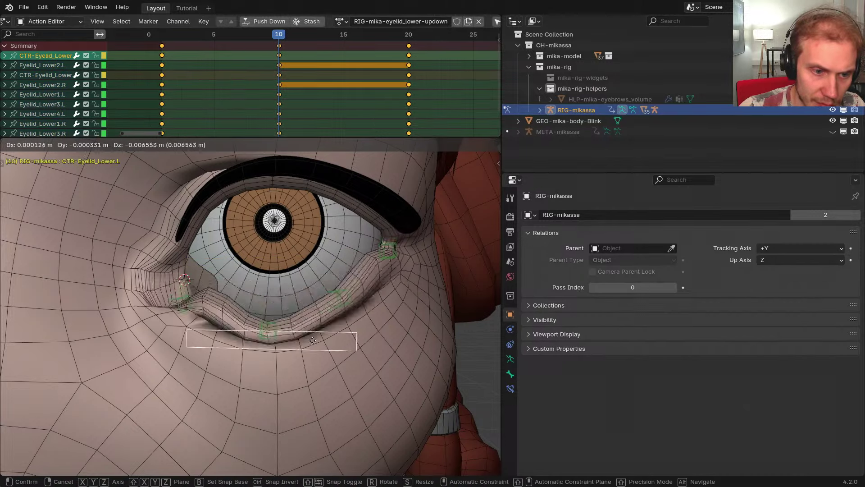
pyautogui.press('Escape')
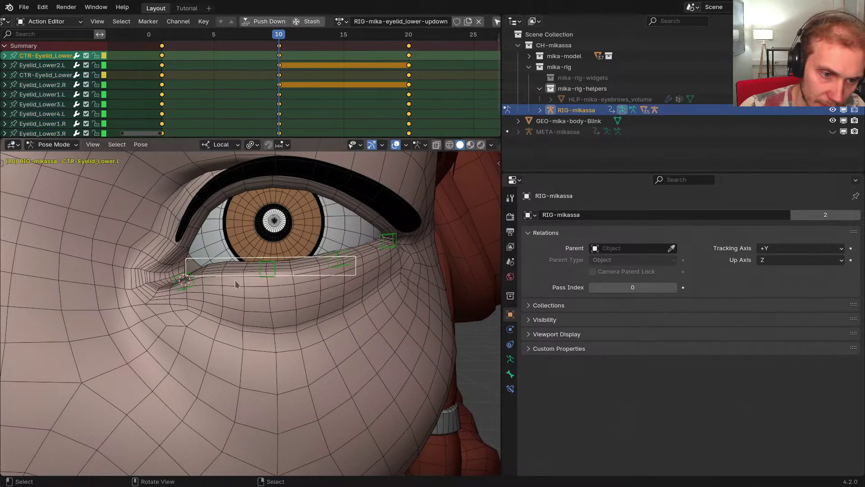
pyautogui.click(181, 287)
# On META-mikassa, inspect Eyelid_Lower4.L's Armature constraint weights in Bone Constraints
pyautogui.hotkey('shift', 't')
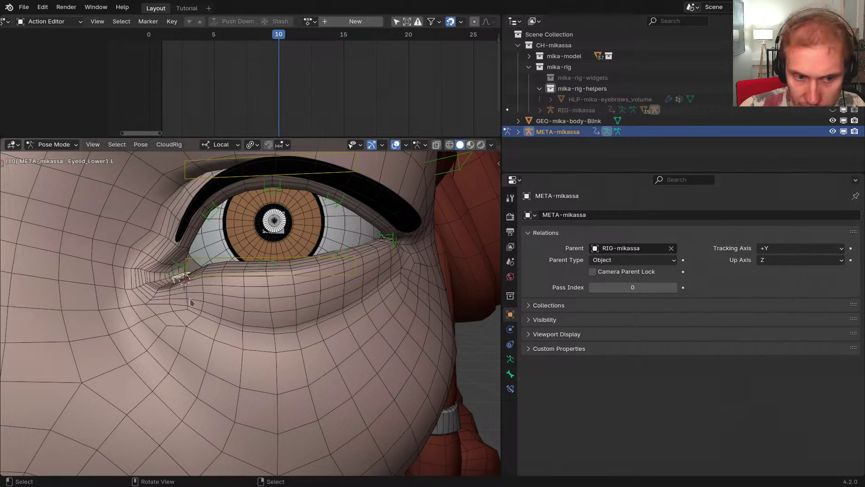
pyautogui.click(512, 391)
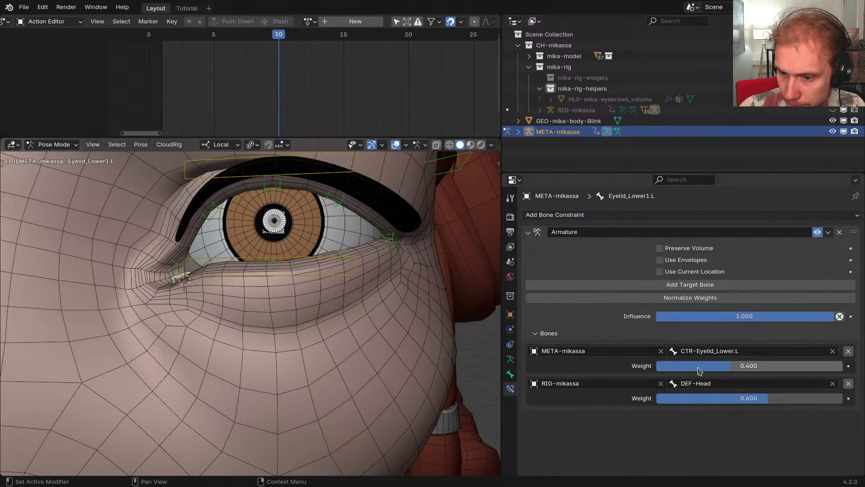
pyautogui.moveTo(412, 253); pyautogui.dragTo(383, 243, button='middle')
pyautogui.keyDown('shift'); pyautogui.moveTo(421, 238); pyautogui.dragTo(394, 250, button='middle'); pyautogui.keyUp('shift')
pyautogui.click(394, 249)
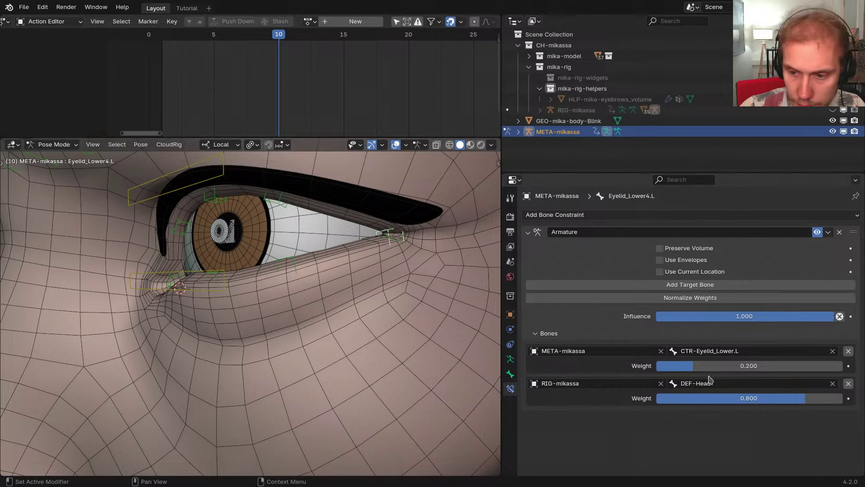
# Symmetrize the selected left eyelid bones to the right side
pyautogui.scroll(-3, 279, 329)
pyautogui.moveTo(279, 329); pyautogui.dragTo(332, 311, button='middle')
pyautogui.scroll(3, 224, 309)
pyautogui.press('x')
pyautogui.scroll(-4, 351, 325)
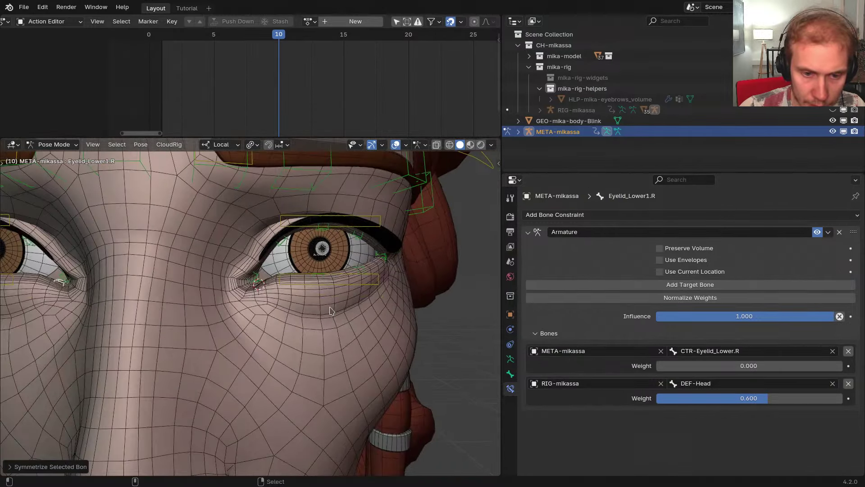
# Regenerate RIG-mikassa from the metarig with CloudRig
pyautogui.hotkey('ctrl', 'alt', 'r')
pyautogui.click(362, 283)
pyautogui.moveTo(356, 283); pyautogui.dragTo(353, 278, button='middle')
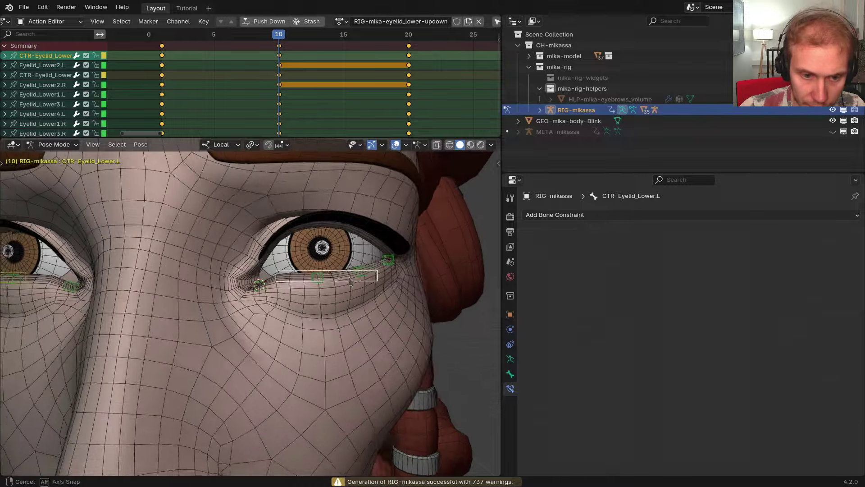
pyautogui.scroll(3, 349, 278)
pyautogui.keyDown('alt'); pyautogui.scroll(8, 346, 285); pyautogui.keyUp('alt')
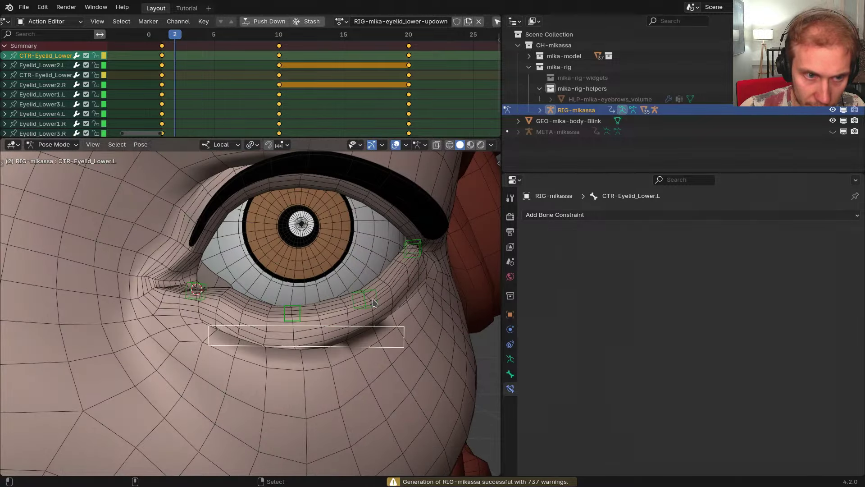
# Scale Eyelid_Lower2.L along its local Y axis to flatten the lid's middle
pyautogui.moveTo(339, 316); pyautogui.dragTo(297, 295, button='middle')
pyautogui.click(289, 303)
pyautogui.scroll(2, 280, 352)
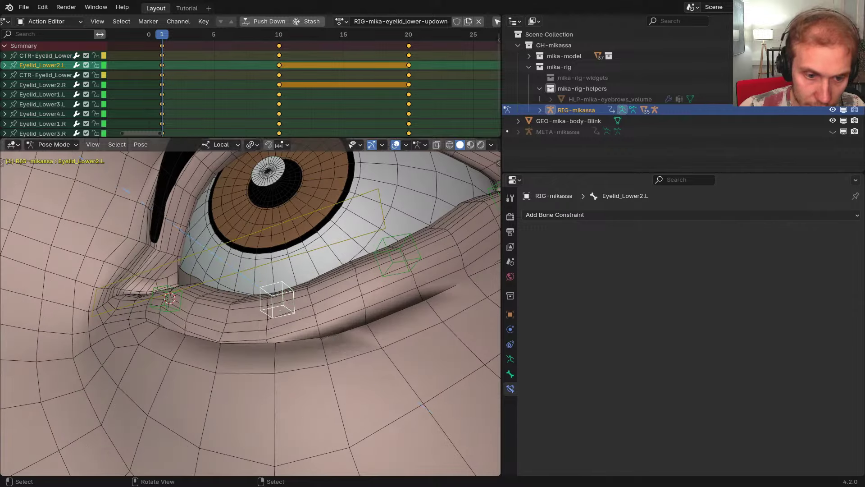
pyautogui.press('s')
pyautogui.press('y')
# Undo and redo the local-Y scale of Eyelid_Lower2.L, then show its transform values
pyautogui.press('y')
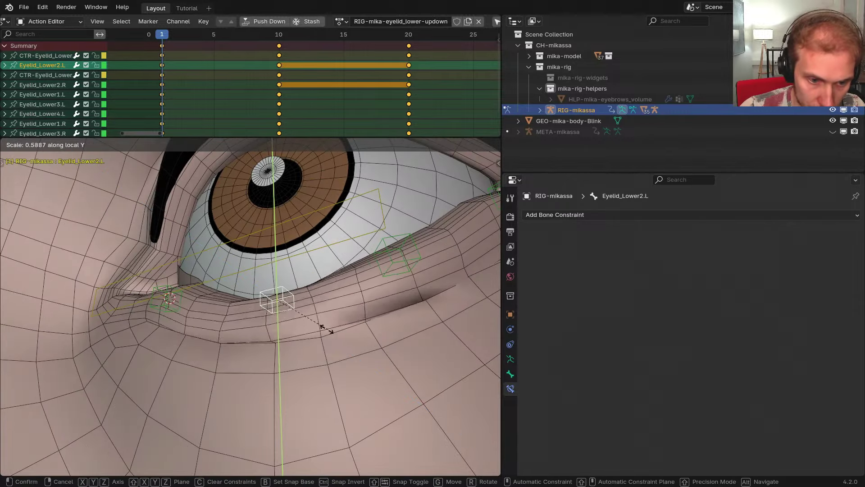
pyautogui.click(297, 323)
pyautogui.moveTo(297, 323)
pyautogui.mouseDown(button='middle')
pyautogui.moveTo(349, 359)
pyautogui.moveTo(306, 309)
pyautogui.mouseUp(button='middle')
pyautogui.moveTo(305, 309); pyautogui.dragTo(288, 310, button='middle')
pyautogui.press('s')
pyautogui.press('y')
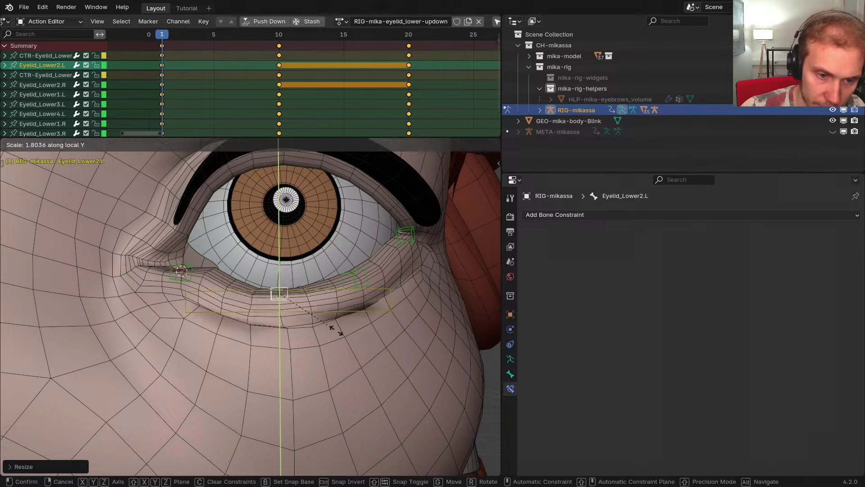
pyautogui.rightClick(352, 342)
pyautogui.hotkey('ctrl', 'z')
pyautogui.moveTo(354, 344); pyautogui.dragTo(336, 354, button='middle')
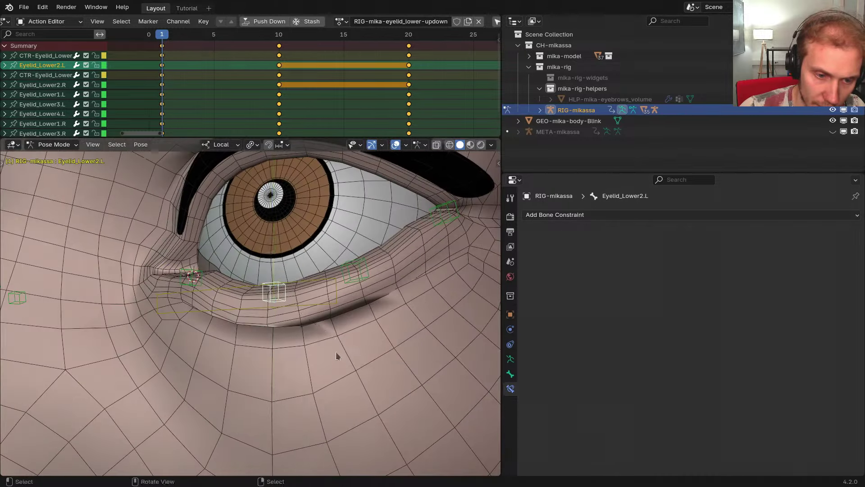
pyautogui.press('s')
pyautogui.press('y')
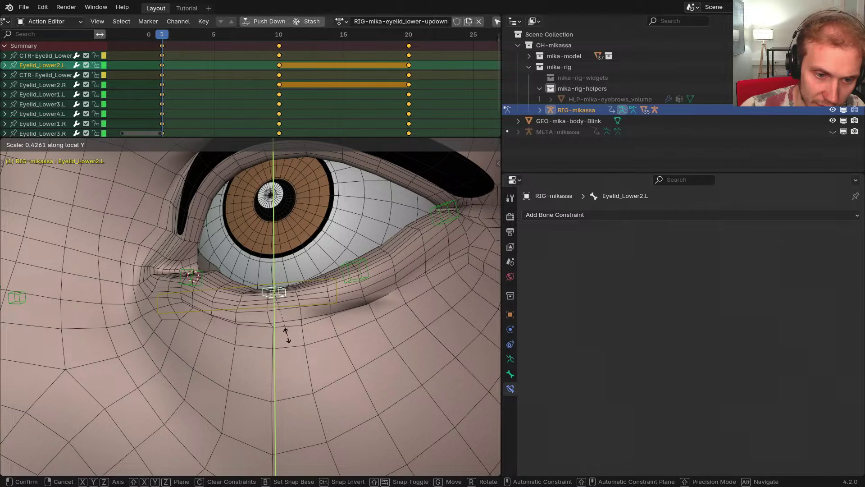
pyautogui.click(312, 343)
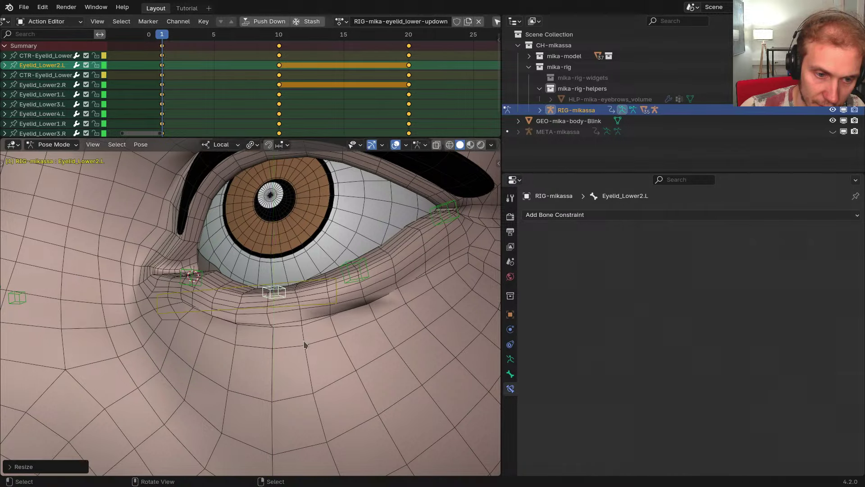
pyautogui.moveTo(263, 329); pyautogui.dragTo(212, 325, button='middle')
pyautogui.press('n')
# In the rig's character settings, try mesh Quality Medium with overlays hidden
pyautogui.click(495, 375)
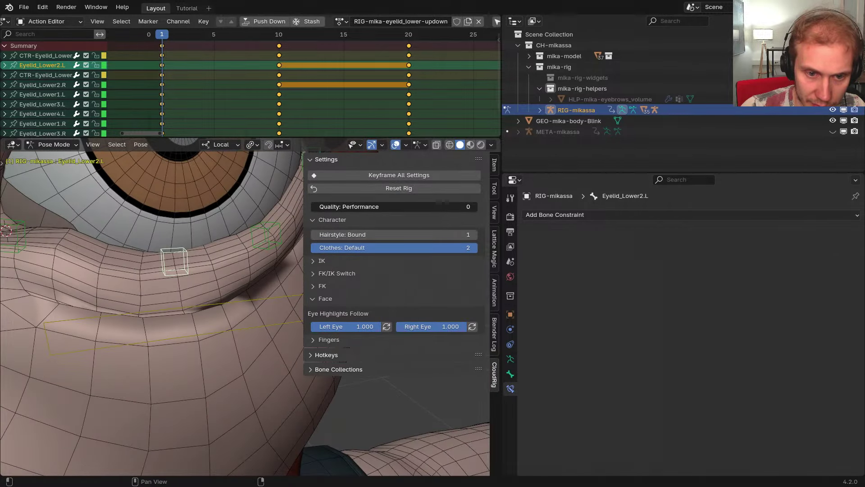
pyautogui.moveTo(342, 206); pyautogui.dragTo(395, 206)
pyautogui.scroll(-4, 218, 285)
pyautogui.moveTo(218, 285); pyautogui.dragTo(153, 355, button='middle')
pyautogui.hotkey('shift', 'alt', 'z')
pyautogui.scroll(-1, 175, 264)
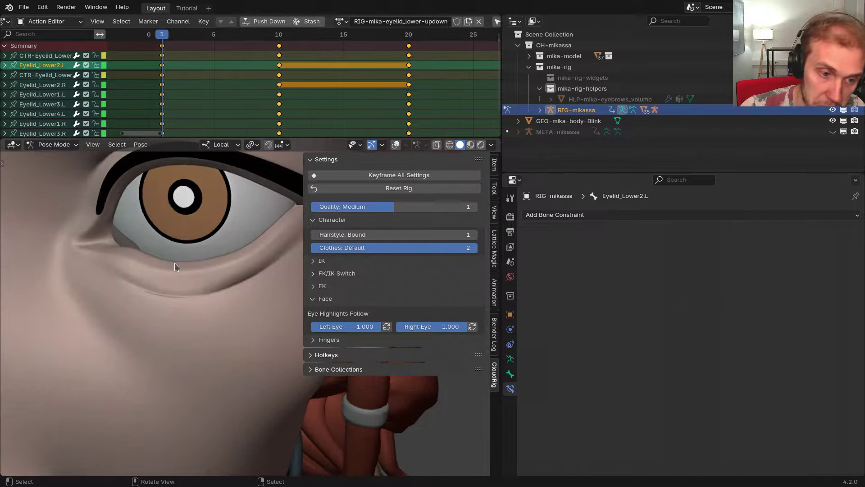
pyautogui.moveTo(175, 263); pyautogui.dragTo(193, 253, button='middle')
pyautogui.scroll(5, 191, 301)
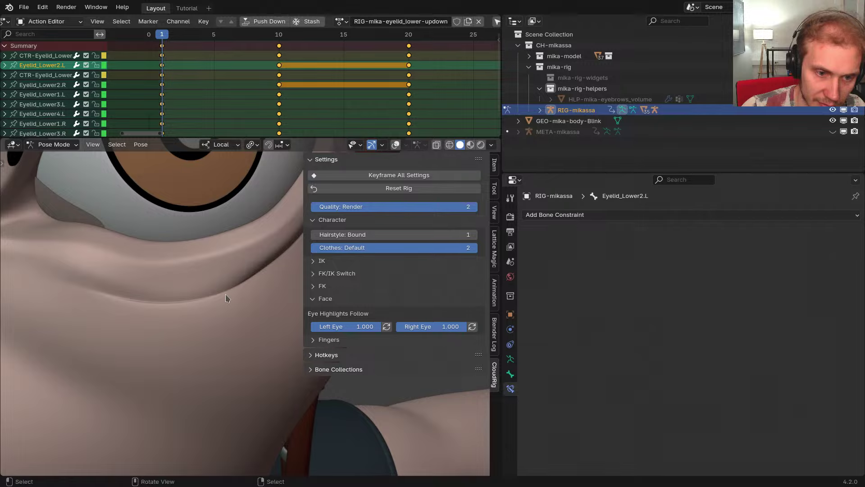
pyautogui.scroll(-4, 226, 295)
pyautogui.moveTo(226, 295); pyautogui.dragTo(188, 254, button='middle')
pyautogui.moveTo(203, 258)
pyautogui.mouseDown(button='middle')
pyautogui.moveTo(210, 261)
pyautogui.moveTo(194, 257)
pyautogui.mouseUp(button='middle')
pyautogui.scroll(-3, 192, 257)
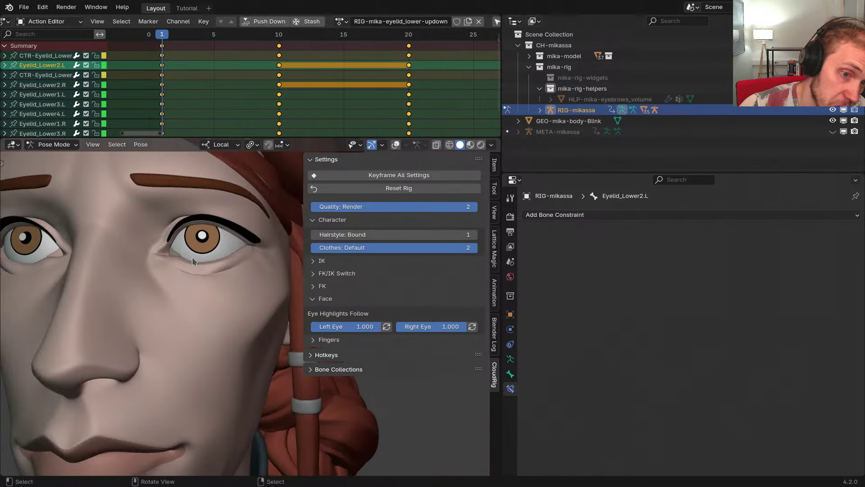
pyautogui.scroll(5, 192, 257)
# Set the rig Quality to Performance and hide the settings sidebar
pyautogui.moveTo(384, 213); pyautogui.dragTo(361, 213)
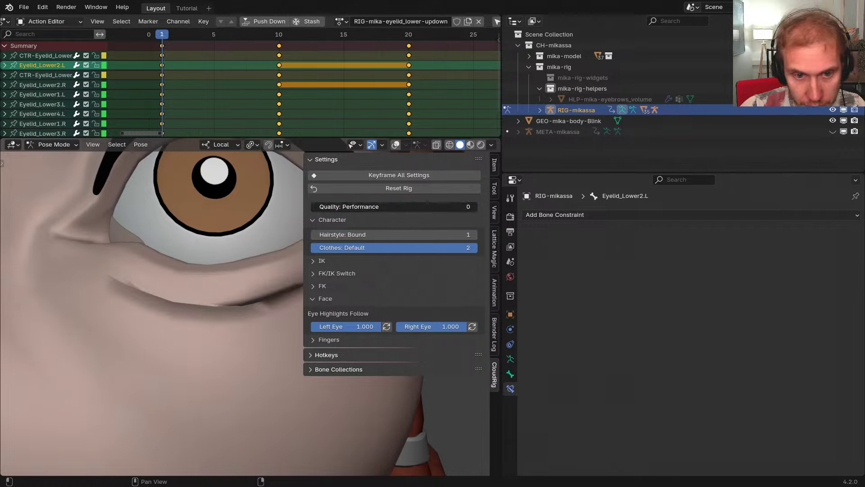
pyautogui.moveTo(222, 345); pyautogui.dragTo(249, 346, button='middle')
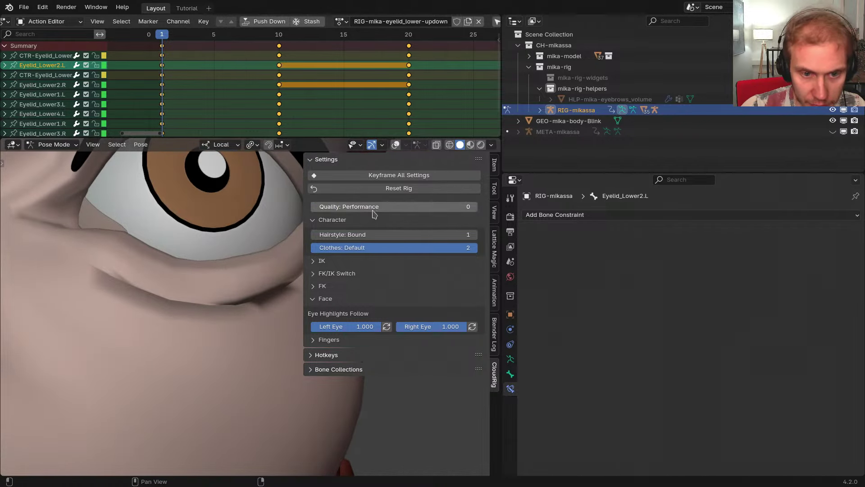
pyautogui.moveTo(373, 213); pyautogui.dragTo(393, 213)
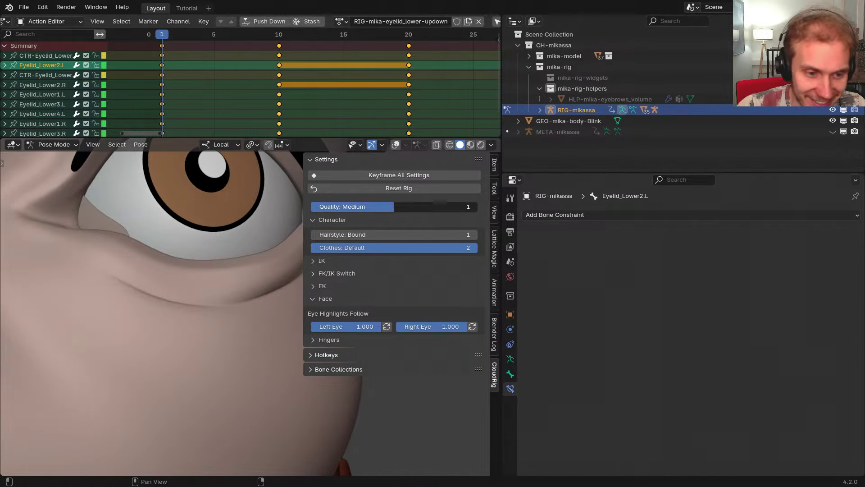
pyautogui.moveTo(209, 262); pyautogui.dragTo(215, 279, button='middle')
pyautogui.moveTo(351, 212); pyautogui.dragTo(328, 211)
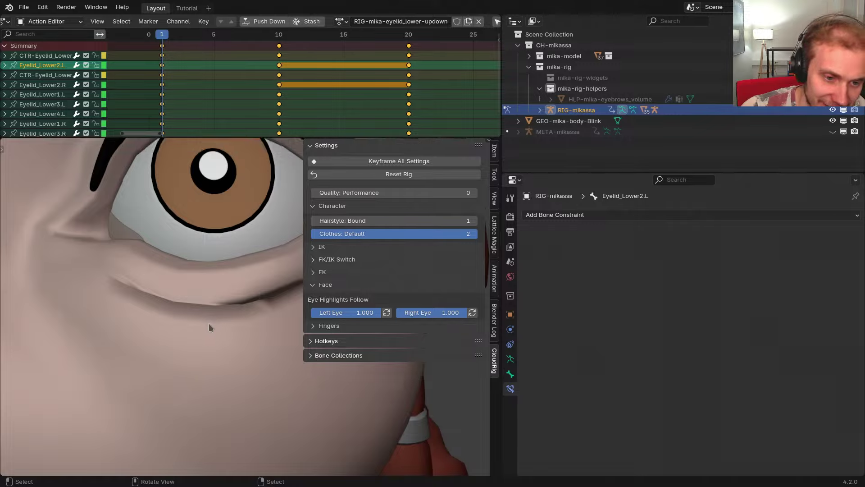
pyautogui.hotkey('shift', 'alt', 'z')
pyautogui.press('n')
# Start rotating the lower eyelid bone around the X axis
pyautogui.moveTo(225, 303); pyautogui.dragTo(371, 301, button='middle')
pyautogui.press('g')
pyautogui.press('r')
pyautogui.press('x')
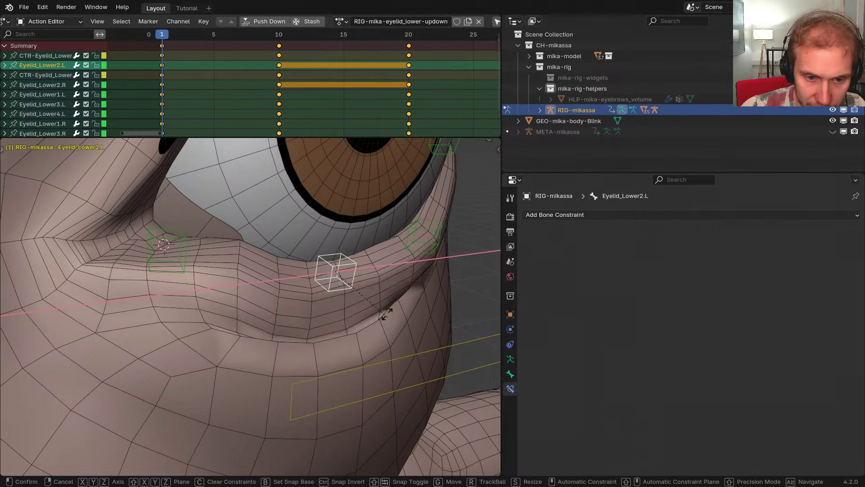
# Finish re-rotating the selected lower eyelid bone around the X axis
pyautogui.click(383, 296)
pyautogui.press('r')
pyautogui.moveTo(382, 293); pyautogui.dragTo(200, 250, button='middle')
pyautogui.press('x')
pyautogui.click(418, 314)
# Rotate Eyelid_Lower1.L, then rotate Eyelid_Lower2.L on the X axis and refine it
pyautogui.click(194, 256)
pyautogui.press('r')
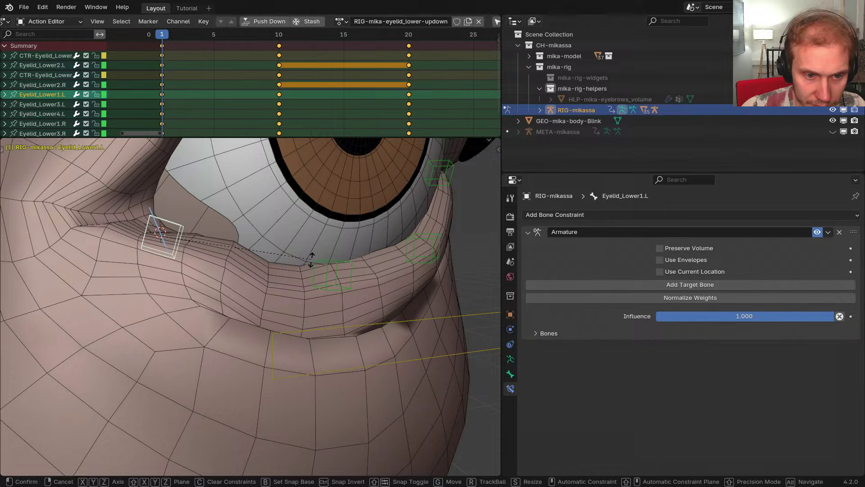
pyautogui.click(311, 259)
pyautogui.moveTo(312, 262); pyautogui.dragTo(317, 275, button='middle')
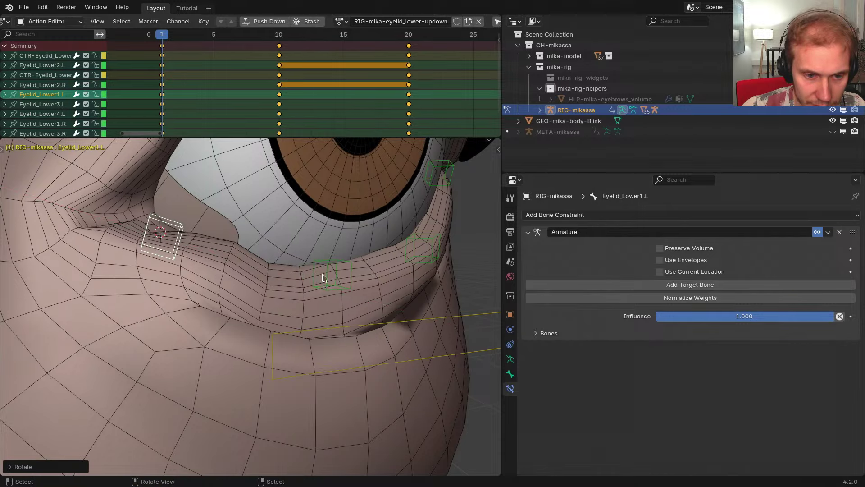
pyautogui.click(320, 274)
pyautogui.press('r')
pyautogui.press('x')
pyautogui.click(371, 306)
pyautogui.moveTo(371, 306); pyautogui.dragTo(394, 320, button='middle')
pyautogui.press('r')
pyautogui.click(365, 266)
# Adjust Eyelid_Lower3.L on the X axis and rotate Eyelid_Lower4.L on the Z axis
pyautogui.click(383, 264)
pyautogui.press('r')
pyautogui.press('x')
pyautogui.click(400, 292)
pyautogui.click(351, 241)
pyautogui.moveTo(353, 241); pyautogui.dragTo(223, 279, button='middle')
pyautogui.moveTo(223, 279); pyautogui.dragTo(321, 301, button='middle')
pyautogui.press('r')
pyautogui.press('z')
pyautogui.click(241, 300)
# Select Eyelid_Lower1–3.L together and move them as a group with G
pyautogui.keyDown('shift'); pyautogui.click(204, 305); pyautogui.keyUp('shift')
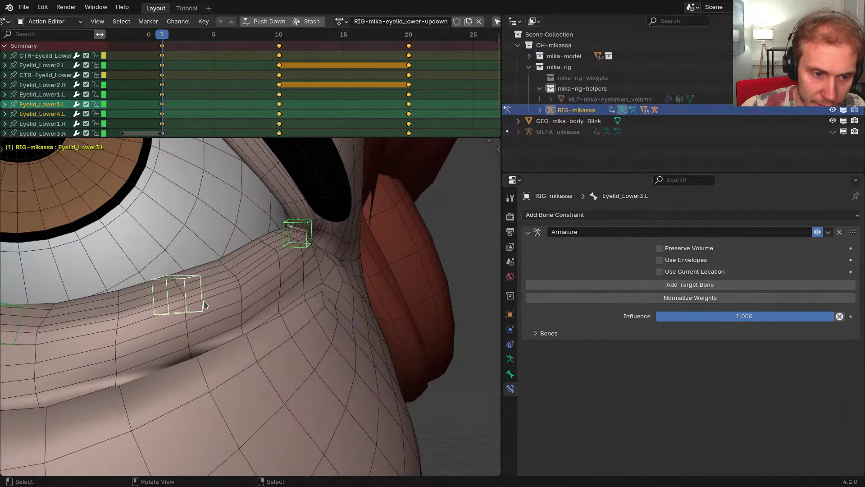
pyautogui.scroll(-2, 204, 303)
pyautogui.moveTo(204, 303); pyautogui.dragTo(230, 318, button='middle')
pyautogui.keyDown('shift'); pyautogui.moveTo(230, 318); pyautogui.dragTo(343, 299, button='middle'); pyautogui.keyUp('shift')
pyautogui.keyDown('shift'); pyautogui.click(319, 293); pyautogui.keyUp('shift')
pyautogui.keyDown('shift'); pyautogui.click(177, 259); pyautogui.keyUp('shift')
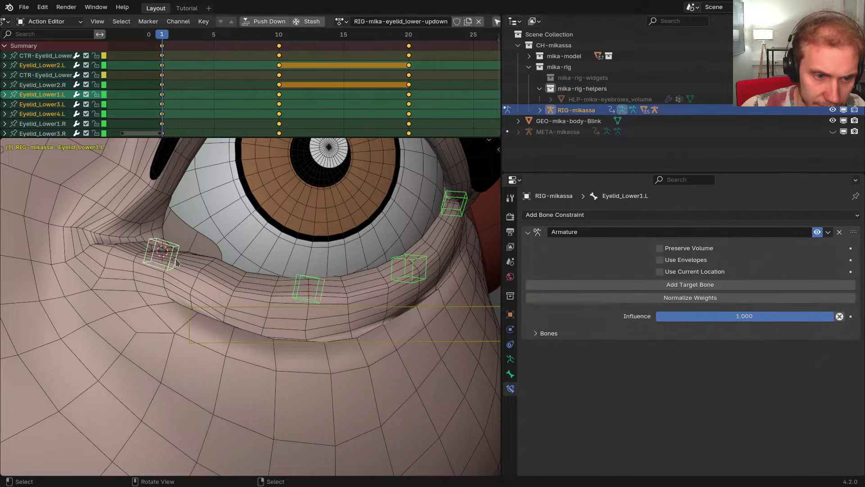
pyautogui.scroll(-6, 176, 259)
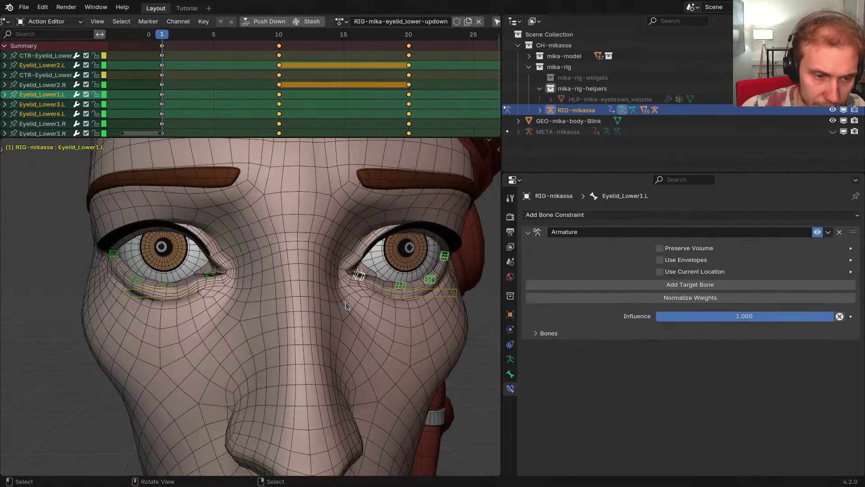
pyautogui.press('g')
pyautogui.click(351, 304)
# Scrub the Action Editor from frame 1 to 10 and back to 8 to check the eyelid rise
pyautogui.keyDown('shift'); pyautogui.moveTo(396, 300); pyautogui.dragTo(290, 288, button='middle'); pyautogui.keyUp('shift')
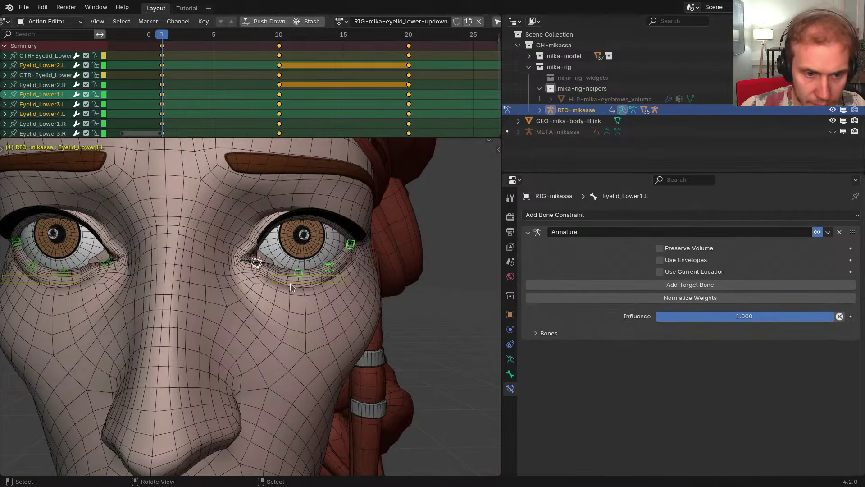
pyautogui.scroll(6, 290, 287)
pyautogui.press('Left')
pyautogui.press('Left')
pyautogui.press('Left')
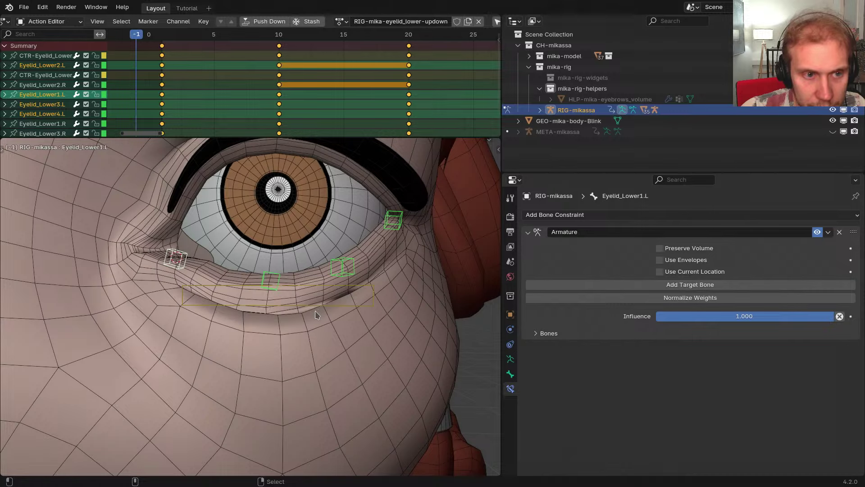
pyautogui.keyDown('alt'); pyautogui.scroll(-11, 315, 311); pyautogui.keyUp('alt')
pyautogui.keyDown('alt'); pyautogui.scroll(4, 315, 311); pyautogui.keyUp('alt')
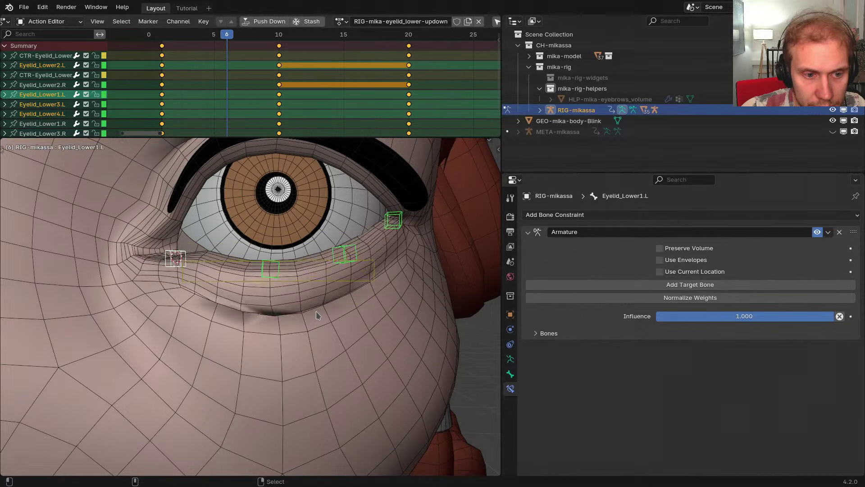
pyautogui.keyDown('alt'); pyautogui.scroll(5, 317, 311); pyautogui.keyUp('alt')
pyautogui.keyDown('alt'); pyautogui.scroll(-7, 317, 311); pyautogui.keyUp('alt')
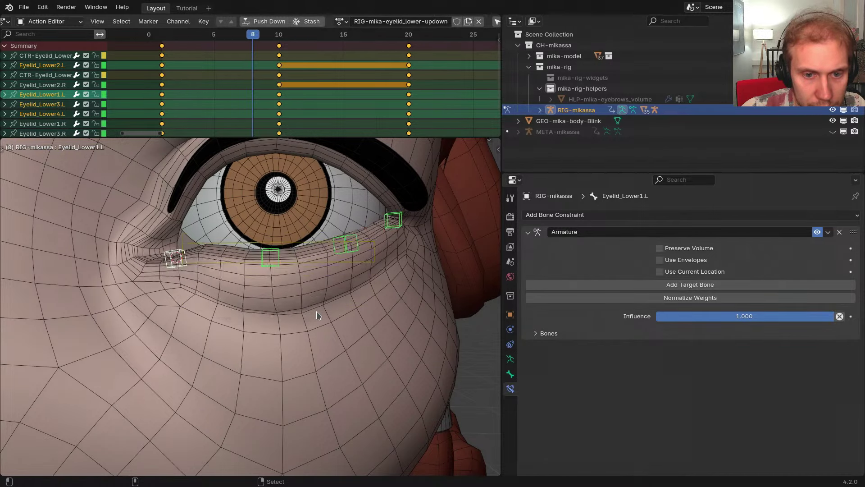
pyautogui.keyDown('alt'); pyautogui.scroll(-1, 316, 311); pyautogui.keyUp('alt')
pyautogui.keyDown('alt'); pyautogui.scroll(-1, 281, 124); pyautogui.keyUp('alt')
pyautogui.keyDown('alt'); pyautogui.scroll(9, 180, 113); pyautogui.keyUp('alt')
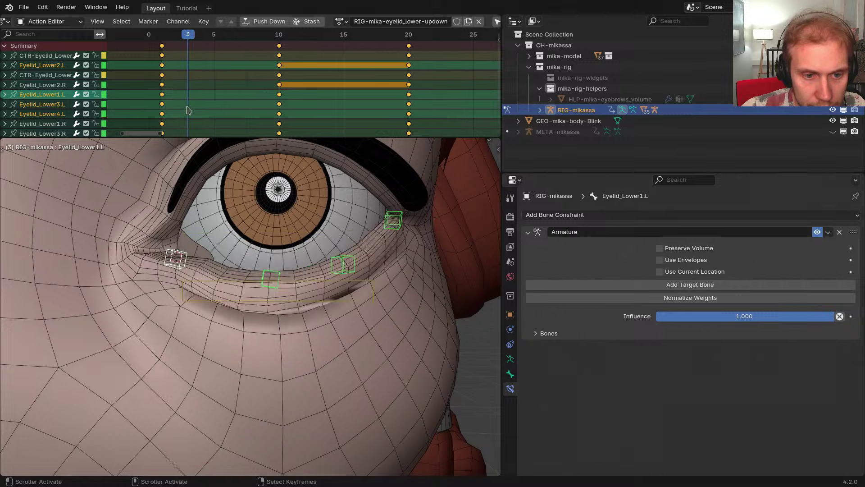
pyautogui.moveTo(168, 107); pyautogui.dragTo(278, 116)
pyautogui.scroll(-1, 293, 249)
pyautogui.moveTo(293, 248); pyautogui.dragTo(299, 295, button='middle')
pyautogui.moveTo(299, 296); pyautogui.dragTo(317, 310, button='middle')
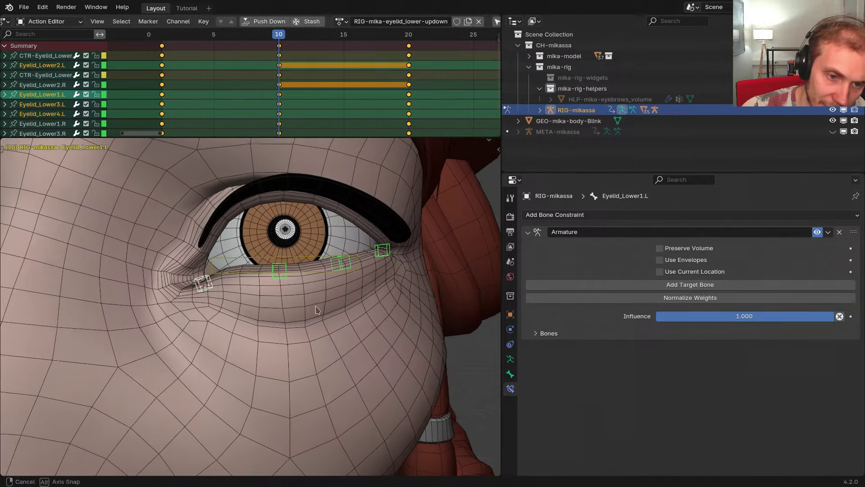
pyautogui.moveTo(274, 116)
pyautogui.mouseDown()
pyautogui.moveTo(163, 112)
pyautogui.moveTo(290, 112)
pyautogui.moveTo(171, 112)
pyautogui.moveTo(276, 113)
pyautogui.mouseUp()
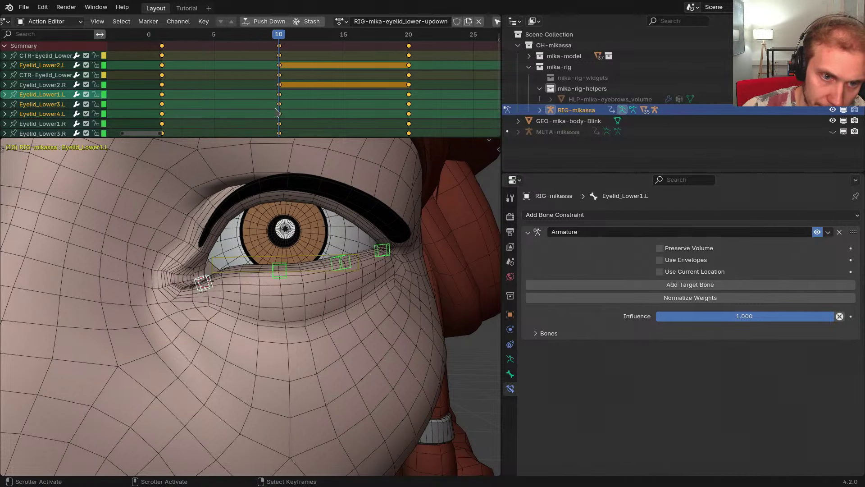
# Select CTR-Eyelid_Lower.L, return to frame 3 and play back the eyelid up/down animation
pyautogui.rightClick(283, 327)
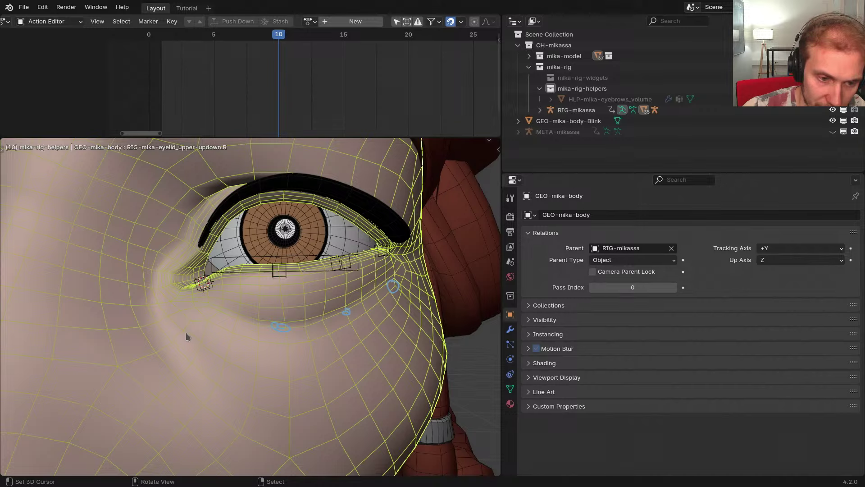
pyautogui.moveTo(186, 332); pyautogui.dragTo(180, 333)
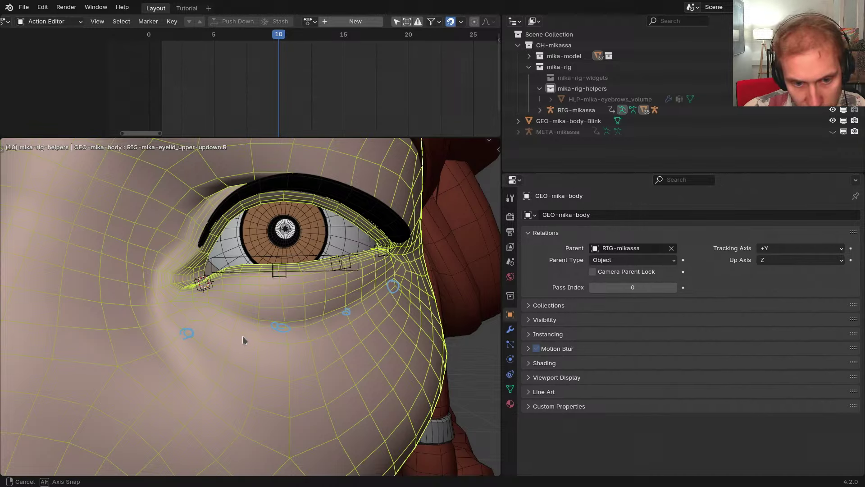
pyautogui.moveTo(243, 336); pyautogui.dragTo(241, 330, button='middle')
pyautogui.hotkey('ctrl', 'z')
pyautogui.hotkey('ctrl', 'z')
pyautogui.hotkey('ctrl', 'z')
pyautogui.hotkey('ctrl', 'z')
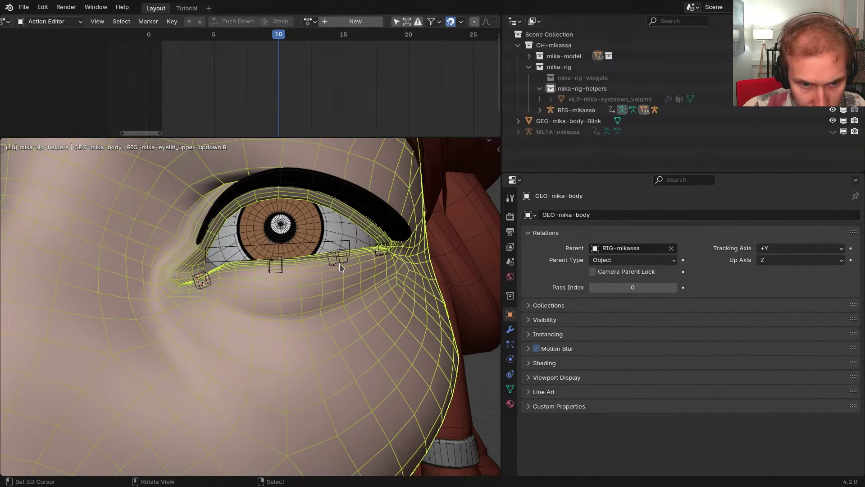
pyautogui.hotkey('ctrl', 'z')
pyautogui.click(340, 246)
pyautogui.moveTo(341, 247); pyautogui.dragTo(299, 235, button='middle')
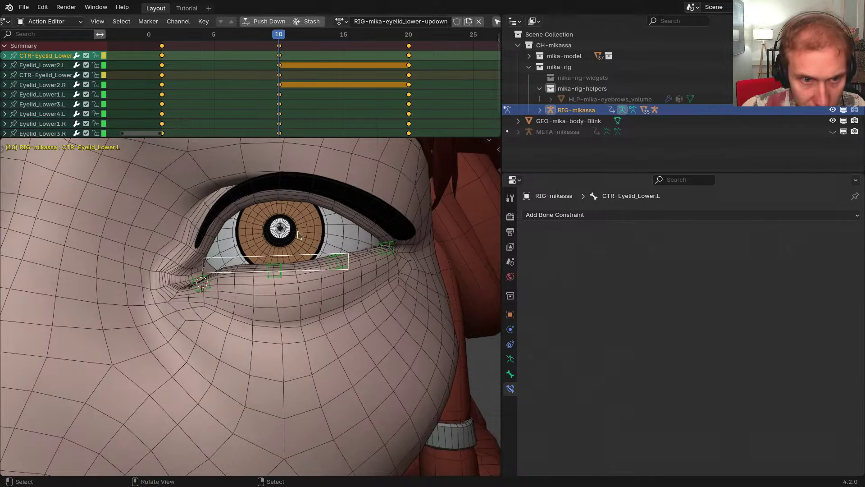
pyautogui.moveTo(280, 110); pyautogui.dragTo(190, 108)
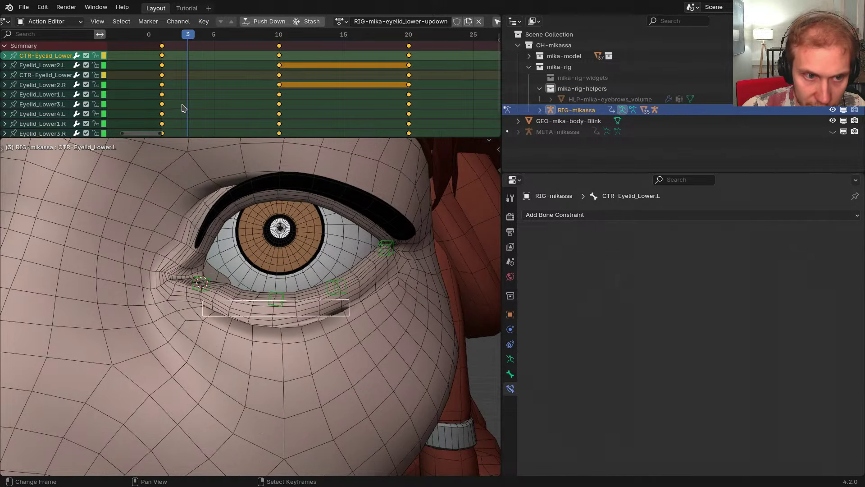
pyautogui.press('space')
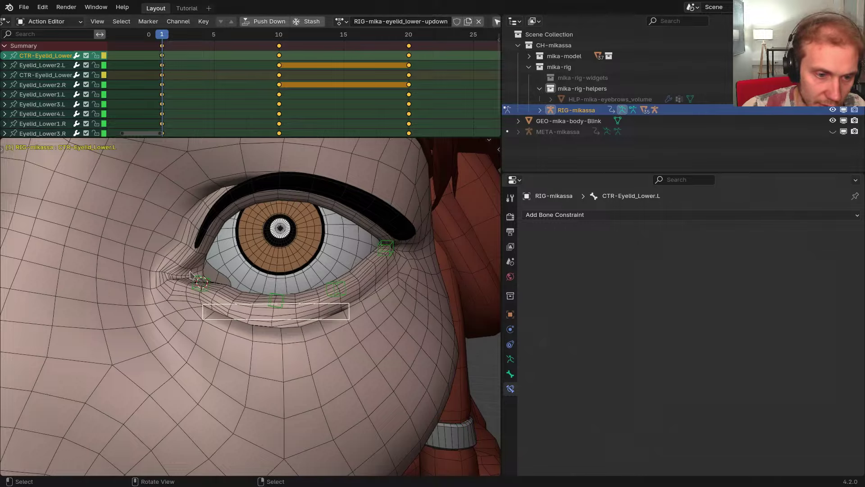
# Inspect Eyelid_Lower1.L at the inner eye corner and annotate that corner on the body mesh
pyautogui.scroll(5, 192, 275)
pyautogui.moveTo(193, 275); pyautogui.dragTo(344, 313, button='middle')
pyautogui.scroll(2, 270, 297)
pyautogui.click(304, 298)
pyautogui.scroll(-2, 310, 298)
pyautogui.press('r')
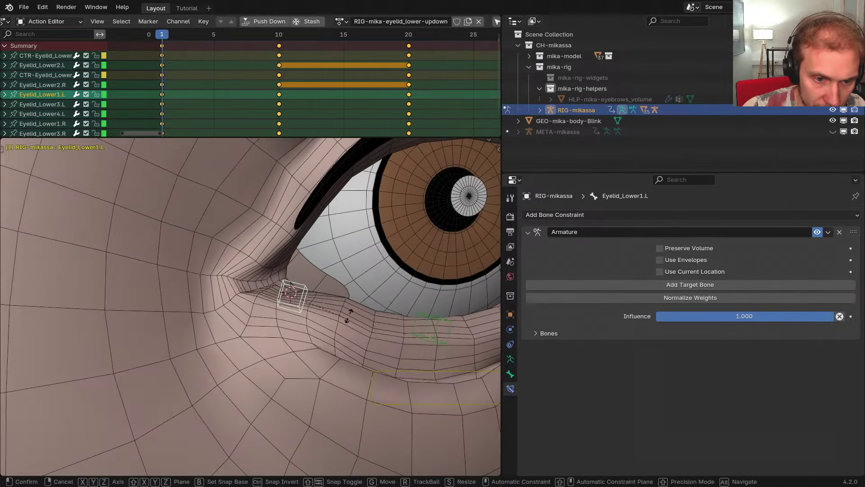
pyautogui.rightClick(350, 320)
pyautogui.rightClick(247, 318)
pyautogui.press('d')
pyautogui.moveTo(243, 321); pyautogui.dragTo(279, 291)
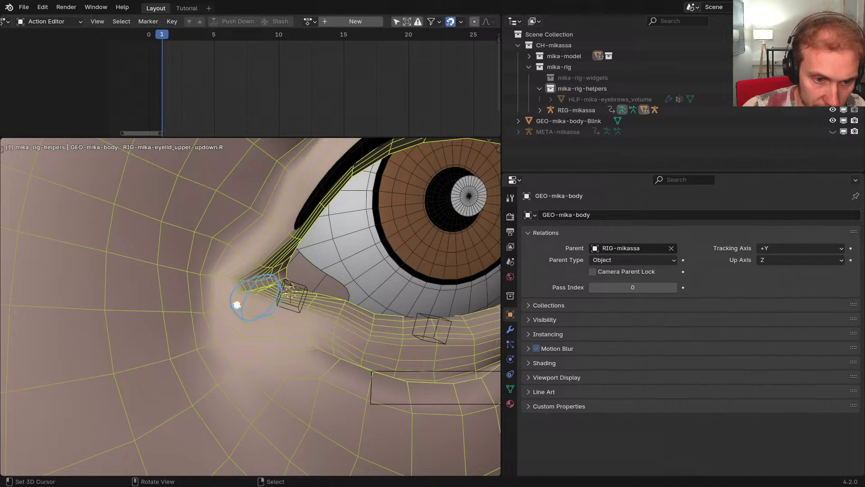
# Unhide the bones, hide DEF-Head, and put GEO-mika-body into Weight Paint mode
pyautogui.click(301, 307)
pyautogui.hotkey('alt', 'h')
pyautogui.click(259, 328)
pyautogui.press('h')
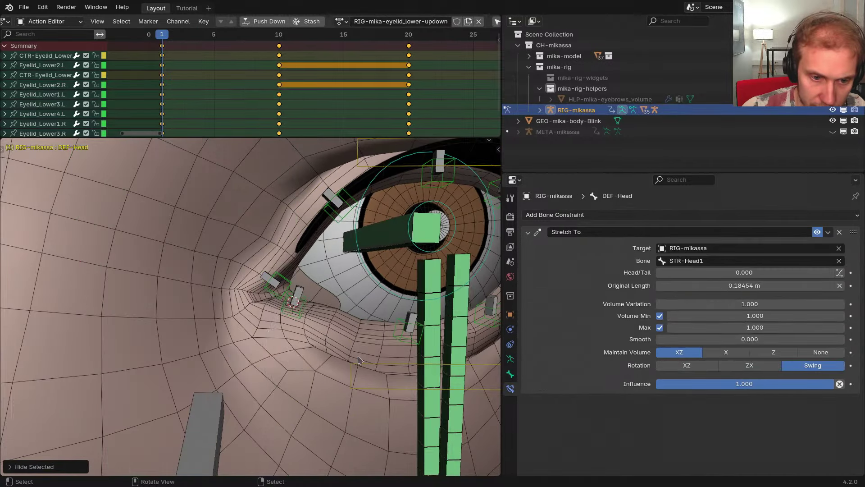
pyautogui.rightClick(290, 354)
pyautogui.hotkey('ctrl', 'Tab')
pyautogui.scroll(2, 300, 295)
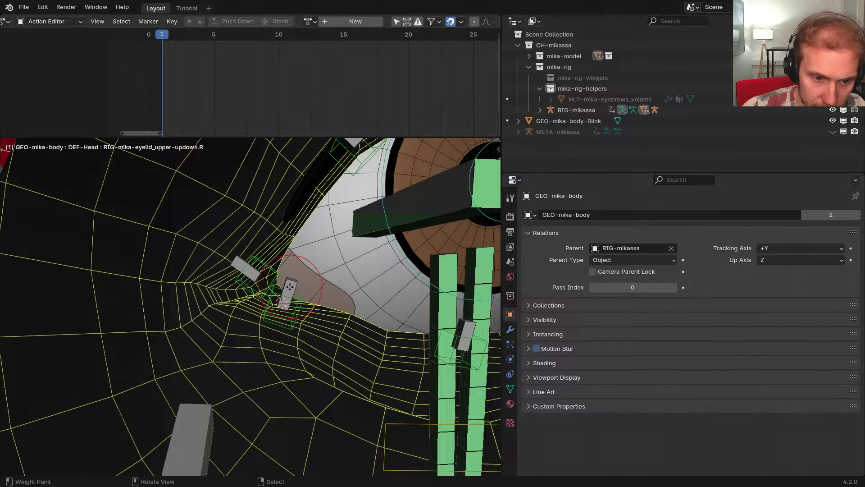
# Inspect the DEF-Eyelid_Upper1.L and DEF-Eyelid_Lower1.L weights around the inner eye corner
pyautogui.rightClick(290, 286)
pyautogui.moveTo(290, 287); pyautogui.dragTo(247, 320, button='middle')
pyautogui.scroll(2, 270, 299)
pyautogui.rightClick(256, 291)
pyautogui.moveTo(256, 291); pyautogui.dragTo(292, 336, button='middle')
pyautogui.scroll(3, 252, 294)
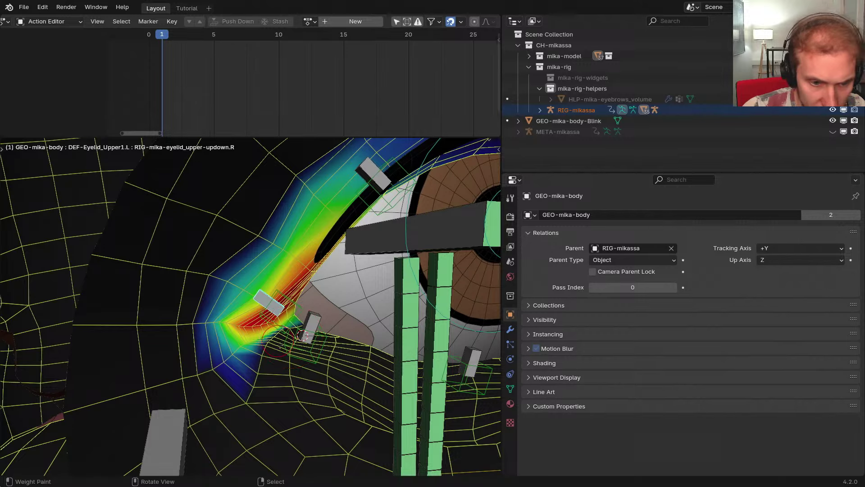
pyautogui.rightClick(312, 322)
pyautogui.moveTo(312, 323); pyautogui.dragTo(227, 311, button='middle')
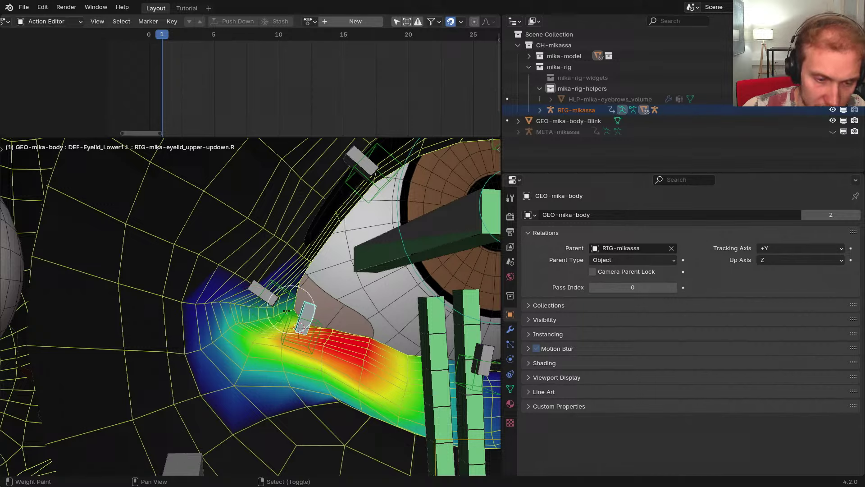
pyautogui.moveTo(310, 308); pyautogui.dragTo(277, 292, button='middle')
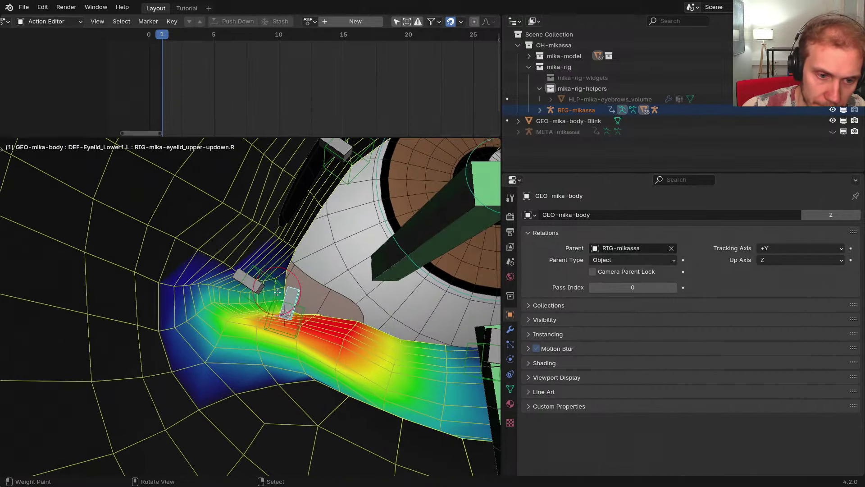
pyautogui.moveTo(239, 313); pyautogui.dragTo(260, 348, button='middle')
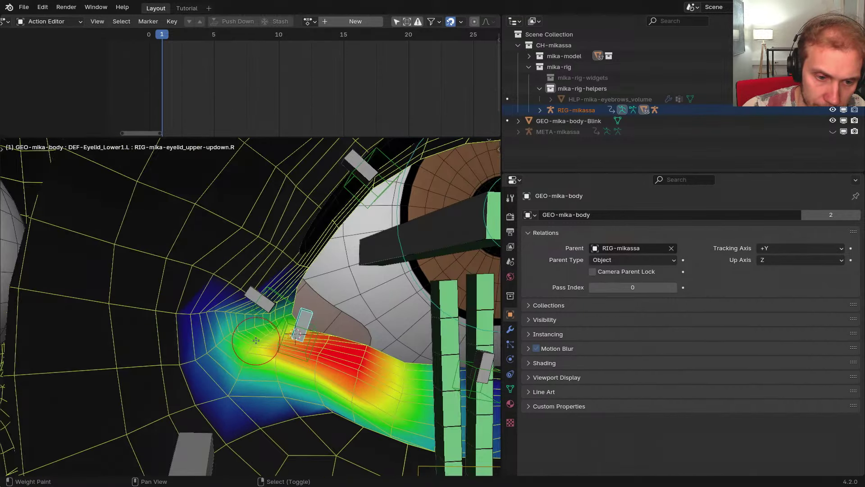
pyautogui.keyDown('shift'); pyautogui.moveTo(316, 314); pyautogui.dragTo(270, 293, button='middle'); pyautogui.keyUp('shift')
pyautogui.scroll(-2, 270, 293)
# Return to Object Mode, jump the rig to keyframe 10, and make GEO-mika-body active
pyautogui.hotkey('ctrl', 'Tab')
pyautogui.scroll(-2, 259, 302)
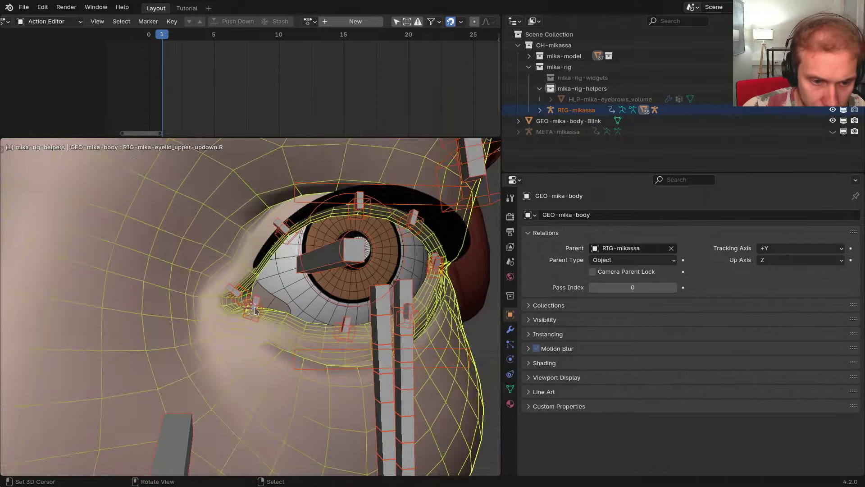
pyautogui.rightClick(254, 308)
pyautogui.scroll(6, 254, 308)
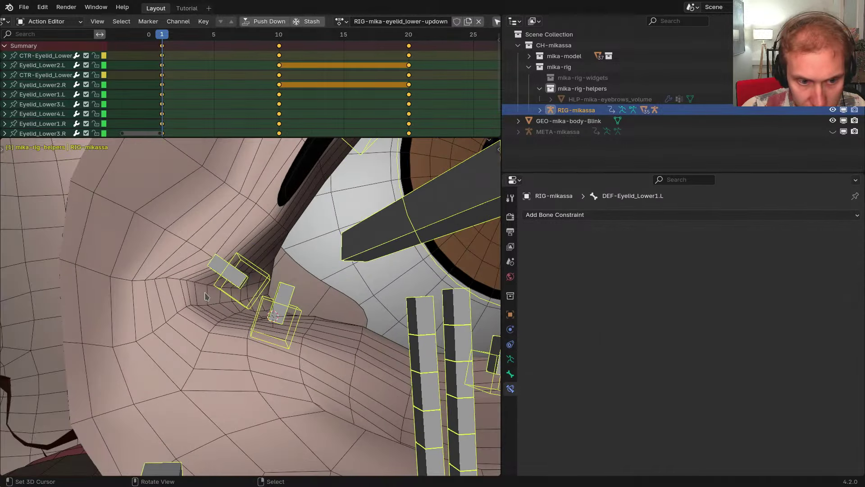
pyautogui.scroll(-6, 218, 312)
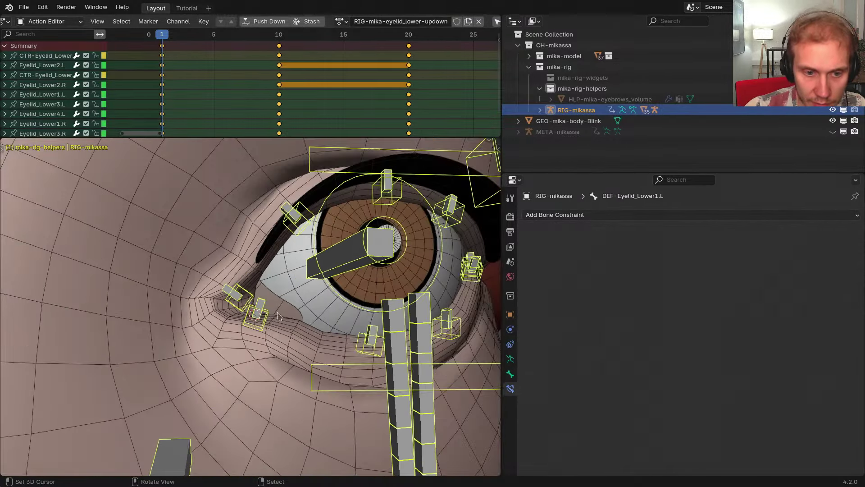
pyautogui.press('Up')
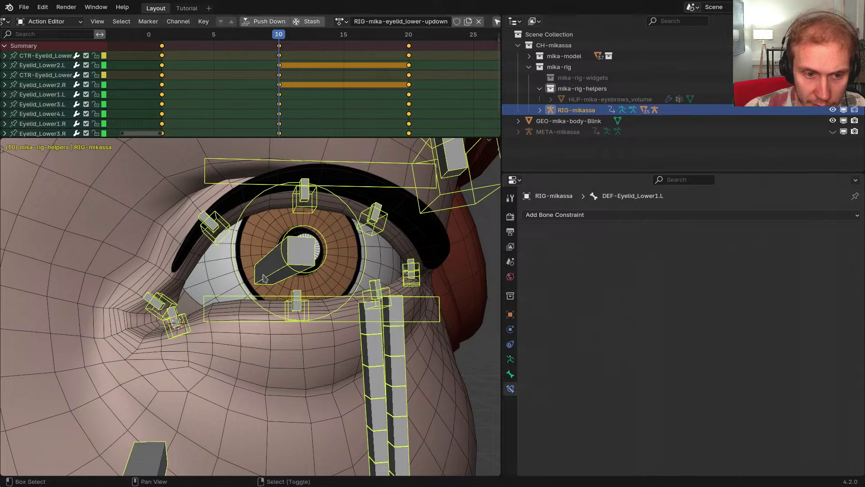
pyautogui.keyDown('shift'); pyautogui.moveTo(265, 278); pyautogui.dragTo(301, 278, button='middle'); pyautogui.keyUp('shift')
pyautogui.scroll(-2, 332, 338)
pyautogui.rightClick(332, 355)
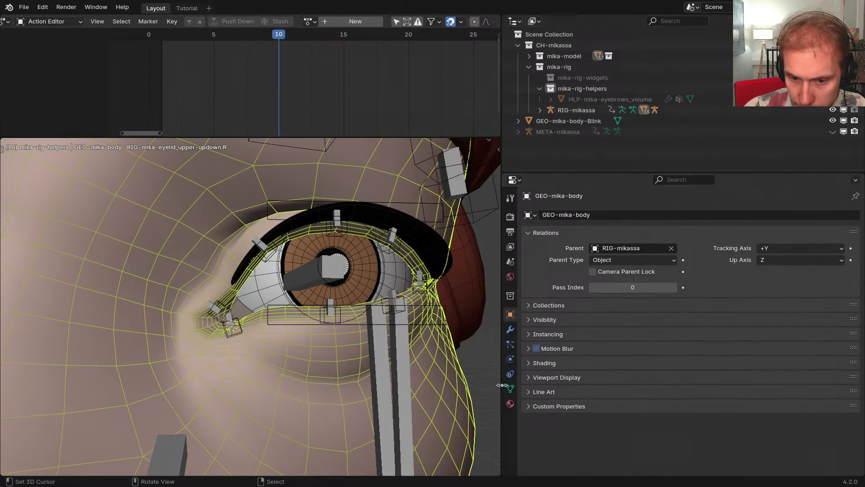
# Apply the stored Blink pose to the rig from the body's Pose Shape Keys panel
pyautogui.click(510, 389)
pyautogui.click(557, 305)
pyautogui.scroll(-4, 714, 380)
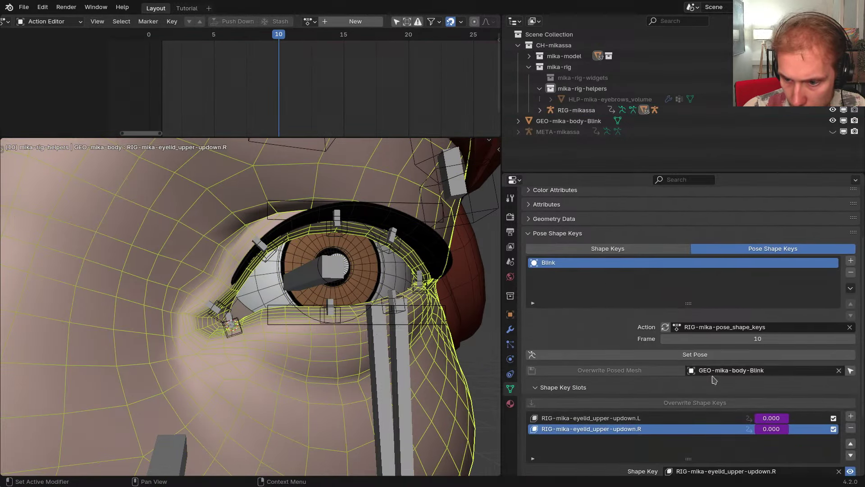
pyautogui.click(703, 355)
pyautogui.moveTo(271, 315)
pyautogui.mouseDown(button='middle')
pyautogui.moveTo(236, 336)
pyautogui.moveTo(230, 356)
pyautogui.moveTo(231, 337)
pyautogui.moveTo(245, 355)
pyautogui.moveTo(243, 349)
pyautogui.mouseUp(button='middle')
pyautogui.press('z')
pyautogui.press('z')
pyautogui.click(238, 332)
# Isolate the body mesh and overwrite both upper-eyelid up/down shape keys with the posed mesh
pyautogui.hotkey('shift', 'h')
pyautogui.scroll(-2, 670, 415)
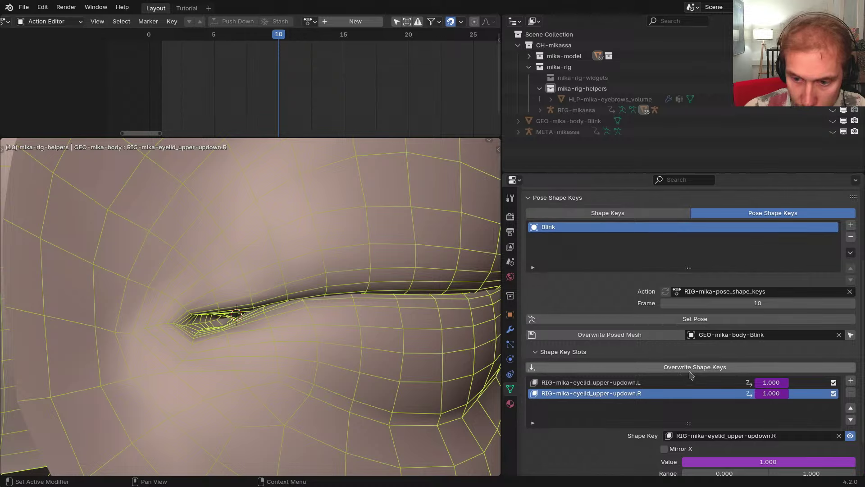
pyautogui.click(690, 370)
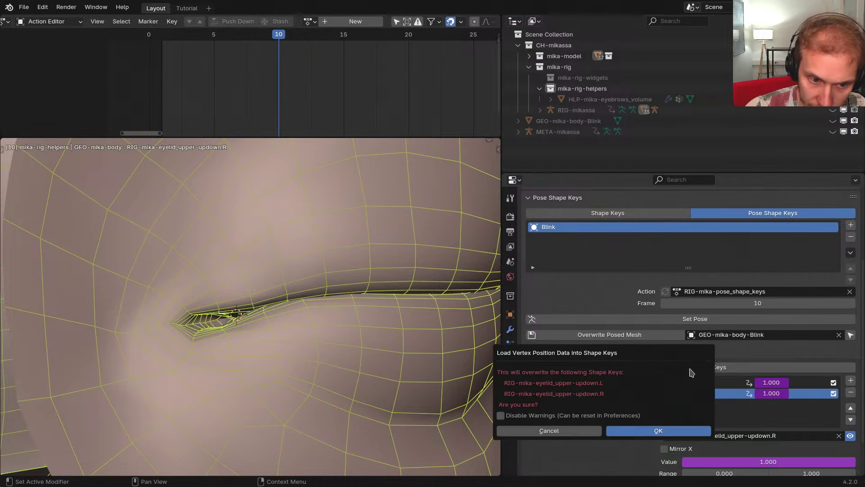
pyautogui.click(659, 431)
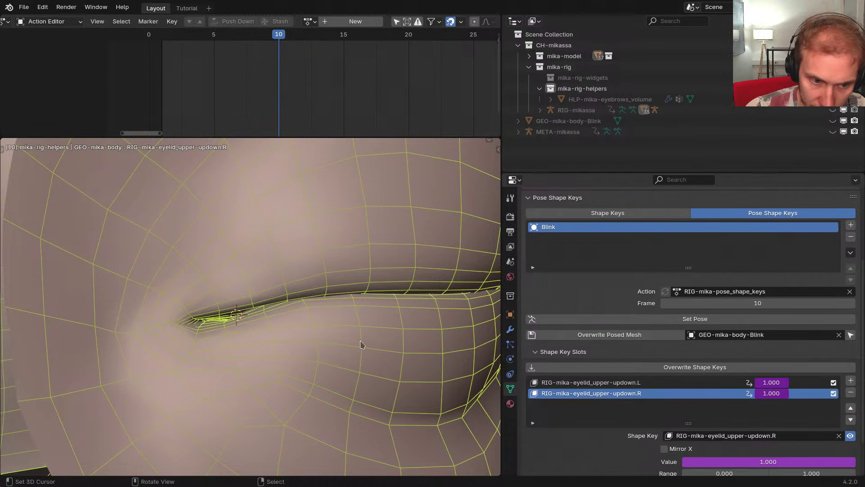
pyautogui.moveTo(360, 345); pyautogui.dragTo(399, 343, button='middle')
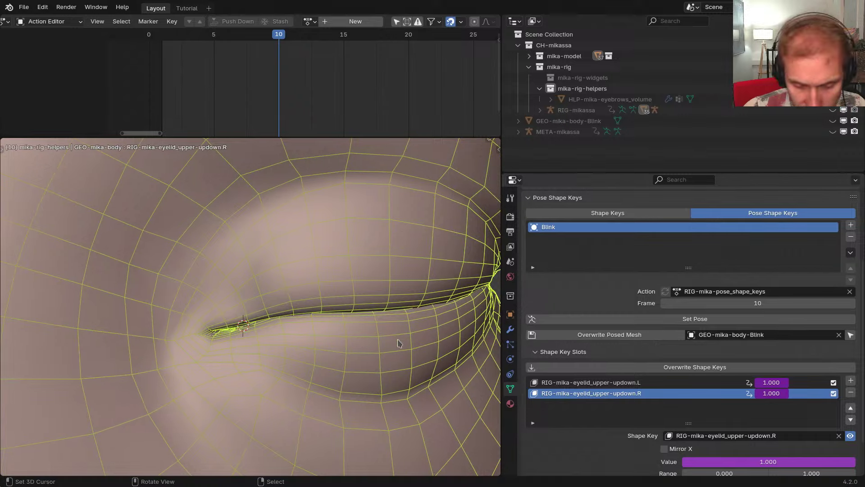
# Unhide everything, make RIG-mikassa active, and scrub forward to check the eye opening
pyautogui.hotkey('alt', 'h')
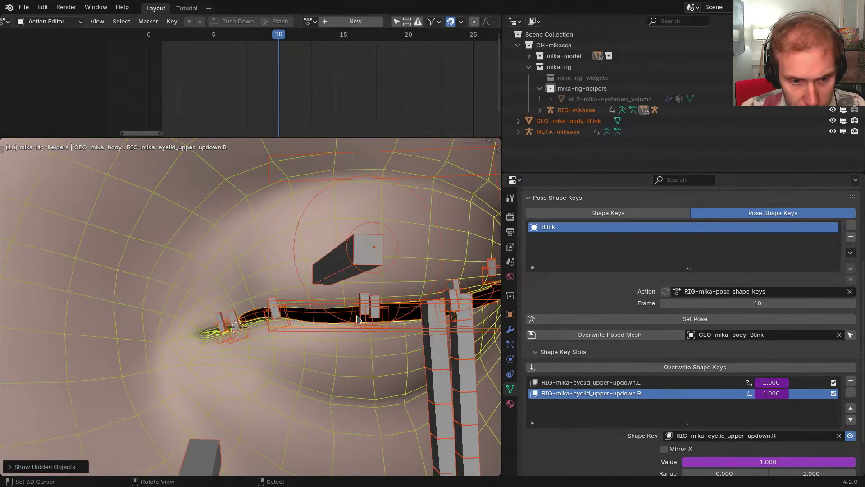
pyautogui.click(368, 274)
pyautogui.moveTo(367, 274); pyautogui.dragTo(327, 178, button='middle')
pyautogui.click(364, 305)
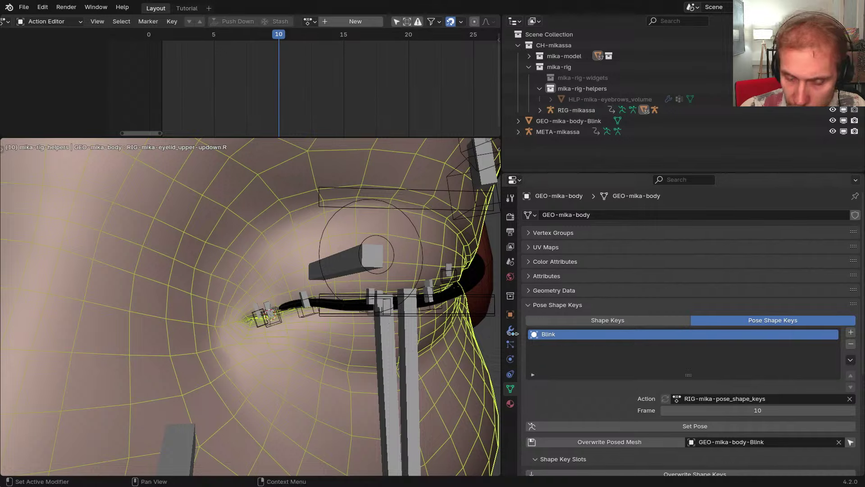
pyautogui.rightClick(388, 298)
pyautogui.moveTo(324, 110); pyautogui.dragTo(433, 90)
pyautogui.moveTo(337, 266); pyautogui.dragTo(317, 277, button='middle')
pyautogui.keyDown('alt'); pyautogui.scroll(2, 317, 277); pyautogui.keyUp('alt')
pyautogui.keyDown('alt'); pyautogui.scroll(8, 317, 279); pyautogui.keyUp('alt')
pyautogui.keyDown('alt'); pyautogui.scroll(-5, 311, 285); pyautogui.keyUp('alt')
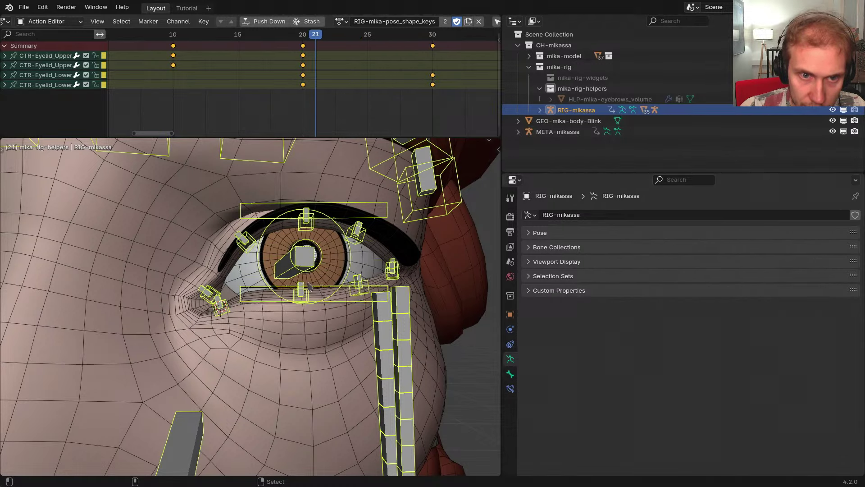
# Load RIG-mika-eyelid_lower-updown on the rig and scrub its early frames to watch the lid
pyautogui.click(342, 22)
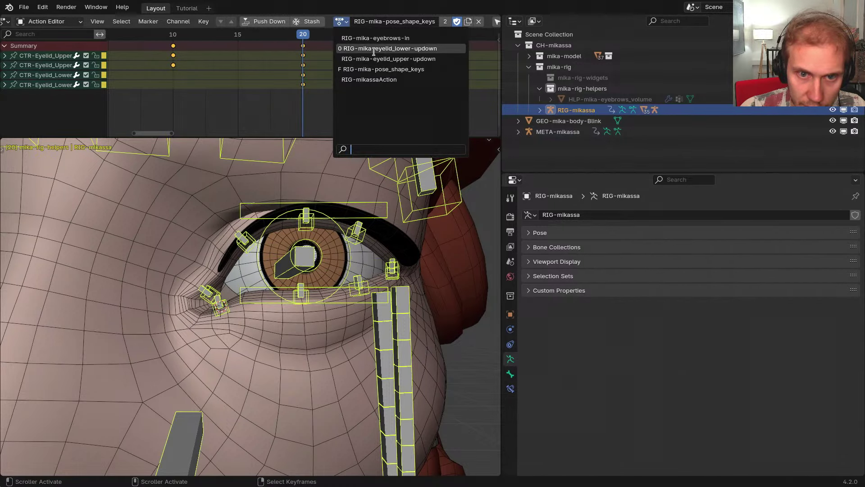
pyautogui.click(367, 53)
pyautogui.moveTo(274, 292); pyautogui.dragTo(291, 296, button='middle')
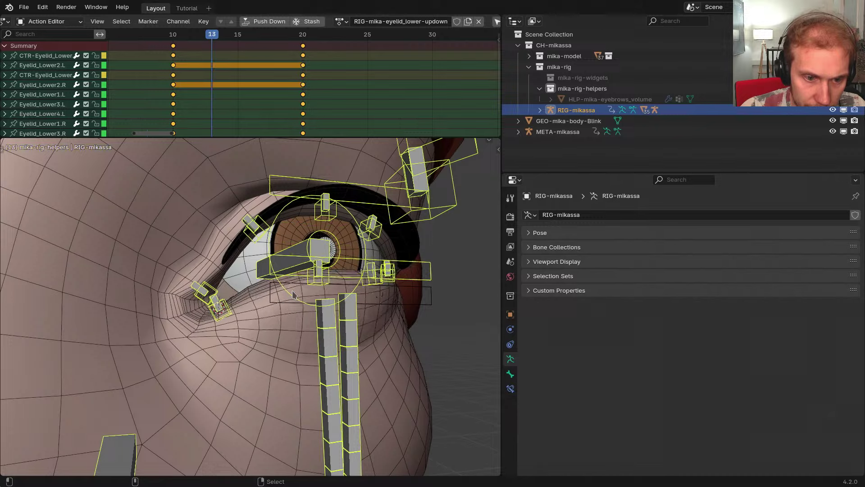
pyautogui.moveTo(191, 119); pyautogui.dragTo(373, 119, button='middle')
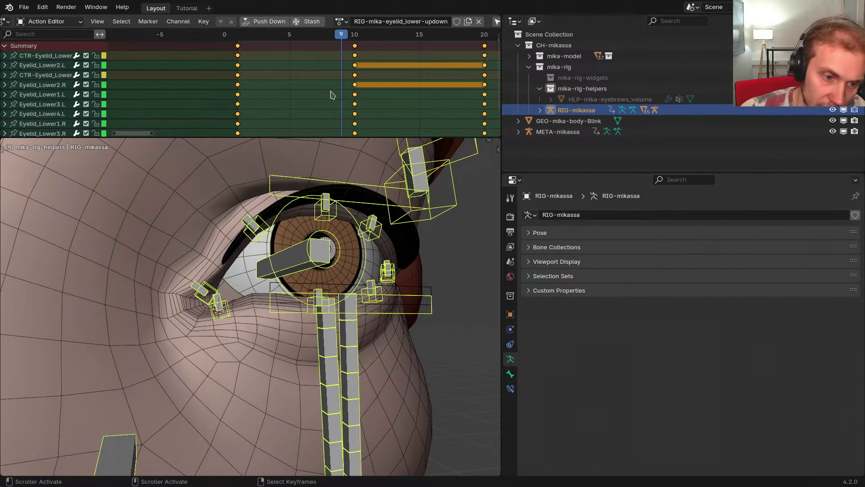
pyautogui.scroll(2, 204, 358)
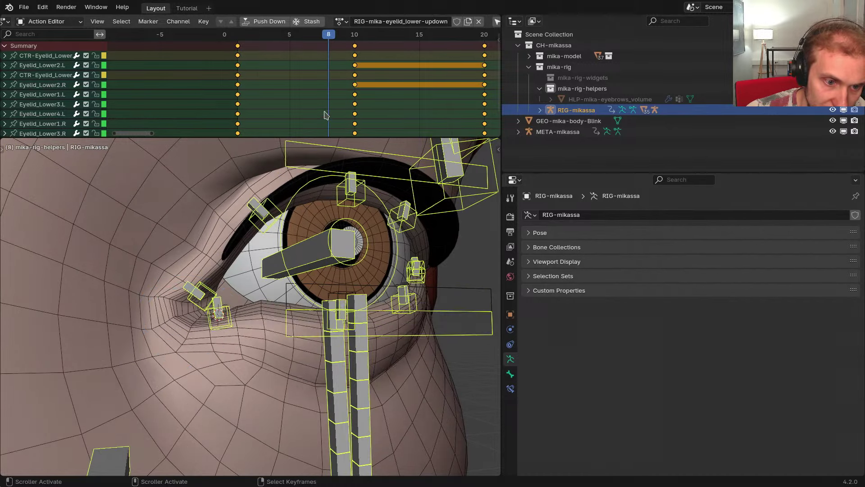
pyautogui.moveTo(325, 115); pyautogui.dragTo(354, 116)
pyautogui.scroll(-3, 181, 288)
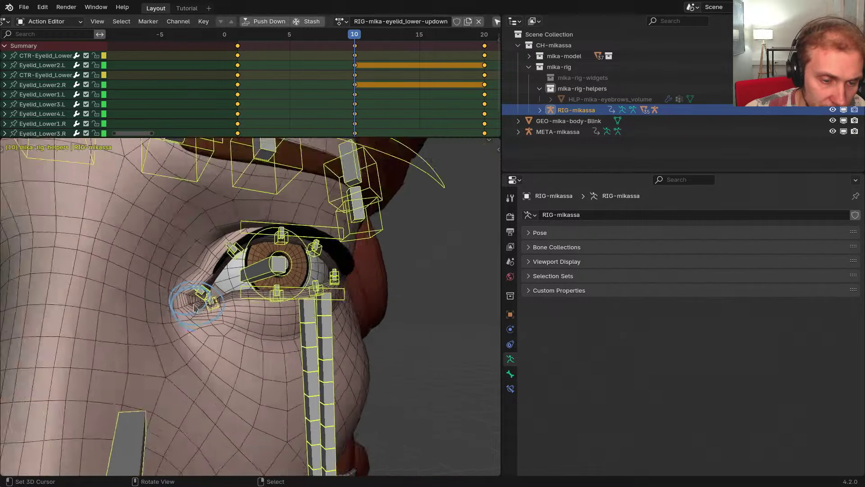
# At frame 10, select GEO-mika-body and enter Weight Paint mode
pyautogui.moveTo(180, 293); pyautogui.dragTo(223, 335, button='middle')
pyautogui.rightClick(223, 335)
pyautogui.hotkey('ctrl', 'Tab')
# Isolate the DEF-Head bone for weight painting and maximize the viewport on the eye corner
pyautogui.hotkey('alt', 'h')
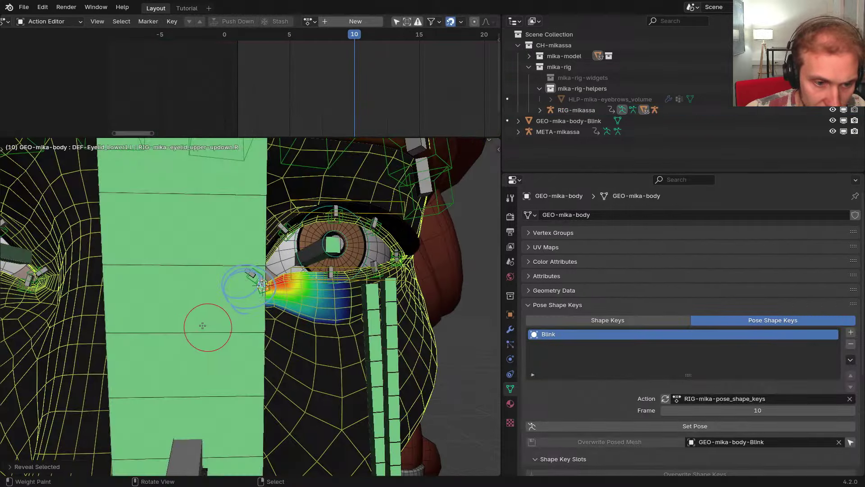
pyautogui.rightClick(203, 324)
pyautogui.hotkey('shift', 'h')
pyautogui.scroll(2, 243, 281)
pyautogui.scroll(5, 245, 280)
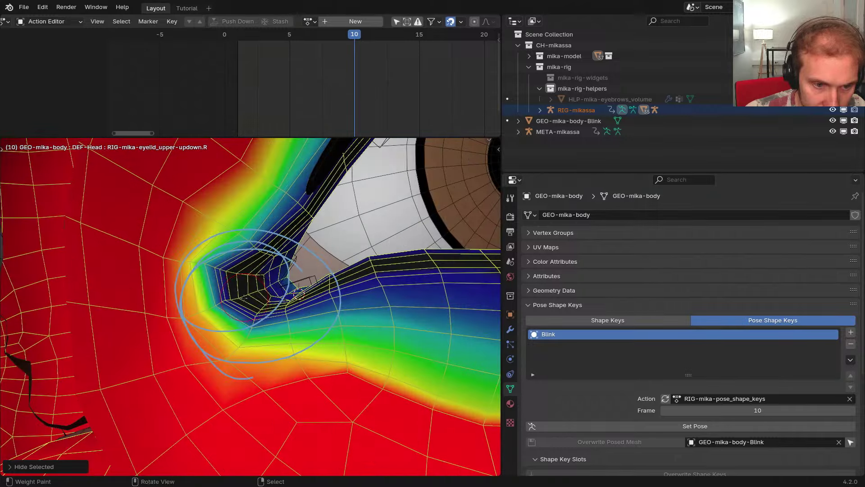
pyautogui.hotkey('ctrl', 'space')
pyautogui.moveTo(382, 272); pyautogui.dragTo(381, 279, button='middle')
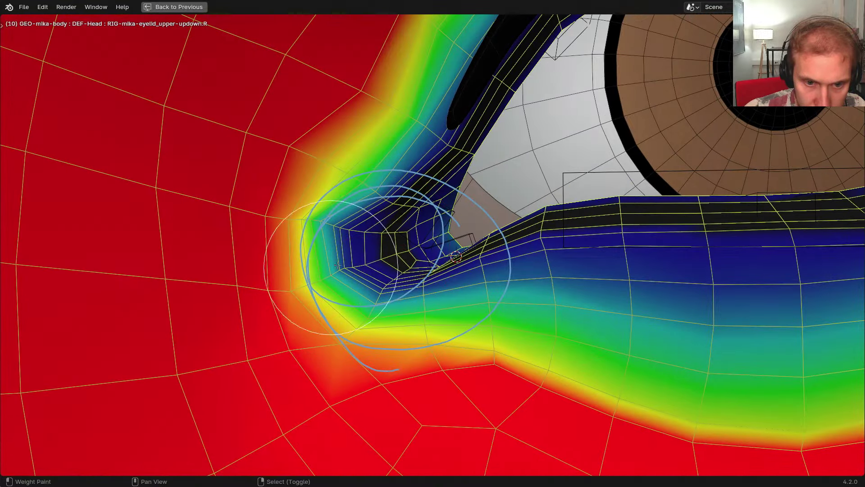
# Turn off Paint Through Mesh in the weight painting quick options
pyautogui.press('w')
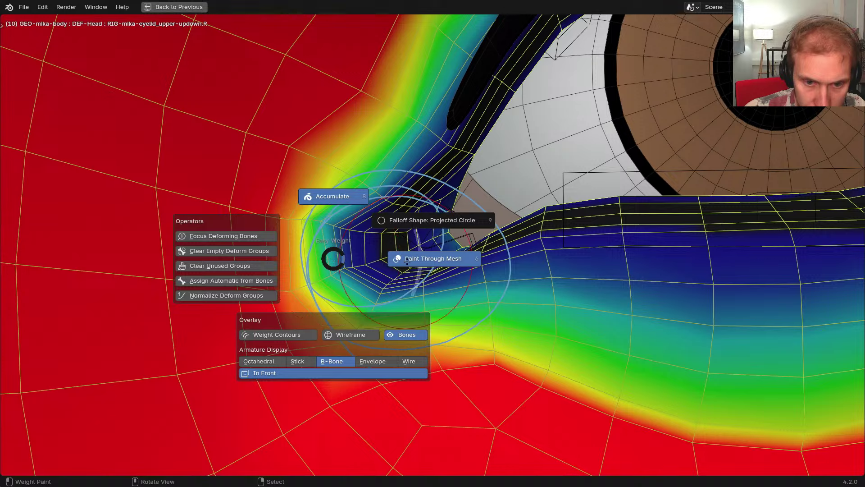
pyautogui.click(407, 262)
pyautogui.press('w')
pyautogui.click(455, 228)
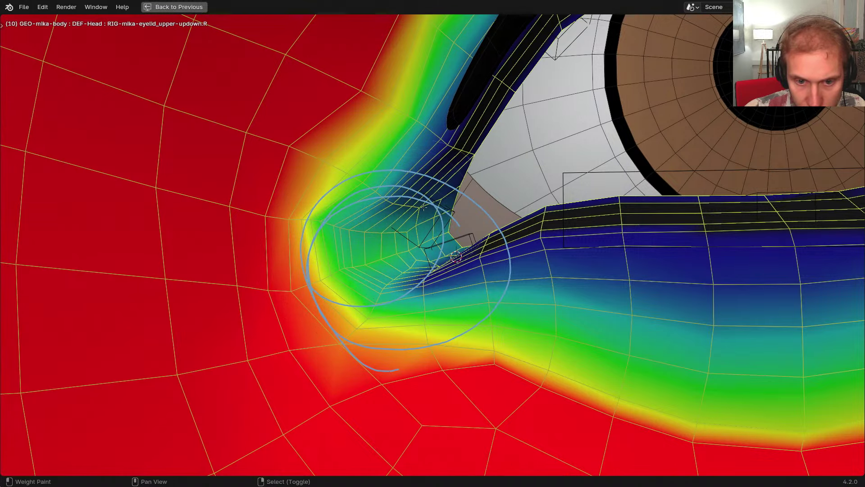
pyautogui.scroll(-3, 466, 289)
# Leave weight painting, select the third eyelid mesh and view the eye's inner corner
pyautogui.hotkey('ctrl', 'Tab')
pyautogui.rightClick(474, 230)
pyautogui.scroll(-7, 475, 232)
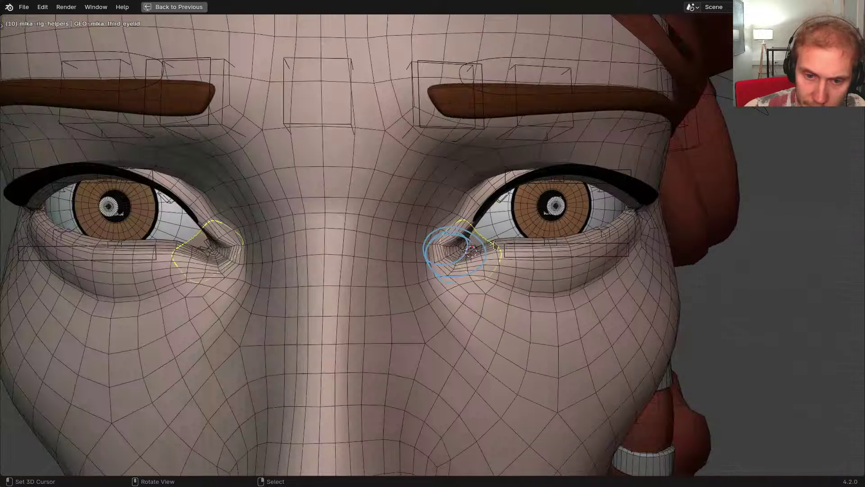
pyautogui.hotkey('ctrl', 'space')
pyautogui.scroll(-5, 644, 127)
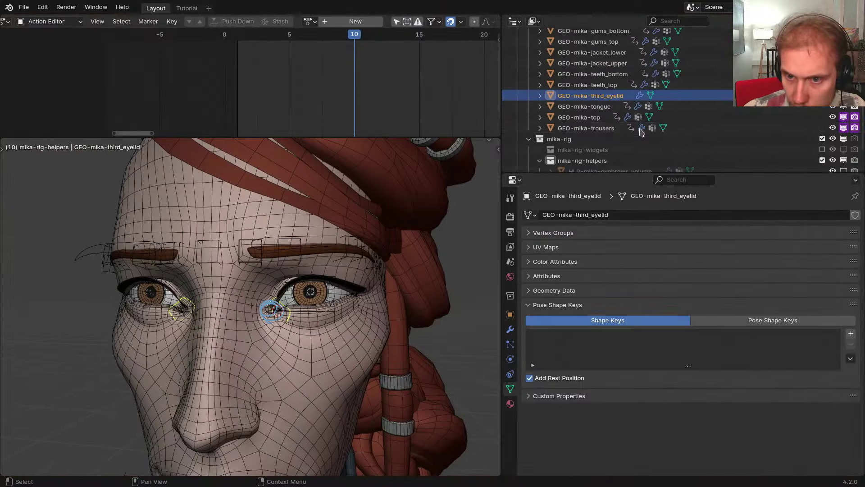
pyautogui.hotkey('ctrl', 'space')
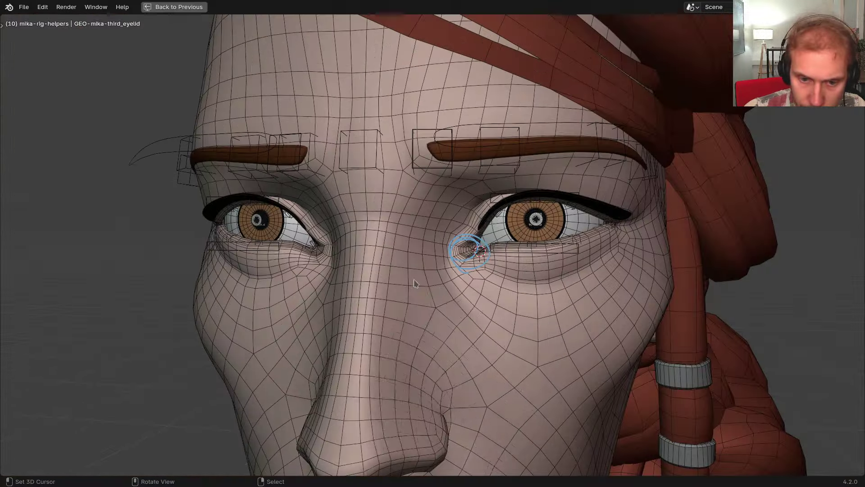
pyautogui.scroll(2, 415, 283)
pyautogui.moveTo(415, 283); pyautogui.dragTo(473, 280, button='middle')
pyautogui.scroll(2, 473, 280)
# Put the META-mikassa metarig in Pose Mode and frame the eye's inner corner
pyautogui.rightClick(572, 263)
pyautogui.rightClick(577, 269)
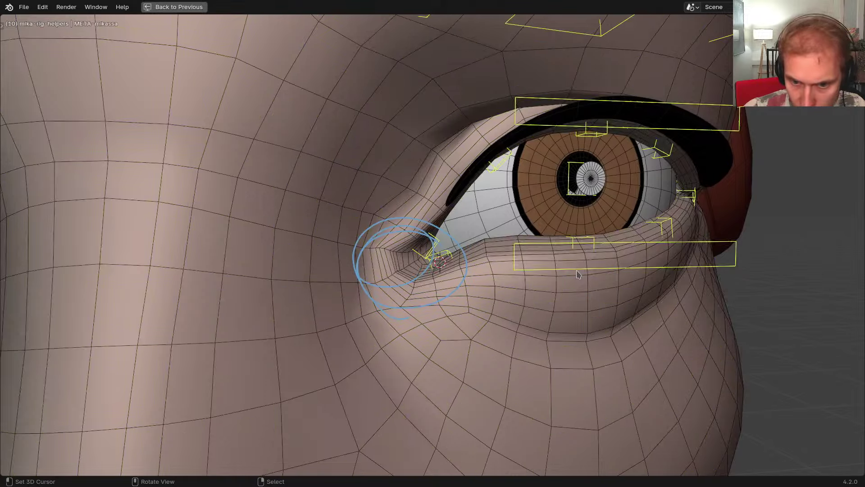
pyautogui.hotkey('ctrl', 'Tab')
pyautogui.moveTo(408, 281); pyautogui.dragTo(441, 296, button='middle')
pyautogui.scroll(3, 432, 281)
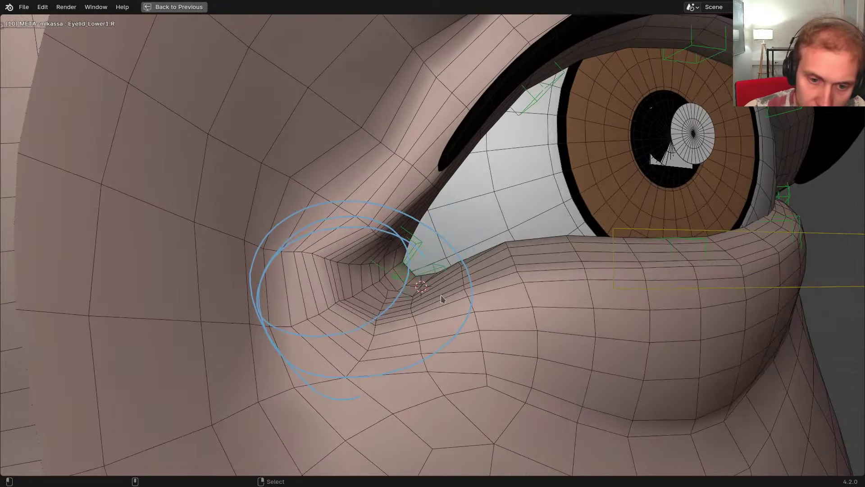
pyautogui.keyDown('alt'); pyautogui.scroll(-8, 441, 295); pyautogui.keyUp('alt')
pyautogui.keyDown('shift'); pyautogui.moveTo(523, 305); pyautogui.dragTo(445, 301, button='middle'); pyautogui.keyUp('shift')
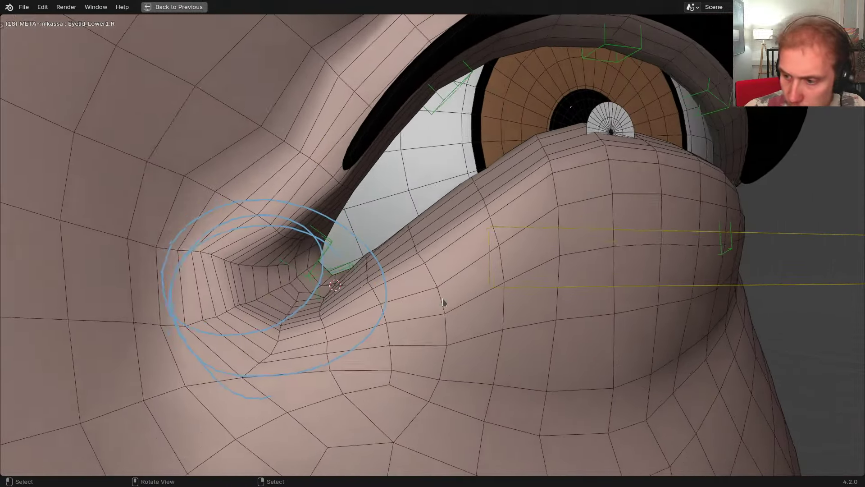
pyautogui.scroll(-1, 447, 302)
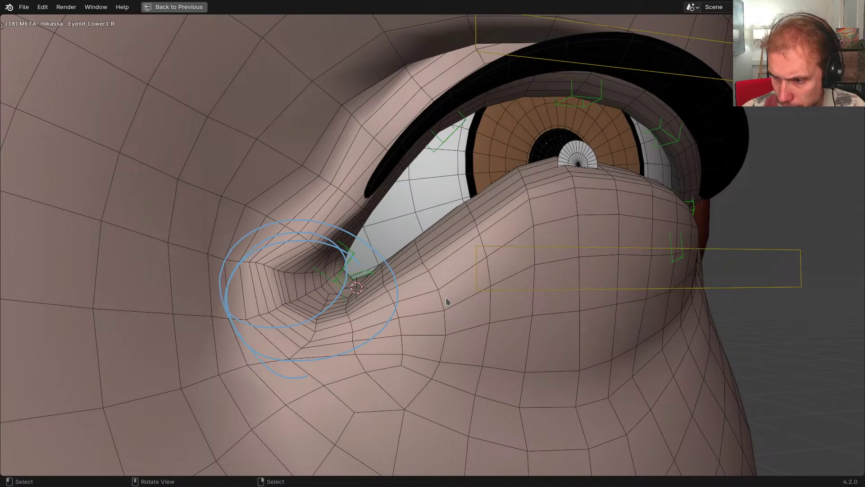
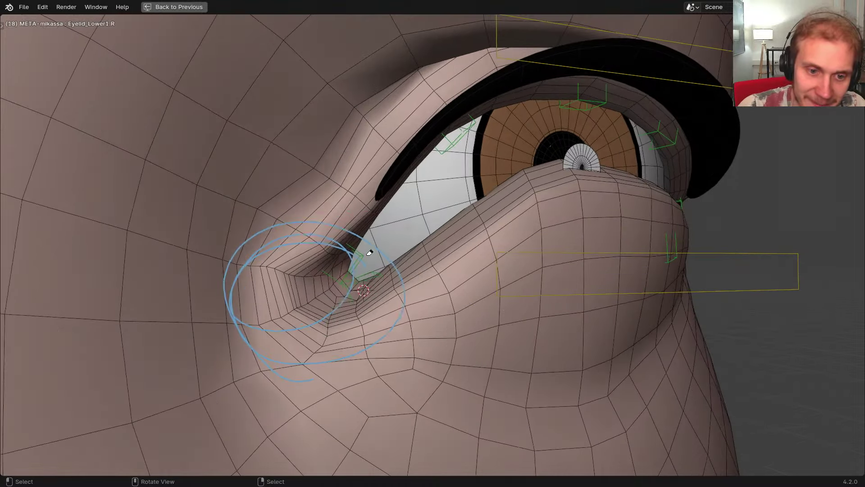
# Erase the sketched circles around the eye corner and restore the full editor layout
pyautogui.moveTo(299, 363); pyautogui.dragTo(330, 363)
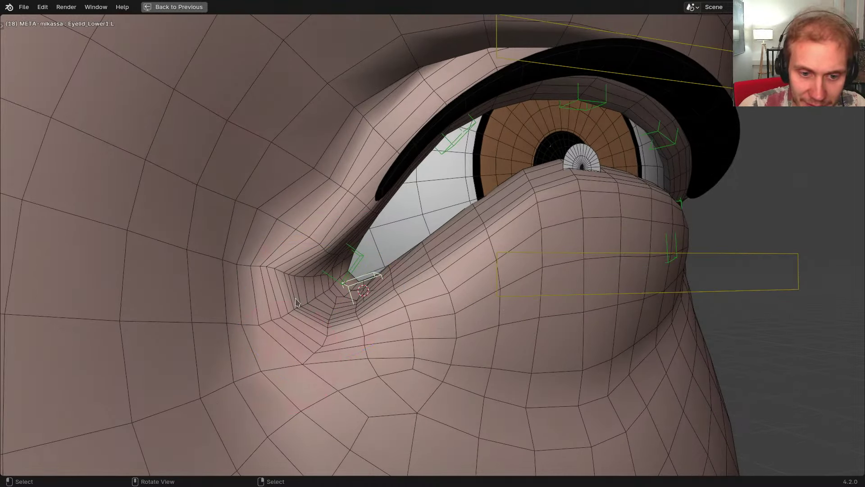
pyautogui.moveTo(296, 302); pyautogui.dragTo(358, 284, button='middle')
pyautogui.click(359, 268)
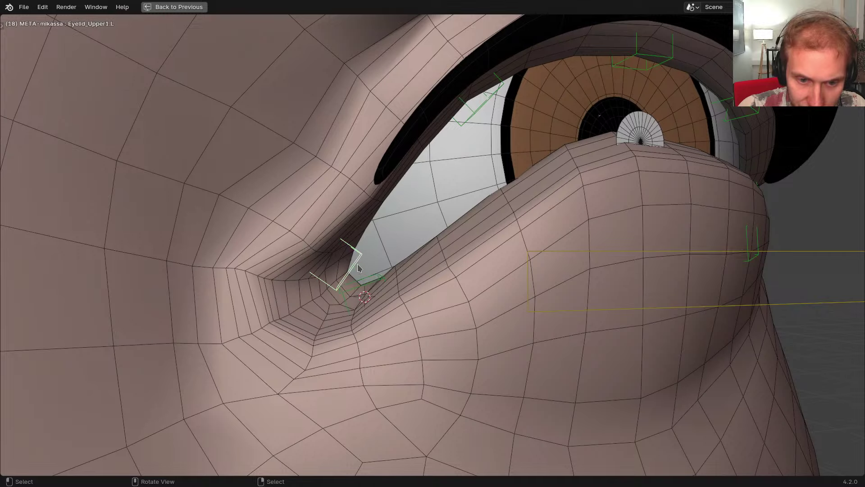
pyautogui.hotkey('ctrl', 'alt', 'space')
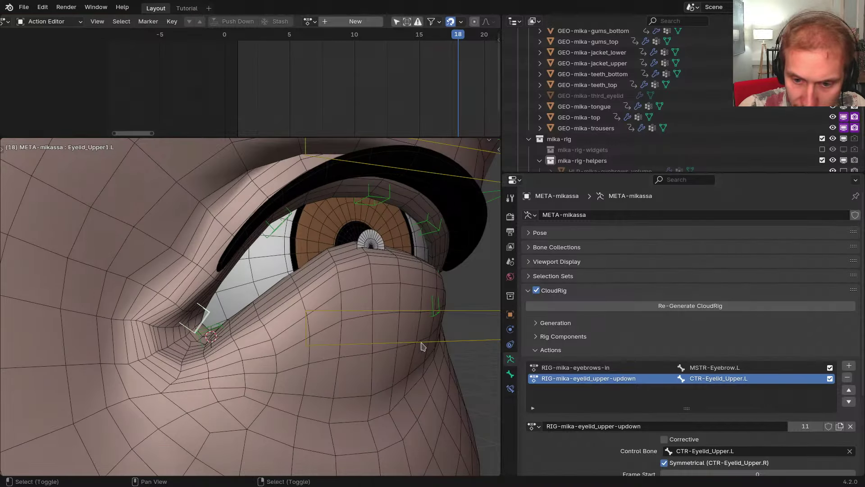
# Toggle between the generated rig and the metarig, then put the metarig in Pose Mode
pyautogui.hotkey('shift', 't')
pyautogui.hotkey('shift', 't')
pyautogui.scroll(-5, 599, 318)
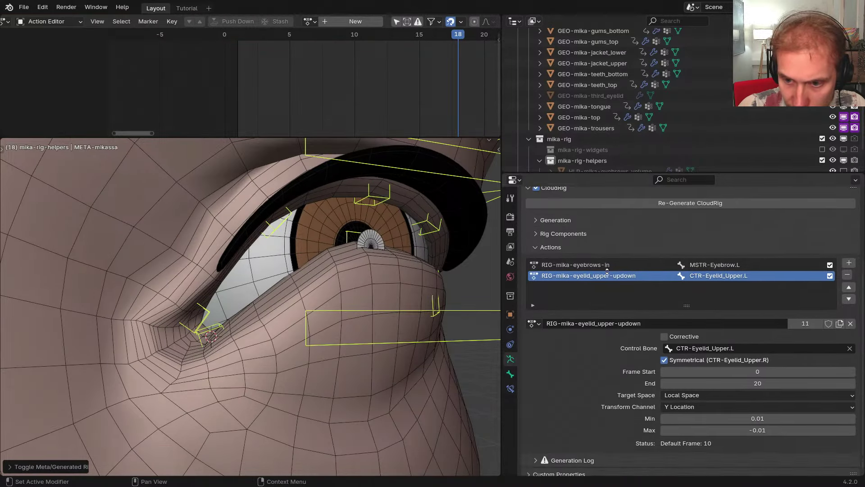
pyautogui.scroll(-1, 607, 272)
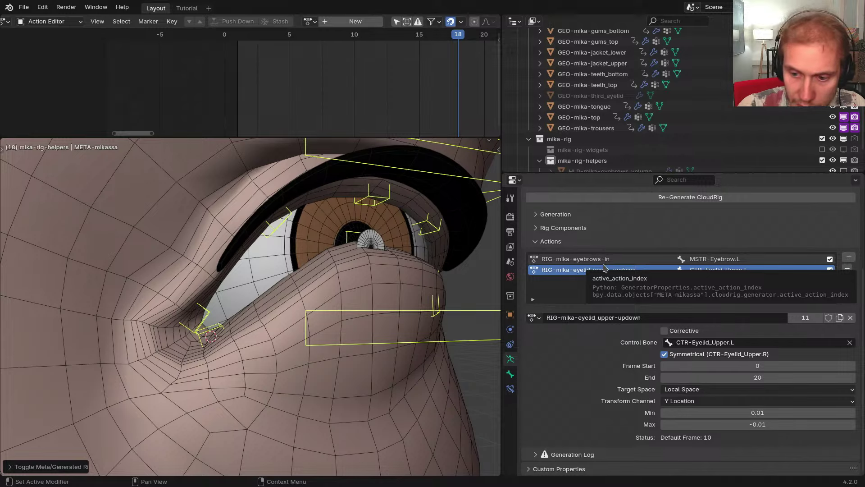
pyautogui.moveTo(387, 288); pyautogui.dragTo(319, 300, button='middle')
pyautogui.hotkey('ctrl', 'Tab')
# Test-move the lower and upper eyelid controls, cancelling each move
pyautogui.rightClick(342, 325)
pyautogui.press('g')
pyautogui.rightClick(341, 316)
pyautogui.rightClick(374, 216)
pyautogui.press('g')
pyautogui.rightClick(366, 187)
# Toggle the rig again, enter Pose Mode and select the lower eyelid control
pyautogui.hotkey('shift', 't')
pyautogui.hotkey('shift', 't')
pyautogui.scroll(-6, 328, 292)
pyautogui.hotkey('ctrl', 'Tab')
pyautogui.scroll(1, 361, 295)
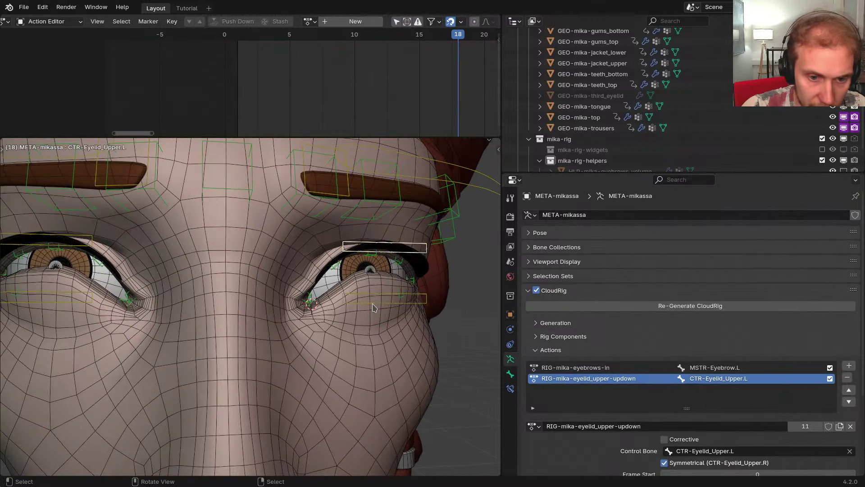
pyautogui.rightClick(383, 301)
# Frame the left eye, select a corner bone and switch to the generated RIG-mikassa
pyautogui.moveTo(583, 360); pyautogui.dragTo(581, 272, button='middle')
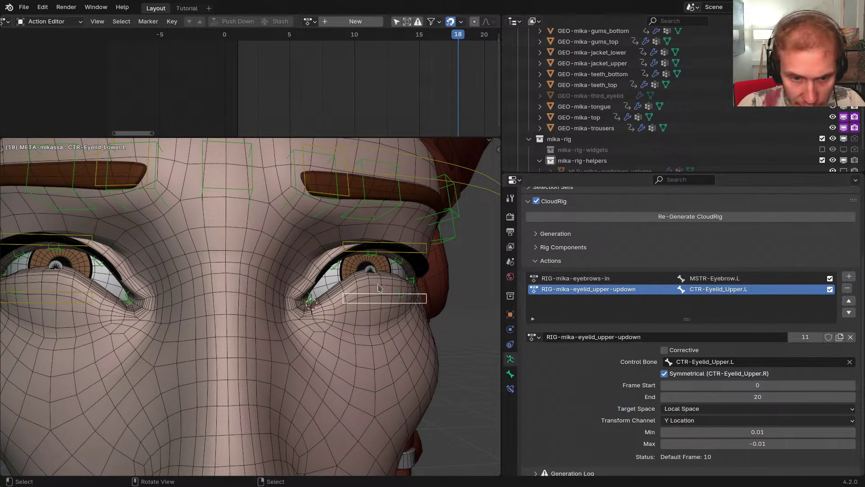
pyautogui.scroll(2, 346, 289)
pyautogui.moveTo(378, 284)
pyautogui.keyDown('shift'); pyautogui.mouseDown(button='middle')
pyautogui.moveTo(346, 290)
pyautogui.moveTo(379, 276)
pyautogui.mouseUp(button='middle'); pyautogui.keyUp('shift')
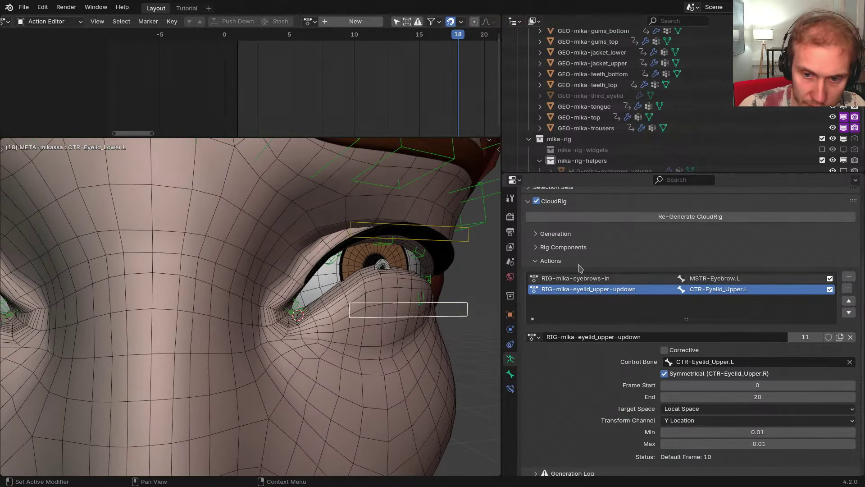
pyautogui.moveTo(420, 329); pyautogui.dragTo(305, 320, button='middle')
pyautogui.rightClick(298, 311)
pyautogui.hotkey('shift', 't')
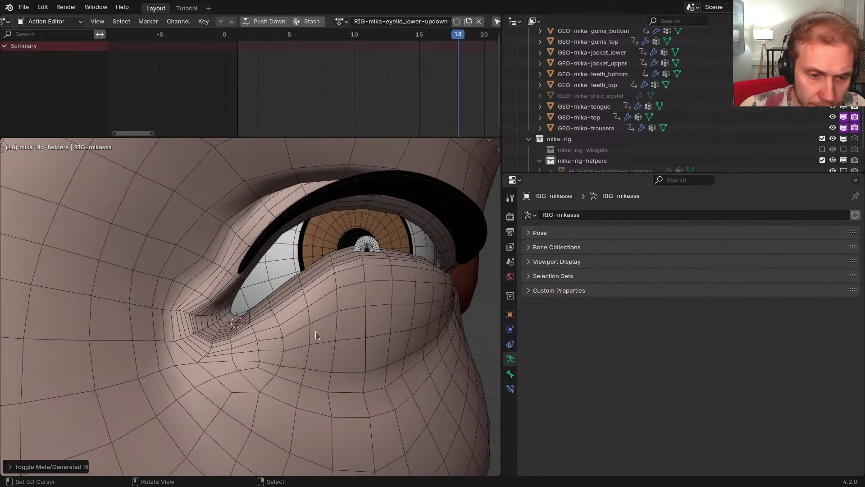
# Reveal the hidden metarig, make it active and switch to the generated rig
pyautogui.scroll(-1, 311, 332)
pyautogui.scroll(-3, 296, 325)
pyautogui.hotkey('alt', 'h')
pyautogui.scroll(3, 293, 324)
pyautogui.rightClick(312, 313)
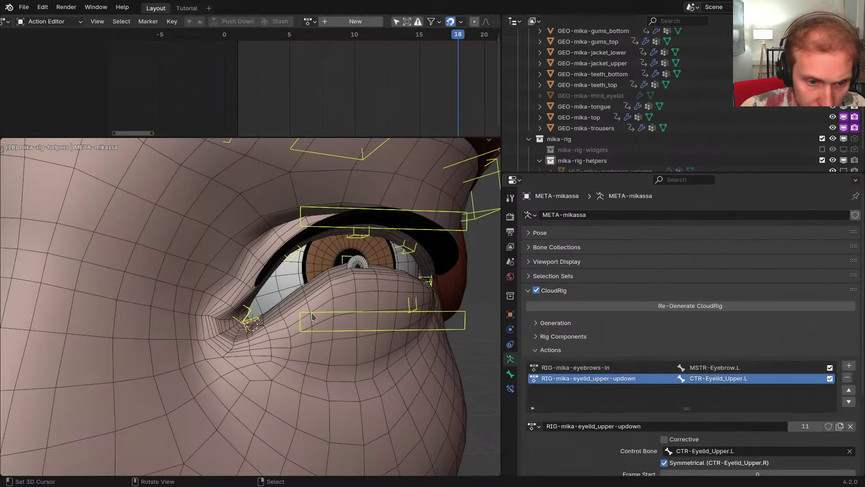
pyautogui.scroll(-6, 312, 317)
pyautogui.hotkey('shift', 't')
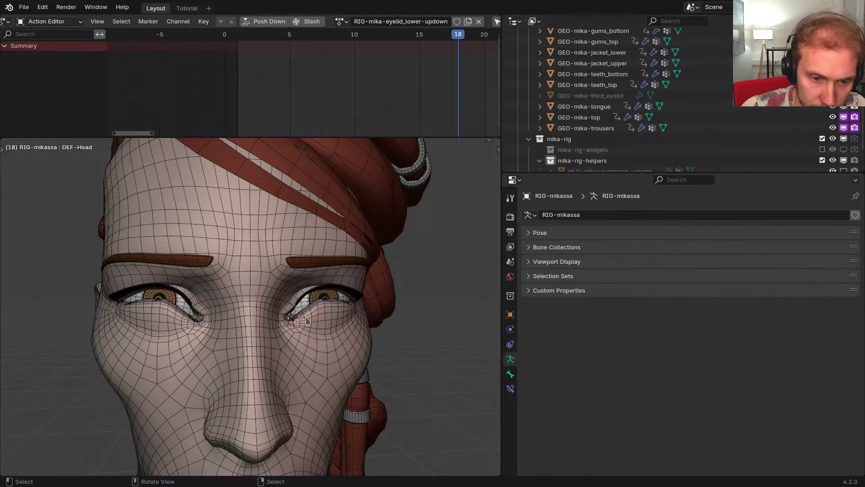
pyautogui.scroll(5, 306, 321)
# Reveal the rig's hidden bones and test-move the lower eyelid control
pyautogui.hotkey('alt', 'h')
pyautogui.scroll(2, 305, 319)
pyautogui.moveTo(302, 315); pyautogui.dragTo(326, 309, button='middle')
pyautogui.press('a')
pyautogui.rightClick(370, 255)
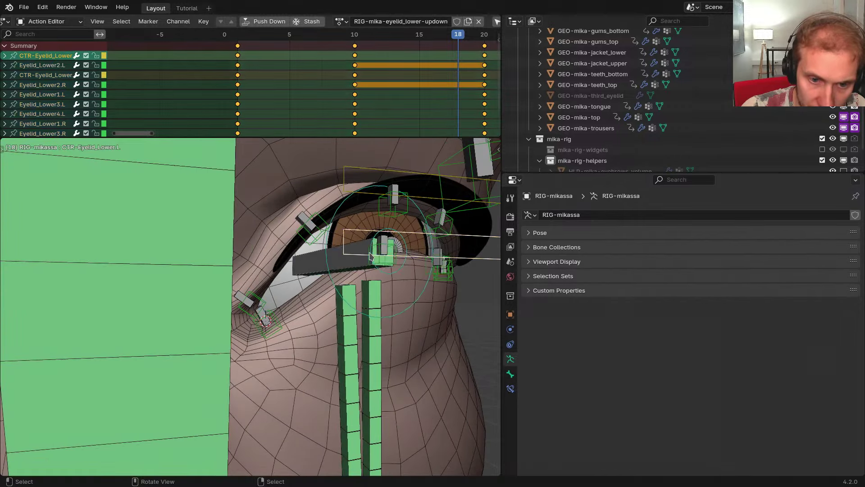
pyautogui.press('g')
pyautogui.rightClick(372, 243)
# Scrub the timeline to frame 1 and bring back the hidden DEF-Head bone
pyautogui.moveTo(408, 96); pyautogui.dragTo(236, 105)
pyautogui.rightClick(212, 234)
pyautogui.press('h')
pyautogui.moveTo(220, 236); pyautogui.dragTo(259, 249, button='middle')
pyautogui.hotkey('alt', 'h')
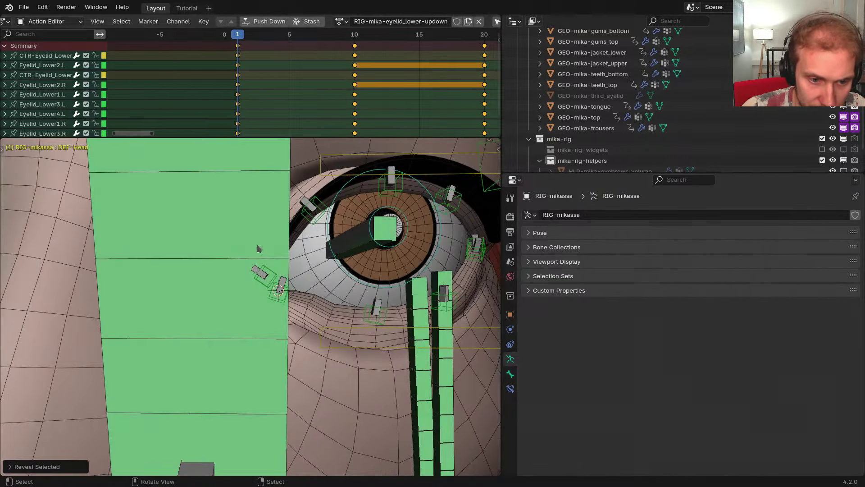
# Select DEF-Head plus GEO-mika-body and enter Weight Paint mode
pyautogui.click(245, 305)
pyautogui.moveTo(245, 305)
pyautogui.mouseDown(button='middle')
pyautogui.moveTo(296, 344)
pyautogui.moveTo(270, 292)
pyautogui.mouseUp(button='middle')
pyautogui.hotkey('ctrl', 'Tab')
pyautogui.click(300, 350)
pyautogui.hotkey('ctrl', 'Tab')
pyautogui.scroll(3, 270, 292)
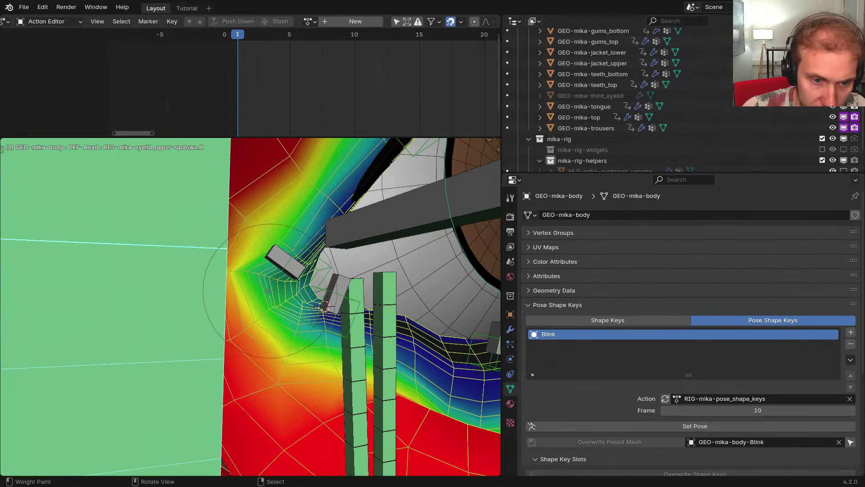
# Paint more DEF-Head weight around the outer eye corner, checking the blink at frame 12
pyautogui.moveTo(260, 282); pyautogui.dragTo(292, 281)
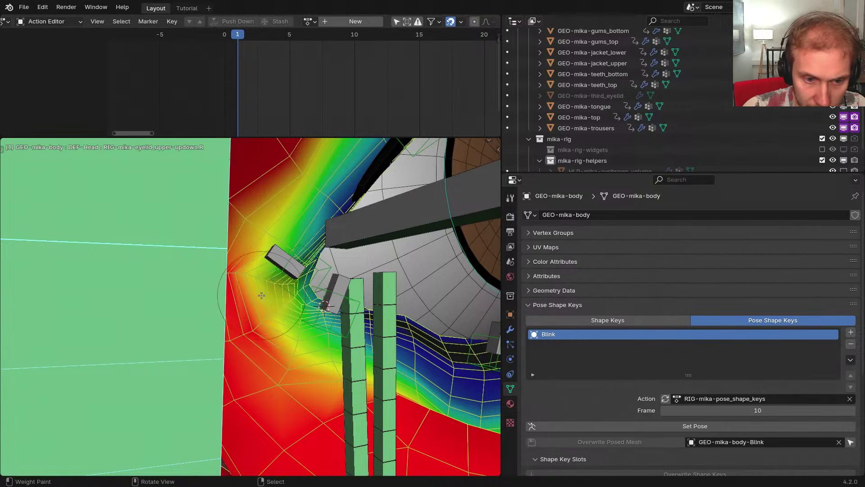
pyautogui.scroll(-4, 293, 325)
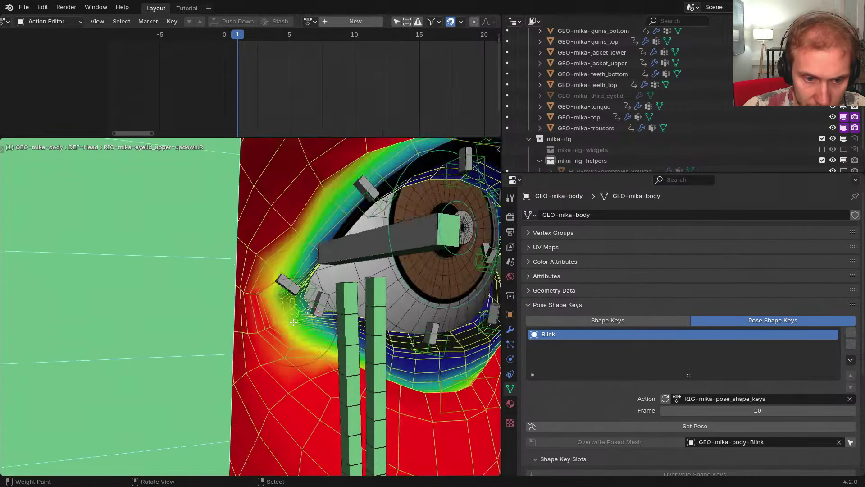
pyautogui.scroll(2, 271, 312)
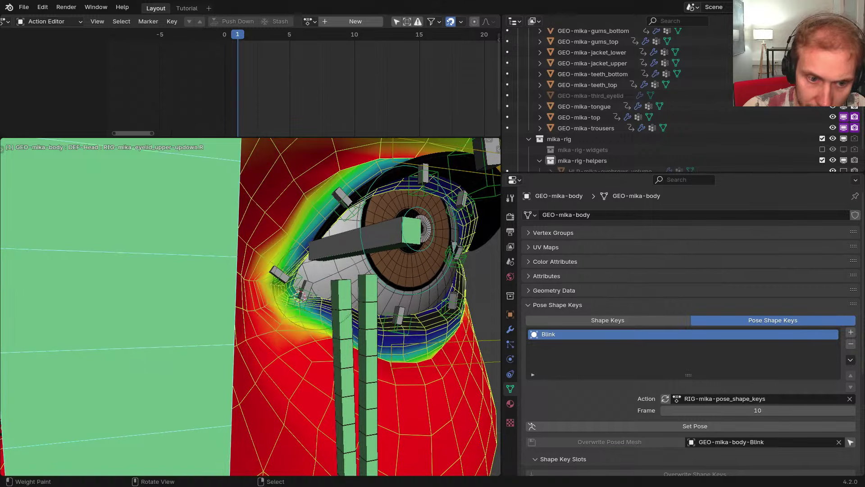
pyautogui.press('Up')
pyautogui.press('Right')
pyautogui.press('Right')
pyautogui.scroll(3, 272, 271)
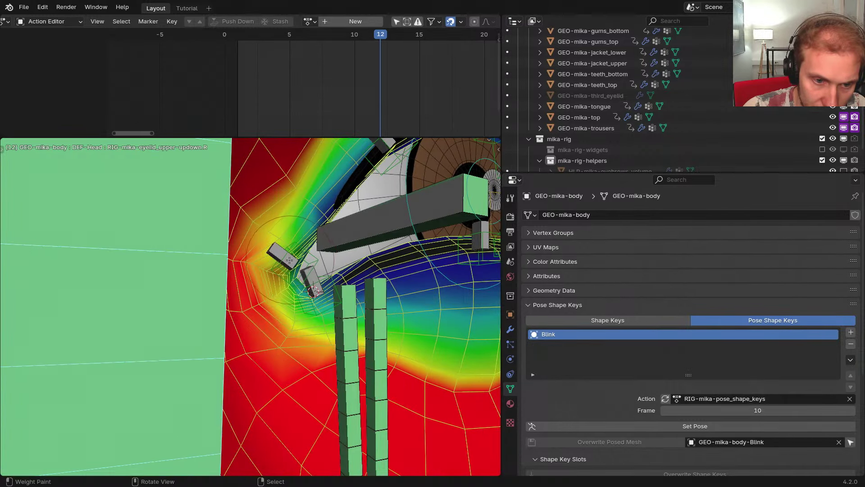
pyautogui.moveTo(259, 258); pyautogui.dragTo(250, 226)
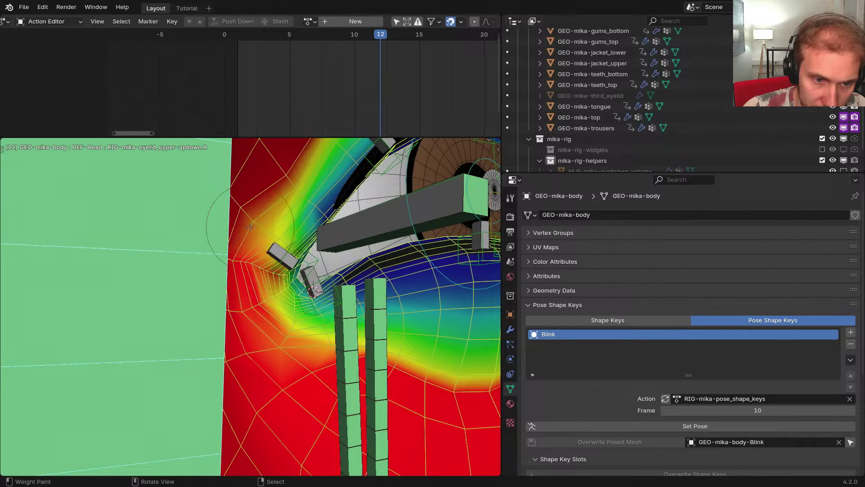
# Inspect the upper and lower eyelid weights, including Eyelid_Lower1.L, with a test rotation
pyautogui.rightClick(278, 255)
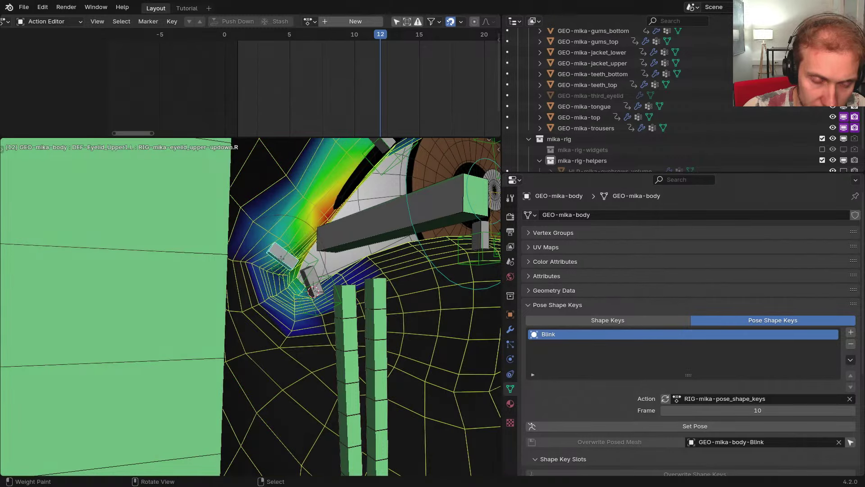
pyautogui.moveTo(280, 258); pyautogui.dragTo(287, 259, button='middle')
pyautogui.press('r')
pyautogui.rightClick(299, 287)
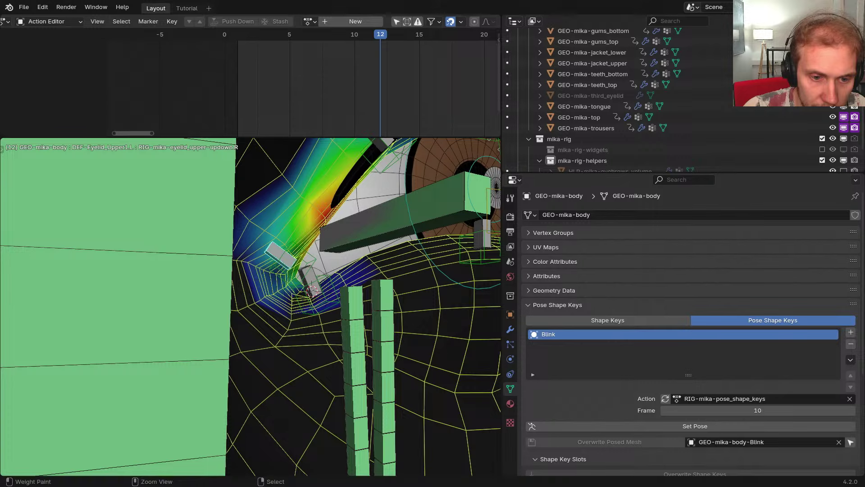
pyautogui.rightClick(303, 272)
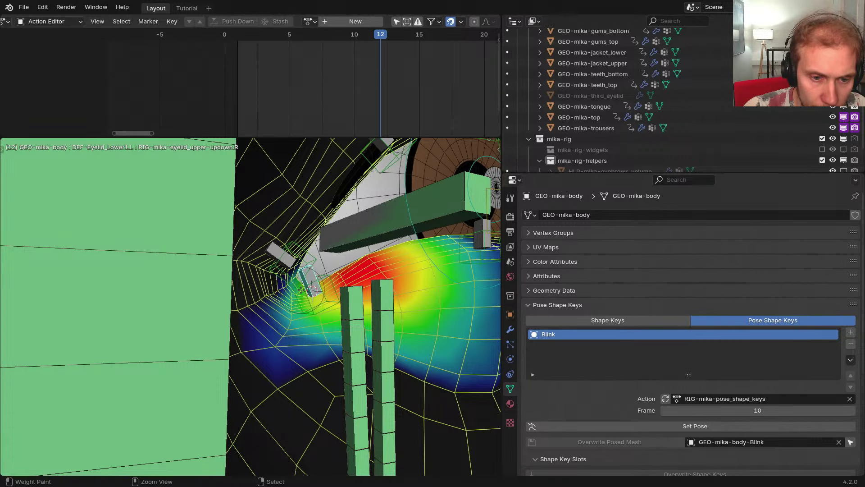
pyautogui.keyDown('ctrl'); pyautogui.click(286, 258); pyautogui.keyUp('ctrl')
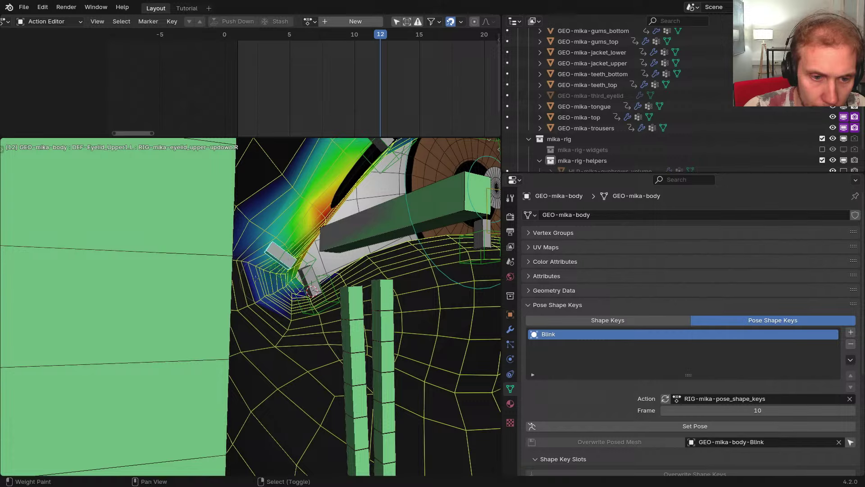
pyautogui.moveTo(379, 103); pyautogui.dragTo(247, 94)
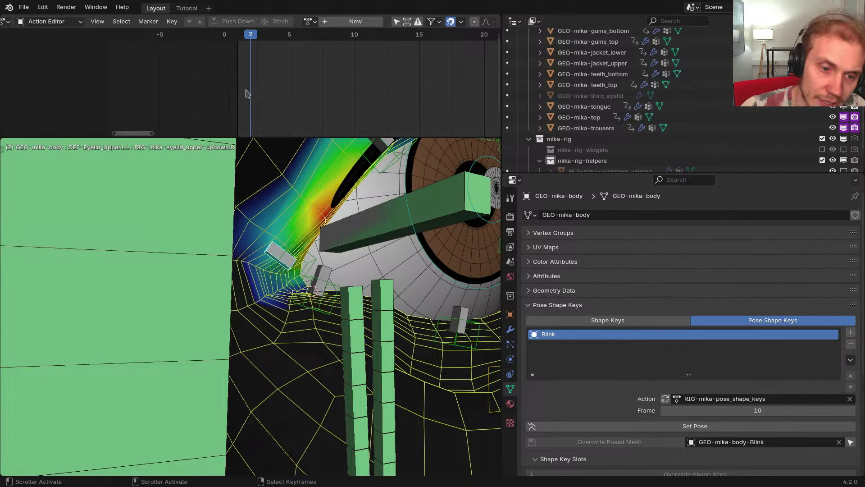
pyautogui.moveTo(276, 253); pyautogui.dragTo(296, 266, button='middle')
pyautogui.keyDown('ctrl'); pyautogui.click(319, 279); pyautogui.keyUp('ctrl')
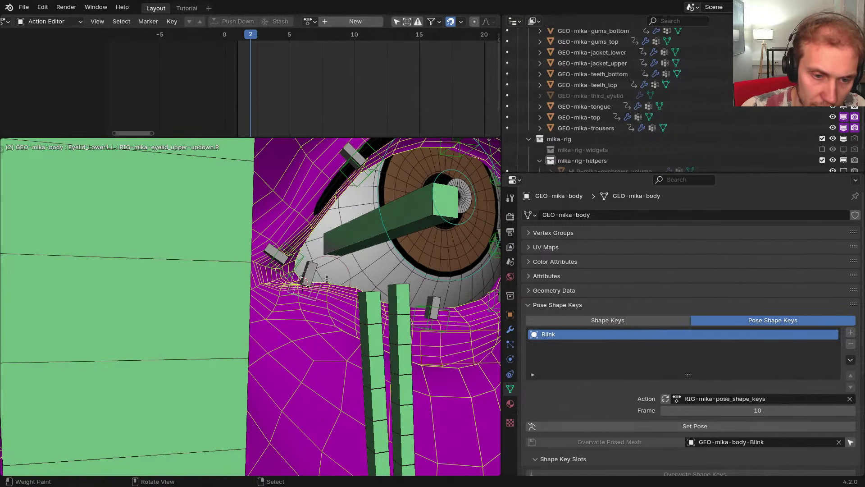
# Exit Weight Paint and make the generated RIG-mikassa active in Edit Mode
pyautogui.hotkey('ctrl', 'Tab')
pyautogui.rightClick(311, 275)
pyautogui.press('Tab')
# Switch to the metarig, briefly using wireframe to see the eyelid bones
pyautogui.scroll(1, 311, 281)
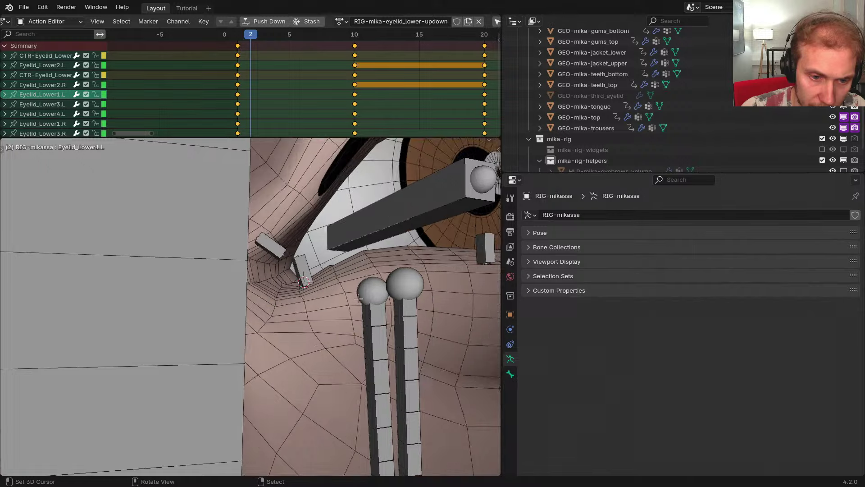
pyautogui.hotkey('shift', 'z')
pyautogui.hotkey('shift', 't')
pyautogui.scroll(3, 280, 280)
pyautogui.hotkey('shift', 'z')
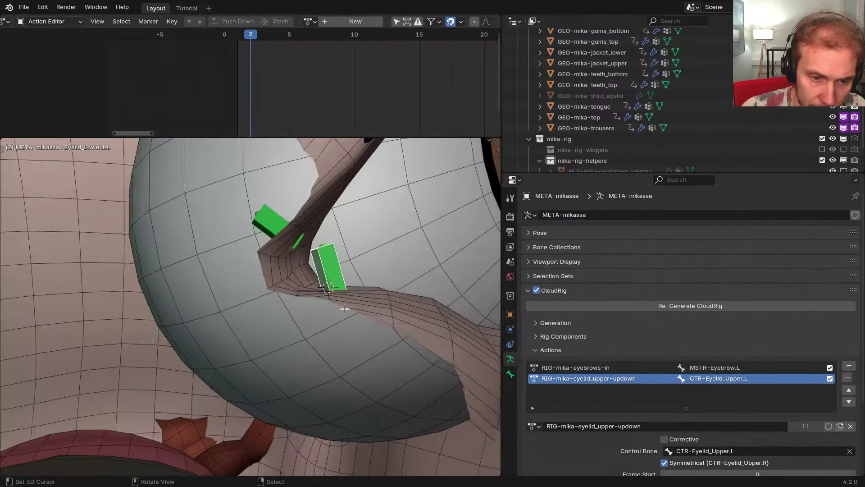
pyautogui.moveTo(345, 308); pyautogui.dragTo(300, 311, button='middle')
# Rotate the metarig's Eyelid_Lower1.L bone upright and slide it left toward the corner
pyautogui.press('r')
pyautogui.click(368, 307)
pyautogui.press('g')
pyautogui.click(326, 302)
pyautogui.press('g')
pyautogui.click(303, 311)
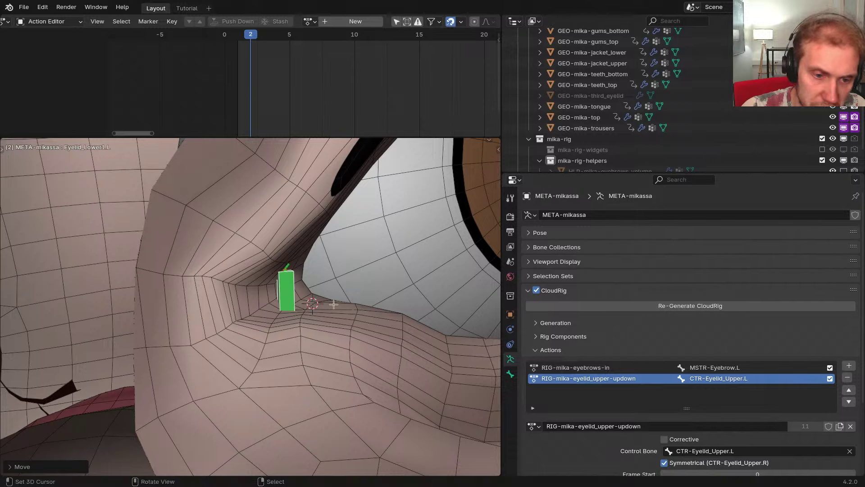
pyautogui.scroll(-10, 337, 297)
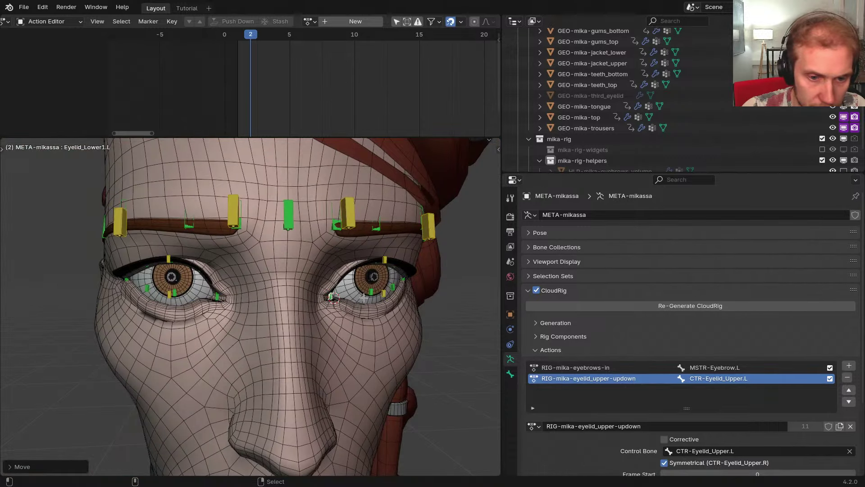
# Regenerate the rig with Ctrl+Alt+R and play the lower-eyelid animation in Pose Mode
pyautogui.hotkey('ctrl', 'alt', 'r')
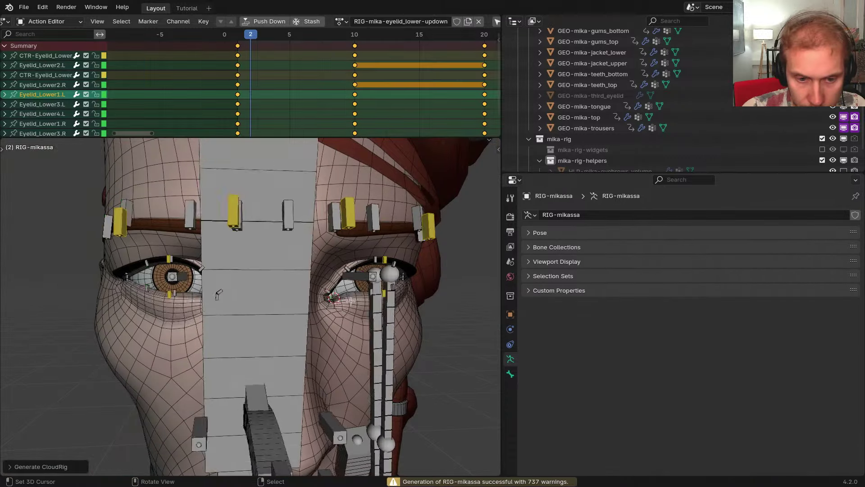
pyautogui.scroll(7, 354, 301)
pyautogui.press('Tab')
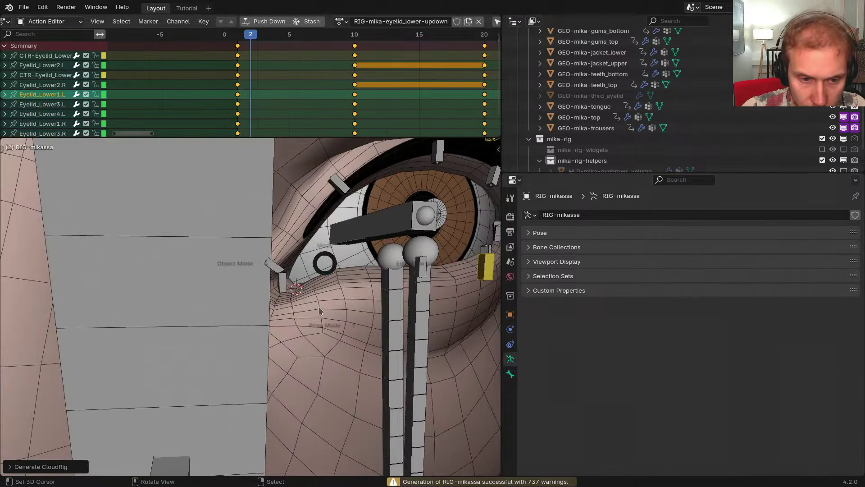
pyautogui.moveTo(321, 311)
pyautogui.mouseDown(button='middle')
pyautogui.moveTo(335, 302)
pyautogui.moveTo(312, 300)
pyautogui.mouseUp(button='middle')
pyautogui.press('space')
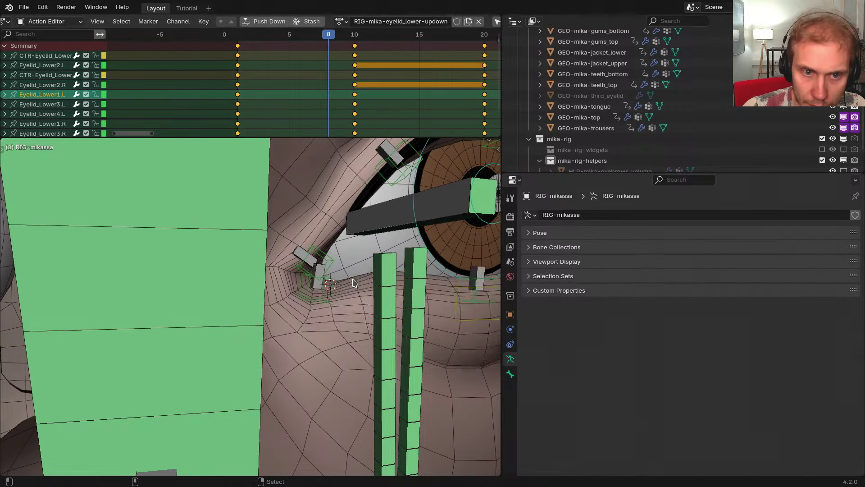
pyautogui.keyDown('shift'); pyautogui.moveTo(354, 283); pyautogui.dragTo(331, 299, button='middle'); pyautogui.keyUp('shift')
# Hide the Rigging bone collection so hair bones no longer block the eye
pyautogui.rightClick(370, 326)
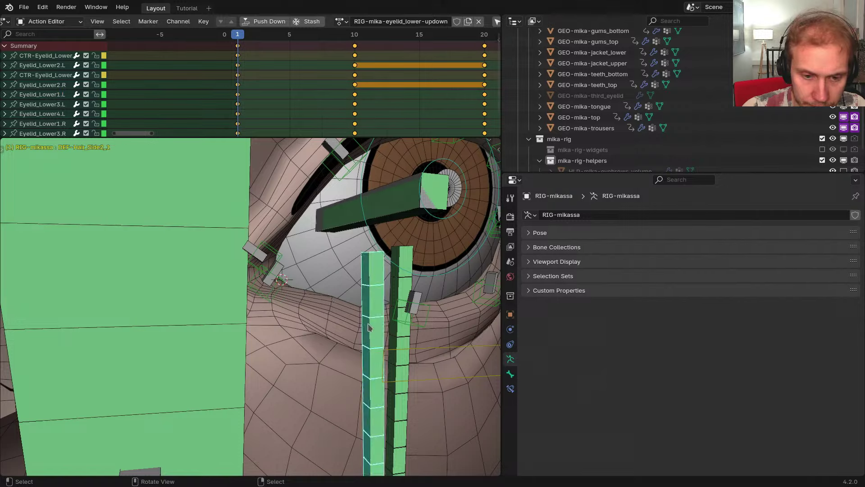
pyautogui.scroll(-2, 378, 332)
pyautogui.hotkey('shift', 'm')
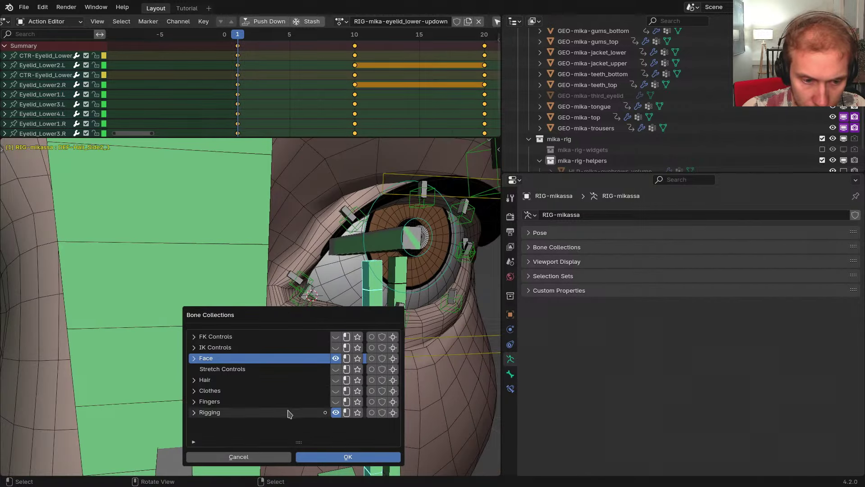
pyautogui.click(336, 412)
pyautogui.scroll(1, 323, 306)
pyautogui.moveTo(323, 306)
pyautogui.mouseDown(button='middle')
pyautogui.moveTo(316, 293)
pyautogui.moveTo(323, 323)
pyautogui.mouseUp(button='middle')
# Rotate the Eyelid_Lower2.L bone at frame 4 to reshape the lowered lid
pyautogui.moveTo(239, 91); pyautogui.dragTo(351, 100)
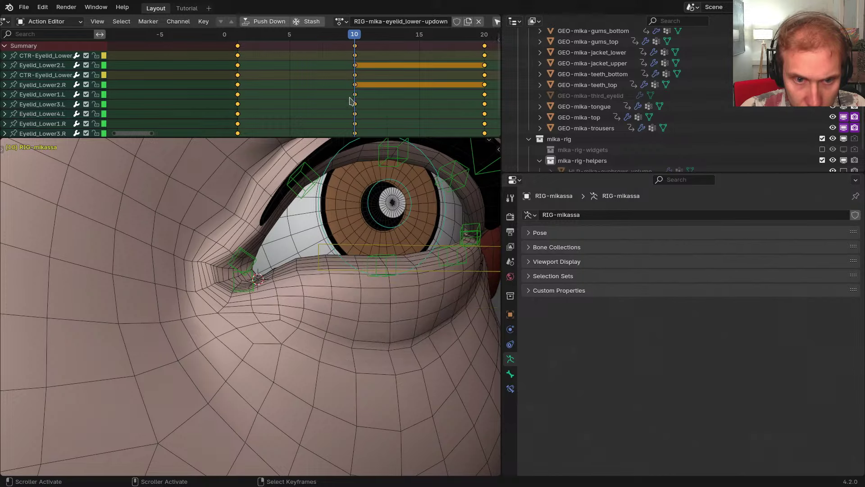
pyautogui.moveTo(341, 216); pyautogui.dragTo(309, 227, button='middle')
pyautogui.moveTo(351, 125); pyautogui.dragTo(225, 124)
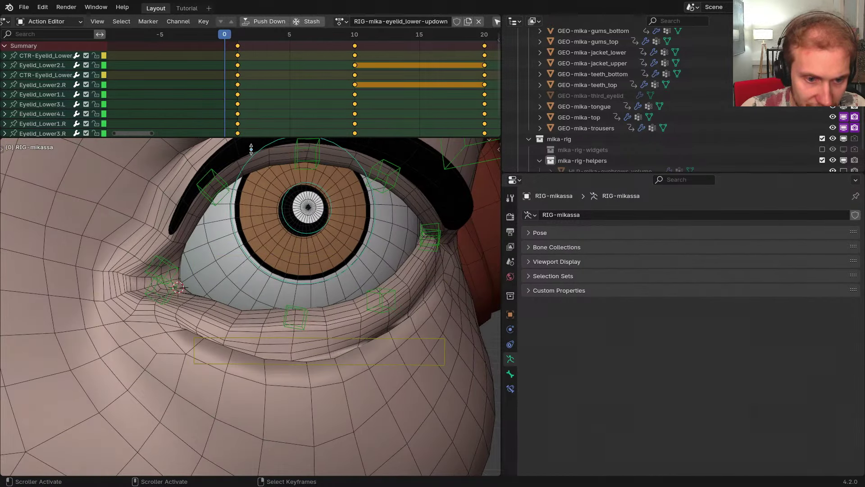
pyautogui.click(298, 309)
pyautogui.press('r')
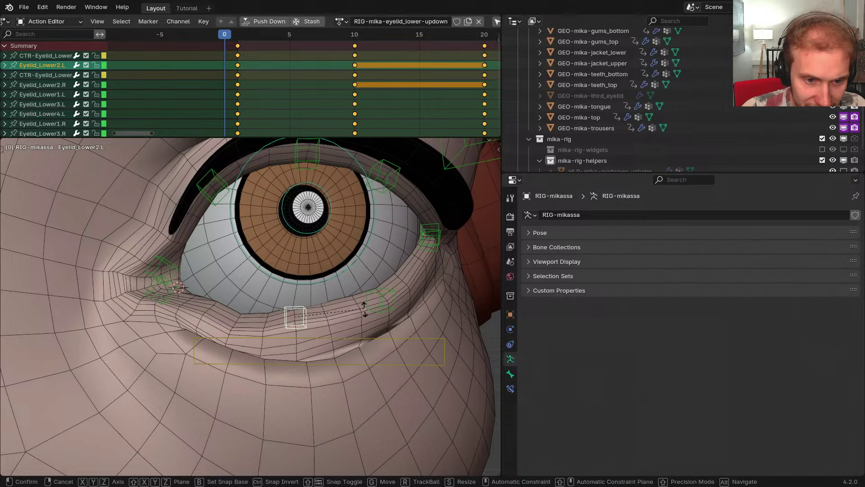
pyautogui.click(336, 318)
pyautogui.moveTo(335, 317)
pyautogui.mouseDown(button='middle')
pyautogui.moveTo(343, 347)
pyautogui.moveTo(342, 325)
pyautogui.mouseUp(button='middle')
# Review the lid shape at frames 1, 10 and 6 without changing the pose
pyautogui.click(237, 119)
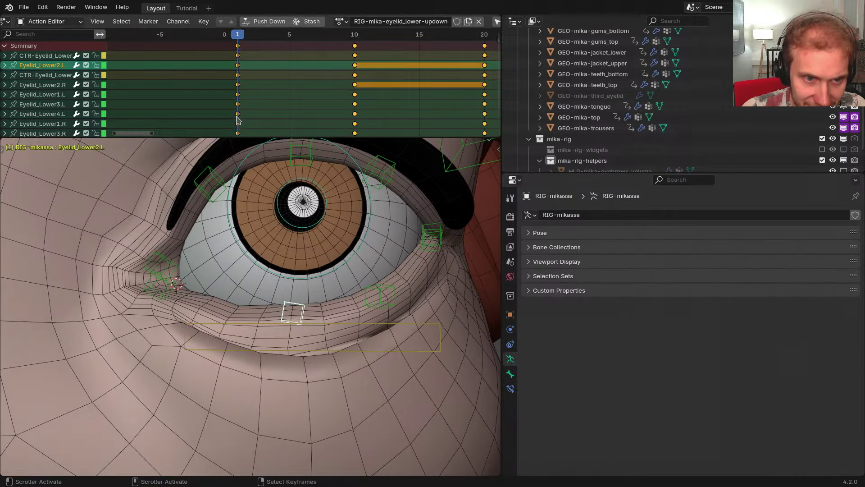
pyautogui.press('r')
pyautogui.rightClick(369, 296)
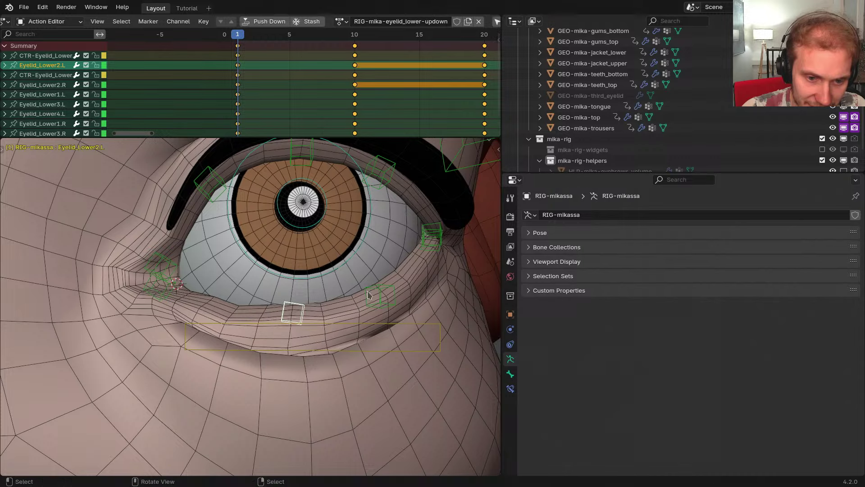
pyautogui.moveTo(271, 122); pyautogui.dragTo(353, 113)
pyautogui.moveTo(371, 239); pyautogui.dragTo(360, 252, button='middle')
pyautogui.moveTo(353, 123); pyautogui.dragTo(241, 106)
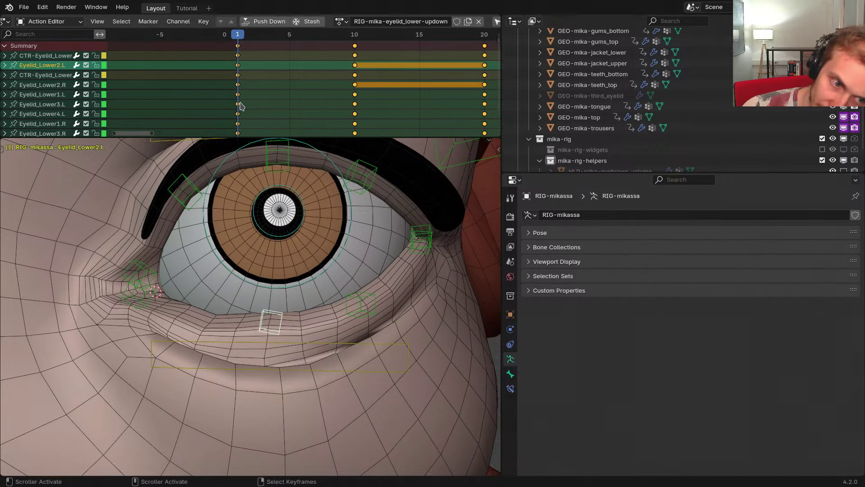
pyautogui.moveTo(296, 239); pyautogui.dragTo(282, 266, button='middle')
# Rotate the Eyelid_Lower1.L corner bone at frame 6, then refine its rotation again
pyautogui.click(165, 287)
pyautogui.press('r')
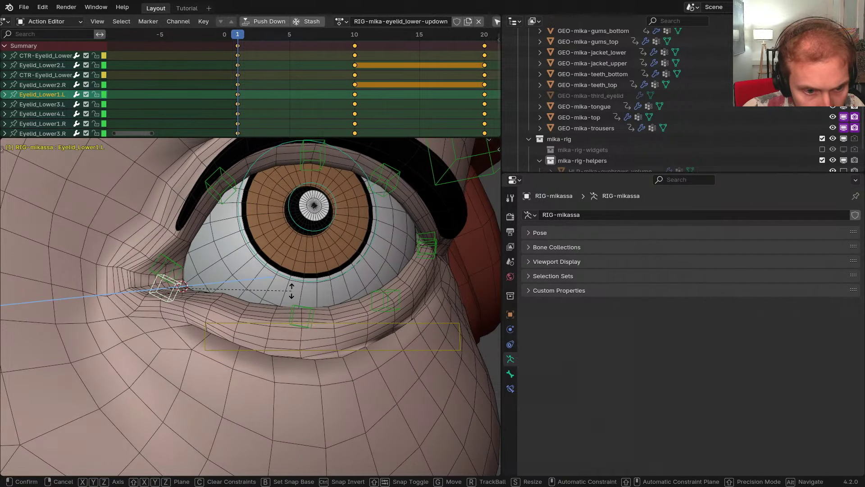
pyautogui.click(291, 294)
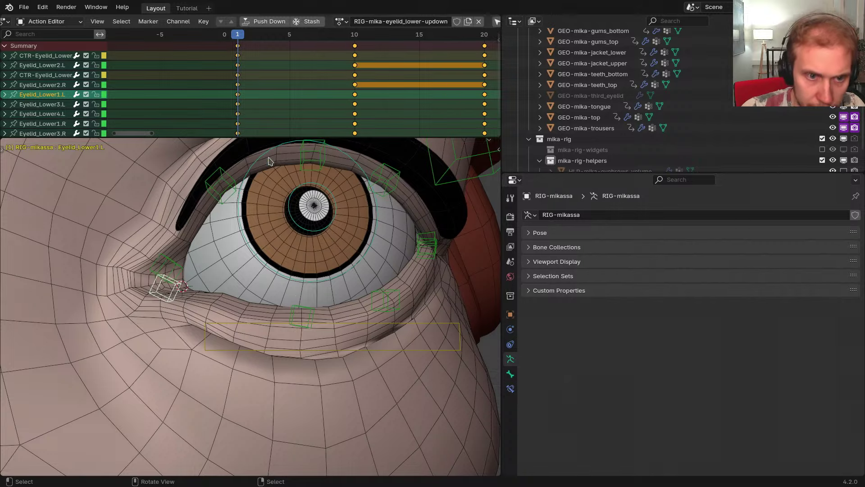
pyautogui.moveTo(242, 113); pyautogui.dragTo(294, 109)
pyautogui.press('r')
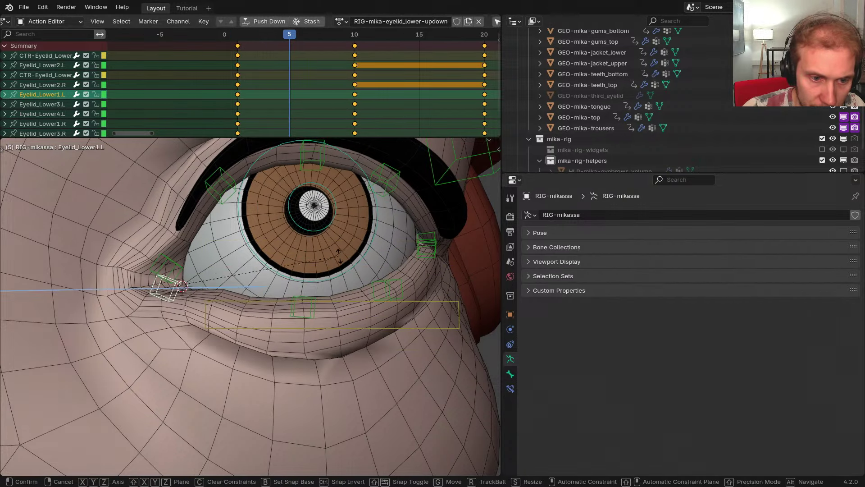
pyautogui.click(333, 259)
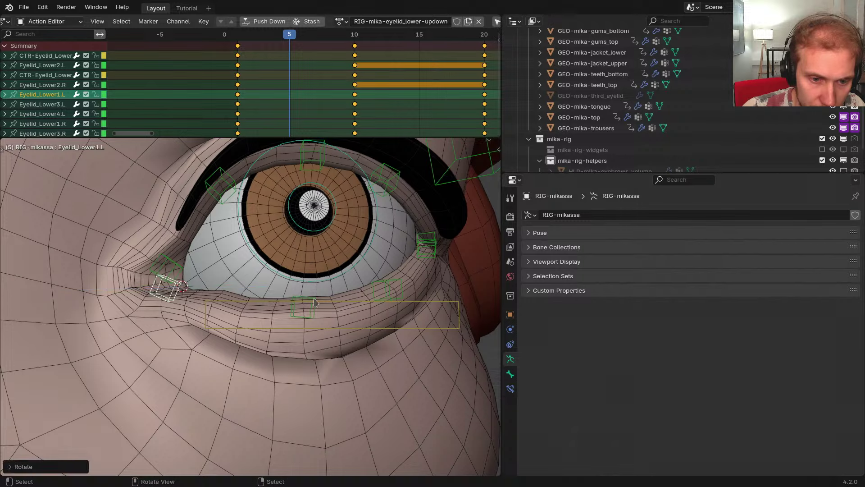
# Move the Eyelid_Lower2.L bone up toward the eye
pyautogui.click(349, 318)
pyautogui.click(349, 318)
pyautogui.press('r')
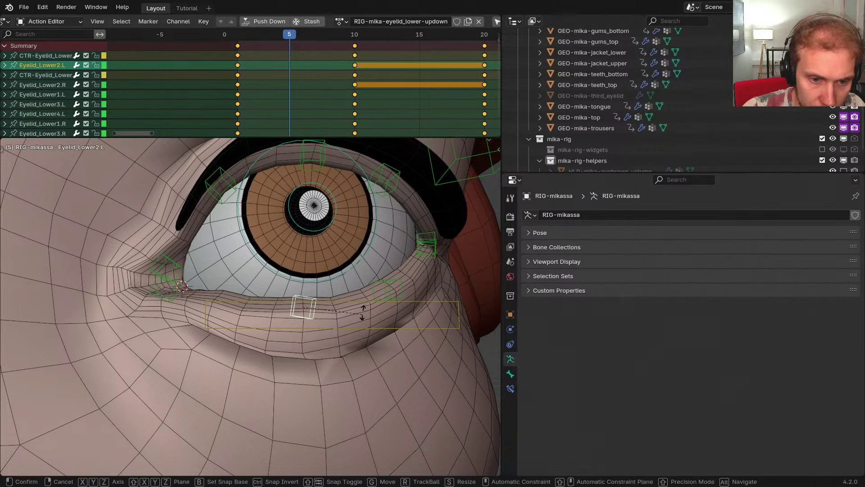
pyautogui.press('g')
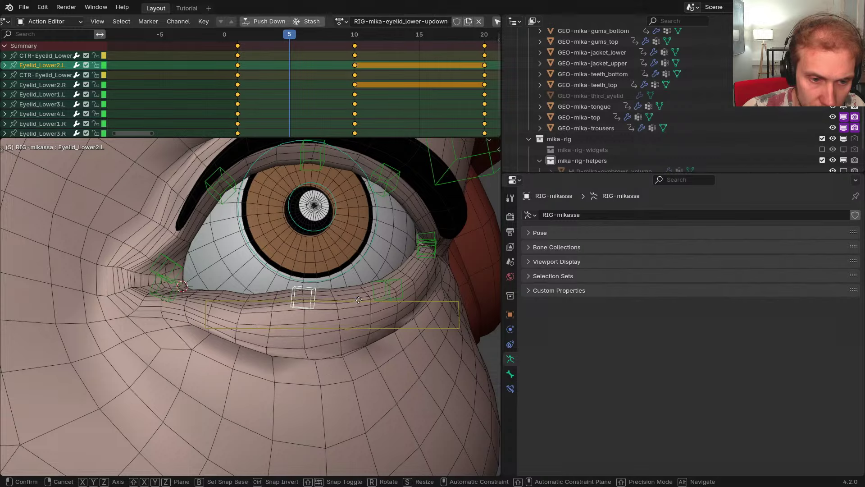
pyautogui.click(358, 309)
pyautogui.scroll(2, 356, 311)
pyautogui.moveTo(347, 320); pyautogui.dragTo(310, 354, button='middle')
# Unhide Rigging, weight-paint GEO-mika-body and view lower-eyelid deform weights in X-ray
pyautogui.hotkey('shift', 'm')
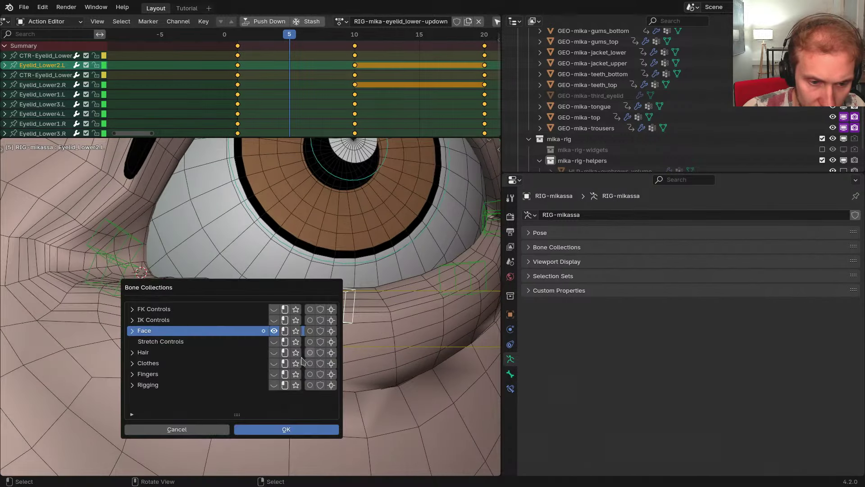
pyautogui.click(274, 385)
pyautogui.hotkey('ctrl', 'Tab')
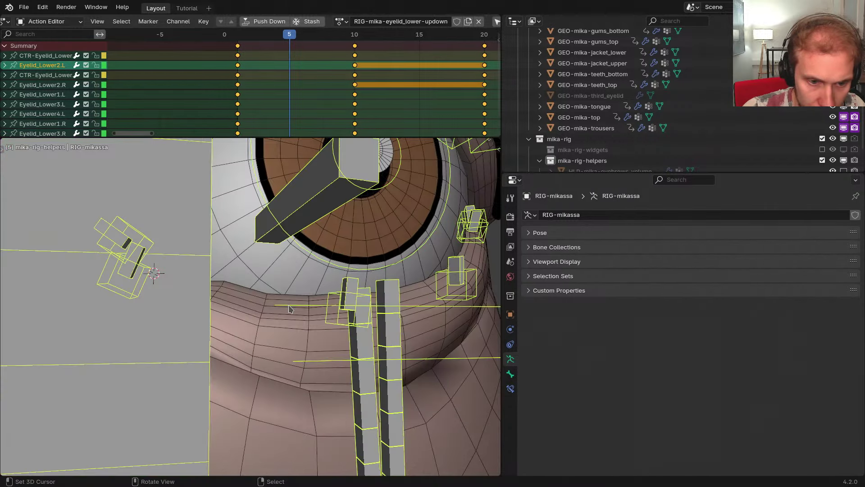
pyautogui.rightClick(300, 320)
pyautogui.hotkey('ctrl', 'Tab')
pyautogui.rightClick(349, 296)
pyautogui.moveTo(347, 299)
pyautogui.mouseDown(button='middle')
pyautogui.moveTo(224, 312)
pyautogui.moveTo(314, 303)
pyautogui.moveTo(299, 296)
pyautogui.moveTo(311, 302)
pyautogui.mouseUp(button='middle')
pyautogui.hotkey('alt', 'z')
# Inspect the weights of DEF-Eyelid_Lower1.L and DEF-Eyelid_Lower2.L, hiding all other bones
pyautogui.rightClick(236, 271)
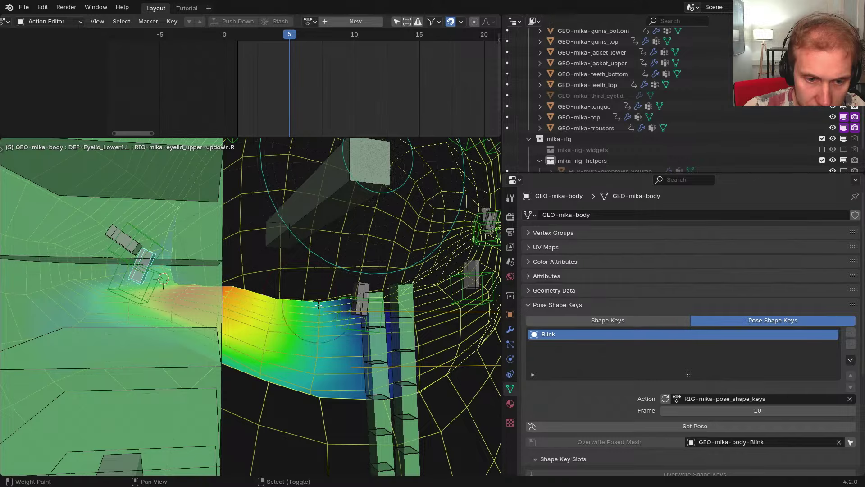
pyautogui.moveTo(255, 289); pyautogui.dragTo(265, 293, button='middle')
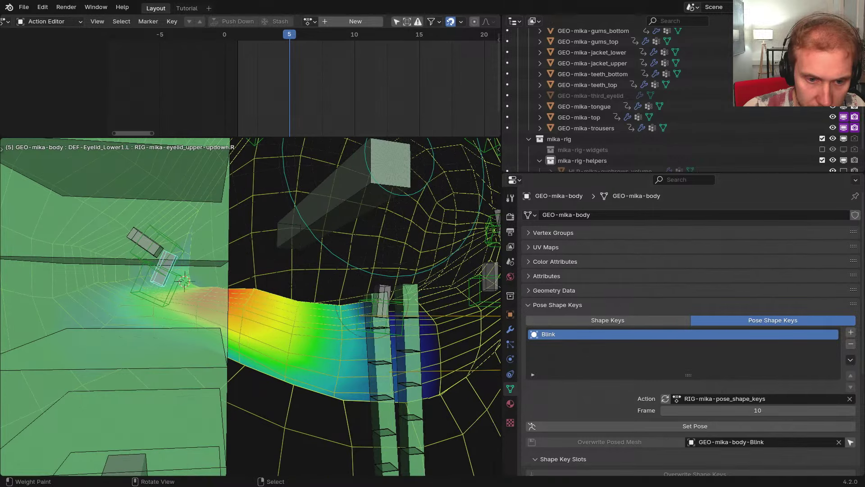
pyautogui.rightClick(378, 300)
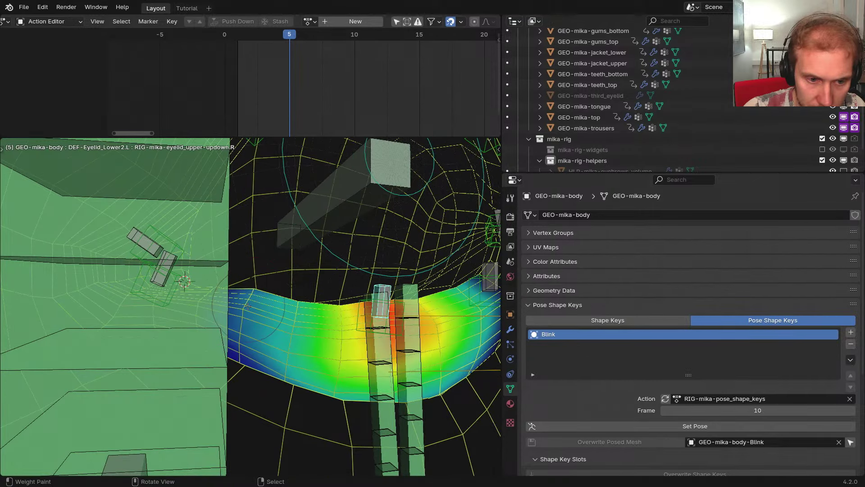
pyautogui.moveTo(247, 306); pyautogui.dragTo(257, 313, button='middle')
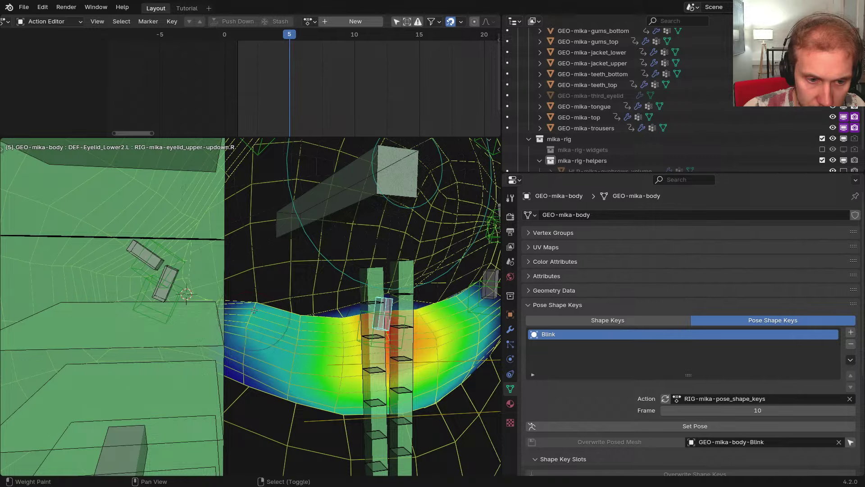
pyautogui.keyDown('shift'); pyautogui.rightClick(172, 270); pyautogui.keyUp('shift')
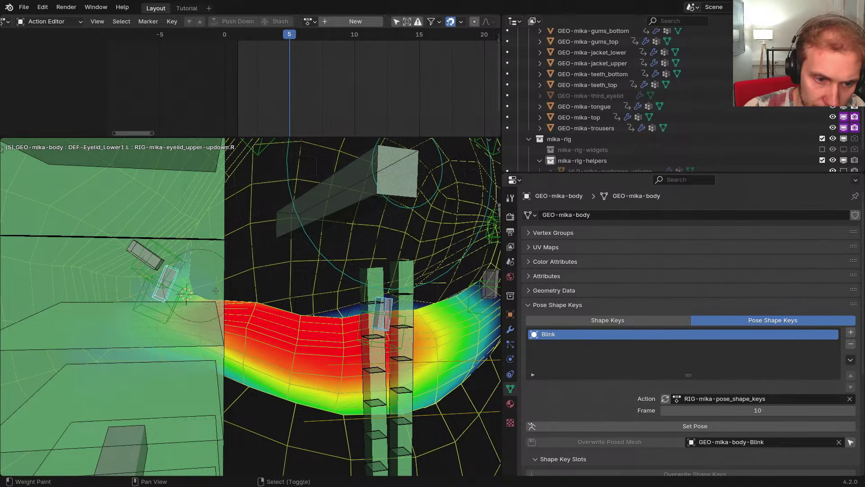
pyautogui.hotkey('shift', 'h')
pyautogui.moveTo(252, 289); pyautogui.dragTo(269, 305, button='middle')
pyautogui.rightClick(386, 318)
pyautogui.moveTo(380, 328); pyautogui.dragTo(295, 315, button='middle')
pyautogui.moveTo(354, 330); pyautogui.dragTo(280, 301, button='middle')
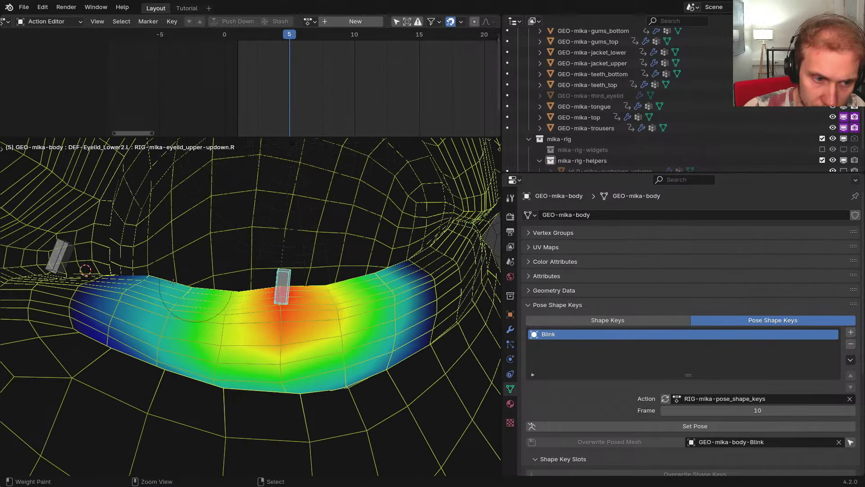
pyautogui.rightClick(65, 250)
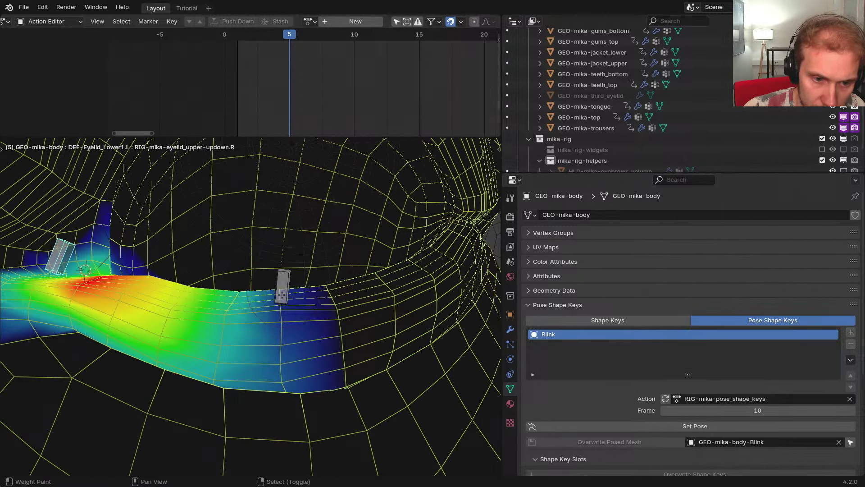
# Enable painting through the mesh in the weight painting options
pyautogui.press('w')
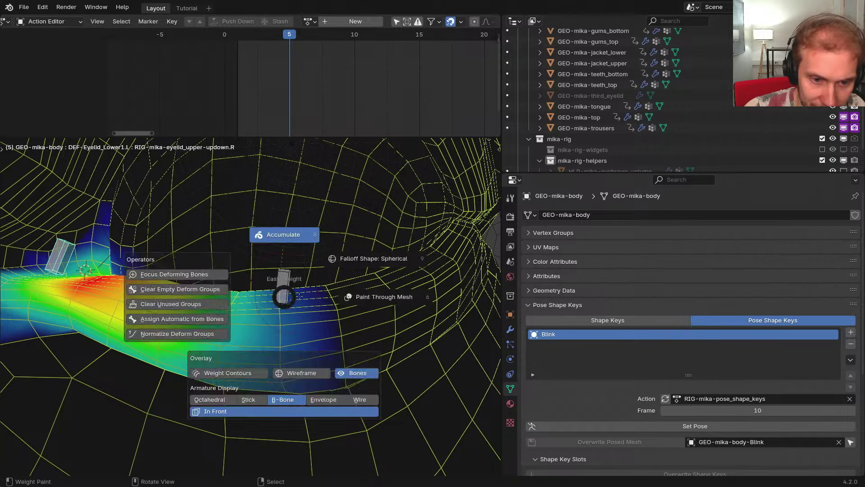
pyautogui.click(297, 297)
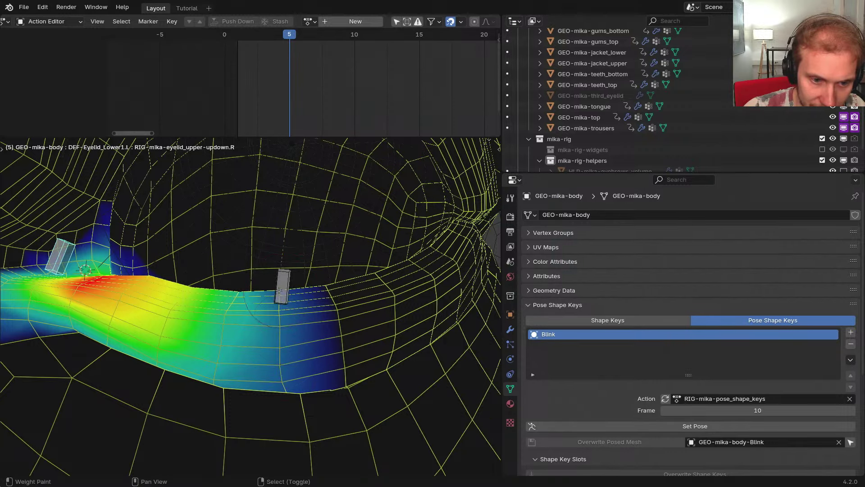
pyautogui.moveTo(283, 372)
pyautogui.mouseDown(button='middle')
pyautogui.moveTo(256, 311)
pyautogui.moveTo(259, 343)
pyautogui.moveTo(305, 411)
pyautogui.mouseUp(button='middle')
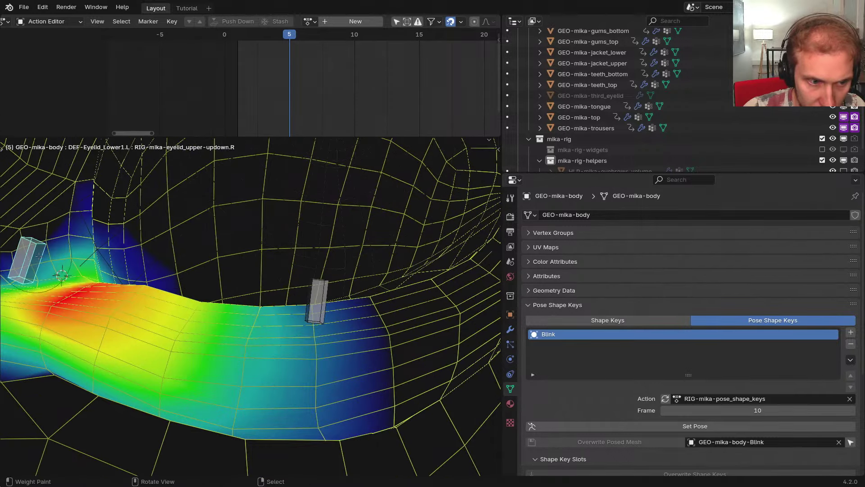
pyautogui.moveTo(297, 329); pyautogui.dragTo(304, 339, button='middle')
# Test-move DEF-Eyelid_Lower2.L twice and cancel, then leave Weight Paint and select GEO-mika-eyes
pyautogui.keyDown('ctrl'); pyautogui.click(303, 299); pyautogui.keyUp('ctrl')
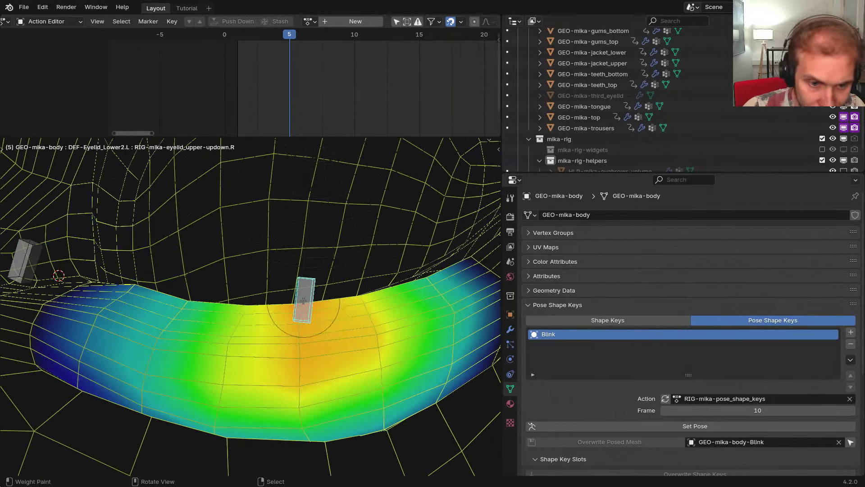
pyautogui.scroll(-3, 303, 299)
pyautogui.press('g')
pyautogui.rightClick(321, 246)
pyautogui.moveTo(311, 288); pyautogui.dragTo(303, 331, button='middle')
pyautogui.press('g')
pyautogui.rightClick(294, 269)
pyautogui.hotkey('ctrl', 'Tab')
pyautogui.click(315, 257)
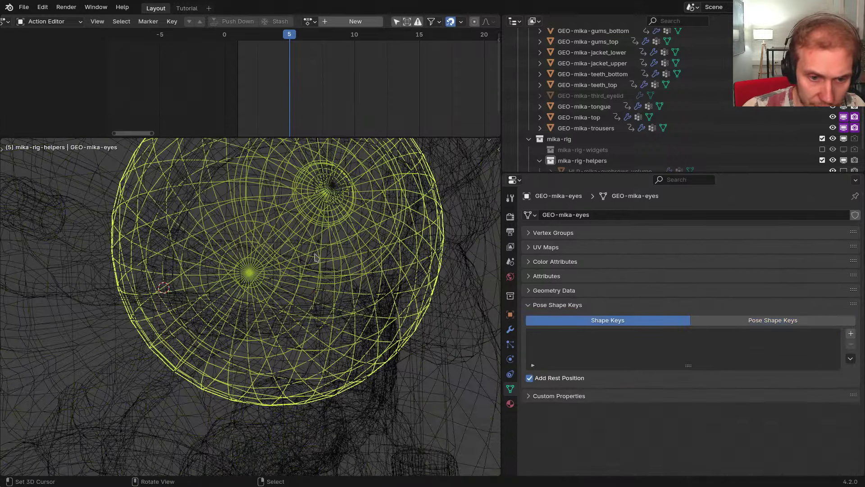
# Put RIG-mikassa into Pose Mode with solid shading and hide the DEF-Head bone
pyautogui.rightClick(319, 290)
pyautogui.rightClick(319, 290)
pyautogui.press('z')
pyautogui.hotkey('ctrl', 'Tab')
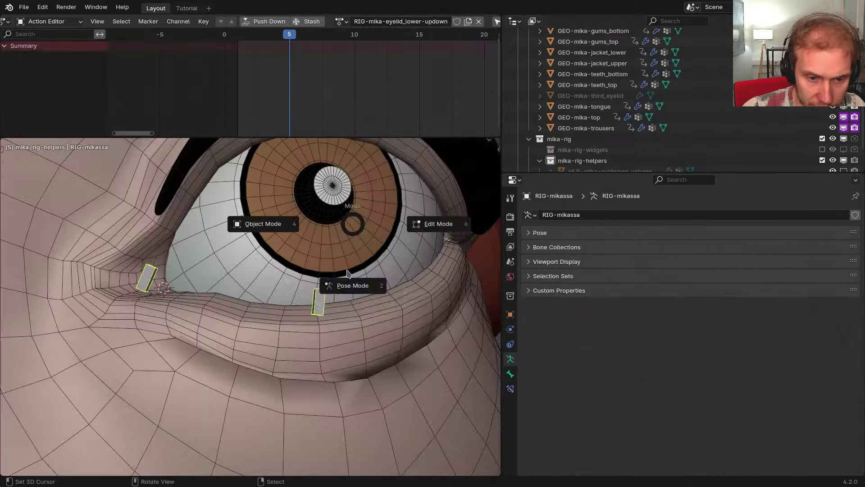
pyautogui.hotkey('alt', 'h')
pyautogui.moveTo(336, 317); pyautogui.dragTo(301, 325, button='middle')
pyautogui.rightClick(205, 317)
pyautogui.press('h')
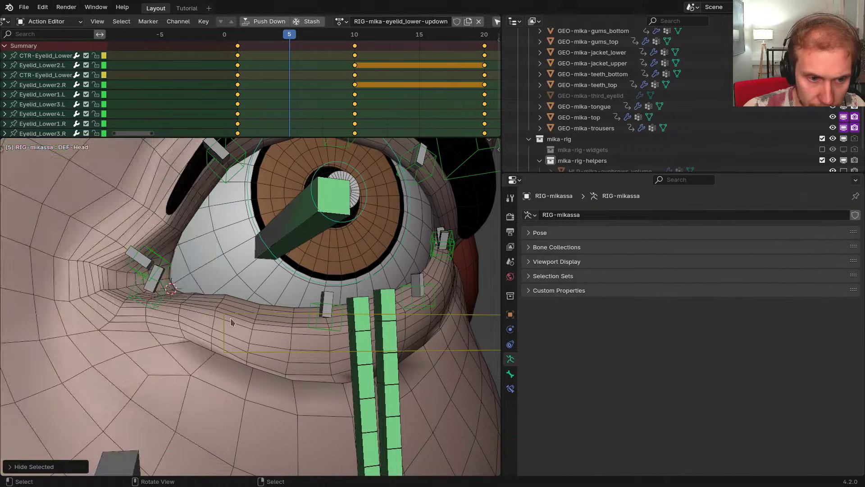
pyautogui.moveTo(231, 319); pyautogui.dragTo(263, 289, button='middle')
pyautogui.scroll(-1, 264, 287)
# Compare frames 1 and 10, then move Eyelid_Lower2.L further left at frame 1
pyautogui.press('Left')
pyautogui.press('Left')
pyautogui.press('Left')
pyautogui.press('Left')
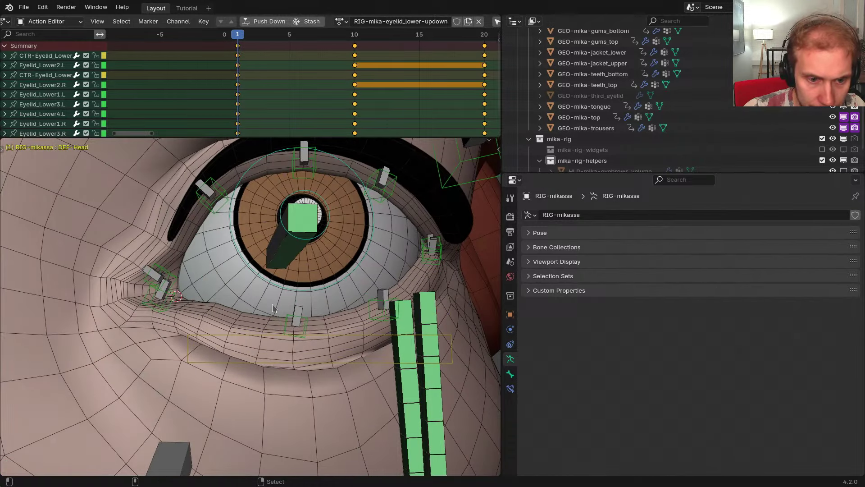
pyautogui.press('Right')
pyautogui.press('Right')
pyautogui.press('Right')
pyautogui.press('Right')
pyautogui.press('Right')
pyautogui.press('Right')
pyautogui.press('Right')
pyautogui.press('Right')
pyautogui.press('Right')
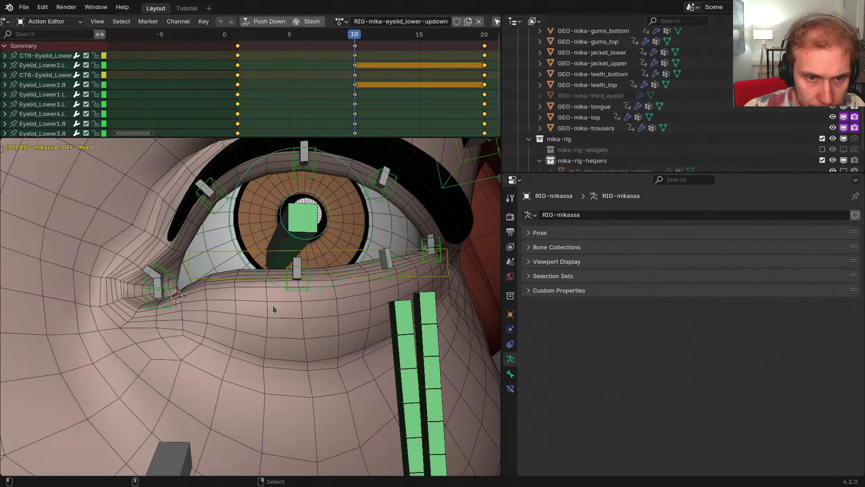
pyautogui.moveTo(353, 130); pyautogui.dragTo(240, 126)
pyautogui.click(309, 322)
pyautogui.moveTo(309, 321); pyautogui.dragTo(327, 311, button='middle')
pyautogui.hotkey('ctrl', 'z')
pyautogui.press('g')
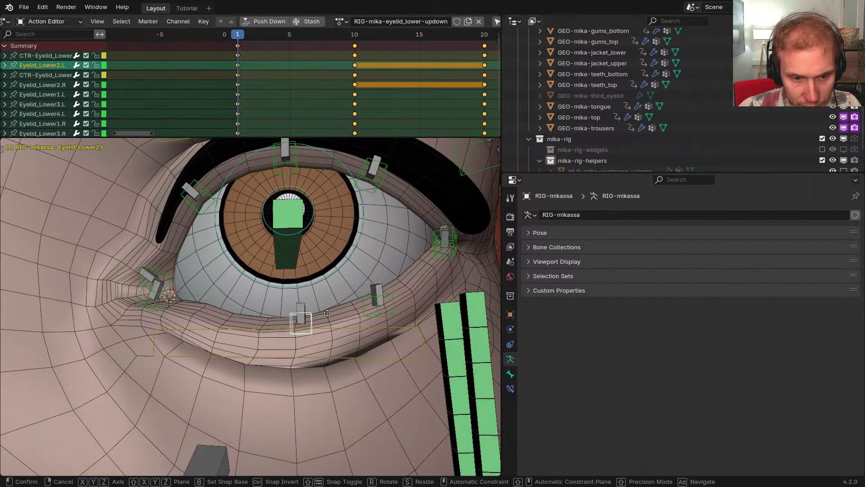
pyautogui.click(320, 316)
pyautogui.press('g')
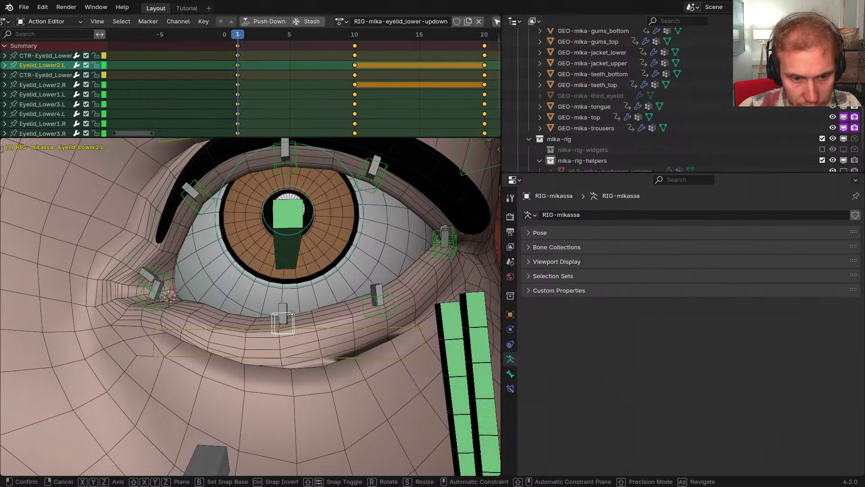
pyautogui.click(314, 314)
pyautogui.moveTo(315, 314); pyautogui.dragTo(318, 317, button='middle')
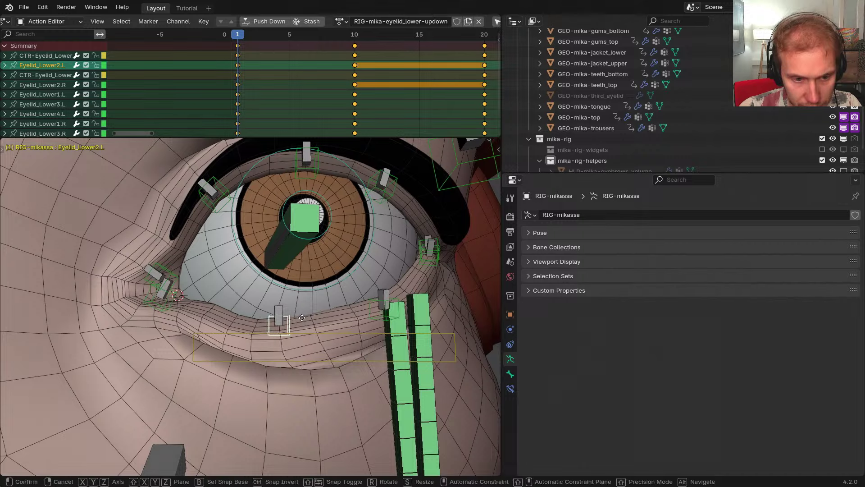
# Reposition the inner-corner Eyelid_Lower1.L bone using X-constrained and Y-constrained transforms
pyautogui.click(179, 301)
pyautogui.press('g')
pyautogui.press('x')
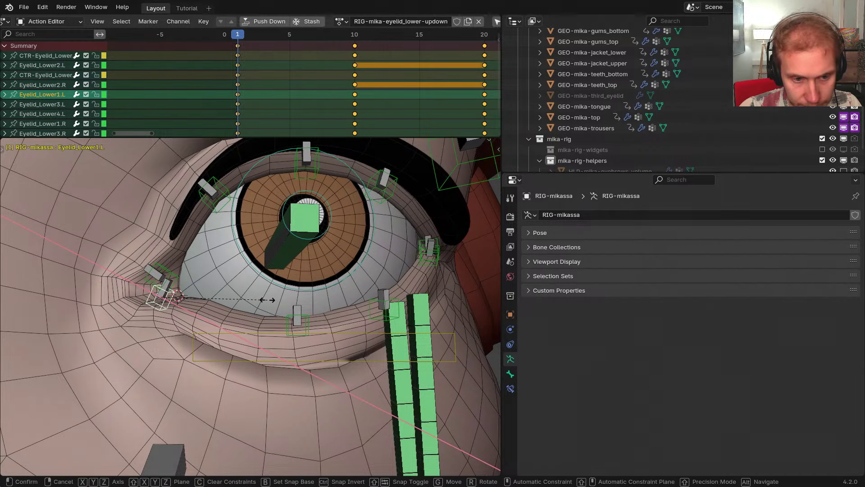
pyautogui.click(267, 300)
pyautogui.press('g')
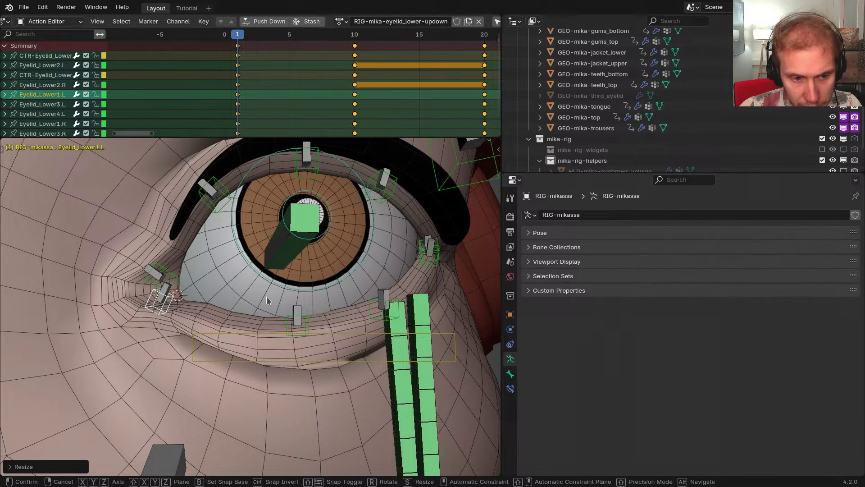
pyautogui.rightClick(267, 298)
pyautogui.press('g')
pyautogui.rightClick(268, 294)
pyautogui.press('g')
pyautogui.rightClick(269, 292)
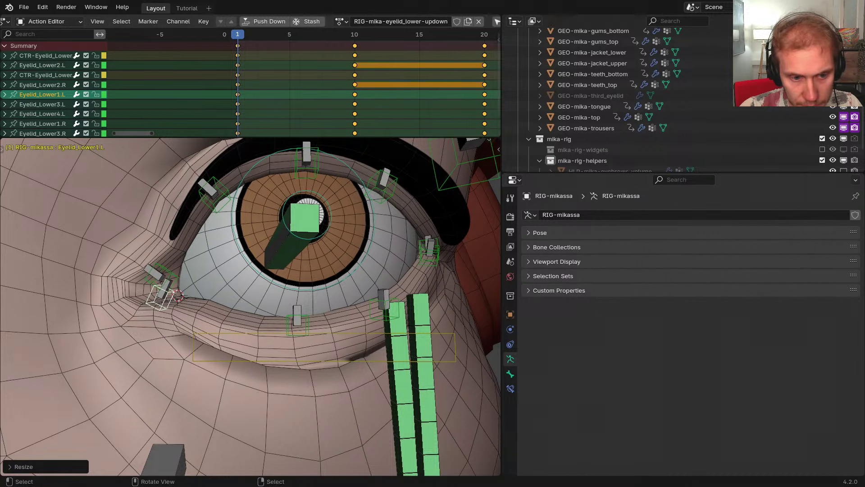
pyautogui.press('s')
pyautogui.press('y')
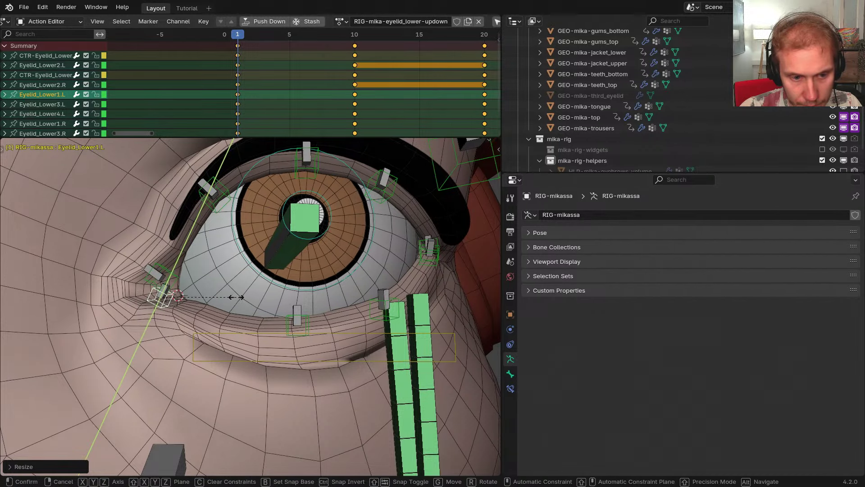
pyautogui.press('g')
pyautogui.click(234, 299)
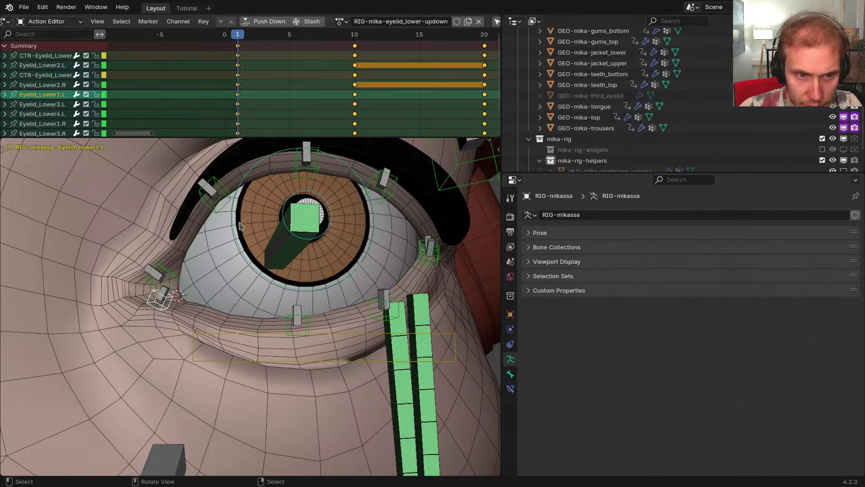
# Play back the lid motion, then adjust and keyframe Eyelid_Lower2.L at frame 1
pyautogui.press('space')
pyautogui.moveTo(340, 119); pyautogui.dragTo(240, 118)
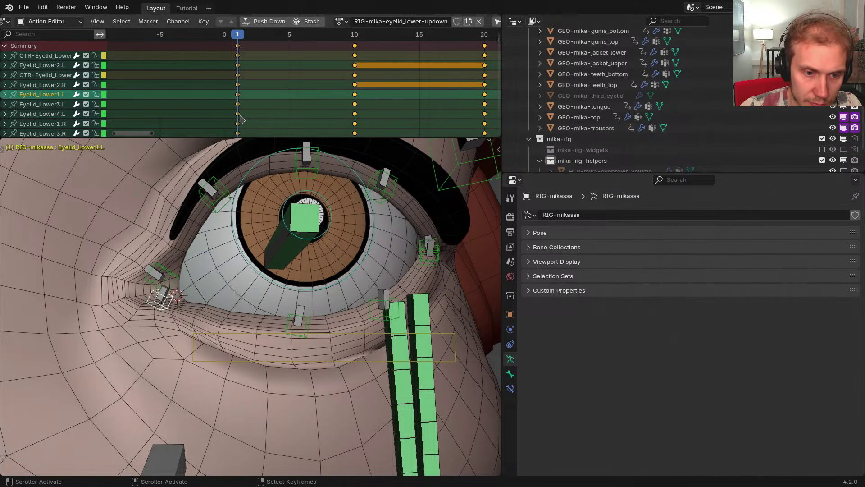
pyautogui.click(307, 325)
pyautogui.moveTo(318, 322); pyautogui.dragTo(308, 319, button='middle')
pyautogui.press('g')
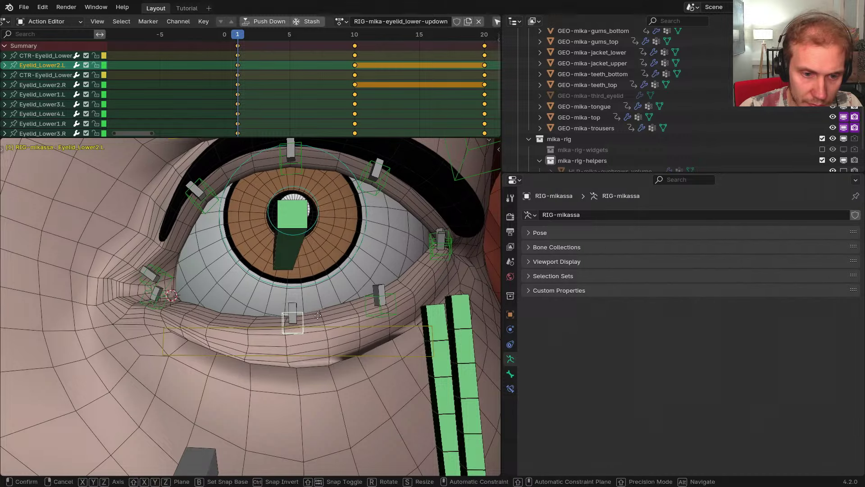
pyautogui.rightClick(317, 318)
pyautogui.press('g')
pyautogui.click(315, 312)
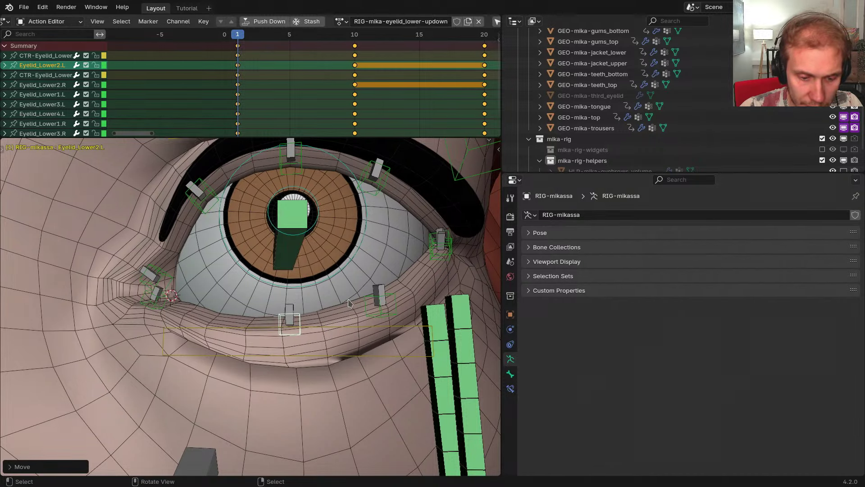
pyautogui.press('i')
pyautogui.moveTo(241, 102)
pyautogui.mouseDown()
pyautogui.moveTo(329, 103)
pyautogui.moveTo(239, 101)
pyautogui.mouseUp()
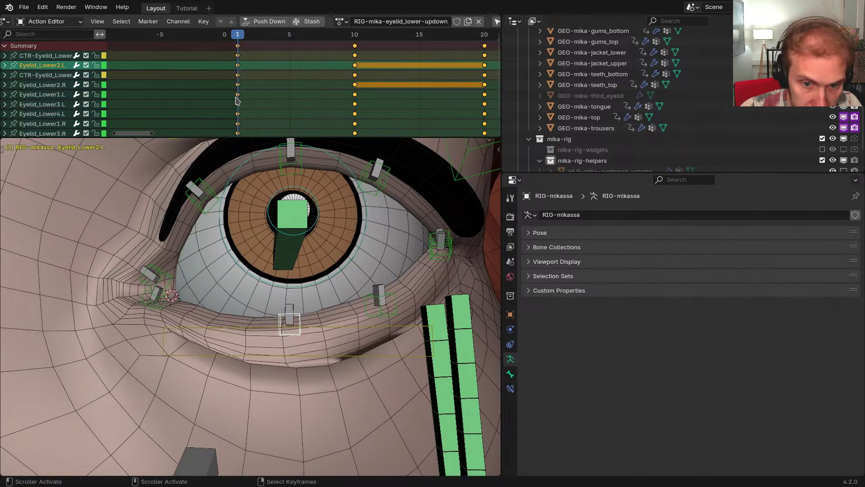
# Rotate and move the outer-corner Eyelid_Lower4.L bone to refine the lid shape
pyautogui.moveTo(352, 237); pyautogui.dragTo(333, 267, button='middle')
pyautogui.click(361, 233)
pyautogui.press('r')
pyautogui.click(343, 259)
pyautogui.press('g')
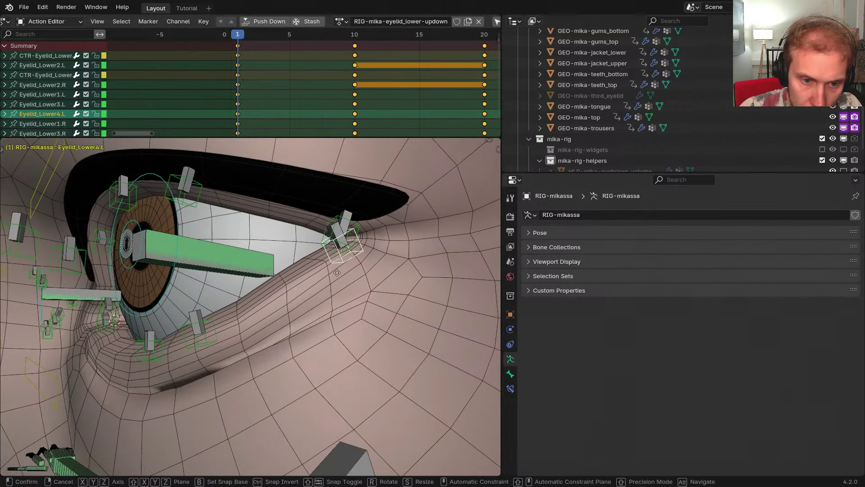
pyautogui.click(305, 289)
pyautogui.press('r')
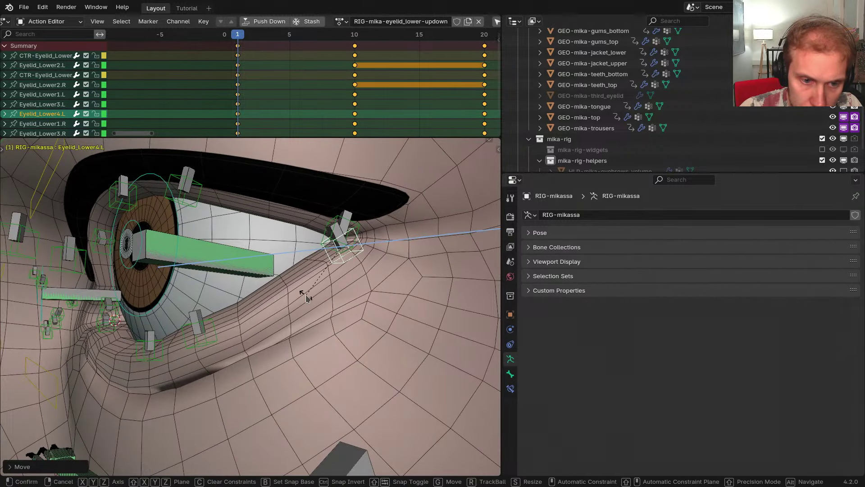
pyautogui.click(306, 291)
# Hide overlays to judge the clean lid shape, then restore them and frame the eye
pyautogui.moveTo(306, 293)
pyautogui.mouseDown(button='middle')
pyautogui.moveTo(279, 241)
pyautogui.moveTo(348, 308)
pyautogui.moveTo(312, 297)
pyautogui.moveTo(308, 313)
pyautogui.moveTo(284, 316)
pyautogui.moveTo(266, 298)
pyautogui.mouseUp(button='middle')
pyautogui.hotkey('shift', 'alt', 'z')
pyautogui.scroll(-3, 305, 309)
pyautogui.scroll(-2, 312, 297)
pyautogui.press('z')
pyautogui.click(276, 311)
pyautogui.scroll(5, 280, 292)
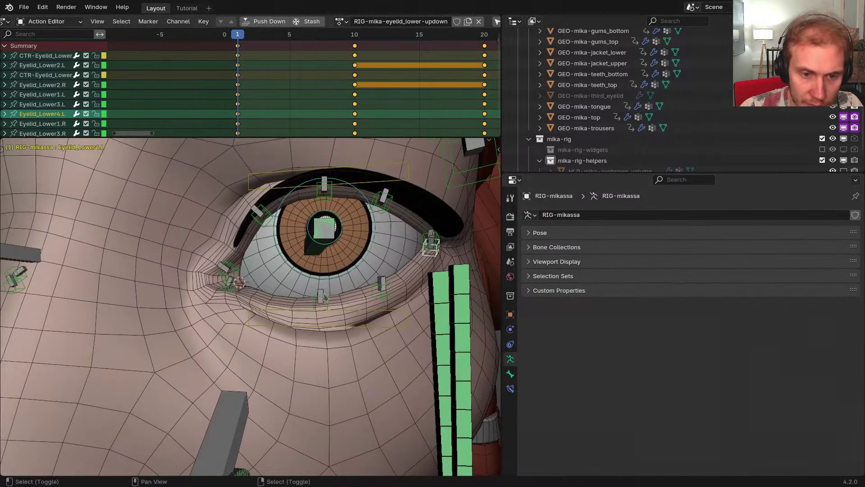
pyautogui.keyDown('shift'); pyautogui.moveTo(308, 267); pyautogui.dragTo(288, 286, button='middle'); pyautogui.keyUp('shift')
# Go to frame 10, leave Pose Mode and select the GEO-mika-body mesh
pyautogui.moveTo(242, 108); pyautogui.dragTo(354, 99)
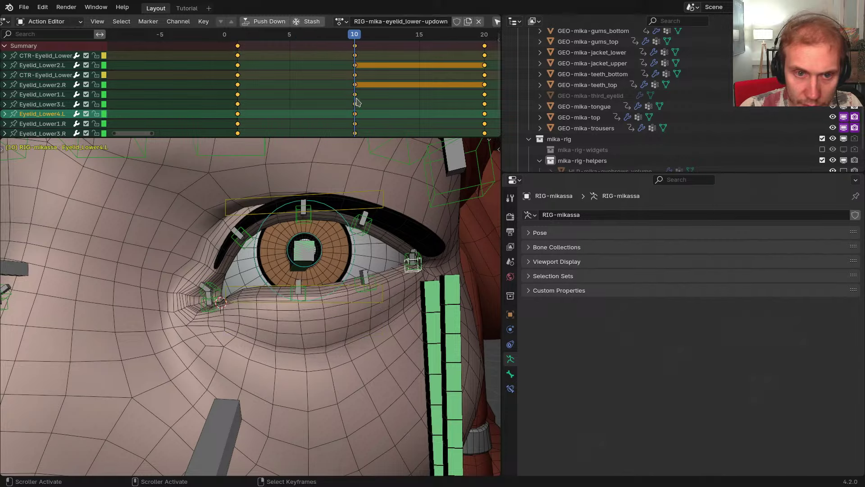
pyautogui.moveTo(336, 290); pyautogui.dragTo(311, 234, button='middle')
pyautogui.rightClick(315, 233)
pyautogui.moveTo(315, 252); pyautogui.dragTo(319, 301, button='middle')
pyautogui.hotkey('ctrl', 'Tab')
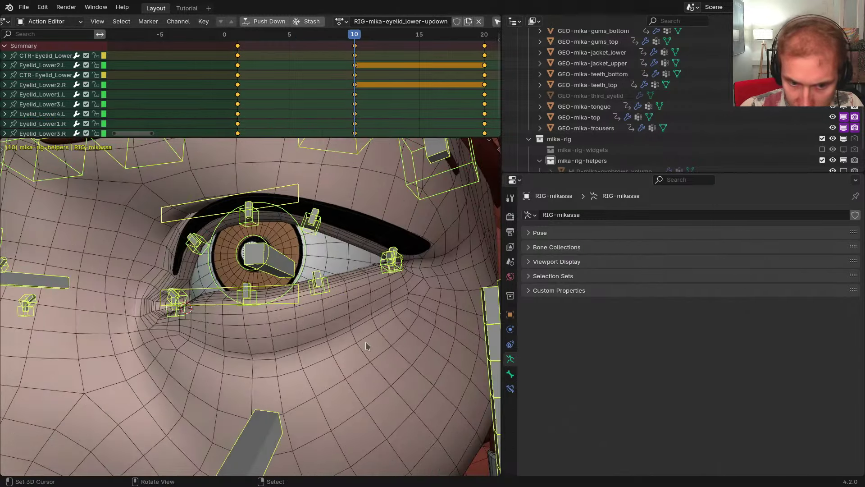
pyautogui.rightClick(369, 345)
pyautogui.moveTo(591, 366); pyautogui.dragTo(611, 332, button='middle')
# Add a LowerLidDown pose shape key using RIG-mika-pose_shape_keys at frame 30 and apply the pose
pyautogui.click(849, 302)
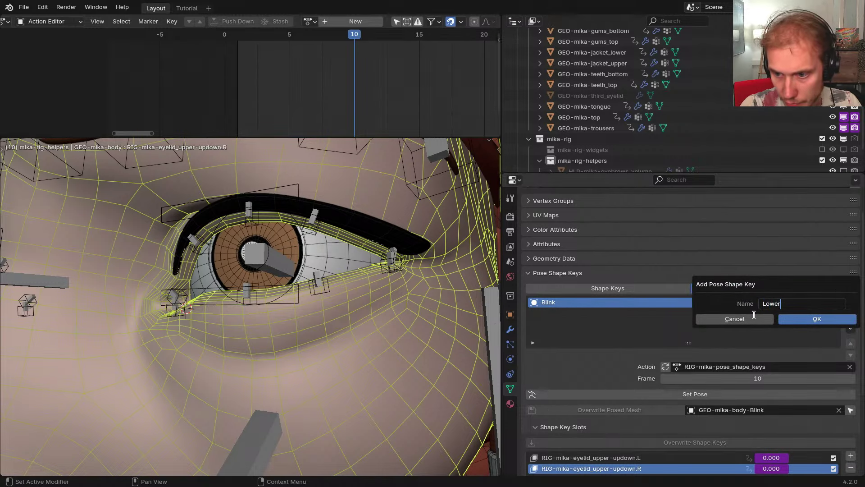
pyautogui.write('LowerLidDOw')
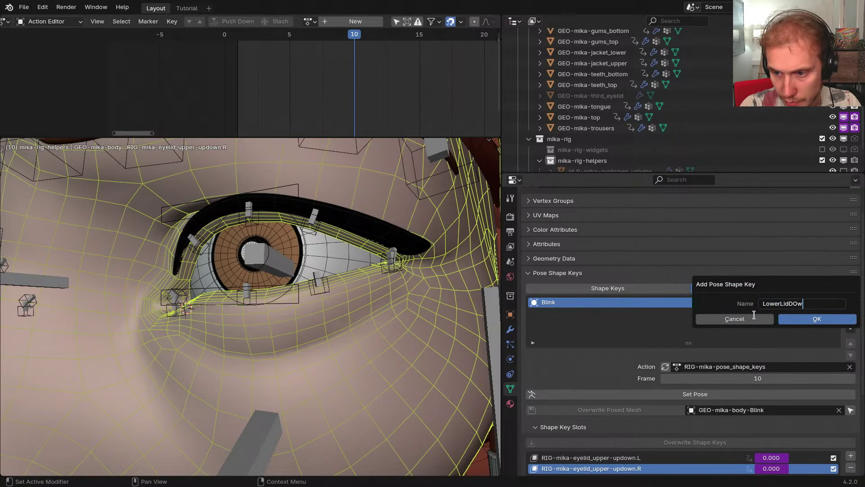
pyautogui.write('n')
pyautogui.press('Return')
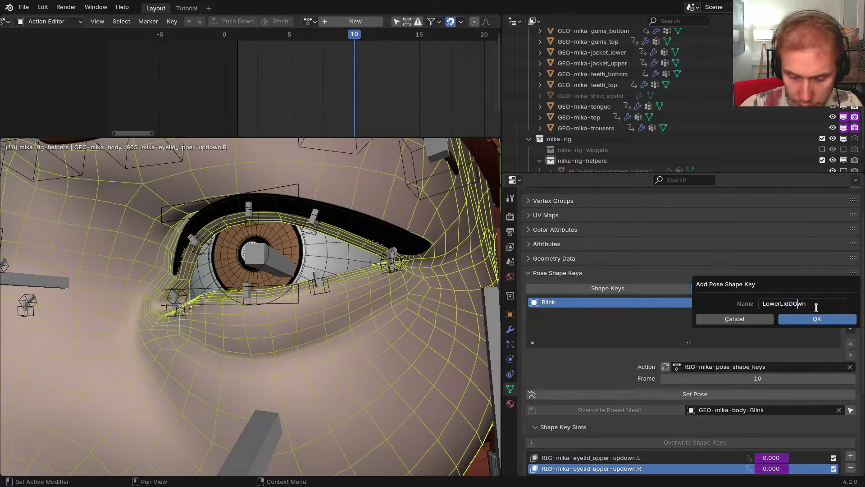
pyautogui.click(816, 318)
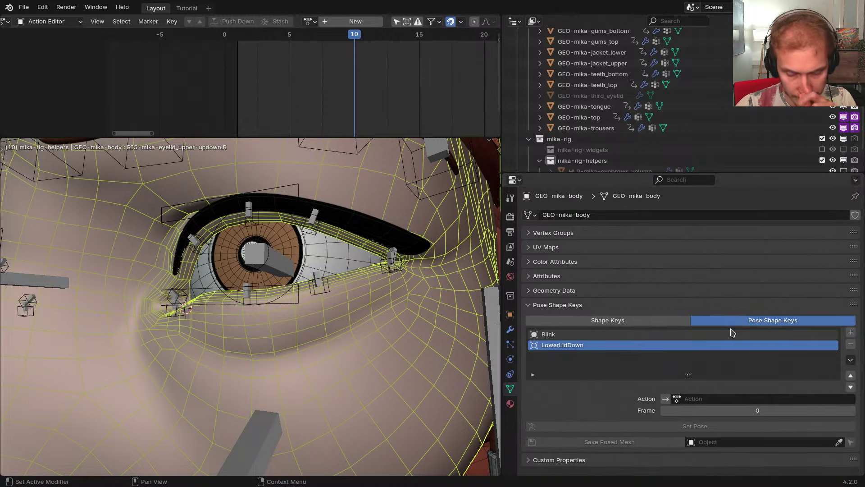
pyautogui.click(705, 398)
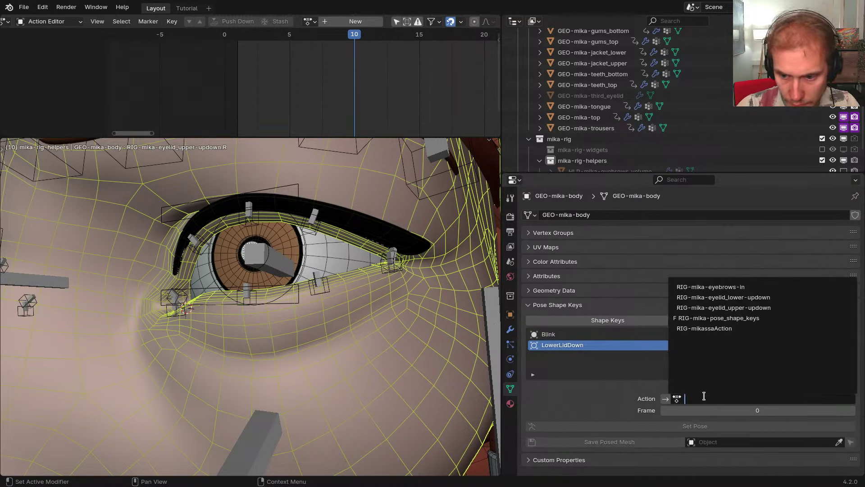
pyautogui.click(720, 318)
pyautogui.click(725, 410)
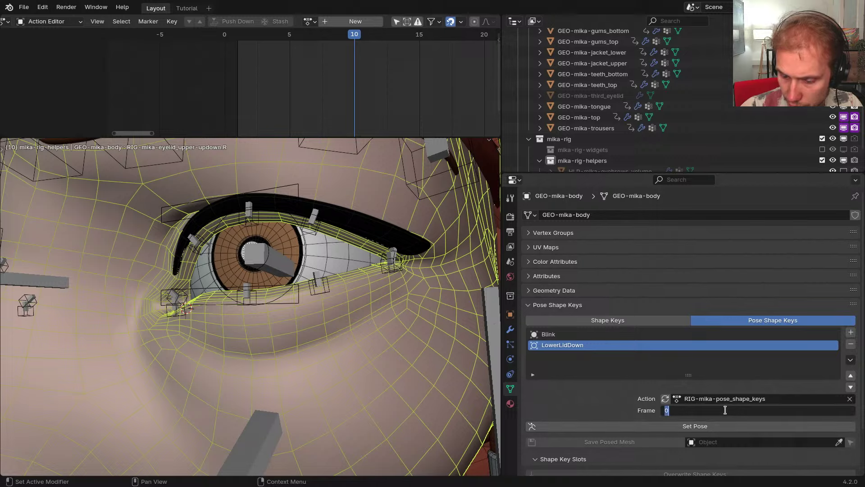
pyautogui.press('Return')
pyautogui.click(743, 427)
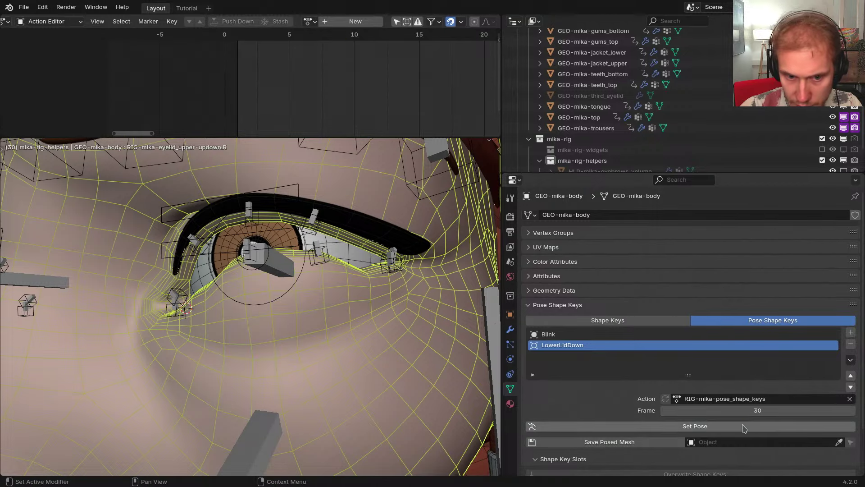
pyautogui.click(738, 410)
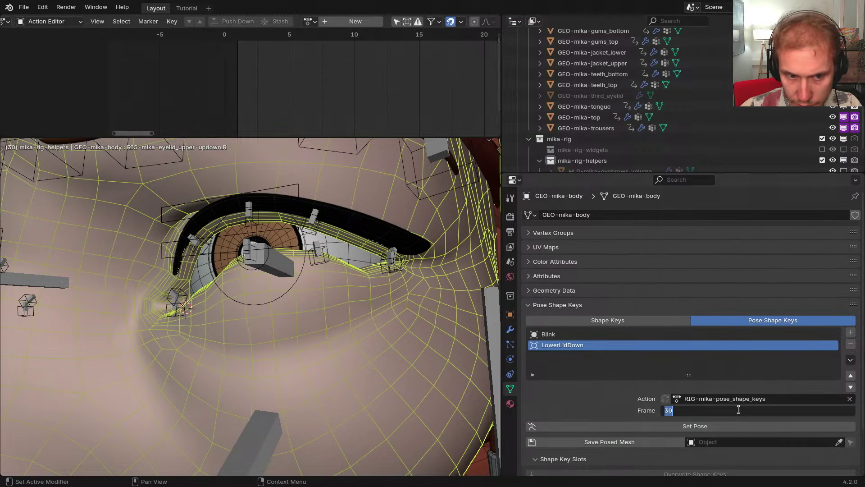
pyautogui.press('Escape')
# Add LowerLidUp above LowerLidDown, using RIG-mika-pose_shape_keys at frame 30
pyautogui.moveTo(421, 324)
pyautogui.mouseDown(button='middle')
pyautogui.moveTo(453, 324)
pyautogui.moveTo(413, 325)
pyautogui.mouseUp(button='middle')
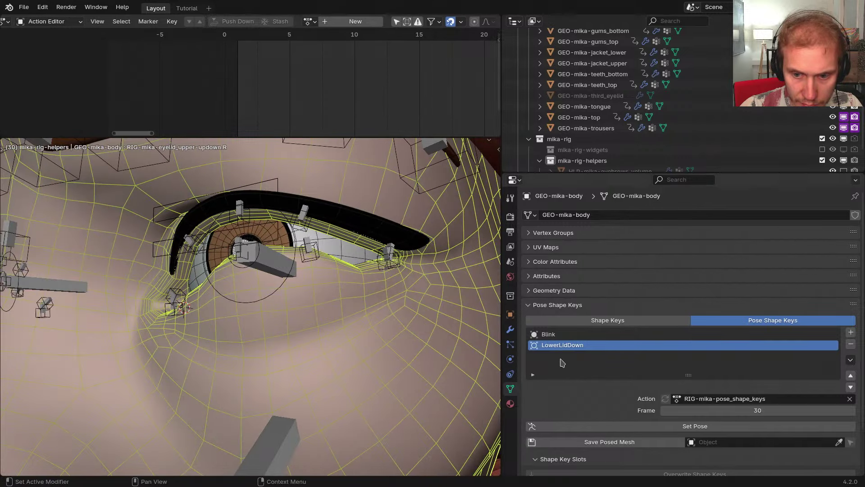
pyautogui.click(851, 332)
pyautogui.write('LowerLidUp')
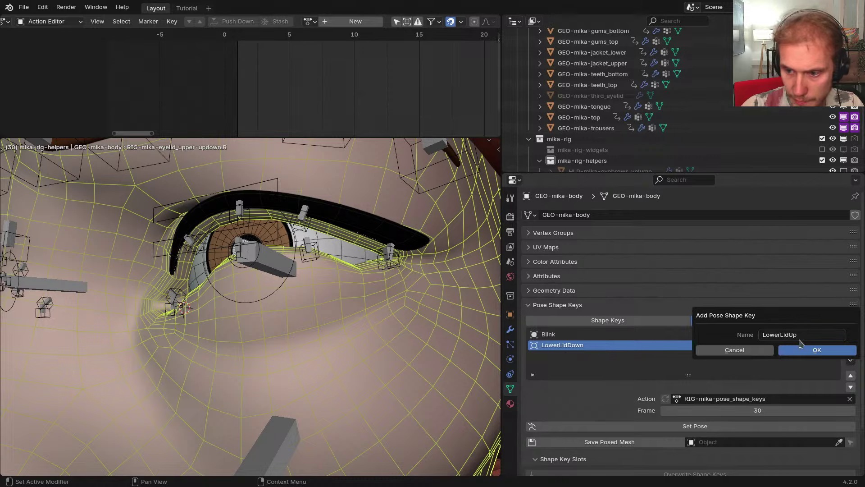
pyautogui.click(801, 347)
pyautogui.click(851, 375)
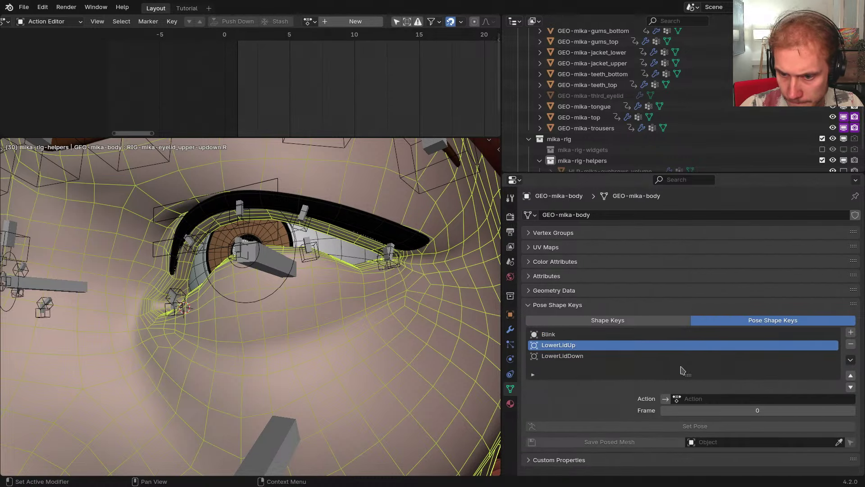
pyautogui.click(677, 399)
pyautogui.click(750, 323)
pyautogui.click(743, 412)
pyautogui.write('30')
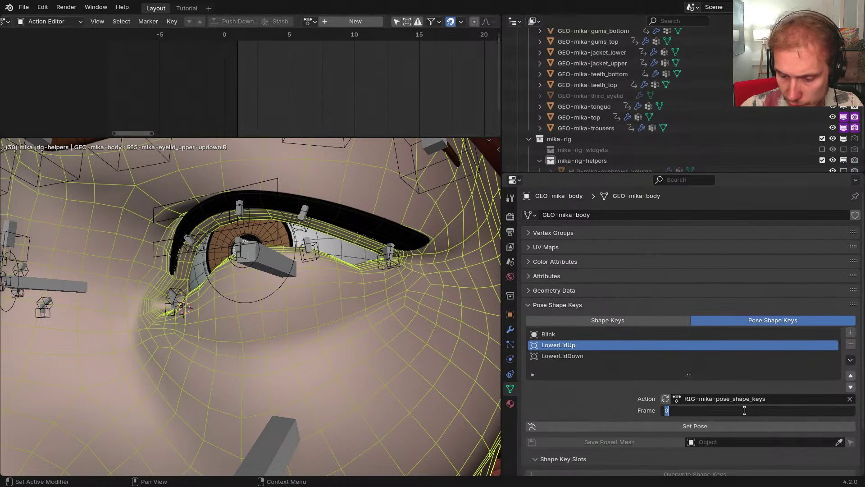
pyautogui.press('Return')
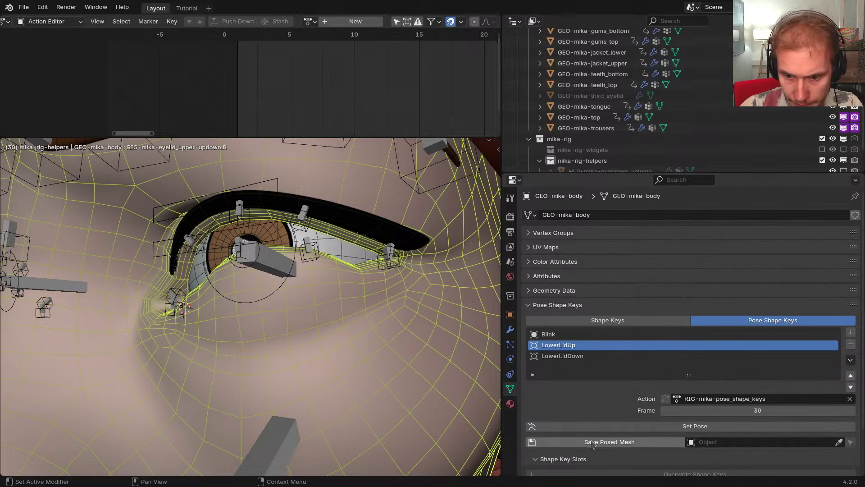
pyautogui.scroll(5, 372, 256)
# Make RIG-mikassa active, switch it to the RIG-mika-eyelid_lower-updown action, play it, and go to frame 20
pyautogui.click(372, 256)
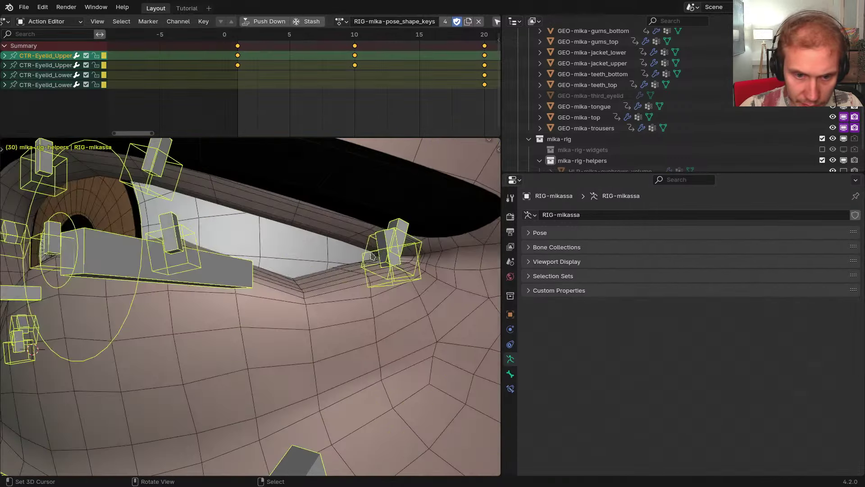
pyautogui.click(339, 21)
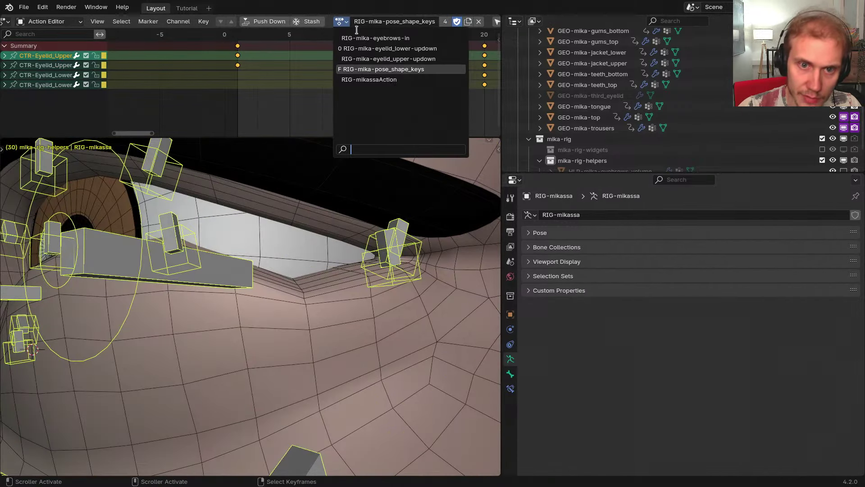
pyautogui.click(390, 48)
pyautogui.press('space')
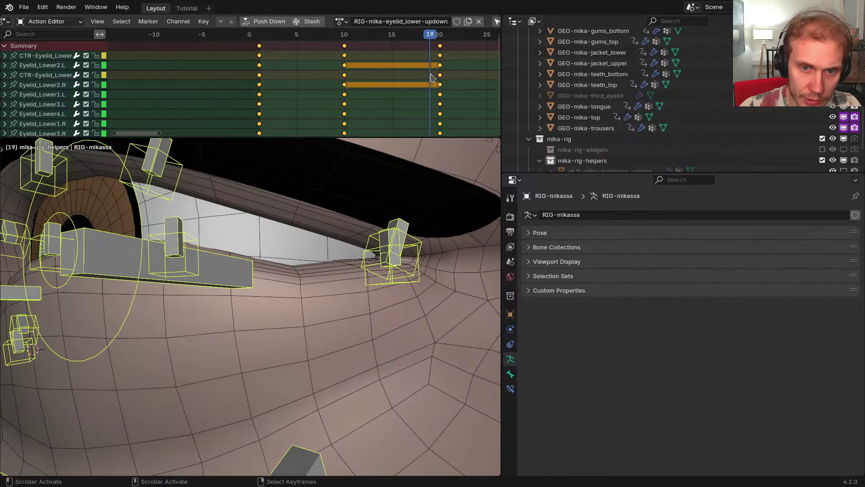
pyautogui.moveTo(431, 75); pyautogui.dragTo(440, 78)
pyautogui.scroll(-2, 333, 270)
pyautogui.moveTo(333, 270)
pyautogui.mouseDown(button='middle')
pyautogui.moveTo(158, 306)
pyautogui.moveTo(337, 285)
pyautogui.mouseUp(button='middle')
# In Pose Mode, rotate the Eyelid_Lower4.L bone around Z, leaving Eyelid_Lower1.L unrotated
pyautogui.hotkey('ctrl', 'Tab')
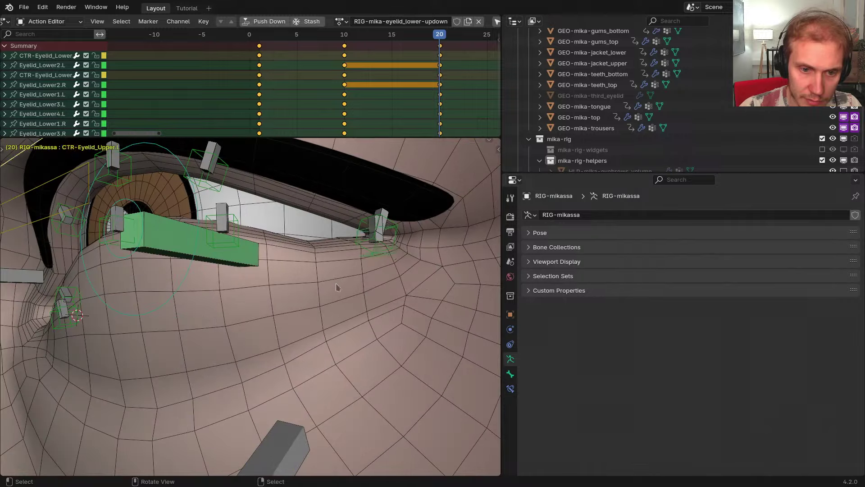
pyautogui.click(374, 244)
pyautogui.press('r')
pyautogui.press('z')
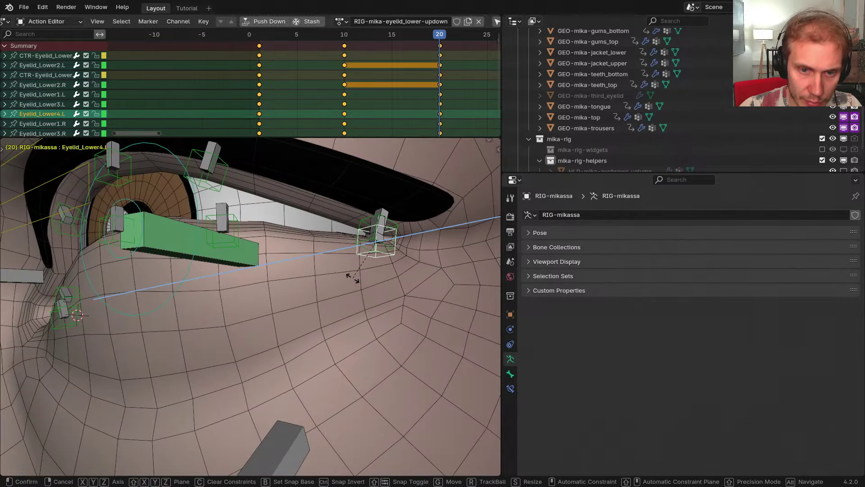
pyautogui.click(353, 278)
pyautogui.moveTo(318, 272); pyautogui.dragTo(275, 325, button='middle')
pyautogui.click(137, 306)
pyautogui.press('r')
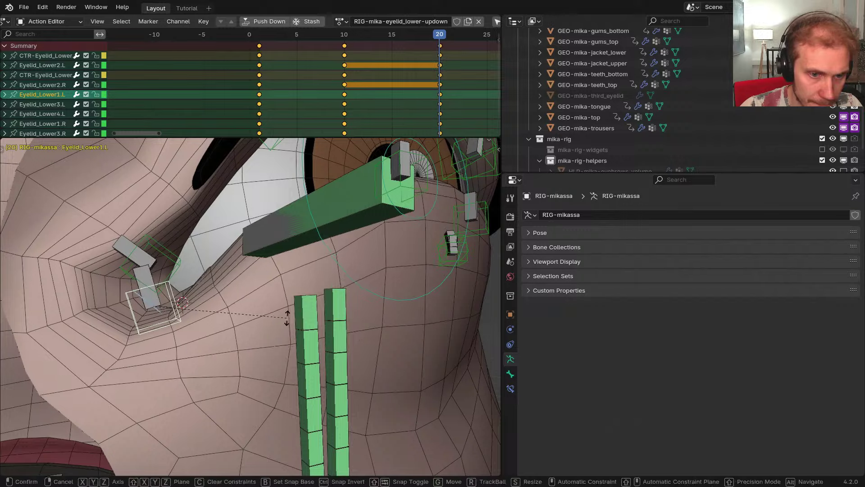
pyautogui.rightClick(289, 314)
pyautogui.moveTo(351, 295); pyautogui.dragTo(413, 273, button='middle')
# Select Eyelid_Lower4.L, 3.L and 2.L plus their mirrored right-side bones, and move them together
pyautogui.keyDown('shift'); pyautogui.click(421, 267); pyautogui.keyUp('shift')
pyautogui.keyDown('shift'); pyautogui.click(318, 249); pyautogui.keyUp('shift')
pyautogui.moveTo(345, 263)
pyautogui.mouseDown(button='middle')
pyautogui.moveTo(312, 258)
pyautogui.moveTo(303, 248)
pyautogui.moveTo(302, 265)
pyautogui.moveTo(339, 273)
pyautogui.mouseUp(button='middle')
pyautogui.scroll(3, 303, 247)
pyautogui.keyDown('shift'); pyautogui.click(297, 251); pyautogui.keyUp('shift')
pyautogui.scroll(-3, 296, 251)
pyautogui.hotkey('ctrl', 'shift', 'm')
pyautogui.scroll(-4, 297, 279)
pyautogui.press('g')
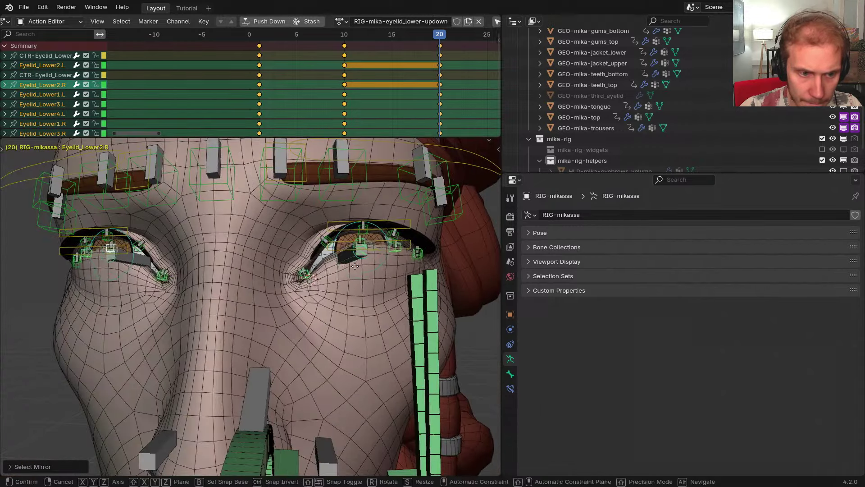
pyautogui.rightClick(354, 267)
pyautogui.hotkey('shift', 'Tab')
pyautogui.press('g')
pyautogui.click(356, 269)
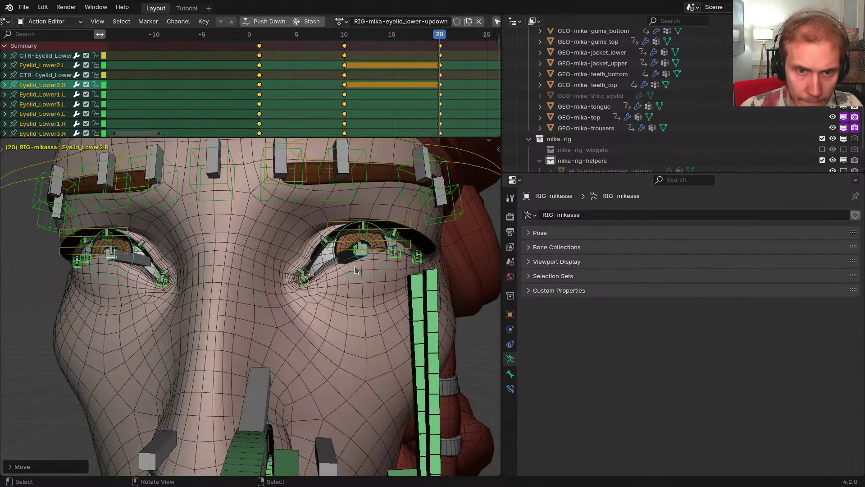
pyautogui.moveTo(355, 269); pyautogui.dragTo(383, 277, button='middle')
pyautogui.scroll(2, 386, 278)
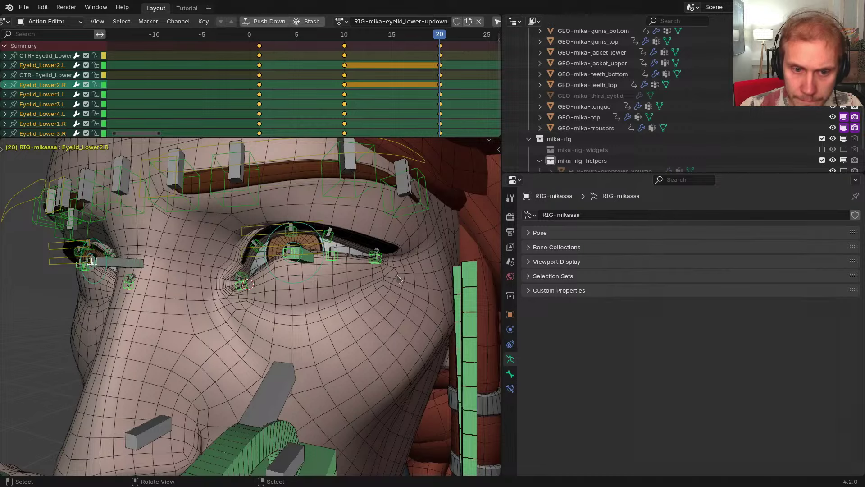
# Leave Pose Mode, select GEO-mika-body, apply the frame 30 pose, and return to frame 20
pyautogui.hotkey('ctrl', 'Tab')
pyautogui.scroll(1, 331, 280)
pyautogui.rightClick(350, 315)
pyautogui.moveTo(351, 319); pyautogui.dragTo(345, 375, button='middle')
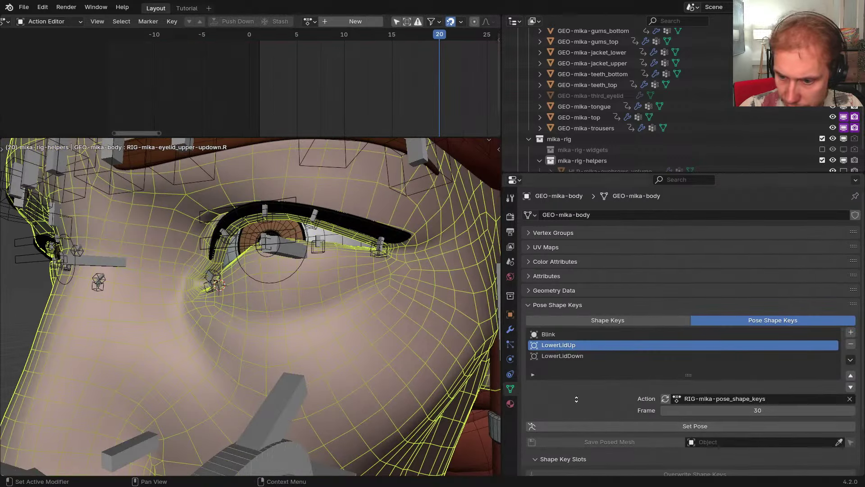
pyautogui.scroll(-3, 576, 399)
pyautogui.click(695, 374)
pyautogui.moveTo(370, 331); pyautogui.dragTo(393, 333, button='middle')
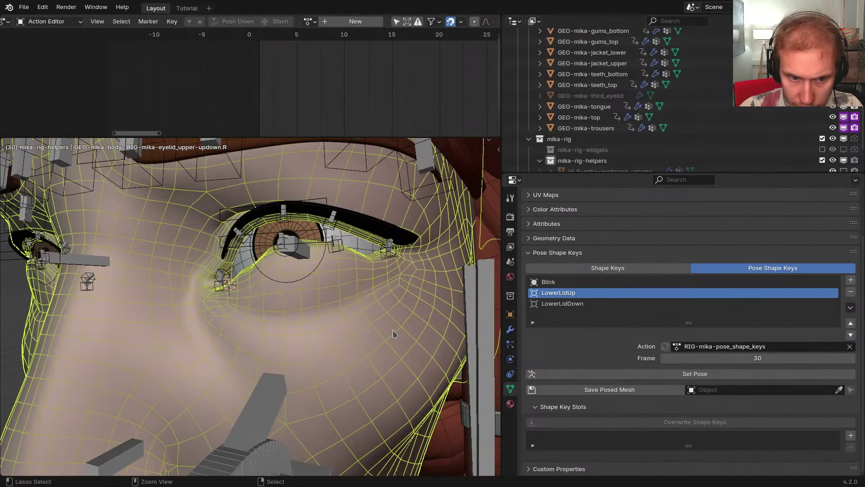
pyautogui.press('Down')
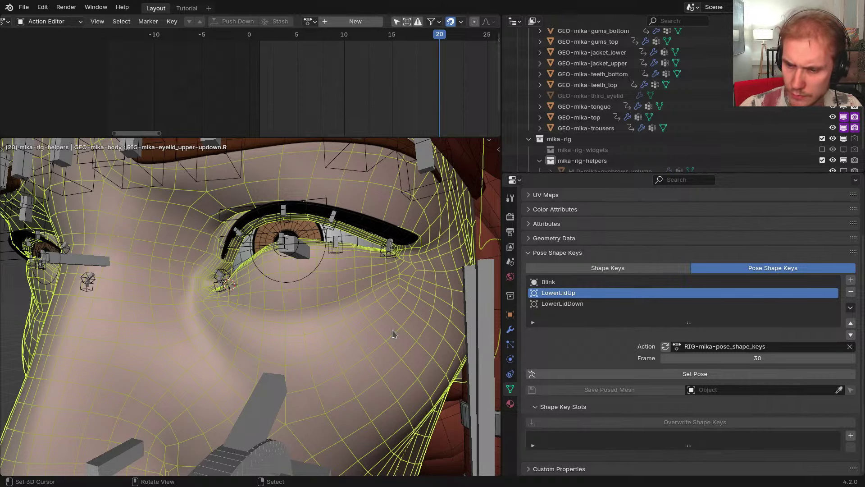
# Put RIG-mikassa back in Pose Mode and move to frame 10 to open the eyelids
pyautogui.rightClick(297, 245)
pyautogui.press('Tab')
pyautogui.click(298, 268)
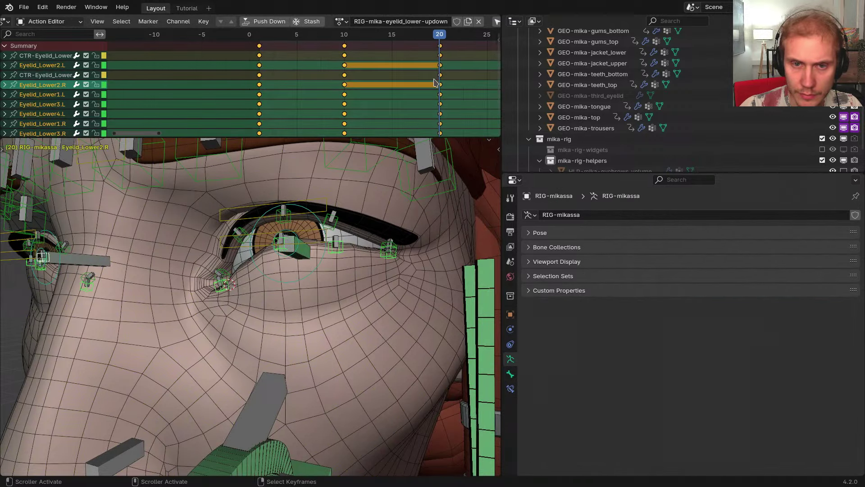
pyautogui.moveTo(434, 80); pyautogui.dragTo(344, 77)
# On the metarig, add a new action slot assigned to RIG-mika-eyelid_lower-updown
pyautogui.hotkey('shift', 't')
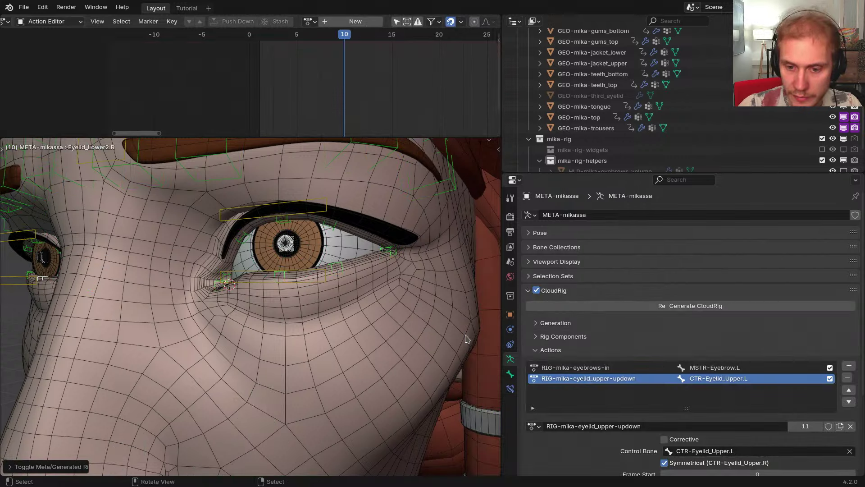
pyautogui.scroll(-3, 604, 340)
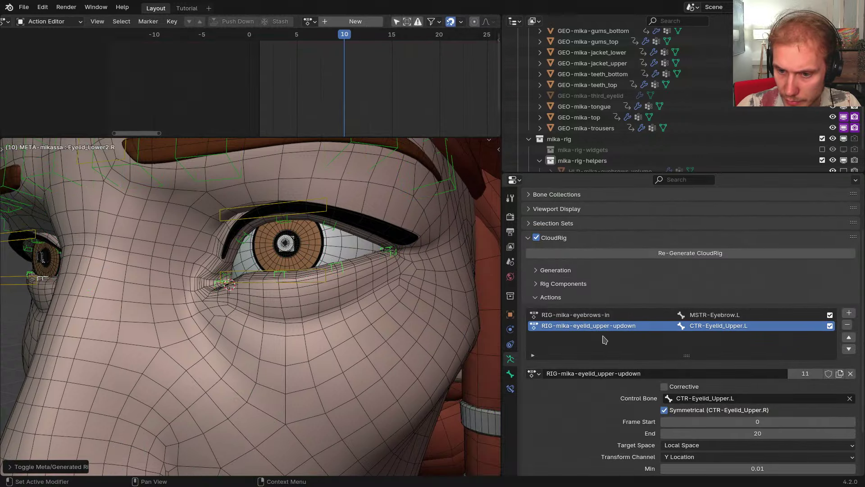
pyautogui.click(849, 314)
pyautogui.click(534, 425)
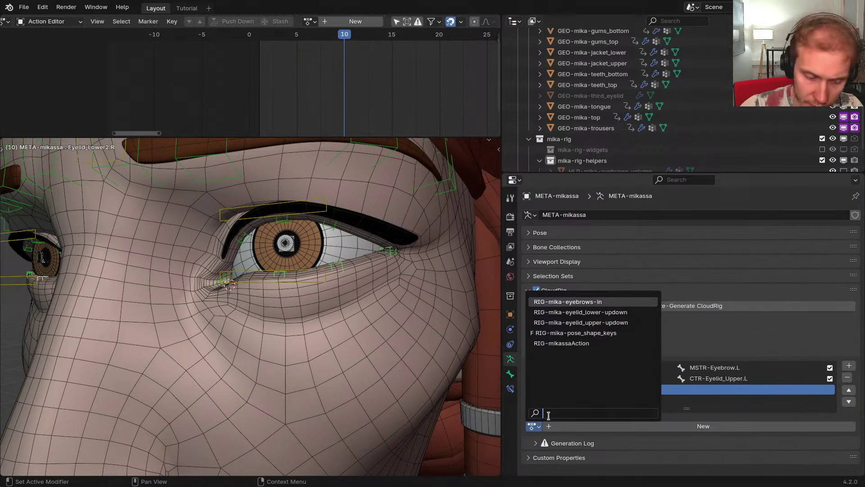
pyautogui.write('eyelid lo')
pyautogui.press('Return')
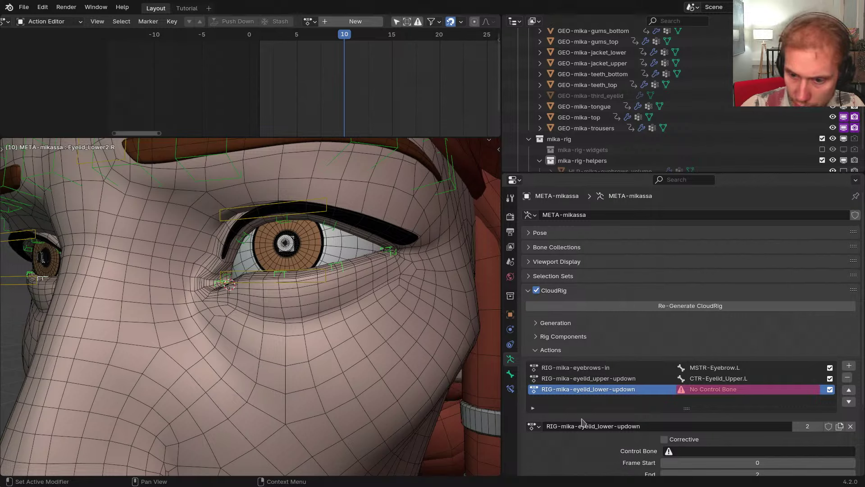
pyautogui.scroll(-3, 581, 422)
# Drive the slot with CTR-Eyelid_Lower.L's Y Location, End frame 20, and scrub to test it
pyautogui.click(301, 283)
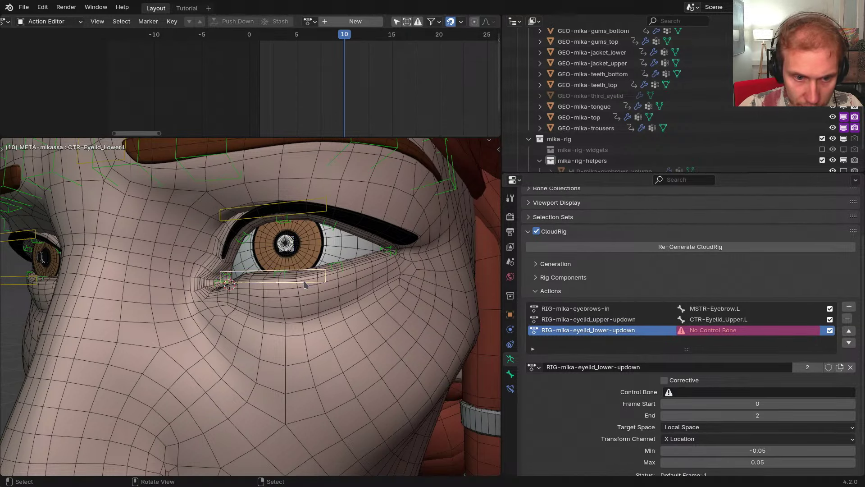
pyautogui.press('F2')
pyautogui.hotkey('ctrl', 'c')
pyautogui.press('Escape')
pyautogui.hotkey('ctrl', 'v')
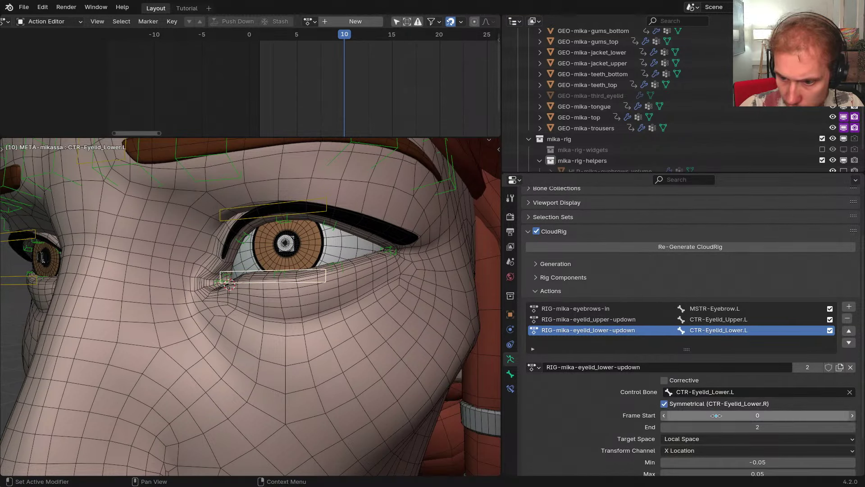
pyautogui.click(721, 424)
pyautogui.write('20')
pyautogui.press('Return')
pyautogui.scroll(-2, 720, 423)
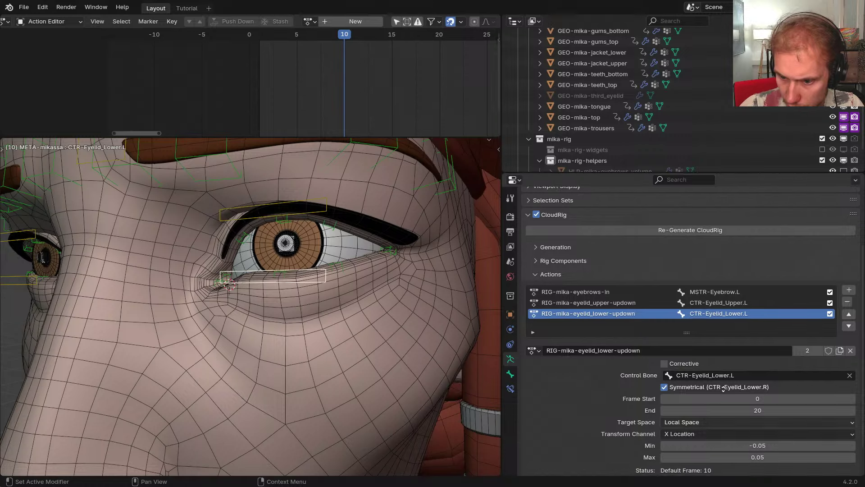
pyautogui.click(701, 402)
pyautogui.click(686, 308)
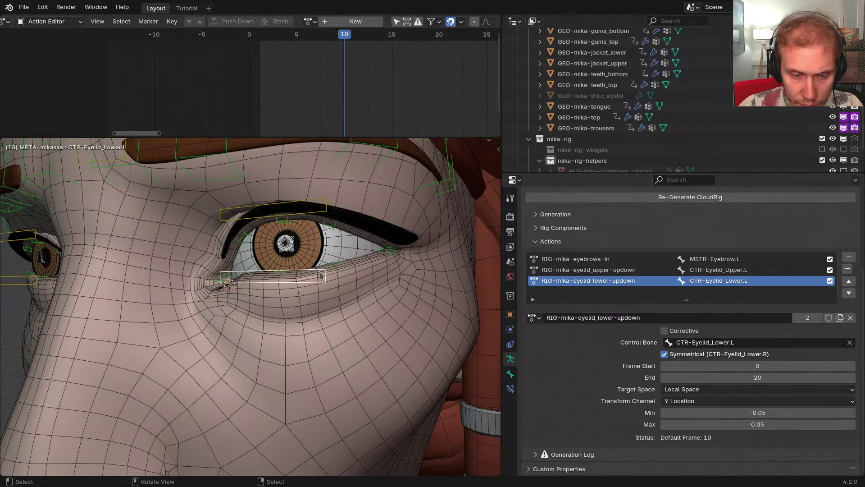
pyautogui.moveTo(350, 108); pyautogui.dragTo(439, 109)
# On the generated rig, check the transform values in the sidebar and enter Pose Mode
pyautogui.hotkey('shift', 't')
pyautogui.press('n')
pyautogui.click(494, 151)
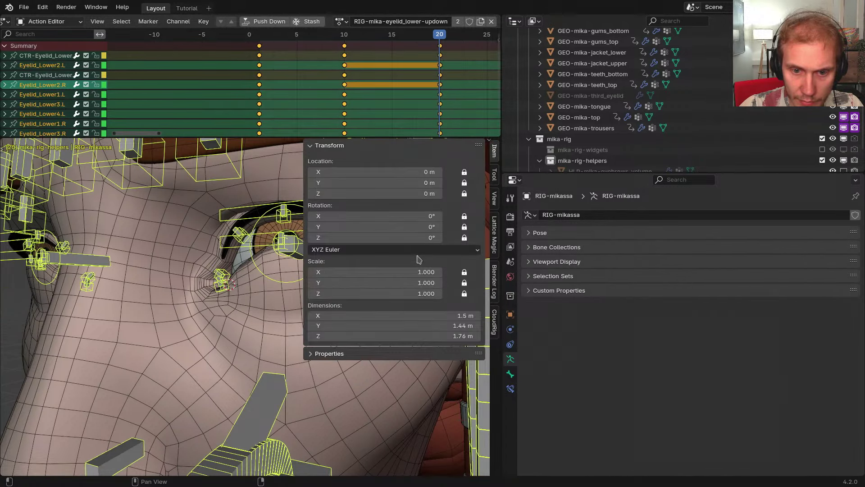
pyautogui.hotkey('ctrl', 'Tab')
pyautogui.click(260, 277)
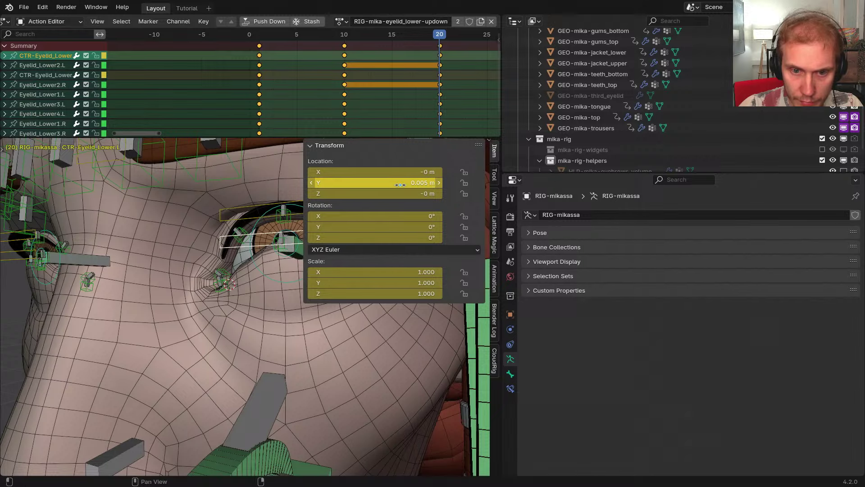
pyautogui.press('n')
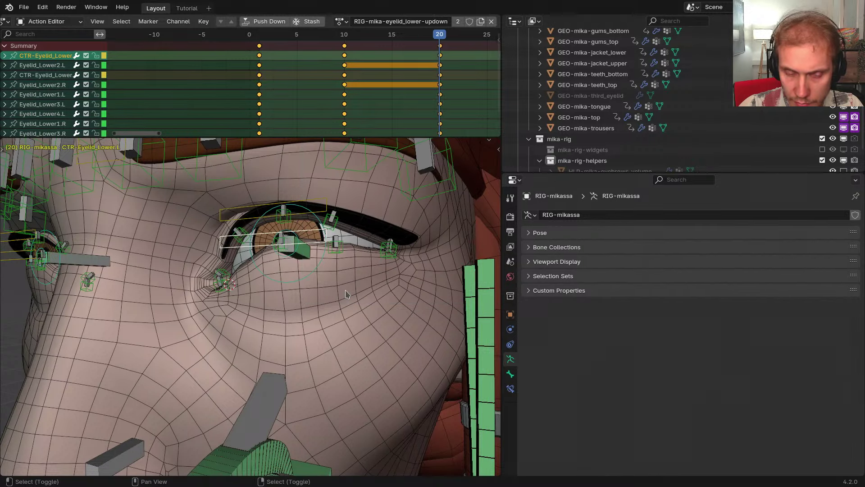
# Back on the metarig, abandon changing Min to 0.005 m, keeping -0.05, and regenerate the rig
pyautogui.hotkey('shift', 't')
pyautogui.click(727, 408)
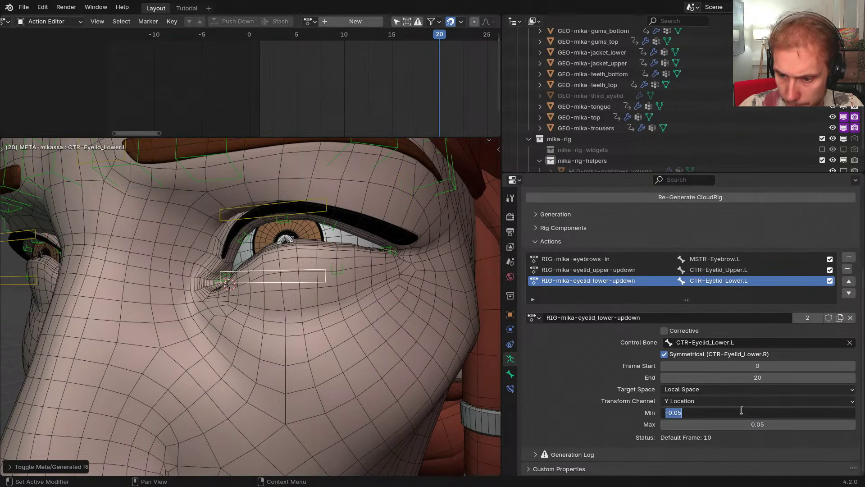
pyautogui.write('0.005 m')
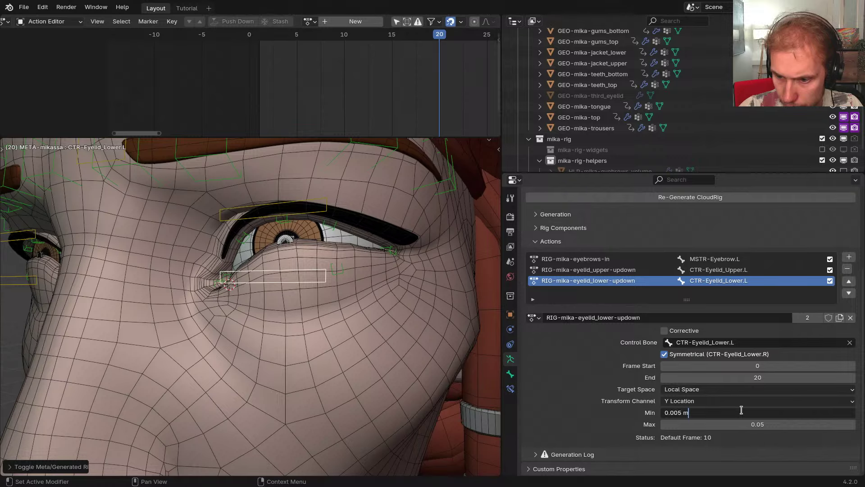
pyautogui.press('Escape')
pyautogui.moveTo(371, 275); pyautogui.dragTo(377, 275, button='middle')
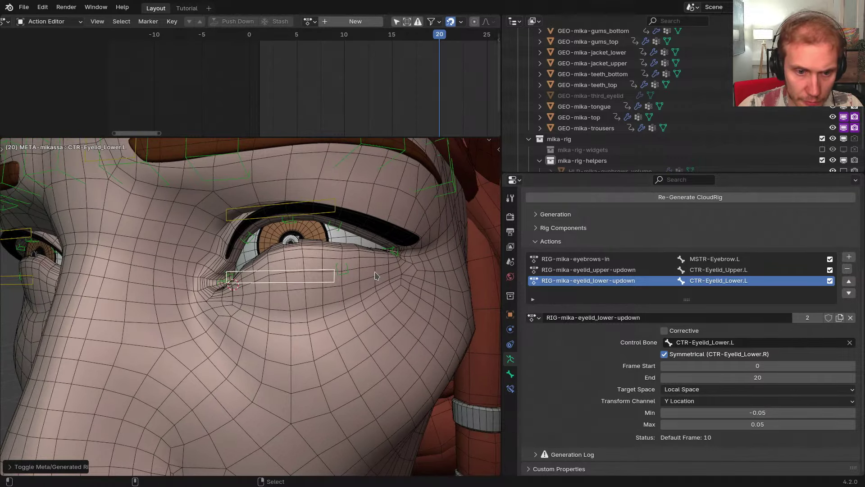
pyautogui.hotkey('ctrl', 'alt', 'r')
# Test-move the lower-eyelid control along Y on the generated rig at frame 10, then cancel
pyautogui.rightClick(325, 263)
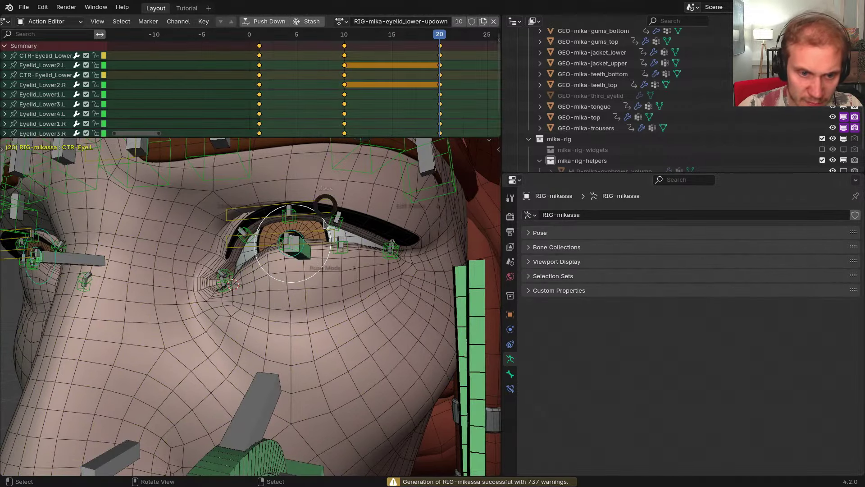
pyautogui.rightClick(315, 235)
pyautogui.press('g')
pyautogui.rightClick(324, 267)
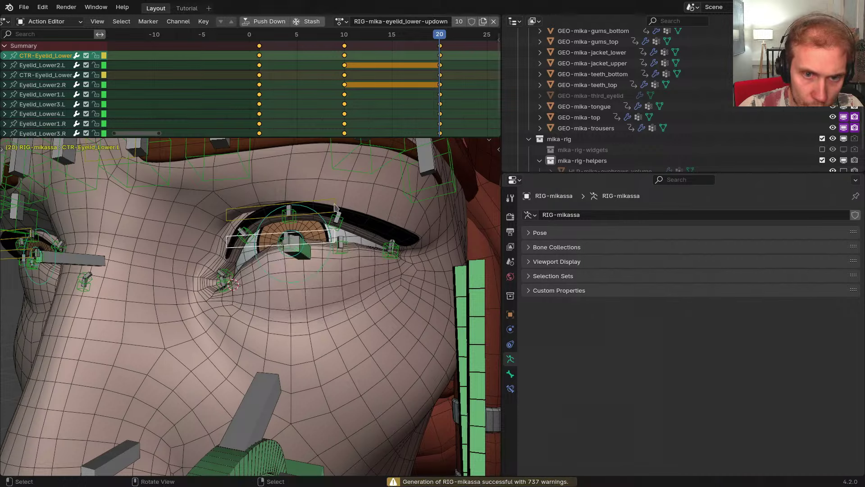
pyautogui.moveTo(355, 85); pyautogui.dragTo(346, 86)
pyautogui.press('g')
pyautogui.press('y')
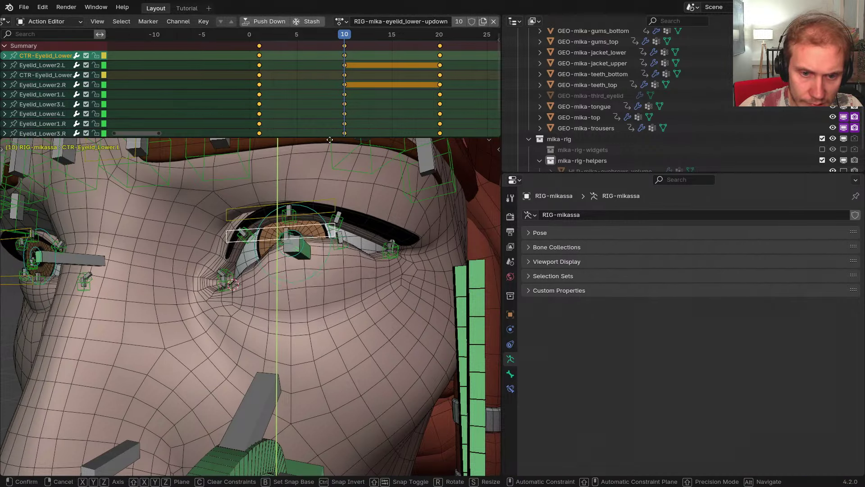
pyautogui.rightClick(368, 288)
# On the metarig, flip the action range to Min 0.05 and Max -0.05, then test the eyelid
pyautogui.hotkey('shift', 't')
pyautogui.scroll(-6, 689, 333)
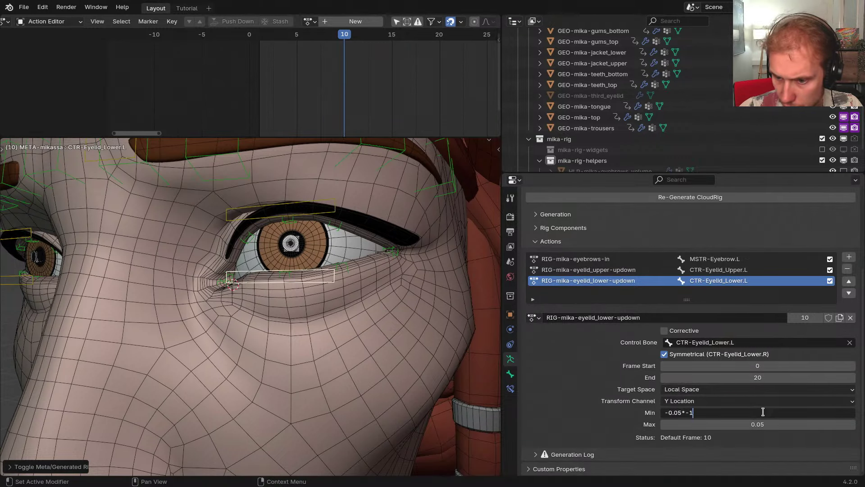
pyautogui.press('Tab')
pyautogui.press('Escape')
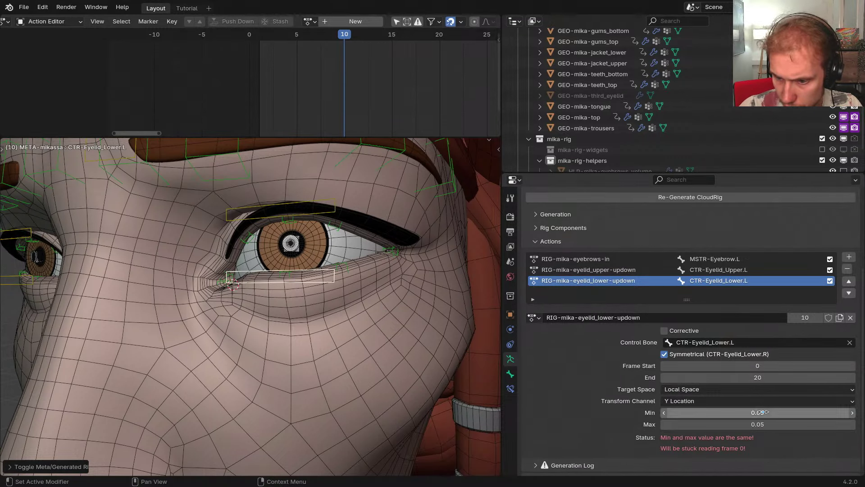
pyautogui.doubleClick(771, 424)
pyautogui.write('*-1')
pyautogui.press('Return')
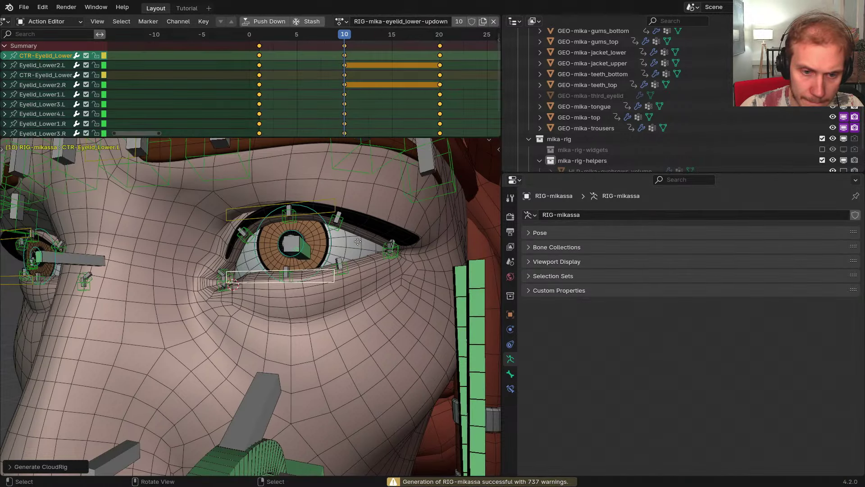
pyautogui.press('g')
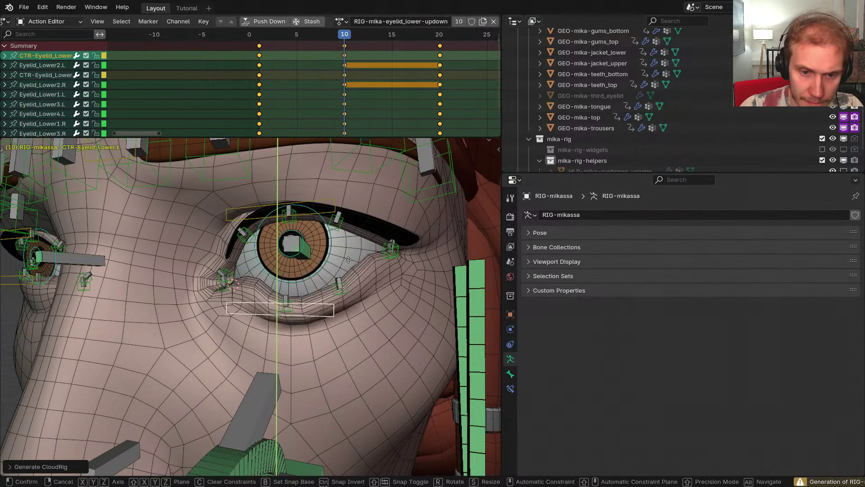
pyautogui.rightClick(358, 259)
# Flip the range back to Min -0.05 and Max 0.05
pyautogui.hotkey('shift', 't')
pyautogui.moveTo(649, 398); pyautogui.dragTo(671, 290, button='middle')
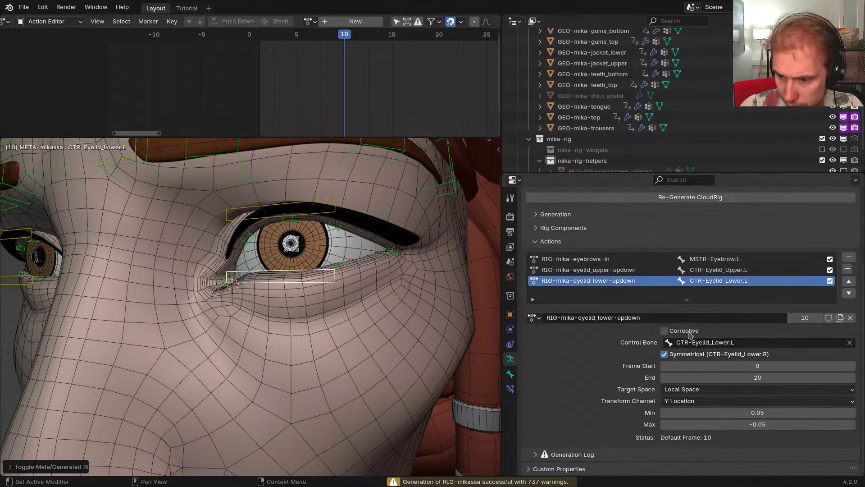
pyautogui.click(756, 409)
pyautogui.press('Right')
pyautogui.write('*-1')
pyautogui.press('Return')
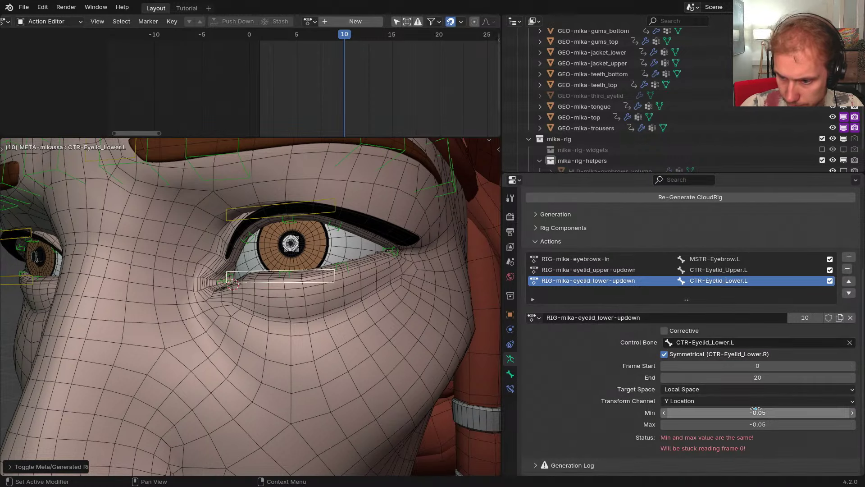
pyautogui.write('*-1')
pyautogui.press('Return')
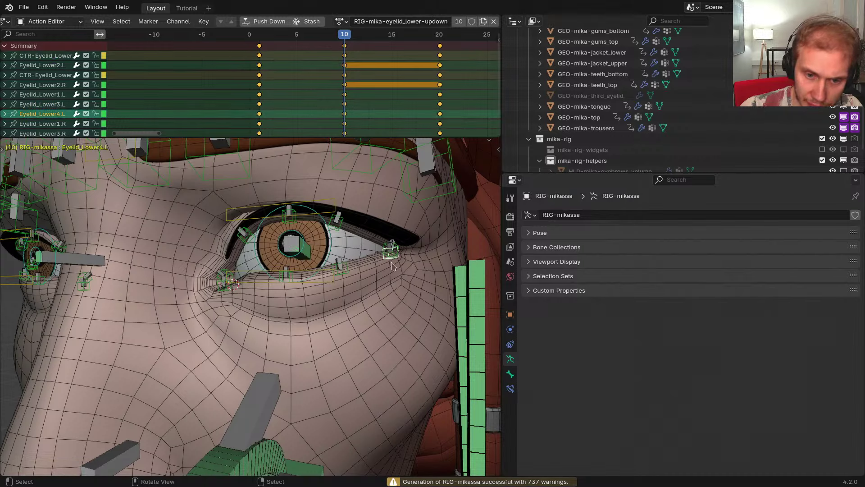
# Inspect Eyelid_Lower3.L's constraints and raise the lower-eyelid control along Y to compare
pyautogui.click(343, 280)
pyautogui.click(511, 389)
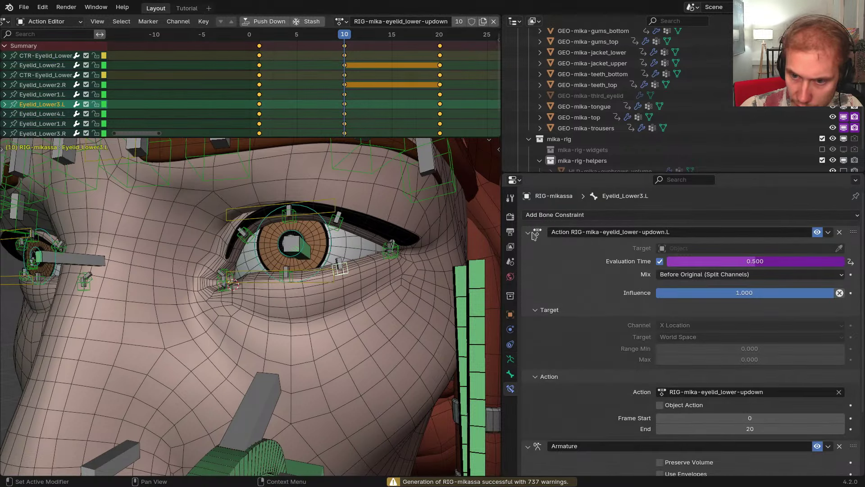
pyautogui.keyDown('ctrl'); pyautogui.click(528, 231); pyautogui.keyUp('ctrl')
pyautogui.keyDown('ctrl'); pyautogui.click(528, 231); pyautogui.keyUp('ctrl')
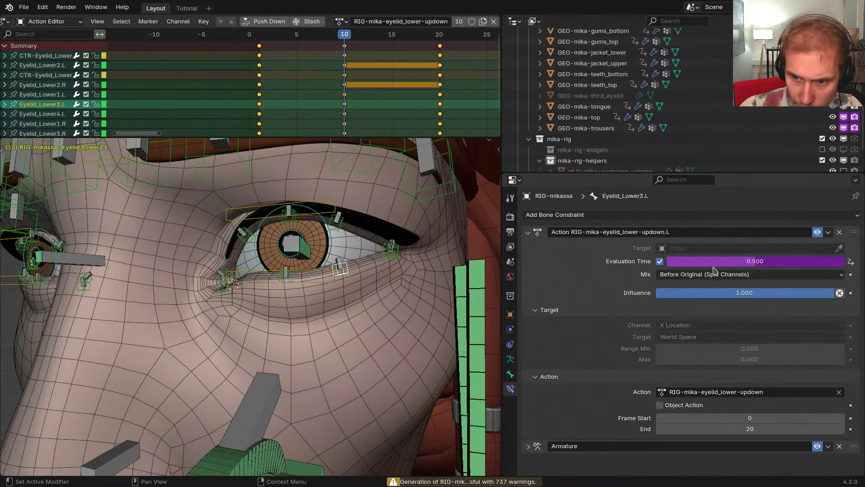
pyautogui.click(301, 275)
pyautogui.press('g')
pyautogui.press('y')
pyautogui.press('y')
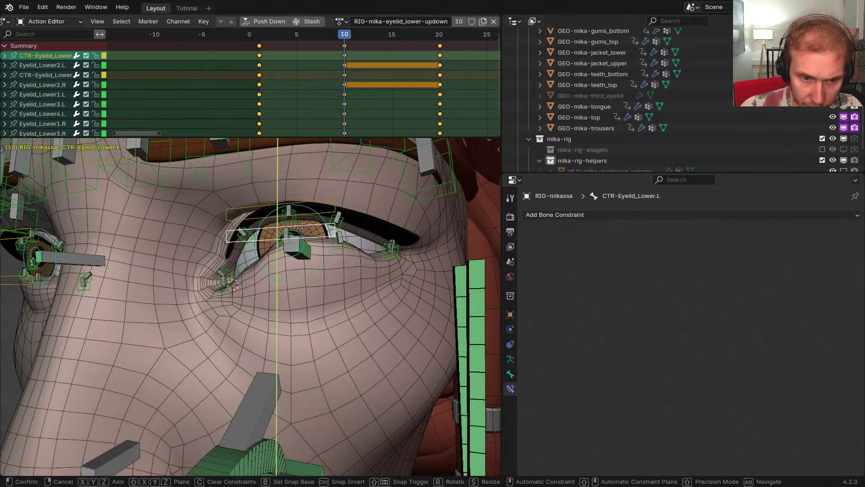
pyautogui.click(332, 229)
pyautogui.click(341, 247)
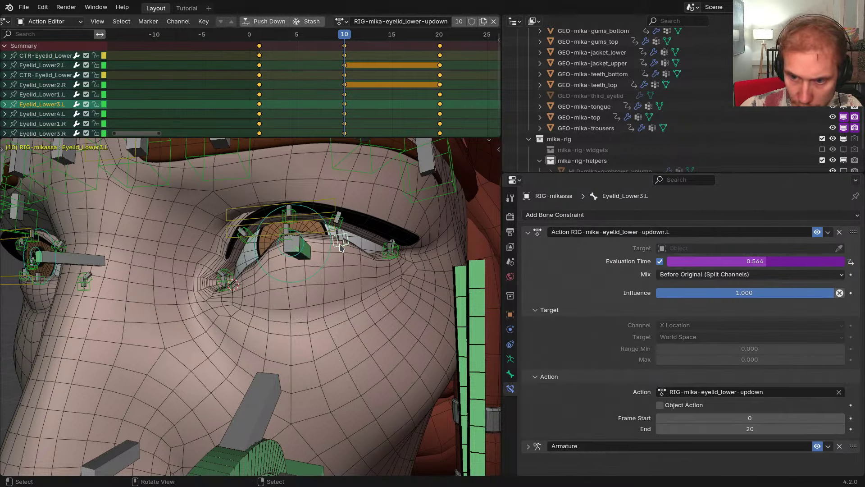
# Check the lower-eyelid control's transform values in the sidebar
pyautogui.click(314, 234)
pyautogui.press('n')
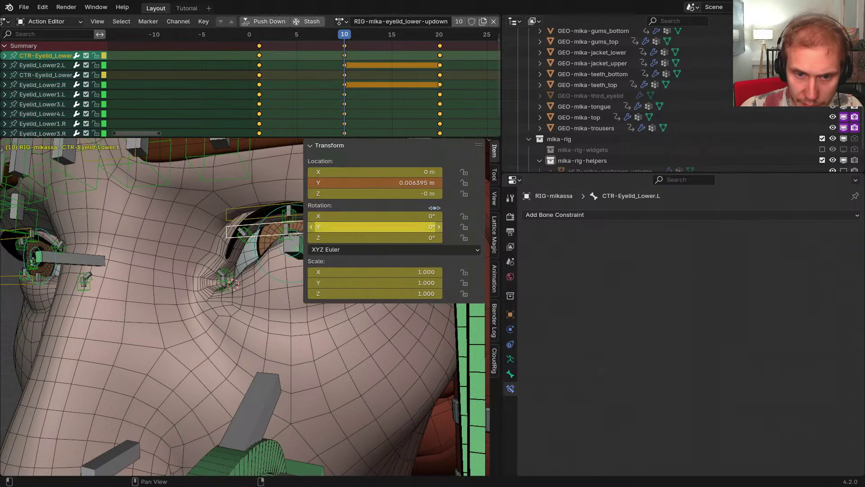
pyautogui.keyDown('alt'); pyautogui.scroll(-10, 270, 242); pyautogui.keyUp('alt')
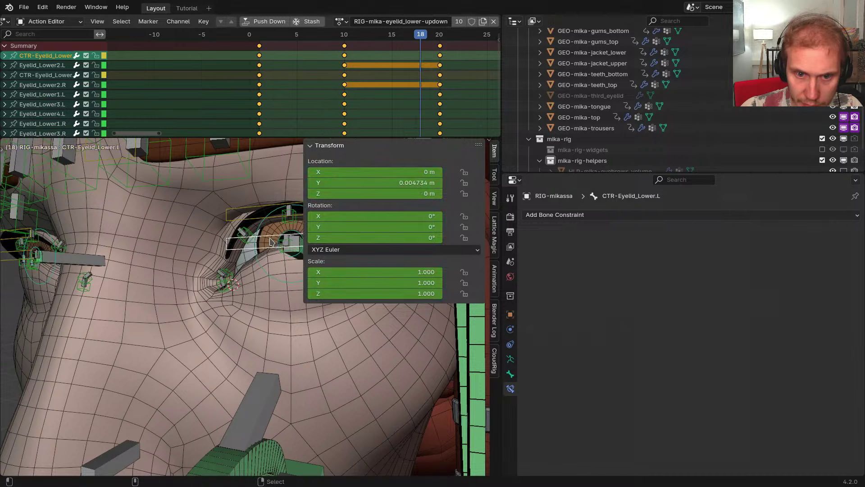
pyautogui.keyDown('shift'); pyautogui.moveTo(270, 243); pyautogui.dragTo(197, 243, button='middle'); pyautogui.keyUp('shift')
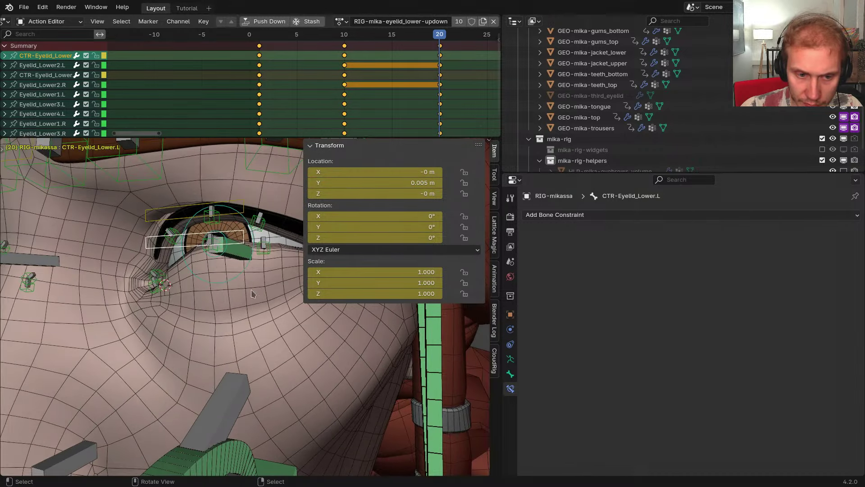
# In the metarig's CloudRig actions, set Max to 0.005 and Min near 0, then regenerate
pyautogui.hotkey('shift', 't')
pyautogui.click(510, 360)
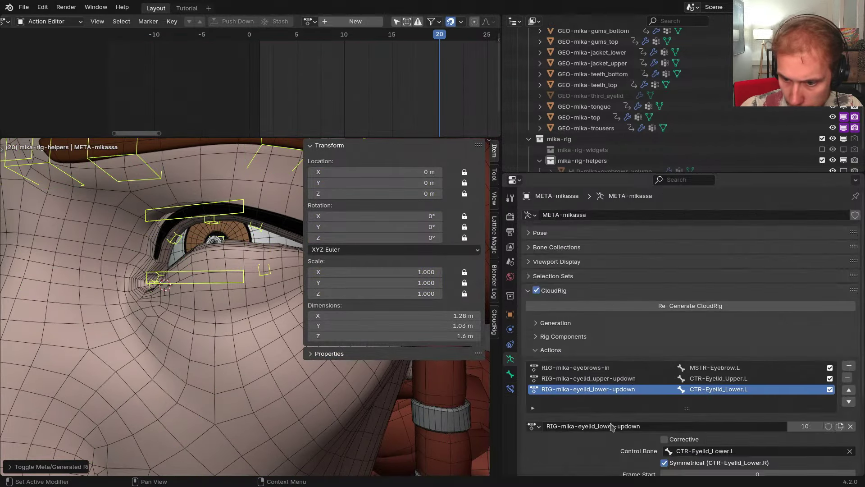
pyautogui.scroll(-8, 654, 383)
pyautogui.click(687, 425)
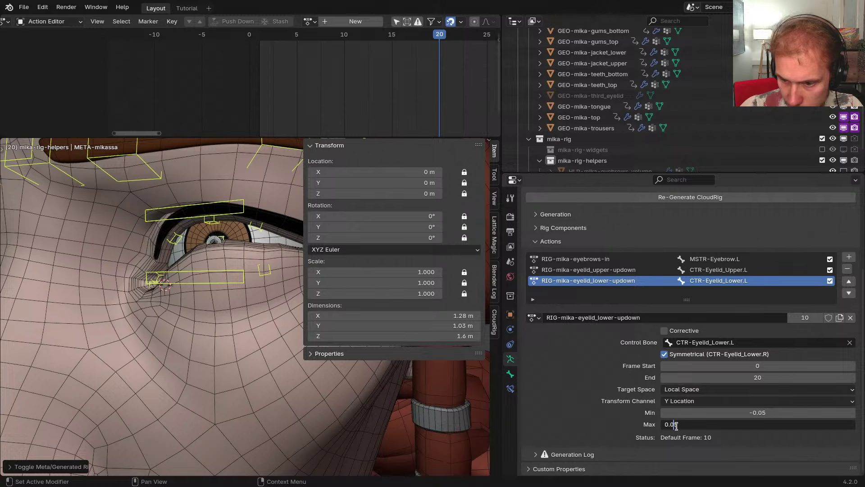
pyautogui.hotkey('shift', 'Tab')
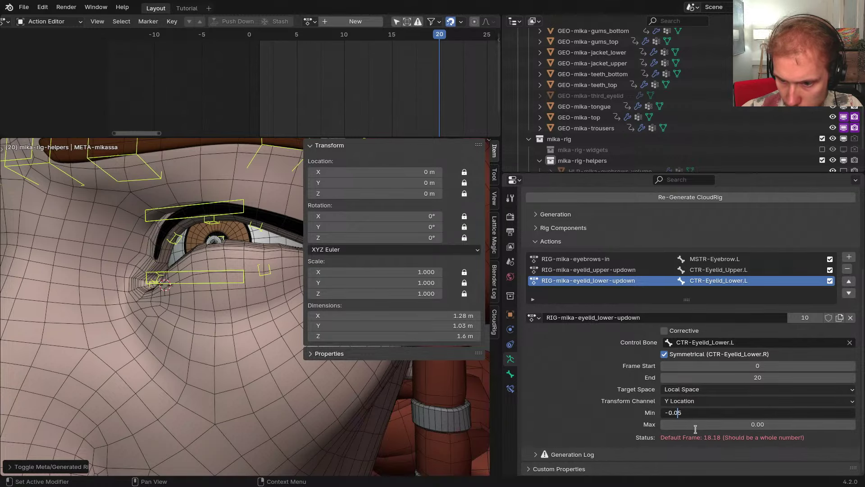
pyautogui.write('0')
pyautogui.press('Return')
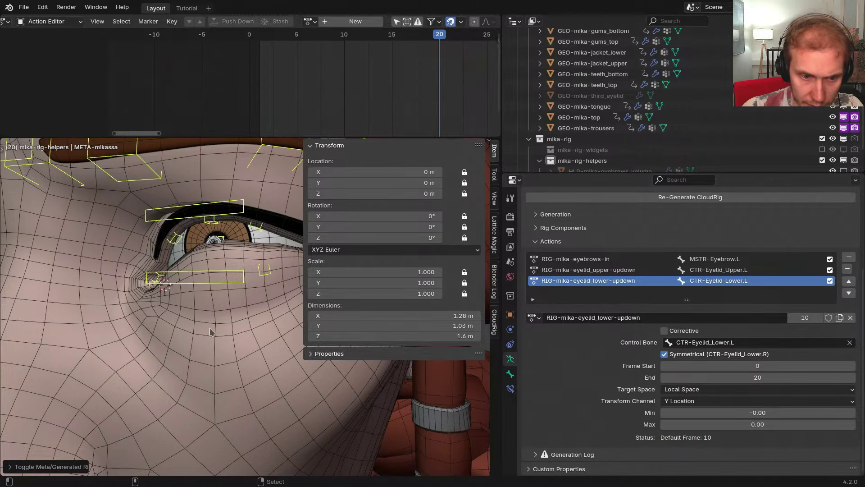
pyautogui.hotkey('ctrl', 'alt', 'r')
# Test the narrower eyelid range at frame 10, then leave Pose Mode and select the body mesh
pyautogui.press('n')
pyautogui.moveTo(212, 325); pyautogui.dragTo(257, 316, button='middle')
pyautogui.moveTo(439, 95); pyautogui.dragTo(344, 93)
pyautogui.hotkey('ctrl', 'Tab')
pyautogui.press('g')
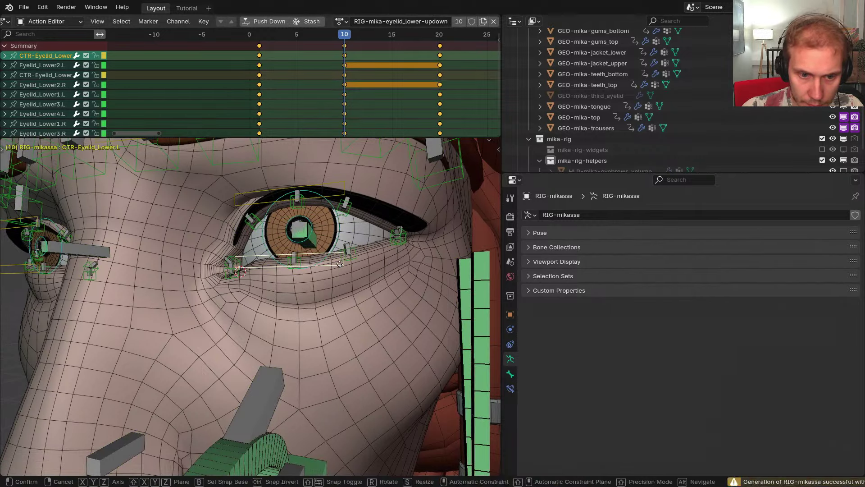
pyautogui.press('y')
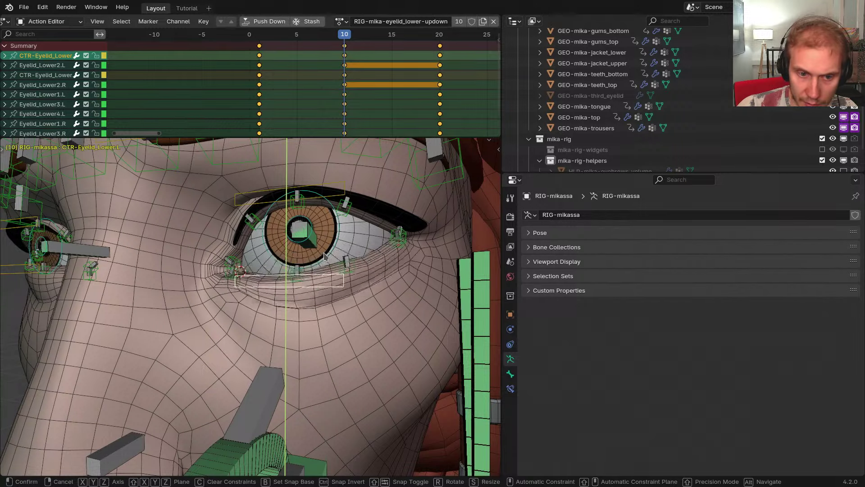
pyautogui.rightClick(325, 259)
pyautogui.moveTo(329, 270); pyautogui.dragTo(353, 302, button='middle')
pyautogui.hotkey('ctrl', 'Tab')
pyautogui.click(362, 312)
# Apply the LowerLidUp pose and add the LowerLidUp.L and LowerLidUp.R shape key slots
pyautogui.moveTo(656, 435); pyautogui.dragTo(663, 320, button='middle')
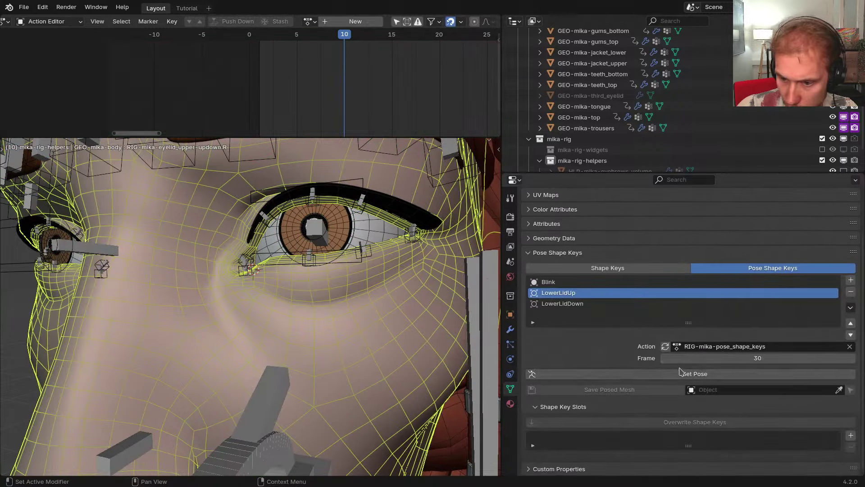
pyautogui.click(680, 373)
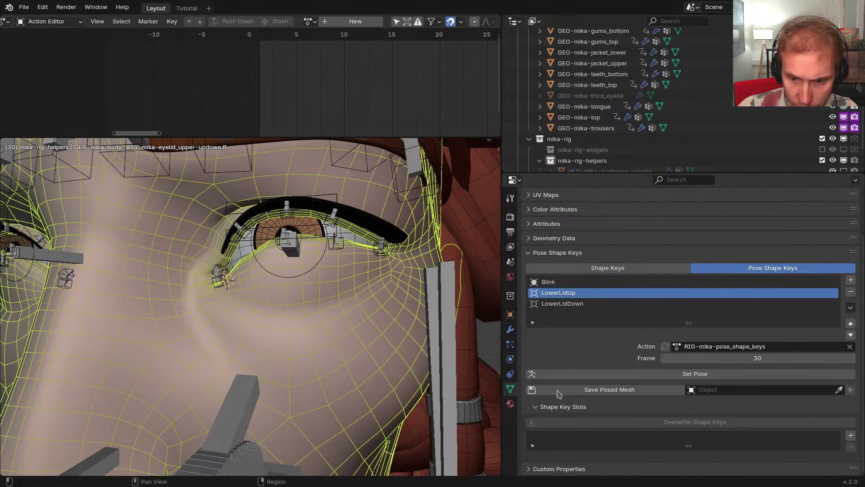
pyautogui.click(850, 436)
pyautogui.click(807, 440)
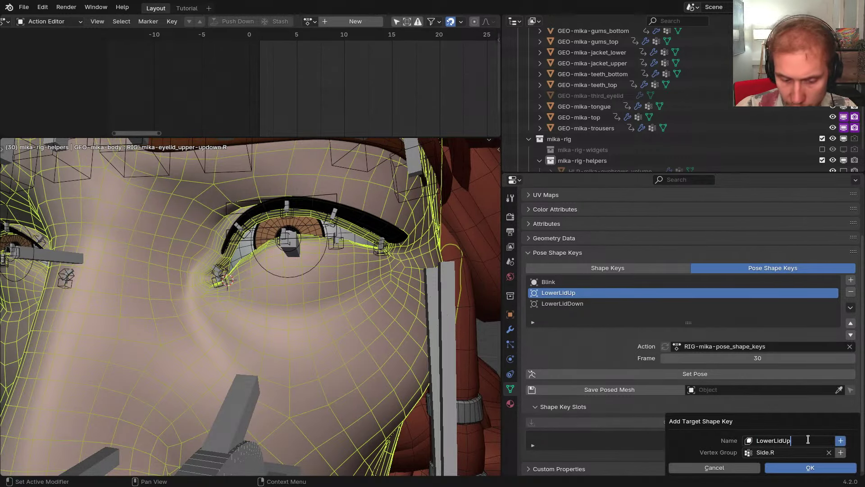
pyautogui.click(808, 467)
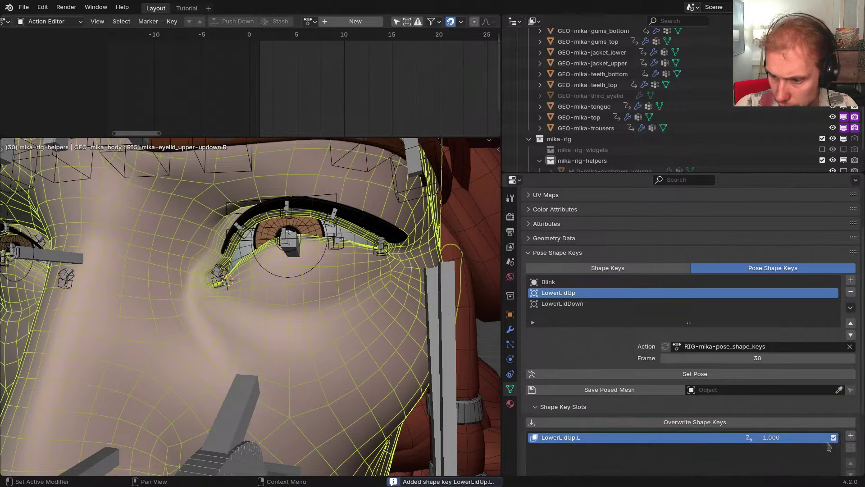
pyautogui.click(850, 436)
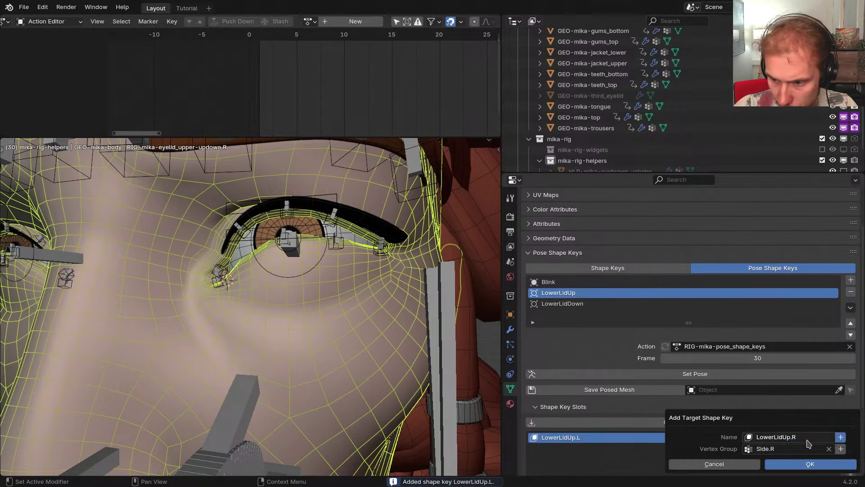
pyautogui.click(809, 464)
# Copy the Evaluation Time driver from the left lower eyelid bone's action constraint in Pose Mode
pyautogui.scroll(-5, 766, 406)
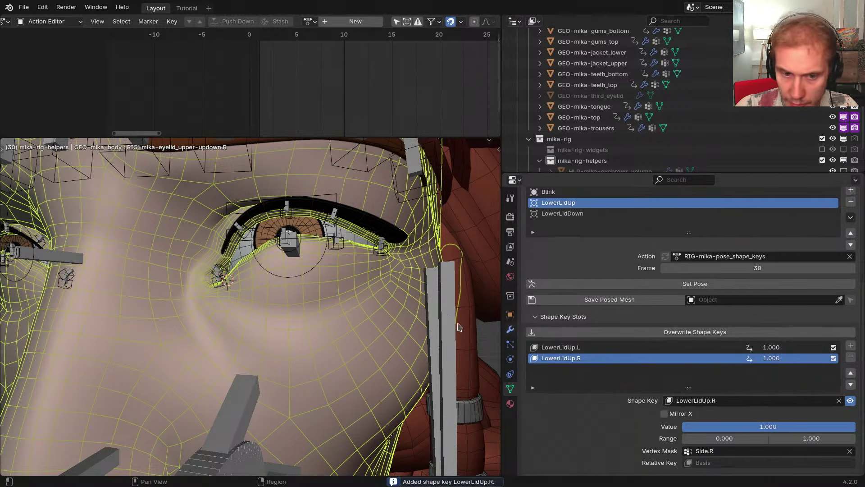
pyautogui.rightClick(341, 214)
pyautogui.press('Tab')
pyautogui.click(340, 270)
pyautogui.rightClick(337, 243)
pyautogui.click(510, 389)
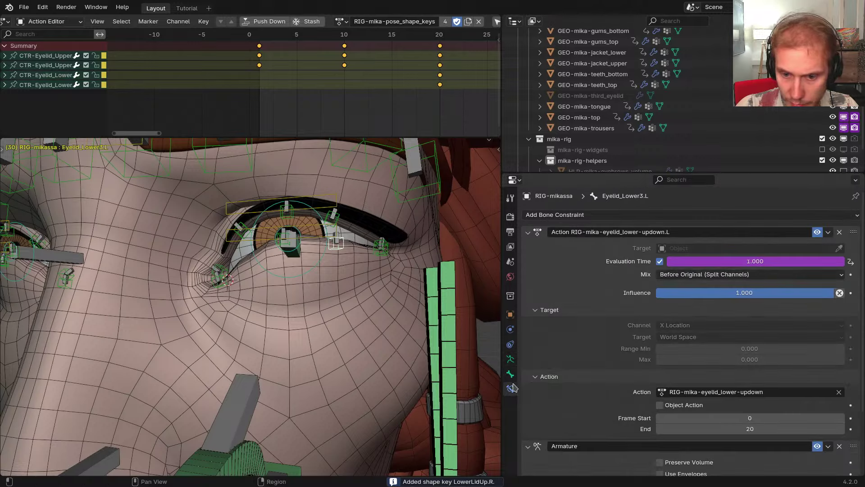
pyautogui.rightClick(698, 264)
pyautogui.click(685, 262)
# Paste the copied driver onto the body mesh's LowerLidUp.L shape key value
pyautogui.press('Tab')
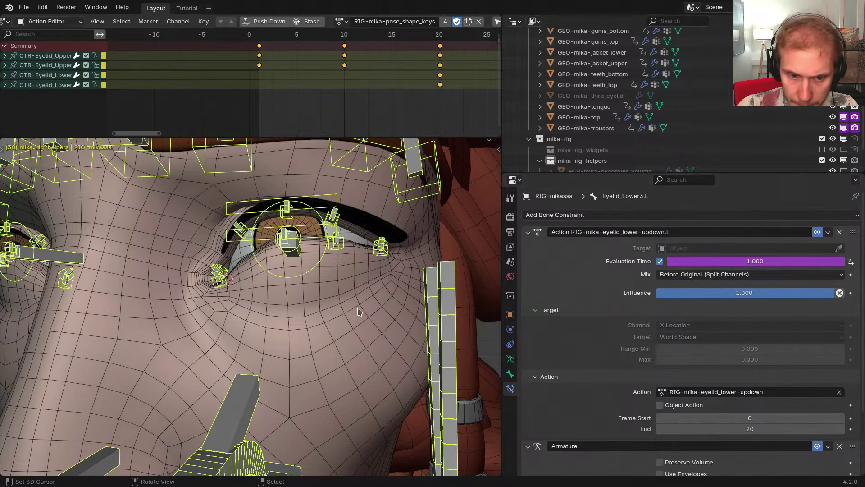
pyautogui.rightClick(383, 302)
pyautogui.click(510, 389)
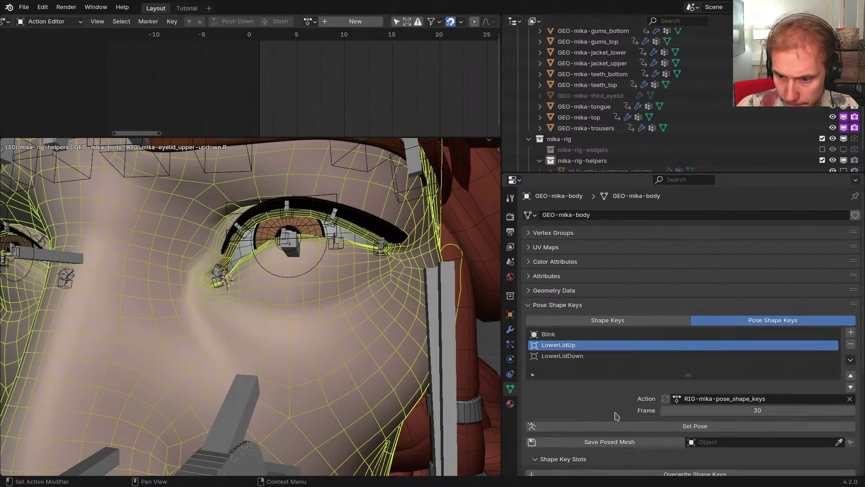
pyautogui.scroll(-6, 667, 392)
pyautogui.click(713, 369)
pyautogui.rightClick(714, 371)
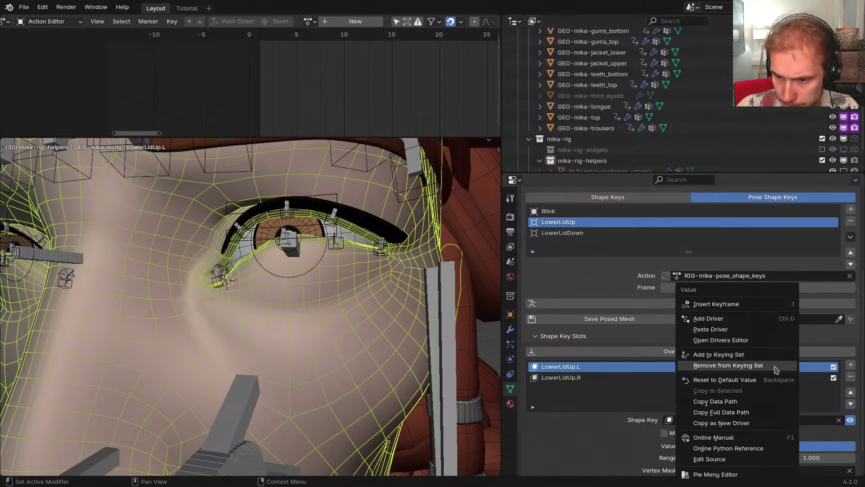
pyautogui.click(716, 322)
# Edit the LowerLidUp.L driver expression by adding an opening parenthesis at its start
pyautogui.rightClick(730, 369)
pyautogui.click(710, 337)
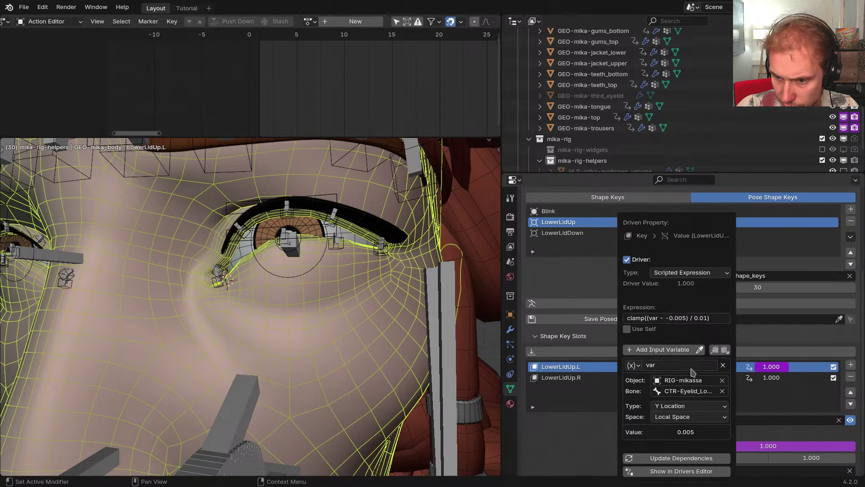
pyautogui.click(721, 318)
pyautogui.click(724, 318)
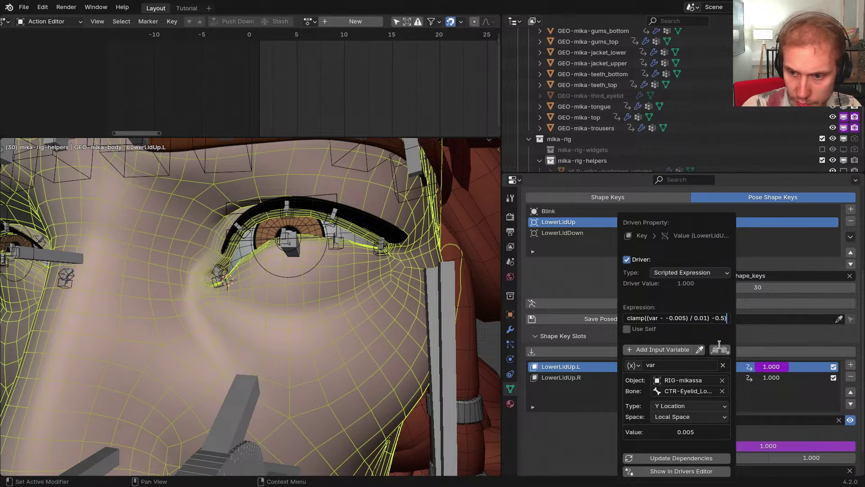
pyautogui.write('(')
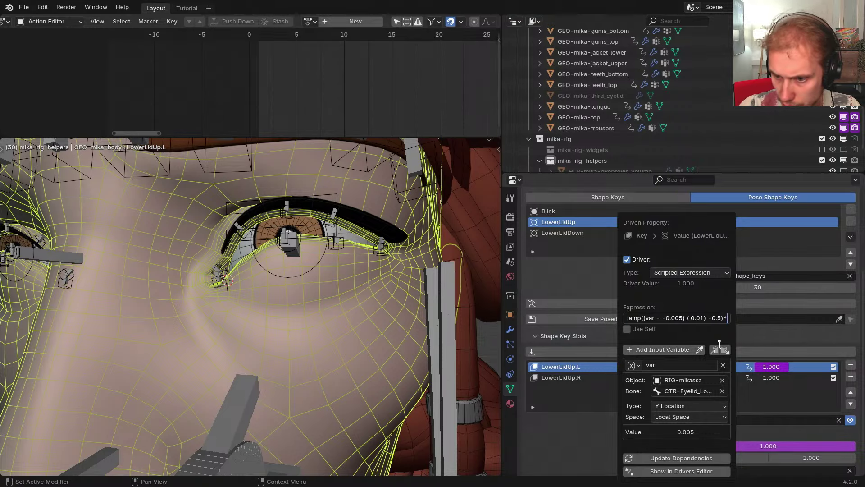
pyautogui.press('Return')
# Copy the Evaluation Time driver from the mirrored right lower eyelid bone
pyautogui.scroll(-4, 344, 312)
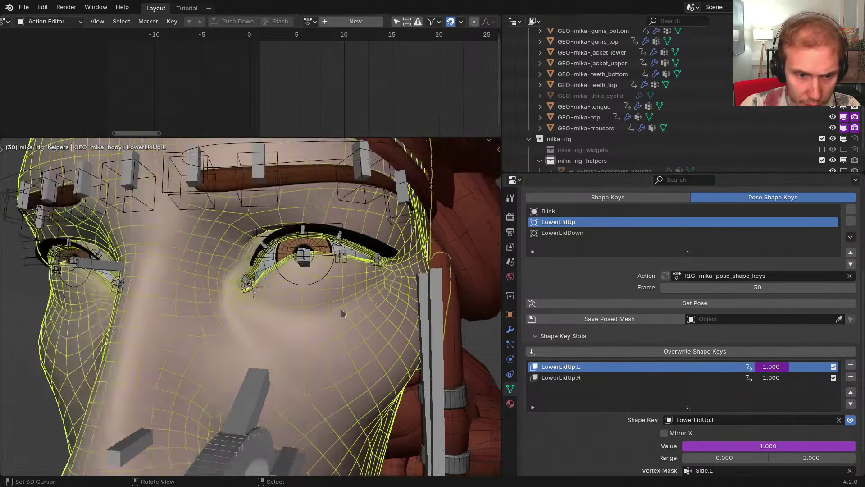
pyautogui.moveTo(344, 312); pyautogui.dragTo(402, 284, button='middle')
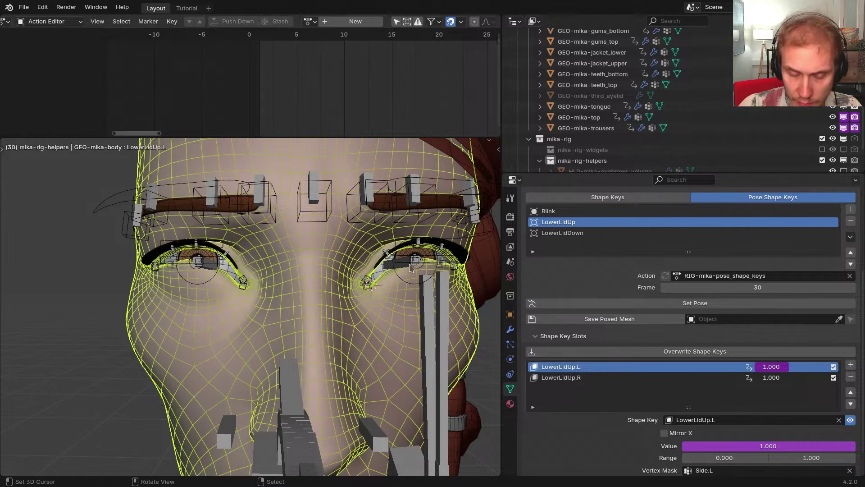
pyautogui.rightClick(404, 265)
pyautogui.hotkey('ctrl', 'Tab')
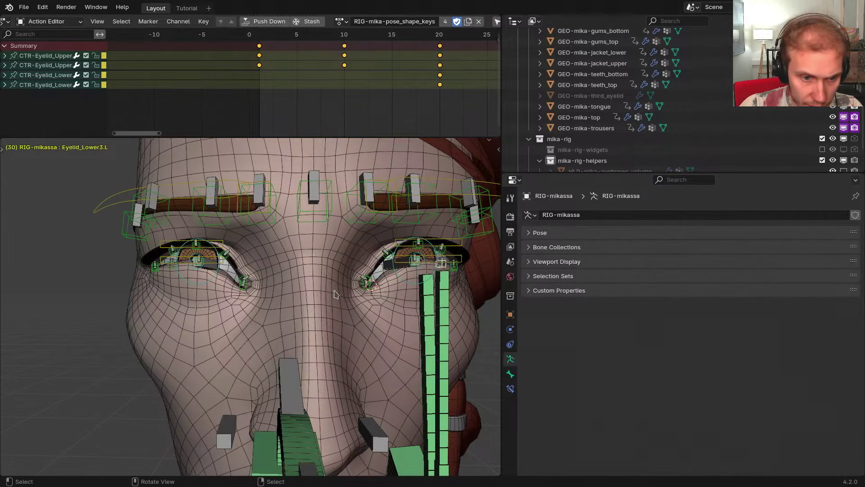
pyautogui.hotkey('ctrl', 'shift', 'm')
pyautogui.click(510, 388)
pyautogui.rightClick(703, 261)
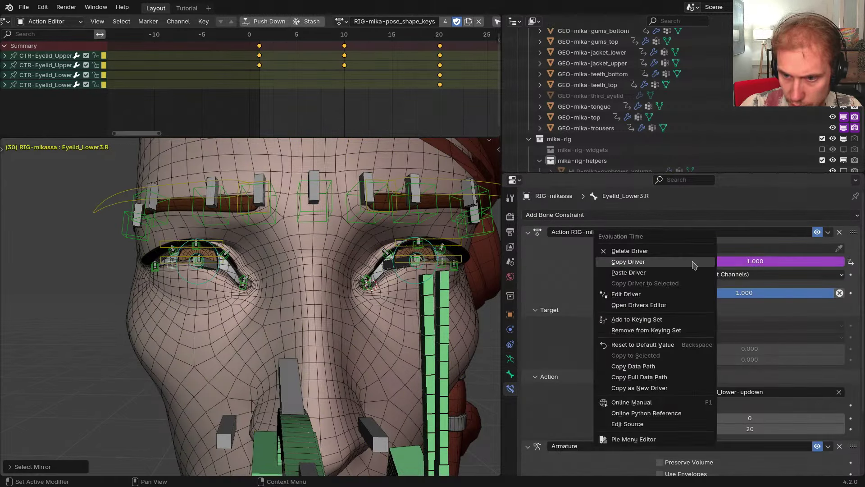
# Paste the right eyelid driver onto the LowerLidUp.R shape key value
pyautogui.hotkey('ctrl', 'Tab')
pyautogui.rightClick(393, 323)
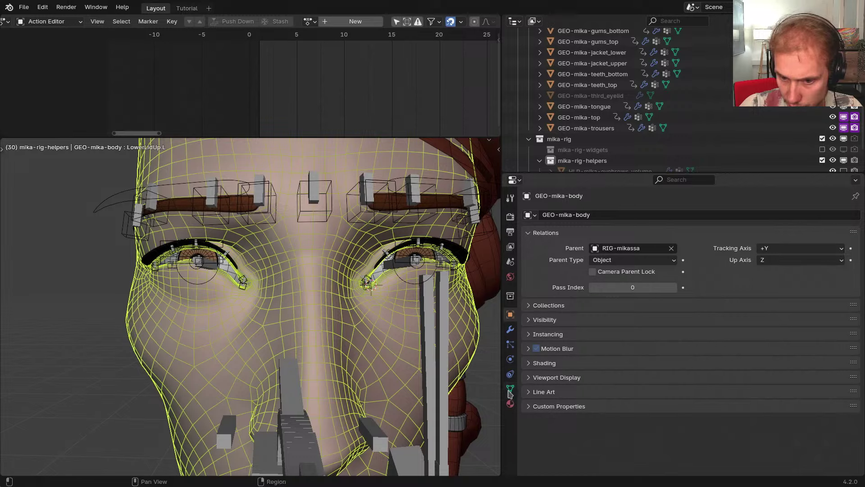
pyautogui.click(510, 388)
pyautogui.scroll(-5, 766, 351)
pyautogui.rightClick(768, 356)
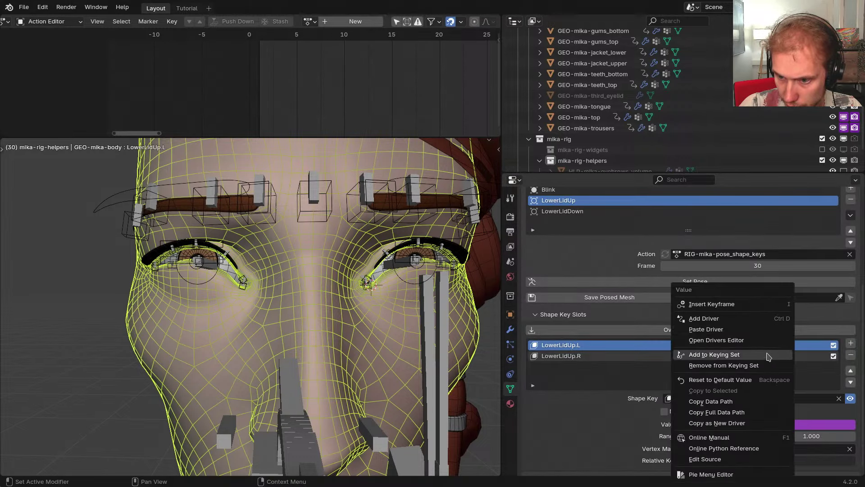
pyautogui.click(706, 329)
# Edit the LowerLidUp.R driver expression the same way, checking the shape key driver notes
pyautogui.rightClick(771, 357)
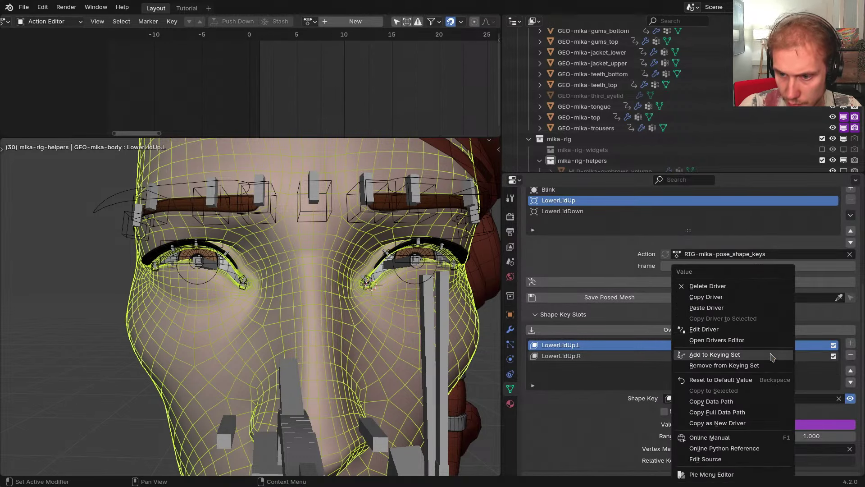
pyautogui.click(697, 330)
pyautogui.click(733, 314)
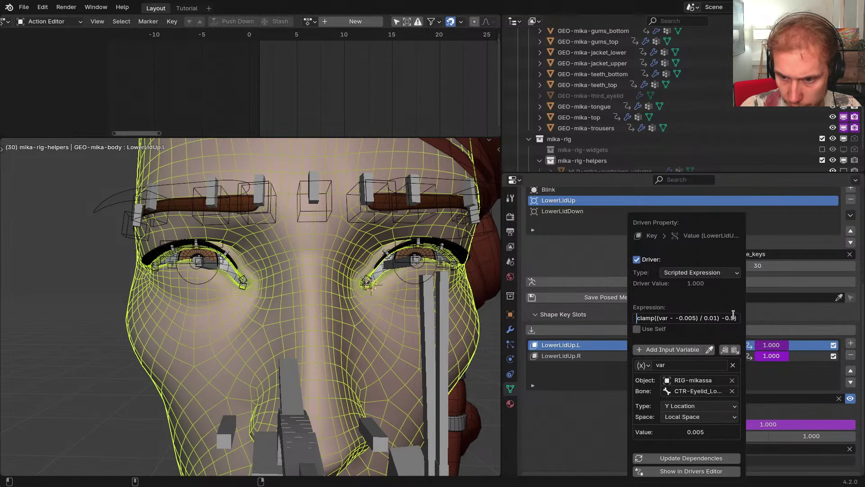
pyautogui.write('(')
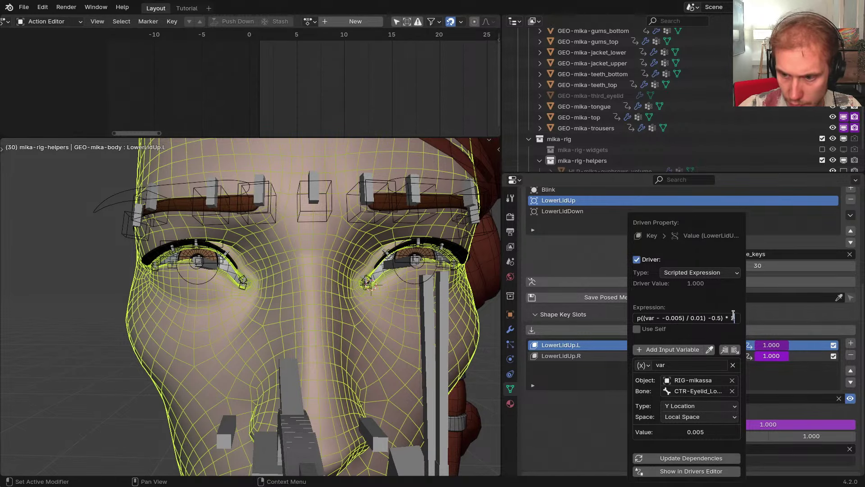
pyautogui.press('Return')
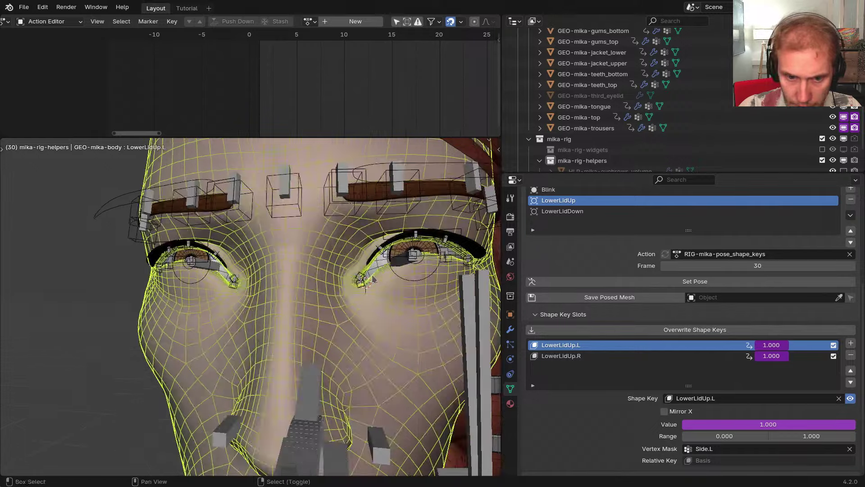
pyautogui.hotkey('alt', 'Tab')
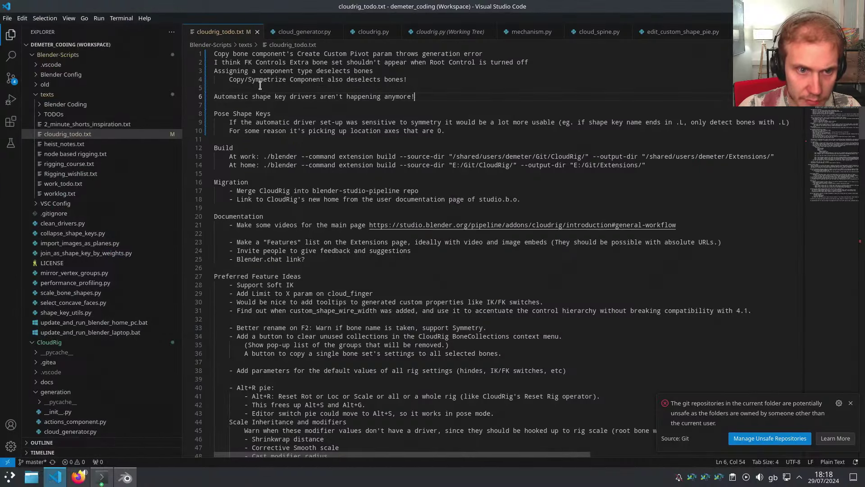
pyautogui.moveTo(229, 89); pyautogui.dragTo(386, 103)
pyautogui.hotkey('alt', 'Tab')
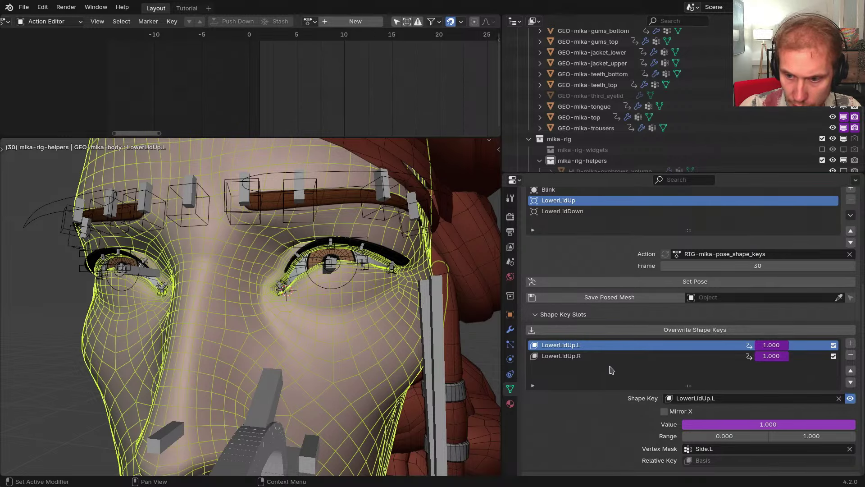
# Store the posed mesh as a separate LowerLidUp object, select it and frame the eye
pyautogui.click(609, 297)
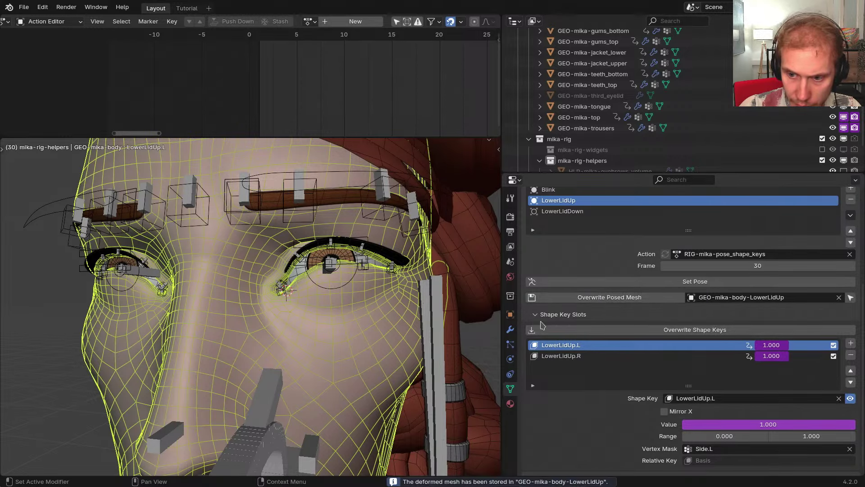
pyautogui.click(848, 300)
pyautogui.scroll(-10, 303, 306)
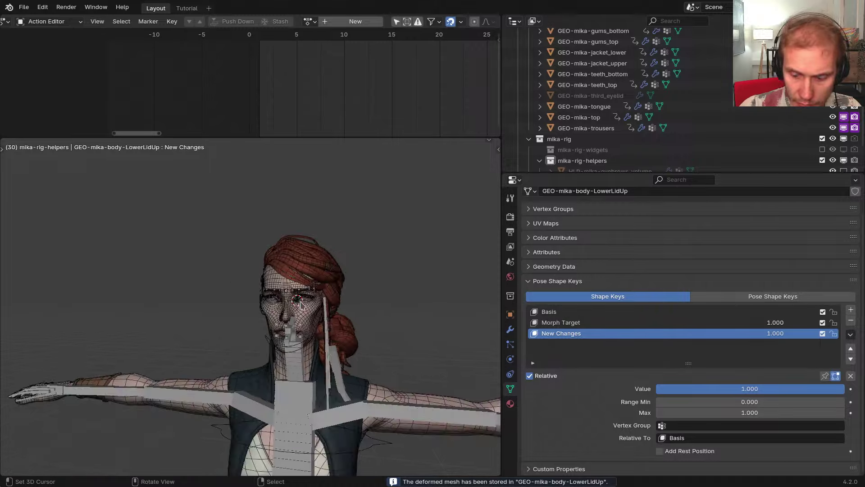
pyautogui.press('KP_Decimal')
pyautogui.scroll(16, 242, 198)
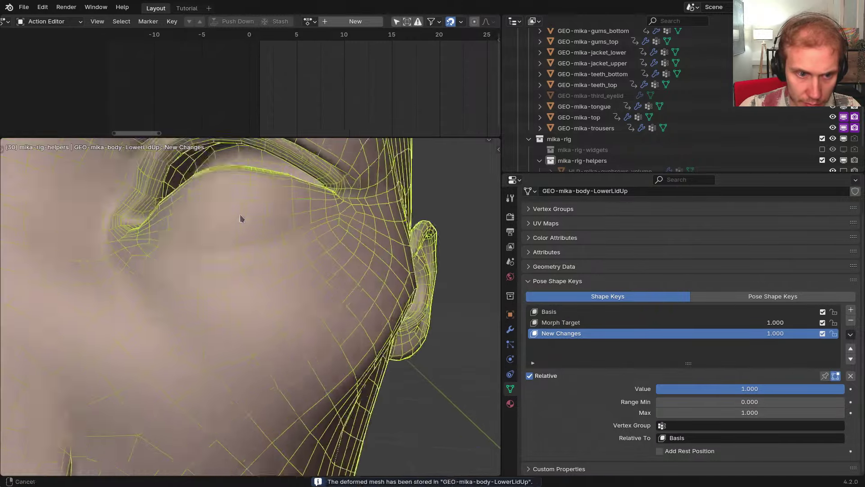
pyautogui.scroll(-2, 241, 218)
pyautogui.keyDown('shift'); pyautogui.moveTo(242, 218); pyautogui.dragTo(295, 252, button='middle'); pyautogui.keyUp('shift')
pyautogui.scroll(6, 295, 251)
# Put the LowerLidUp mesh into Edit Mode with both eyes and the nose in view
pyautogui.hotkey('ctrl', 'Tab')
pyautogui.click(319, 295)
pyautogui.moveTo(254, 291)
pyautogui.mouseDown(button='middle')
pyautogui.moveTo(367, 298)
pyautogui.moveTo(242, 305)
pyautogui.mouseUp(button='middle')
pyautogui.hotkey('ctrl', 'Tab')
pyautogui.click(319, 310)
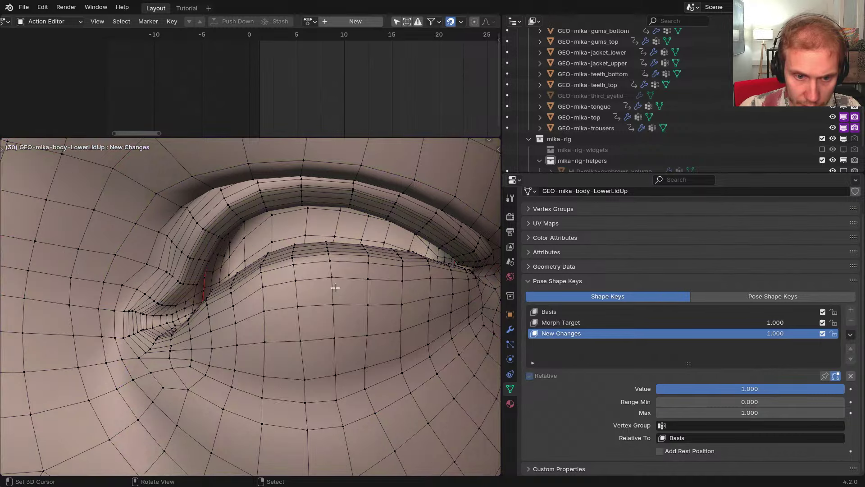
pyautogui.scroll(-2, 305, 257)
pyautogui.moveTo(305, 258); pyautogui.dragTo(138, 272, button='middle')
pyautogui.scroll(-3, 316, 274)
# Grow the selection ring by ring around both lower eyelids, adding the loop below the left eye
pyautogui.press('ctrl+KP_Add')
pyautogui.press('ctrl+KP_Add')
pyautogui.hotkey('ctrl', 'z')
pyautogui.hotkey('ctrl', 'z')
pyautogui.hotkey('ctrl', 'z')
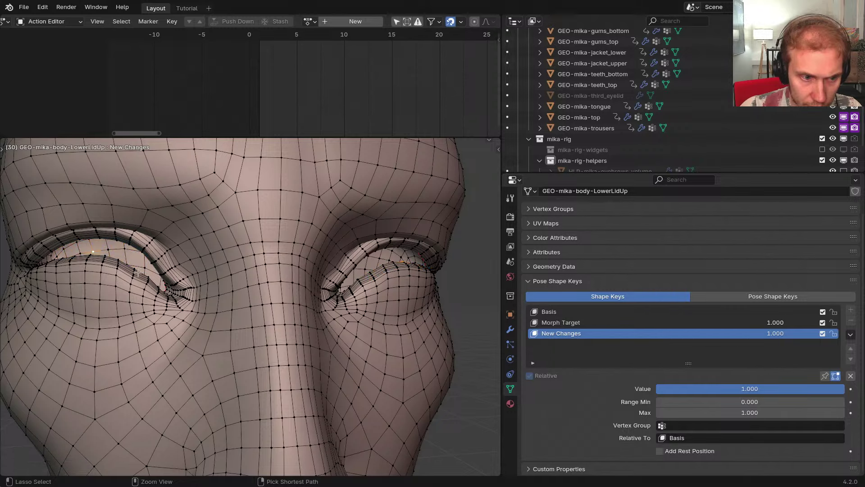
pyautogui.press('ctrl+KP_Add')
pyautogui.press('ctrl+KP_Add')
pyautogui.press('ctrl+KP_Add')
pyautogui.press('ctrl+KP_Add')
pyautogui.press('ctrl+KP_Add')
pyautogui.press('ctrl+KP_Add')
pyautogui.press('ctrl+KP_Add')
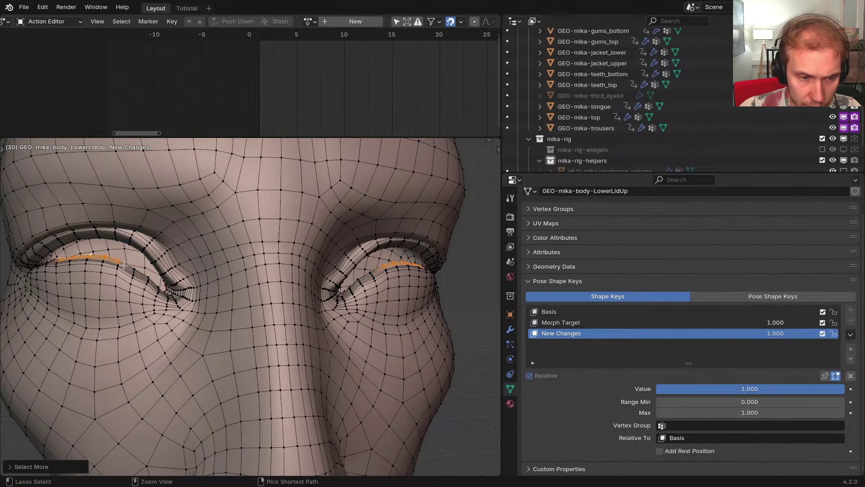
pyautogui.press('ctrl+KP_Subtract')
pyautogui.press('ctrl+KP_Subtract')
pyautogui.press('ctrl+KP_Subtract')
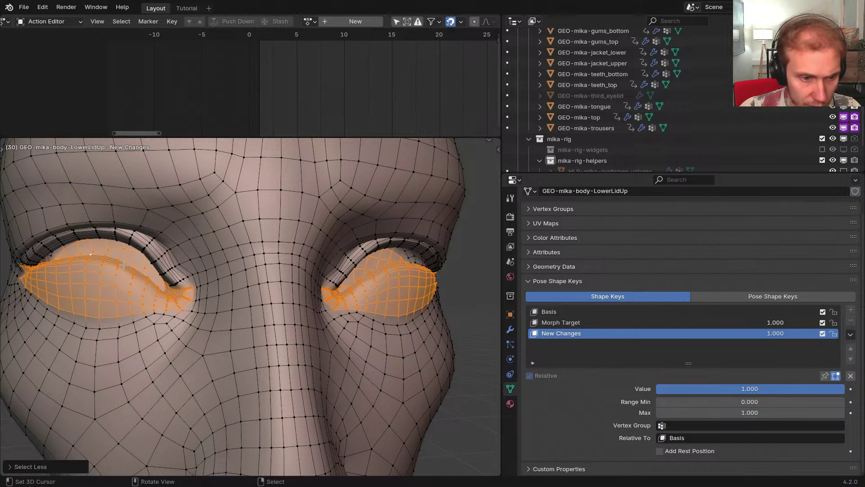
pyautogui.press('ctrl+KP_Add')
pyautogui.press('ctrl+KP_Subtract')
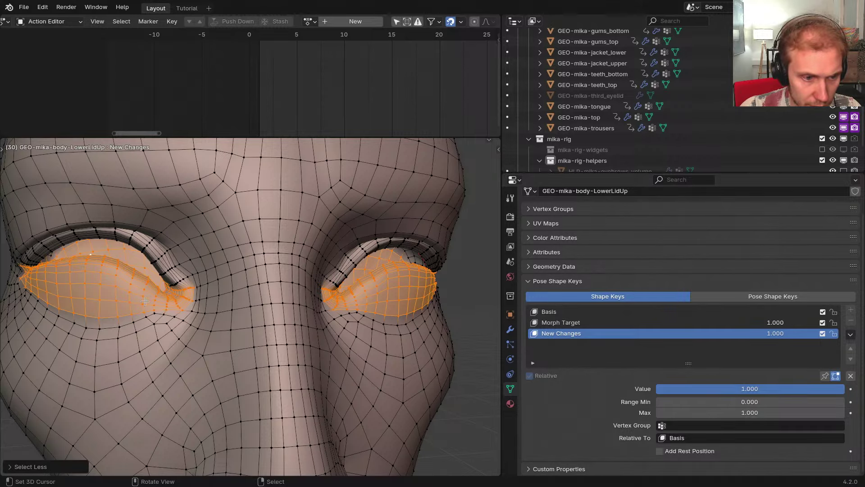
pyautogui.keyDown('alt'); pyautogui.keyDown('shift'); pyautogui.click(129, 324); pyautogui.keyUp('shift'); pyautogui.keyUp('alt')
# Refine the eyelid edge loops, undoing stray loops, then invert the selection with Ctrl+I
pyautogui.moveTo(203, 337); pyautogui.dragTo(335, 325, button='middle')
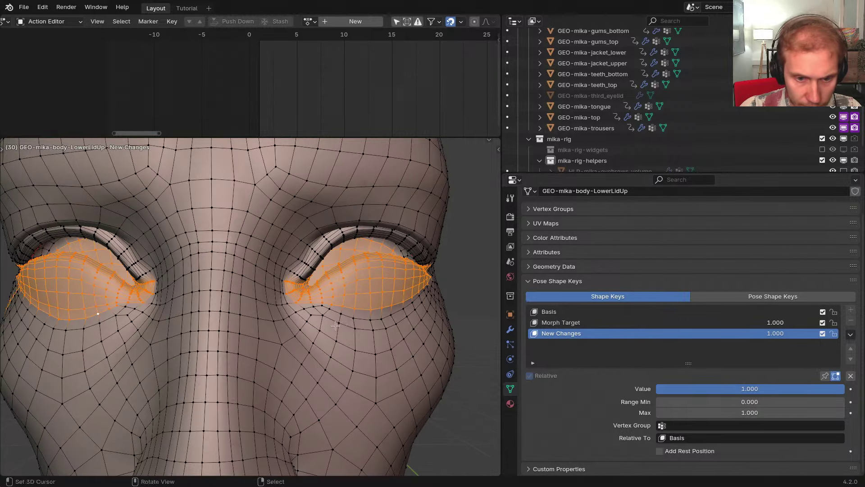
pyautogui.hotkey('ctrl', 'z')
pyautogui.moveTo(271, 316); pyautogui.dragTo(307, 317, button='middle')
pyautogui.press('2')
pyautogui.moveTo(154, 318); pyautogui.dragTo(241, 335, button='middle')
pyautogui.keyDown('alt'); pyautogui.keyDown('shift'); pyautogui.click(199, 322); pyautogui.keyUp('shift'); pyautogui.keyUp('alt')
pyautogui.hotkey('ctrl', 'z')
pyautogui.keyDown('alt'); pyautogui.keyDown('shift'); pyautogui.click(201, 318); pyautogui.keyUp('shift'); pyautogui.keyUp('alt')
pyautogui.hotkey('ctrl', 'z')
pyautogui.moveTo(343, 323); pyautogui.dragTo(286, 319, button='middle')
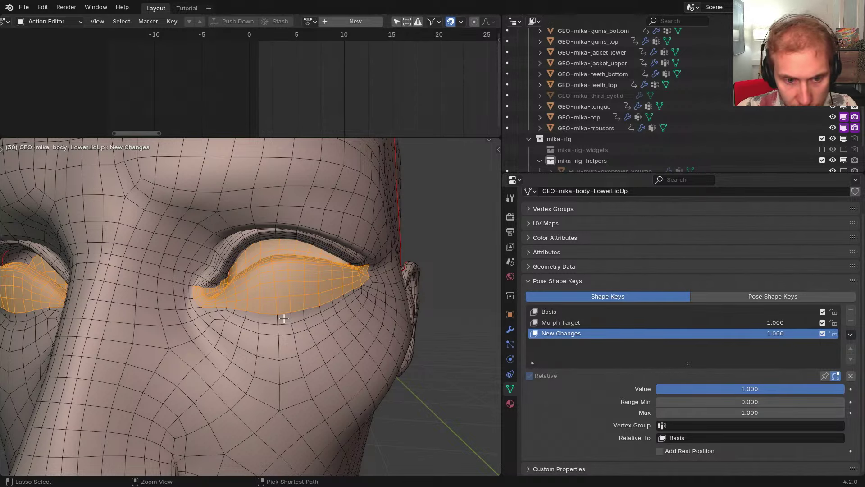
pyautogui.hotkey('ctrl', 'i')
# Hide the eyeball geometry, invert the sculpt mask, deselect all and return to Sculpt Mode
pyautogui.press('h')
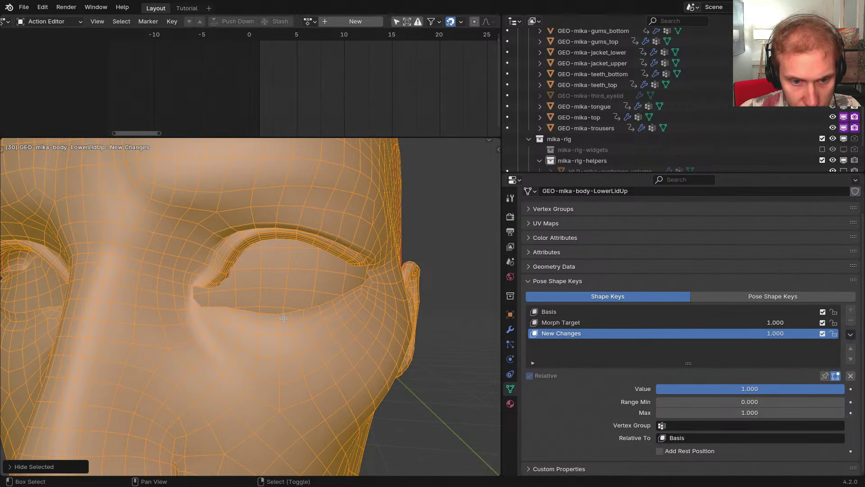
pyautogui.hotkey('ctrl', 'Tab')
pyautogui.click(298, 329)
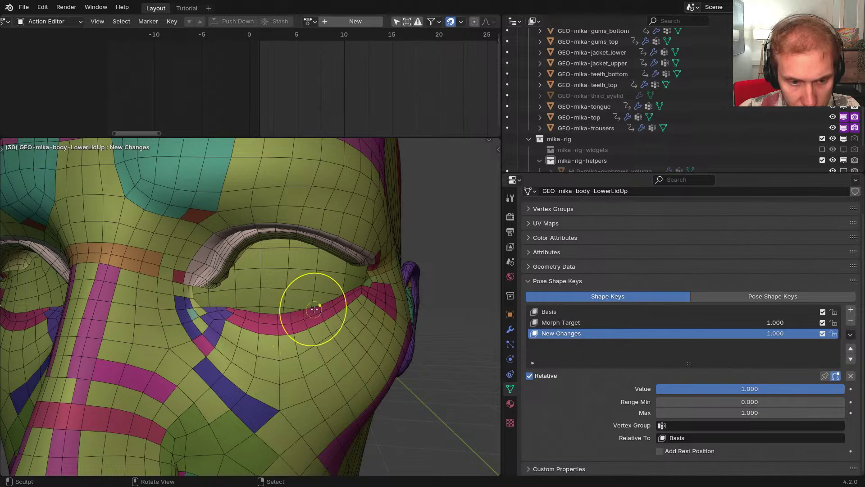
pyautogui.press('a')
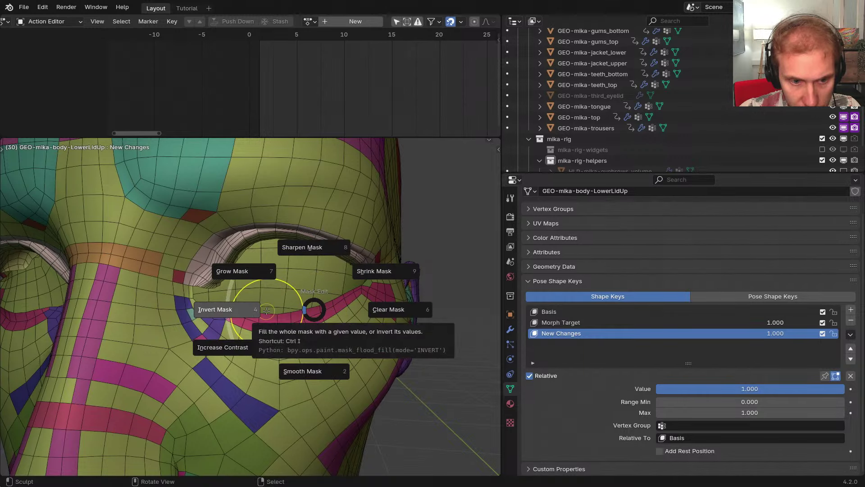
pyautogui.click(266, 310)
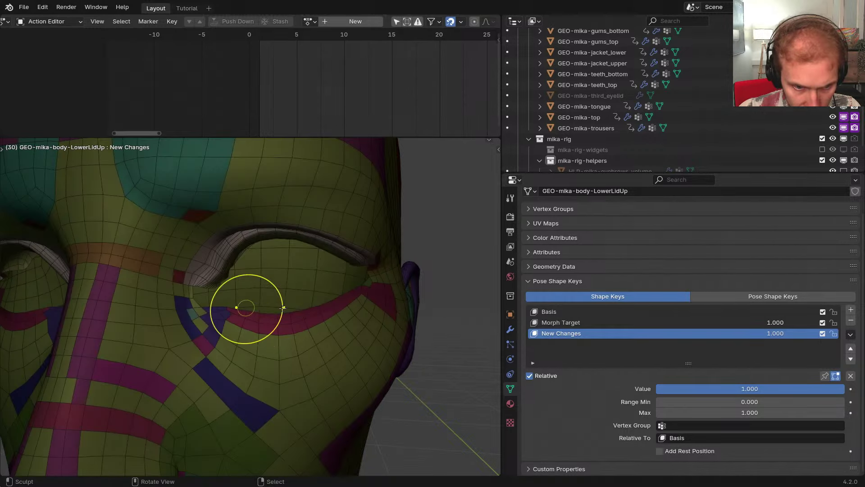
pyautogui.press('Tab')
pyautogui.hotkey('alt', 'a')
pyautogui.hotkey('ctrl', 'Tab')
pyautogui.click(306, 325)
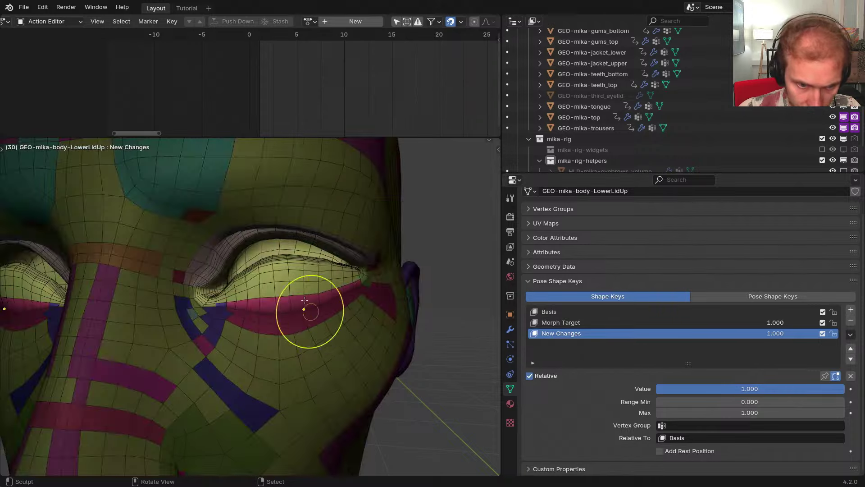
# In a maximized view, smooth the lower lid edge and nudge its corner up and left
pyautogui.scroll(5, 300, 280)
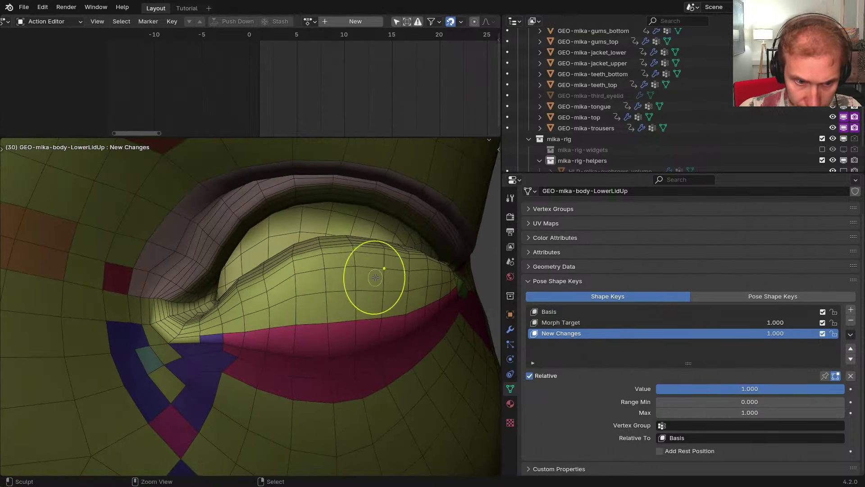
pyautogui.hotkey('ctrl', 'space')
pyautogui.moveTo(507, 252); pyautogui.dragTo(517, 257, button='middle')
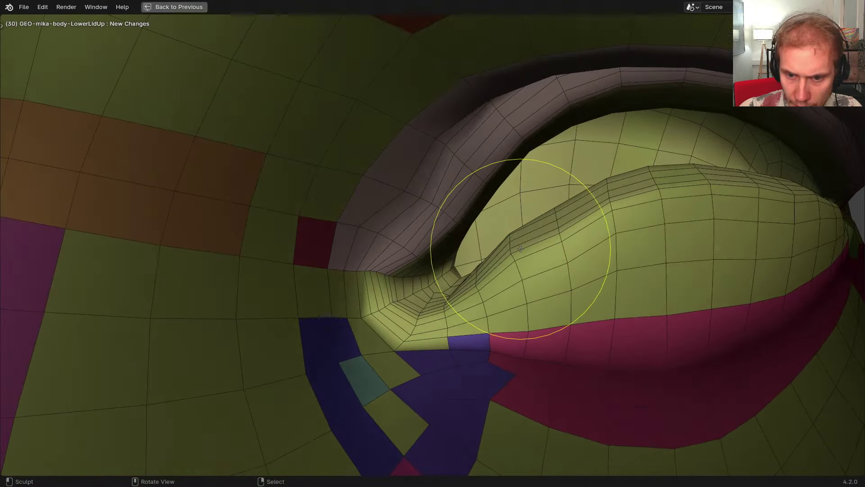
pyautogui.keyDown('shift'); pyautogui.moveTo(512, 250); pyautogui.dragTo(512, 253); pyautogui.keyUp('shift')
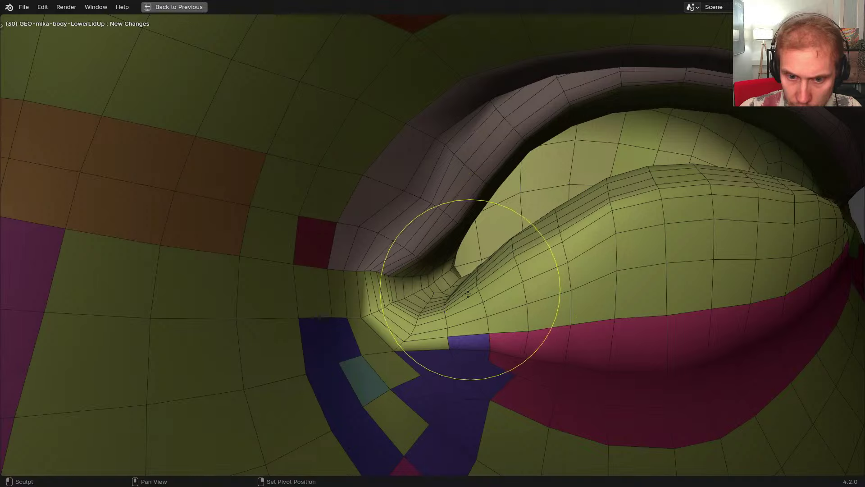
pyautogui.scroll(4, 471, 306)
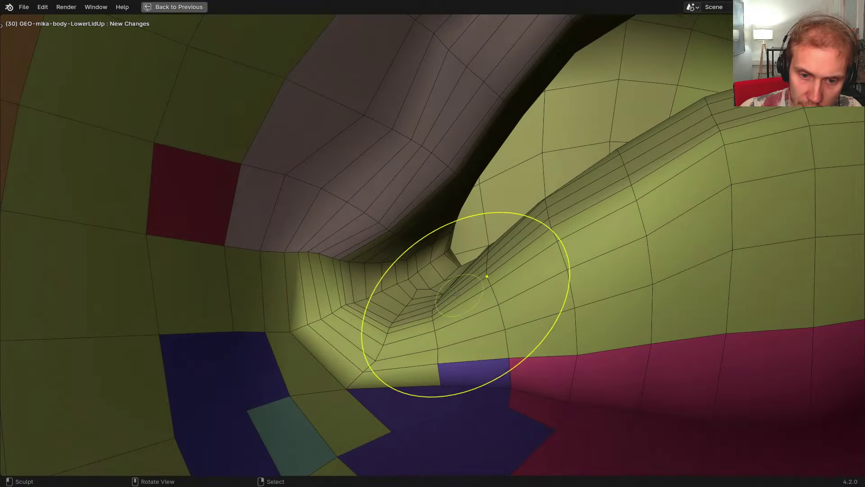
pyautogui.moveTo(467, 298); pyautogui.dragTo(464, 292)
pyautogui.moveTo(464, 287)
pyautogui.mouseDown(button='middle')
pyautogui.moveTo(480, 272)
pyautogui.moveTo(489, 280)
pyautogui.moveTo(485, 235)
pyautogui.moveTo(481, 248)
pyautogui.moveTo(448, 235)
pyautogui.moveTo(444, 275)
pyautogui.moveTo(422, 260)
pyautogui.moveTo(444, 238)
pyautogui.mouseUp(button='middle')
pyautogui.scroll(-4, 448, 235)
pyautogui.scroll(2, 422, 260)
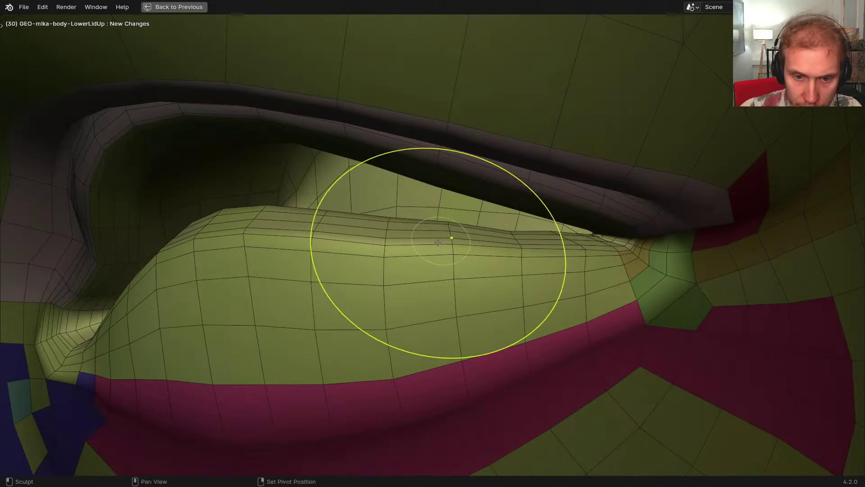
# Grab the lower lid edge upward with a series of strokes, touching up the inner corner and upper lid
pyautogui.moveTo(379, 237); pyautogui.dragTo(385, 229)
pyautogui.moveTo(381, 240); pyautogui.dragTo(393, 226, button='middle')
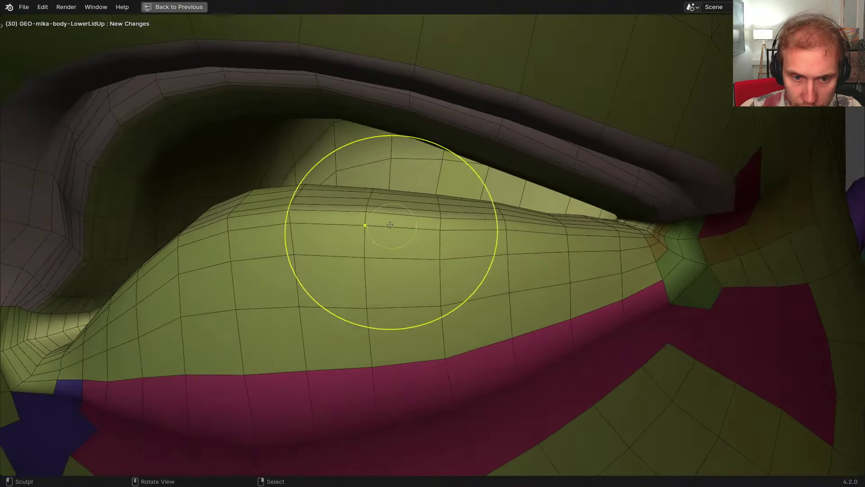
pyautogui.moveTo(379, 218); pyautogui.dragTo(382, 211)
pyautogui.moveTo(424, 202); pyautogui.dragTo(425, 196)
pyautogui.moveTo(370, 197); pyautogui.dragTo(373, 193)
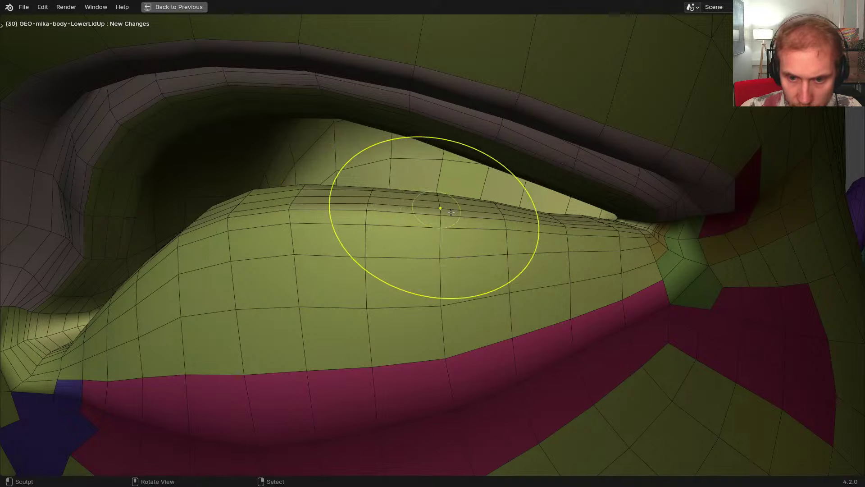
pyautogui.moveTo(440, 209); pyautogui.dragTo(408, 220, button='middle')
pyautogui.moveTo(499, 226)
pyautogui.mouseDown(button='middle')
pyautogui.moveTo(473, 225)
pyautogui.moveTo(492, 216)
pyautogui.mouseUp(button='middle')
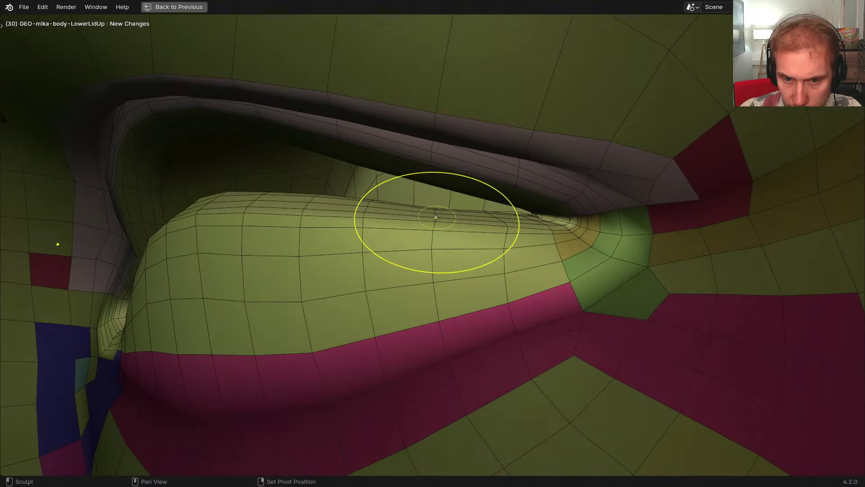
pyautogui.moveTo(431, 210); pyautogui.dragTo(433, 210)
pyautogui.moveTo(506, 221); pyautogui.dragTo(517, 190)
pyautogui.moveTo(573, 173); pyautogui.dragTo(575, 194)
pyautogui.moveTo(576, 194); pyautogui.dragTo(392, 240, button='middle')
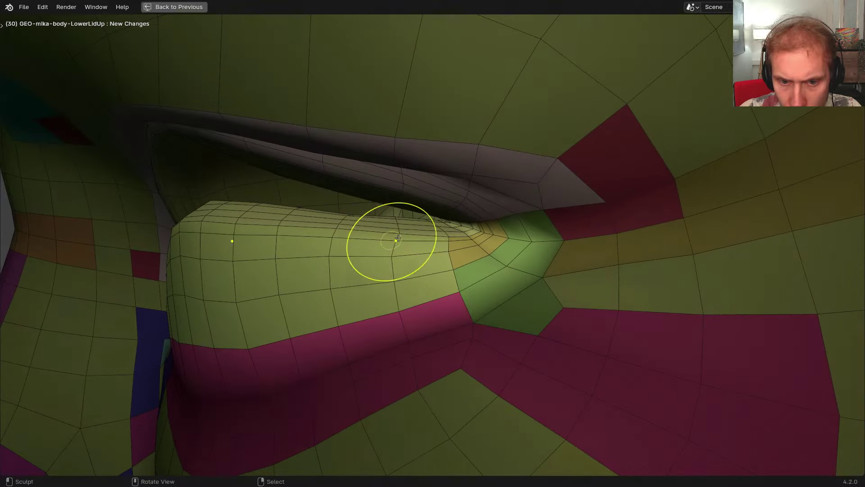
# Check the eye from the front, redo a stroke and subtly reshape the lower lid
pyautogui.keyDown('ctrl'); pyautogui.moveTo(394, 246); pyautogui.dragTo(415, 285, button='middle'); pyautogui.keyUp('ctrl')
pyautogui.moveTo(337, 285); pyautogui.dragTo(386, 269, button='middle')
pyautogui.hotkey('ctrl', 'shift', 'z')
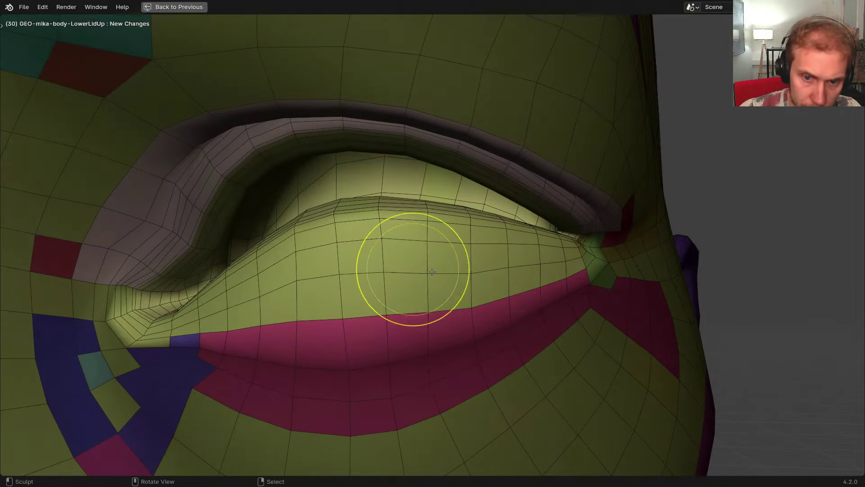
pyautogui.moveTo(537, 224); pyautogui.dragTo(526, 232)
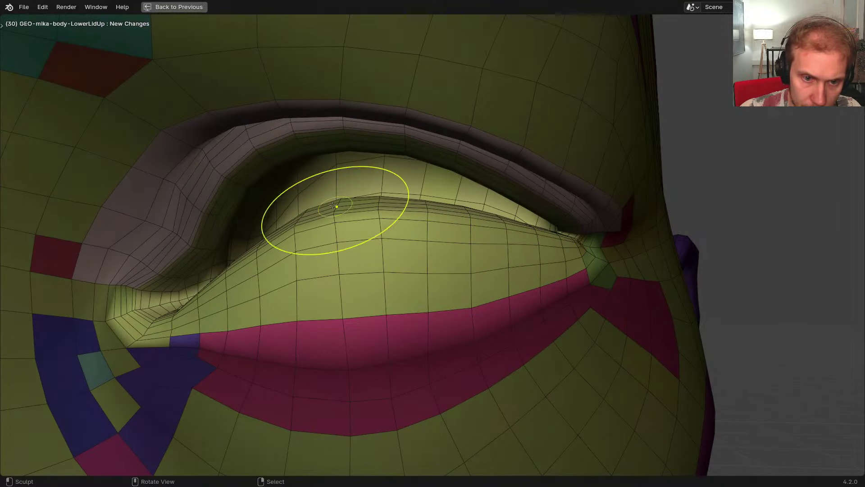
pyautogui.moveTo(332, 210); pyautogui.dragTo(352, 213, button='middle')
pyautogui.moveTo(285, 238); pyautogui.dragTo(263, 257)
pyautogui.scroll(-3, 301, 266)
pyautogui.moveTo(303, 266); pyautogui.dragTo(351, 261, button='middle')
pyautogui.scroll(2, 369, 265)
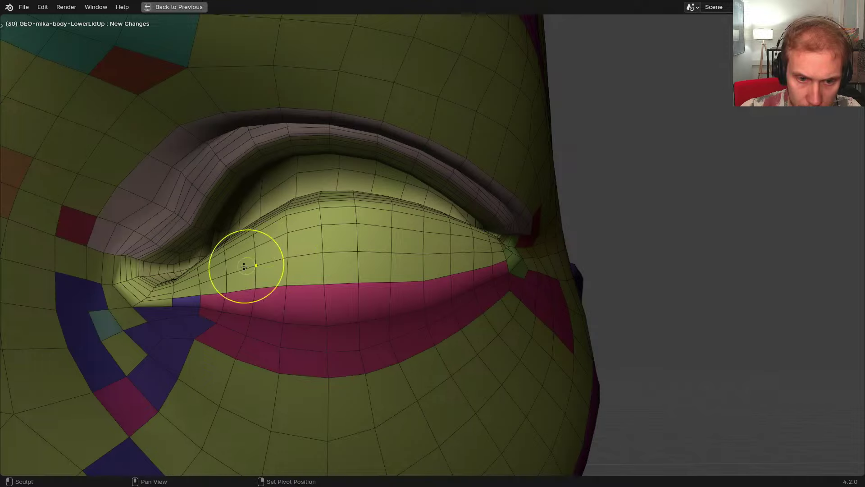
# Smooth the lower lid of the other eye
pyautogui.moveTo(261, 271); pyautogui.dragTo(325, 295, button='middle')
pyautogui.scroll(-4, 287, 284)
pyautogui.scroll(2, 311, 316)
pyautogui.moveTo(307, 326); pyautogui.dragTo(367, 325, button='middle')
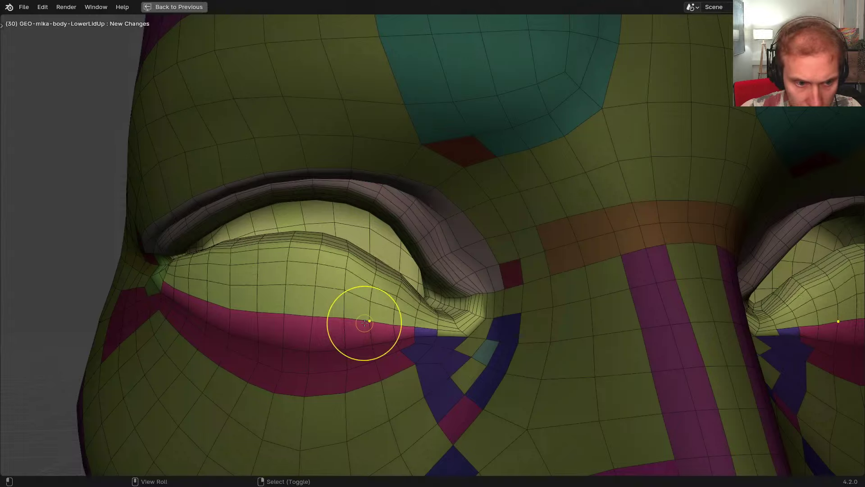
pyautogui.scroll(3, 361, 321)
pyautogui.keyDown('shift'); pyautogui.moveTo(387, 325); pyautogui.dragTo(376, 321); pyautogui.keyUp('shift')
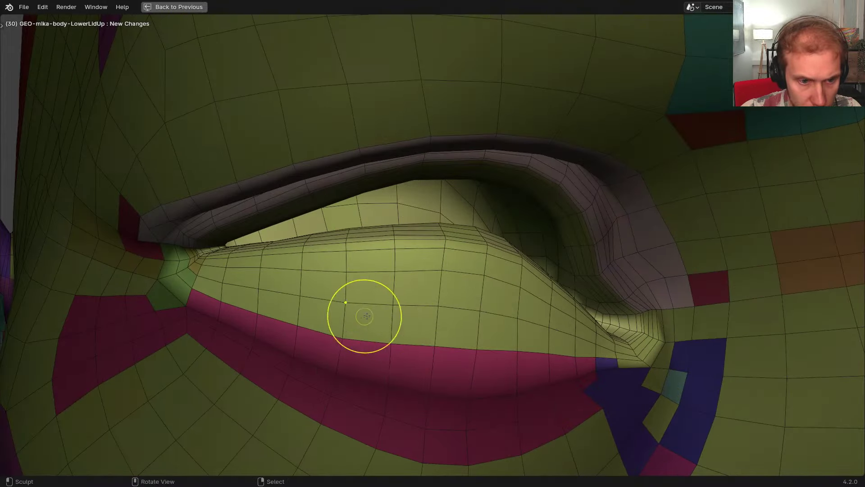
pyautogui.moveTo(365, 315); pyautogui.dragTo(387, 318, button='middle')
# Zoom out from the face, return to Object Mode and restore the full window layout
pyautogui.keyDown('shift'); pyautogui.moveTo(386, 319); pyautogui.dragTo(386, 318); pyautogui.keyUp('shift')
pyautogui.scroll(-3, 386, 318)
pyautogui.moveTo(386, 318)
pyautogui.mouseDown(button='middle')
pyautogui.moveTo(339, 306)
pyautogui.moveTo(198, 299)
pyautogui.mouseUp(button='middle')
pyautogui.hotkey('ctrl', 'Tab')
pyautogui.scroll(-4, 365, 311)
pyautogui.scroll(-3, 343, 307)
pyautogui.hotkey('ctrl', 'space')
pyautogui.scroll(-4, 350, 328)
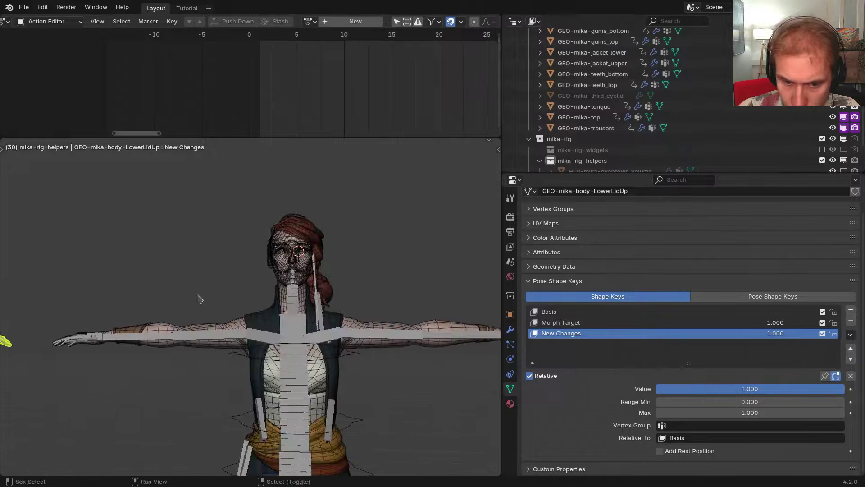
# Select GEO-mika-body and frame a frontal view of the face
pyautogui.scroll(4, 271, 275)
pyautogui.rightClick(254, 246)
pyautogui.scroll(2, 291, 276)
pyautogui.moveTo(283, 264); pyautogui.dragTo(298, 289, button='middle')
pyautogui.scroll(8, 285, 256)
pyautogui.scroll(-5, 284, 256)
pyautogui.scroll(4, 306, 270)
pyautogui.scroll(-5, 299, 289)
pyautogui.scroll(8, 299, 297)
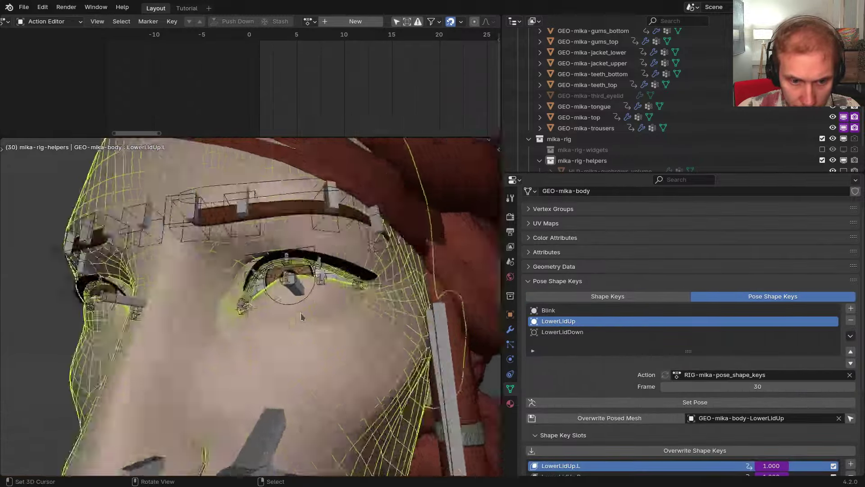
pyautogui.moveTo(309, 303); pyautogui.dragTo(342, 288, button='middle')
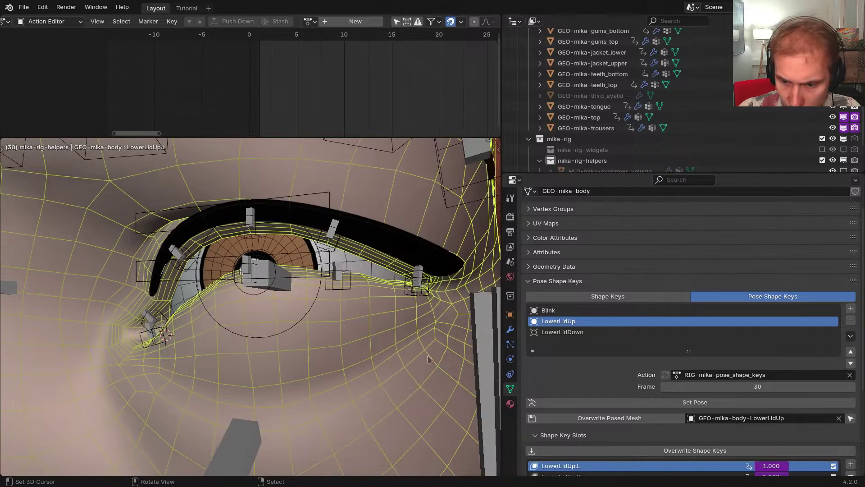
pyautogui.scroll(-4, 657, 379)
# Overwrite the LowerLidUp.L and LowerLidUp.R shape keys with the sculpted eyelid shape
pyautogui.click(657, 378)
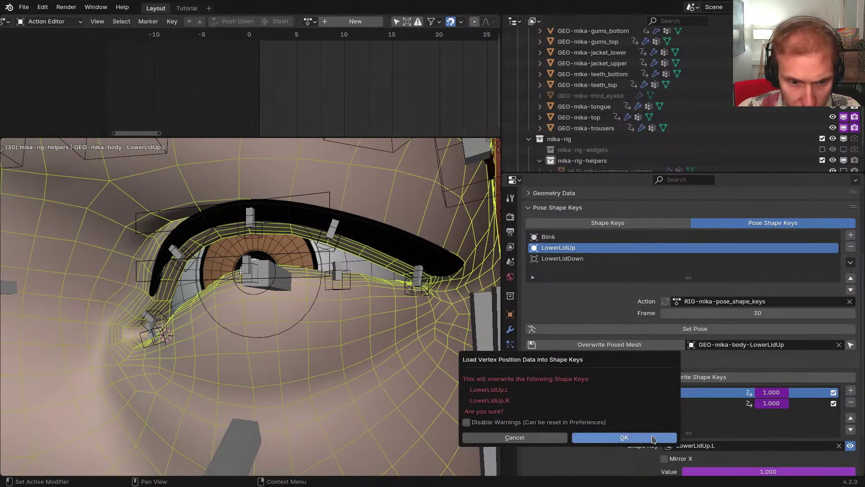
pyautogui.click(653, 438)
pyautogui.moveTo(443, 377); pyautogui.dragTo(347, 329, button='middle')
# In Pose Mode, isolate the left lower eyelid control and trial a Y move, then cancel it
pyautogui.rightClick(288, 278)
pyautogui.hotkey('ctrl', 'Tab')
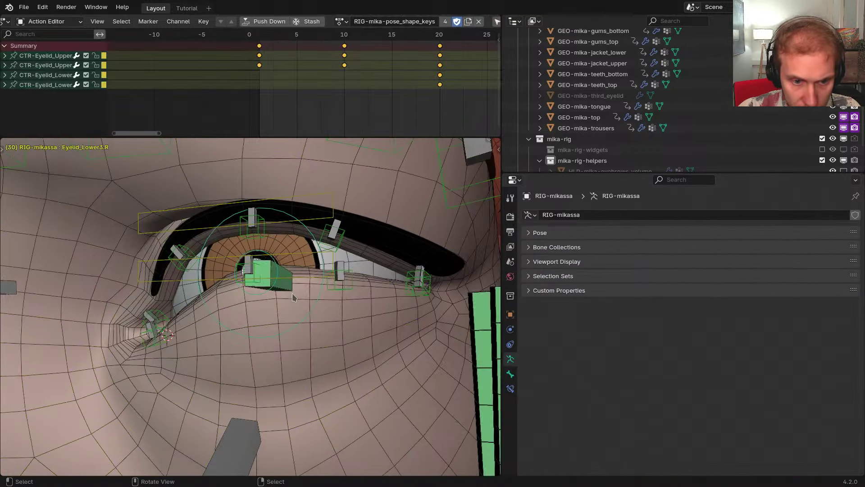
pyautogui.rightClick(305, 279)
pyautogui.moveTo(306, 281); pyautogui.dragTo(325, 279, button='middle')
pyautogui.hotkey('shift', 'h')
pyautogui.scroll(-2, 313, 276)
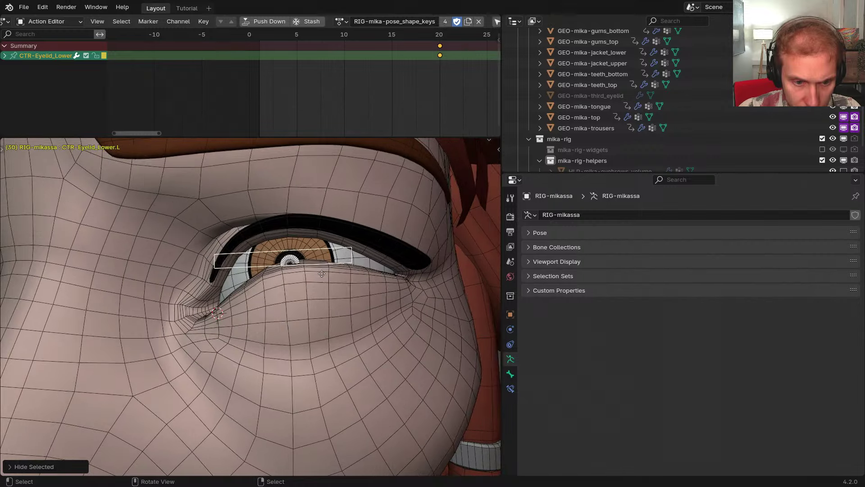
pyautogui.press('g')
pyautogui.press('z')
pyautogui.press('y')
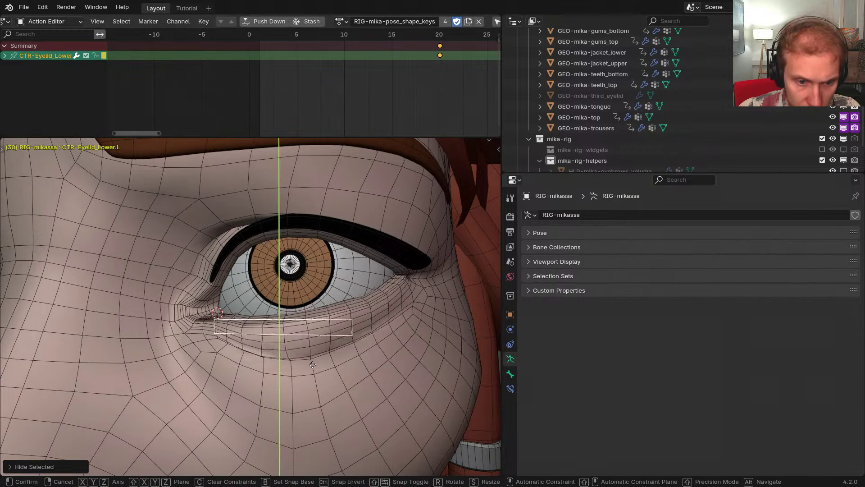
pyautogui.click(307, 312)
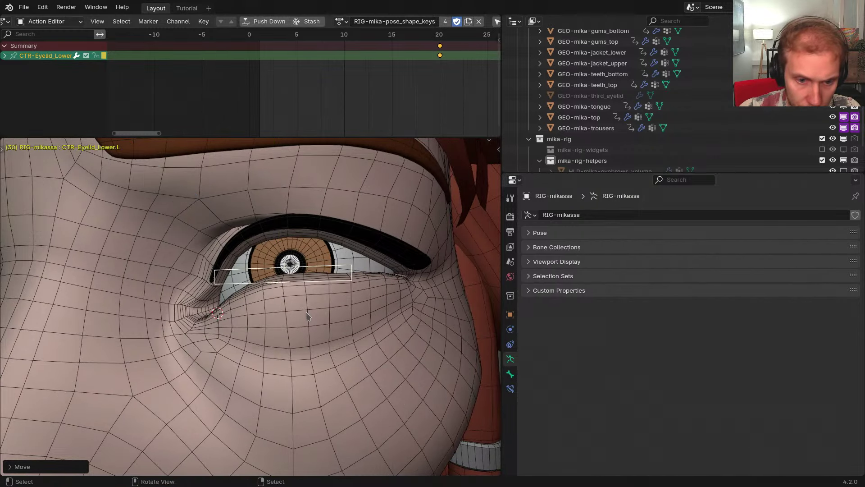
pyautogui.hotkey('ctrl', 'z')
pyautogui.press('g')
pyautogui.press('y')
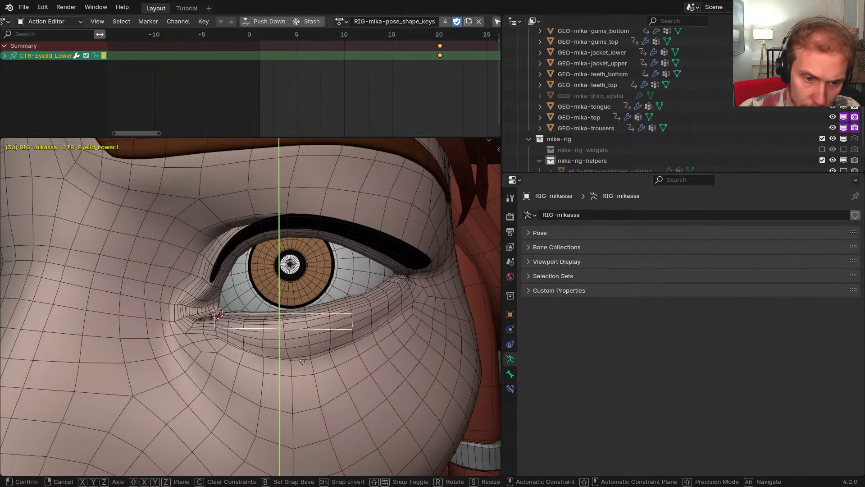
pyautogui.rightClick(303, 396)
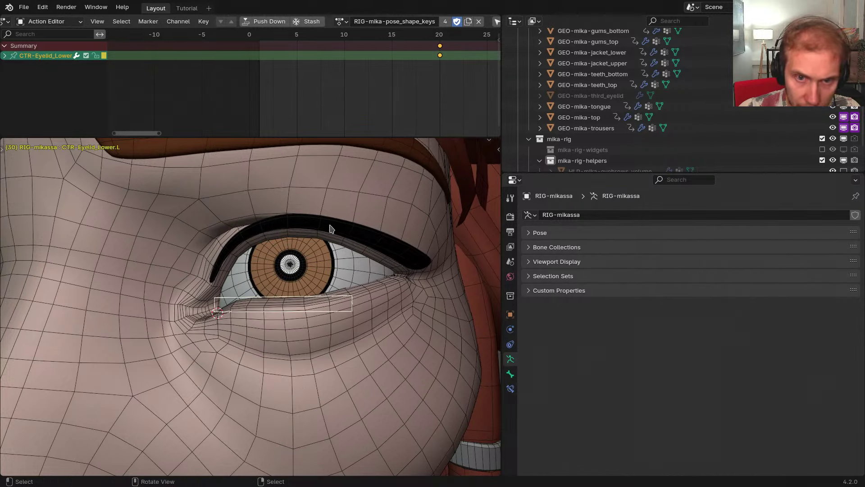
# At frame 40, set CTR-Eyelid_Lower.L Y location to -0.005
pyautogui.scroll(-12, 388, 109)
pyautogui.moveTo(361, 107); pyautogui.dragTo(232, 96, button='middle')
pyautogui.scroll(7, 343, 75)
pyautogui.scroll(3, 343, 75)
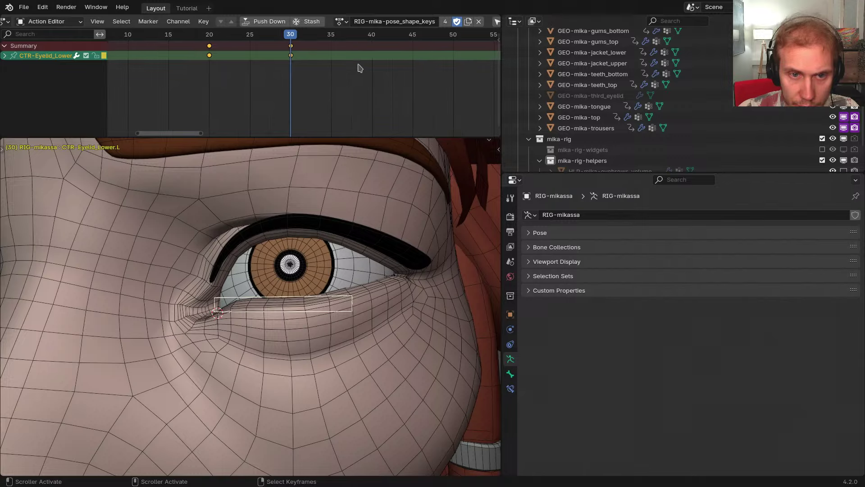
pyautogui.click(371, 74)
pyautogui.hotkey('alt', 'g')
pyautogui.moveTo(345, 251); pyautogui.dragTo(311, 250, button='middle')
pyautogui.hotkey('ctrl', 'shift', 'z')
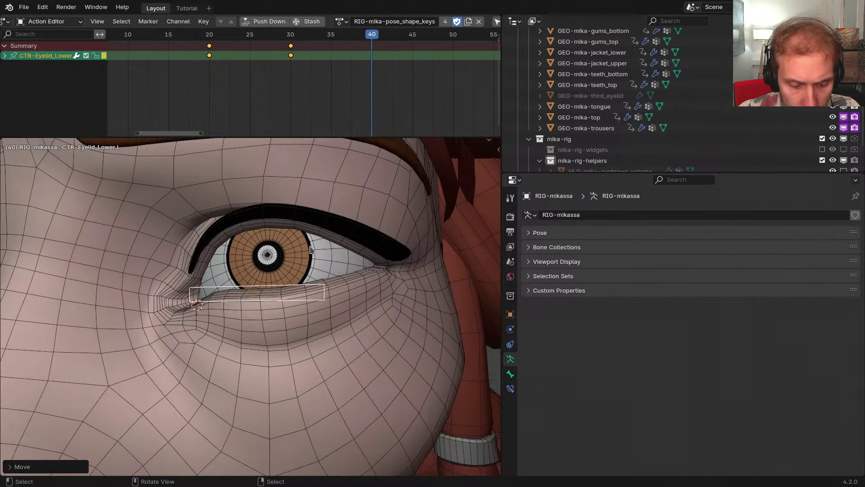
pyautogui.press('n')
pyautogui.click(420, 182)
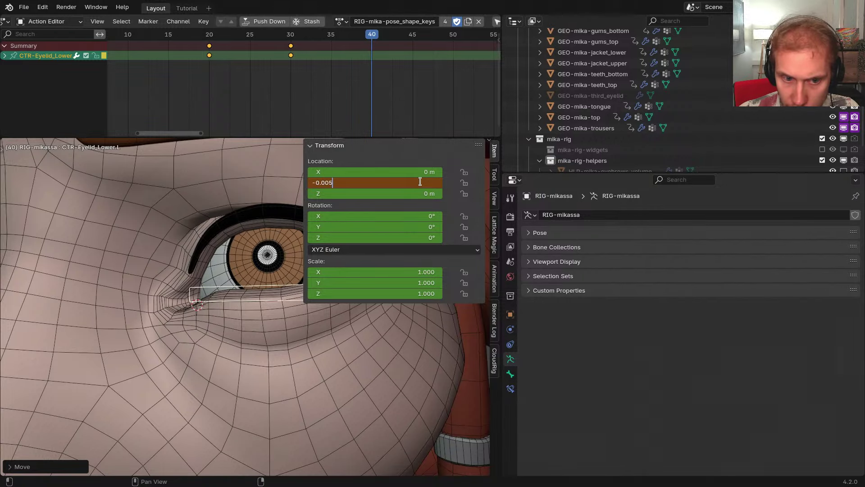
pyautogui.press('Return')
# Reveal the bones, add the mirrored right control, and keyframe both at frame 40
pyautogui.moveTo(208, 250); pyautogui.dragTo(248, 249, button='middle')
pyautogui.scroll(-3, 248, 248)
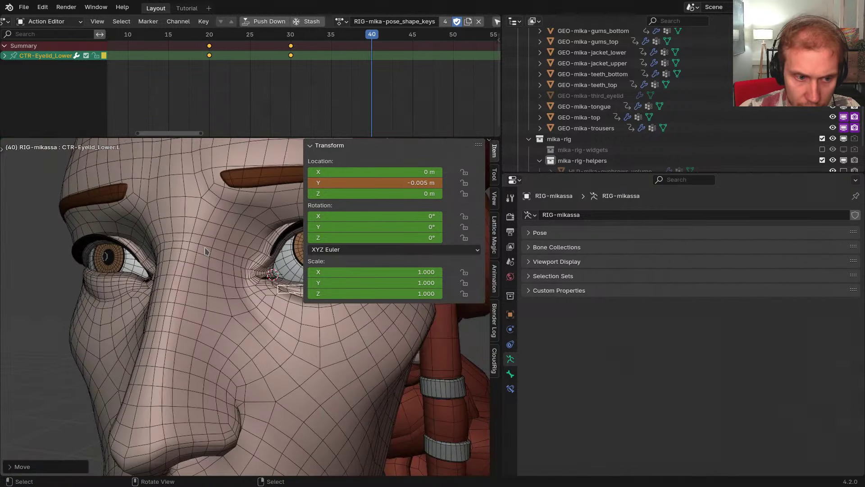
pyautogui.hotkey('alt', 'h')
pyautogui.press('n')
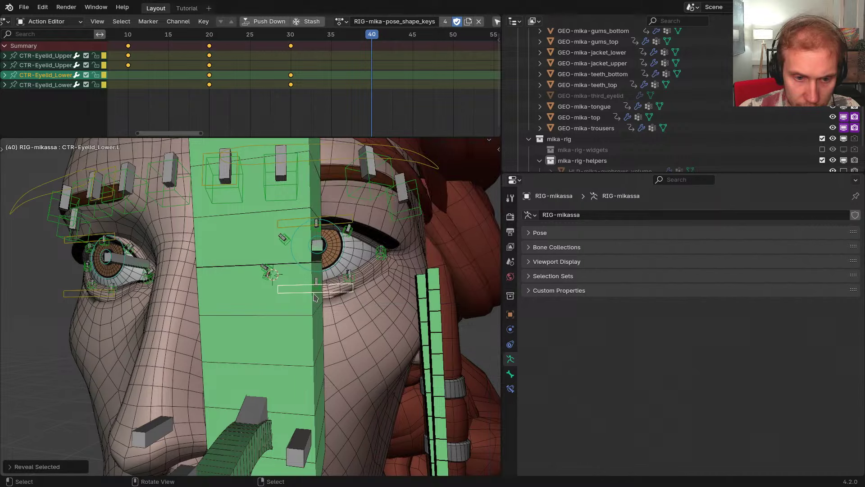
pyautogui.hotkey('ctrl', 'shift', 'm')
pyautogui.moveTo(314, 297); pyautogui.dragTo(309, 293, button='middle')
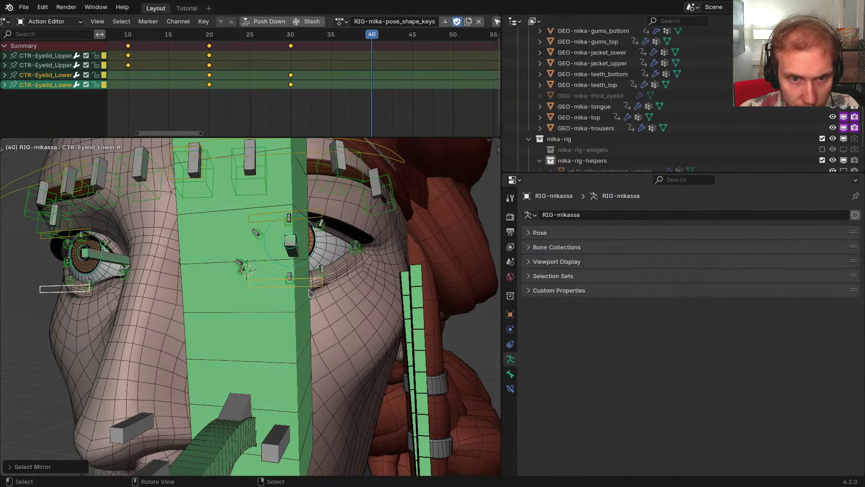
pyautogui.press('i')
# At frame 50, reset both lower eyelid controls to rest and keyframe them
pyautogui.moveTo(394, 81); pyautogui.dragTo(329, 79, button='middle')
pyautogui.click(400, 74)
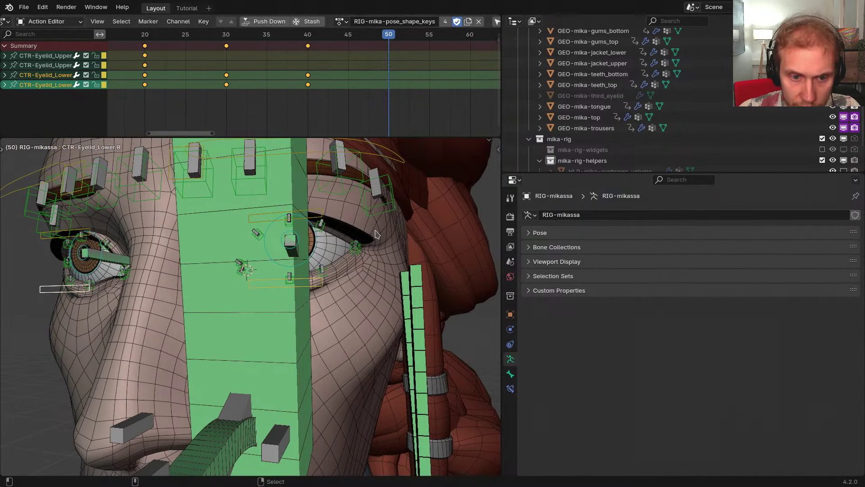
pyautogui.hotkey('alt', 'g')
pyautogui.moveTo(348, 263); pyautogui.dragTo(409, 304, button='middle')
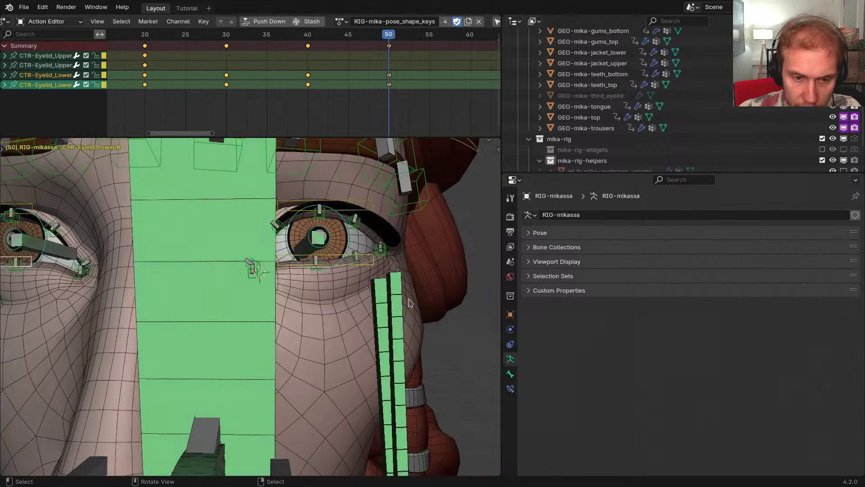
pyautogui.hotkey('ctrl', 'Tab')
# Select GEO-mika-body and pick the LowerLidDown pose shape key
pyautogui.rightClick(332, 319)
pyautogui.click(564, 356)
pyautogui.scroll(-3, 649, 360)
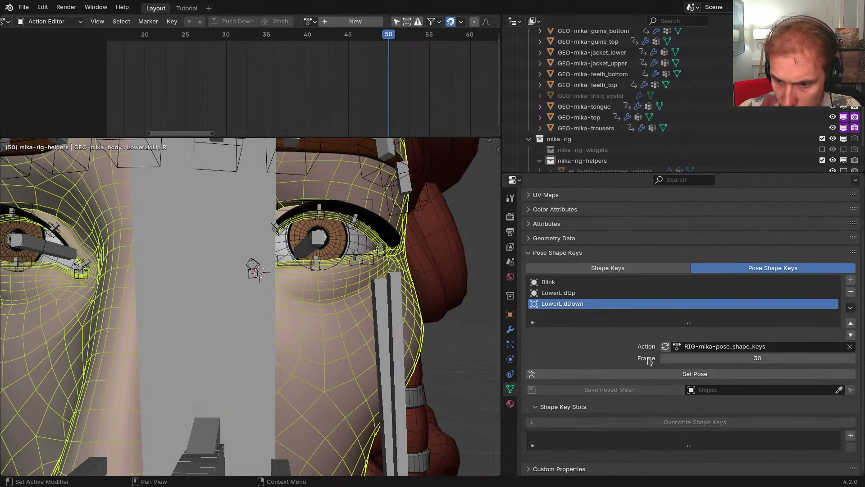
# Set the body pose at frame 40 and add a LowerLidDown.L slot masked by Side.L
pyautogui.press('Return')
pyautogui.click(730, 374)
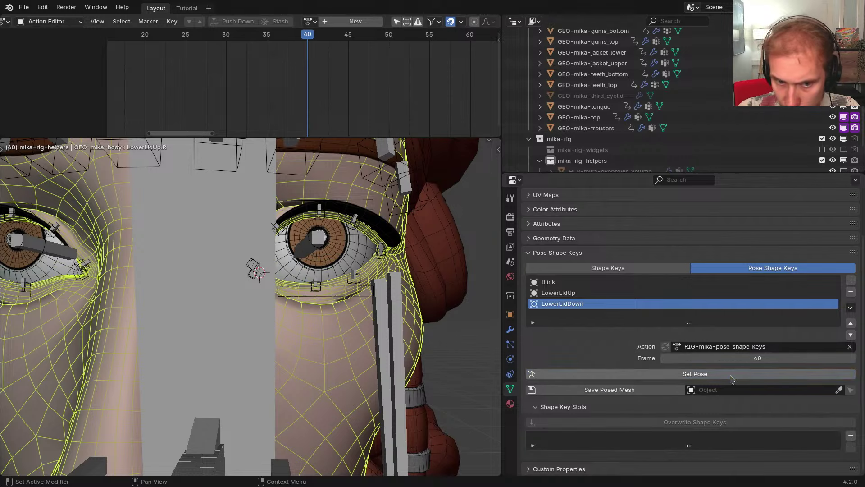
pyautogui.click(850, 435)
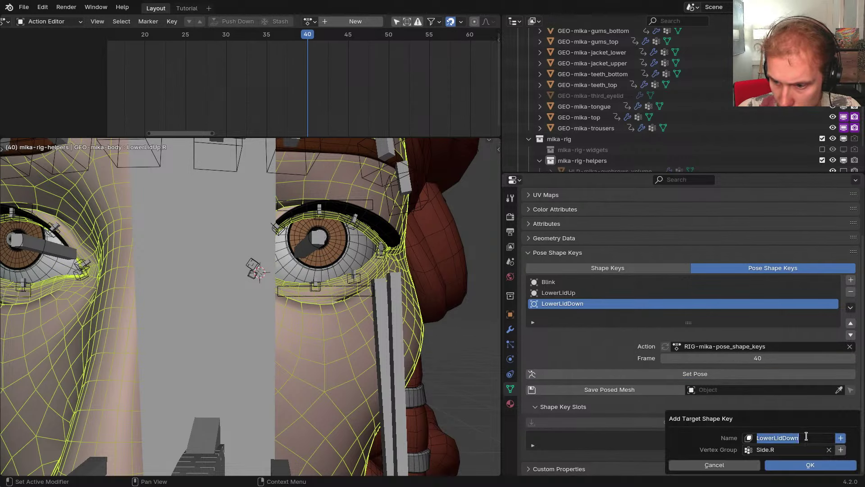
pyautogui.write('.L')
pyautogui.press('Return')
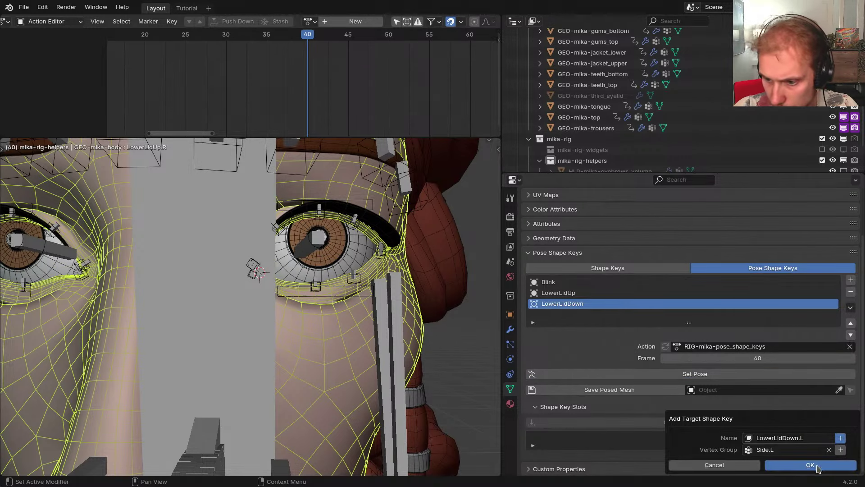
pyautogui.click(810, 465)
# Add a LowerLidDown.R slot masked by Side.R, then make LowerLidDown.L active
pyautogui.click(851, 435)
pyautogui.doubleClick(812, 438)
pyautogui.write('.')
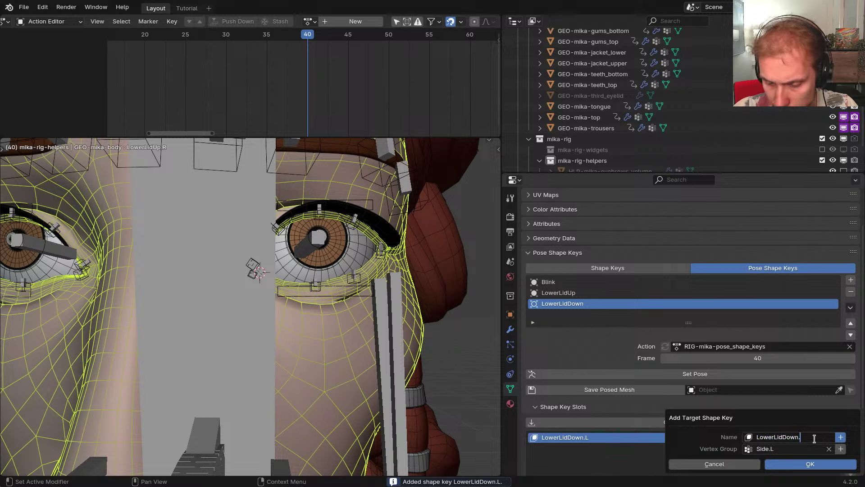
pyautogui.write('R')
pyautogui.press('Return')
pyautogui.click(809, 462)
pyautogui.scroll(-5, 727, 356)
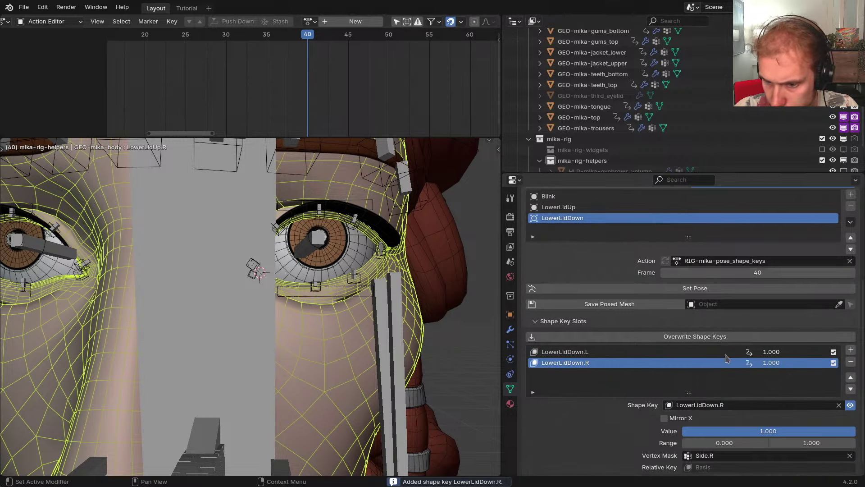
pyautogui.click(587, 353)
# Select the Eyelid_Lower3.L bone in Pose Mode and show its action constraint's Evaluation Time driver
pyautogui.rightClick(351, 278)
pyautogui.hotkey('ctrl', 'Tab')
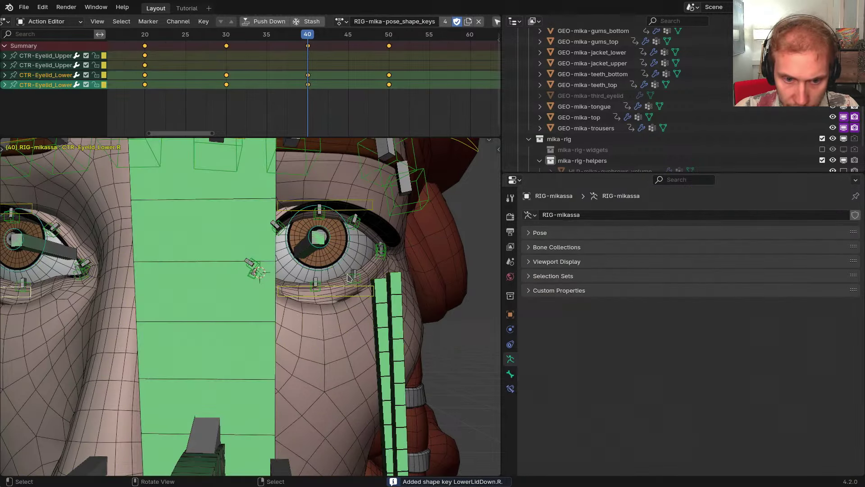
pyautogui.rightClick(351, 278)
pyautogui.click(510, 389)
pyautogui.rightClick(679, 262)
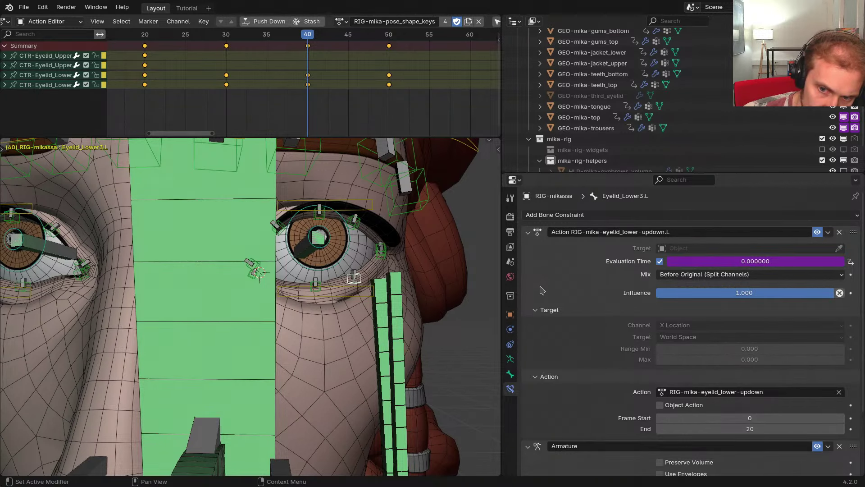
# Copy the constraint's Evaluation Time driver and select the body's mesh data properties
pyautogui.rightClick(703, 263)
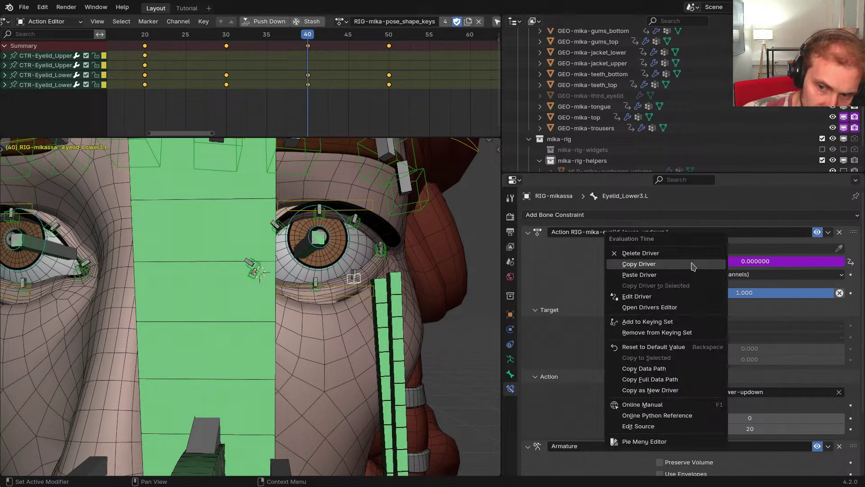
pyautogui.click(692, 264)
pyautogui.moveTo(336, 336); pyautogui.dragTo(318, 326, button='middle')
pyautogui.hotkey('ctrl', 'Tab')
pyautogui.click(323, 351)
pyautogui.click(511, 388)
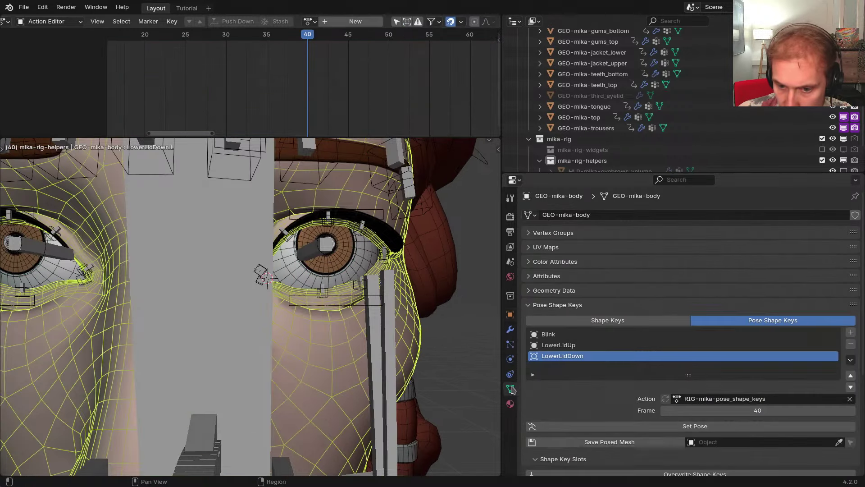
# Paste the driver onto LowerLidDown.L and begin prefixing its expression with '1 -'
pyautogui.scroll(-3, 742, 410)
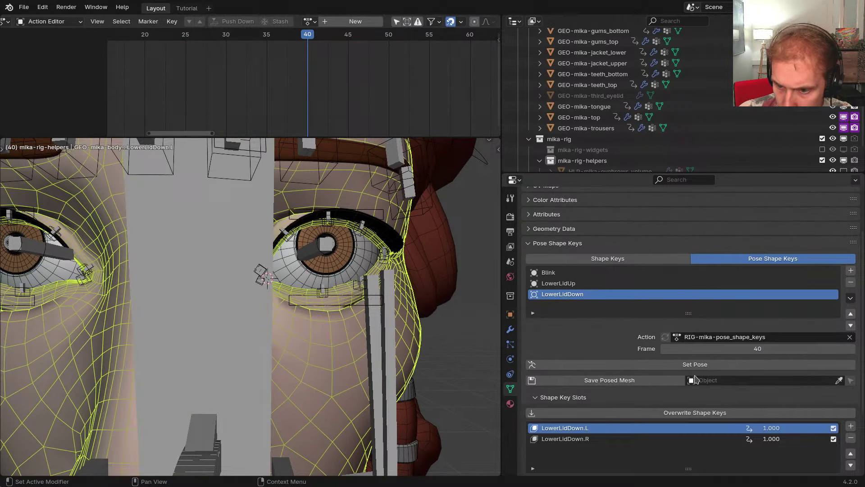
pyautogui.rightClick(771, 428)
pyautogui.click(702, 331)
pyautogui.rightClick(772, 428)
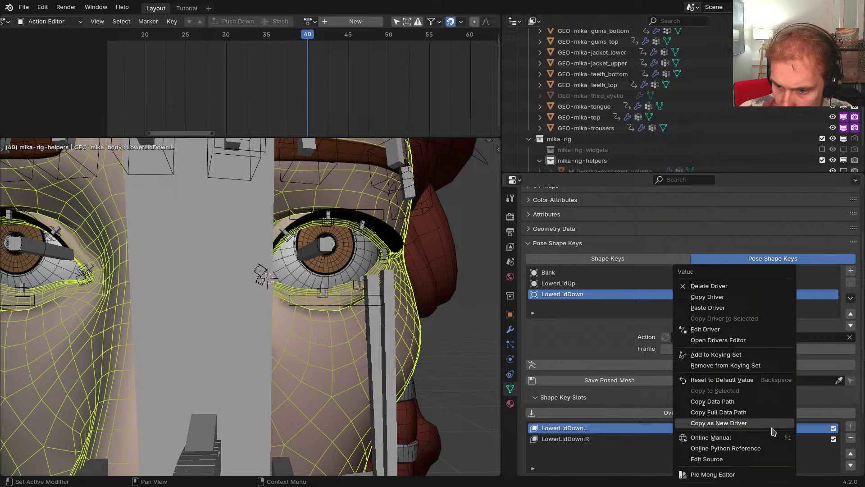
pyautogui.click(704, 329)
pyautogui.click(669, 317)
pyautogui.press('Home')
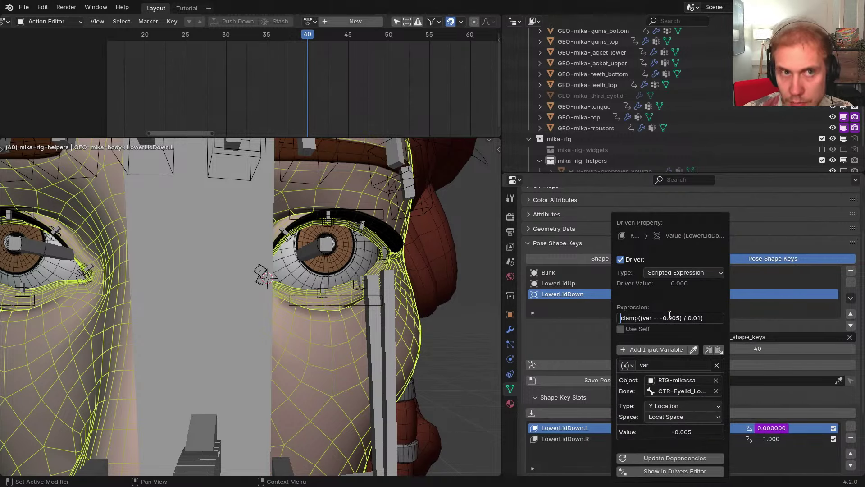
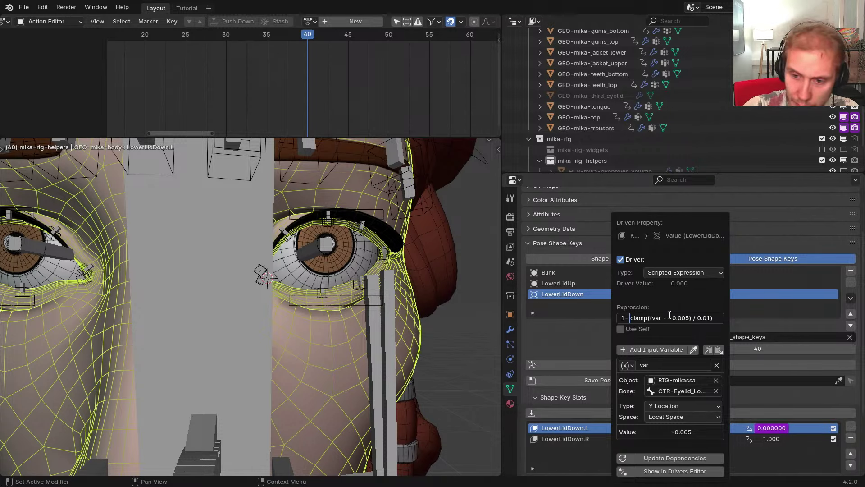
# Append '* 2' to the LowerLidDown.L driver expression and confirm it
pyautogui.write('(')
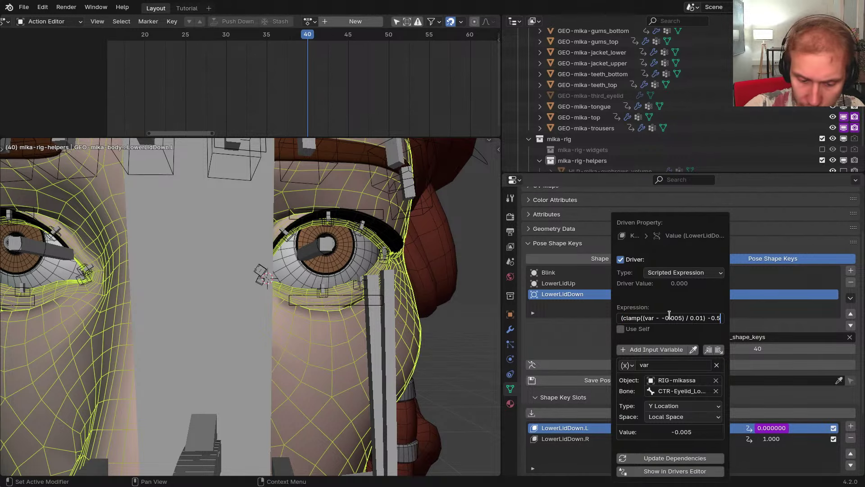
pyautogui.write(') * 2')
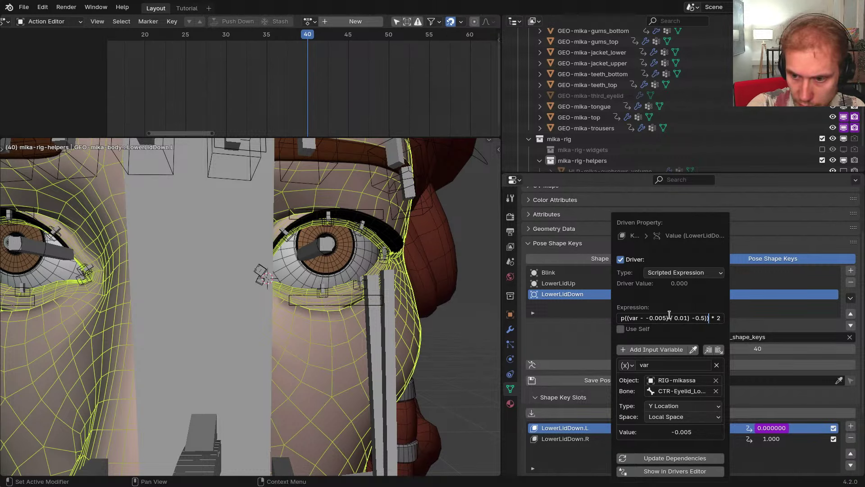
pyautogui.press('Return')
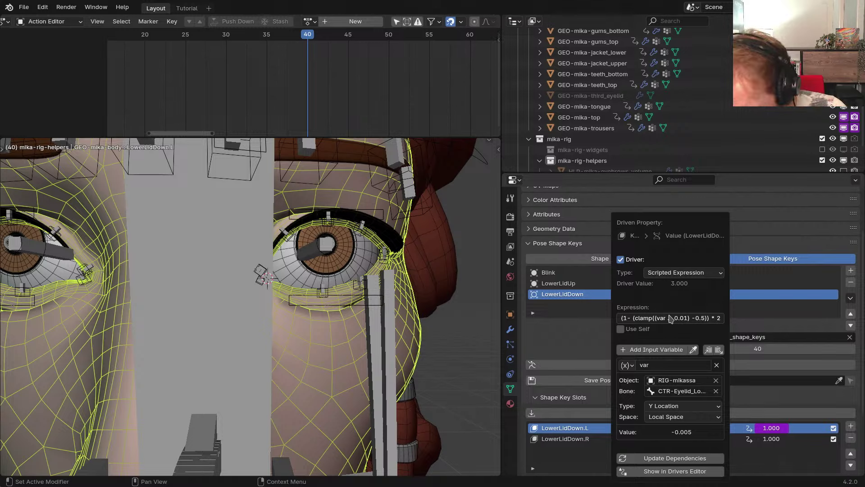
pyautogui.press('Escape')
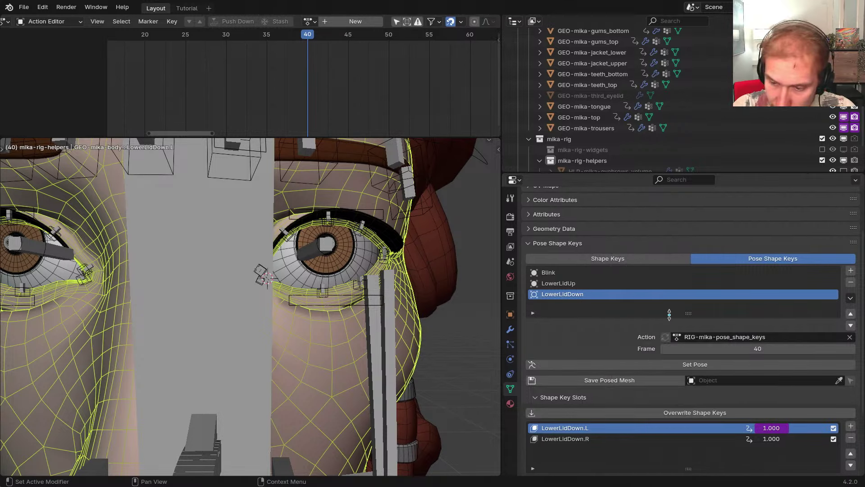
# Reopen the LowerLidDown.L driver settings, then reselect the body mesh via the RIG-mikassa armature
pyautogui.rightClick(771, 427)
pyautogui.click(701, 329)
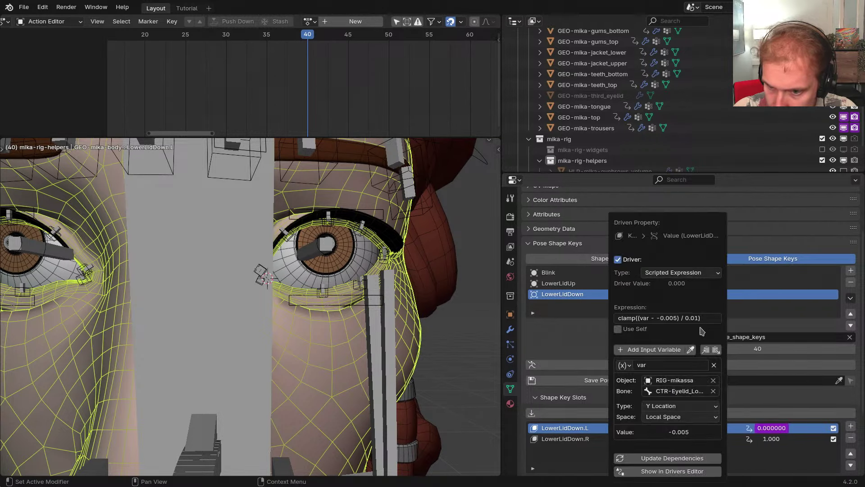
pyautogui.rightClick(386, 324)
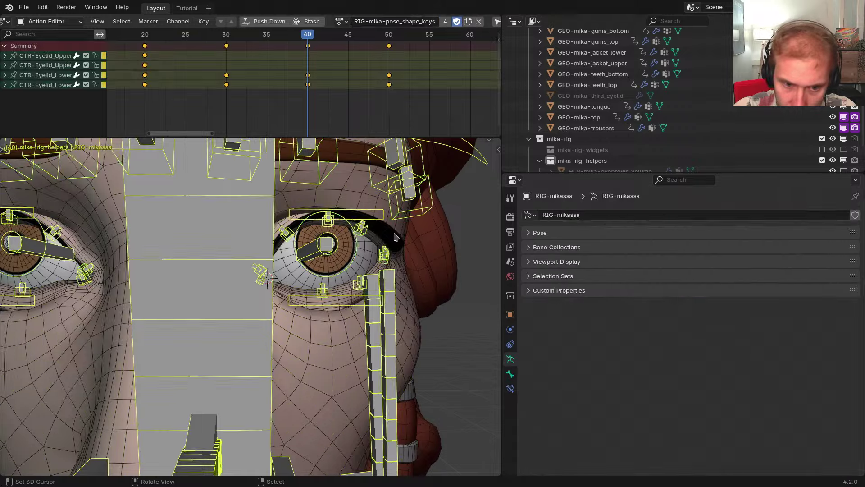
pyautogui.hotkey('ctrl', 'Tab')
pyautogui.hotkey('ctrl', 'Tab')
pyautogui.rightClick(340, 345)
pyautogui.scroll(-5, 708, 374)
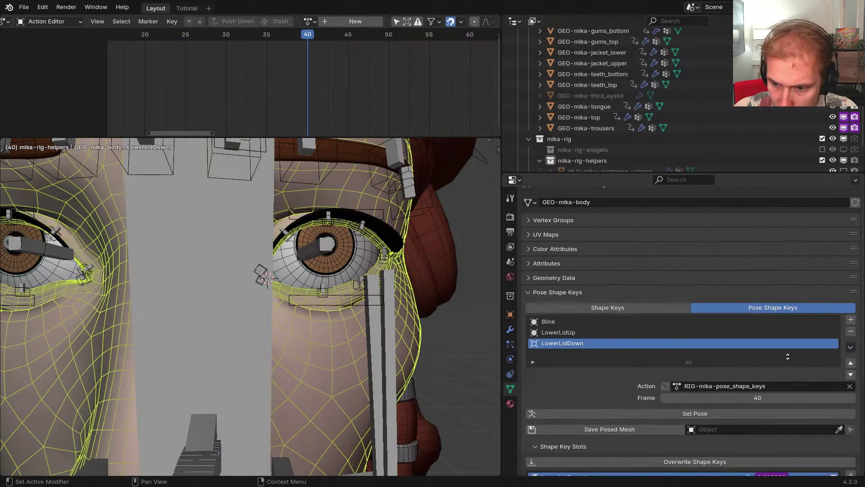
# In the Drivers Editor, rescale the LowerLidDown.L expression to (clamp((var - -0.005) / 0.01) - 0.5) * 2
pyautogui.rightClick(776, 370)
pyautogui.click(716, 340)
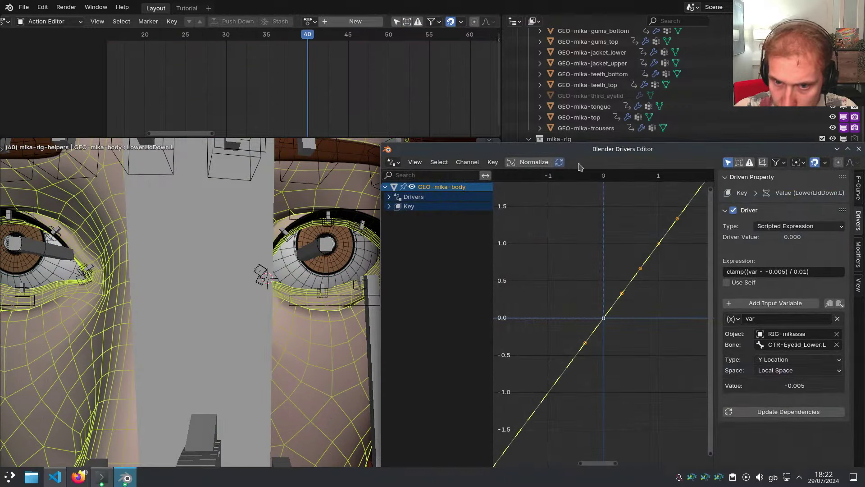
pyautogui.press('Left')
pyautogui.press('Left')
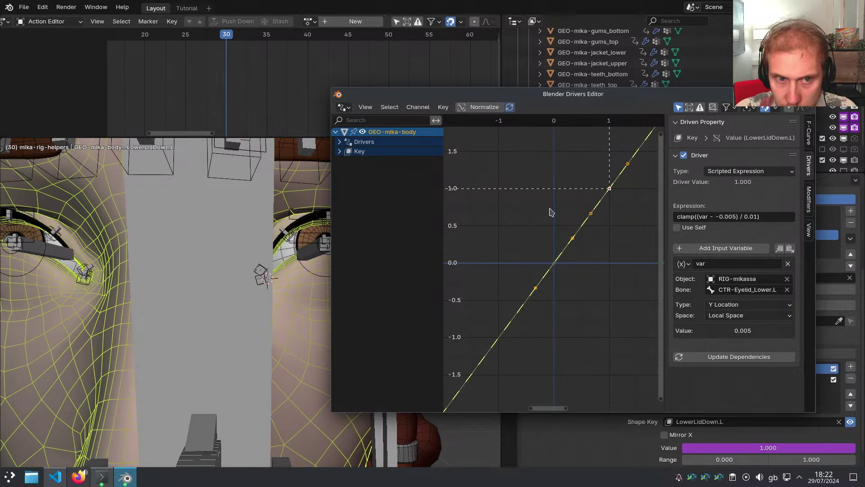
pyautogui.keyDown('alt'); pyautogui.scroll(-20, 551, 212); pyautogui.keyUp('alt')
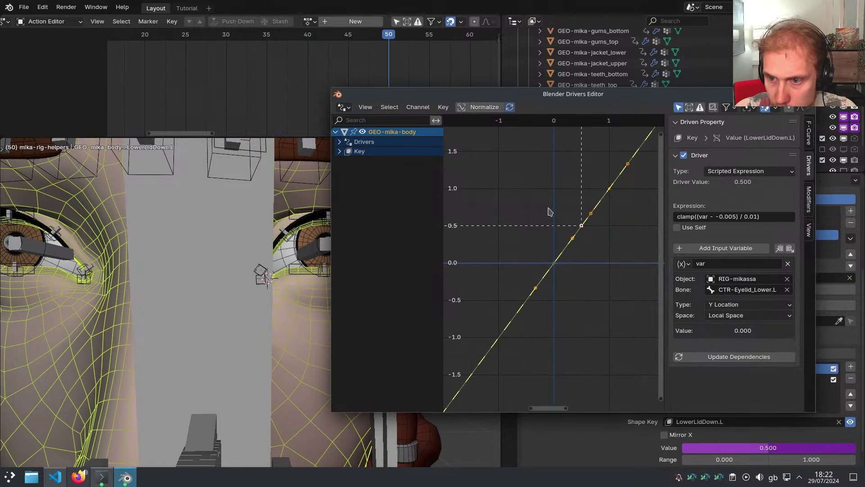
pyautogui.click(727, 219)
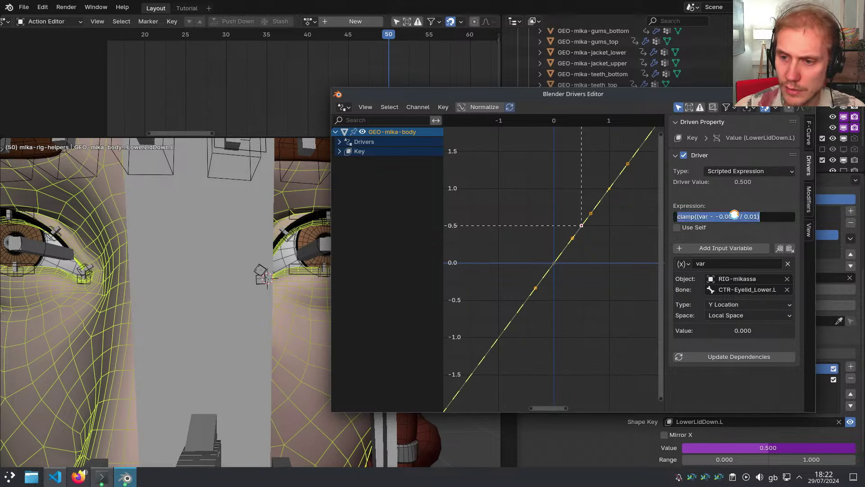
pyautogui.click(773, 219)
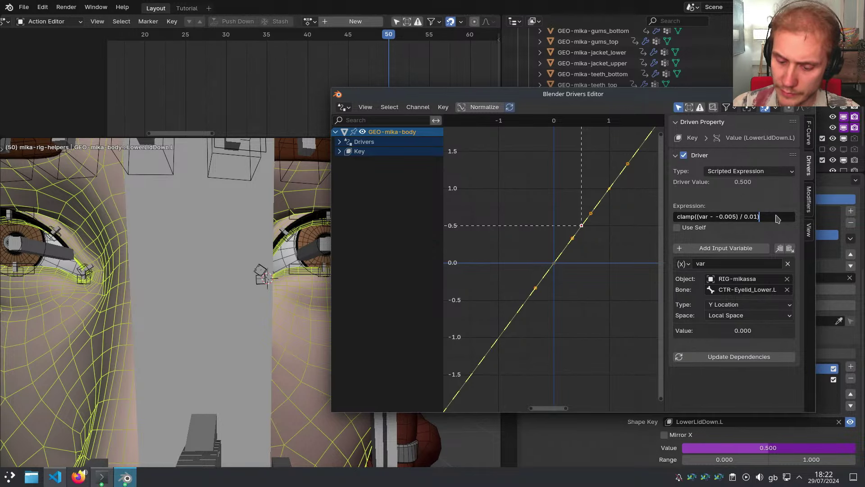
pyautogui.write('-0.5')
pyautogui.press('Return')
pyautogui.keyDown('alt'); pyautogui.scroll(9, 593, 257); pyautogui.keyUp('alt')
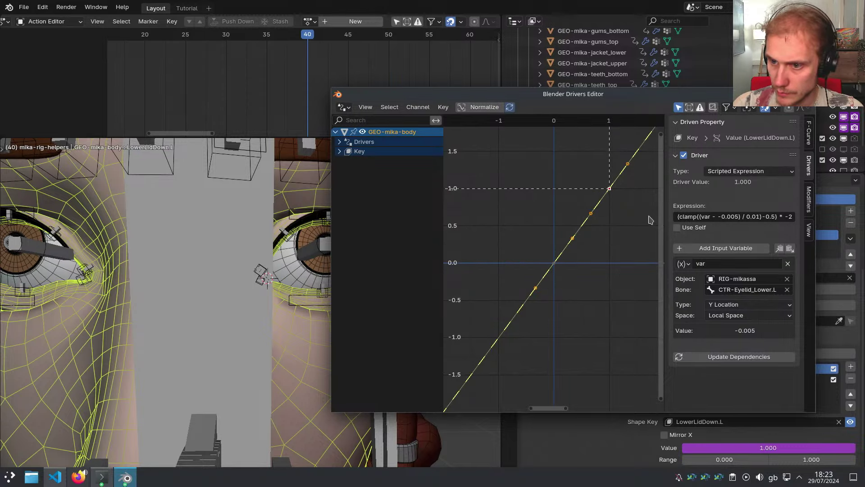
pyautogui.click(807, 94)
# Select the RIG-mikassa armature and put it into Pose Mode
pyautogui.moveTo(425, 303); pyautogui.dragTo(315, 290, button='middle')
pyautogui.rightClick(363, 241)
pyautogui.hotkey('ctrl', 'Tab')
pyautogui.hotkey('shift', 't')
pyautogui.hotkey('shift', 't')
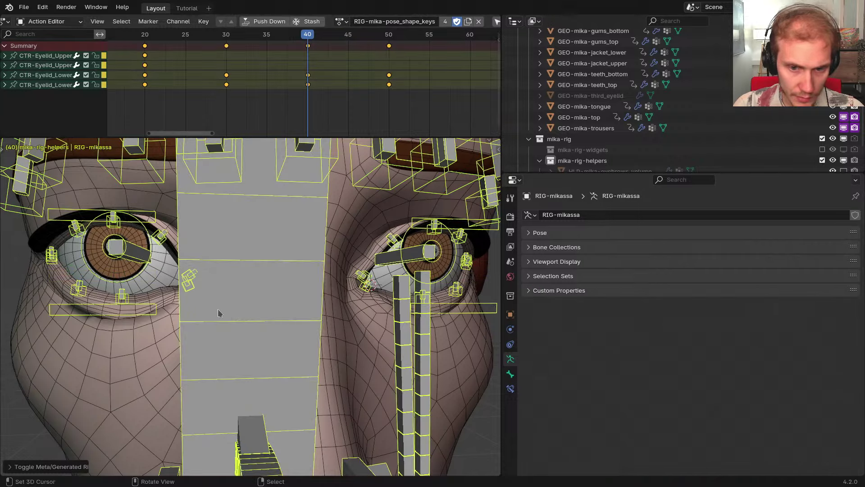
# Select the mirrored right eyelid bone and inspect its constraint's Evaluation Time
pyautogui.hotkey('ctrl', 'Tab')
pyautogui.hotkey('ctrl', 'shift', 'm')
pyautogui.click(508, 391)
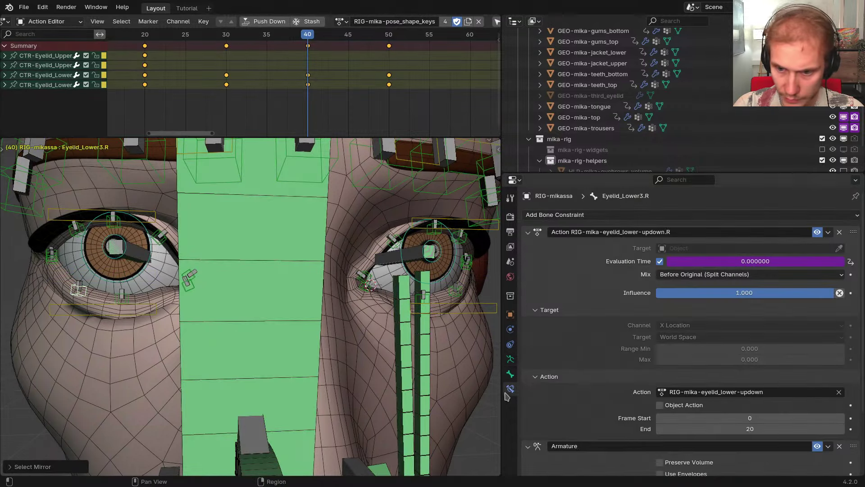
pyautogui.rightClick(716, 261)
# On GEO-mika-body, give the LowerLidDown.R driver the same rescaled expression
pyautogui.click(383, 339)
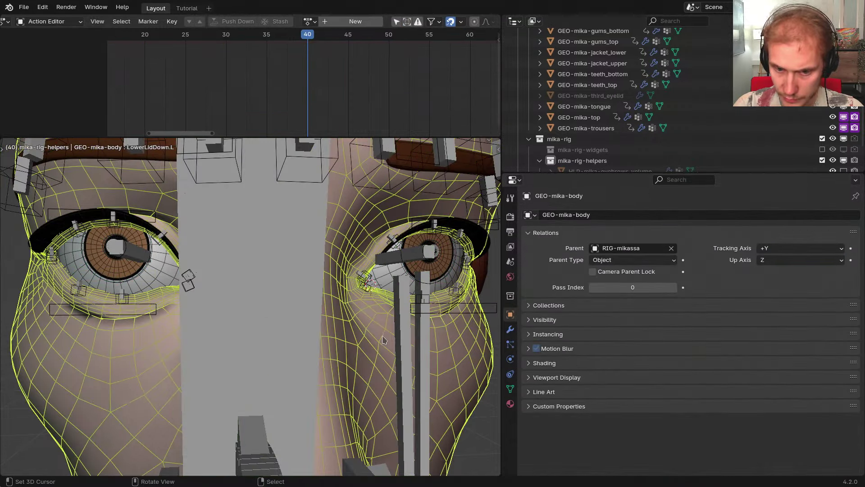
pyautogui.click(510, 389)
pyautogui.scroll(-6, 721, 352)
pyautogui.rightClick(730, 355)
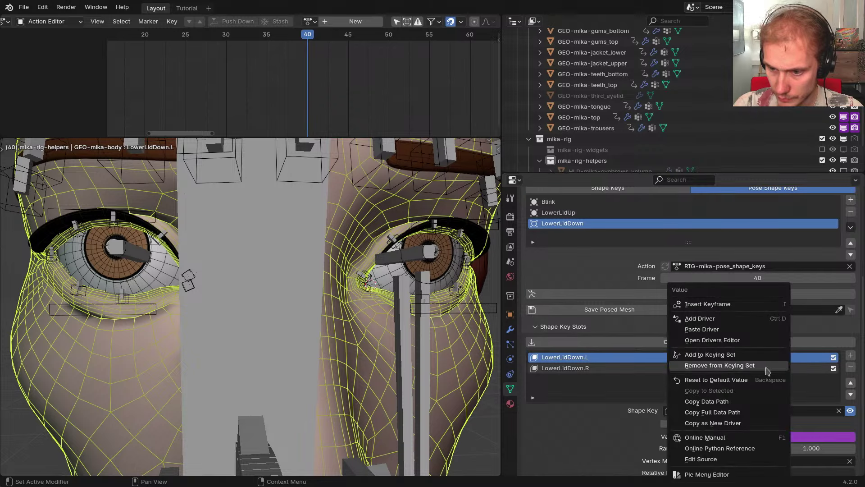
pyautogui.click(622, 369)
pyautogui.rightClick(781, 371)
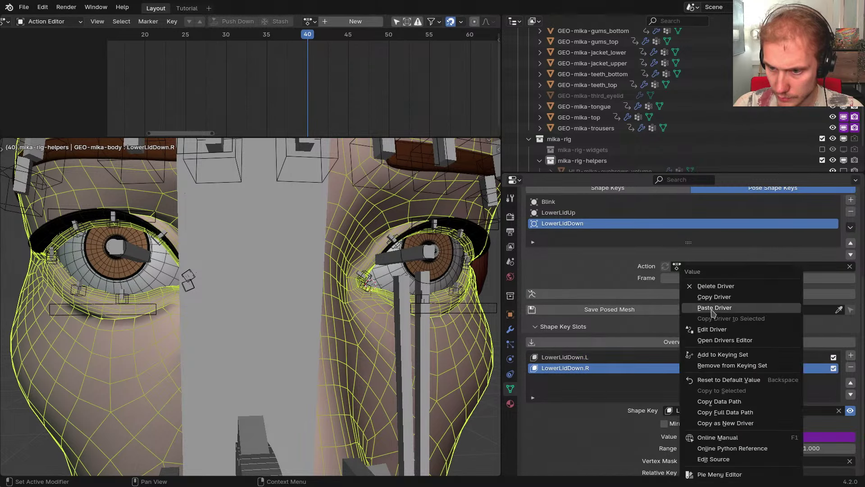
pyautogui.click(719, 303)
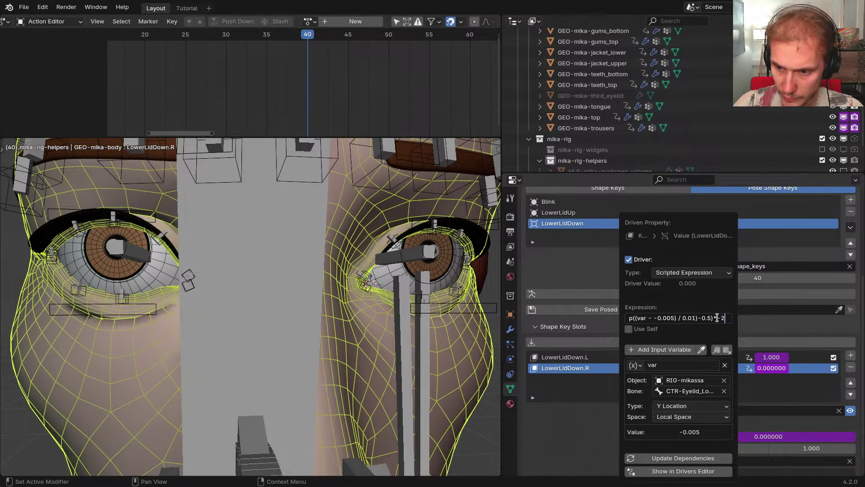
pyautogui.press('Return')
# Play and stop the animation to preview both lower eyelids at frame 40
pyautogui.scroll(-3, 332, 288)
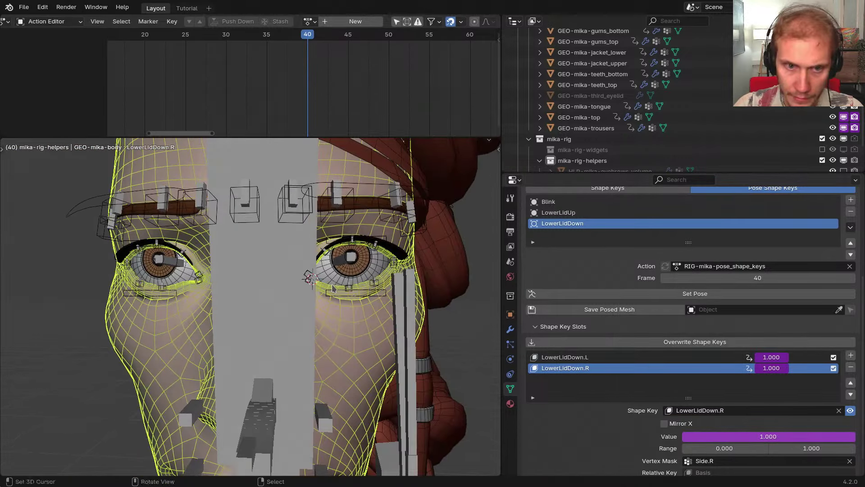
pyautogui.press('space')
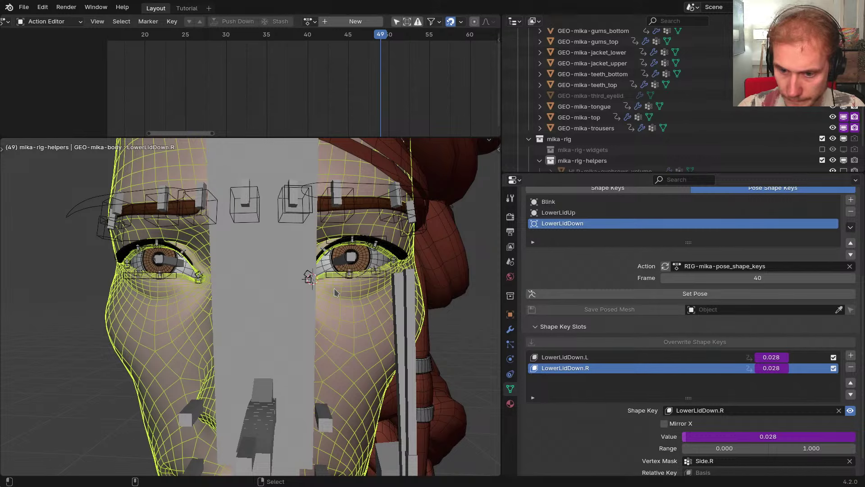
pyautogui.press('Escape')
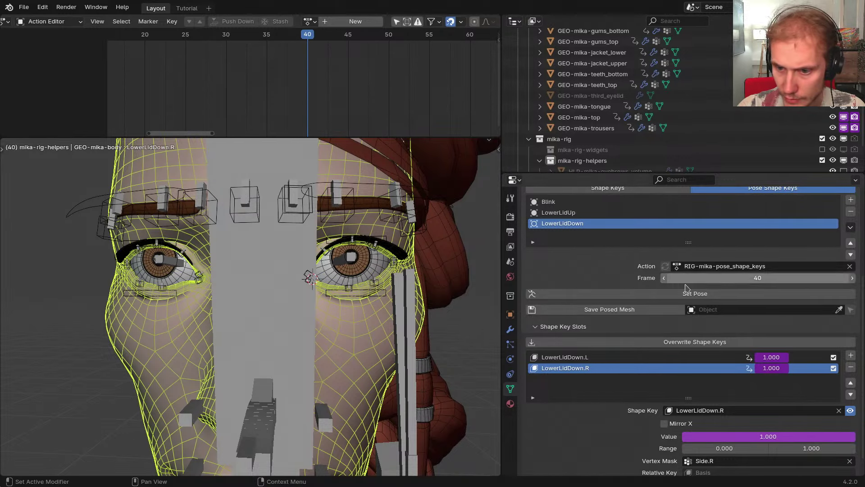
# Save the posed body as GEO-mika-body-LowerLidDown, make it active, and frame it
pyautogui.click(655, 312)
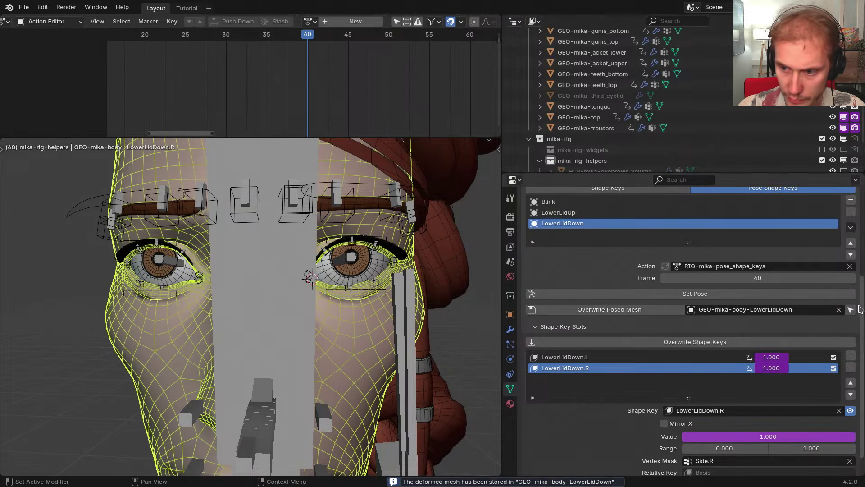
pyautogui.click(851, 310)
pyautogui.press('KP_Decimal')
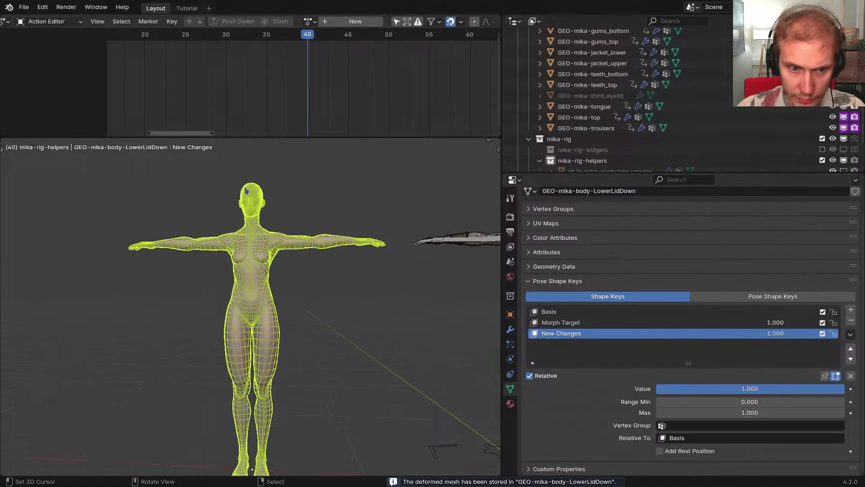
pyautogui.scroll(9, 246, 191)
pyautogui.scroll(7, 297, 292)
pyautogui.scroll(-3, 338, 270)
# Switch GEO-mika-body-LowerLidDown into Sculpt Mode and frame the eyes from the front
pyautogui.moveTo(348, 284); pyautogui.dragTo(306, 268, button='middle')
pyautogui.hotkey('ctrl', 'Tab')
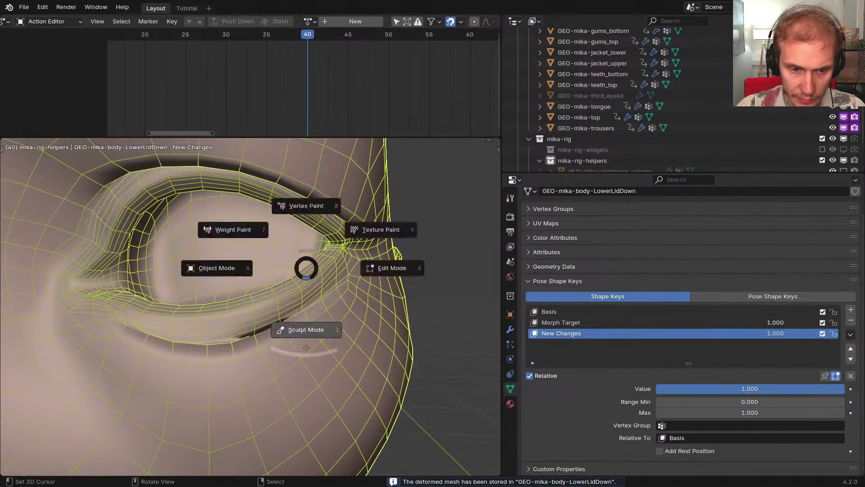
pyautogui.click(306, 347)
pyautogui.scroll(-5, 308, 340)
pyautogui.scroll(3, 308, 338)
pyautogui.moveTo(307, 338)
pyautogui.mouseDown(button='middle')
pyautogui.moveTo(330, 332)
pyautogui.moveTo(321, 311)
pyautogui.mouseUp(button='middle')
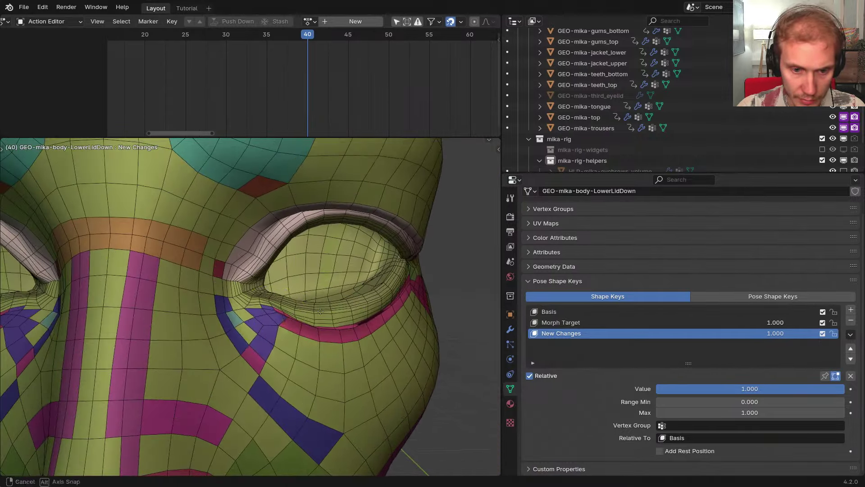
pyautogui.moveTo(242, 319)
pyautogui.keyDown('ctrl'); pyautogui.mouseDown(button='middle')
pyautogui.moveTo(259, 327)
pyautogui.moveTo(243, 306)
pyautogui.mouseUp(button='middle'); pyautogui.keyUp('ctrl')
pyautogui.hotkey('ctrl', 'space')
pyautogui.moveTo(450, 311); pyautogui.dragTo(494, 311, button='middle')
pyautogui.keyDown('ctrl'); pyautogui.moveTo(494, 311); pyautogui.dragTo(477, 333, button='middle'); pyautogui.keyUp('ctrl')
pyautogui.hotkey('ctrl', 'space')
pyautogui.hotkey('ctrl', 'space')
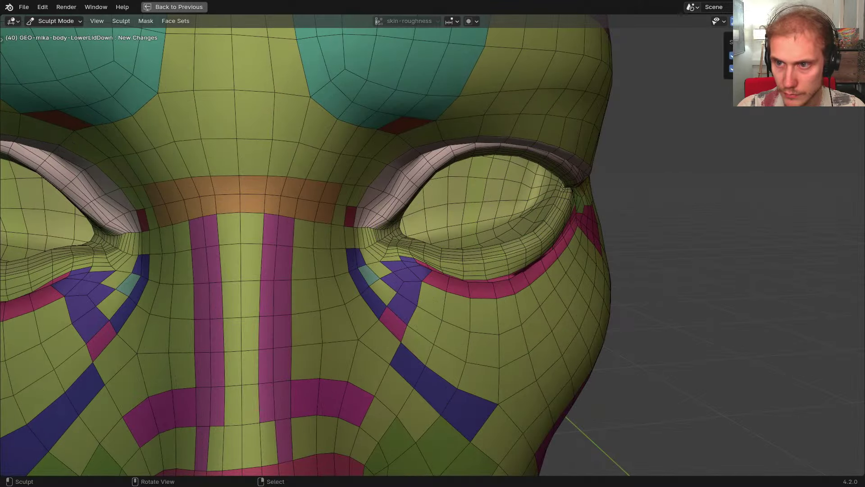
# Hide the face set colours and enlarge the sculpt brush radius
pyautogui.click(732, 69)
pyautogui.scroll(6, 462, 279)
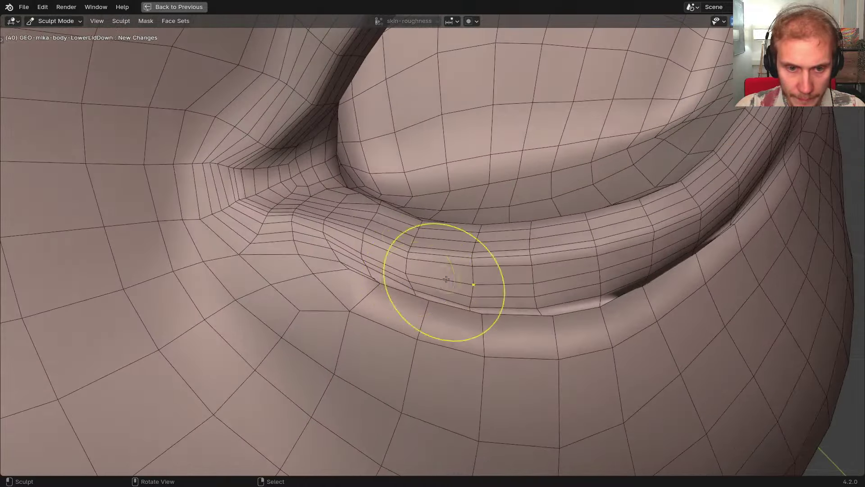
pyautogui.moveTo(446, 279); pyautogui.dragTo(386, 208, button='middle')
pyautogui.press('f')
pyautogui.click(464, 205)
pyautogui.moveTo(336, 227); pyautogui.dragTo(406, 200, button='middle')
pyautogui.press('f')
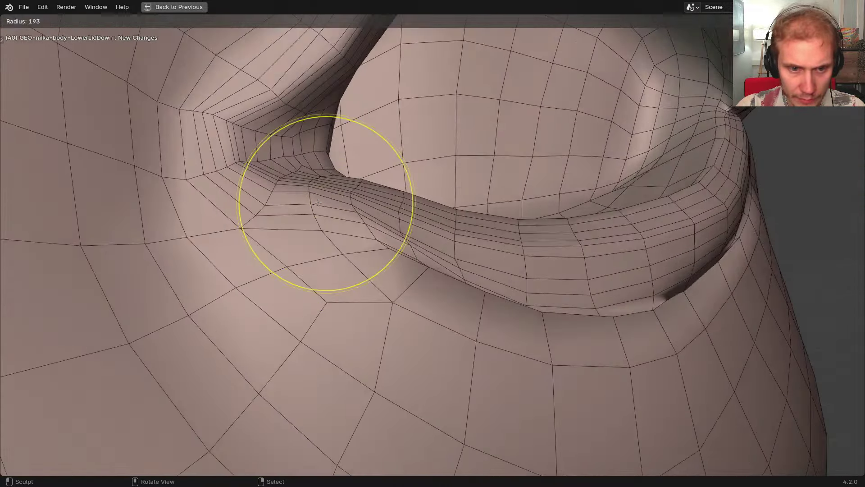
pyautogui.click(367, 200)
pyautogui.press('f')
pyautogui.click(368, 192)
# Sculpt near the lid corner and smooth the dark crease under the lower lid
pyautogui.moveTo(321, 195); pyautogui.dragTo(317, 202)
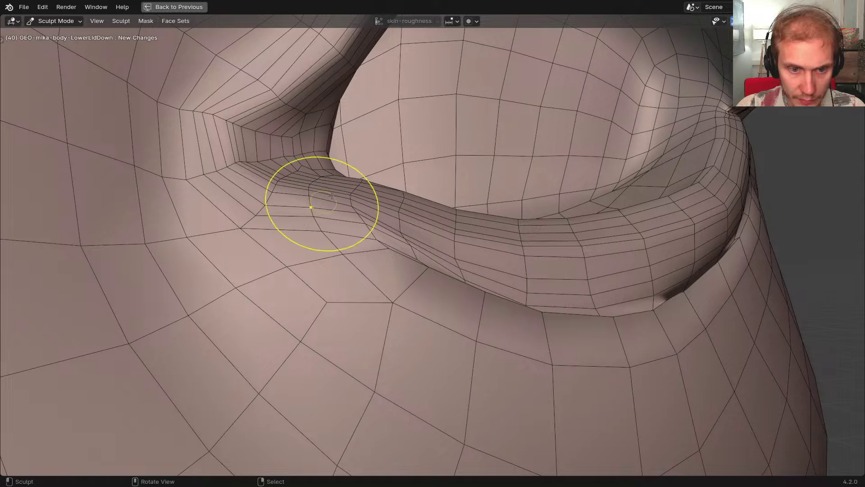
pyautogui.moveTo(332, 196); pyautogui.dragTo(380, 251, button='middle')
pyautogui.moveTo(445, 289)
pyautogui.mouseDown(button='middle')
pyautogui.moveTo(413, 285)
pyautogui.moveTo(392, 306)
pyautogui.mouseUp(button='middle')
pyautogui.moveTo(323, 290)
pyautogui.mouseDown(button='middle')
pyautogui.moveTo(319, 299)
pyautogui.moveTo(313, 289)
pyautogui.moveTo(384, 342)
pyautogui.mouseUp(button='middle')
pyautogui.moveTo(510, 353); pyautogui.dragTo(494, 345, button='middle')
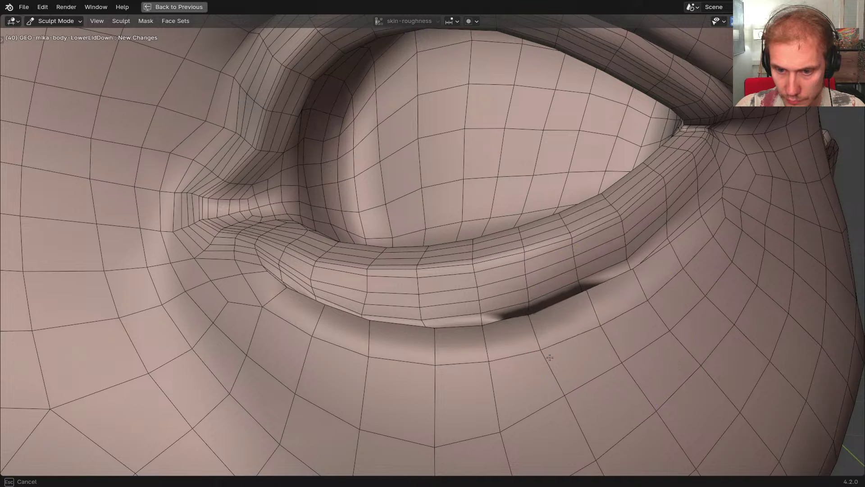
pyautogui.moveTo(318, 329); pyautogui.dragTo(554, 289, button='middle')
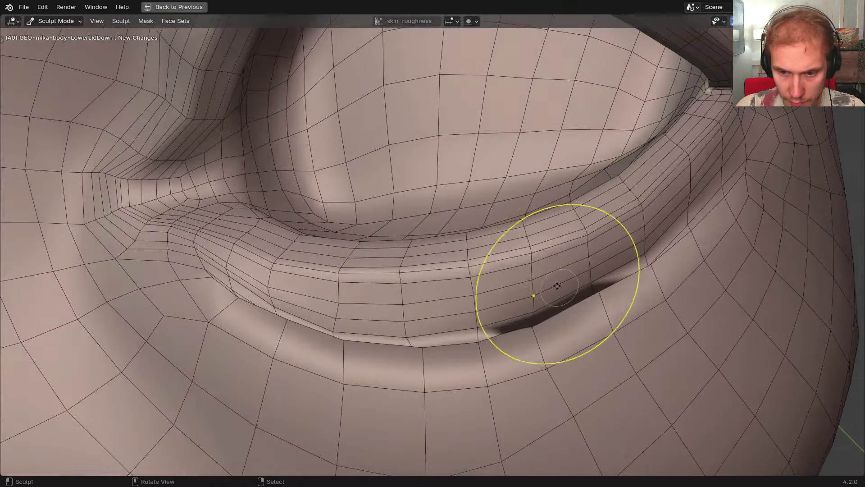
pyautogui.moveTo(696, 230); pyautogui.dragTo(589, 288)
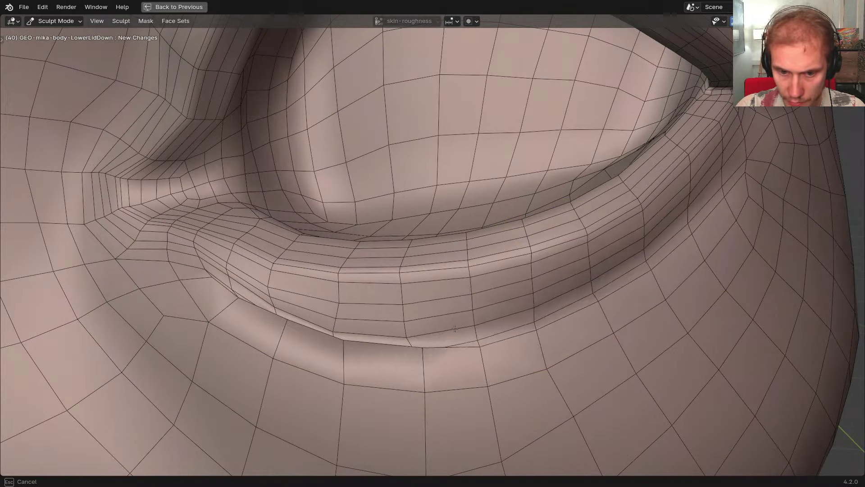
pyautogui.moveTo(303, 319); pyautogui.dragTo(179, 280)
# Check the lower lid from several angles and sculpt along it once more
pyautogui.moveTo(381, 307); pyautogui.dragTo(448, 279, button='middle')
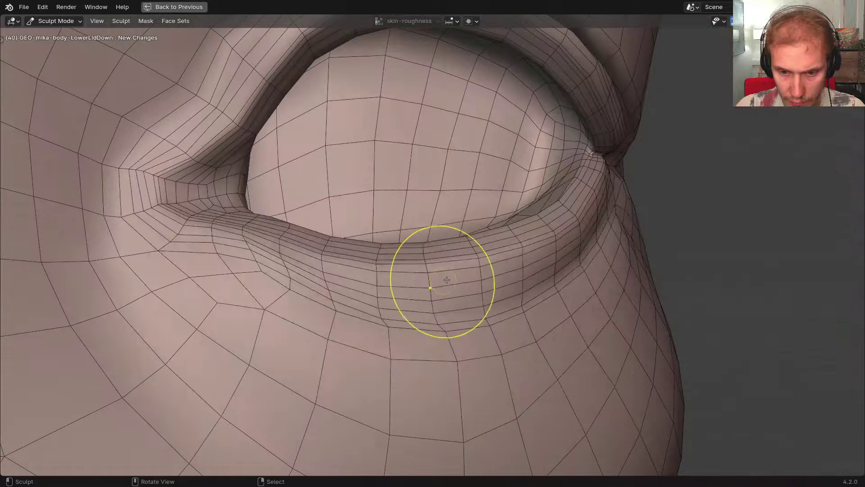
pyautogui.hotkey('ctrl', 'shift', 'z')
pyautogui.moveTo(508, 314); pyautogui.dragTo(537, 276, button='middle')
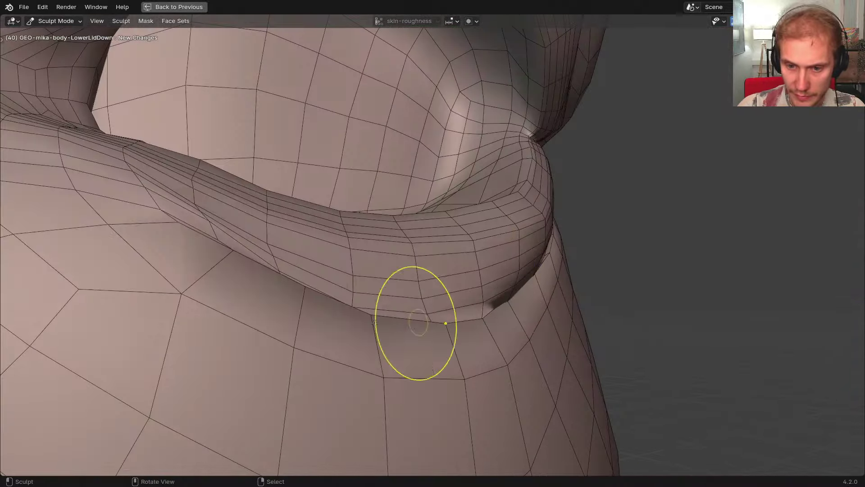
pyautogui.moveTo(375, 323); pyautogui.dragTo(427, 324, button='middle')
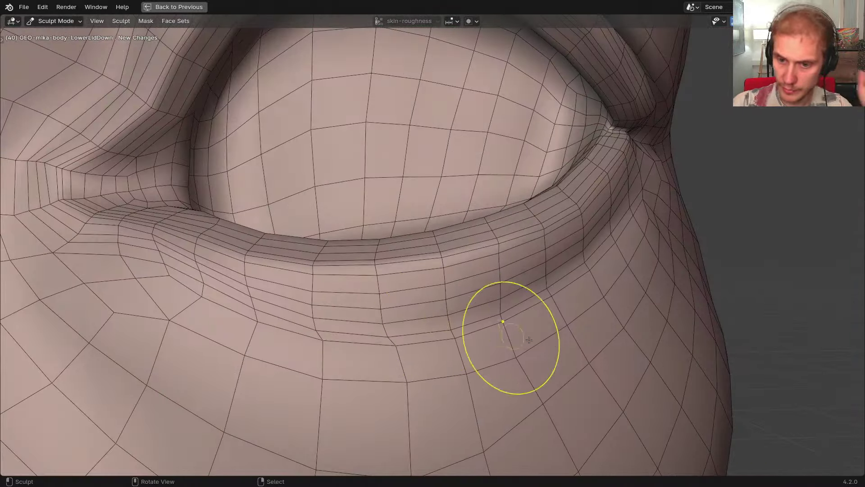
pyautogui.moveTo(529, 340)
pyautogui.mouseDown(button='middle')
pyautogui.moveTo(463, 320)
pyautogui.moveTo(507, 286)
pyautogui.moveTo(511, 236)
pyautogui.moveTo(546, 236)
pyautogui.moveTo(518, 228)
pyautogui.moveTo(518, 215)
pyautogui.mouseUp(button='middle')
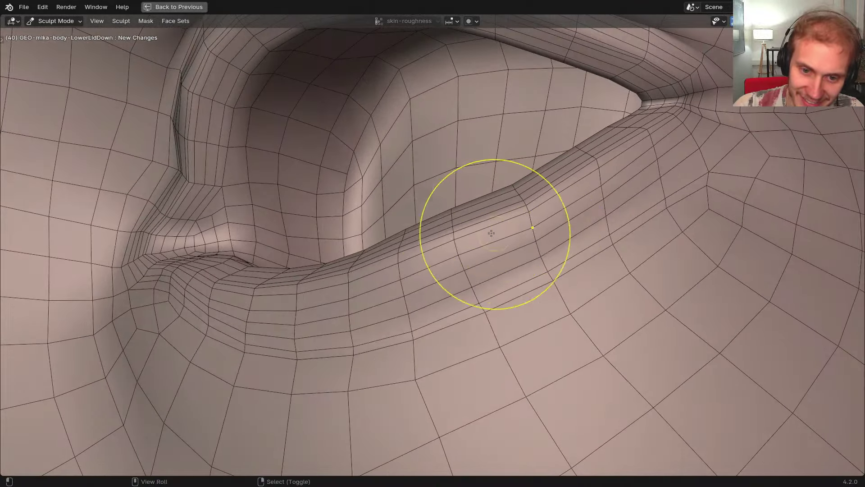
pyautogui.moveTo(449, 232); pyautogui.dragTo(426, 230, button='middle')
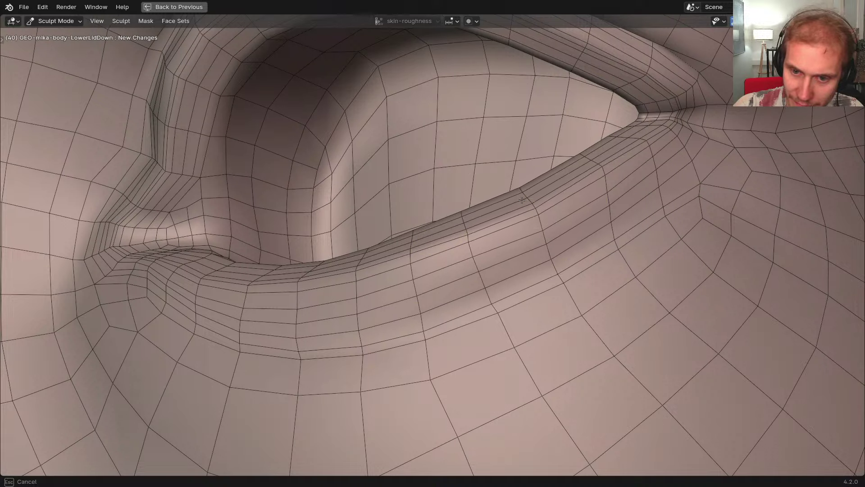
pyautogui.moveTo(522, 200)
pyautogui.mouseDown(button='middle')
pyautogui.moveTo(491, 245)
pyautogui.moveTo(539, 195)
pyautogui.moveTo(510, 201)
pyautogui.moveTo(526, 186)
pyautogui.mouseUp(button='middle')
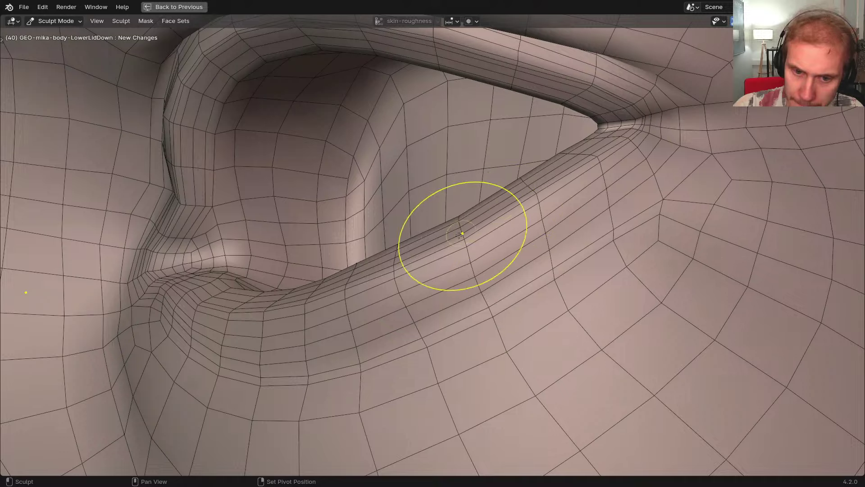
pyautogui.moveTo(459, 234)
pyautogui.mouseDown(button='middle')
pyautogui.moveTo(425, 278)
pyautogui.moveTo(504, 283)
pyautogui.moveTo(522, 315)
pyautogui.moveTo(492, 310)
pyautogui.moveTo(369, 348)
pyautogui.mouseUp(button='middle')
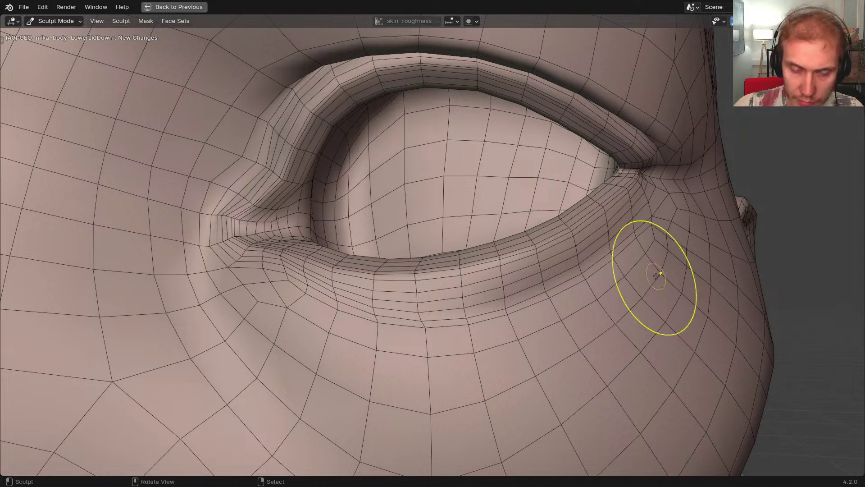
pyautogui.moveTo(446, 303)
pyautogui.mouseDown(button='middle')
pyautogui.moveTo(464, 315)
pyautogui.moveTo(333, 282)
pyautogui.moveTo(331, 247)
pyautogui.moveTo(409, 274)
pyautogui.moveTo(577, 291)
pyautogui.mouseUp(button='middle')
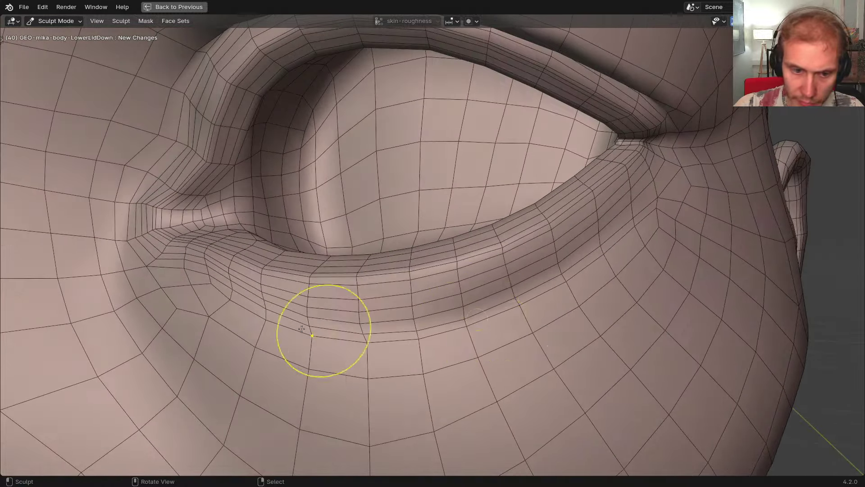
# Look over the other eye, then return the mesh to Object Mode
pyautogui.scroll(-5, 321, 330)
pyautogui.keyDown('shift'); pyautogui.moveTo(344, 329); pyautogui.dragTo(369, 311, button='middle'); pyautogui.keyUp('shift')
pyautogui.moveTo(370, 311)
pyautogui.mouseDown(button='middle')
pyautogui.moveTo(394, 299)
pyautogui.moveTo(491, 292)
pyautogui.moveTo(469, 301)
pyautogui.mouseUp(button='middle')
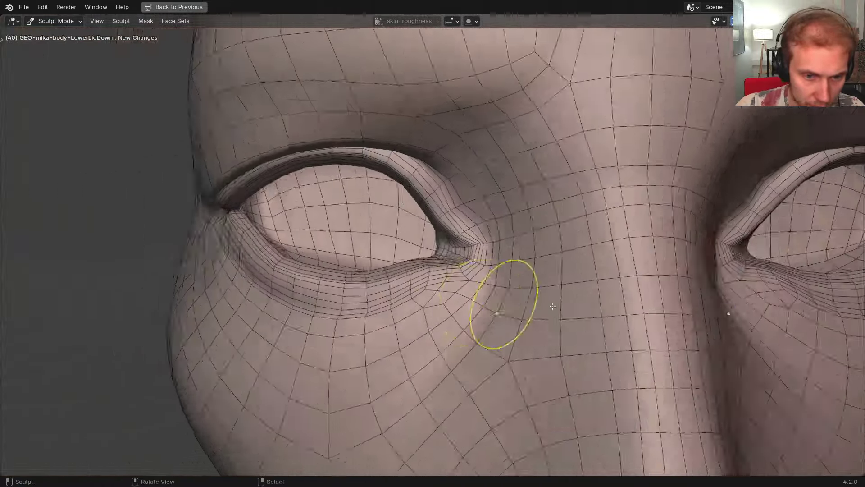
pyautogui.keyDown('shift'); pyautogui.moveTo(703, 310); pyautogui.dragTo(442, 318, button='middle'); pyautogui.keyUp('shift')
pyautogui.moveTo(441, 317); pyautogui.dragTo(320, 313, button='middle')
pyautogui.hotkey('ctrl', 'Tab')
pyautogui.scroll(-2, 444, 309)
# Restore the full window layout and select the GEO-mika-body mesh
pyautogui.hotkey('ctrl', 'space')
pyautogui.scroll(-4, 298, 341)
pyautogui.scroll(-6, 298, 342)
pyautogui.scroll(4, 153, 317)
pyautogui.scroll(8, 274, 315)
pyautogui.scroll(-4, 274, 315)
pyautogui.scroll(3, 320, 314)
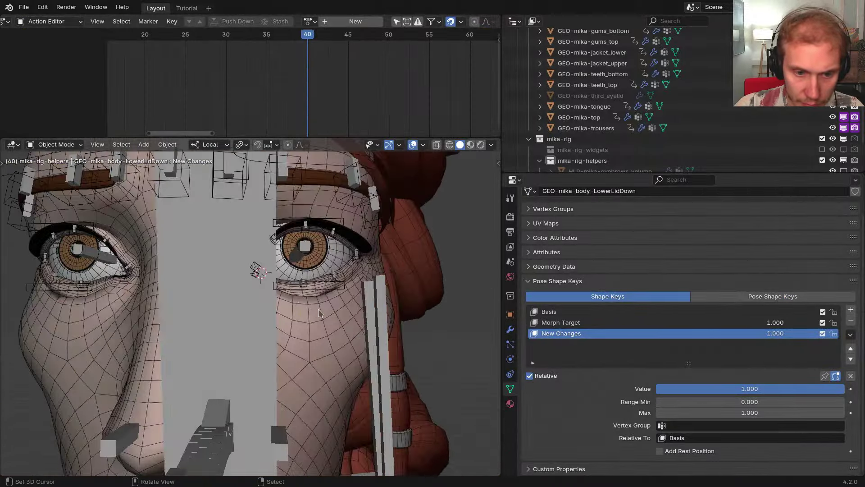
pyautogui.click(319, 312)
pyautogui.scroll(3, 306, 284)
# Overwrite the posed mesh and the LowerLidDown.L and LowerLidDown.R shape keys with the sculpt
pyautogui.click(632, 419)
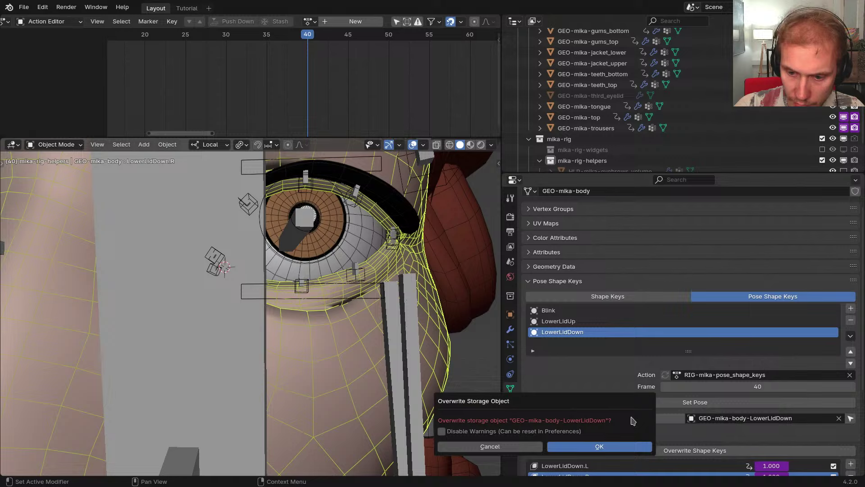
pyautogui.click(613, 446)
pyautogui.scroll(-4, 640, 406)
pyautogui.click(657, 378)
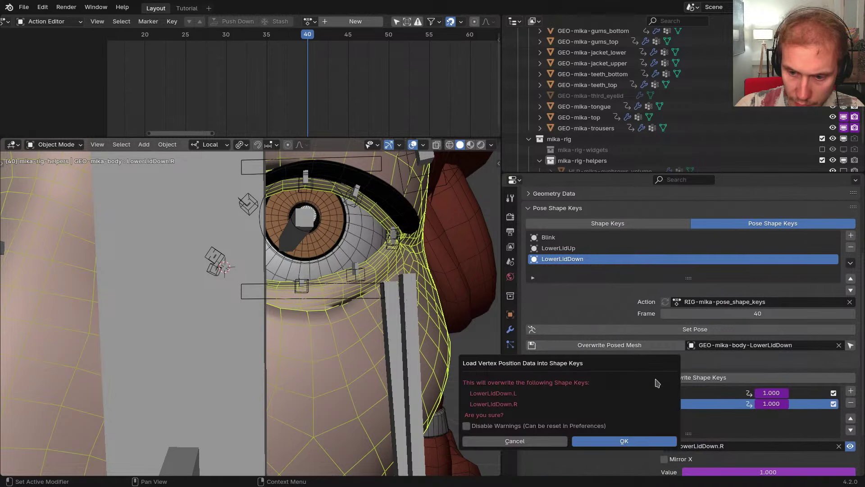
pyautogui.click(646, 442)
# In Pose Mode, isolate the left lower eyelid control and move it along local Y
pyautogui.click(254, 297)
pyautogui.hotkey('ctrl', 'Tab')
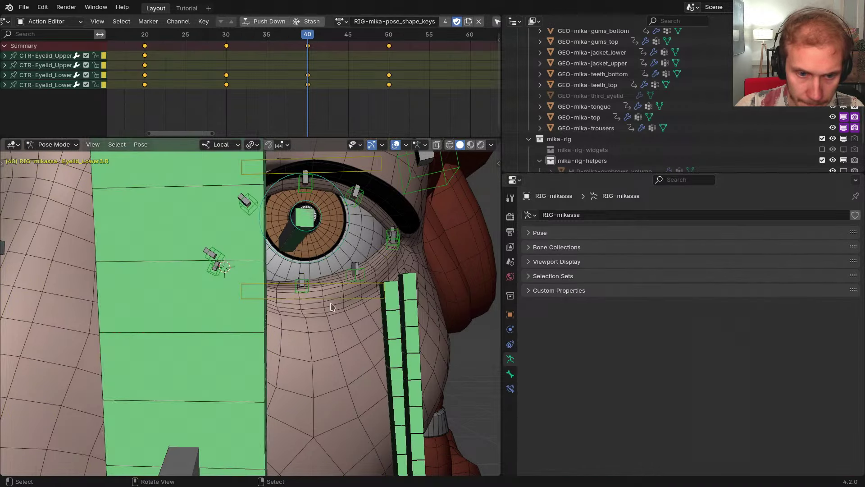
pyautogui.click(335, 303)
pyautogui.hotkey('shift', 'h')
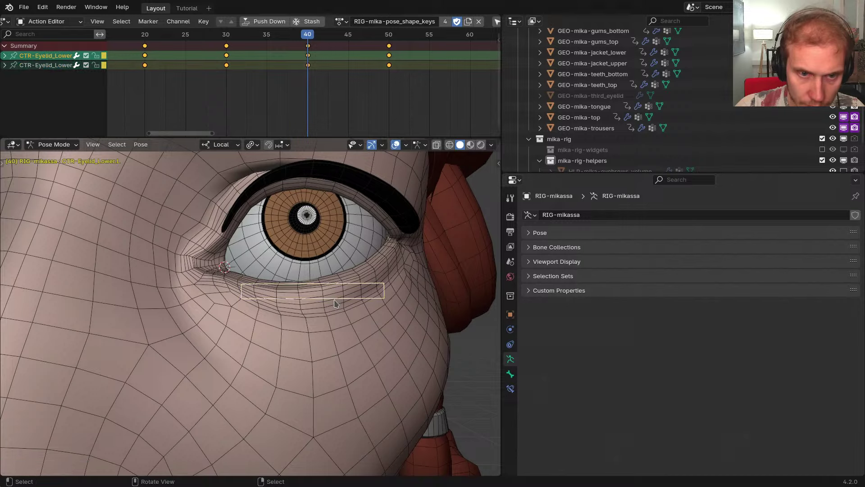
pyautogui.press('g')
pyautogui.press('y')
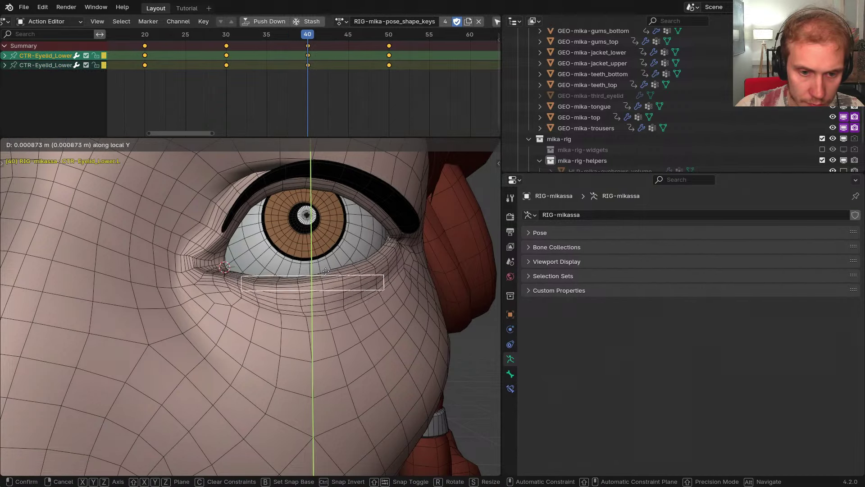
pyautogui.click(329, 279)
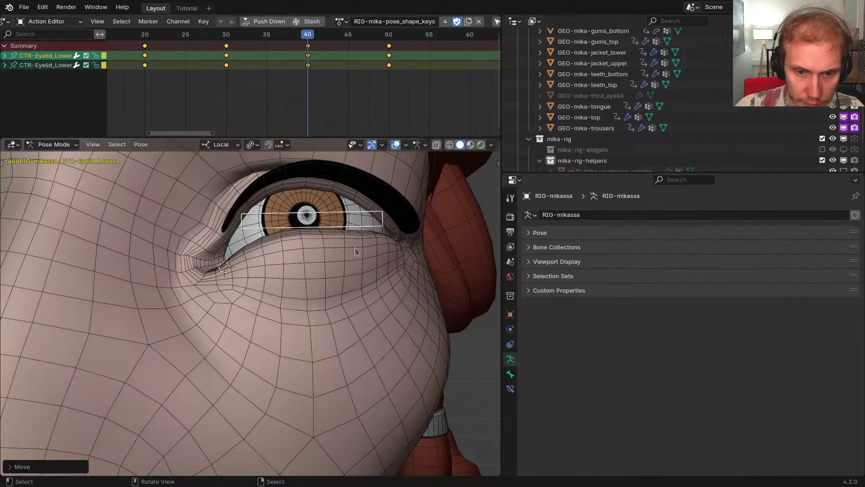
# Move the eyelid control several more times to test lowering the lid
pyautogui.scroll(-8, 319, 317)
pyautogui.scroll(12, 315, 315)
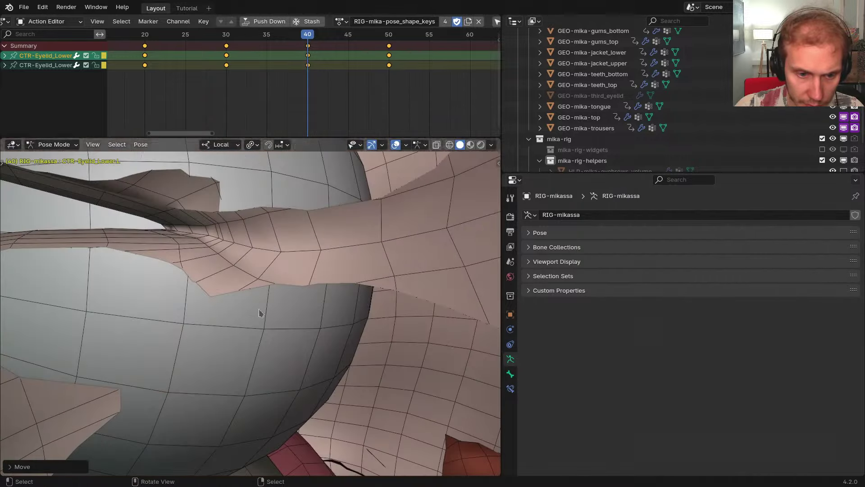
pyautogui.press('g')
pyautogui.click(284, 318)
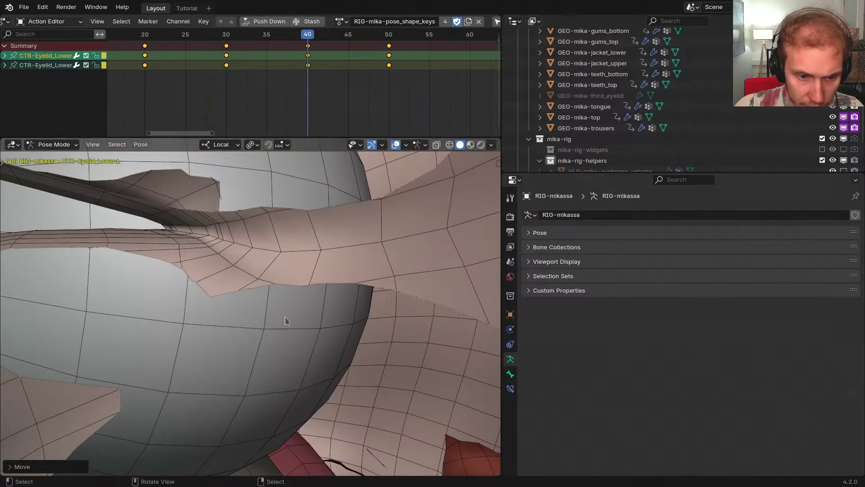
pyautogui.scroll(-5, 284, 318)
pyautogui.keyDown('shift'); pyautogui.moveTo(285, 318); pyautogui.dragTo(304, 319, button='middle'); pyautogui.keyUp('shift')
pyautogui.scroll(2, 304, 320)
pyautogui.press('g')
pyautogui.press('y')
pyautogui.press('y')
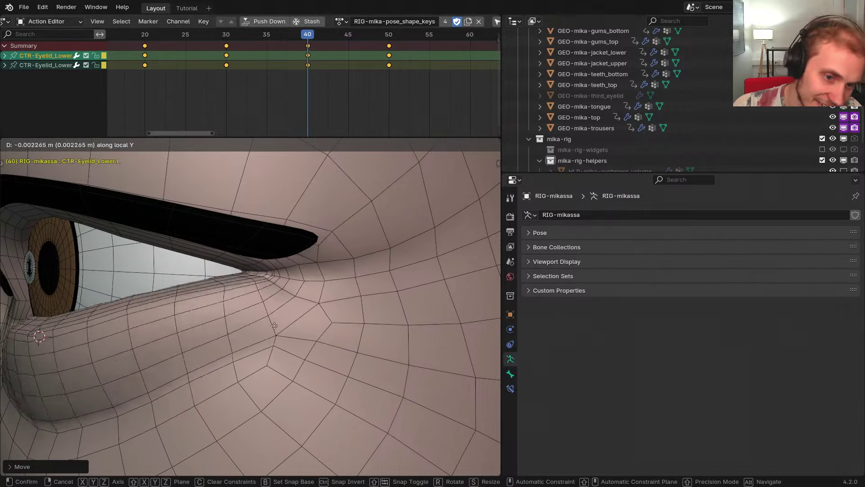
pyautogui.click(300, 337)
pyautogui.scroll(-6, 300, 335)
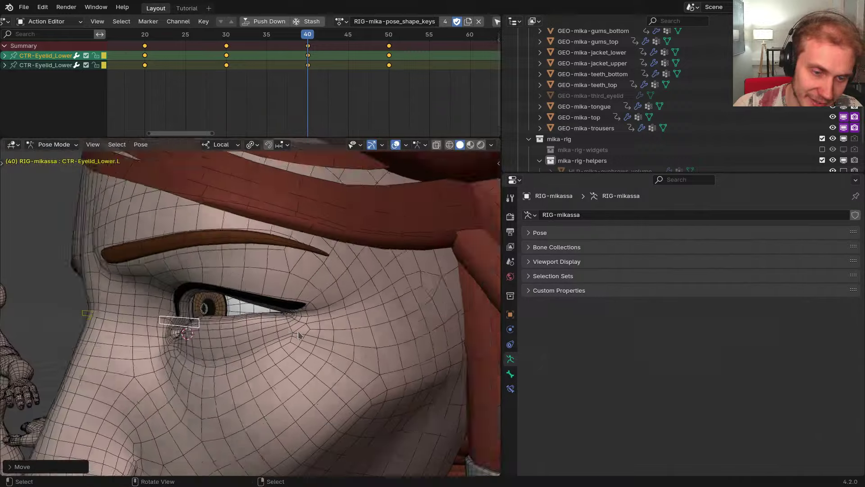
pyautogui.moveTo(299, 334); pyautogui.dragTo(334, 321, button='middle')
# Return the rig to Object Mode and select the body mesh
pyautogui.hotkey('ctrl', 'Tab')
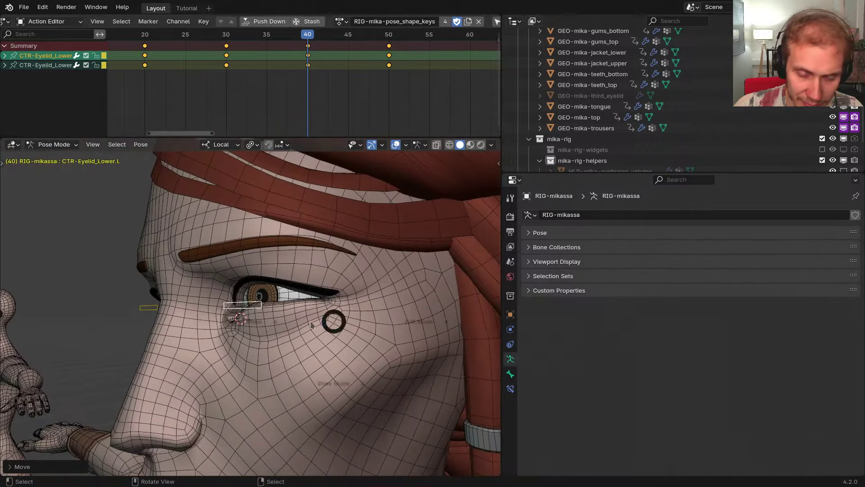
pyautogui.rightClick(331, 332)
pyautogui.scroll(-5, 291, 339)
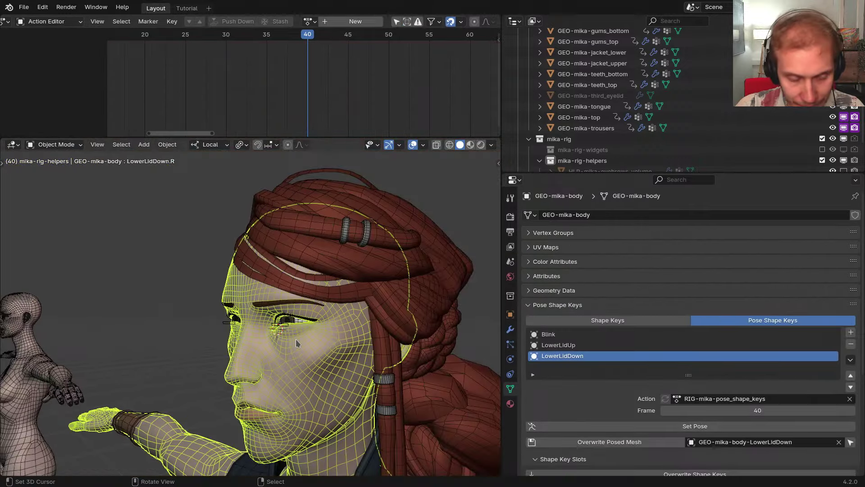
# Enter Weight Paint on the body with the head bone selected and the bones hidden again
pyautogui.scroll(8, 295, 339)
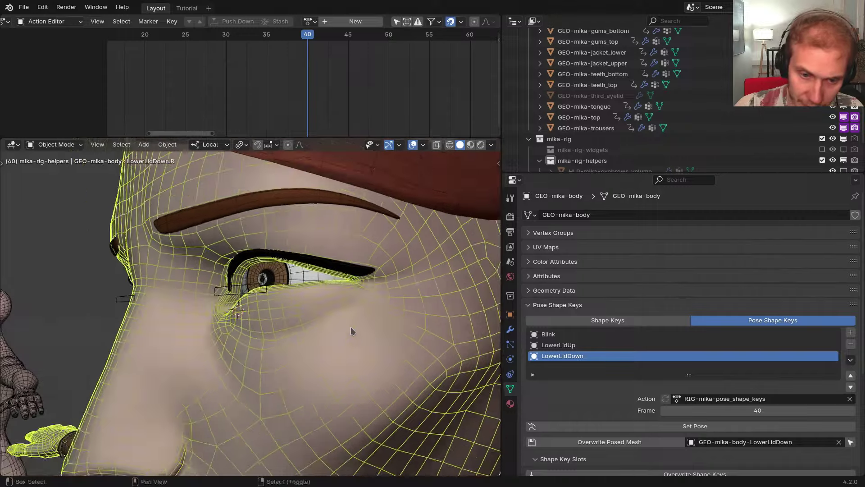
pyautogui.moveTo(352, 331)
pyautogui.mouseDown(button='middle')
pyautogui.moveTo(333, 354)
pyautogui.moveTo(351, 356)
pyautogui.moveTo(327, 348)
pyautogui.mouseUp(button='middle')
pyautogui.hotkey('ctrl', 'Tab')
pyautogui.hotkey('alt', 'h')
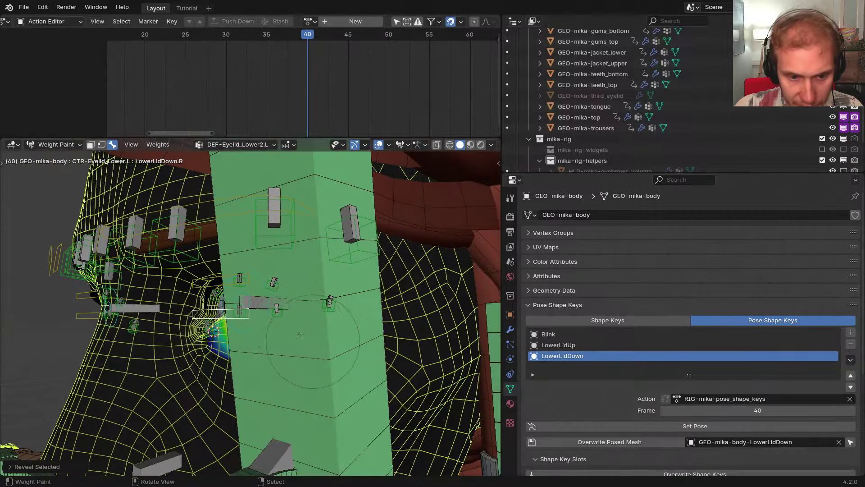
pyautogui.rightClick(300, 322)
pyautogui.hotkey('shift', 'h')
pyautogui.press('h')
# Shrink the weight brush radius and turn off painting through the mesh
pyautogui.scroll(4, 341, 311)
pyautogui.scroll(1, 340, 310)
pyautogui.keyDown('shift'); pyautogui.moveTo(341, 310); pyautogui.dragTo(328, 334, button='middle'); pyautogui.keyUp('shift')
pyautogui.scroll(2, 333, 329)
pyautogui.press('f')
pyautogui.click(362, 319)
pyautogui.press('w')
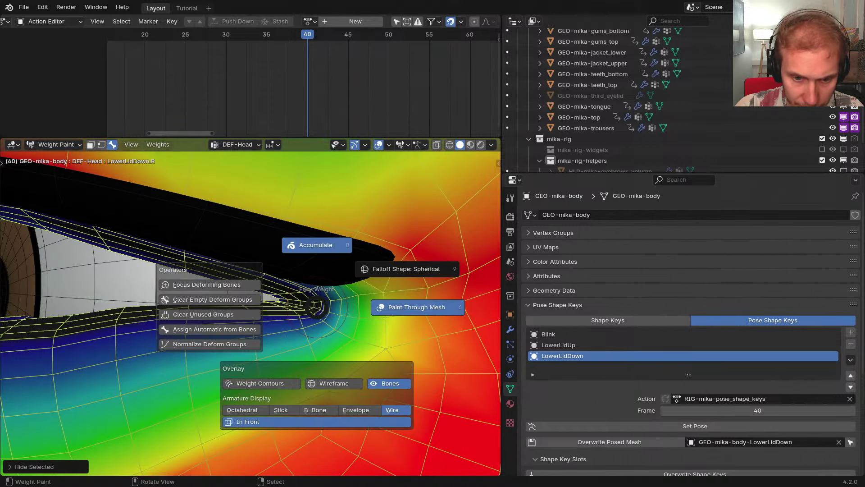
pyautogui.click(381, 310)
pyautogui.press('w')
pyautogui.press('Escape')
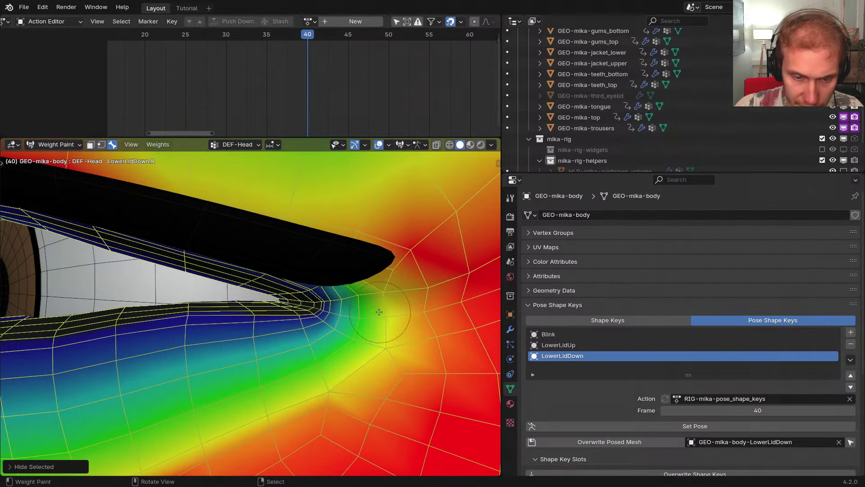
# At frame 30 with the lid posed, paint up DEF-Head weights around the outer eye corner
pyautogui.hotkey('ctrl', 'space')
pyautogui.scroll(1, 492, 308)
pyautogui.press('Left')
pyautogui.press('Left')
pyautogui.press('Left')
pyautogui.press('Left')
pyautogui.press('Left')
pyautogui.press('Left')
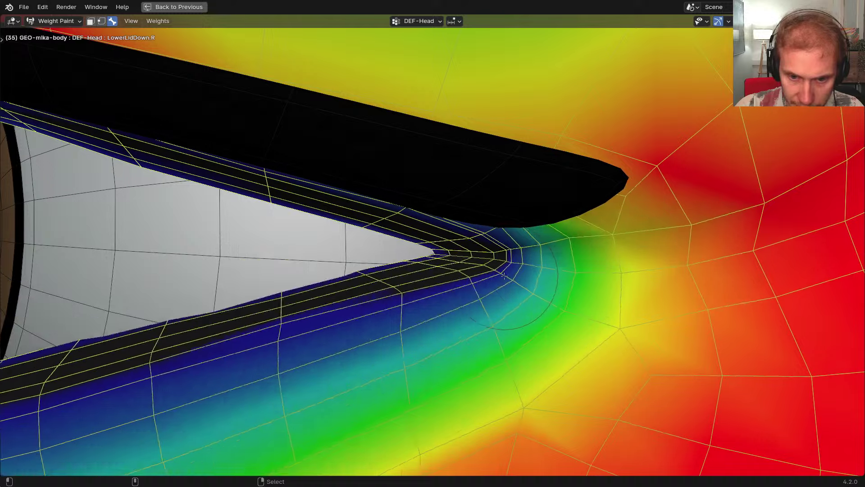
pyautogui.press('Left')
pyautogui.press('Left')
pyautogui.press('Left')
pyautogui.press('Left')
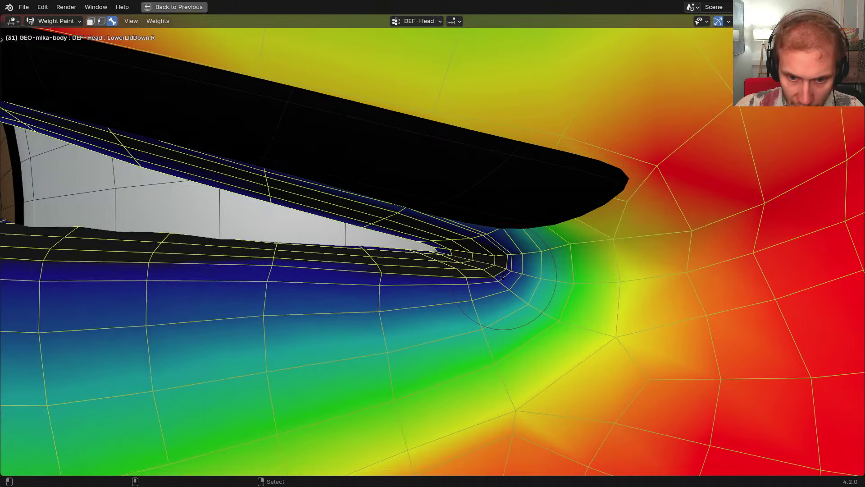
pyautogui.press('f')
pyautogui.click(422, 262)
pyautogui.click(495, 264)
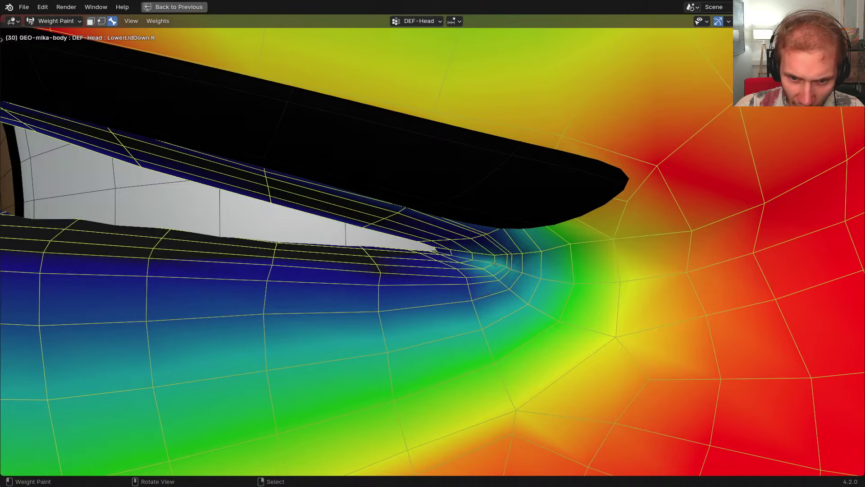
pyautogui.moveTo(559, 265)
pyautogui.mouseDown()
pyautogui.moveTo(587, 273)
pyautogui.moveTo(493, 261)
pyautogui.mouseUp()
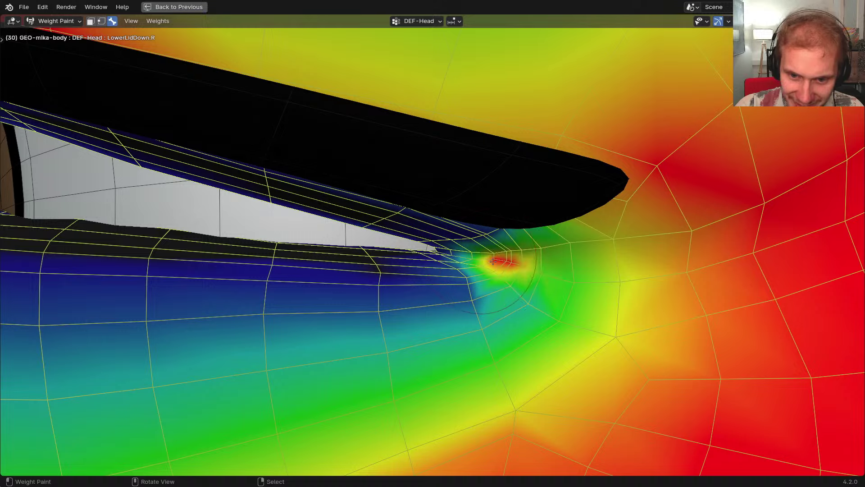
pyautogui.moveTo(555, 258)
pyautogui.mouseDown()
pyautogui.moveTo(586, 268)
pyautogui.moveTo(534, 256)
pyautogui.moveTo(610, 293)
pyautogui.moveTo(581, 277)
pyautogui.moveTo(480, 255)
pyautogui.mouseUp()
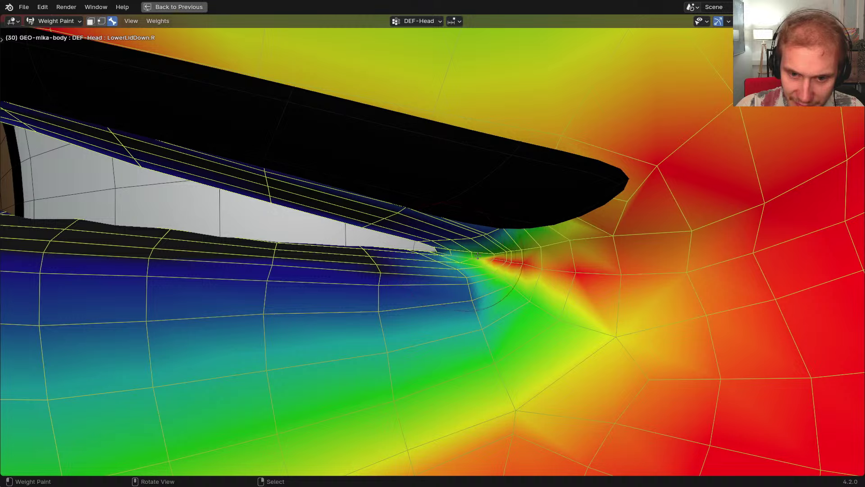
# Reveal the hidden bones and mesh, expanding the Rigging bone collection
pyautogui.hotkey('alt', 'h')
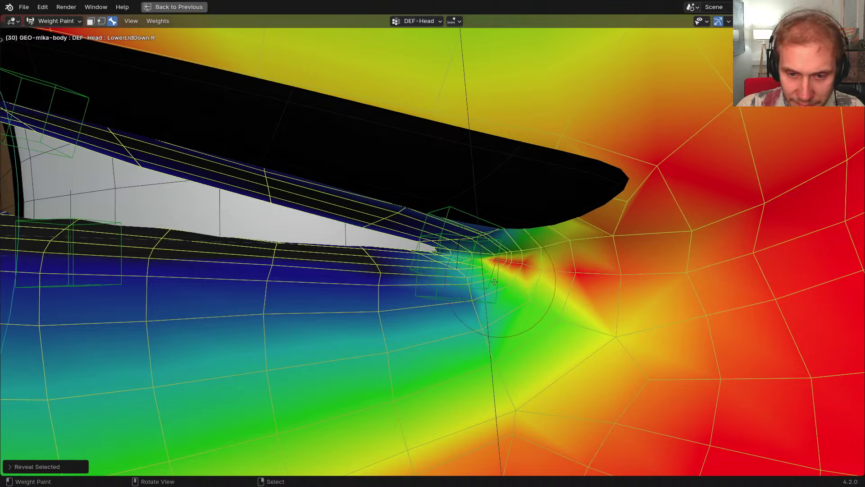
pyautogui.hotkey('shift', 'm')
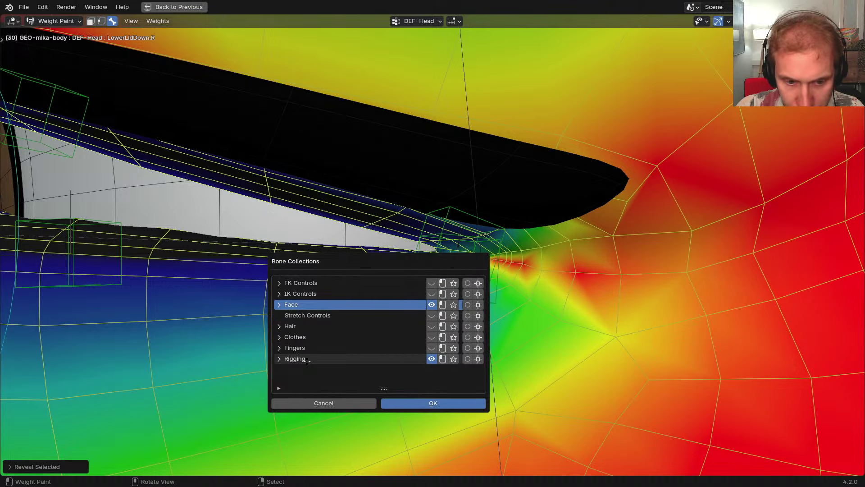
pyautogui.click(280, 358)
pyautogui.click(224, 327)
pyautogui.hotkey('alt', 'h')
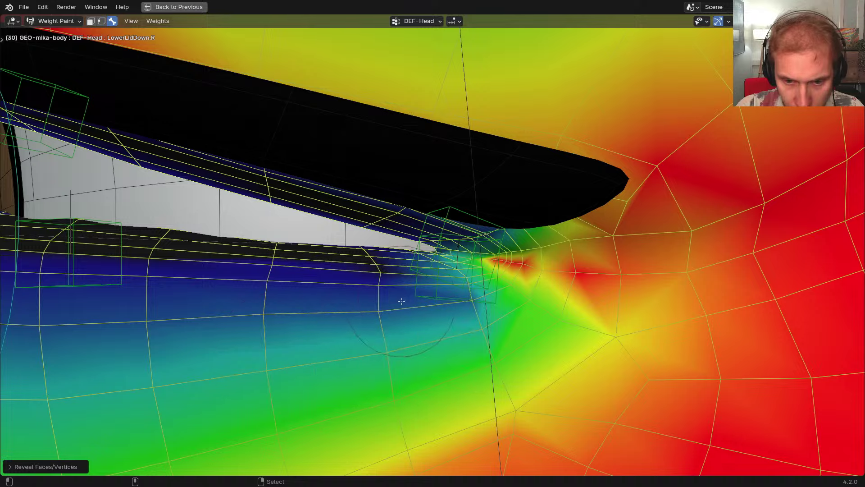
pyautogui.scroll(-6, 413, 295)
pyautogui.press('a')
pyautogui.press('a')
pyautogui.press('a')
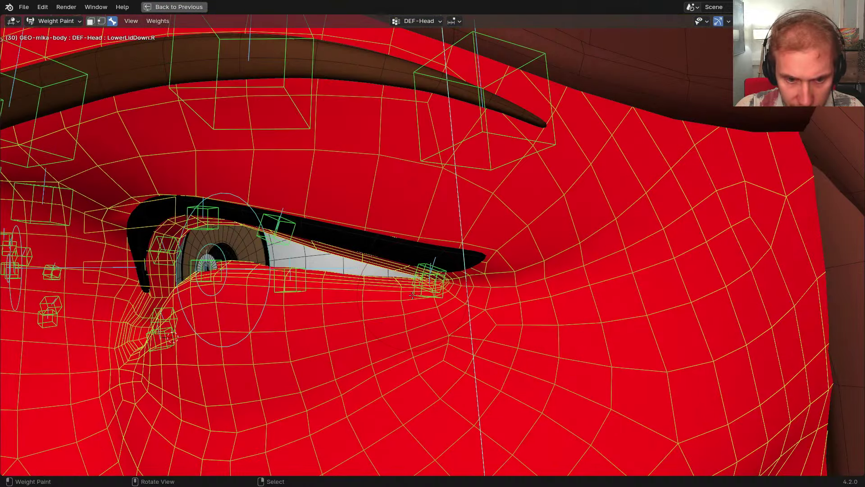
pyautogui.scroll(4, 450, 302)
# Display the bones as box-shaped B-Bones instead of octahedral
pyautogui.press('w')
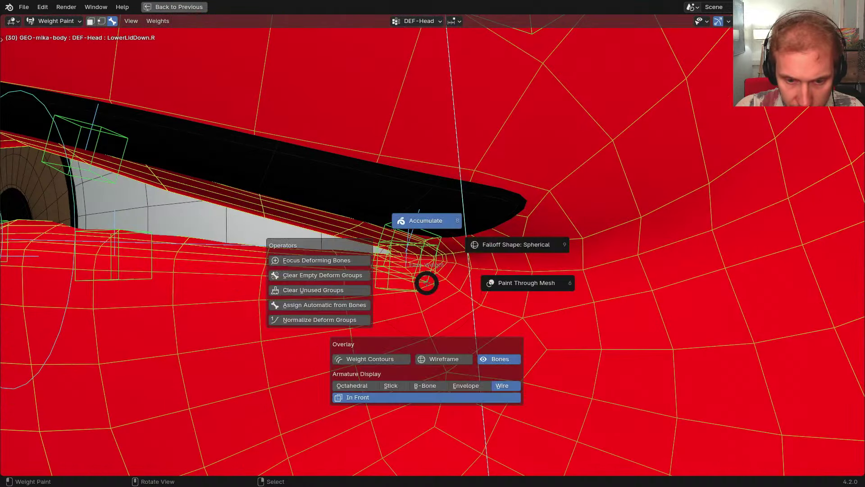
pyautogui.click(374, 385)
pyautogui.press('w')
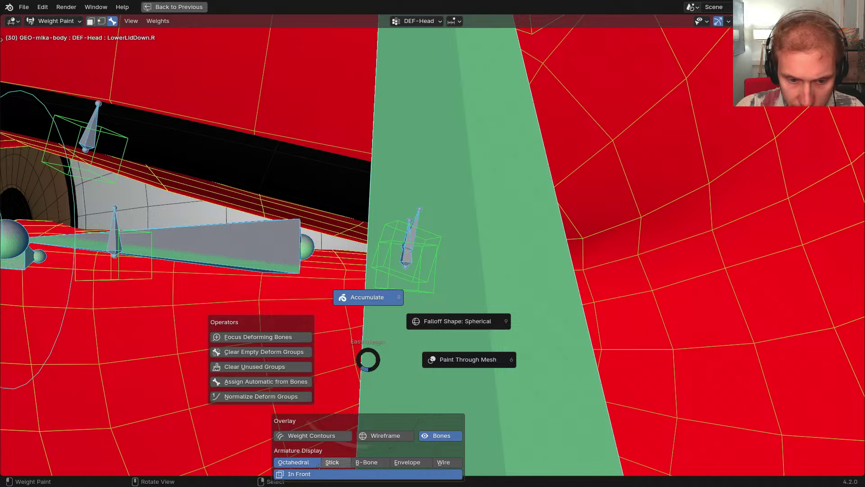
pyautogui.click(367, 462)
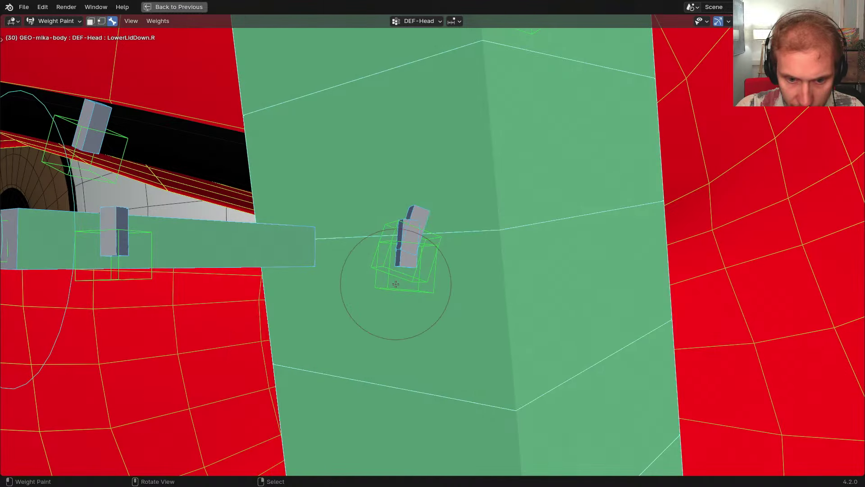
pyautogui.press('w')
pyautogui.press('Escape')
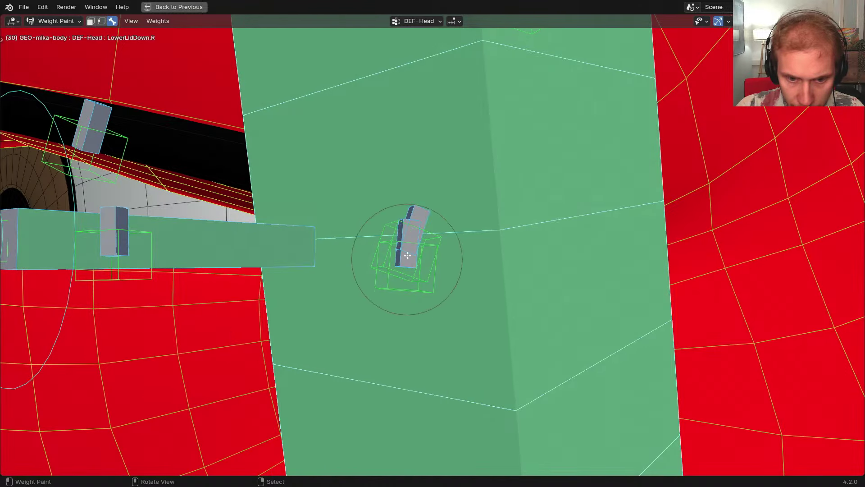
# Hide DEF-Head and add DEF-Eyelid_Lower4.L weight around the outer lid corner
pyautogui.rightClick(407, 257)
pyautogui.scroll(-1, 413, 258)
pyautogui.rightClick(480, 249)
pyautogui.moveTo(414, 258); pyautogui.dragTo(458, 272, button='middle')
pyautogui.press('h')
pyautogui.rightClick(457, 272)
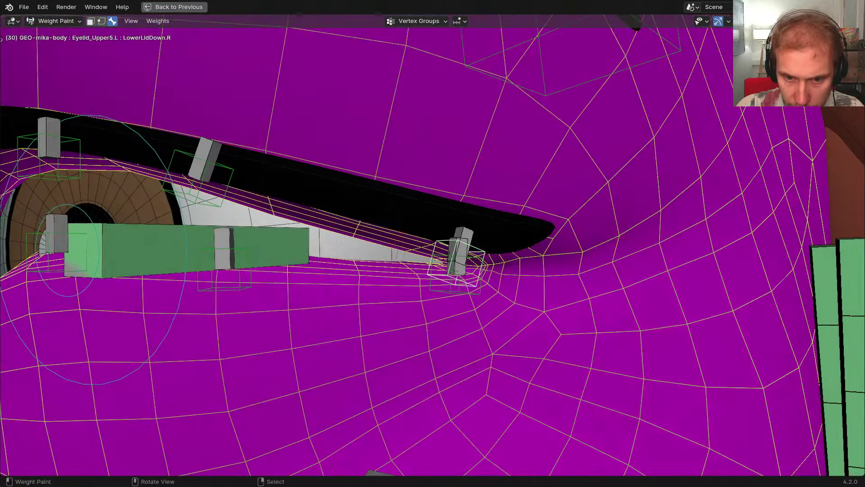
pyautogui.scroll(2, 457, 272)
pyautogui.rightClick(457, 271)
pyautogui.scroll(3, 493, 267)
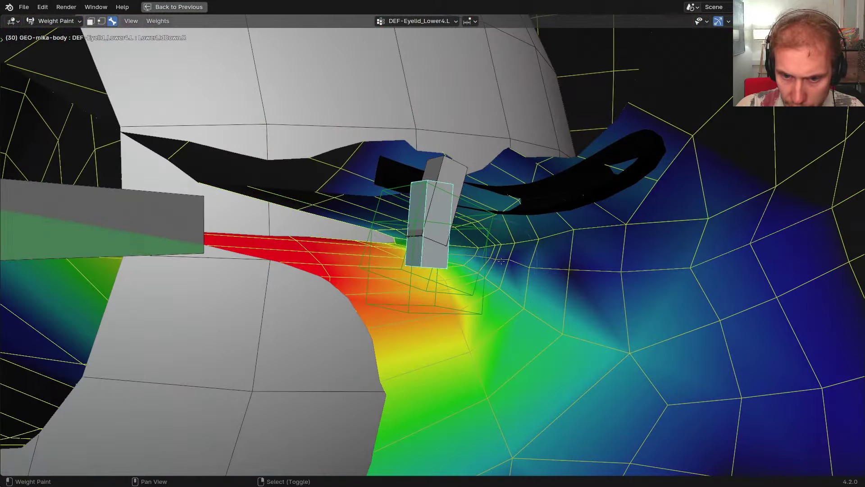
pyautogui.moveTo(555, 273); pyautogui.dragTo(582, 270)
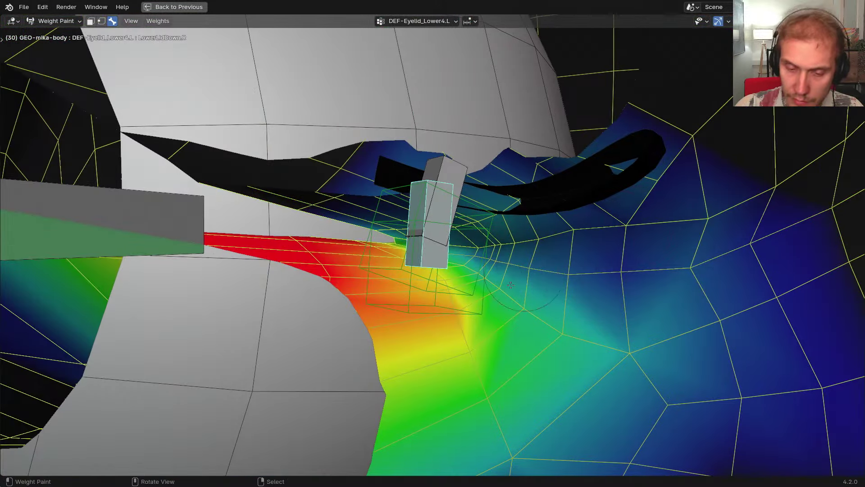
pyautogui.scroll(-2, 488, 274)
# Erase stray lower-lid weights from the DEF-Eyelid_Upper5.L bone
pyautogui.moveTo(475, 235); pyautogui.dragTo(446, 204, button='middle')
pyautogui.rightClick(446, 203)
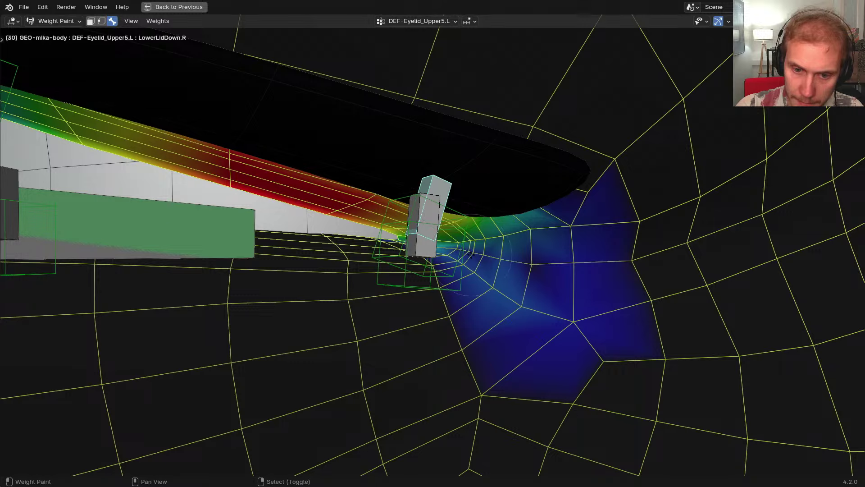
pyautogui.click(554, 327)
pyautogui.moveTo(553, 331)
pyautogui.keyDown('ctrl'); pyautogui.mouseDown()
pyautogui.moveTo(512, 315)
pyautogui.moveTo(498, 293)
pyautogui.moveTo(542, 290)
pyautogui.mouseUp(); pyautogui.keyUp('ctrl')
pyautogui.press('f')
pyautogui.click(498, 283)
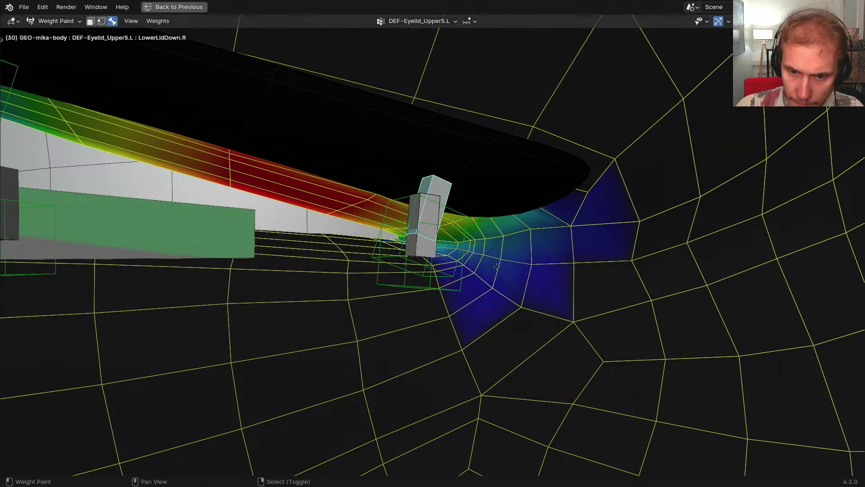
pyautogui.press('w')
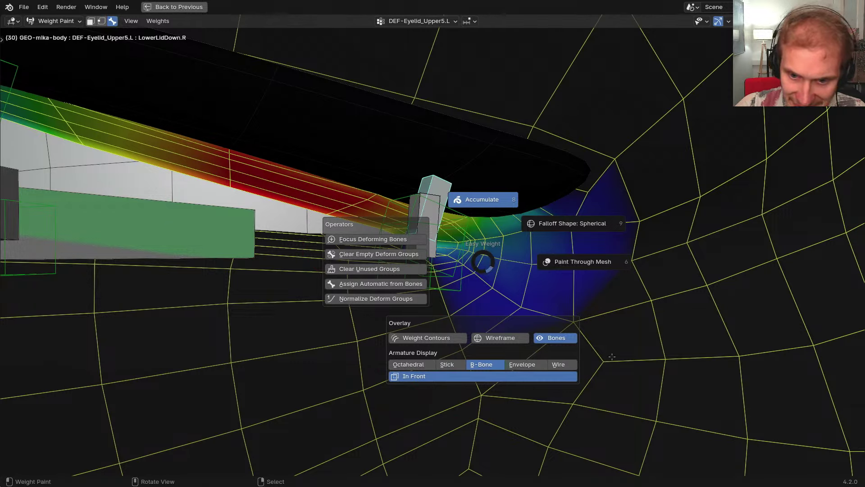
pyautogui.press('Escape')
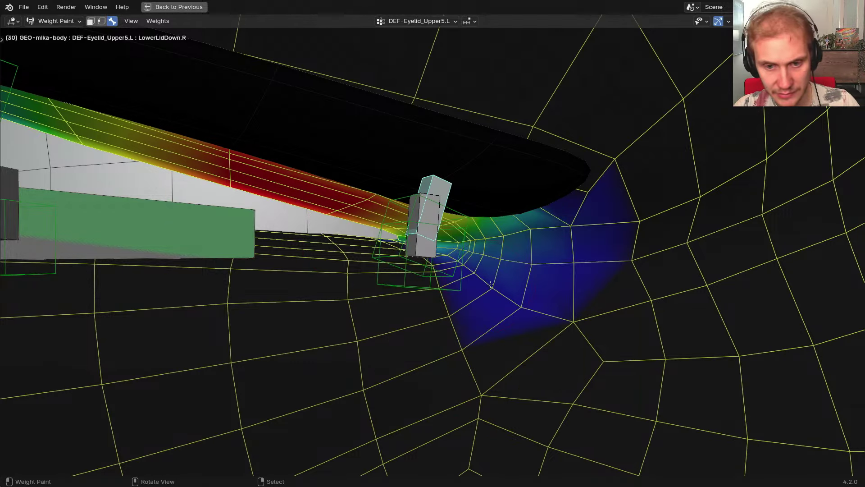
# Move the DEF-Eyelid_Lower4.L bone and remove weights near the upper eyelid corner
pyautogui.scroll(-2, 490, 285)
pyautogui.moveTo(490, 285); pyautogui.dragTo(475, 276, button='middle')
pyautogui.scroll(2, 474, 276)
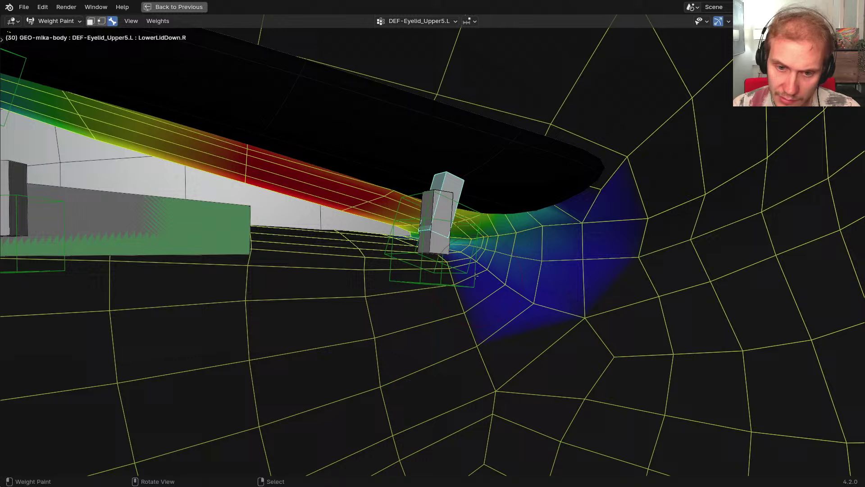
pyautogui.click(451, 249)
pyautogui.press('g')
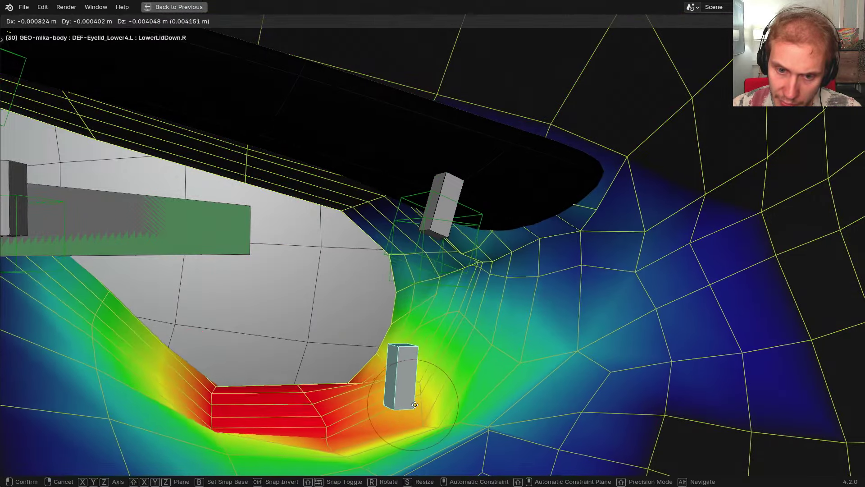
pyautogui.click(418, 403)
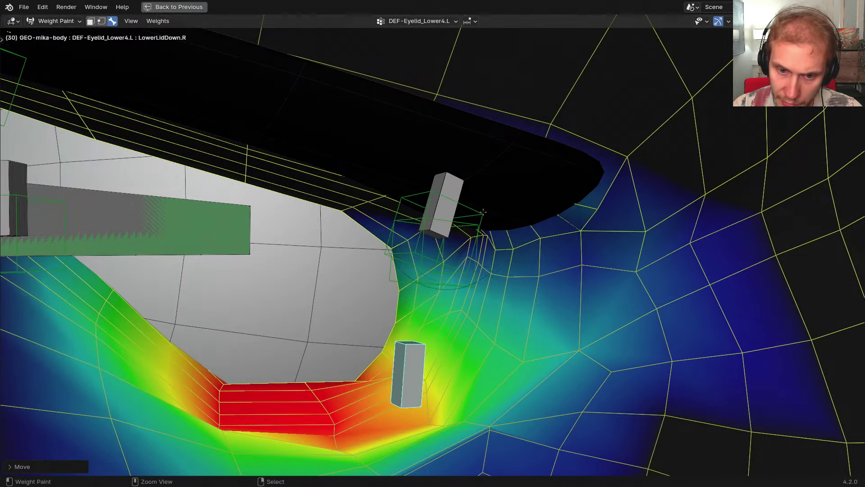
pyautogui.moveTo(483, 212)
pyautogui.keyDown('ctrl'); pyautogui.mouseDown()
pyautogui.moveTo(419, 209)
pyautogui.moveTo(574, 202)
pyautogui.mouseUp(); pyautogui.keyUp('ctrl')
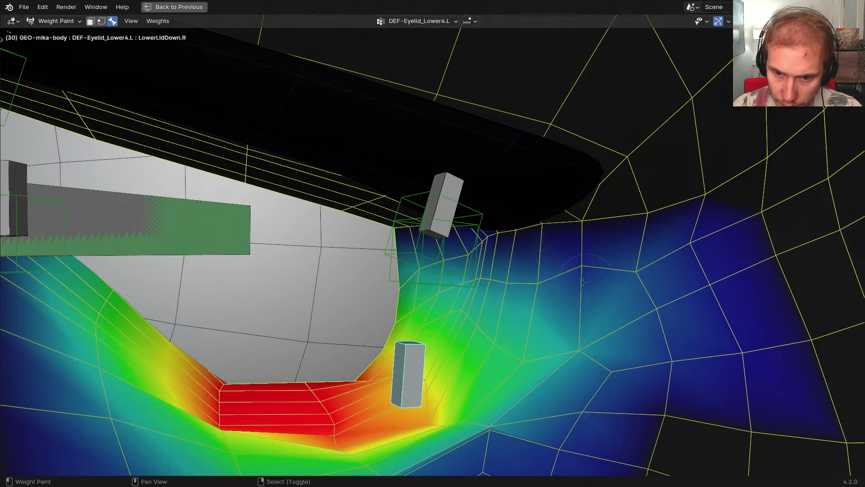
# Erase blue weights on the right side and blur the weights outward and below the eye
pyautogui.scroll(-2, 653, 277)
pyautogui.keyDown('shift'); pyautogui.moveTo(668, 279); pyautogui.dragTo(630, 271, button='middle'); pyautogui.keyUp('shift')
pyautogui.moveTo(670, 253)
pyautogui.keyDown('ctrl'); pyautogui.mouseDown()
pyautogui.moveTo(630, 298)
pyautogui.moveTo(649, 333)
pyautogui.moveTo(685, 356)
pyautogui.mouseUp(); pyautogui.keyUp('ctrl')
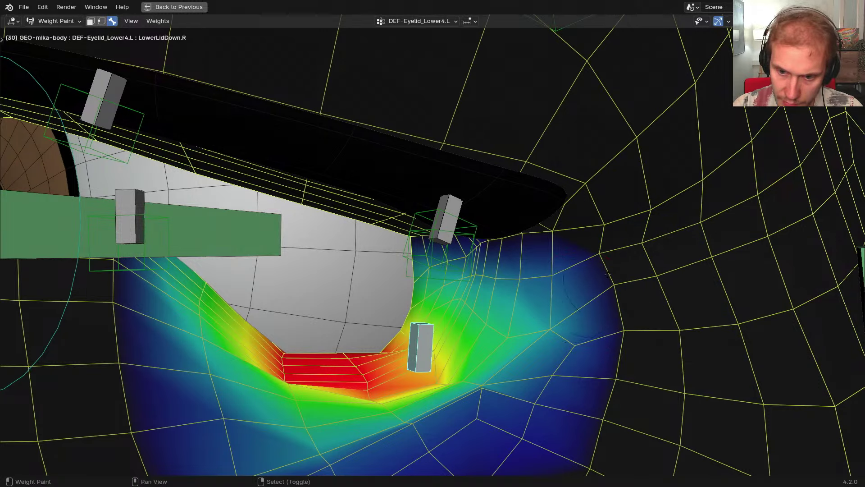
pyautogui.moveTo(601, 311)
pyautogui.keyDown('shift'); pyautogui.mouseDown()
pyautogui.moveTo(548, 349)
pyautogui.moveTo(446, 390)
pyautogui.moveTo(433, 406)
pyautogui.mouseUp(); pyautogui.keyUp('shift')
pyautogui.moveTo(450, 411)
pyautogui.keyDown('shift'); pyautogui.mouseDown(button='middle')
pyautogui.moveTo(495, 373)
pyautogui.moveTo(473, 378)
pyautogui.mouseUp(button='middle'); pyautogui.keyUp('shift')
# Reset the lower-lid bone to rest, then lower it again to test the deformation
pyautogui.hotkey('alt', 'g')
pyautogui.keyDown('shift'); pyautogui.moveTo(494, 272); pyautogui.dragTo(460, 298, button='middle'); pyautogui.keyUp('shift')
pyautogui.scroll(-2, 461, 298)
pyautogui.press('g')
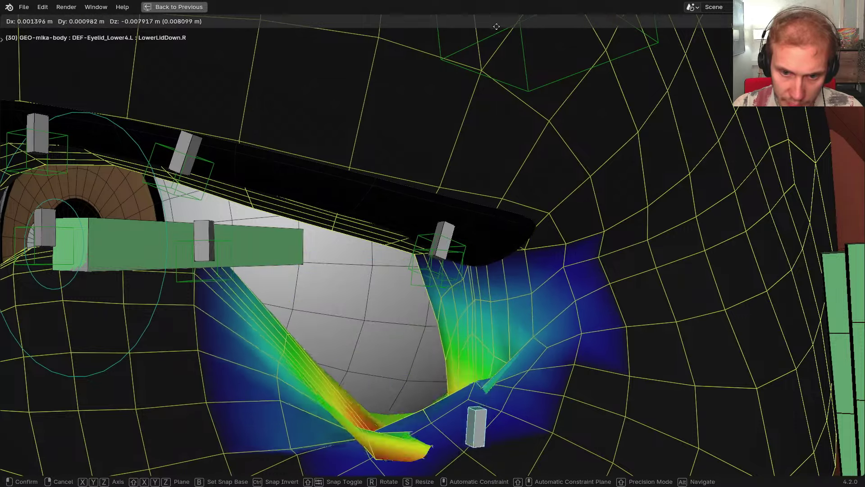
pyautogui.click(498, 471)
pyautogui.moveTo(460, 193)
pyautogui.mouseDown(button='middle')
pyautogui.moveTo(406, 156)
pyautogui.moveTo(394, 135)
pyautogui.moveTo(416, 247)
pyautogui.mouseUp(button='middle')
# Switch GEO-mika-eyelashes into Weight Paint mode
pyautogui.hotkey('ctrl', 'Tab')
pyautogui.rightClick(388, 135)
pyautogui.hotkey('ctrl', 'Tab')
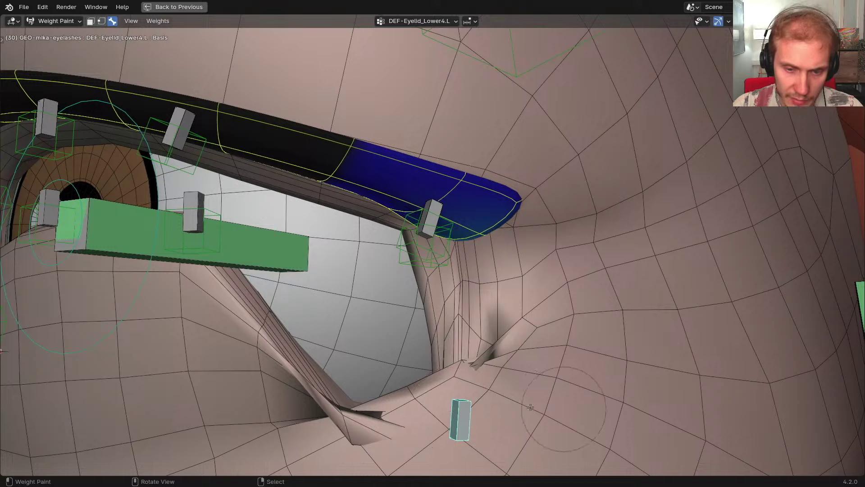
# Switch to wireframe shading and undo the recent eyelash weight changes
pyautogui.hotkey('shift', 'z')
pyautogui.hotkey('ctrl', 'z')
pyautogui.hotkey('ctrl', 'z')
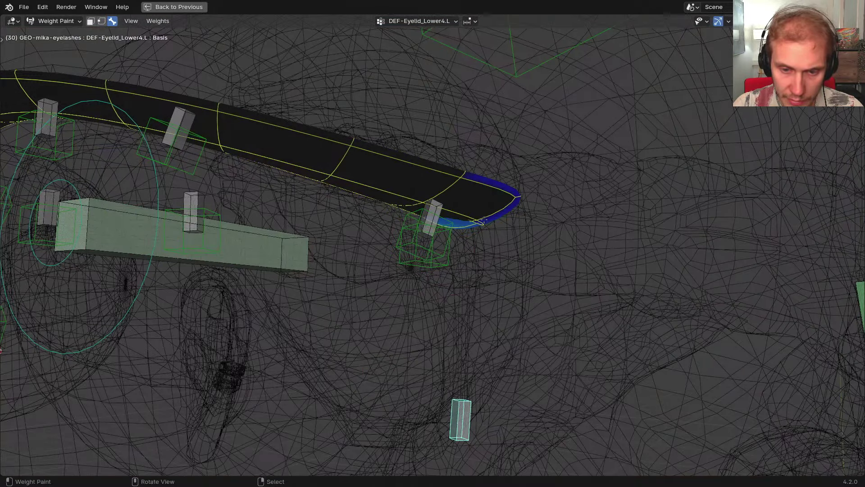
pyautogui.moveTo(484, 220); pyautogui.dragTo(482, 218, button='middle')
pyautogui.press('w')
pyautogui.click(391, 202)
pyautogui.hotkey('ctrl', 'z')
pyautogui.moveTo(531, 200); pyautogui.dragTo(433, 244, button='middle')
# Select the Blink.L shape key and preview it at different strengths
pyautogui.hotkey('ctrl', 'shift', 'm')
pyautogui.moveTo(383, 226); pyautogui.dragTo(489, 231, button='middle')
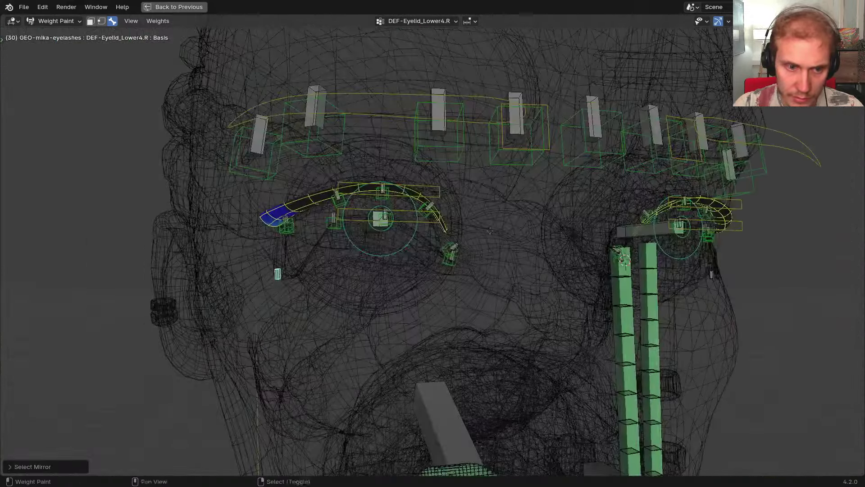
pyautogui.hotkey('ctrl', 'space')
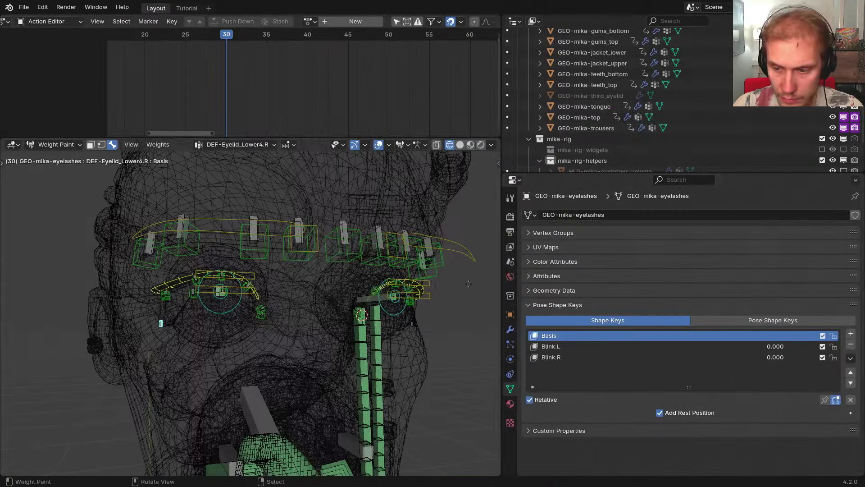
pyautogui.press('w')
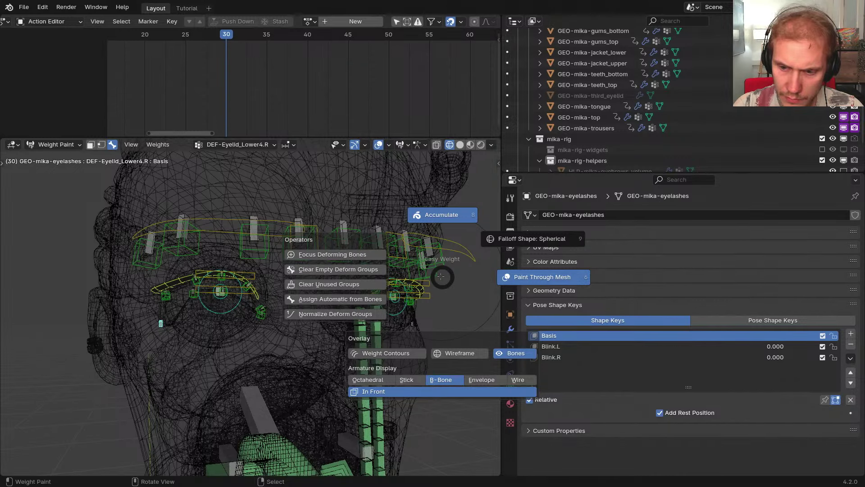
pyautogui.press('Escape')
pyautogui.click(676, 346)
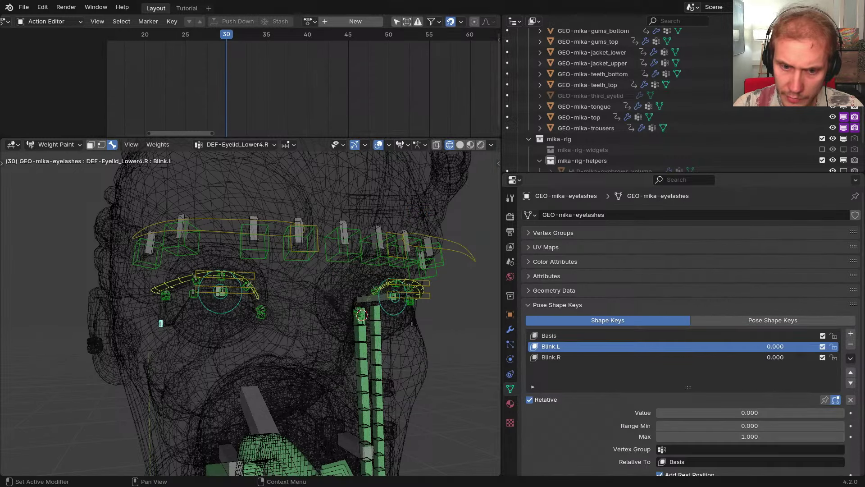
pyautogui.moveTo(676, 412); pyautogui.dragTo(658, 413)
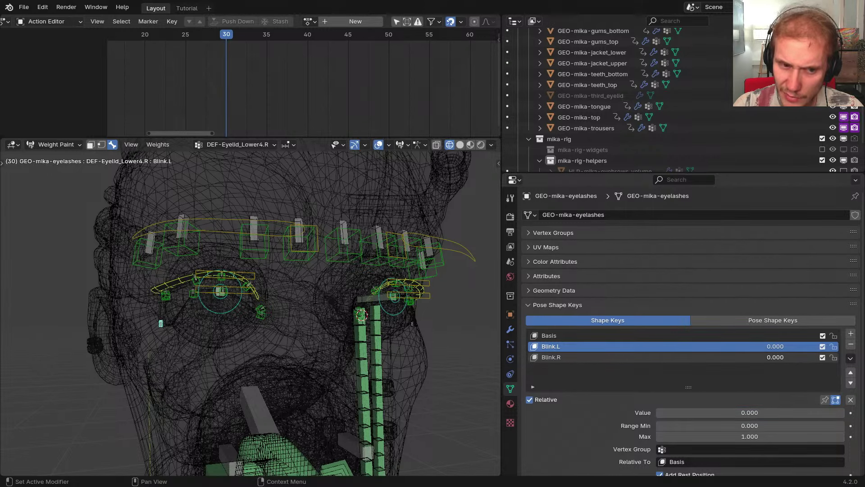
# Remove the Blink.R, Blink.L and Basis shape keys, then test-grab the eyelid bone
pyautogui.click(687, 358)
pyautogui.click(850, 344)
pyautogui.click(851, 344)
pyautogui.click(851, 343)
pyautogui.moveTo(352, 311); pyautogui.dragTo(338, 347, button='middle')
pyautogui.scroll(2, 397, 297)
pyautogui.press('g')
pyautogui.rightClick(320, 348)
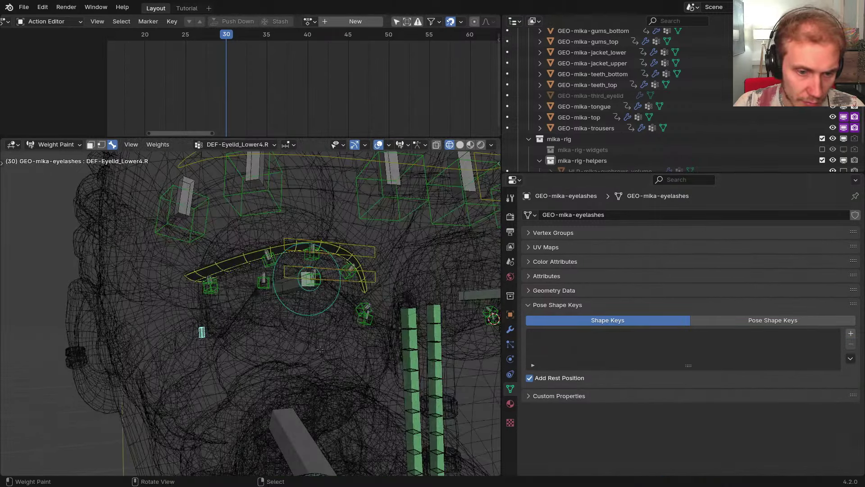
pyautogui.hotkey('ctrl', 'z')
pyautogui.moveTo(273, 338); pyautogui.dragTo(311, 343, button='middle')
# Delete the empty deform groups with Clear Empty Deform Groups
pyautogui.click(554, 306)
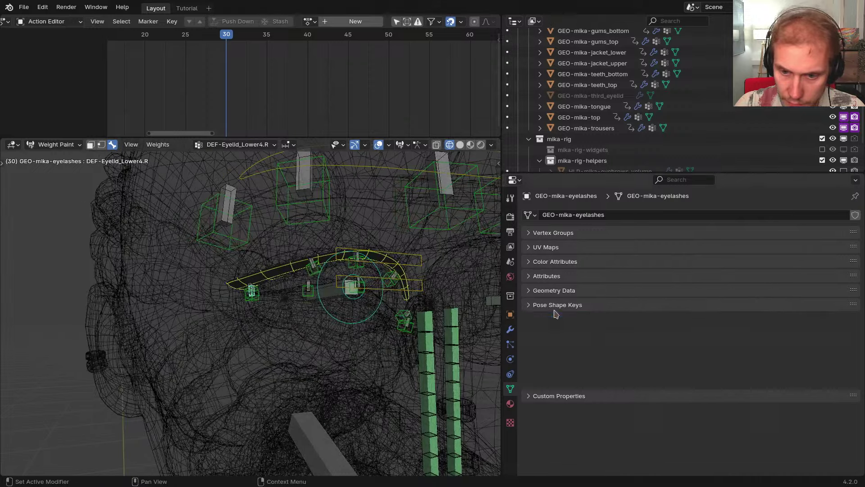
pyautogui.click(553, 232)
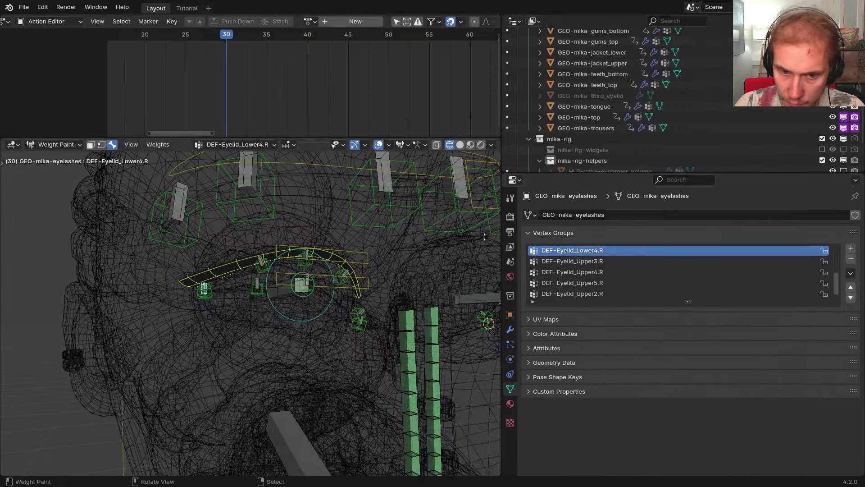
pyautogui.press('w')
pyautogui.click(407, 232)
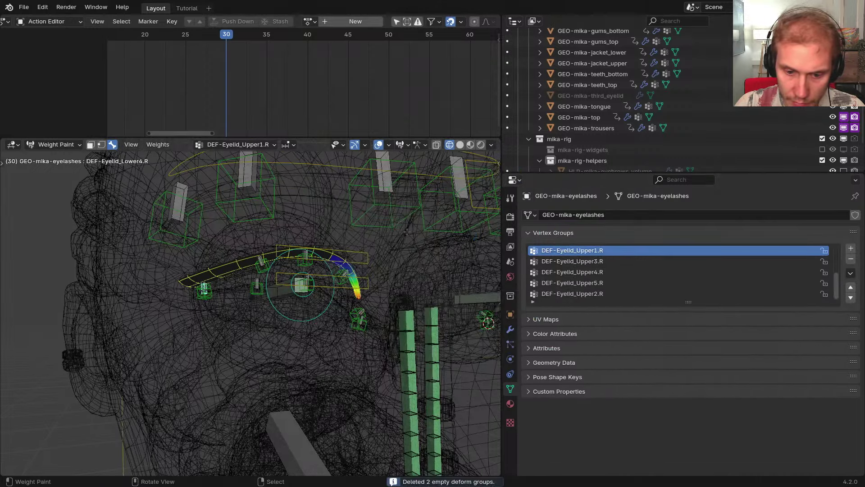
# Return to solid shading and Object Mode, then select the RIG-mikassa armature
pyautogui.moveTo(407, 231)
pyautogui.mouseDown(button='middle')
pyautogui.moveTo(257, 275)
pyautogui.moveTo(317, 275)
pyautogui.moveTo(280, 270)
pyautogui.mouseUp(button='middle')
pyautogui.hotkey('shift', 'z')
pyautogui.hotkey('ctrl', 'Tab')
pyautogui.rightClick(295, 279)
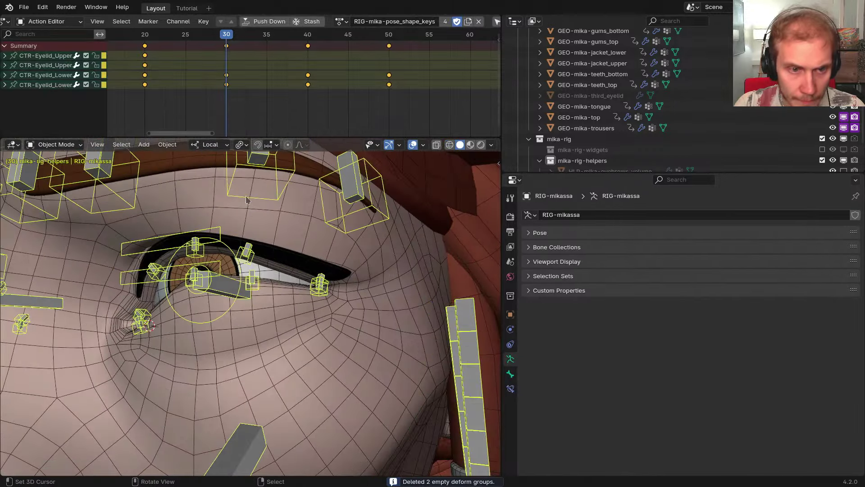
# Scrub the eyelid animation between frames 44 and 33, inspecting the eye with overlays hidden
pyautogui.moveTo(234, 96)
pyautogui.mouseDown()
pyautogui.moveTo(312, 98)
pyautogui.moveTo(236, 102)
pyautogui.moveTo(250, 105)
pyautogui.mouseUp()
pyautogui.moveTo(315, 275); pyautogui.dragTo(288, 288, button='middle')
pyautogui.keyDown('ctrl'); pyautogui.moveTo(311, 292); pyautogui.dragTo(314, 378, button='middle'); pyautogui.keyUp('ctrl')
pyautogui.press('z')
pyautogui.click(314, 317)
pyautogui.moveTo(259, 95); pyautogui.dragTo(204, 130)
pyautogui.hotkey('shift', 'alt', 'z')
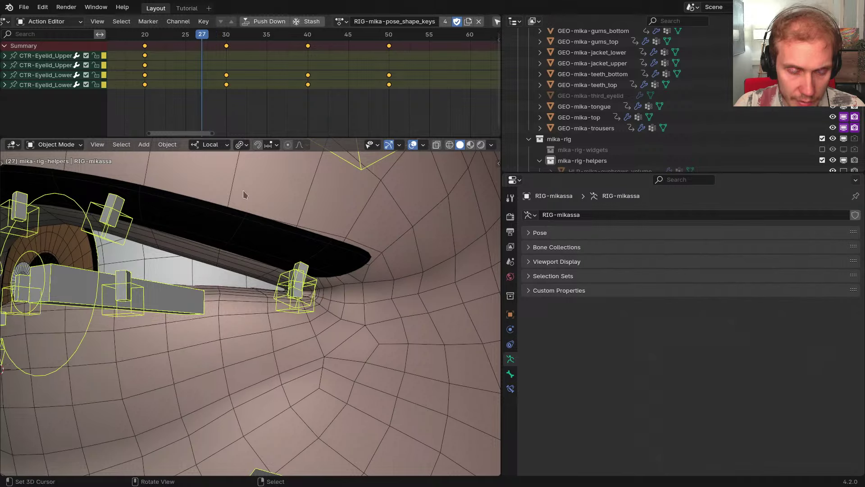
# On GEO-mika-body, pose the rig for LowerLidDown at frame 40 and overwrite its shape keys
pyautogui.scroll(-4, 243, 194)
pyautogui.click(302, 292)
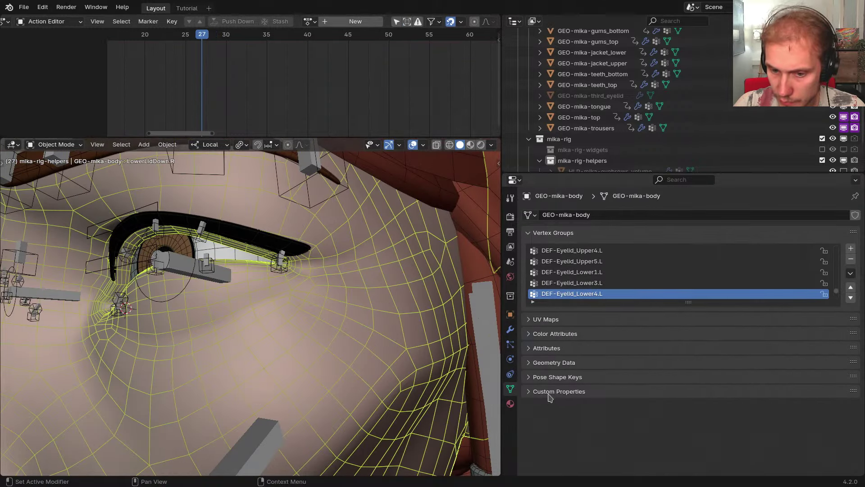
pyautogui.click(568, 235)
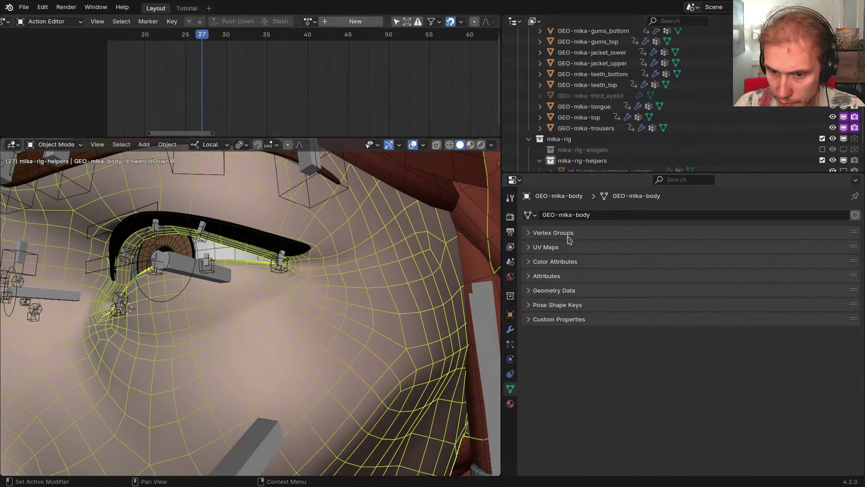
pyautogui.click(568, 305)
pyautogui.scroll(-5, 579, 318)
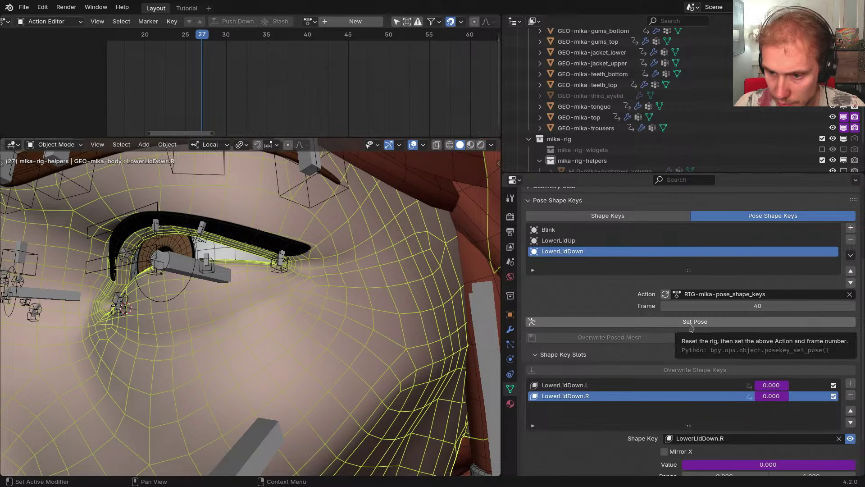
pyautogui.click(690, 322)
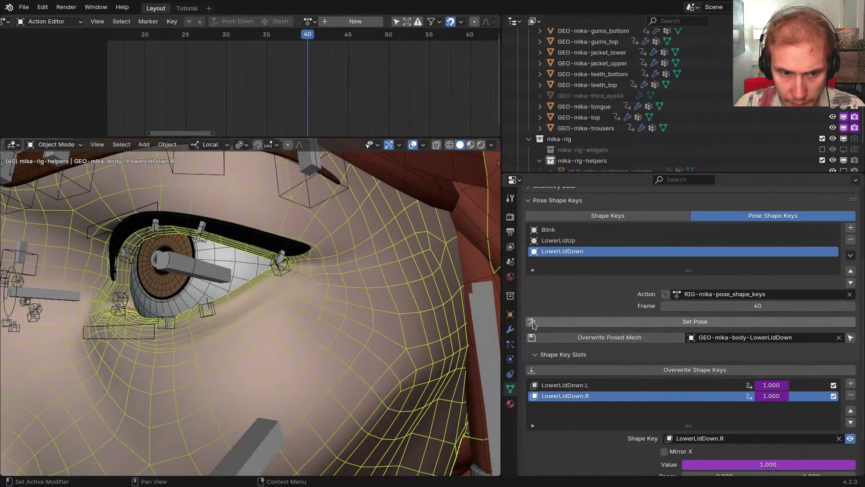
pyautogui.moveTo(332, 302); pyautogui.dragTo(502, 340, button='middle')
pyautogui.scroll(4, 332, 280)
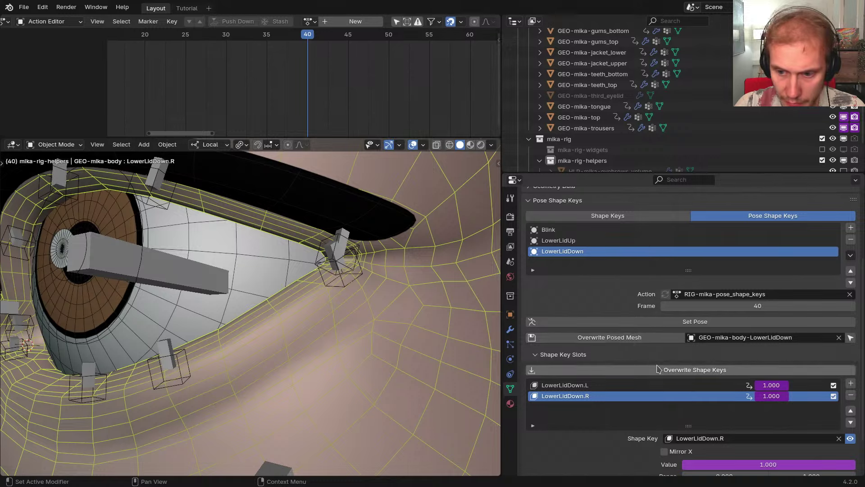
pyautogui.click(656, 369)
pyautogui.click(642, 428)
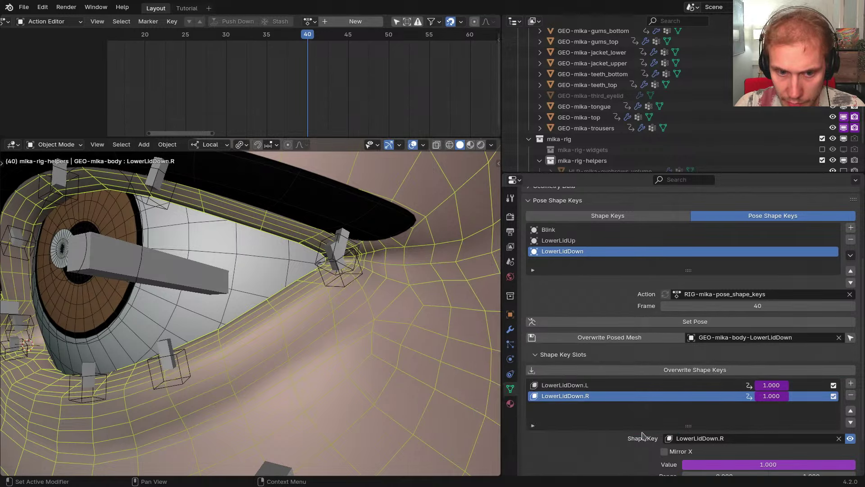
# Undo and redo to compare the eye corner before and after the overwrite
pyautogui.scroll(2, 359, 277)
pyautogui.hotkey('ctrl', 'z')
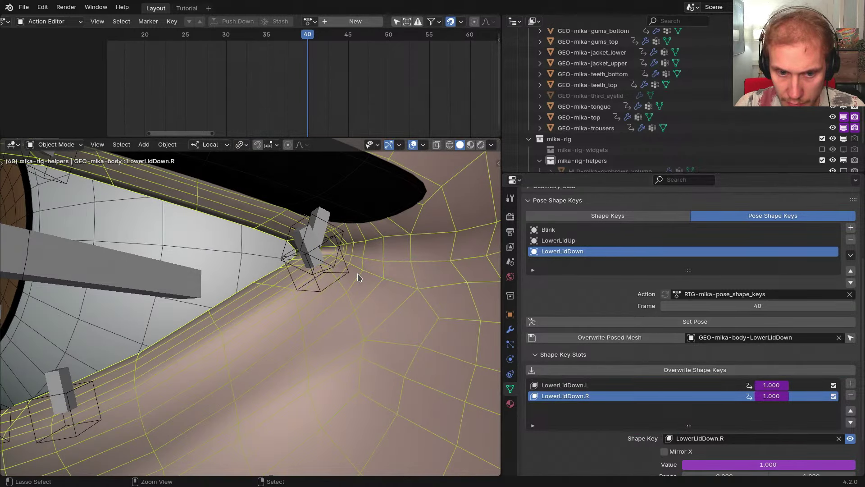
pyautogui.hotkey('ctrl', 'shift', 'z')
pyautogui.hotkey('ctrl', 'z')
pyautogui.hotkey('ctrl', 'shift', 'z')
pyautogui.hotkey('ctrl', 'z')
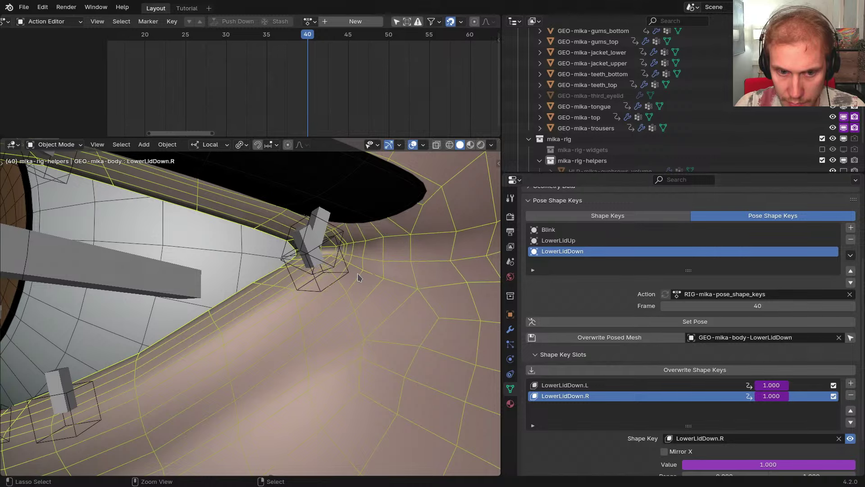
# Store the posed LowerLidDown mesh and load it into the body's LowerLidDown keys
pyautogui.click(619, 341)
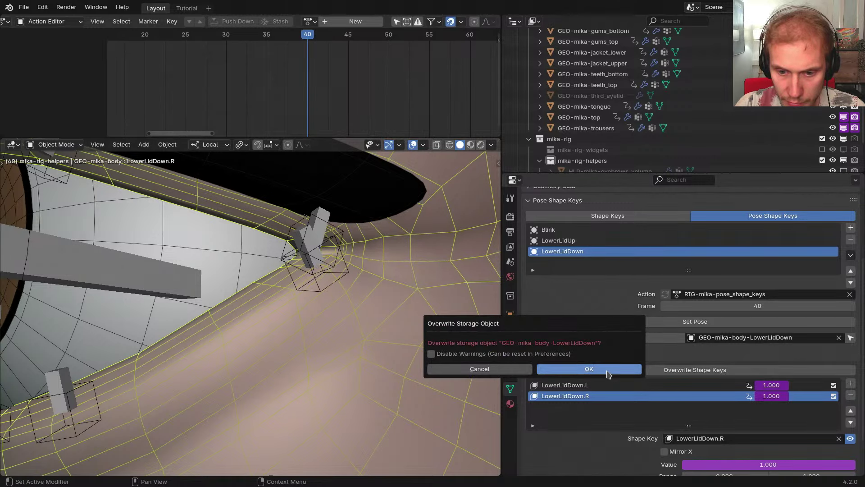
pyautogui.click(589, 369)
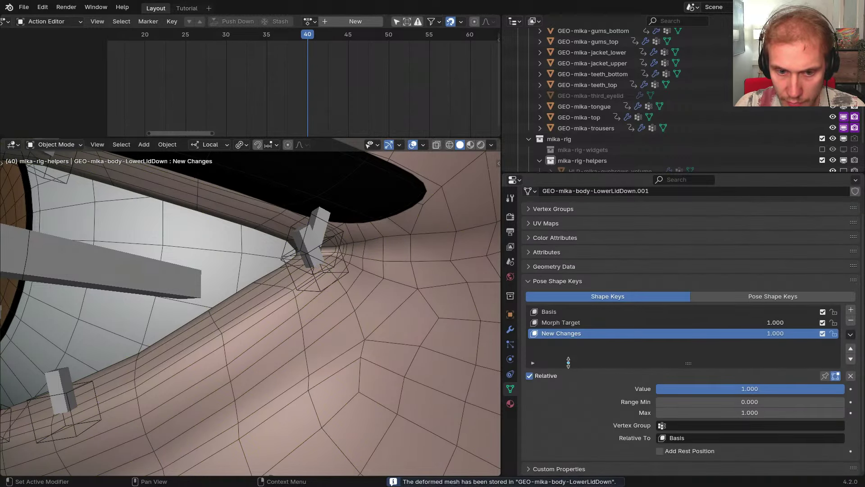
pyautogui.click(399, 322)
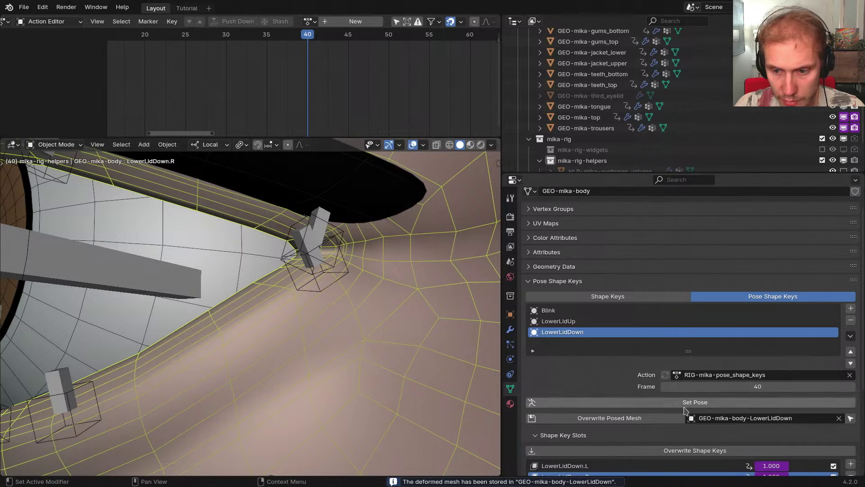
pyautogui.click(685, 449)
pyautogui.click(680, 473)
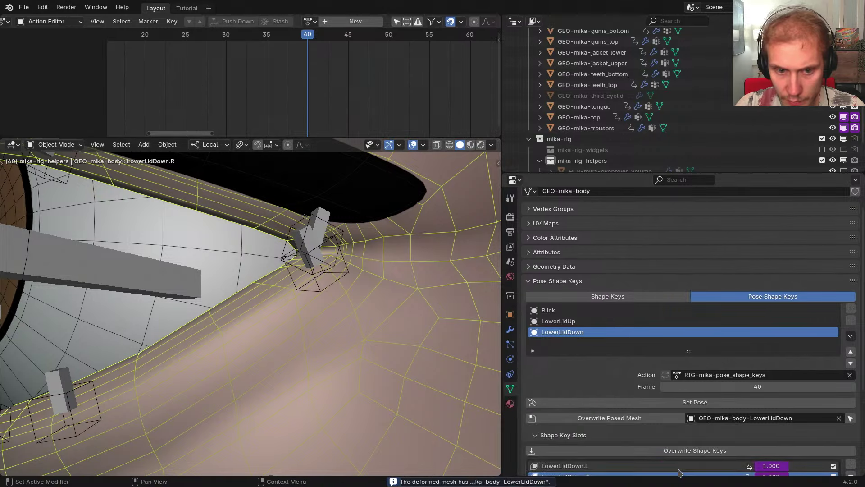
# Pose the rig for LowerLidUp at frame 30 and overwrite the LowerLidUp shape keys
pyautogui.scroll(-4, 334, 315)
pyautogui.moveTo(334, 315); pyautogui.dragTo(396, 317, button='middle')
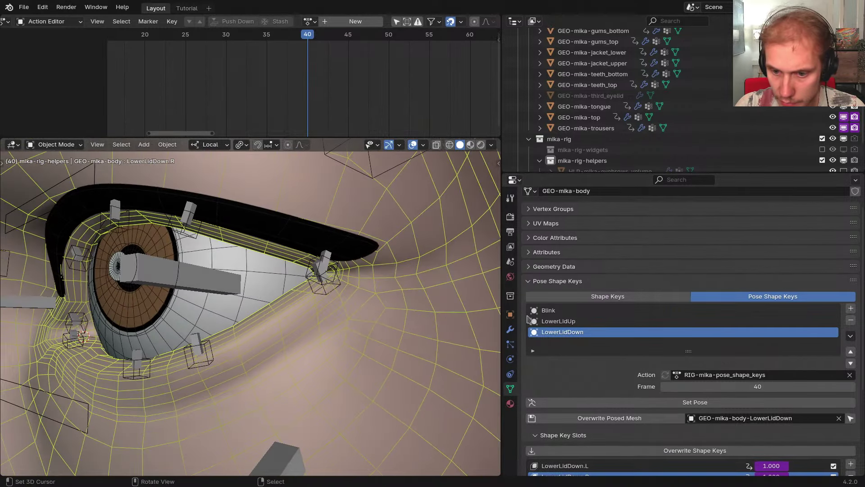
pyautogui.click(559, 321)
pyautogui.scroll(-5, 589, 348)
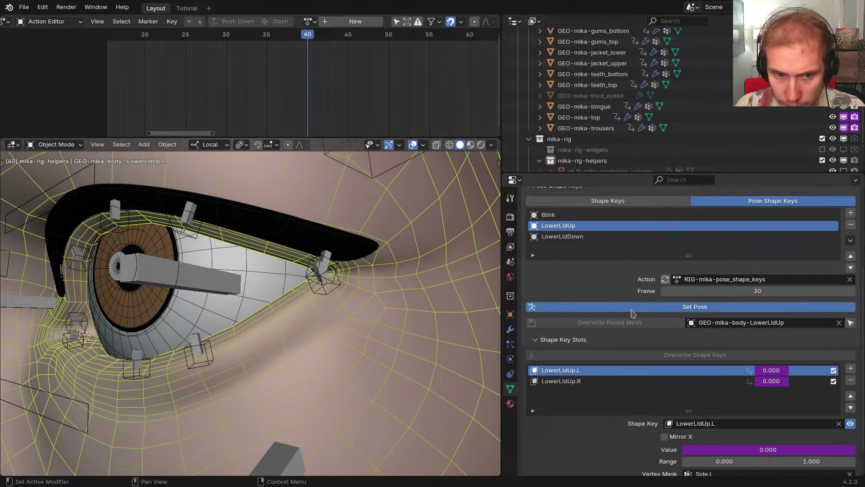
pyautogui.click(676, 307)
pyautogui.scroll(2, 293, 283)
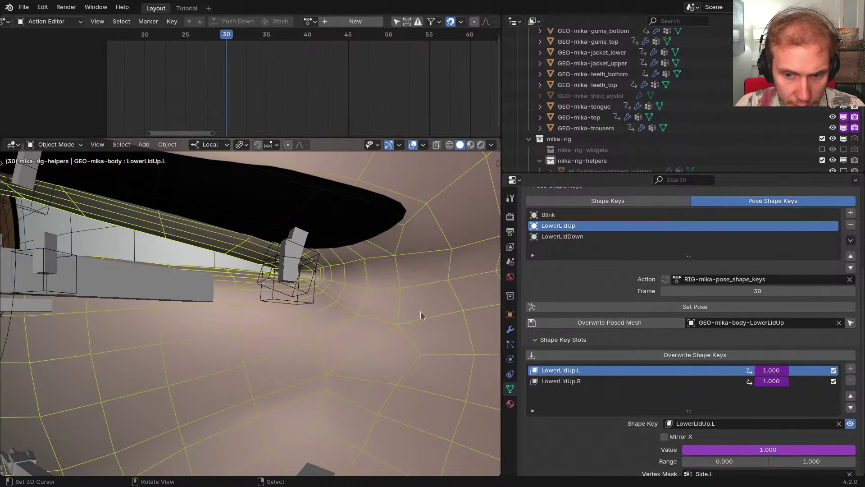
pyautogui.click(680, 356)
pyautogui.click(676, 418)
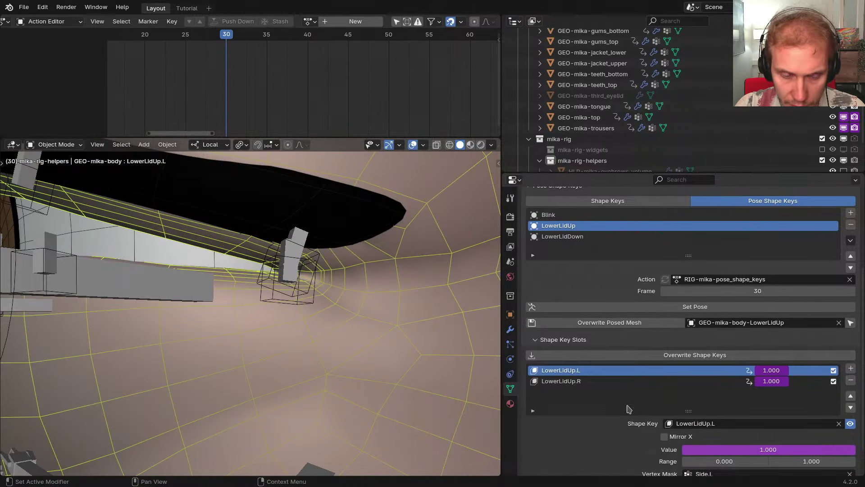
# Store the posed LowerLidUp mesh, then reselect the body mesh
pyautogui.moveTo(388, 337); pyautogui.dragTo(381, 335, button='middle')
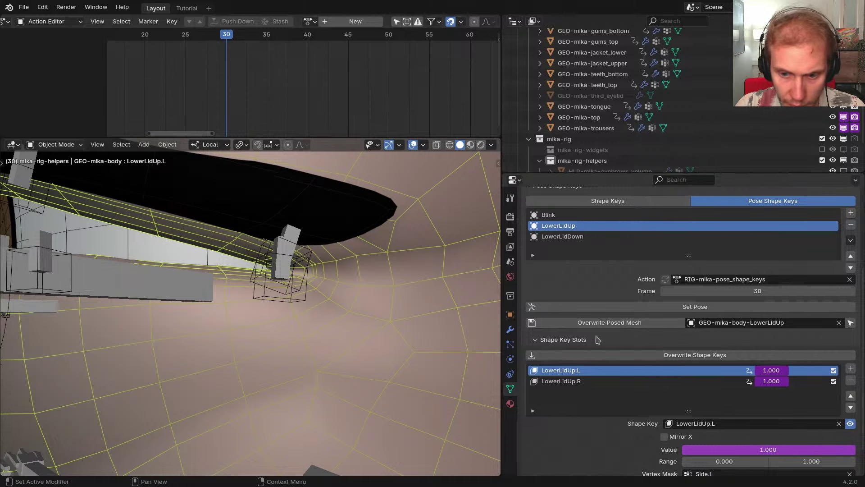
pyautogui.click(609, 323)
pyautogui.click(599, 351)
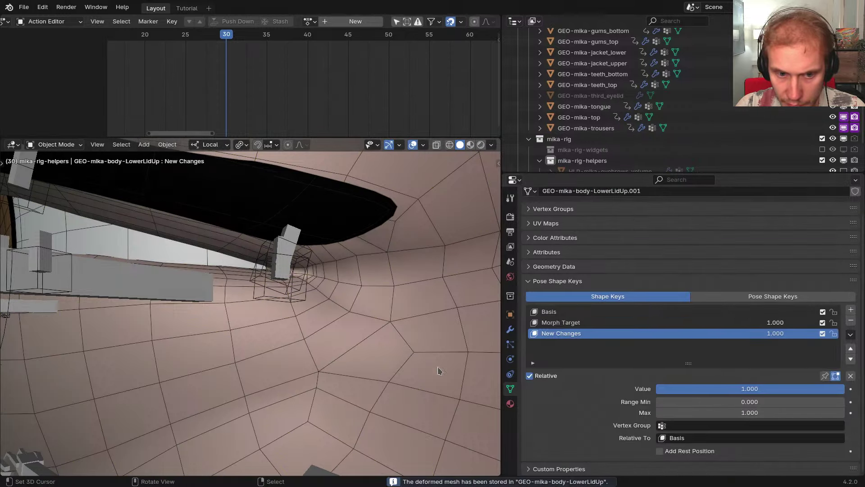
pyautogui.rightClick(408, 350)
pyautogui.scroll(-3, 408, 349)
pyautogui.moveTo(406, 349); pyautogui.dragTo(382, 330, button='middle')
# Set the Blink pose and overwrite the upper-eyelid shape keys, checking the closed eye
pyautogui.click(567, 314)
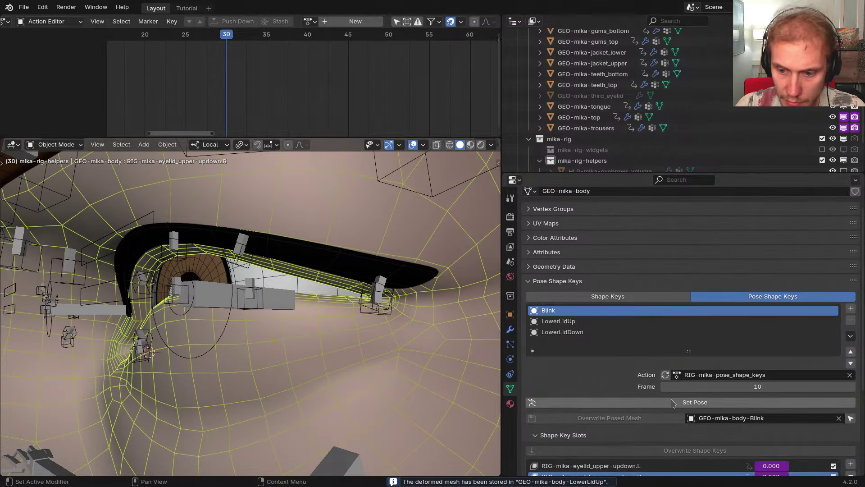
pyautogui.click(673, 402)
pyautogui.moveTo(356, 297); pyautogui.dragTo(339, 285, button='middle')
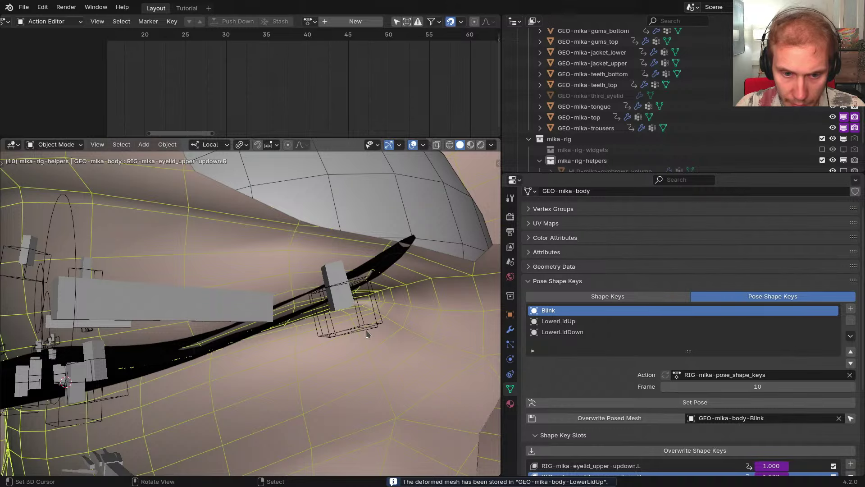
pyautogui.hotkey('alt', 'shift', 'z')
pyautogui.moveTo(366, 330); pyautogui.dragTo(328, 324, button='middle')
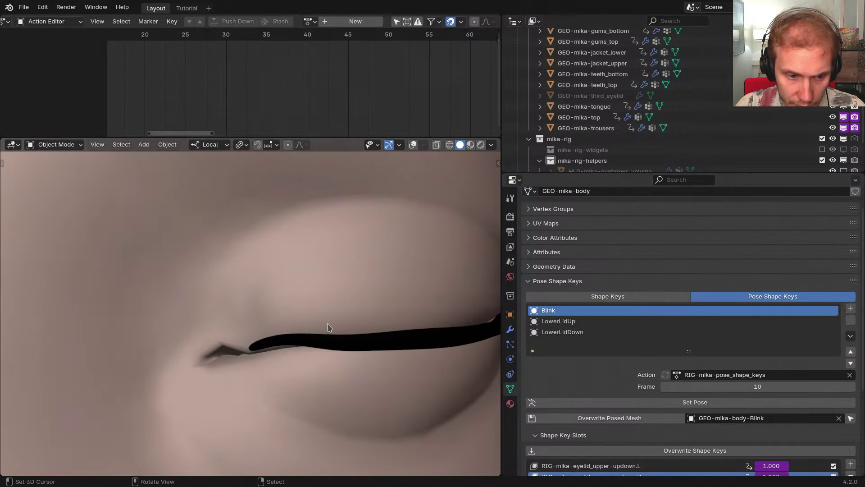
pyautogui.scroll(-4, 694, 417)
pyautogui.click(692, 383)
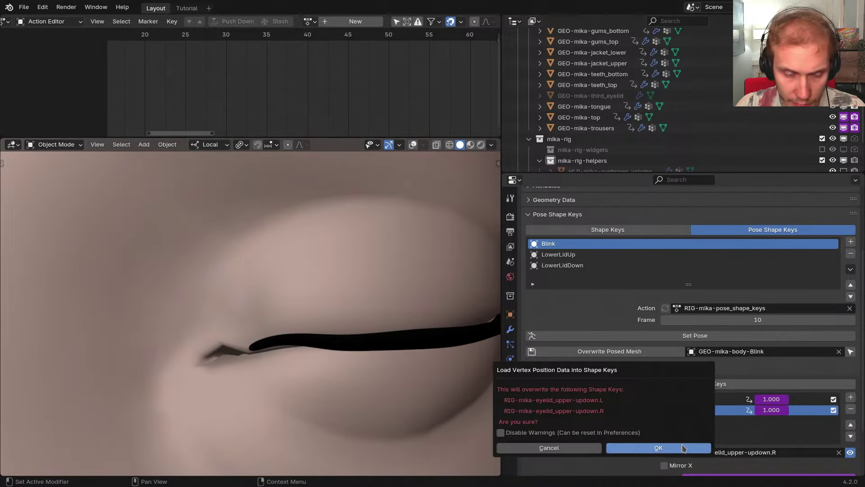
pyautogui.click(659, 447)
pyautogui.moveTo(348, 344); pyautogui.dragTo(388, 349, button='middle')
pyautogui.hotkey('alt', 'shift', 'z')
pyautogui.keyDown('alt'); pyautogui.scroll(8, 388, 350); pyautogui.keyUp('alt')
# Show todo.txt in the Text Editor with Shift+F11 and select the Eye rings note
pyautogui.rightClick(316, 295)
pyautogui.moveTo(316, 295); pyautogui.dragTo(369, 246, button='middle')
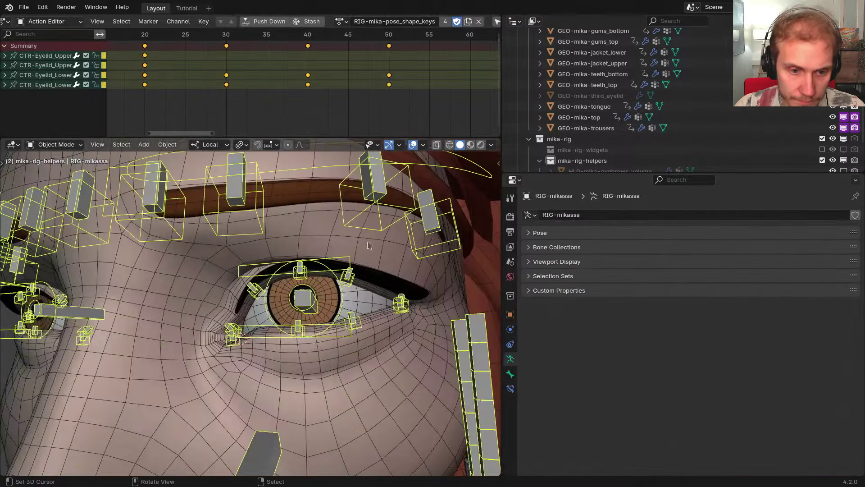
pyautogui.hotkey('shift', 'F11')
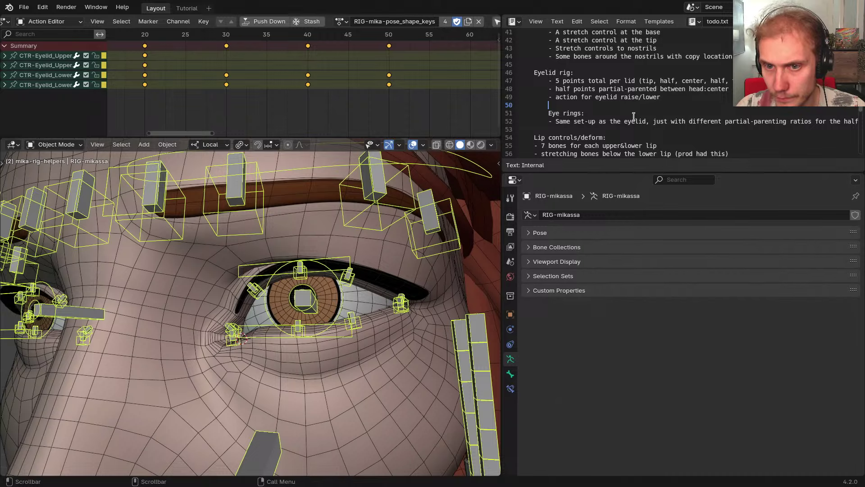
pyautogui.scroll(1, 619, 104)
pyautogui.moveTo(555, 89); pyautogui.dragTo(607, 88)
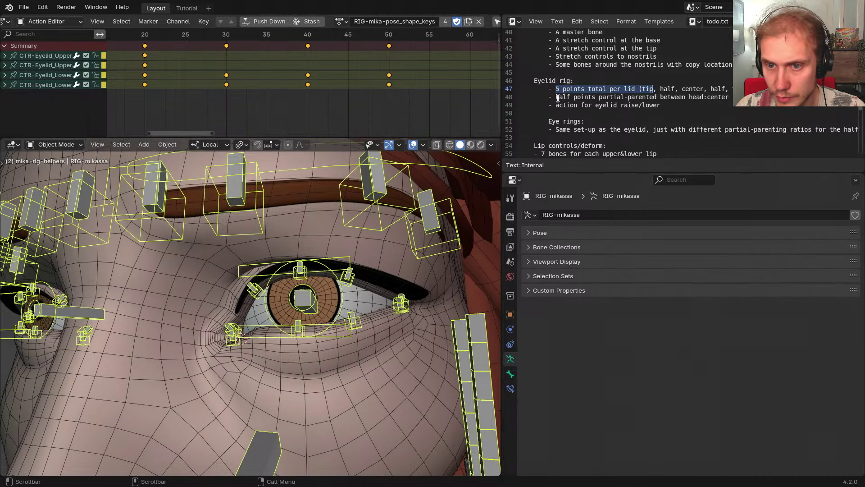
pyautogui.moveTo(557, 98); pyautogui.dragTo(710, 99)
pyautogui.click(564, 111)
pyautogui.scroll(-3, 644, 107)
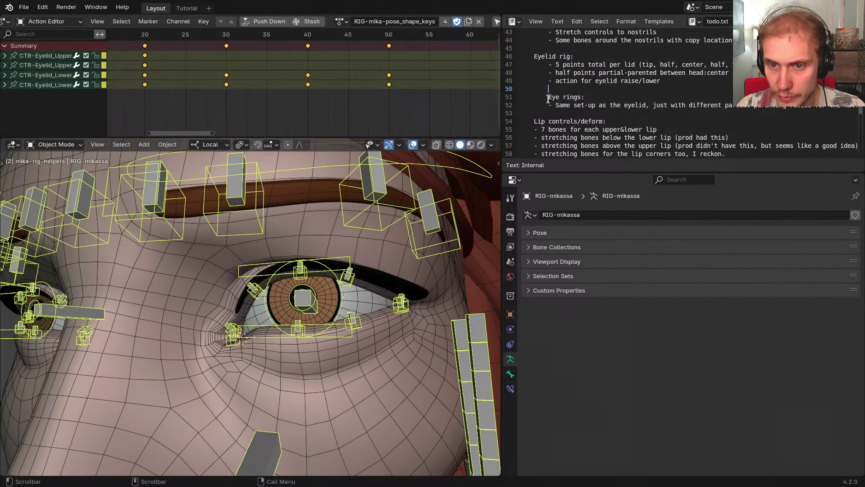
pyautogui.moveTo(549, 99); pyautogui.dragTo(574, 89)
# Scroll down the notes and highlight the pose shape key polish notes
pyautogui.scroll(-6, 590, 115)
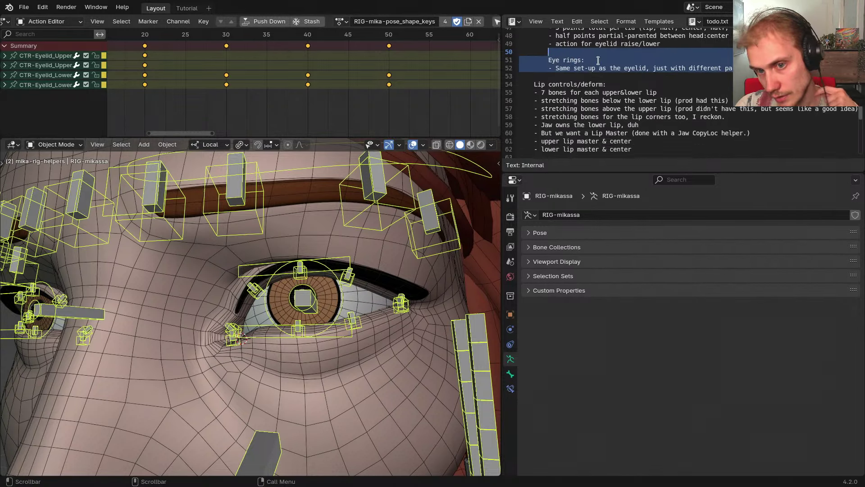
pyautogui.scroll(-2, 627, 99)
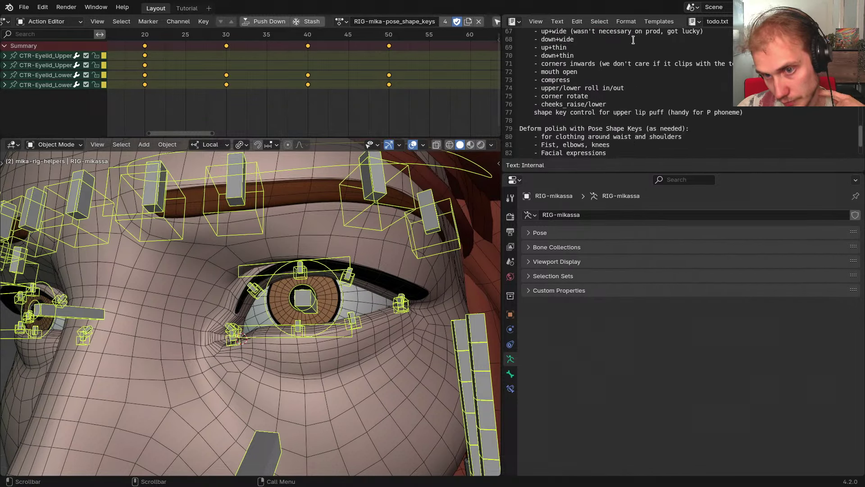
pyautogui.scroll(4, 640, 85)
pyautogui.scroll(-2, 653, 70)
pyautogui.scroll(-5, 651, 76)
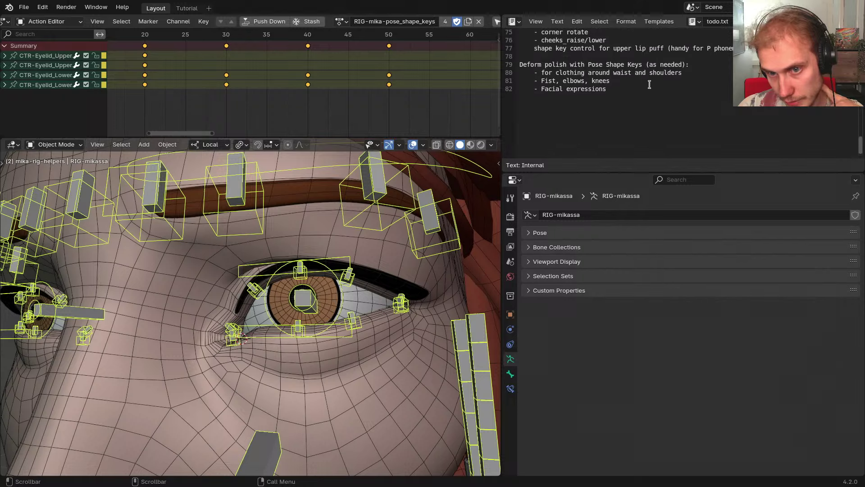
pyautogui.moveTo(637, 96); pyautogui.dragTo(521, 68)
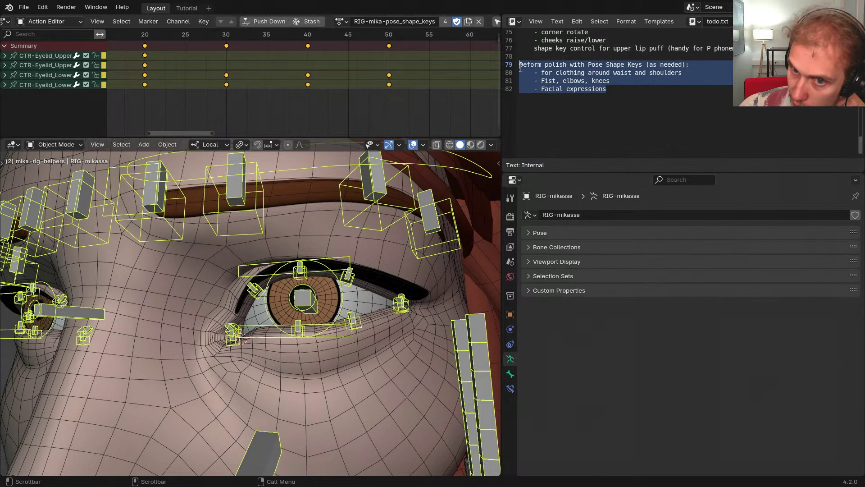
pyautogui.click(630, 100)
# Highlight the lip actions list, then orbit to a side view of the head
pyautogui.scroll(15, 640, 97)
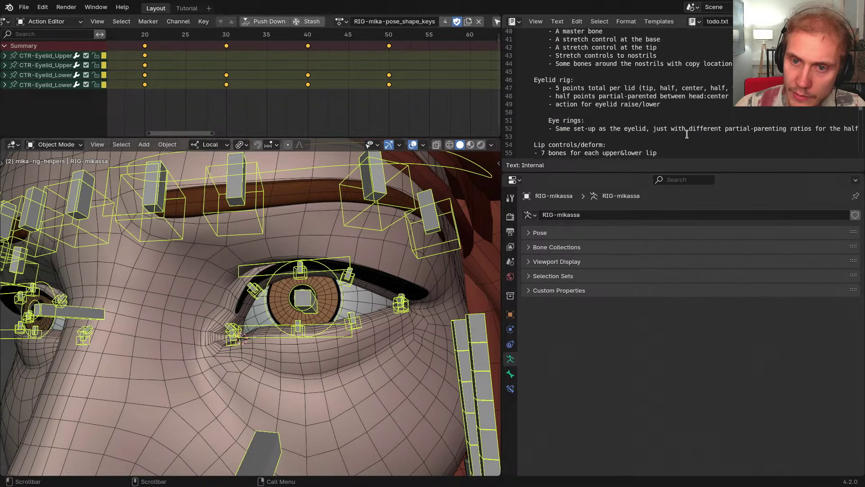
pyautogui.scroll(-11, 689, 94)
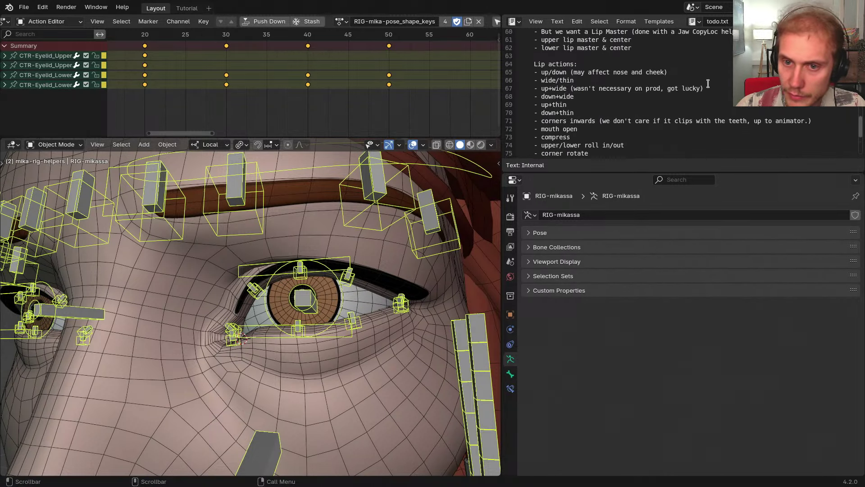
pyautogui.moveTo(635, 135); pyautogui.dragTo(522, 42)
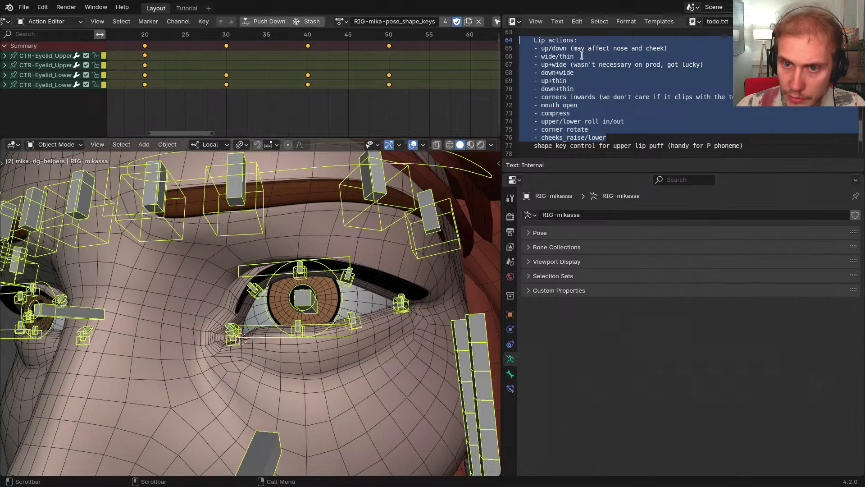
pyautogui.click(586, 57)
pyautogui.moveTo(608, 136); pyautogui.dragTo(620, 94, button='middle')
pyautogui.scroll(5, 620, 95)
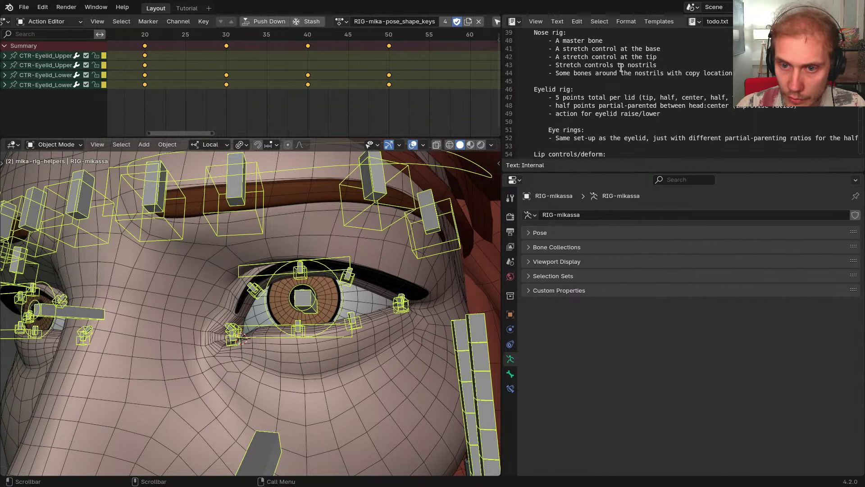
pyautogui.scroll(-5, 375, 252)
pyautogui.moveTo(375, 252); pyautogui.dragTo(357, 287, button='middle')
pyautogui.scroll(-3, 355, 287)
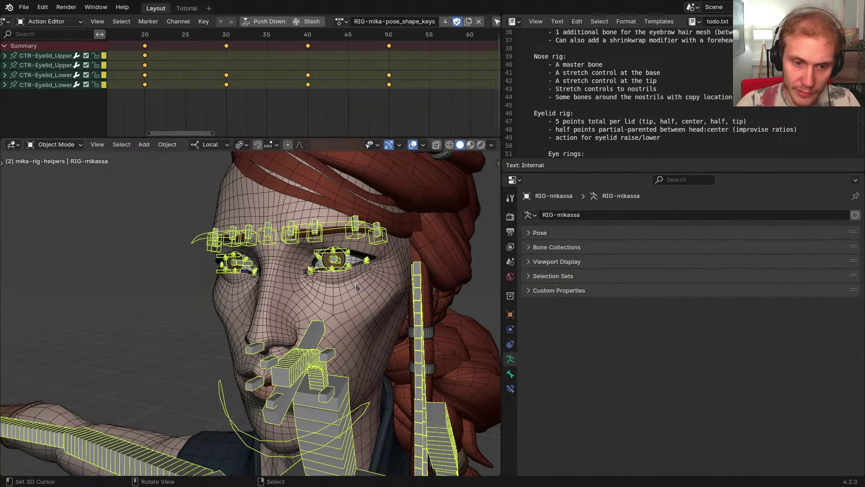
# Switch the body mesh into Weight Paint and back to Object Mode without changing anything
pyautogui.rightClick(356, 285)
pyautogui.hotkey('ctrl', 'Tab')
pyautogui.press('w')
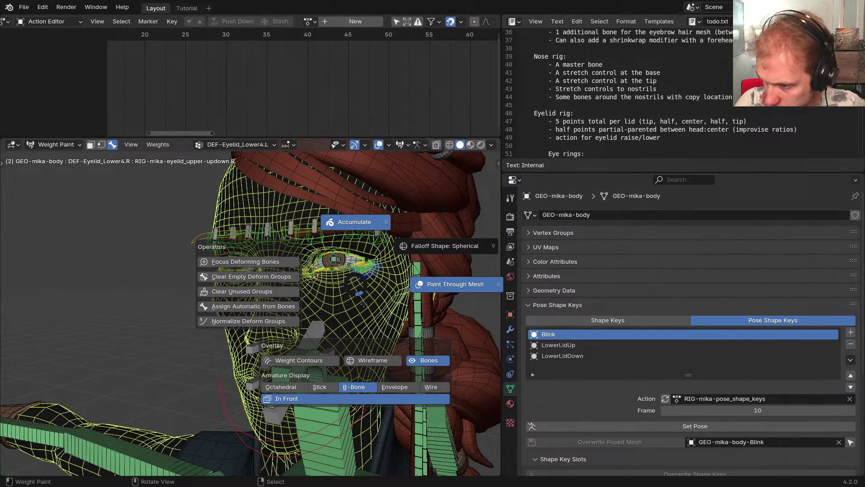
pyautogui.press('Escape')
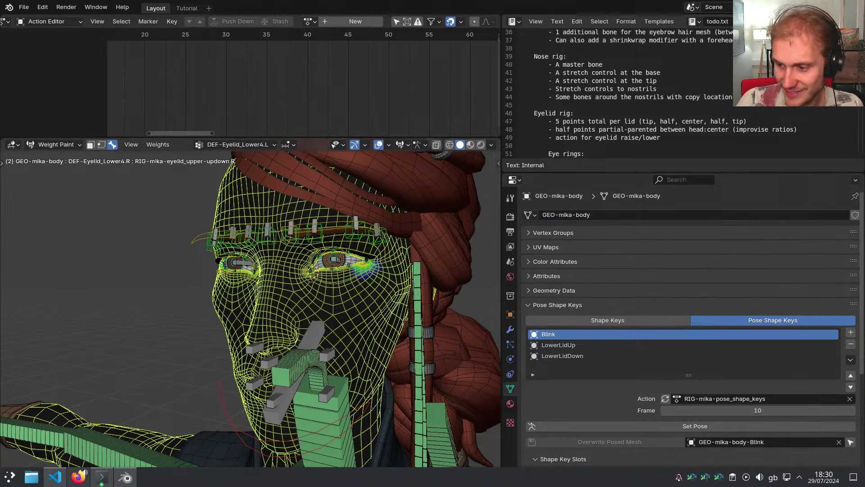
pyautogui.moveTo(351, 263); pyautogui.dragTo(324, 294, button='middle')
pyautogui.press('super')
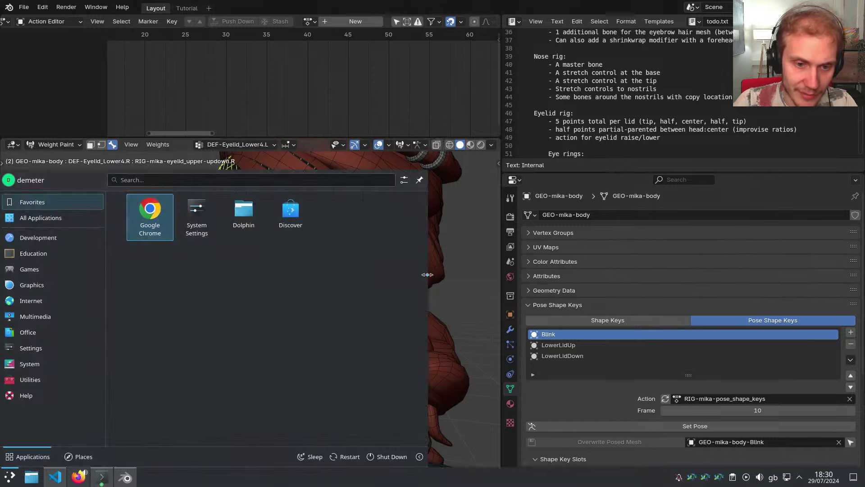
pyautogui.press('super')
pyautogui.hotkey('ctrl', 'Tab')
# Quit Blender choosing Don't Save, then bring the terminal window to the front
pyautogui.scroll(3, 358, 287)
pyautogui.moveTo(337, 285); pyautogui.dragTo(356, 282, button='middle')
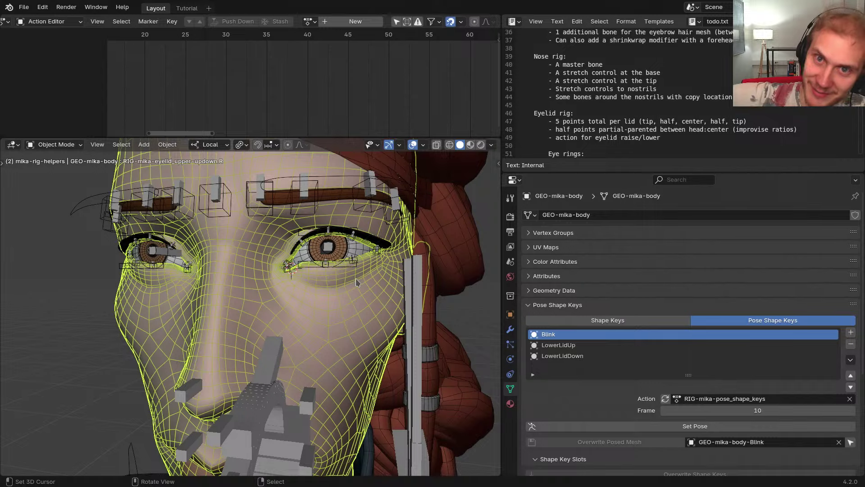
pyautogui.moveTo(356, 282); pyautogui.dragTo(376, 273, button='middle')
pyautogui.hotkey('ctrl', 'q')
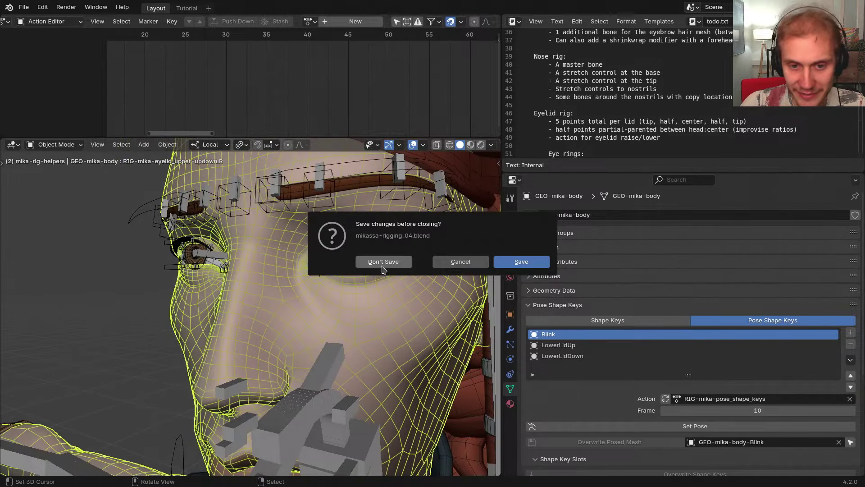
pyautogui.click(383, 266)
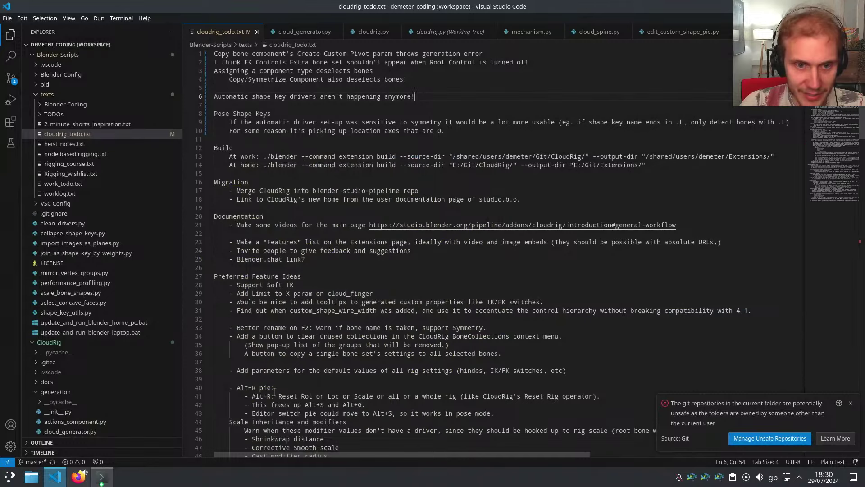
pyautogui.hotkey('ctrl', 'shift', 'Home')
pyautogui.click(348, 122)
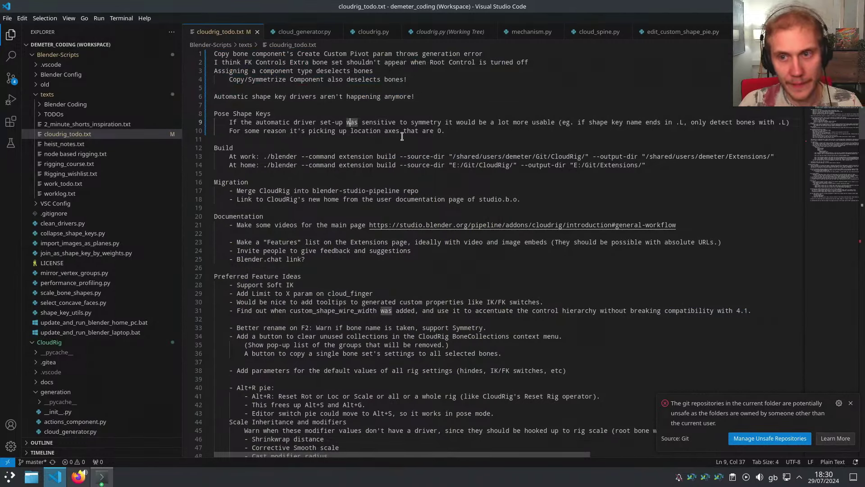
pyautogui.hotkey('alt', 'Tab')
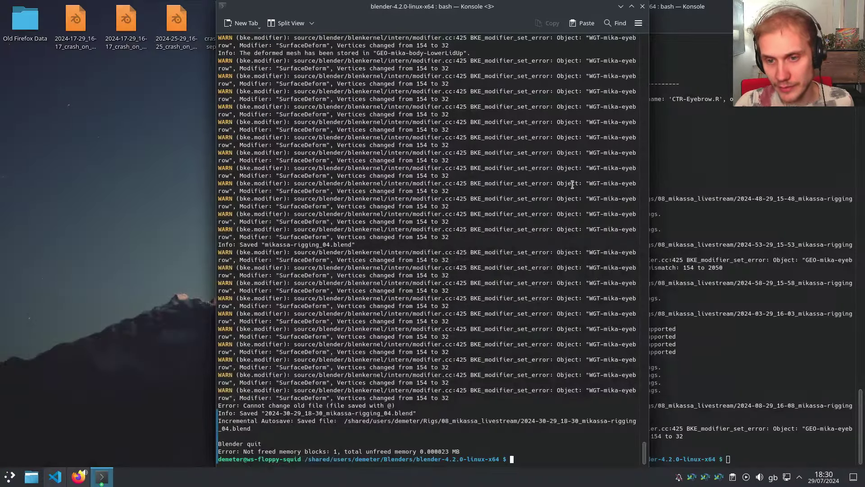
# Close all three Konsole windows, floating the last one before closing it
pyautogui.click(643, 6)
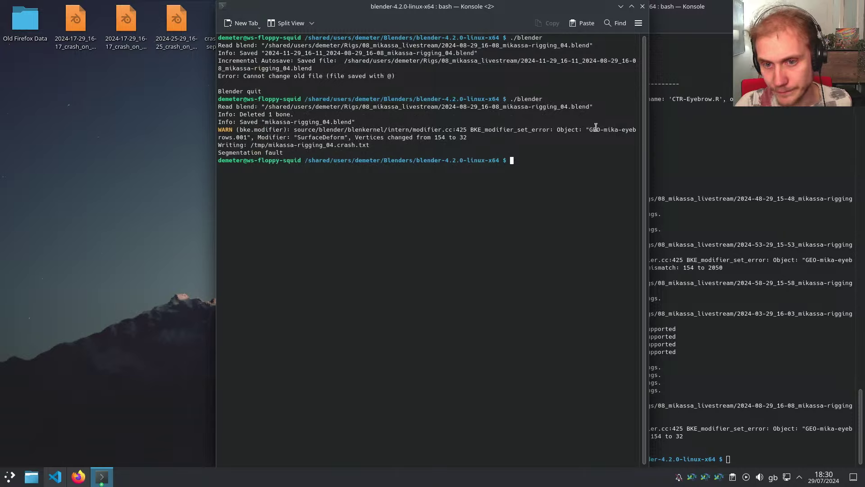
pyautogui.click(643, 7)
pyautogui.moveTo(668, 12); pyautogui.dragTo(522, 117)
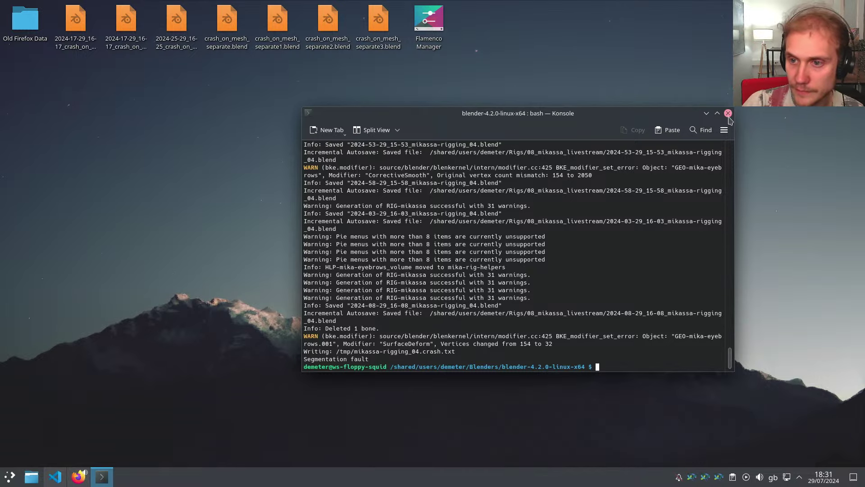
pyautogui.click(729, 113)
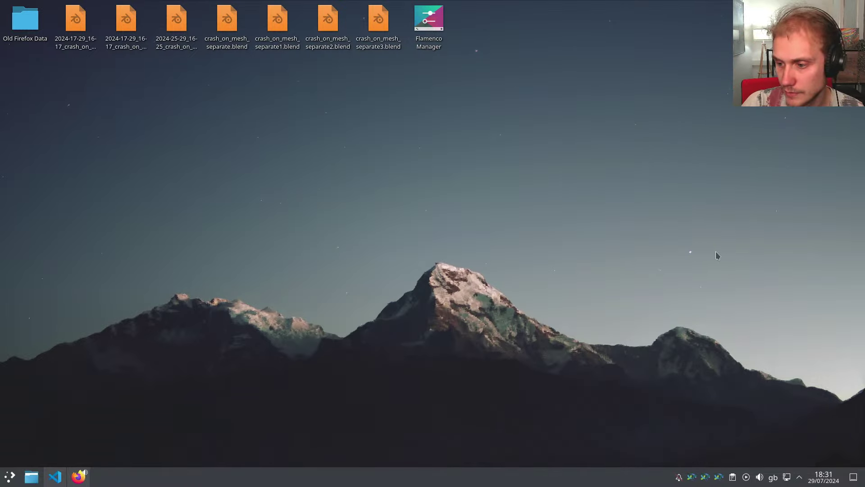